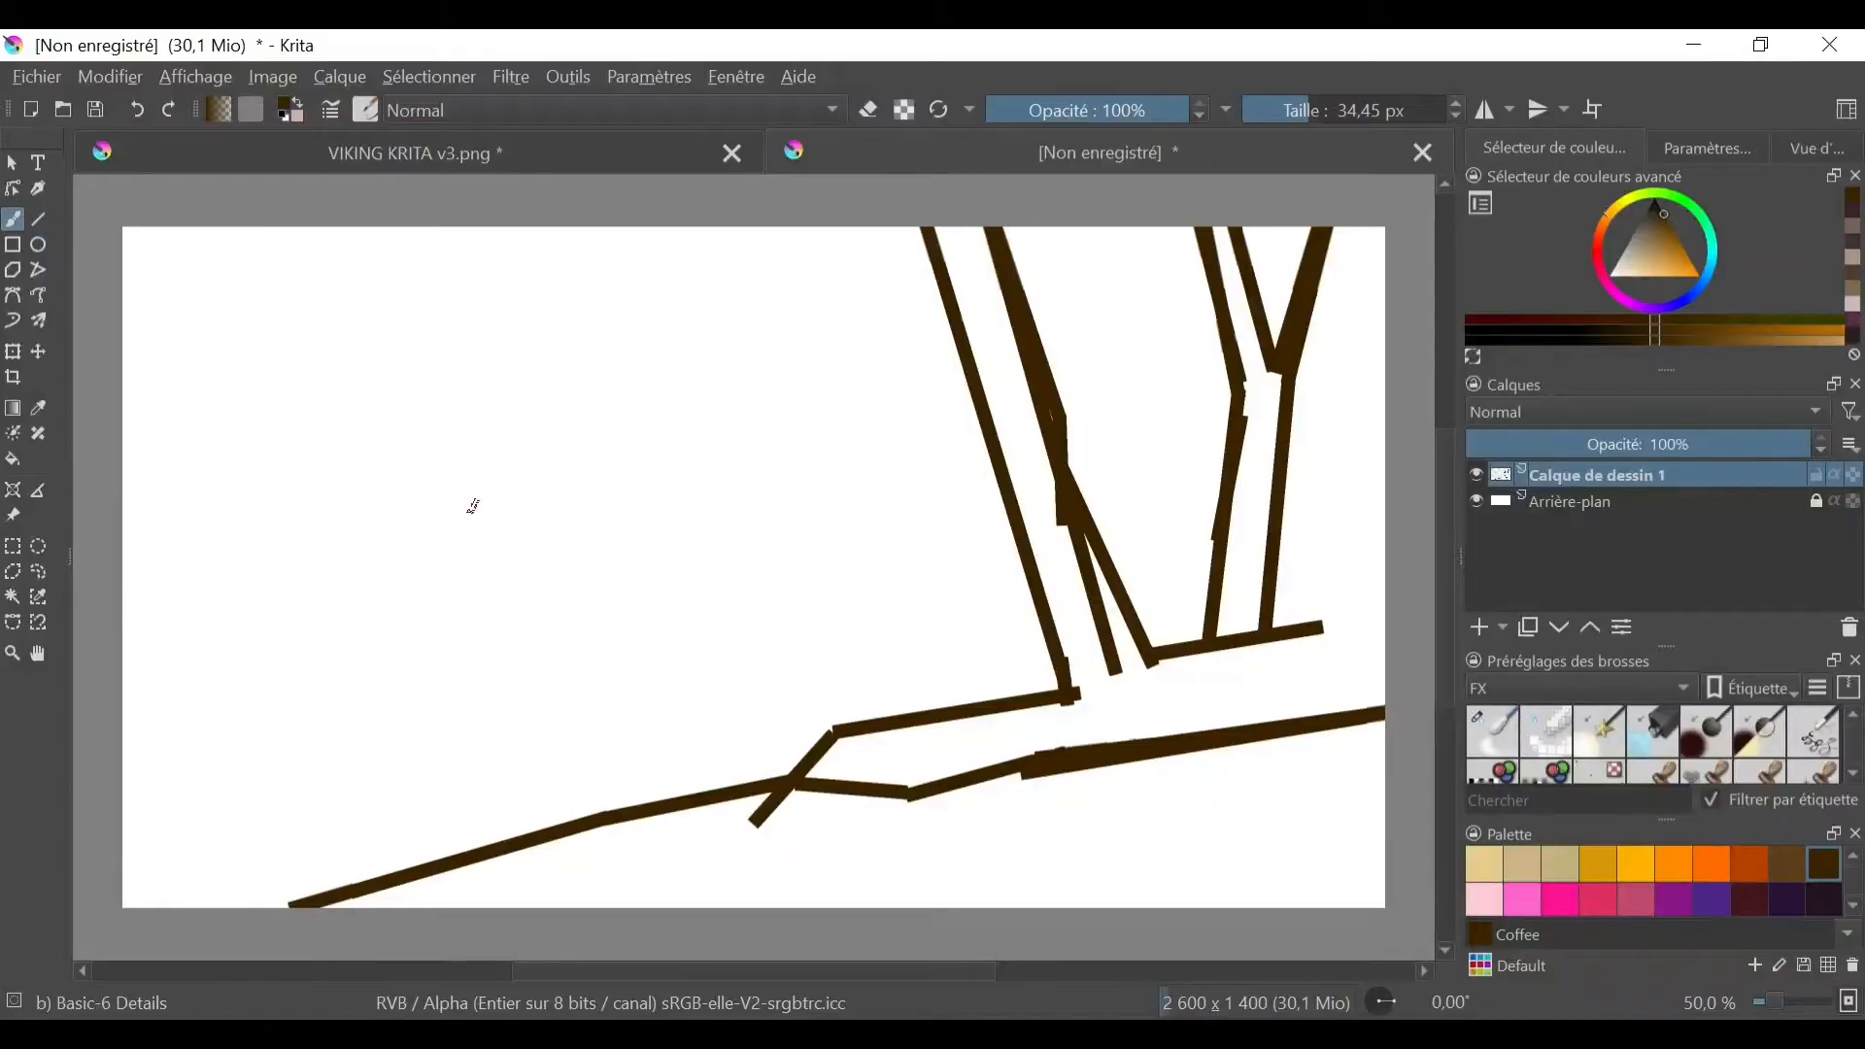
- Select the whole canvas and fill the ground below the slope outline with dark brown using the Bristles-2 Flat Rough brush
right_click(945, 669)
click(1020, 546)
click(430, 77)
click(457, 105)
drag(1146, 695, 1379, 632)
mouse_move(1214, 748)
mouse_down()
mouse_move(604, 859)
mouse_move(904, 777)
mouse_up()
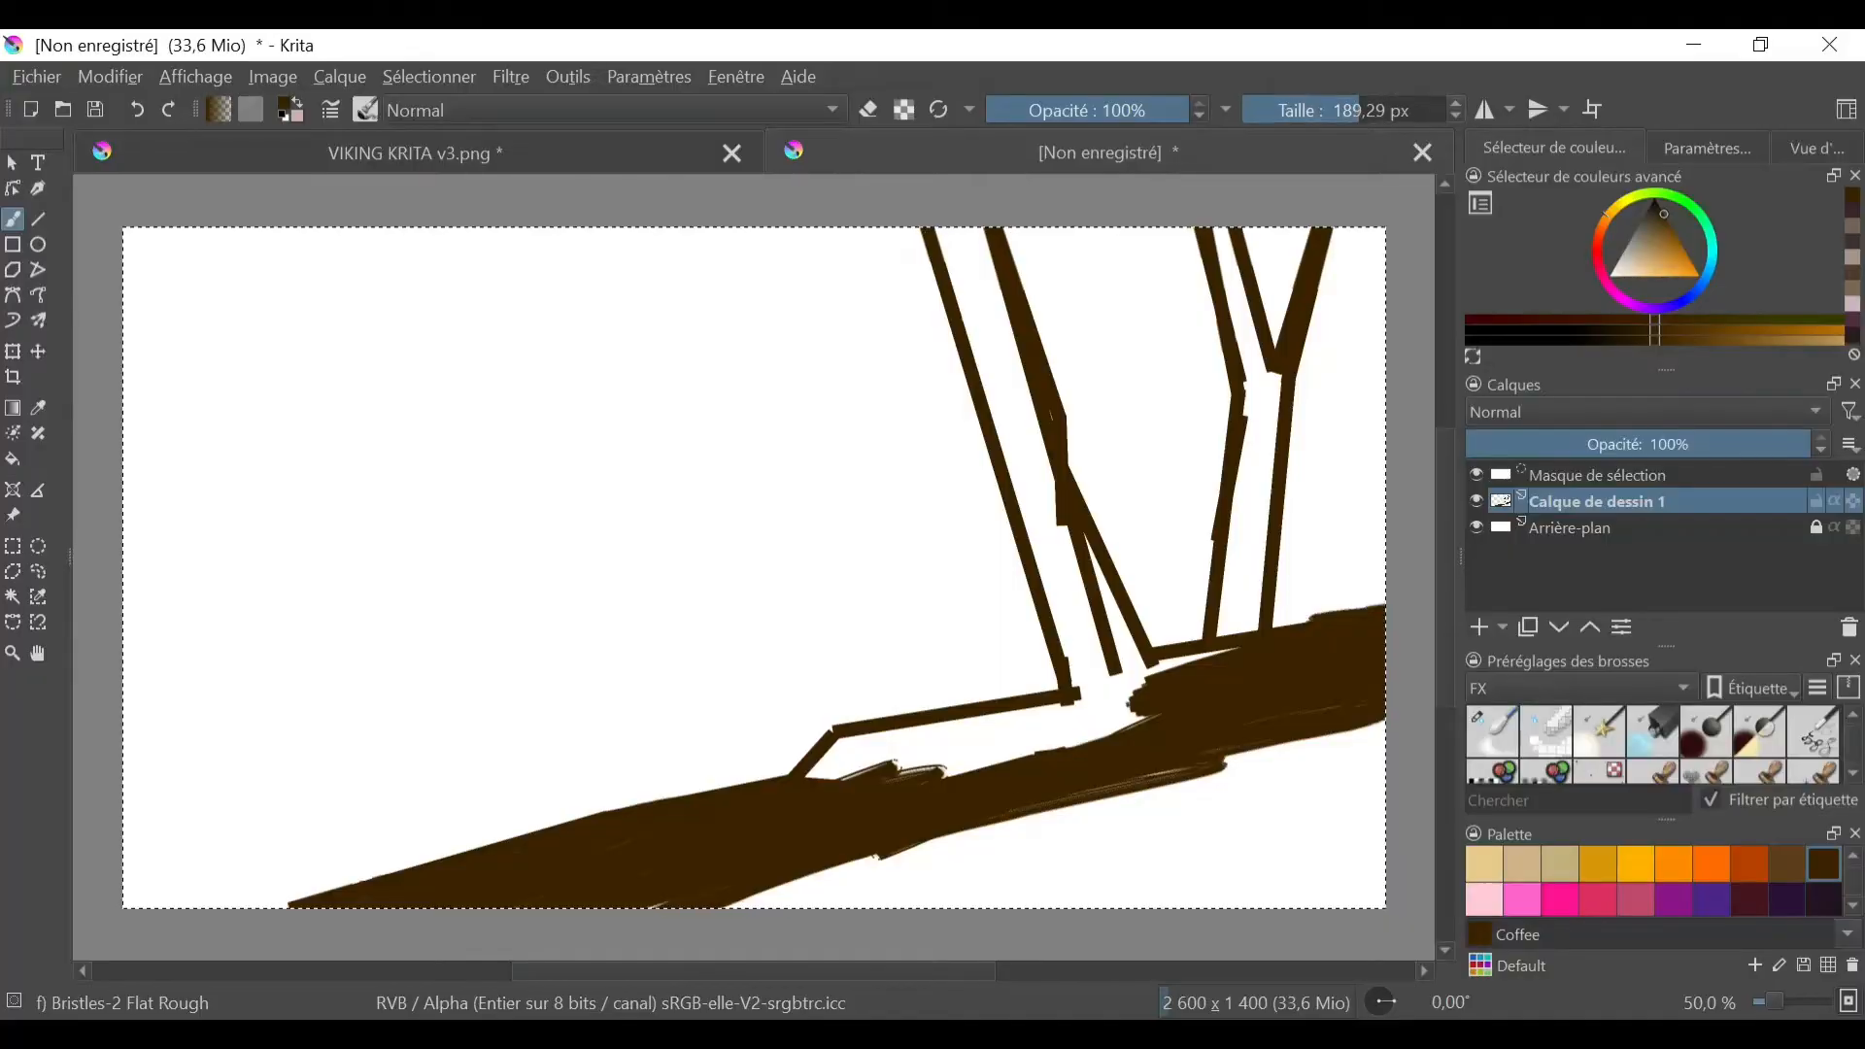
drag(1302, 767, 840, 789)
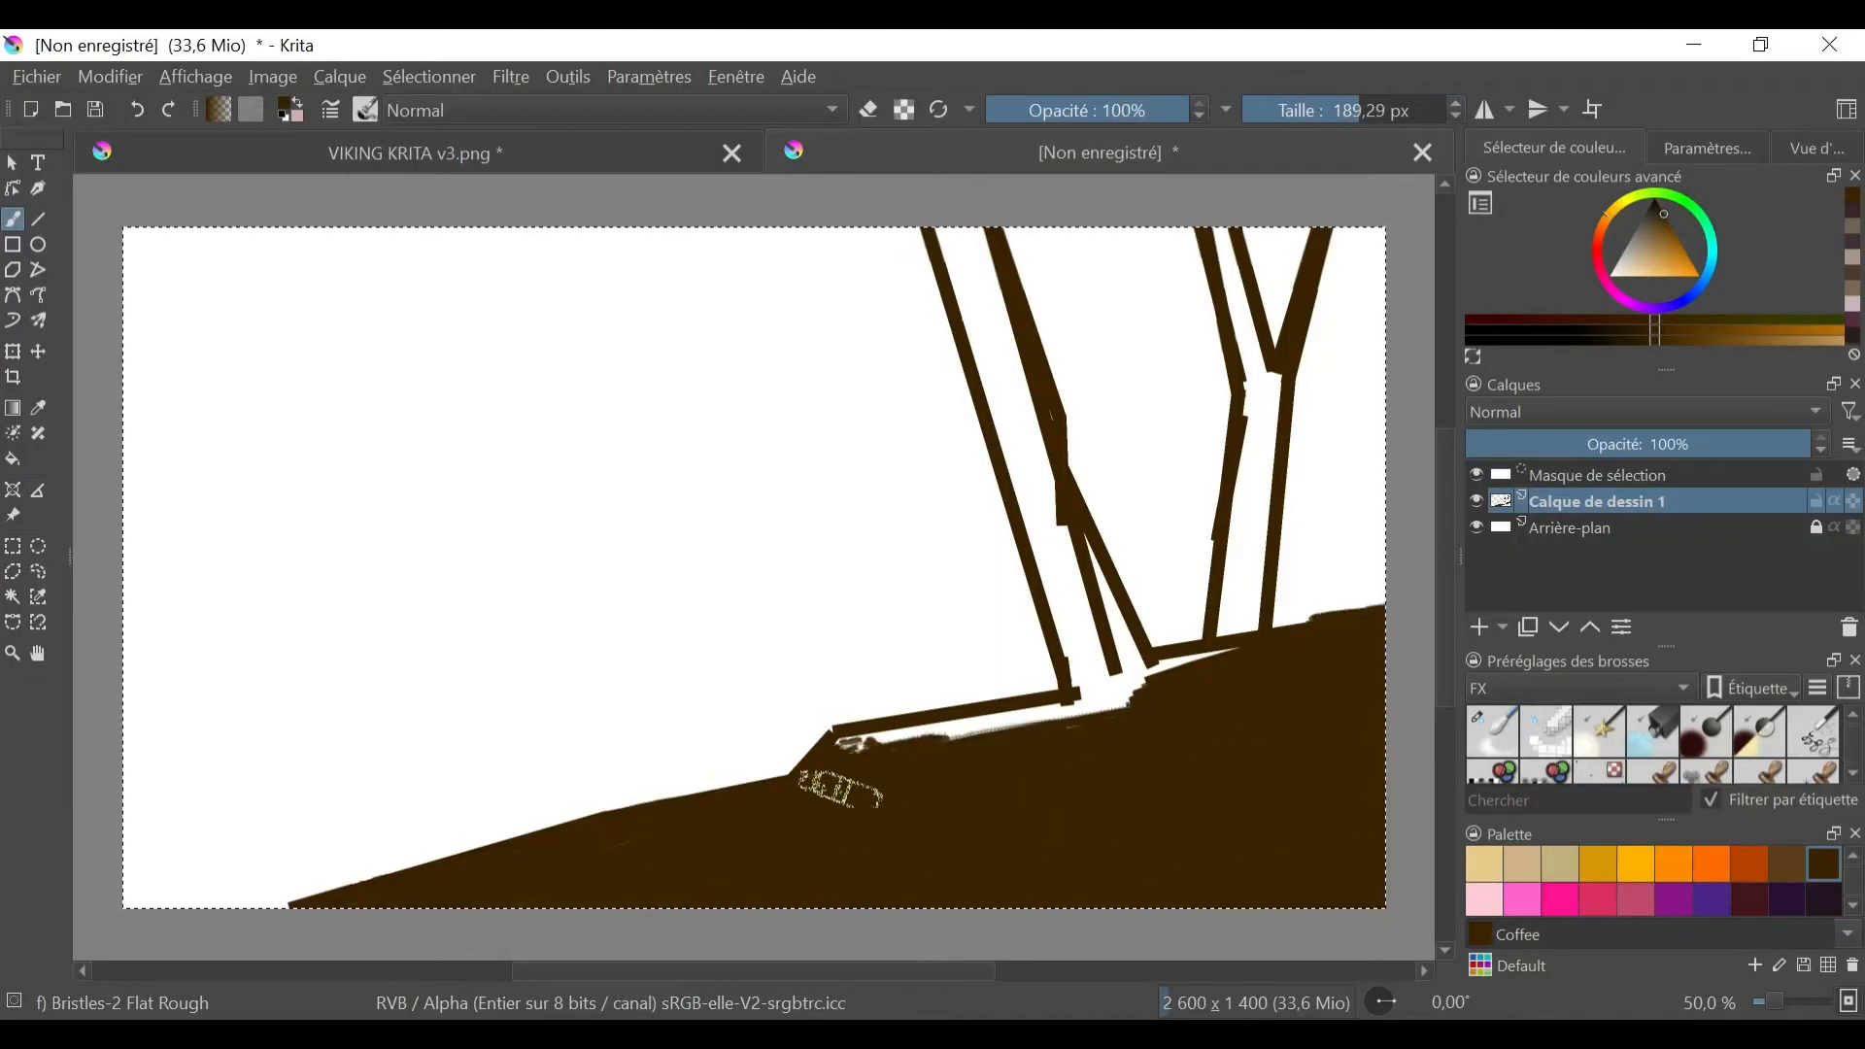
- Set the brush size to 54.02 px and fill the tree trunks and the ground's upper edge with dark brown
click(1320, 109)
drag(1131, 697, 847, 742)
drag(1228, 656, 1115, 679)
drag(967, 291, 1117, 661)
drag(1248, 291, 1226, 550)
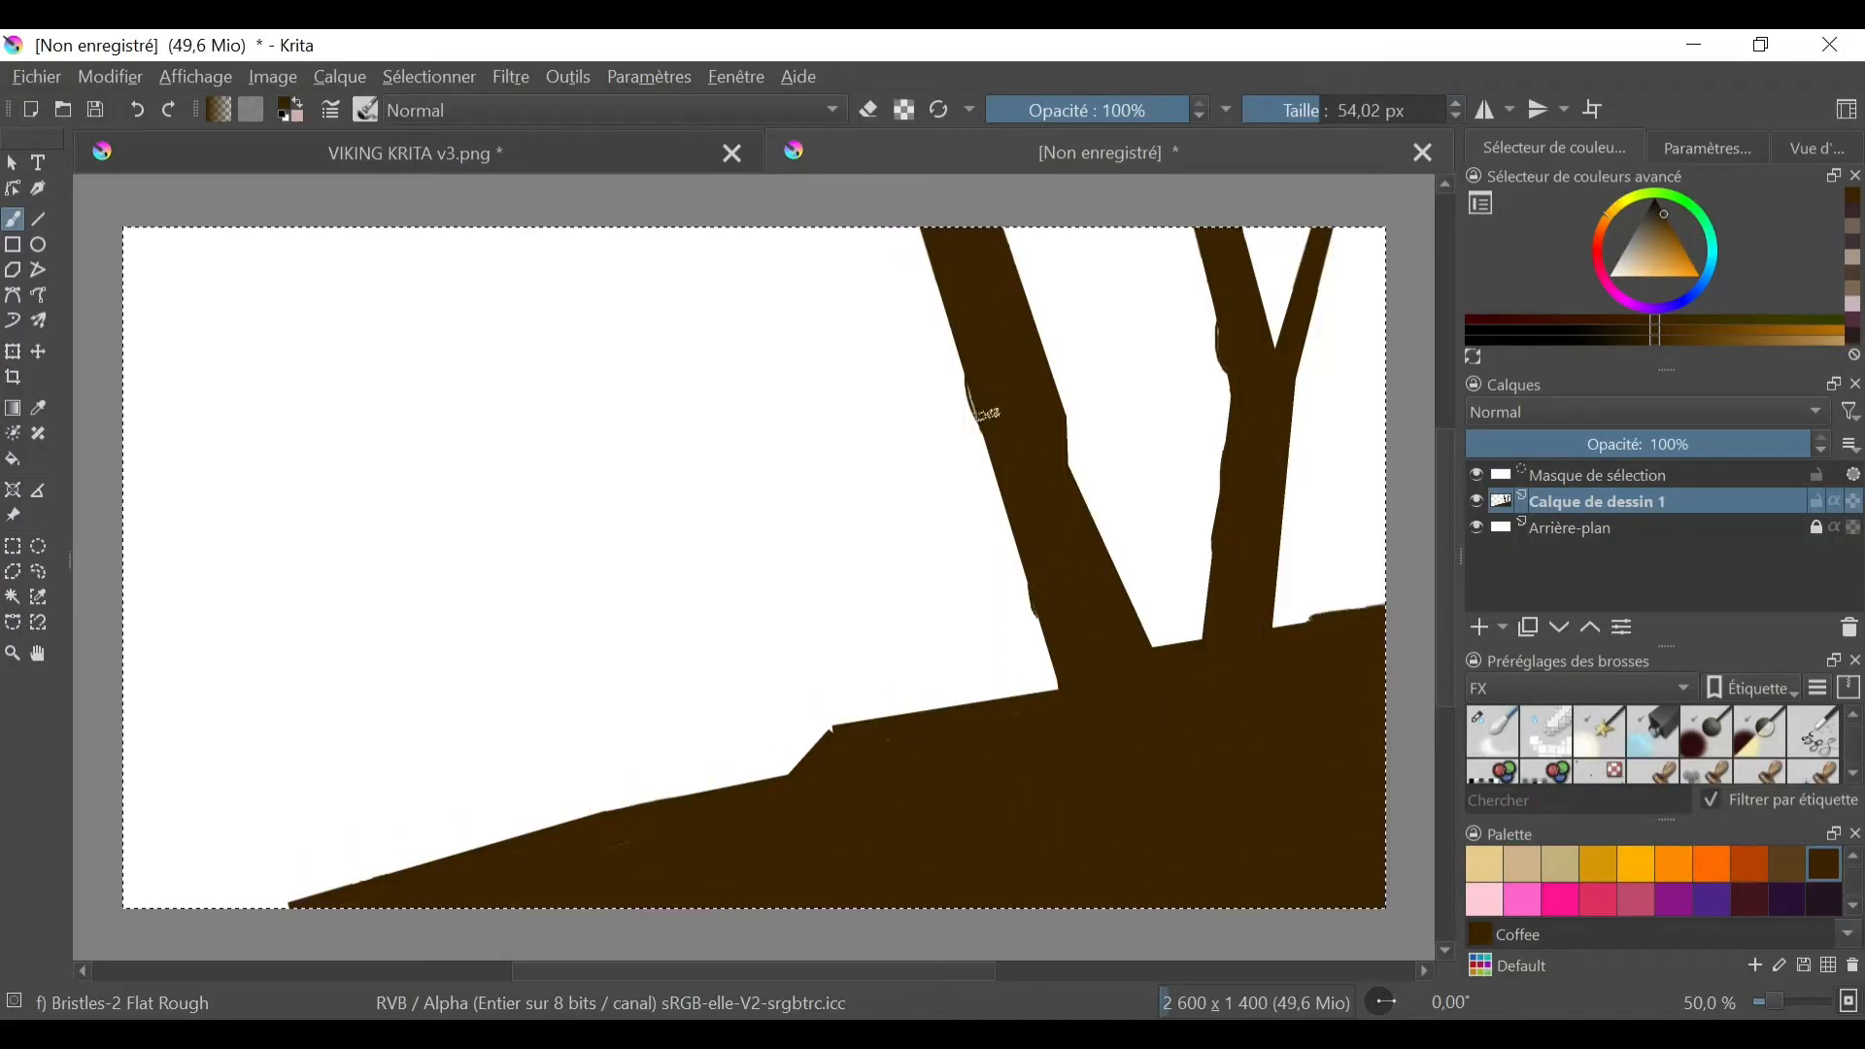
drag(983, 706, 1190, 642)
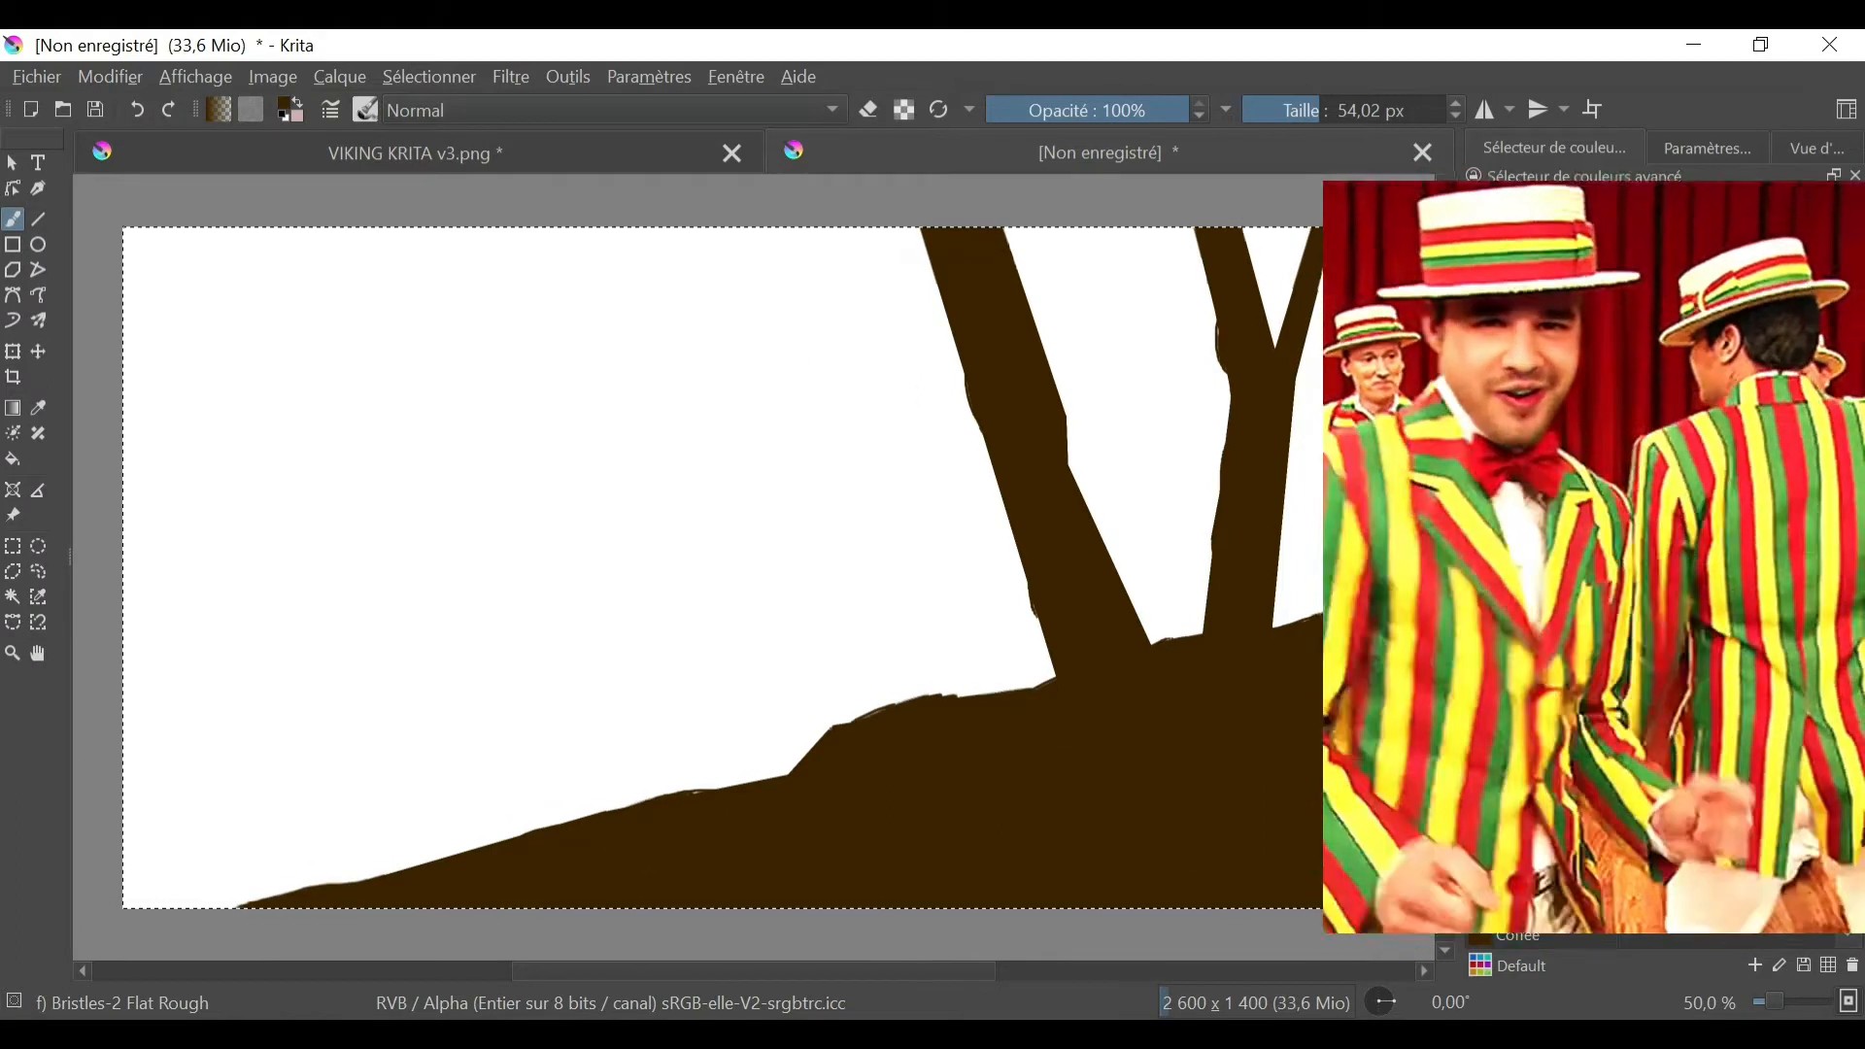
- Add a new paint layer, choose MID-Grey 50% as the colour and show the Peinture brush presets
click(1479, 628)
drag(1598, 503, 1582, 546)
drag(1853, 882, 1854, 855)
click(1522, 897)
drag(723, 554, 148, 600)
click(137, 110)
click(1484, 897)
click(1578, 689)
click(1554, 773)
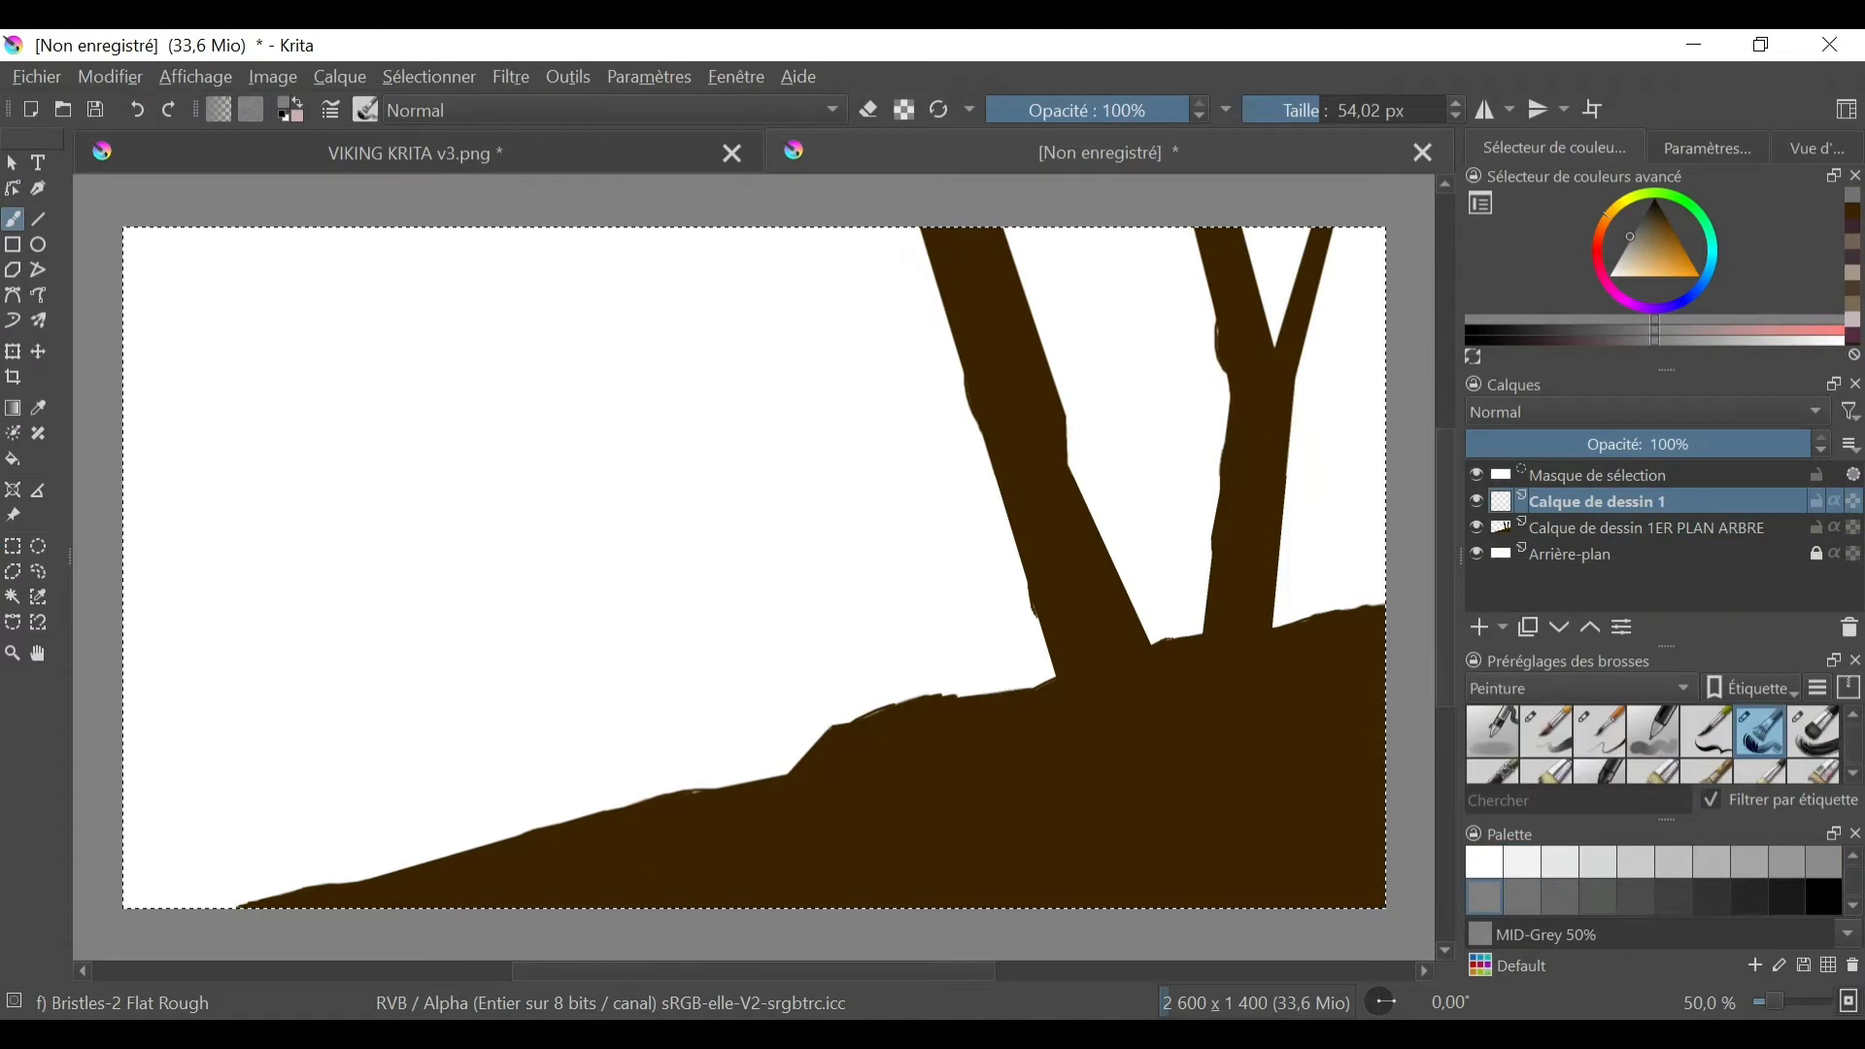
- Paint a mid-grey band of distant hills behind the slope with the Dry Bristles brush at 58.22 px
click(1653, 731)
mouse_move(573, 592)
mouse_down()
mouse_move(762, 544)
mouse_move(94, 691)
mouse_up()
click(1322, 110)
drag(233, 680, 908, 646)
drag(806, 530, 1005, 544)
- Place the grey hill layer beneath the 1ER PLAN ARBRE layer and extend the hills to the canvas's right edge
drag(1597, 502, 1592, 541)
drag(957, 583, 1199, 554)
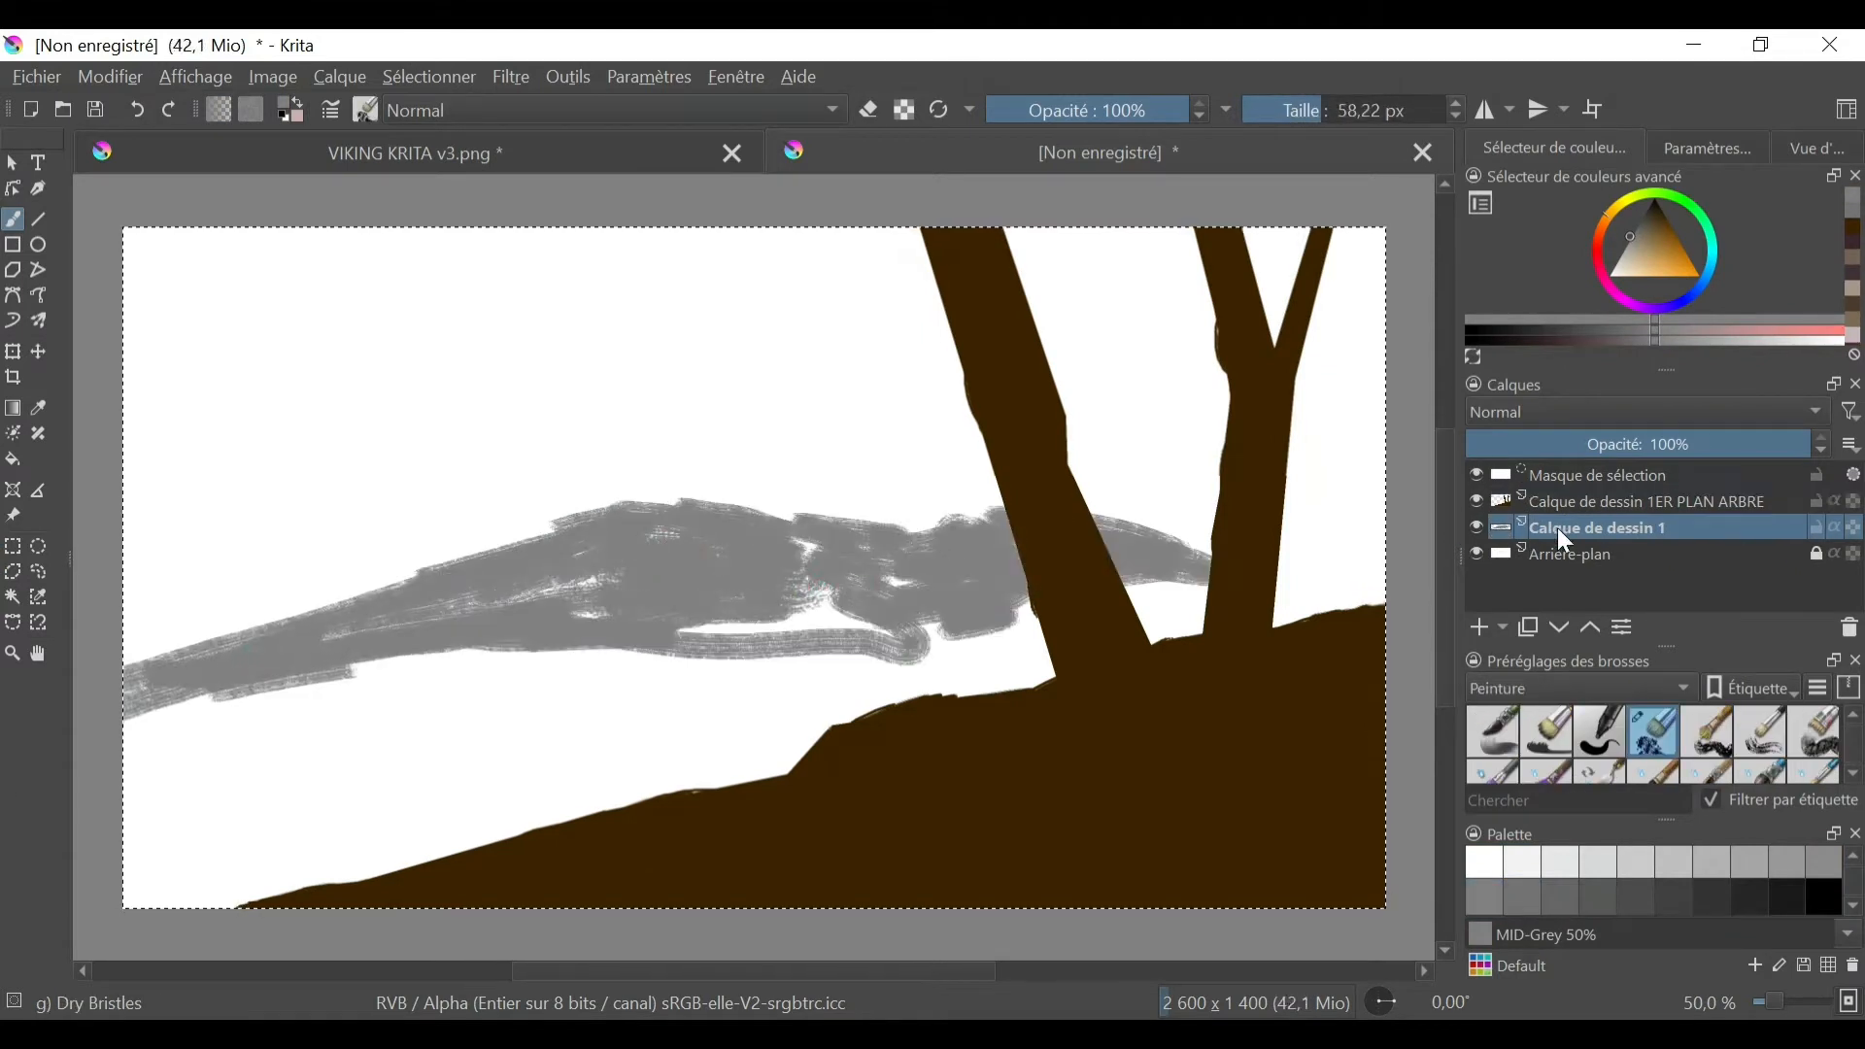
drag(1558, 527, 1593, 491)
drag(1598, 502, 1591, 539)
drag(1107, 529, 1384, 466)
- Cover the sky and the lake area with Grey 85% using the Dry Bristles brush at 369.69 px
click(1584, 857)
click(1389, 110)
drag(194, 388, 1094, 316)
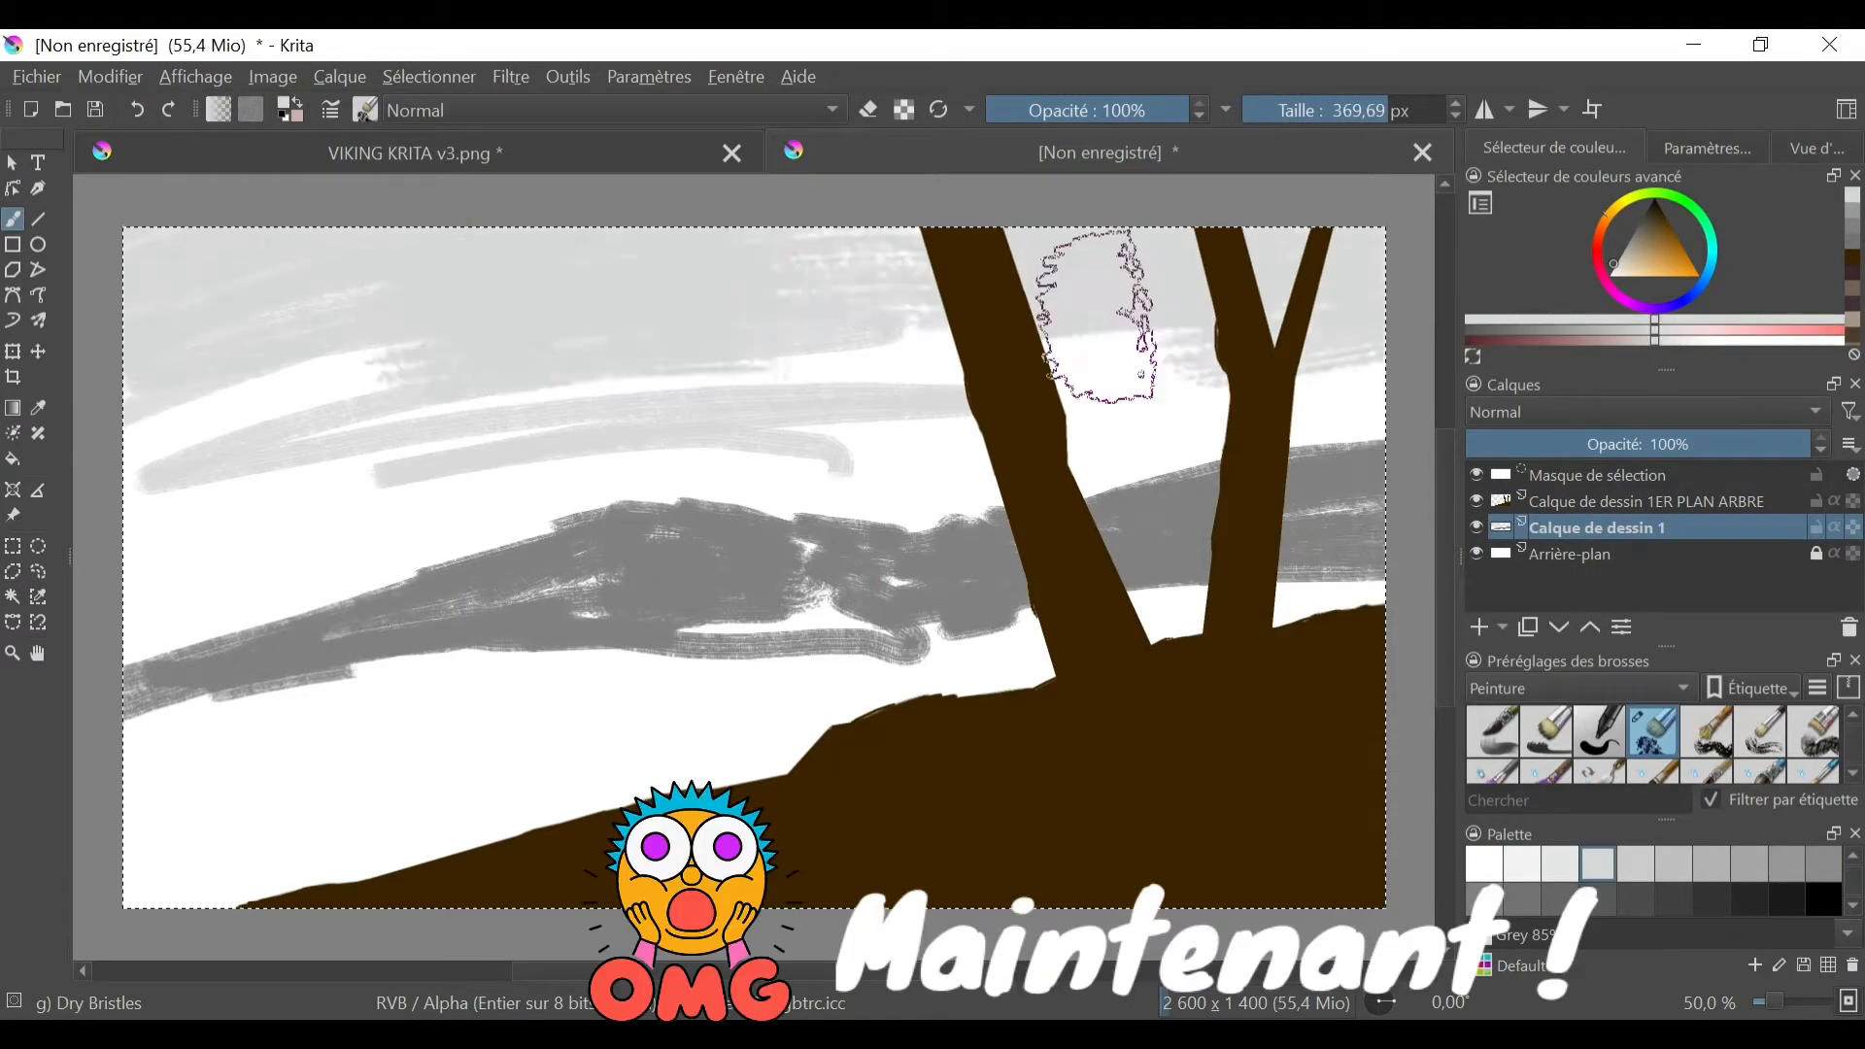
drag(1263, 408, 194, 583)
drag(1020, 622, 154, 758)
drag(154, 845, 777, 739)
- Rebuild the distant hills in MID-Grey 50% with a 90.99 px brush, raising a rounded hill in the left half
click(1484, 897)
drag(1379, 408, 790, 562)
click(1333, 110)
drag(583, 486, 716, 591)
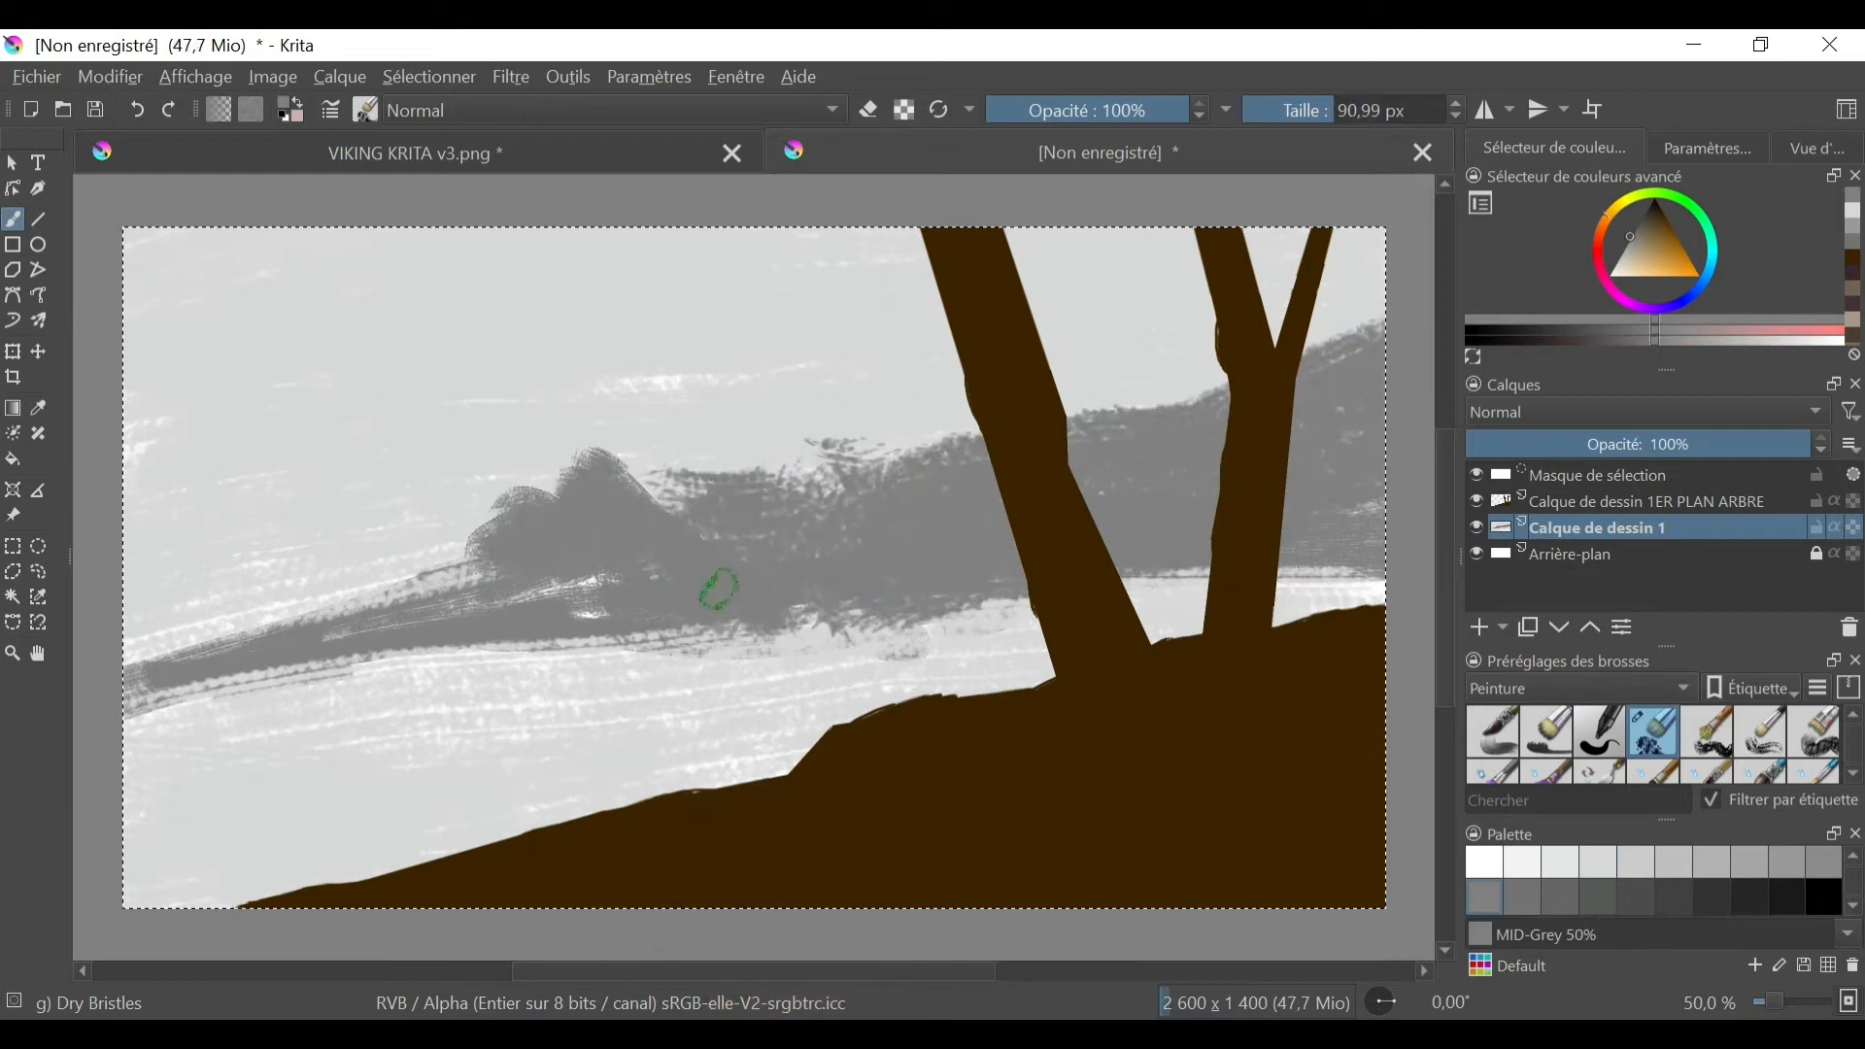
drag(660, 485, 136, 631)
drag(467, 651, 748, 636)
- Shade the rounded hill's lower slopes and shoreline with a darker grey
click(1560, 897)
drag(612, 476, 859, 617)
drag(656, 610, 282, 641)
drag(835, 592, 981, 623)
- Paint dark grey rocks in the water near the lower left shore with a 40.89 px brush
click(1597, 897)
click(1312, 110)
drag(131, 860, 450, 785)
drag(478, 770, 509, 768)
mouse_move(289, 812)
mouse_down()
mouse_move(265, 838)
mouse_move(360, 829)
mouse_up()
- Dab Grey 30% spots onto the middle of the rounded hill
click(1635, 896)
click(654, 574)
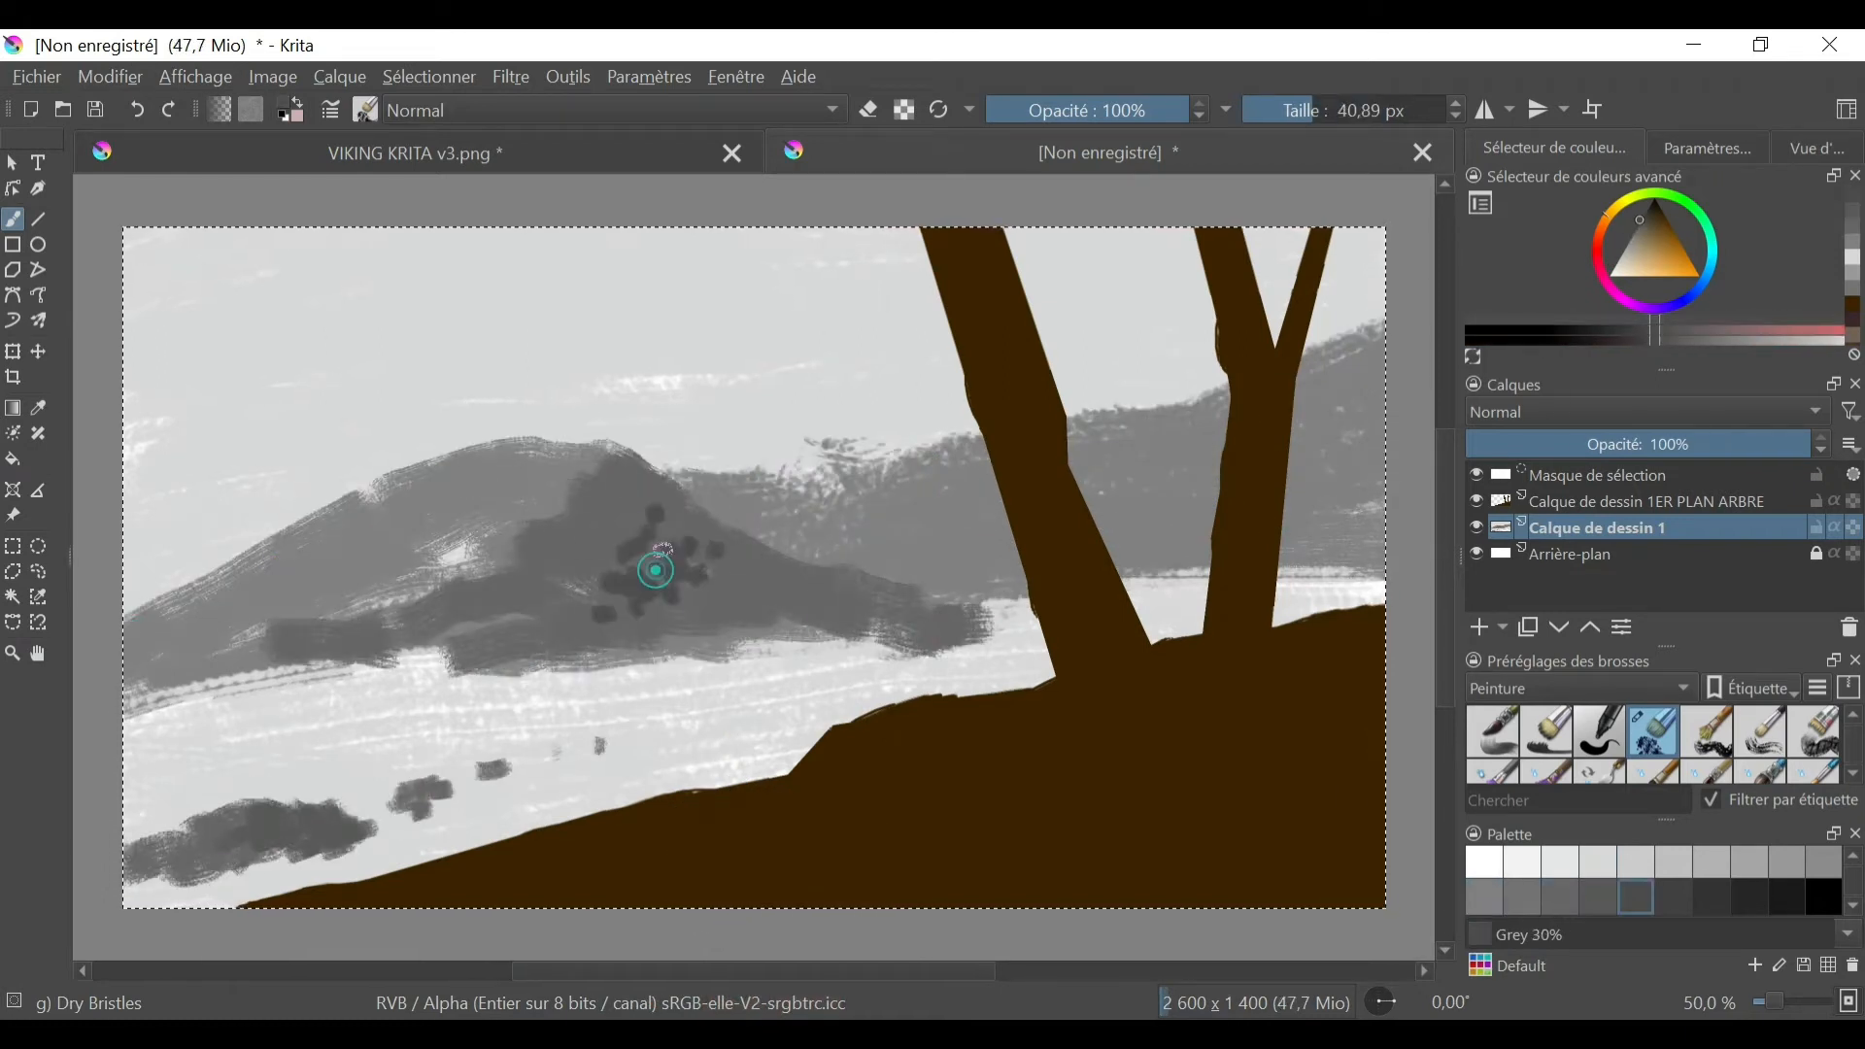
drag(671, 554, 717, 587)
- Choose the puggioni-clouds08 brush from the Nuages presets and paint light grey clouds across the sky
click(1628, 687)
click(1573, 662)
click(1492, 756)
click(268, 355)
click(1560, 863)
drag(268, 355, 602, 321)
drag(777, 388, 1147, 369)
- Paint Grey 95% mist along the tops of the distant hills with the cloud brush at 175.44 px
click(1356, 110)
click(1522, 863)
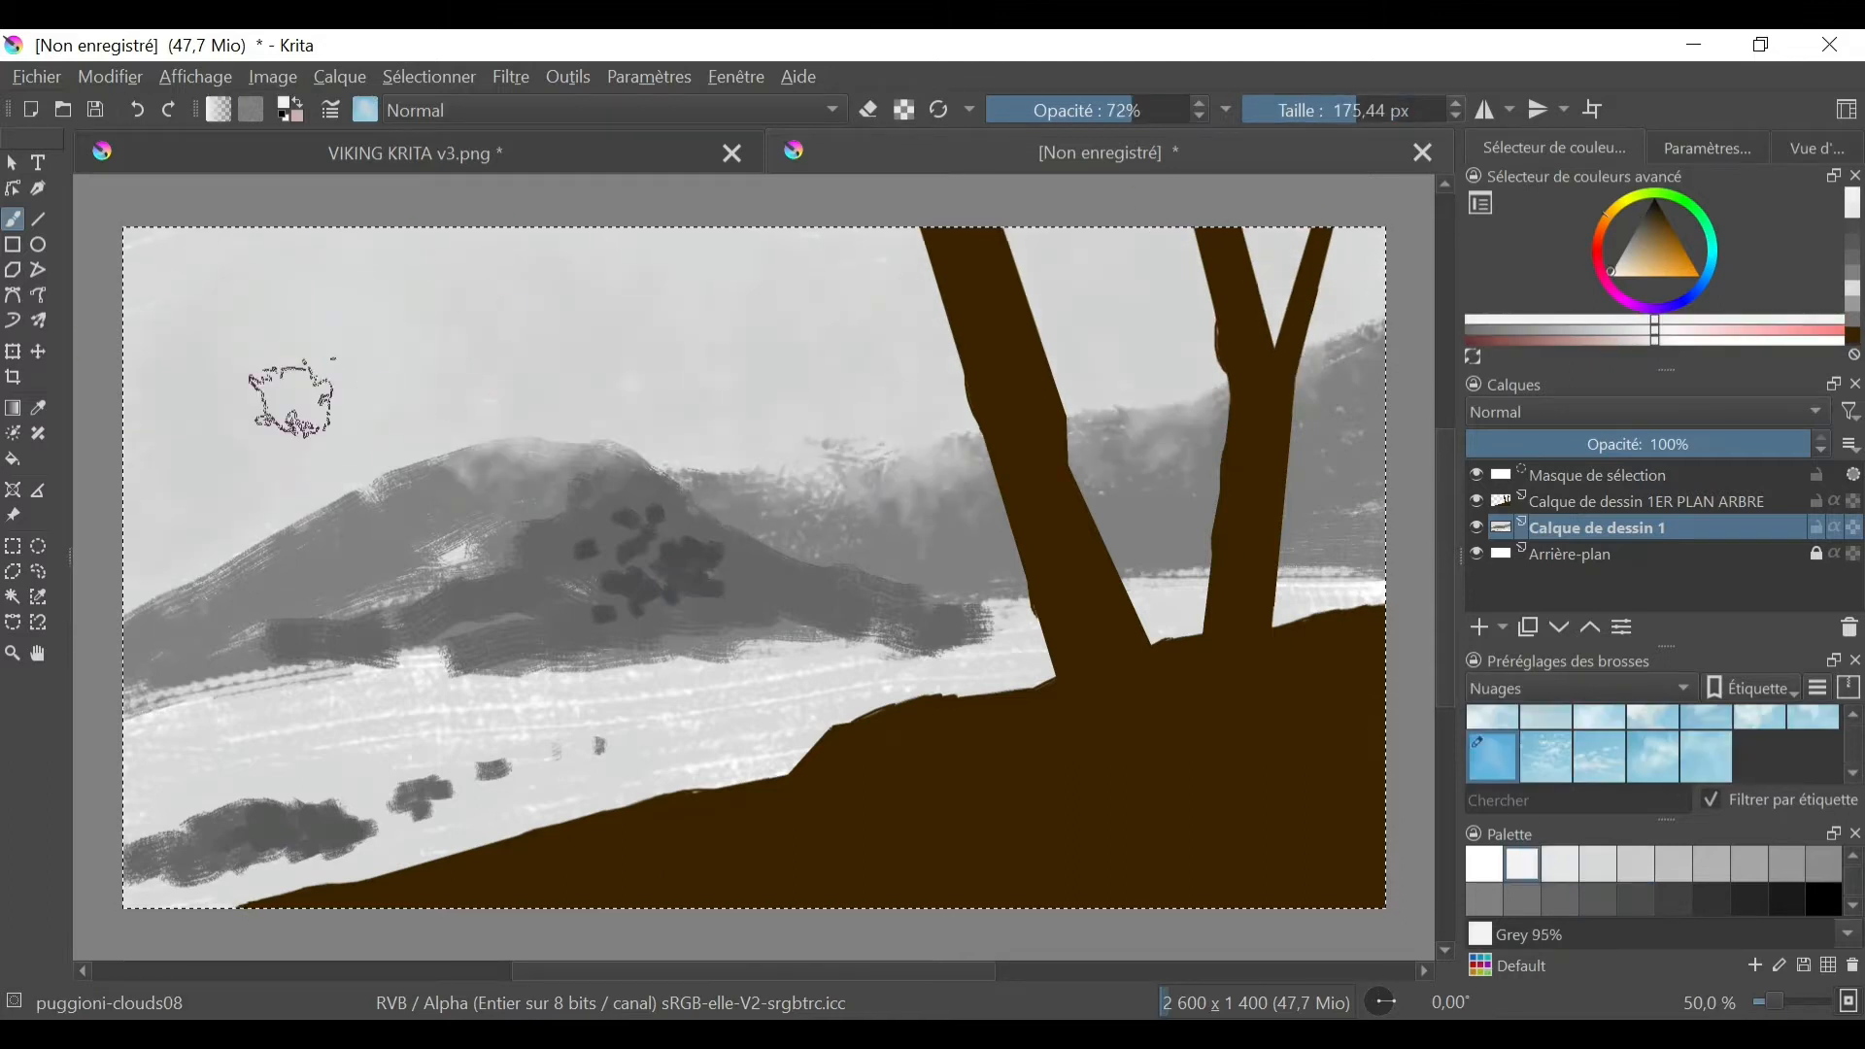
click(182, 507)
drag(768, 452, 971, 437)
drag(1087, 418, 1355, 332)
mouse_move(146, 617)
mouse_down()
mouse_move(292, 549)
mouse_move(981, 573)
mouse_up()
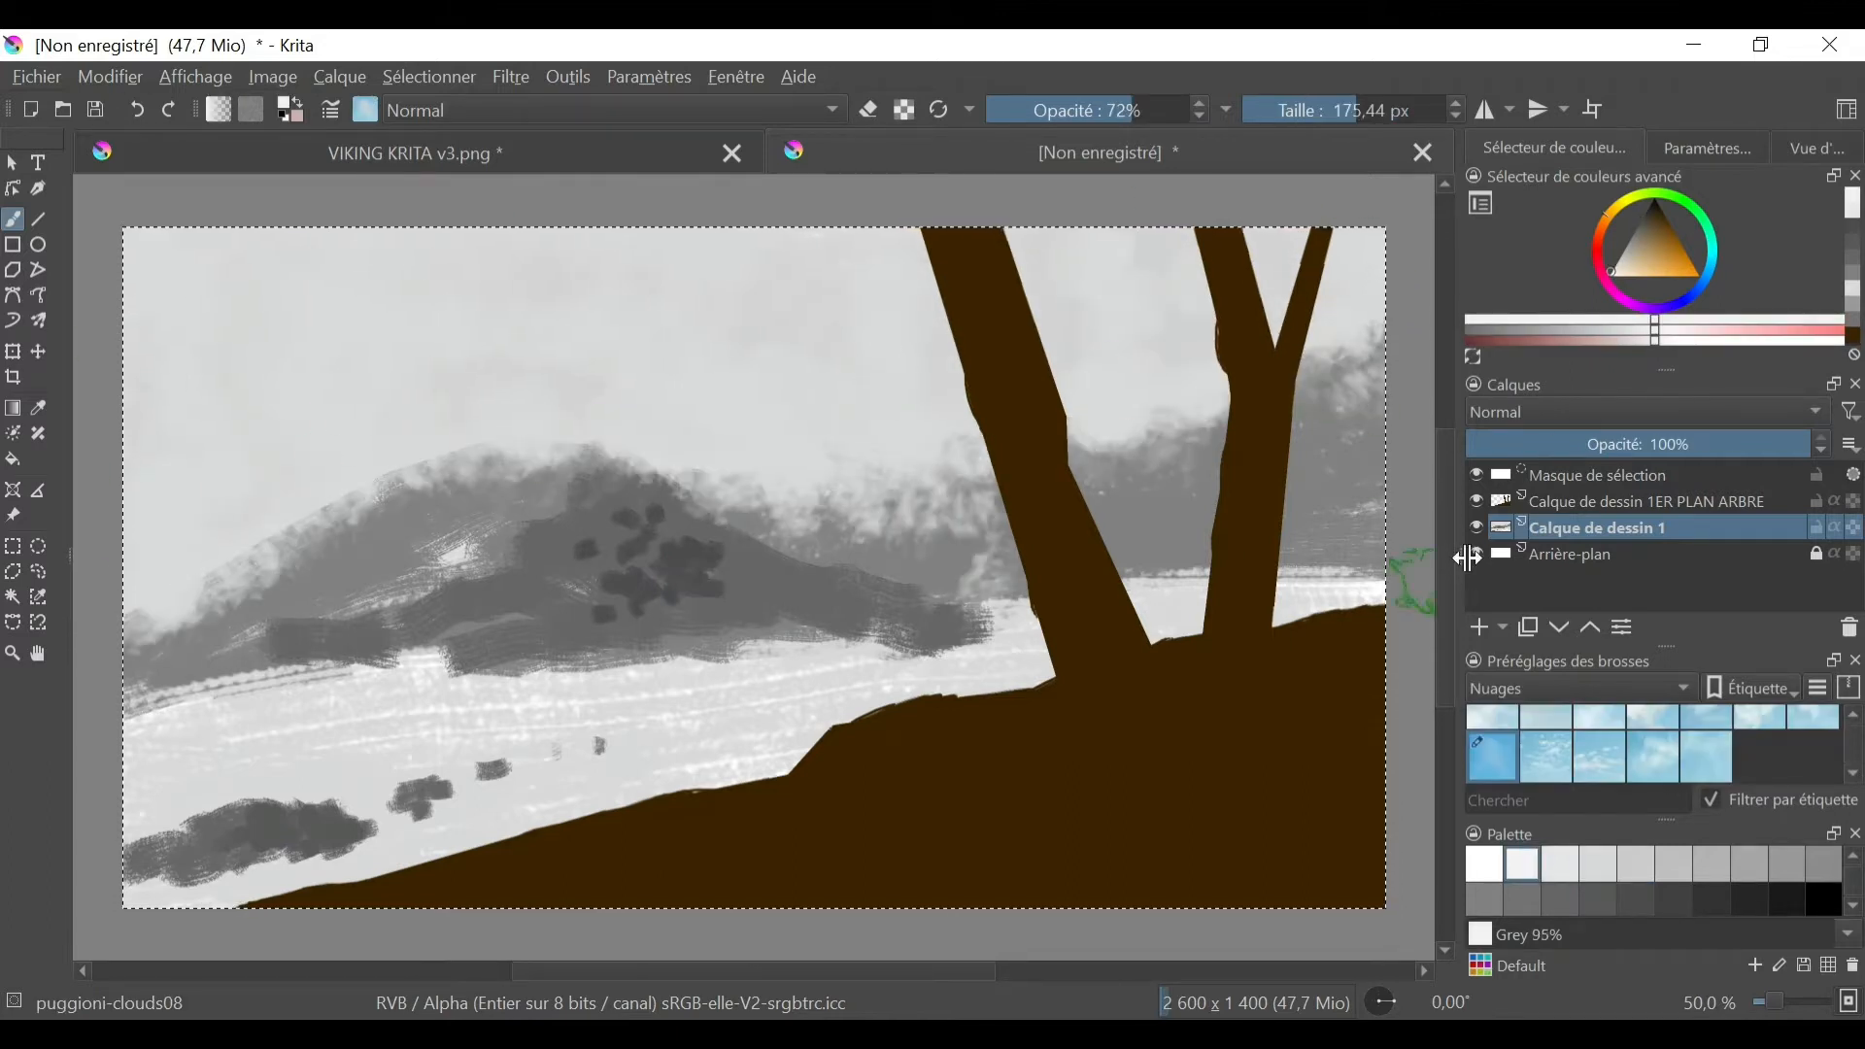
- Add grey cloud texture to the sky and small mist patches on the hills with the puggioni-clouds09 brush, ending with Grey 80%
click(1546, 757)
click(1711, 863)
mouse_move(855, 370)
mouse_down()
mouse_move(291, 435)
mouse_move(763, 391)
mouse_move(680, 388)
mouse_up()
click(1636, 862)
click(1345, 110)
click(844, 548)
click(730, 578)
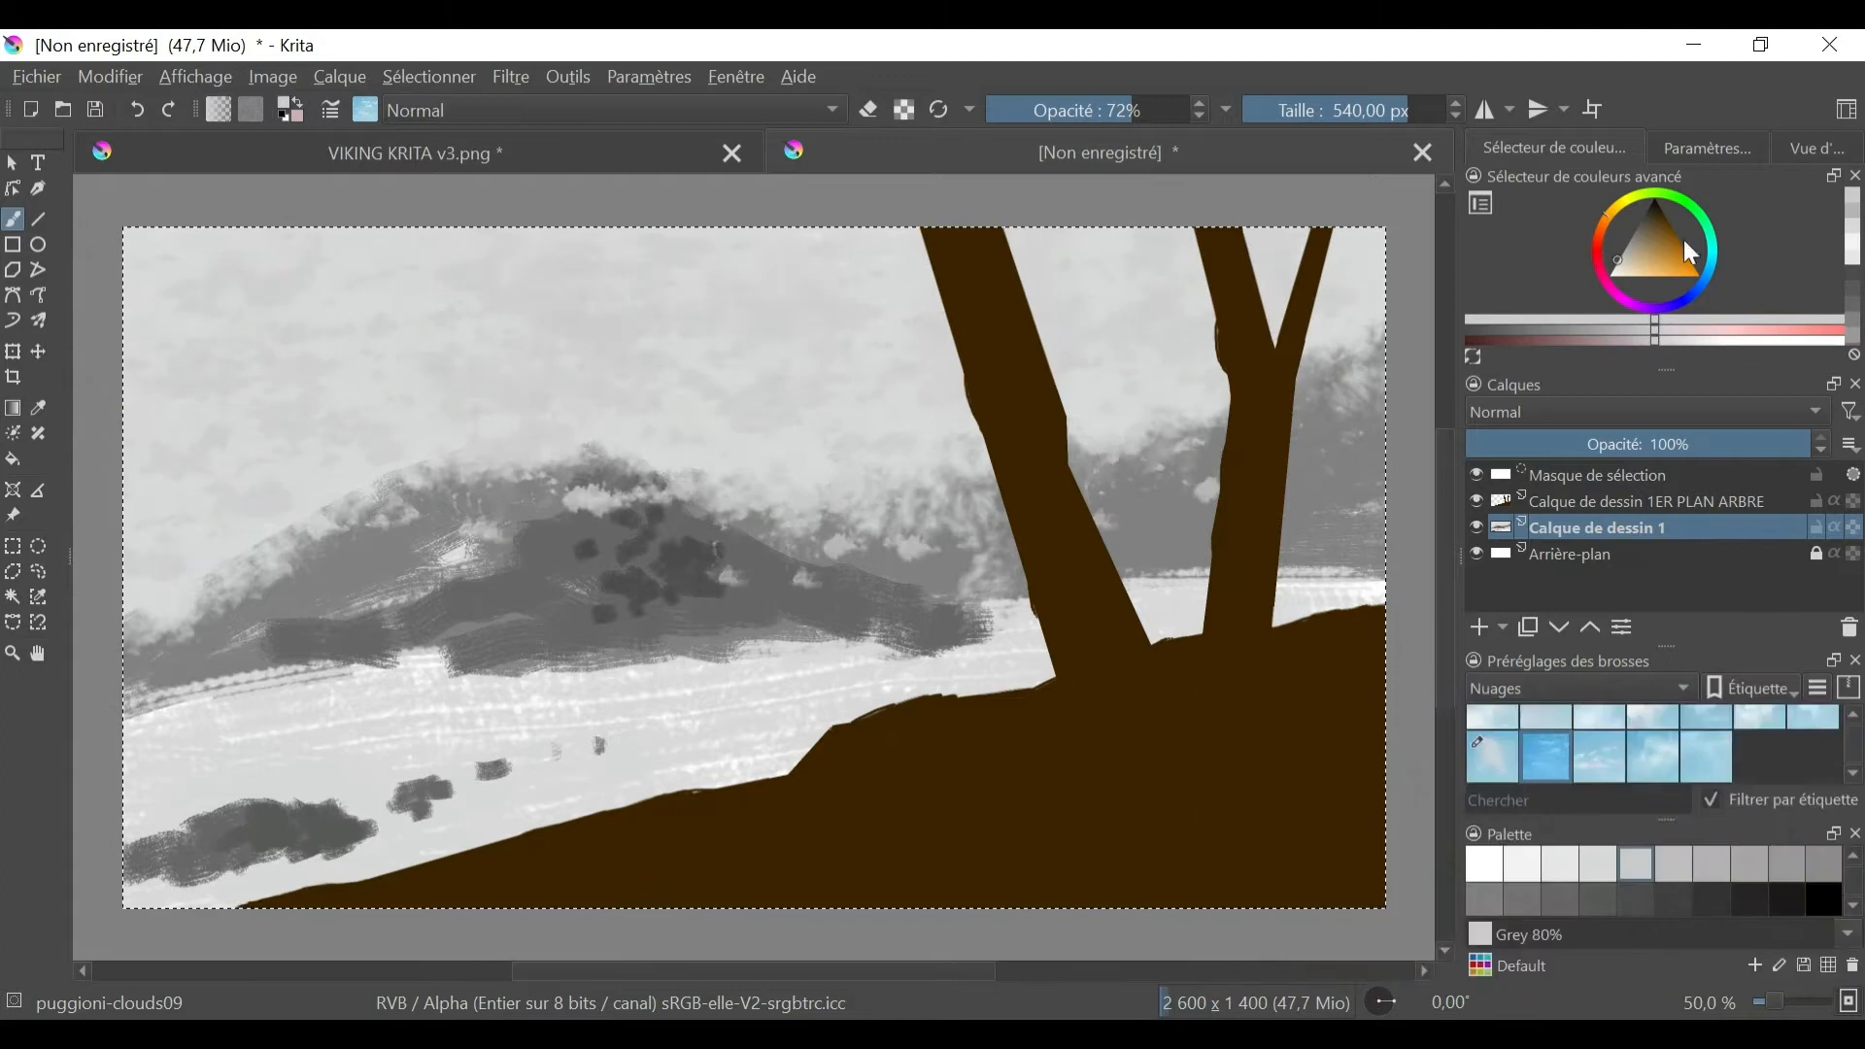
- Tint the clouds with a pale cyan grey, finishing the left sky with the puggioni-clouds01 brush
click(1712, 251)
click(1623, 259)
drag(277, 456, 1216, 237)
scroll(1546, 748, up, 1)
click(1492, 732)
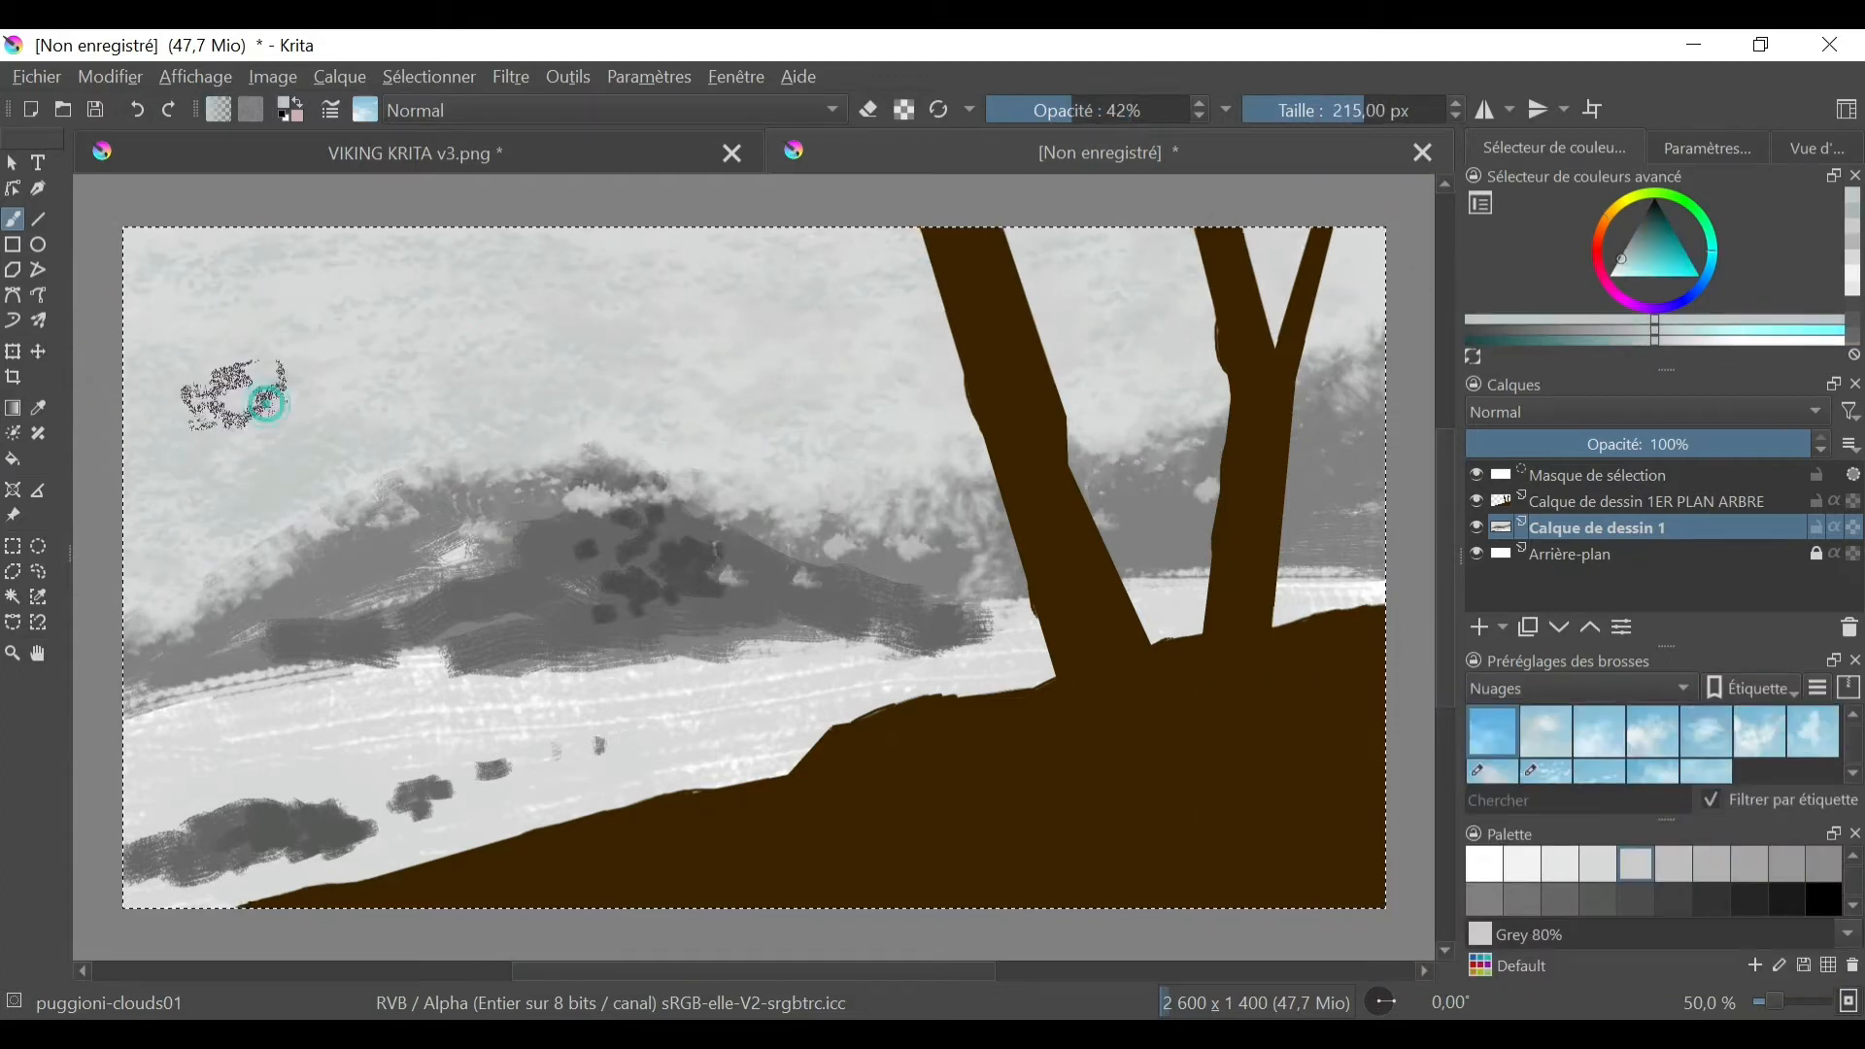
mouse_move(237, 396)
mouse_down()
mouse_move(126, 550)
mouse_move(335, 230)
mouse_up()
- Paint grey clouds over the sky and the hilltops with the puggioni-clouds04 brush at 137.99 px
click(1652, 733)
click(1347, 109)
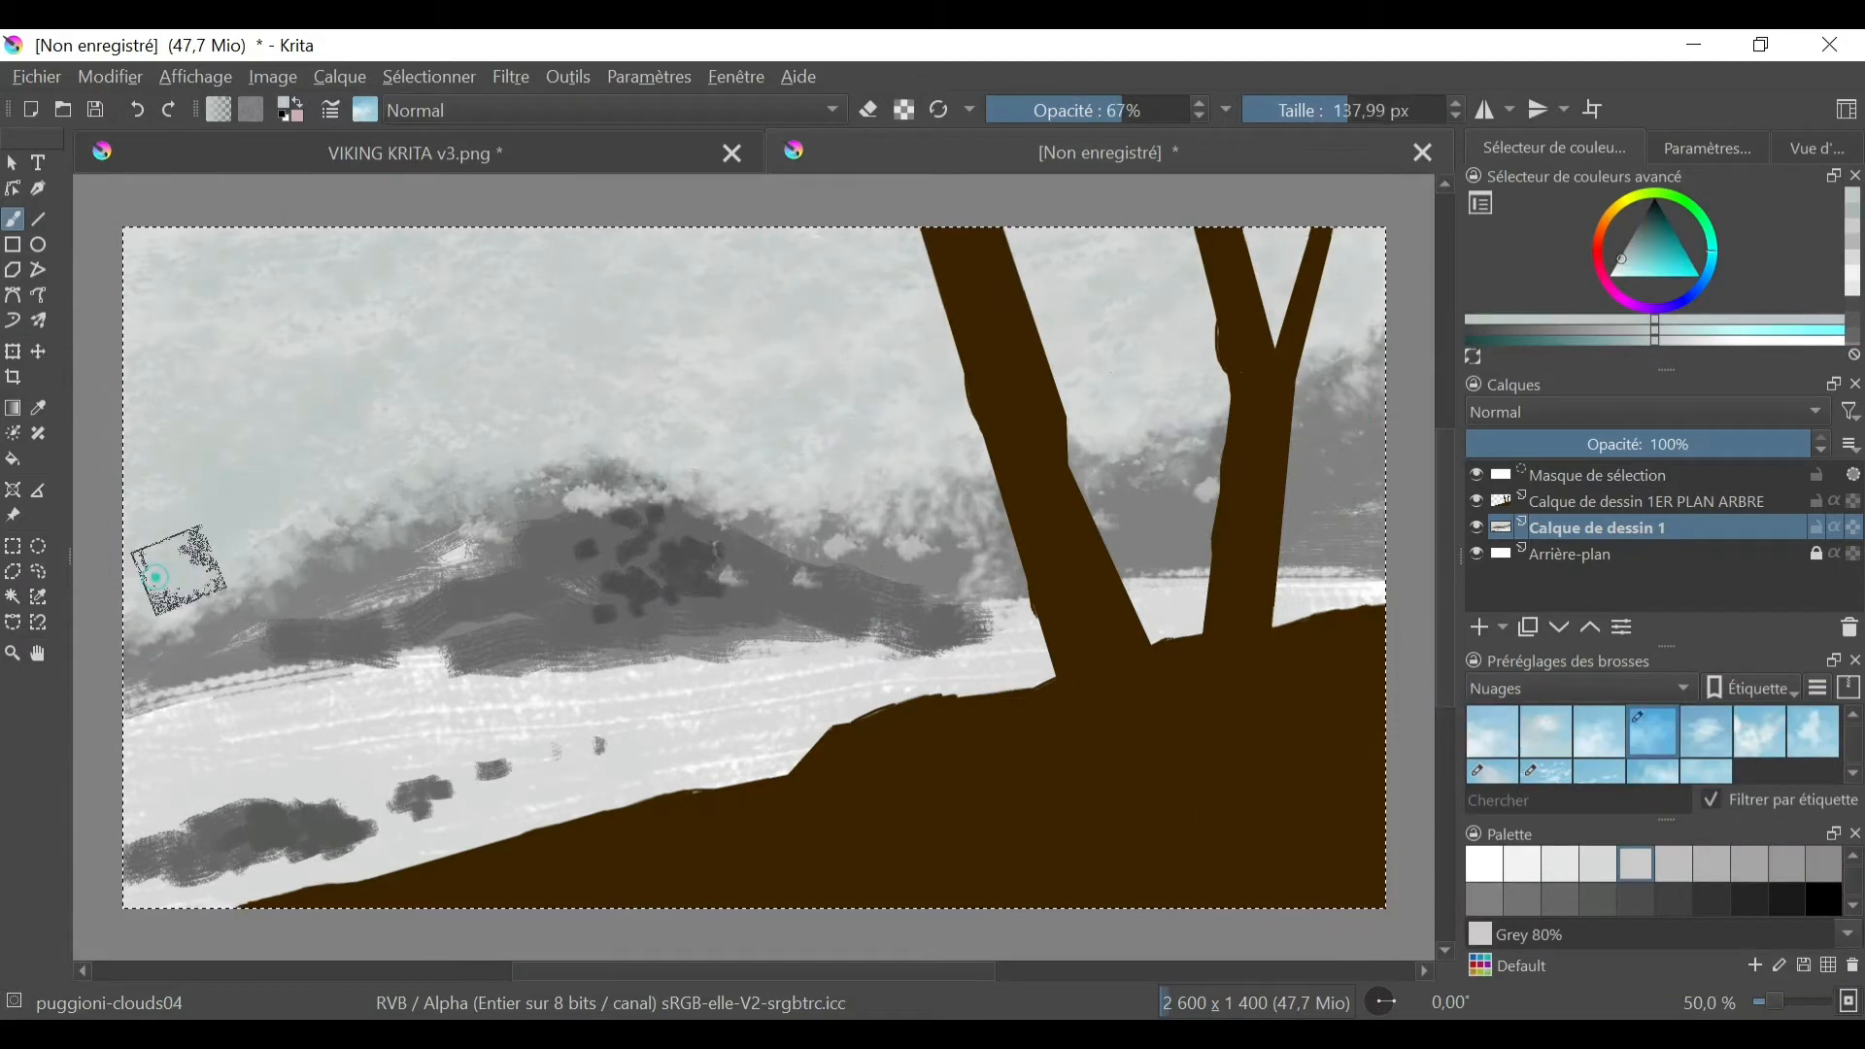
click(1749, 863)
click(404, 390)
click(1674, 863)
drag(411, 392, 335, 471)
mouse_move(585, 500)
mouse_down()
mouse_move(600, 447)
mouse_move(369, 476)
mouse_up()
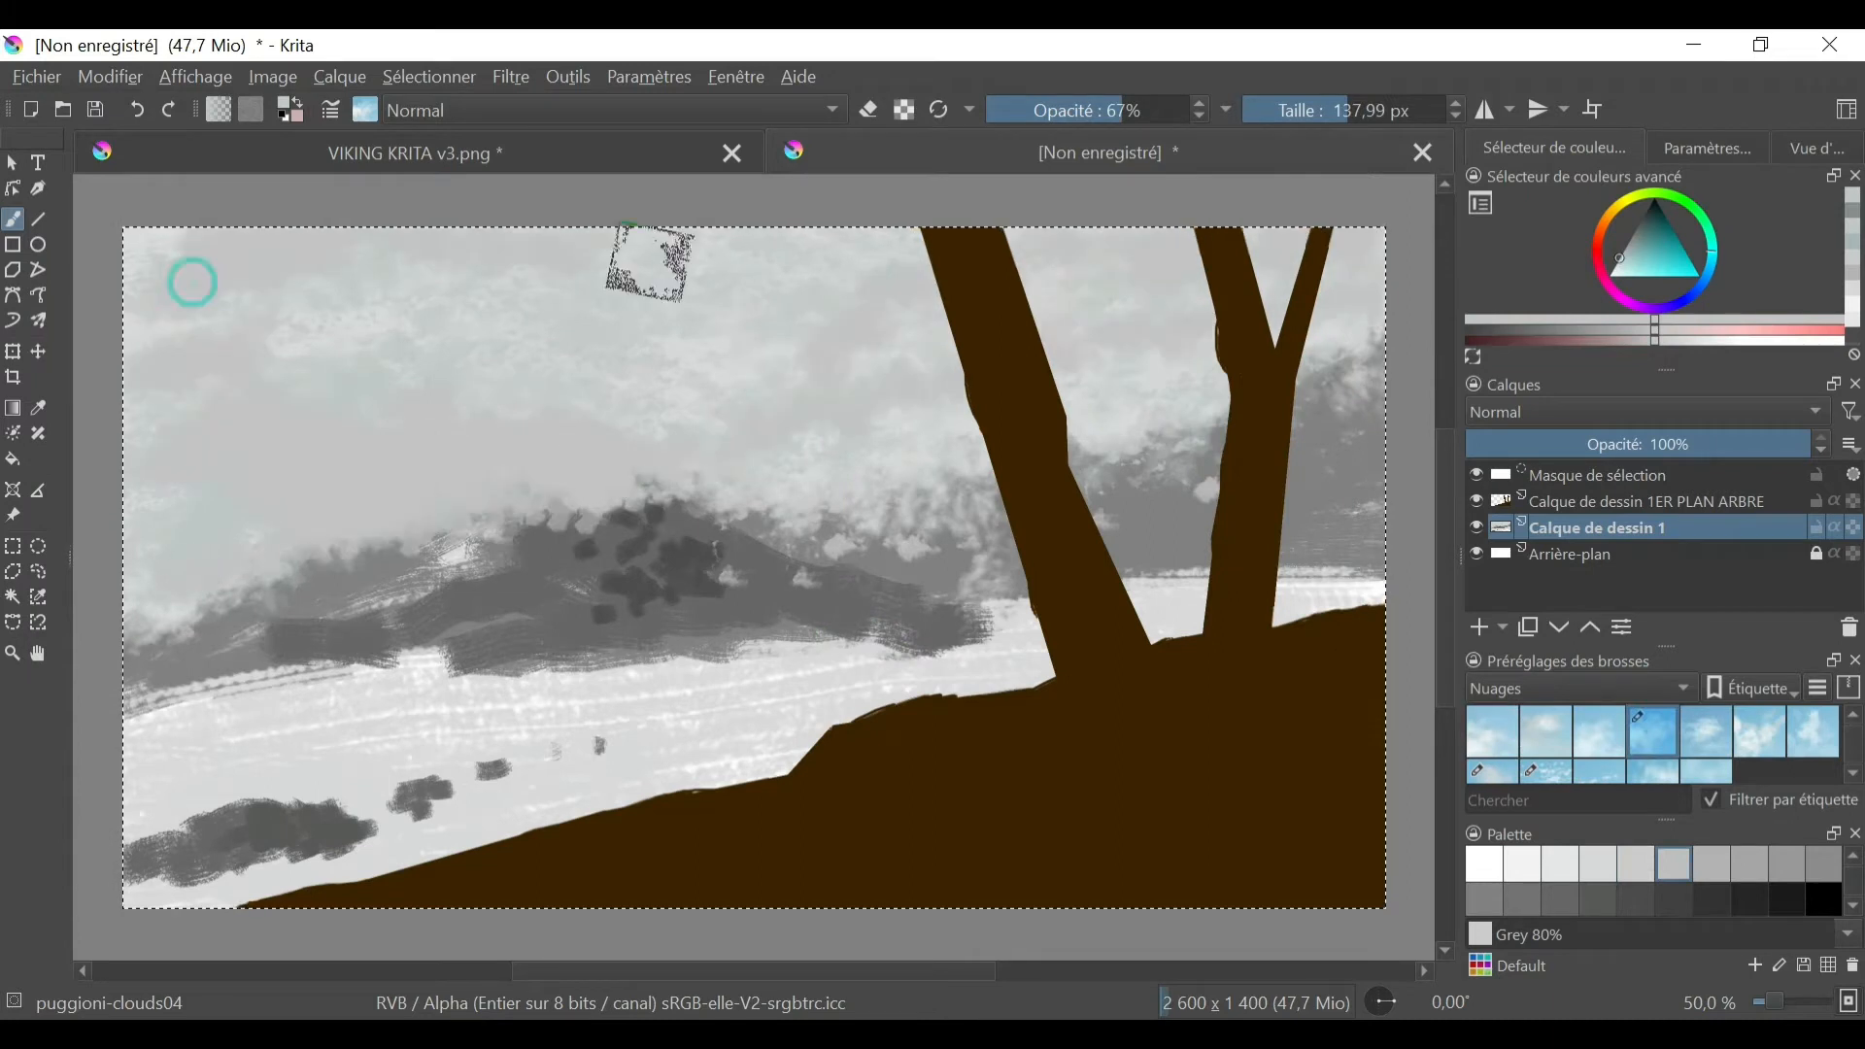
drag(644, 485, 874, 544)
- Rename the background paint layer to PLAN DU FOND NUAGEUX
click(1855, 774)
double_click(1597, 527)
text(PLAN DU FOND NUAGEUX)
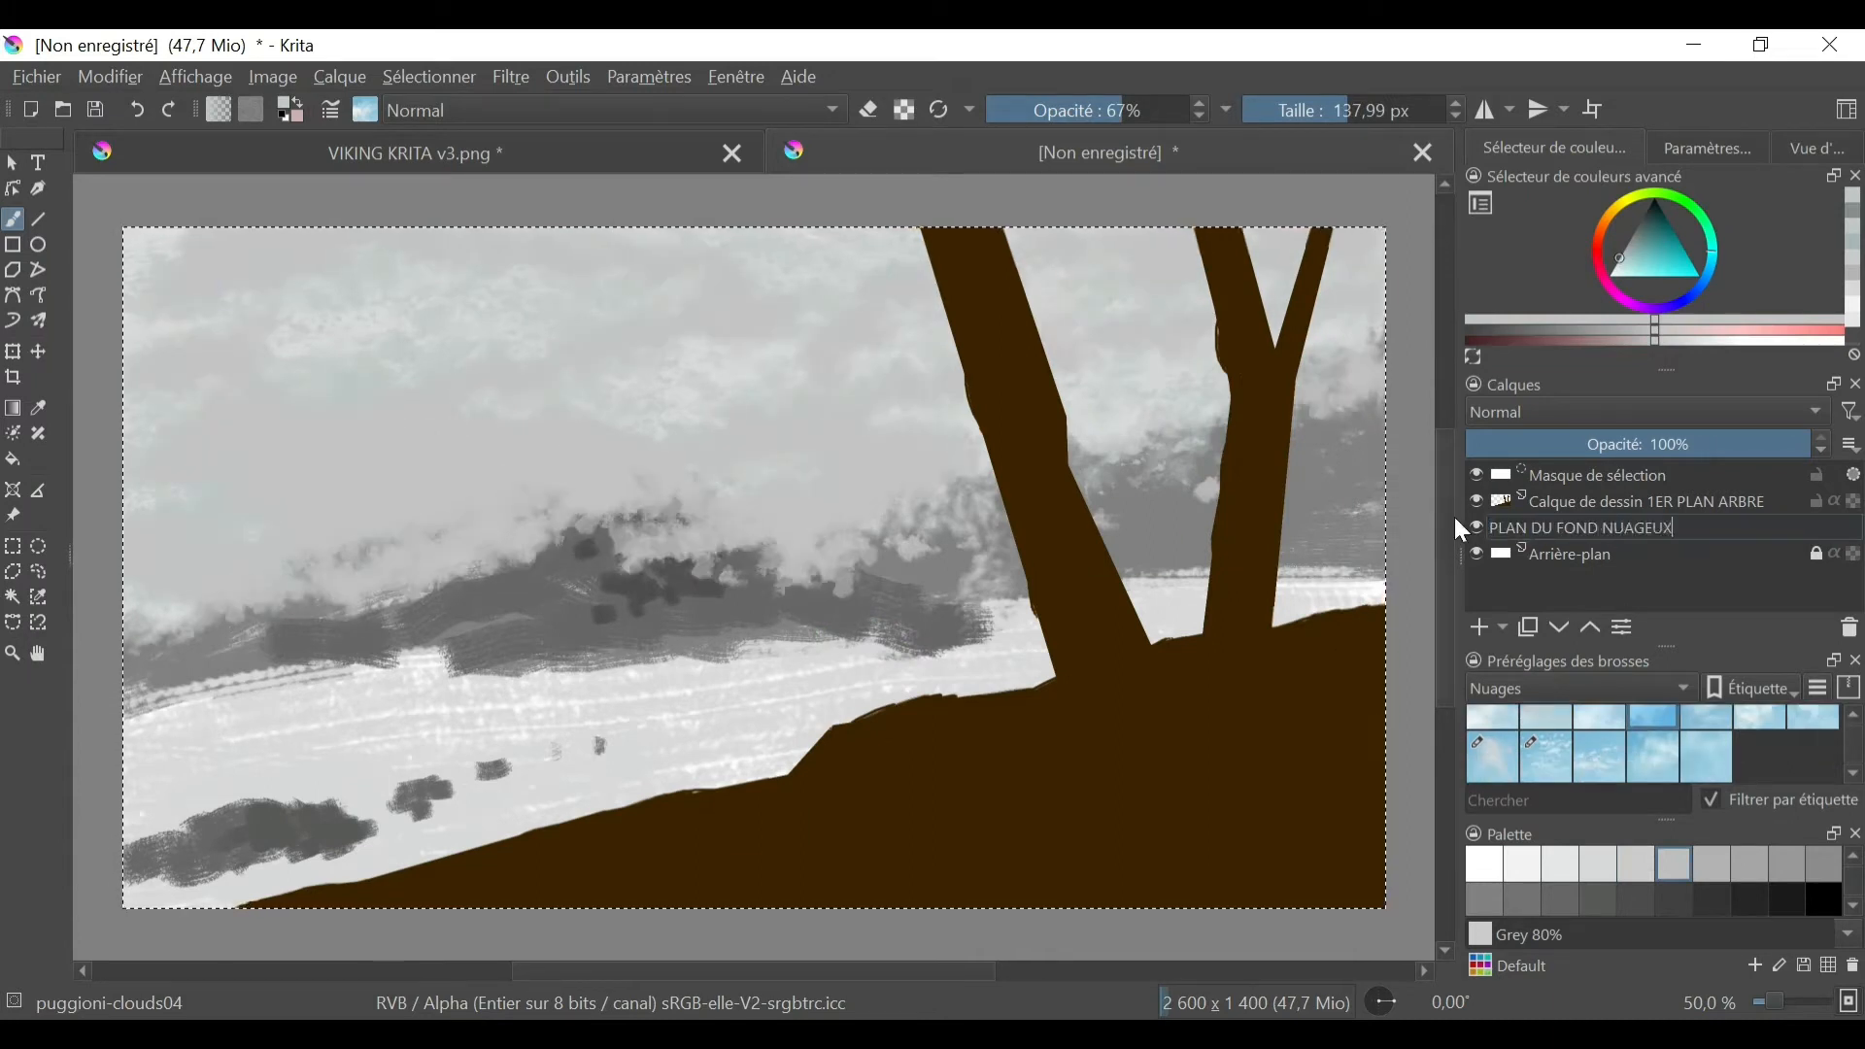
key(Return)
- Choose the Dry Bristles Eroded brush and Coconut brown, and delete the newly added layer after undoing a trial stroke
click(1478, 627)
click(1554, 689)
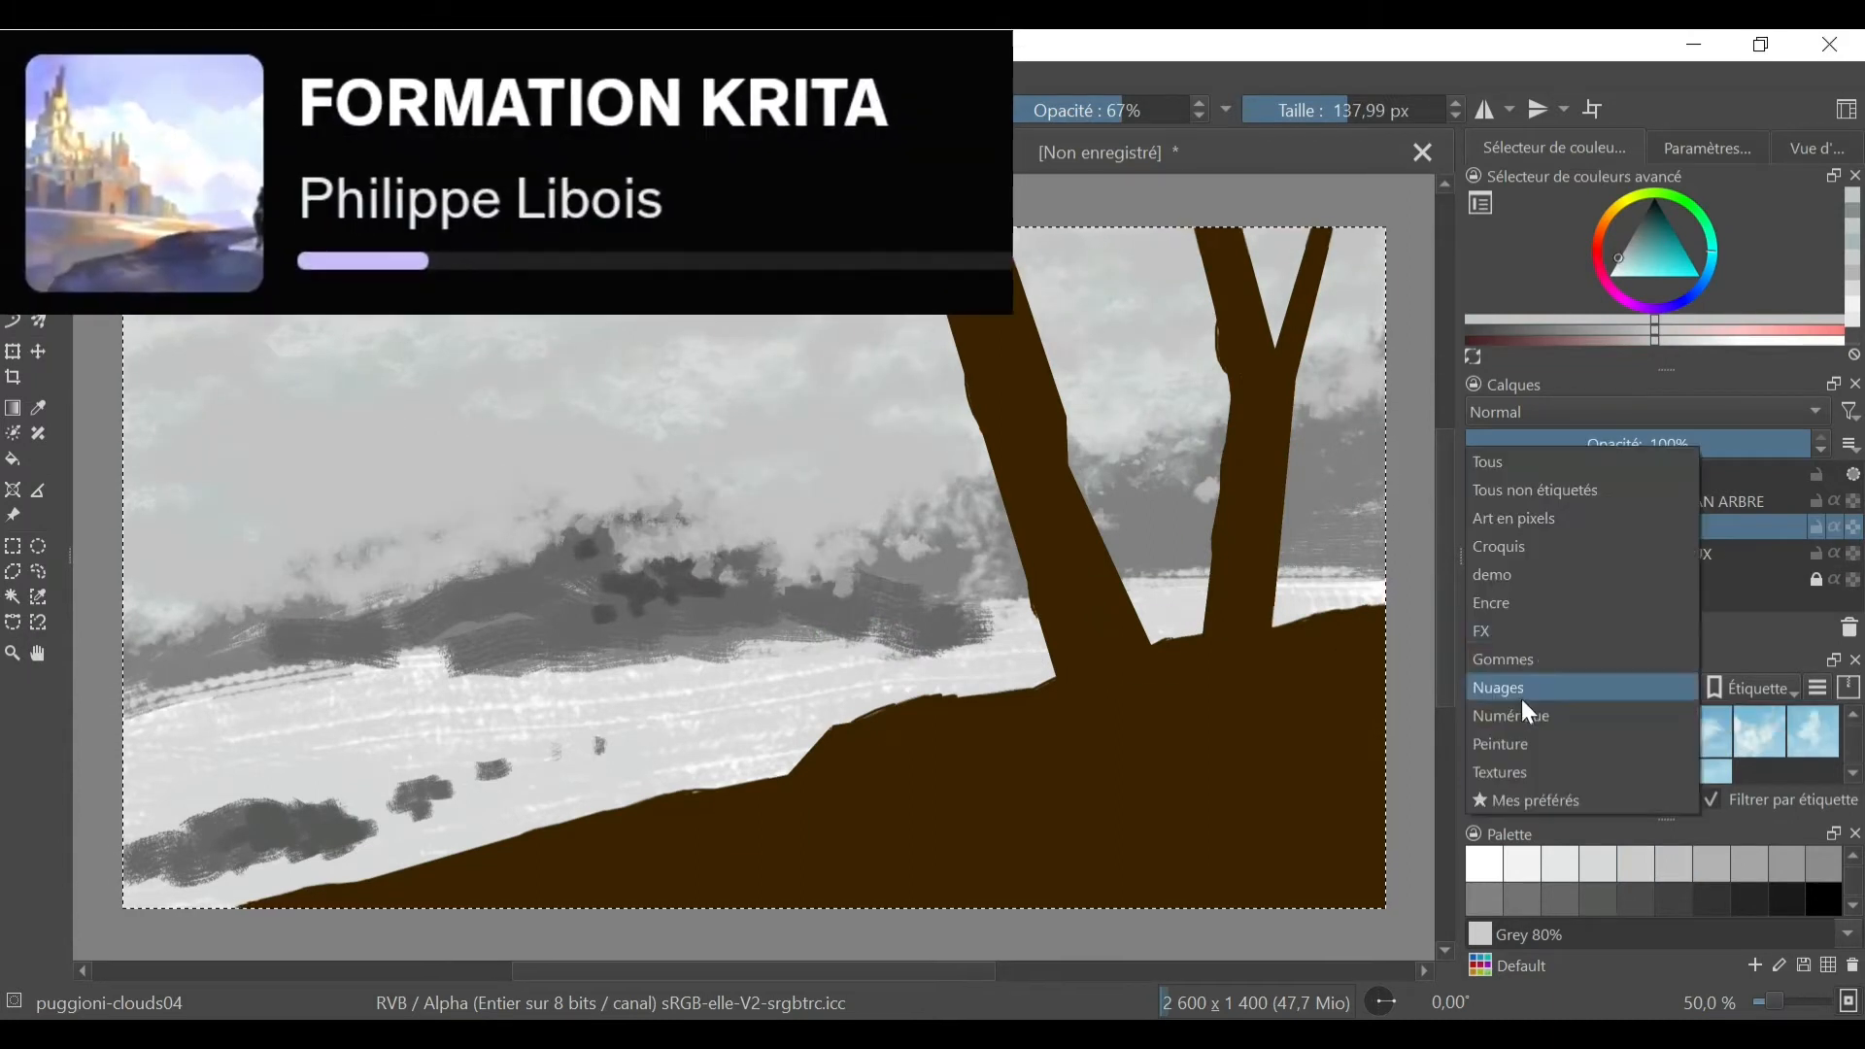
click(1527, 717)
click(1707, 733)
scroll(1790, 888, down, 3)
click(1790, 883)
mouse_move(806, 588)
mouse_down()
mouse_move(923, 632)
mouse_move(774, 563)
mouse_move(641, 581)
mouse_up()
click(1650, 223)
key(ctrl+z)
click(1849, 628)
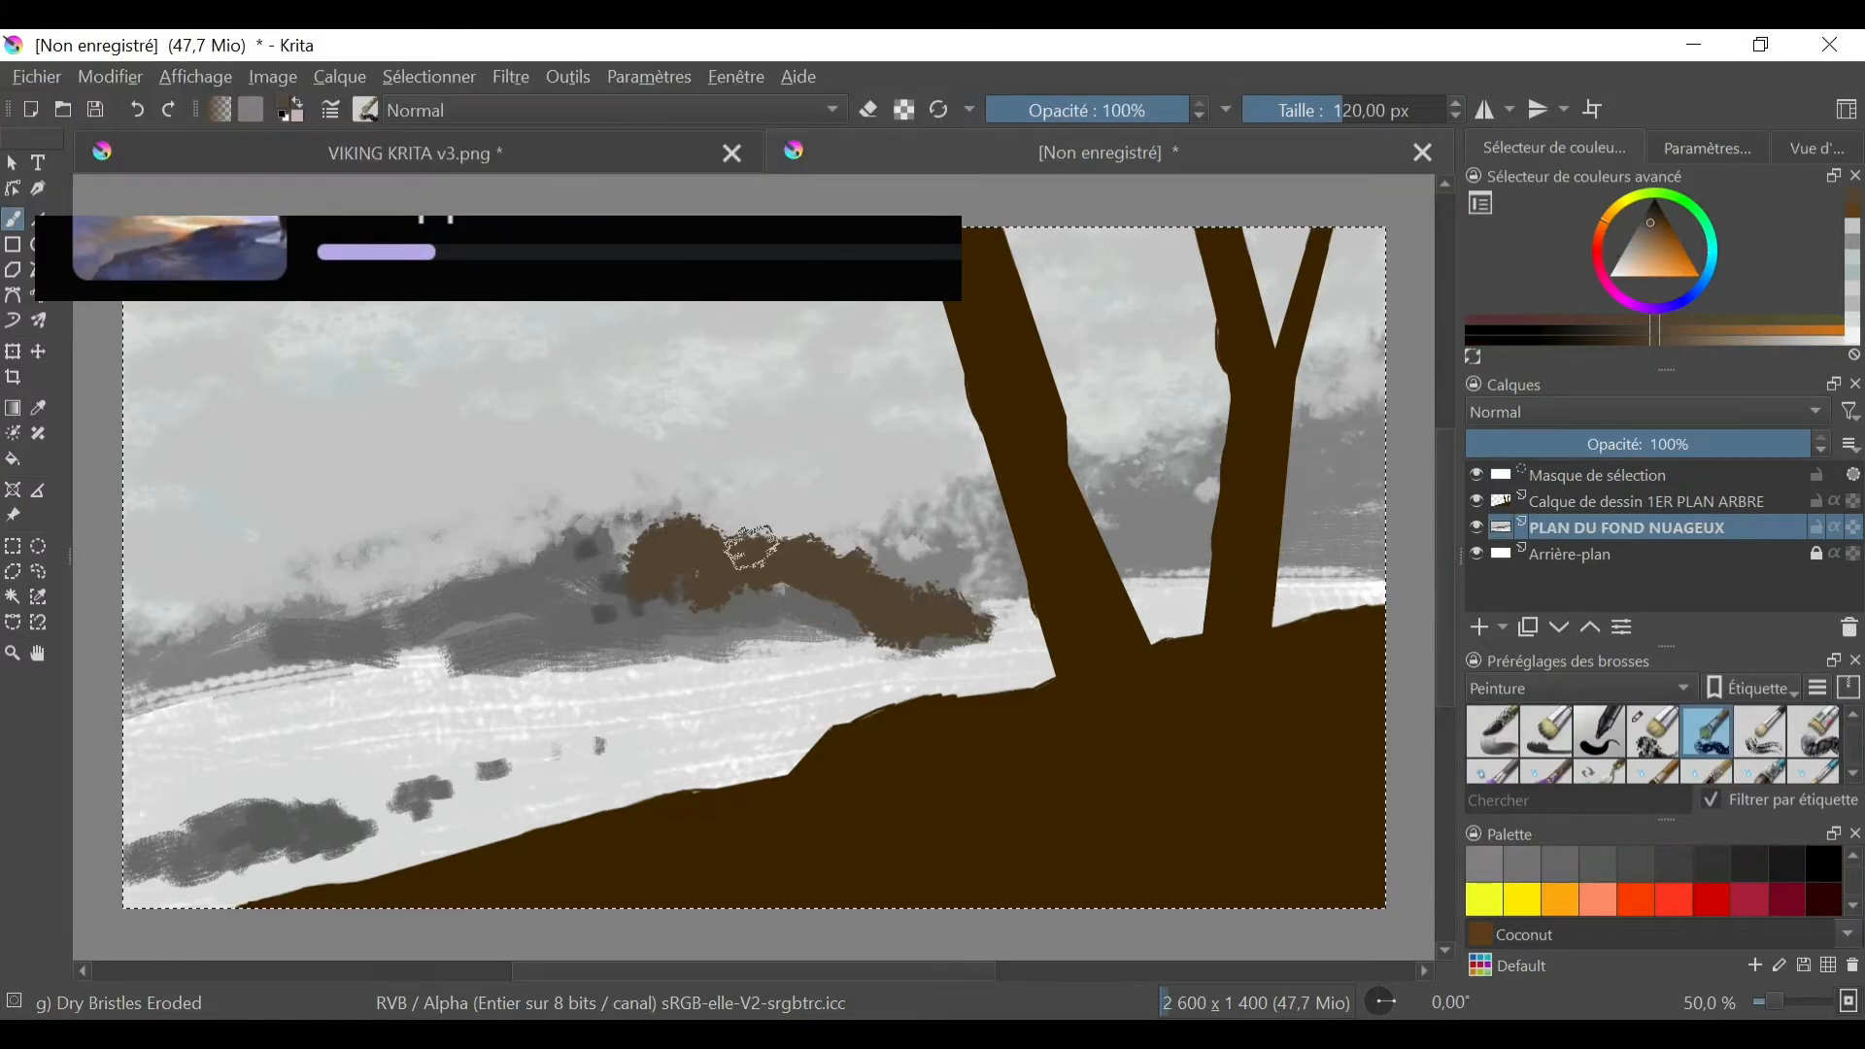
- Paint the hill brown down to the lake shore and clear the canvas selection
mouse_move(836, 626)
mouse_down()
mouse_move(658, 541)
mouse_move(637, 595)
mouse_move(476, 601)
mouse_move(145, 680)
mouse_up()
click(1640, 228)
key(ctrl+shift+a)
ctrl+click(695, 570)
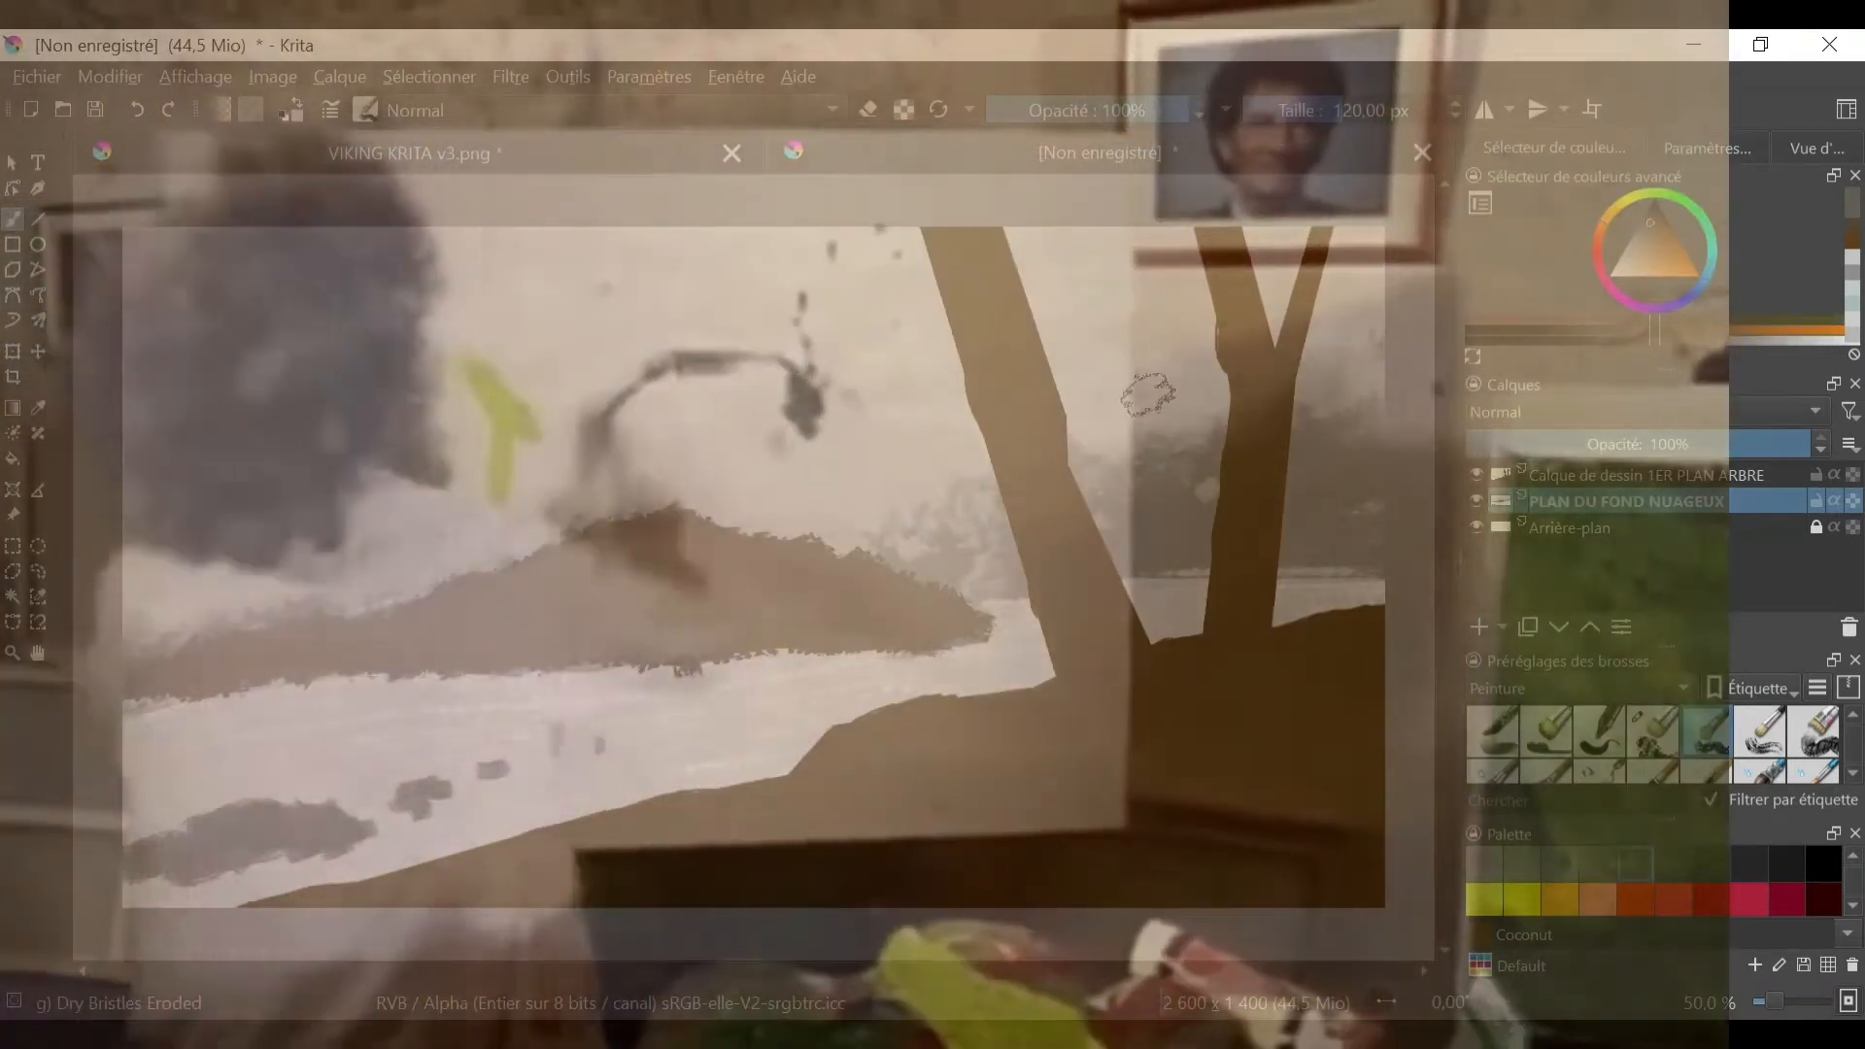
ctrl+click(748, 604)
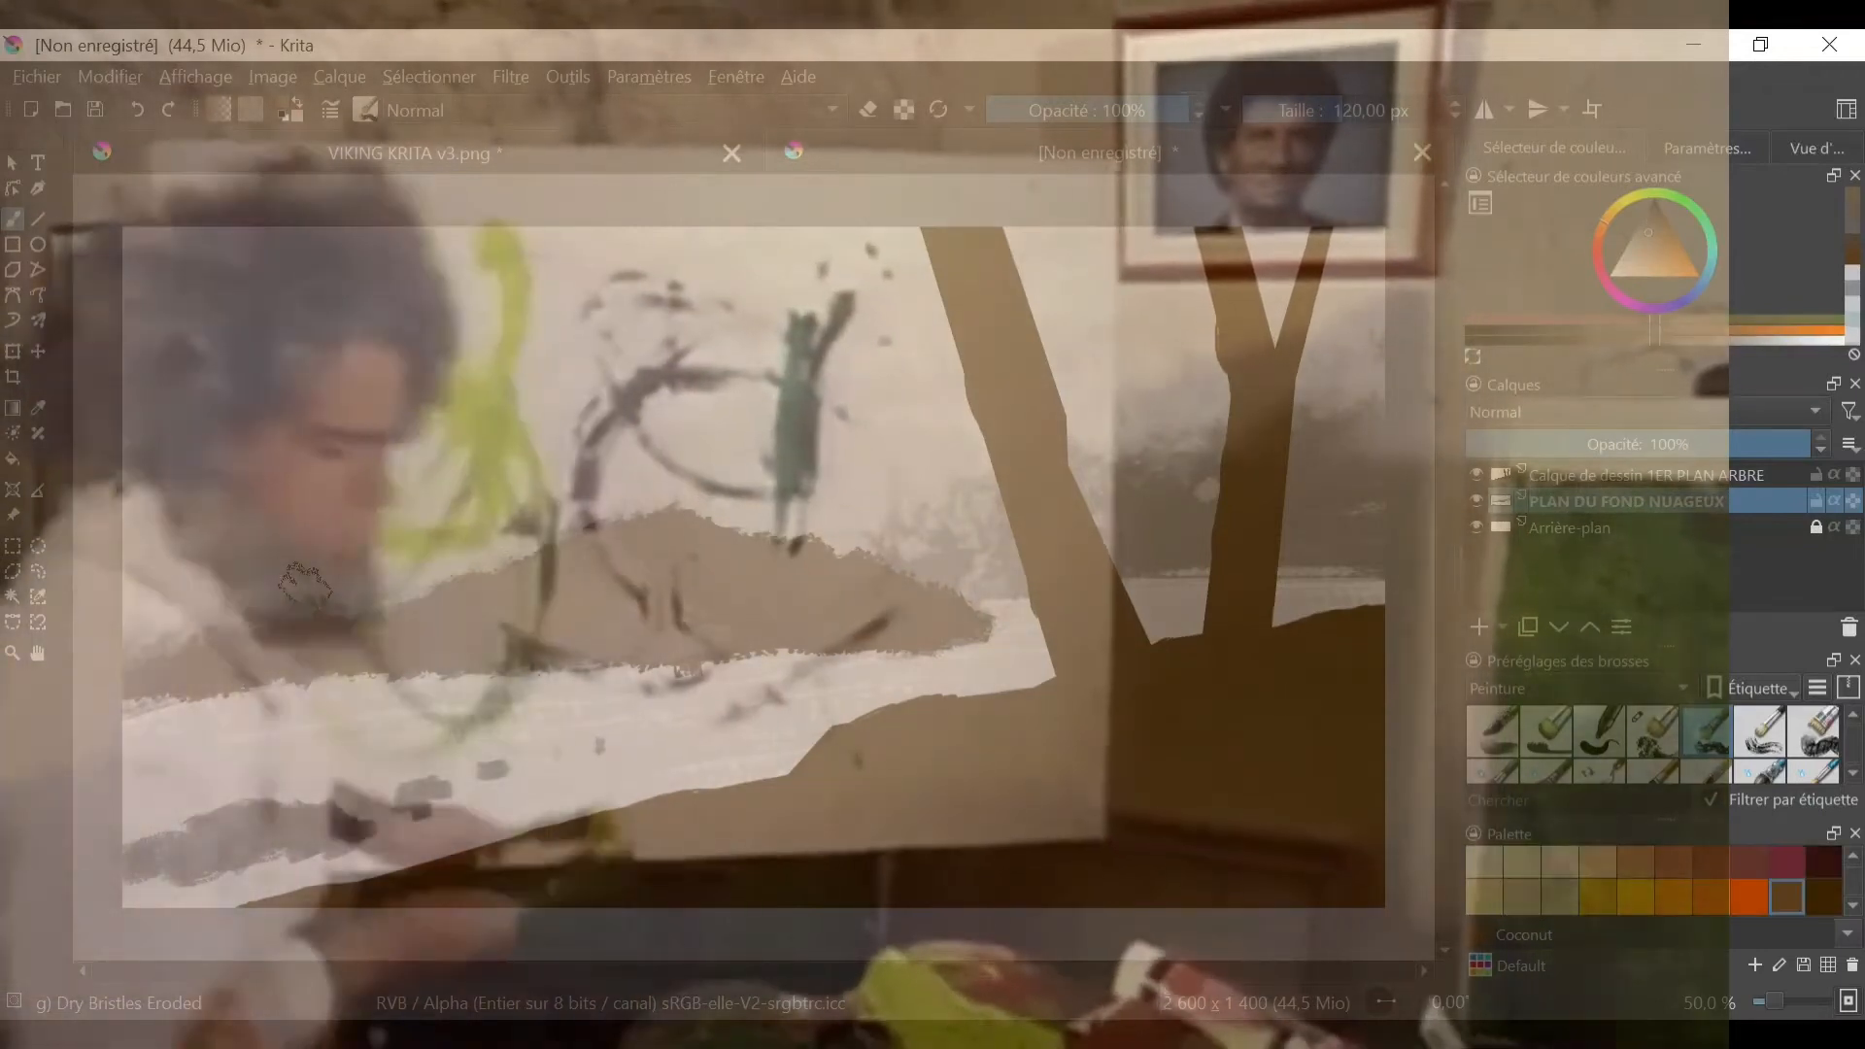
- Paint lighter brown highlights along the hill's left slope
click(1645, 248)
click(1641, 260)
mouse_move(524, 600)
mouse_down()
mouse_move(384, 652)
mouse_move(189, 677)
mouse_up()
- Smooth the brown tones and soften the hill's edges with the Blender Blur brush from the FX presets
click(1612, 686)
click(1554, 583)
click(1493, 731)
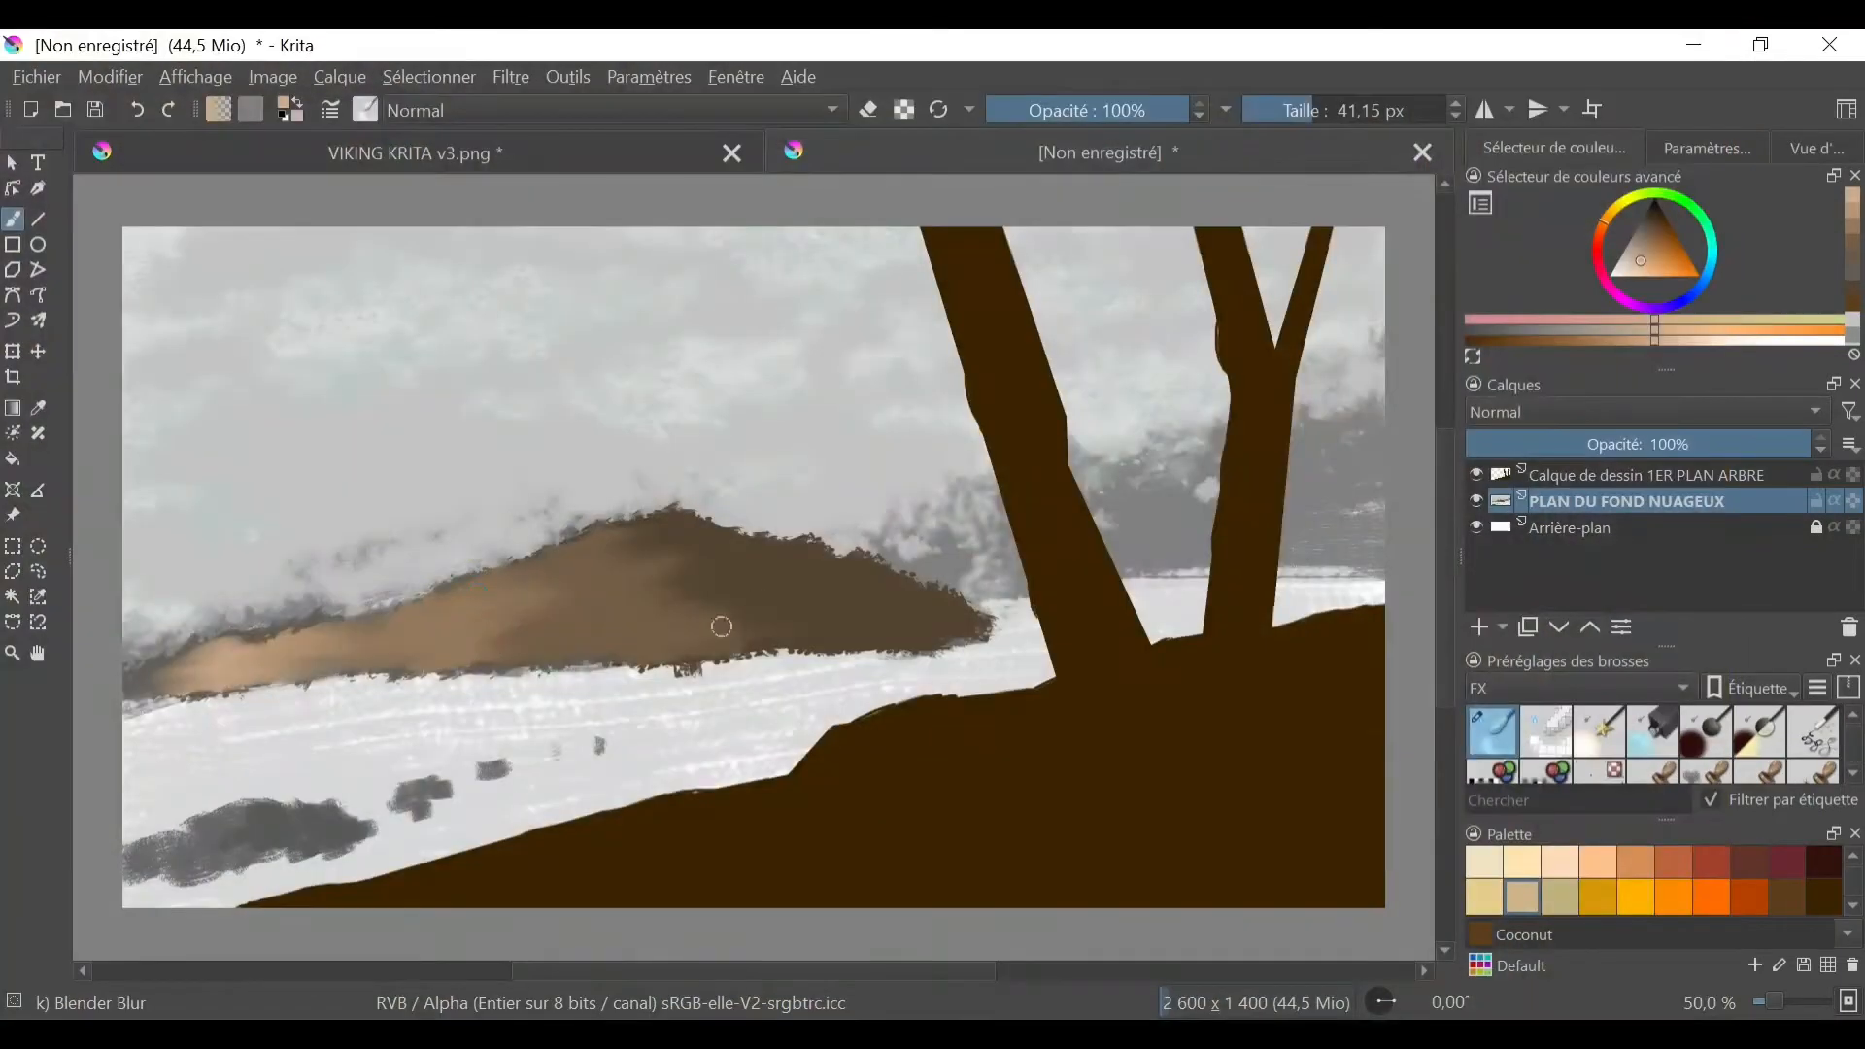
drag(350, 637, 246, 649)
drag(832, 548, 874, 573)
drag(777, 534, 631, 515)
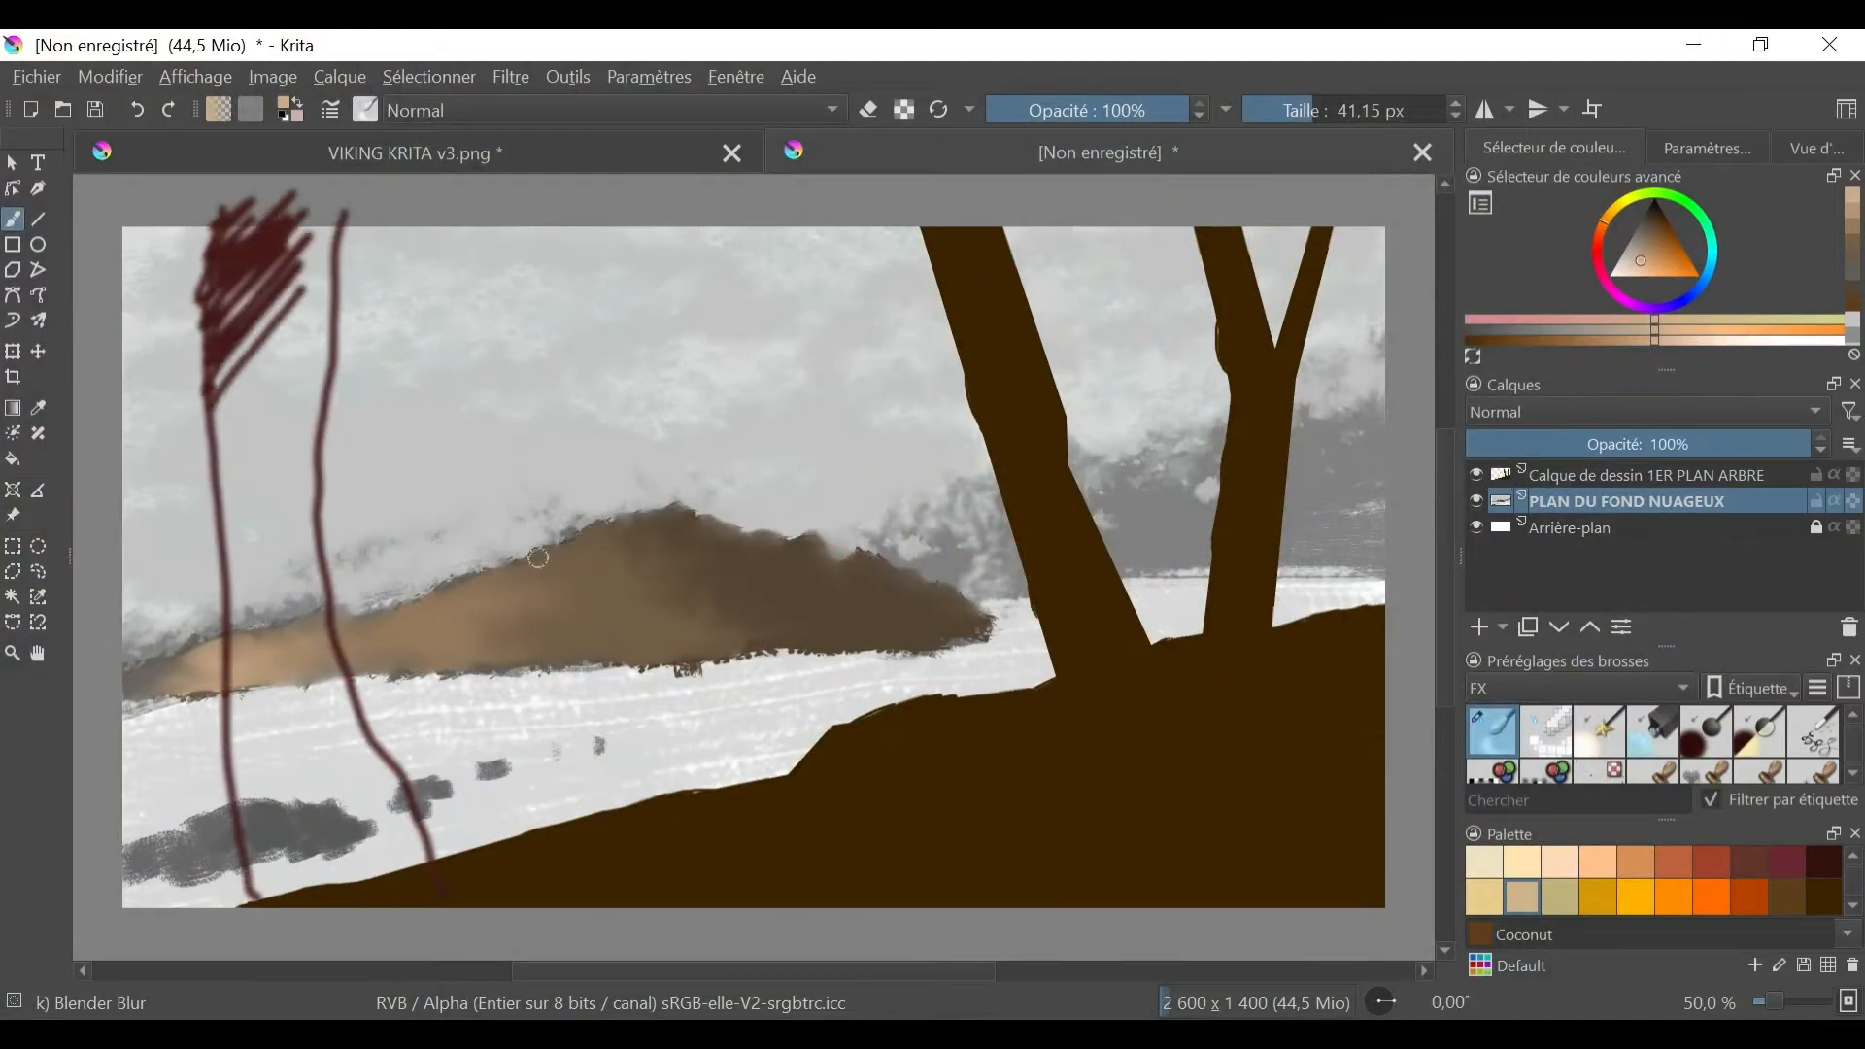
drag(219, 685, 160, 694)
drag(350, 672, 990, 632)
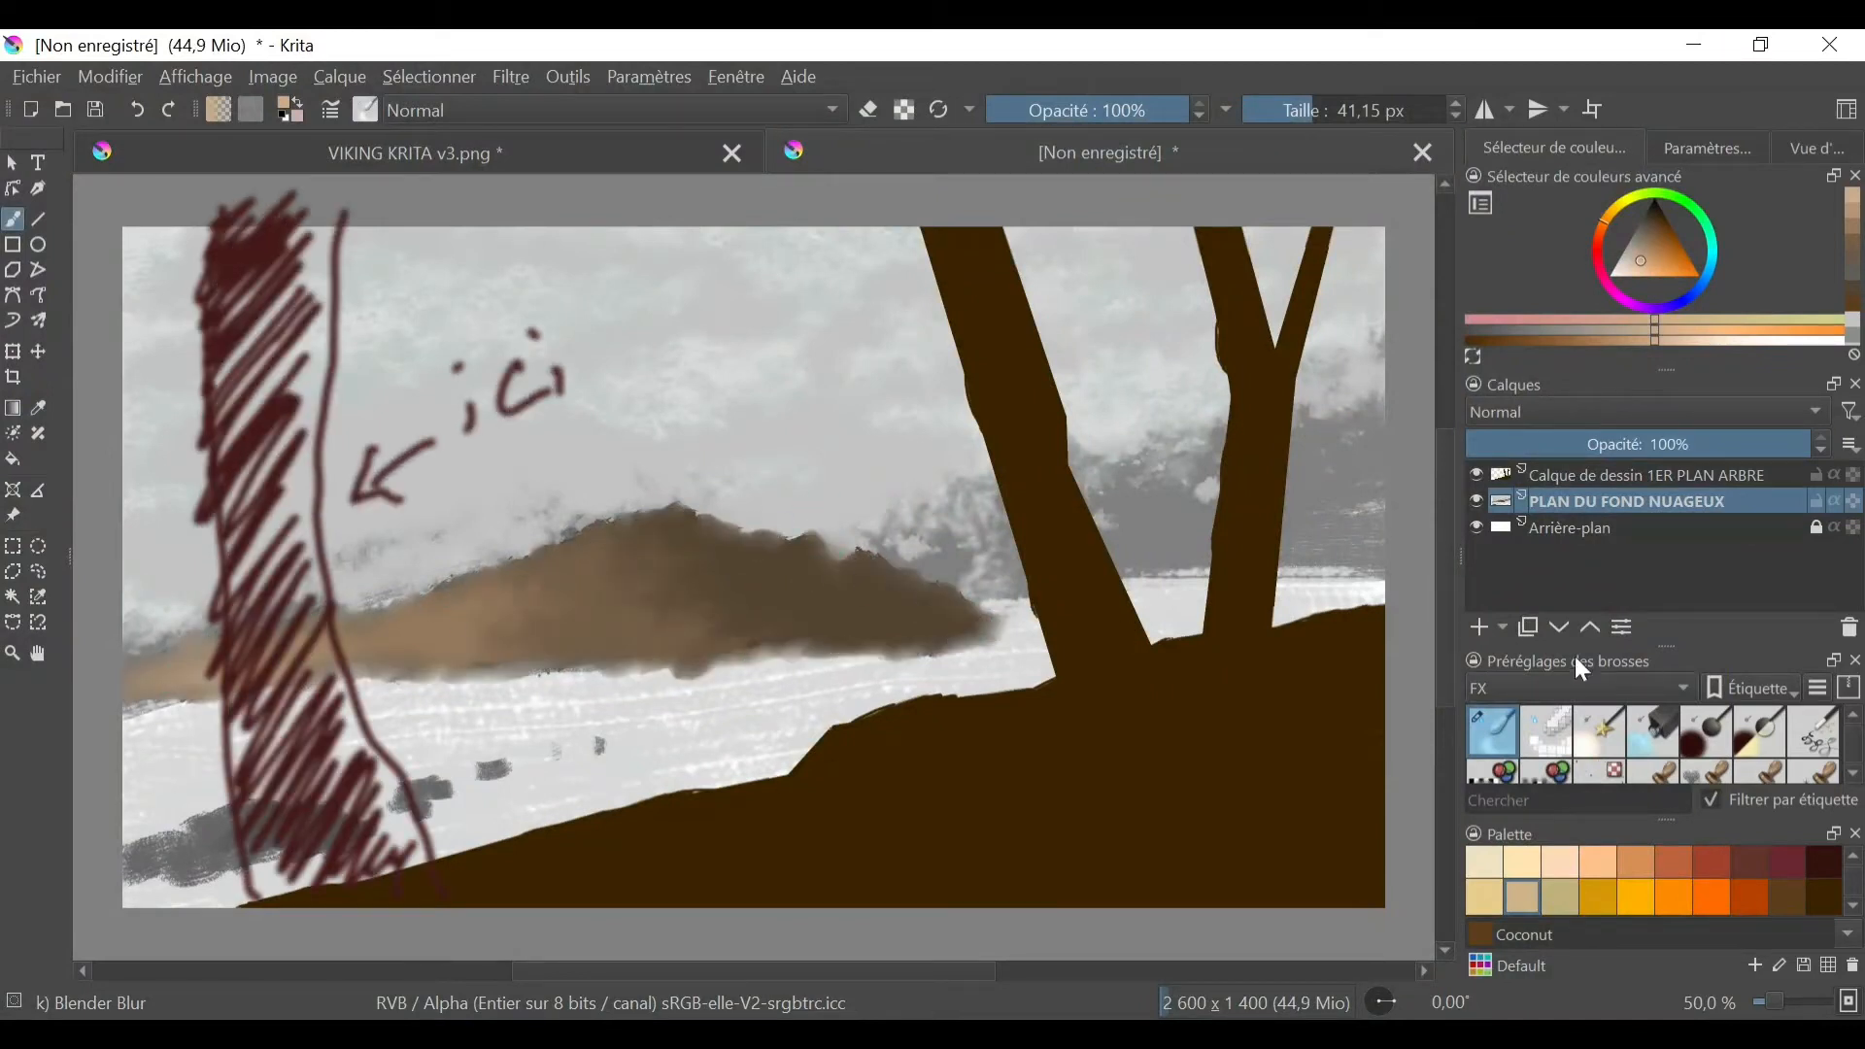
- Outline the lit faces of three blocky buildings on the hilltop in light grey straight lines with the Basic-6 Details brush
click(1639, 234)
right_click(946, 602)
click(946, 457)
click(1625, 254)
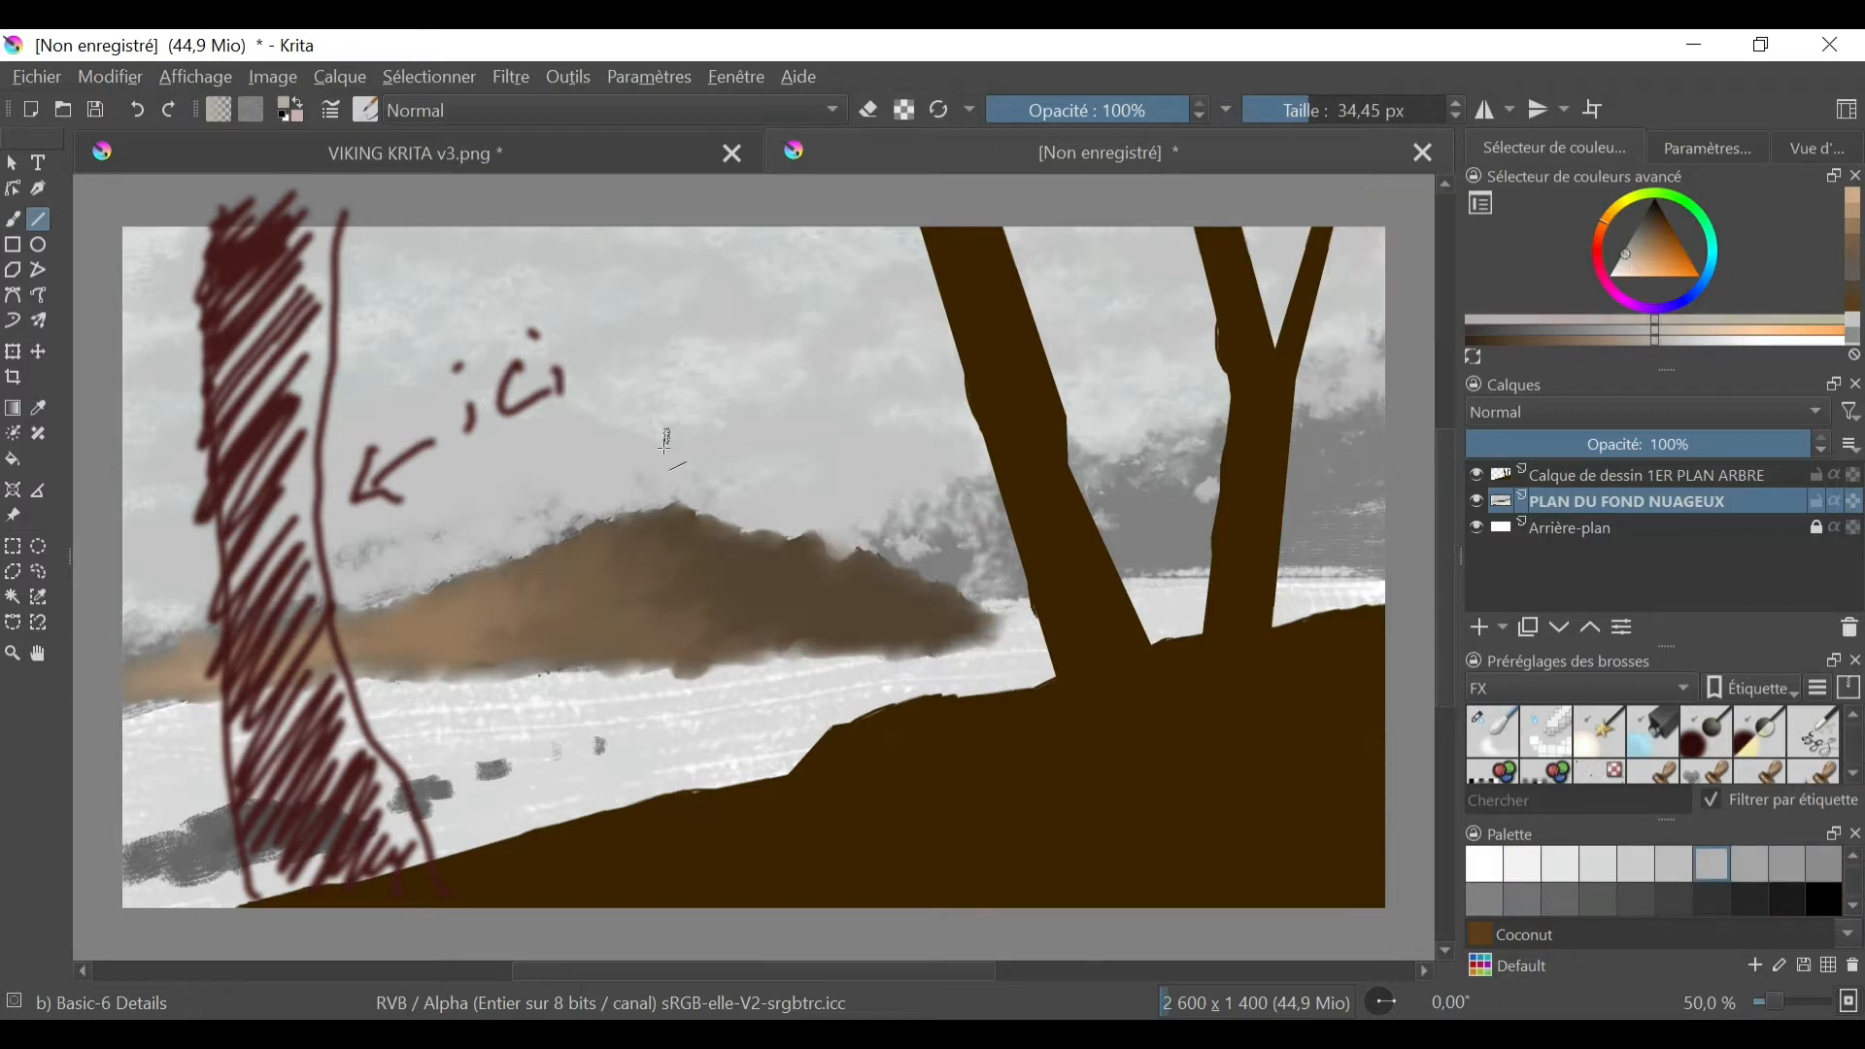
drag(561, 444, 450, 505)
drag(453, 505, 453, 565)
drag(563, 444, 562, 534)
mouse_move(376, 606)
mouse_down()
mouse_move(377, 544)
mouse_move(408, 529)
mouse_up()
drag(407, 530, 407, 583)
mouse_move(643, 512)
mouse_down()
mouse_move(643, 461)
mouse_move(679, 446)
mouse_up()
drag(677, 447, 677, 493)
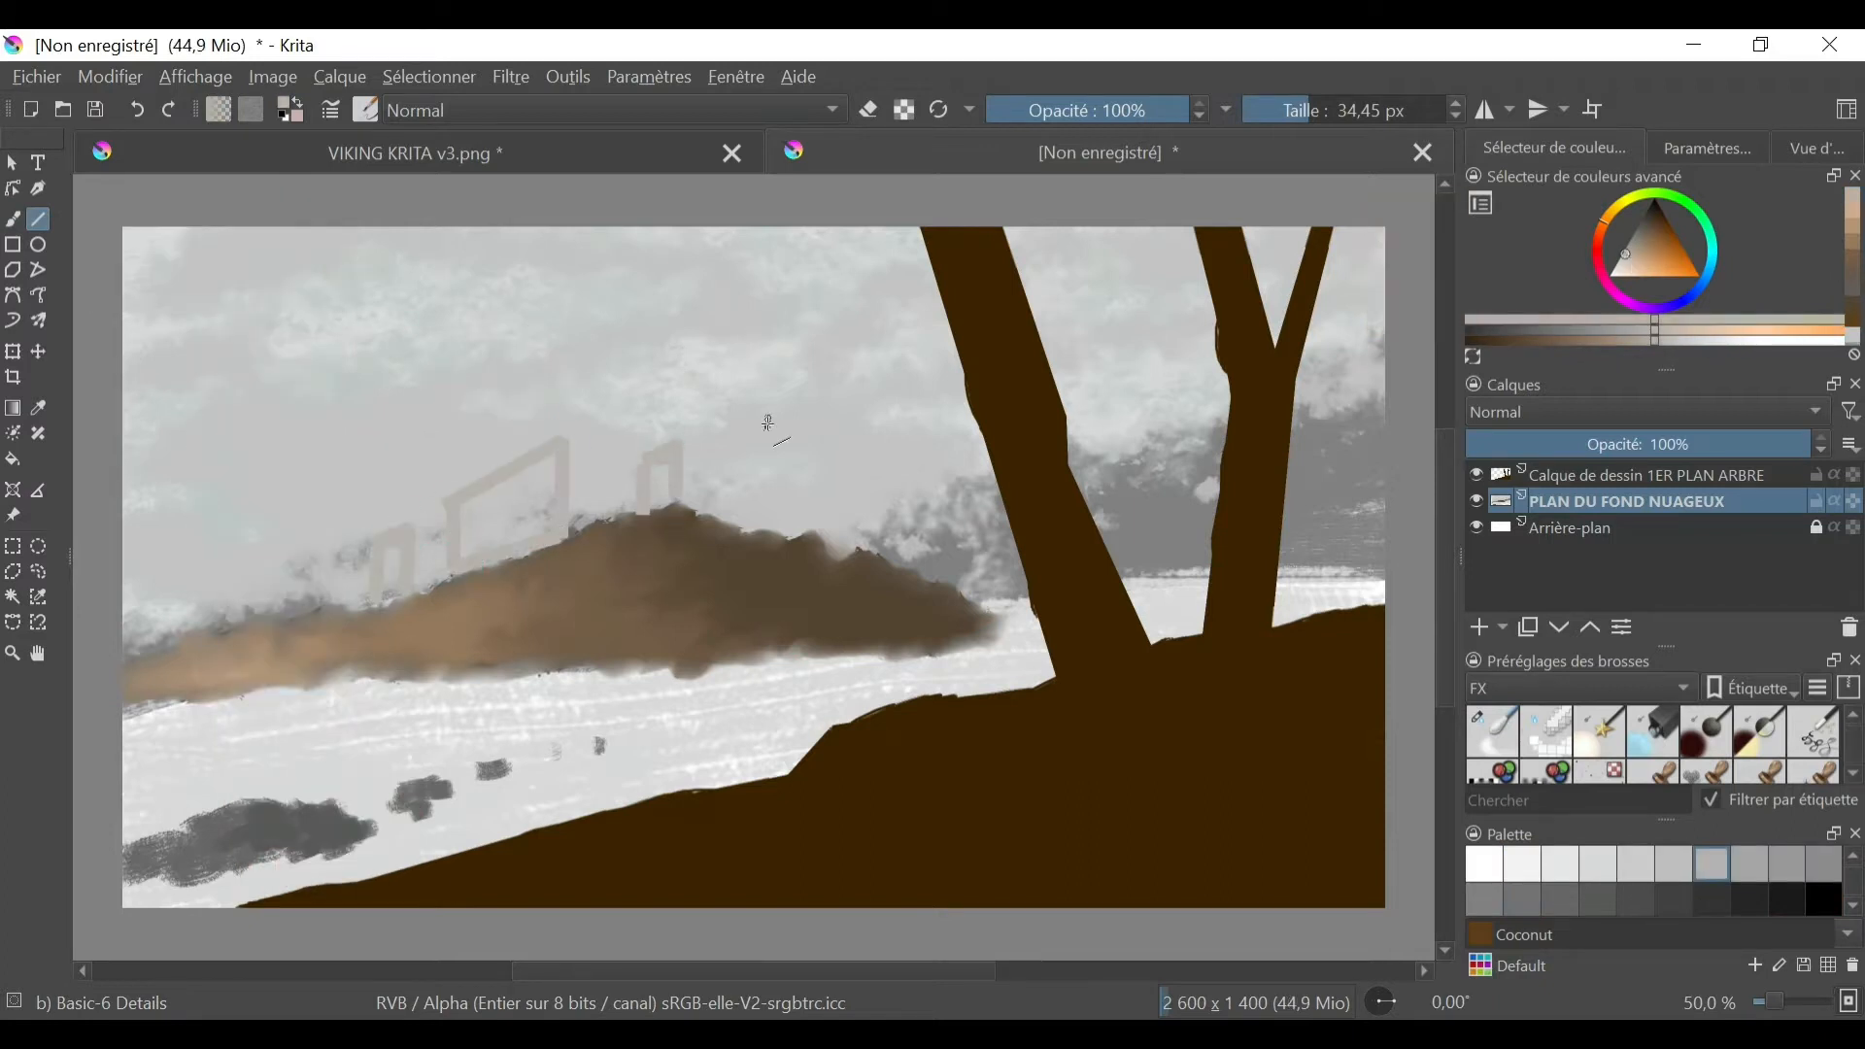
- Add the shaded side faces of the three buildings and a connecting wall with straight lines in a darker grey
click(1628, 245)
drag(414, 584, 416, 528)
drag(436, 527, 433, 580)
drag(574, 438, 572, 529)
drag(571, 437, 612, 442)
drag(610, 444, 608, 512)
drag(679, 446, 714, 451)
drag(713, 450, 709, 505)
drag(617, 465, 642, 464)
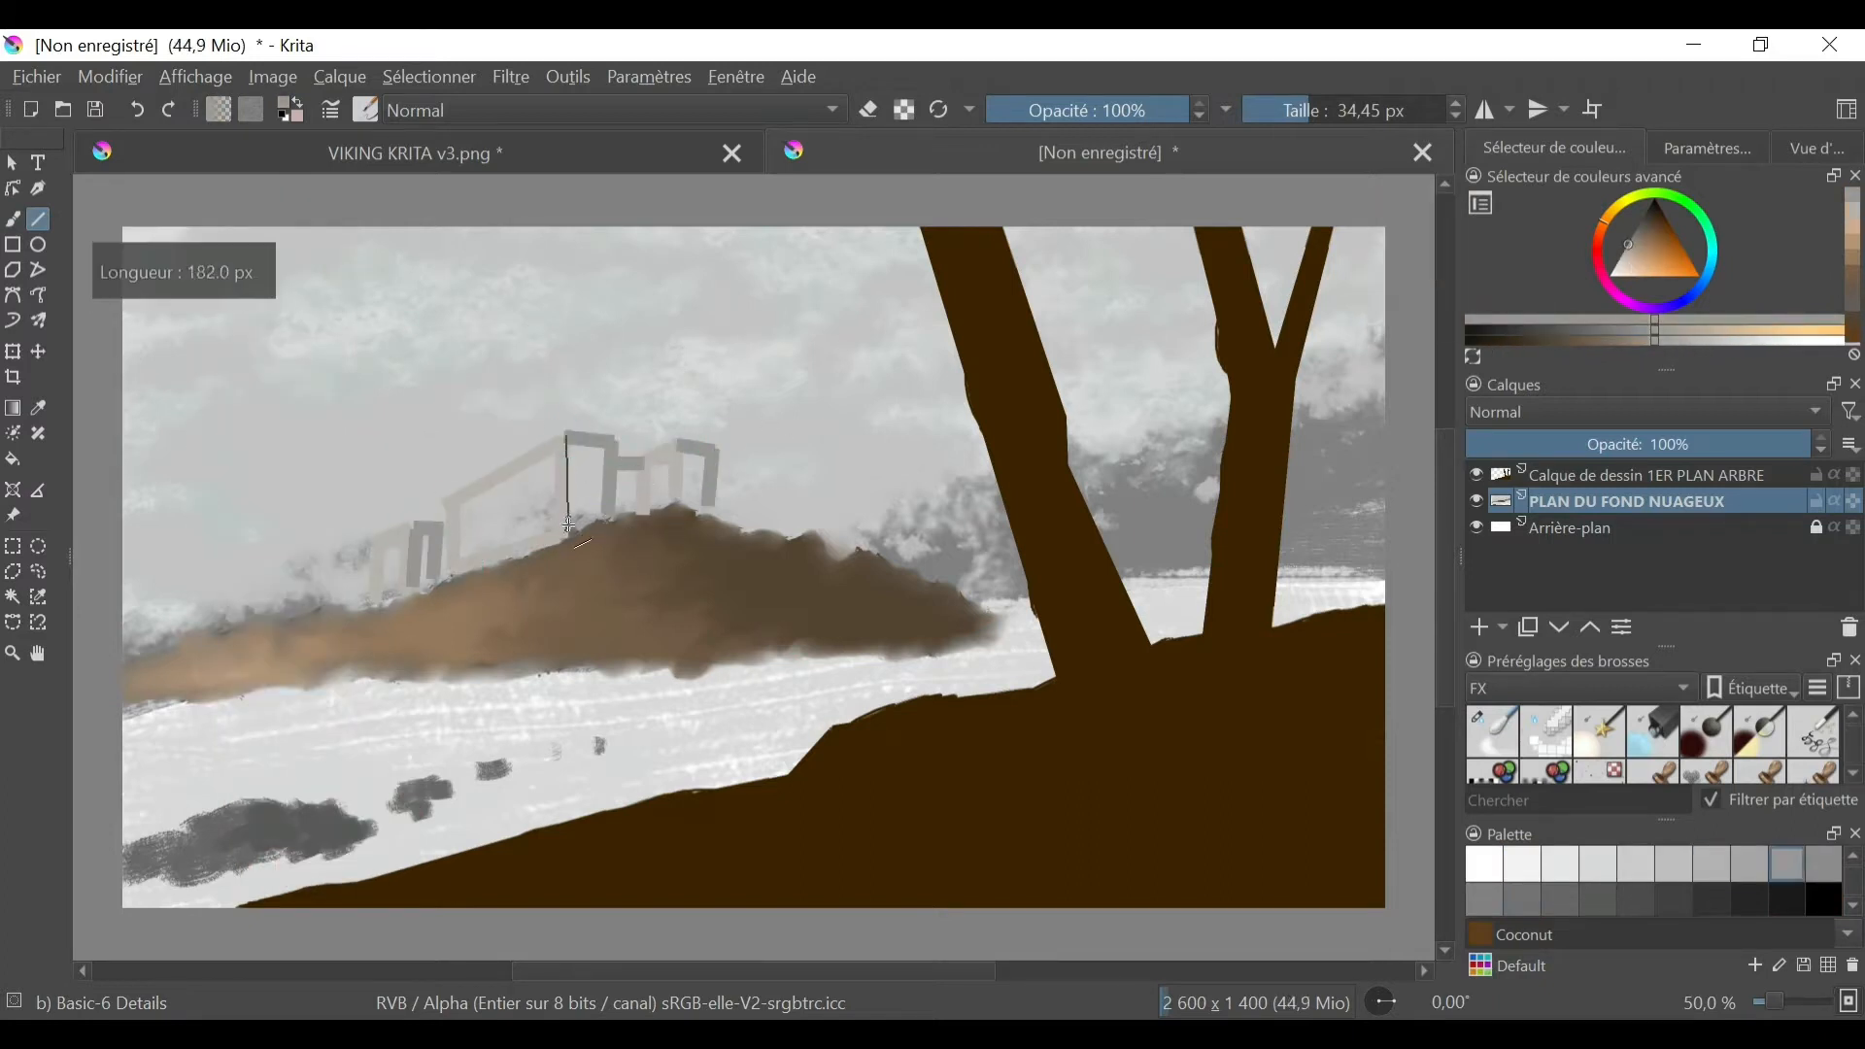
- Blend the building outlines into solid, softly shaded faces with the Blender Blur brush
click(1491, 731)
mouse_move(443, 526)
mouse_down()
mouse_move(442, 582)
mouse_move(387, 589)
mouse_up()
click(12, 218)
drag(424, 540, 423, 583)
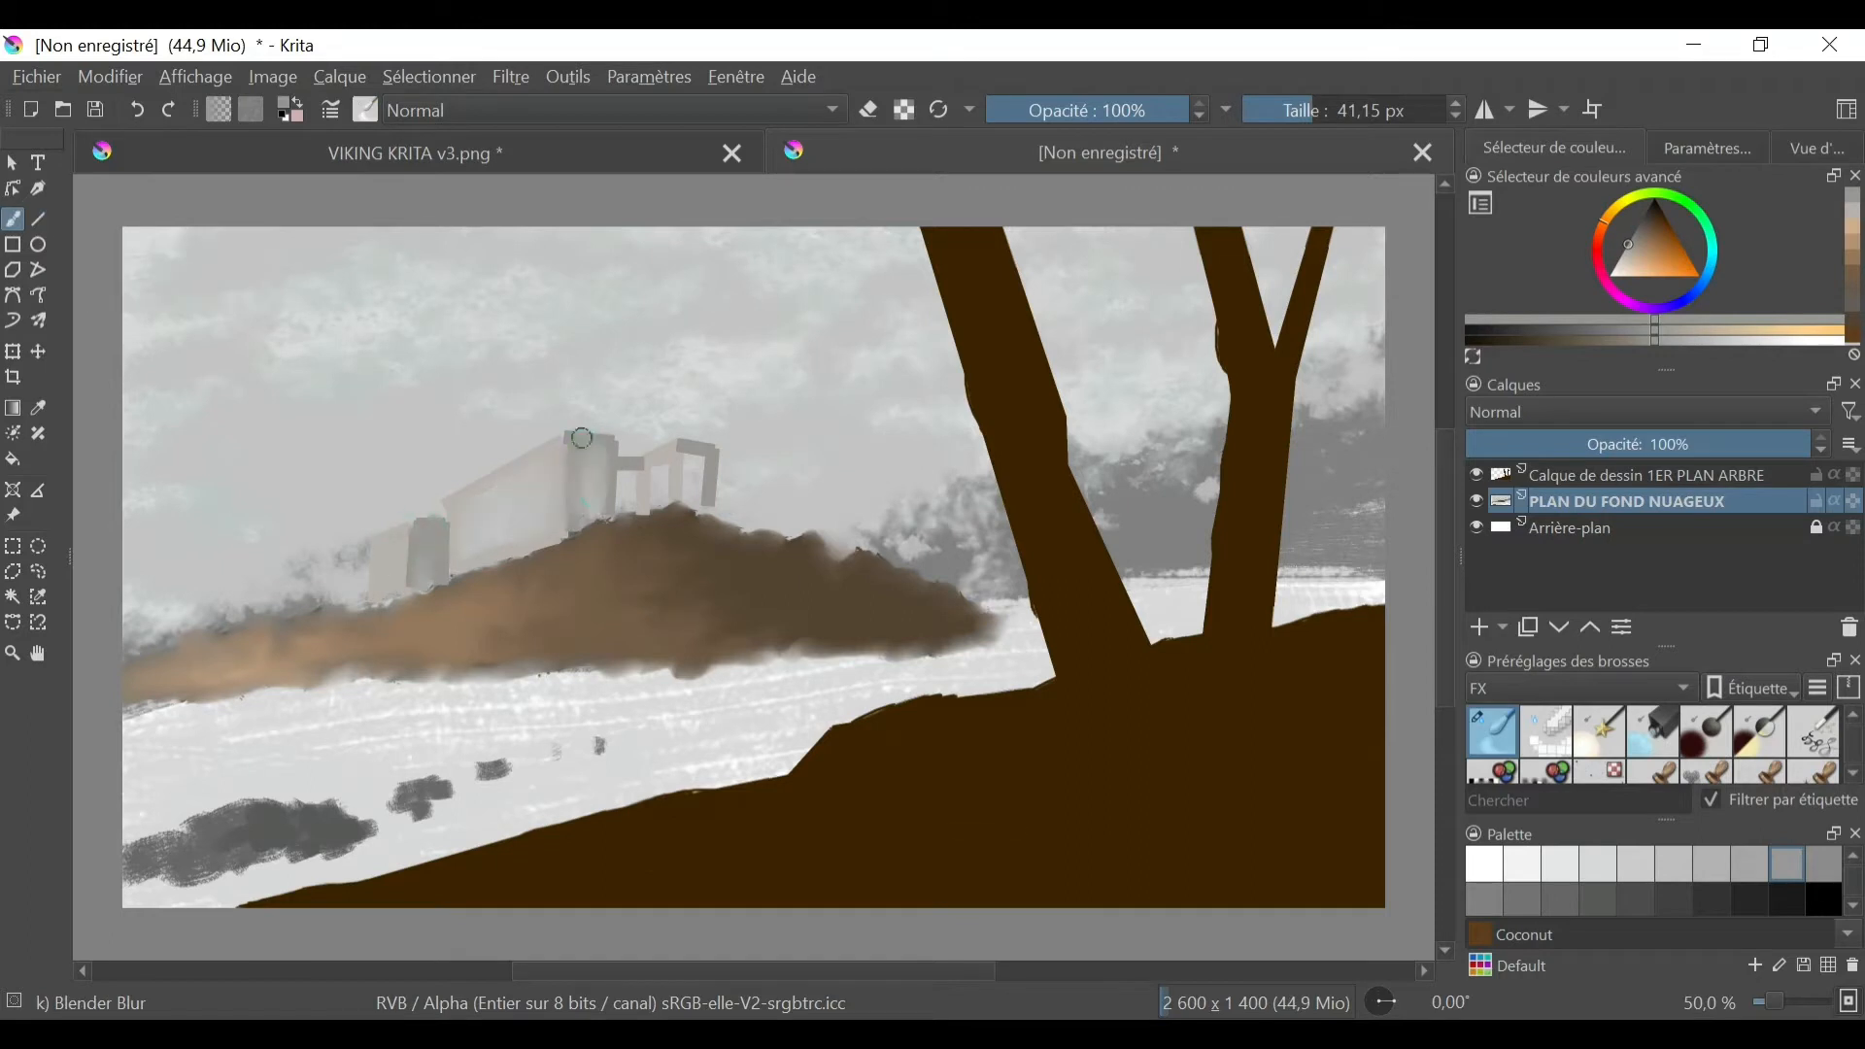
drag(582, 438, 595, 514)
mouse_move(627, 466)
mouse_down()
mouse_move(629, 503)
mouse_move(694, 496)
mouse_up()
drag(660, 461, 654, 497)
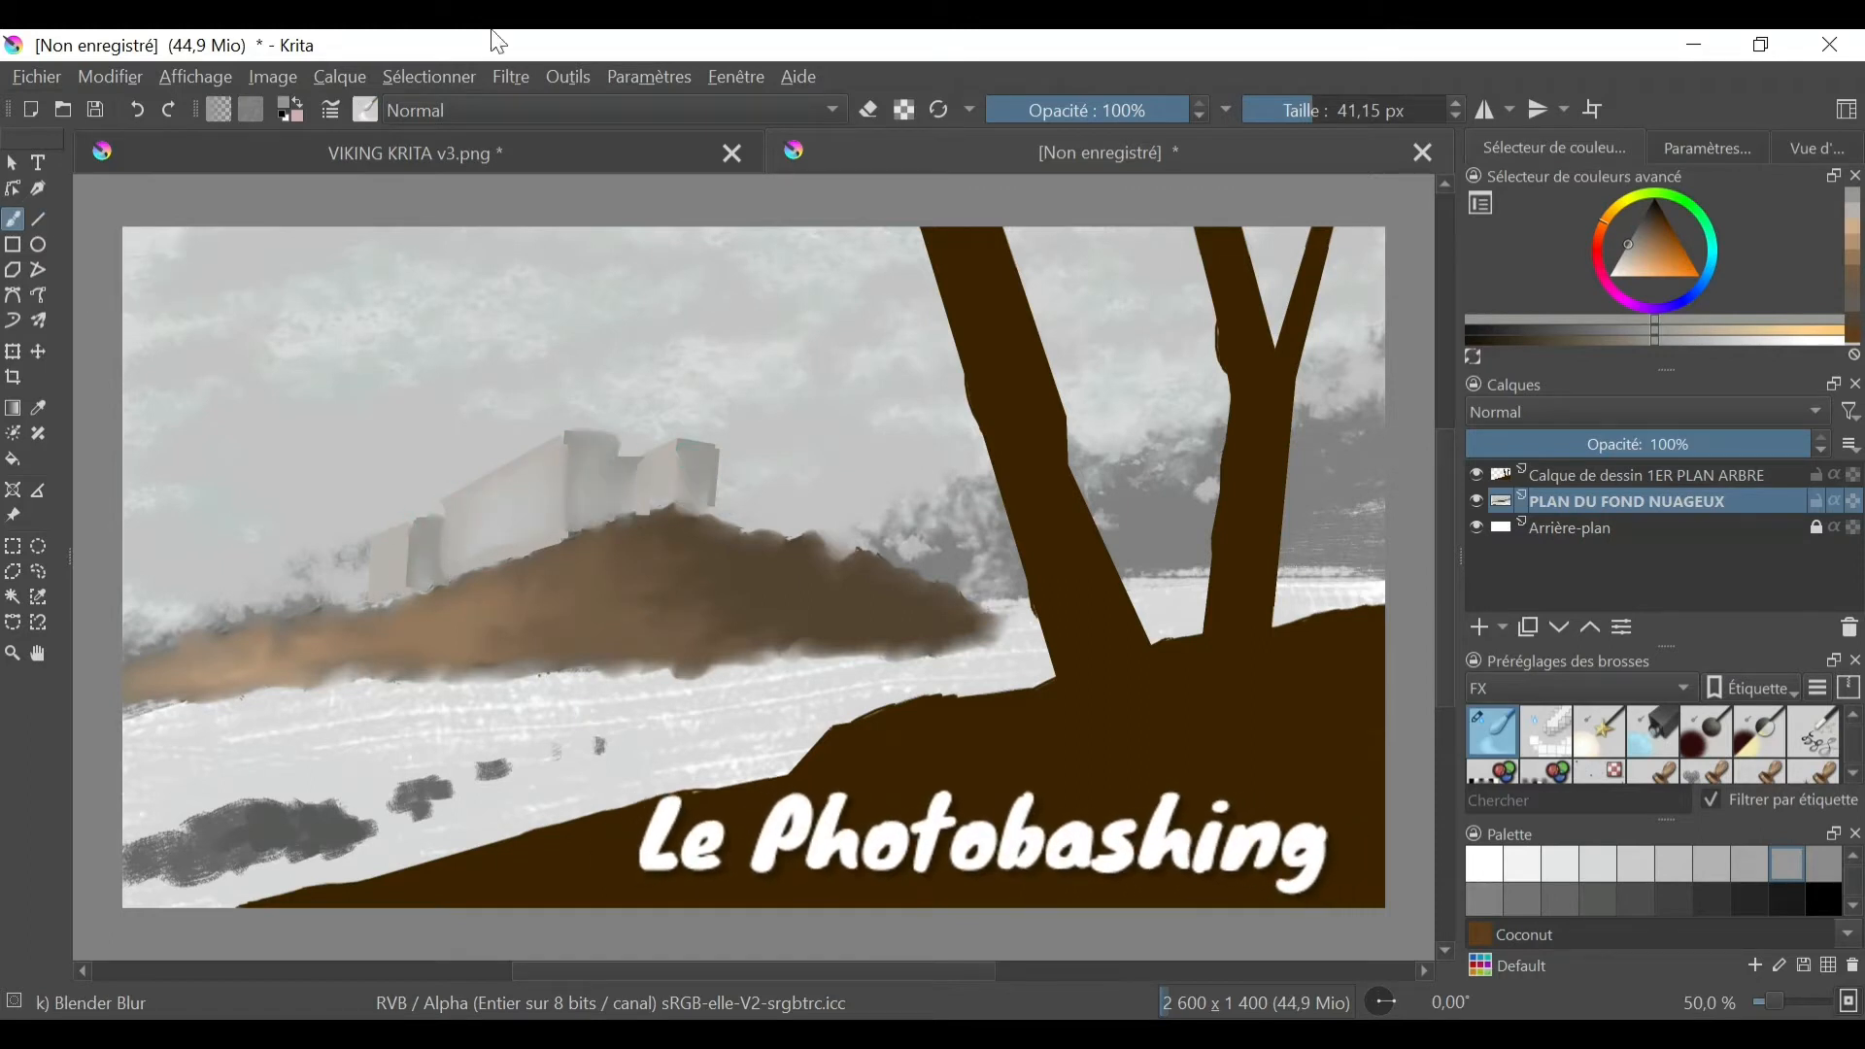
- Choose Grey 85% and smooth the lake's surface just below the hill
click(1598, 863)
drag(237, 712, 758, 675)
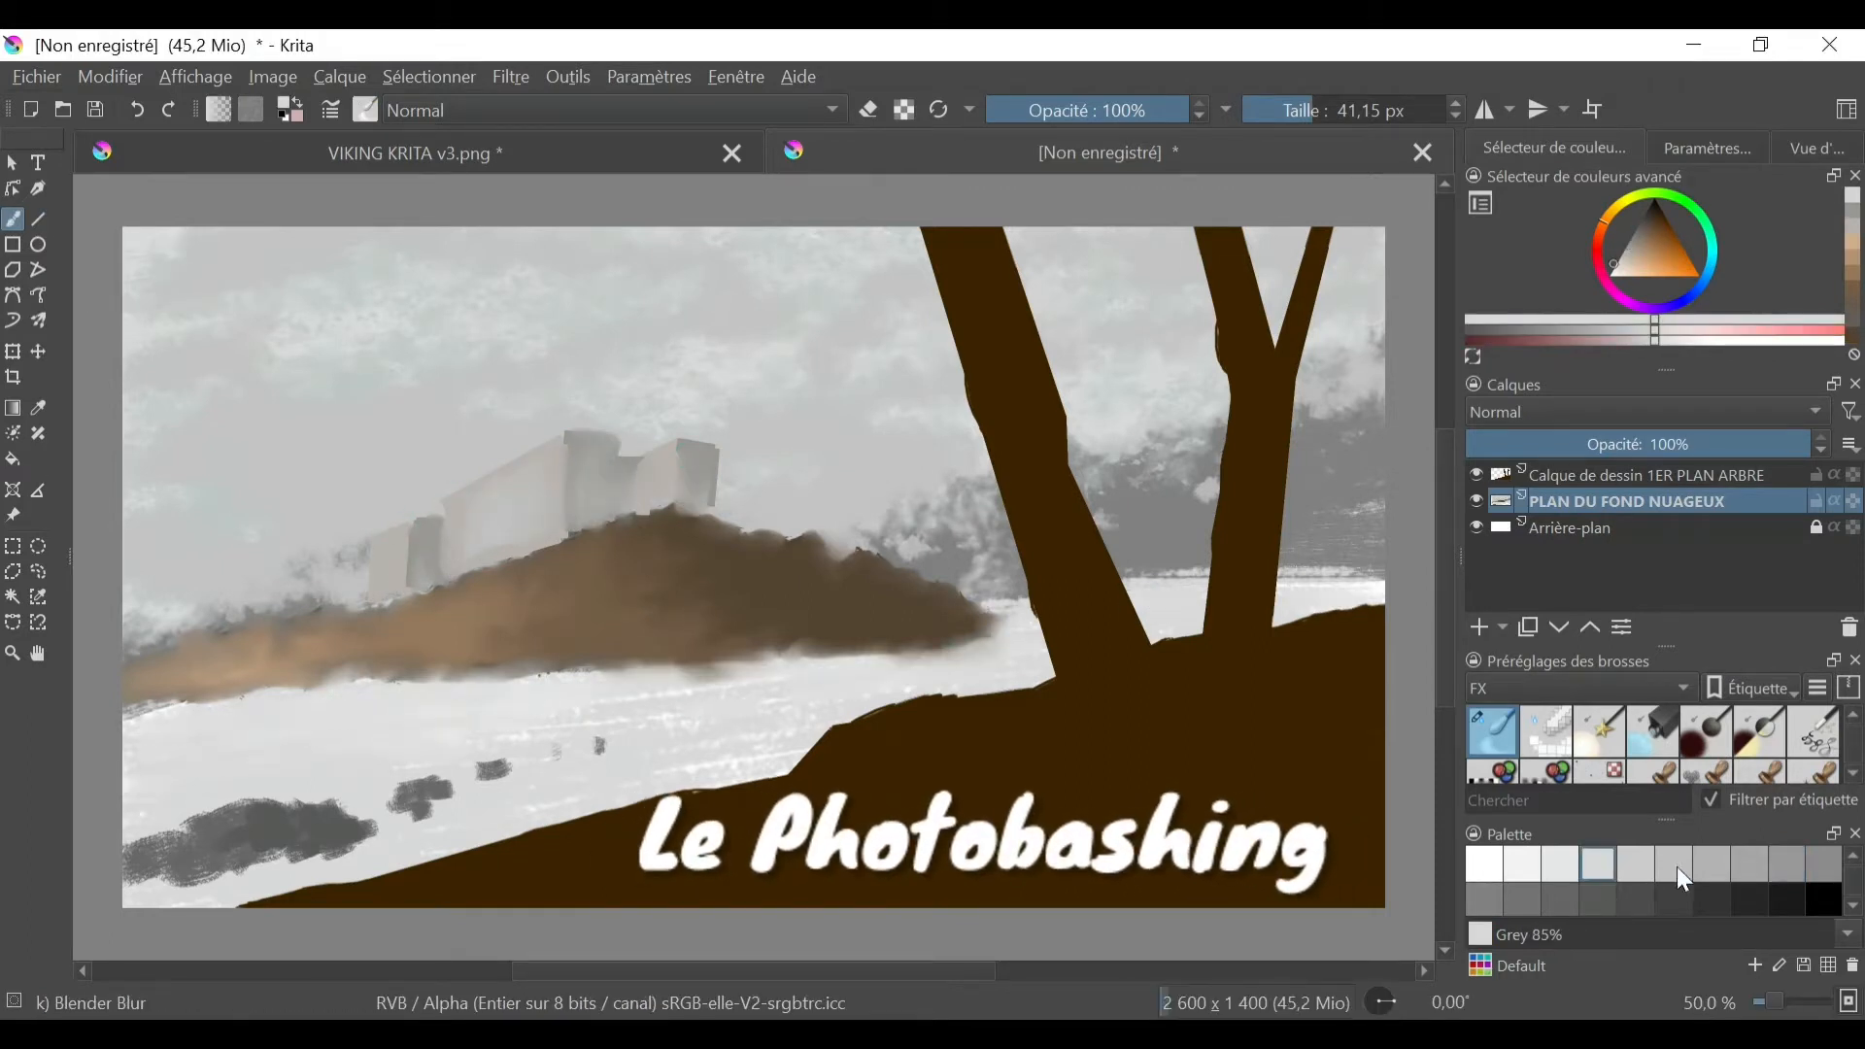
- Paint faint Grey 80% strokes across the lake below the hill
click(1749, 863)
key(slash)
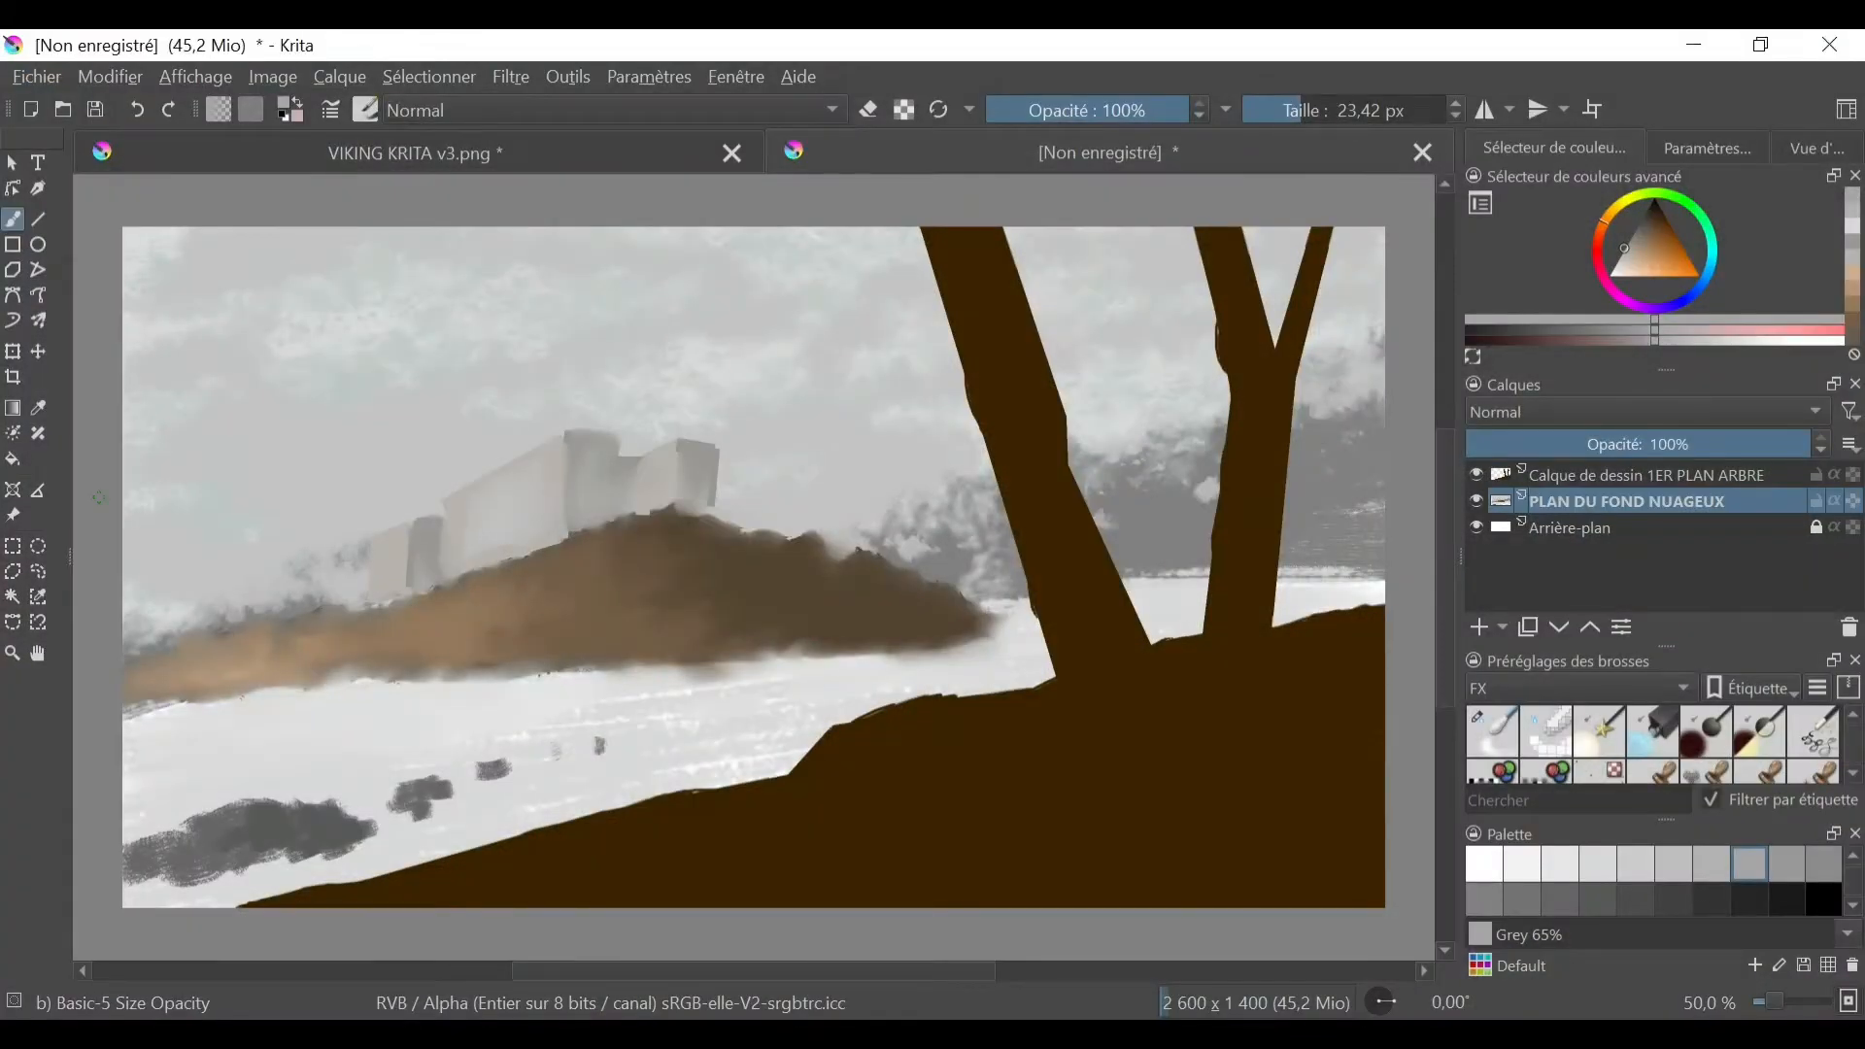
click(1636, 864)
click(1580, 687)
click(1599, 732)
drag(384, 696, 564, 692)
drag(145, 740, 393, 727)
- Blend the lake's surface below the hill with the Blender Blur brush at 41.15 px
click(1581, 688)
click(1492, 732)
drag(680, 684, 869, 669)
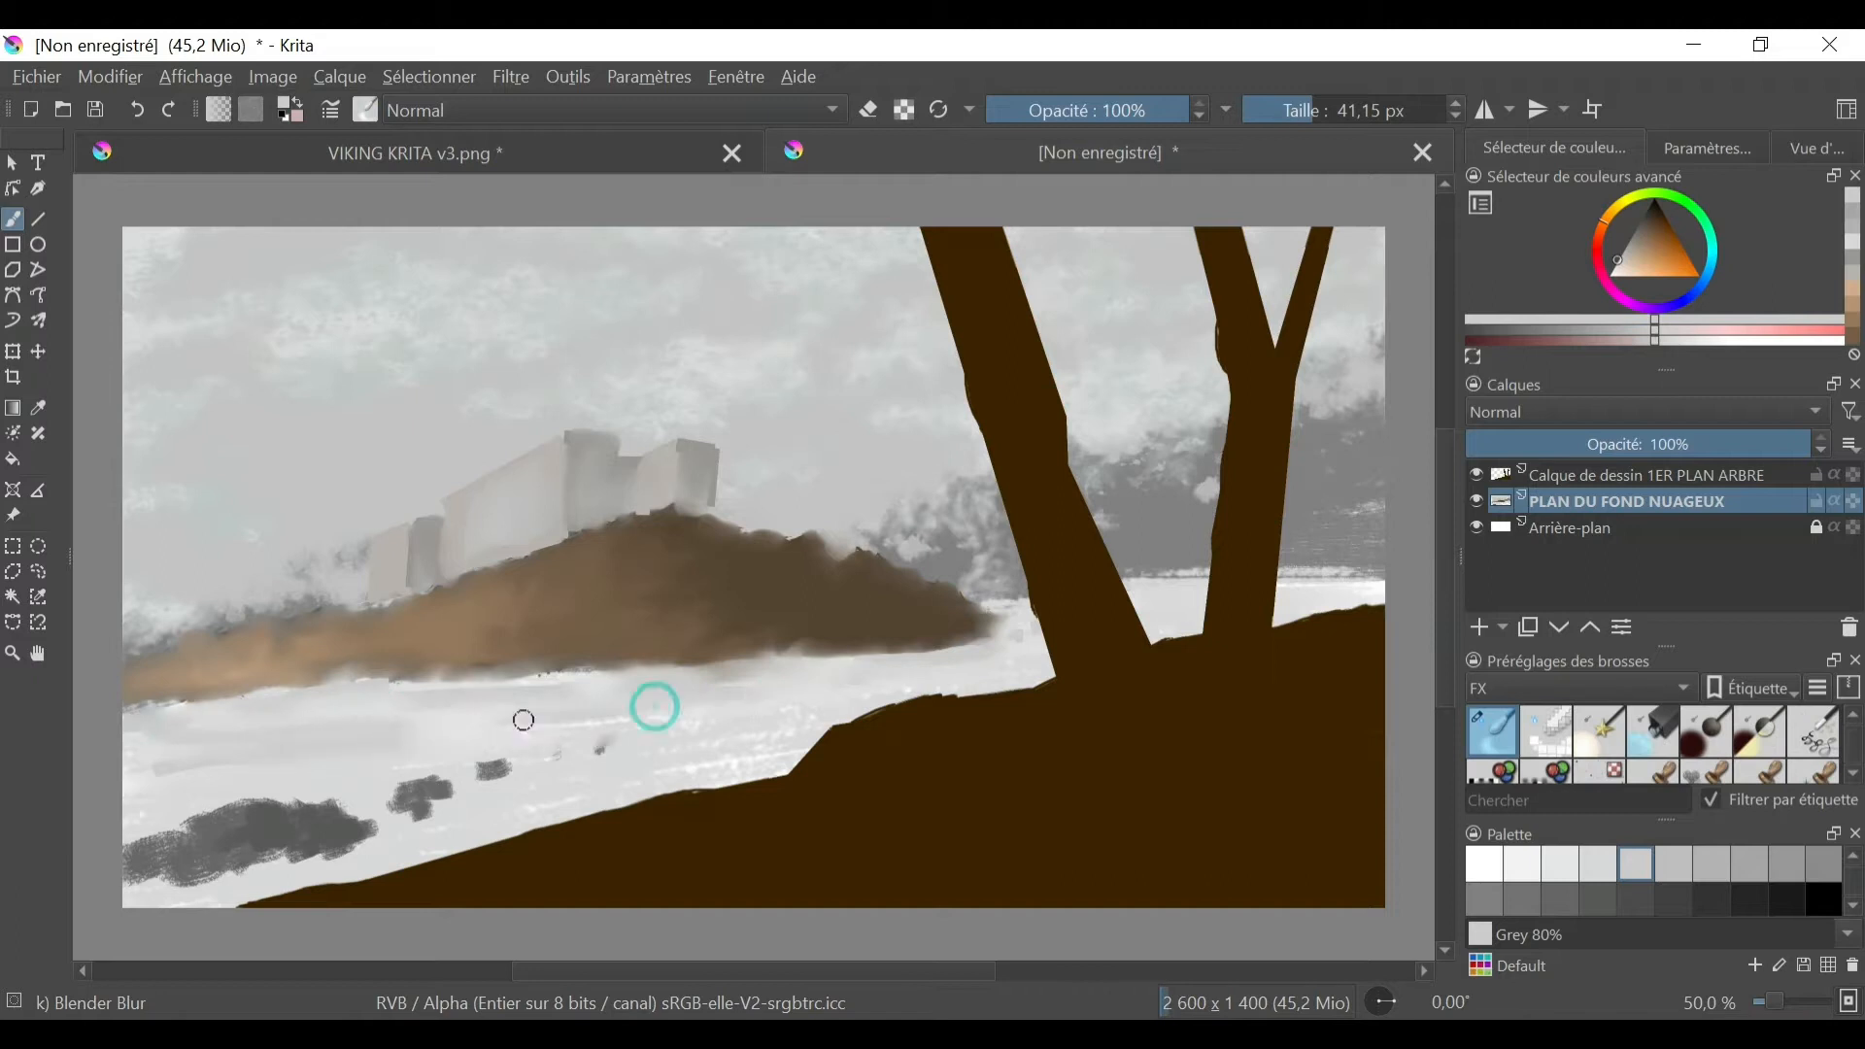
- Choose a darker grey and paint a streak across the lake below the hill with the detail brush
click(1597, 896)
click(1581, 687)
click(1515, 770)
click(1601, 731)
drag(354, 724, 645, 699)
- Blend the dark streak into soft horizontal reflections across the lake with the Blender Blur brush
click(1580, 688)
click(1492, 731)
drag(126, 731, 714, 681)
drag(767, 686, 961, 665)
drag(499, 724, 126, 729)
mouse_move(292, 755)
mouse_down()
mouse_move(175, 761)
mouse_move(331, 748)
mouse_up()
mouse_move(324, 739)
mouse_down()
mouse_move(298, 739)
mouse_move(512, 701)
mouse_up()
- Paint thin Grey 75% streaks across the lake with the Basic-6 Details brush at 9.99 px
click(1581, 687)
click(1504, 800)
click(1599, 731)
click(1673, 863)
drag(574, 705, 682, 695)
drag(522, 737, 690, 723)
drag(262, 780, 419, 774)
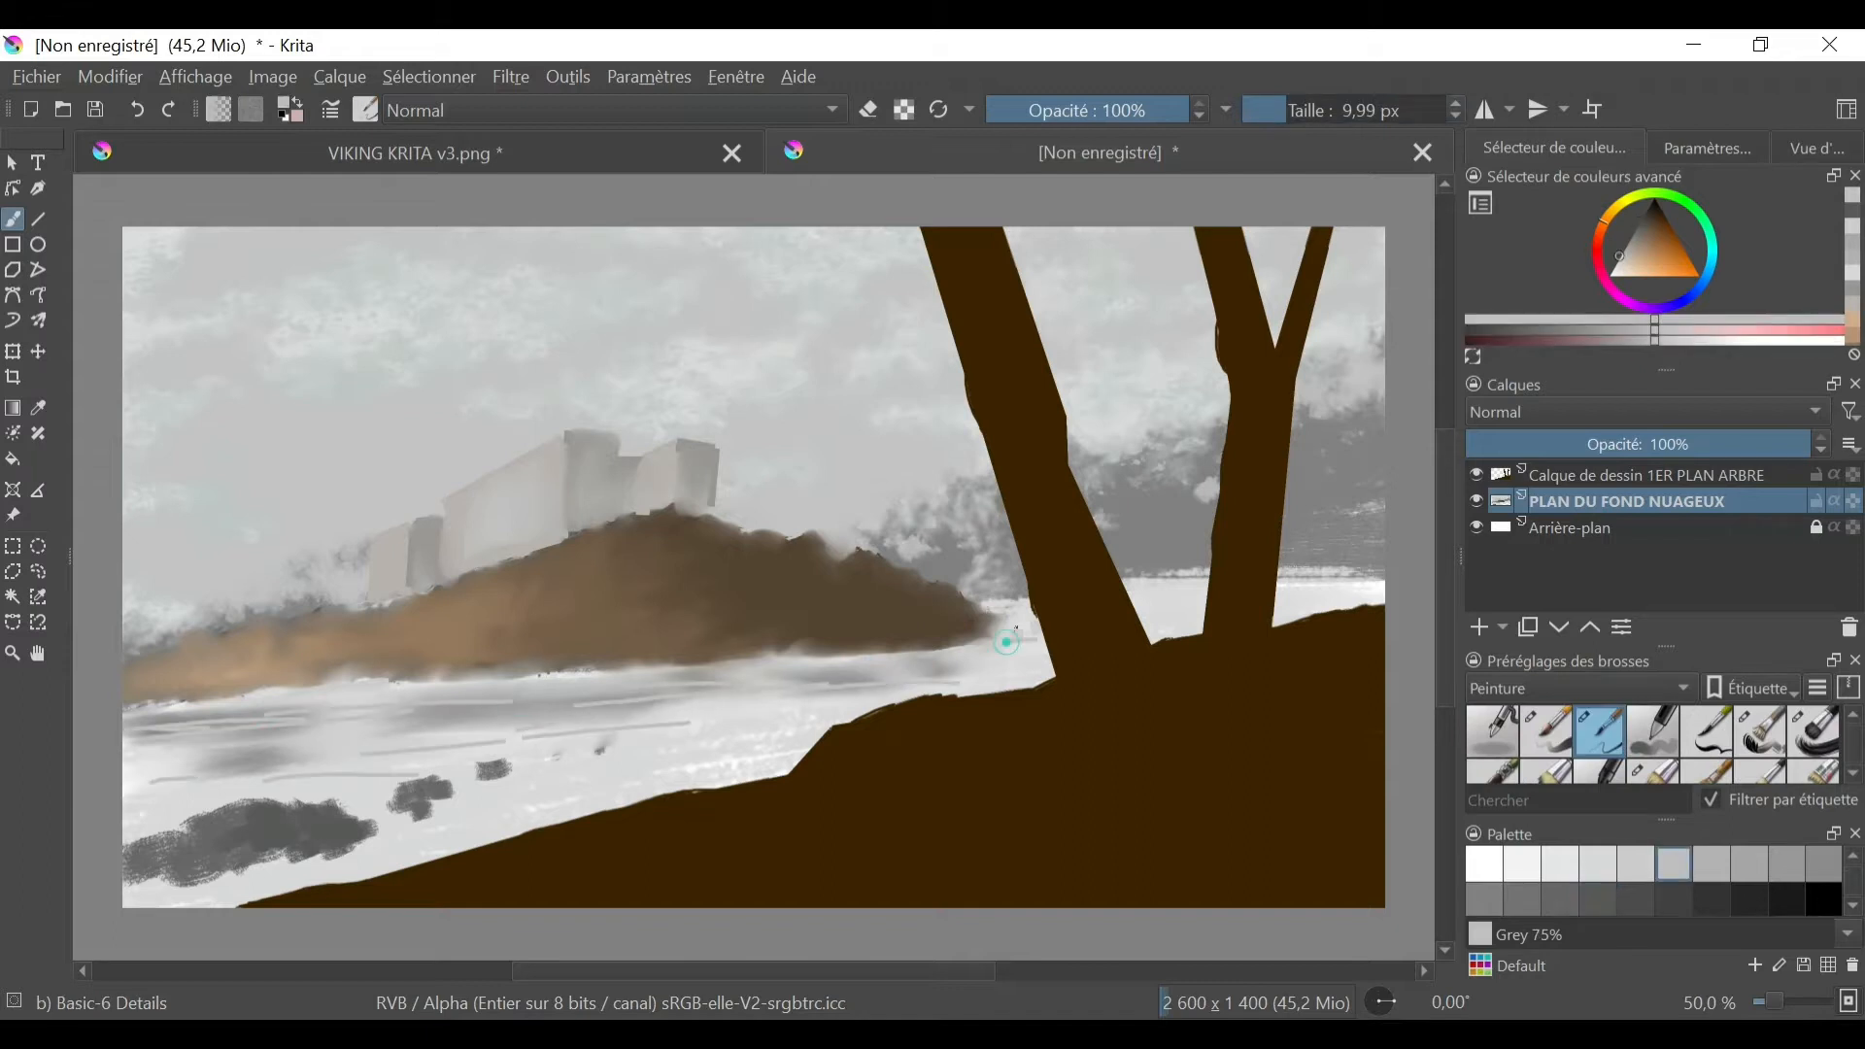
drag(997, 653, 1036, 652)
- Soften the thin lake streaks with the Blender Blur brush at 13.70 px
click(1580, 688)
click(1503, 586)
click(1492, 731)
- Zoom to 66.7% on the castle and outline the leftmost building's front face with a polygonal selection
click(1816, 149)
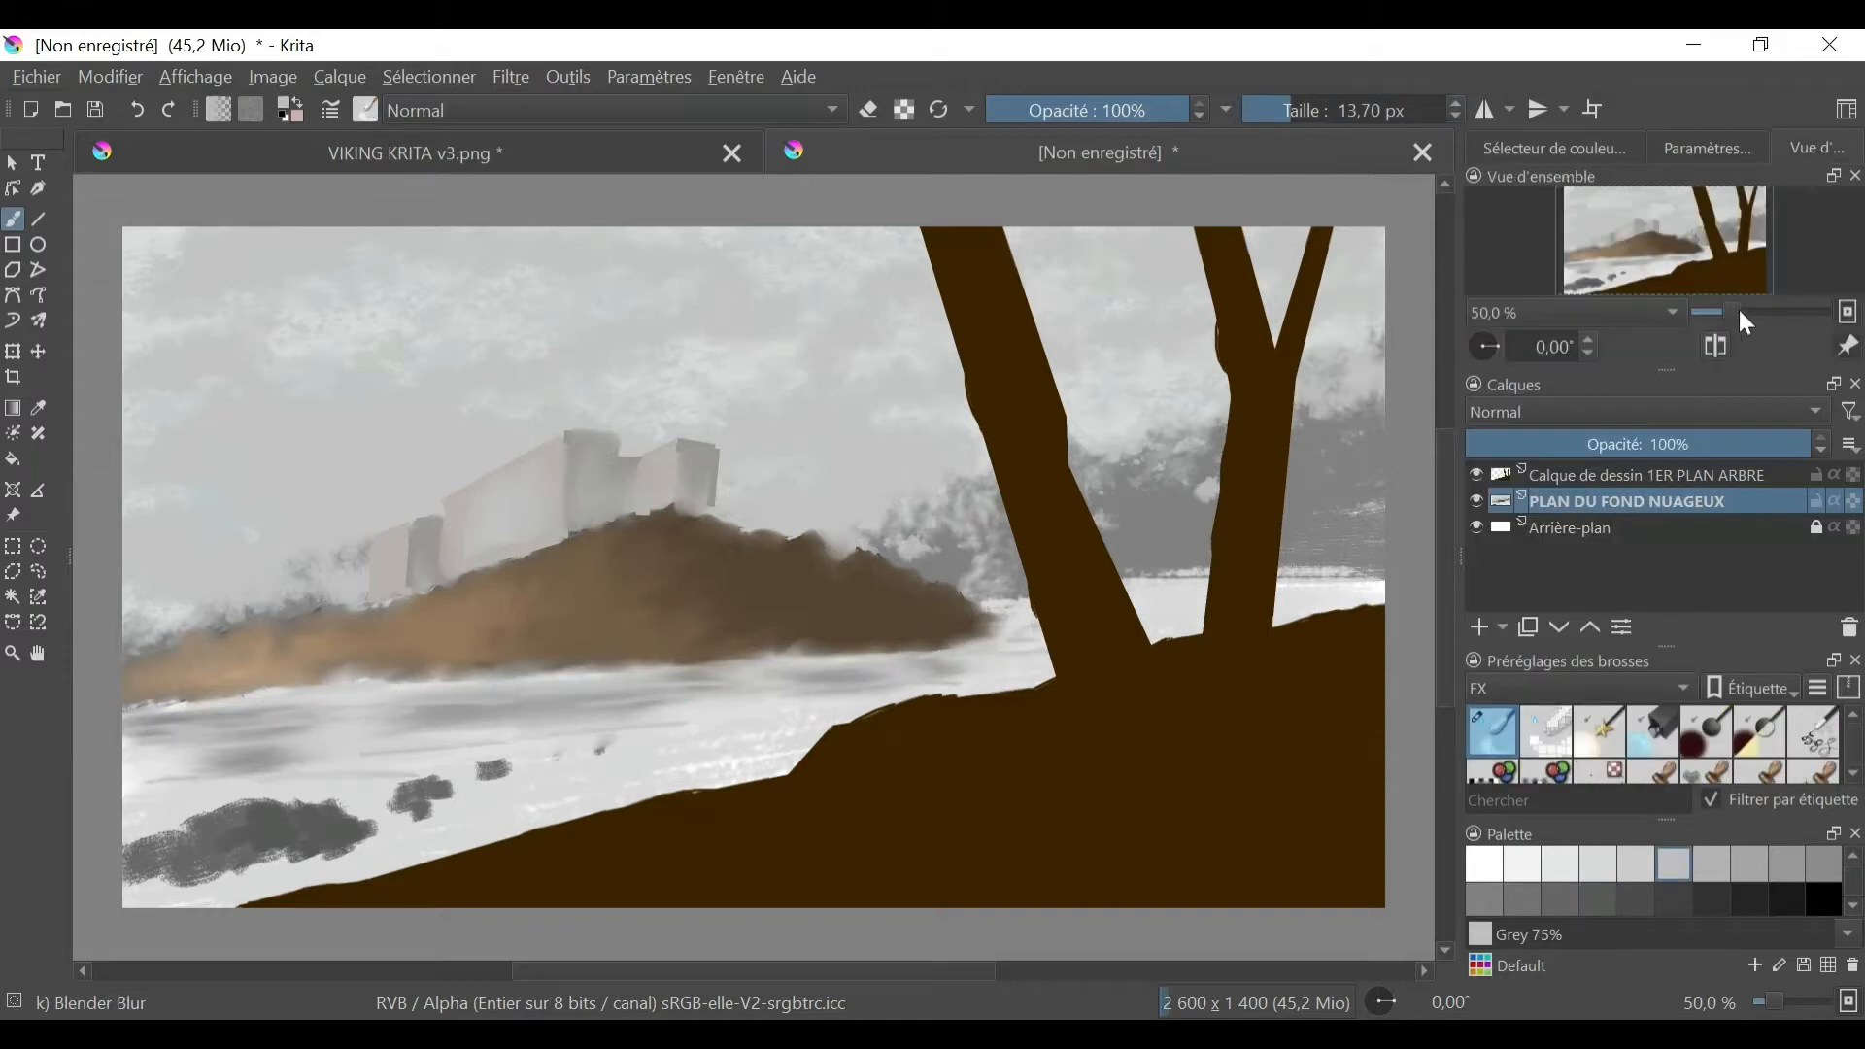
click(1740, 311)
drag(1667, 245, 1626, 240)
click(12, 244)
drag(573, 560, 620, 662)
click(13, 270)
click(572, 655)
click(574, 561)
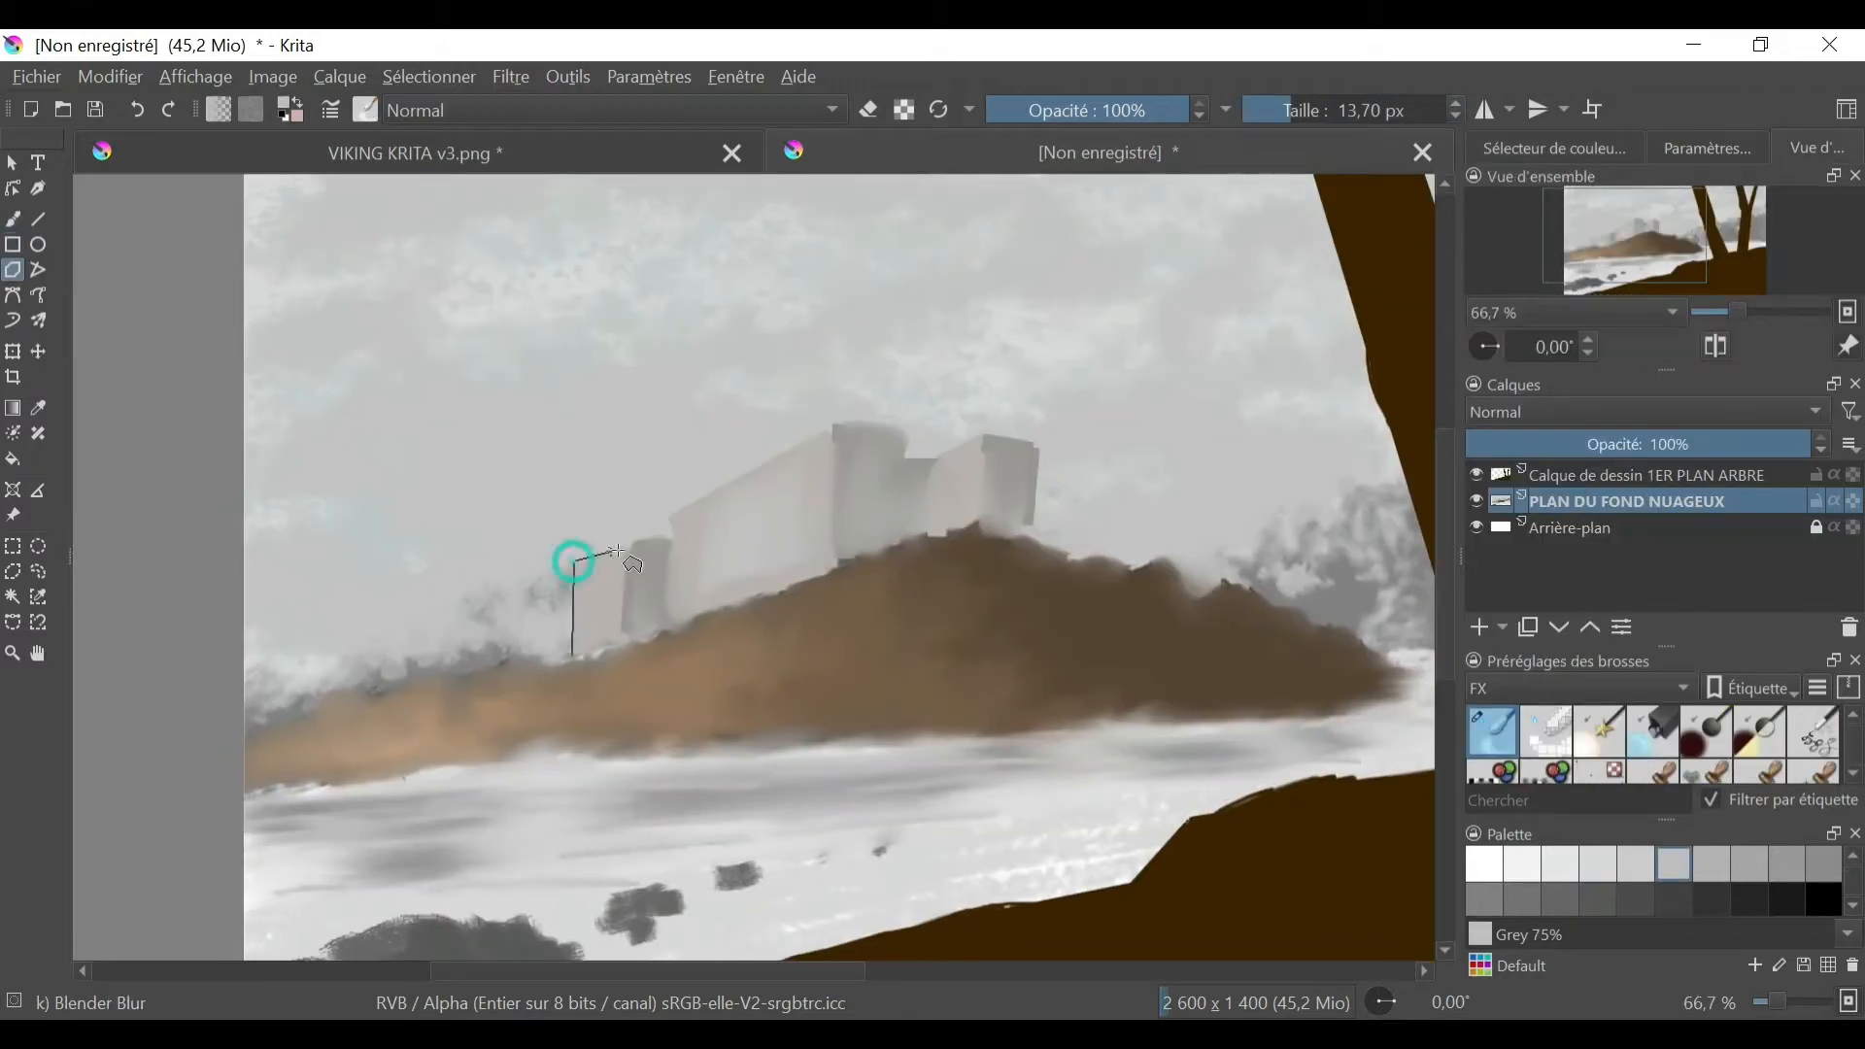
double_click(627, 643)
- Choose a light beige and fill the leftmost building's selected face with the Dry Bristles brush
click(1552, 148)
click(1629, 254)
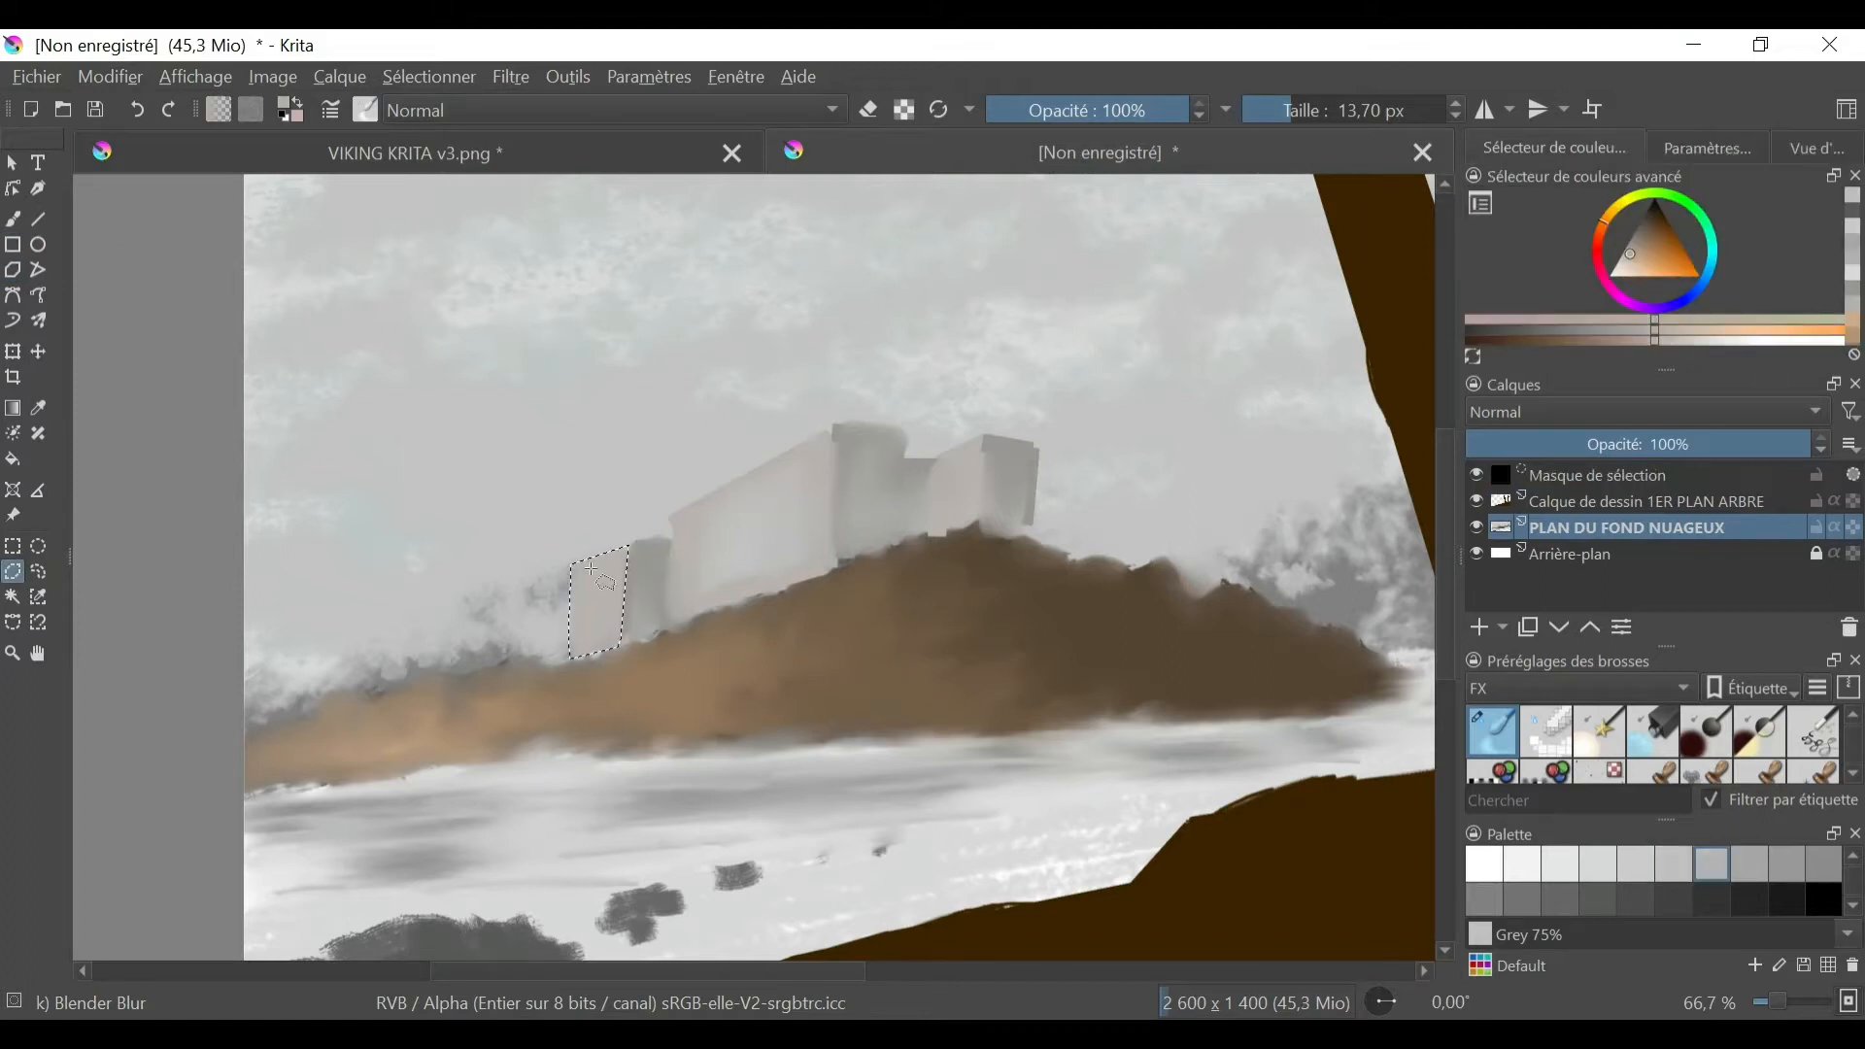
click(1582, 687)
click(1535, 636)
click(1654, 732)
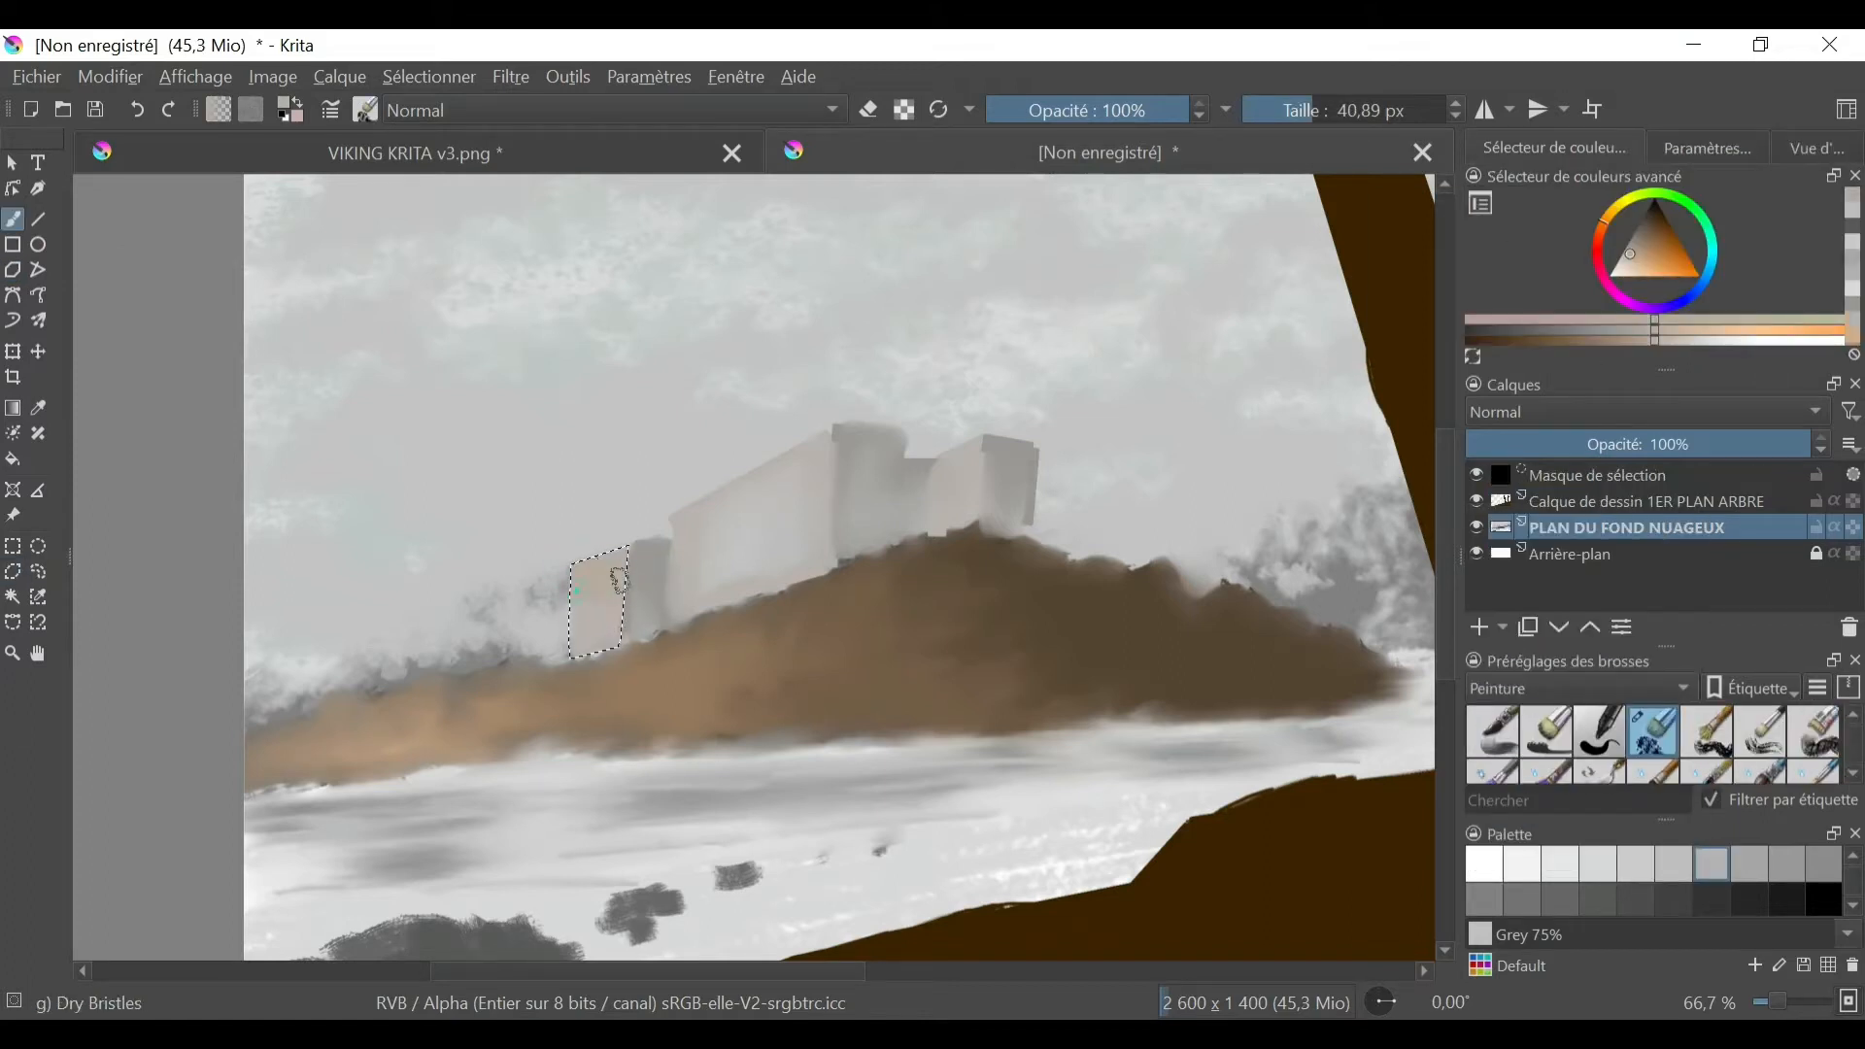
click(13, 219)
- Paint the castle's long main wall beige within its selection, using Dry Bristles at 18.23 px
click(1813, 731)
mouse_move(721, 499)
mouse_down()
mouse_move(771, 470)
mouse_move(719, 549)
mouse_up()
click(1291, 110)
drag(680, 612, 814, 563)
click(1654, 732)
- Select the front face of the rightmost castle block and paint it the same beige
click(13, 573)
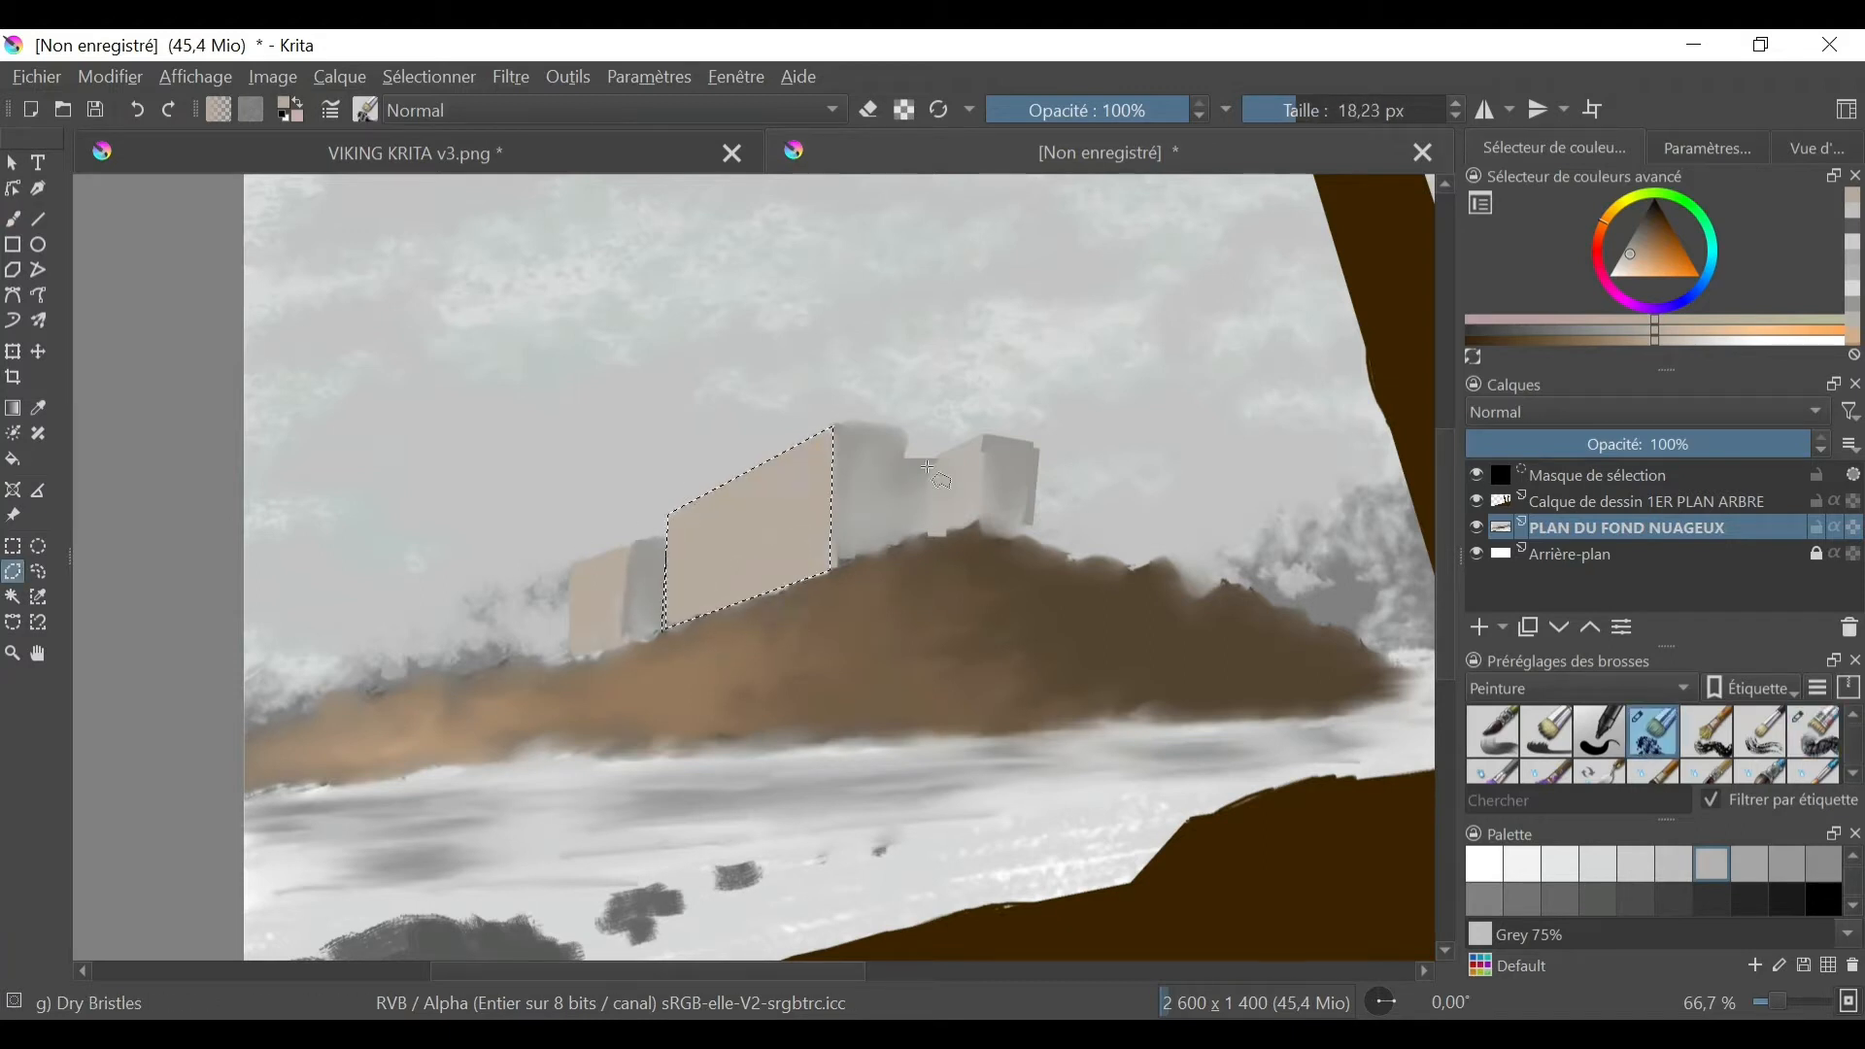
click(930, 467)
key(b)
- Select the shaded sides of the leftmost building and the main block and paint them a darker grey-beige
click(659, 624)
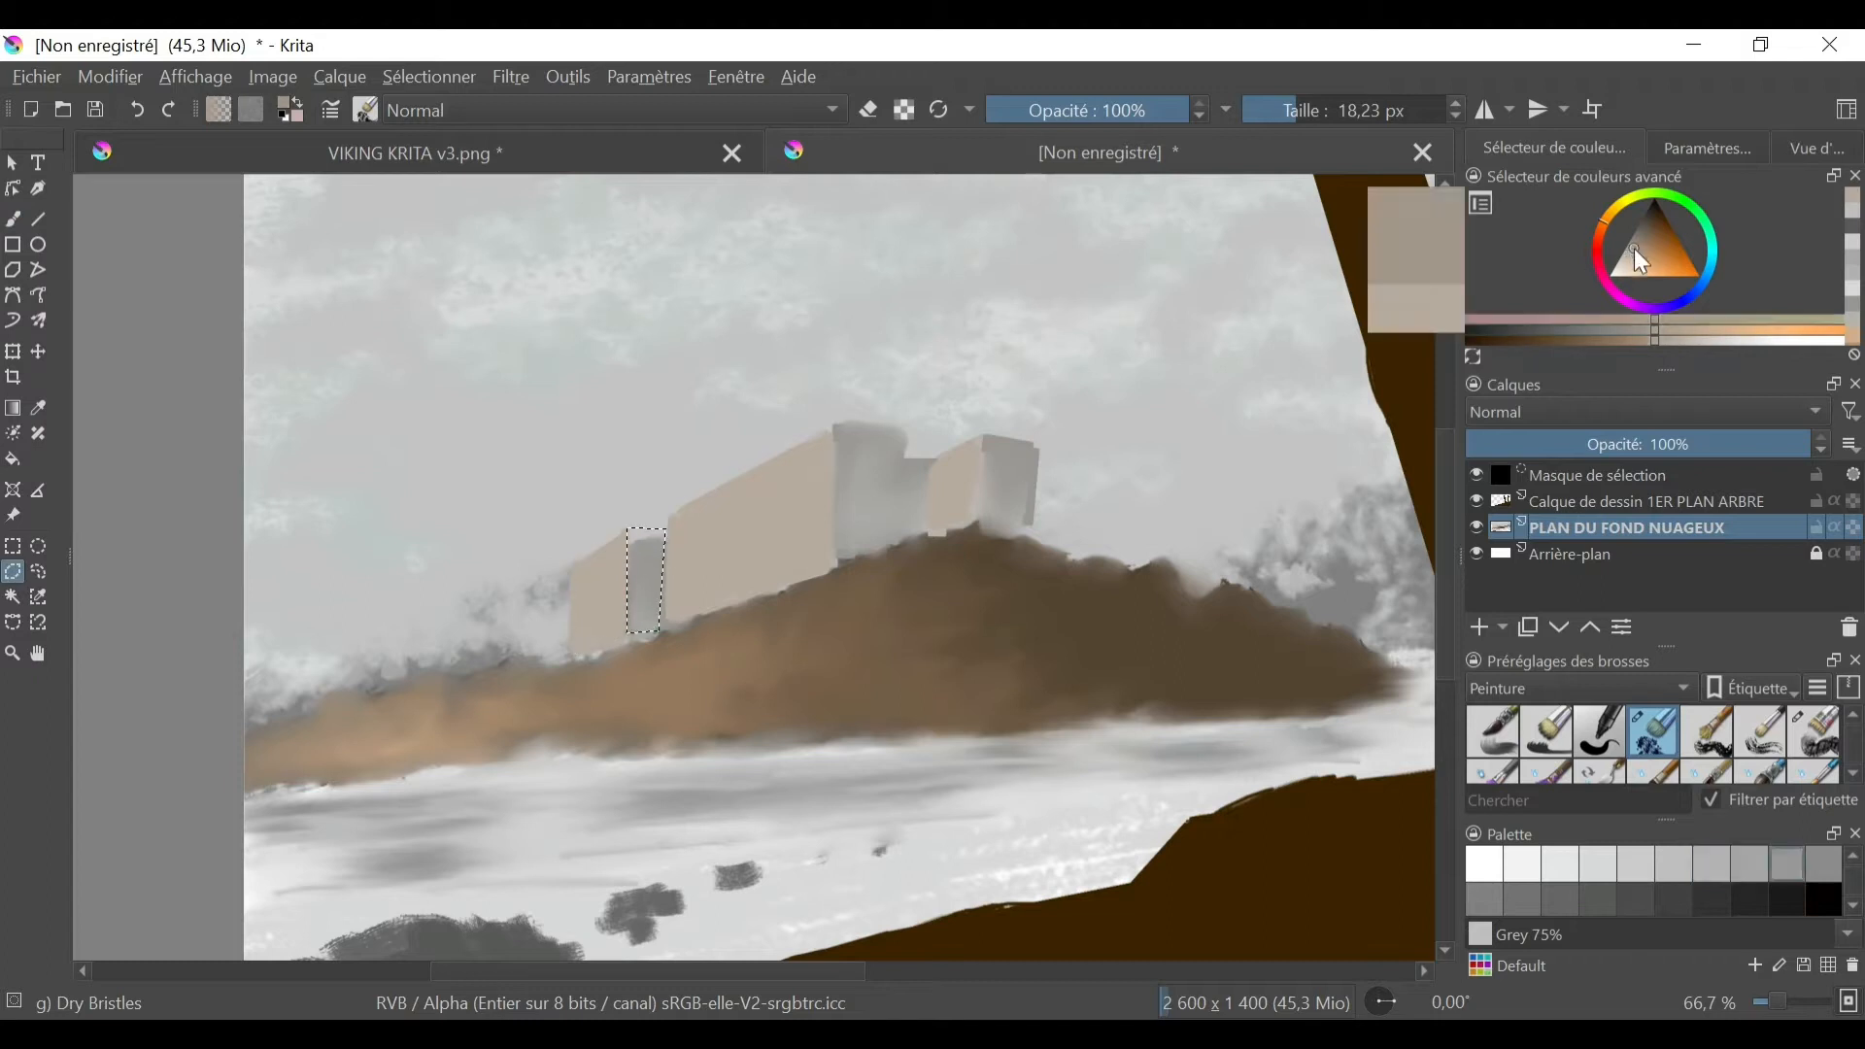
click(1634, 243)
key(b)
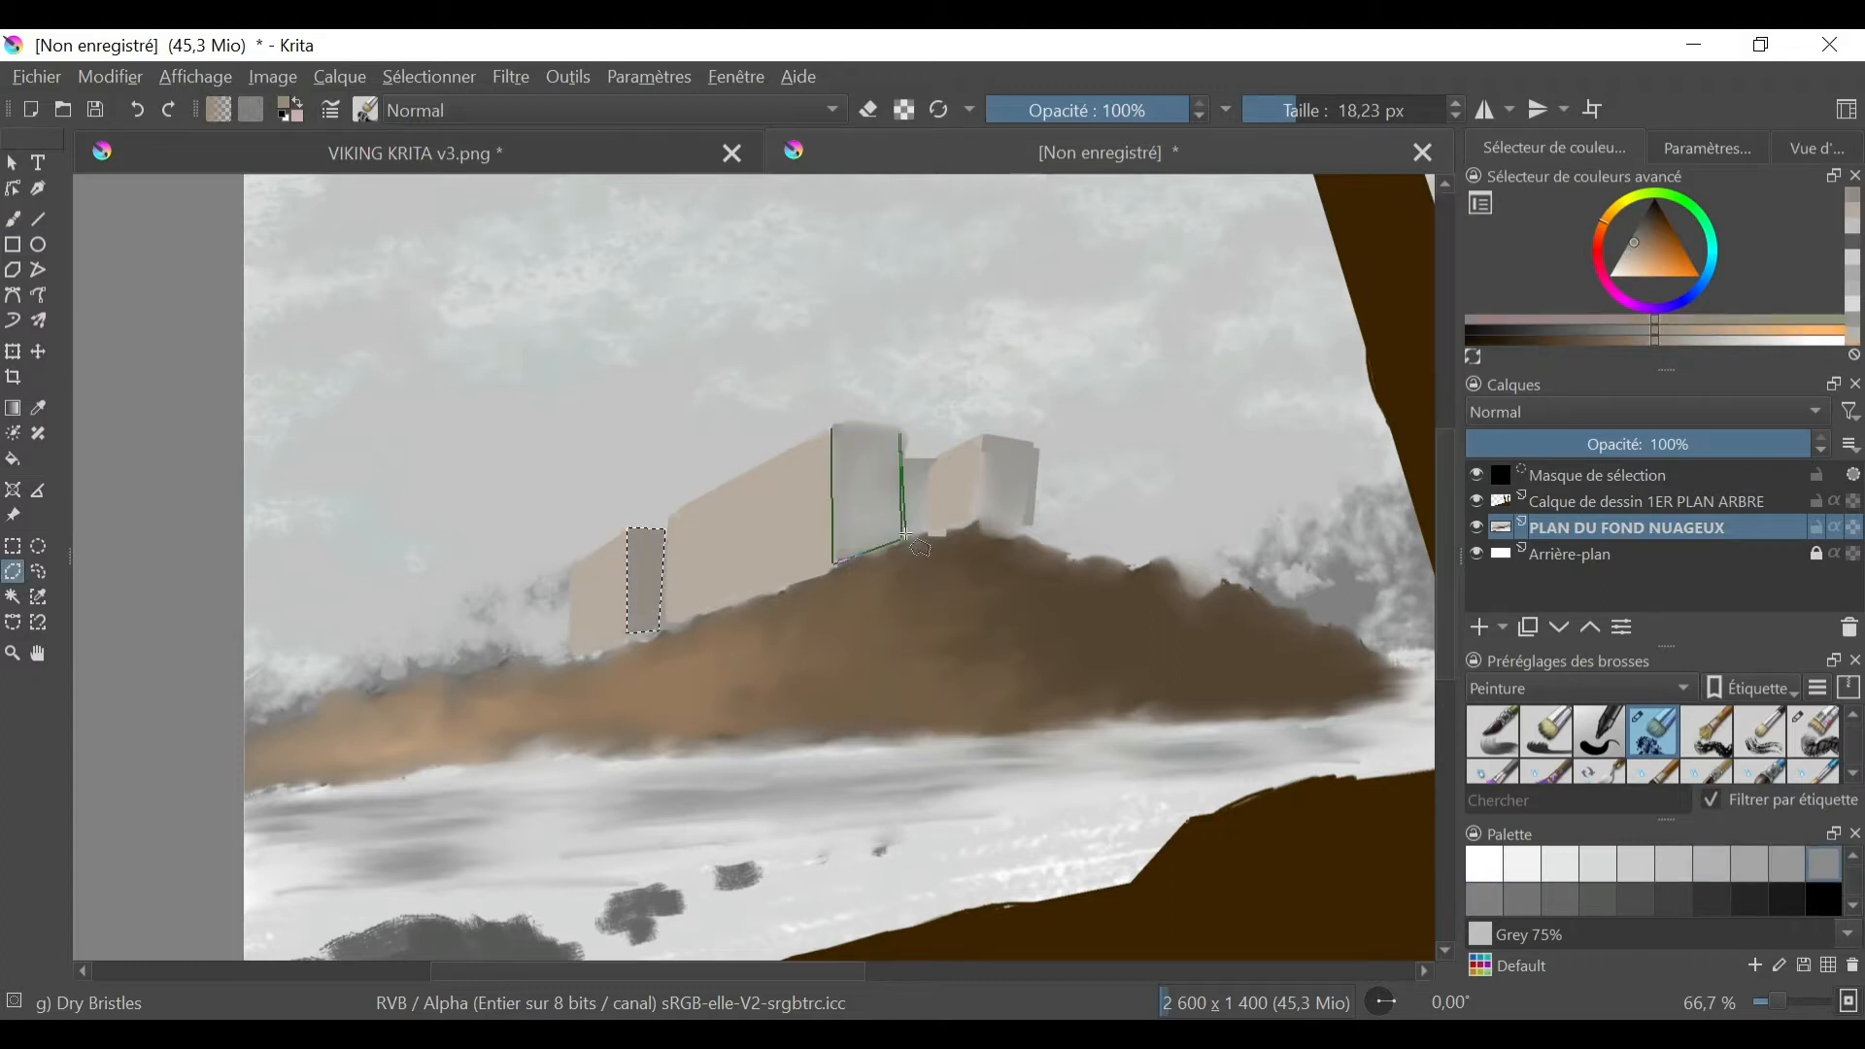
click(13, 572)
click(832, 429)
drag(846, 455, 874, 505)
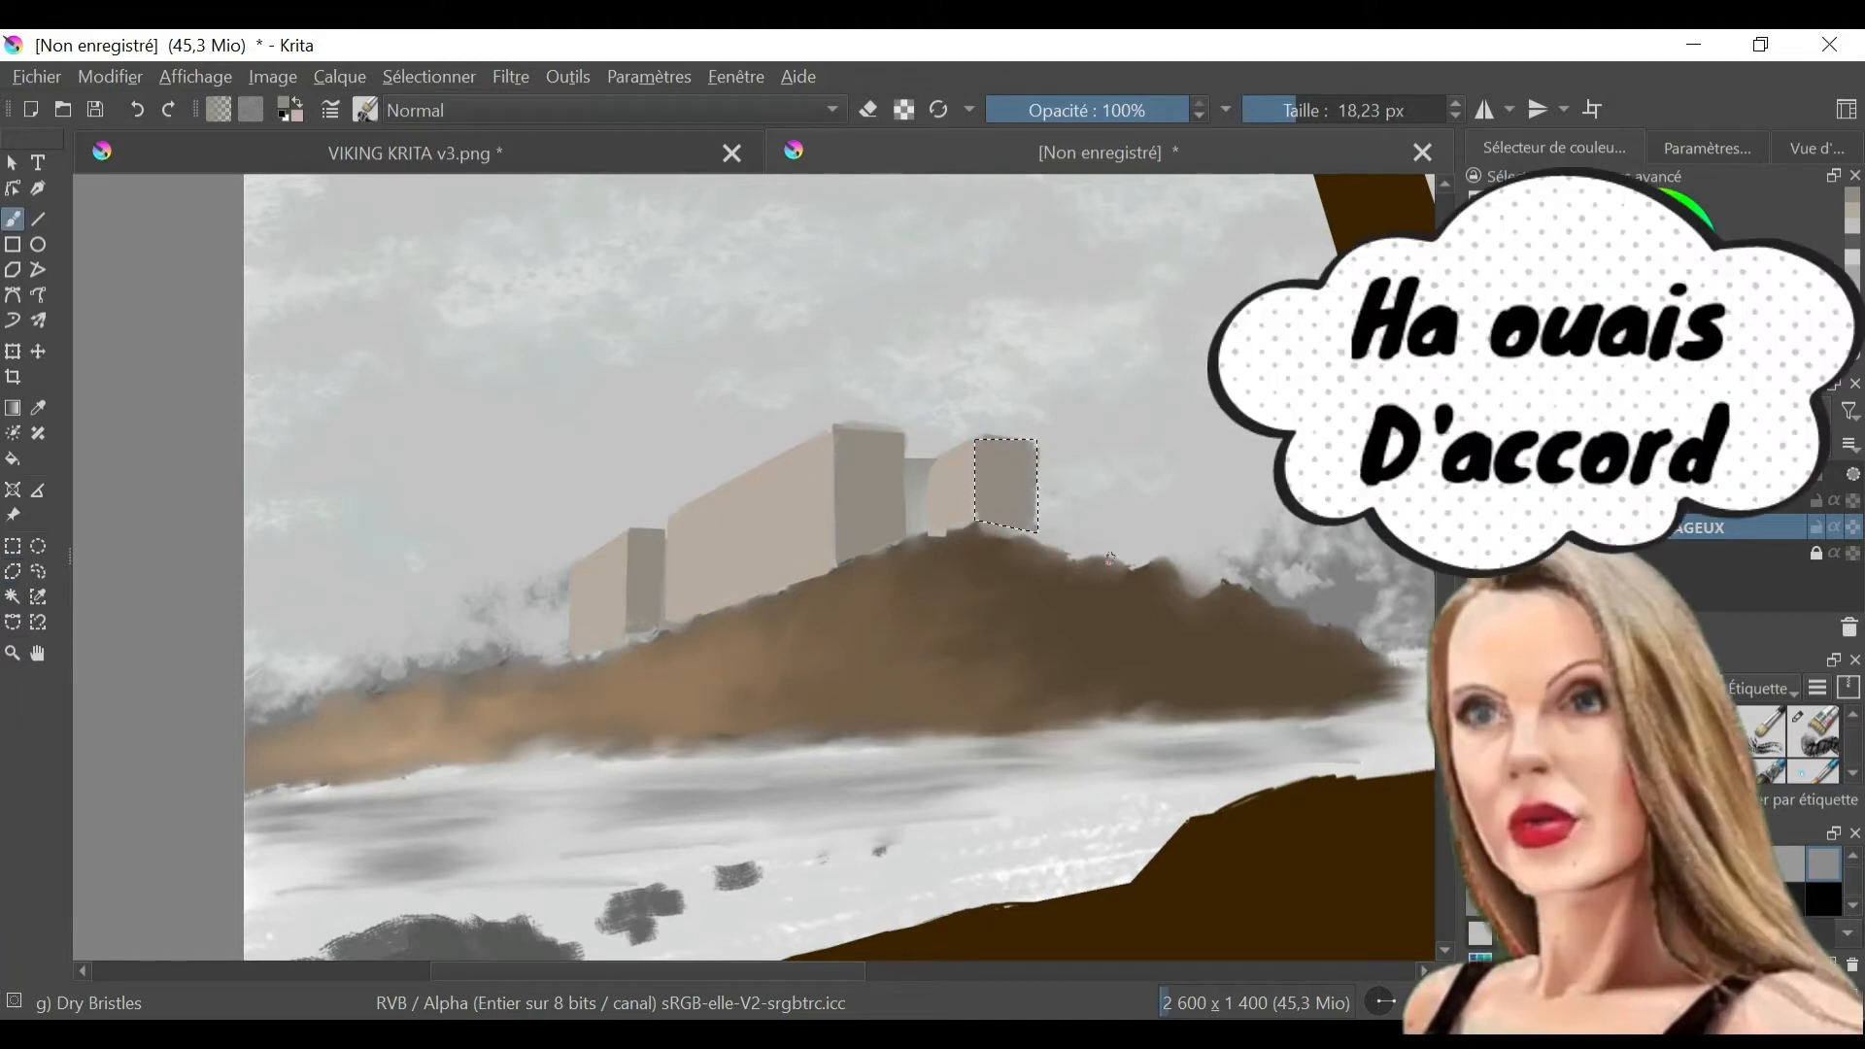
- Select the narrow wall between the main and rightmost blocks, paint it the darker shade, and clear the selection
click(12, 573)
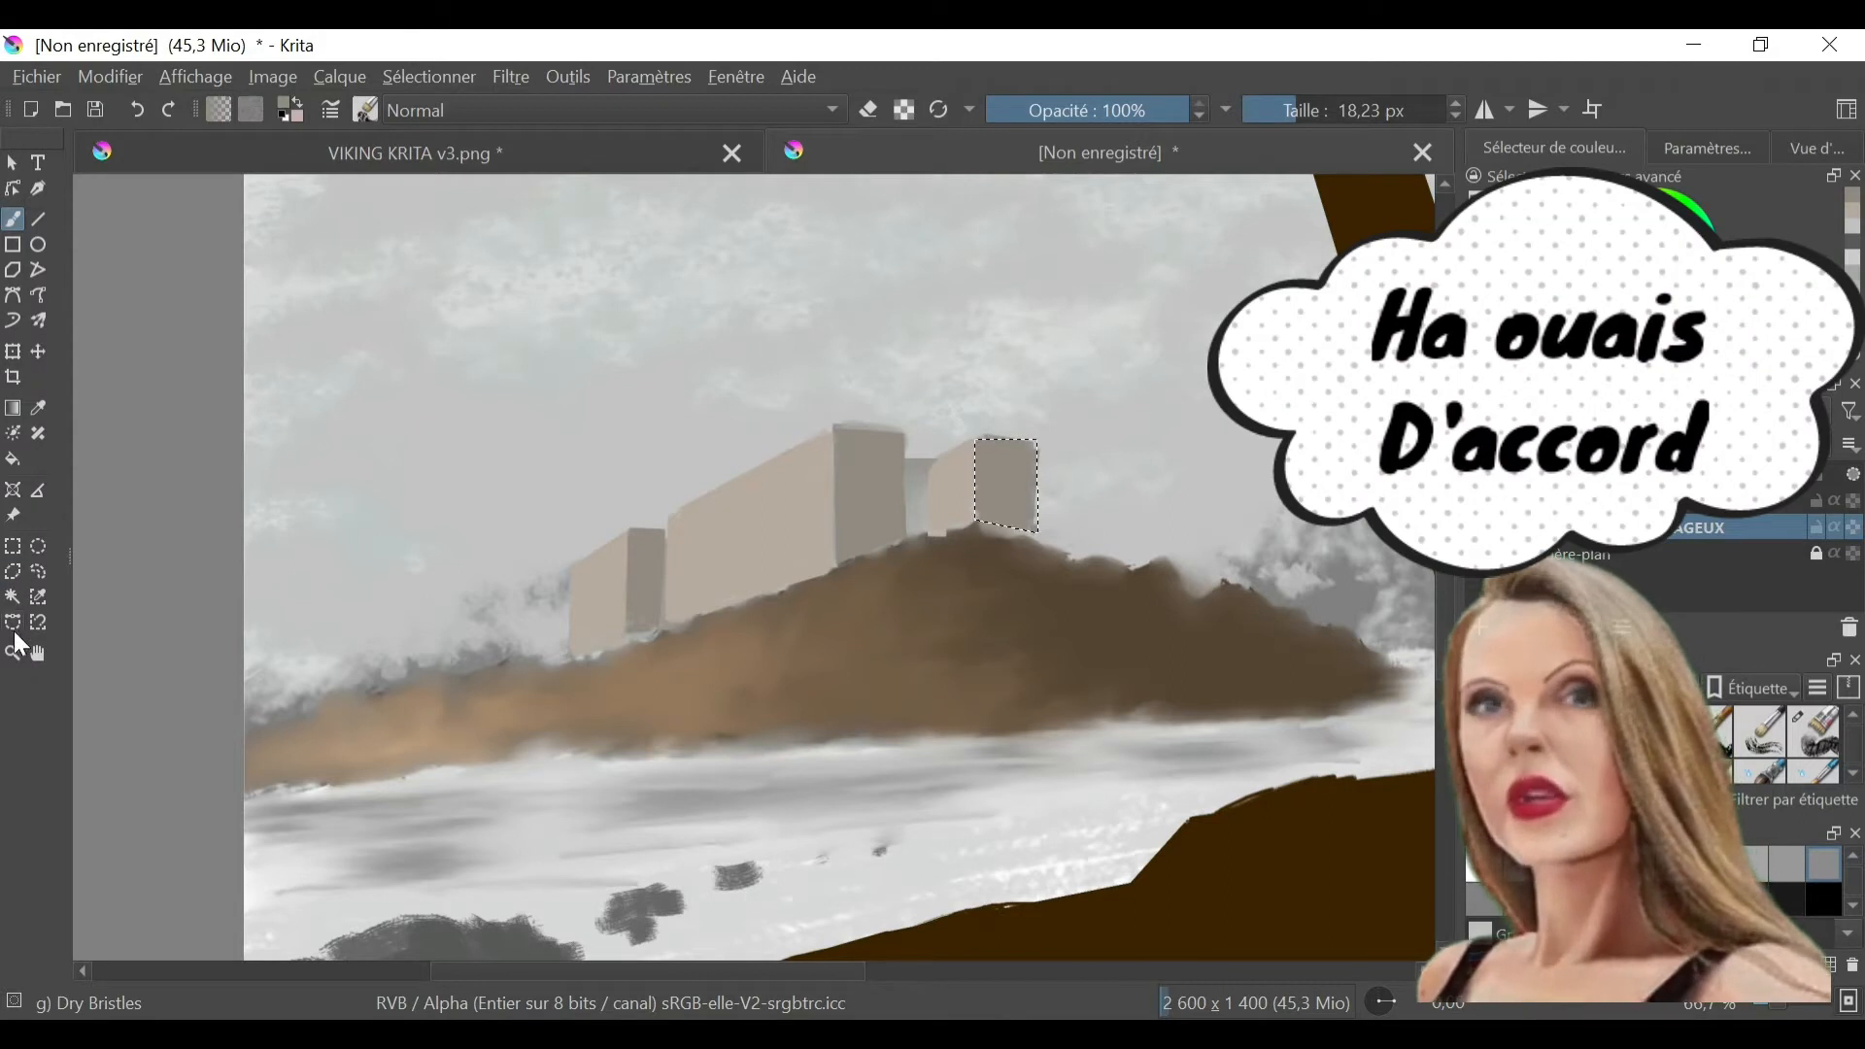
click(906, 454)
click(935, 454)
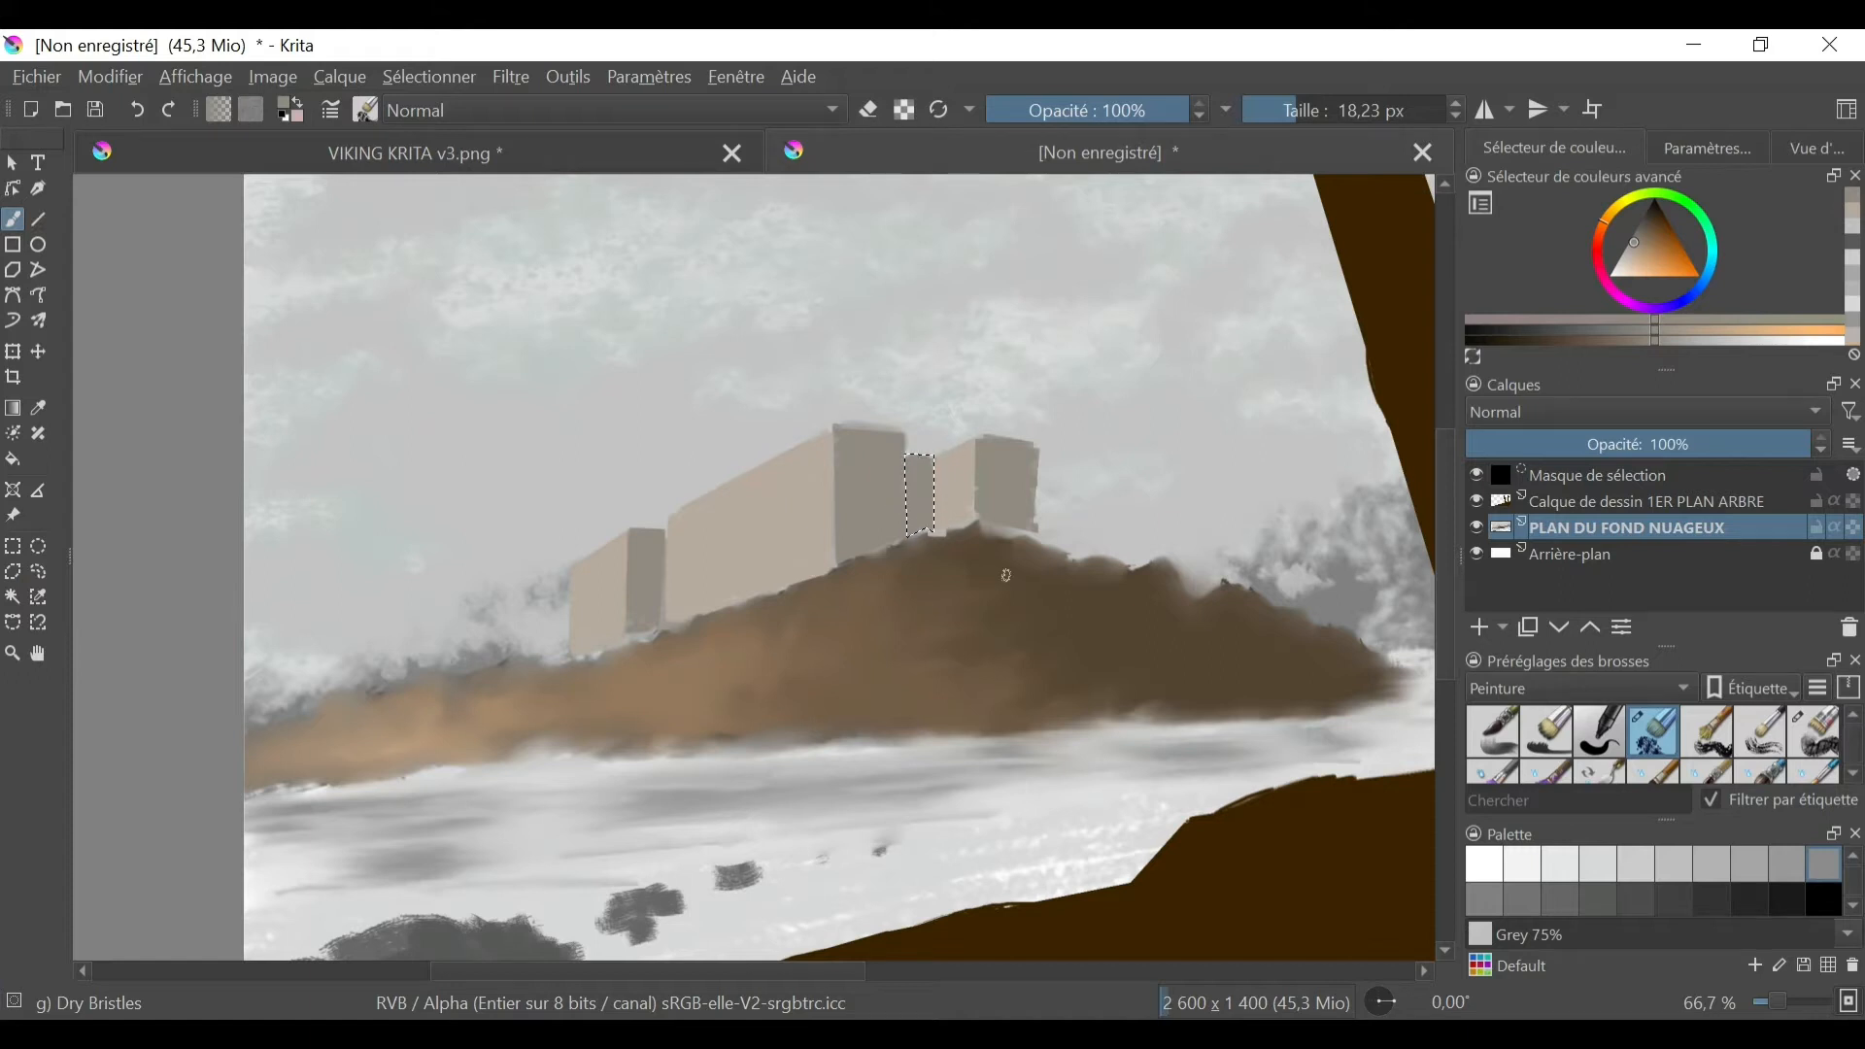
click(430, 77)
click(457, 137)
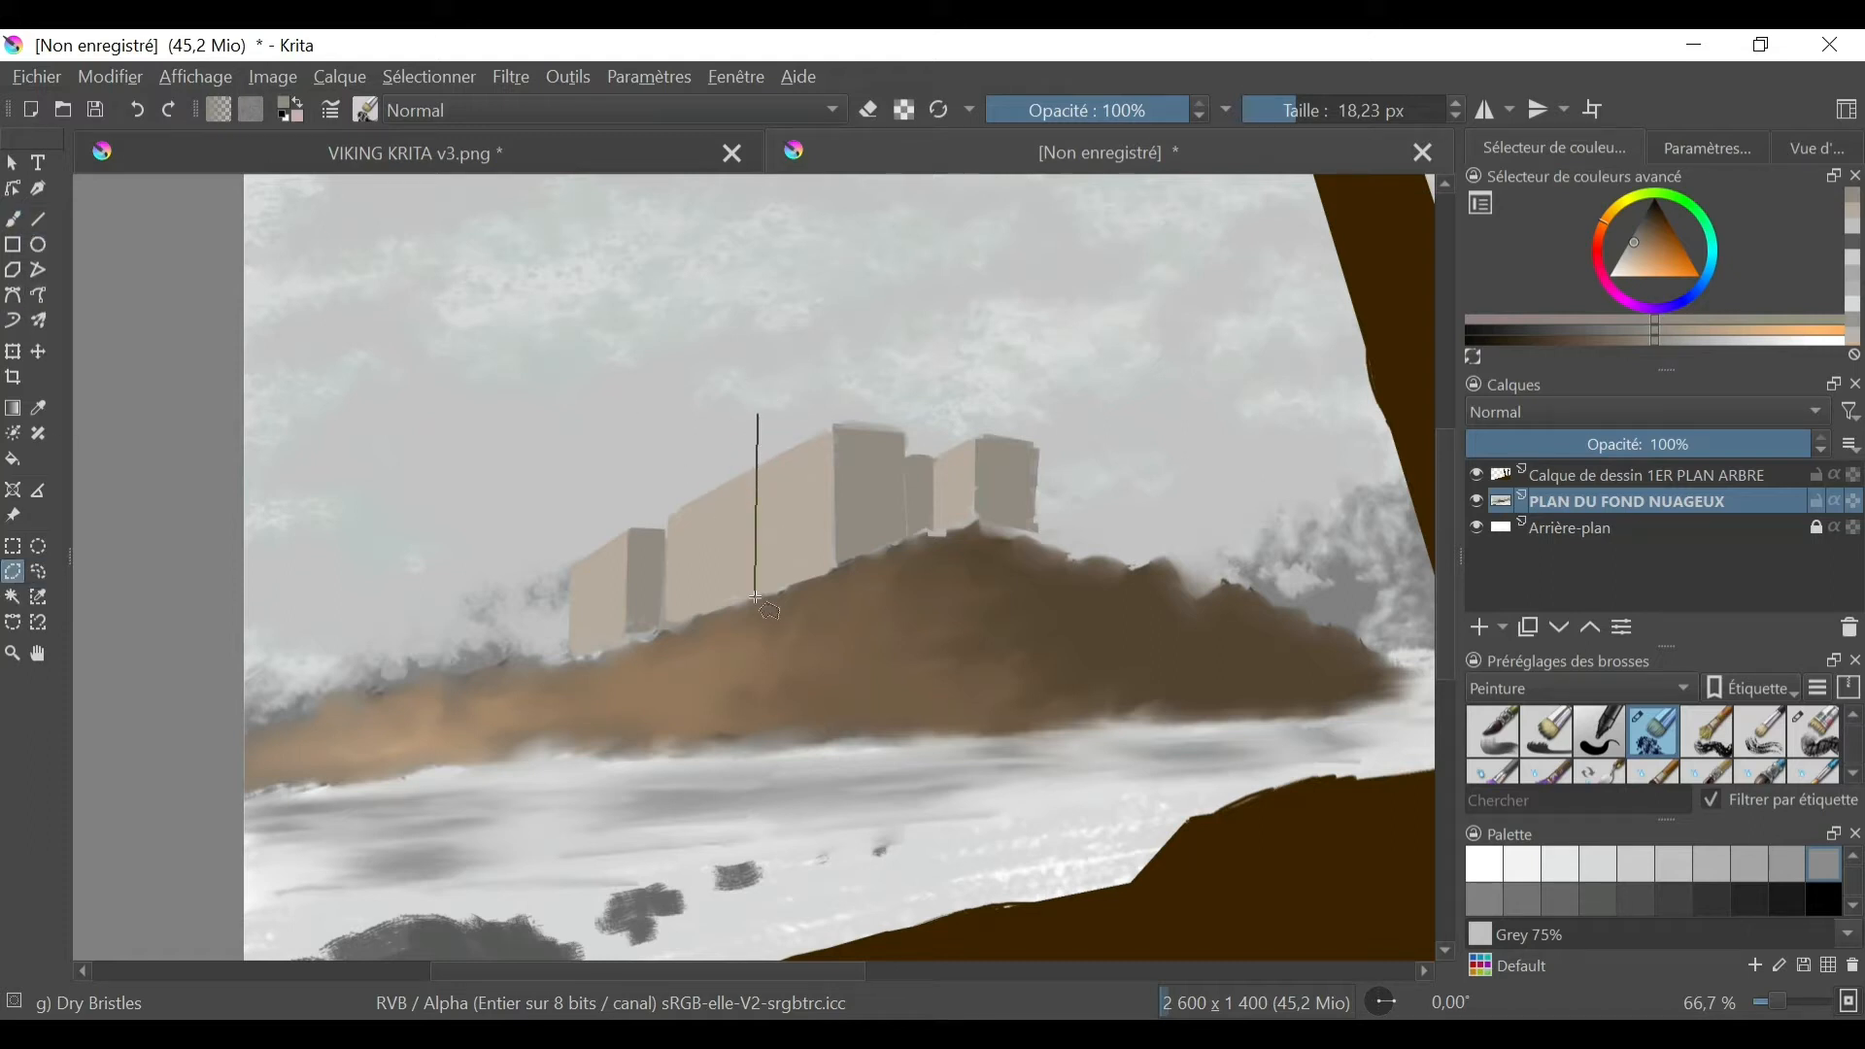
- Outline a tall tower face rising above the main wall and paint it with beige sampled from the wall
double_click(761, 409)
click(38, 408)
click(738, 550)
key(b)
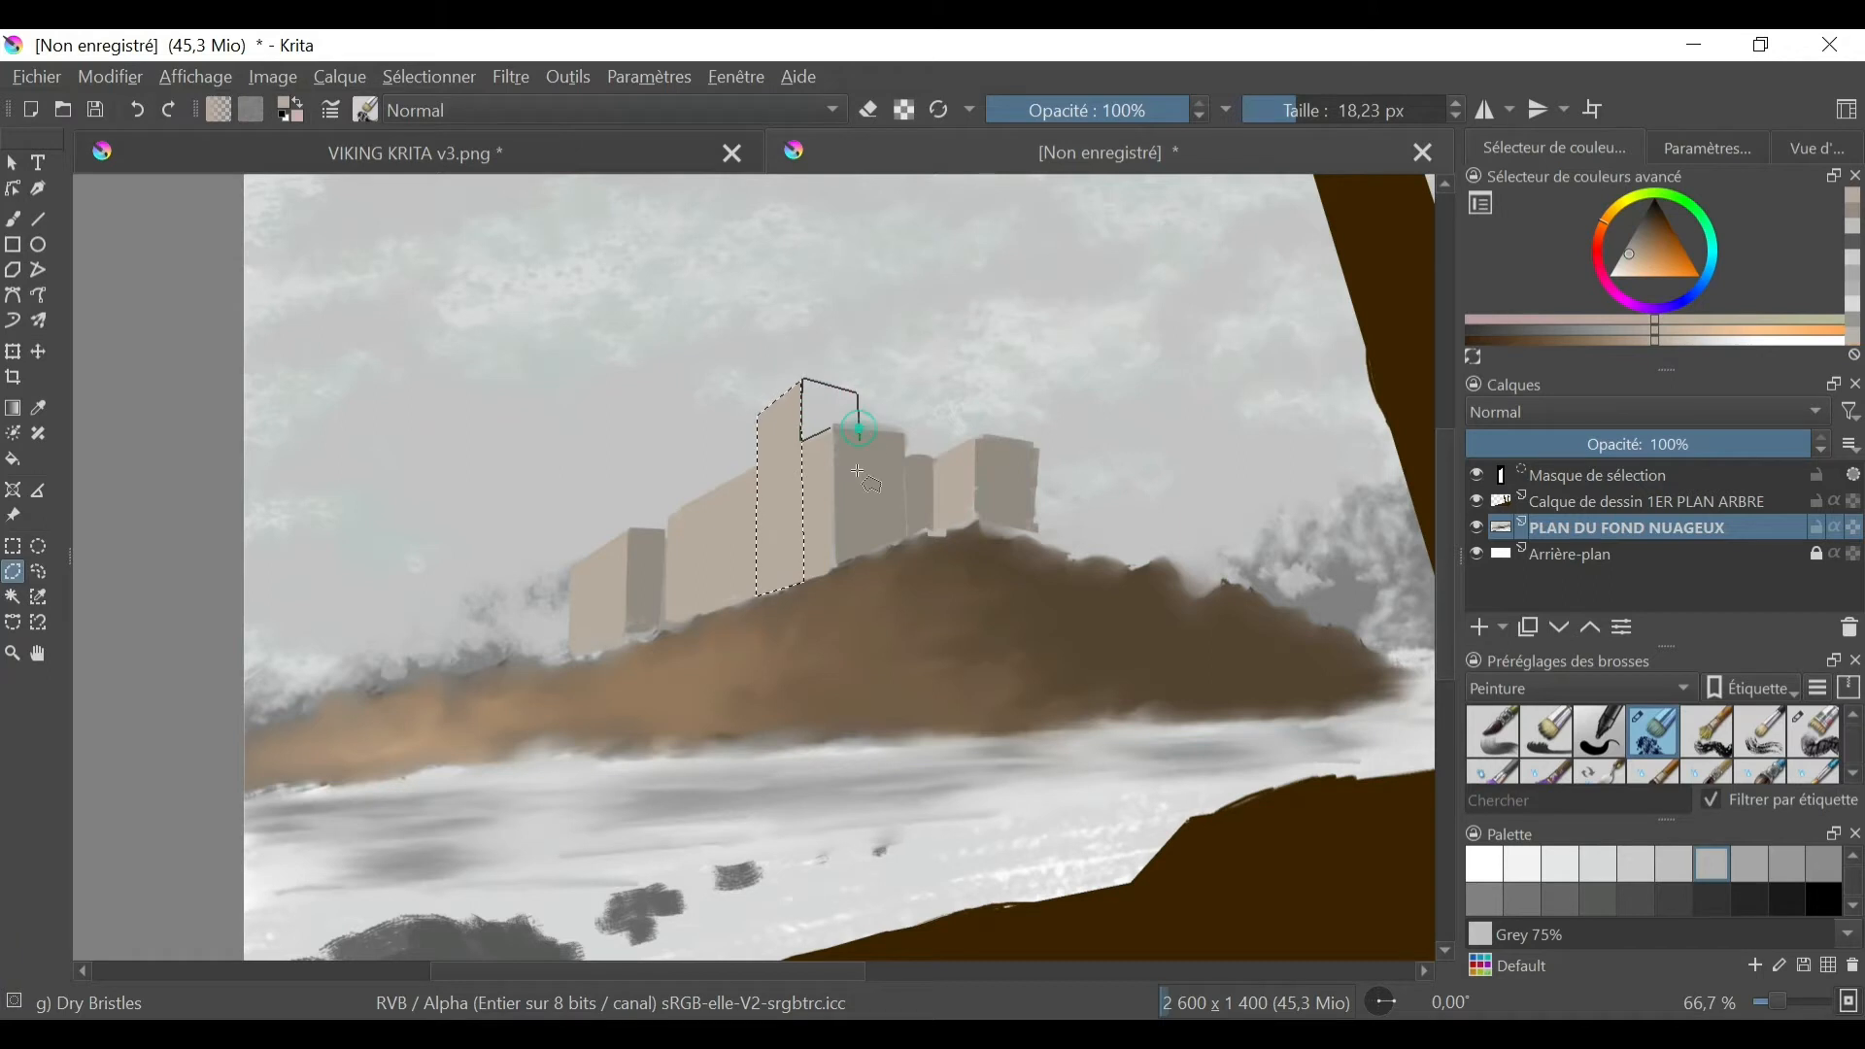
- Fill the selected shaded side of the tower with a darker grey-brown based on the main block's side colour
click(38, 408)
click(866, 471)
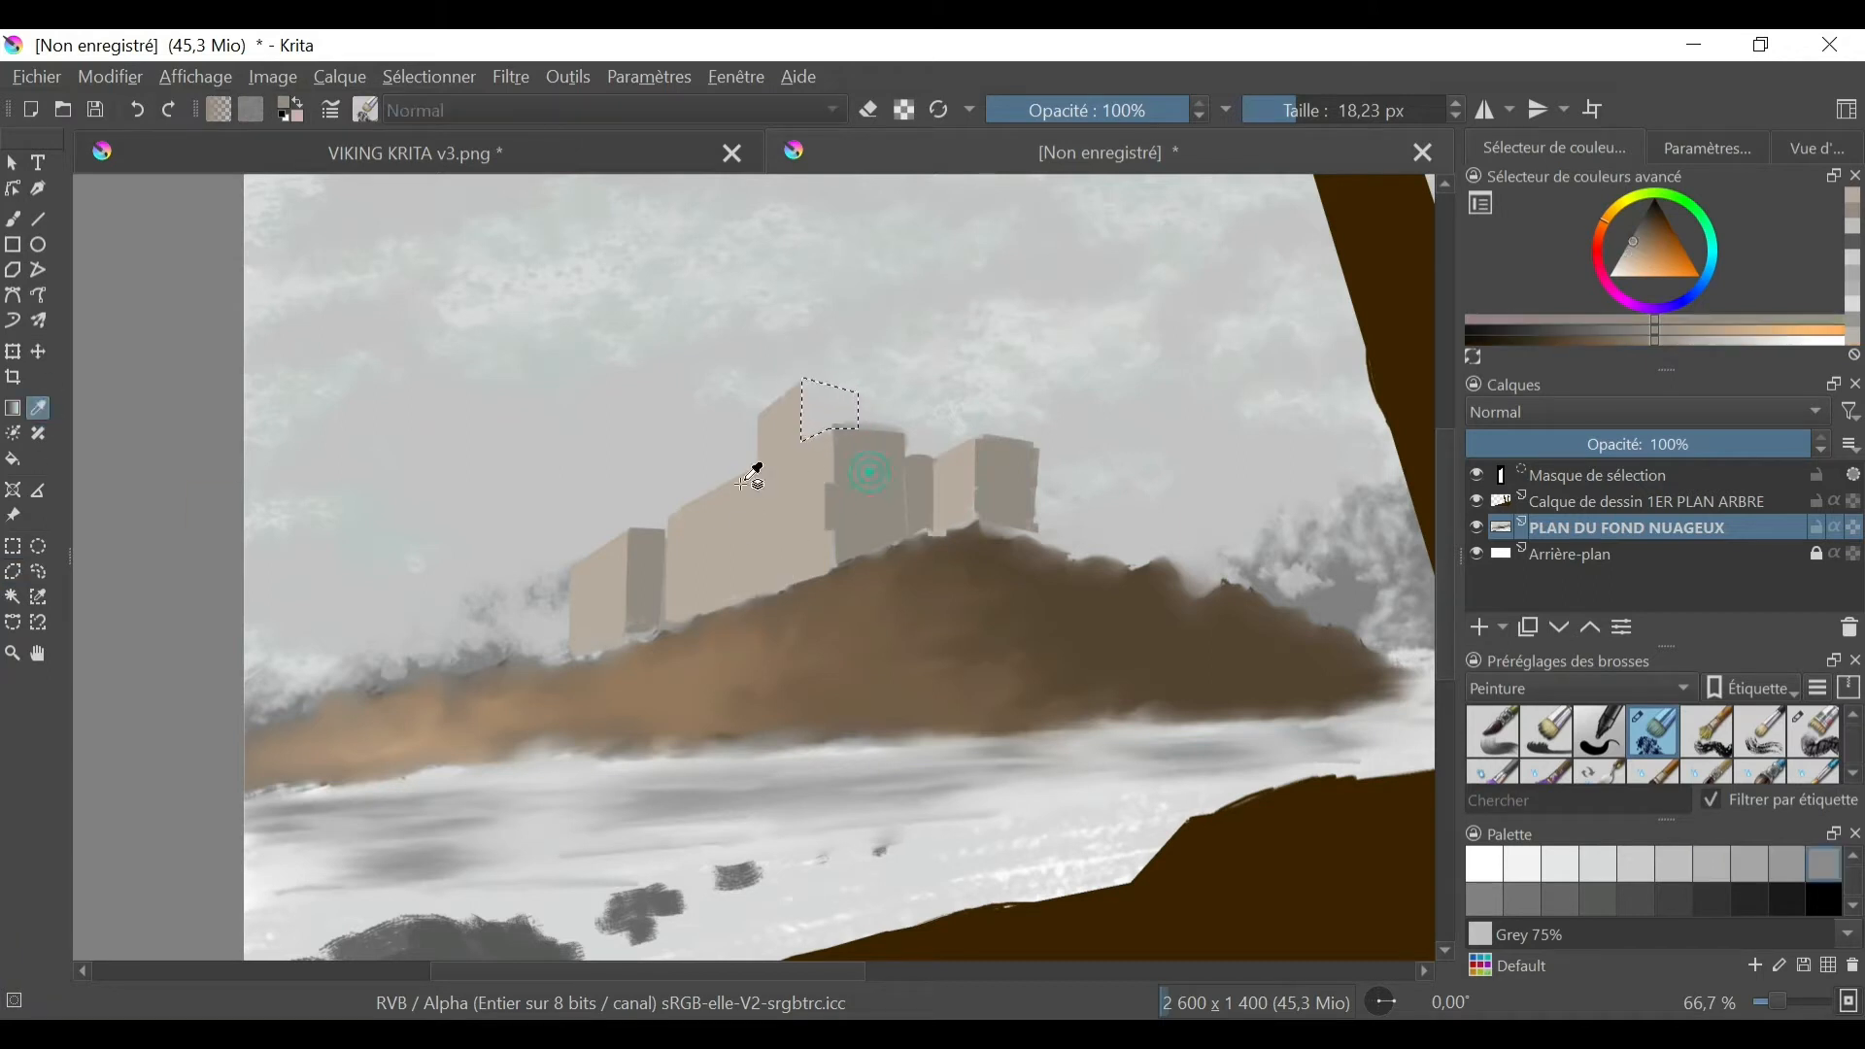
click(1634, 238)
key(b)
drag(808, 390, 852, 417)
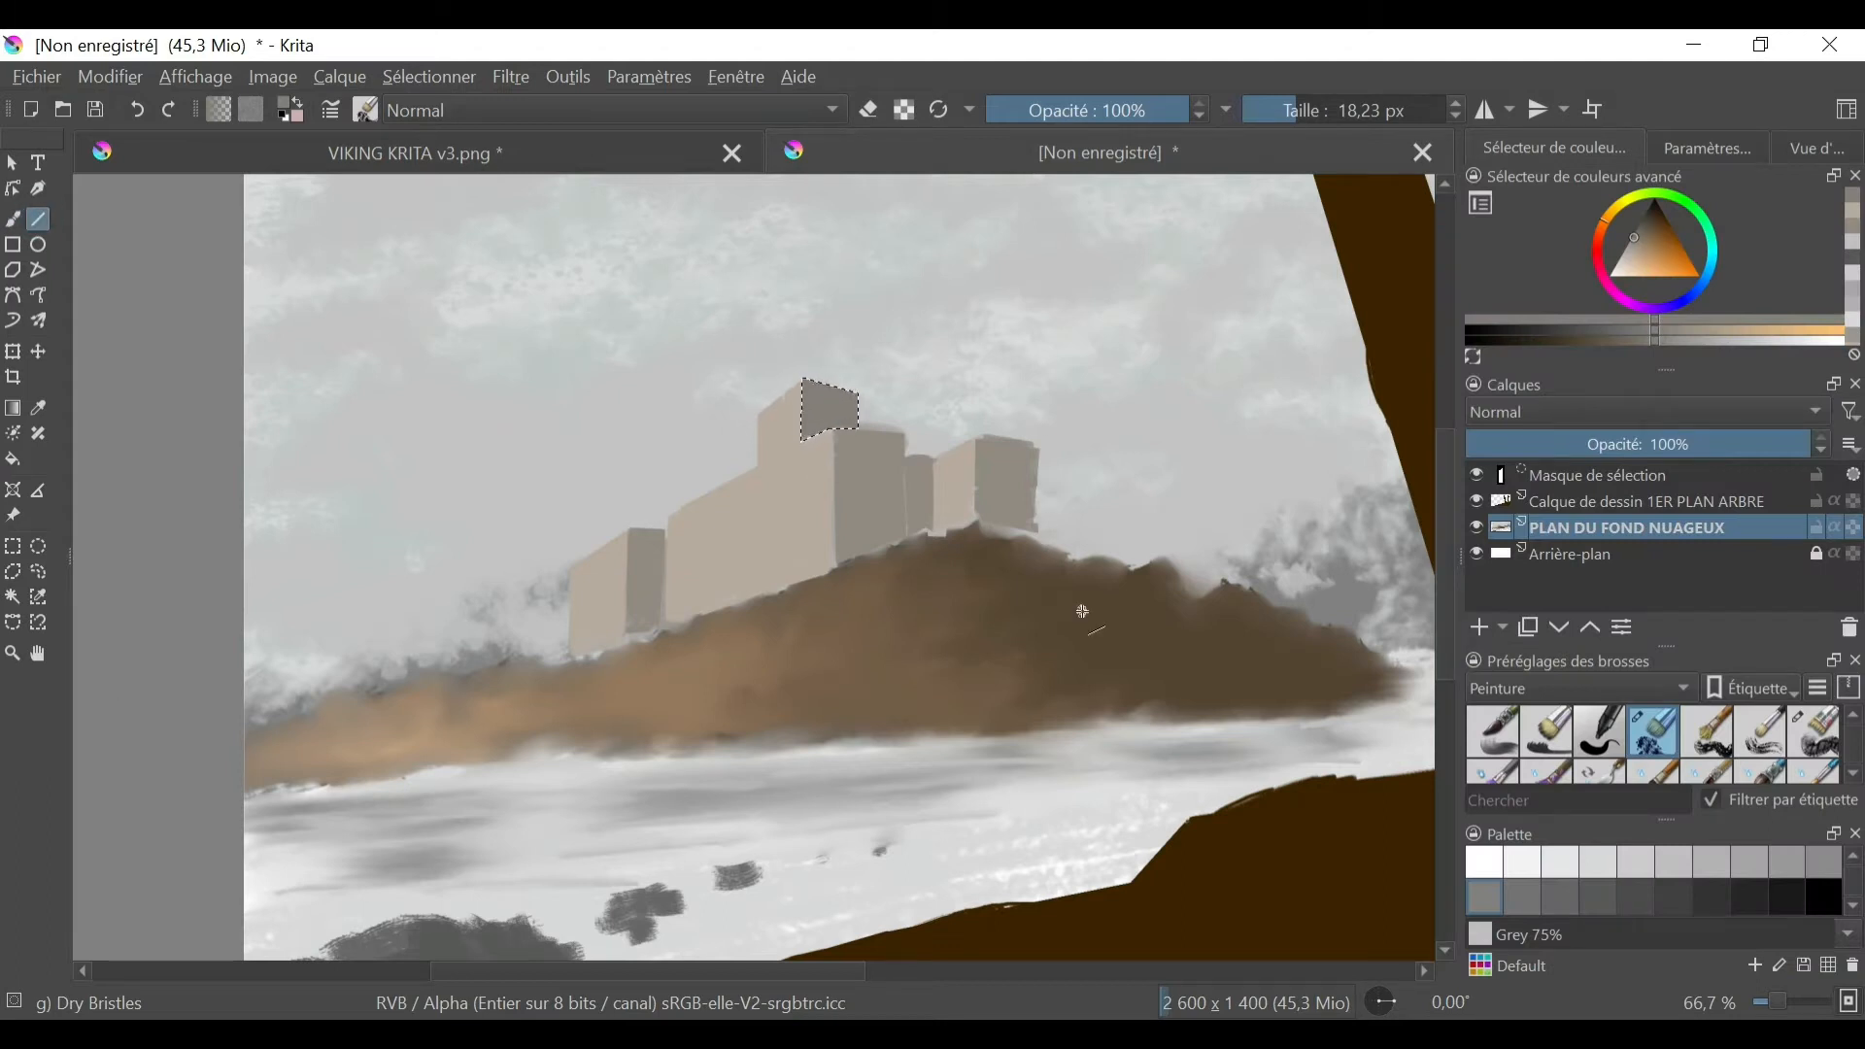
- Hide the PLAN DU FOND NUAGEUX layer and show it again to check what it contains
click(1729, 9)
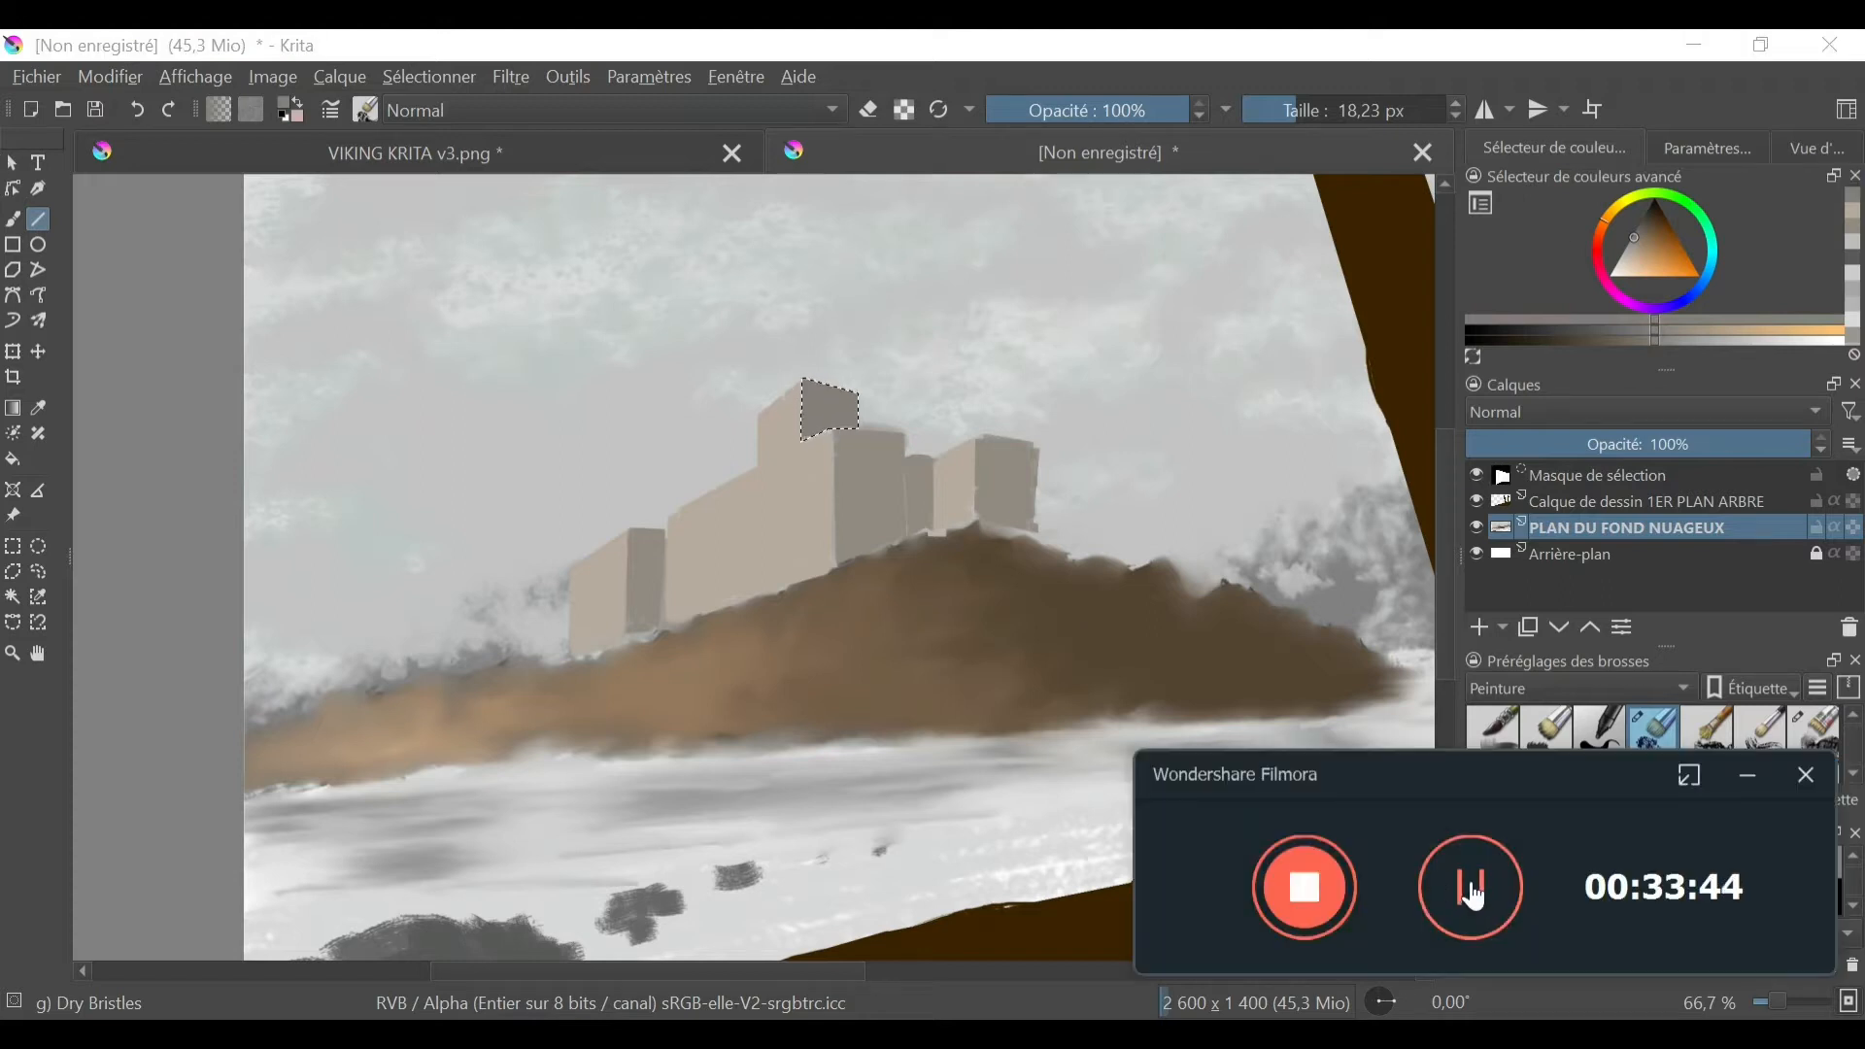
click(1477, 527)
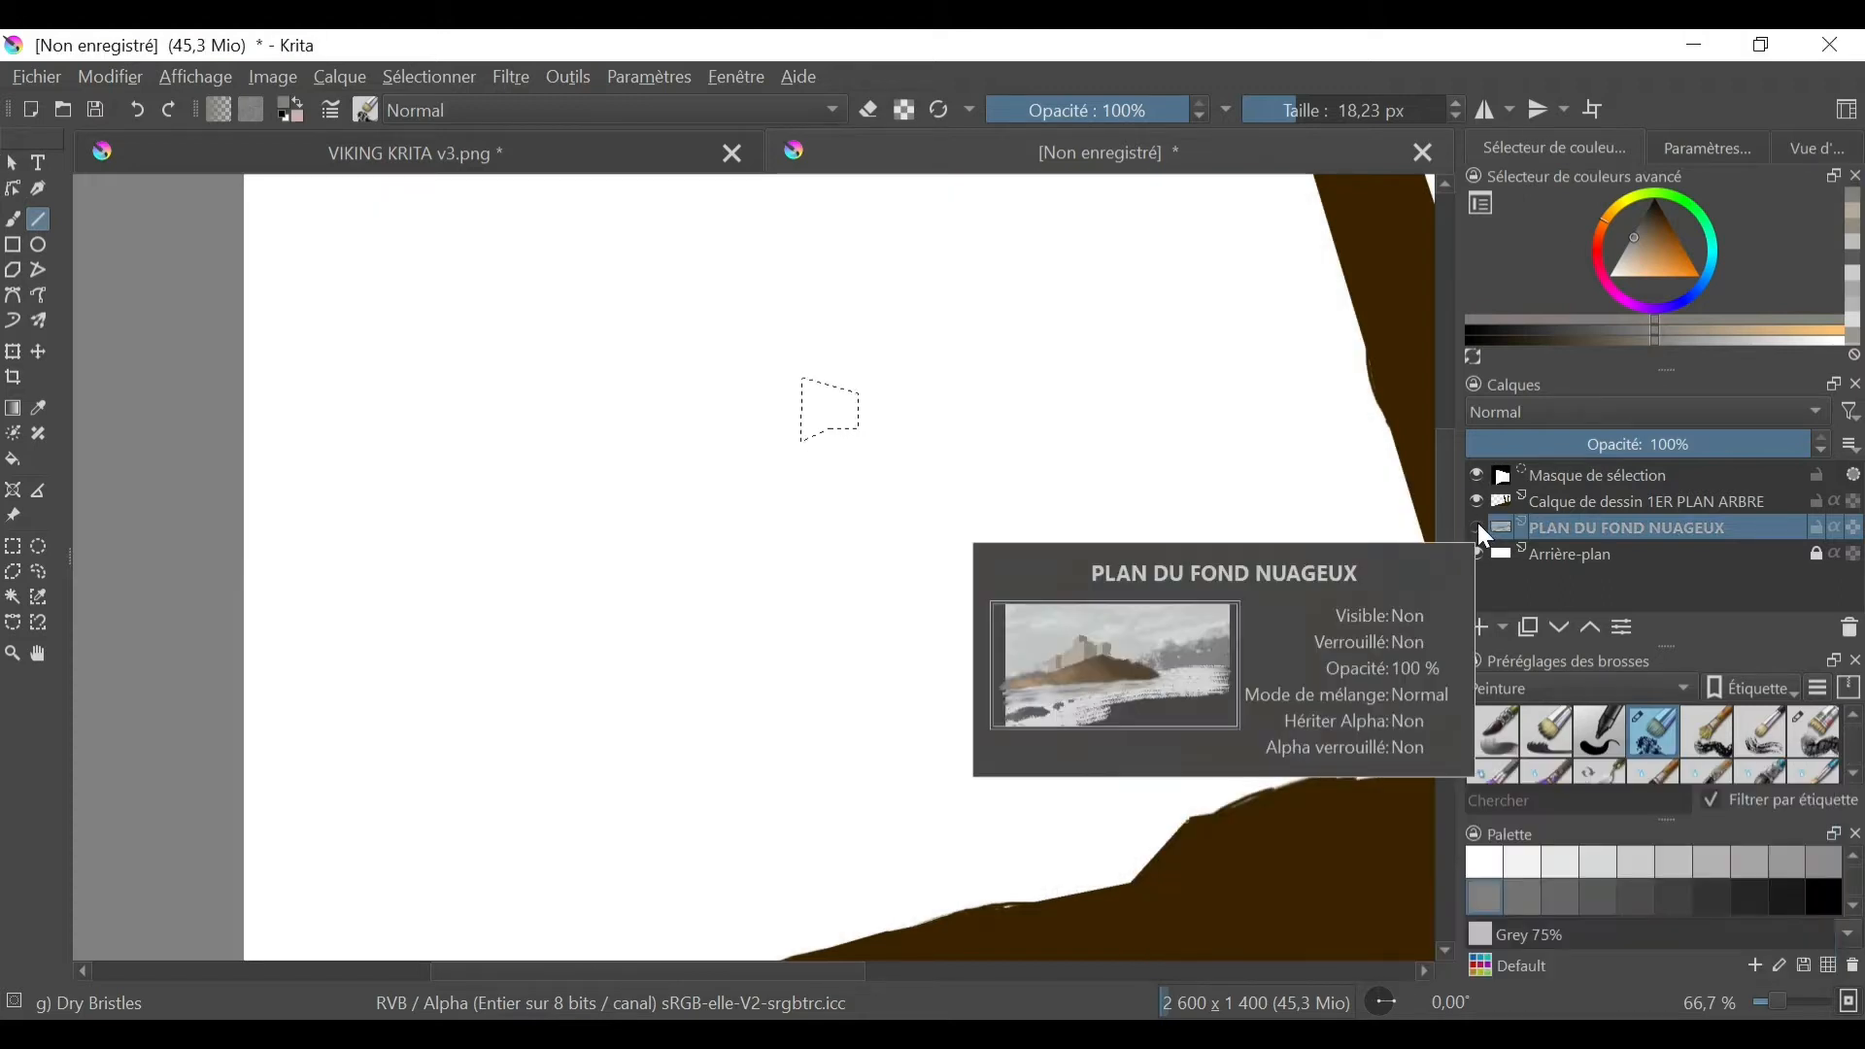
click(1477, 527)
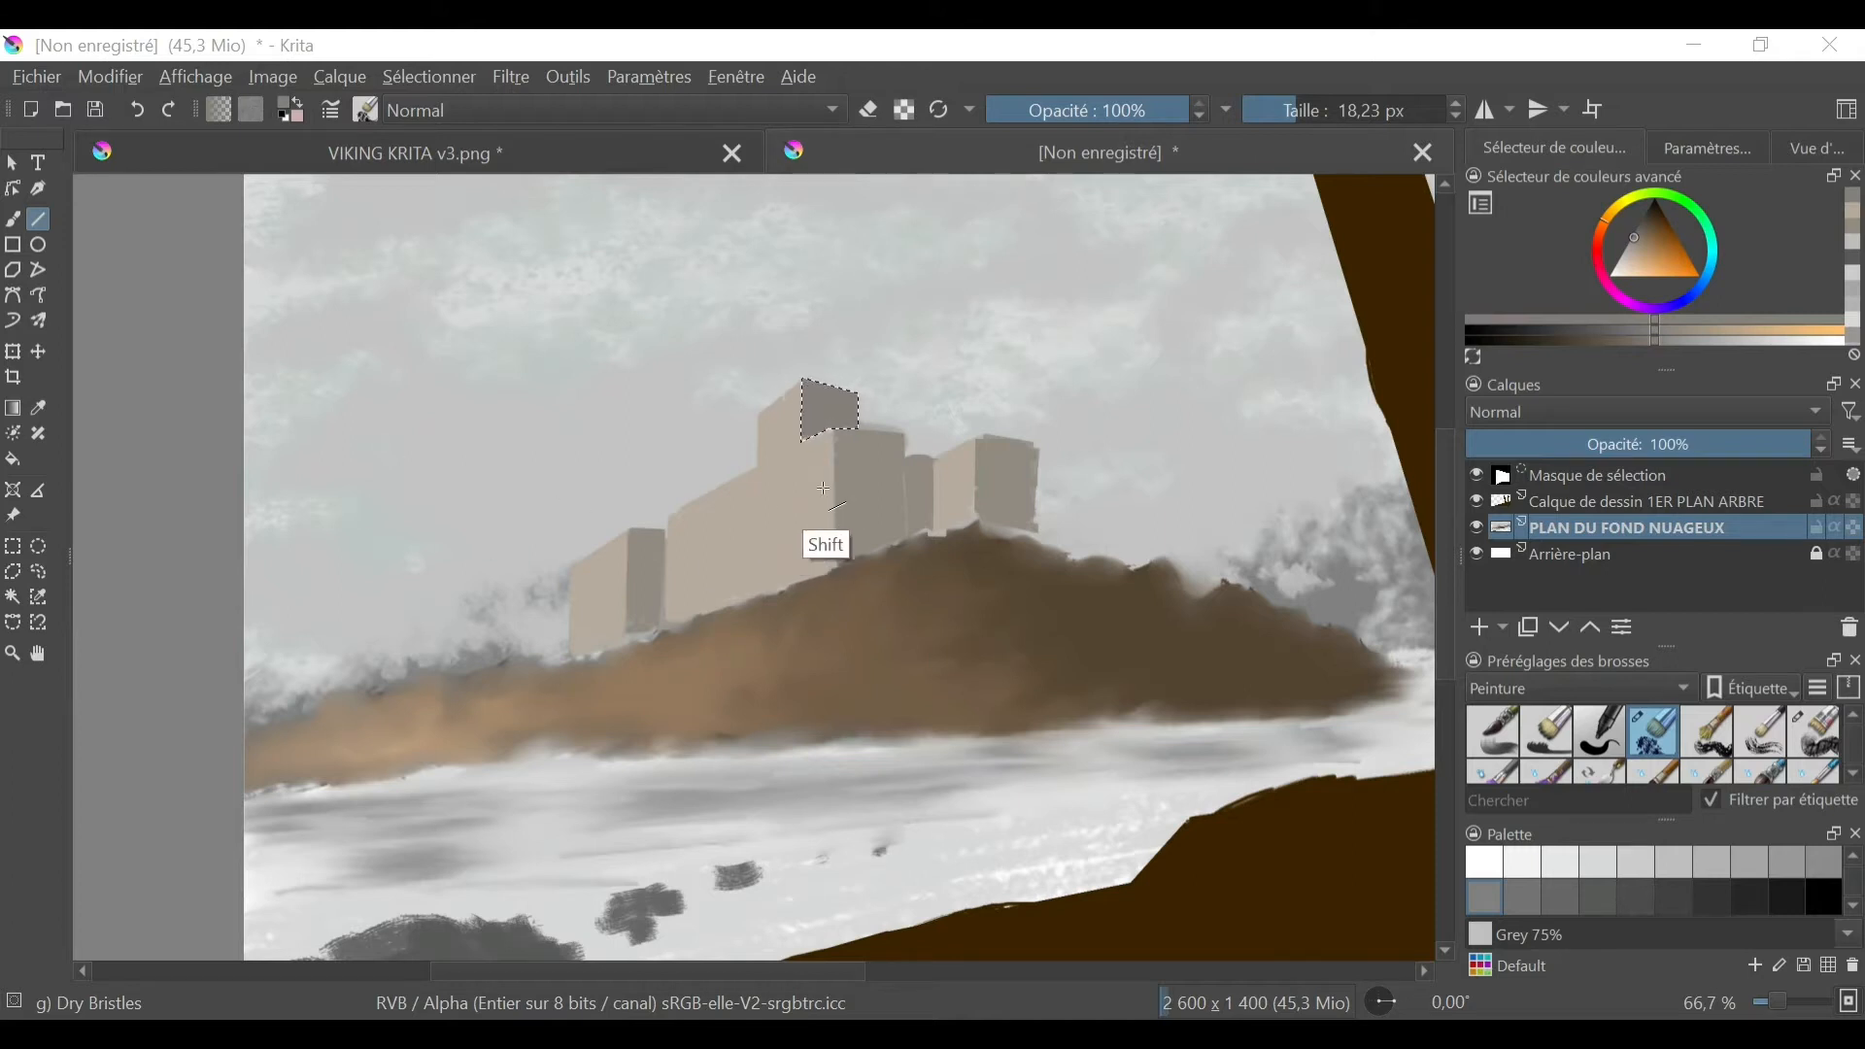
- Select the whole canvas and paint slightly darker patches on the castle's lit and shaded walls with Dry Bristles
ctrl+click(748, 533)
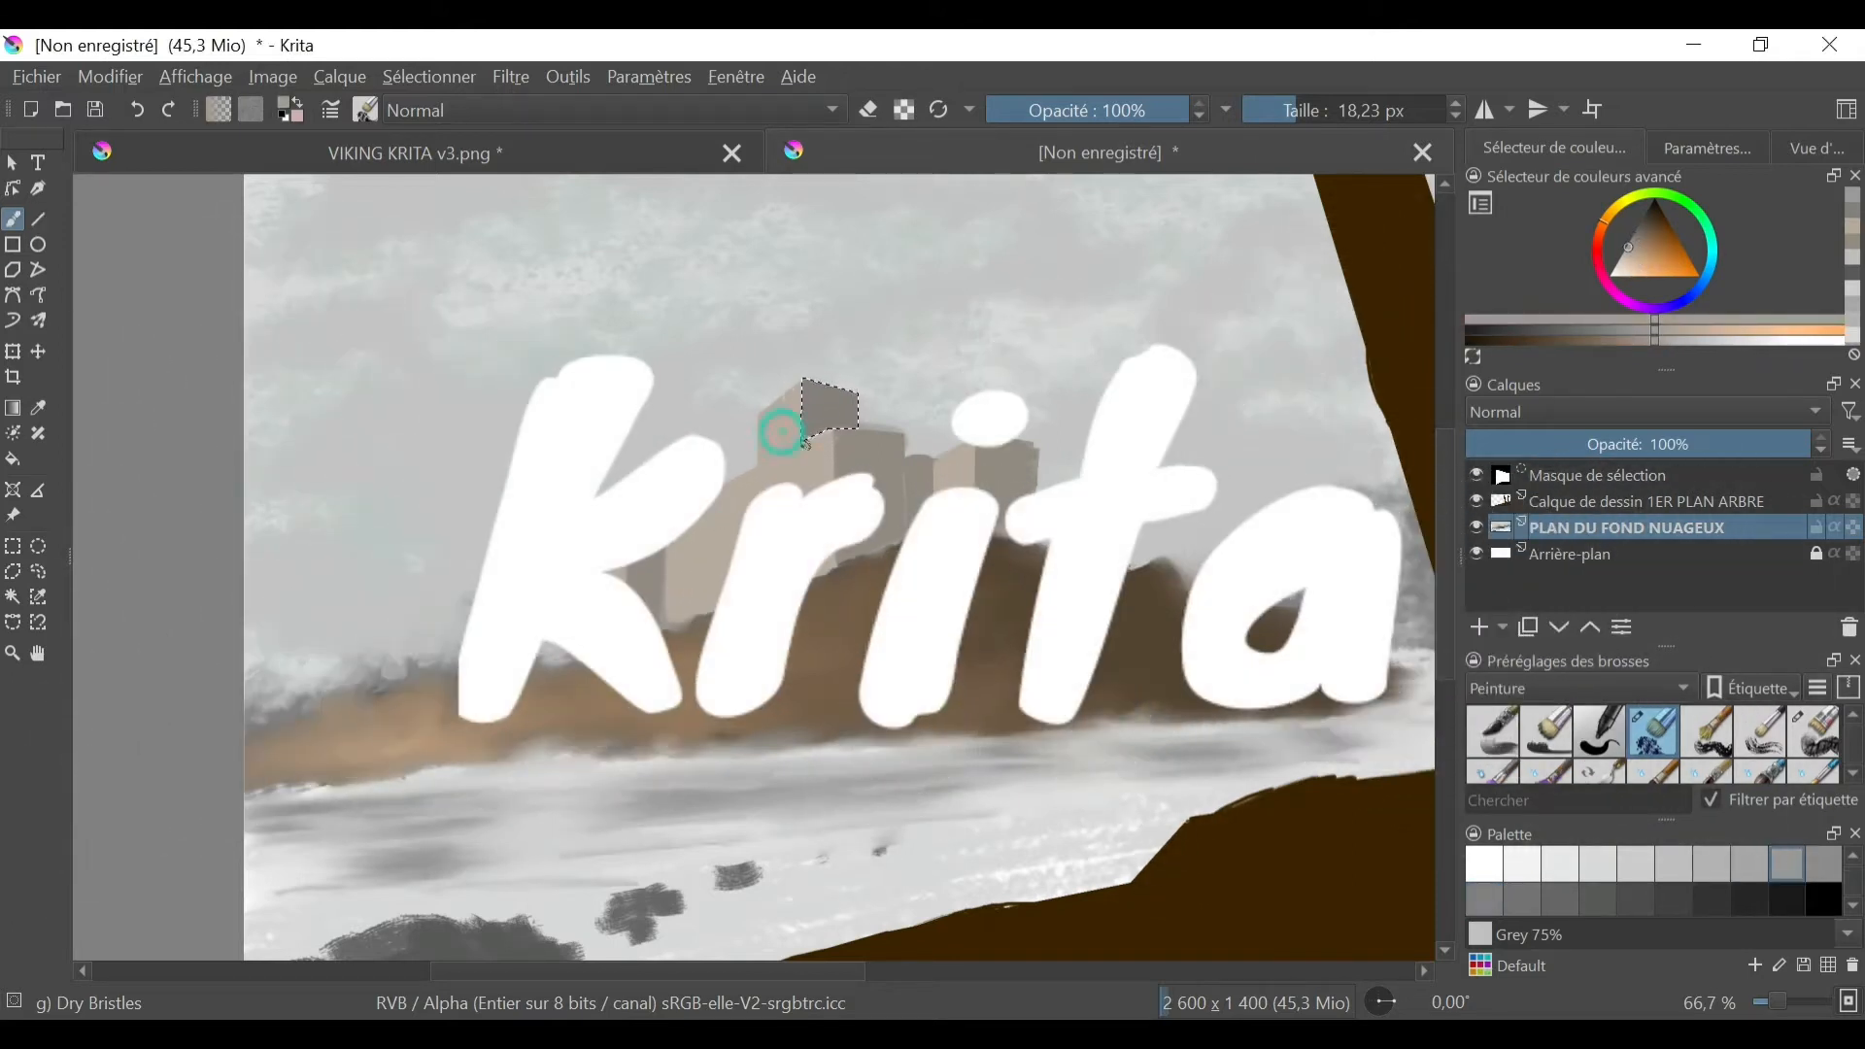
click(430, 76)
click(456, 108)
click(1632, 249)
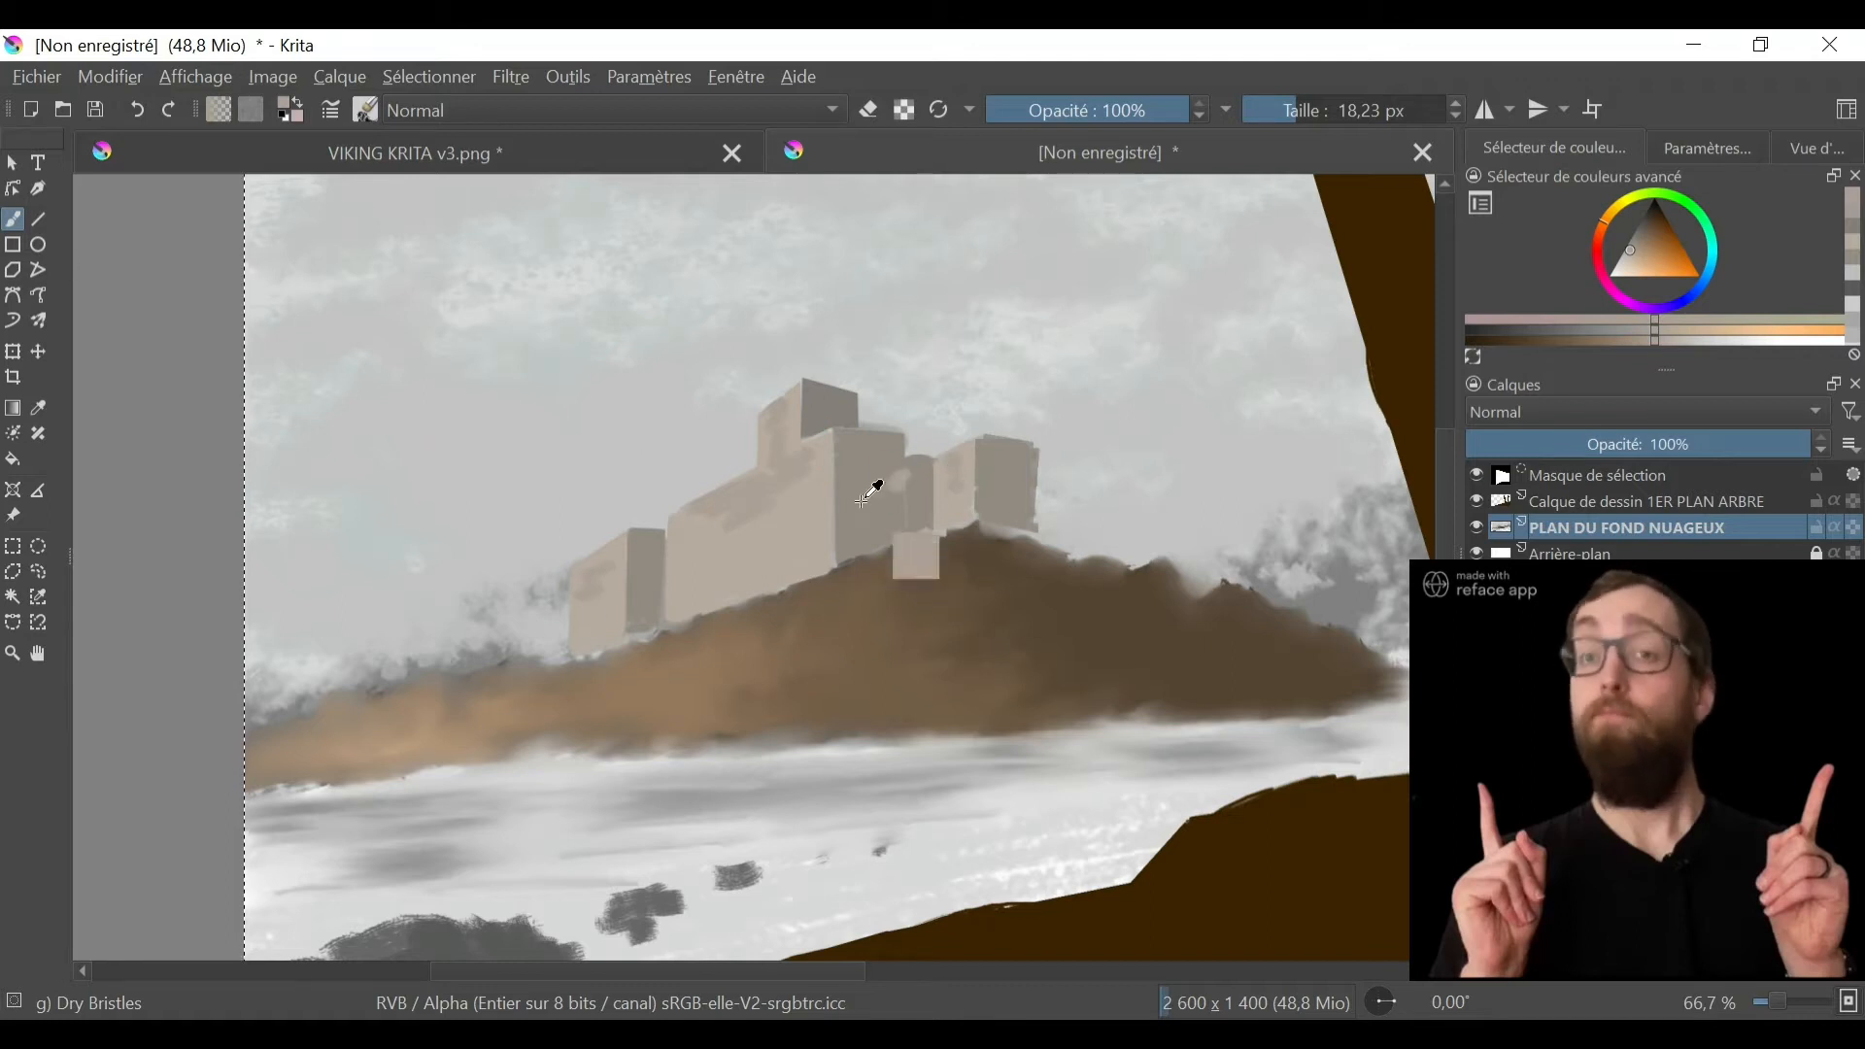
click(1640, 240)
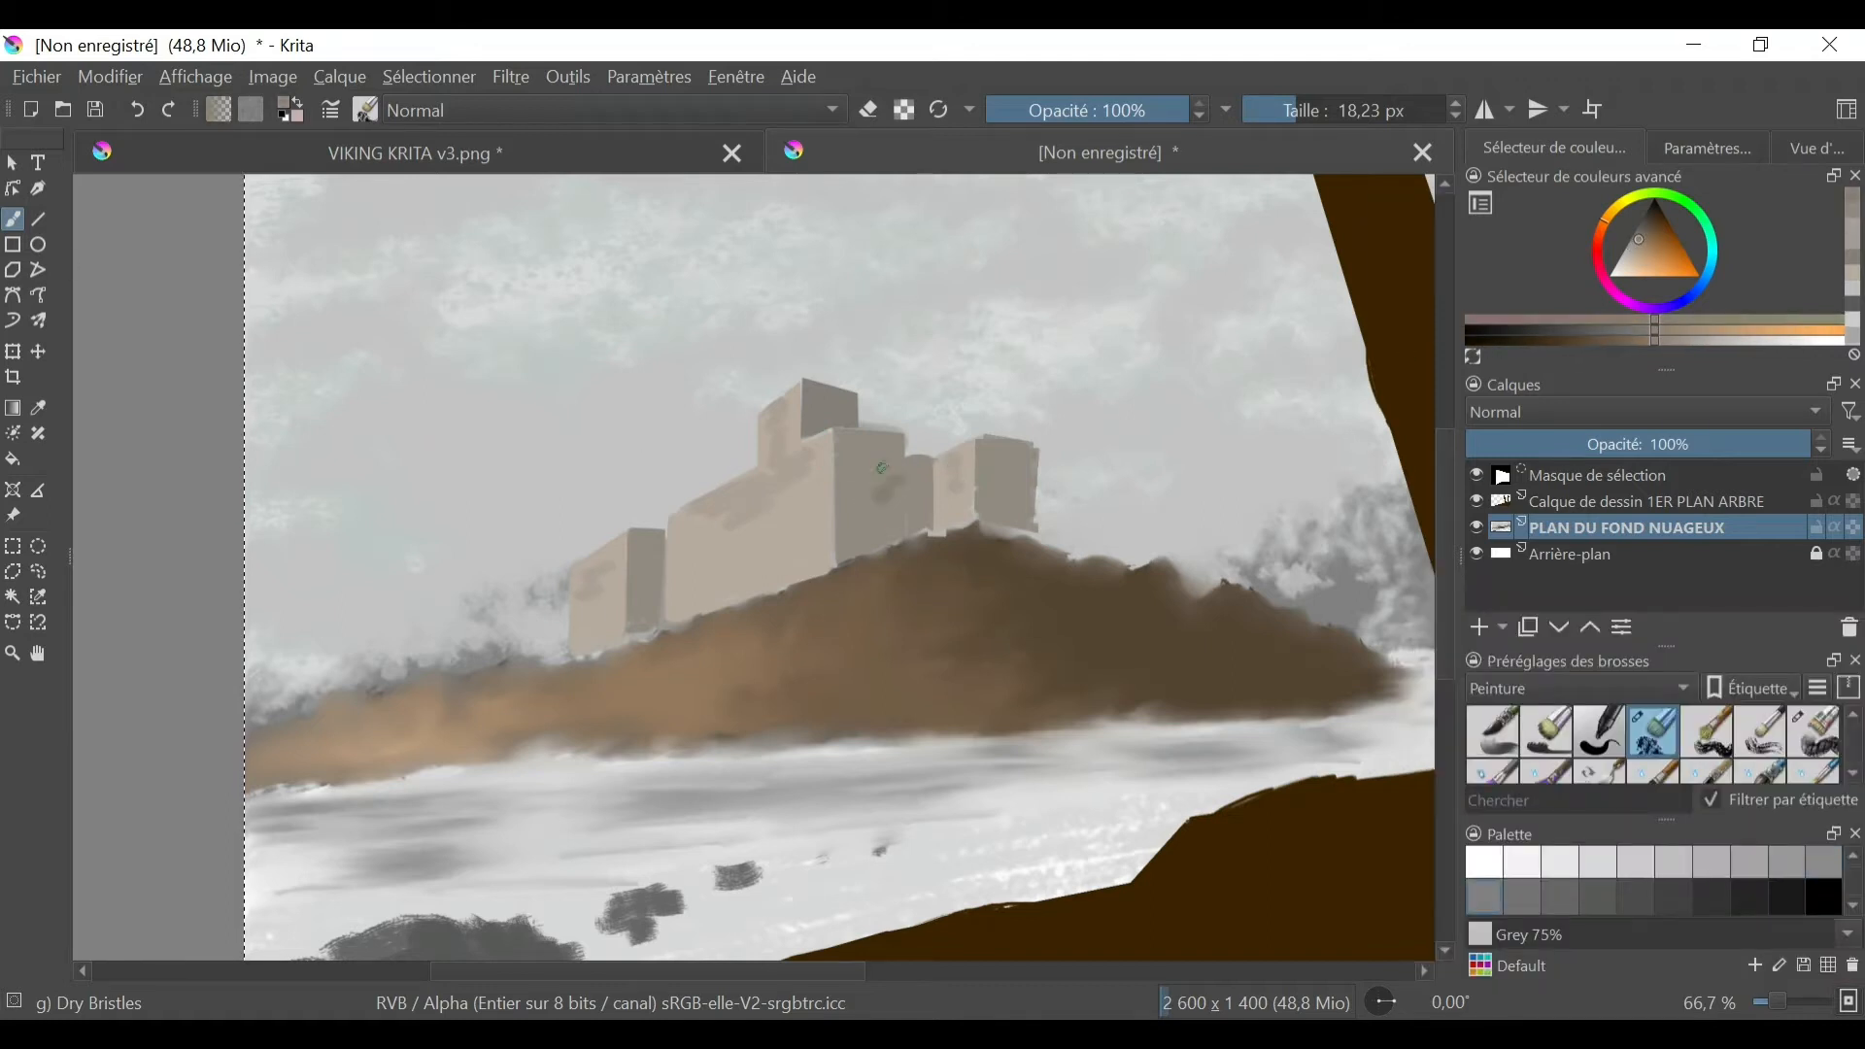
click(1636, 235)
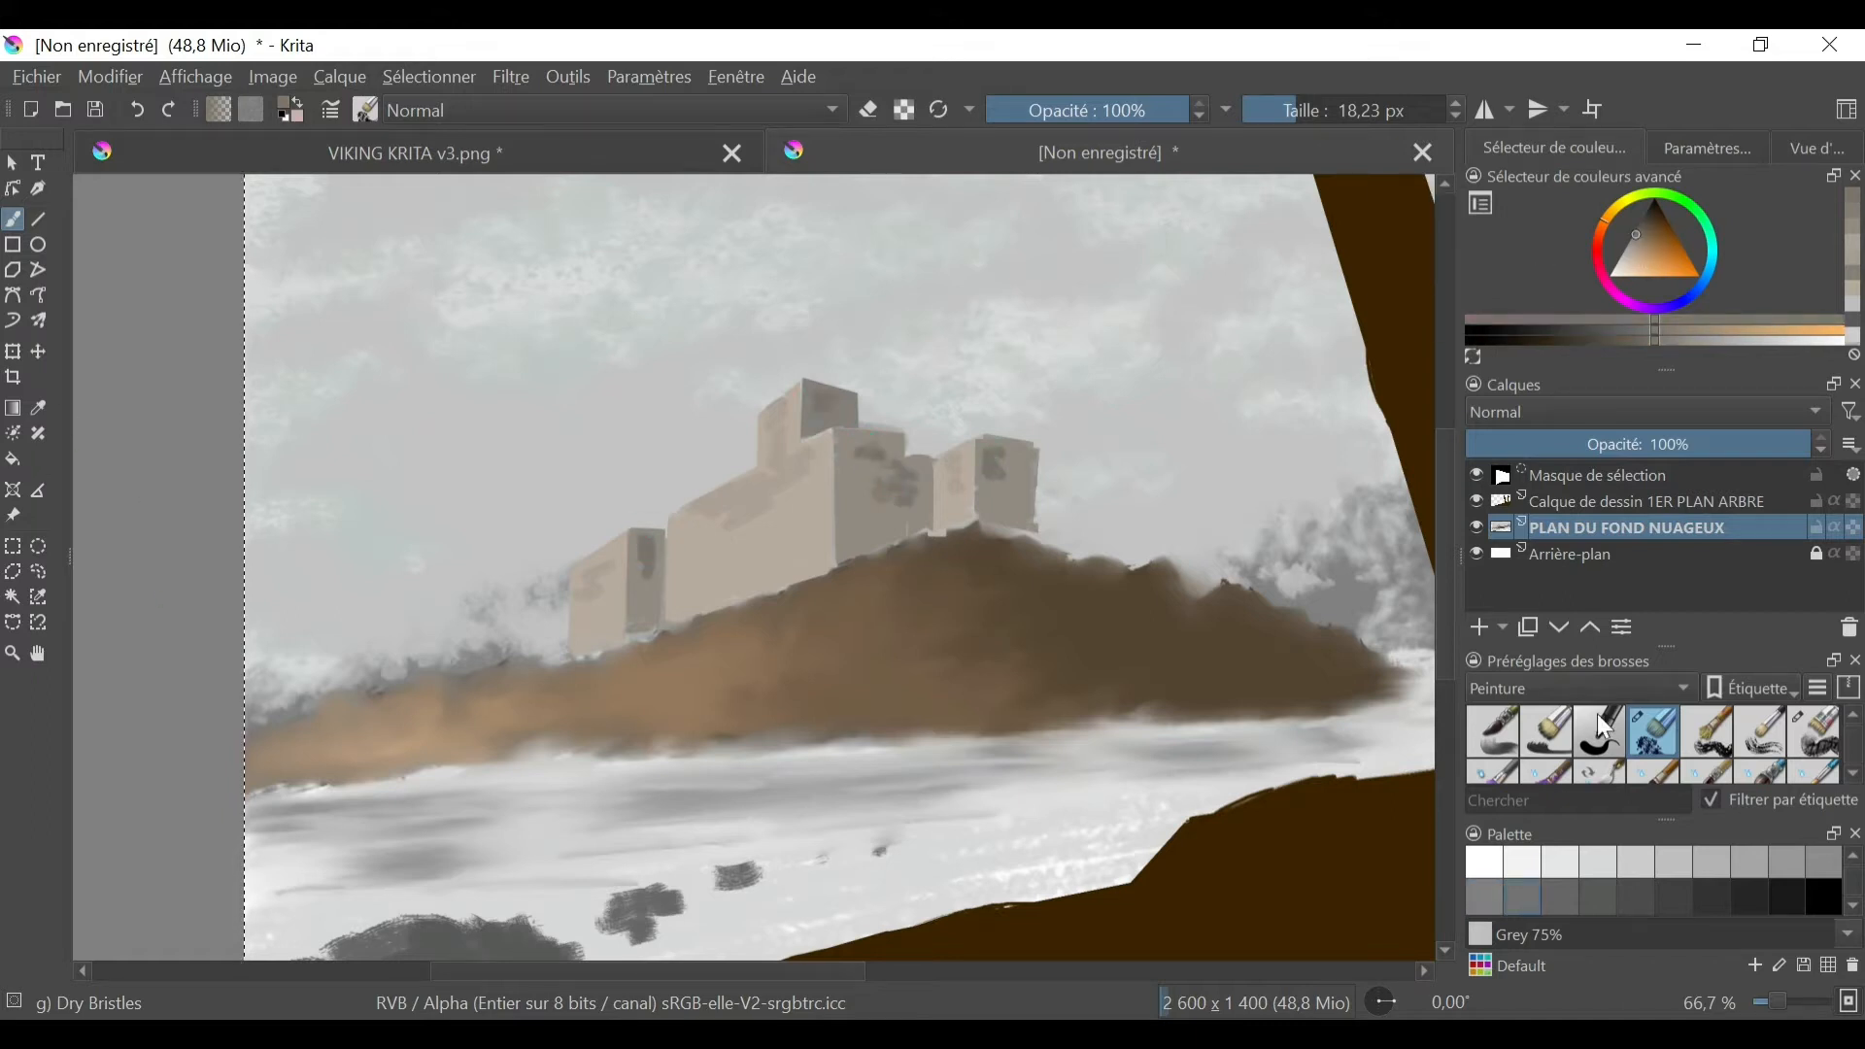
- Smooth the darker patches on the castle walls with the Blender Blur brush at 13.70 px
click(1671, 687)
click(1641, 575)
click(1853, 719)
click(1493, 733)
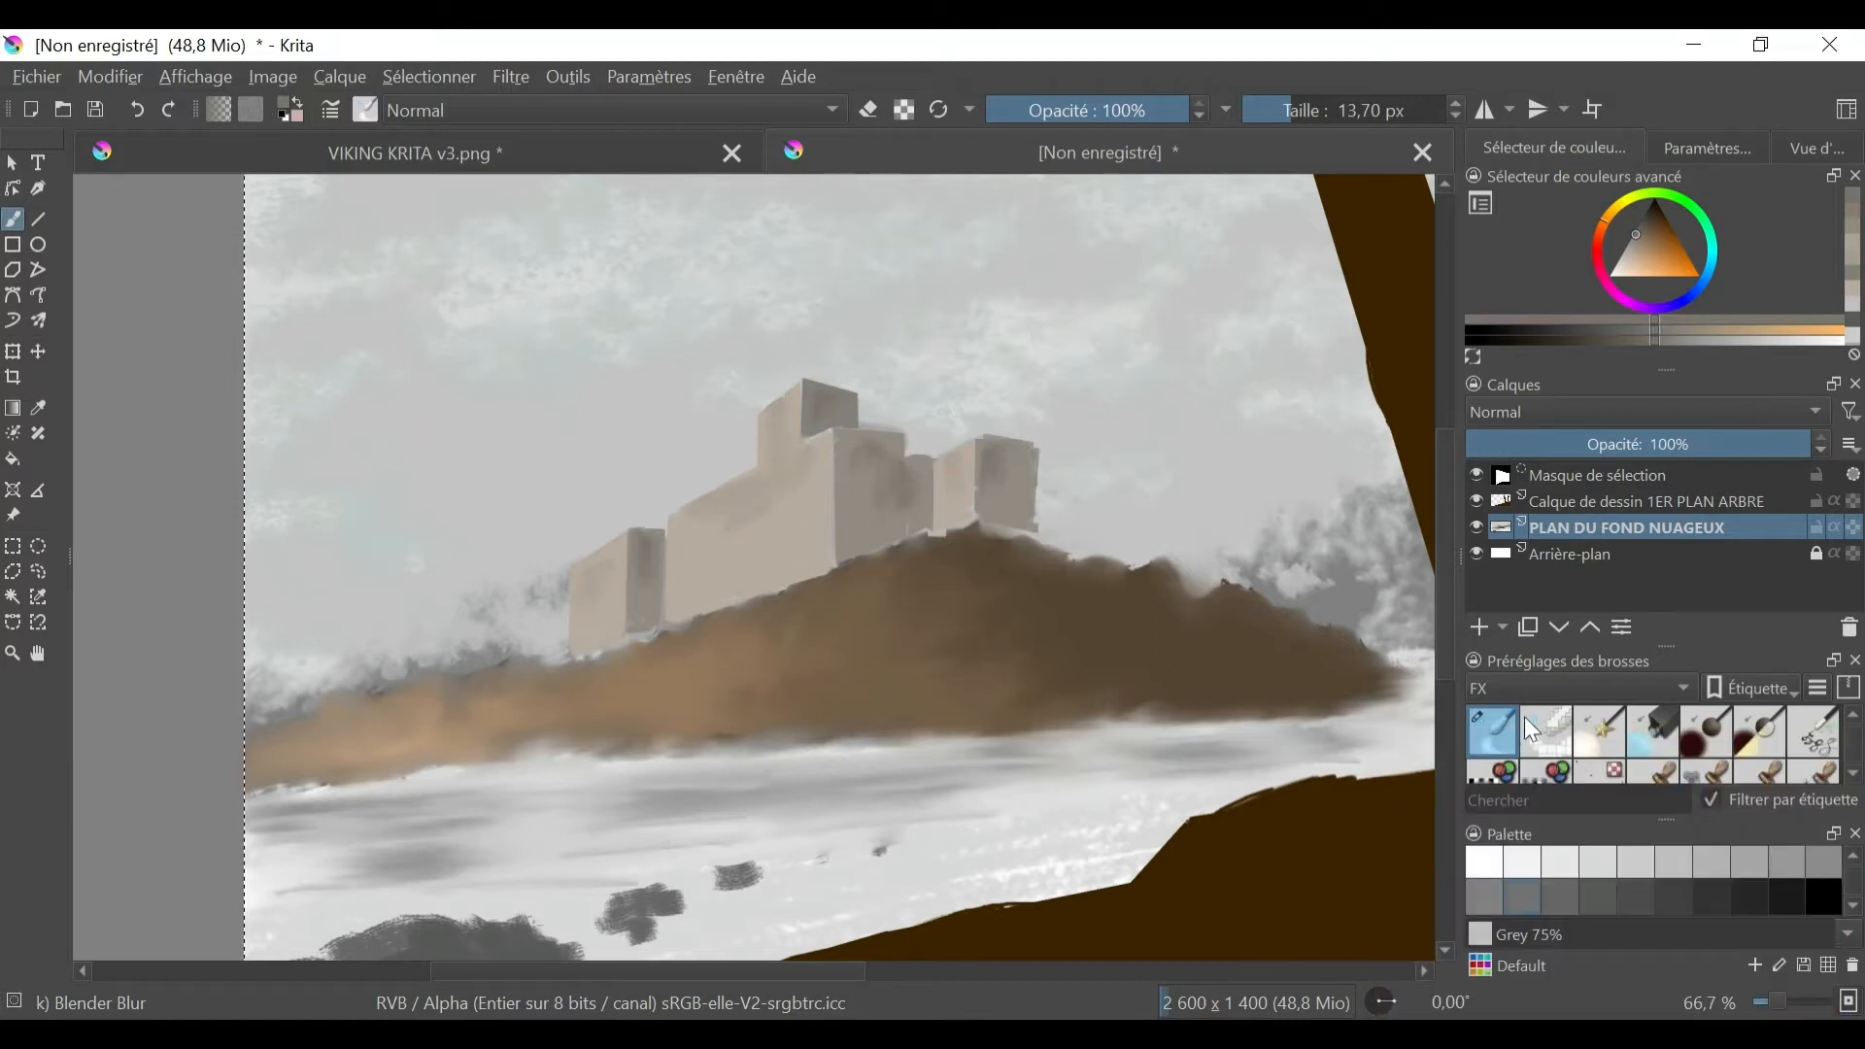
- Paint dark brown strokes on the middle of the hill and along its crest with Dry Bristles at 18.23 px
click(1580, 689)
click(1520, 741)
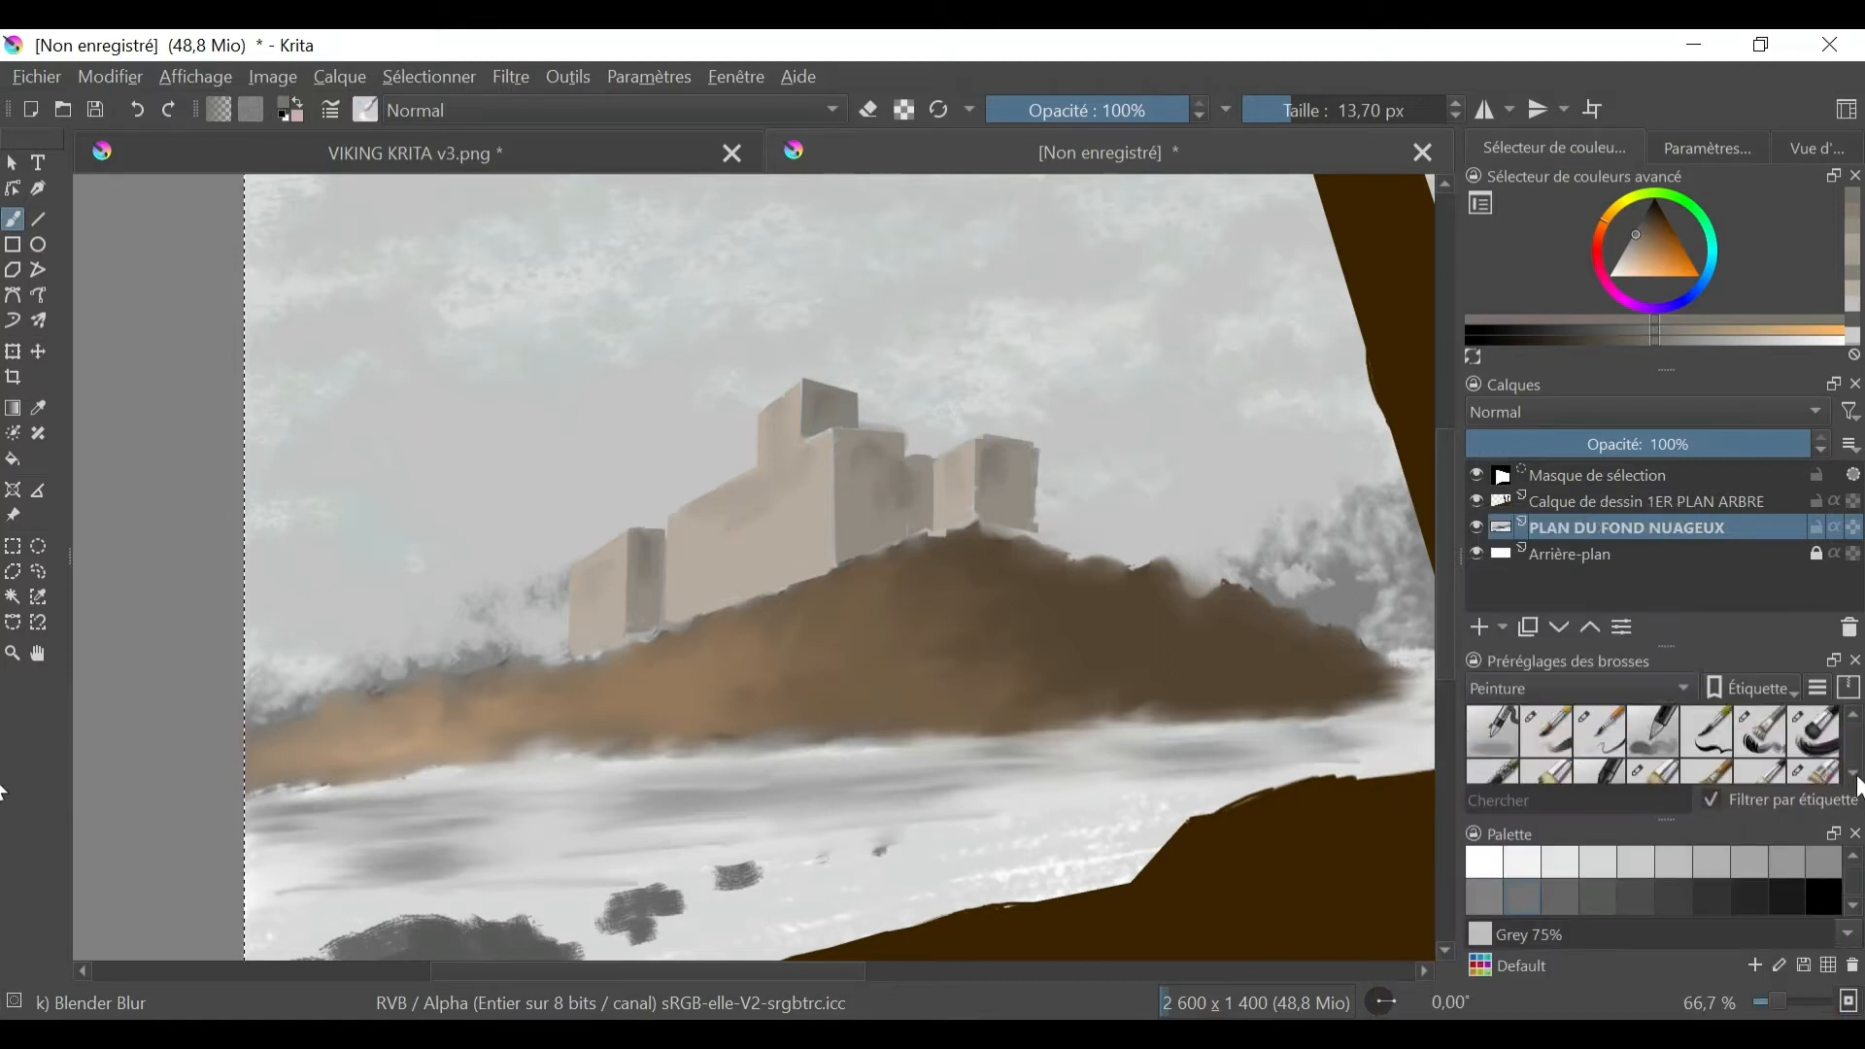
click(1655, 733)
click(1638, 897)
drag(991, 683, 842, 698)
mouse_move(736, 673)
mouse_down()
mouse_move(847, 621)
mouse_move(753, 701)
mouse_up()
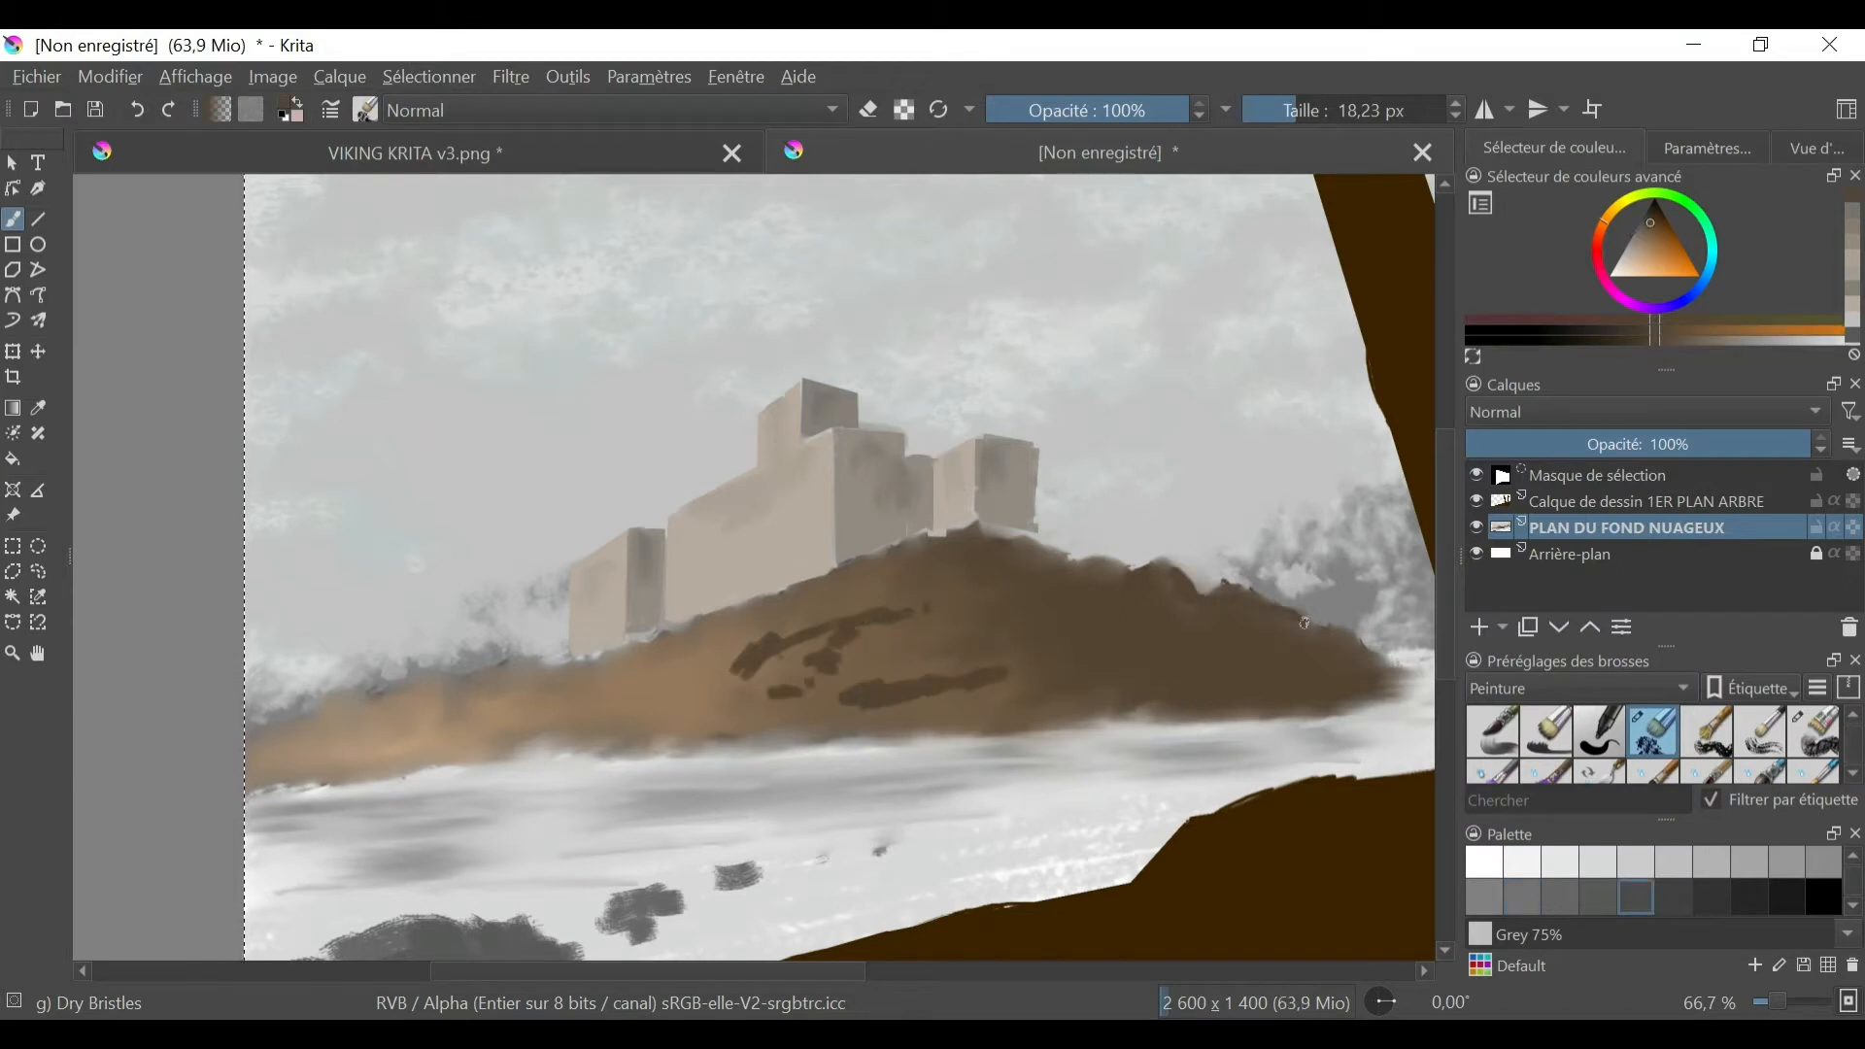
mouse_move(1174, 563)
mouse_down()
mouse_move(986, 532)
mouse_move(1039, 546)
mouse_up()
- Sample browns from the hill and paint its upper edge below the castle plus extra strokes on the lower slope
ctrl+click(839, 604)
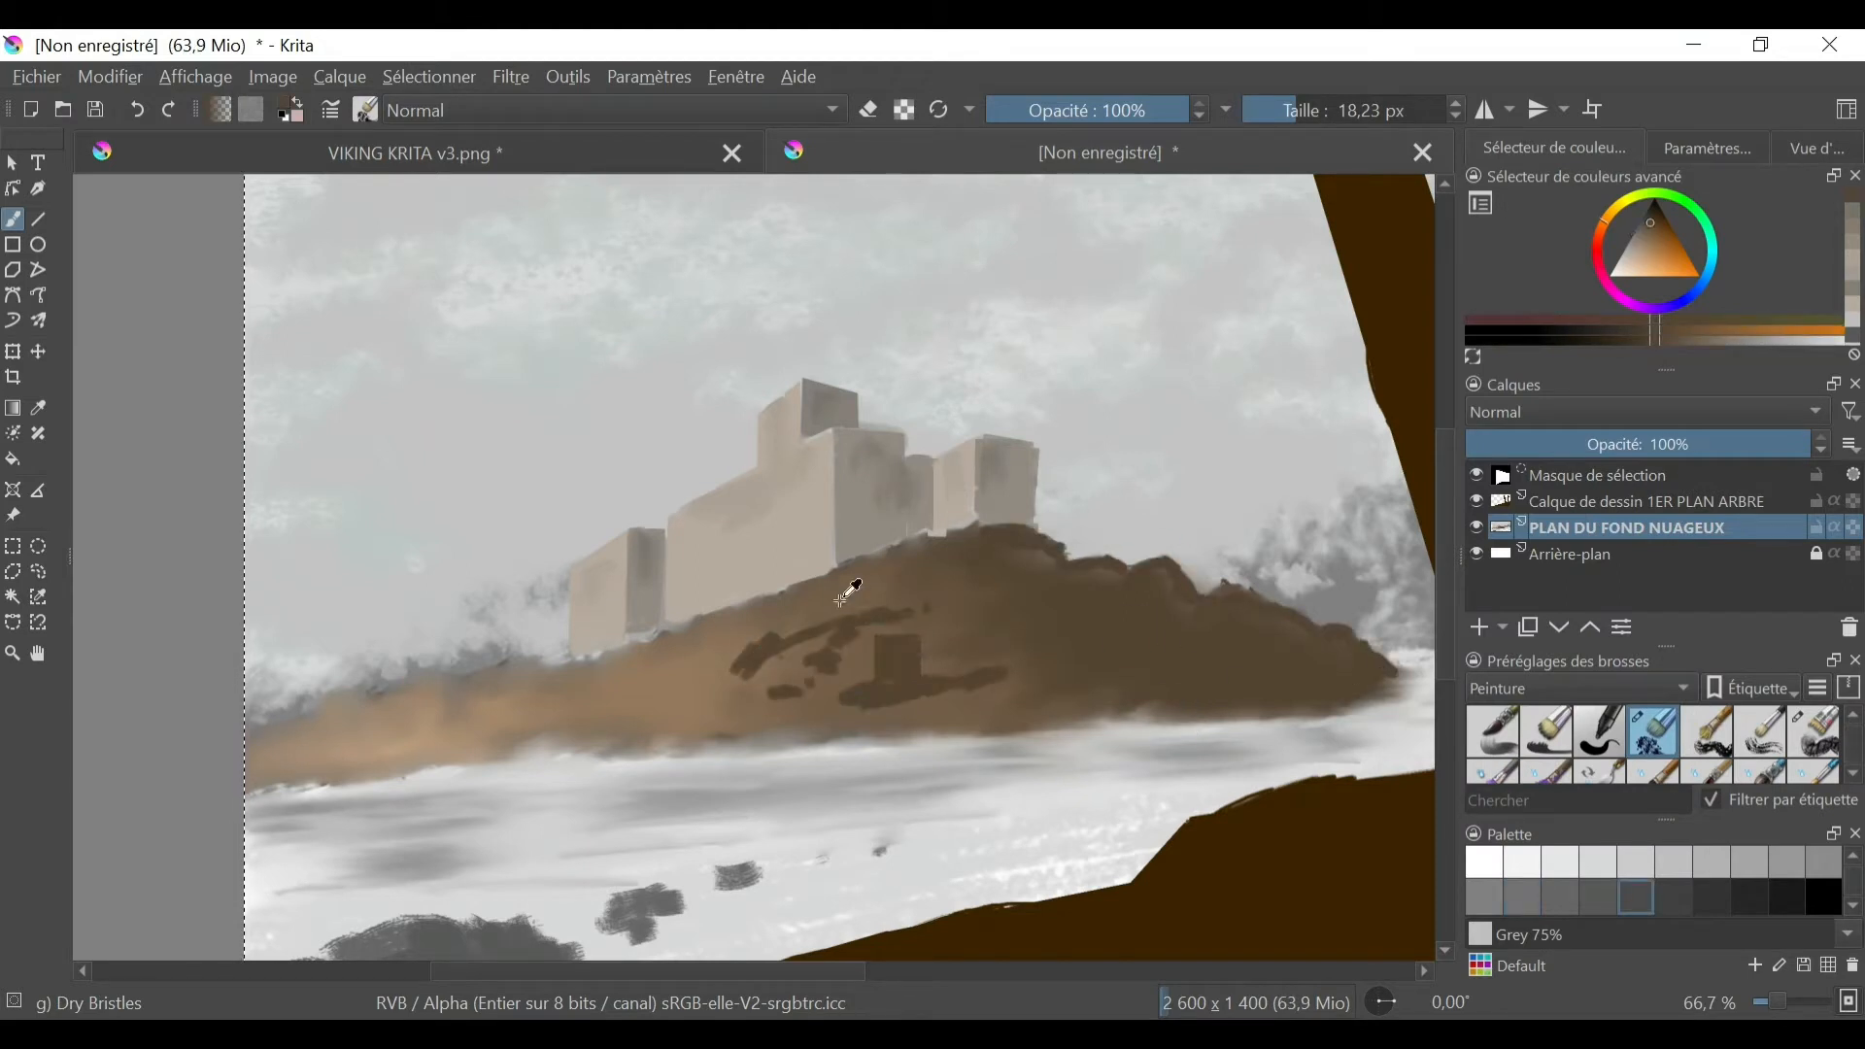
drag(824, 572, 931, 535)
ctrl+click(734, 612)
mouse_move(769, 595)
mouse_down()
mouse_move(606, 665)
mouse_move(379, 693)
mouse_up()
ctrl+click(622, 666)
ctrl+click(533, 674)
ctrl+click(998, 701)
drag(971, 695, 653, 707)
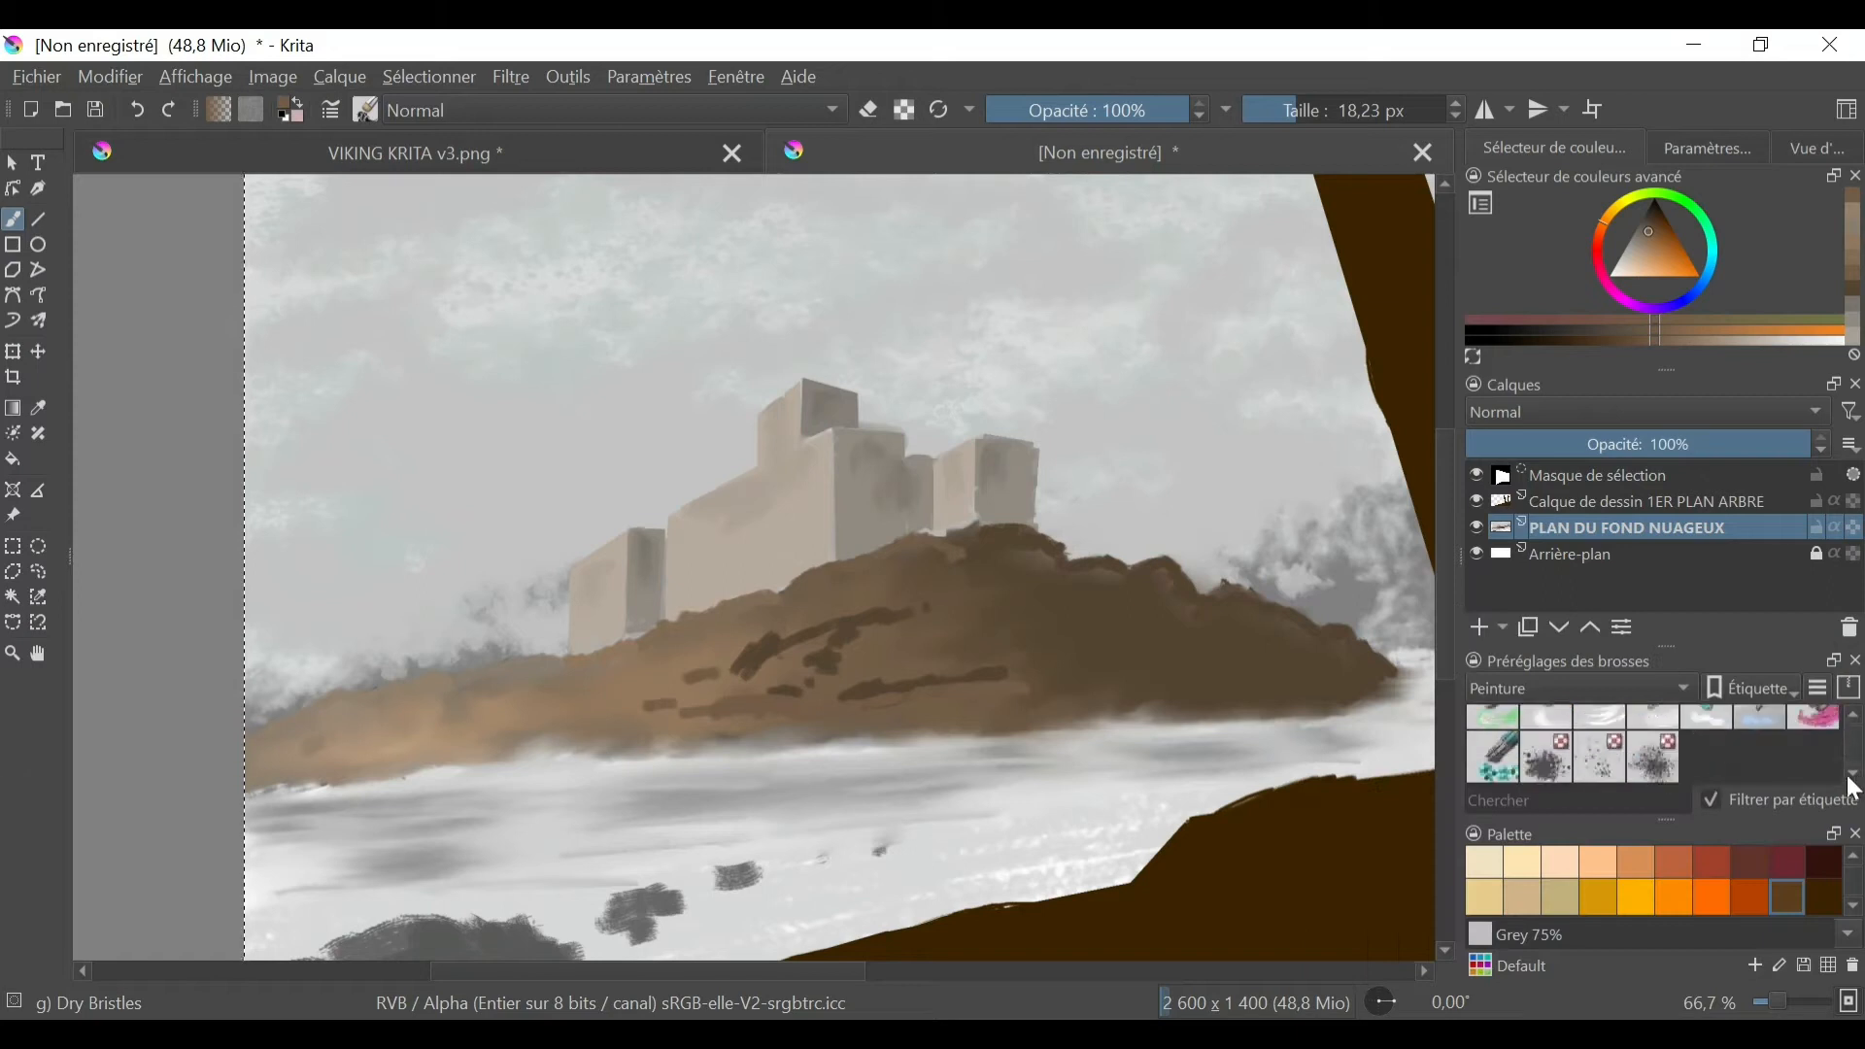
- Blend the hill's brown strokes into rocky shading with the Blender Textured Soft brush at 50 px
click(1707, 758)
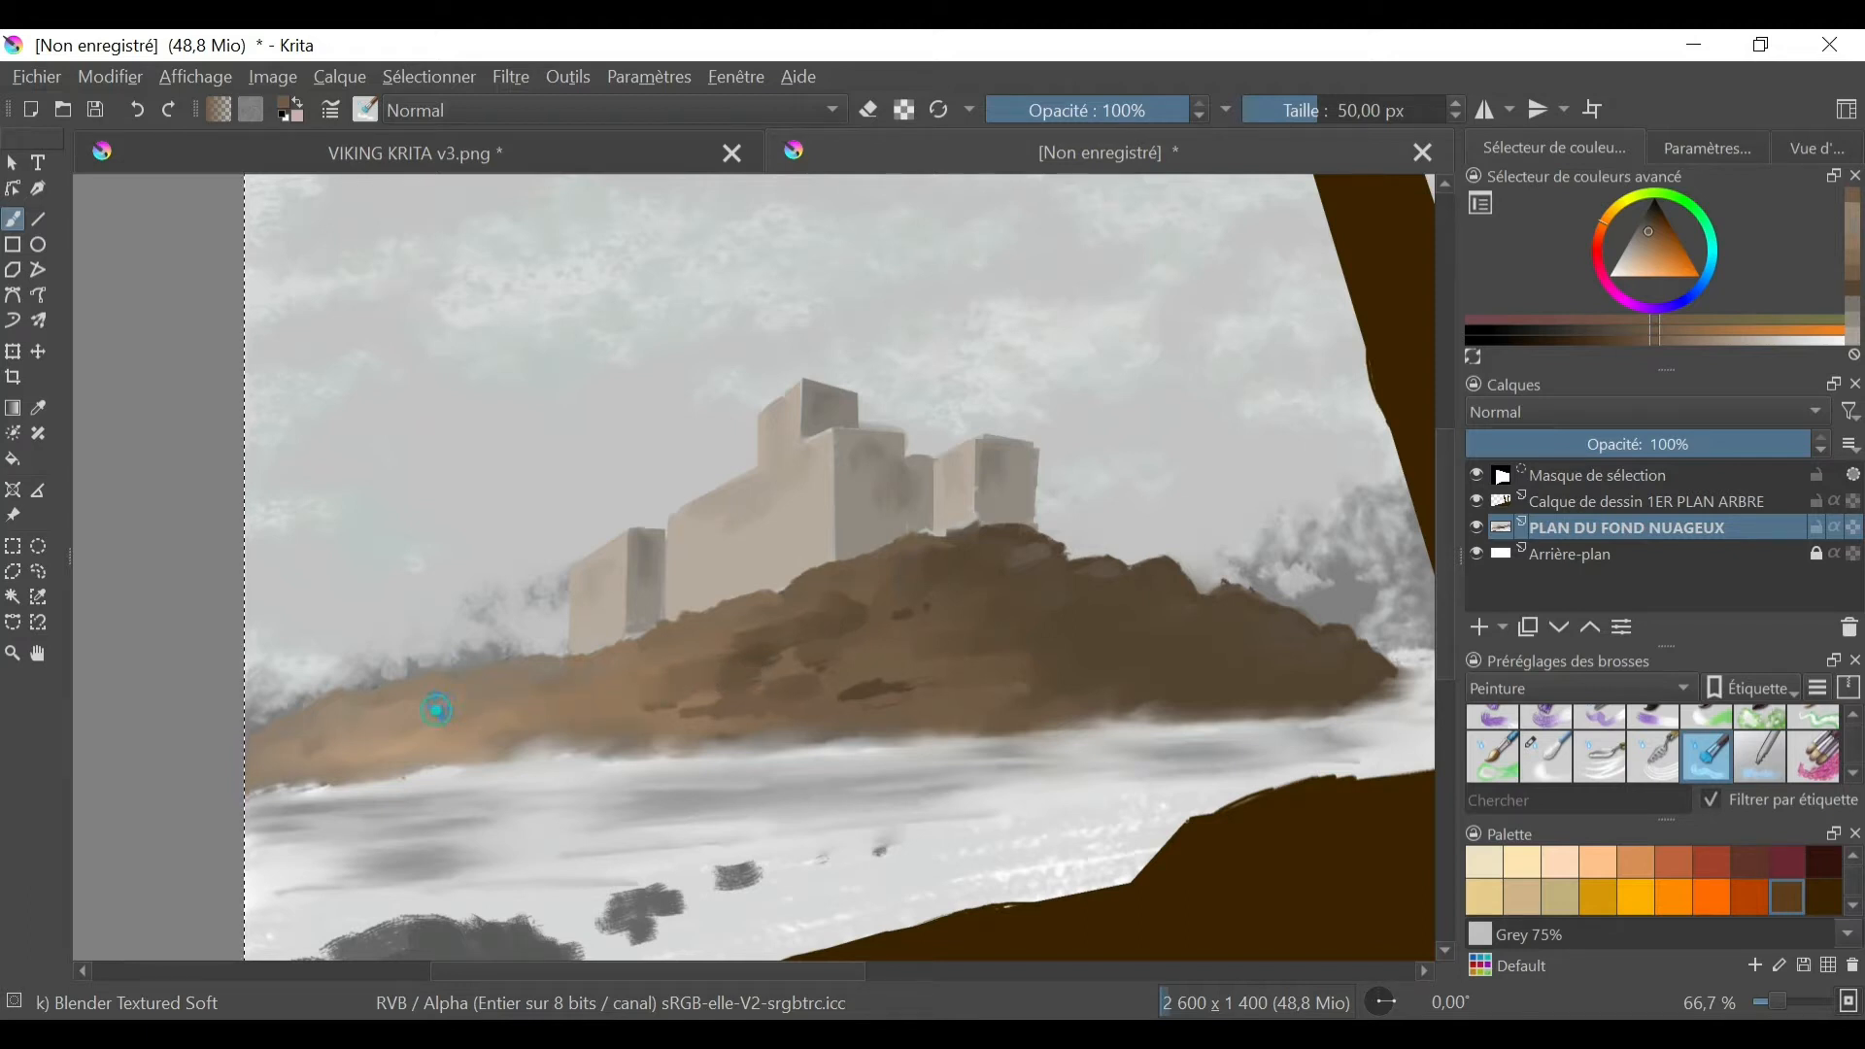
drag(484, 714, 591, 679)
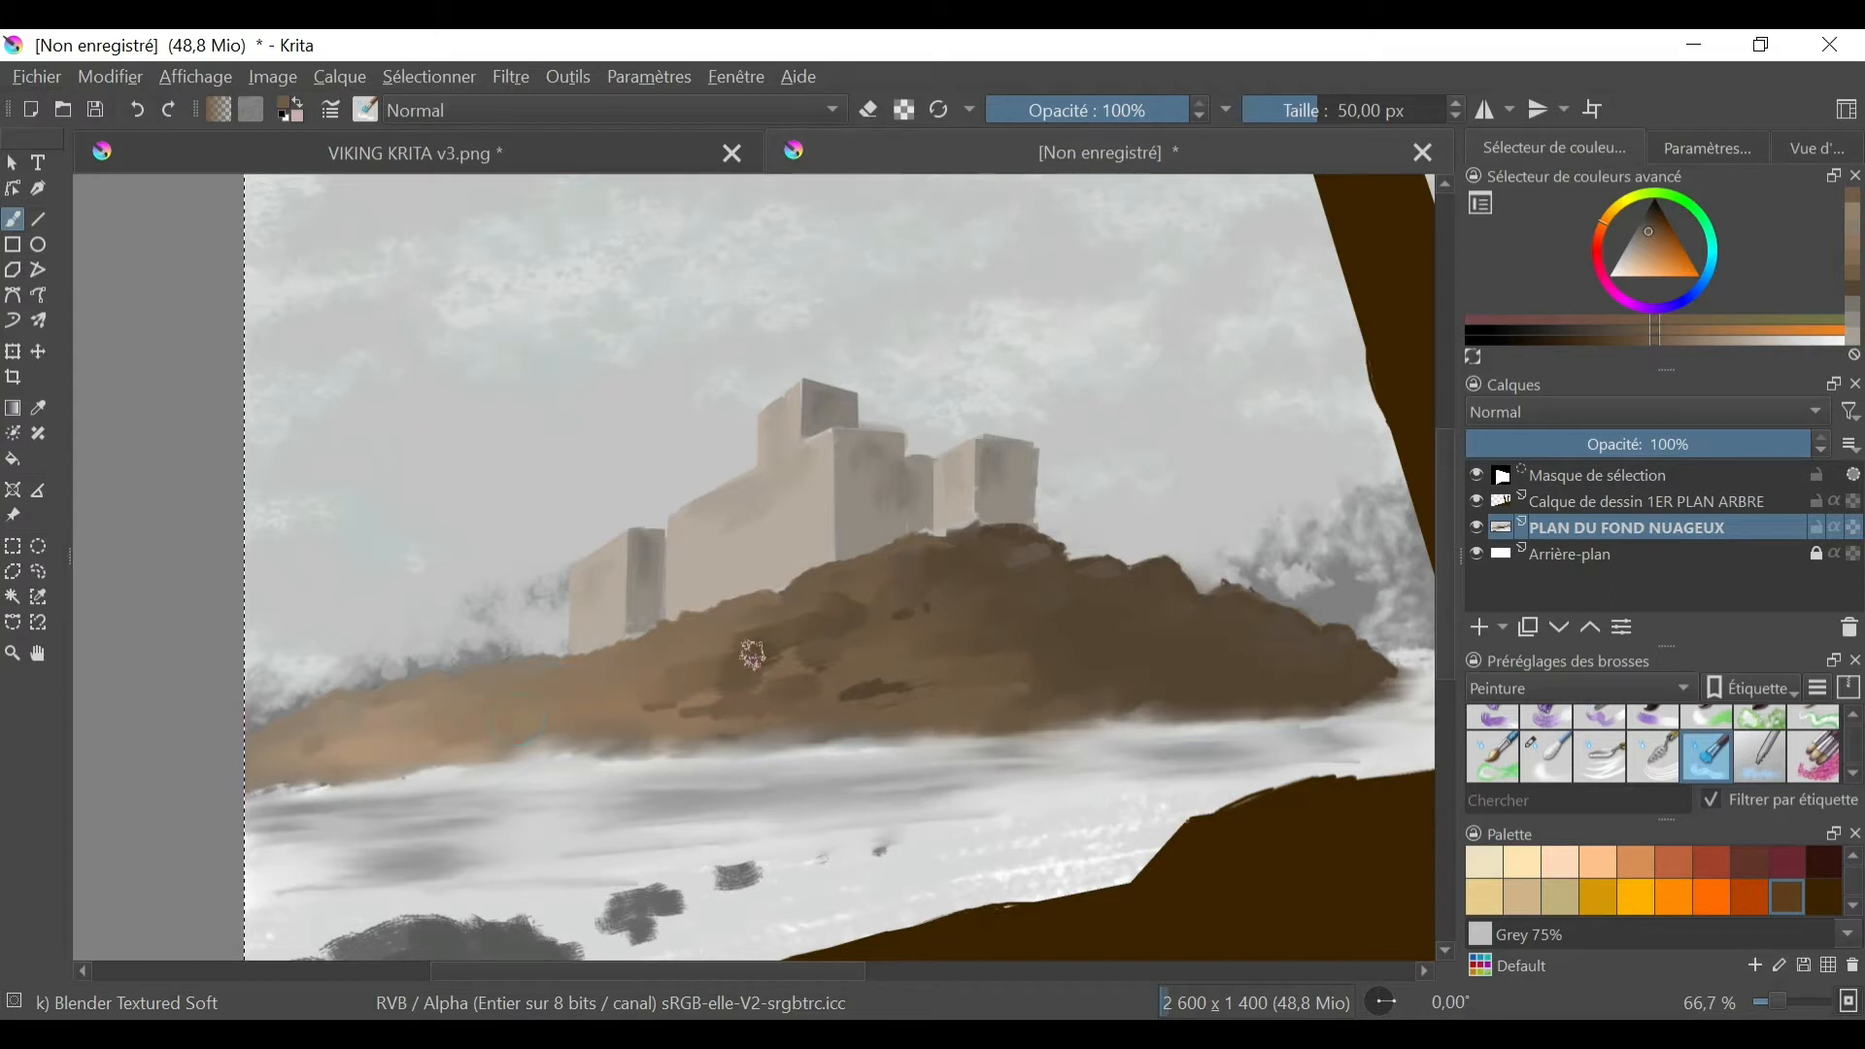
drag(658, 682, 572, 719)
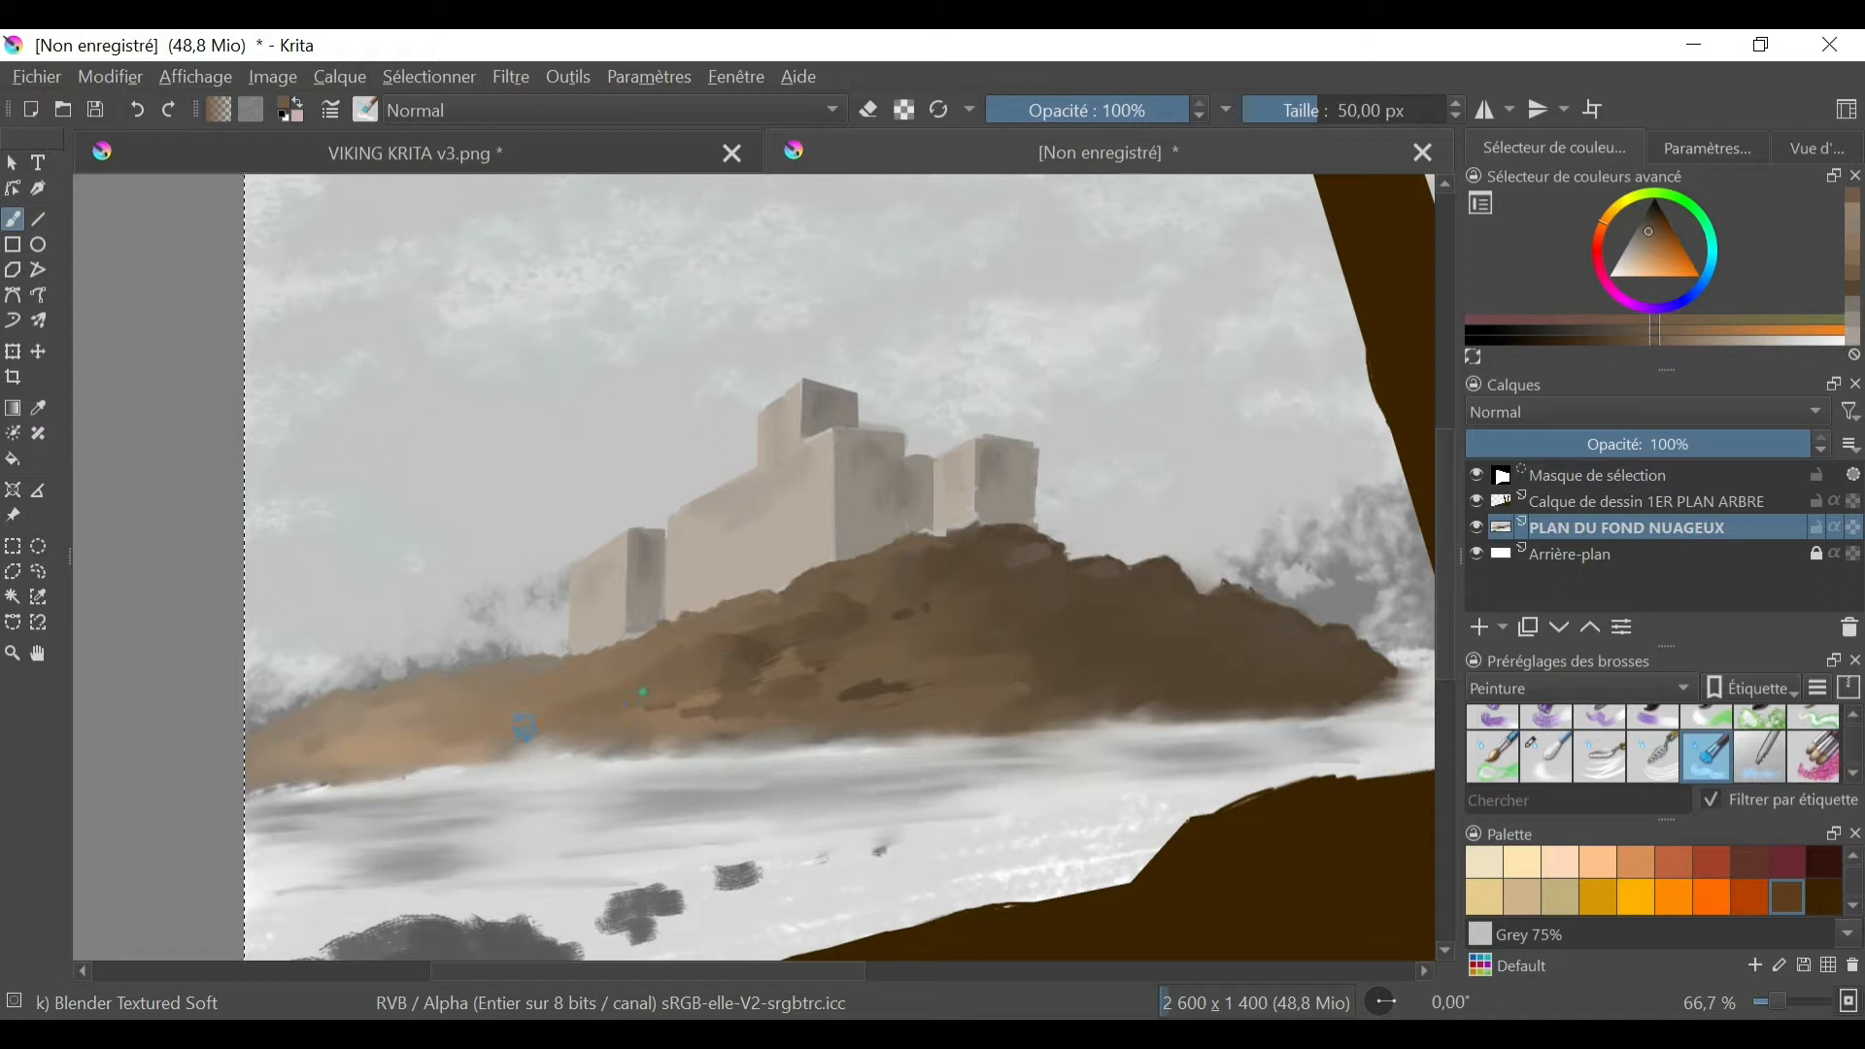
drag(719, 685, 903, 605)
drag(891, 604, 987, 626)
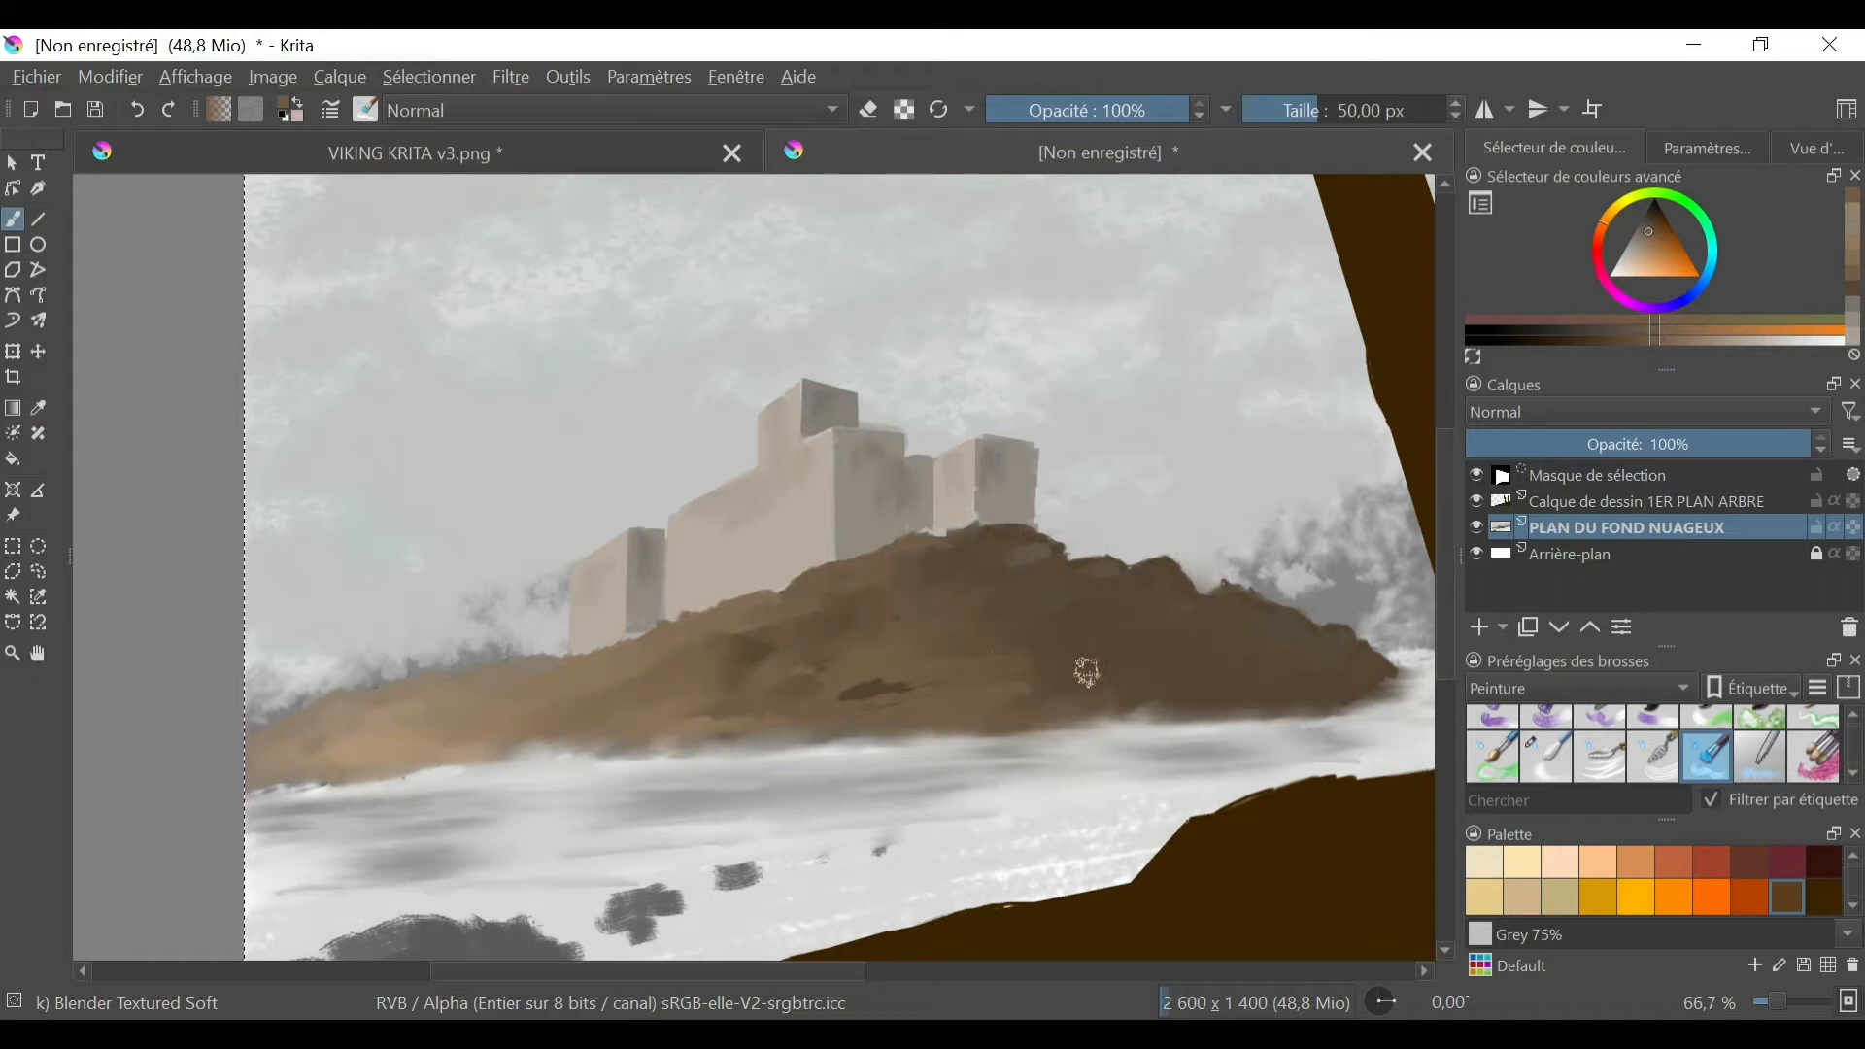
mouse_move(1088, 672)
mouse_down()
mouse_move(950, 690)
mouse_move(1036, 660)
mouse_move(945, 695)
mouse_move(1049, 678)
mouse_move(956, 694)
mouse_move(1041, 689)
mouse_move(986, 697)
mouse_up()
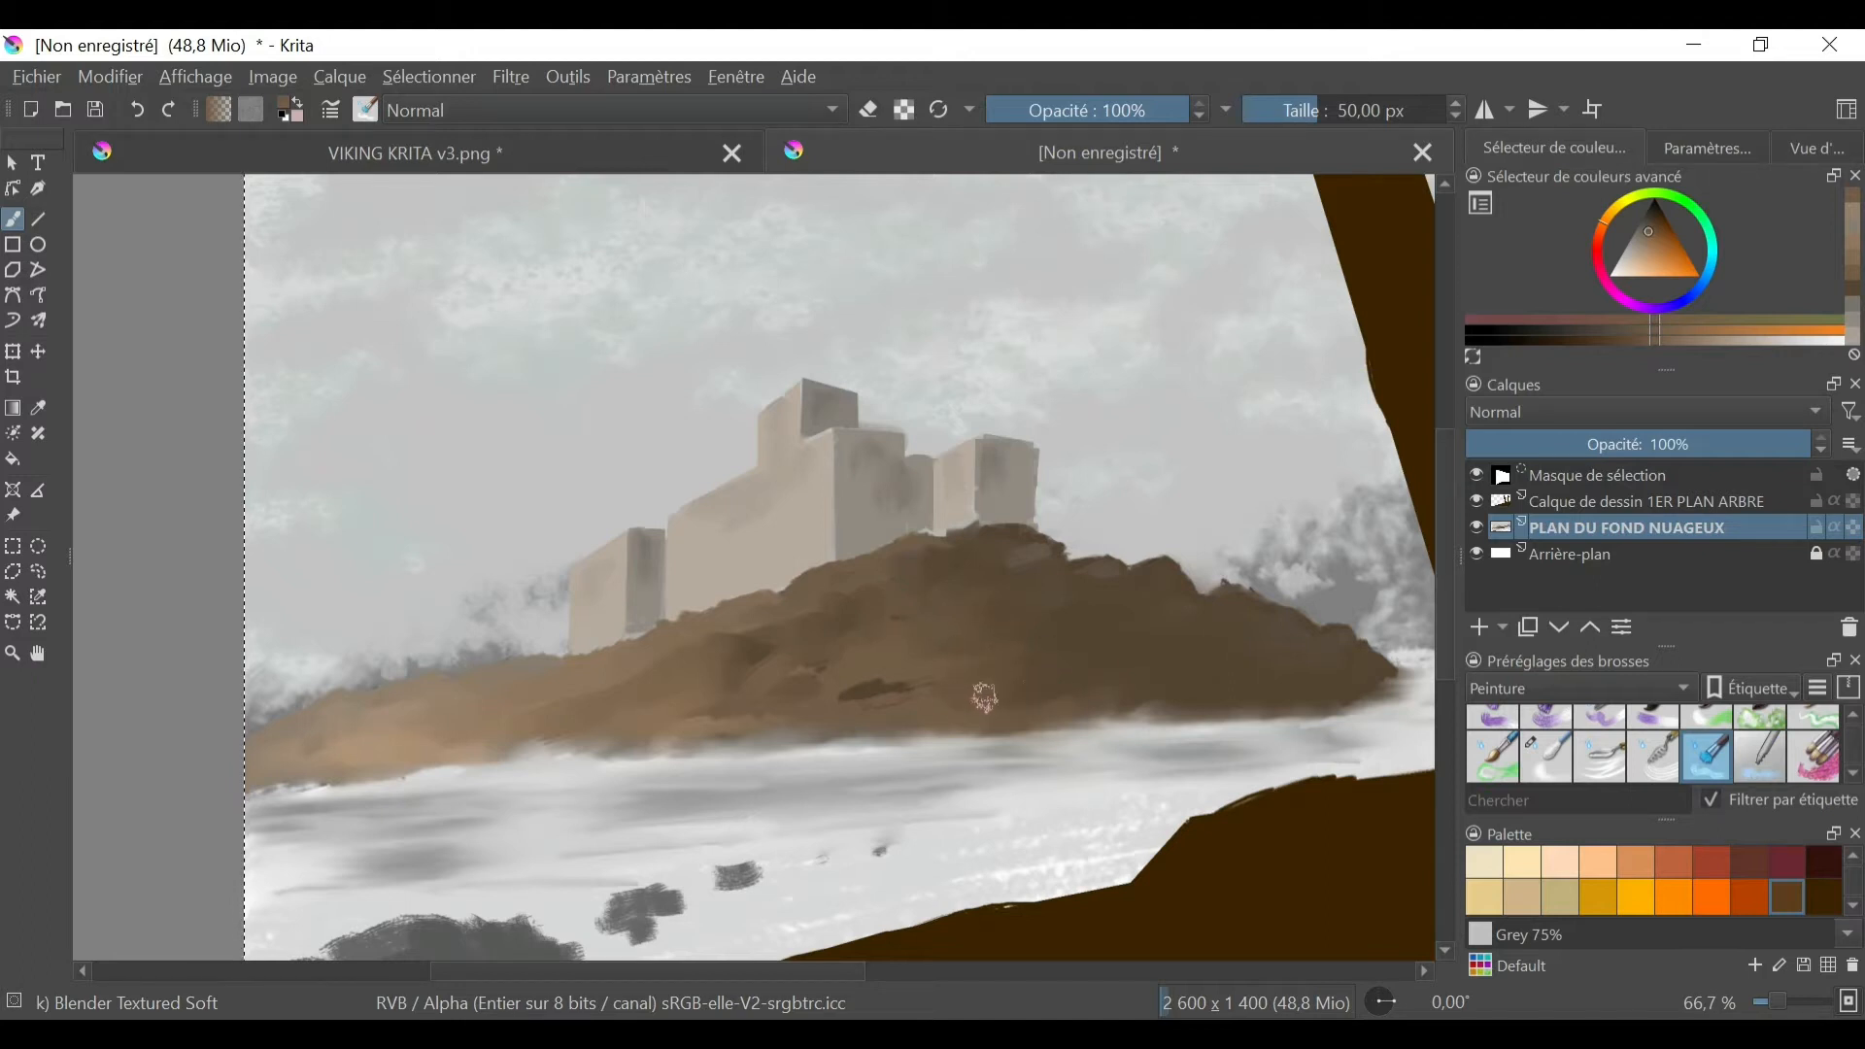
mouse_move(874, 691)
mouse_down()
mouse_move(983, 645)
mouse_move(963, 694)
mouse_move(978, 688)
mouse_move(1019, 609)
mouse_up()
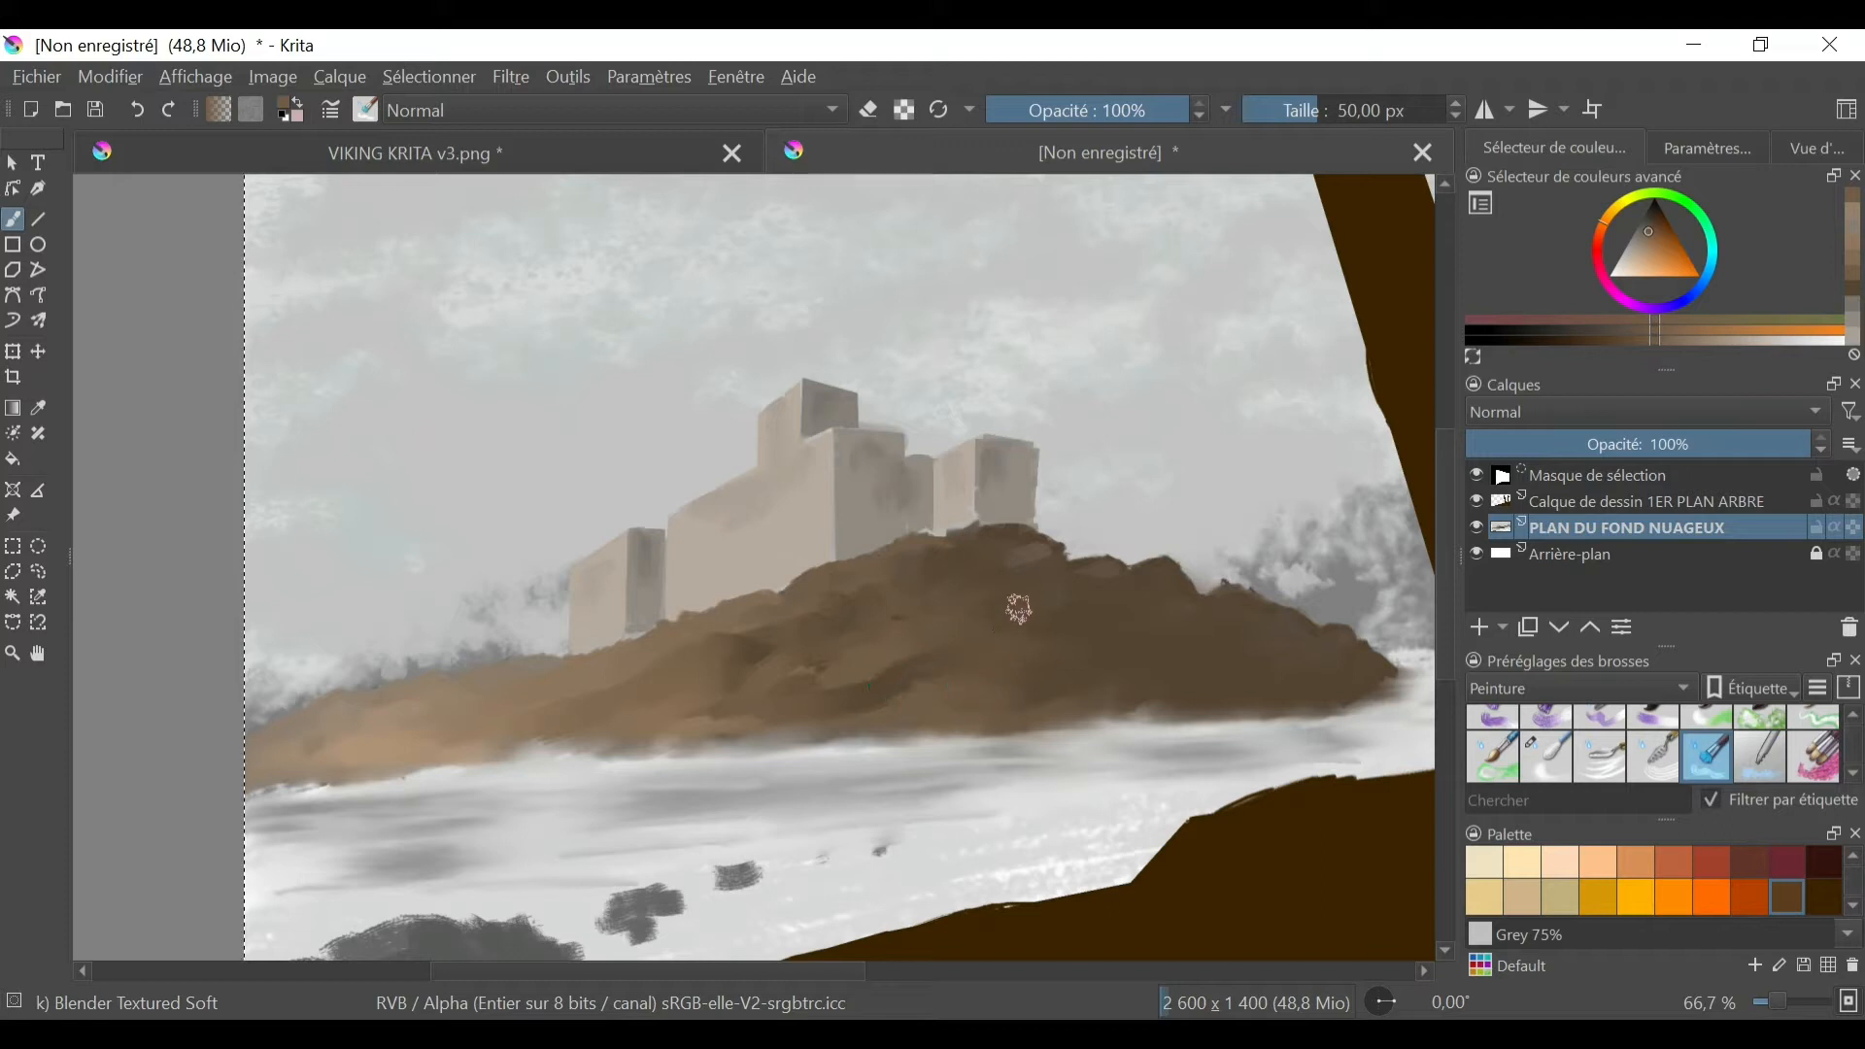
ctrl+click(970, 609)
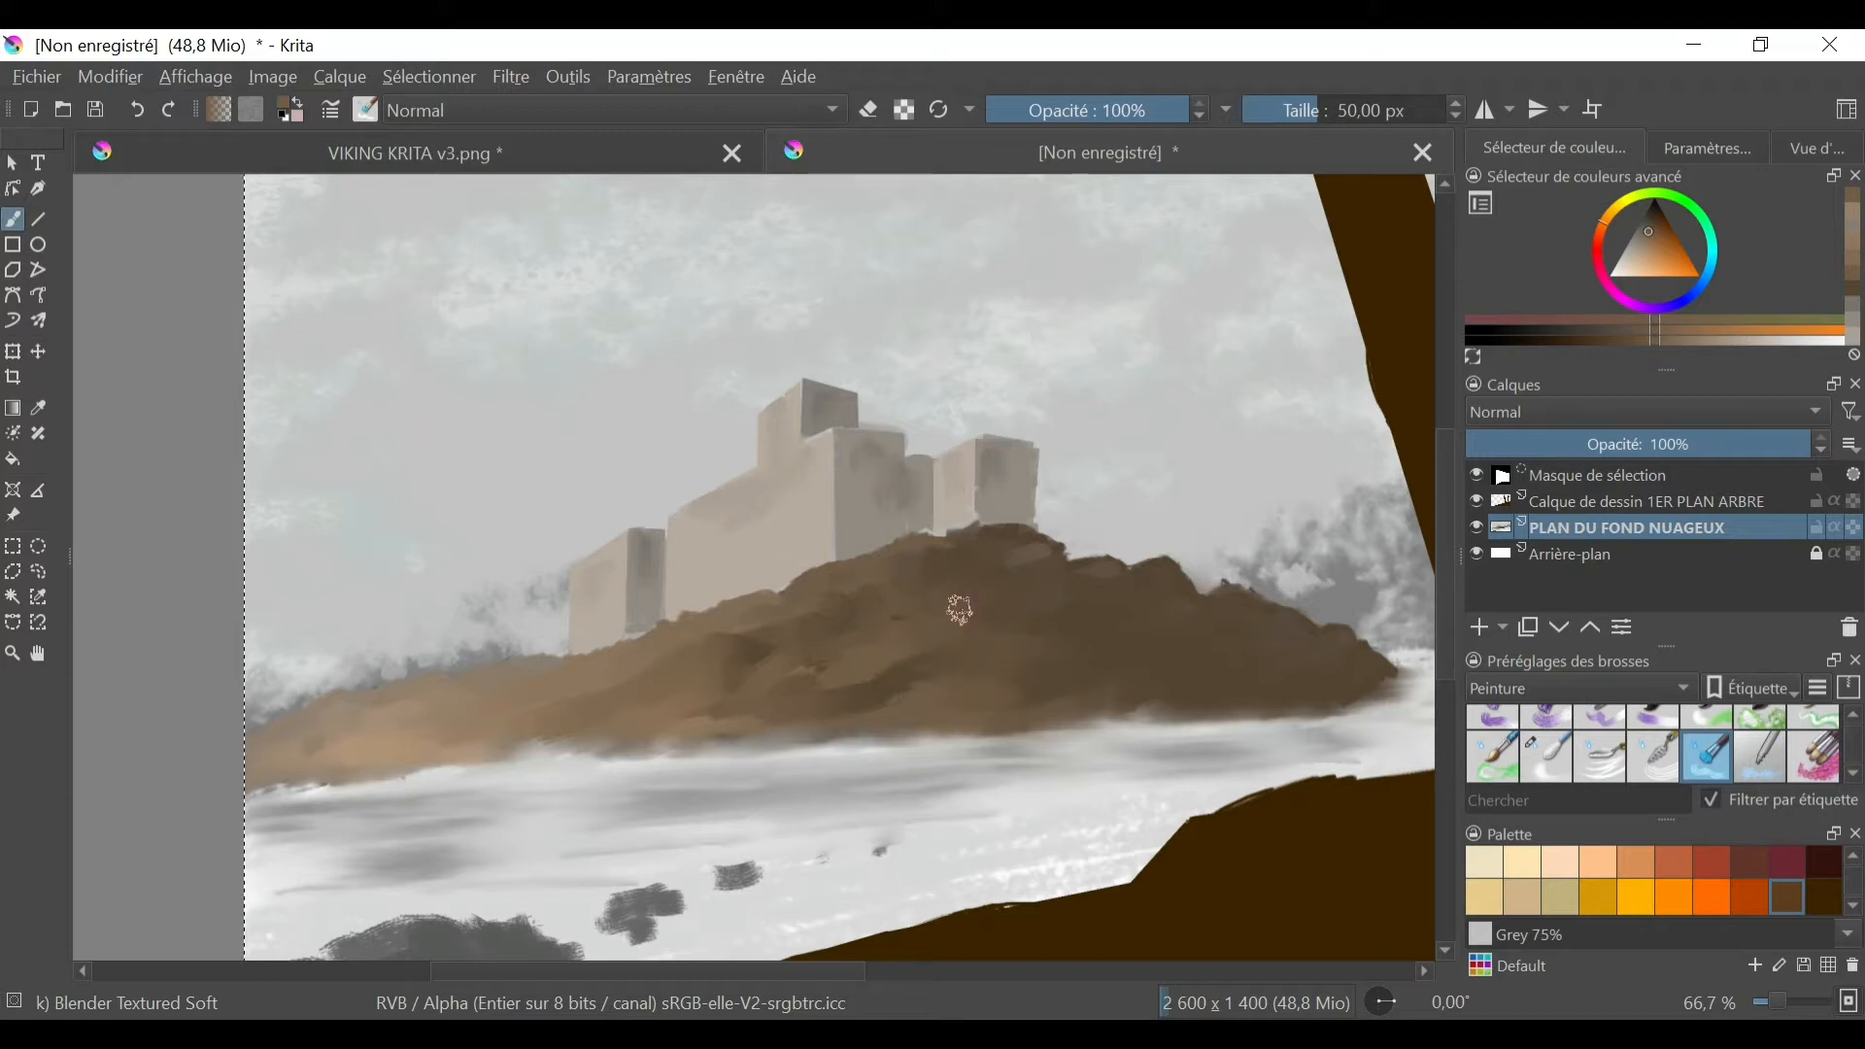
mouse_move(959, 613)
shift+mouse_down()
mouse_move(943, 613)
mouse_move(997, 614)
mouse_move(913, 615)
mouse_move(892, 652)
mouse_move(759, 676)
shift+mouse_up()
drag(796, 662, 627, 698)
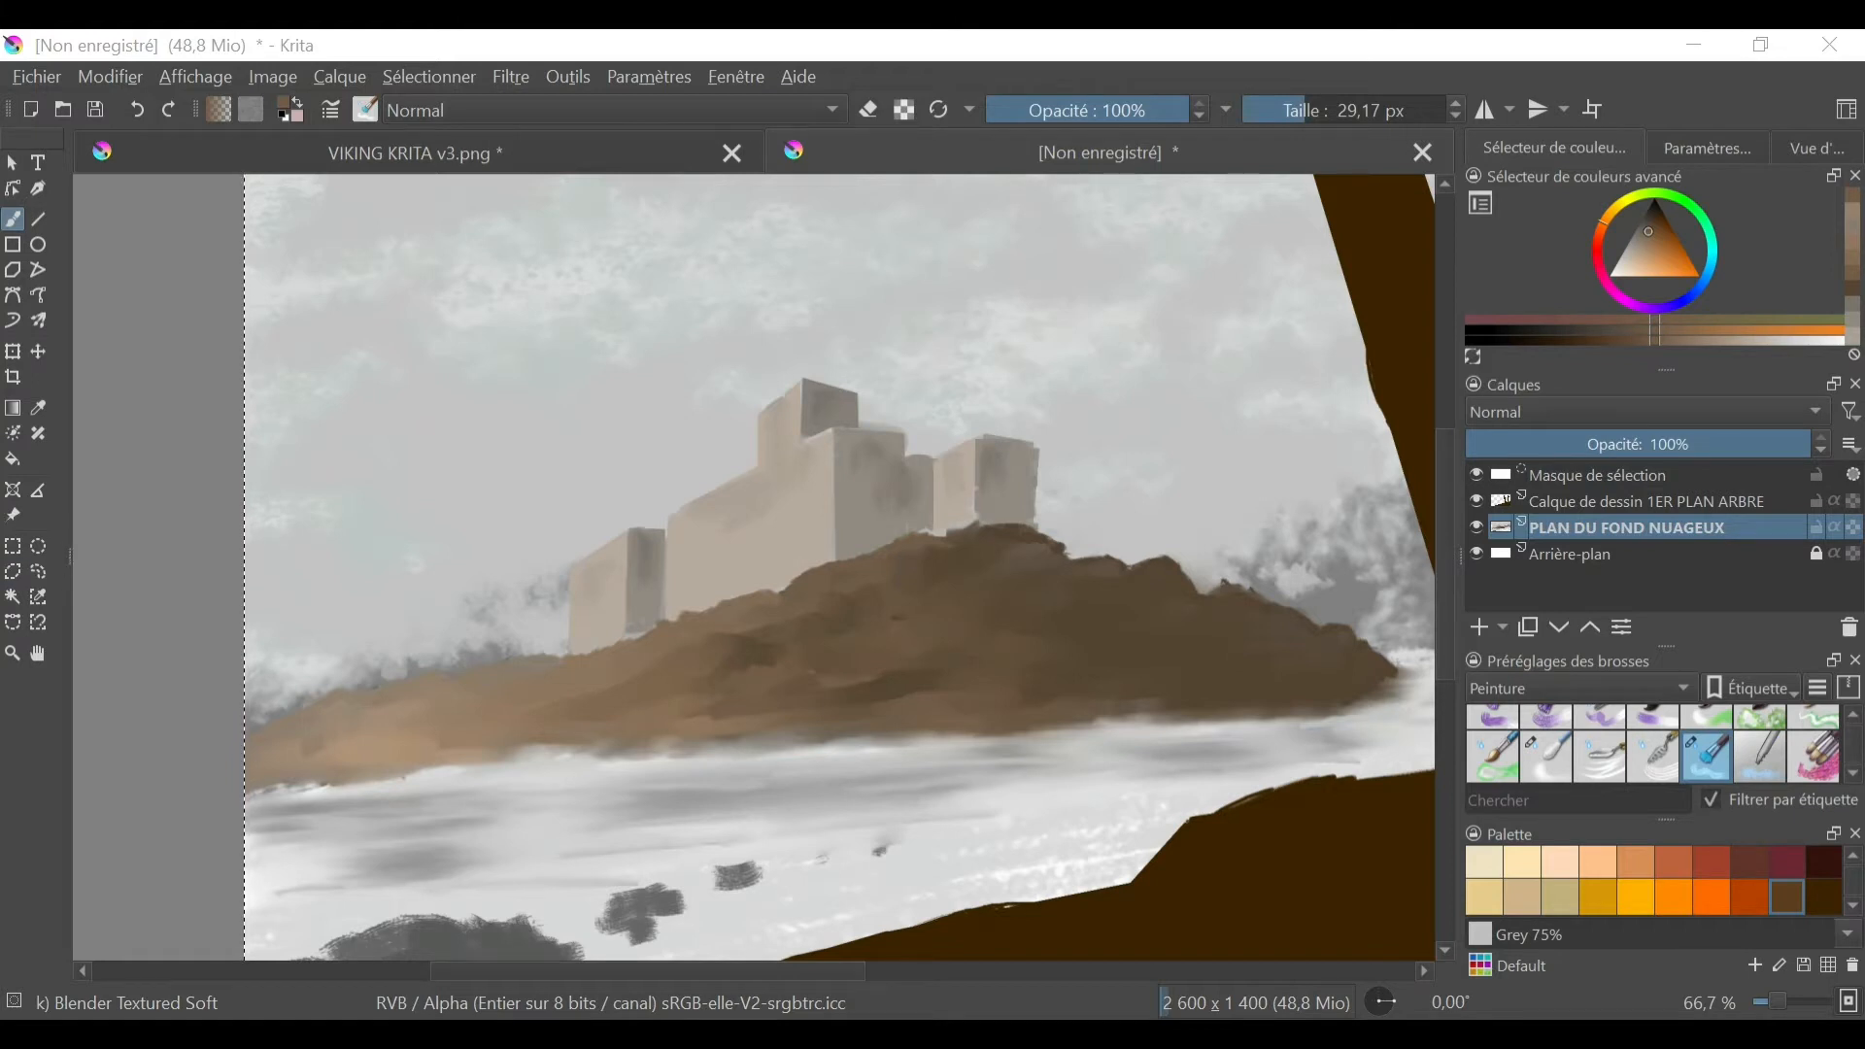
- Undo the resizing and the import of the CONCRET+BARE texture layer
click(1469, 884)
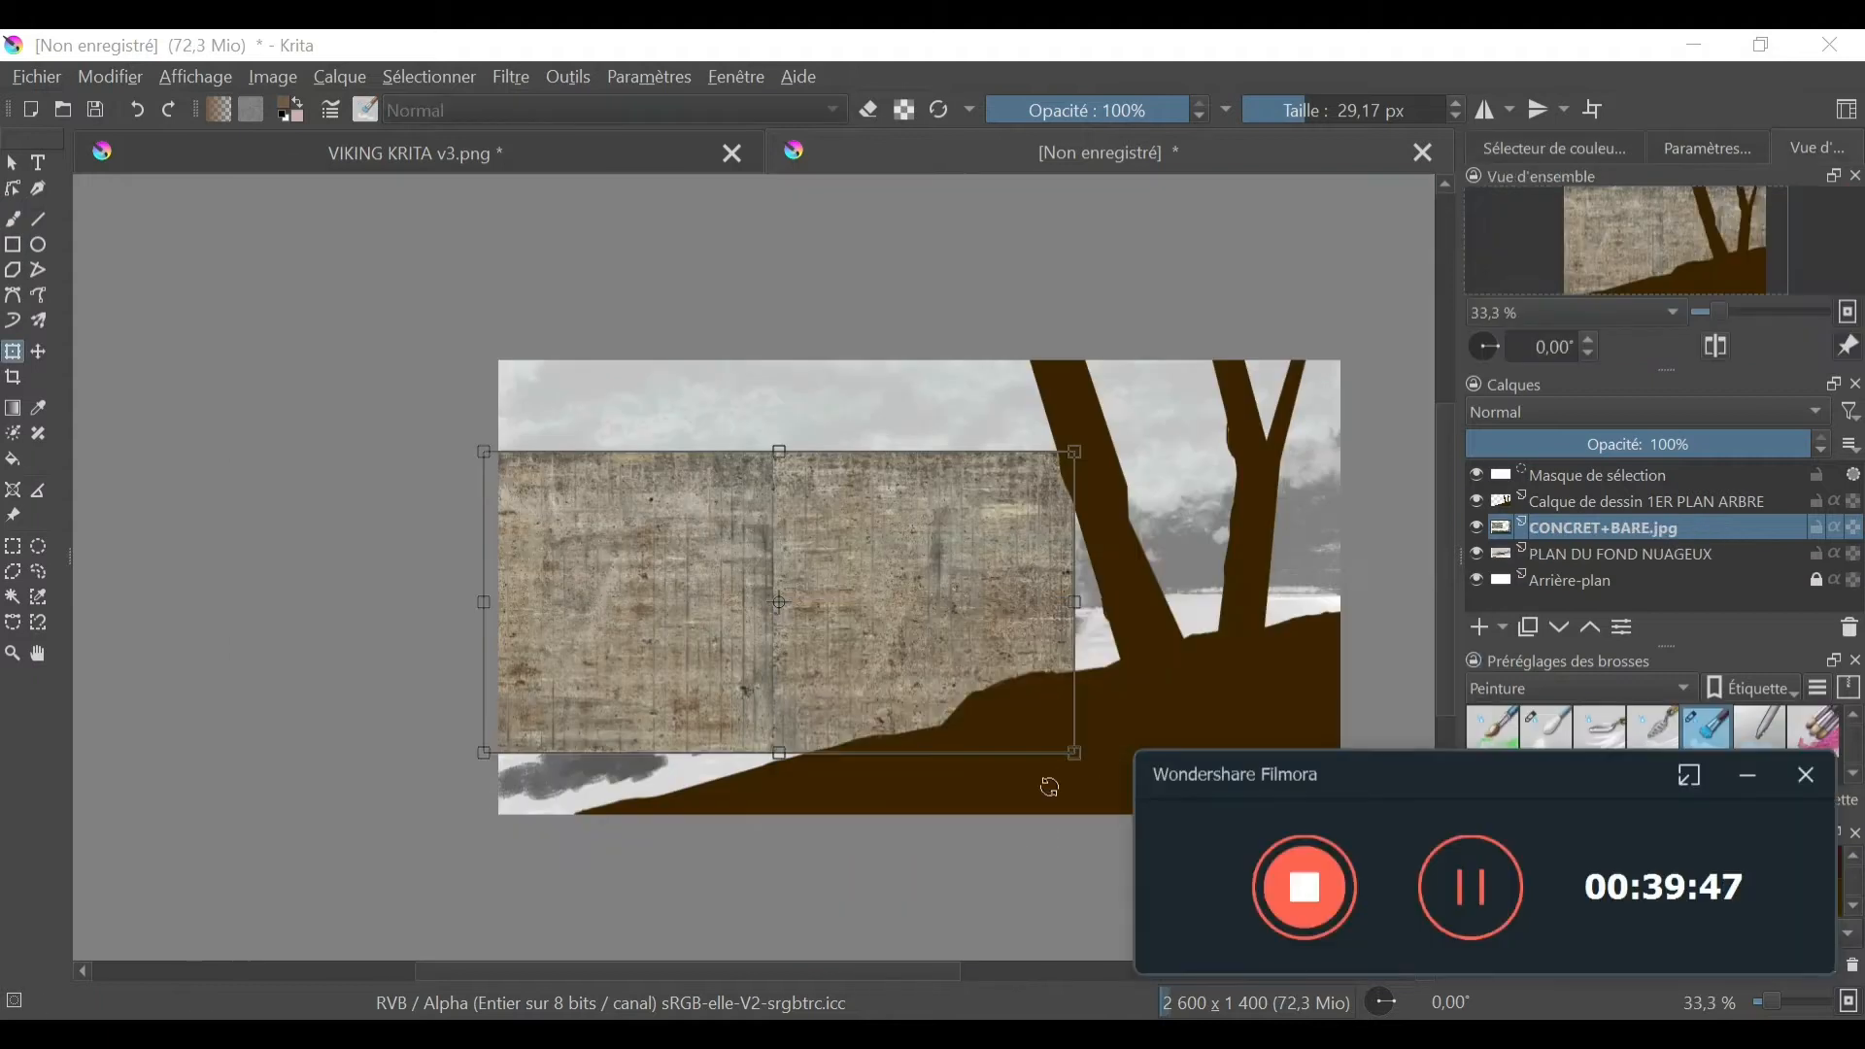
click(137, 111)
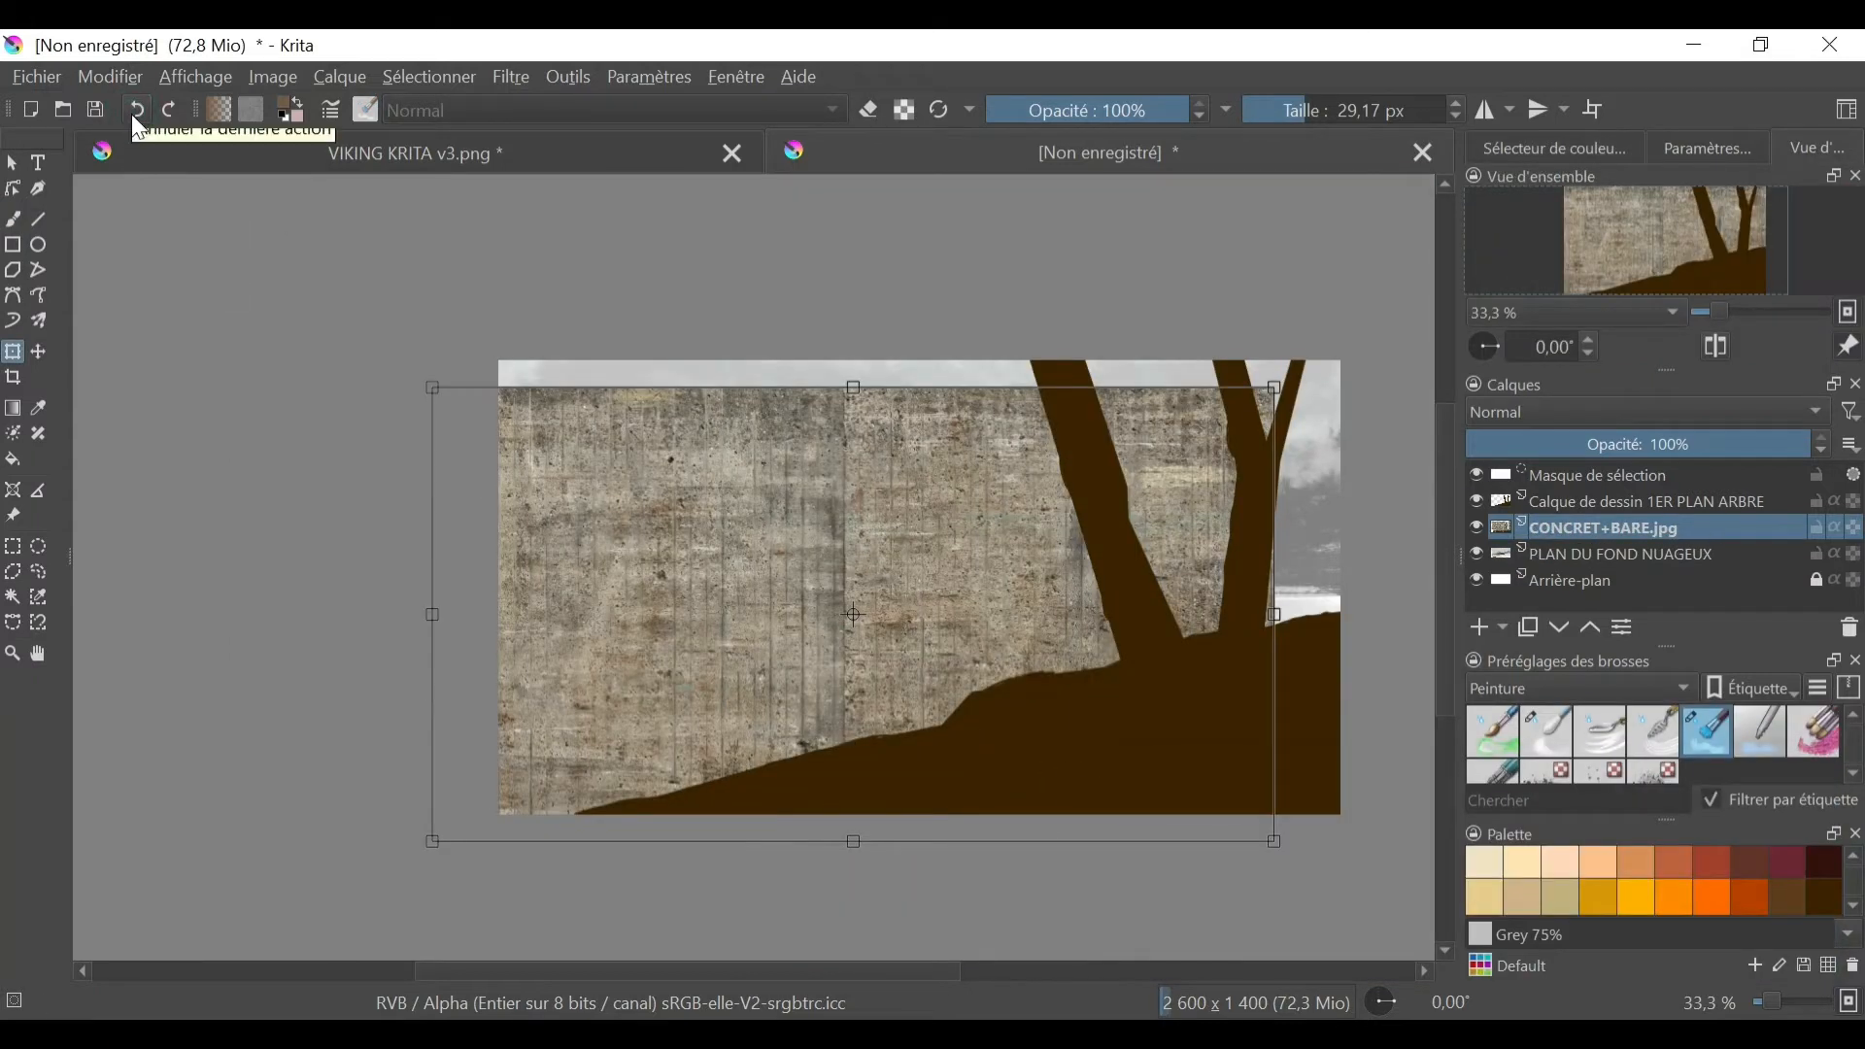
click(131, 114)
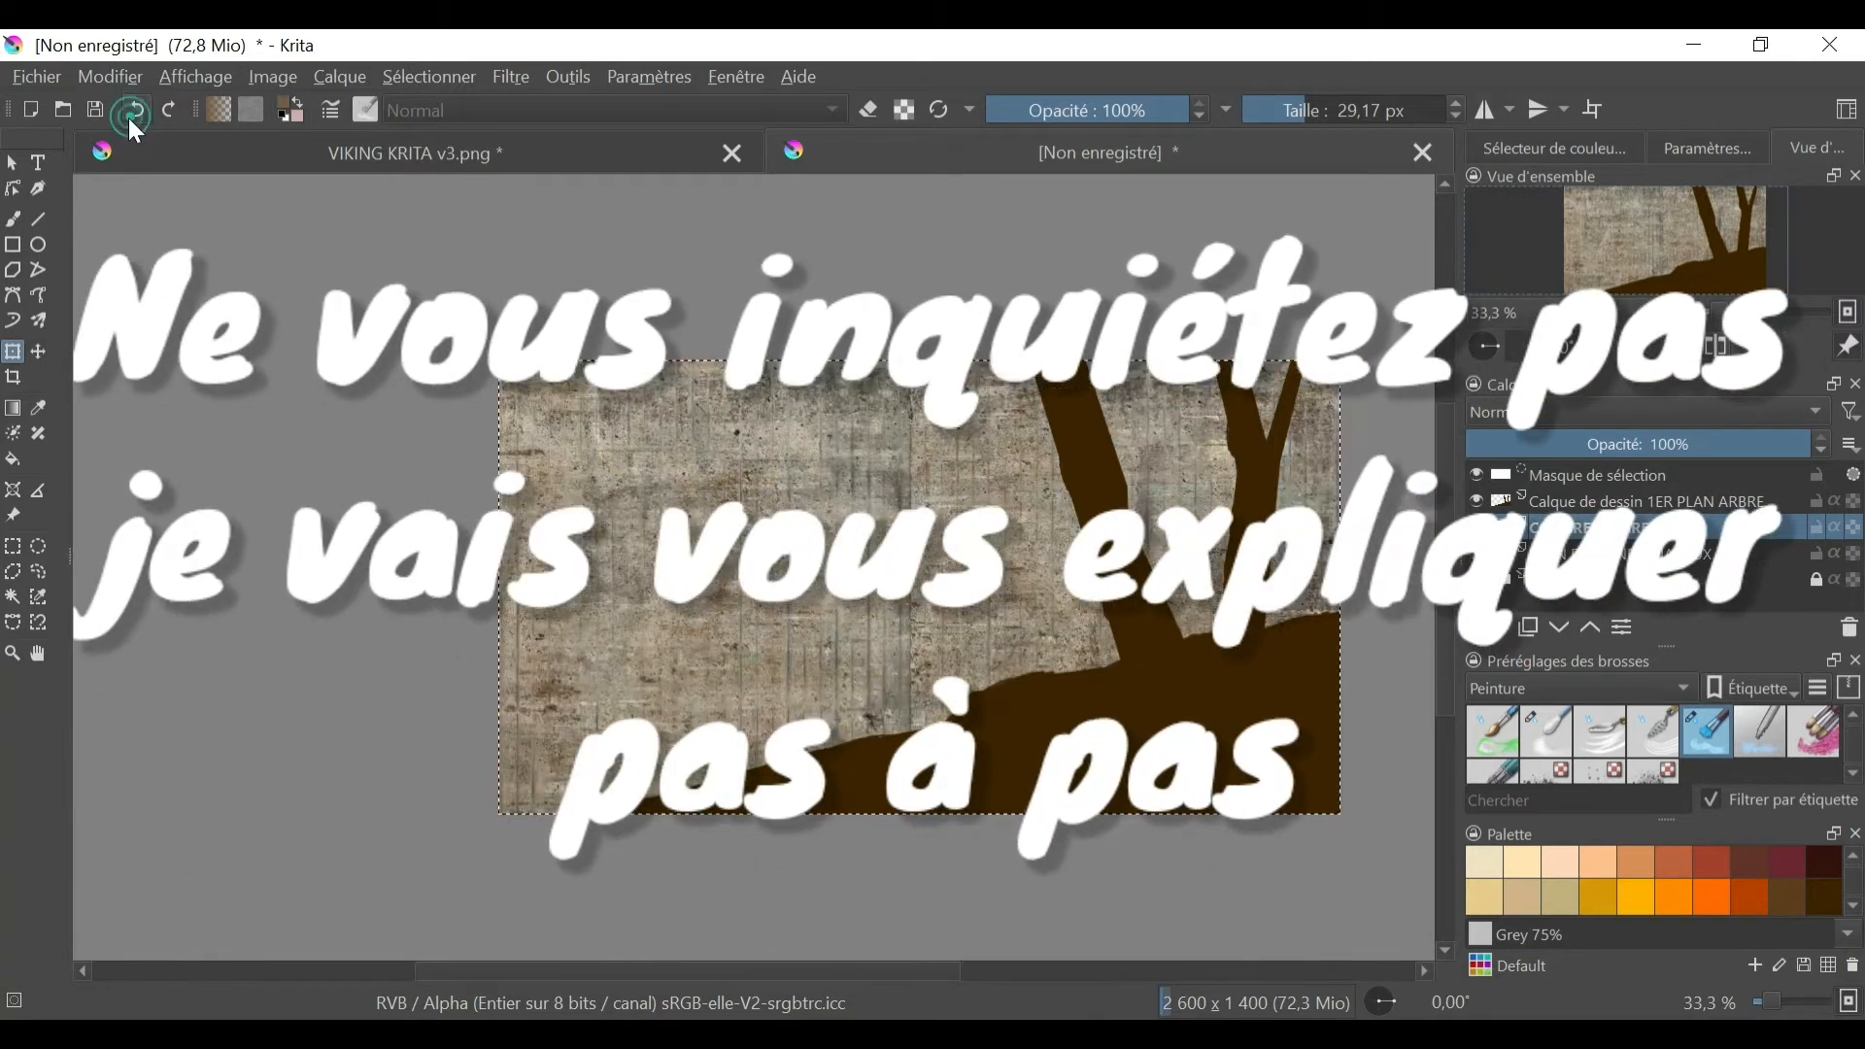
click(129, 118)
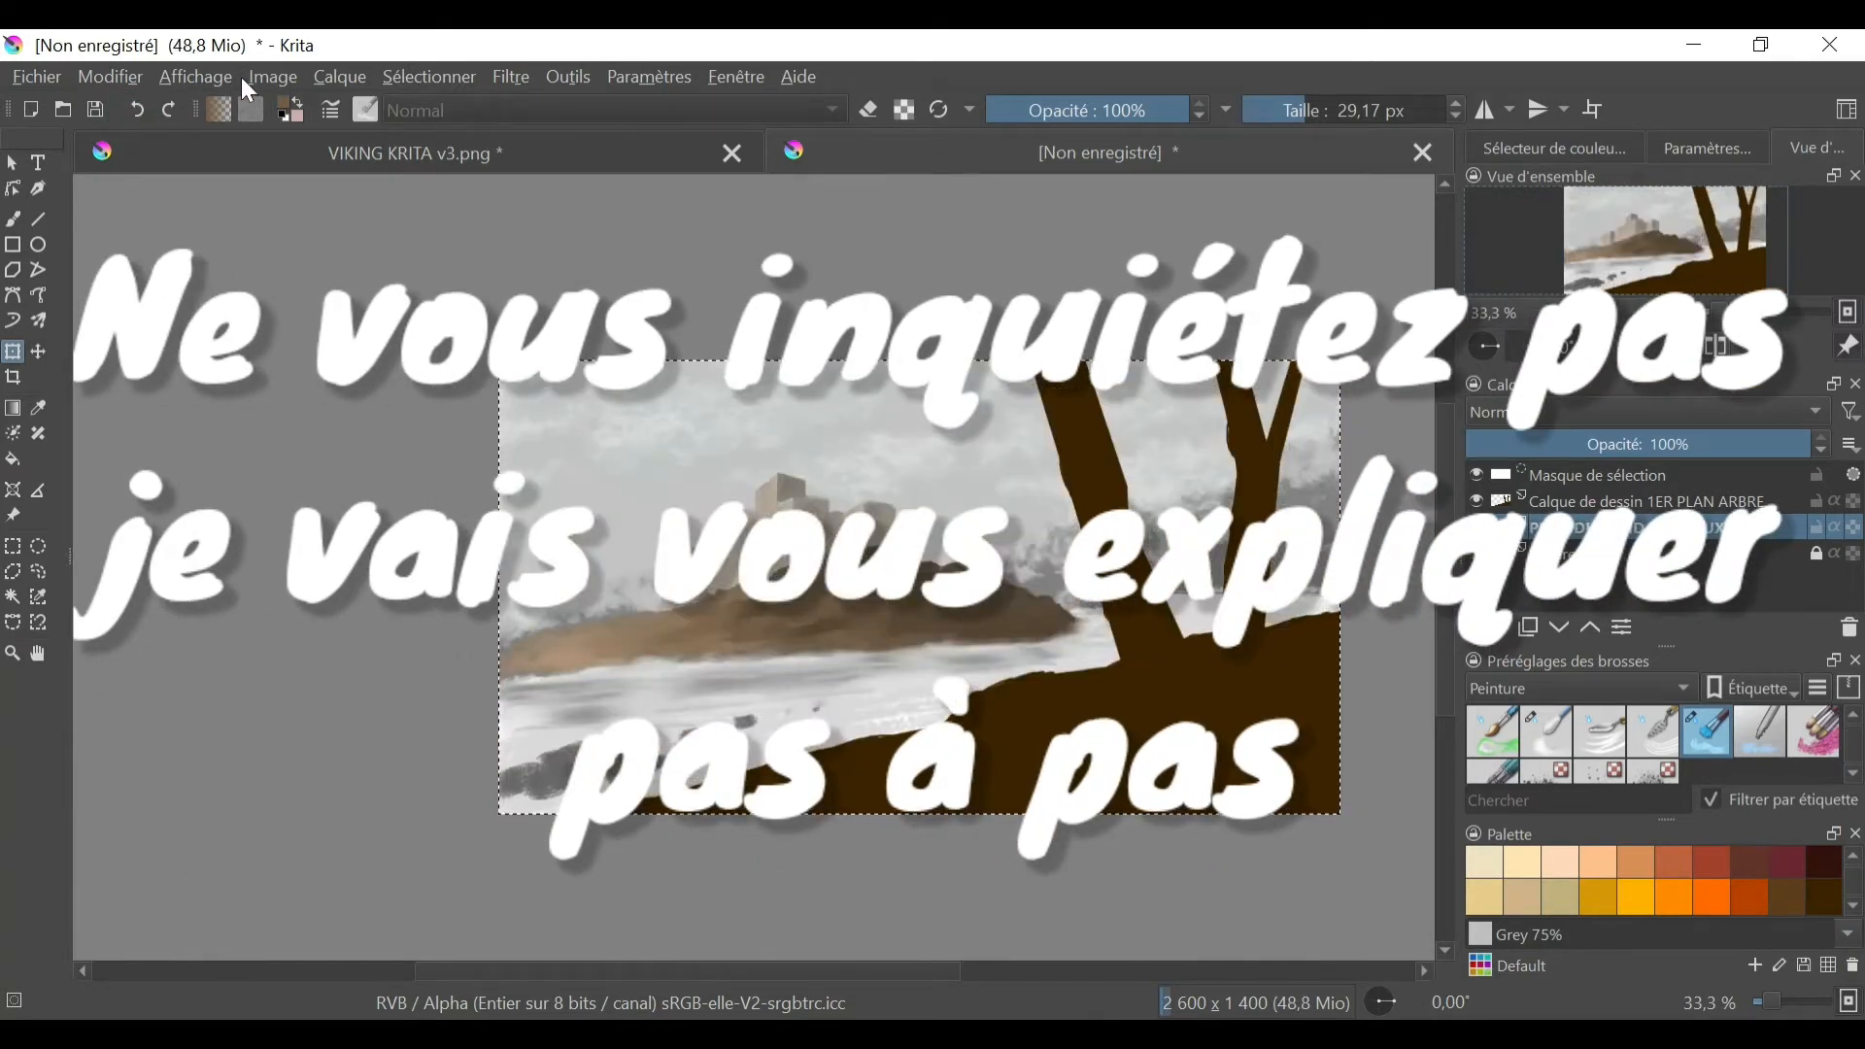
- Import the CONCRET+BARE image as a paint layer above PLAN DU FOND NUAGEUX
click(346, 84)
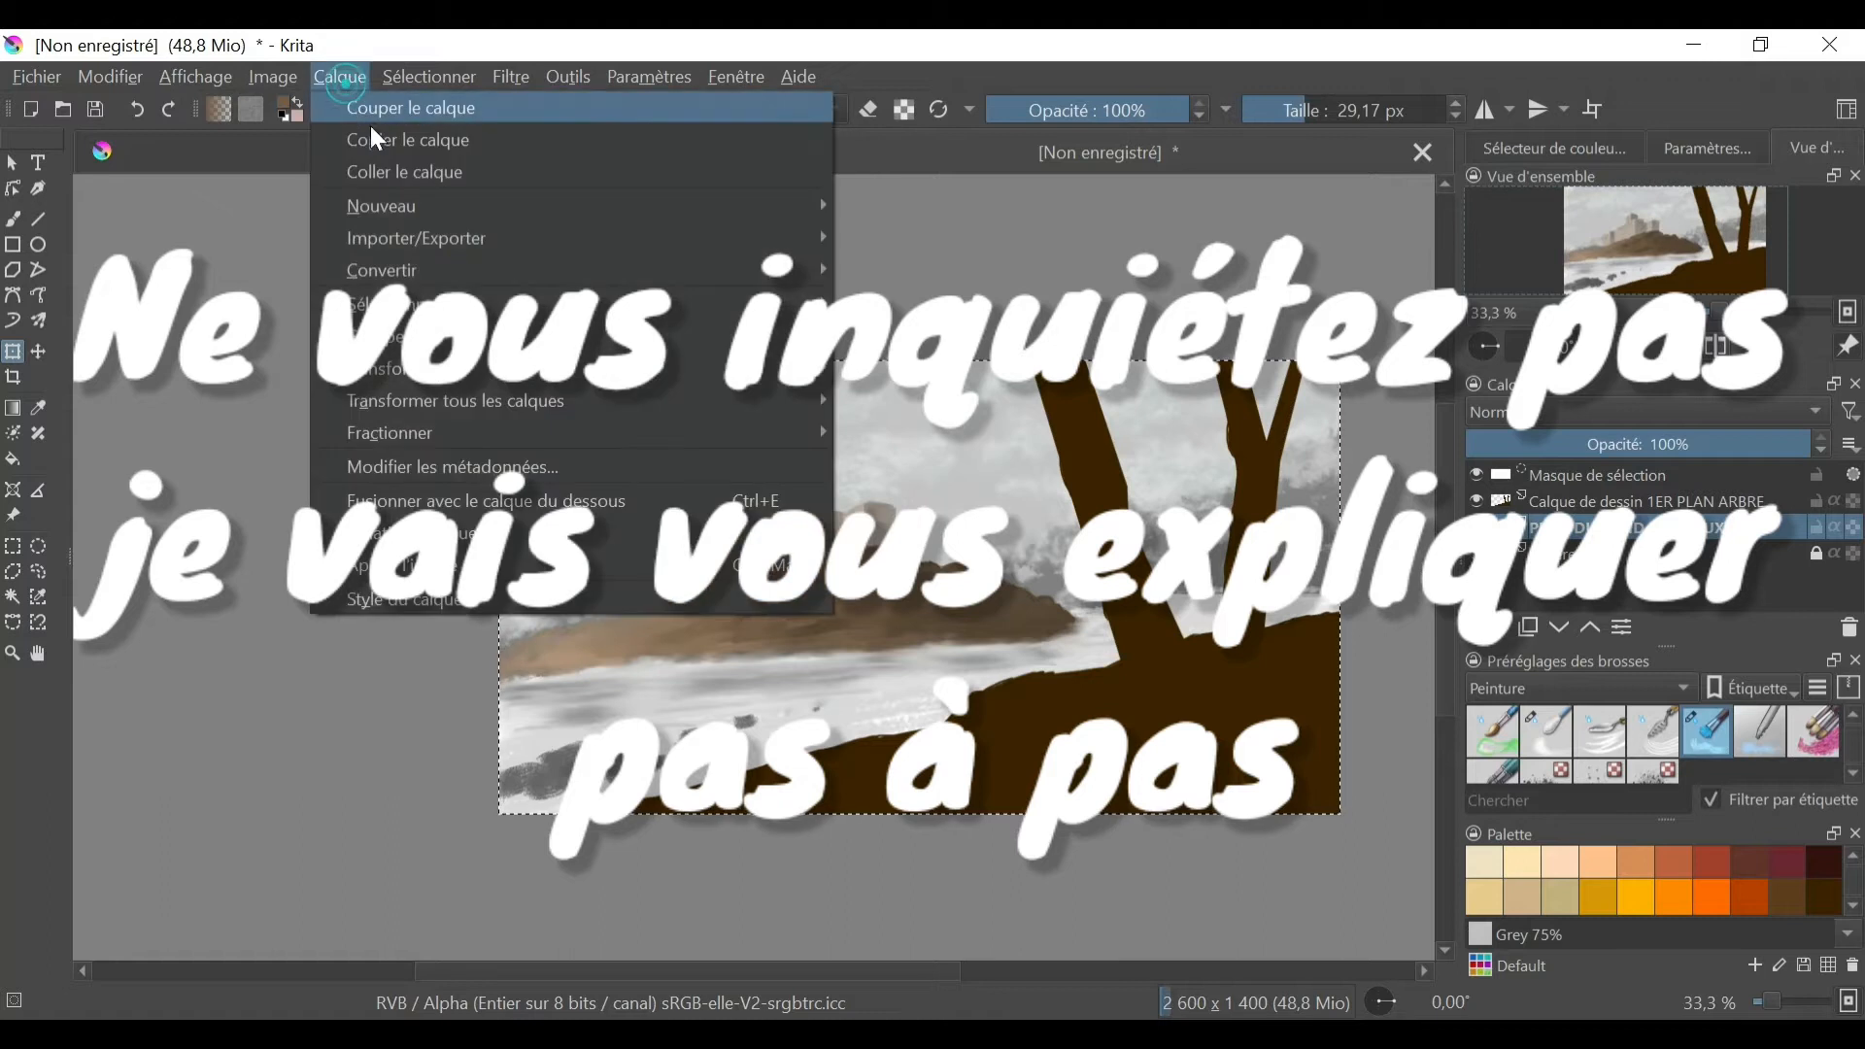
mouse_move(420, 205)
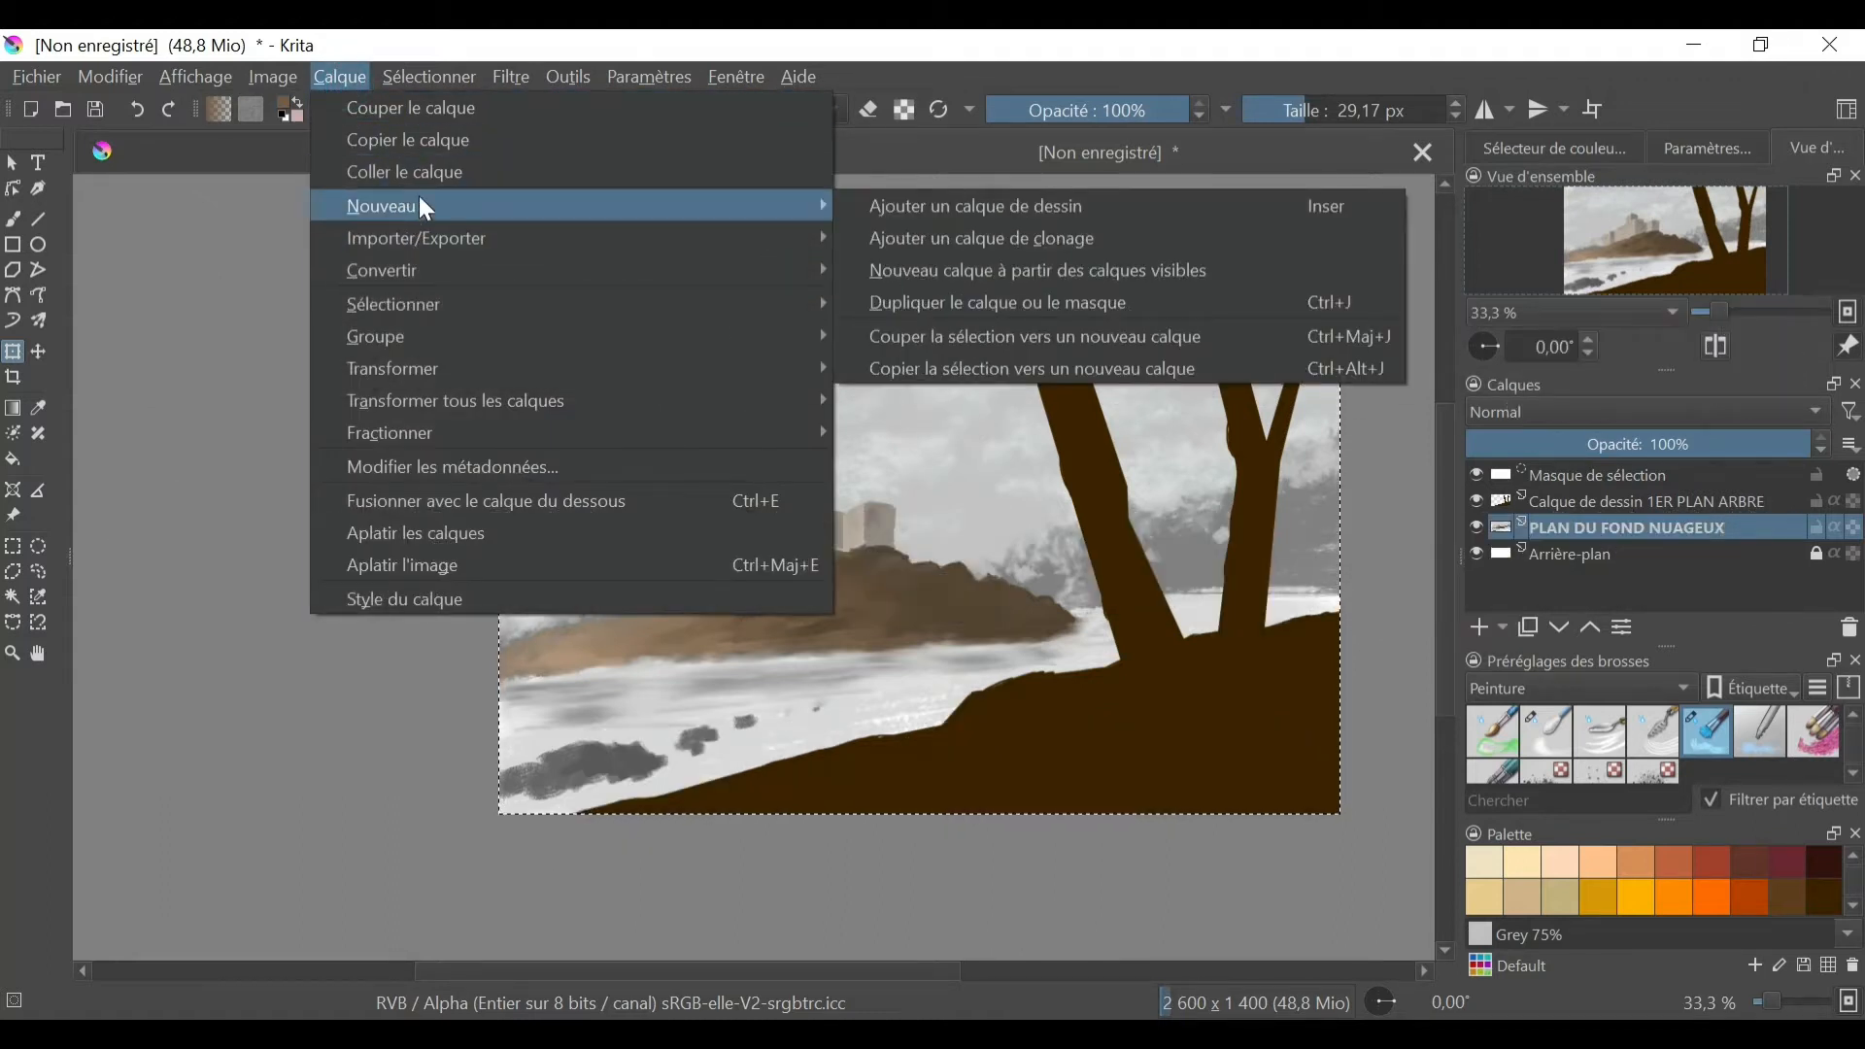
mouse_move(433, 355)
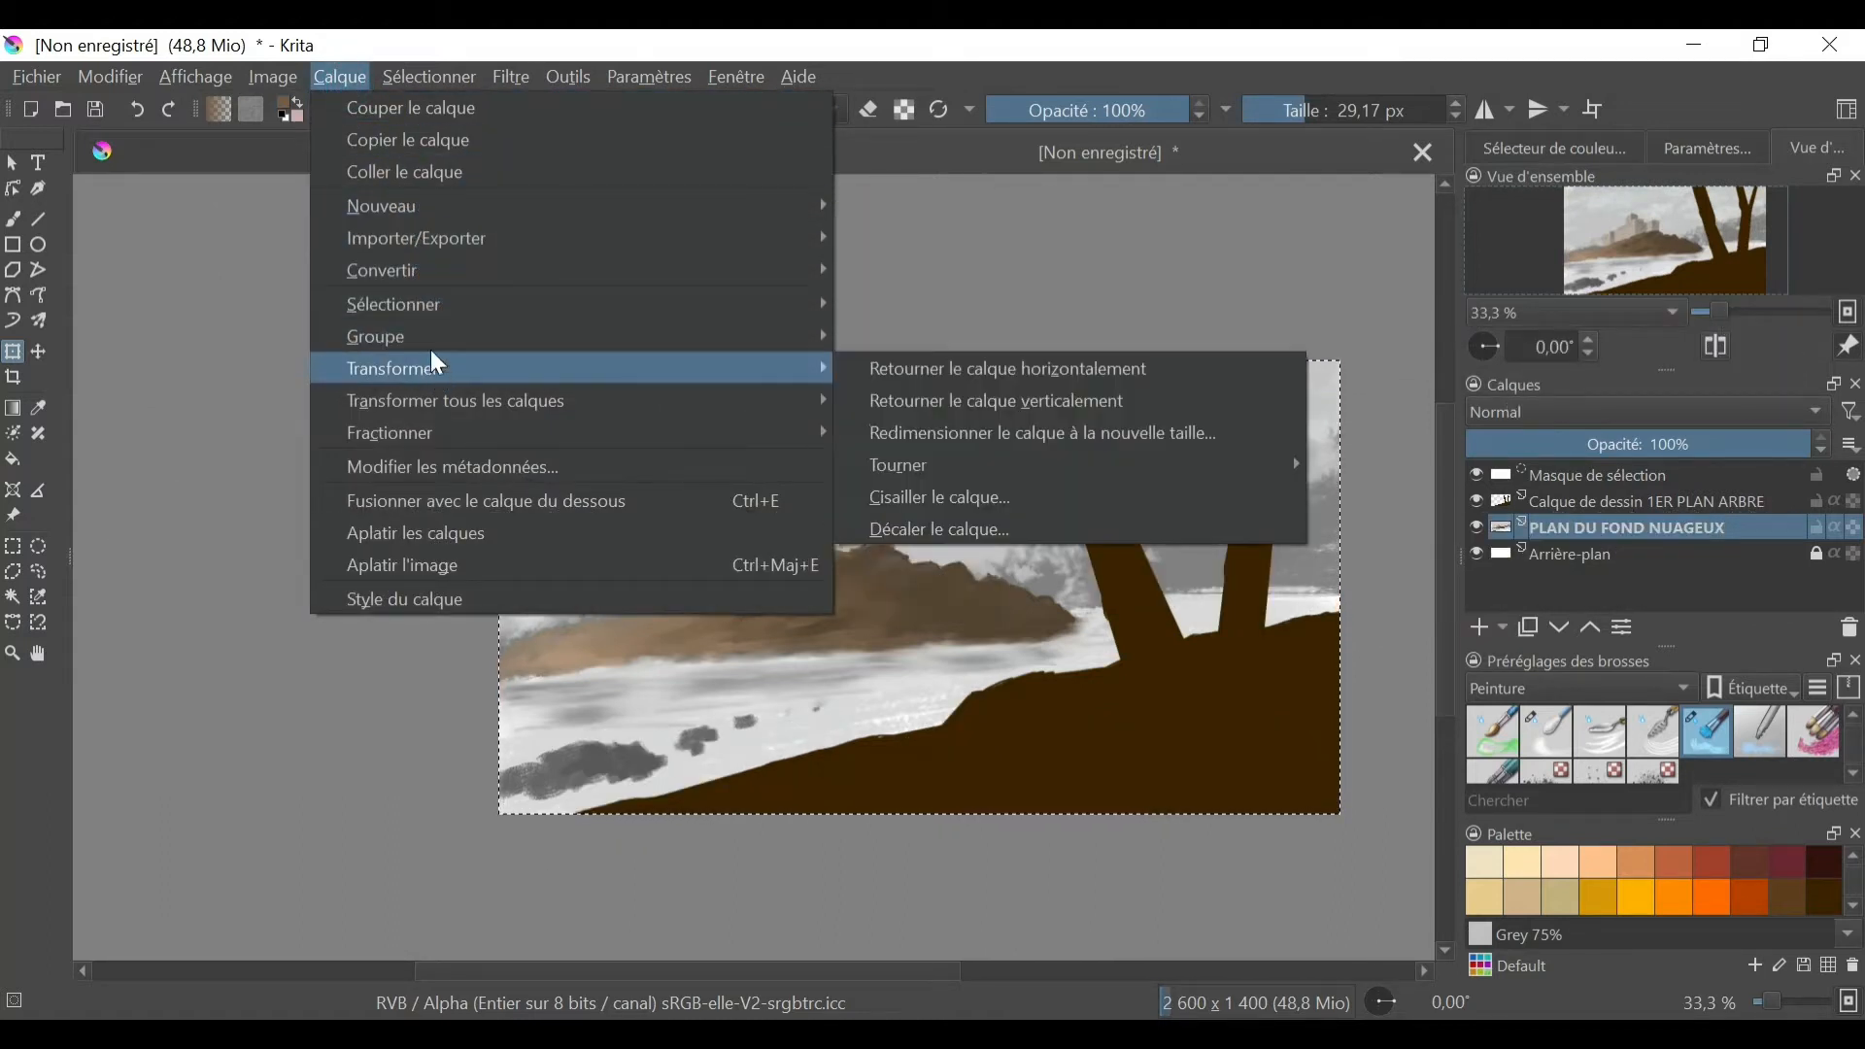
mouse_move(287, 82)
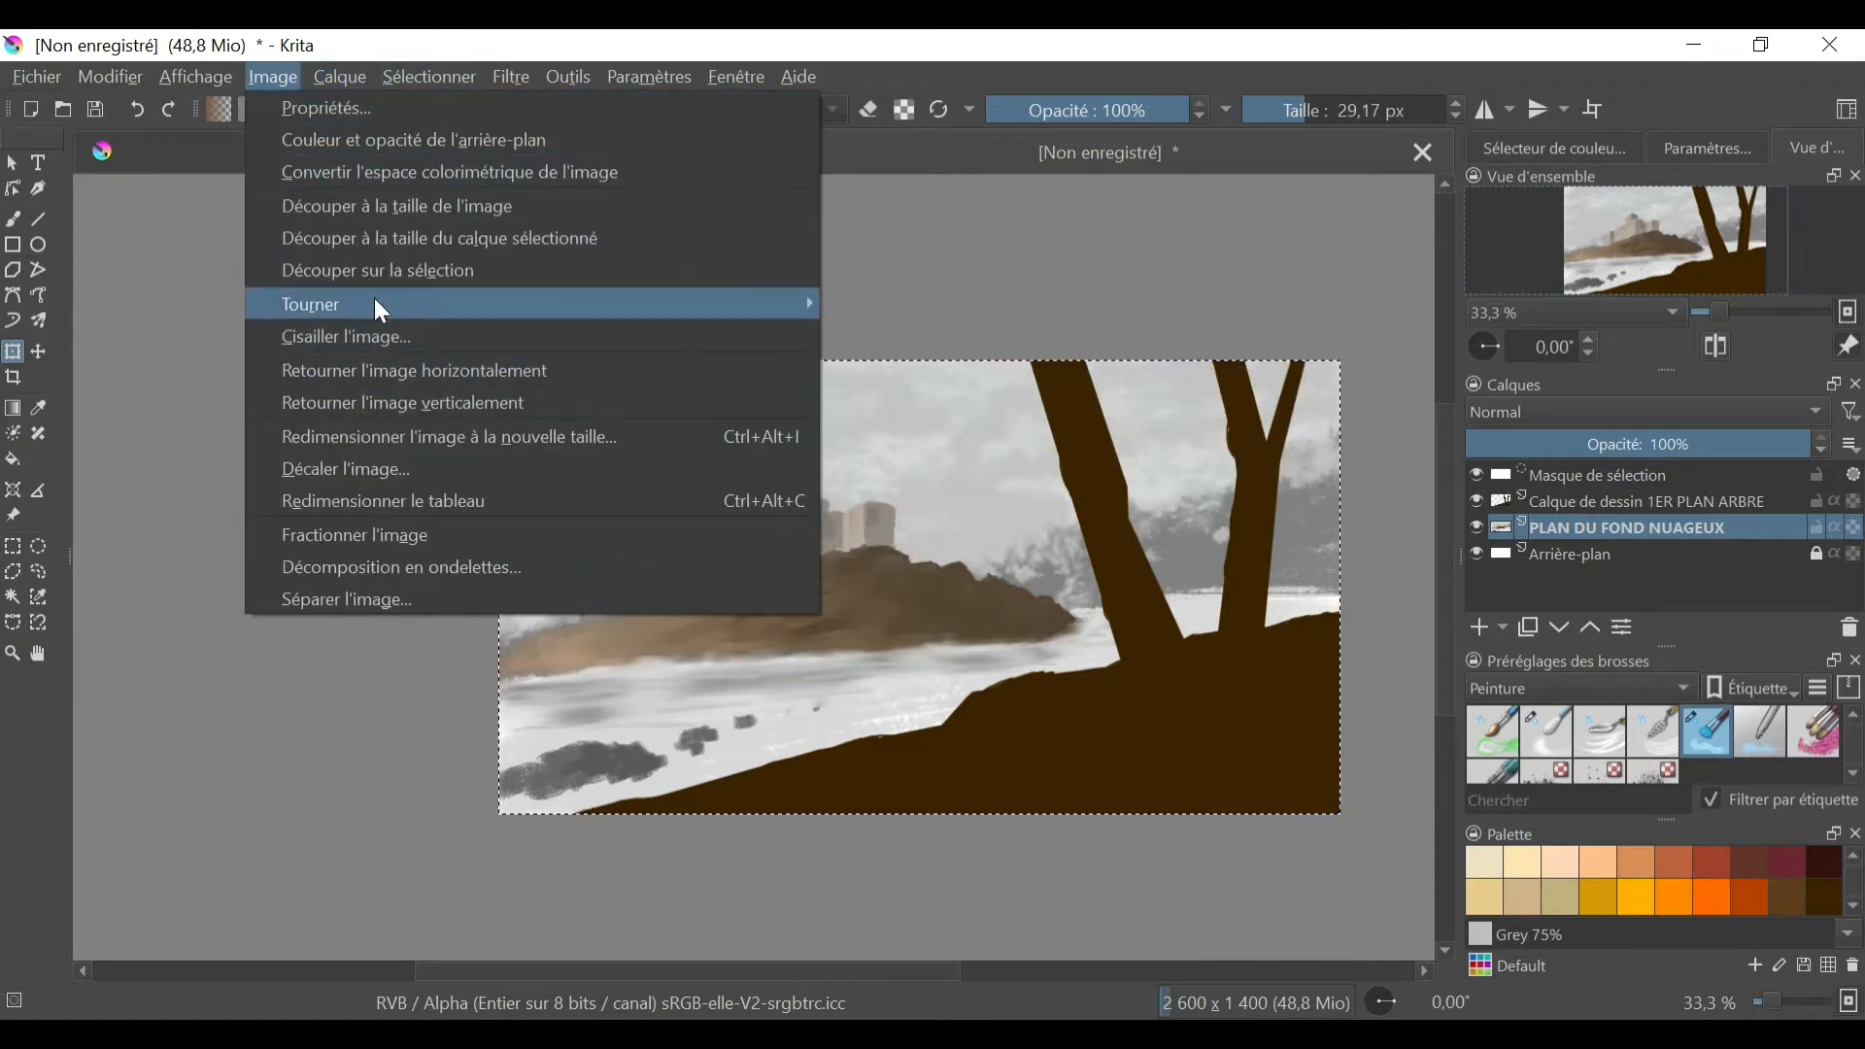
mouse_move(217, 85)
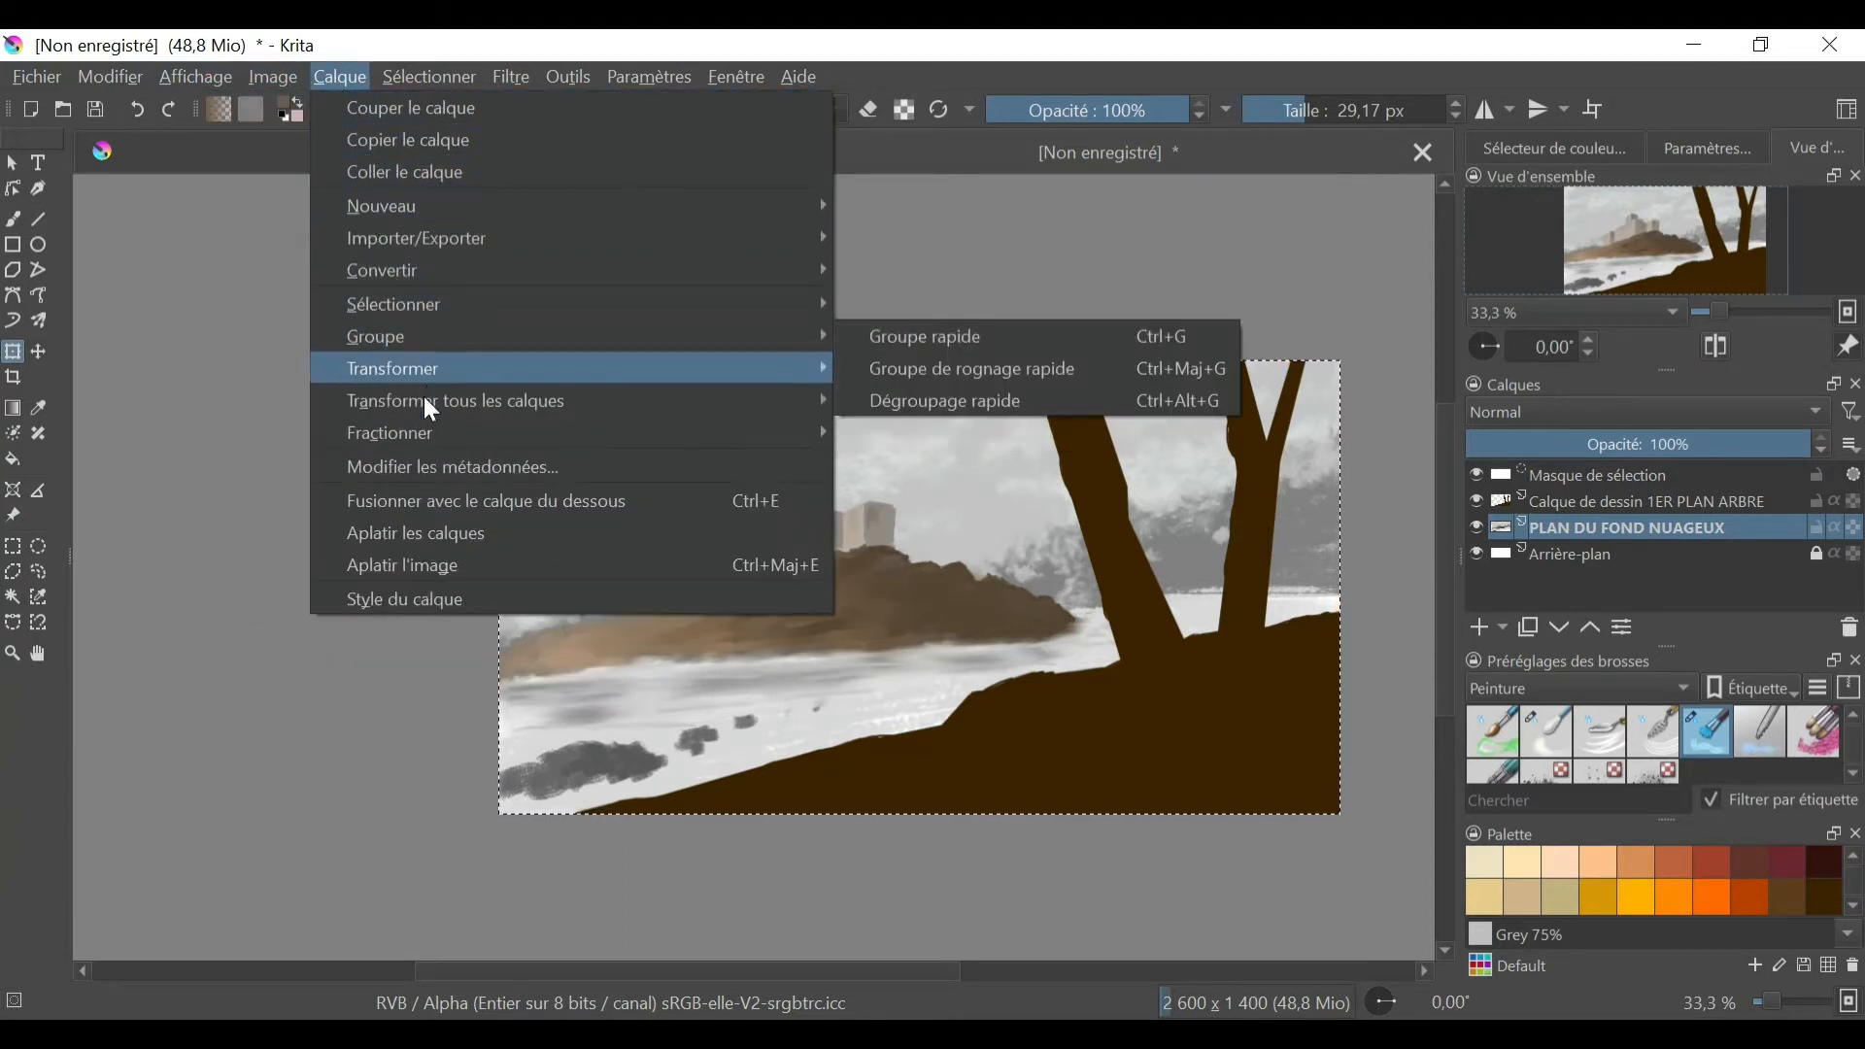
mouse_move(469, 236)
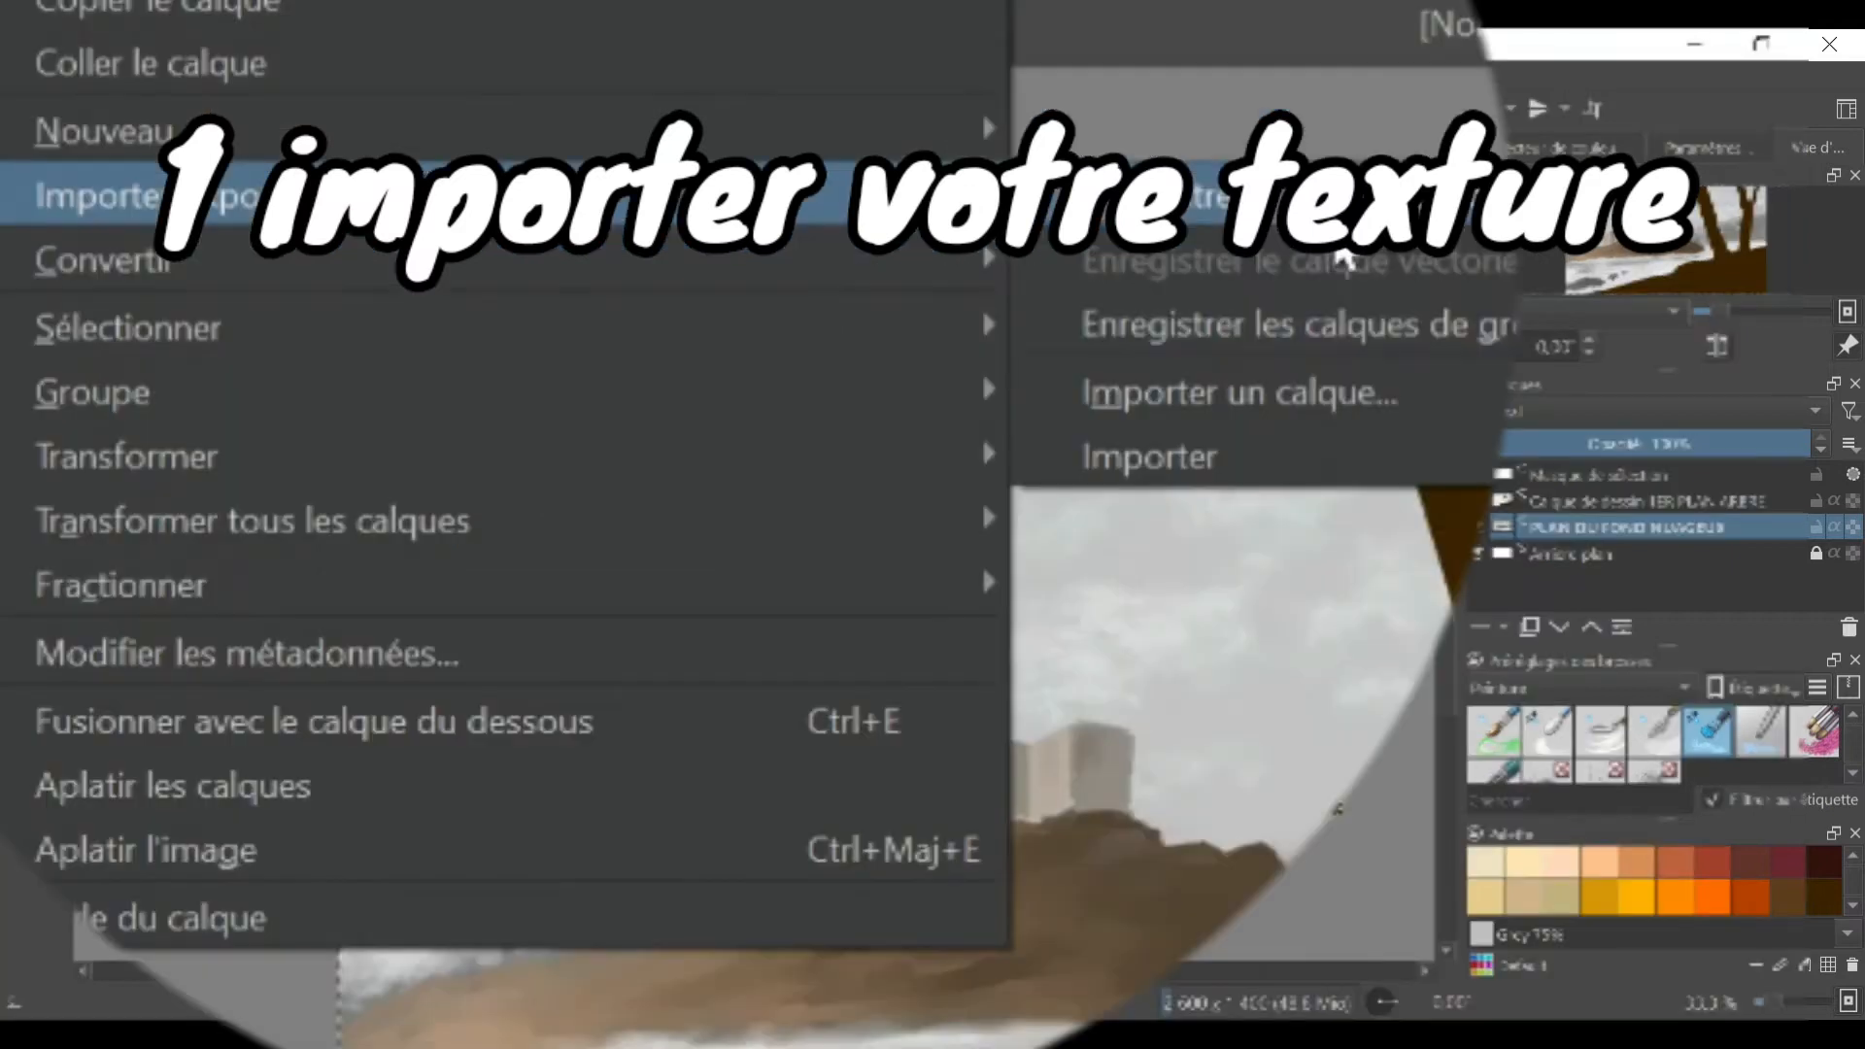
mouse_move(1361, 476)
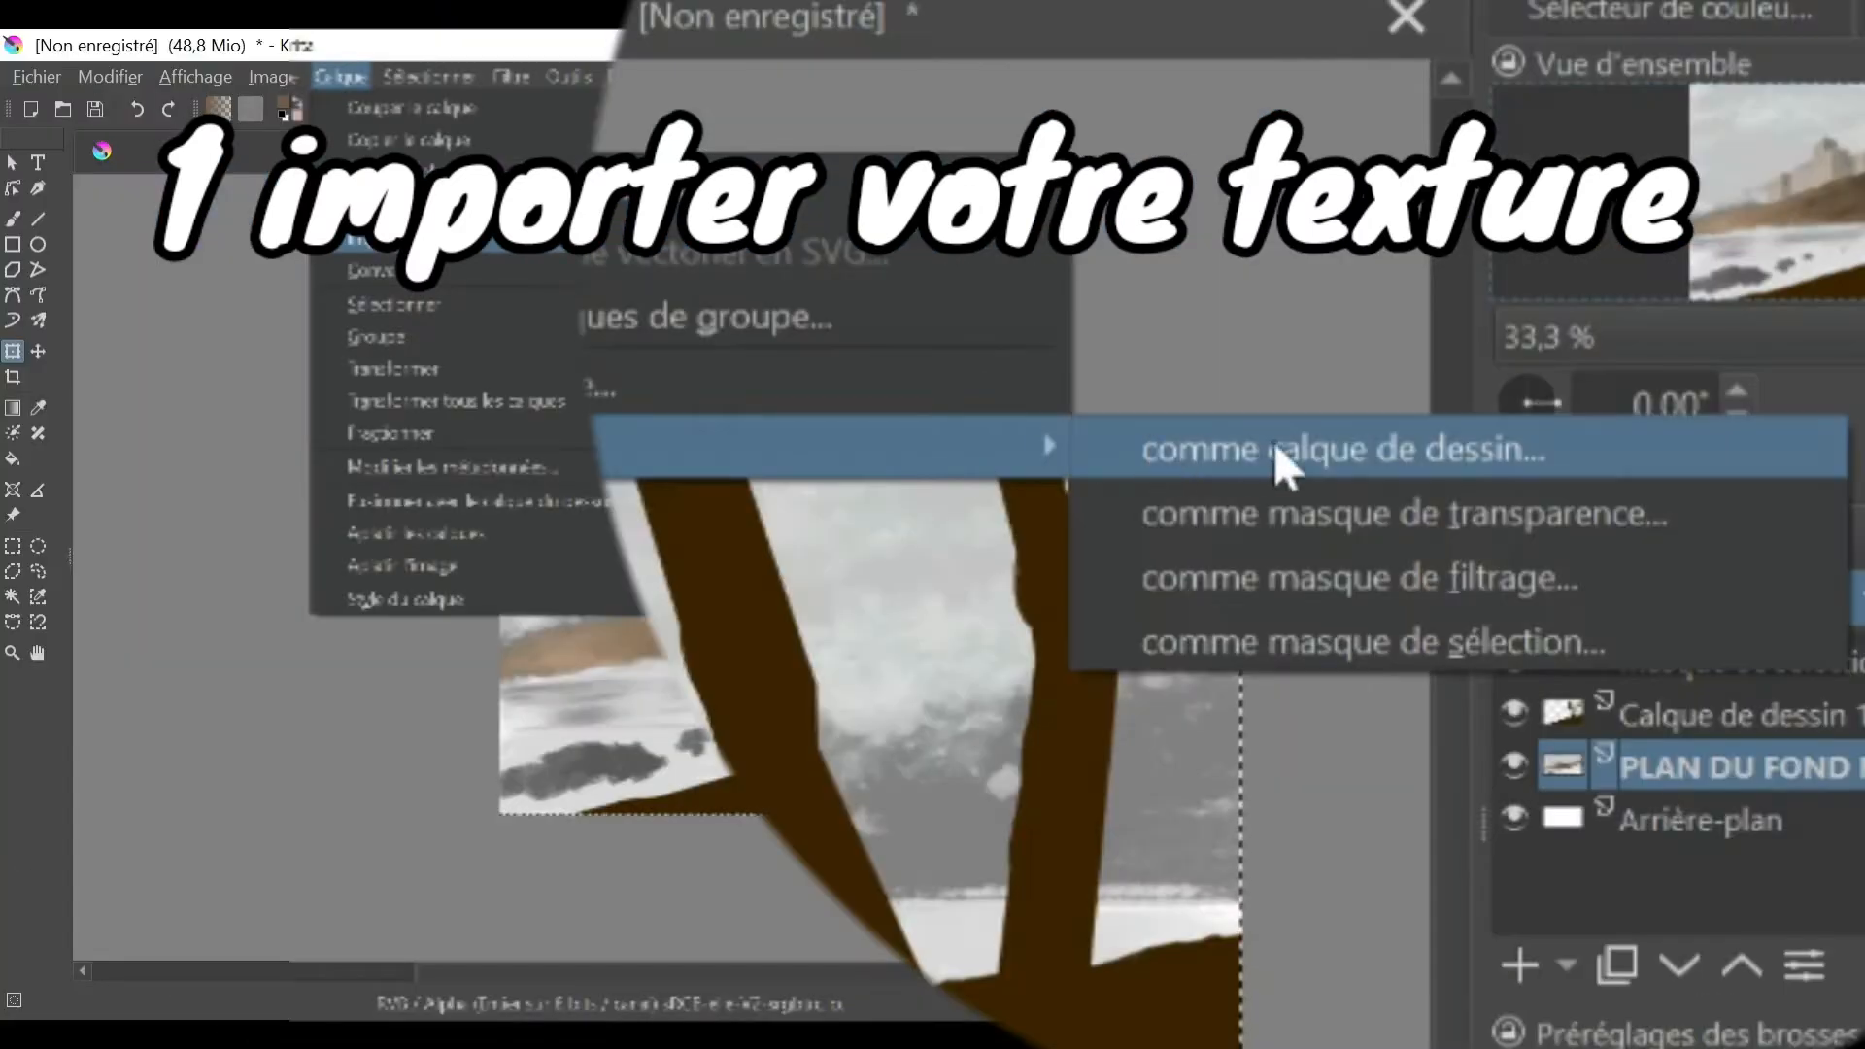
click(1280, 456)
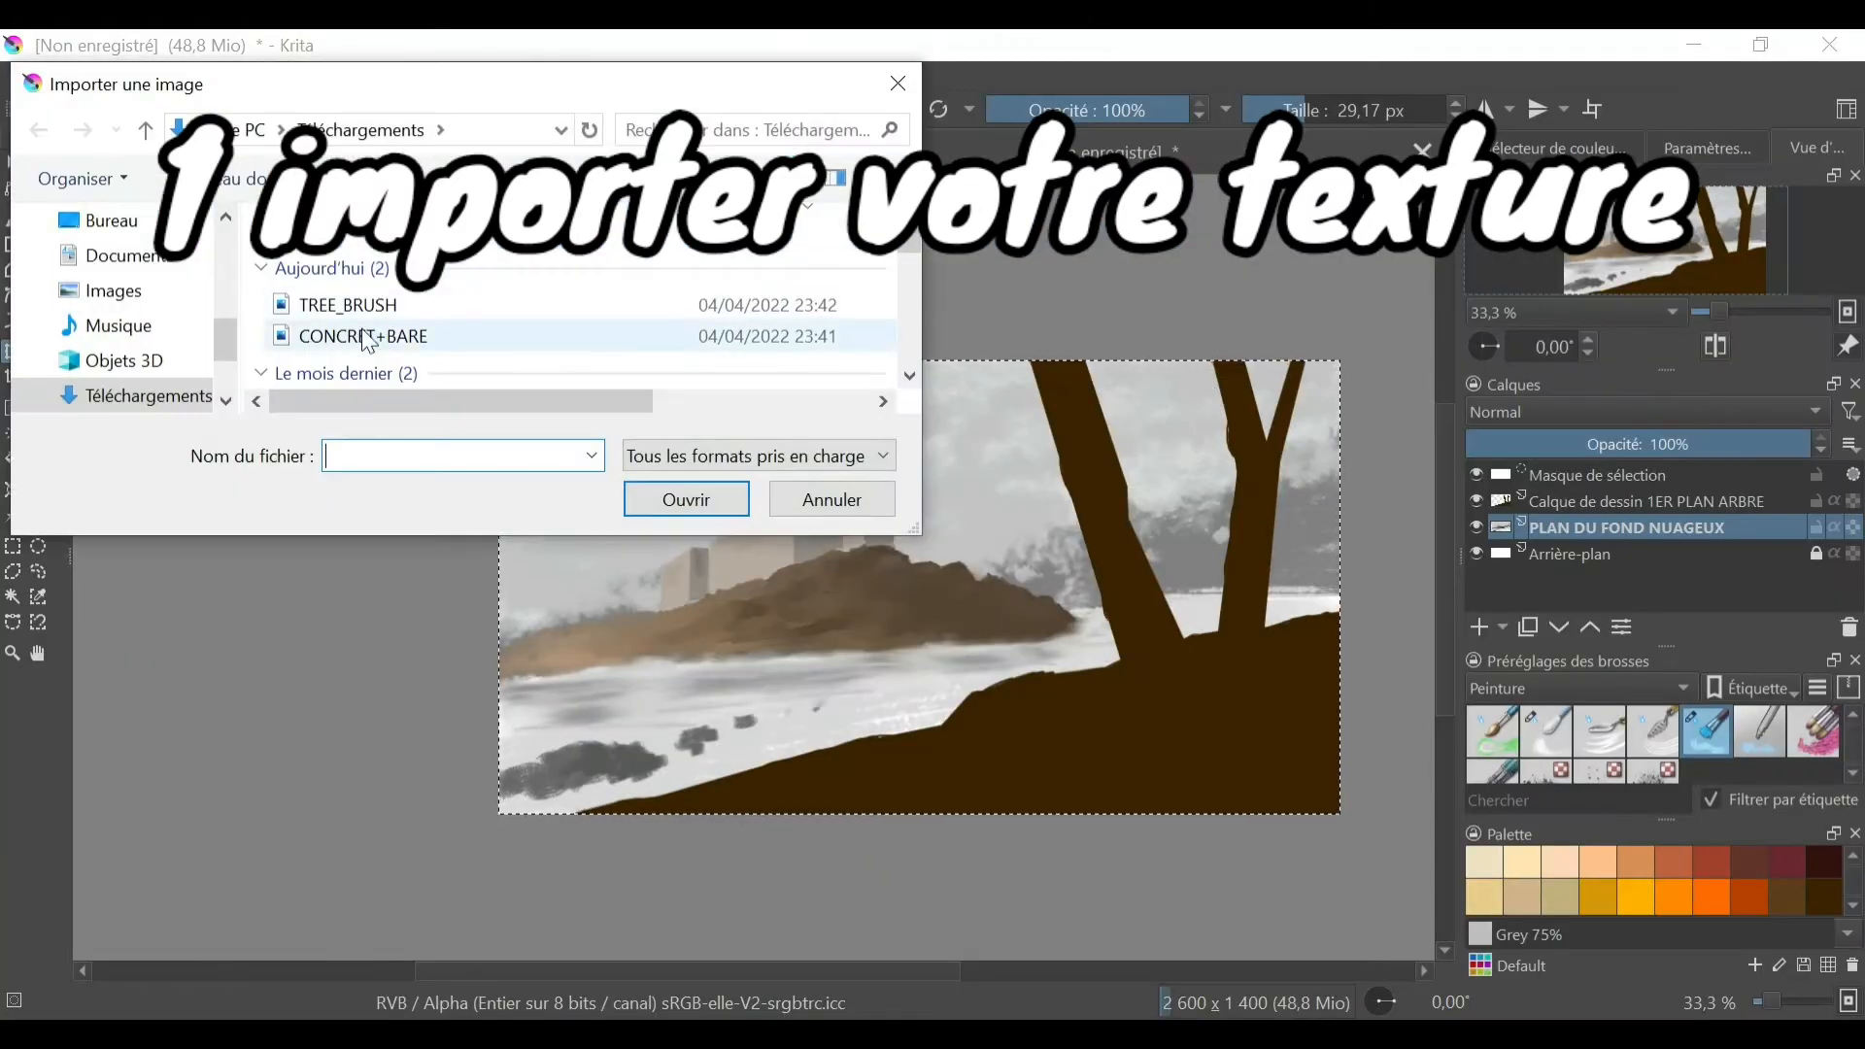
click(369, 337)
click(689, 499)
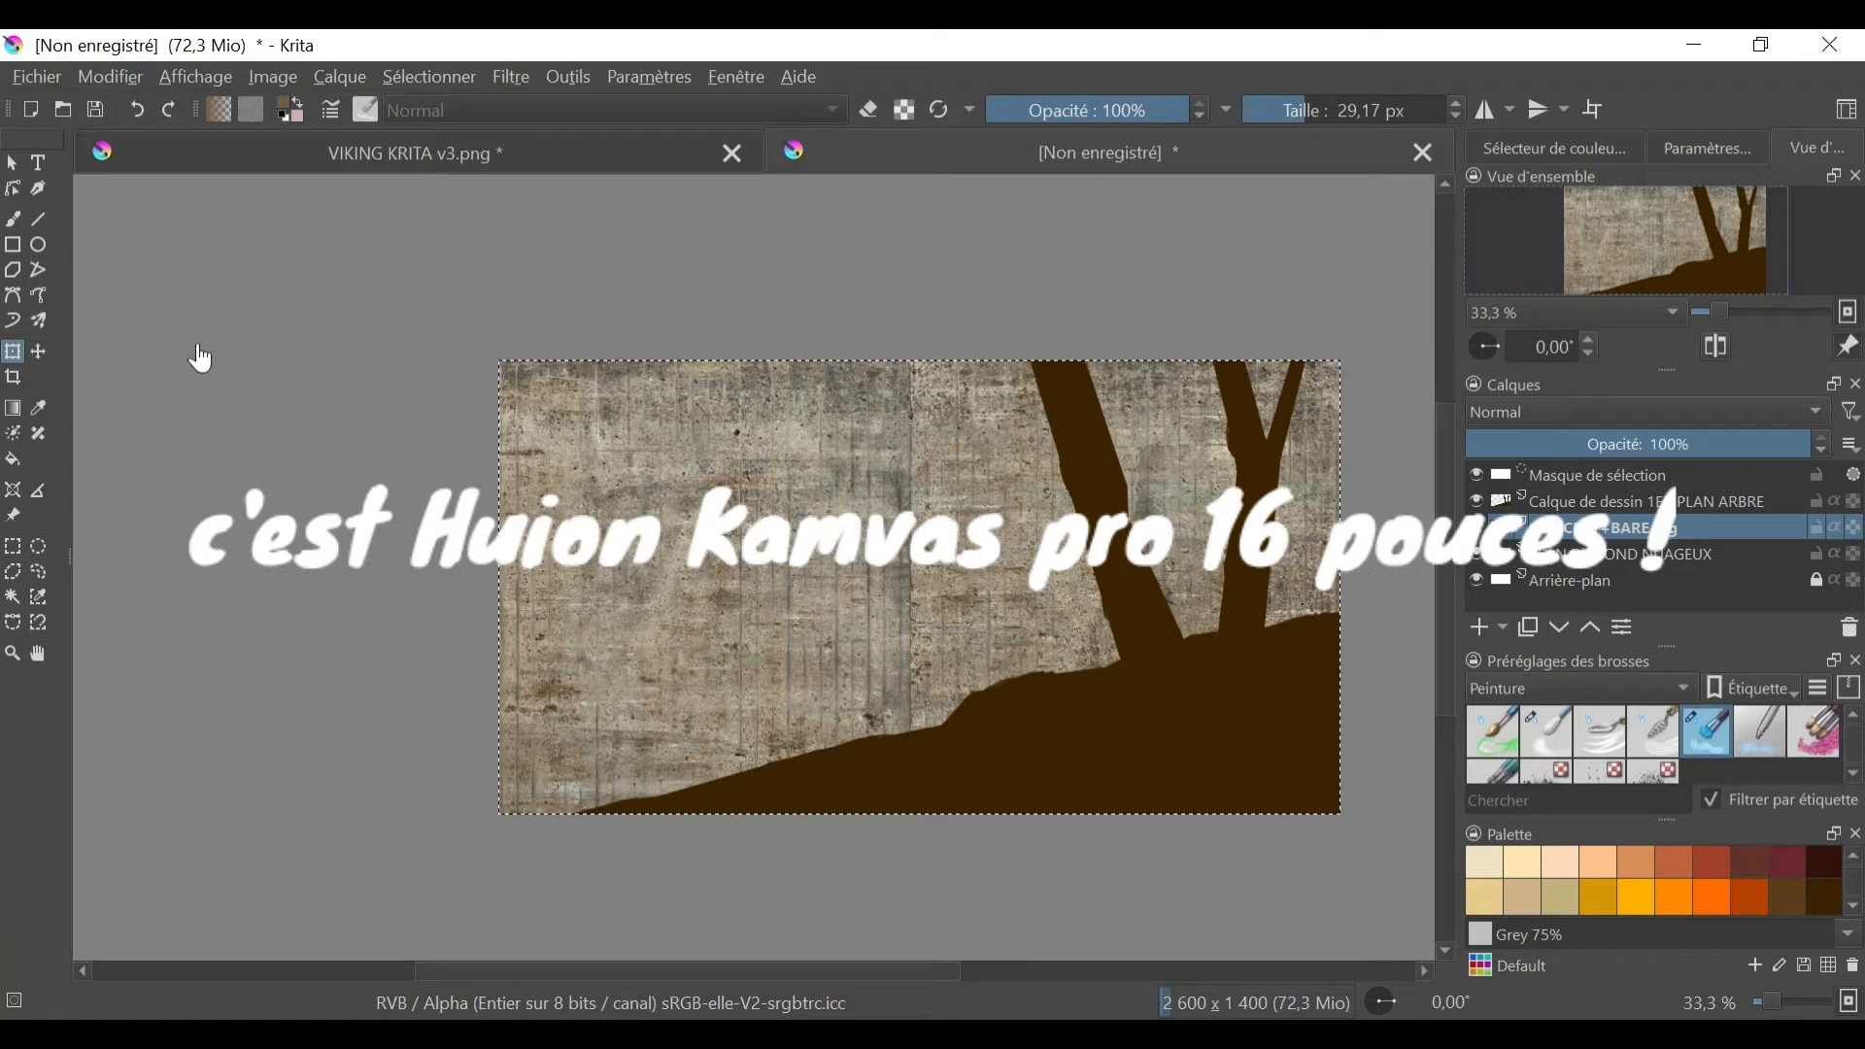
- Shrink the concrete texture with the Transform tool and move it over the castle and hill
click(37, 356)
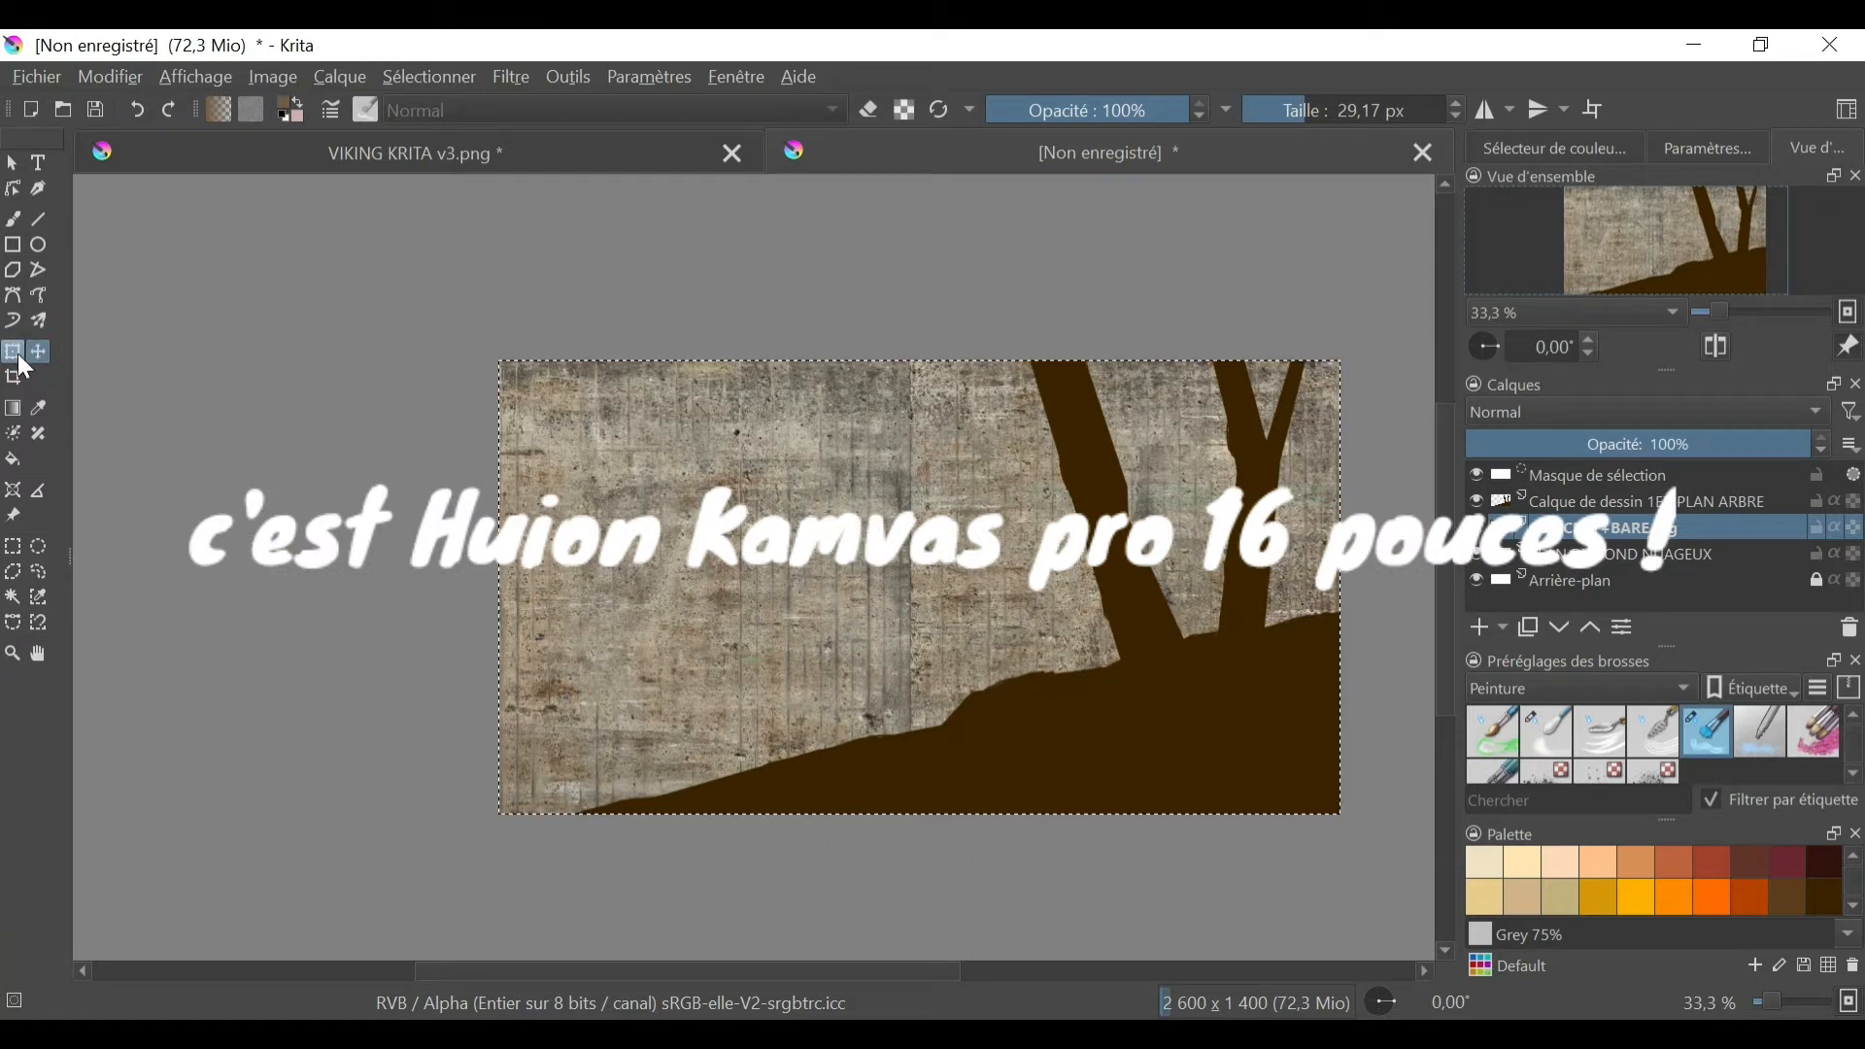
click(16, 354)
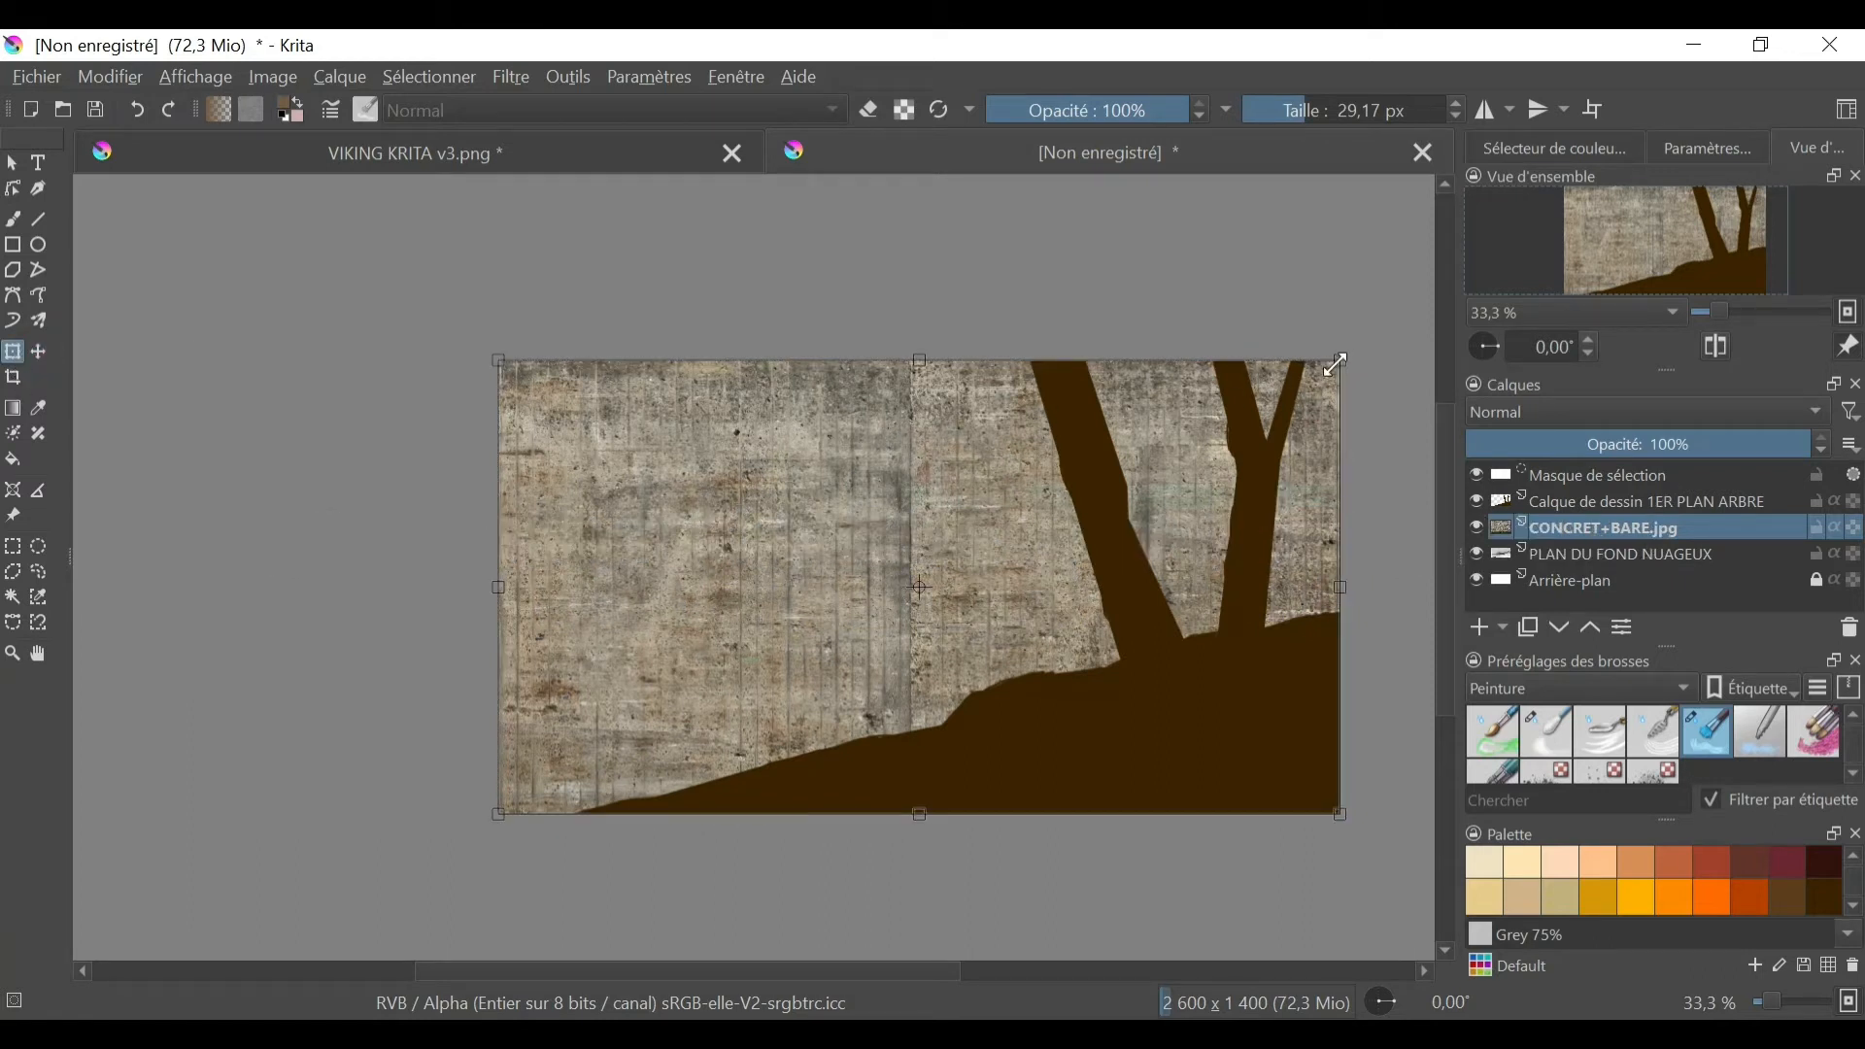
drag(1339, 365, 961, 478)
drag(867, 593, 984, 513)
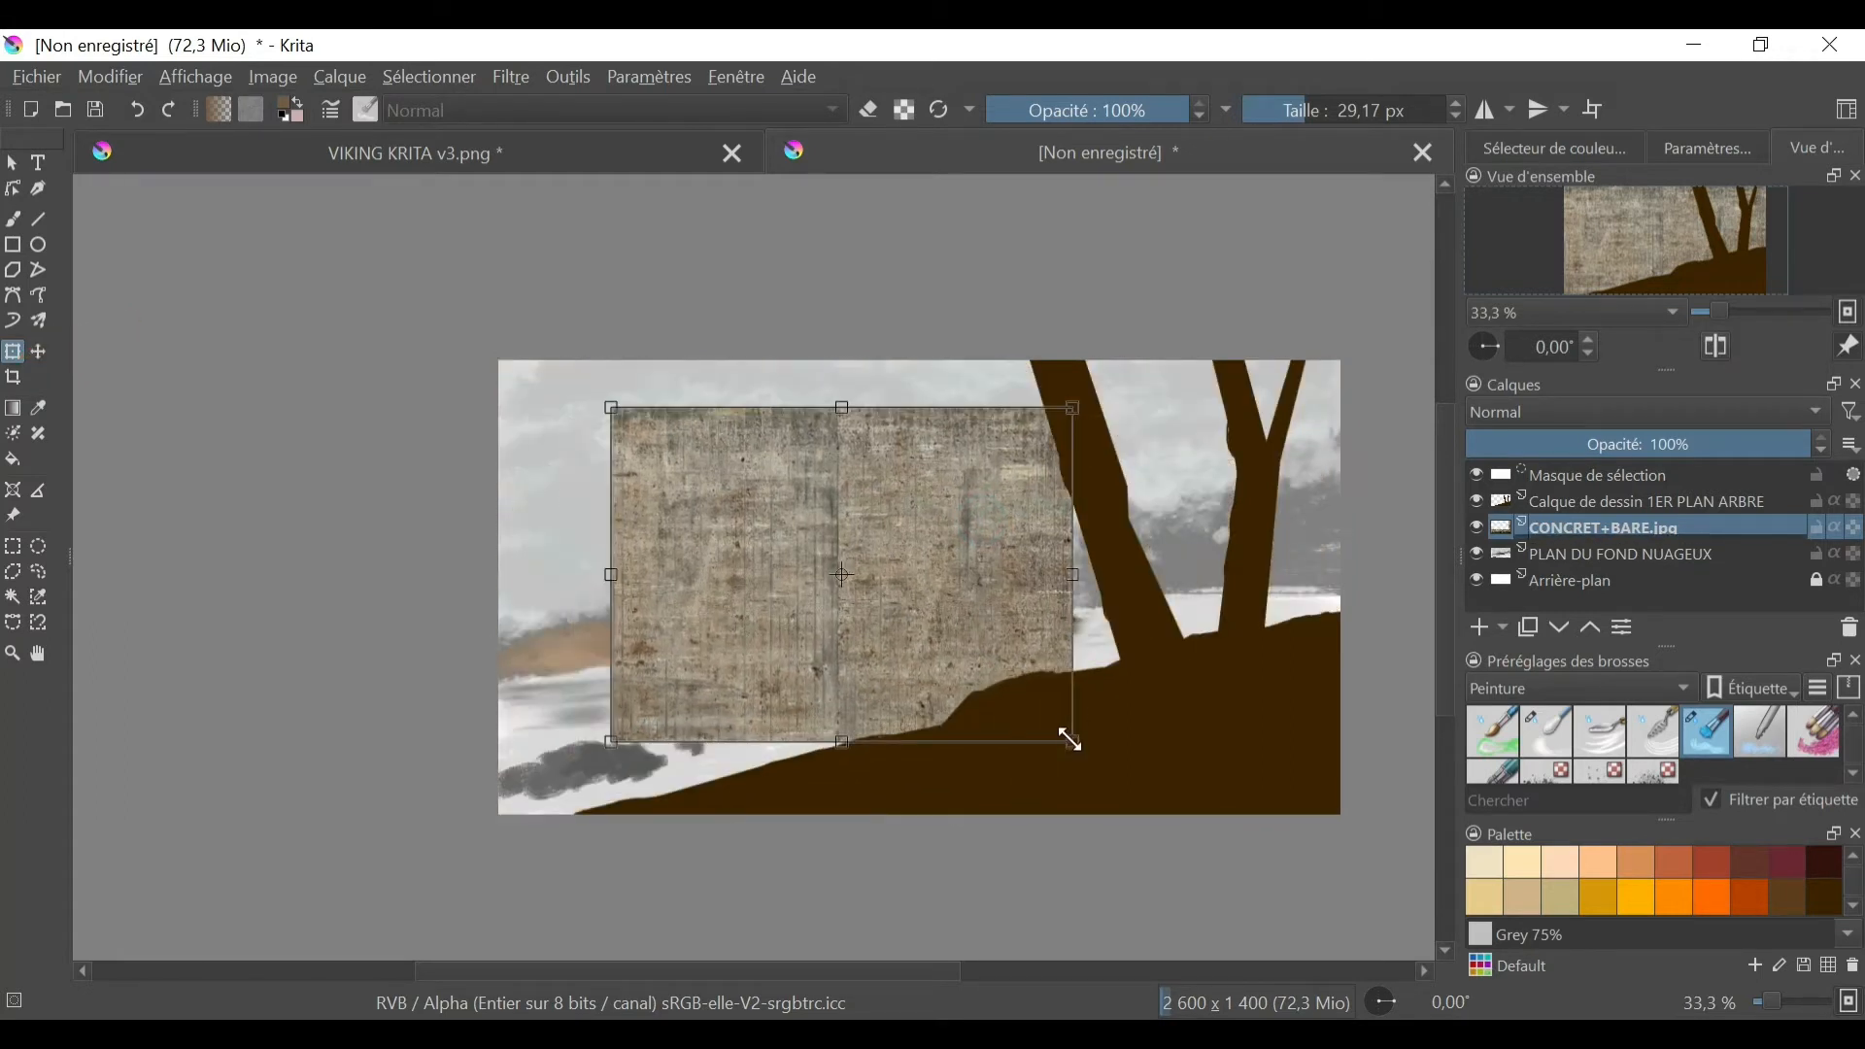
drag(1073, 742, 1017, 670)
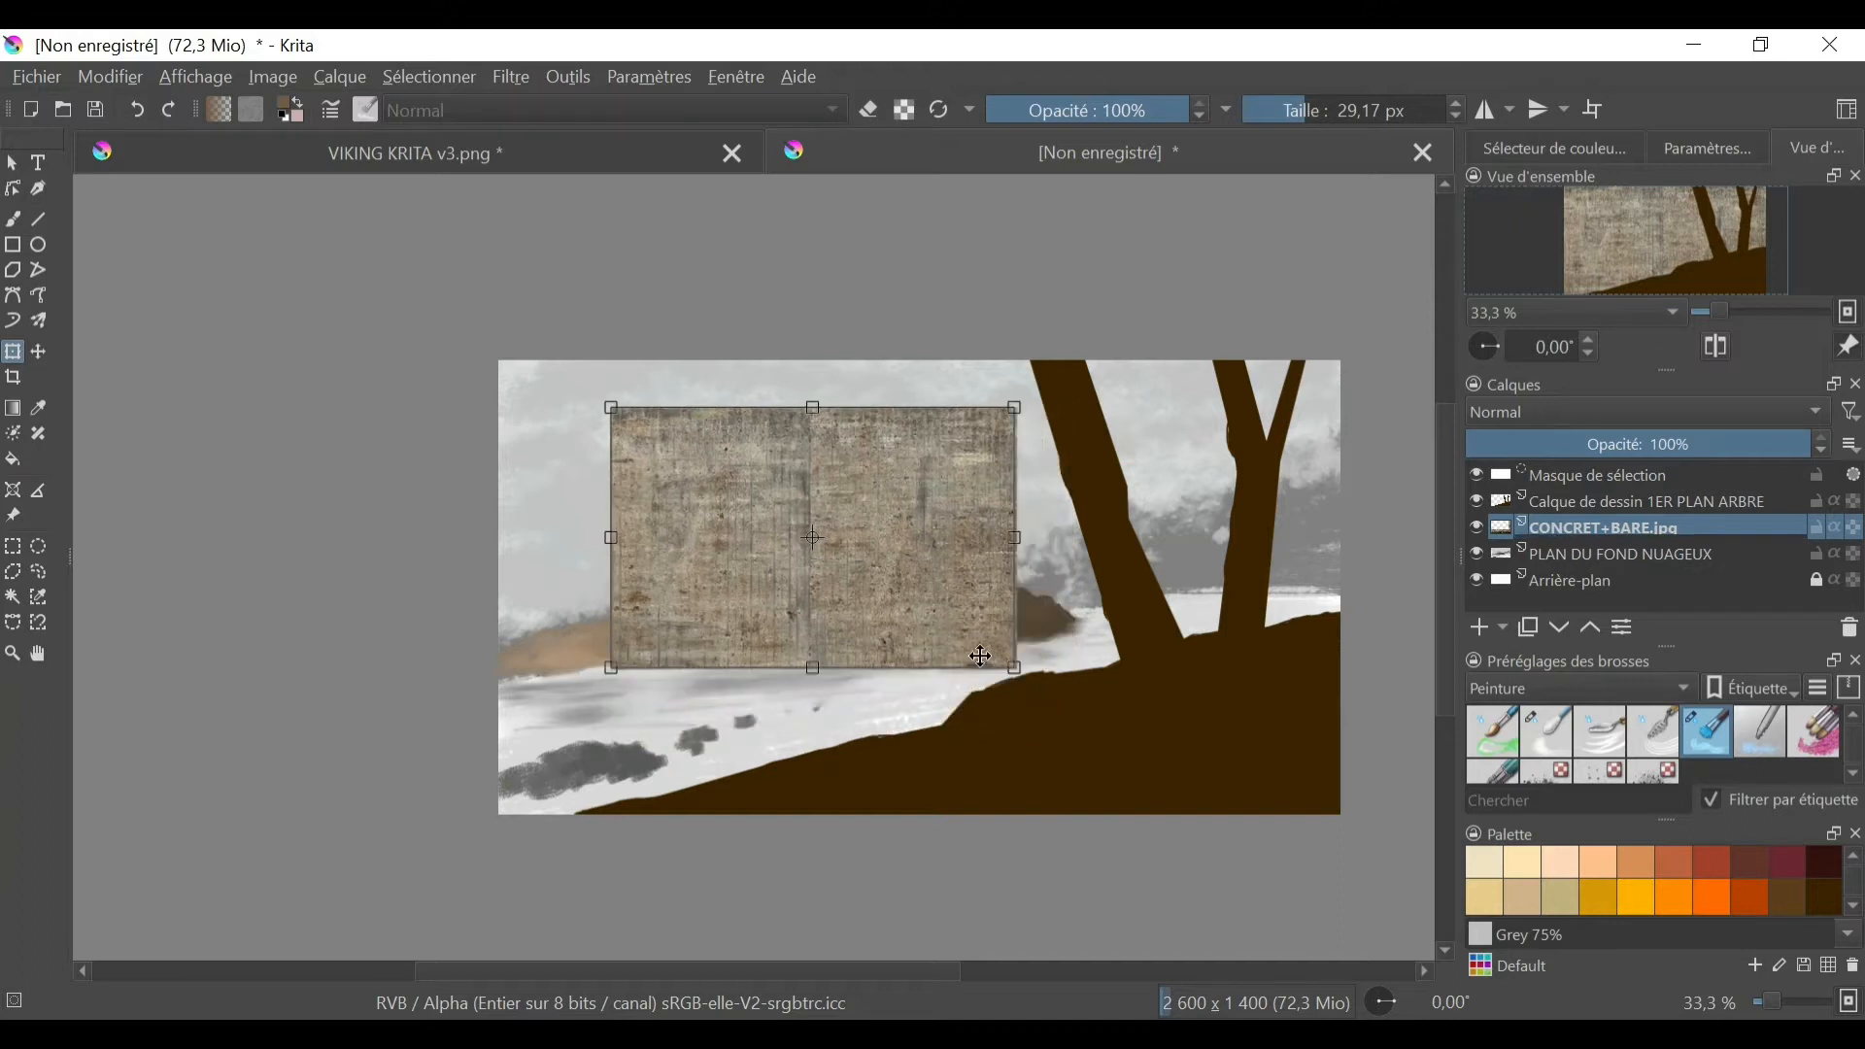
drag(921, 601, 984, 593)
drag(957, 600, 886, 624)
drag(1016, 674, 1117, 699)
drag(1042, 646, 948, 644)
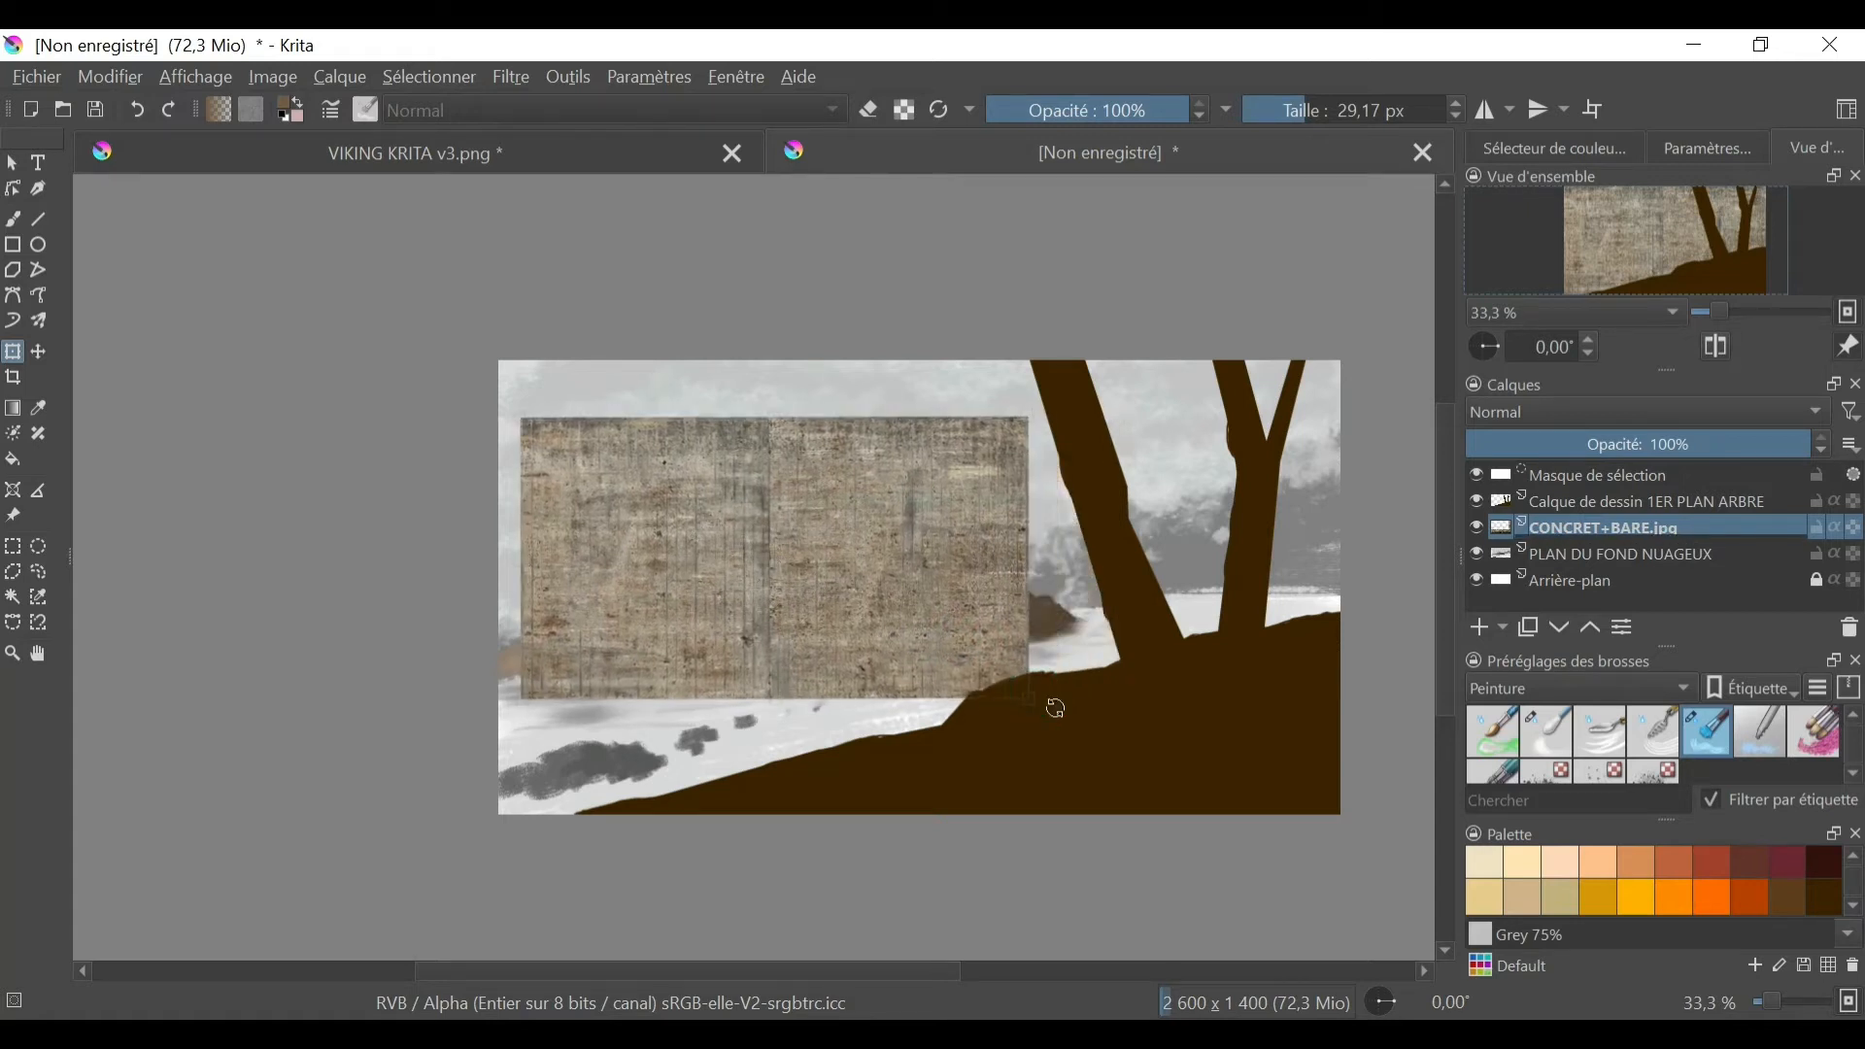
- Fine-tune the texture's size and angle to cover the castle and hill, and set the layer's blending mode to Incrustation
drag(1057, 699, 1064, 713)
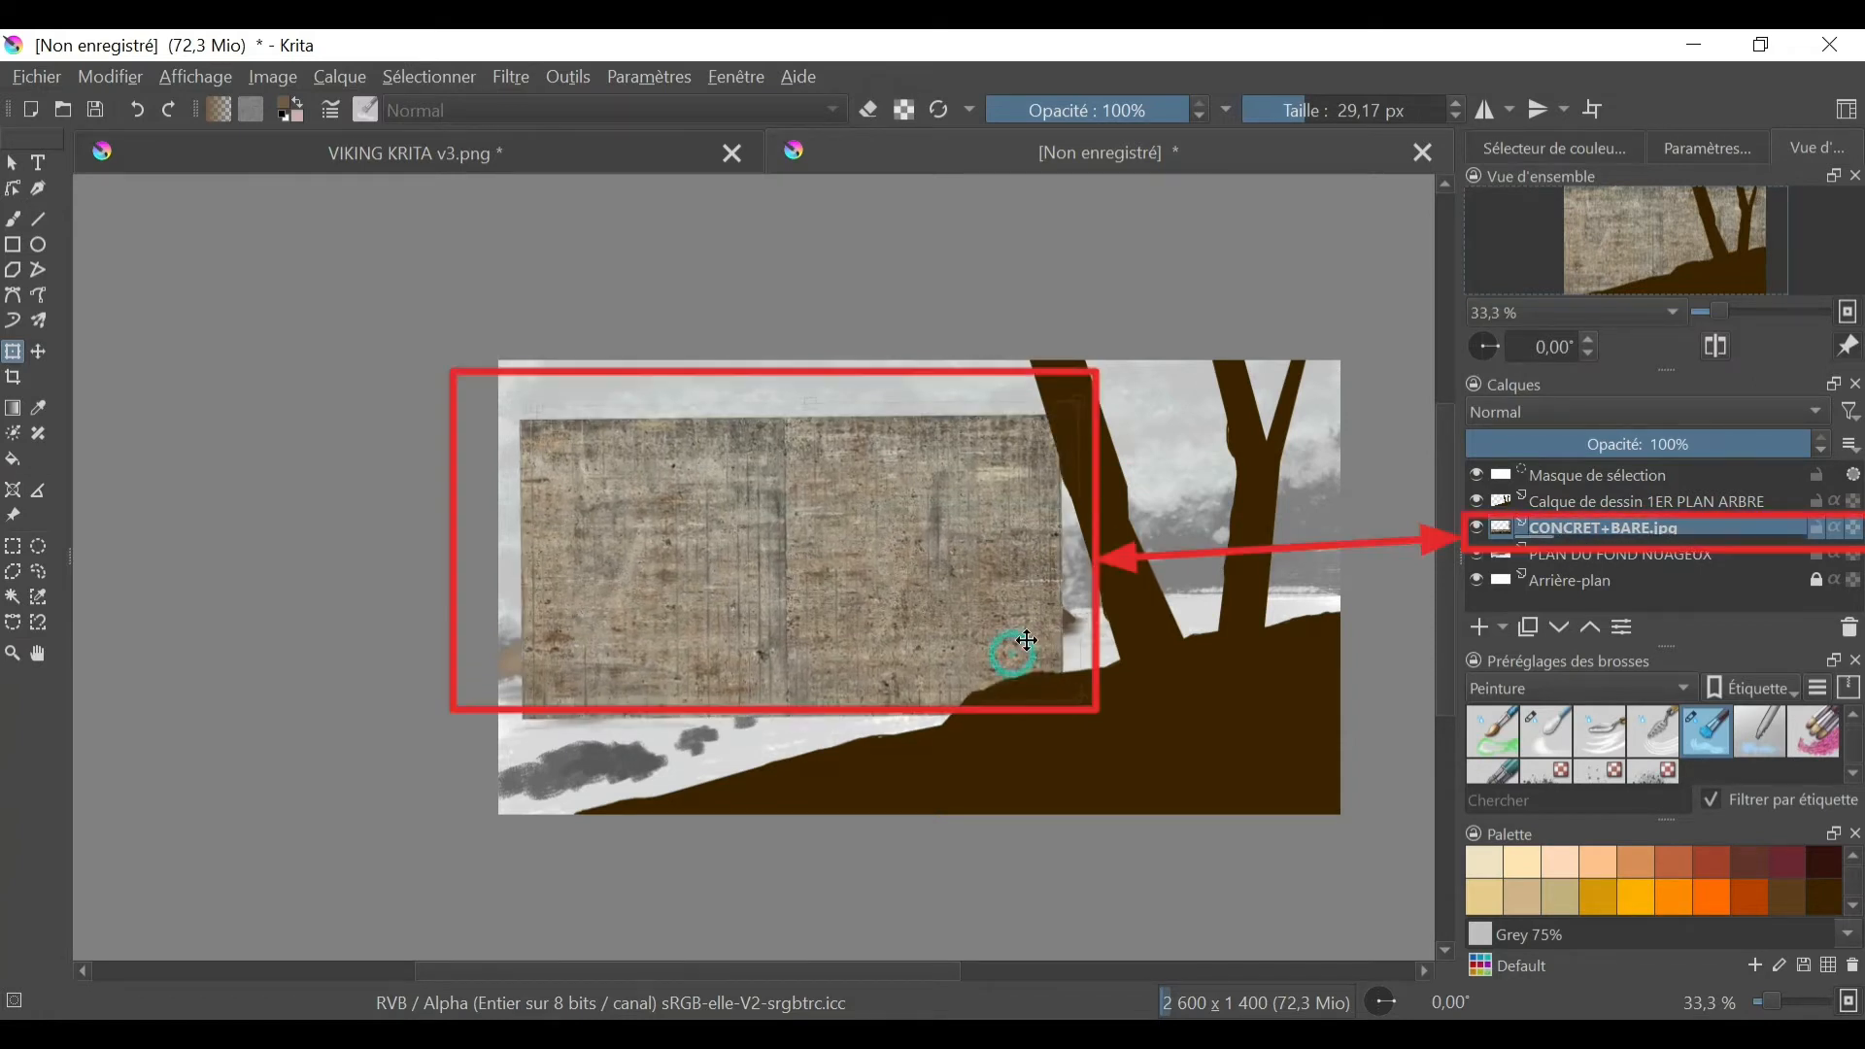
drag(1011, 647, 1002, 652)
drag(1062, 709, 1001, 654)
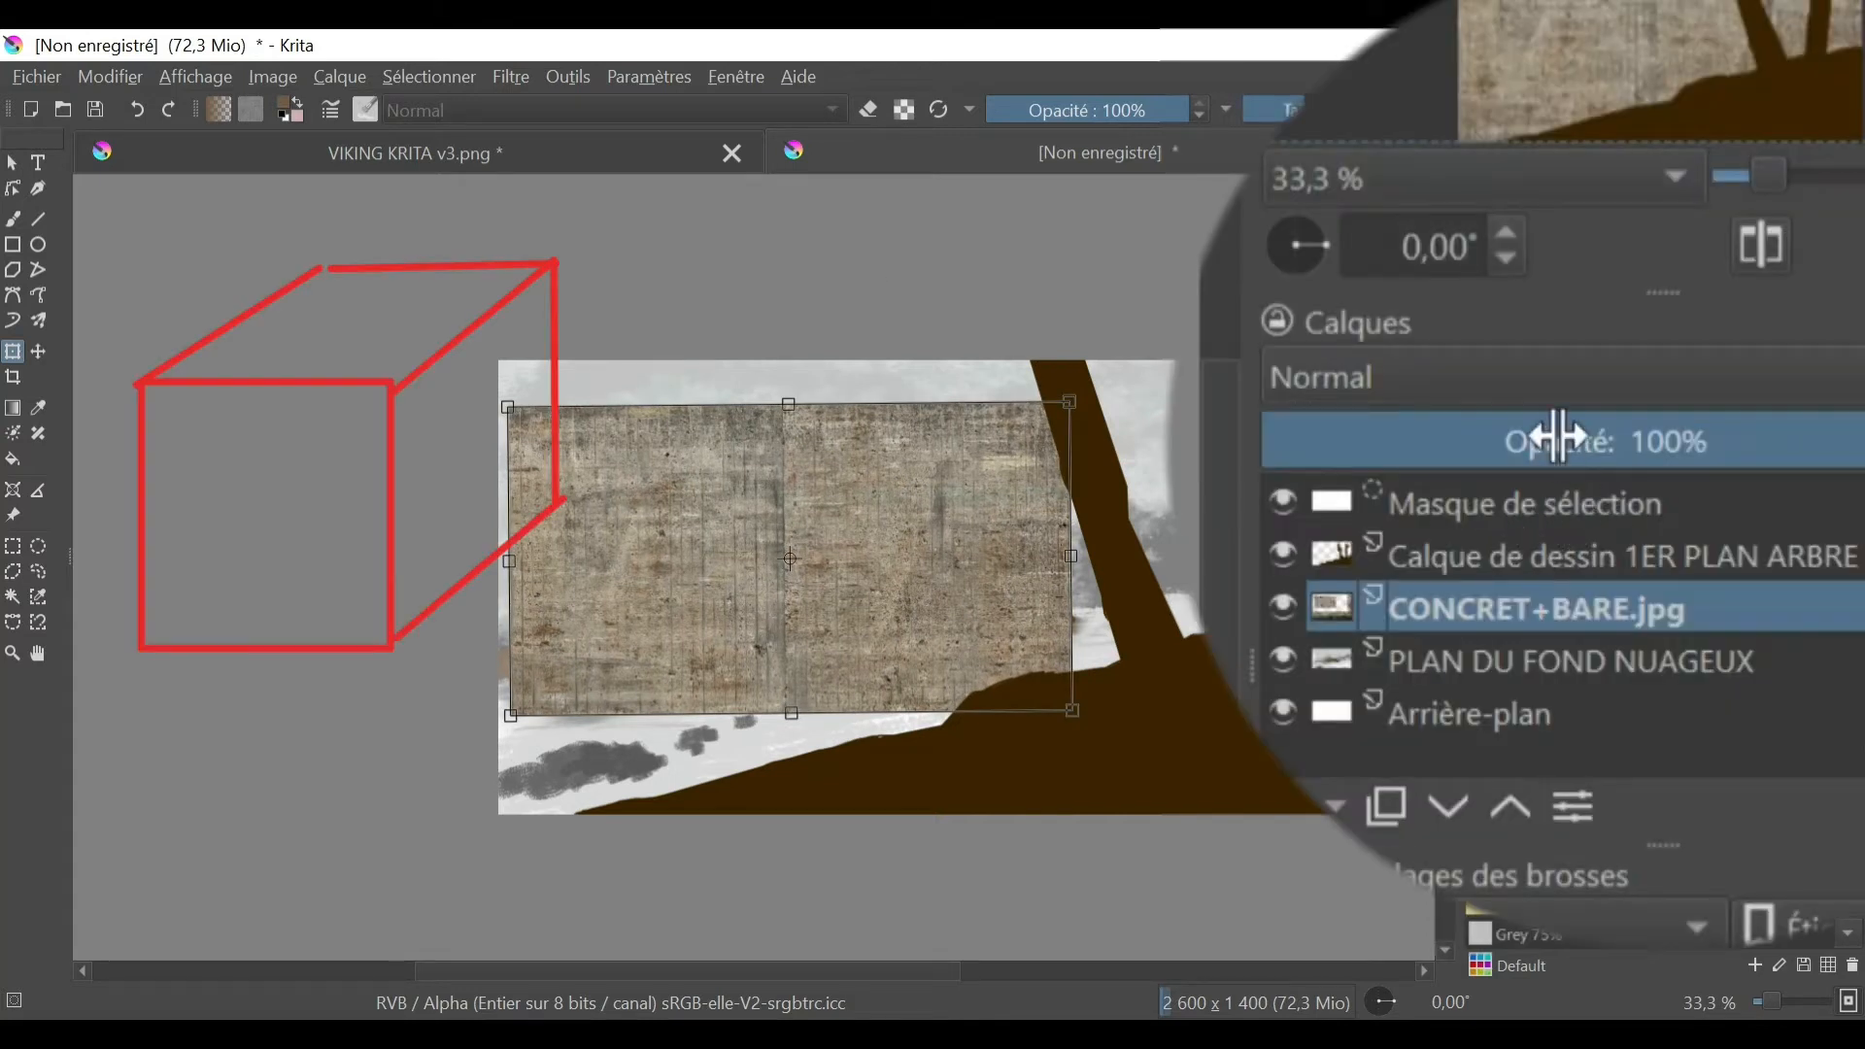
click(1737, 369)
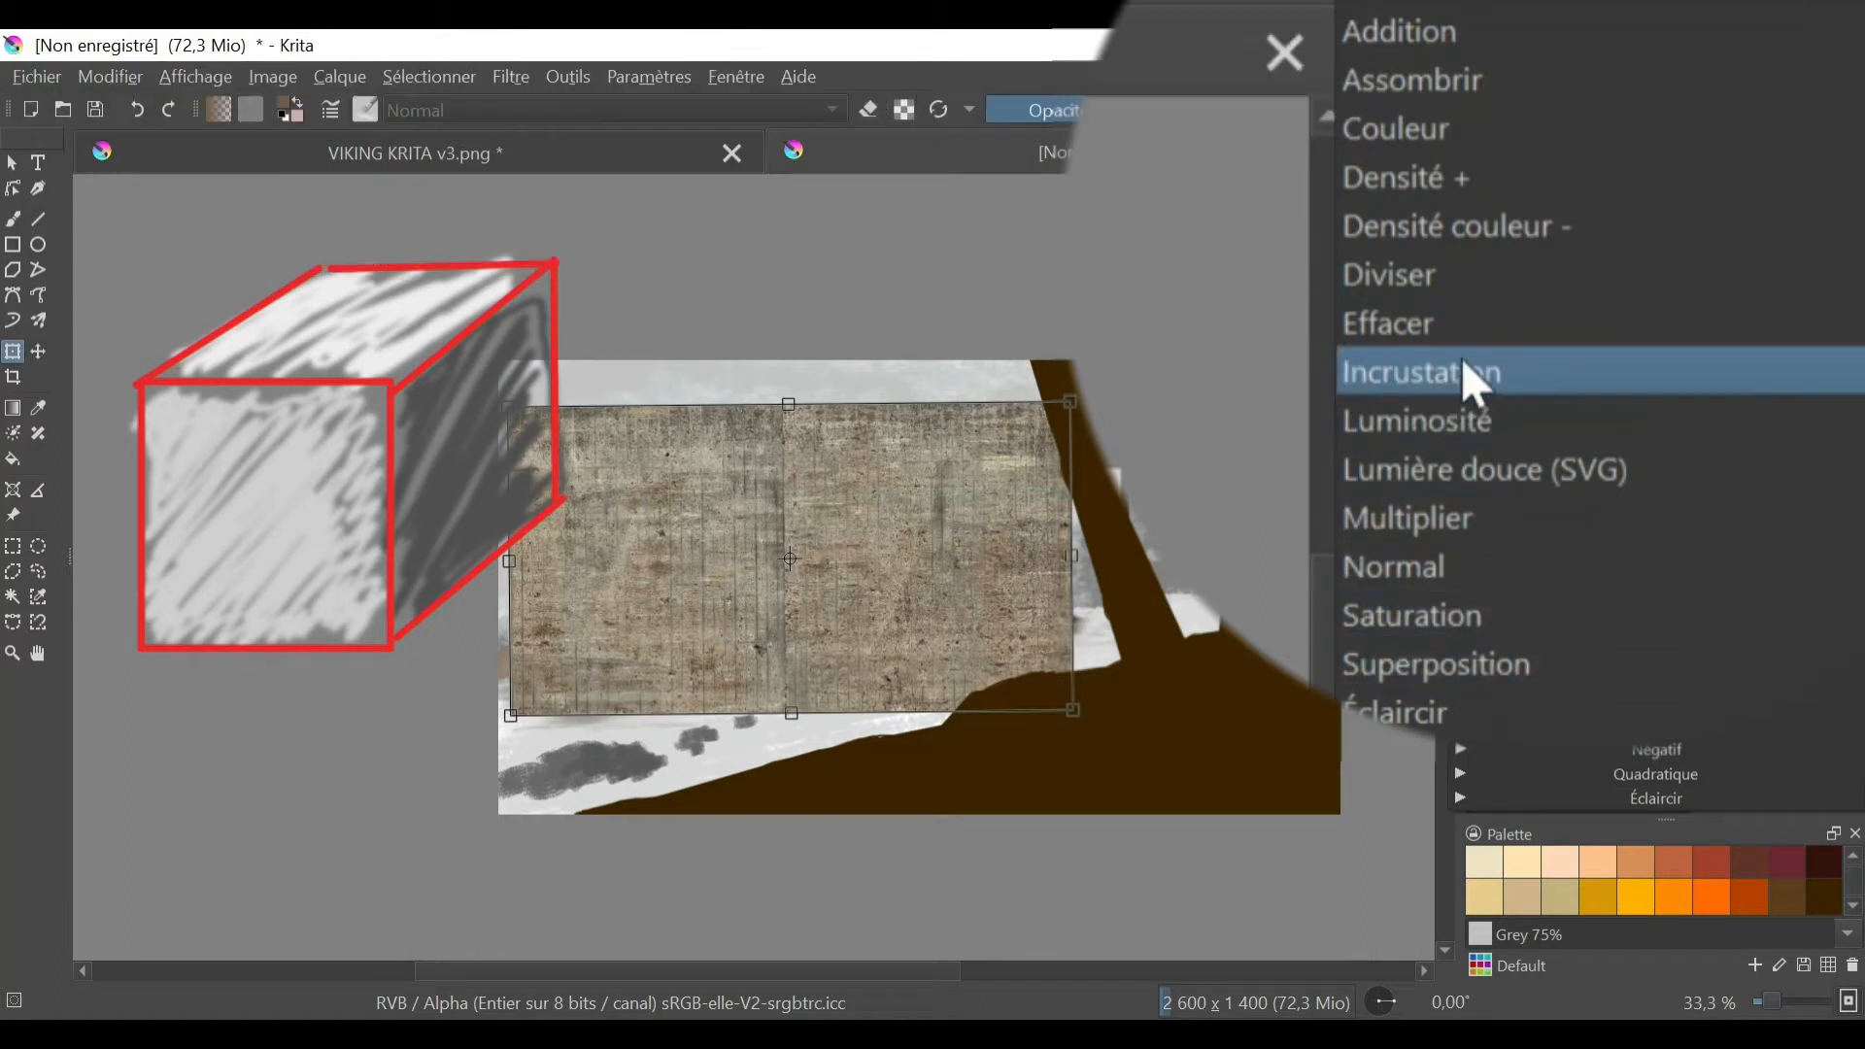
click(1464, 368)
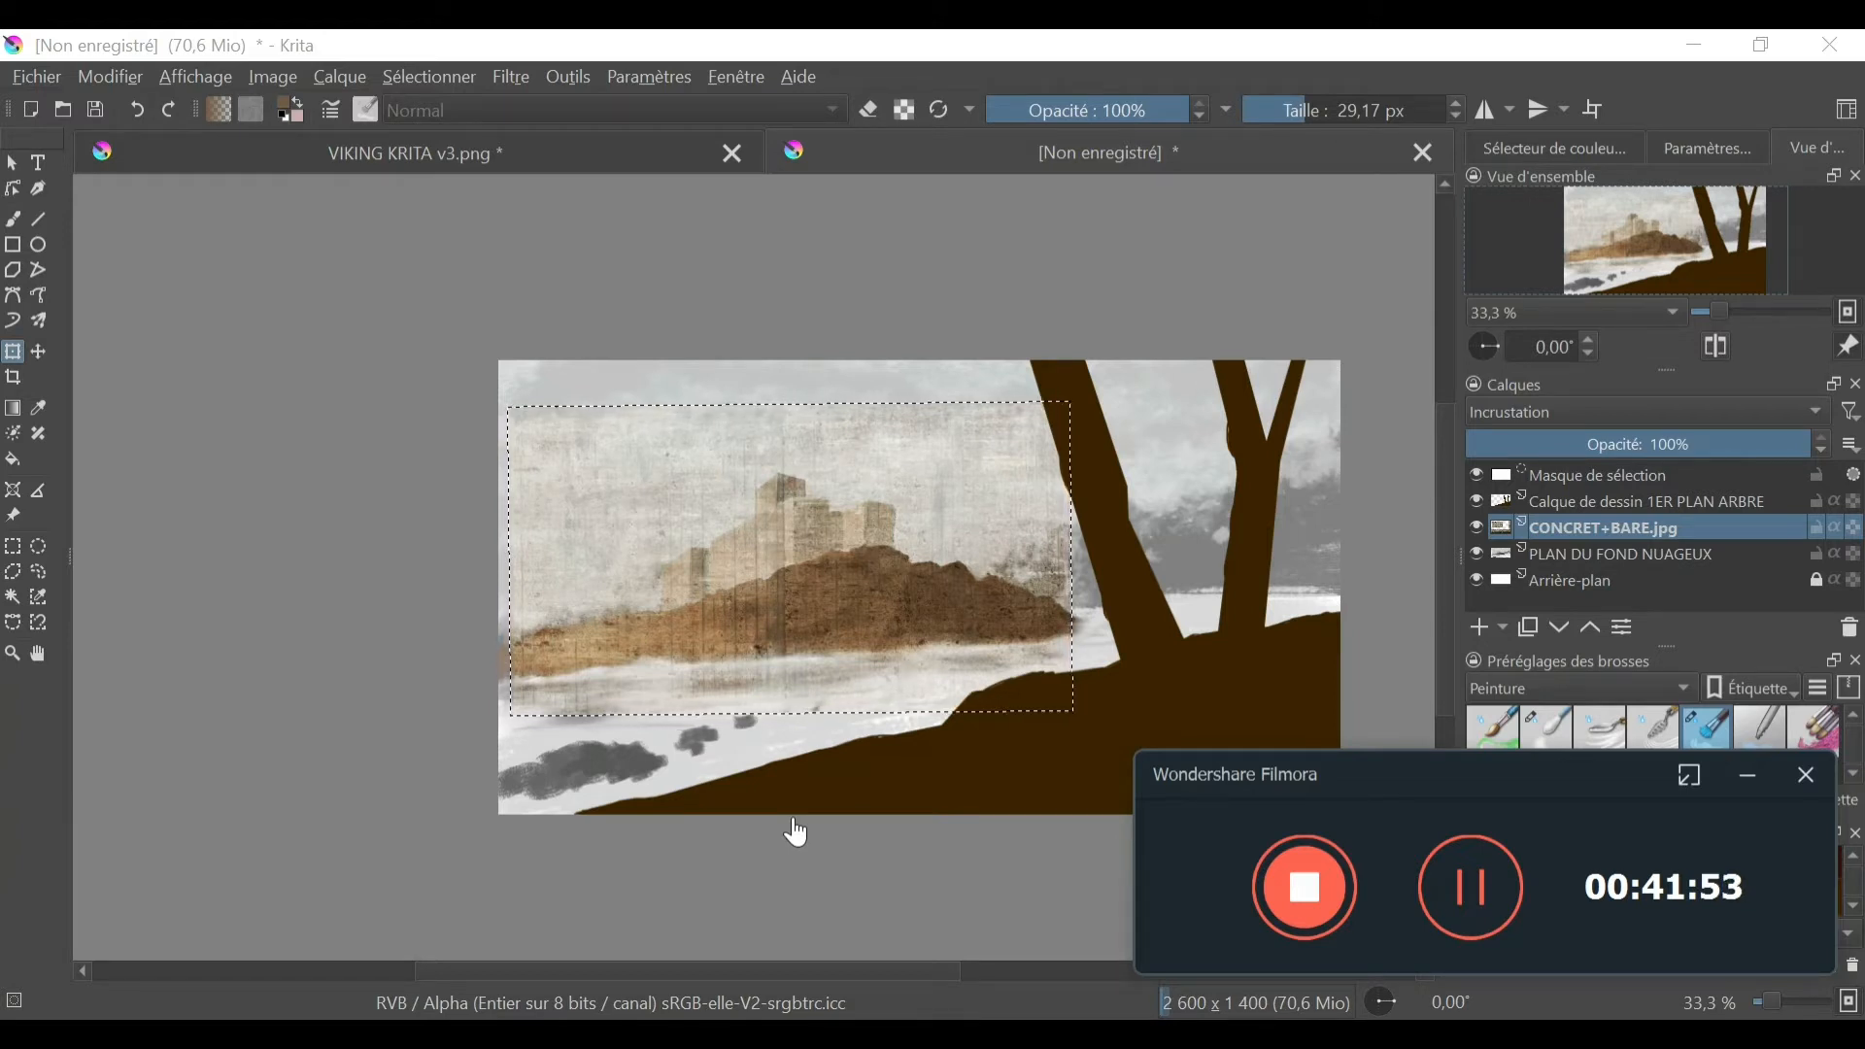
- Activate the Polygonal Selection tool and clear the existing selection around the texture
click(19, 598)
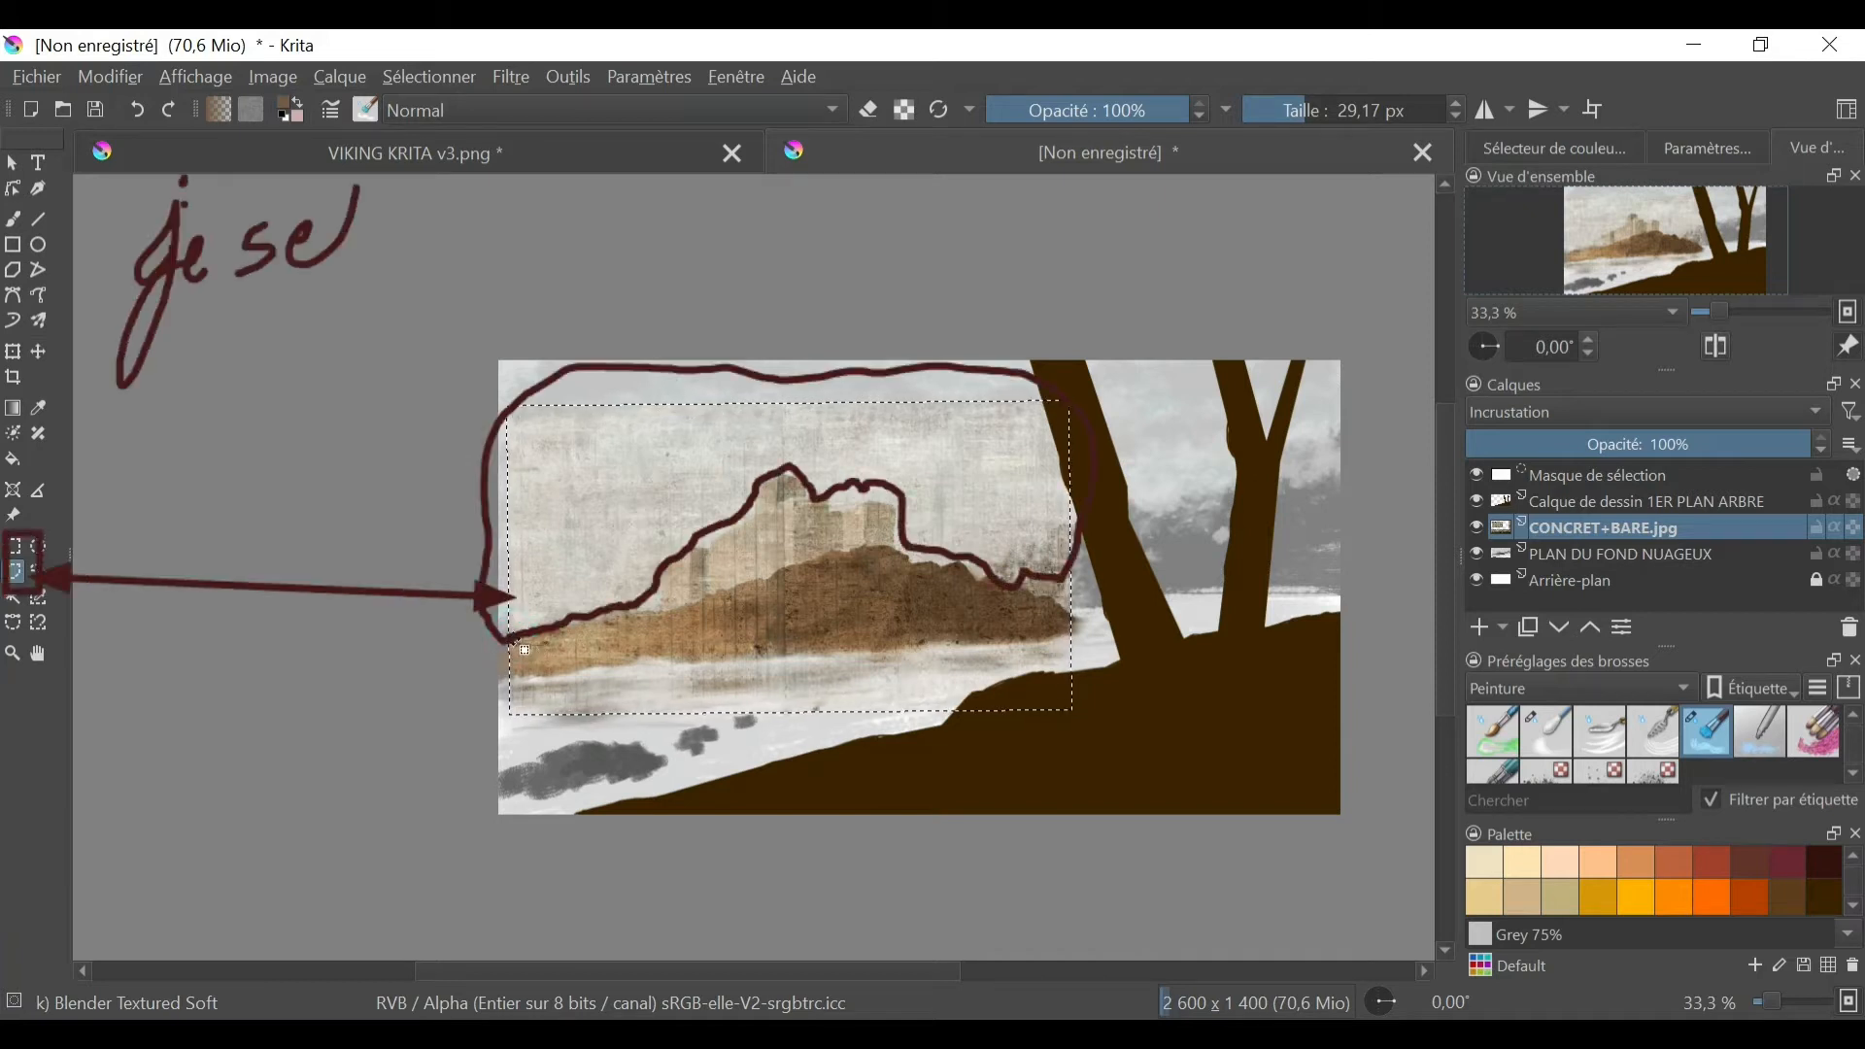
drag(512, 636, 531, 646)
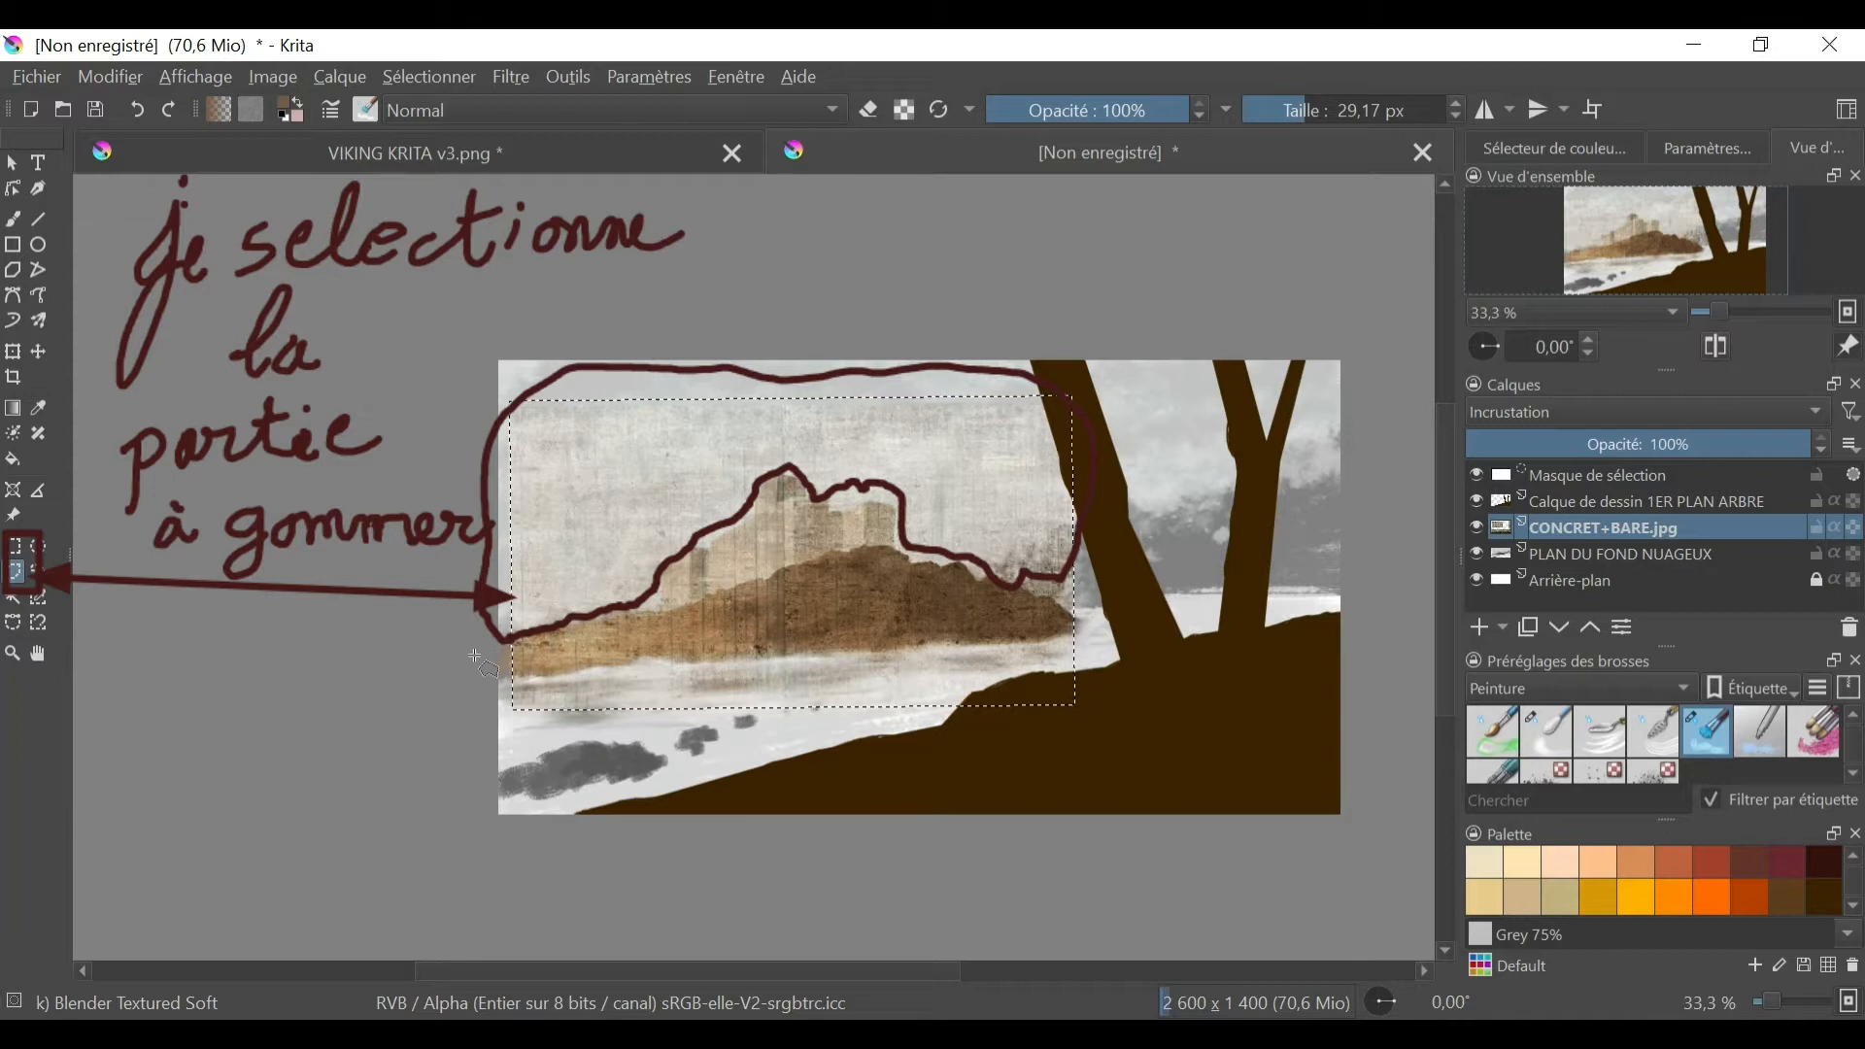
click(429, 78)
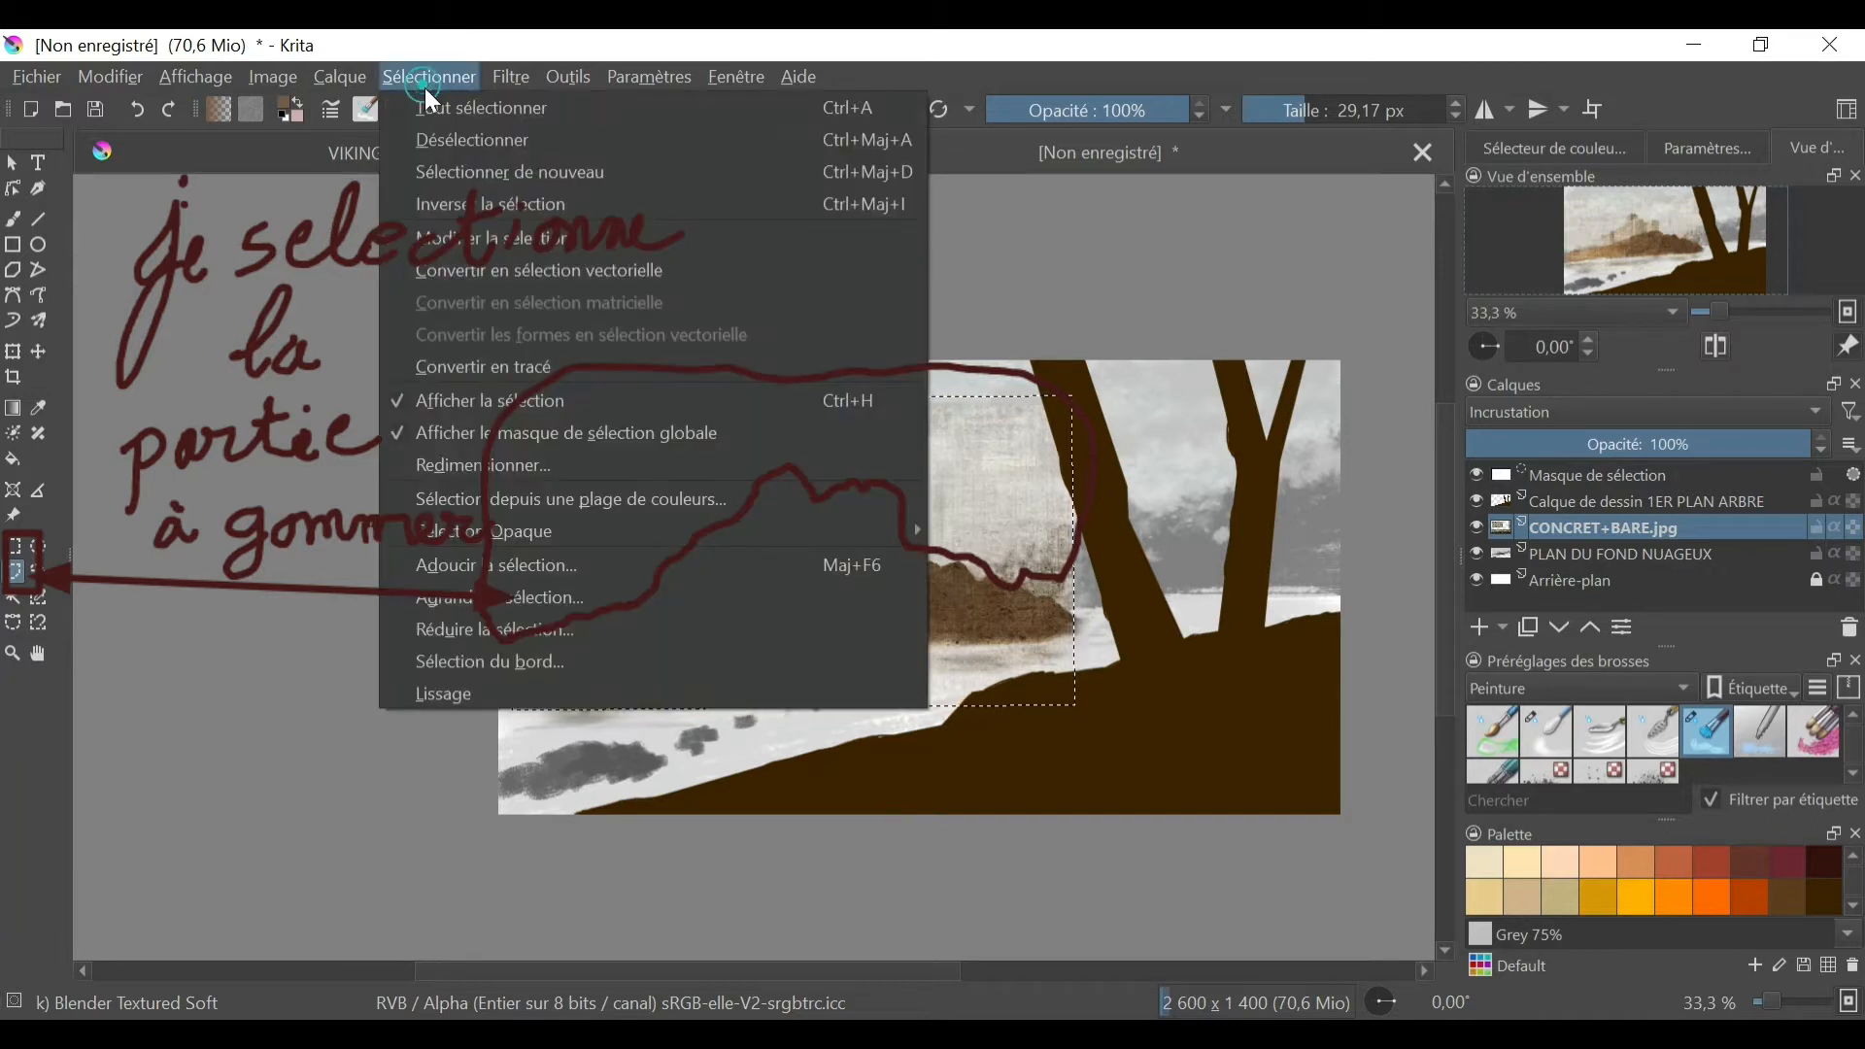
click(466, 142)
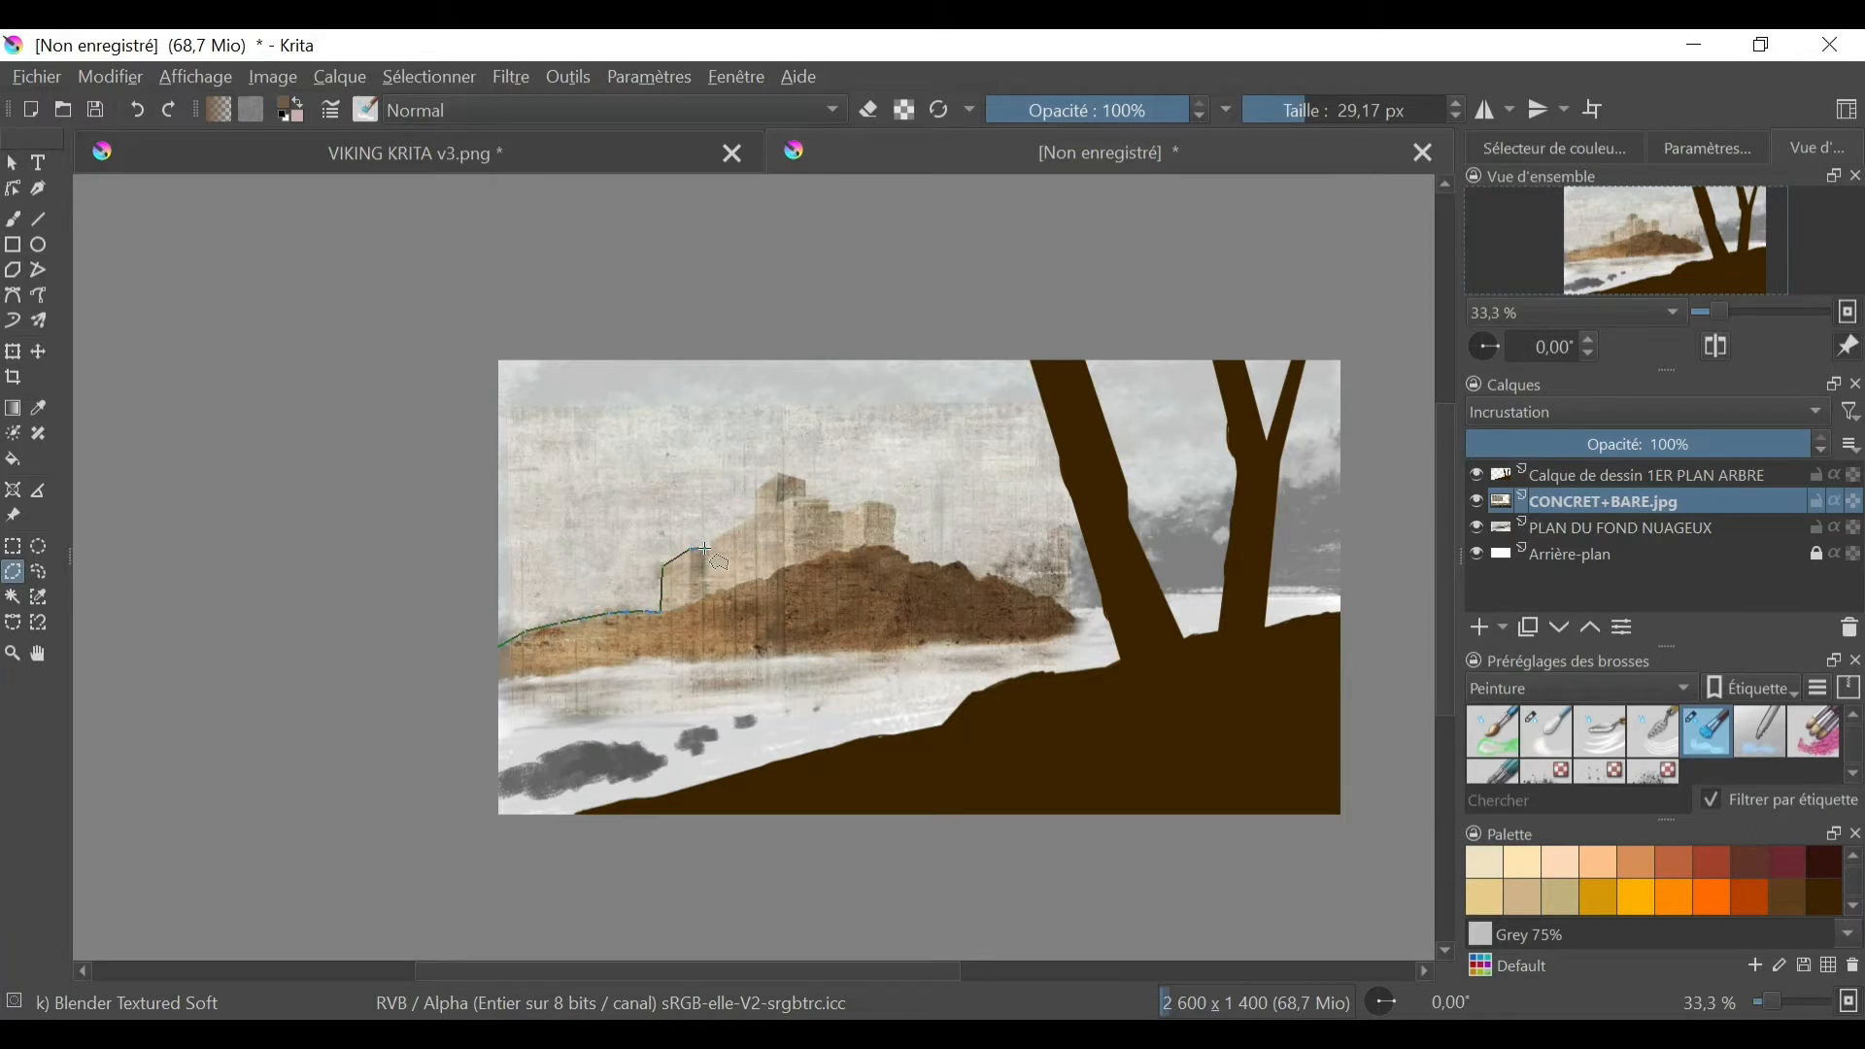
- Select the texture area over the sky with polygons that follow the hill's crest and the castle's outline
double_click(760, 502)
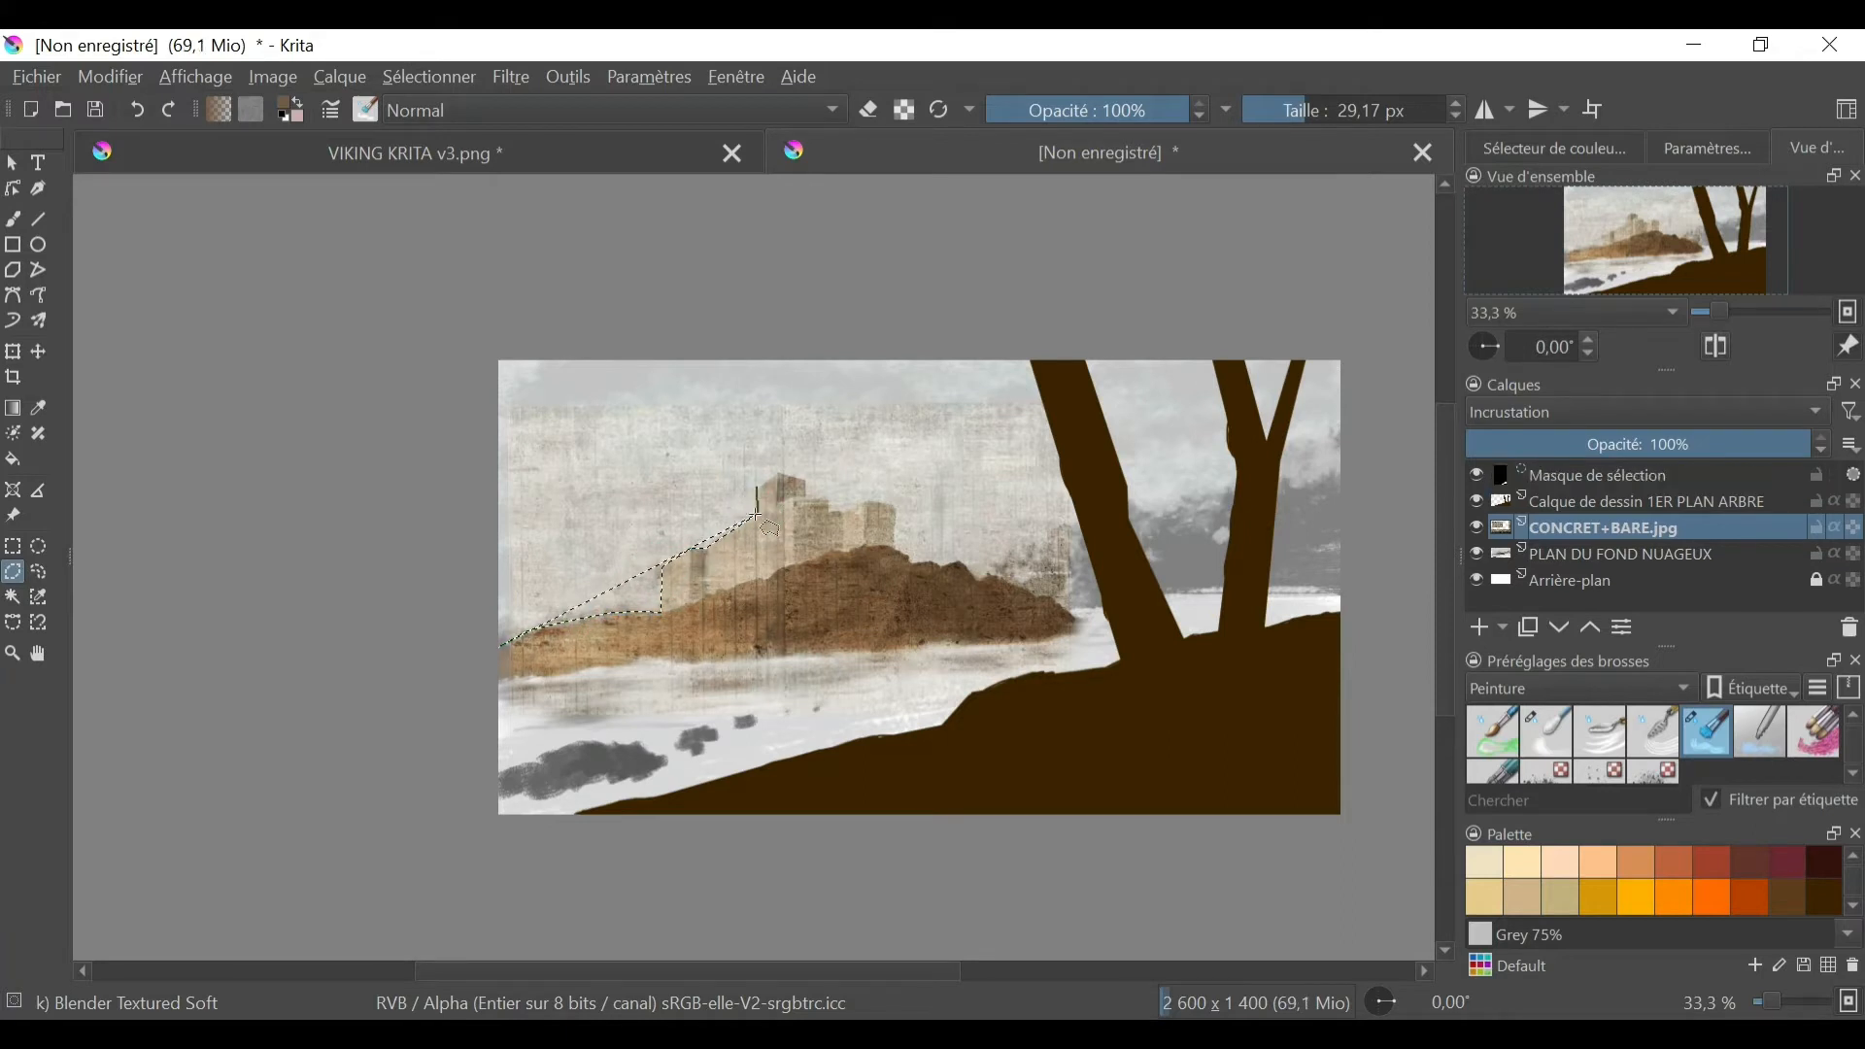
click(506, 644)
click(500, 387)
click(1100, 388)
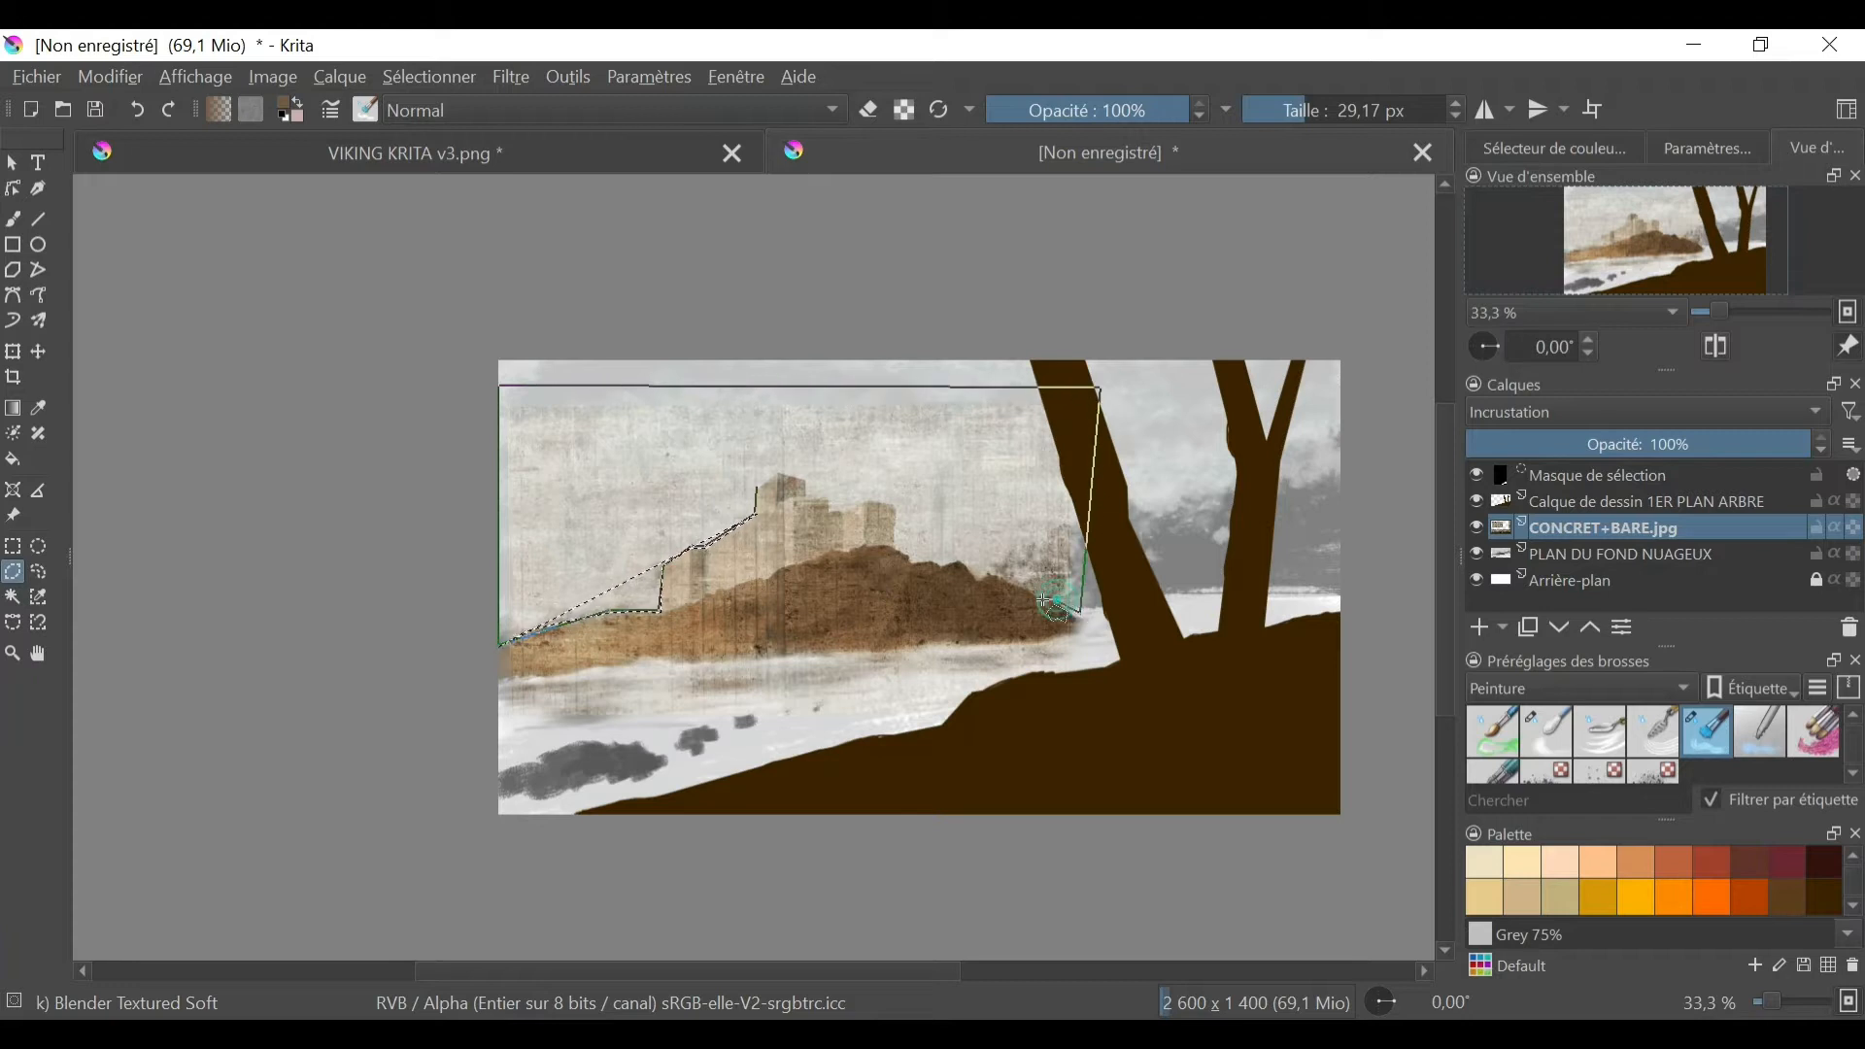
click(960, 561)
click(940, 566)
click(920, 560)
click(905, 553)
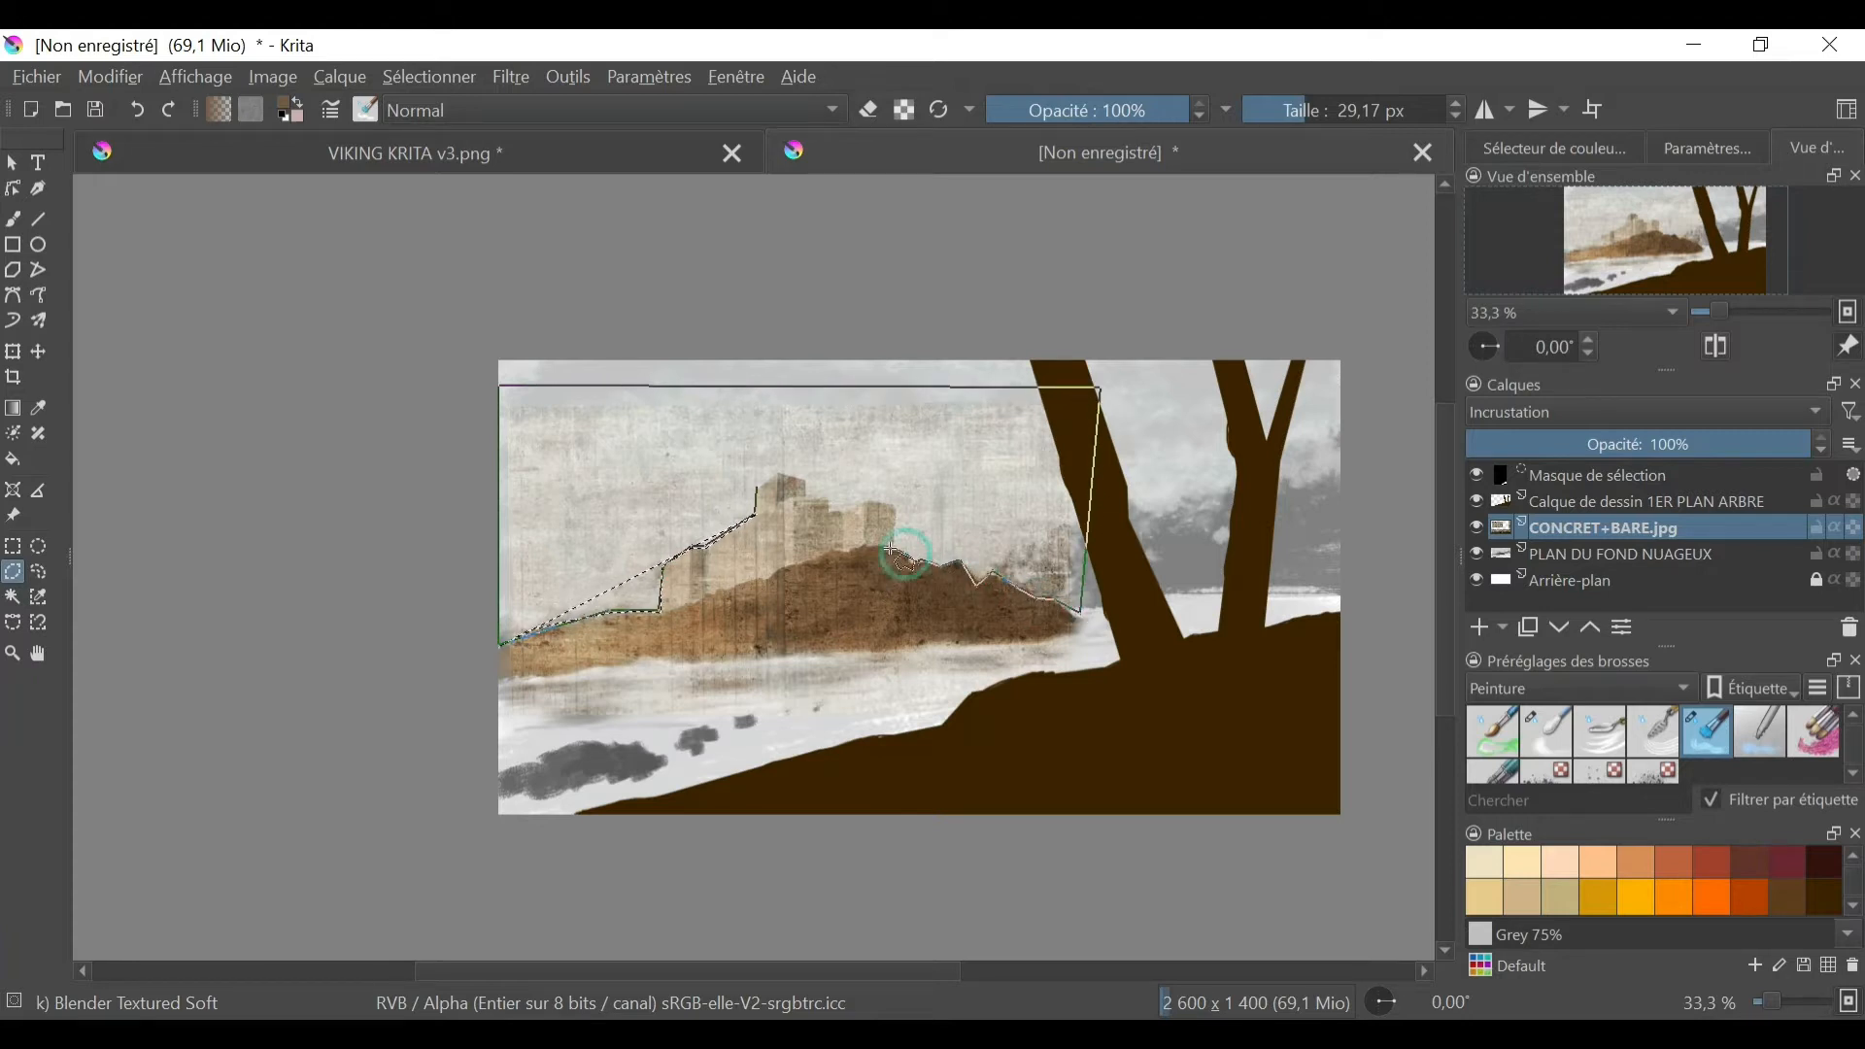
click(868, 500)
click(845, 510)
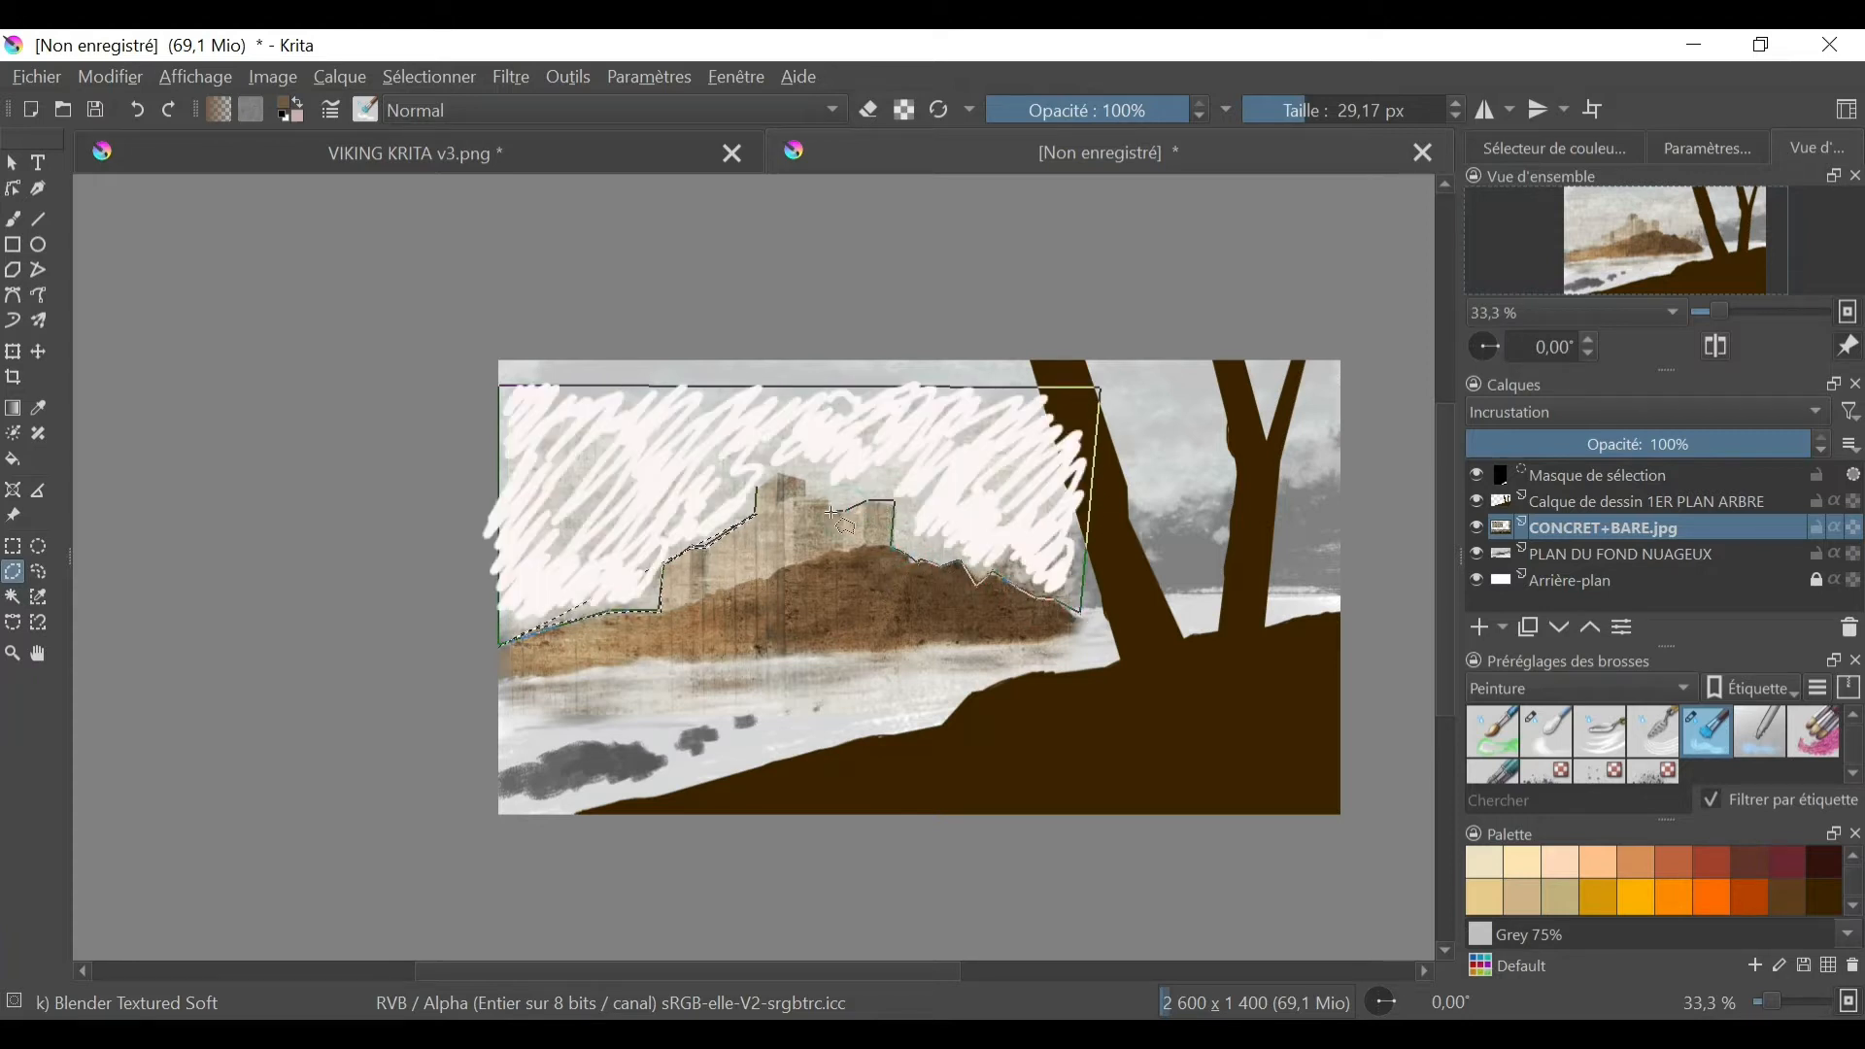
click(829, 510)
click(827, 496)
click(805, 496)
click(804, 477)
click(779, 474)
double_click(755, 487)
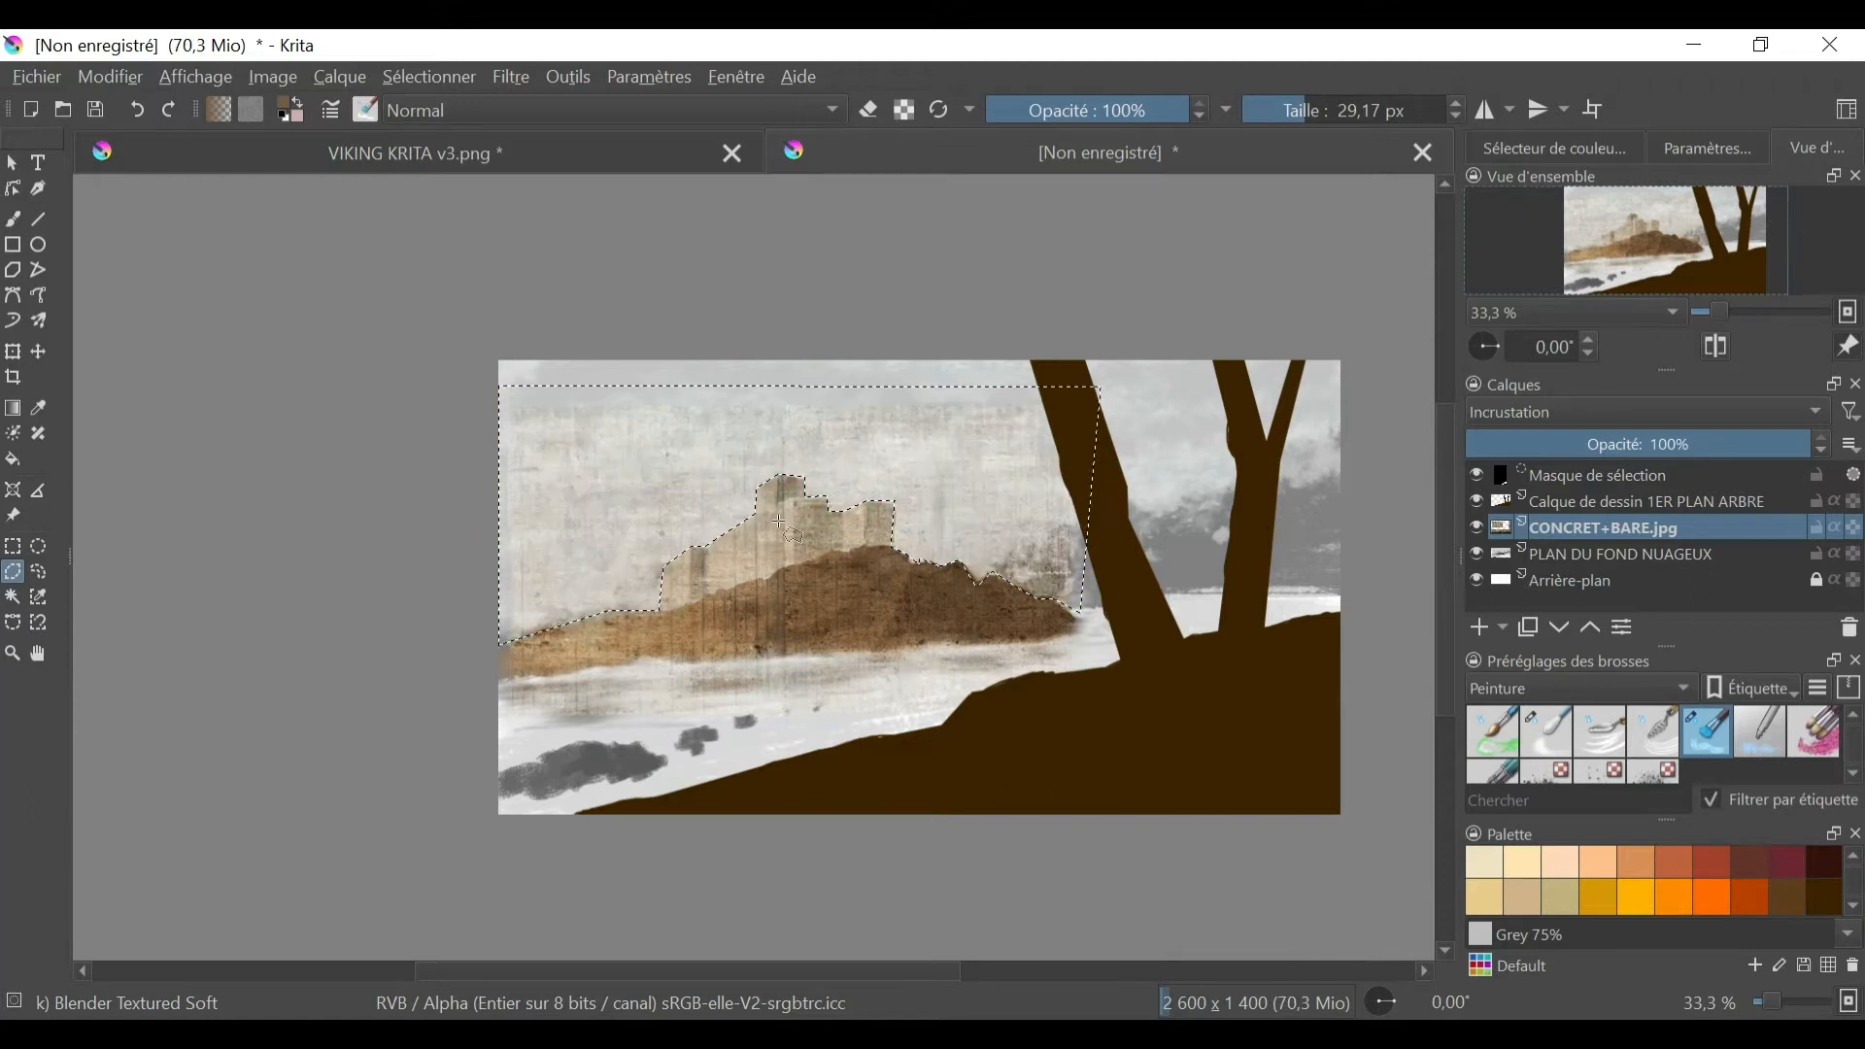
- Erase the concrete texture inside the sky selection with the Eraser Circle brush at 407.91 px
scroll(1849, 736, up, 3)
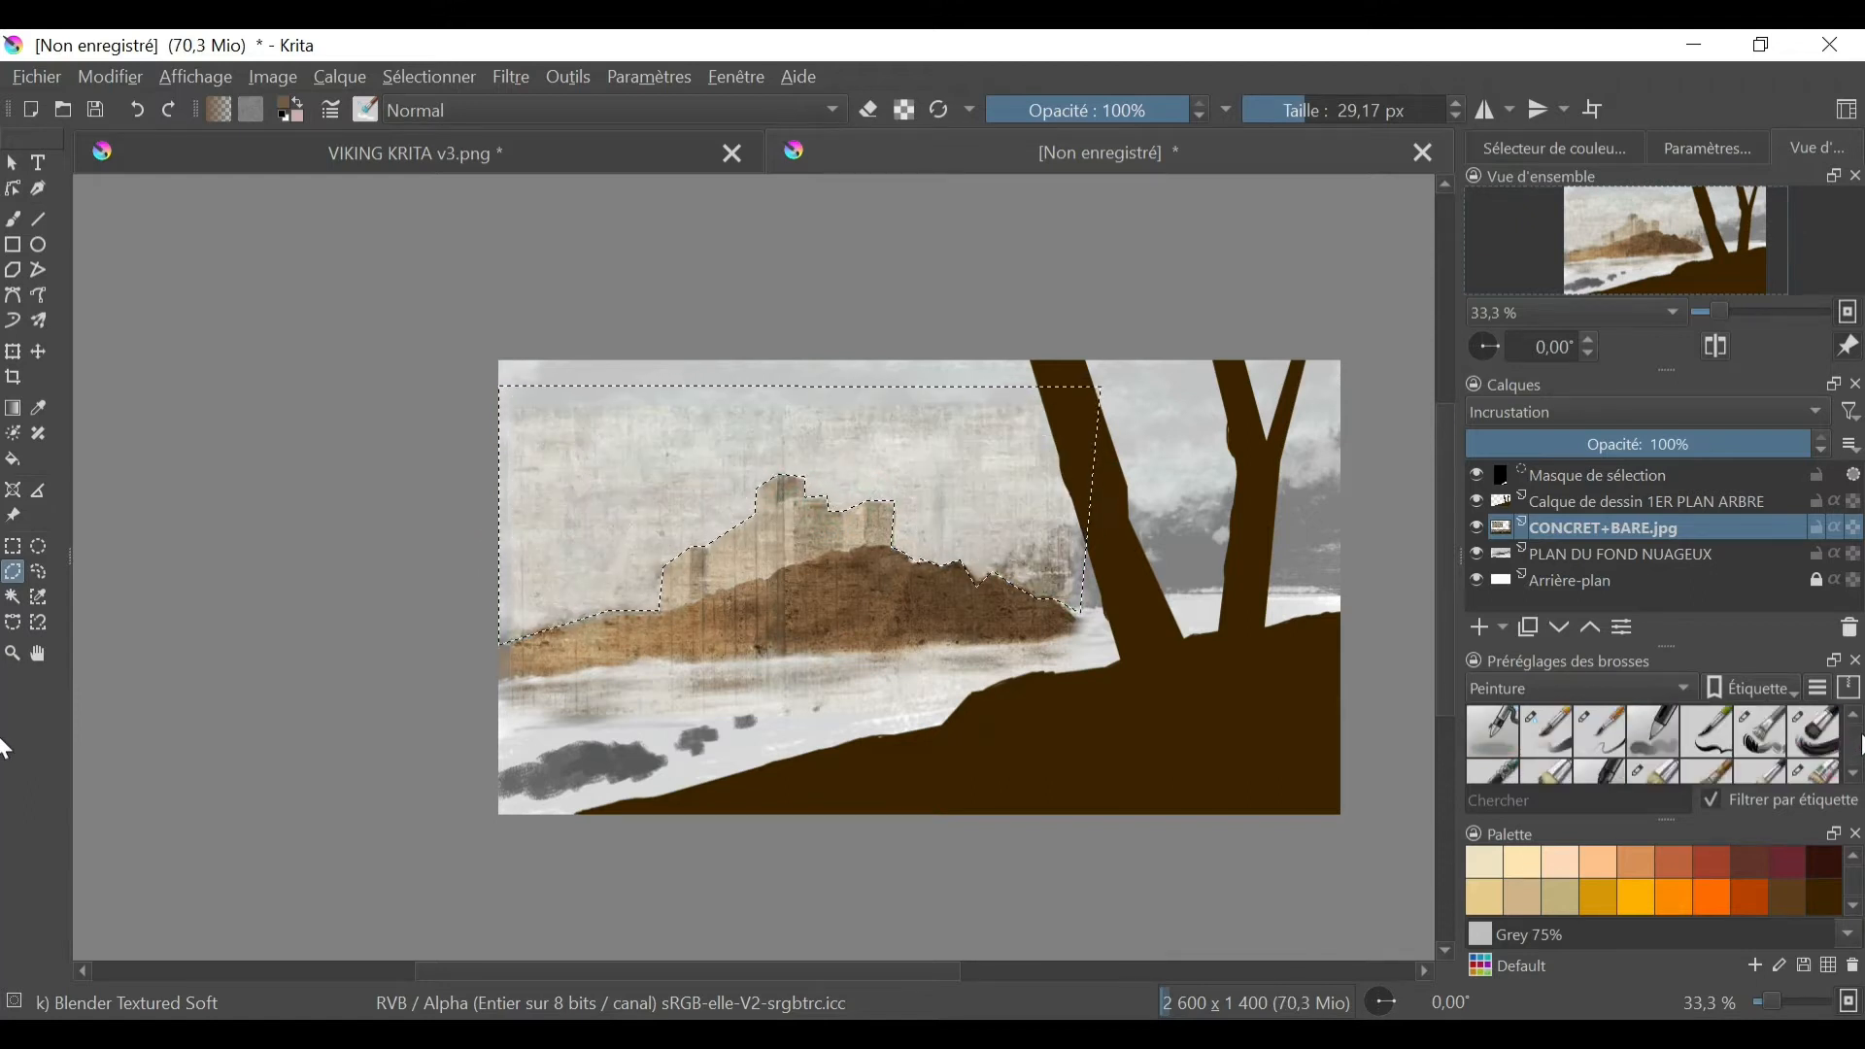
click(1687, 691)
click(1593, 631)
click(1498, 736)
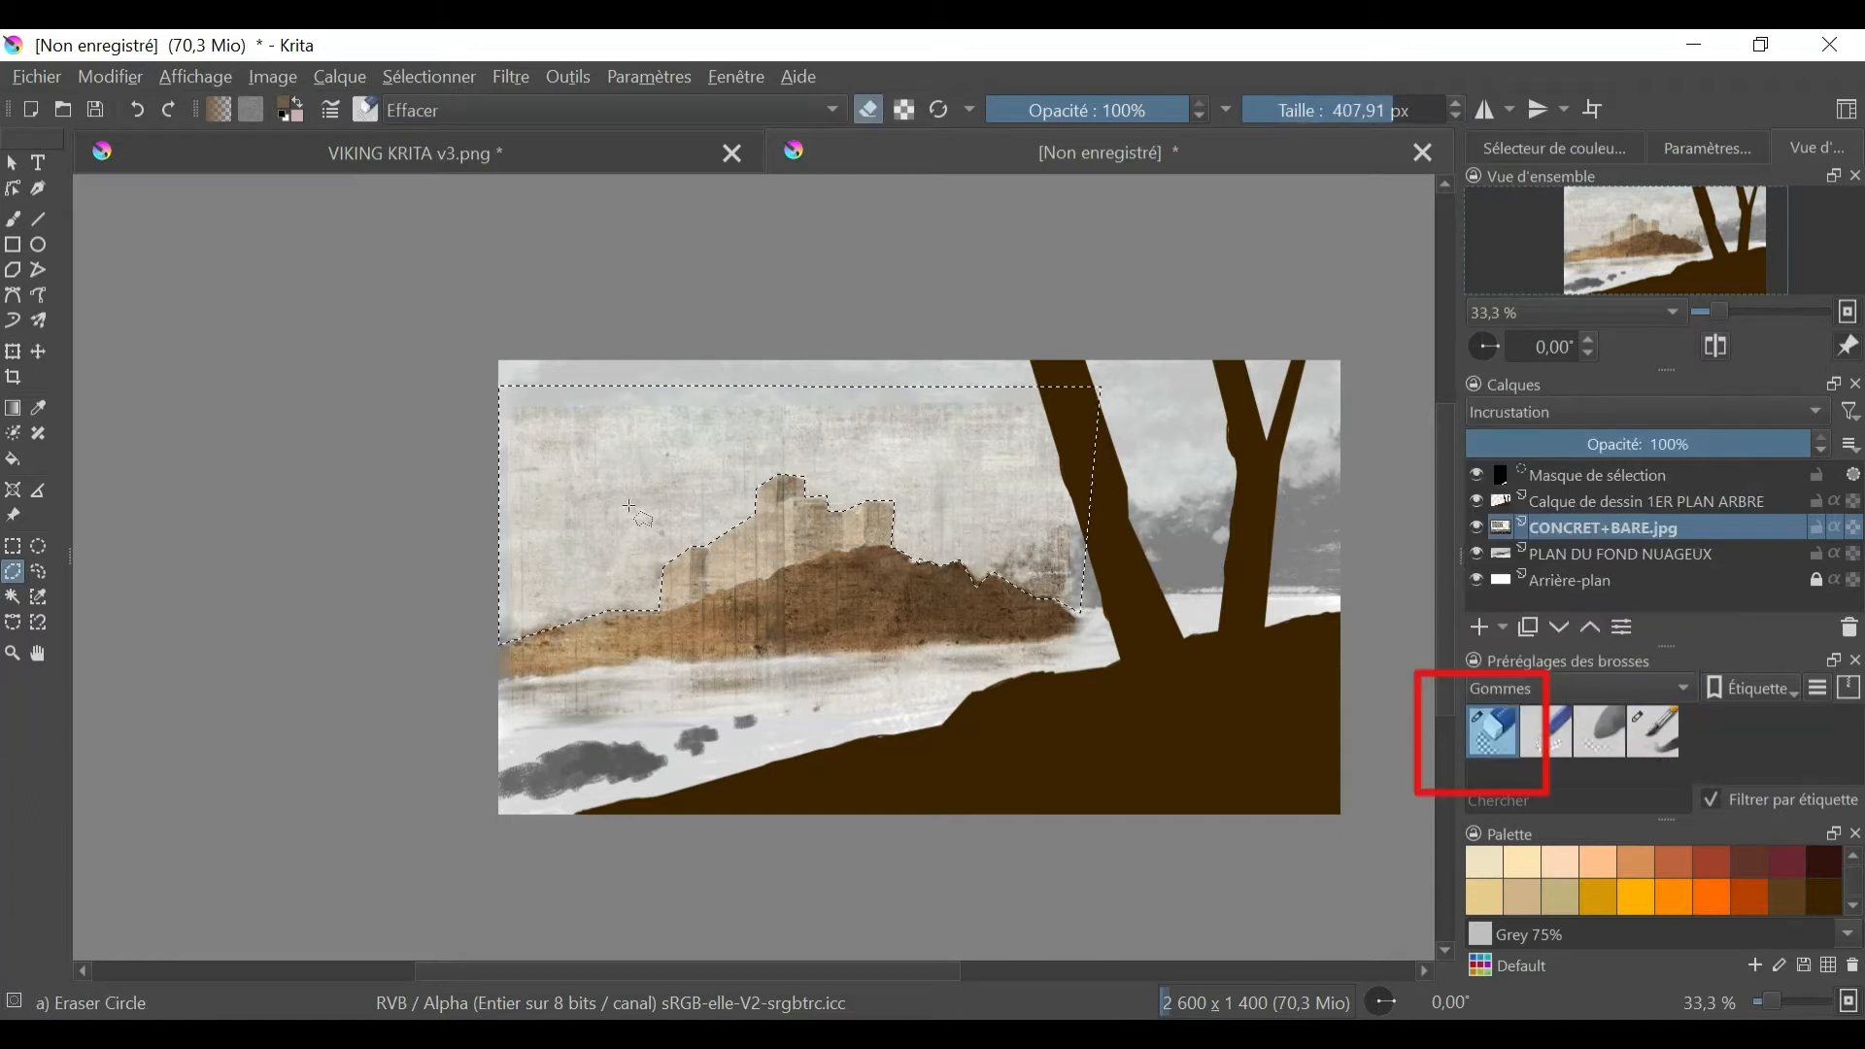
click(12, 219)
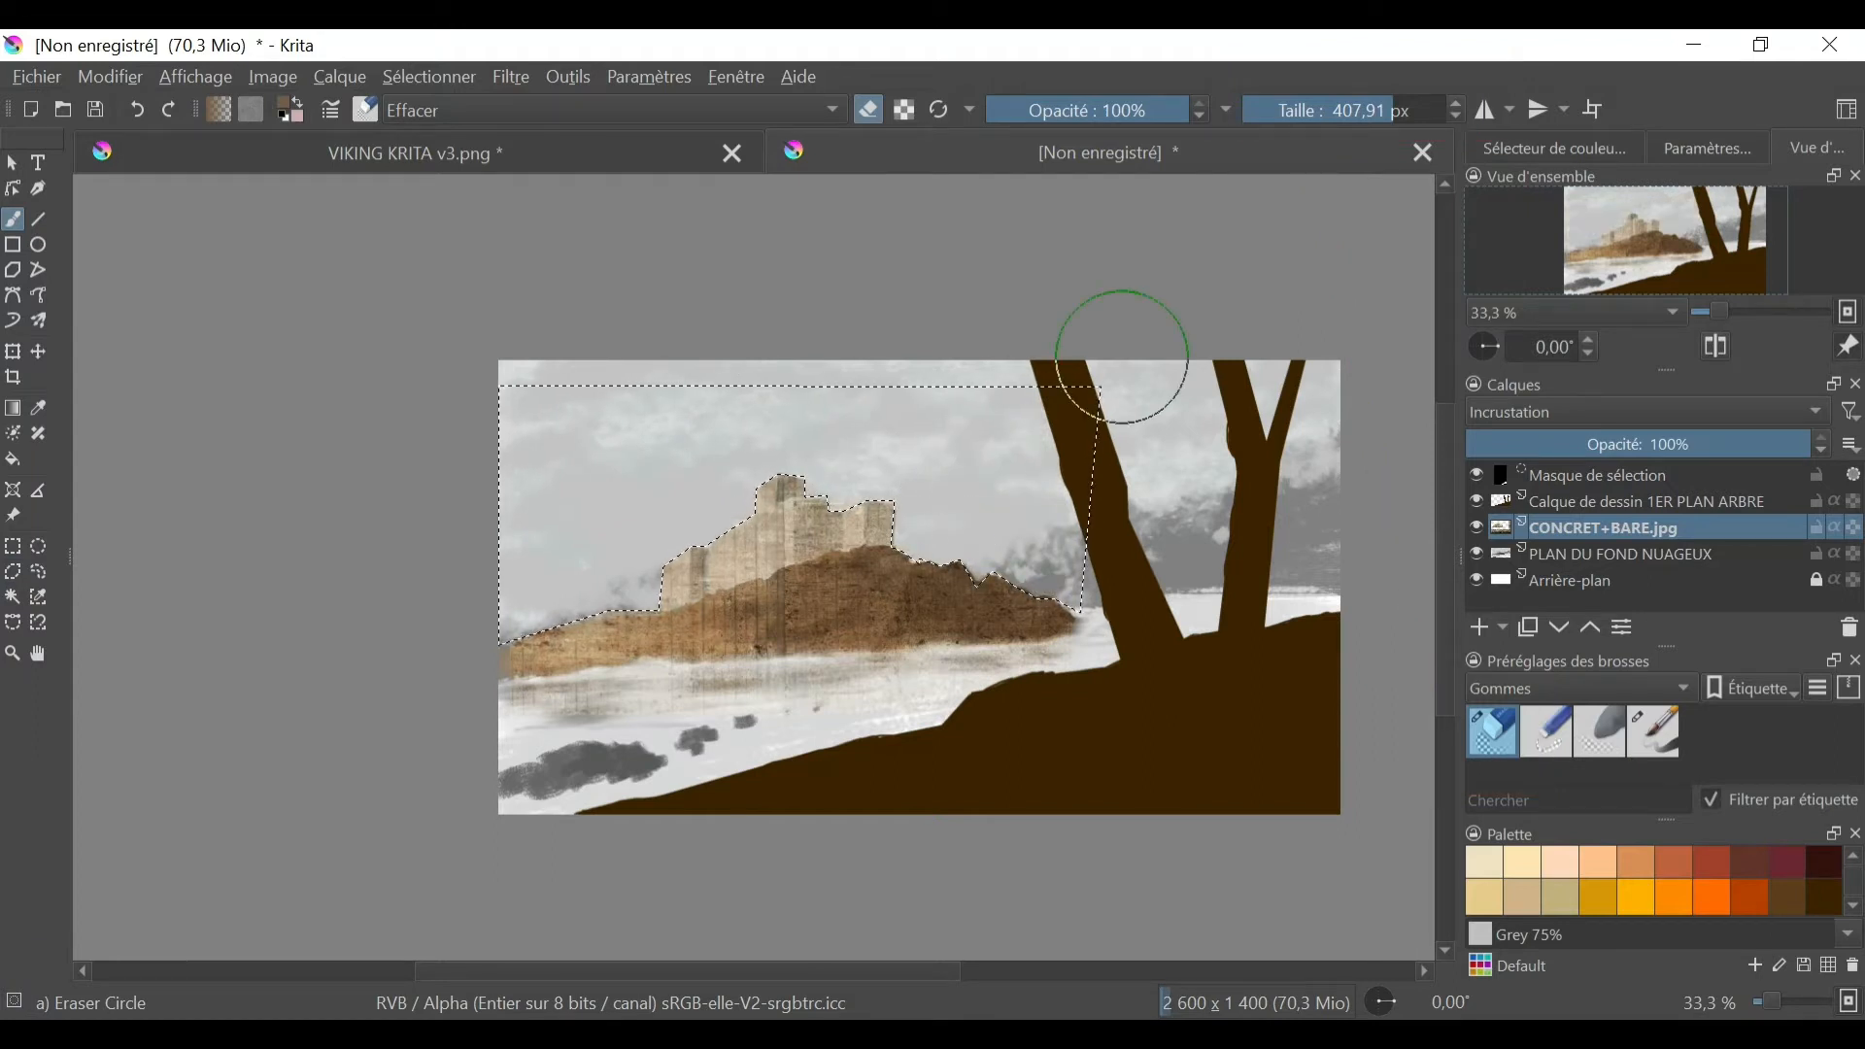
- Select the entire canvas and switch to the Blender Textured Soft brush from the Peinture presets
click(431, 78)
click(456, 108)
click(1555, 689)
click(1503, 774)
click(1709, 733)
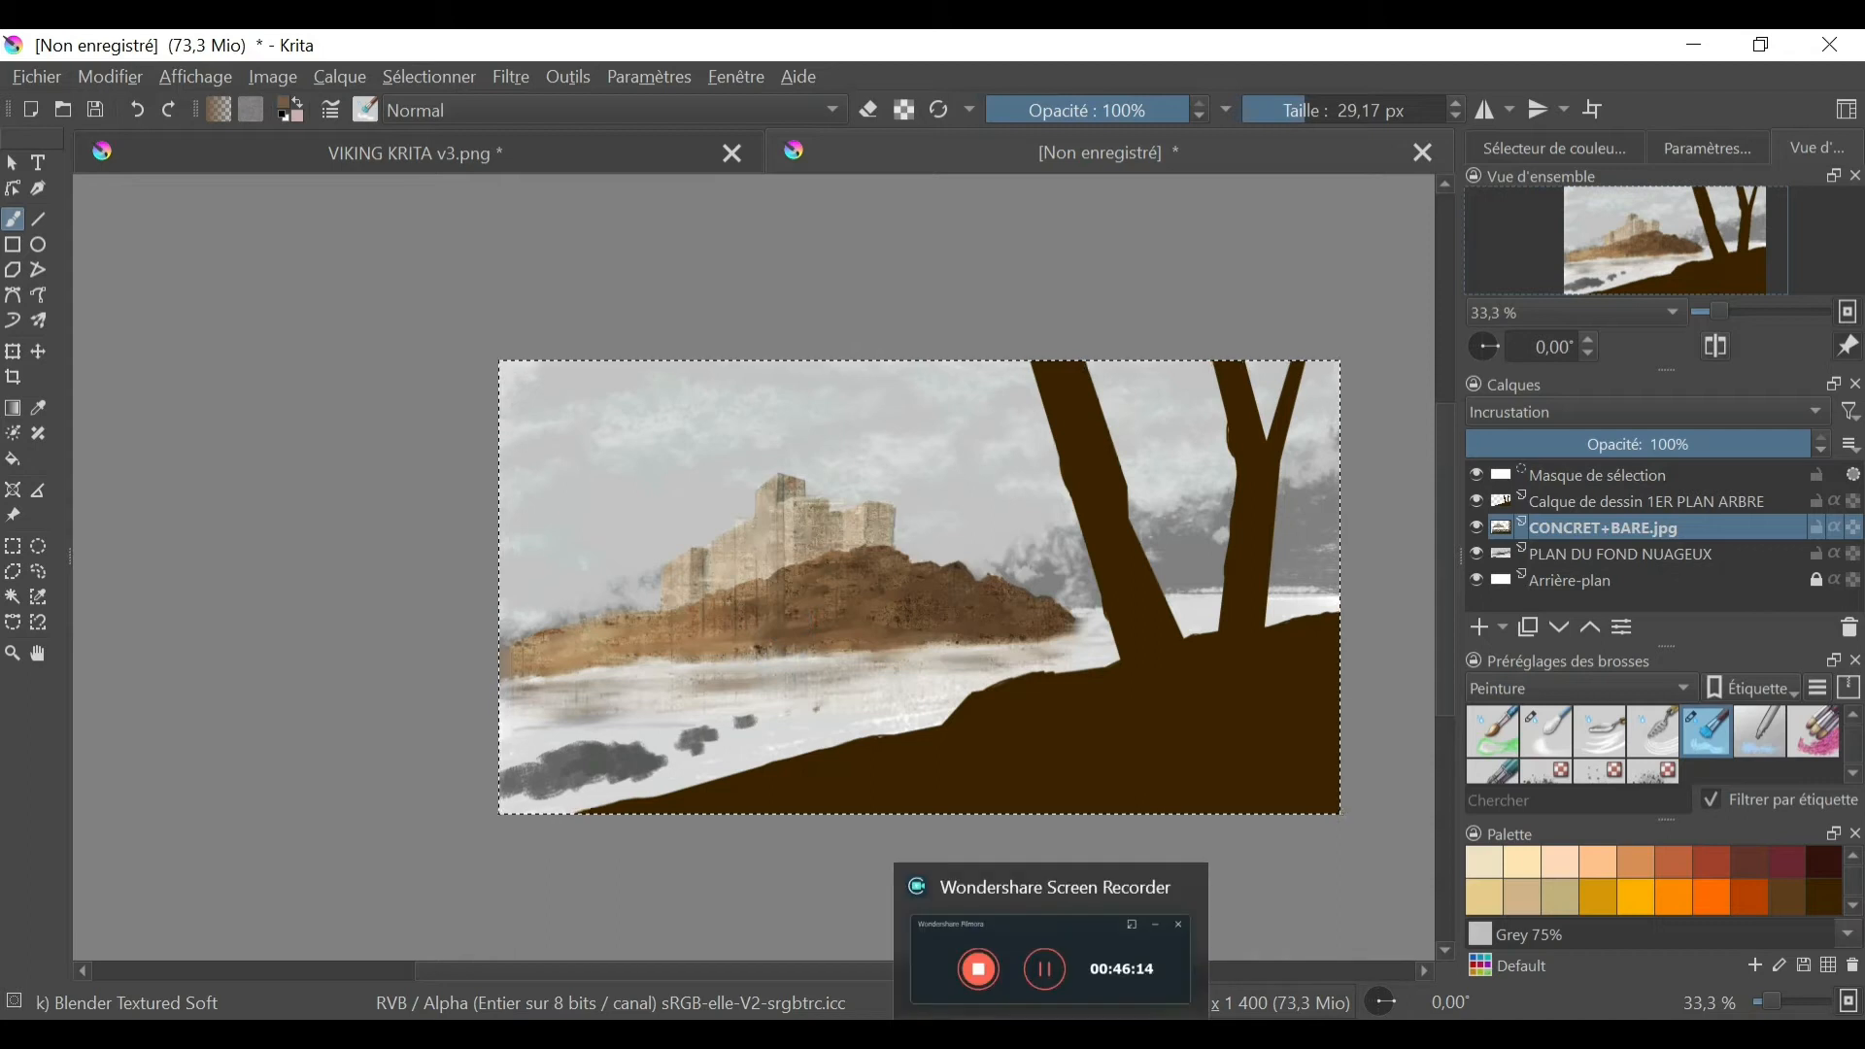
- Touch up the texture at the castle's roofline and set the CONCRET+BARE.jpg layer's opacity to 71%
key(1)
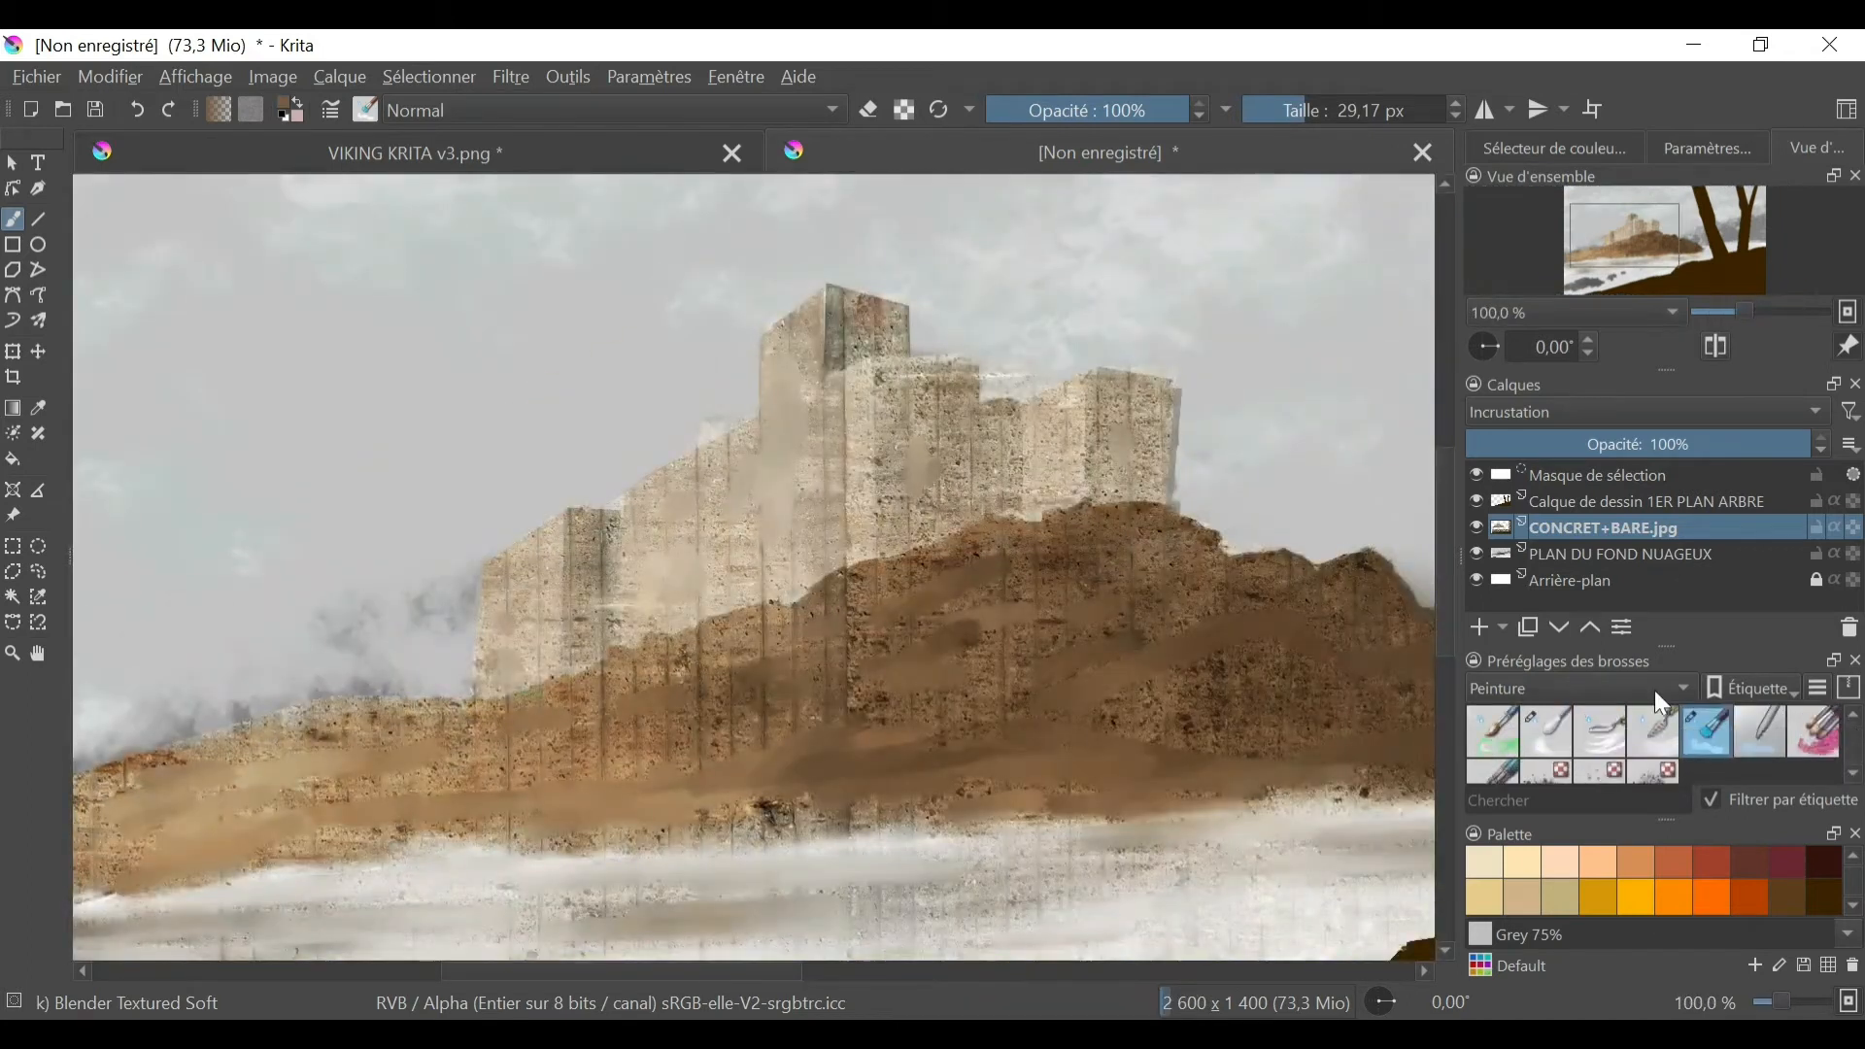
scroll(1659, 692, up, 4)
drag(699, 430, 686, 430)
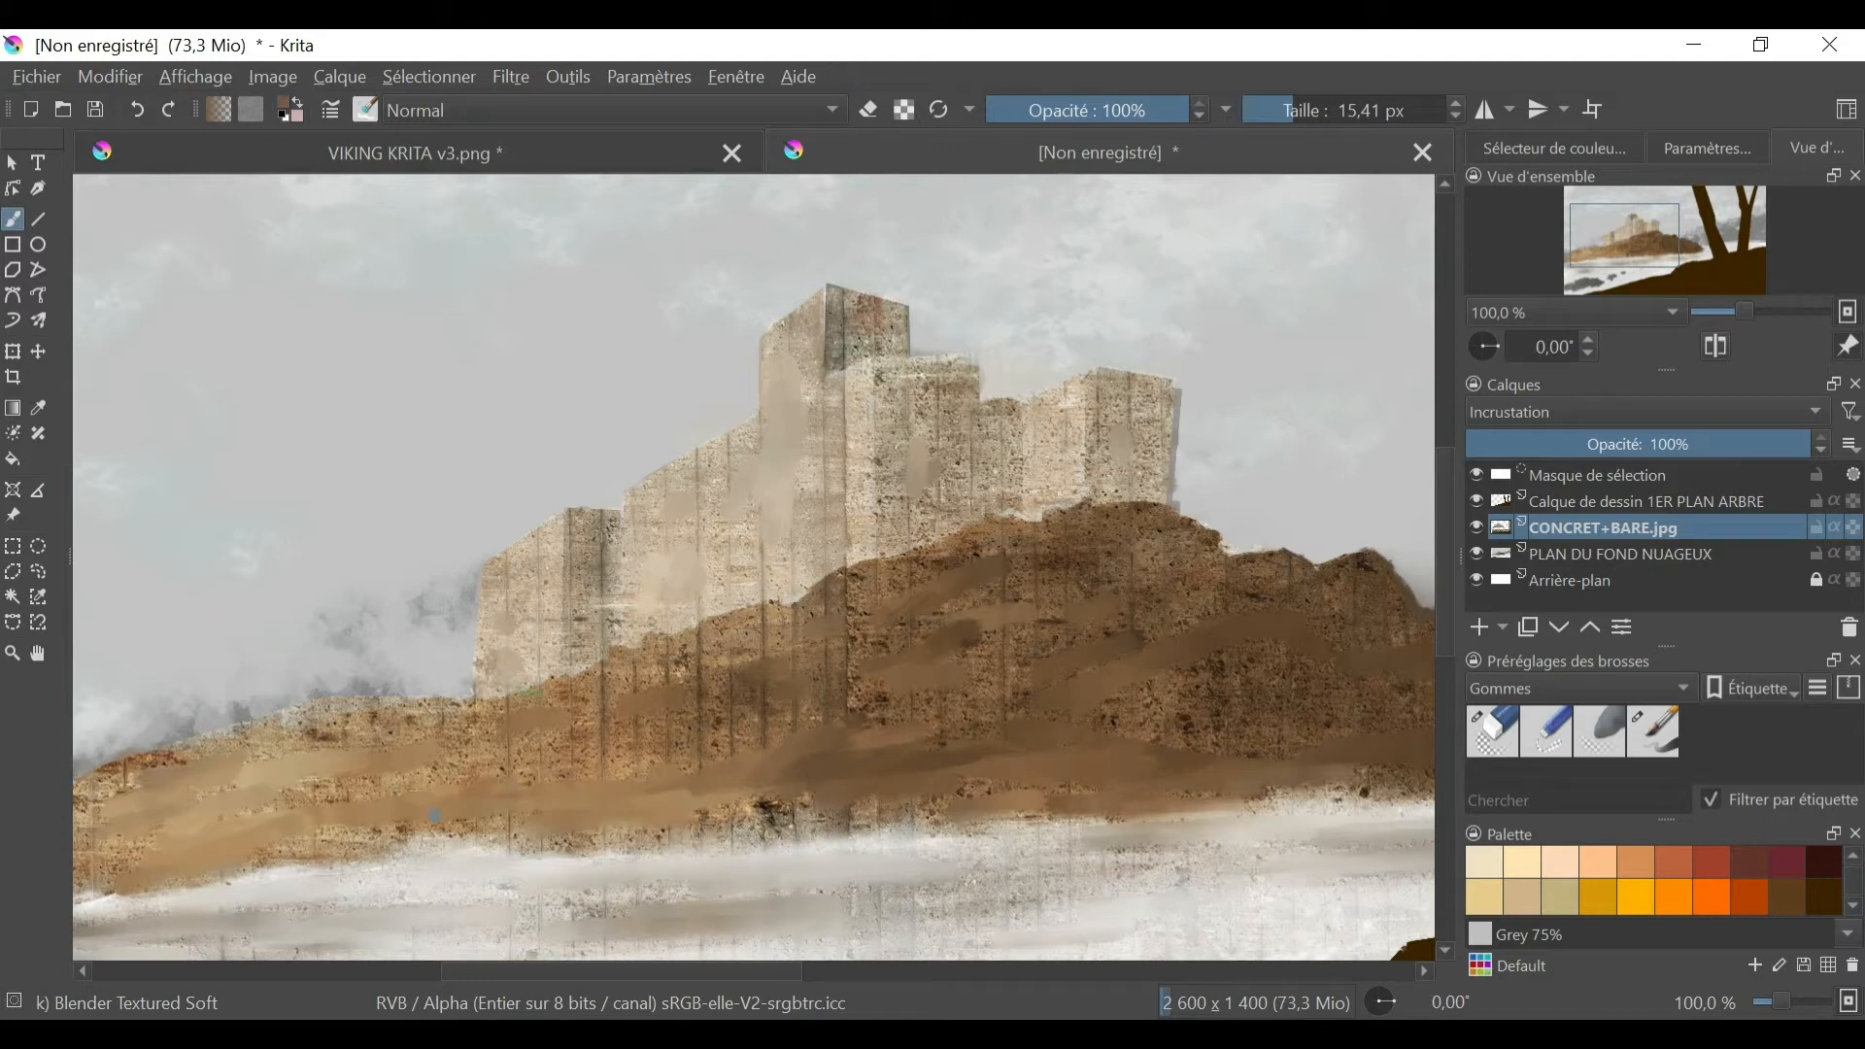
click(1545, 731)
drag(1770, 446, 1710, 452)
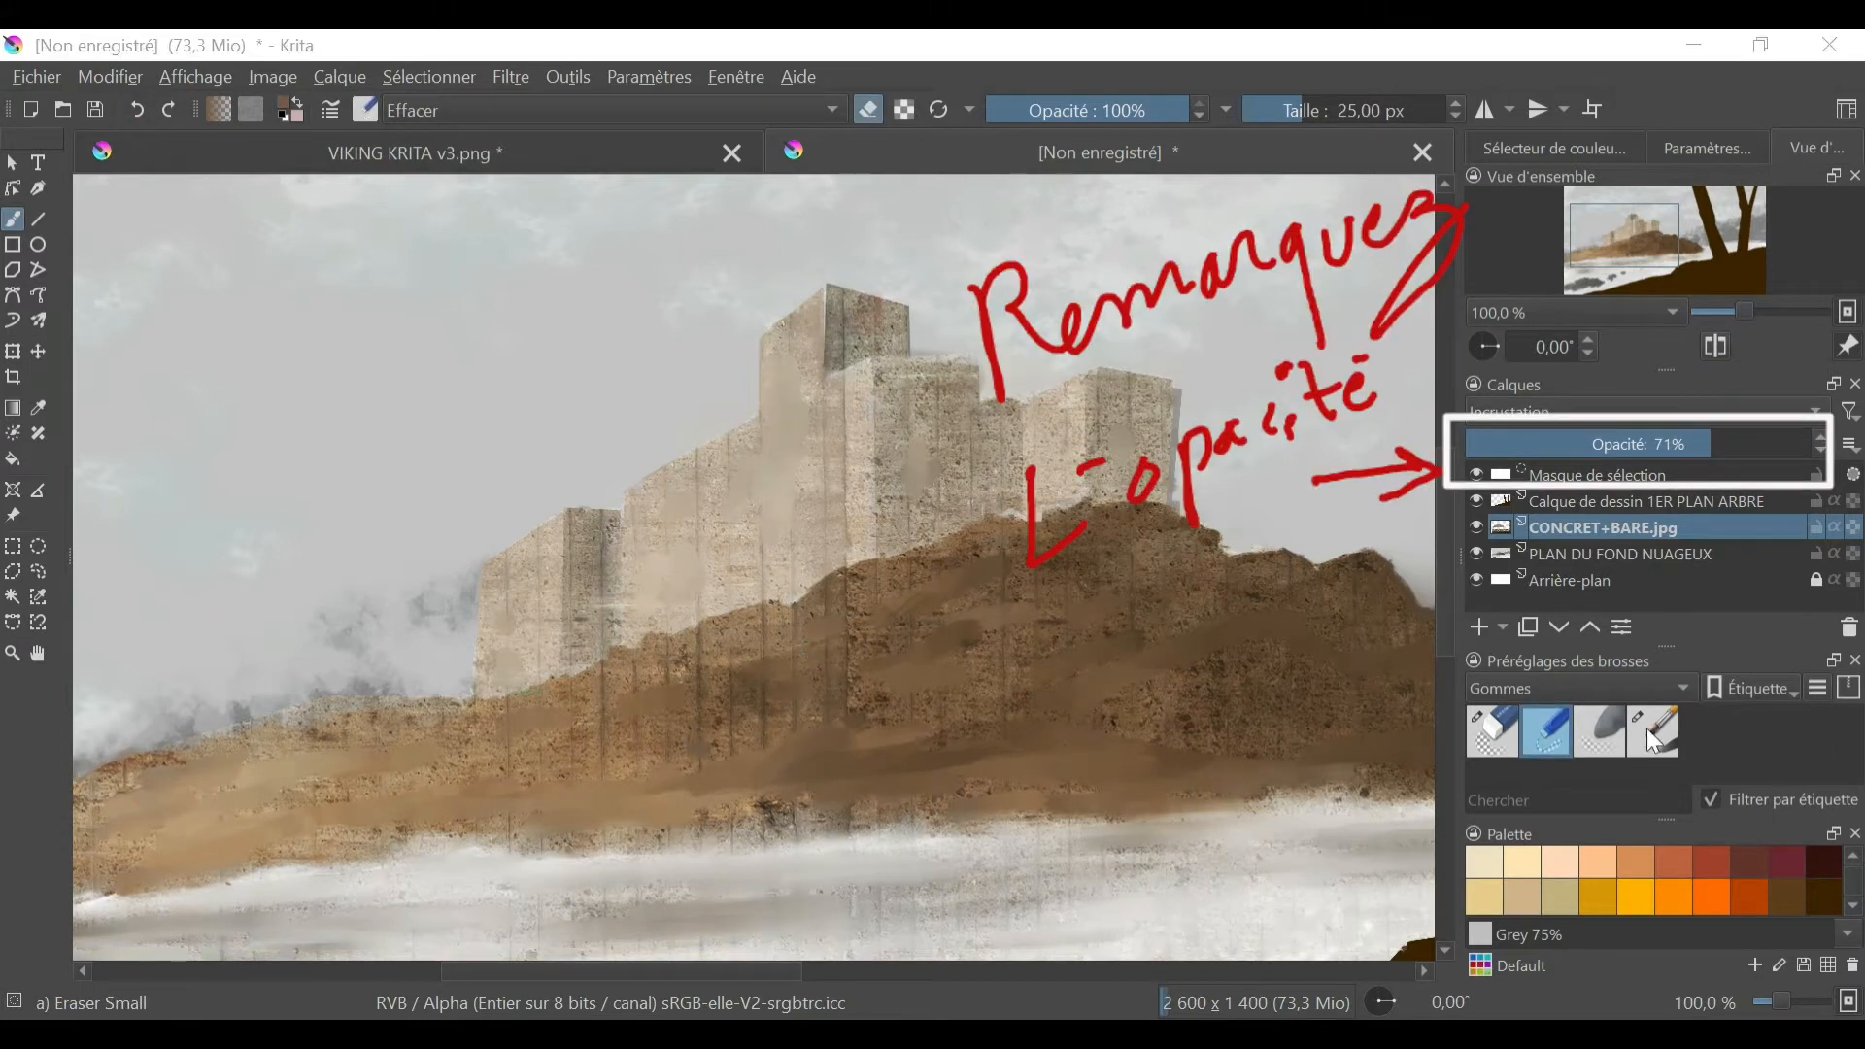
- Switch to the Blender Textured Soft brush from the Peinture presets and soften the concrete texture on the hill
click(1579, 687)
click(1554, 659)
scroll(1652, 746, down, 3)
click(1554, 687)
click(1541, 803)
scroll(1670, 748, down, 3)
right_click(1704, 756)
click(1688, 785)
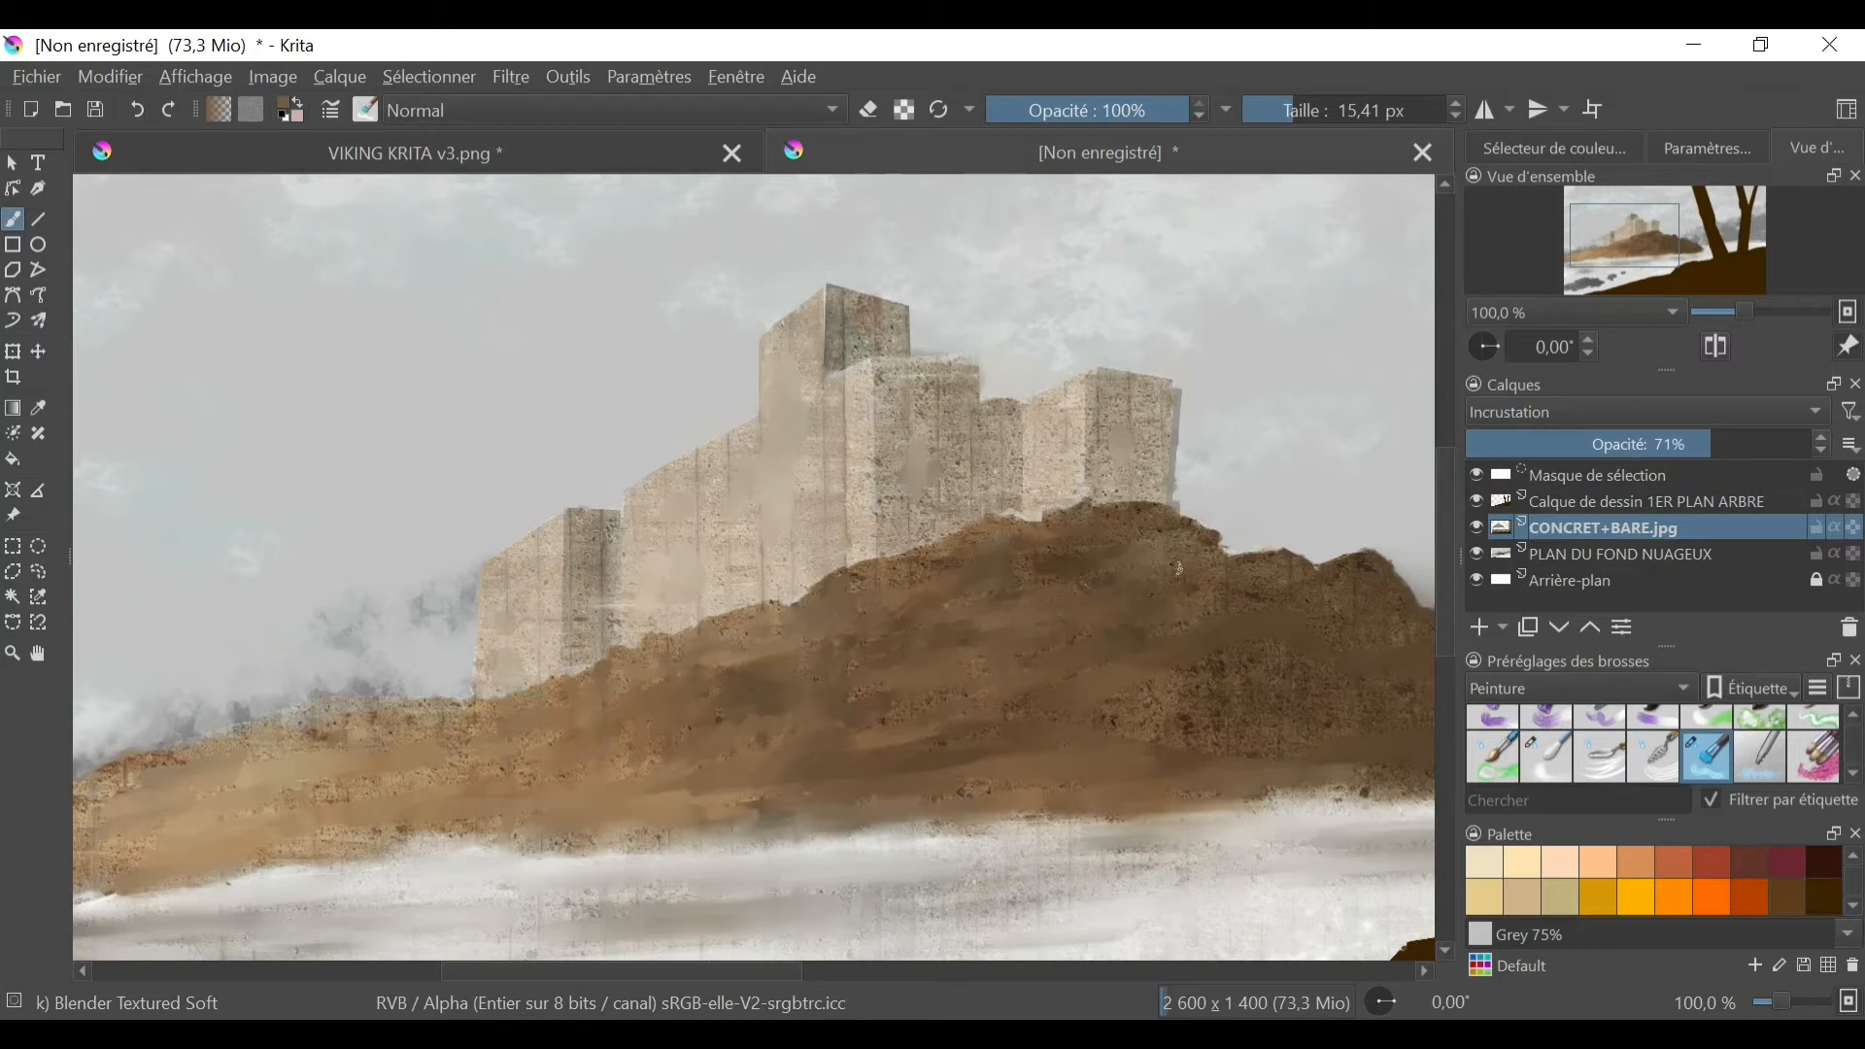
- Draw thin cracks on the castle walls with the Basic-6 Details brush at about 1.02 px in colours sampled from the painting
key(plus)
key(plus)
ctrl+click(779, 549)
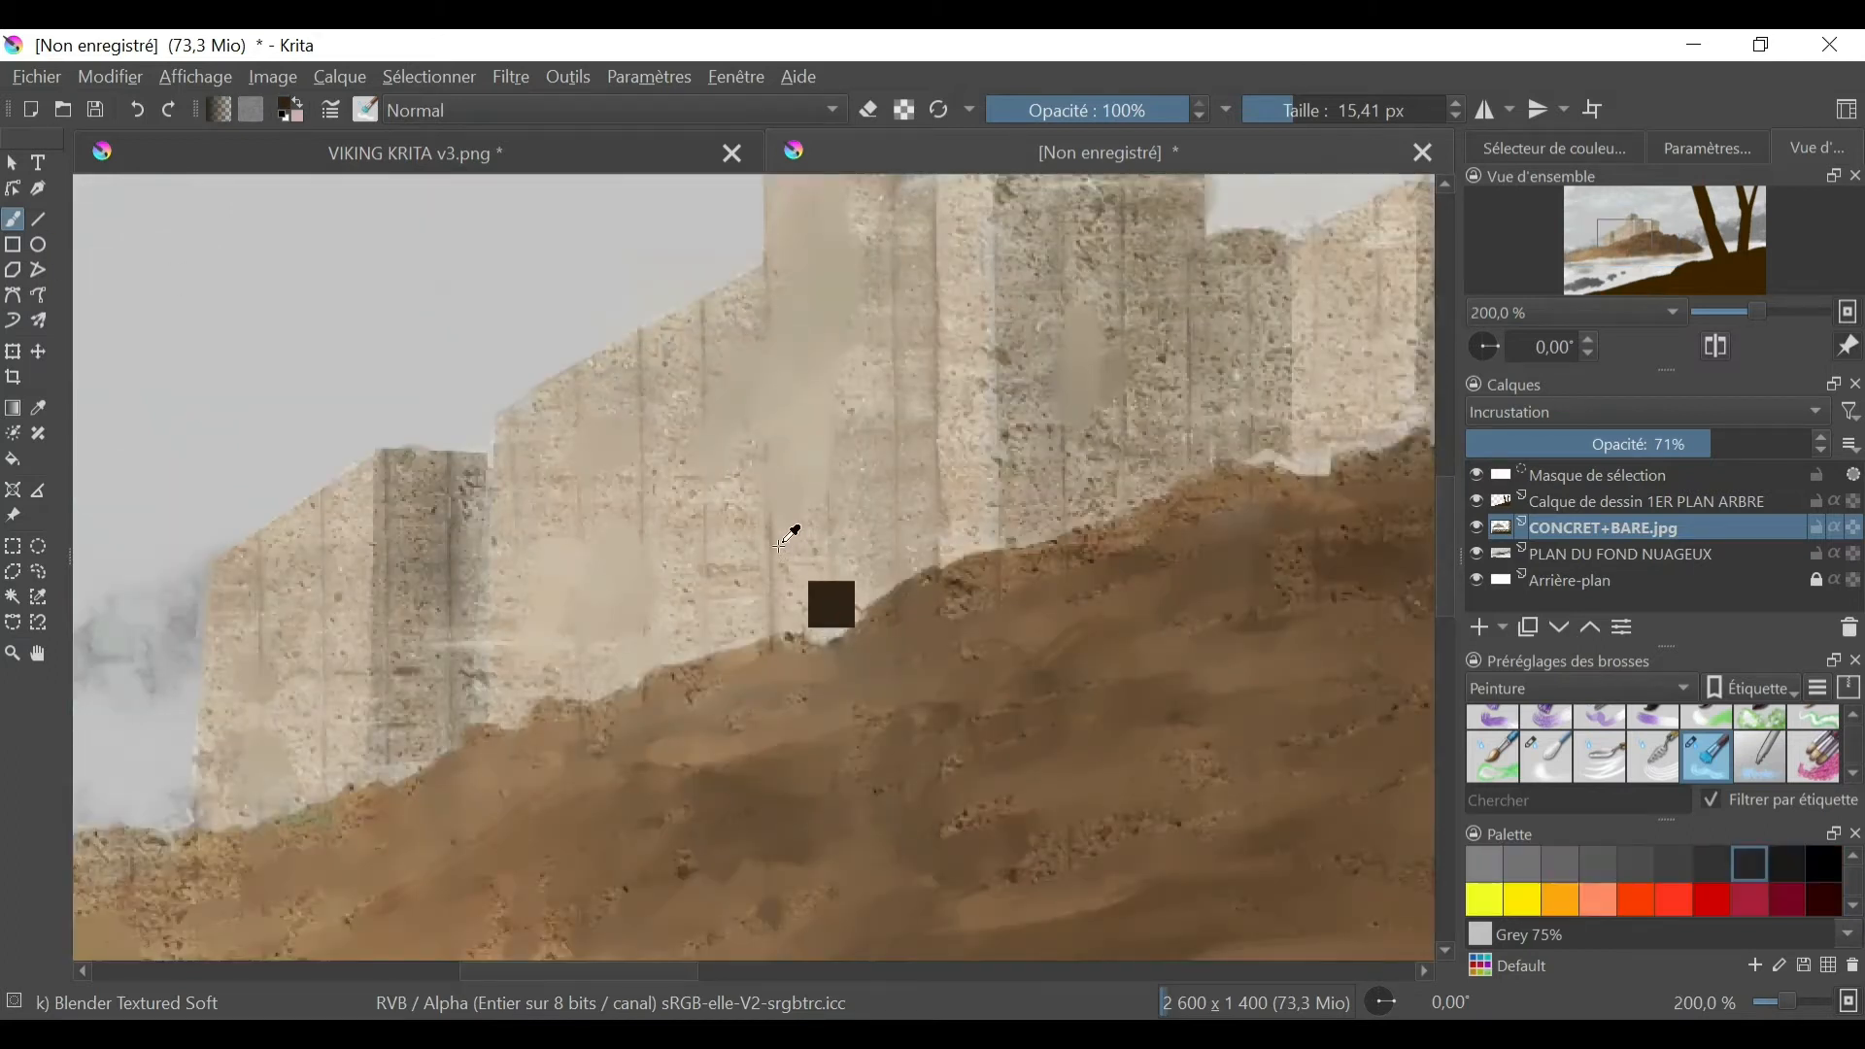
ctrl+click(707, 324)
key(slash)
click(1558, 147)
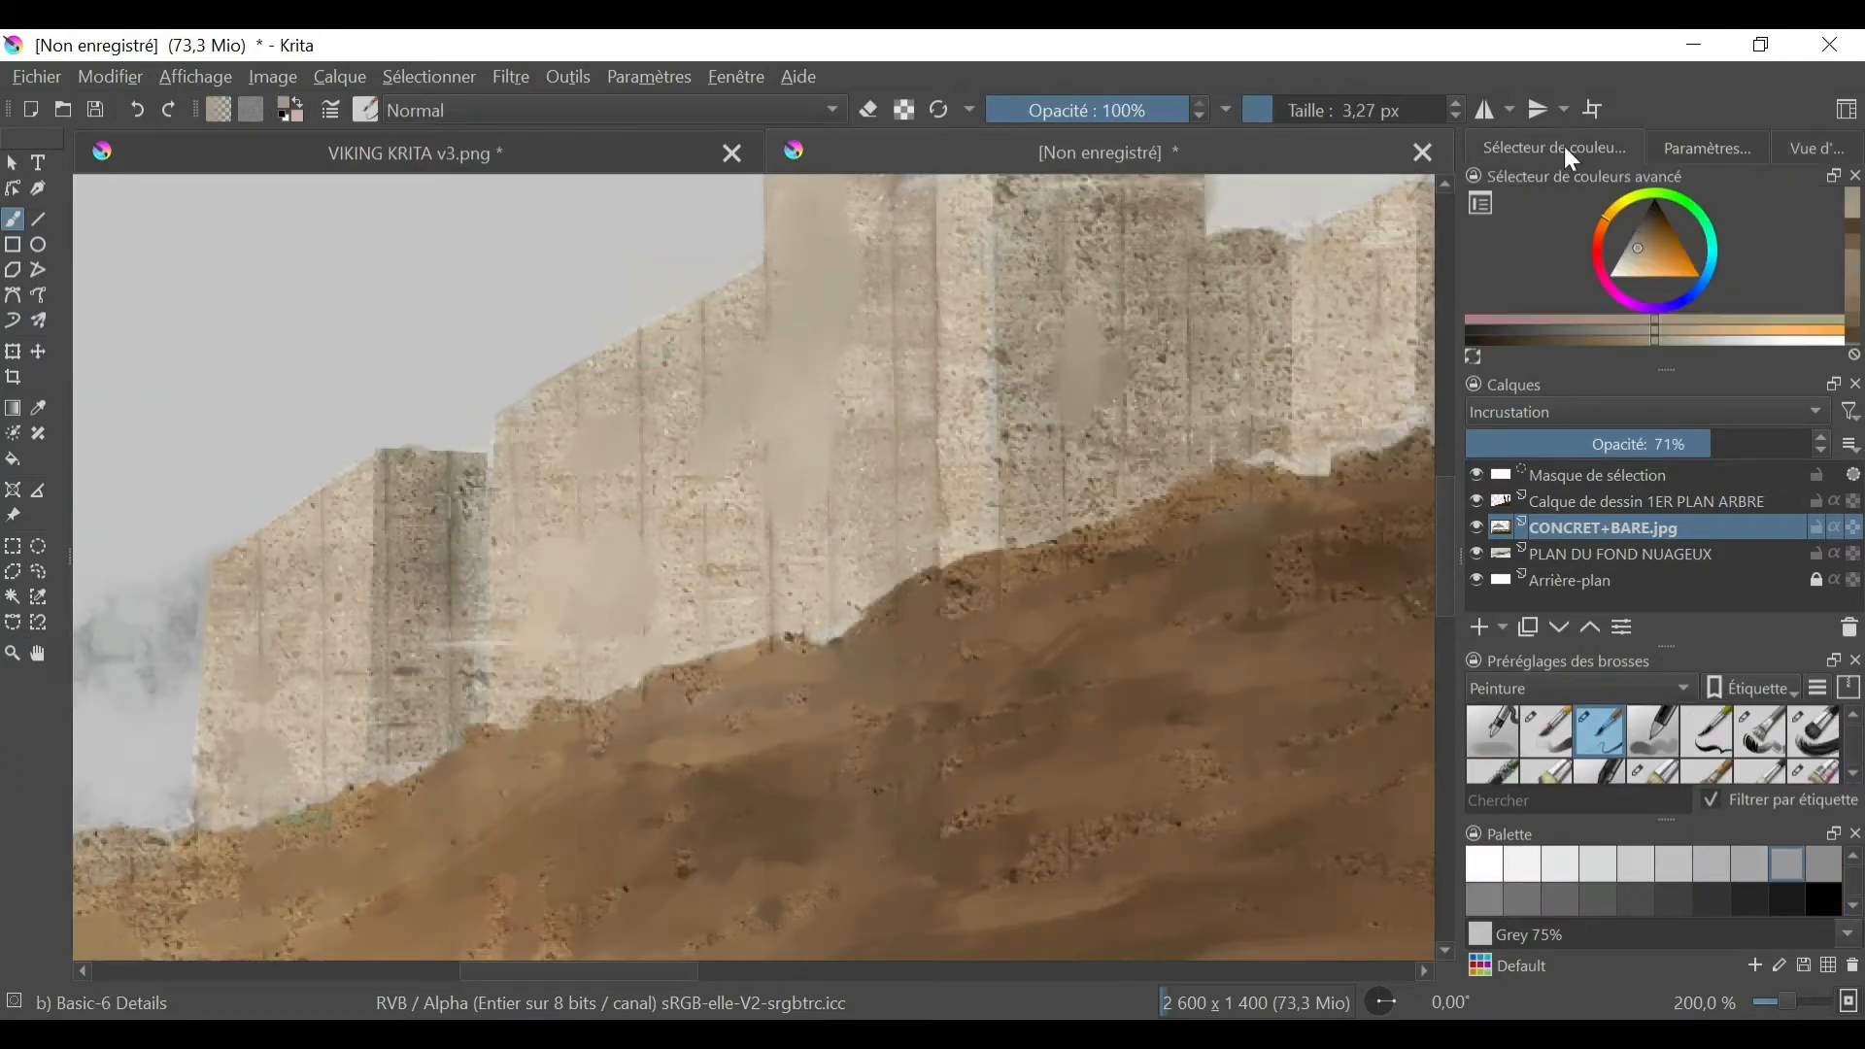
key(bracketleft)
key(bracketleft)
key(bracketleft)
key(bracketright)
key(bracketright)
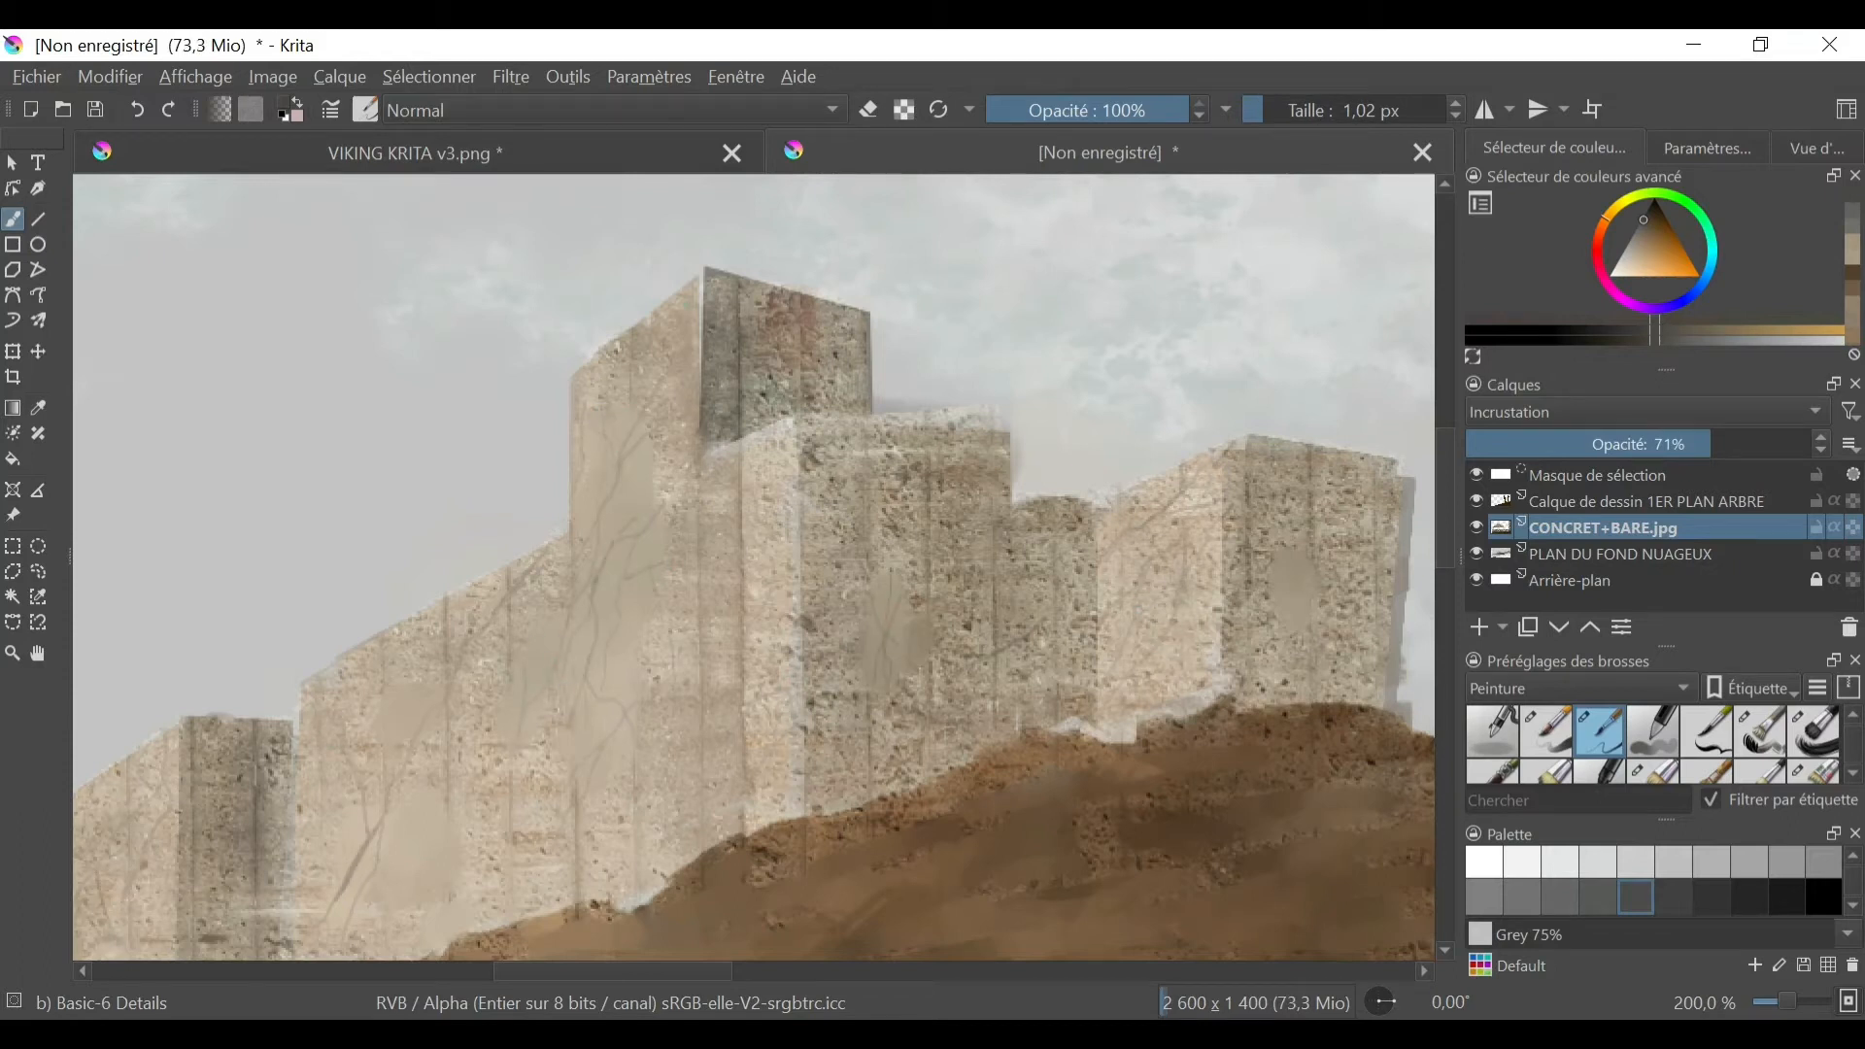
drag(649, 499, 664, 466)
- Draw straight masonry lines in perspective across the castle's walls and tower with the Line tool
click(38, 220)
drag(300, 717, 574, 574)
drag(574, 403, 705, 314)
drag(574, 429, 670, 381)
drag(298, 741, 576, 610)
drag(301, 682, 816, 402)
drag(299, 682, 710, 470)
drag(304, 740, 801, 514)
drag(801, 515, 1249, 479)
- Draw darker masonry lines across the castle's shaded faces and far tower with the Line tool at 1.52 px
click(1817, 148)
drag(1631, 226, 1615, 232)
drag(1756, 312, 1741, 315)
click(1555, 149)
click(1646, 216)
drag(987, 597, 1008, 589)
drag(727, 649, 981, 533)
drag(731, 675, 985, 577)
click(1751, 897)
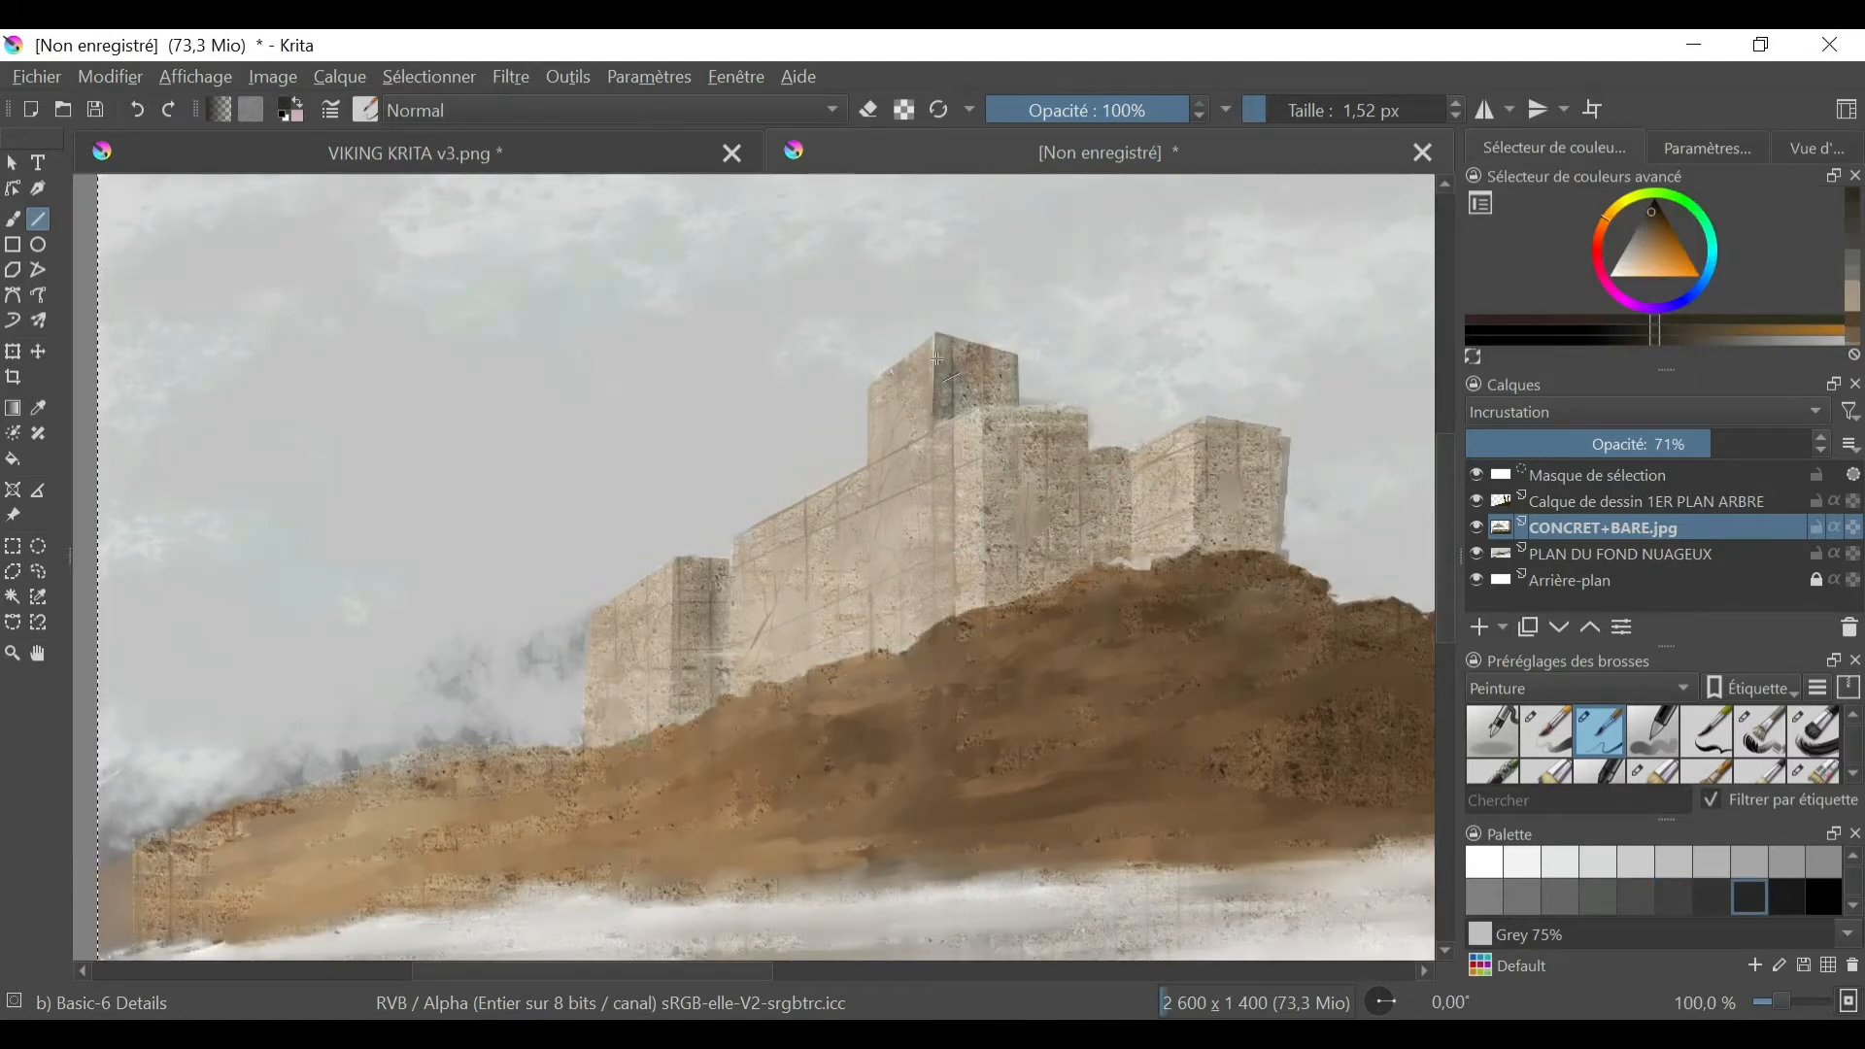
drag(991, 538, 1131, 536)
drag(1195, 481, 1283, 491)
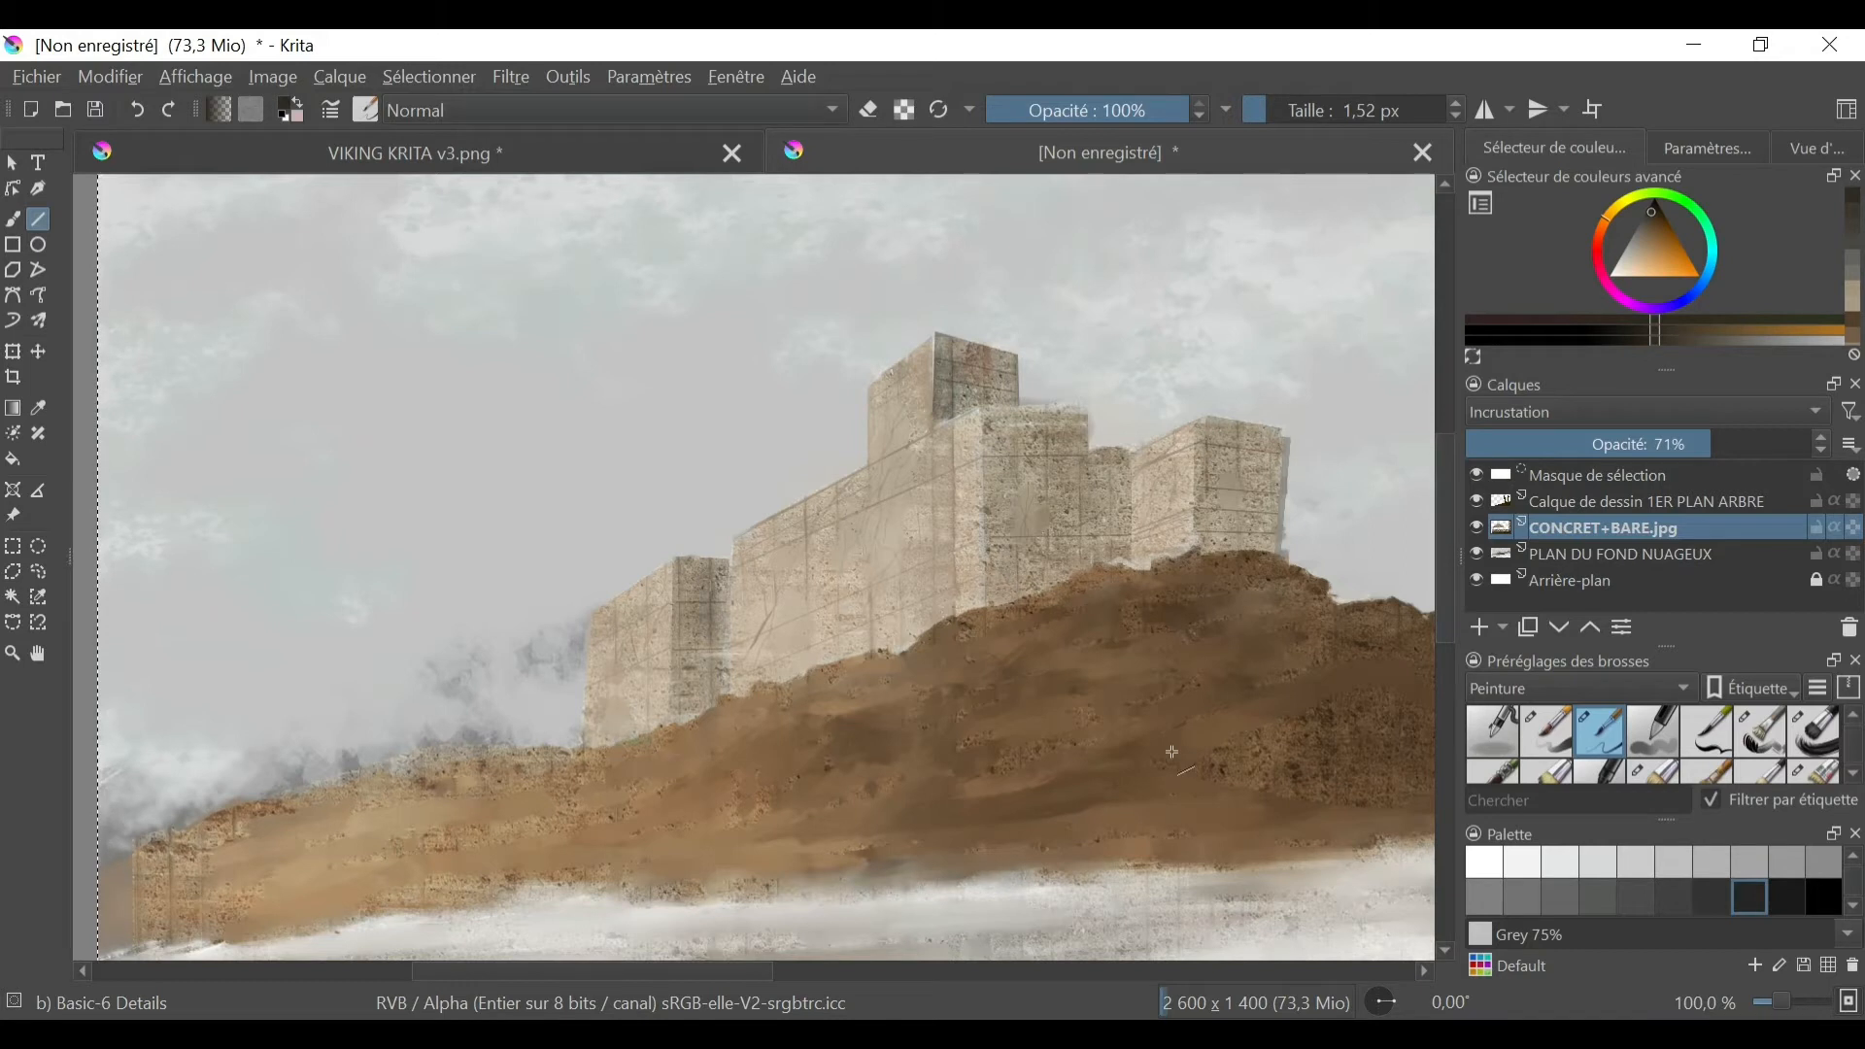
ctrl+click(673, 555)
click(38, 244)
drag(1298, 413, 1340, 437)
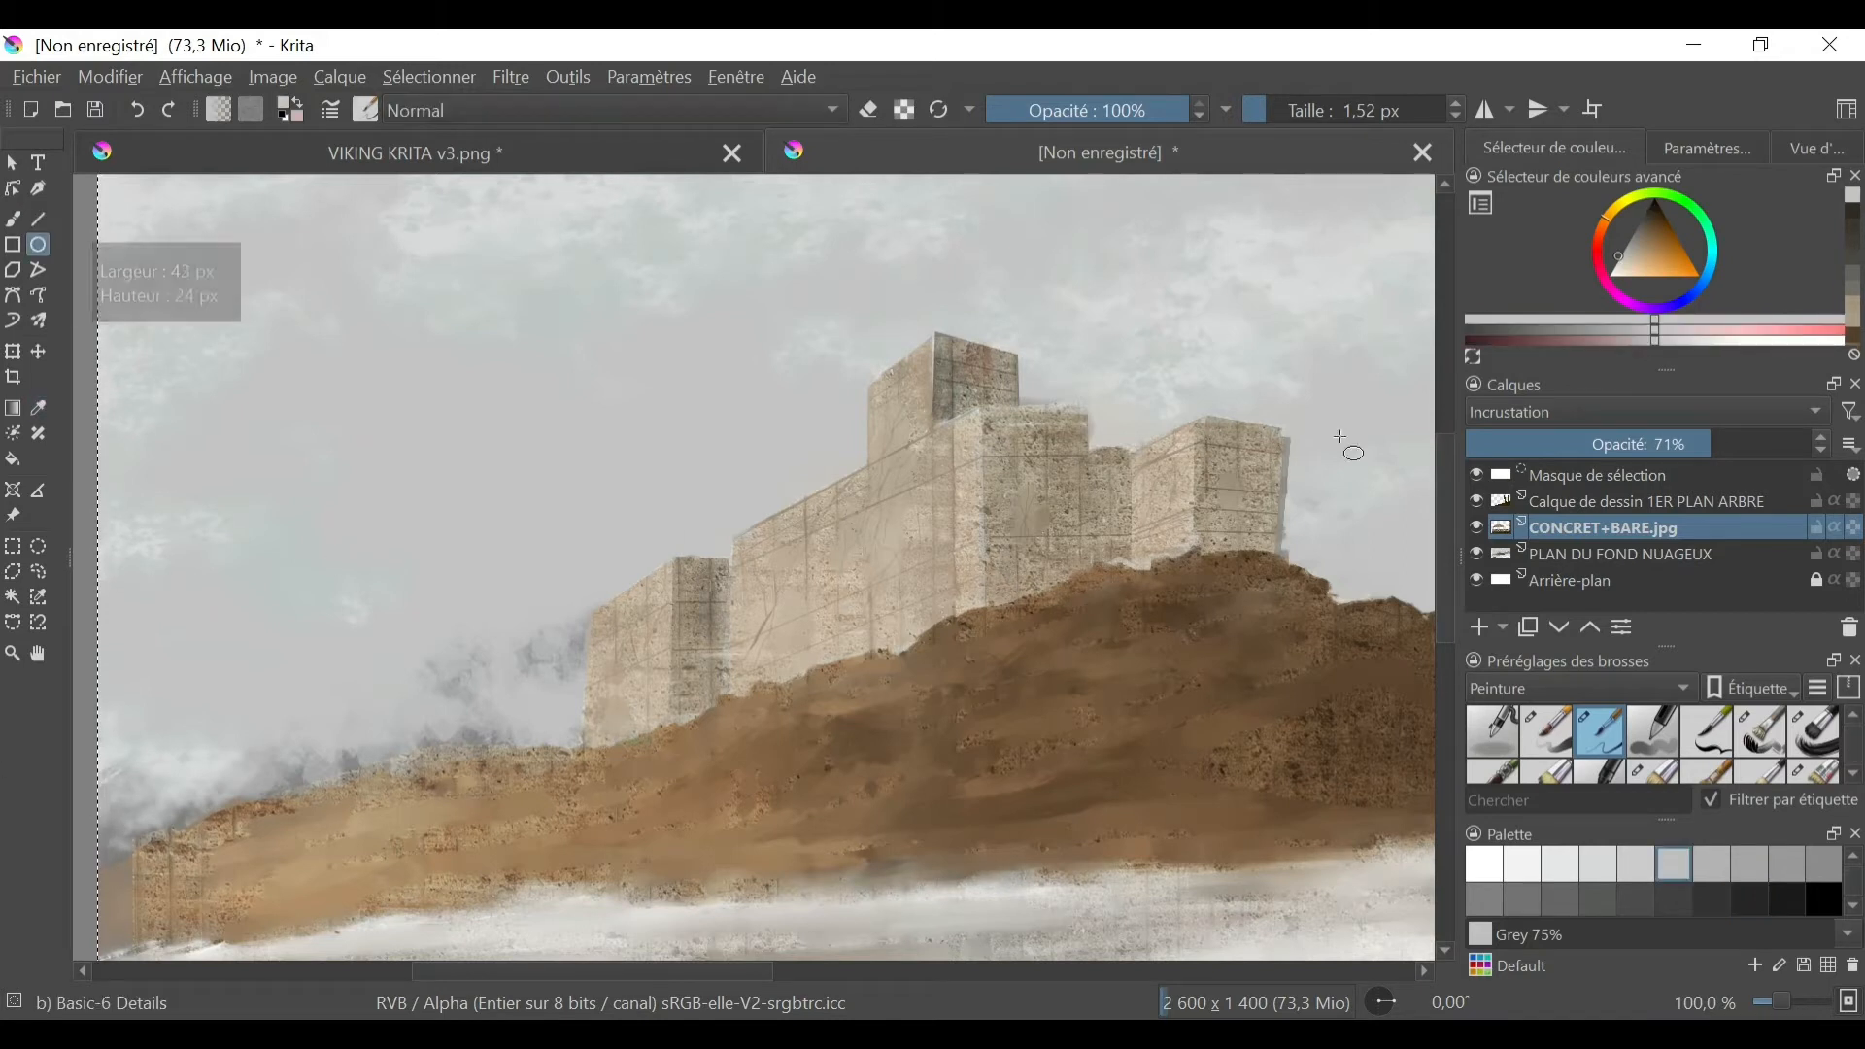
click(13, 219)
click(1816, 148)
drag(1740, 311, 1764, 311)
drag(167, 670, 142, 710)
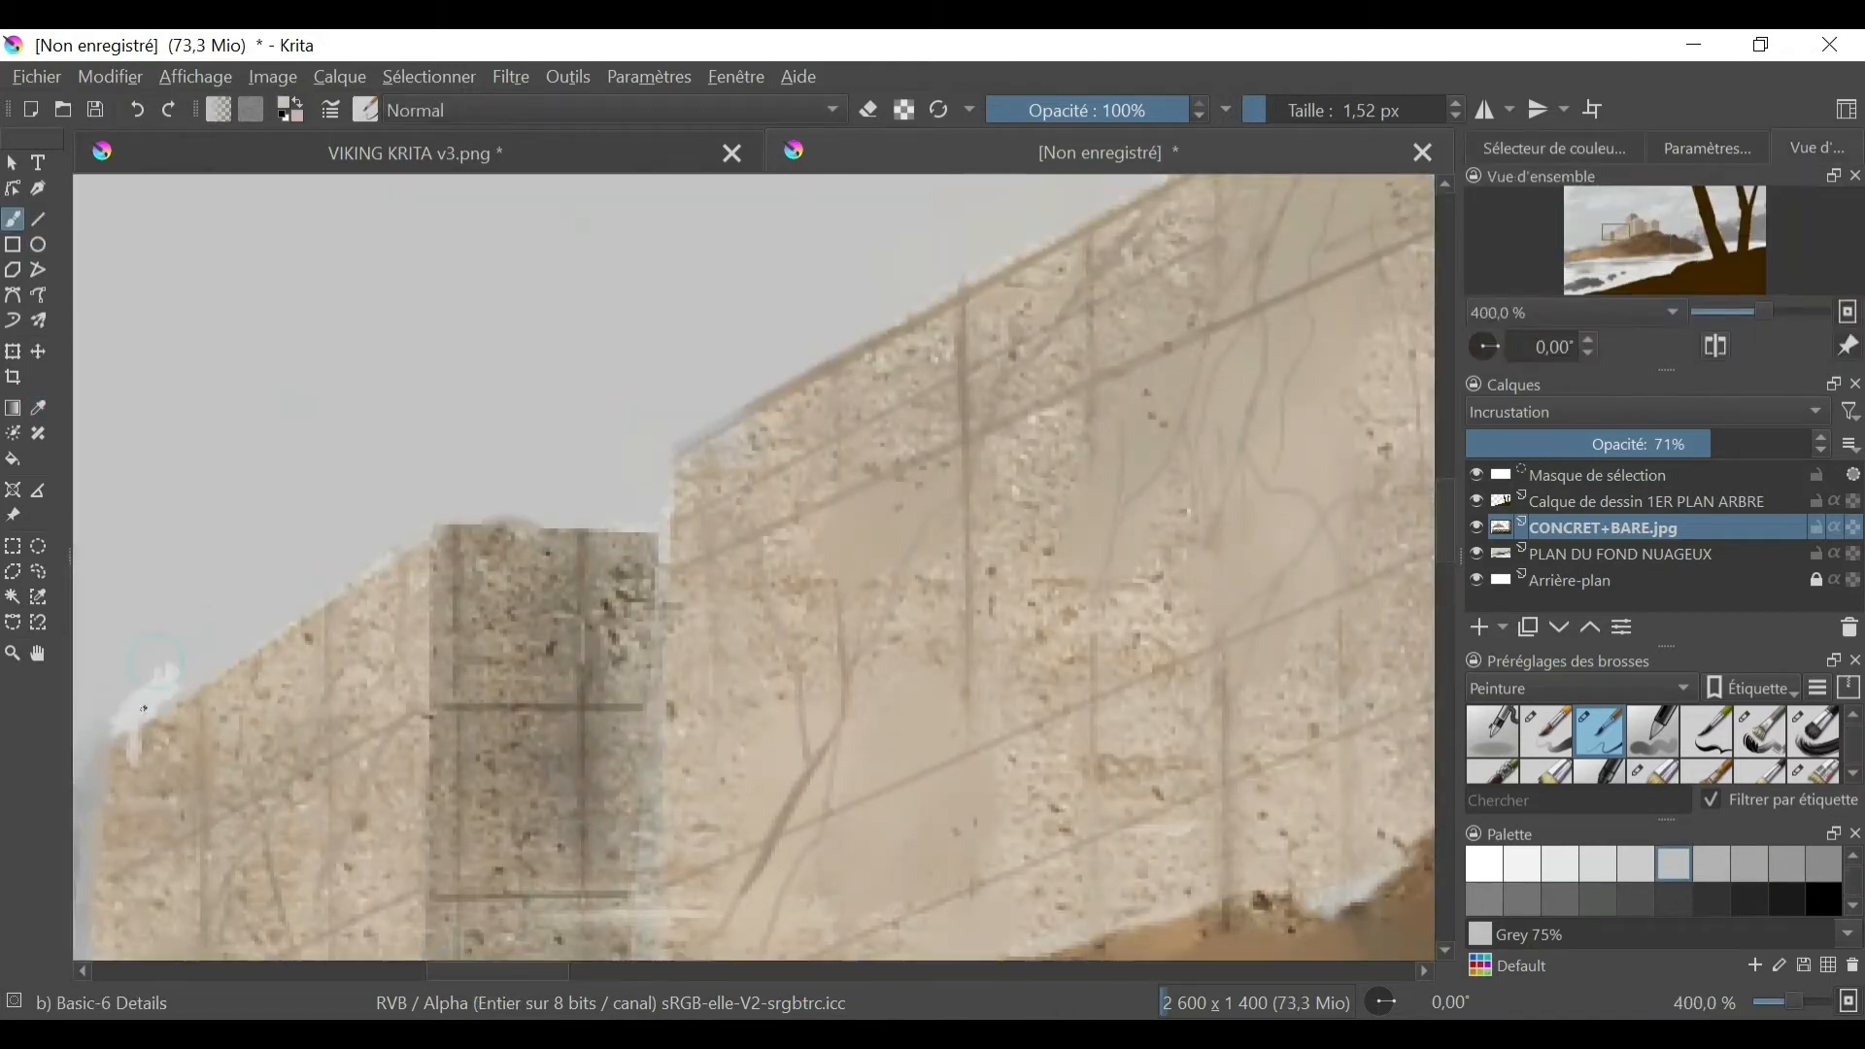
click(1546, 731)
drag(180, 610, 220, 566)
click(137, 110)
click(137, 110)
- Paint broken notches along the castle's wall tops on the PLAN DU FOND NUAGEUX layer with the Basic-6 Details brush
click(1628, 555)
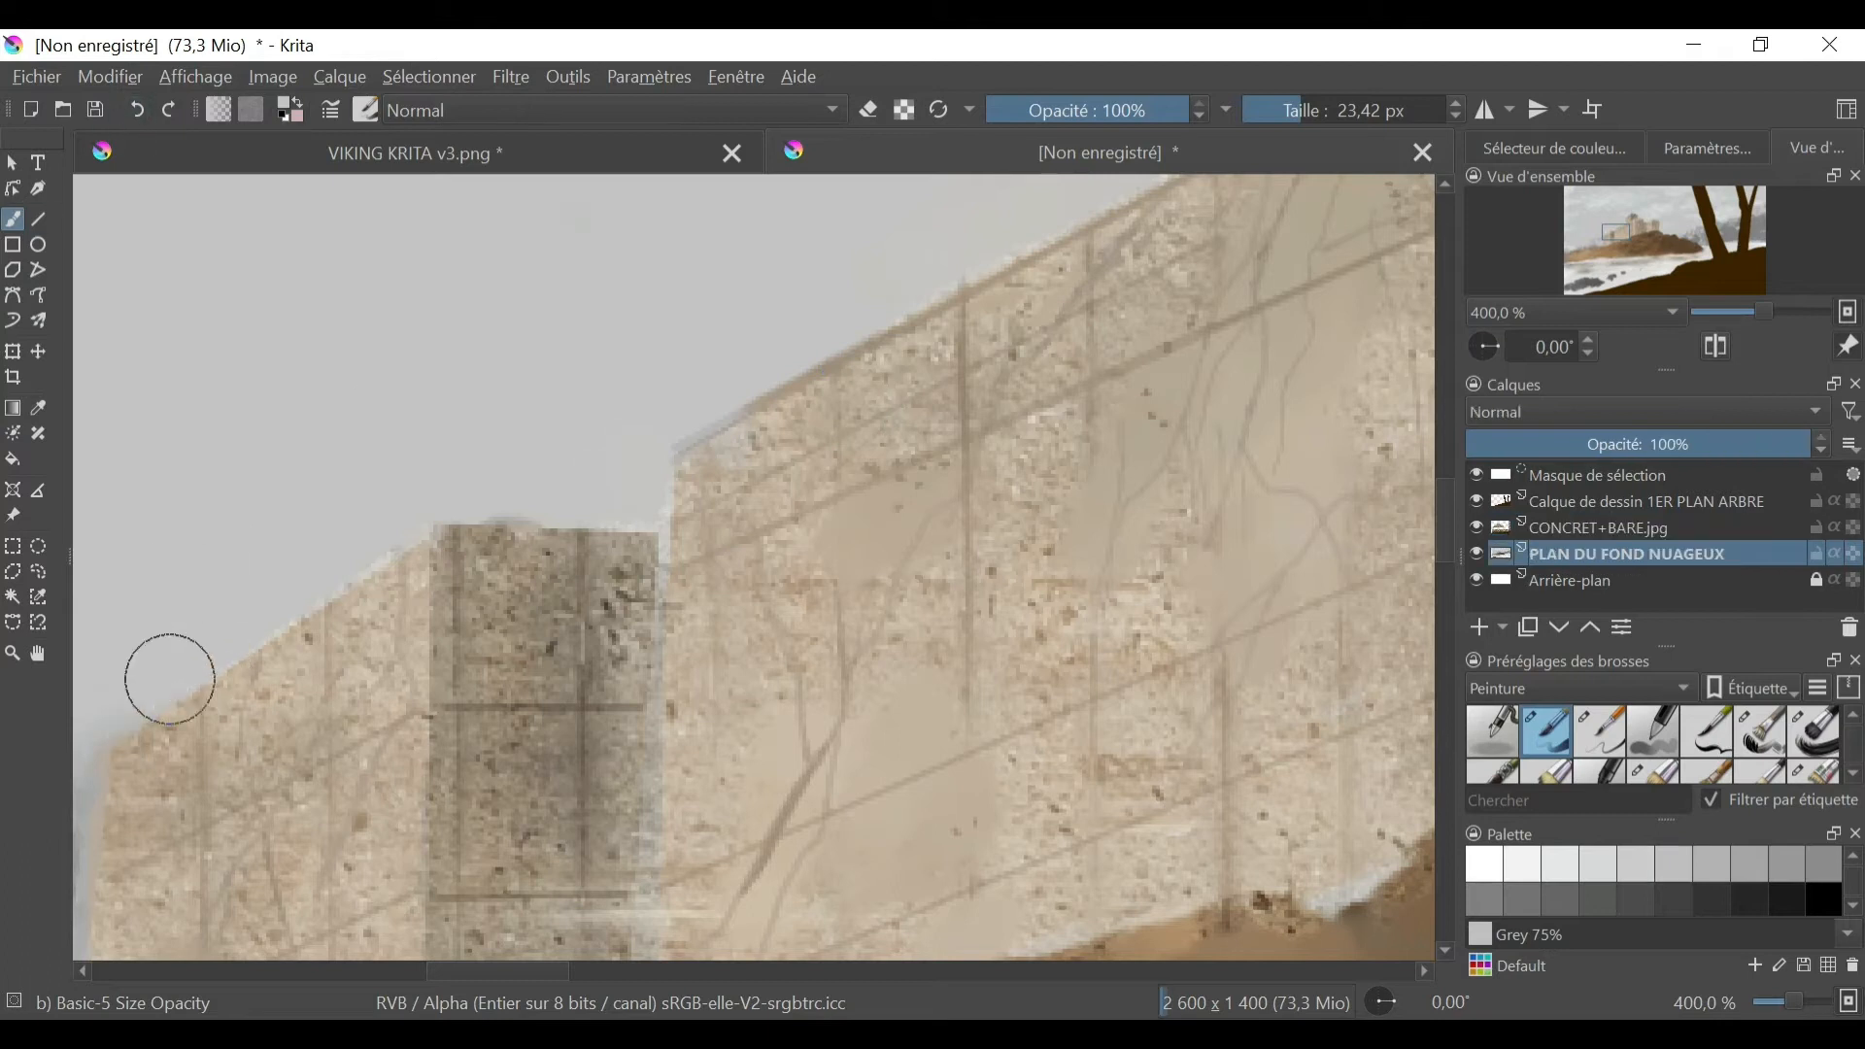
click(1601, 732)
mouse_move(330, 597)
mouse_down()
mouse_move(335, 734)
mouse_move(208, 777)
mouse_up()
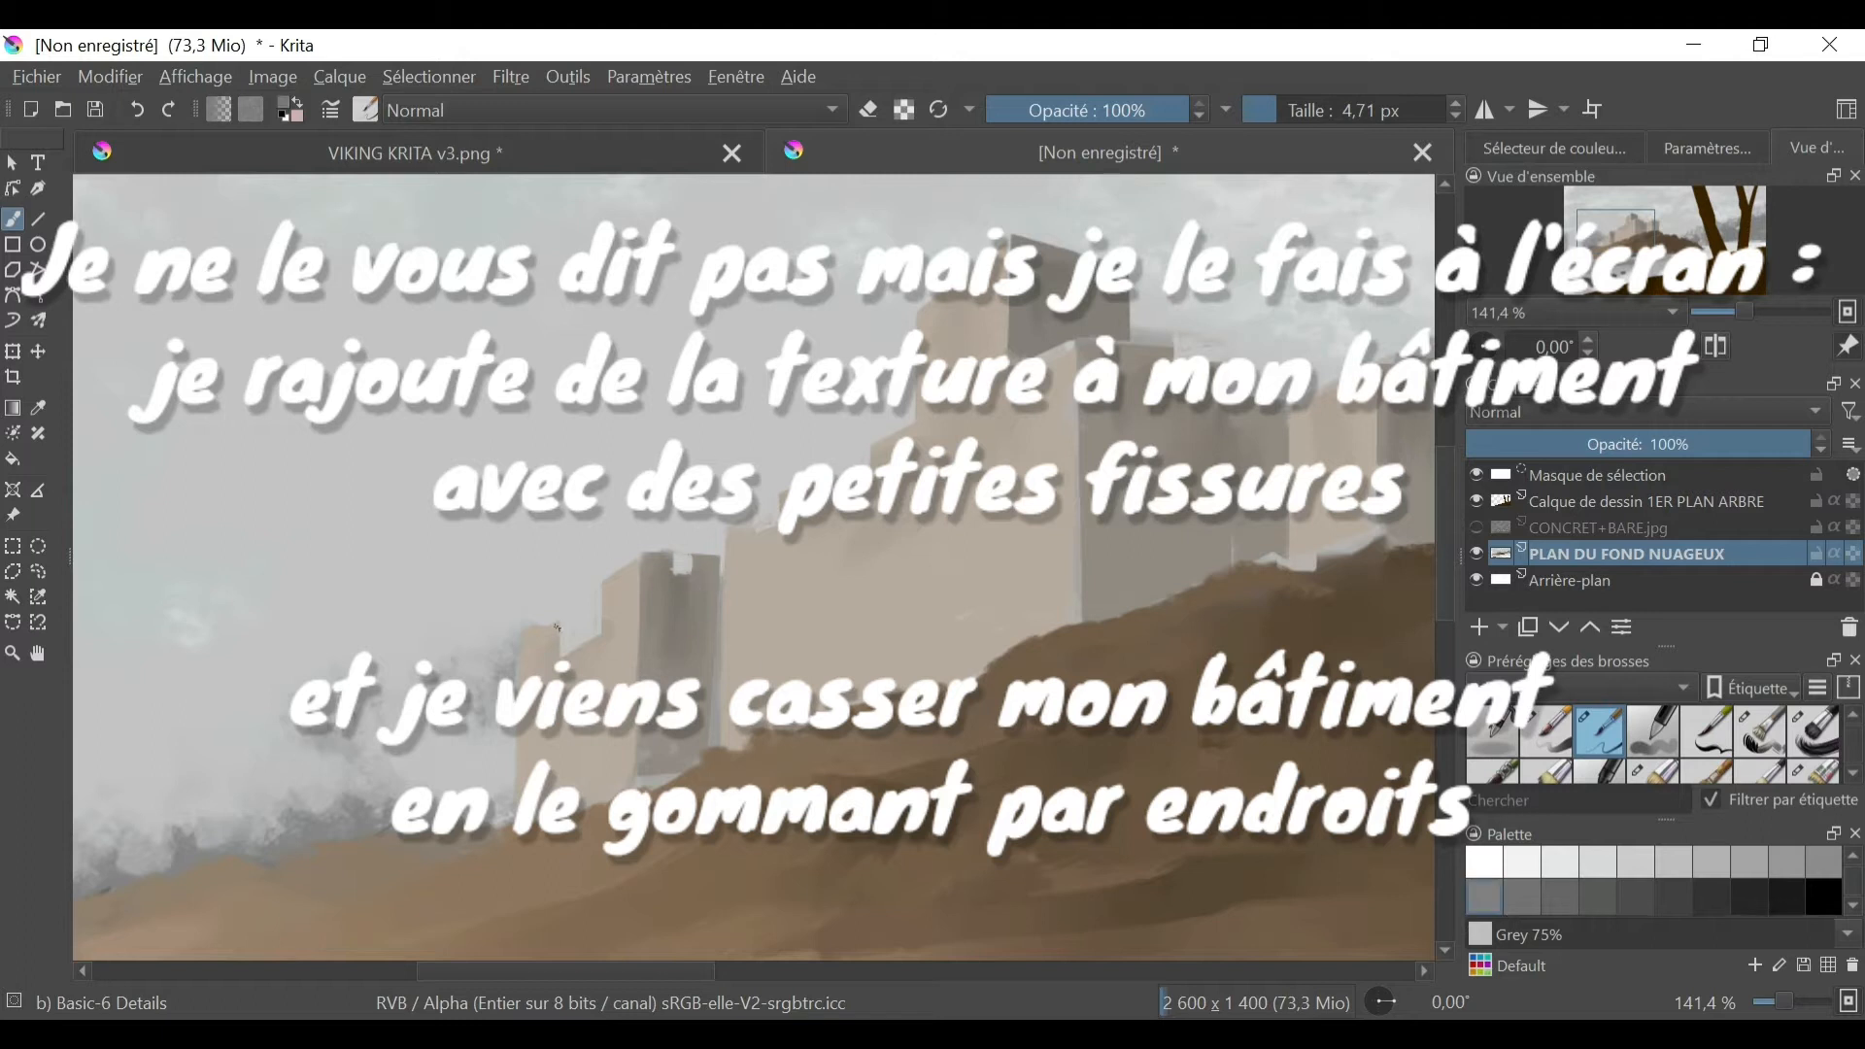
key(v)
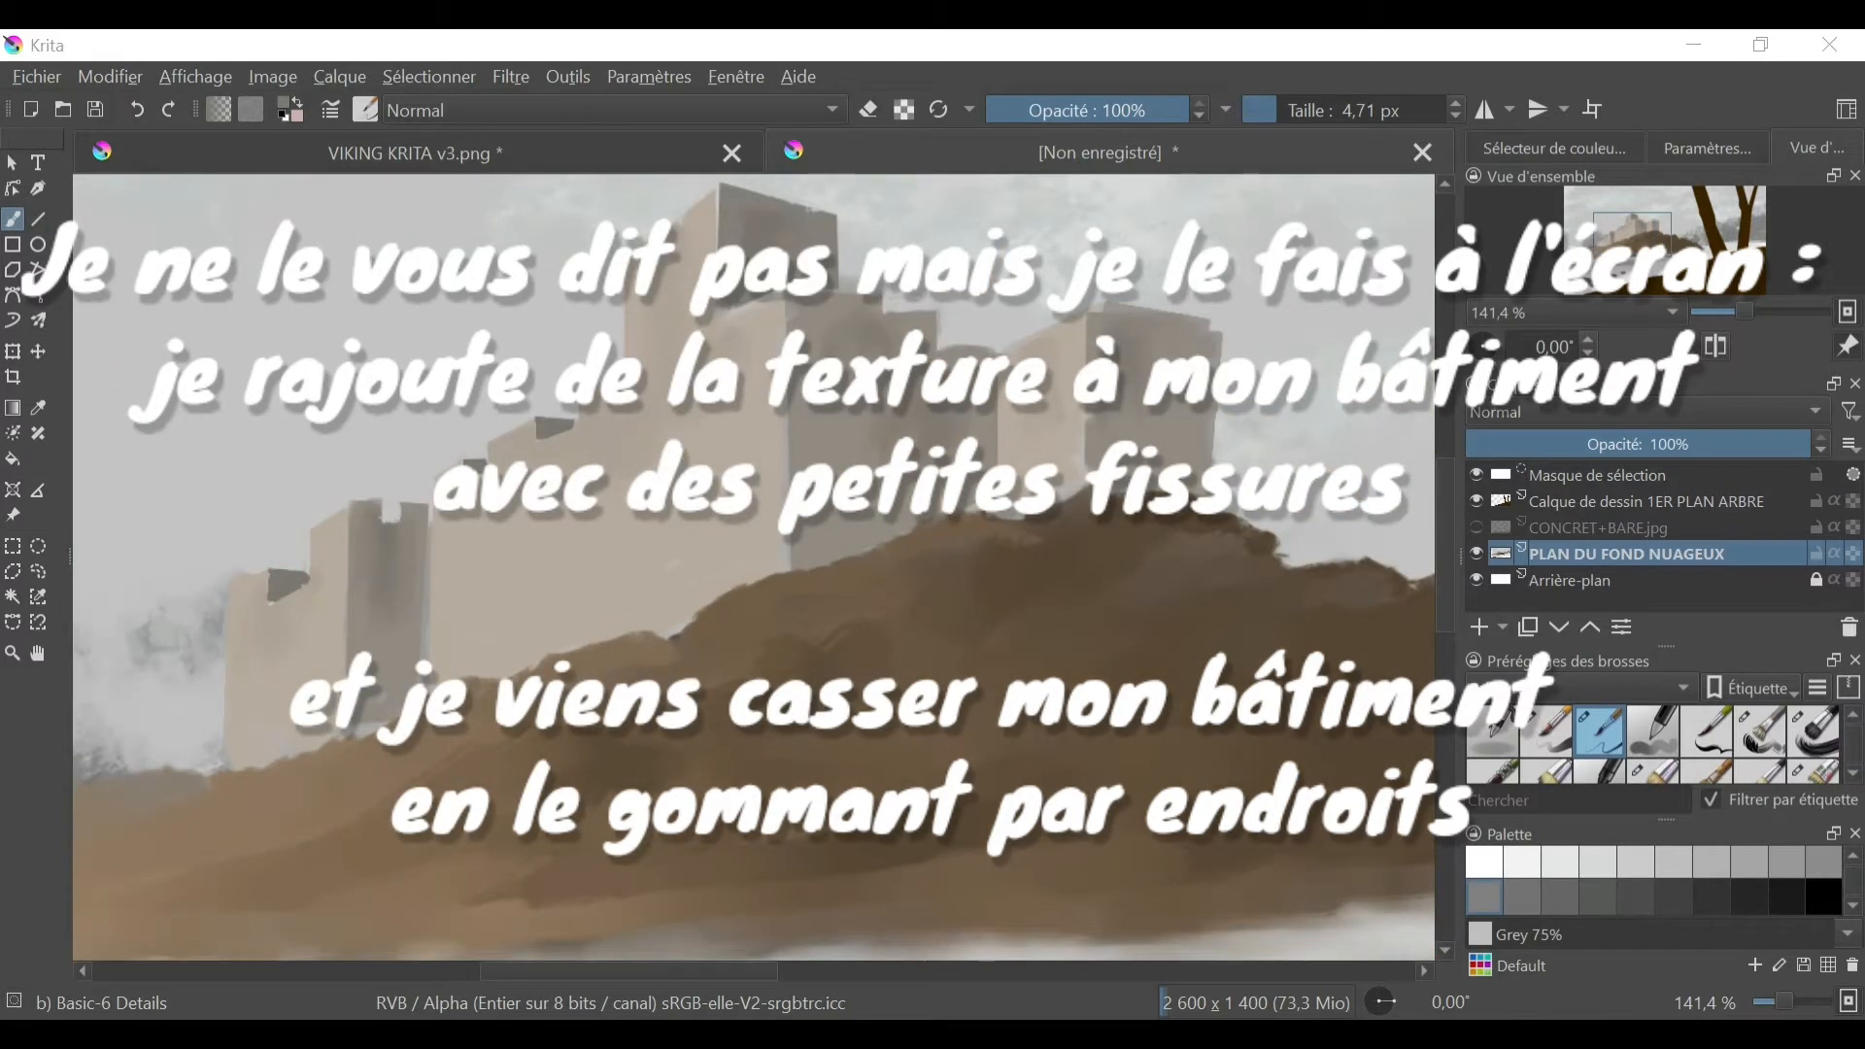
right_click(1052, 1031)
click(1044, 899)
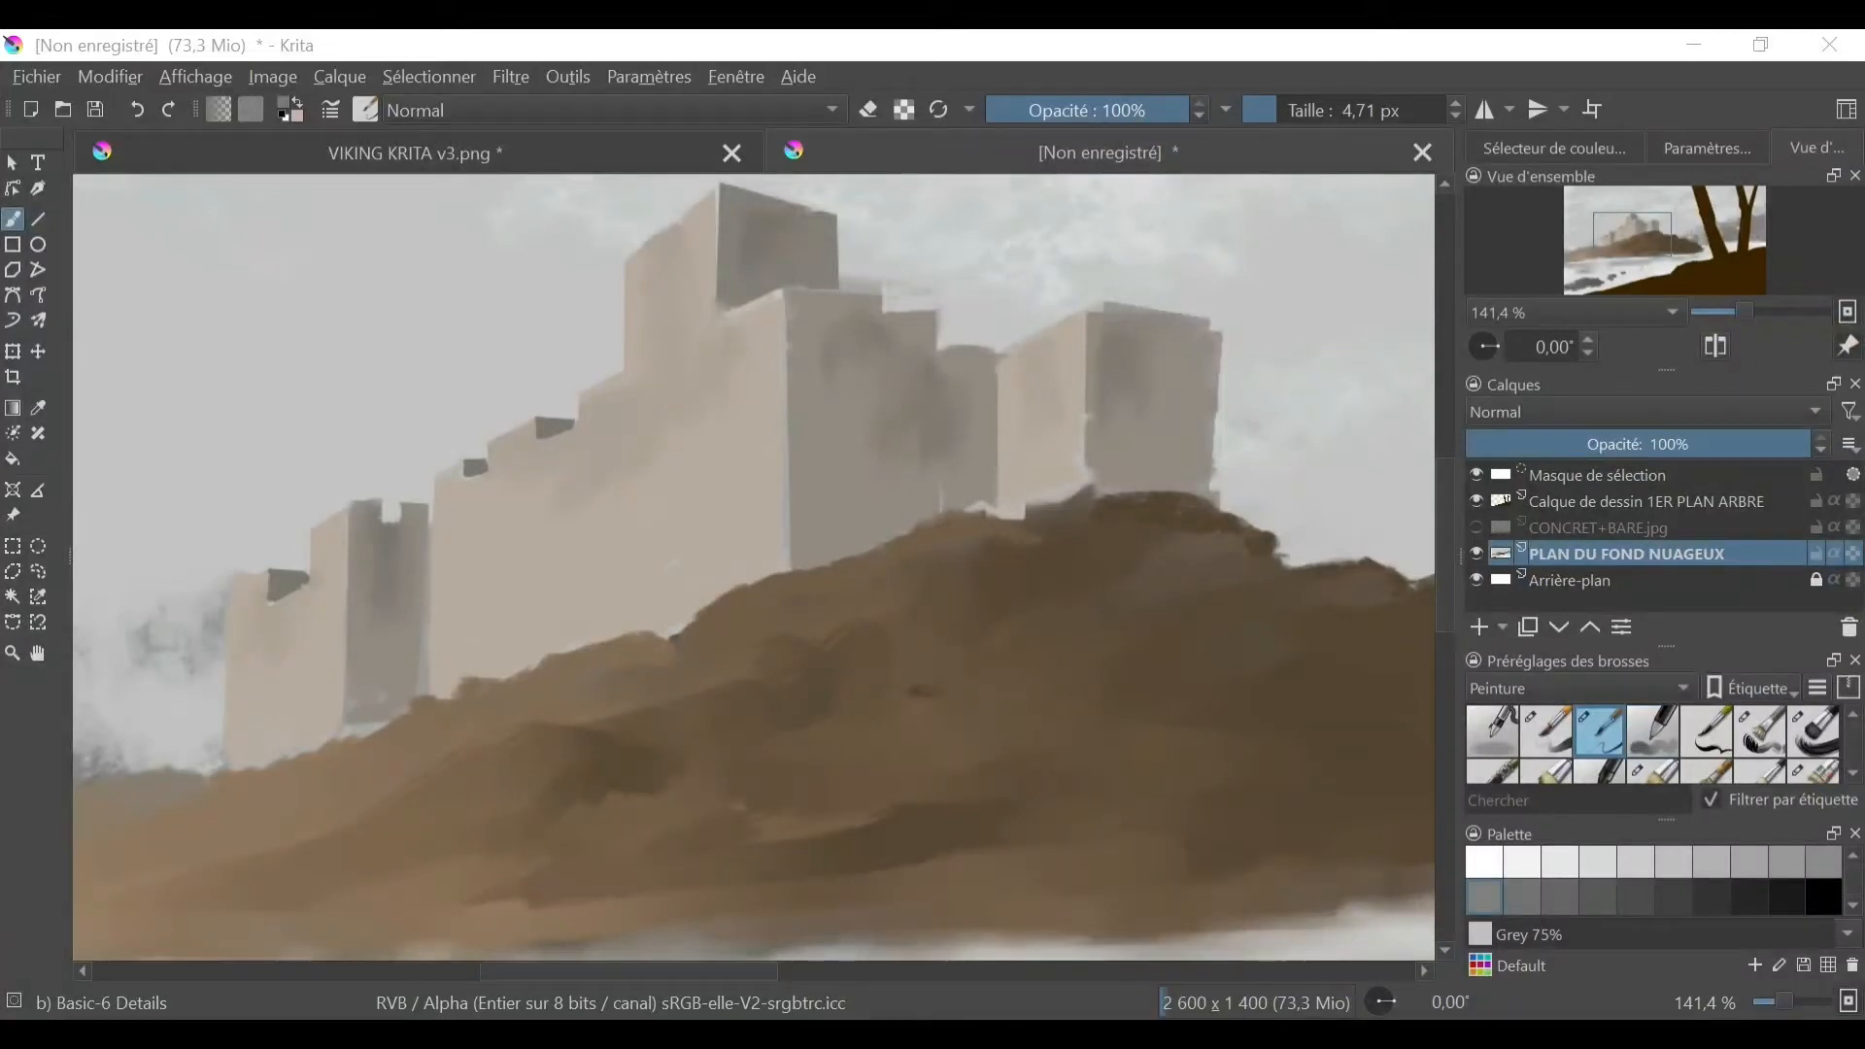
right_click(1050, 1030)
- Show the CONCRET+BARE.jpg layer and erase along the castle's wall tops with the Eraser Circle at 2.68 px
click(1476, 527)
scroll(1857, 726, down, 5)
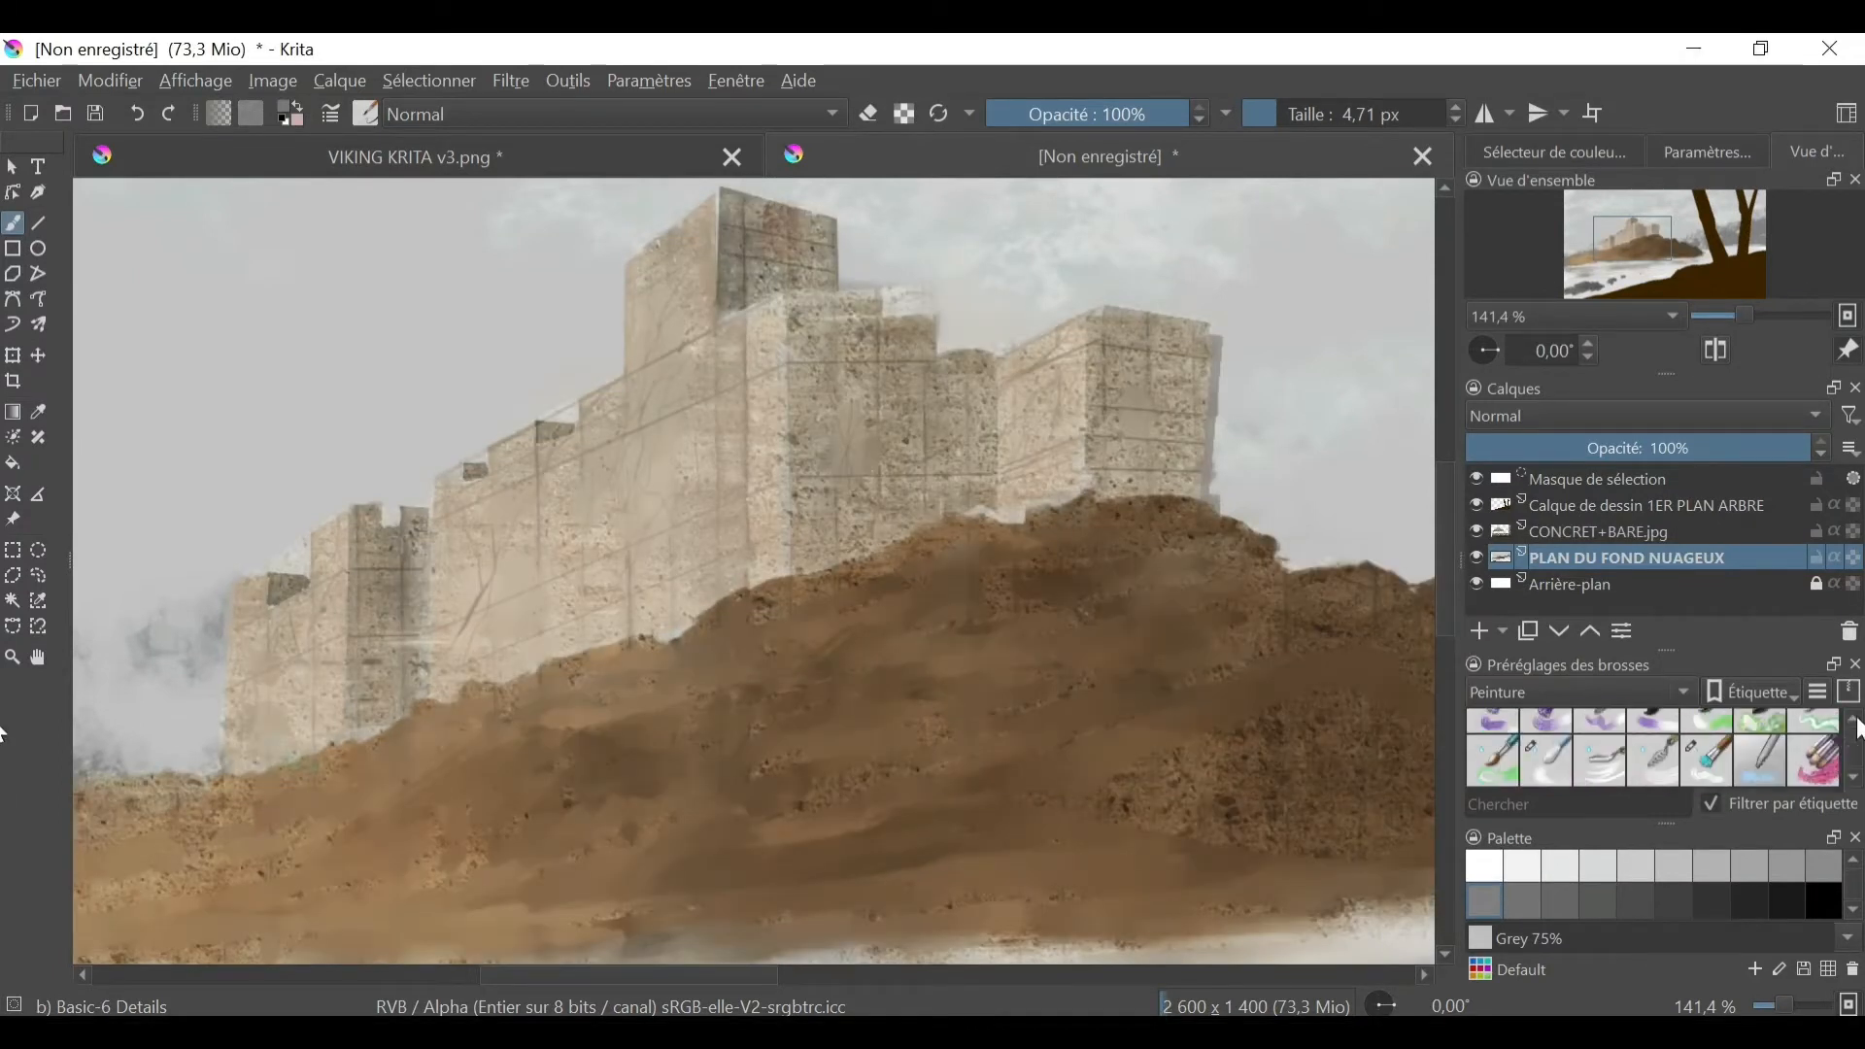
click(1578, 693)
click(1516, 641)
click(1492, 735)
click(1271, 114)
drag(244, 570, 300, 559)
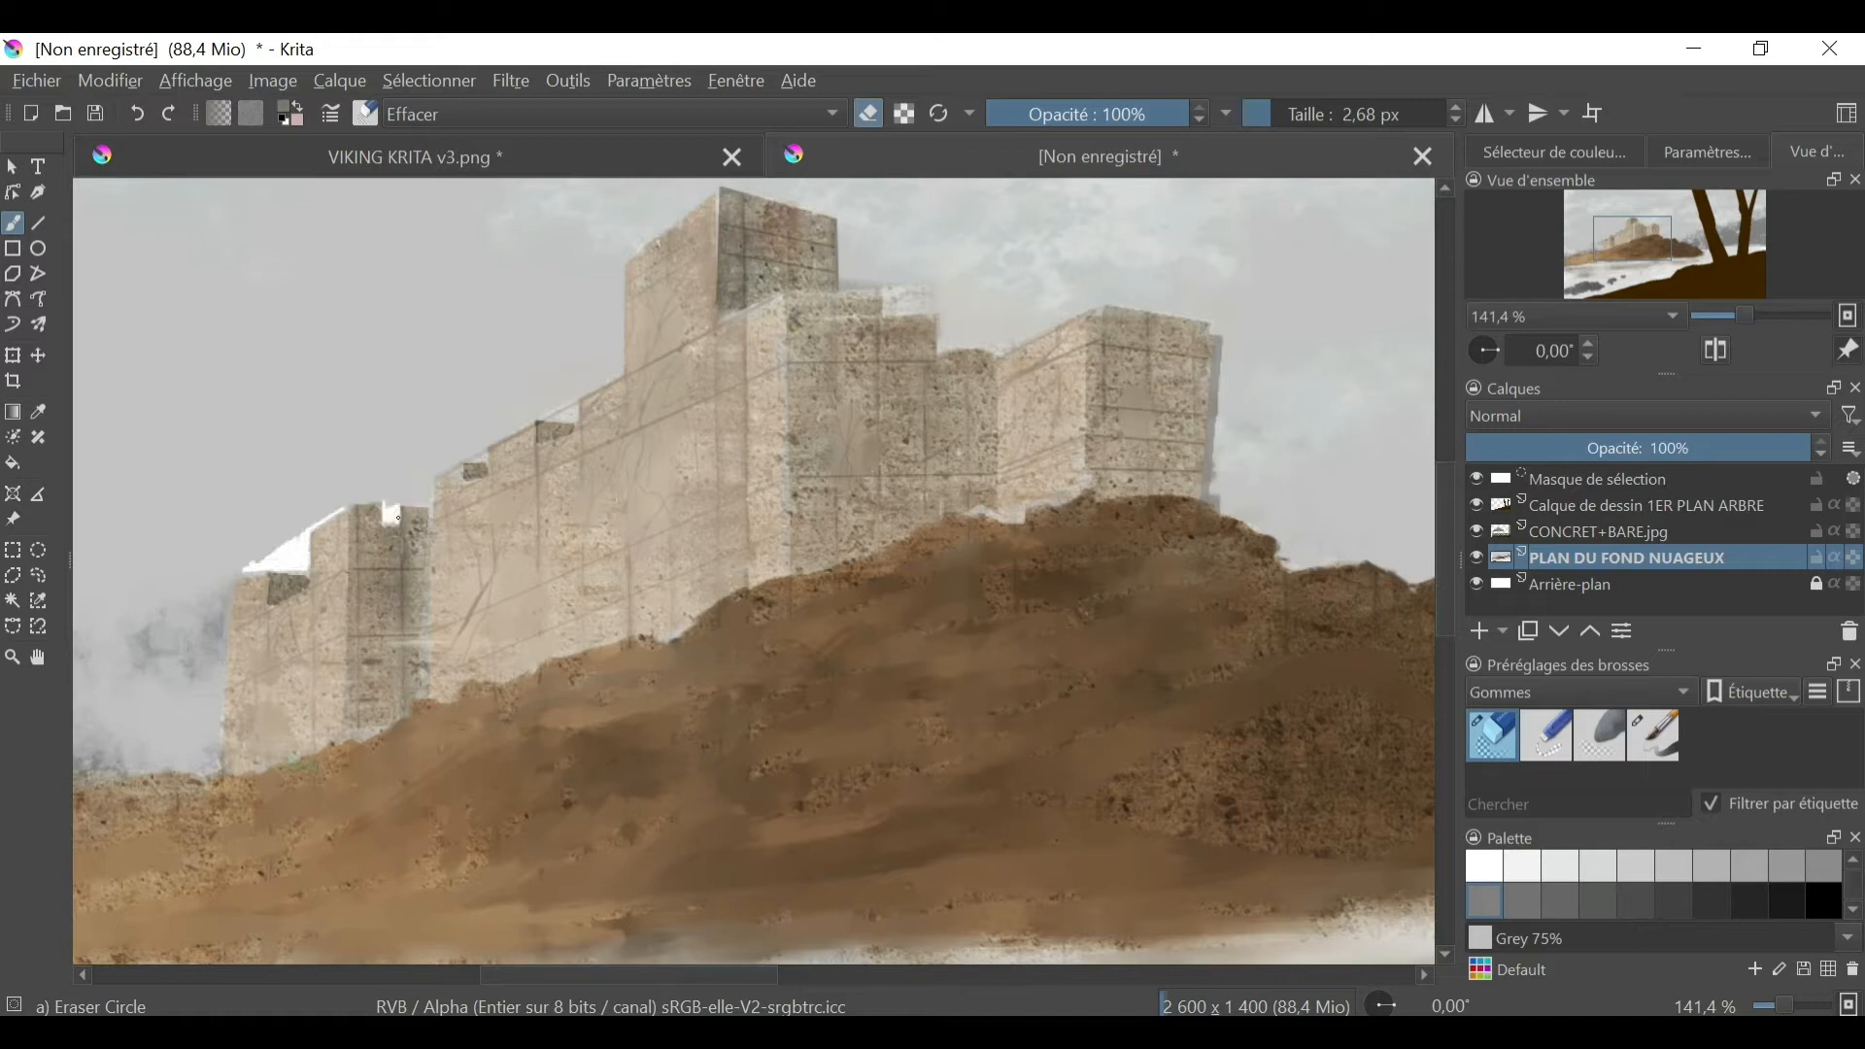
drag(940, 347, 996, 351)
drag(997, 353, 1110, 301)
- Erase straight strips along the far tower's outer edge and the lowest wall's top with the Line tool
click(37, 223)
drag(1216, 314, 1207, 499)
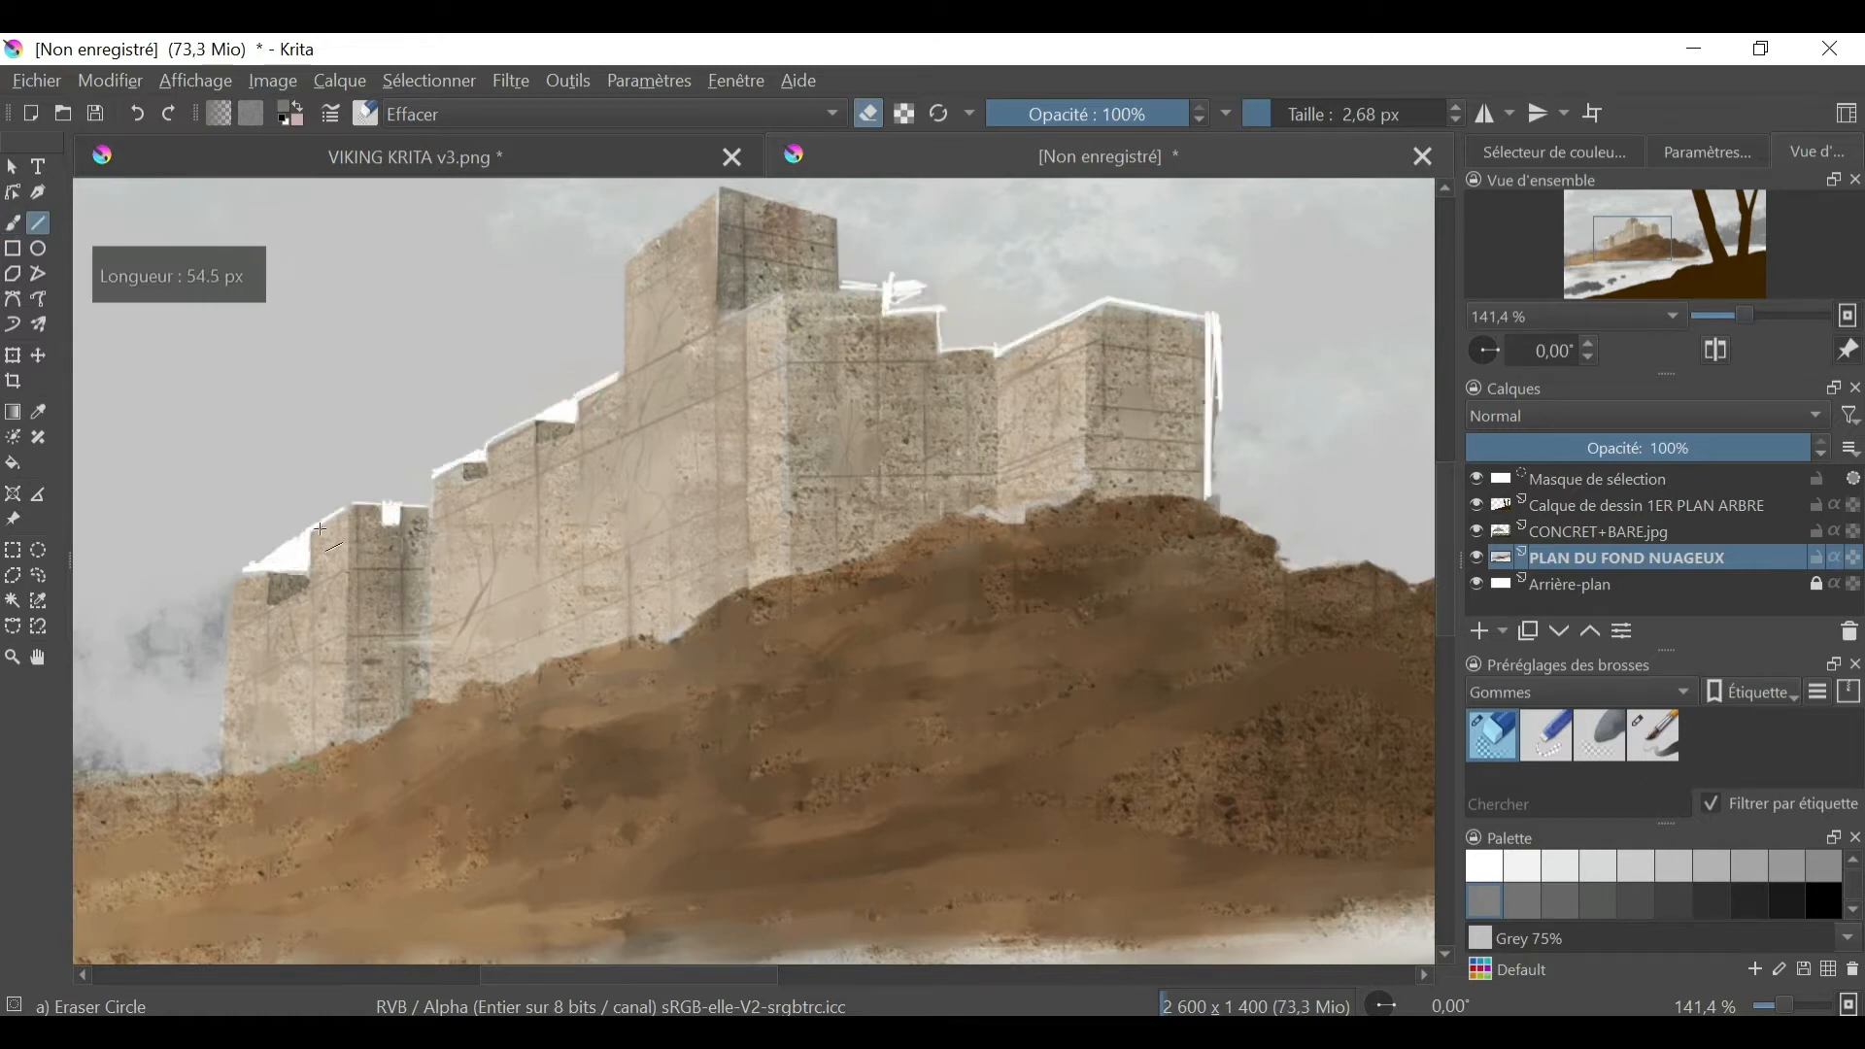
drag(262, 576, 264, 577)
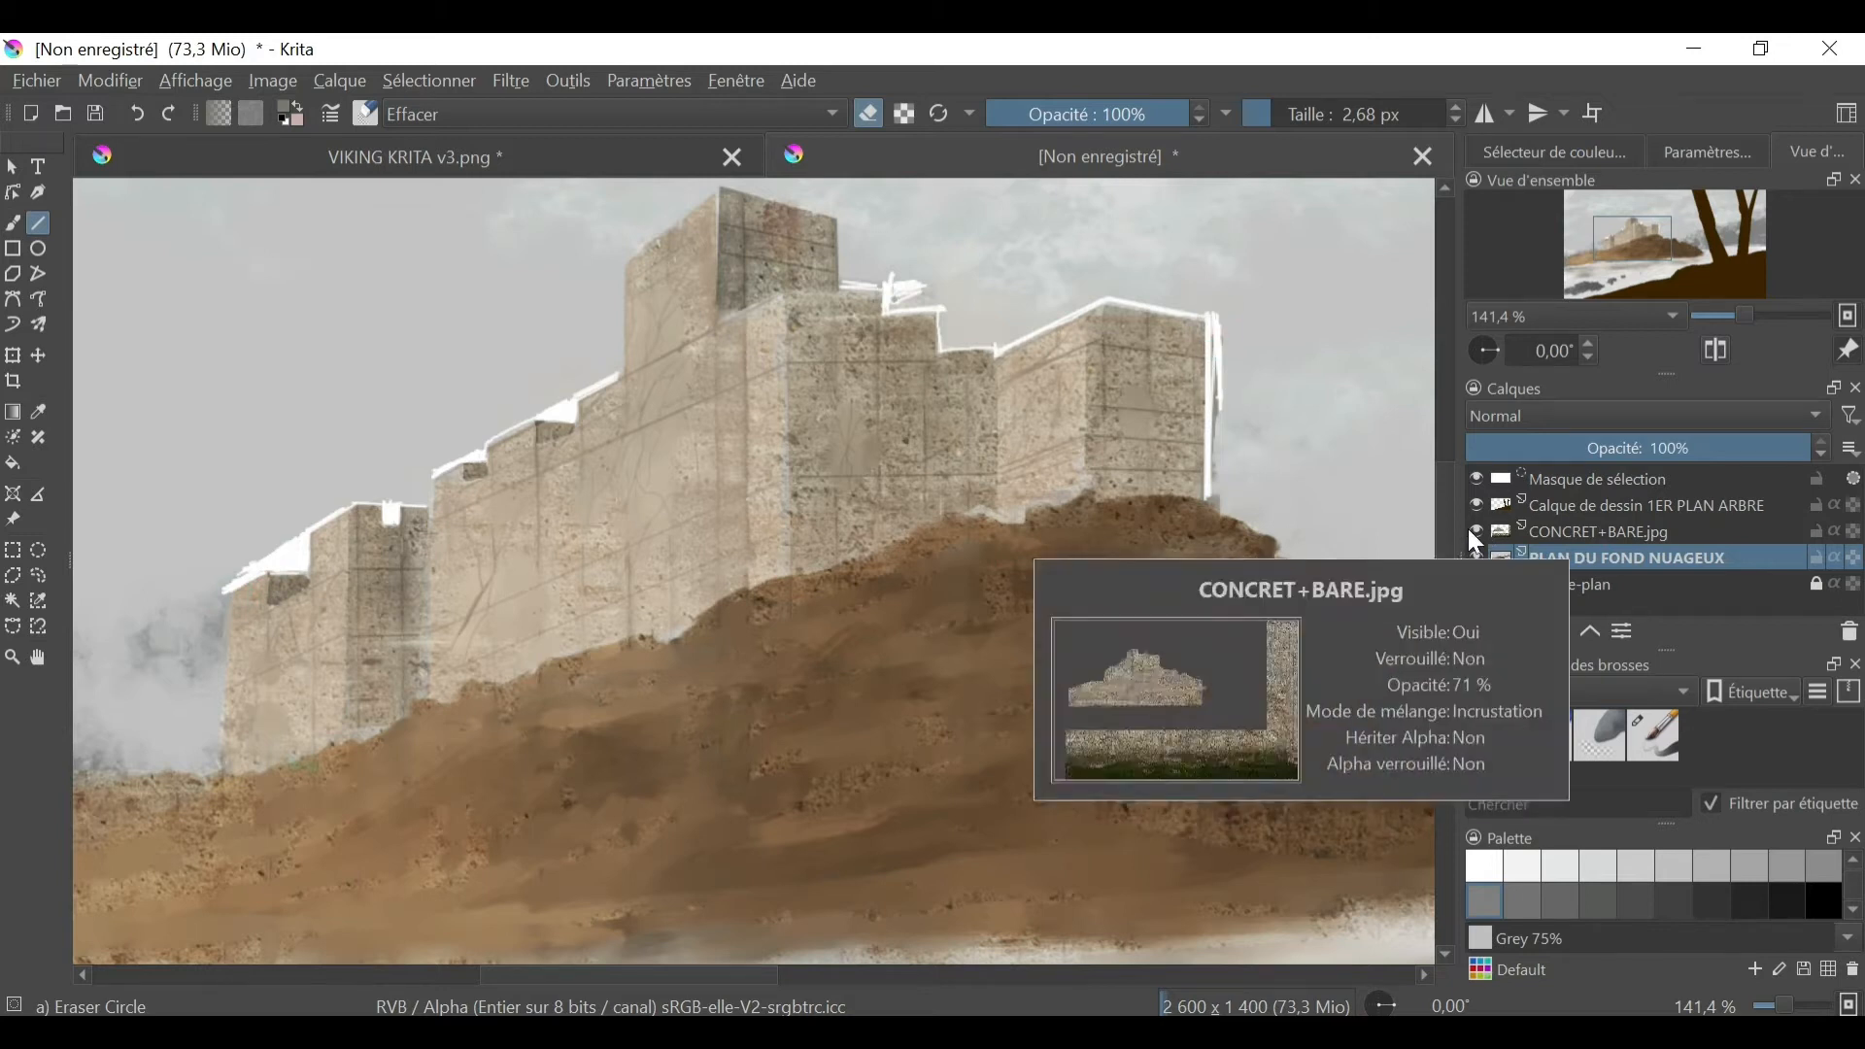
click(1515, 586)
key(b)
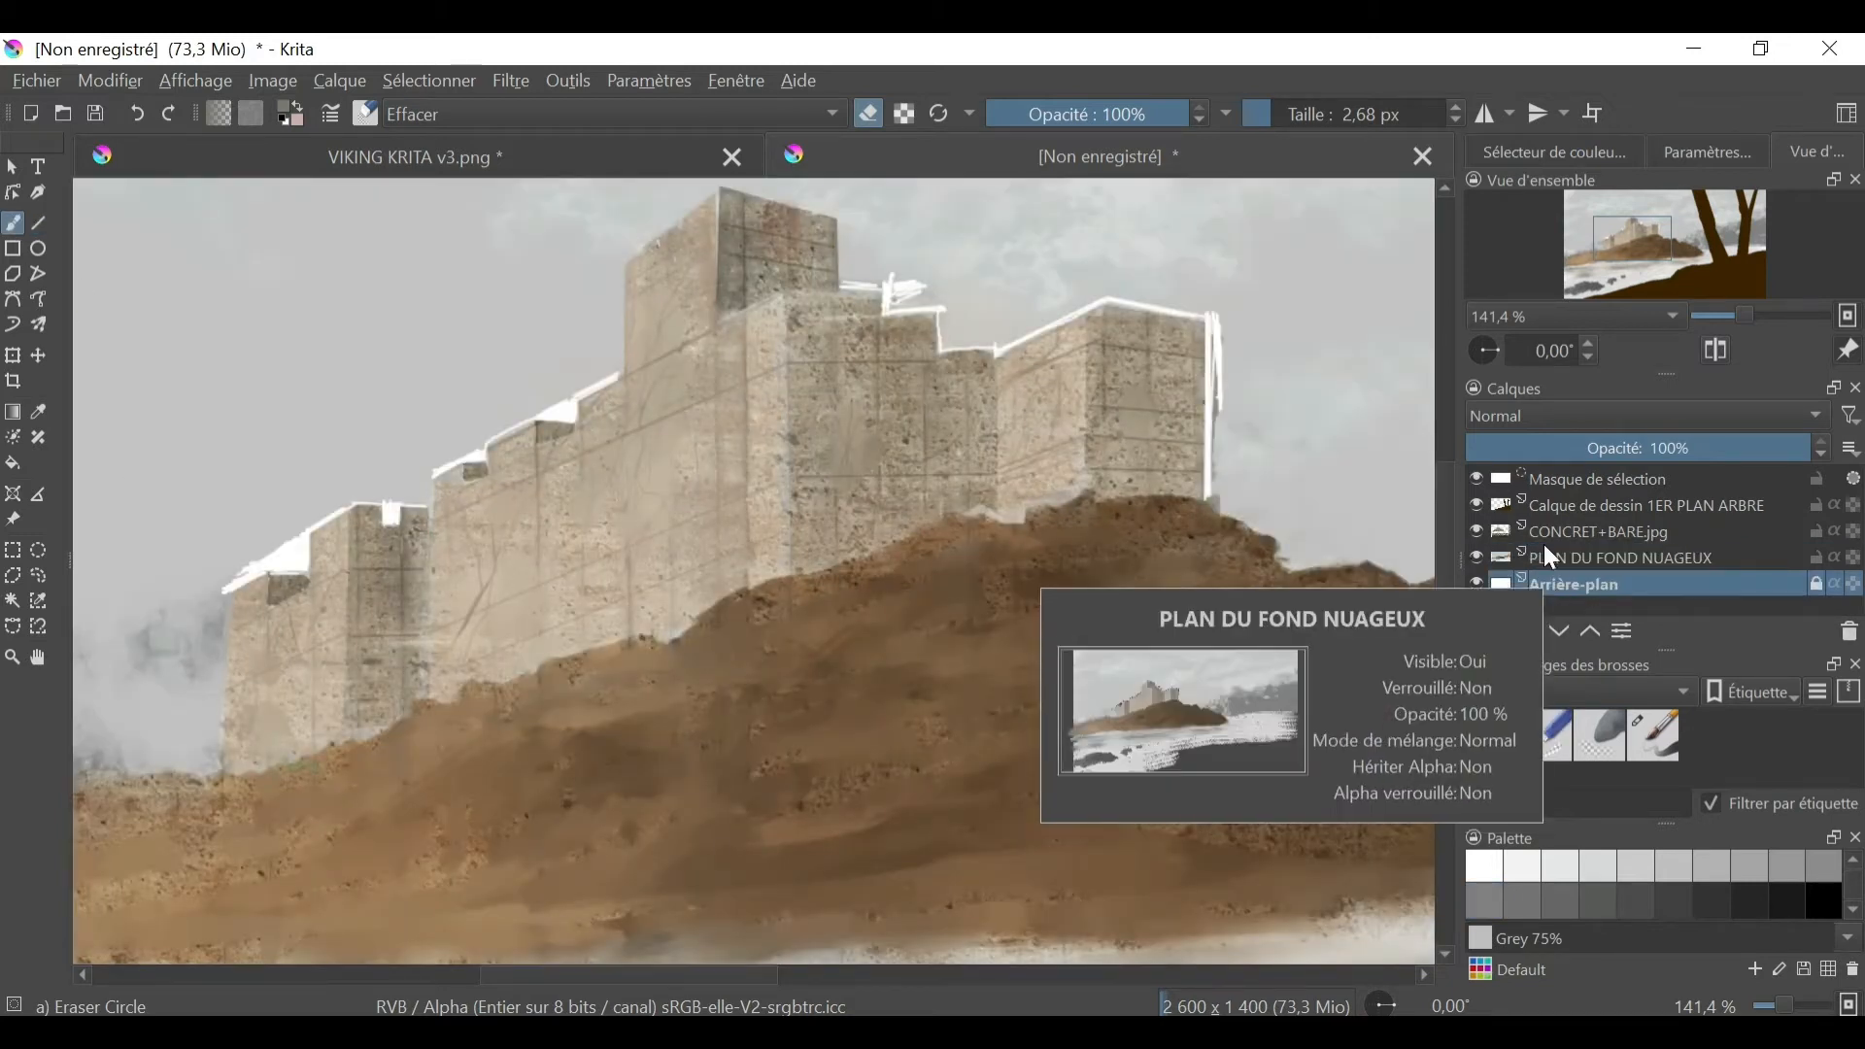
click(13, 575)
click(224, 600)
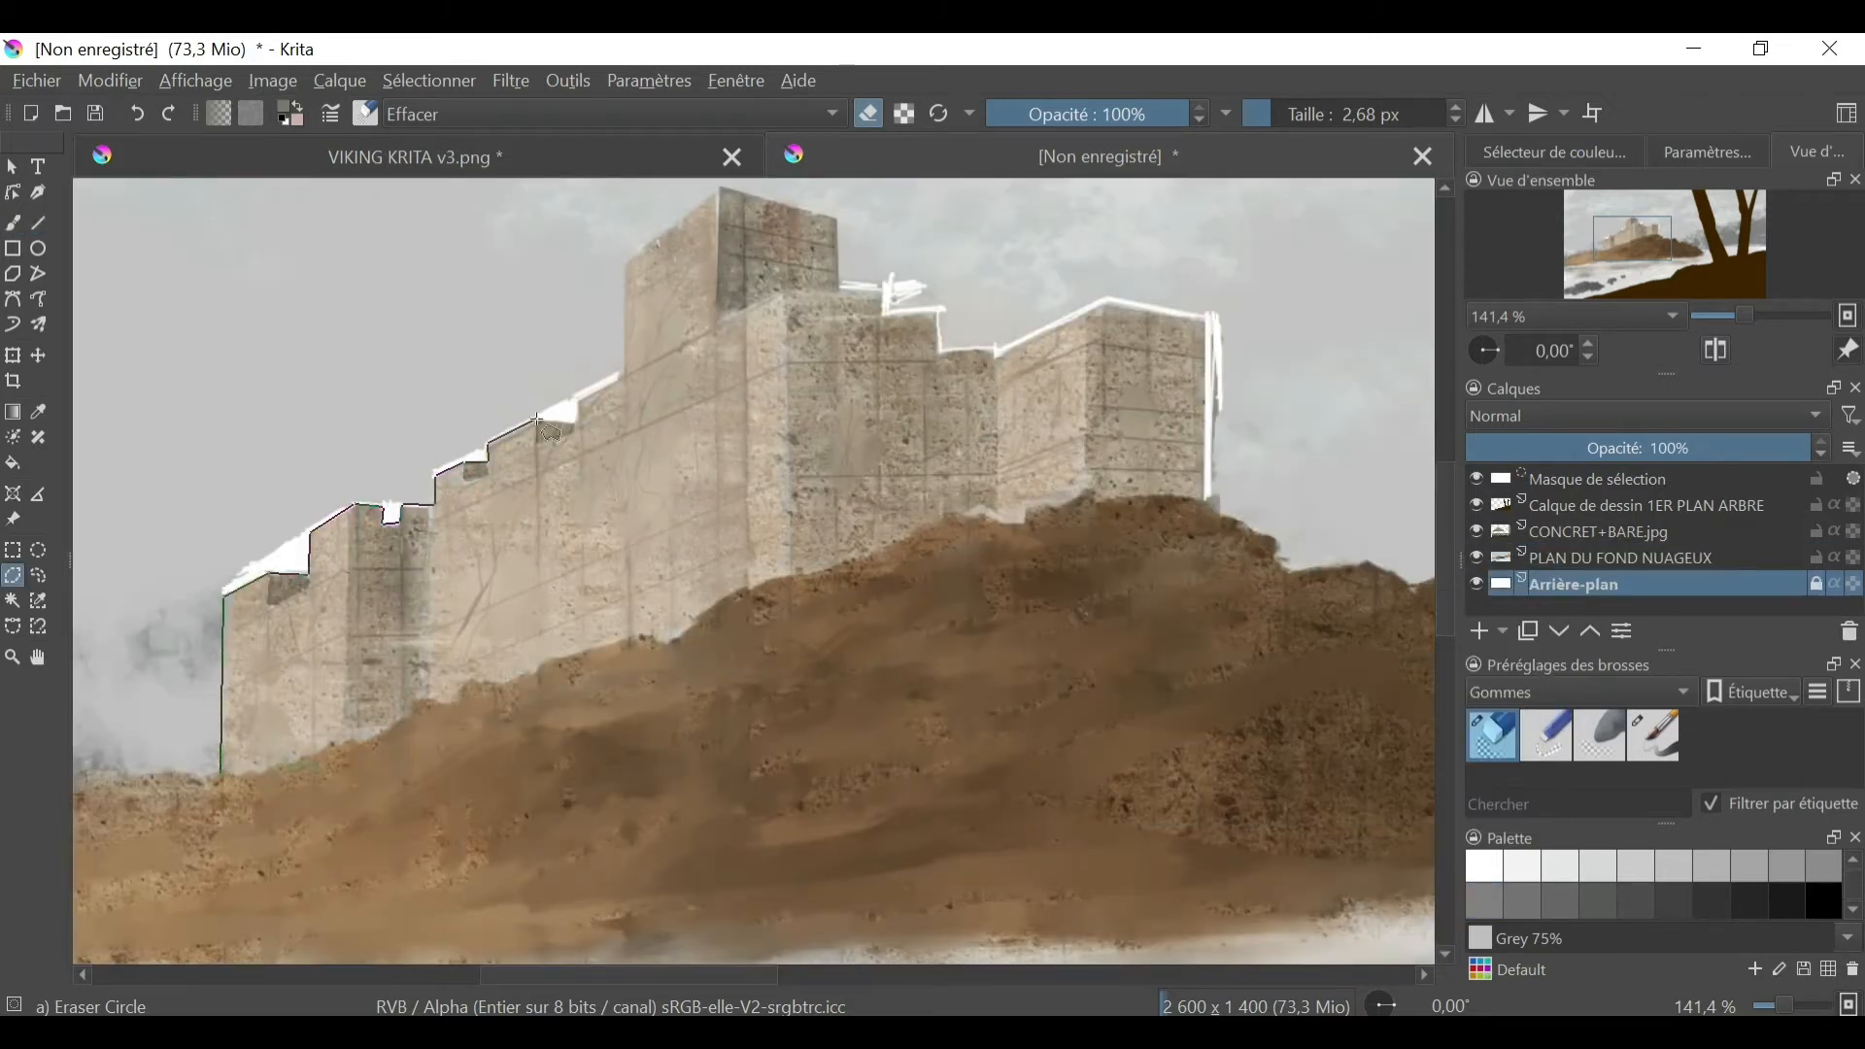
click(1306, 567)
click(1368, 562)
click(1422, 586)
click(1433, 184)
click(70, 185)
double_click(67, 778)
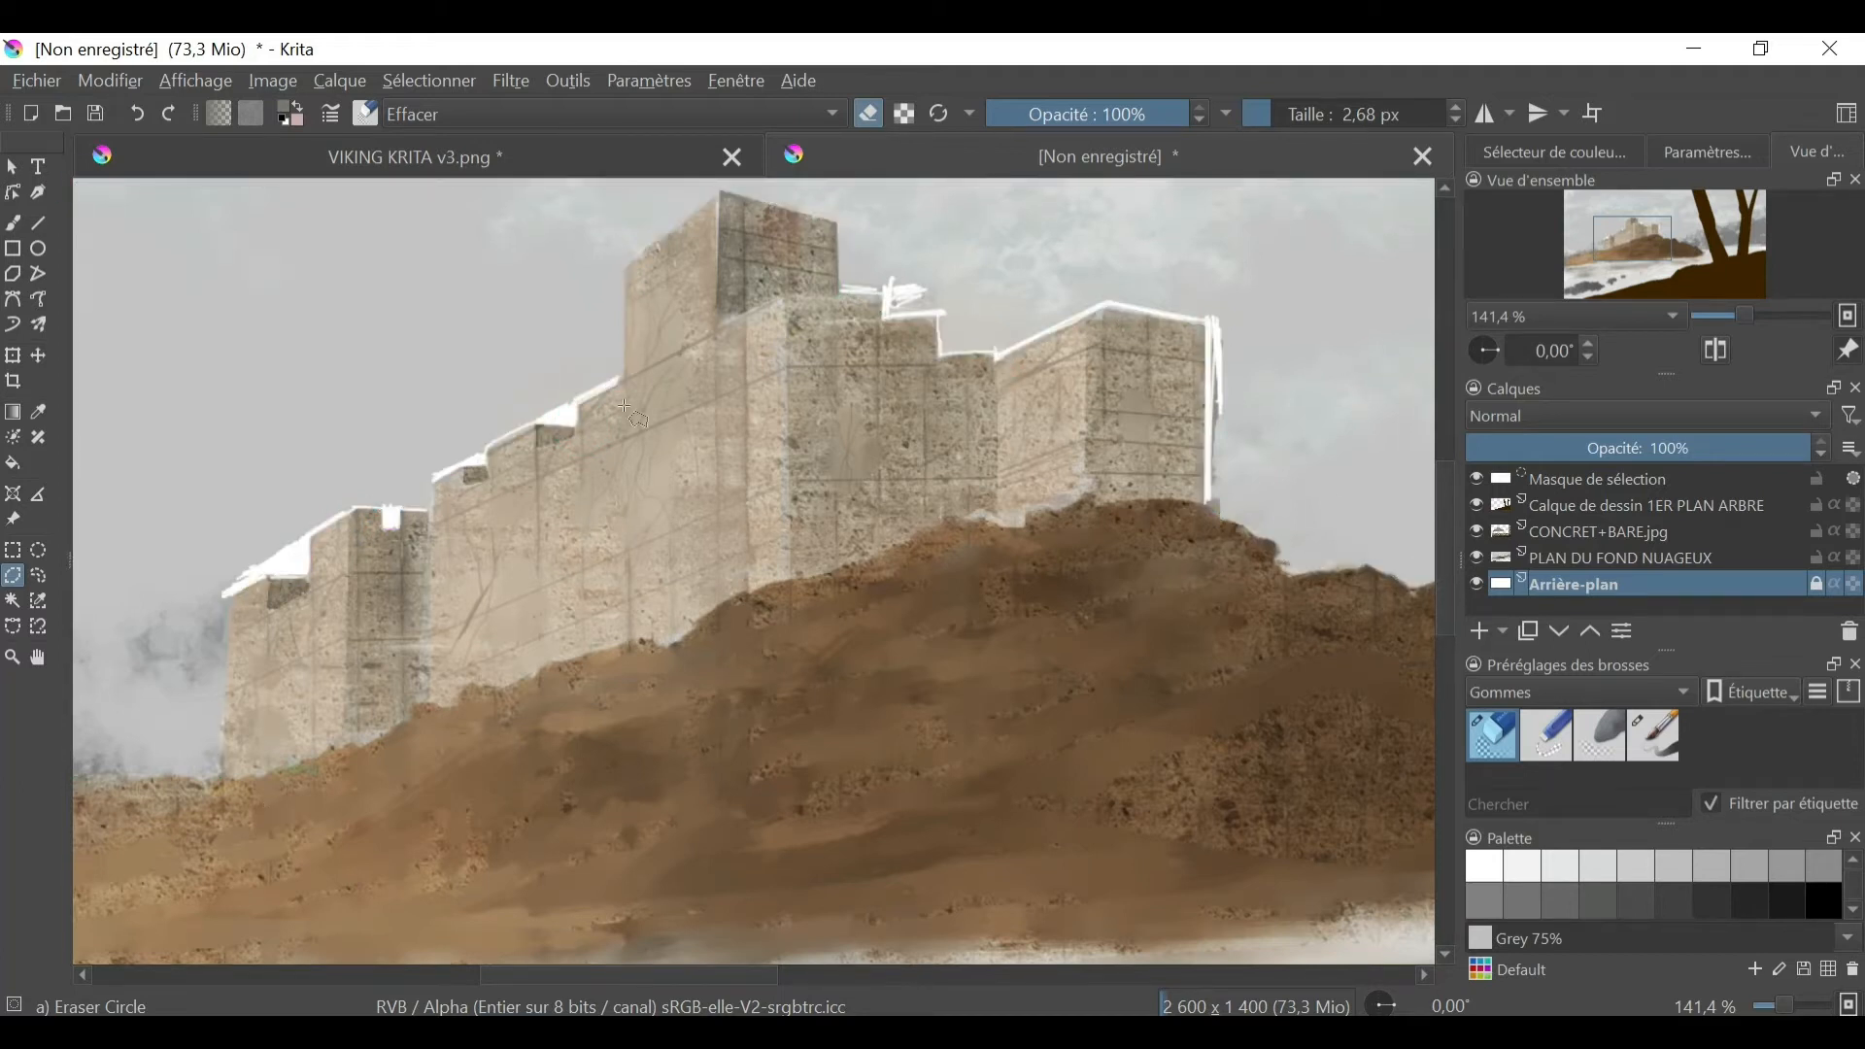
- Select the sky around the castle on the PLAN DU FOND NUAGEUX layer with a polygon following the walls and hill crest
click(1620, 557)
click(12, 575)
click(79, 774)
click(217, 776)
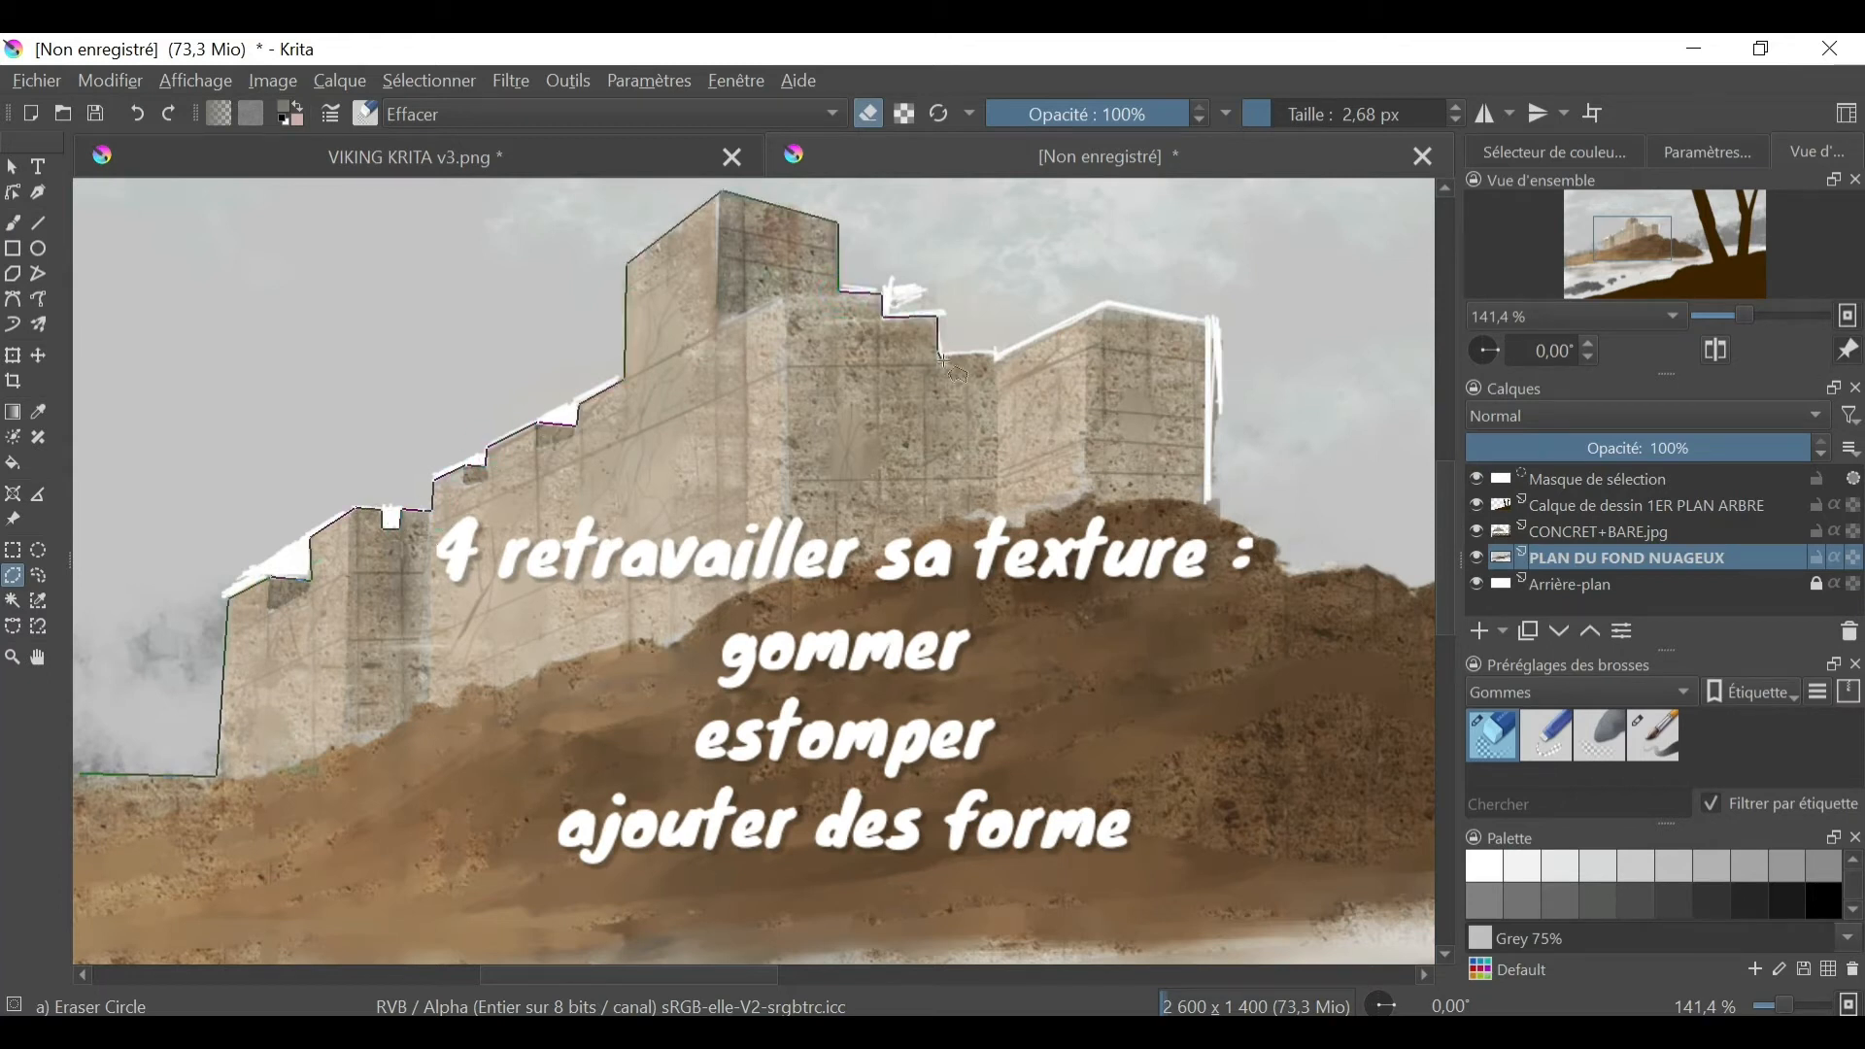
click(1204, 503)
click(1278, 542)
click(1415, 591)
click(1425, 182)
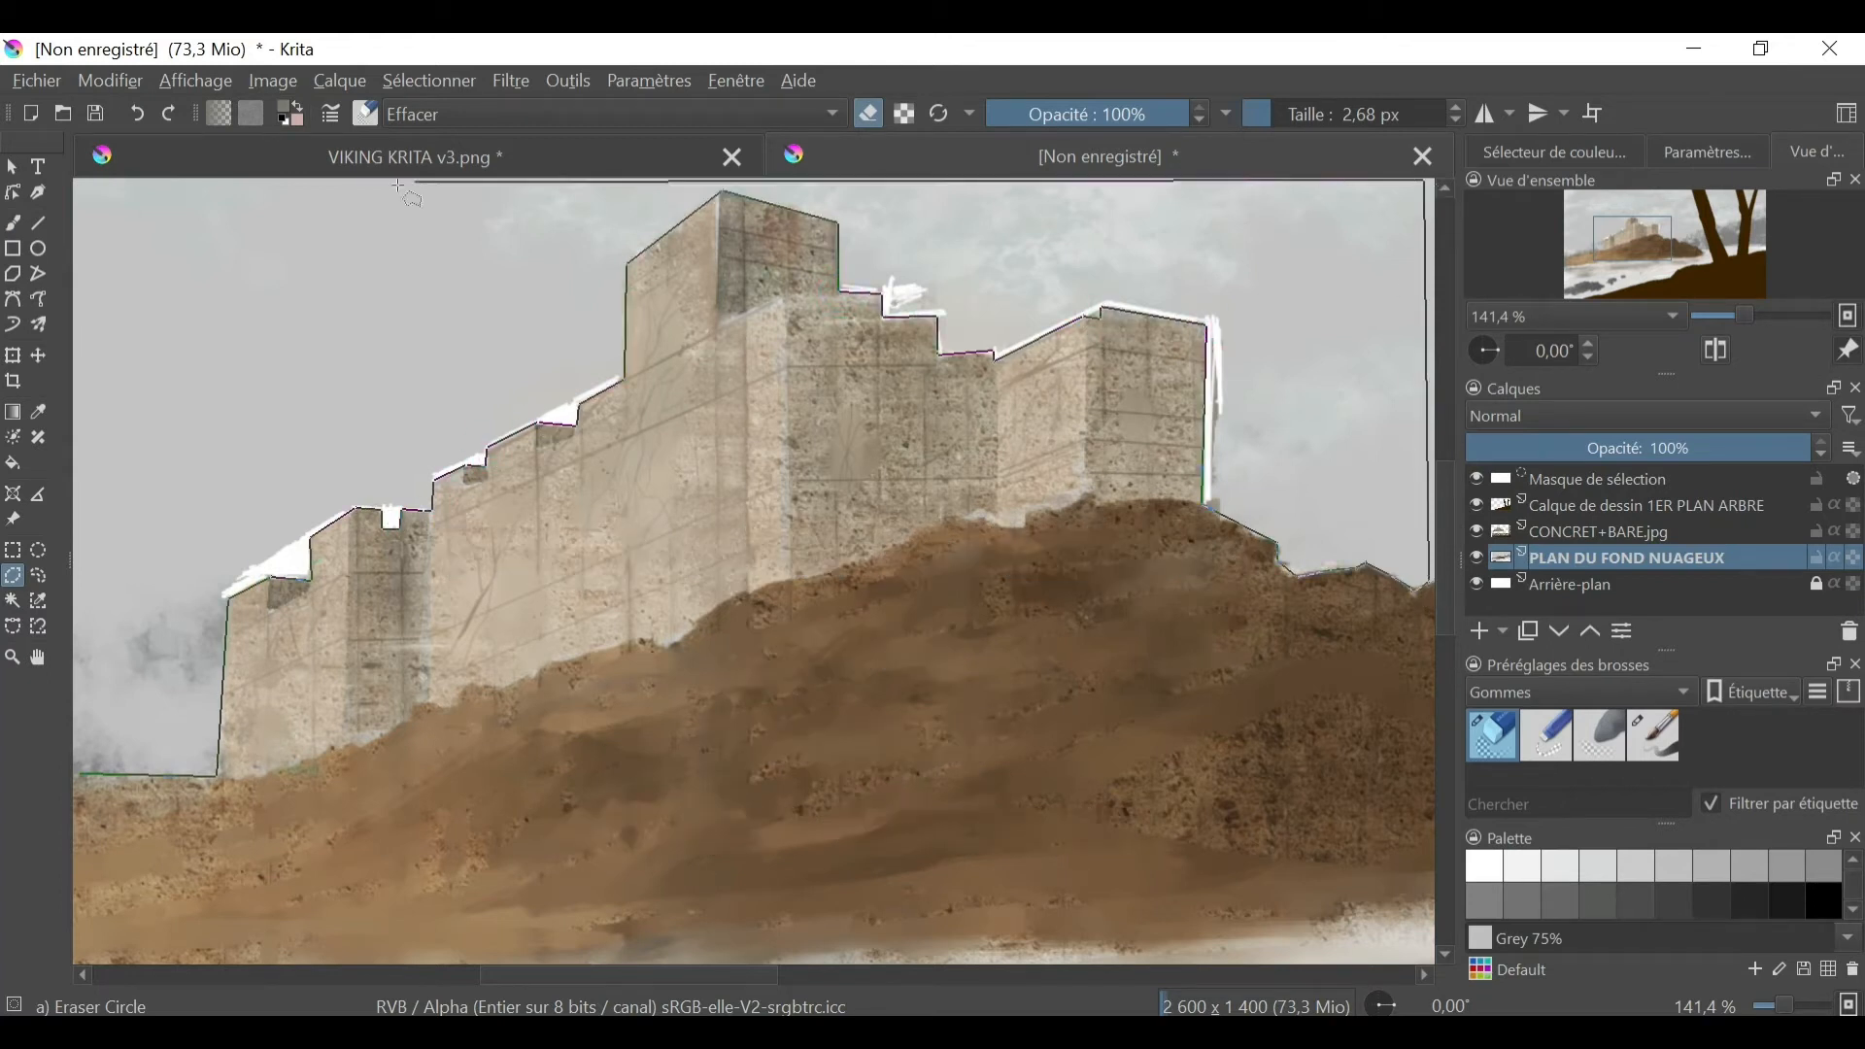
click(83, 185)
click(80, 774)
- Paint Grey 40% clouds behind the castle inside the selection with the puggioni-clouds01 brush from the Nuages presets at 215 px
click(1570, 902)
click(1573, 693)
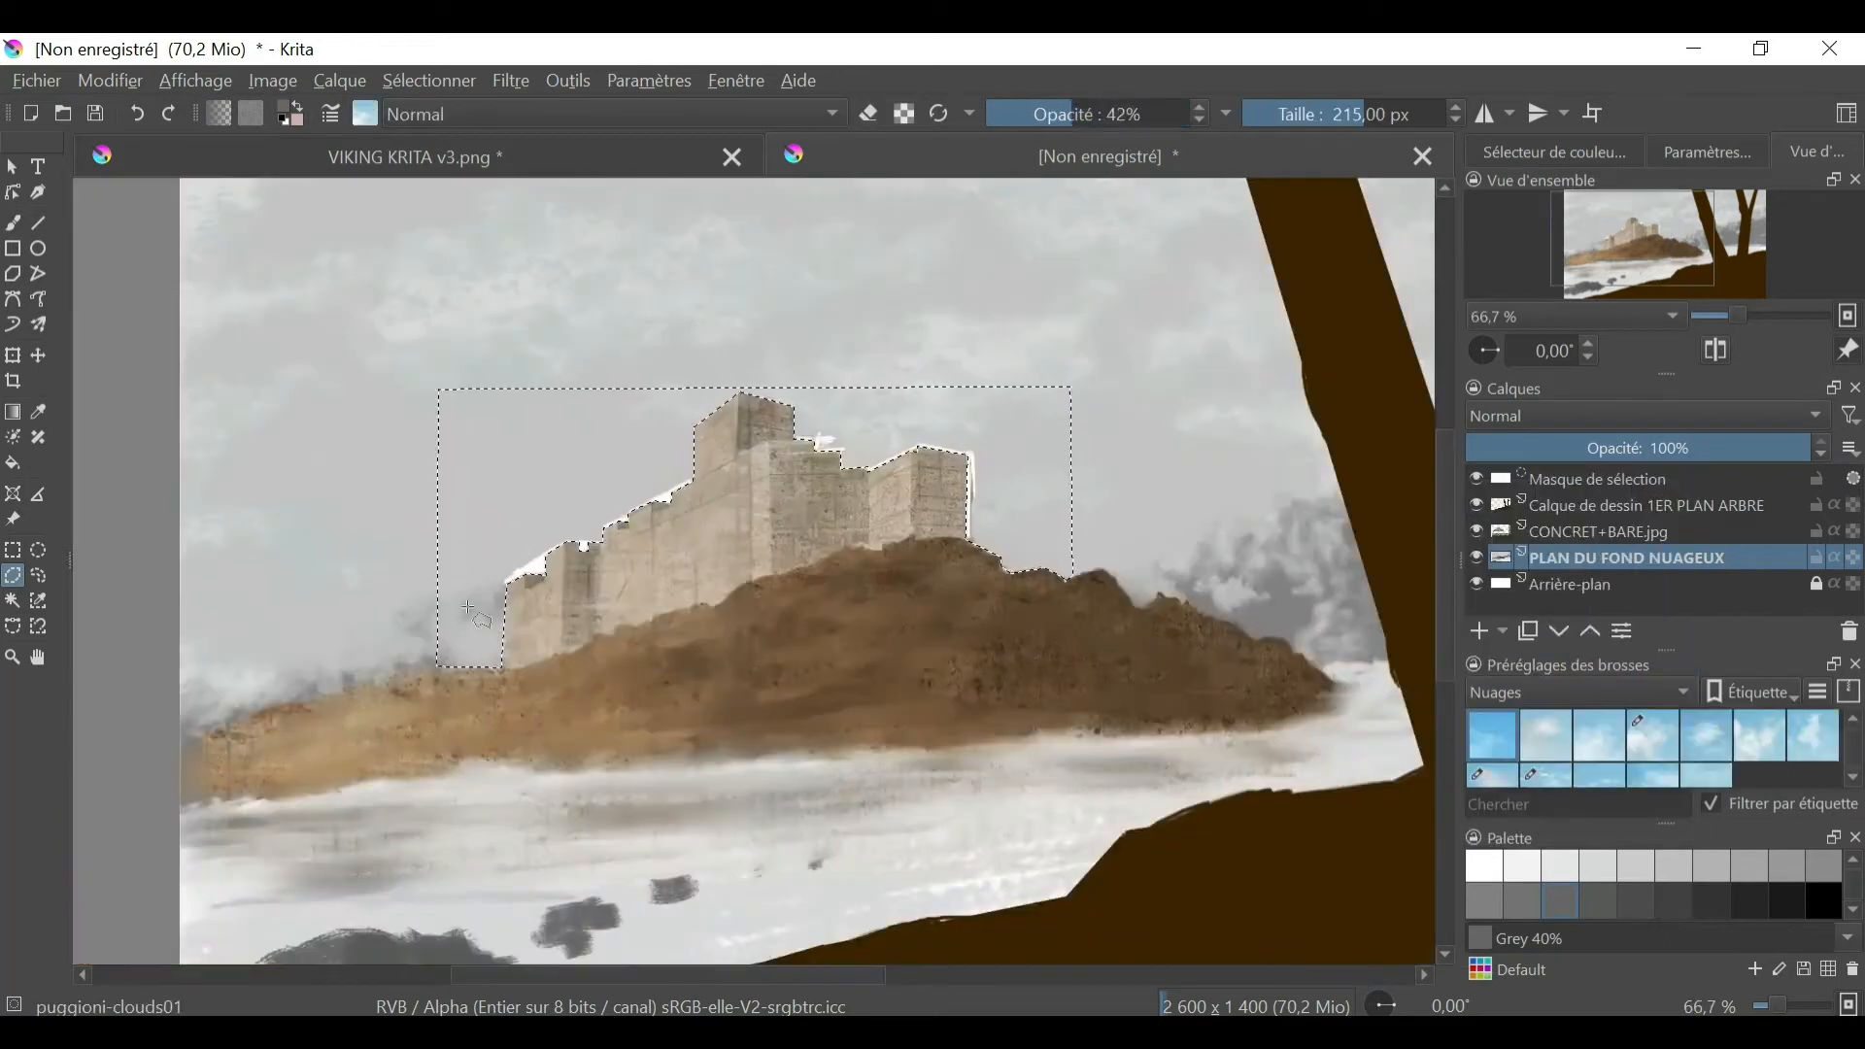
drag(495, 544, 437, 626)
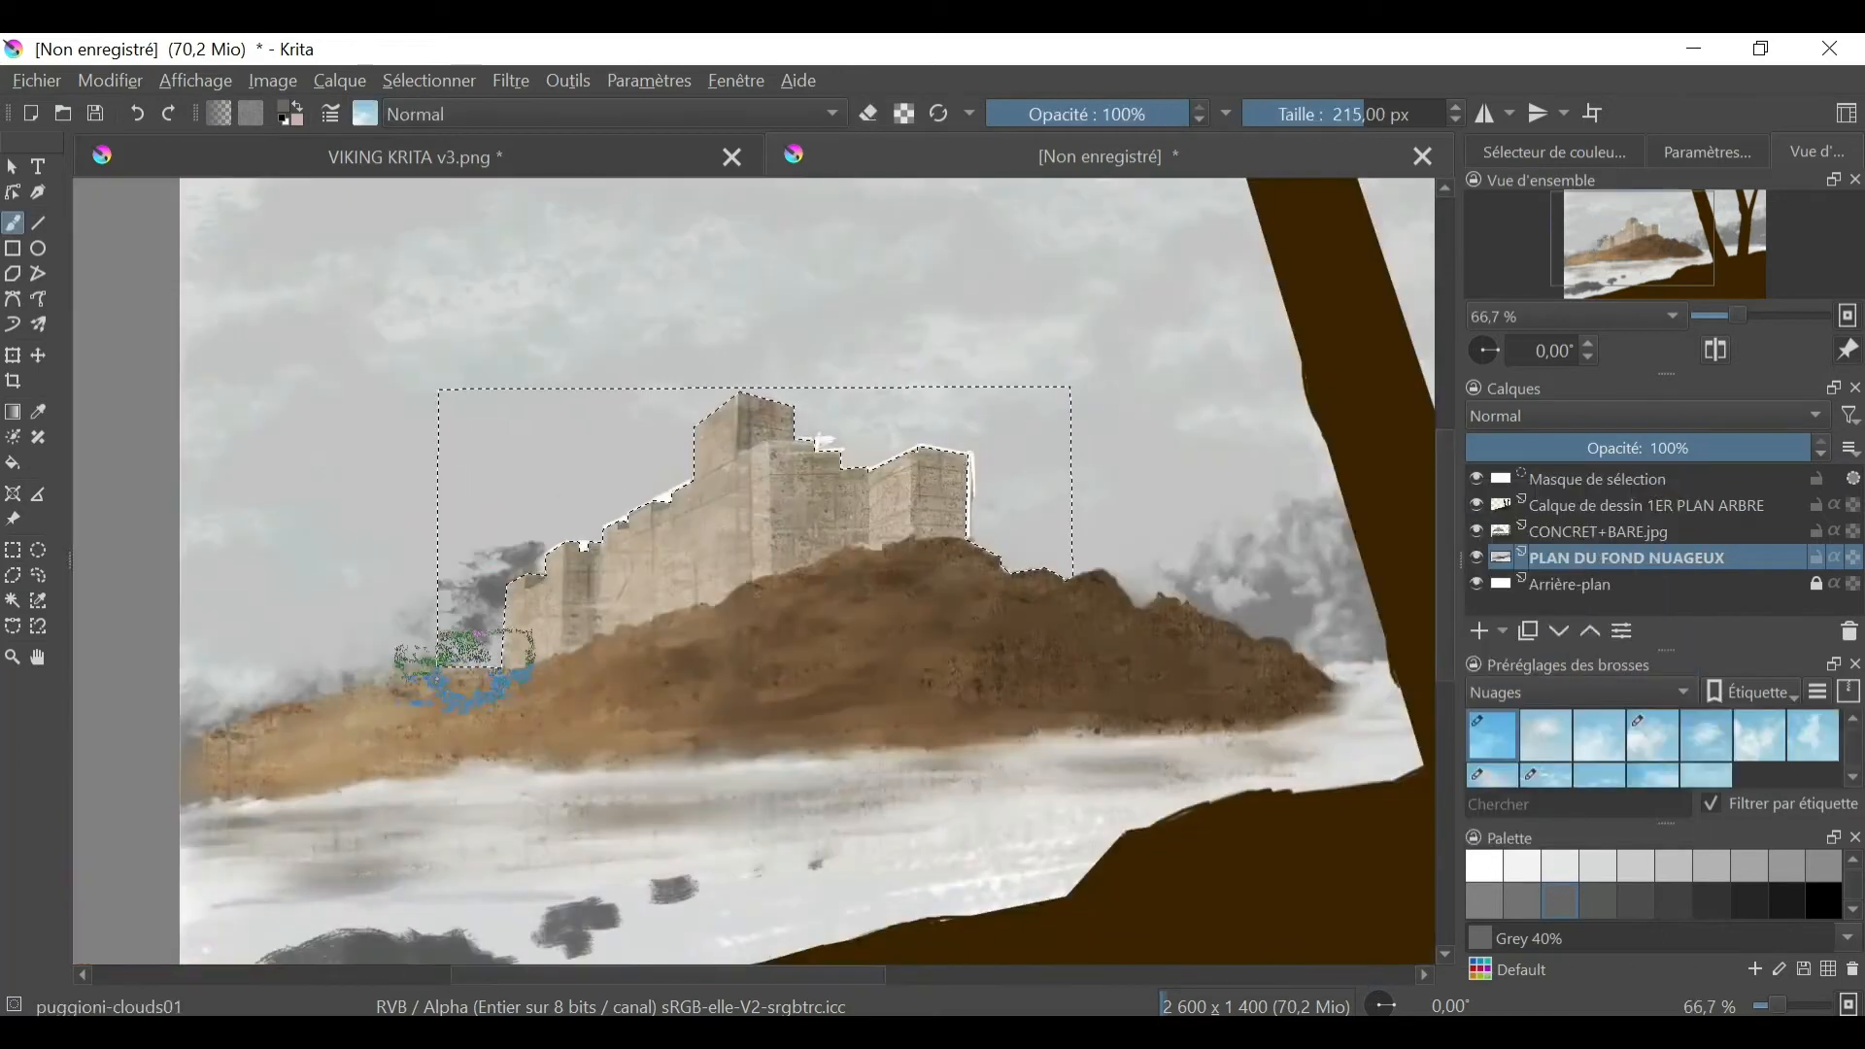
drag(602, 457, 768, 418)
mouse_move(971, 466)
mouse_down()
mouse_move(425, 638)
mouse_move(573, 490)
mouse_move(583, 520)
mouse_up()
- Layer lighter grey clouds around the castle's tower and both sides of the walls with a resized cloud brush
click(1672, 867)
click(1319, 113)
drag(777, 394, 830, 408)
drag(1006, 498, 1049, 539)
mouse_move(456, 622)
mouse_down()
mouse_move(478, 578)
mouse_move(692, 464)
mouse_up()
click(1787, 868)
drag(977, 494, 1015, 529)
- Fill out the clouds around the castle with the brush at 145.80 px, finishing in Grey 65%
click(1349, 114)
drag(826, 417, 1030, 437)
drag(670, 447, 469, 636)
drag(563, 491, 621, 456)
click(1749, 867)
drag(470, 654, 534, 485)
drag(932, 408, 1045, 467)
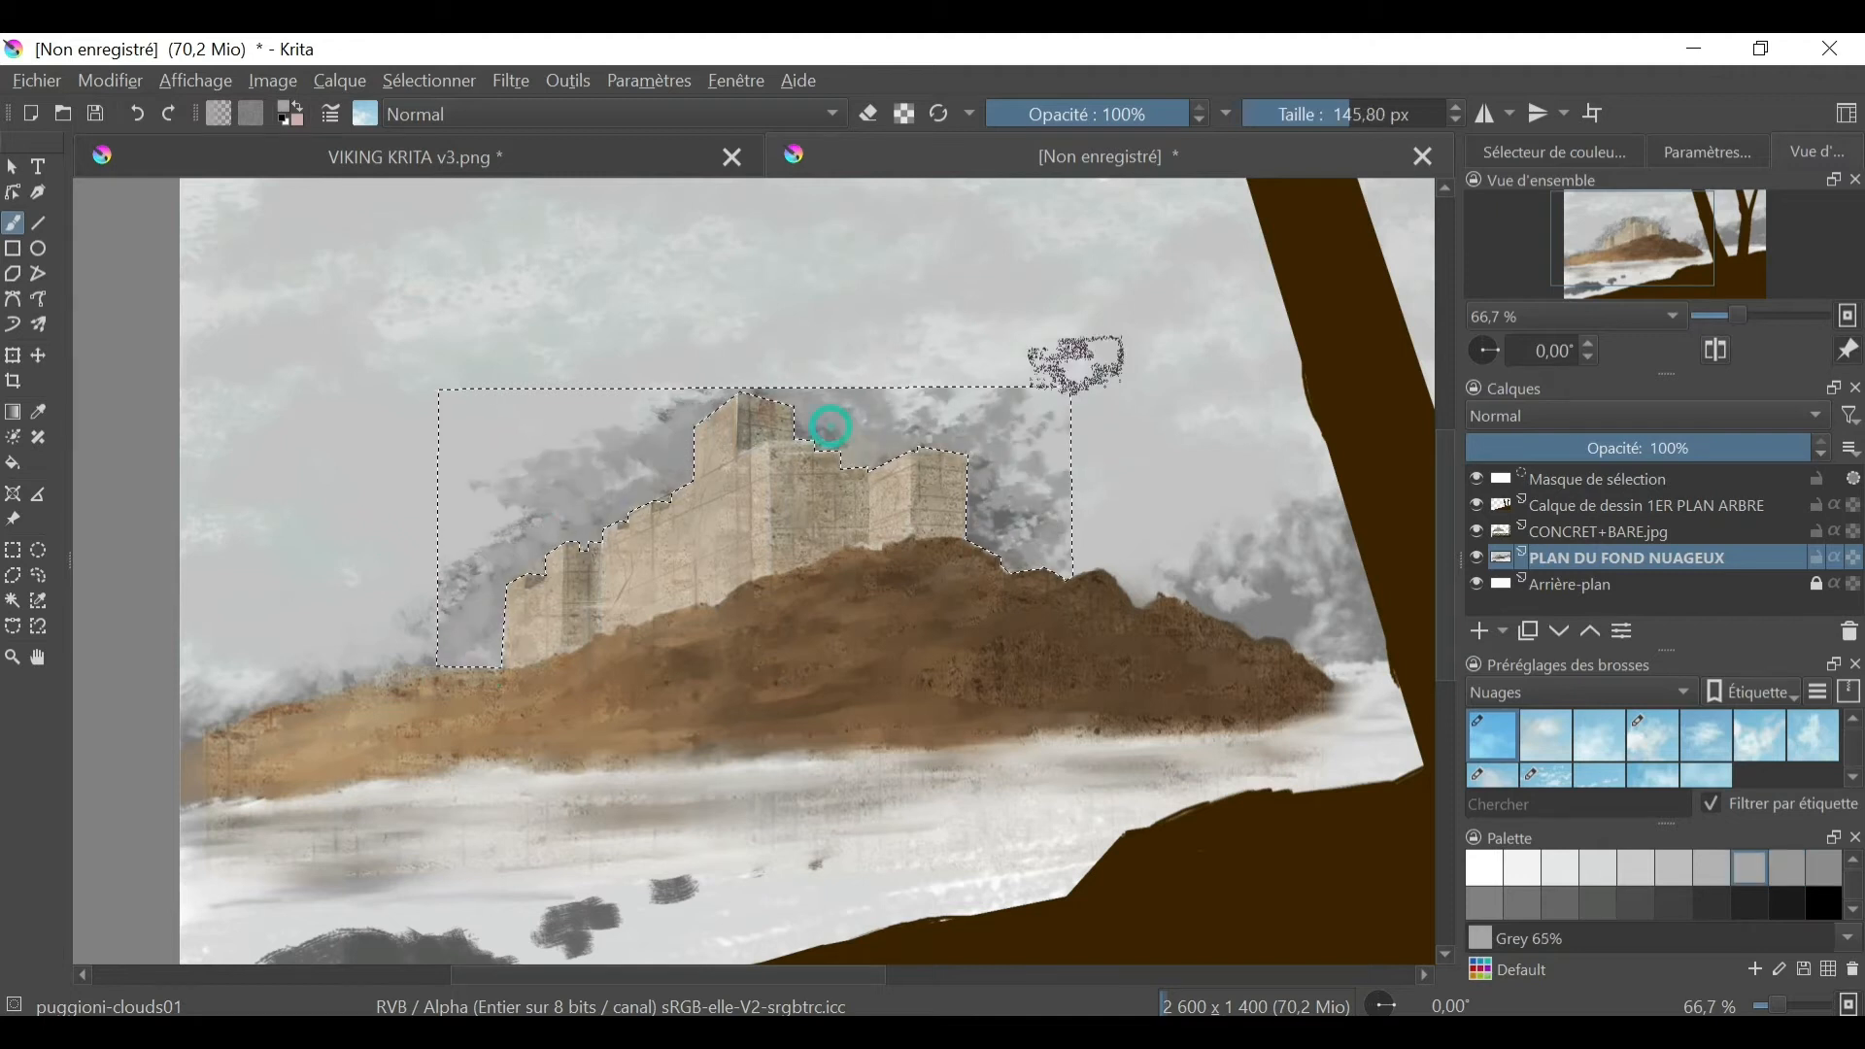
- Replace the selection with a polygon covering the sky above and beside the castle
click(428, 81)
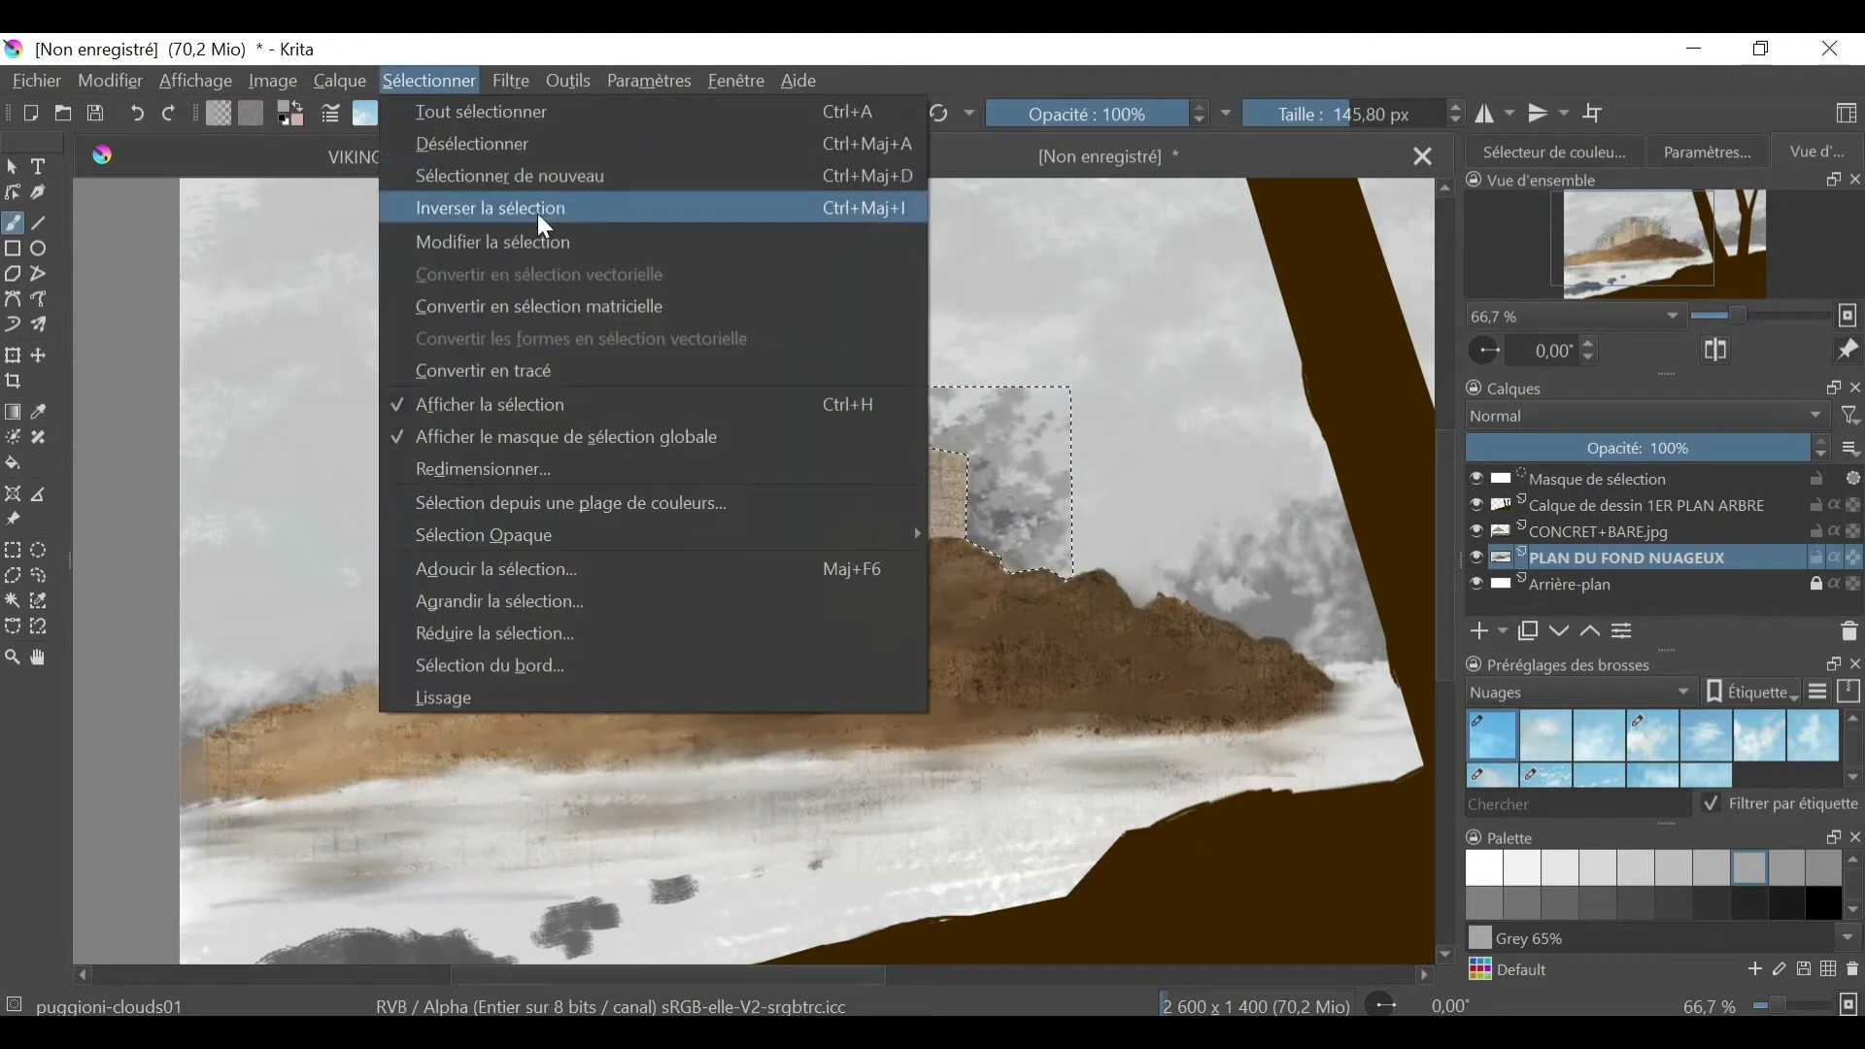
click(13, 575)
click(670, 424)
click(739, 389)
click(806, 405)
click(1077, 386)
click(1144, 254)
click(802, 227)
double_click(671, 424)
- Paint Grey 65% clouds in an arc above the castle inside the new selection with the puggioni-clouds01 brush
click(13, 223)
click(1187, 114)
drag(622, 369, 783, 359)
drag(1069, 330, 466, 475)
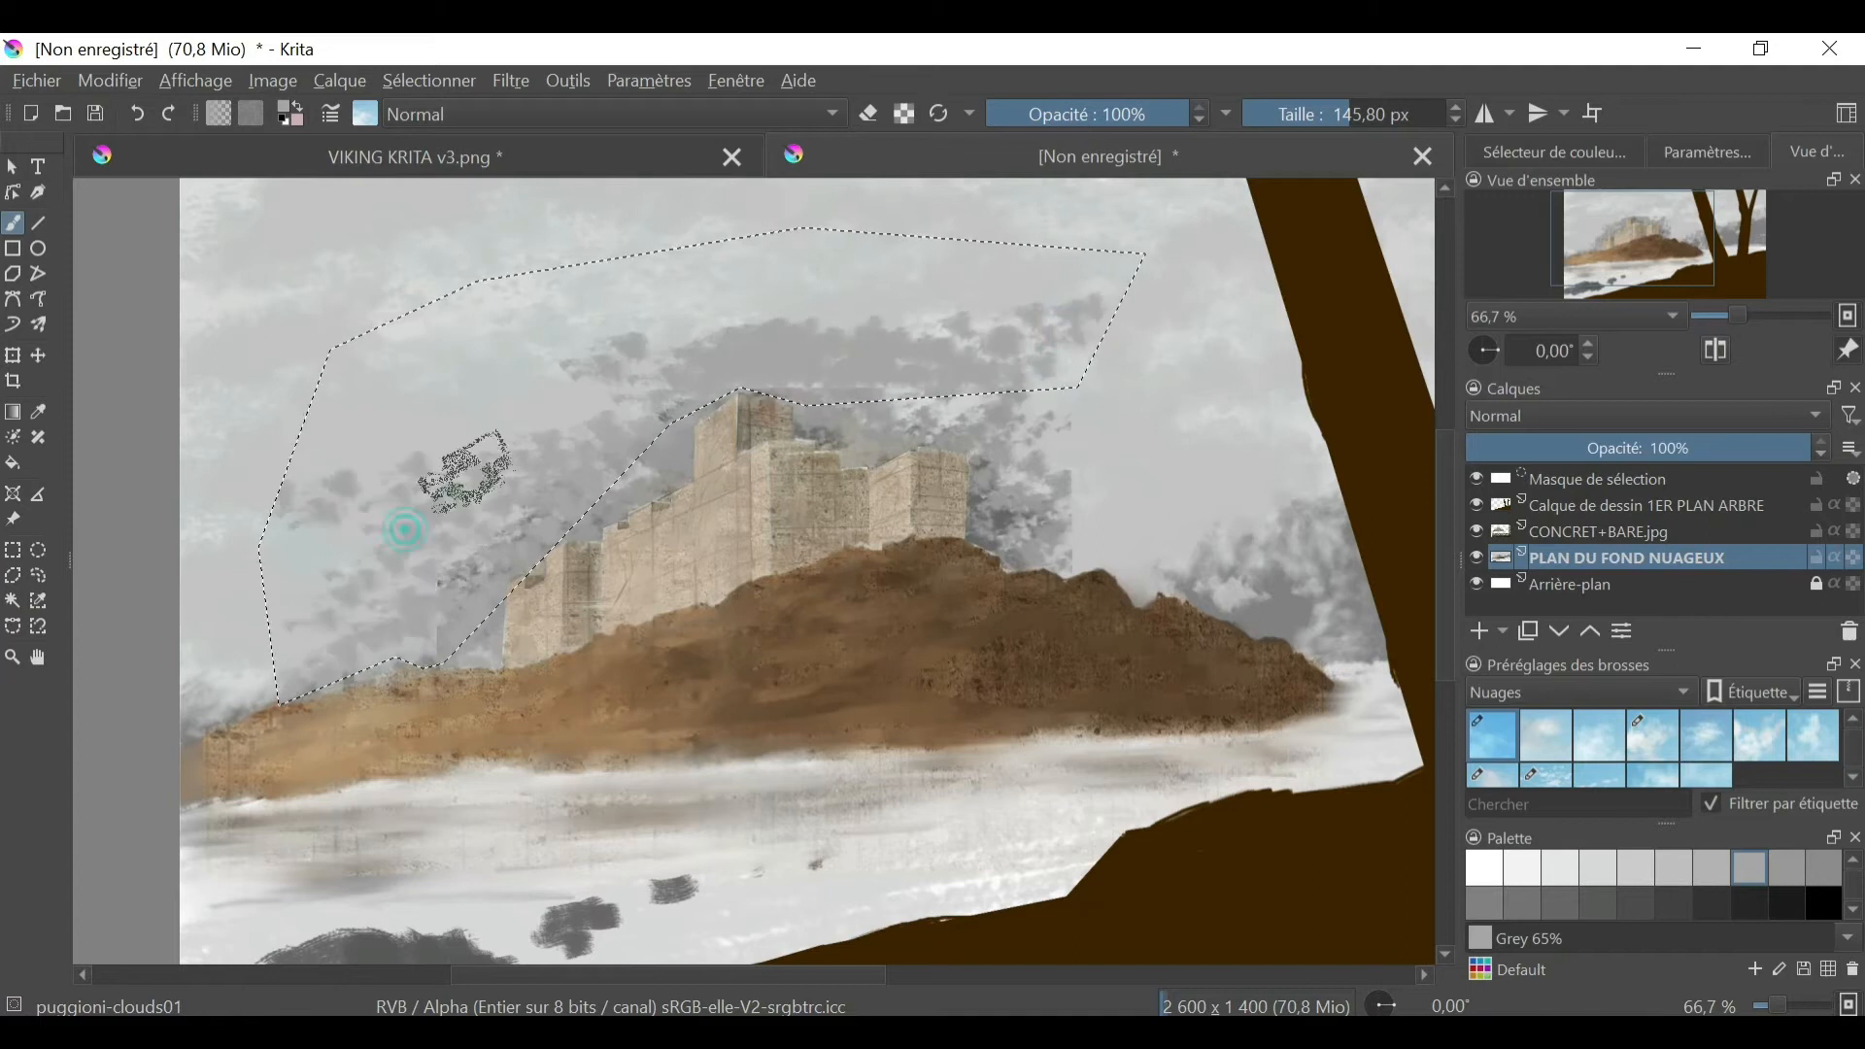
- Select the entire canvas and paint clouds on both sides of the castle with puggioni-clouds02 at 219.12 px and 83% opacity
click(1545, 736)
click(428, 81)
click(447, 110)
click(1365, 114)
drag(354, 398, 237, 657)
drag(660, 316, 417, 394)
drag(1127, 525, 1082, 470)
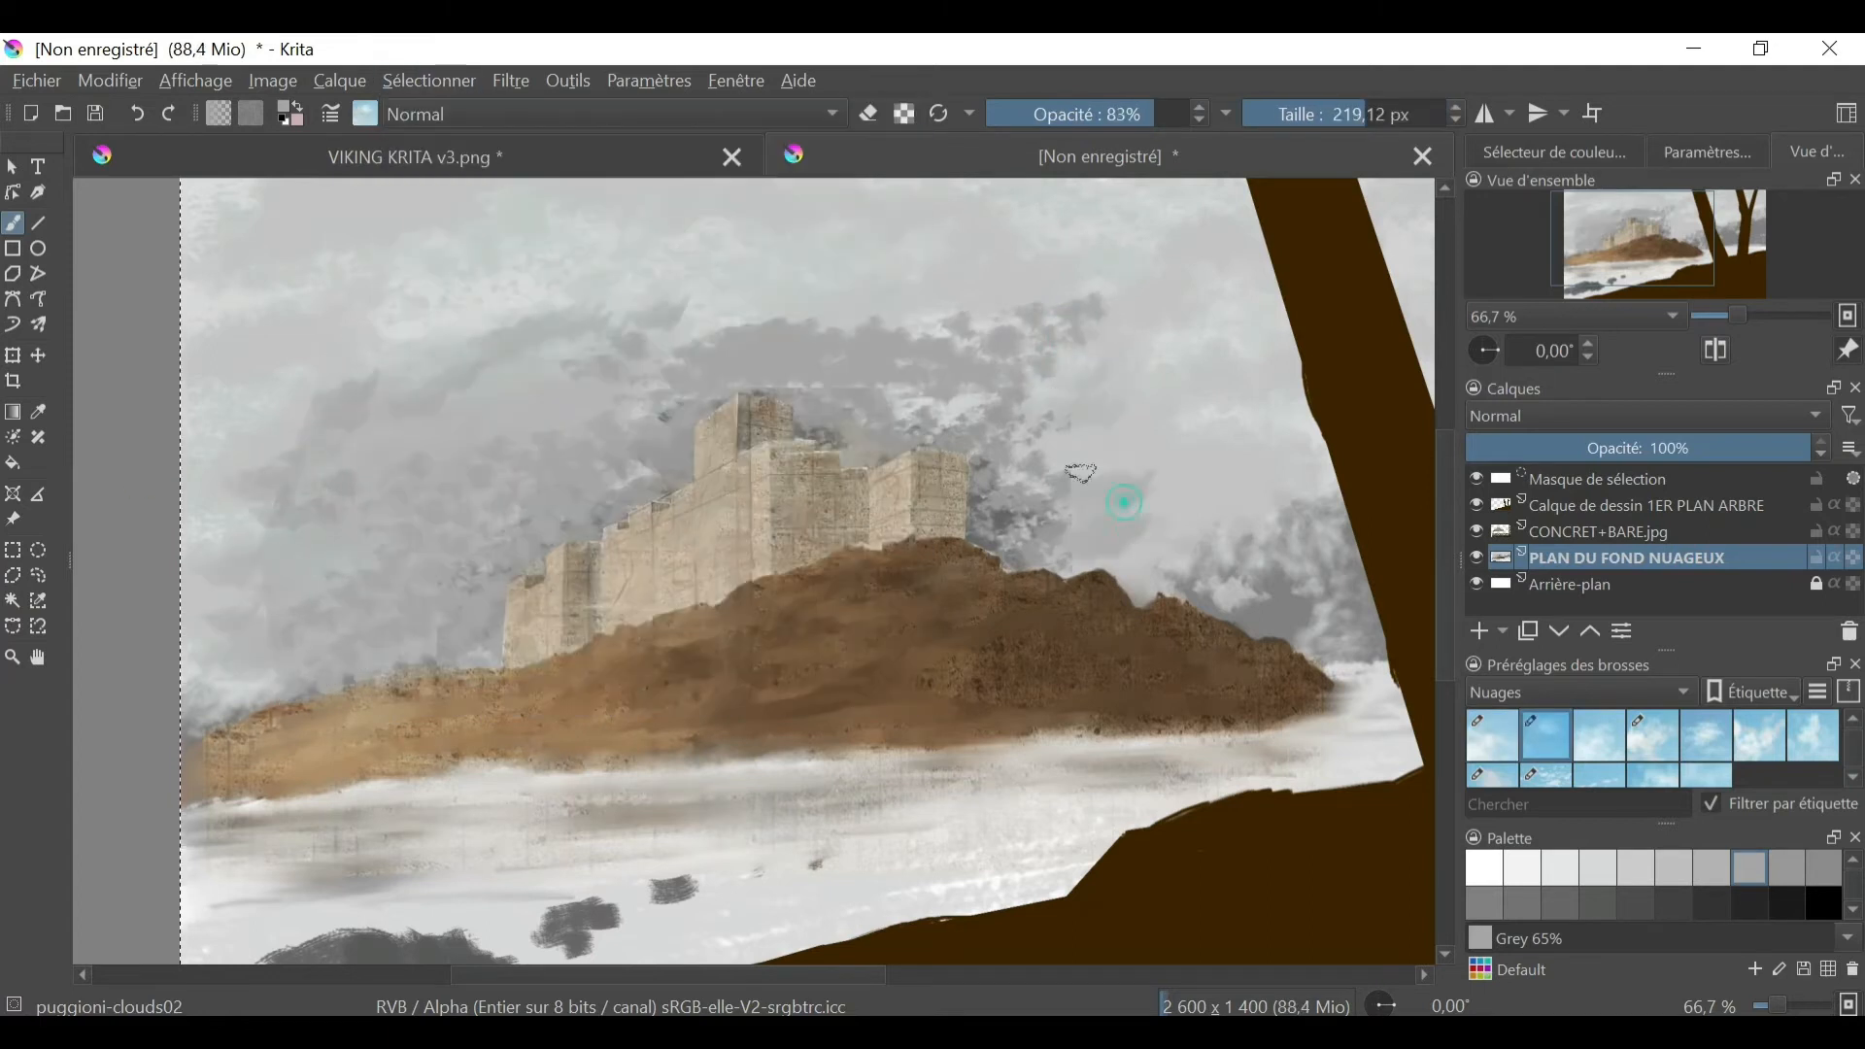
- Paint very light grey clouds over the sky around the castle with the puggioni-clouds01 brush
click(1598, 868)
click(1492, 735)
drag(243, 651, 369, 427)
mouse_move(486, 355)
mouse_down()
mouse_move(766, 324)
mouse_move(1049, 388)
mouse_up()
drag(1030, 418, 1132, 525)
- Break up the dark clouds around the castle with light strokes of the puggioni-clouds03 brush at 112.87 px
click(1598, 735)
mouse_move(544, 292)
mouse_down()
mouse_move(313, 473)
mouse_move(533, 454)
mouse_up()
drag(1020, 418, 1326, 582)
drag(1053, 279, 858, 295)
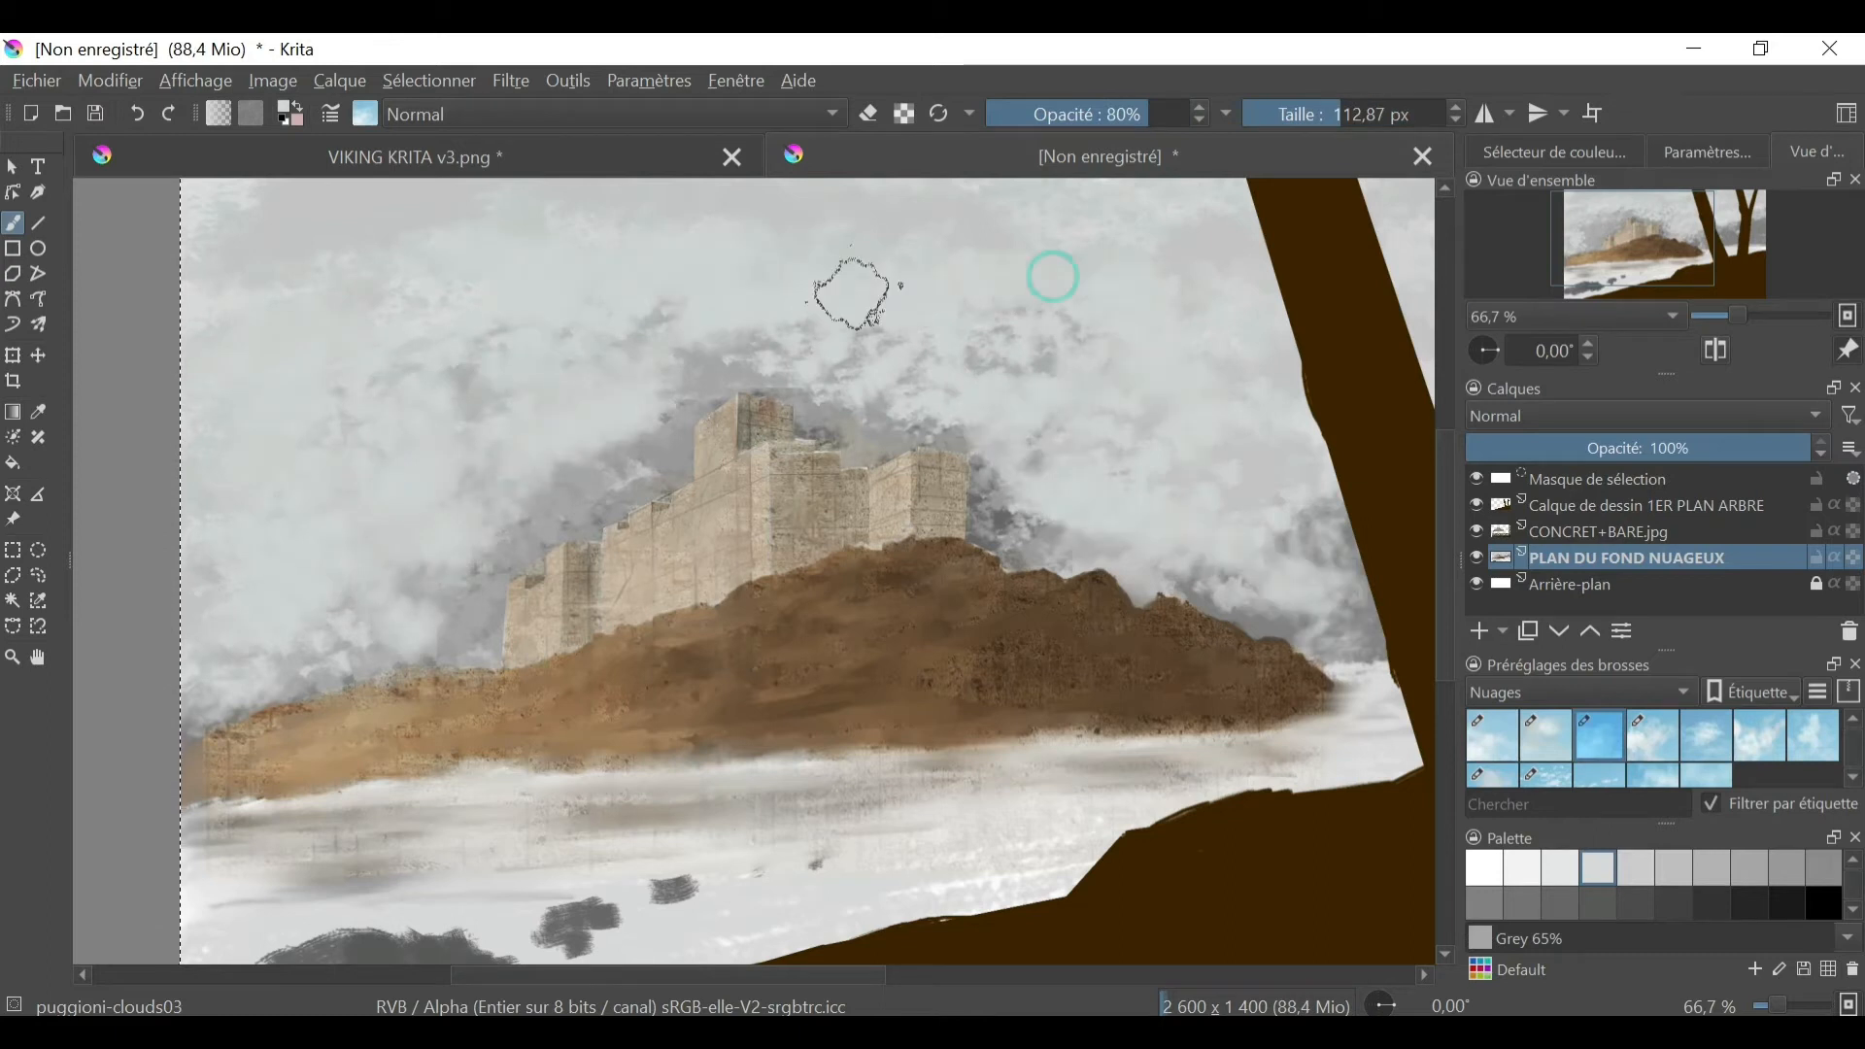
drag(709, 350, 580, 469)
- Add Grey 65% clouds low in the sky on both sides of the hill with puggioni-clouds02 at 219.12 px
click(1750, 868)
mouse_move(421, 615)
mouse_down()
mouse_move(561, 473)
mouse_move(1007, 361)
mouse_move(1072, 523)
mouse_move(279, 608)
mouse_move(286, 546)
mouse_move(234, 612)
mouse_move(259, 647)
mouse_move(1007, 531)
mouse_move(1358, 535)
mouse_up()
click(1547, 735)
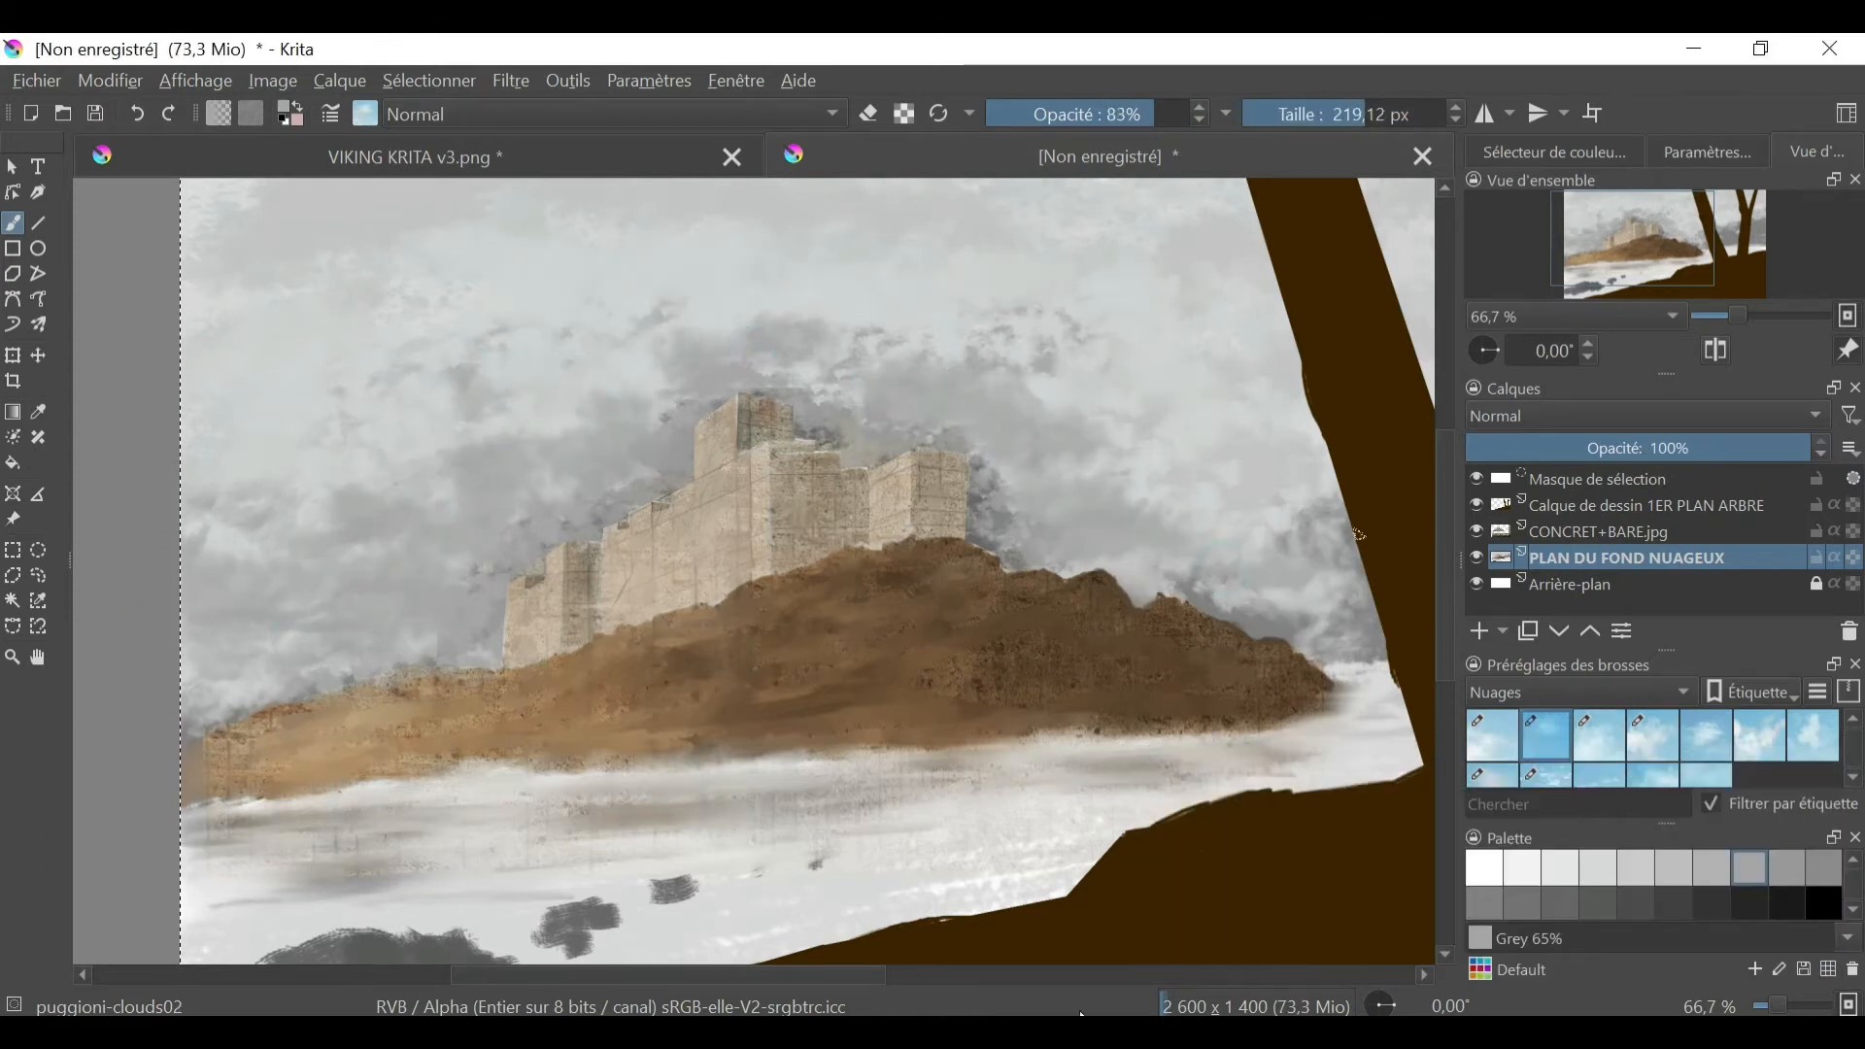
key(minus)
key(minus)
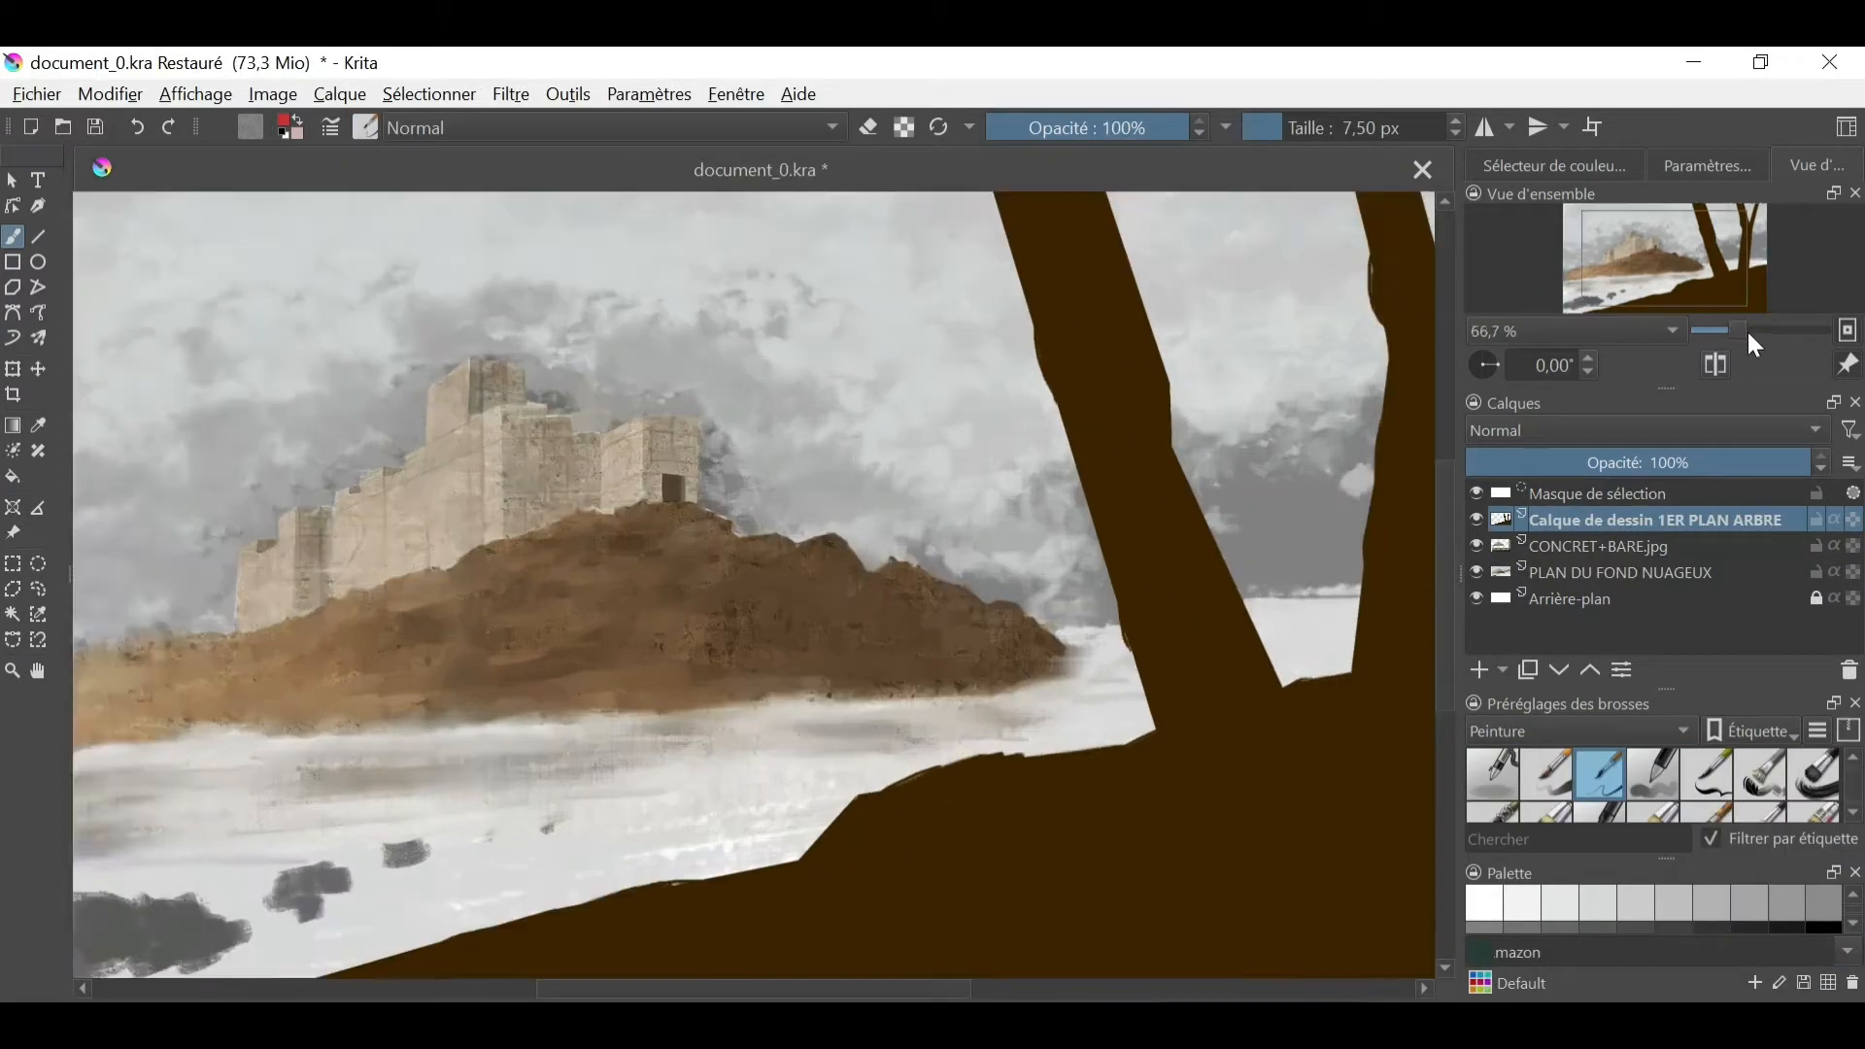
- Outline a large gateway in the castle's front wall with a polygon selection and paint it with the dark tone sampled from the existing doorway
scroll(1593, 266, up, 2)
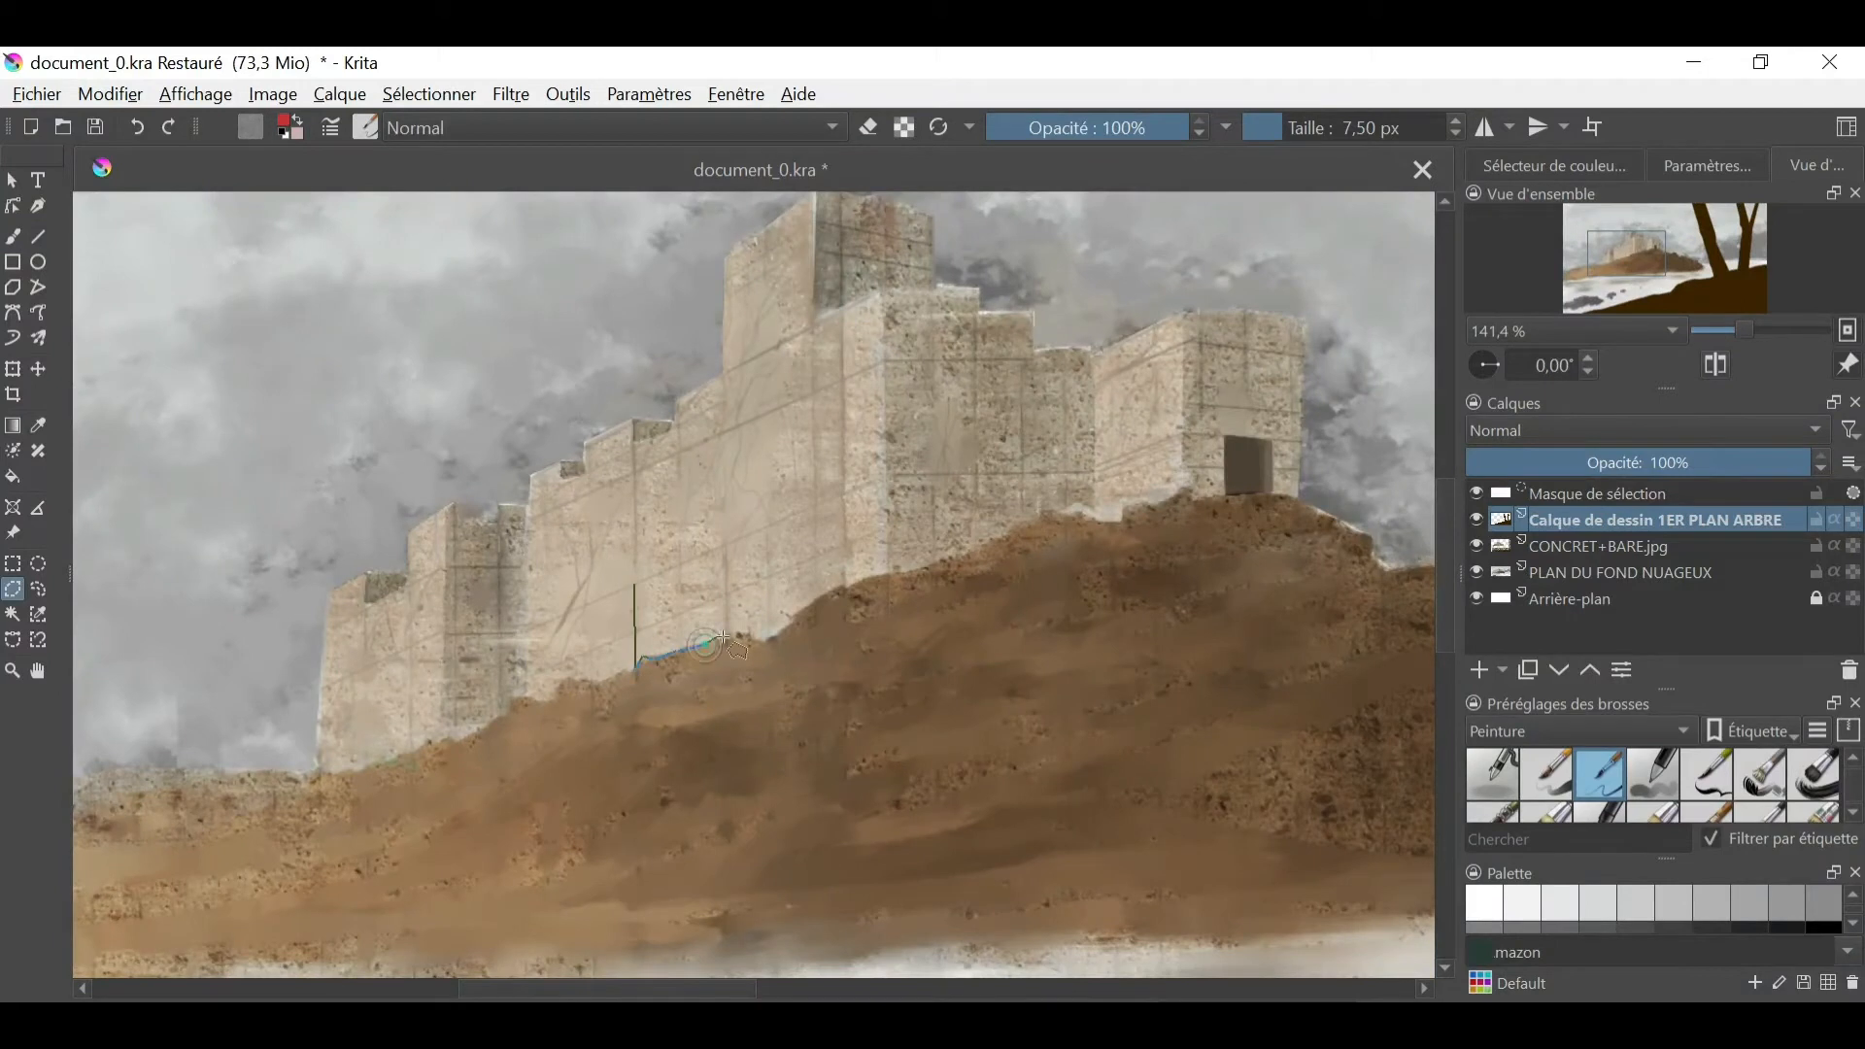
click(634, 584)
key(b)
click(1545, 774)
ctrl+click(1244, 468)
mouse_move(660, 593)
mouse_down()
mouse_move(714, 621)
mouse_move(654, 596)
mouse_move(647, 648)
mouse_move(661, 583)
mouse_move(708, 571)
mouse_move(641, 595)
mouse_move(643, 652)
mouse_move(1020, 624)
mouse_up()
ctrl+click(1266, 466)
ctrl+click(1267, 474)
right_click(945, 716)
click(1025, 613)
click(667, 628)
key(/)
shift+drag(691, 626, 485, 753)
mouse_move(659, 590)
mouse_down()
mouse_move(657, 645)
mouse_move(642, 594)
mouse_up()
ctrl+click(1266, 487)
- Paint dark windows in polygon selections on the front wall beside and above the gateway, plus a small one on the top tower's left face
click(16, 593)
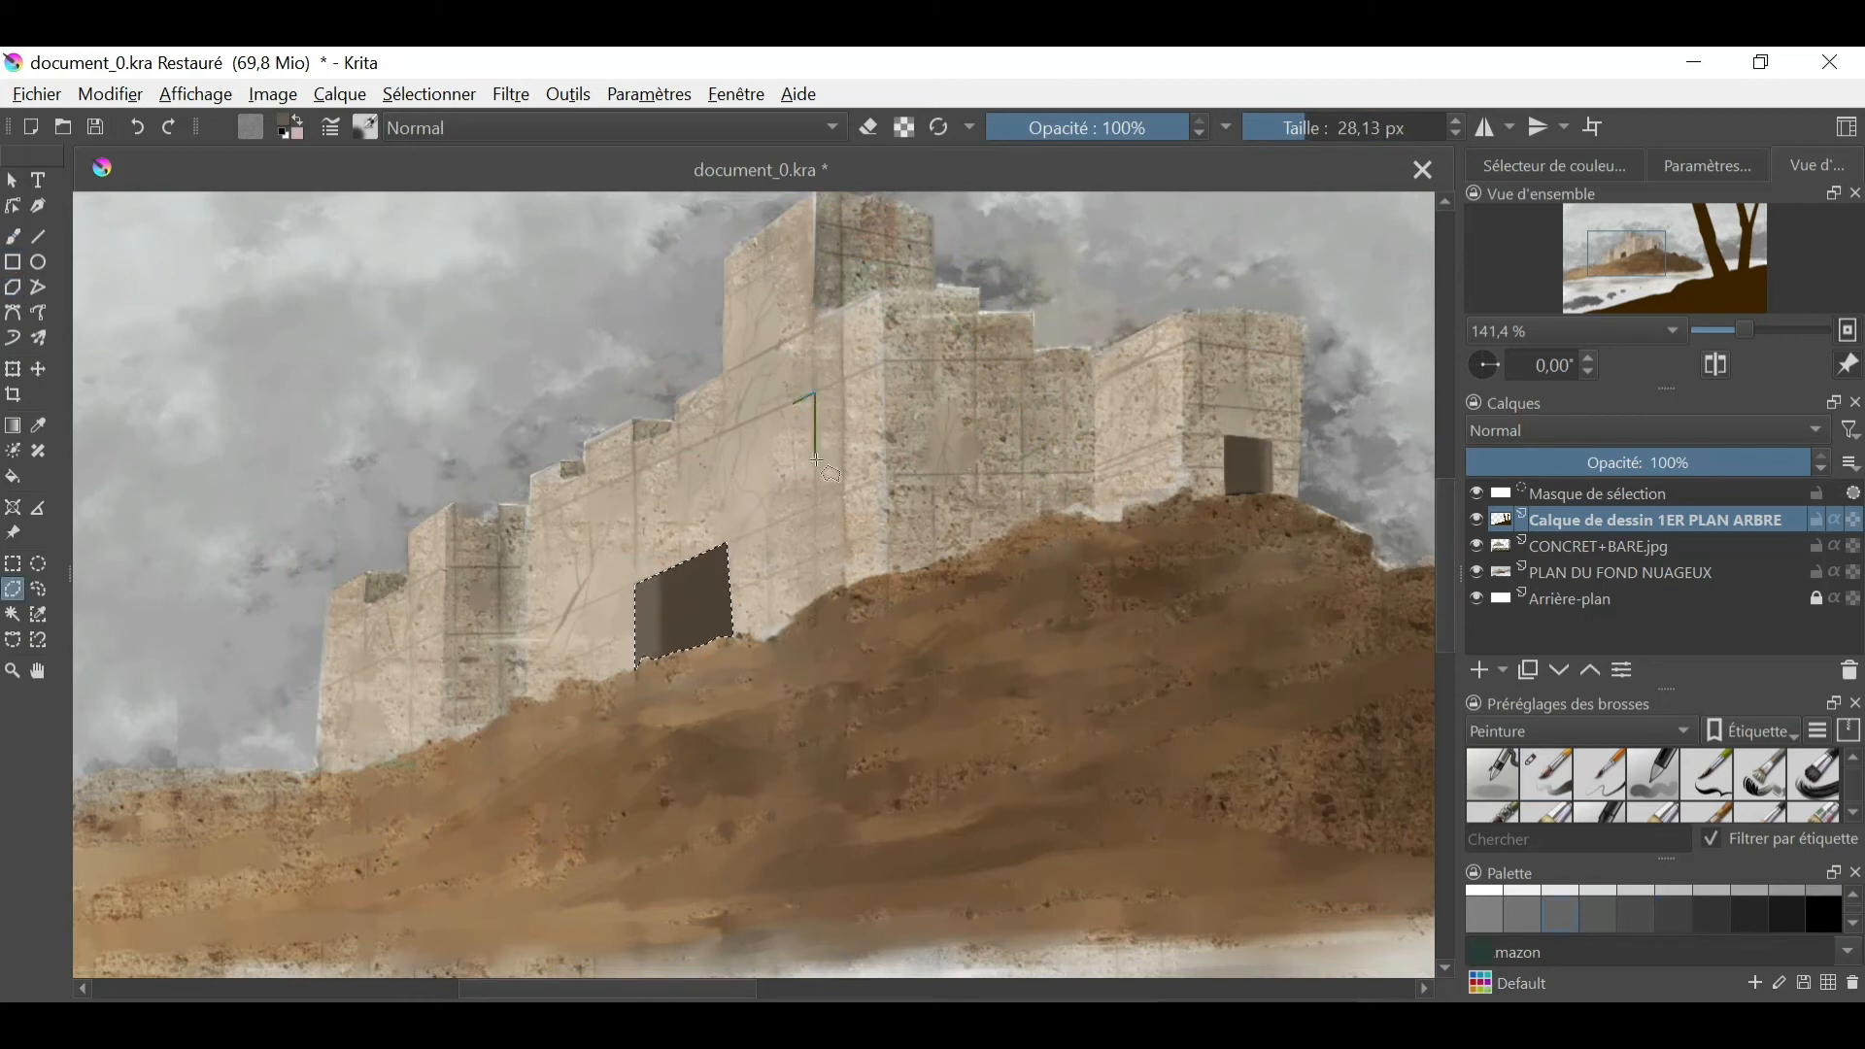
key(b)
key(shift+BackSpace)
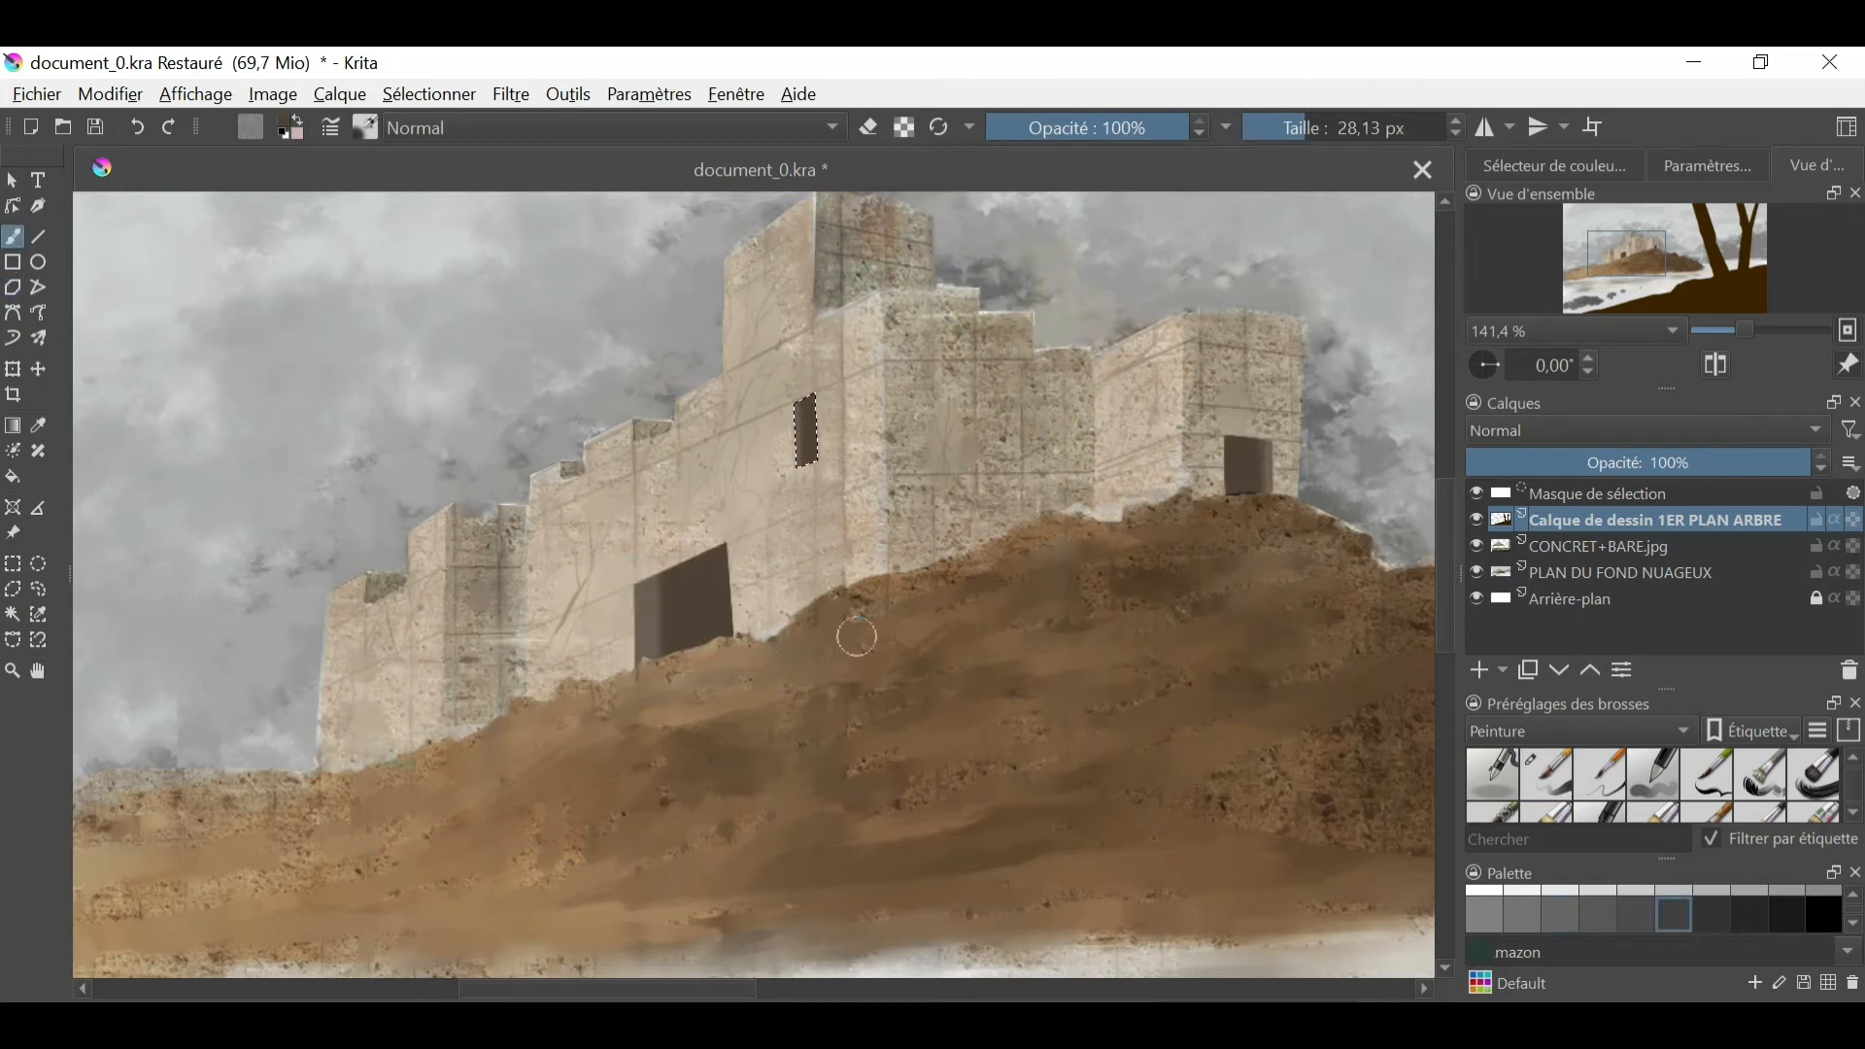
click(586, 502)
key(b)
key(shift+BackSpace)
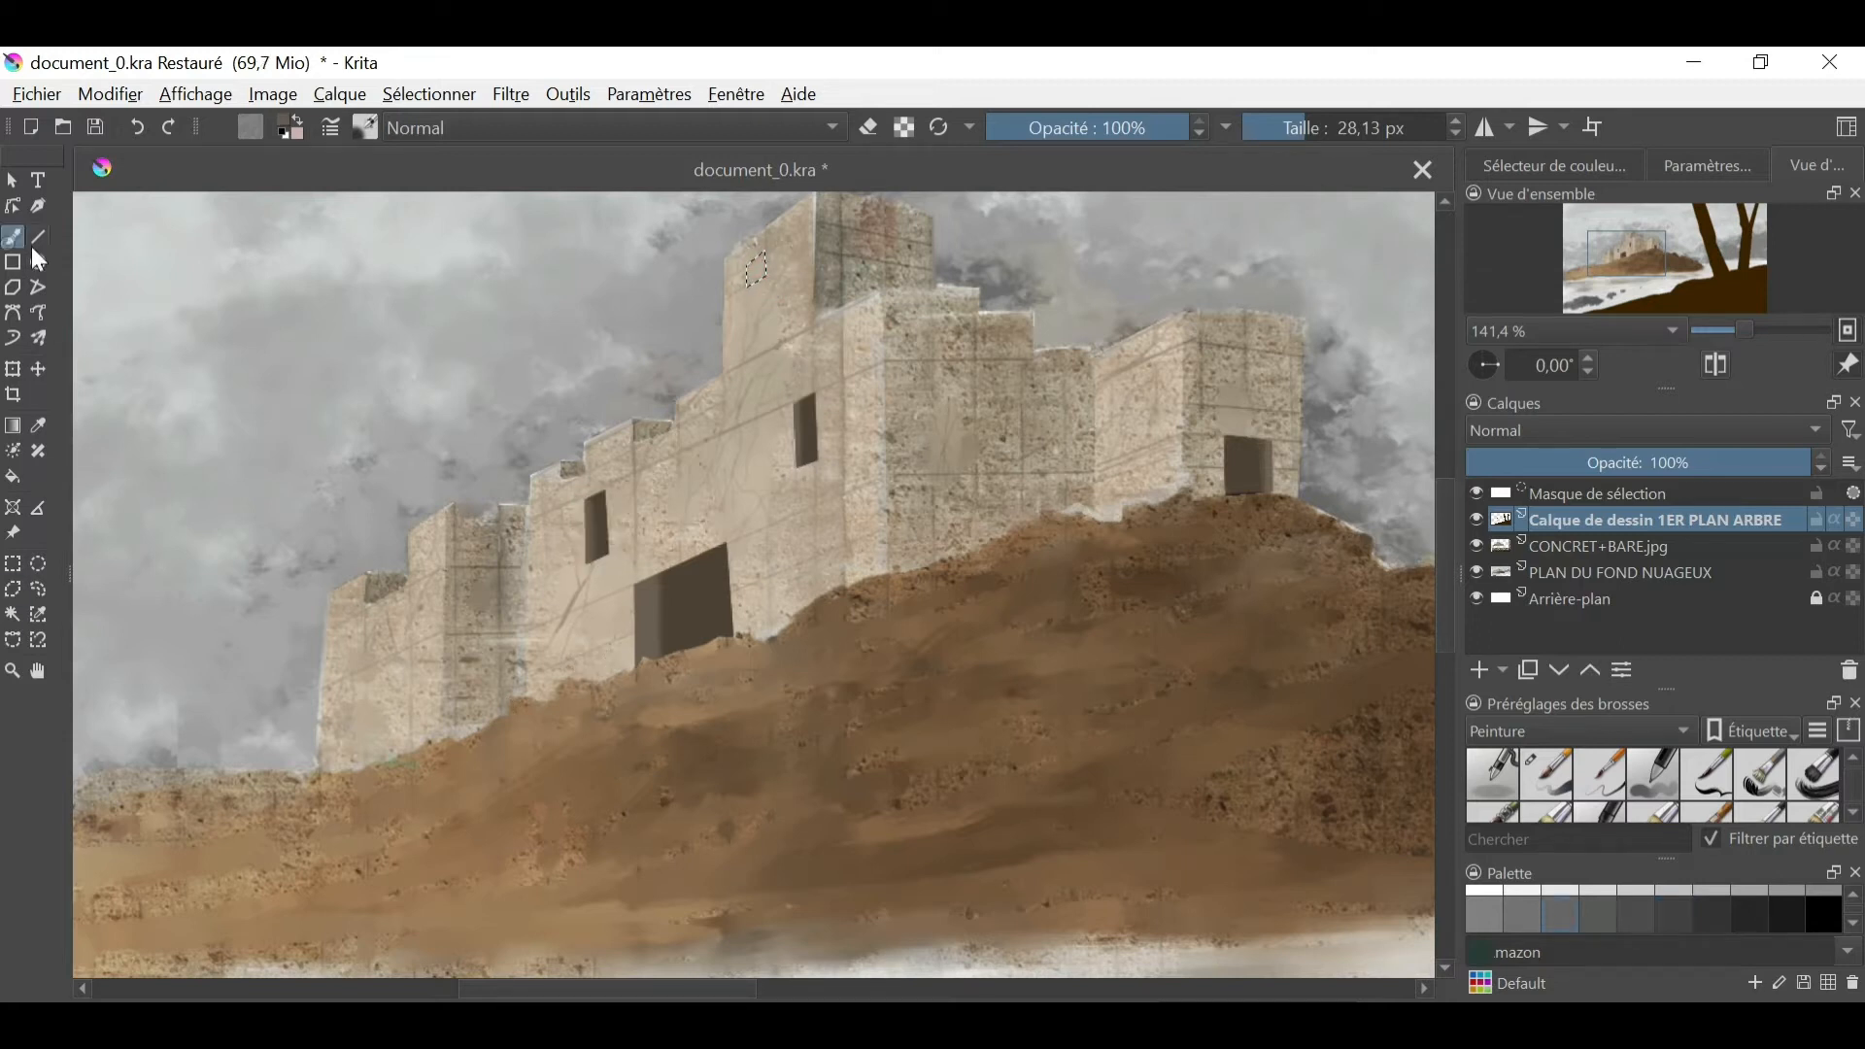
ctrl+click(709, 591)
drag(756, 260, 773, 282)
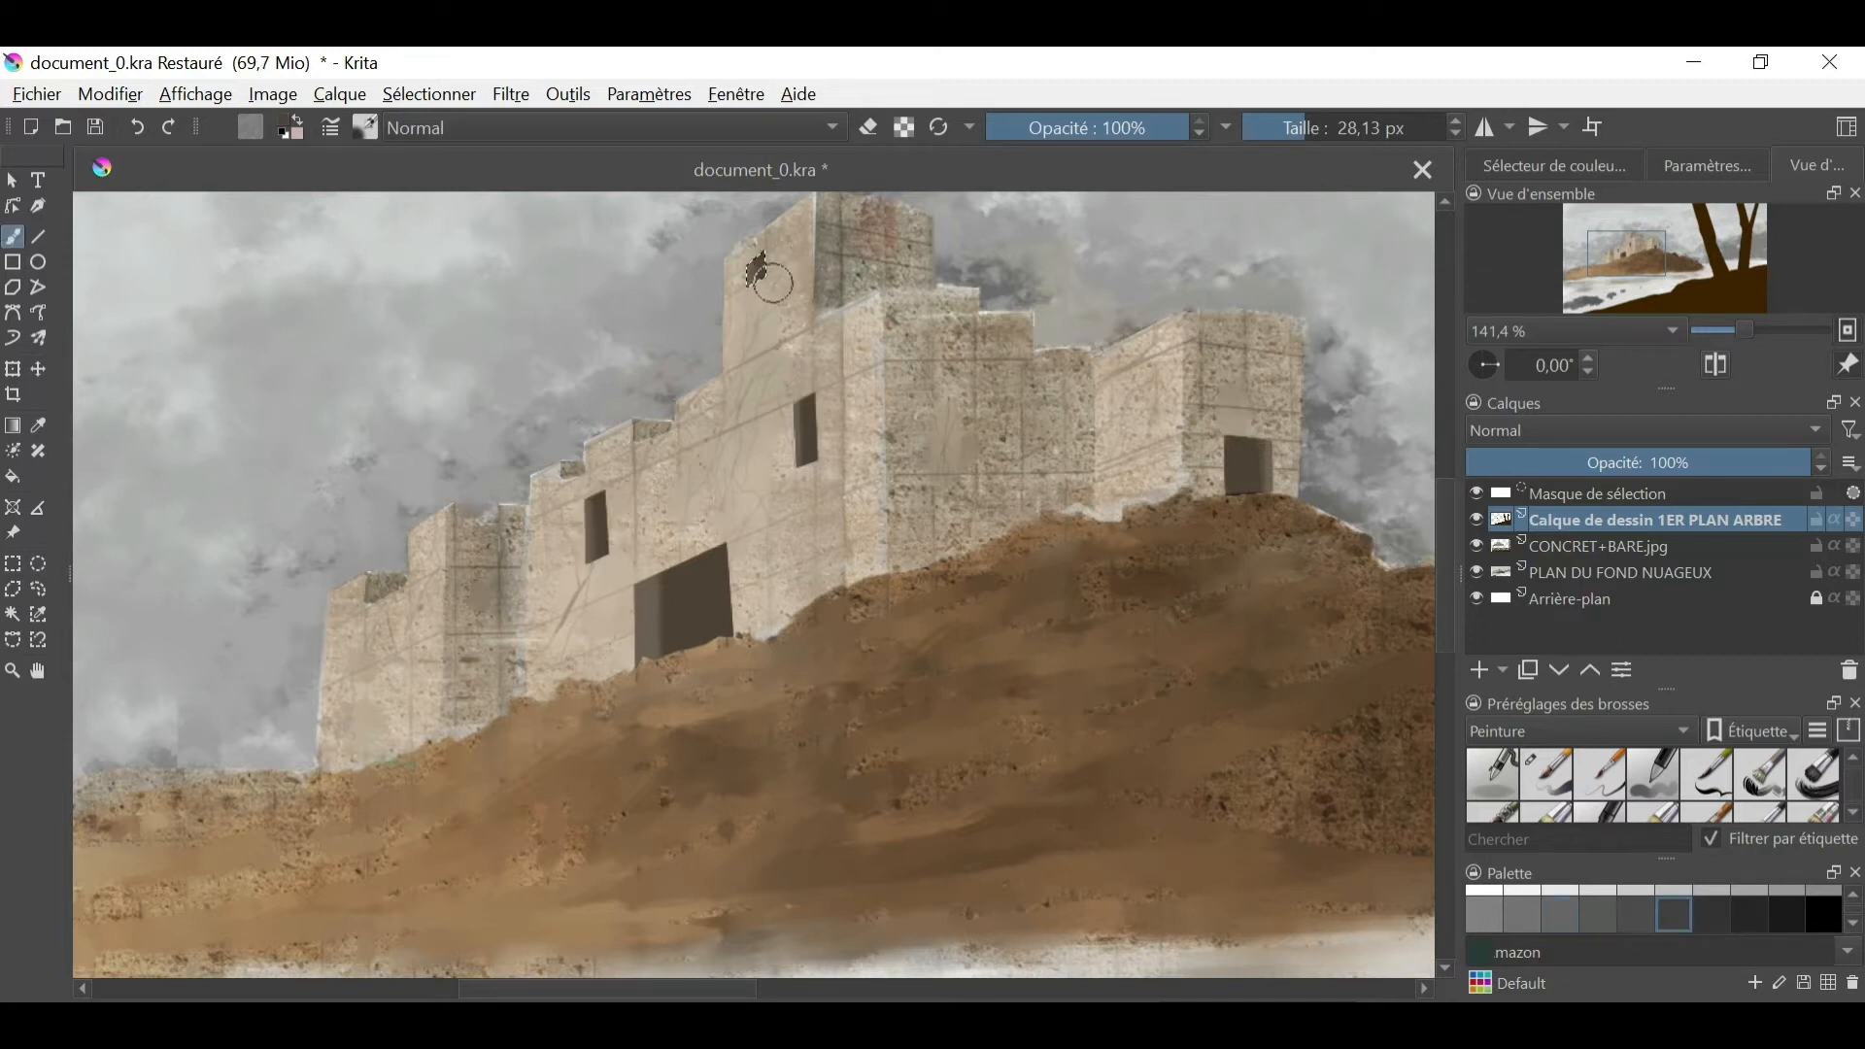
- Paint dark rectangular windows on the top tower's right face and on the upper part of the main building's right face
click(865, 230)
key(b)
key(shift+BackSpace)
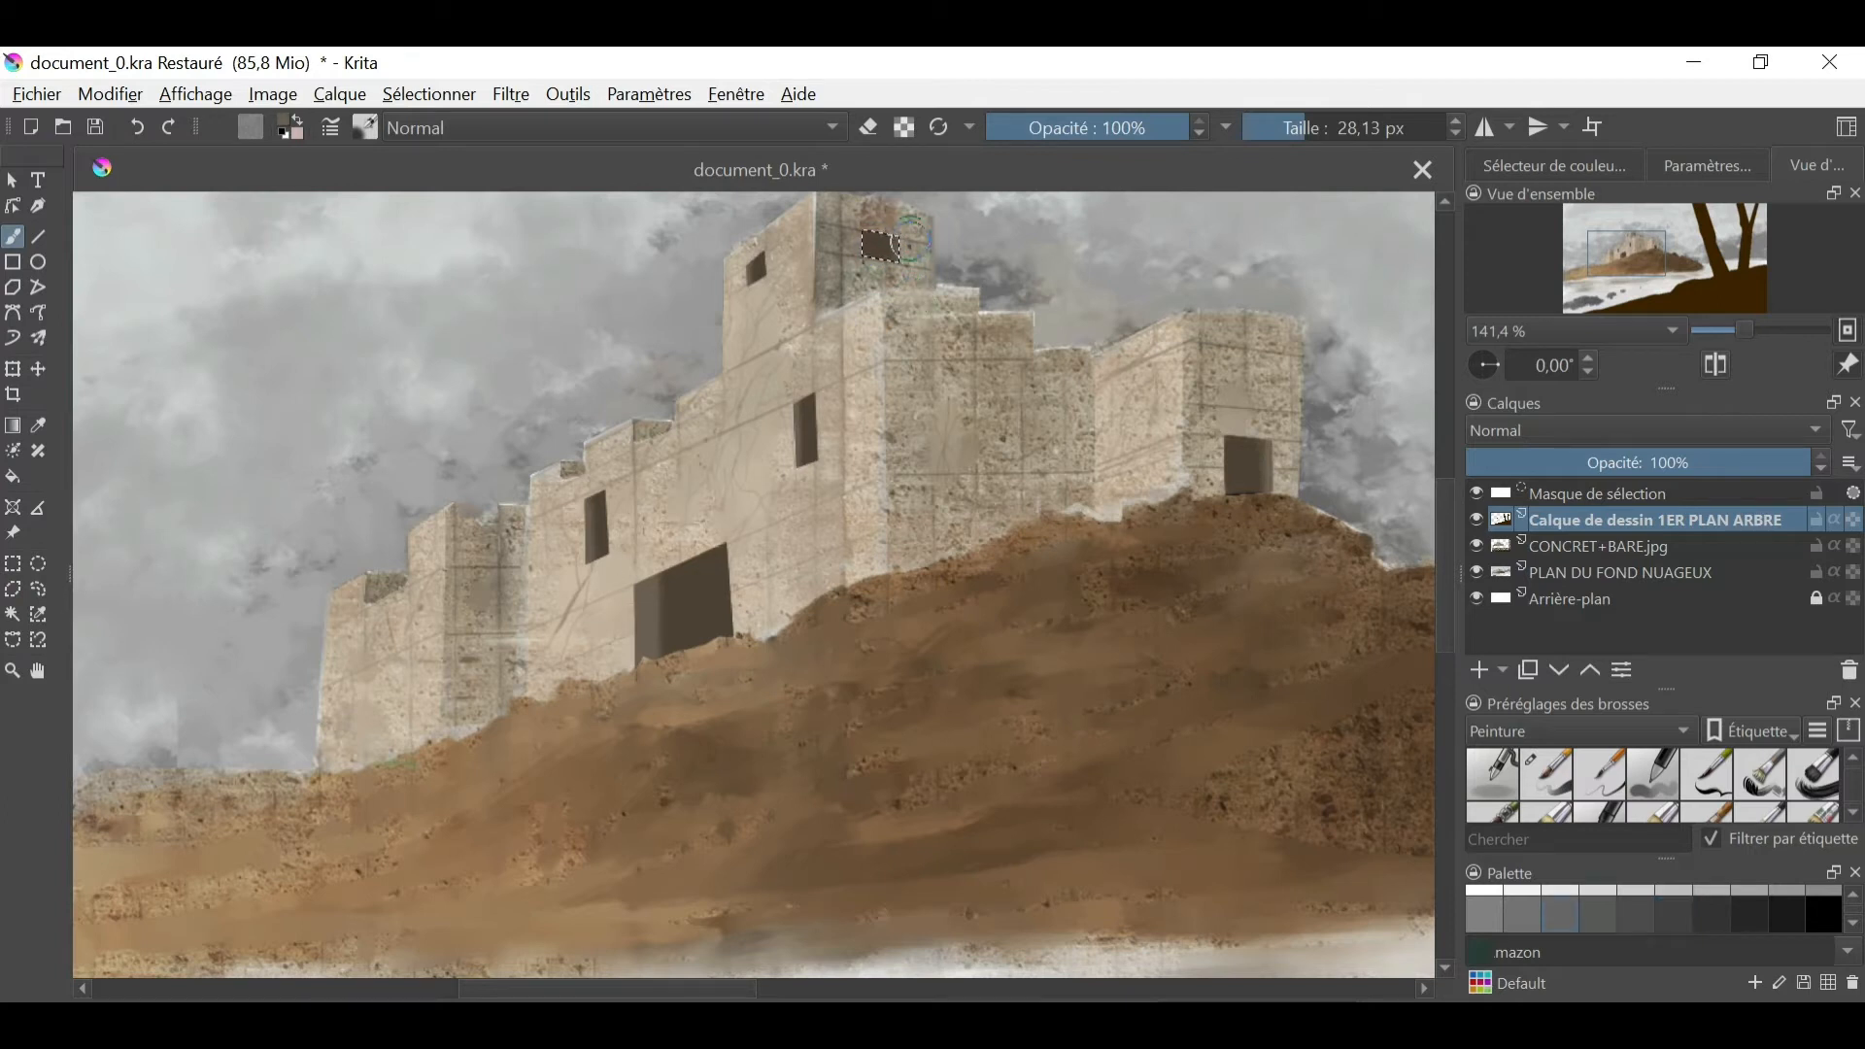
double_click(937, 407)
key(b)
key(shift+BackSpace)
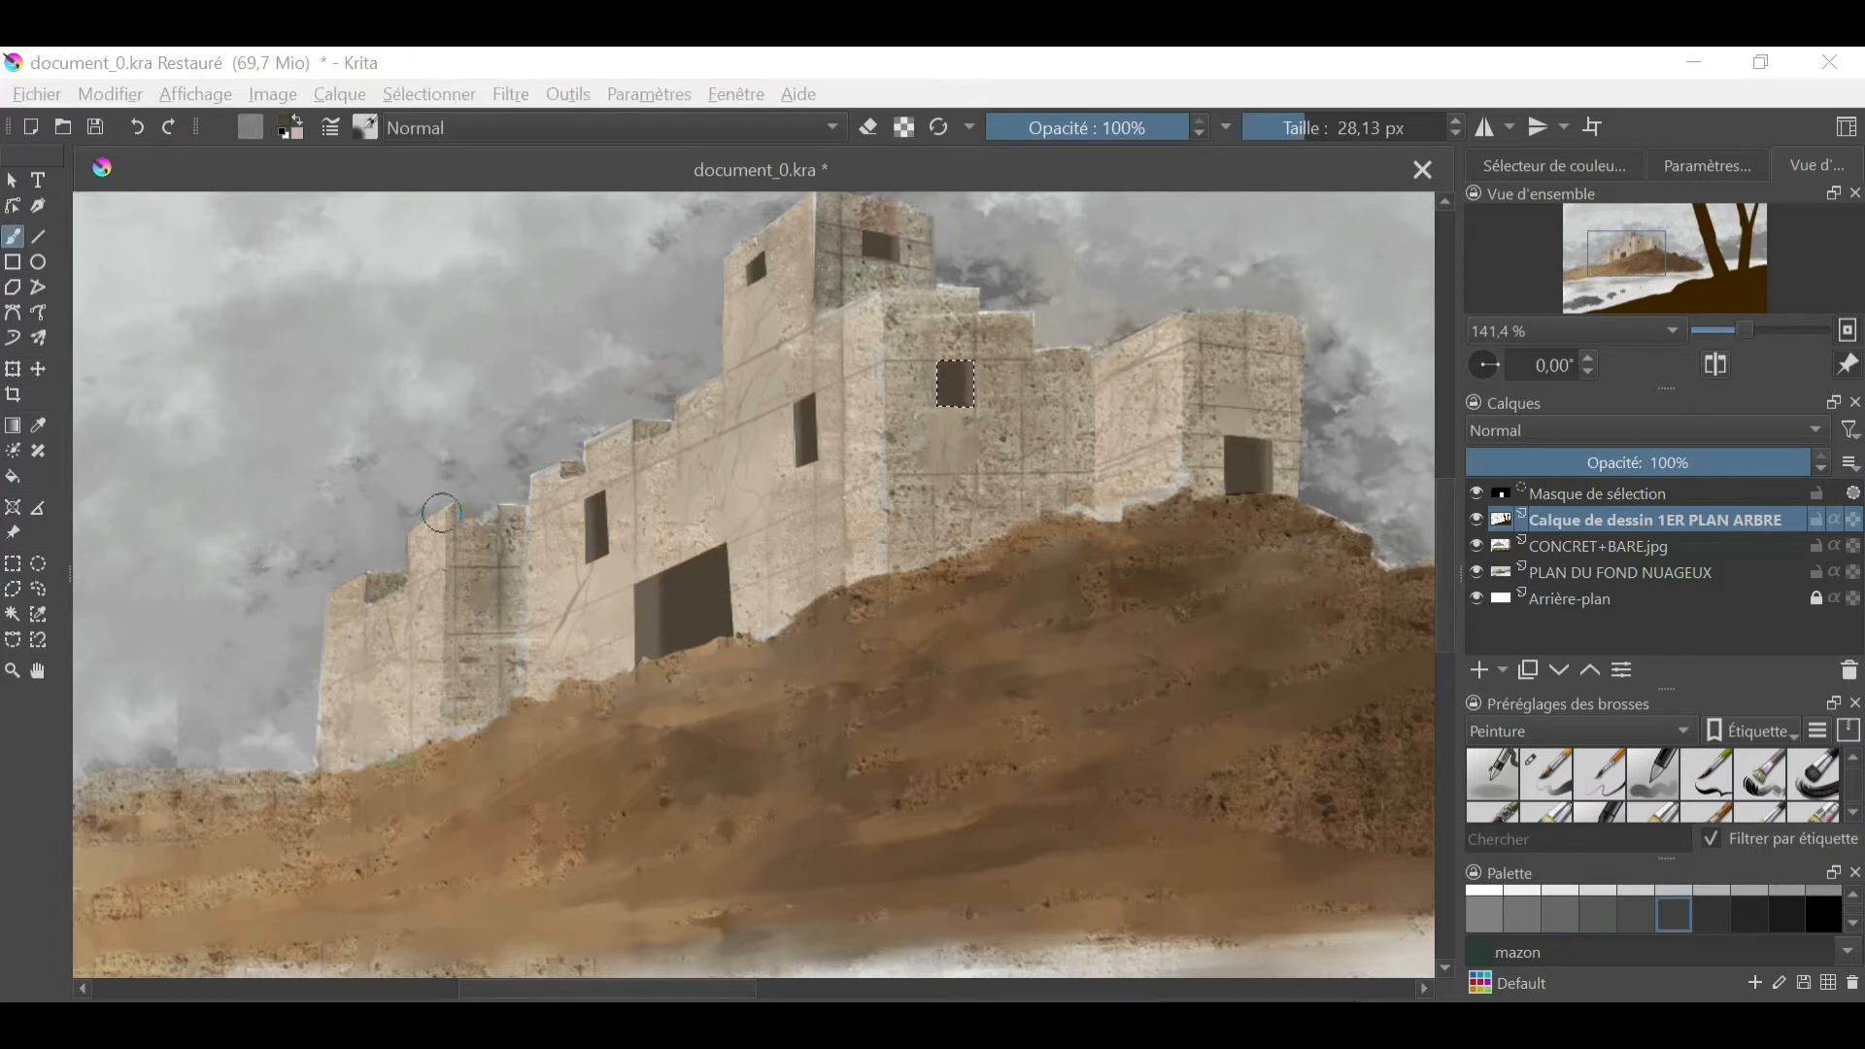
- Add a small narrow window and a wide low window to the main building's right face, lightening the wide one with a sampled tone
click(12, 589)
click(1035, 442)
key(b)
key(shift+BackSpace)
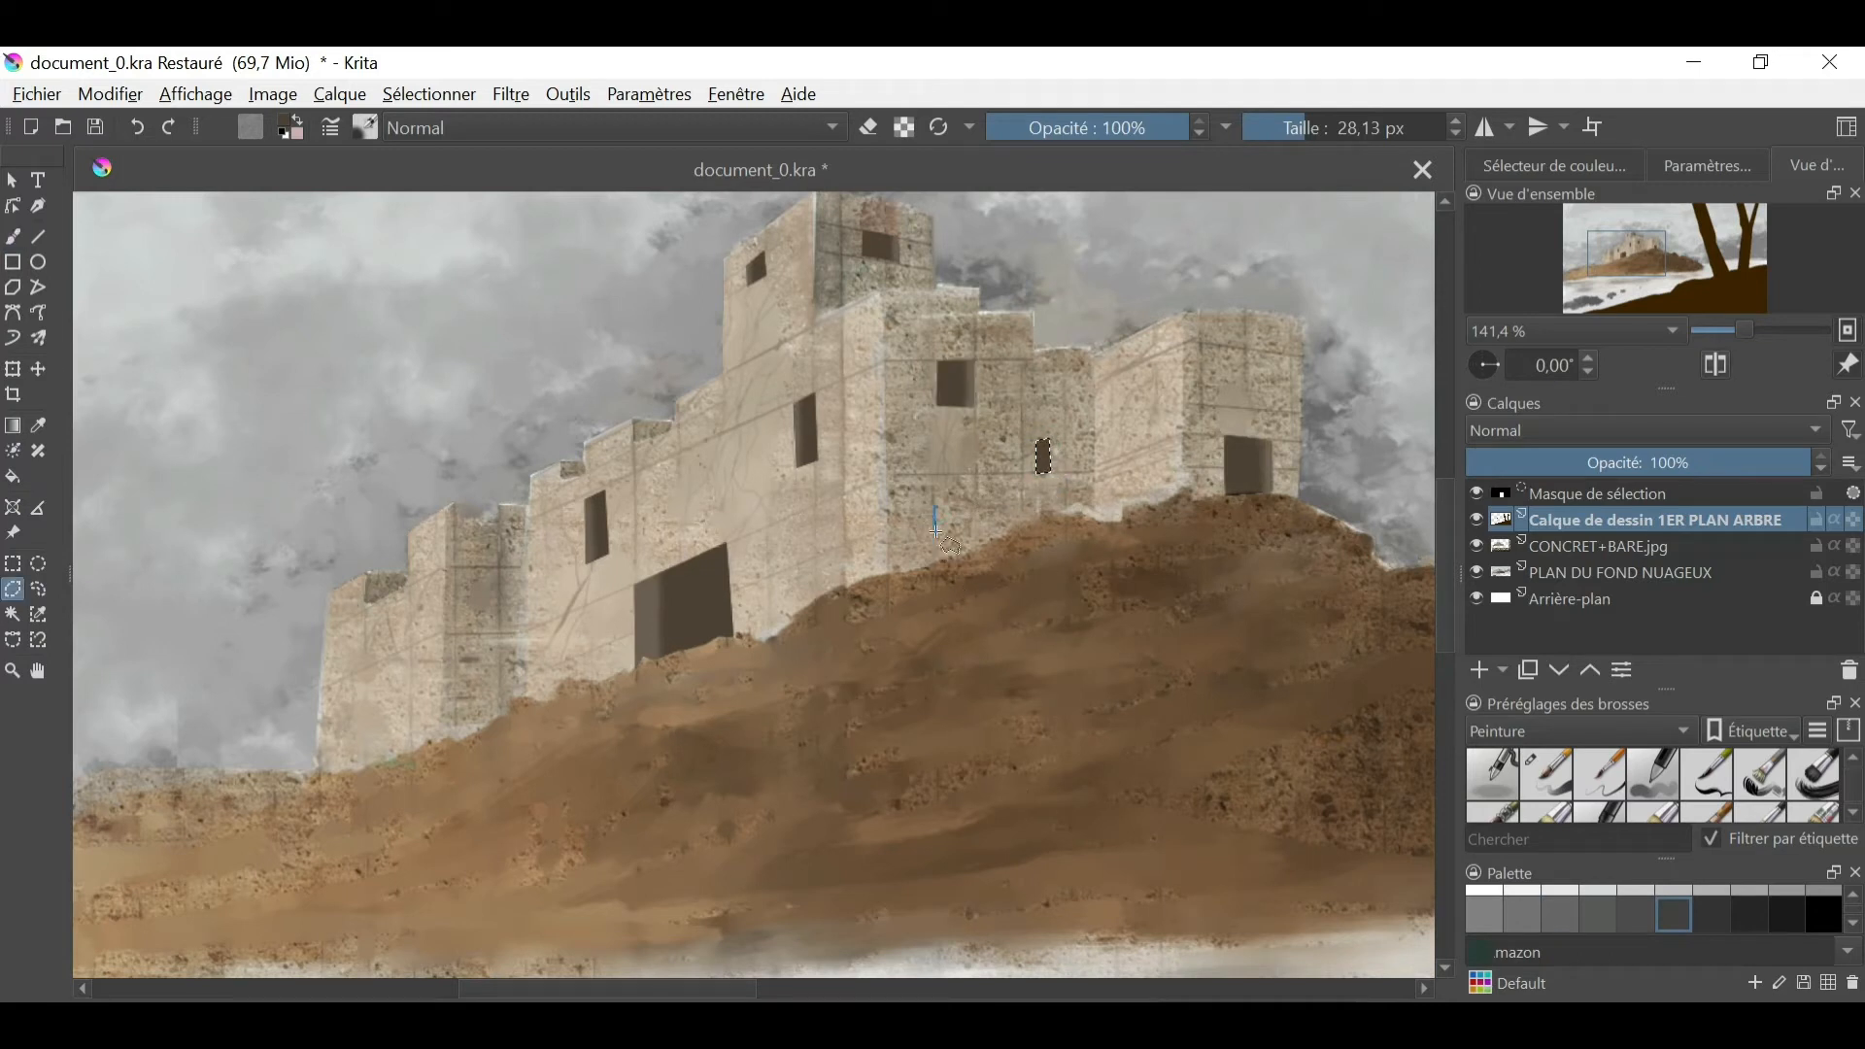
key(shift+BackSpace)
click(12, 589)
key(b)
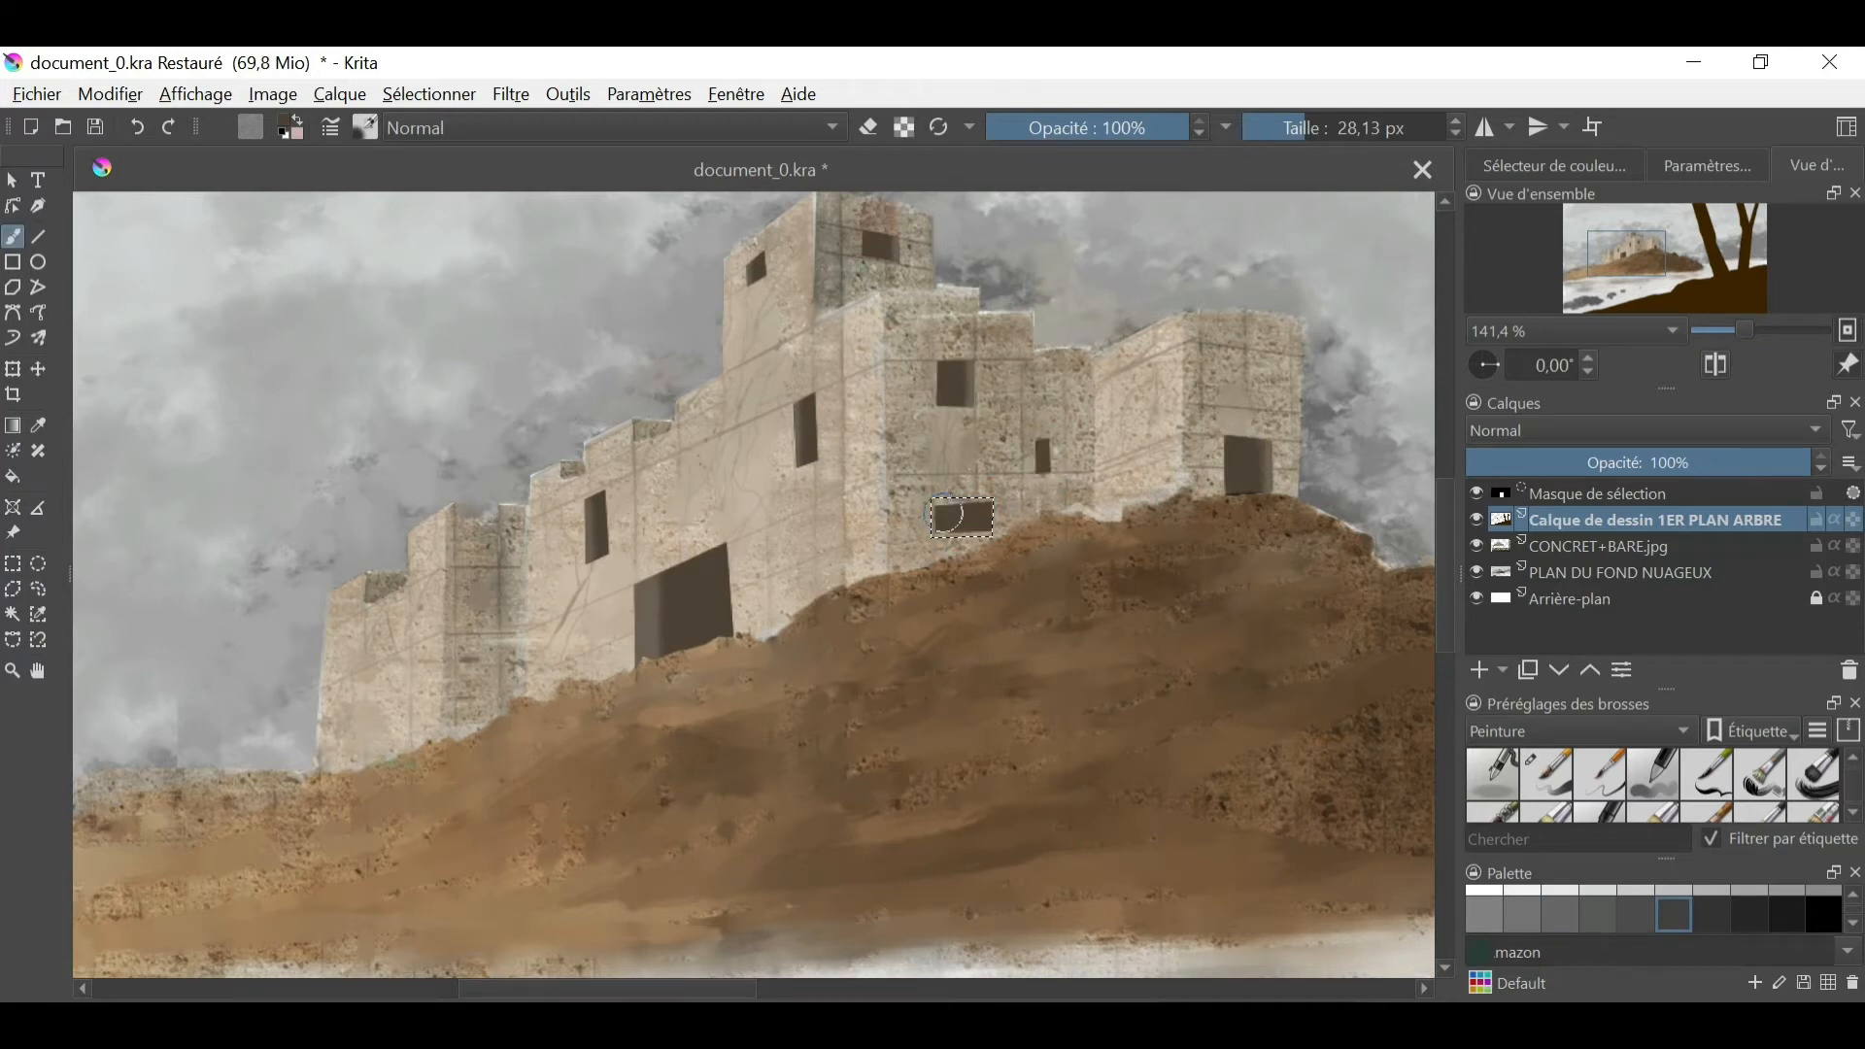
ctrl+click(1248, 481)
drag(984, 500, 982, 567)
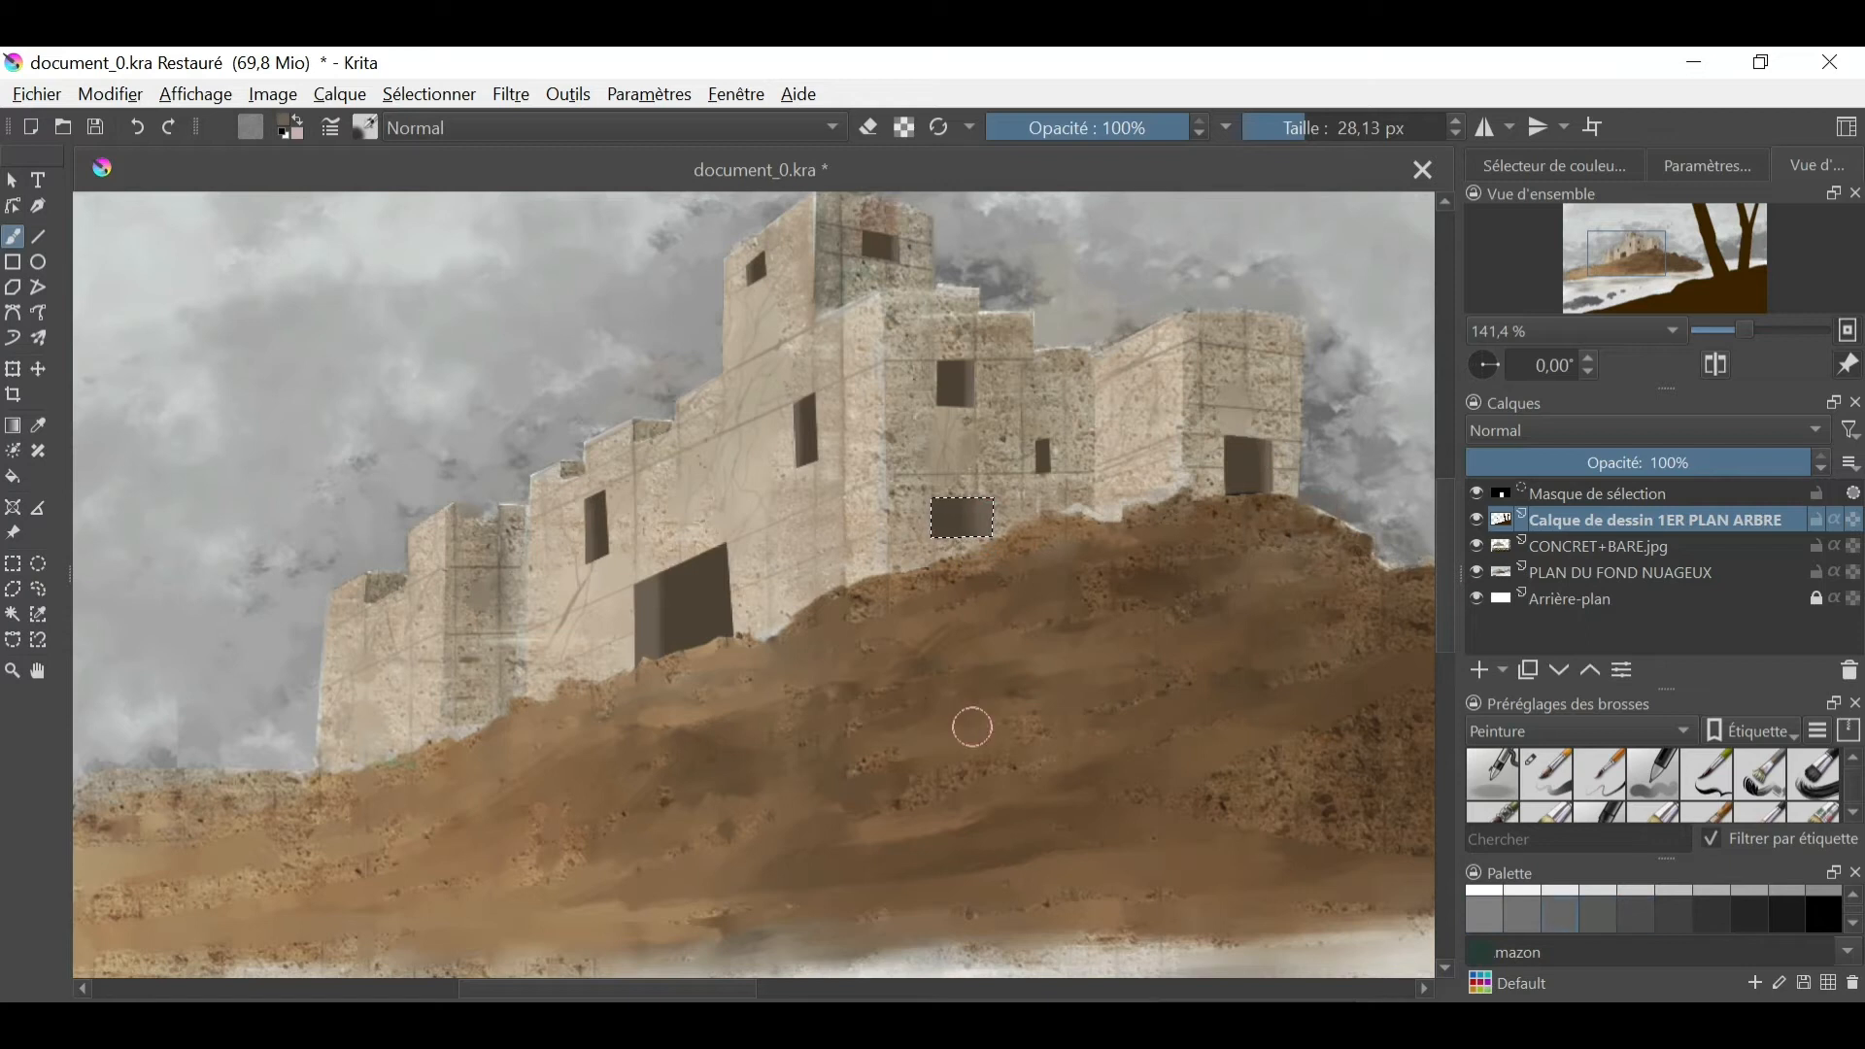
- Paint a narrow window above the right tower's doorway and two small windows on the right face of the castle's second tower from the left
double_click(1217, 389)
key(b)
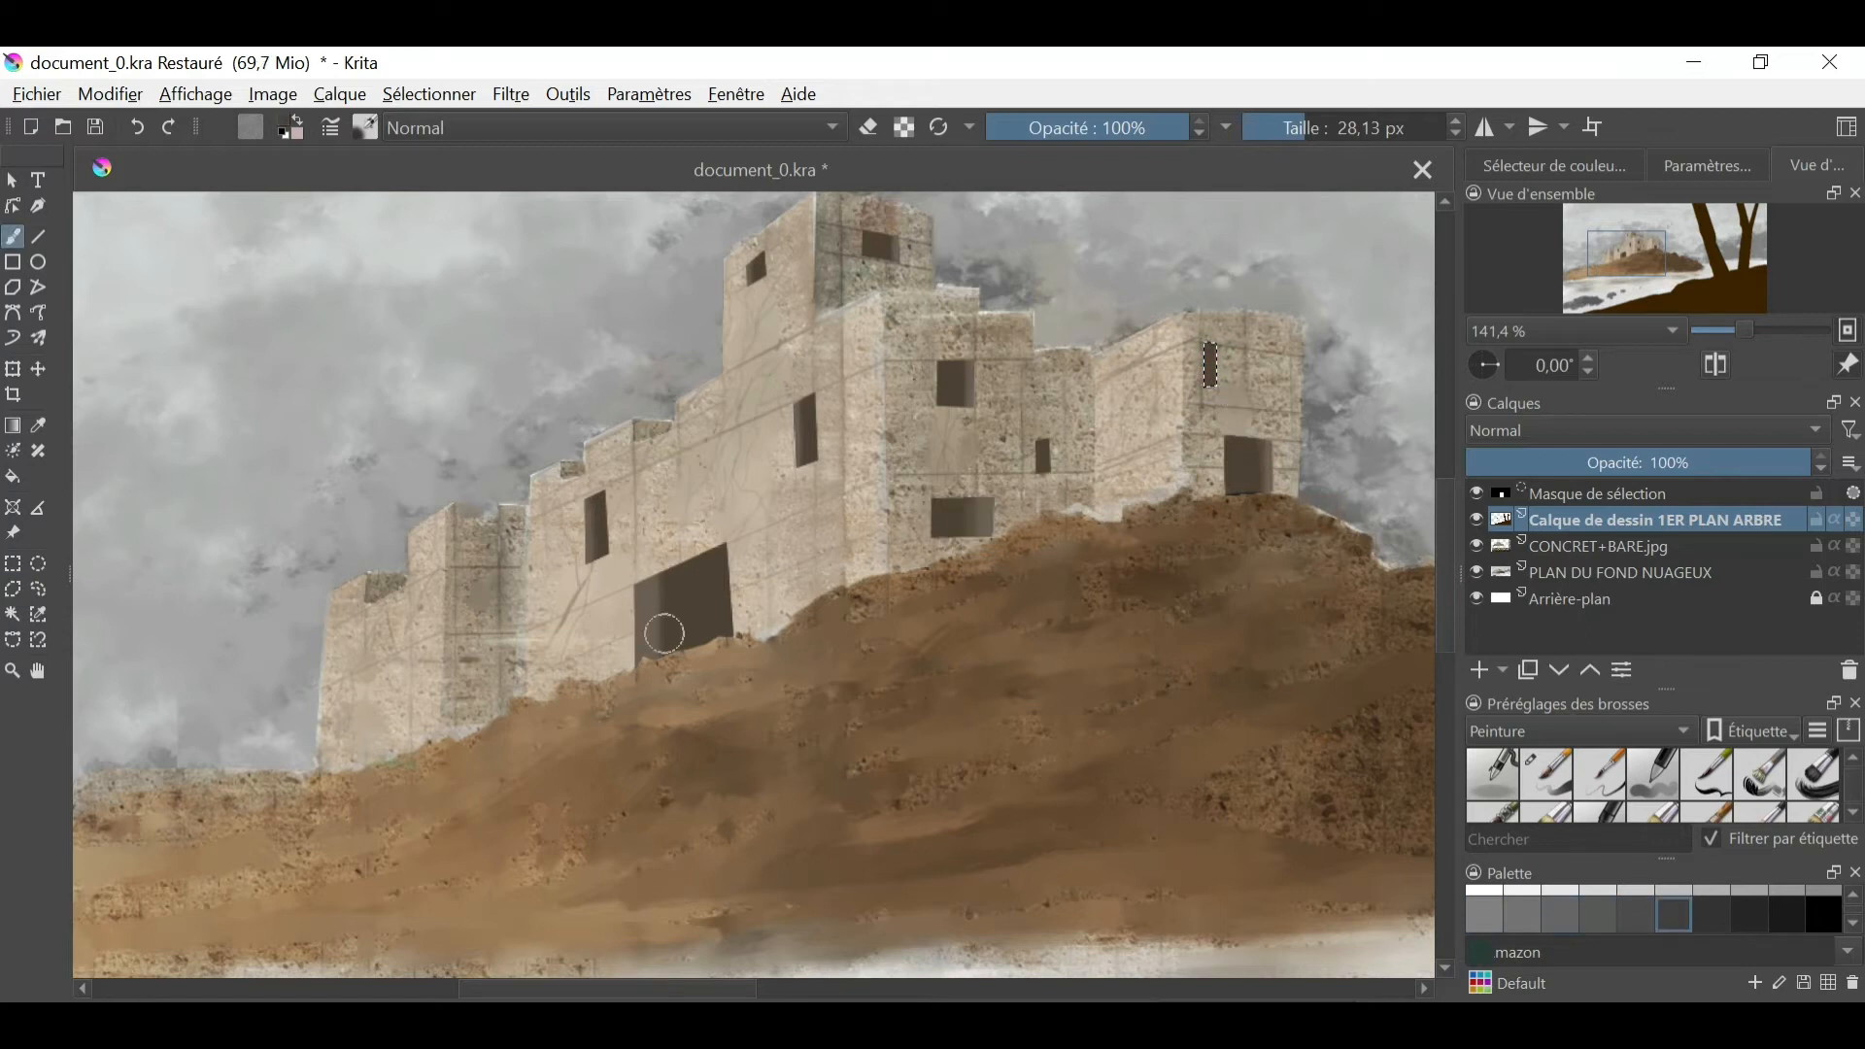
click(464, 635)
click(487, 635)
double_click(488, 612)
key(b)
drag(468, 619, 484, 628)
click(13, 589)
click(499, 556)
click(499, 567)
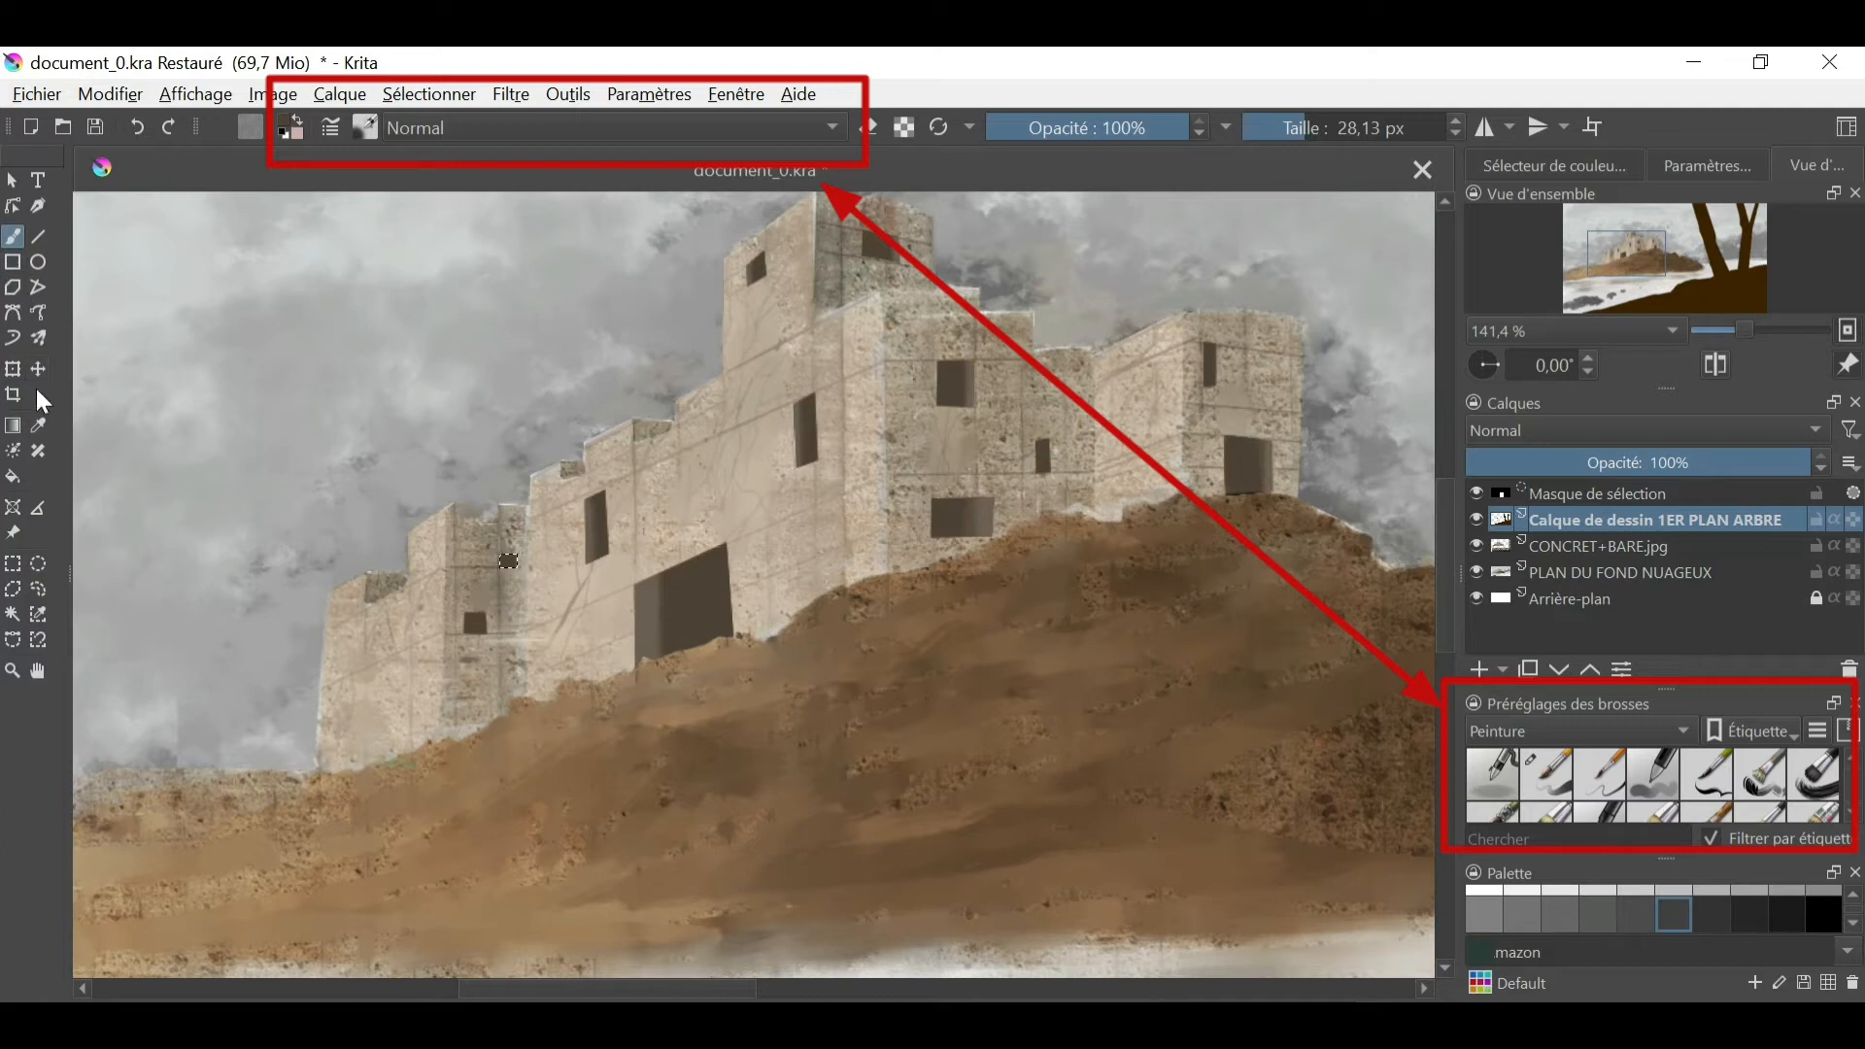
- Paint a dark doorway at the base of the far-left tower and a small slanted window above it
double_click(361, 777)
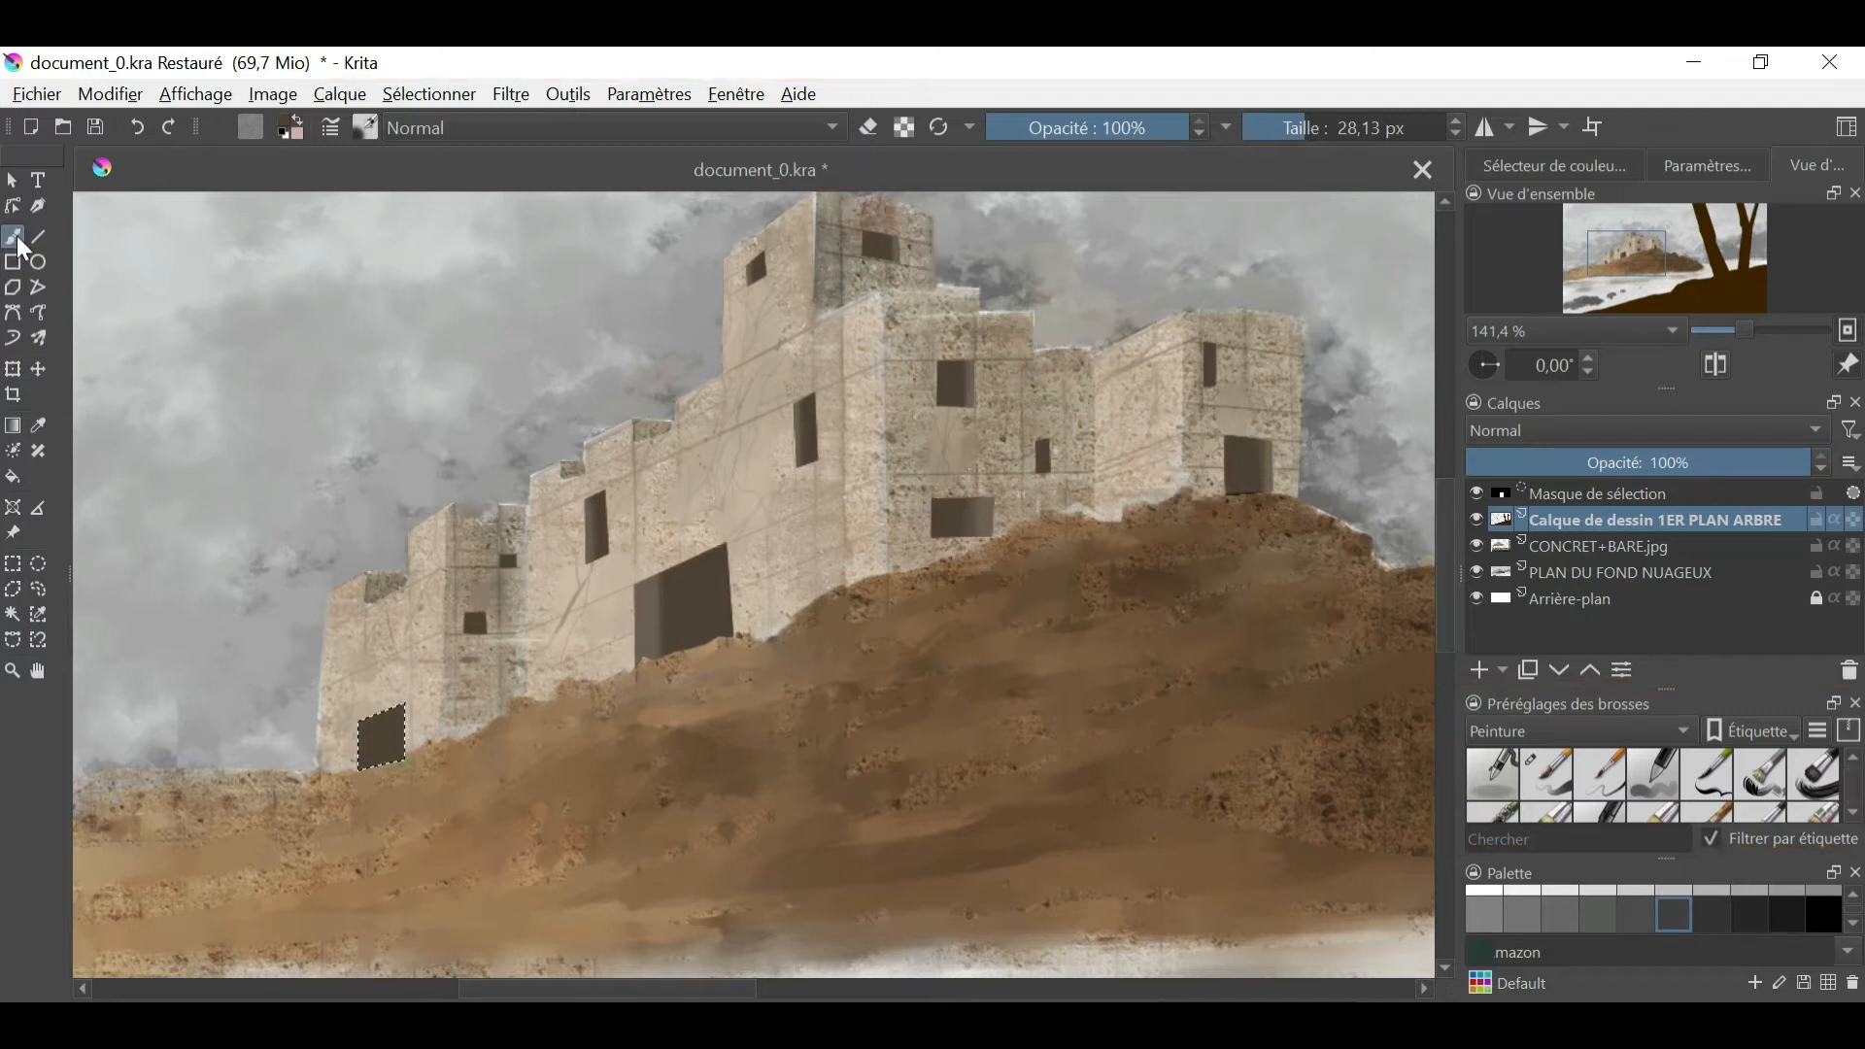
key(b)
drag(389, 734, 349, 755)
click(352, 657)
right_click(11, 641)
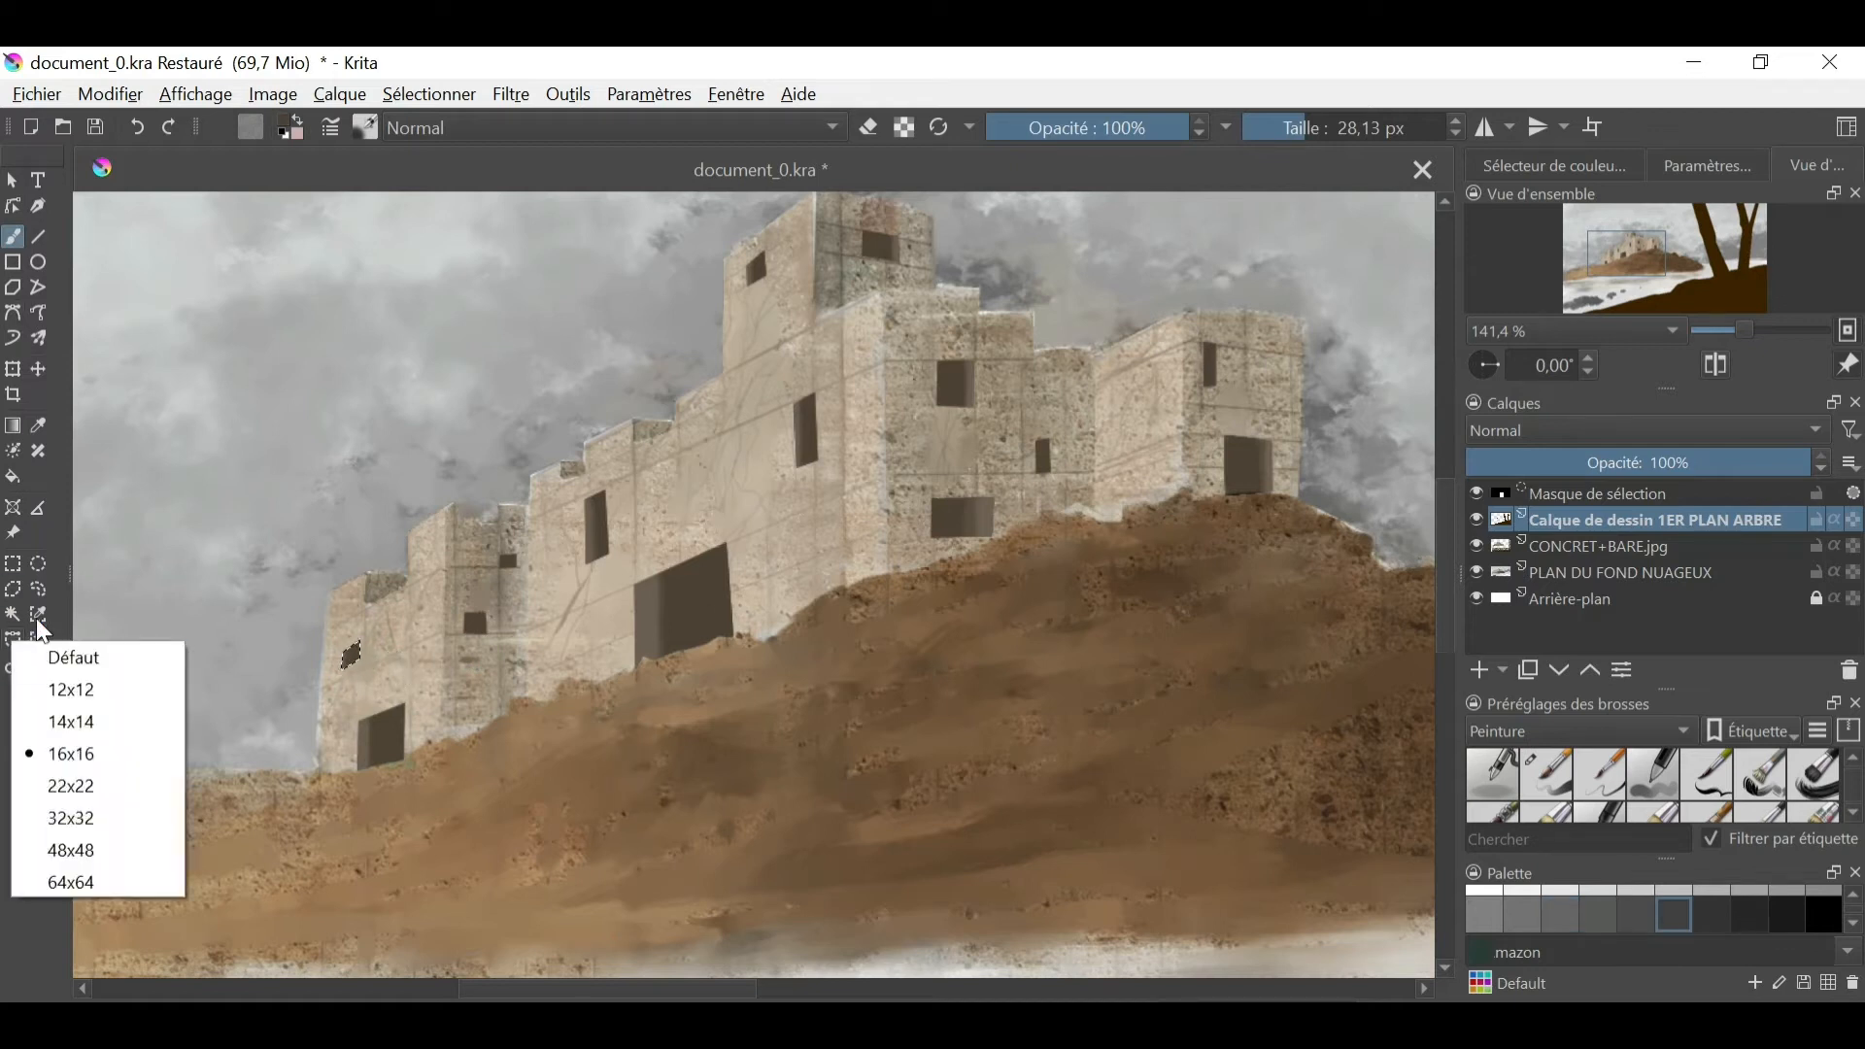
click(38, 589)
key(ctrl+shift+a)
key(ctrl+z)
click(38, 563)
click(646, 580)
drag(634, 583, 725, 515)
- Add pointed tops to the far-left doorway and the large gateway by painting inside Bezier curve selections
click(13, 641)
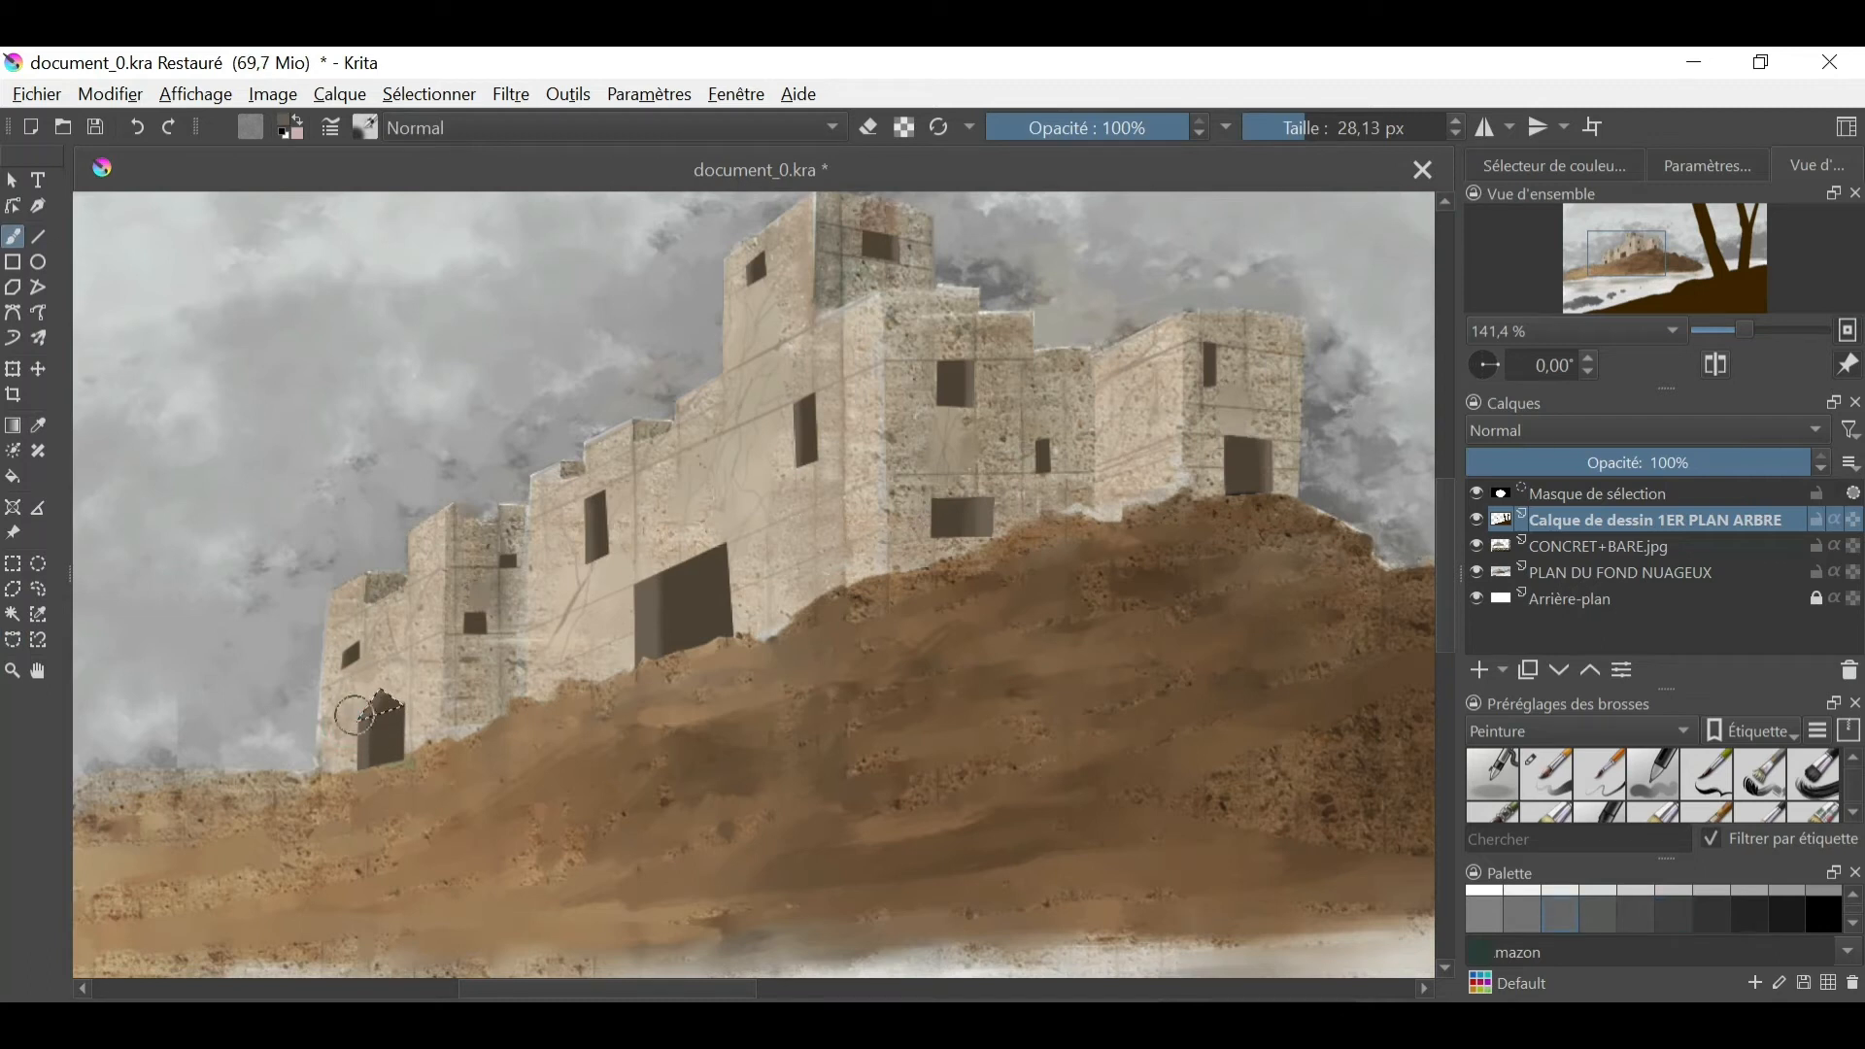
click(13, 640)
click(635, 584)
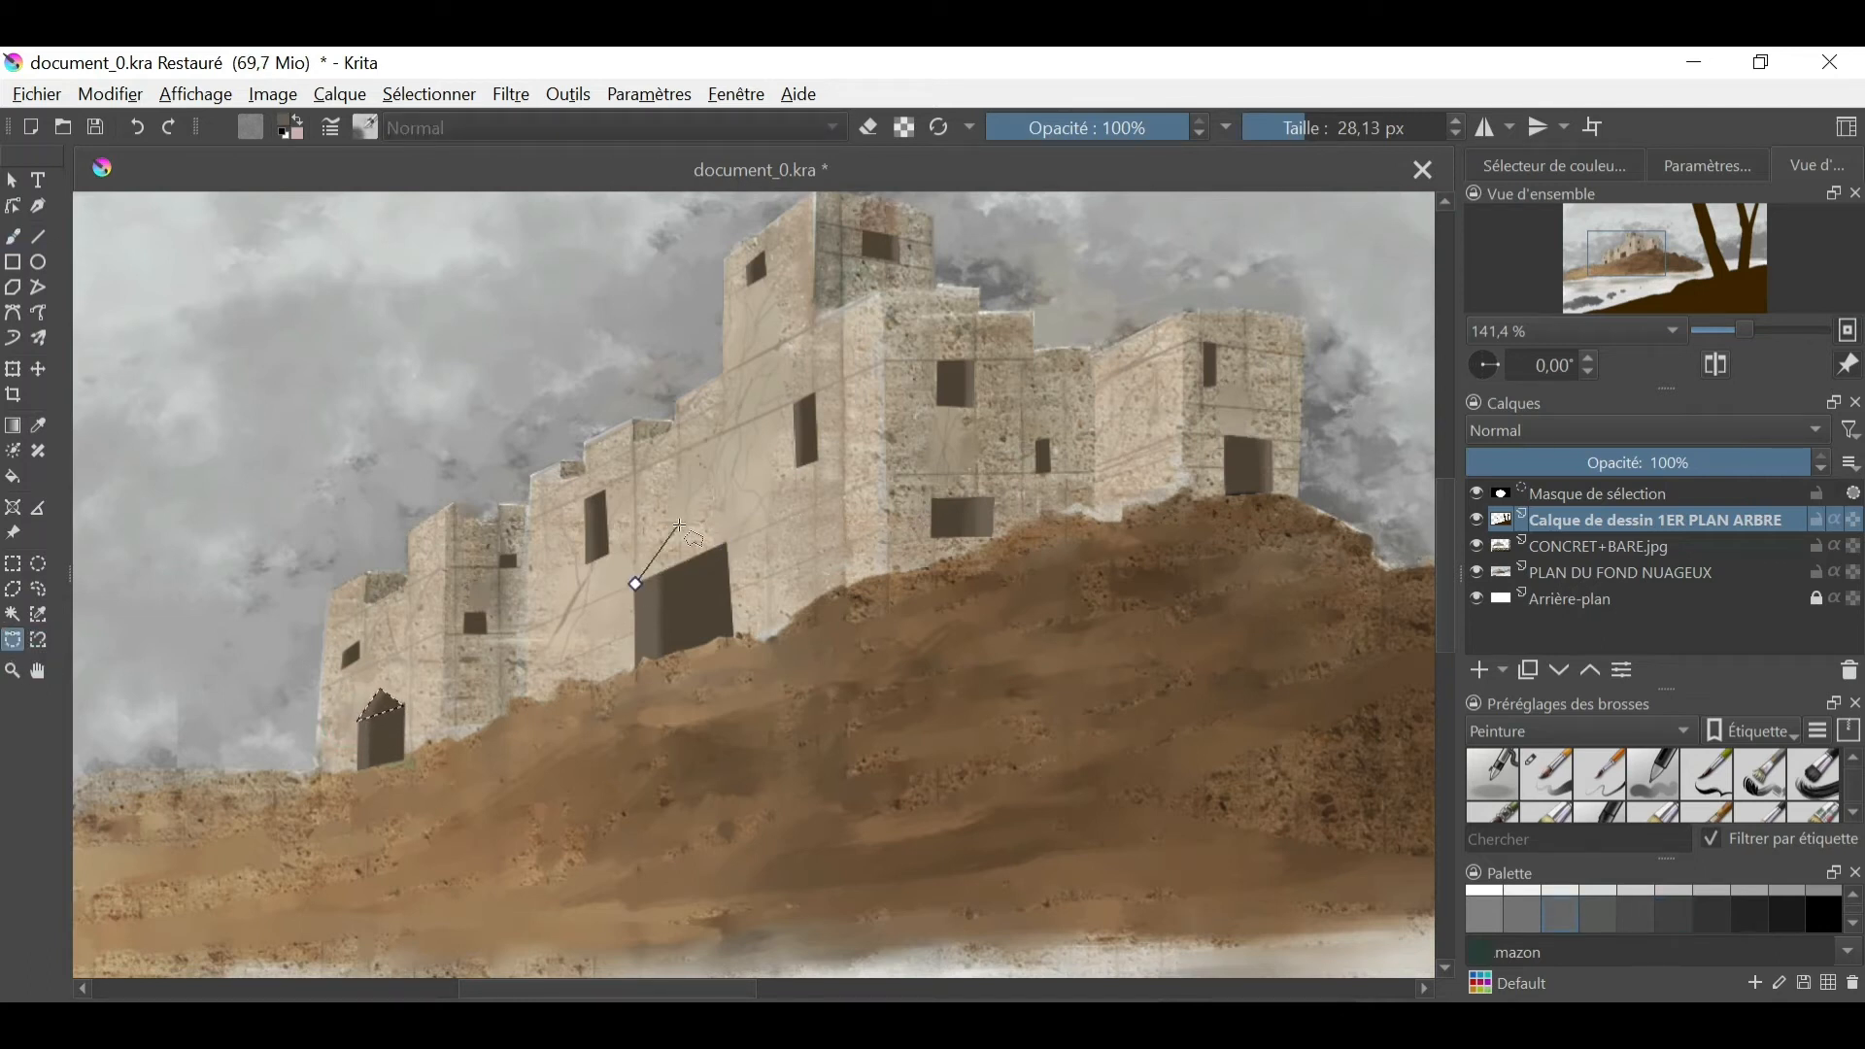
double_click(726, 545)
key(b)
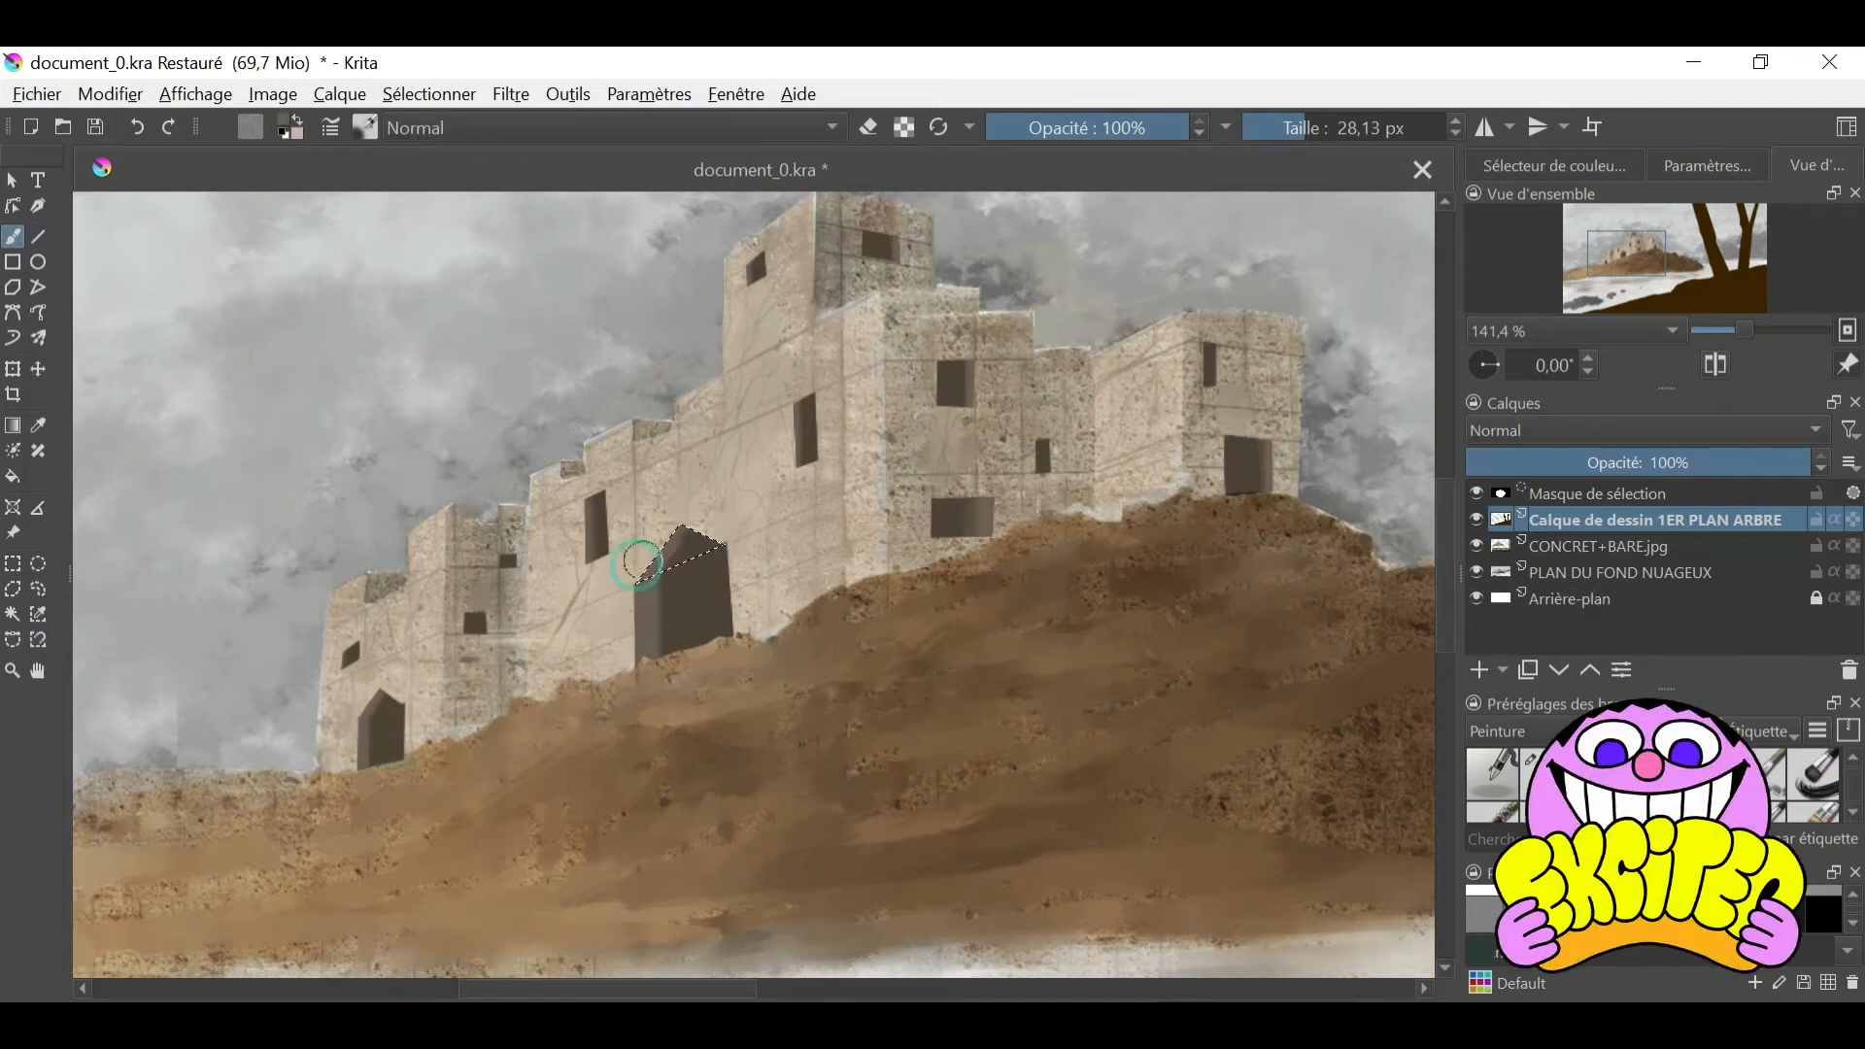
- Add a pointed top to the right tower's doorway using a Bezier curve selection and sampled dark tone, and clear the selection
click(13, 640)
click(1223, 439)
click(1251, 417)
double_click(1271, 439)
key(b)
ctrl+click(1169, 477)
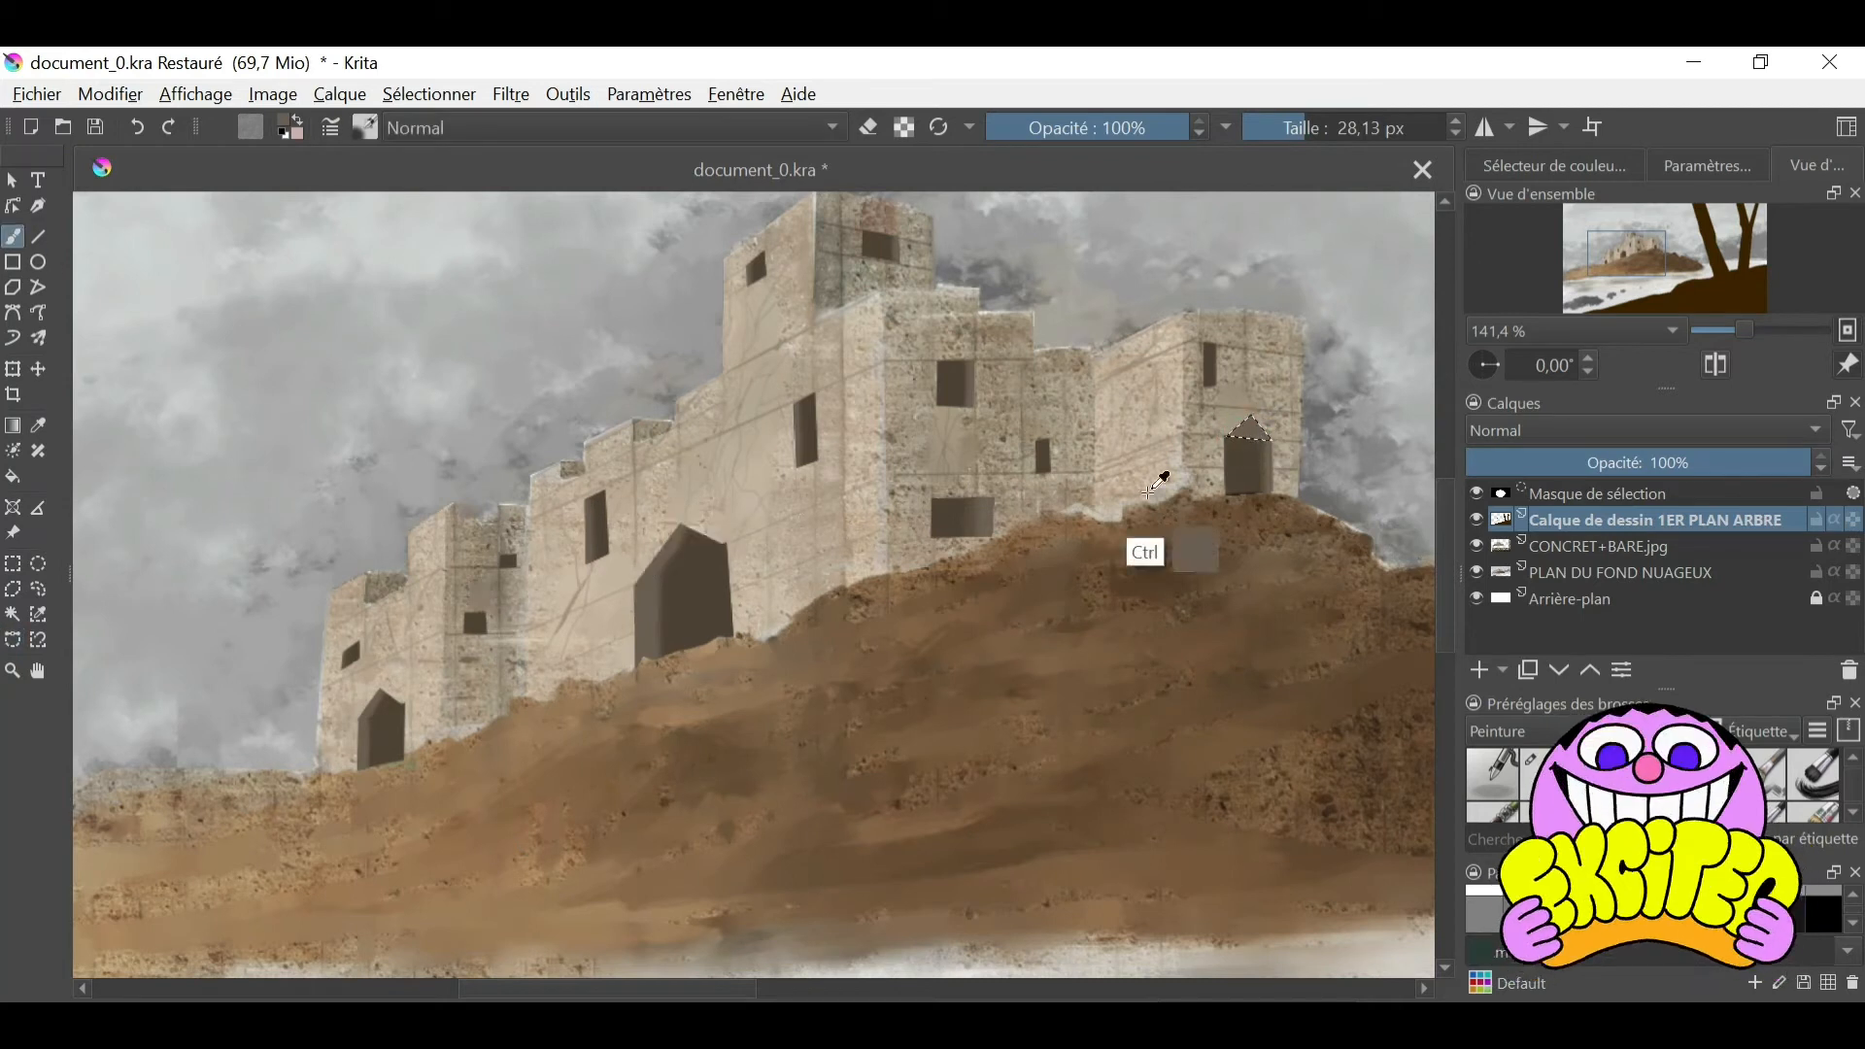
drag(1253, 427, 1242, 448)
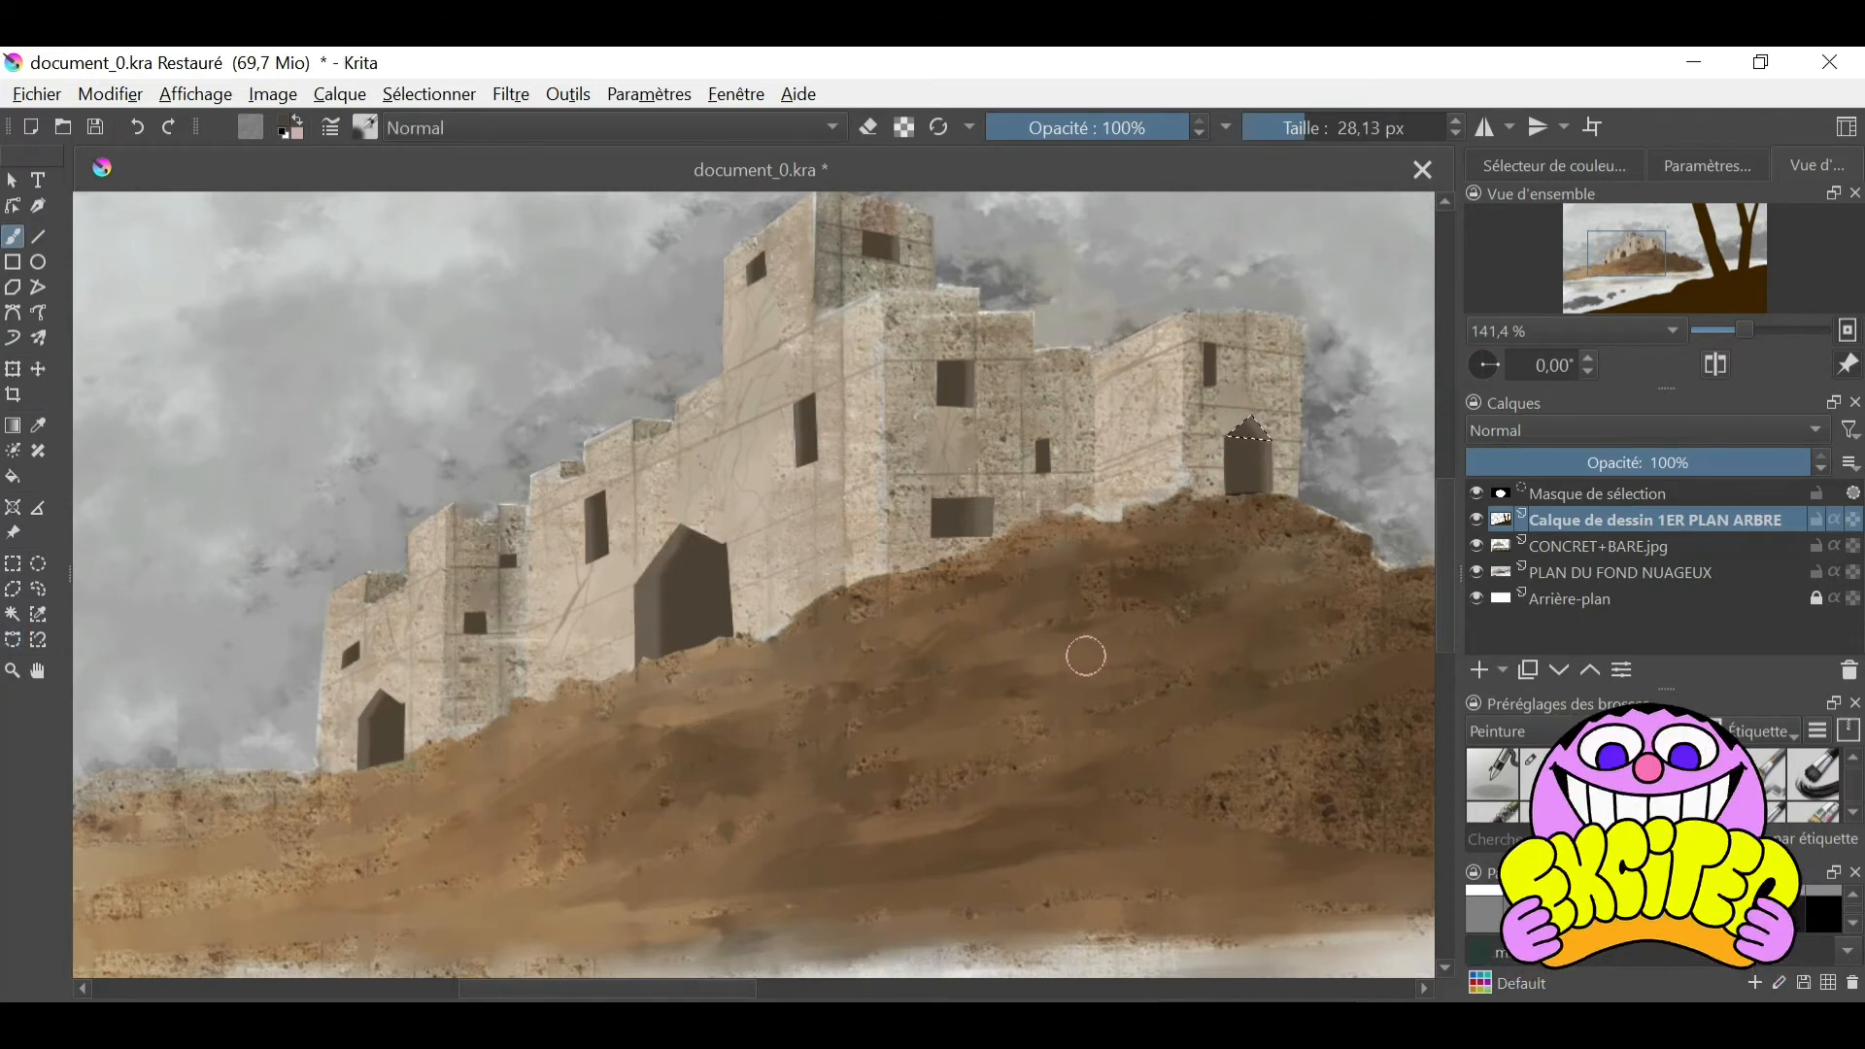
drag(1746, 330, 1732, 331)
click(430, 94)
click(544, 163)
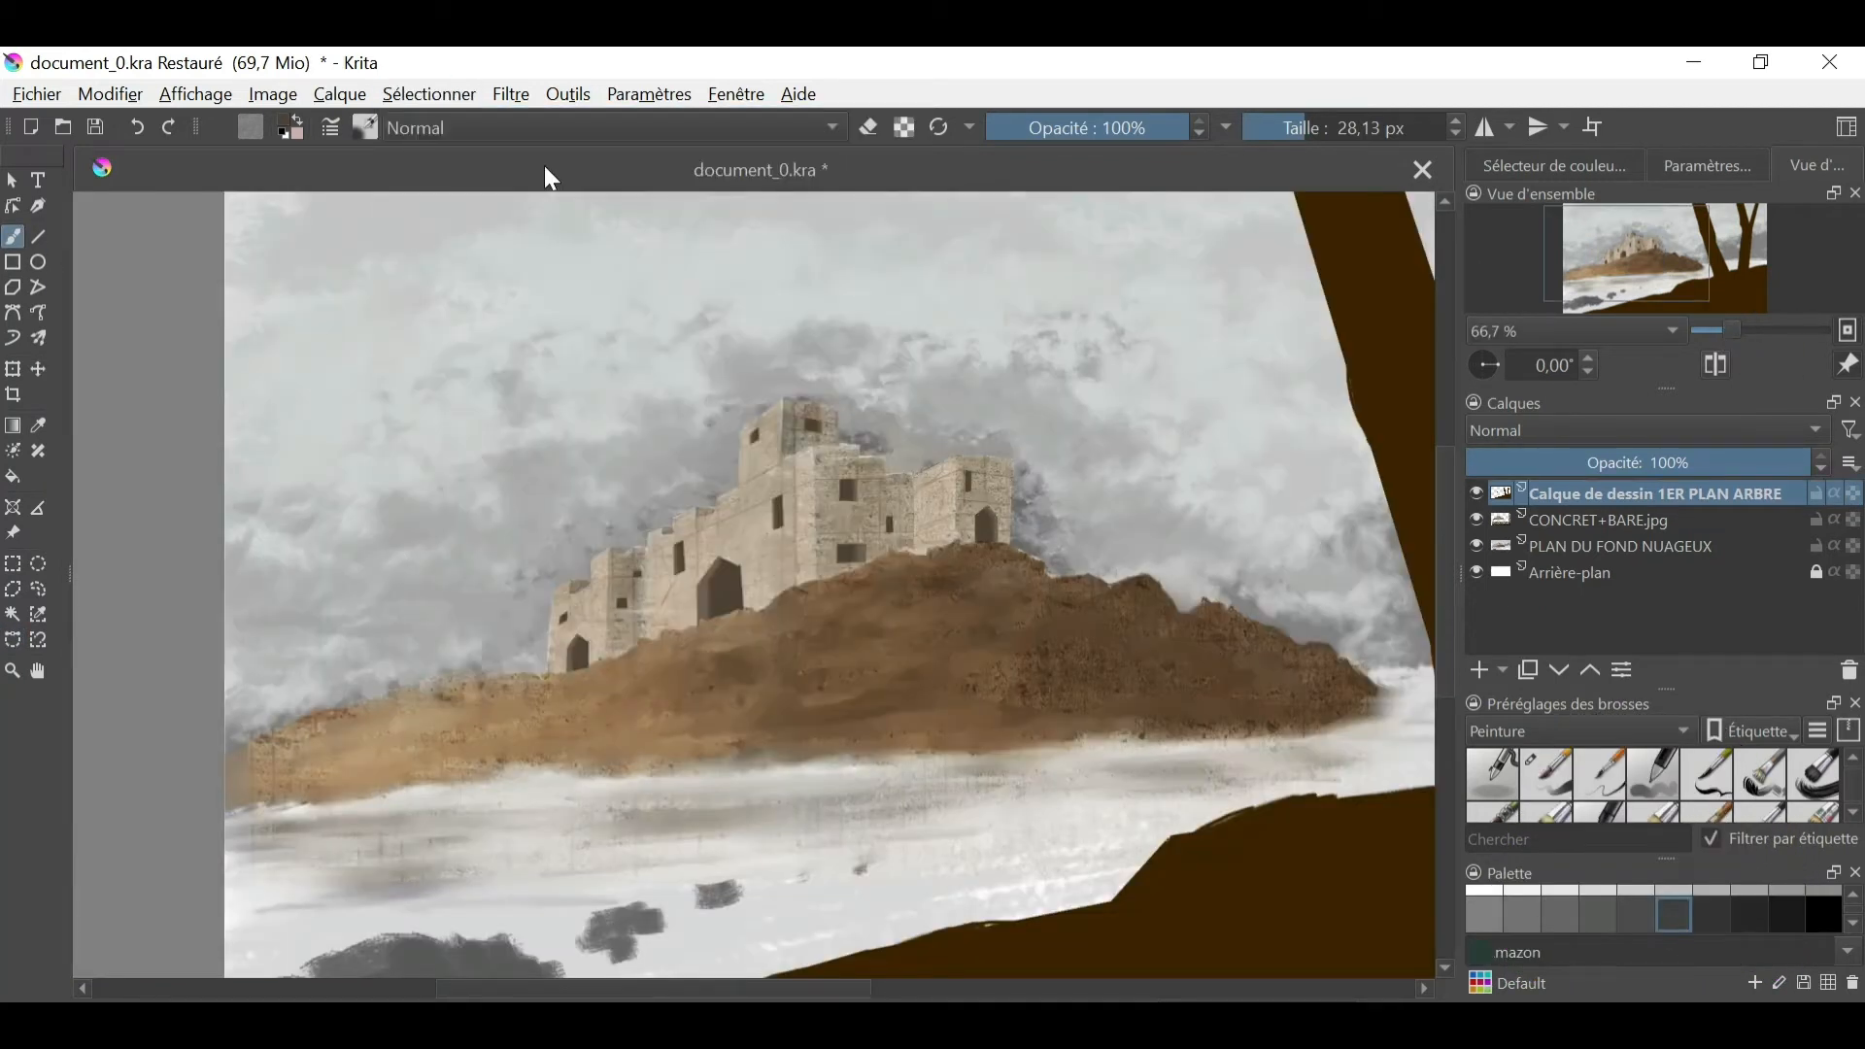
- Circle the castle with a freehand selection and cut its windows and doors out of the Calque de dessin 1ER PLAN ARBRE layer
click(1477, 493)
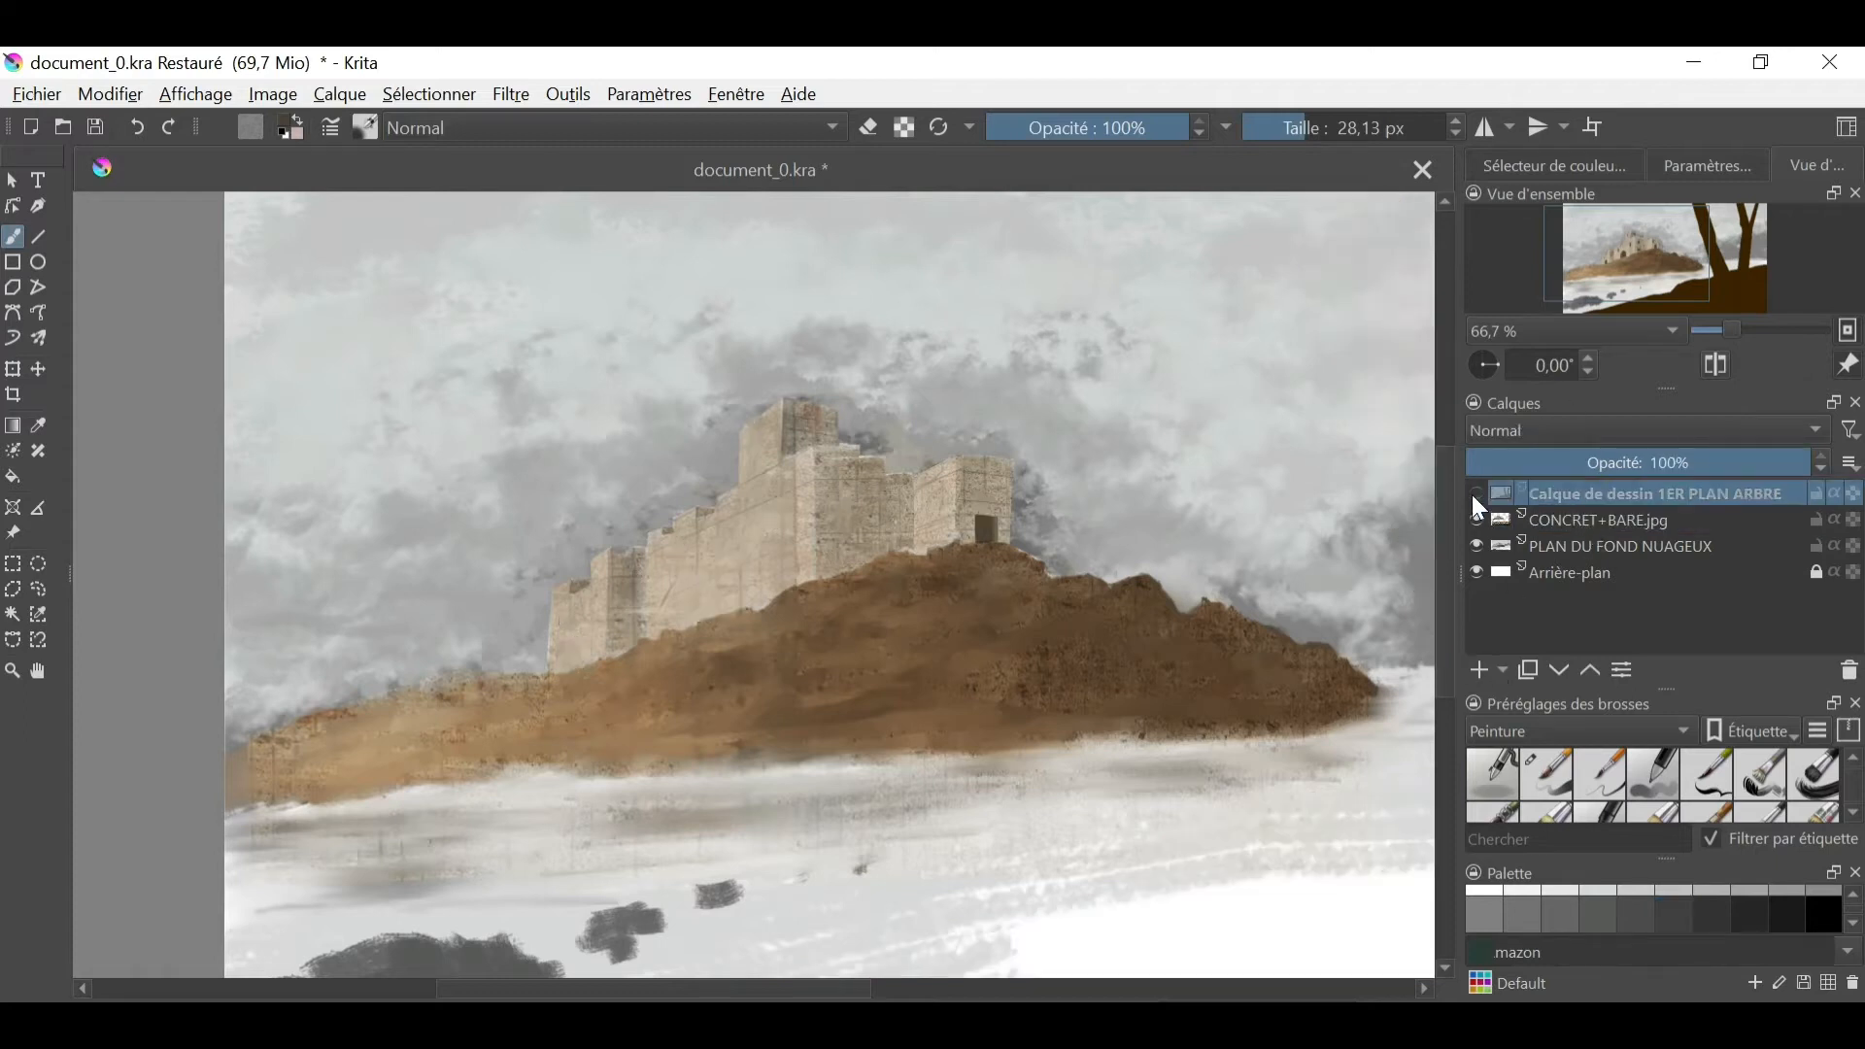
click(1477, 493)
click(38, 590)
drag(670, 415, 612, 464)
click(109, 95)
click(145, 193)
click(1500, 548)
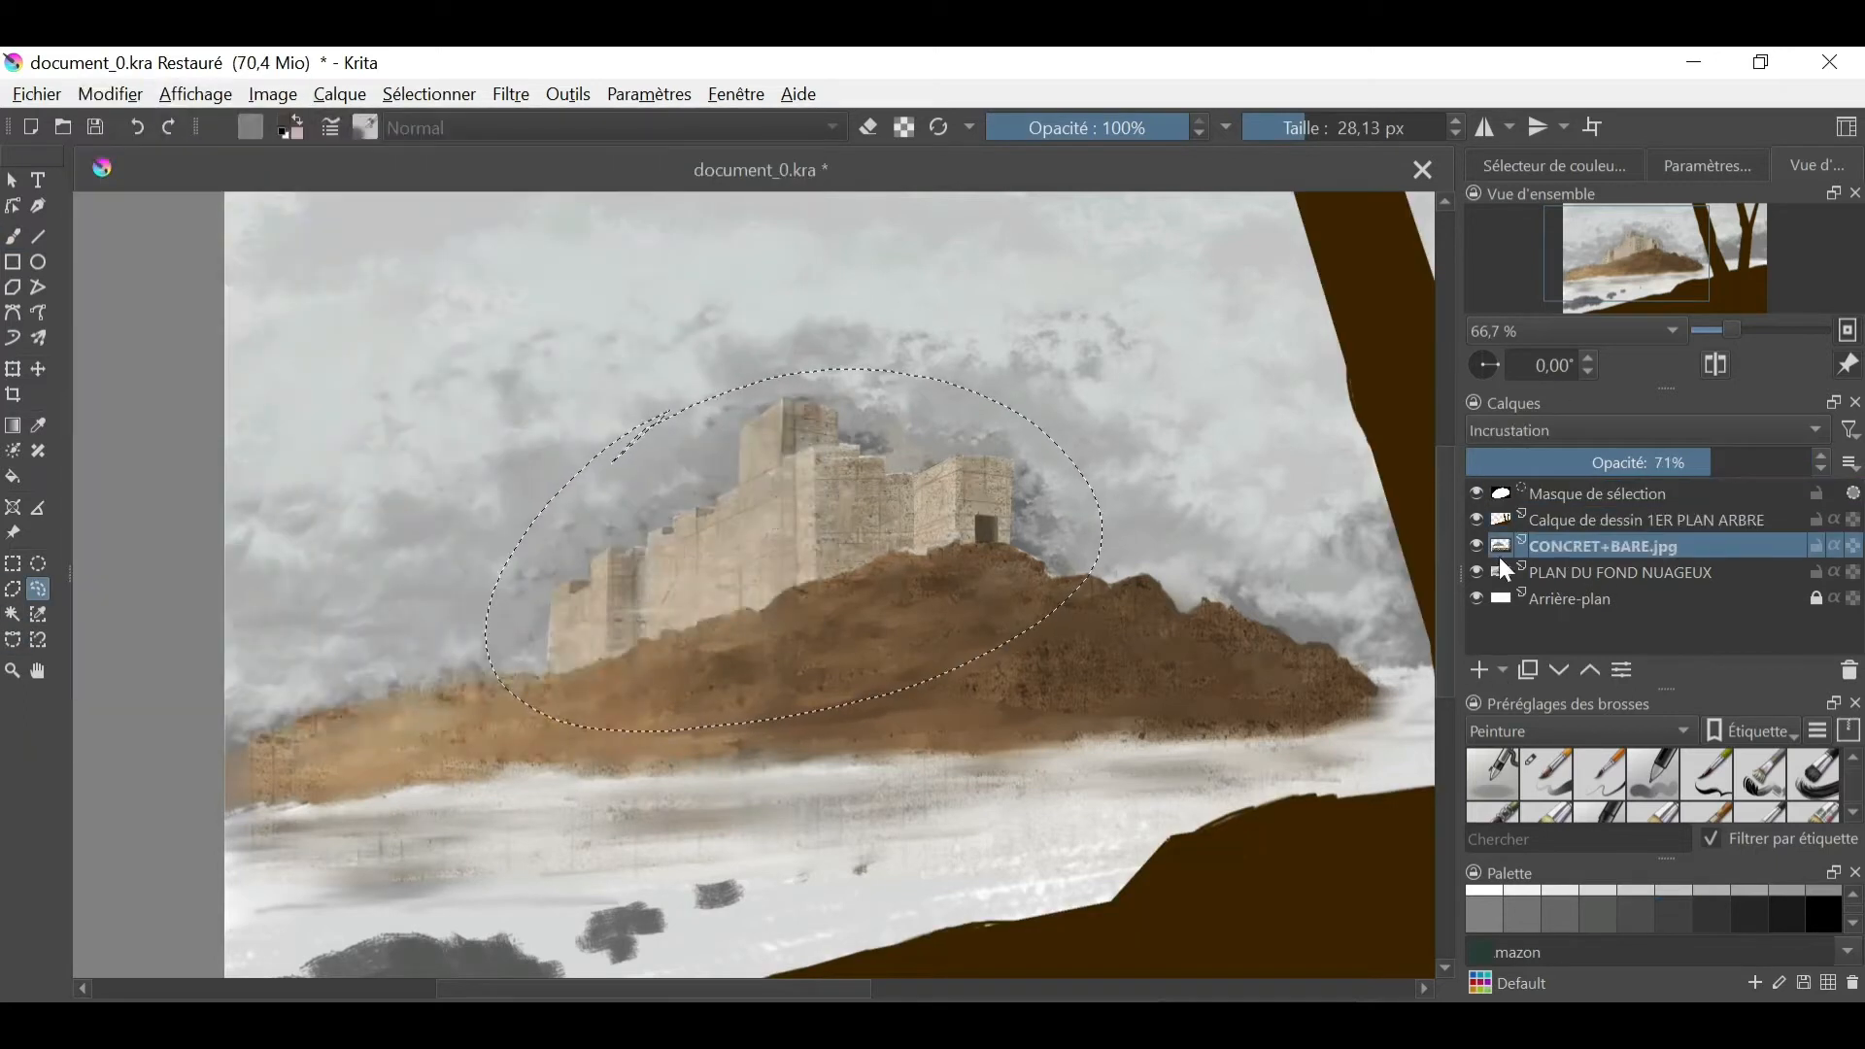
- Add a layer above CONCRET+BARE.jpg, paste the windows and doors, and rename the pasted layer "fenetres et portes"
click(1478, 670)
click(116, 97)
click(146, 354)
double_click(1659, 549)
text(fenetres et portes)
- Add a layer named "ombres chateau" above the windows layer and set its blending mode to Multiplier
click(1479, 670)
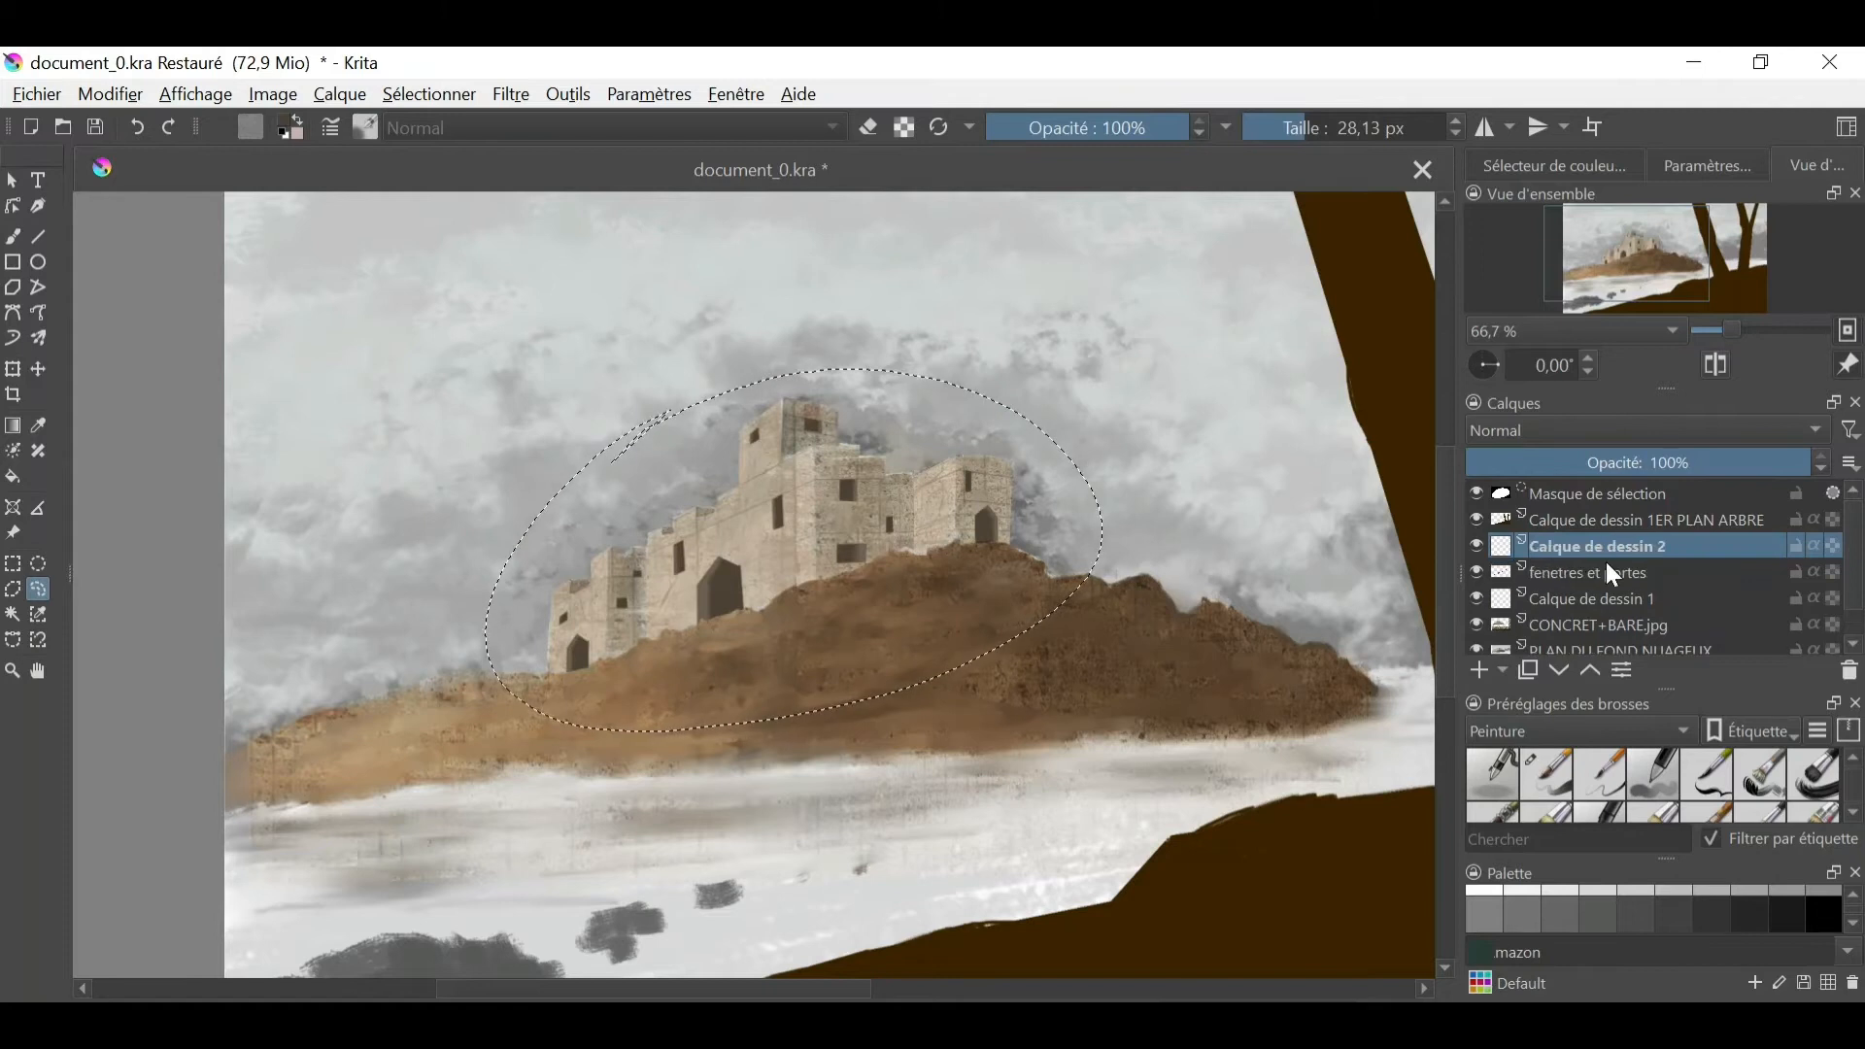
double_click(1609, 549)
text(ombres chateau)
key(Return)
click(1807, 430)
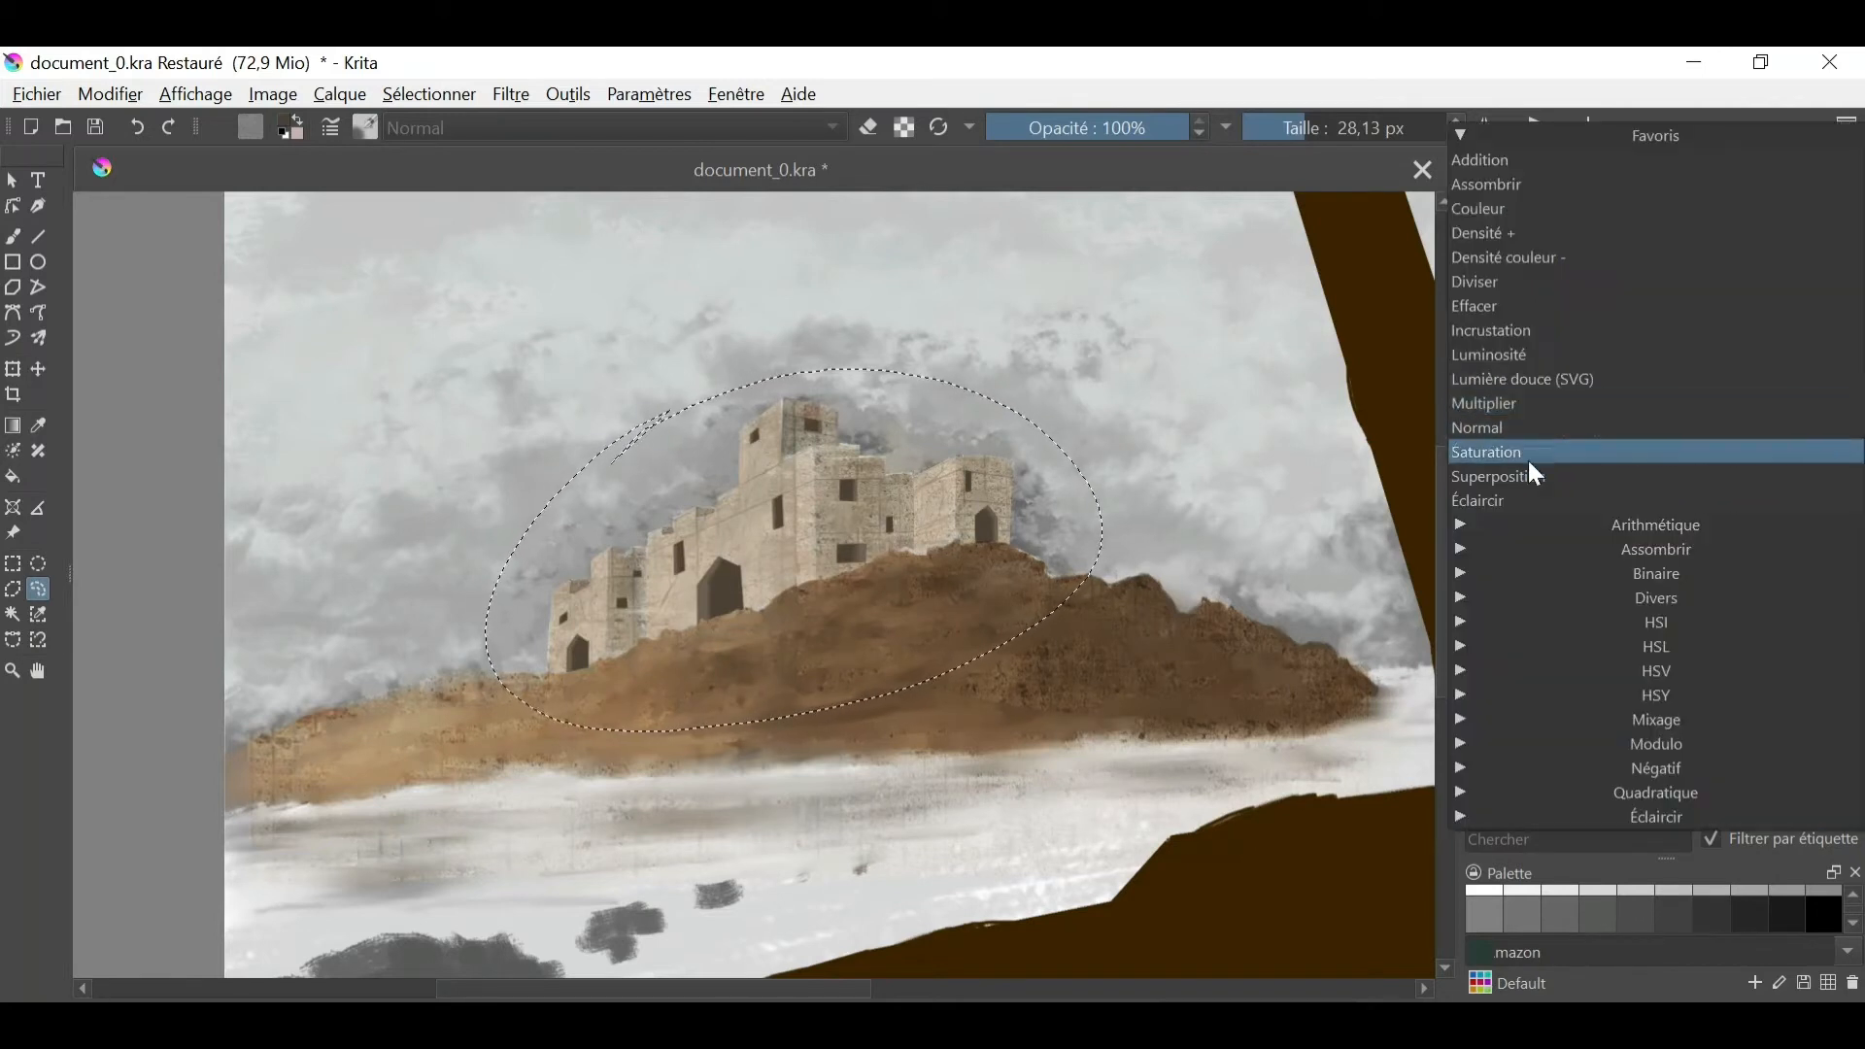
click(1541, 354)
- Select the right face of the castle's second tower from the left, including its notch, and shade it with MID-Grey 50%
key(b)
click(1561, 913)
click(12, 589)
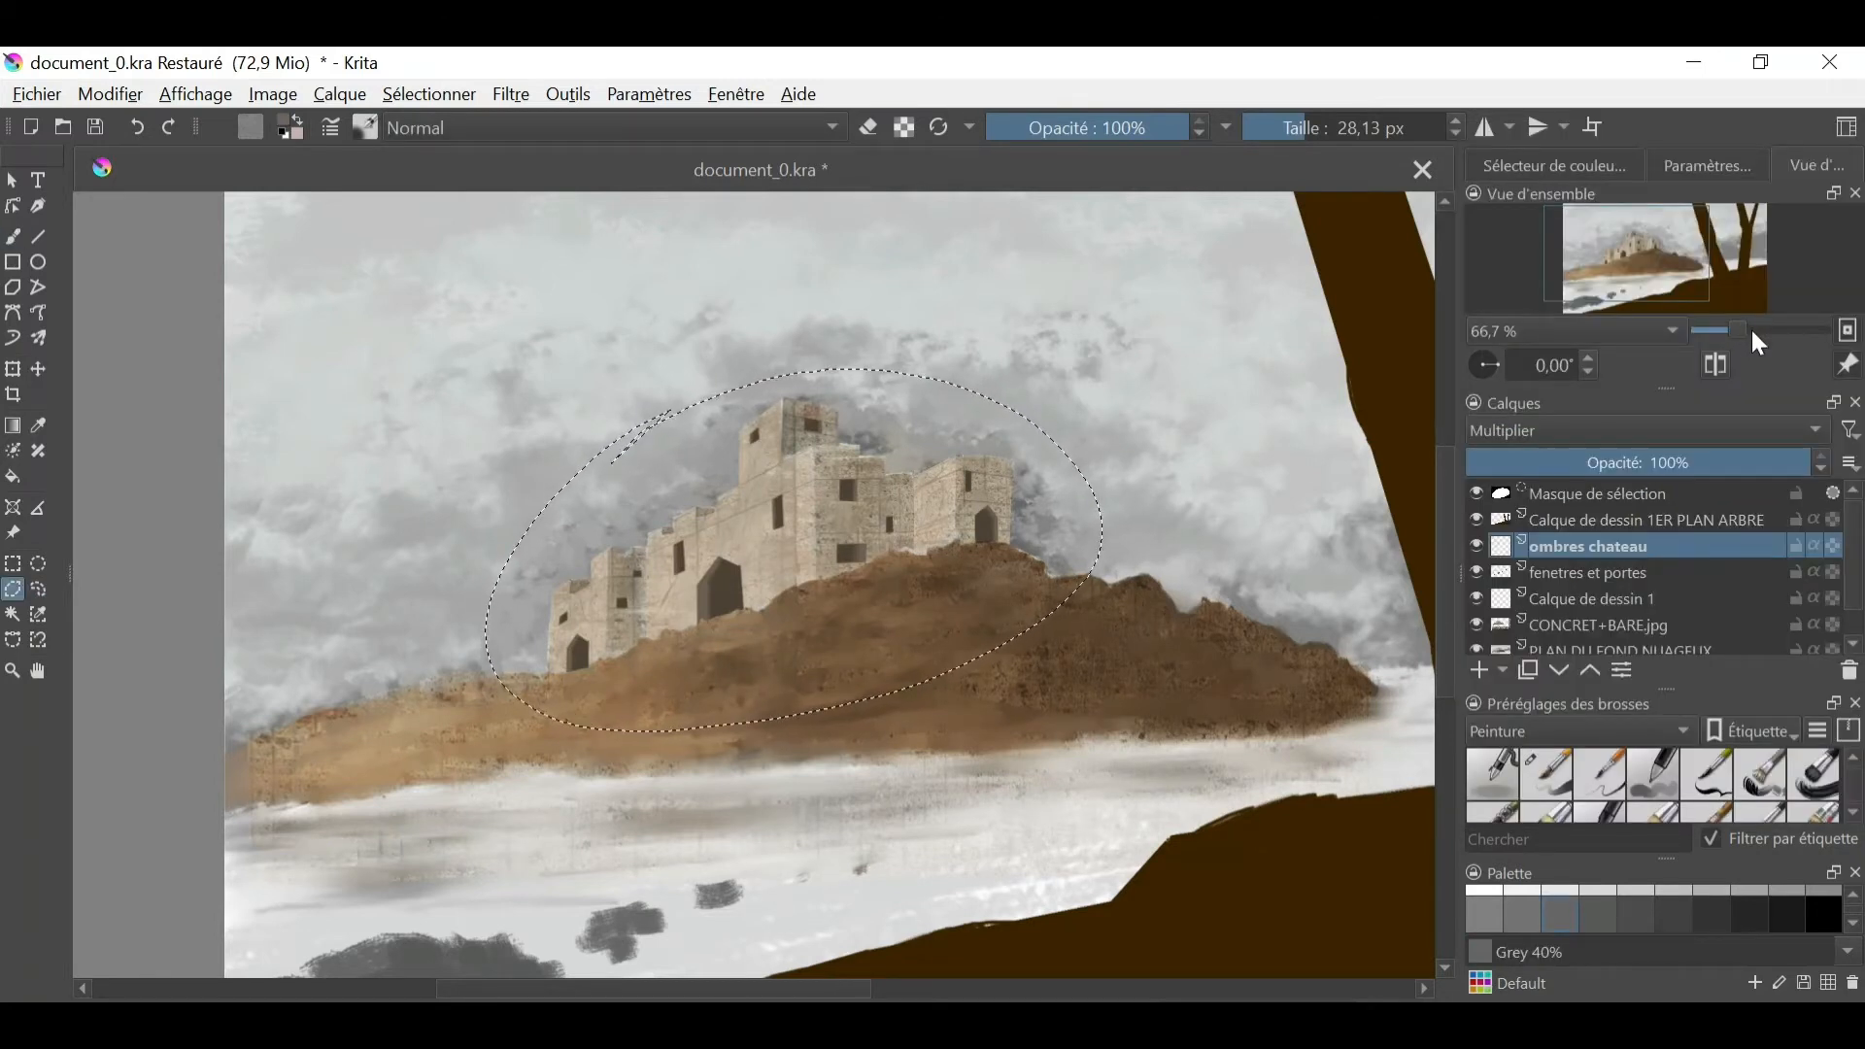
click(1750, 331)
click(448, 504)
click(447, 746)
click(525, 698)
click(526, 505)
click(500, 505)
click(498, 524)
click(481, 522)
click(481, 504)
click(448, 504)
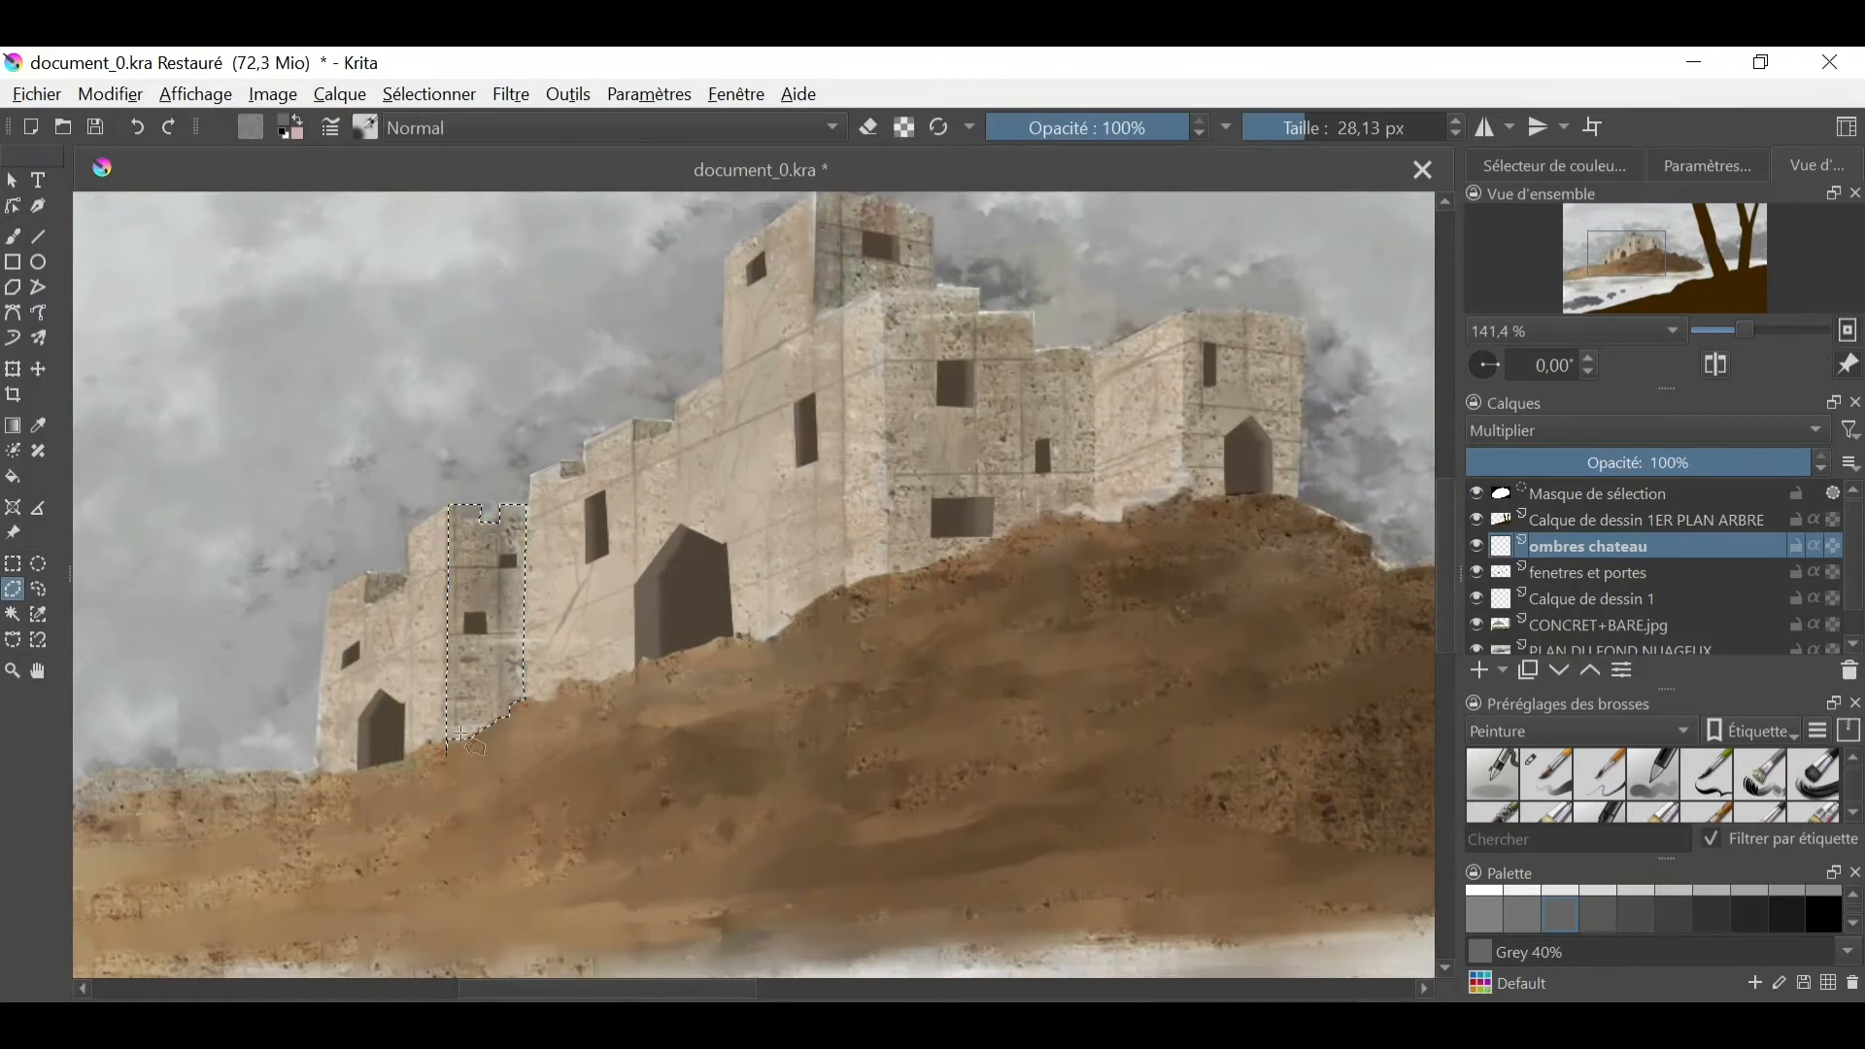
click(12, 236)
mouse_move(471, 509)
mouse_down()
mouse_move(458, 729)
mouse_move(516, 691)
mouse_up()
click(1484, 913)
click(137, 128)
drag(466, 514, 485, 724)
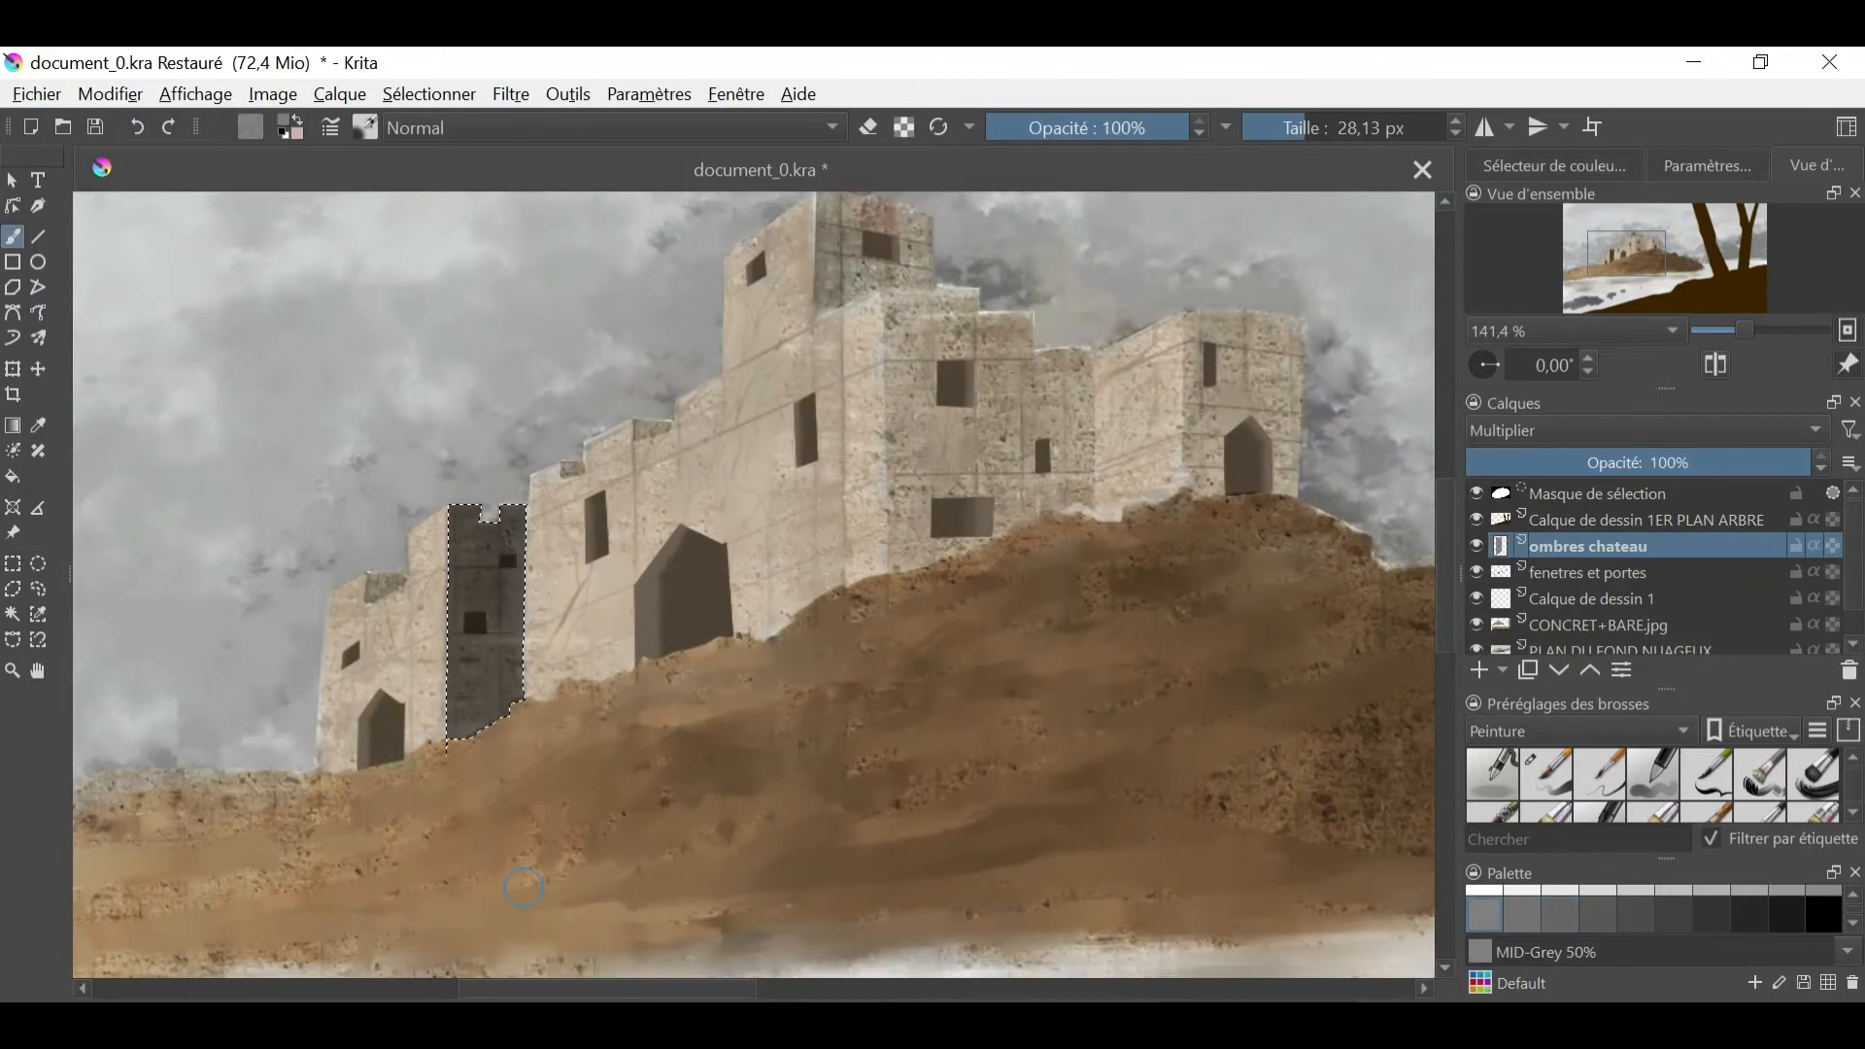
- Try other blending modes on the ombres chateau layer
click(1544, 430)
click(1525, 404)
click(1525, 430)
click(1510, 499)
click(1511, 430)
click(1503, 546)
click(1510, 431)
click(1510, 378)
- Select the right face of the castle's highest tower with the polygon selection and shade it with MID-Grey 50%
click(12, 588)
drag(778, 291, 879, 428)
click(917, 324)
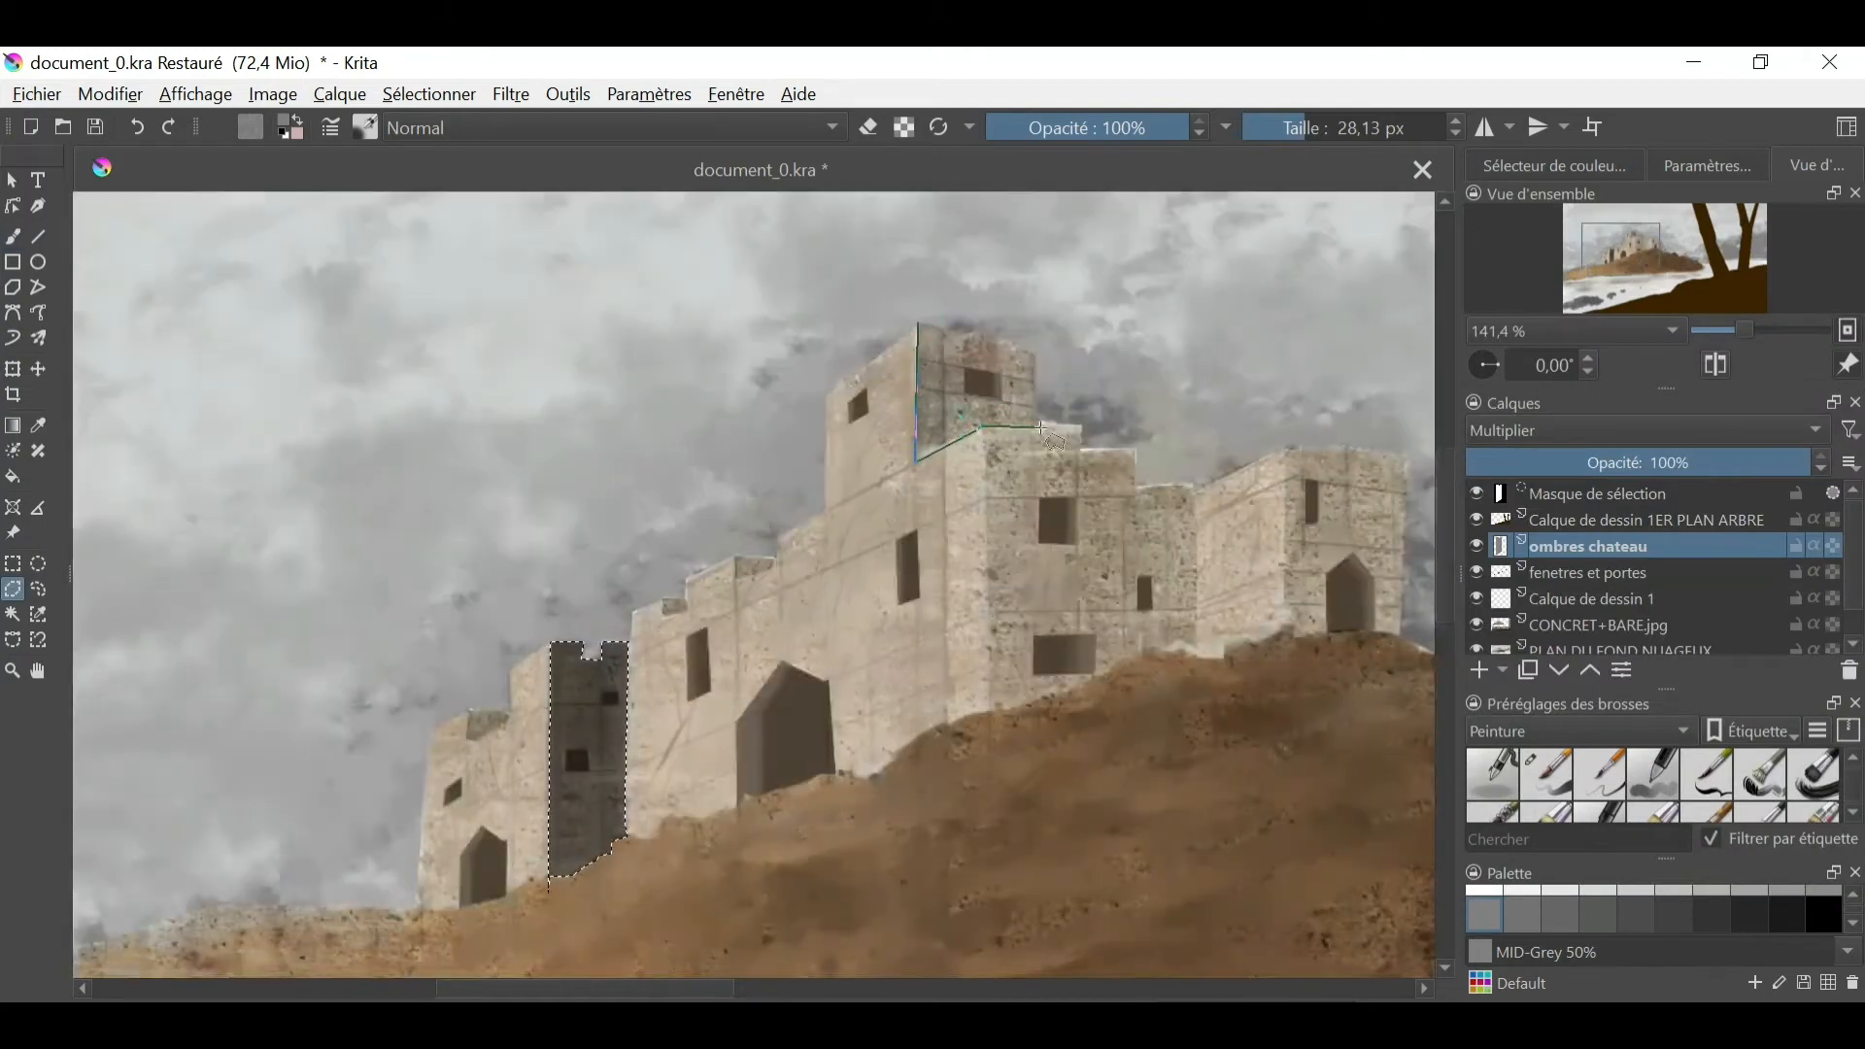
click(1040, 427)
click(1035, 350)
click(917, 325)
click(12, 236)
mouse_move(928, 345)
mouse_down()
mouse_move(971, 418)
mouse_move(928, 452)
mouse_move(1020, 475)
mouse_move(1165, 646)
mouse_up()
- Select the stepped right face of the main building with the polygon selection and shade it with MID-Grey 50%
click(13, 589)
click(990, 714)
click(1136, 449)
click(1141, 485)
click(1197, 485)
click(989, 714)
click(13, 236)
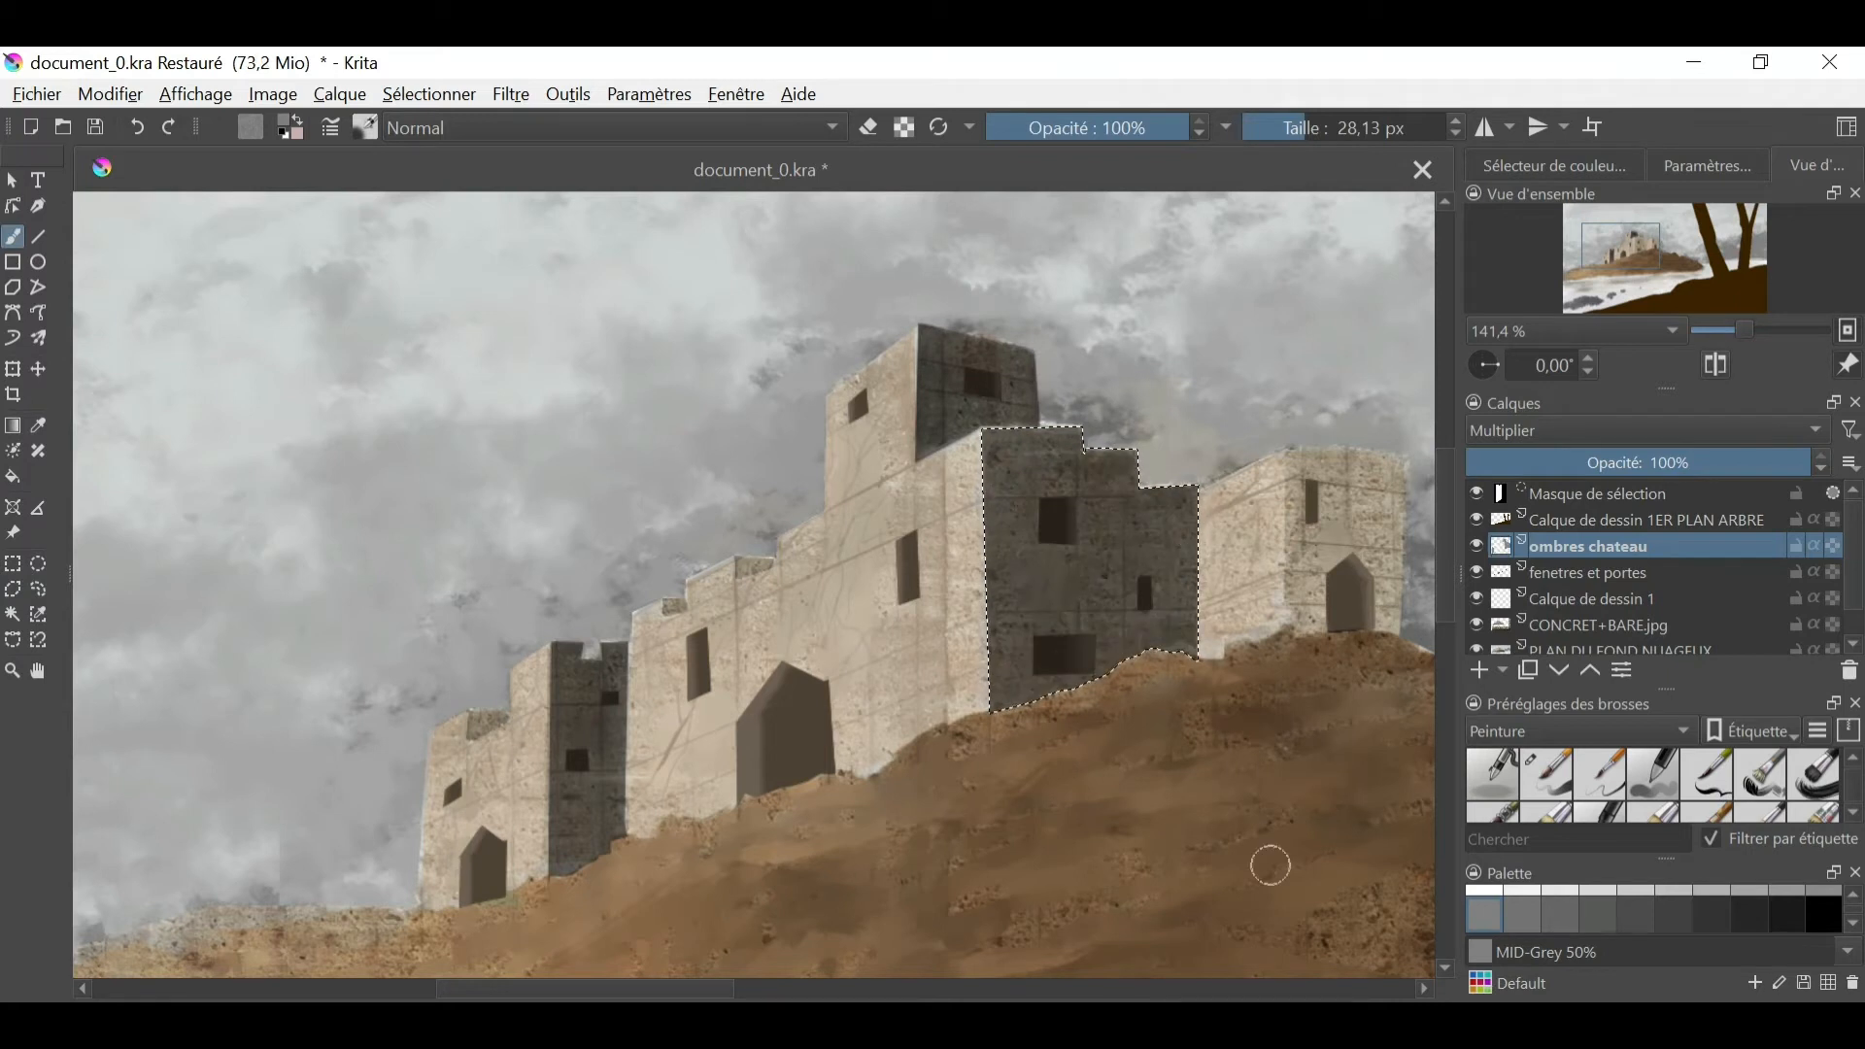
- Outline the right face of the right-hand tower down to the hill and shade it with MID-Grey 50%
click(15, 590)
click(1289, 447)
click(1285, 623)
click(1300, 636)
click(1371, 628)
click(1401, 636)
click(1405, 452)
click(1288, 447)
click(12, 236)
mouse_move(1301, 476)
mouse_down()
mouse_move(1344, 467)
mouse_move(1362, 652)
mouse_up()
- Shade the notches on top of the far-left tower and along the front wall's upper edge with MID-Grey 50%
click(474, 711)
key(b)
drag(485, 723, 513, 796)
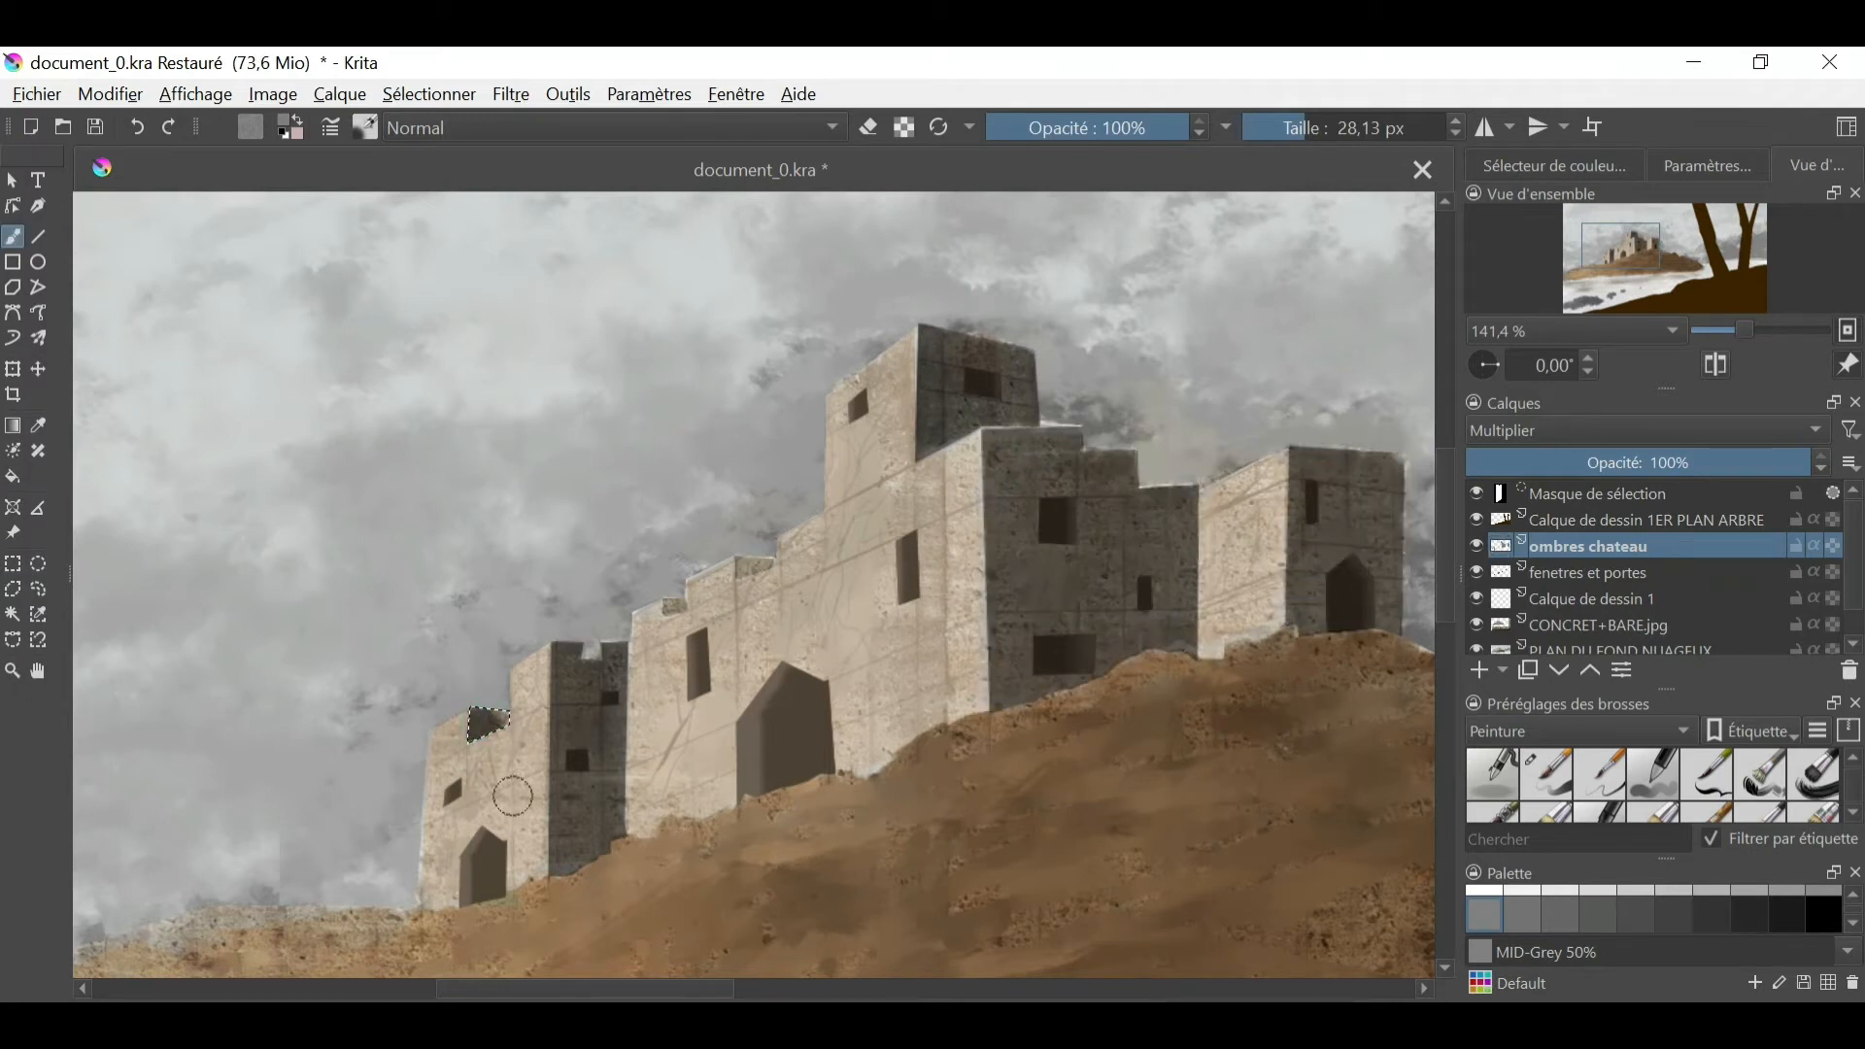
key(ctrl+shift+a)
key(b)
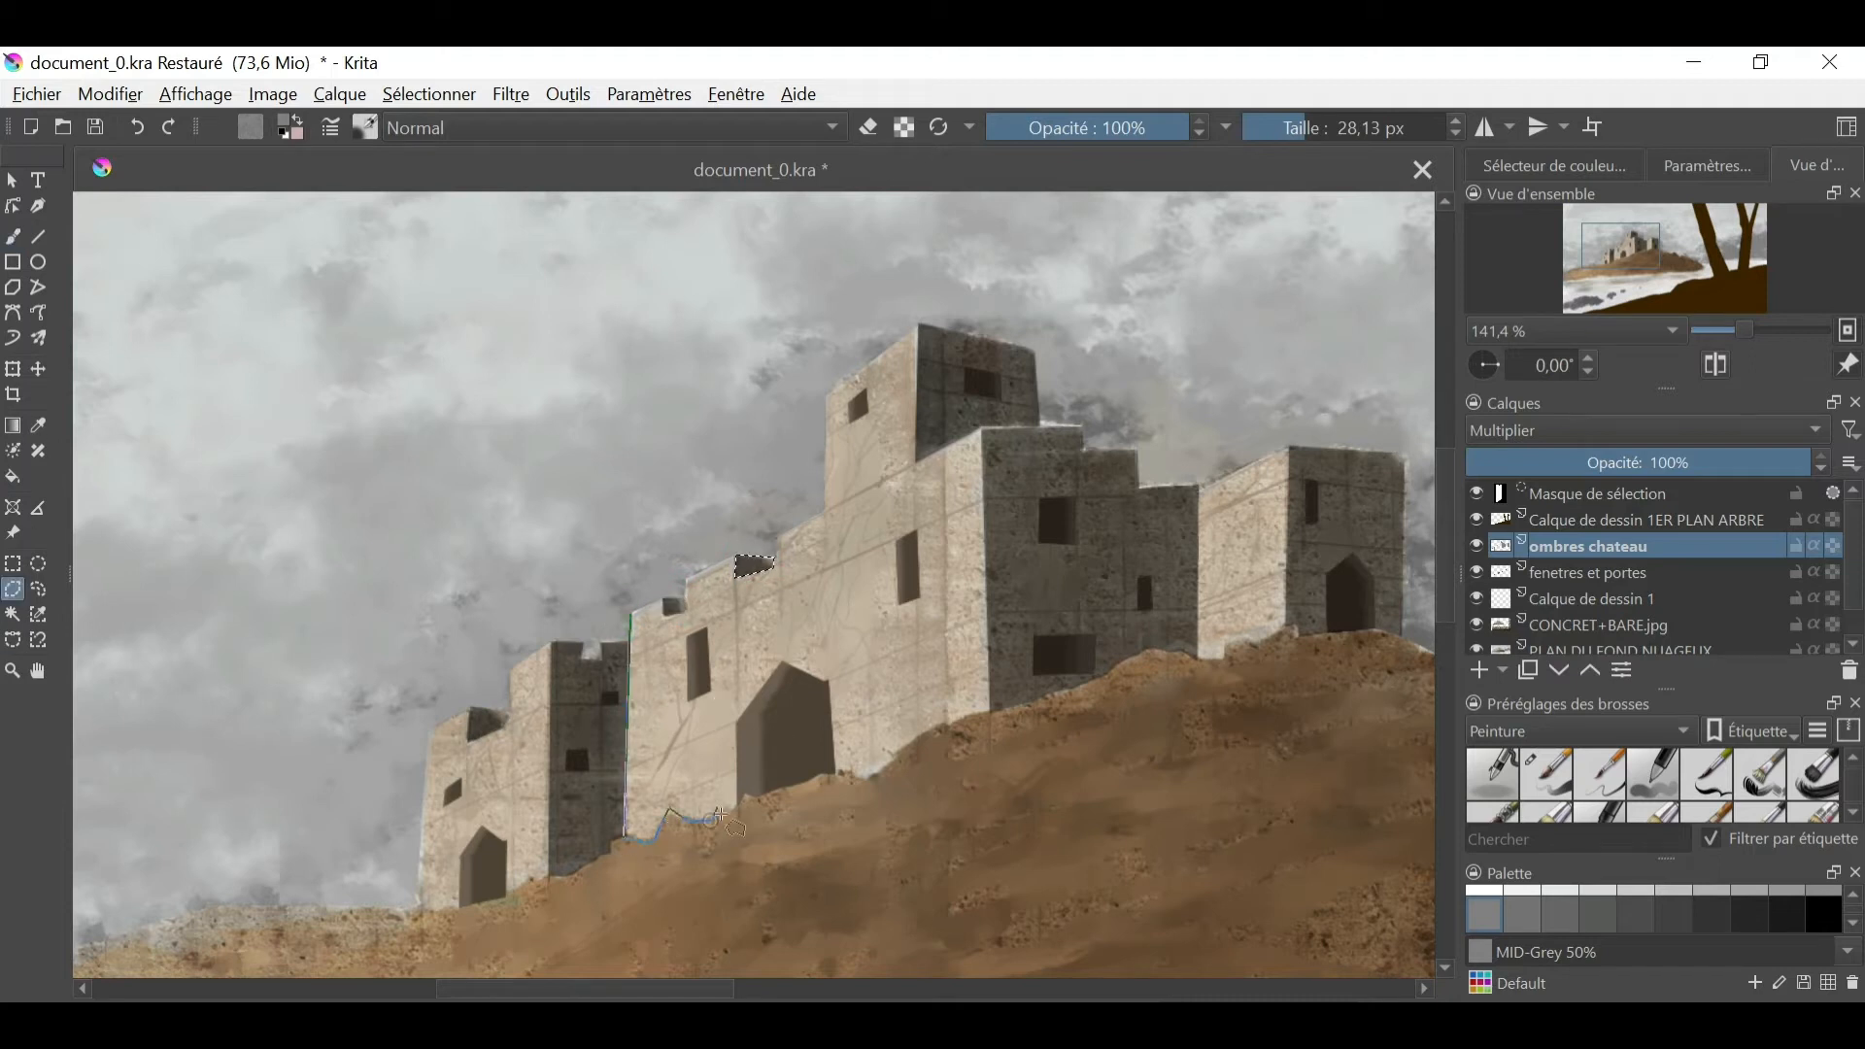
- Select the wall section beside the gateway, paint a cast shadow along its left edge and soften it with a 30.83 px brush
click(666, 618)
click(696, 607)
click(13, 262)
mouse_move(632, 661)
mouse_down()
mouse_move(637, 812)
mouse_move(664, 826)
mouse_up()
click(13, 236)
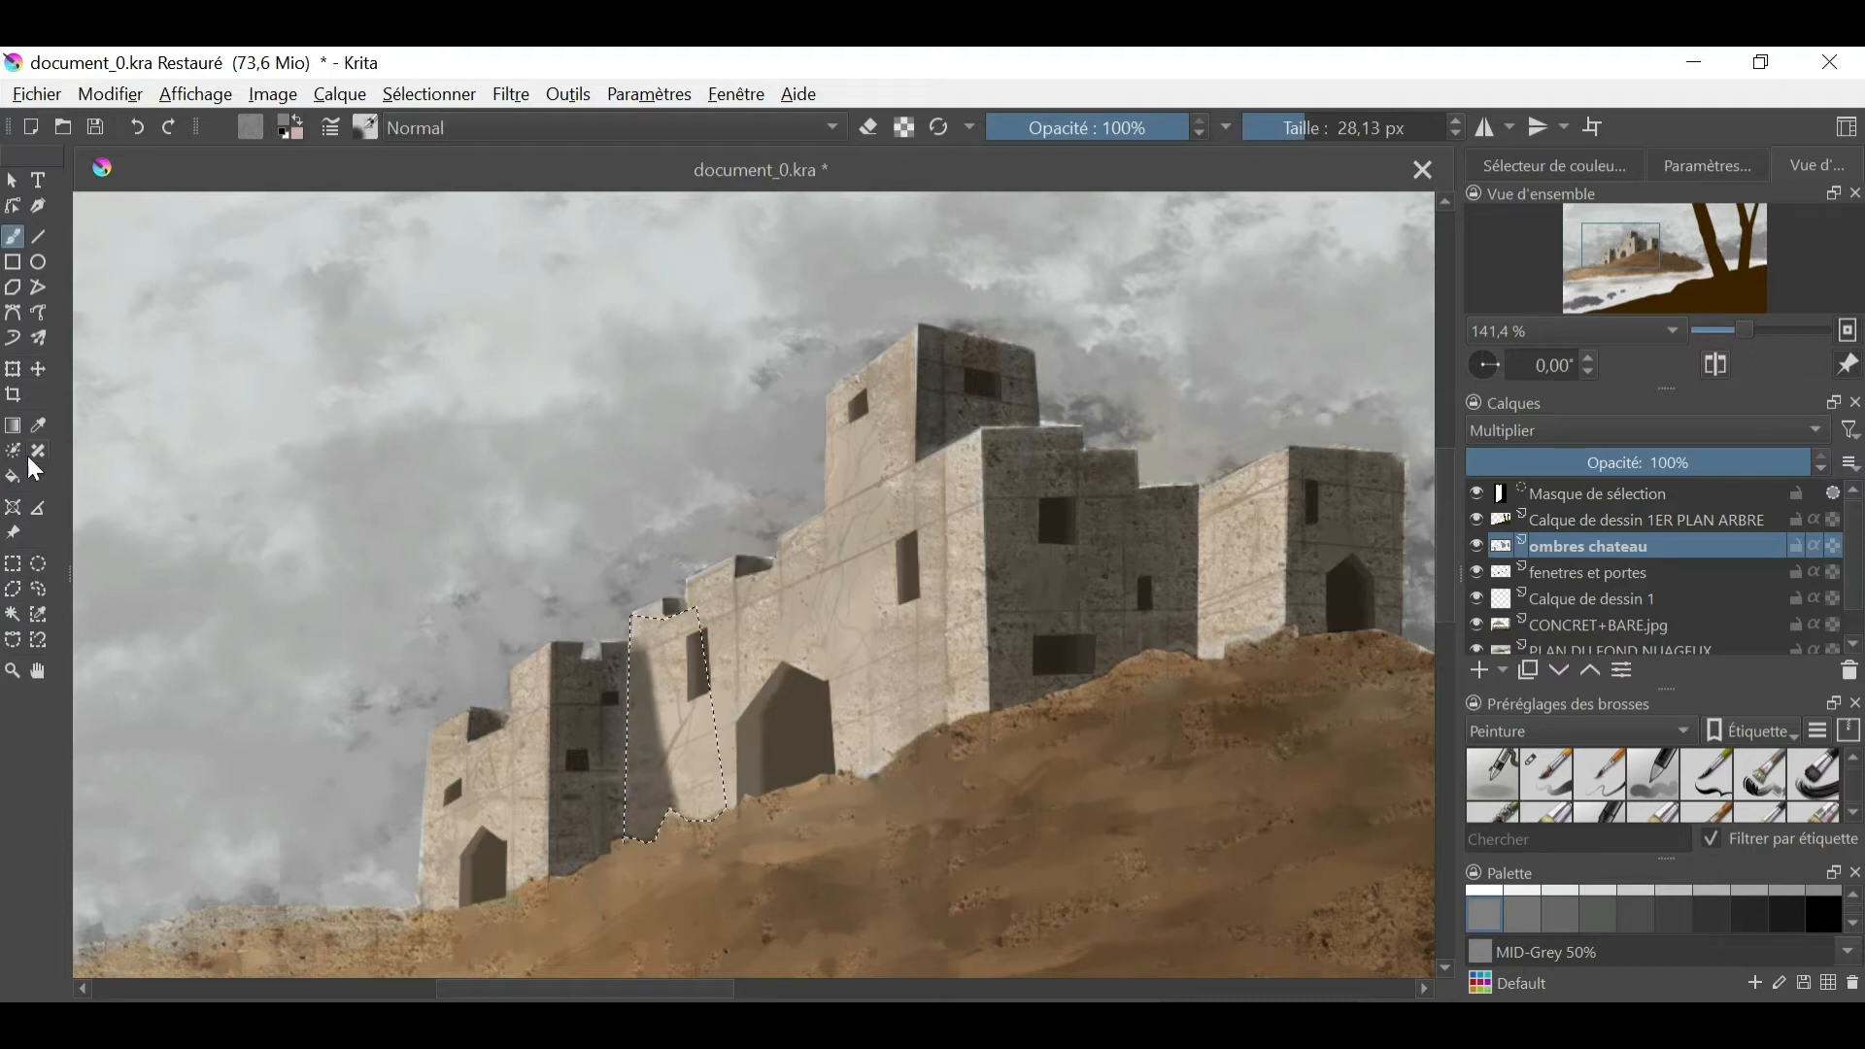
scroll(1651, 785, down, 10)
click(1545, 796)
mouse_move(660, 646)
mouse_down()
mouse_move(645, 791)
mouse_move(634, 684)
mouse_up()
- Select the wall between the main building and the right-hand tower, paint a cast shadow along its left edge and soften it
click(14, 589)
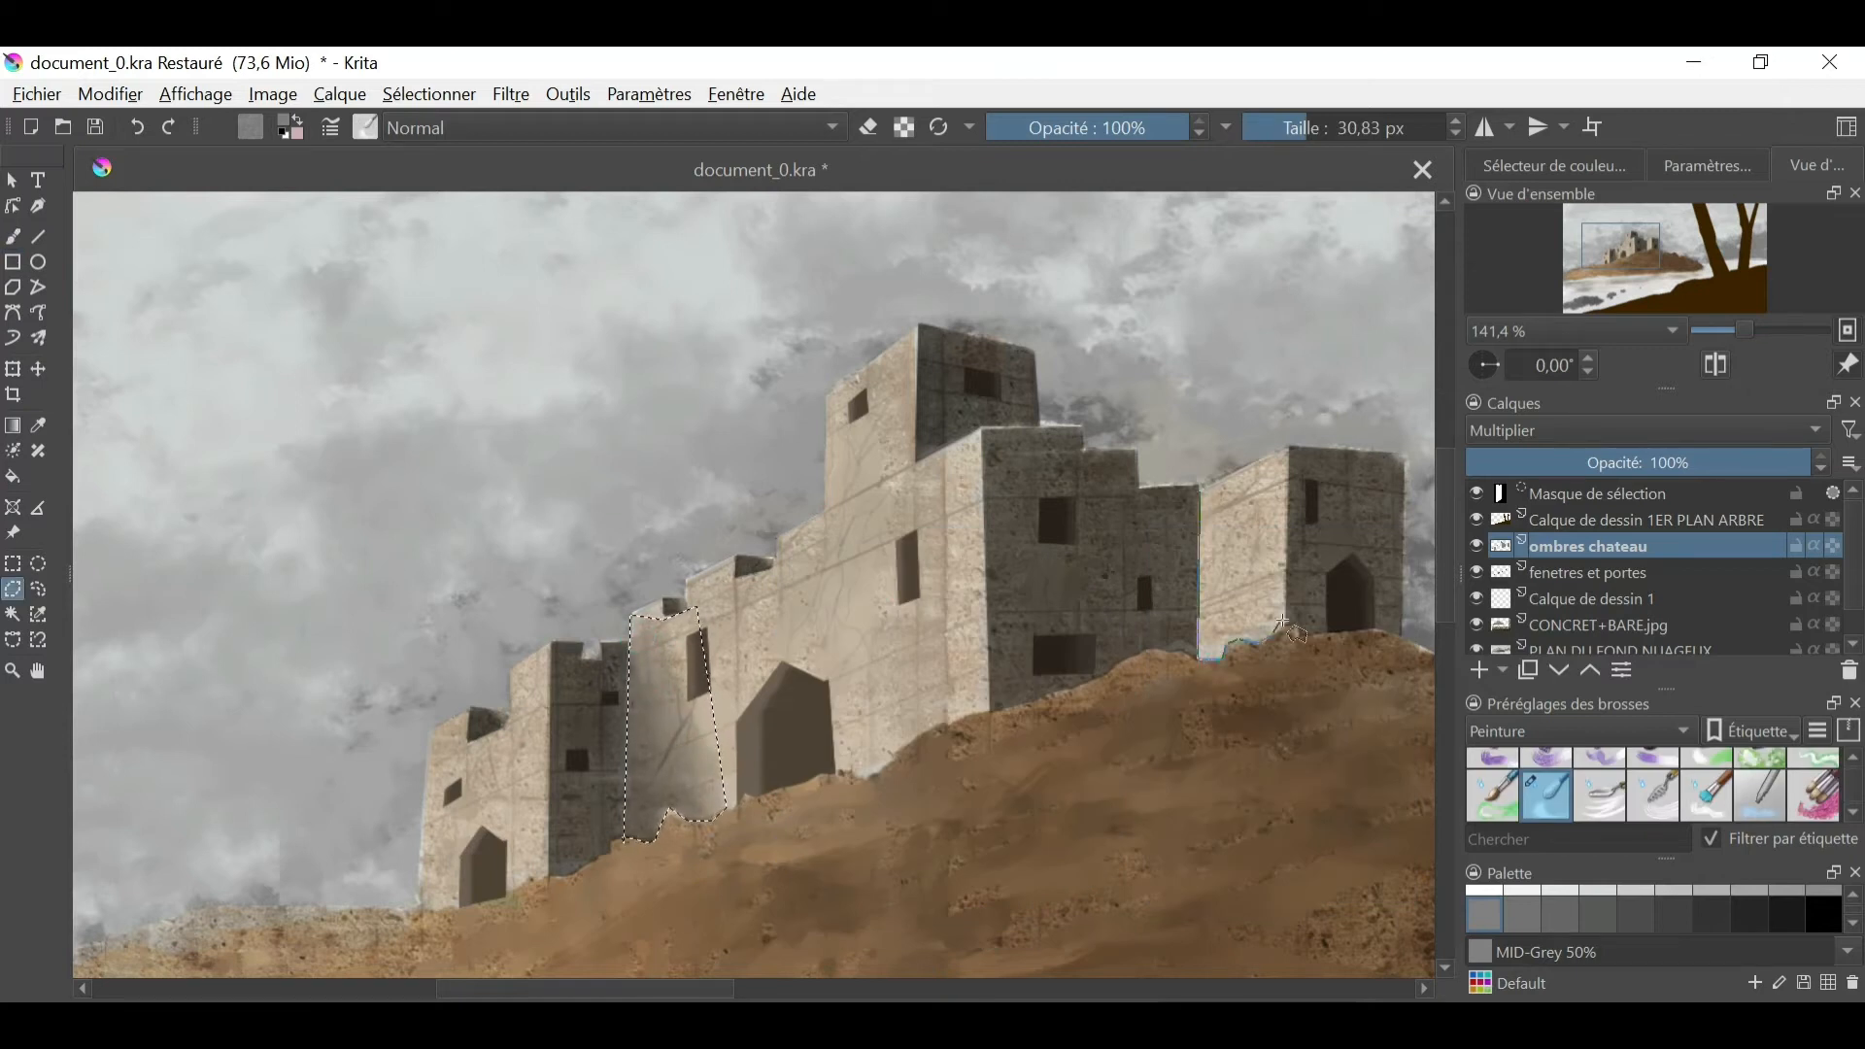
click(1276, 625)
click(1253, 466)
click(1200, 492)
click(12, 236)
mouse_move(1204, 515)
mouse_down()
mouse_move(1207, 641)
mouse_move(1205, 543)
mouse_up()
click(1546, 795)
drag(1226, 621, 1216, 485)
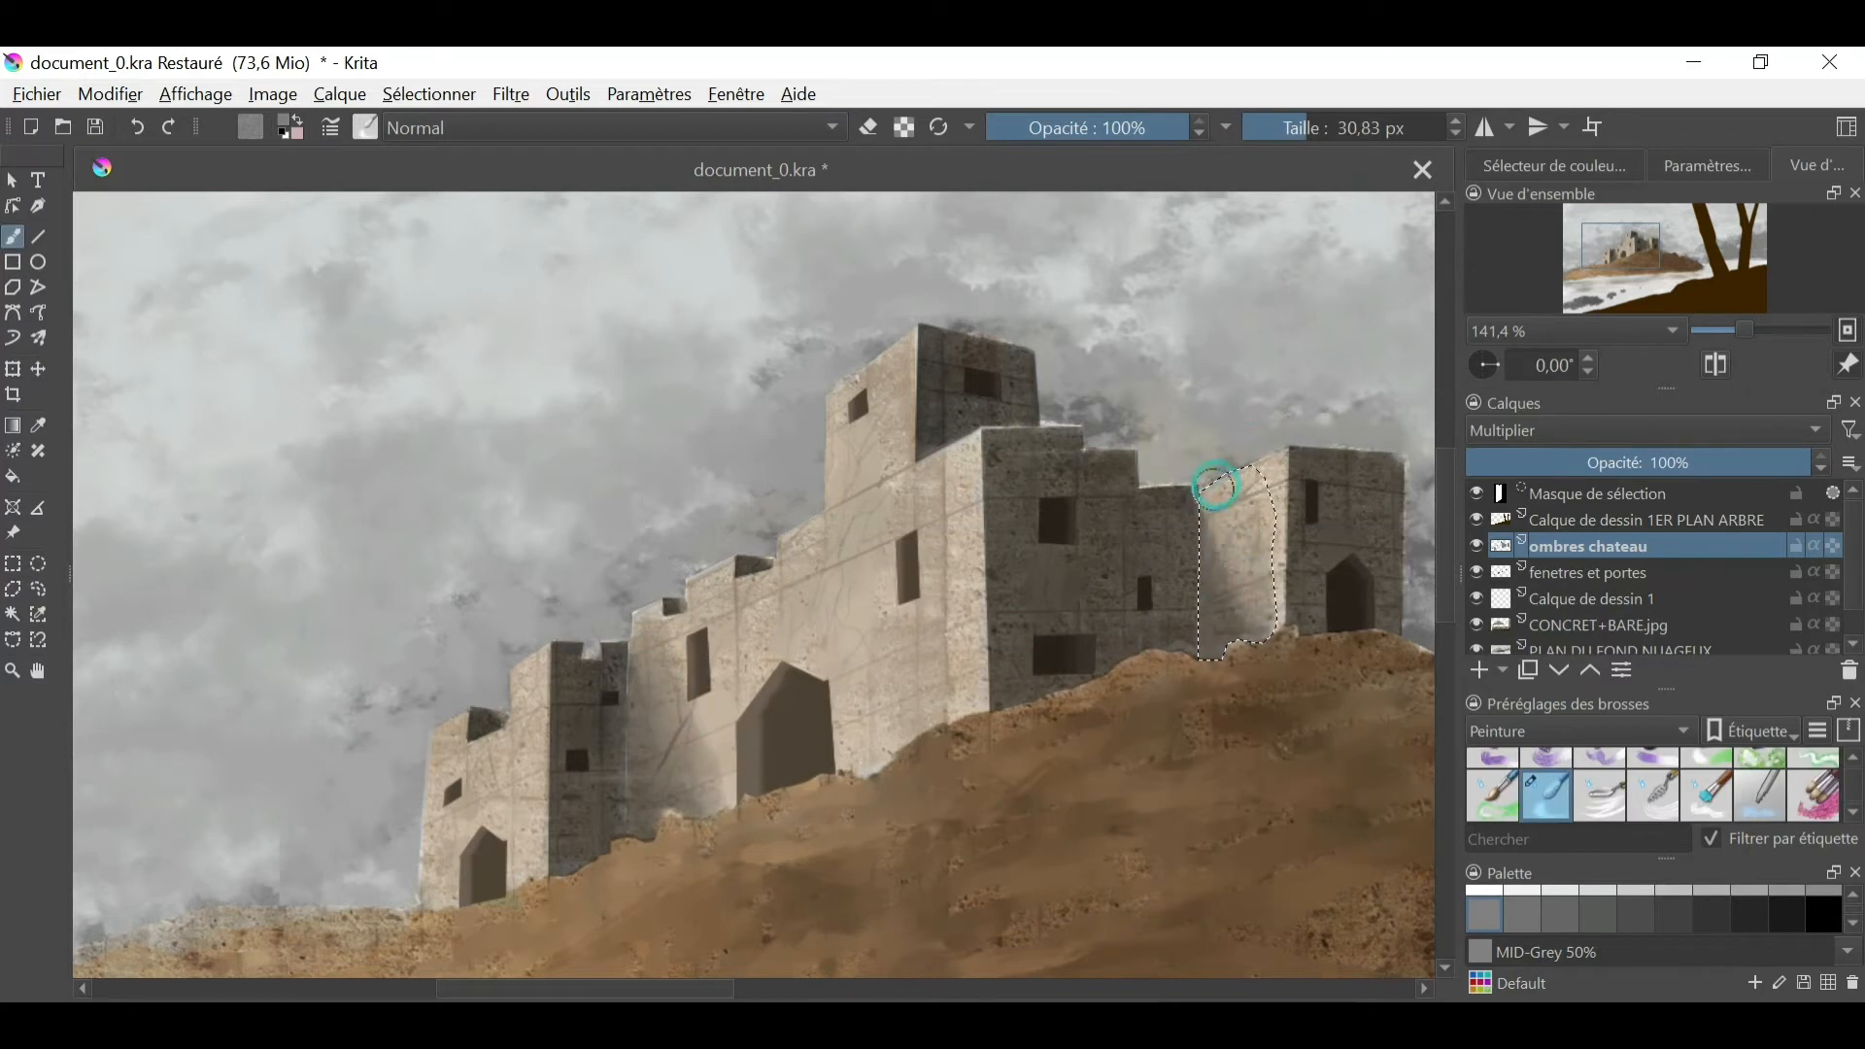
- Reselect the wall section beside the gateway, blend its cast shadow with a 30.83 px brush and clear the selection
click(14, 589)
click(636, 617)
click(634, 826)
click(696, 835)
click(738, 807)
click(645, 615)
click(12, 236)
drag(674, 708, 652, 680)
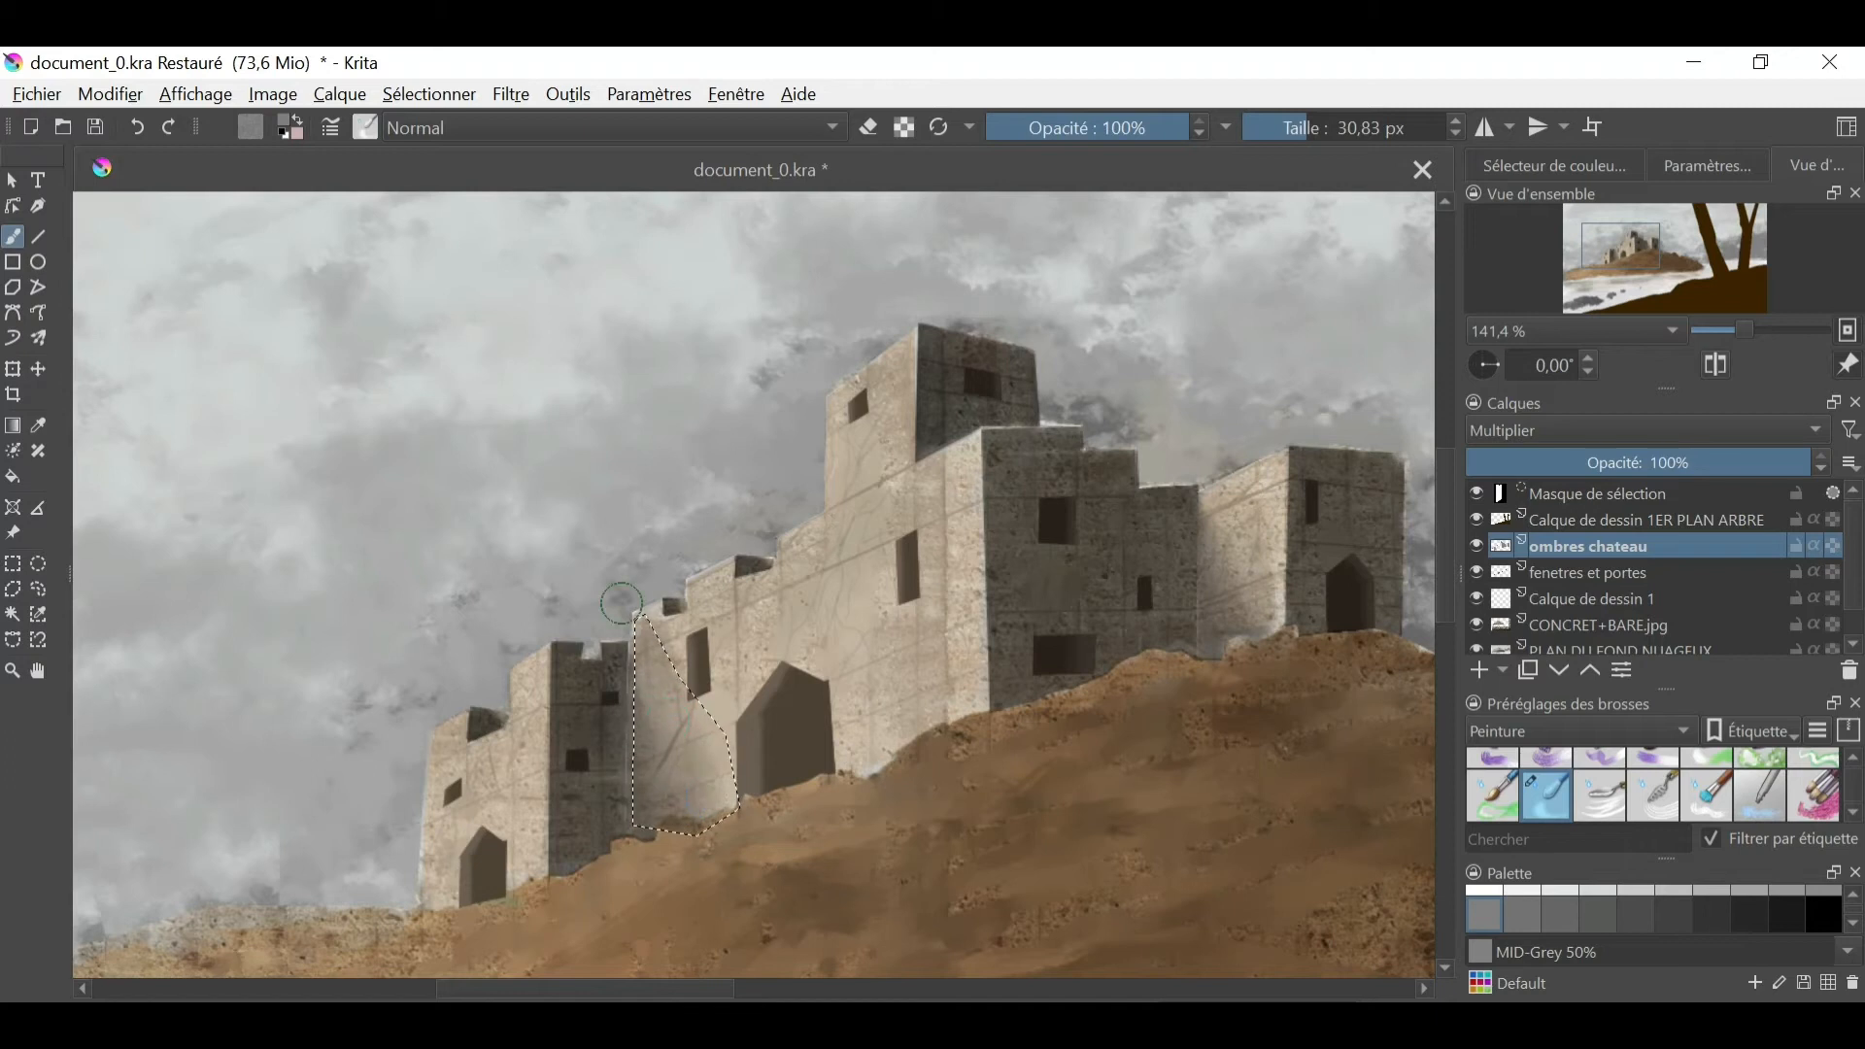
click(430, 95)
click(464, 154)
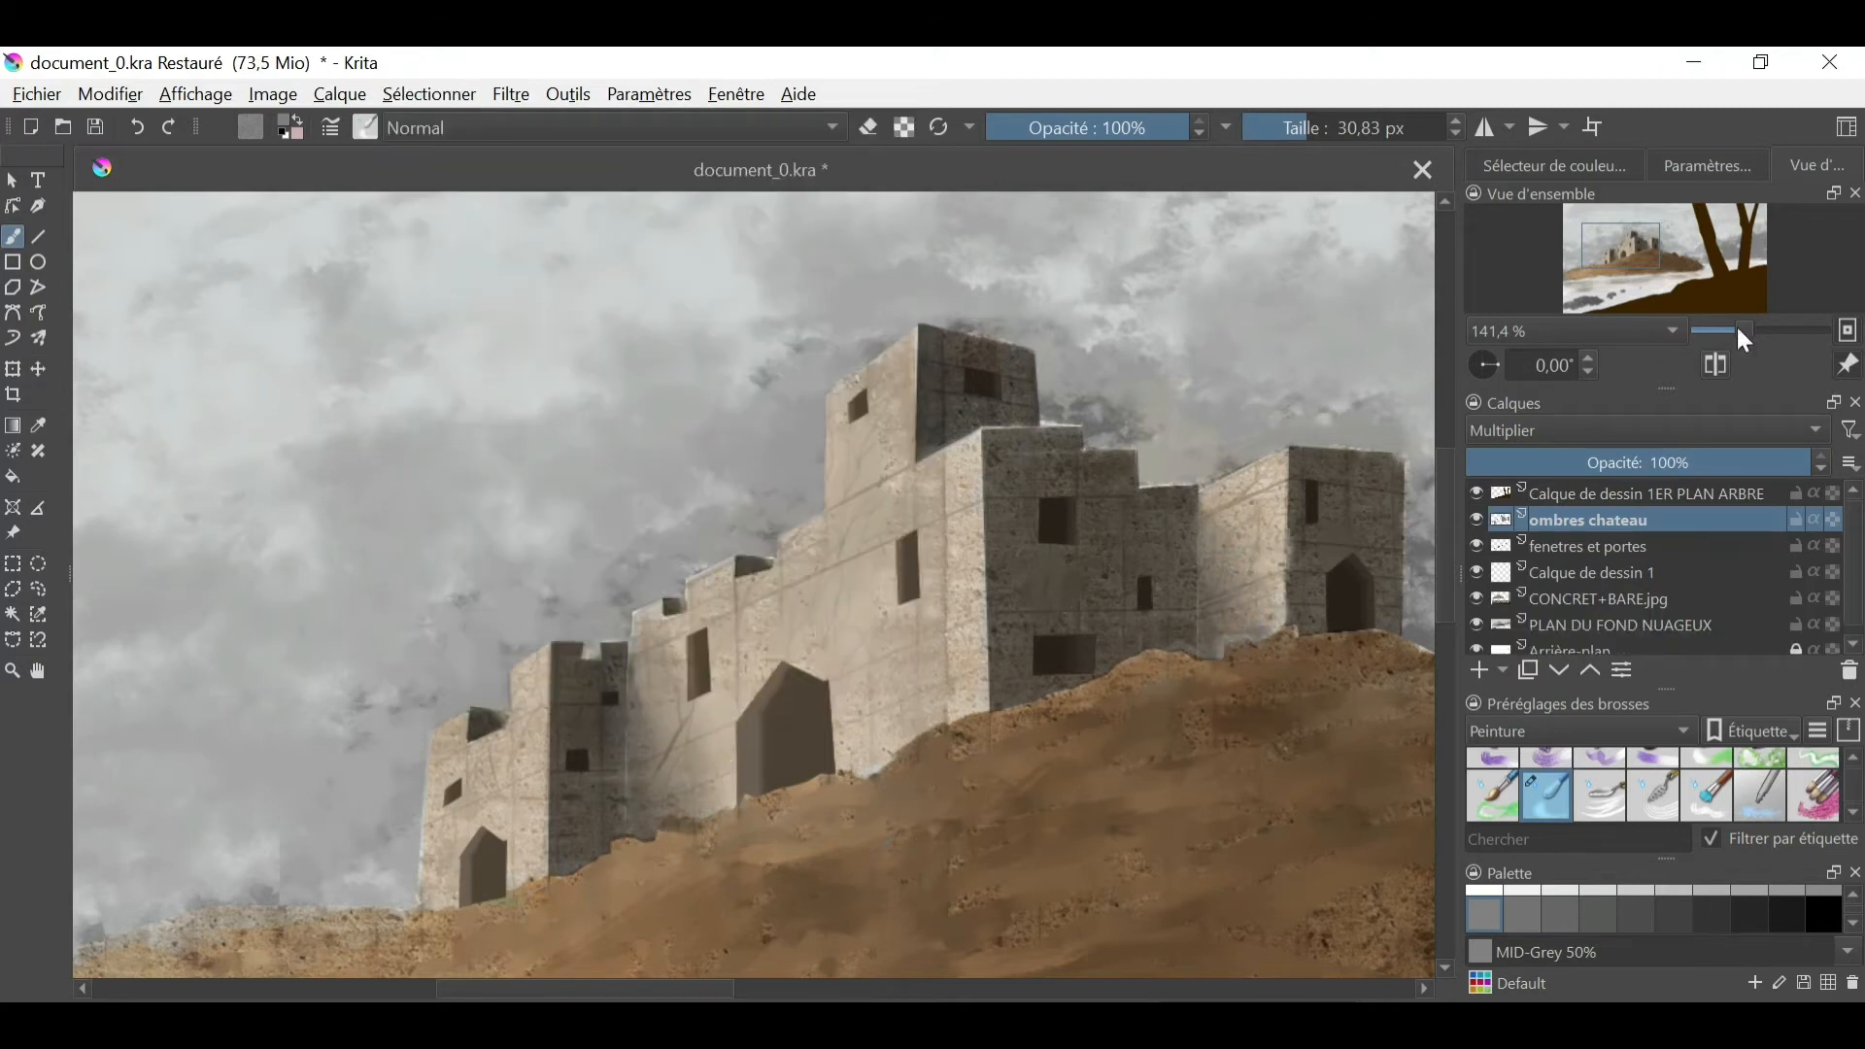
- Lower the opacity of the ombres chateau layer to 88%
drag(1738, 330, 1723, 332)
drag(1601, 223, 1620, 232)
drag(1782, 474, 1767, 469)
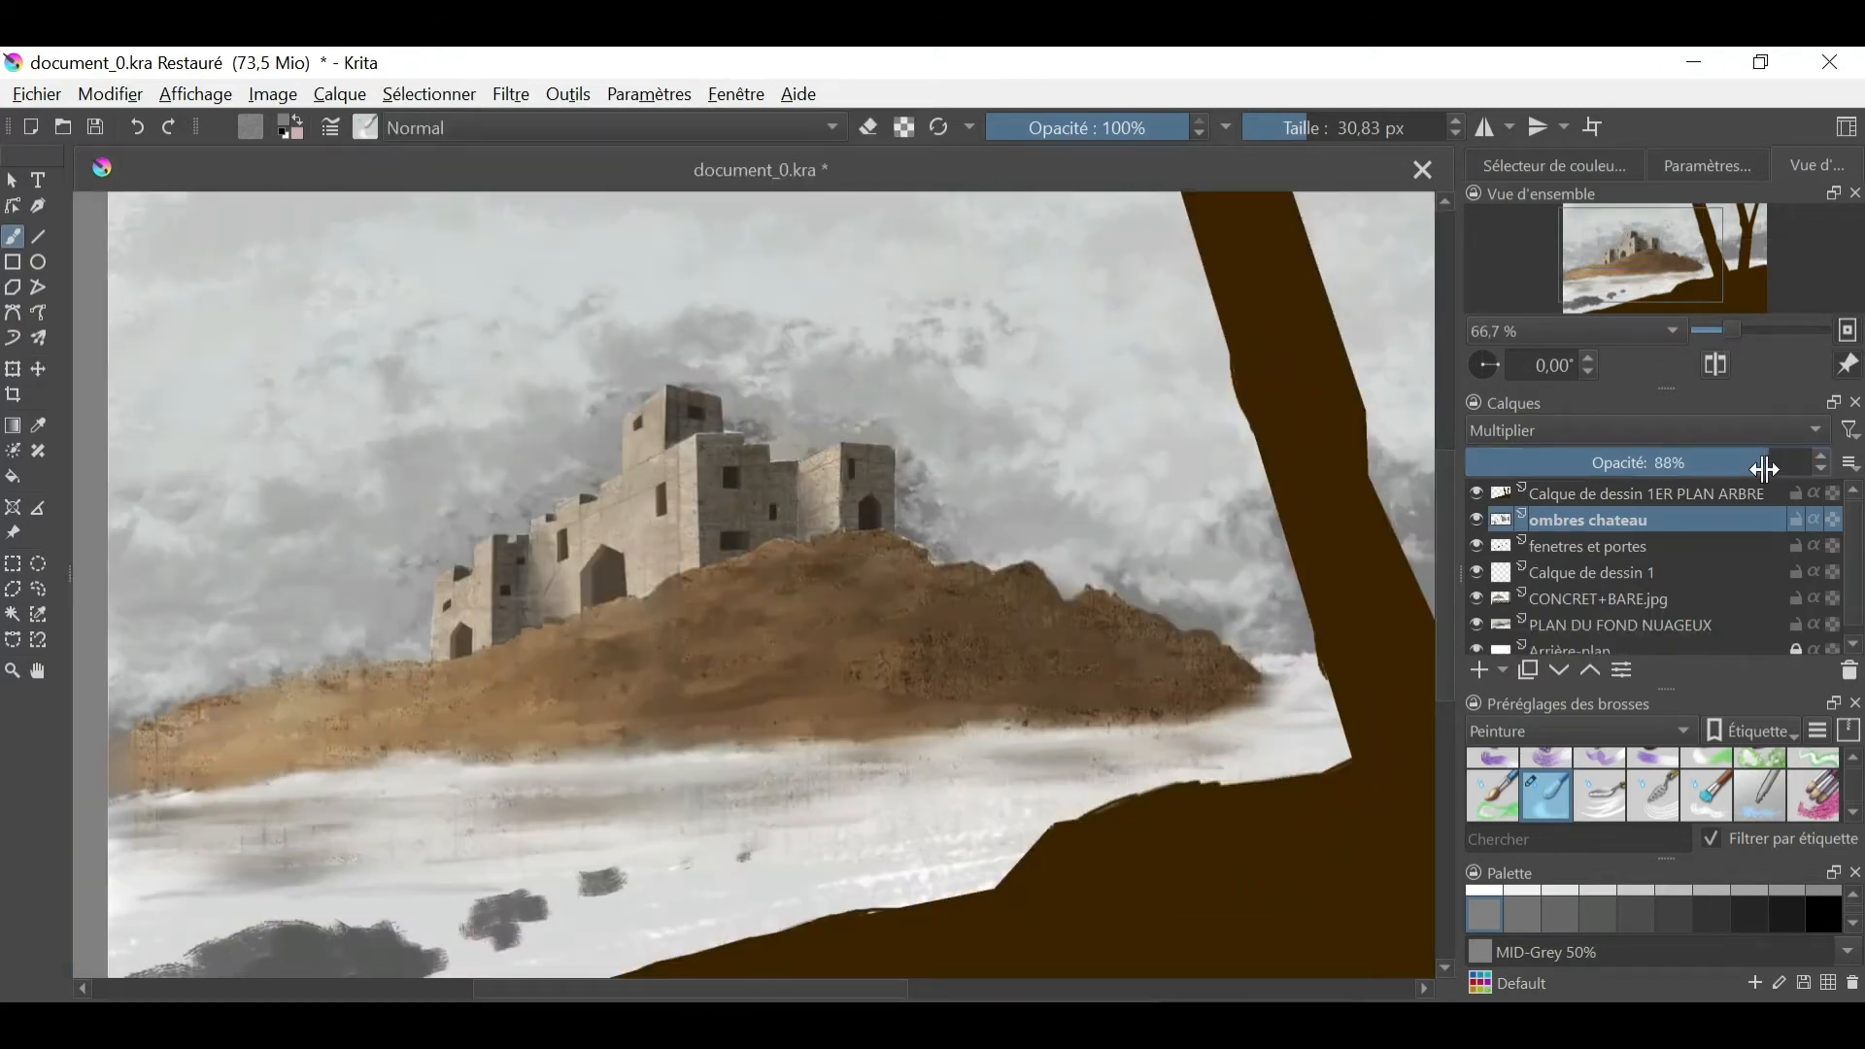
- On the fenetres et portes layer, paint dark broken edges around the windows and gateways with a small brush of about 3 px
drag(1733, 330, 1745, 332)
right_click(947, 716)
click(1078, 774)
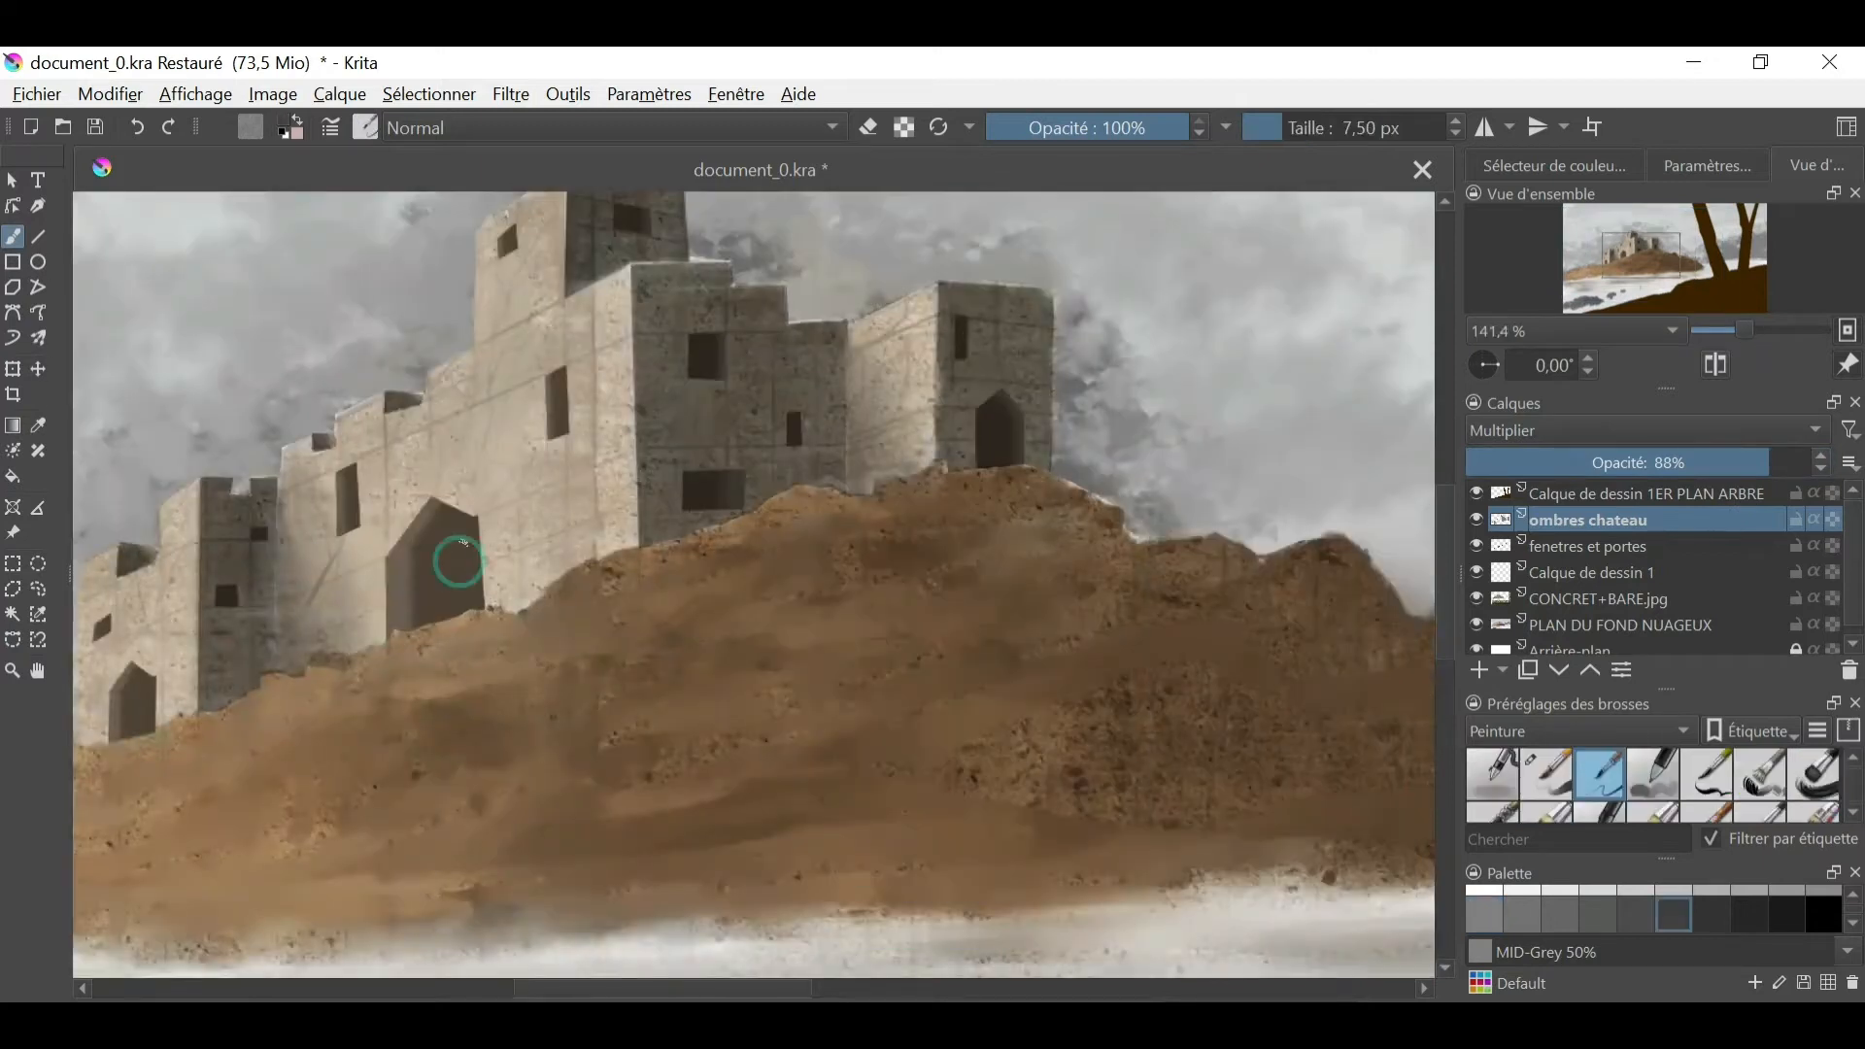
key(Page_Down)
click(1706, 775)
click(1599, 775)
click(1547, 775)
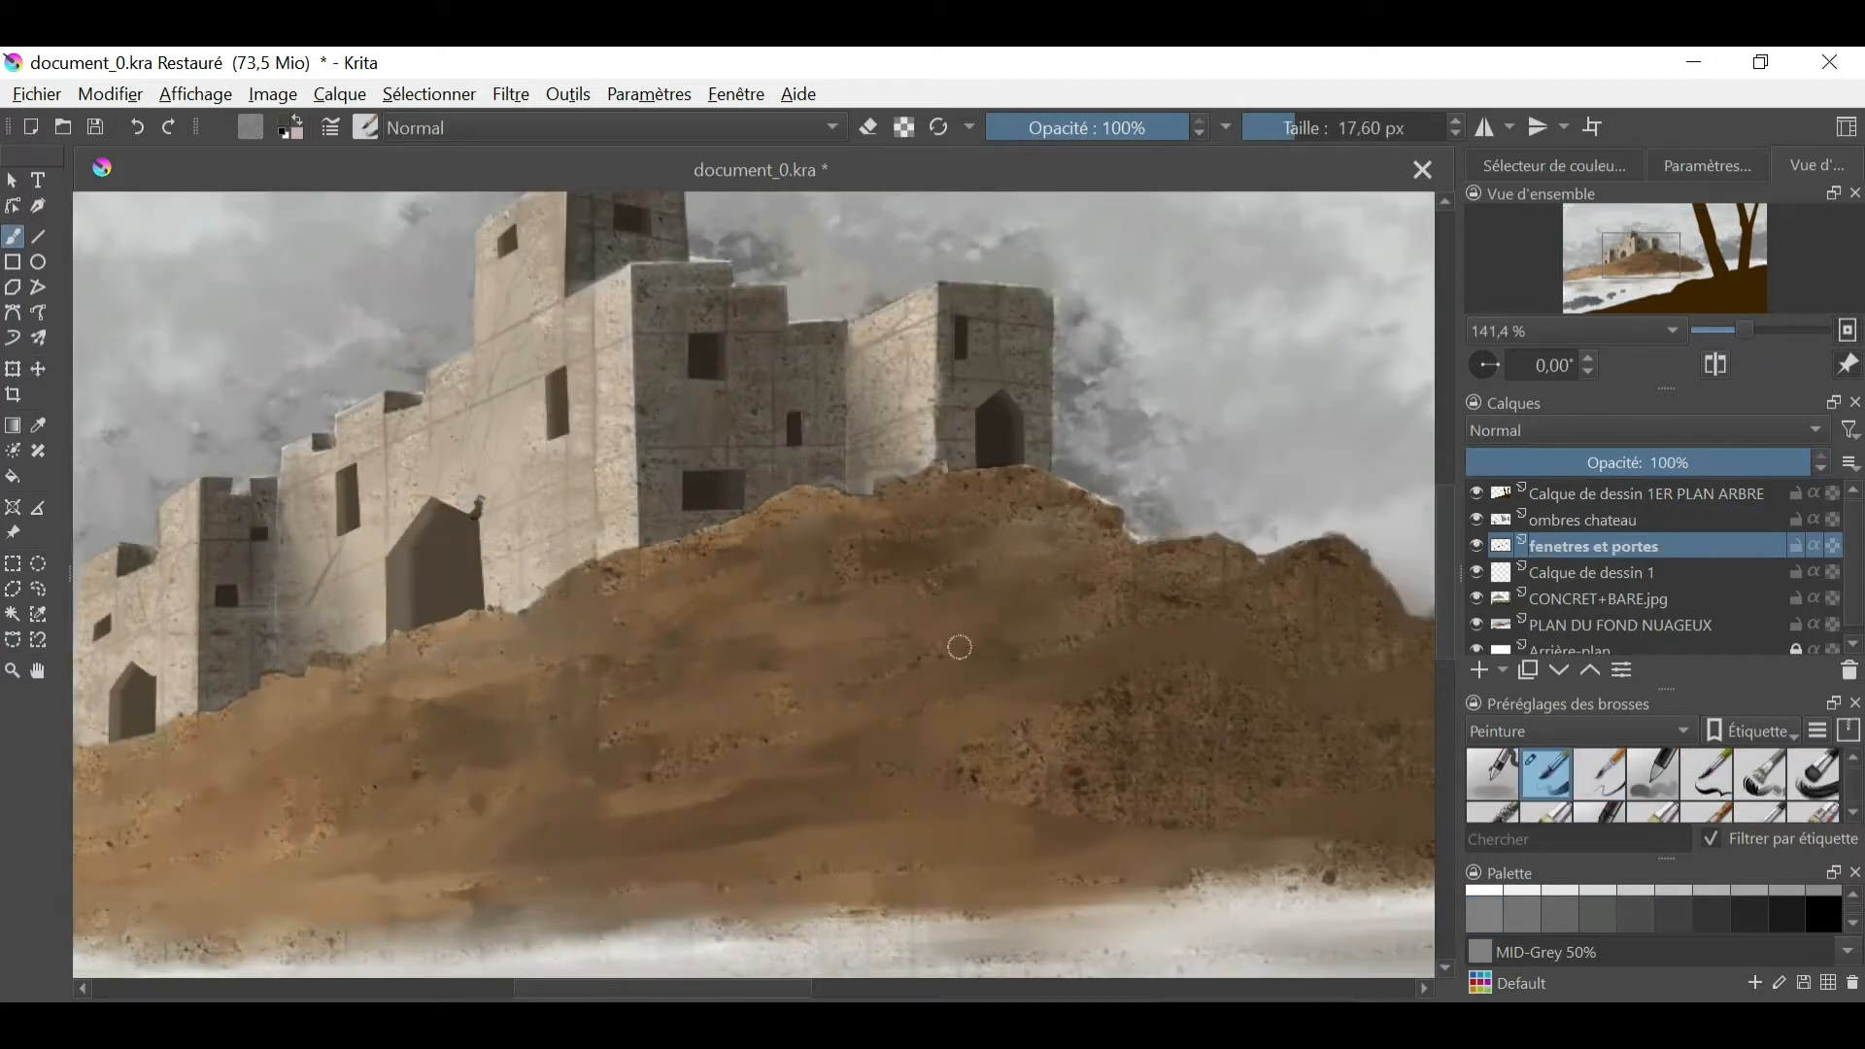
drag(464, 578, 440, 711)
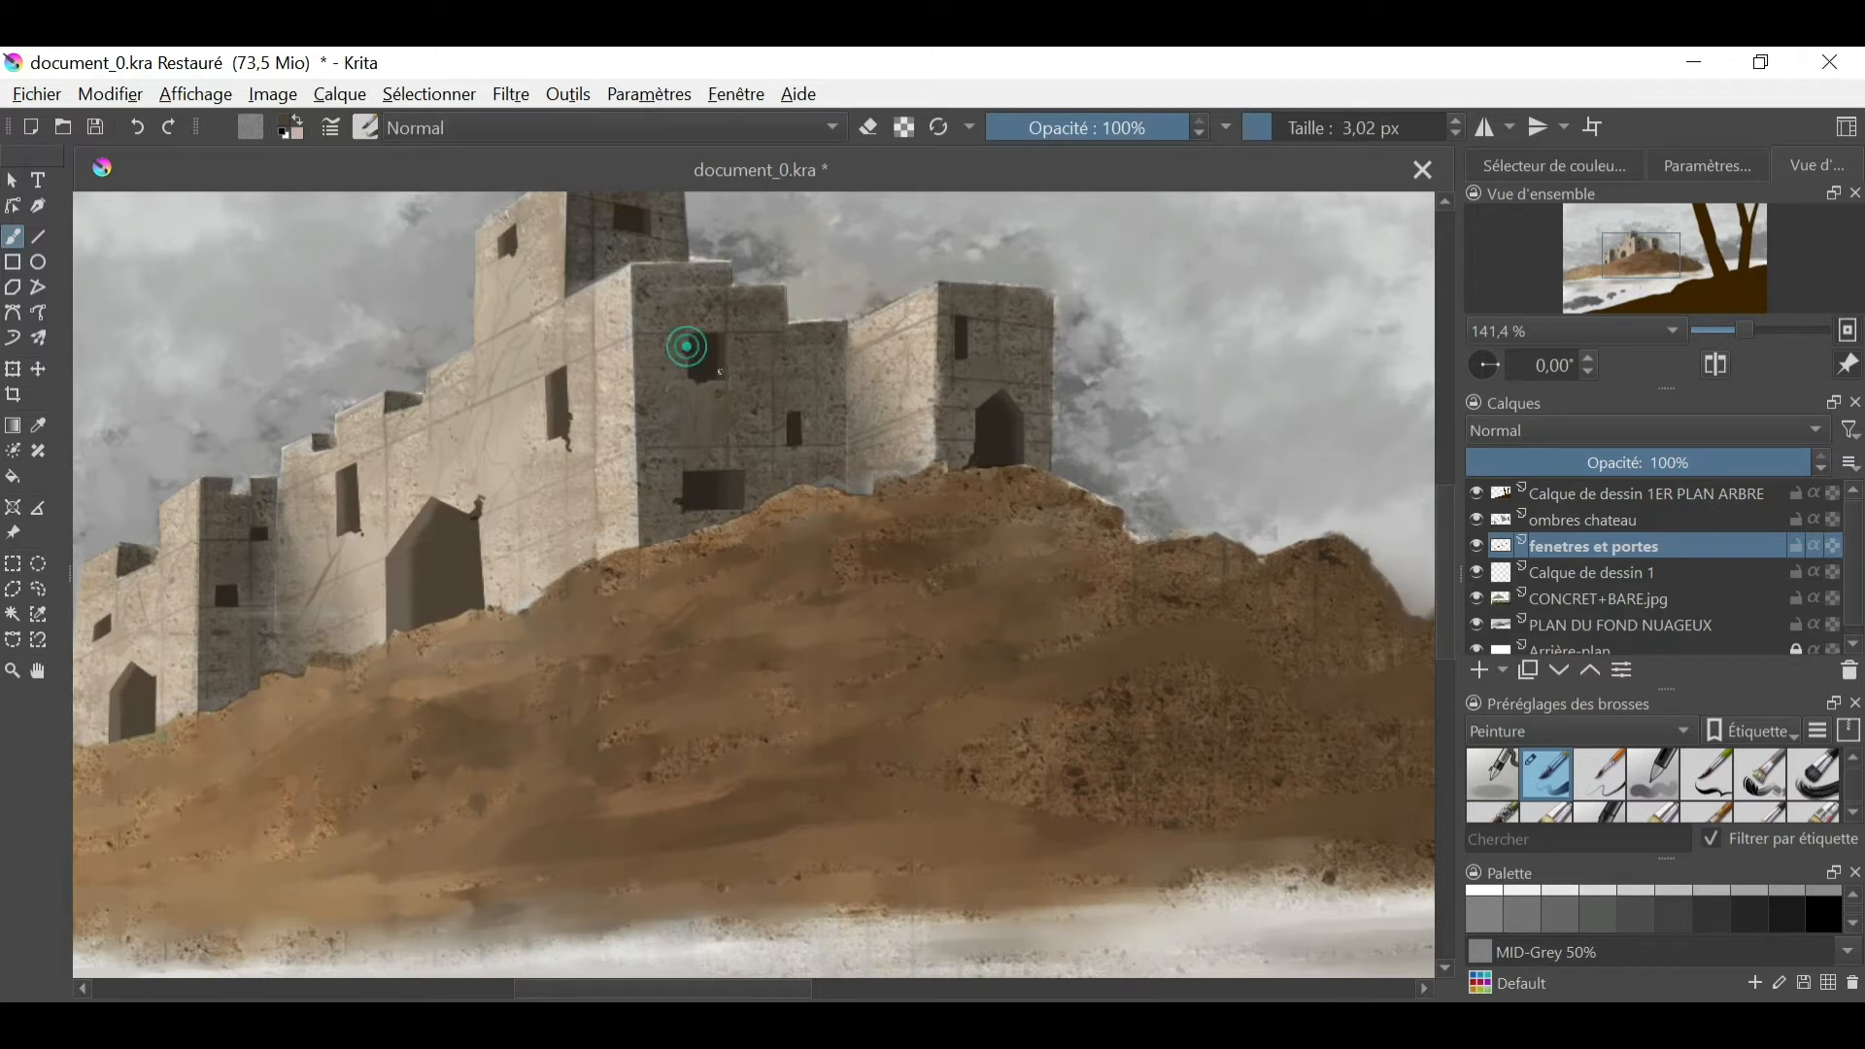
- Draw thin cracks in the walls from the windows and gateways with an Encre brush at 3.00 px
click(1580, 731)
click(1554, 627)
click(1706, 775)
drag(483, 499, 504, 481)
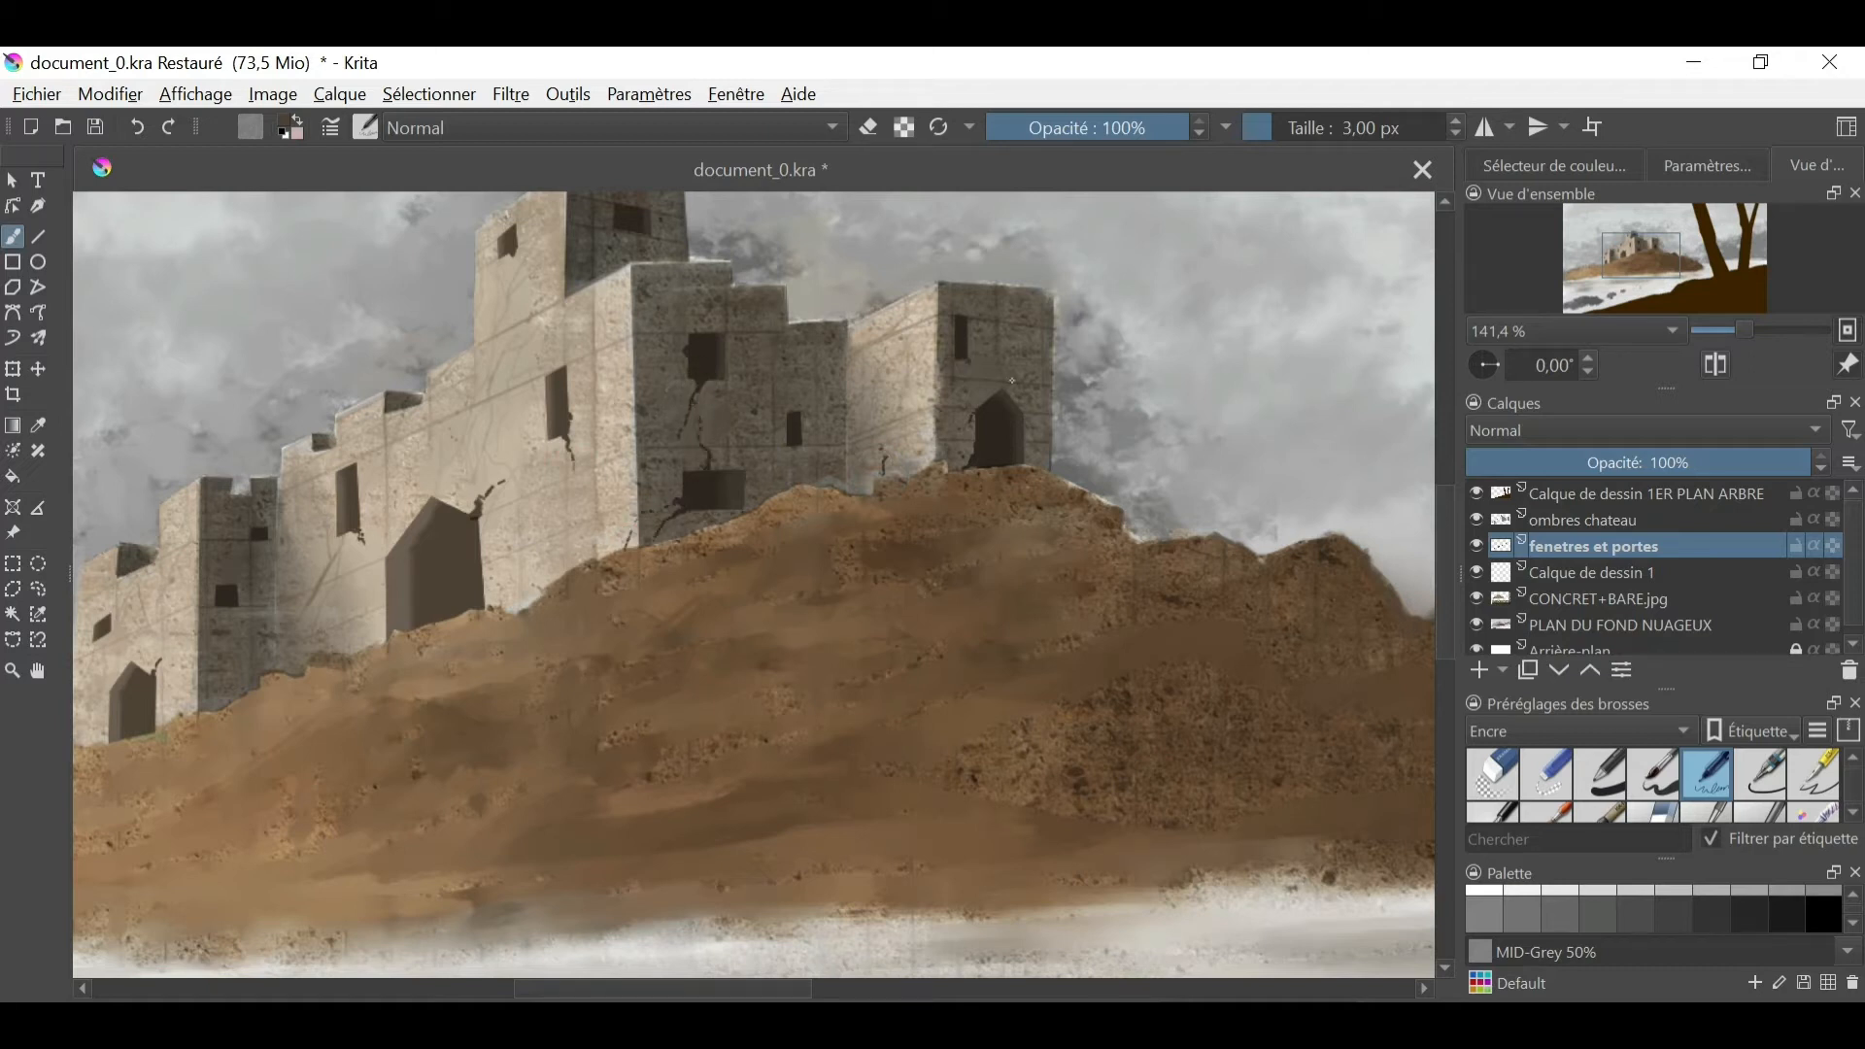
- On the ombres chateau layer, paint Grey 45% shadow patches over the hill's right side with a 42.08 px brush
click(1612, 522)
drag(1750, 330, 1676, 277)
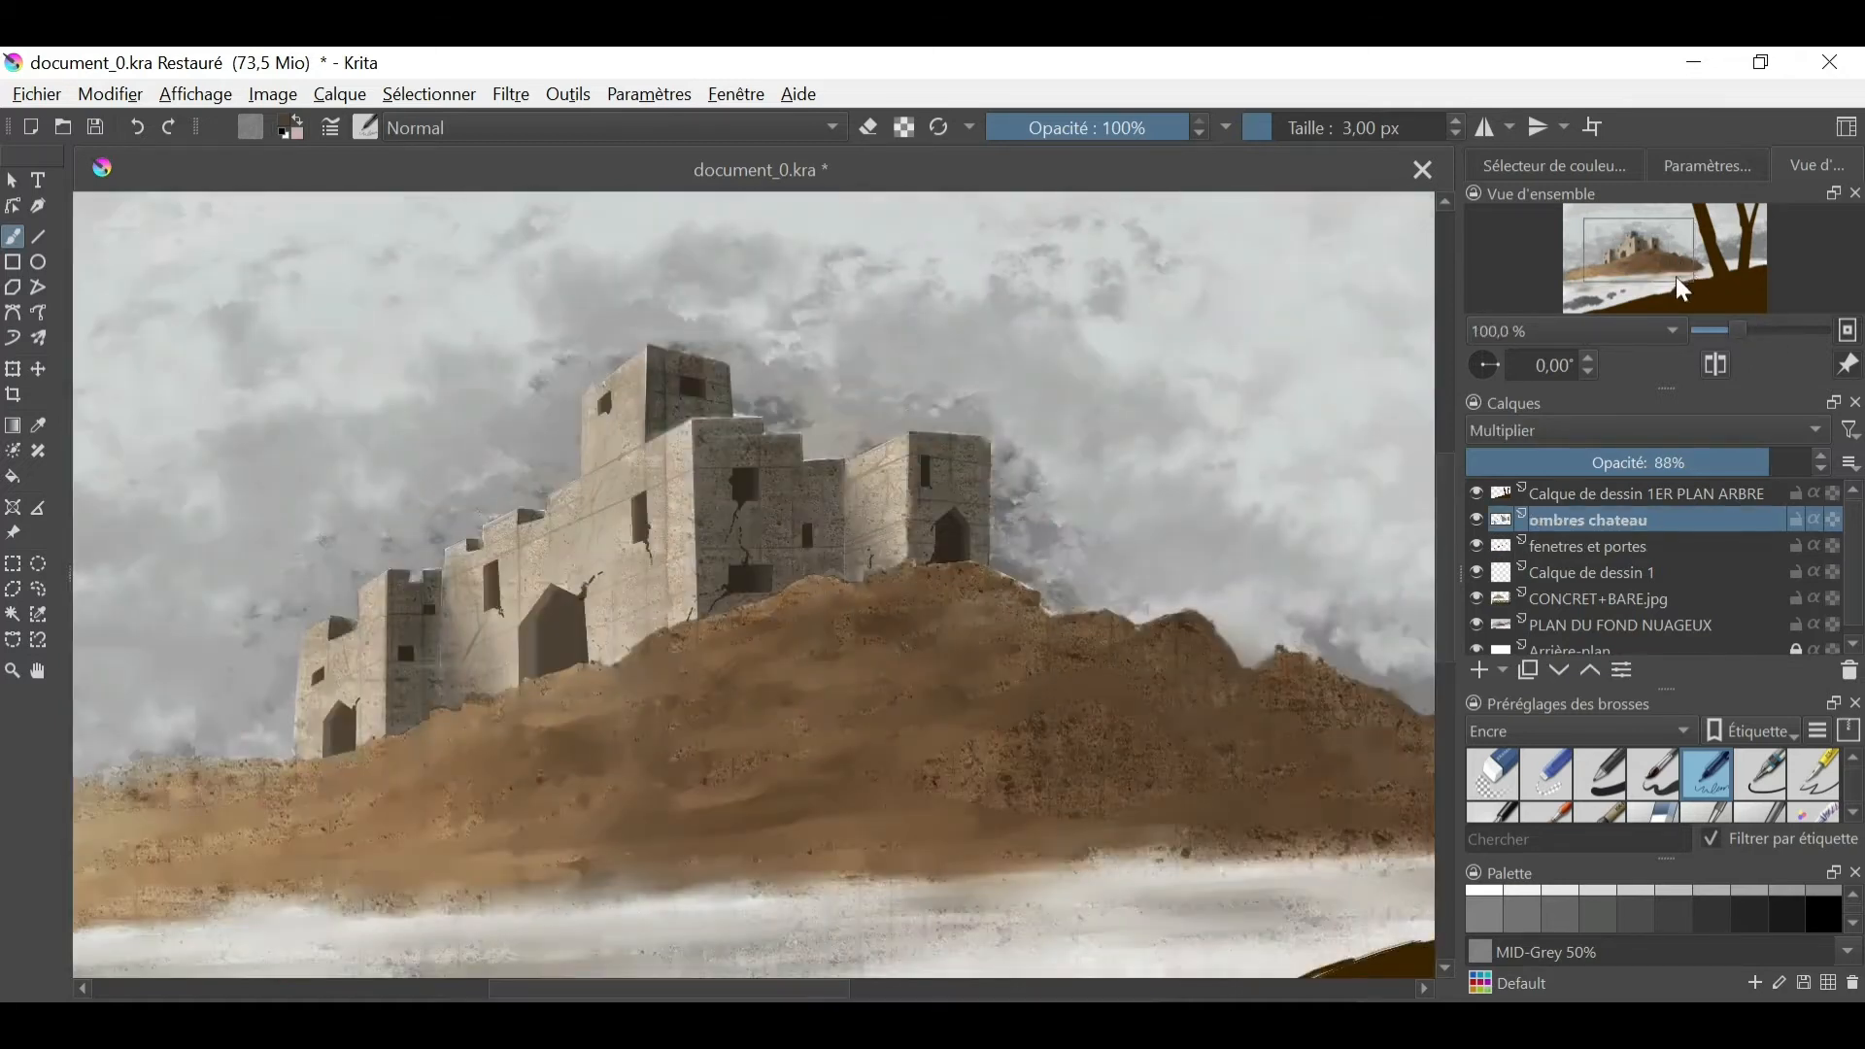
mouse_move(1287, 795)
mouse_down()
mouse_move(1095, 748)
mouse_move(1075, 707)
mouse_up()
shift+drag(1064, 684, 1095, 710)
click(1507, 924)
drag(1250, 721, 1190, 659)
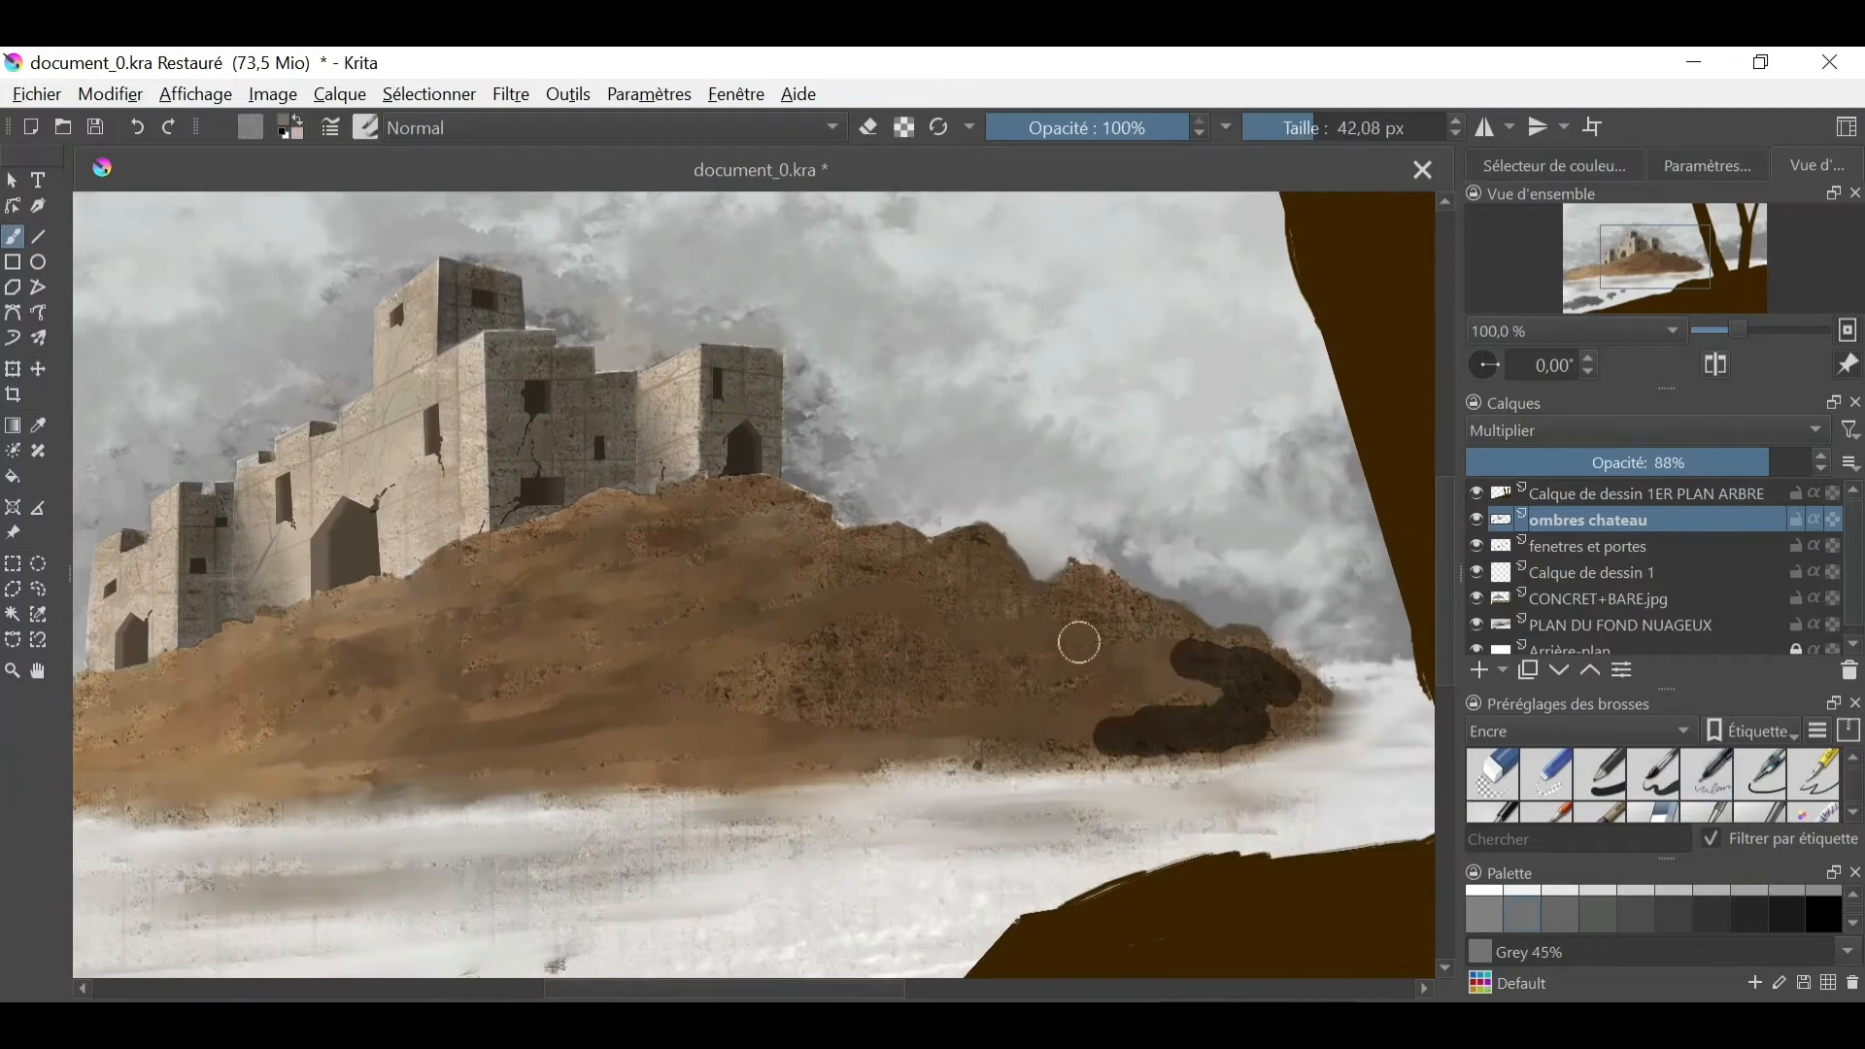
drag(1078, 641, 1079, 683)
drag(972, 556, 974, 582)
drag(890, 555, 854, 579)
drag(781, 513, 734, 532)
drag(763, 622, 989, 672)
drag(865, 719, 1027, 742)
- Blend the hill's shadow patches into the rock with a 30.83 px smudging brush
key(slash)
drag(841, 581, 894, 561)
drag(772, 520, 714, 539)
drag(731, 631, 918, 633)
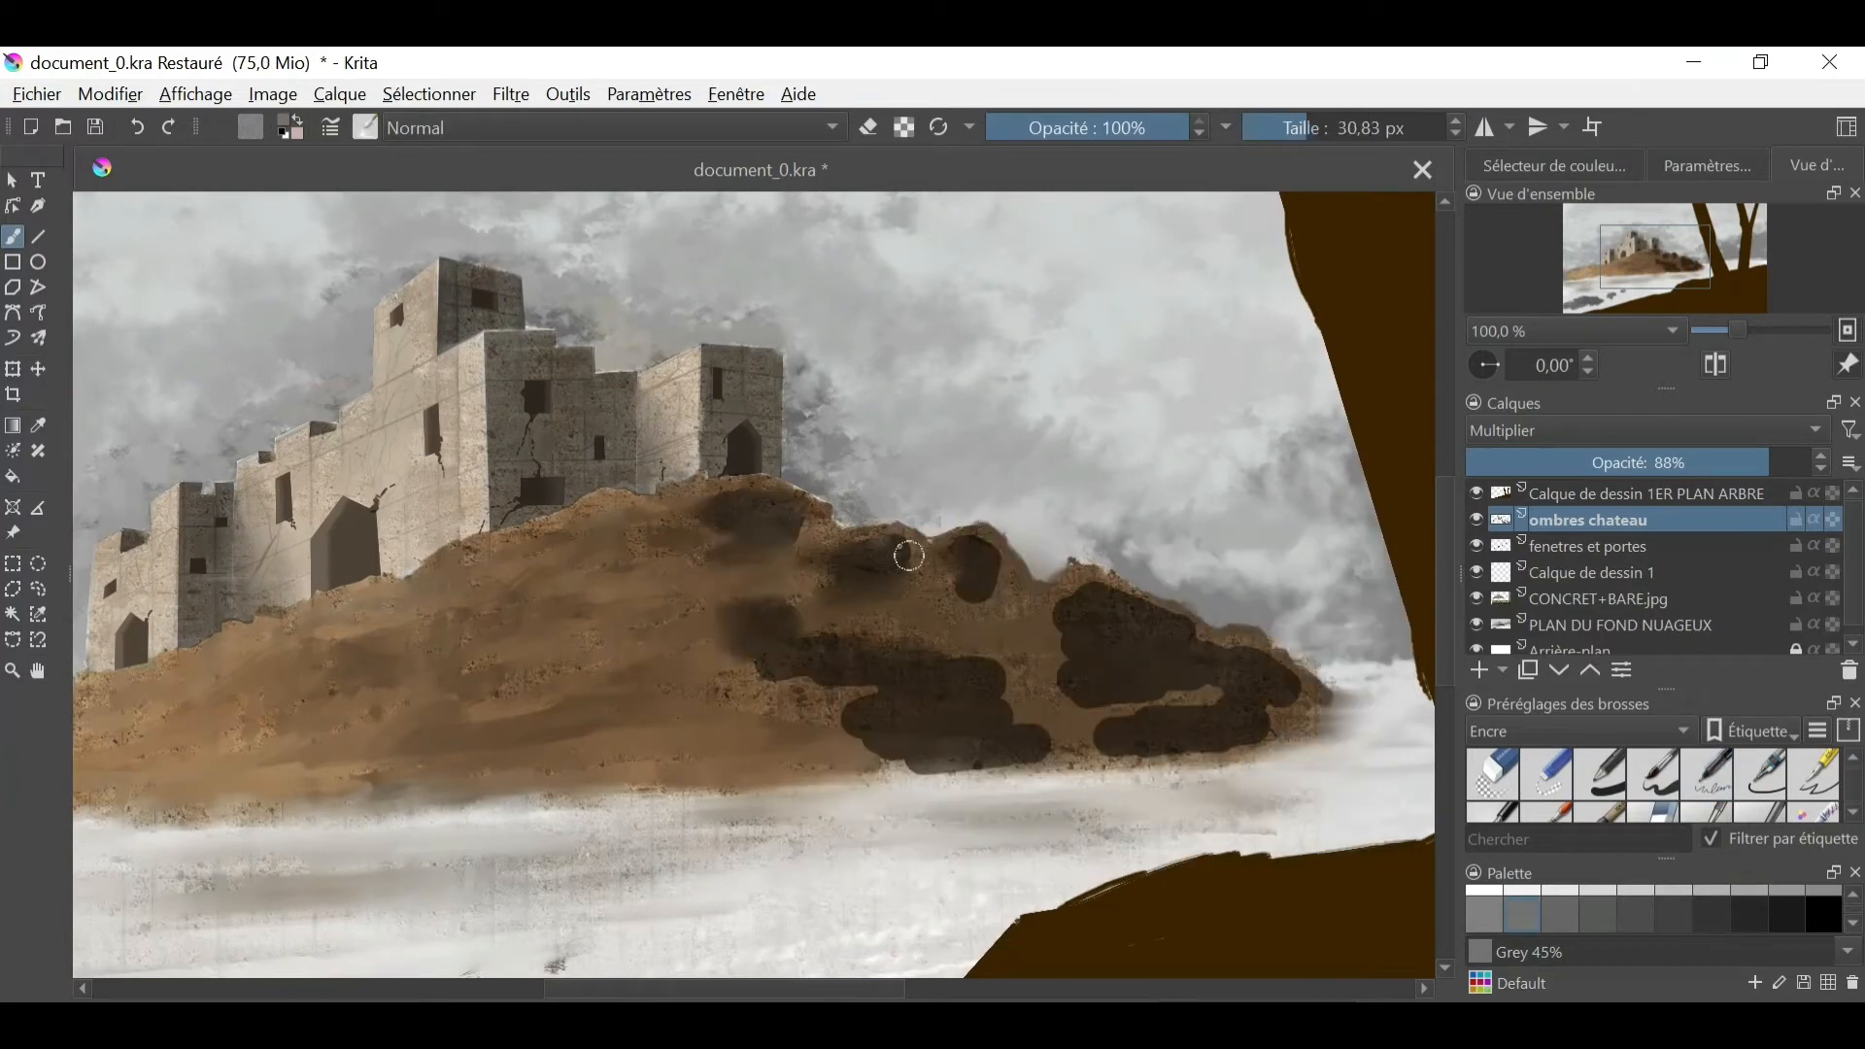
drag(719, 505, 693, 571)
drag(899, 716, 823, 743)
drag(1018, 763, 935, 771)
drag(1200, 711, 1095, 736)
drag(1141, 594, 1058, 638)
drag(1137, 753, 969, 767)
drag(1087, 616, 931, 638)
key(slash)
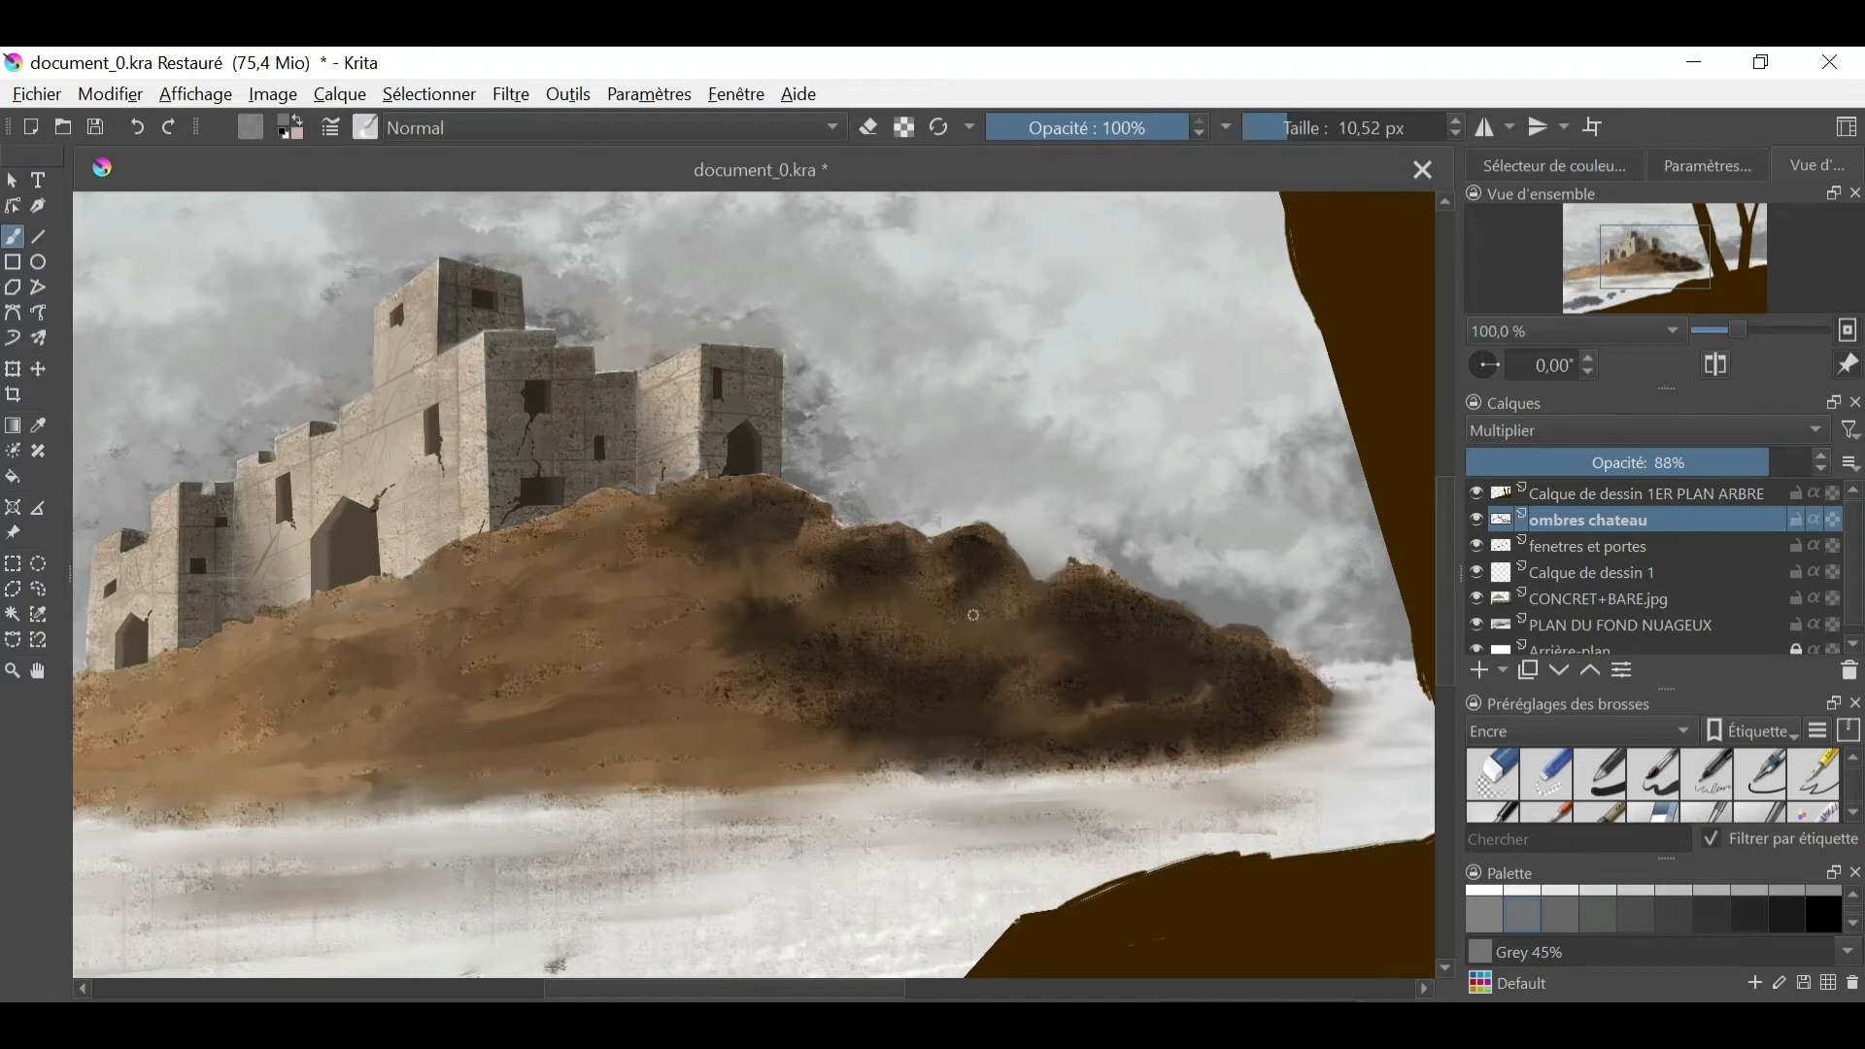
- Outline the hill's shadows with a freehand selection, cut them from the ombres chateau layer and paste them as a separate layer
drag(1707, 340, 1659, 366)
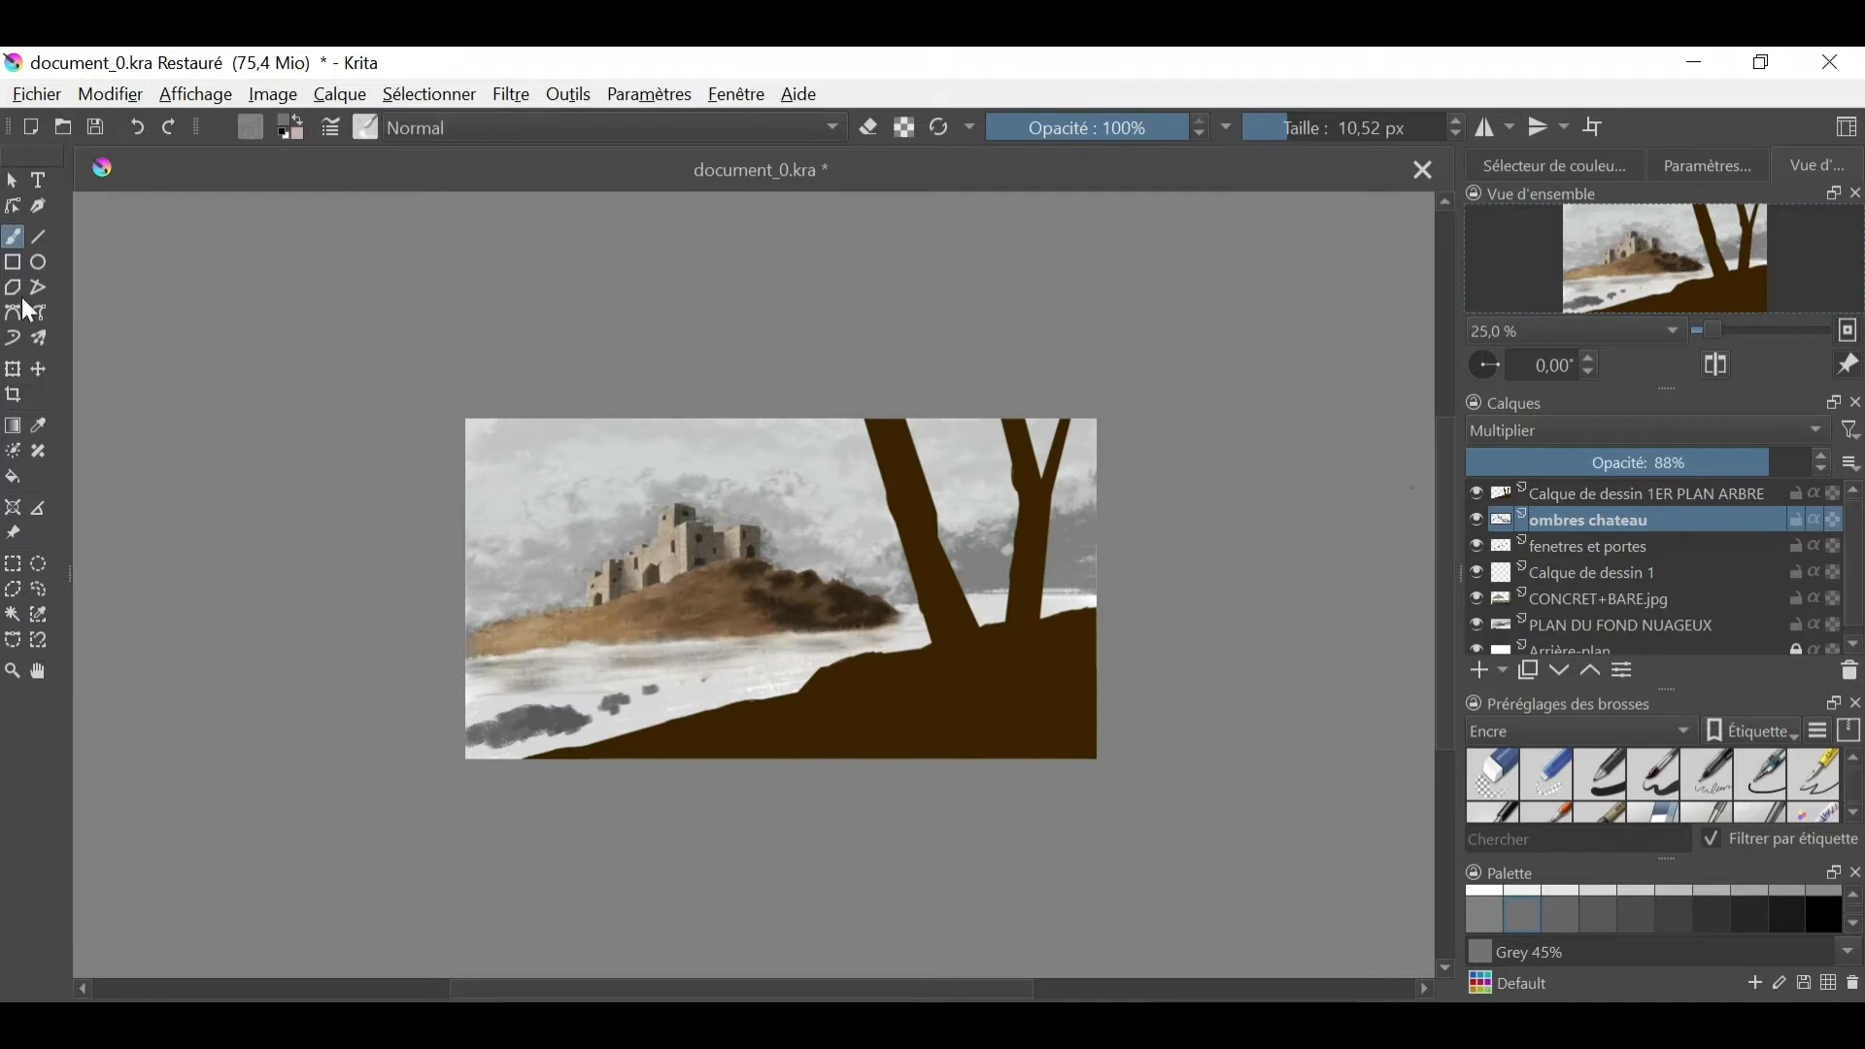
click(38, 589)
drag(767, 561, 792, 560)
click(110, 95)
click(136, 186)
click(1479, 670)
click(110, 95)
click(141, 332)
- Set the pasted shadow layer to the Multiplier blending mode at 63% opacity
click(1814, 430)
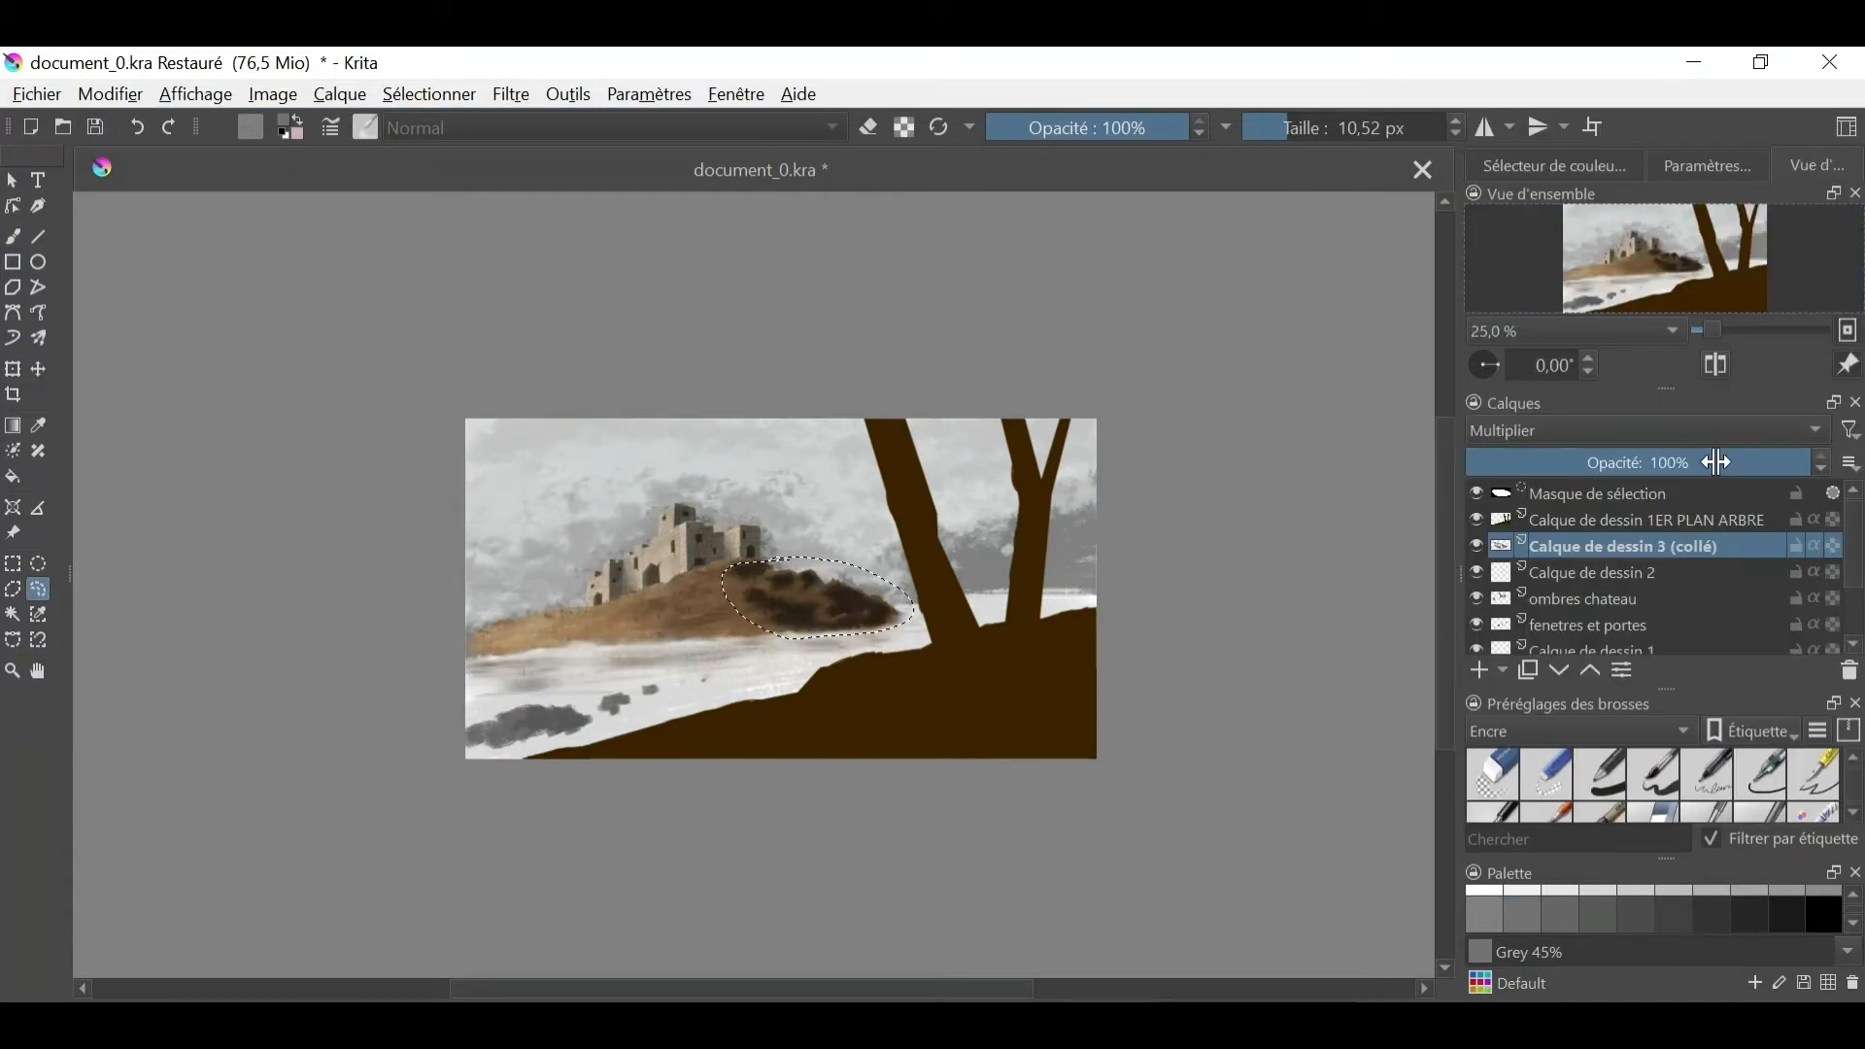
drag(1720, 463, 1656, 464)
click(1733, 331)
click(853, 839)
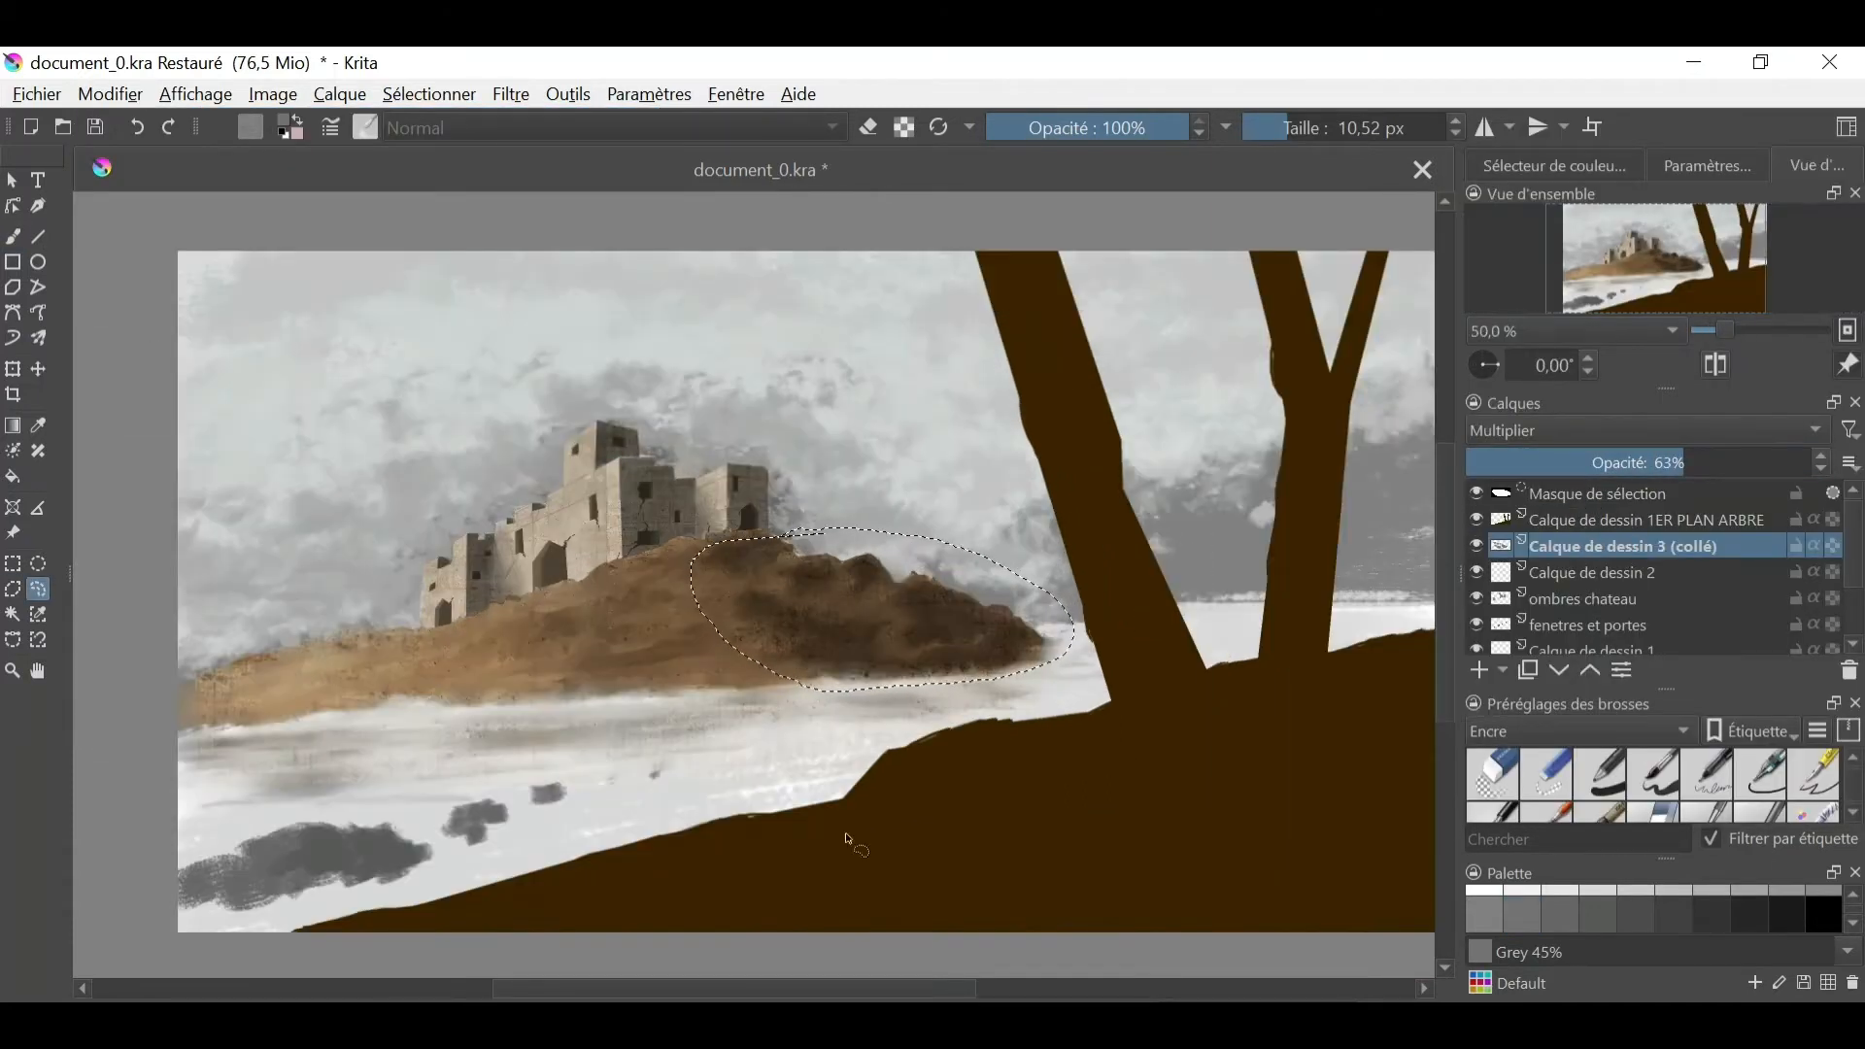
- Extend the rock shadows toward the middle of the hill below the castle and soften them with a 29.27 px brush
click(13, 236)
mouse_move(648, 583)
mouse_down()
mouse_move(683, 579)
mouse_move(730, 639)
mouse_up()
key(/)
mouse_move(637, 590)
mouse_down()
mouse_move(649, 579)
mouse_move(645, 616)
mouse_move(734, 614)
mouse_move(670, 590)
mouse_move(656, 648)
mouse_up()
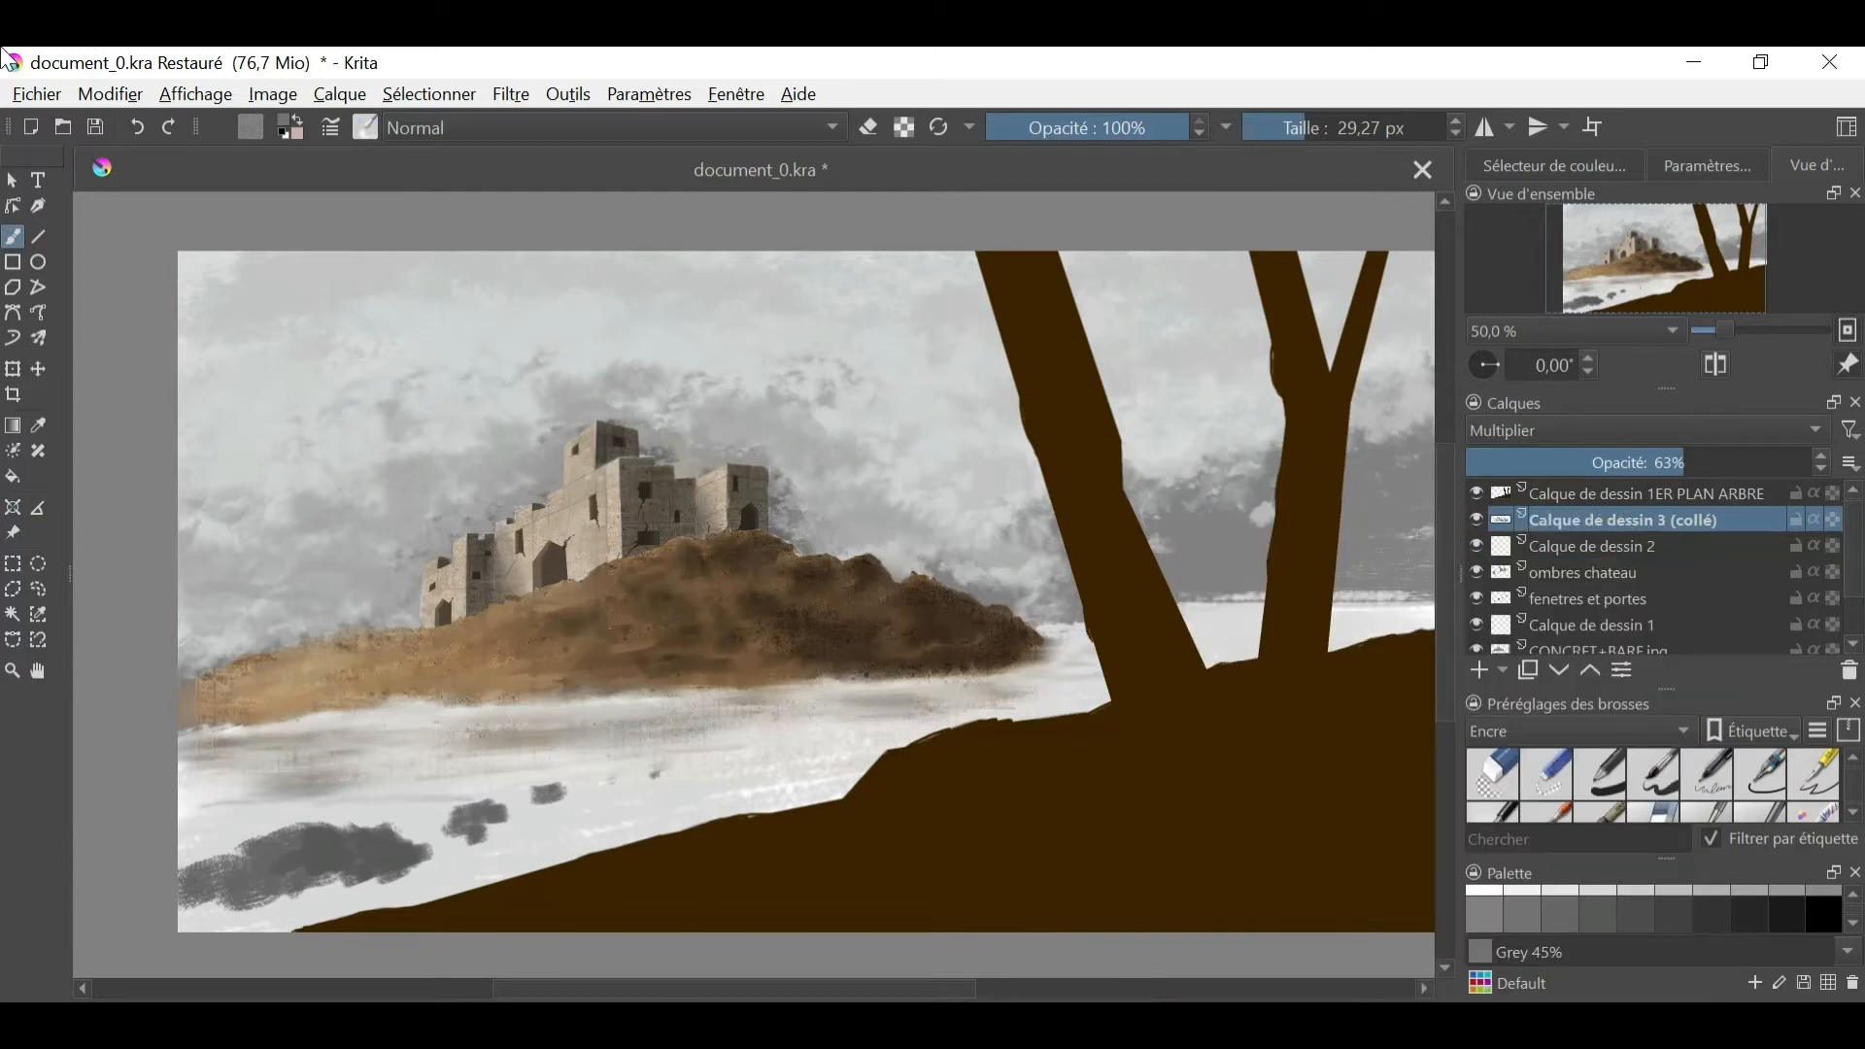
- Rename the pasted layer as ombres rocher and move it below Calque de dessin 2
key(F2)
key(Return)
click(1572, 551)
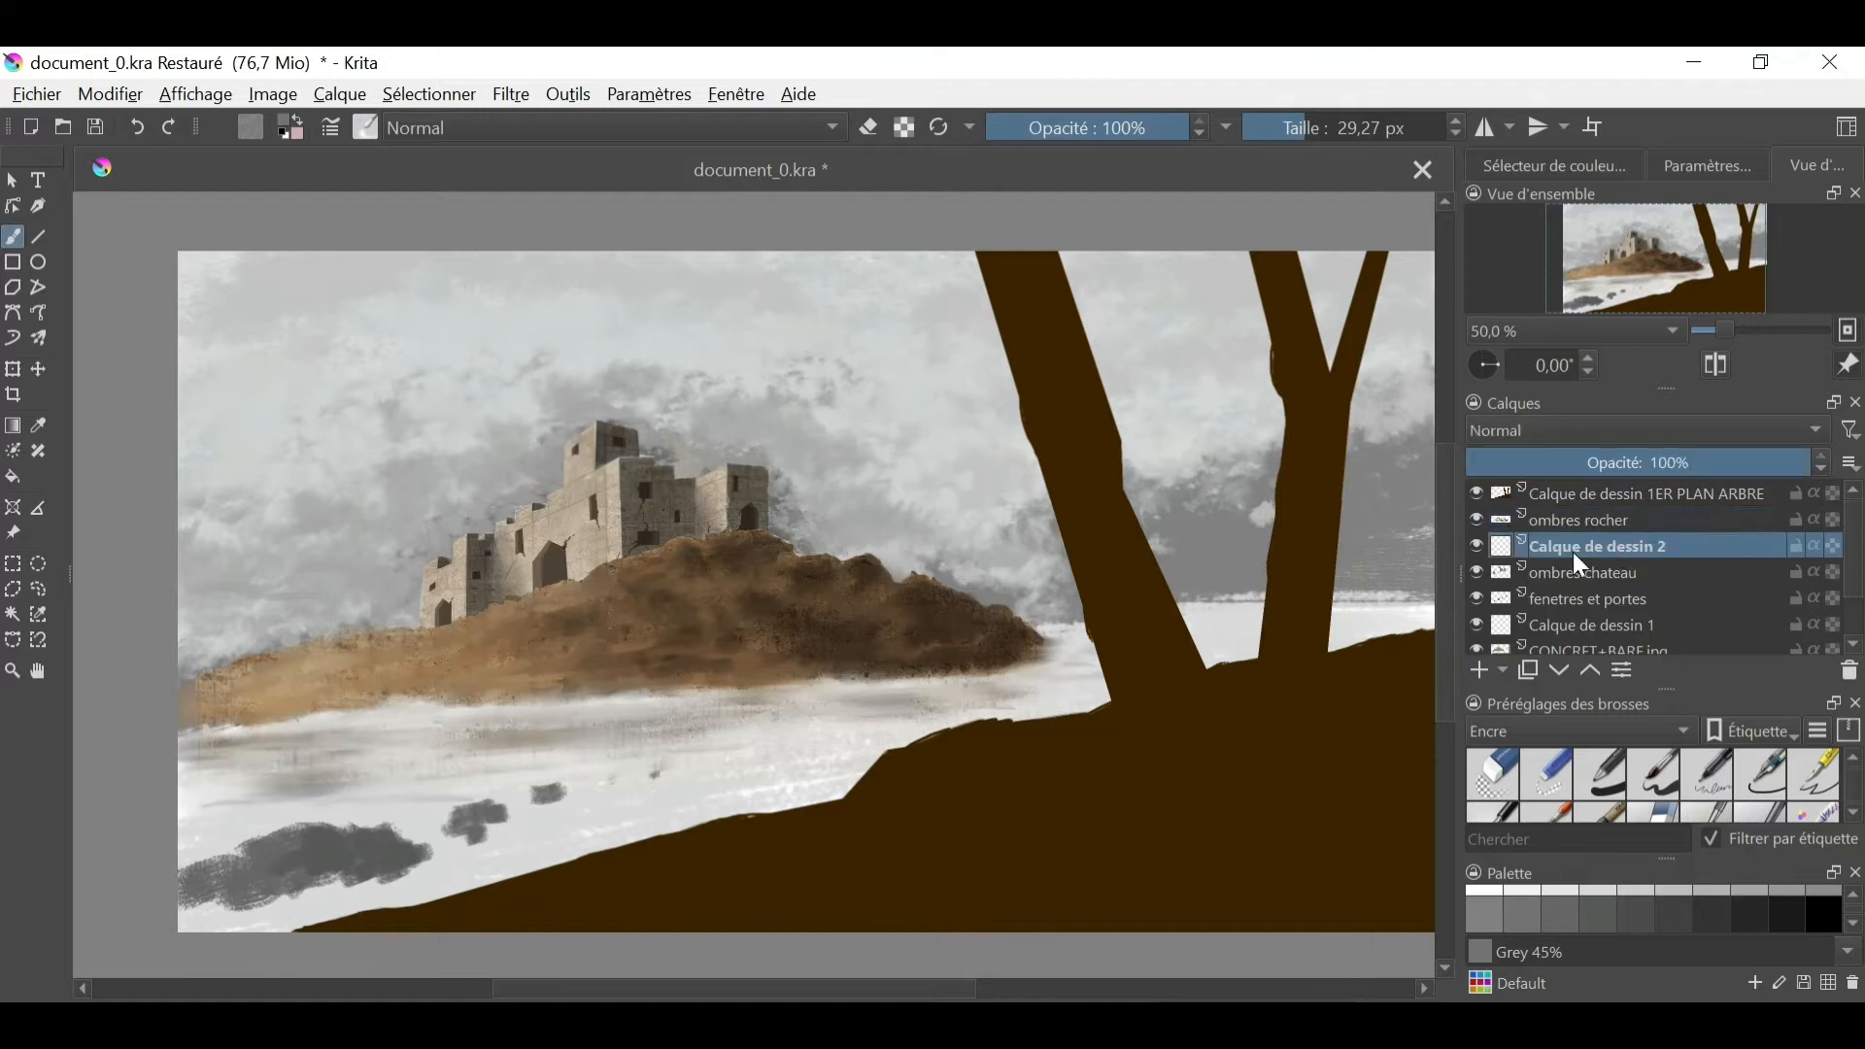
drag(1616, 522, 1616, 558)
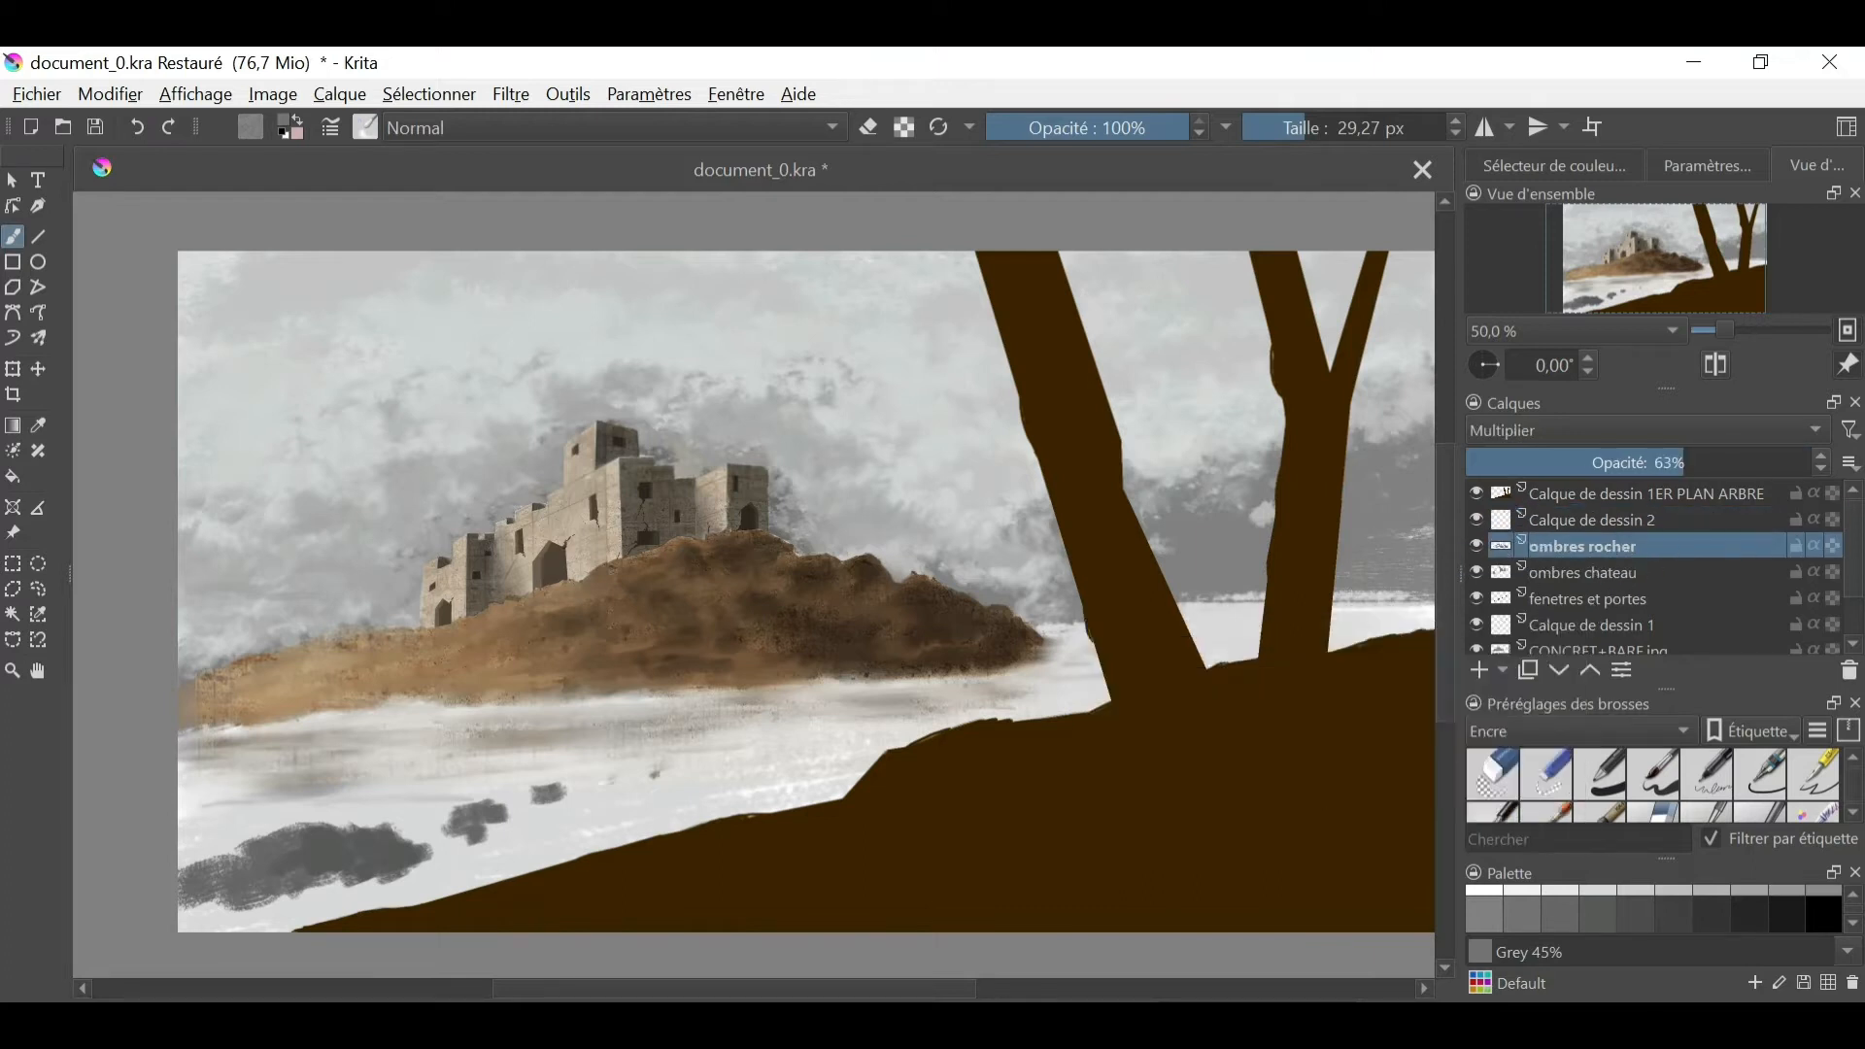
- Filter the brush presets to Tous non étiquetés and browse to the tree and bird stamps
click(1573, 731)
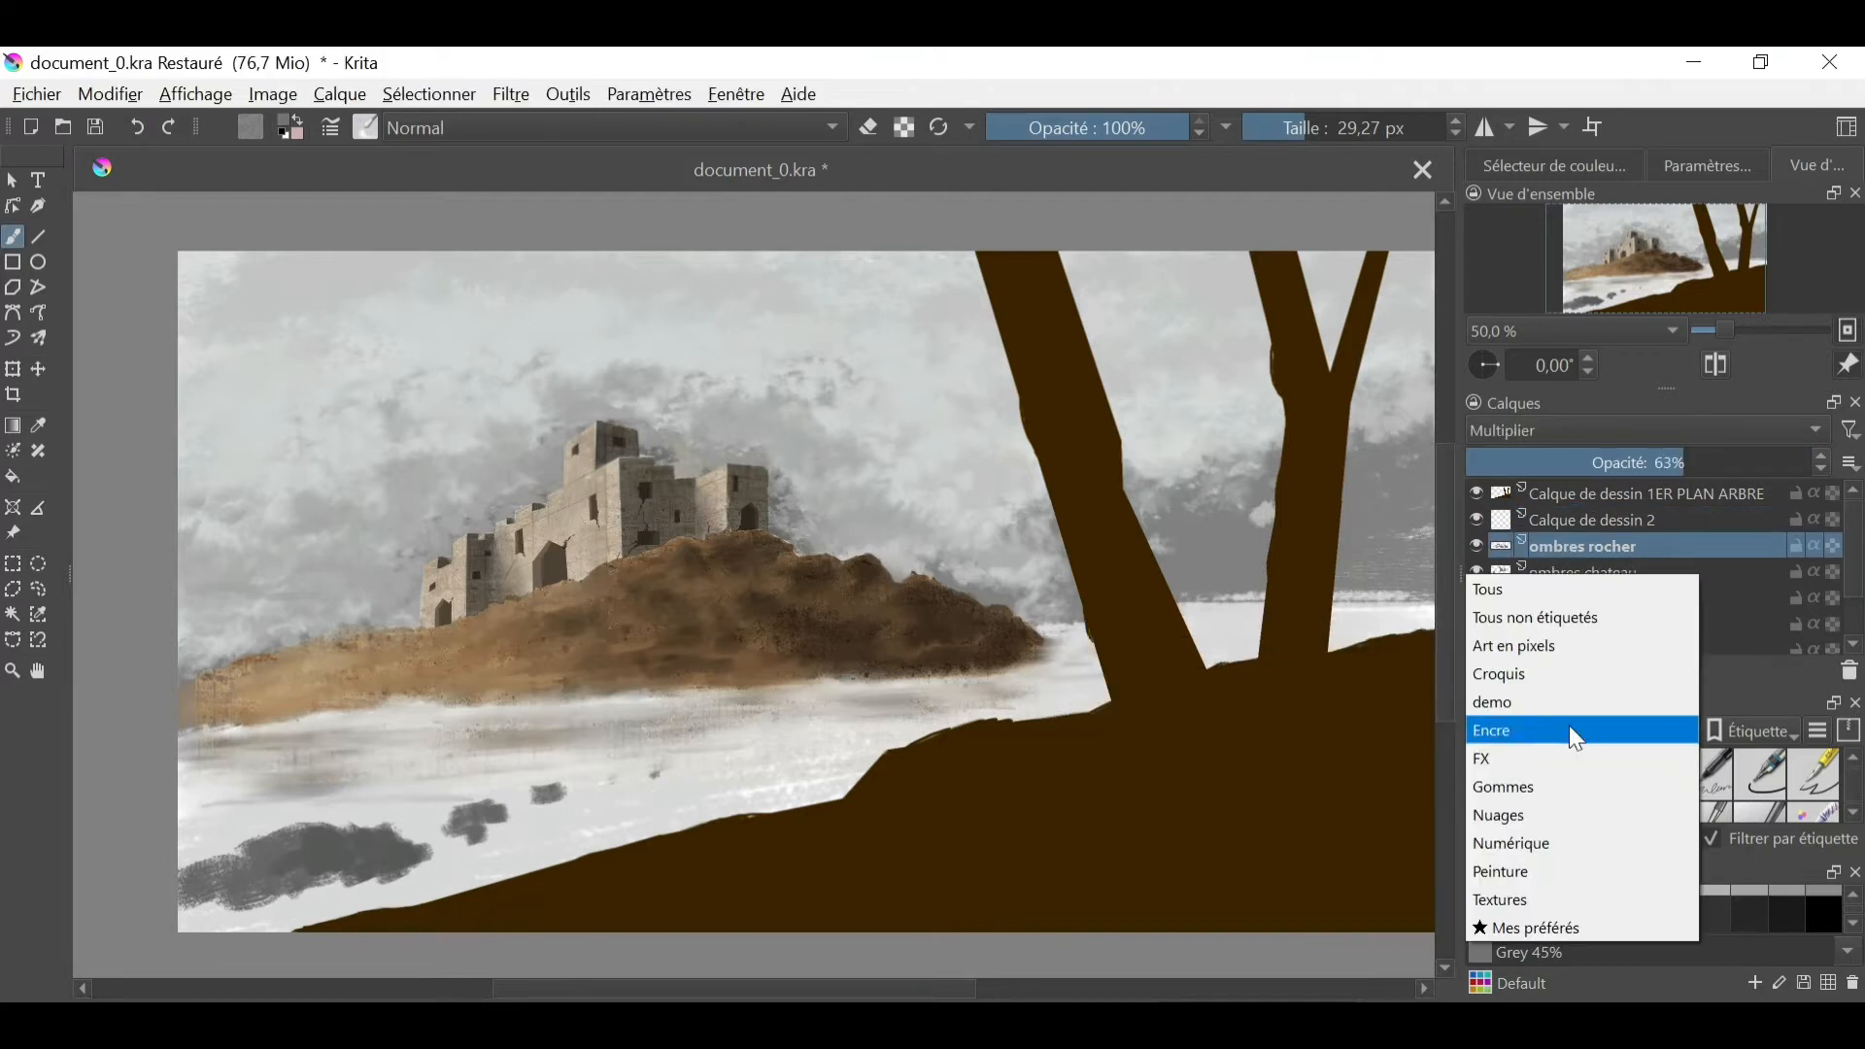
click(1554, 730)
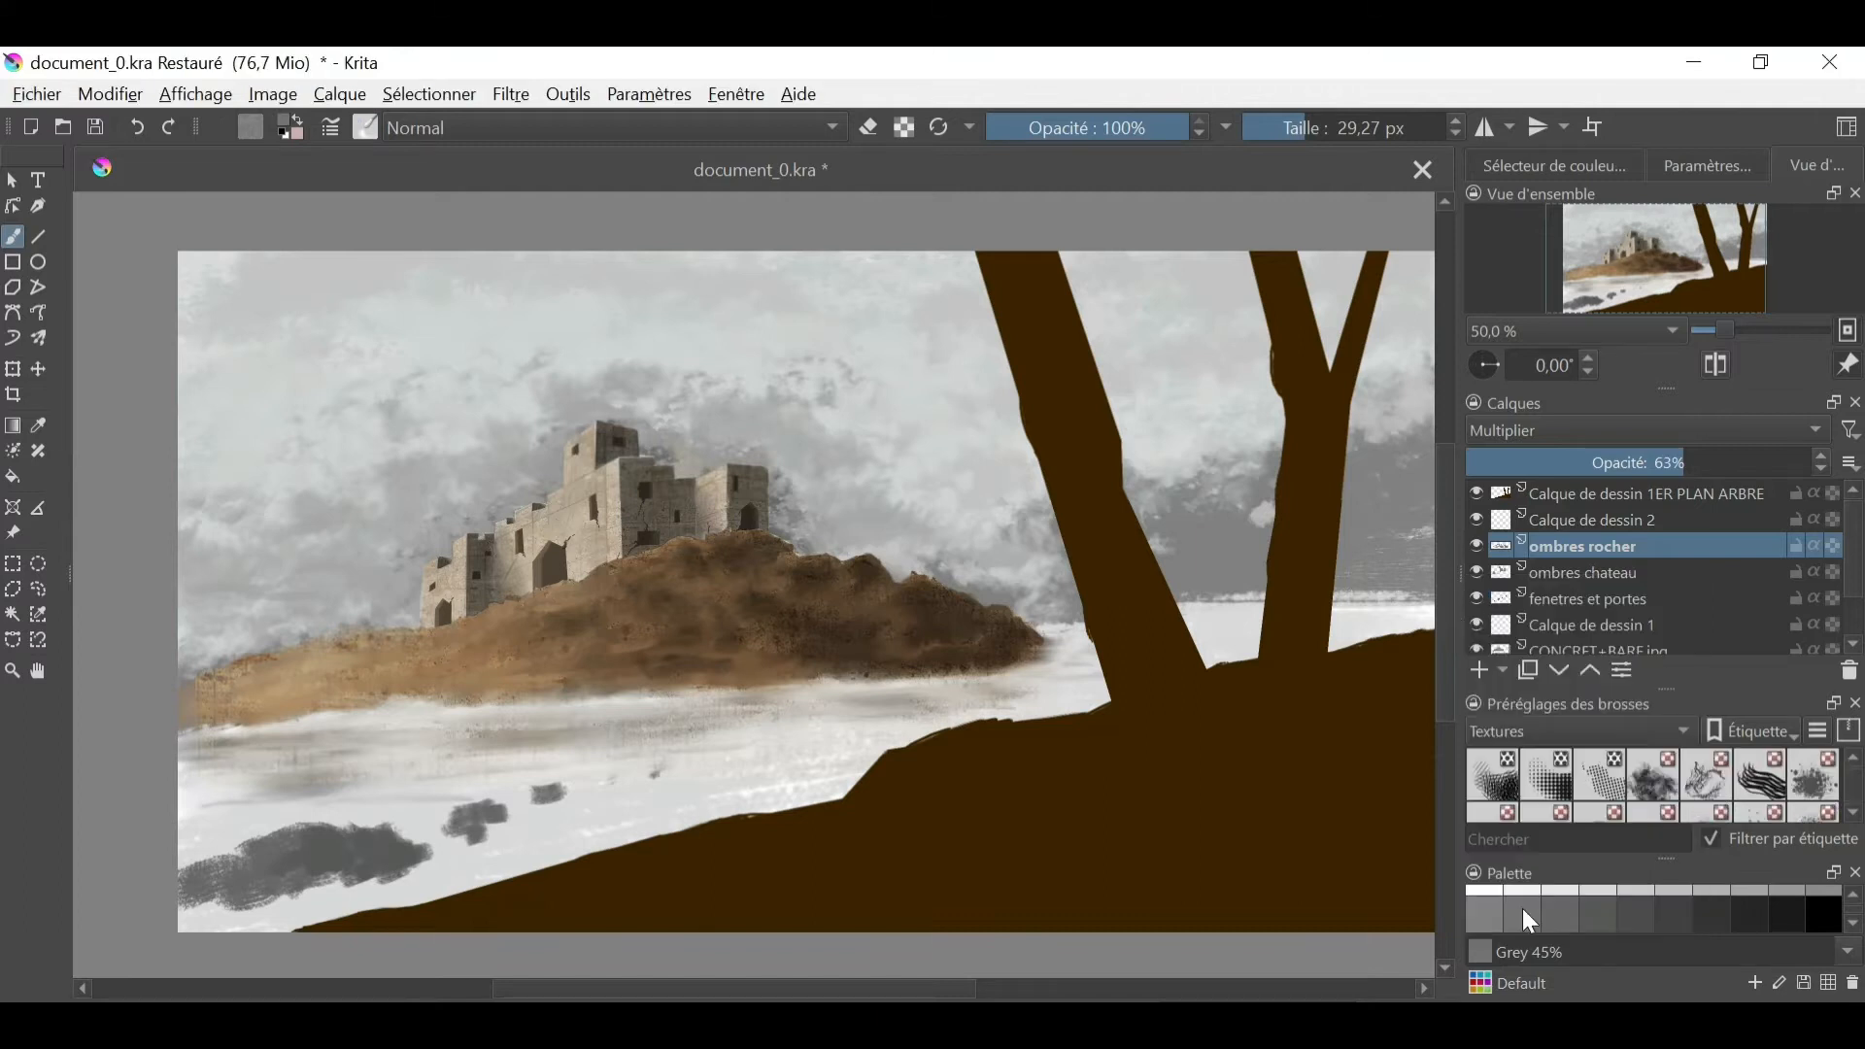
click(1516, 730)
click(1535, 449)
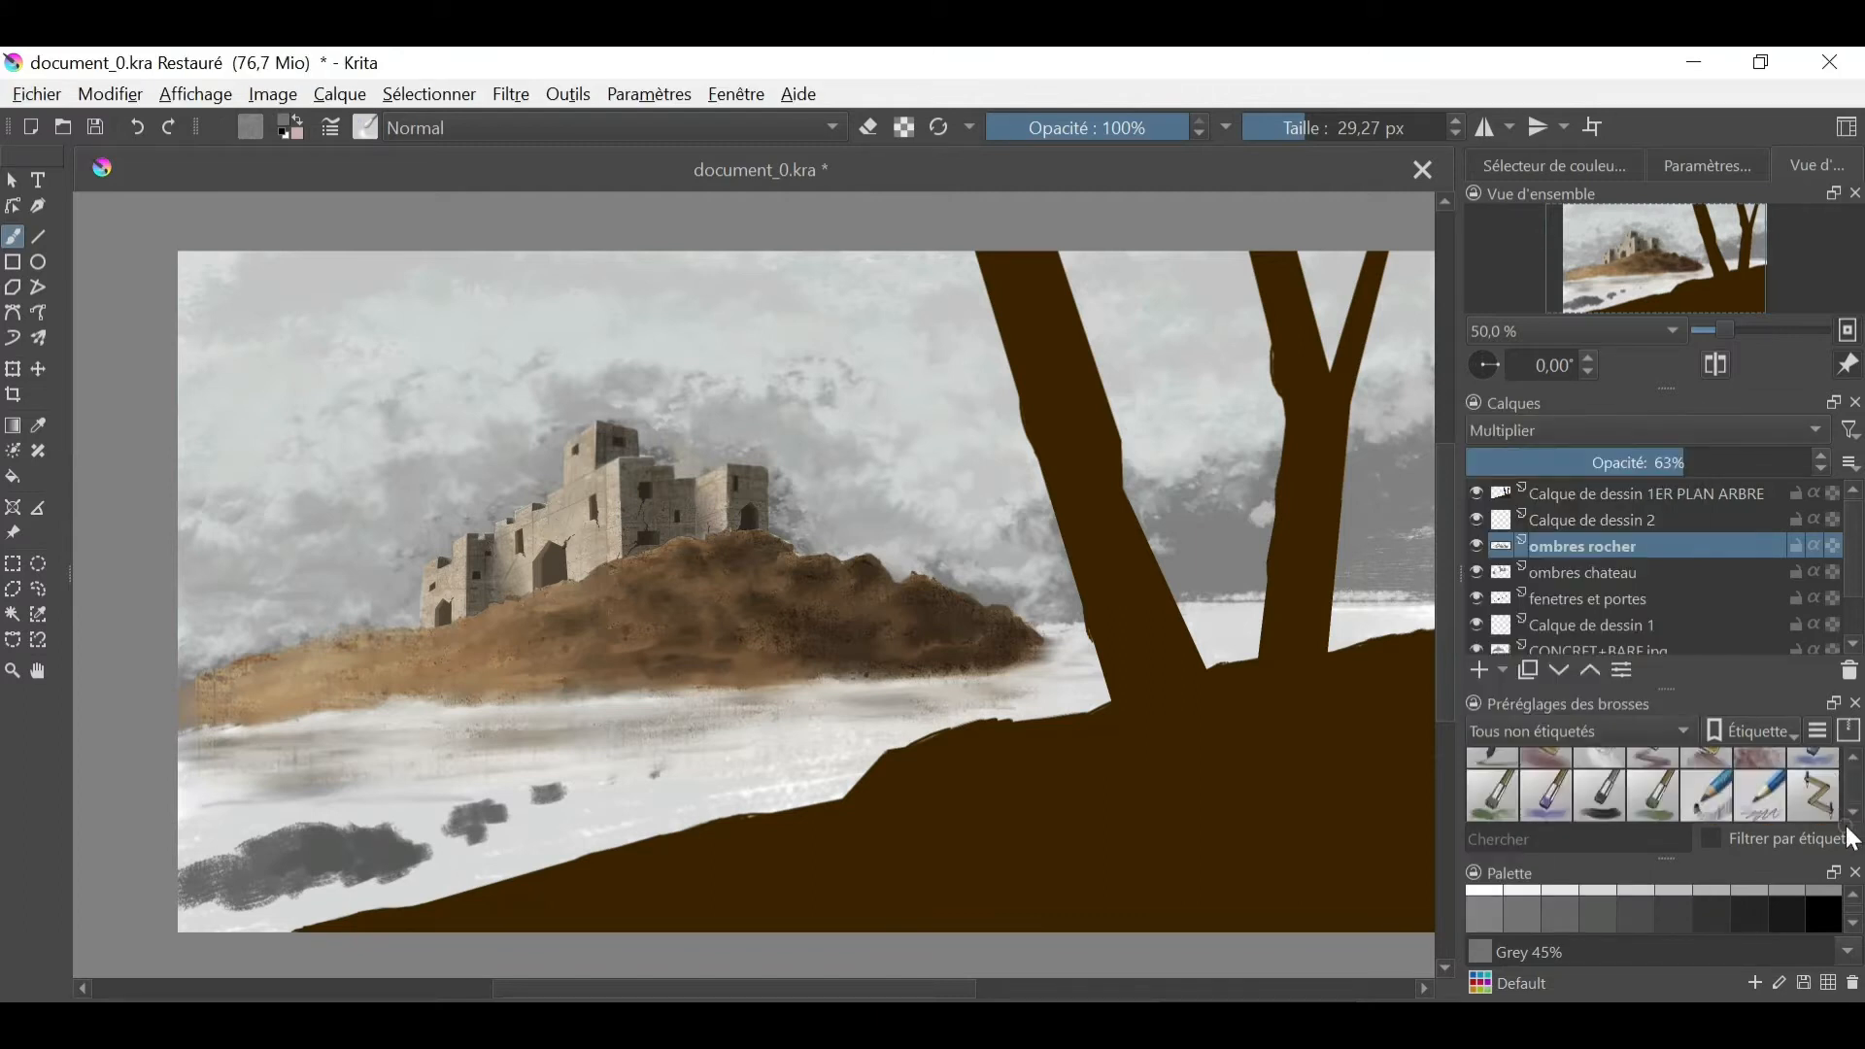
click(1853, 814)
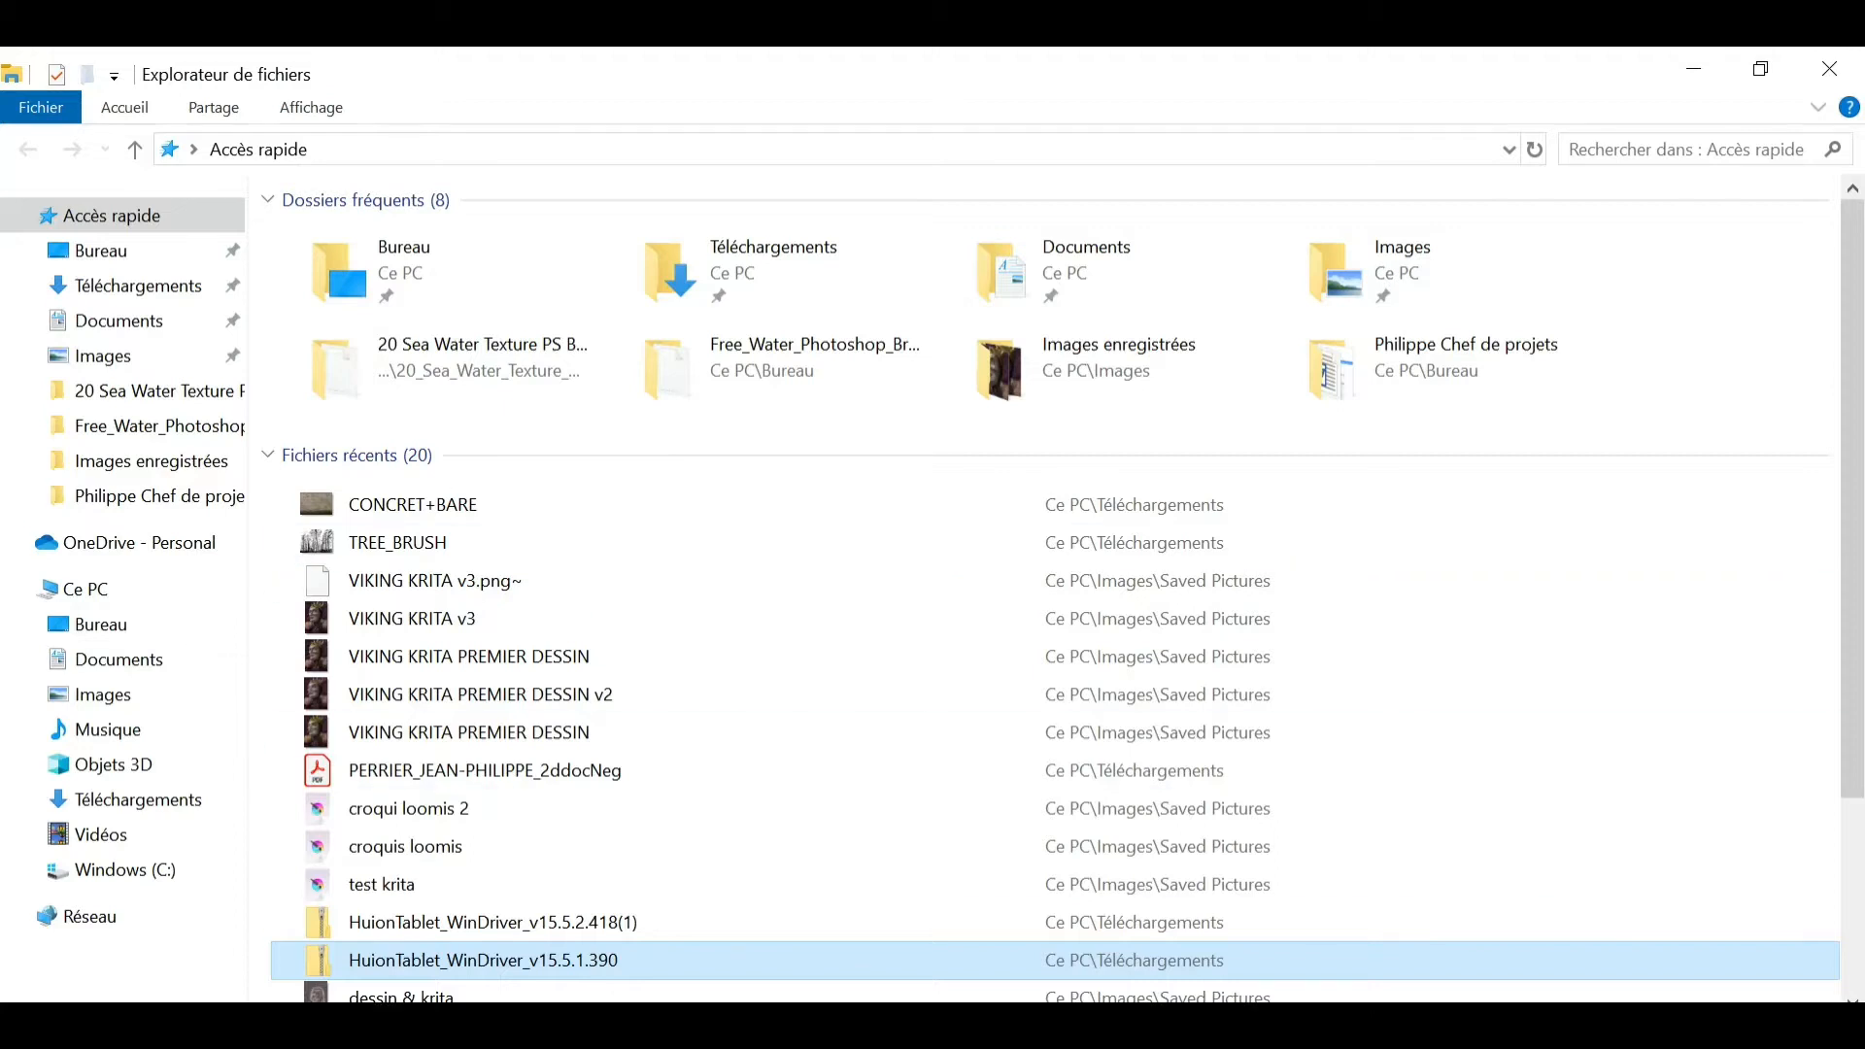
key(Return)
key(Escape)
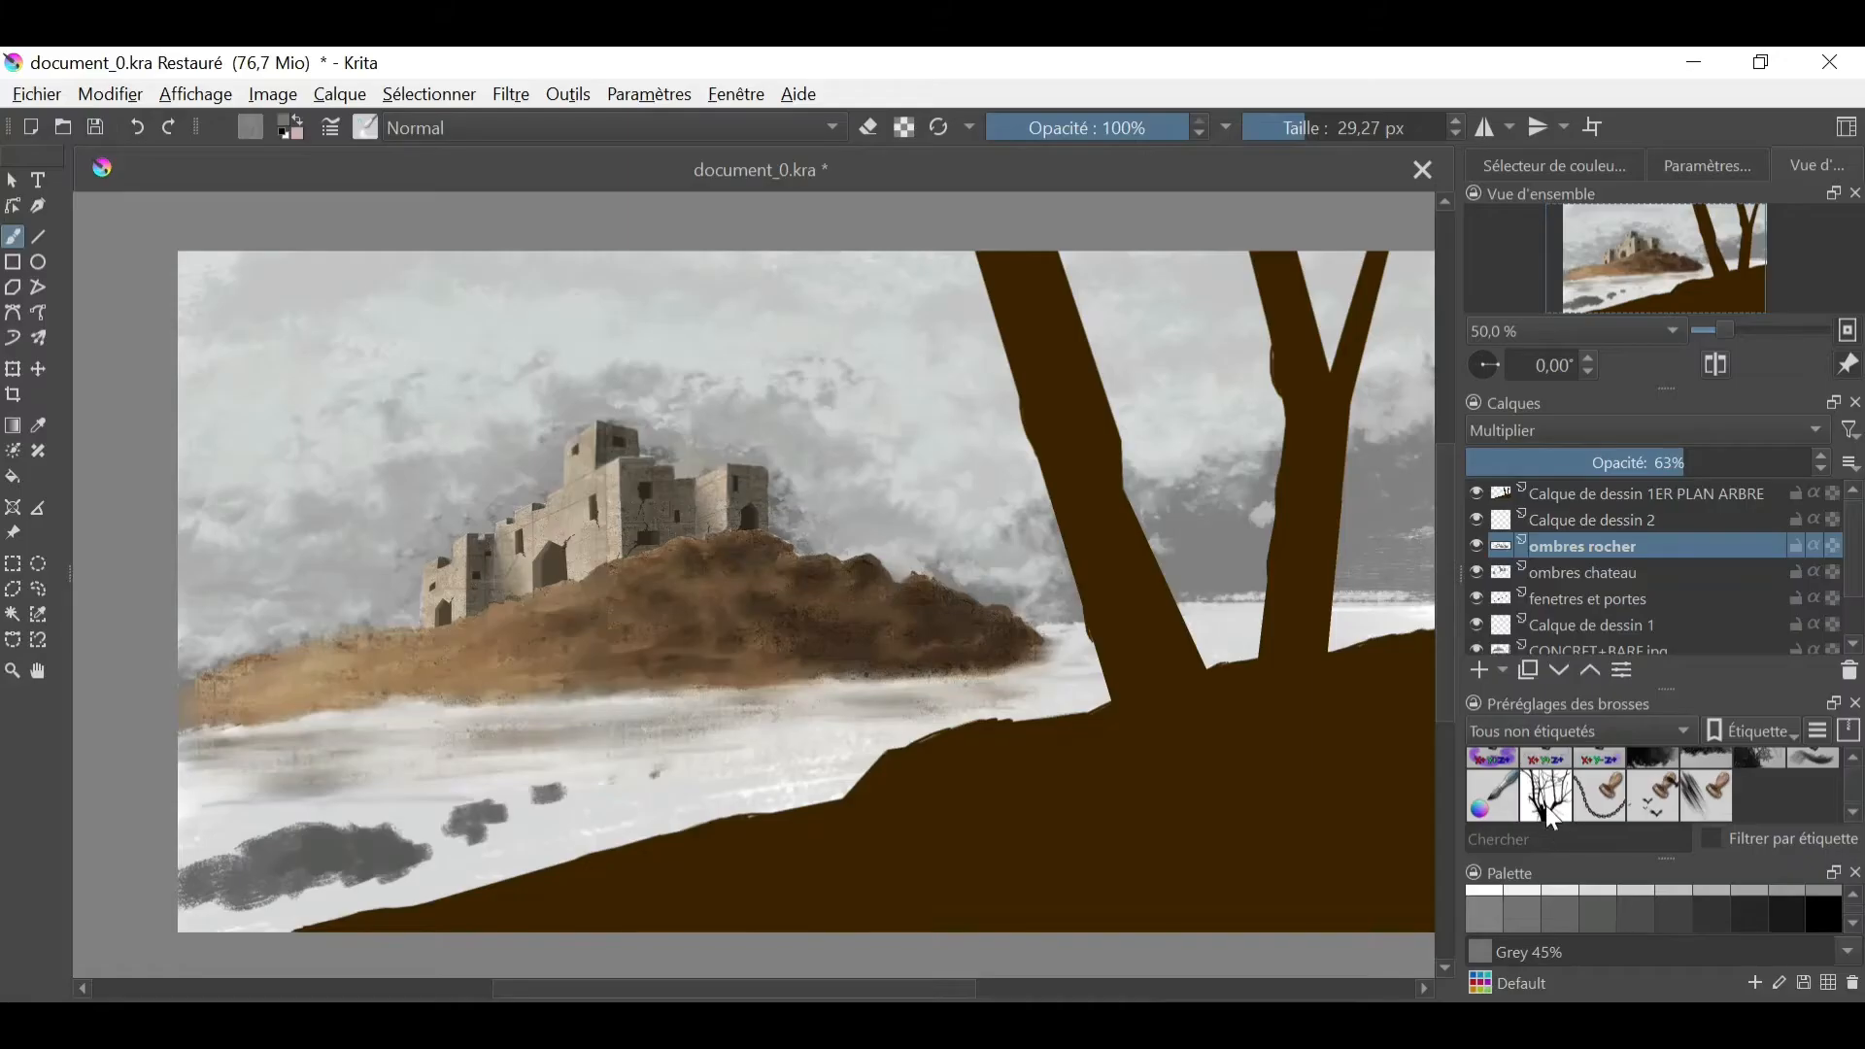
- Try stamping small bare trees along the foot of the hill with the tree brush on Calque de dessin 2
click(1546, 795)
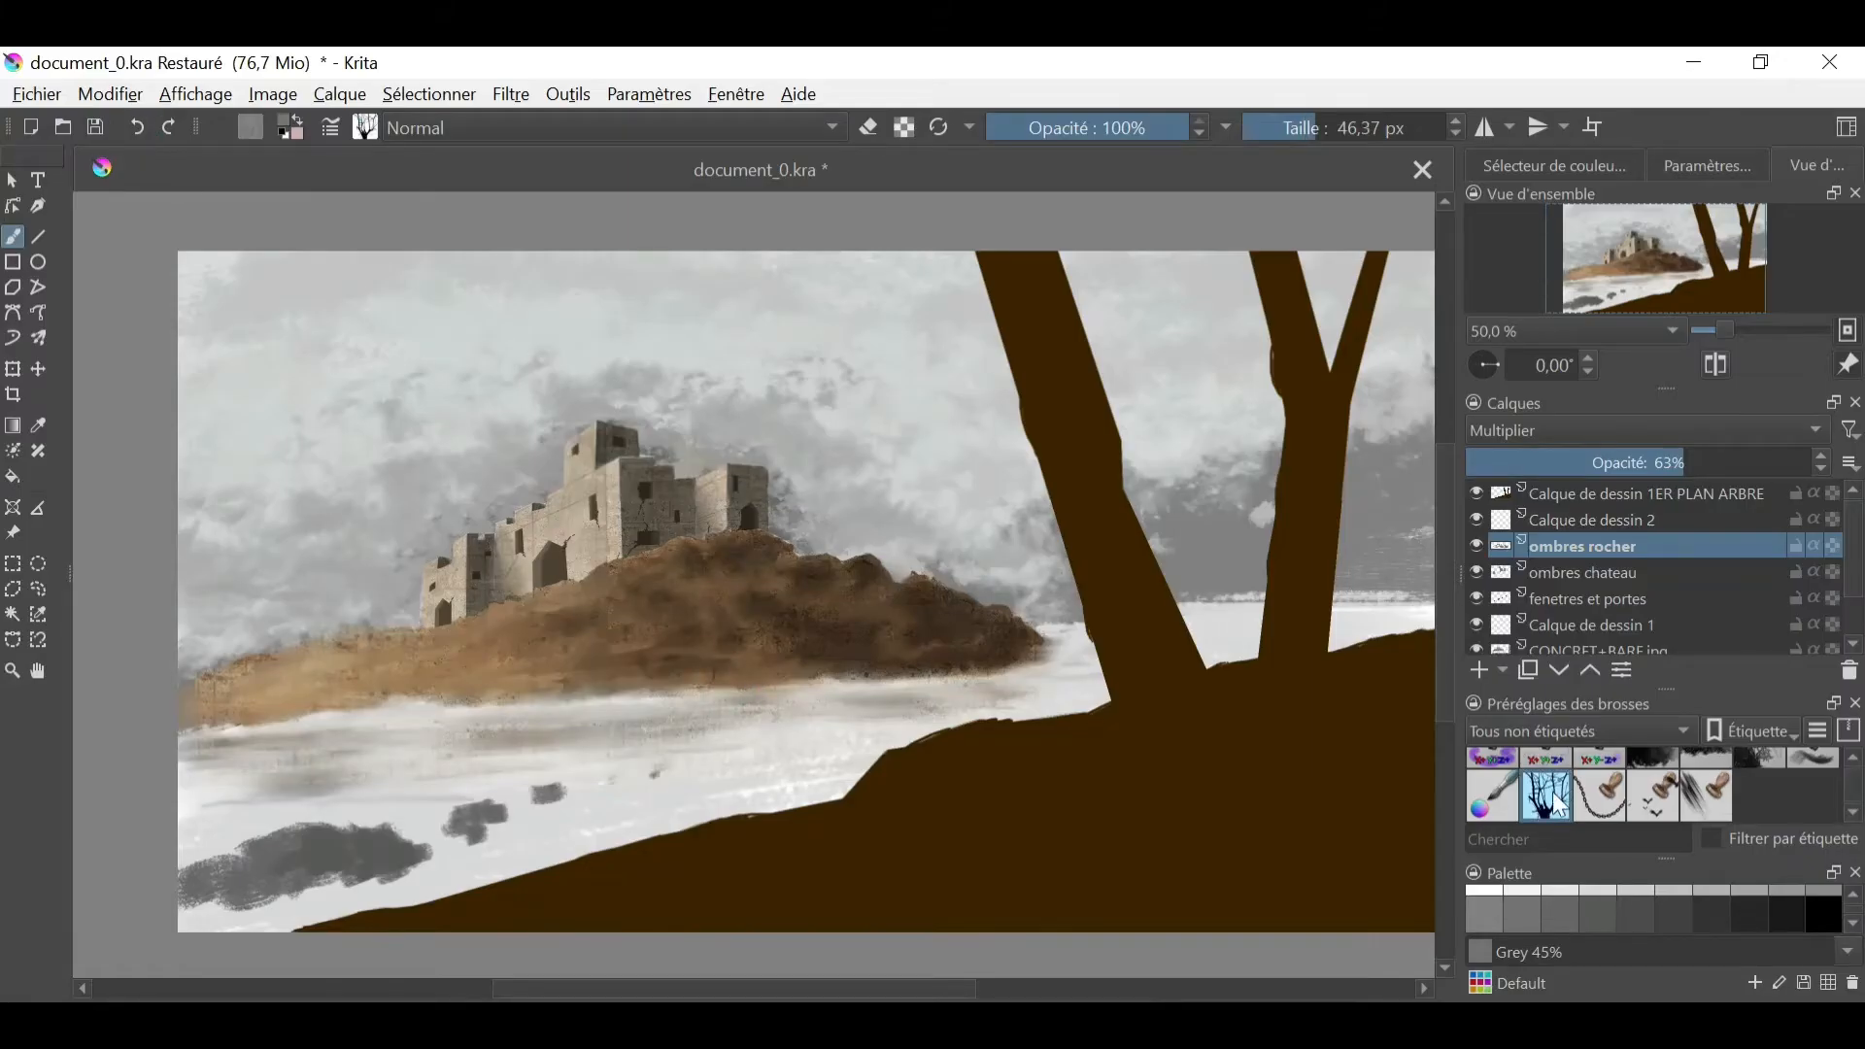
shift+drag(654, 668, 689, 668)
click(1598, 524)
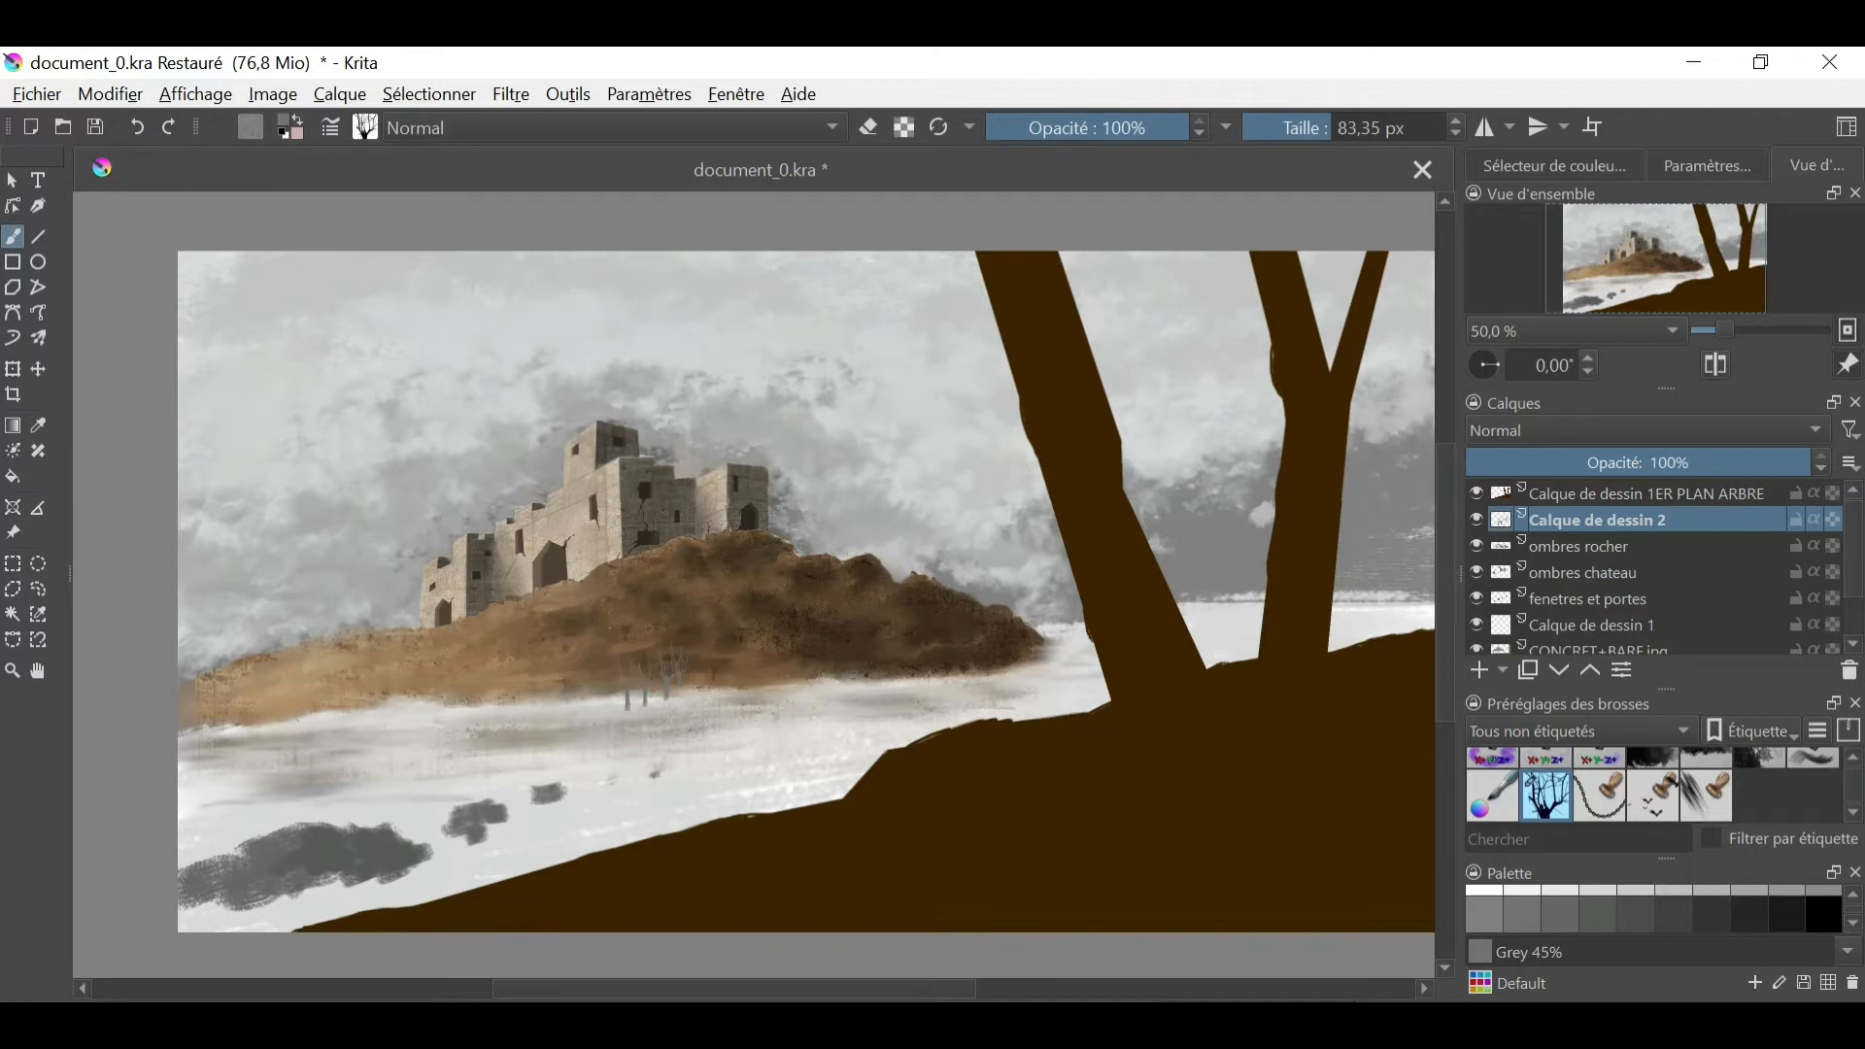
click(678, 687)
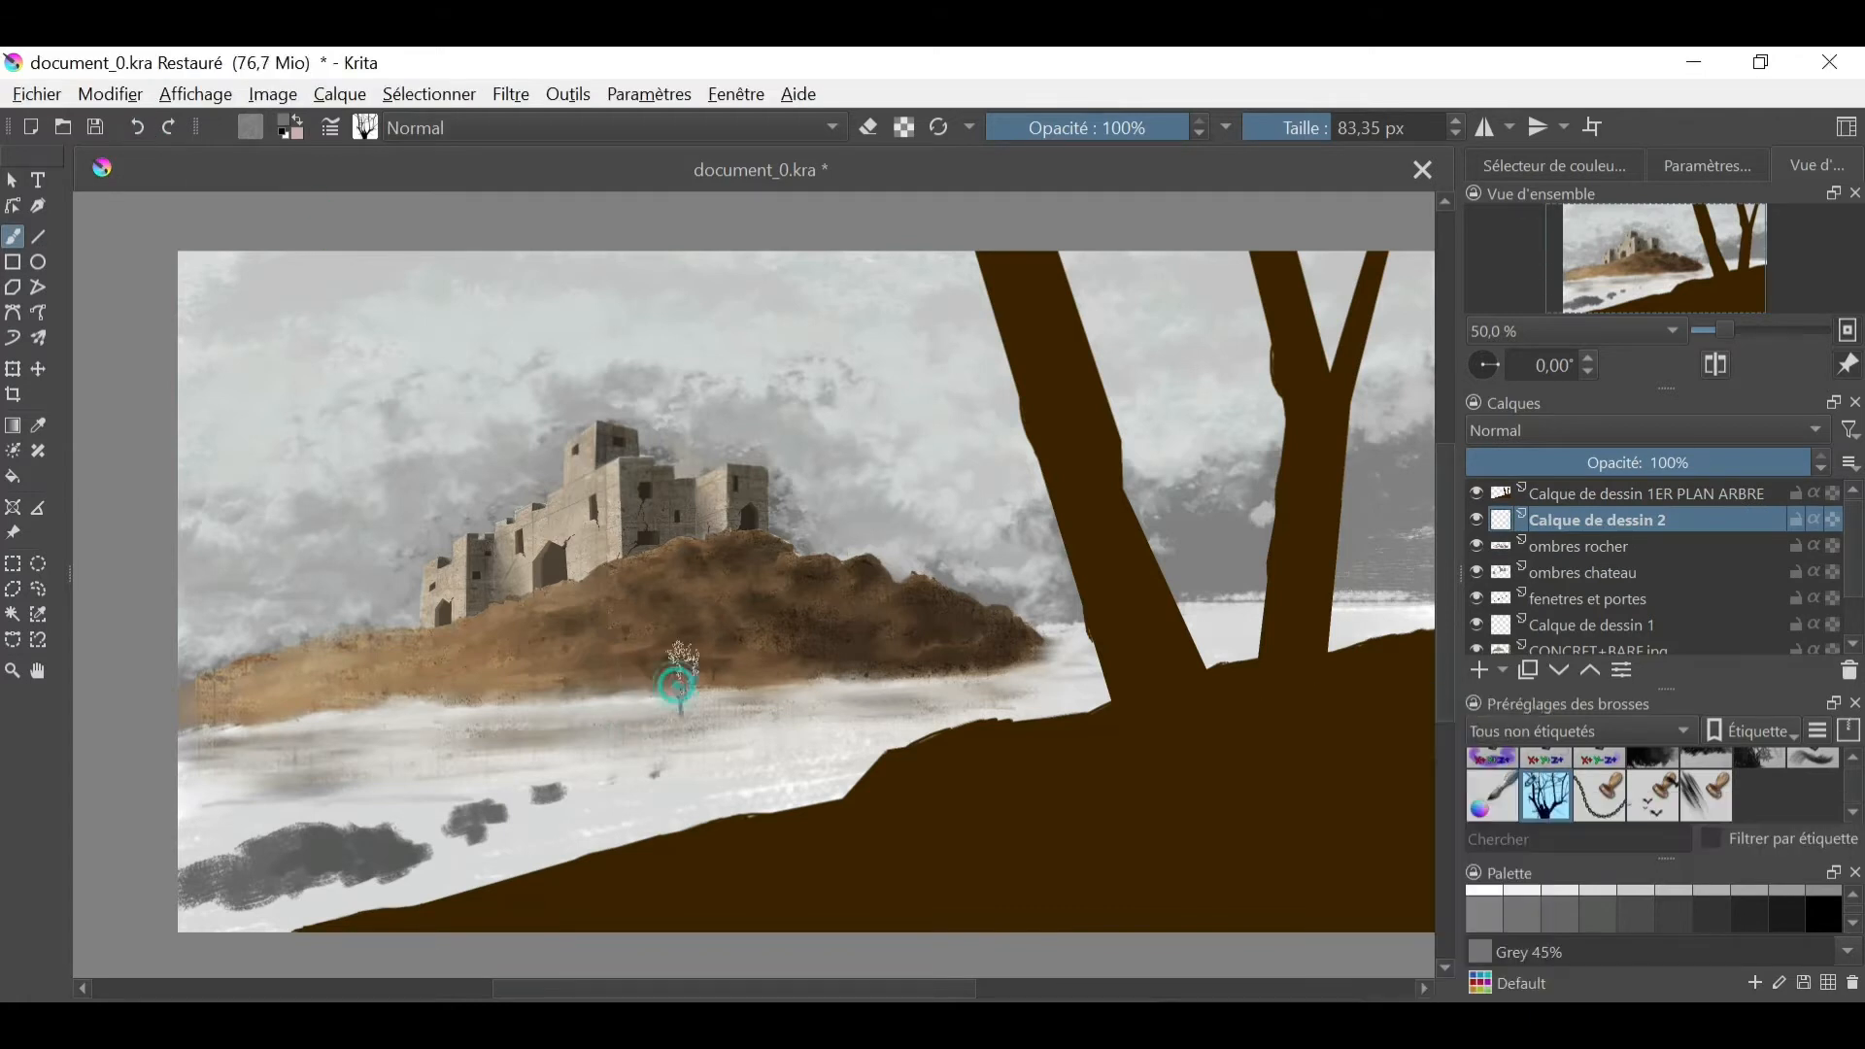
- Stamp dark grey birds in the sky between the castle and the trees with the Spartan-nuee-oiseaux brush
click(1578, 182)
click(1653, 795)
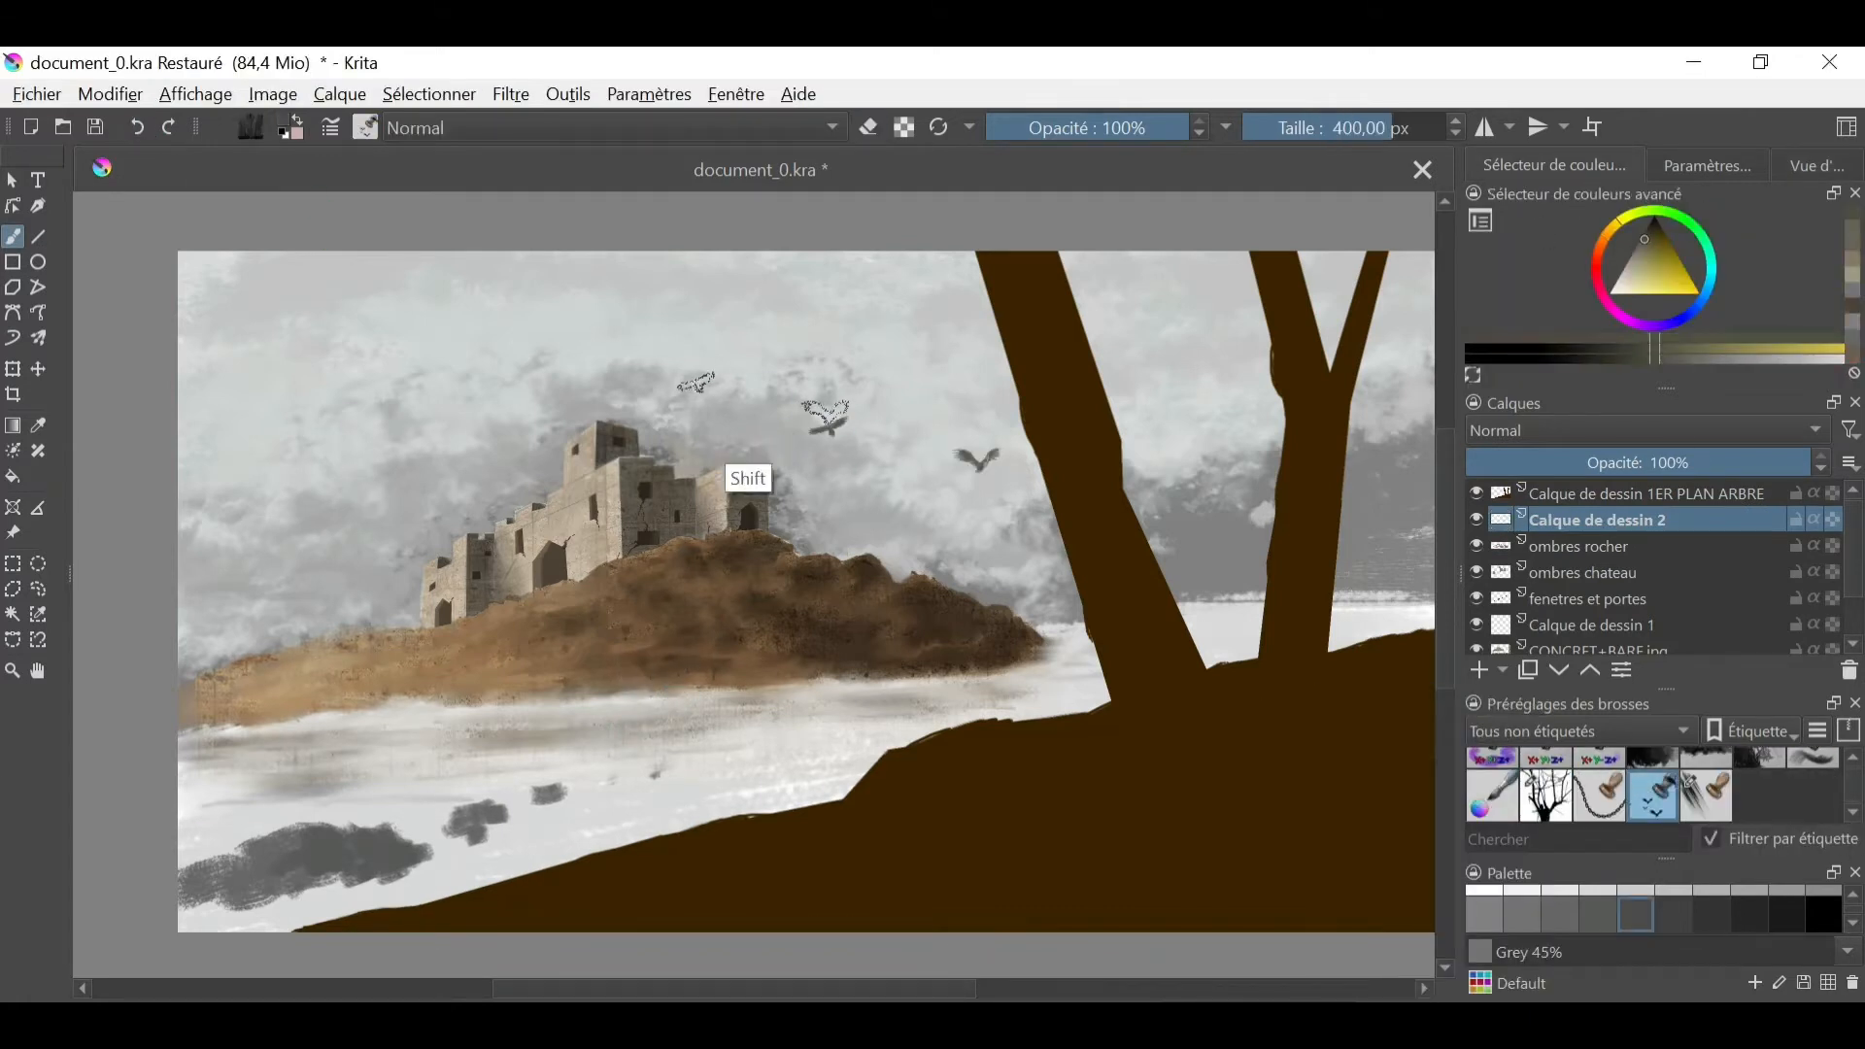
shift+drag(763, 398, 555, 398)
key(l)
- Stamp smaller, lighter birds beside the castle and in the far-left upper sky with a 114.58 px brush
shift+drag(843, 630, 785, 630)
click(1639, 247)
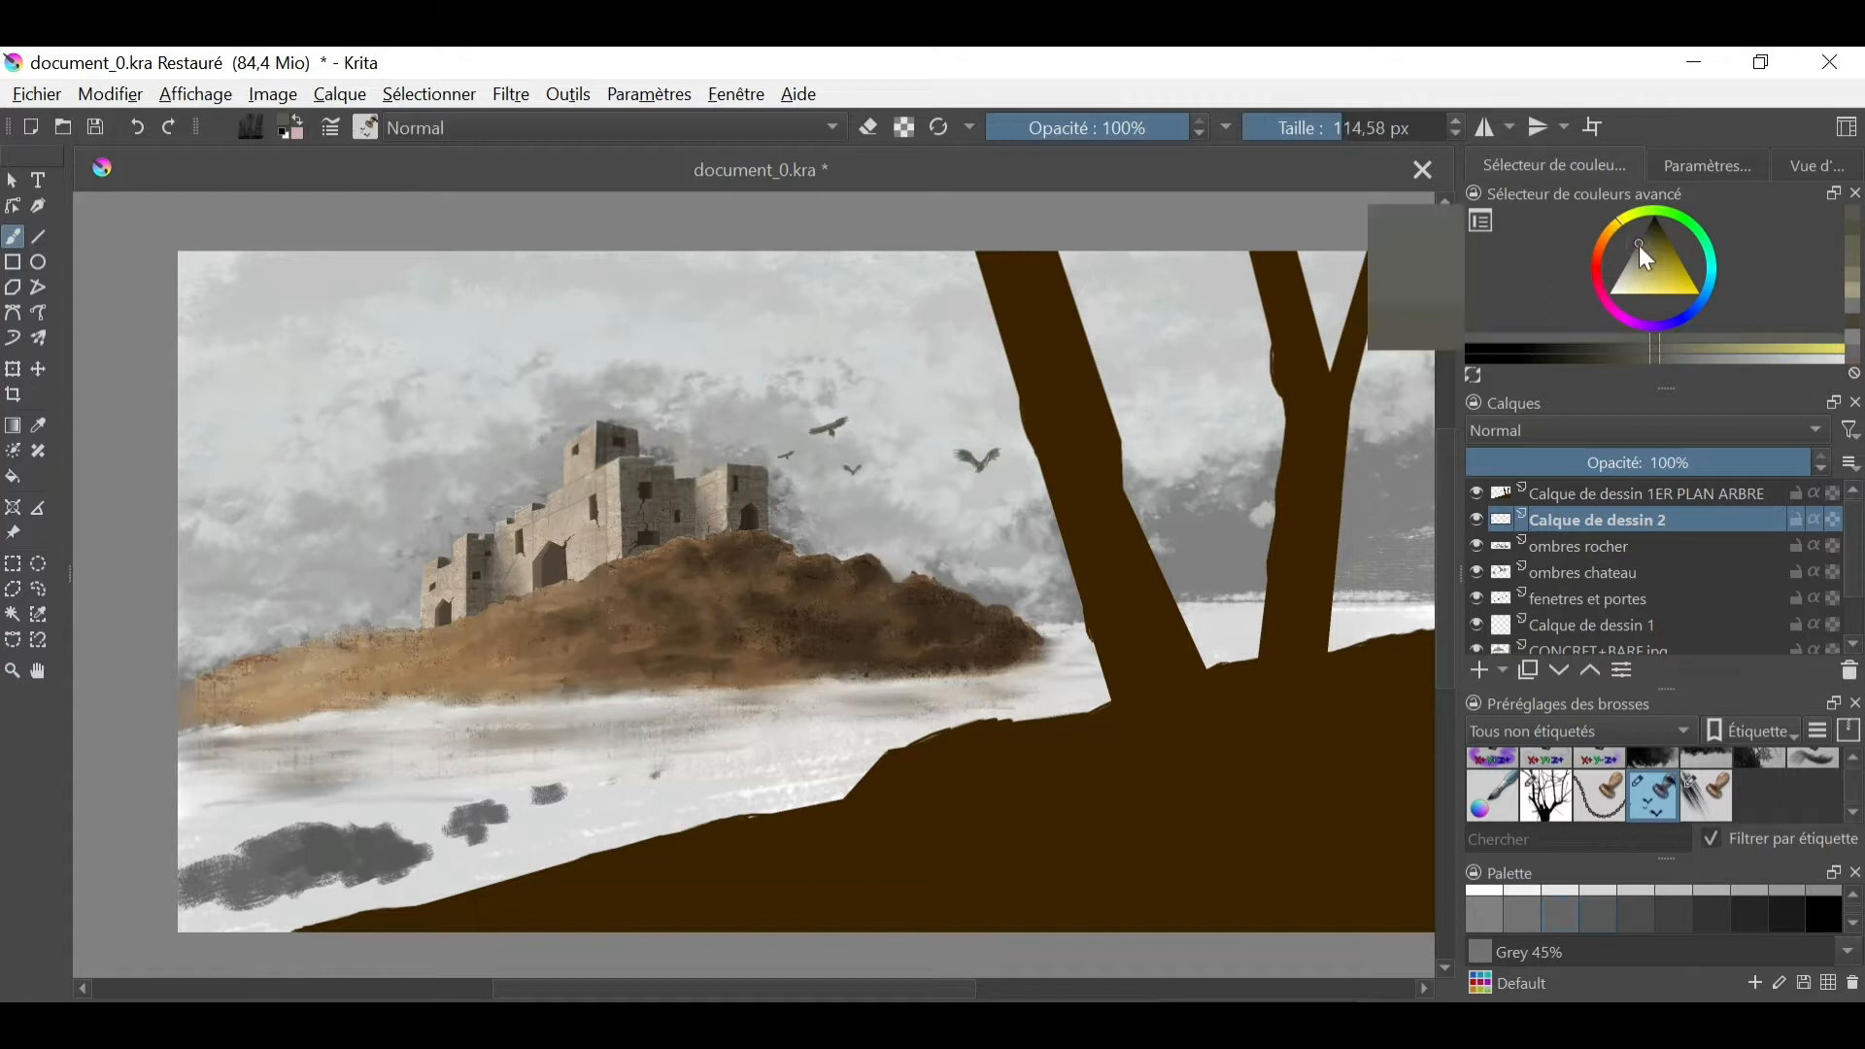
click(854, 481)
click(1636, 253)
click(807, 475)
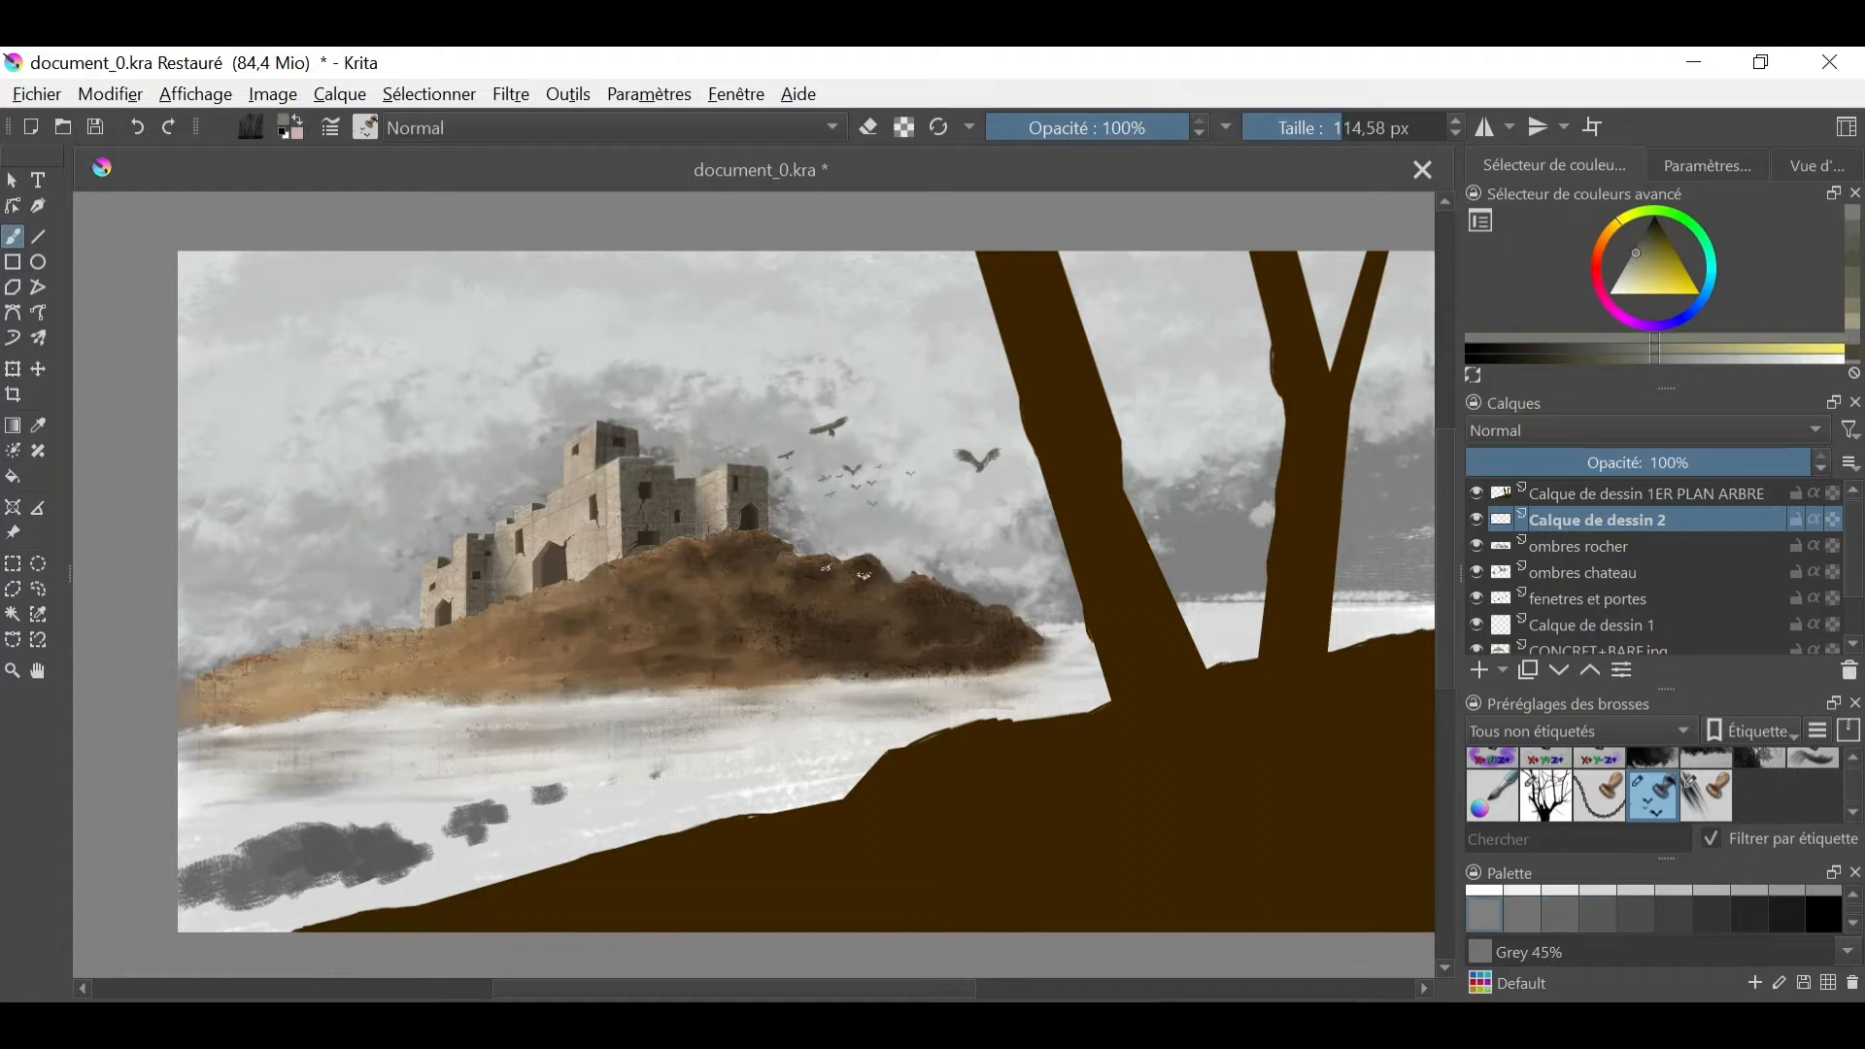
drag(1848, 819, 1849, 757)
click(830, 130)
click(311, 283)
- Paint a band of grey-green grass along the foot of the hill with a grass brush at 109.90 px
click(365, 127)
click(604, 469)
click(803, 668)
click(1634, 257)
drag(833, 679, 1015, 651)
drag(807, 673, 328, 700)
shift+drag(282, 708, 267, 707)
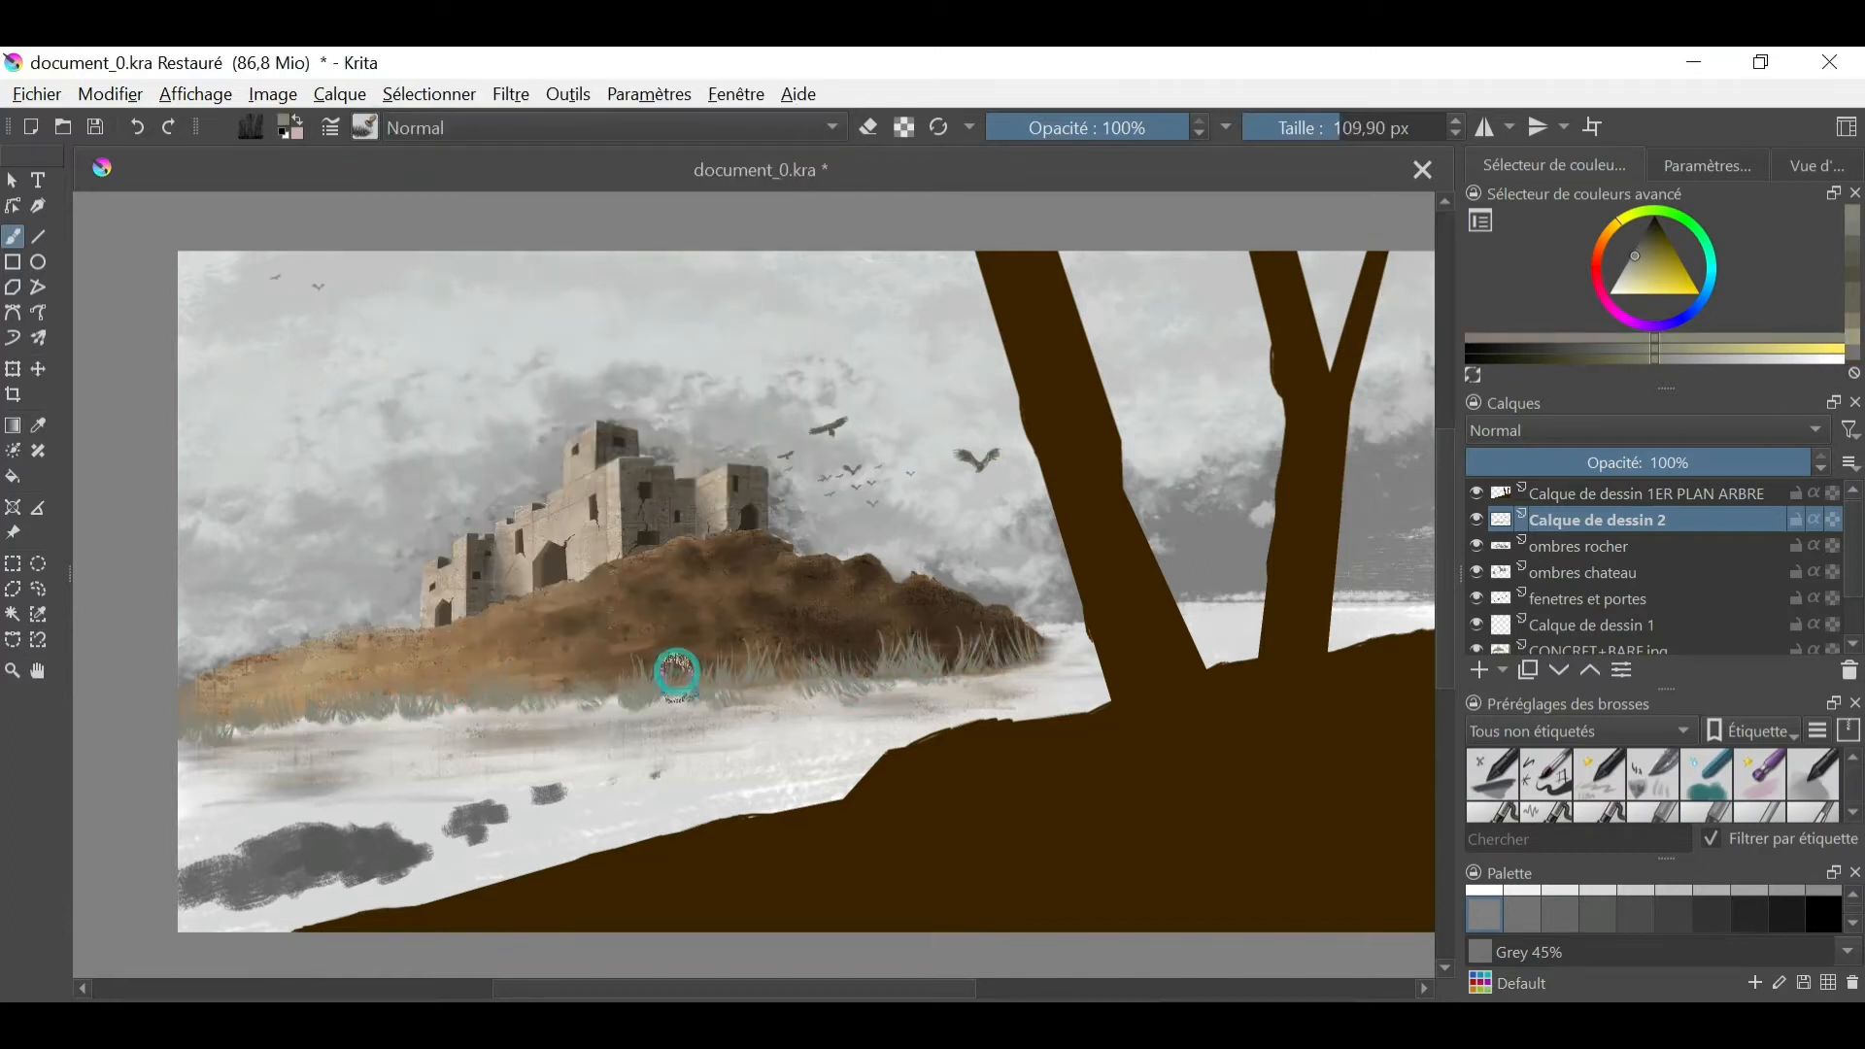
- Layer darker grey and brownish grass blades over the band at the foot of the hill
click(1635, 248)
drag(826, 682, 204, 723)
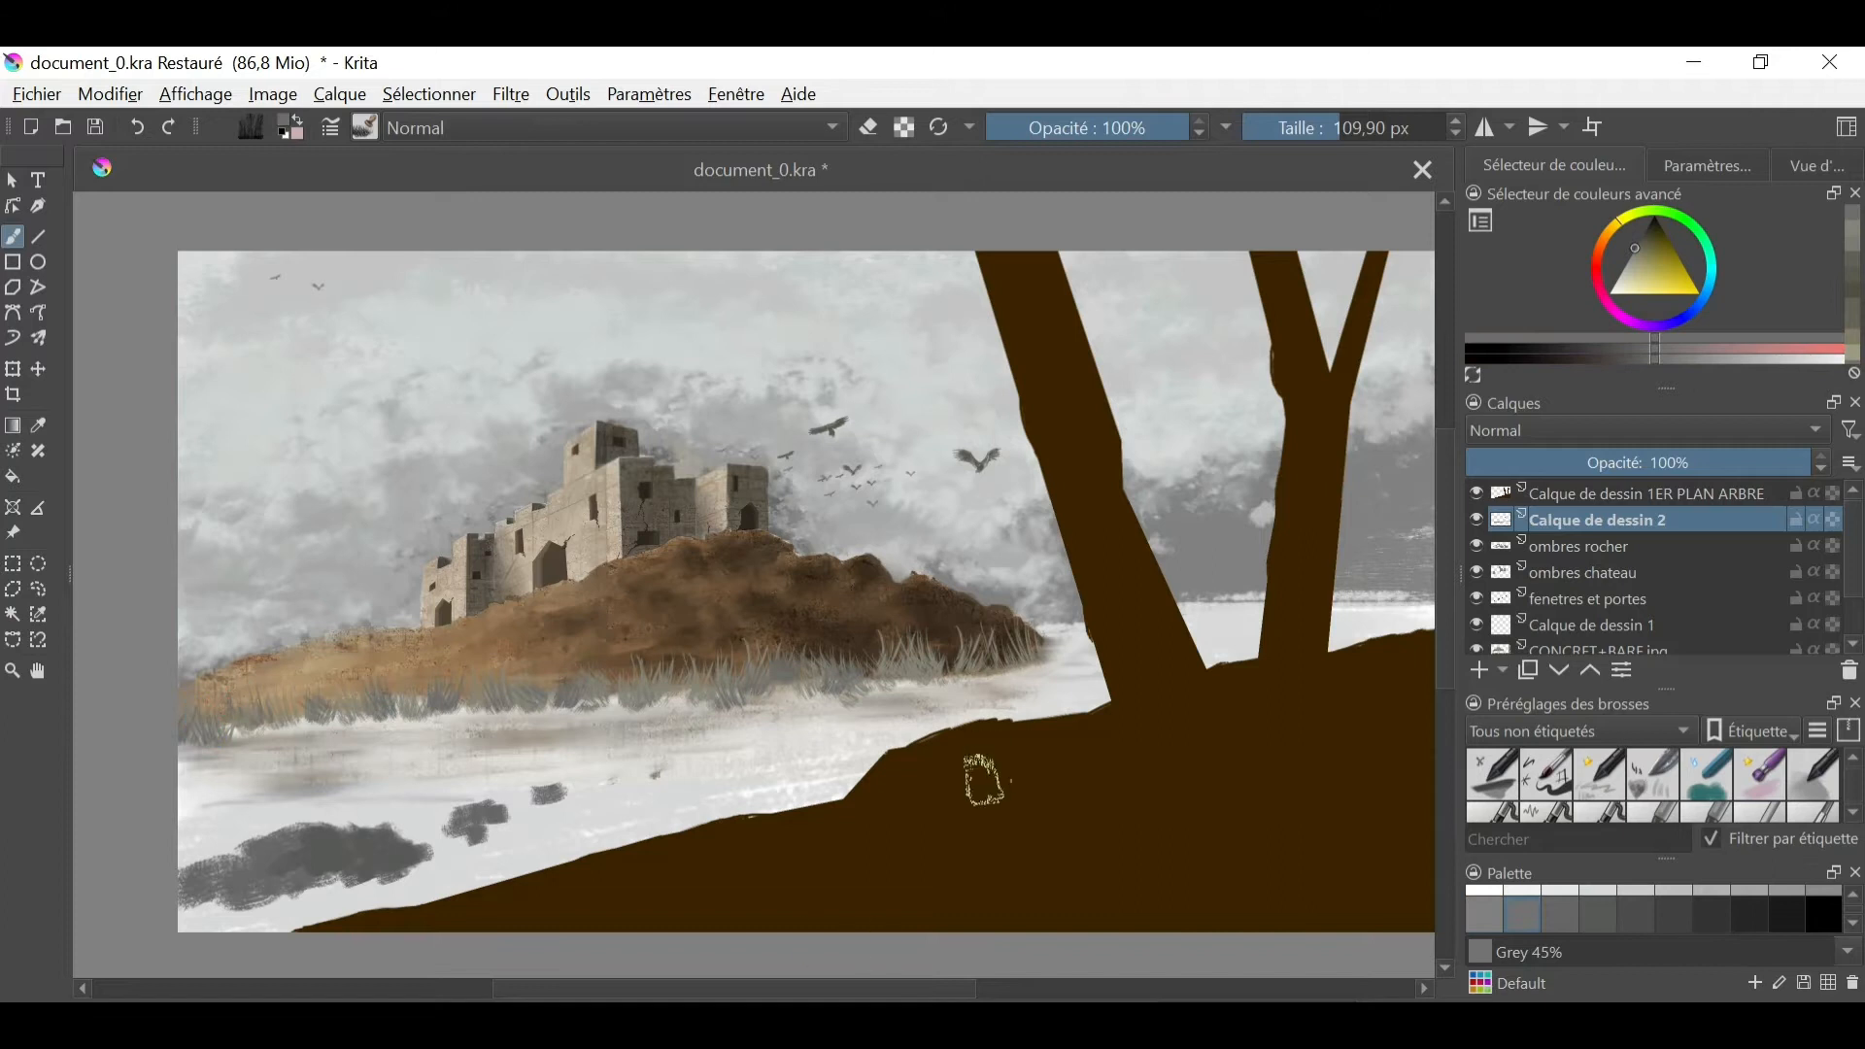
click(1644, 240)
mouse_move(1045, 649)
mouse_down()
mouse_move(968, 676)
mouse_move(295, 717)
mouse_up()
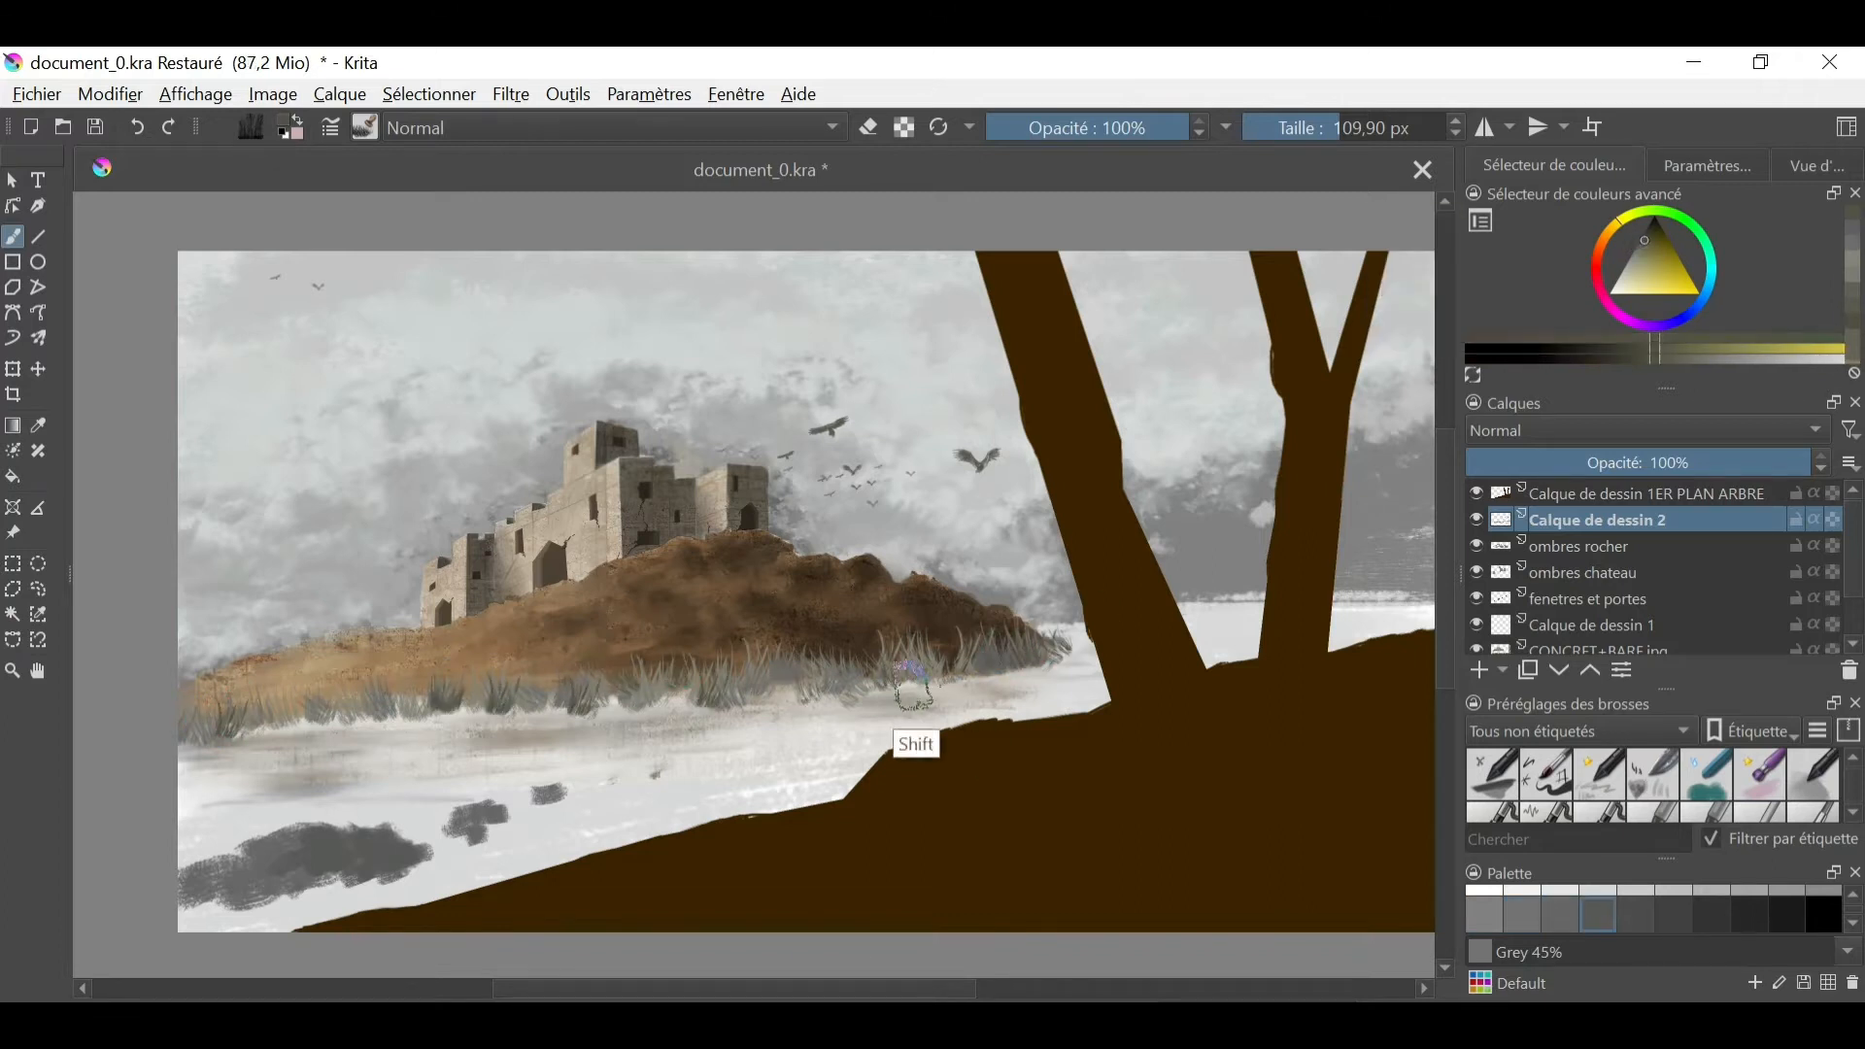
- Enlarge the grass brush to 122.40 px, add olive tufts along the shoreline and toggle Calque de dessin 2 to compare
shift+drag(913, 686, 926, 685)
drag(913, 680, 622, 689)
click(1643, 249)
drag(1030, 653, 473, 707)
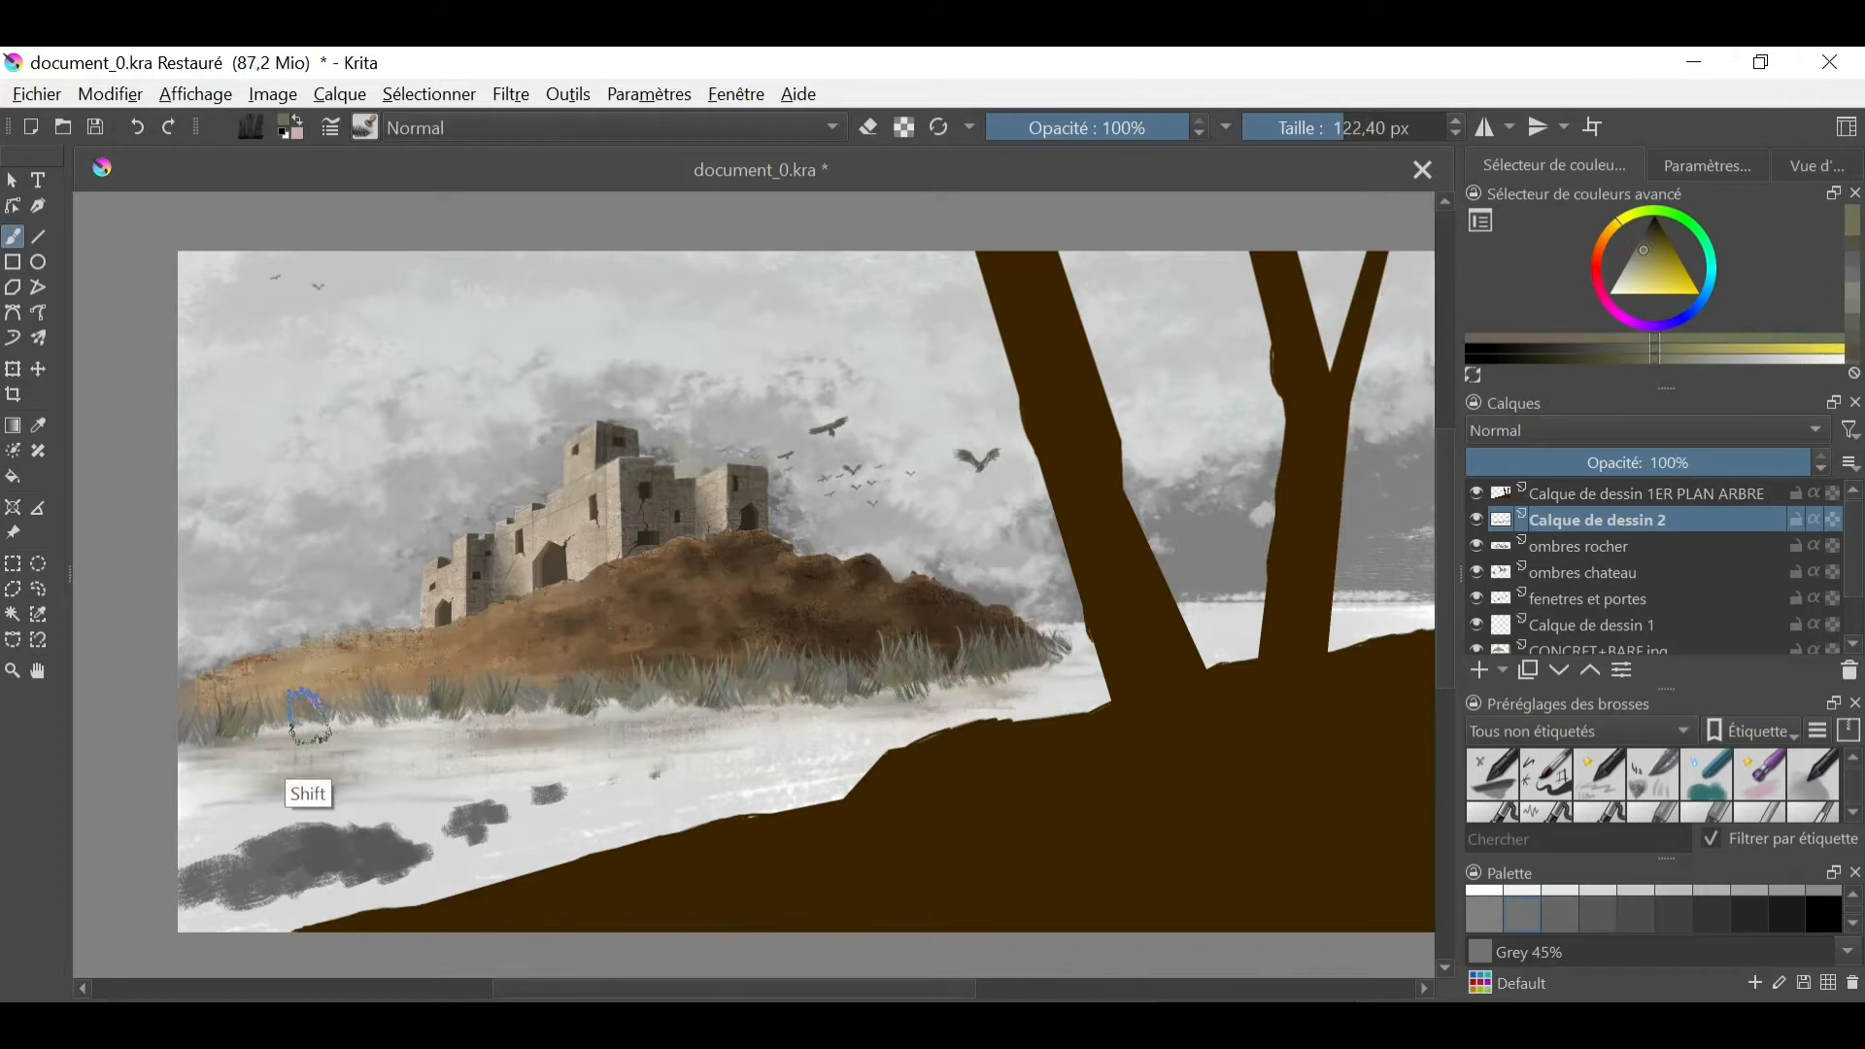
shift+drag(310, 717, 294, 717)
click(1638, 240)
mouse_move(913, 671)
mouse_down()
mouse_move(891, 673)
mouse_move(931, 671)
mouse_up()
click(1475, 522)
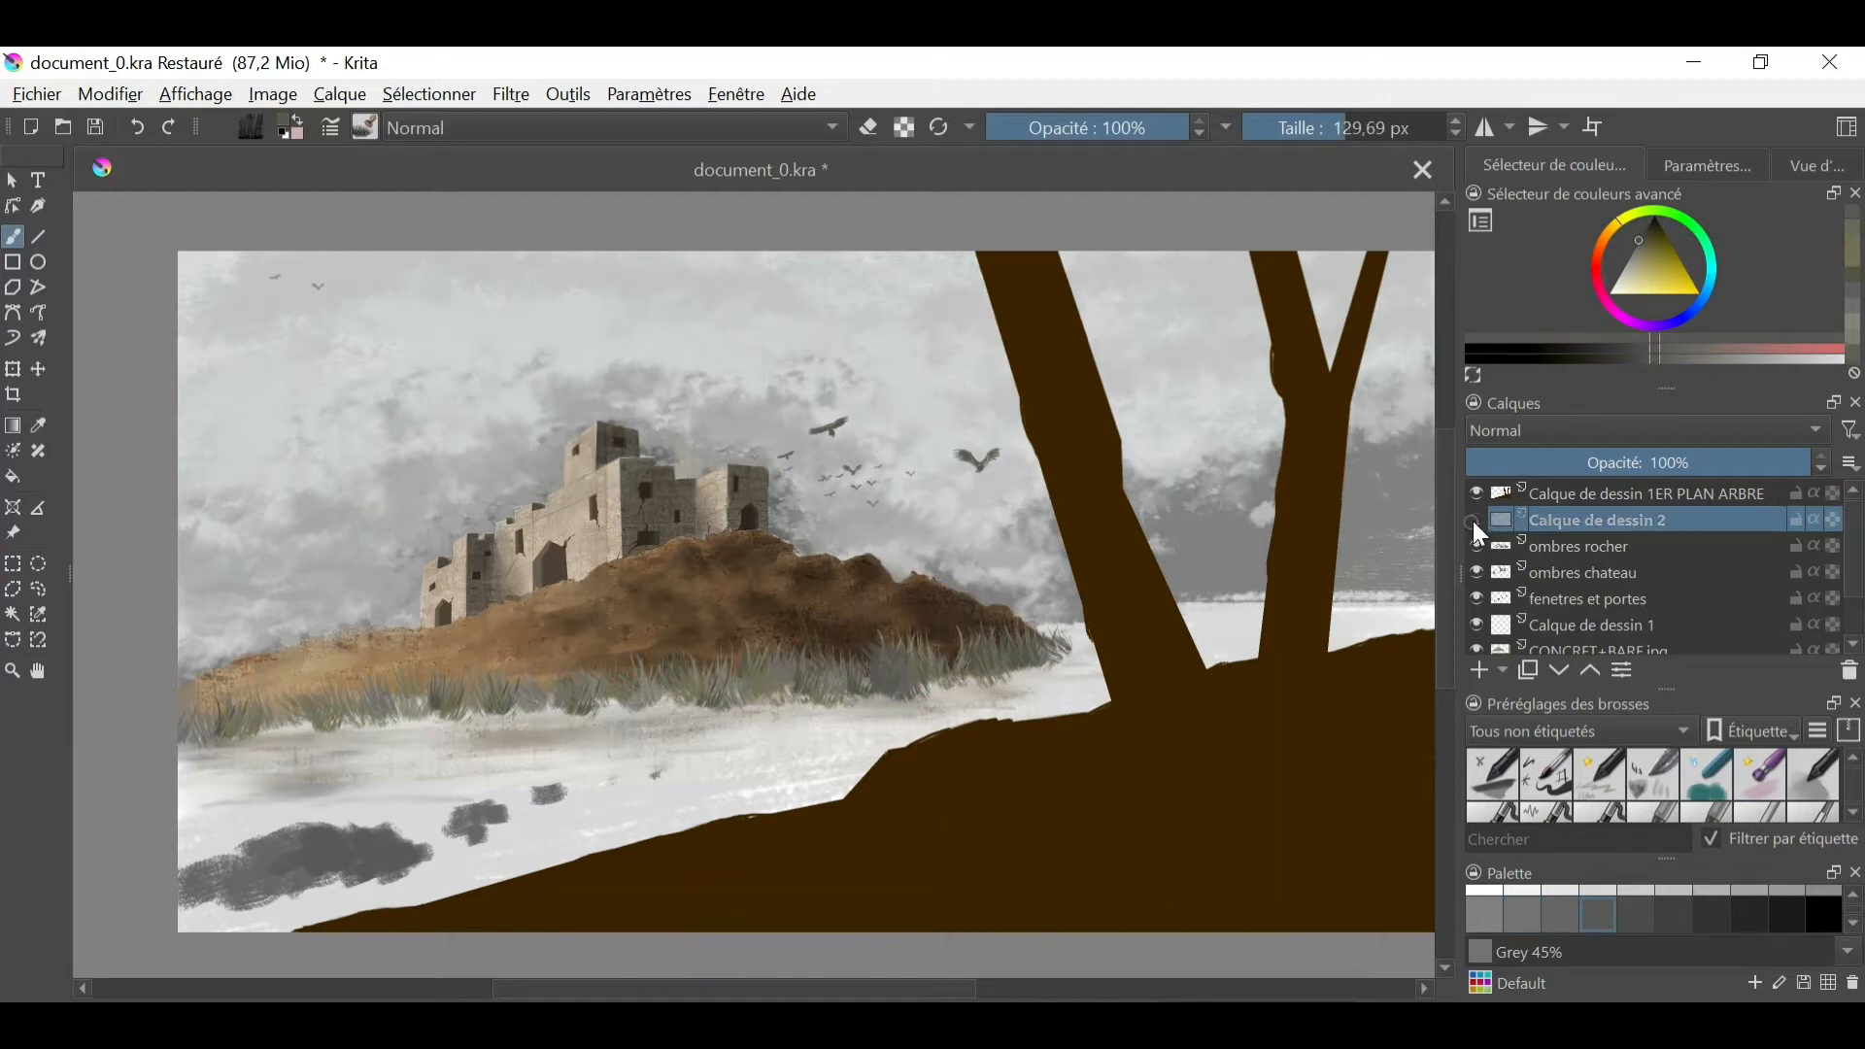
click(1477, 522)
- Stamp small bare trees in dark grey tones along the grass band with the tree brush at about 145 px
click(365, 127)
click(658, 417)
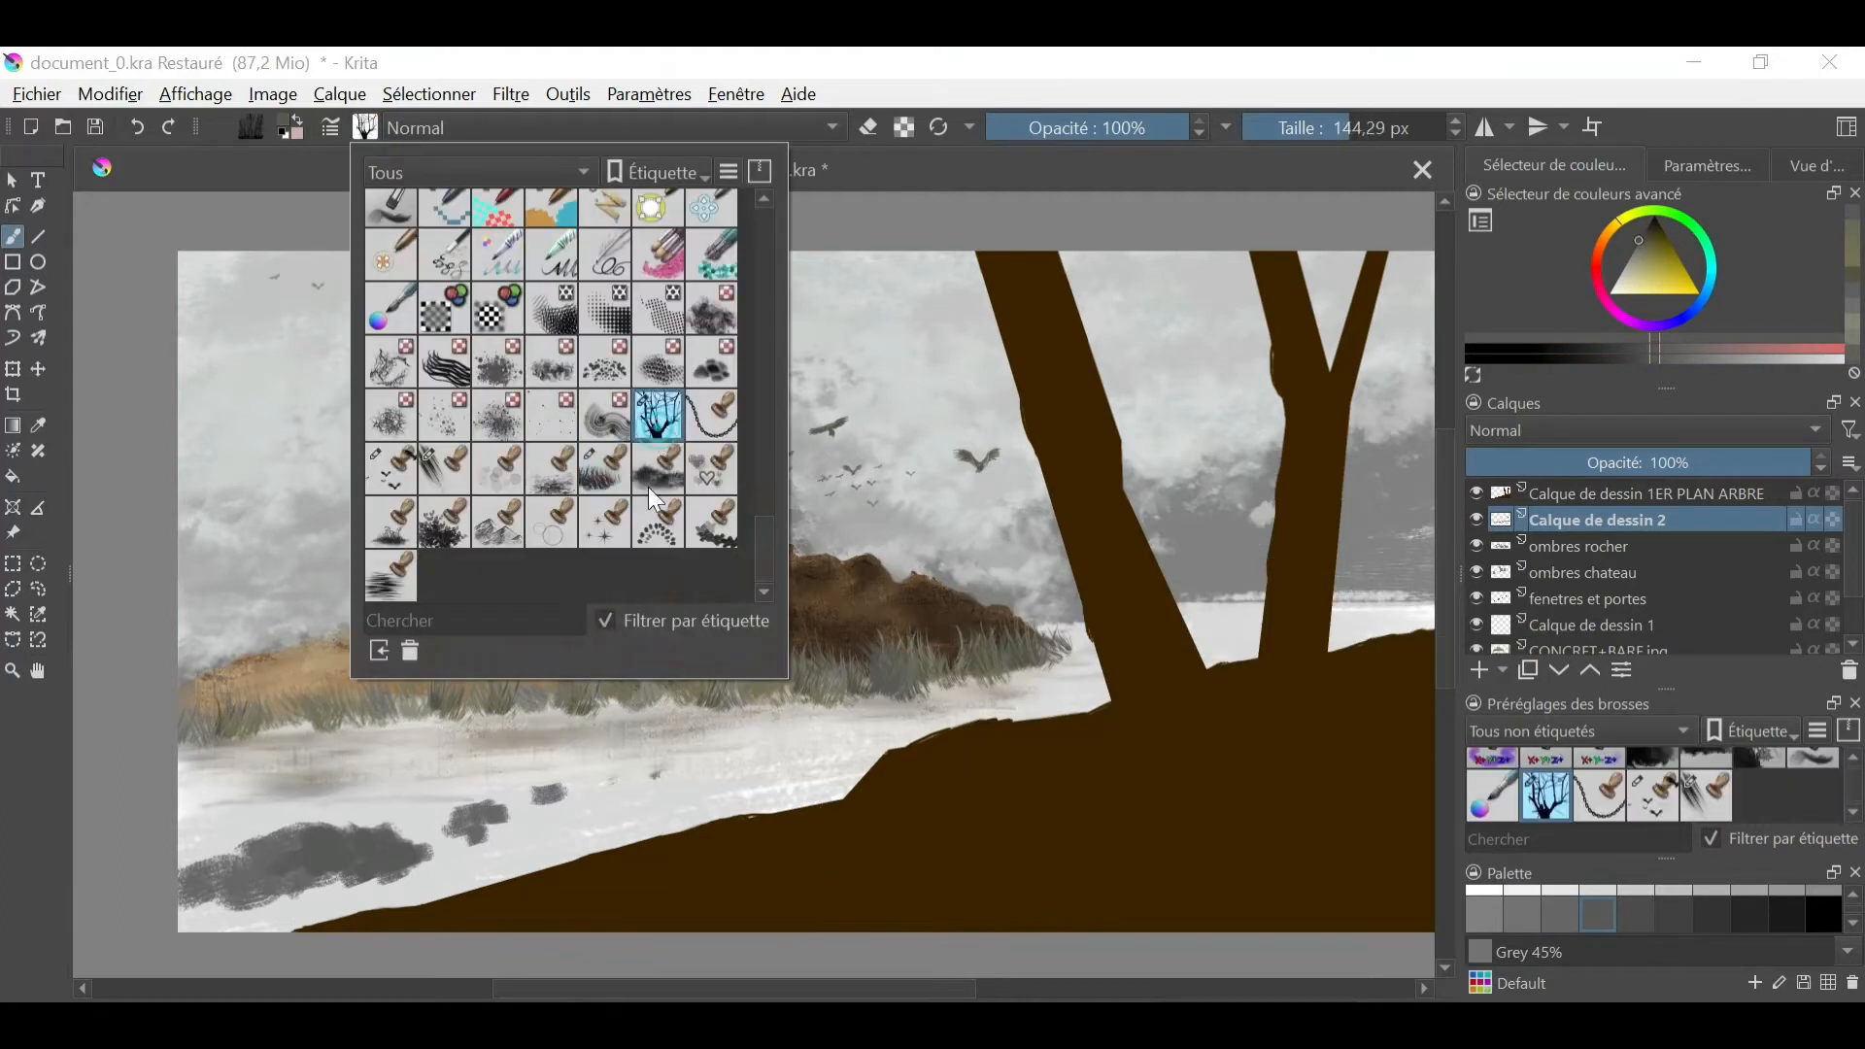
click(809, 660)
click(1645, 237)
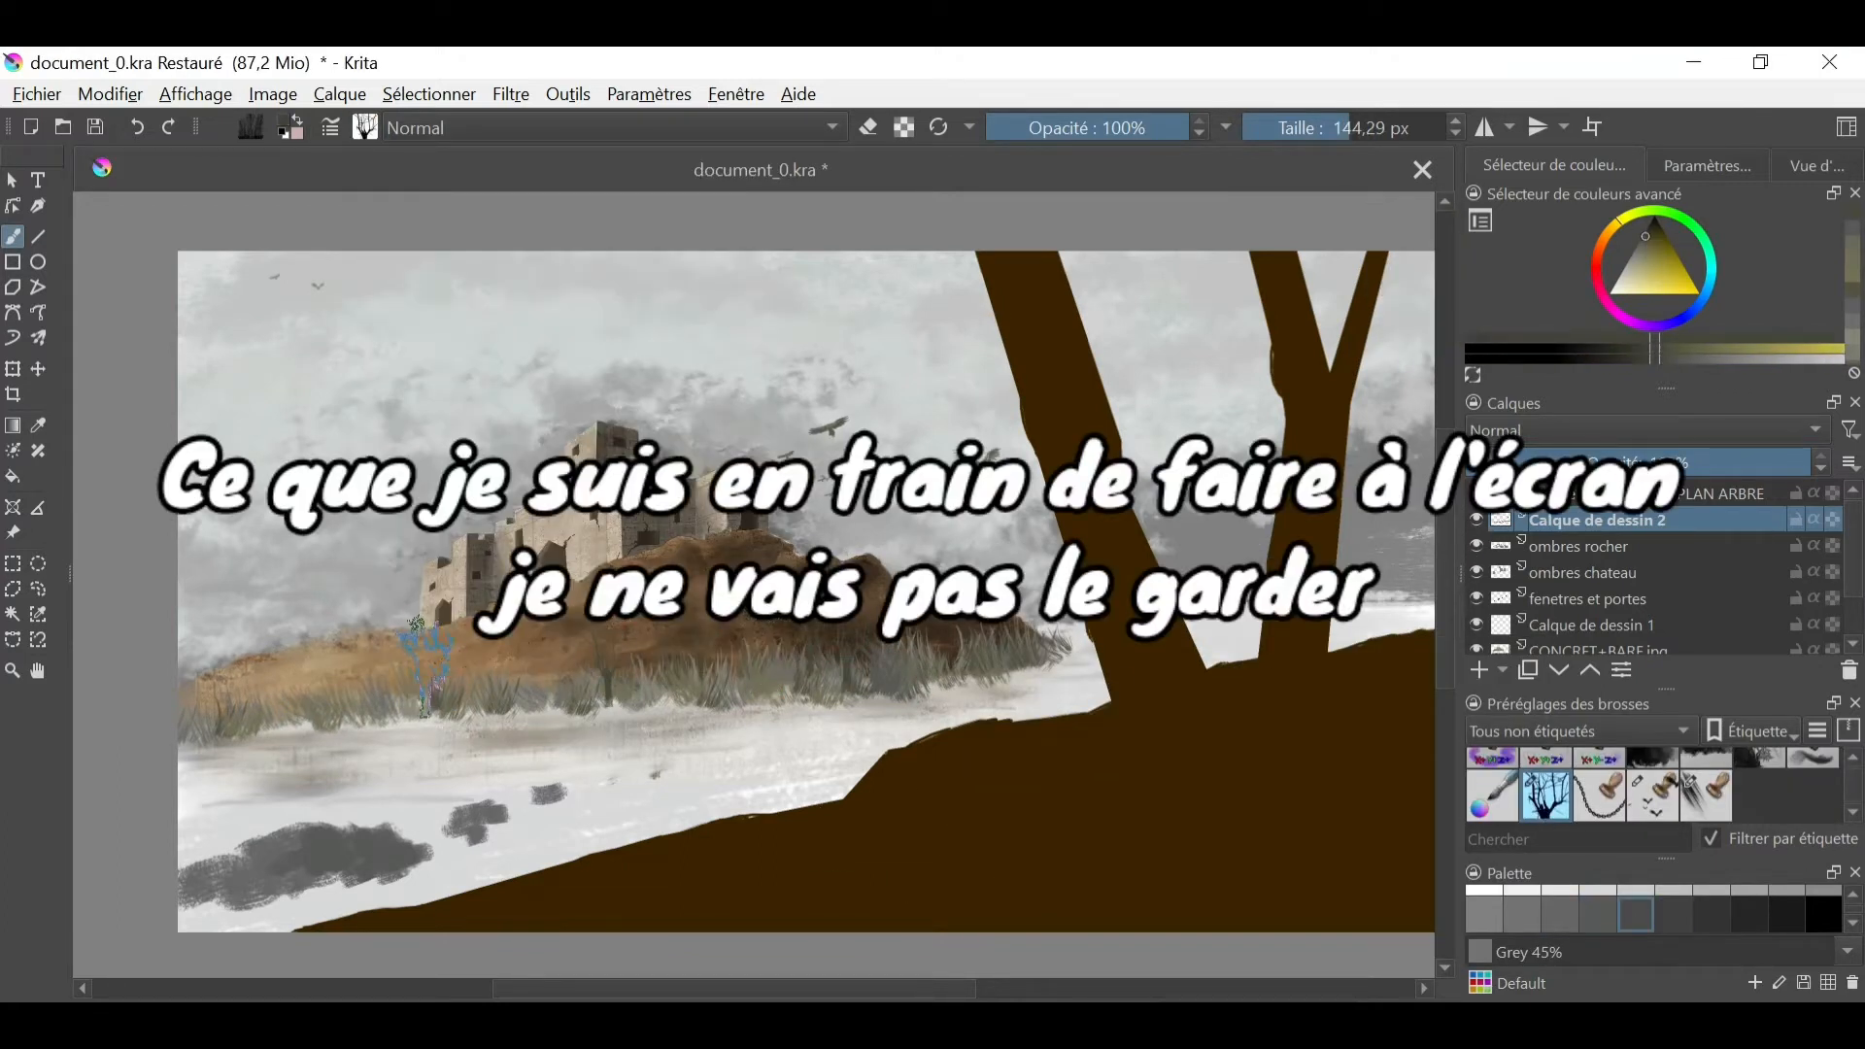
key(k)
drag(932, 680, 942, 678)
click(924, 657)
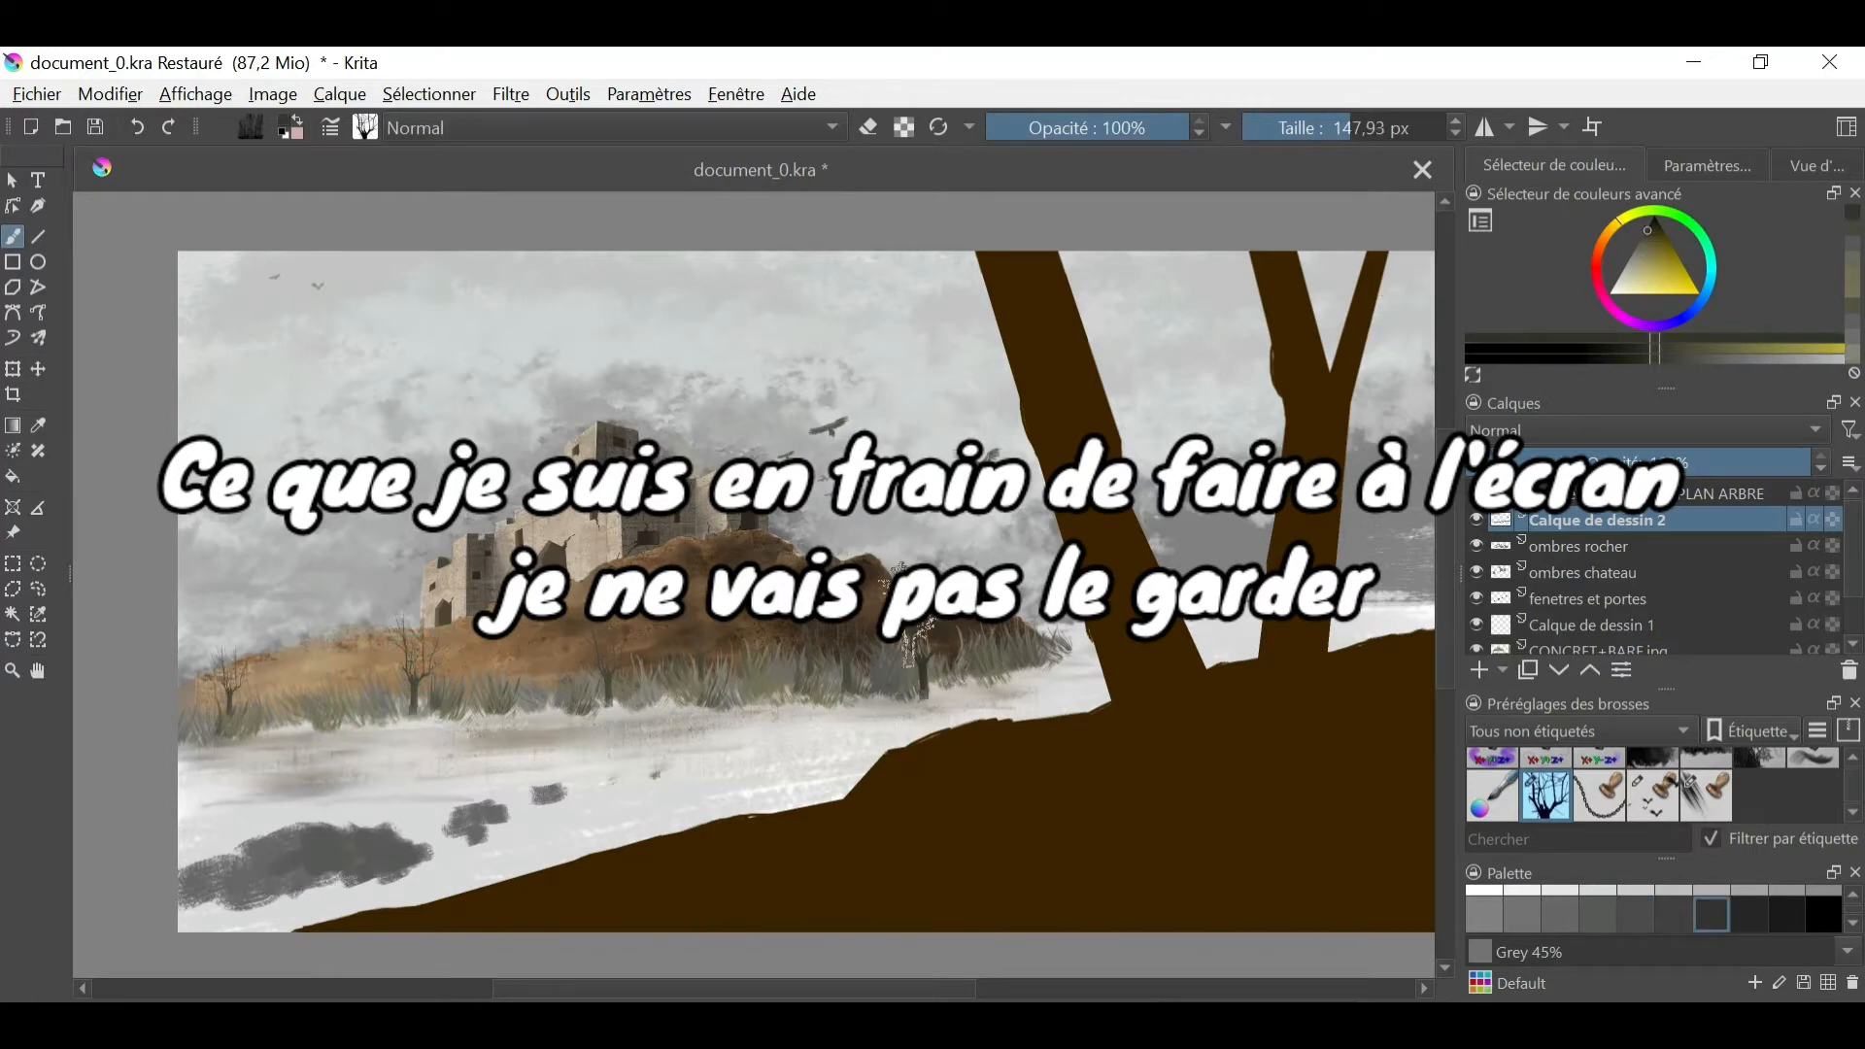
- Return to the grass brush at 129.69 px, add blades around the bare trees' bases and undo the last action
click(366, 127)
click(606, 422)
click(783, 671)
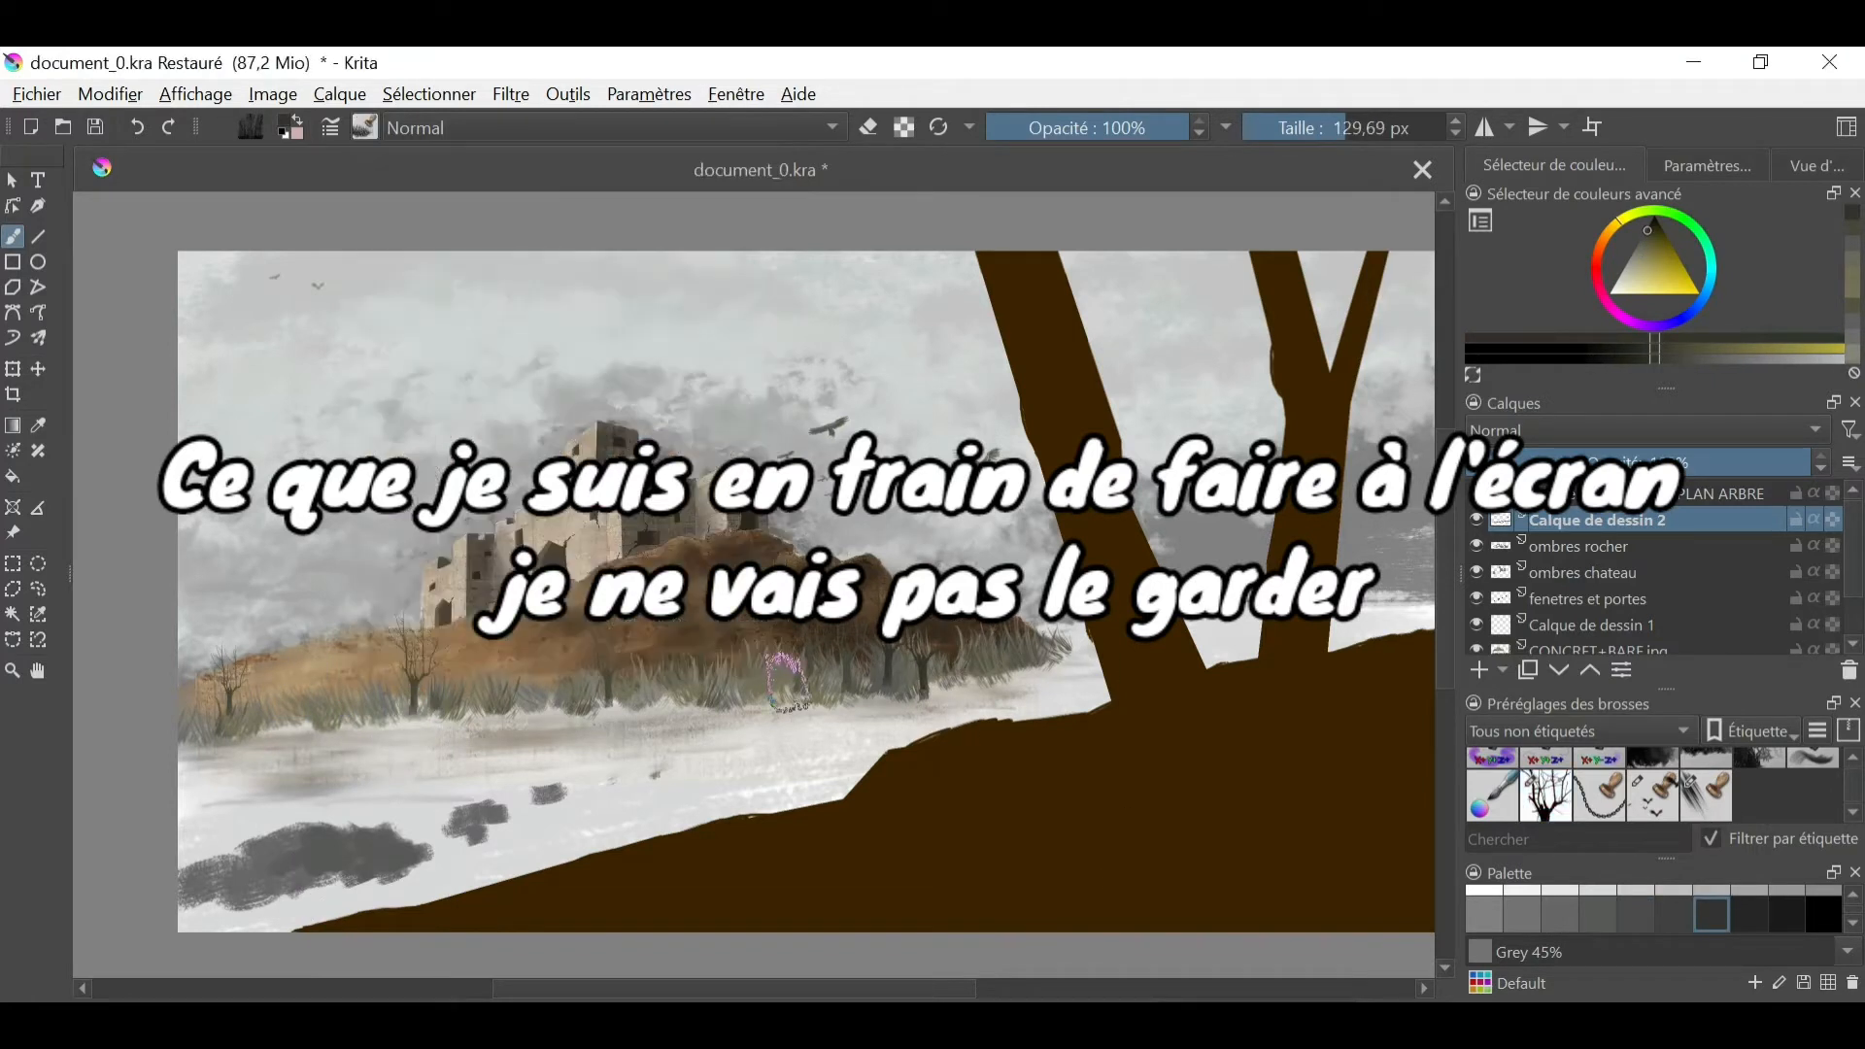
ctrl+click(436, 705)
drag(394, 724, 432, 714)
ctrl+click(436, 706)
drag(291, 721, 273, 734)
ctrl+click(825, 663)
drag(812, 668, 926, 682)
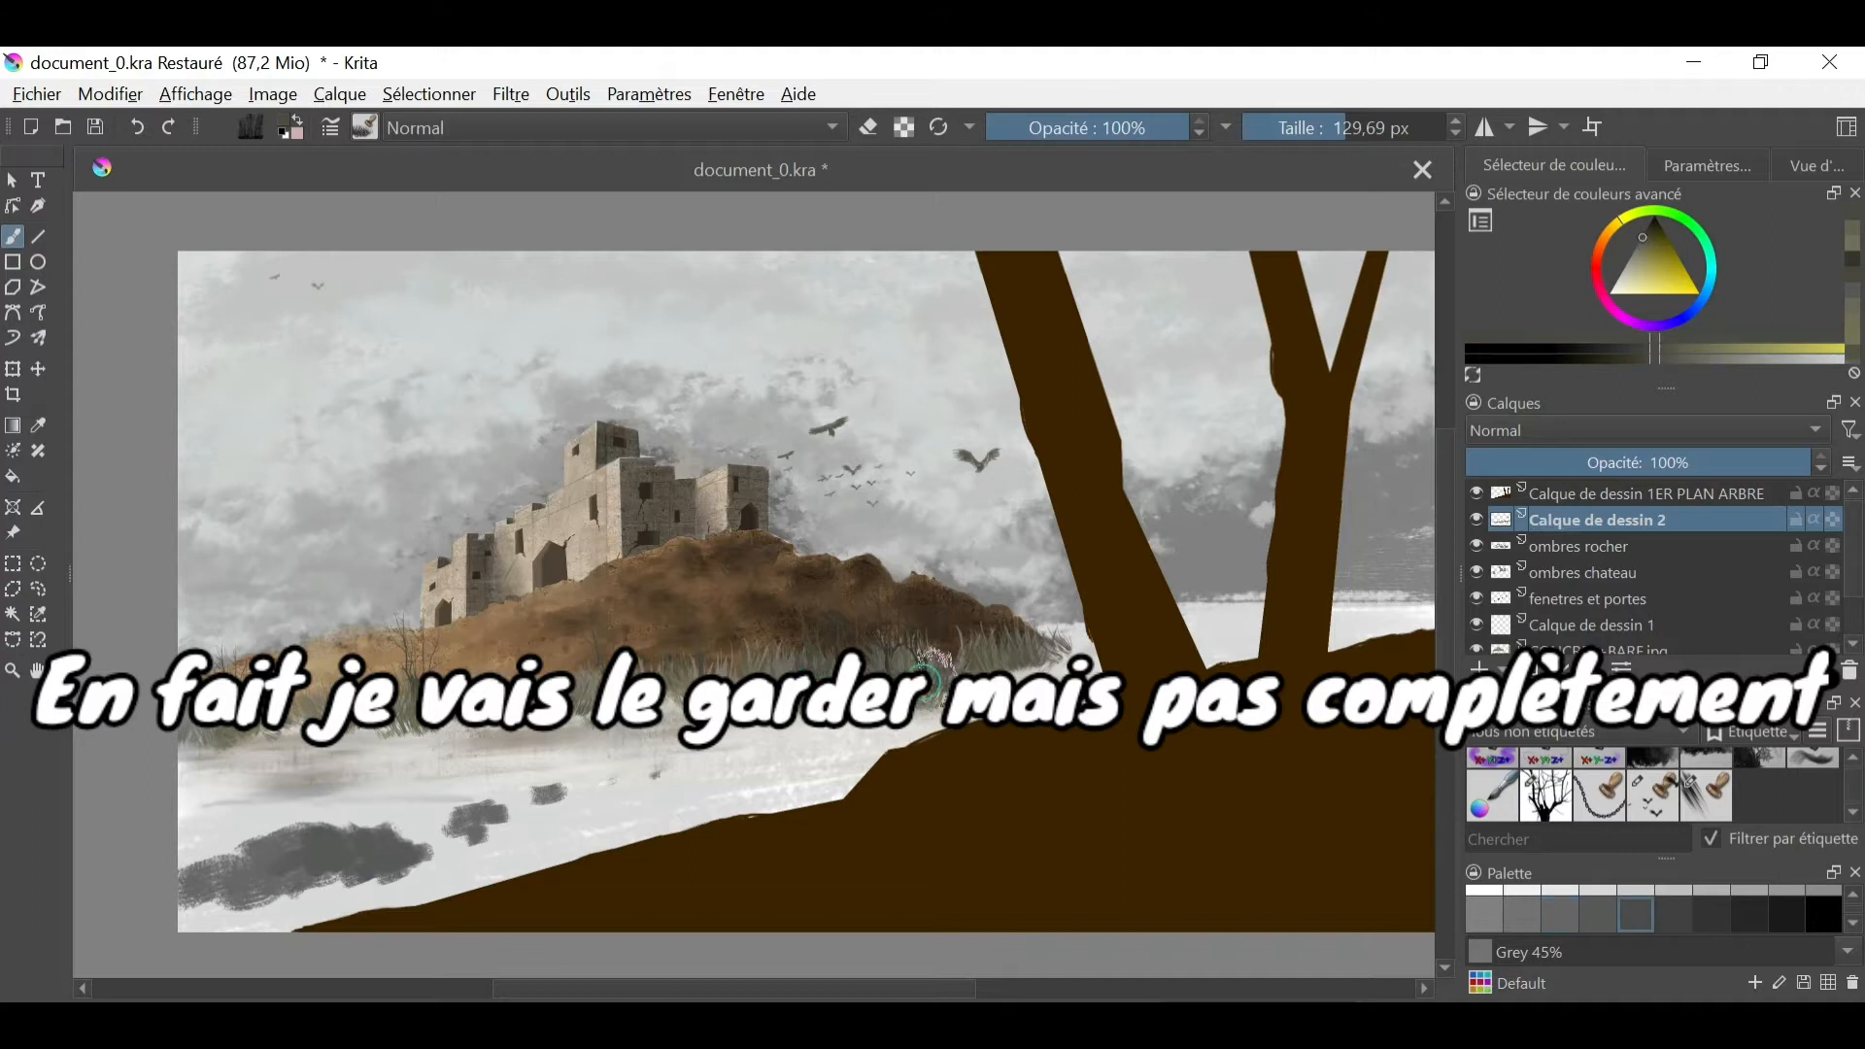
click(137, 127)
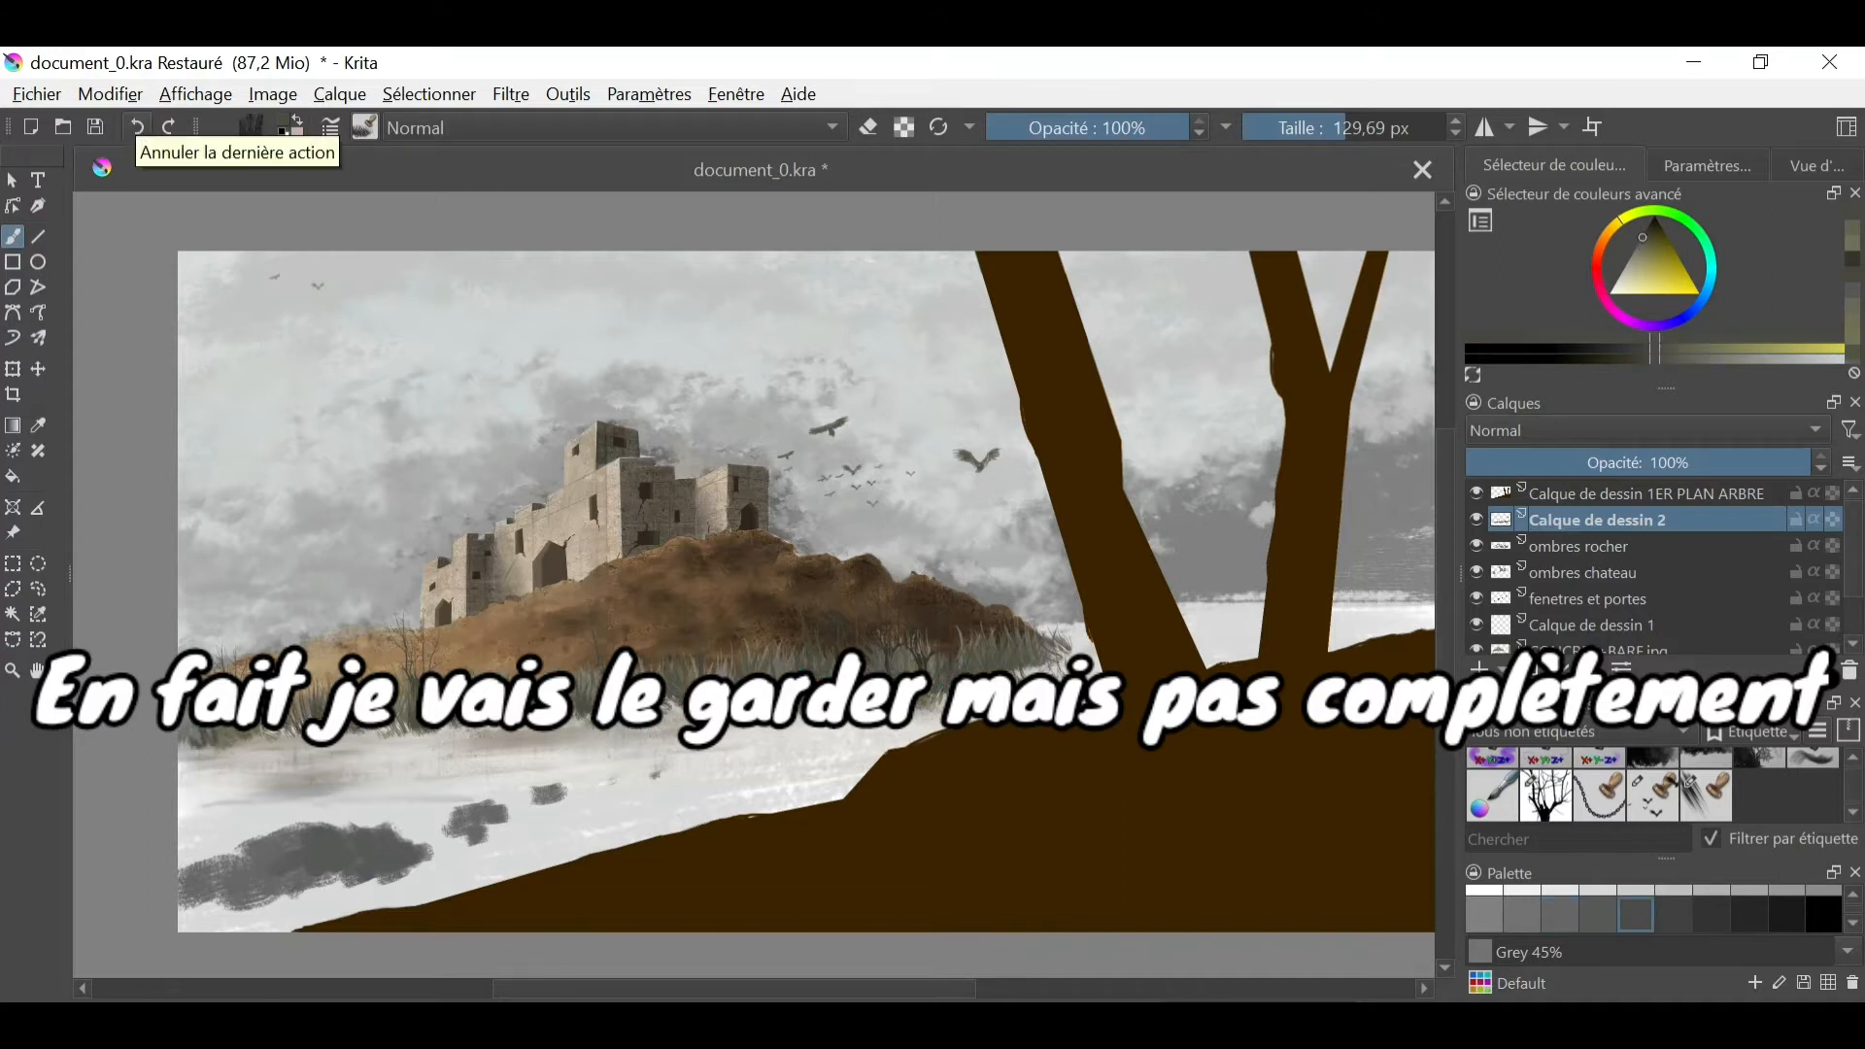
click(1816, 166)
drag(1732, 331, 1719, 331)
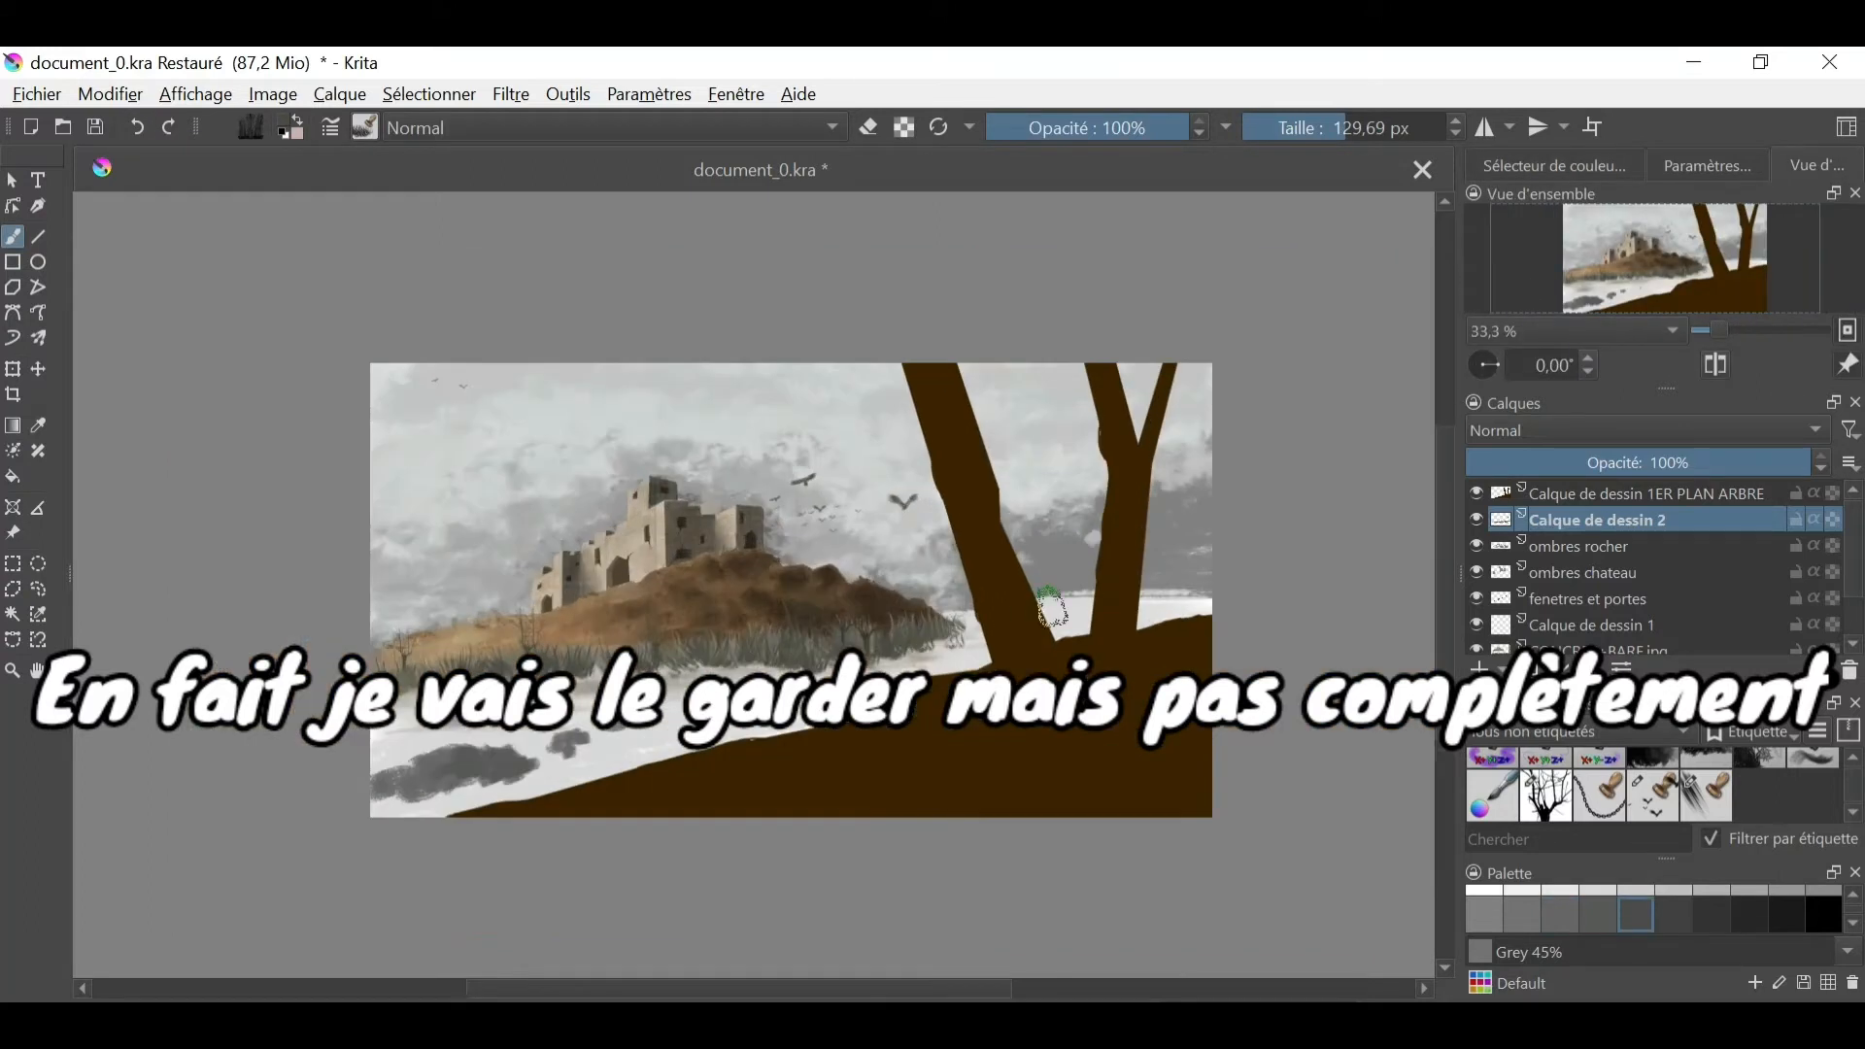
click(648, 95)
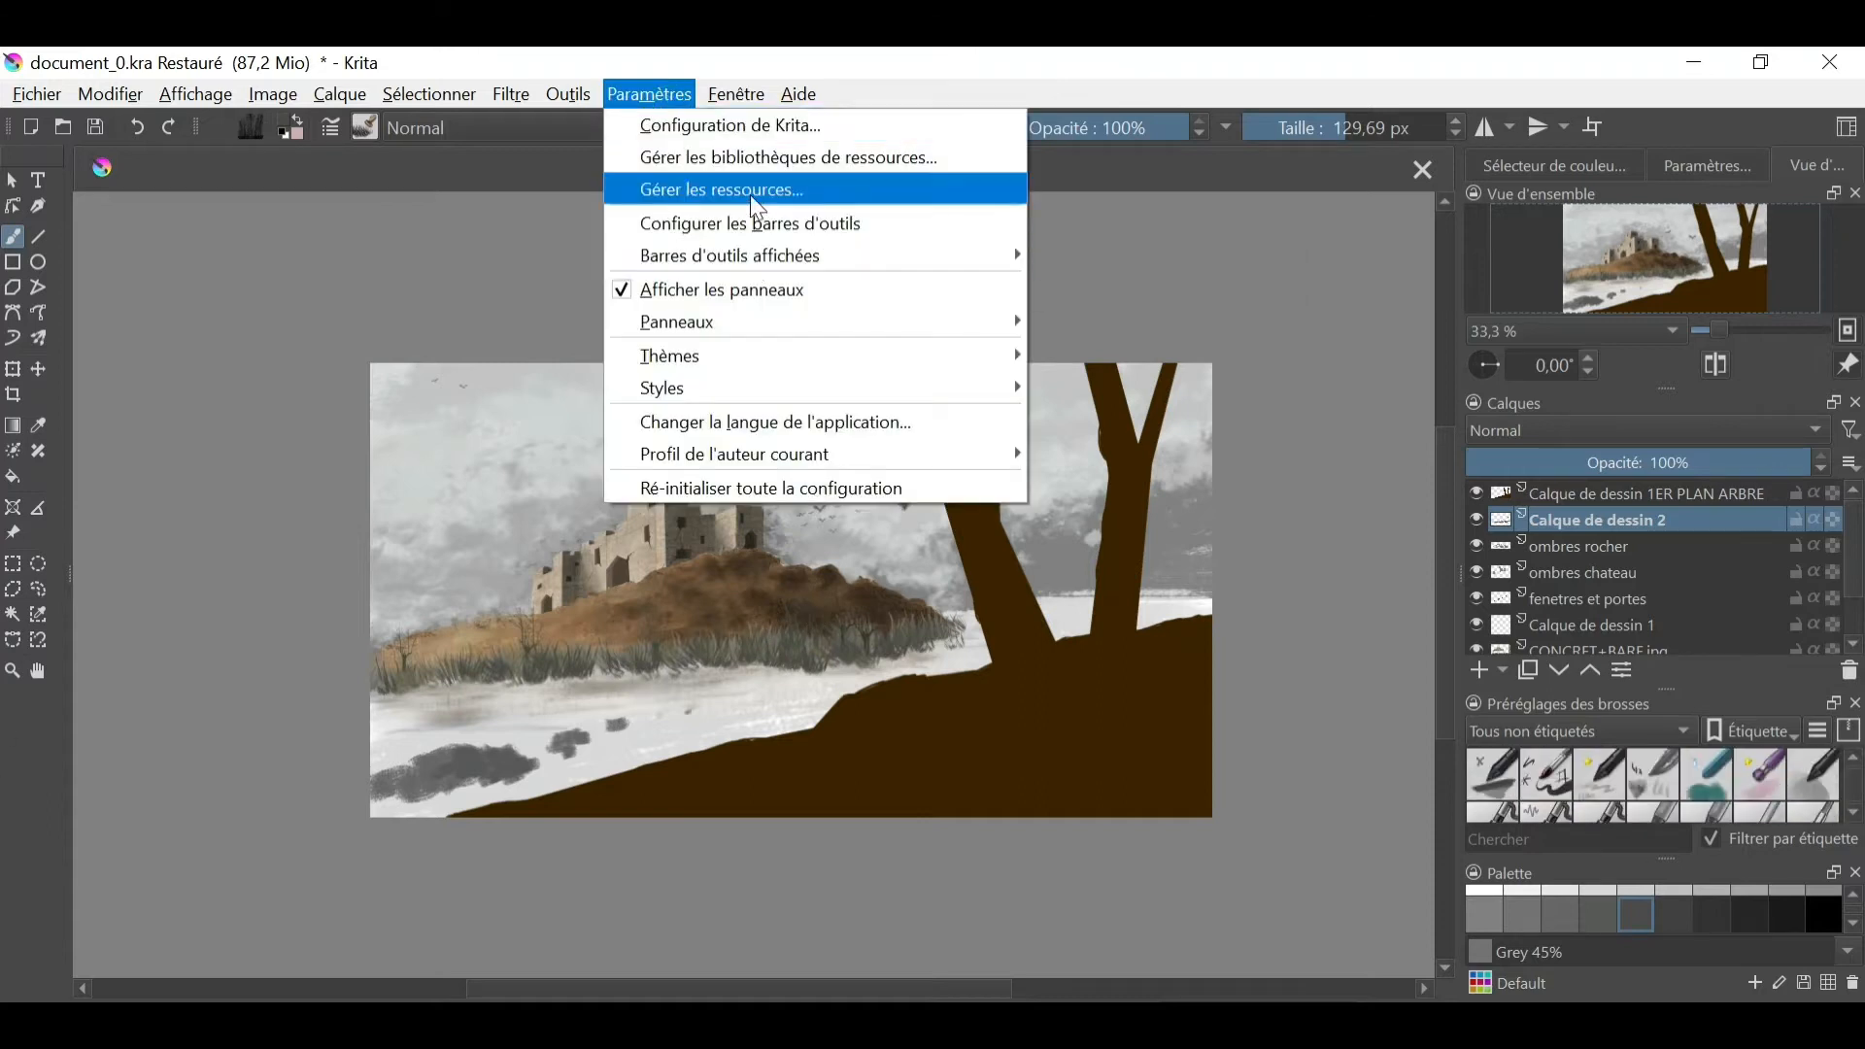
click(700, 156)
click(623, 665)
click(1260, 848)
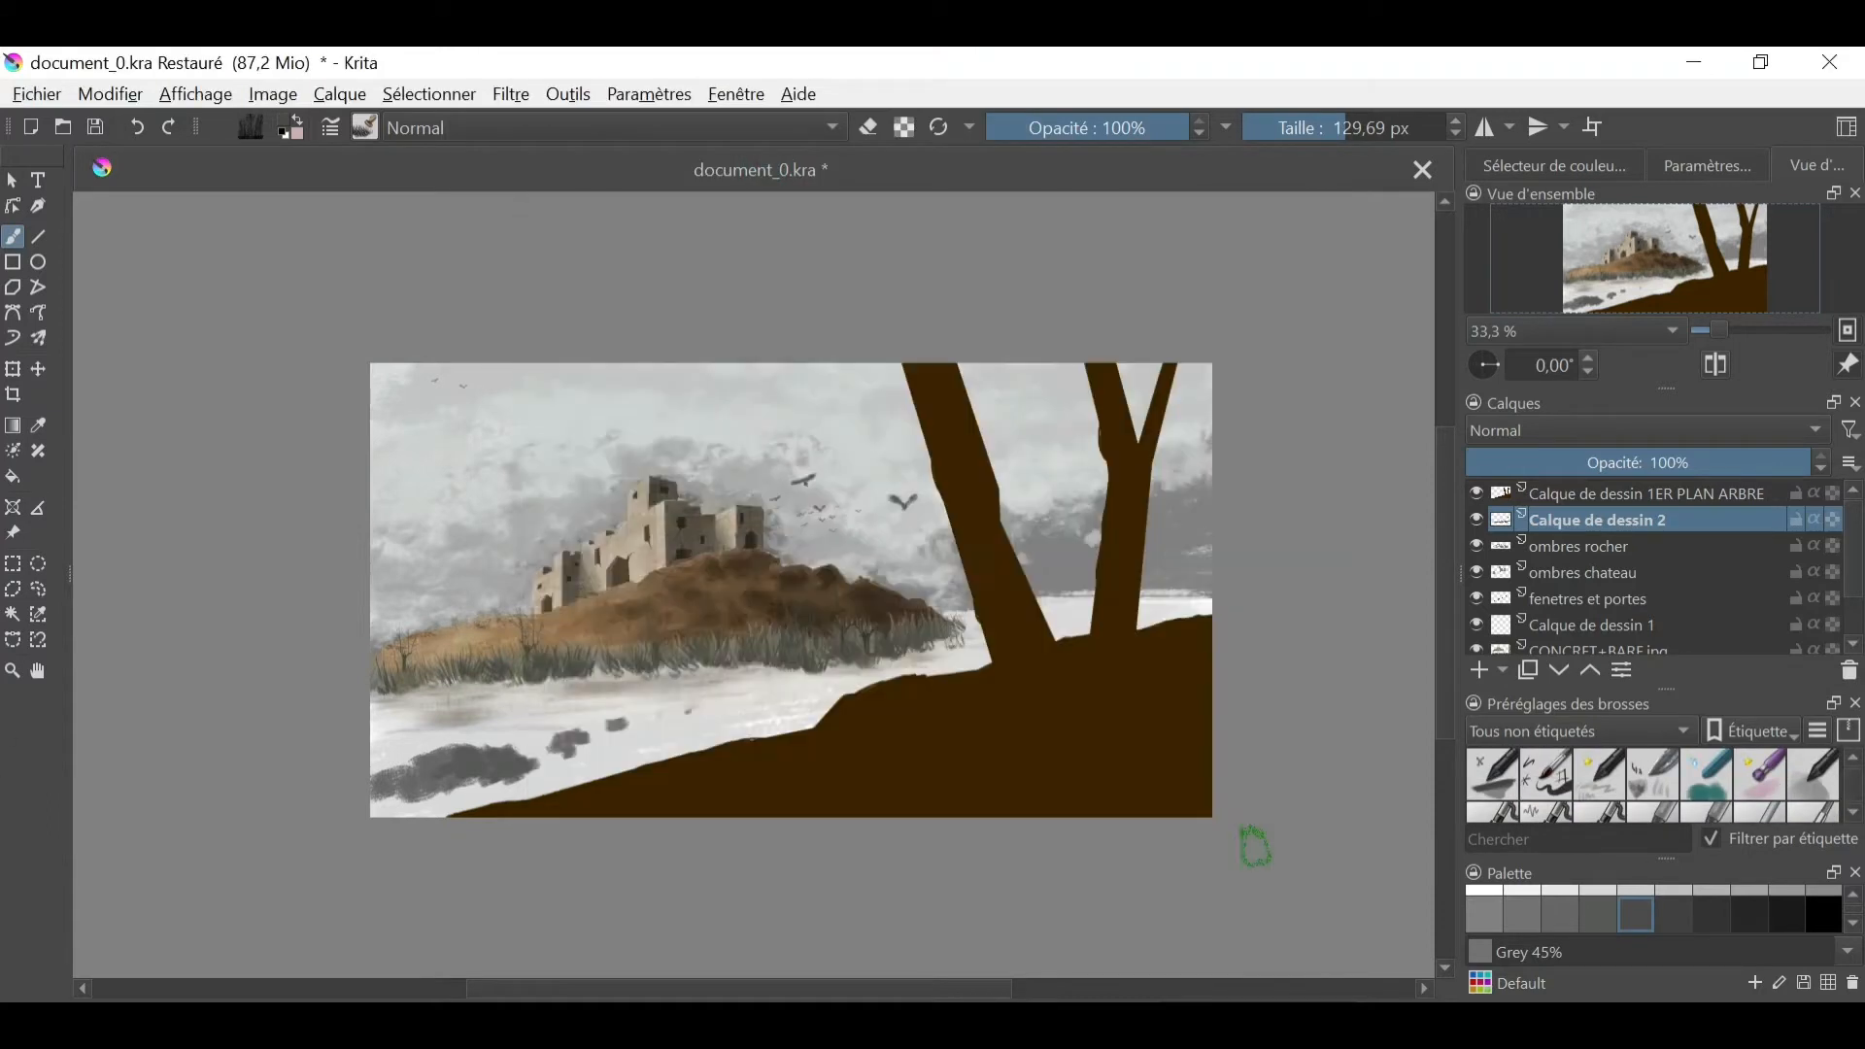
- Partly erase the bare trees along the shoreline on Calque de dessin 2, reducing the eraser to 54.17 px
key(ctrl+plus)
key(ctrl+plus)
drag(738, 988, 623, 989)
key(e)
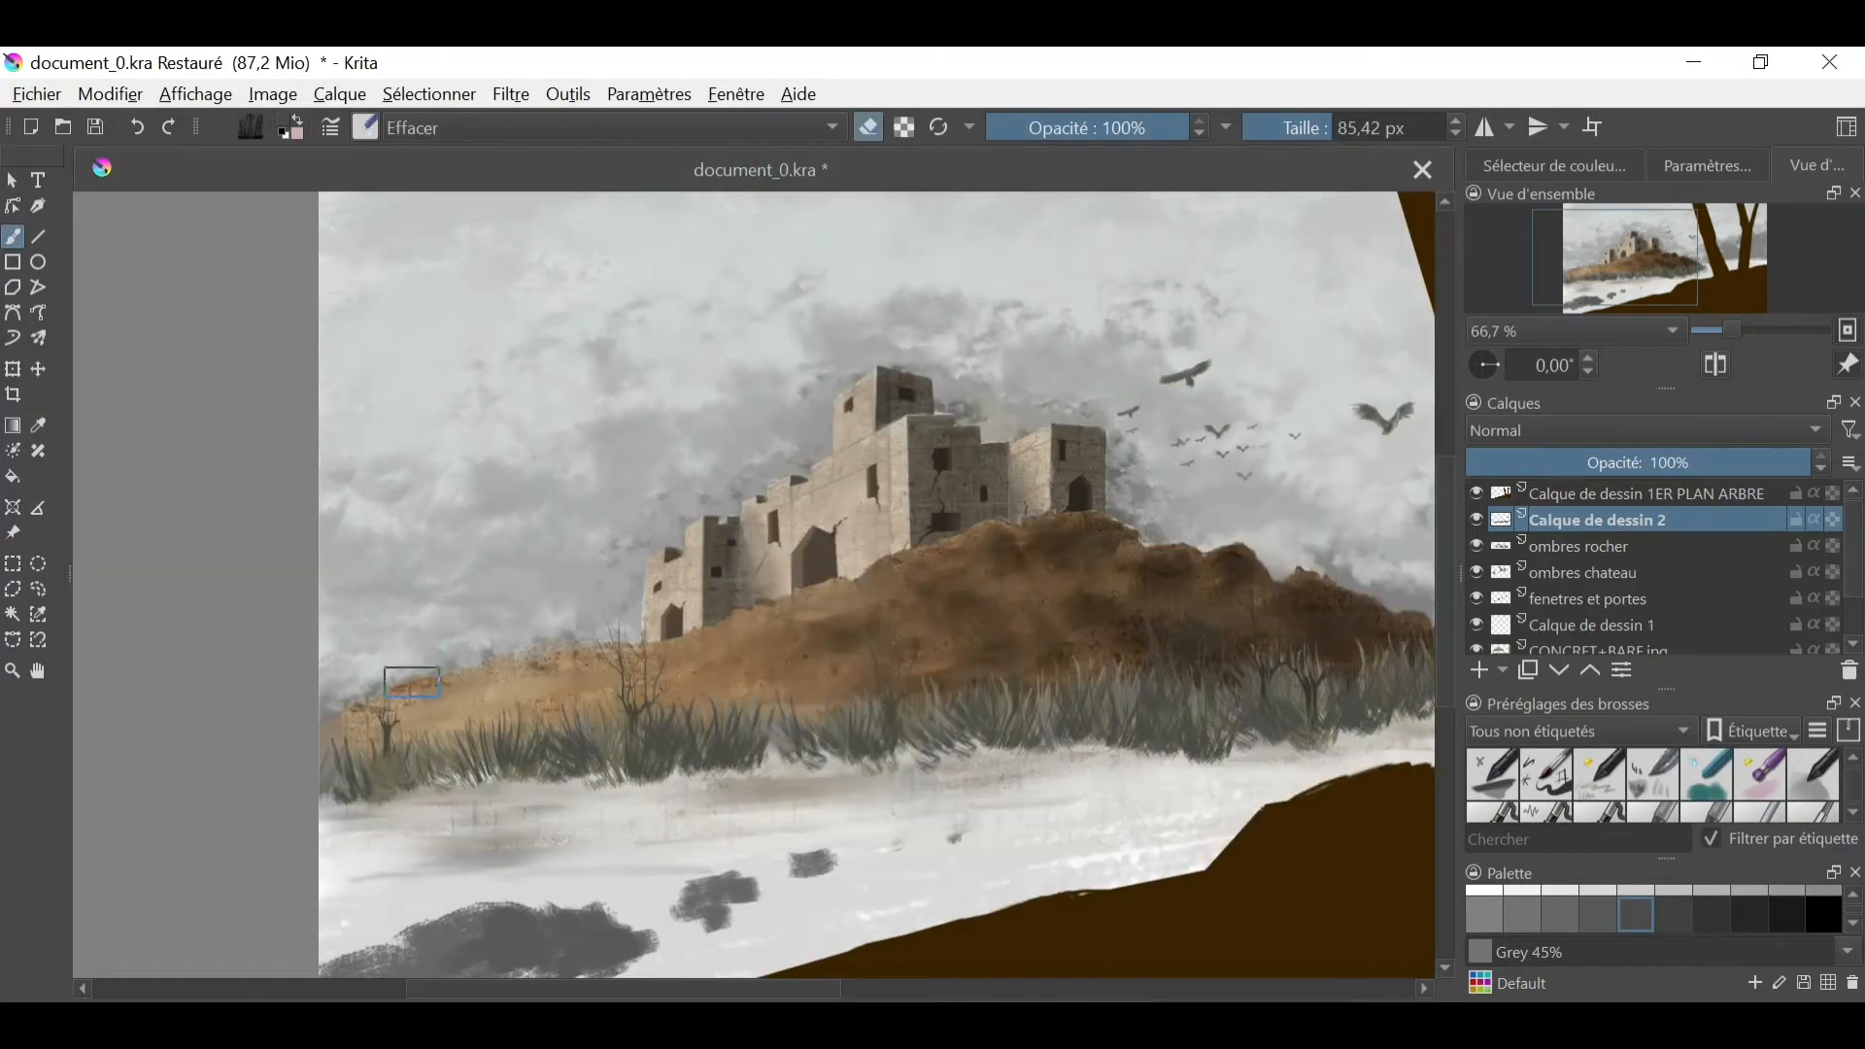
key(bracketleft)
key(bracketleft)
key(ctrl+minus)
key(ctrl+minus)
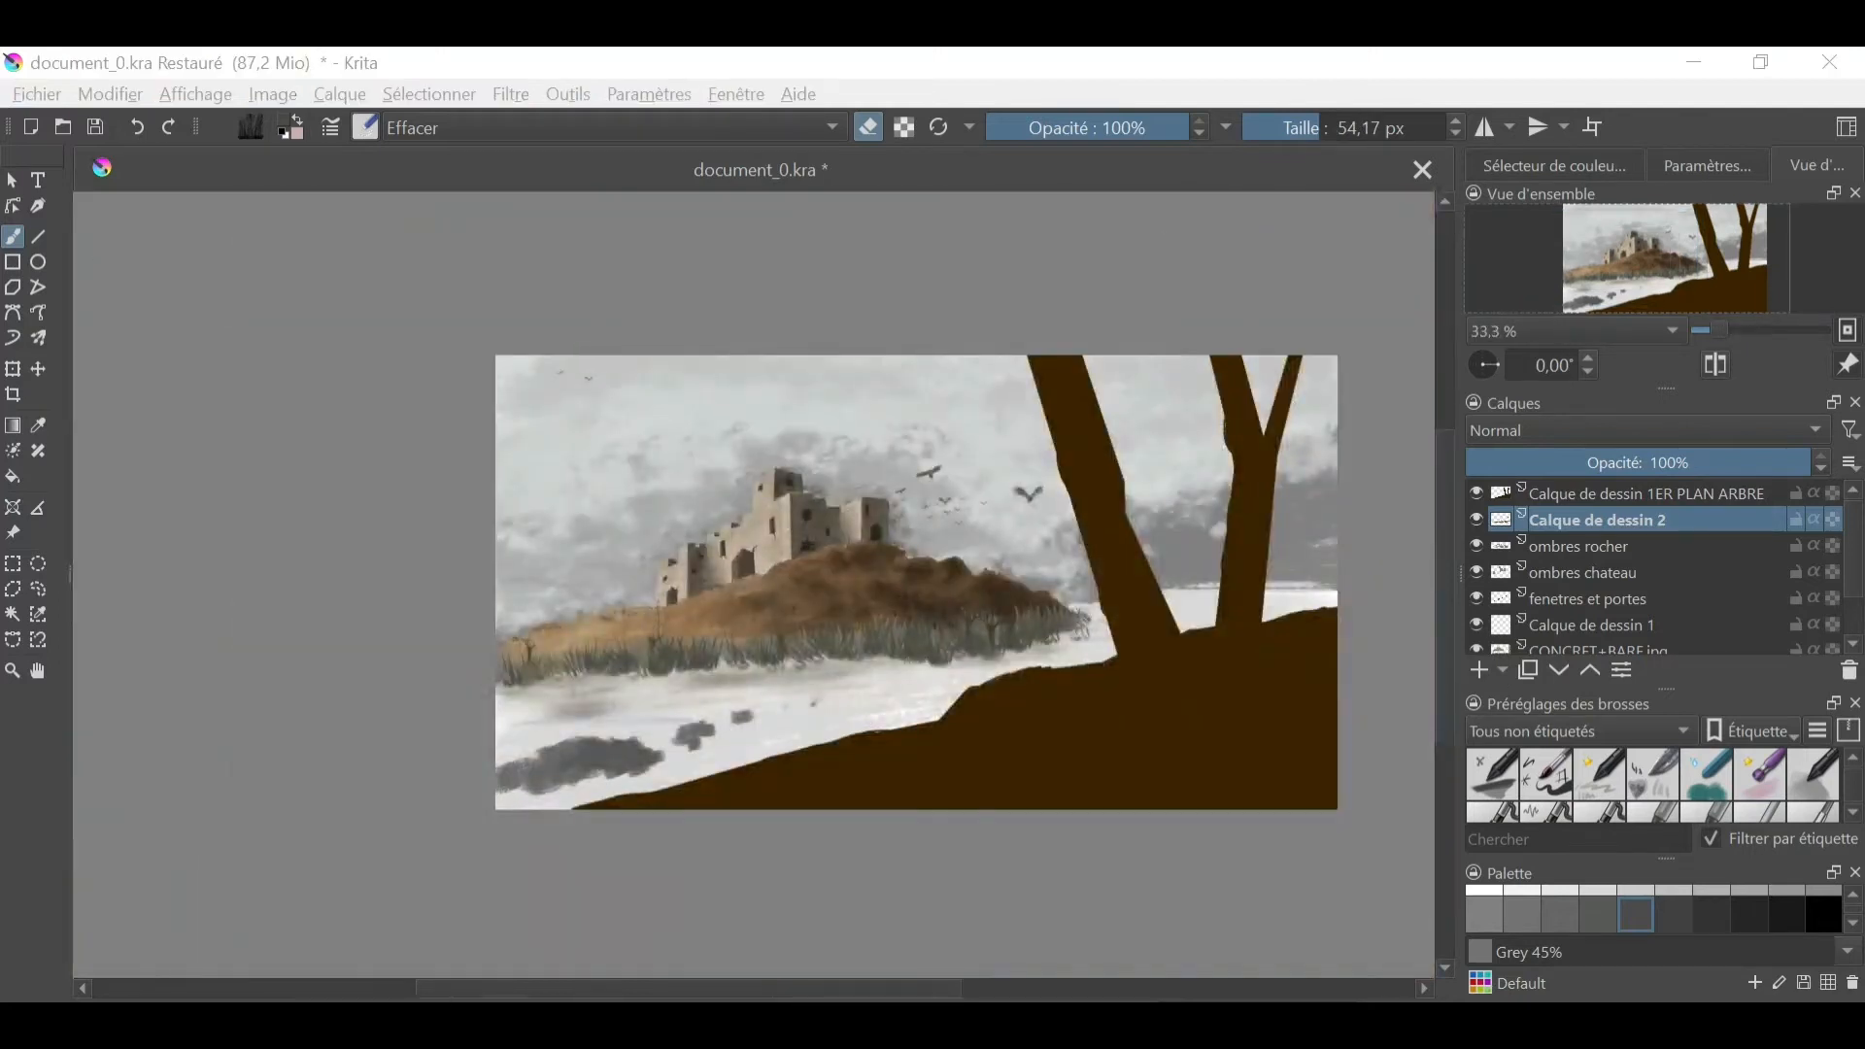
- Place Calque de dessin 2 below ombres chateau and shade the grass band on ombres chateau with a tan 28.13 px brush
drag(1642, 519, 1641, 570)
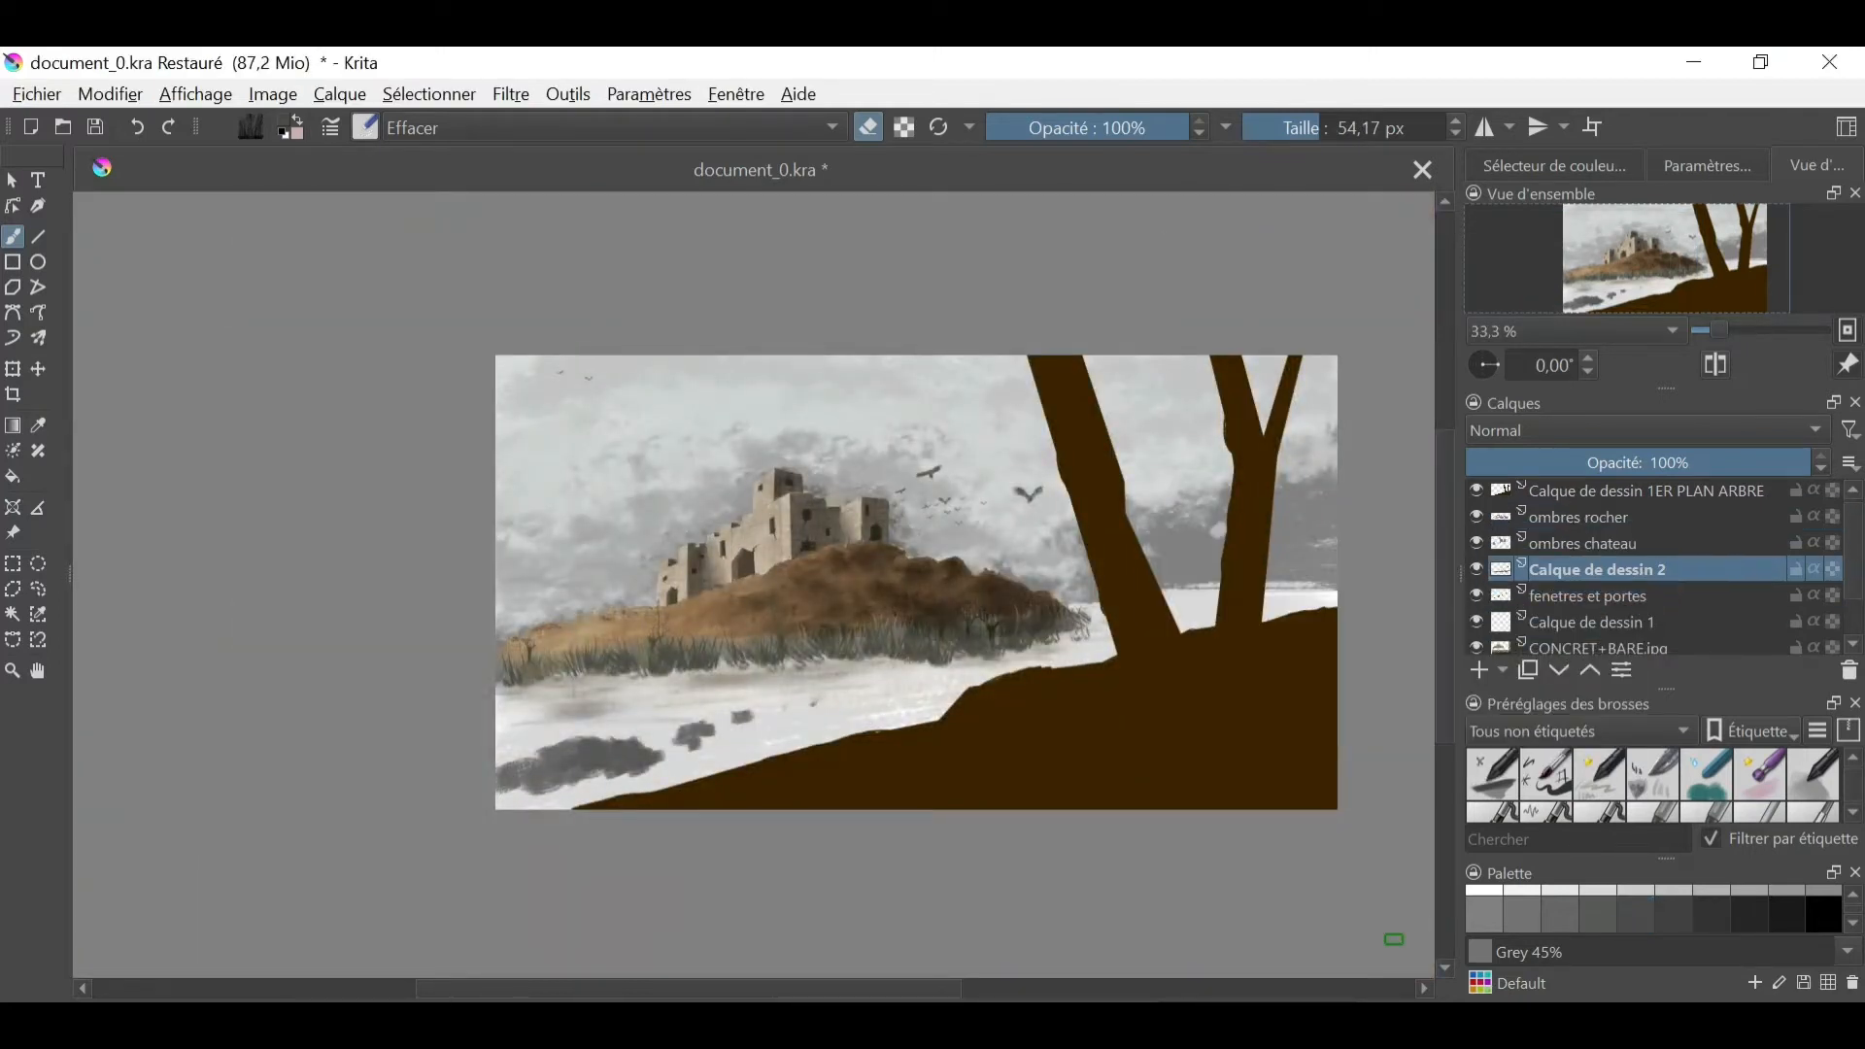
click(1593, 543)
right_click(958, 643)
click(856, 597)
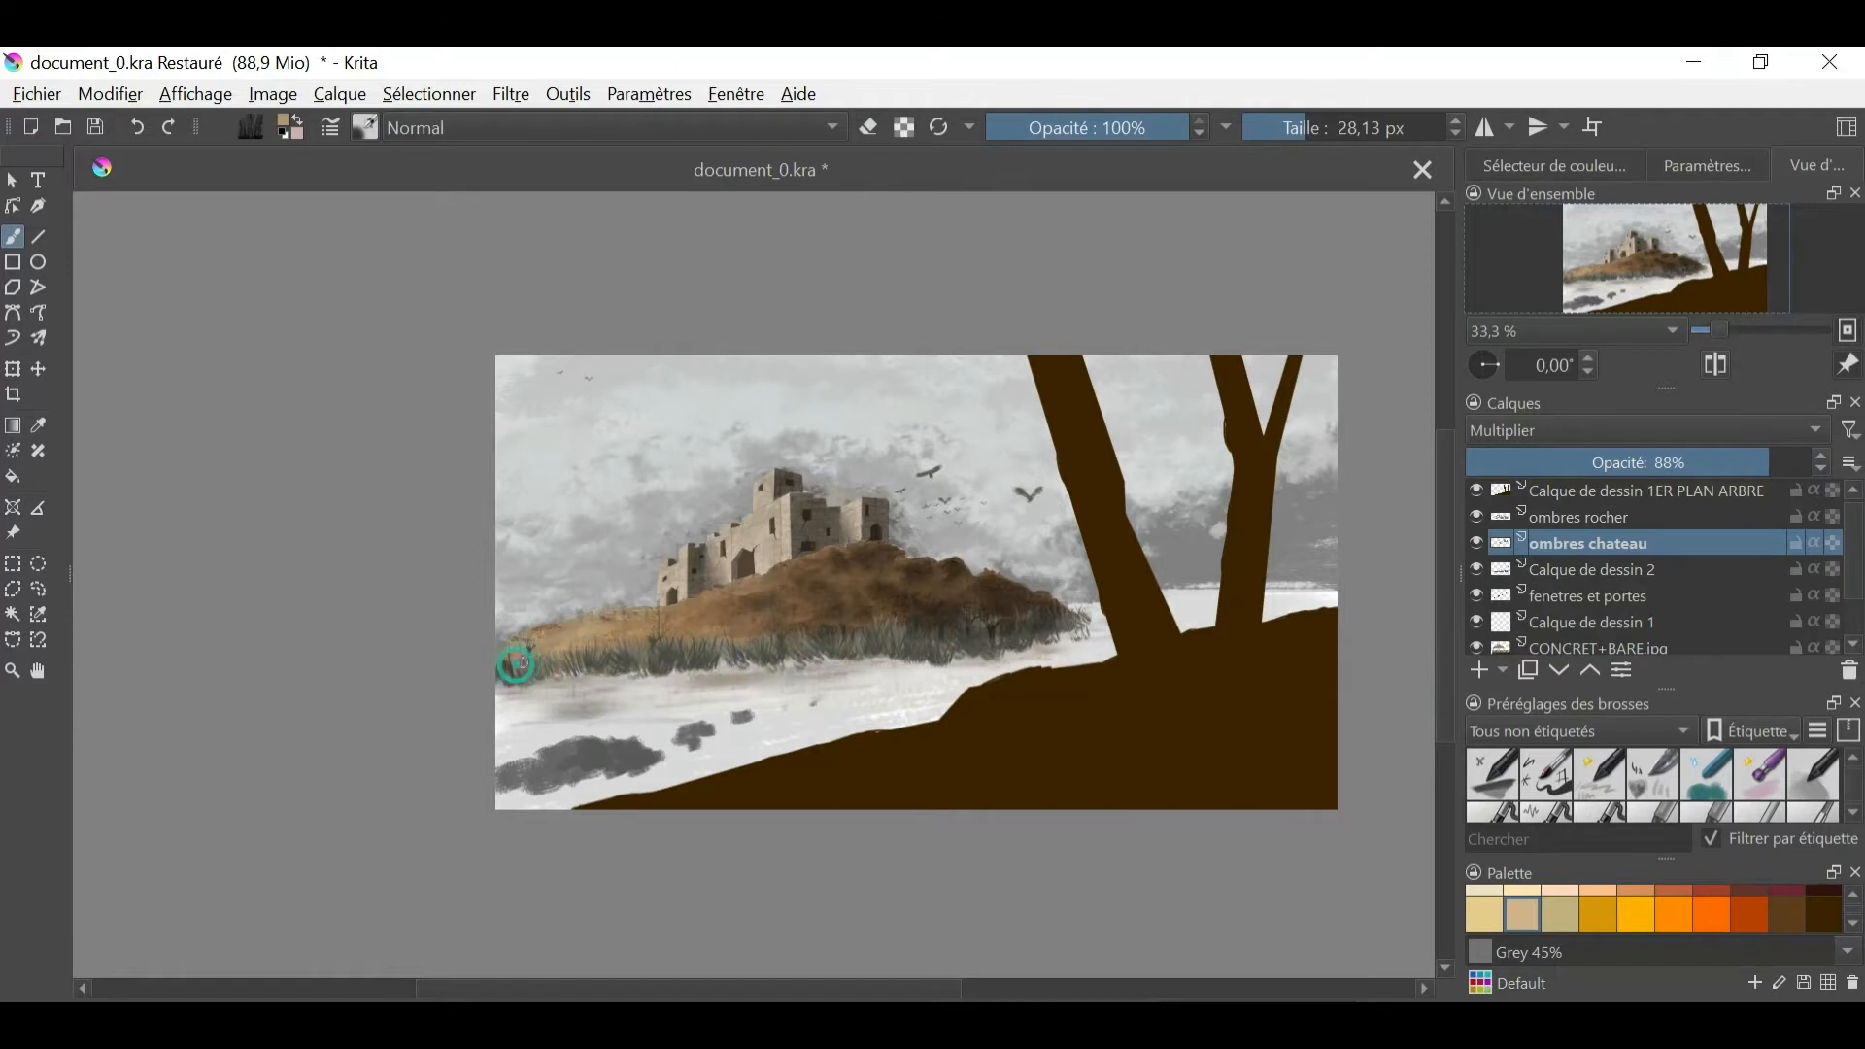
key(ctrl+plus)
drag(784, 687, 873, 685)
drag(1212, 653, 748, 668)
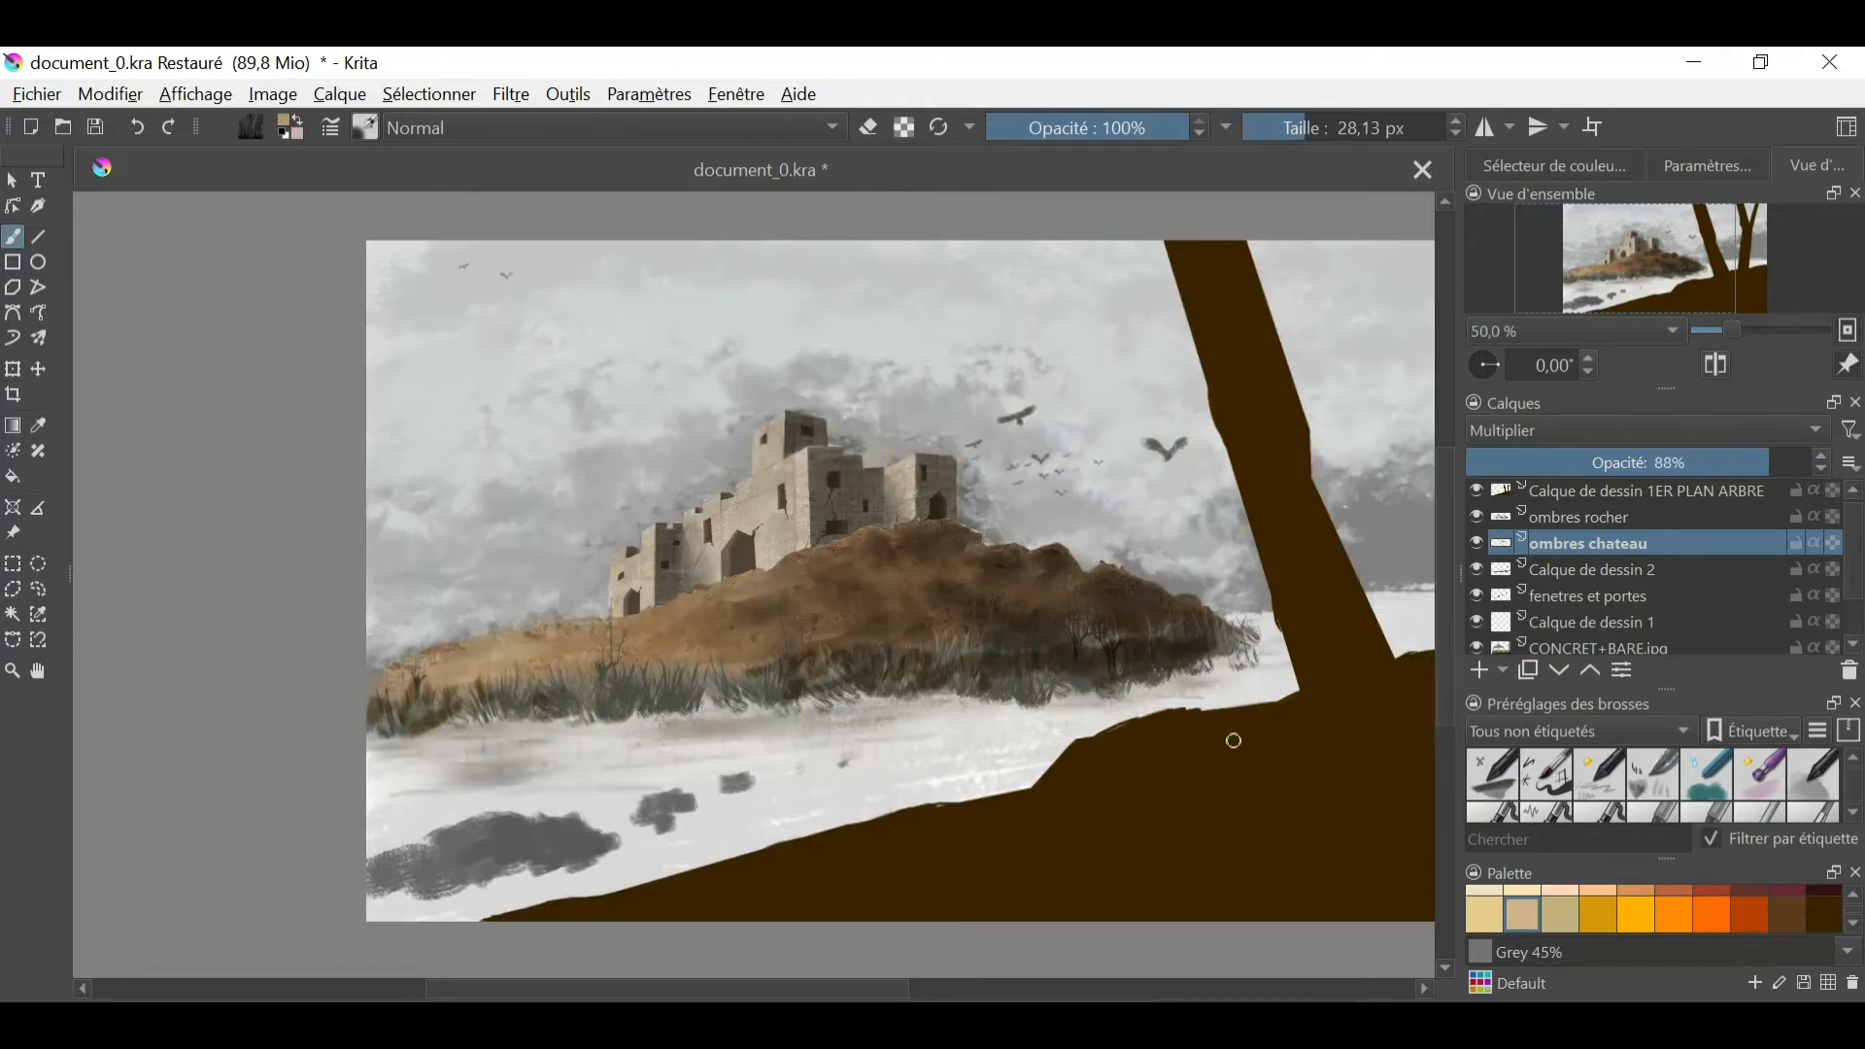
key(ctrl+minus)
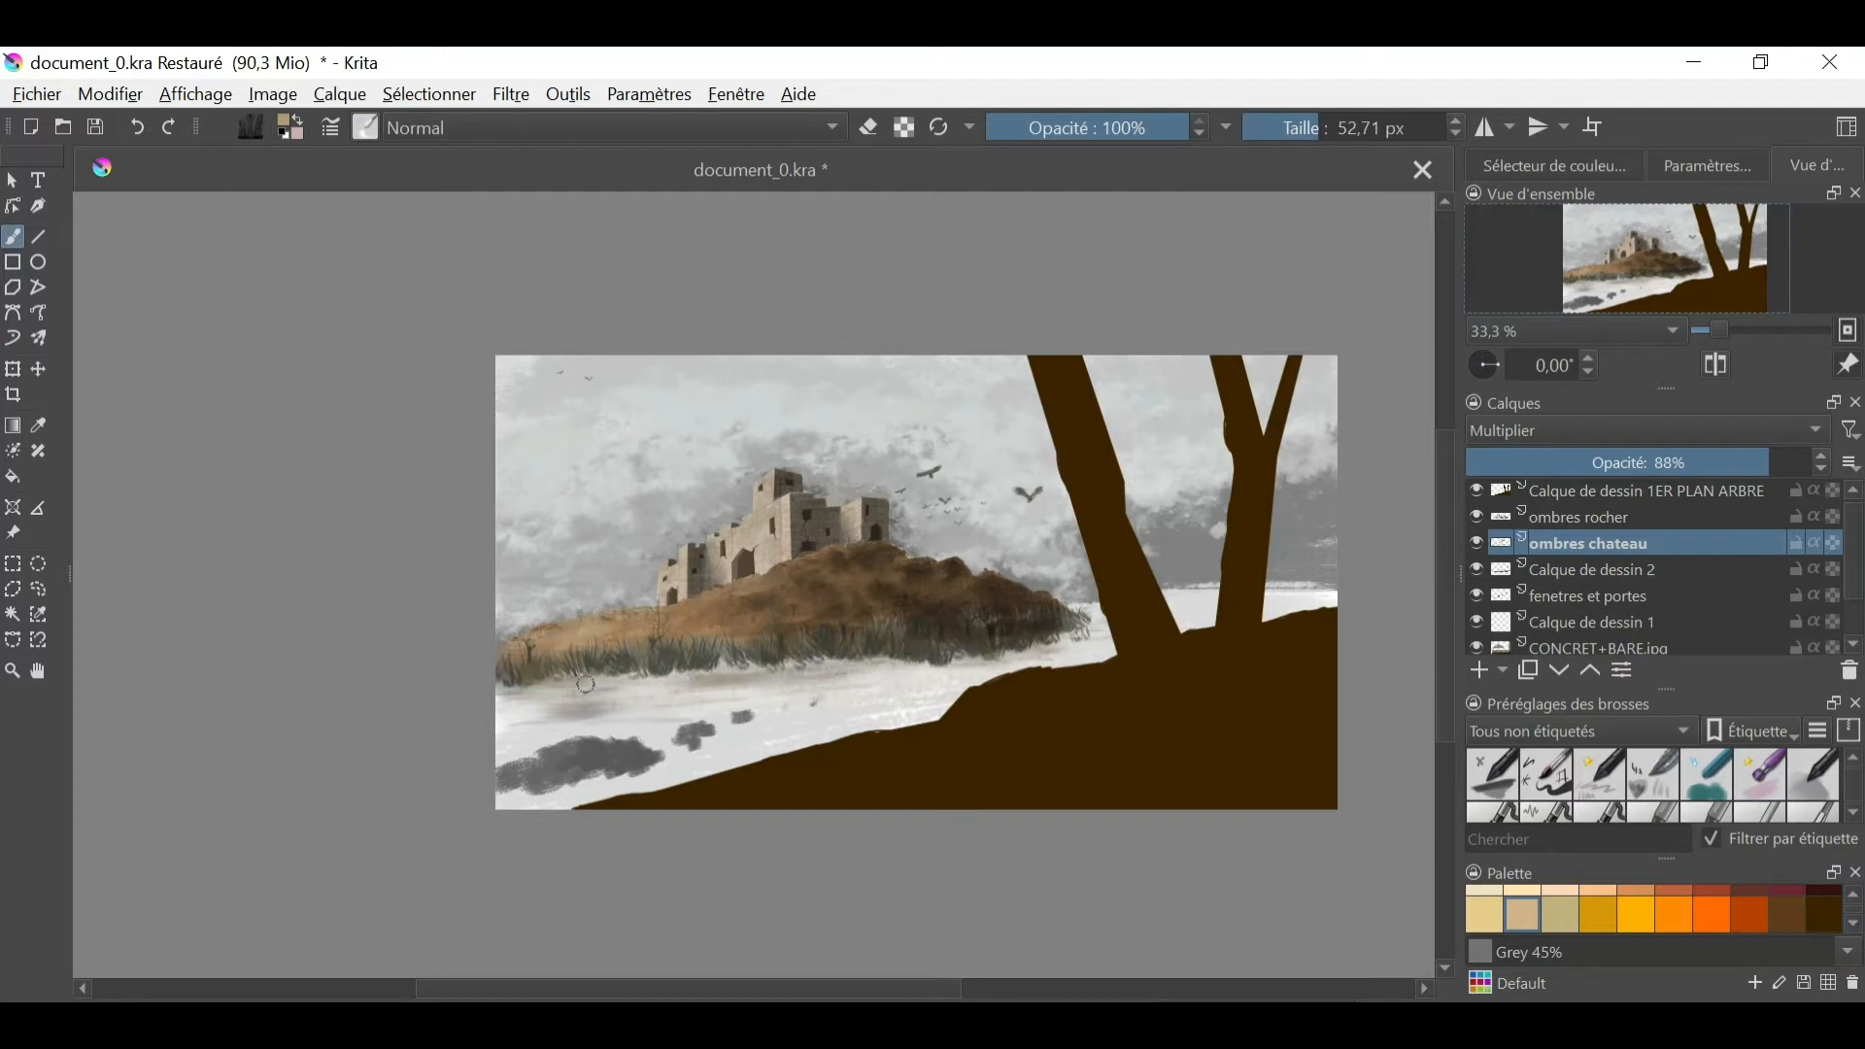
- Rename the foreground tree layer to 1ER PLAN ARBRE
scroll(1652, 554, down, 1)
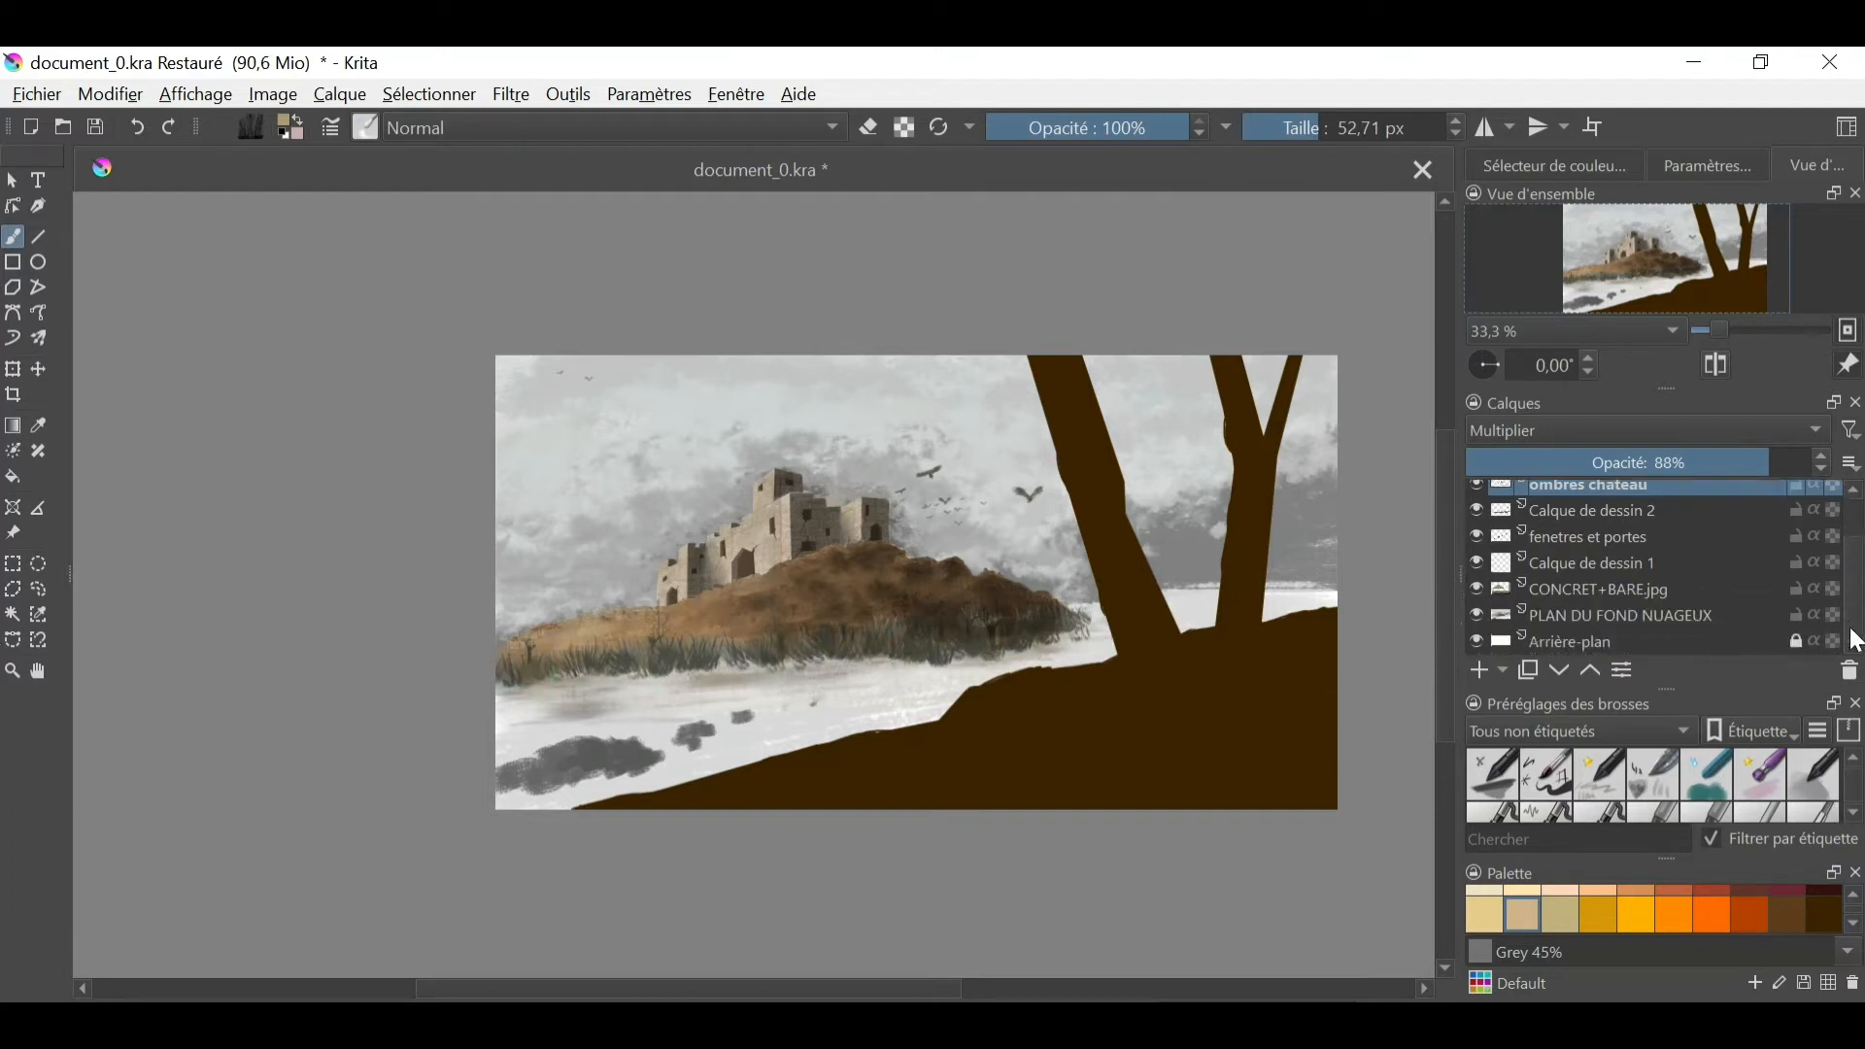
scroll(1810, 523, up, 1)
click(1662, 498)
double_click(1659, 500)
click(1613, 501)
key(BackSpace)
key(BackSpace)
key(BackSpace)
key(BackSpace)
key(BackSpace)
key(BackSpace)
key(BackSpace)
key(BackSpace)
key(BackSpace)
key(BackSpace)
key(BackSpace)
key(BackSpace)
key(BackSpace)
key(BackSpace)
key(BackSpace)
key(BackSpace)
key(BackSpace)
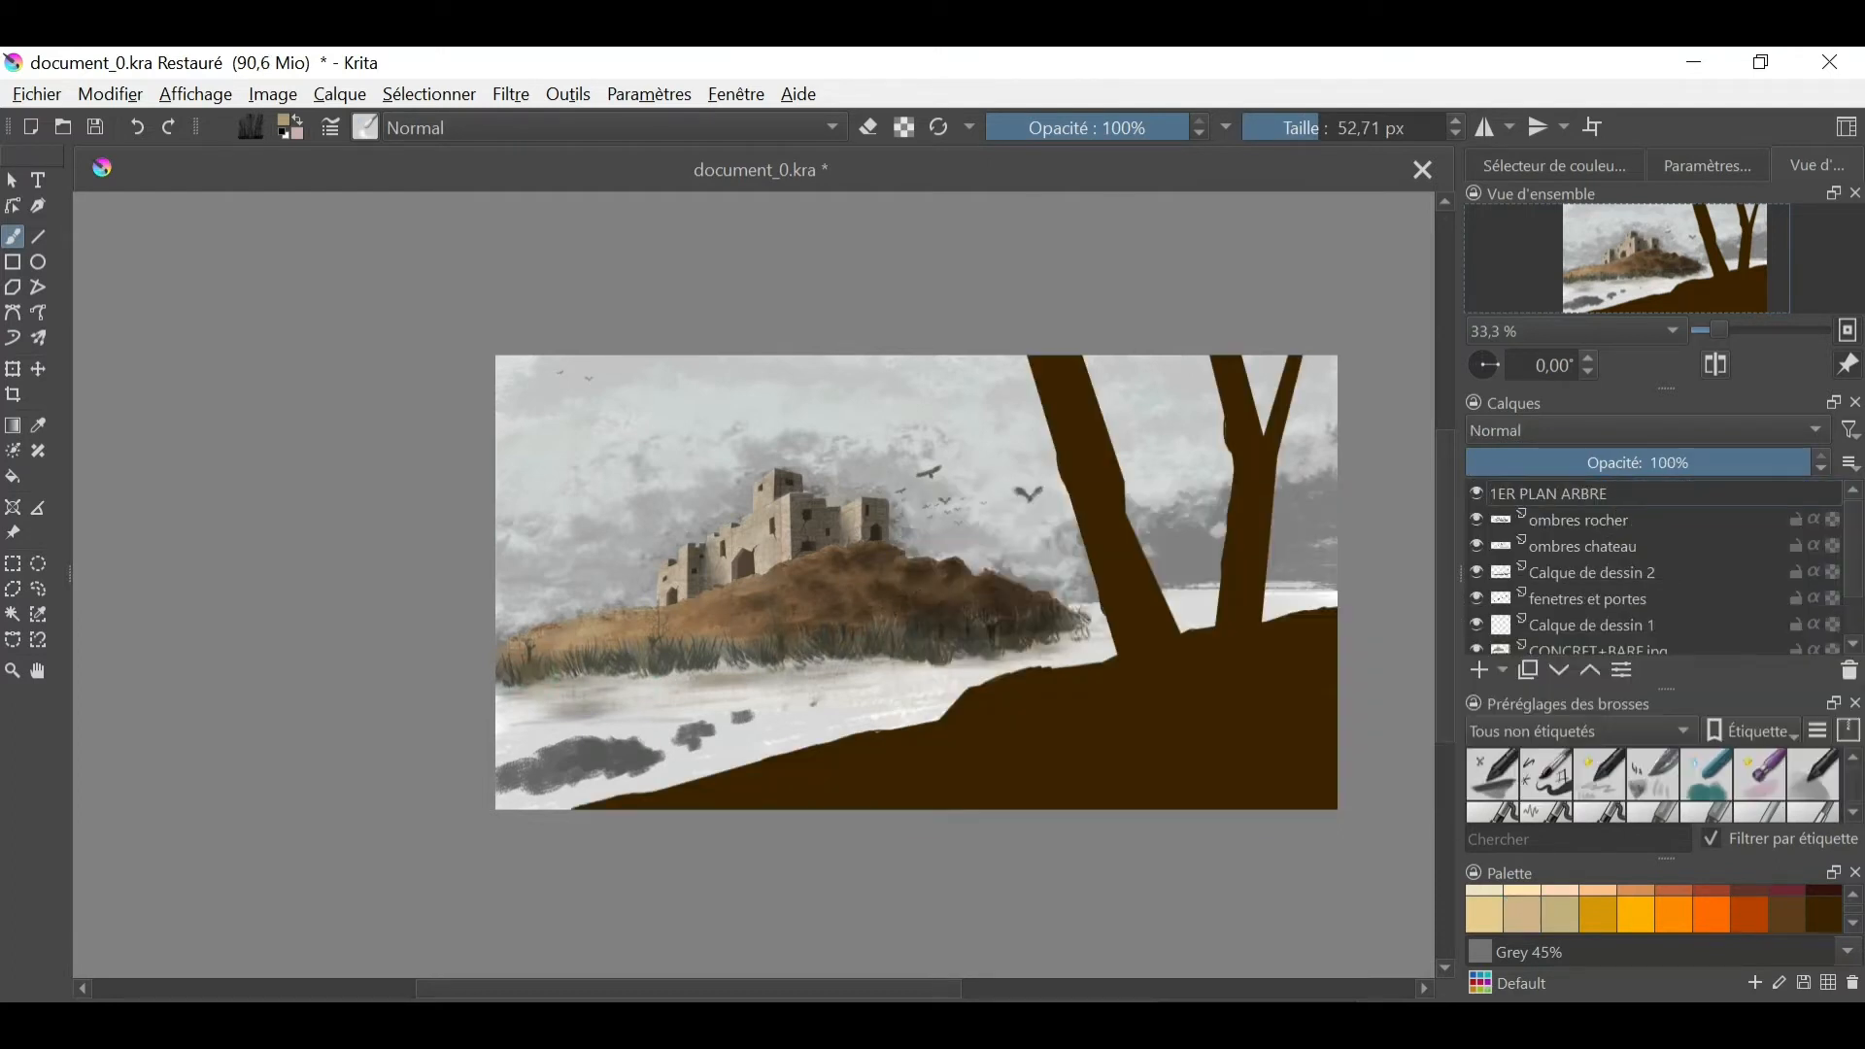
key(Return)
- Add a paint layer above ombres rocher and select the water ripple stamp brush at 220 px
click(1554, 522)
click(1479, 670)
click(366, 127)
drag(762, 449, 761, 575)
click(391, 576)
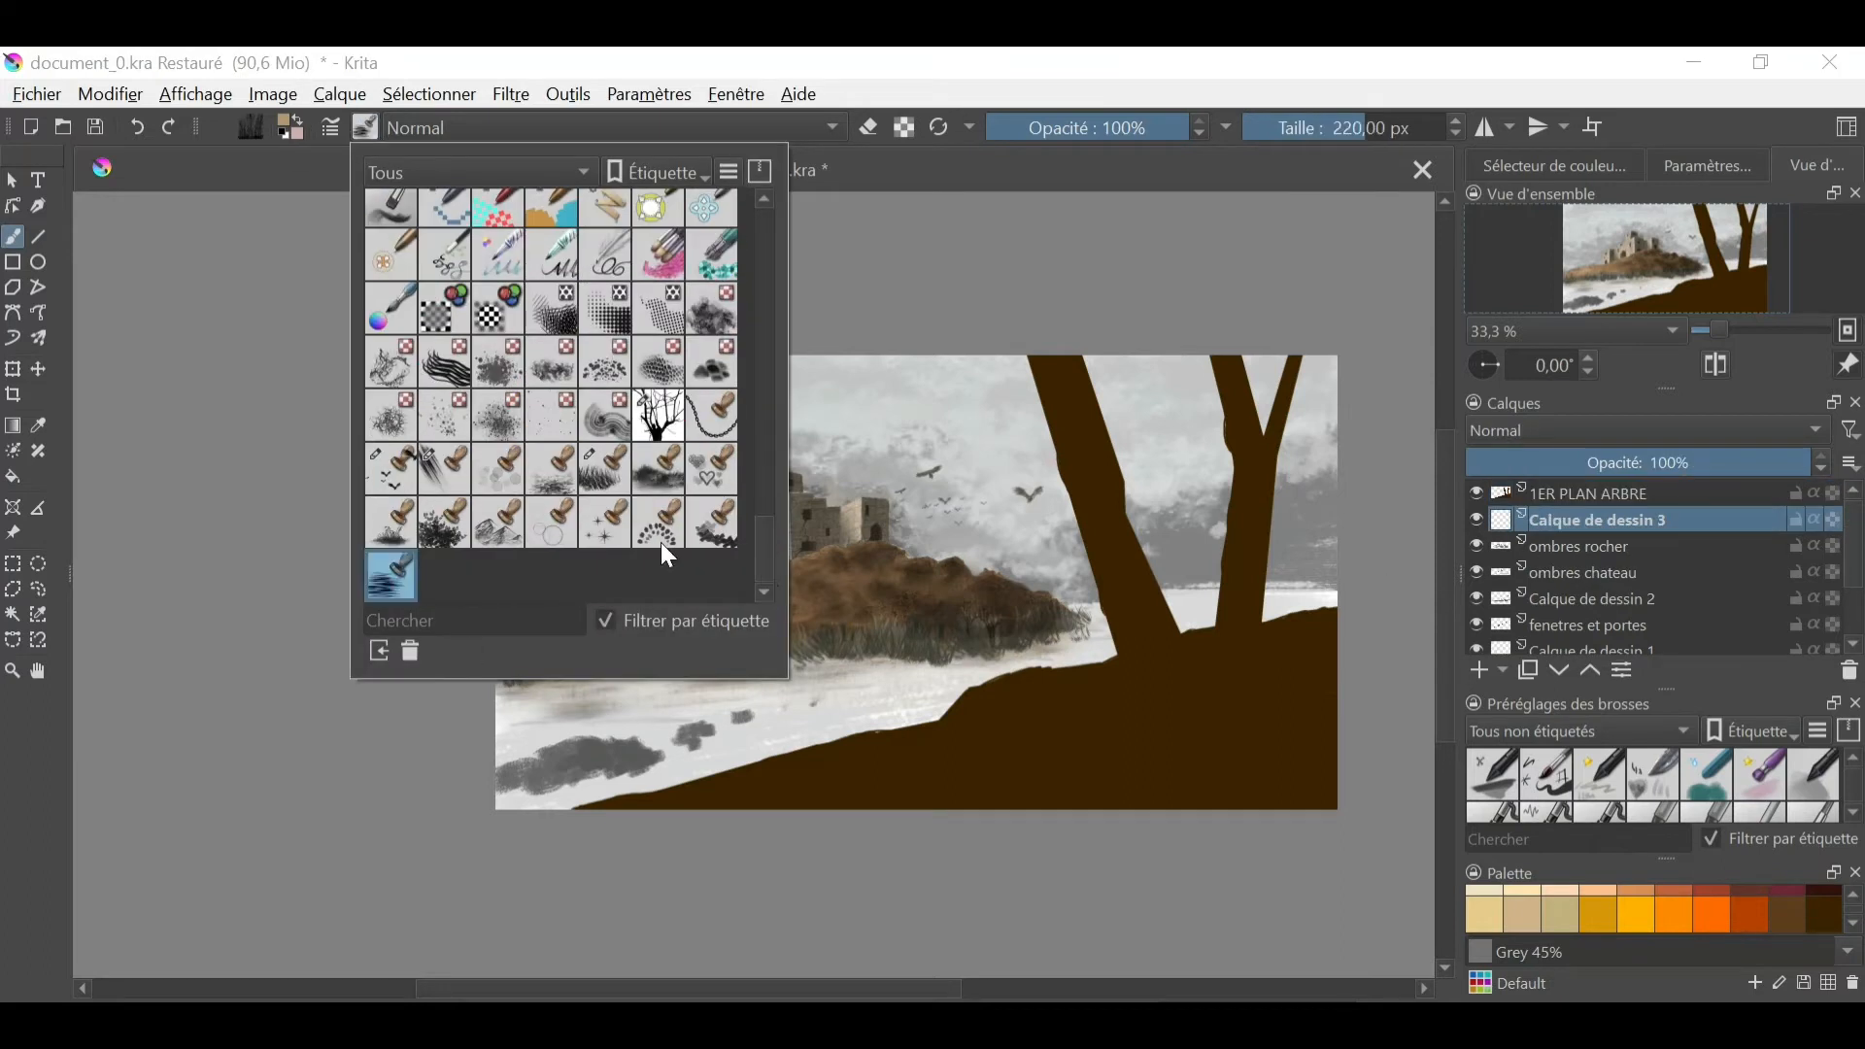
- Paint light grey ripples across the whole lake, over the dark smudges, with the water brush at 335.10 and 266.36 px
click(536, 706)
ctrl+click(568, 710)
drag(584, 710, 622, 710)
drag(569, 710, 1039, 673)
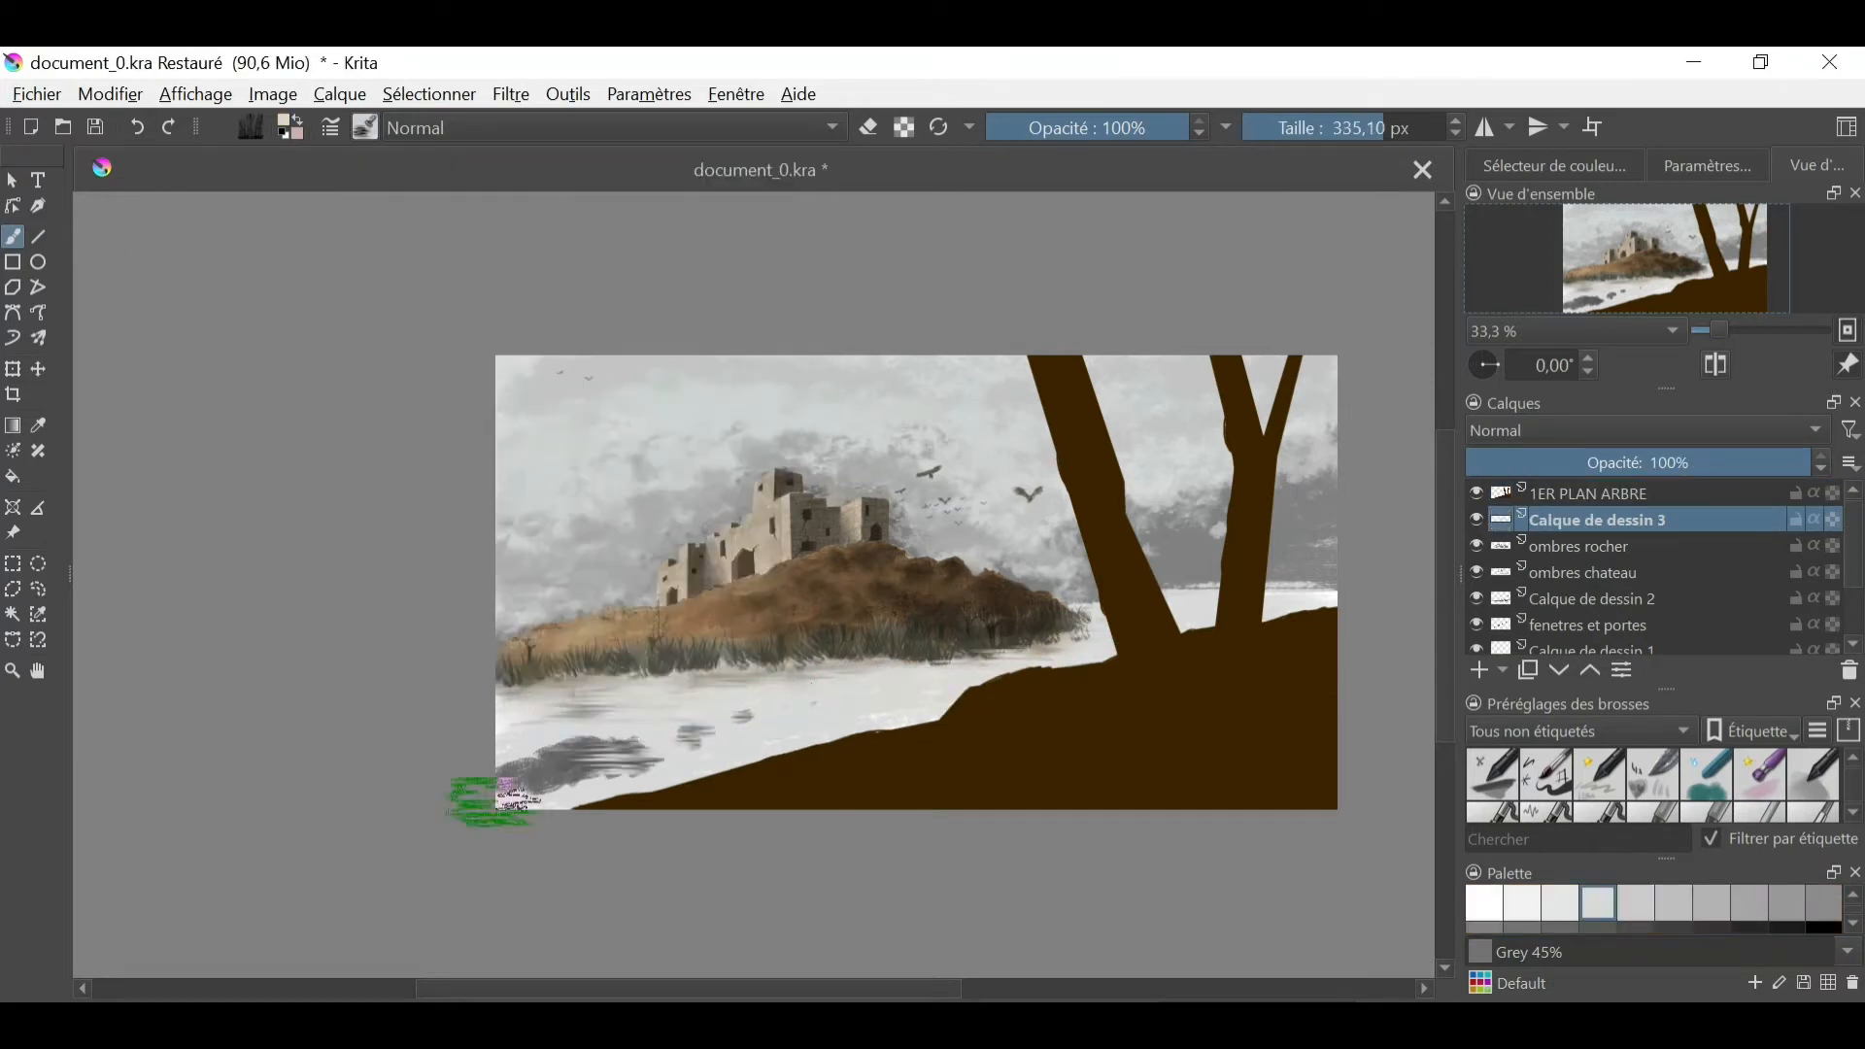
drag(494, 803, 767, 719)
ctrl+click(583, 748)
drag(559, 719, 1000, 680)
drag(661, 717, 637, 716)
ctrl+click(929, 705)
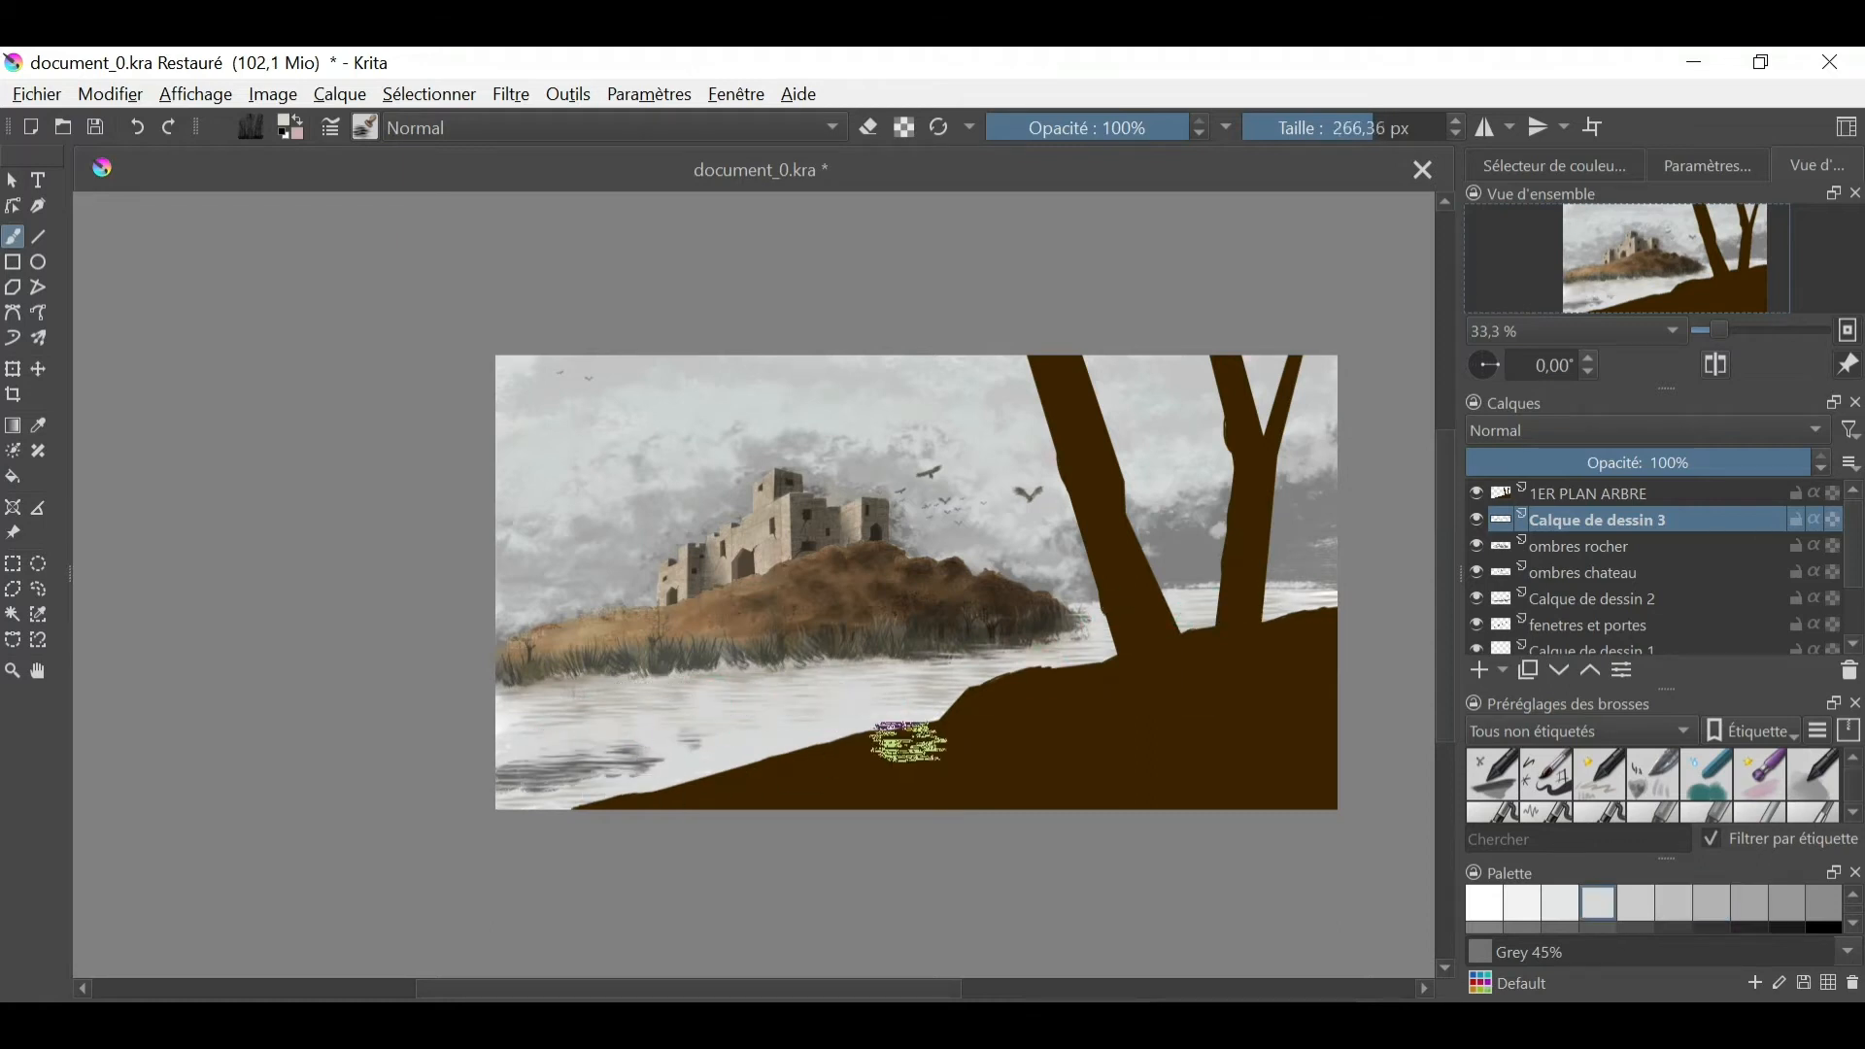
- Layer mid-grey ripples over the lake below the castle hill with the water brush at 266.36 px
click(1593, 166)
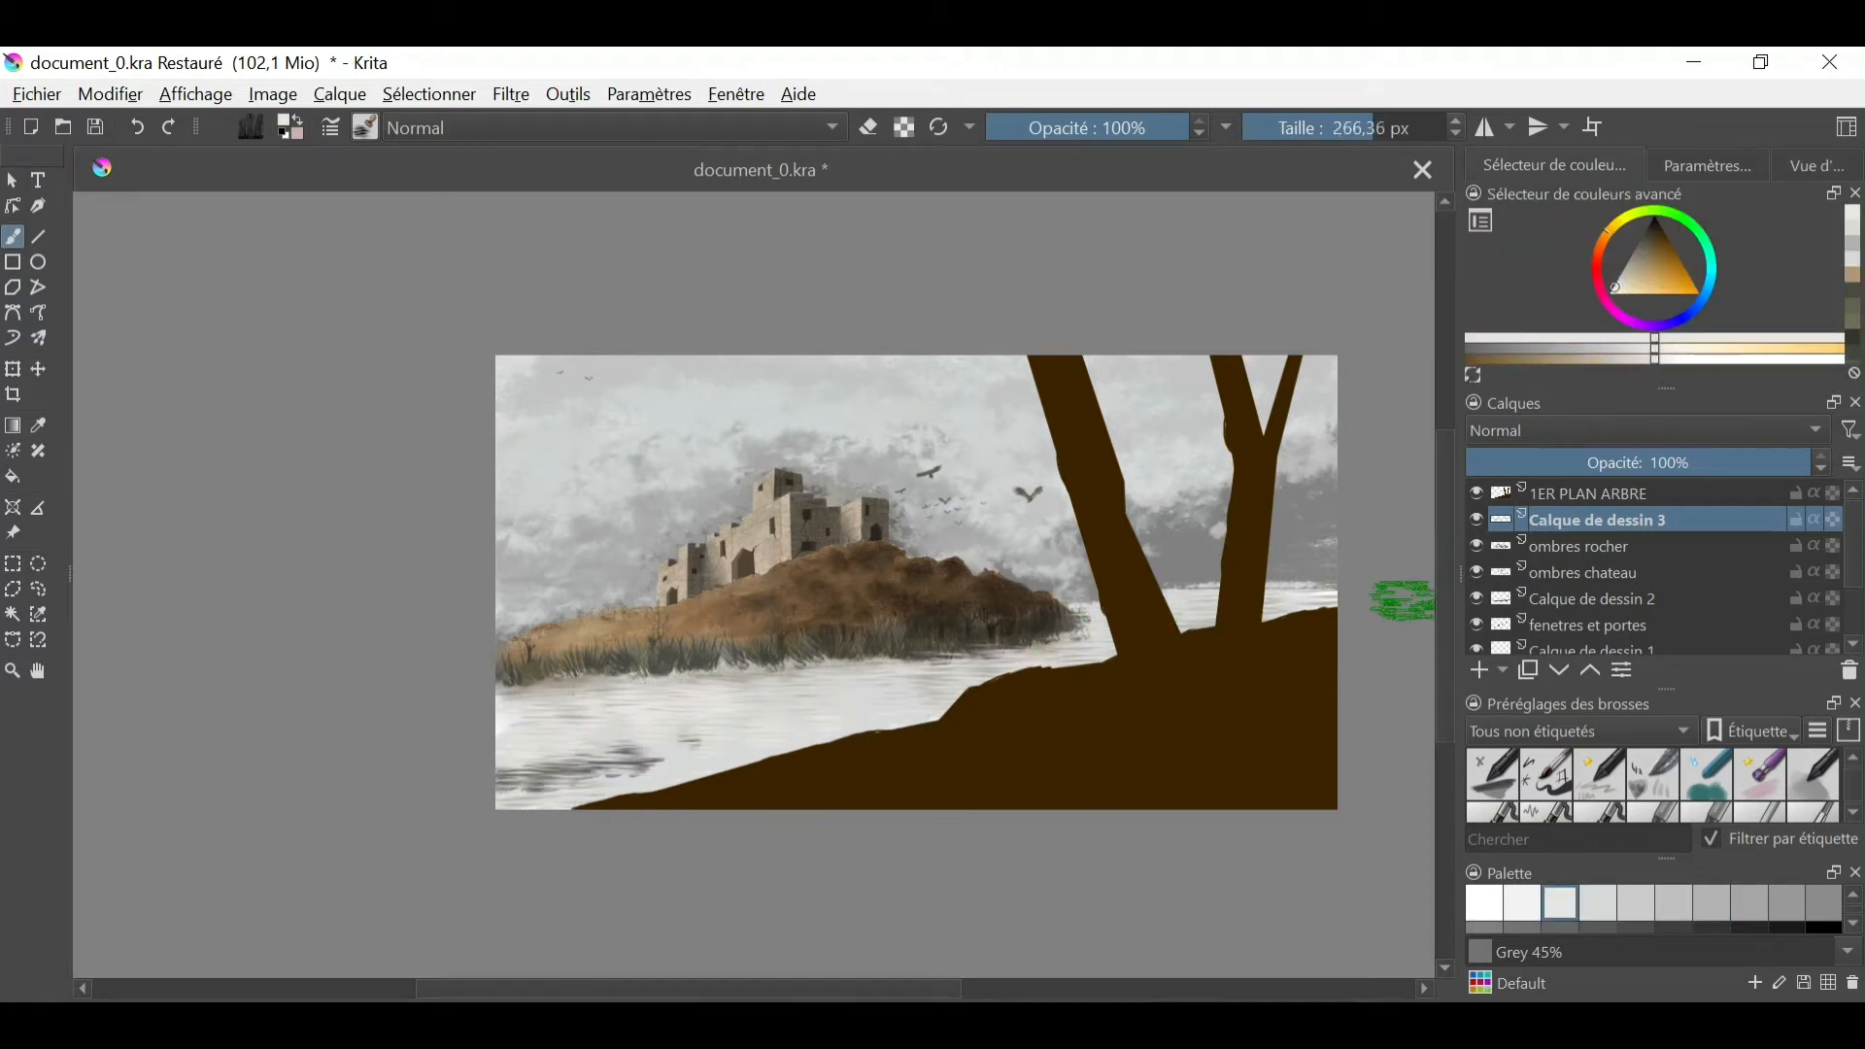
ctrl+click(793, 692)
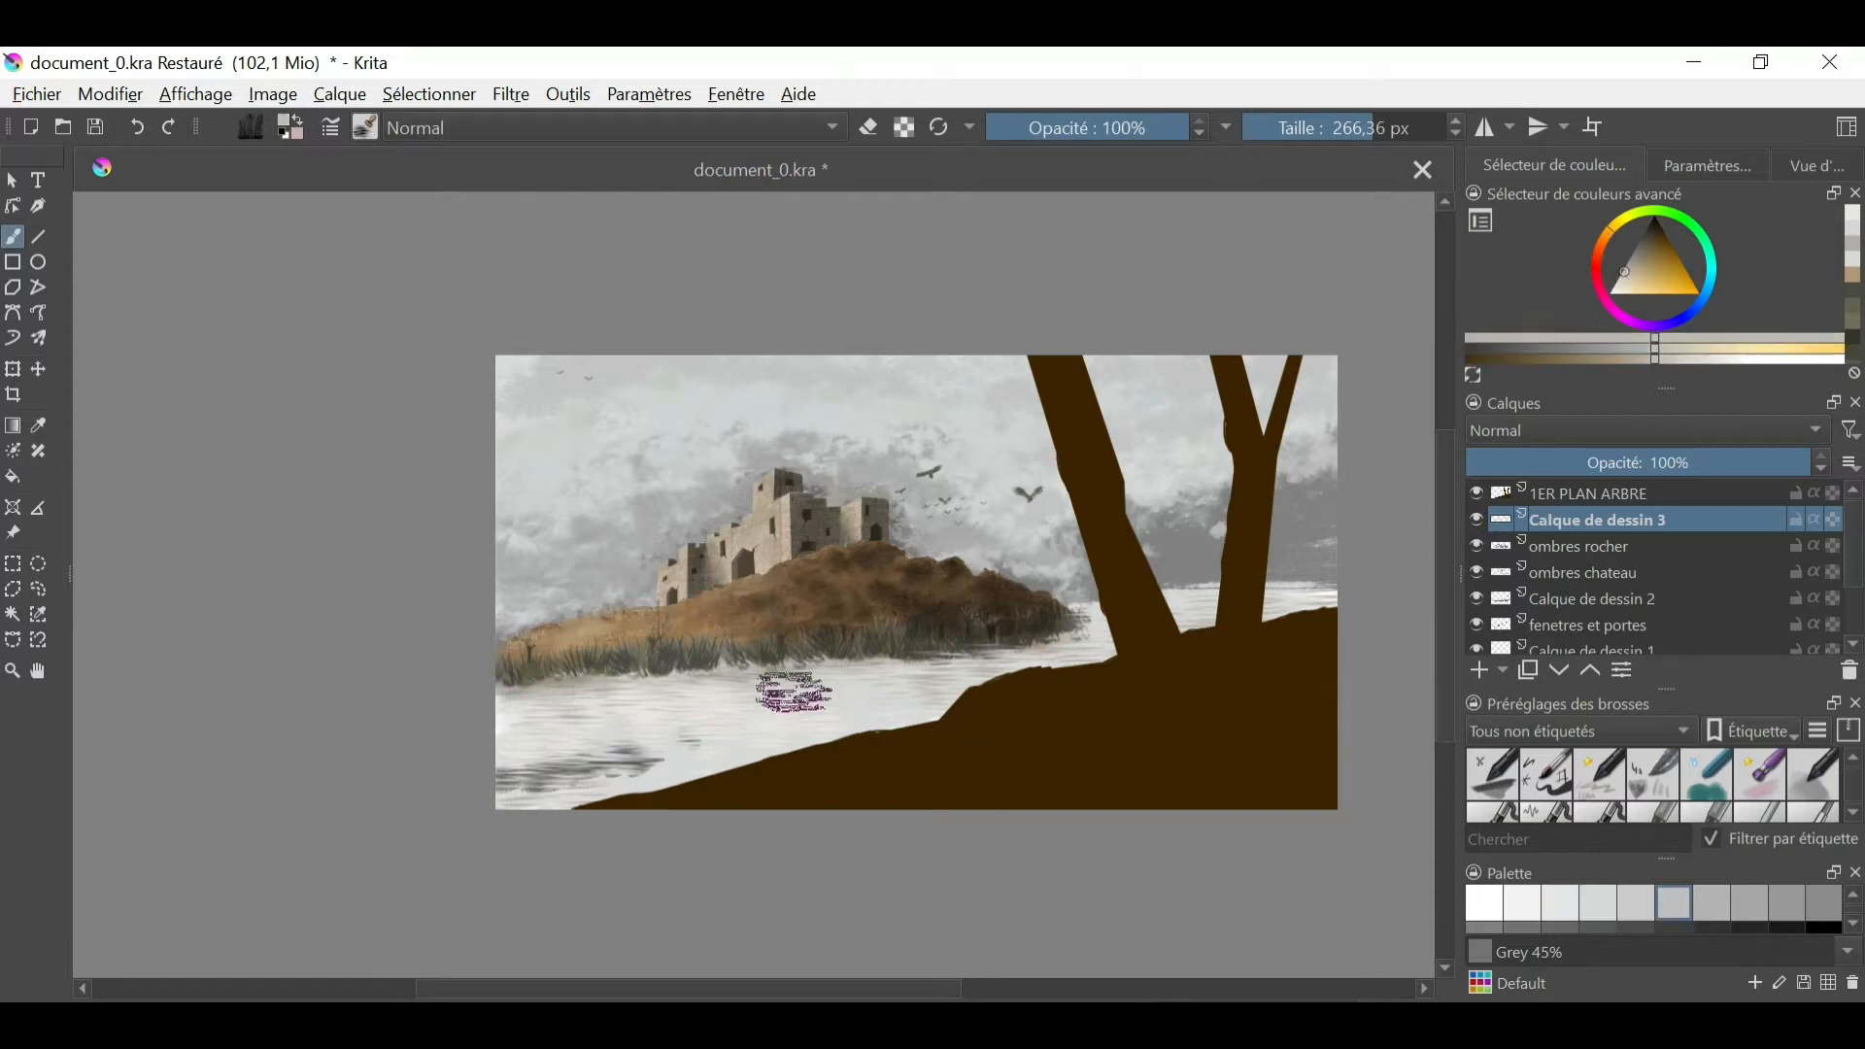
ctrl+click(913, 638)
ctrl+click(918, 641)
drag(856, 680, 943, 671)
drag(783, 685, 625, 677)
- Paint brown reflections in the water below the grass band with hill and castle colours at 233.54 px
ctrl+click(716, 550)
ctrl+click(592, 634)
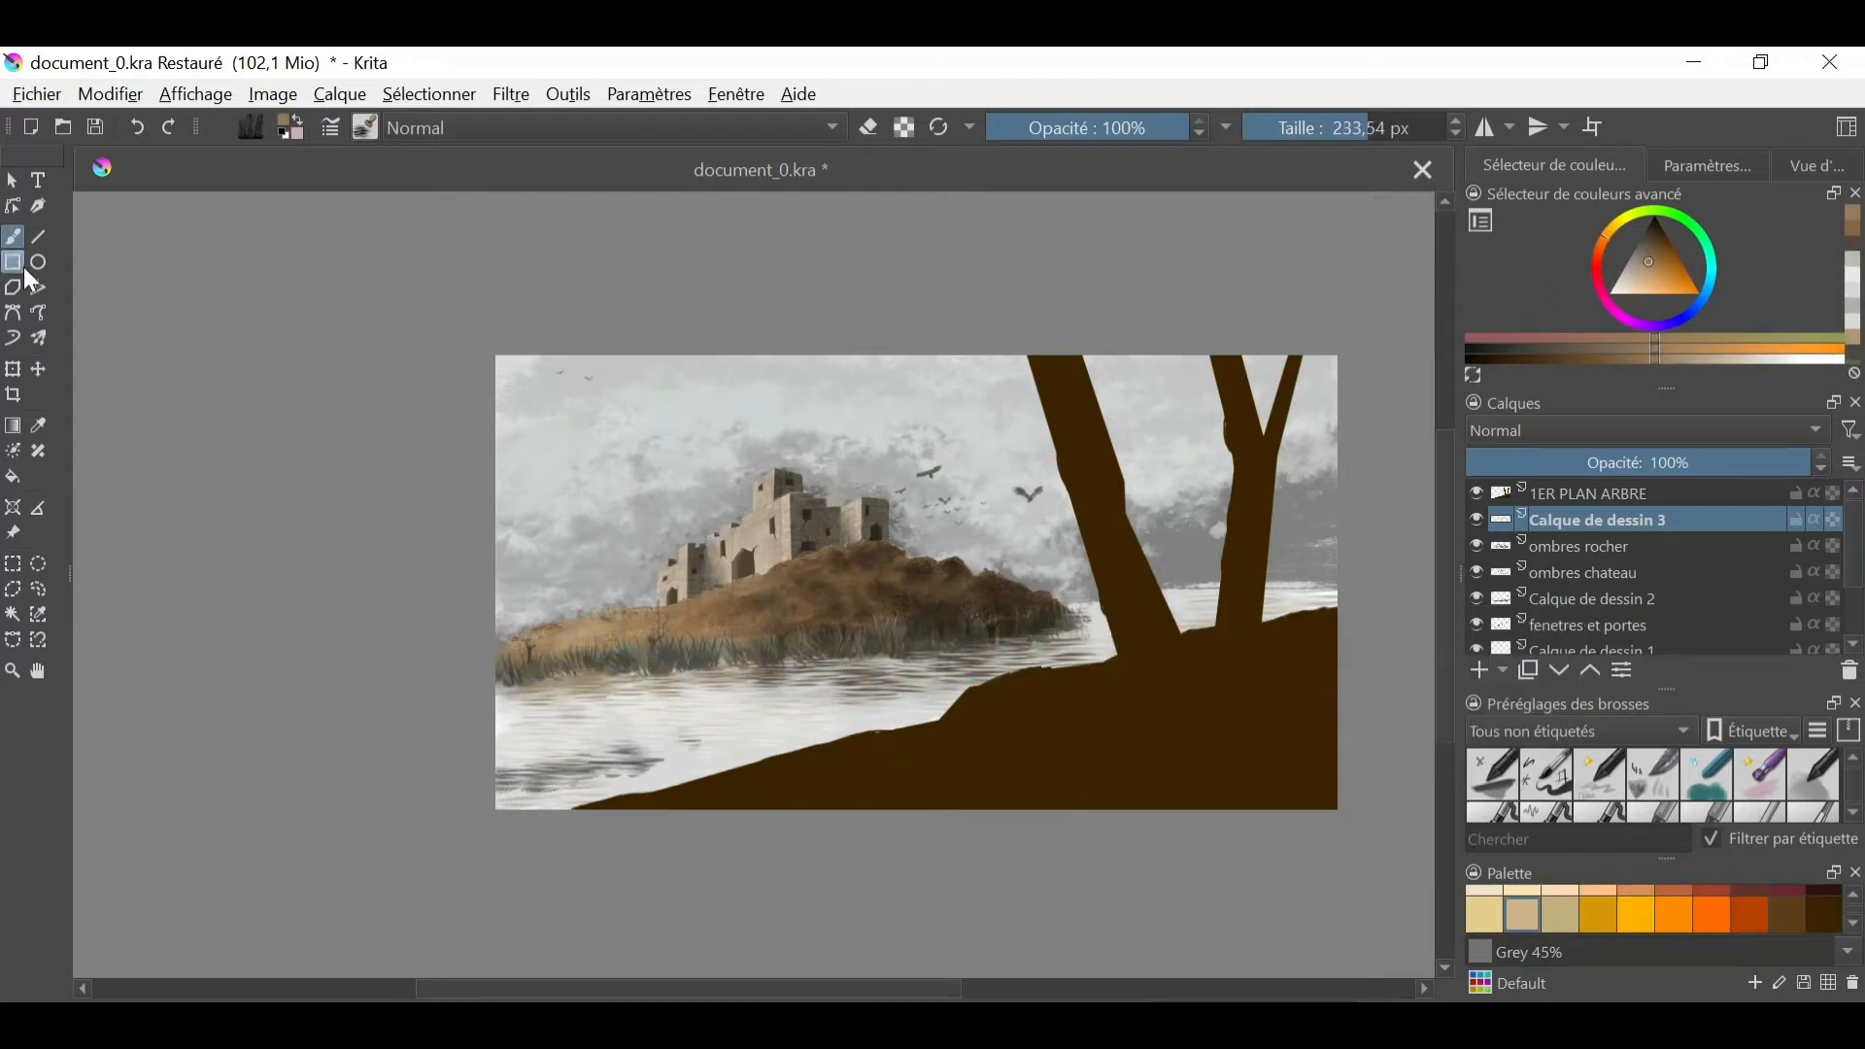
ctrl+click(638, 651)
ctrl+click(770, 643)
ctrl+click(1030, 608)
click(1303, 127)
click(138, 127)
click(138, 127)
click(365, 127)
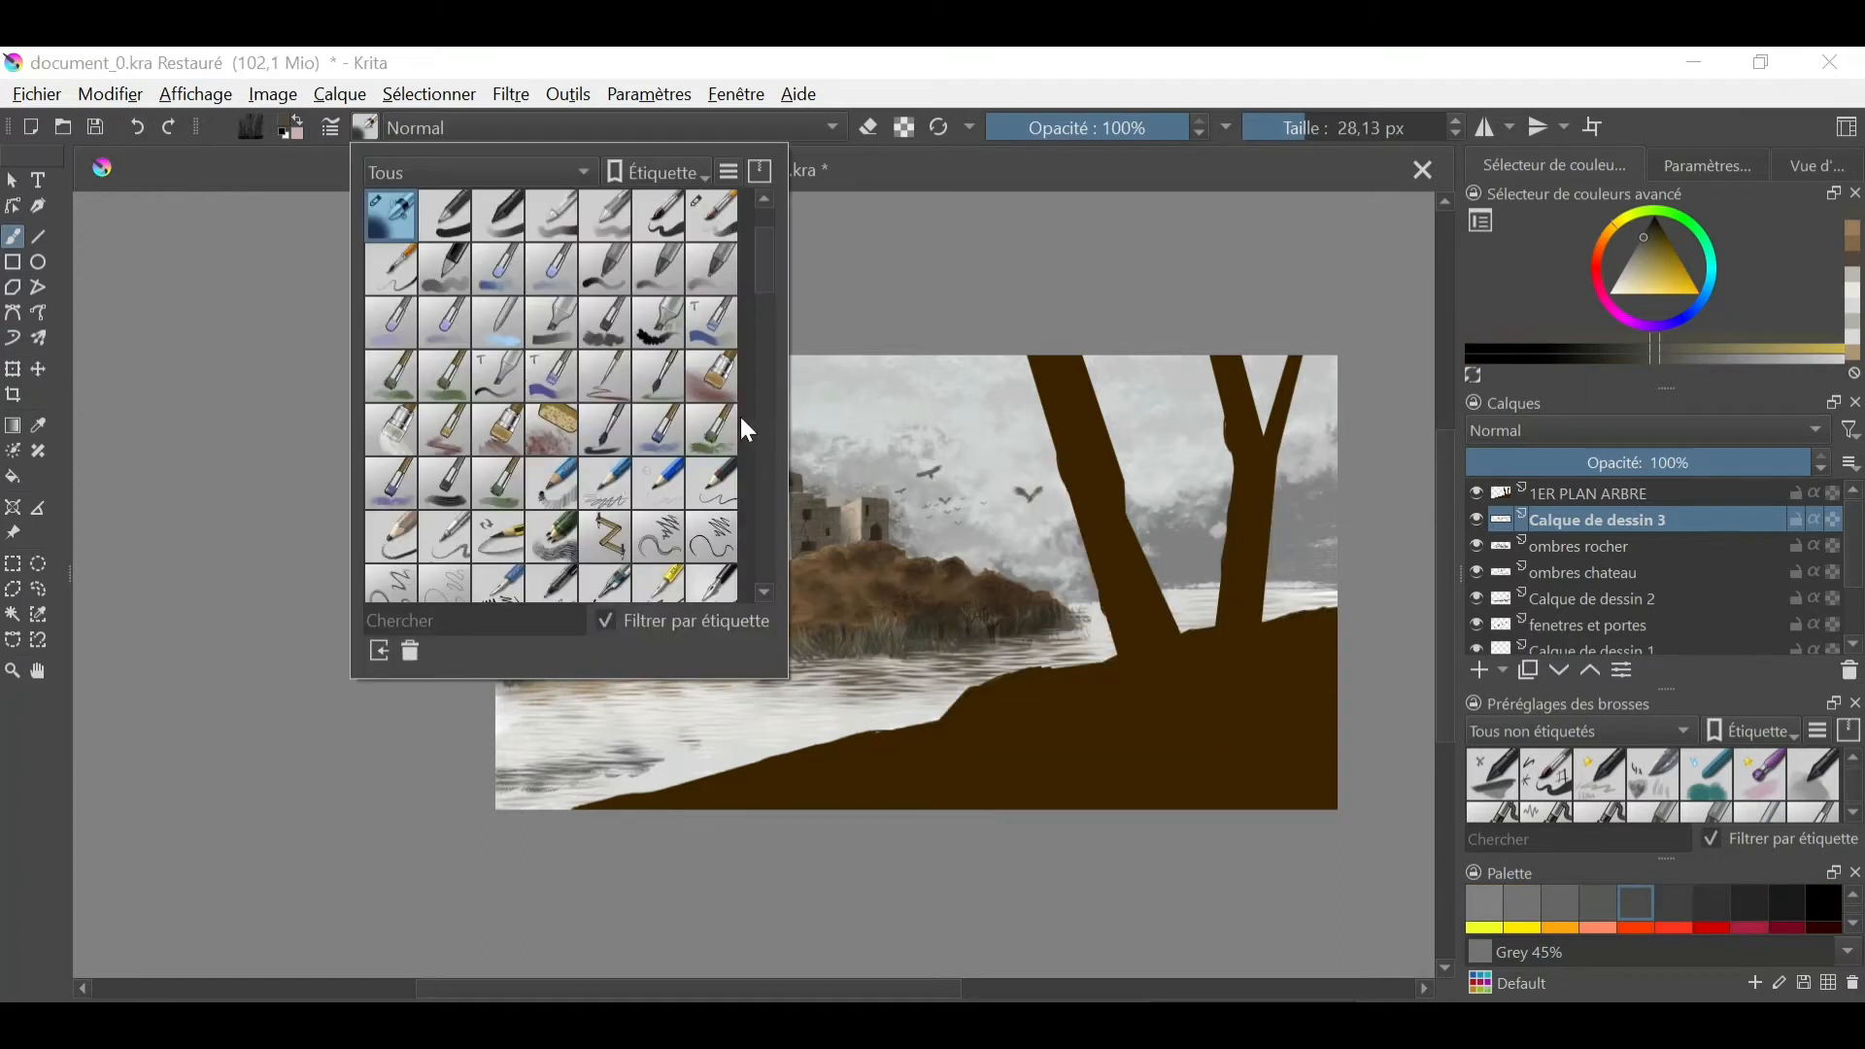
click(714, 430)
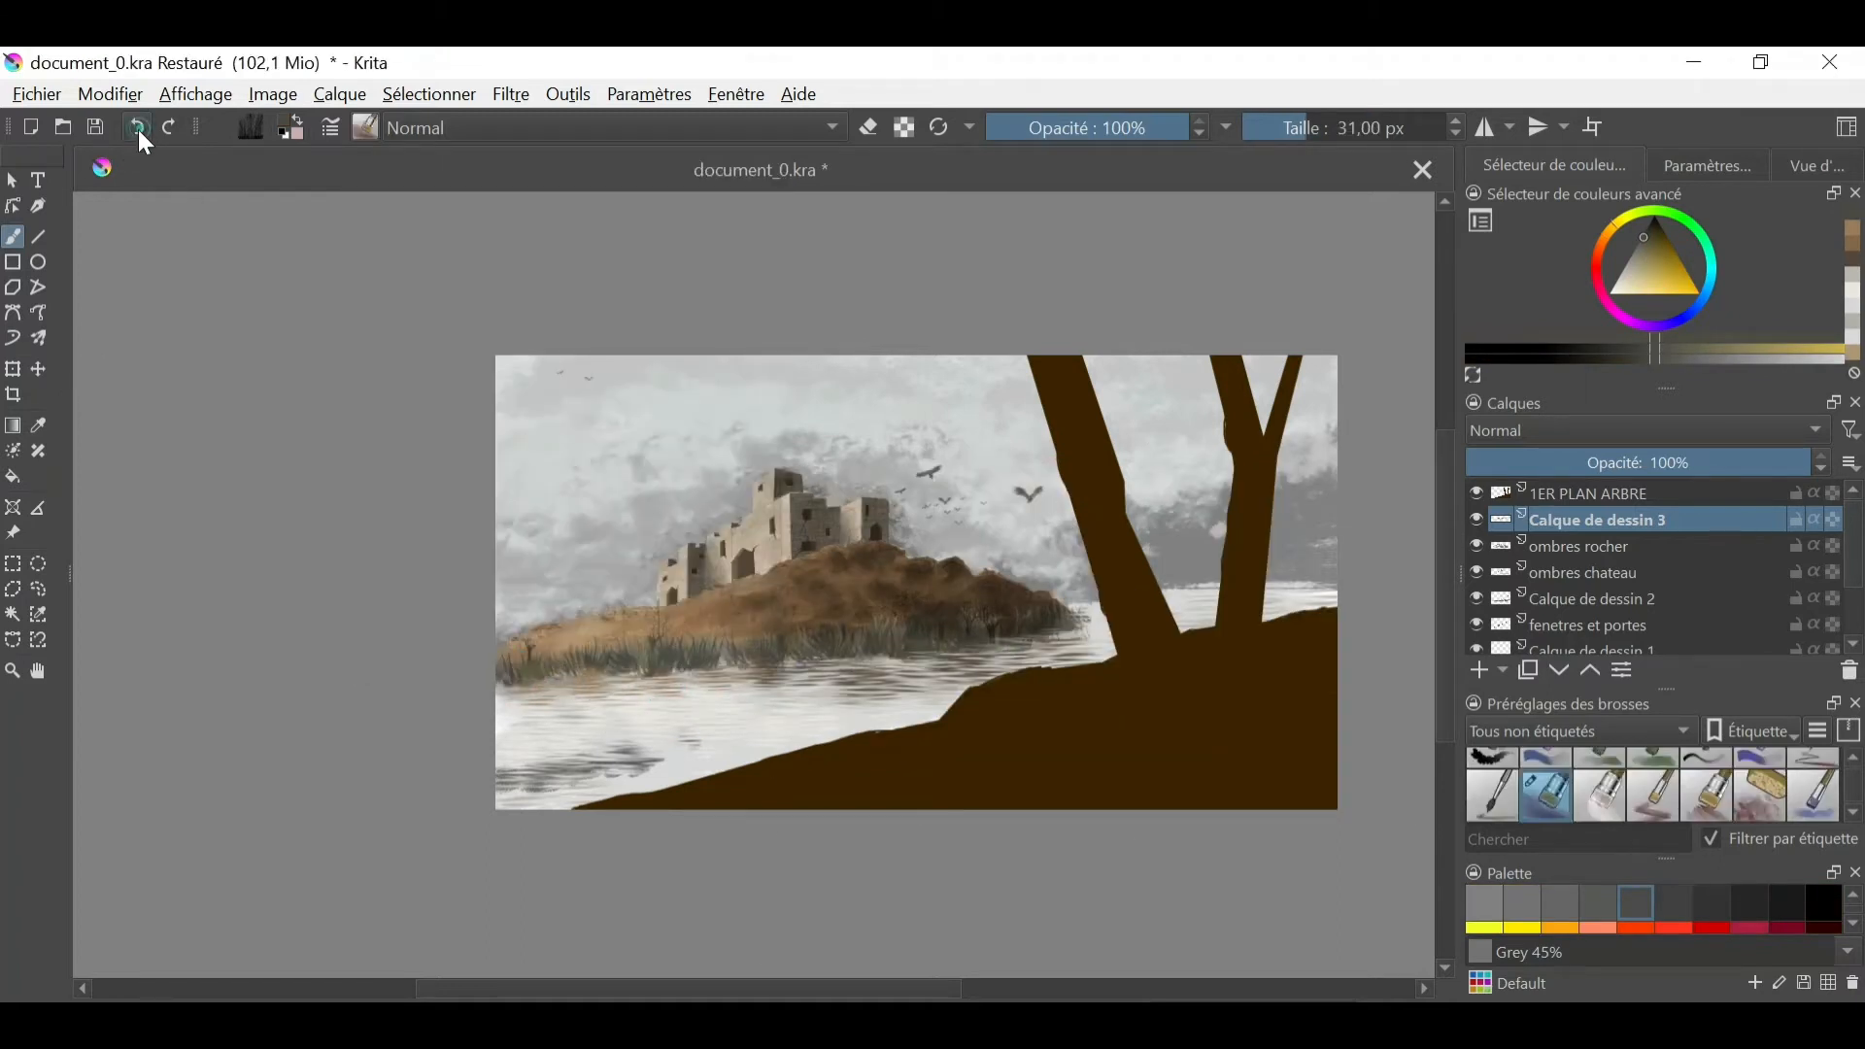
click(1795, 462)
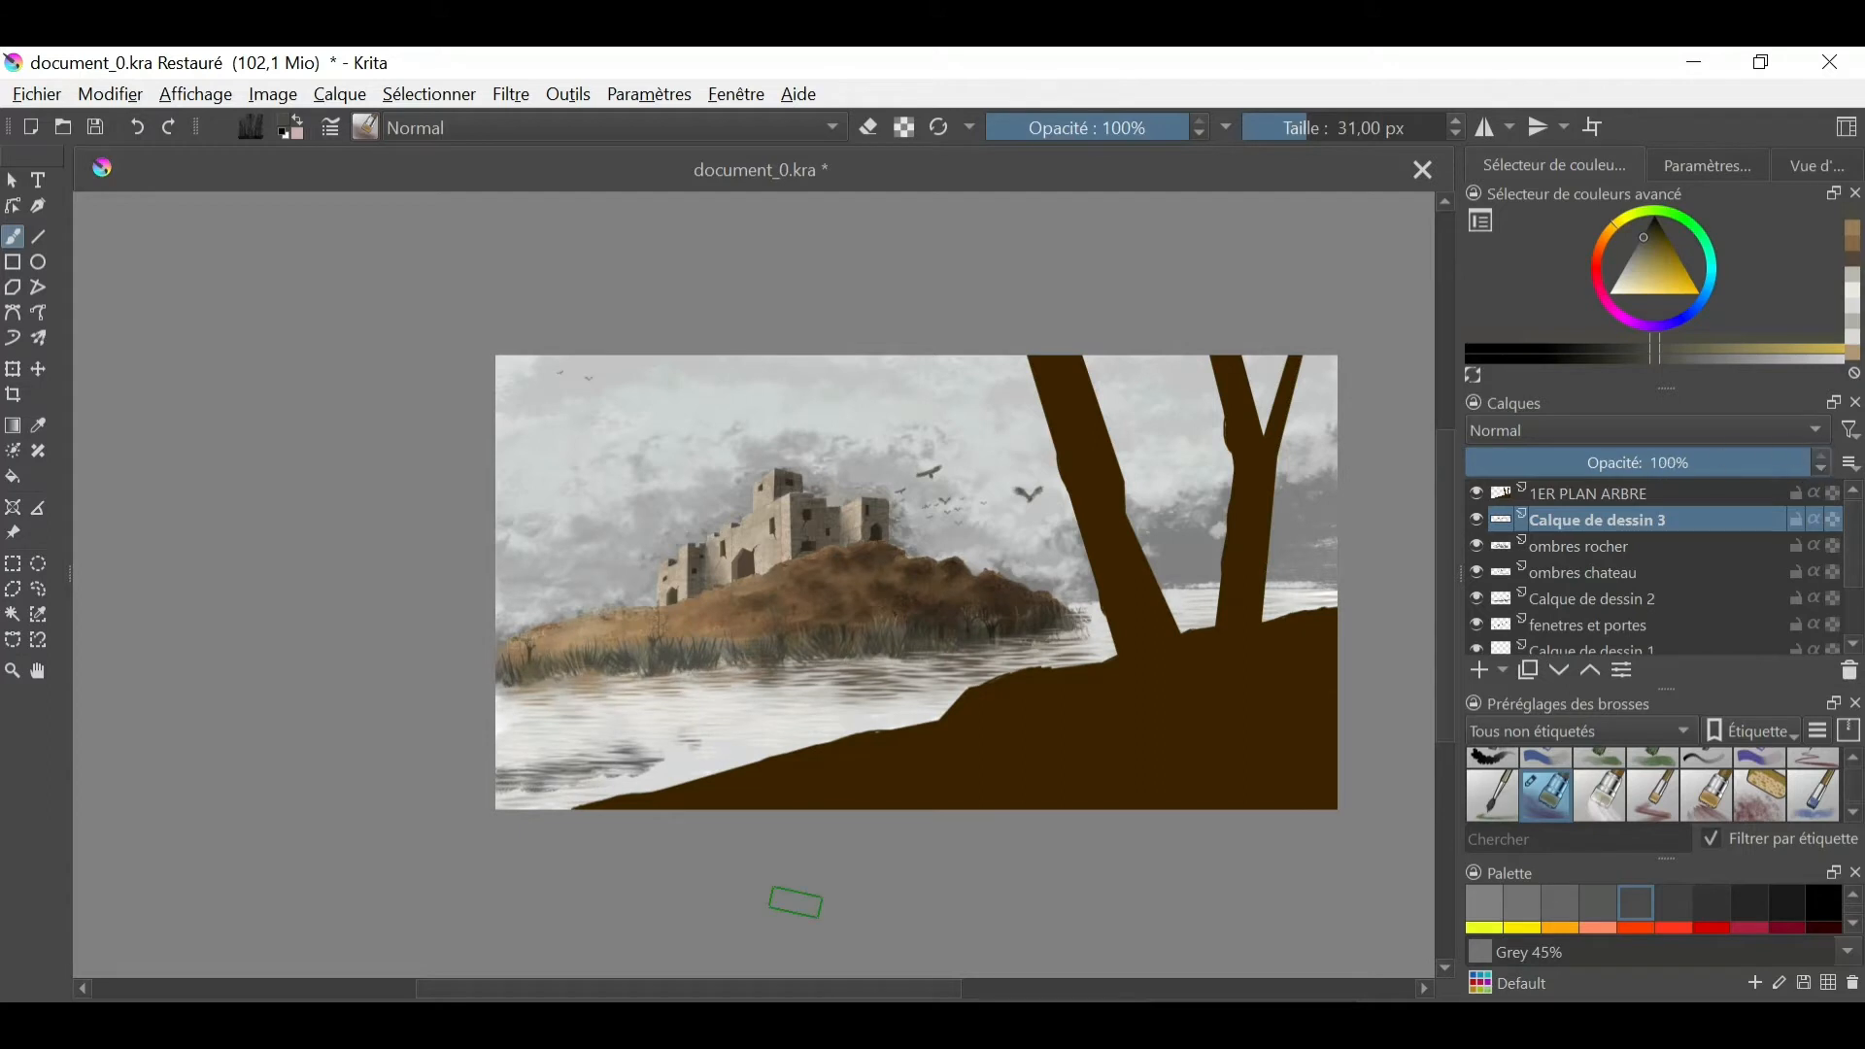
- Return to the water brush and paint darker grey reflections beneath the shoreline grass at 130.94 px
click(365, 127)
drag(756, 499, 757, 582)
click(444, 467)
click(385, 578)
click(1649, 240)
click(1640, 258)
click(696, 689)
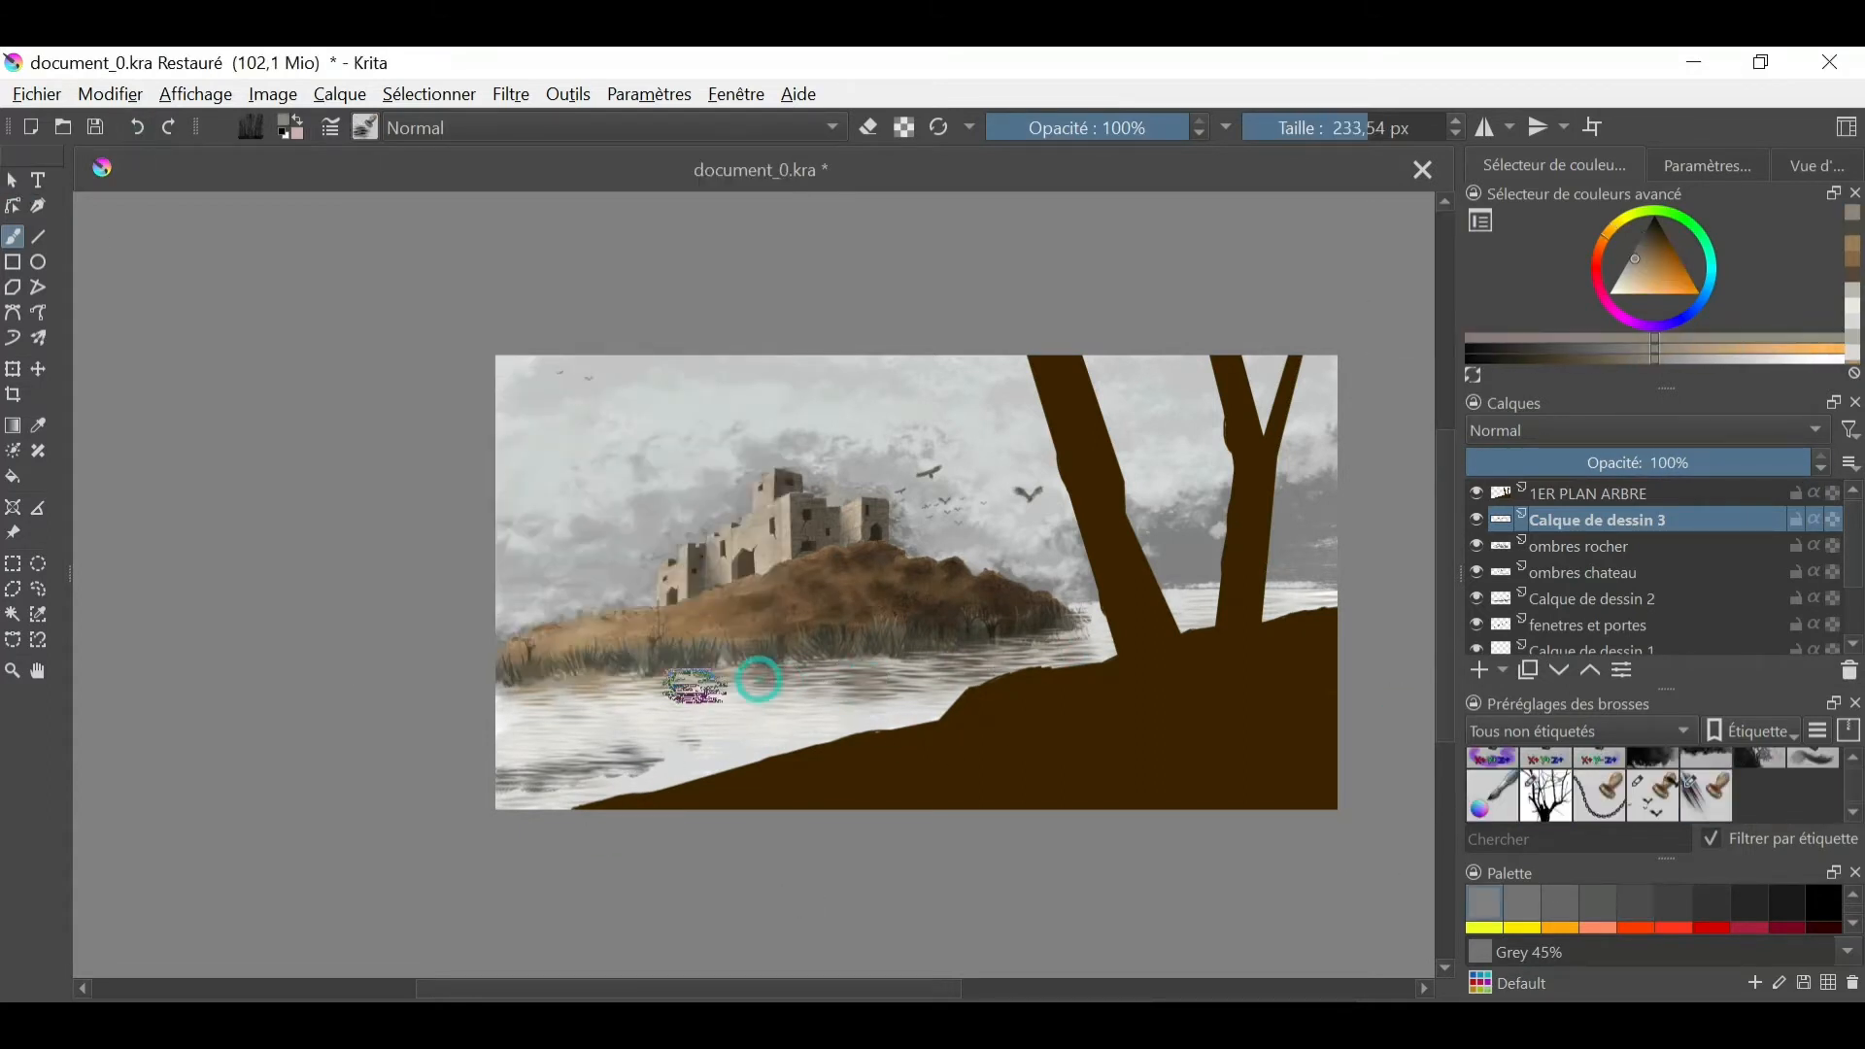
key(ctrl+z)
click(1642, 241)
mouse_move(621, 717)
mouse_down()
mouse_move(589, 682)
mouse_move(908, 660)
mouse_up()
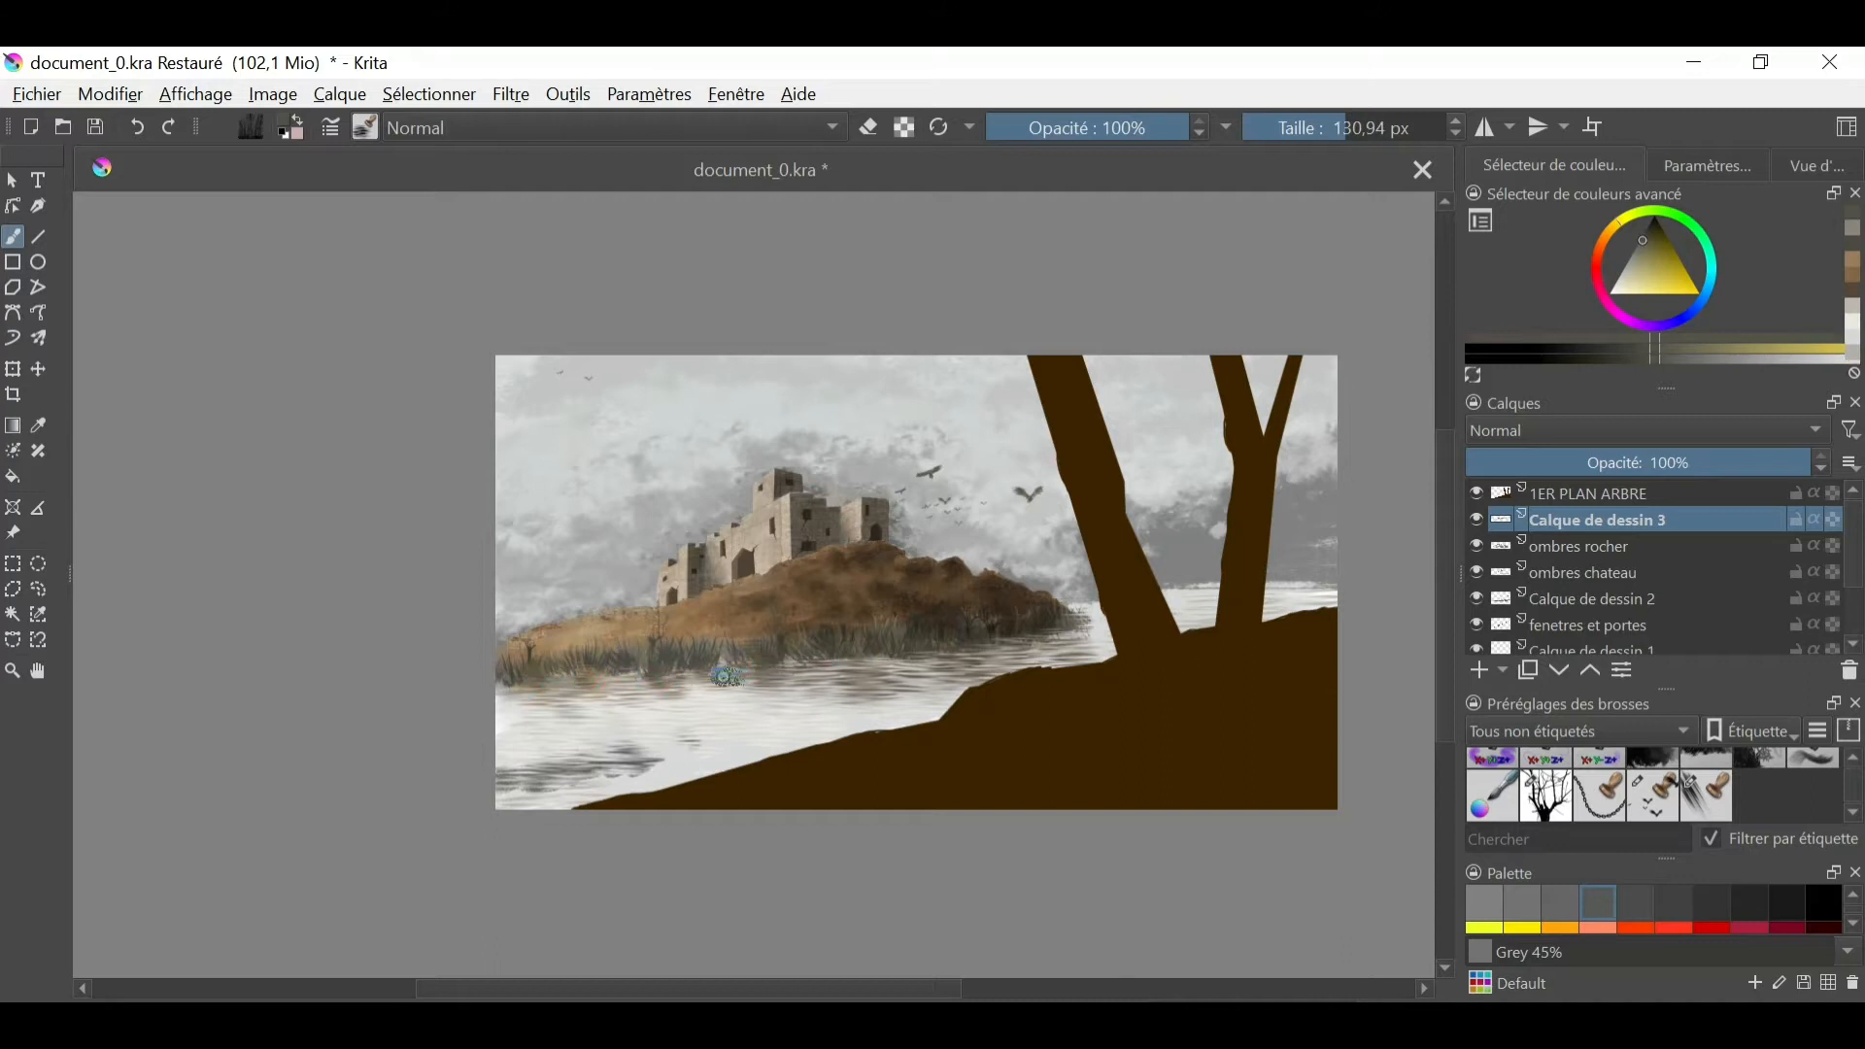
- Soften the reflections and dark ripples on the lake with a small blending brush
right_click(946, 675)
click(953, 808)
click(139, 126)
drag(682, 782, 671, 782)
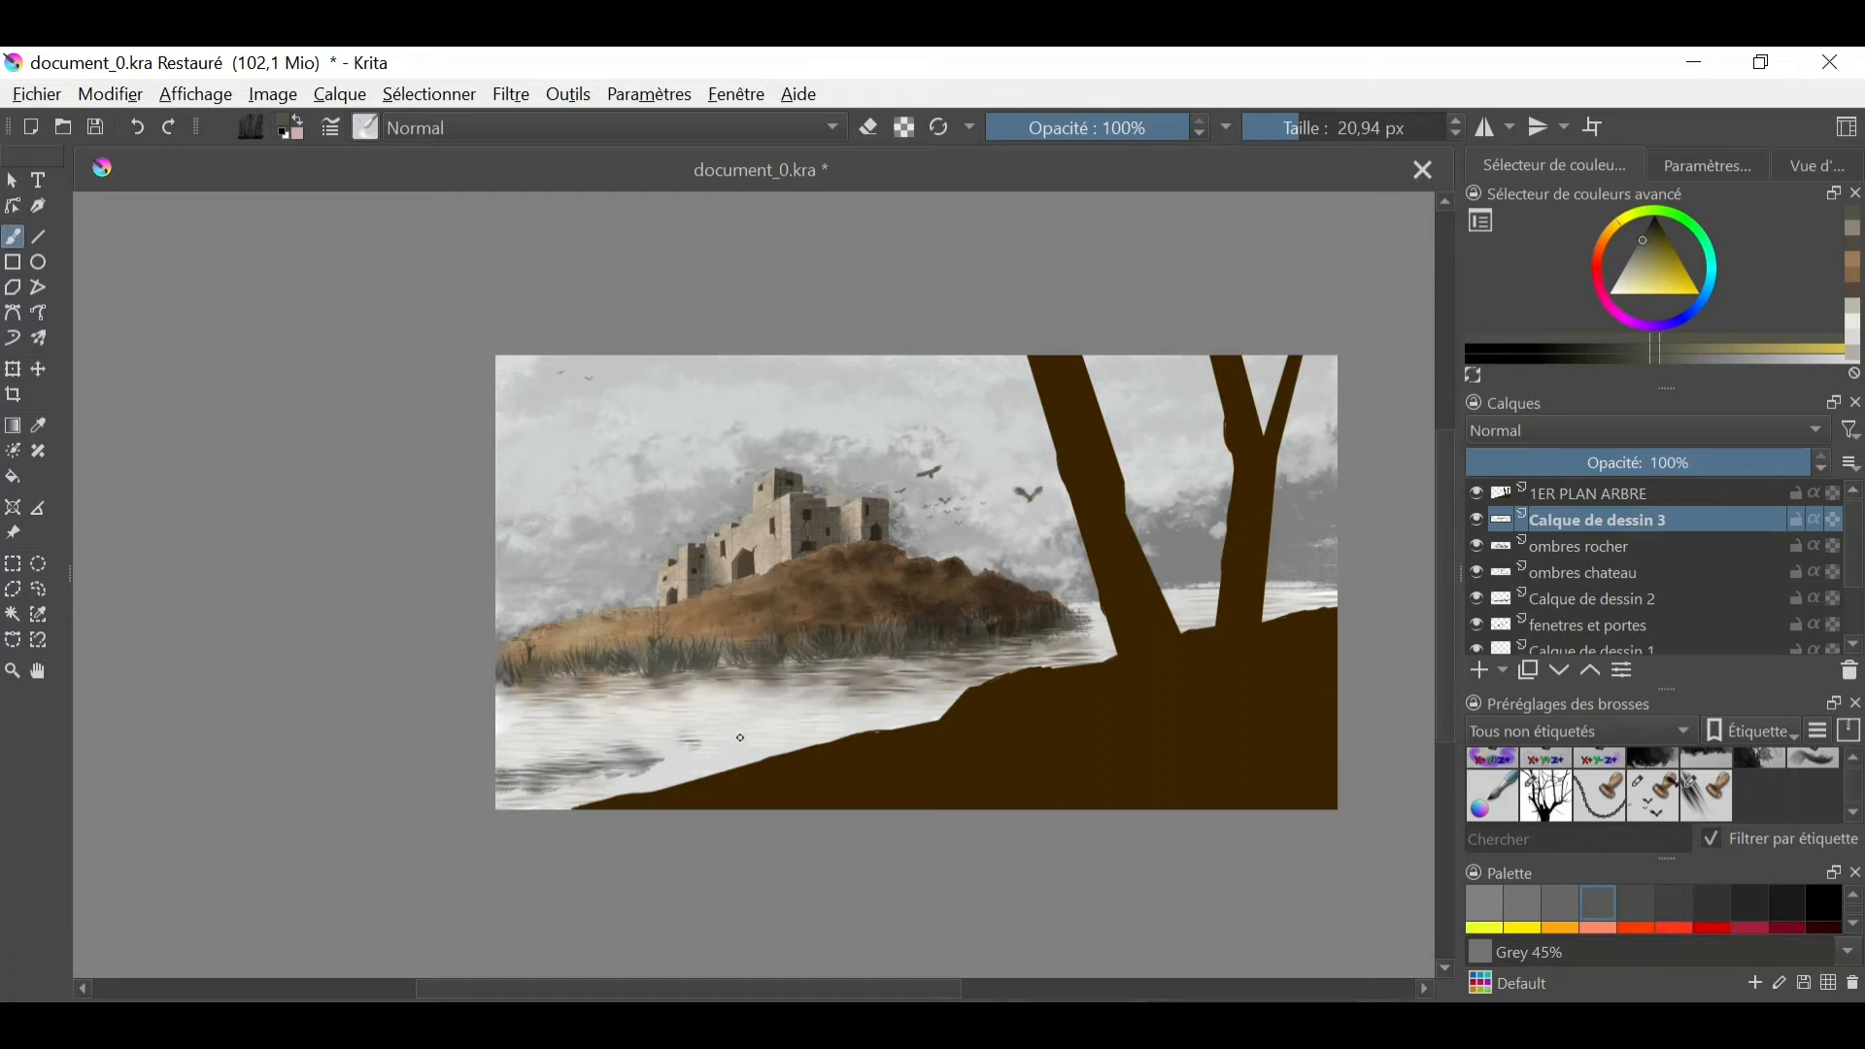
- Paint a low dark brown rock with lighter brown patches in the lake's near-left corner using a 42.08 px brush
ctrl+click(985, 608)
drag(541, 771, 670, 767)
ctrl+click(843, 617)
drag(555, 766, 542, 768)
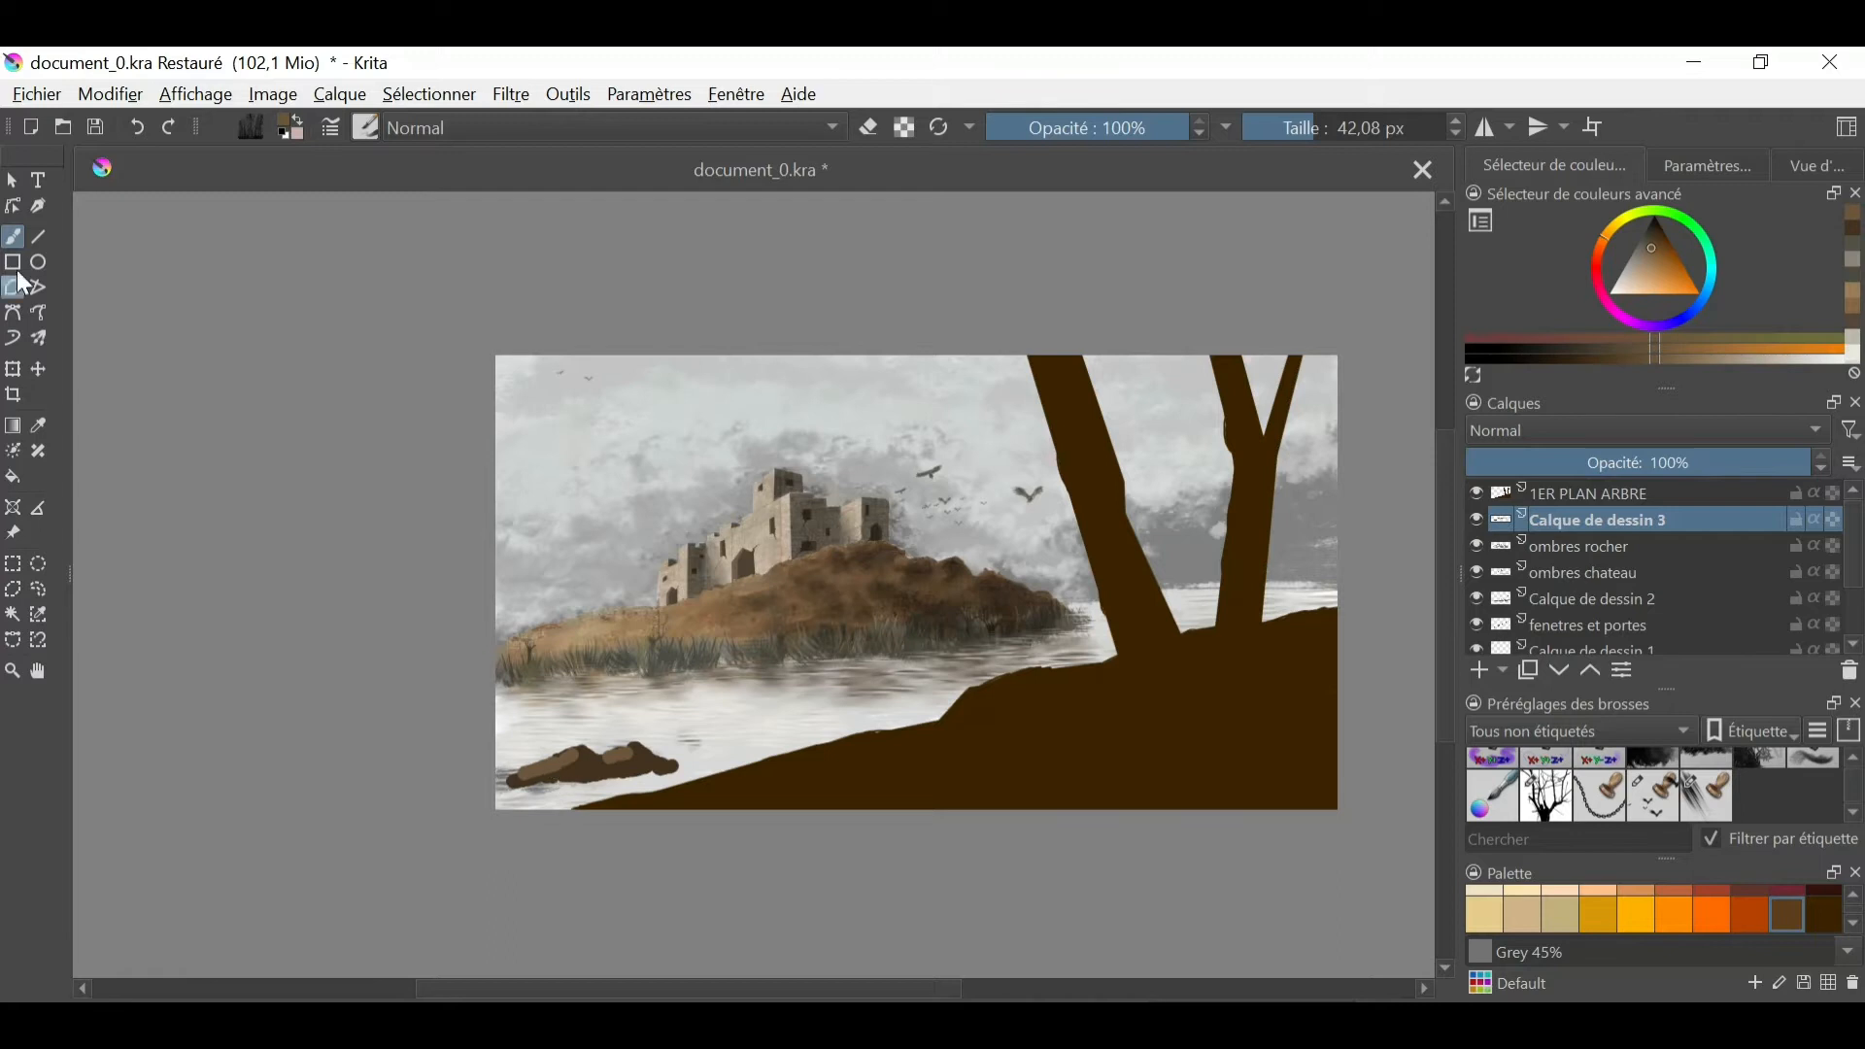
- Blend the rock's brown tones together with a 20.94 px blending brush
right_click(750, 683)
click(1030, 554)
click(555, 769)
- Paint dark green-grey vegetation around the lake rock with a foliage stamp brush at about 349 px
click(1816, 165)
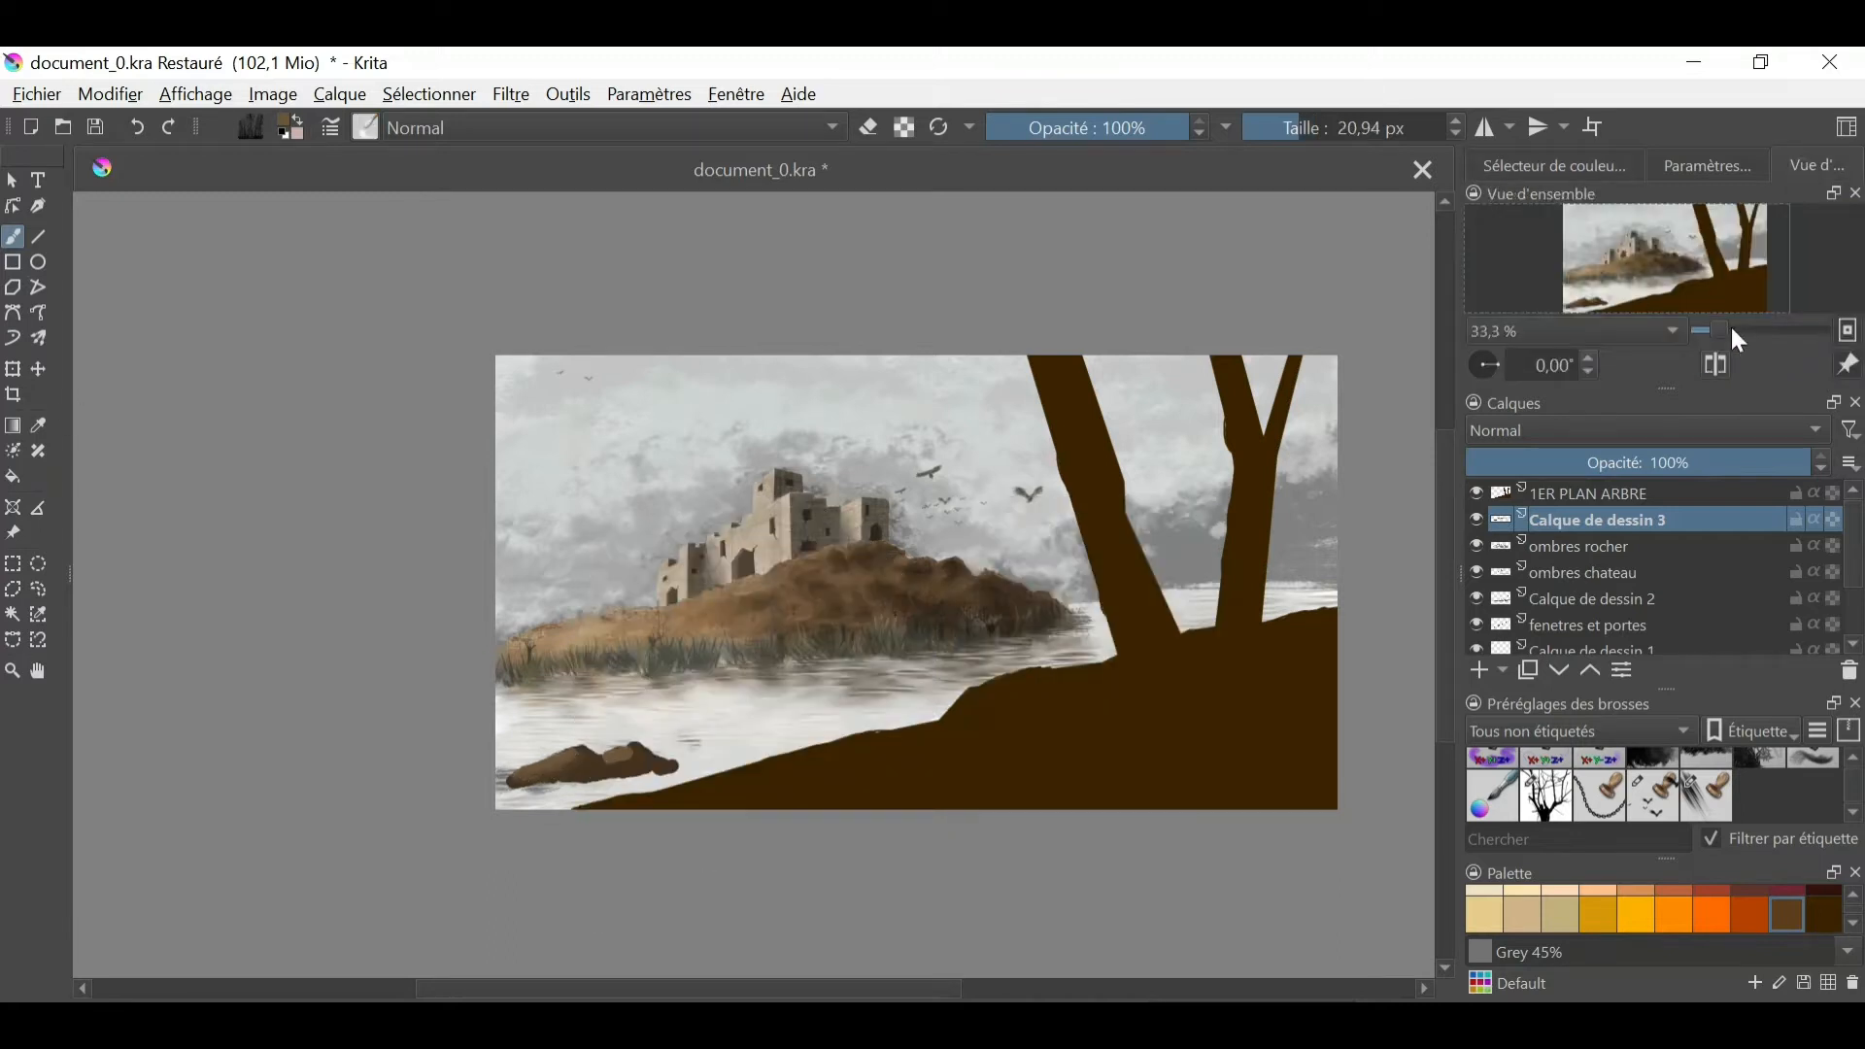
click(1725, 330)
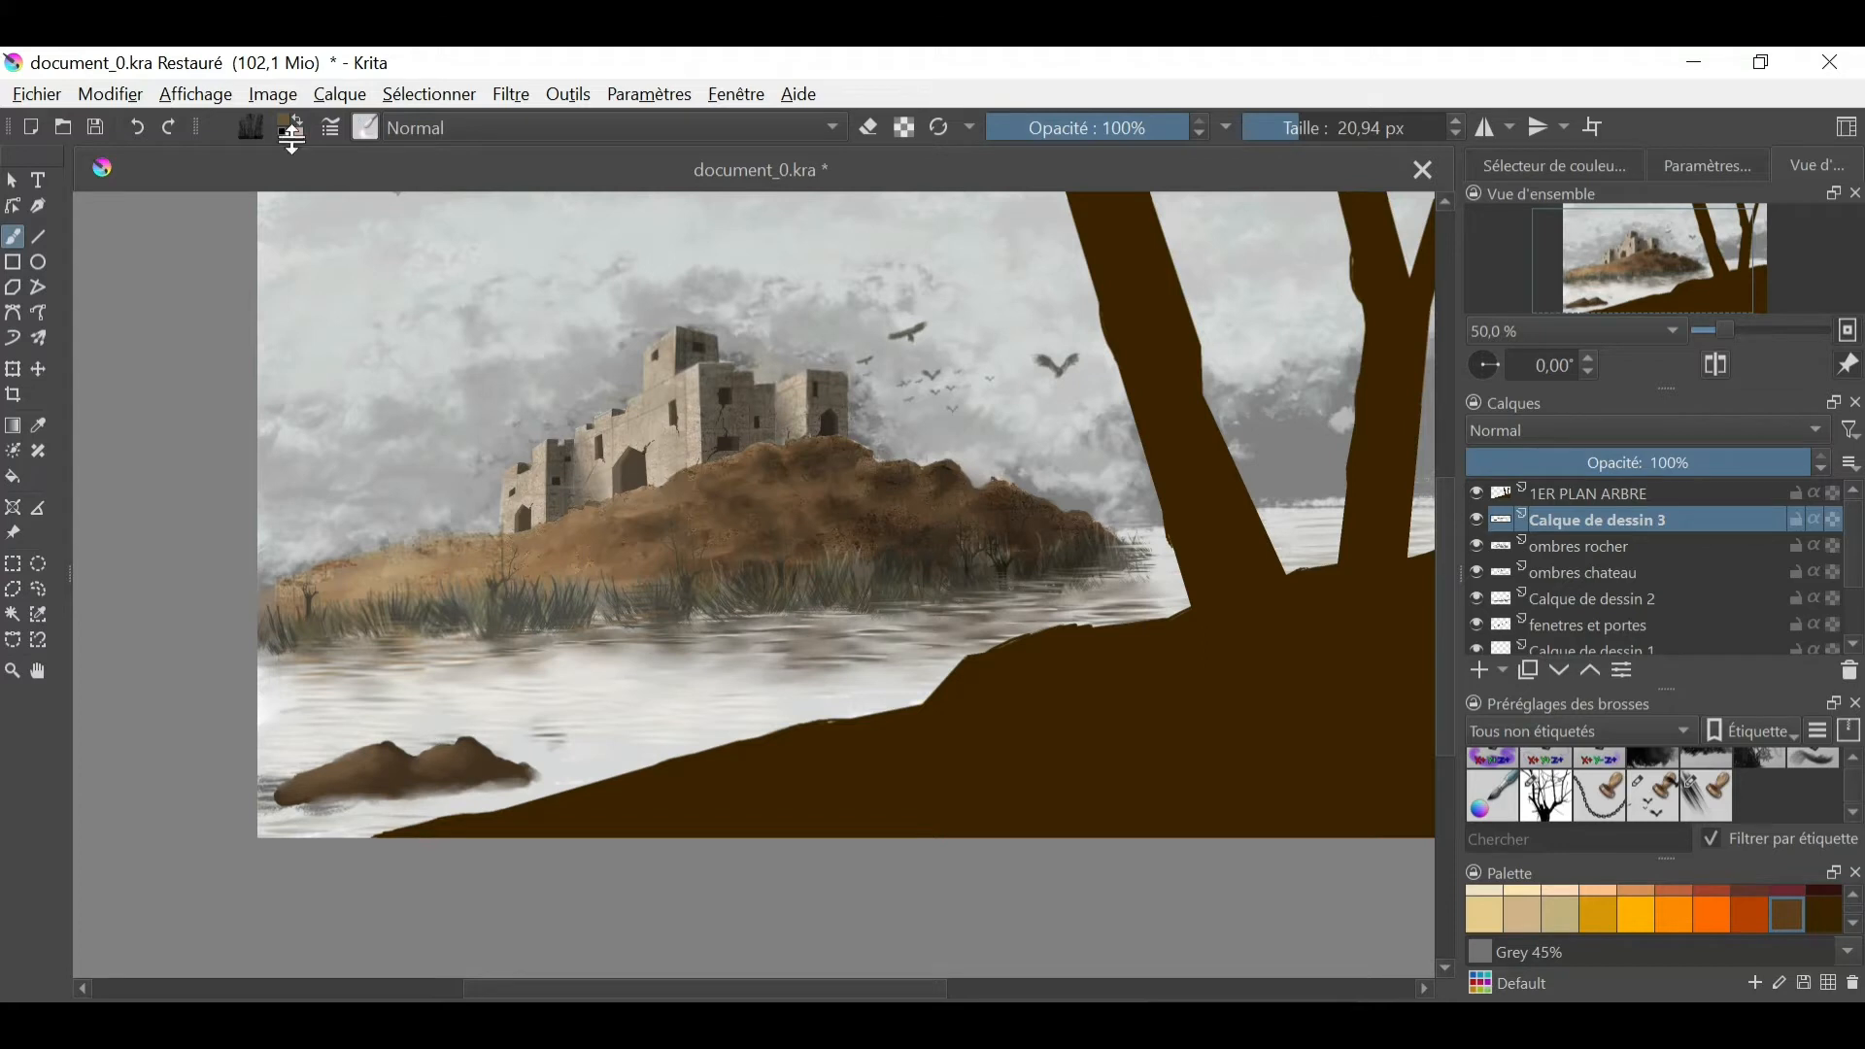
click(365, 127)
click(655, 452)
click(331, 765)
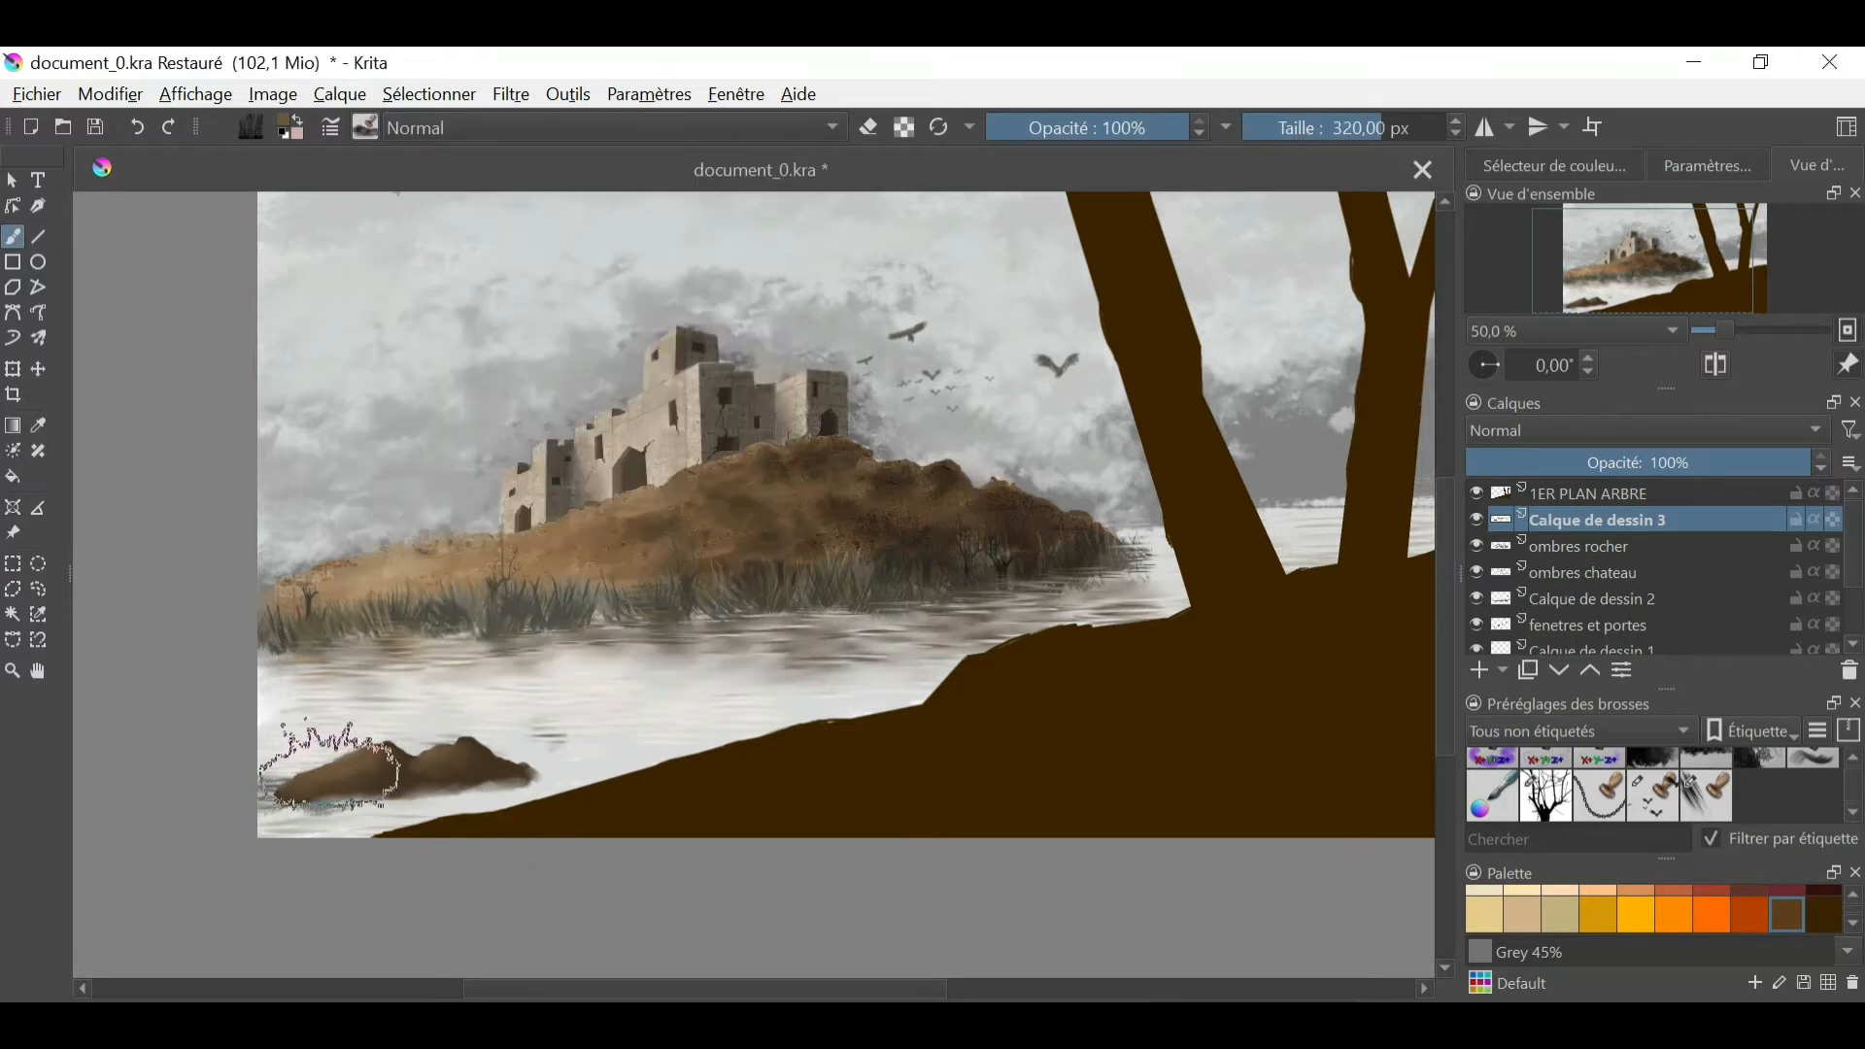
mouse_move(425, 721)
mouse_down()
mouse_move(485, 721)
mouse_move(438, 762)
mouse_move(359, 748)
mouse_up()
ctrl+click(754, 589)
click(1554, 165)
click(1650, 229)
click(137, 127)
drag(340, 777, 512, 762)
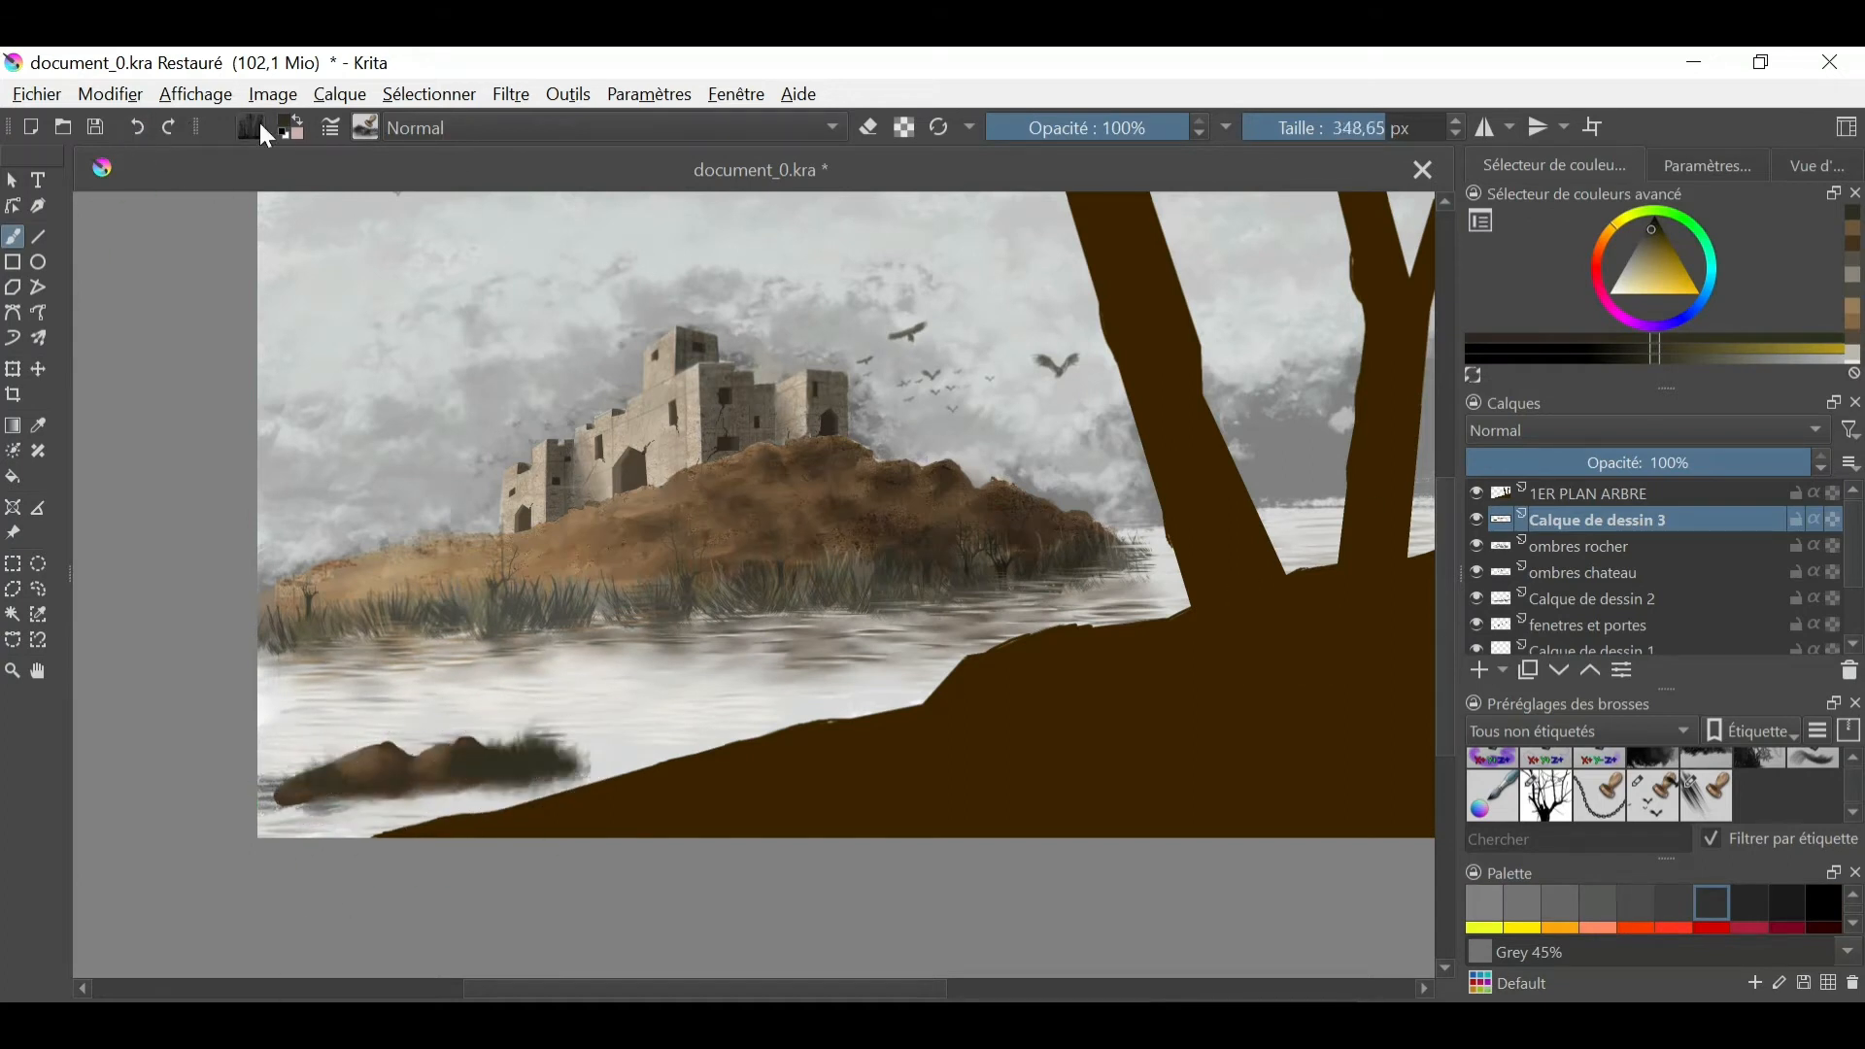
- Paint tall dark grass blades around the lake rock with a grass stamp brush at 623.96 px, undoing the last stroke
click(365, 127)
drag(762, 486, 762, 557)
click(604, 471)
click(532, 734)
mouse_move(409, 758)
mouse_down()
mouse_move(432, 738)
mouse_move(418, 637)
mouse_move(428, 738)
mouse_move(379, 757)
mouse_up()
key(ctrl+z)
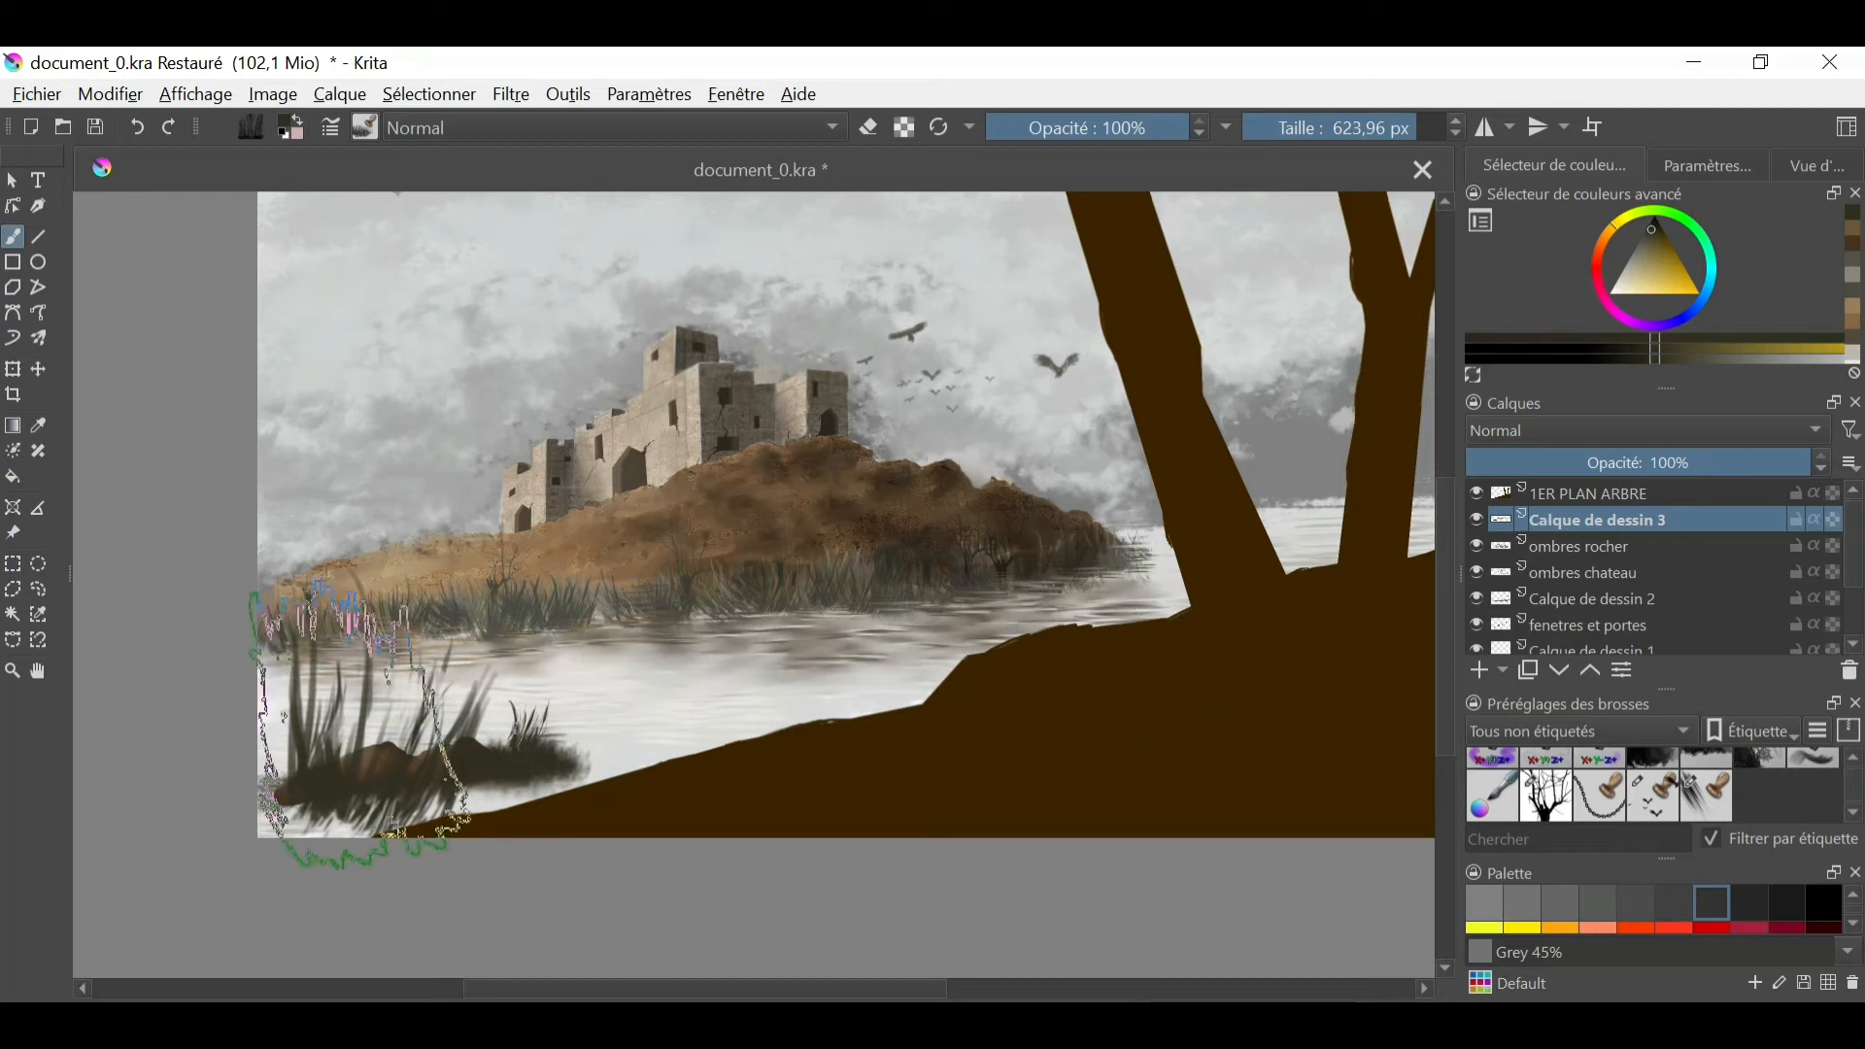
- Undo the last grass stroke and repaint tall blades around the lake rock in dark olive tones with the 623.96 px grass stamp brush
click(137, 127)
click(1649, 231)
click(385, 699)
click(1646, 233)
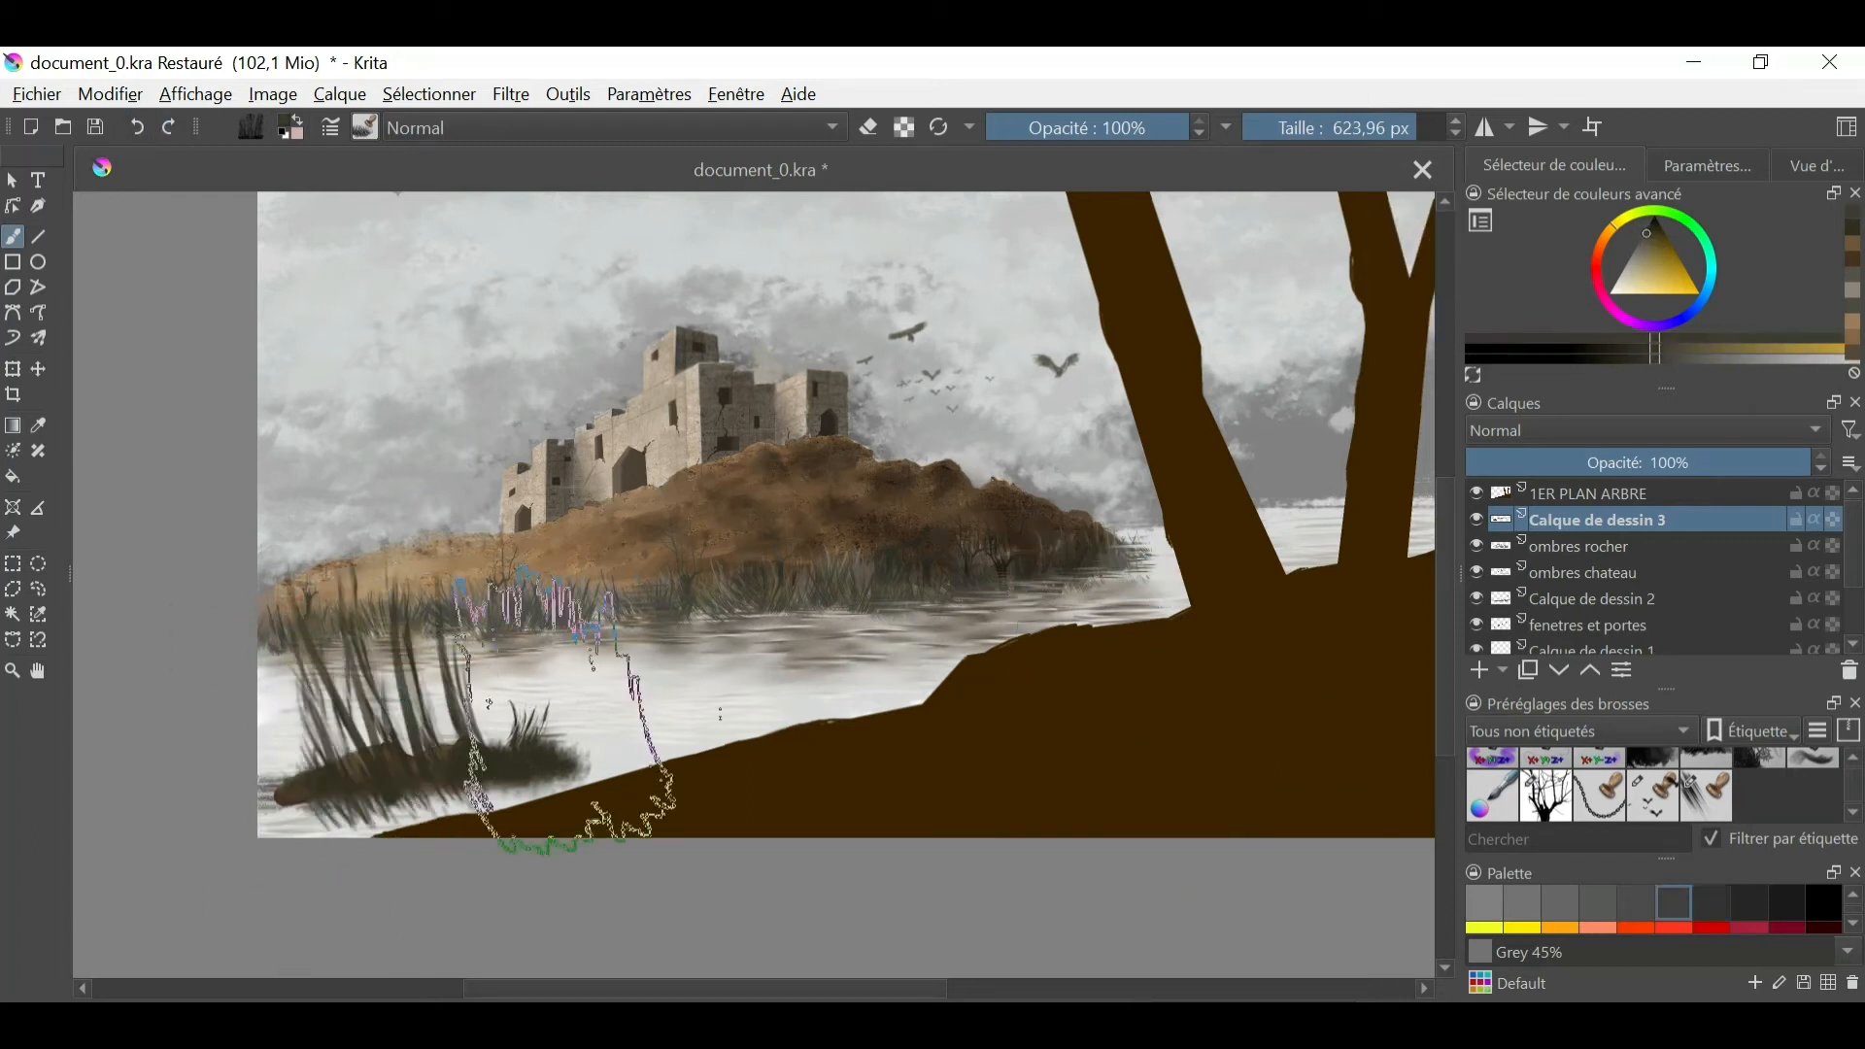
click(1645, 249)
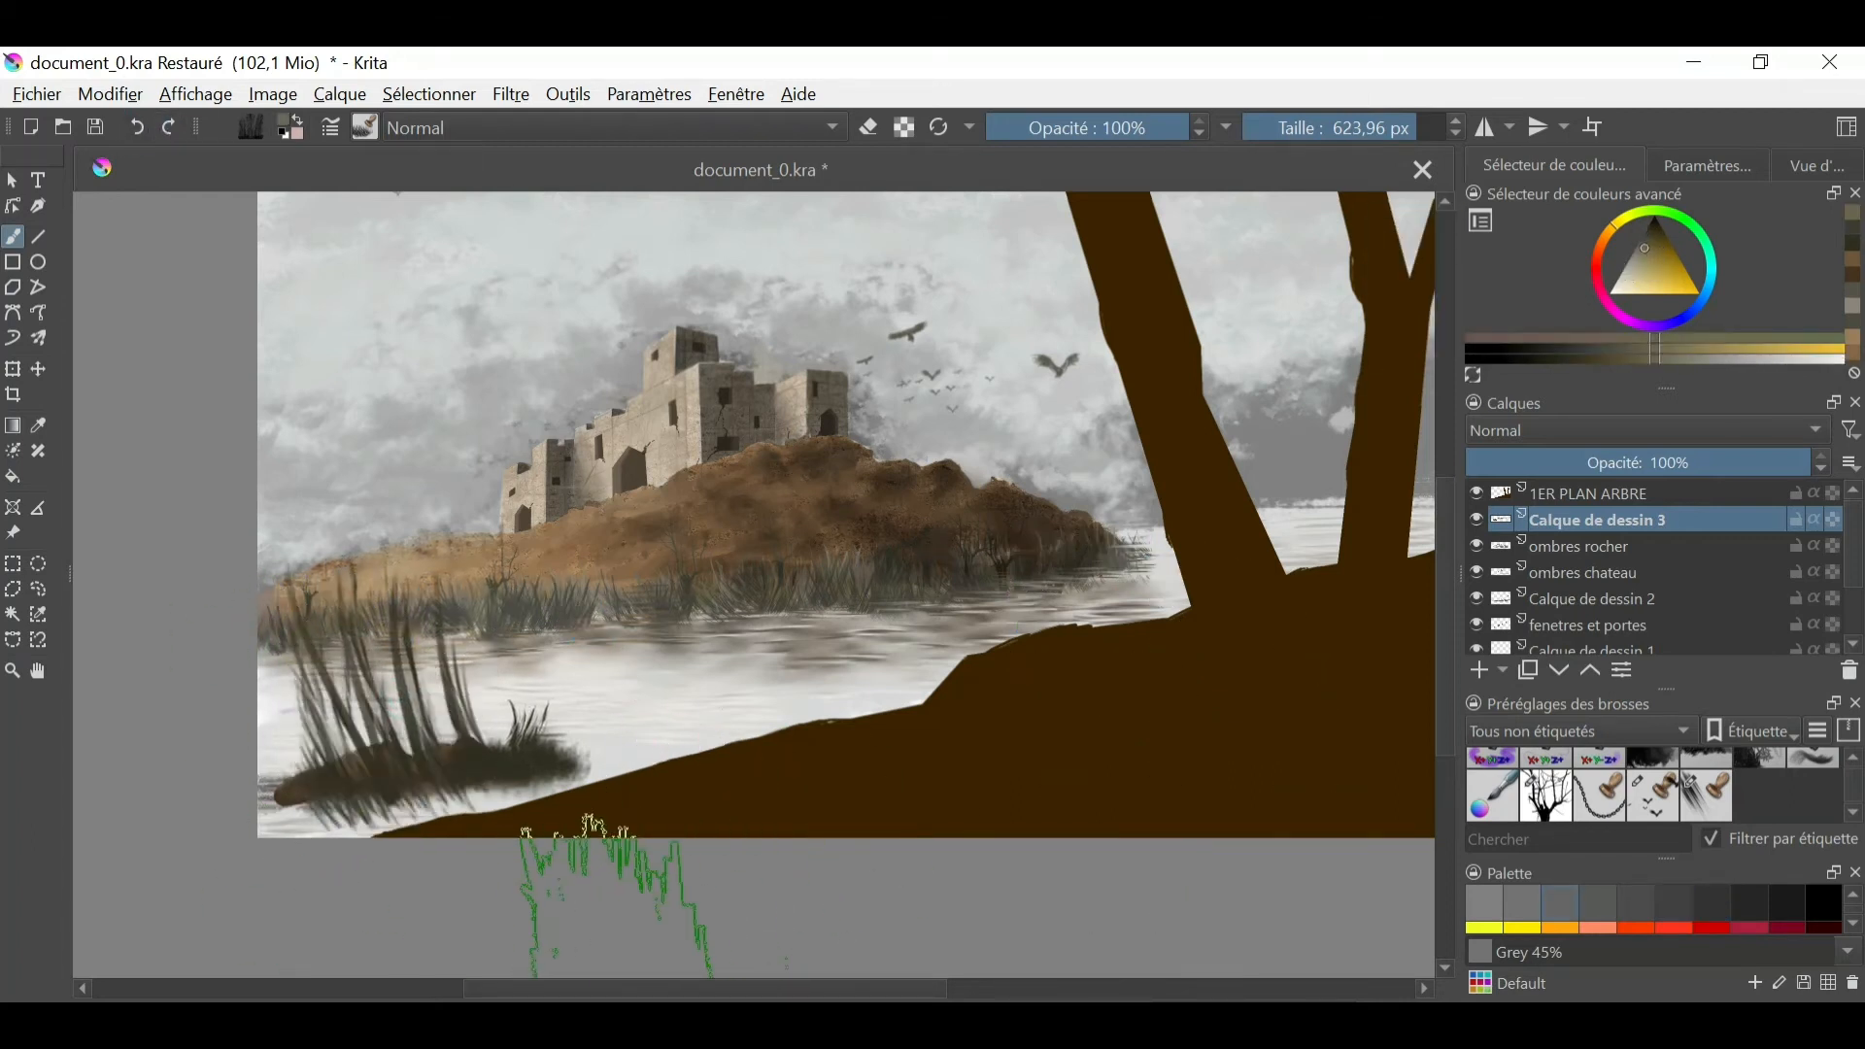
- Reduce the grass brush to about 142 px and add short blades along the base and ends of the lake rock
drag(674, 696, 228, 696)
click(313, 776)
ctrl+click(490, 779)
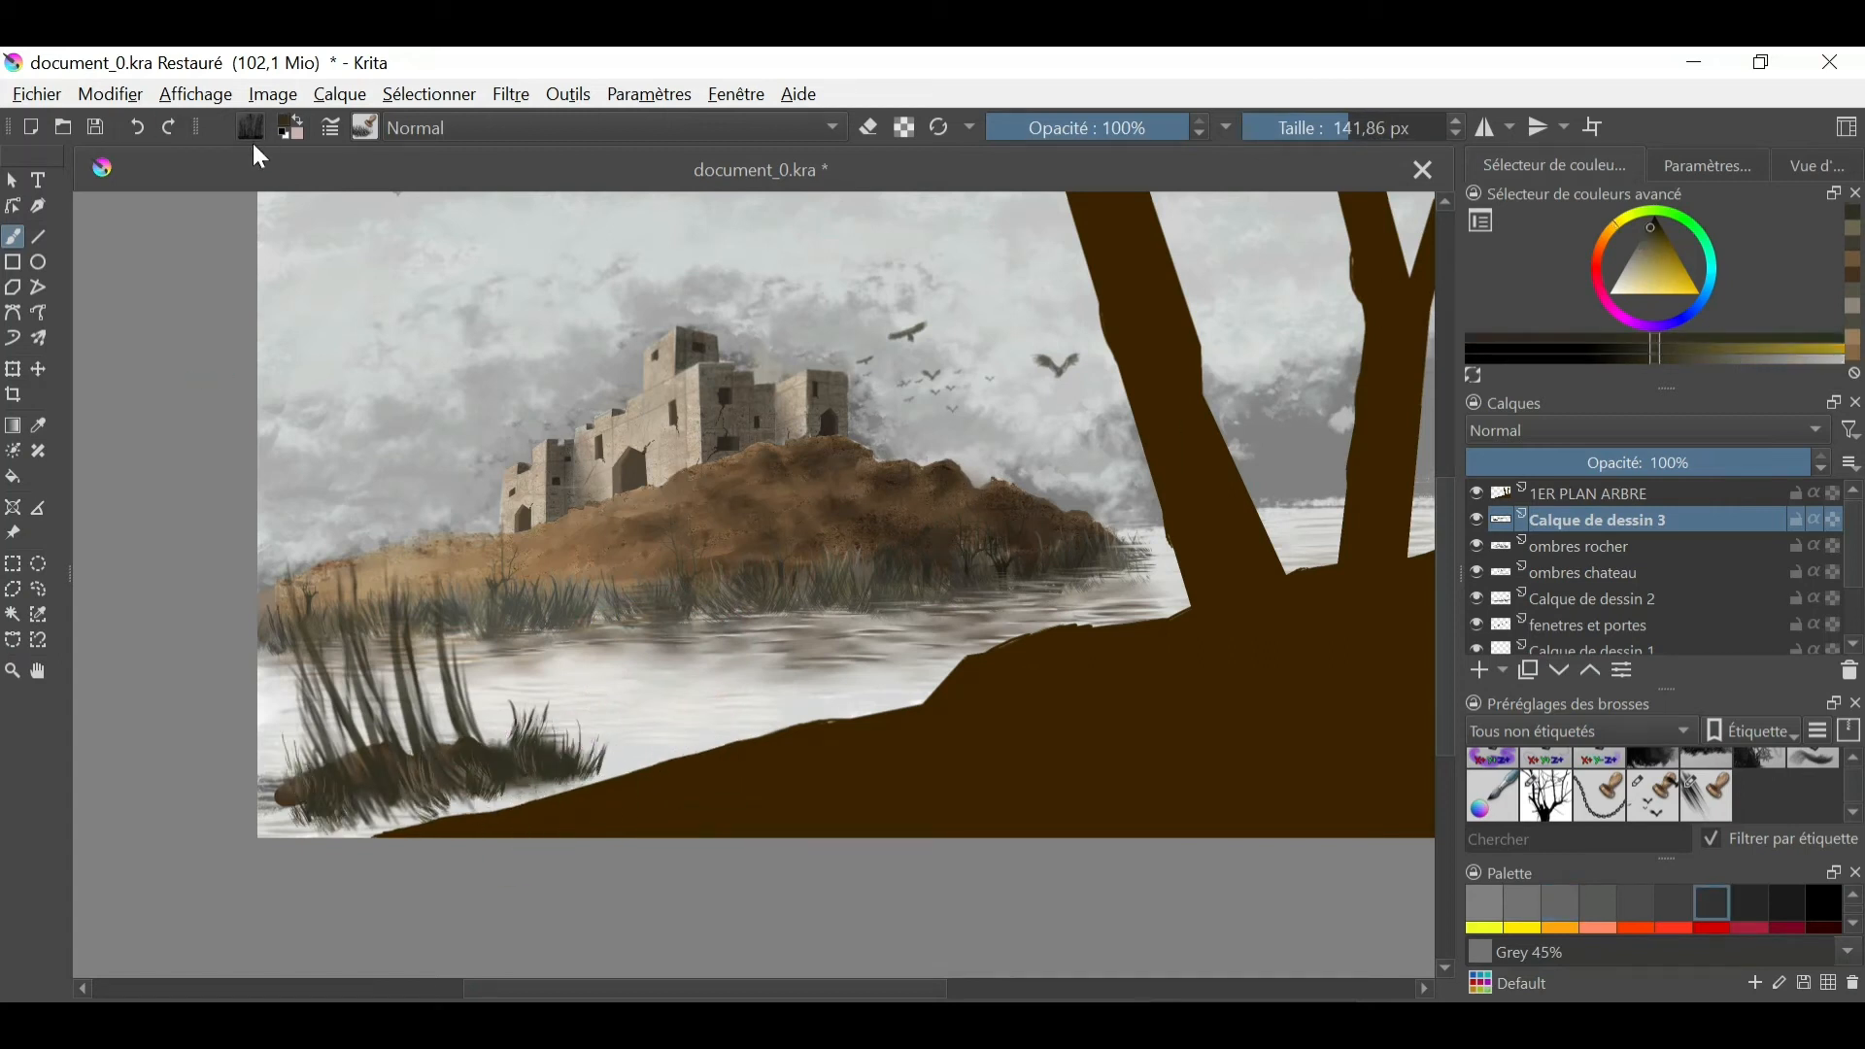
- On the PLAN DU FOND NUAGEUX layer, stamp grey distant mountains behind the trees and beside the castle with a 360 px mountain brush
click(365, 128)
click(499, 522)
click(1498, 317)
scroll(1594, 579, down, 3)
click(1624, 615)
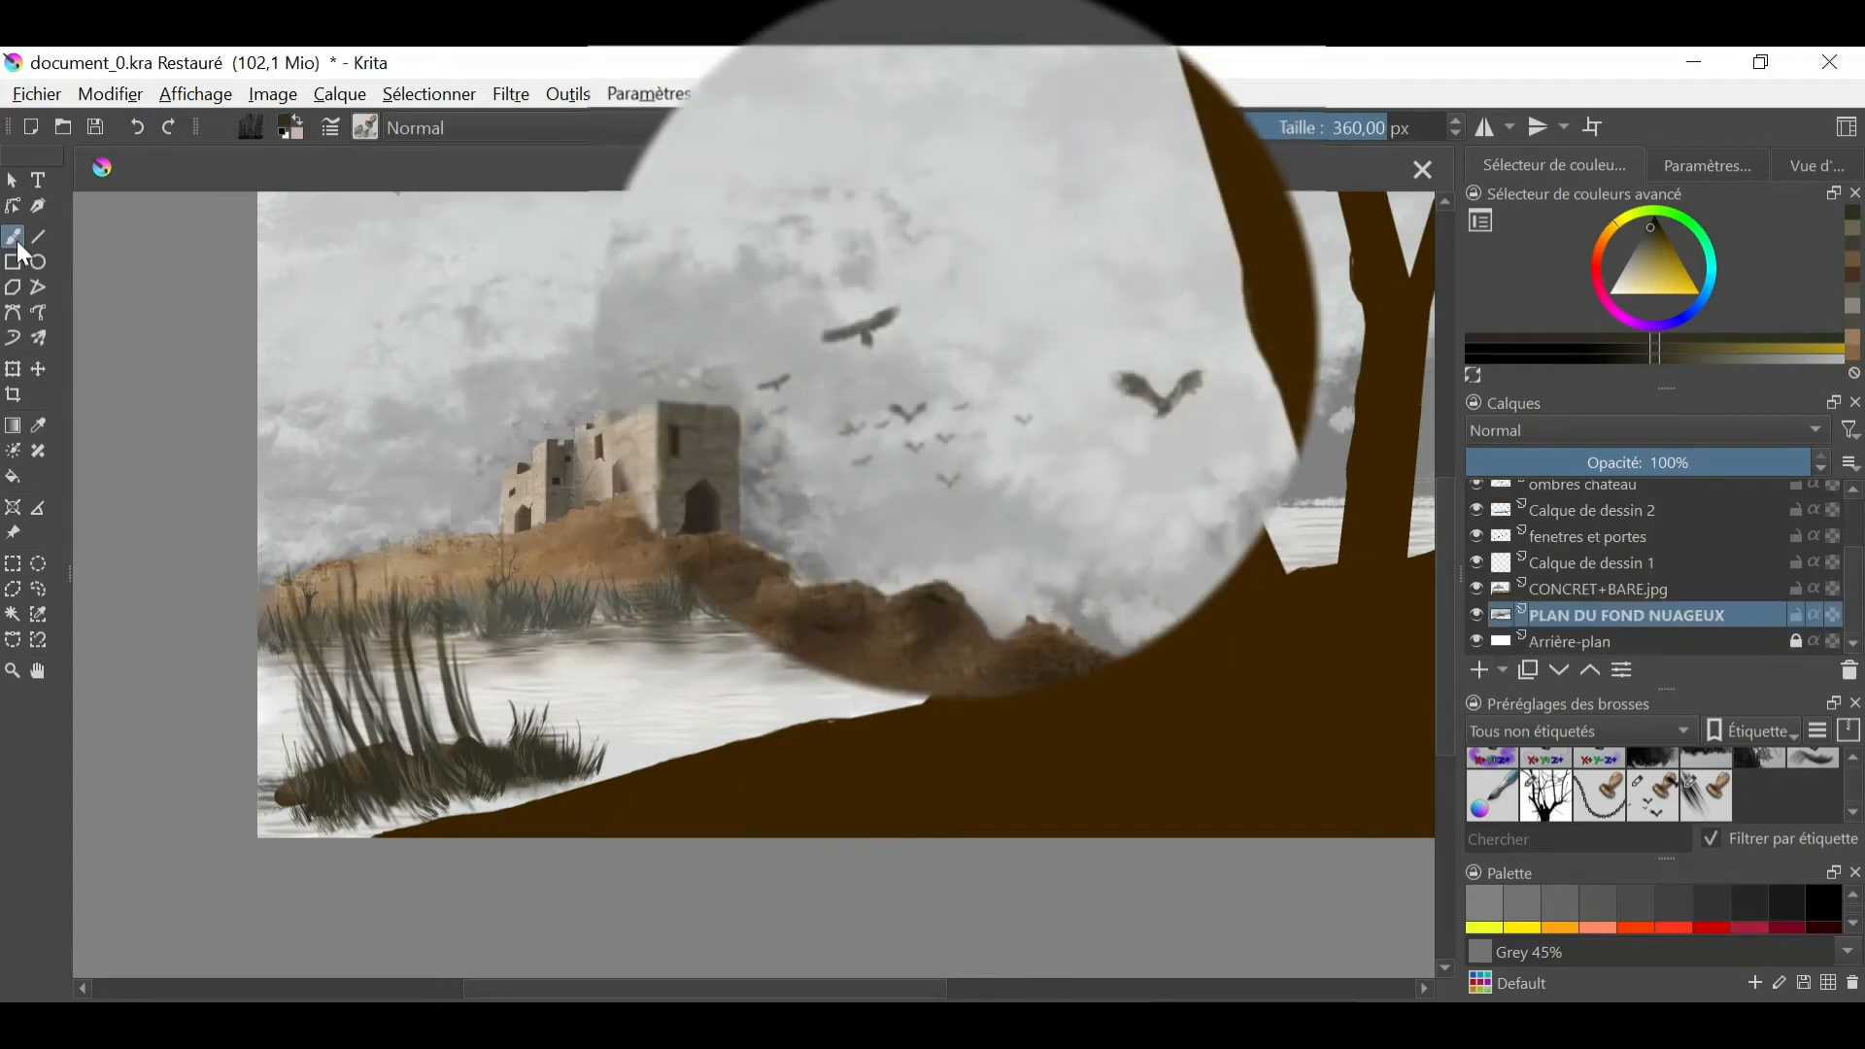
click(1646, 253)
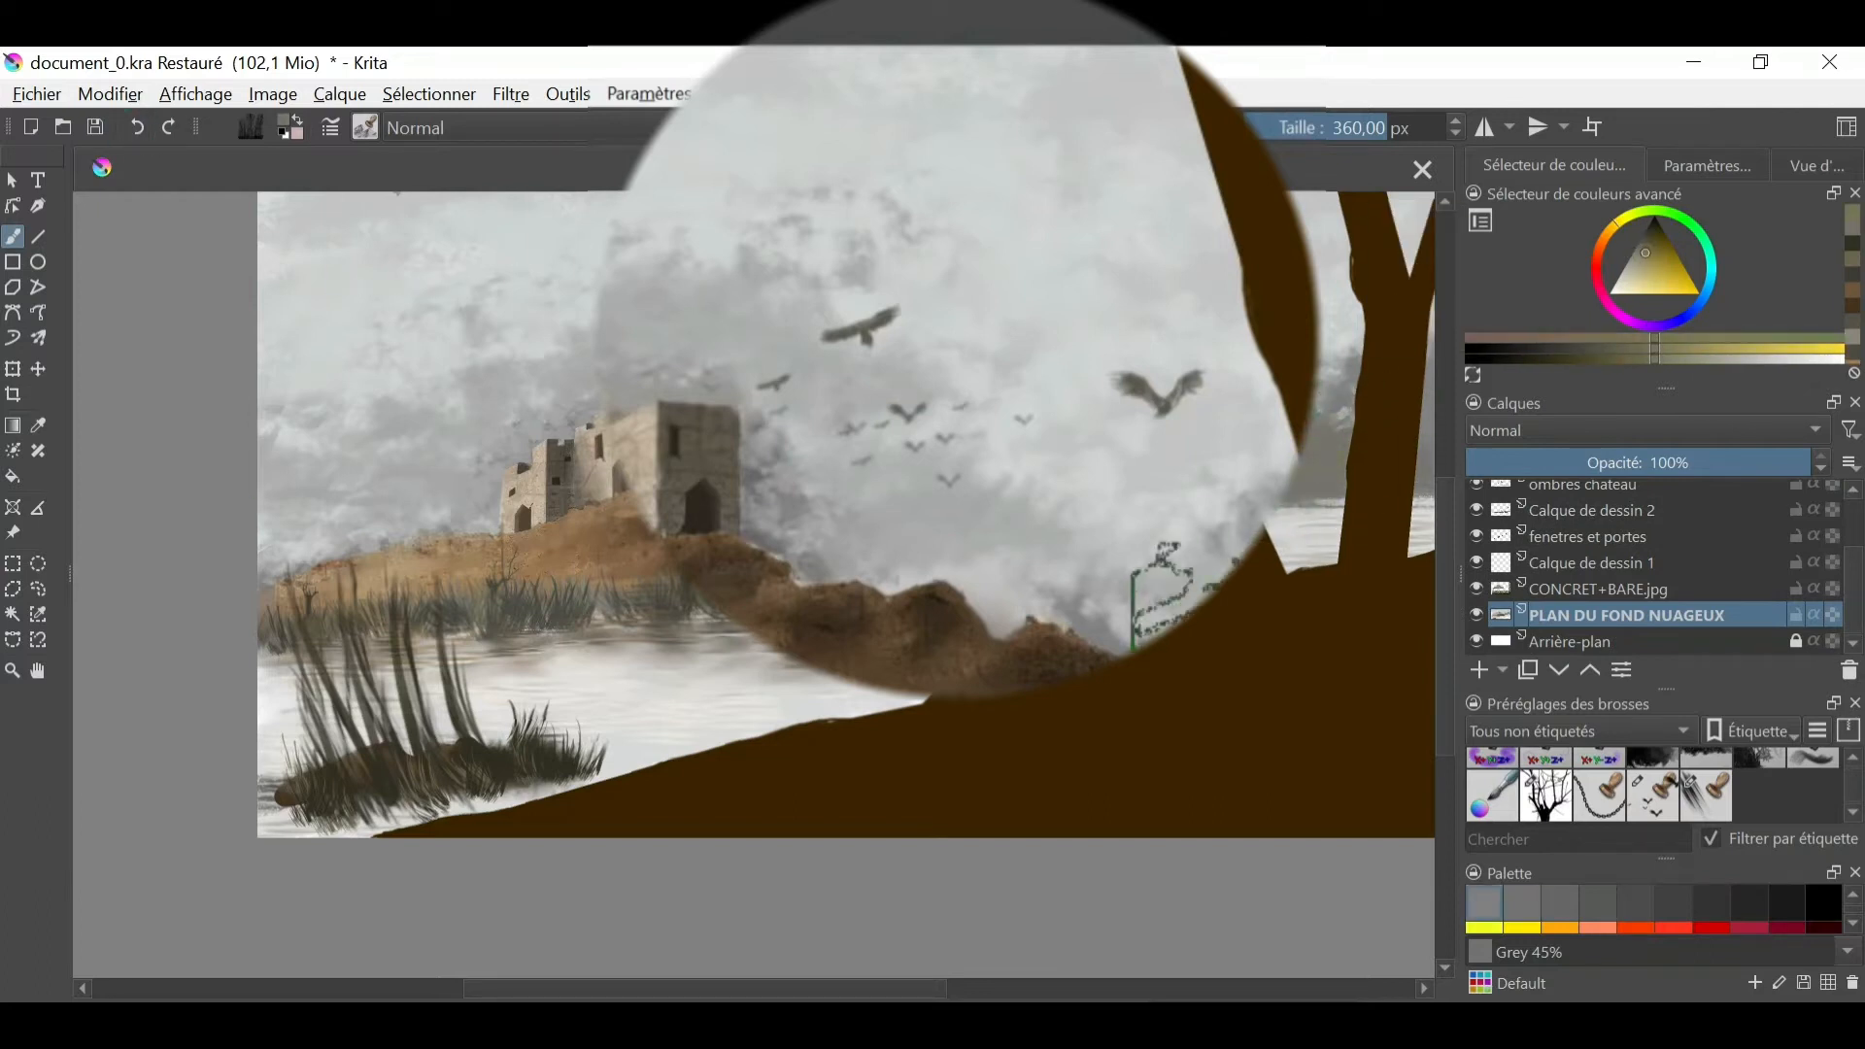
click(1643, 250)
click(1644, 247)
drag(1350, 454, 1383, 416)
click(1635, 255)
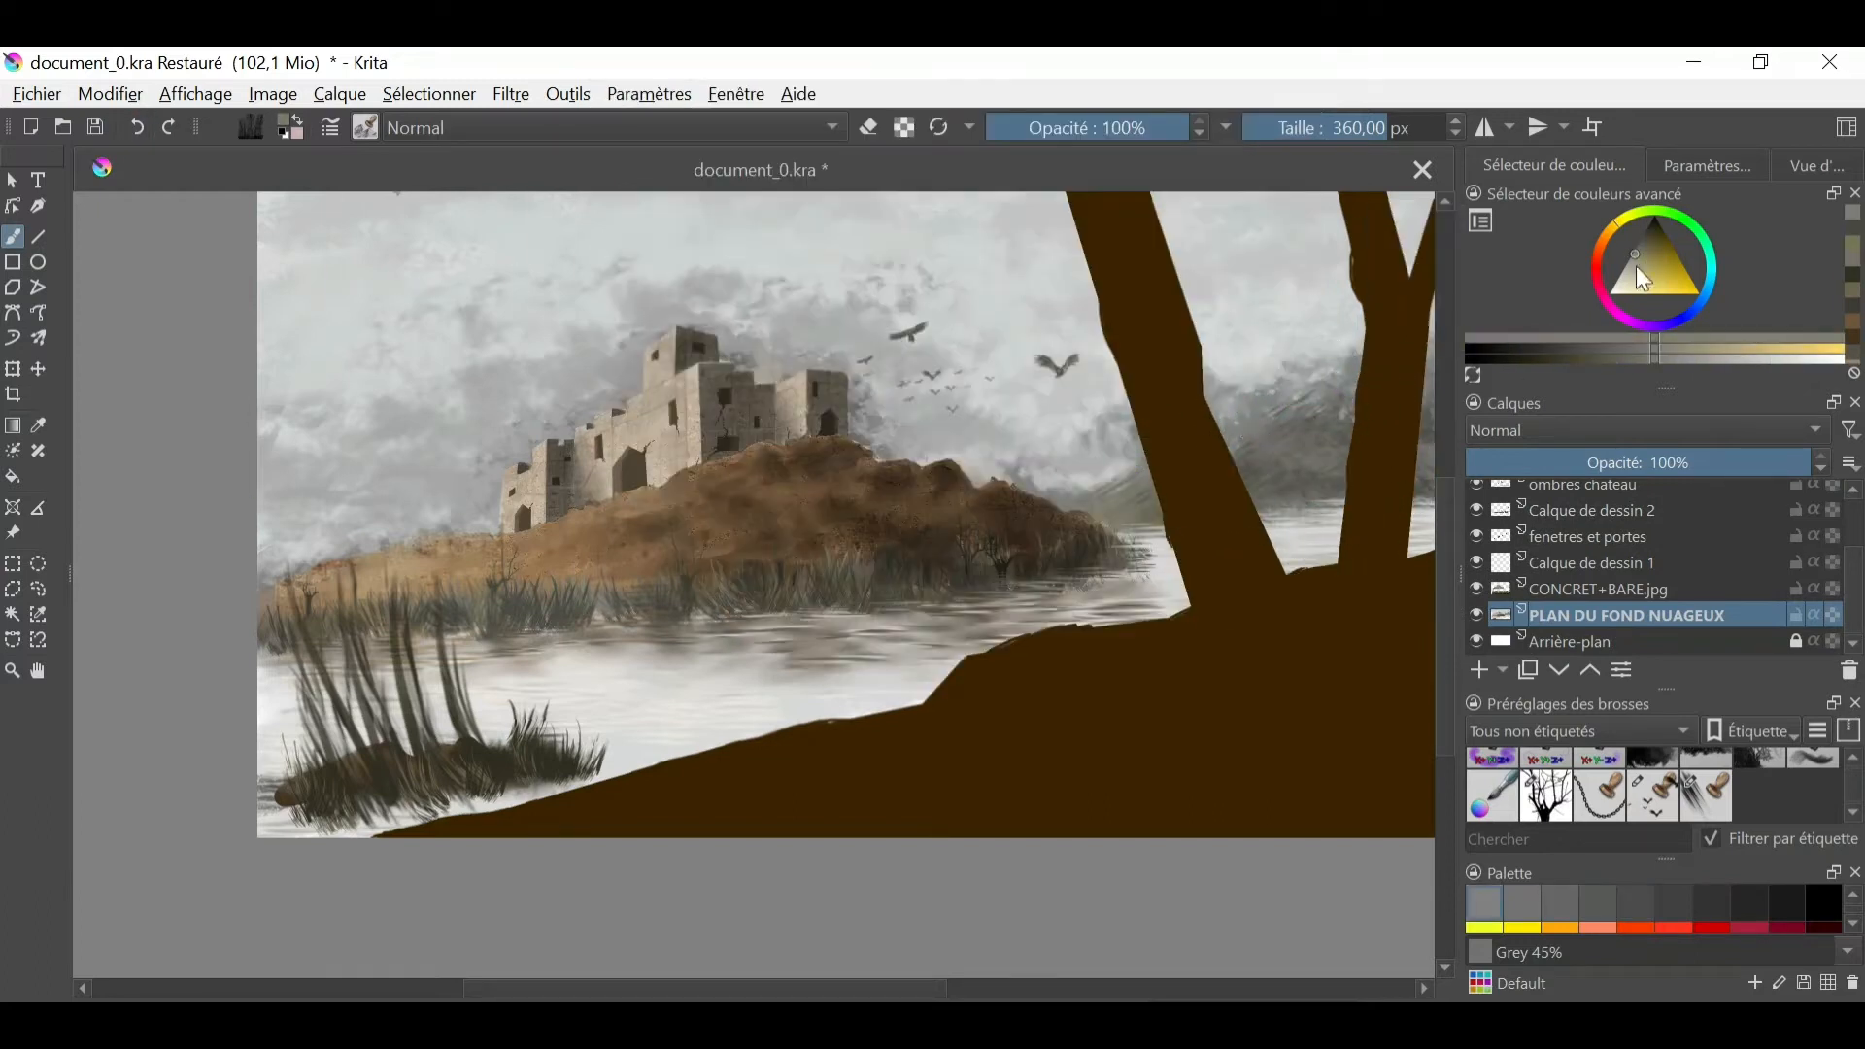
click(1622, 273)
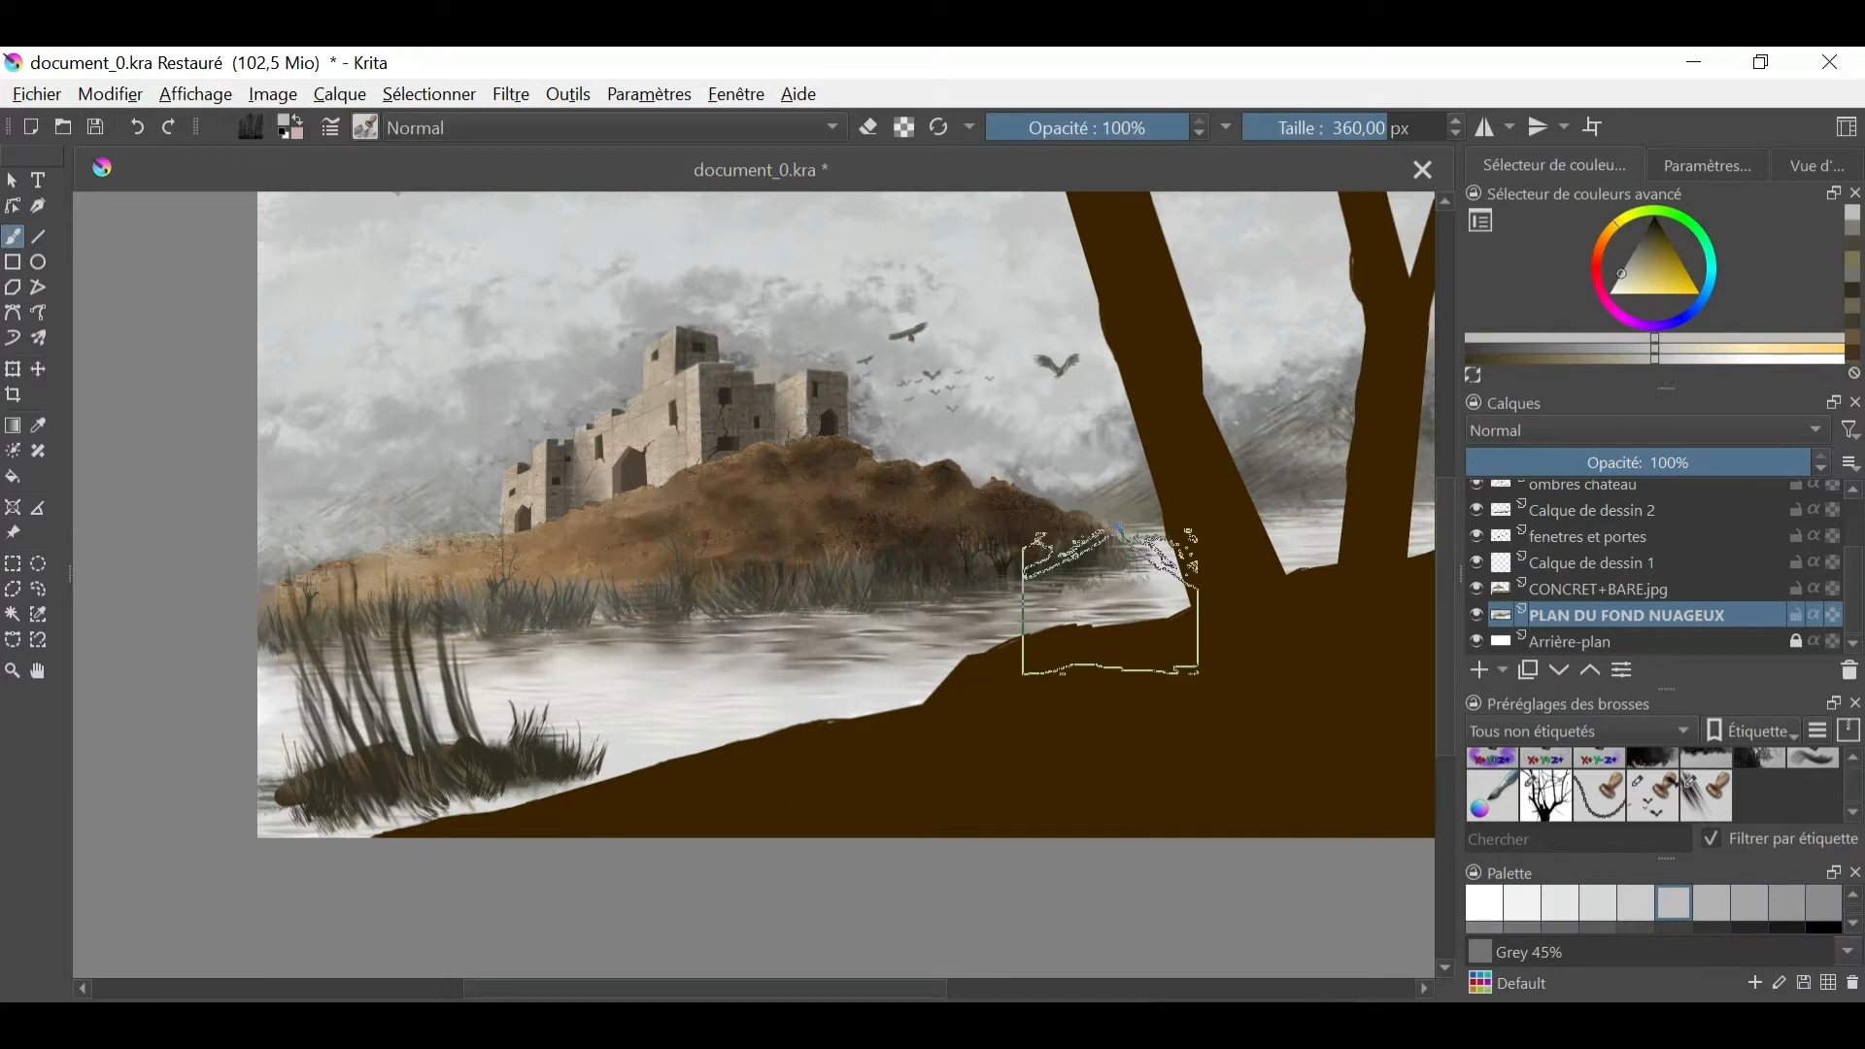
- Draw light ridges and grey shading on the mountains beside the castle with a 6.78 px brush, sampling grey from the mountains behind the trees
click(197, 94)
click(201, 95)
key(slash)
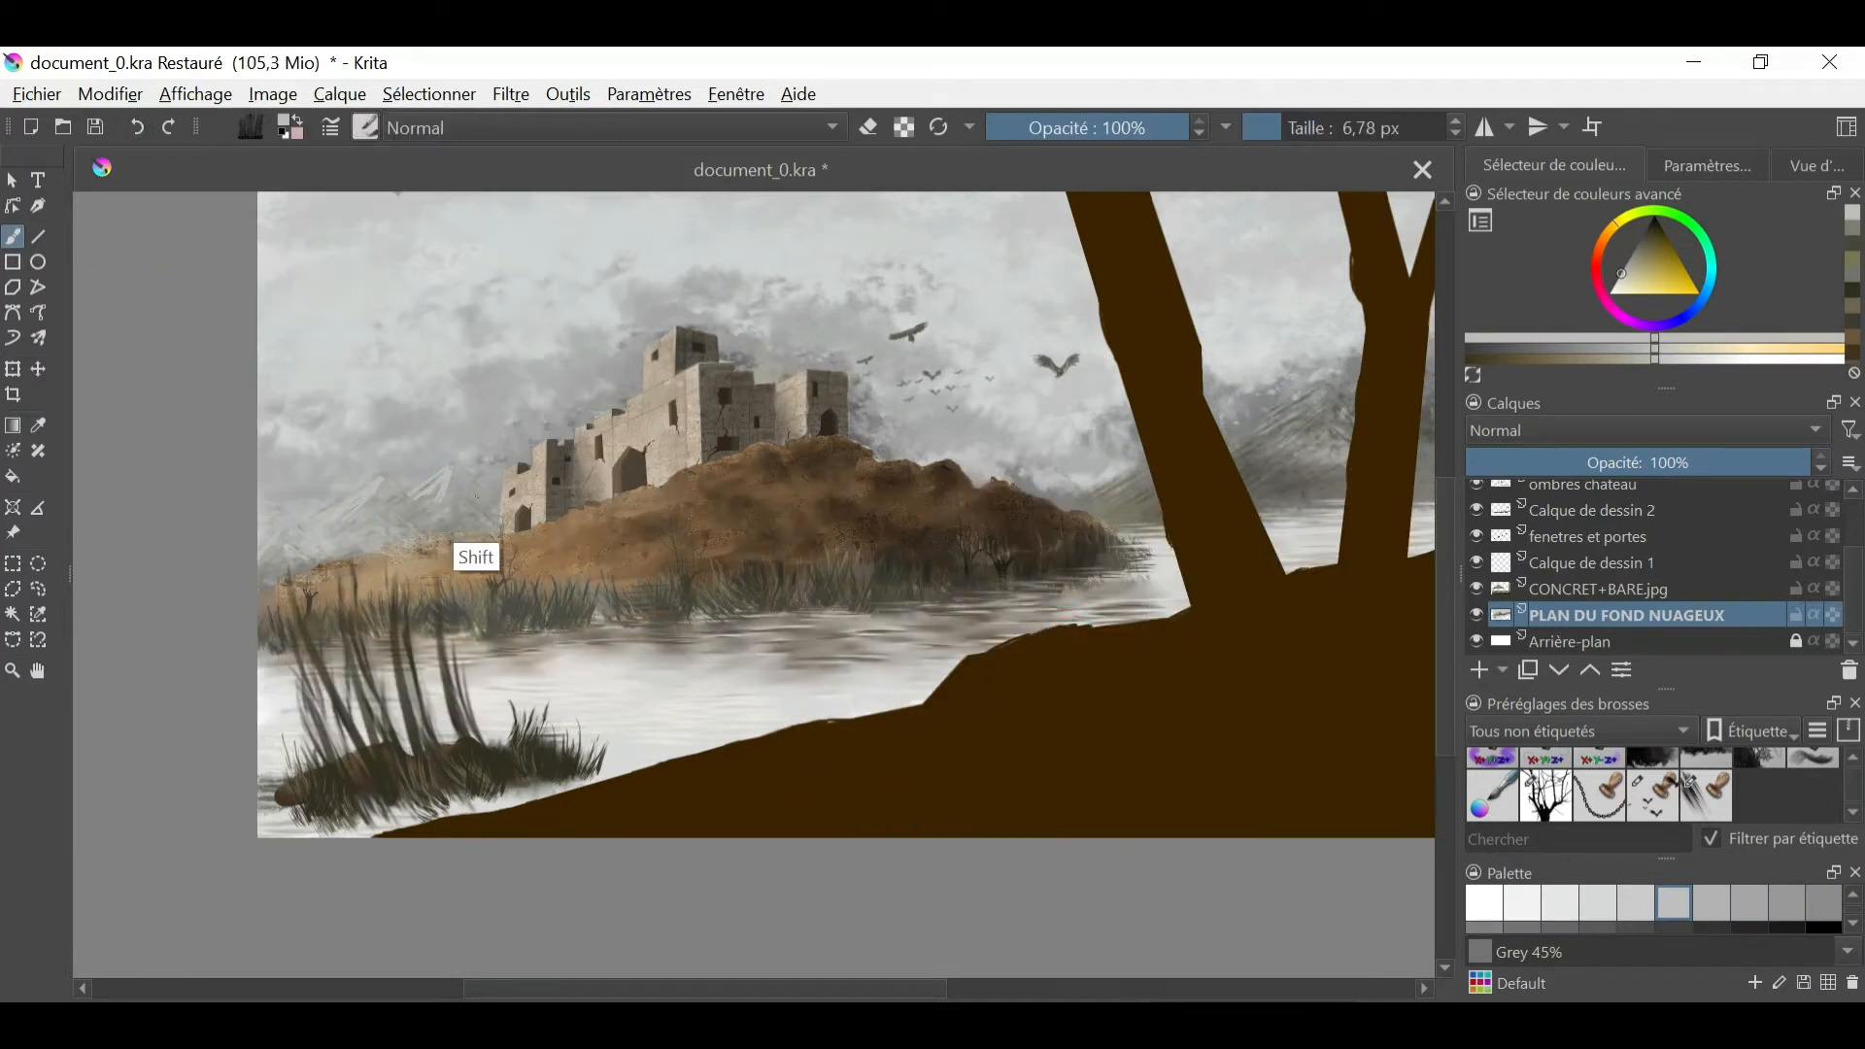
ctrl+click(385, 483)
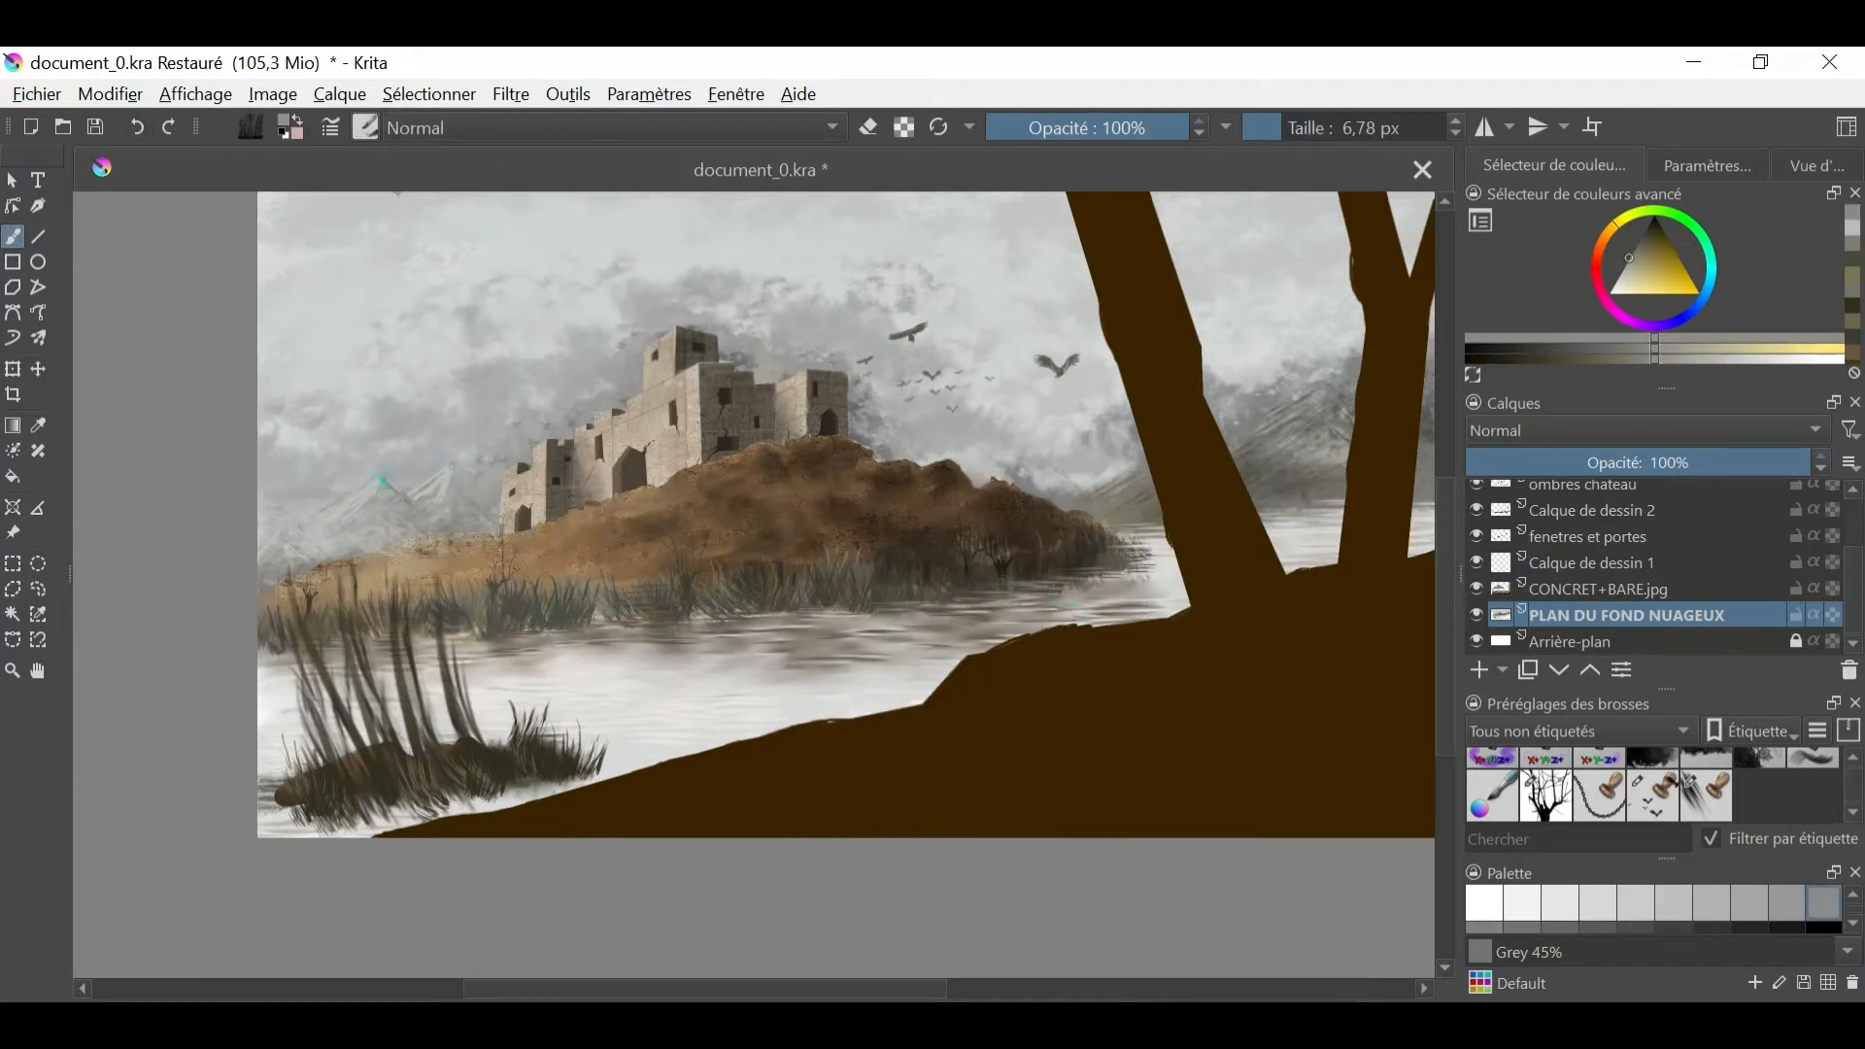
ctrl+click(1321, 481)
ctrl+click(327, 522)
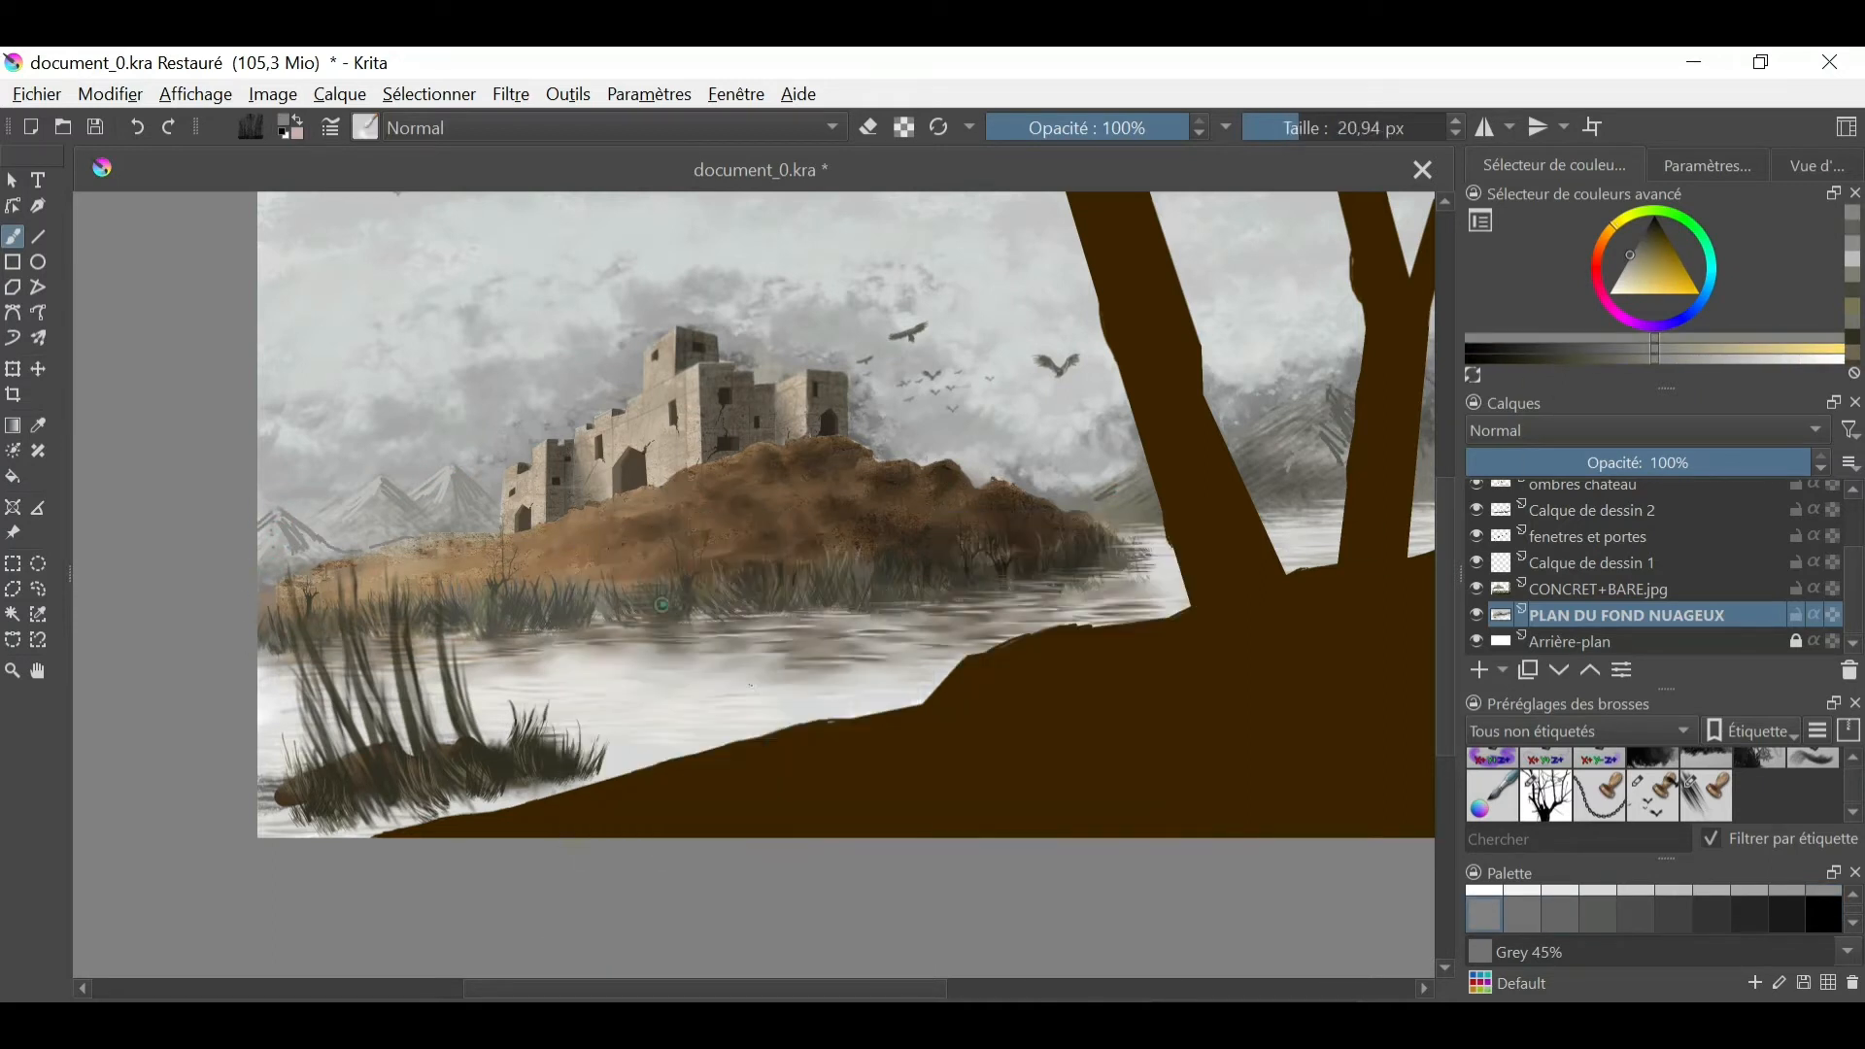
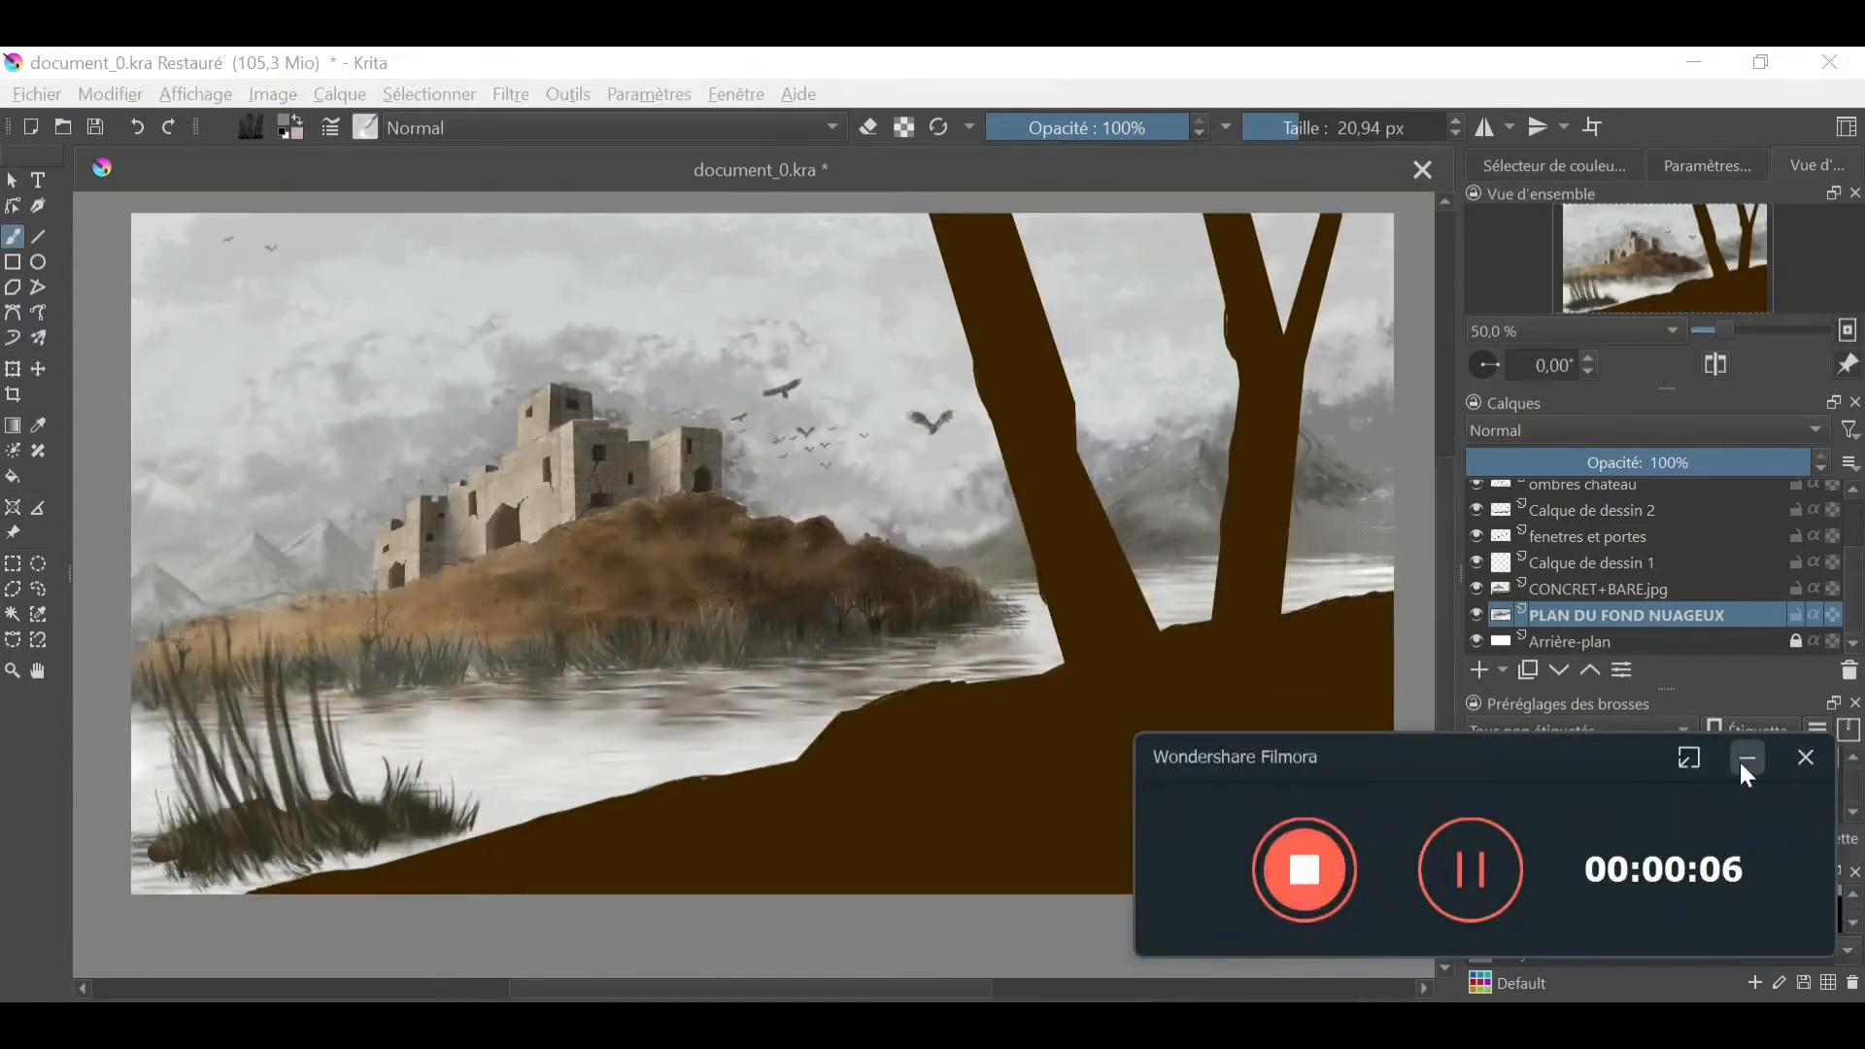
- With the 360 px mountain brush, tint the bases of the mountains beside the castle and behind the trees a warm brown
click(250, 127)
click(365, 127)
drag(765, 498, 767, 586)
click(604, 524)
click(287, 385)
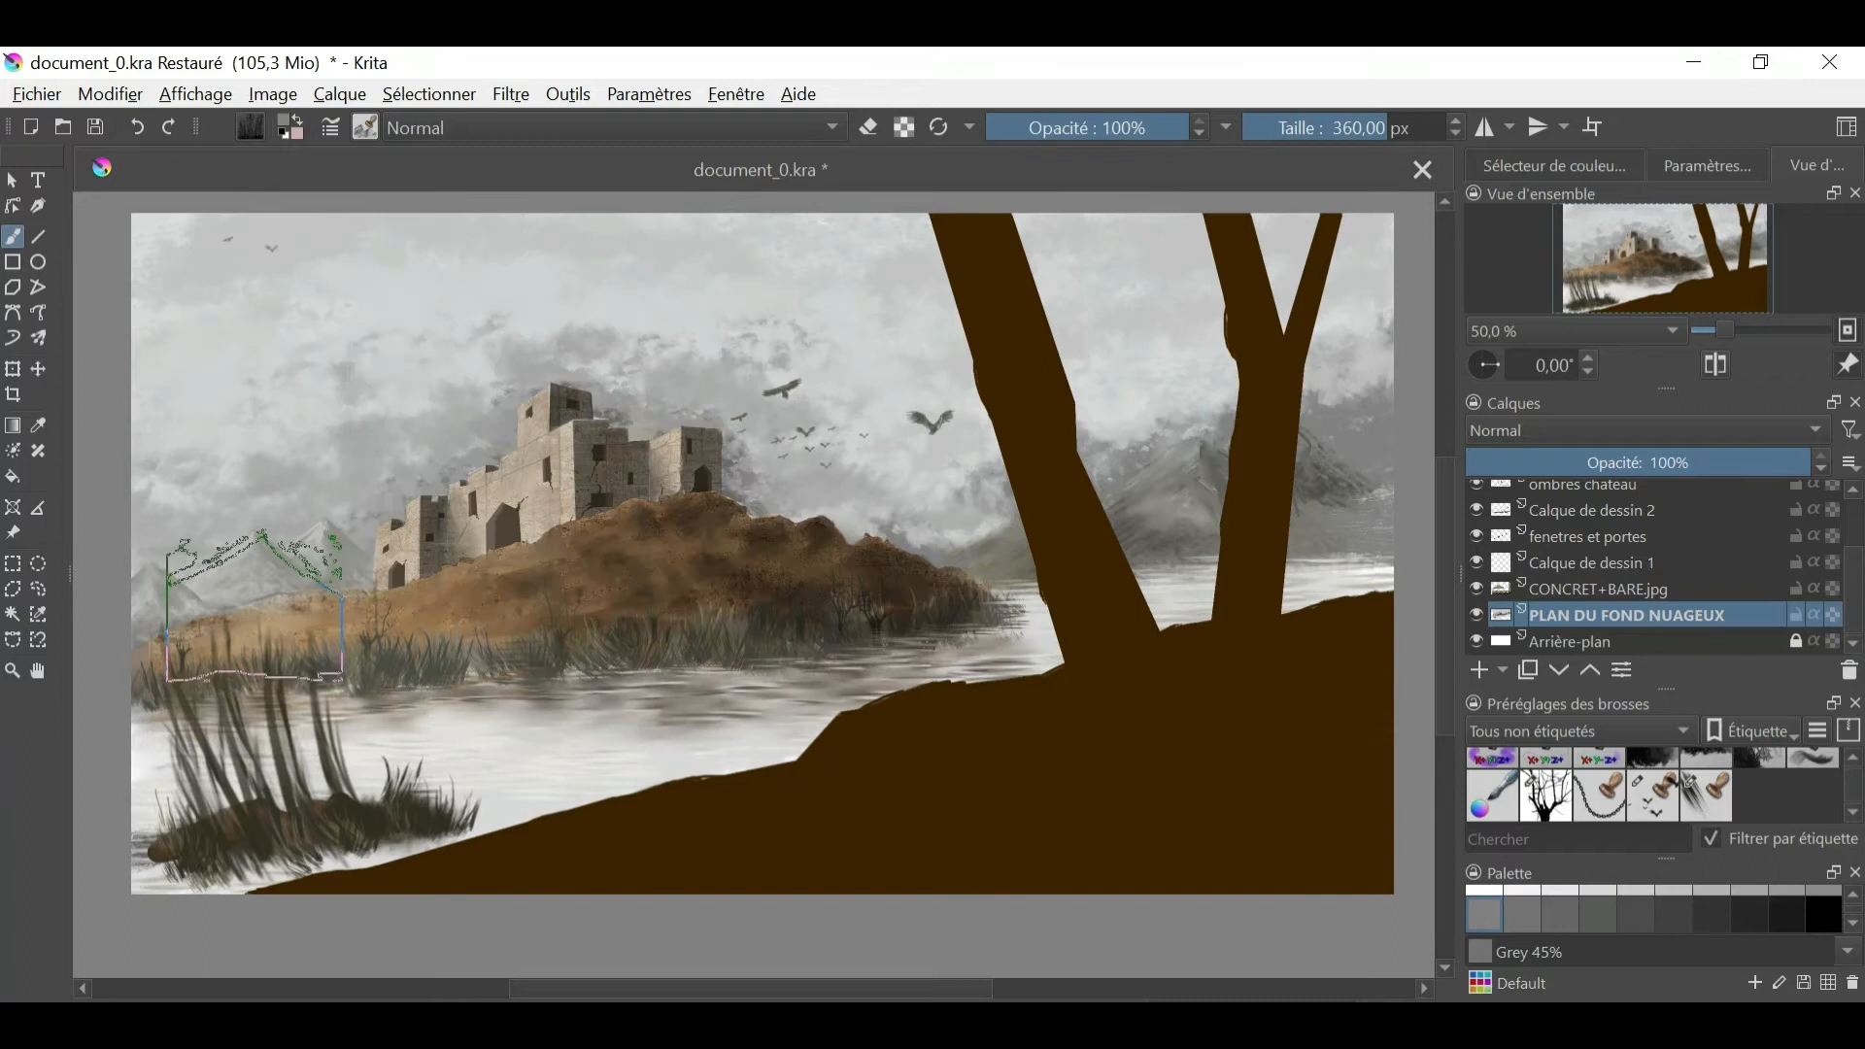
click(1554, 166)
click(1653, 275)
click(1648, 258)
click(159, 621)
drag(156, 616, 277, 604)
drag(1191, 521, 1073, 604)
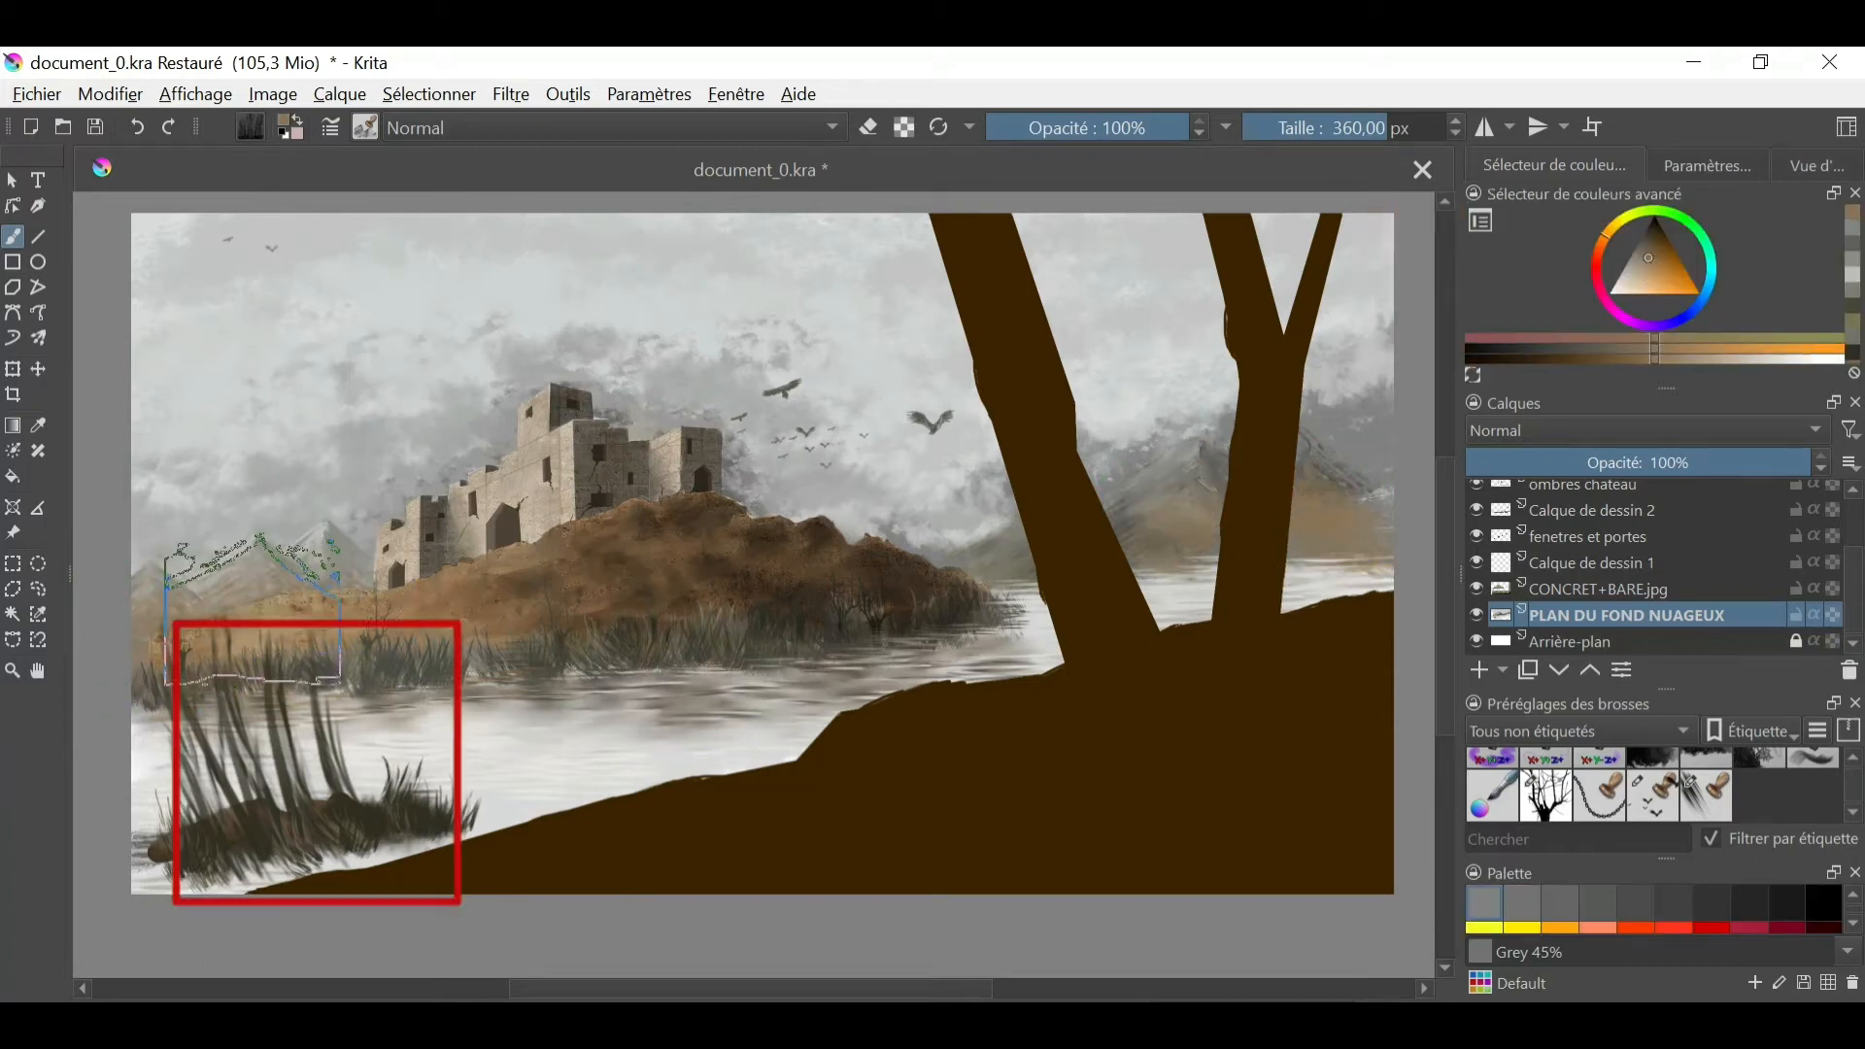
- Shade the mountains behind the trees with darker brown tones and work over them with the 20.94 px brush
click(1642, 251)
drag(1191, 515, 1132, 529)
click(1653, 254)
click(1649, 231)
mouse_move(1336, 486)
mouse_down()
mouse_move(1290, 535)
mouse_move(1360, 548)
mouse_up()
click(366, 128)
click(876, 468)
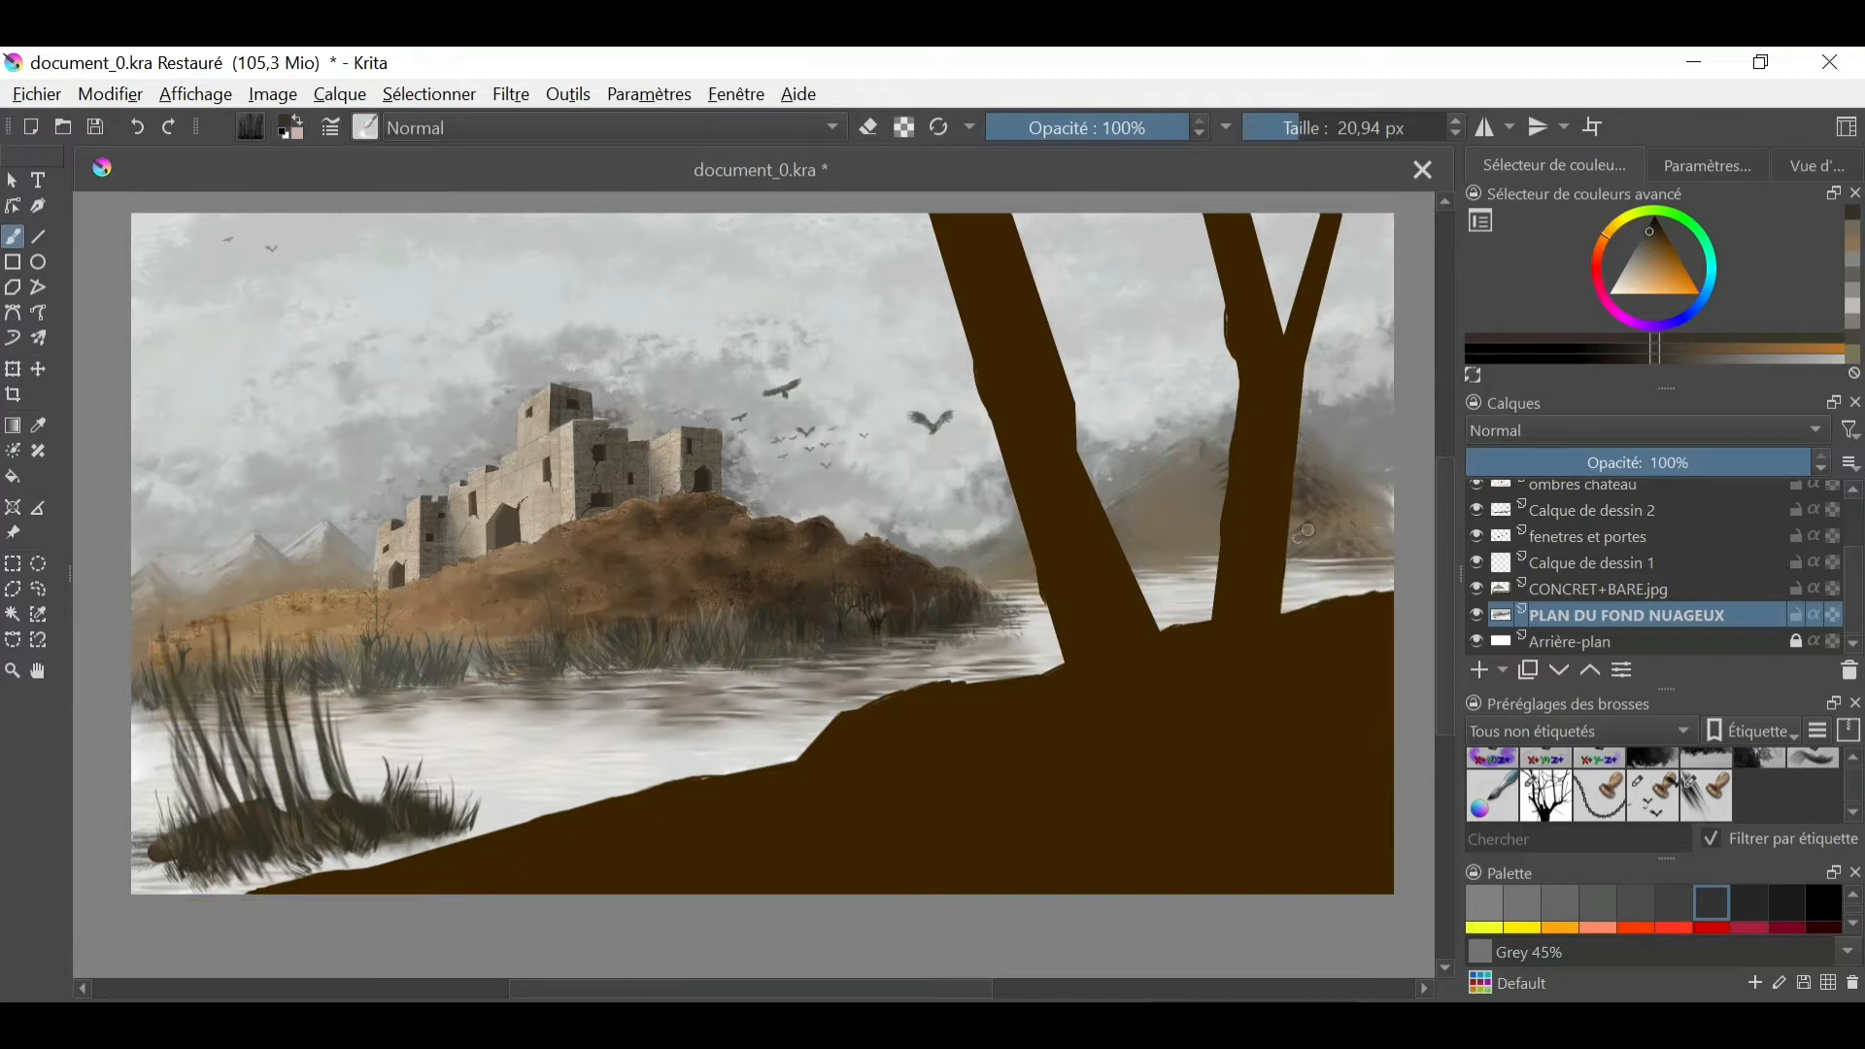
- Switch to a 200 px stamp brush and place a mark at the far end of the lake rock
click(366, 127)
drag(765, 498, 771, 563)
click(602, 468)
click(462, 814)
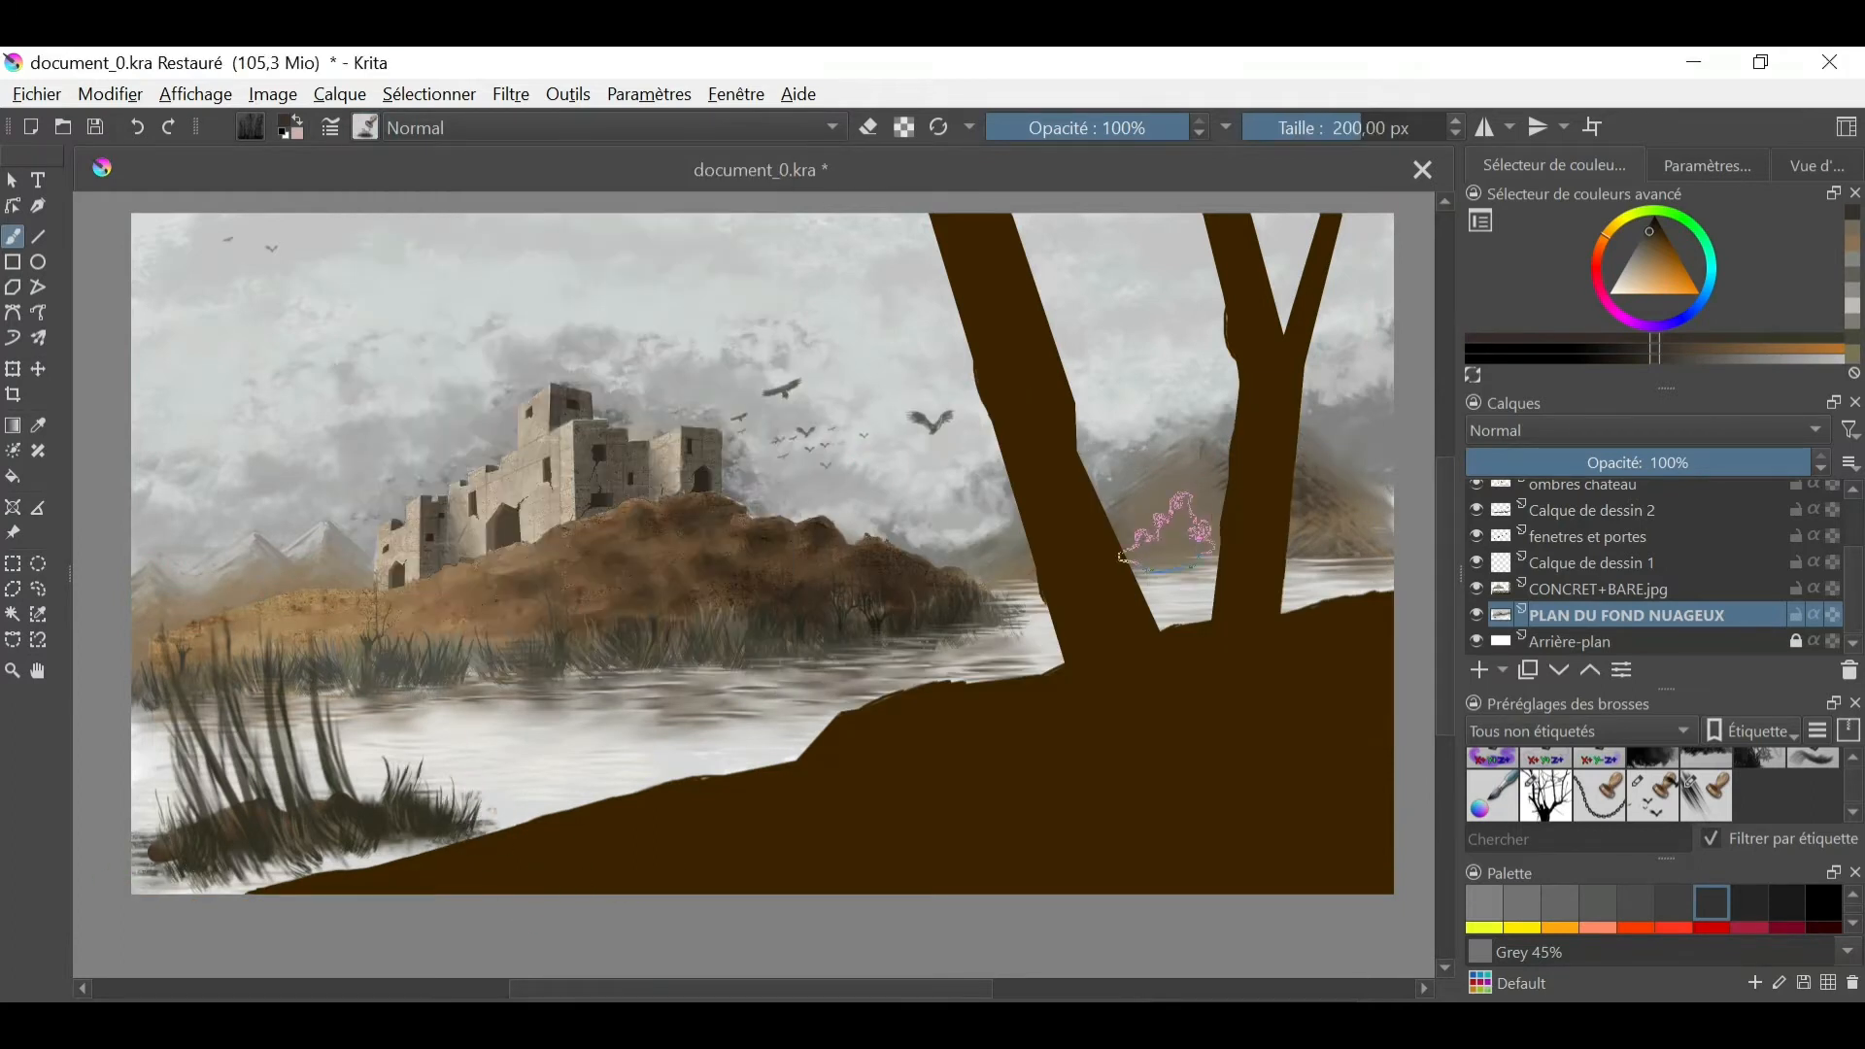
- Try a dark, soft 83.05 px brush stroke across the sky and castle, and undo it
click(365, 127)
click(707, 321)
click(1321, 127)
click(365, 127)
drag(763, 525, 755, 321)
click(705, 486)
mouse_move(1379, 527)
mouse_down()
mouse_move(292, 218)
mouse_move(174, 204)
mouse_up()
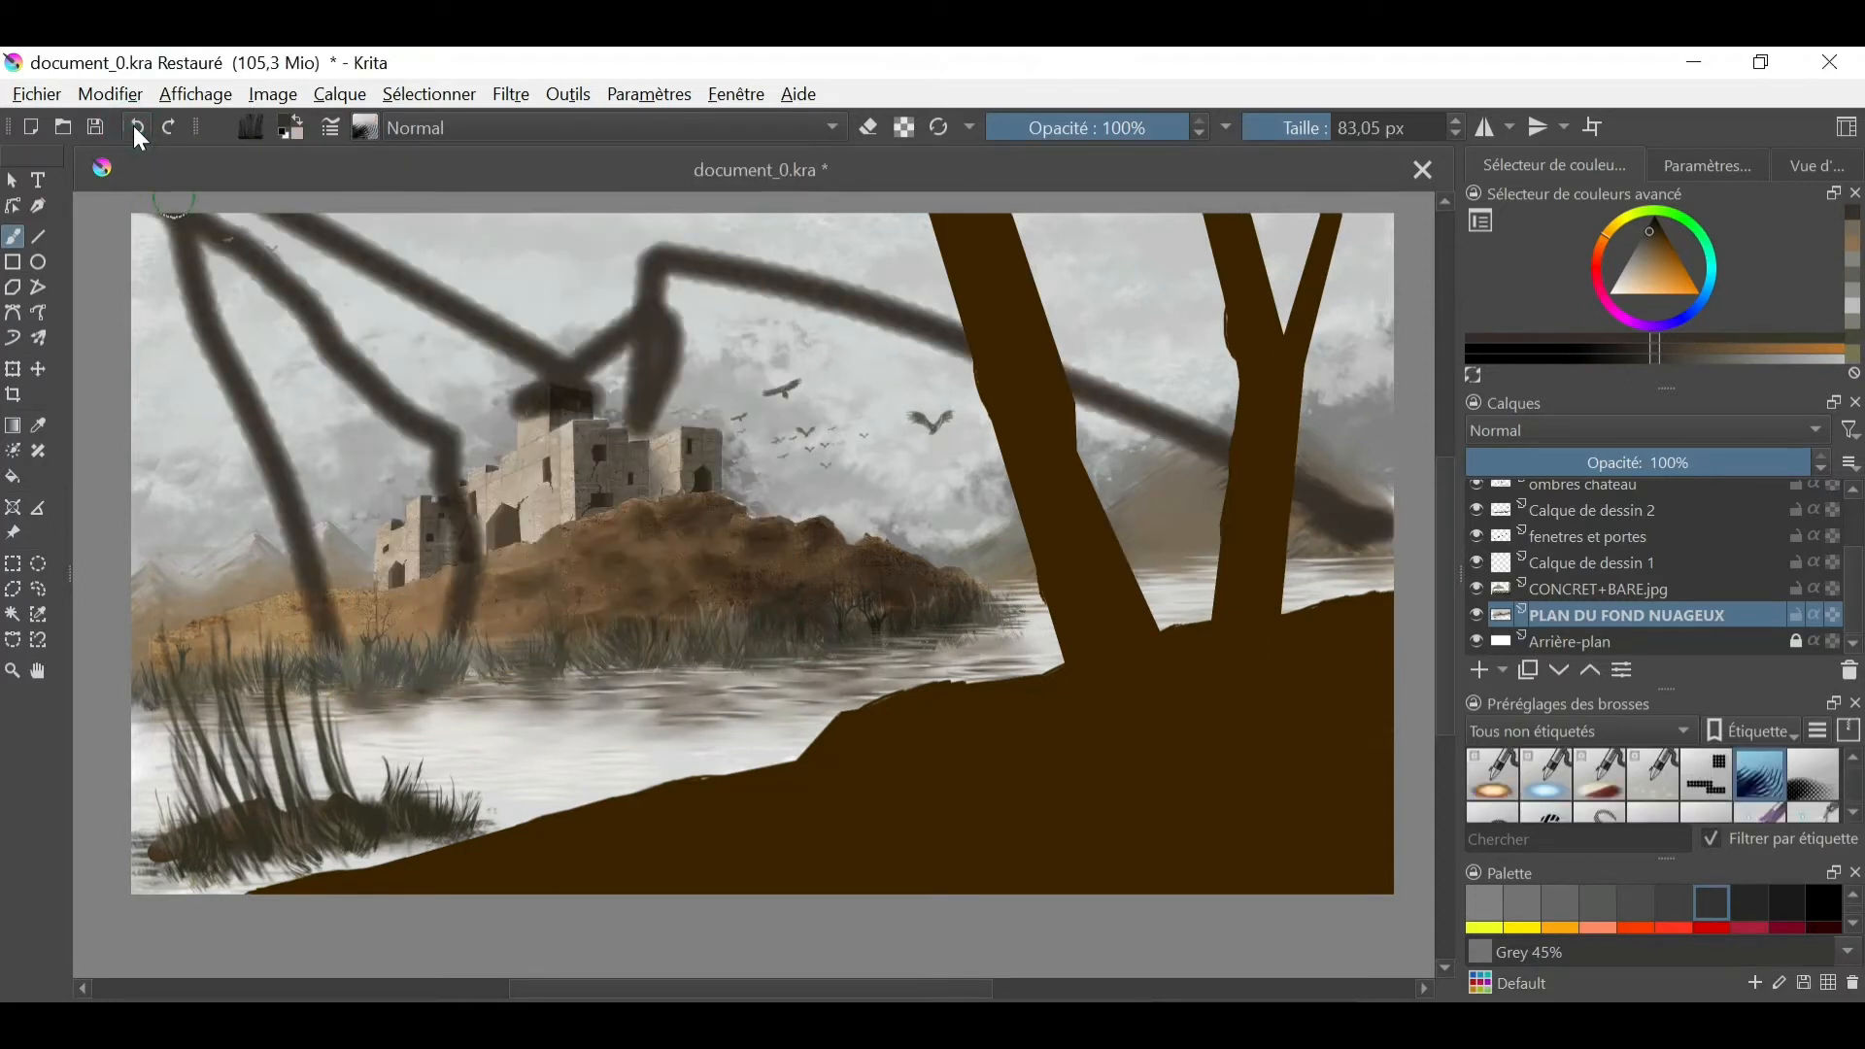
click(135, 127)
- Brighten the clouds across the sky with a 379.09 px brush in Addition mode
click(365, 127)
click(493, 305)
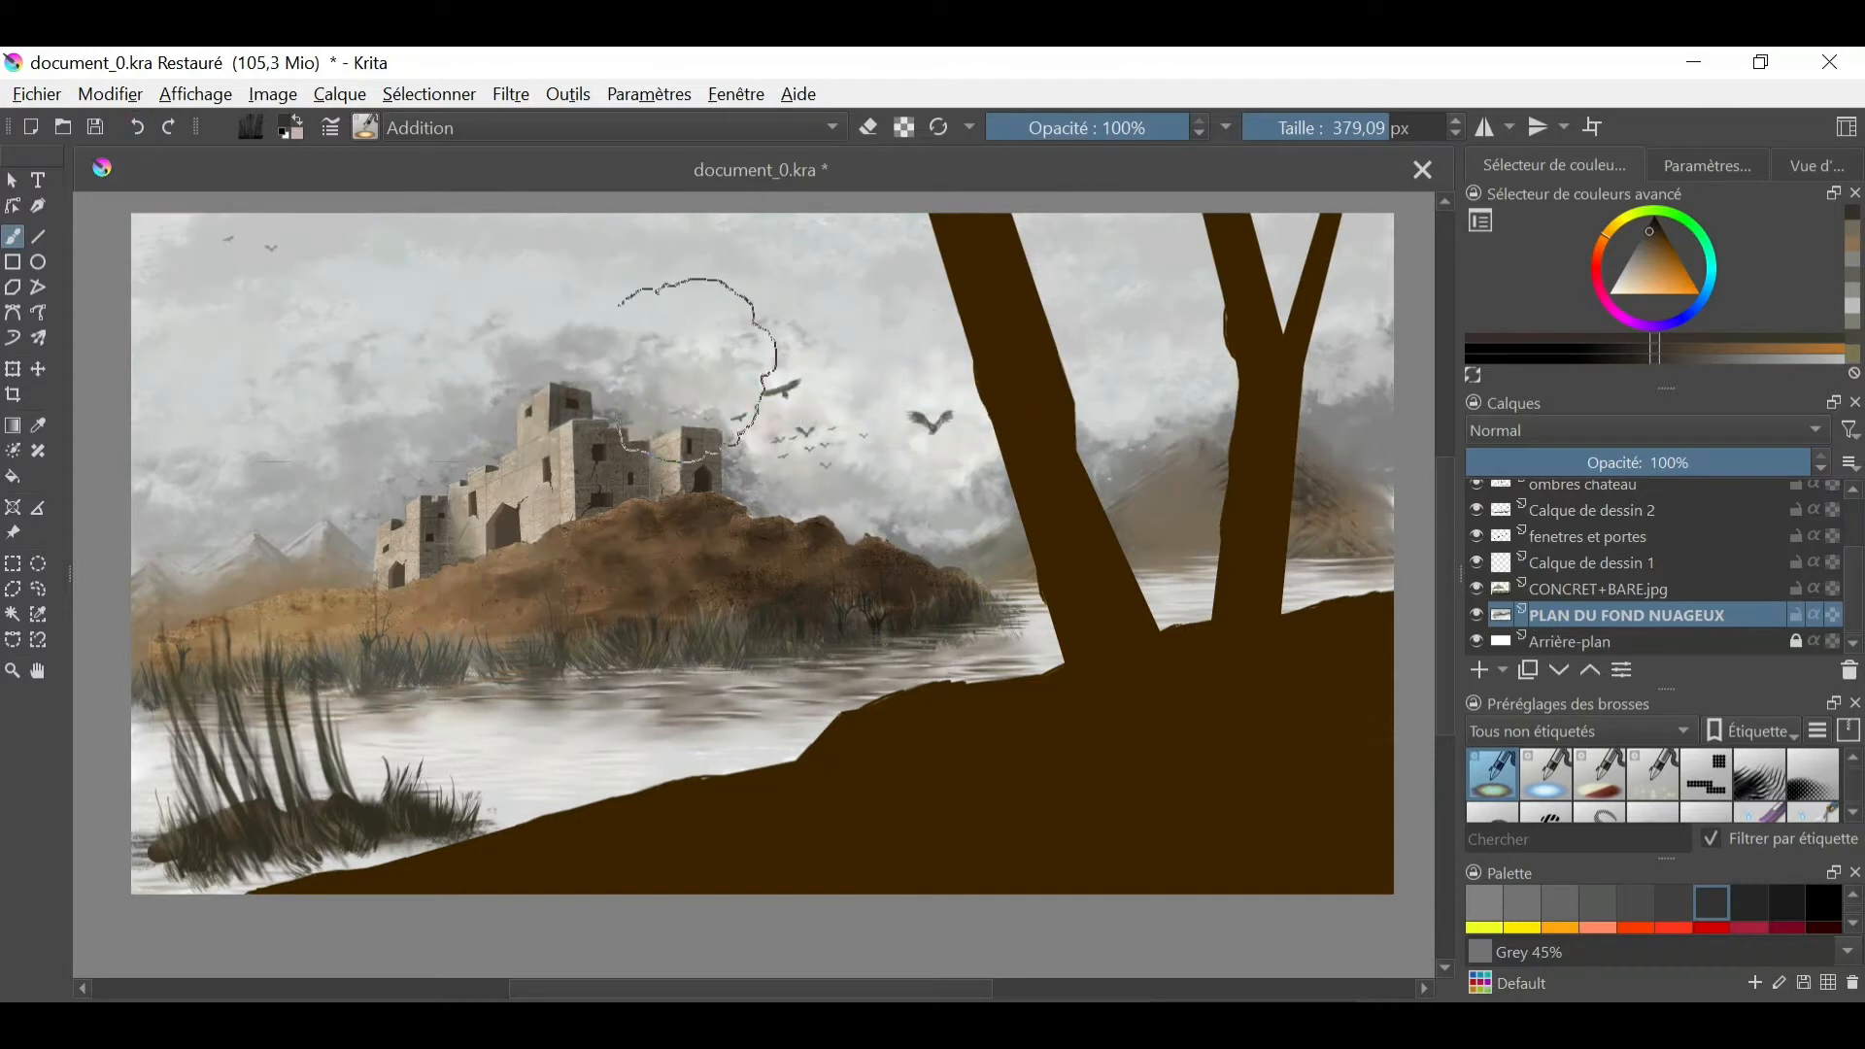
drag(685, 369, 1291, 208)
- Blend and soften the mountains behind the trees with the 20.94 px brush
click(366, 128)
drag(763, 342, 748, 505)
click(658, 457)
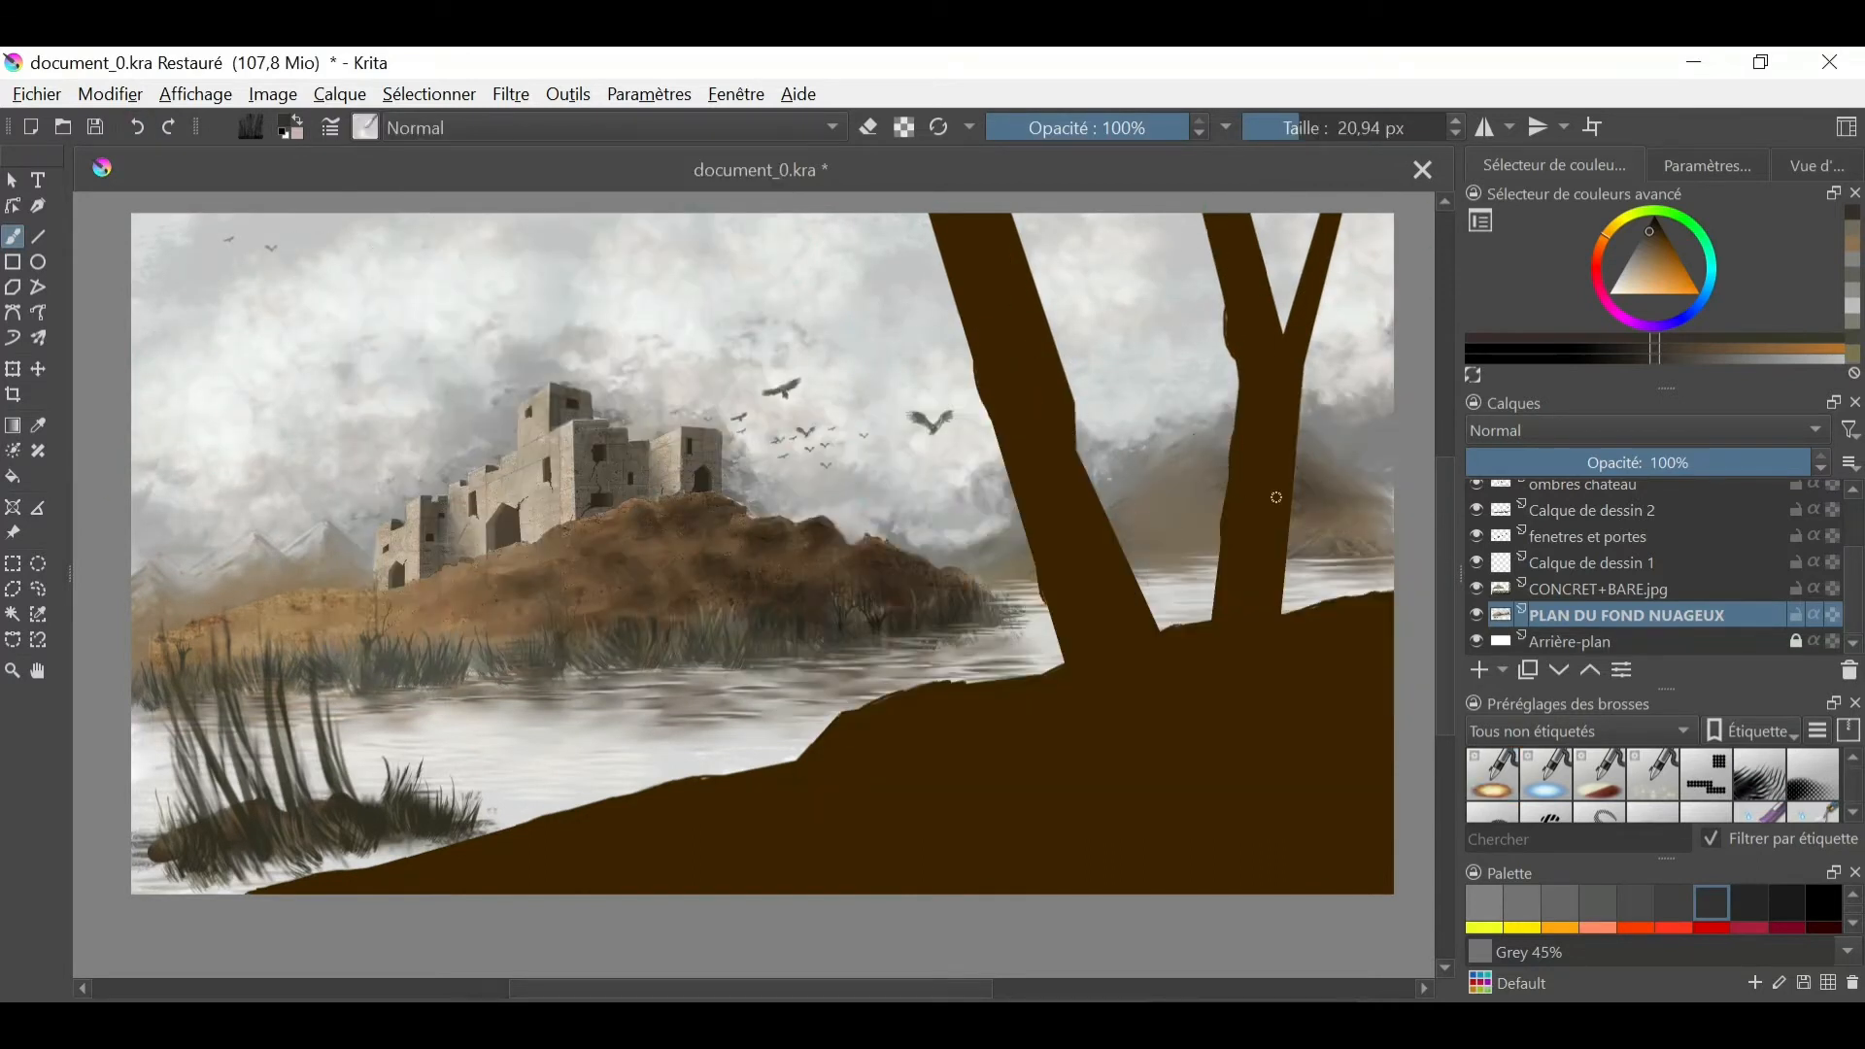
- Draw warm tan ridges on the mountain between the tree trunks with a 7.50 px brush
right_click(945, 622)
click(1059, 544)
ctrl+click(1146, 505)
drag(1141, 491, 1112, 503)
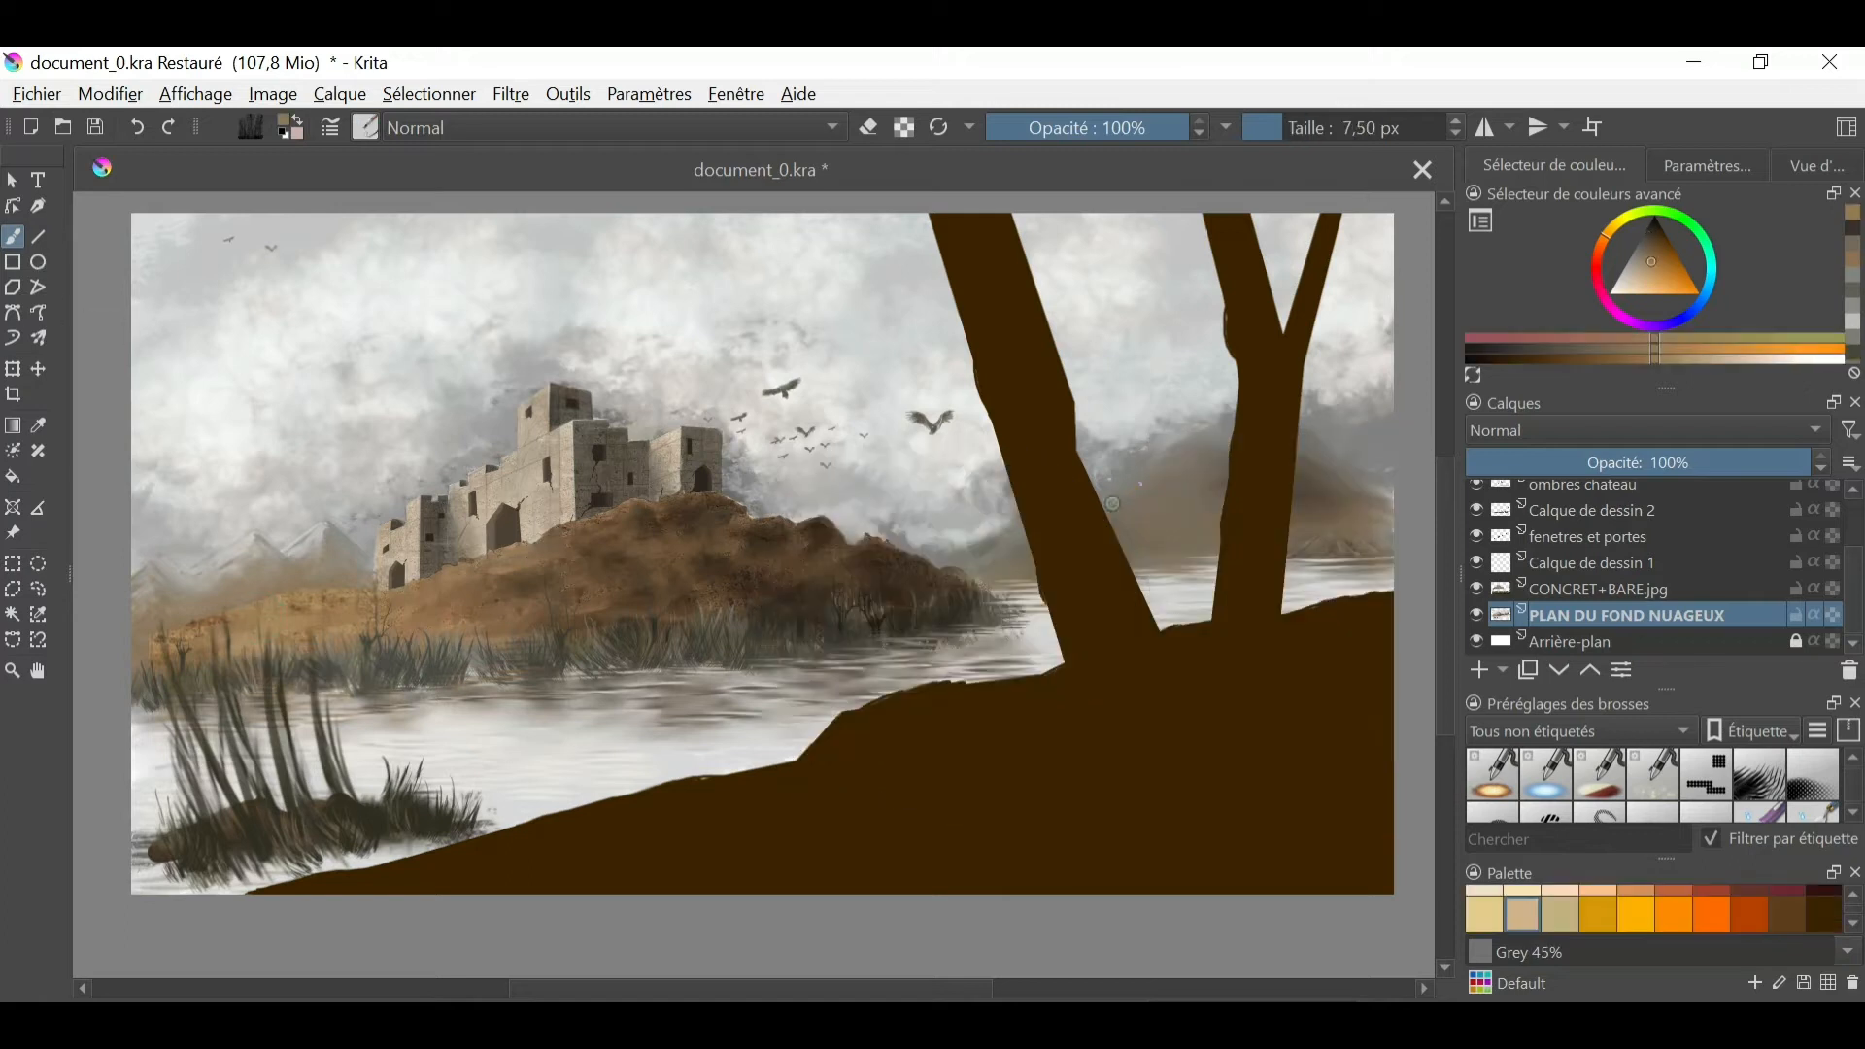
ctrl+click(1010, 563)
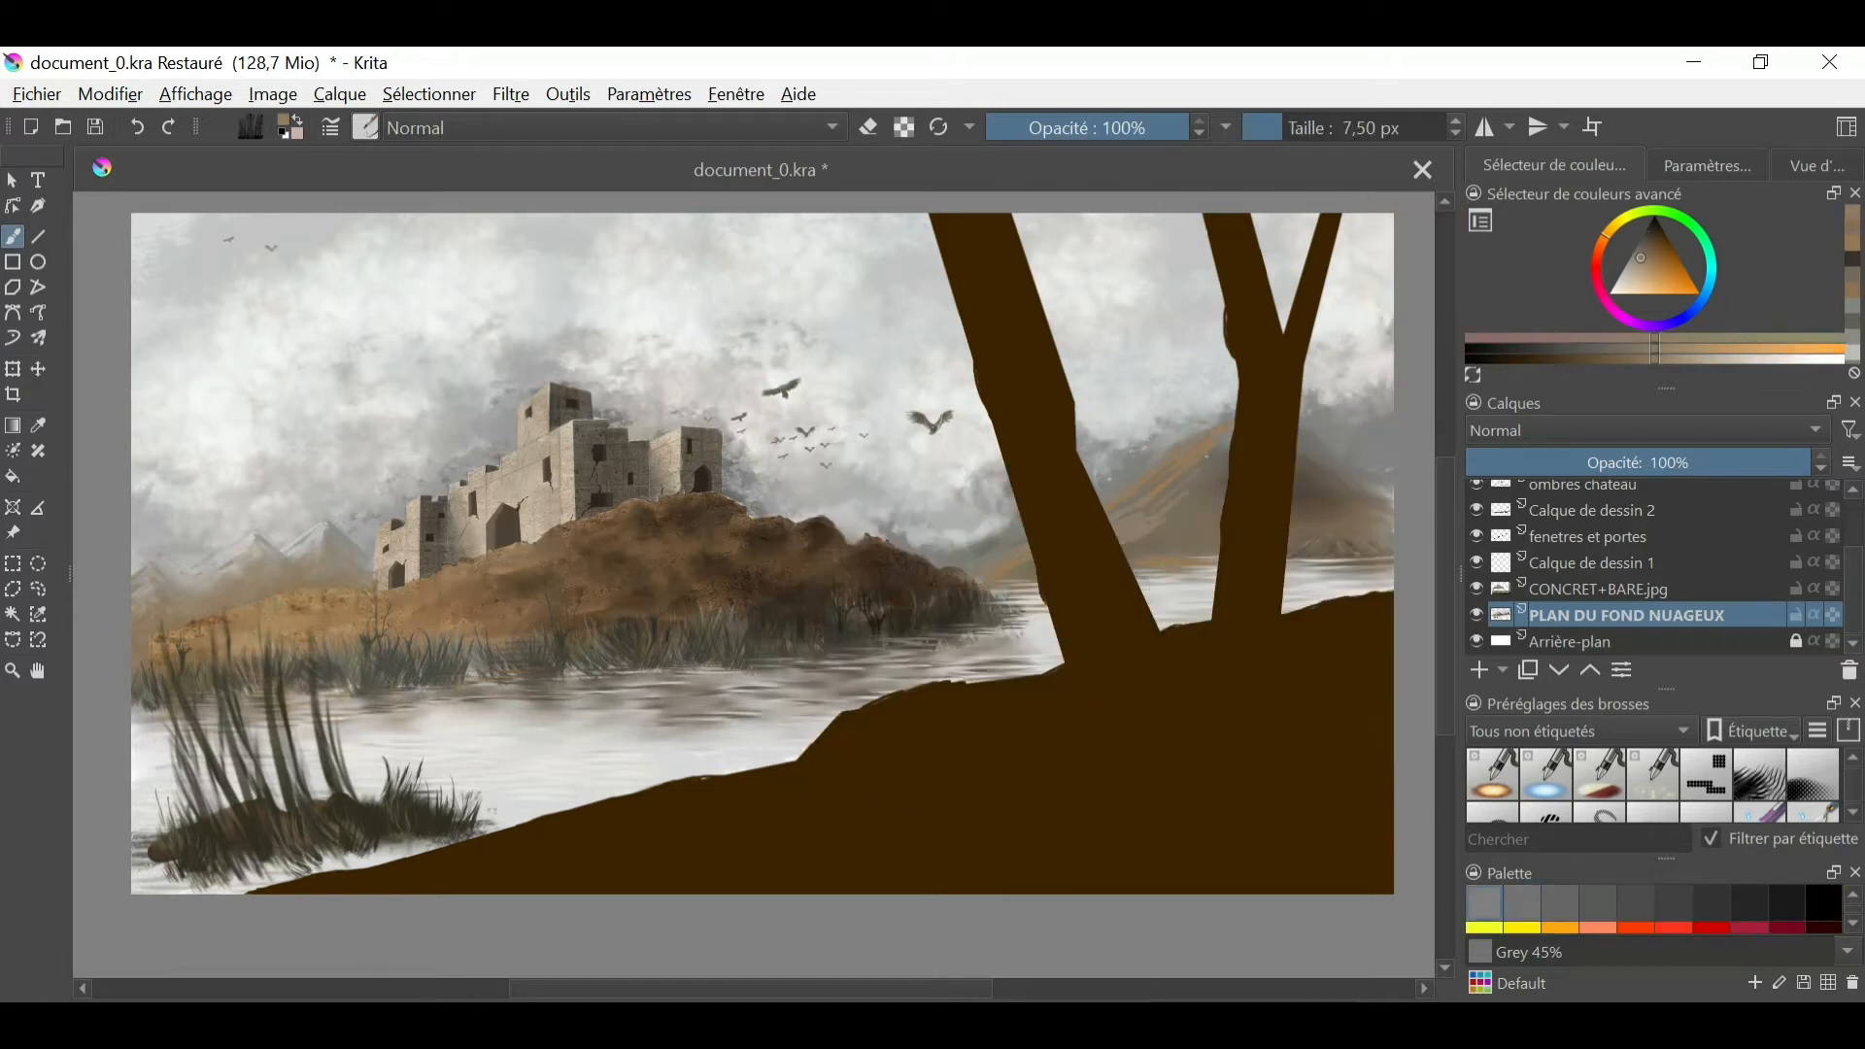
- Add darker brown strokes to both slopes of the mountain behind the trees and blend them with the 20.94 px brush
click(1541, 340)
drag(1210, 476, 1160, 513)
drag(1305, 445, 1374, 497)
ctrl+click(1331, 485)
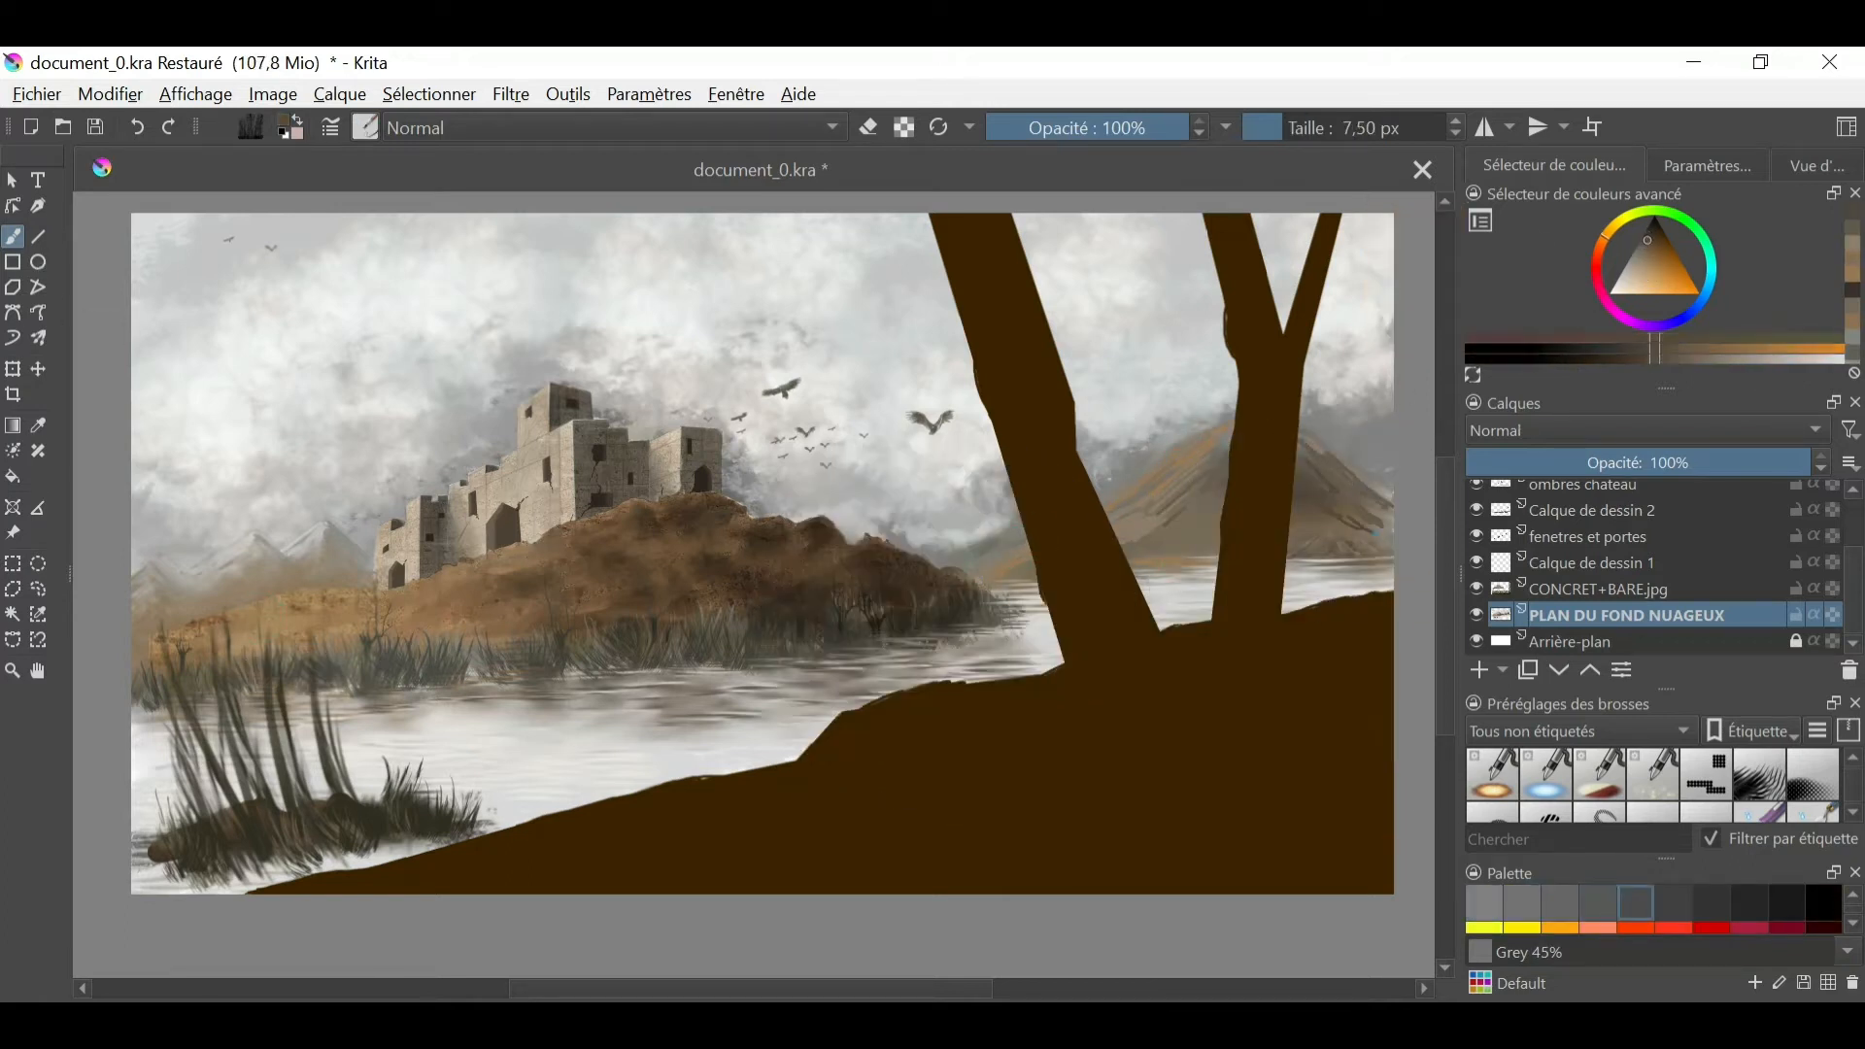
drag(1224, 523, 1193, 548)
ctrl+click(1224, 443)
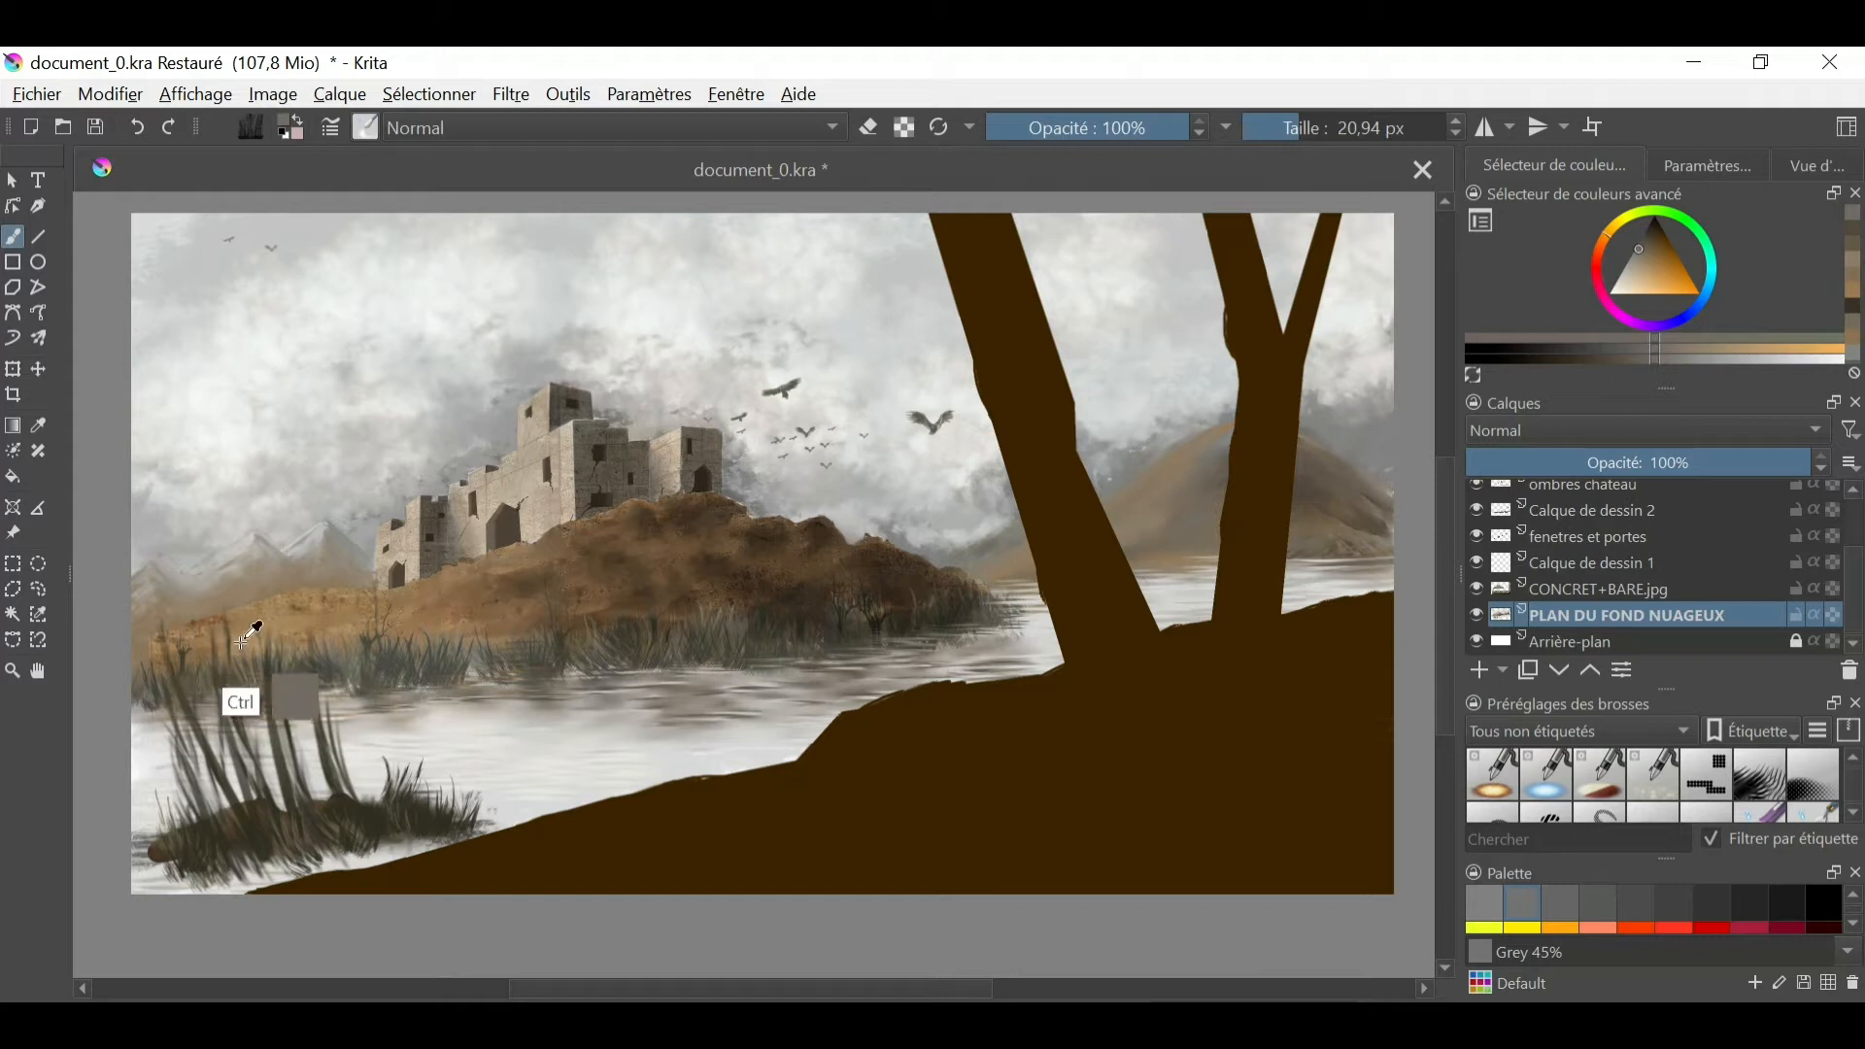
- Add light greyish-beige highlights along the slopes of the mountain behind the trees and soften them
right_click(819, 411)
click(957, 427)
click(1632, 260)
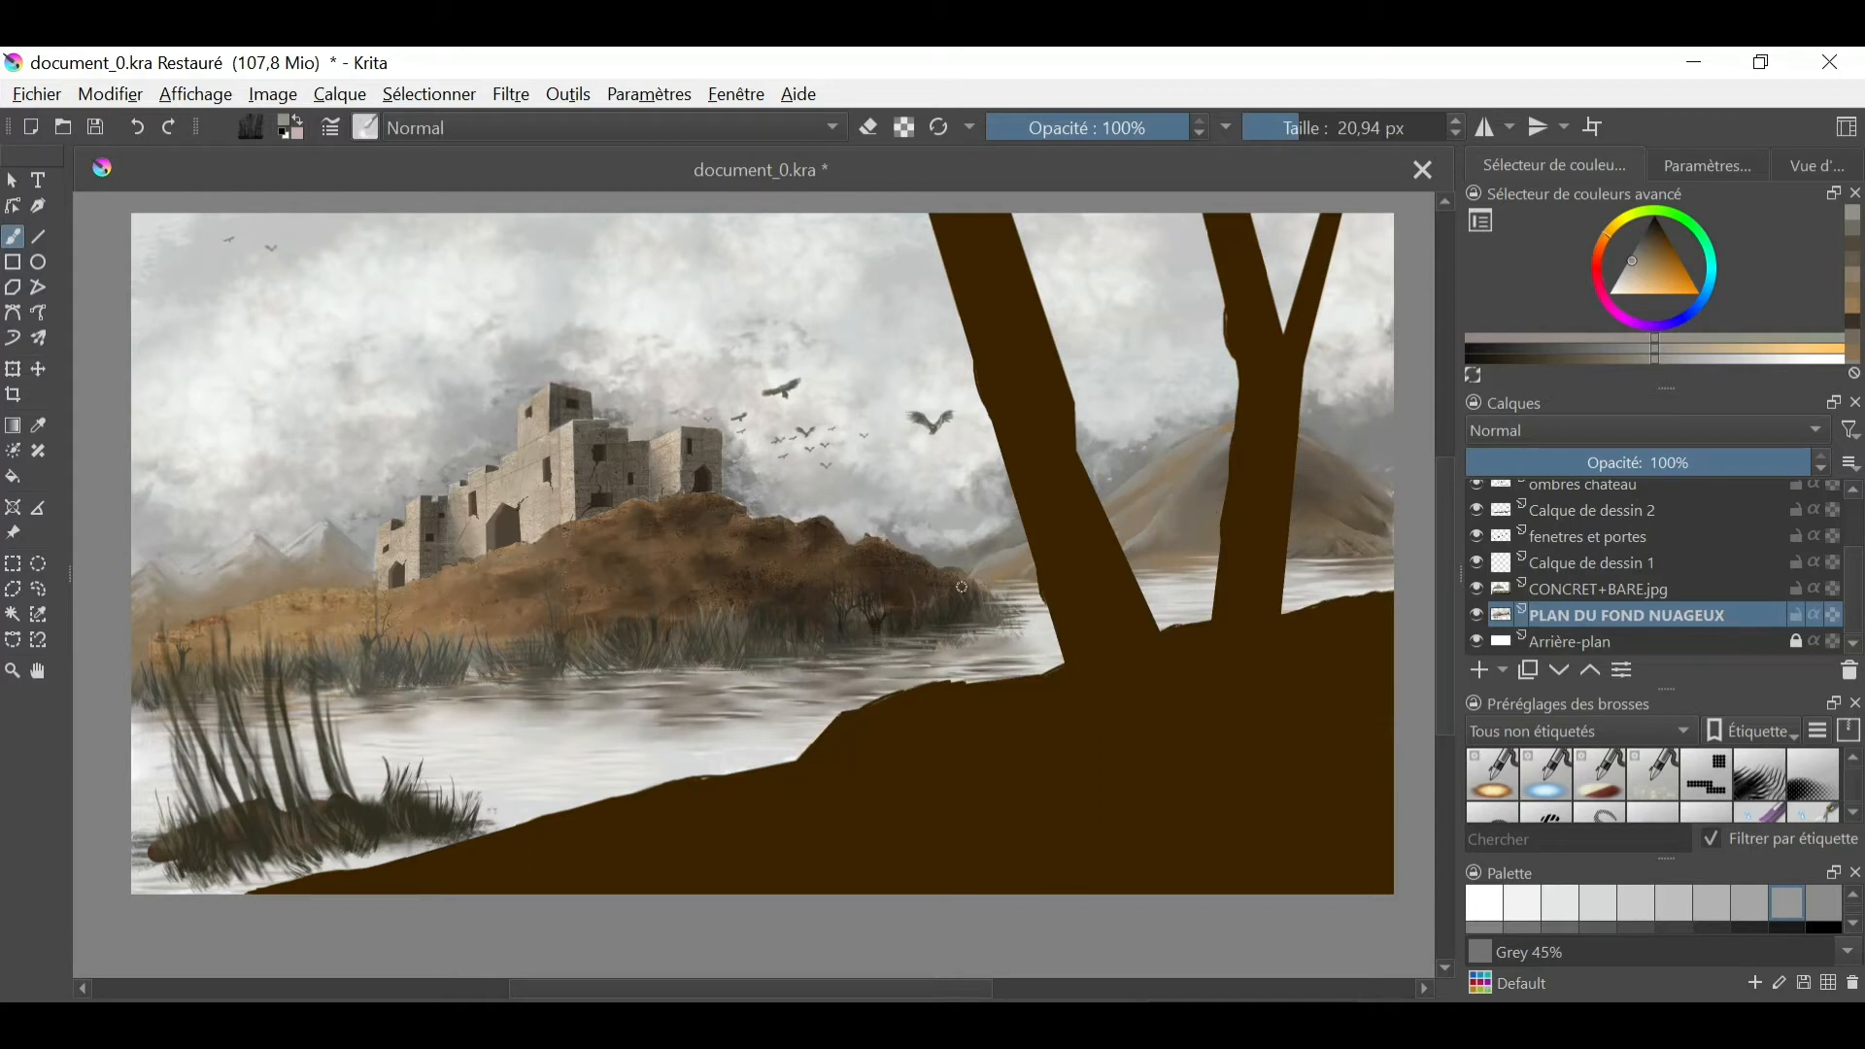
- Rename the layer Calque de dessin 2 as "vegetation sous rocher"
drag(1857, 575, 1860, 617)
double_click(1585, 603)
text(vegetation sous rocher)
key(Return)
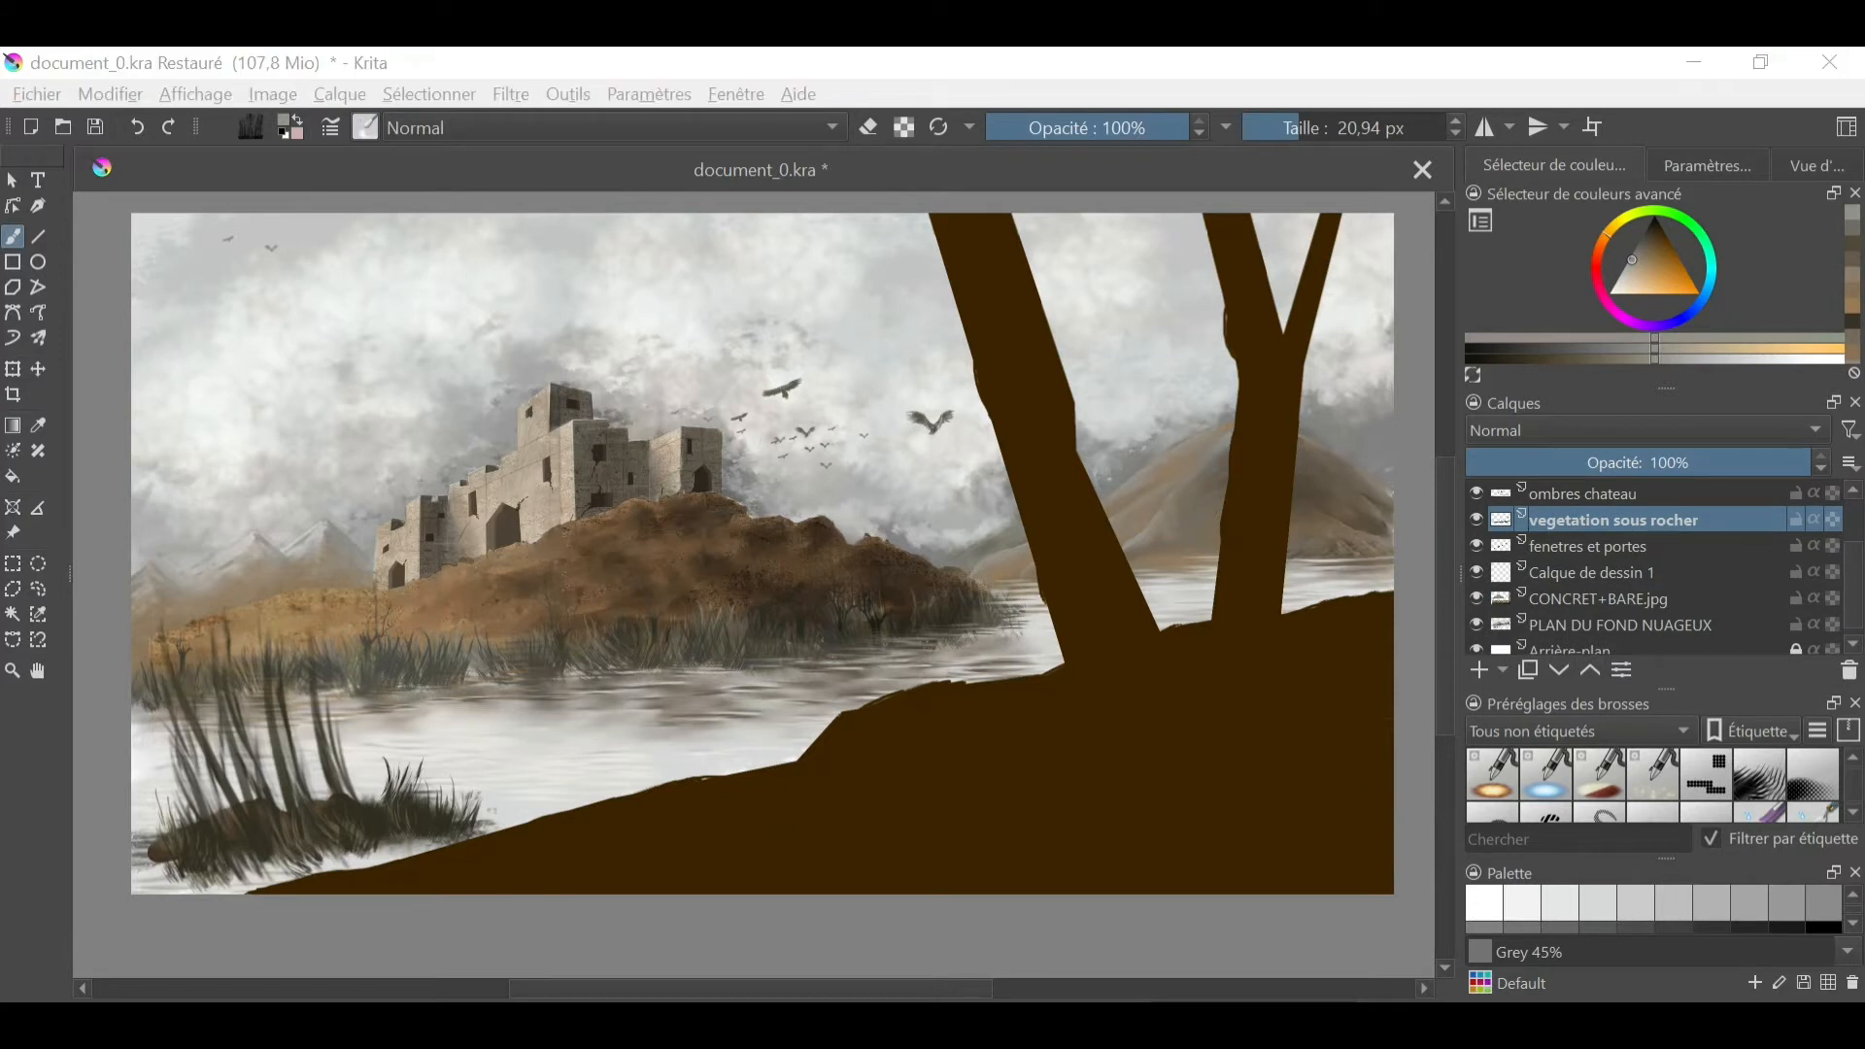
- Name the empty layer below 1ER PLAN ARBRE "dégradé de couleur"
scroll(1651, 574, up, 2)
double_click(1583, 521)
text(dégradé de couleur)
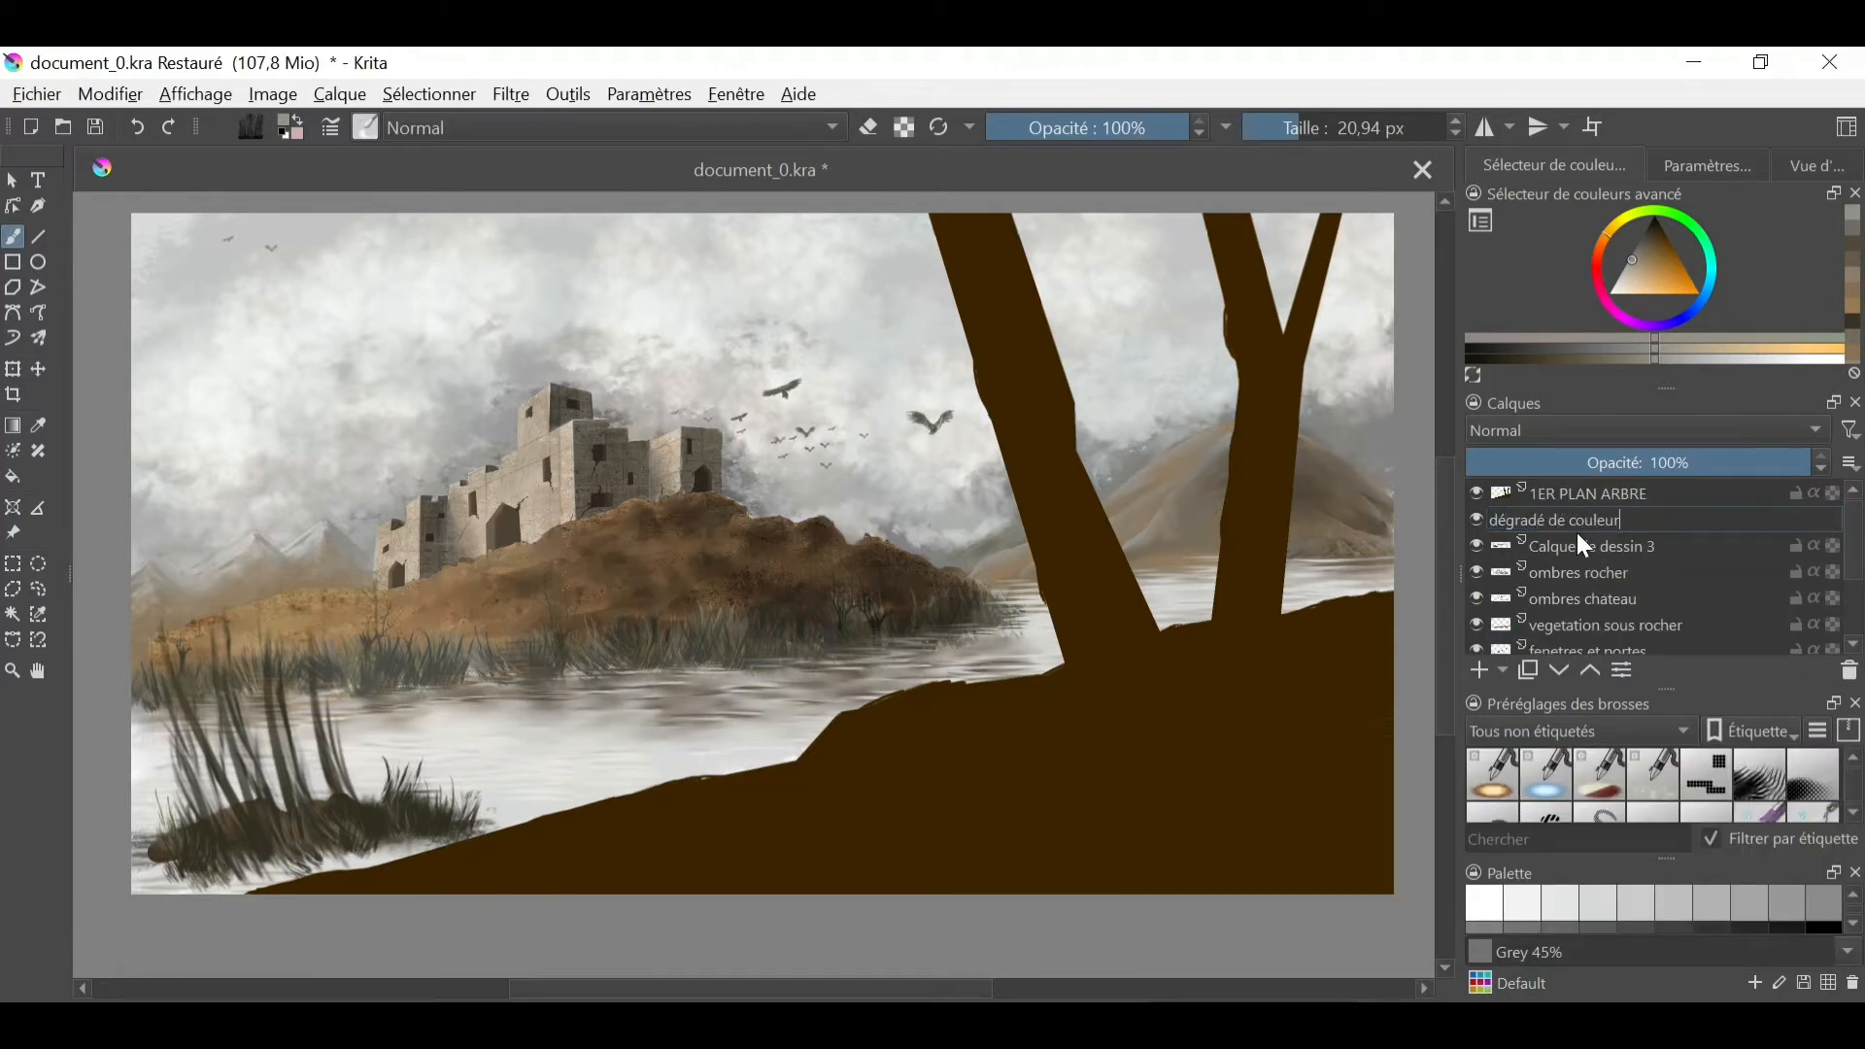
key(Return)
- Move the dégradé de couleur layer above 1ER PLAN ARBRE and choose a medium blue for the Gradient tool
click(13, 425)
click(1701, 302)
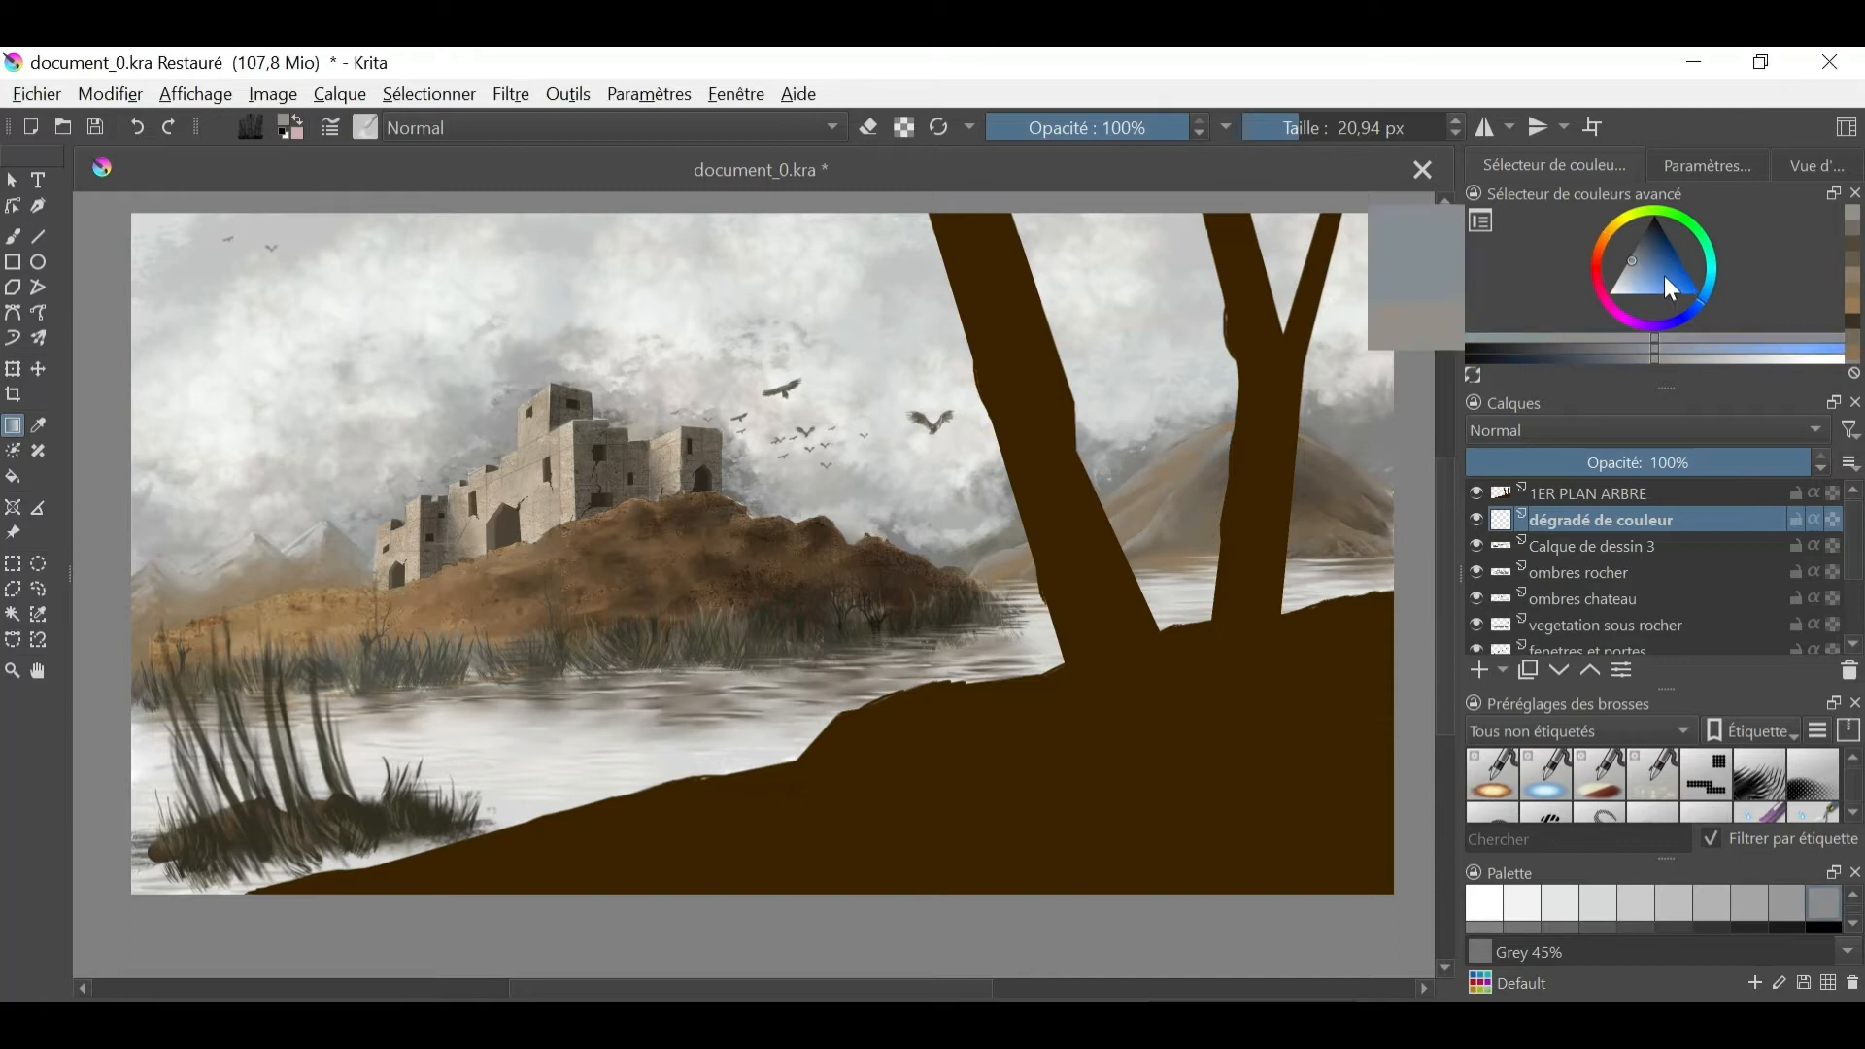
click(1670, 278)
ctrl+click(1146, 750)
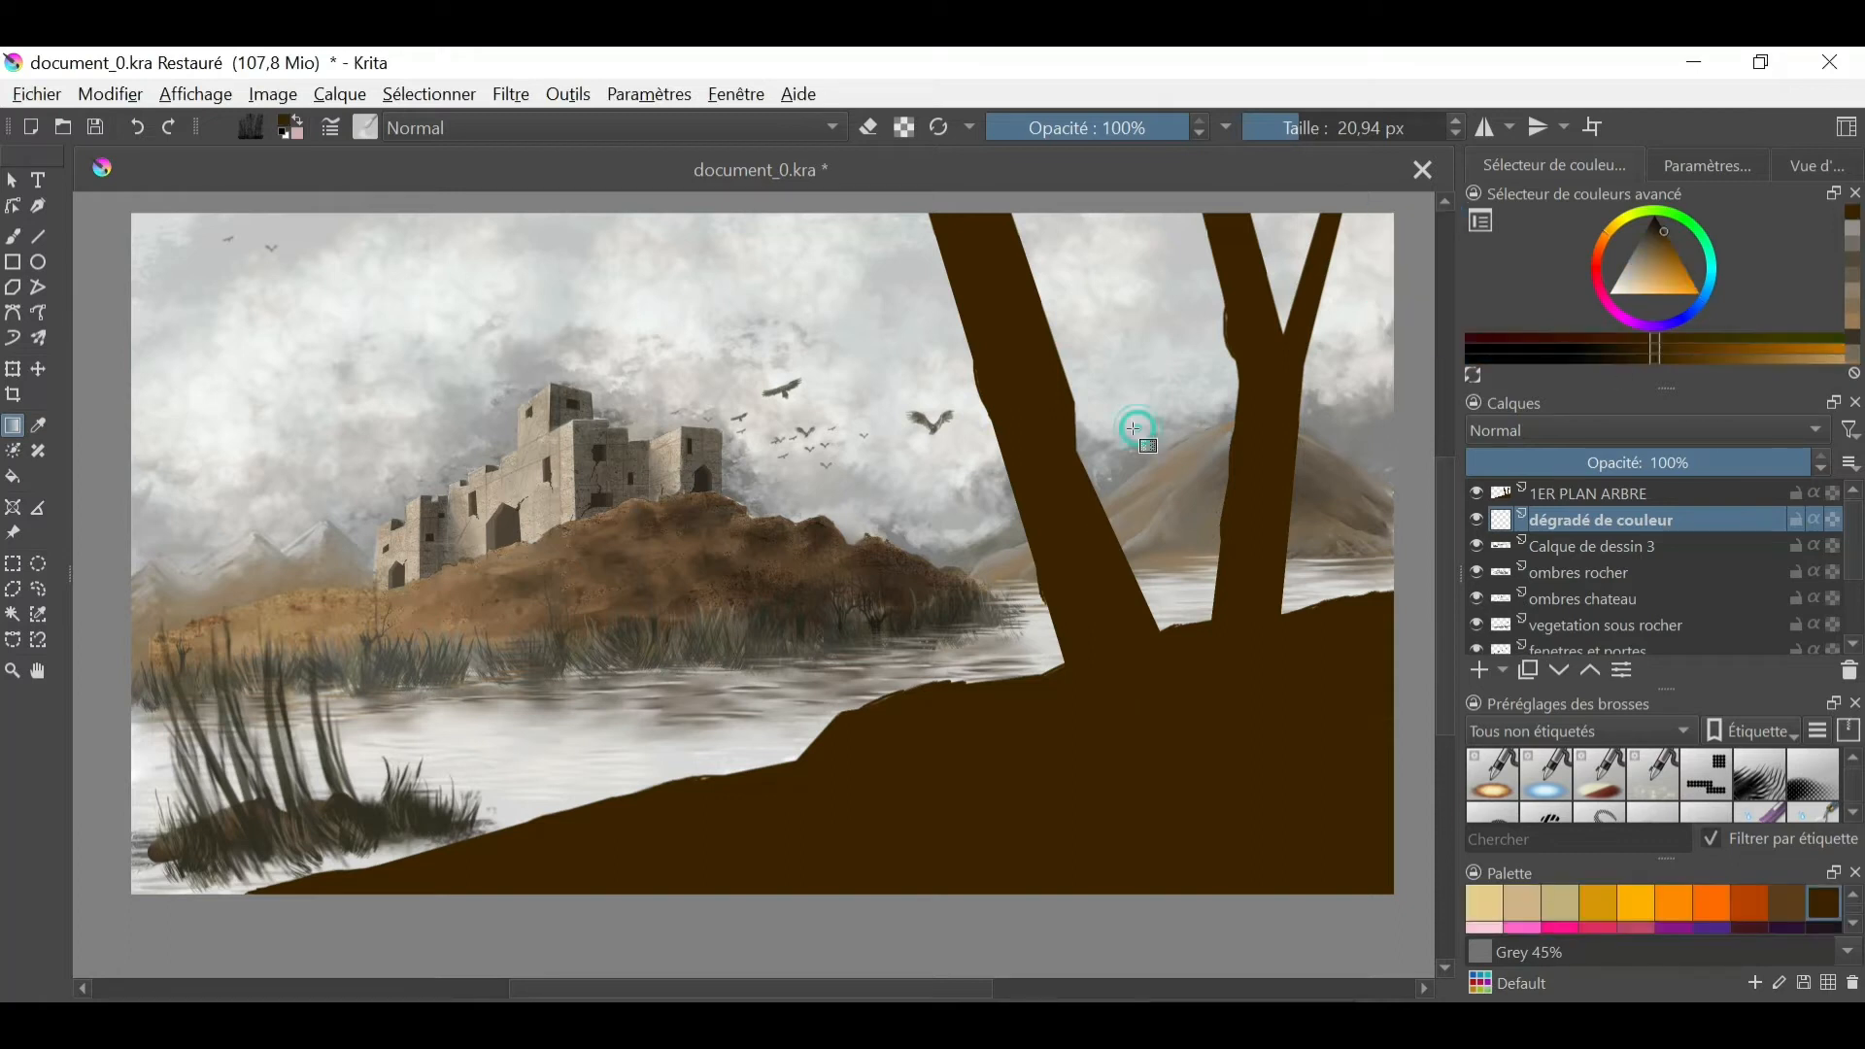
drag(1675, 525, 1735, 490)
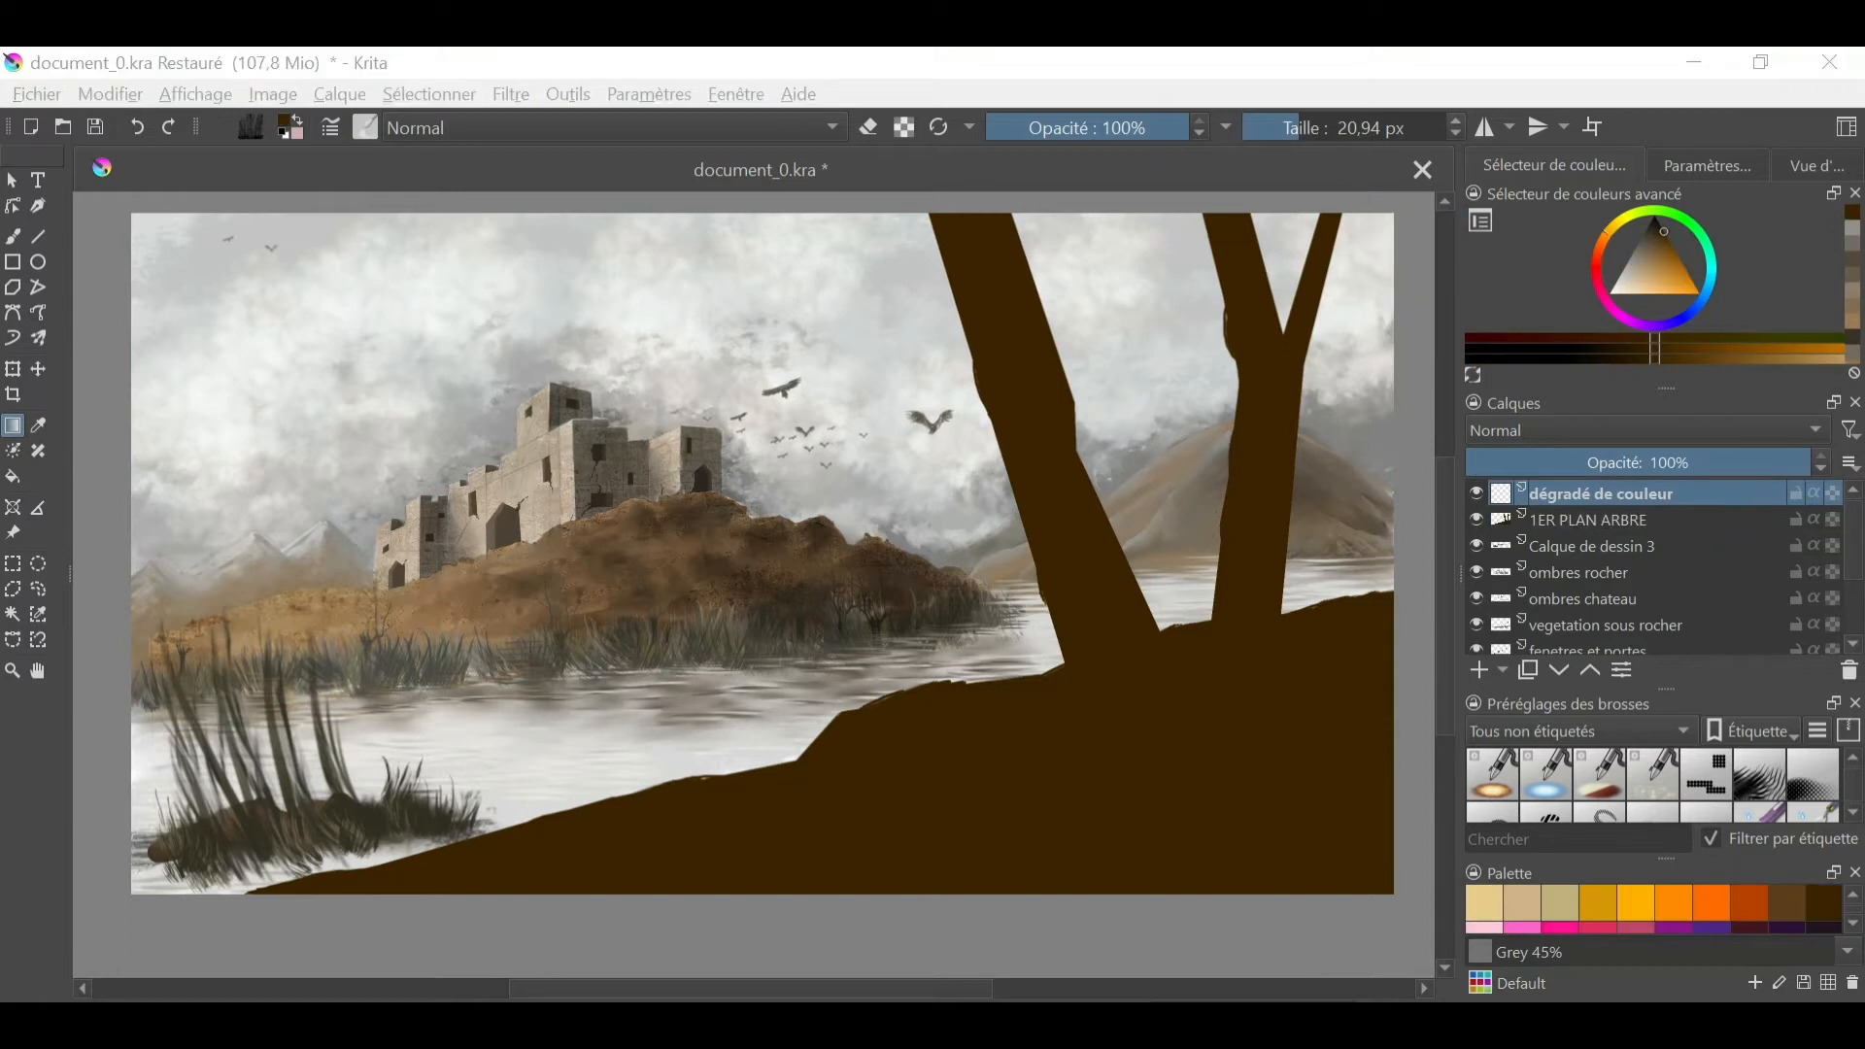
click(1705, 294)
click(1676, 270)
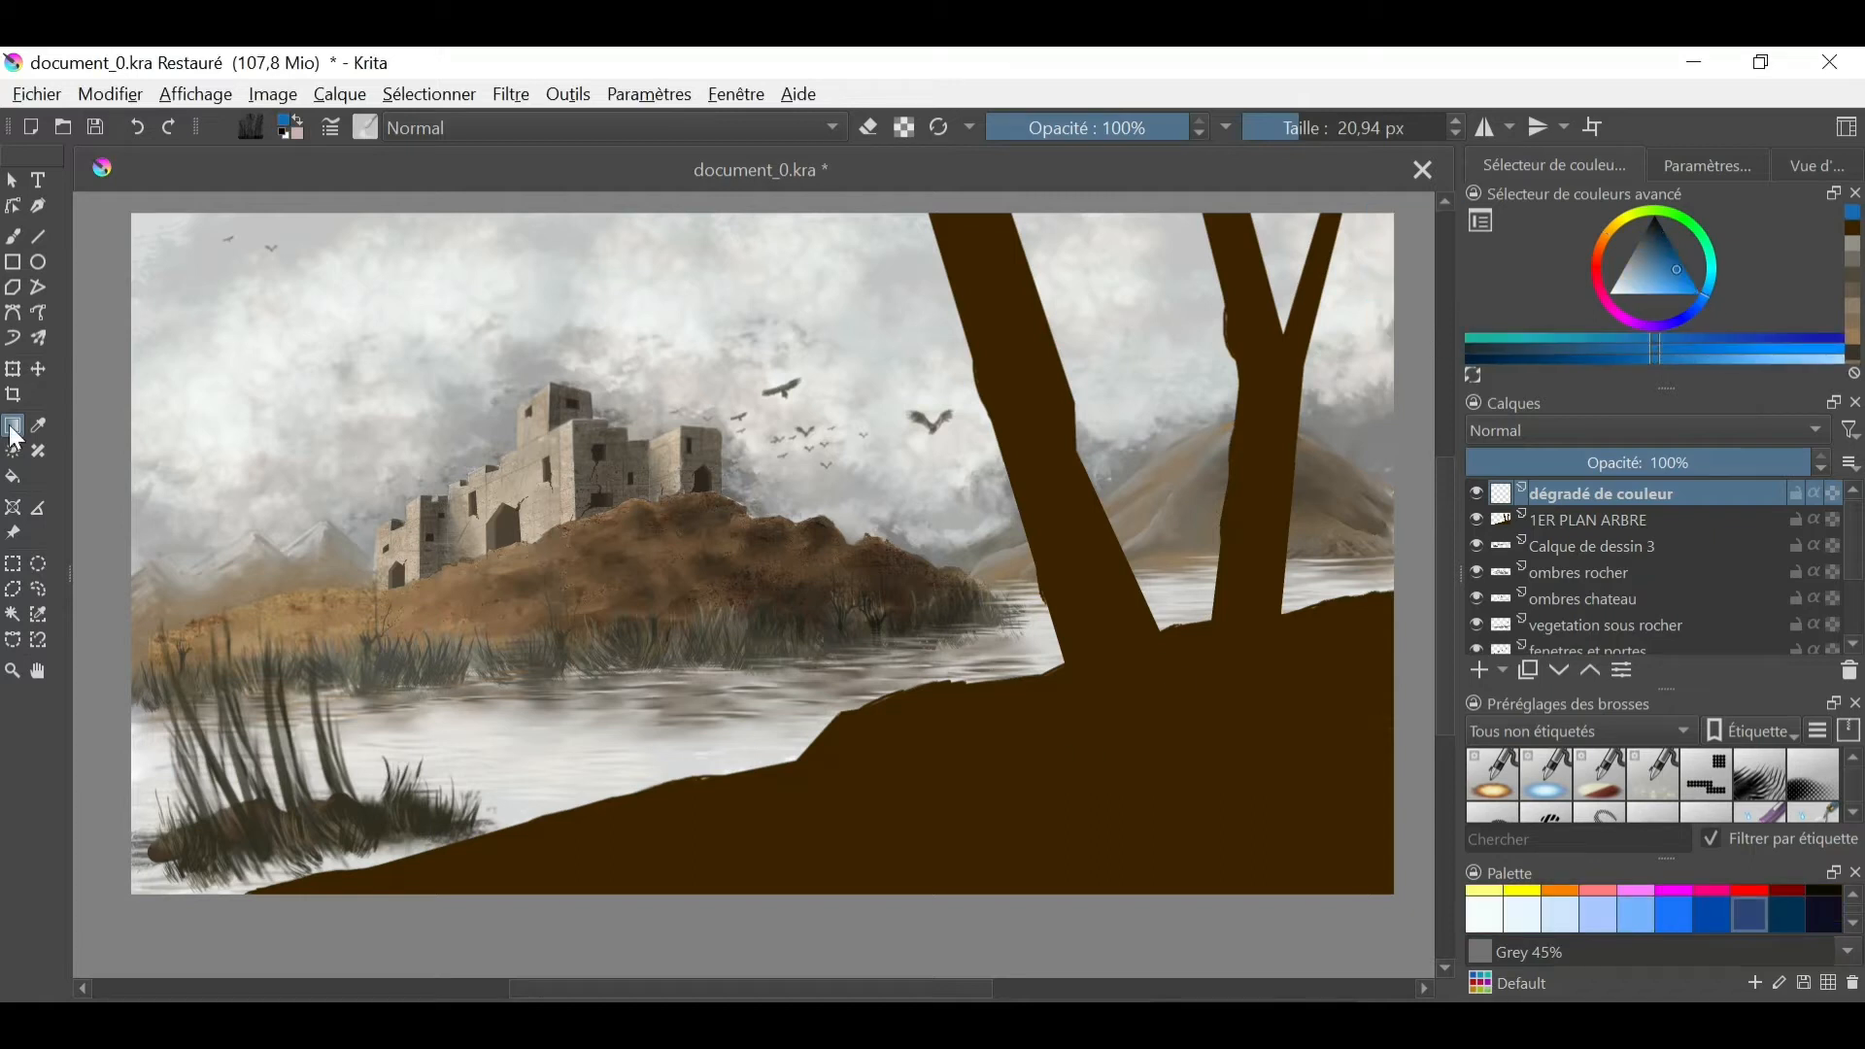
- Hide the painted layers below dégradé de couleur so that only the white background shows
click(1476, 519)
click(1477, 546)
click(1476, 572)
click(1477, 599)
click(1476, 625)
scroll(1477, 632, down, 3)
scroll(1476, 649, up, 3)
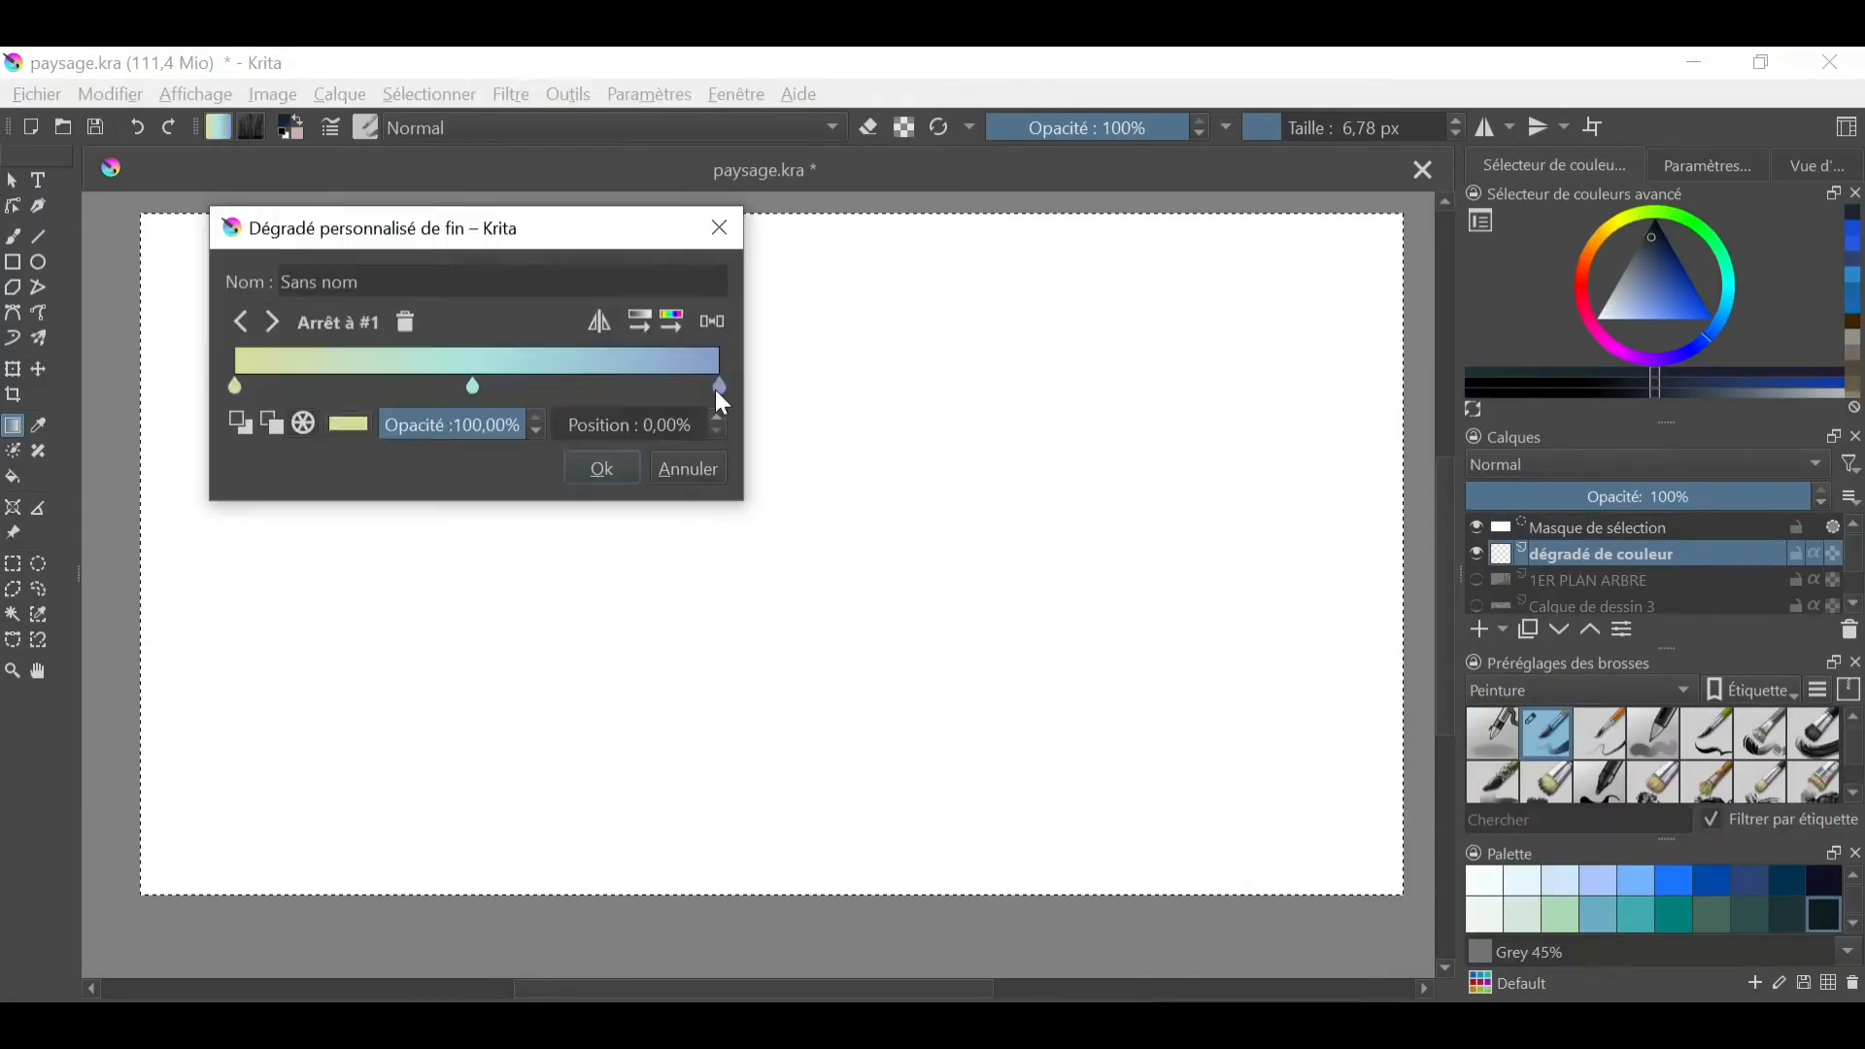
- Set the gradient's blue to #5c74be and fill the dégradé de couleur layer with a yellow, pale cyan and blue diagonal gradient
double_click(721, 388)
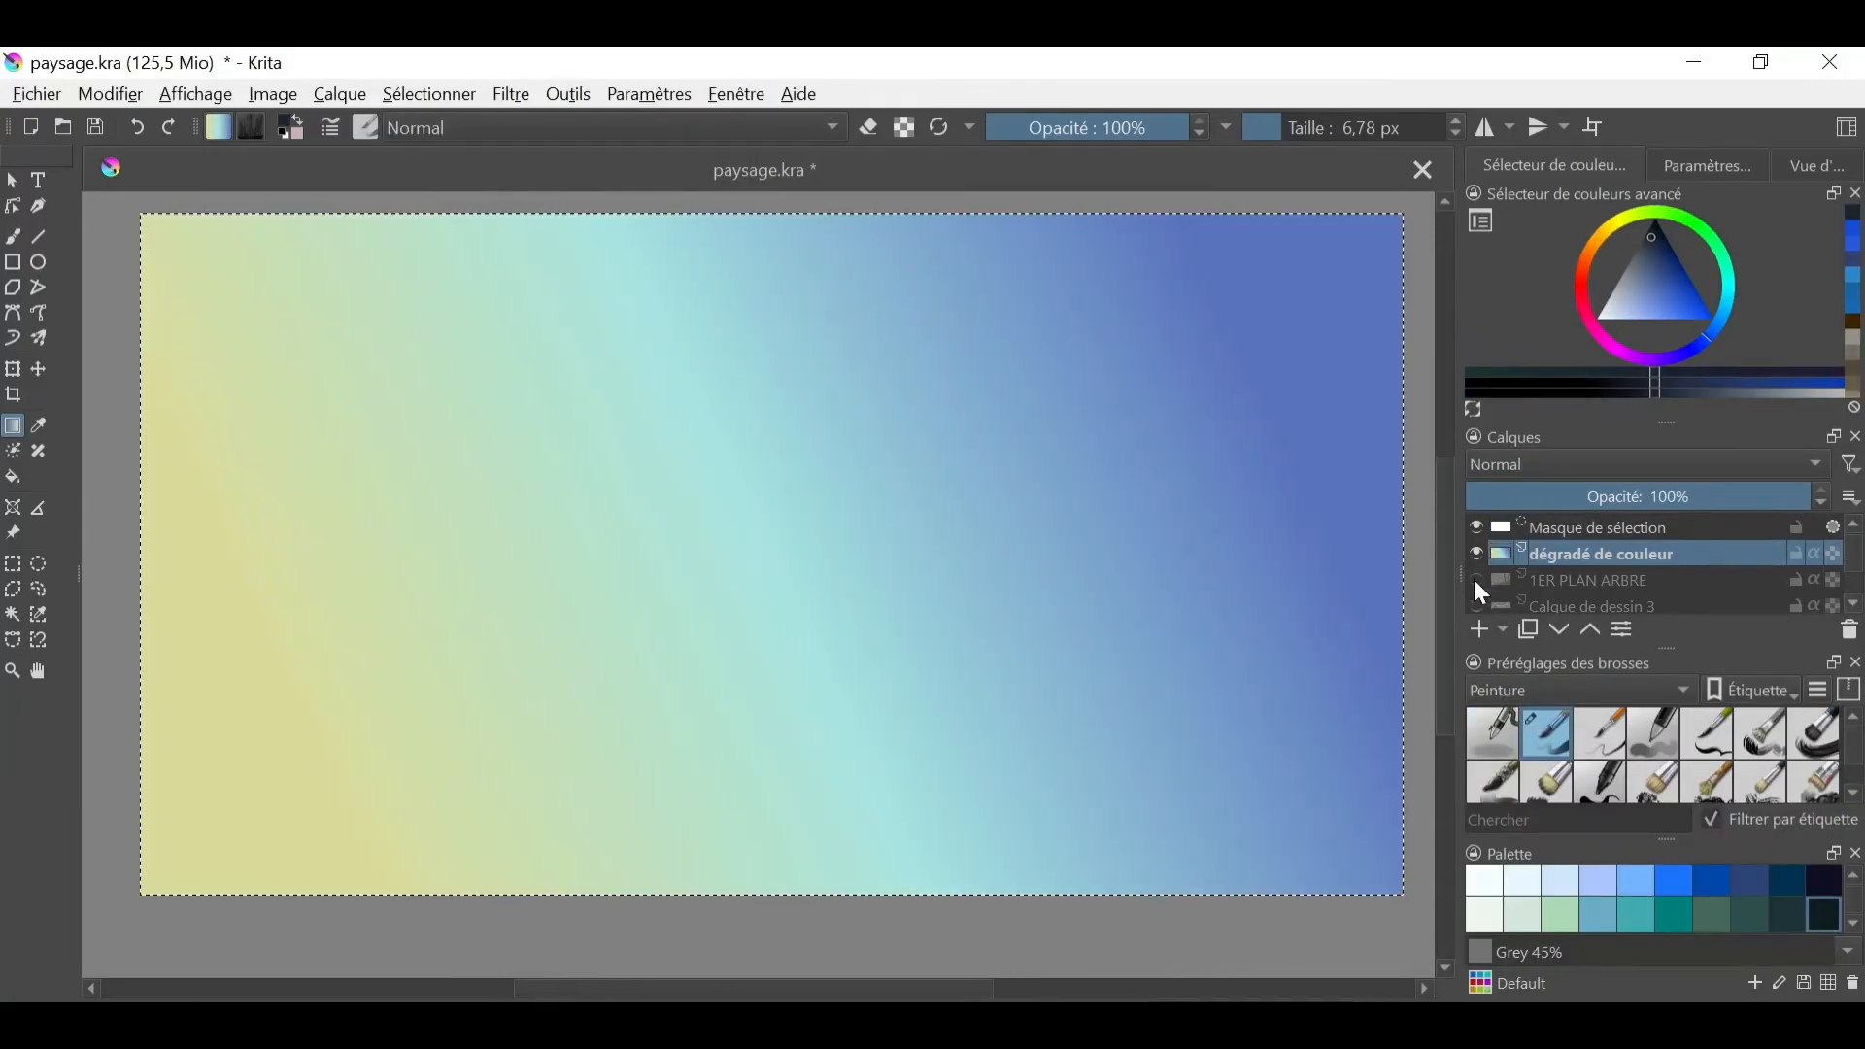
scroll(1472, 575, down, 2)
scroll(1476, 573, up, 2)
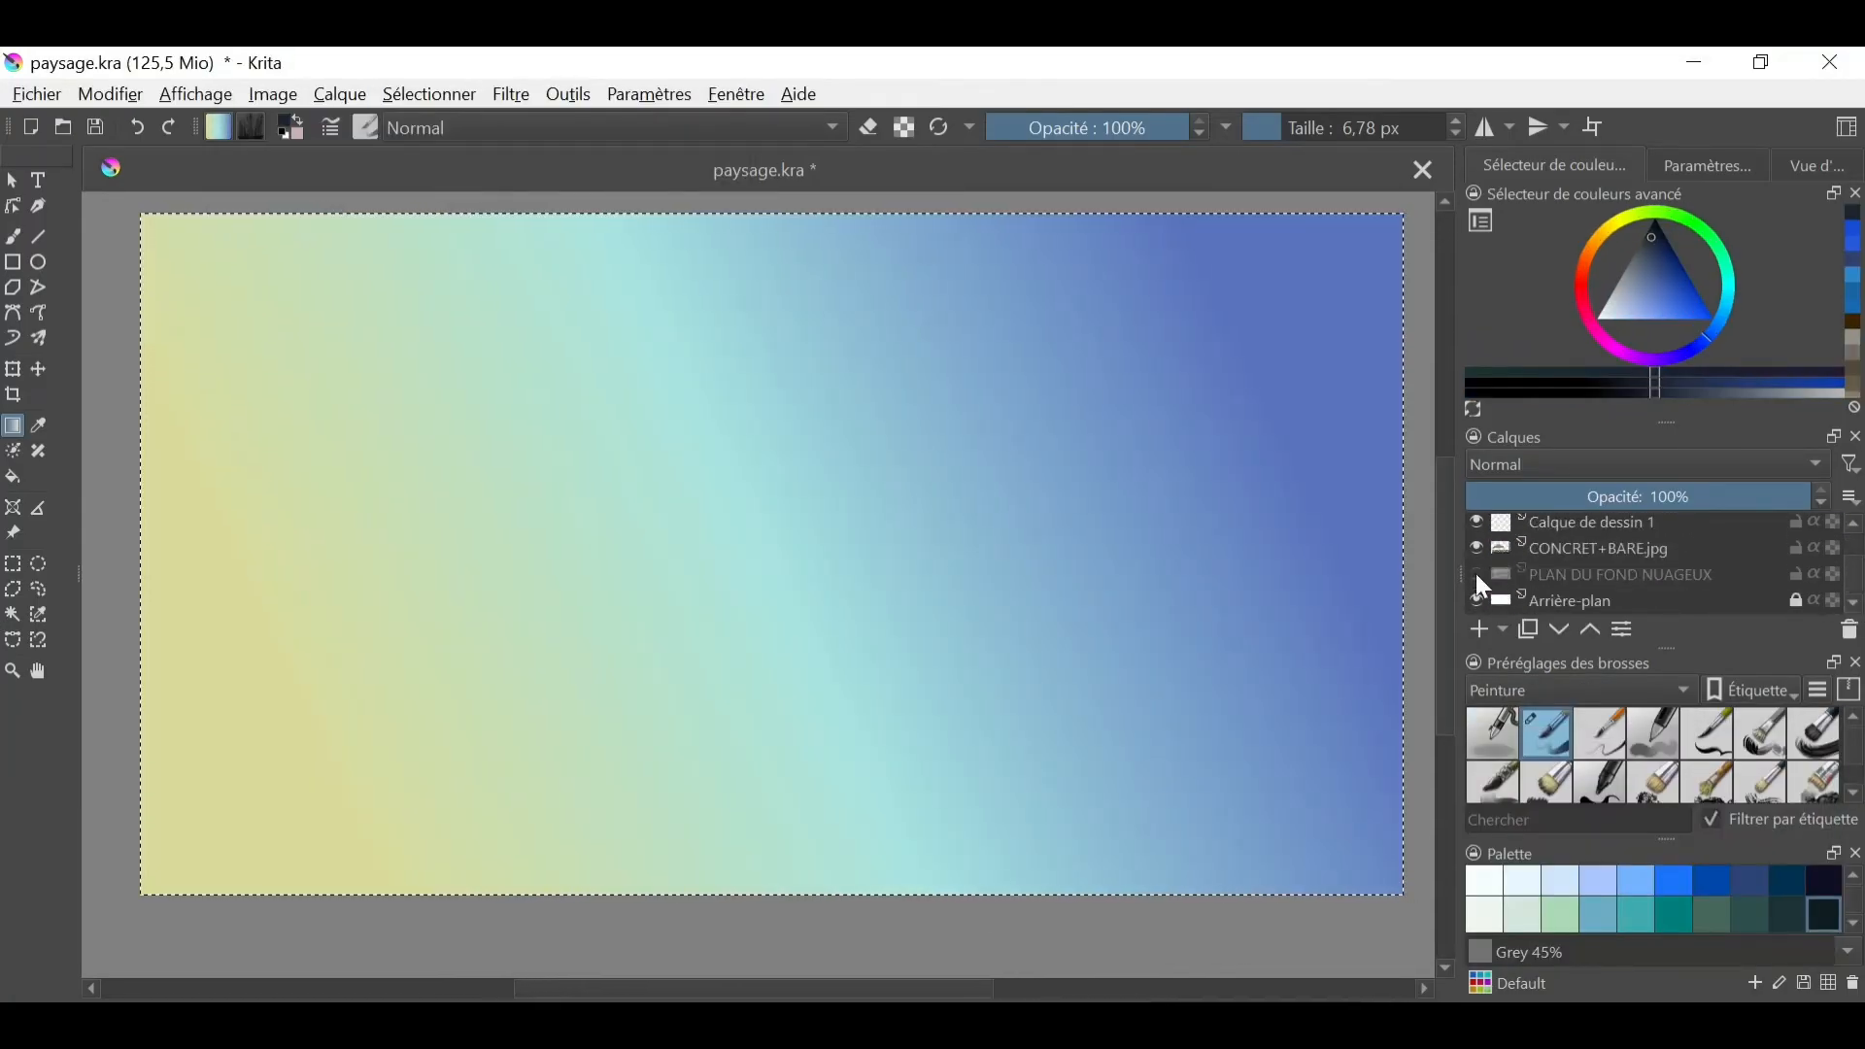
- Try the Incrustation blending mode at 39% opacity on the gradient layer and compare the painting with and without it
click(1816, 468)
click(1475, 554)
click(1474, 553)
drag(1793, 498, 1601, 498)
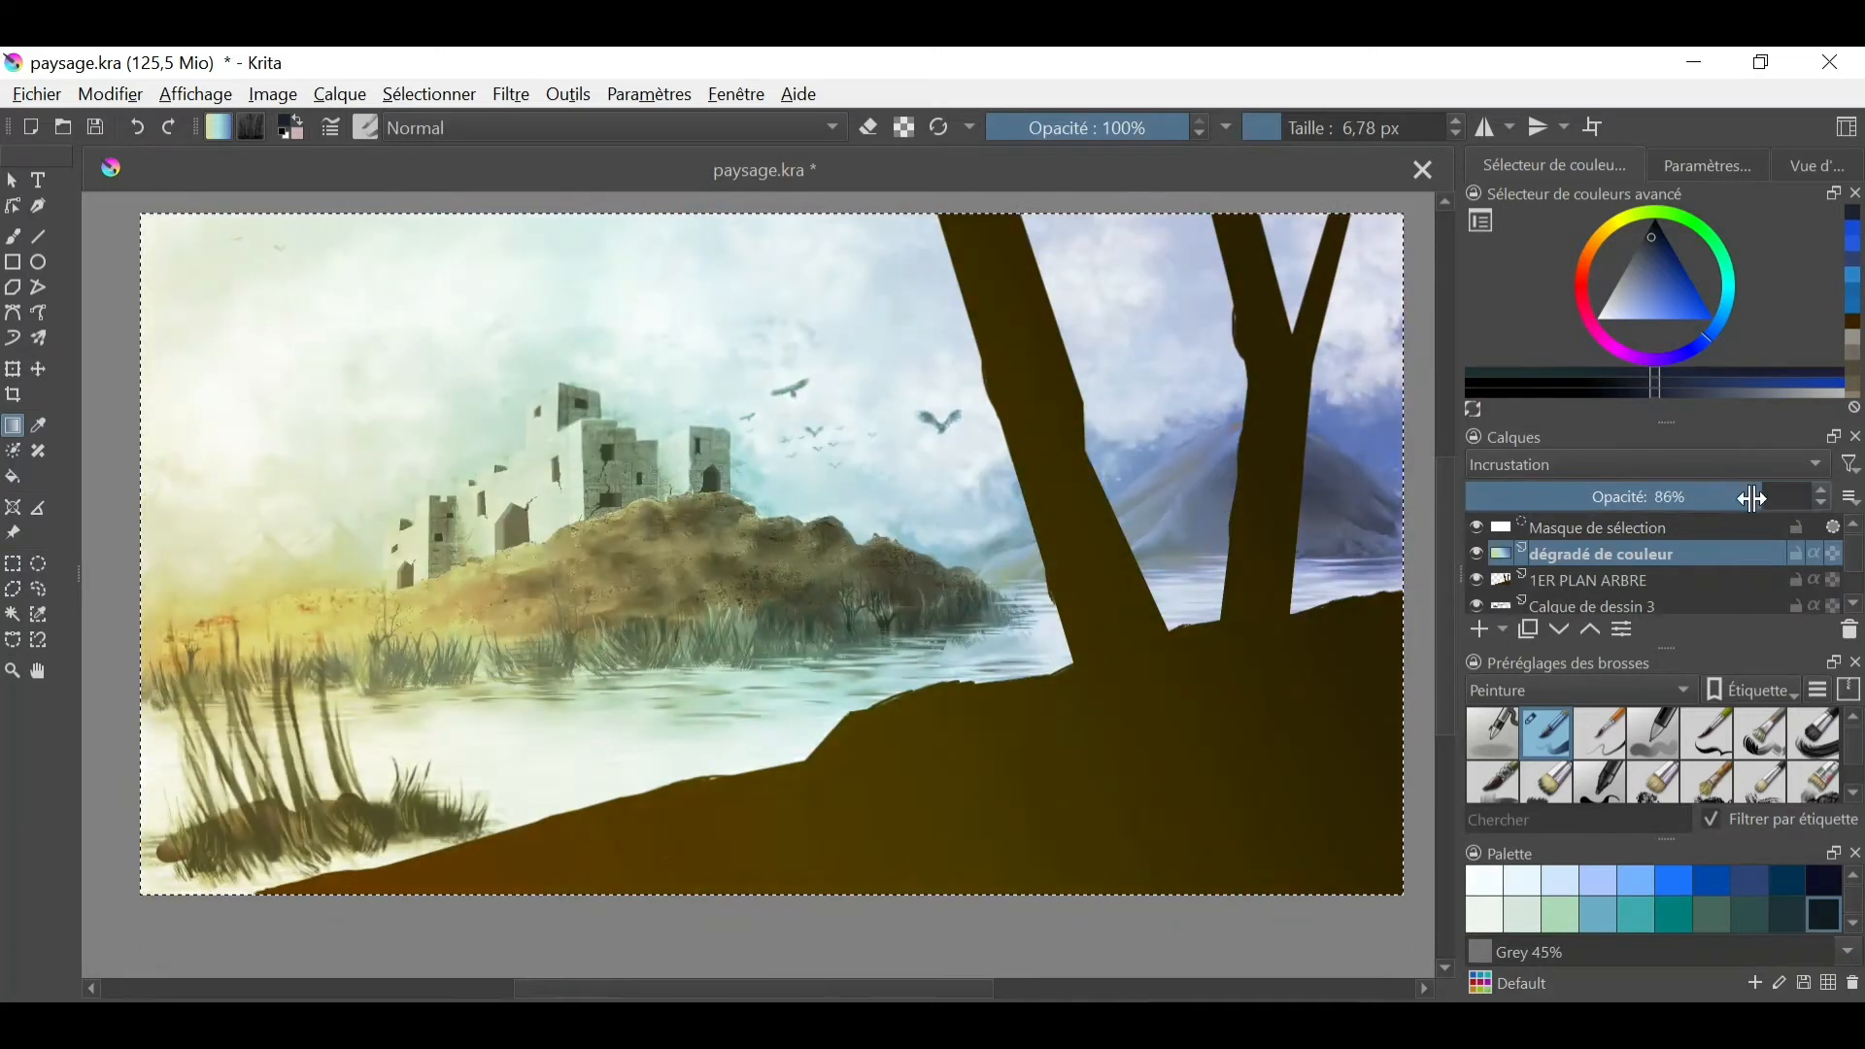
click(1474, 553)
click(1474, 554)
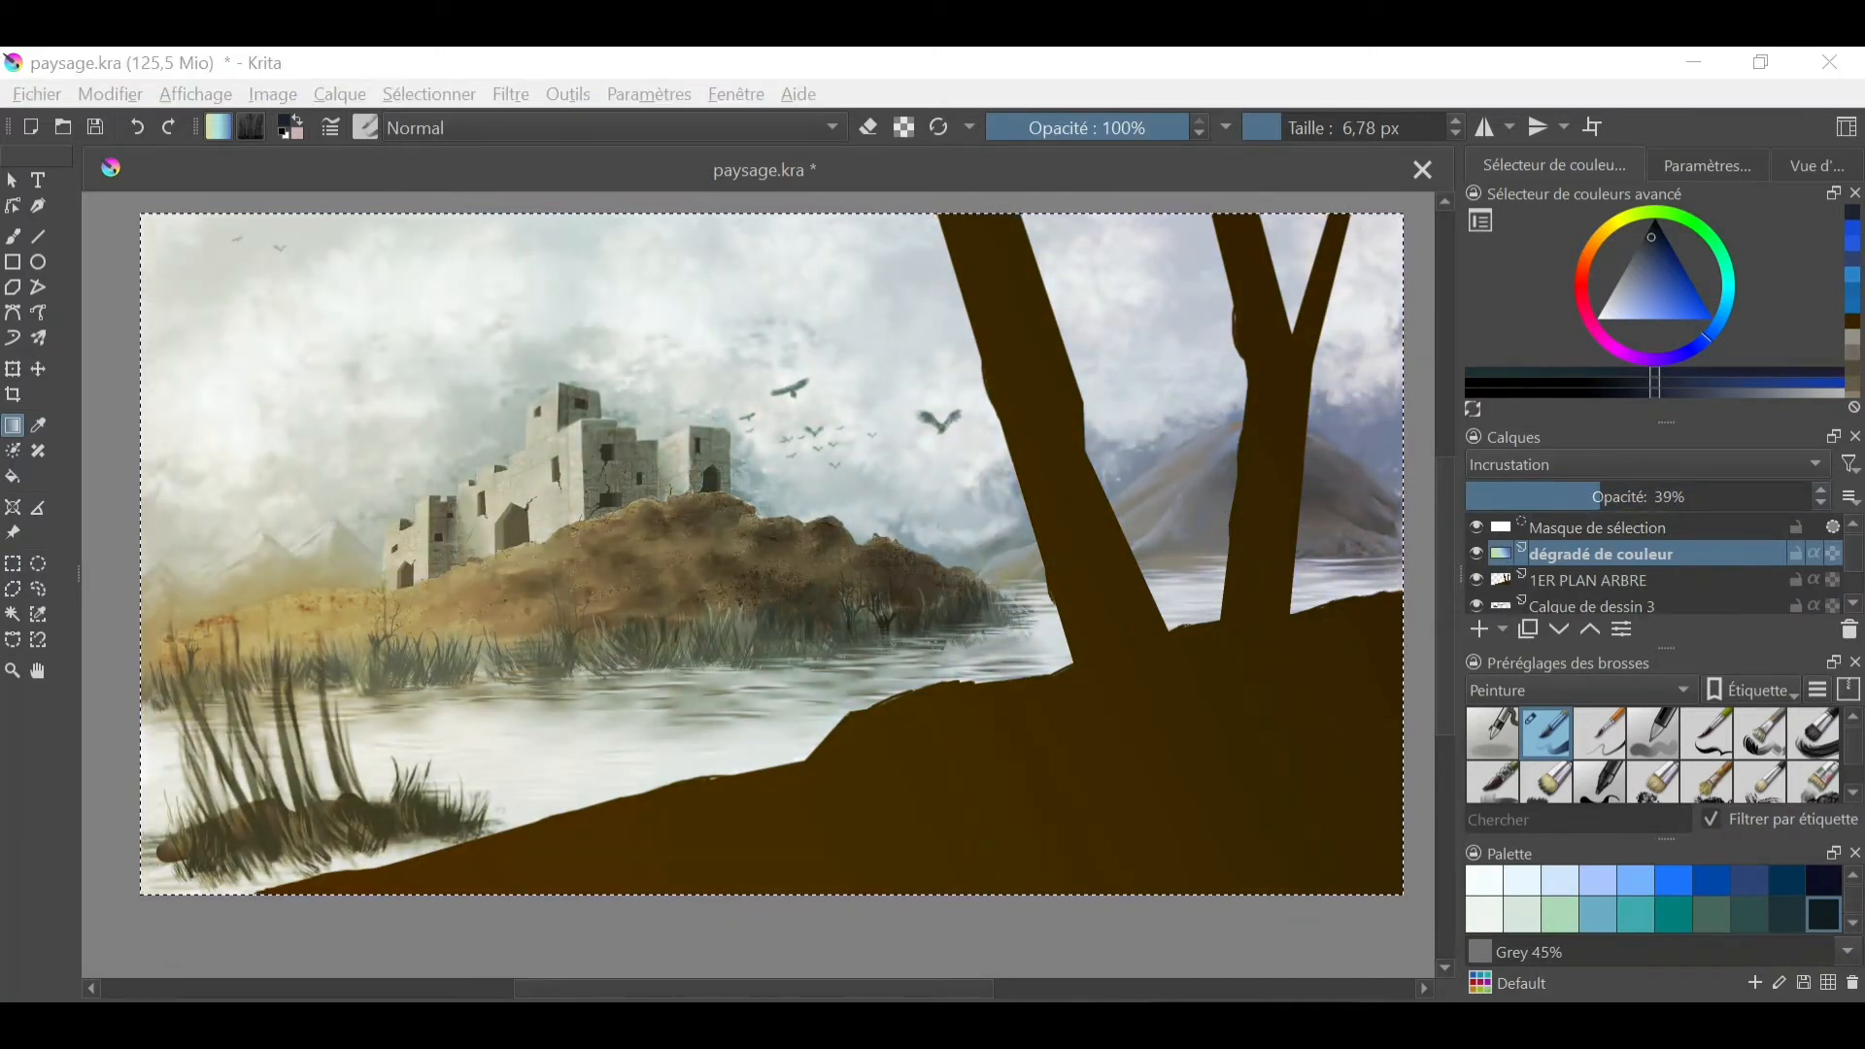
- Set the gradient layer's blending mode to Fusionner le grain and its opacity to 33%
click(1628, 464)
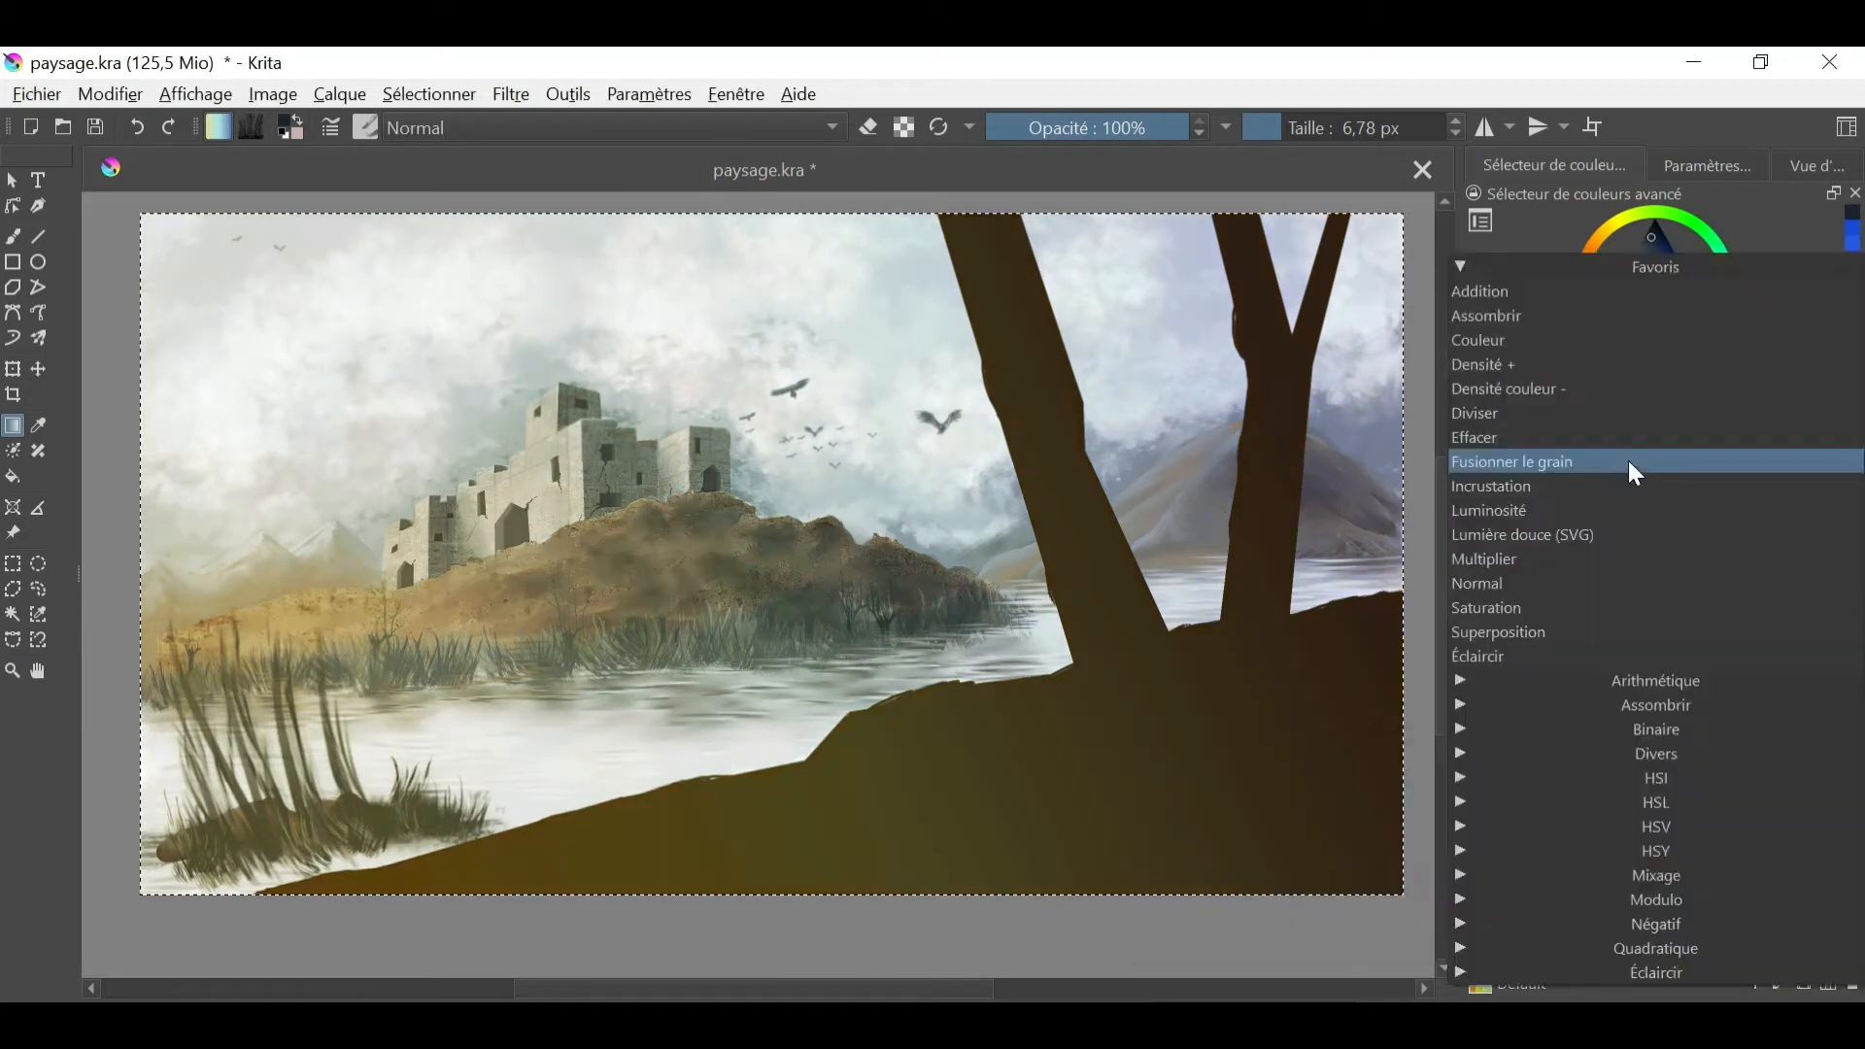
click(1628, 461)
drag(1598, 498, 1579, 498)
click(512, 94)
mouse_move(1057, 184)
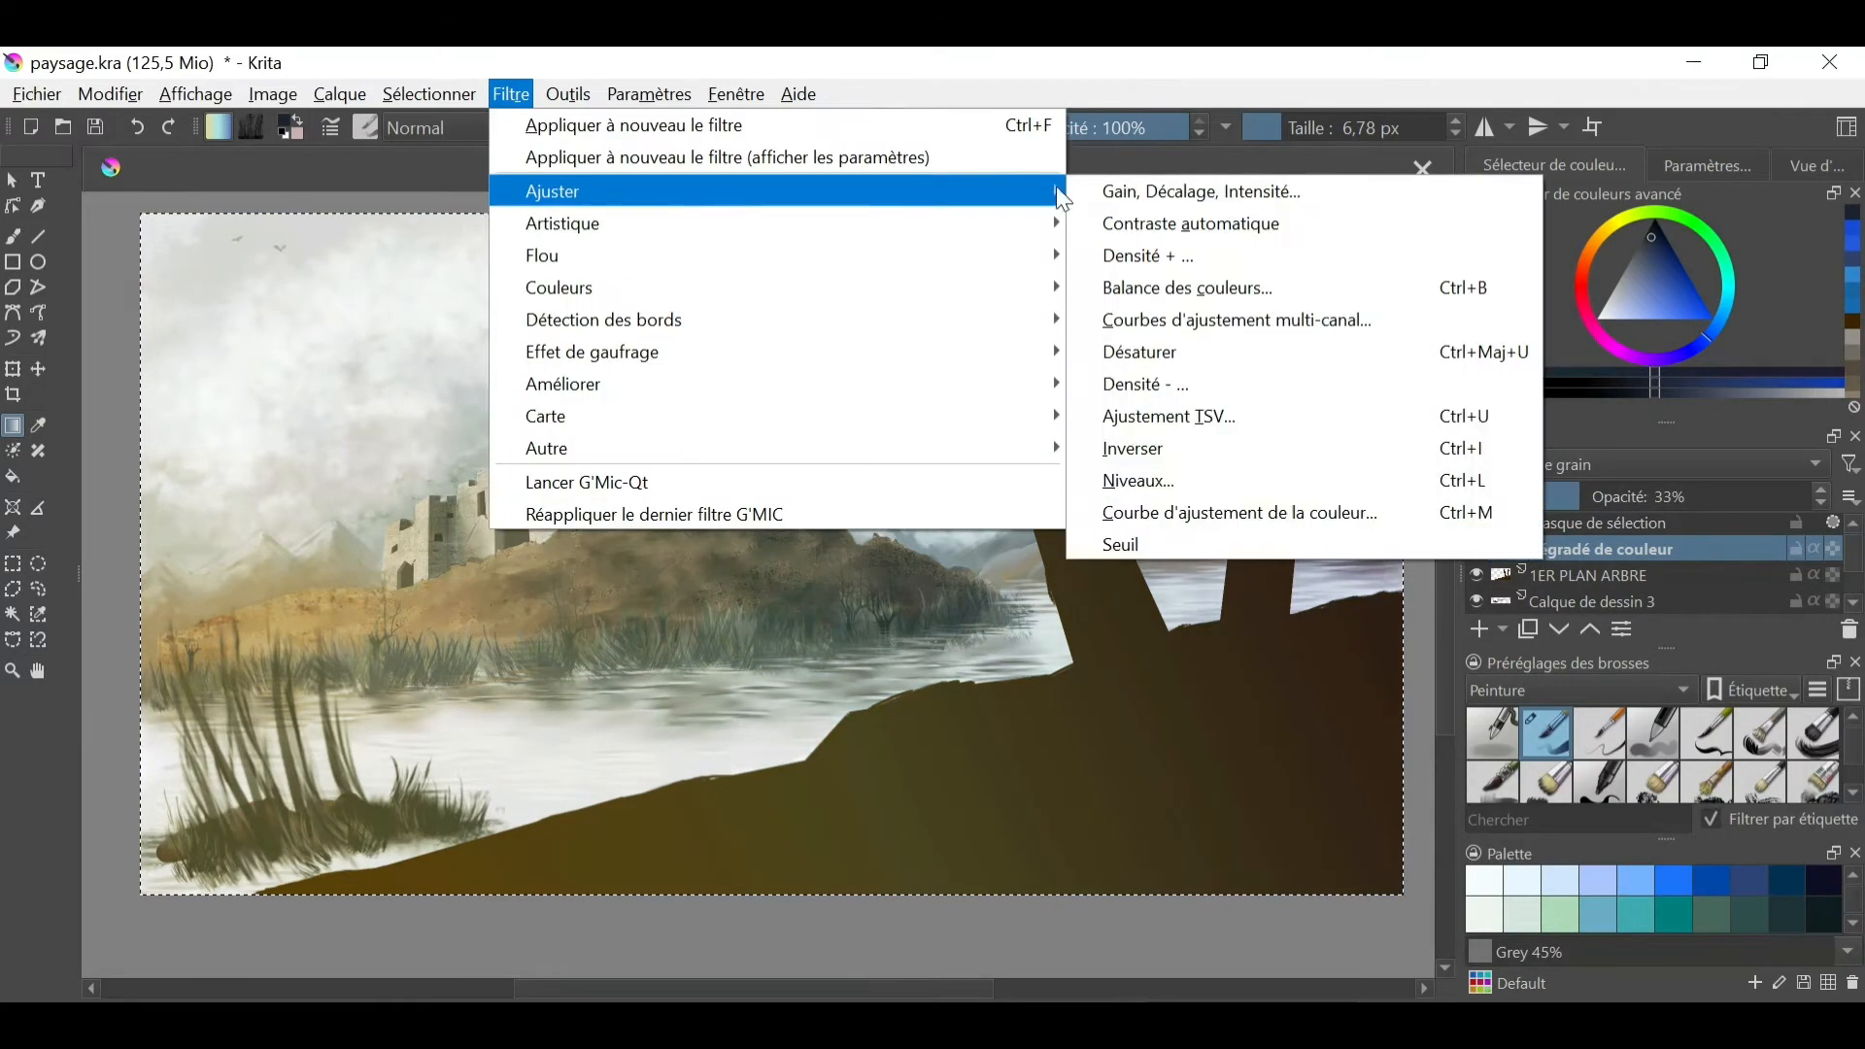
click(1146, 283)
click(1208, 934)
- Start the colour adjustment curve filter on the gradient layer and reshape the RGBA curve, lowering input 93 to output 55
click(511, 94)
mouse_move(558, 190)
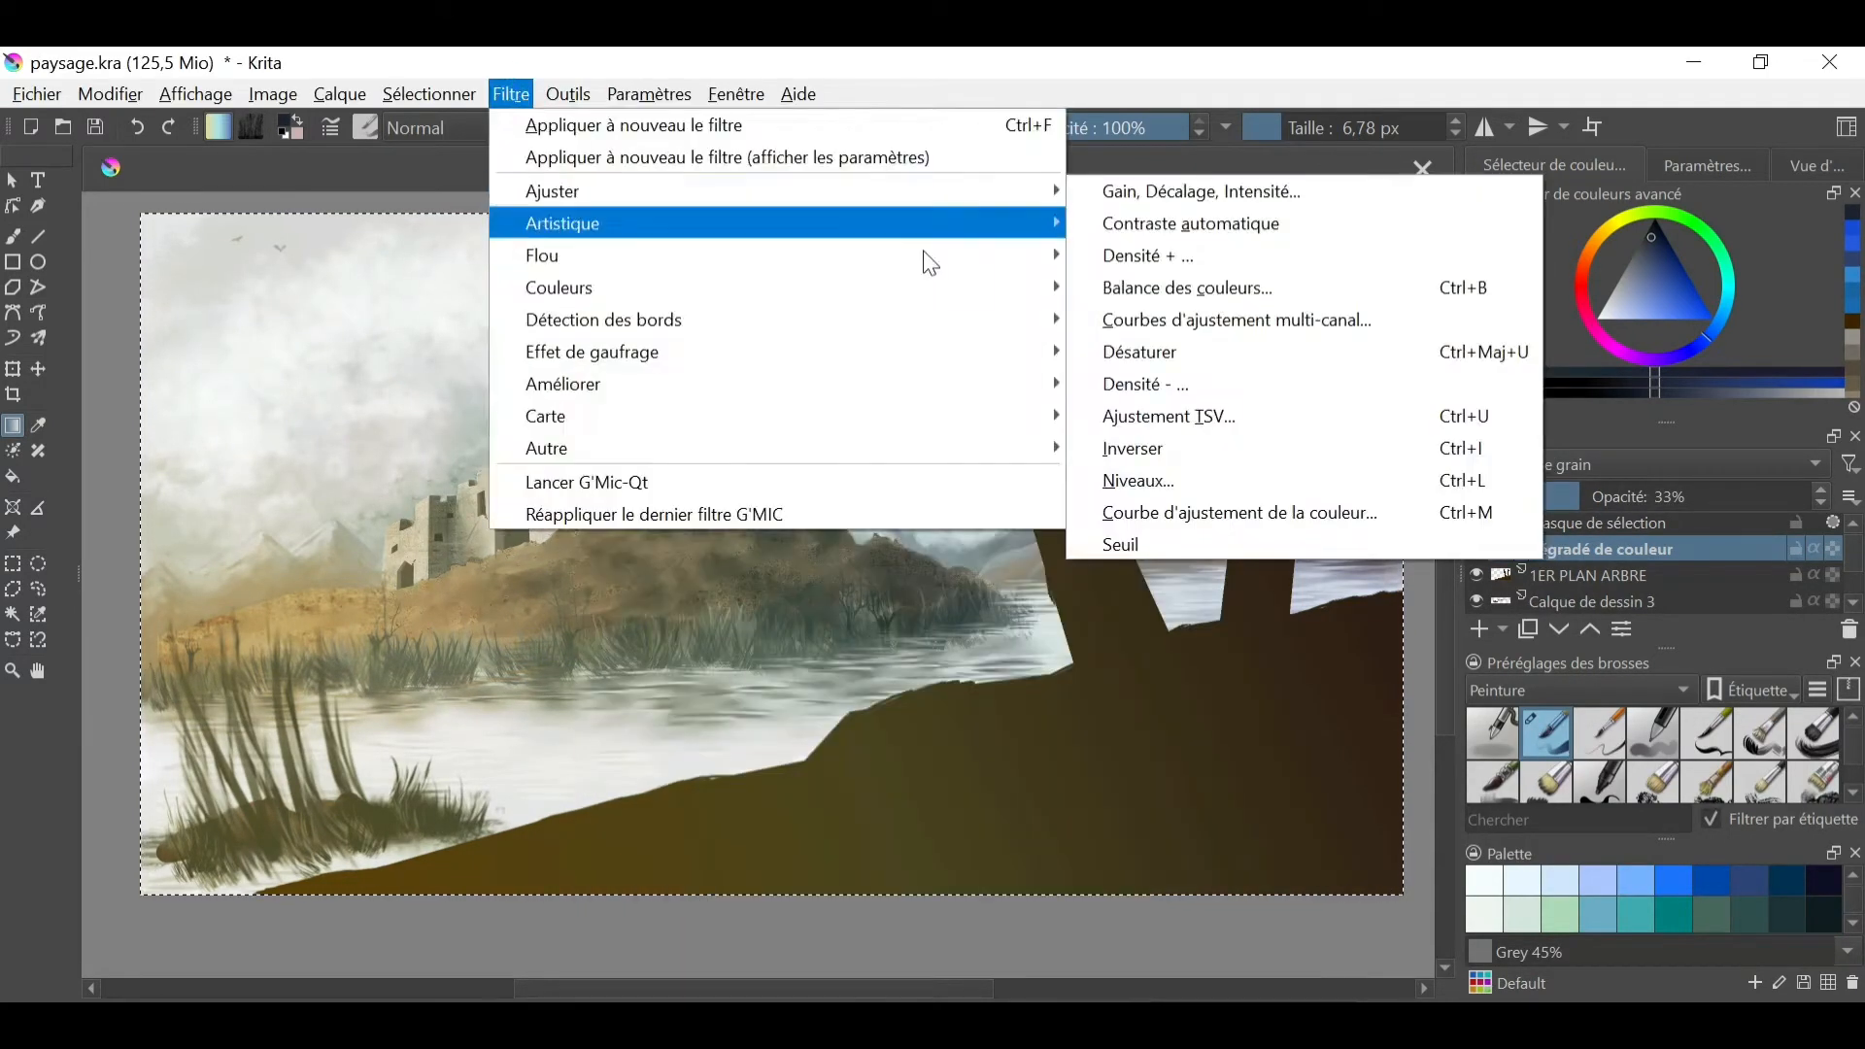
click(1241, 512)
drag(938, 431, 1319, 513)
mouse_move(1226, 802)
mouse_down()
mouse_move(1226, 861)
mouse_move(1228, 837)
mouse_up()
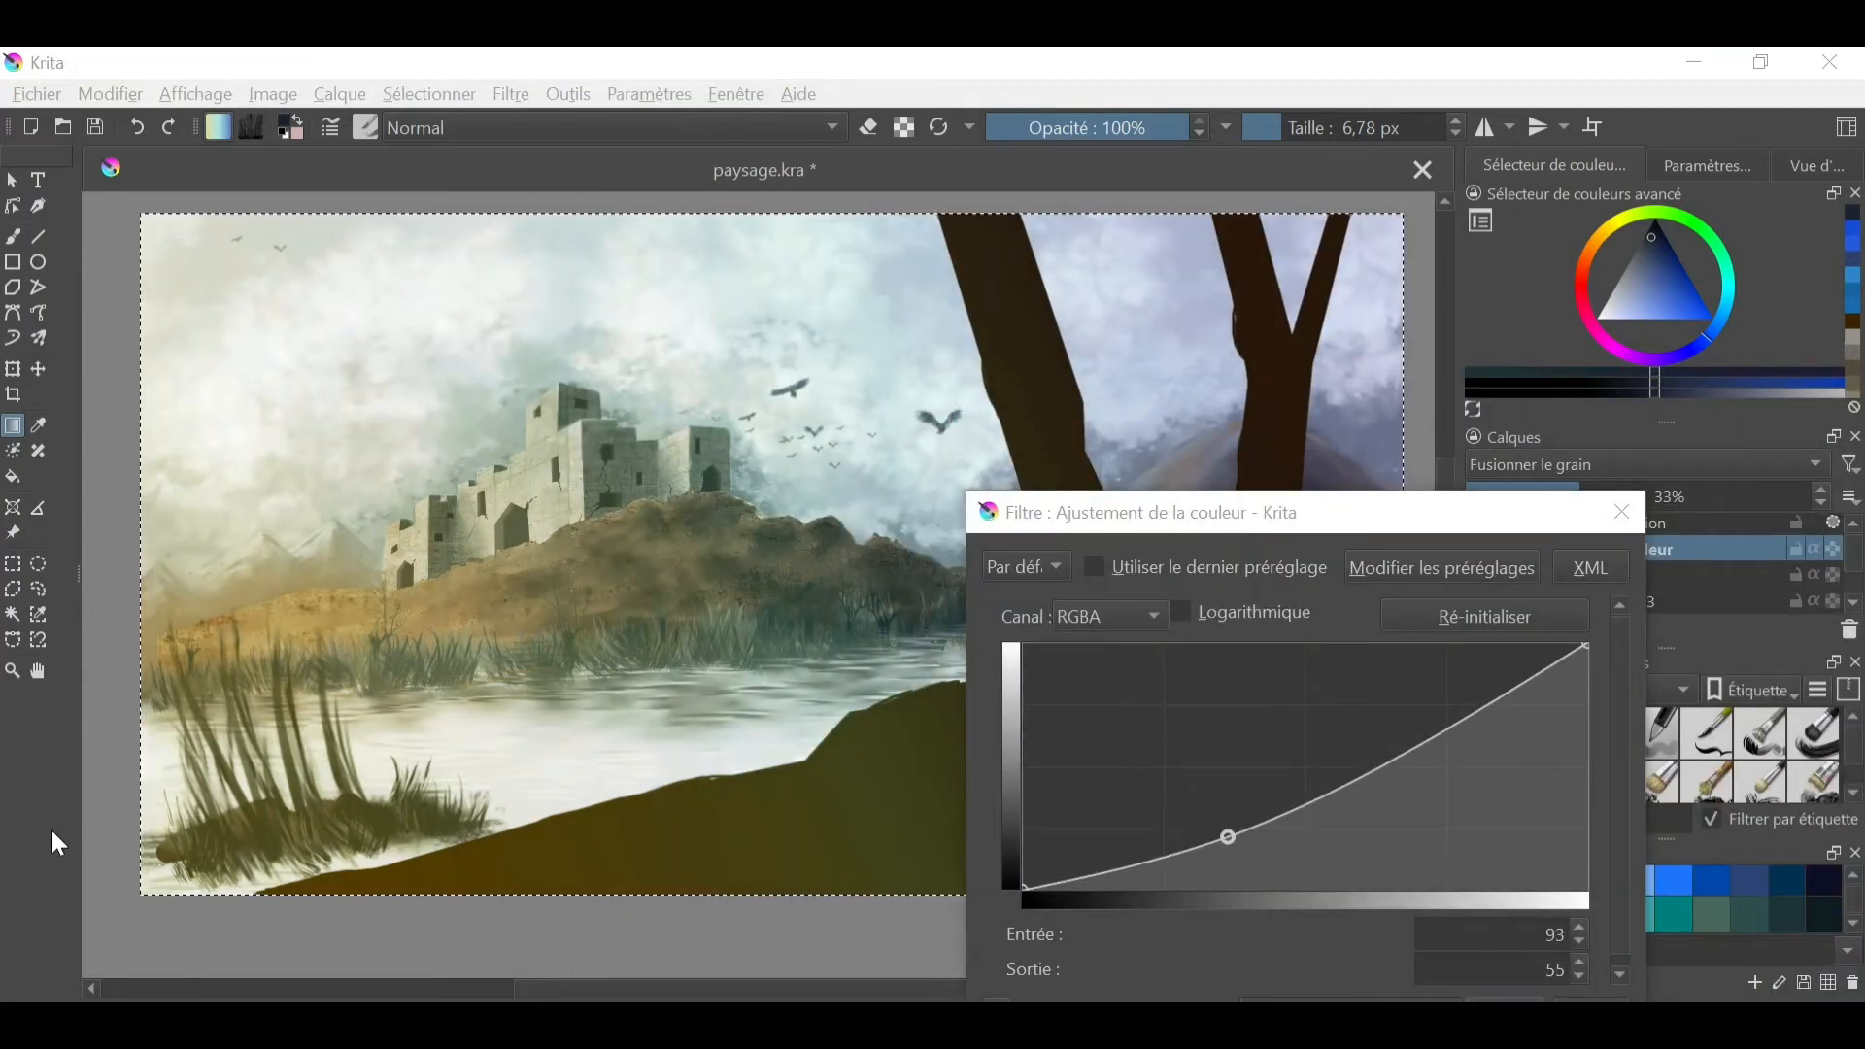
click(1202, 852)
click(1462, 692)
- Adjust the gradient layer's red, green and blue channel curves, lowering blue to output 13 at input 51, and compare the effect
click(1110, 617)
click(1106, 651)
drag(1306, 768, 1306, 792)
click(1110, 617)
click(1106, 650)
click(1291, 772)
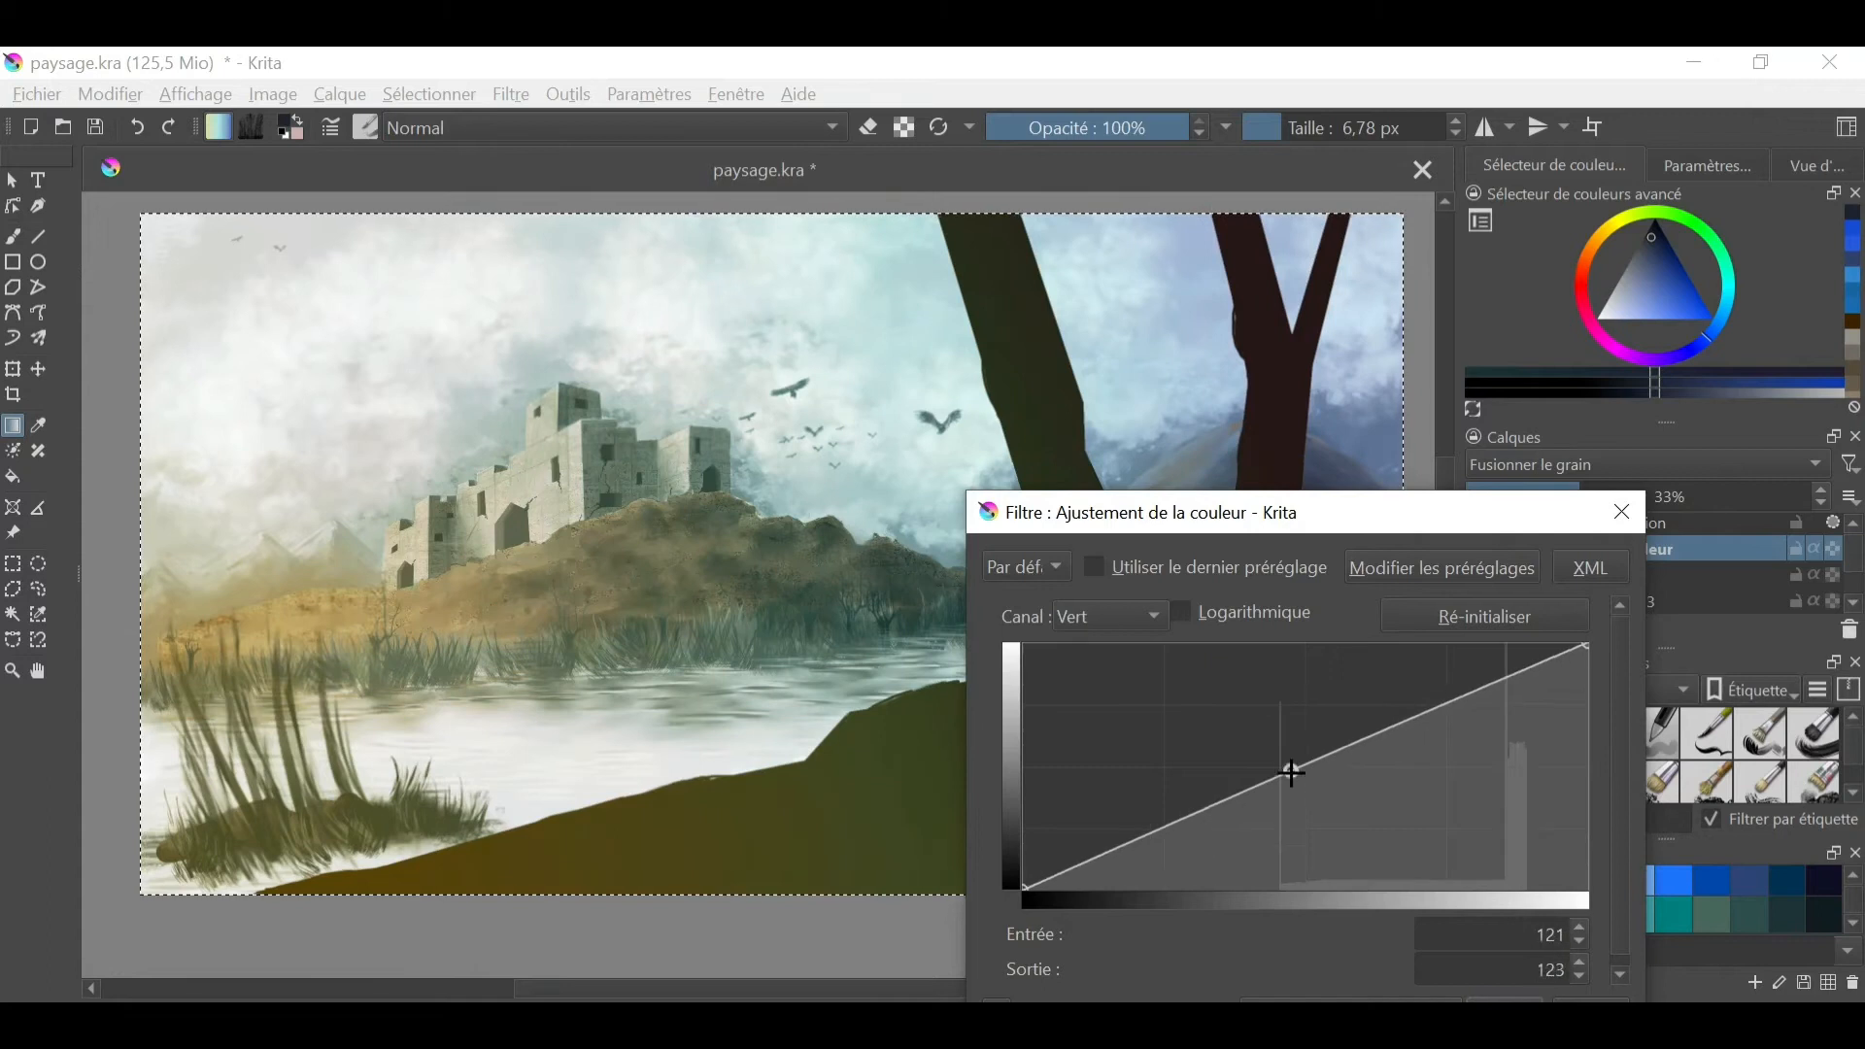
click(1110, 617)
click(1105, 650)
drag(1107, 852, 1135, 878)
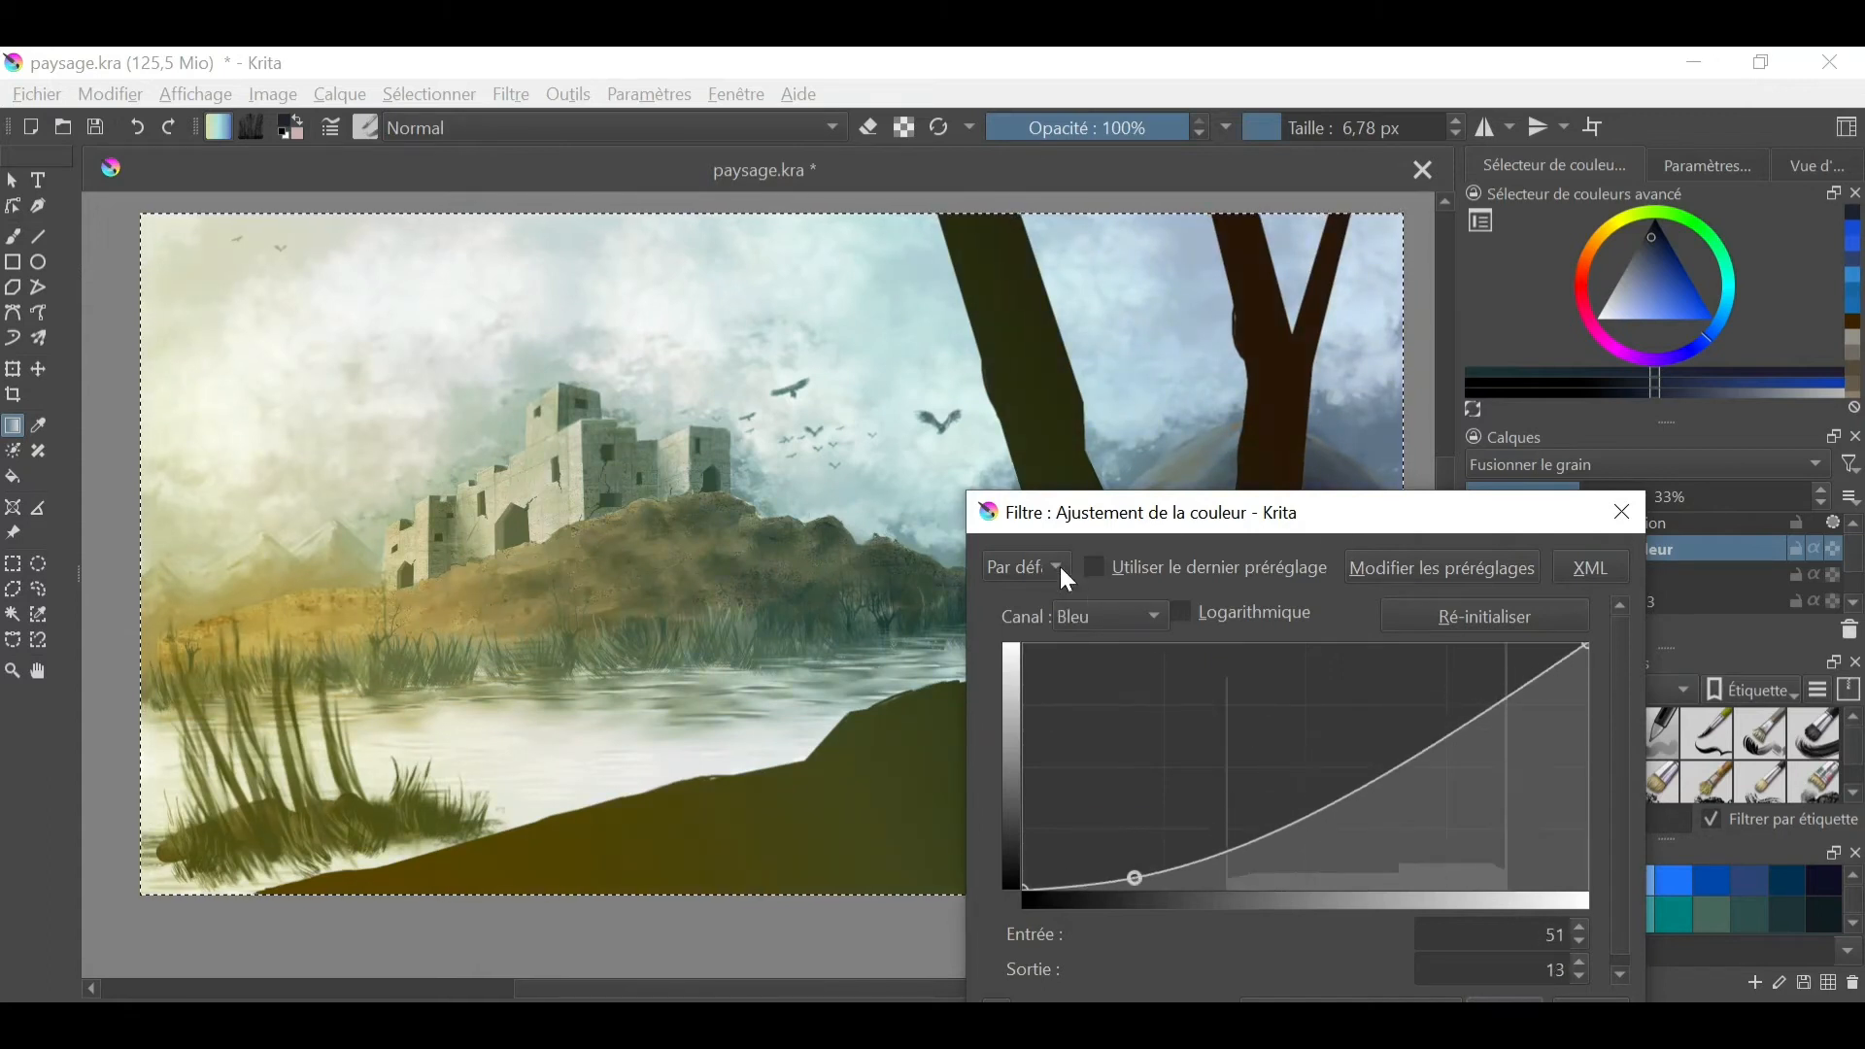
click(1477, 549)
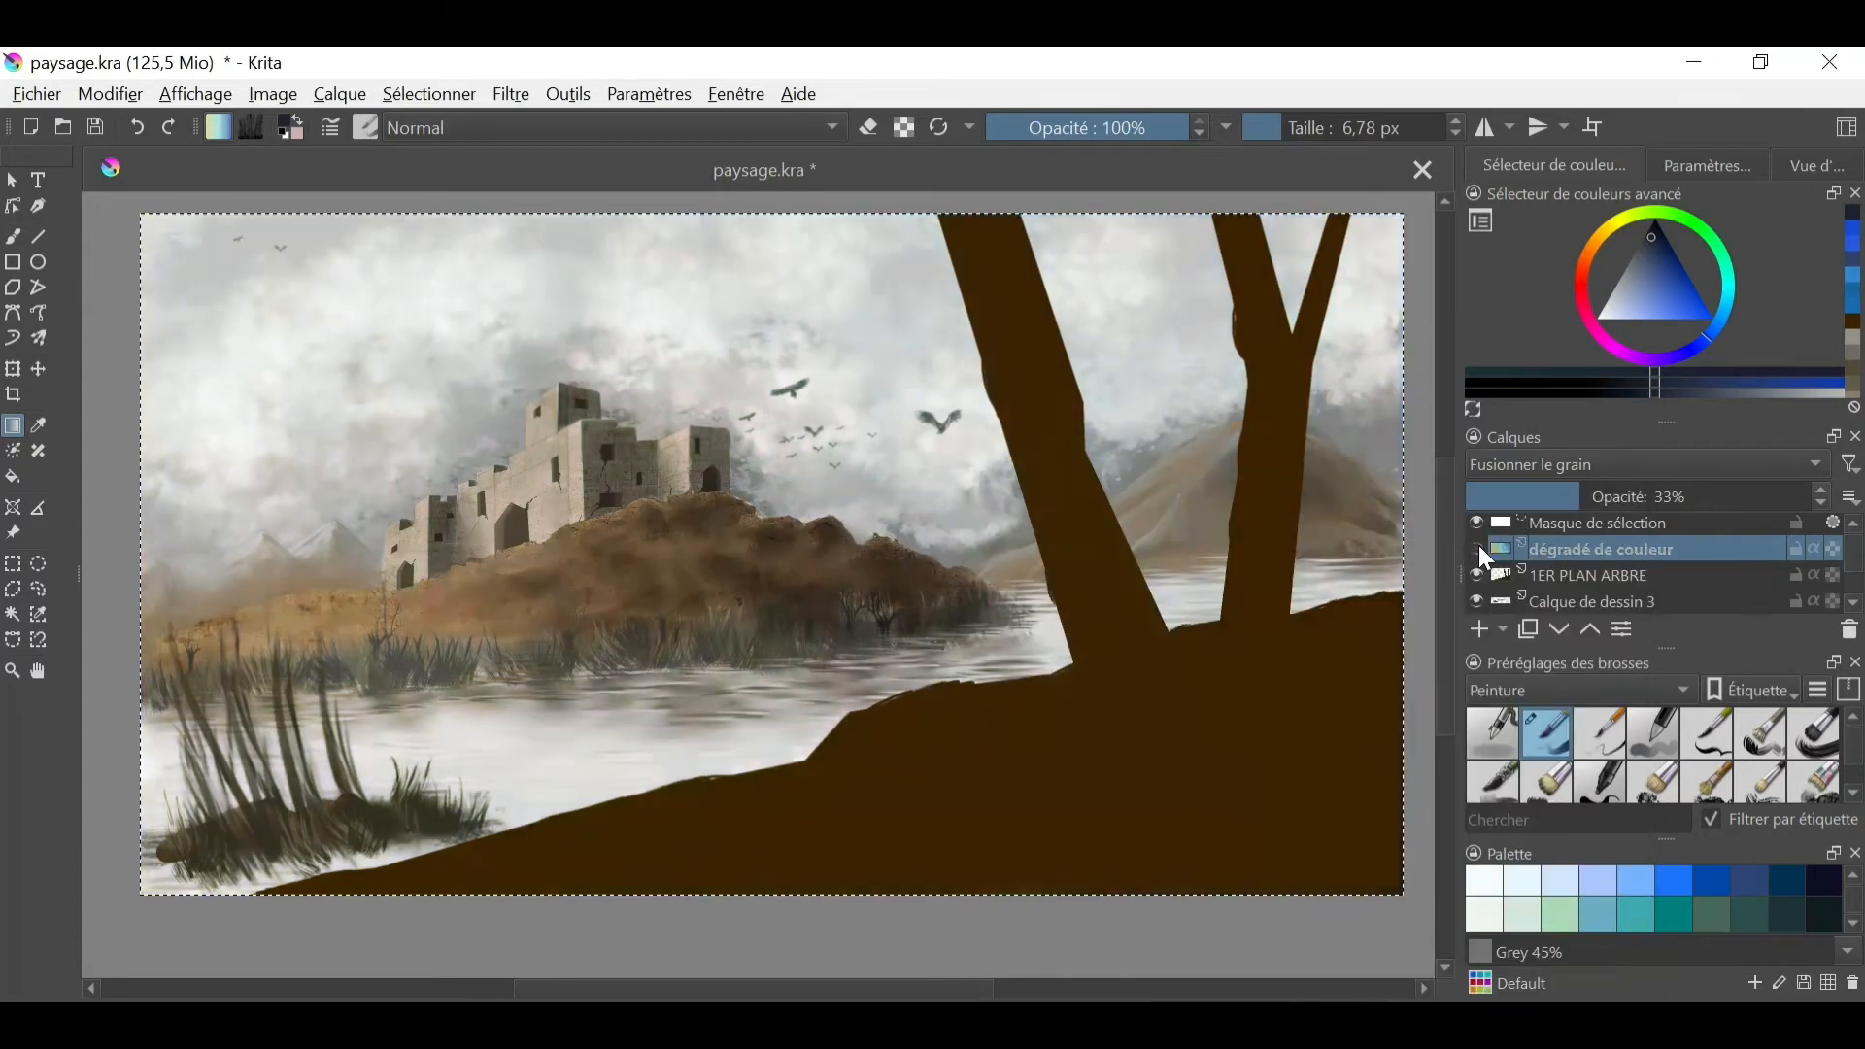
click(1478, 549)
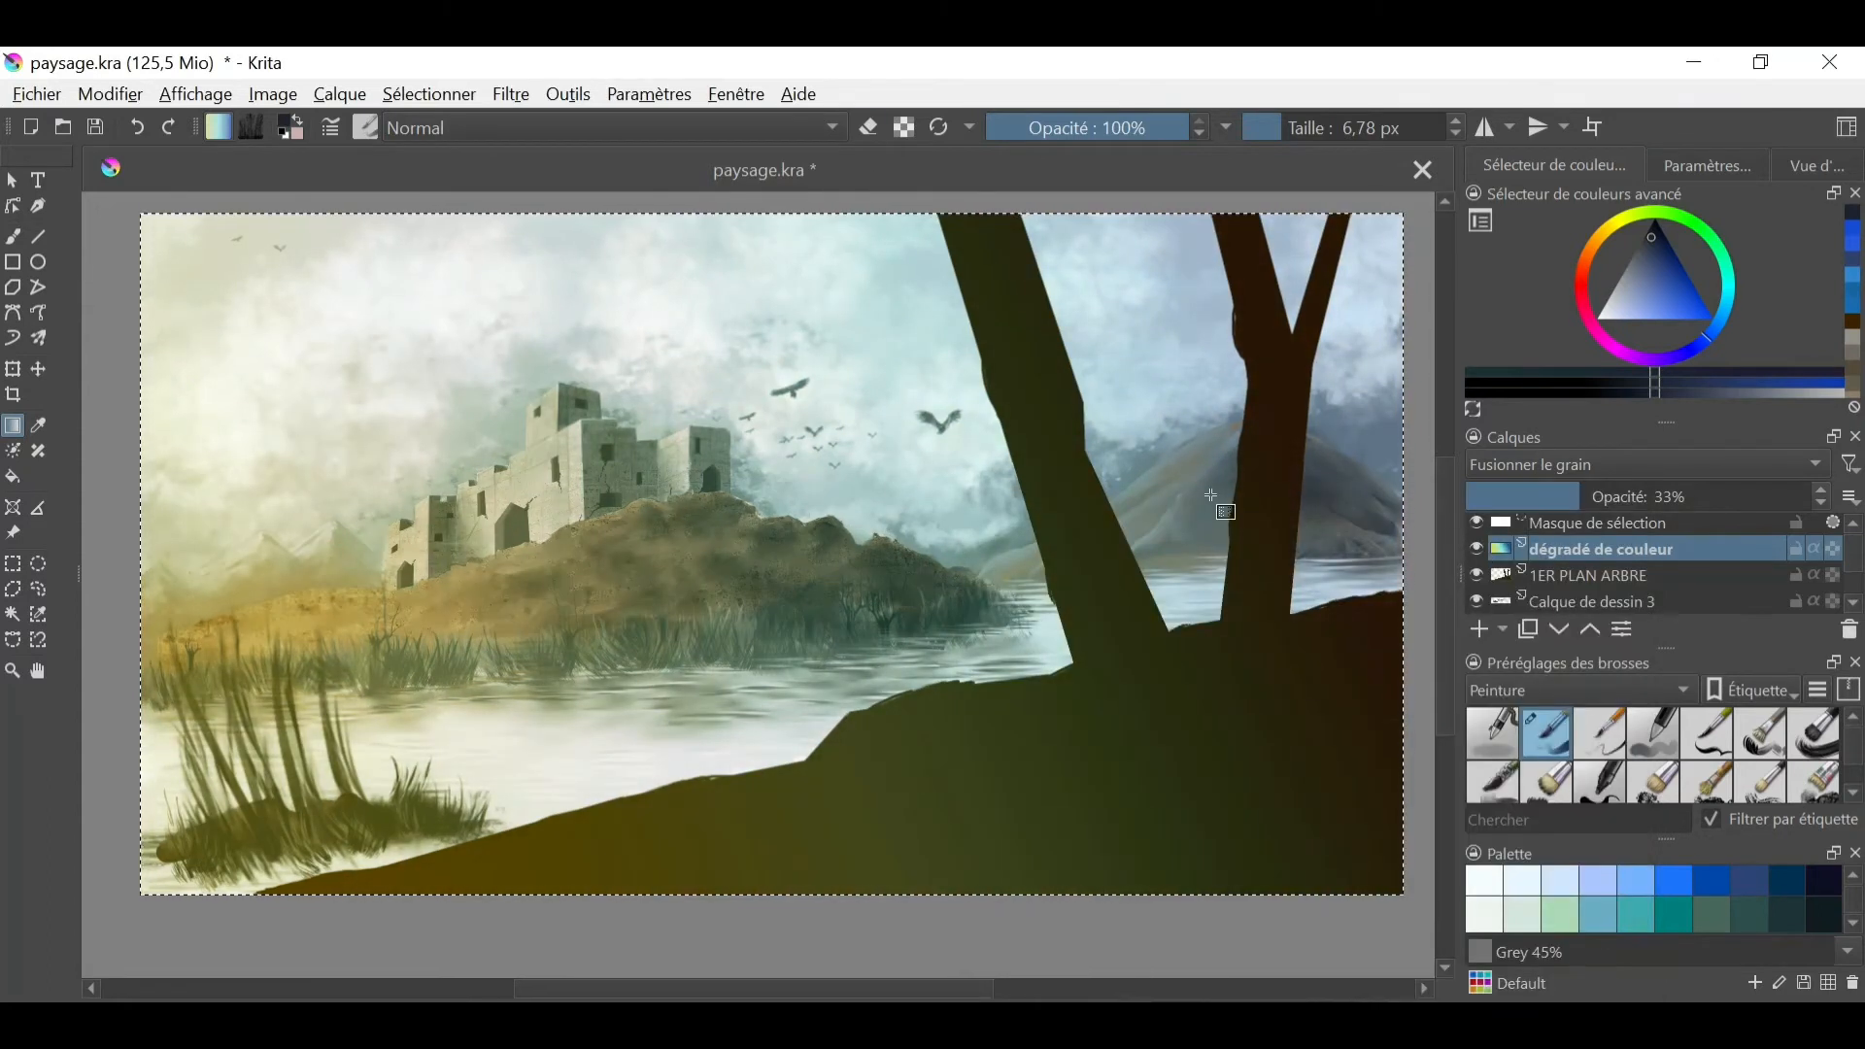
- Try erasing the gradient over the castle with 54.17 px and 60 px erasers, and undo the erasing
right_click(947, 591)
click(952, 478)
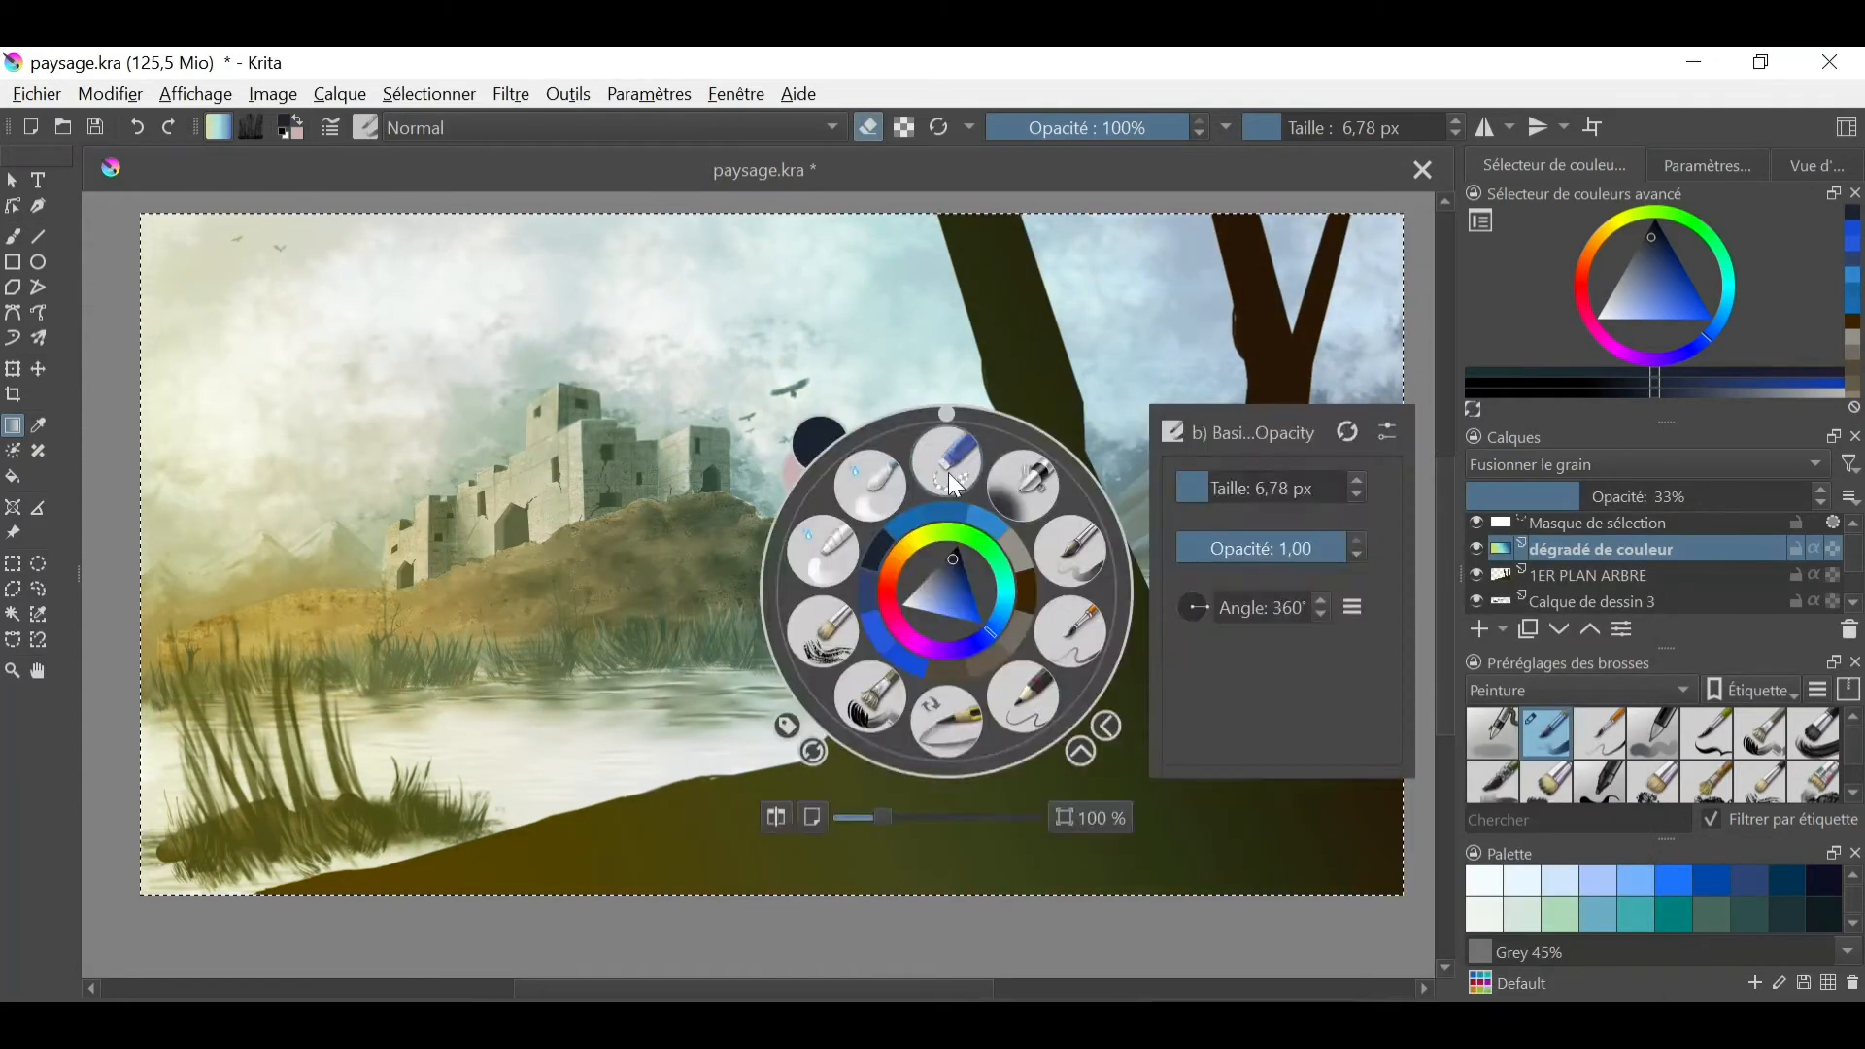
click(955, 485)
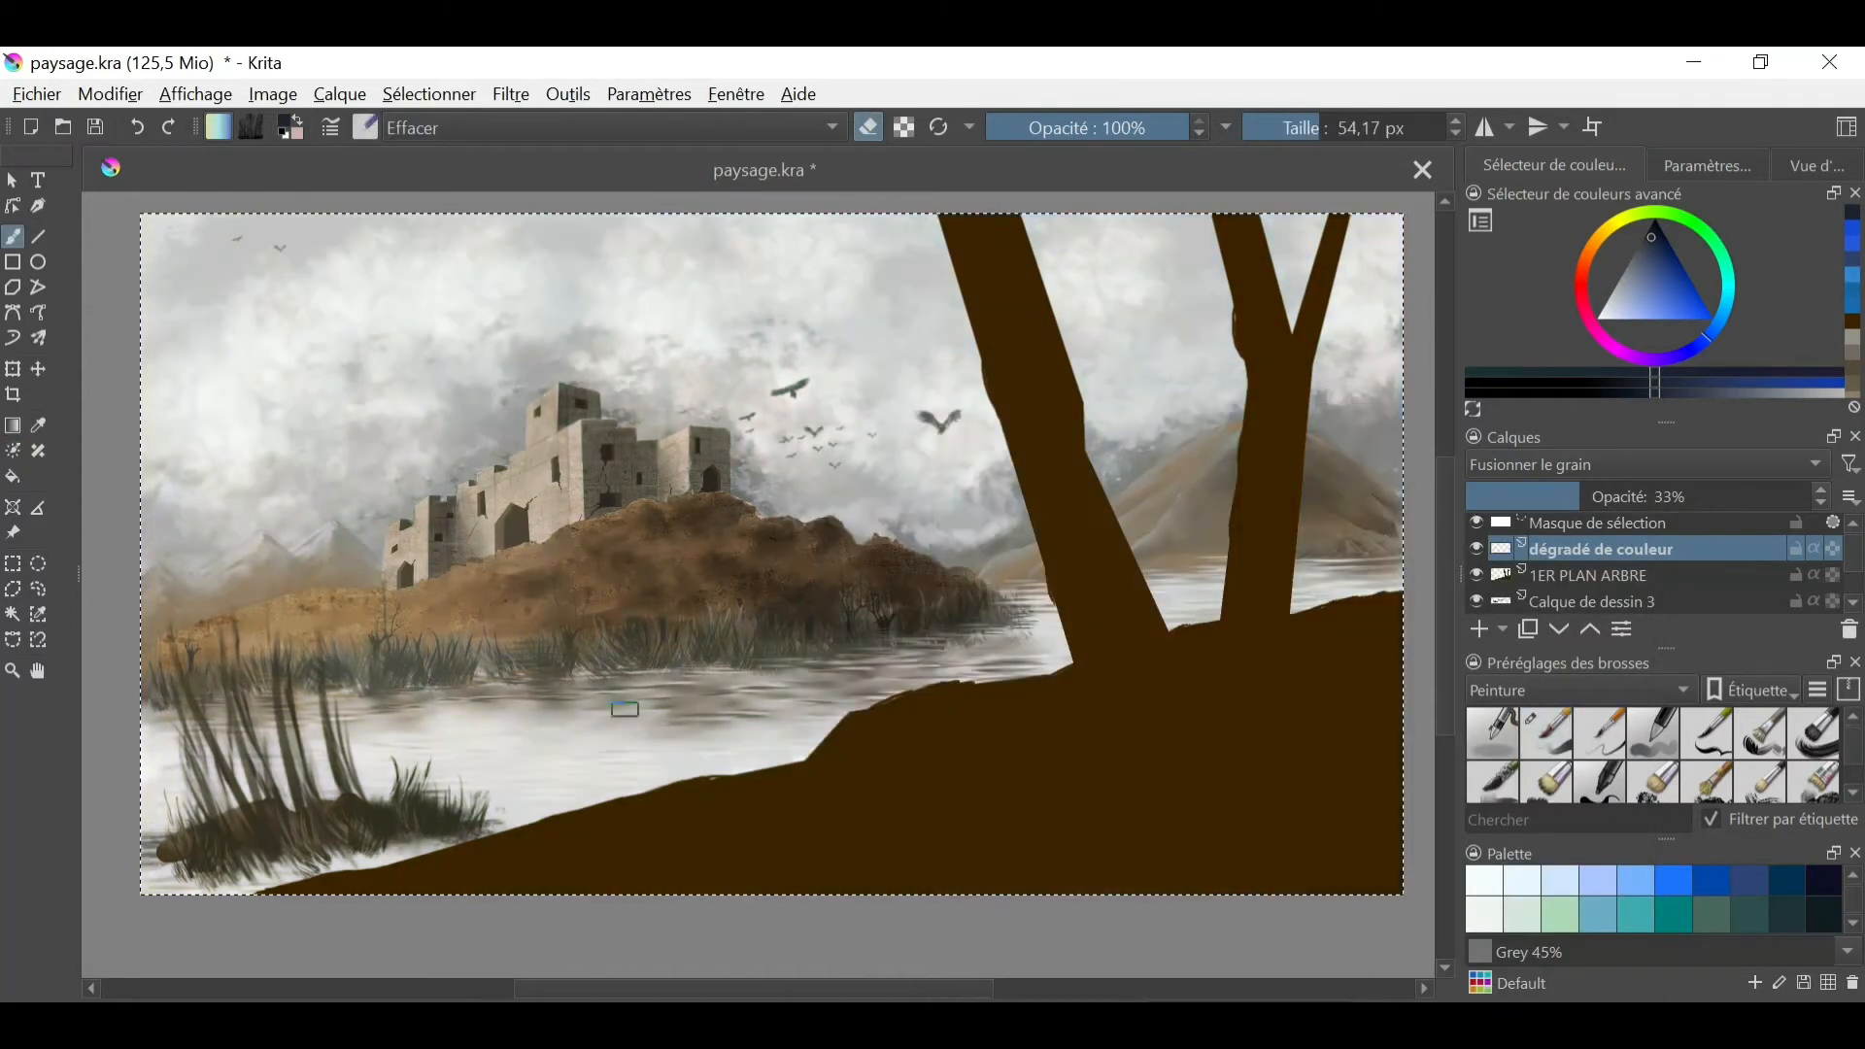
click(173, 126)
click(12, 426)
click(136, 127)
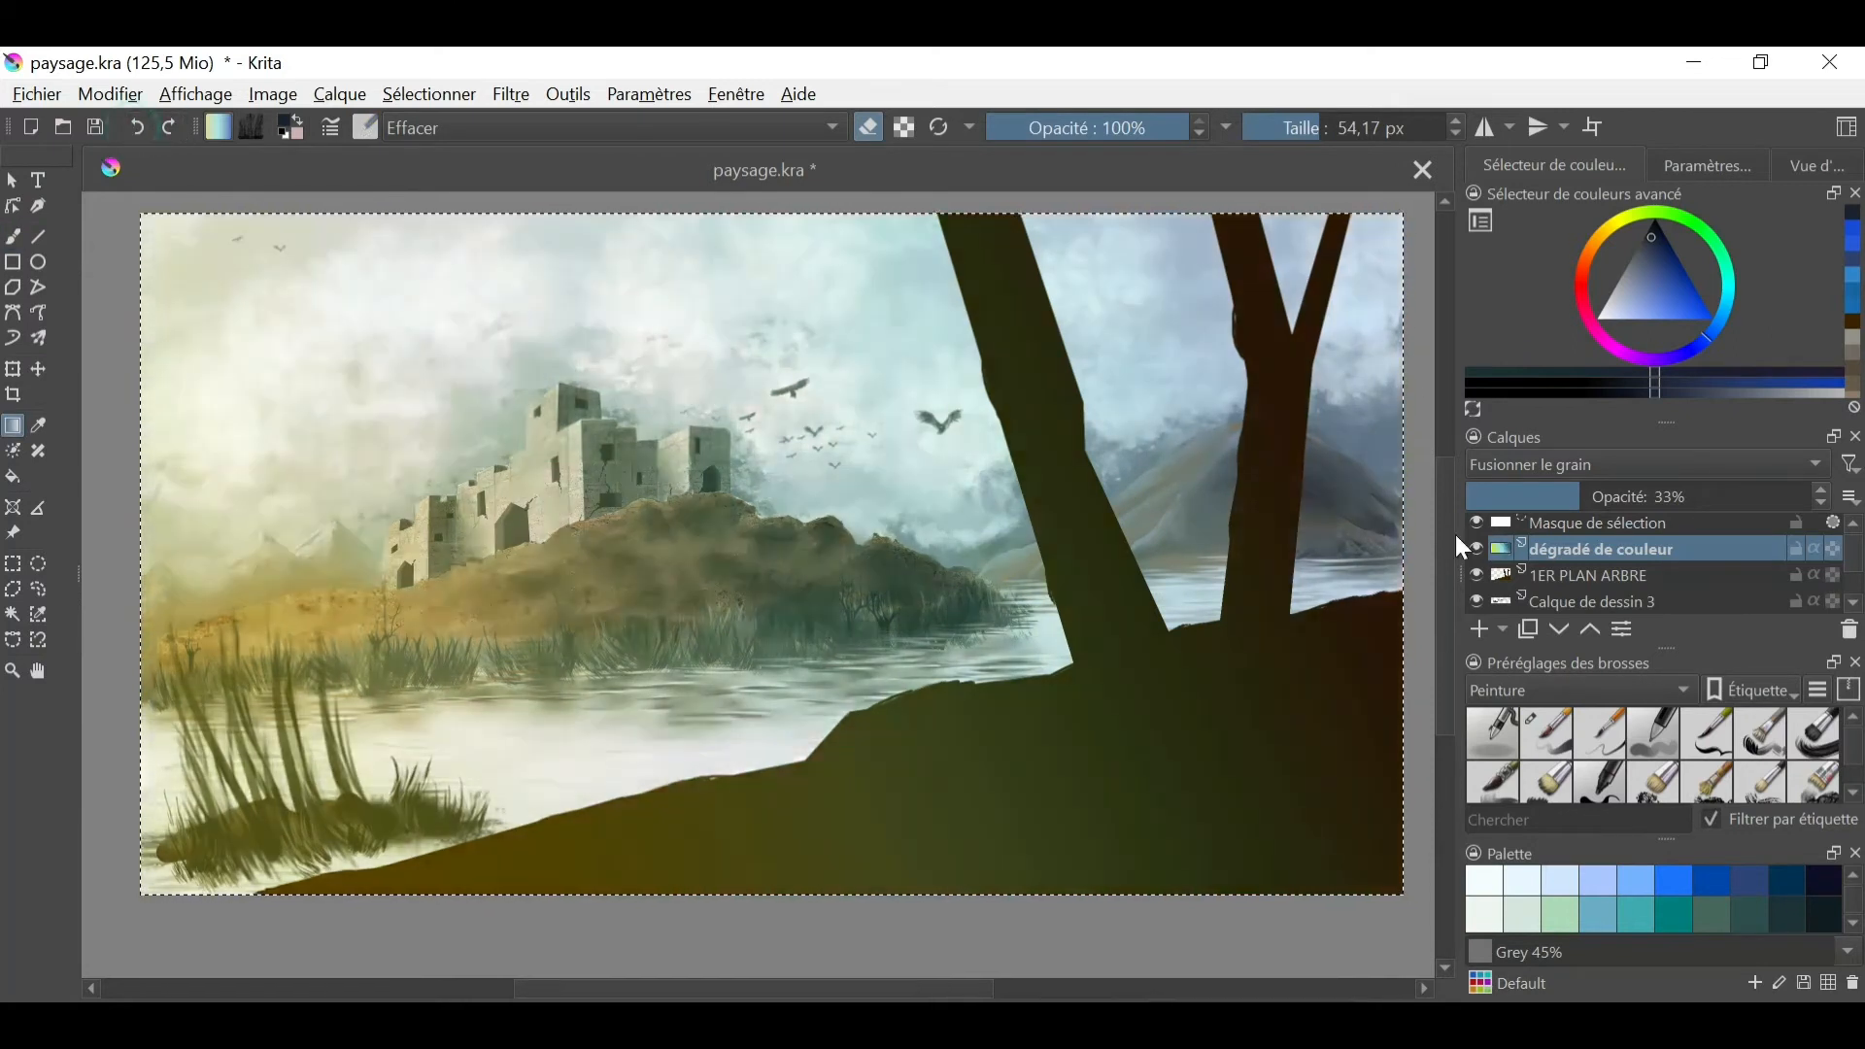
drag(404, 549, 413, 589)
click(137, 127)
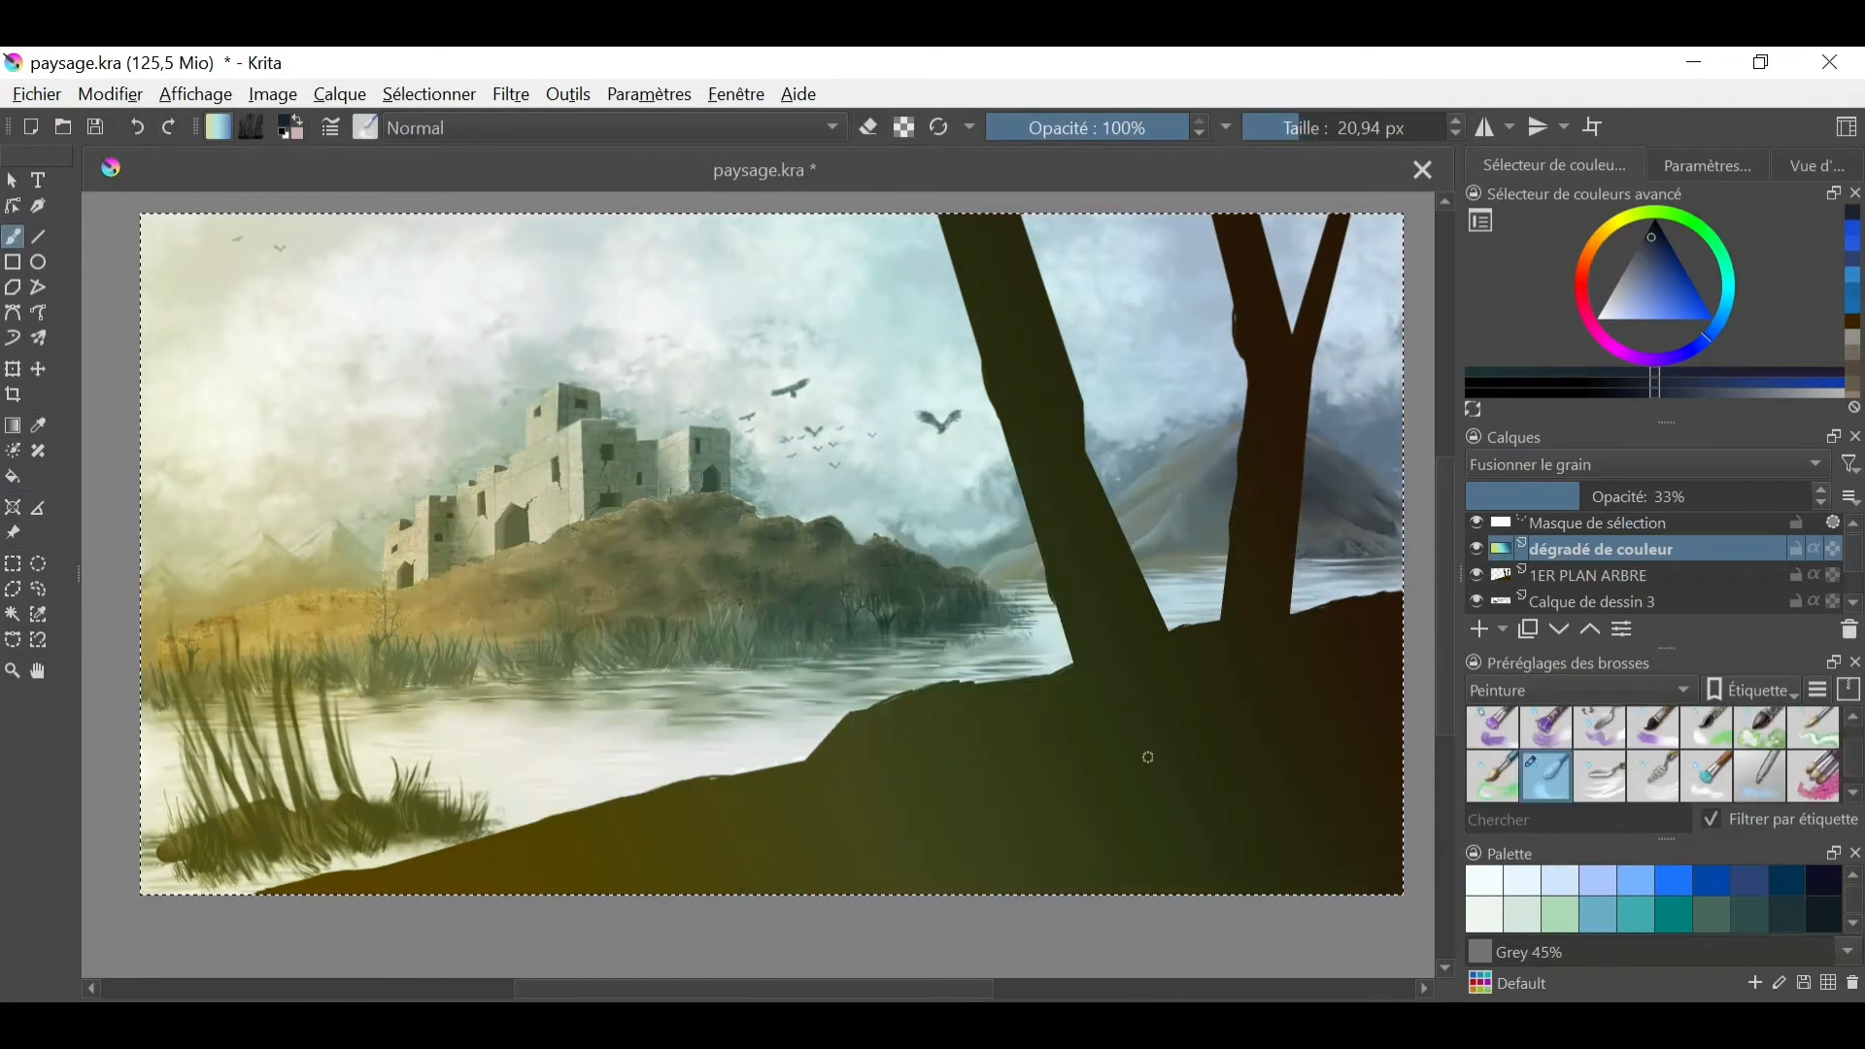
click(1599, 734)
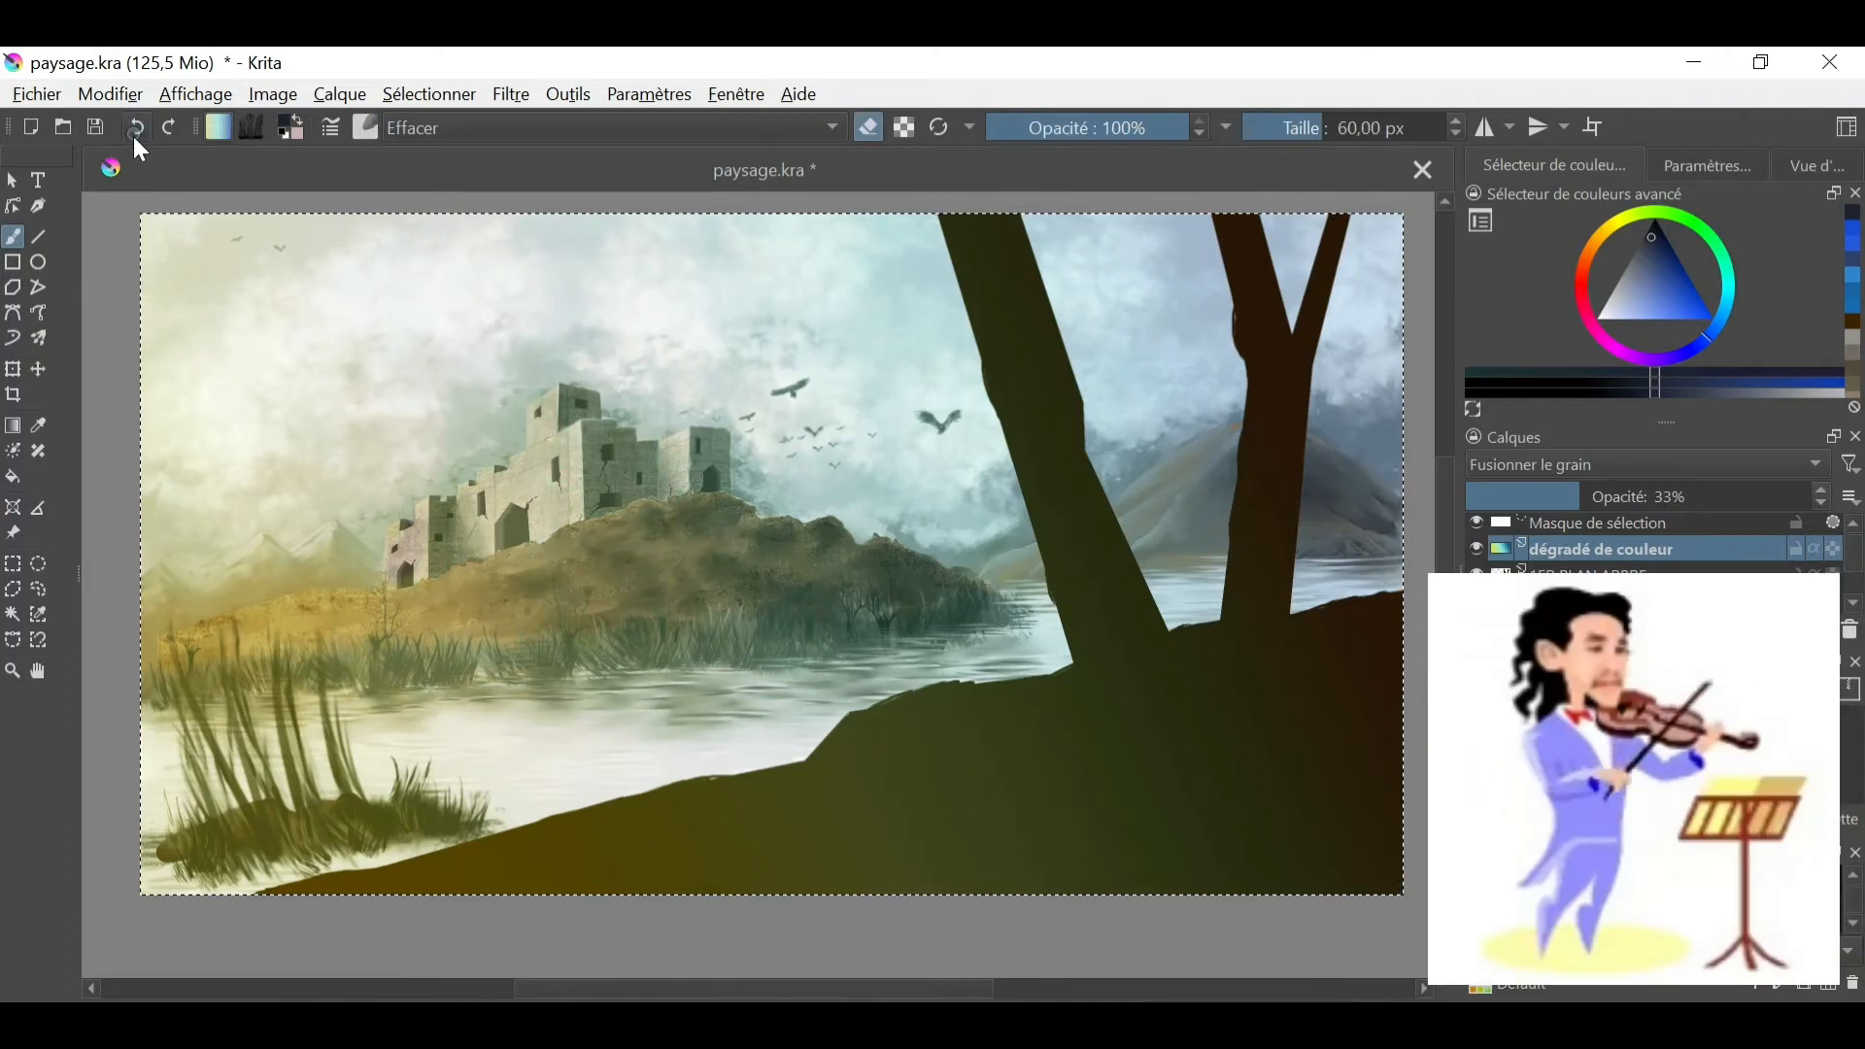
click(136, 127)
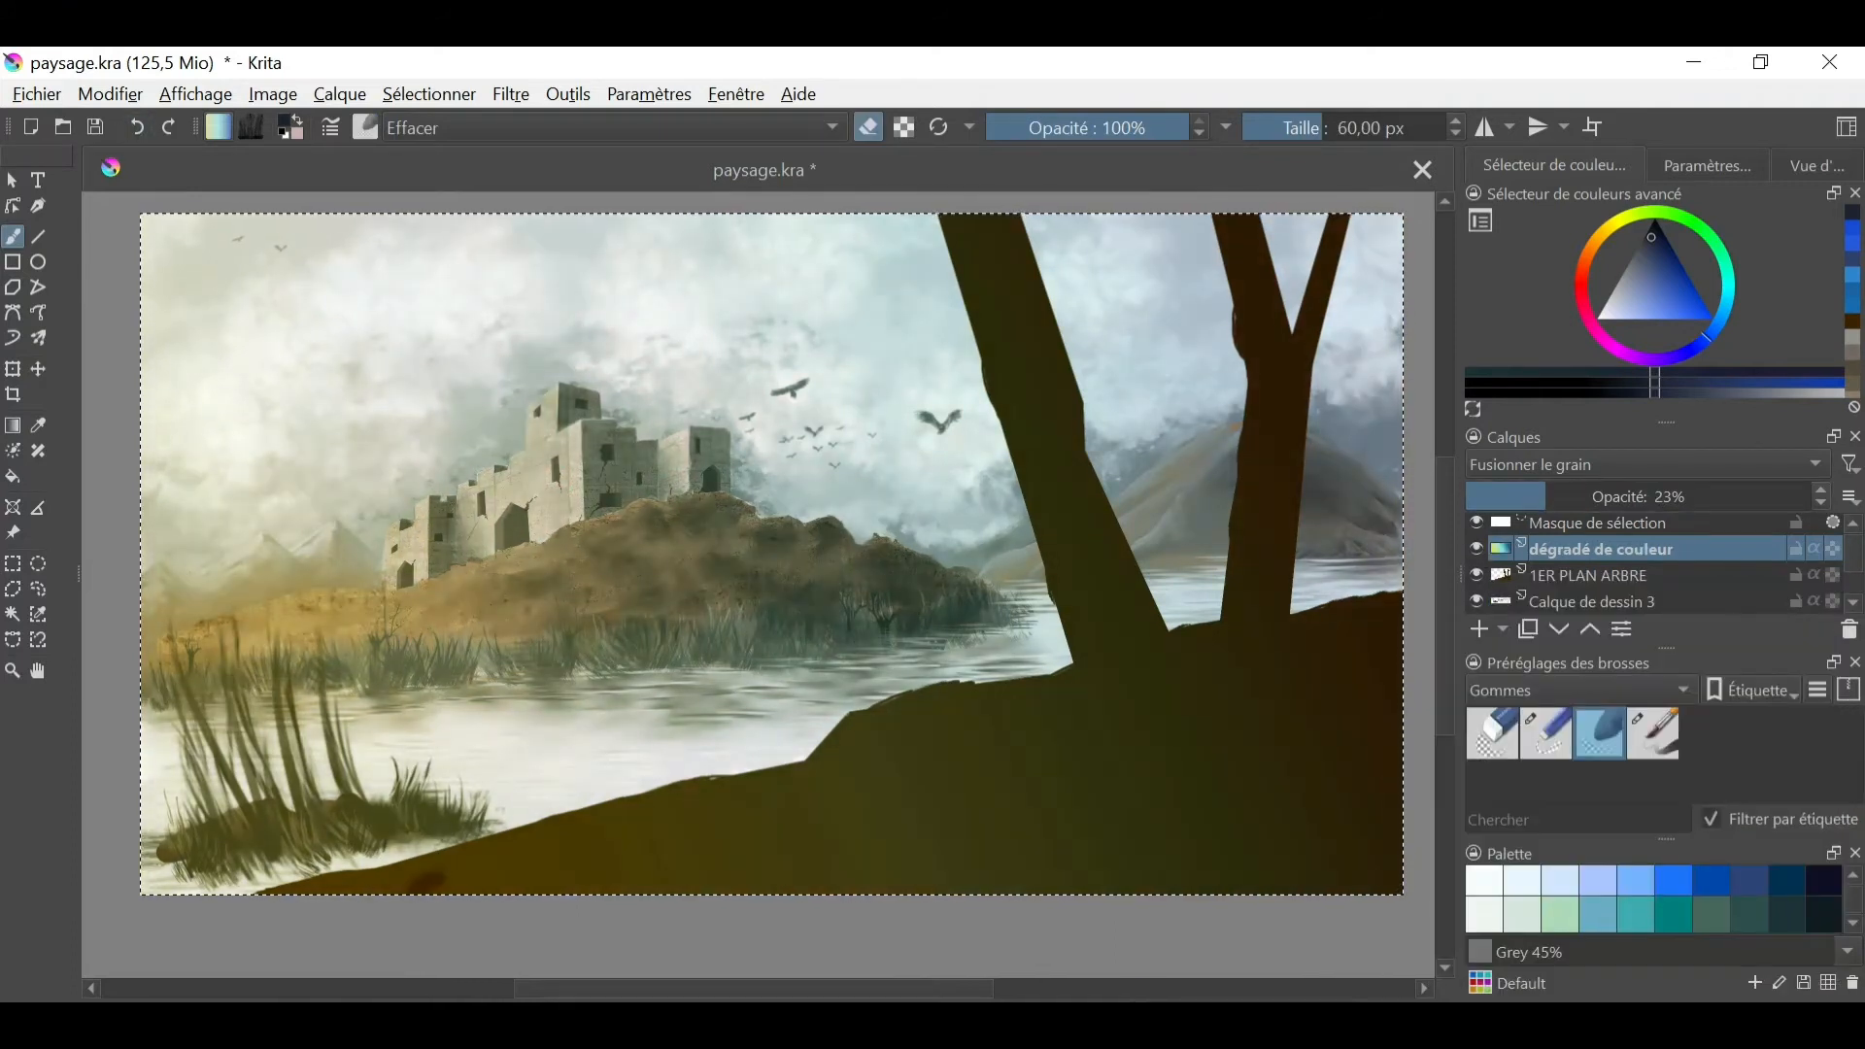
- Choose the z) Stamp Vegetal brush preset in a near-black brown and resize it to 113.75 px
click(805, 127)
click(365, 127)
click(717, 524)
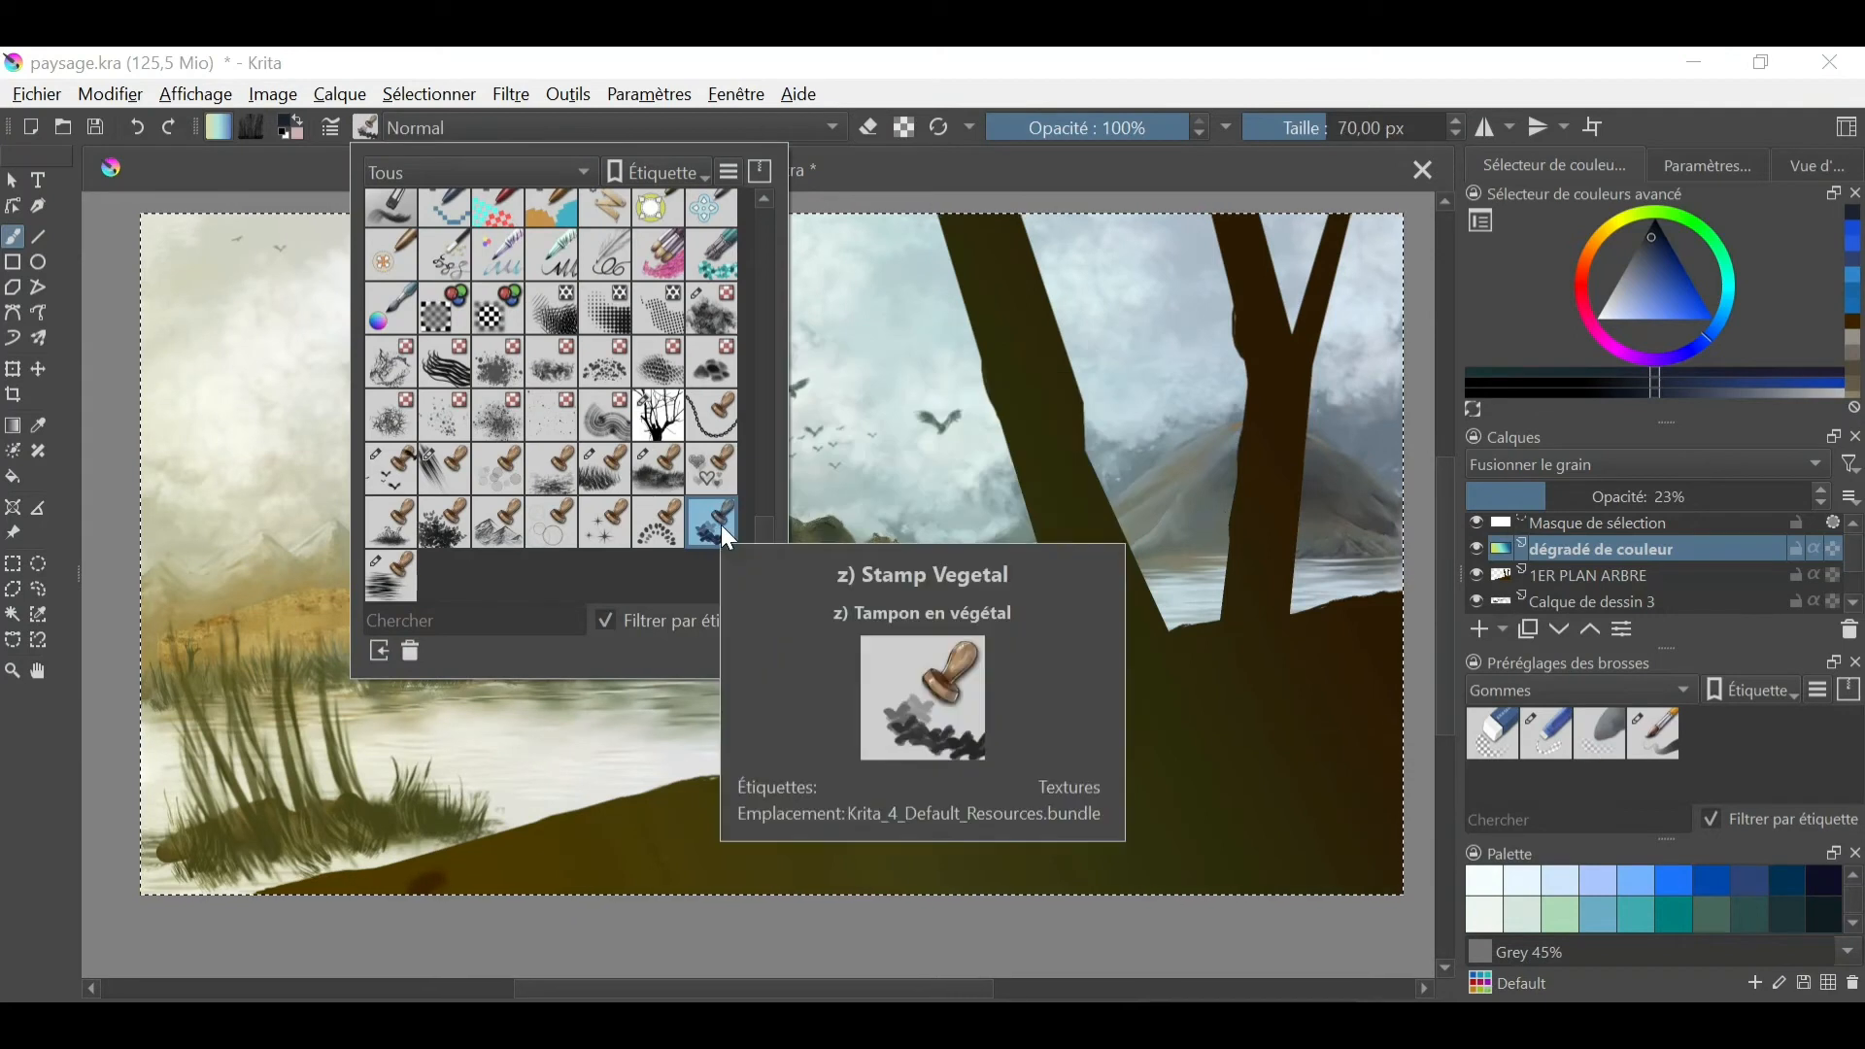
click(1591, 247)
click(1653, 233)
drag(876, 471, 894, 470)
- Undo the test stamp, add a paint layer above 1ER PLAN ARBRE, and stamp dark foliage masses around both treetops
click(940, 238)
click(139, 128)
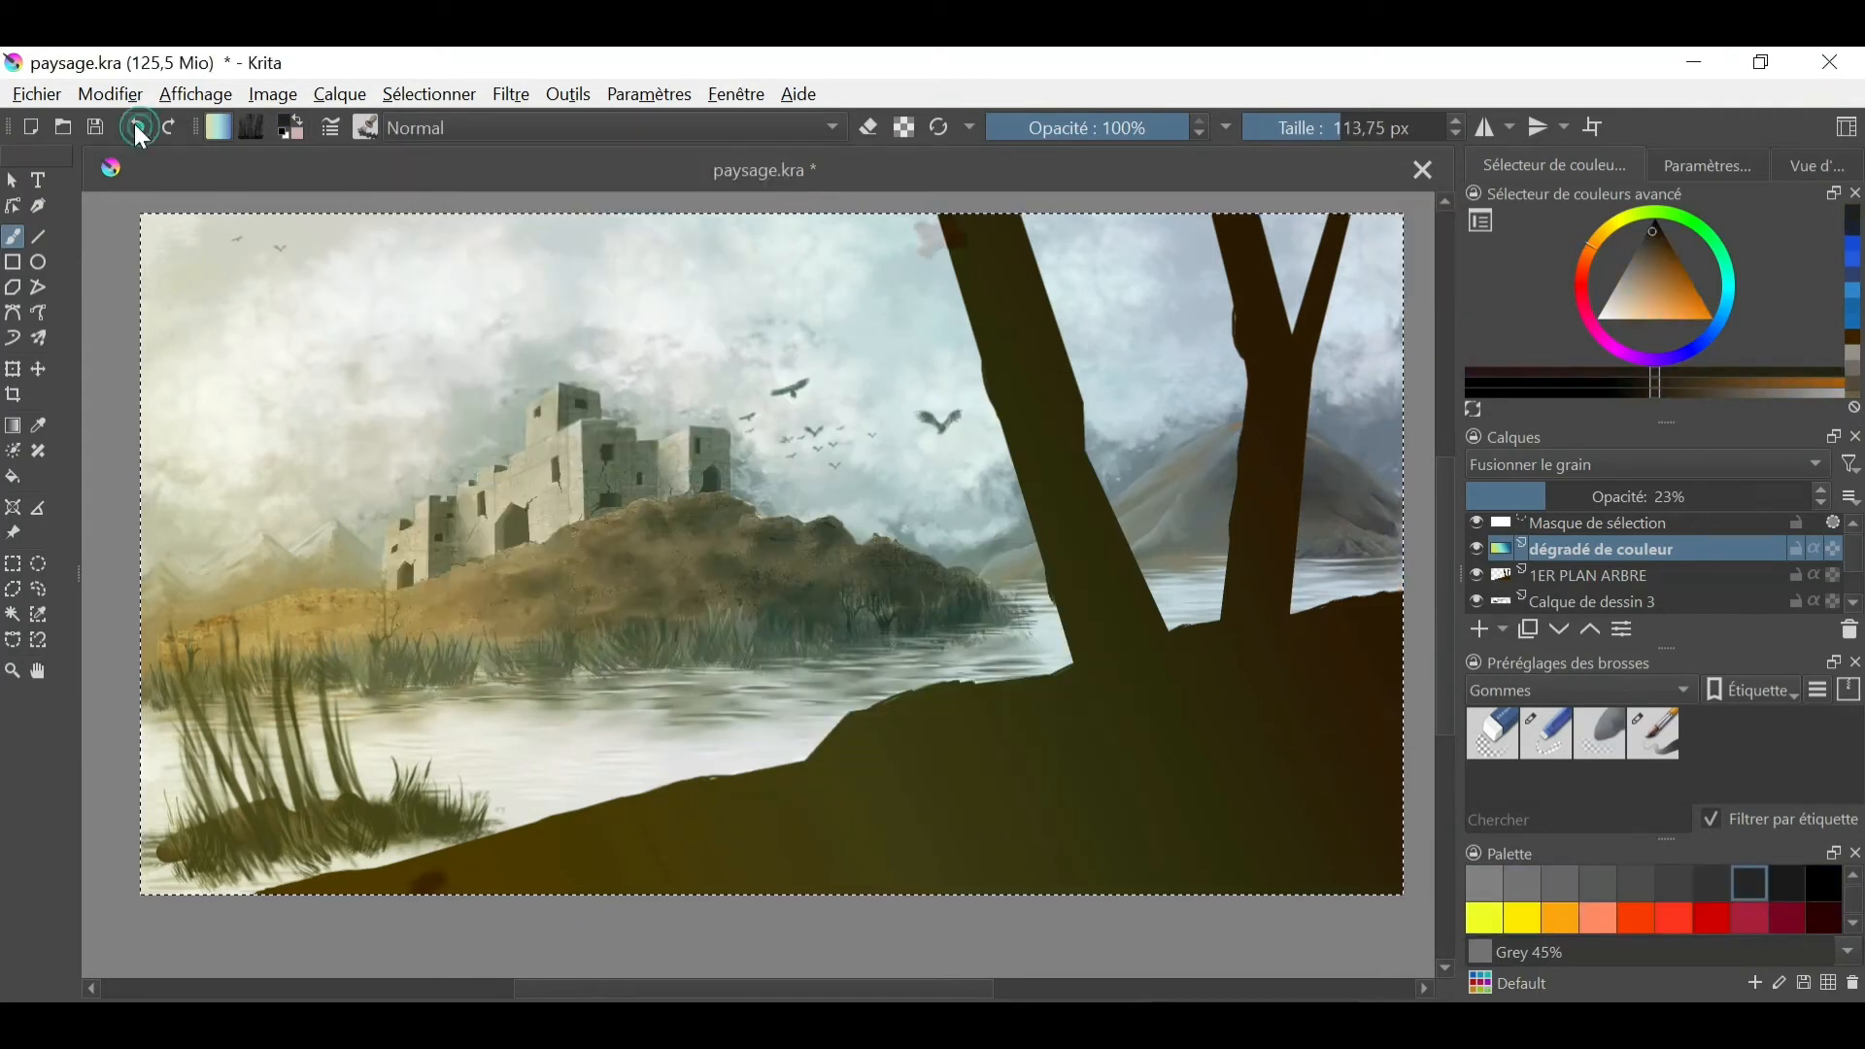
click(1589, 575)
click(1480, 629)
drag(971, 248, 860, 319)
drag(1040, 248, 1141, 232)
drag(1273, 243, 1155, 296)
drag(1326, 241, 1390, 248)
drag(996, 292, 942, 316)
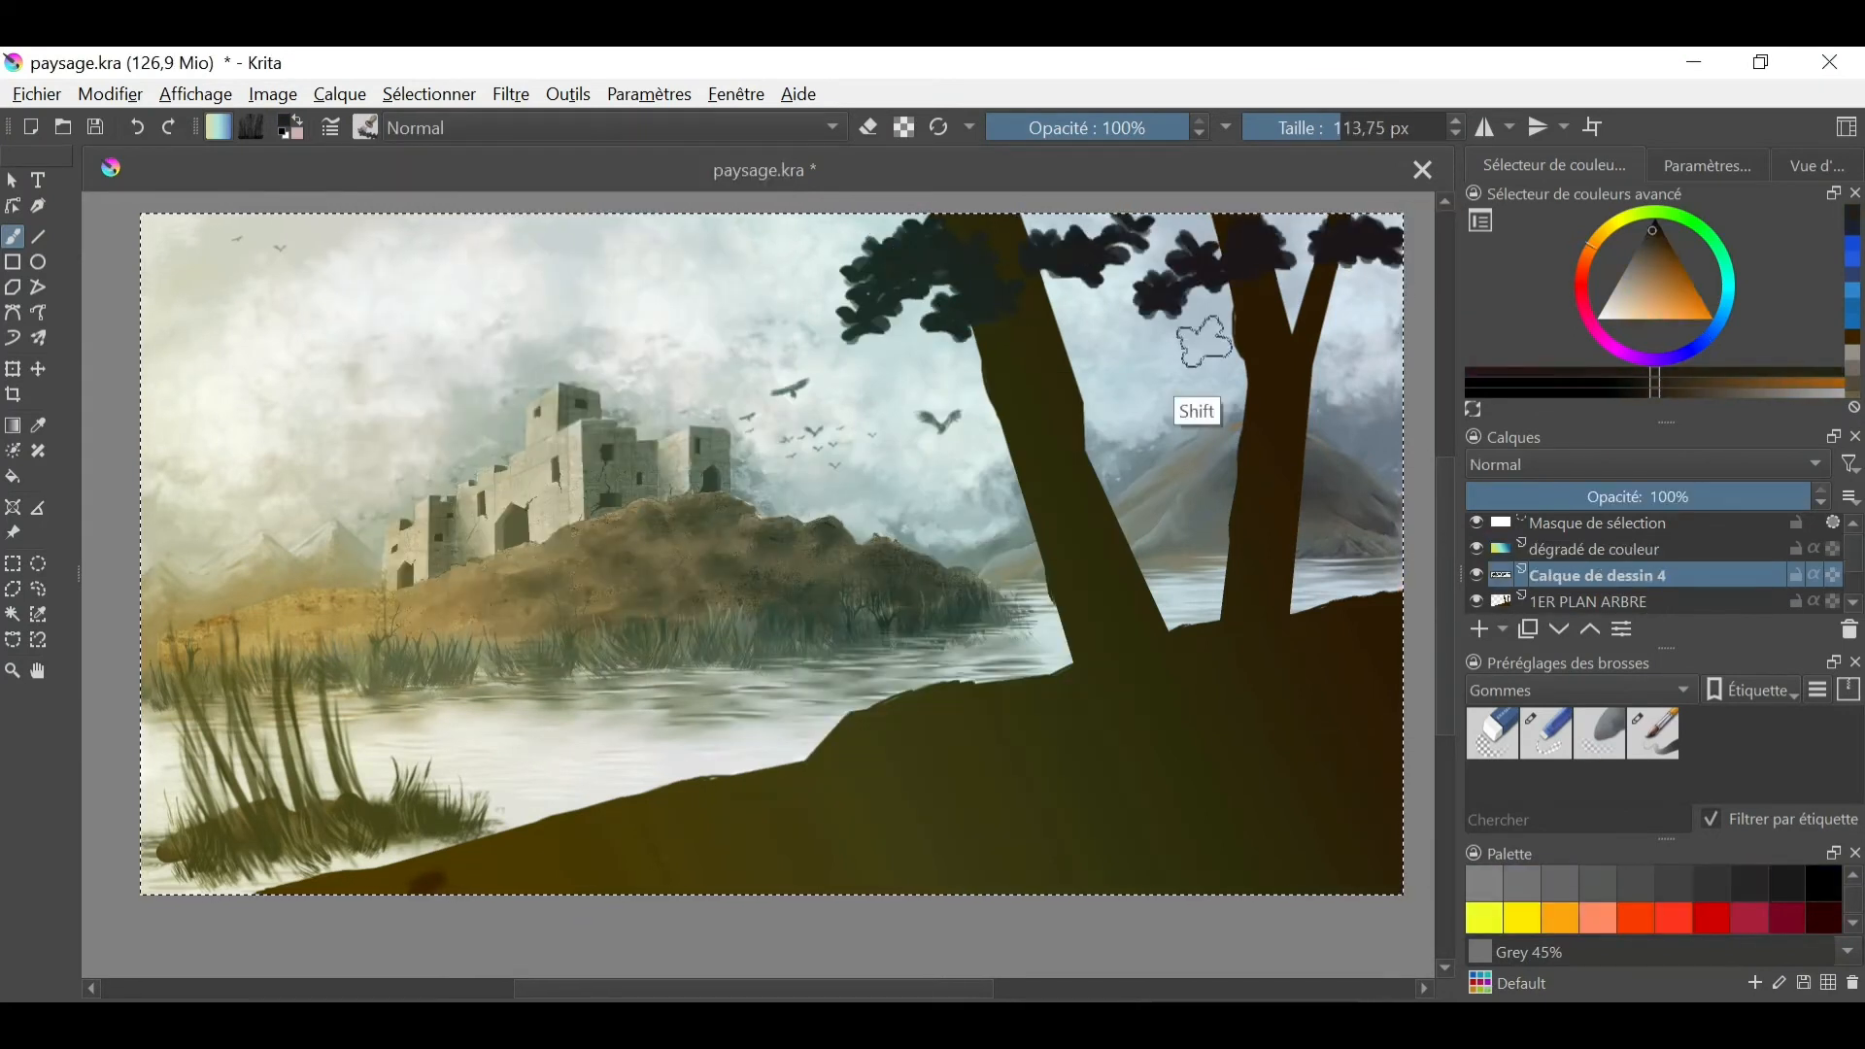
- Stamp smaller foliage clusters beside the trunks and at the canopy edges with the brush at 95.52 px
drag(1204, 342, 1187, 342)
drag(874, 297, 830, 306)
drag(1379, 263, 1350, 275)
drag(1296, 291, 1316, 306)
drag(1142, 355, 1083, 371)
drag(960, 493, 1013, 491)
click(1816, 166)
drag(1194, 461, 1238, 435)
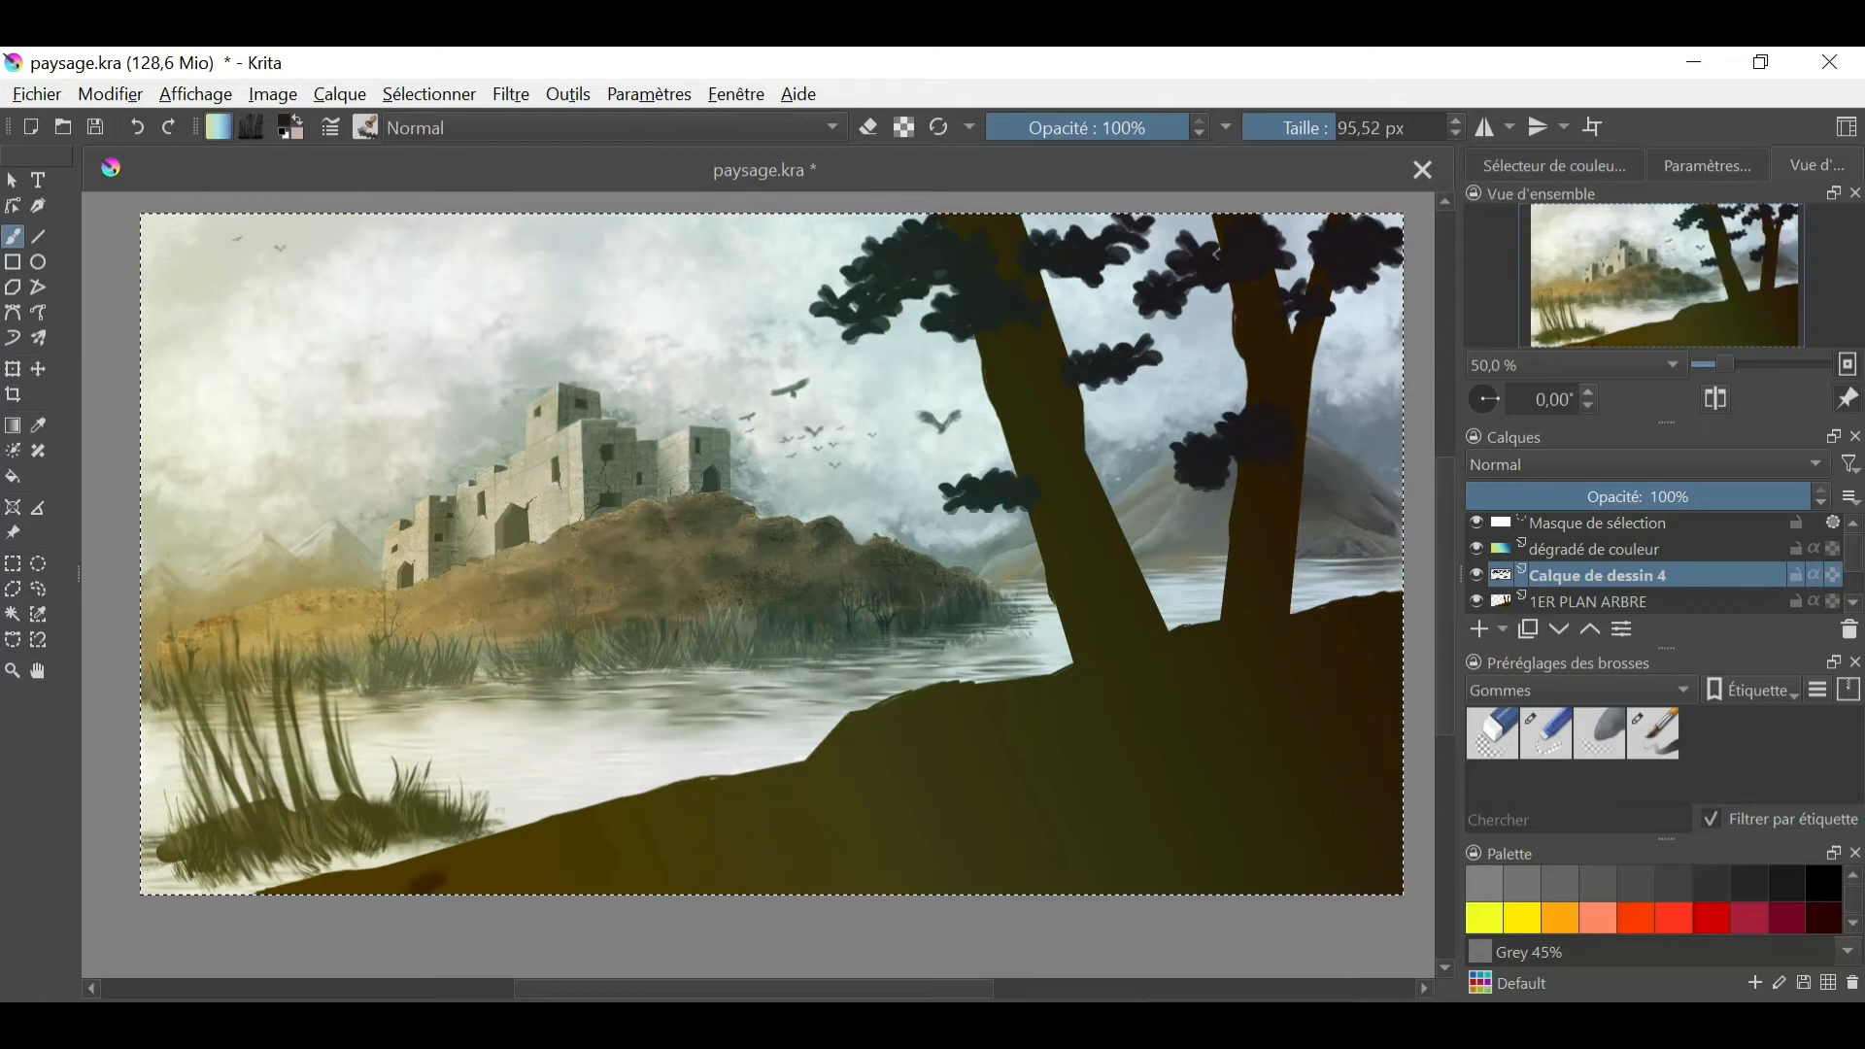
click(1554, 166)
click(1652, 233)
drag(1144, 354, 1105, 365)
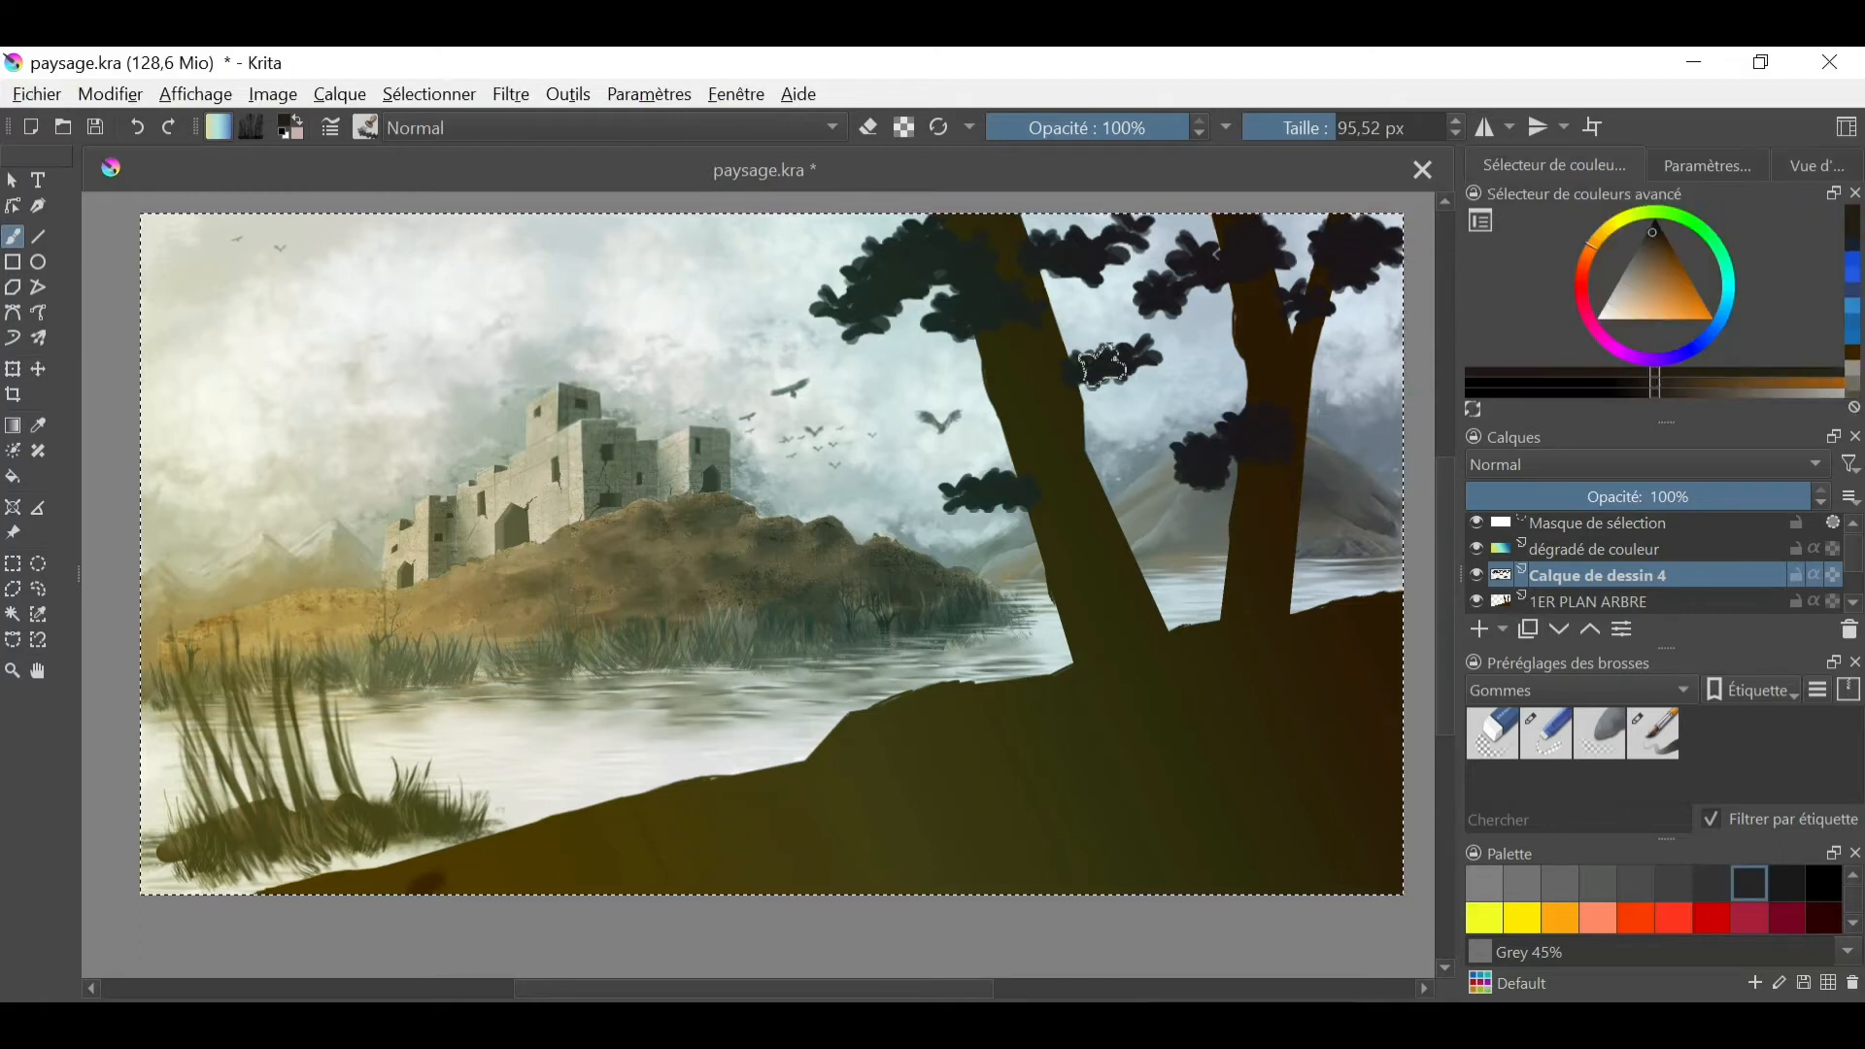
- Switch to a fine painting brush at 15.83 px, try a branch on the nearer tree, and undo it
click(1656, 751)
ctrl+click(1057, 493)
drag(948, 385, 957, 384)
drag(901, 302, 981, 366)
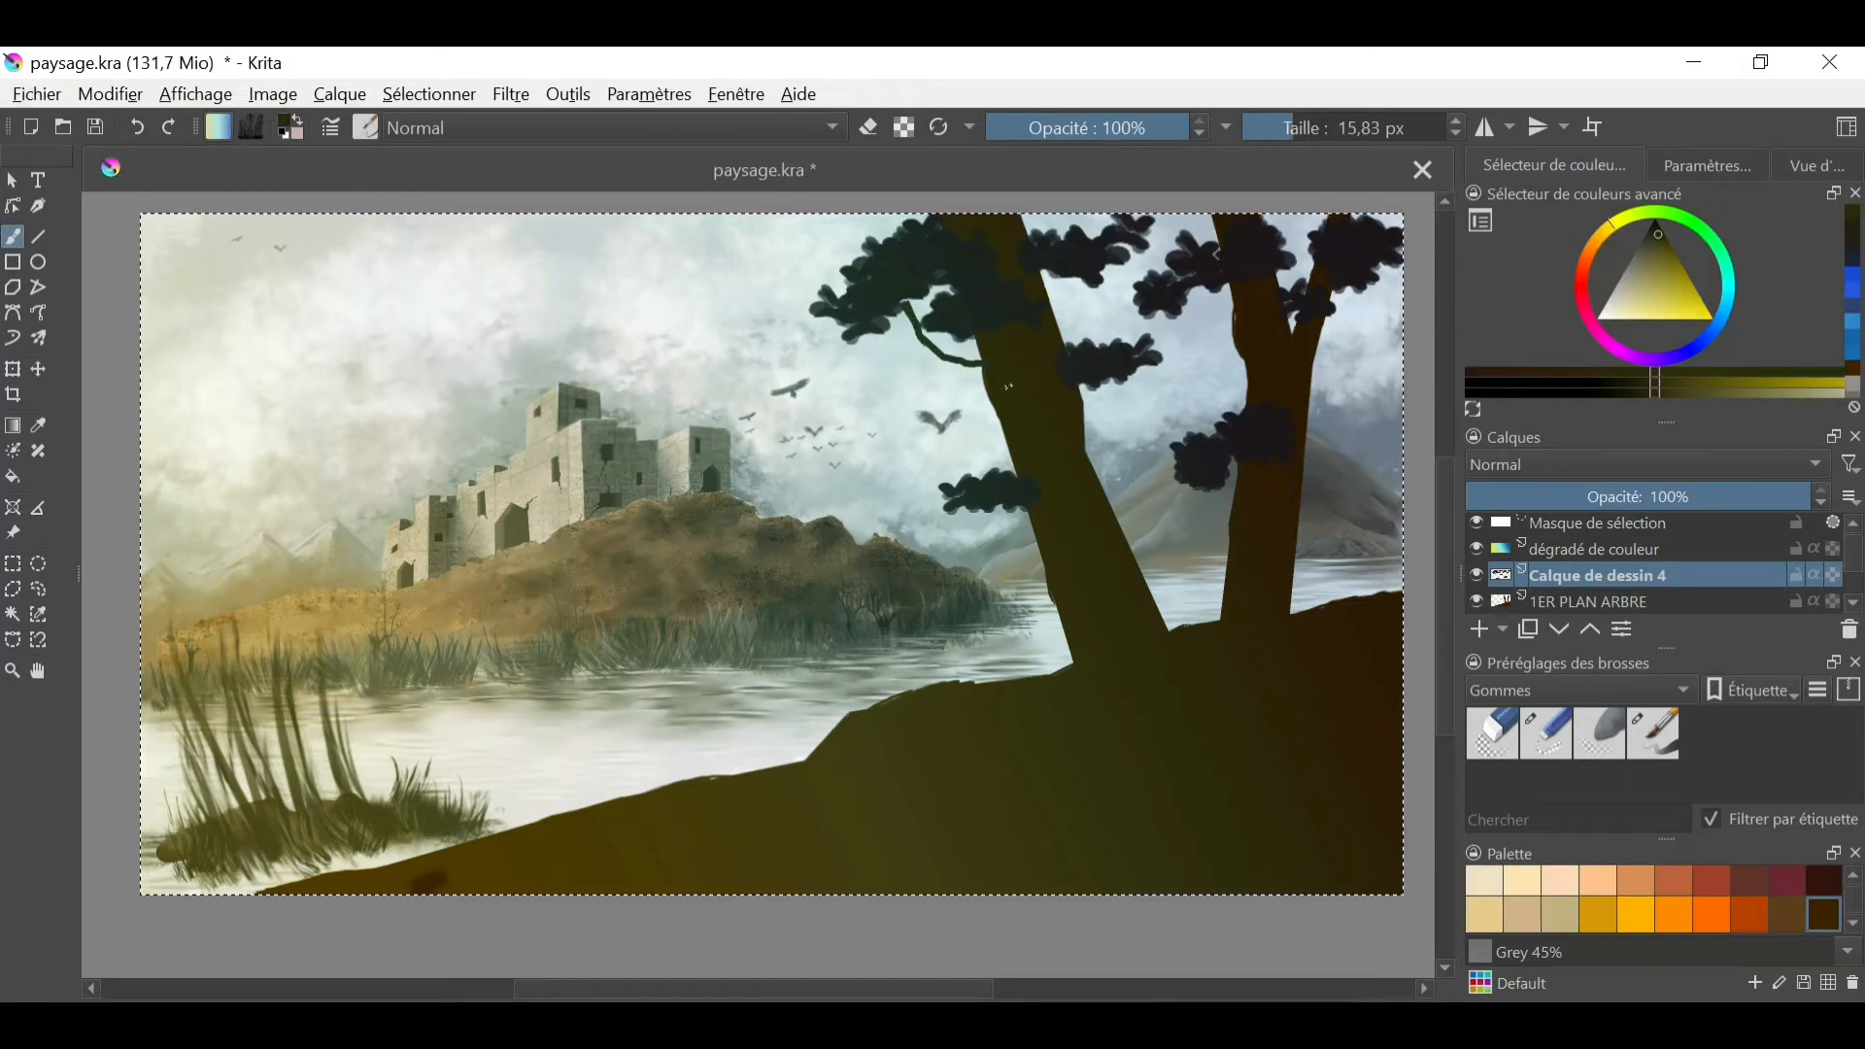
drag(903, 305, 982, 373)
click(137, 128)
- Hide the dégradé de couleur layer, sample the trunk's brown, and paint thin branches joining the foliage clusters to both trunks
click(1476, 549)
click(1477, 549)
click(1476, 549)
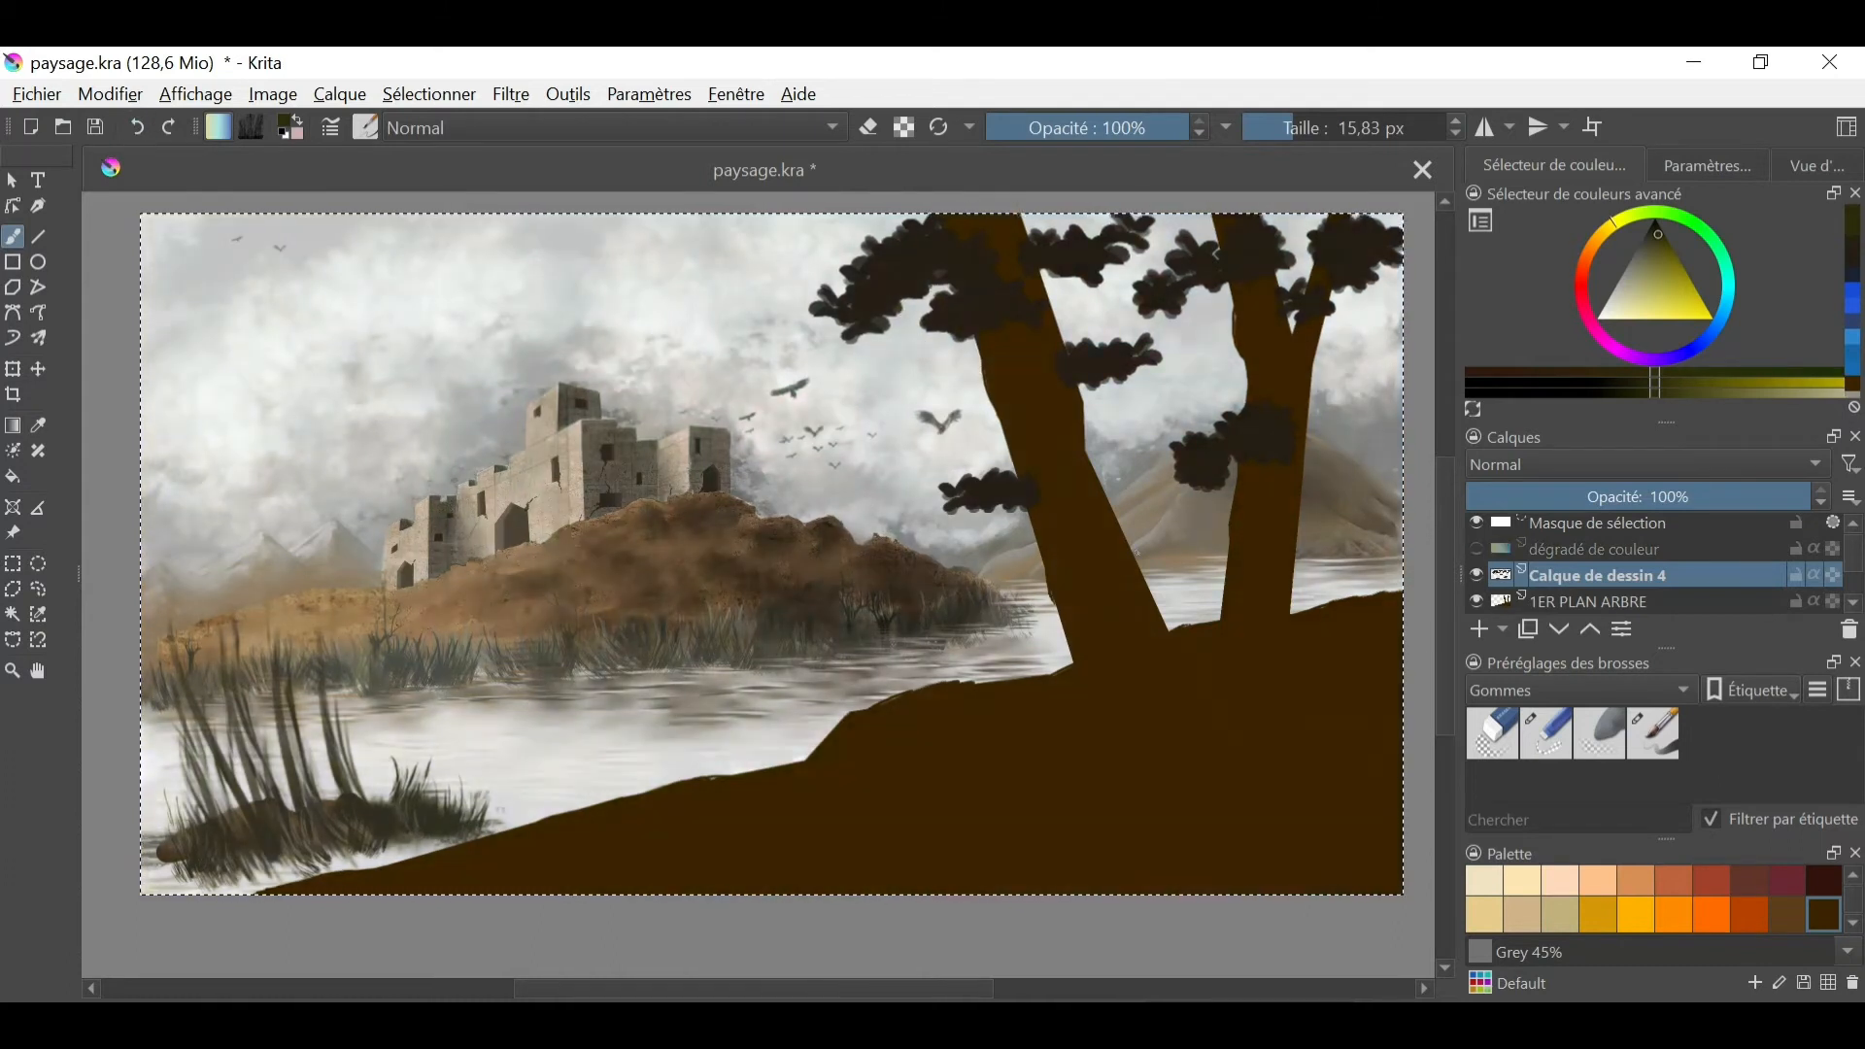
ctrl+click(1010, 379)
drag(902, 303, 982, 377)
drag(907, 320, 976, 366)
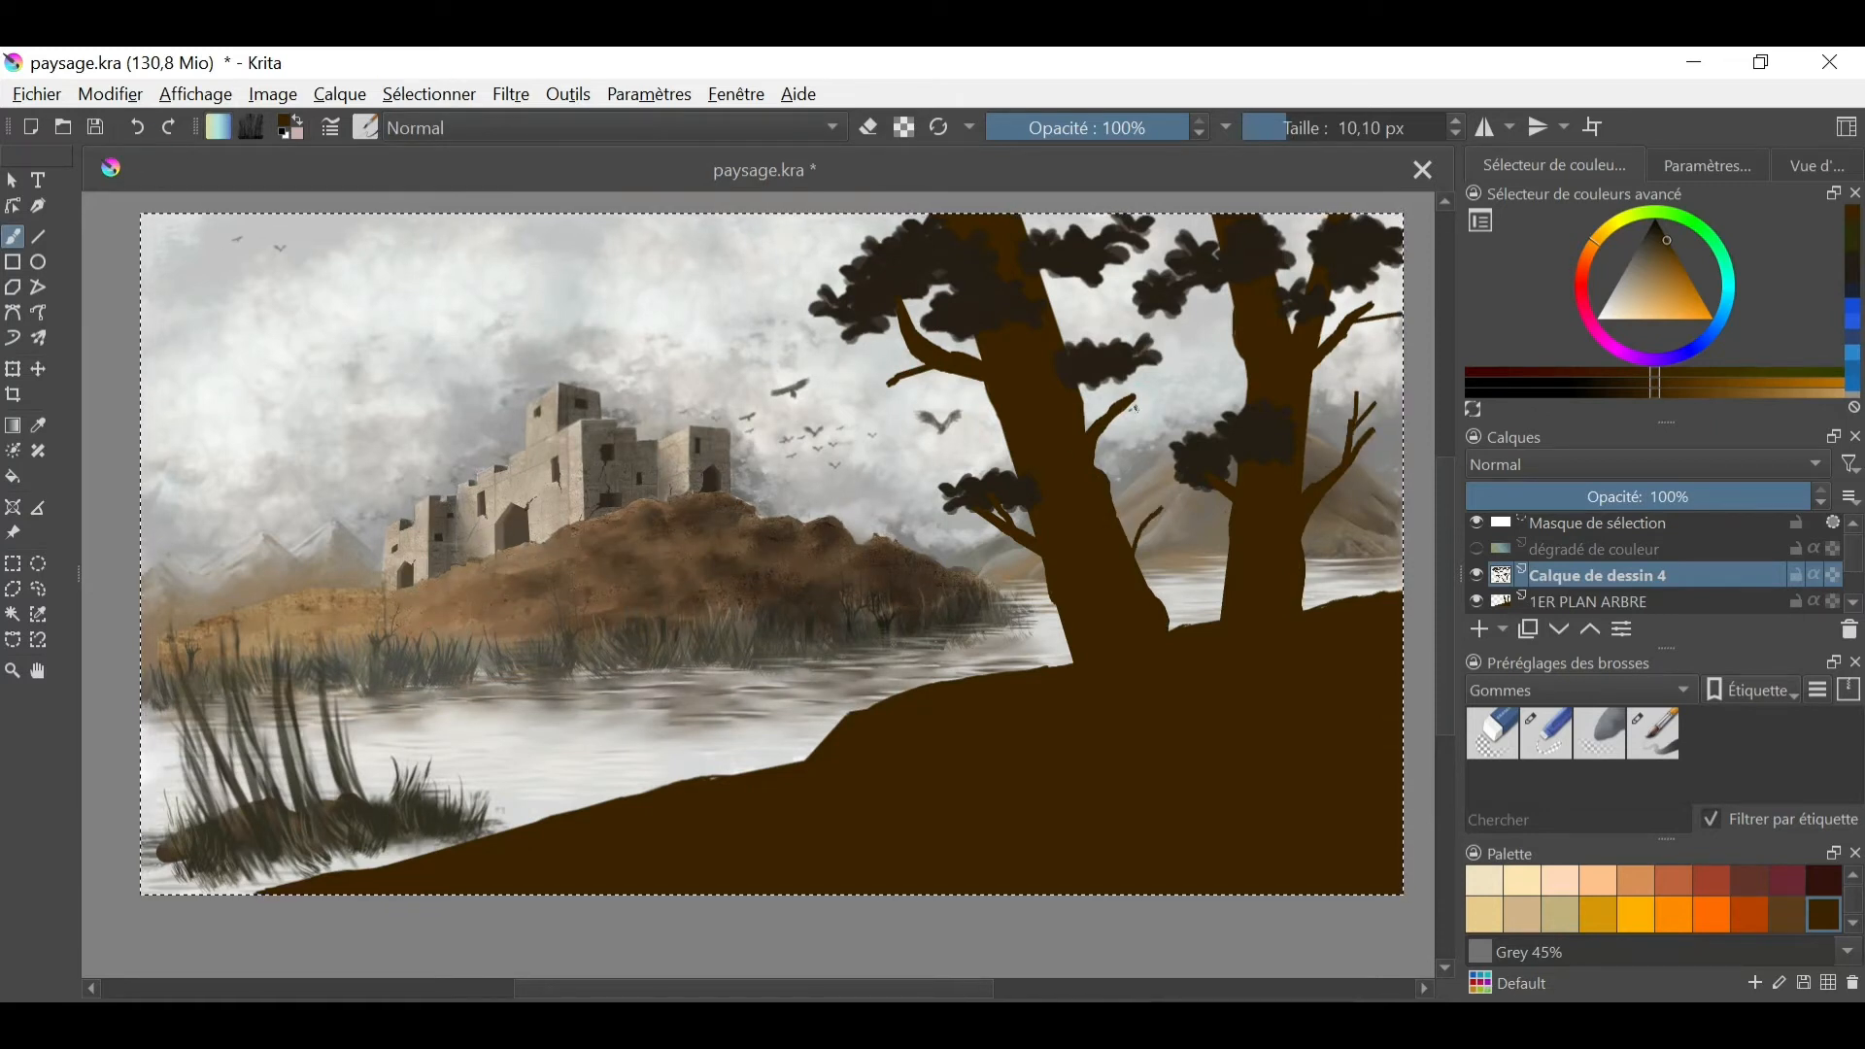
drag(1076, 289, 1116, 287)
- Choose a leaf stamp brush and stamp detailed leaves over the foliage clusters and branch tips of both trees
click(365, 127)
scroll(544, 437, down, 10)
click(444, 523)
right_click(947, 413)
click(951, 317)
drag(855, 241, 853, 340)
drag(959, 496, 1032, 512)
drag(1205, 439, 1183, 460)
drag(1098, 301, 1146, 352)
drag(903, 377, 886, 390)
drag(1374, 378, 1355, 306)
- Pick a slightly lighter dark brown and stamp leaf highlights over the foliage of both trees
click(1647, 241)
drag(874, 251, 847, 319)
click(962, 497)
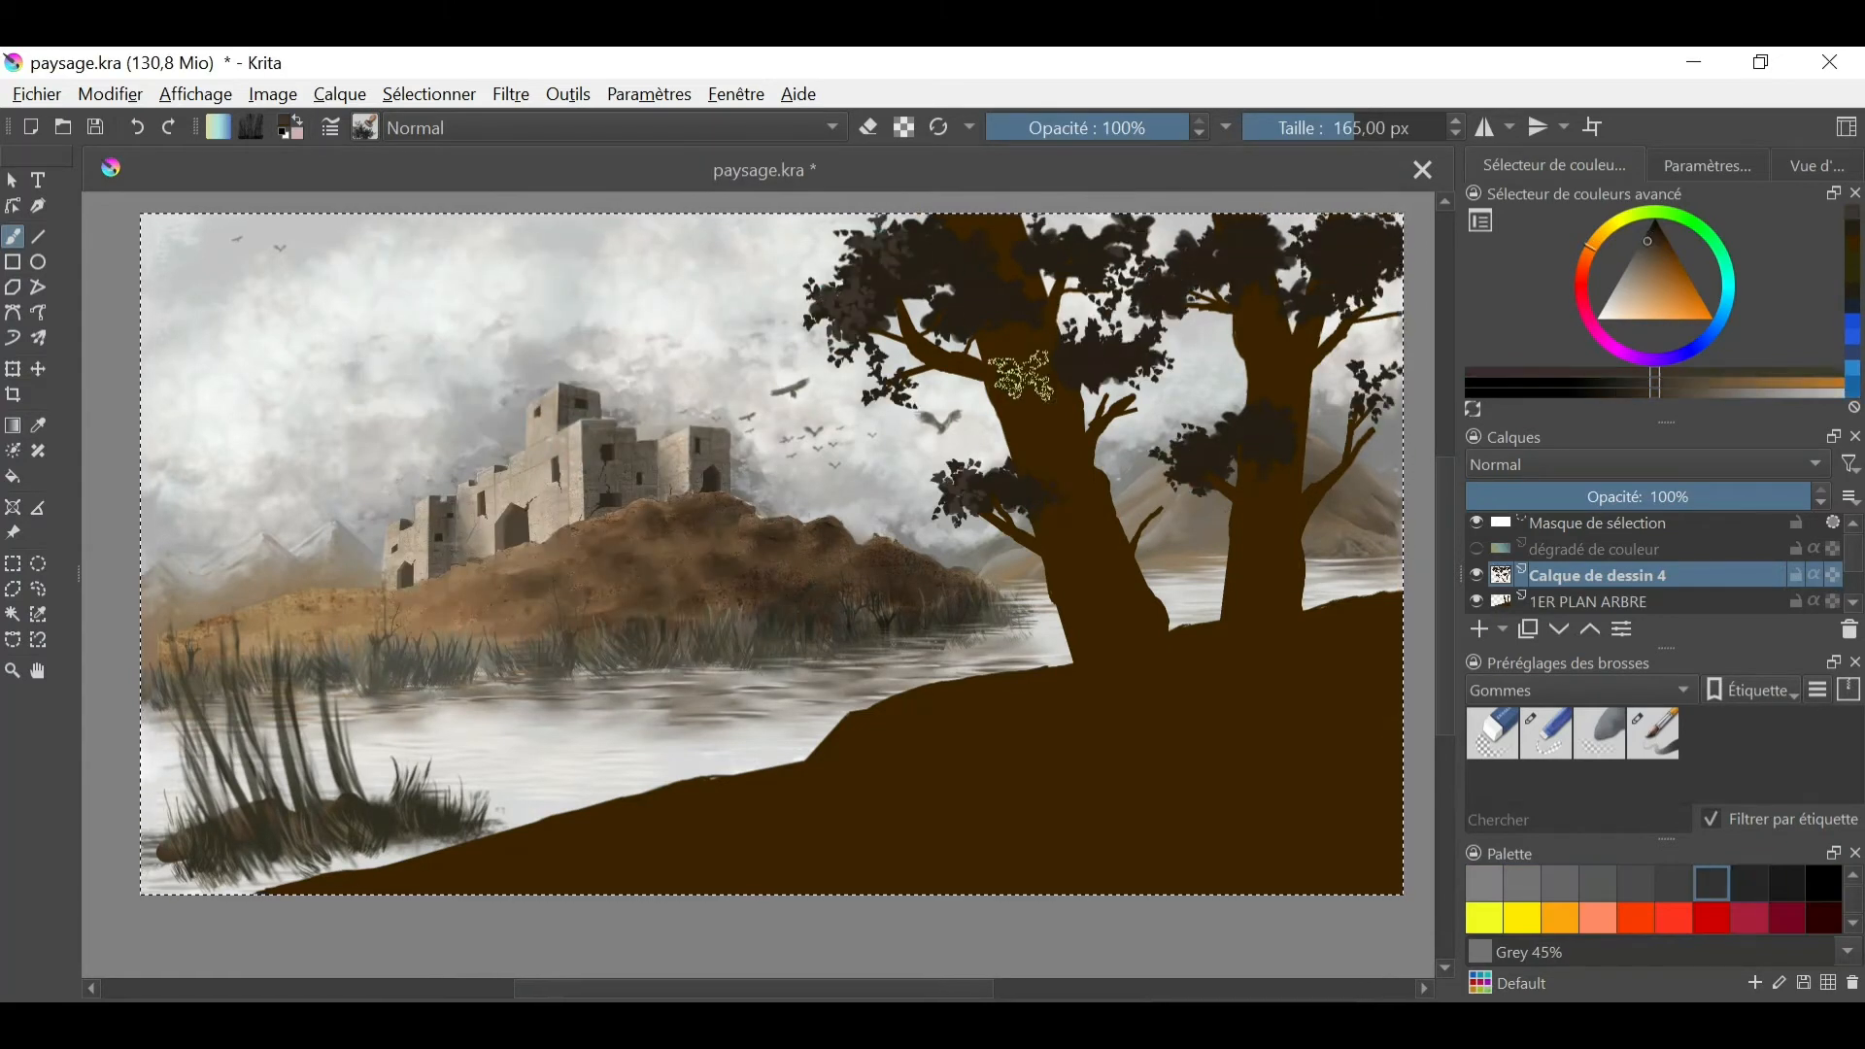
drag(1187, 454, 1251, 429)
drag(970, 366, 962, 237)
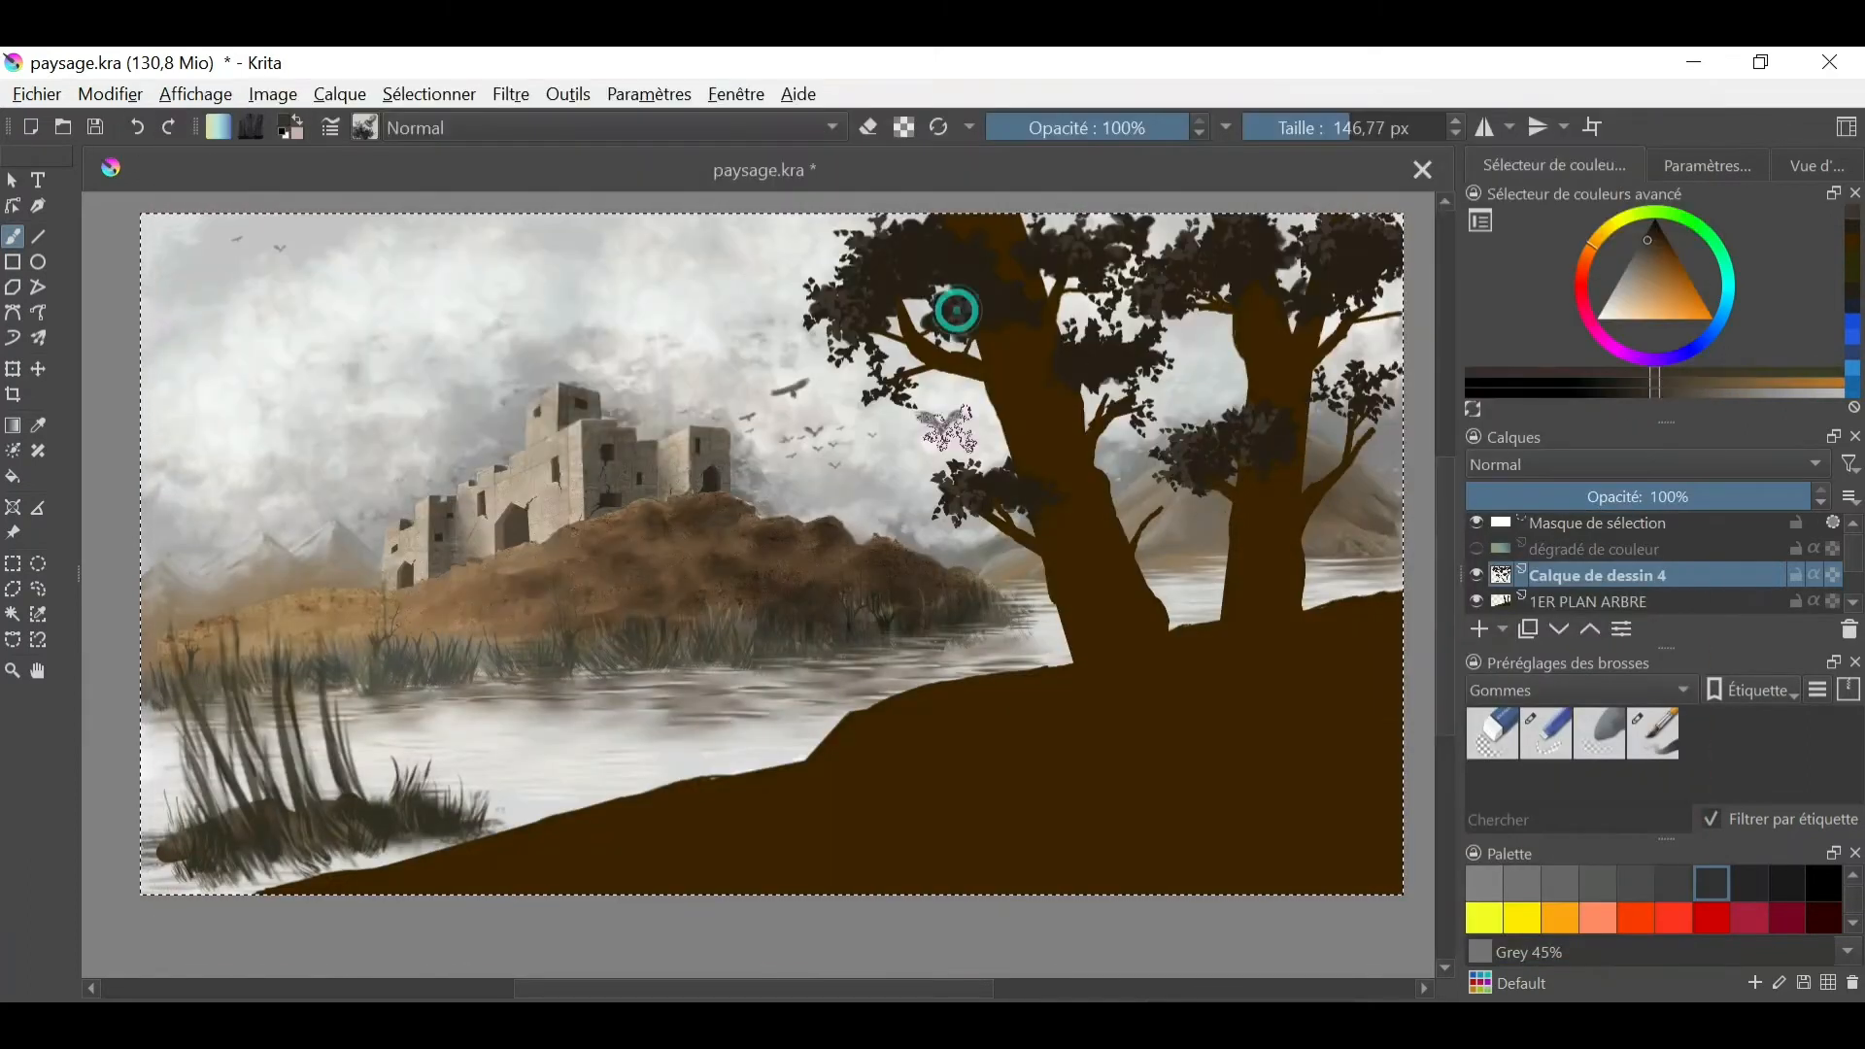
- Shade the foreground hill on the 1ER PLAN ARBRE layer in darker brown with a textured painting brush at 130 px
right_click(947, 542)
click(786, 675)
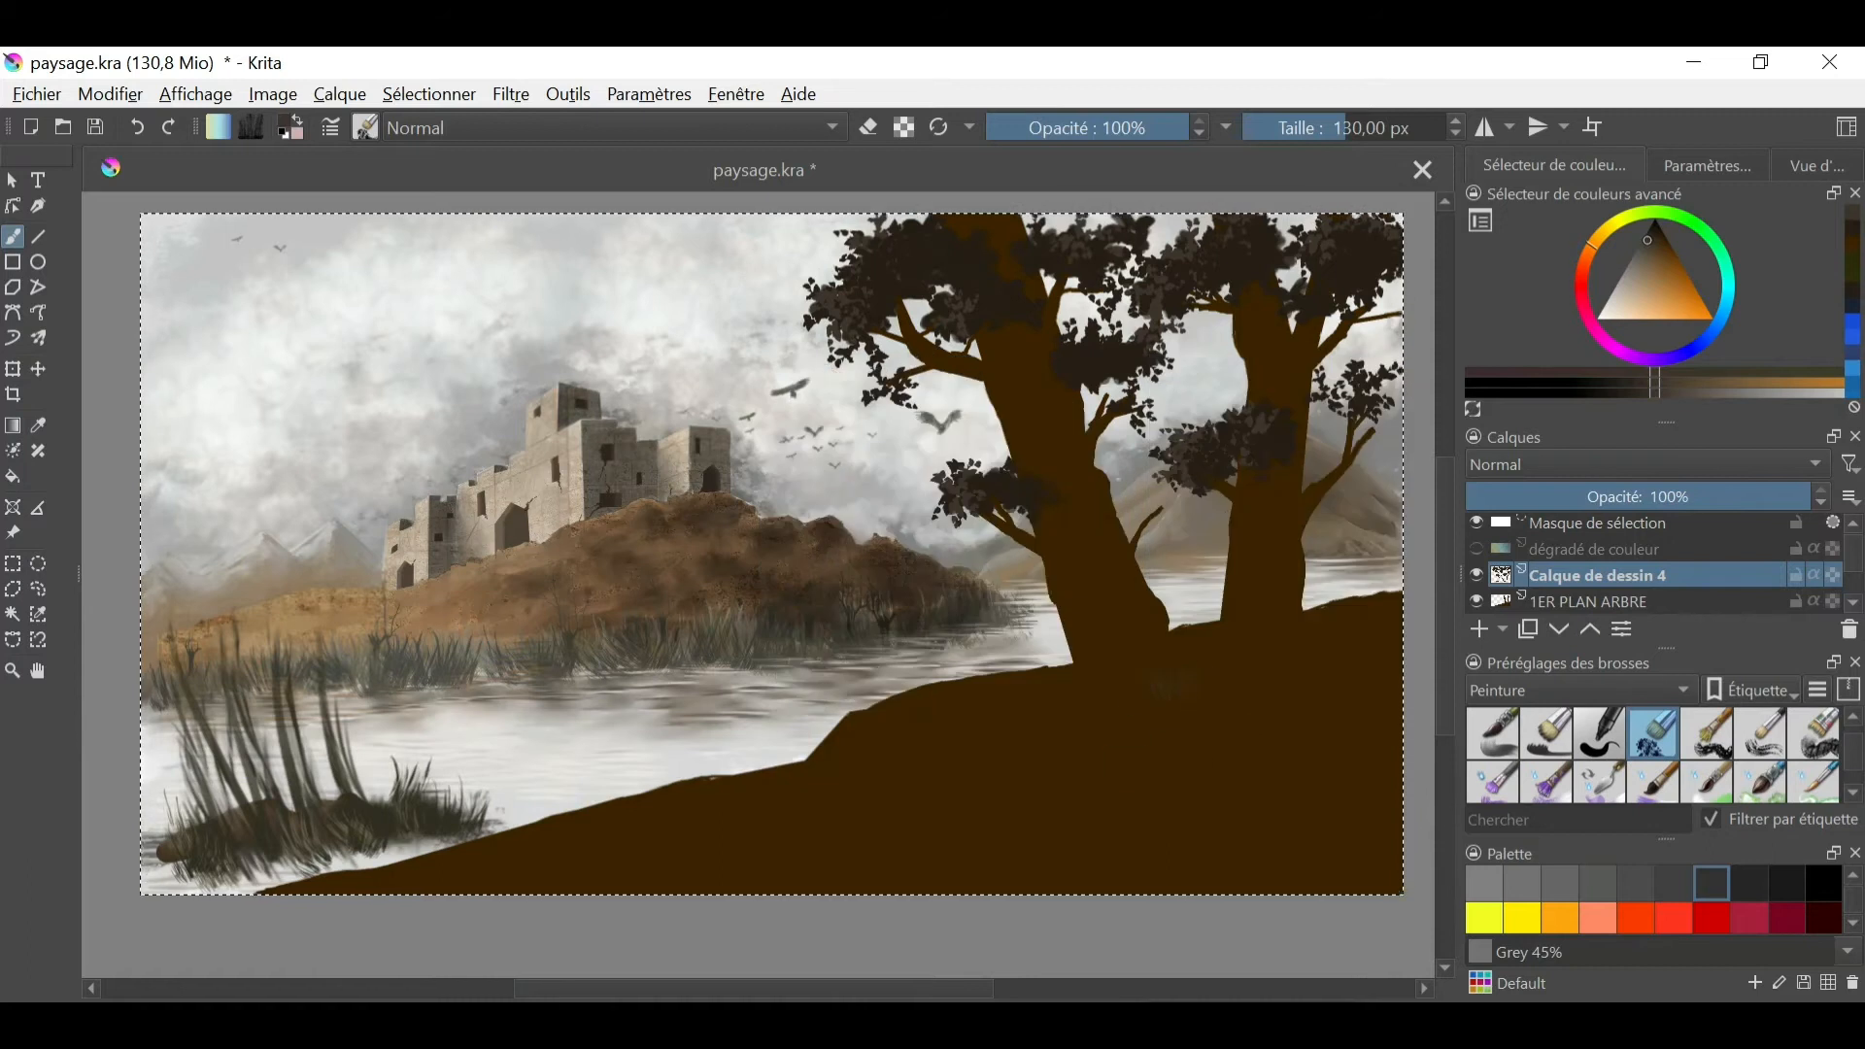
key(t)
click(16, 244)
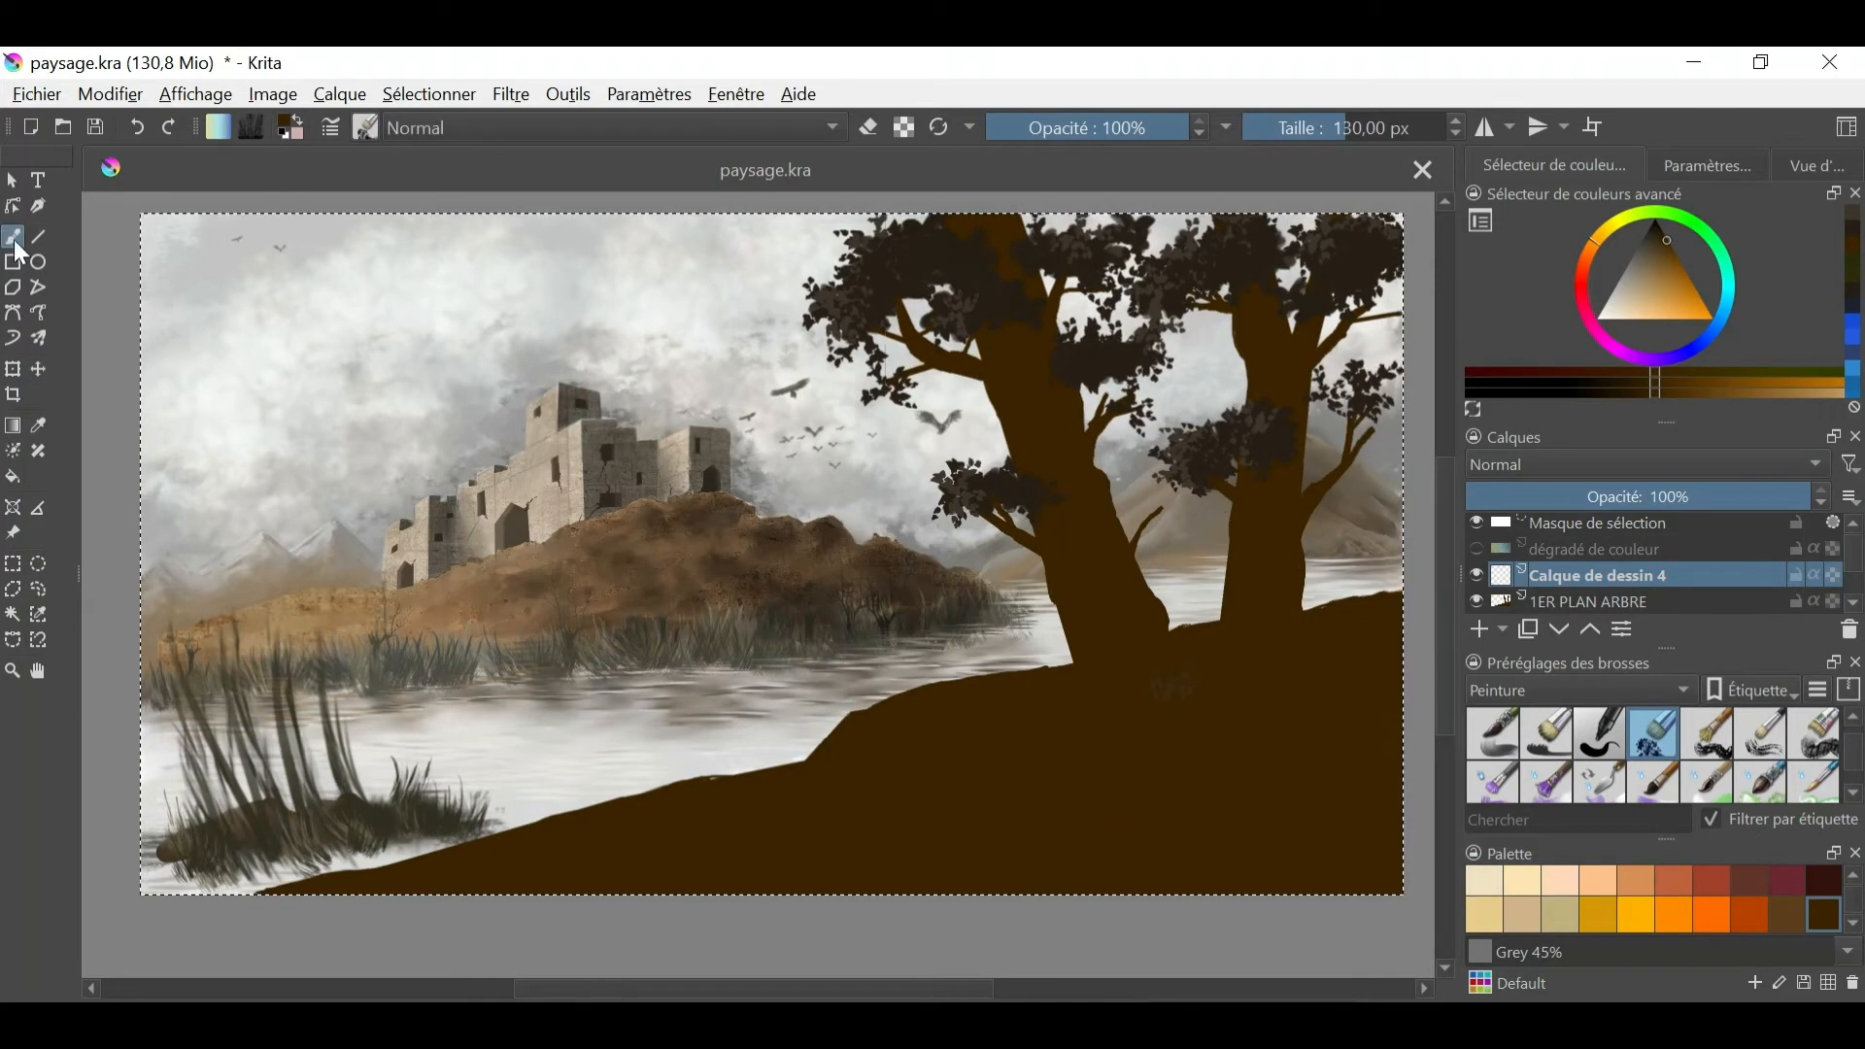
drag(1630, 272, 1660, 236)
drag(1103, 558, 1115, 603)
click(1636, 608)
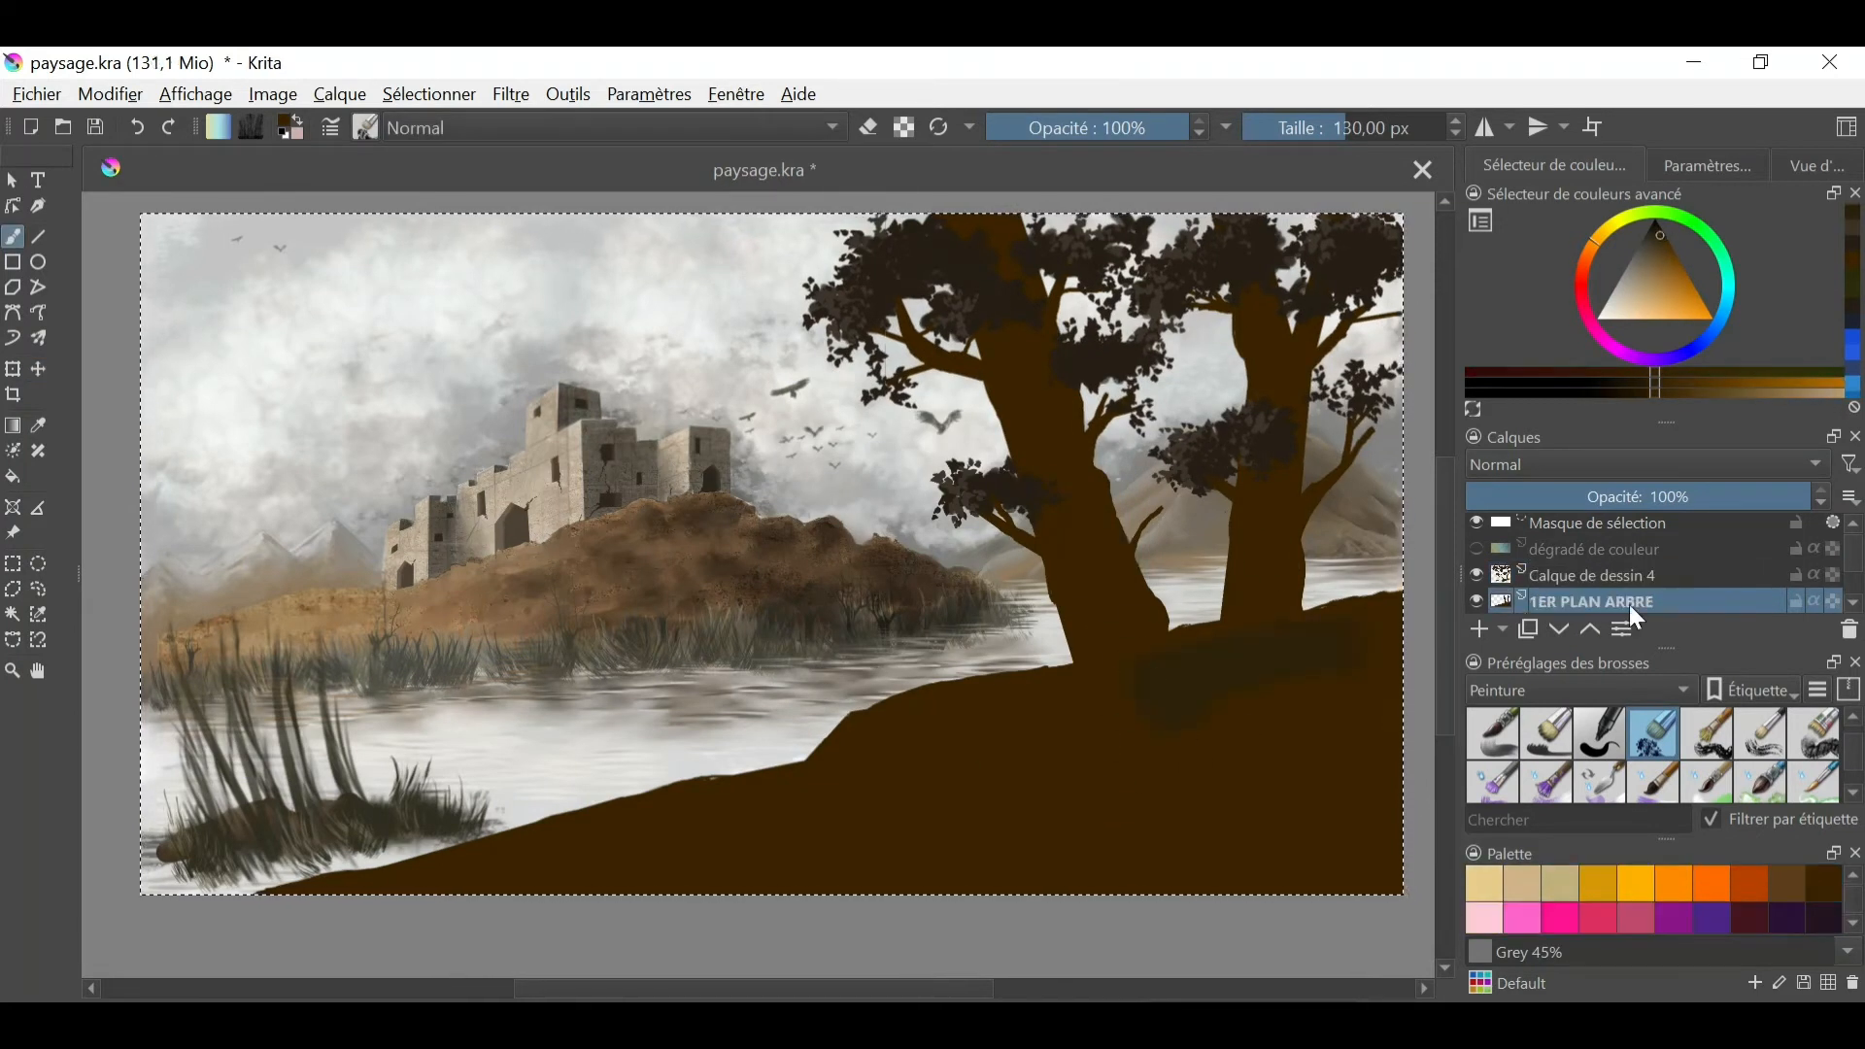
drag(913, 731, 1333, 814)
- Pick a near-black brown and shade both tree trunks on the 1ER PLAN ARBRE layer with a smaller brush
click(1593, 576)
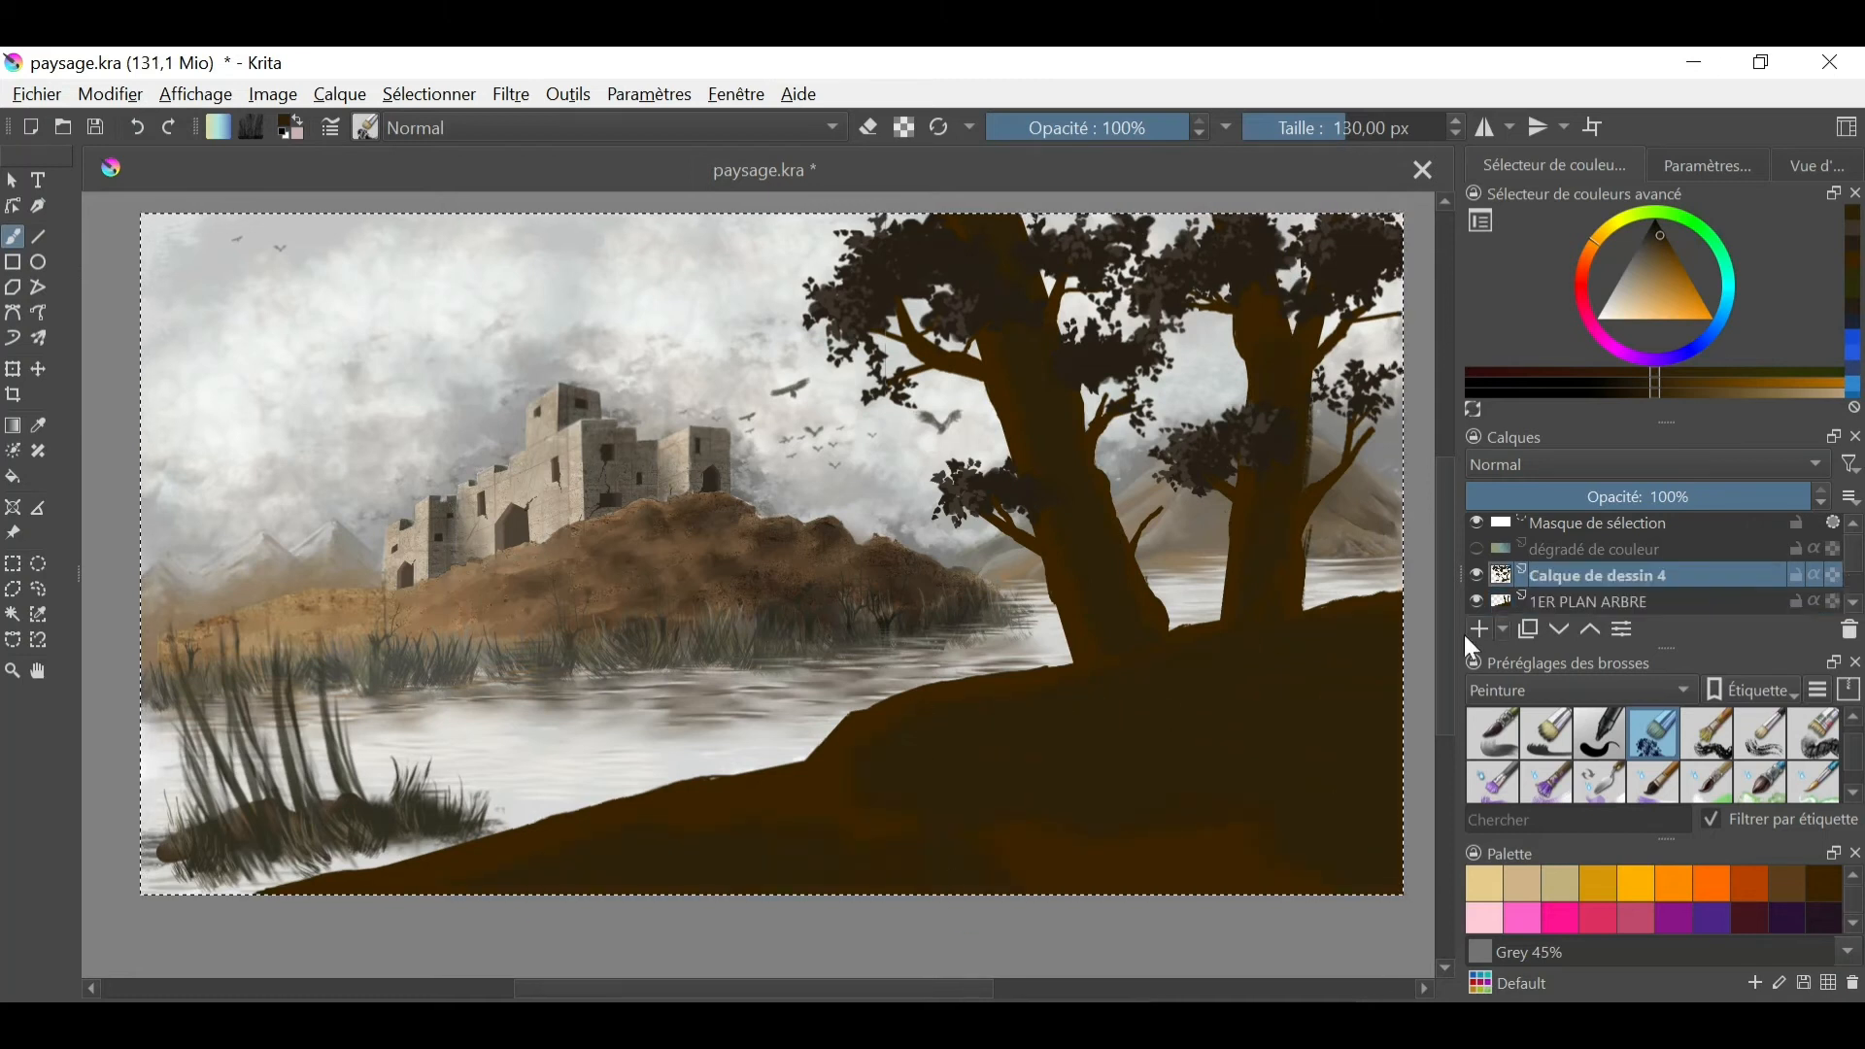
click(1656, 227)
shift+drag(917, 554, 876, 556)
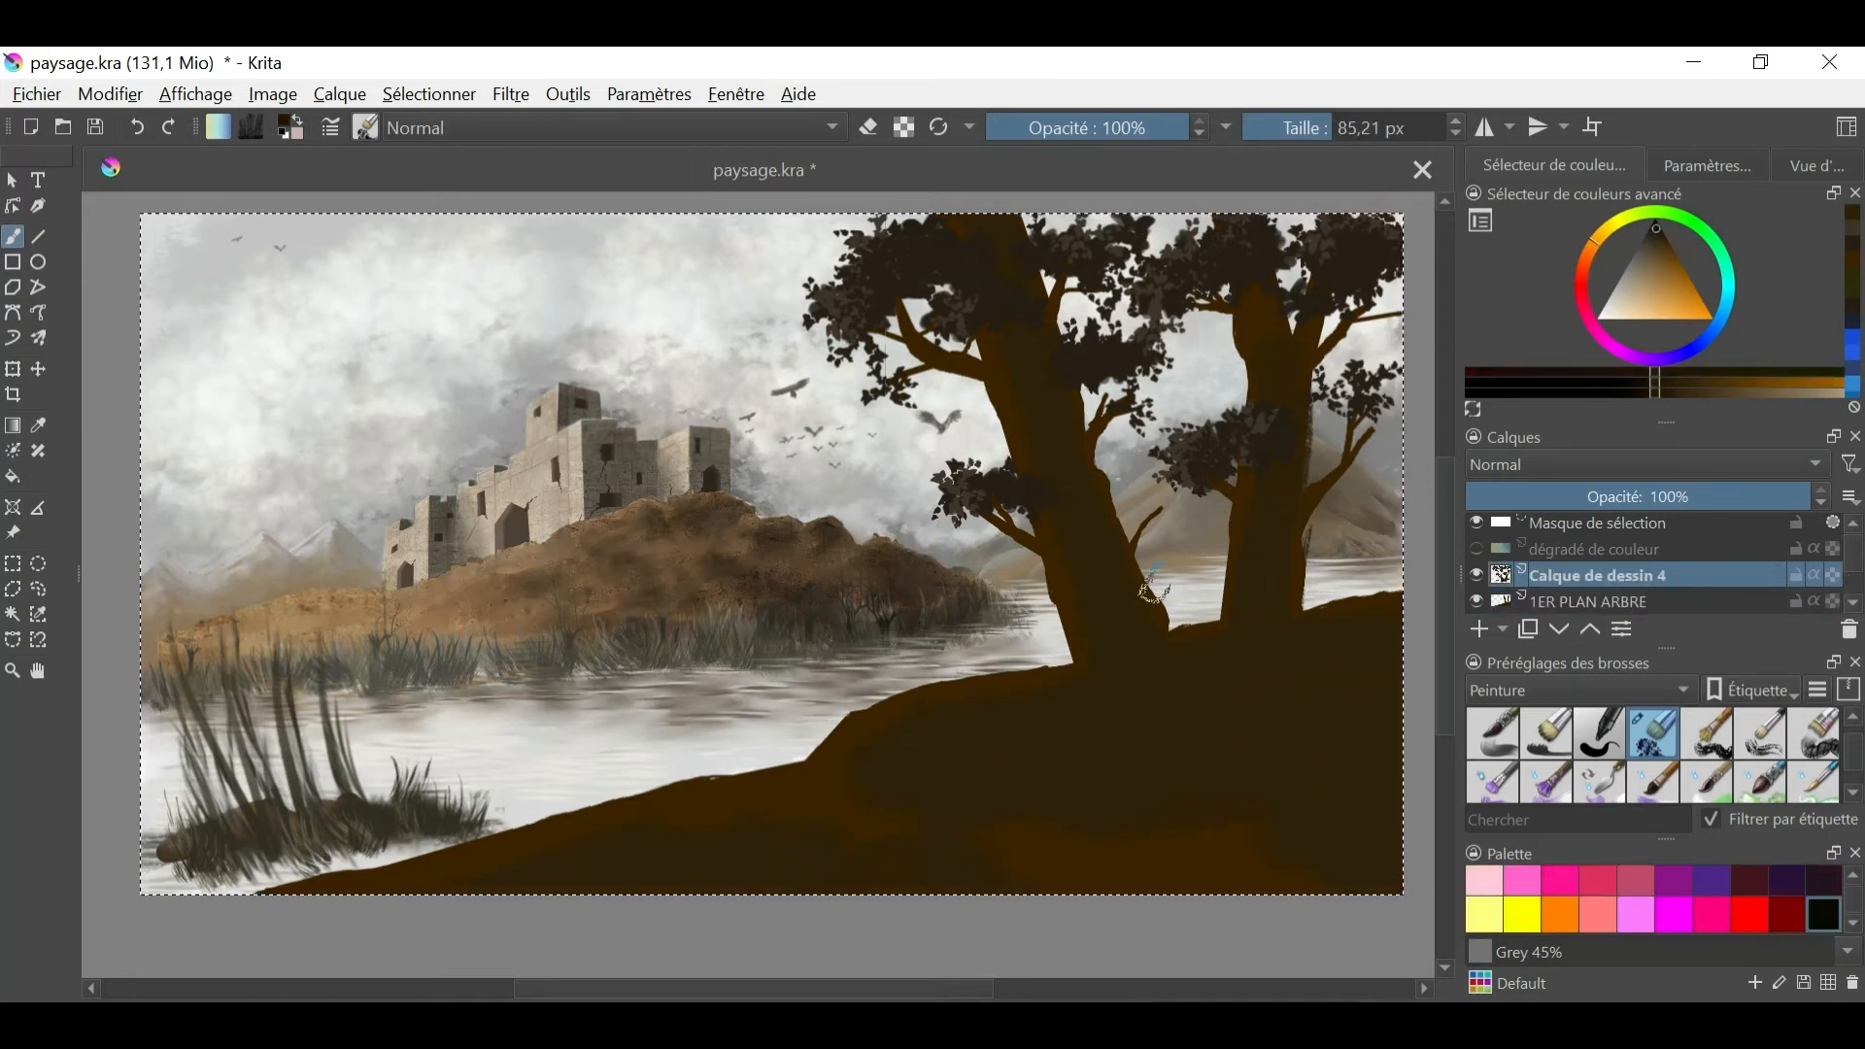
click(1593, 603)
drag(1015, 253, 1080, 500)
drag(1277, 507, 1274, 296)
- Paint dark shadows on Calque de dessin 4 along the nearer trunk and on the ground around both tree bases
click(1562, 580)
drag(1080, 498, 1127, 661)
mouse_move(1127, 675)
mouse_down()
mouse_move(1262, 545)
mouse_move(1371, 636)
mouse_up()
drag(1108, 685, 1032, 695)
mouse_move(1075, 584)
shift+mouse_down()
mouse_move(1031, 583)
mouse_move(1047, 552)
shift+mouse_up()
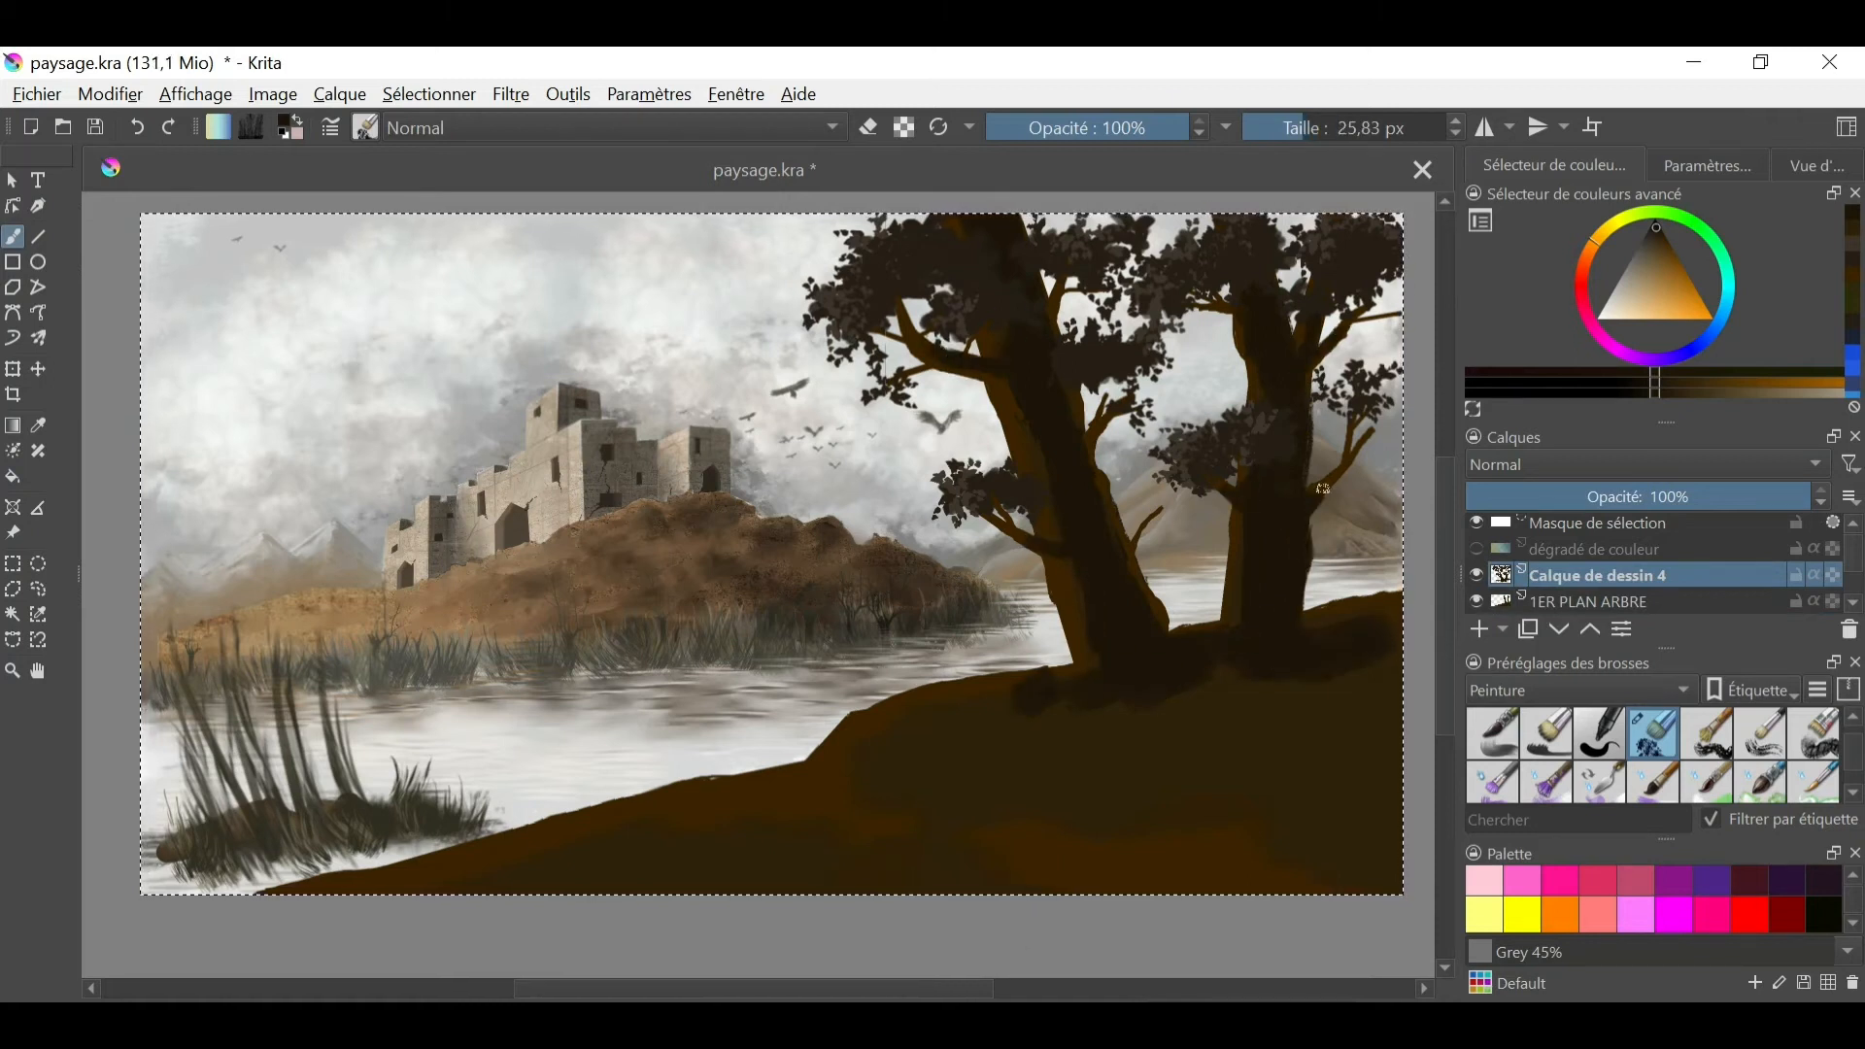
- Switch to a blending brush and soften the shading on the trunks and the ground beneath them
click(1819, 166)
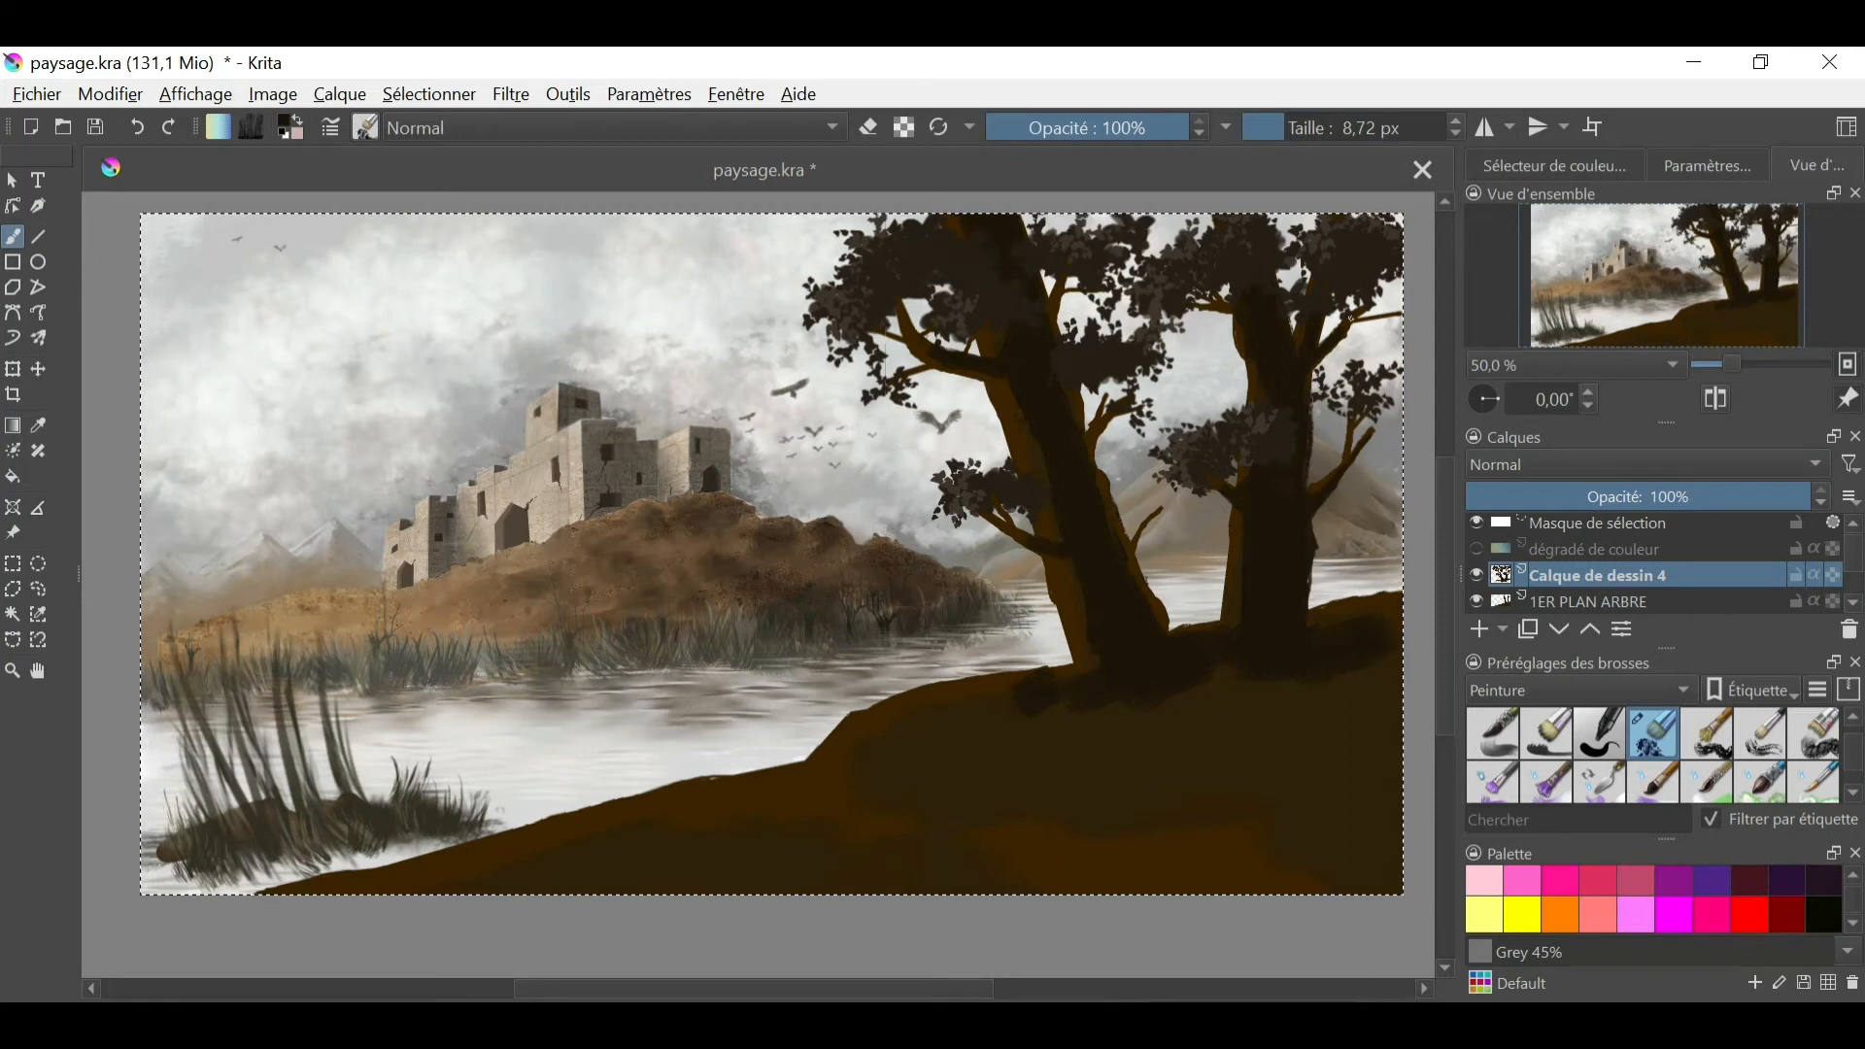
key(slash)
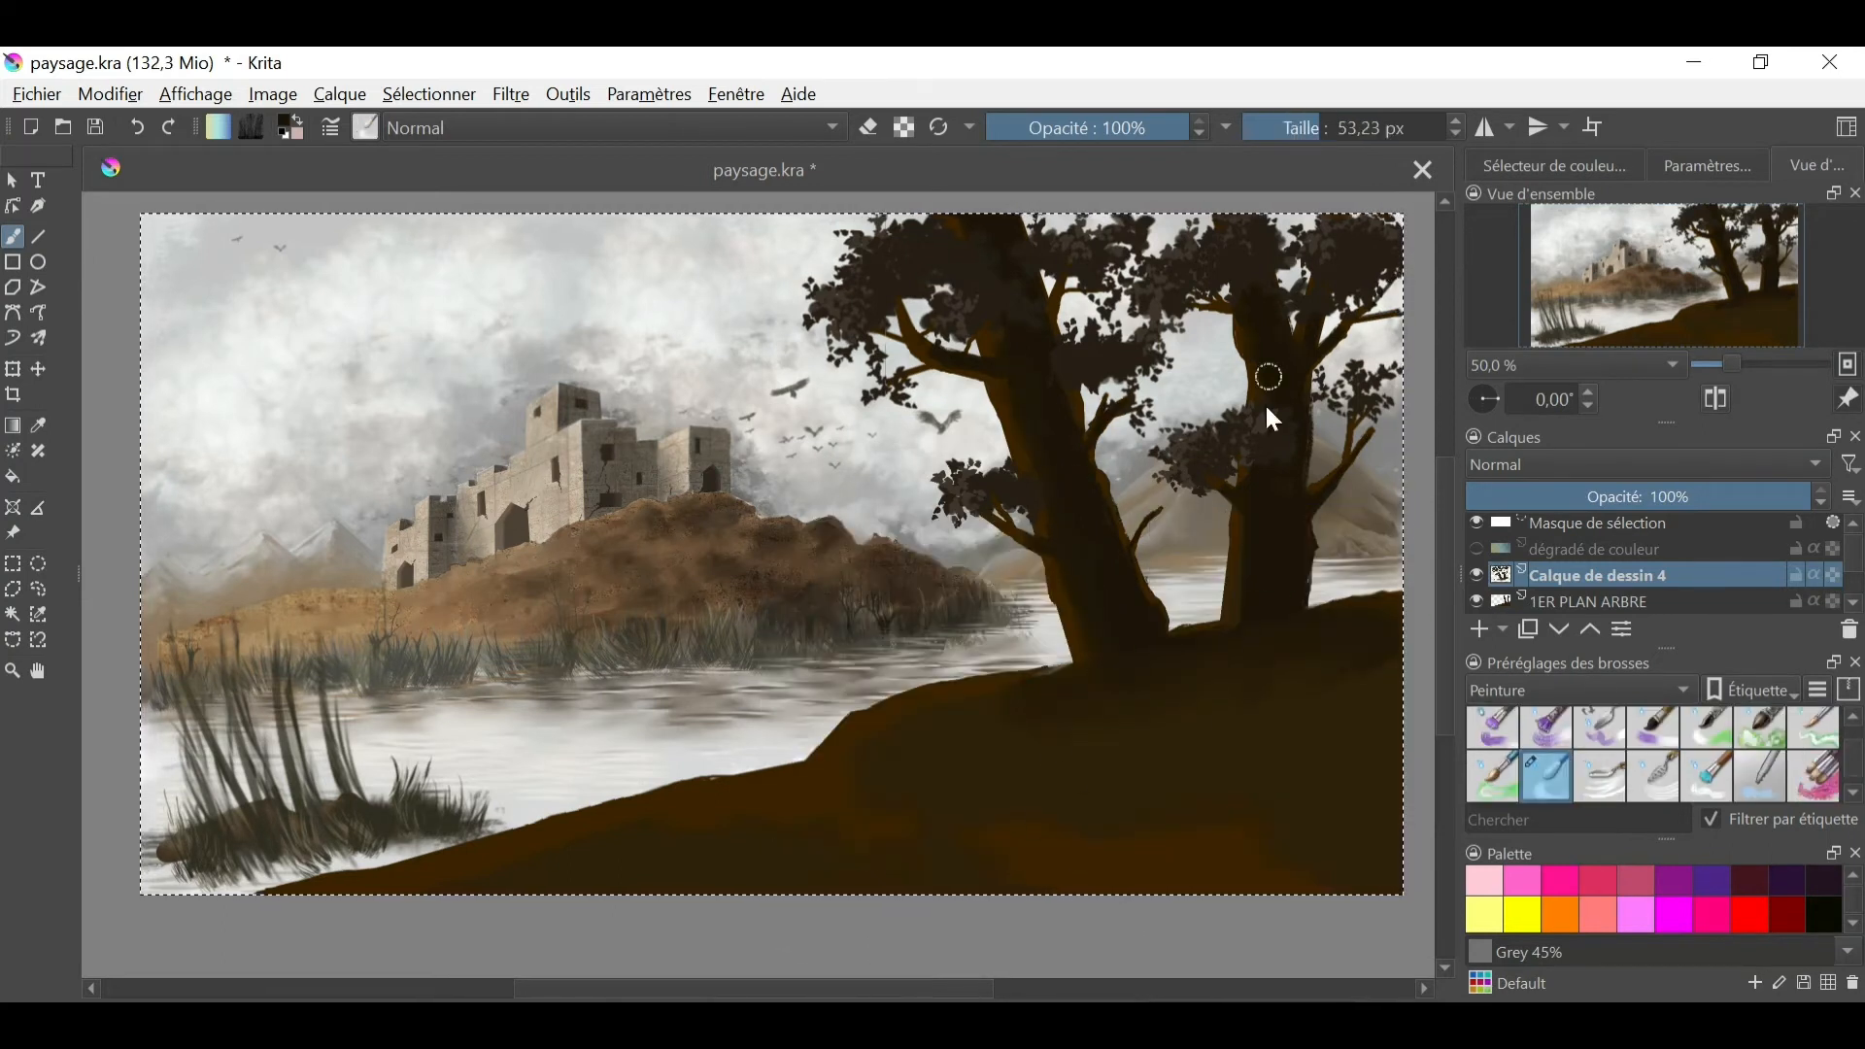
drag(1269, 377, 1174, 691)
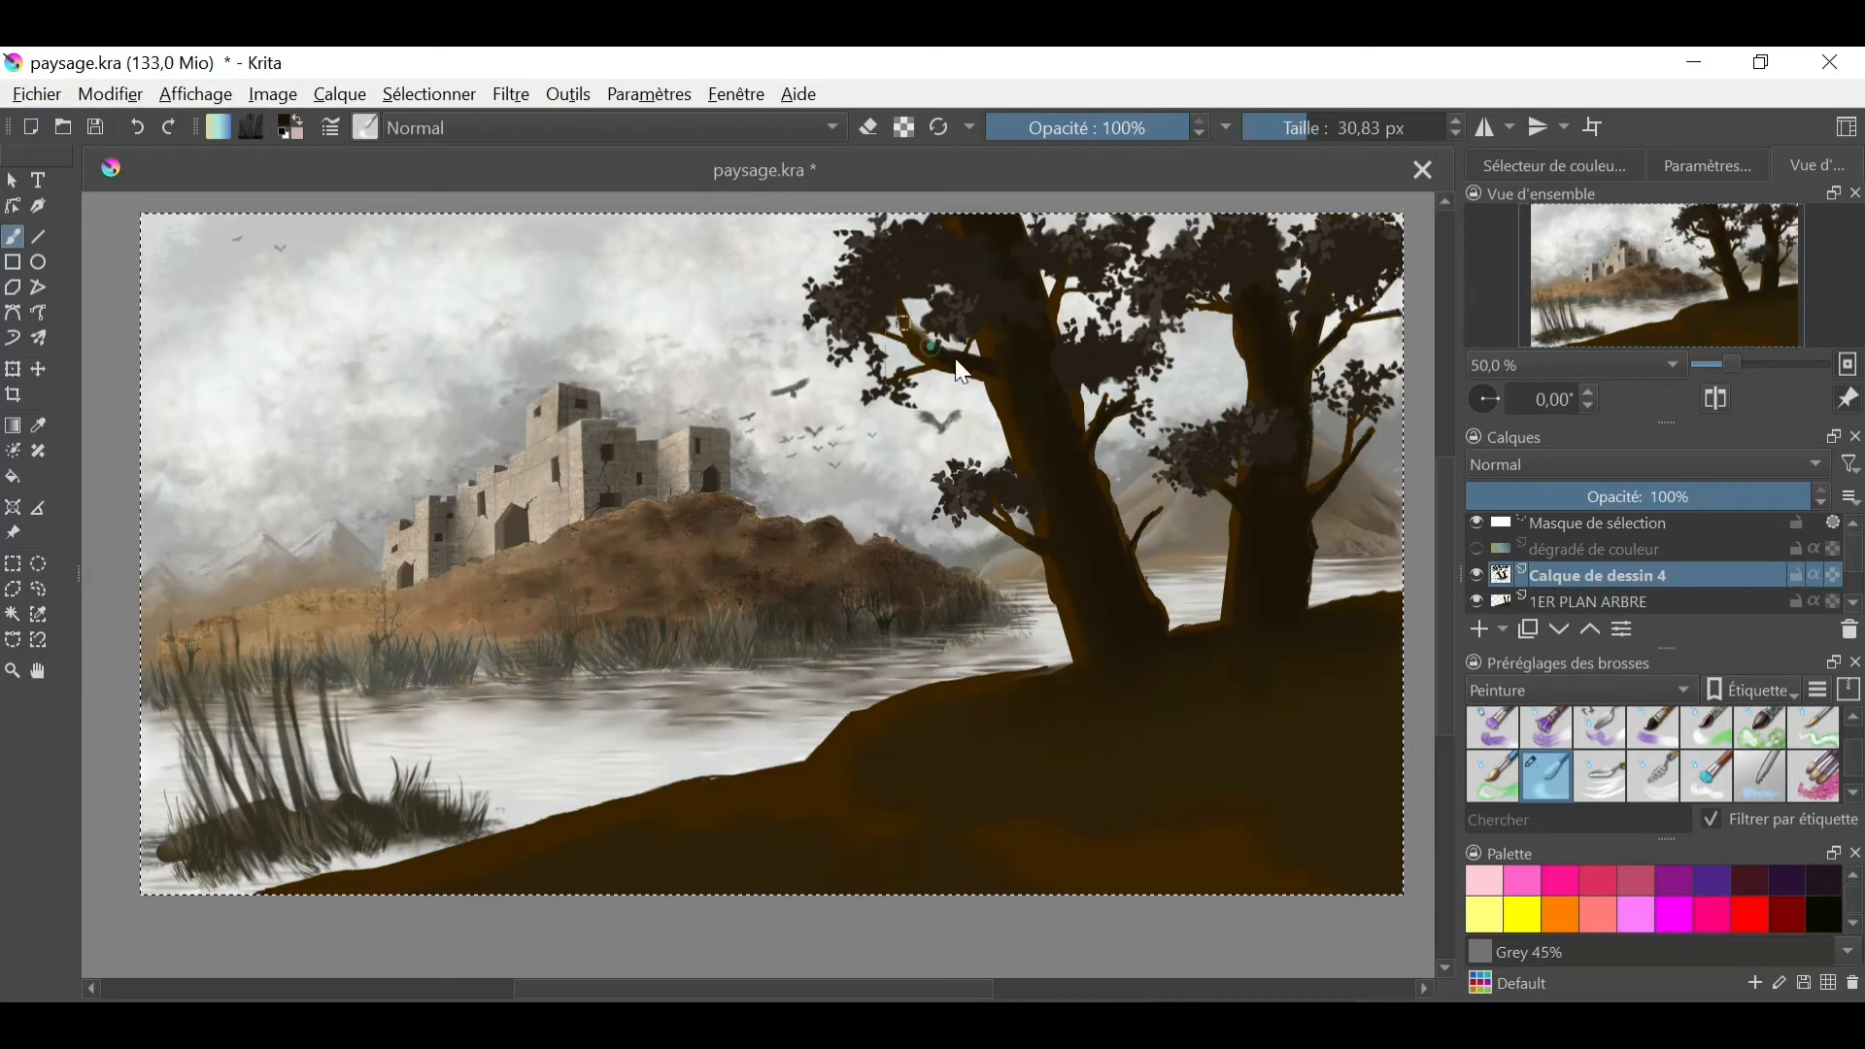
- Paint a dark ground shadow around the tree bases on 1ER PLAN ARBRE and Calque de dessin 4 with a 120 px brush
click(1593, 604)
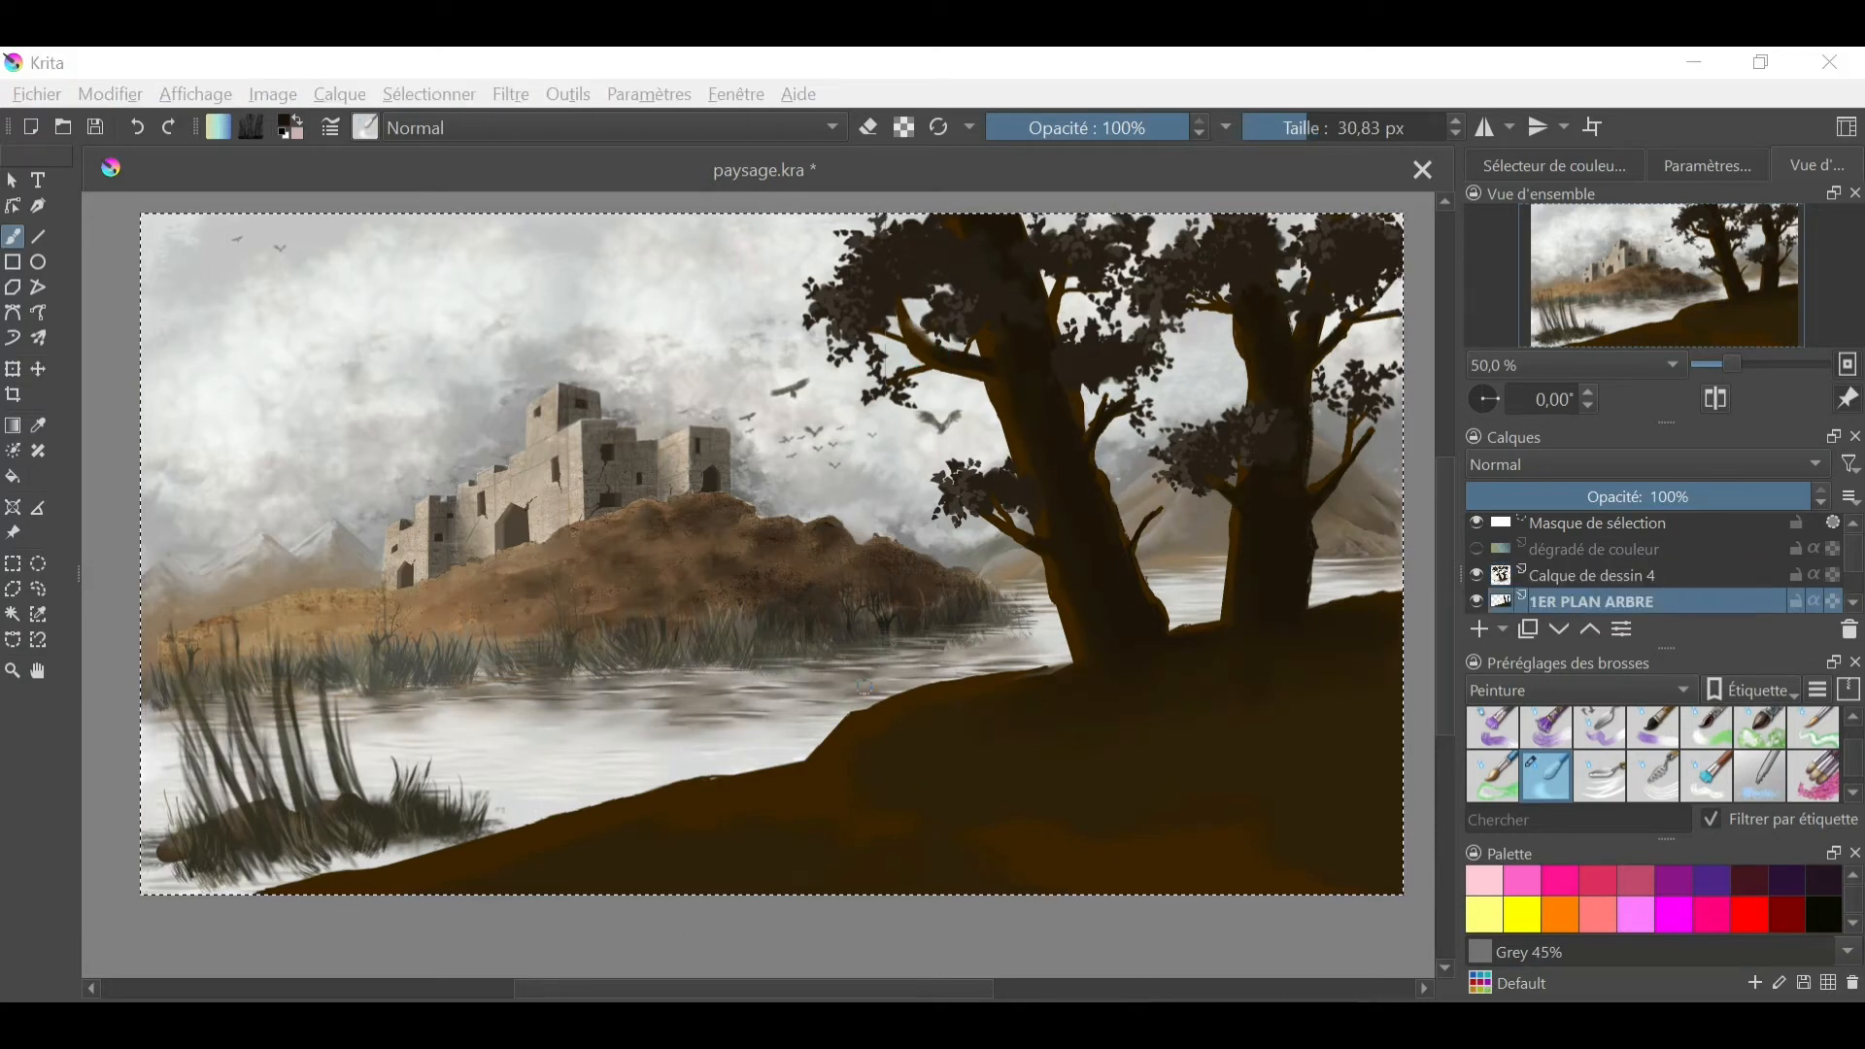
right_click(945, 692)
click(1087, 665)
click(924, 693)
right_click(1117, 701)
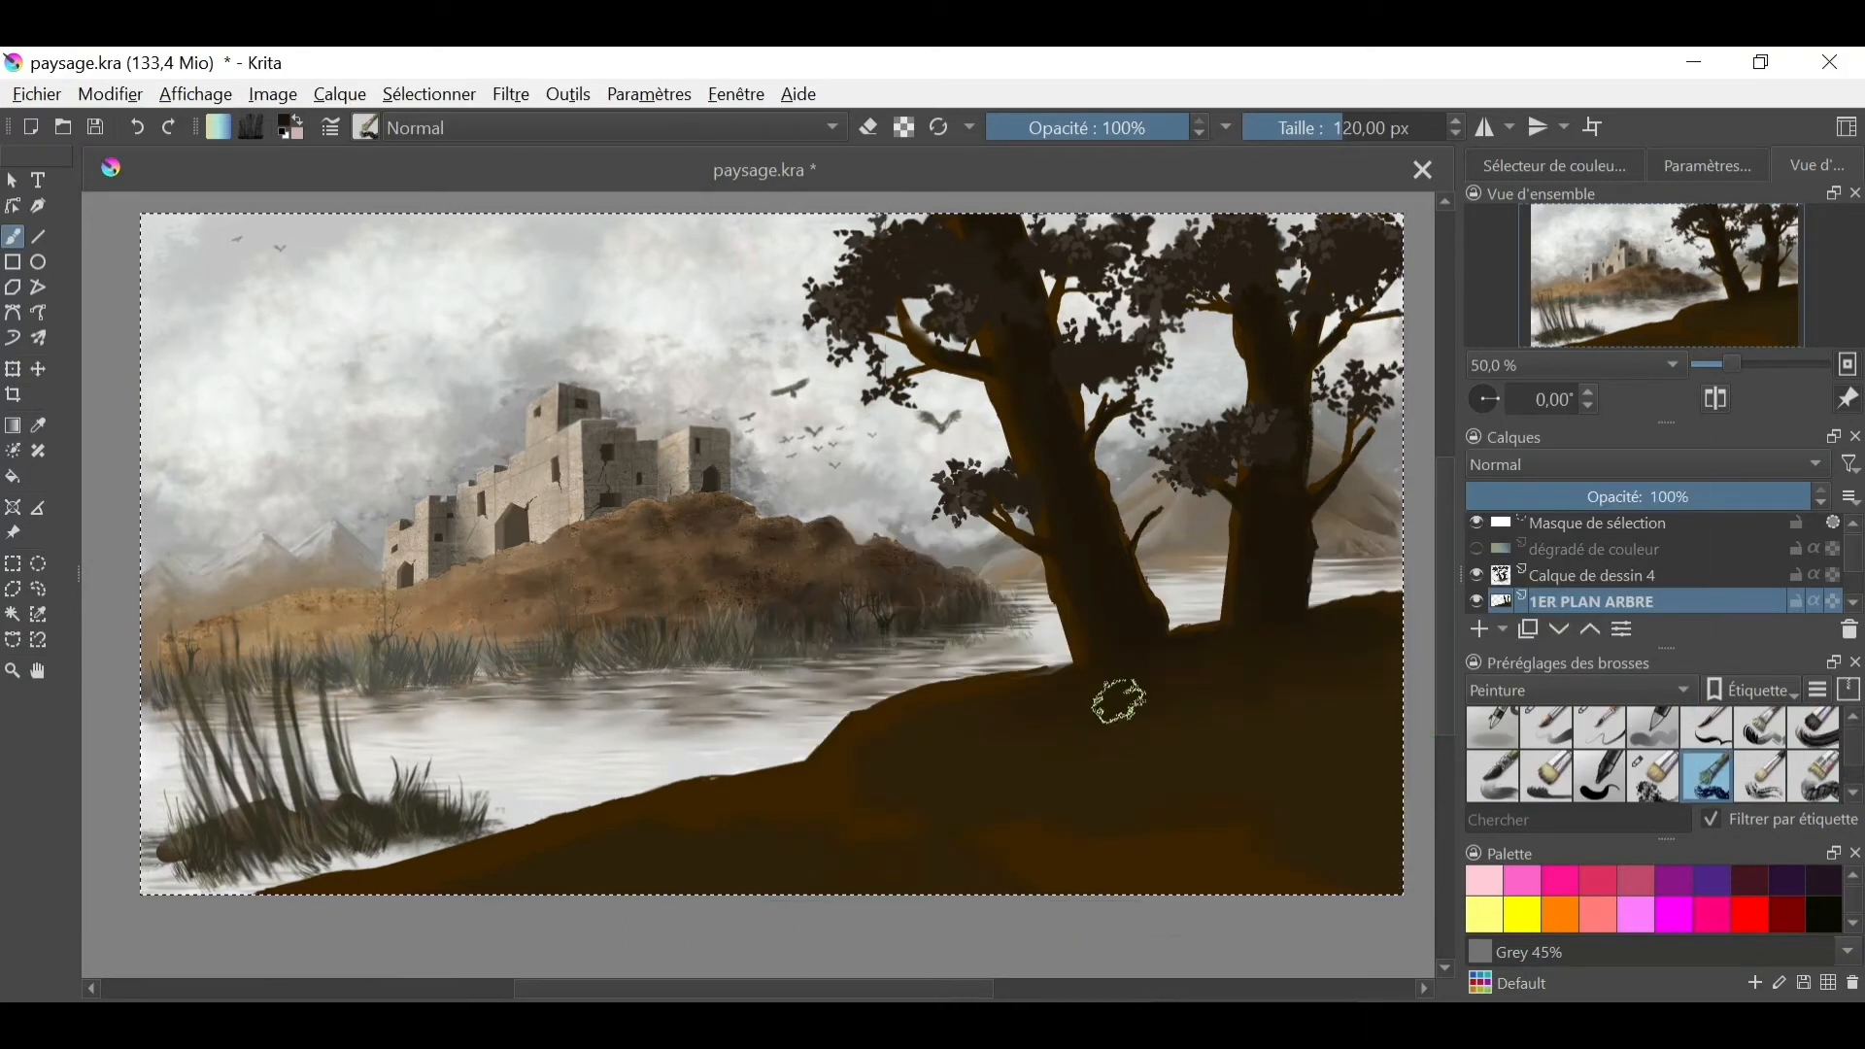
key(Page_Up)
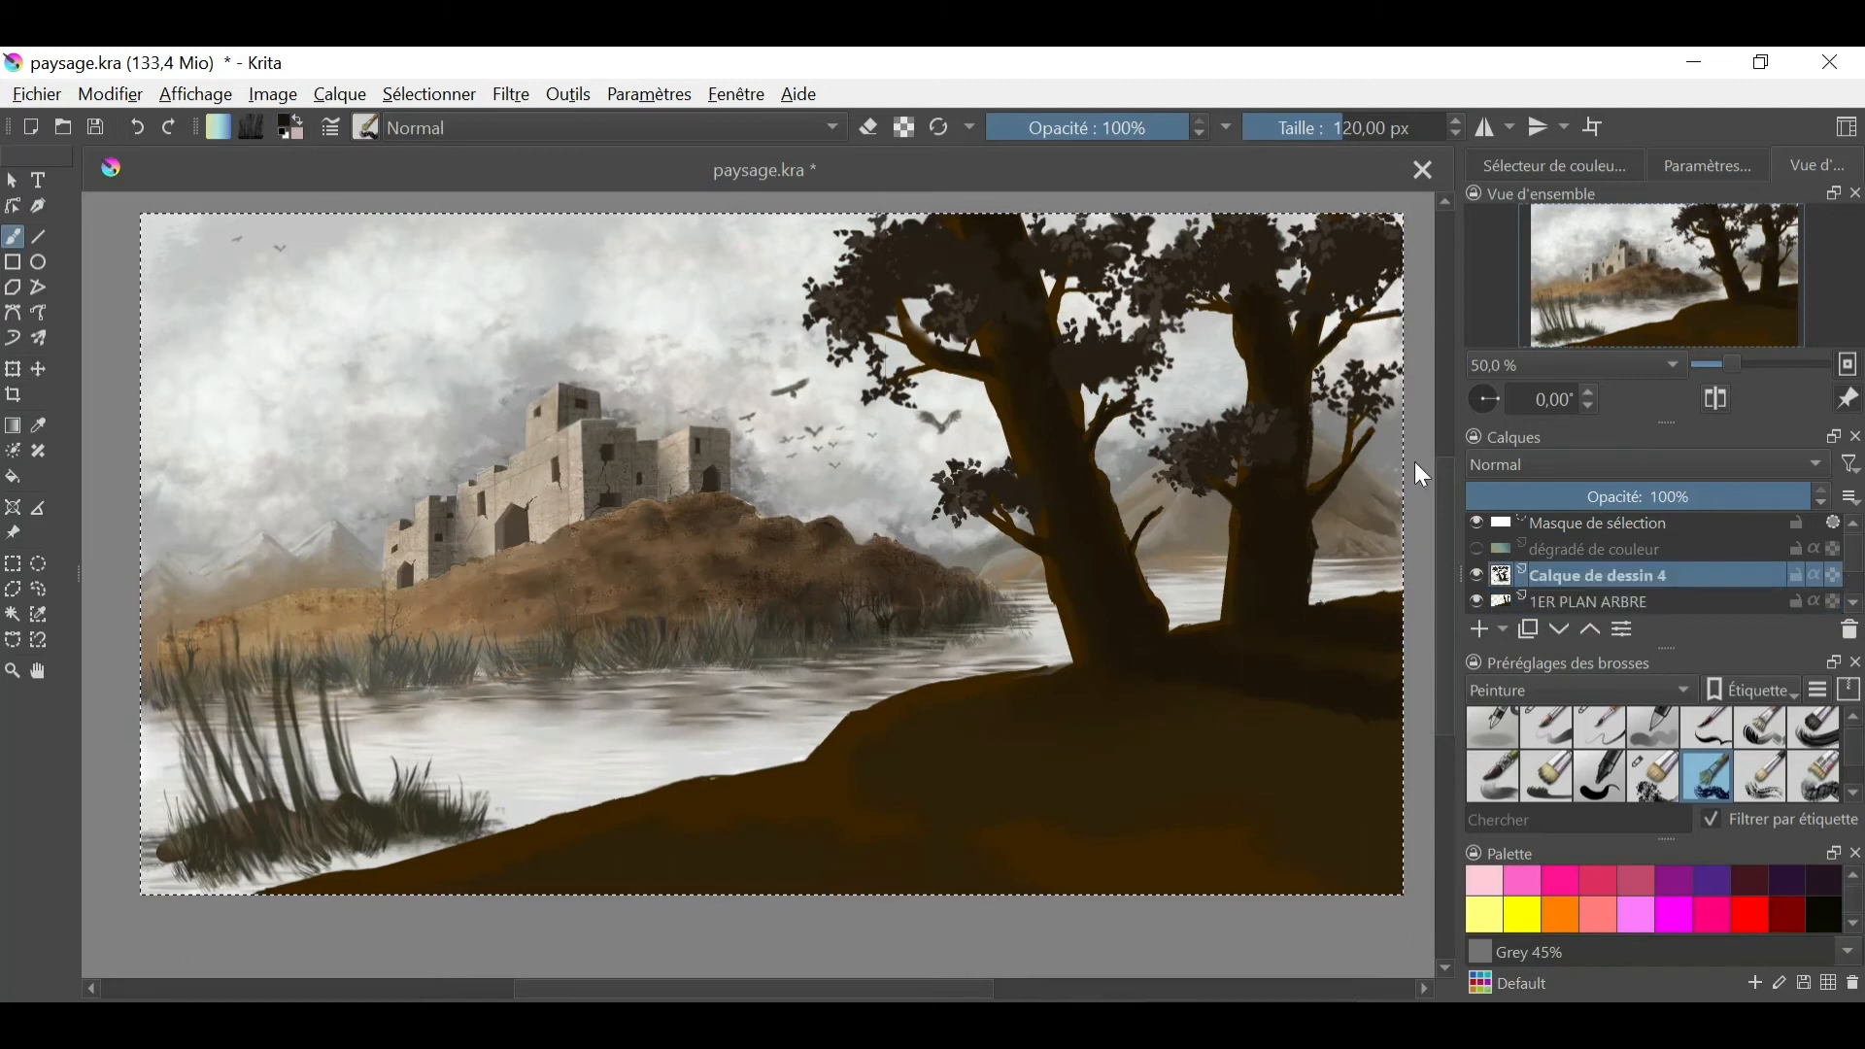
click(1555, 166)
mouse_move(1117, 612)
mouse_down()
mouse_move(1170, 658)
mouse_move(1277, 556)
mouse_up()
- Blend the ground shadow between the two trunks with the blending brush at 30.83 px
right_click(999, 761)
click(1127, 691)
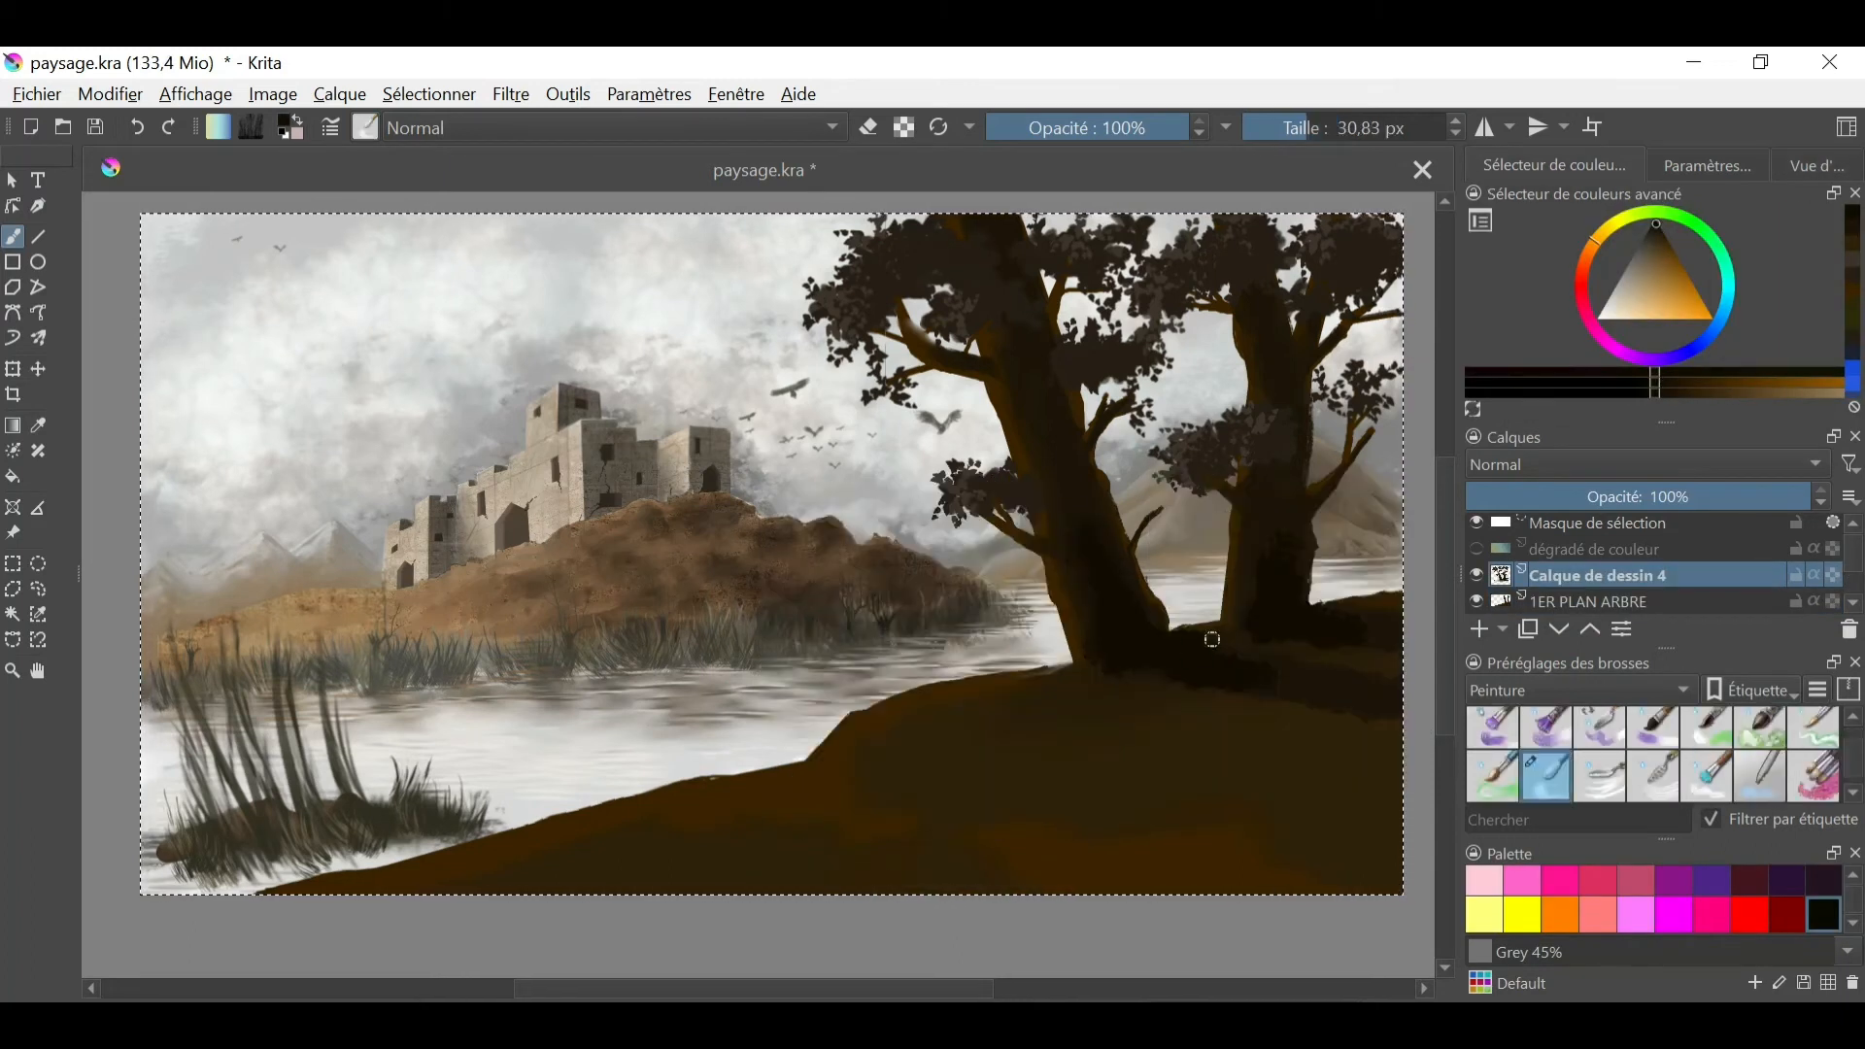
drag(1212, 637, 1262, 580)
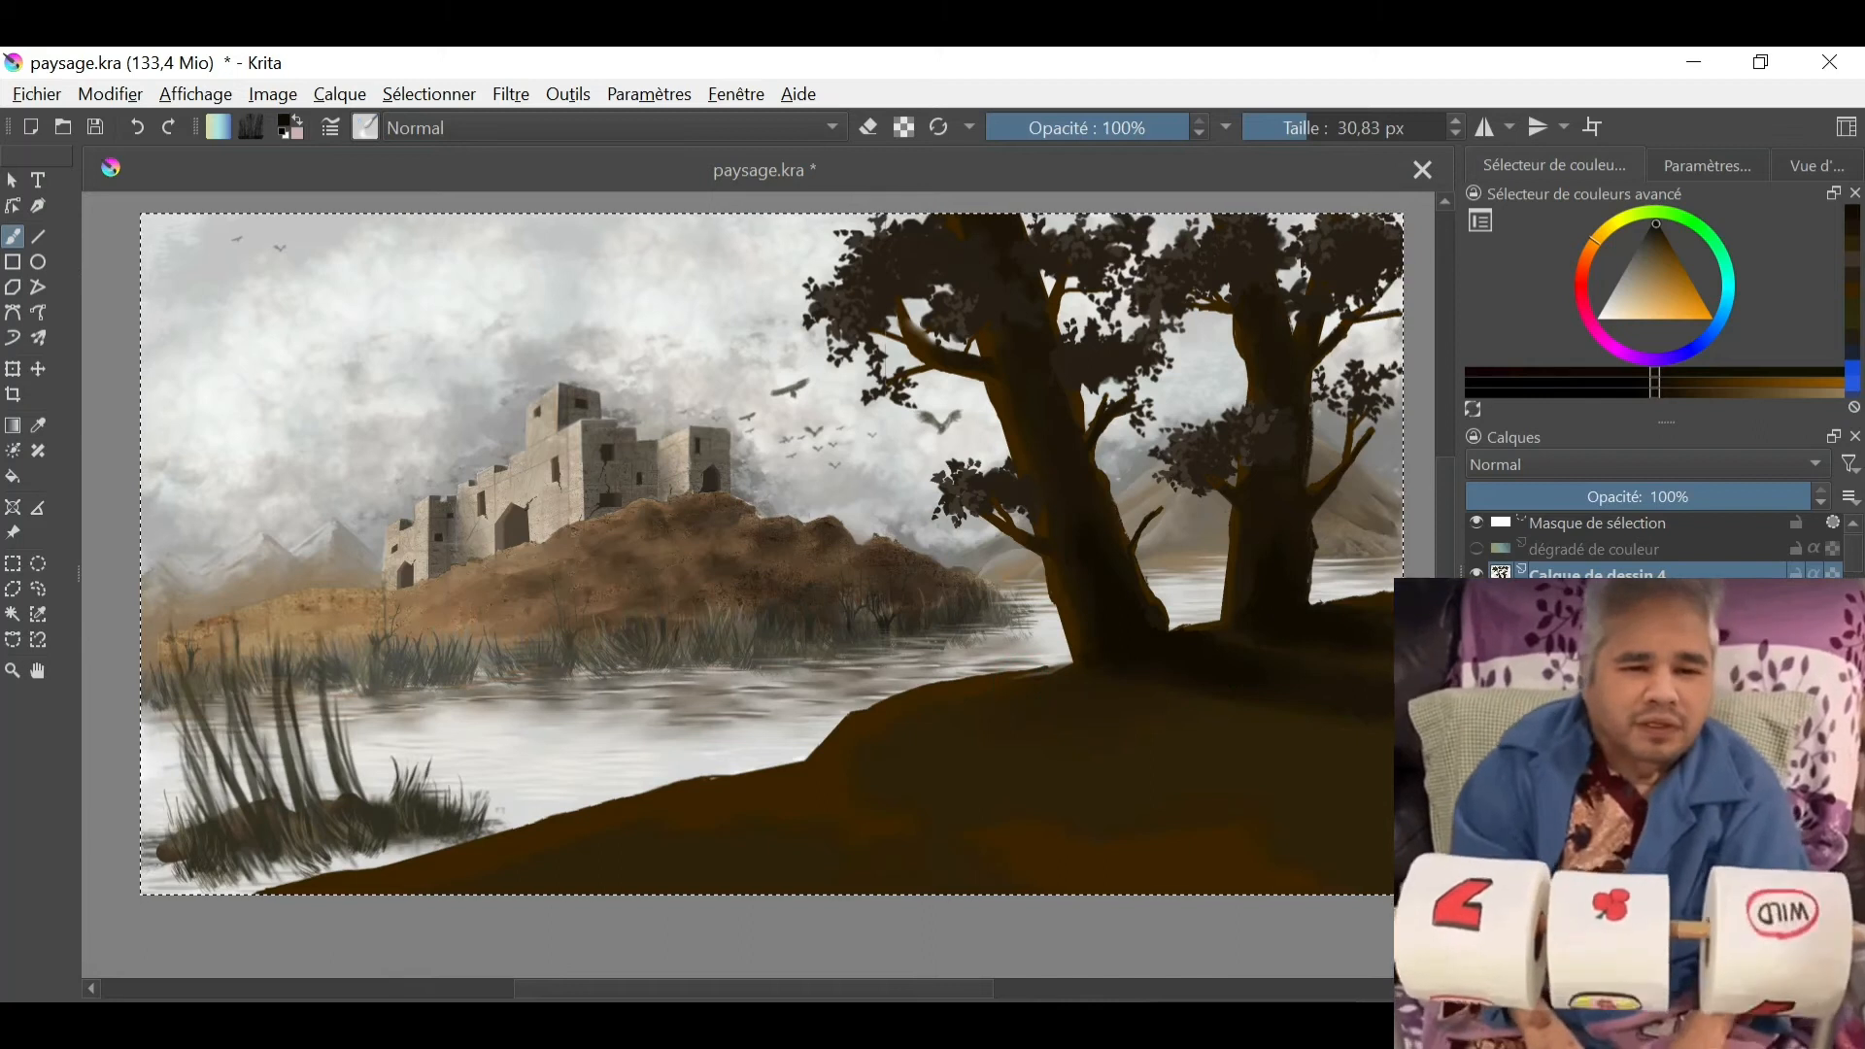
- Paint diagonal light-brown and darker strokes down the foreground hill's slope with a textured brush at about 54 px
right_click(870, 717)
click(782, 664)
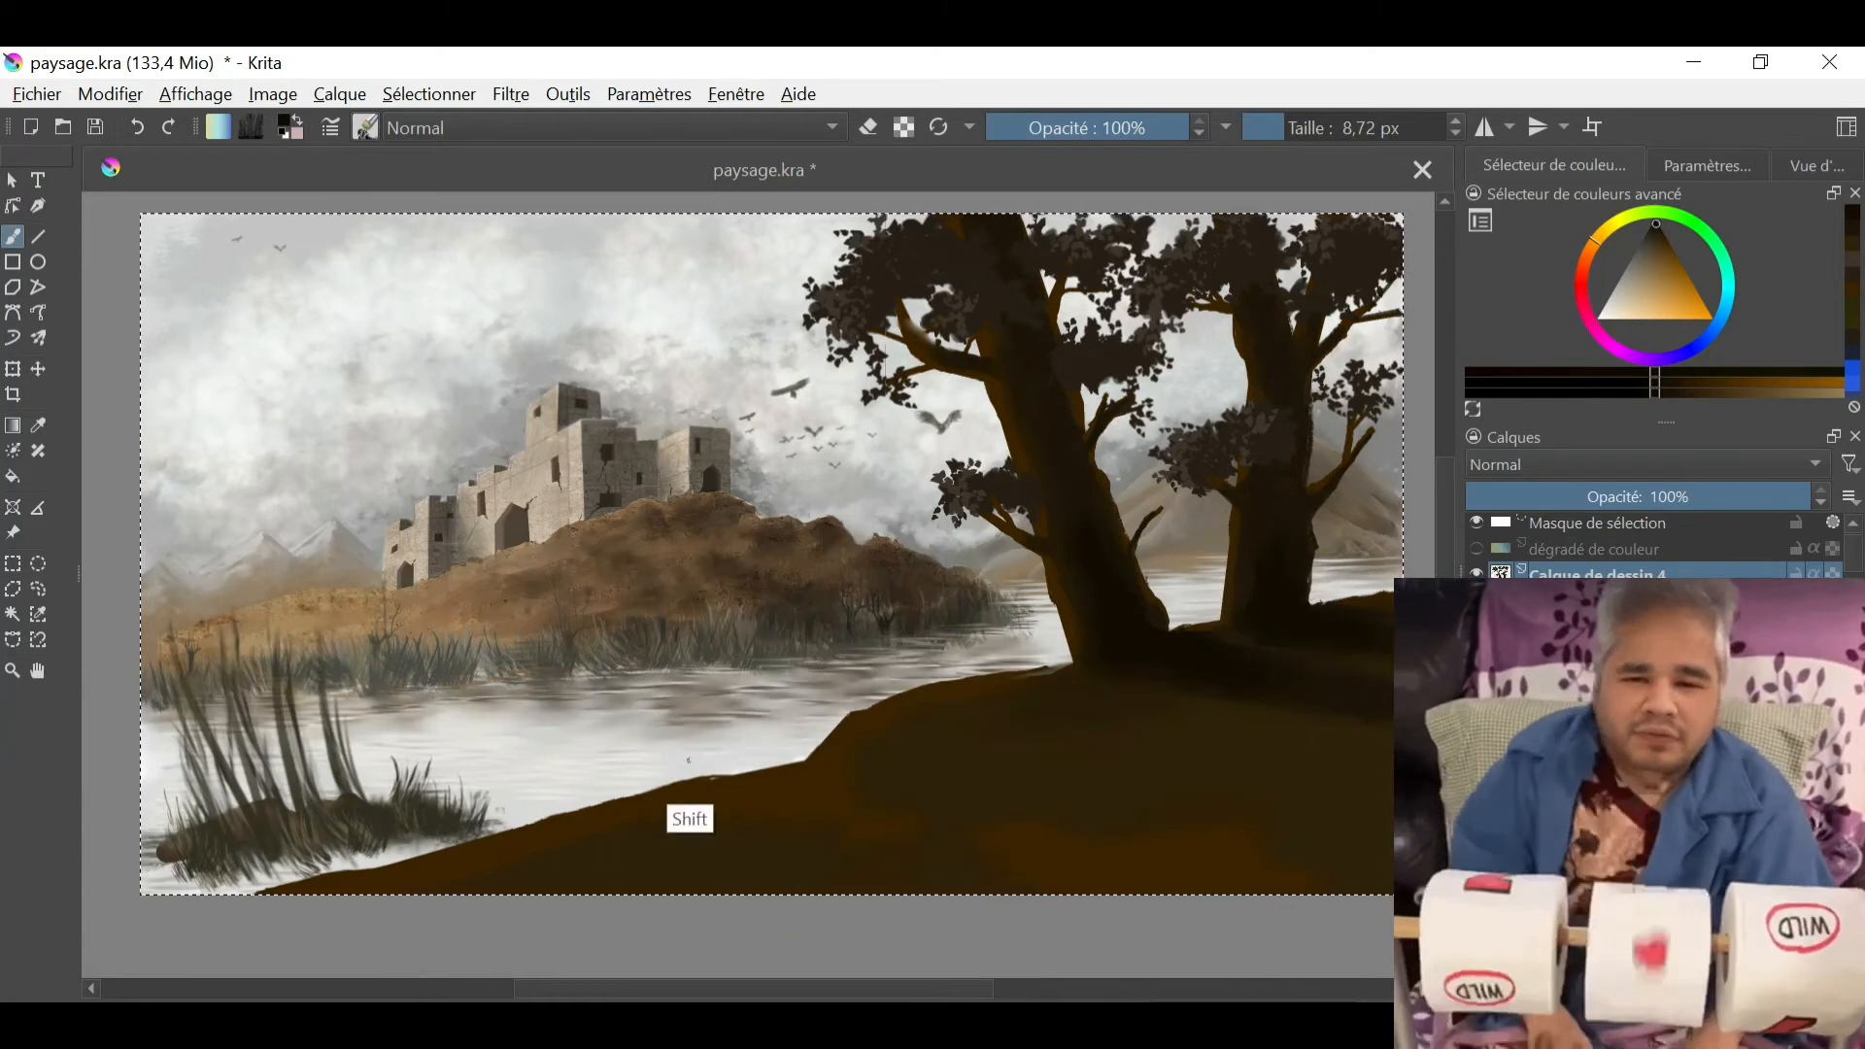
drag(918, 718, 719, 837)
drag(952, 779, 646, 879)
drag(661, 808, 476, 859)
click(1658, 254)
click(1654, 241)
drag(1057, 855, 940, 882)
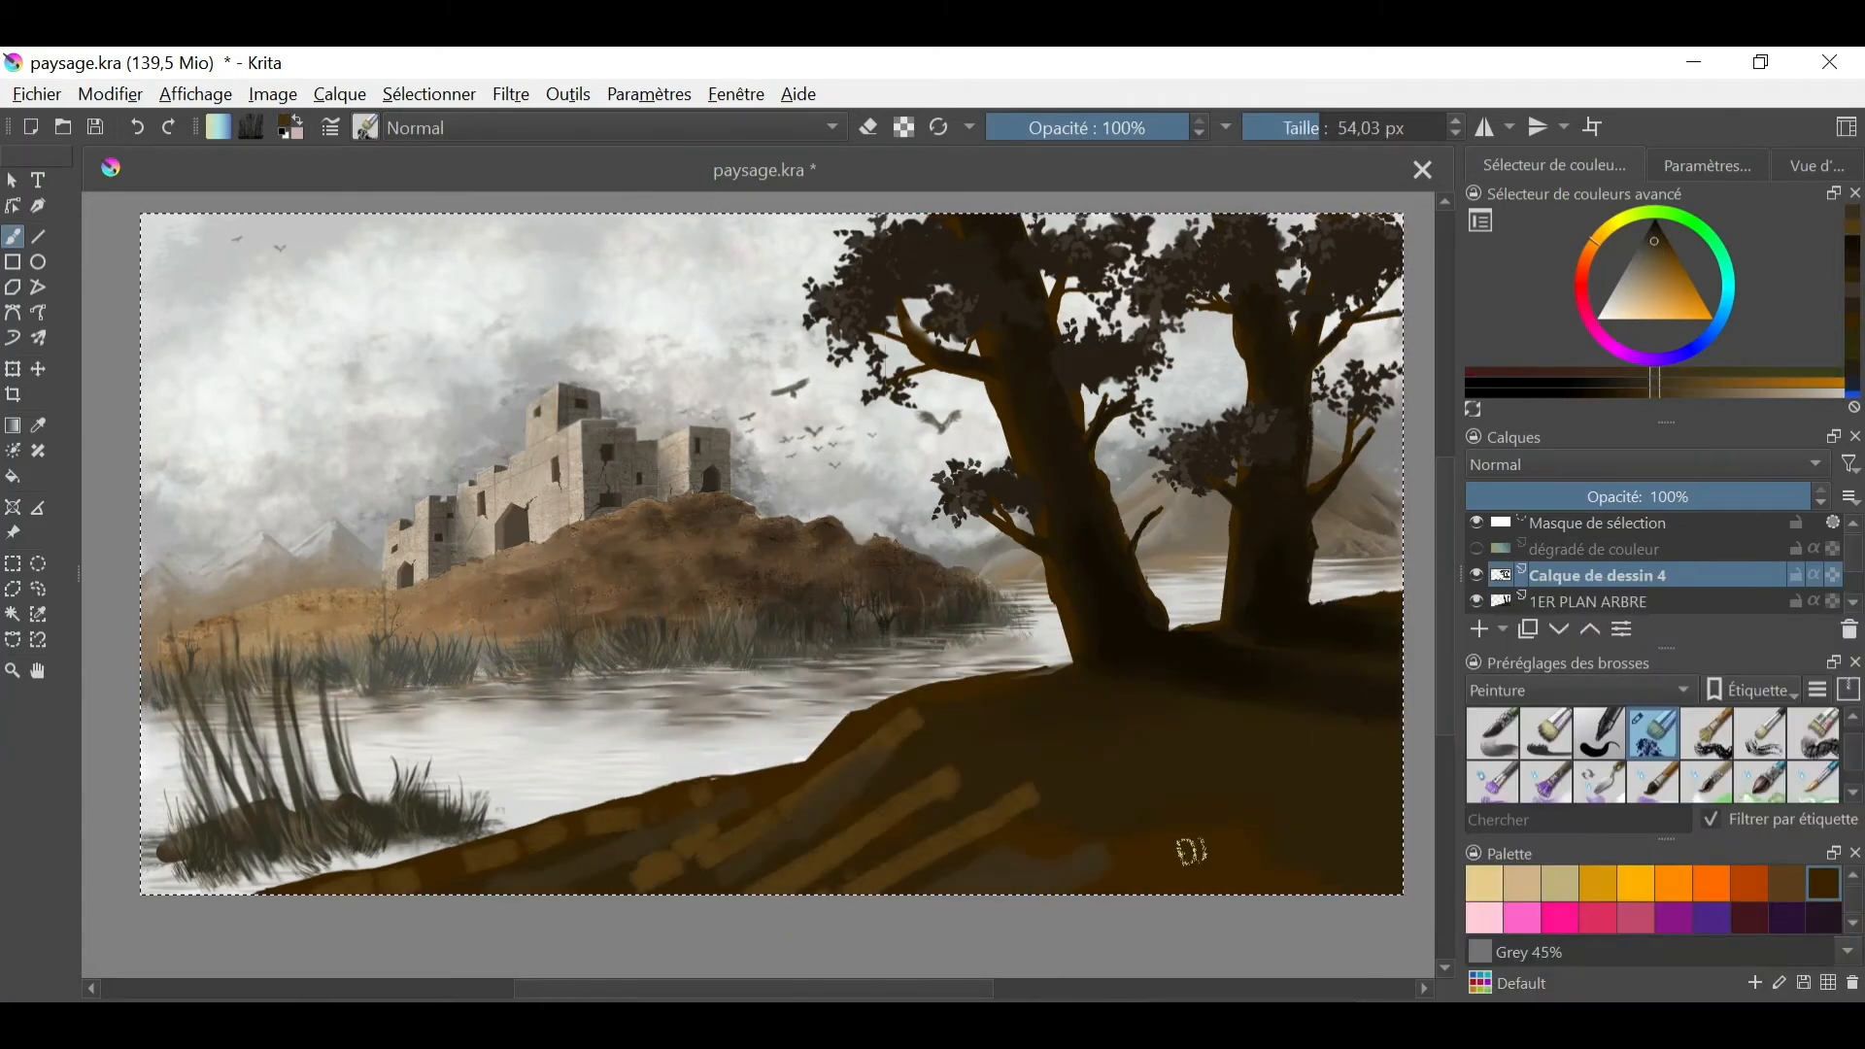
drag(1311, 831, 1156, 860)
- Soften the slope strokes with the FX brush in Éclaircir mode at 380.21 px and blend them with the 30.83 px blending brush
click(1578, 691)
click(1506, 583)
click(1654, 733)
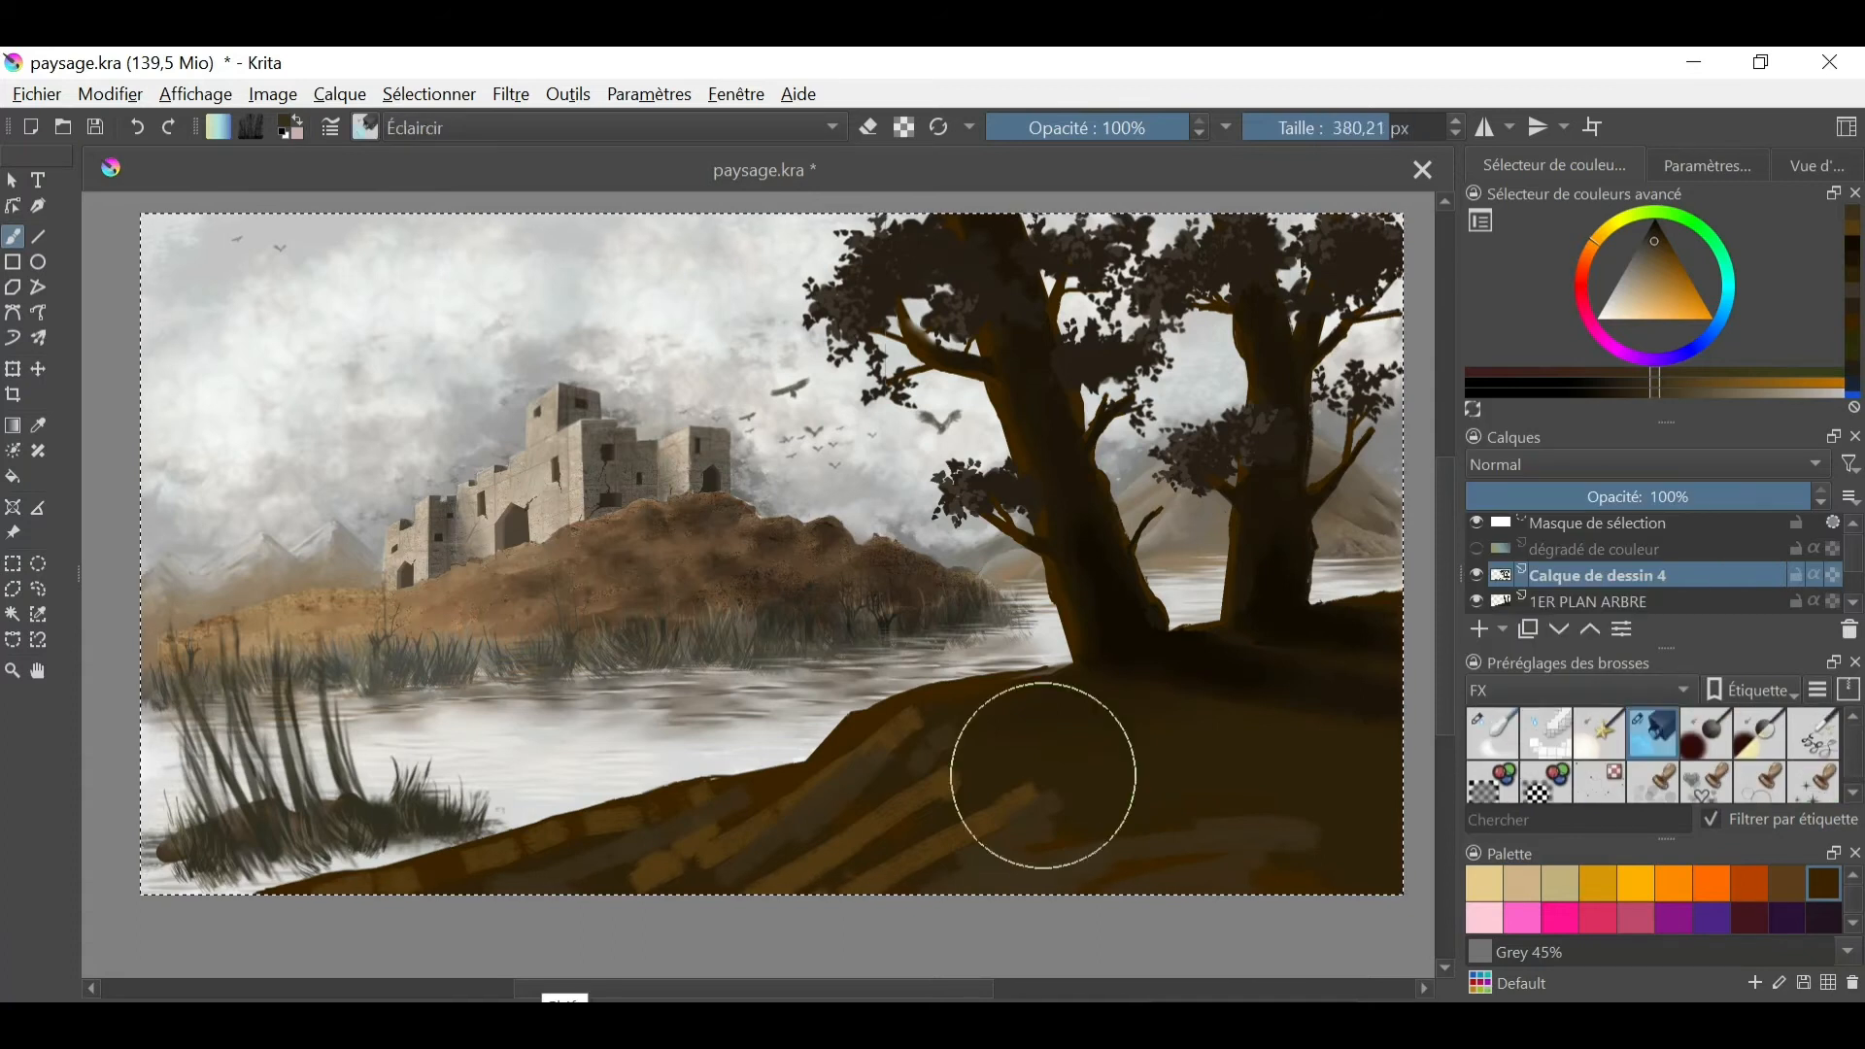
mouse_move(935, 716)
mouse_down()
mouse_move(888, 716)
mouse_move(670, 854)
mouse_up()
ctrl+click(612, 824)
click(1493, 733)
drag(622, 816, 365, 888)
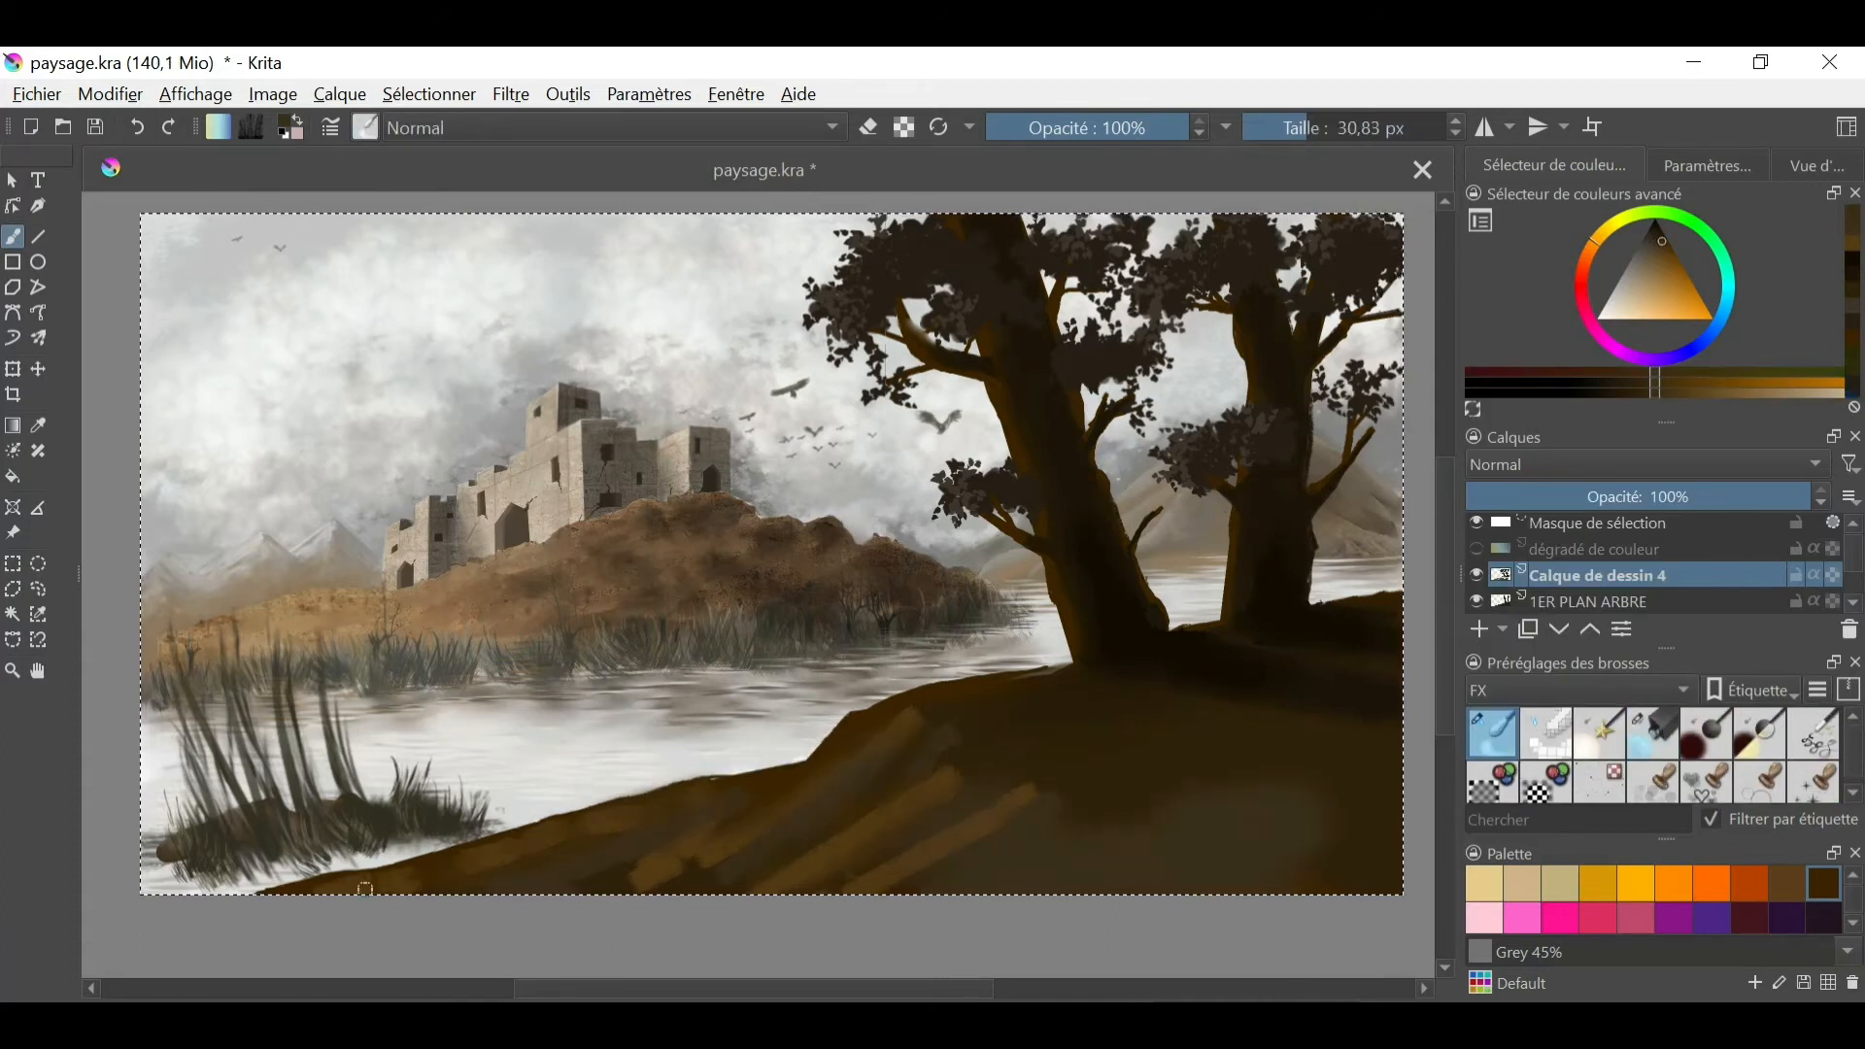
- Sample the hill's brown, paint extra strokes on the hill's lower right area, and blend them into the slope
right_click(945, 706)
click(1087, 749)
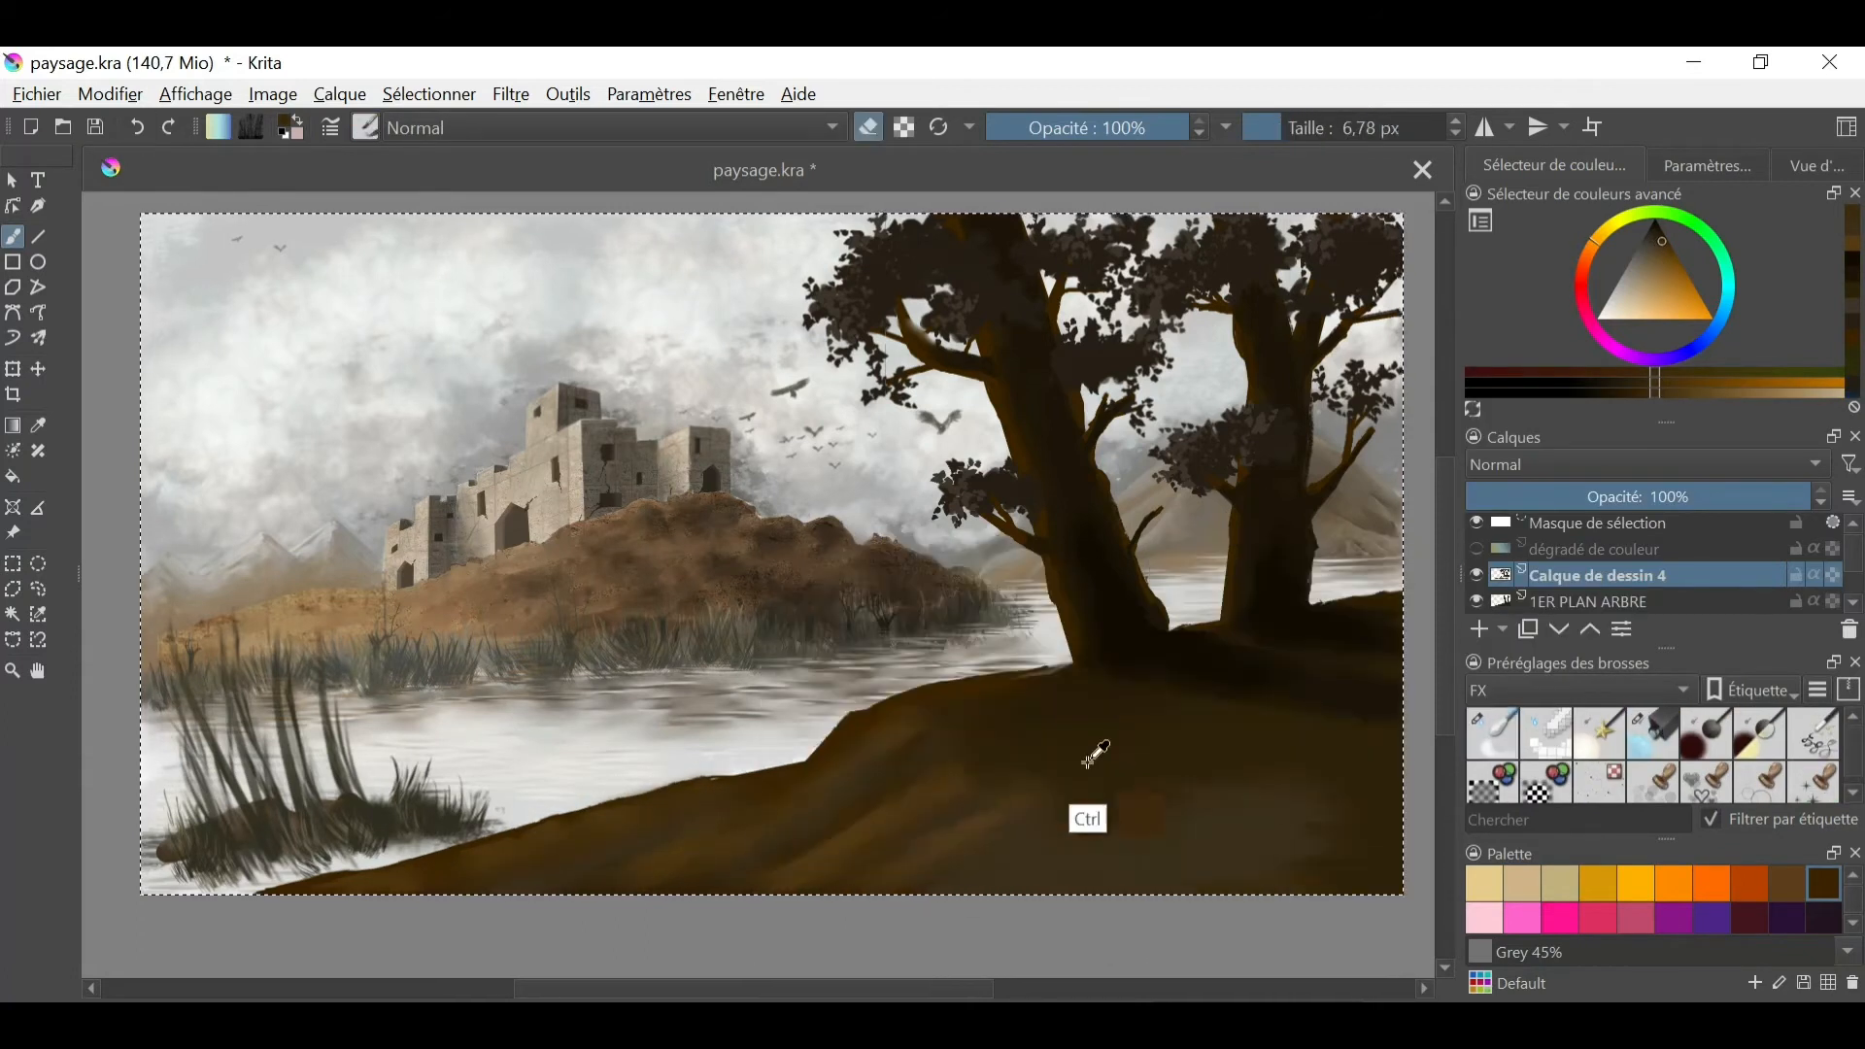
ctrl+click(1084, 764)
drag(1187, 804, 1303, 822)
drag(1197, 826, 1287, 855)
click(1493, 733)
- Choose a grass stamp brush preset and pick a very dark green as the painting colour
click(366, 128)
drag(761, 389, 759, 554)
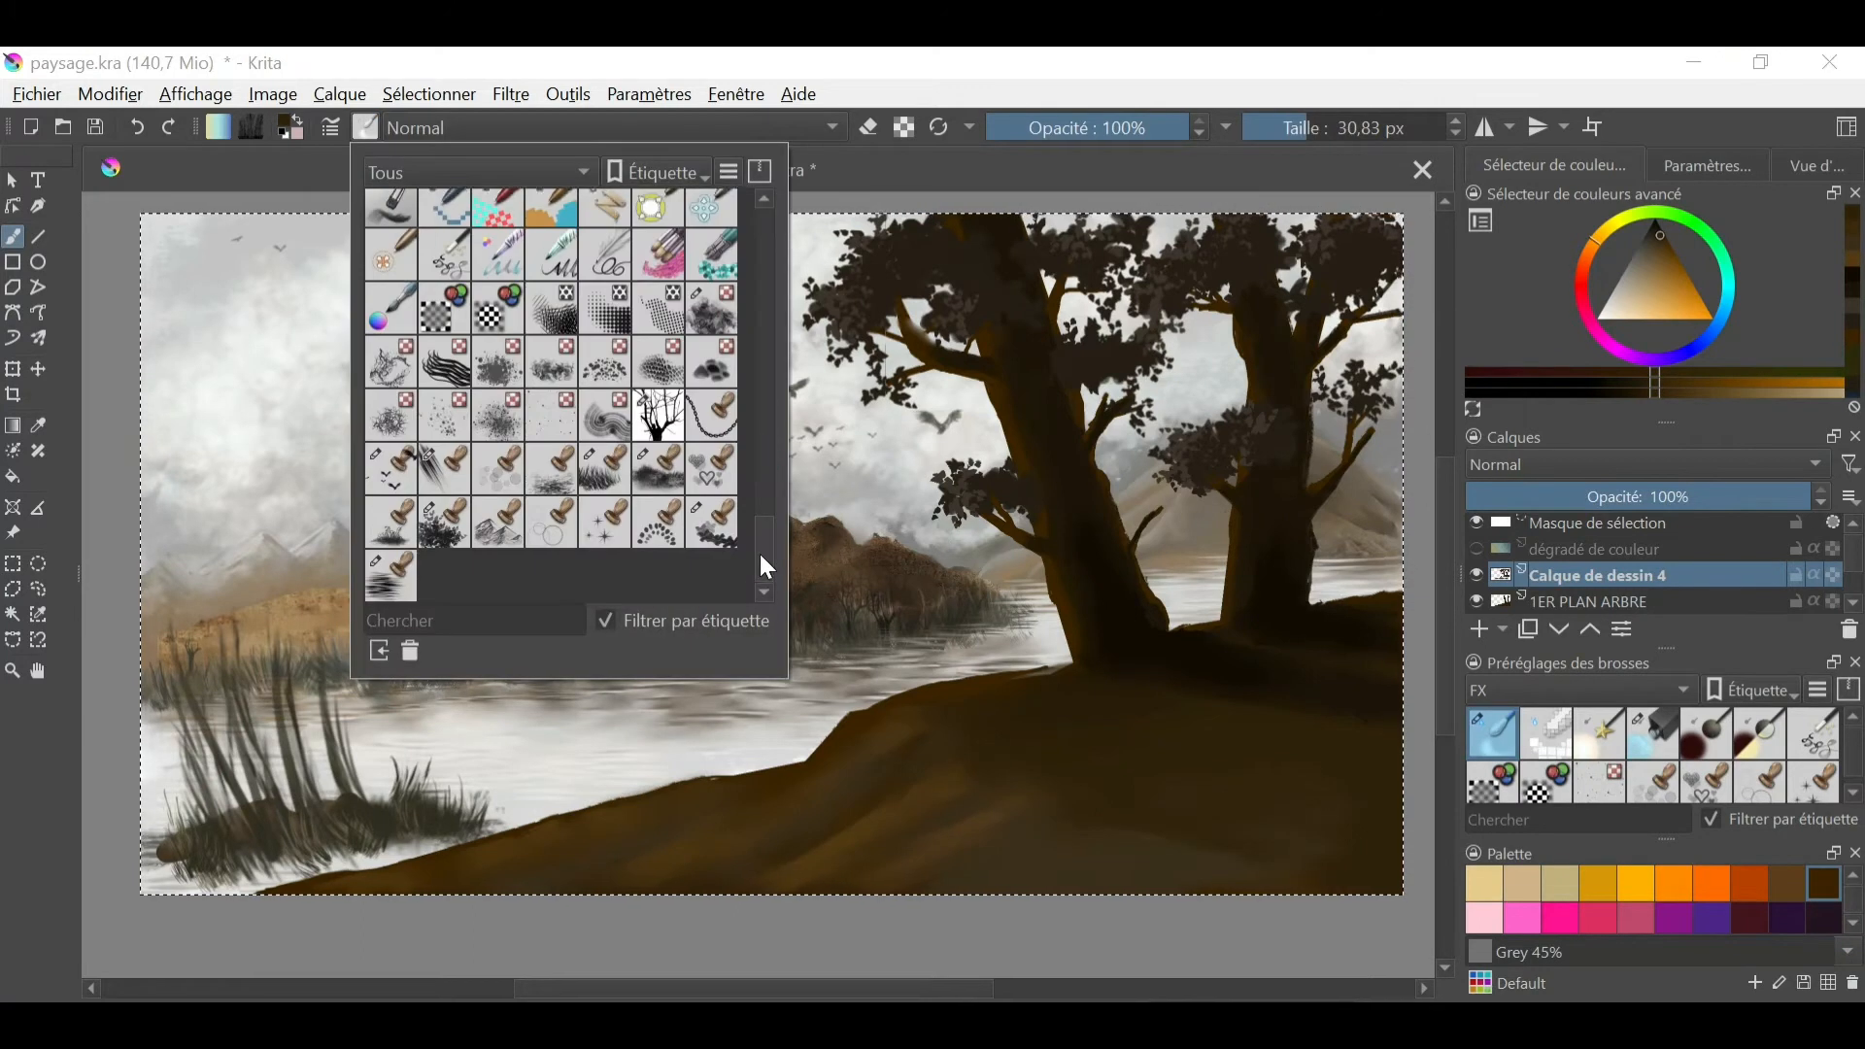
click(658, 468)
click(1706, 234)
drag(1657, 267, 1649, 231)
drag(1154, 759, 1149, 775)
click(1648, 228)
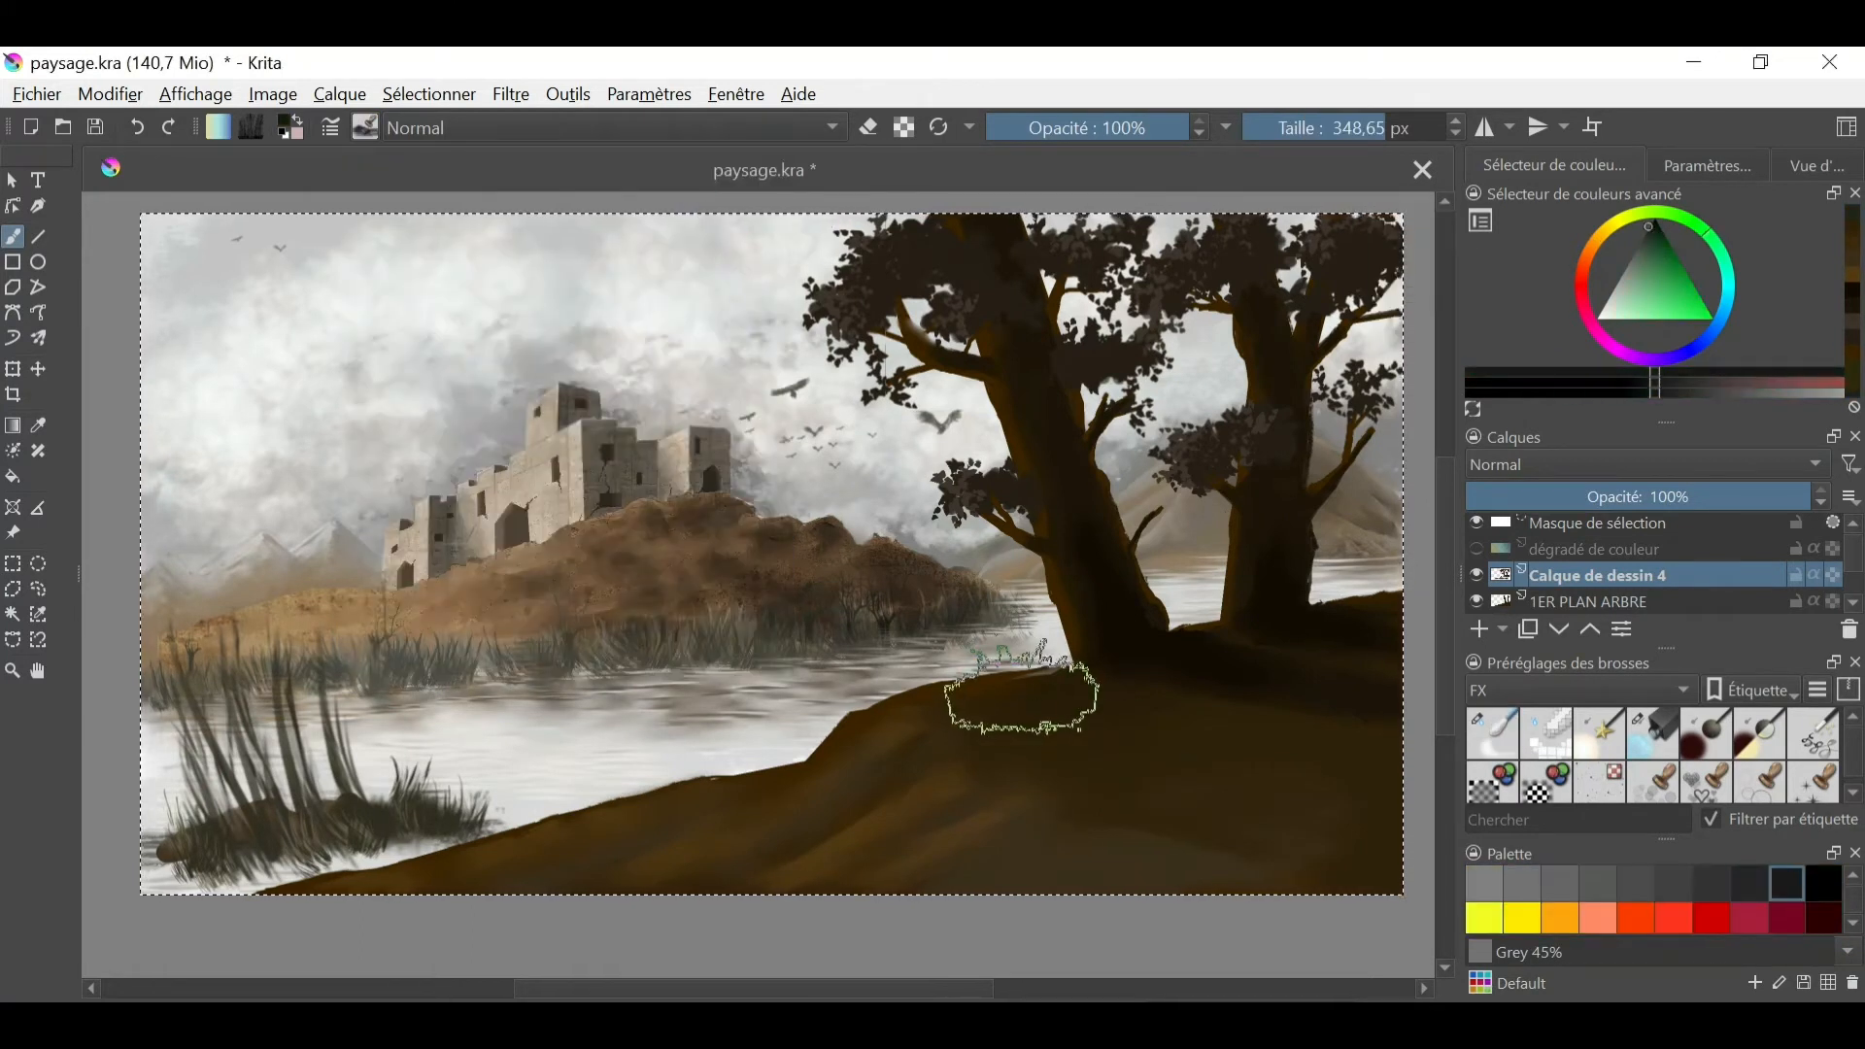
- Undo the first grass test and stamp dark grass patches beneath the trees and across the hill at 214.27 px
drag(1020, 698, 979, 695)
drag(979, 694, 1073, 678)
click(137, 127)
drag(1146, 653, 1234, 637)
drag(1083, 734, 1253, 769)
drag(1262, 831, 1361, 835)
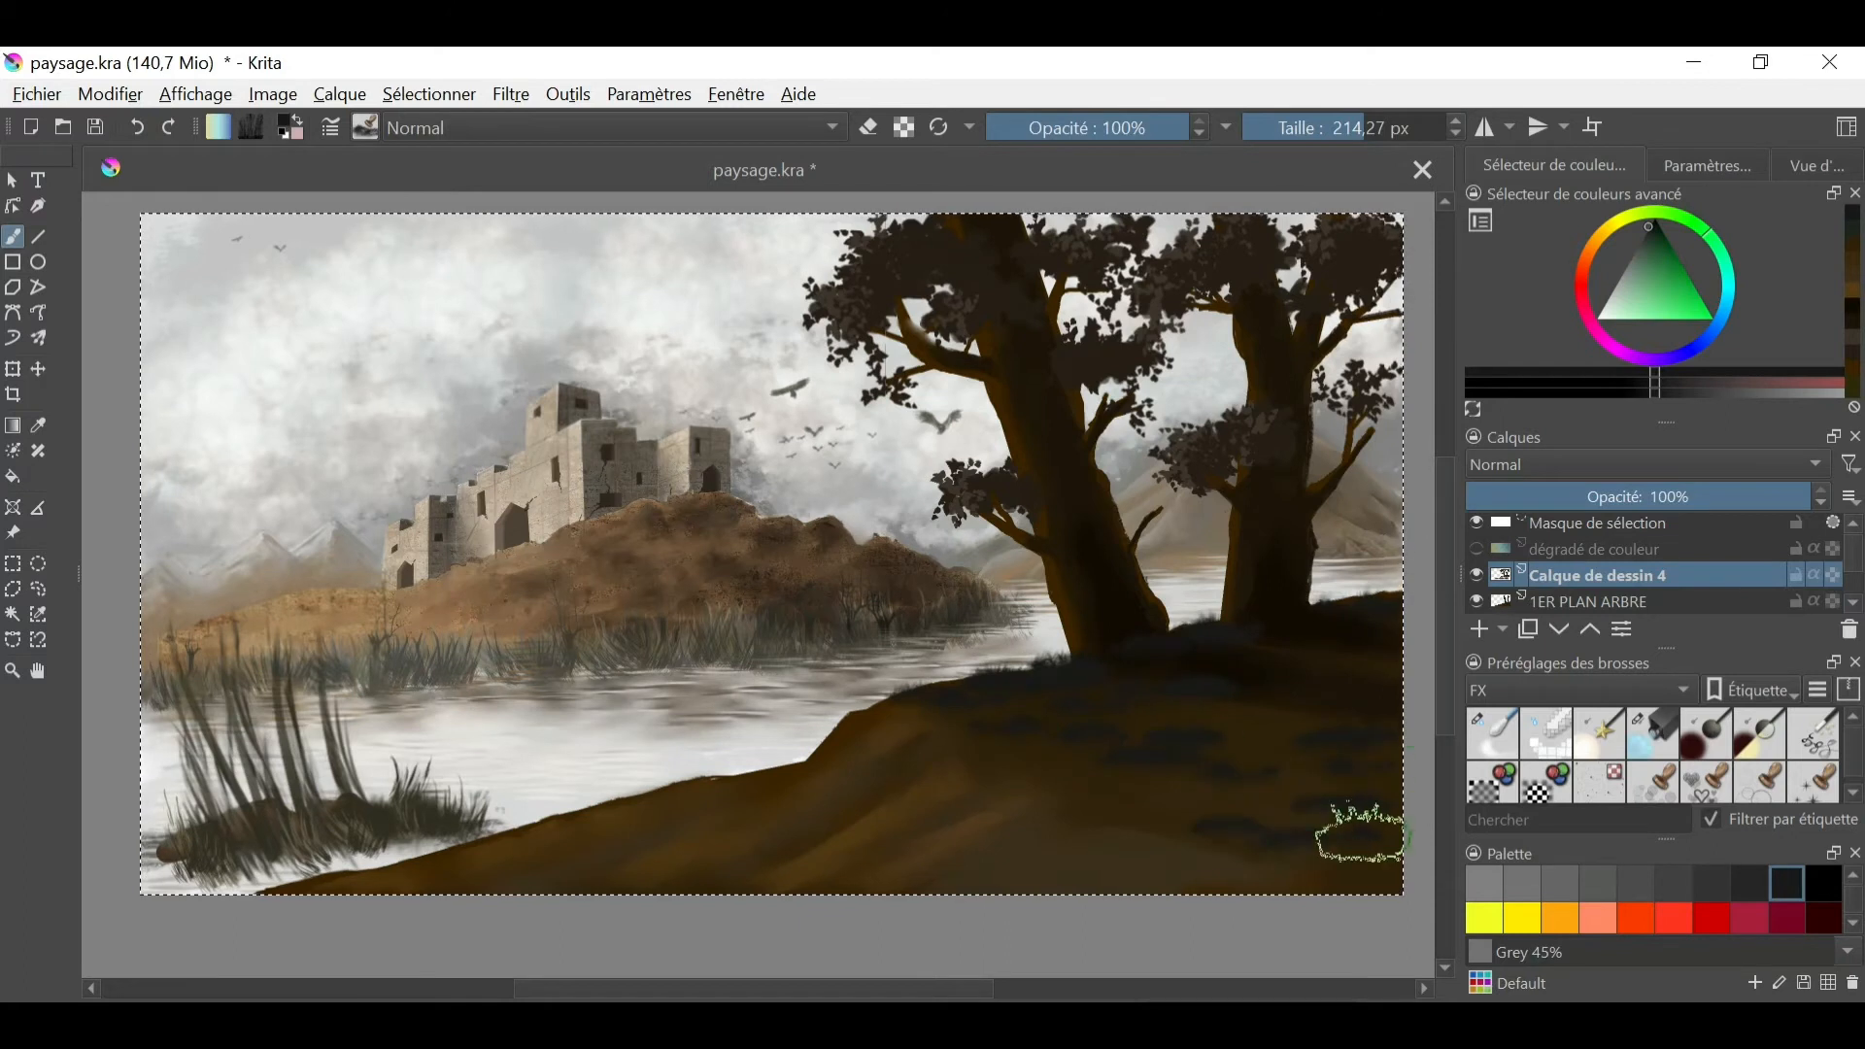
drag(1177, 798, 1238, 801)
drag(1263, 841, 1348, 839)
- Pick a slightly lighter green and stamp more grass on the hill's lower right area and crest, using a 271.04 px brush and a smaller size
click(1373, 127)
drag(1332, 750, 1384, 753)
click(1646, 235)
drag(1280, 825, 1345, 829)
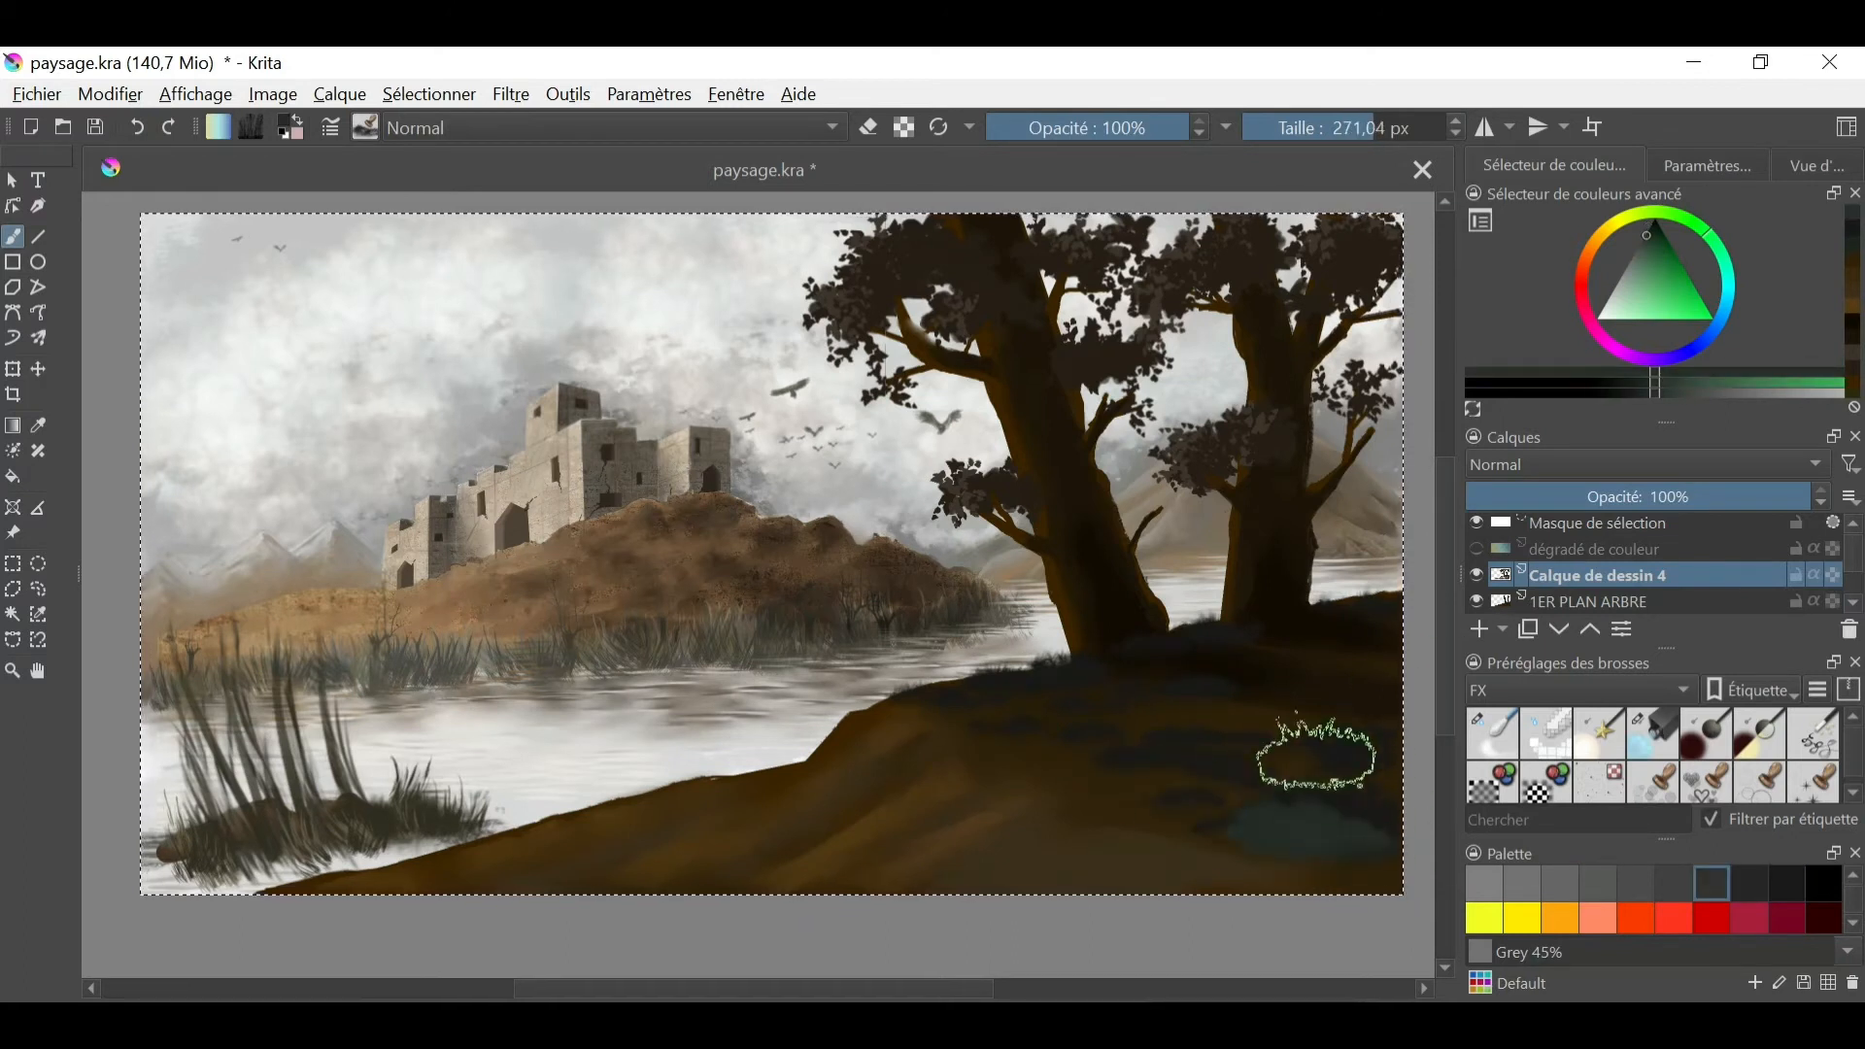
click(1354, 128)
drag(930, 691, 988, 682)
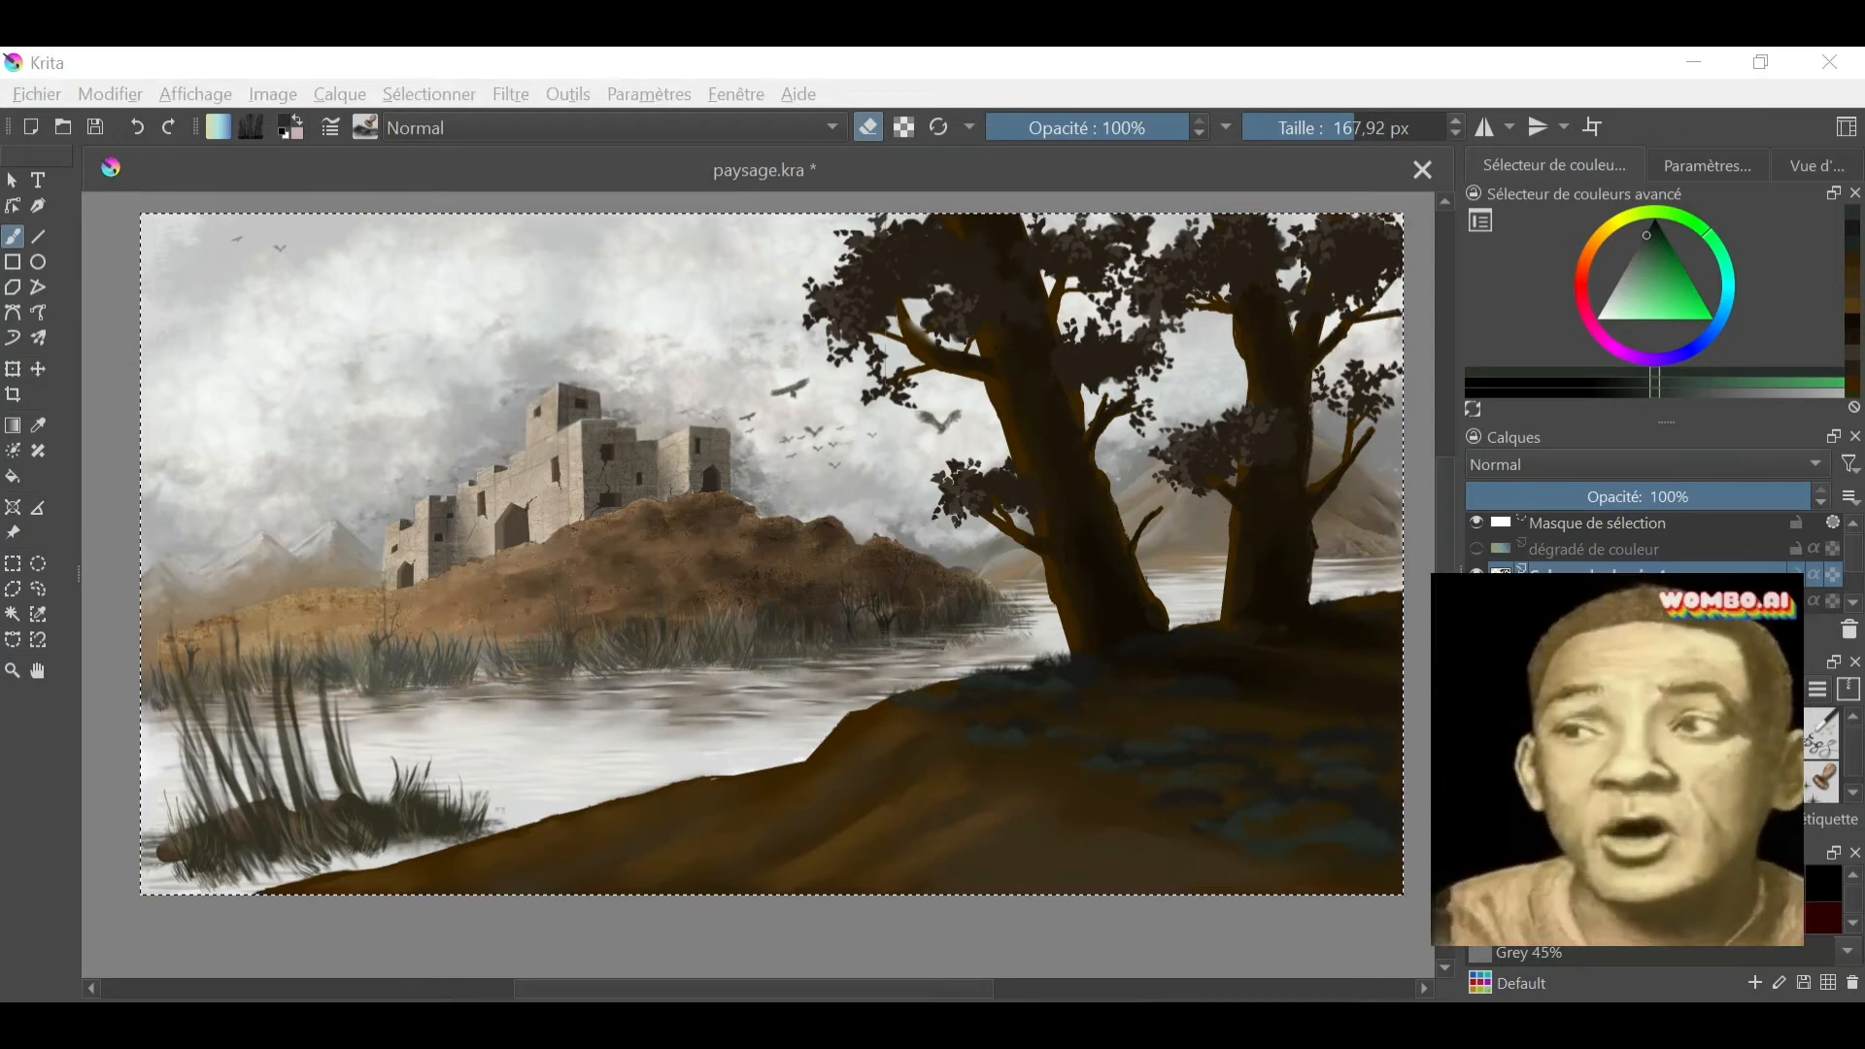
- Try roughening the hill's shoreline with brown strokes from a textured brush at 58.74 px, and undo the strokes
click(365, 127)
click(656, 467)
click(1321, 127)
ctrl+click(855, 758)
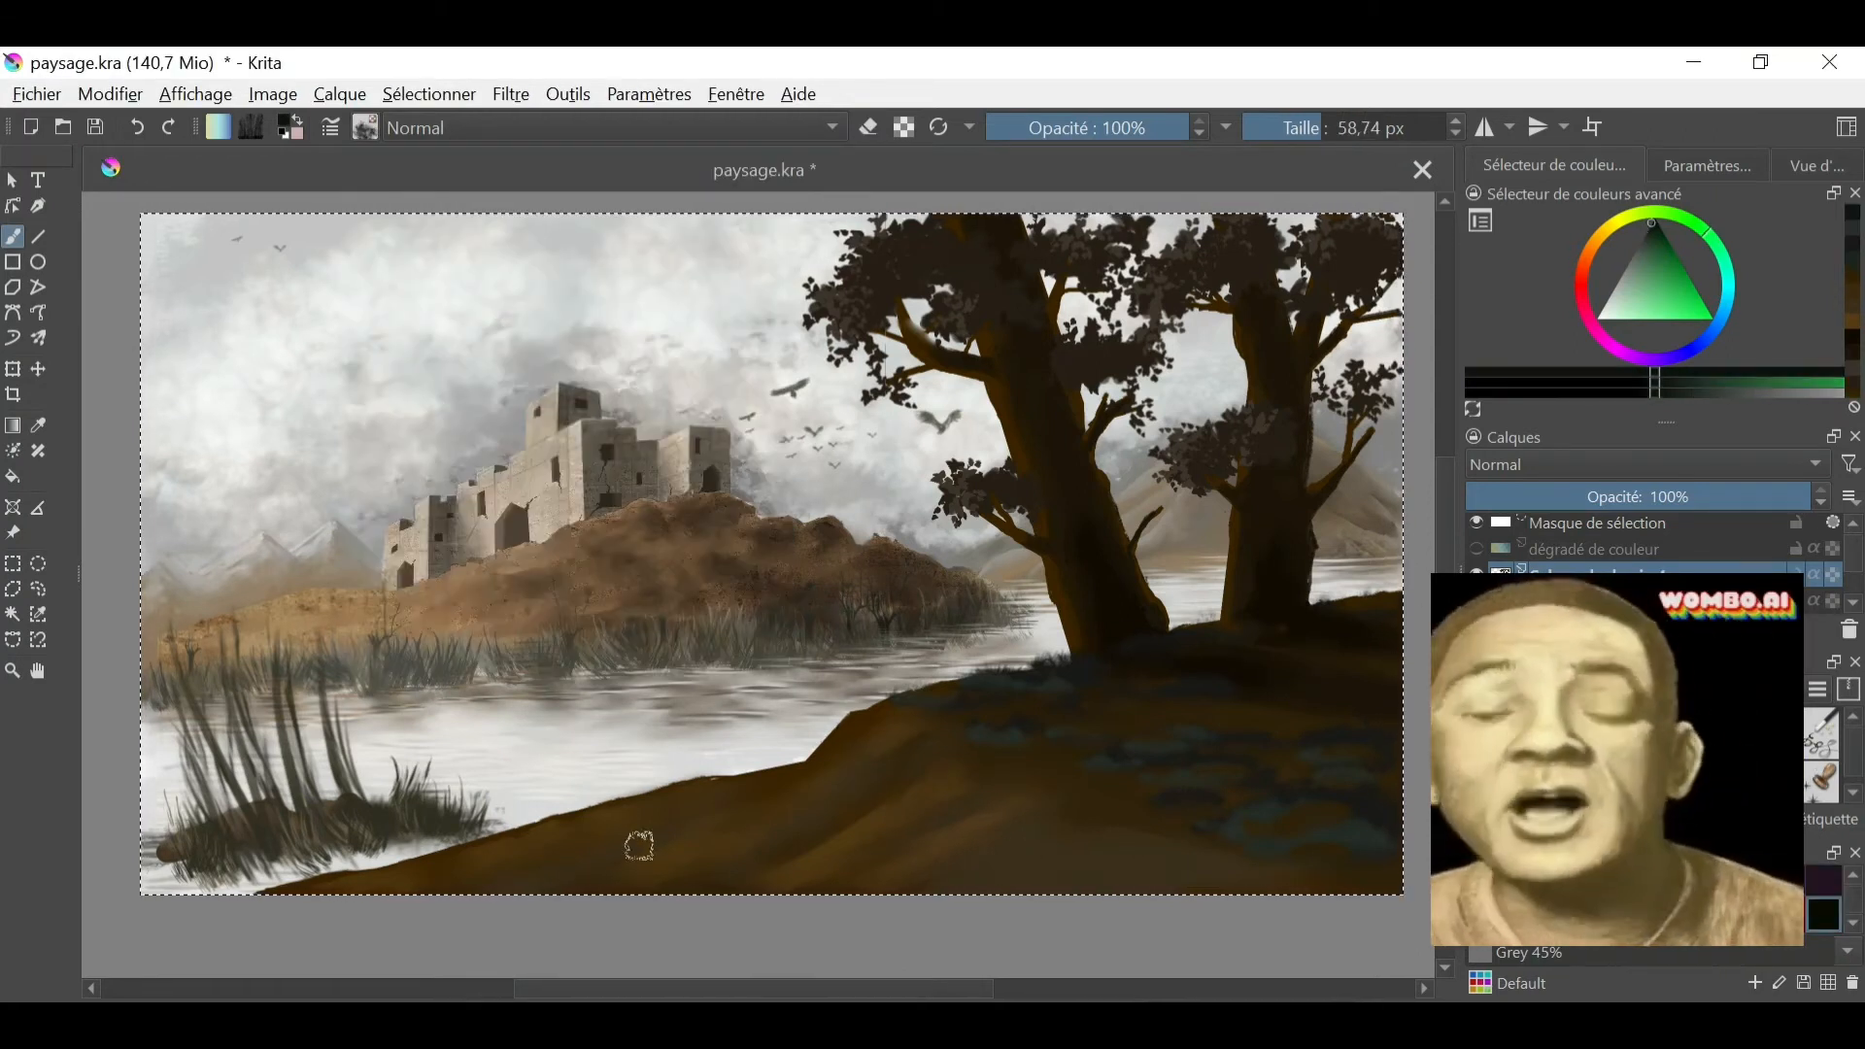
ctrl+click(824, 763)
drag(837, 746, 404, 878)
ctrl+click(891, 825)
drag(886, 827, 766, 870)
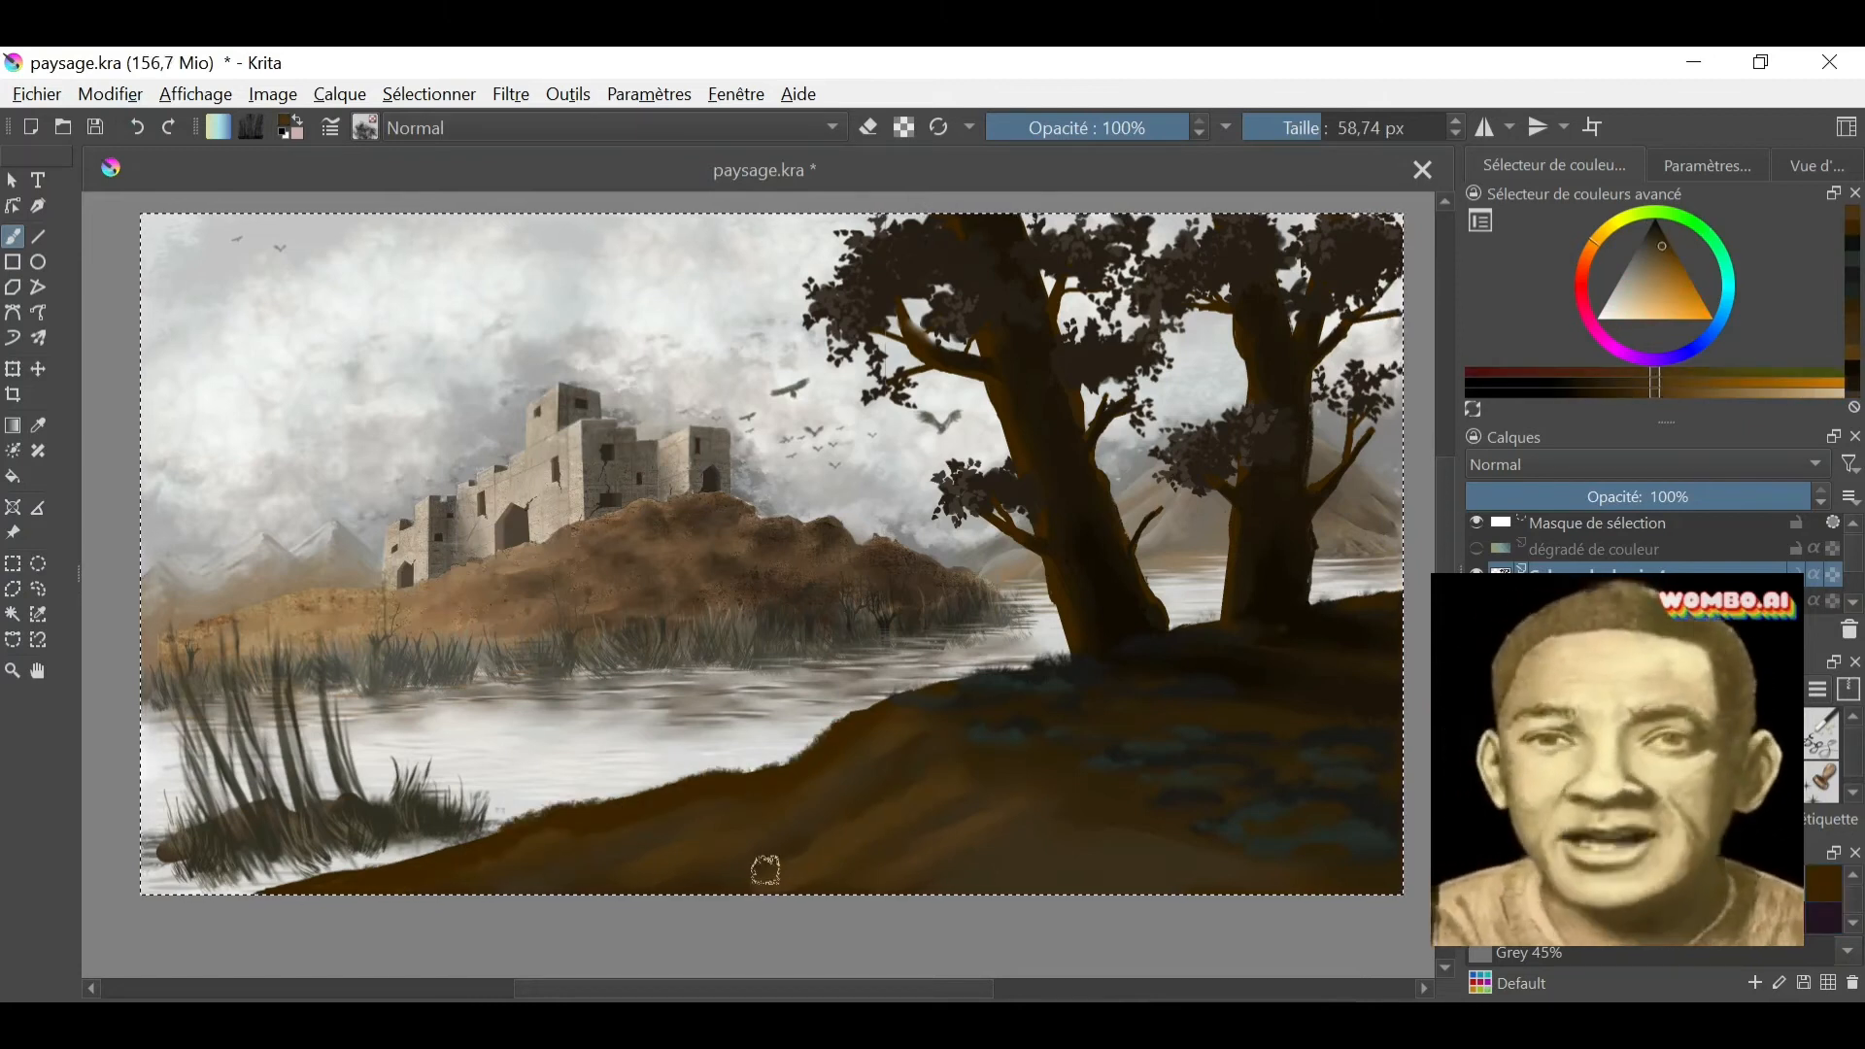
click(137, 128)
click(137, 128)
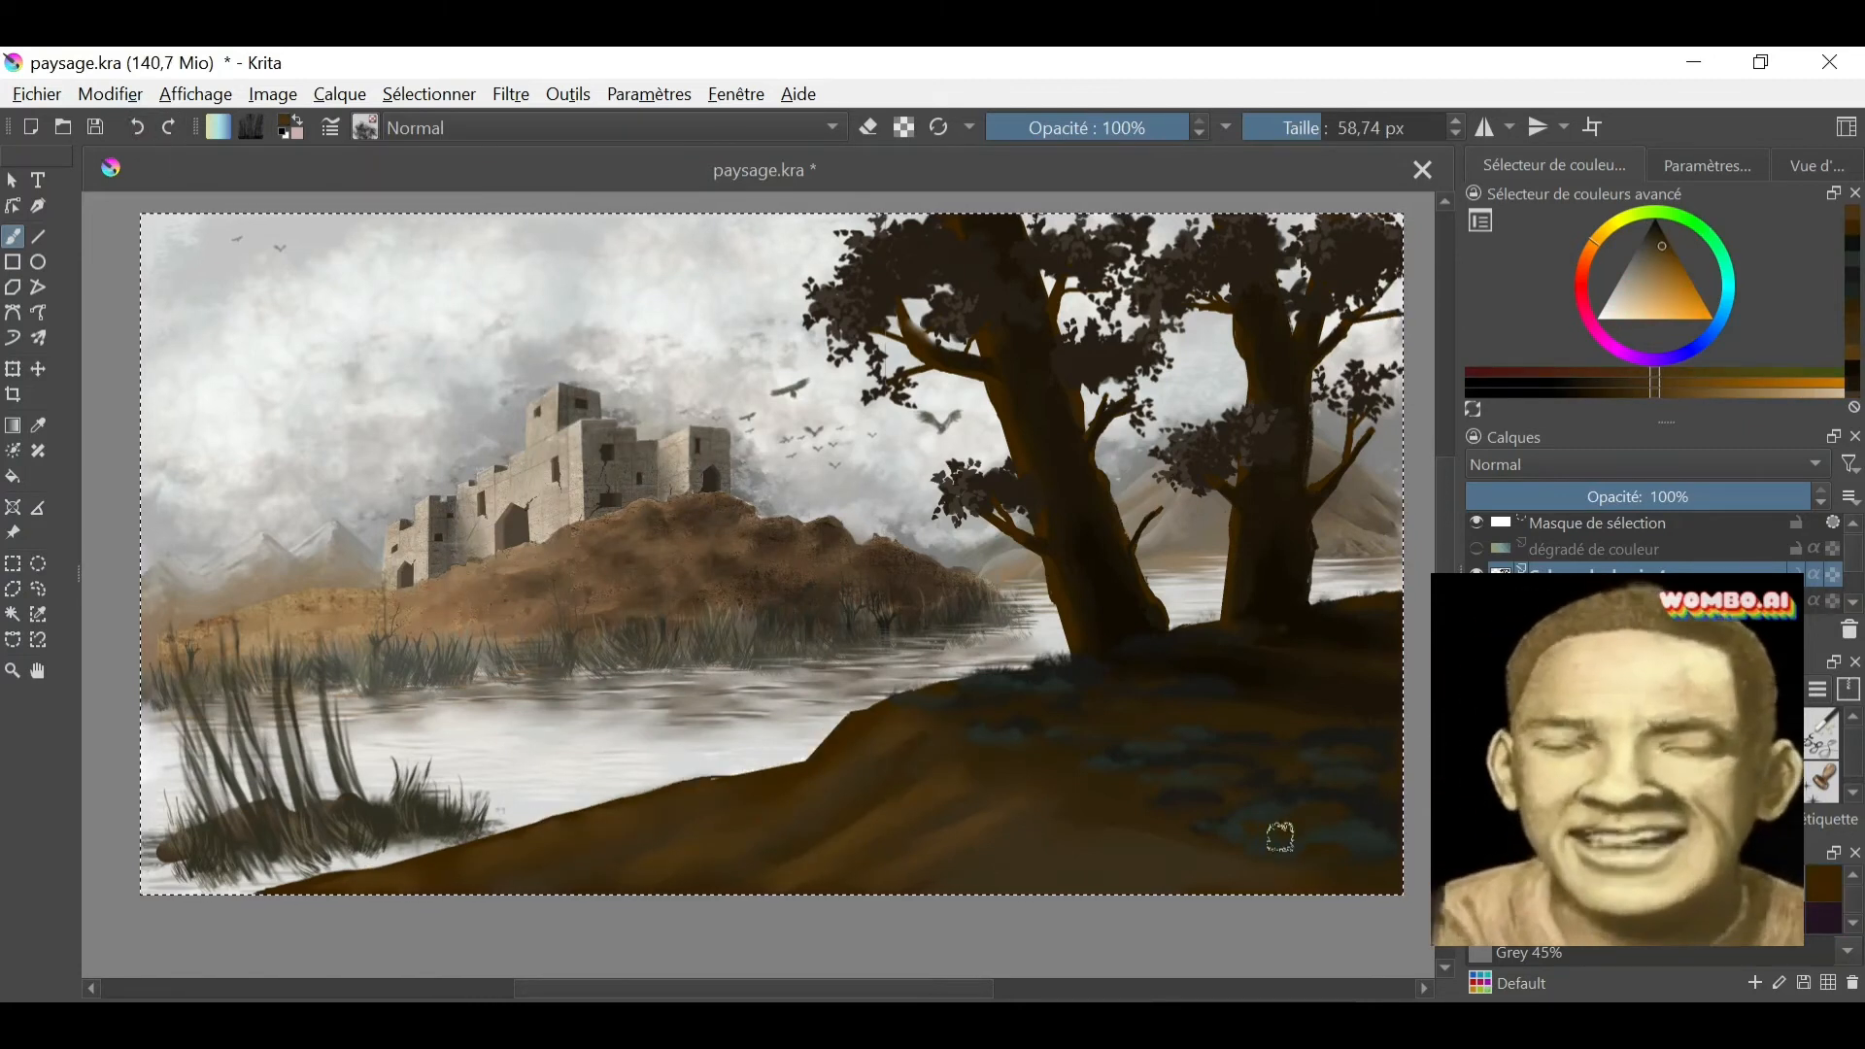
- Paint dark green at 198.91 px over the grass patches beneath the trees and on the hill's lower right area
click(273, 94)
click(3, 808)
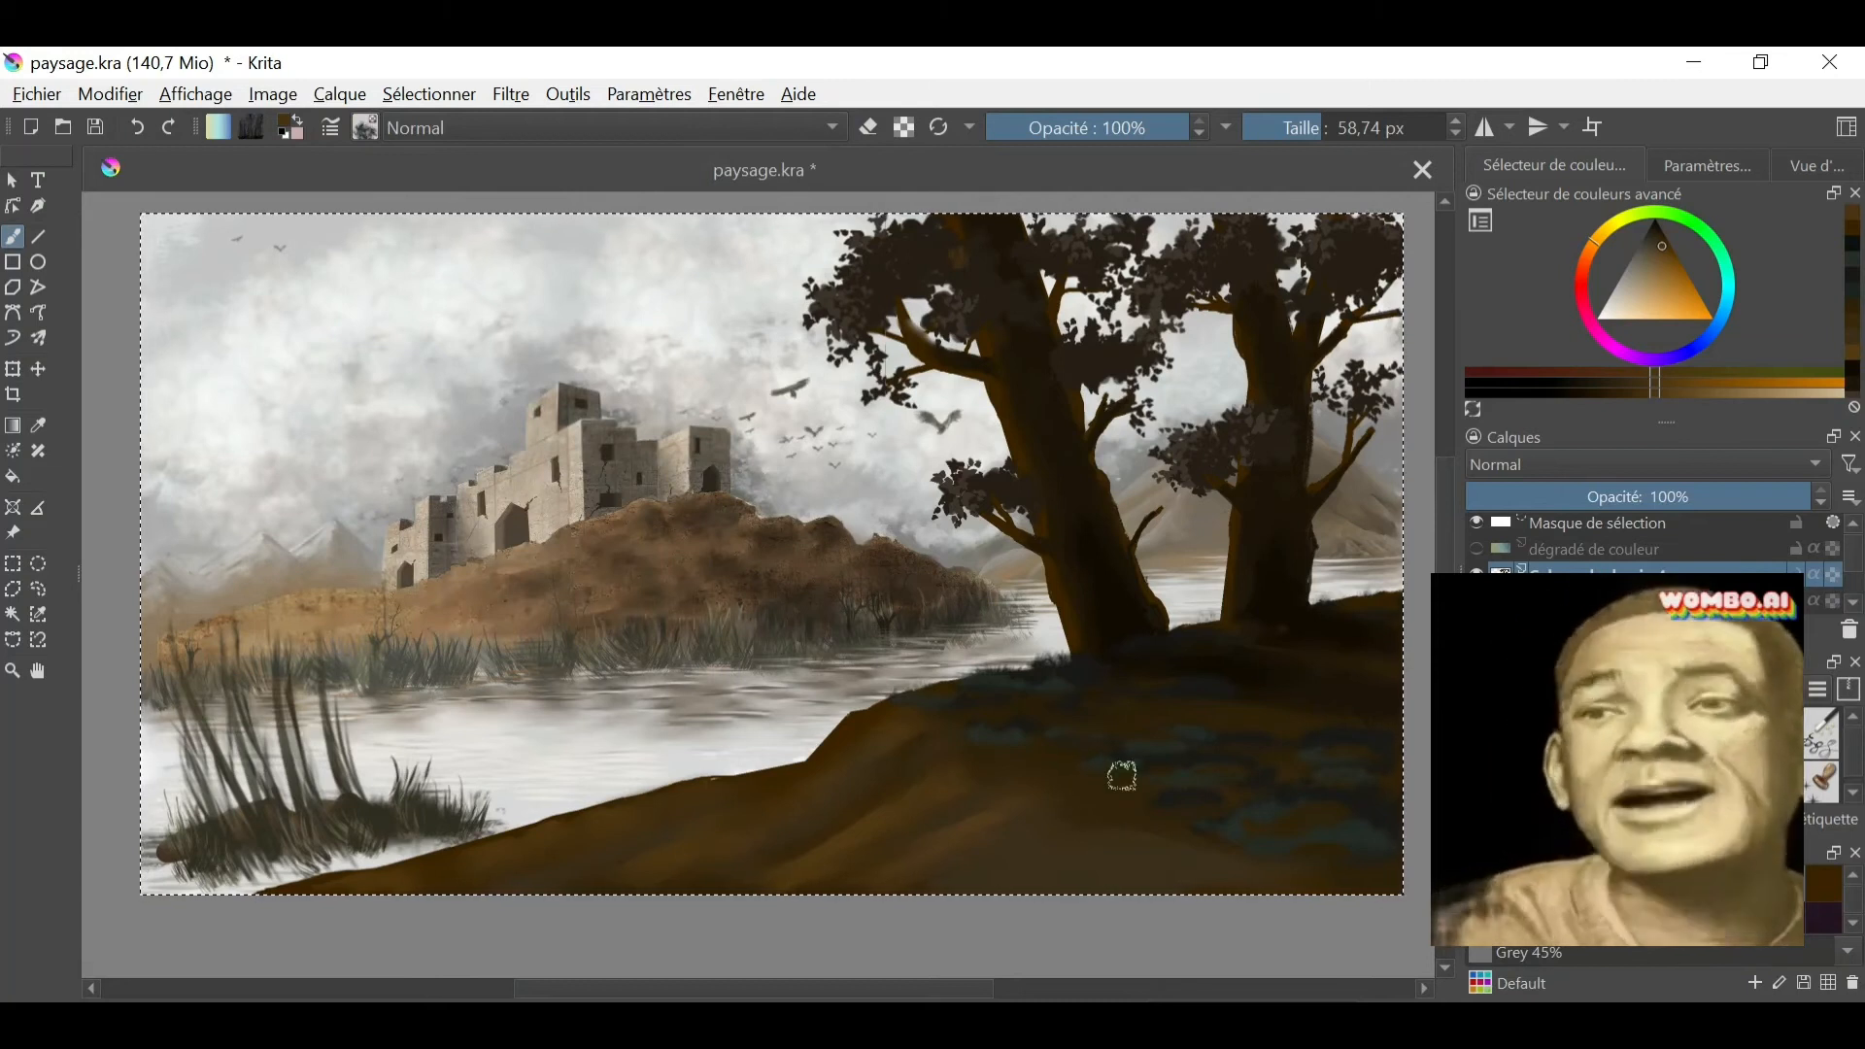
ctrl+click(1066, 672)
drag(1039, 675, 1061, 708)
drag(1160, 753, 1341, 842)
mouse_move(1355, 726)
mouse_down()
mouse_move(1228, 650)
mouse_move(1317, 760)
mouse_up()
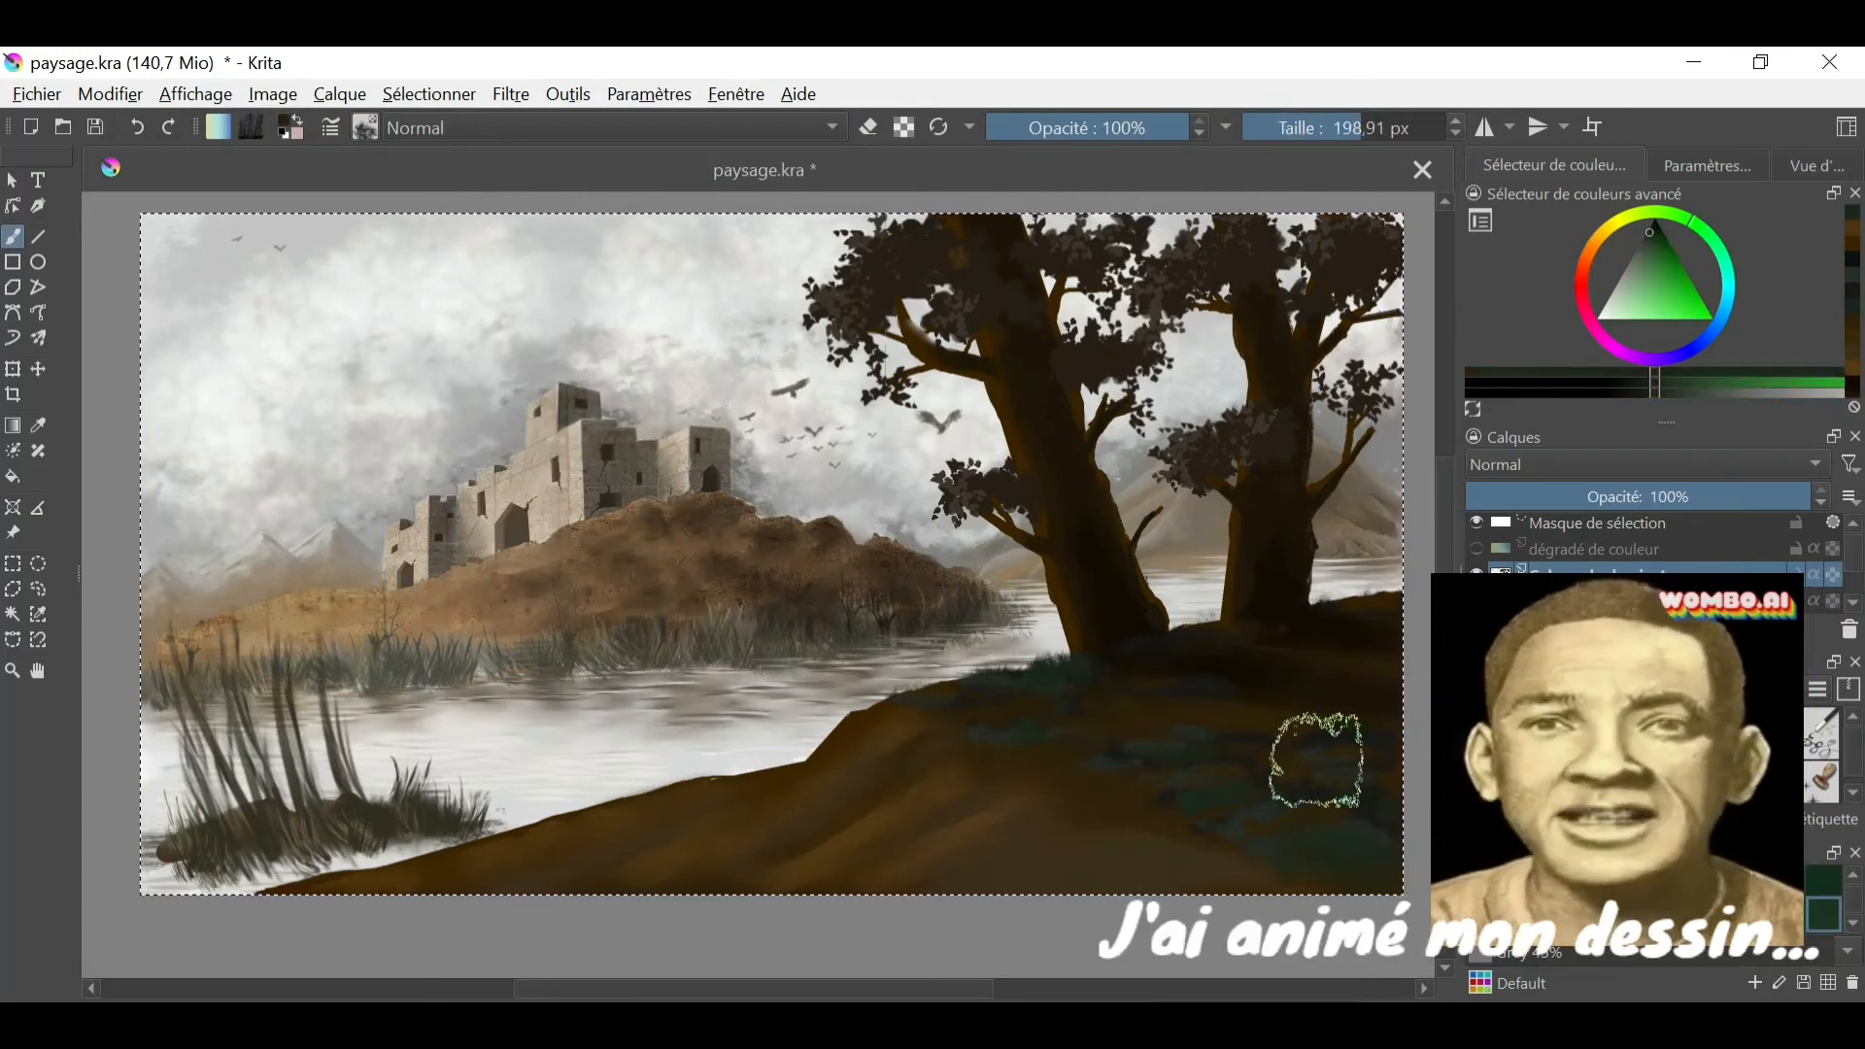
- Paint brown folds and an uneven shoreline edge on the hill's slope, and soften them with Blender Blur at 30.83 px
ctrl+click(971, 714)
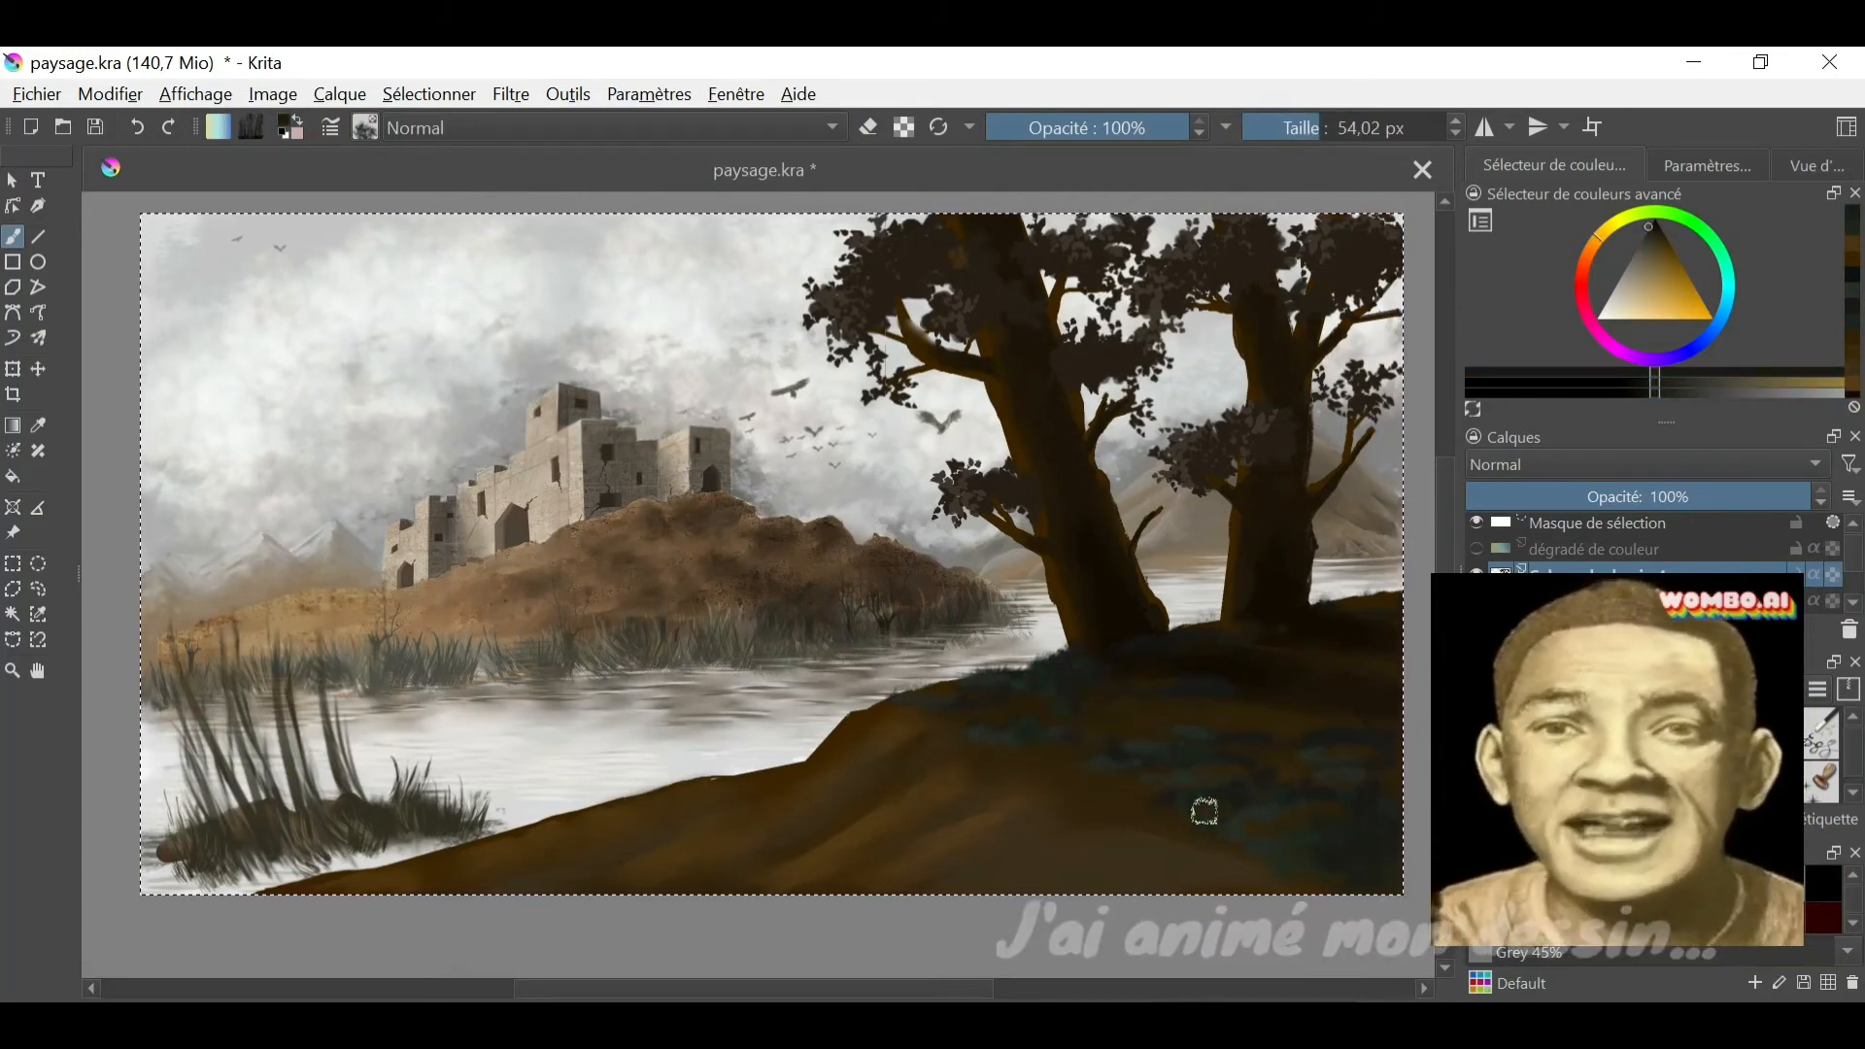
ctrl+click(1011, 810)
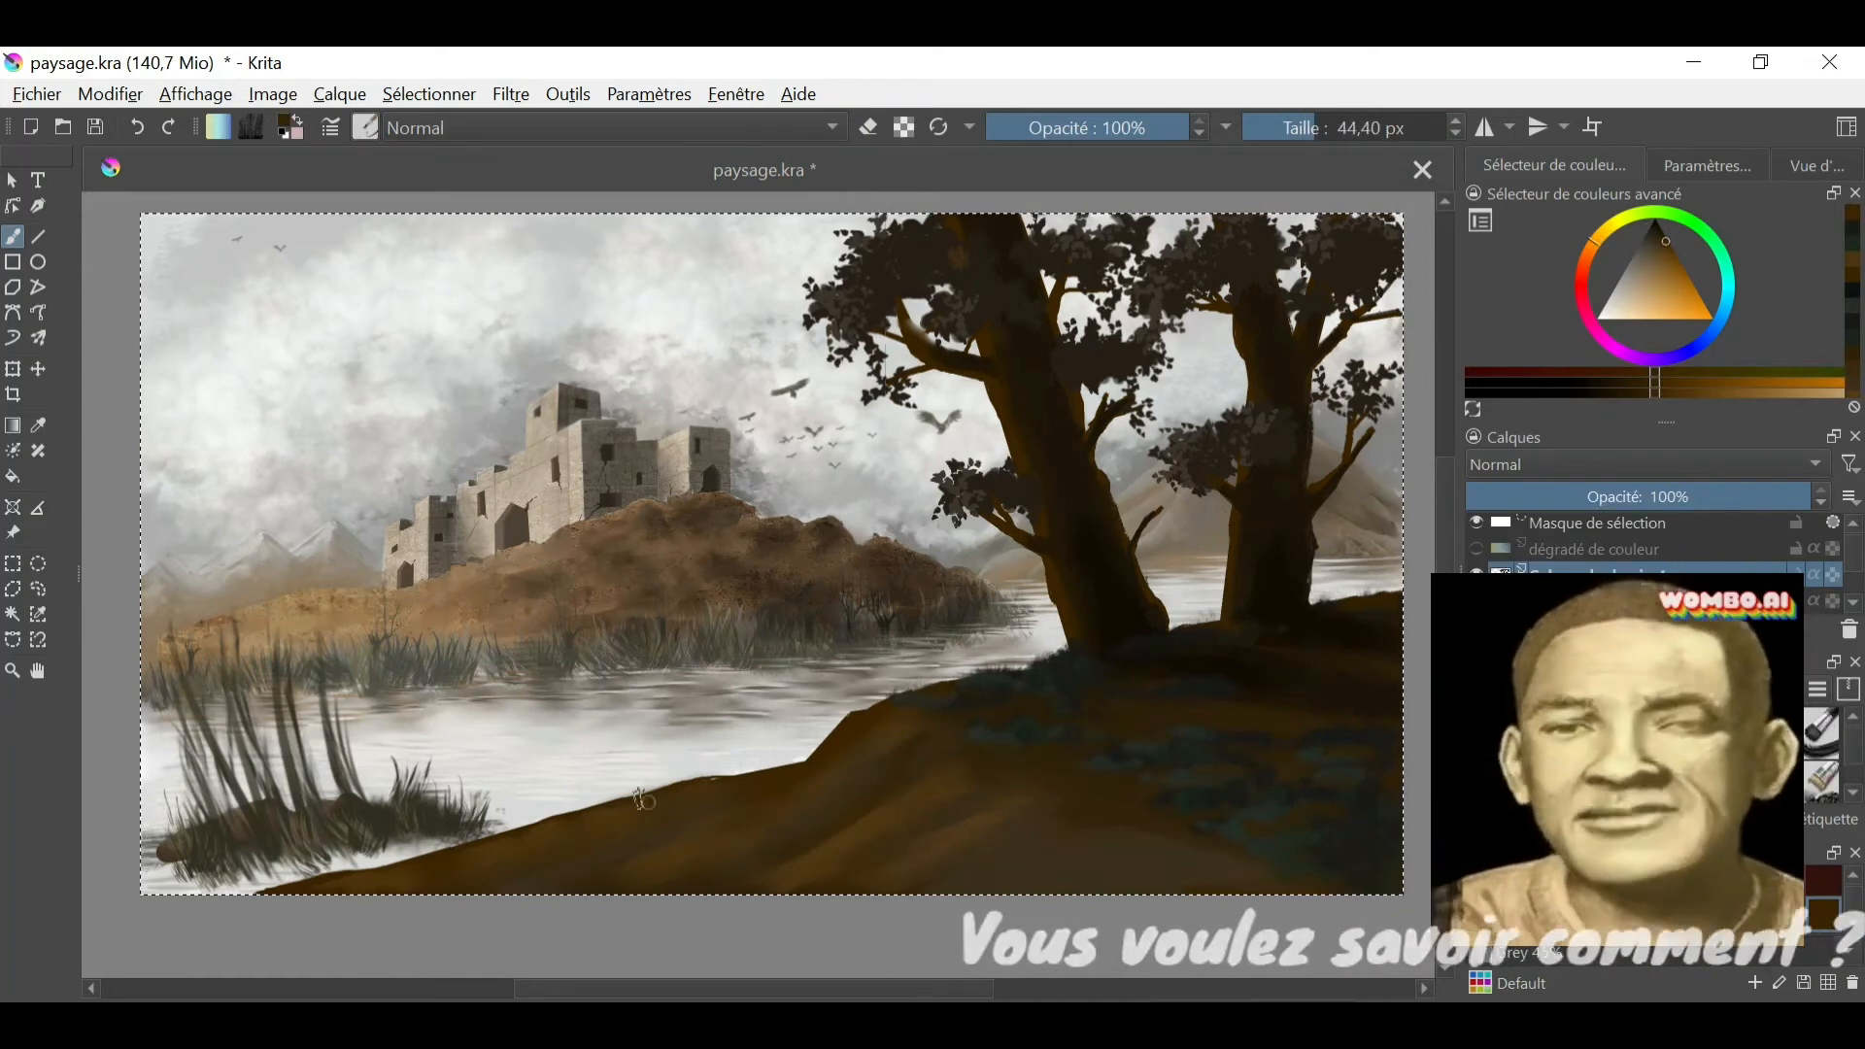
ctrl+click(873, 802)
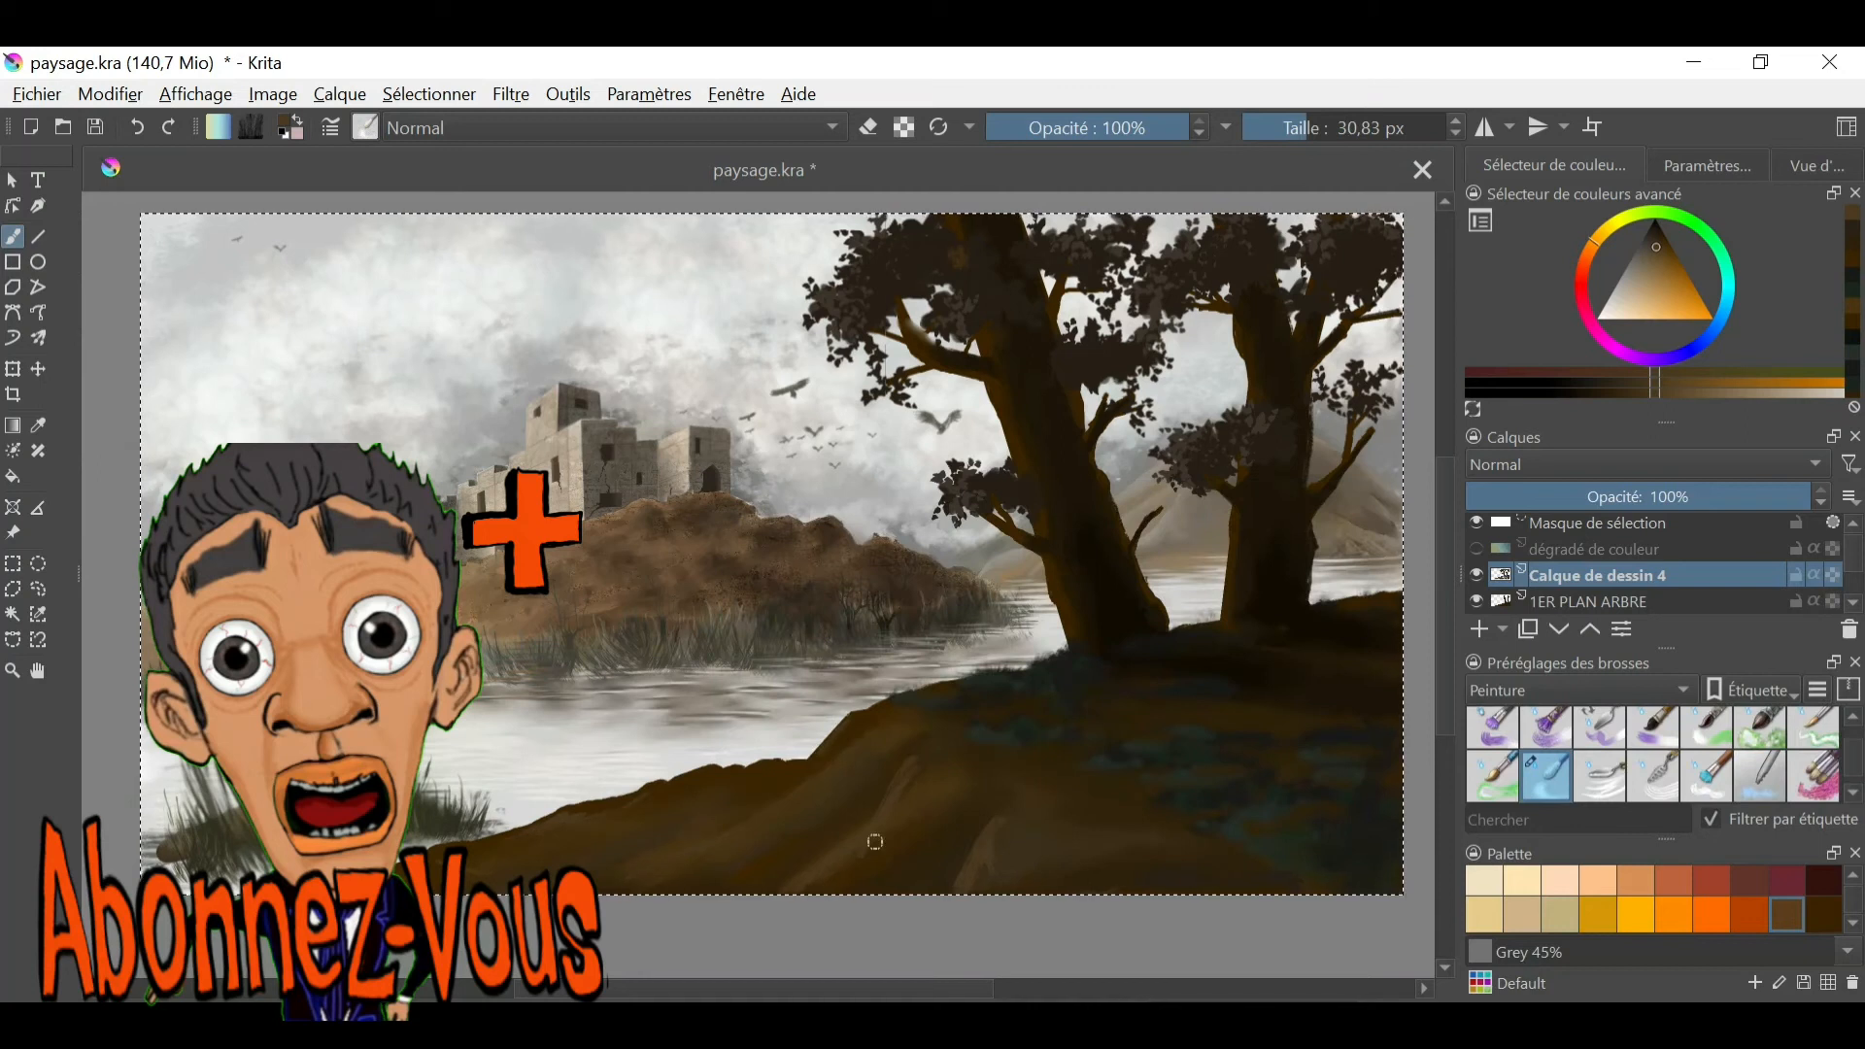
- Choose a textured brush preset from the full preset collection
click(365, 127)
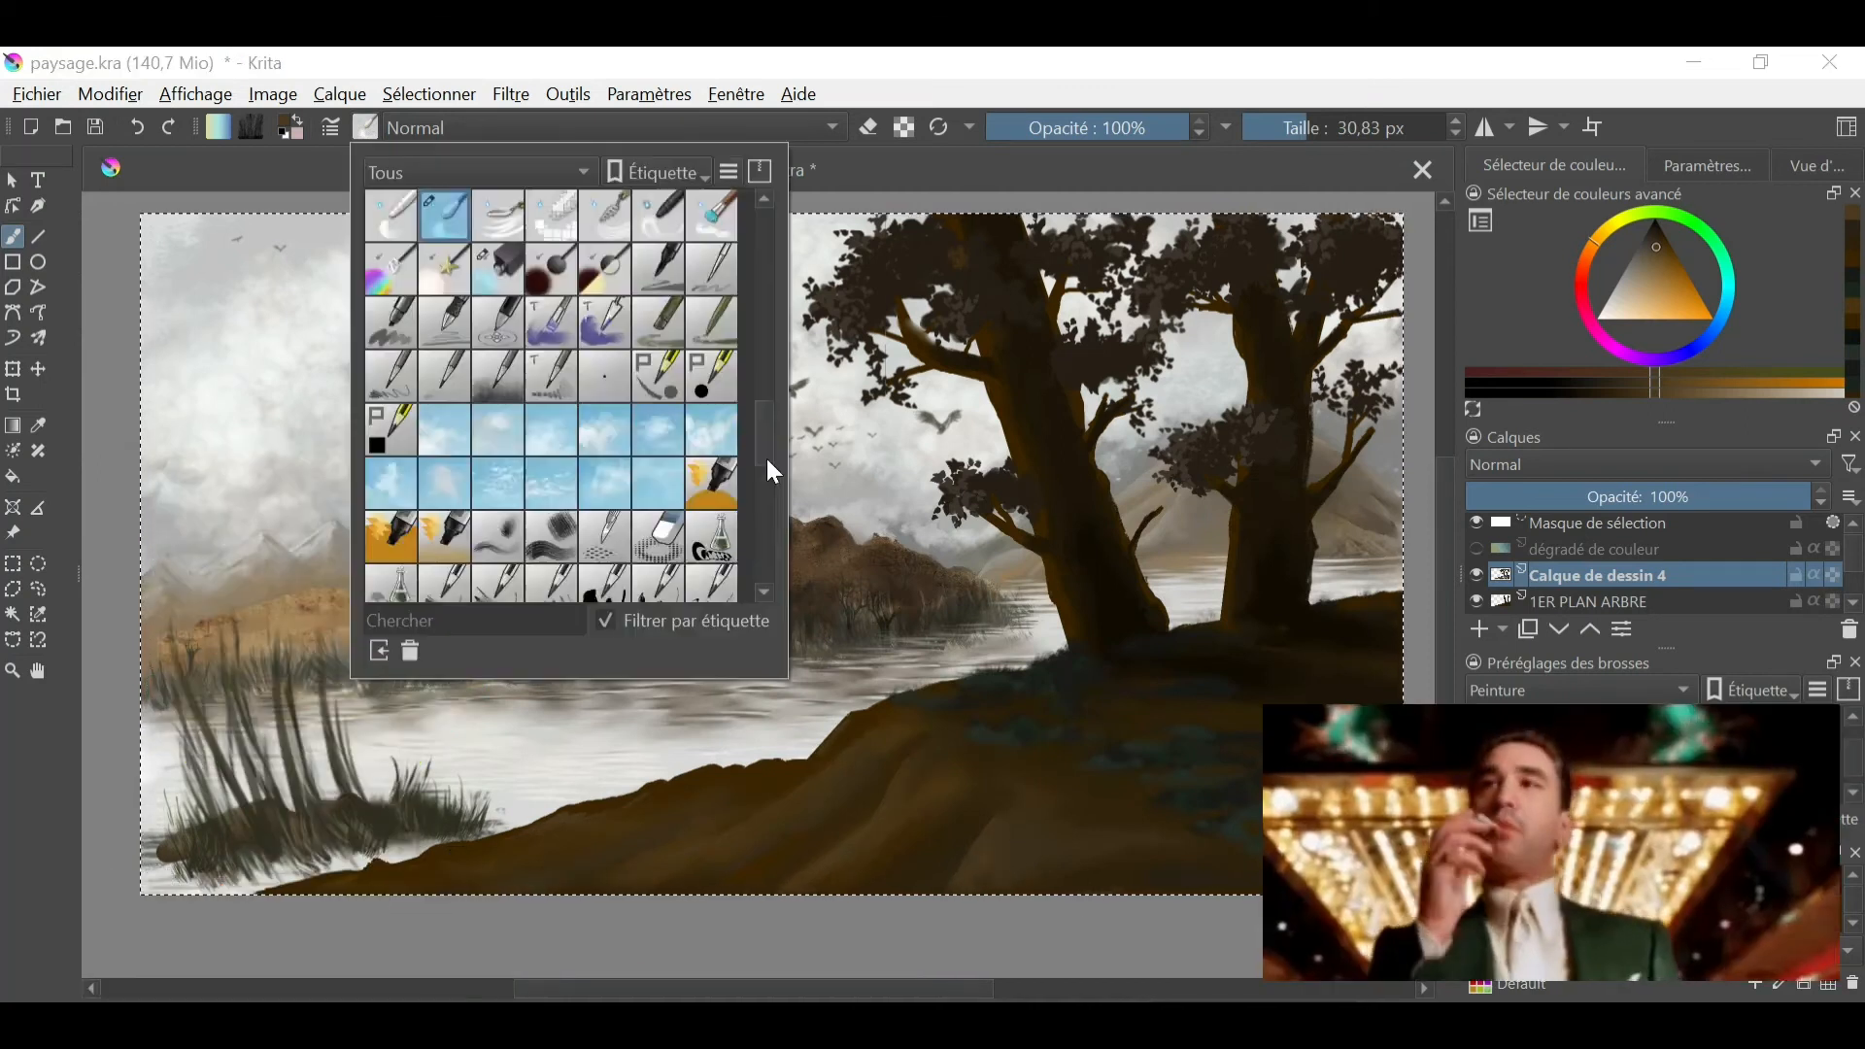
drag(766, 459, 766, 505)
click(711, 559)
right_click(654, 565)
click(645, 604)
scroll(680, 544, down, 2)
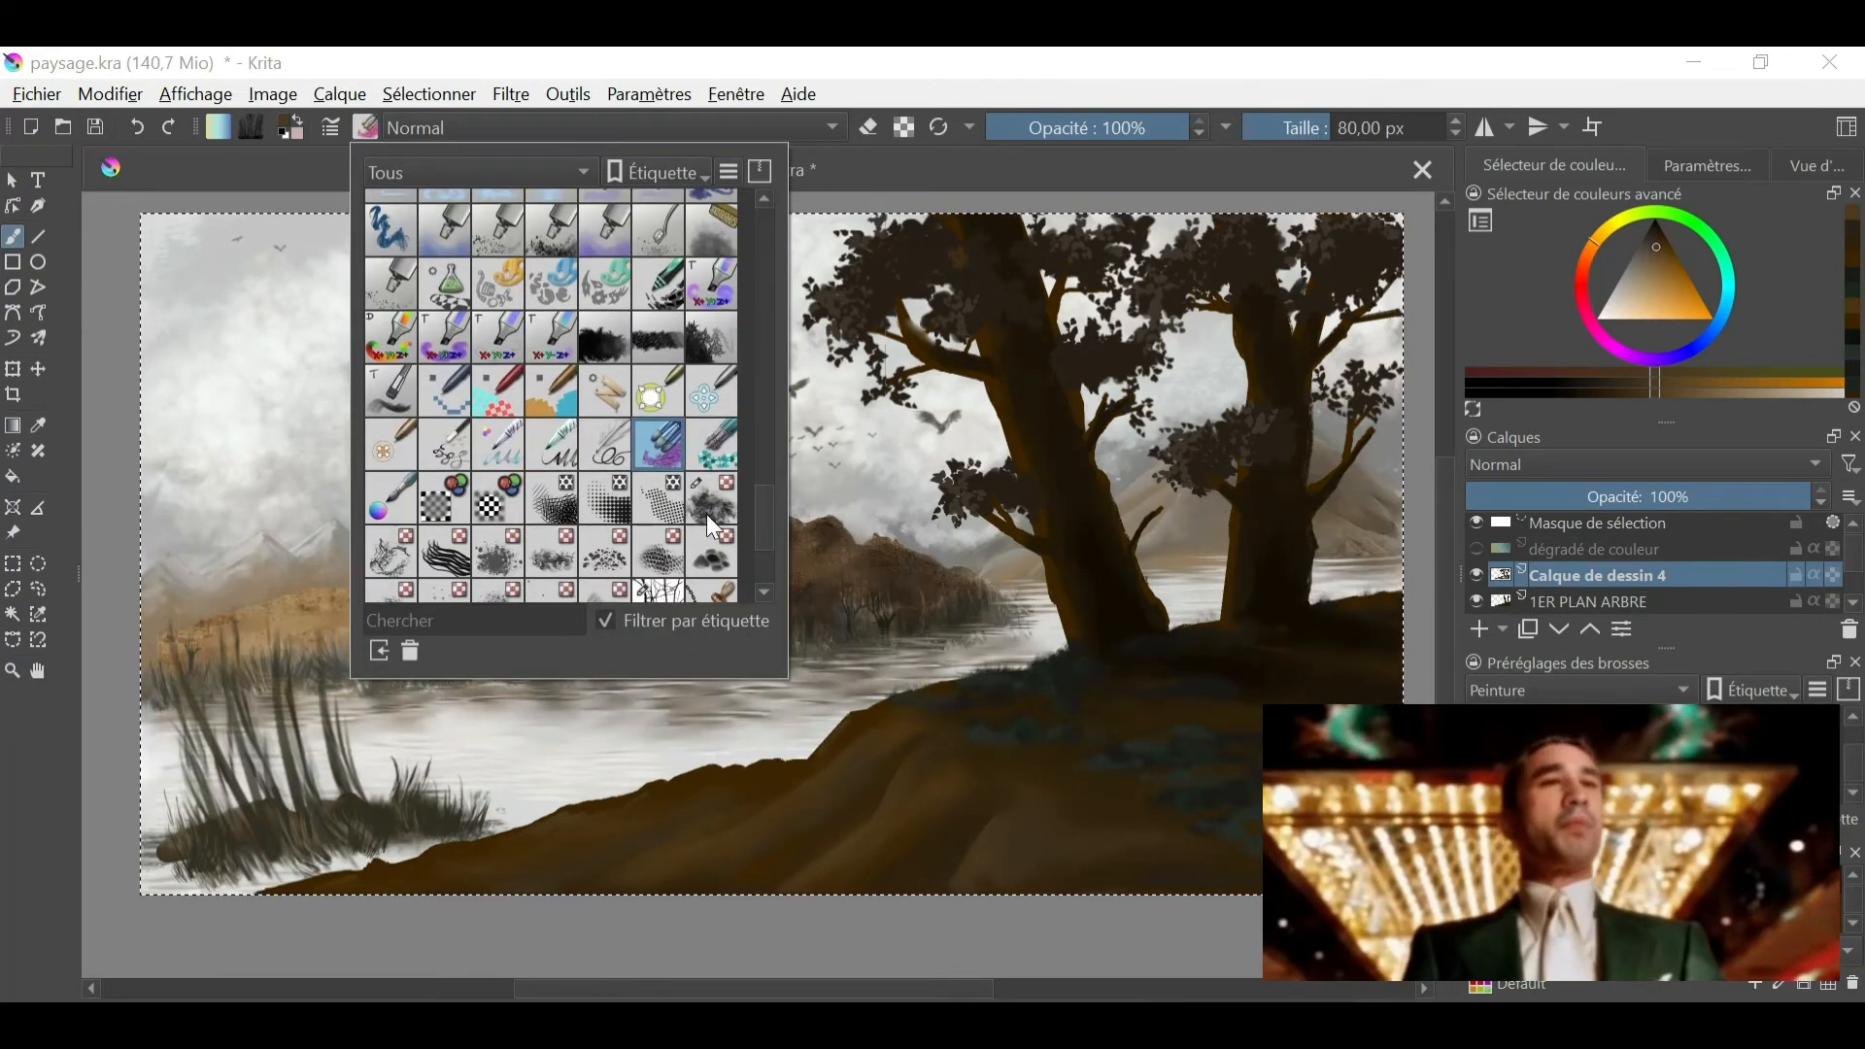
click(711, 523)
- Paint dark brown texture on the mound at the hill's lower edge at 54.02 px and blend the slope with Blender Blur
click(1049, 849)
mouse_move(1049, 849)
mouse_down()
mouse_move(1050, 871)
mouse_move(1088, 878)
mouse_up()
ctrl+click(1050, 871)
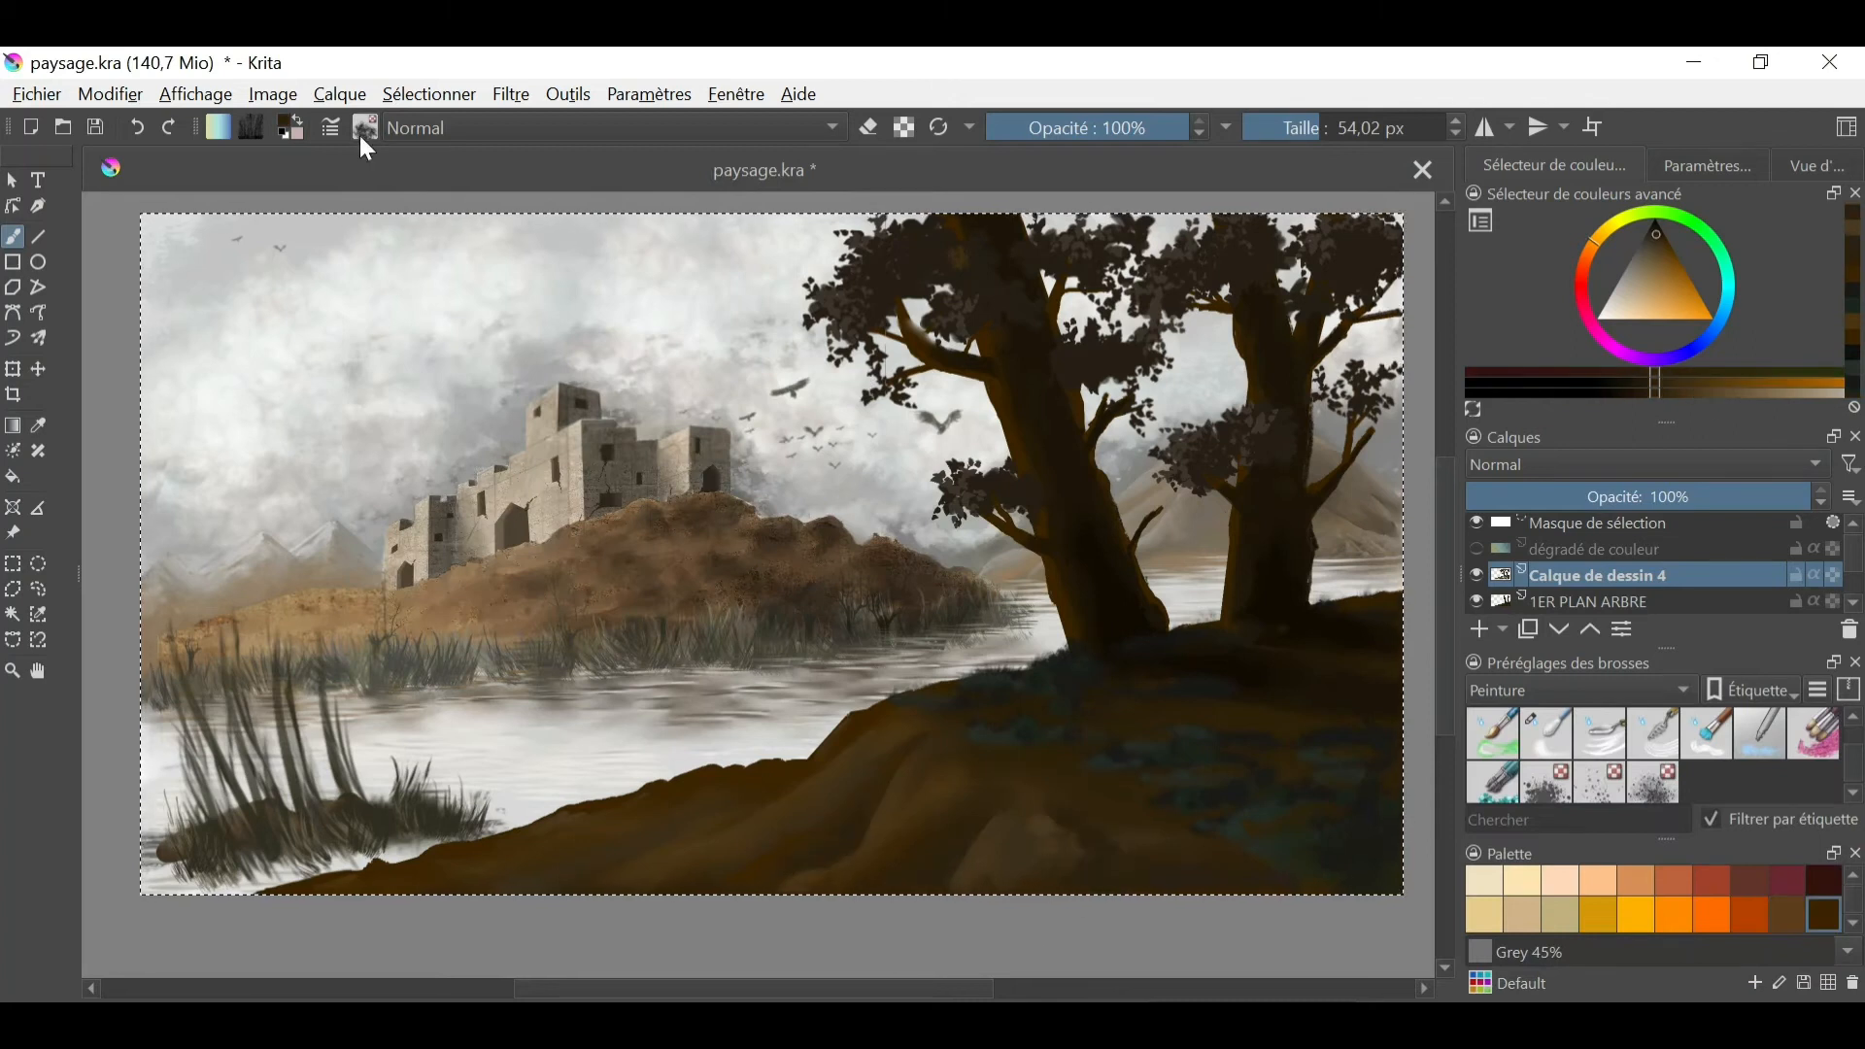
click(1546, 733)
drag(863, 821, 790, 865)
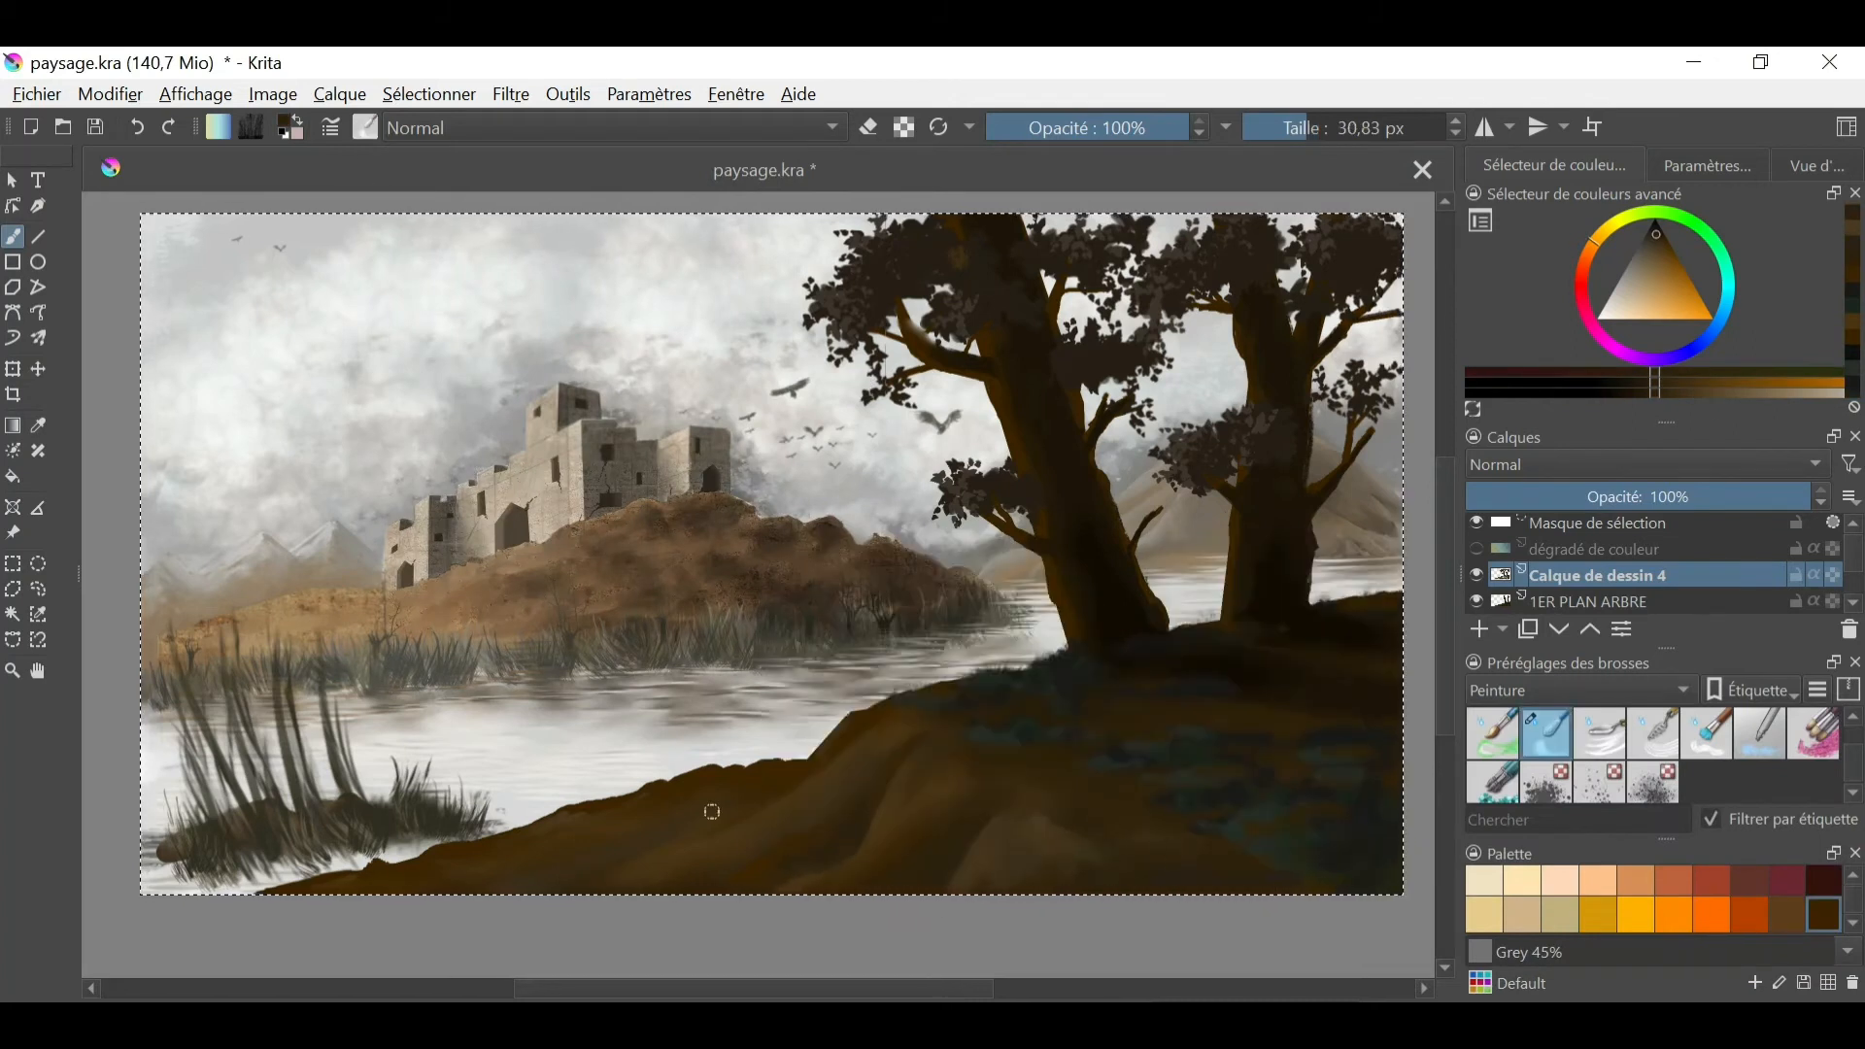
- Choose a different textured brush preset, undo its first test stroke on the slope, and set its size to 39.21 px
click(365, 127)
scroll(749, 553, down, 3)
right_click(710, 367)
right_click(390, 362)
click(864, 814)
drag(826, 811, 908, 818)
click(143, 134)
click(1313, 127)
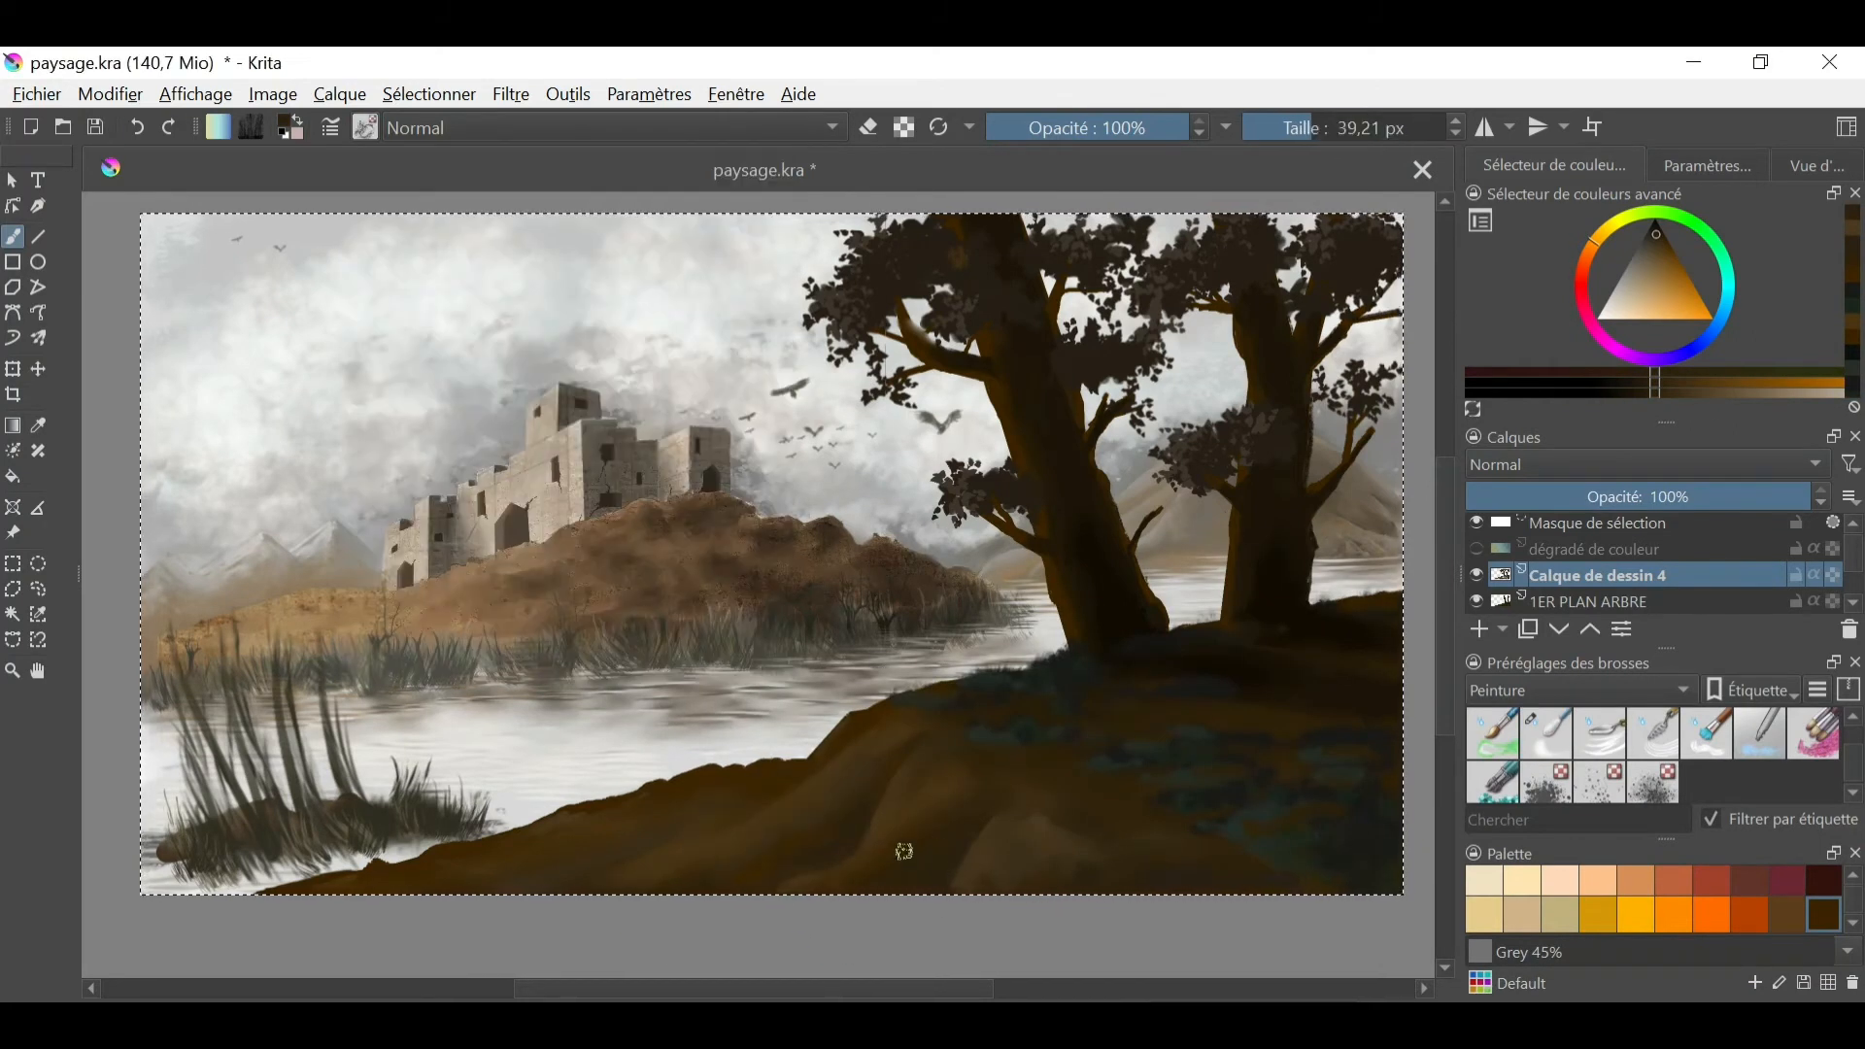
- Paint sampled brown tones along the hill's slope and crest at 39.21 px, and blend them with Blender Blur at 30.83 px
ctrl+click(886, 862)
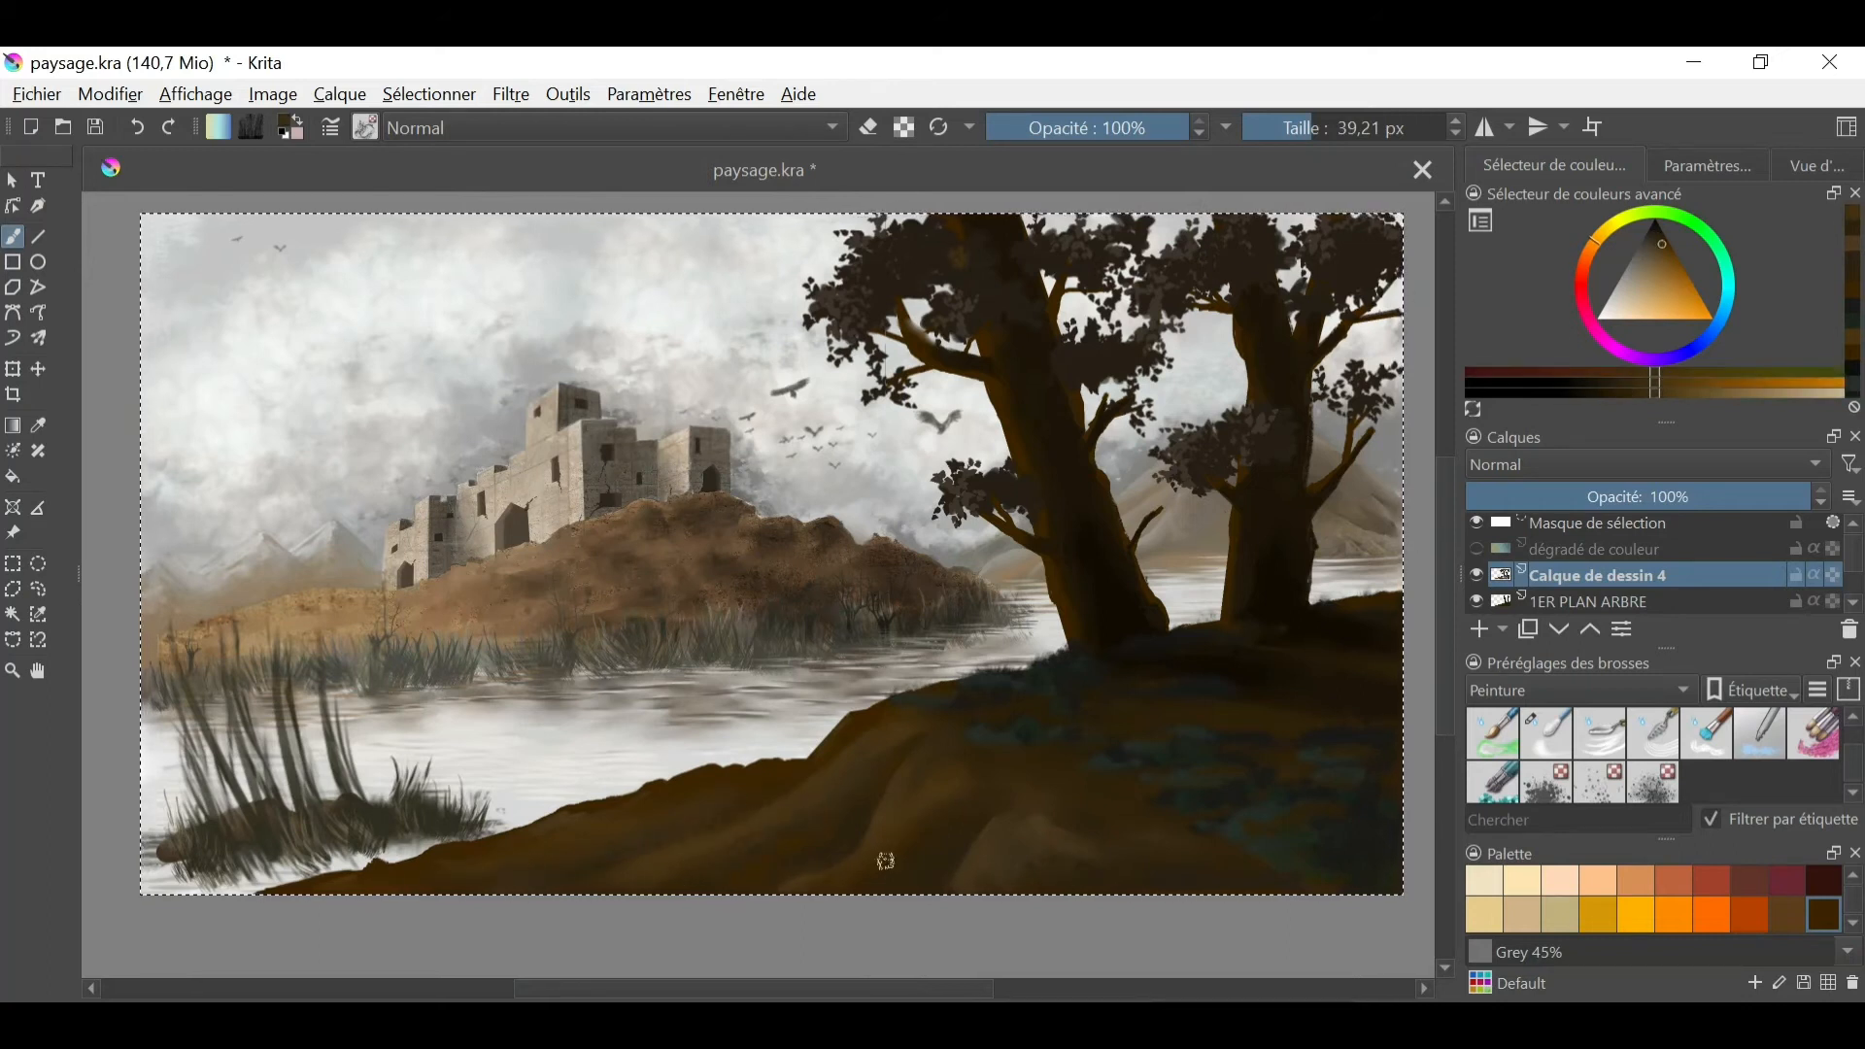
drag(742, 796, 887, 733)
ctrl+click(887, 732)
ctrl+click(936, 768)
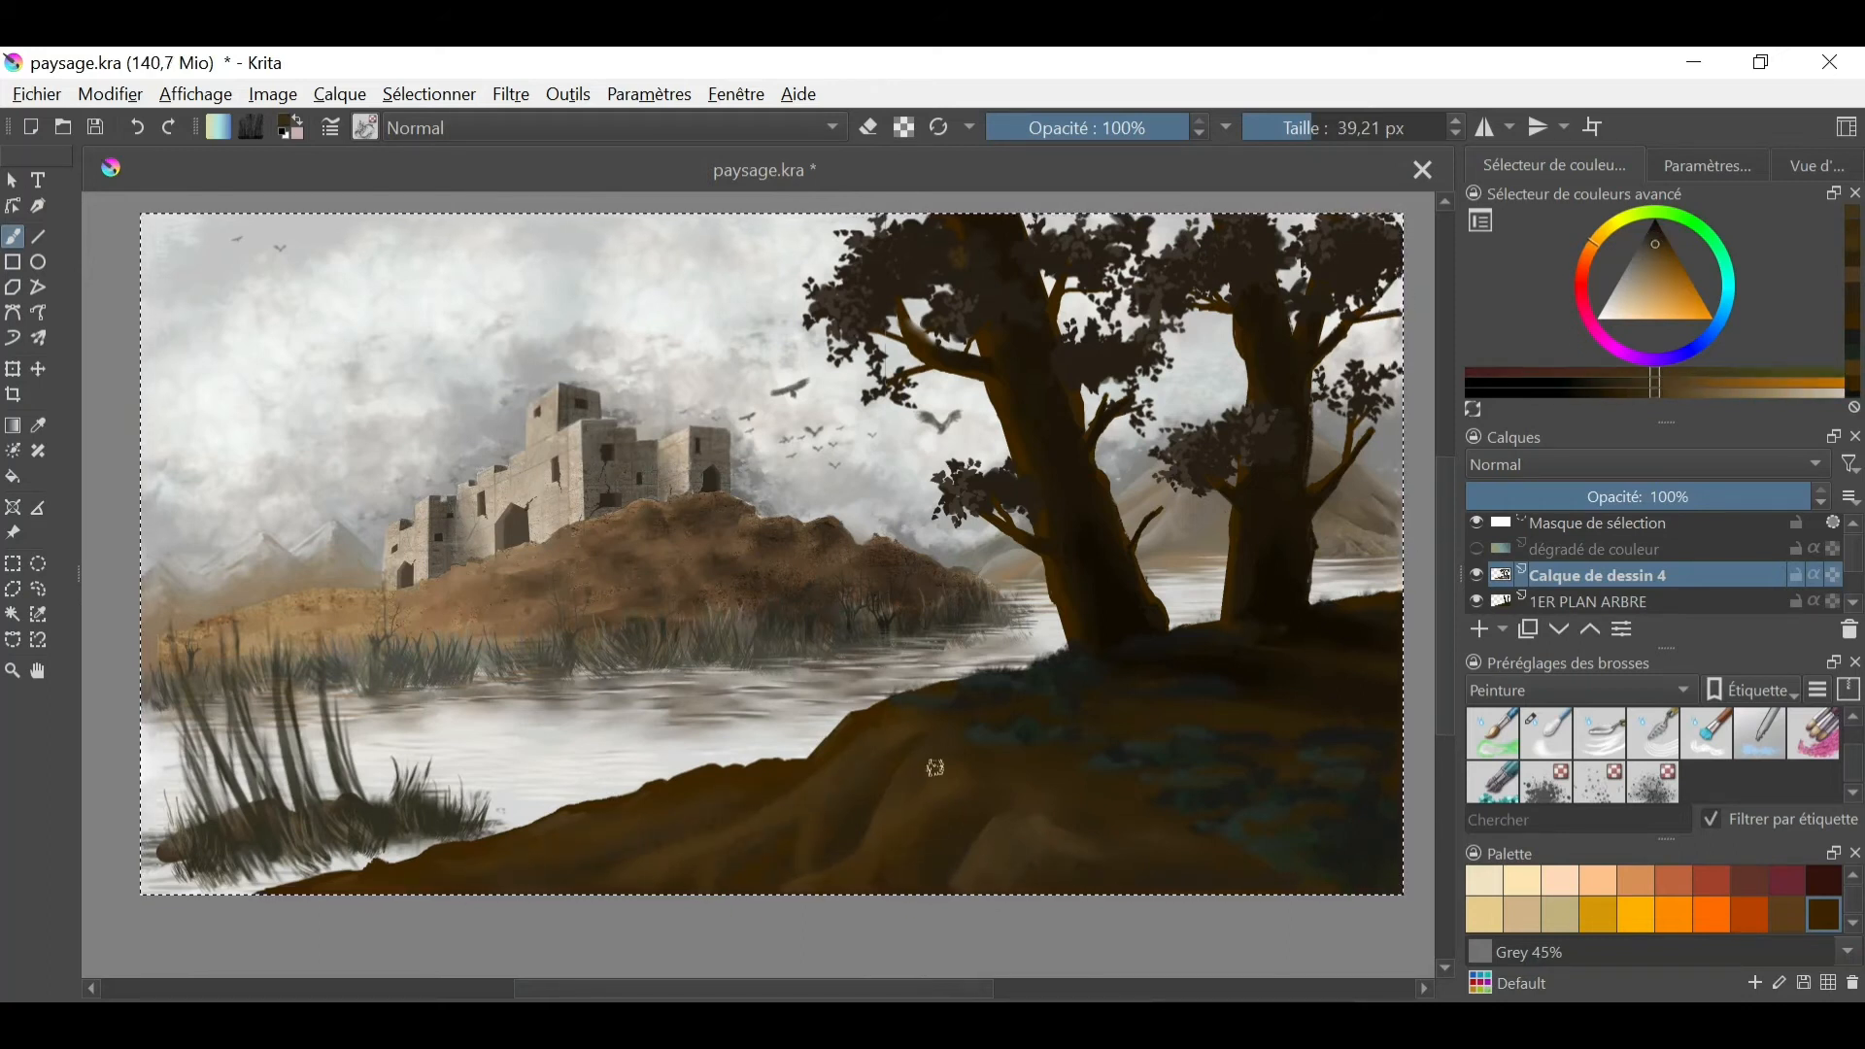
ctrl+click(1116, 882)
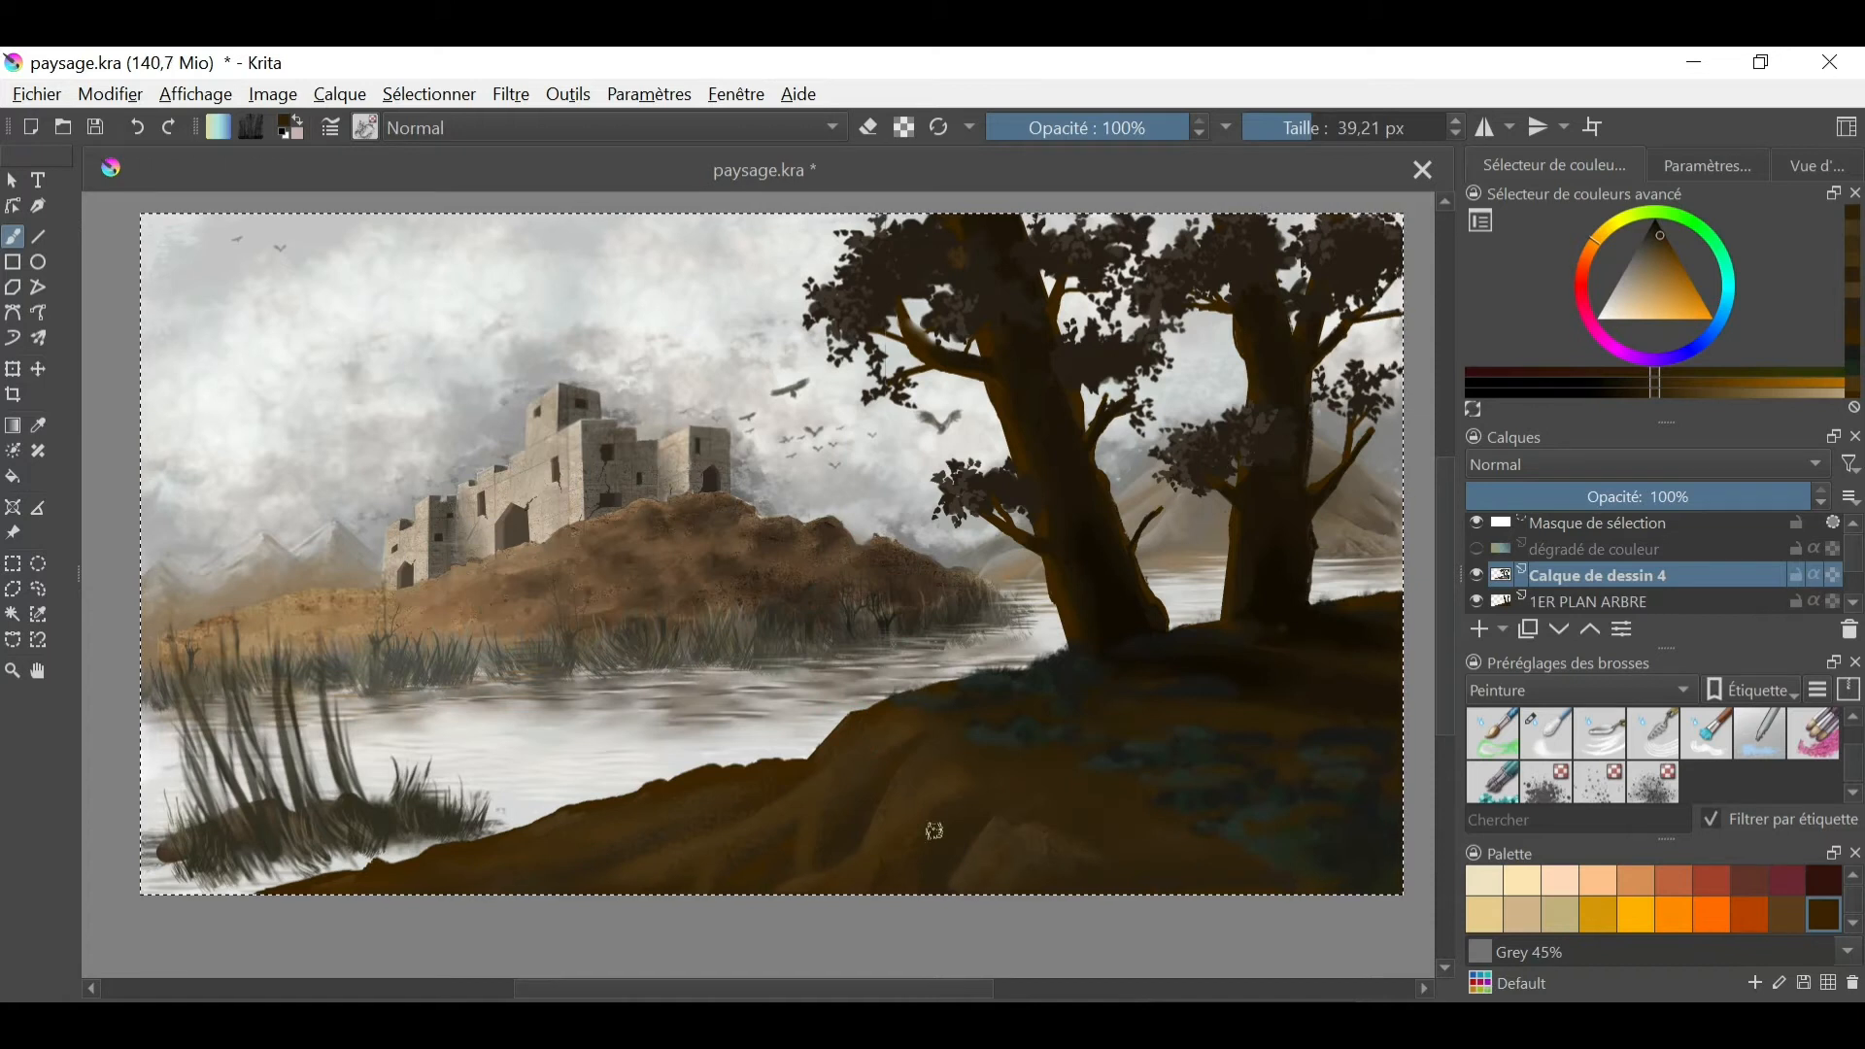
click(1545, 735)
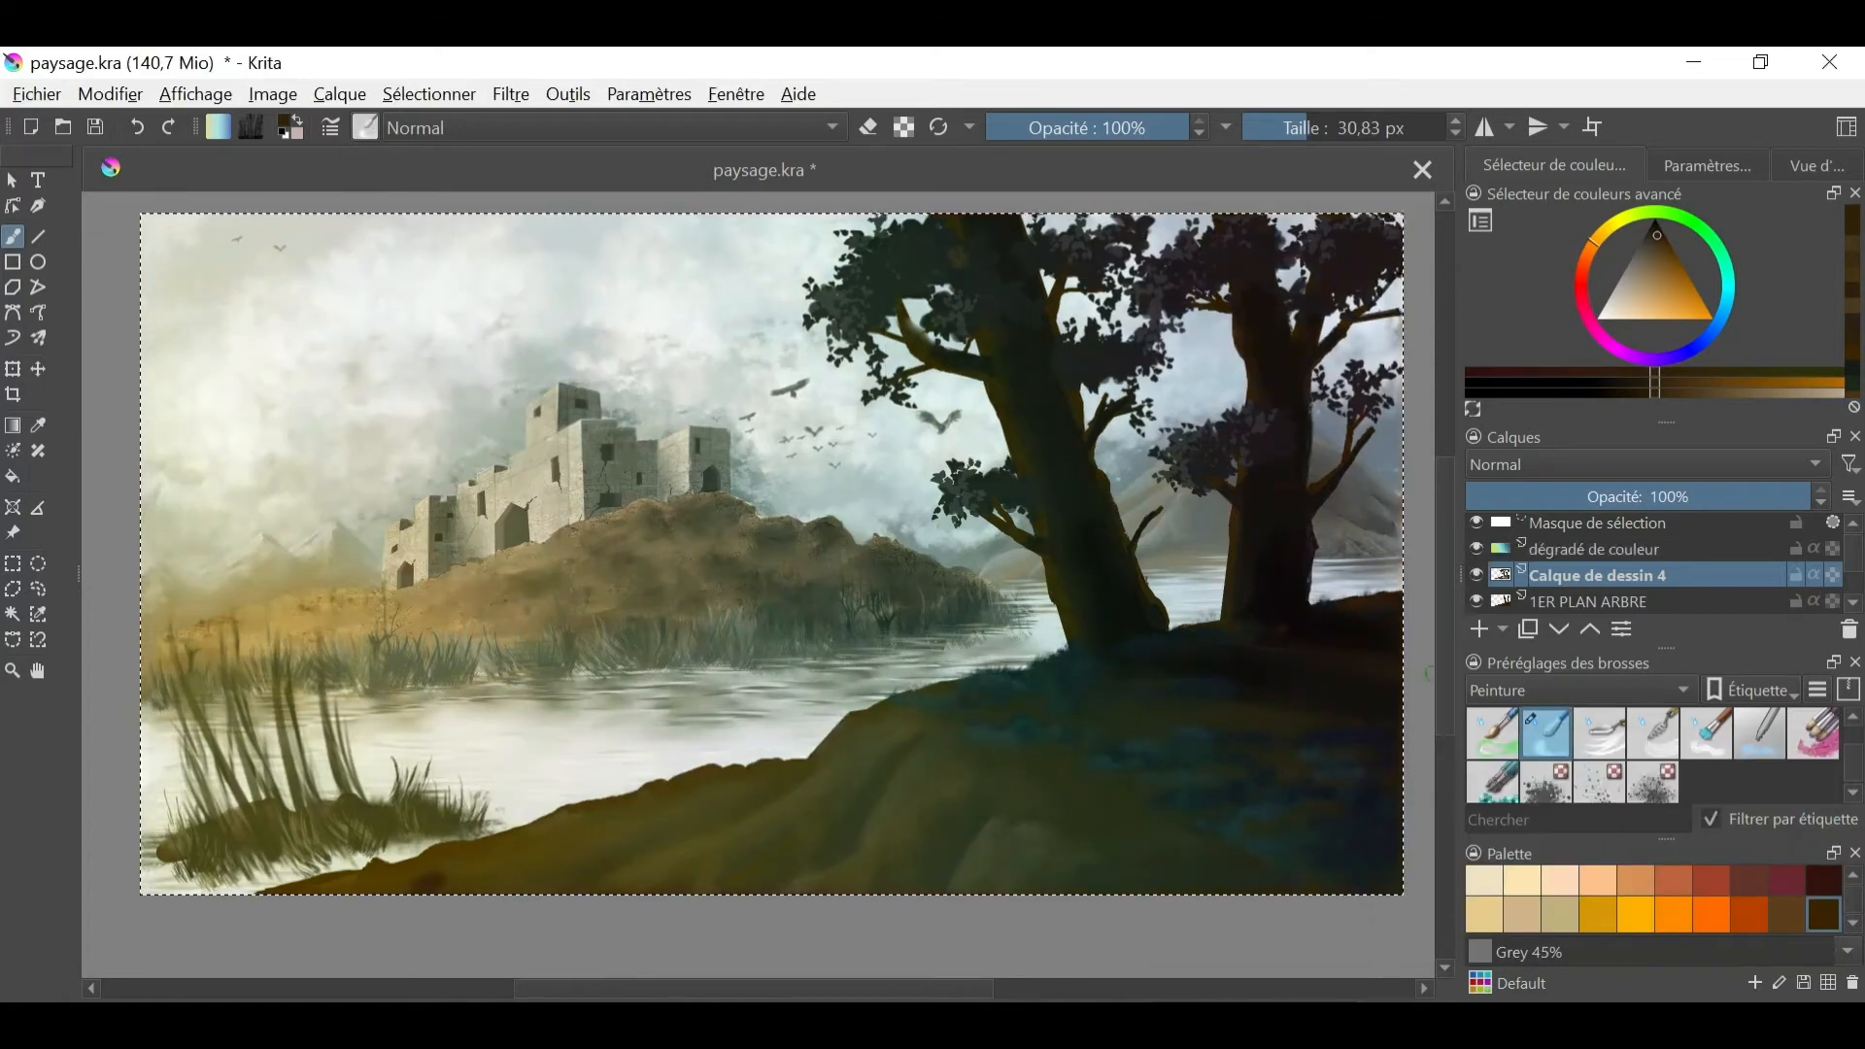
- Soften the trunk edges on the 1ER PLAN ARBRE layer while Calque de dessin 4 is hidden, and show that layer again
click(1593, 550)
click(1475, 575)
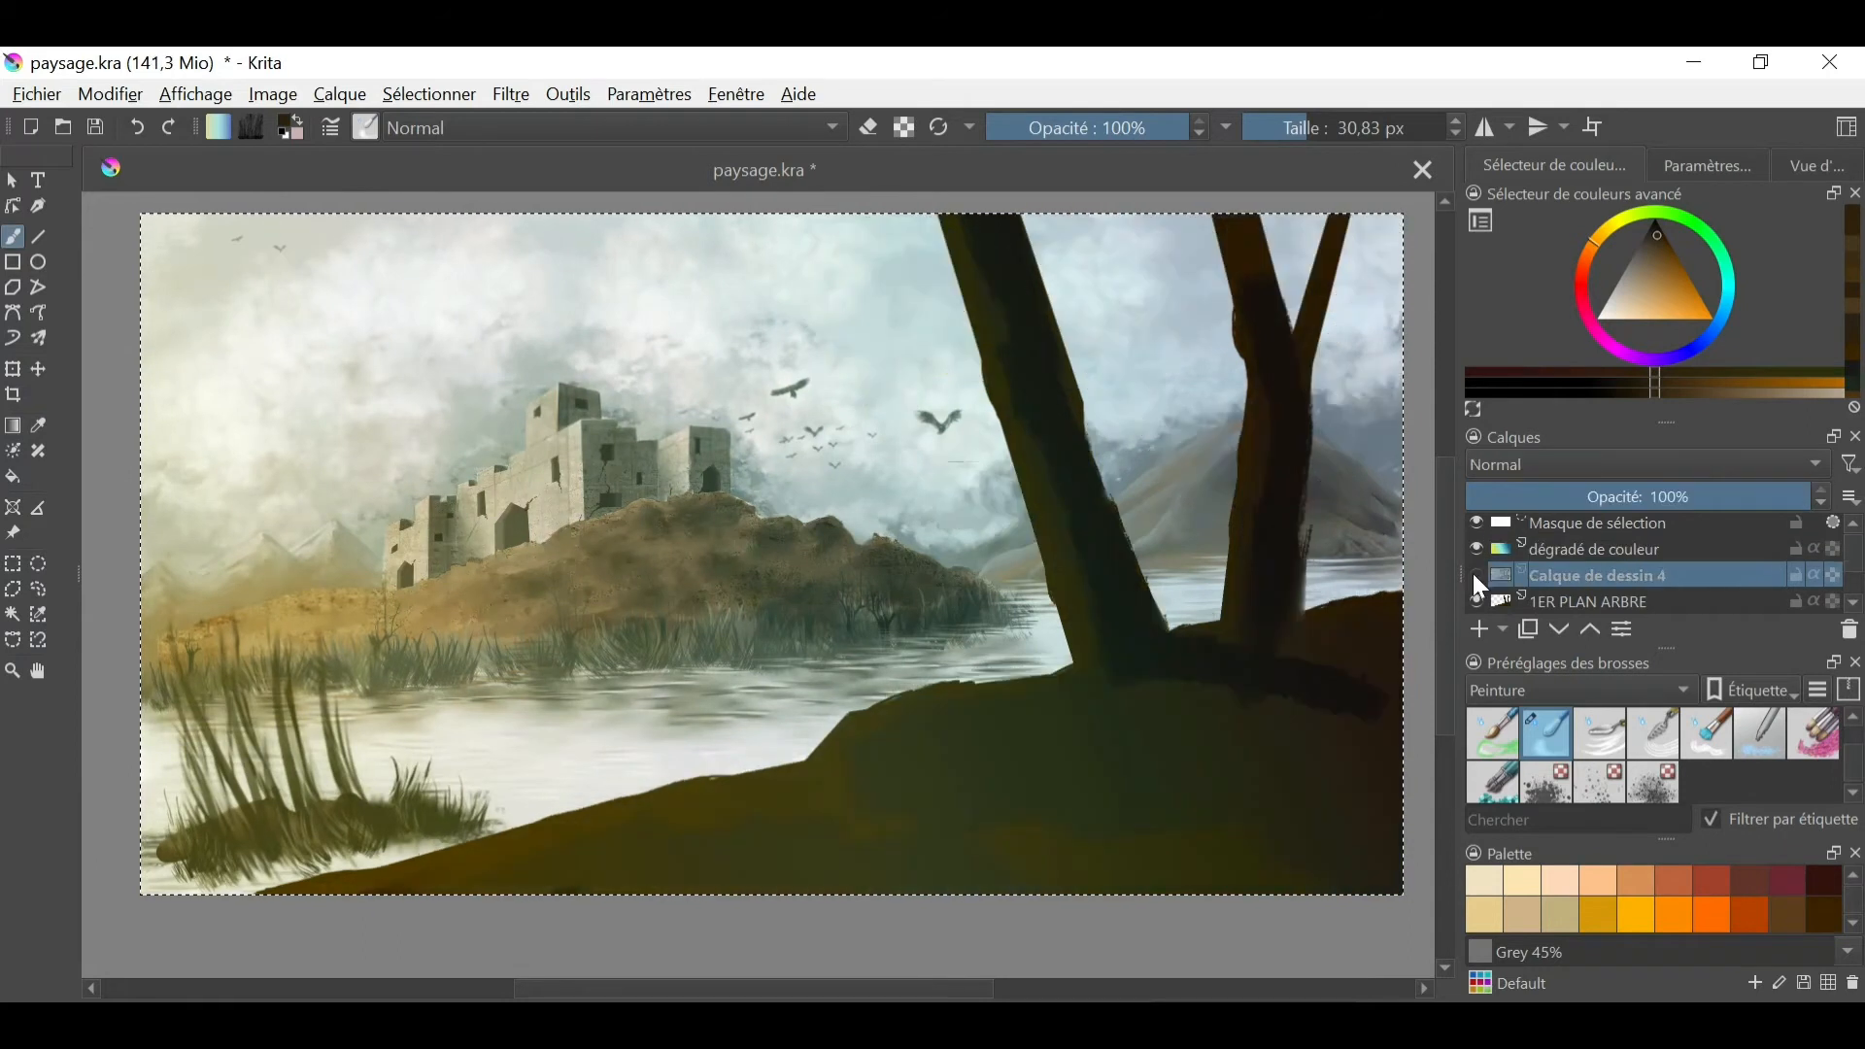
click(1591, 603)
drag(1046, 479, 1074, 456)
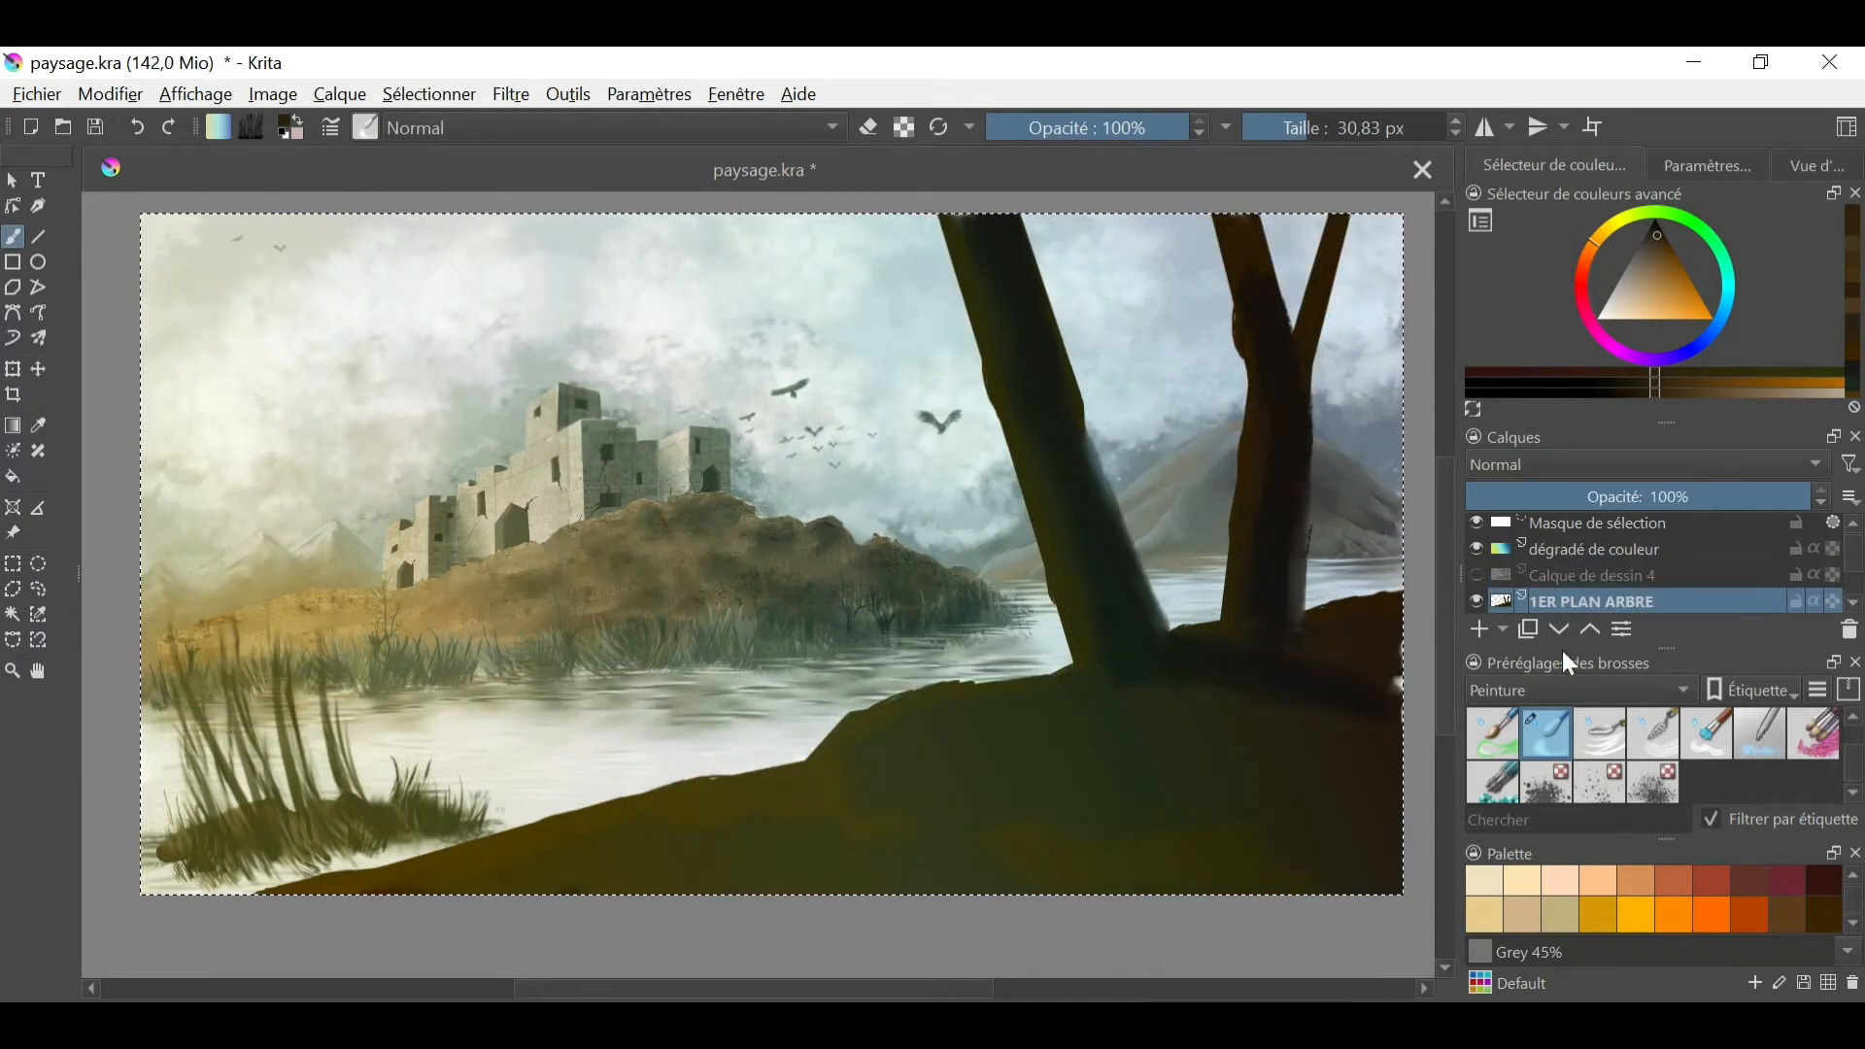
click(1475, 575)
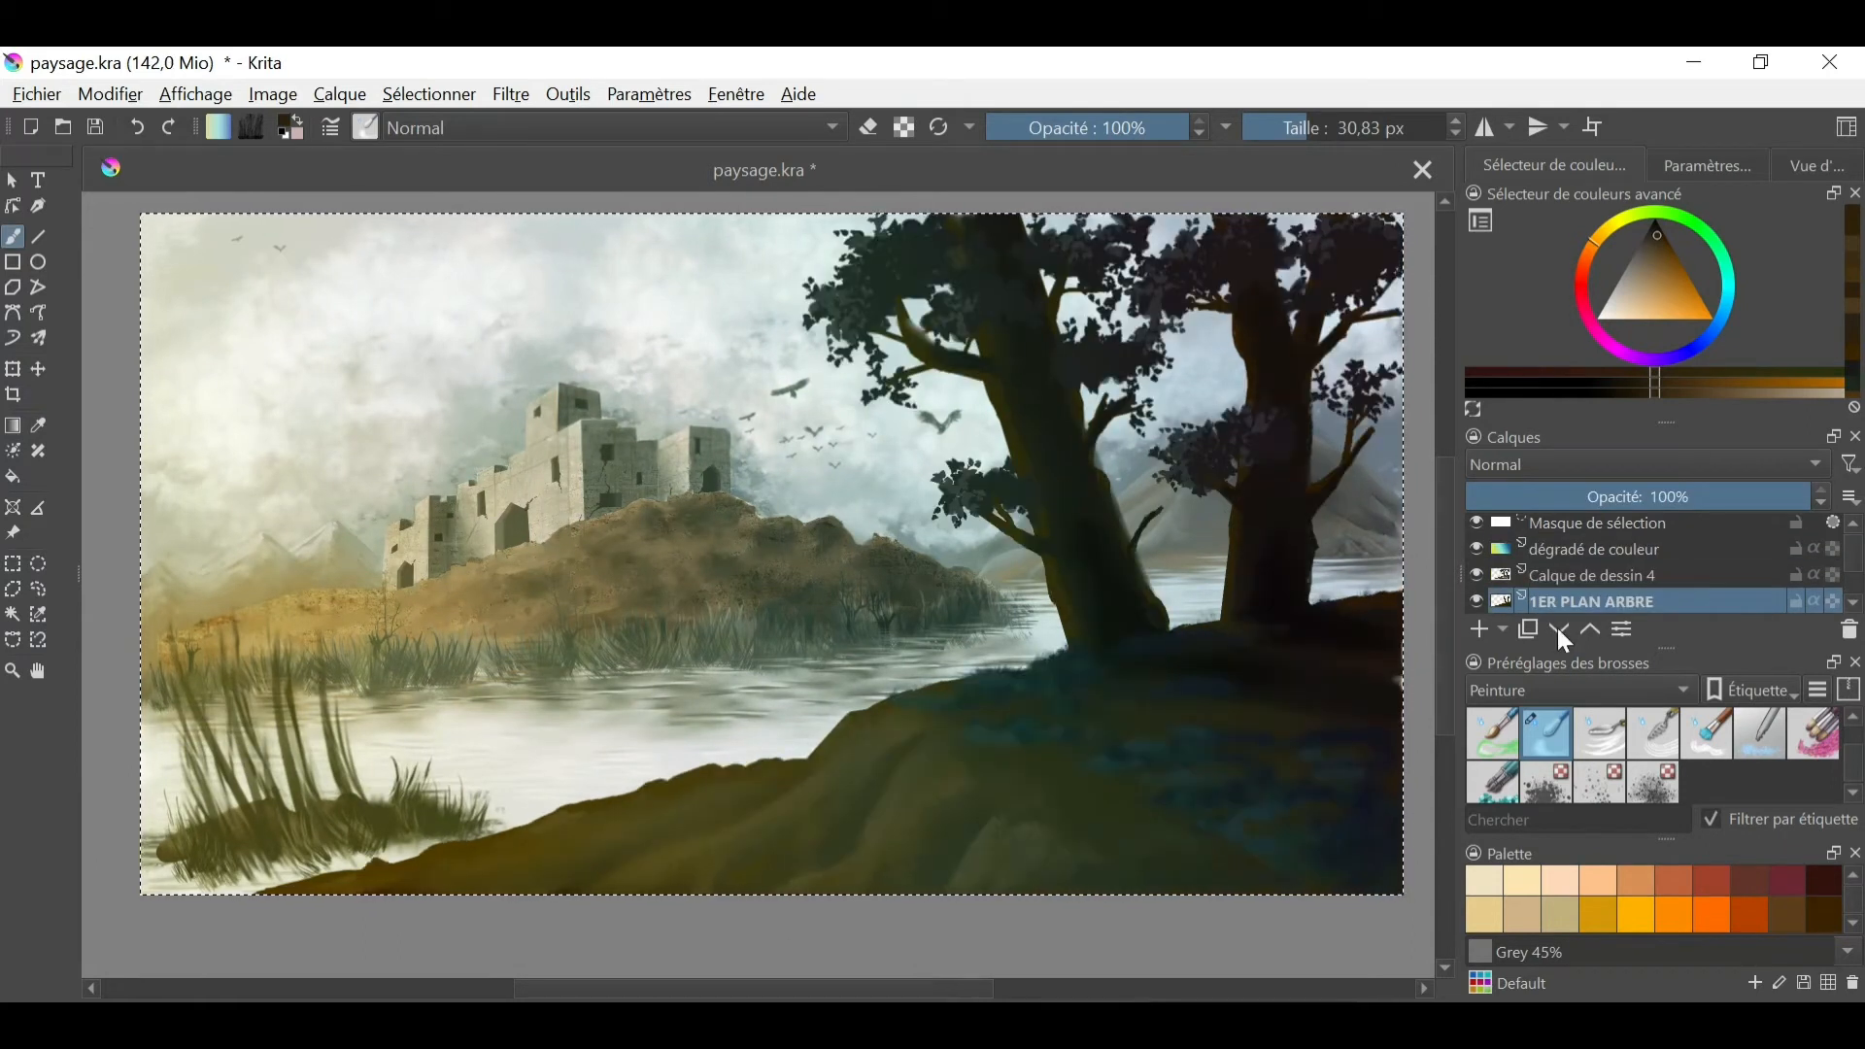
- Rename the tree and foliage detail layer "arbre et feuillages" and add a new paint layer above it
click(1634, 577)
double_click(1633, 577)
text(arbre et feuillages)
key(Return)
click(1478, 629)
- Paint grey shadow folds across the hill's slope on the new layer in Multiplier mode, and undo the last stroke
right_click(952, 718)
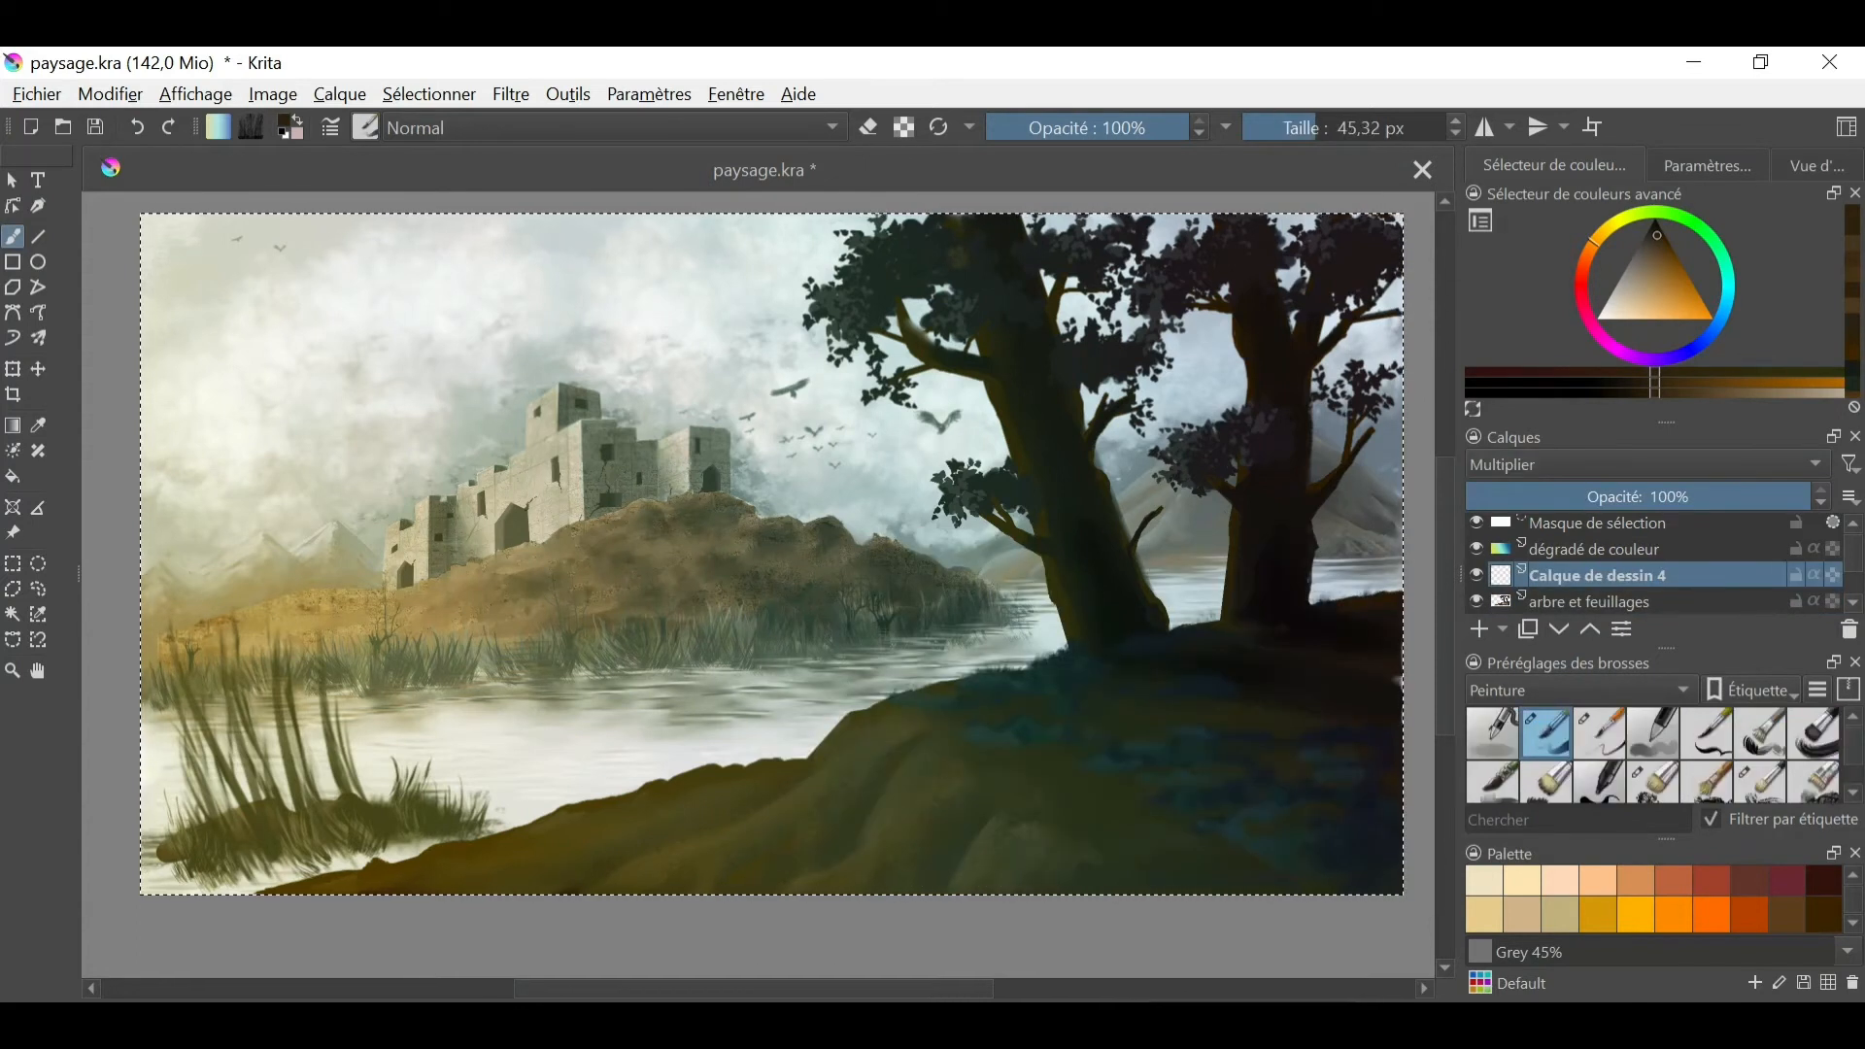
scroll(1595, 917, up, 4)
click(1560, 884)
mouse_move(877, 763)
mouse_down()
mouse_move(849, 824)
mouse_move(772, 886)
mouse_up()
drag(843, 752, 577, 888)
drag(979, 827, 939, 884)
drag(1071, 877, 1184, 881)
key(ctrl+z)
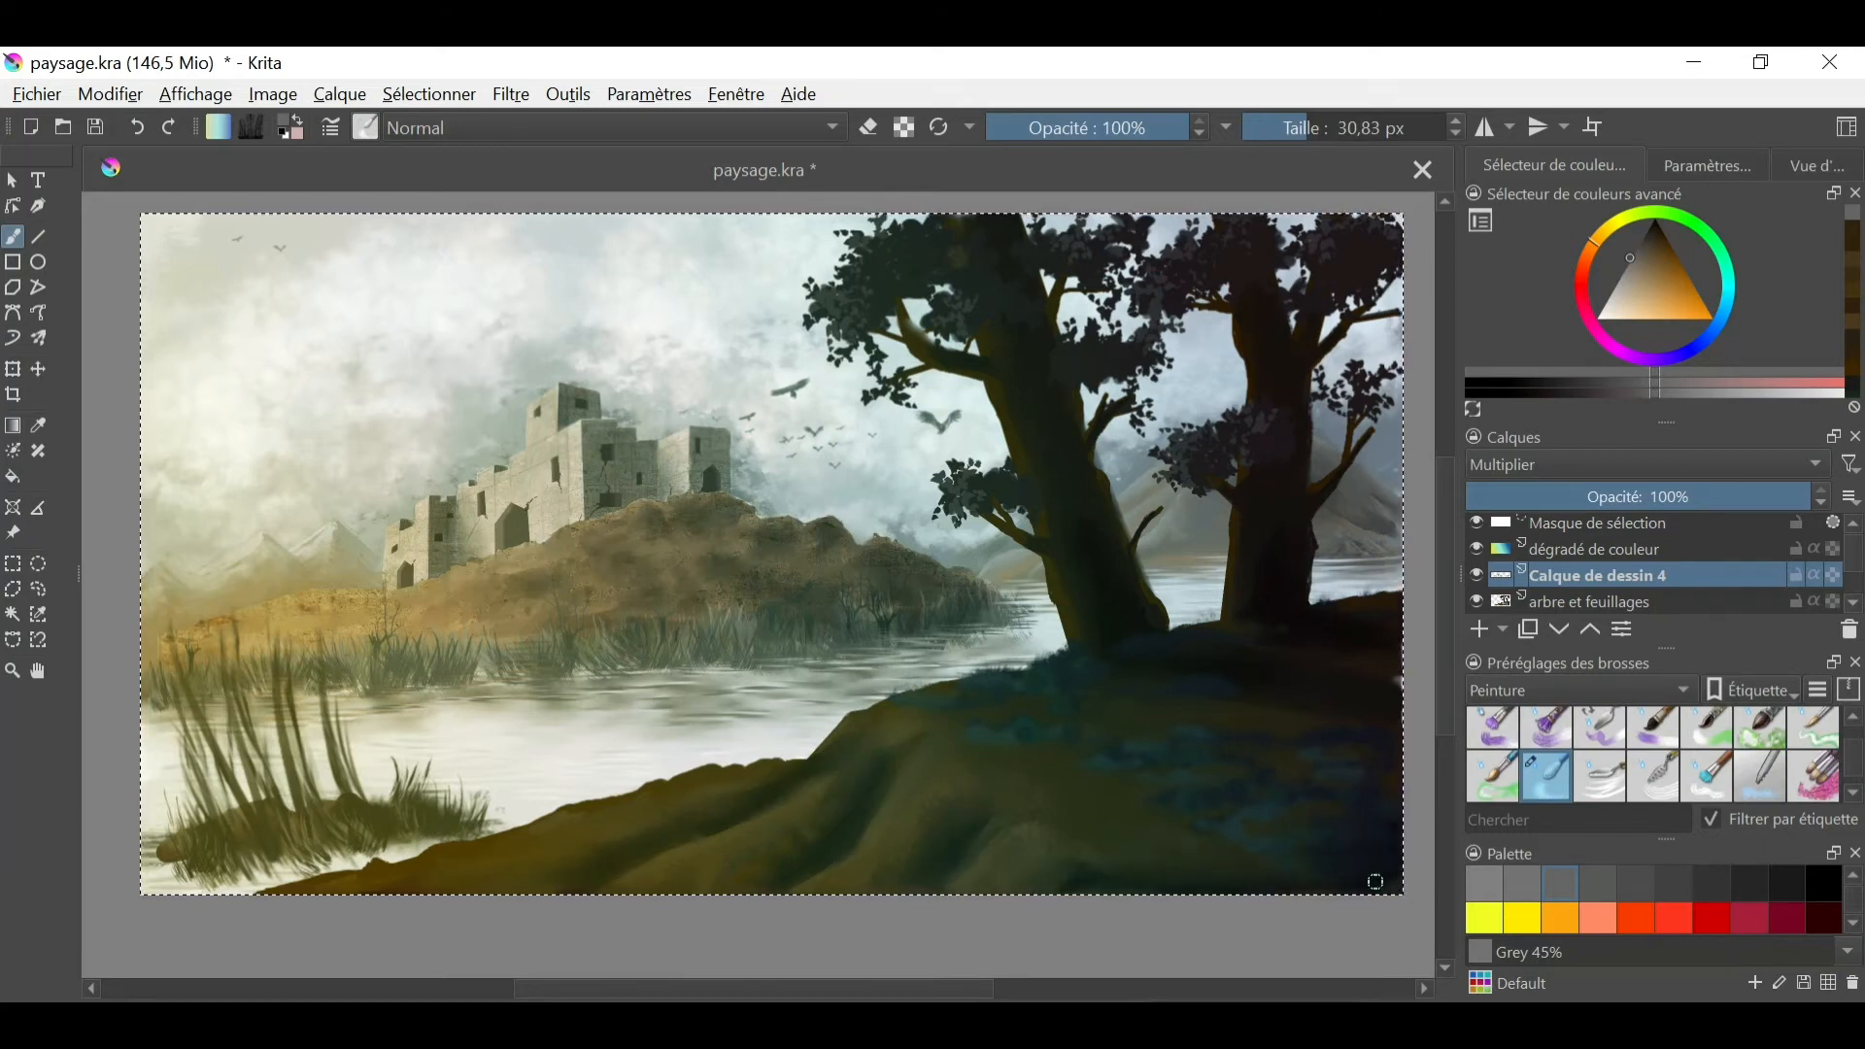
key(e)
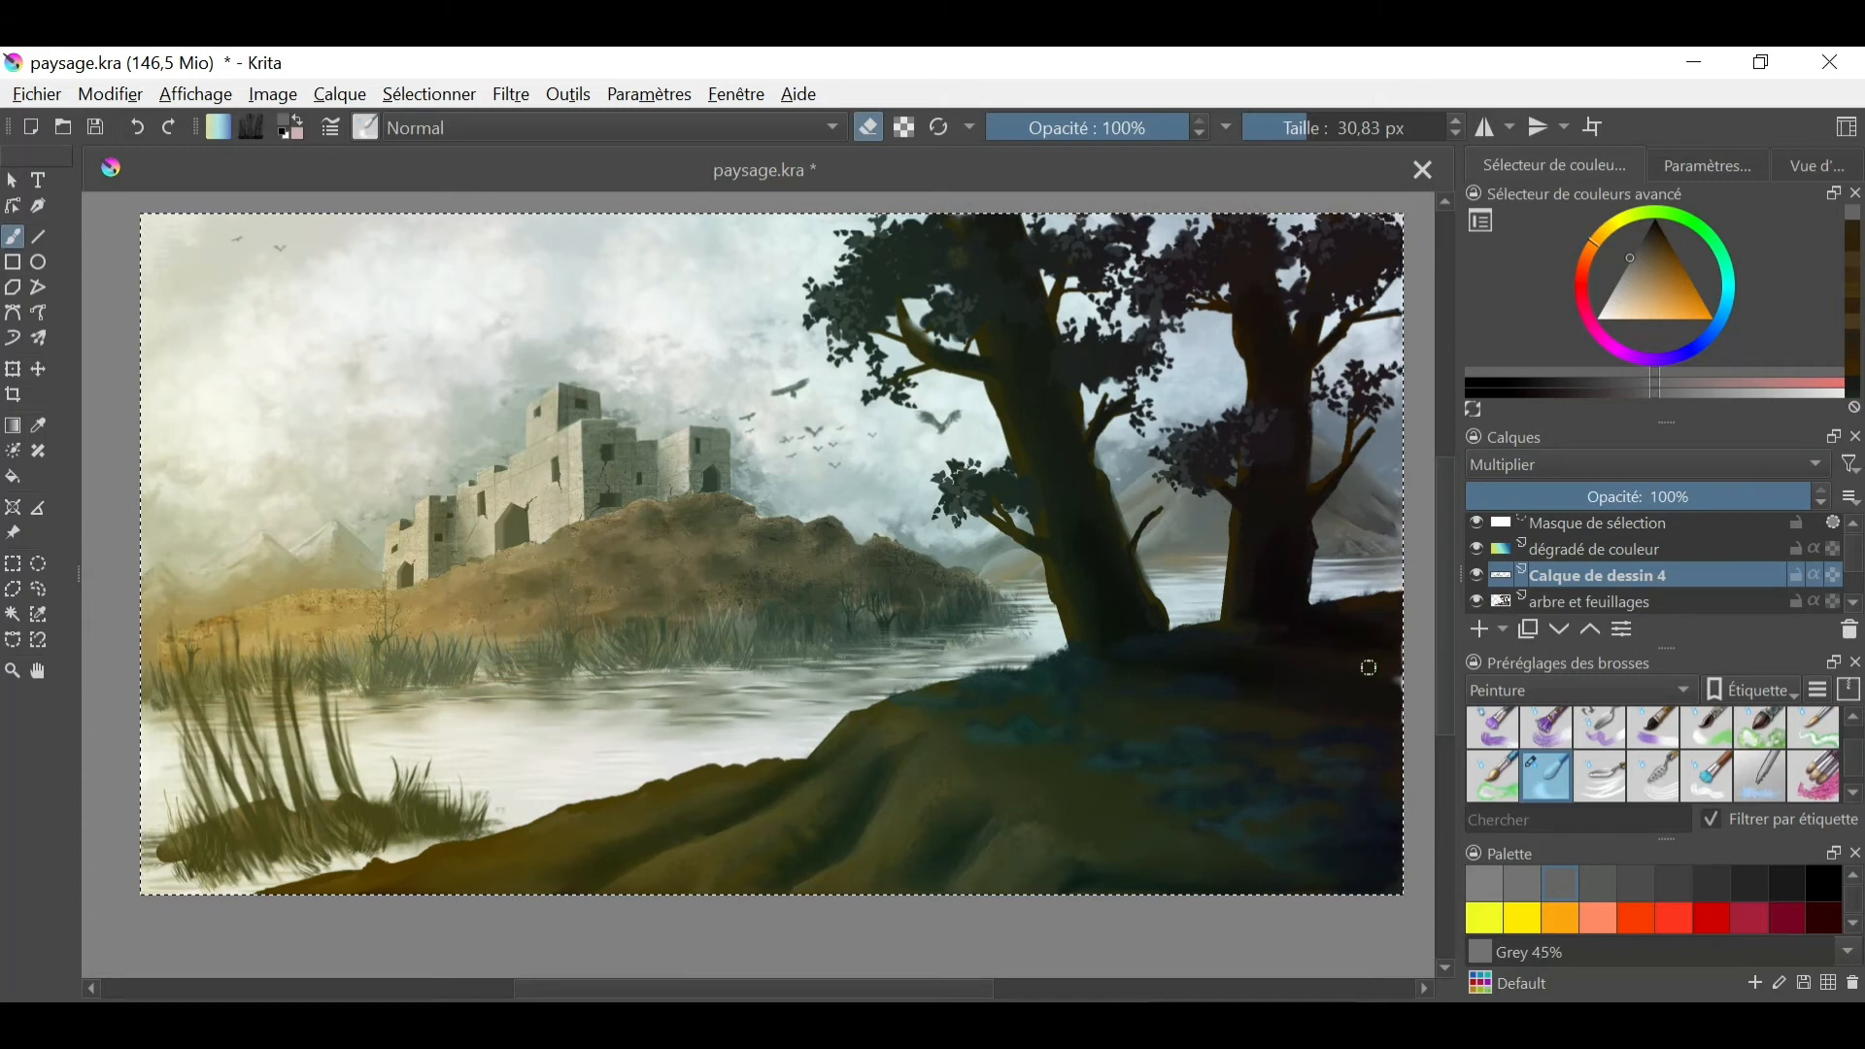
- Try writing red initials near the hill's lower right corner with a 7 px ink brush on a new layer, and clear them
click(273, 94)
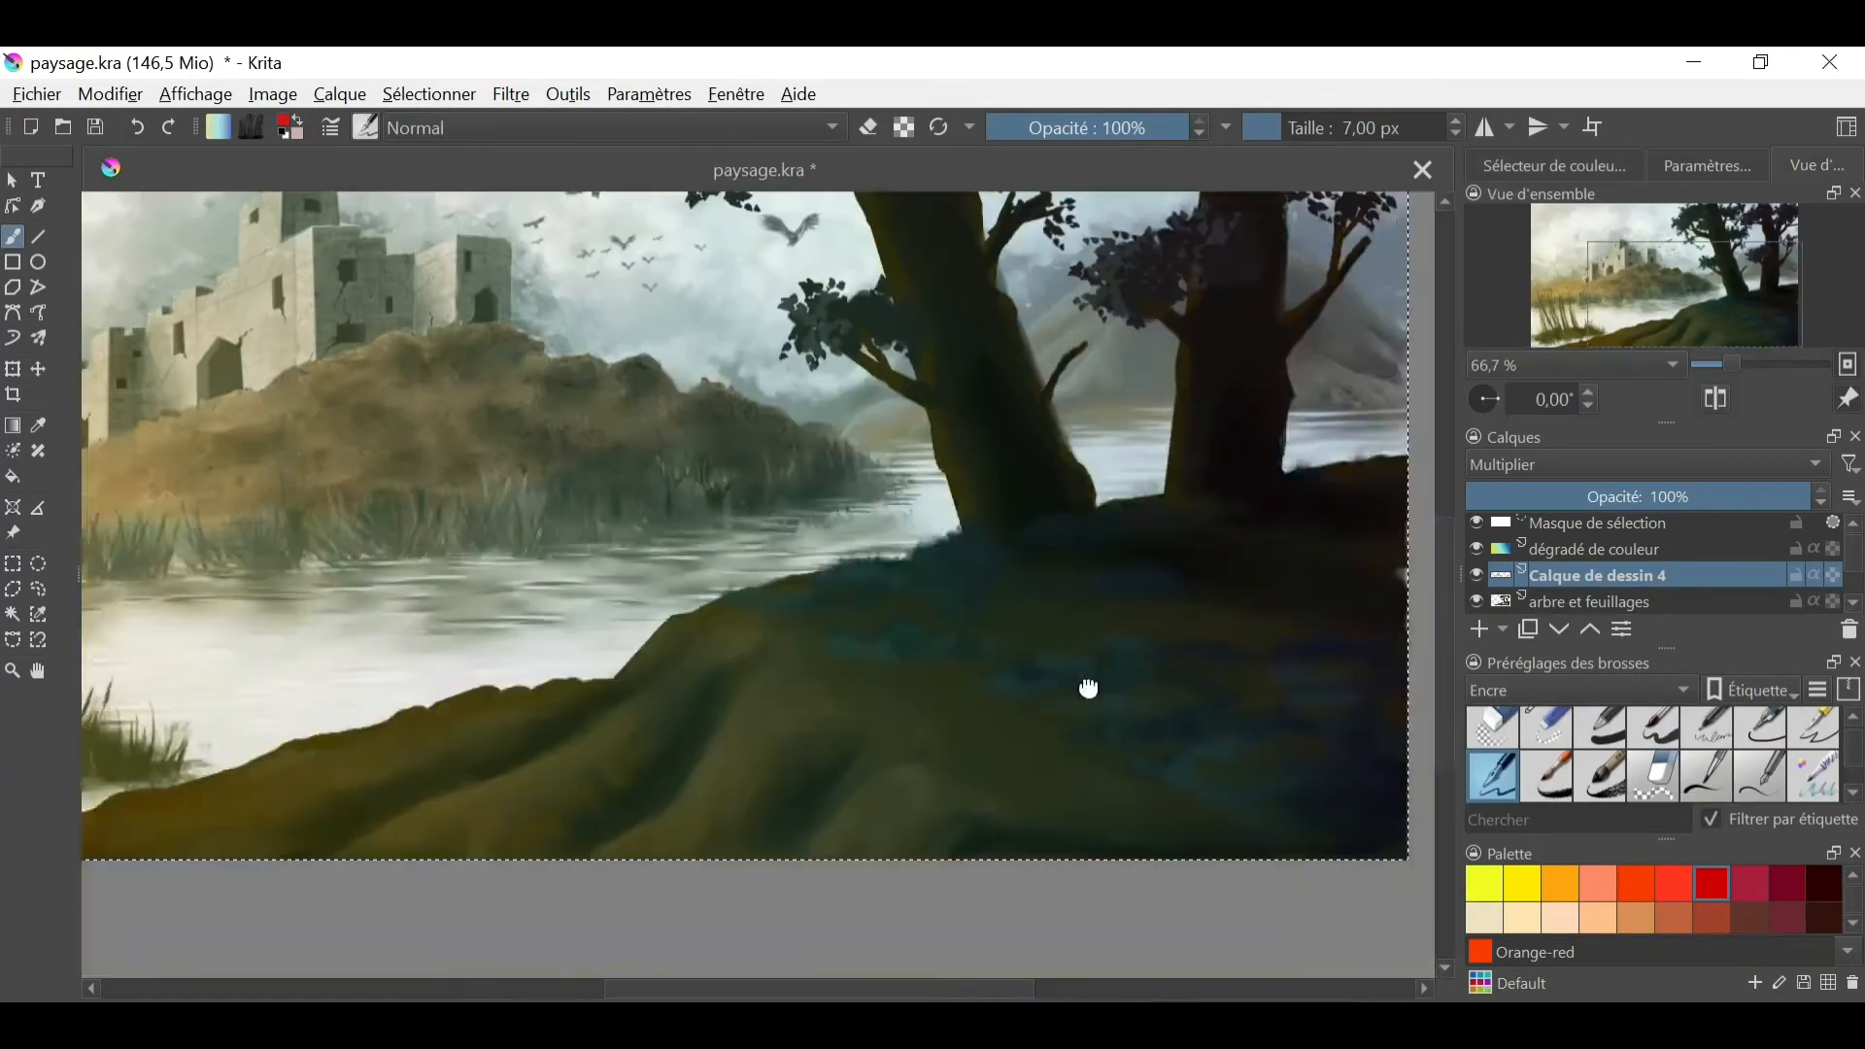
drag(1088, 688, 866, 609)
scroll(995, 700, up, 1)
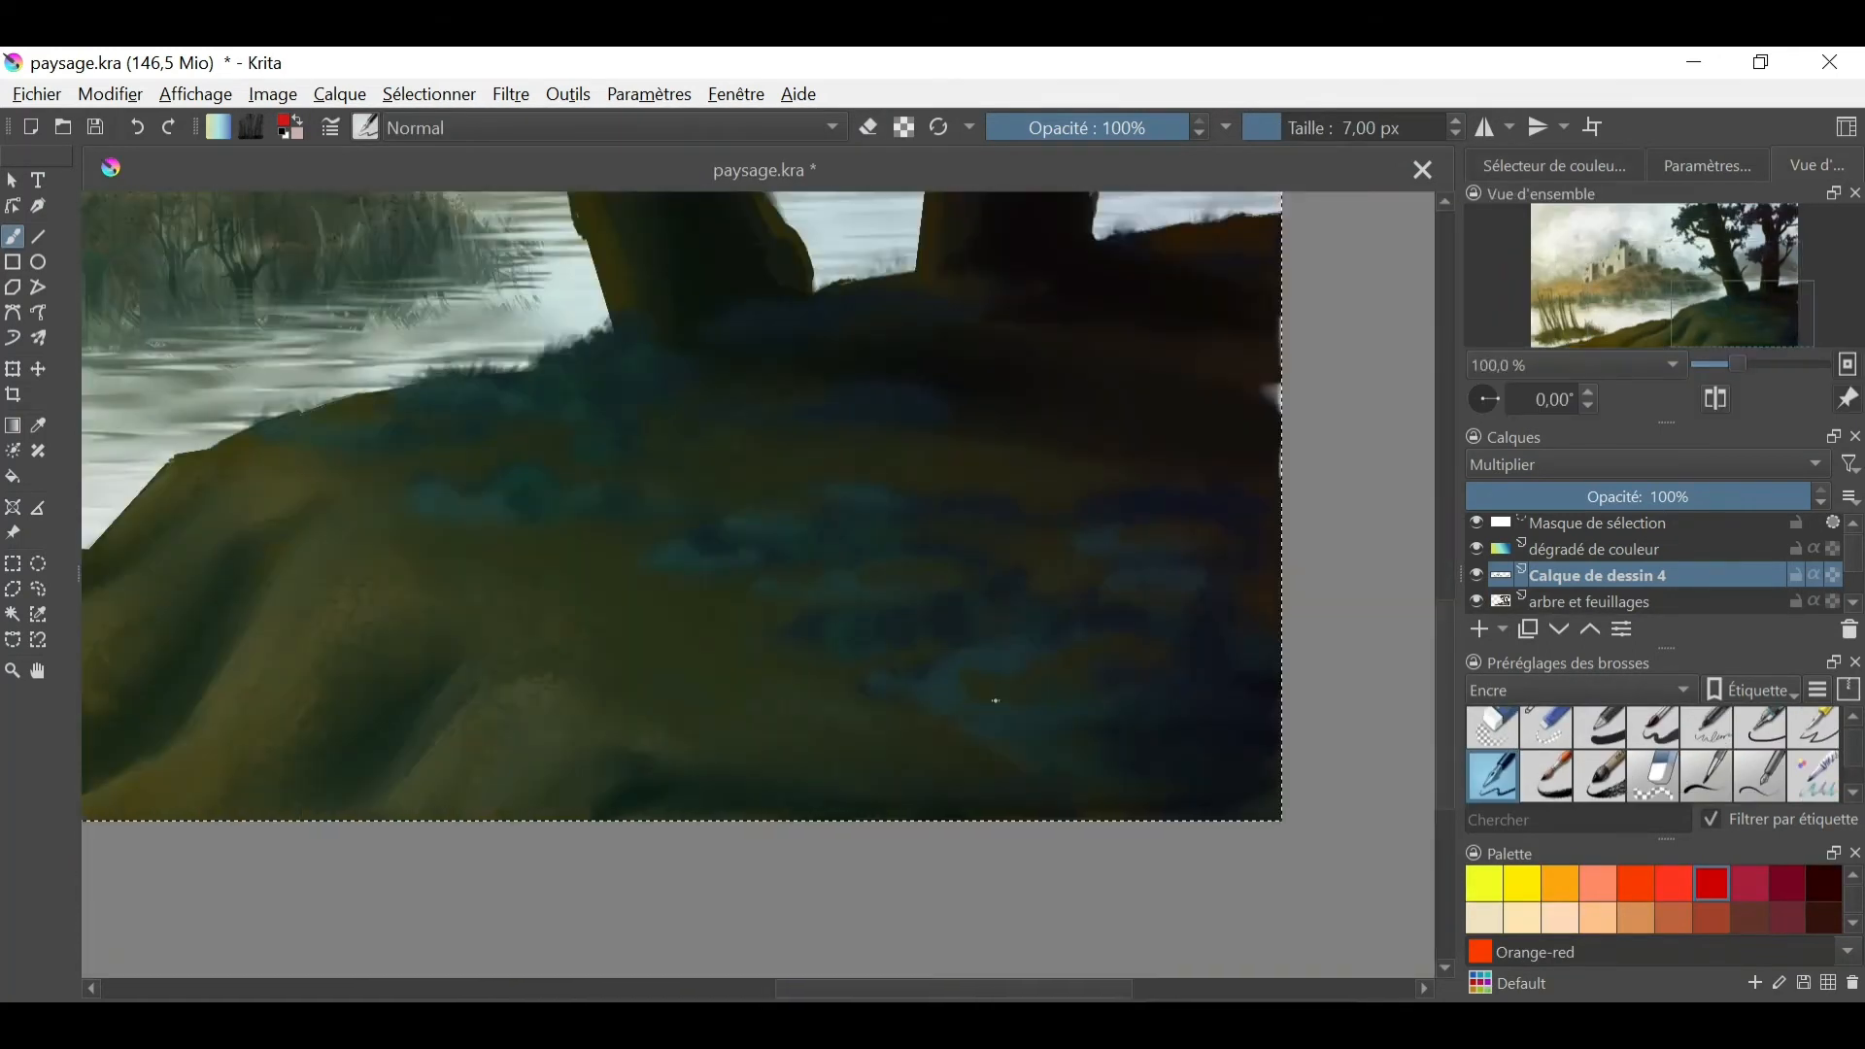
click(137, 127)
drag(854, 737, 908, 748)
drag(971, 714, 960, 773)
mouse_move(968, 716)
mouse_down()
mouse_move(984, 755)
mouse_move(764, 752)
mouse_up()
click(137, 128)
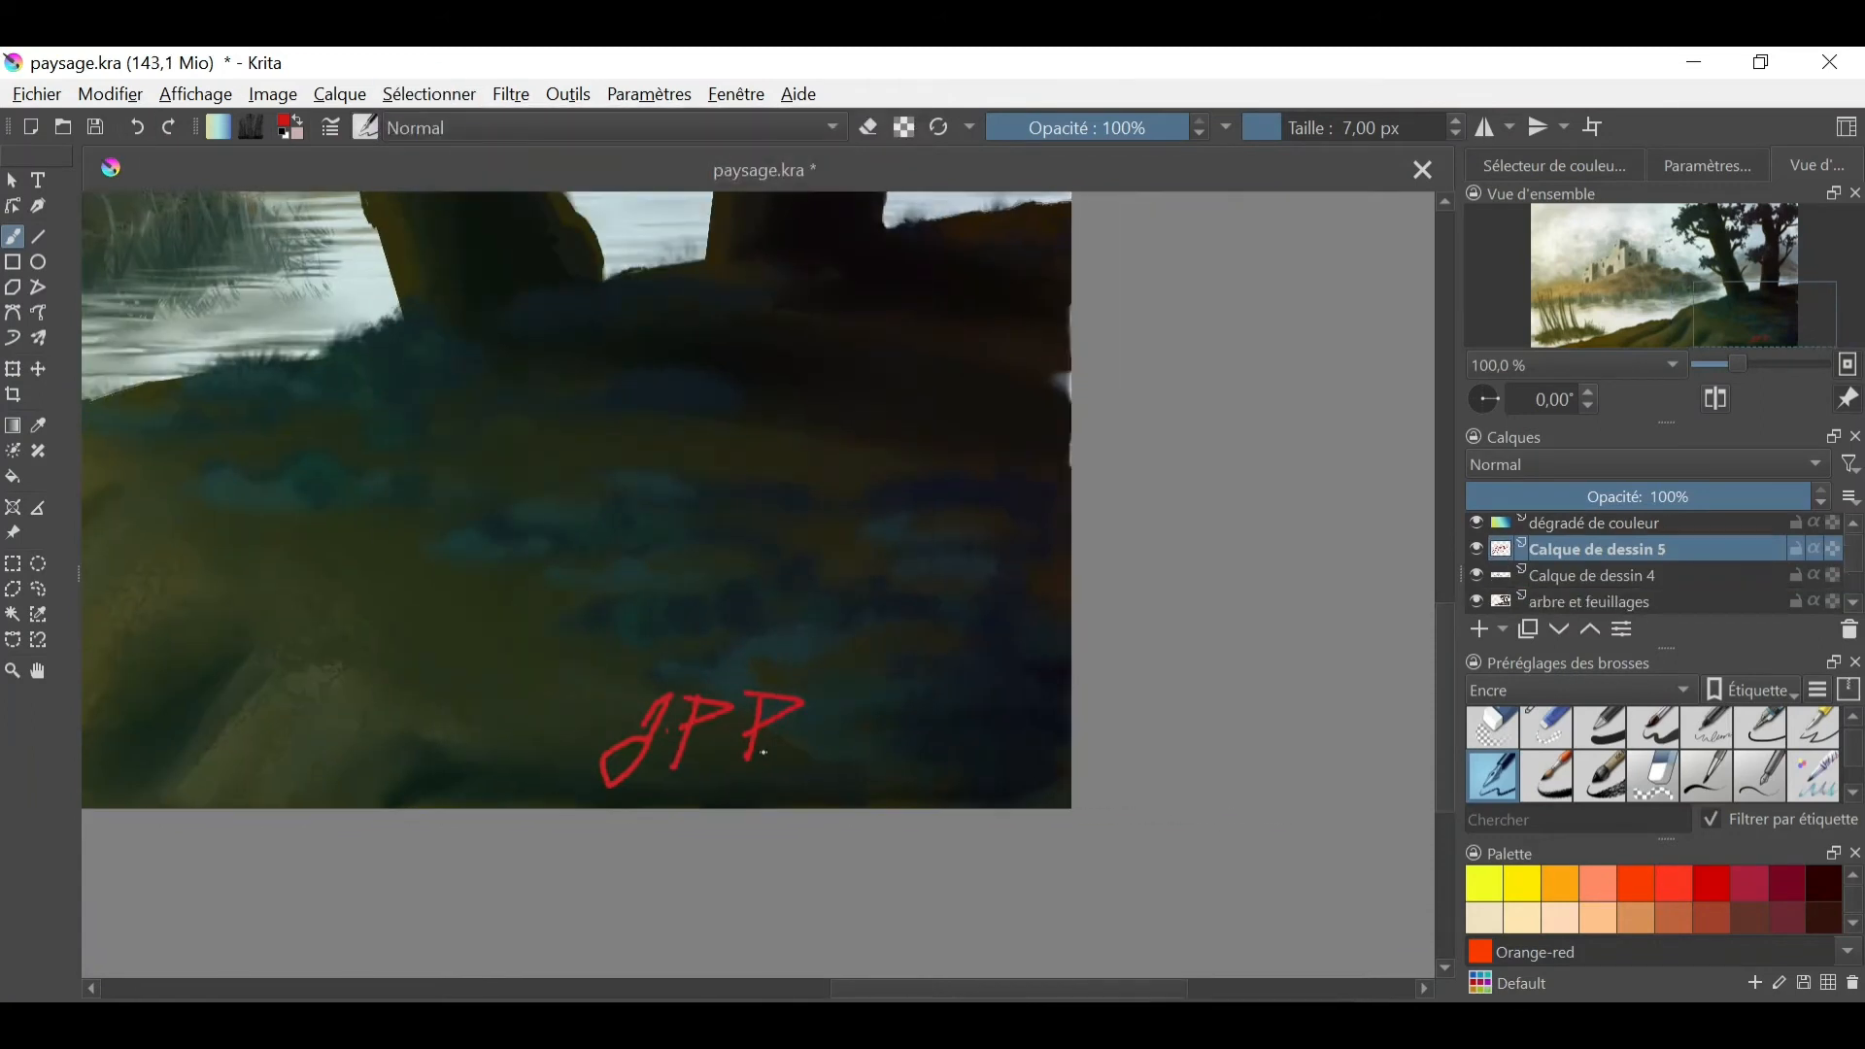
key(ctrl+a)
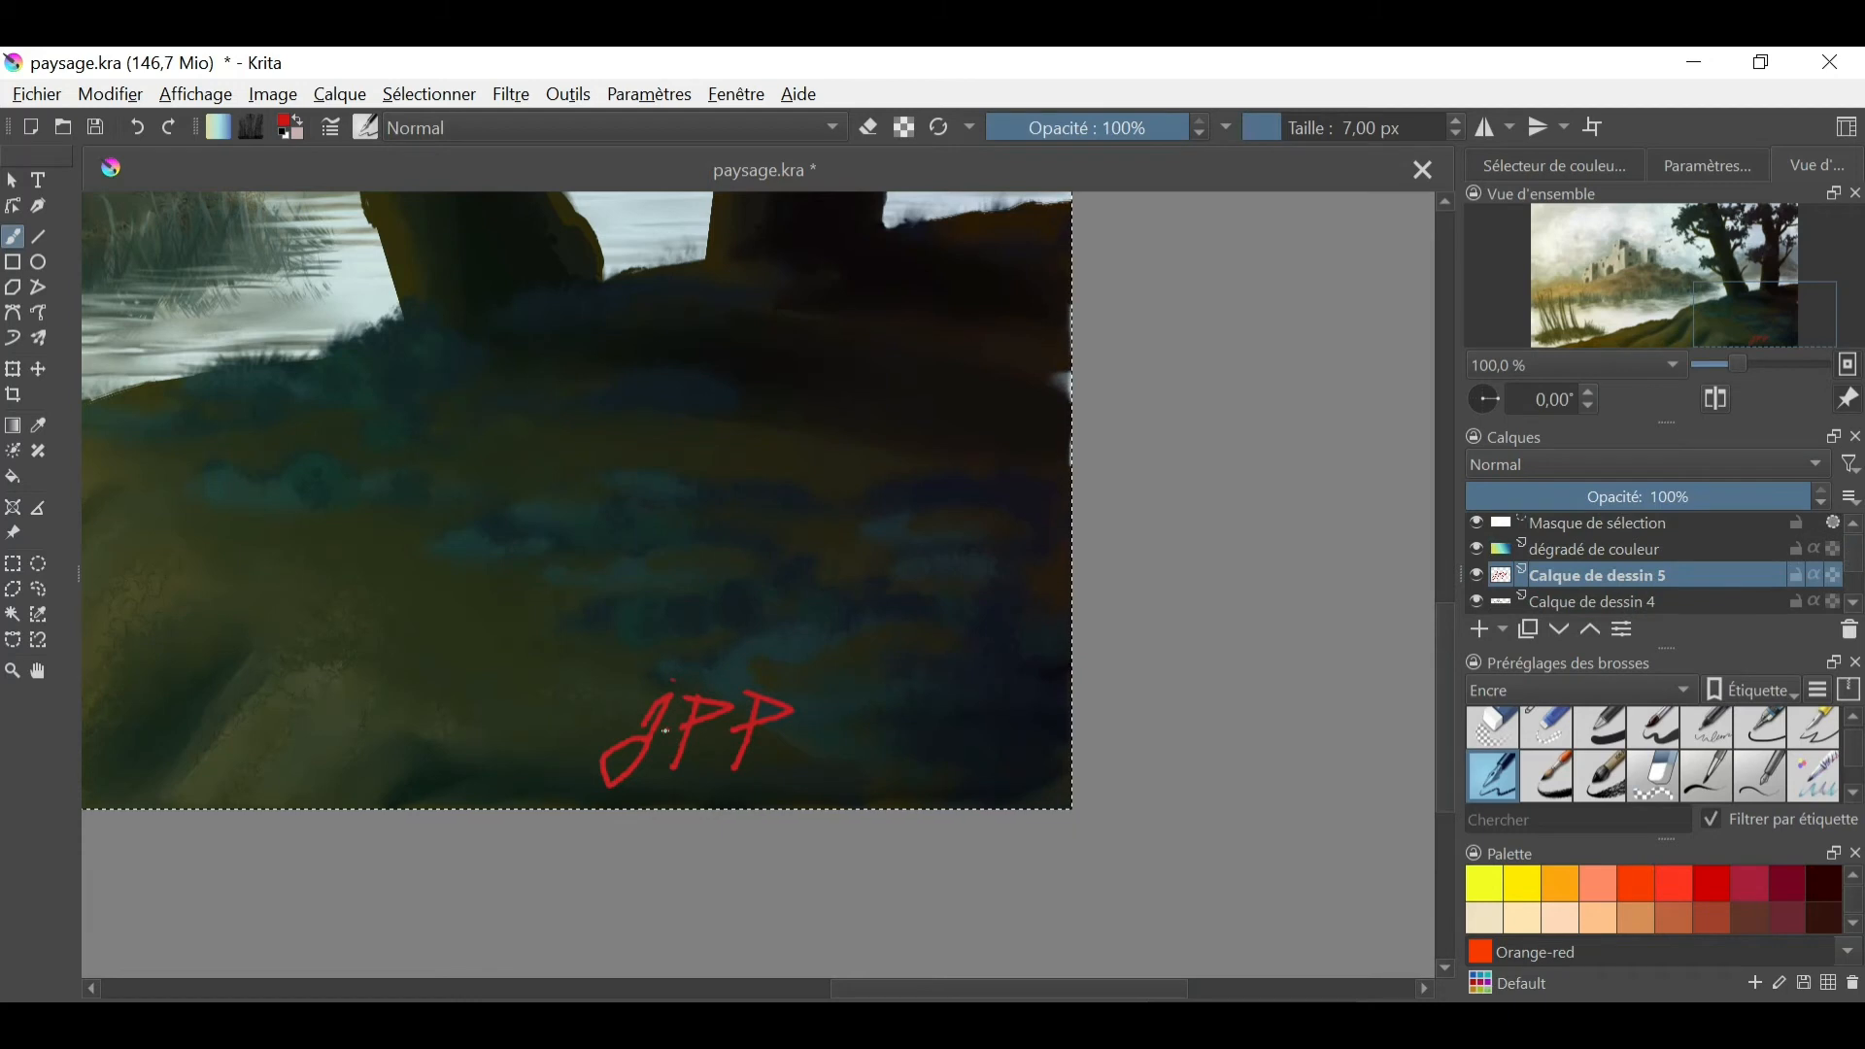
key(Delete)
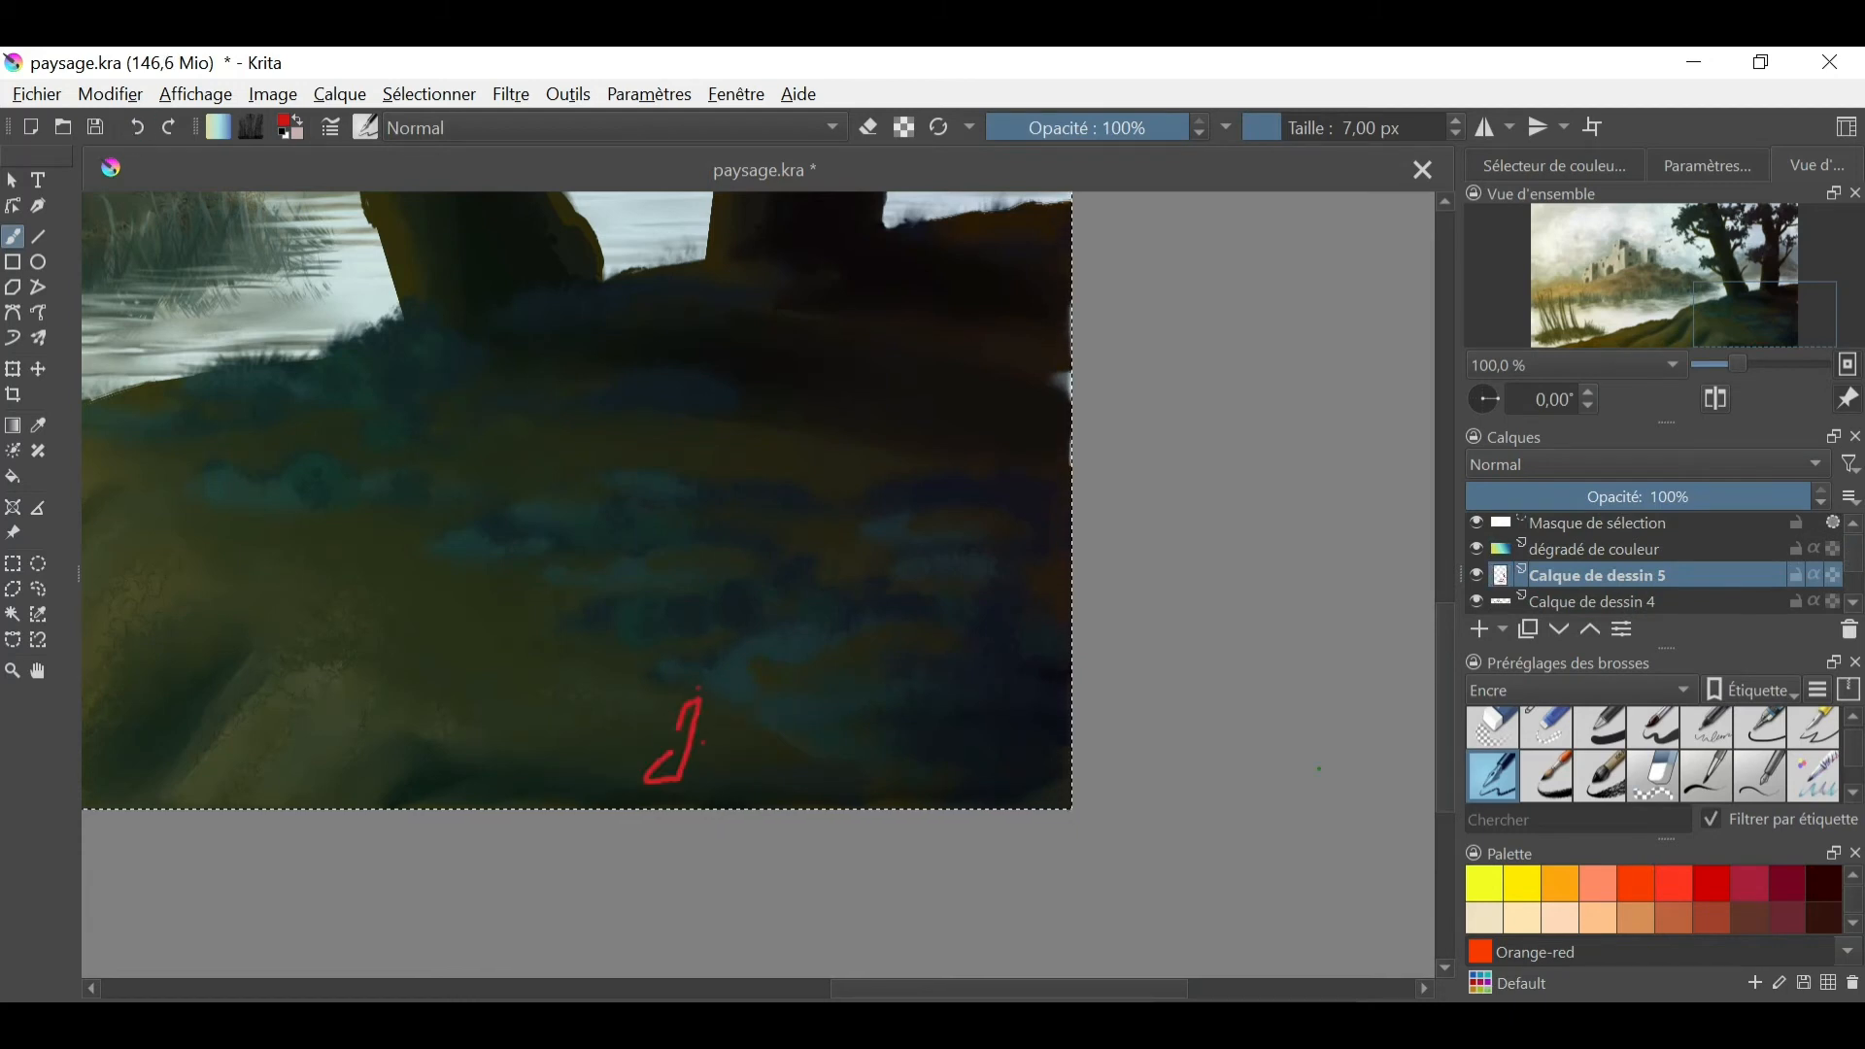
- Try the signature's first letter with a smaller ink brush size, and undo it
click(137, 127)
click(137, 127)
- Try writing the signature with a fine preset from the Peinture group at 1.52 px, and undo it
click(137, 127)
click(1302, 128)
click(1290, 129)
click(1278, 131)
click(666, 698)
mouse_move(667, 712)
mouse_down()
mouse_move(651, 756)
mouse_move(726, 740)
mouse_move(682, 767)
mouse_up()
click(137, 127)
click(137, 127)
click(1584, 690)
click(1525, 772)
click(1642, 753)
click(1262, 129)
click(1266, 129)
click(137, 127)
click(137, 127)
click(168, 127)
drag(701, 748, 843, 739)
click(152, 129)
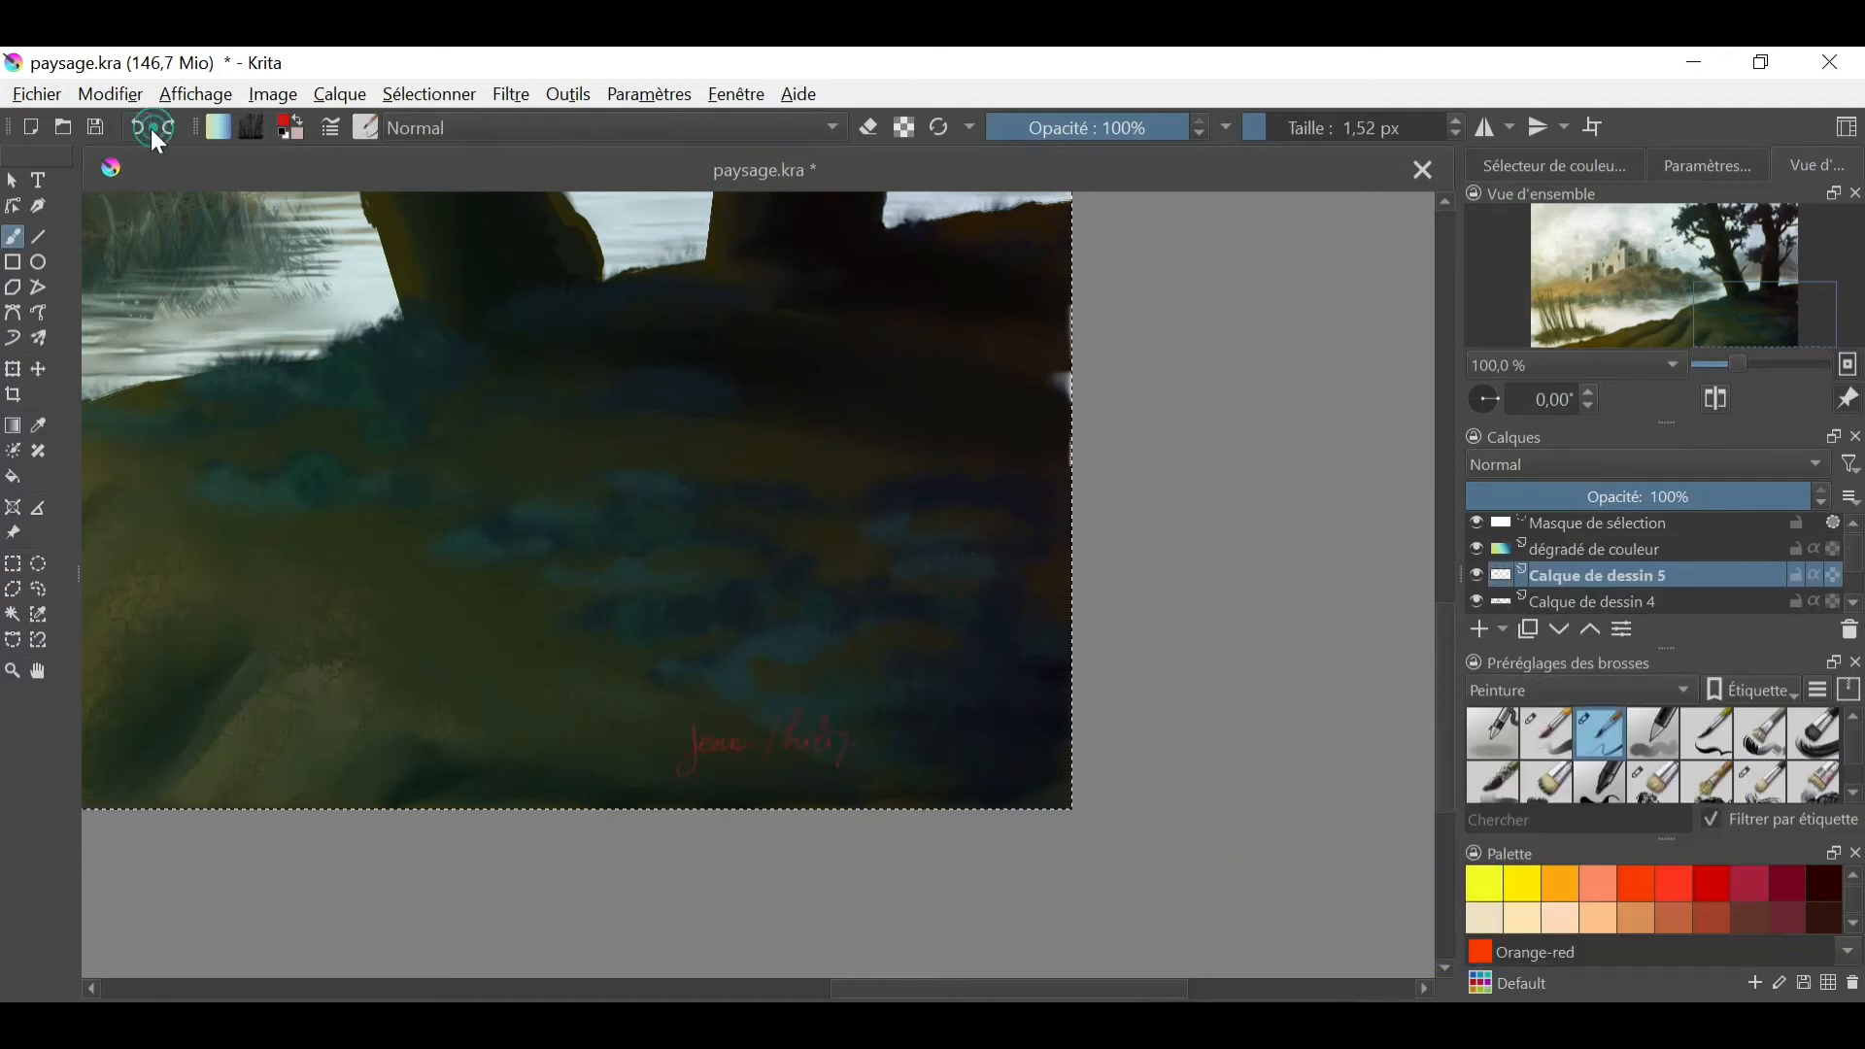
click(137, 127)
click(137, 127)
- Try red signature strokes with another Peinture brush preset at 4.71 px, and undo them
drag(1853, 743, 1853, 783)
scroll(1651, 755, up, 5)
click(1706, 735)
click(1276, 130)
drag(648, 731, 660, 746)
click(138, 129)
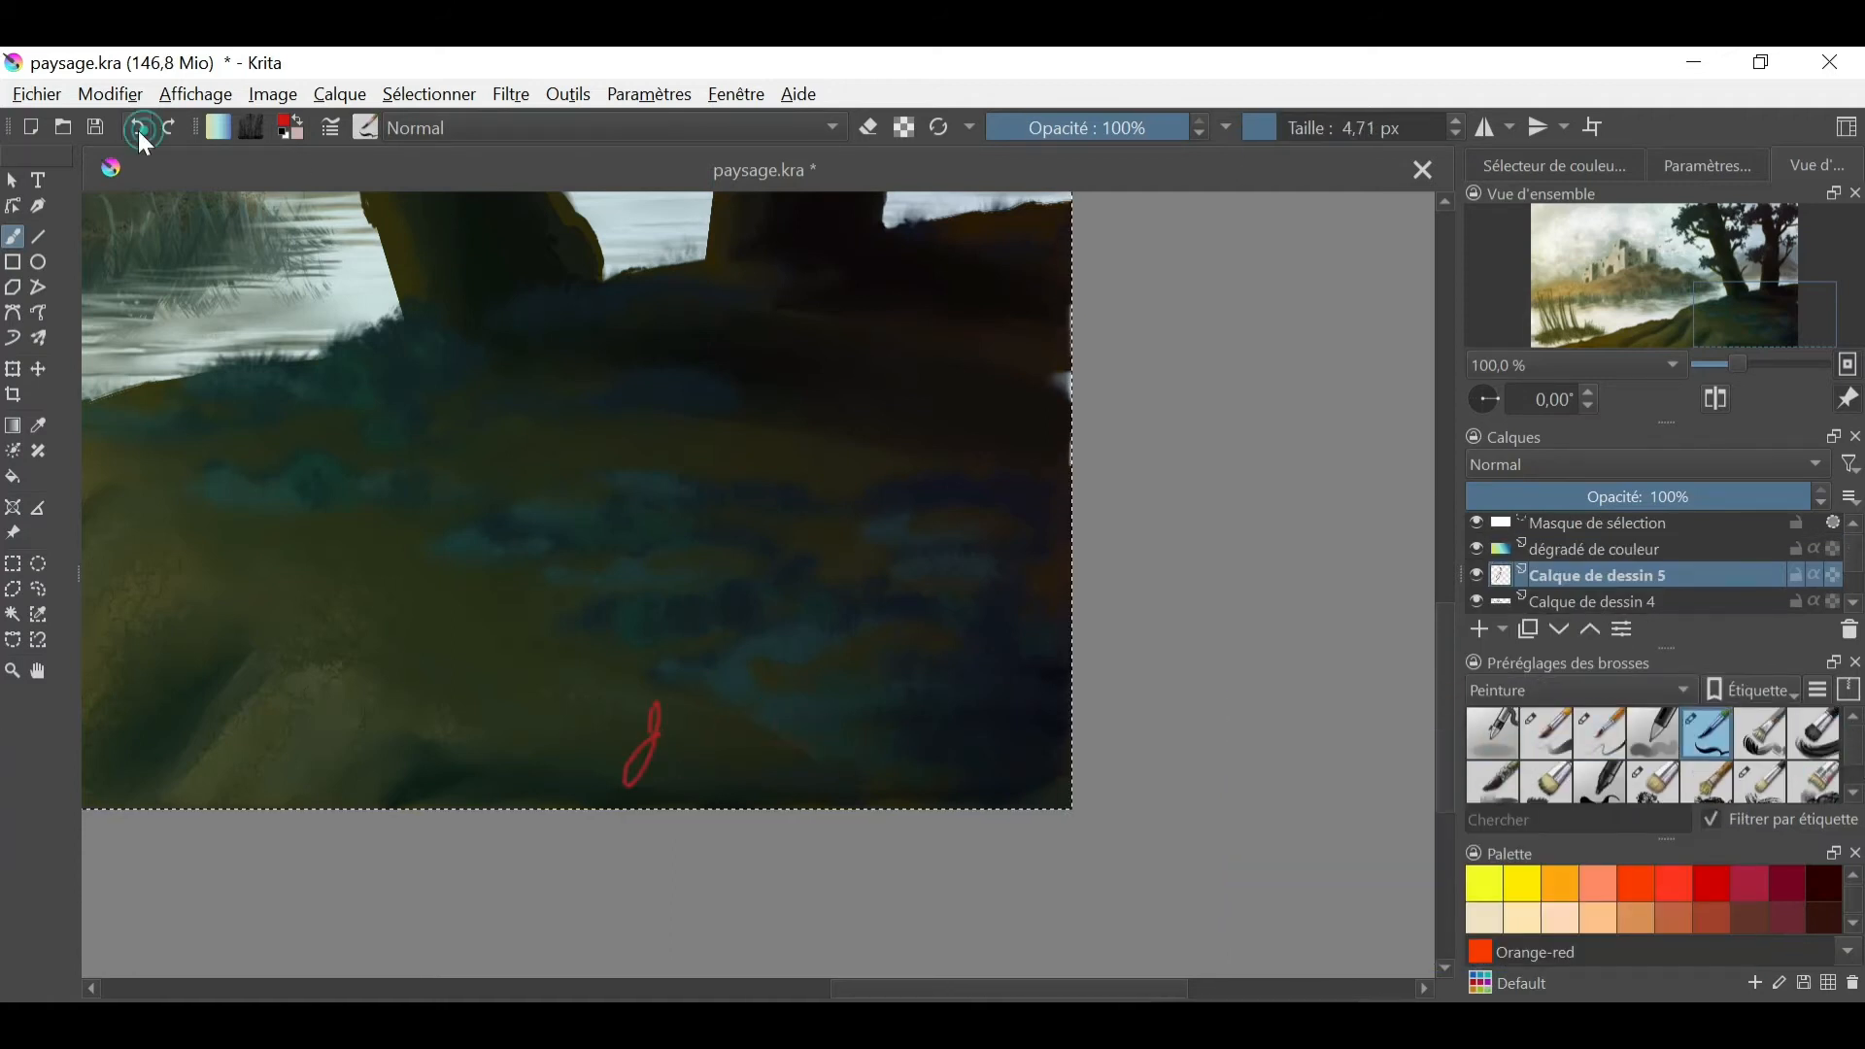
click(139, 130)
drag(812, 731, 1004, 732)
click(137, 127)
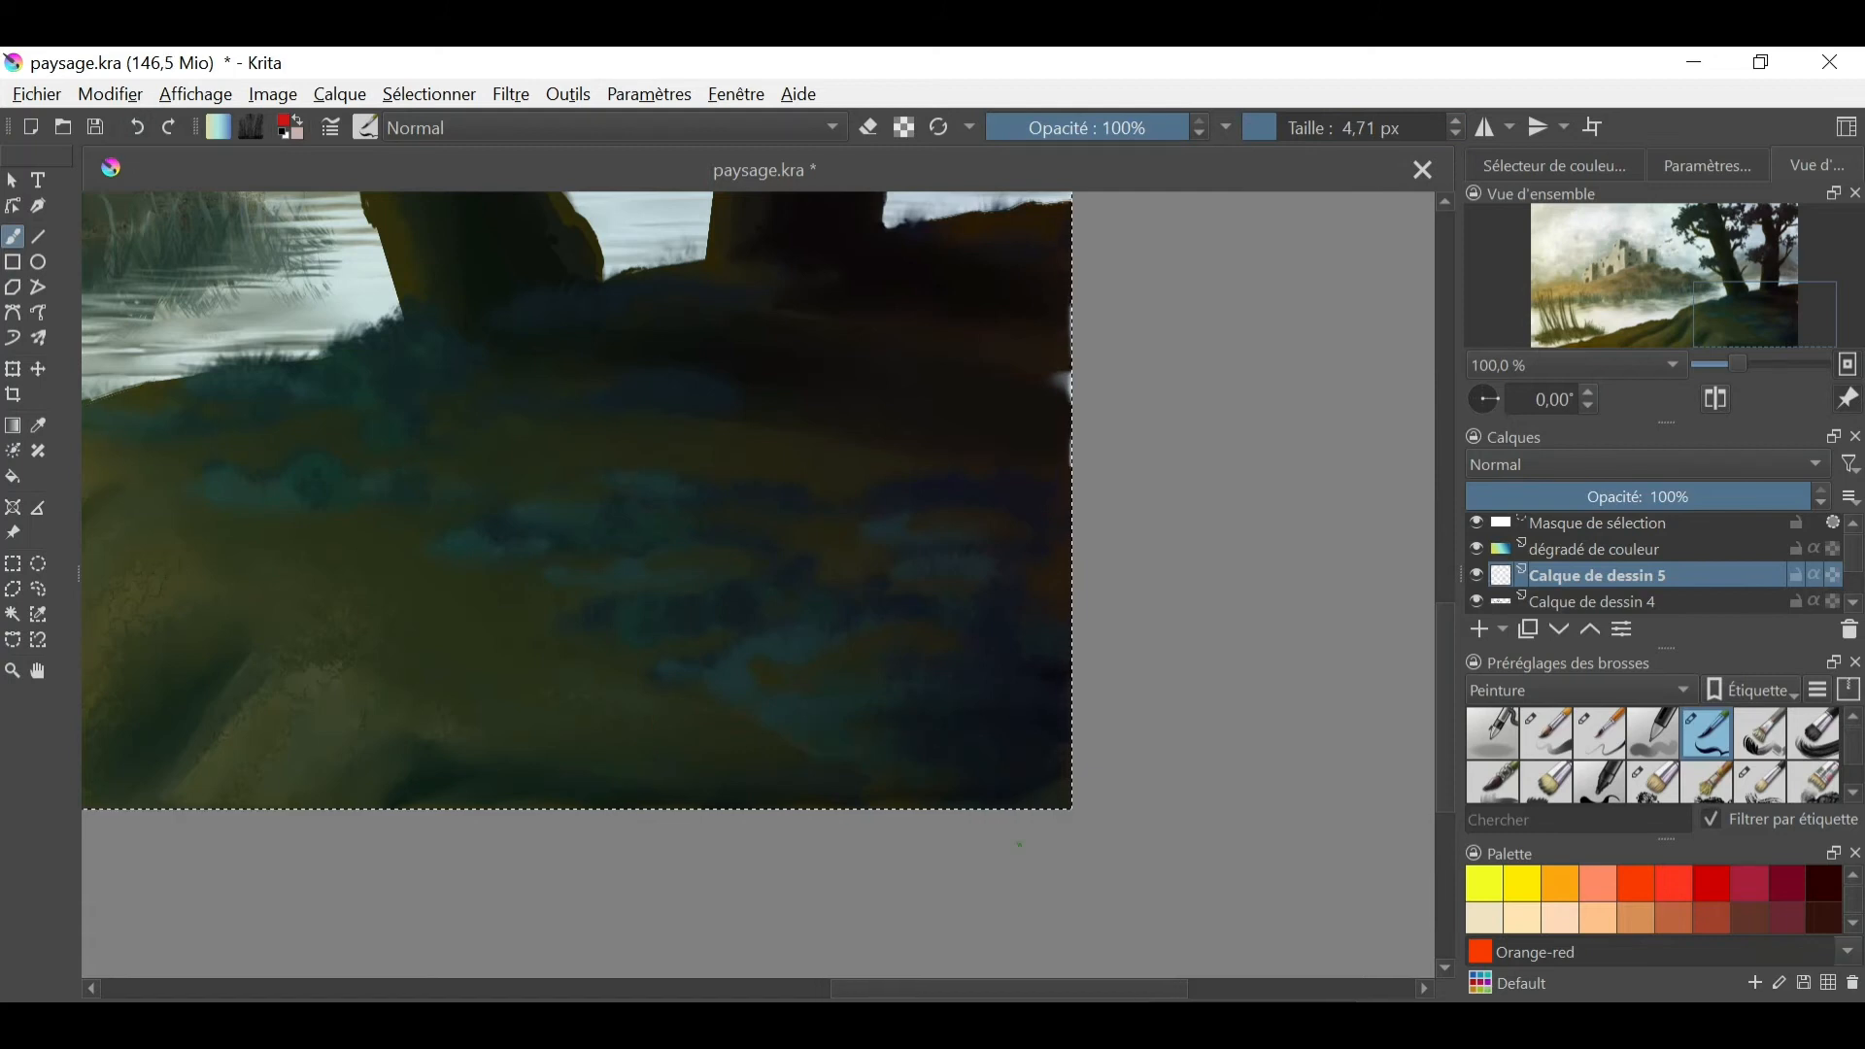
- Try writing the artist's name in red at the hill's lower right corner with the 4.71 px brush, and undo it
key(ctrl+plus)
drag(564, 750, 695, 770)
drag(733, 715, 721, 778)
drag(711, 720, 708, 748)
mouse_move(762, 729)
mouse_down()
mouse_move(745, 775)
mouse_move(824, 769)
mouse_up()
drag(842, 753, 827, 801)
click(138, 129)
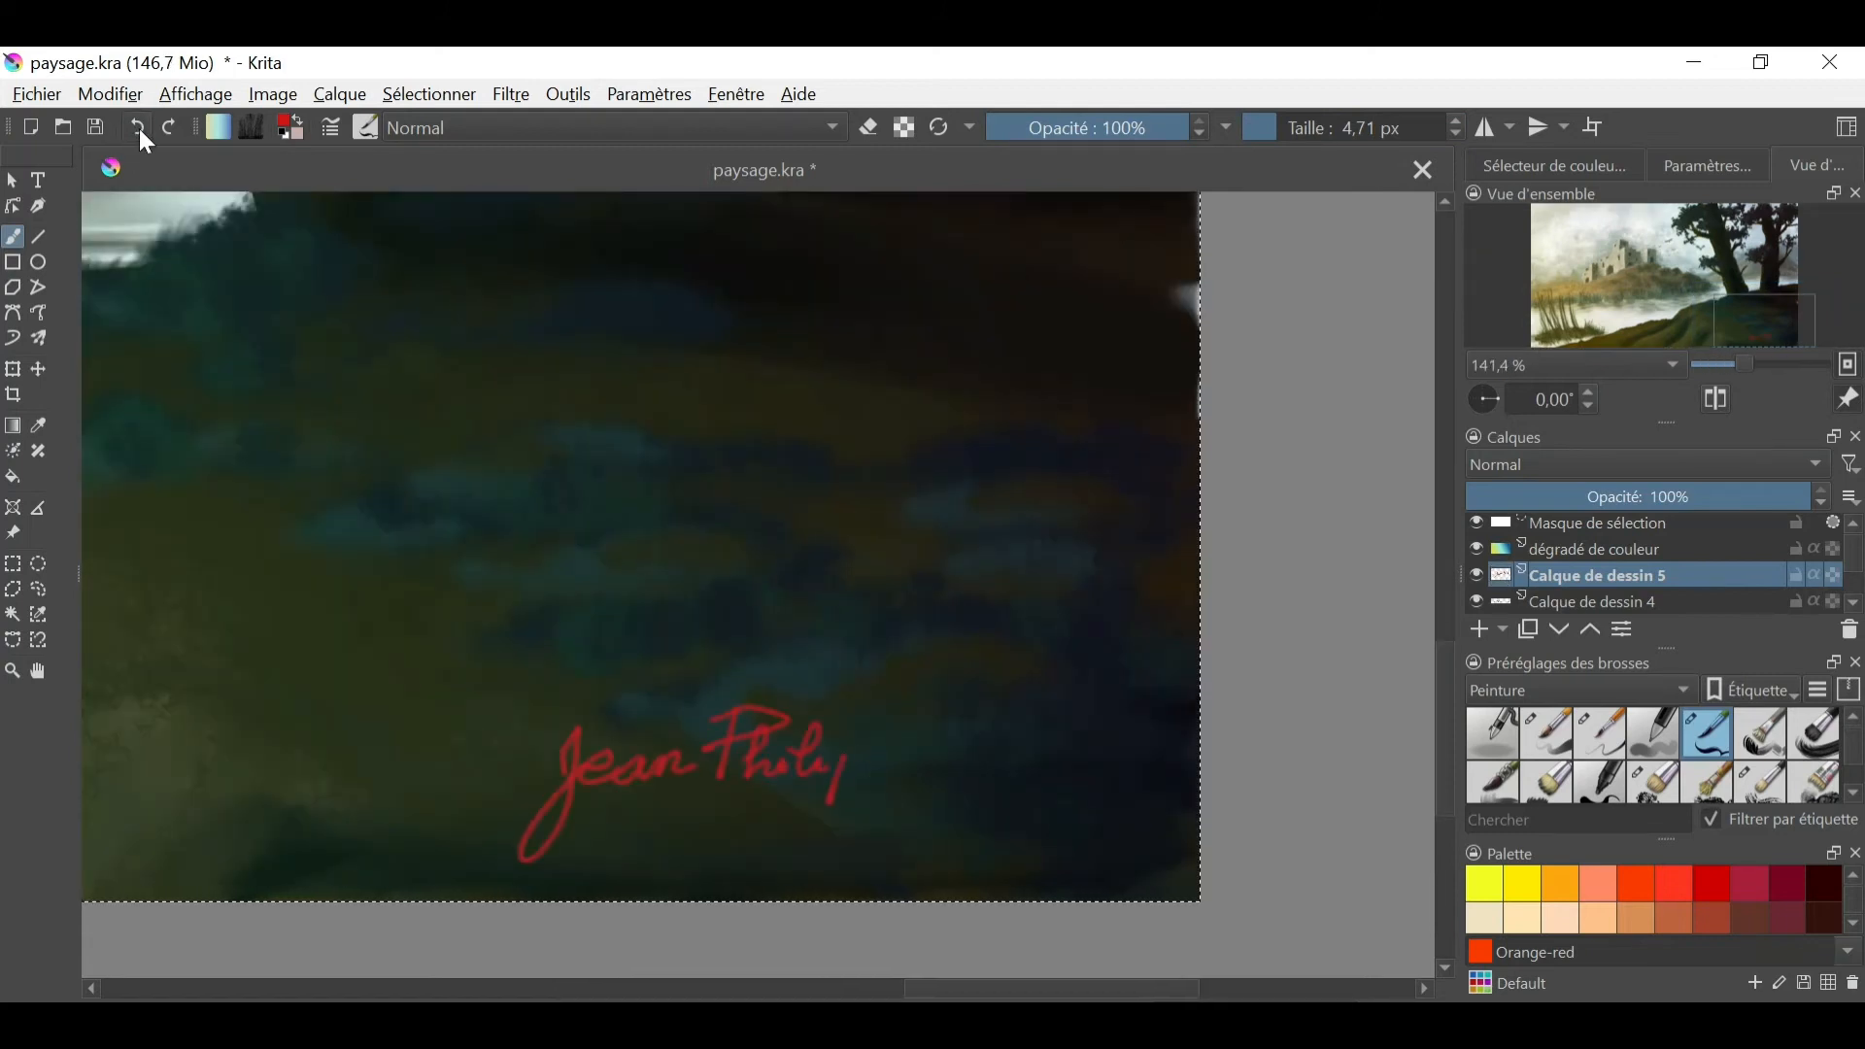
key(ctrl+minus)
drag(900, 749, 654, 798)
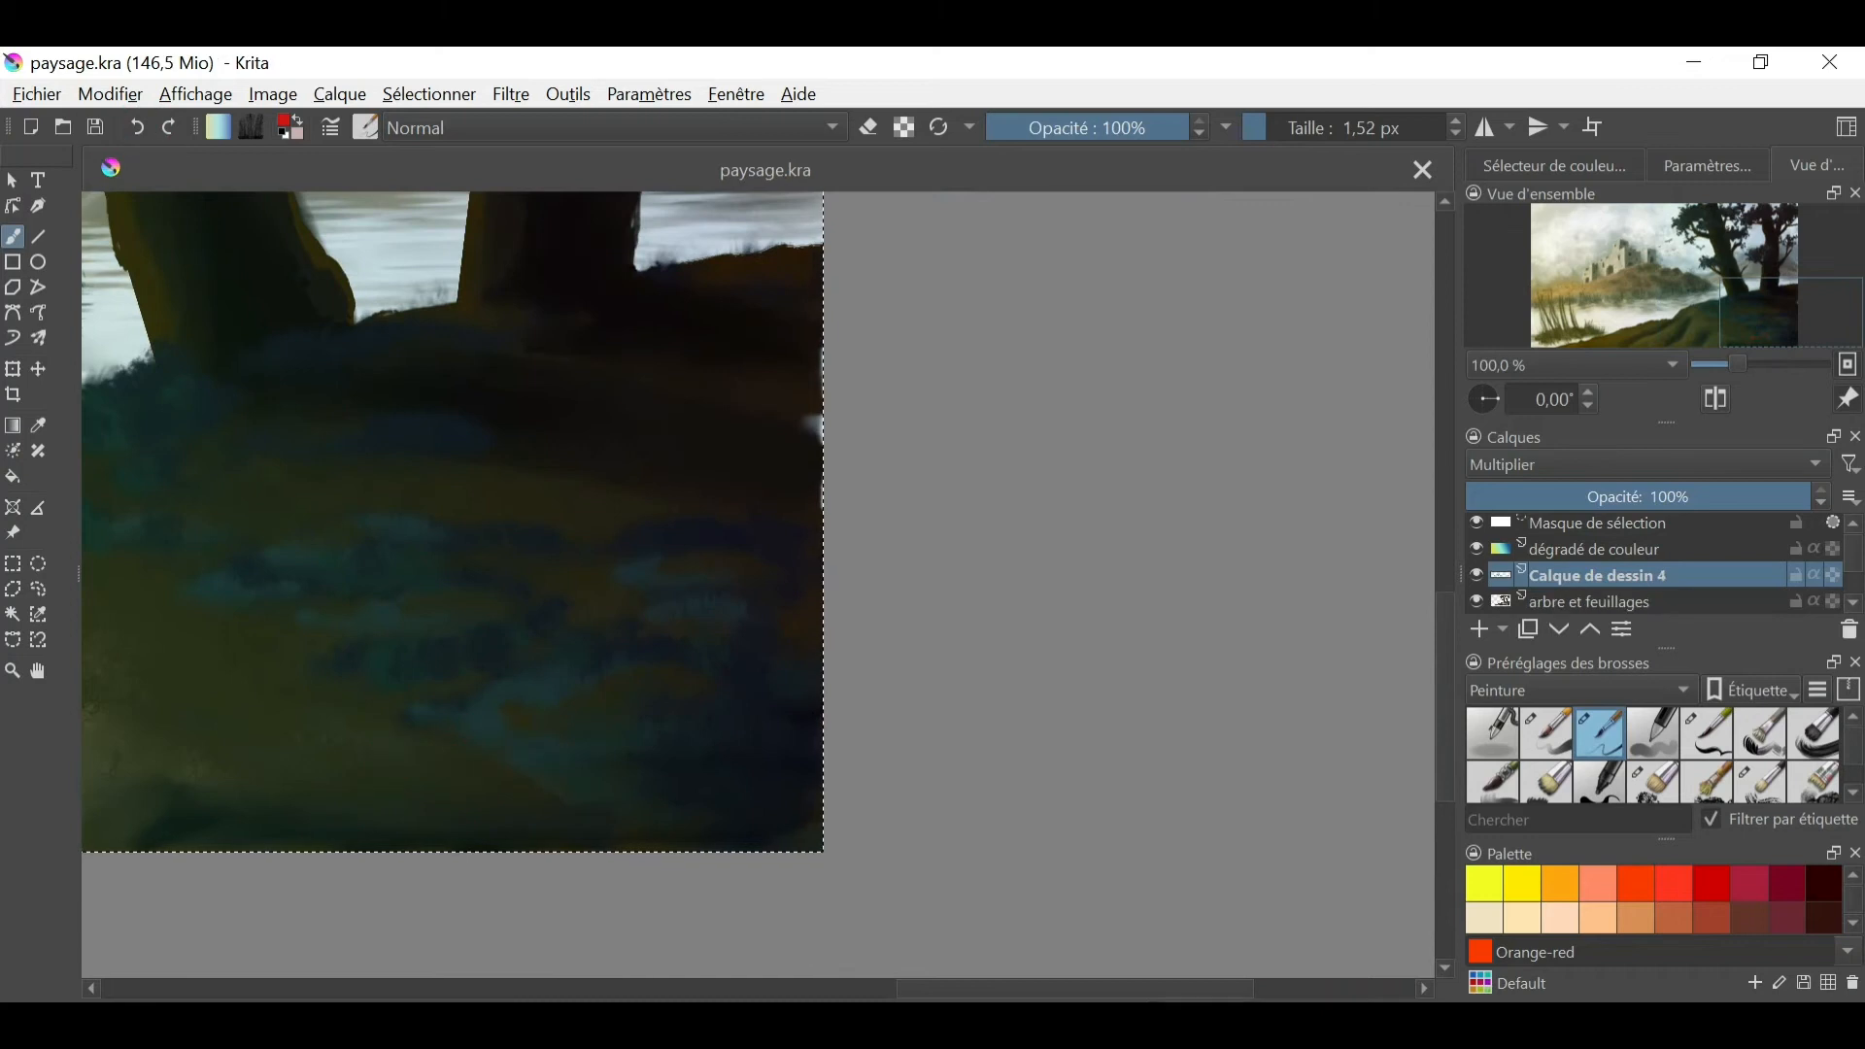
- Try a signature stroke with an ink preset from the Encre group, and undo it
click(1581, 691)
click(1516, 662)
click(1492, 776)
mouse_move(513, 759)
mouse_down()
mouse_move(480, 834)
mouse_move(496, 821)
mouse_move(439, 824)
mouse_move(695, 781)
mouse_up()
key(ctrl+z)
- Move the layer up one place, try several palette colours for the signature, and undo the last two changes
click(1671, 882)
click(1589, 629)
click(1636, 883)
click(1554, 166)
scroll(1710, 899, down, 1)
click(1749, 914)
click(143, 128)
click(142, 127)
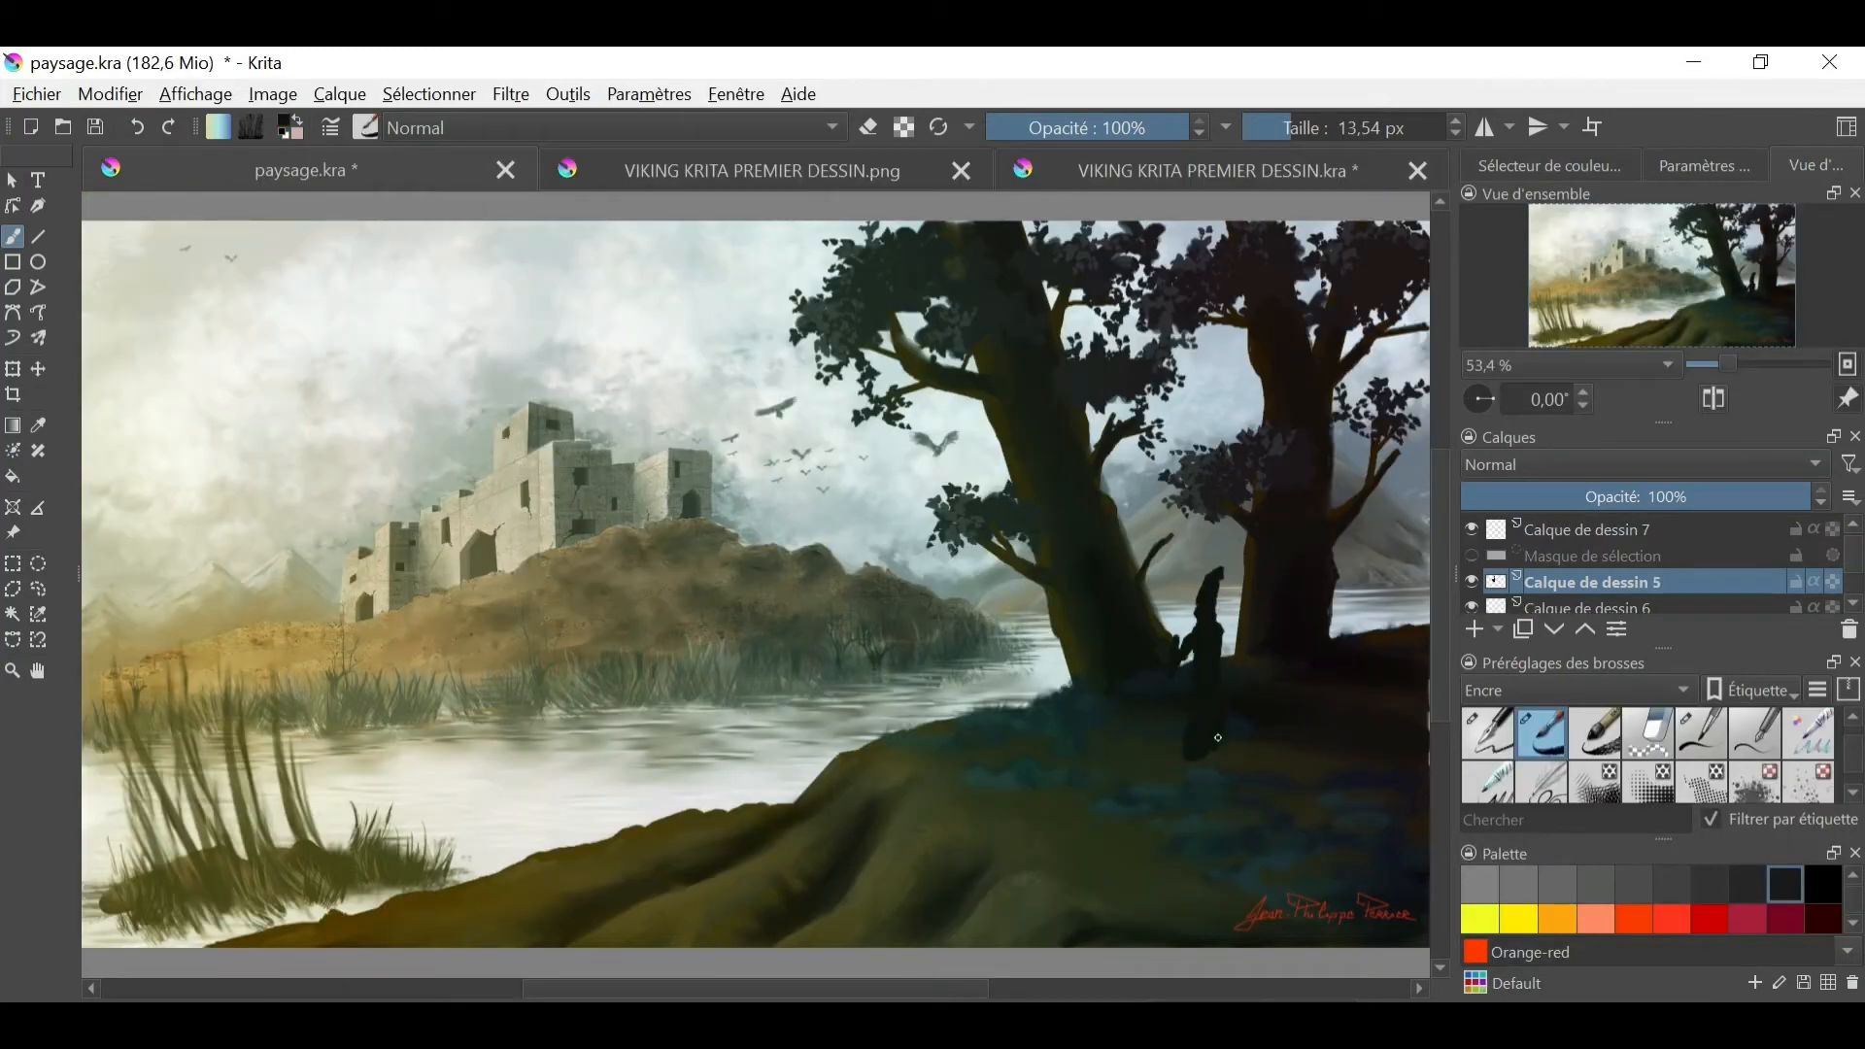
- Widen the hem of the dark figure's robe beneath the trees and draw its long straight staff with the Line tool
drag(1223, 737, 1235, 768)
click(38, 237)
drag(1291, 128, 1276, 127)
drag(1180, 575, 1170, 753)
- Return to the freehand brush, pick a very dark brown as the painting colour, and show the canvas overview
click(13, 237)
click(1551, 166)
click(1652, 239)
click(1815, 166)
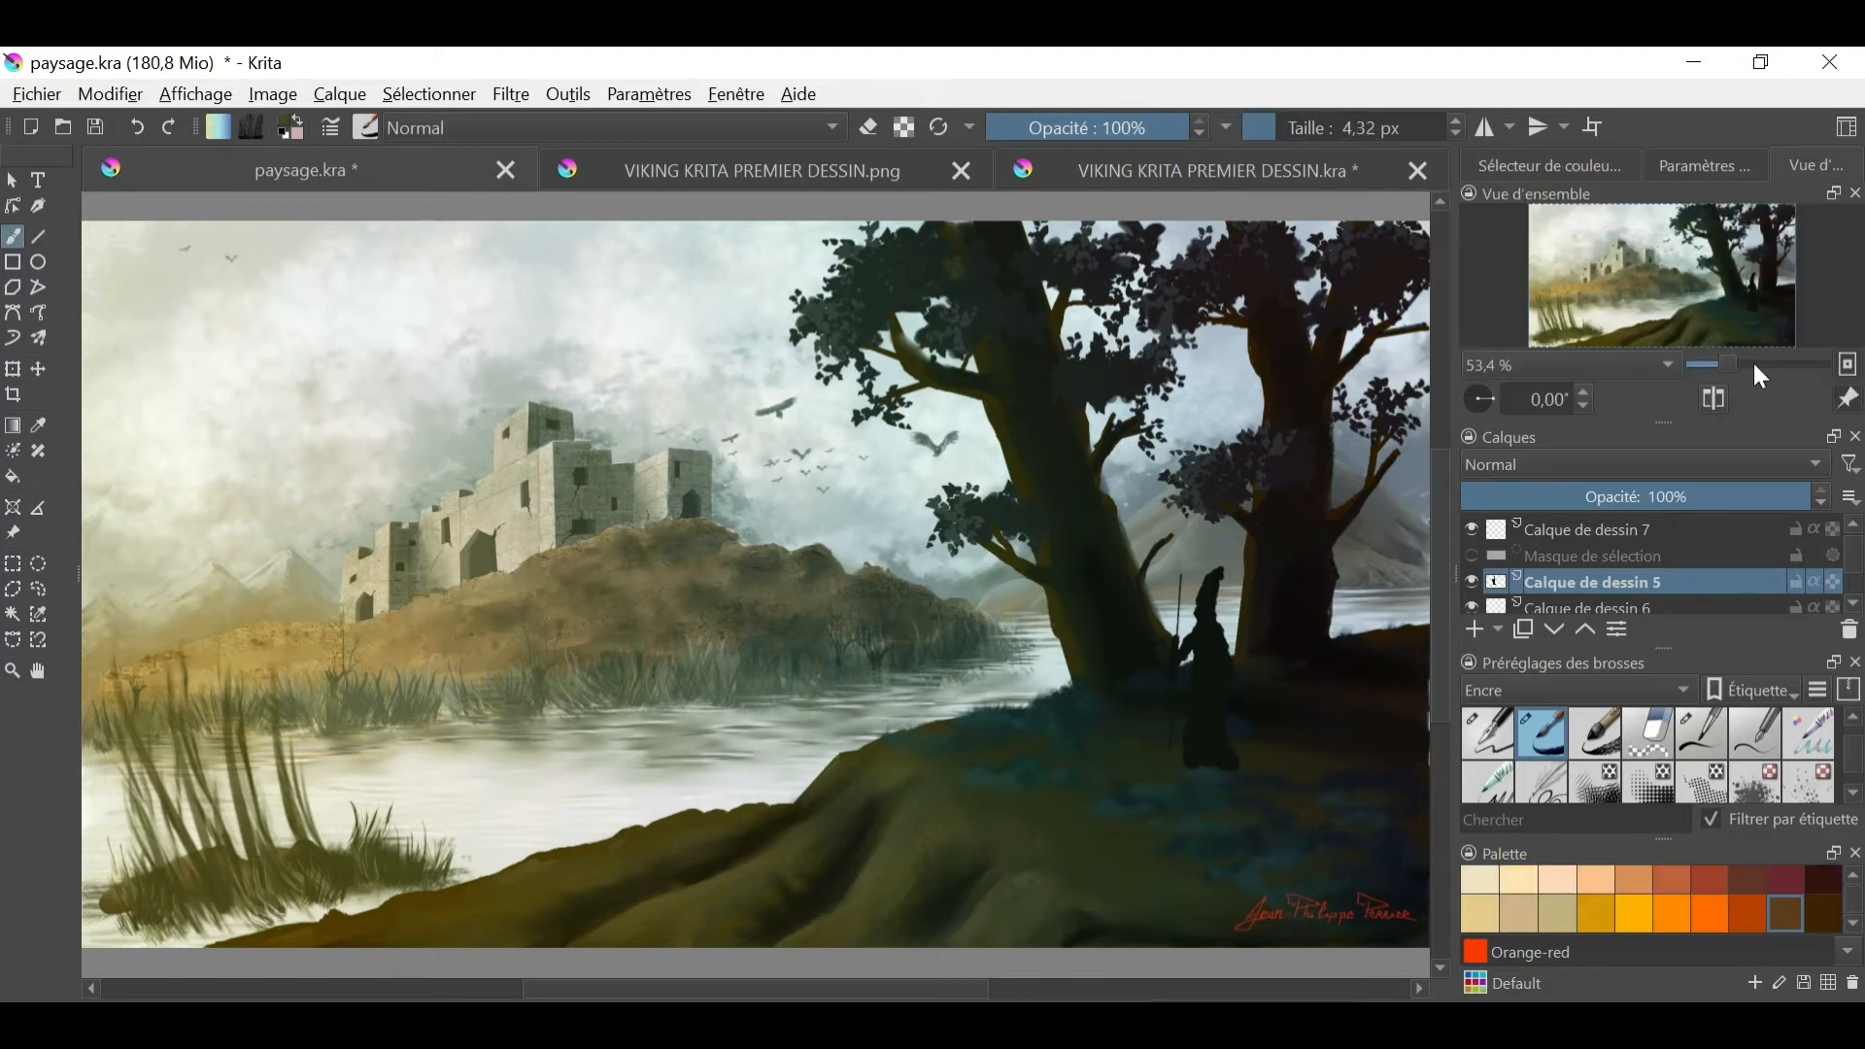
- Pick a dark olive tone and paint lighter edges on the robed figure's hat, sleeve, robe and staff
drag(1728, 364, 1741, 365)
drag(1662, 276, 1730, 275)
click(1550, 166)
click(1649, 242)
drag(921, 435, 902, 474)
mouse_move(946, 412)
mouse_down()
mouse_move(911, 447)
mouse_move(846, 758)
mouse_up()
click(38, 237)
click(13, 237)
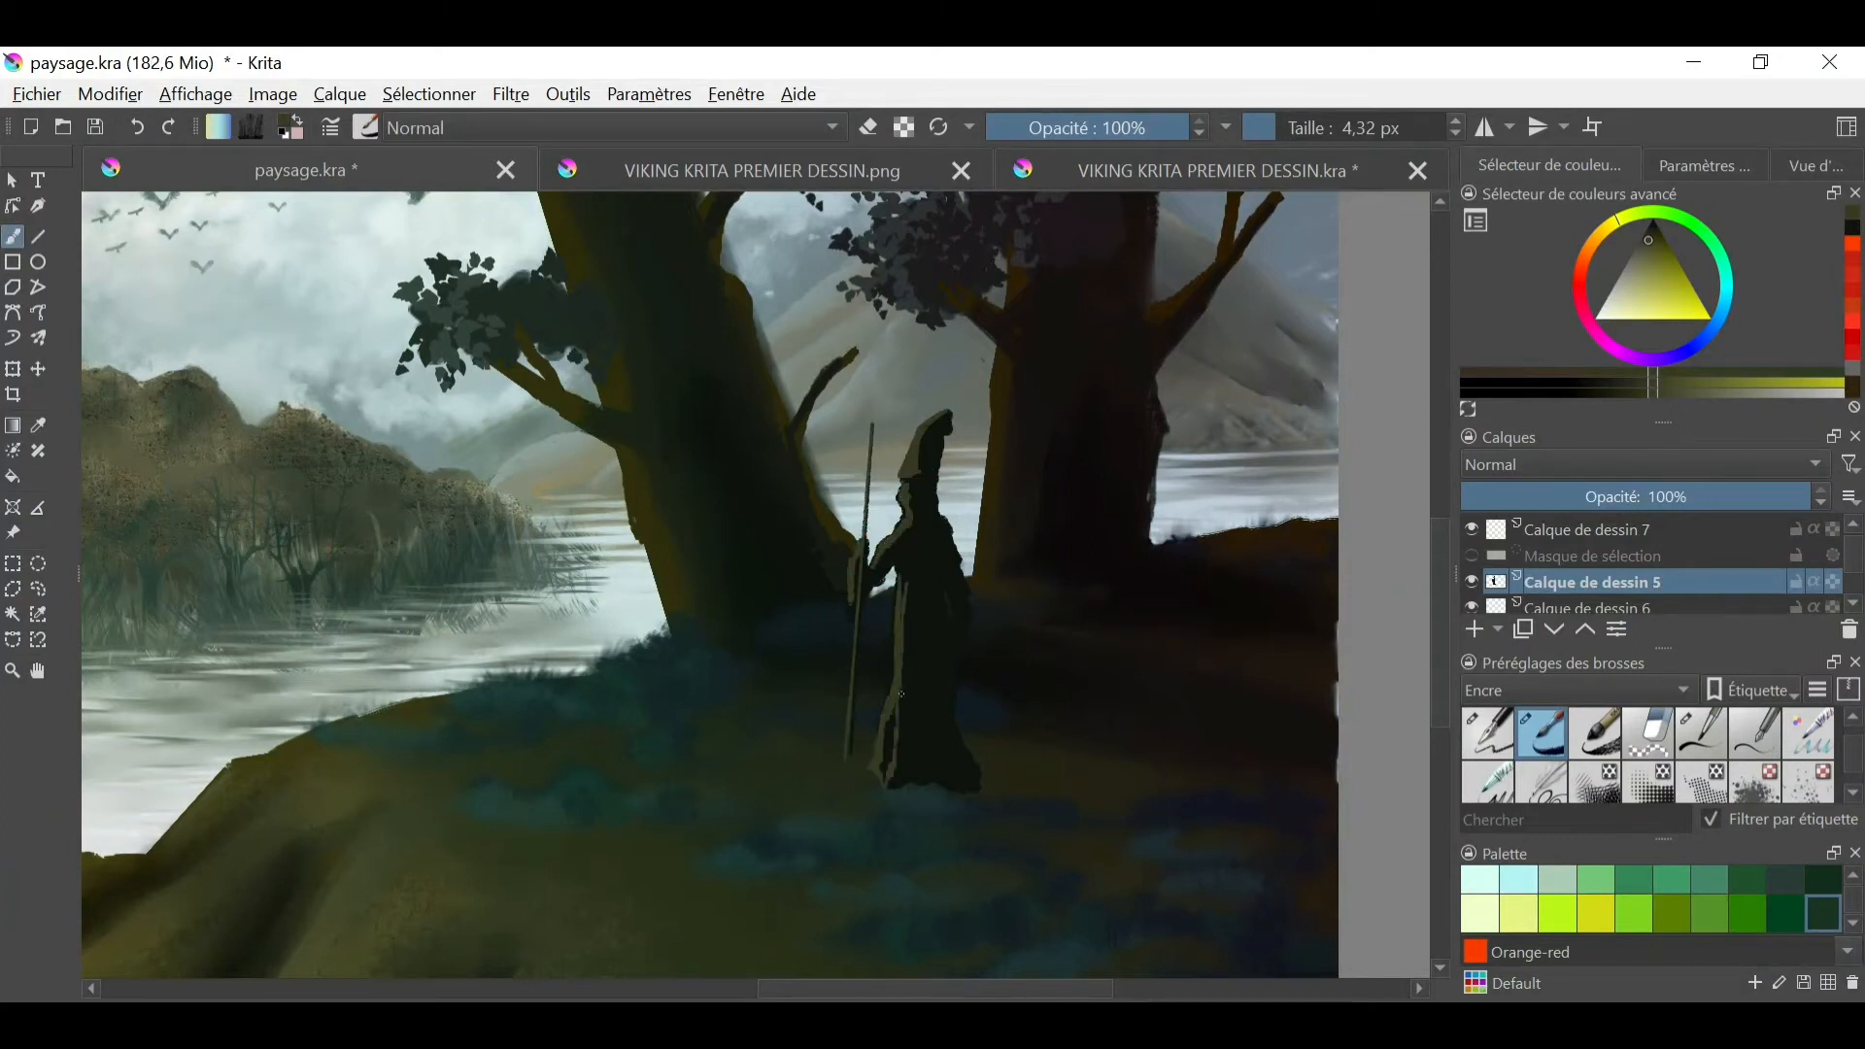
- Smooth the olive highlights on the figure's hat and robe with a blending brush of about 14 px
right_click(942, 641)
click(893, 767)
shift+drag(892, 767, 876, 766)
drag(929, 437, 919, 465)
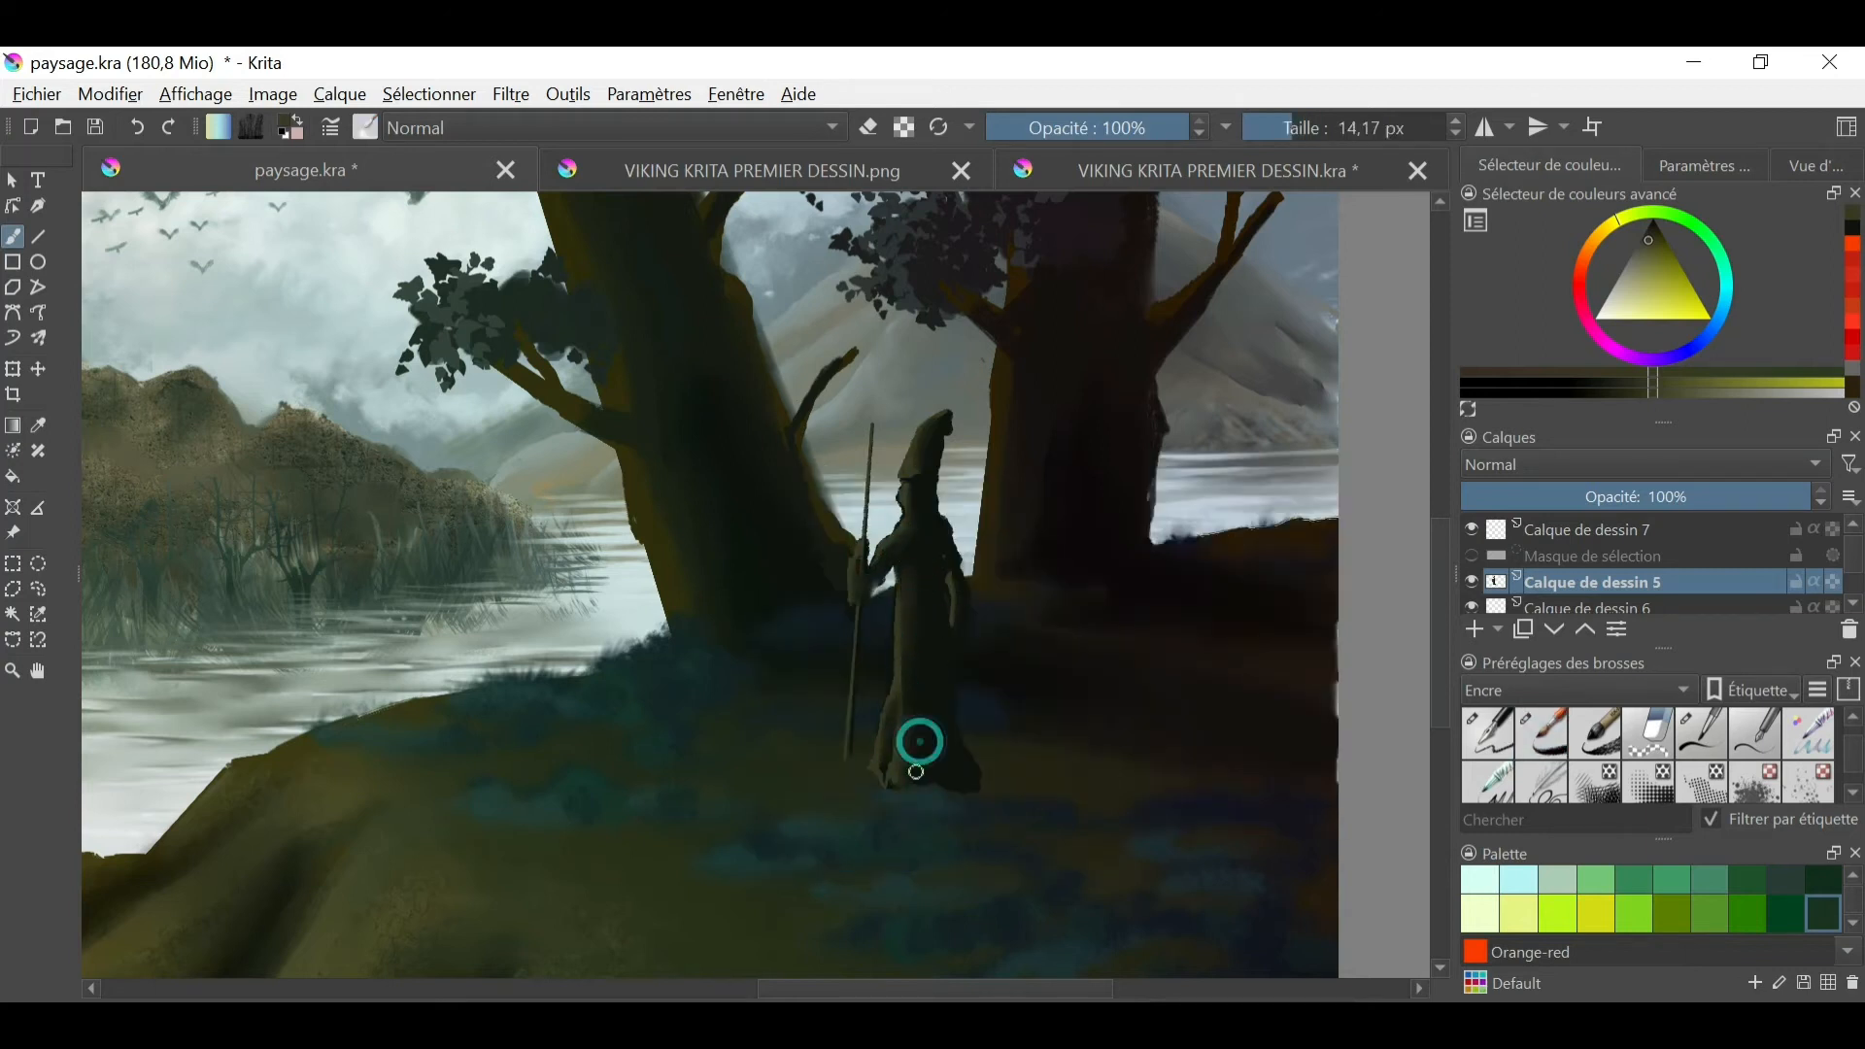
- Clean up the outline of the figure's hat and robe with the 15 px eraser preset
key(e)
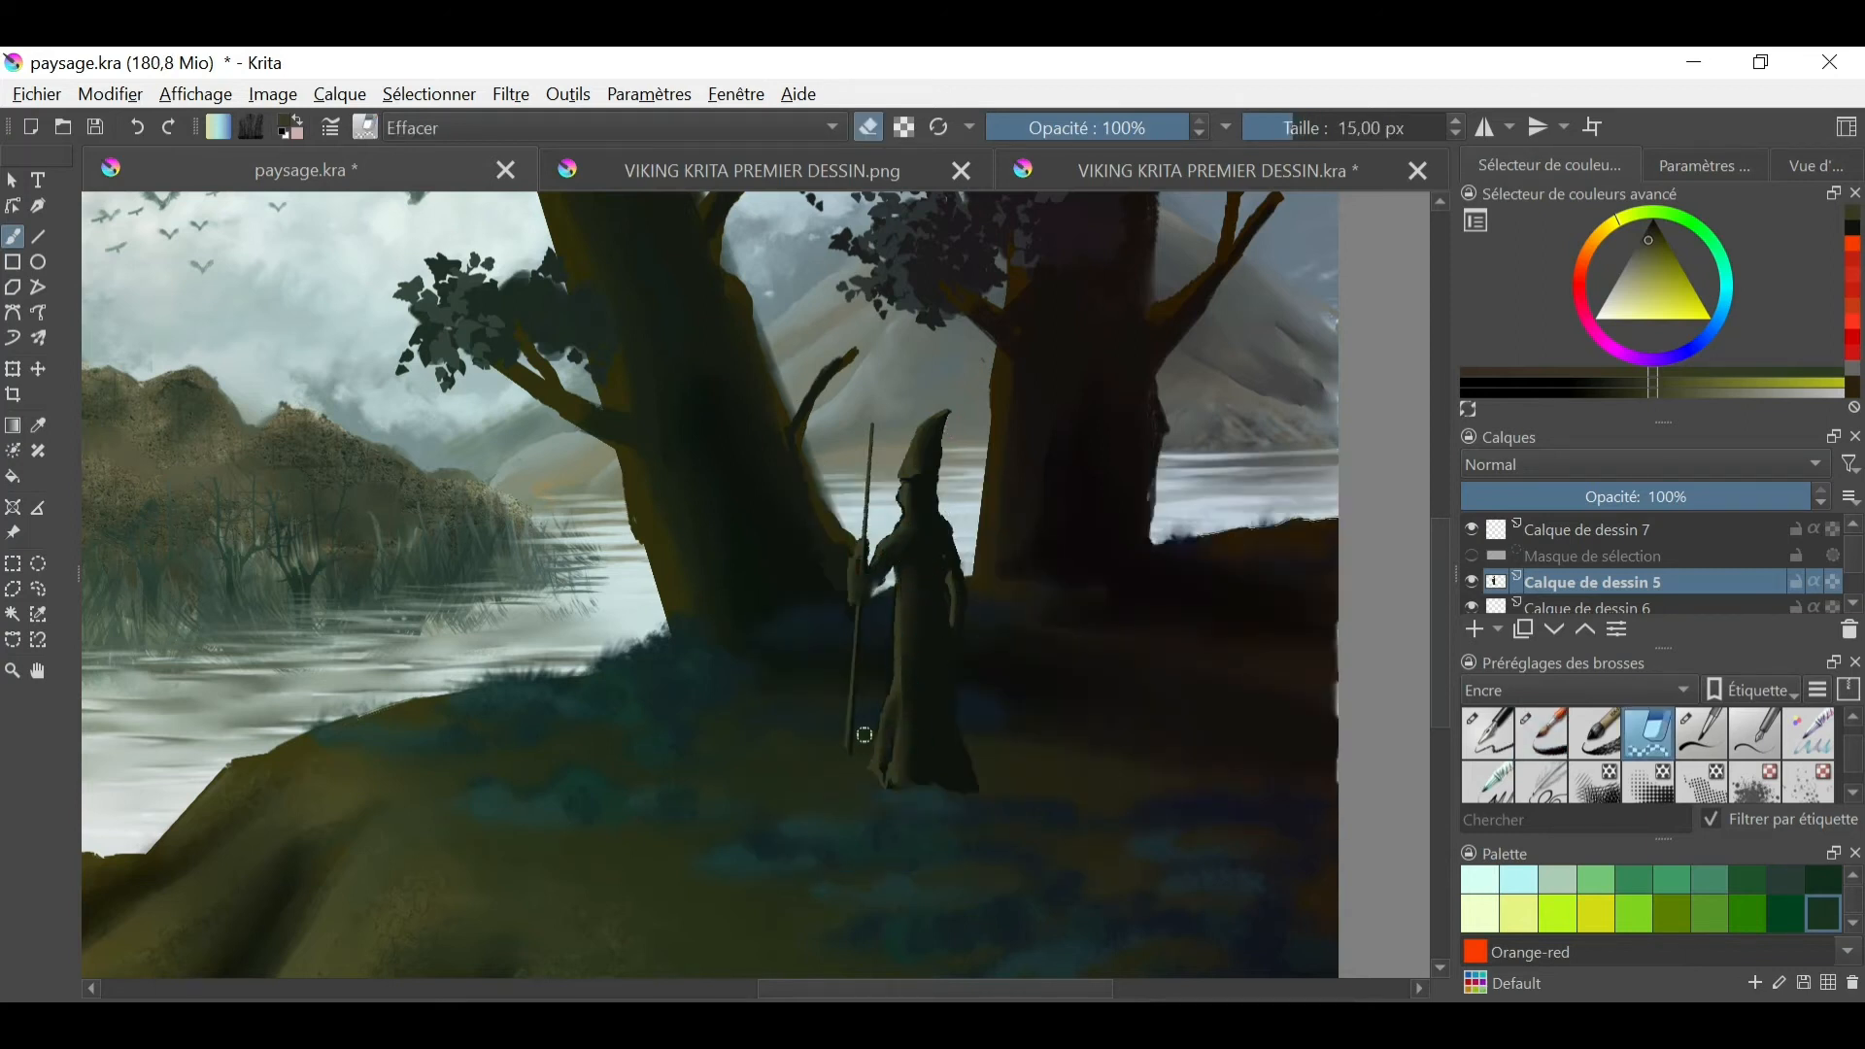
ctrl+click(950, 627)
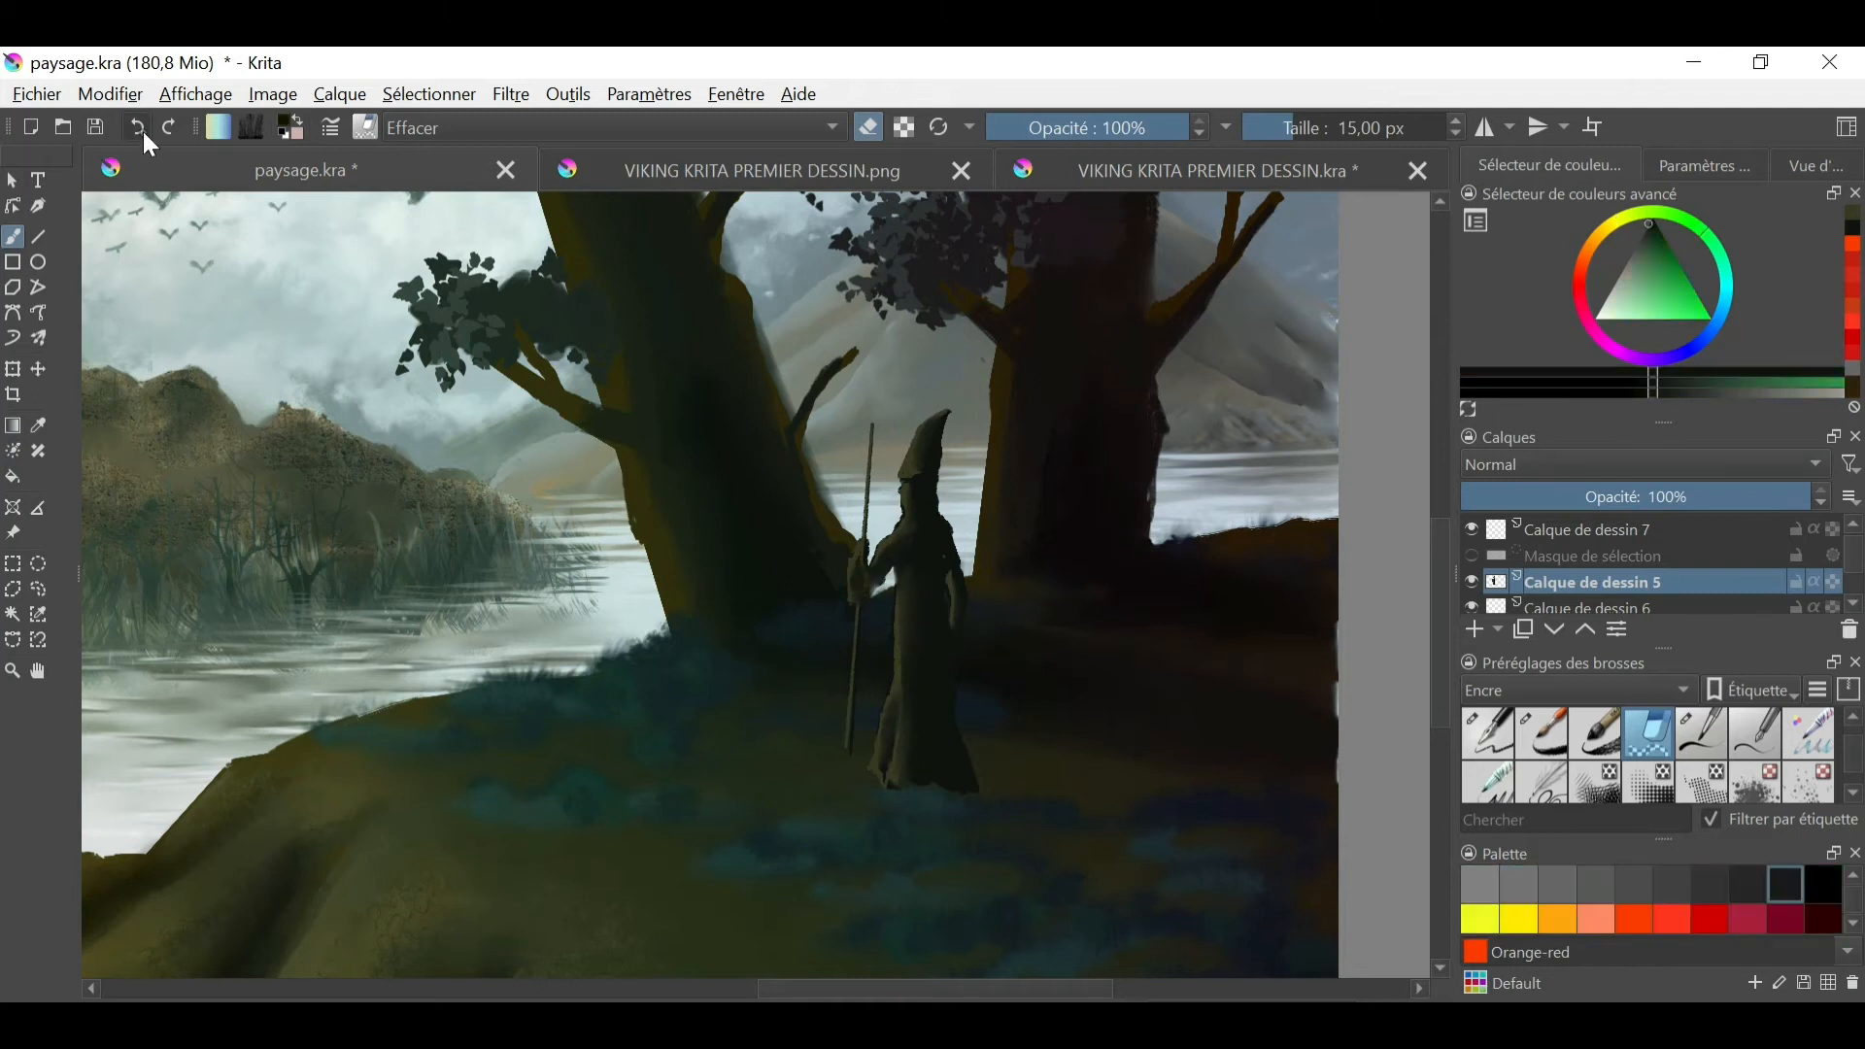
key(e)
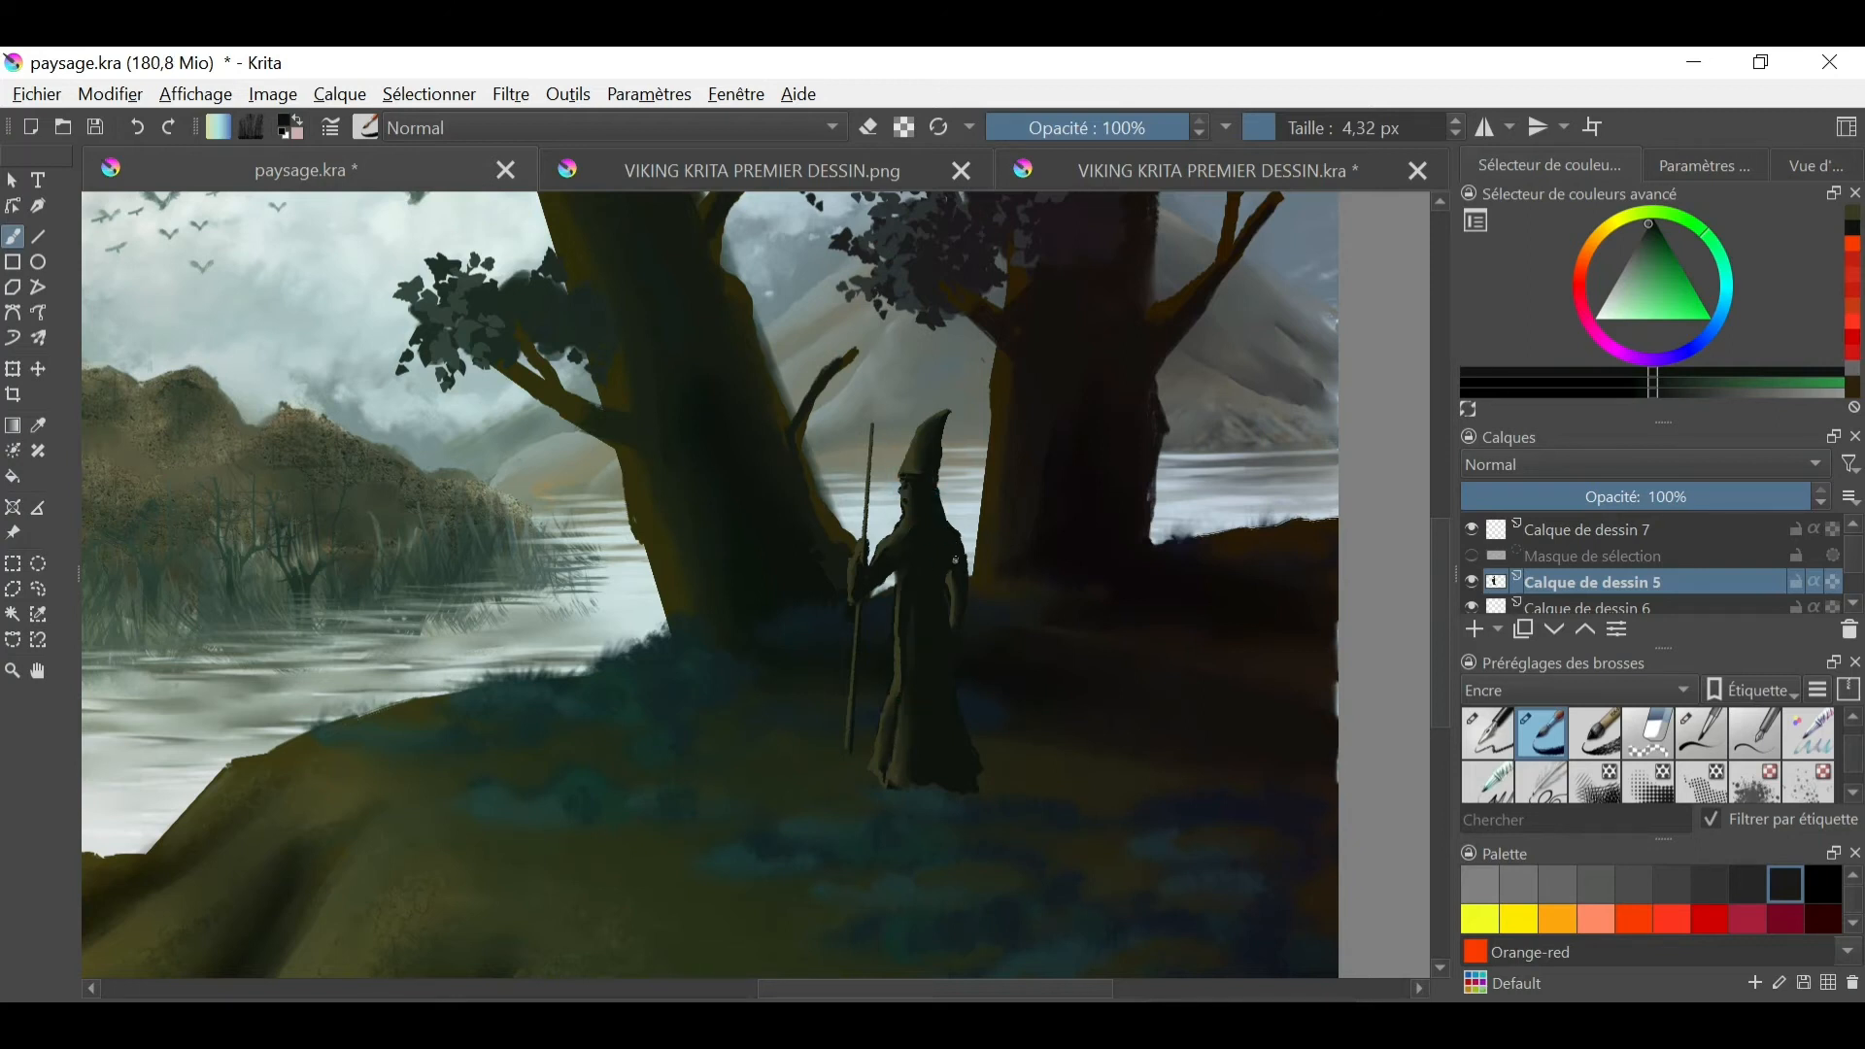
- Detail the figure's face profile and the gap beside the sleeve with the 4.32 px ink brush
click(1811, 168)
scroll(1662, 277, down, 4)
scroll(1662, 277, up, 6)
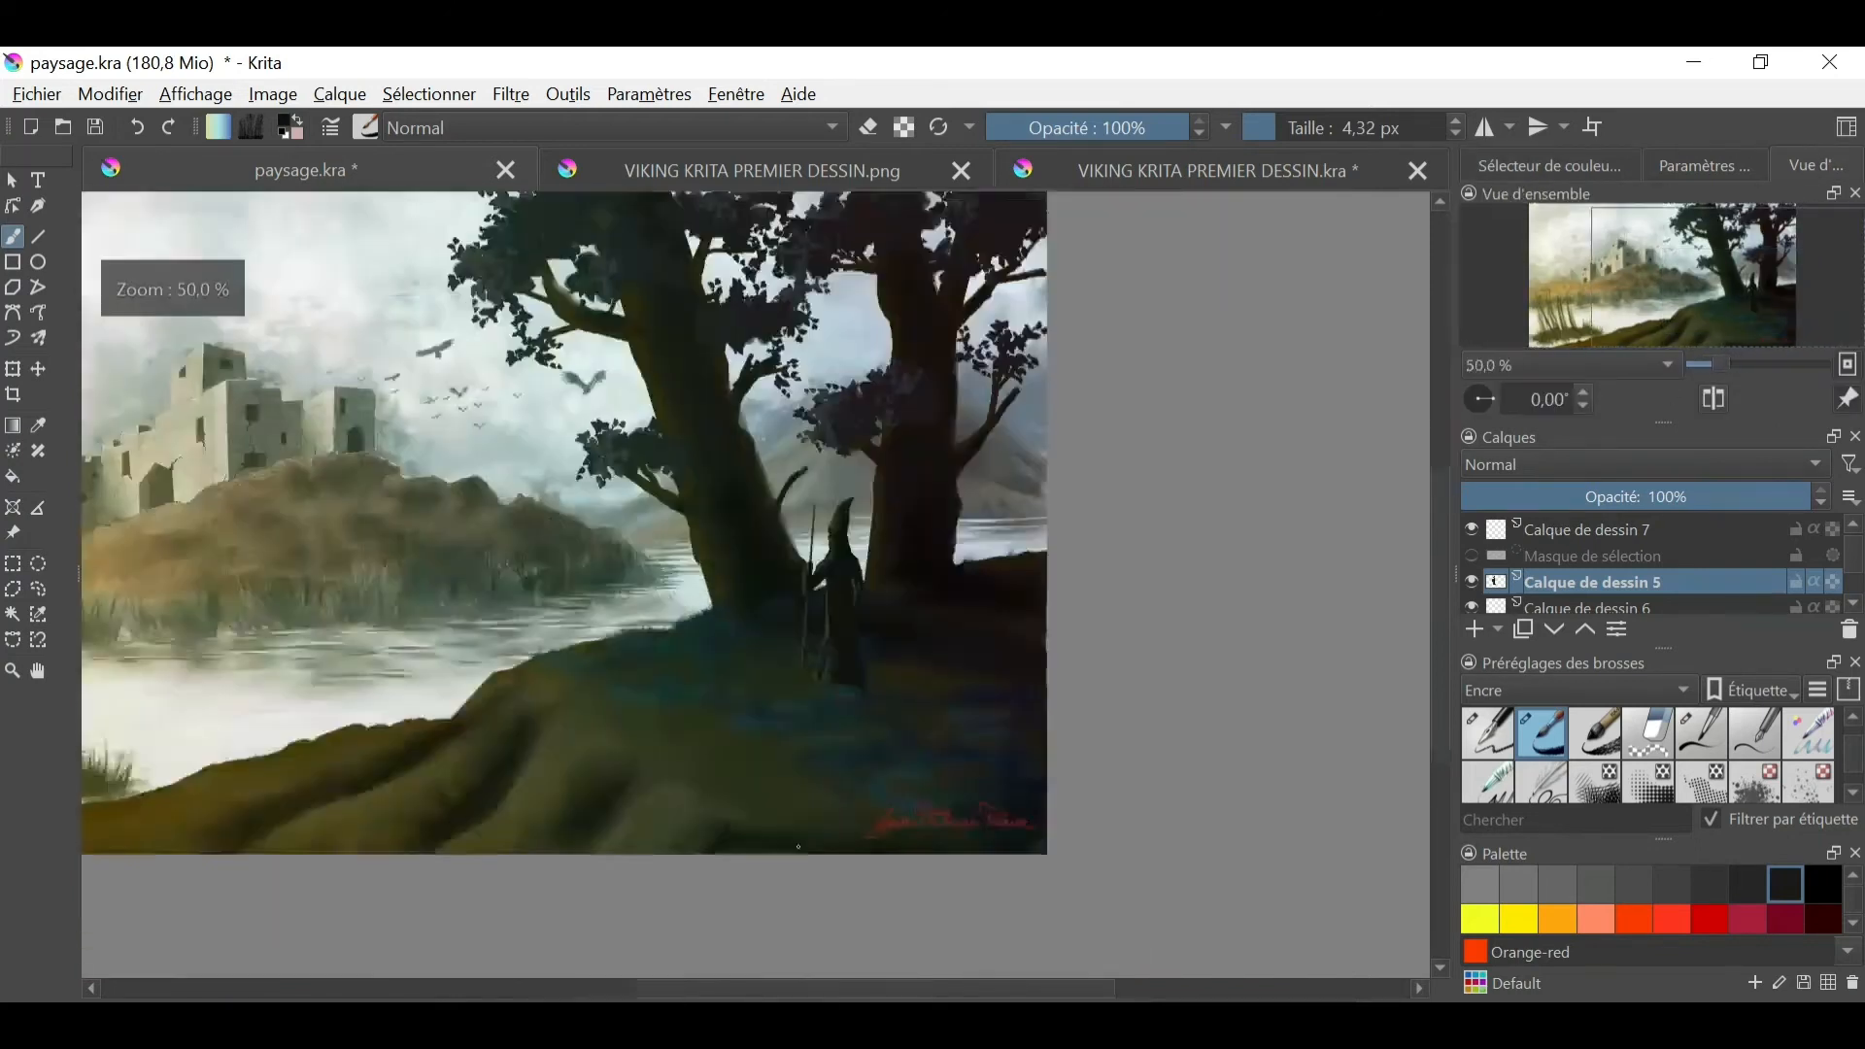
ctrl+click(1065, 429)
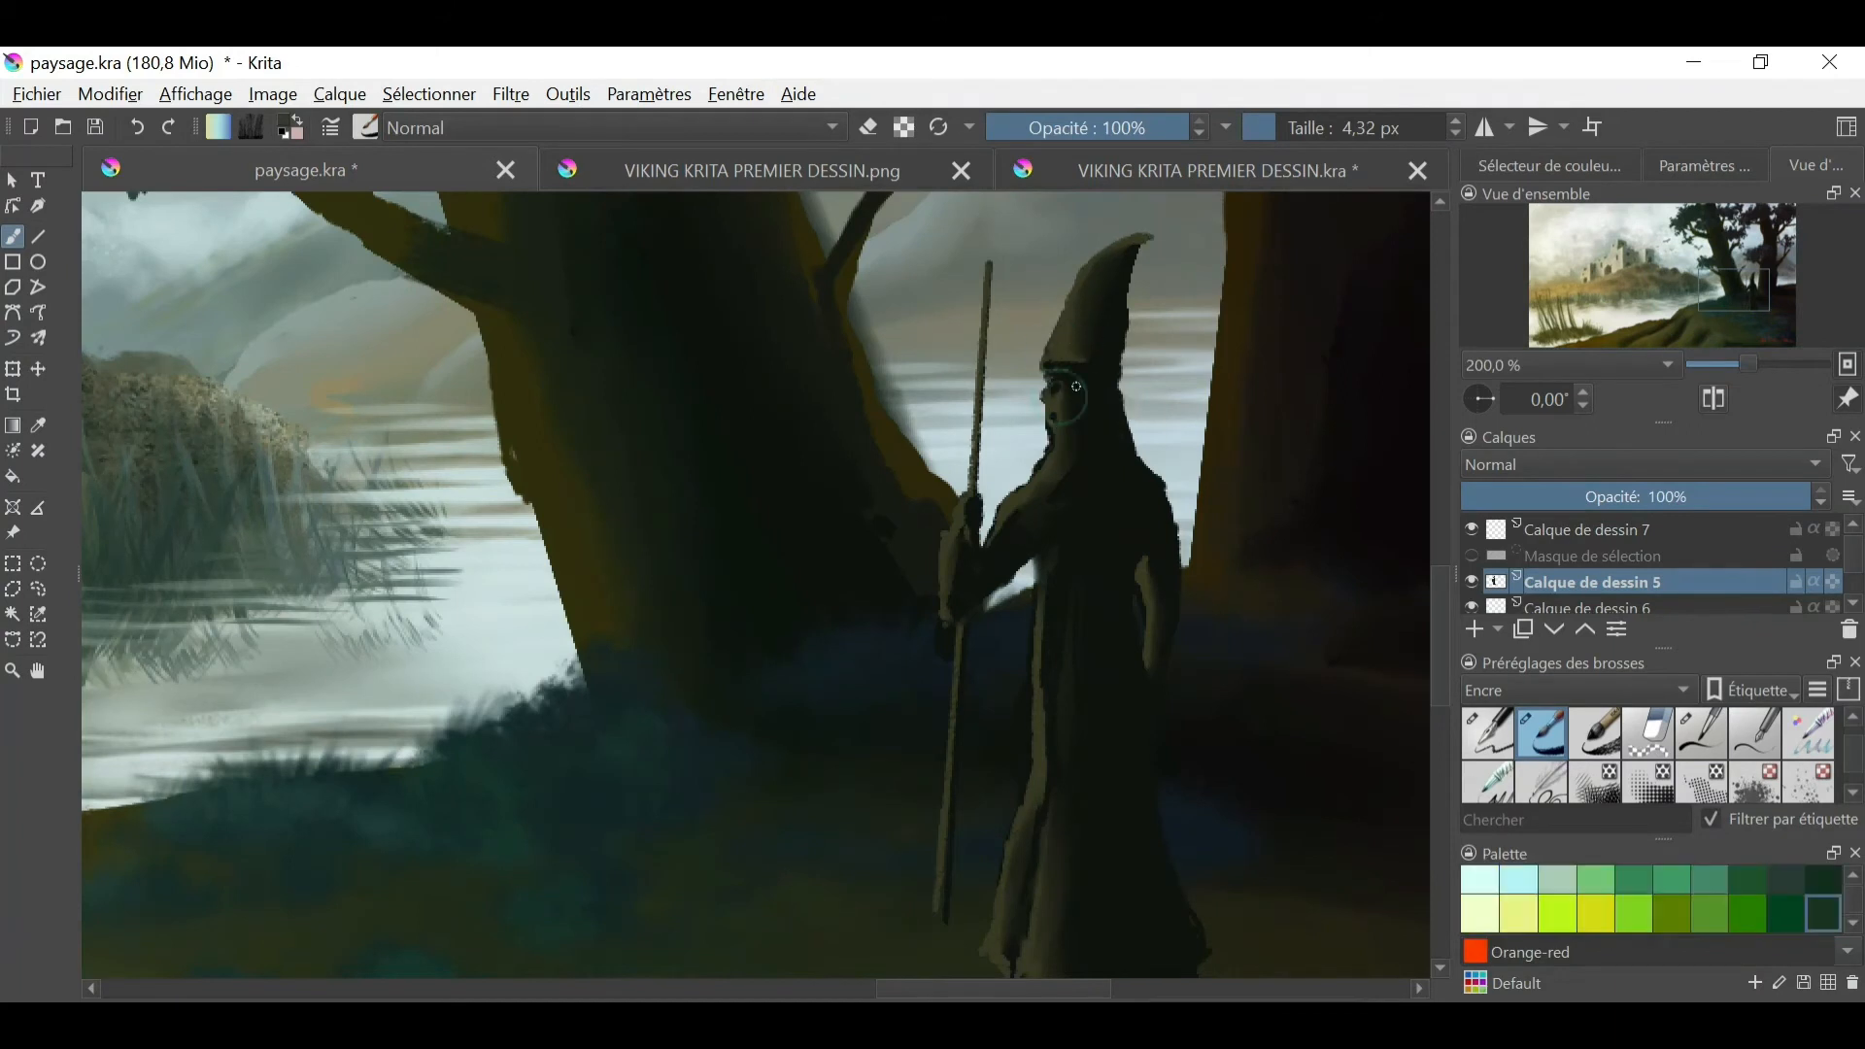
ctrl+click(965, 609)
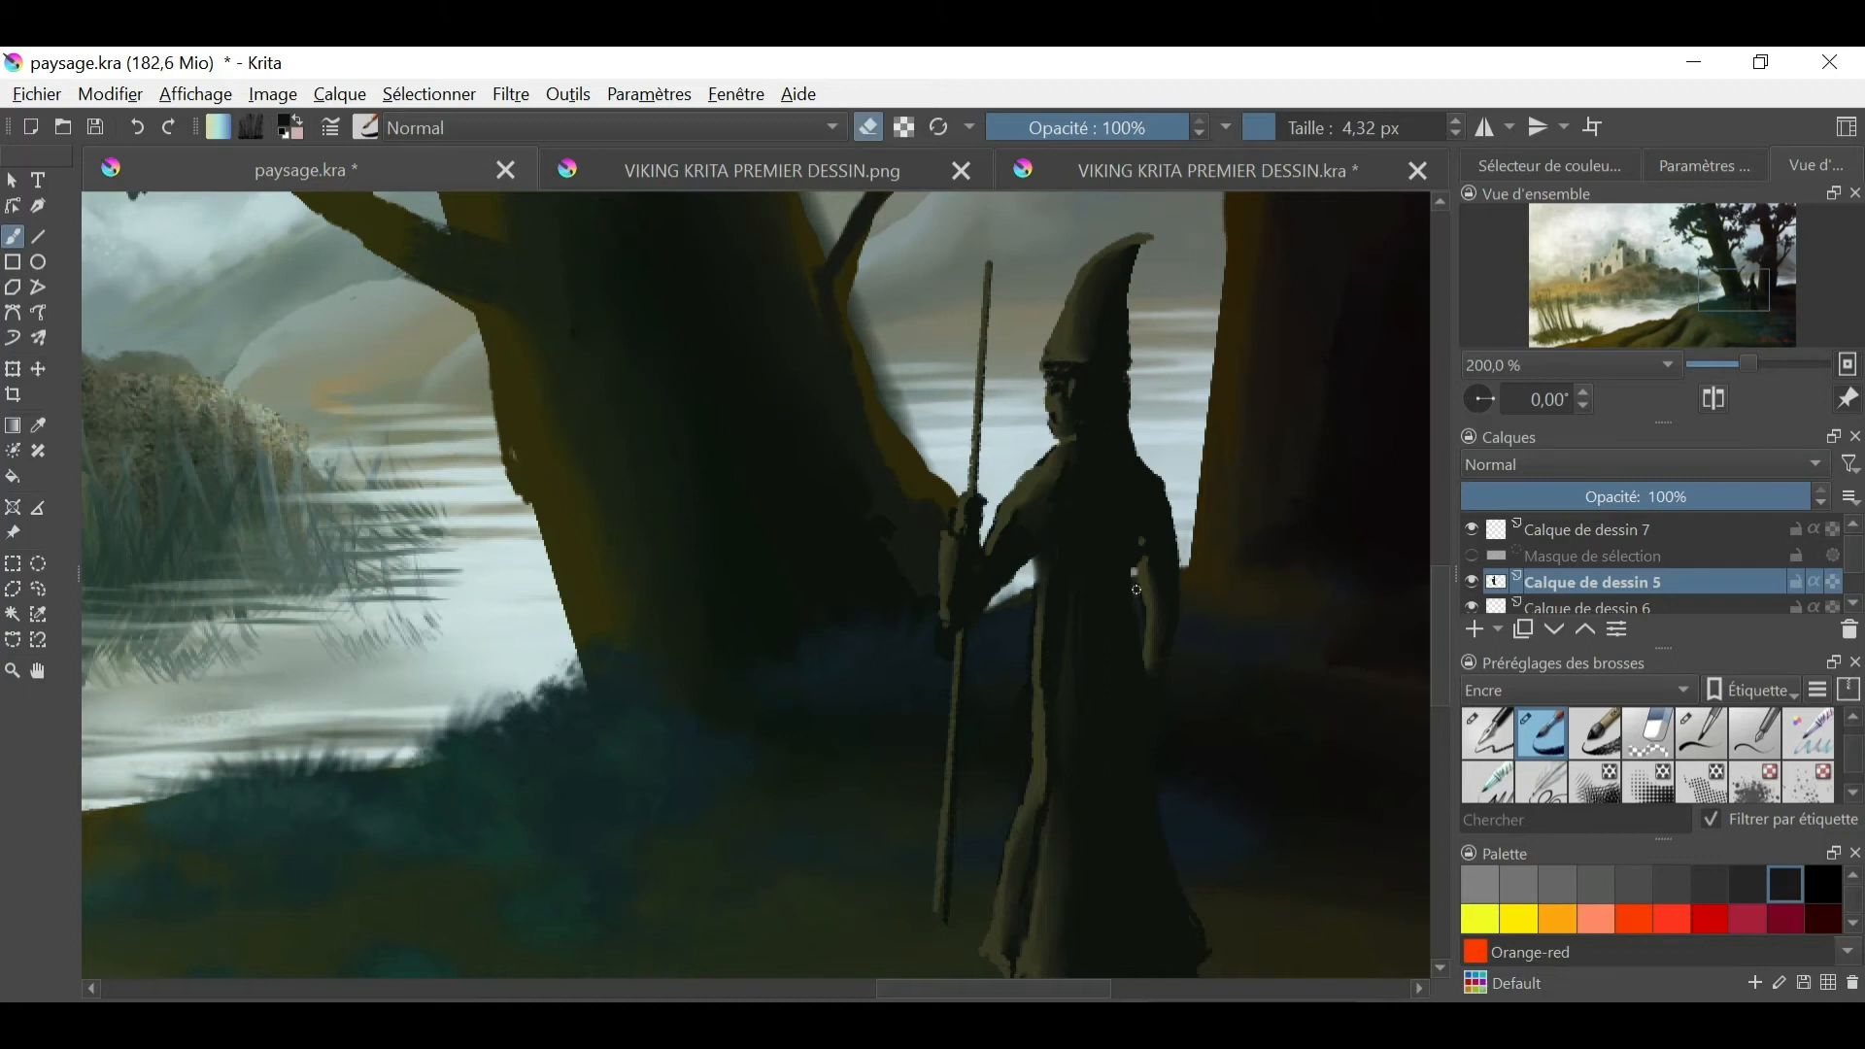
- Draw a narrow filled orange-red ellipse on the tip of the staff as a flame with the Ellipse tool
click(12, 236)
drag(987, 254, 991, 278)
click(1488, 733)
click(137, 127)
click(37, 263)
click(1640, 921)
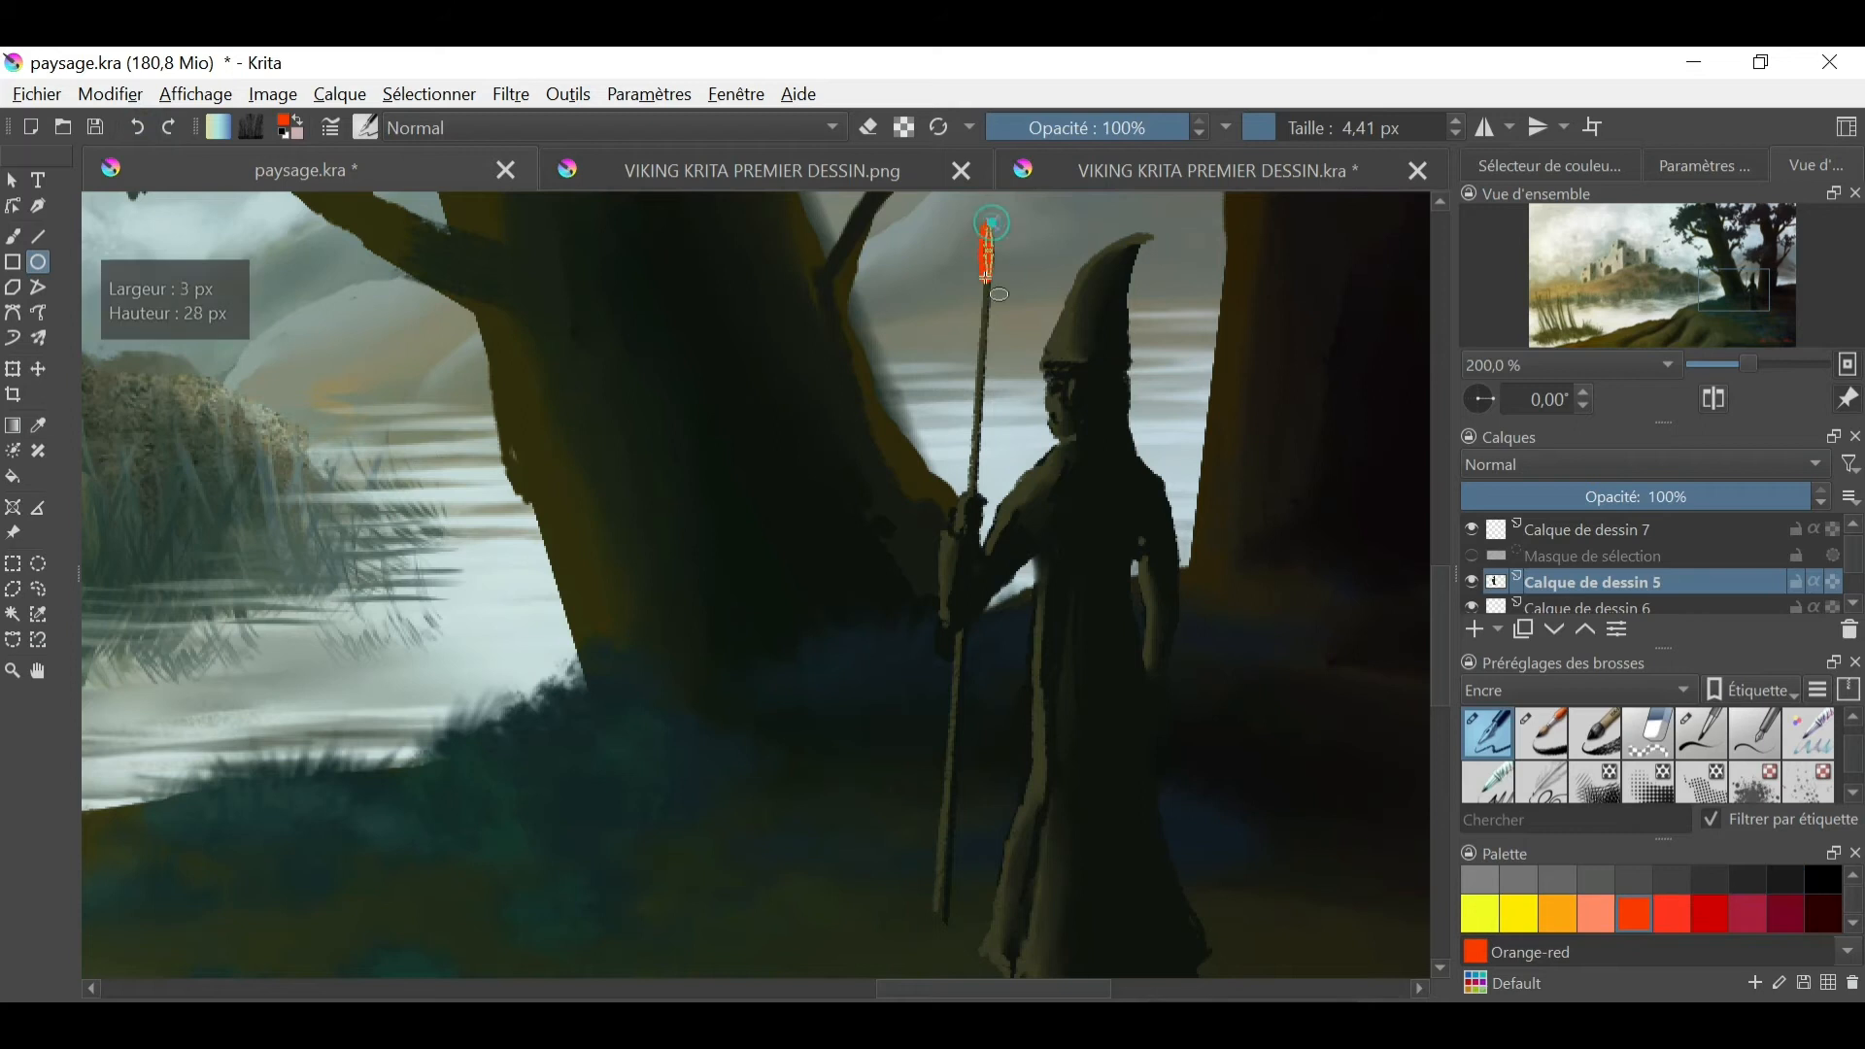
- Paint a small pale pink core inside the orange-red flame, undoing the last stroke
click(1550, 166)
click(1623, 314)
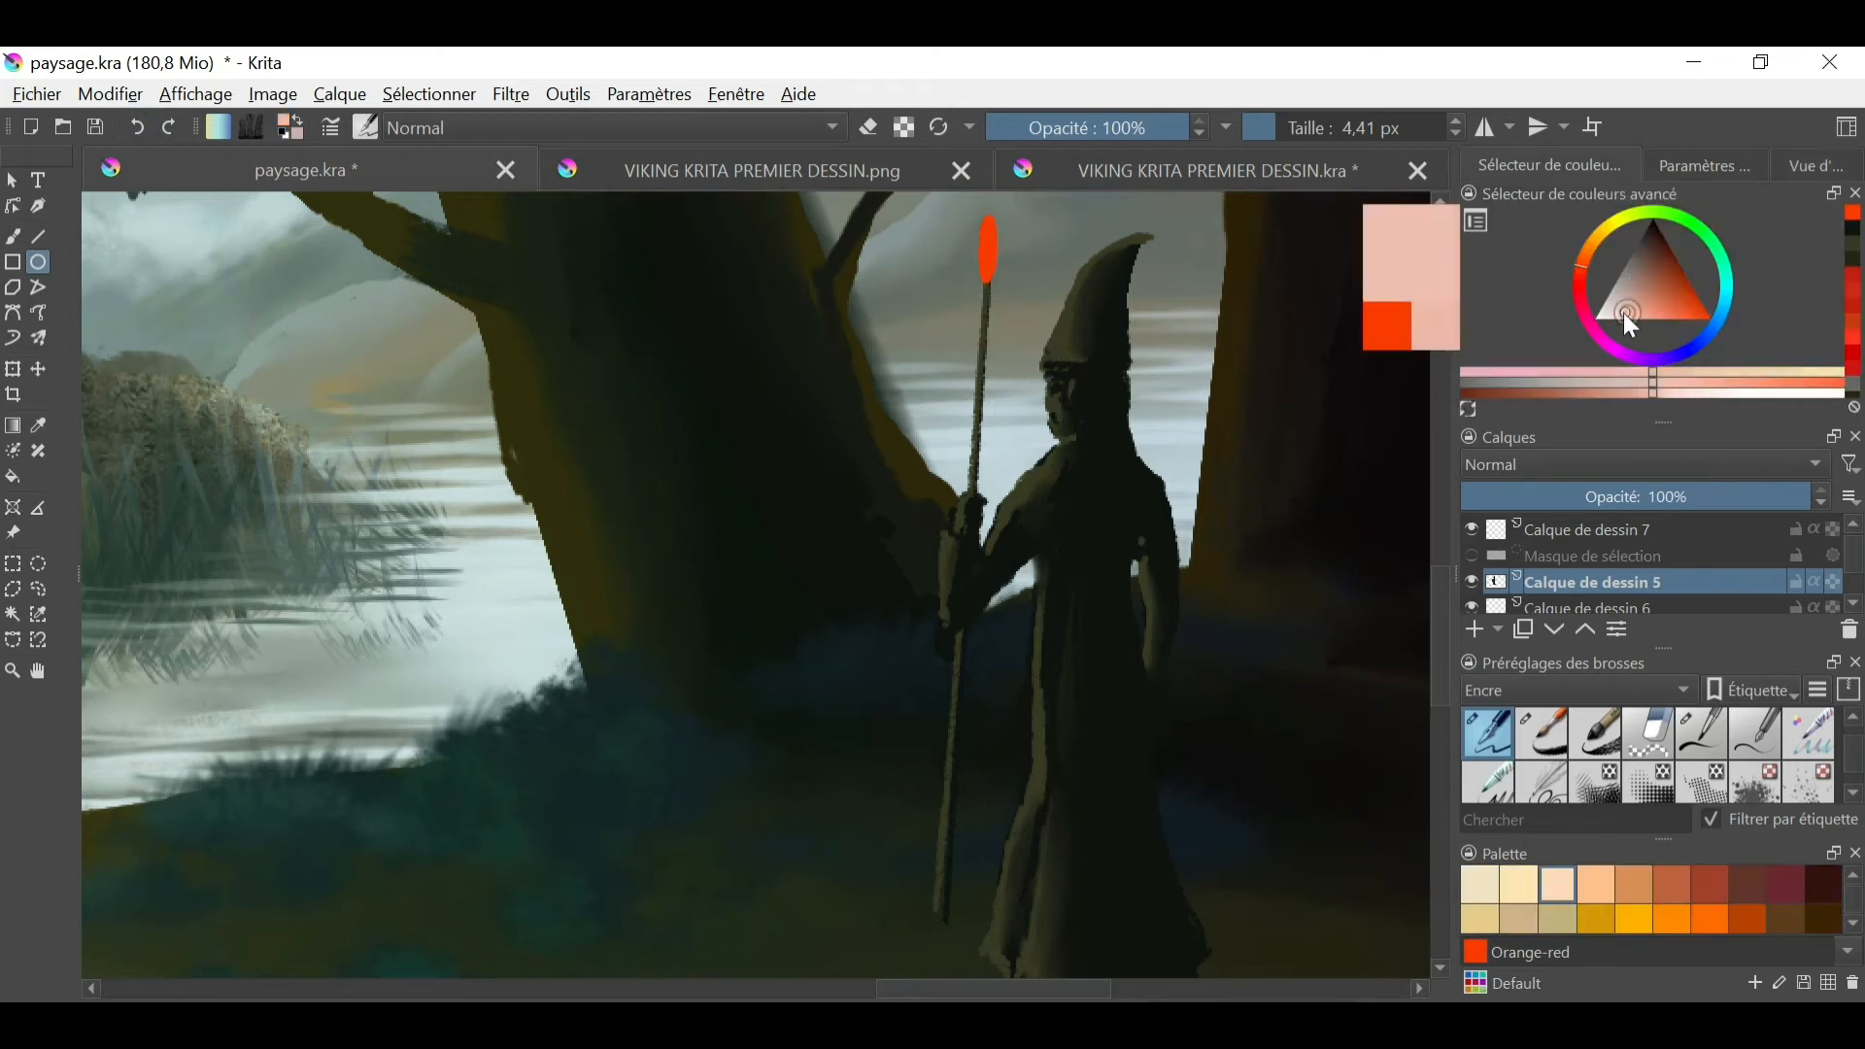
right_click(942, 714)
click(874, 594)
click(1268, 127)
mouse_move(989, 260)
mouse_down()
mouse_move(989, 231)
mouse_move(985, 259)
mouse_up()
click(12, 236)
click(1607, 313)
ctrl+click(996, 254)
click(1277, 127)
click(137, 127)
- Choose the light glow brush preset in Addition mode and paint an orange-red halo around the flame
click(366, 128)
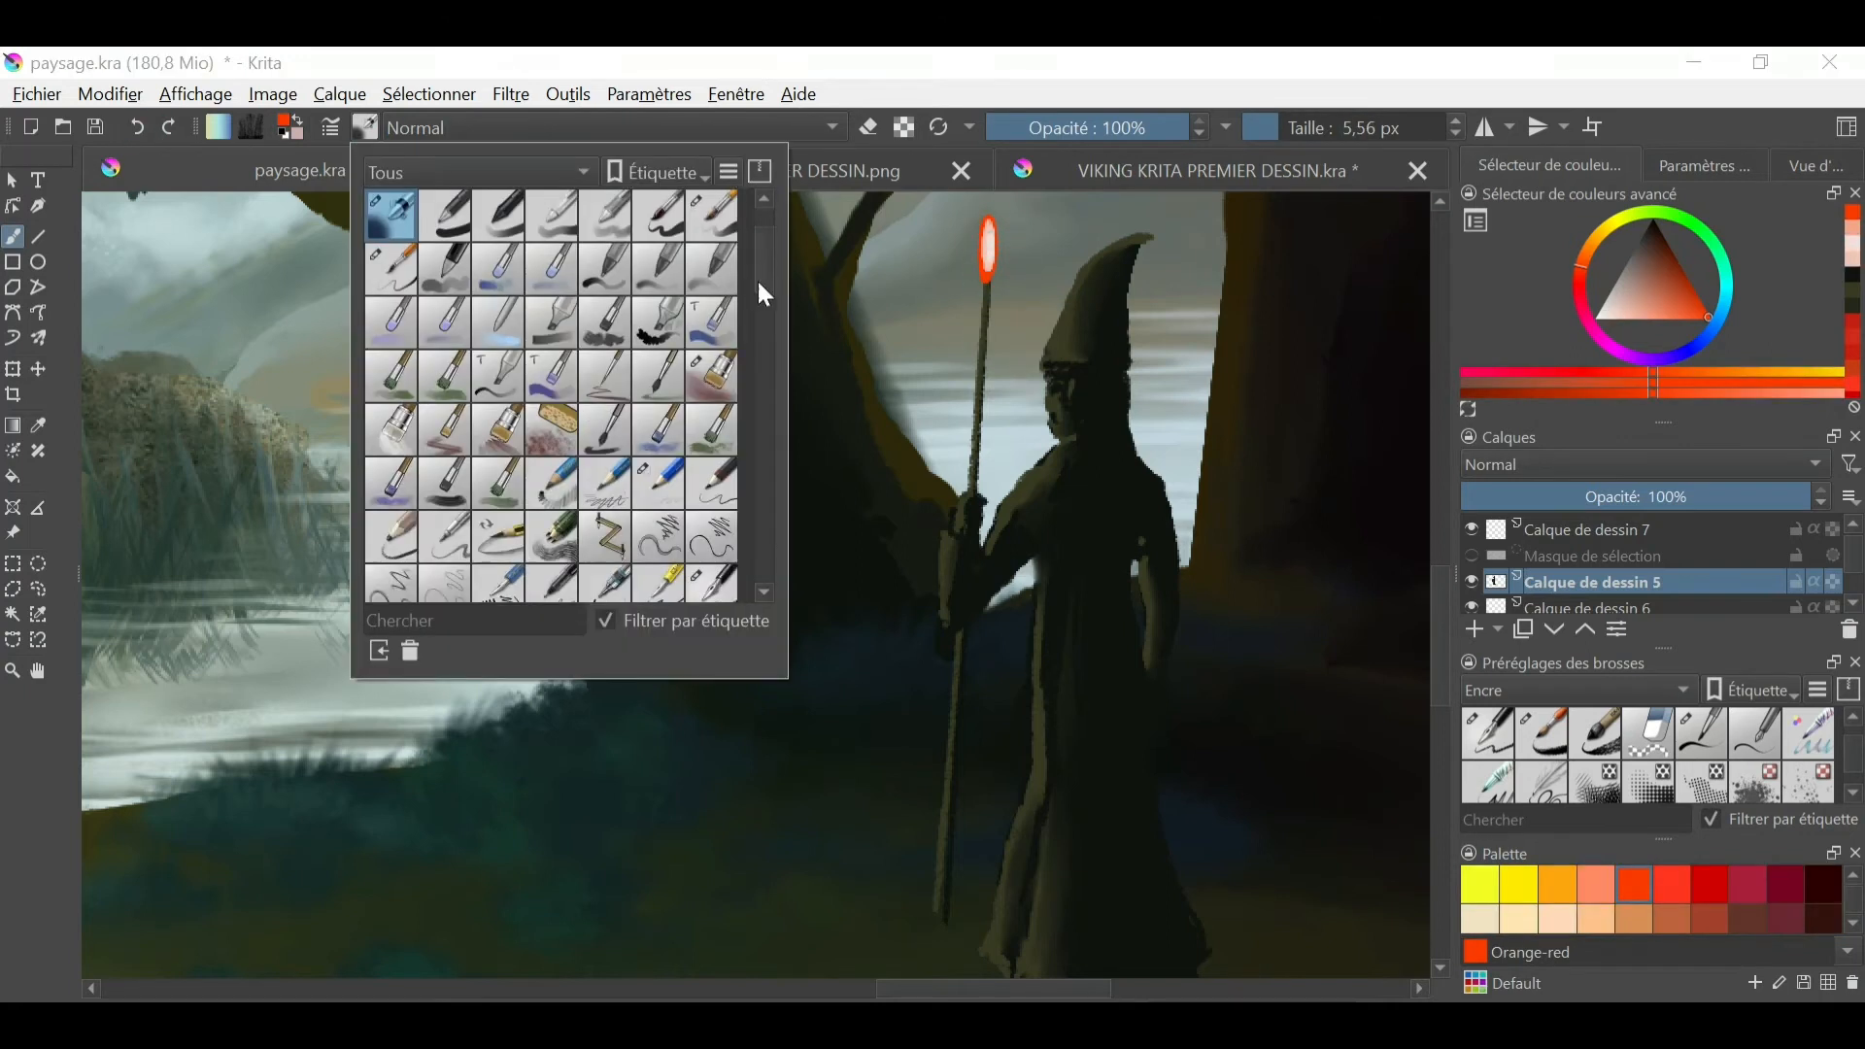
drag(759, 283, 759, 466)
click(638, 463)
drag(985, 251, 988, 267)
key(ctrl+minus)
key(ctrl+minus)
key(ctrl+minus)
key(ctrl+minus)
- Brighten the centre of the halo with pale pink glow, using brush sizes of about 46 and 134 px
click(1315, 128)
click(1622, 313)
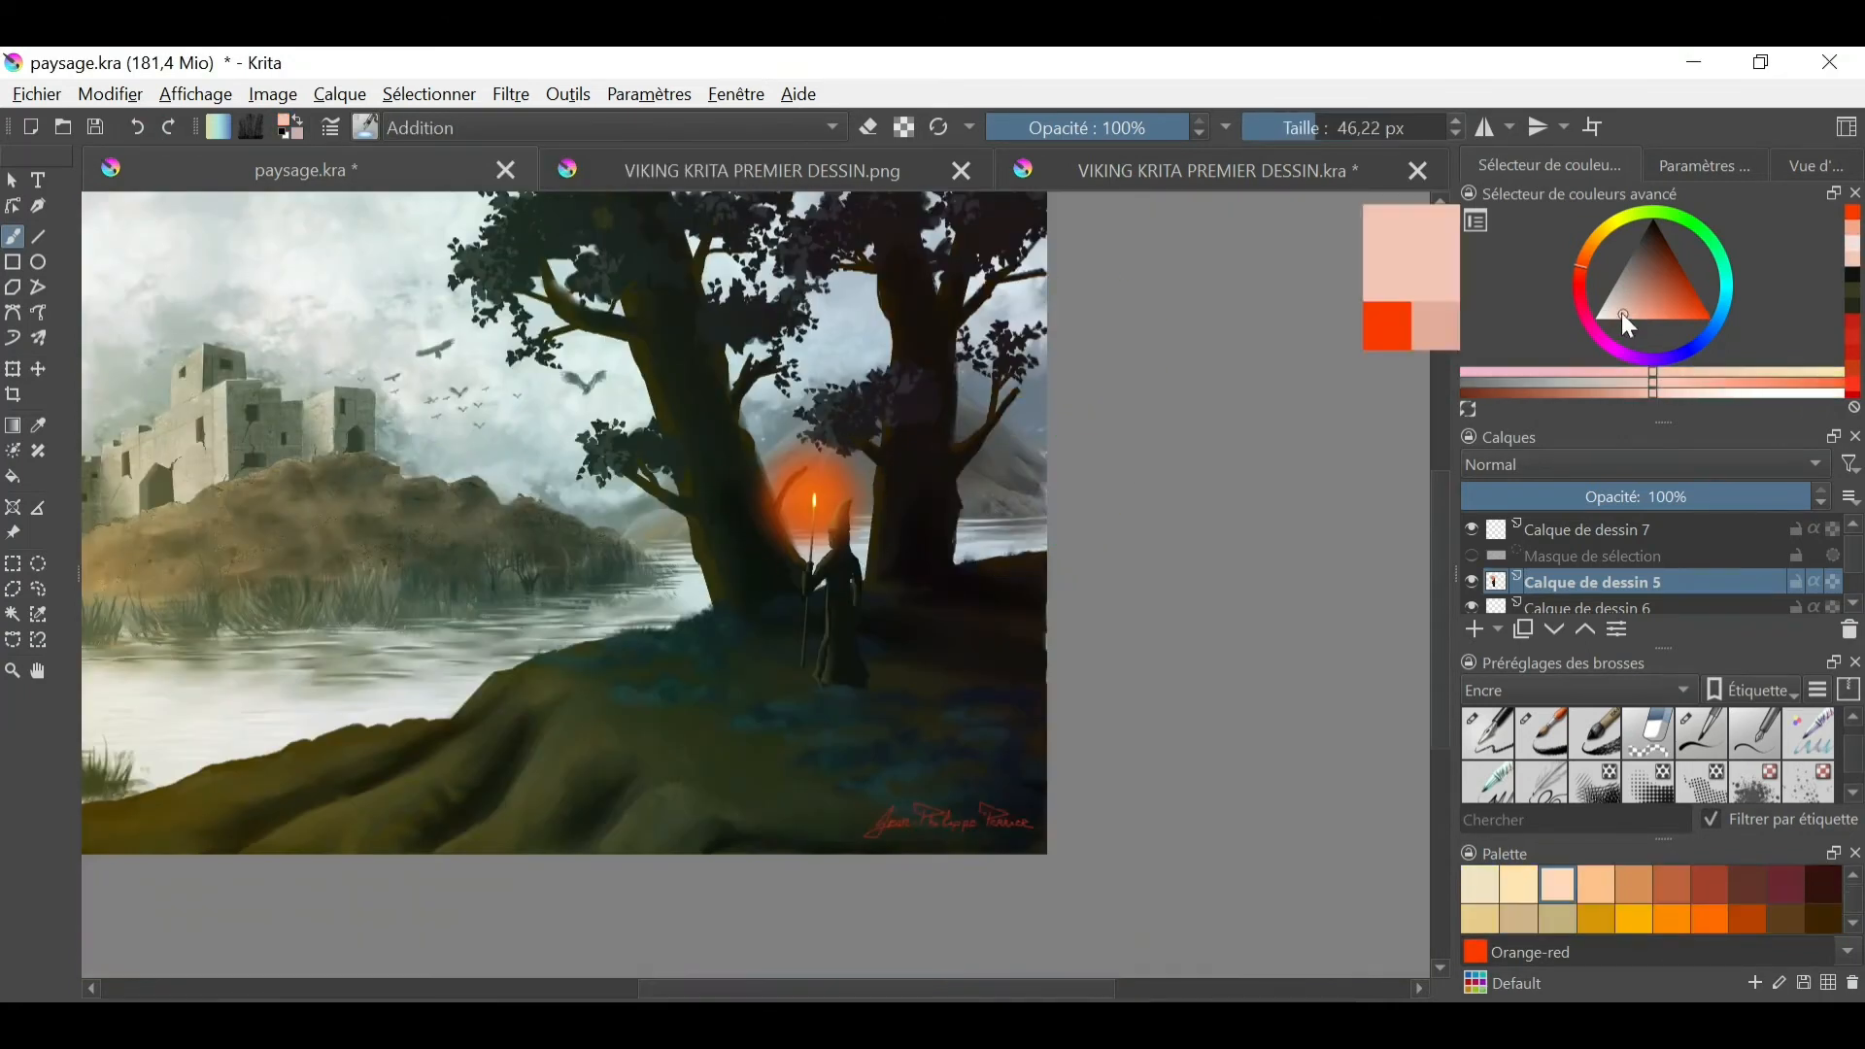
click(812, 503)
click(814, 500)
click(1348, 128)
click(814, 498)
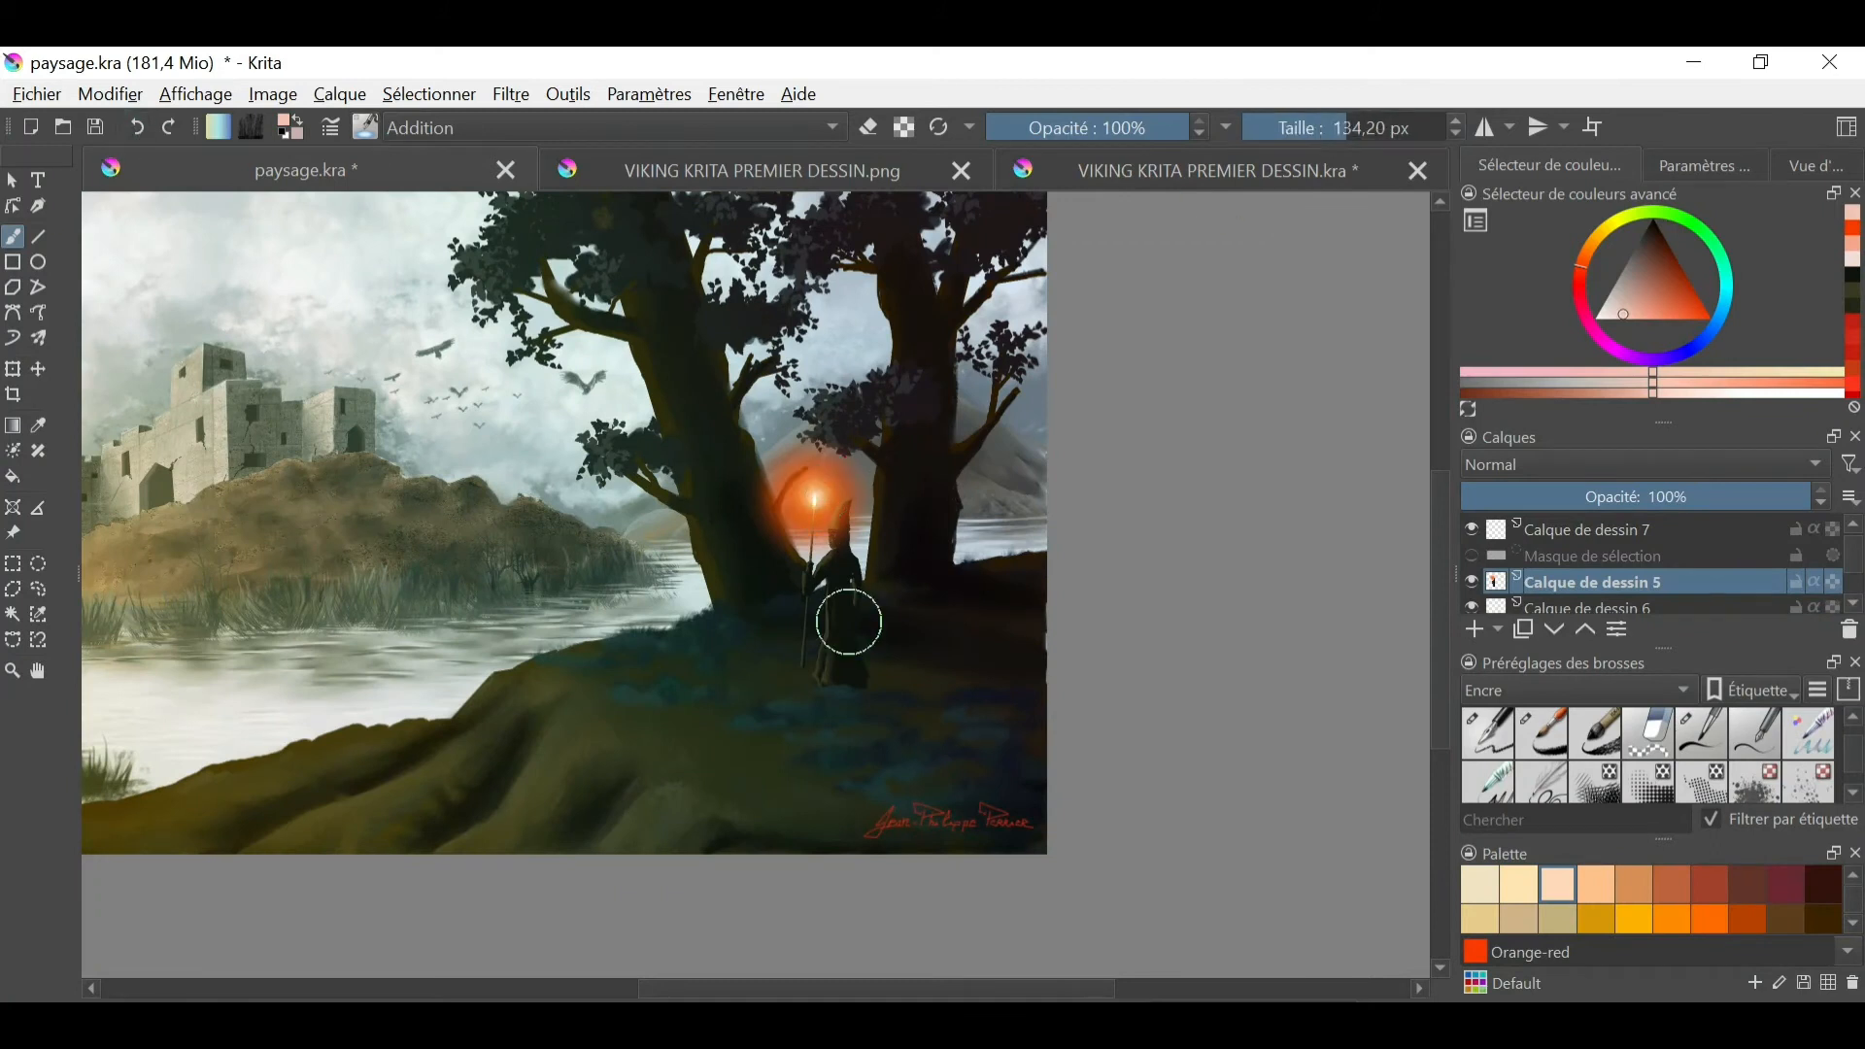
- Light up the staff, hat and face with pale glow, using a brush of about 9 px
click(1816, 167)
drag(1726, 364, 1748, 364)
mouse_move(1176, 417)
mouse_down()
mouse_move(882, 802)
mouse_move(953, 539)
mouse_up()
click(1284, 127)
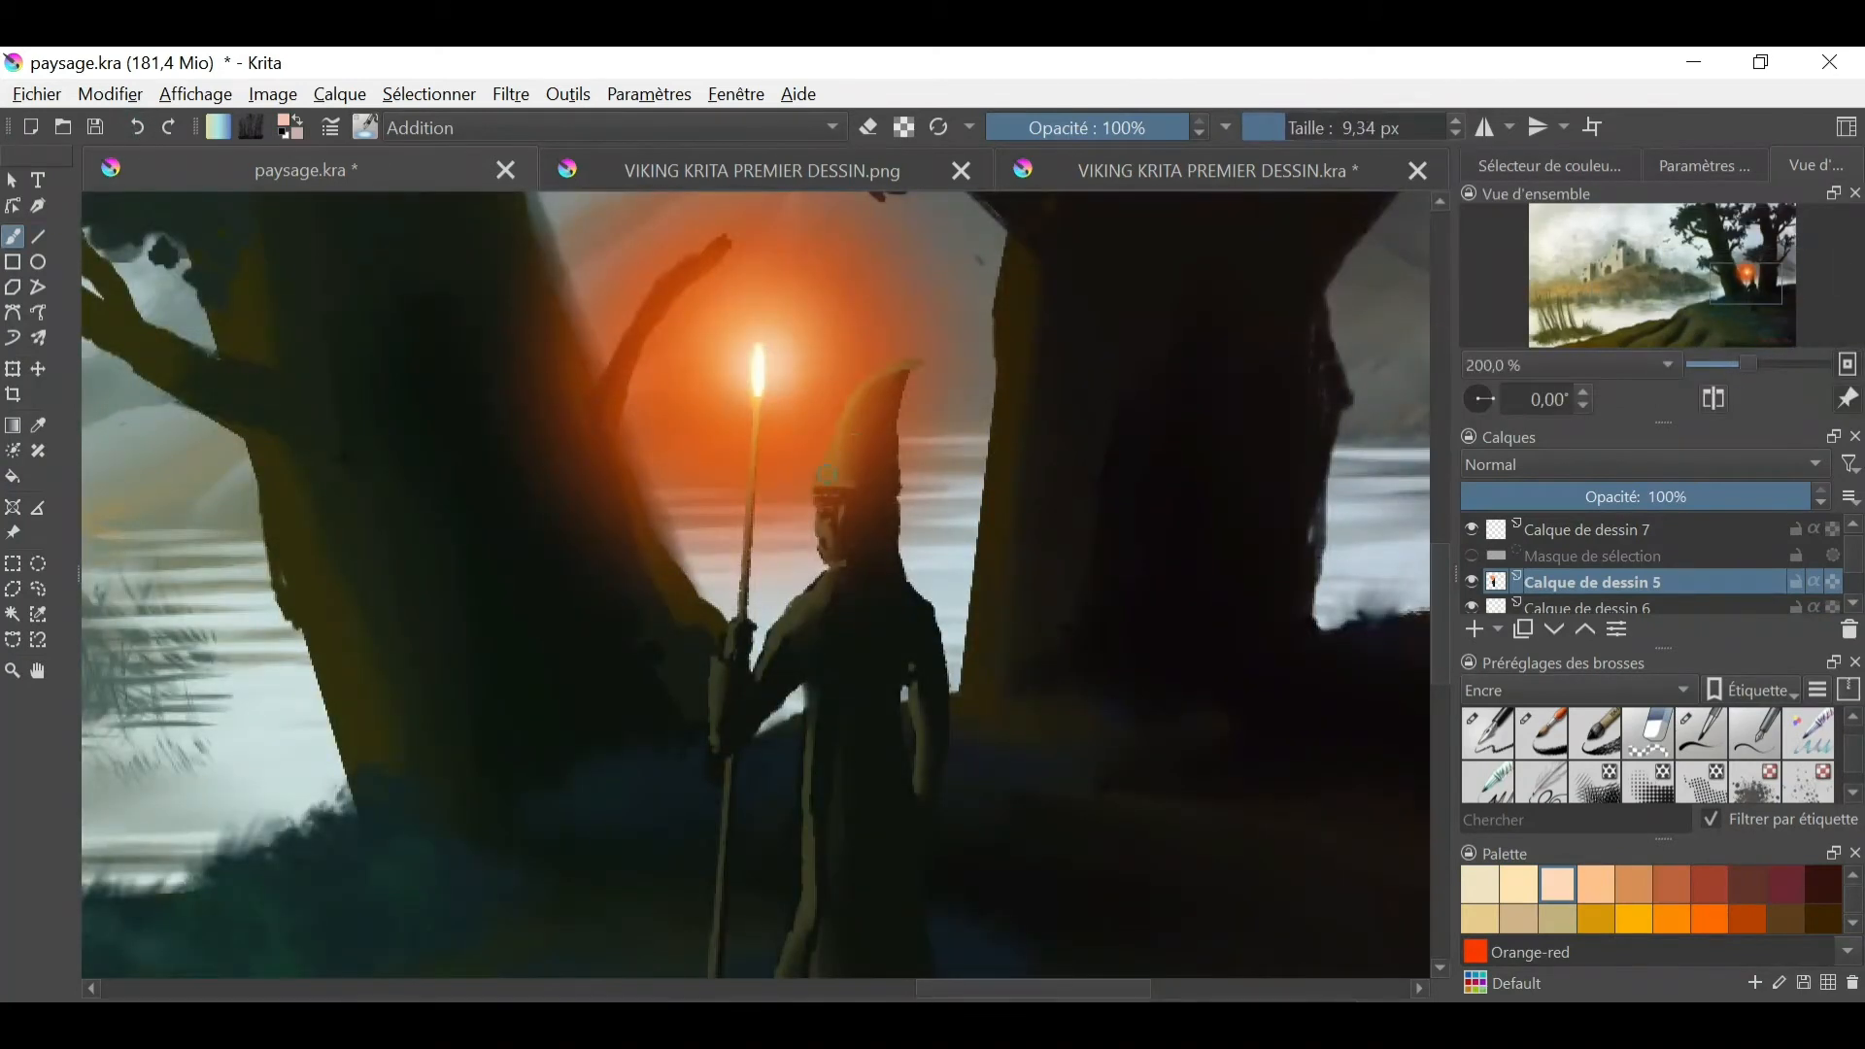
- Try a rust-orange stroke with another brush preset beside the figure, and undo it
click(366, 128)
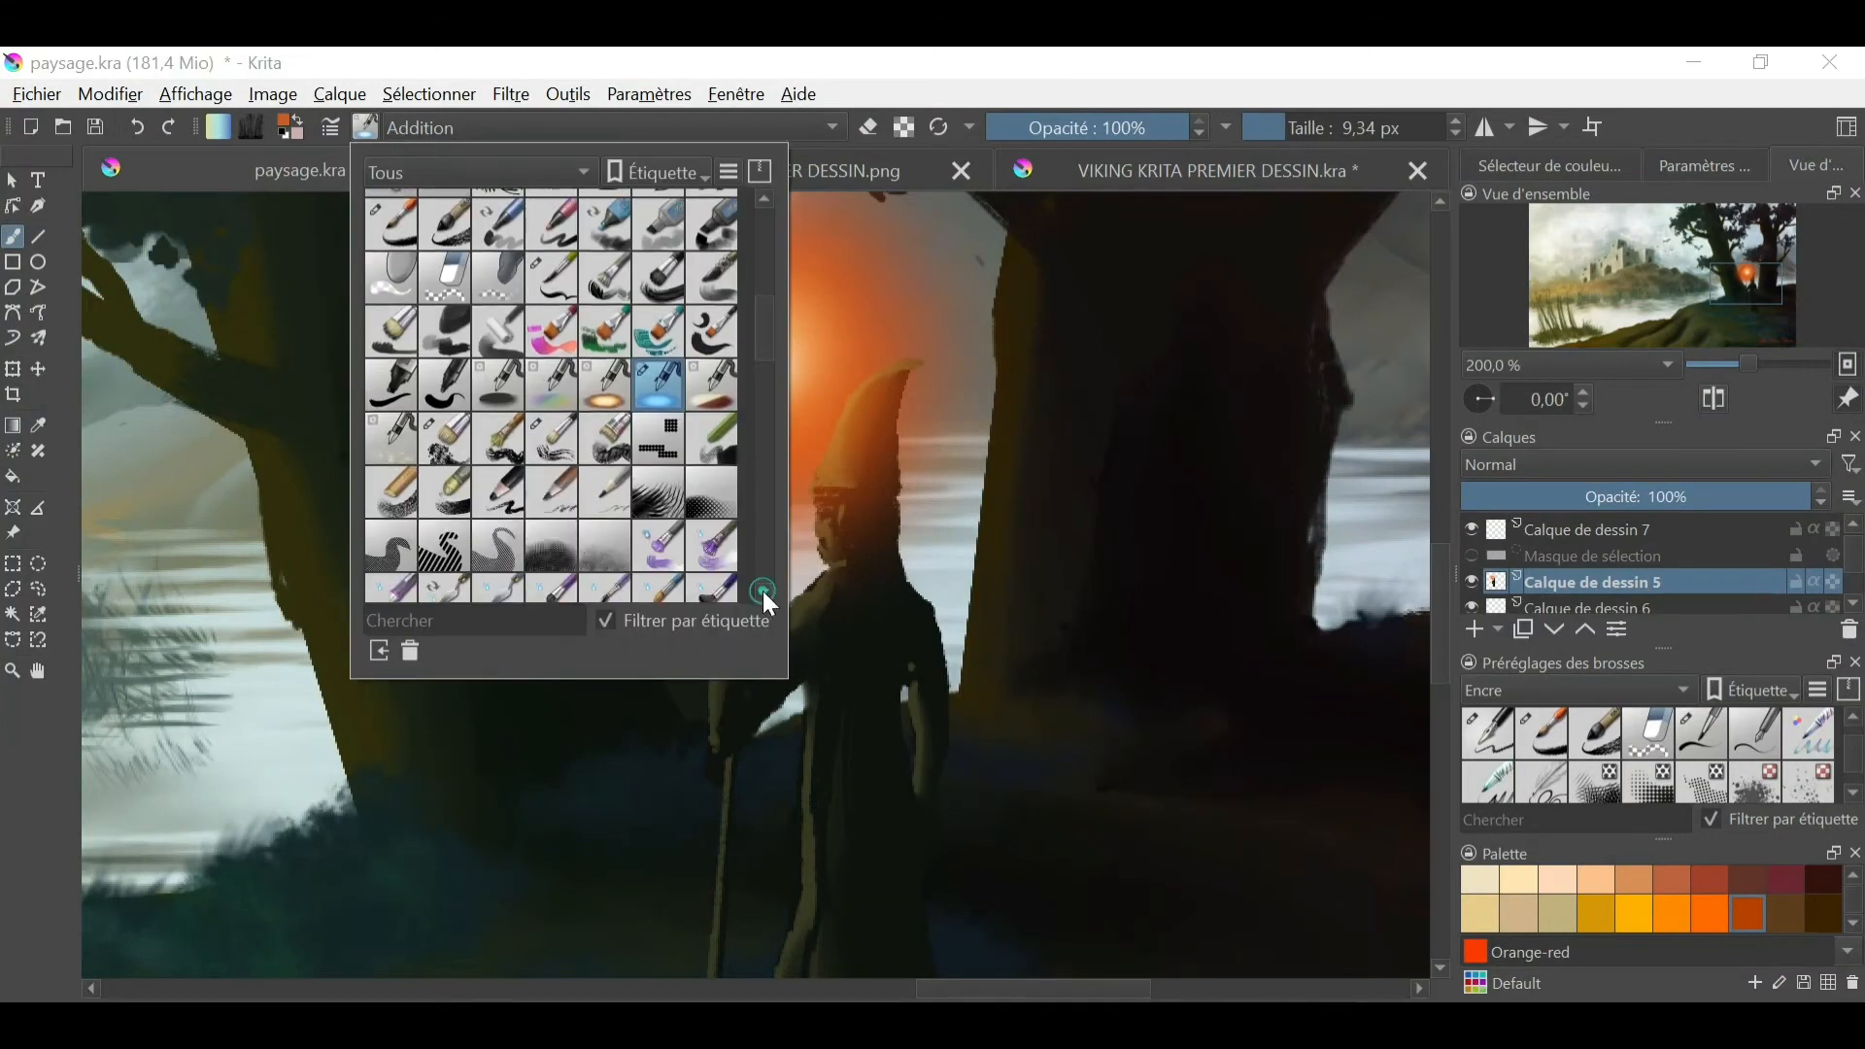
click(764, 595)
click(949, 541)
key(ctrl+z)
- Paint rust-orange reflections on the figure's arms and robe folds with a textured brush of about 3 px
click(365, 127)
click(627, 478)
click(1303, 127)
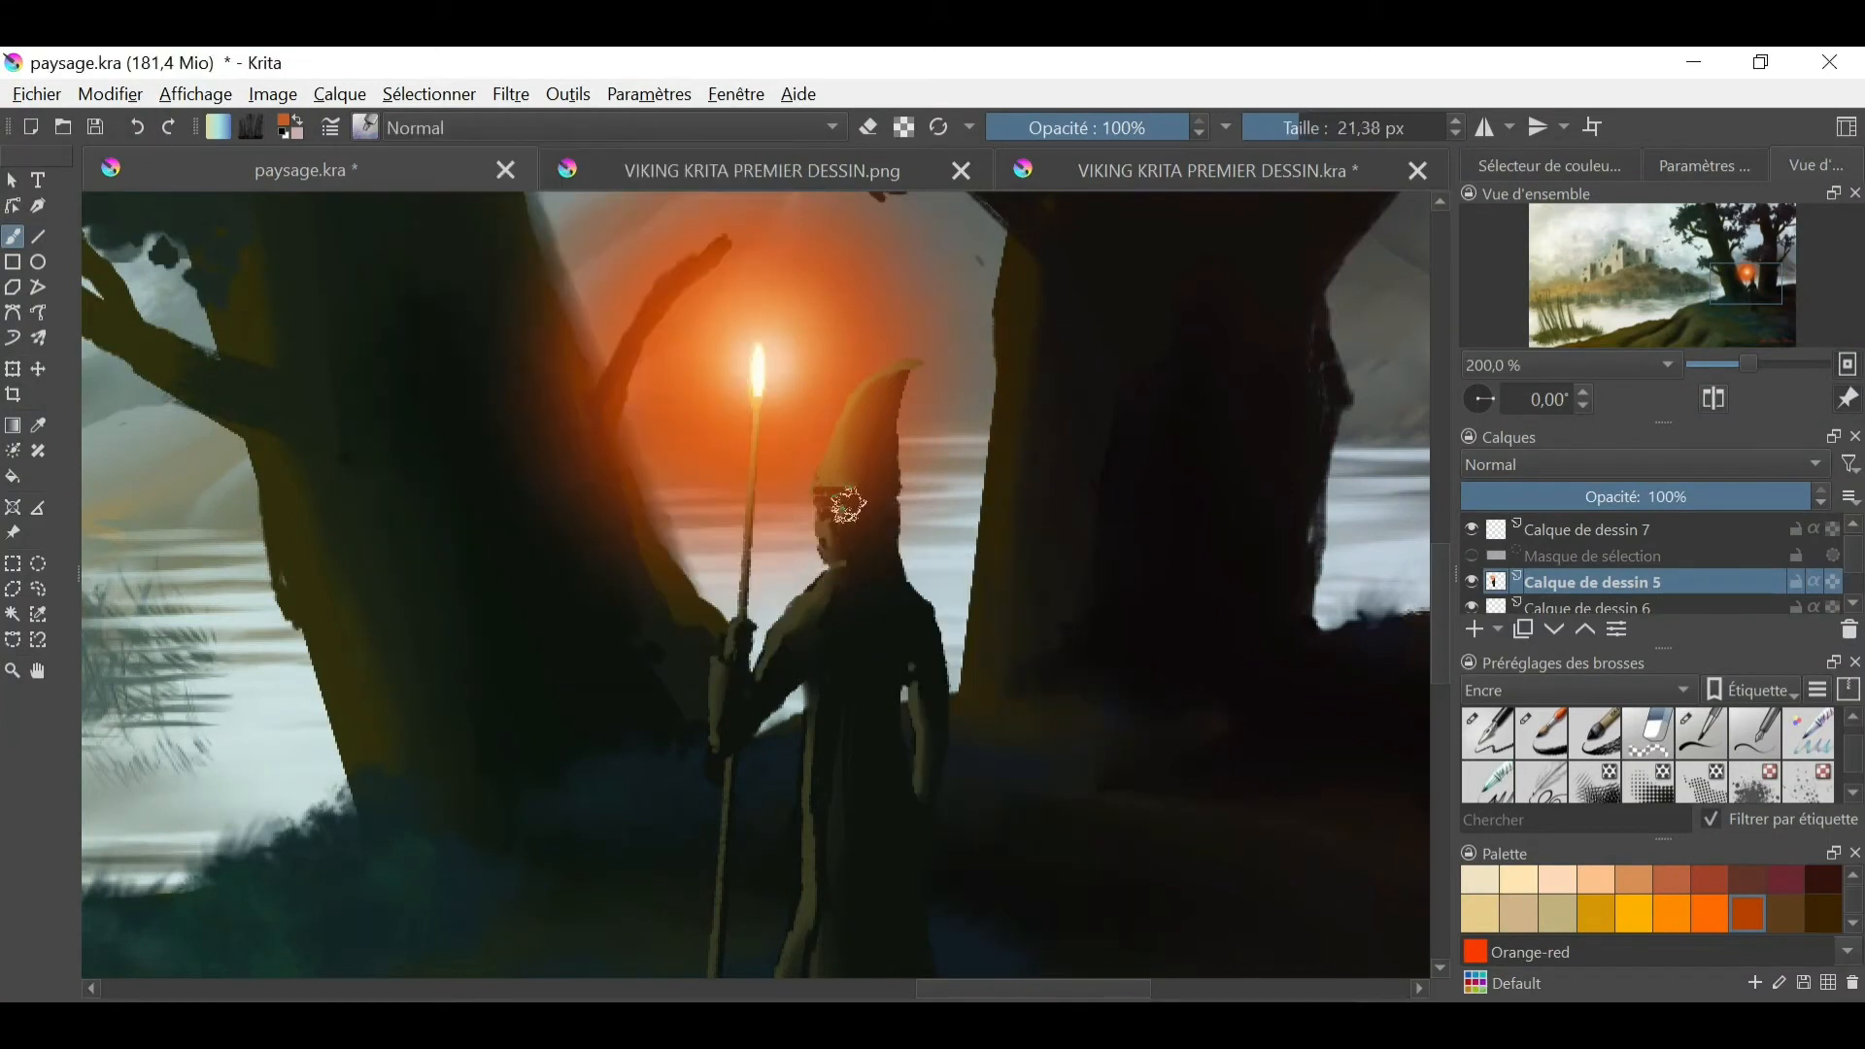
click(1272, 127)
drag(801, 603, 776, 635)
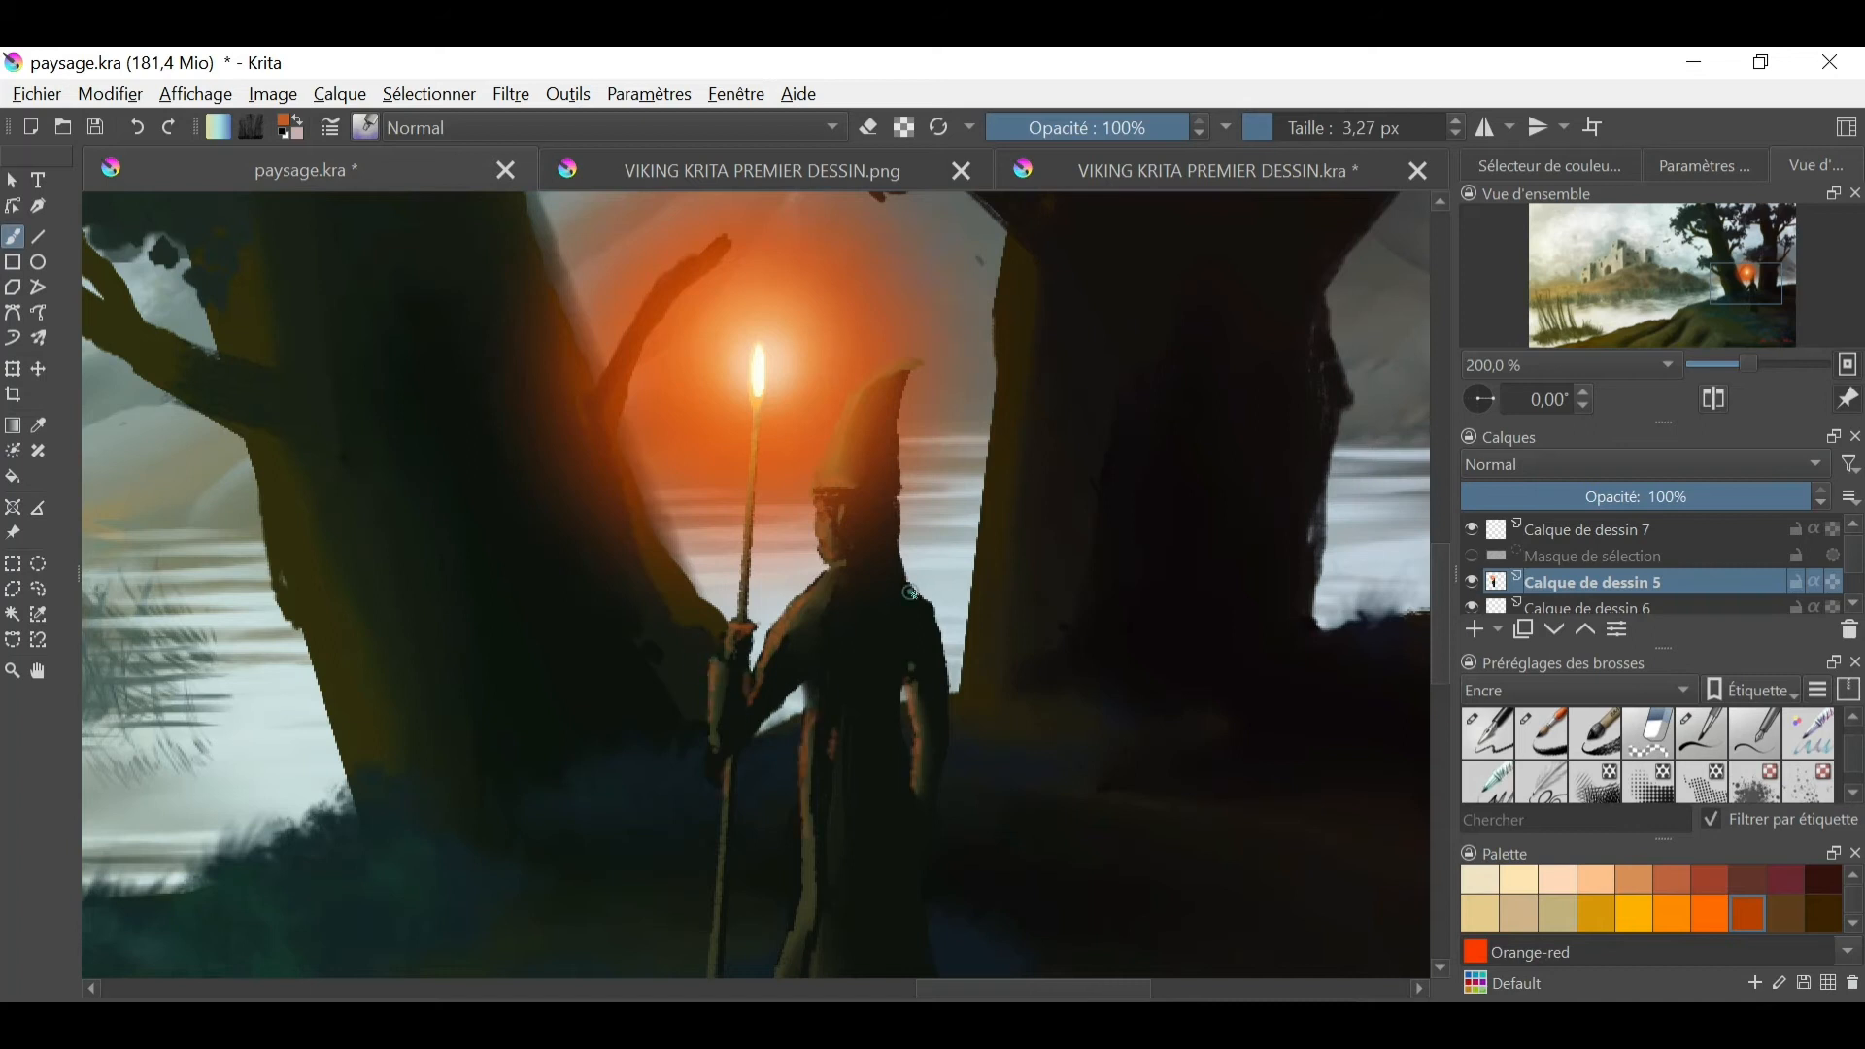
- Soften the rust-orange reflections on the figure's arms and upper robe with the 8.13 px Blender Blur brush
right_click(913, 697)
click(1005, 571)
click(1282, 127)
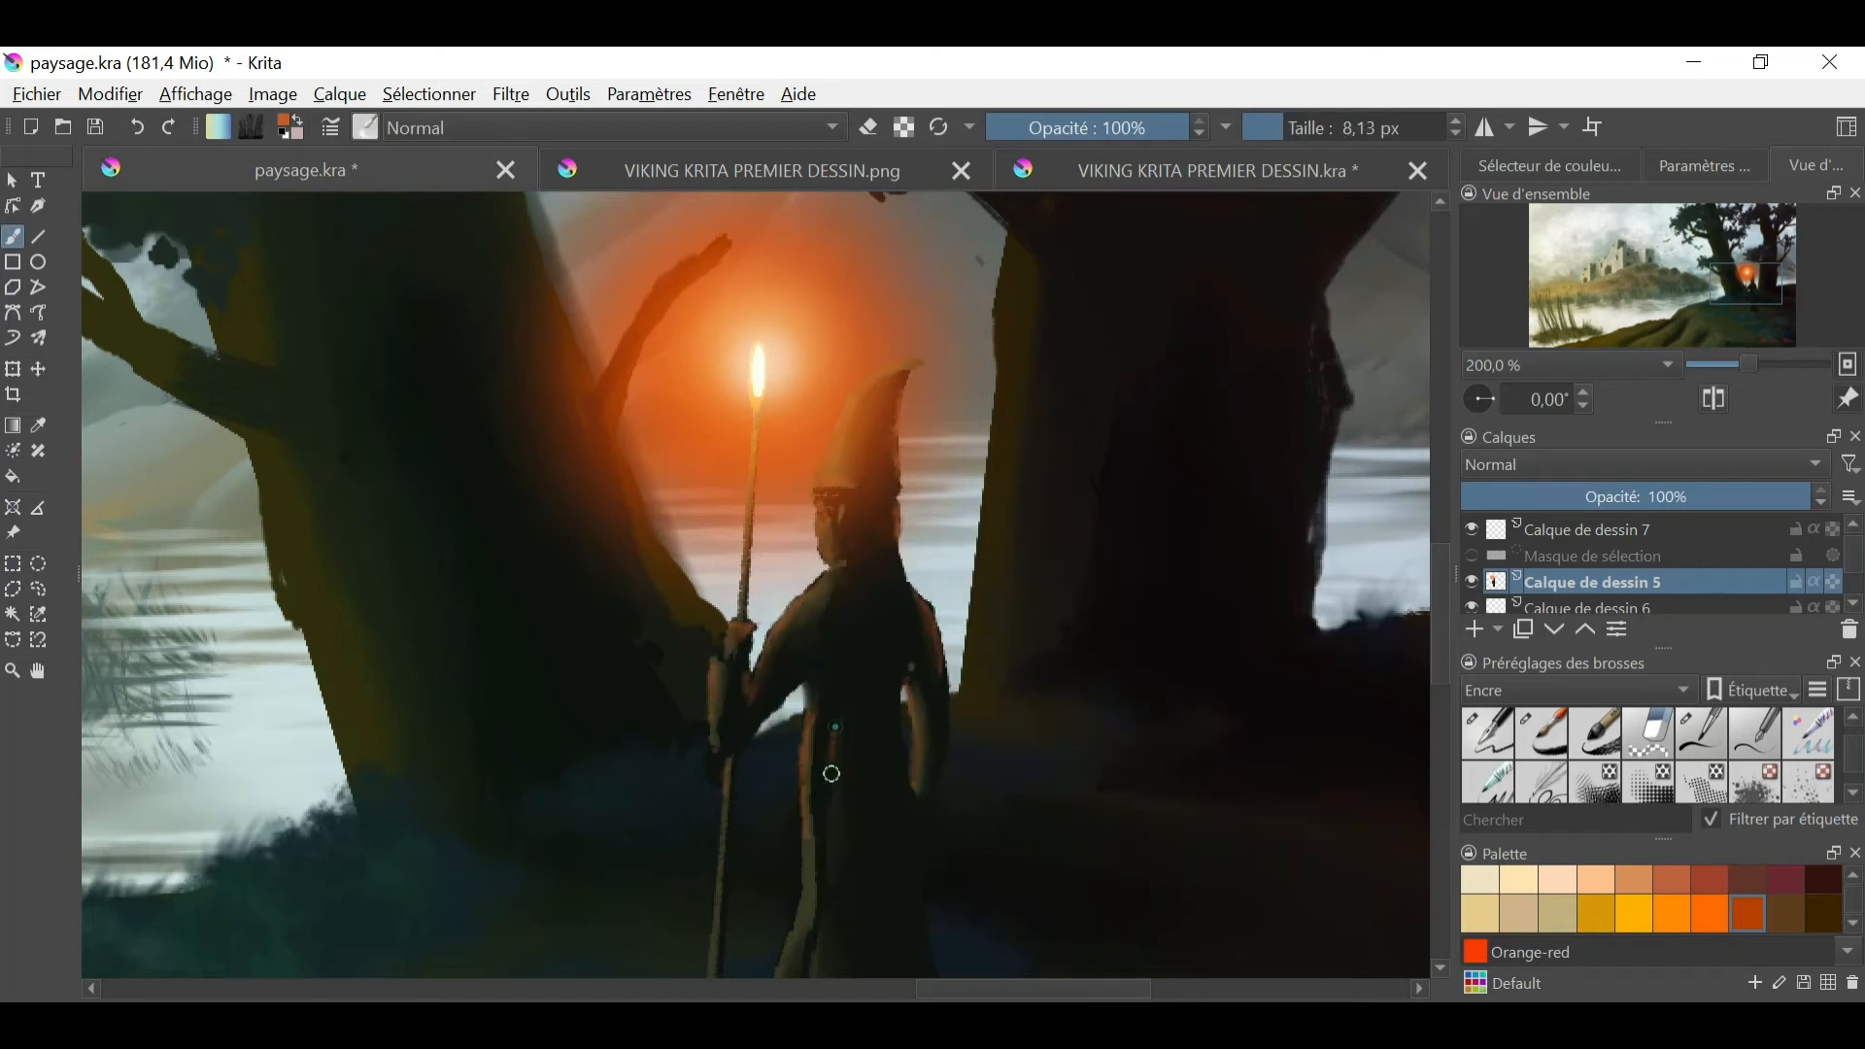
- Extend the rust-orange light down the front fold to the robe's hem and blend it in
drag(1056, 752, 1075, 492)
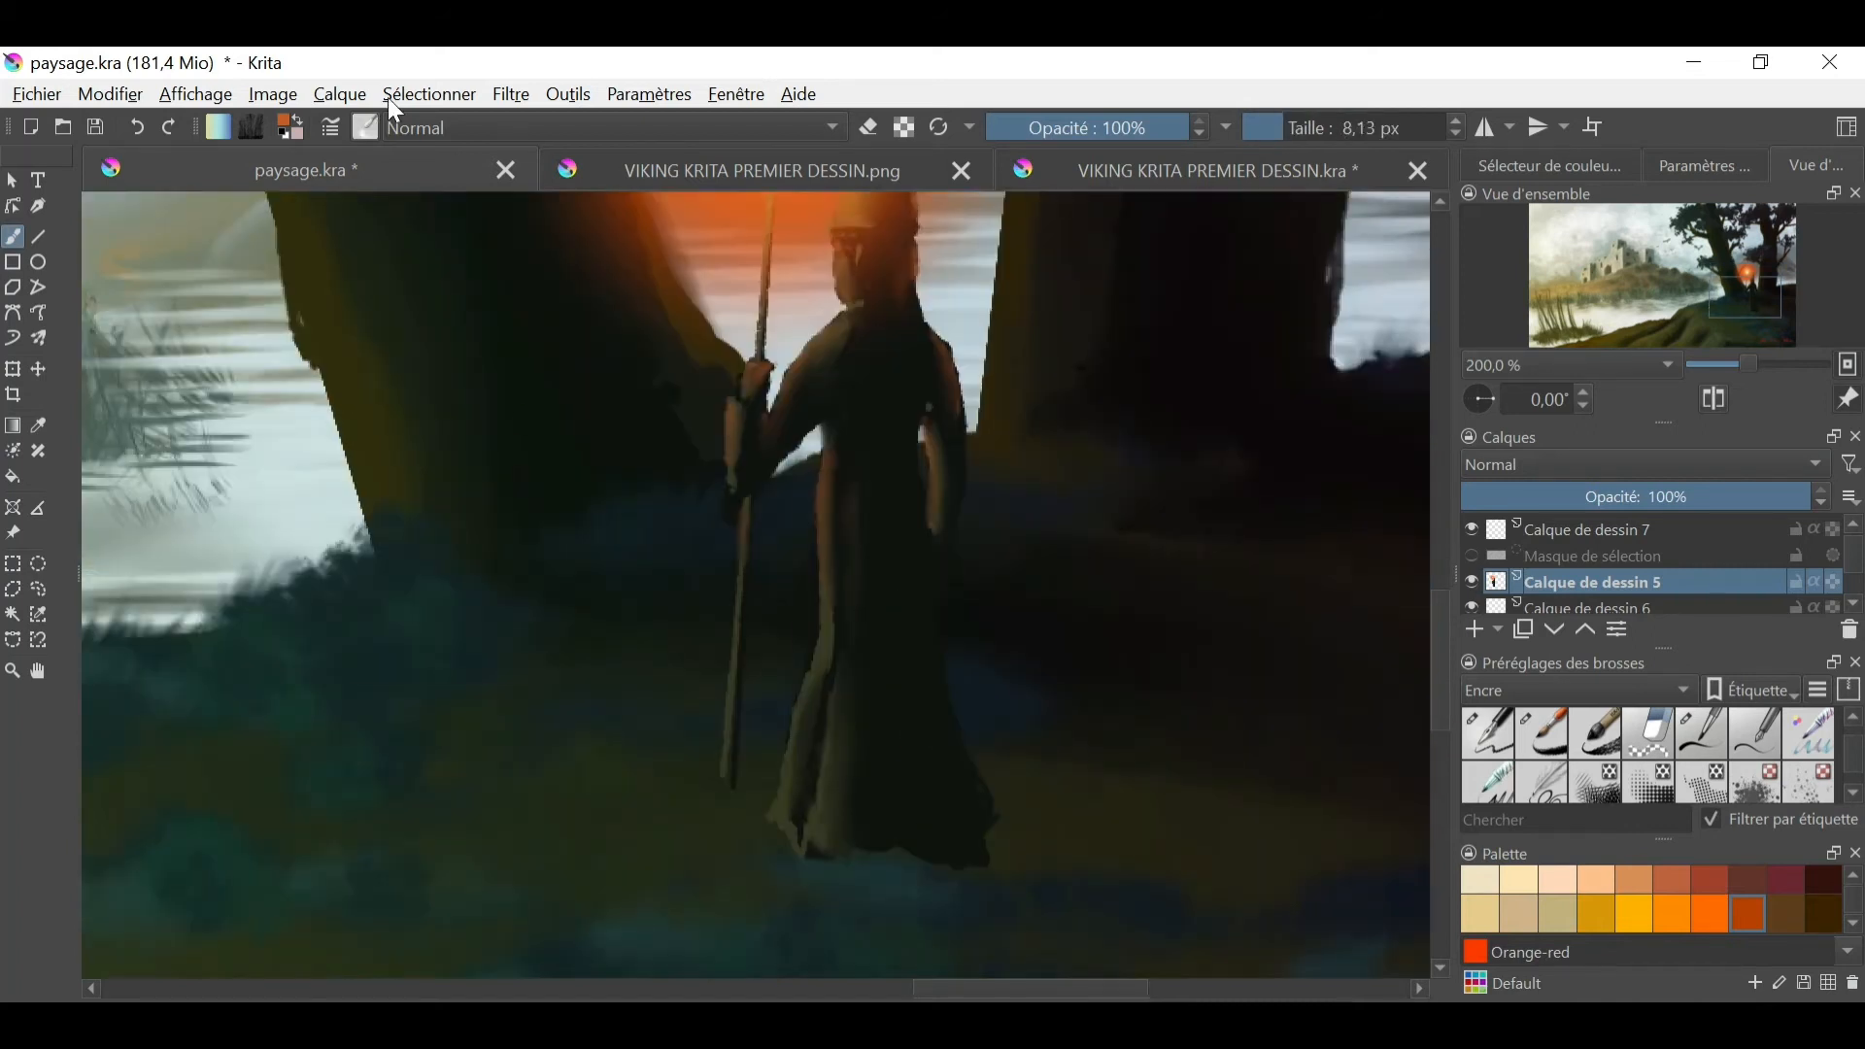
click(365, 127)
click(761, 600)
click(627, 478)
drag(719, 741, 814, 676)
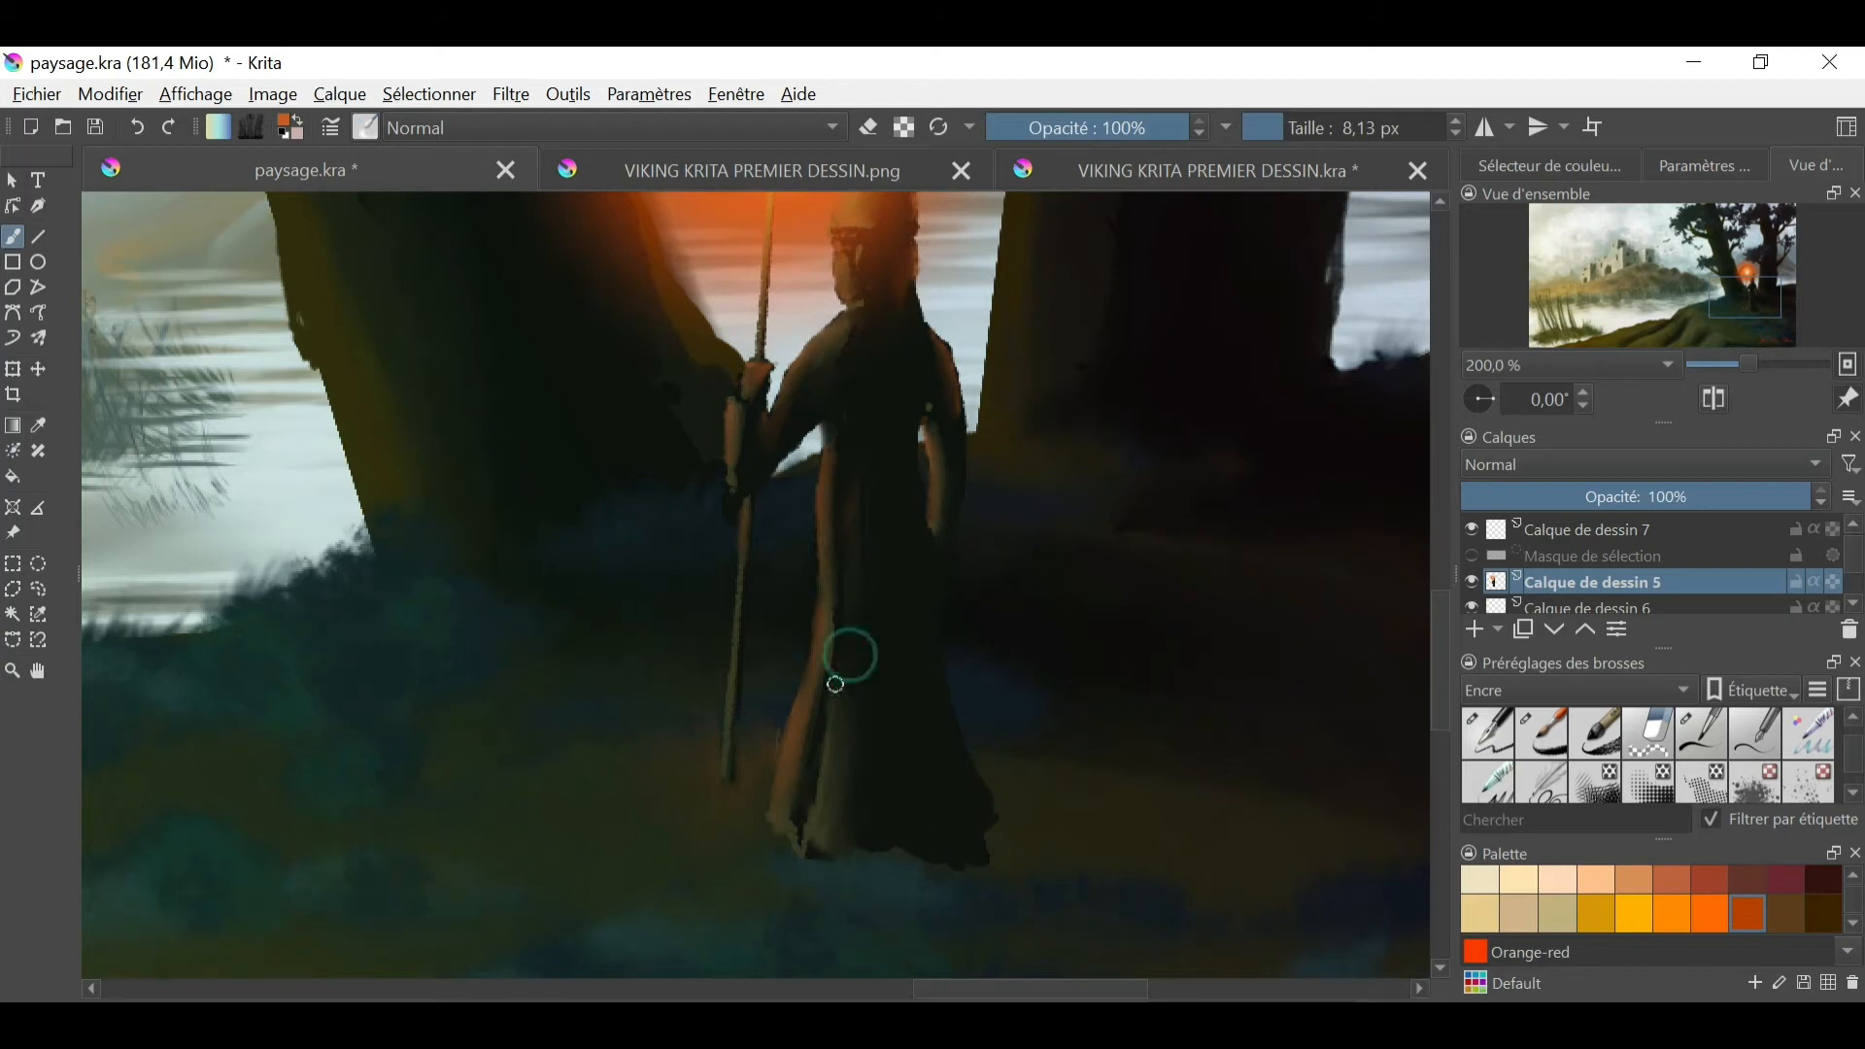
key(ctrl+minus)
click(365, 127)
drag(761, 459, 761, 515)
click(1473, 558)
click(1473, 558)
click(1564, 530)
click(1554, 583)
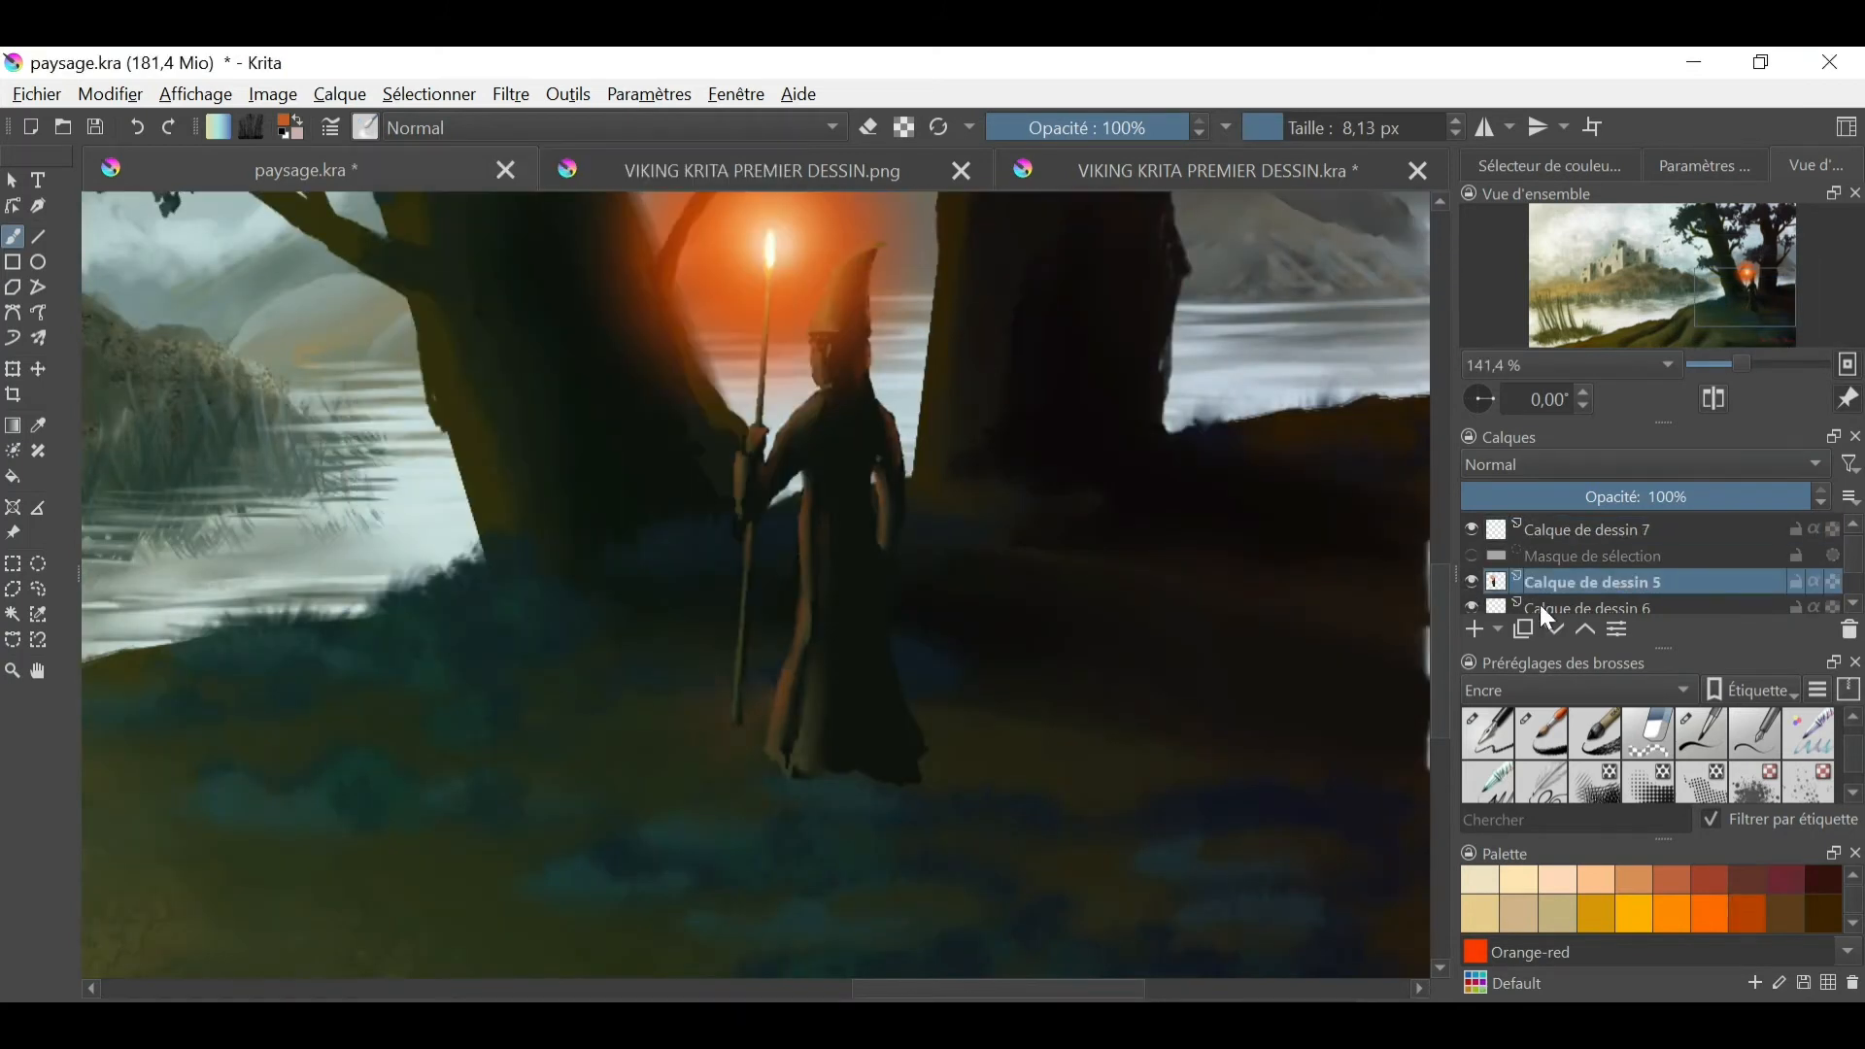
- Rename the figure's layer as PERSO
key(ctrl+minus)
key(ctrl+minus)
key(ctrl+minus)
key(ctrl+minus)
double_click(1593, 582)
text(PERSO)
key(Return)
- Add a paint layer above PERSO and paint a soft near-black shadow stretching from the figure's feet across the grass
mouse_move(1853, 554)
mouse_down()
mouse_move(1850, 579)
mouse_move(1850, 559)
mouse_up()
mouse_move(1721, 555)
mouse_down()
mouse_move(1733, 589)
mouse_move(1662, 560)
mouse_up()
click(1473, 631)
right_click(943, 592)
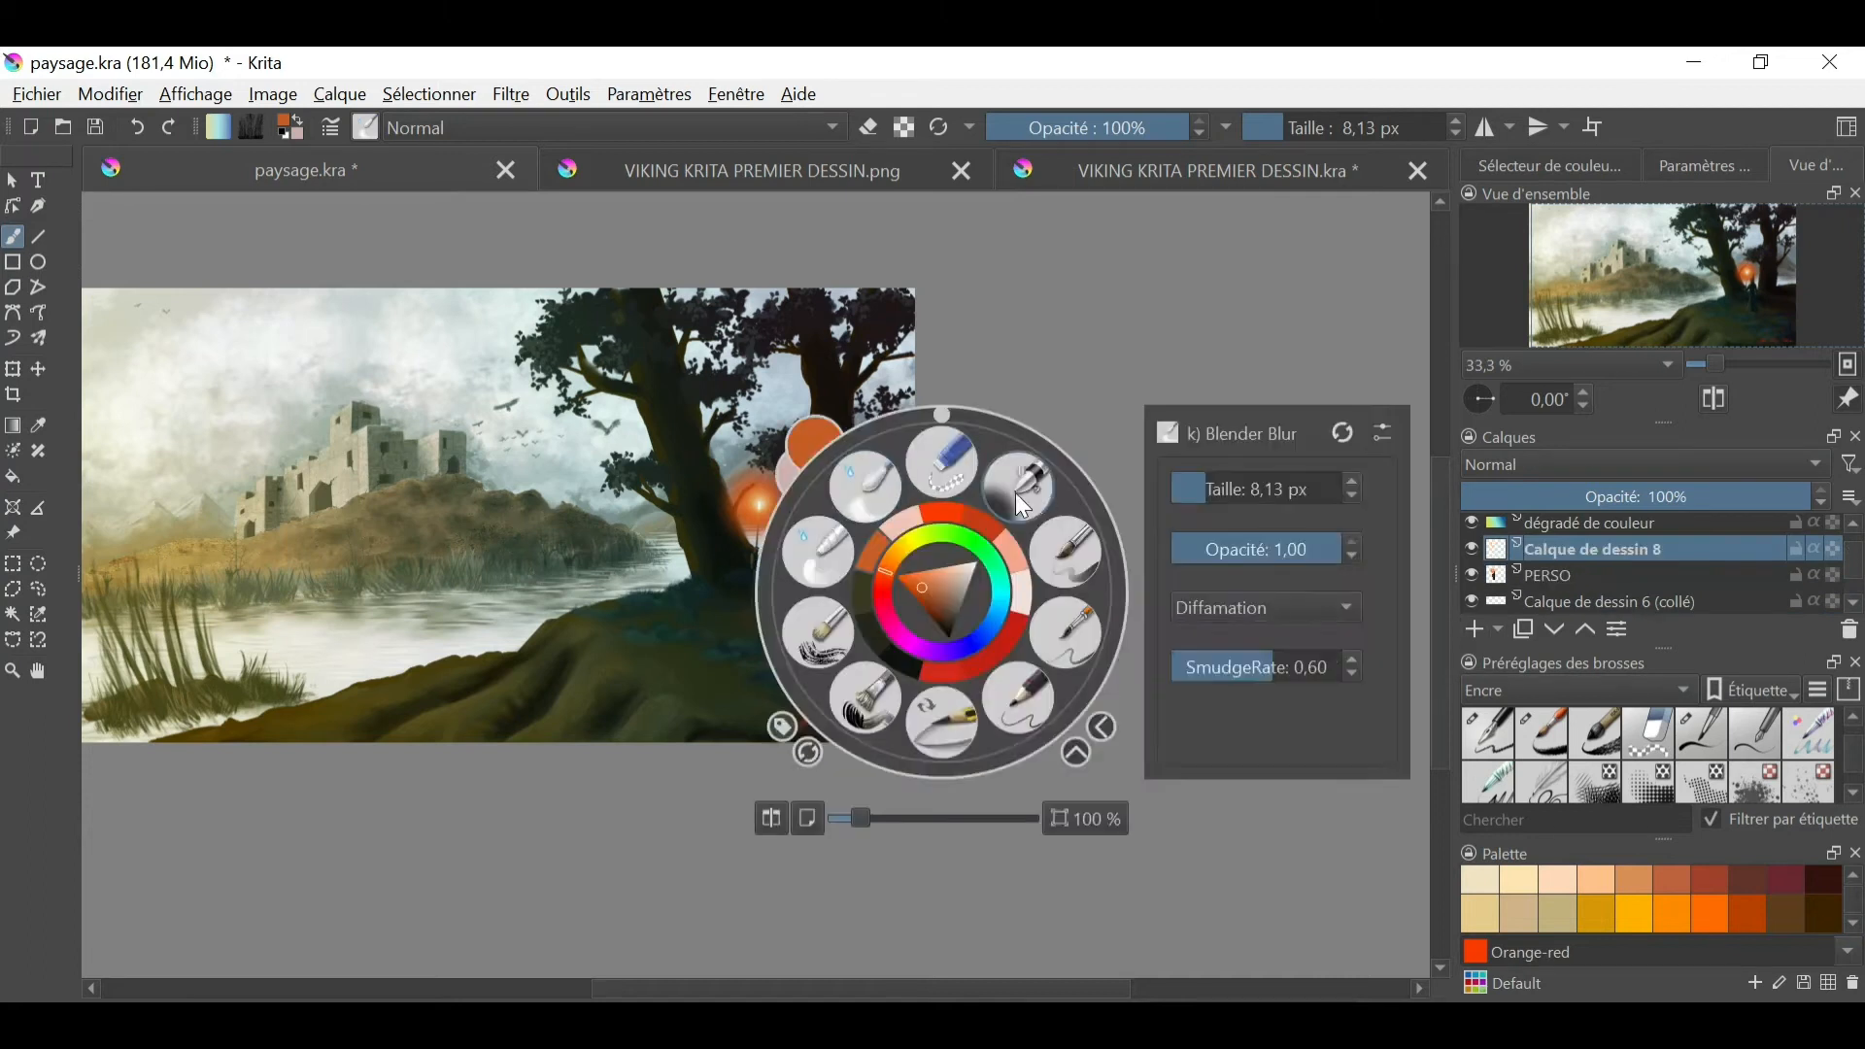
click(1024, 505)
key(ctrl+minus)
key(ctrl+plus)
key(ctrl+plus)
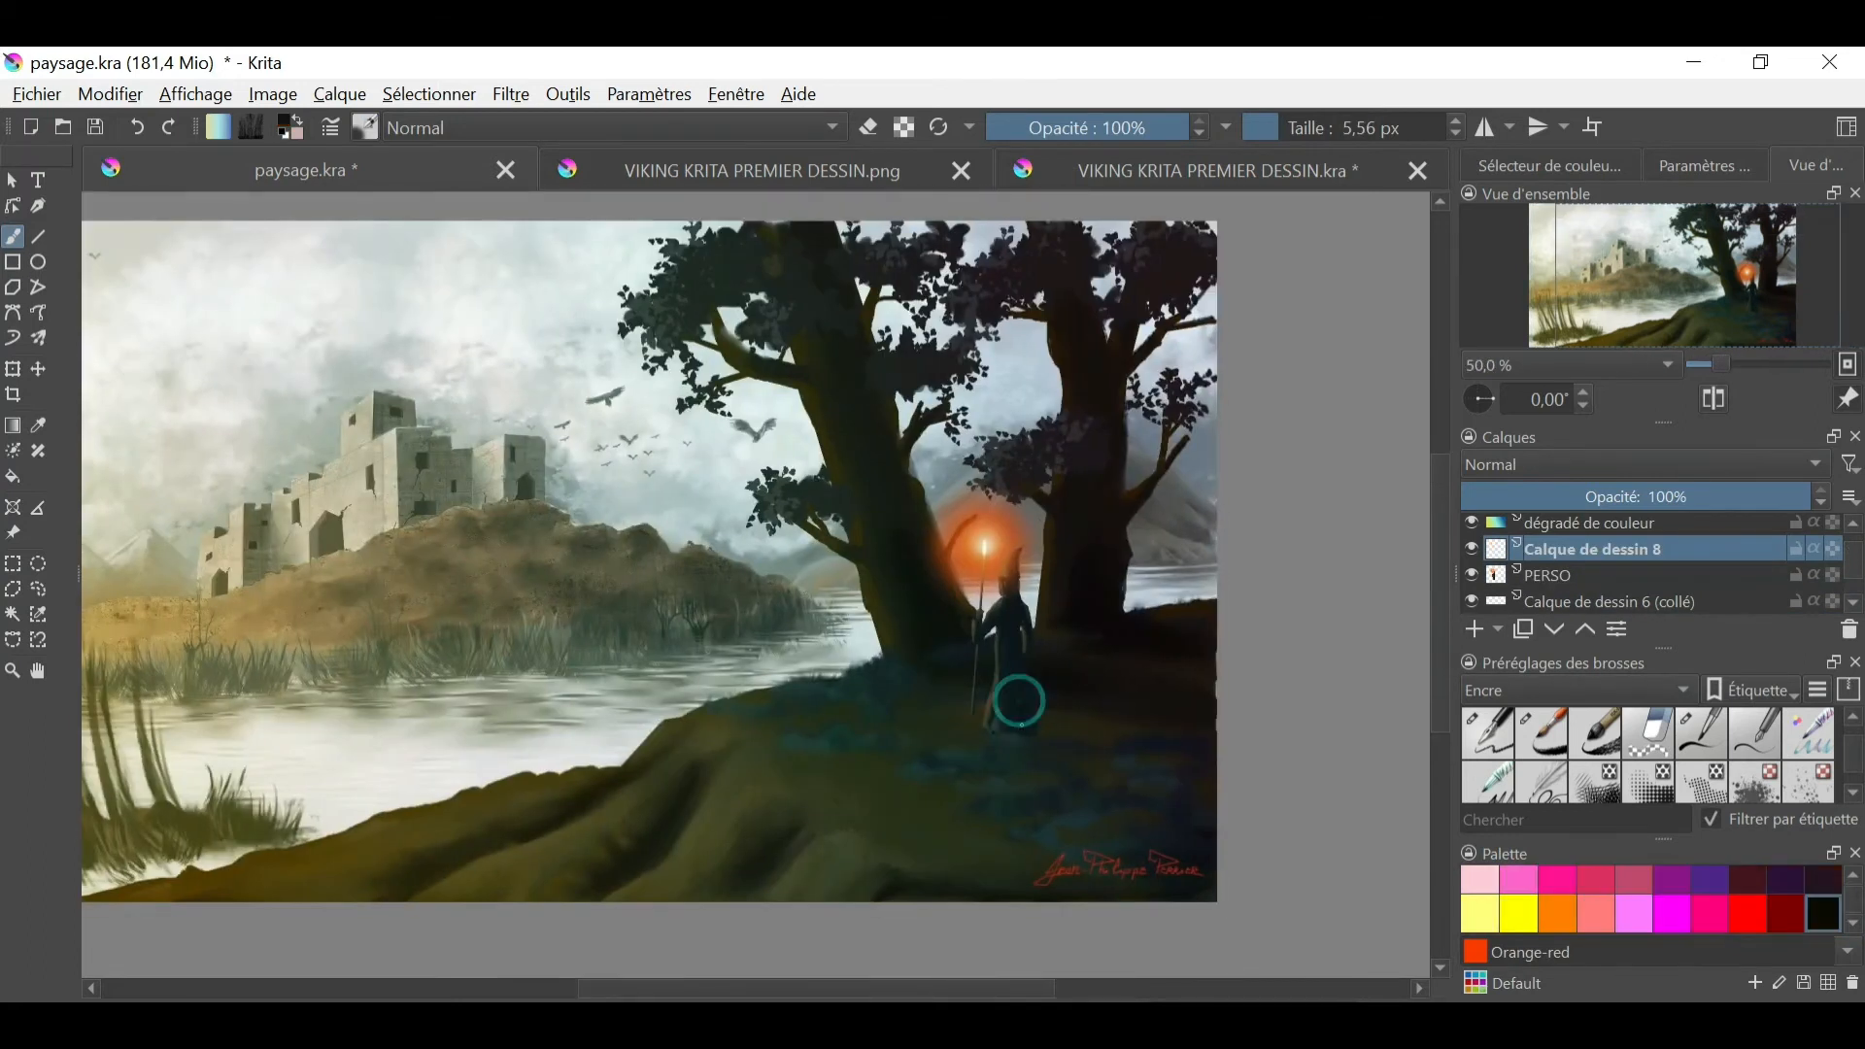
mouse_move(1019, 701)
mouse_down()
mouse_move(1053, 755)
mouse_move(1097, 777)
mouse_up()
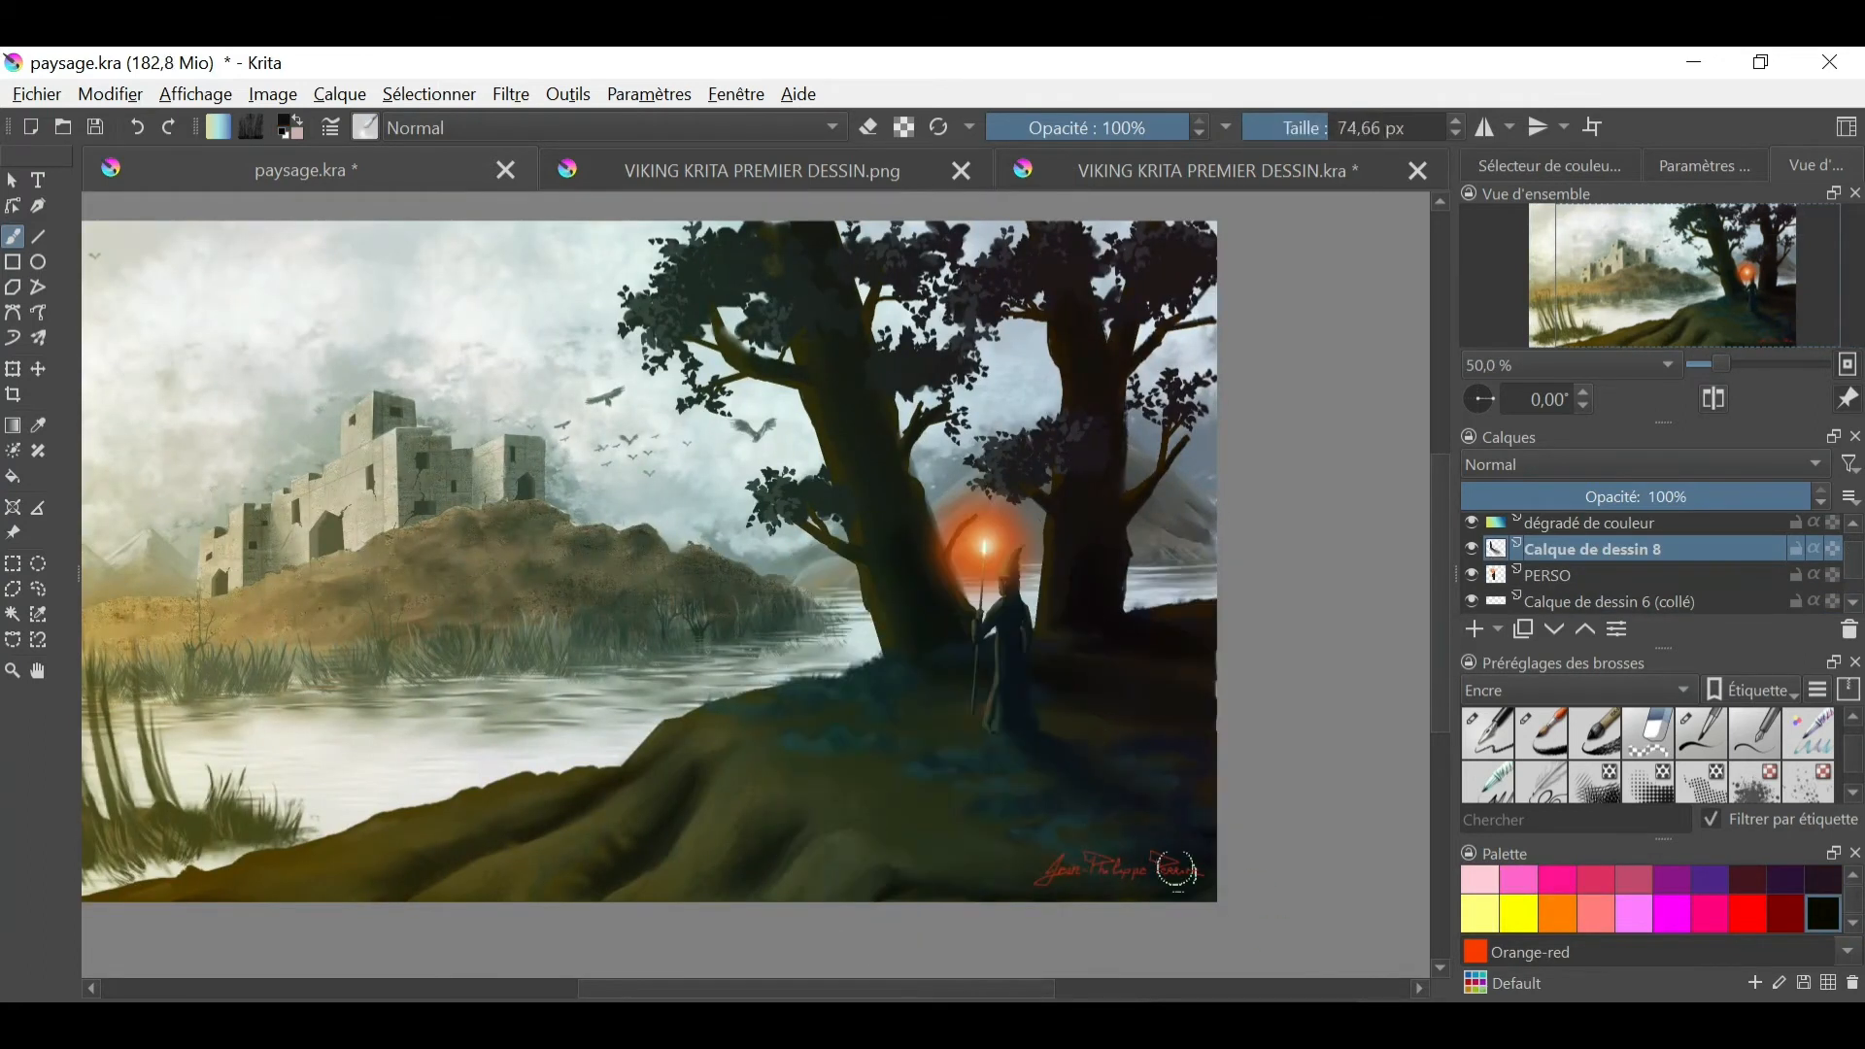
- Paint a short dark shadow at the foot of the staff with the ink brush and blend it with the 74.66 px blender
key(v)
click(1532, 754)
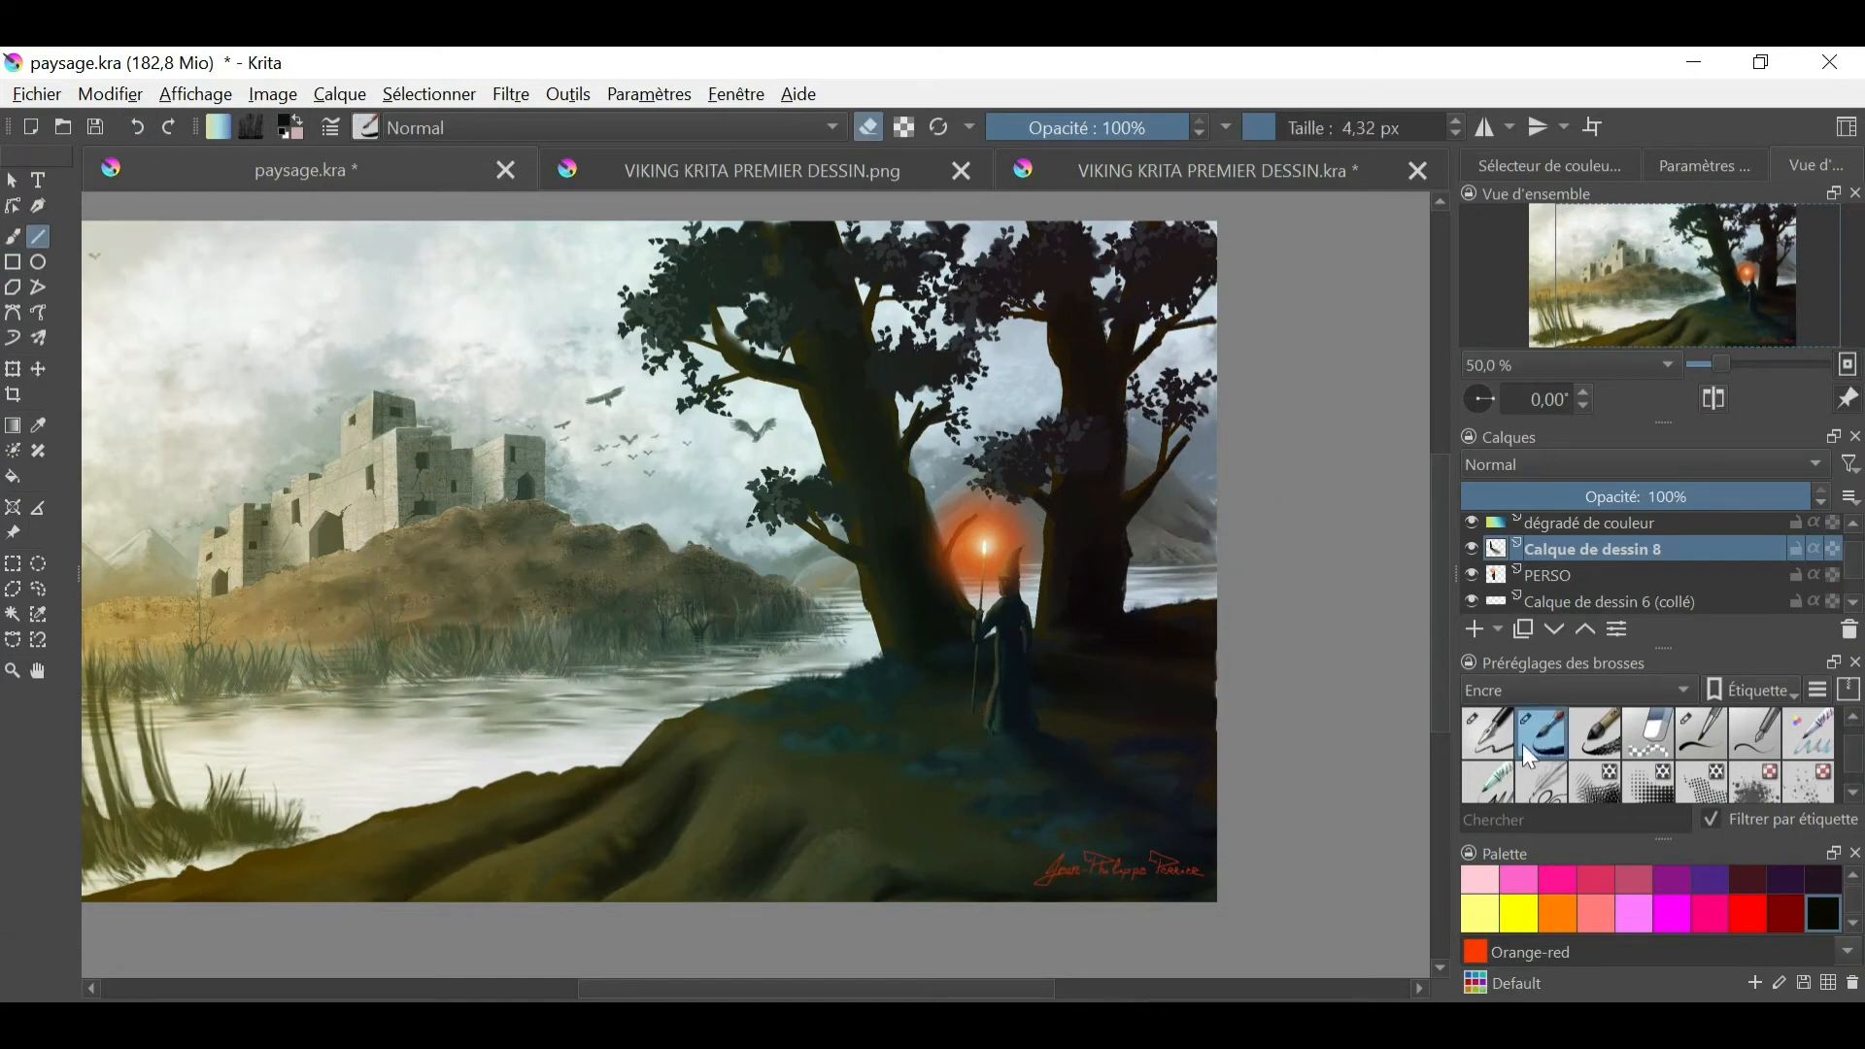
key(ctrl+plus)
key(ctrl+plus)
ctrl+click(1301, 850)
click(1291, 128)
drag(1192, 850, 1205, 857)
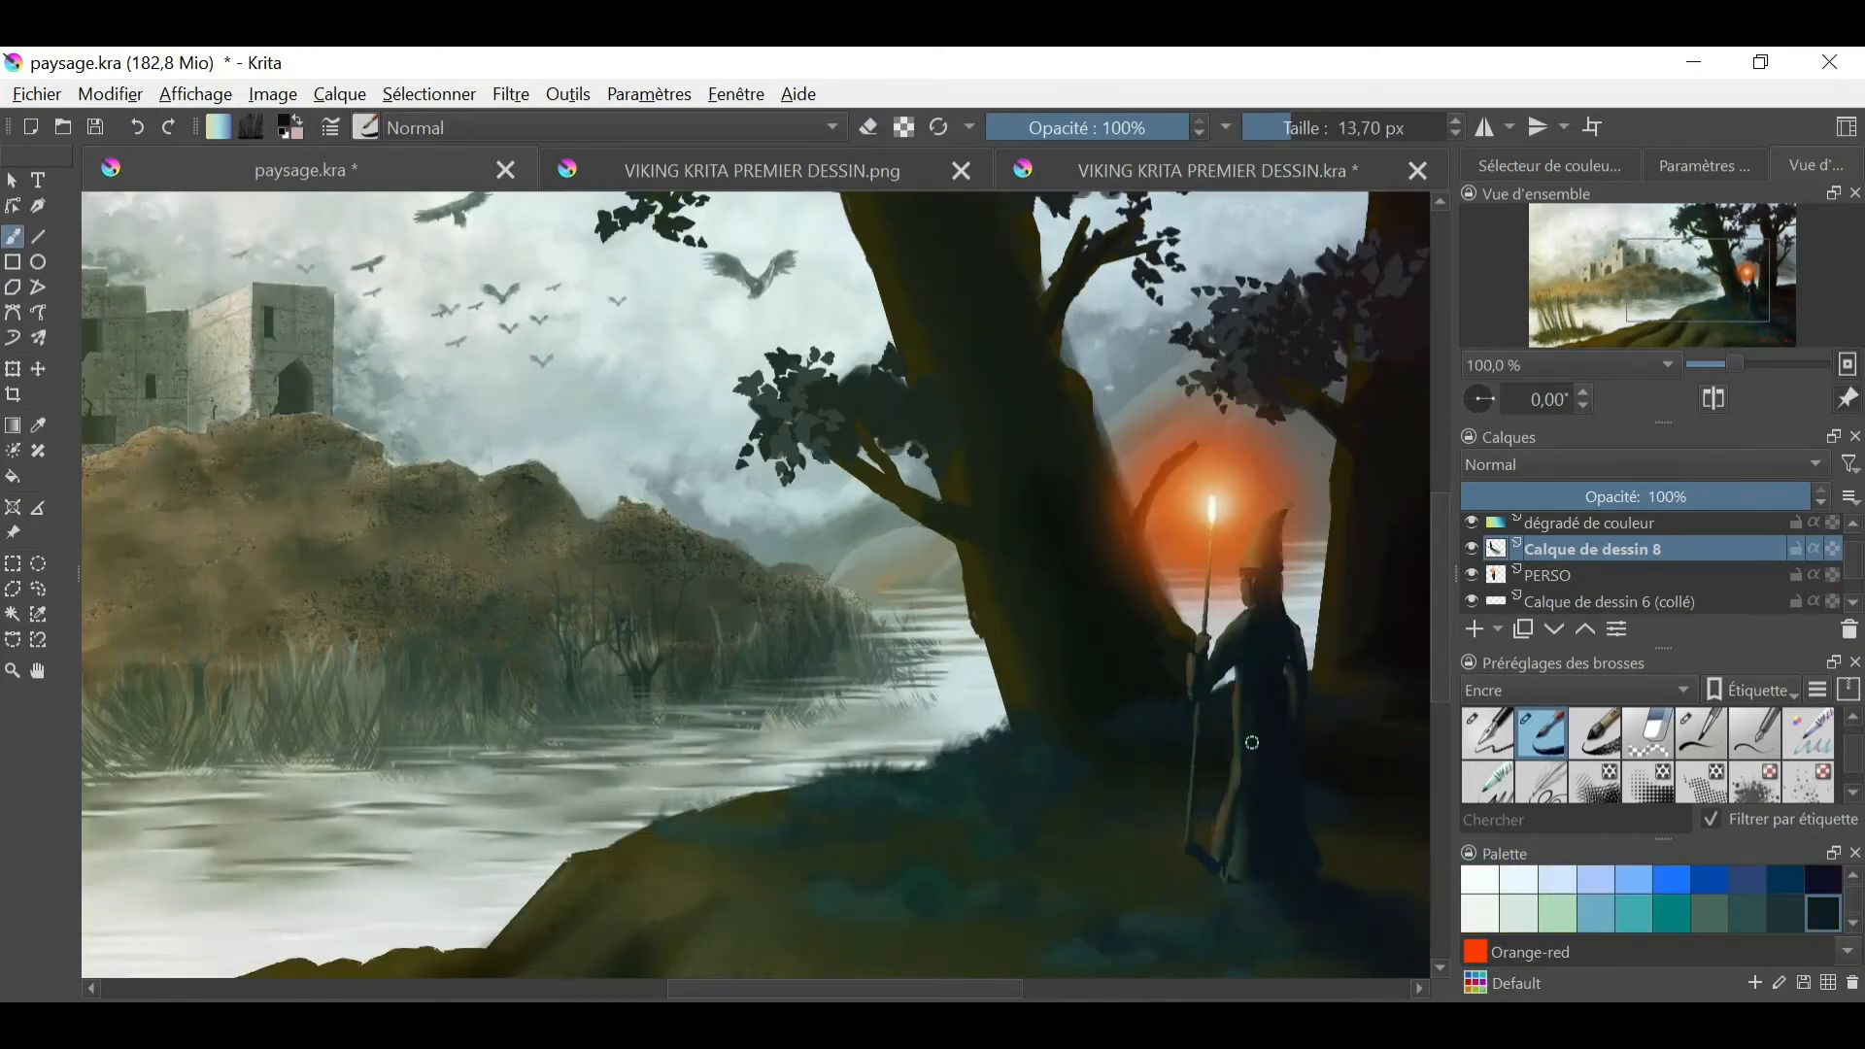
key(slash)
ctrl+click(1147, 535)
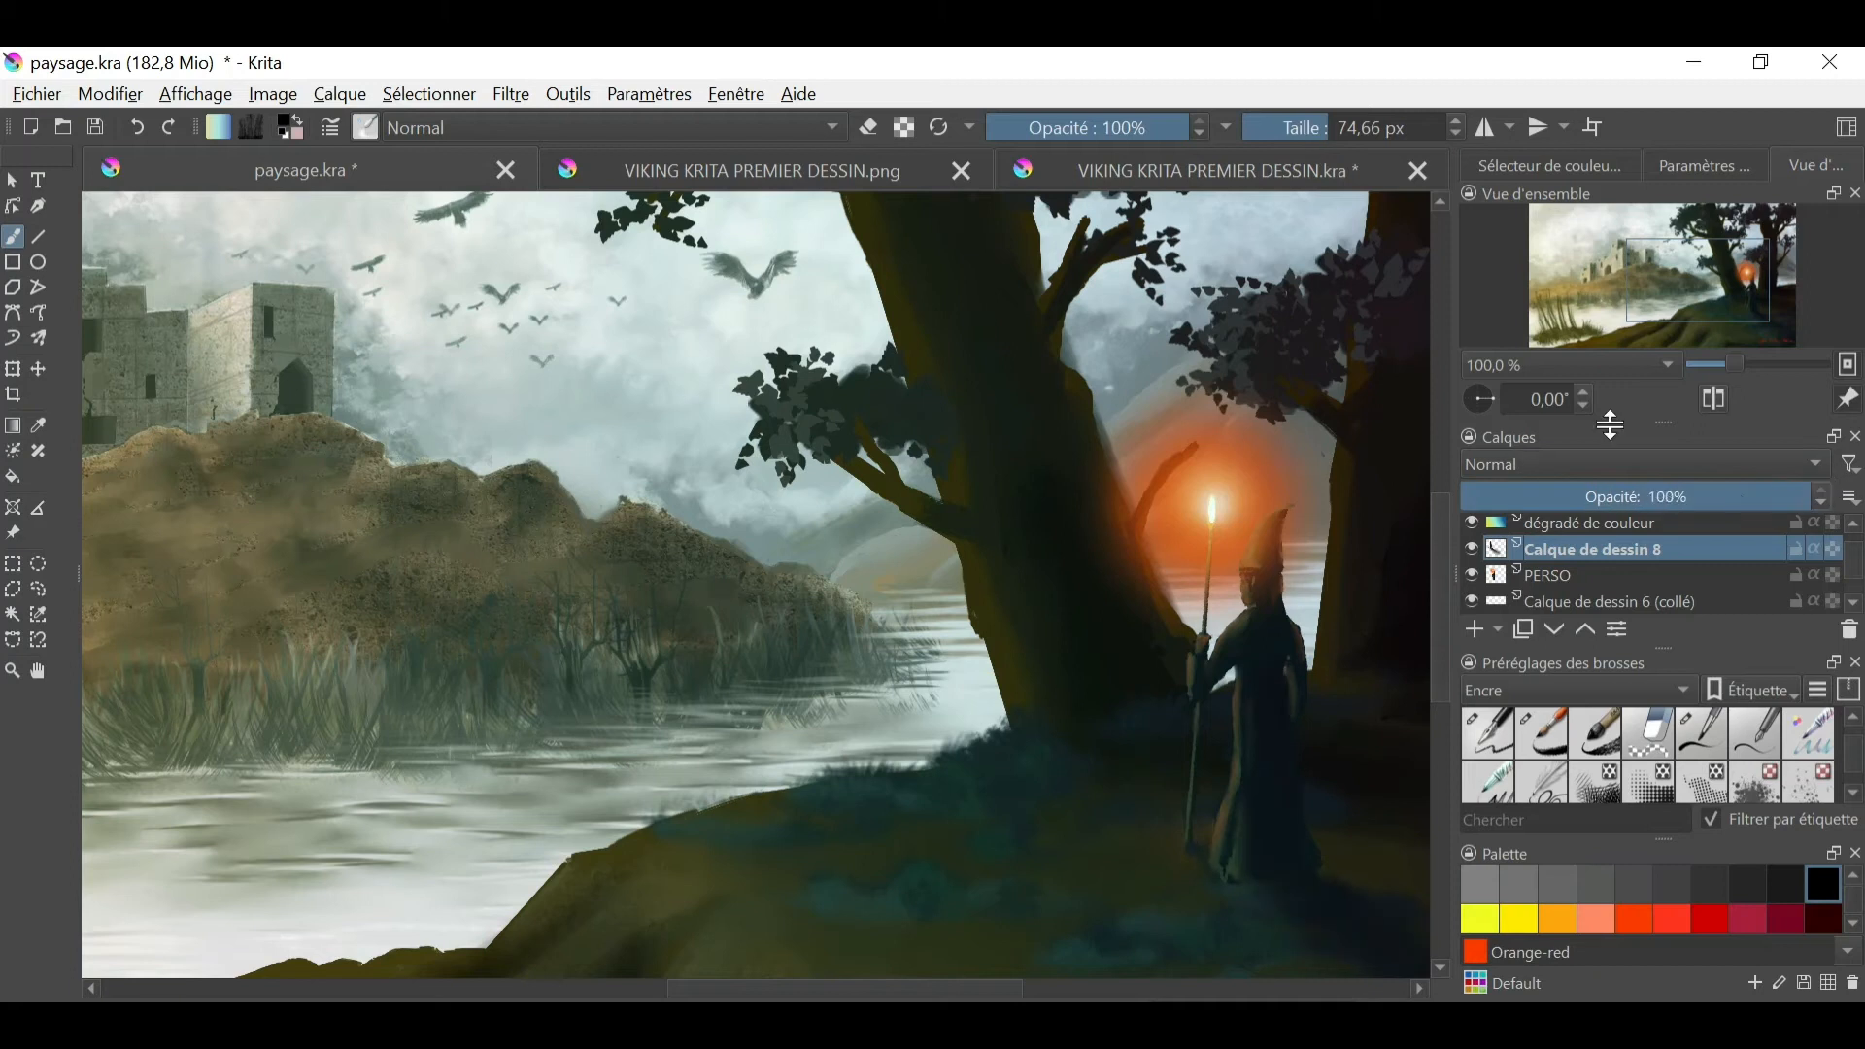
- Set the shadow layer's blending mode to Multiplier
click(1598, 463)
click(1568, 447)
ctrl+click(1169, 546)
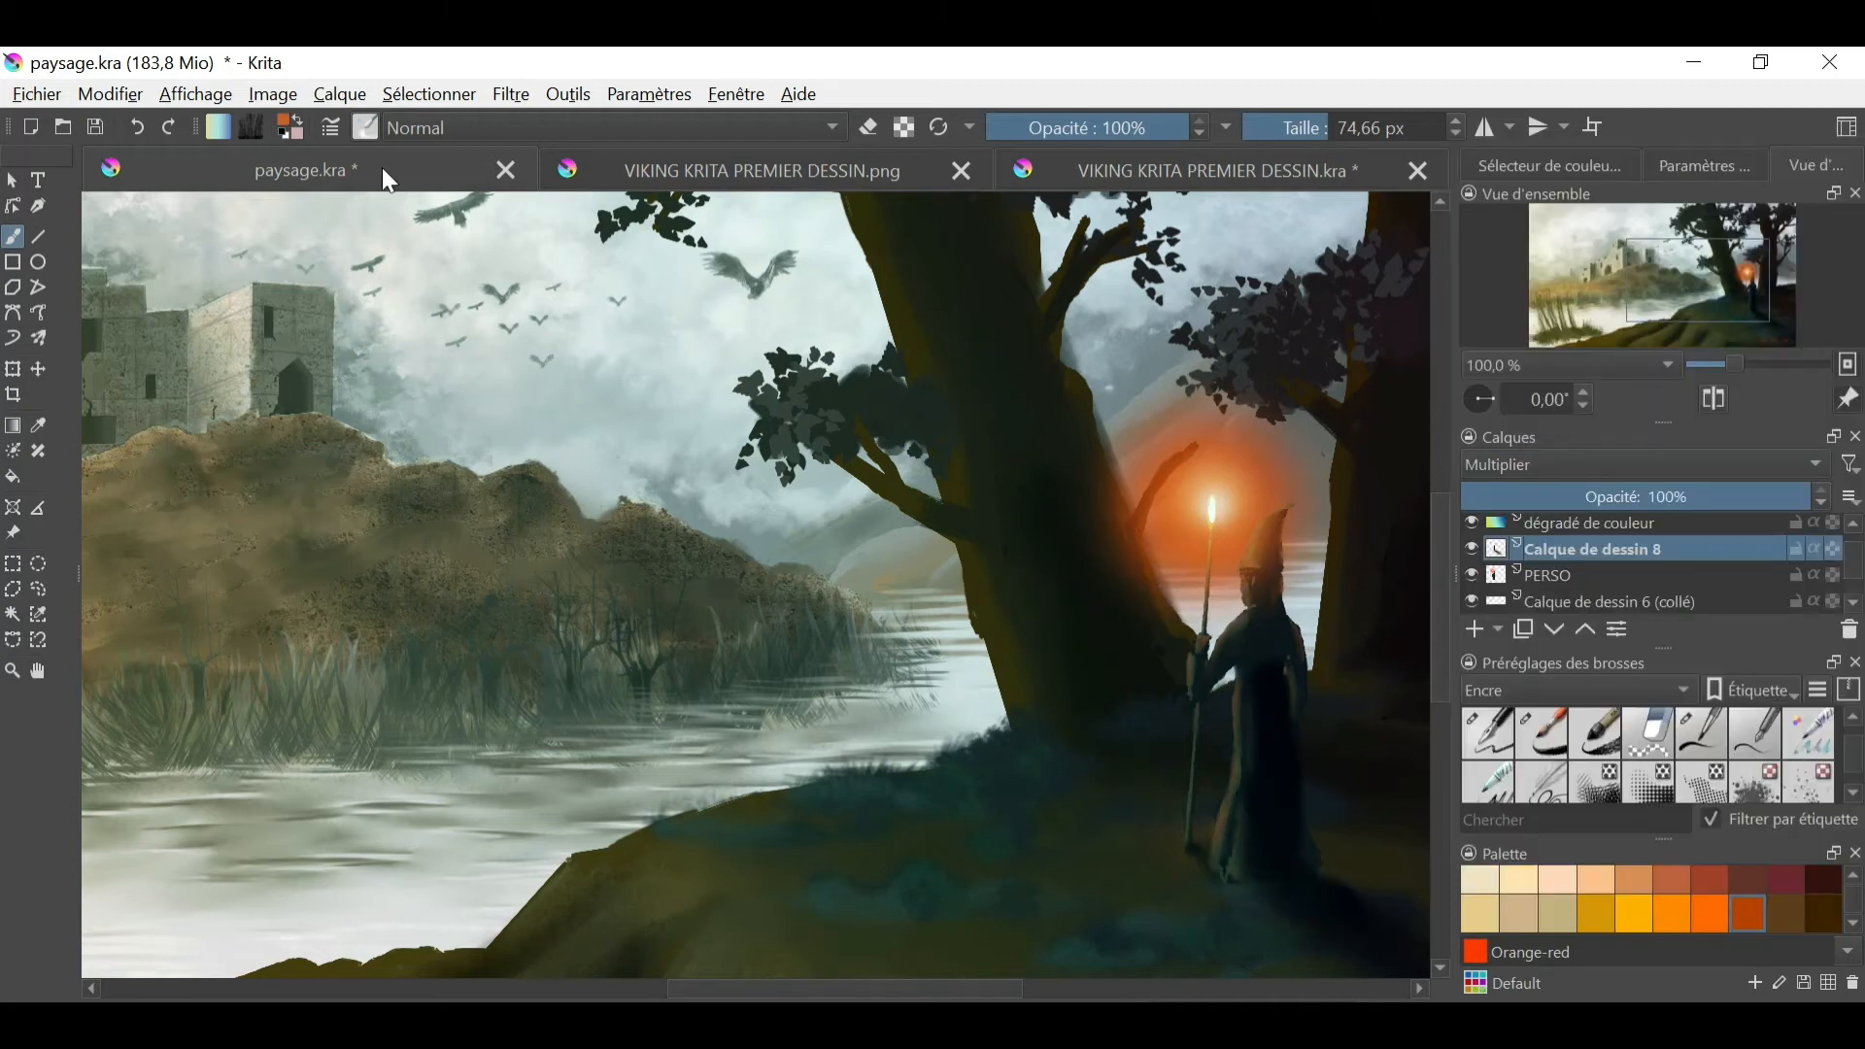
- Try rust-orange reflections on the tree trunk beside the flame with a 56 px brush, and undo the strokes
click(365, 128)
mouse_move(764, 408)
mouse_down()
mouse_move(763, 493)
mouse_move(761, 291)
mouse_up()
click(388, 325)
click(1076, 493)
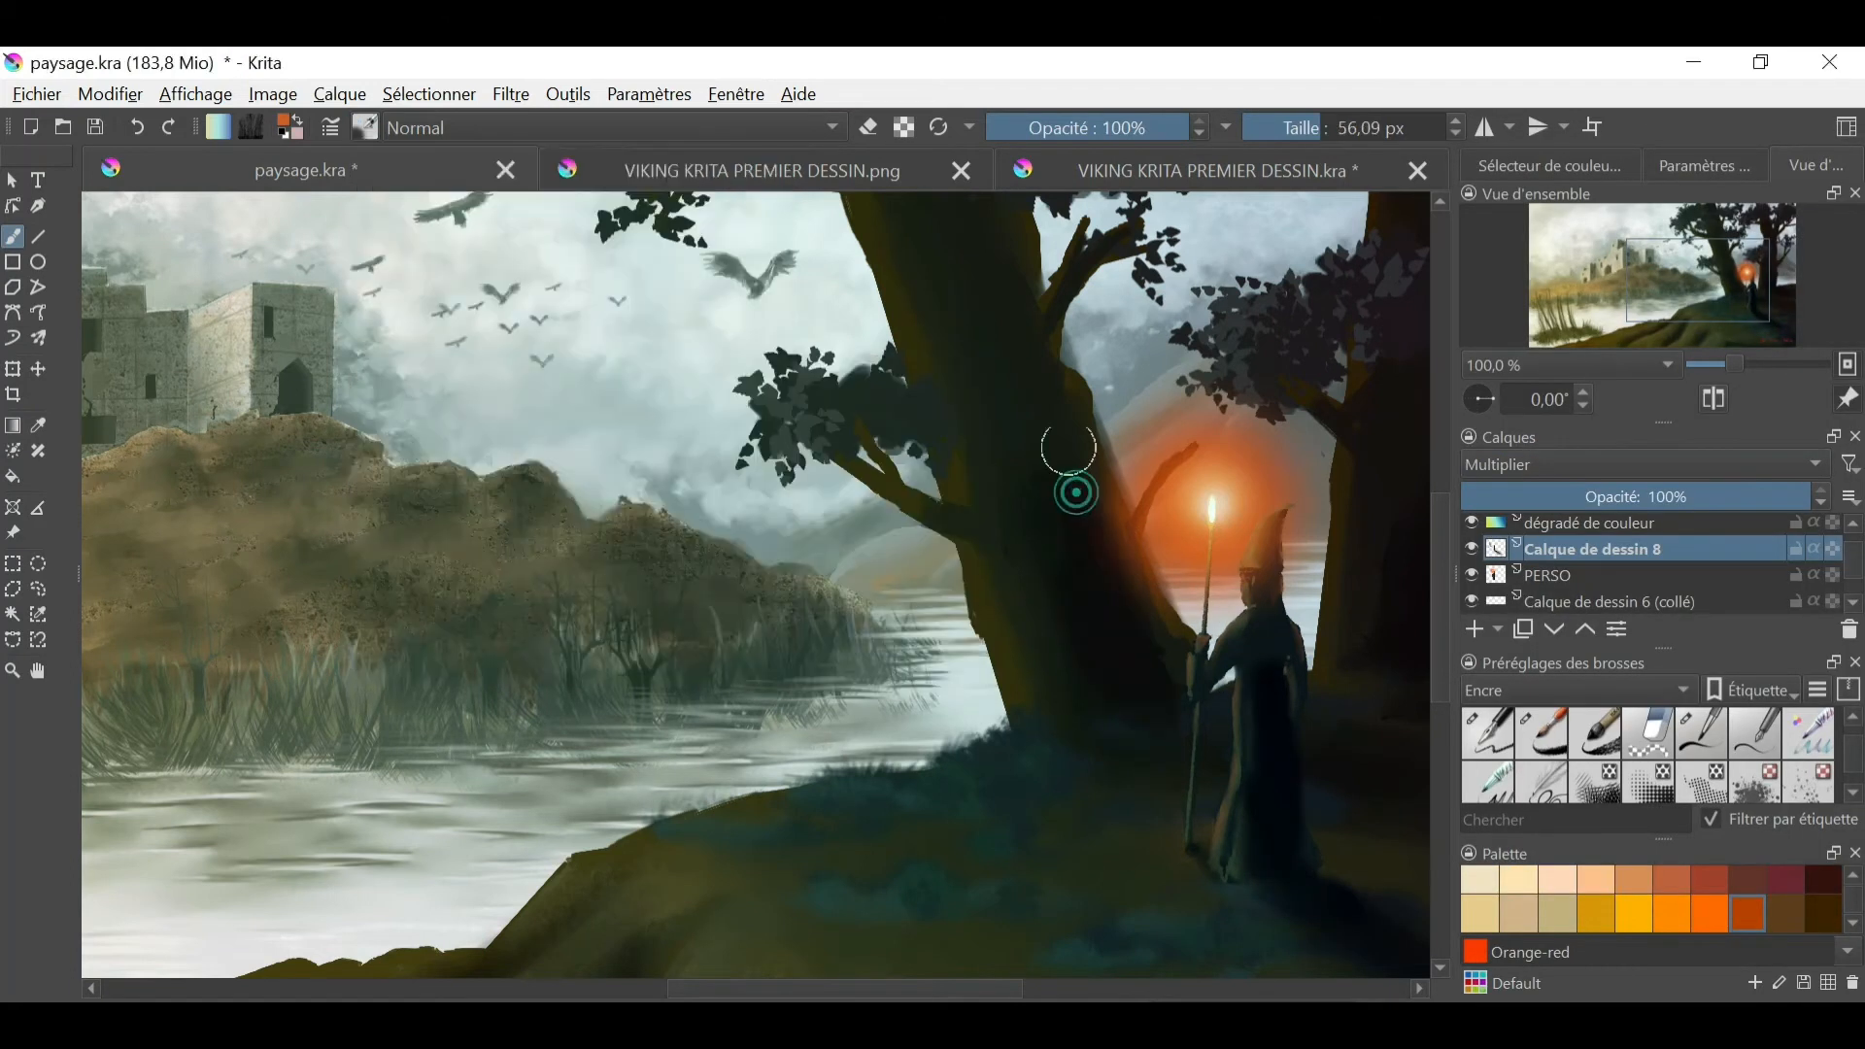
drag(1069, 449, 1033, 400)
ctrl+click(1160, 544)
drag(1058, 560, 1012, 338)
drag(1115, 725, 1178, 700)
drag(997, 274, 1023, 340)
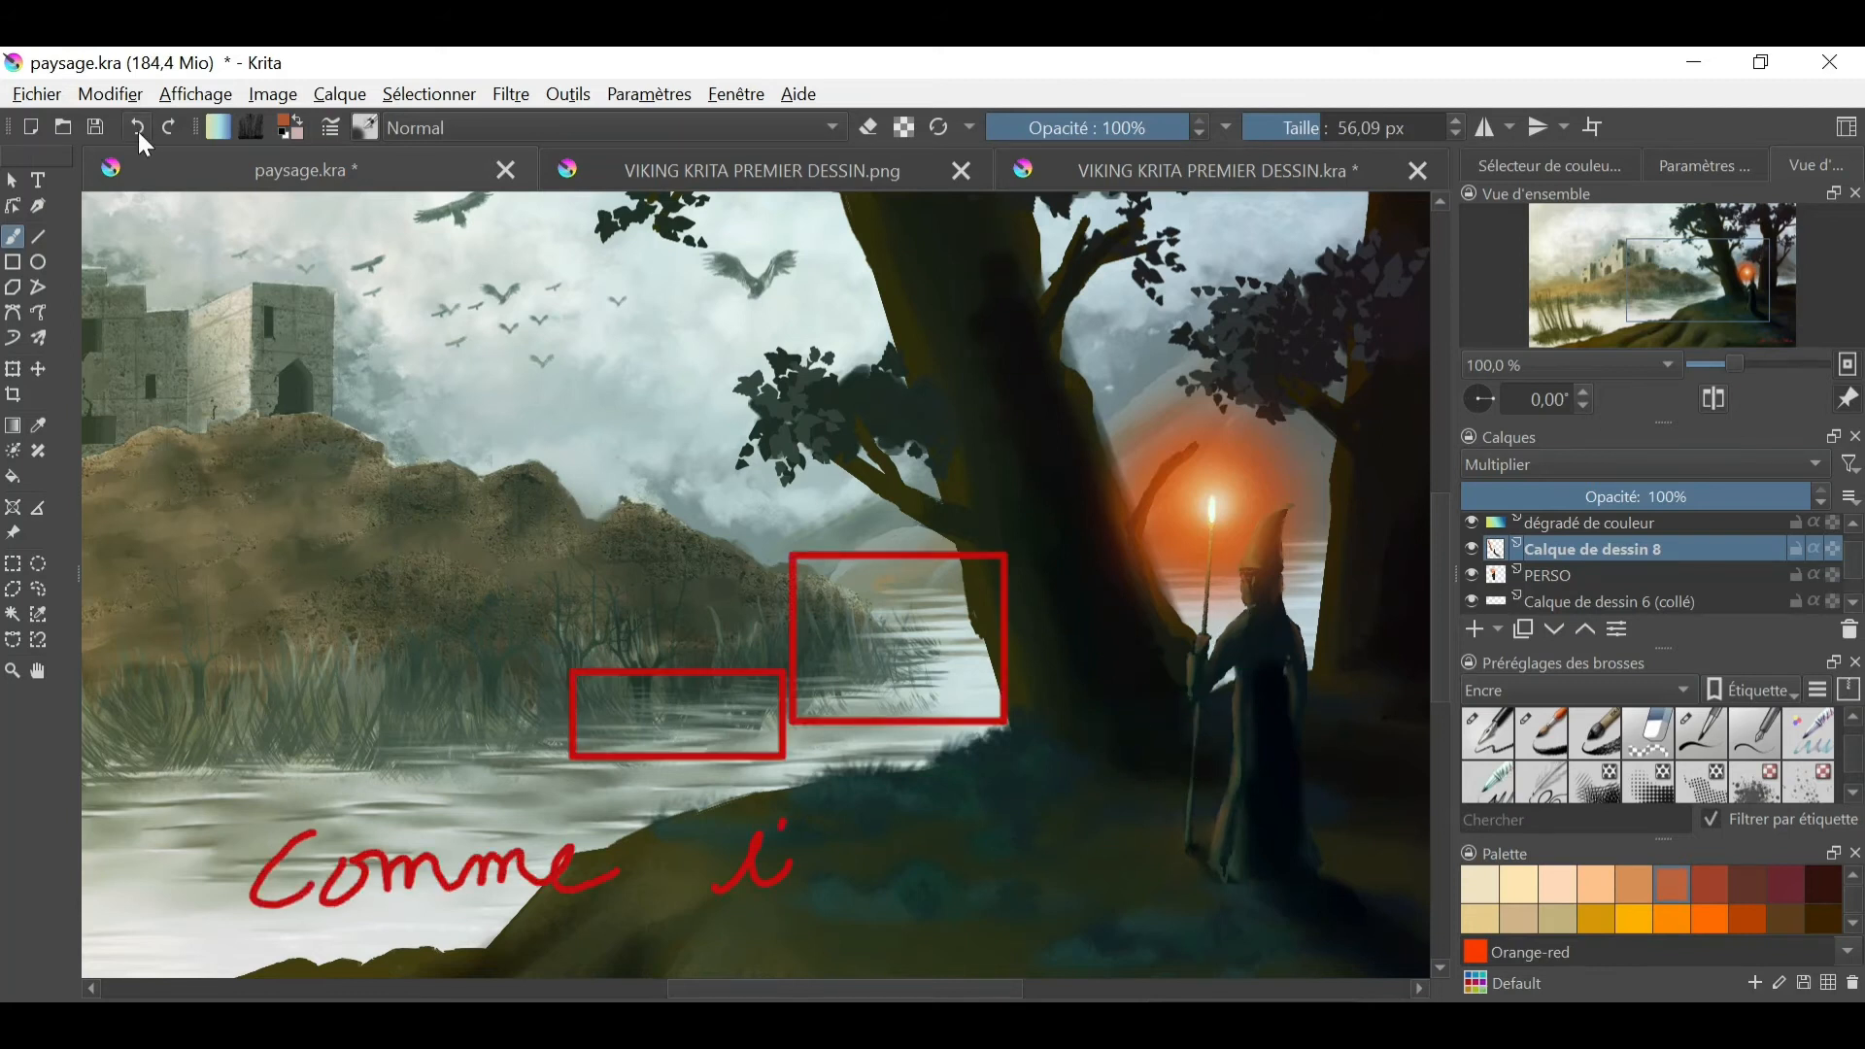
click(138, 131)
click(136, 129)
click(134, 128)
- Add a new paint layer above the shadow, test orange strokes on it, and set its blending mode to Lumière douce (SVG)
click(1475, 630)
click(1593, 464)
click(1545, 388)
click(1747, 917)
drag(1026, 406, 1127, 694)
click(138, 129)
click(137, 129)
click(1554, 464)
click(1512, 488)
click(138, 131)
- Paint orange-brown reflections on the trunks, foliage and grass around the flame, and blend them with the 74.66 px blender
ctrl+click(1139, 519)
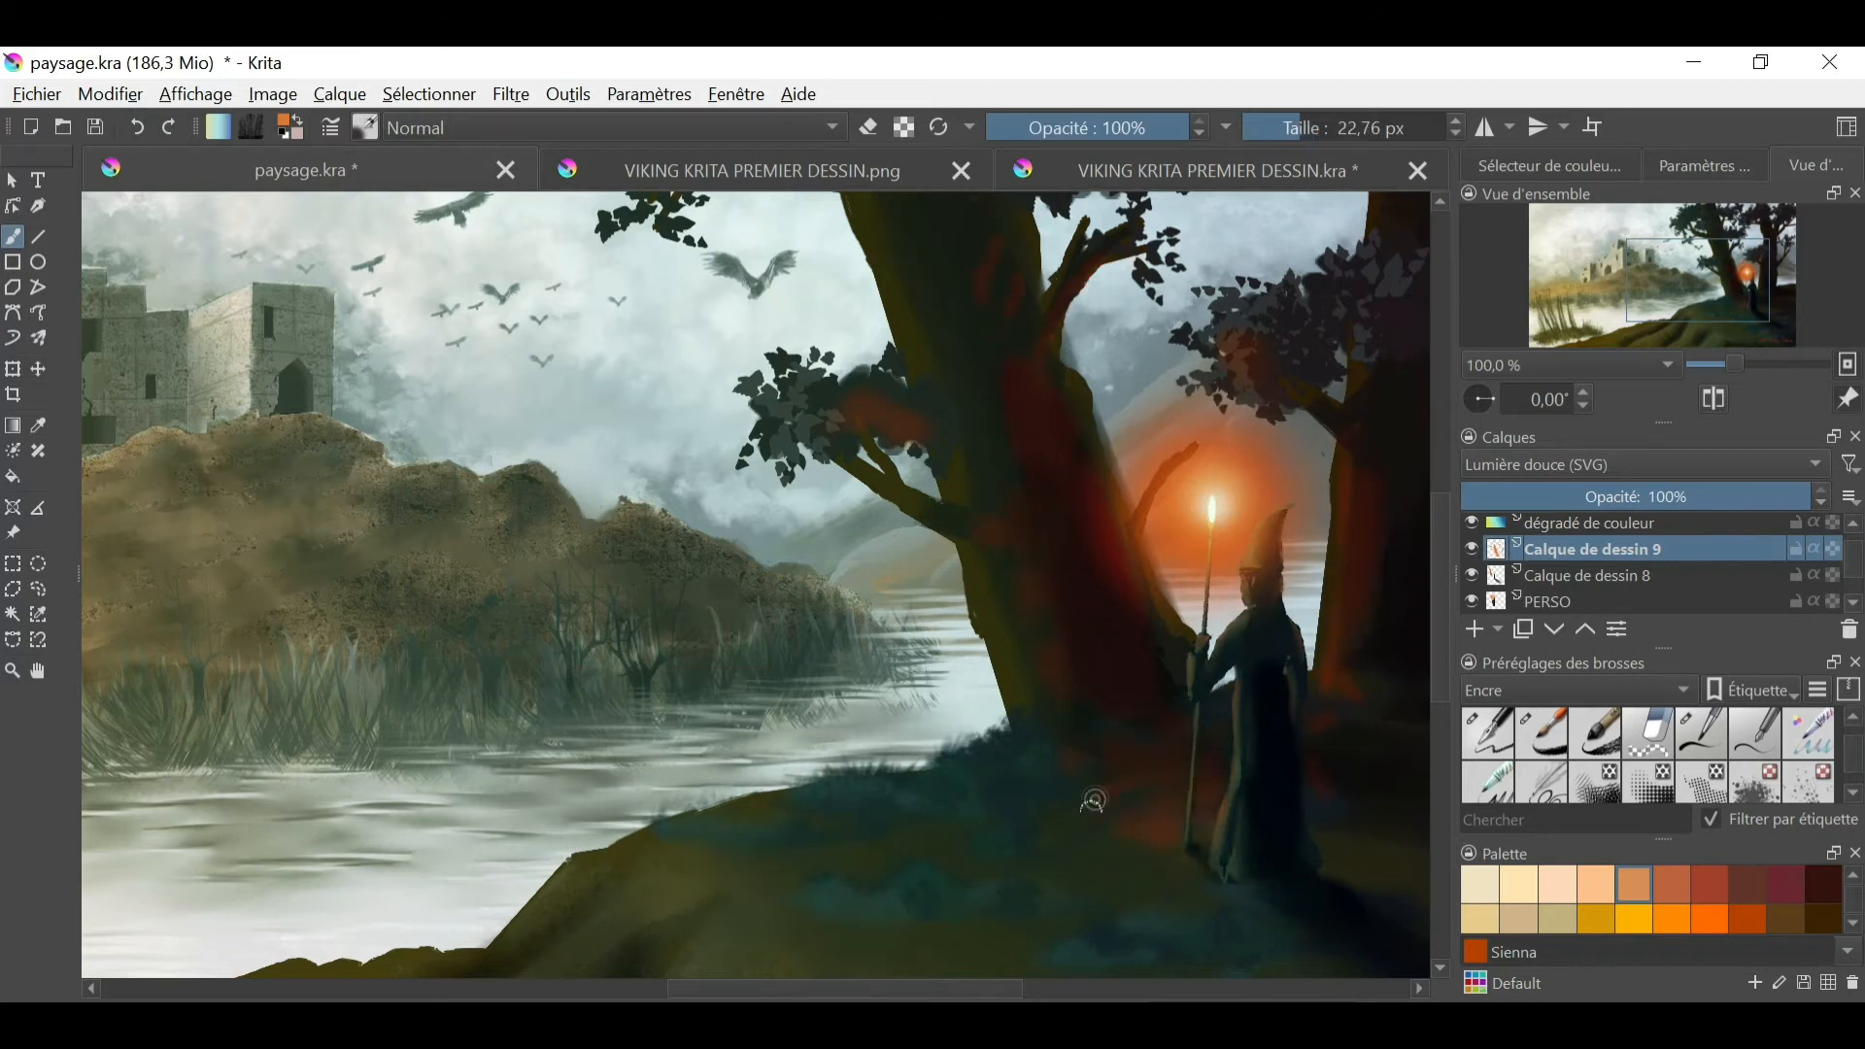
drag(1094, 800, 1125, 855)
key(slash)
drag(913, 418, 869, 434)
drag(1001, 282, 1011, 391)
drag(1011, 391, 1066, 574)
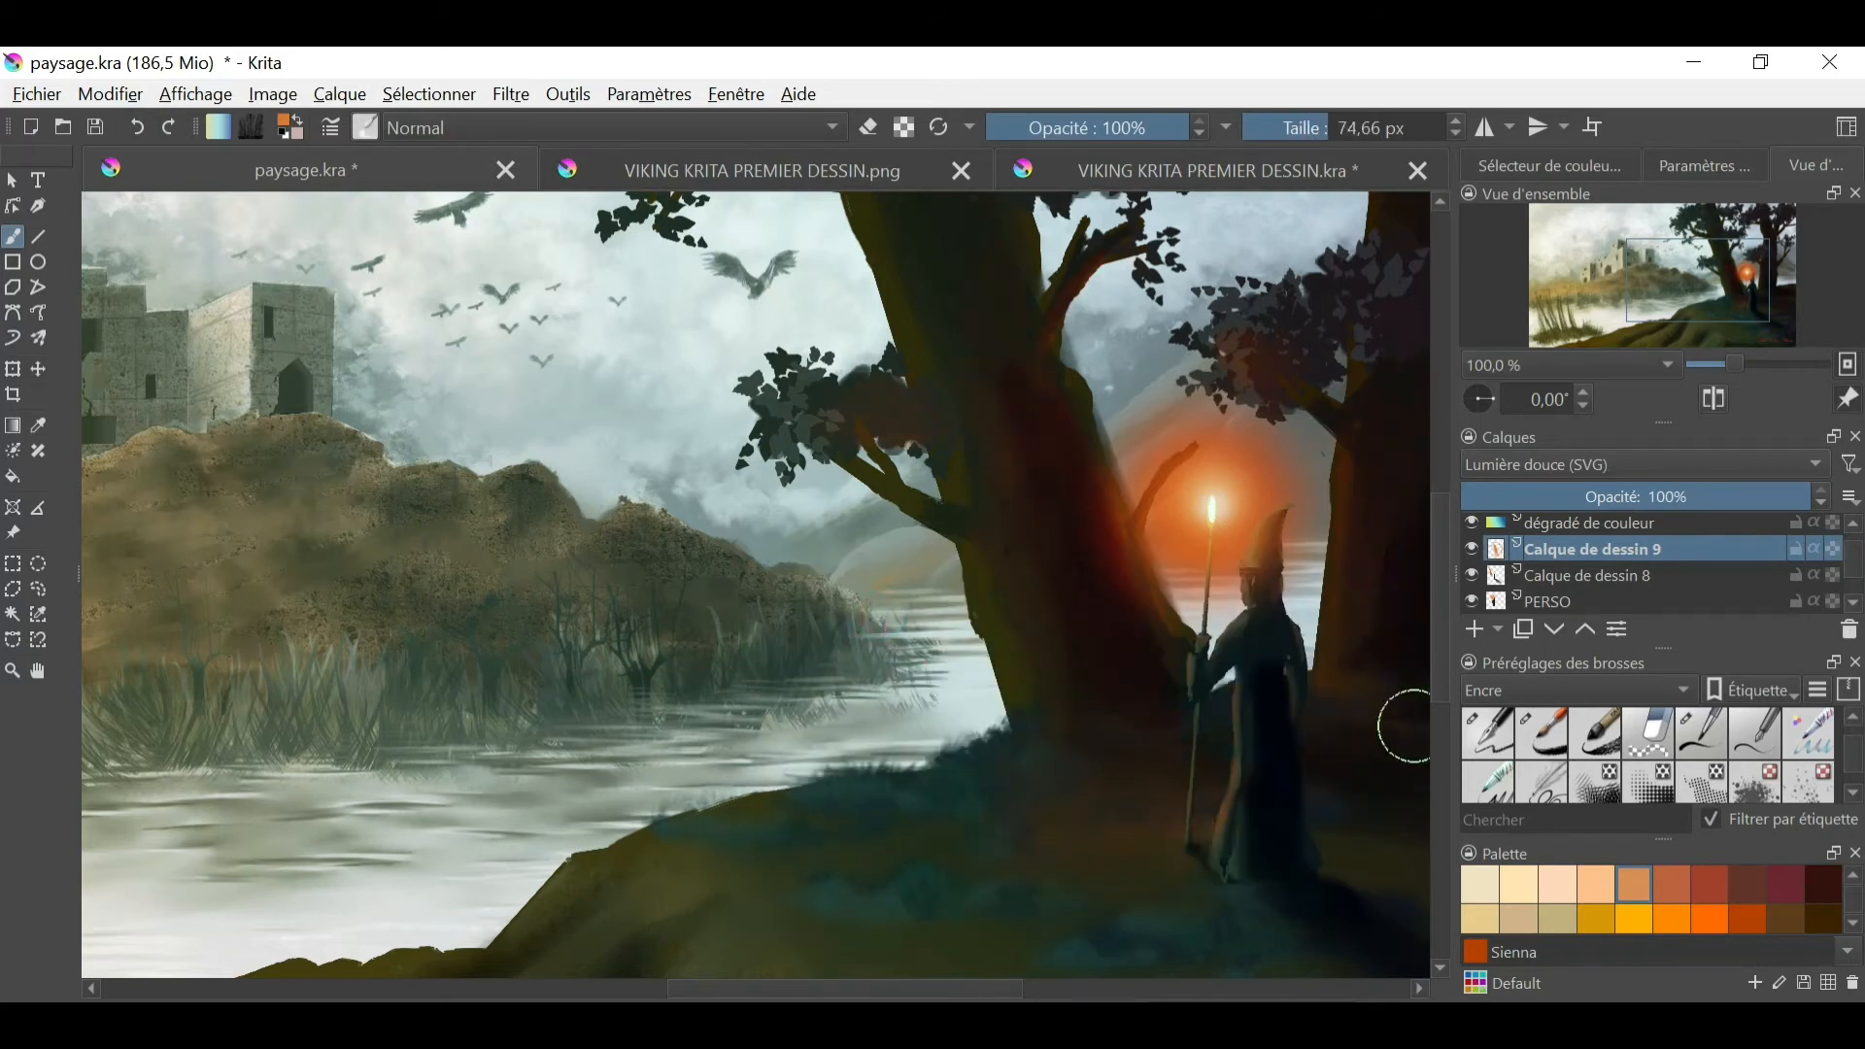
- Add more orange-brown light strokes along the trunk nearest the flame with a 22.76 px brush
key(ctrl+minus)
key(ctrl+minus)
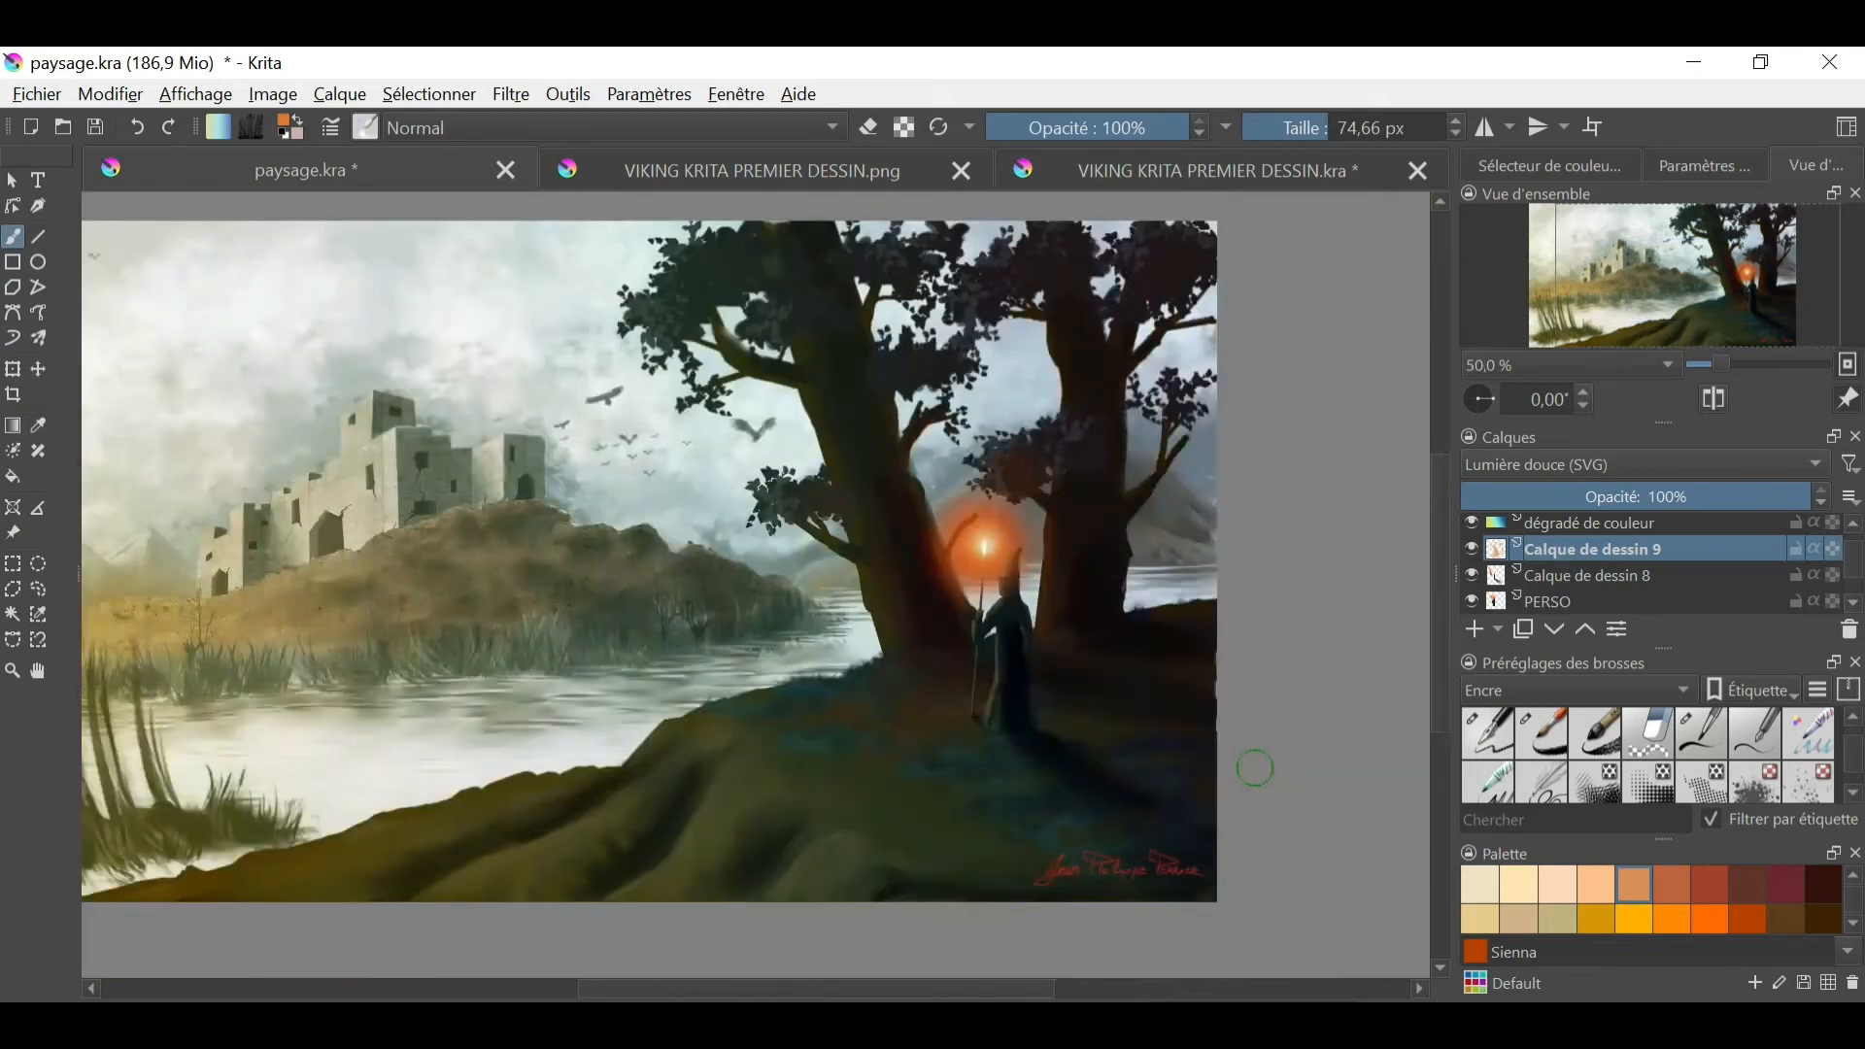
key(ctrl+plus)
key(ctrl+plus)
key(ctrl+plus)
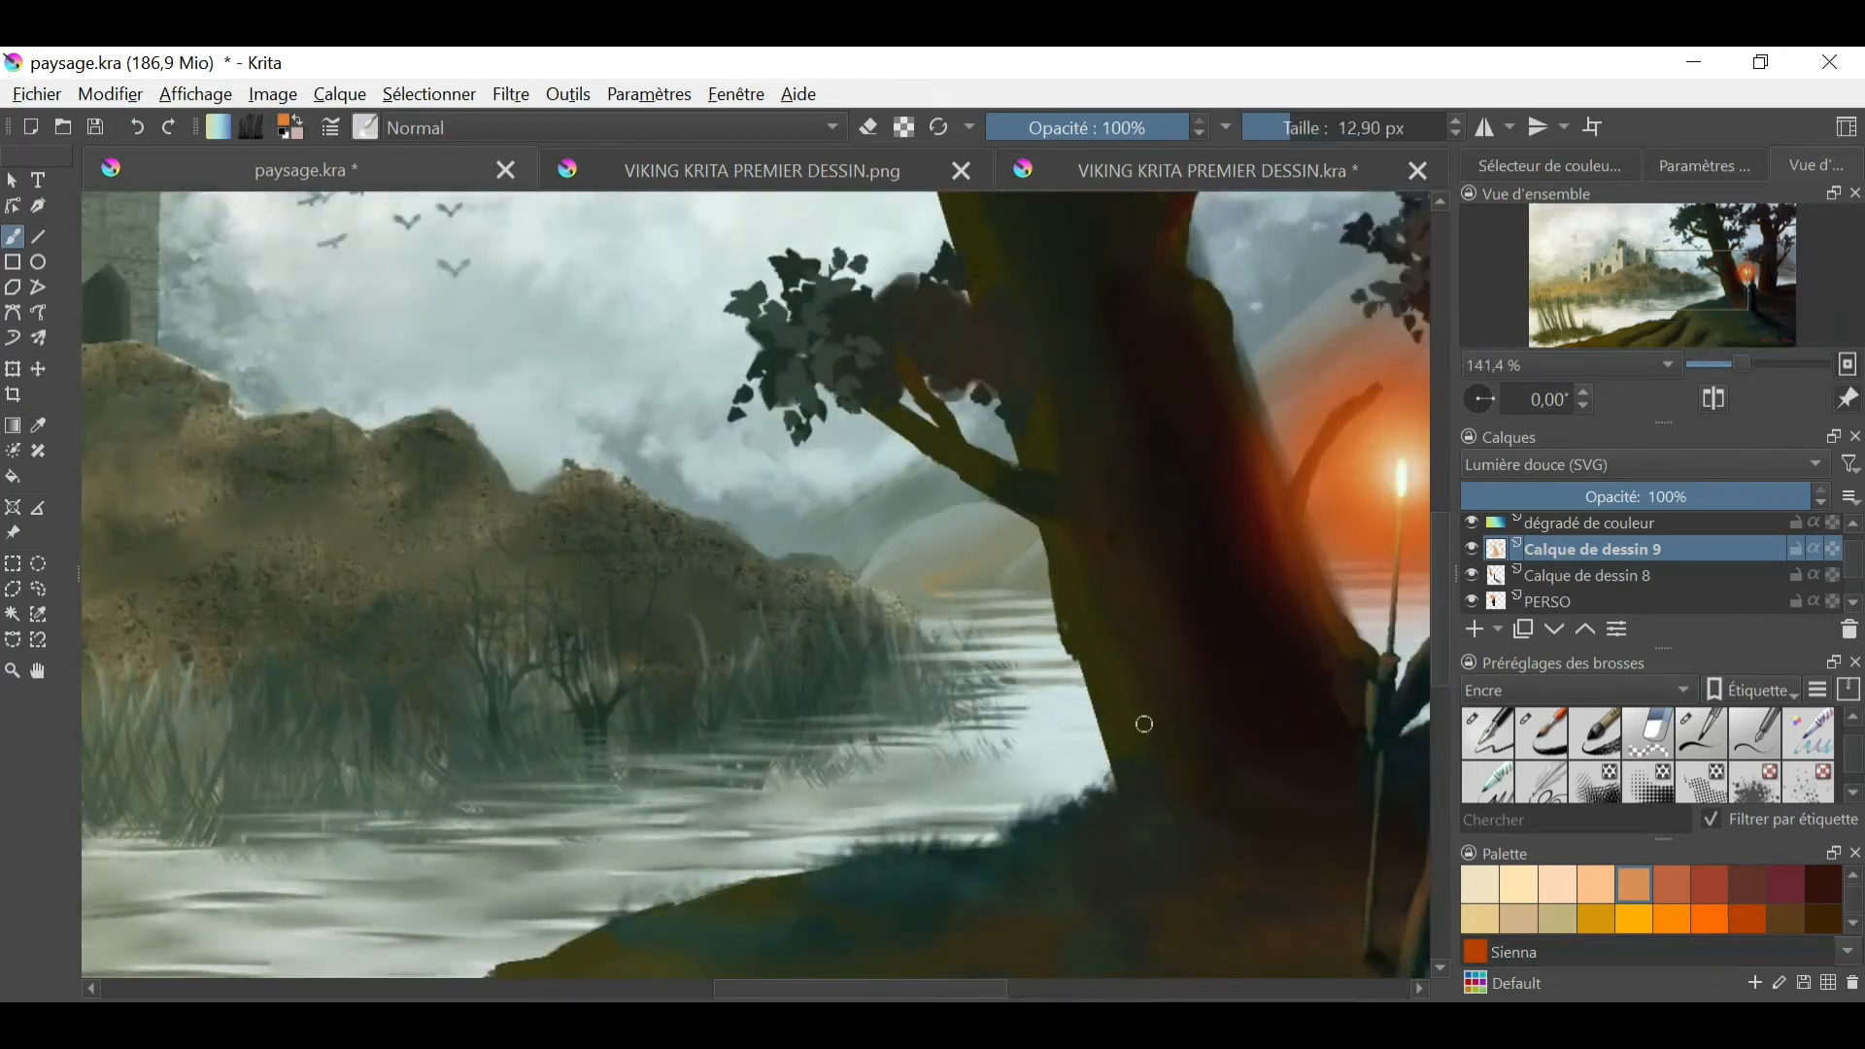
click(365, 128)
click(476, 320)
ctrl+click(1391, 509)
drag(1173, 539, 1212, 743)
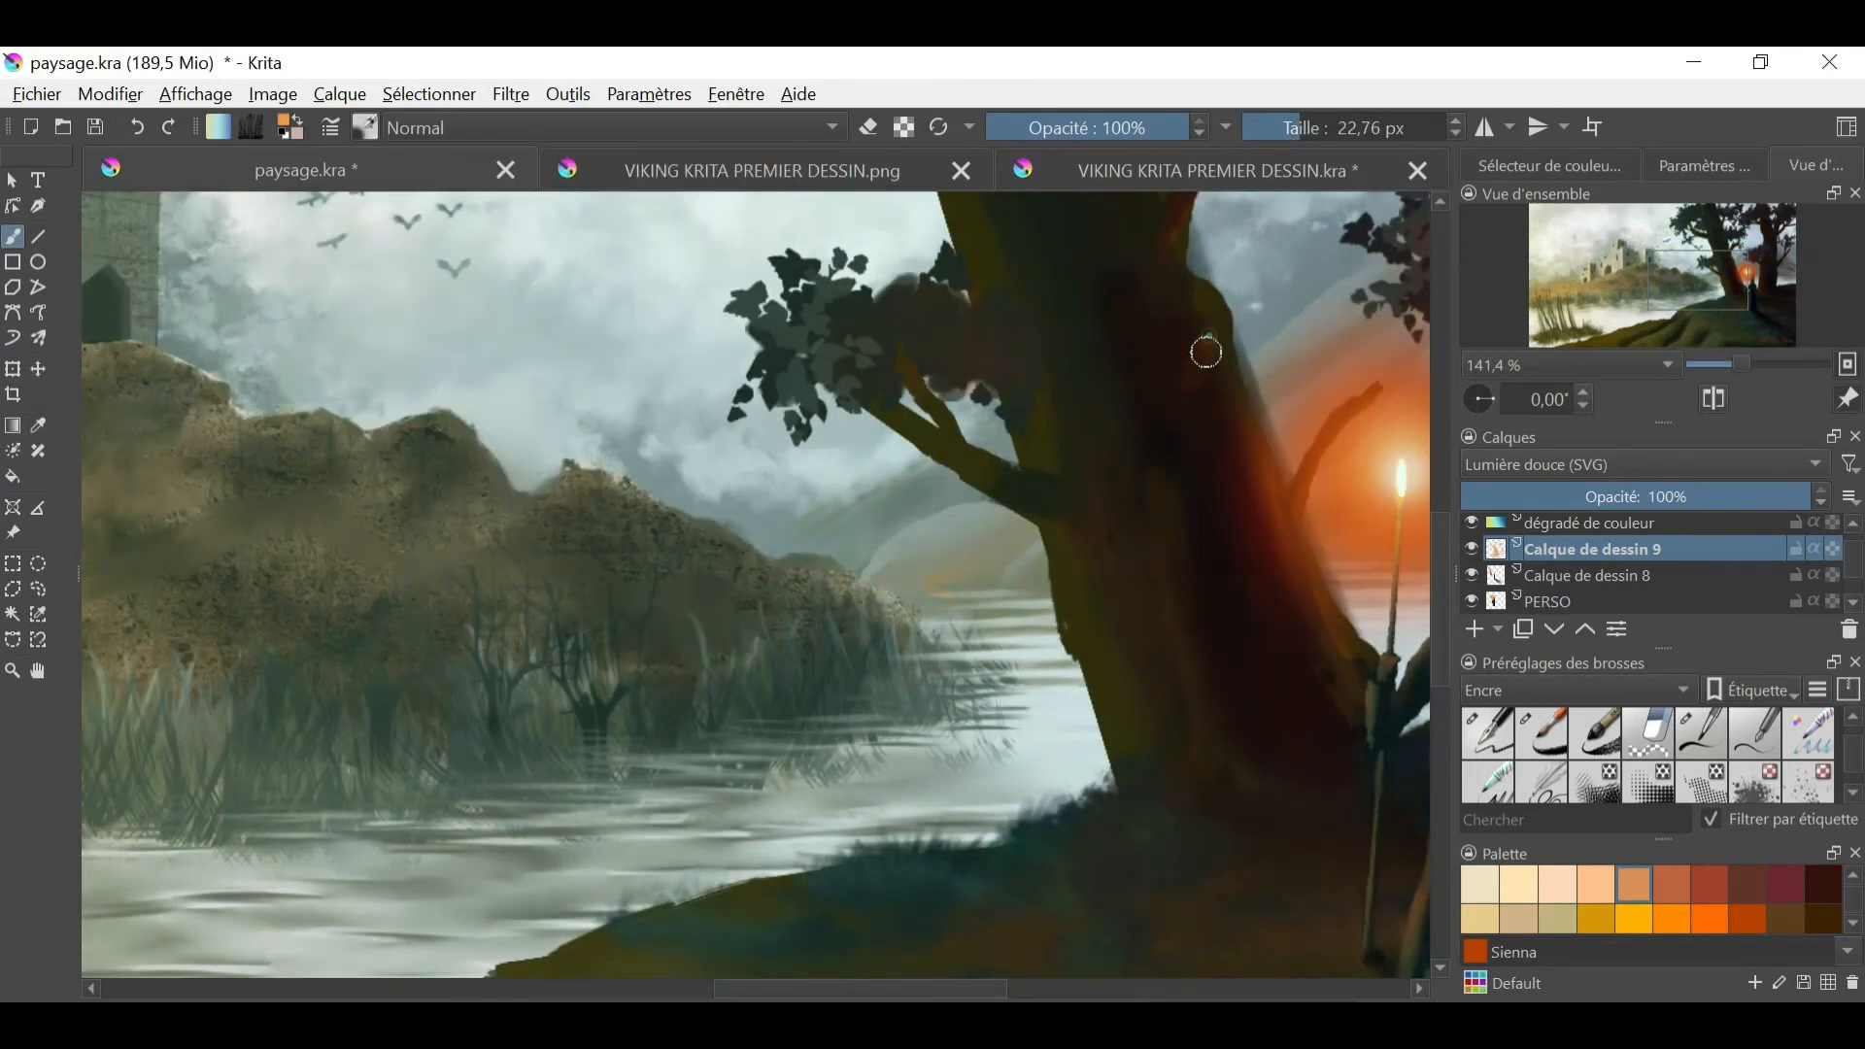
- Paint orange-brown light strokes on the near tree's low branch, its foliage cluster and the upper trunk edge
drag(989, 478, 1137, 588)
drag(845, 365, 777, 384)
drag(912, 344, 964, 352)
drag(1210, 303, 1216, 335)
- Add sienna light strokes on the grass around the figure, the second tree's base and the low branch, reducing the brush to 12.90 px
key(ctrl+minus)
key(ctrl+minus)
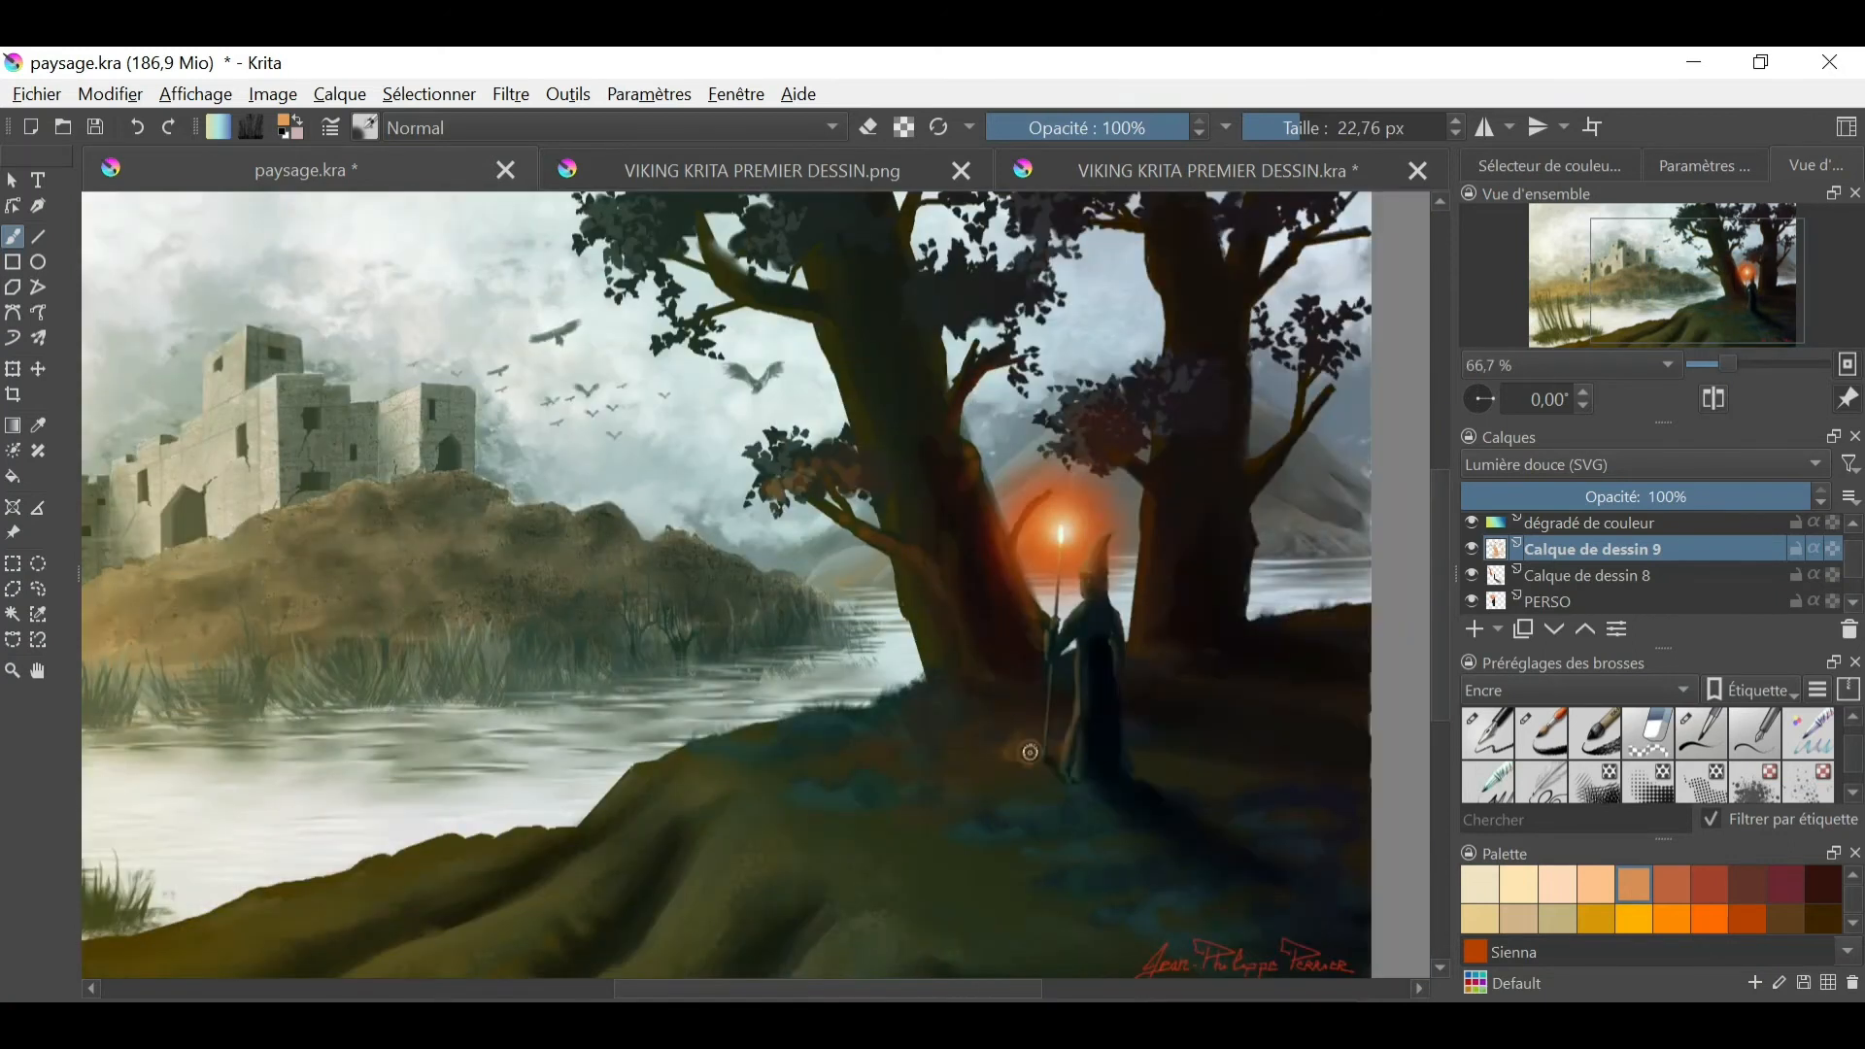
drag(1058, 698, 975, 761)
ctrl+click(953, 742)
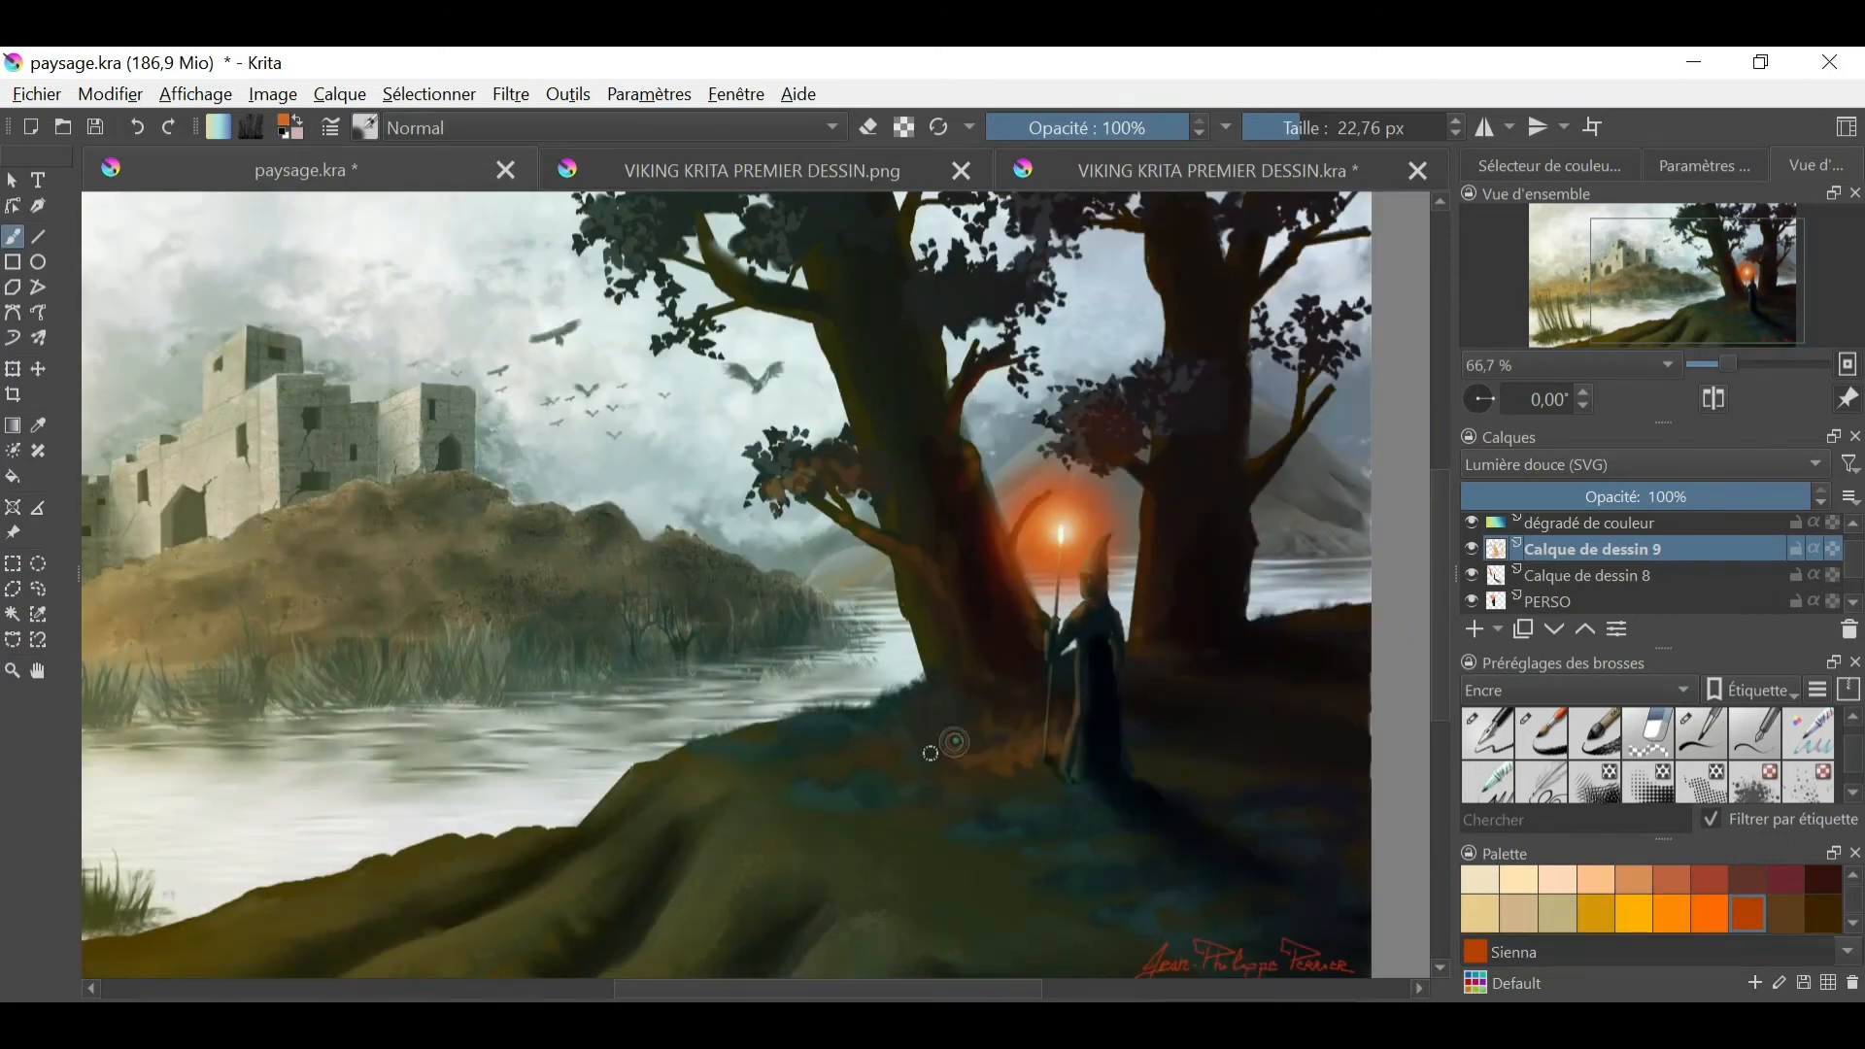
drag(1177, 684, 1214, 674)
right_click(942, 715)
click(890, 575)
drag(860, 529, 884, 540)
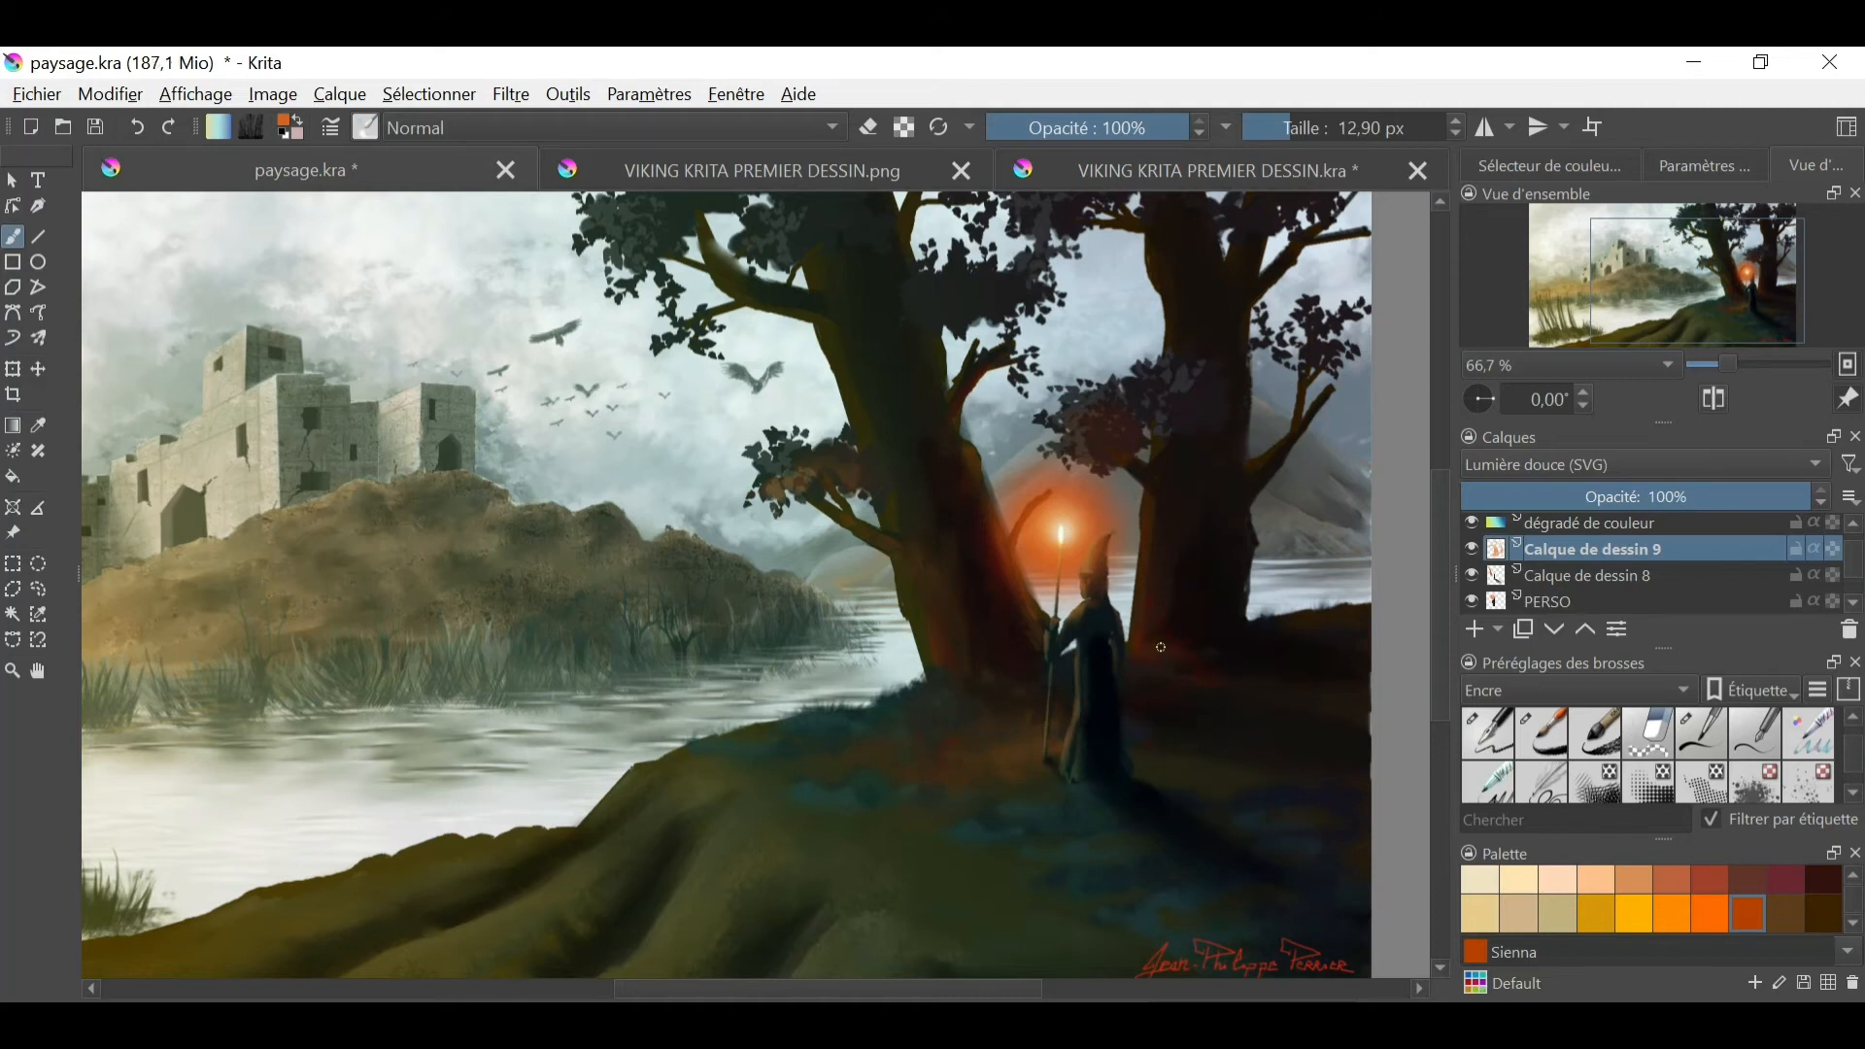
key(ctrl+minus)
key(ctrl+minus)
key(ctrl+plus)
drag(1119, 777, 1278, 783)
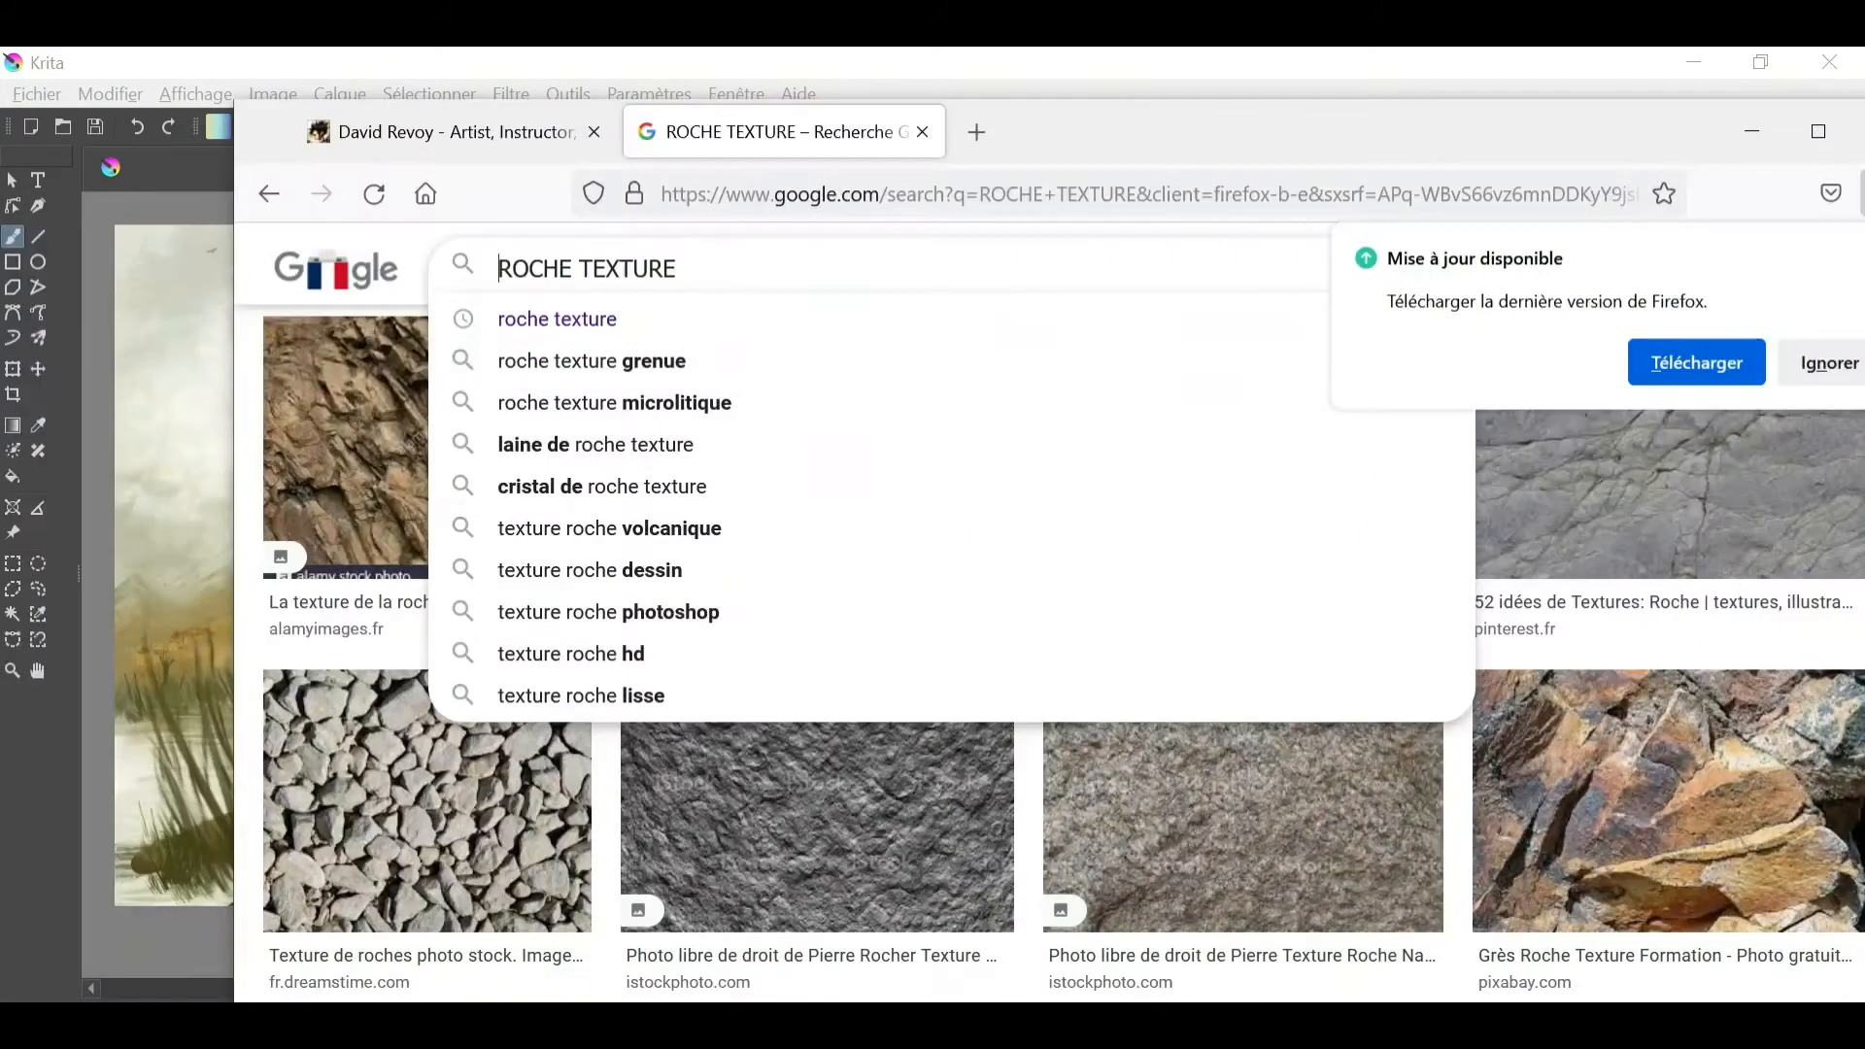
- Try to insert the brown volcanic rock image from the Google results into the painting as a new file layer
click(354, 470)
drag(353, 470, 213, 480)
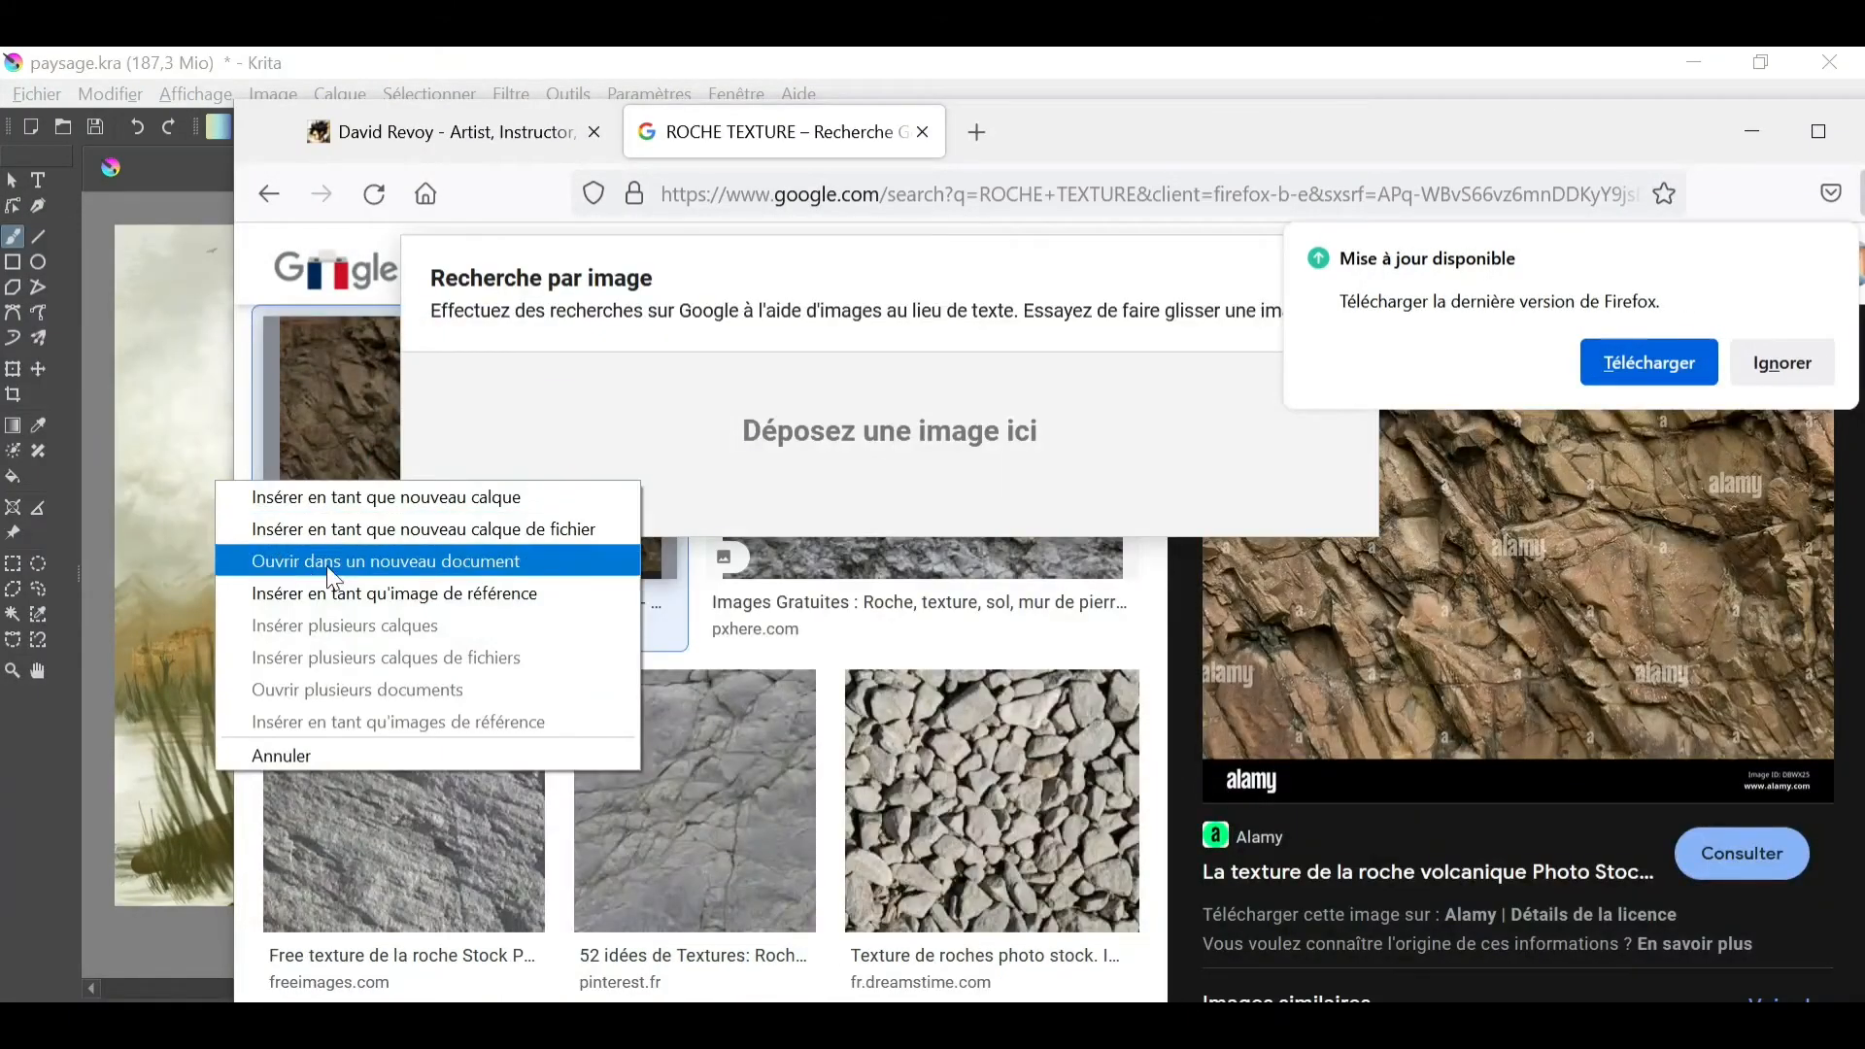
click(357, 536)
click(1105, 612)
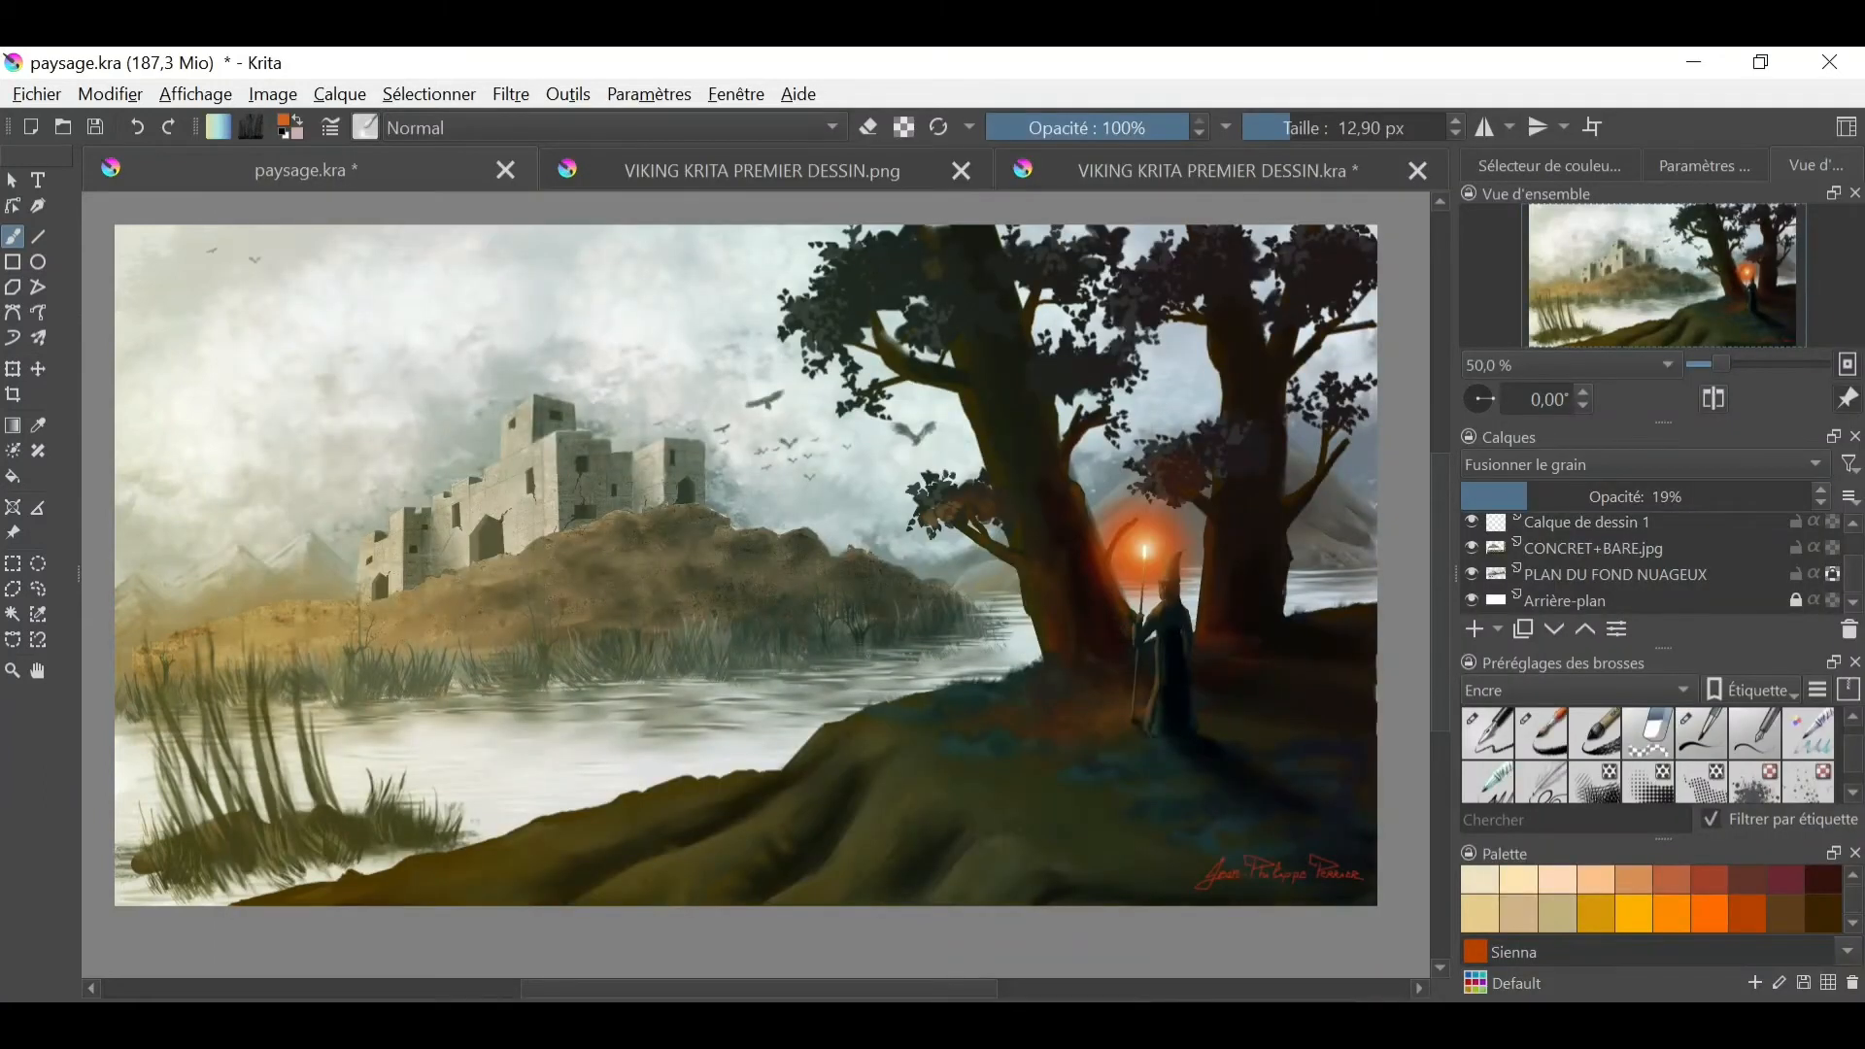
- Switch to Firefox and save the brown volcanic rock image as ROCHER TEXTURE in the Téléchargements folder
mouse_move(389, 1024)
click(544, 923)
right_click(408, 446)
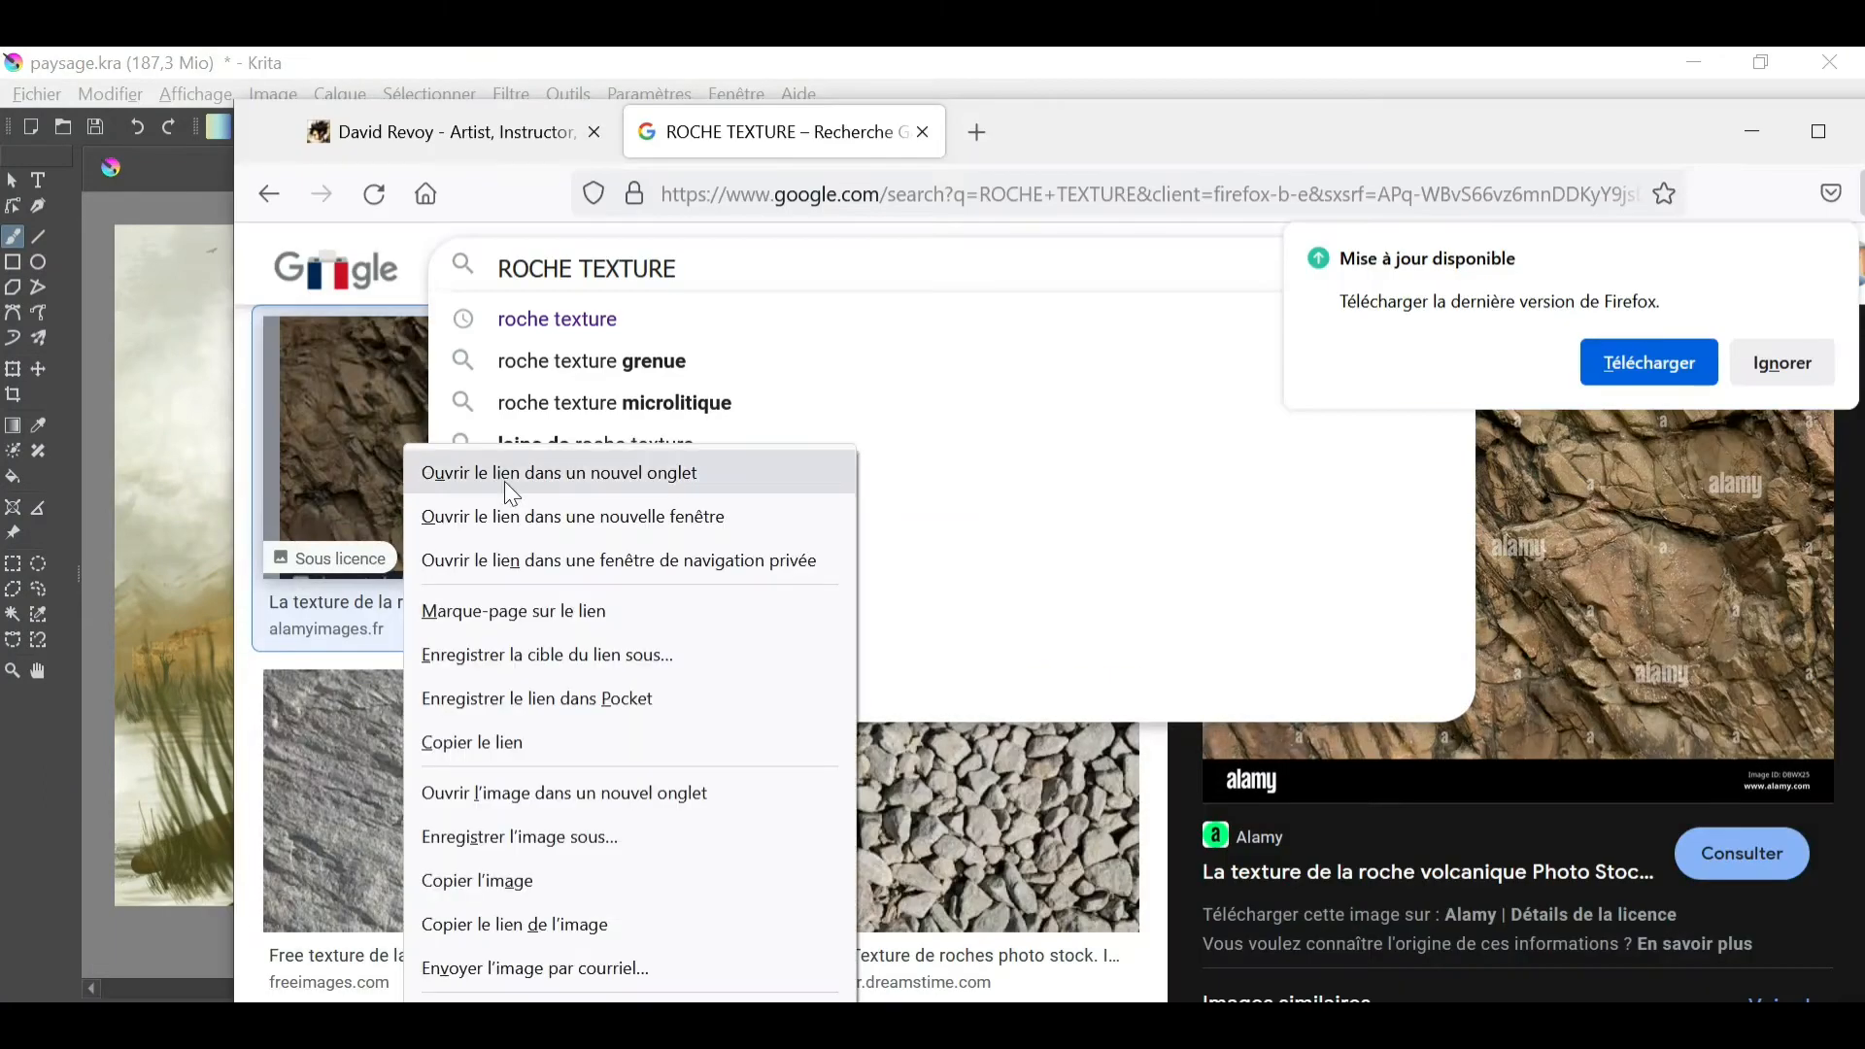
click(525, 840)
text(RO)
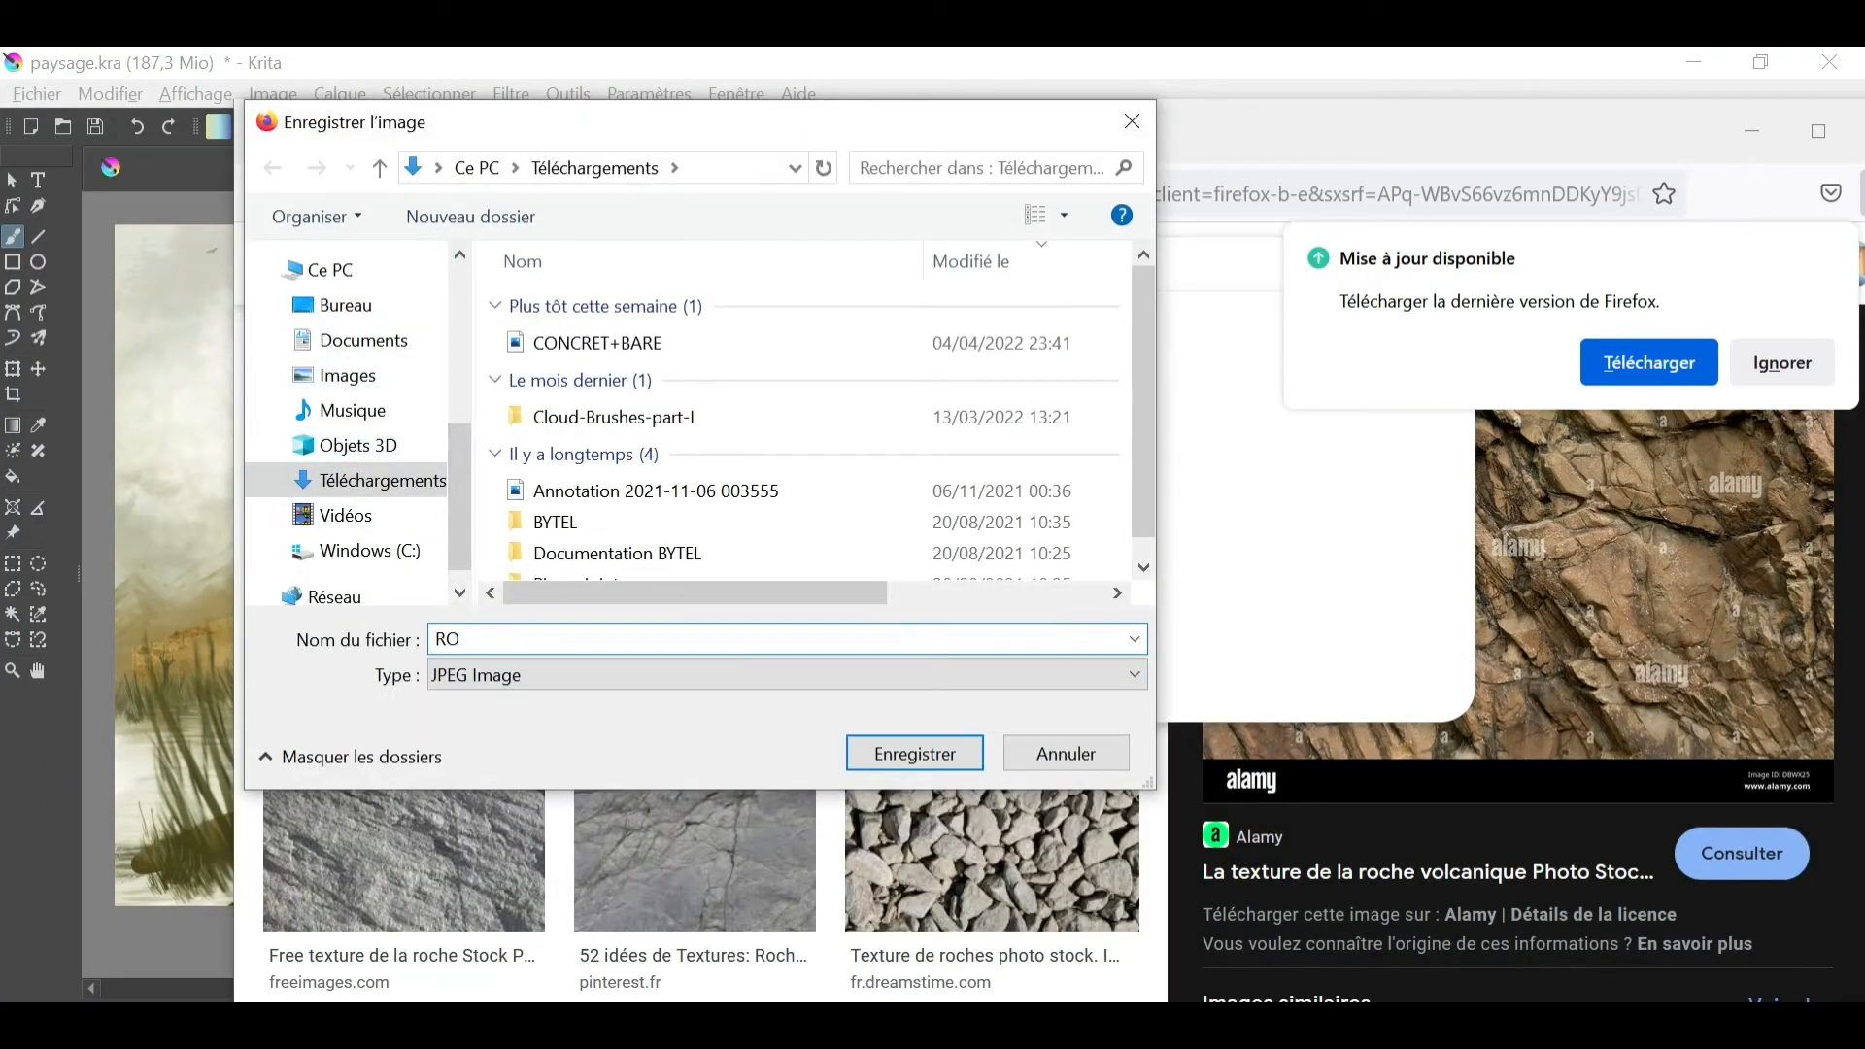
text(CHER TEXTURE)
key(Return)
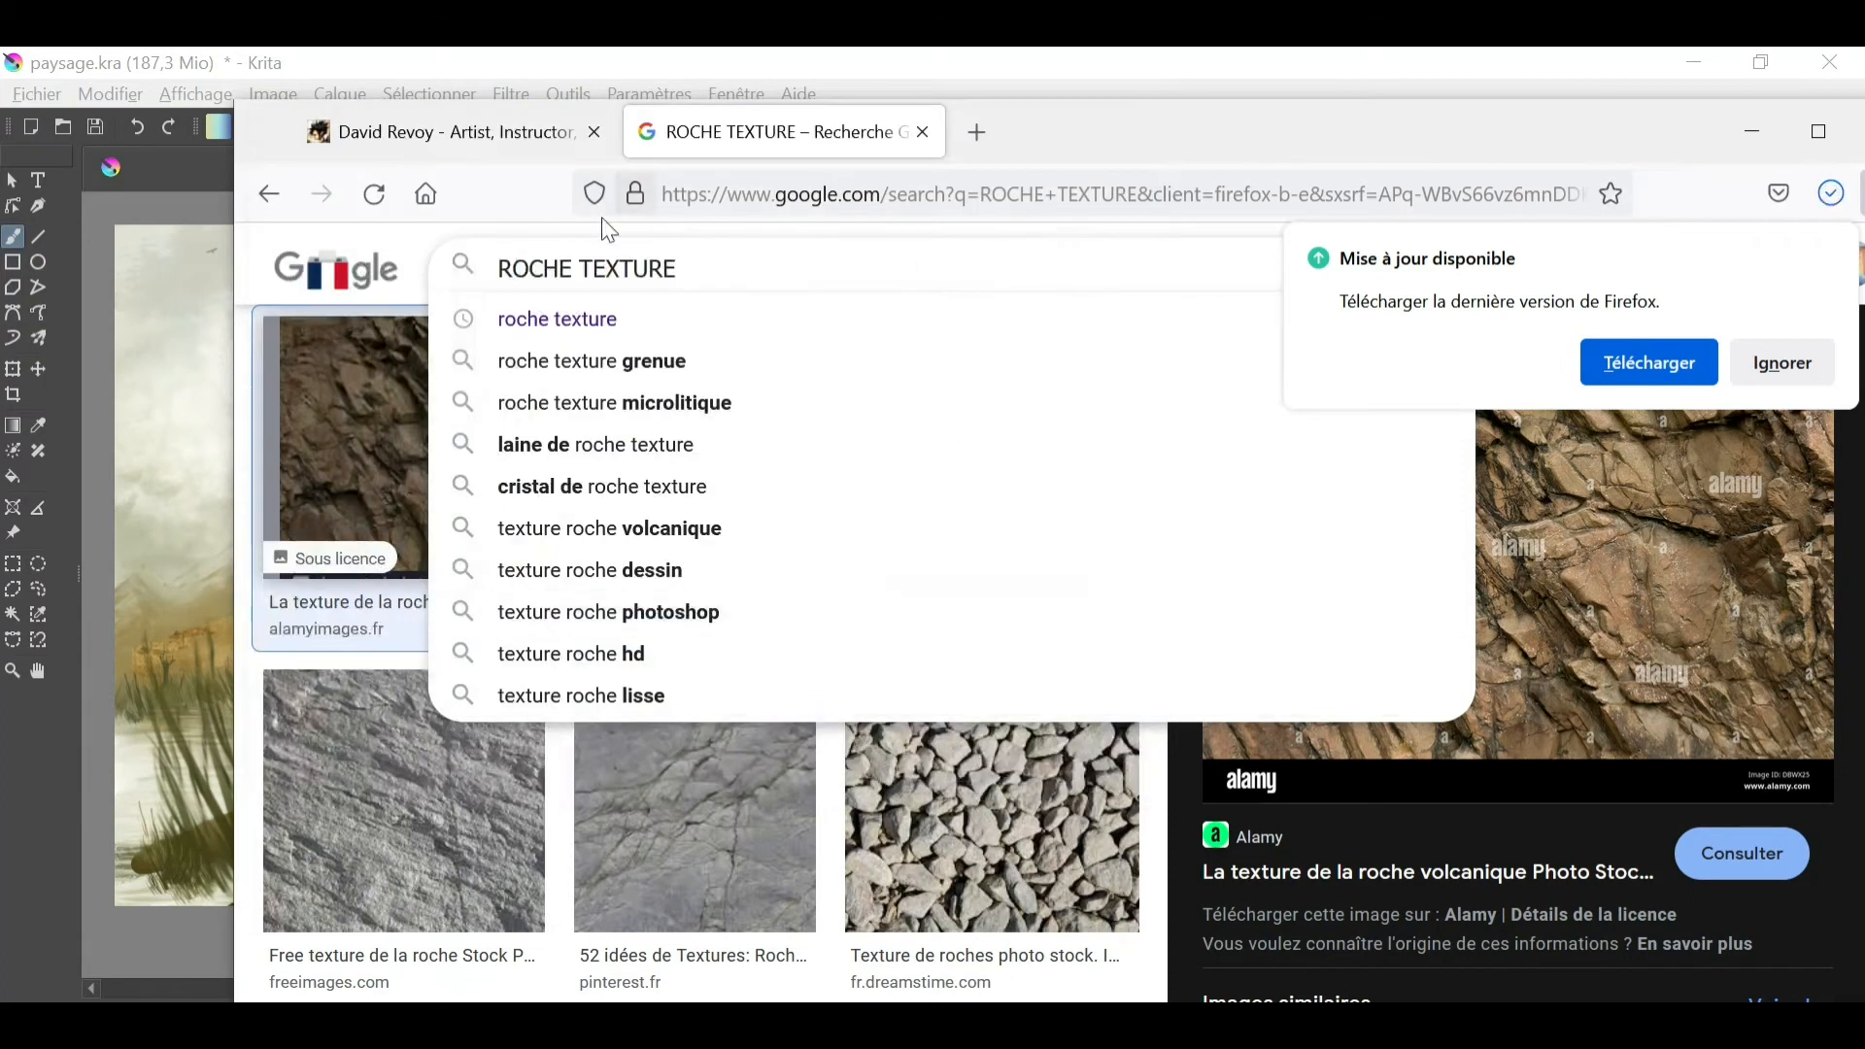
click(1750, 133)
- Insert the saved ROCHER TEXTURE image into the painting as a new layer and move it onto the foreground hill
click(272, 1024)
drag(342, 568, 626, 895)
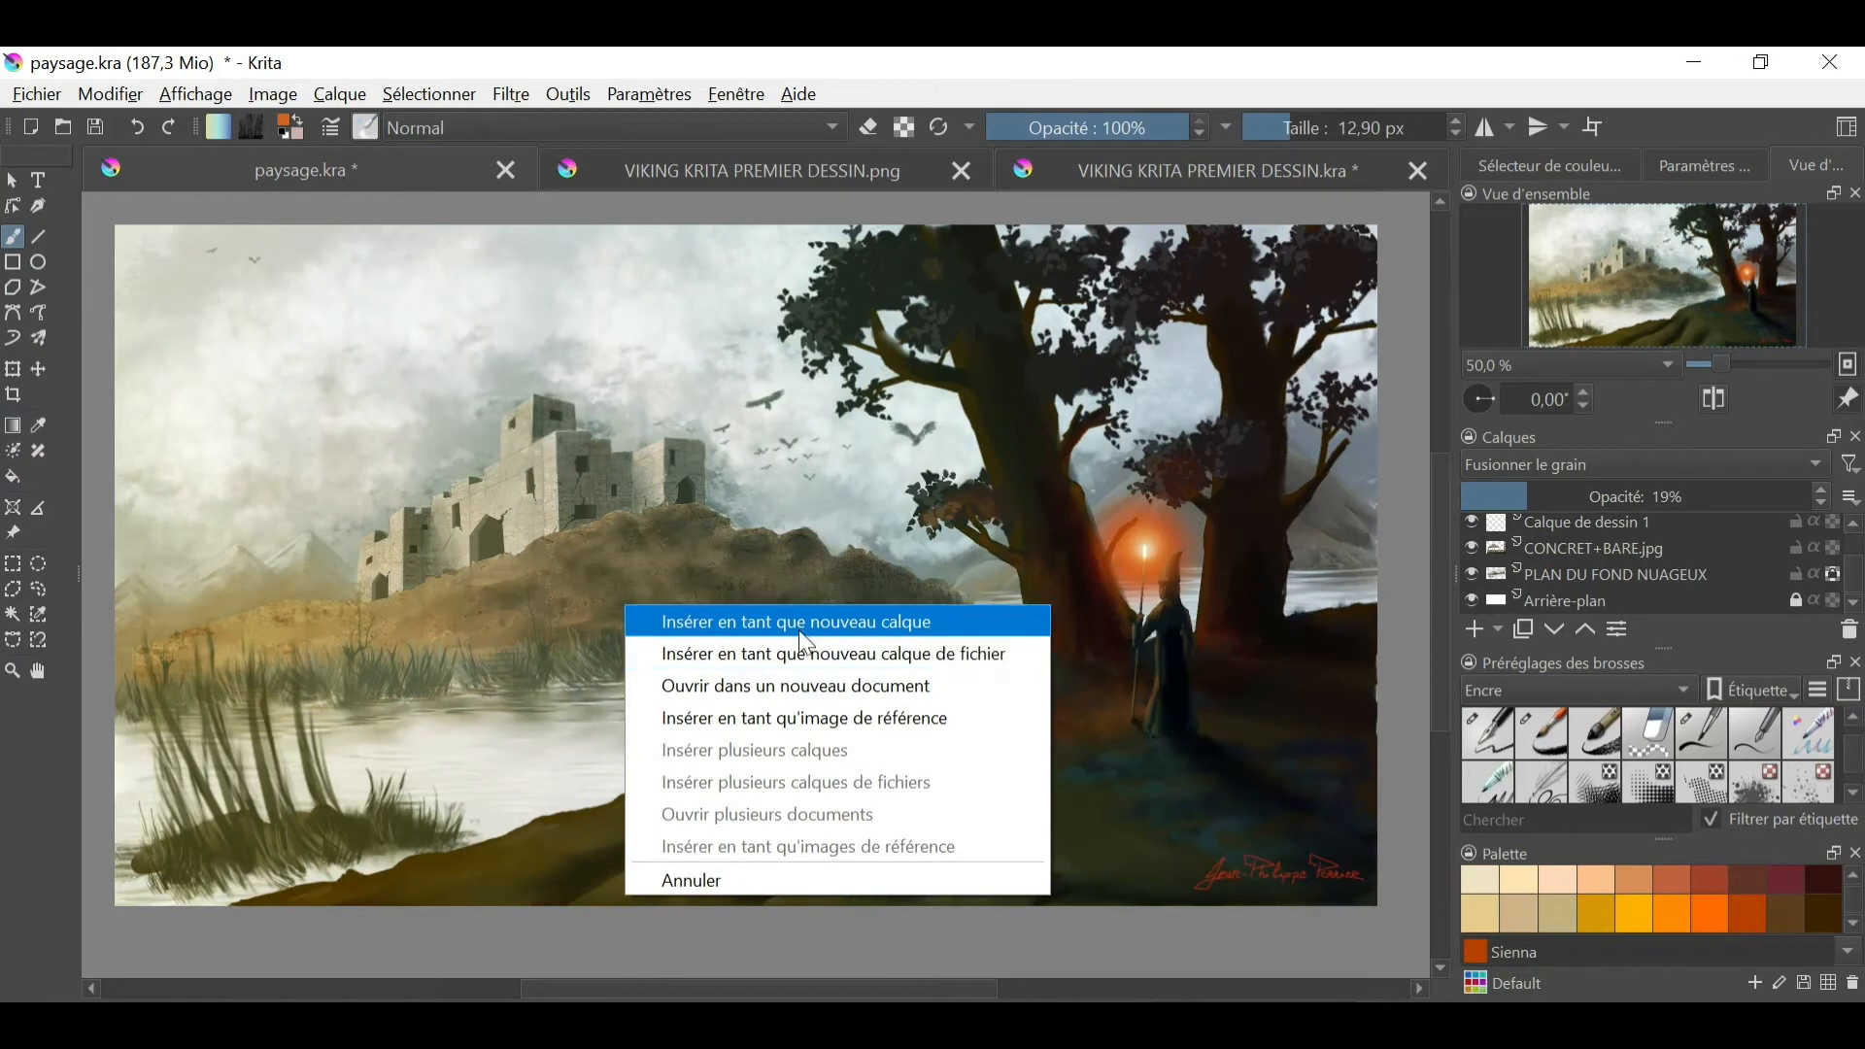
click(798, 626)
key(t)
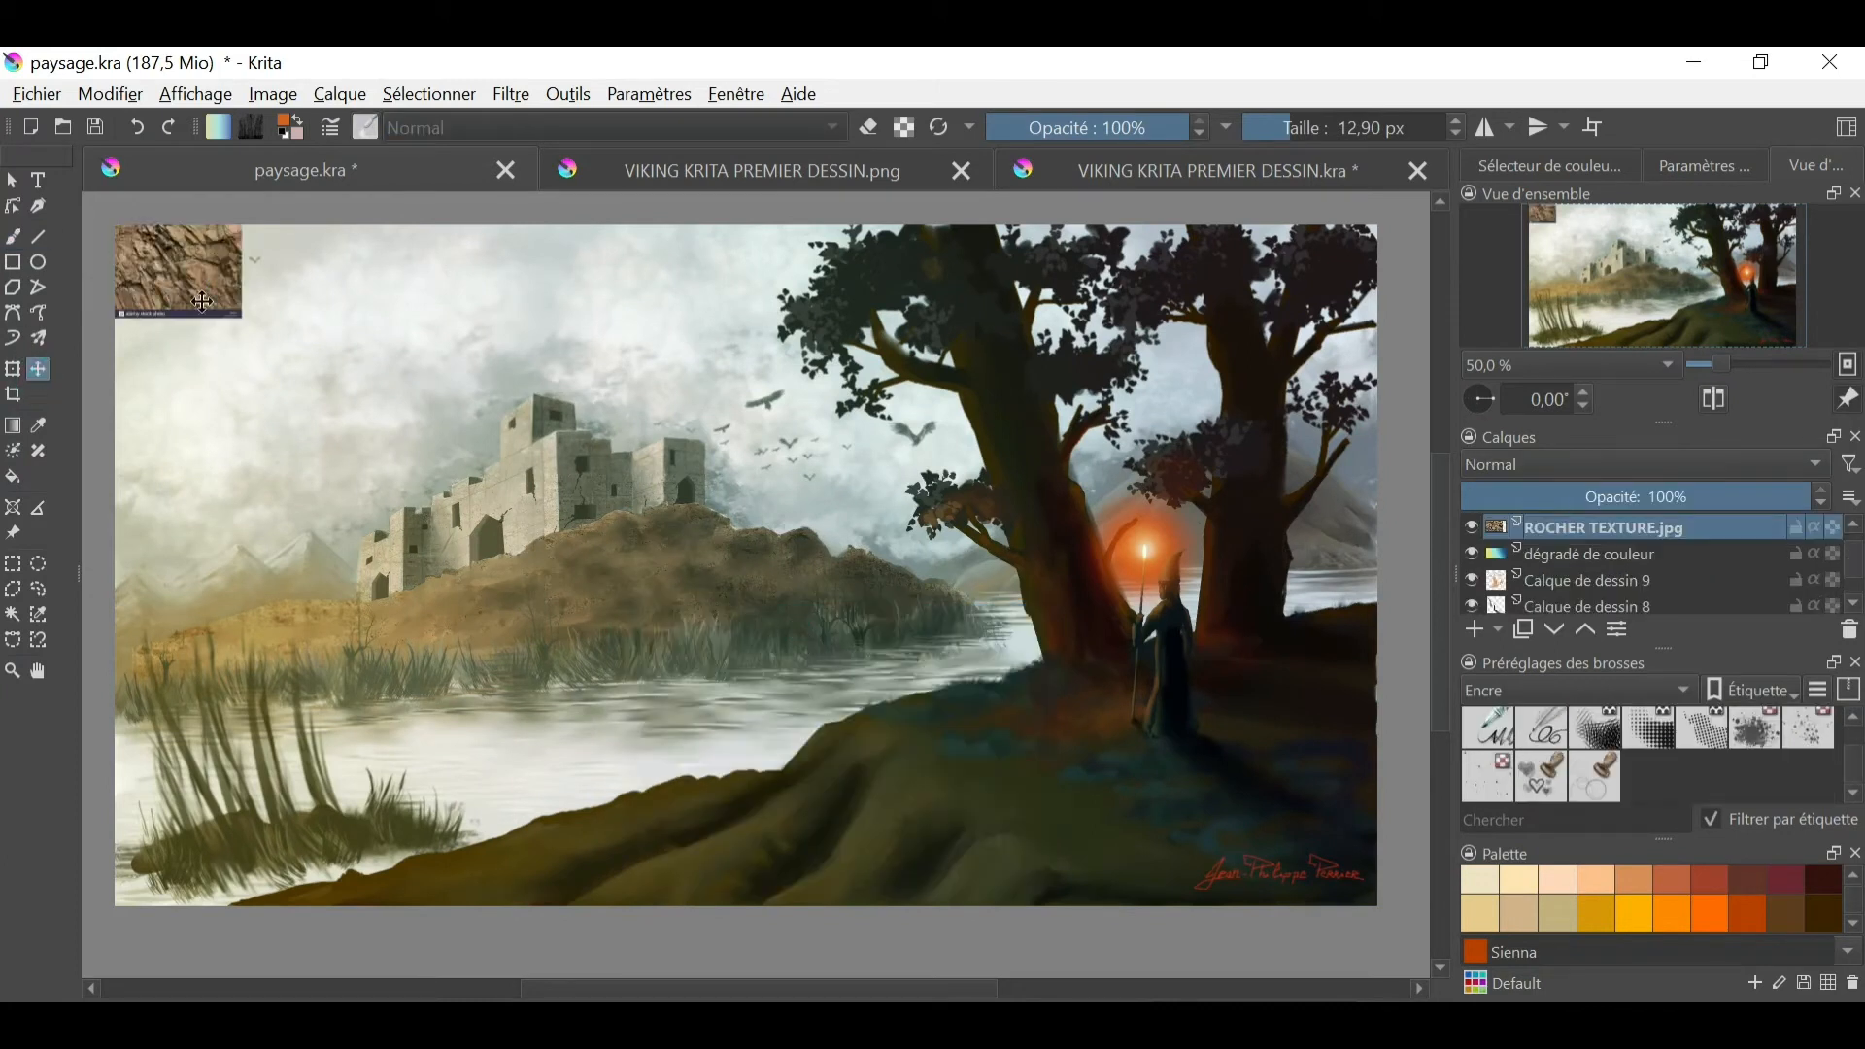
drag(188, 289, 654, 853)
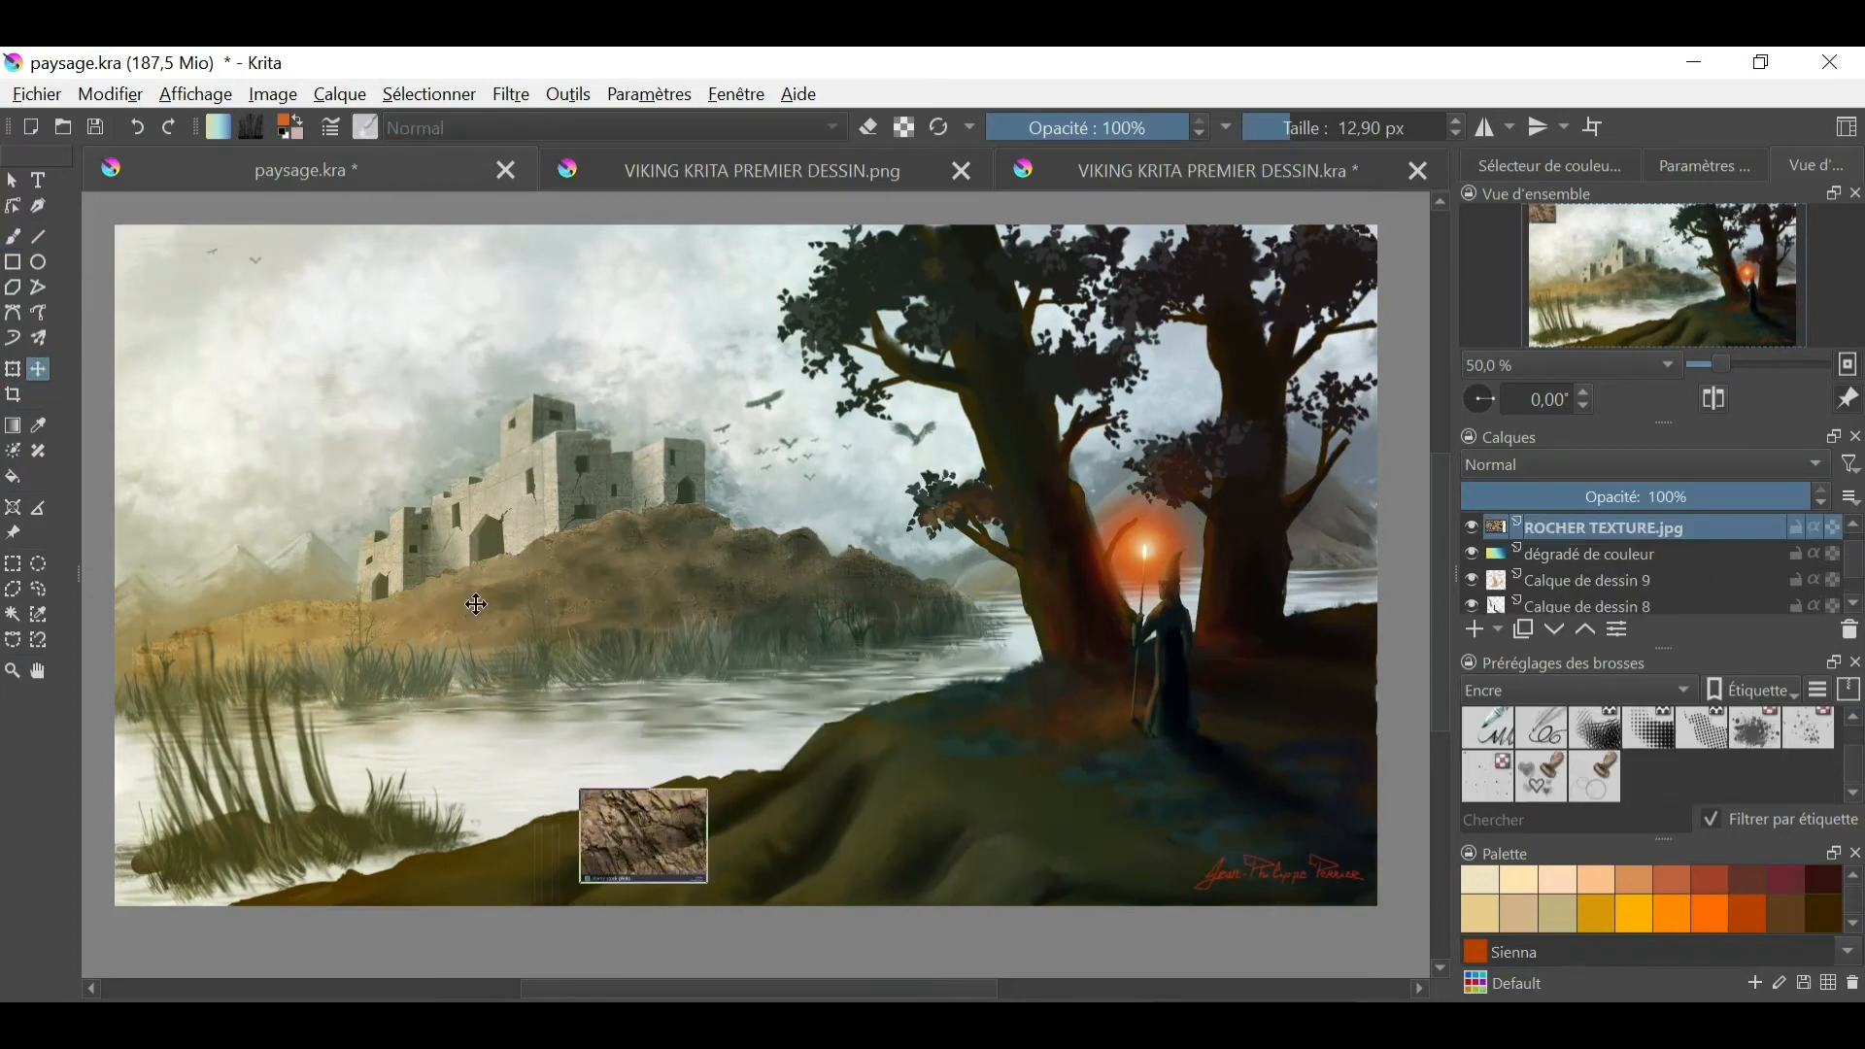
- Resize the rock texture layer to 2000 px wide with proportions locked, and reposition it over the landscape
click(273, 95)
mouse_move(340, 94)
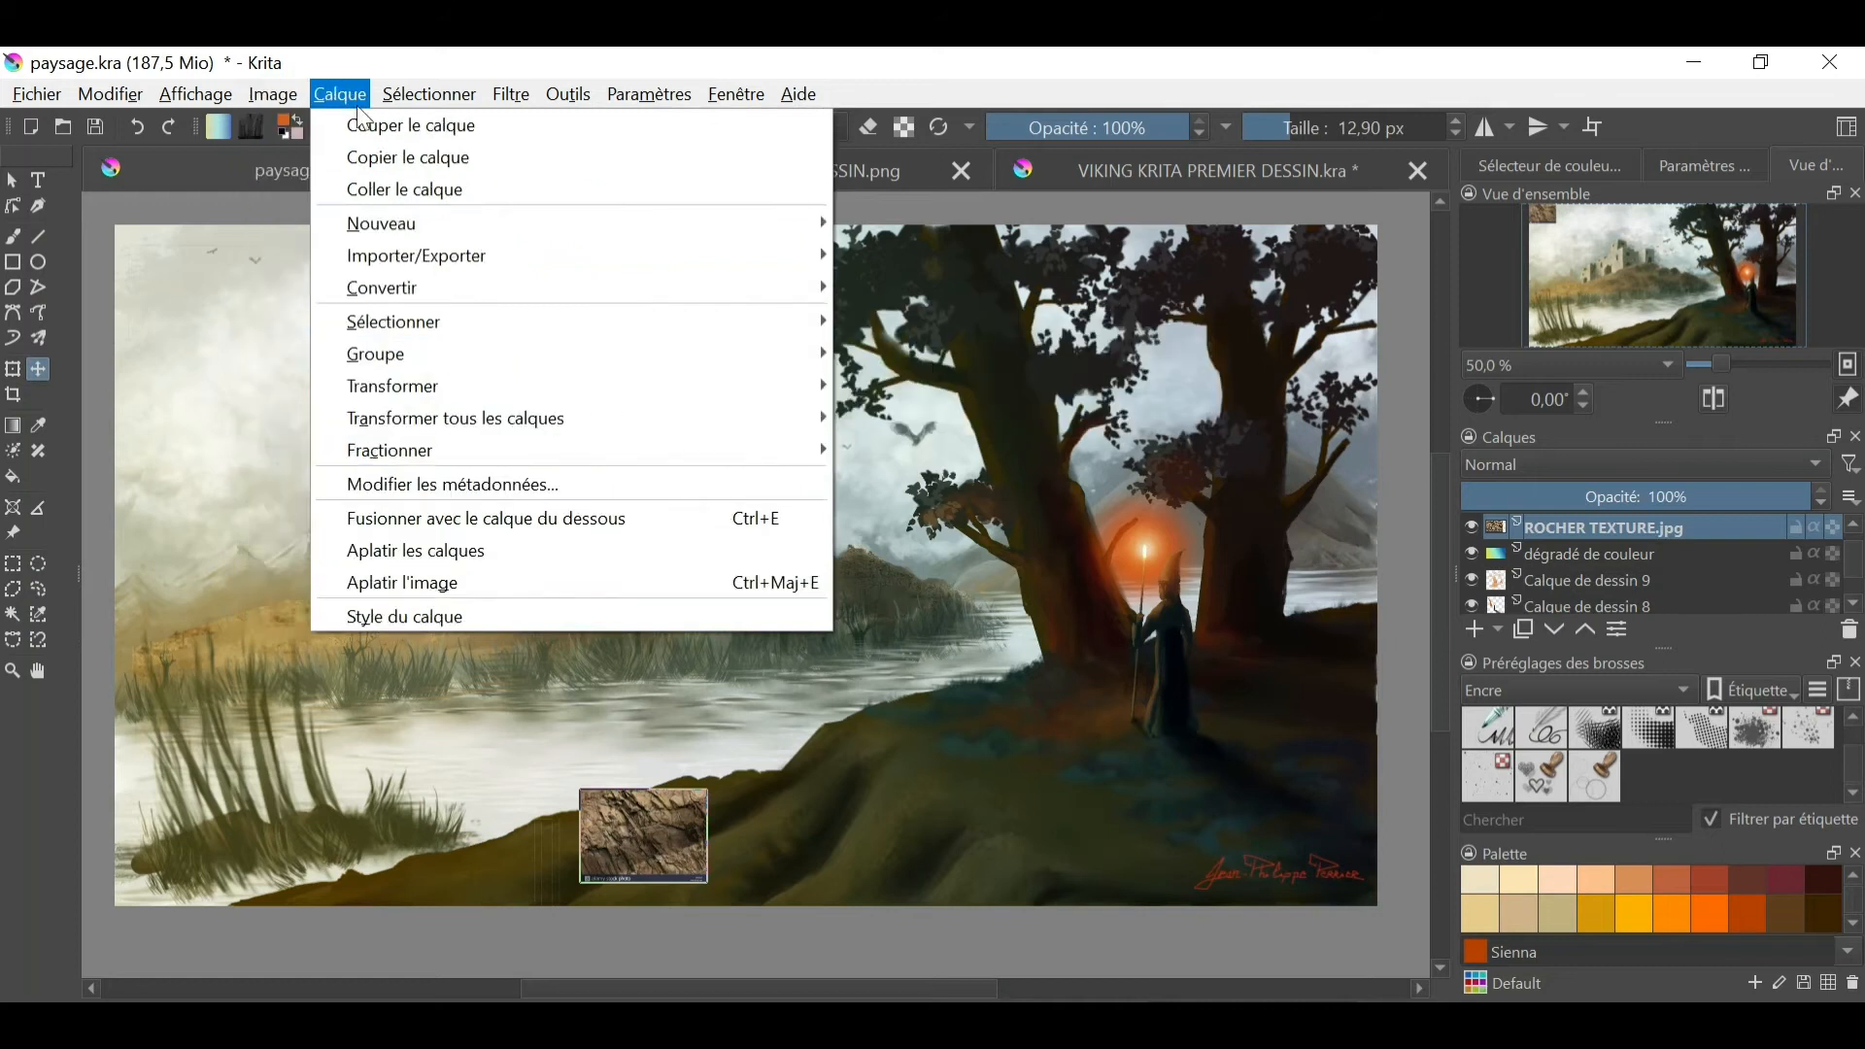
mouse_move(403, 383)
click(1062, 446)
text(2000)
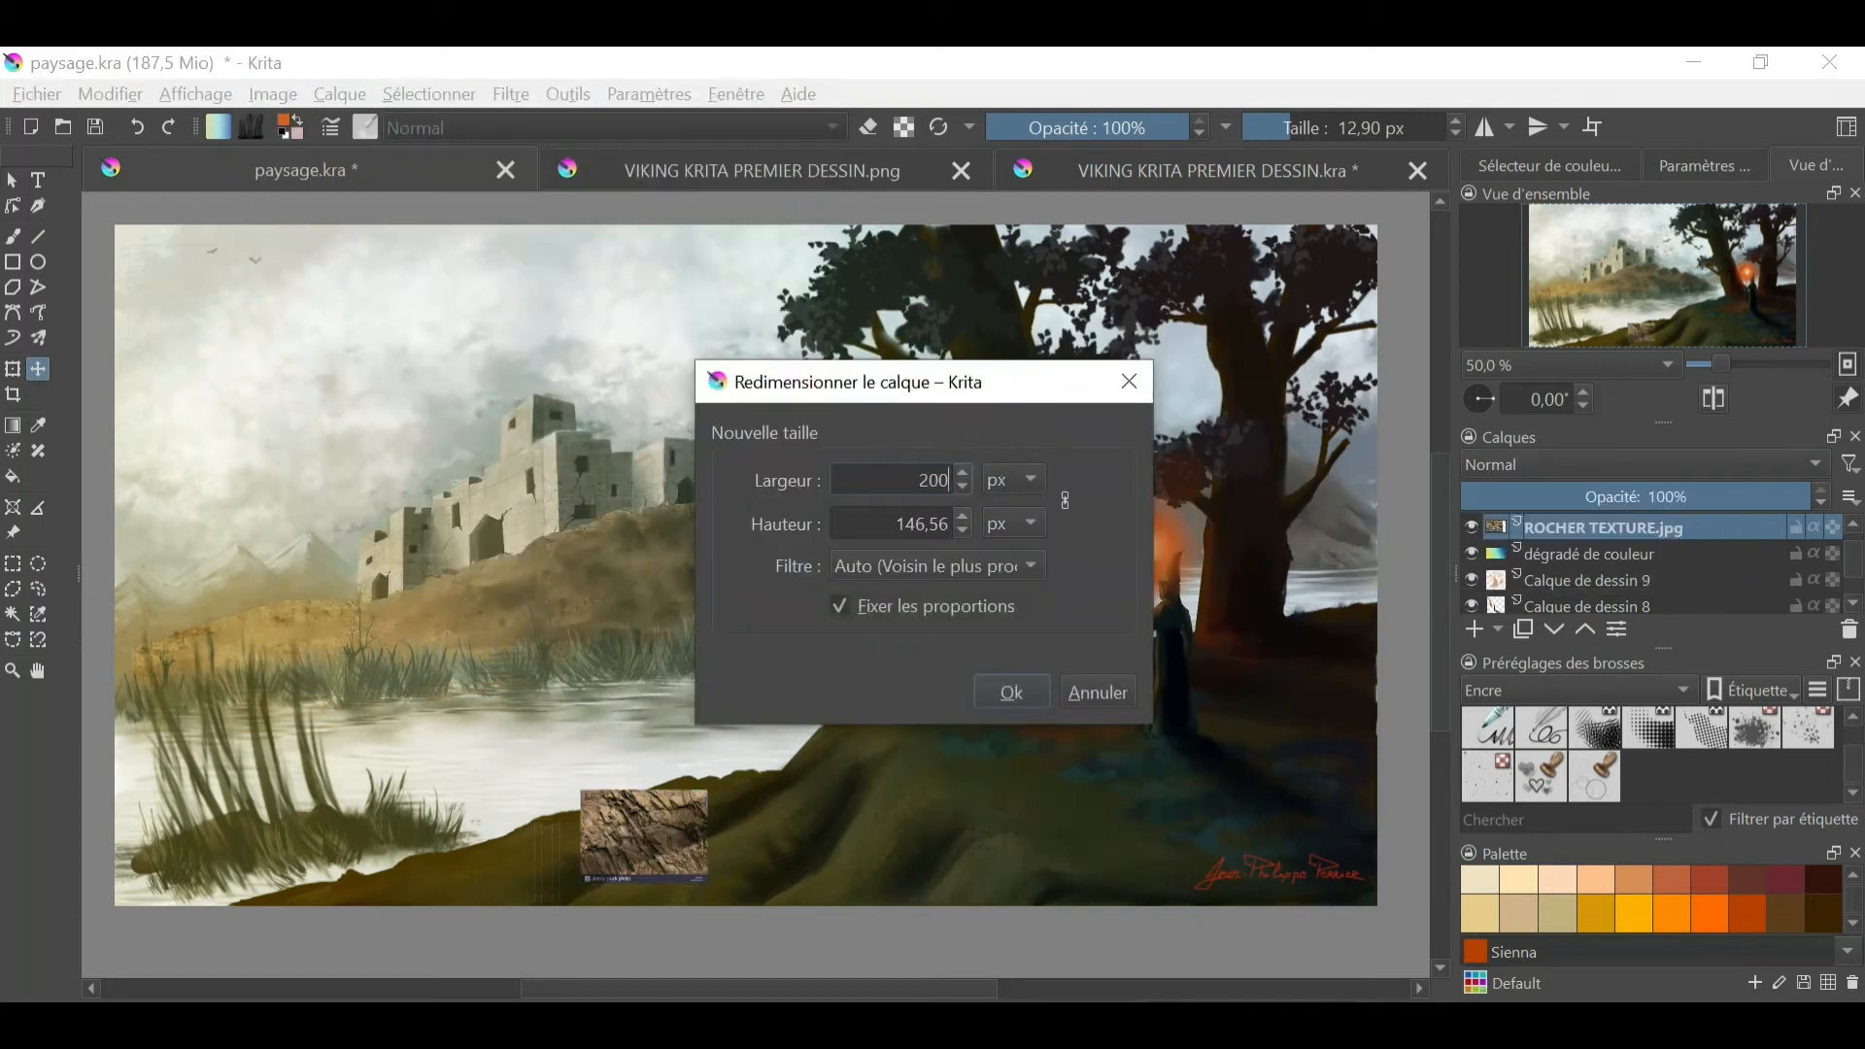
click(1011, 691)
drag(1007, 679, 903, 480)
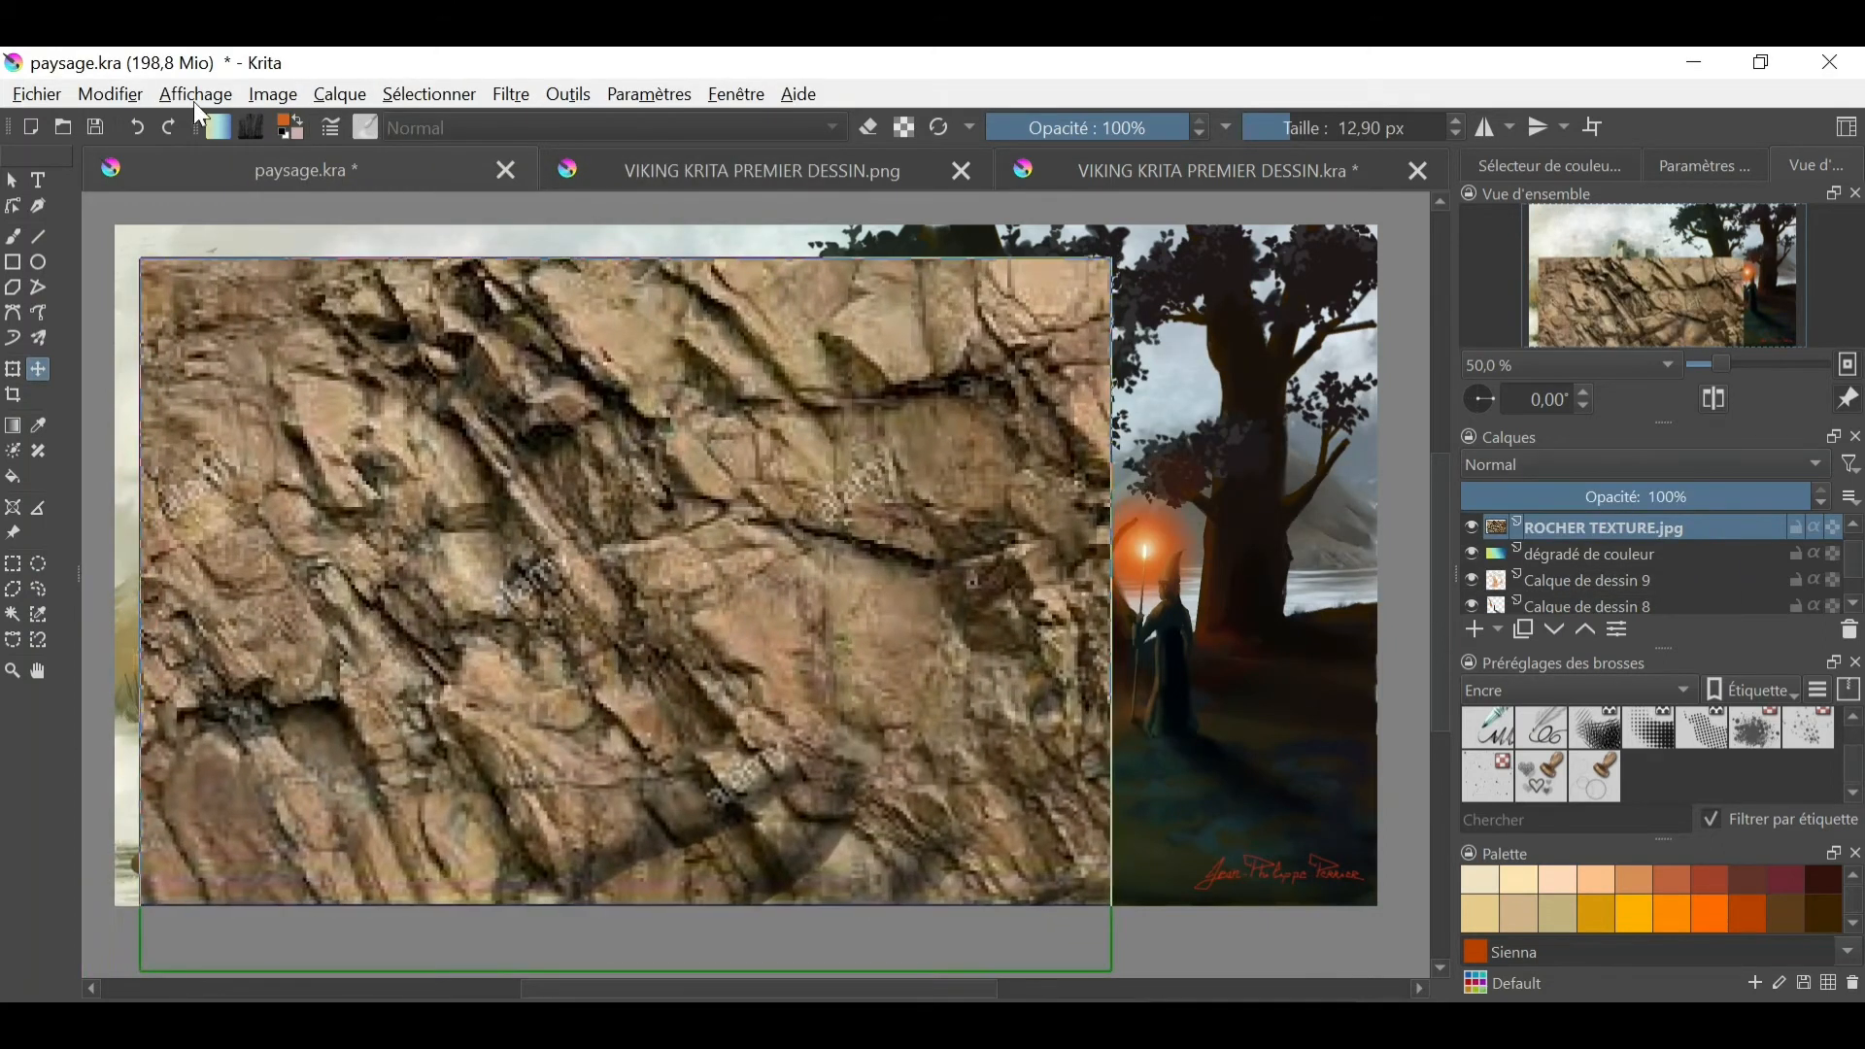
- Resize the rock texture layer to about half its current width and place it over the middle of the foreground hill
click(127, 95)
mouse_move(340, 94)
mouse_move(437, 385)
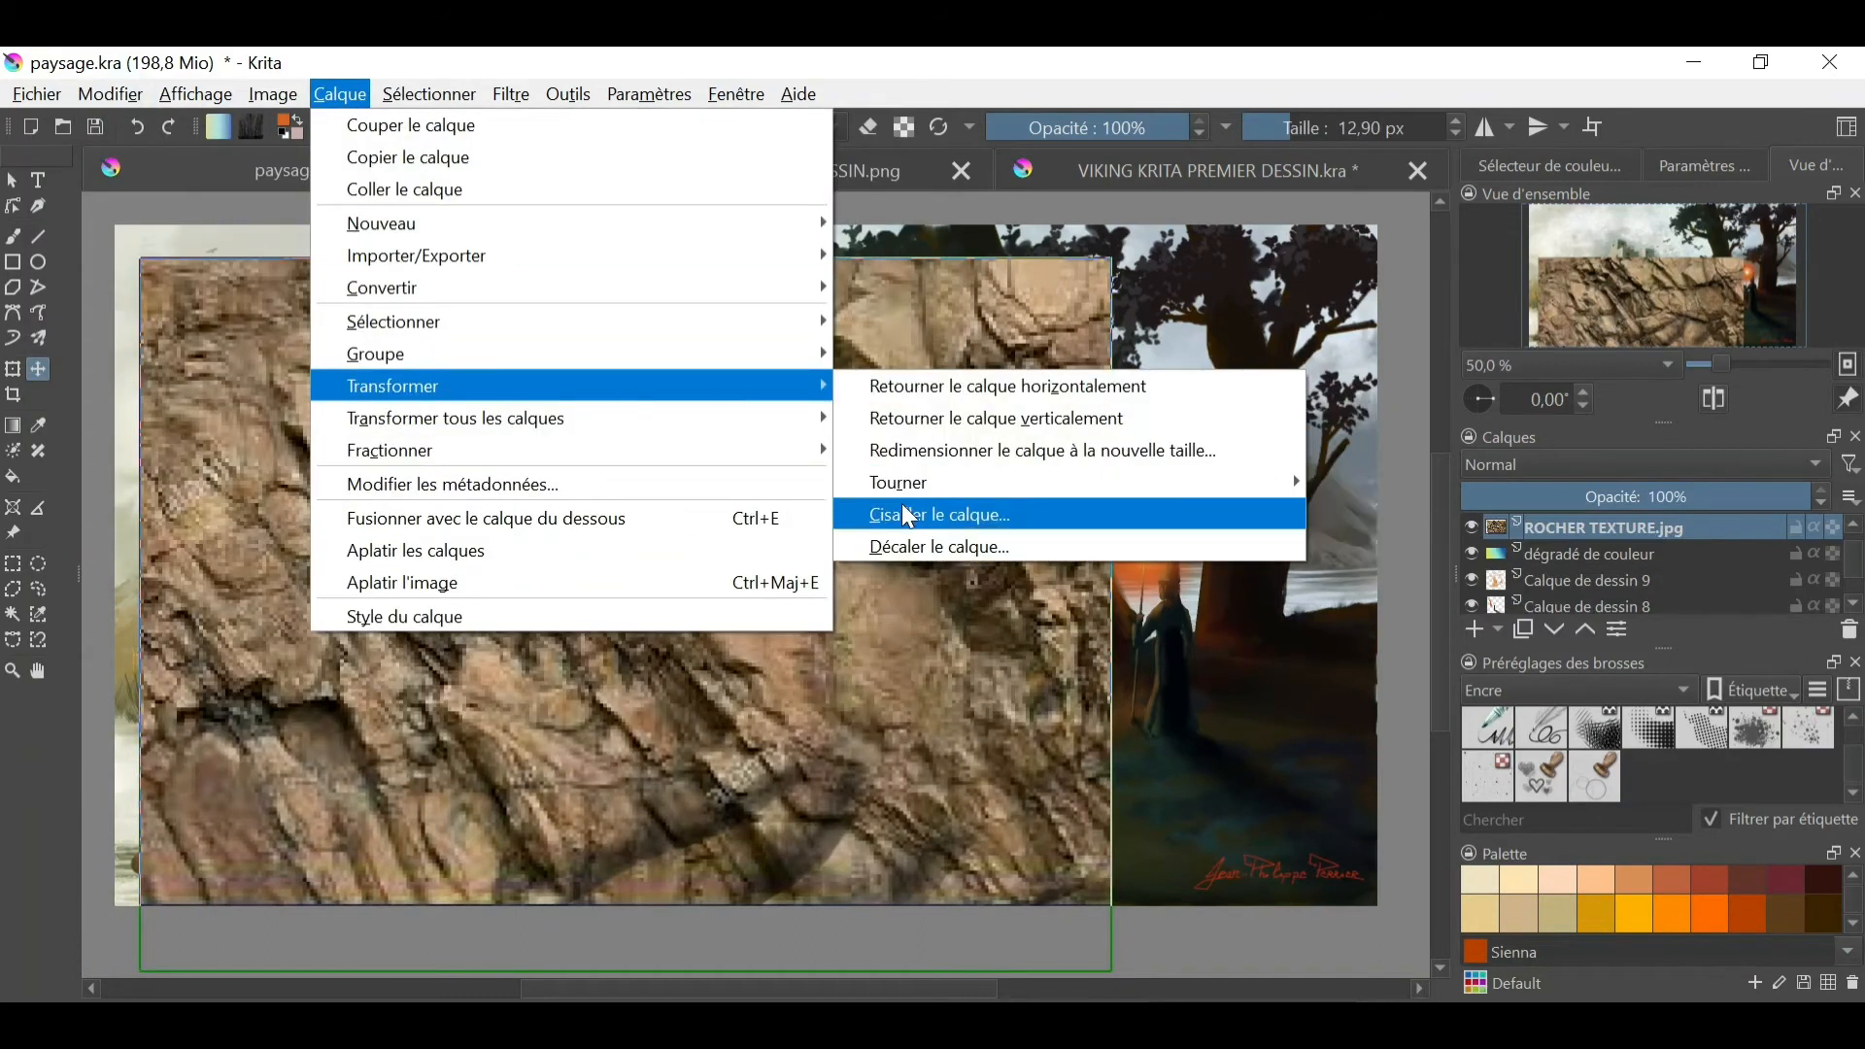
click(935, 447)
text(1)
click(1009, 690)
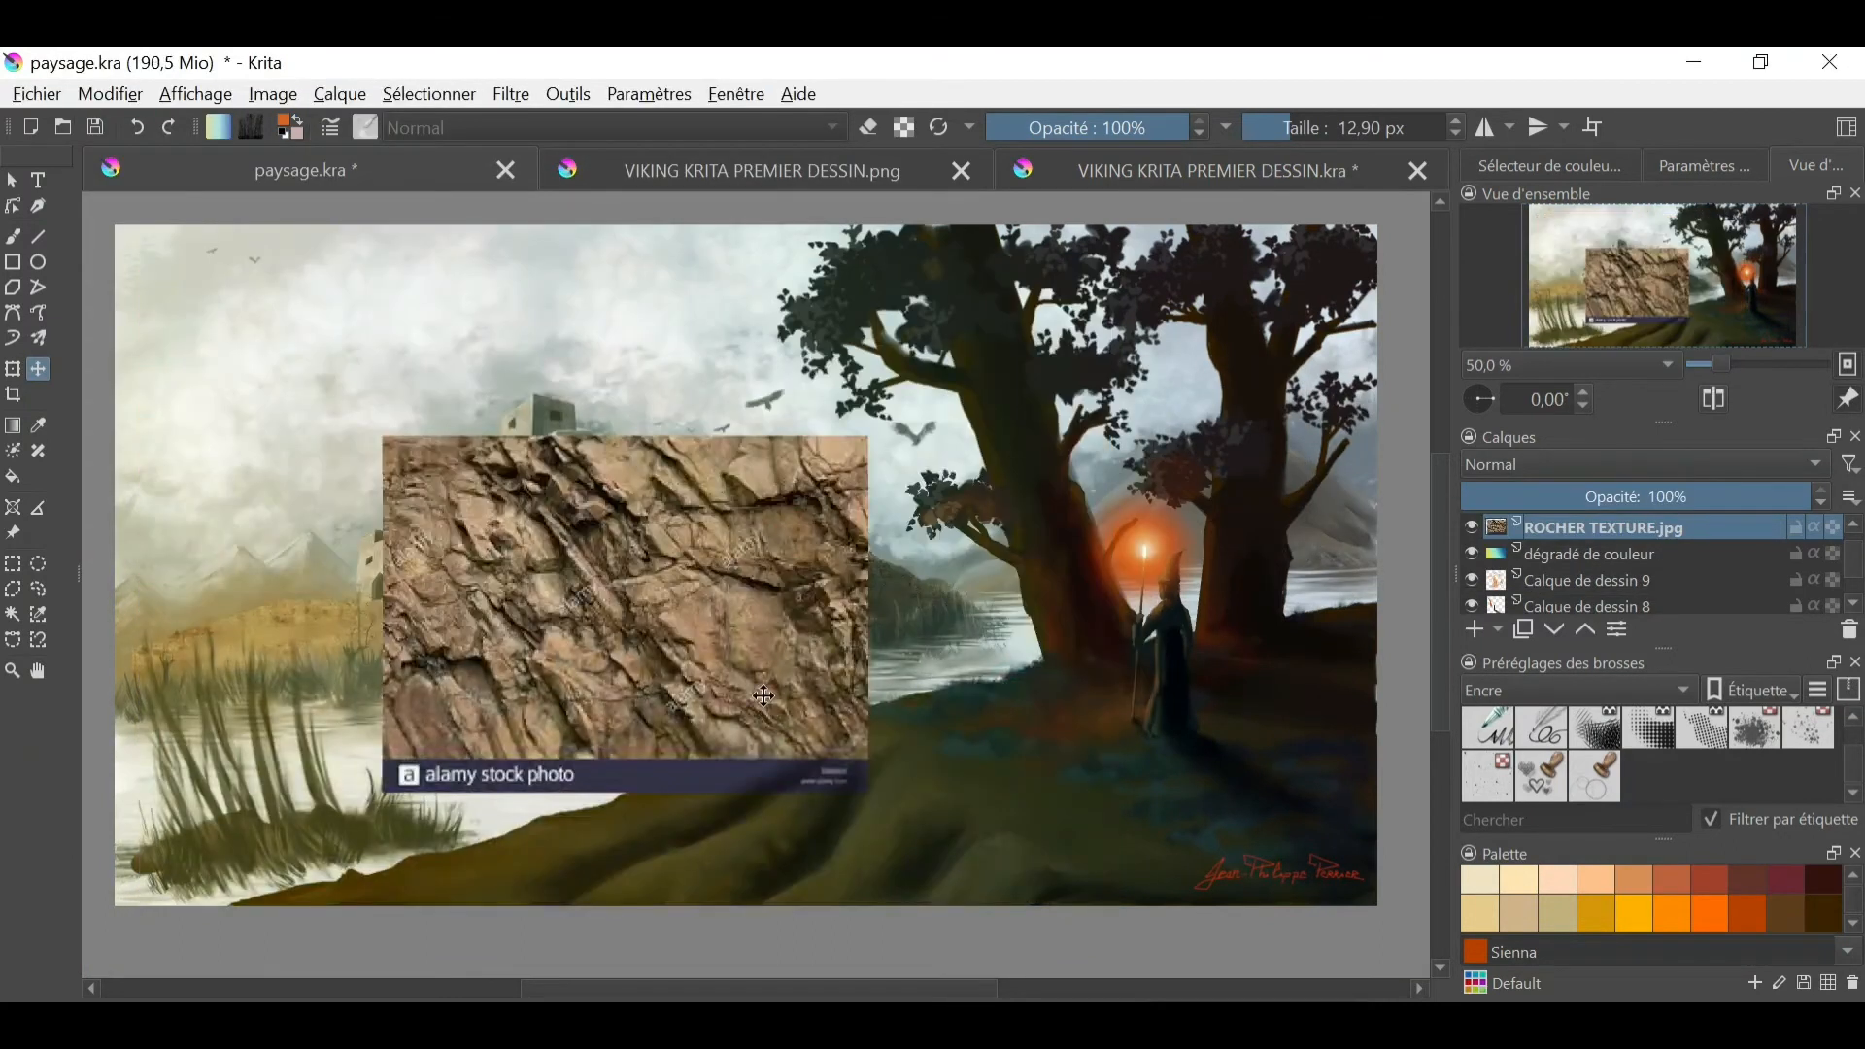
drag(789, 705, 939, 864)
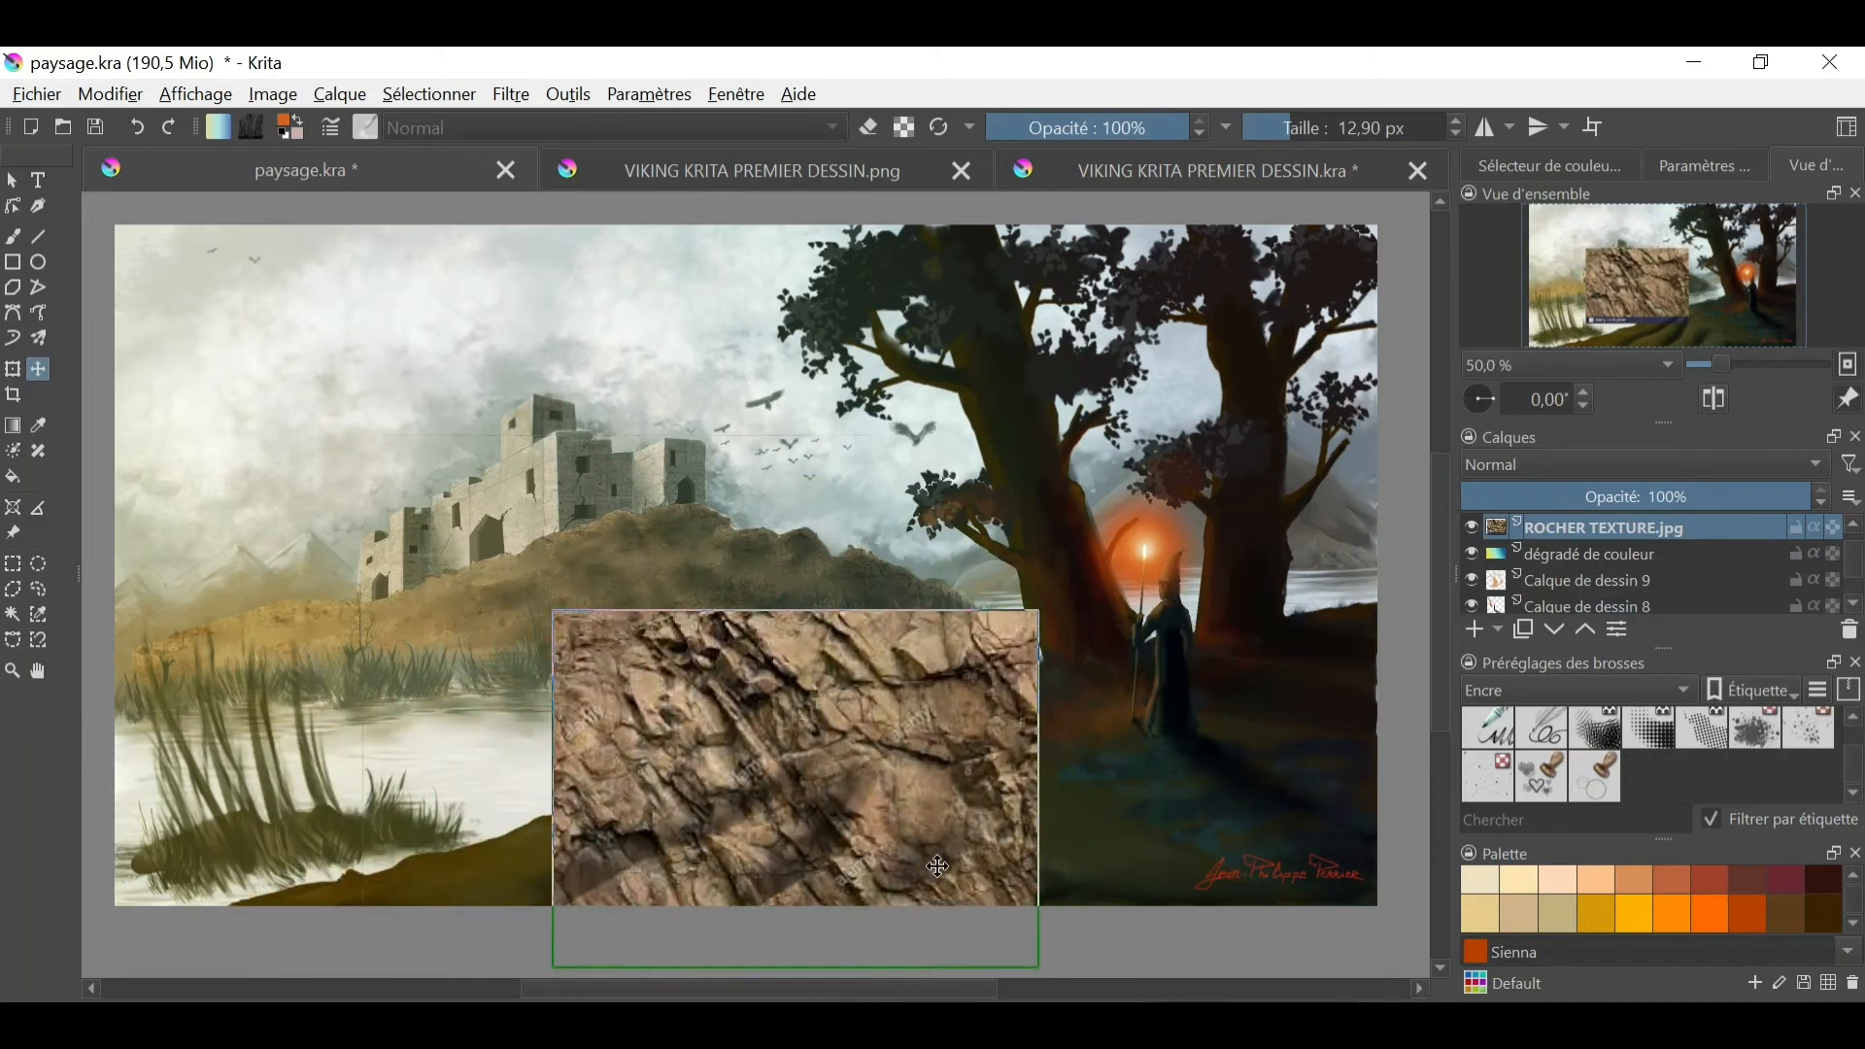
- Duplicate the rock texture layer and place the copy over the far left end of the foreground hill
right_click(1564, 537)
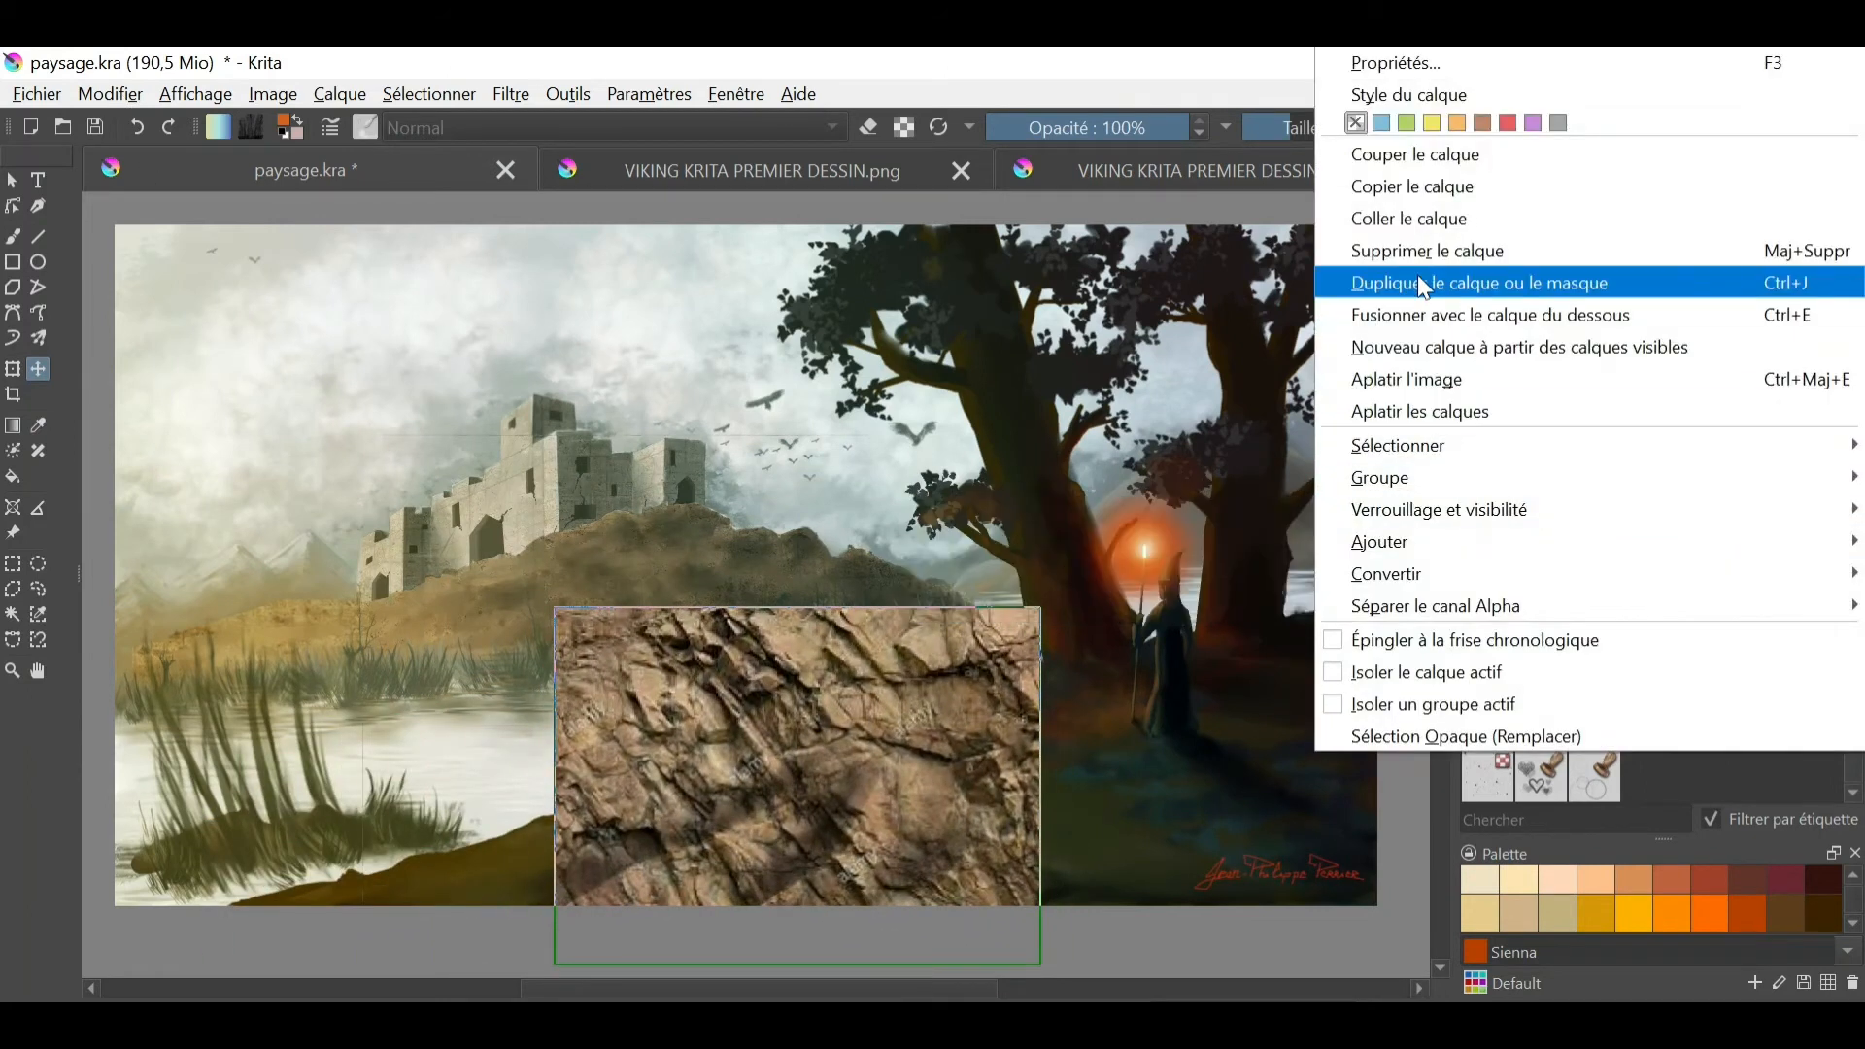
click(1415, 279)
drag(879, 751, 435, 930)
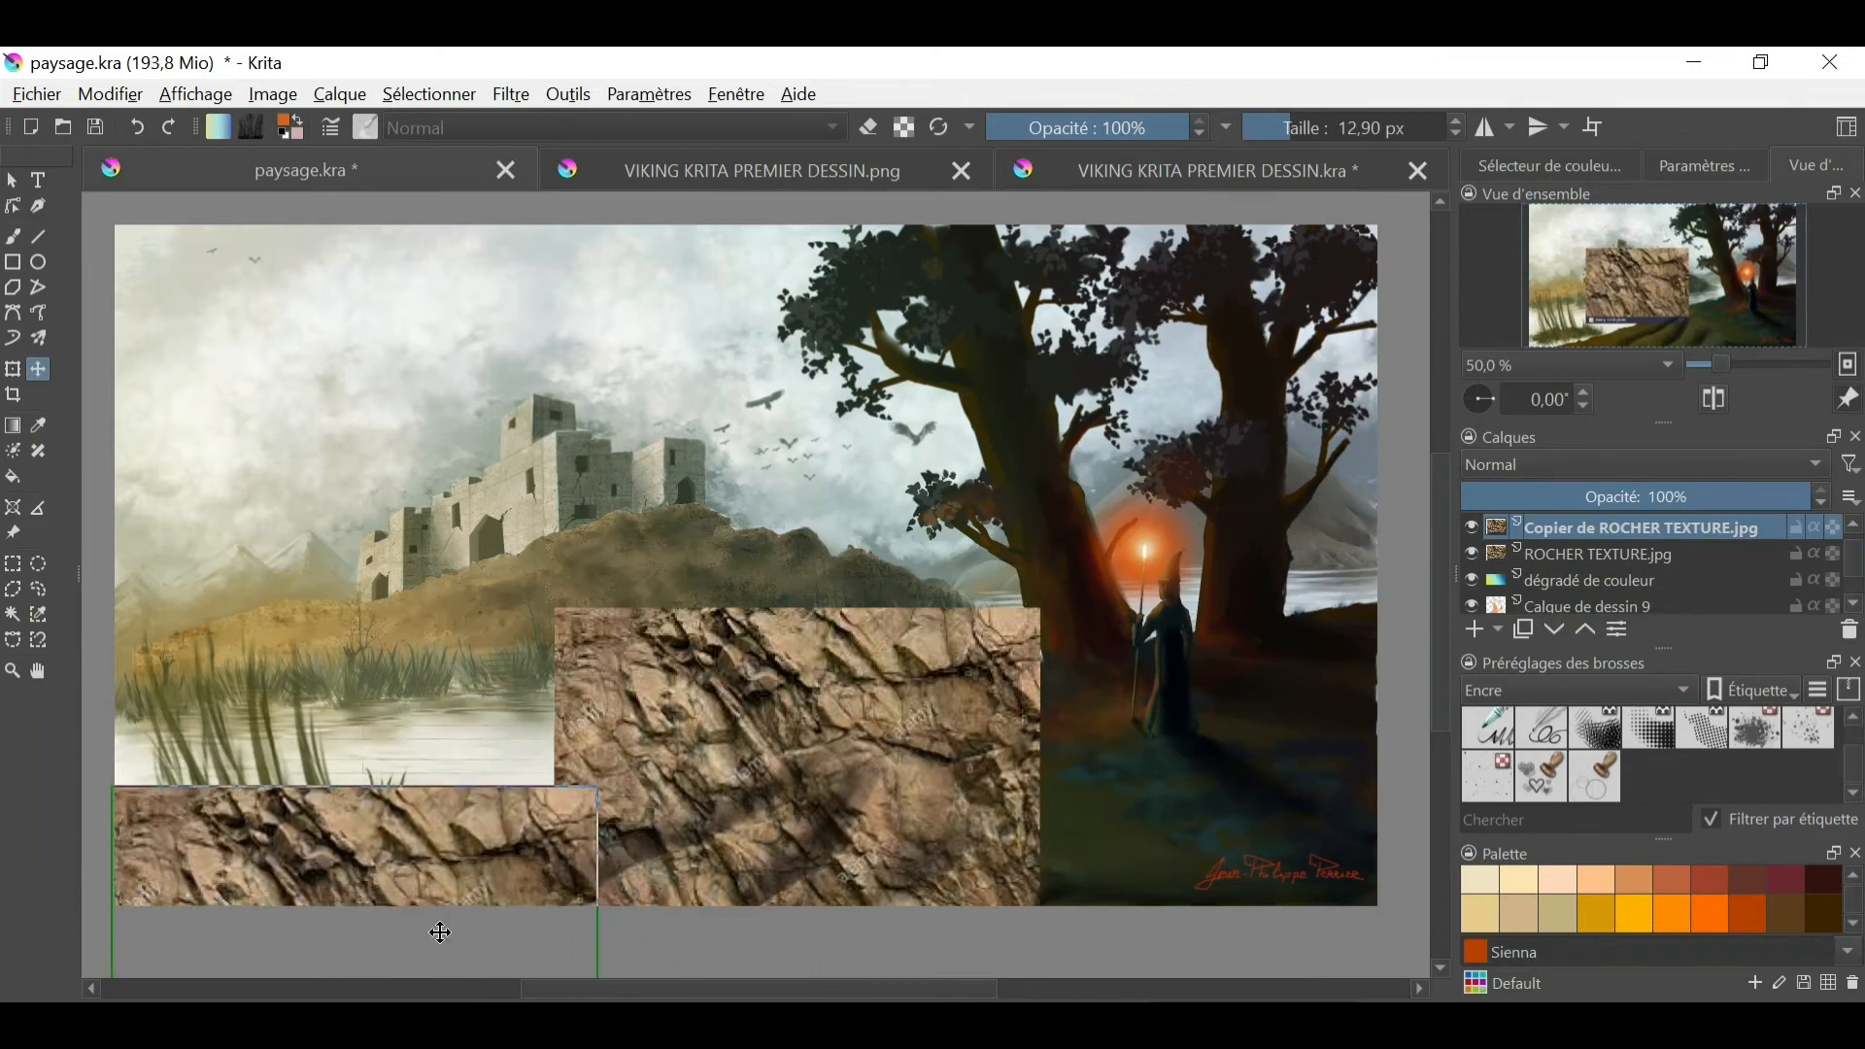
- Merge the texture copy with the rock texture layer below and lower the merged layer's opacity to 43%
right_click(1581, 520)
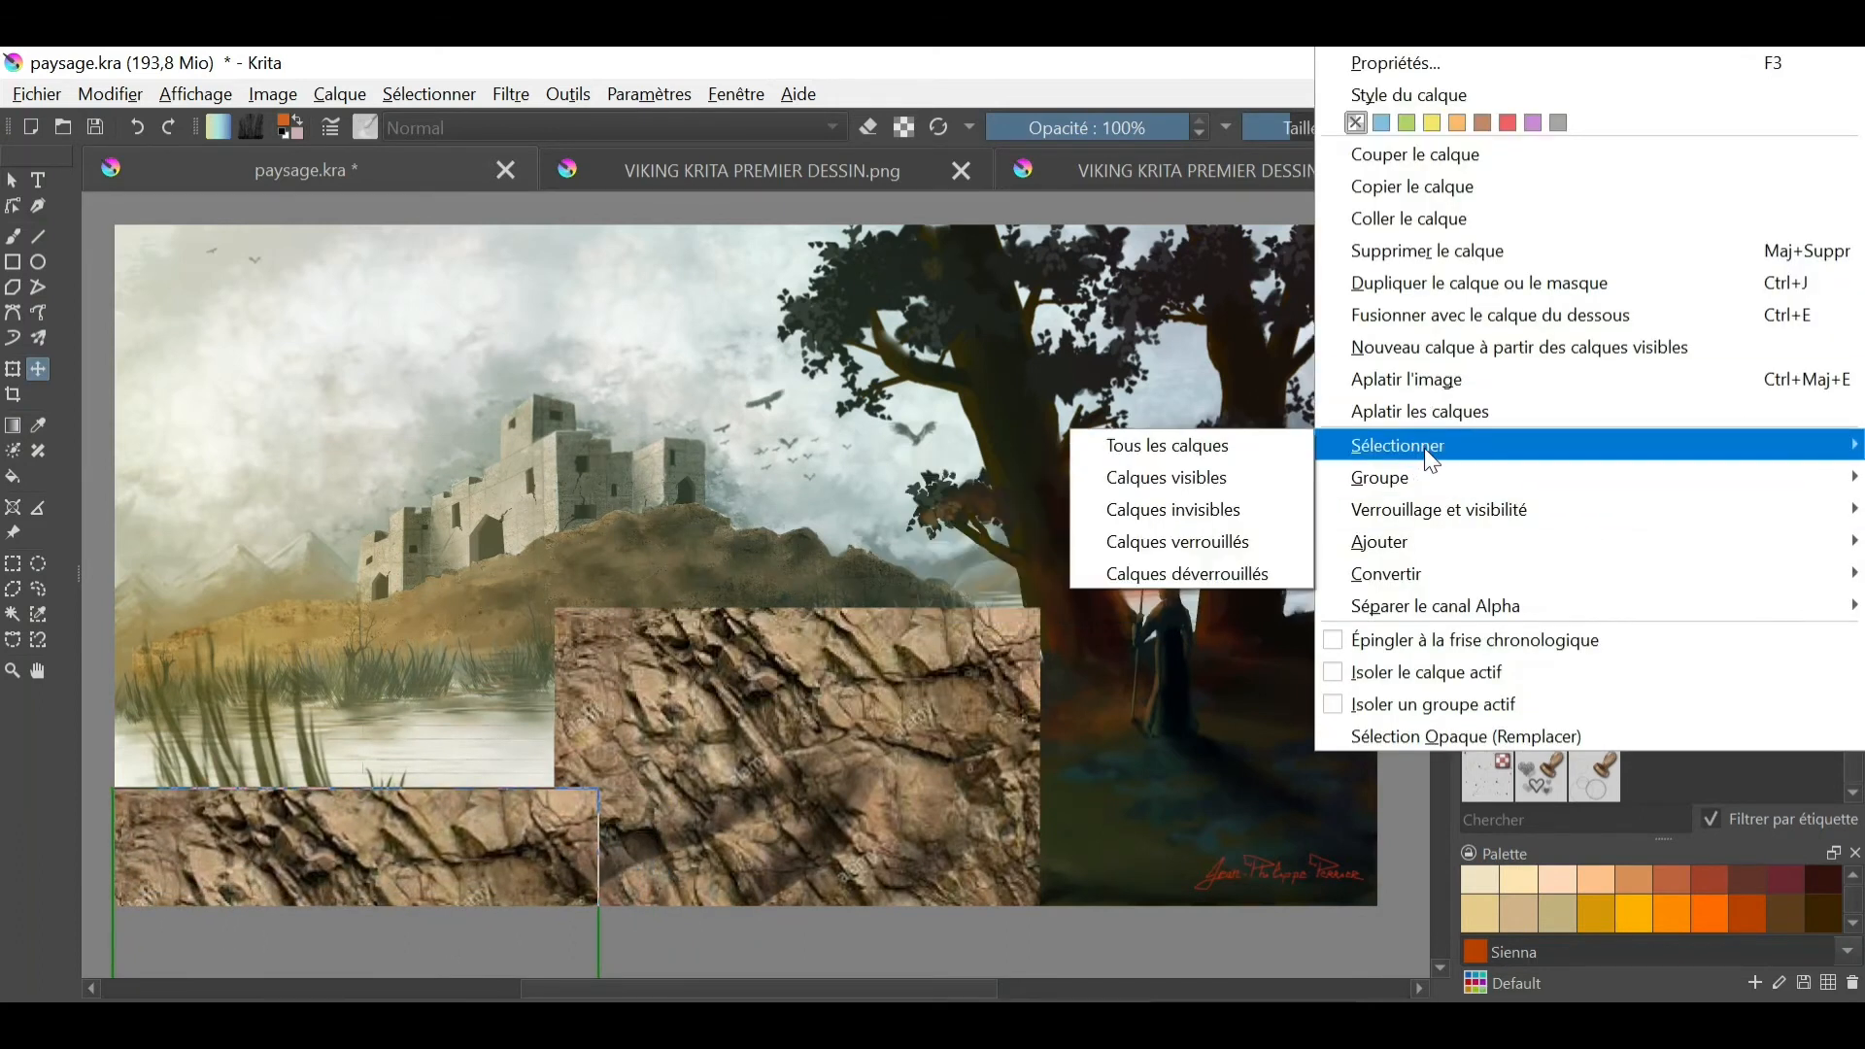
click(1429, 317)
drag(1676, 496, 1598, 496)
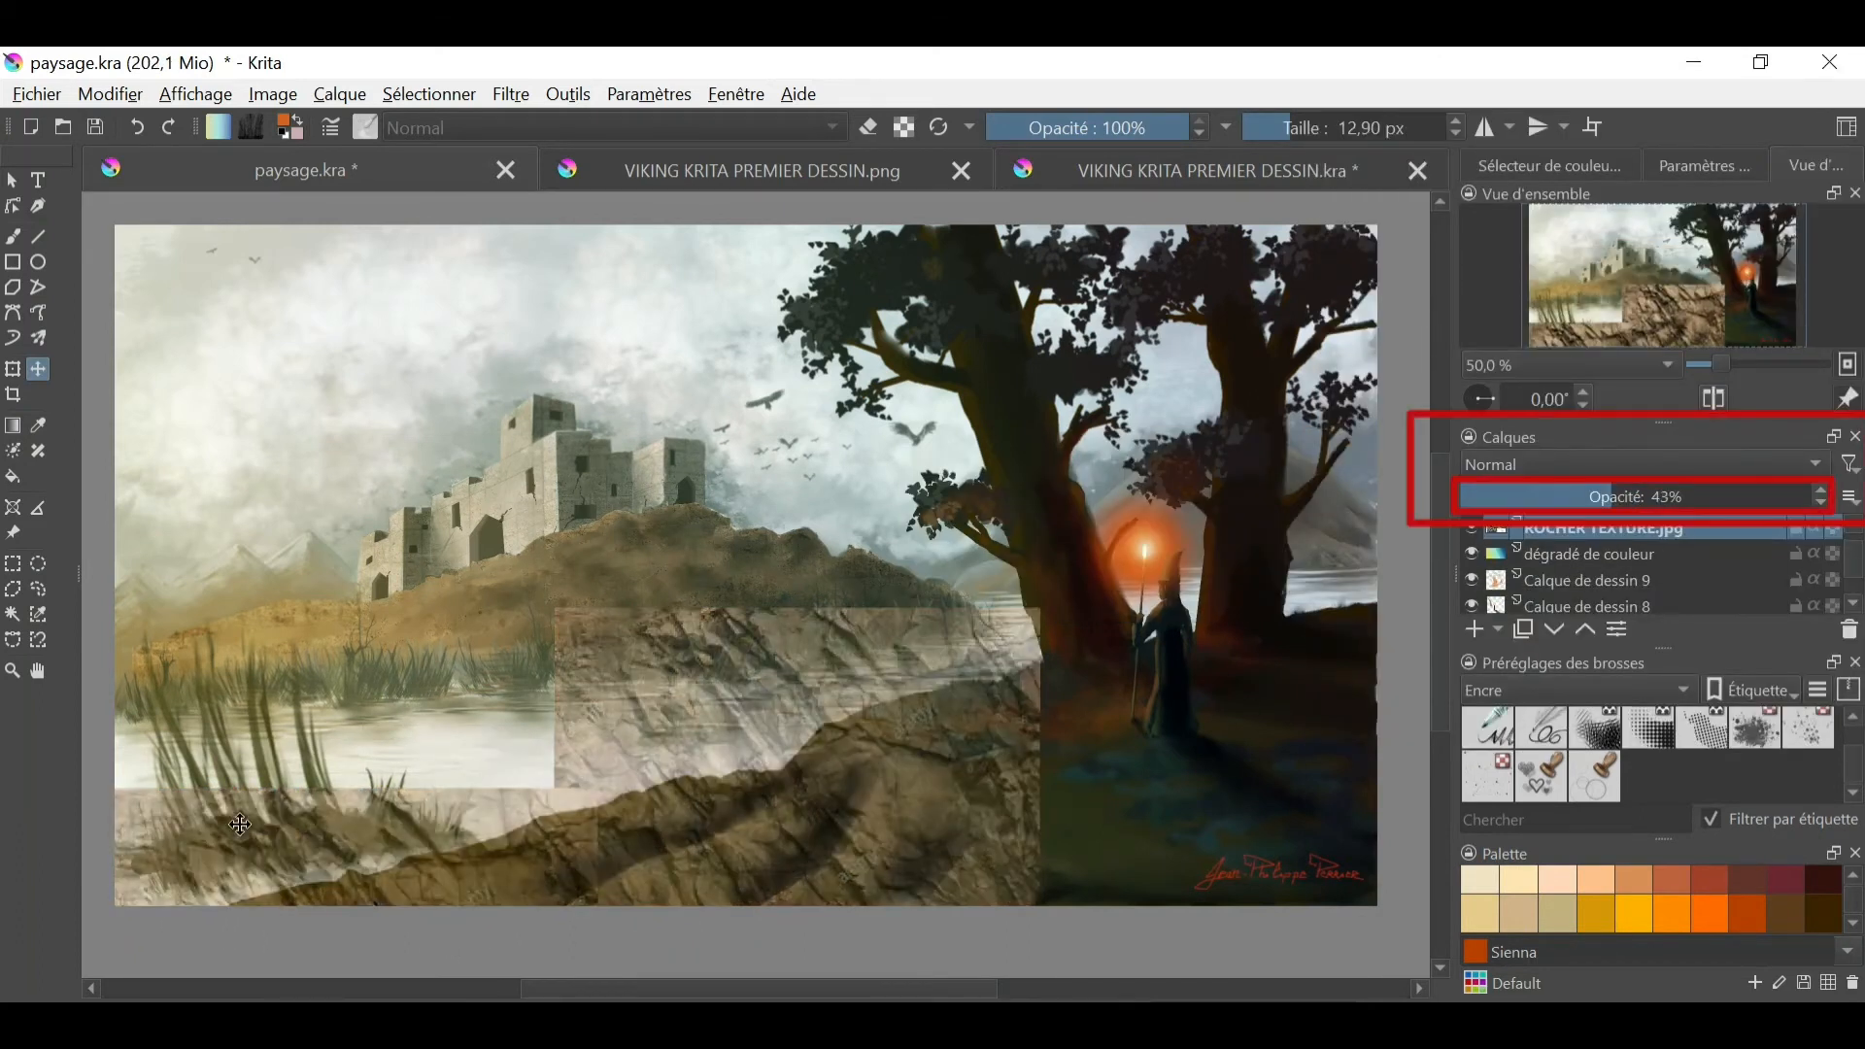
click(571, 94)
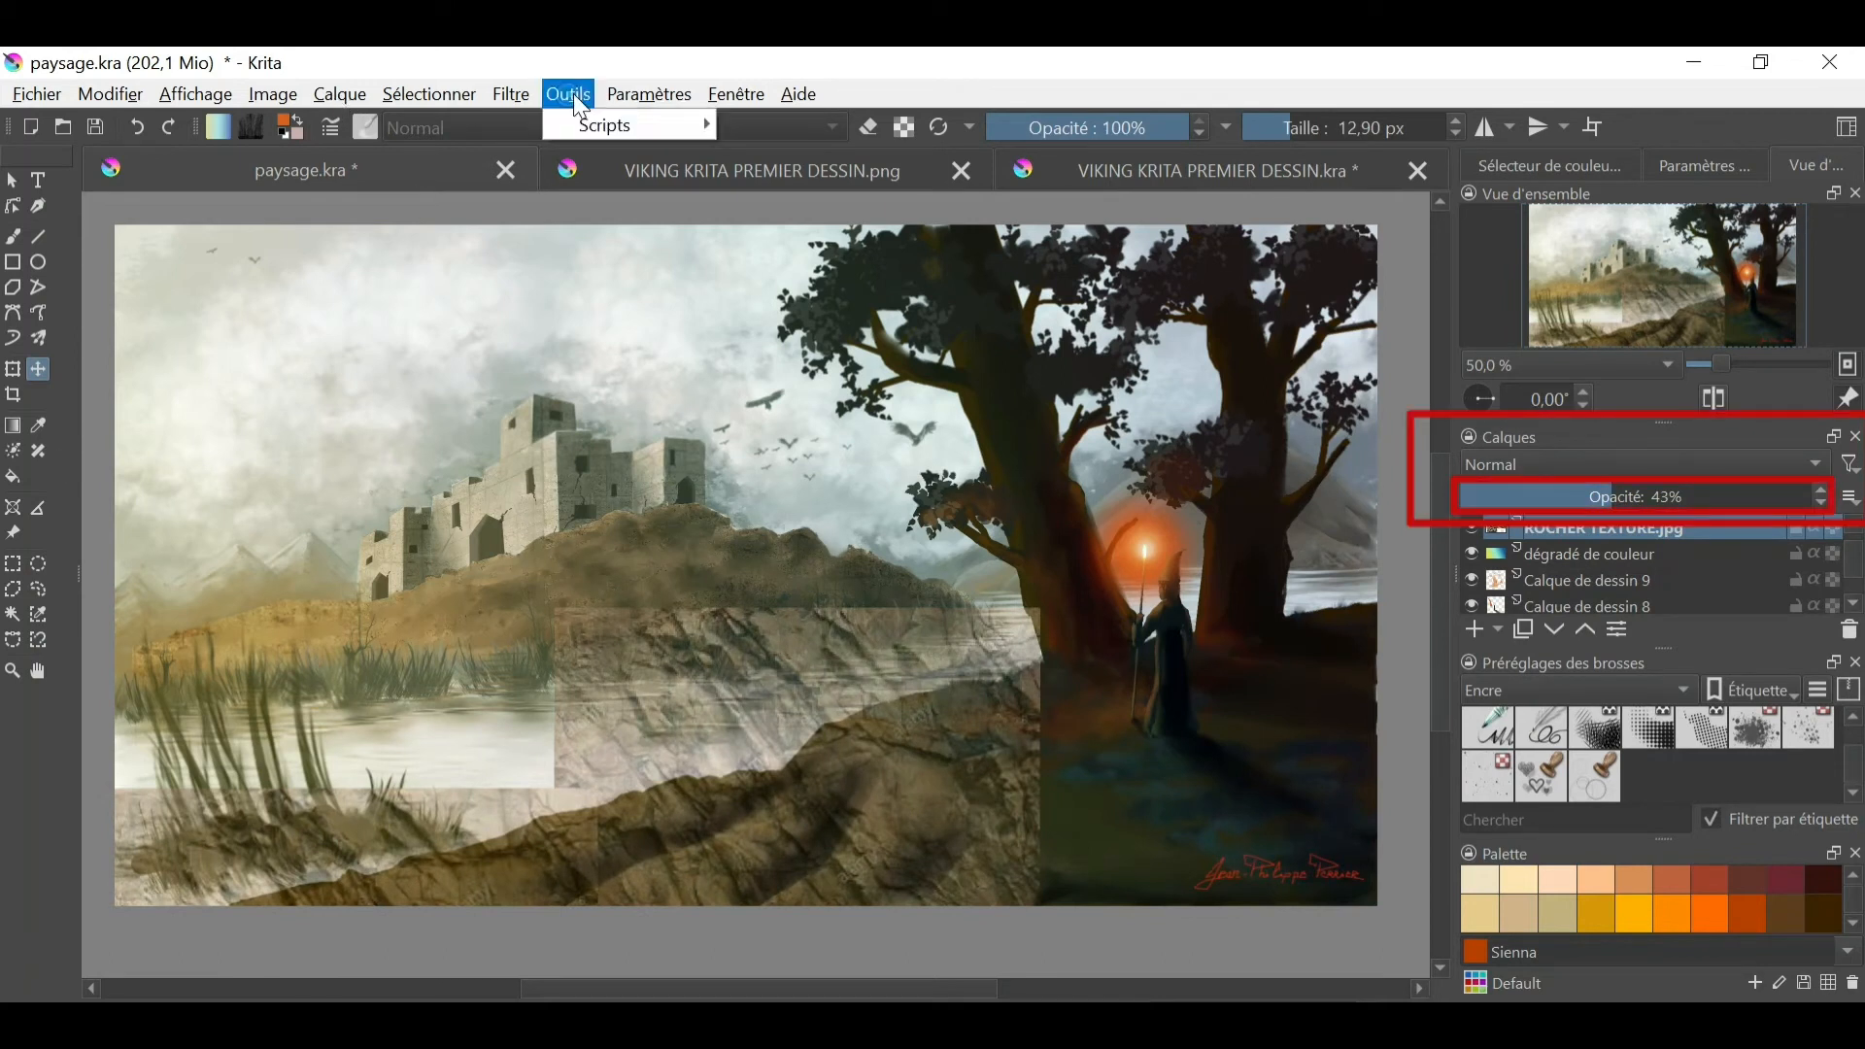
click(1040, 761)
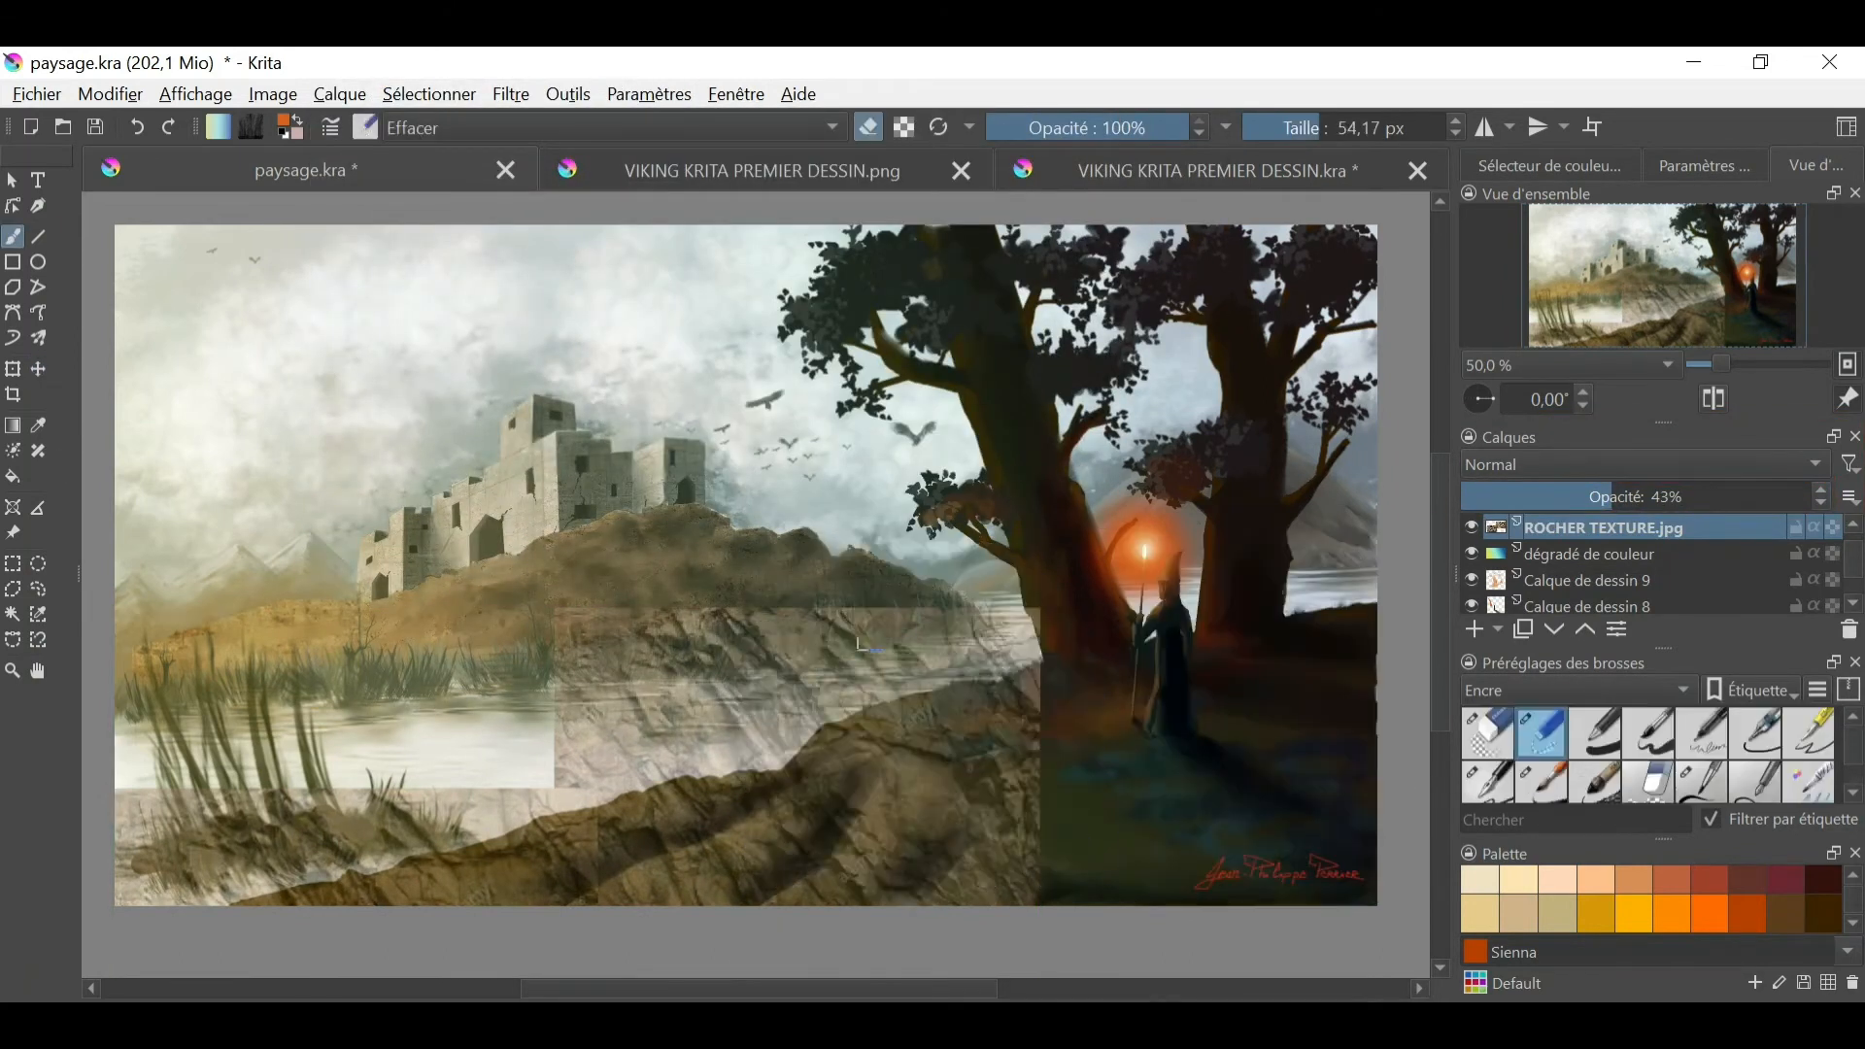
- Erase the rock texture outside the foreground hill with a 54.17 px eraser, and set the layer to Multiplier at 81% opacity
drag(146, 855, 775, 728)
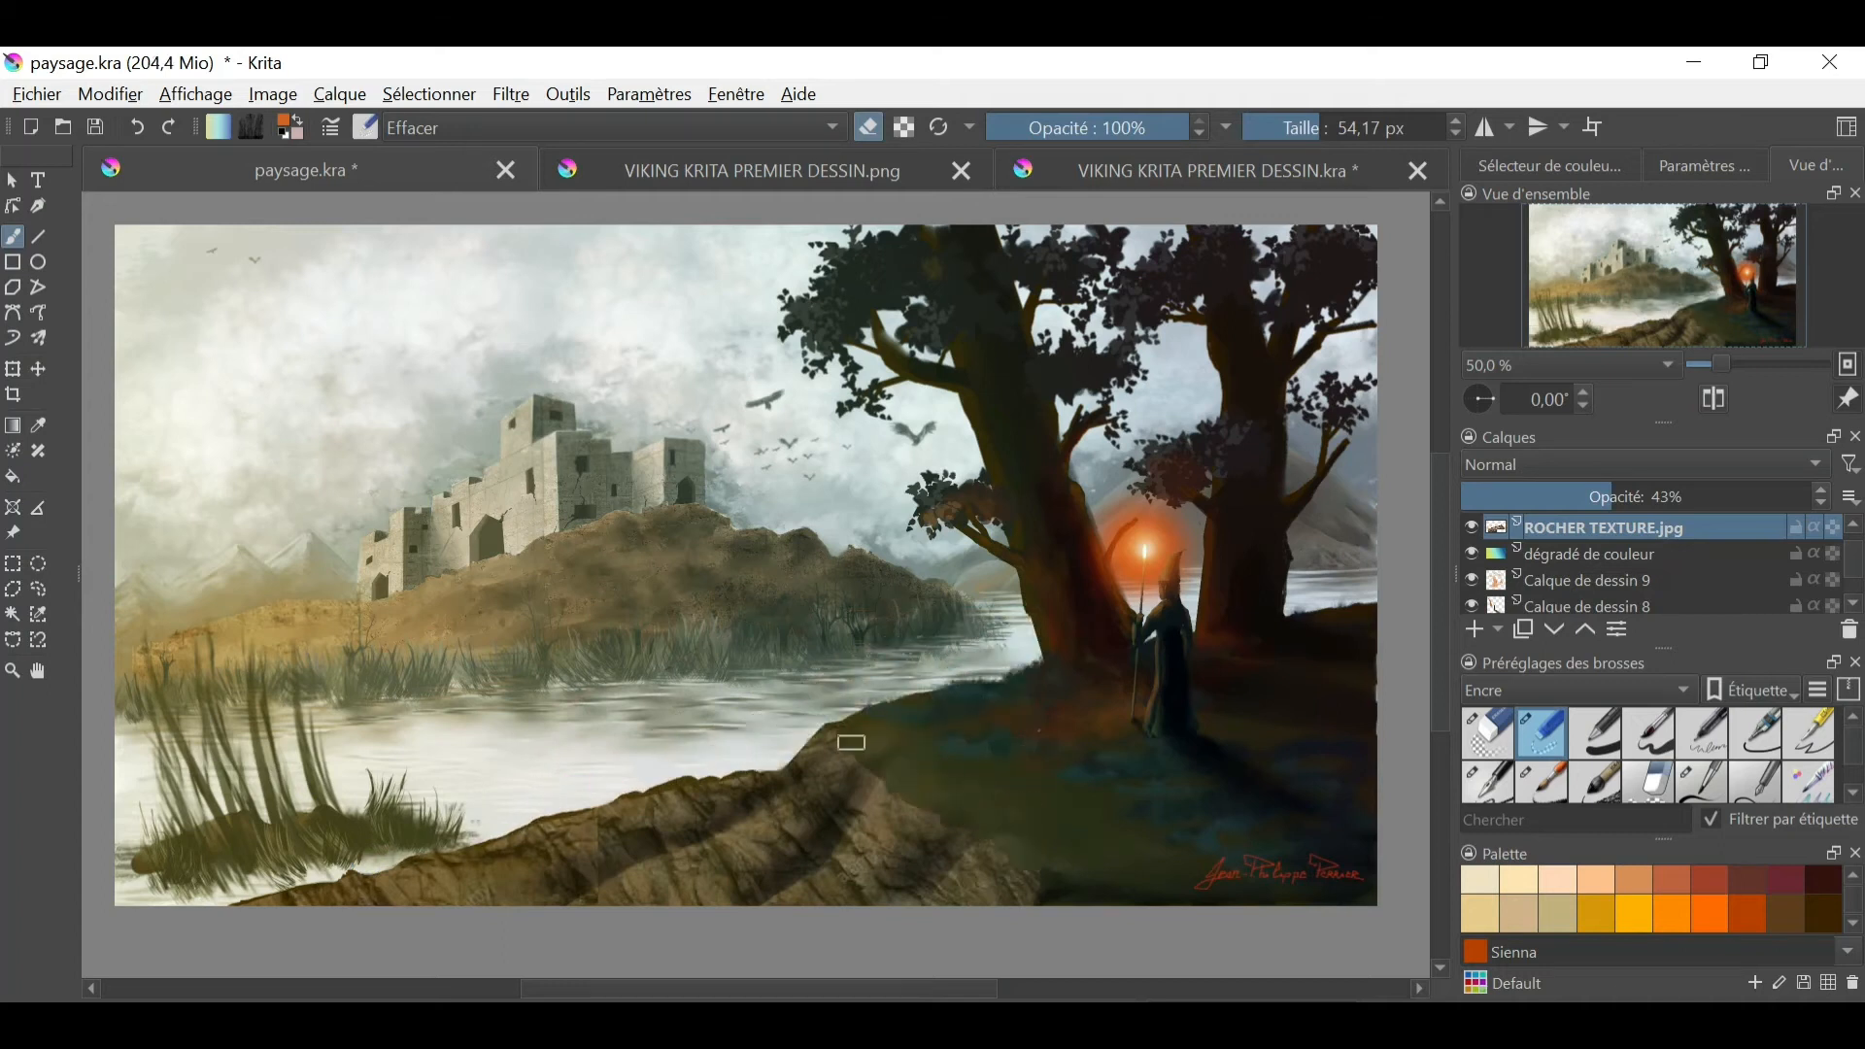
click(1642, 464)
click(1515, 428)
drag(1614, 496, 1745, 495)
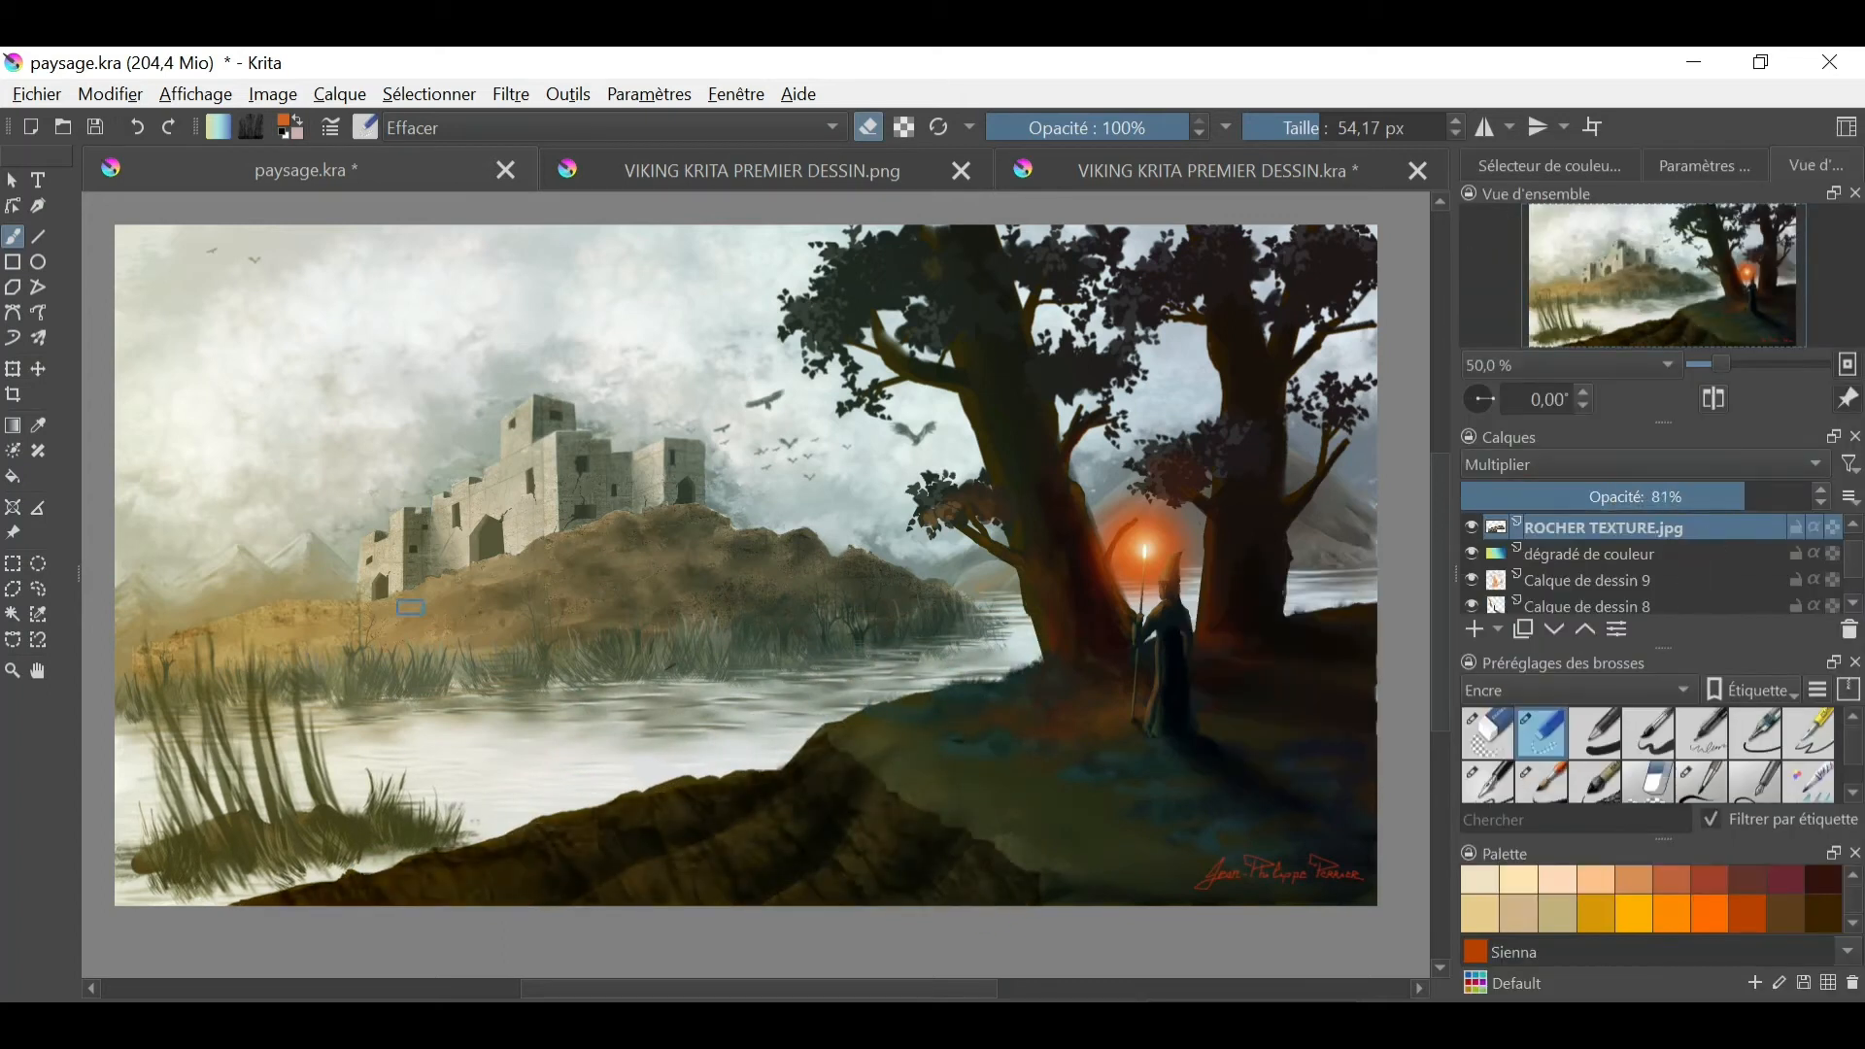
scroll(1715, 717, down, 1)
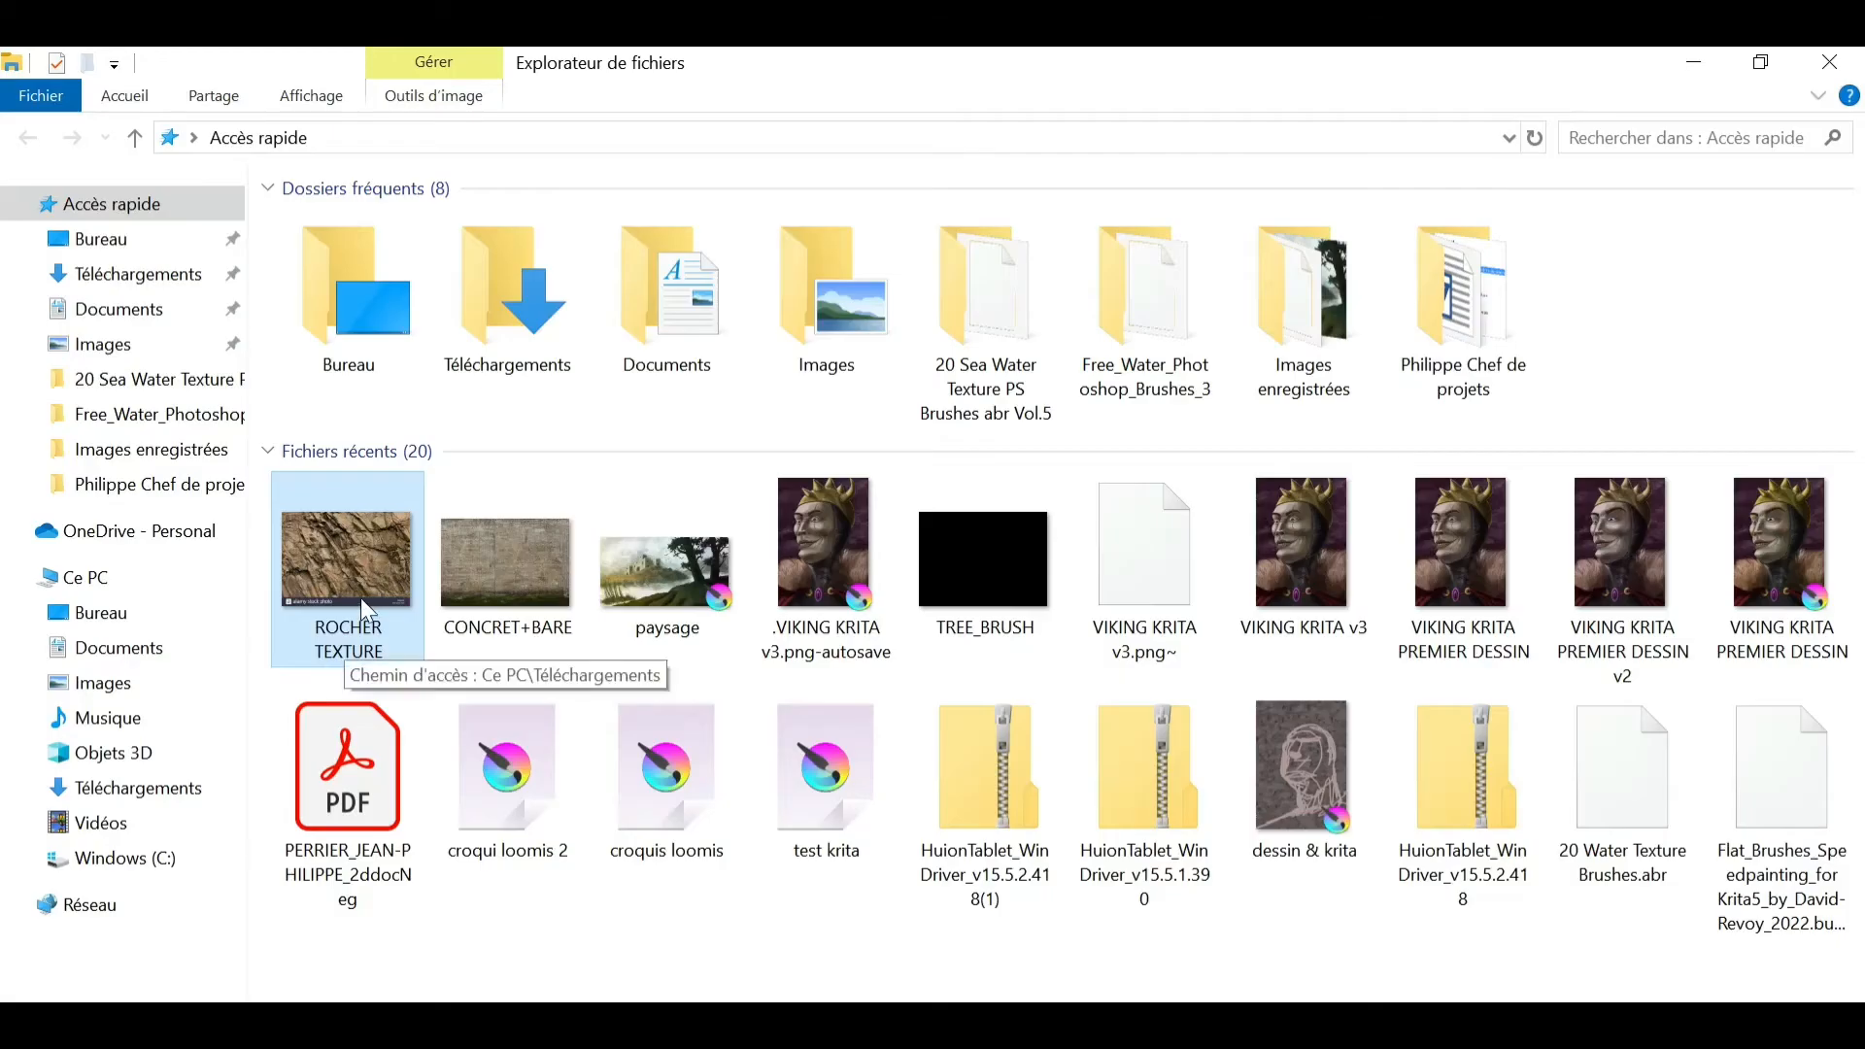
double_click(360, 598)
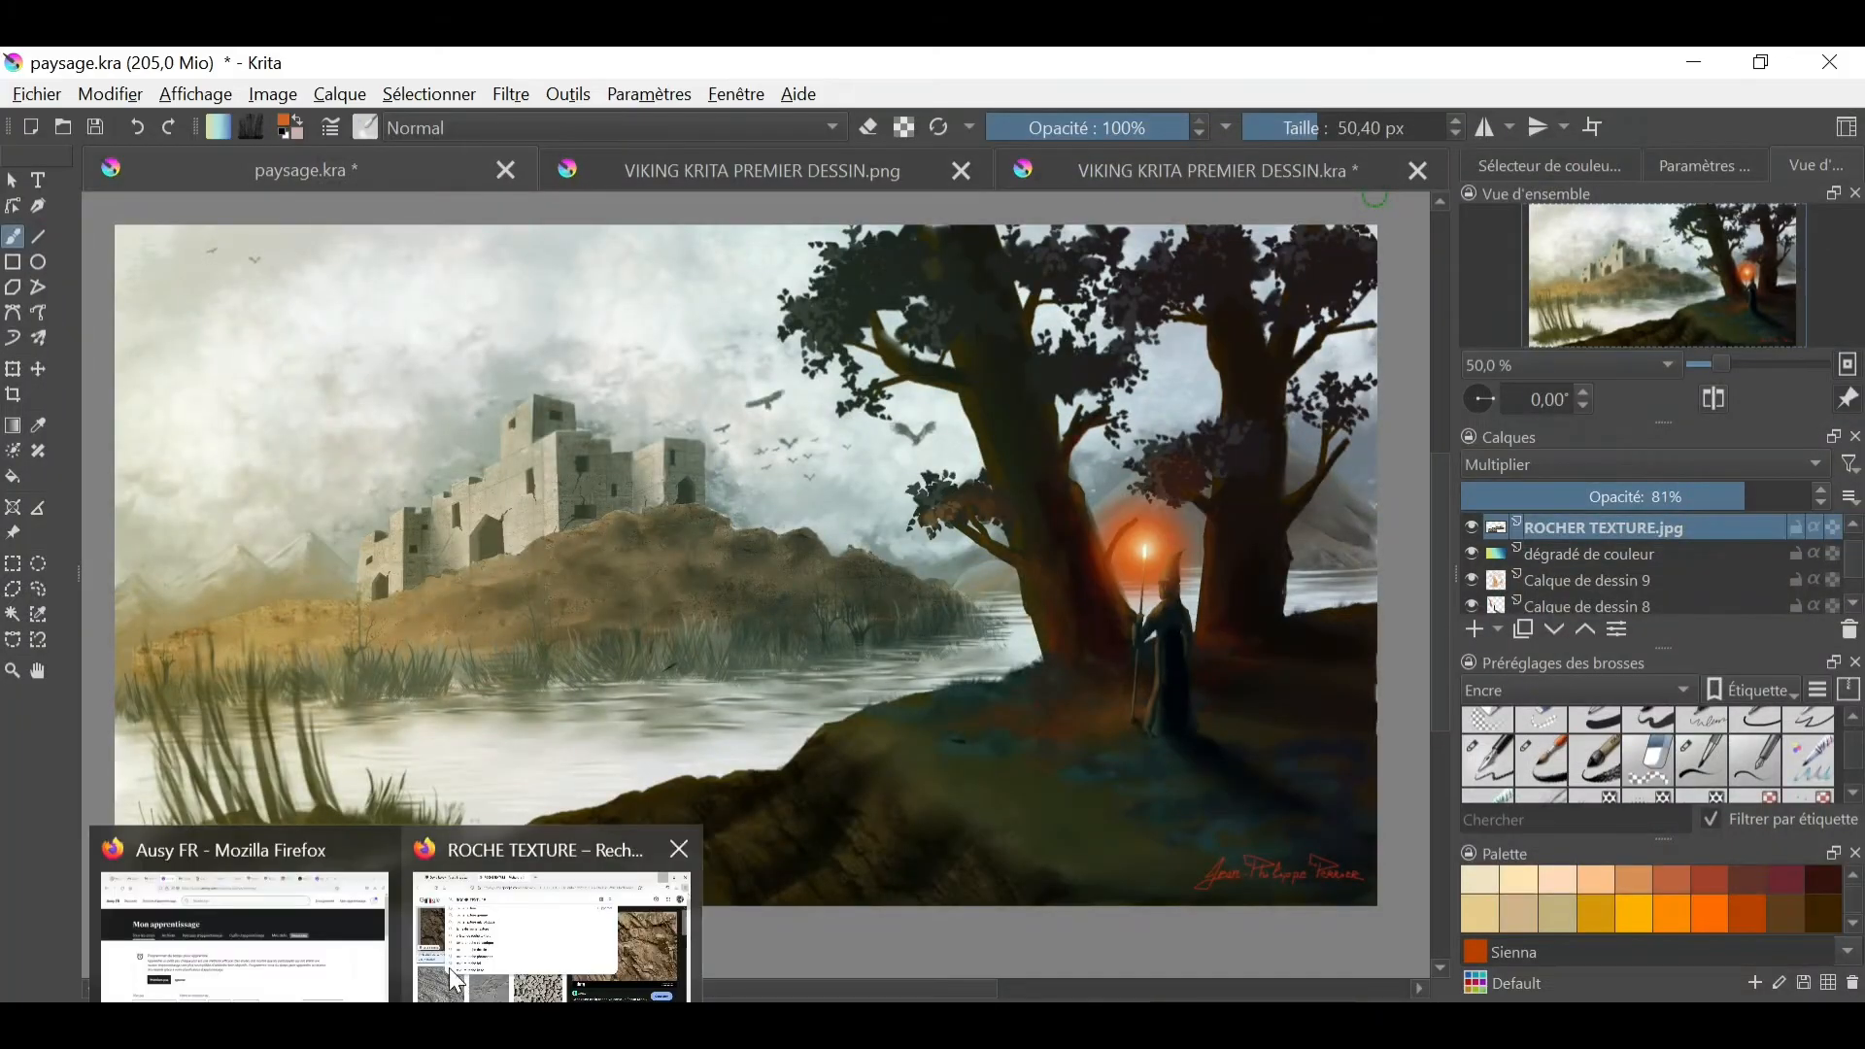
- Switch to Firefox and search Google Images for VEGETATION TEXTURE
click(545, 916)
double_click(539, 269)
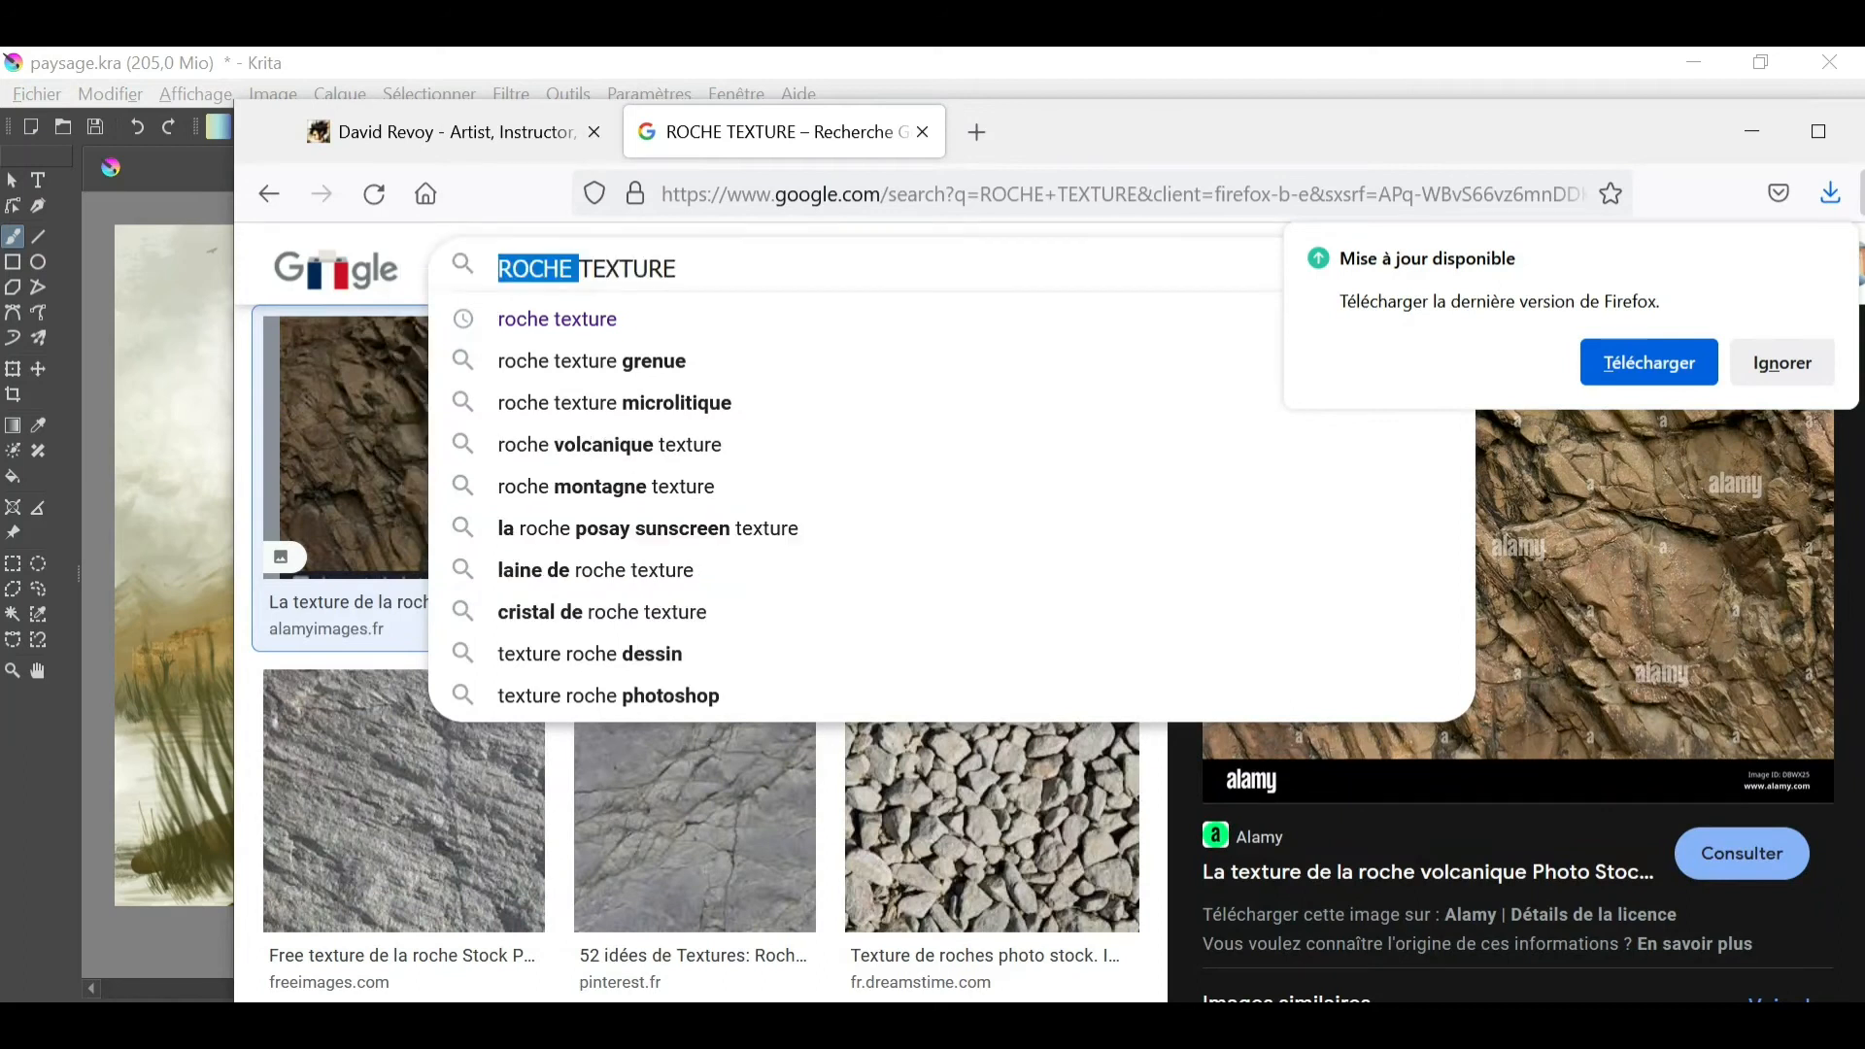
text(VEGET)
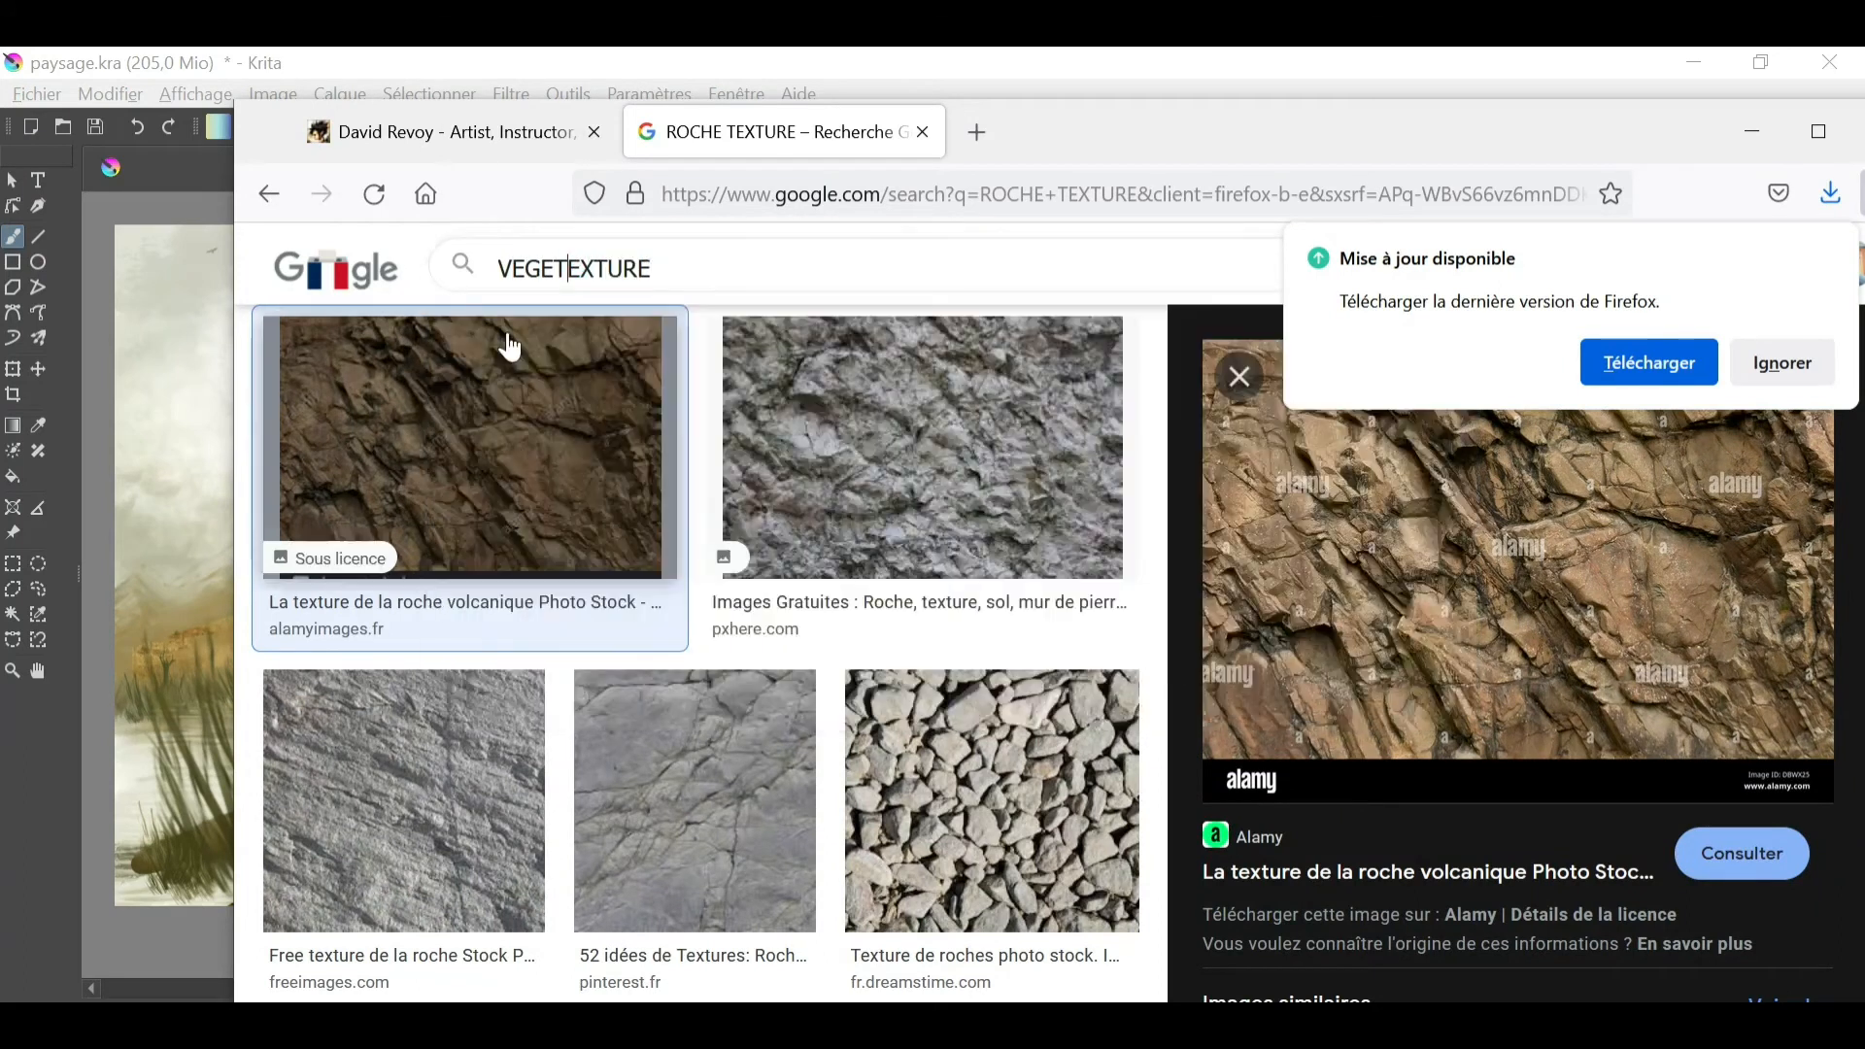
text(ATION T)
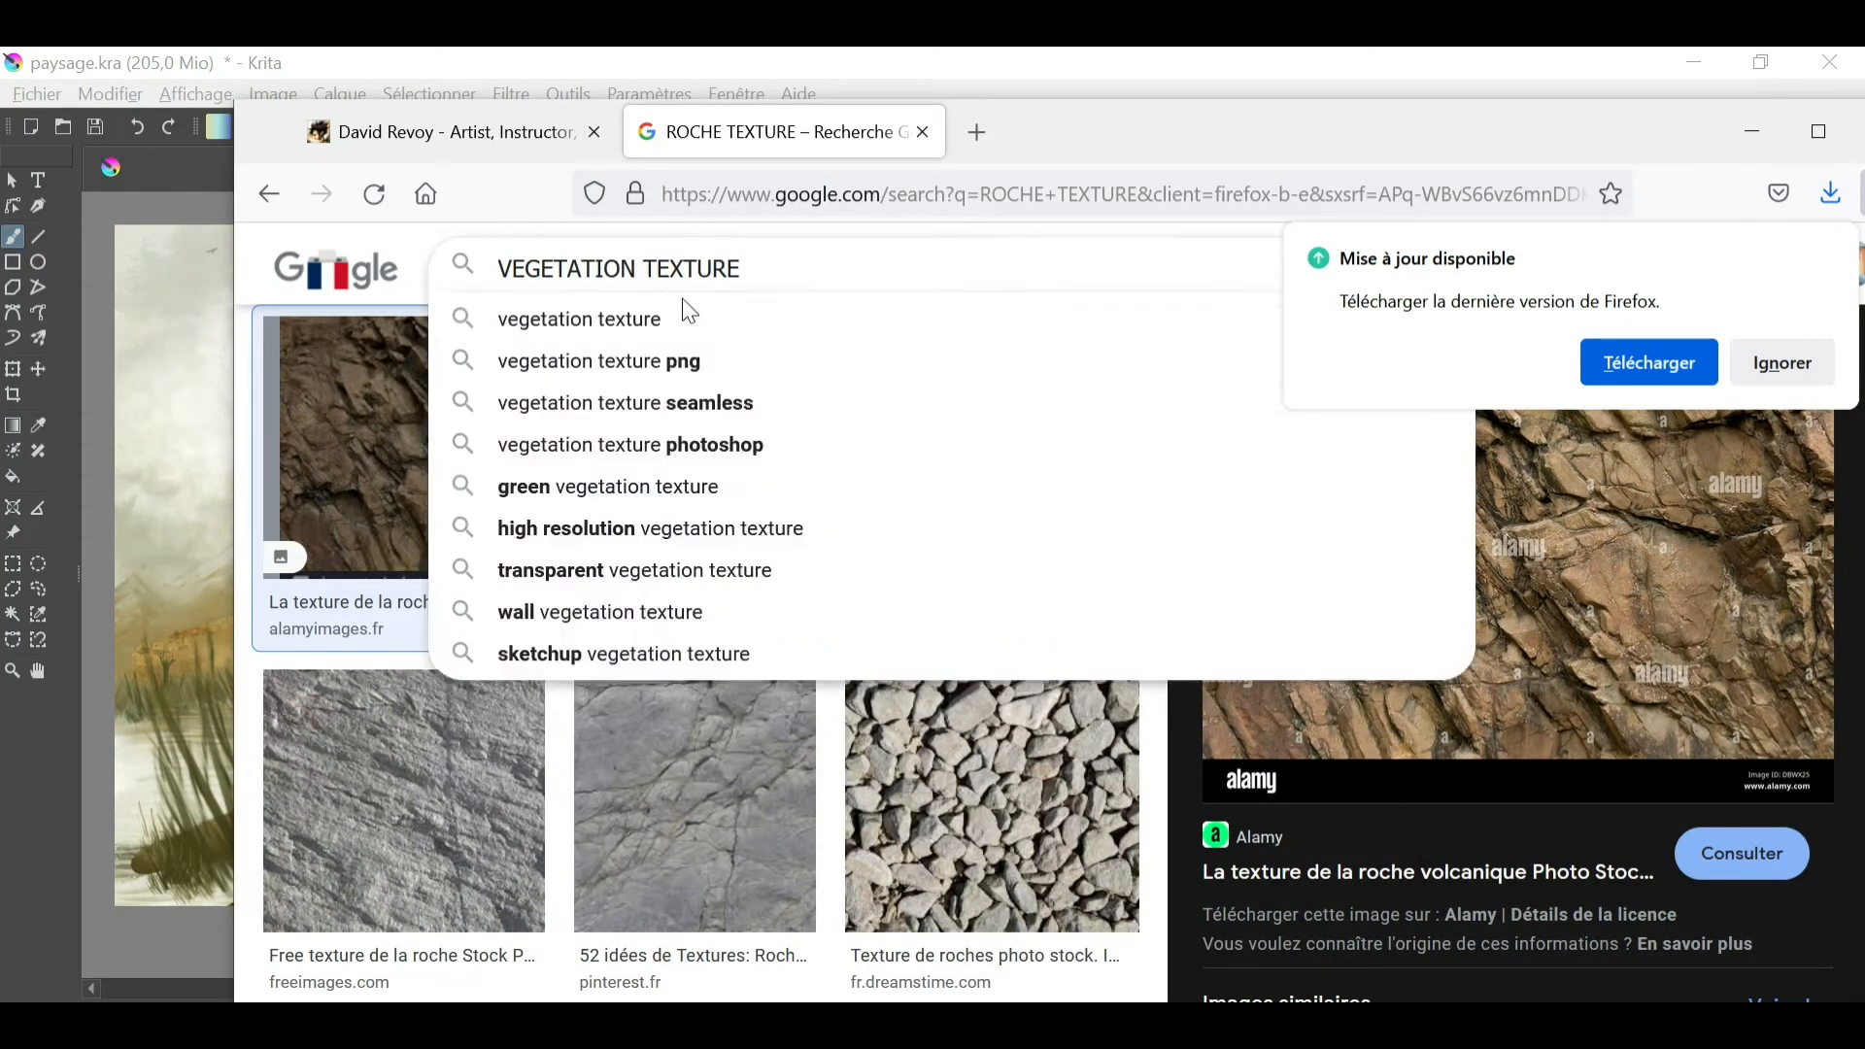
key(Return)
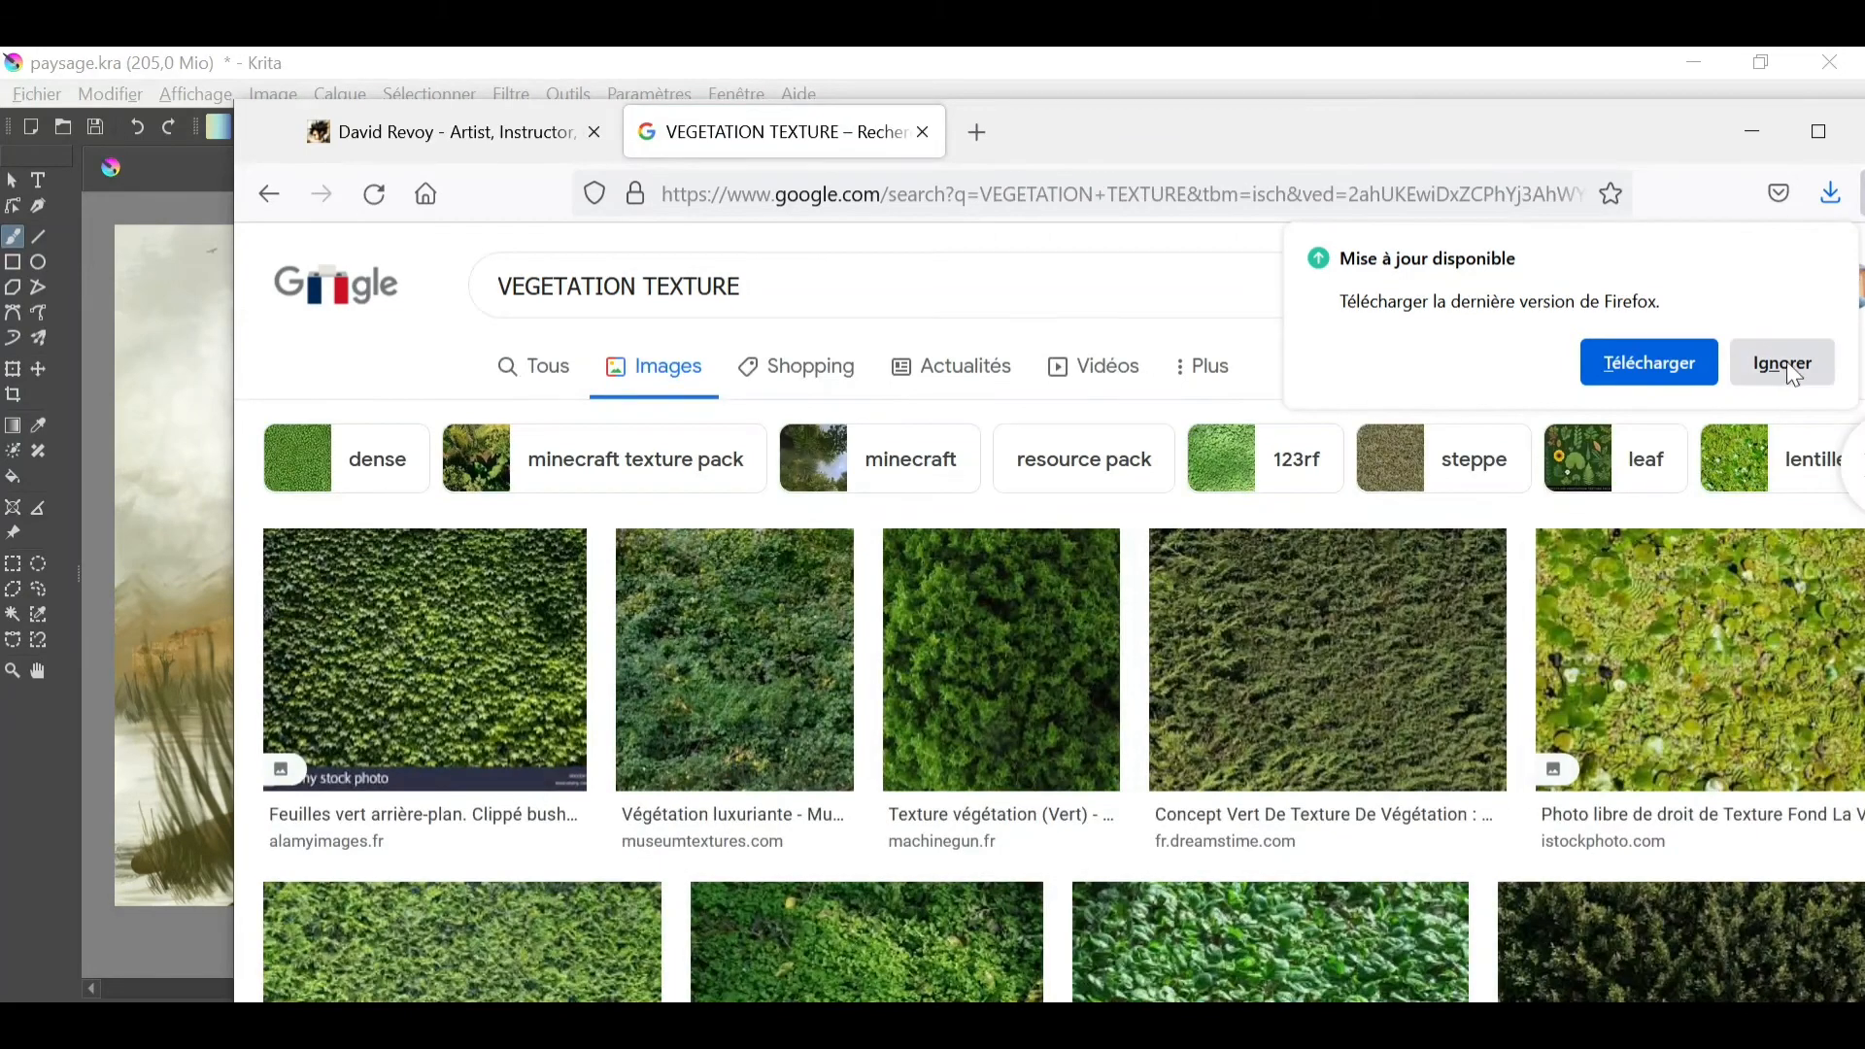
- Dismiss the browser's update notice, maximize the window and browse the vegetation texture images
click(1775, 359)
click(1818, 131)
drag(1845, 297, 1842, 493)
- Replace the word VEGETATION in the image search with GAZON HERBE and run the new texture search
click(409, 215)
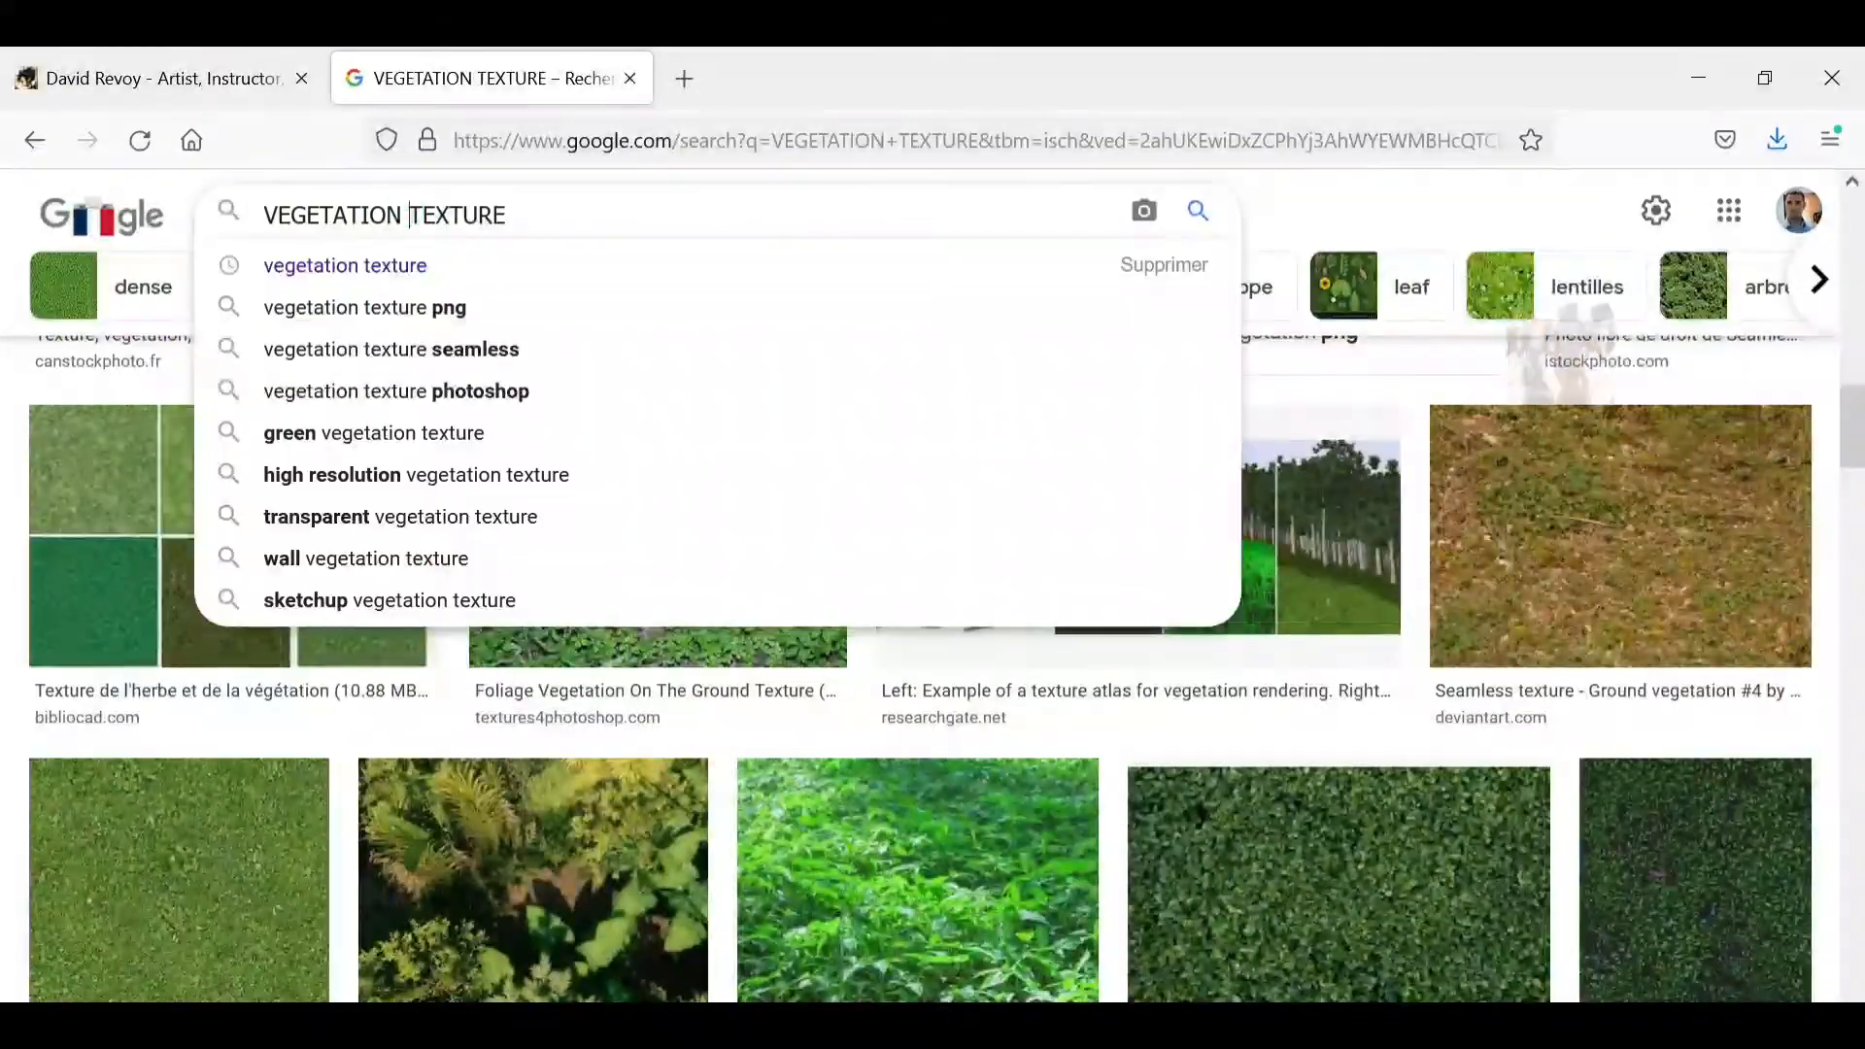
drag(409, 215, 287, 215)
click(409, 210)
key(BackSpace)
key(BackSpace)
key(BackSpace)
key(BackSpace)
key(BackSpace)
key(BackSpace)
key(BackSpace)
key(BackSpace)
key(BackSpace)
key(BackSpace)
key(BackSpace)
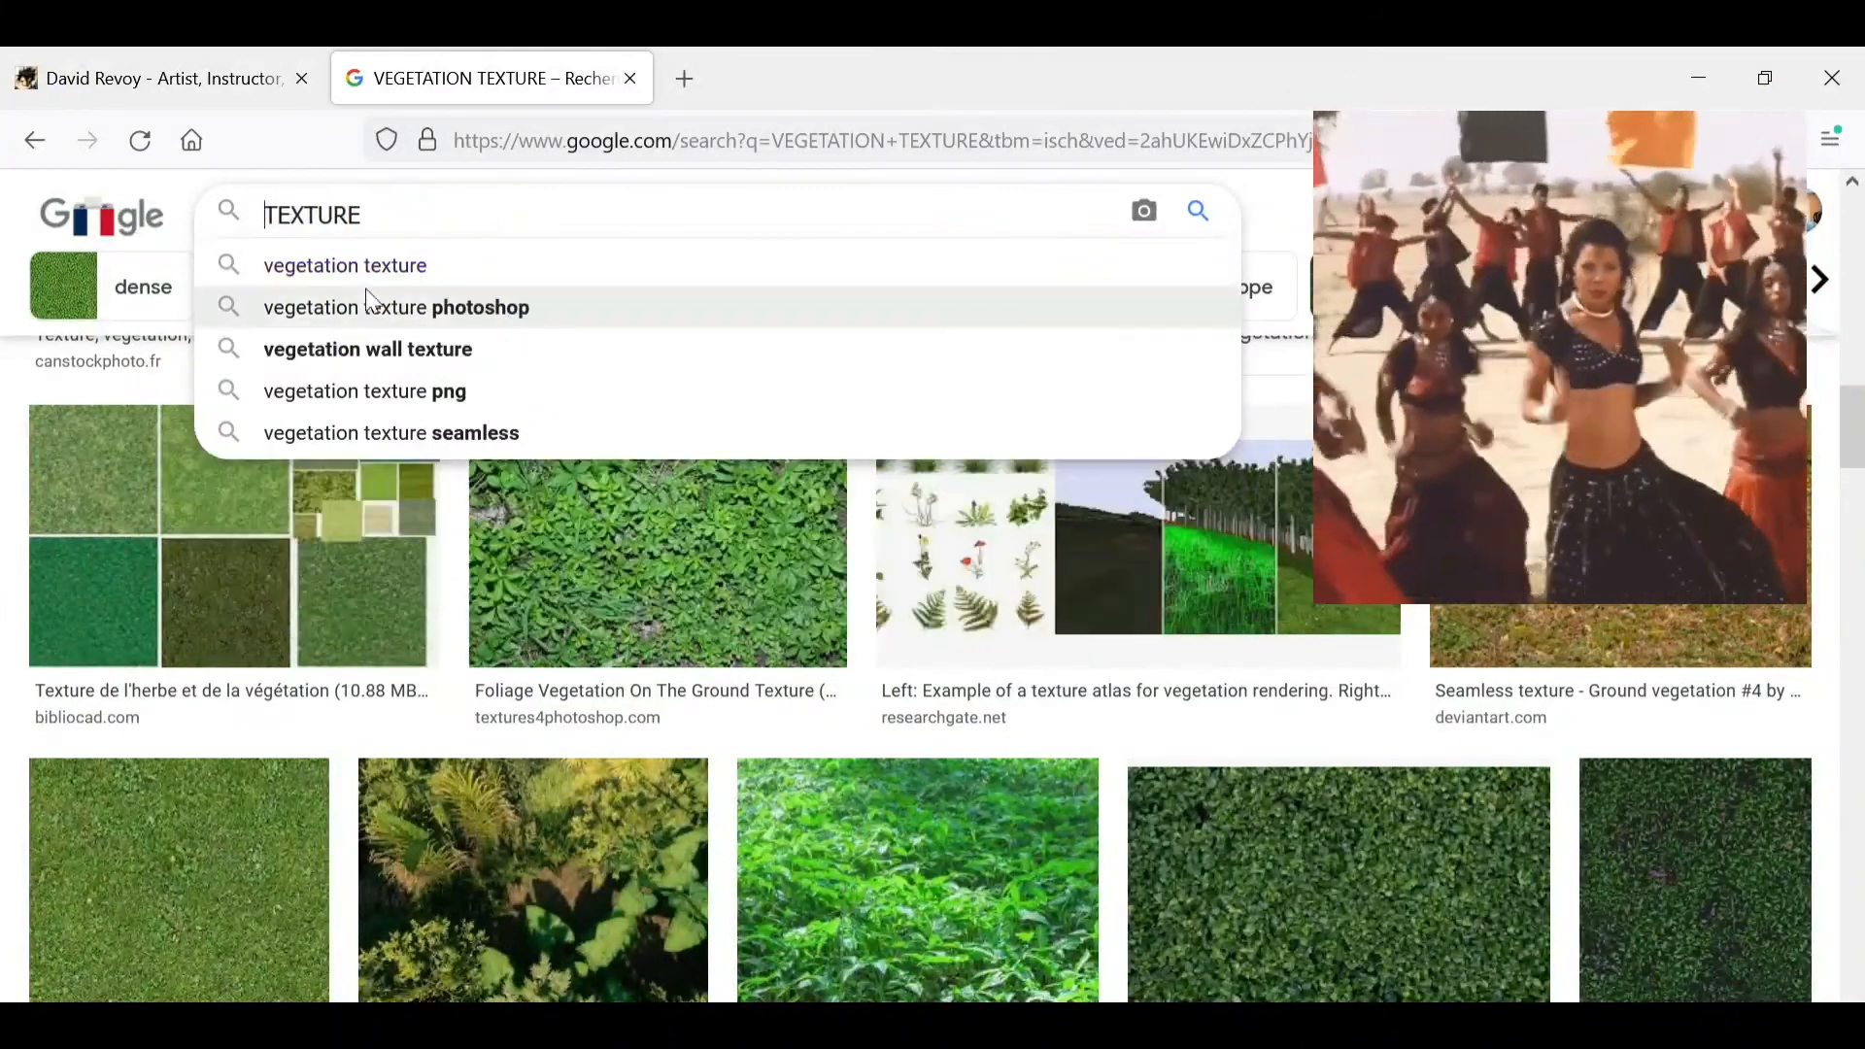
text(GAZON HERBE)
key(Return)
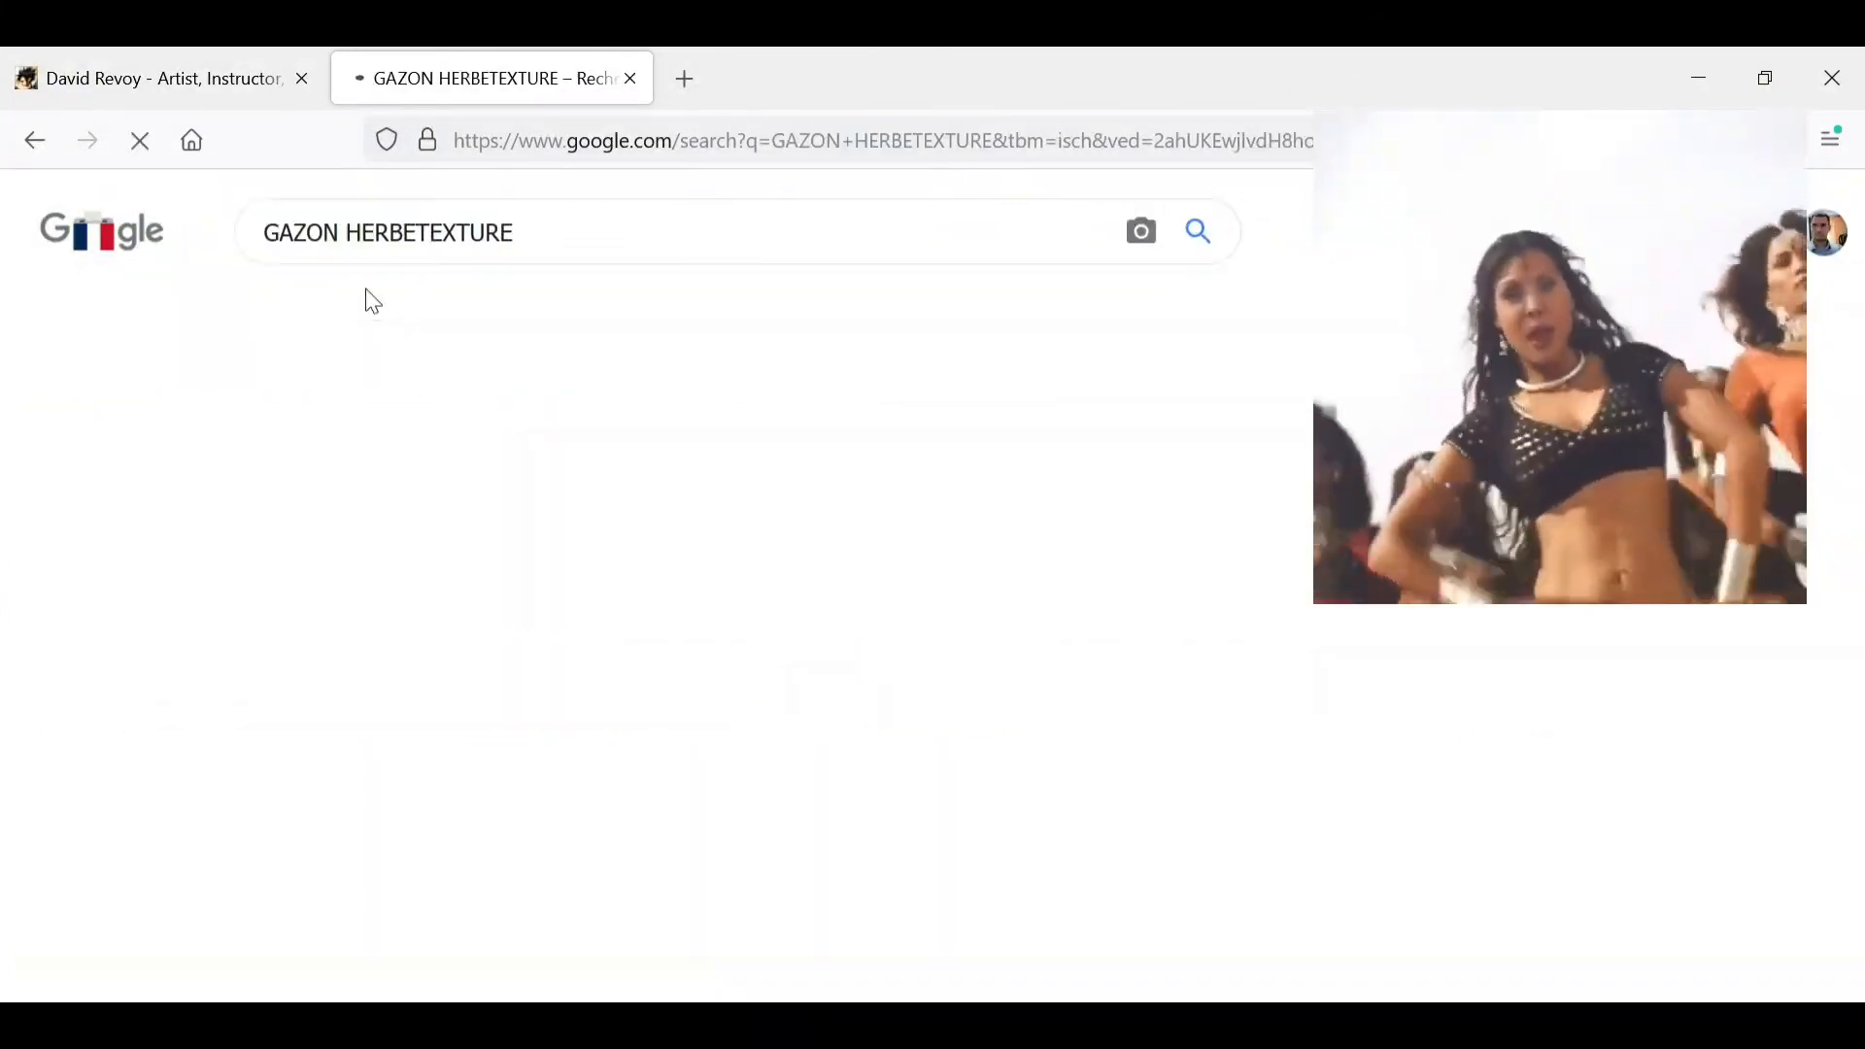
- Browse the GAZON HERBETEXTURE image results and open the preview of the 123RF photo of long green grass
drag(1852, 295, 1863, 906)
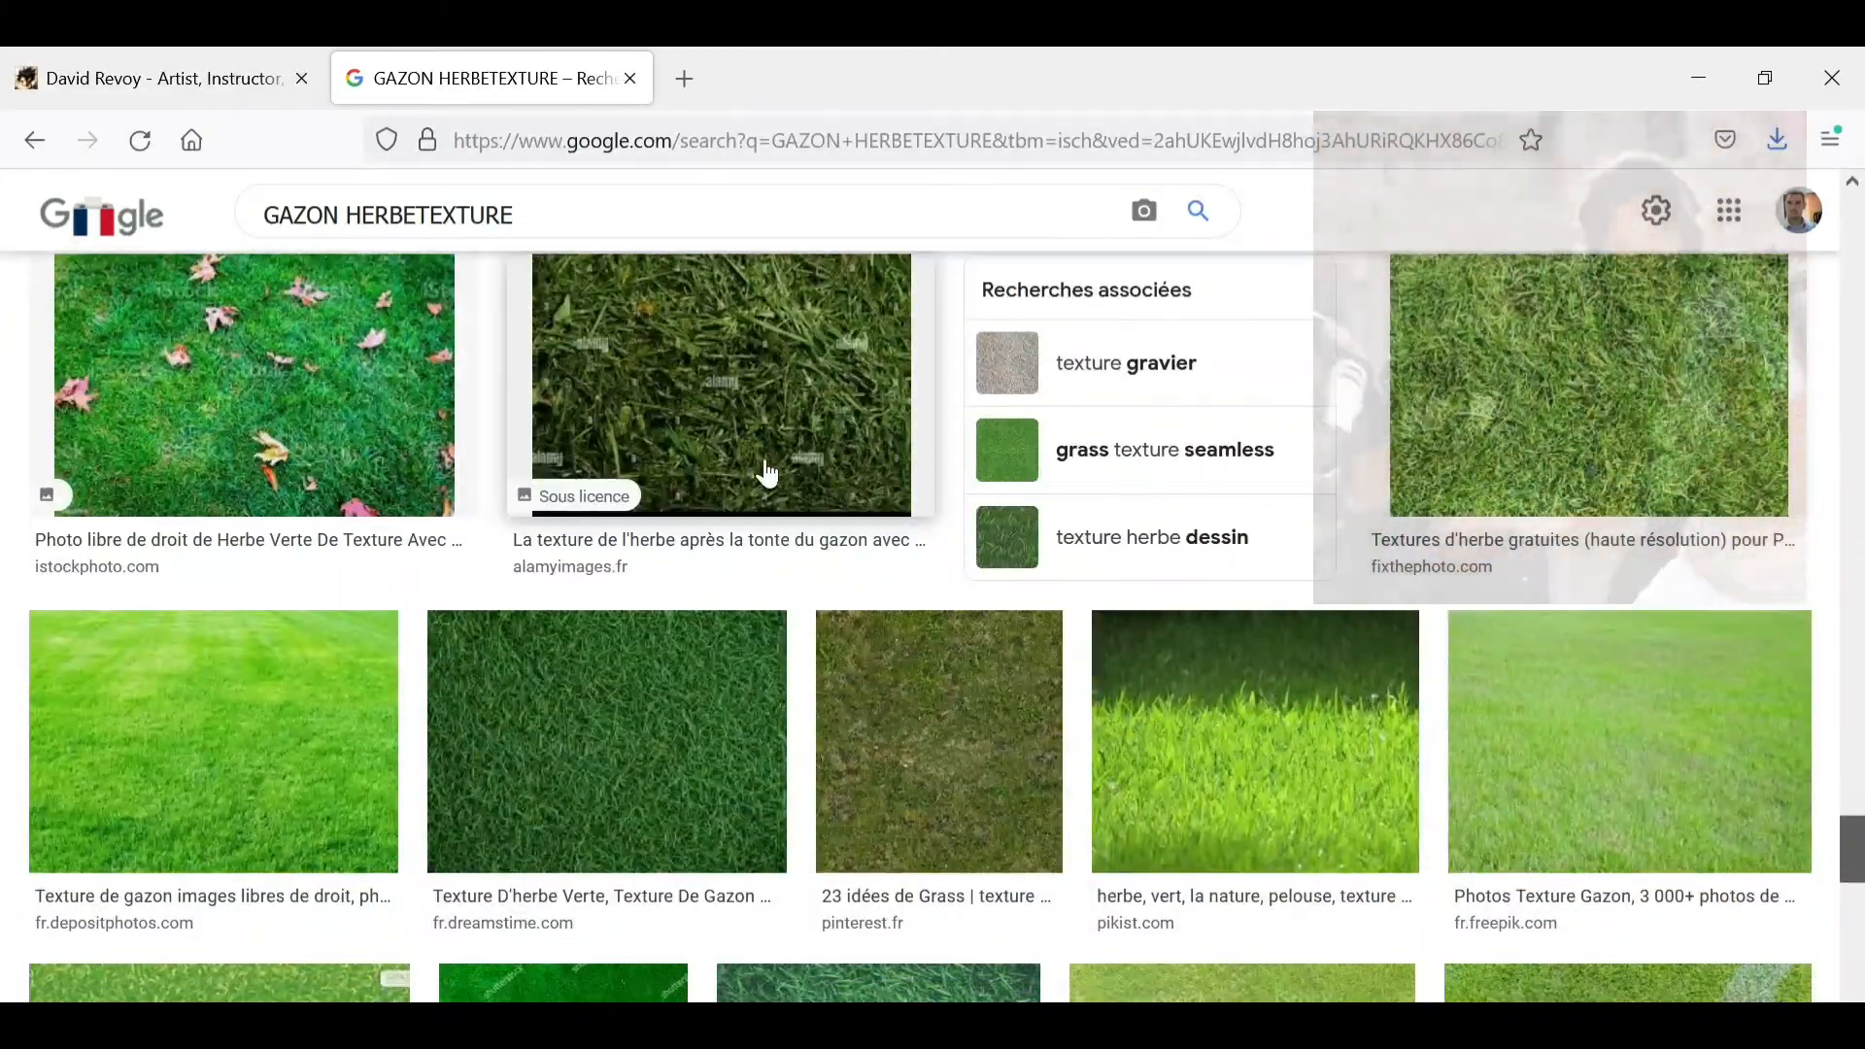
click(767, 473)
click(29, 145)
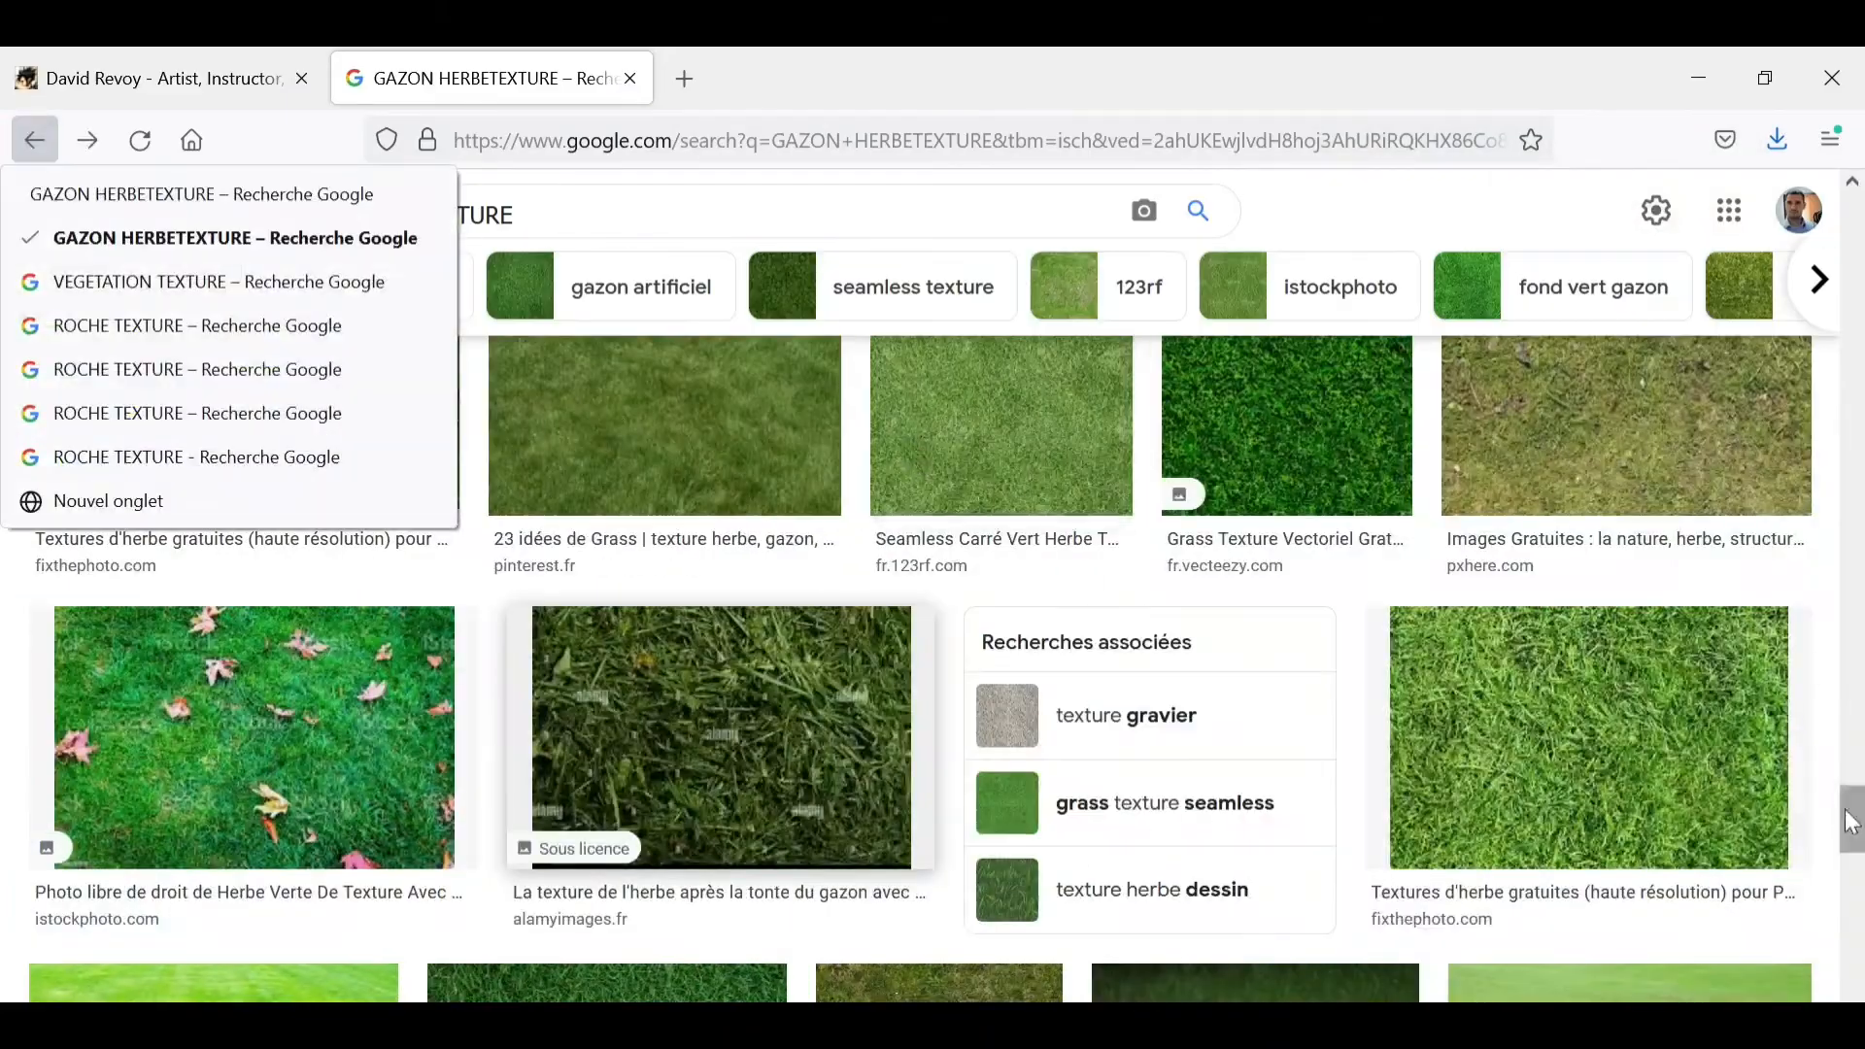
drag(1849, 818, 1855, 721)
click(1414, 793)
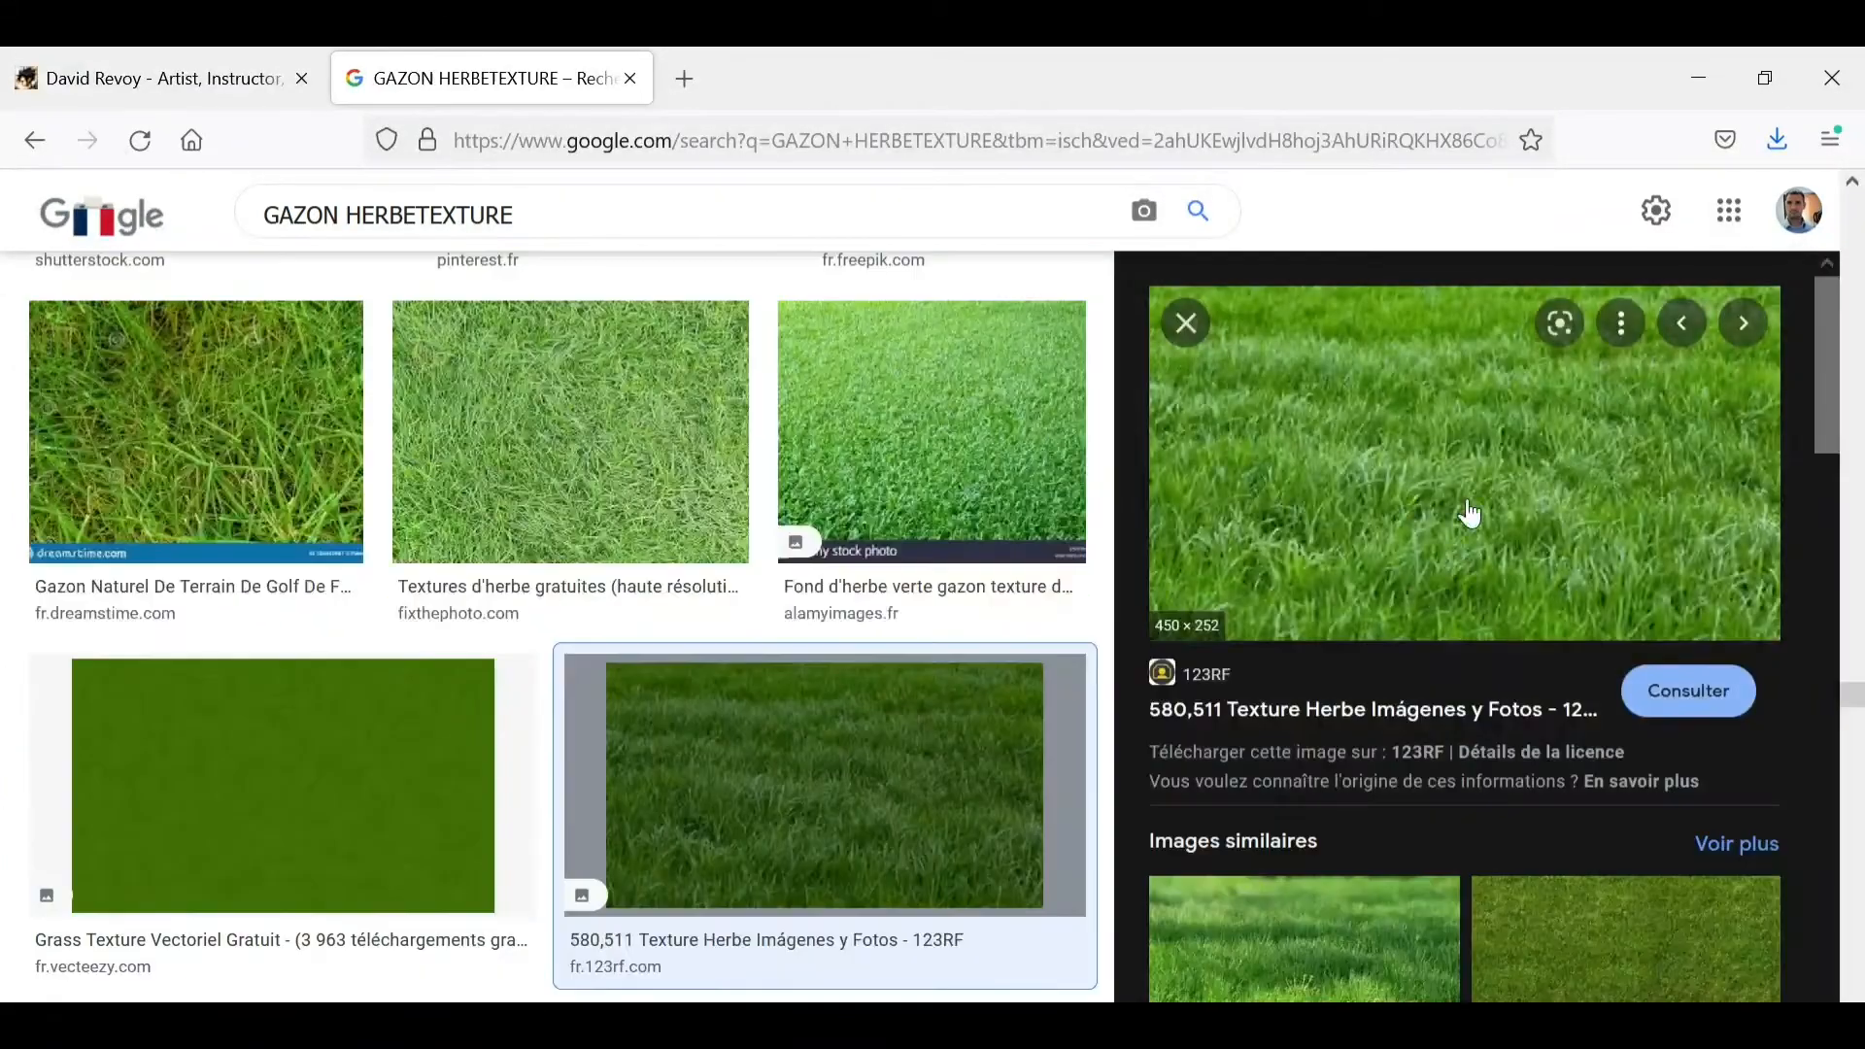
- Save the previewed grass image to the Téléchargements folder as herbe-verte-texture
right_click(1501, 597)
click(1501, 837)
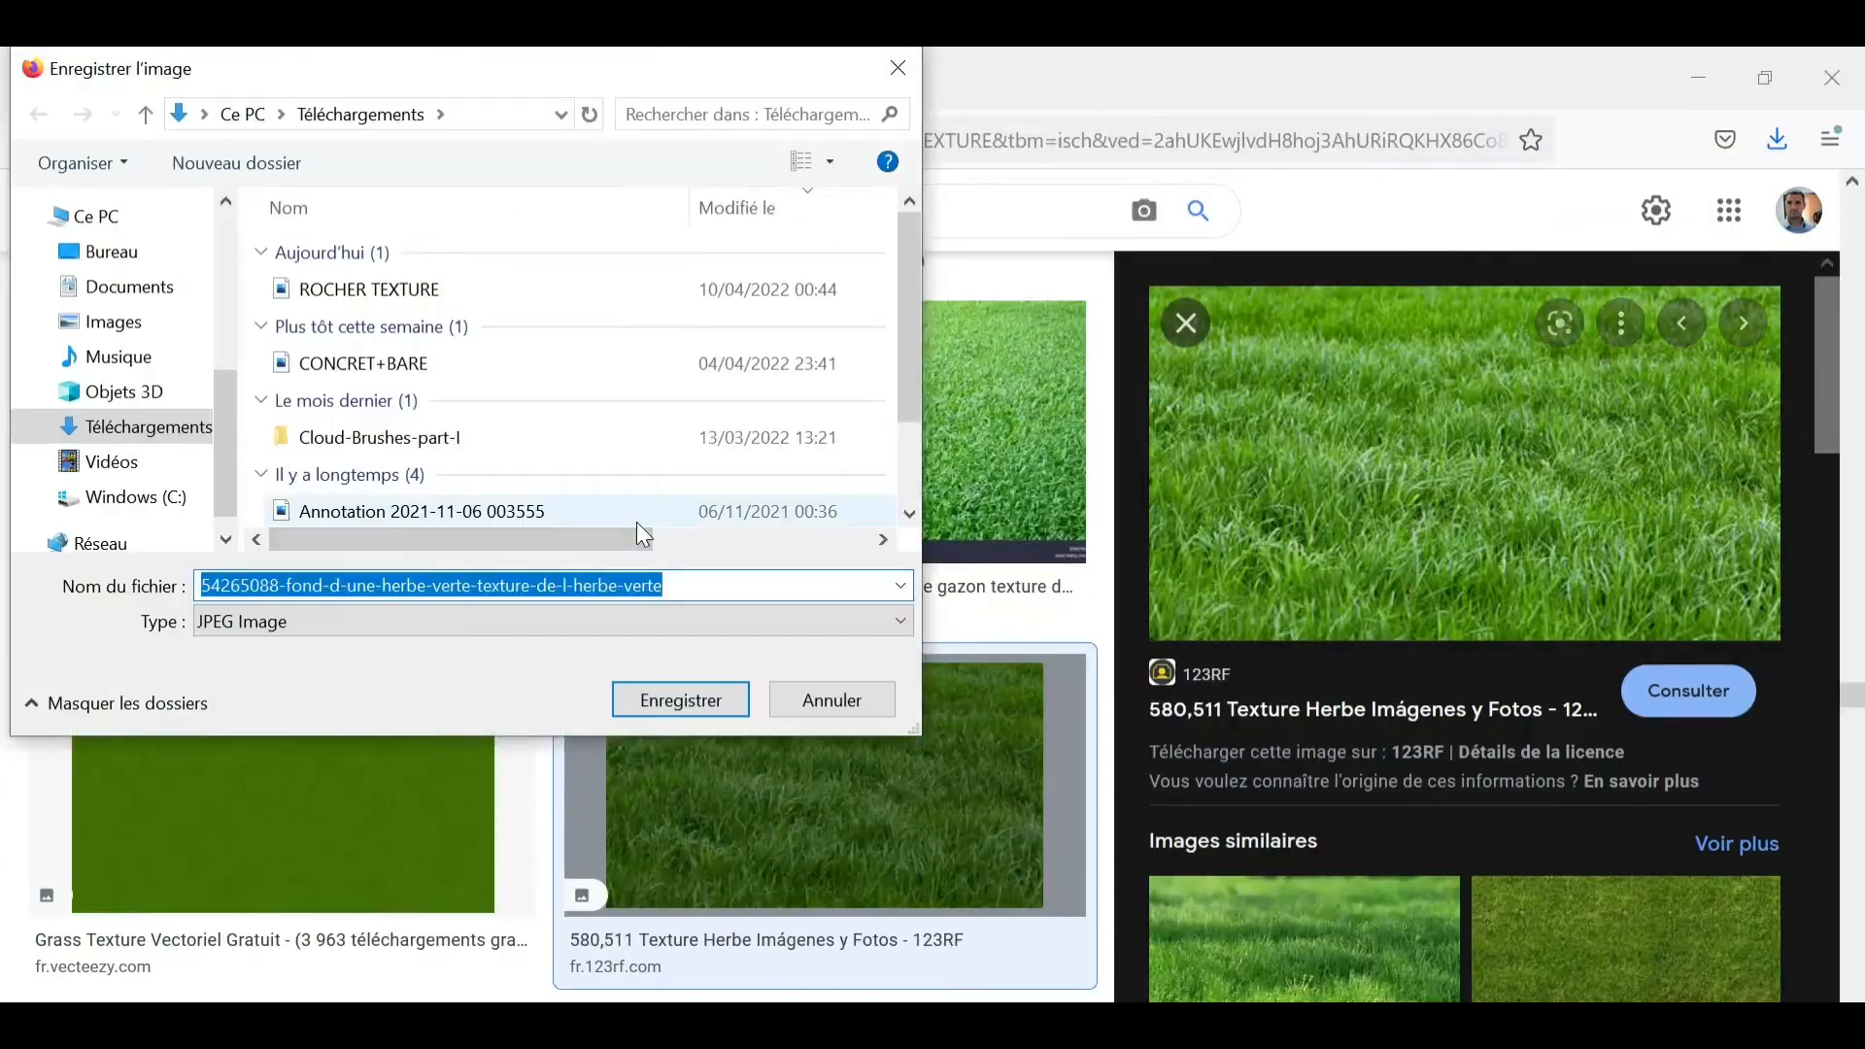
click(379, 586)
key(BackSpace)
key(BackSpace)
key(BackSpace)
key(BackSpace)
key(BackSpace)
key(BackSpace)
key(BackSpace)
key(BackSpace)
key(BackSpace)
key(BackSpace)
key(BackSpace)
key(BackSpace)
key(BackSpace)
key(BackSpace)
key(BackSpace)
key(BackSpace)
key(BackSpace)
key(BackSpace)
key(BackSpace)
key(BackSpace)
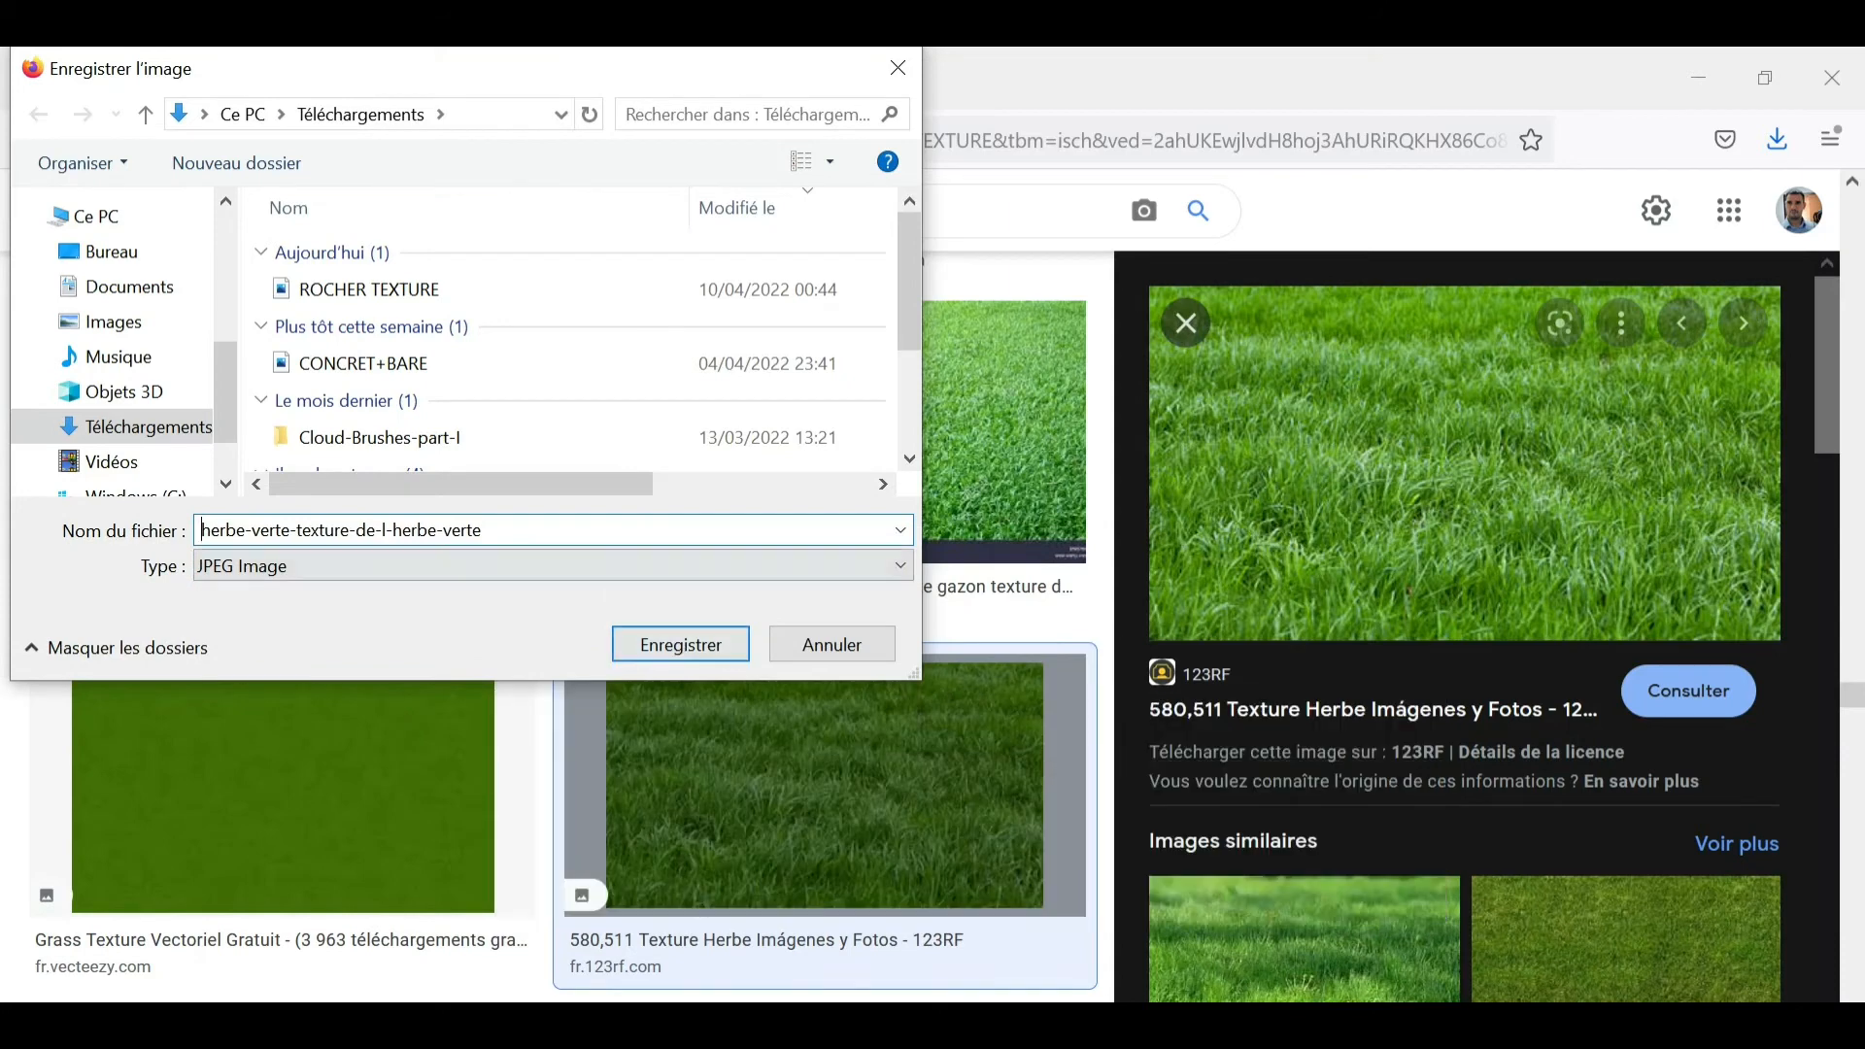
click(568, 531)
key(BackSpace)
key(BackSpace)
key(BackSpace)
key(BackSpace)
key(BackSpace)
key(BackSpace)
key(BackSpace)
key(BackSpace)
key(BackSpace)
key(BackSpace)
key(BackSpace)
key(BackSpace)
key(BackSpace)
key(BackSpace)
key(BackSpace)
key(BackSpace)
key(BackSpace)
click(712, 591)
- Insert herbe-verte-texture.jpg from the file explorer into the Krita painting as a new layer and move it onto the foreground hill
click(772, 985)
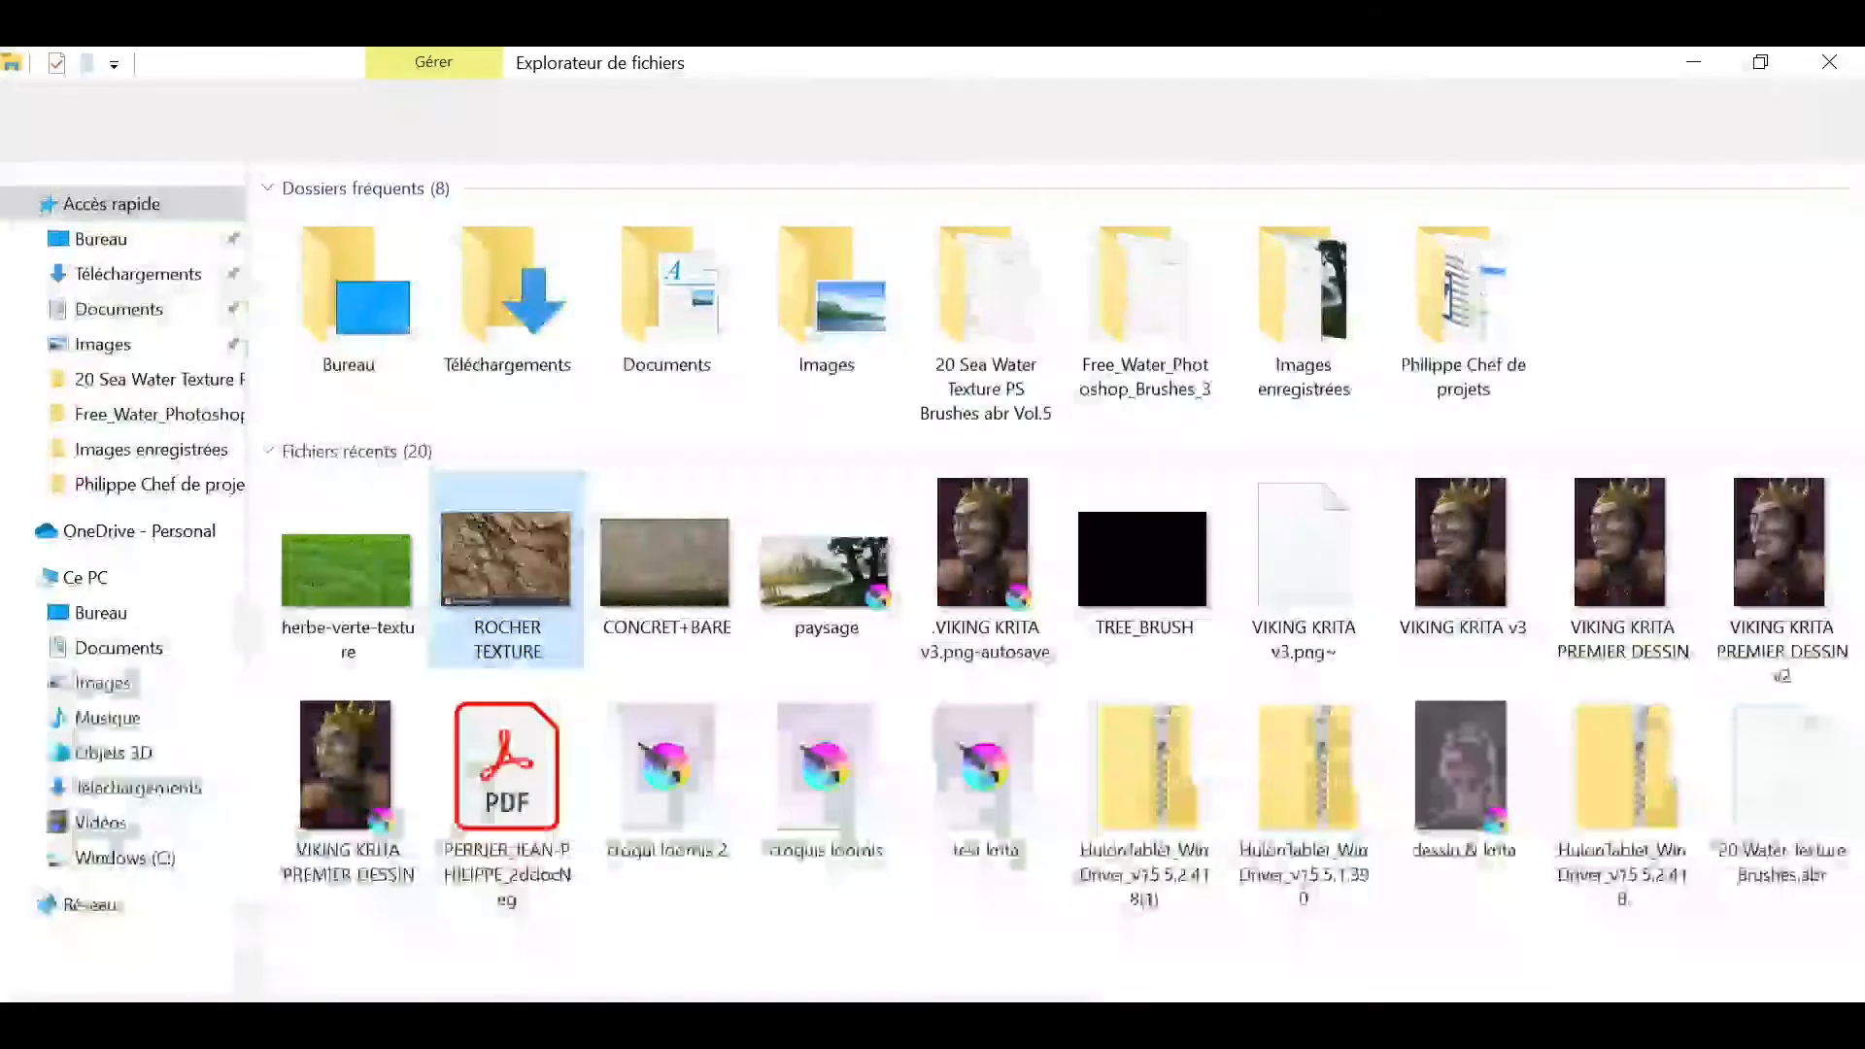
drag(365, 597, 1123, 806)
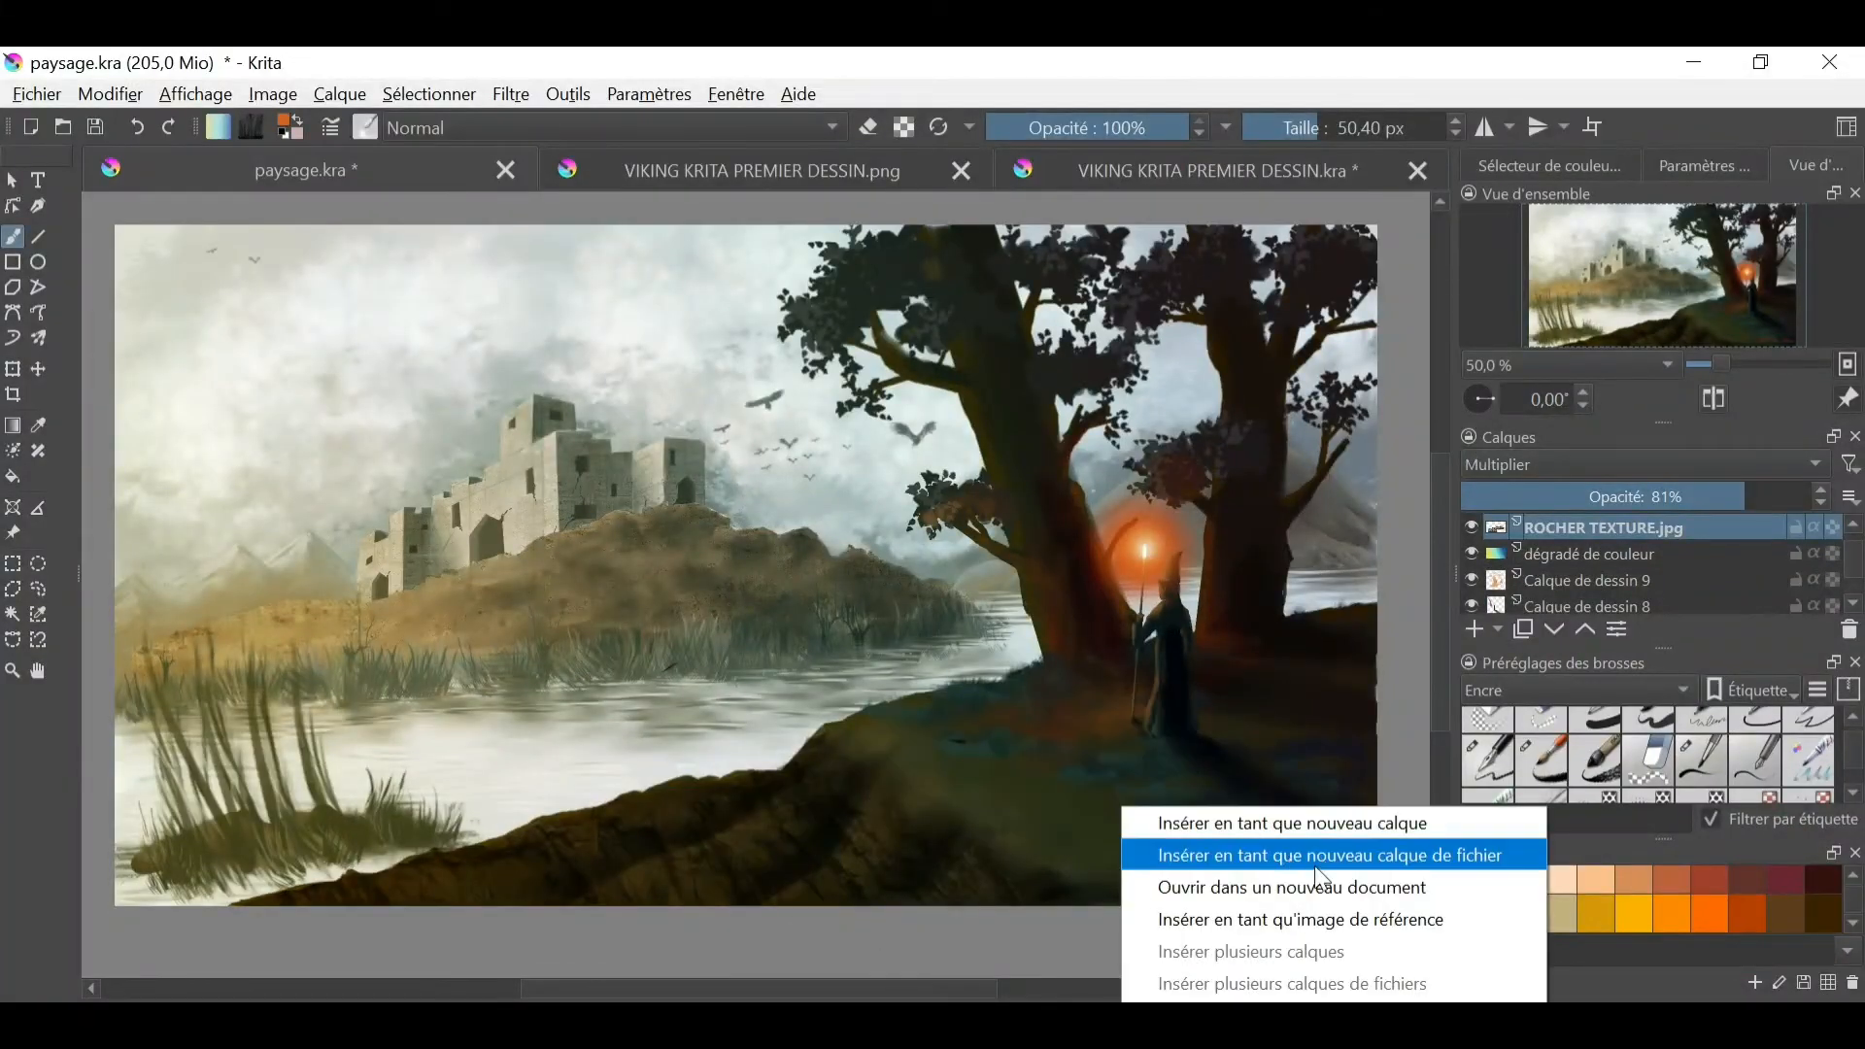
click(1310, 853)
click(38, 369)
drag(221, 297, 1096, 773)
- Resize the grass texture layer to a width of 2000 px with its proportions kept
click(340, 95)
mouse_move(582, 387)
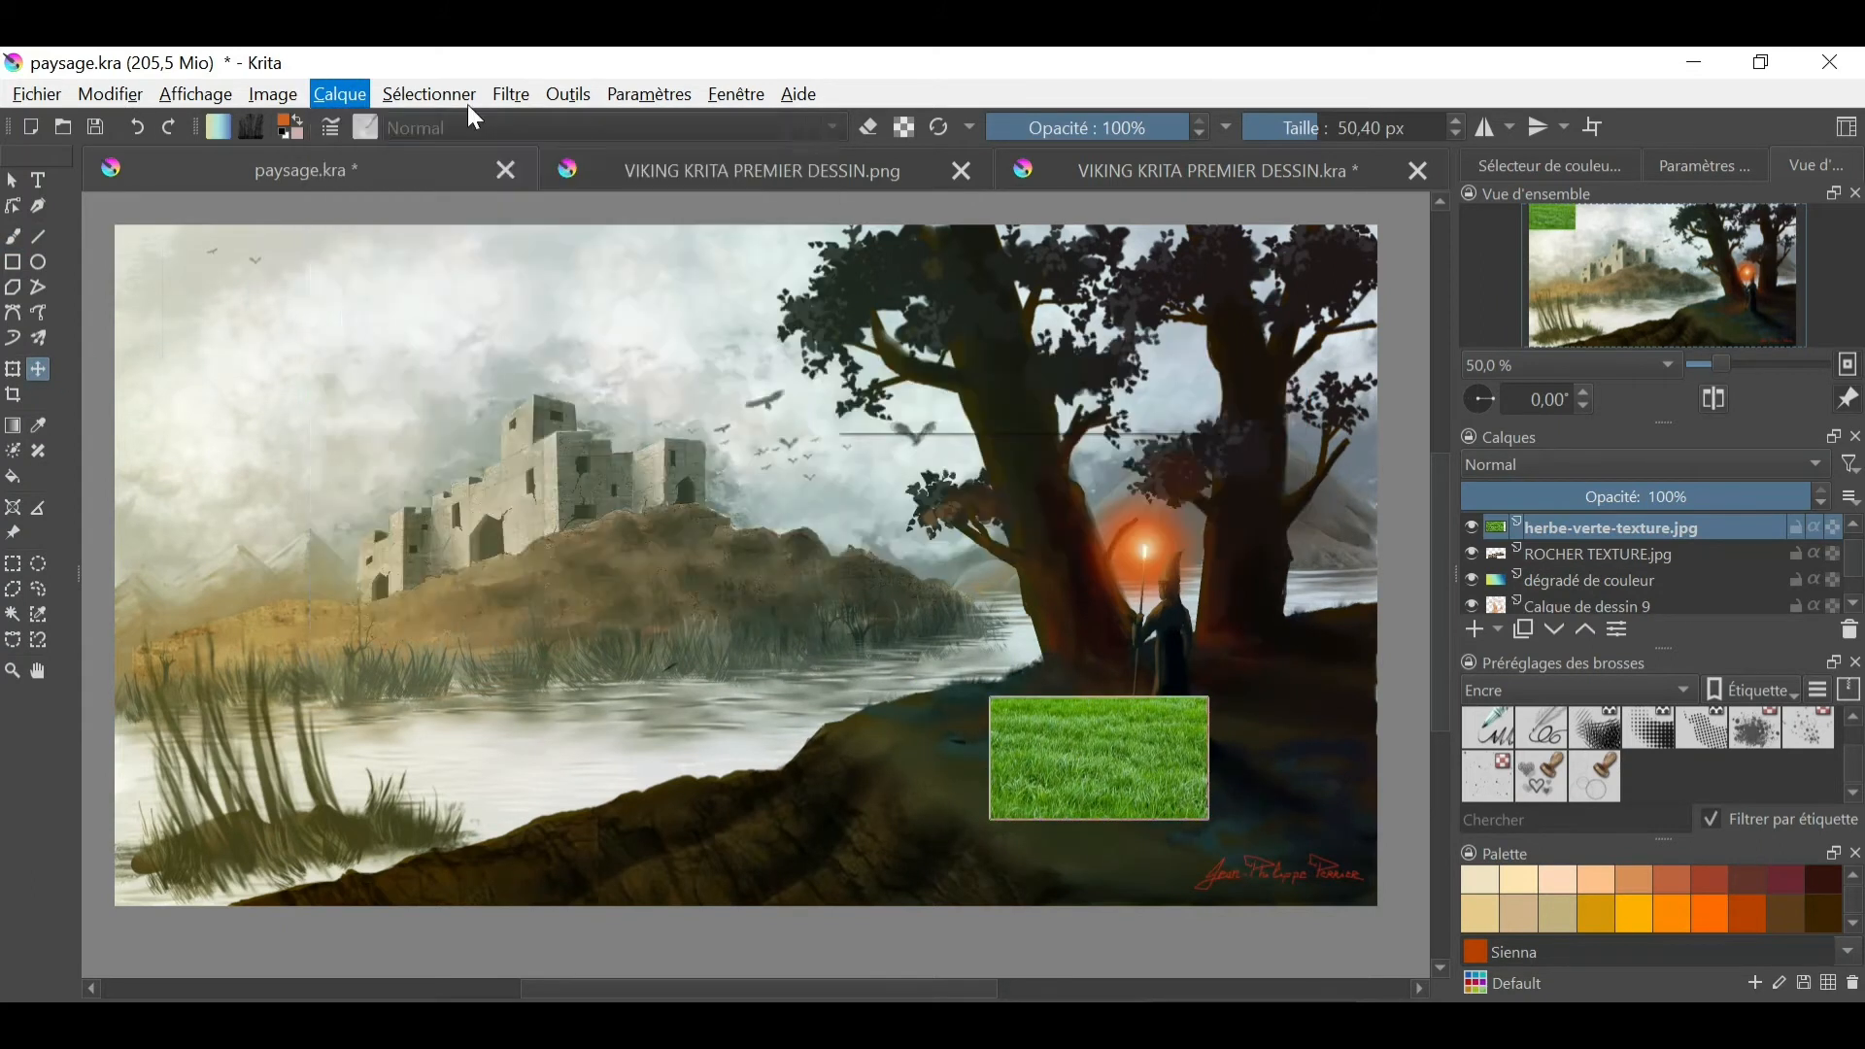
click(340, 95)
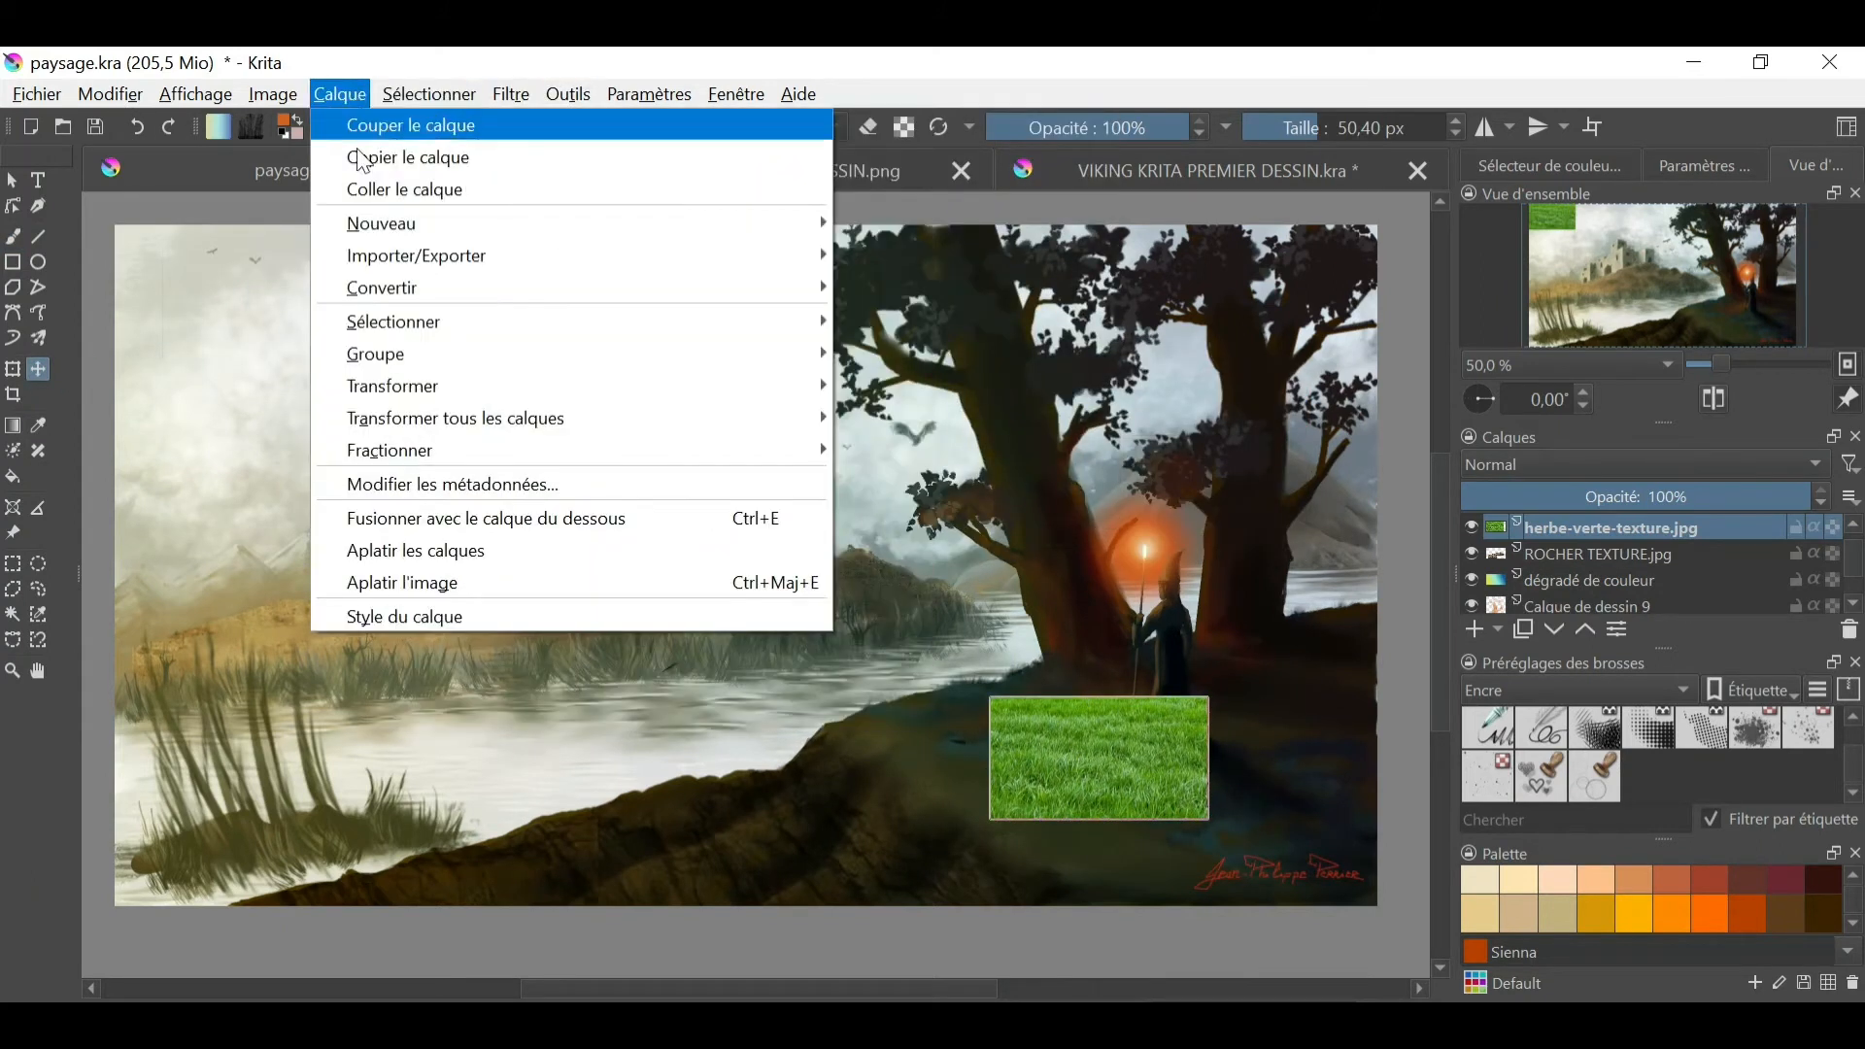
click(1000, 450)
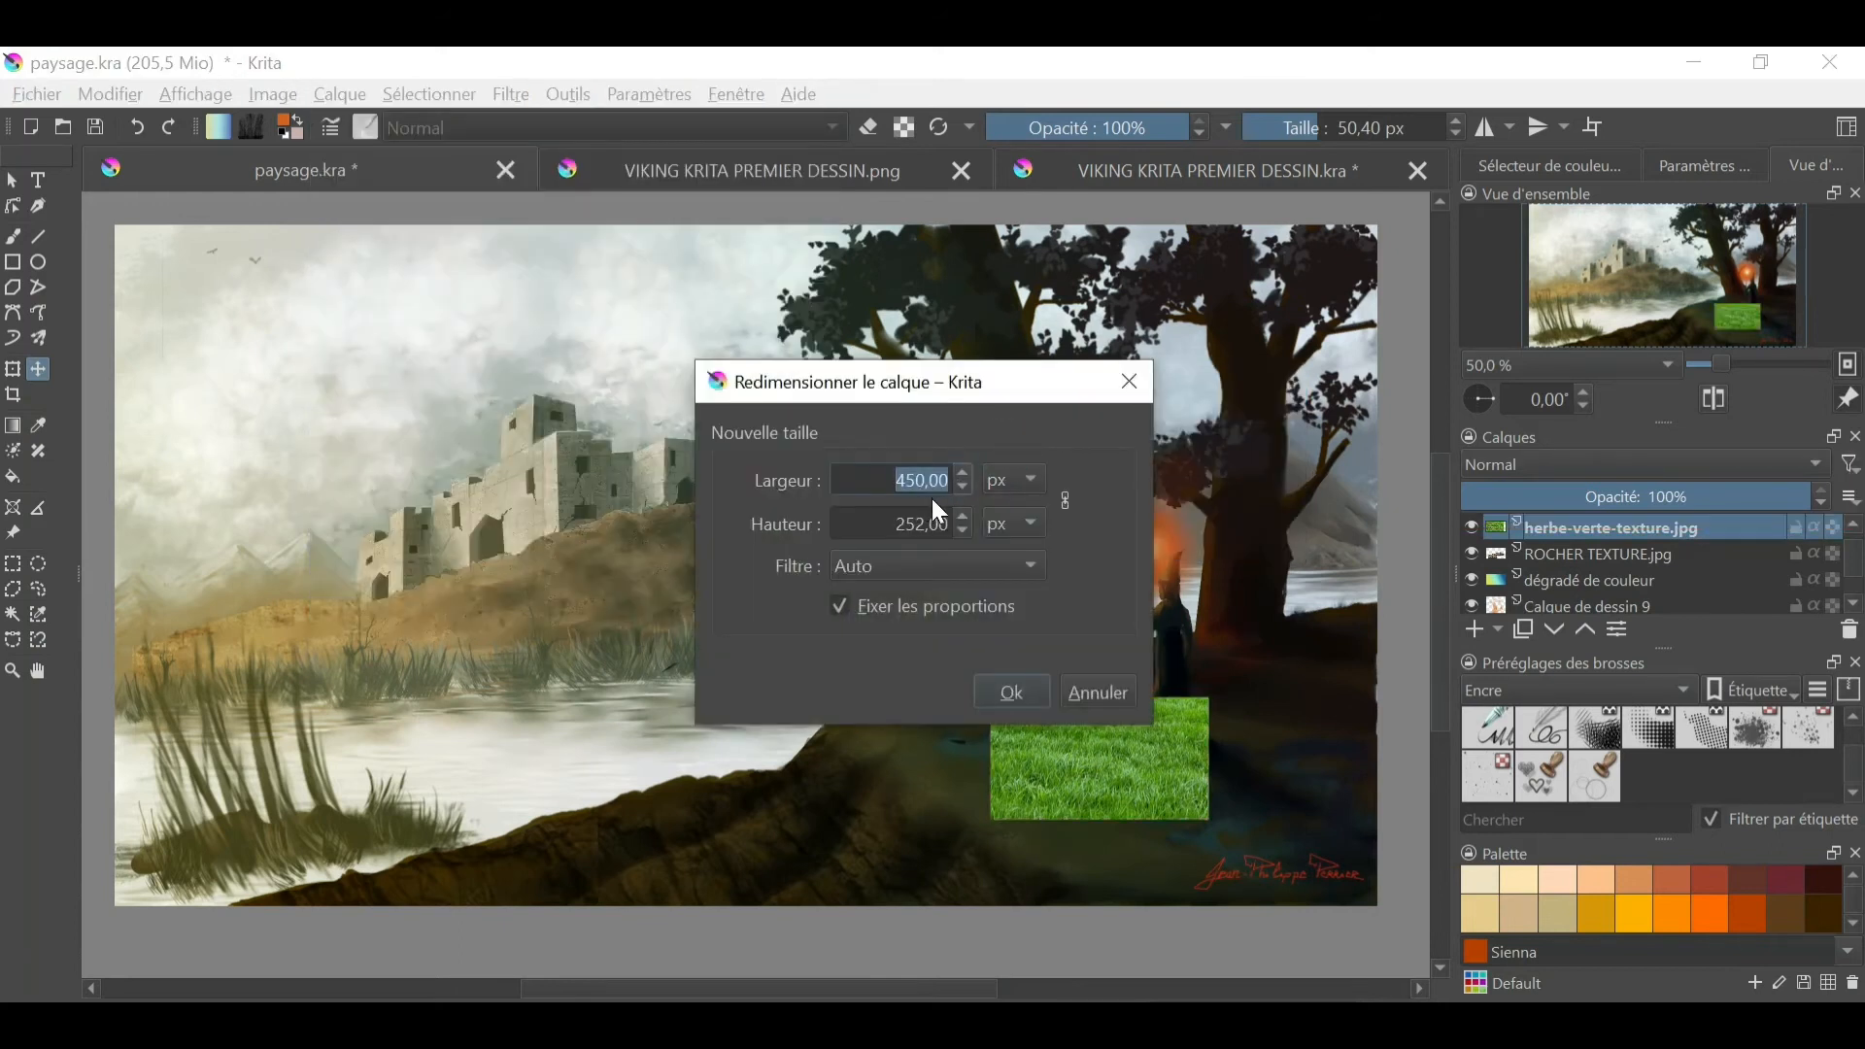
text(2000)
click(1009, 689)
- Lower the grass texture layer's opacity to 38% and position it over the trees and foreground hill at the painting's right
drag(1177, 768, 1224, 731)
drag(1628, 493, 1568, 498)
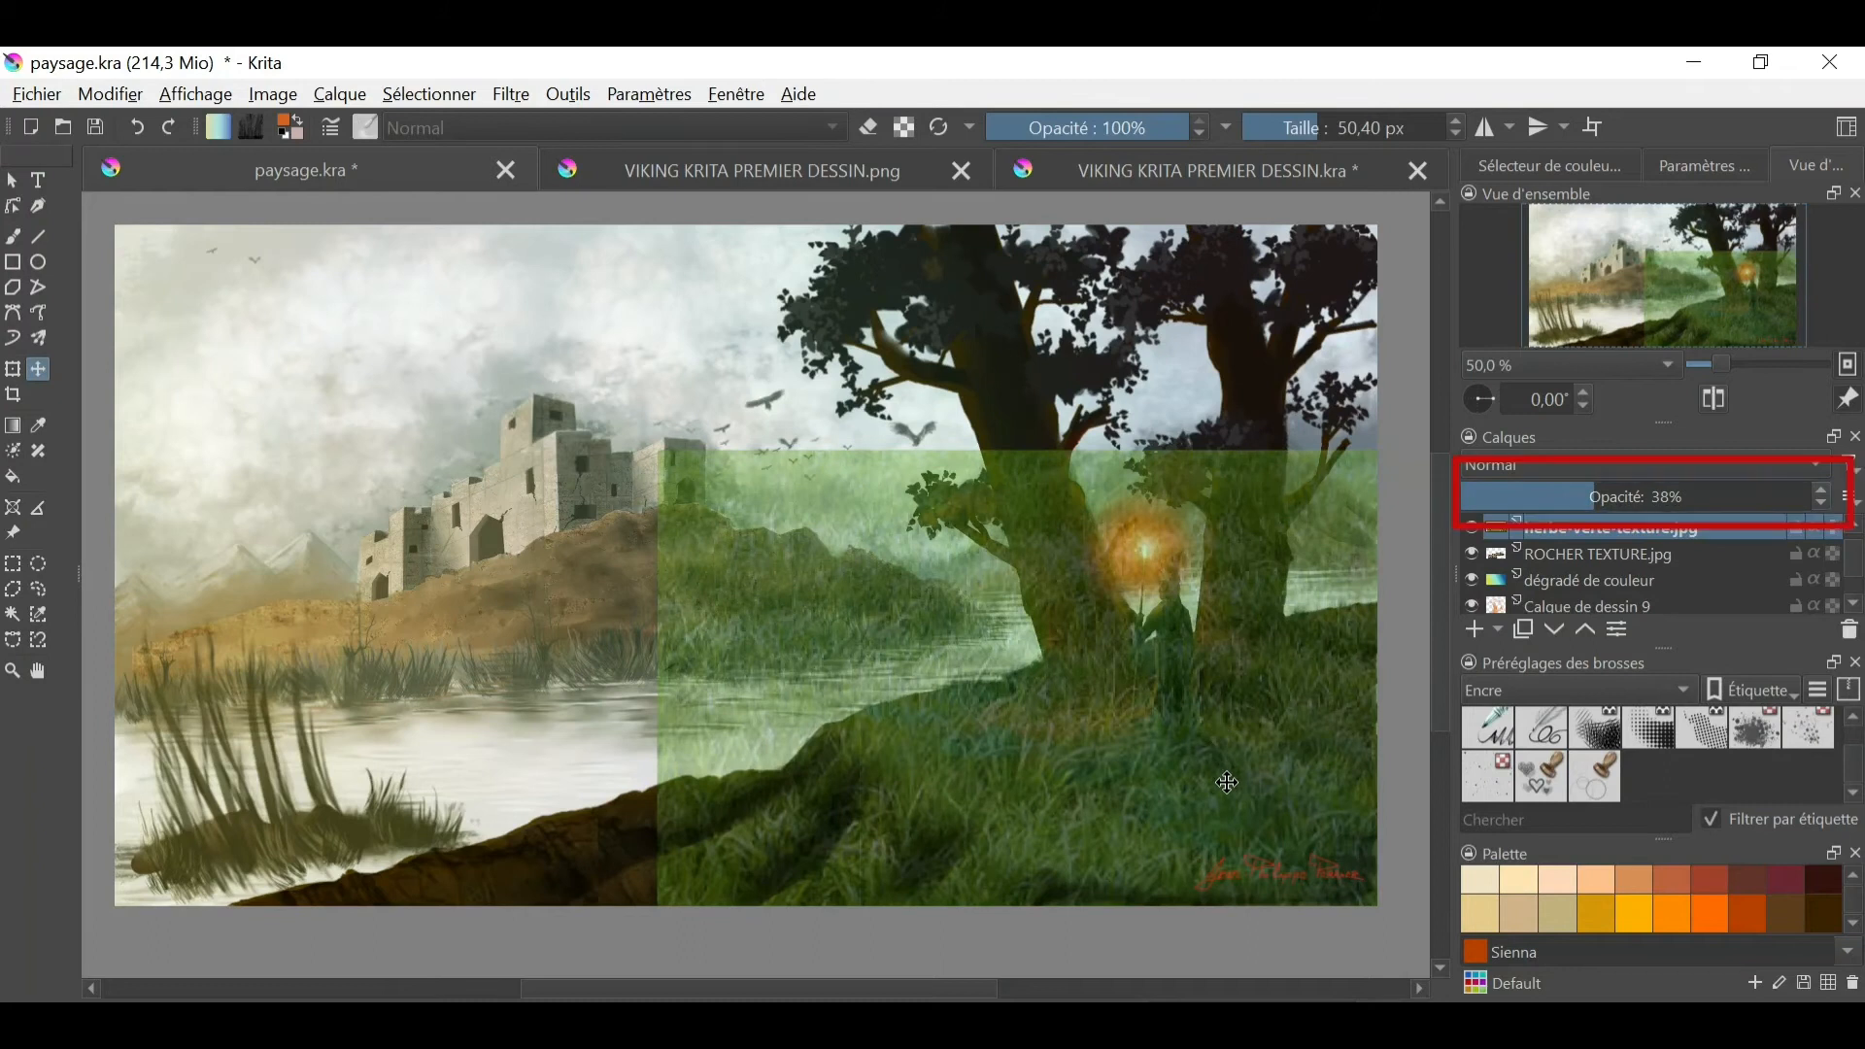
drag(1226, 767, 1253, 774)
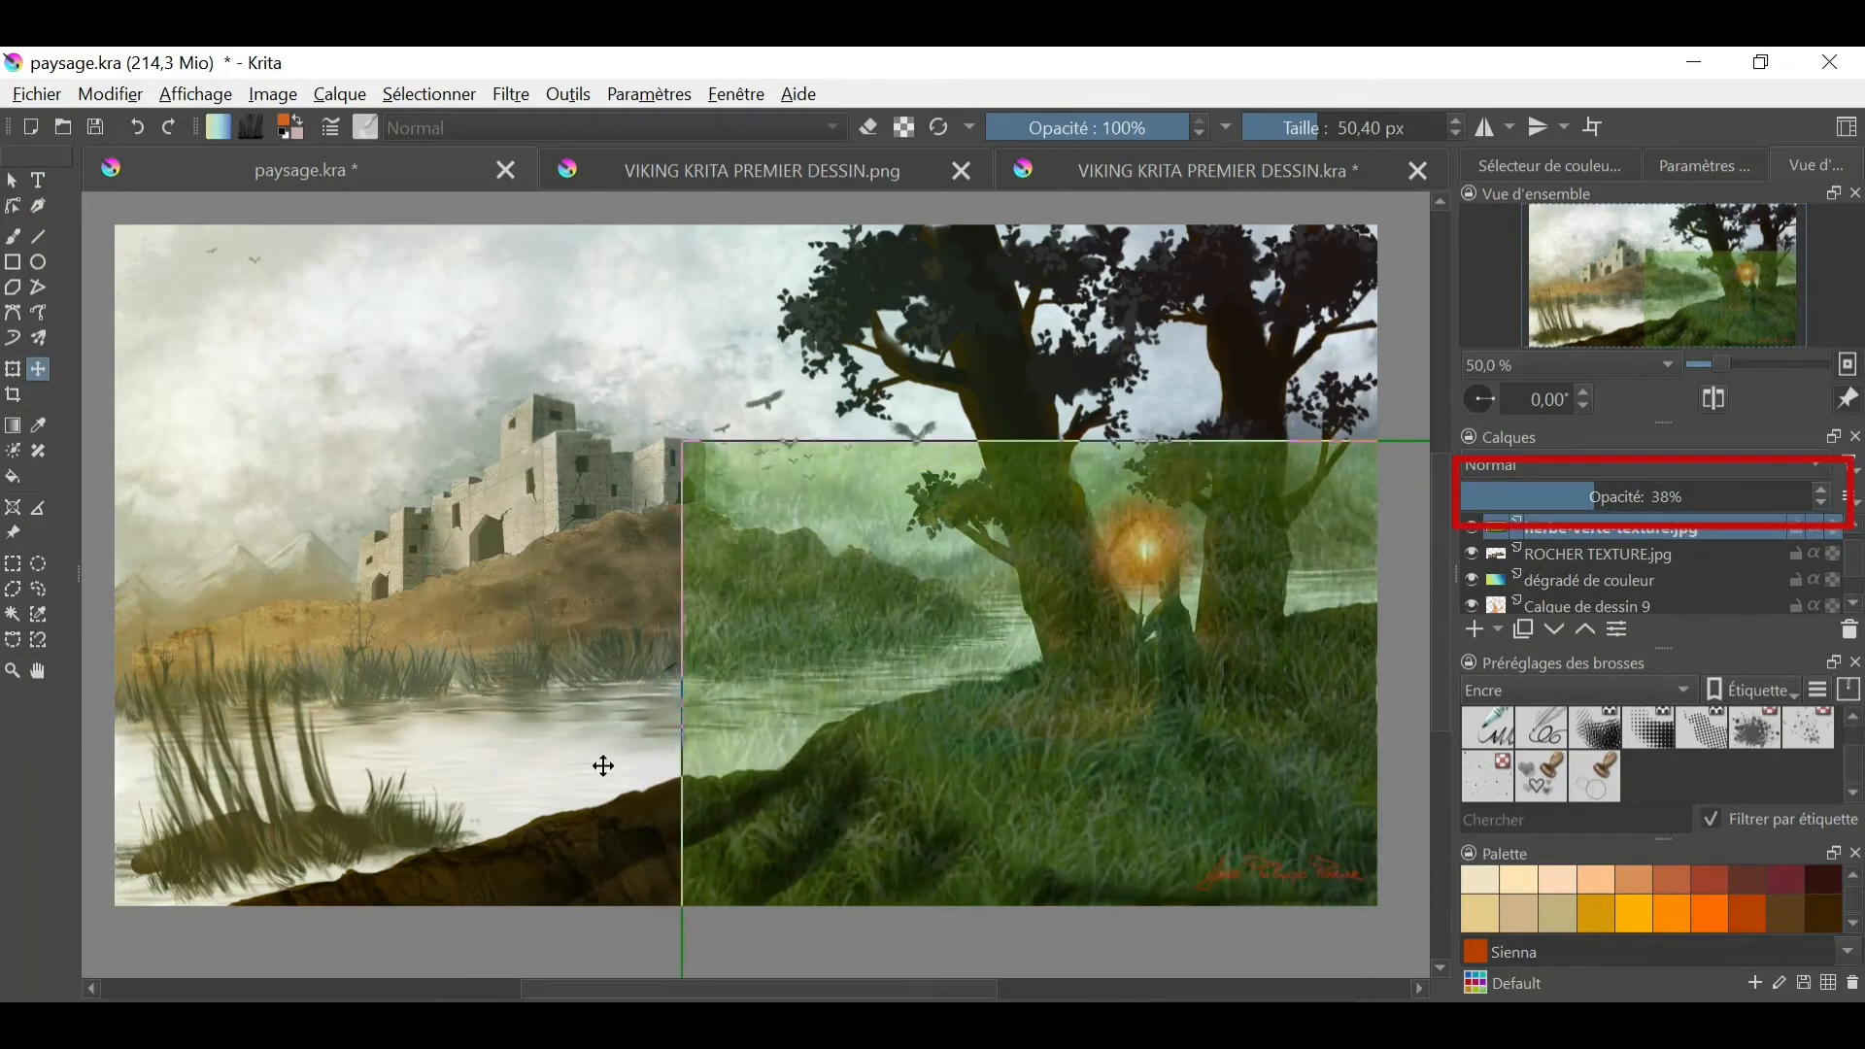
- Erase the grass texture over the lake, sky, trees, robed figure and rocky slope with a 54.17 px and a 32.95 px eraser
click(12, 237)
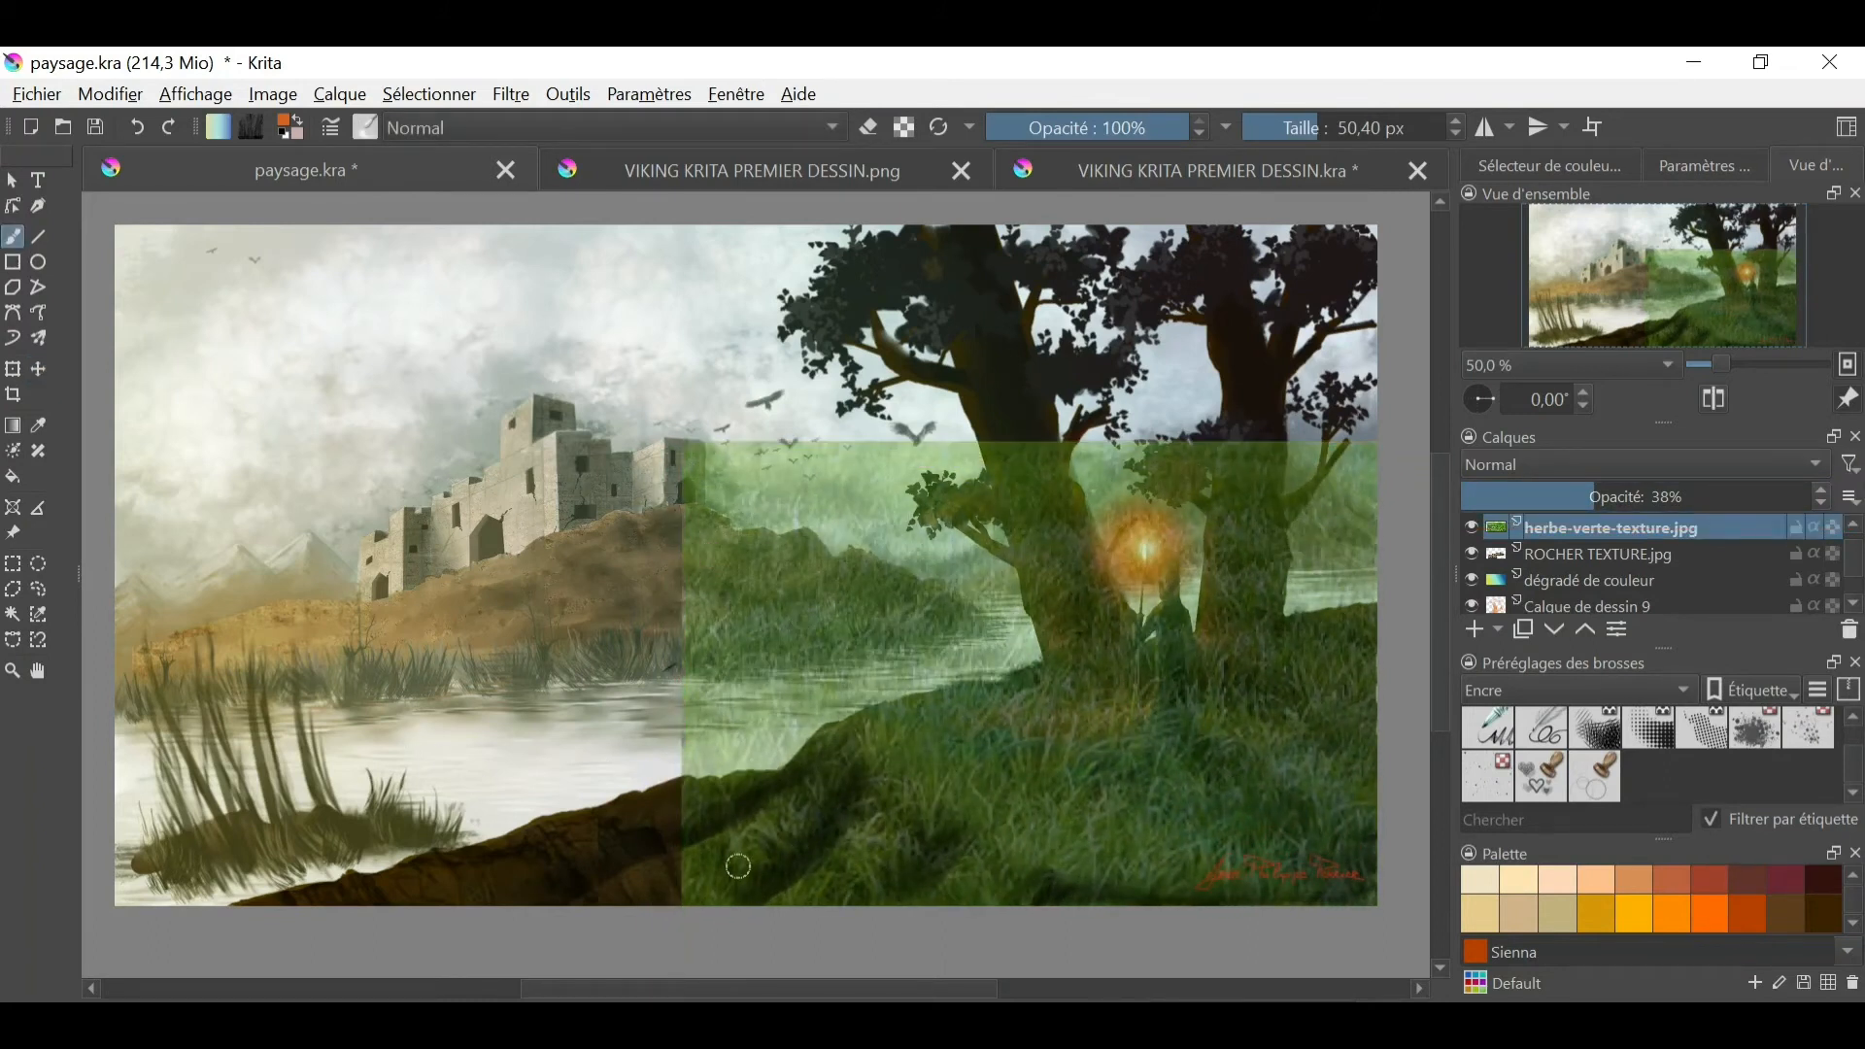
right_click(725, 717)
click(726, 592)
mouse_move(689, 772)
mouse_down()
mouse_move(728, 963)
mouse_move(791, 764)
mouse_move(841, 783)
mouse_up()
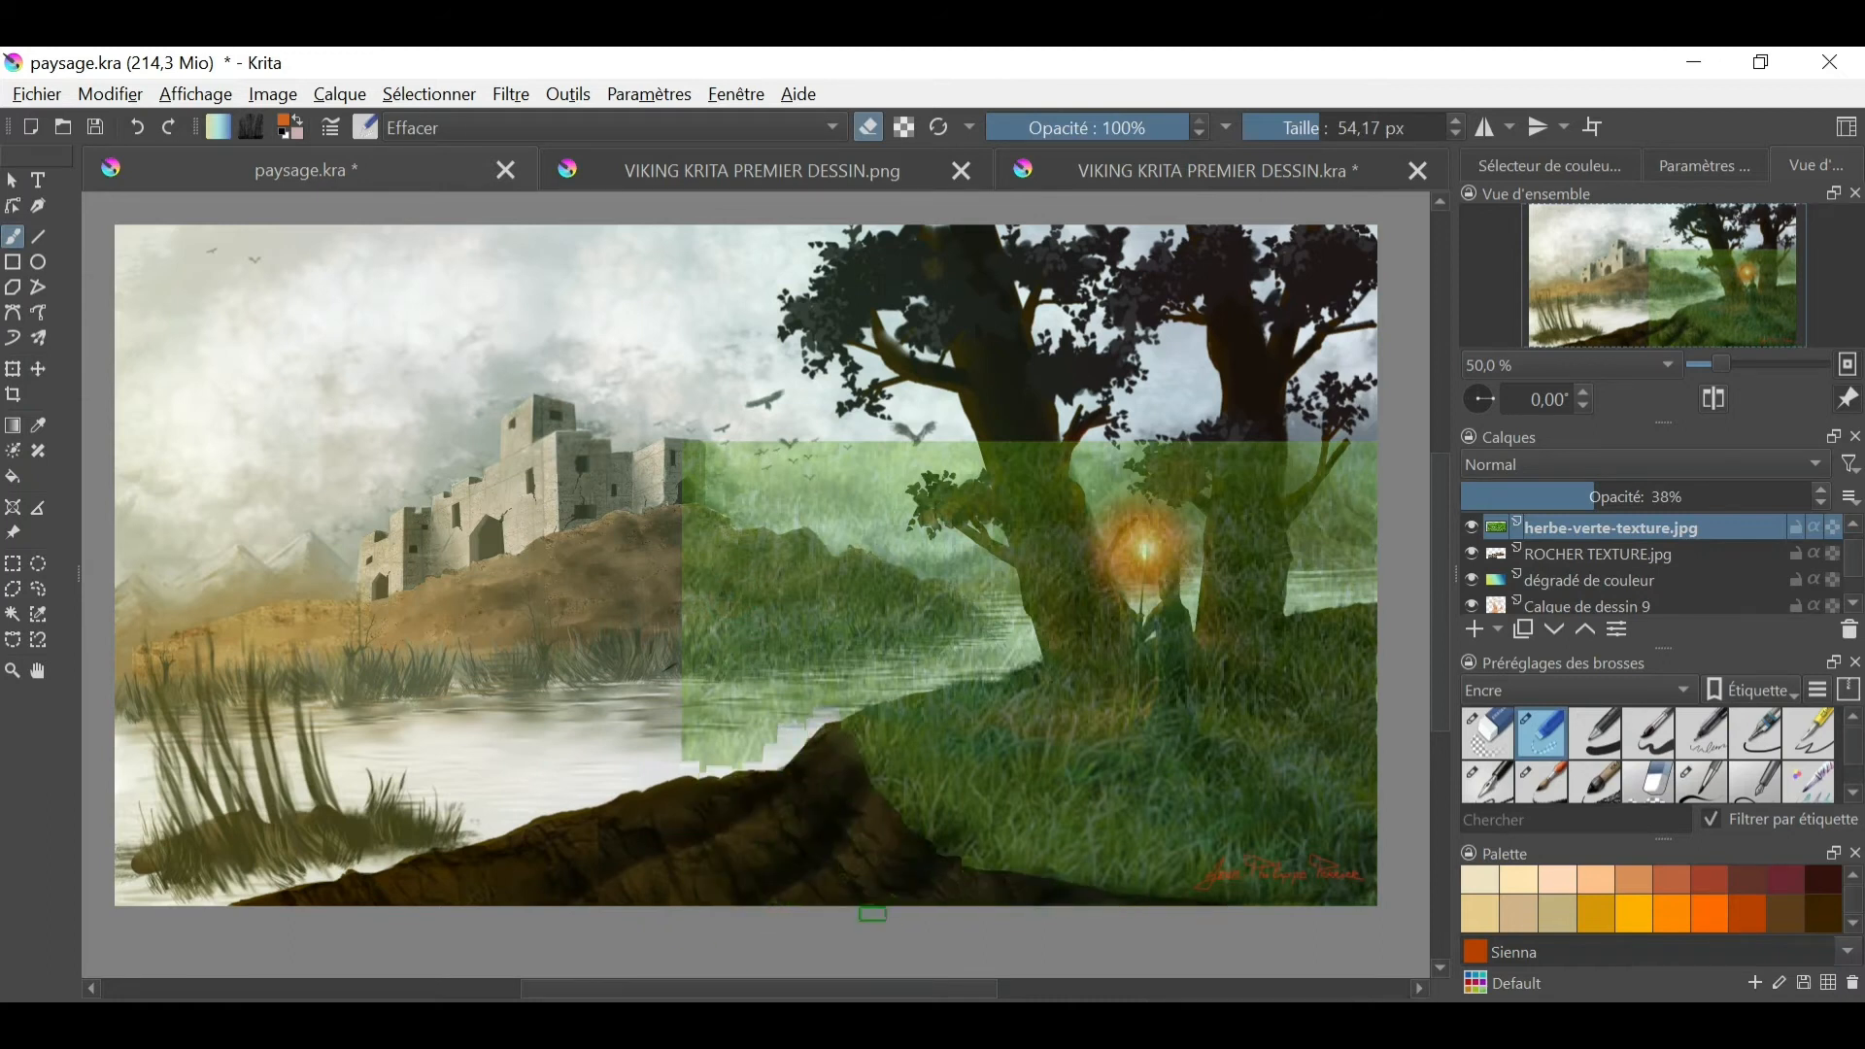
mouse_move(770, 763)
mouse_down()
mouse_move(739, 405)
mouse_move(731, 557)
mouse_move(853, 677)
mouse_move(921, 641)
mouse_move(940, 673)
mouse_move(946, 569)
mouse_move(845, 540)
mouse_move(1118, 420)
mouse_move(996, 590)
mouse_move(1275, 597)
mouse_move(1164, 528)
mouse_move(1290, 425)
mouse_up()
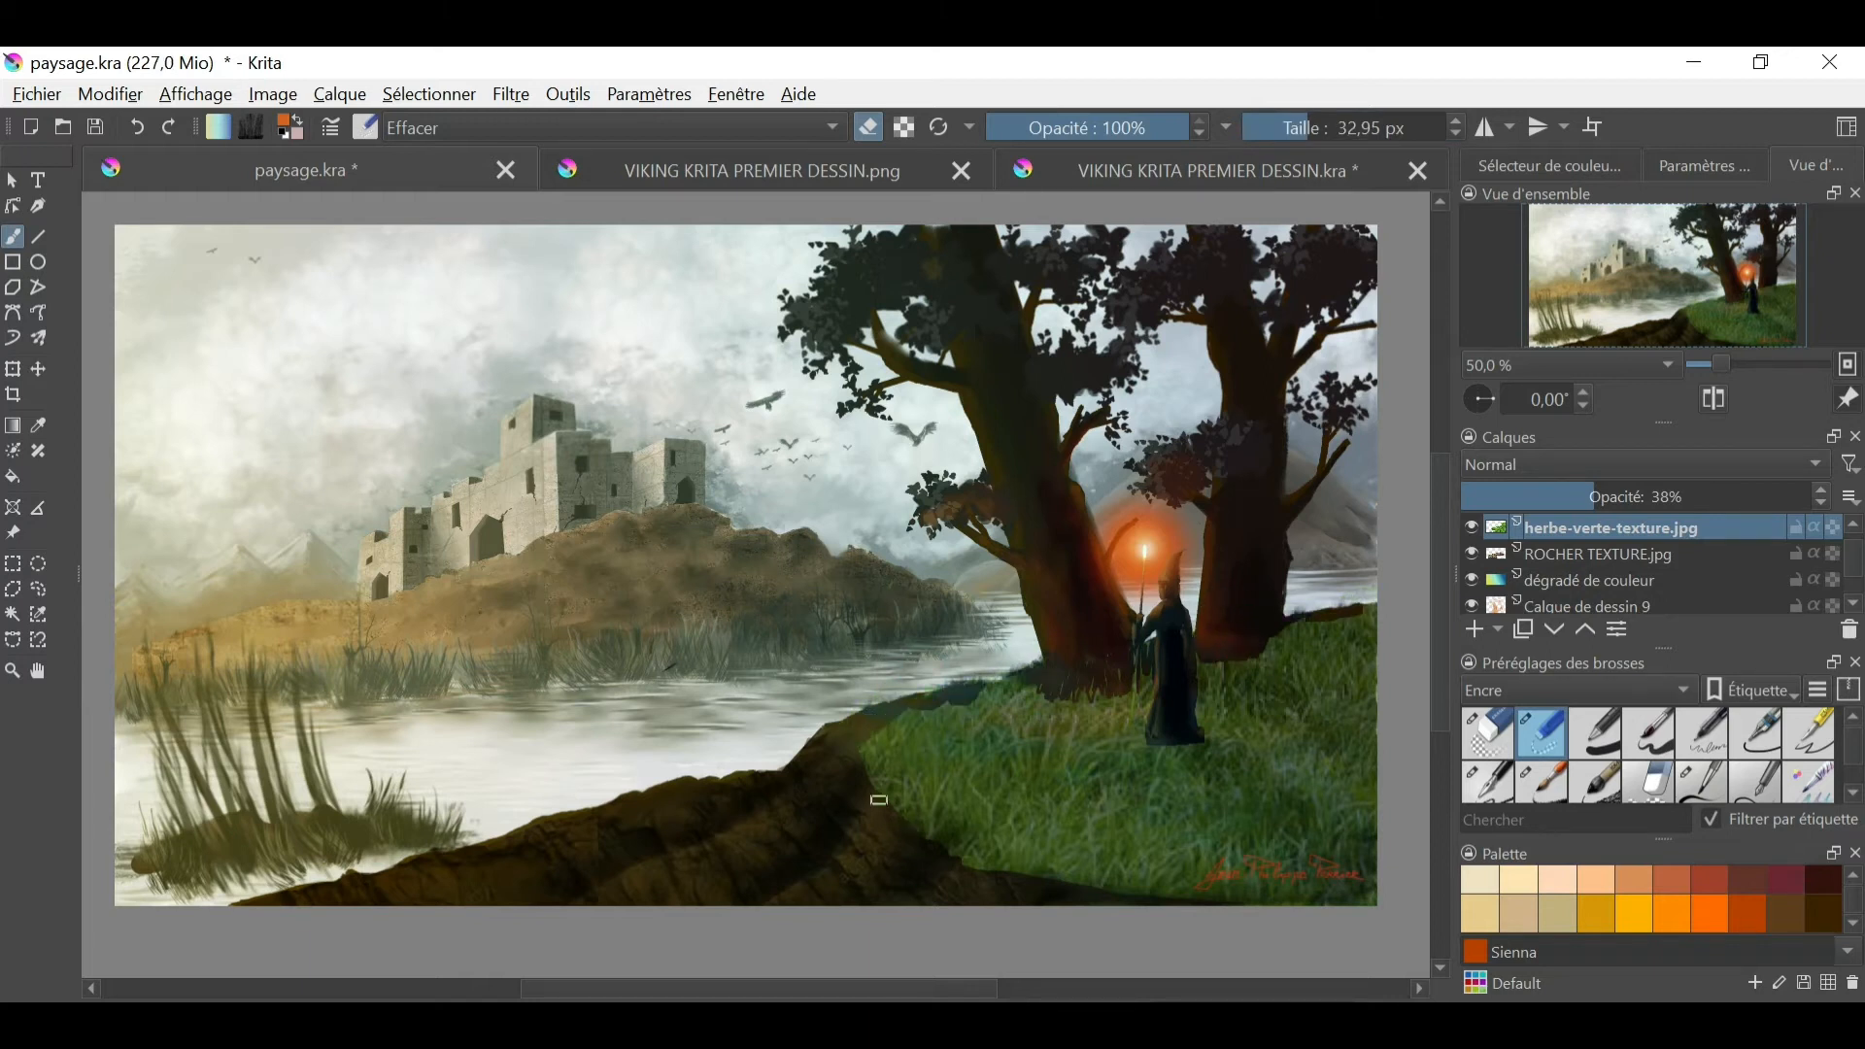
- Try the Multiplier blending mode on the grass texture layer, and set it to Incrustation
click(1641, 466)
click(1648, 459)
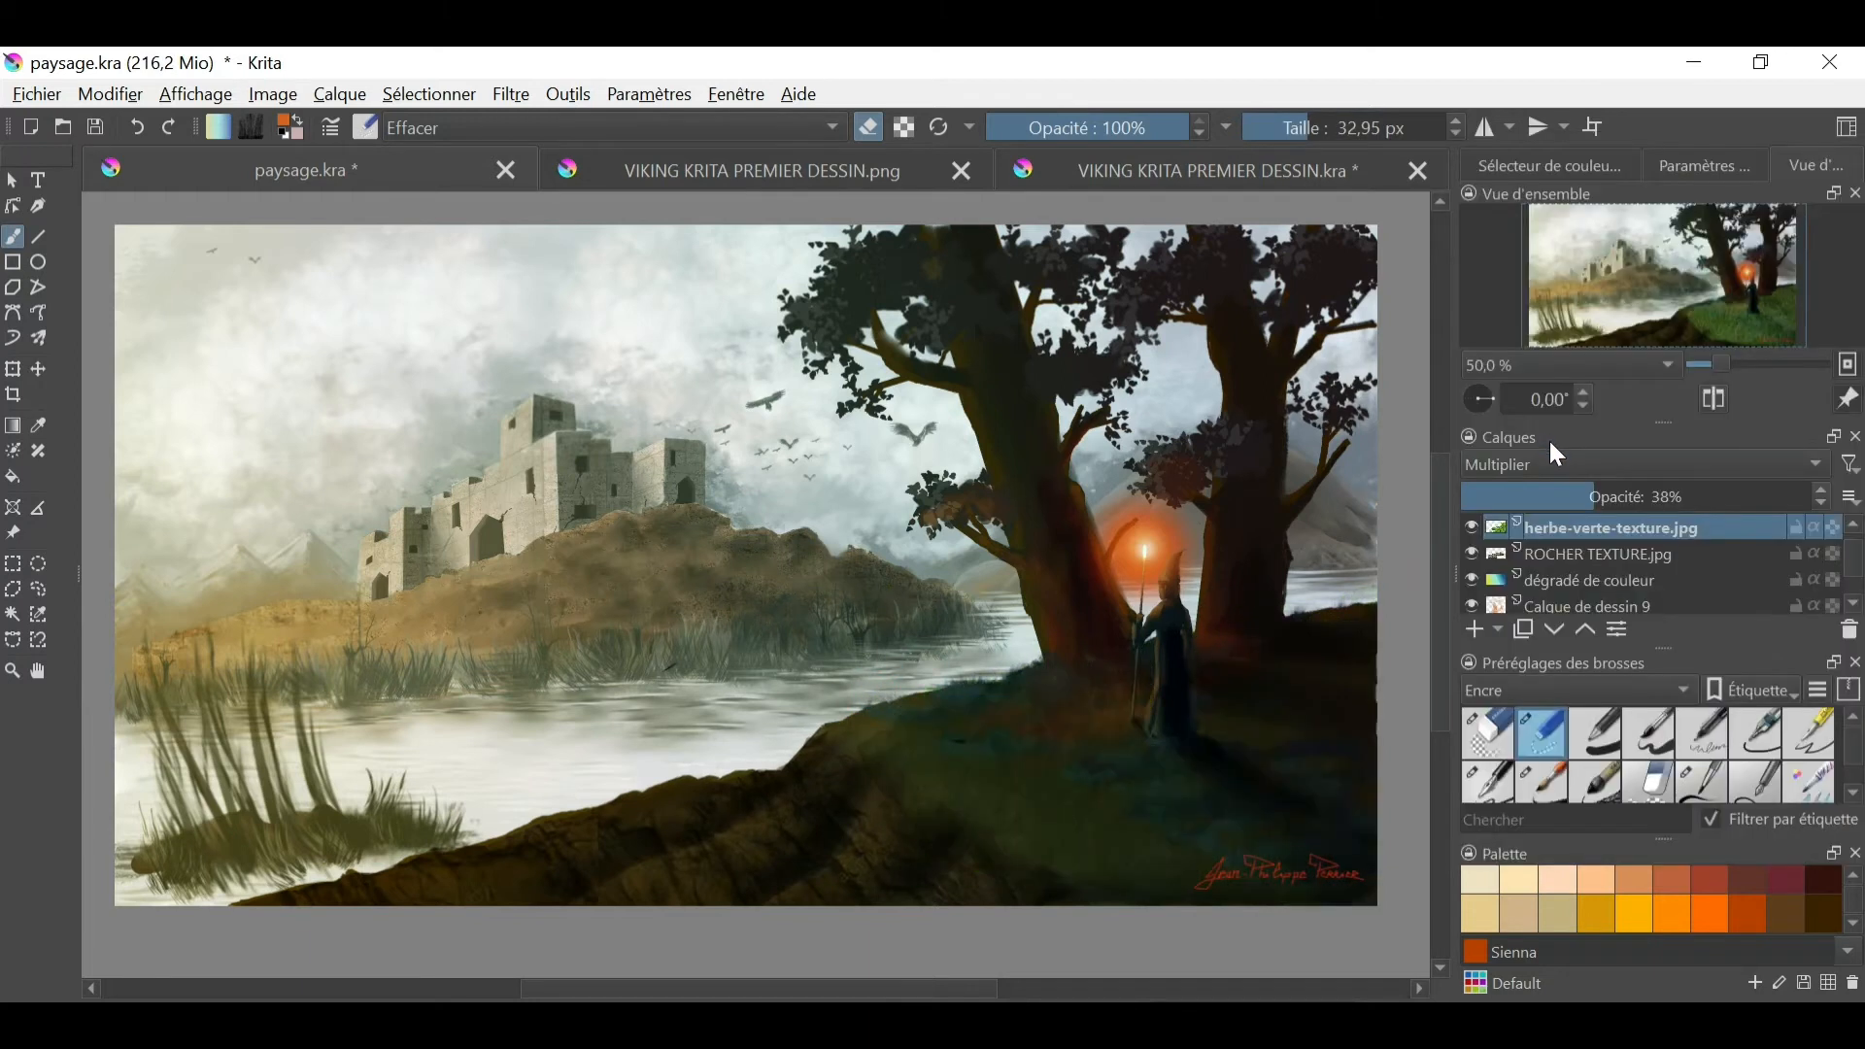
click(1564, 470)
click(1530, 390)
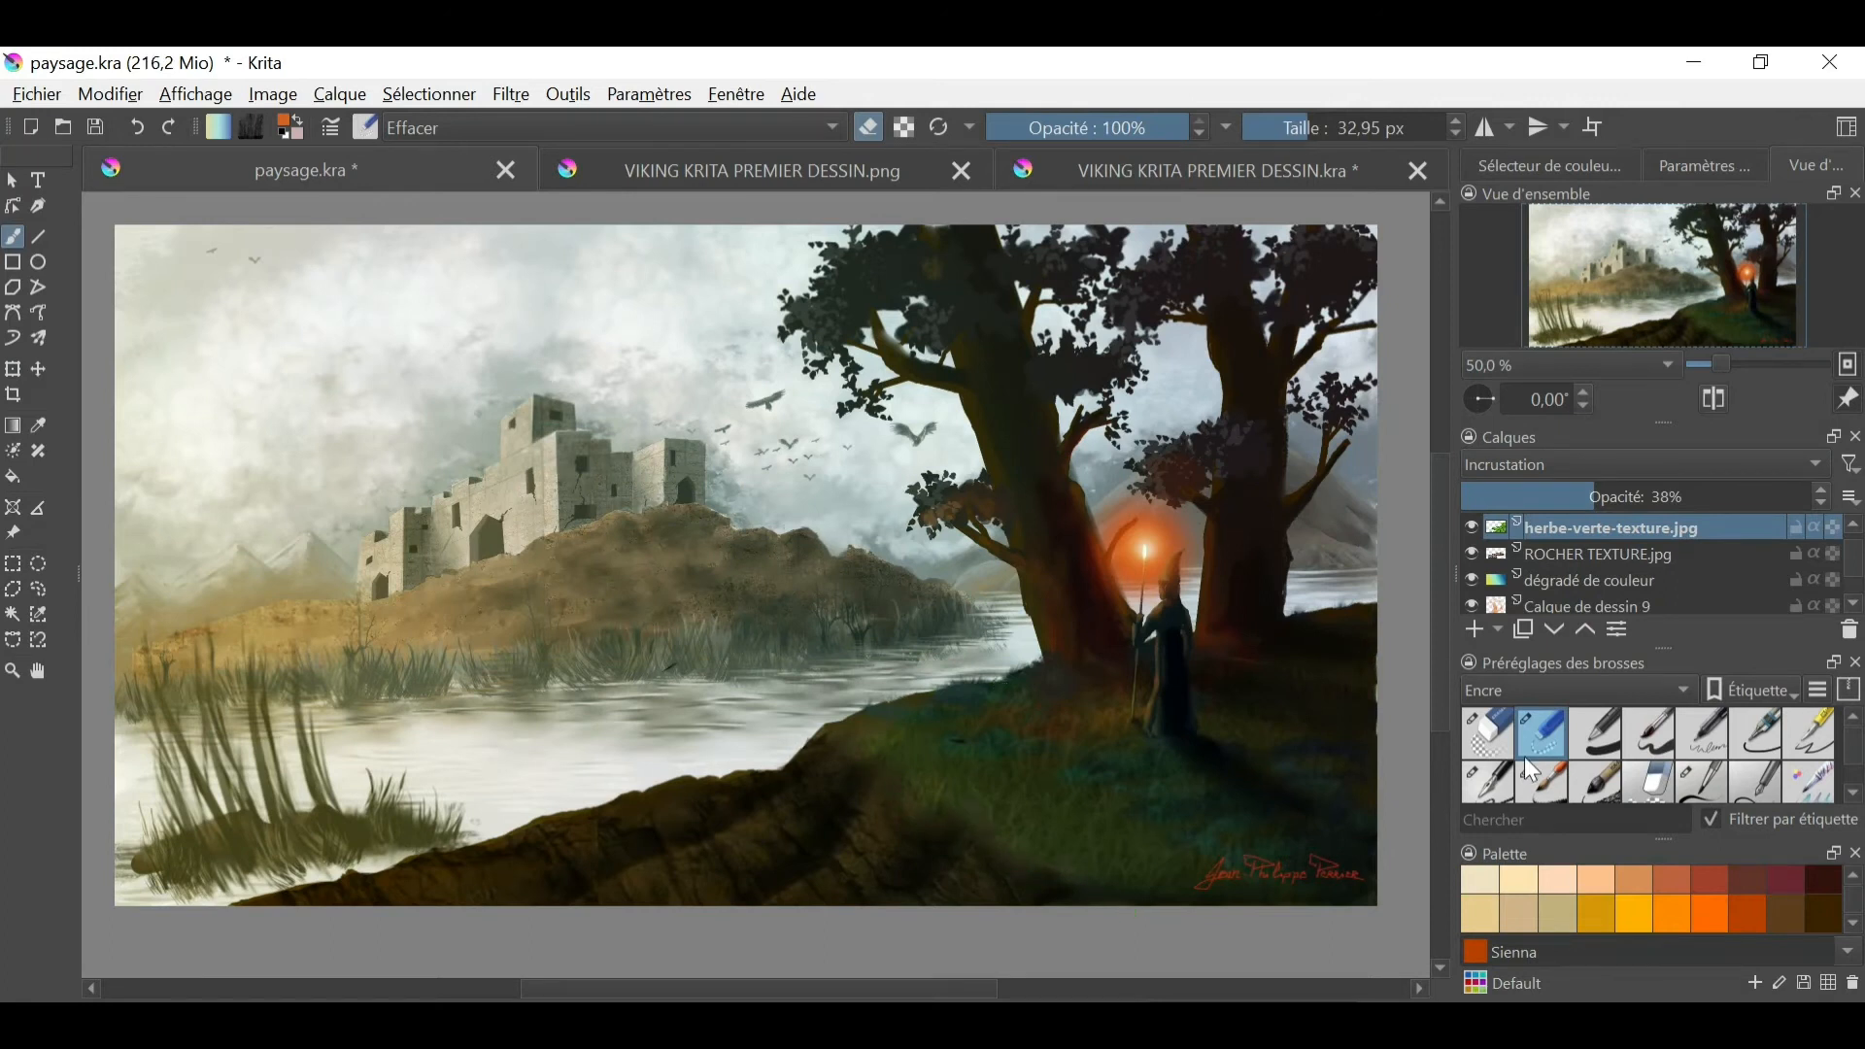
- Switch from the eraser to the 50.40 px brush and create a new layer from the visible layers
right_click(1433, 731)
right_click(1241, 746)
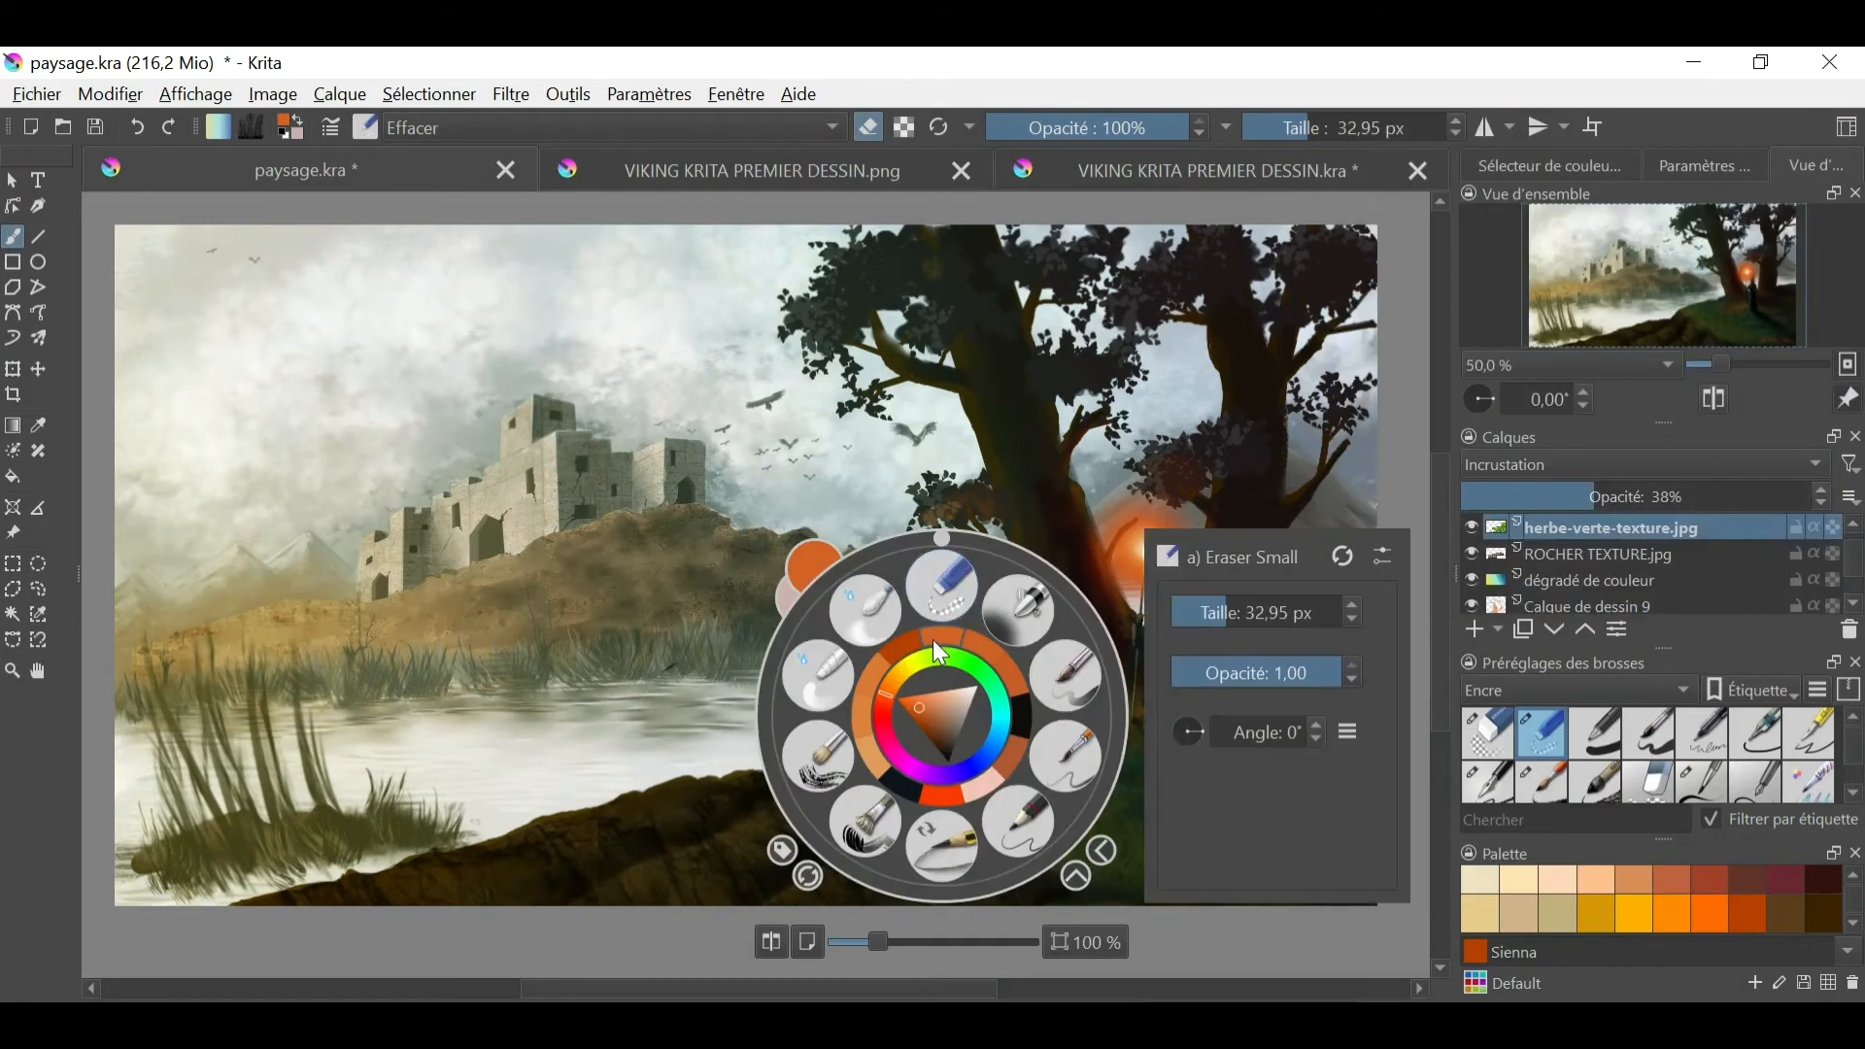
click(879, 631)
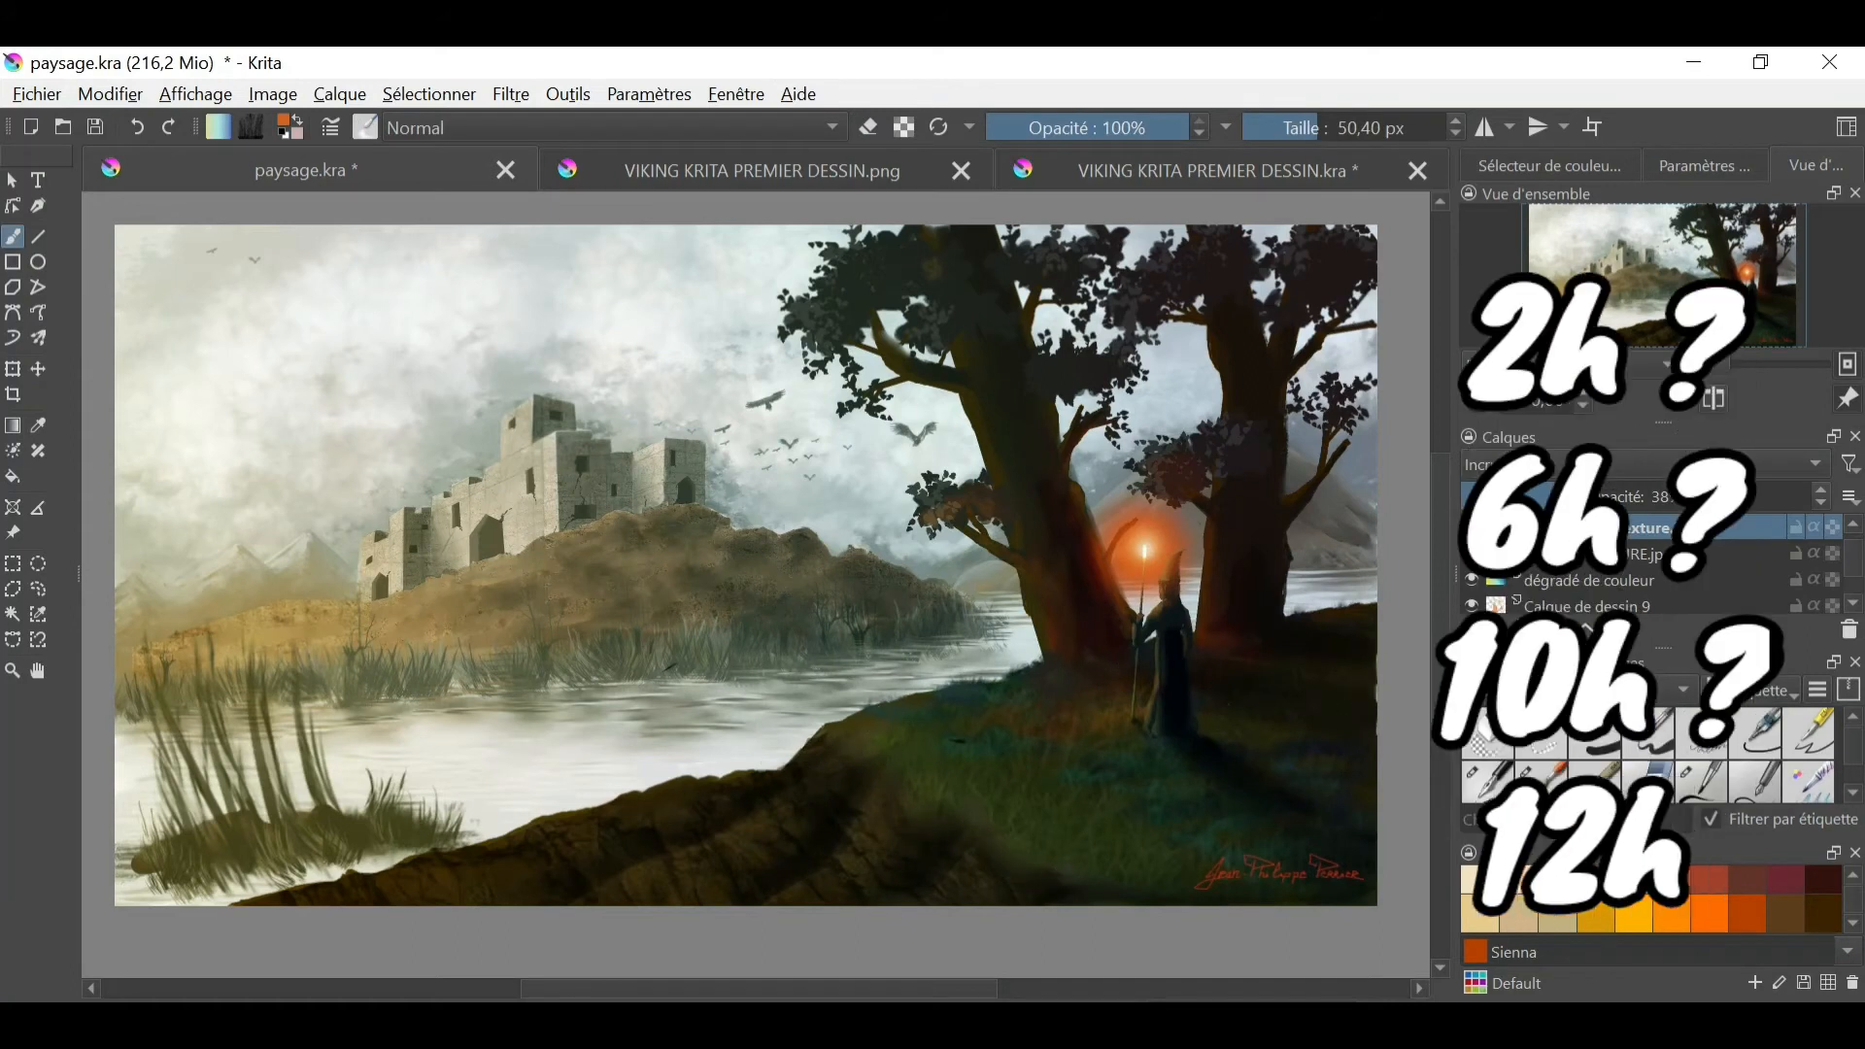
right_click(1642, 606)
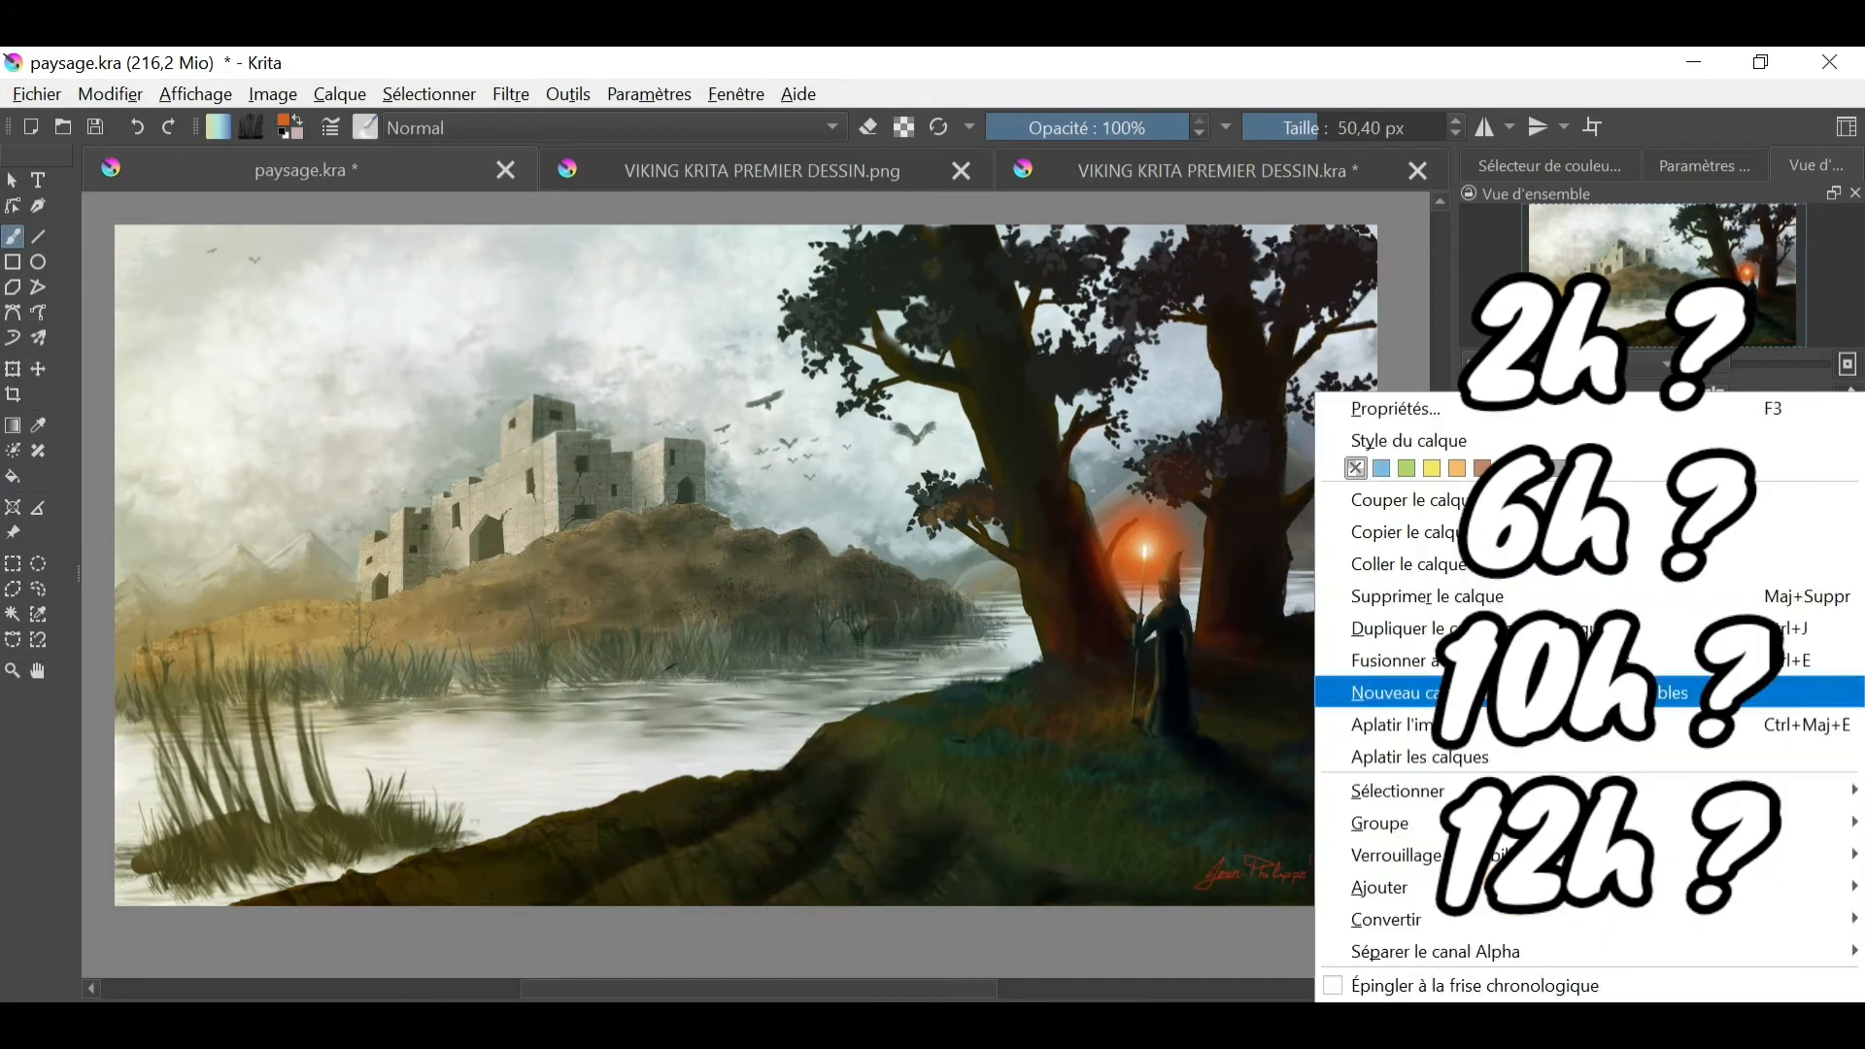
click(1641, 692)
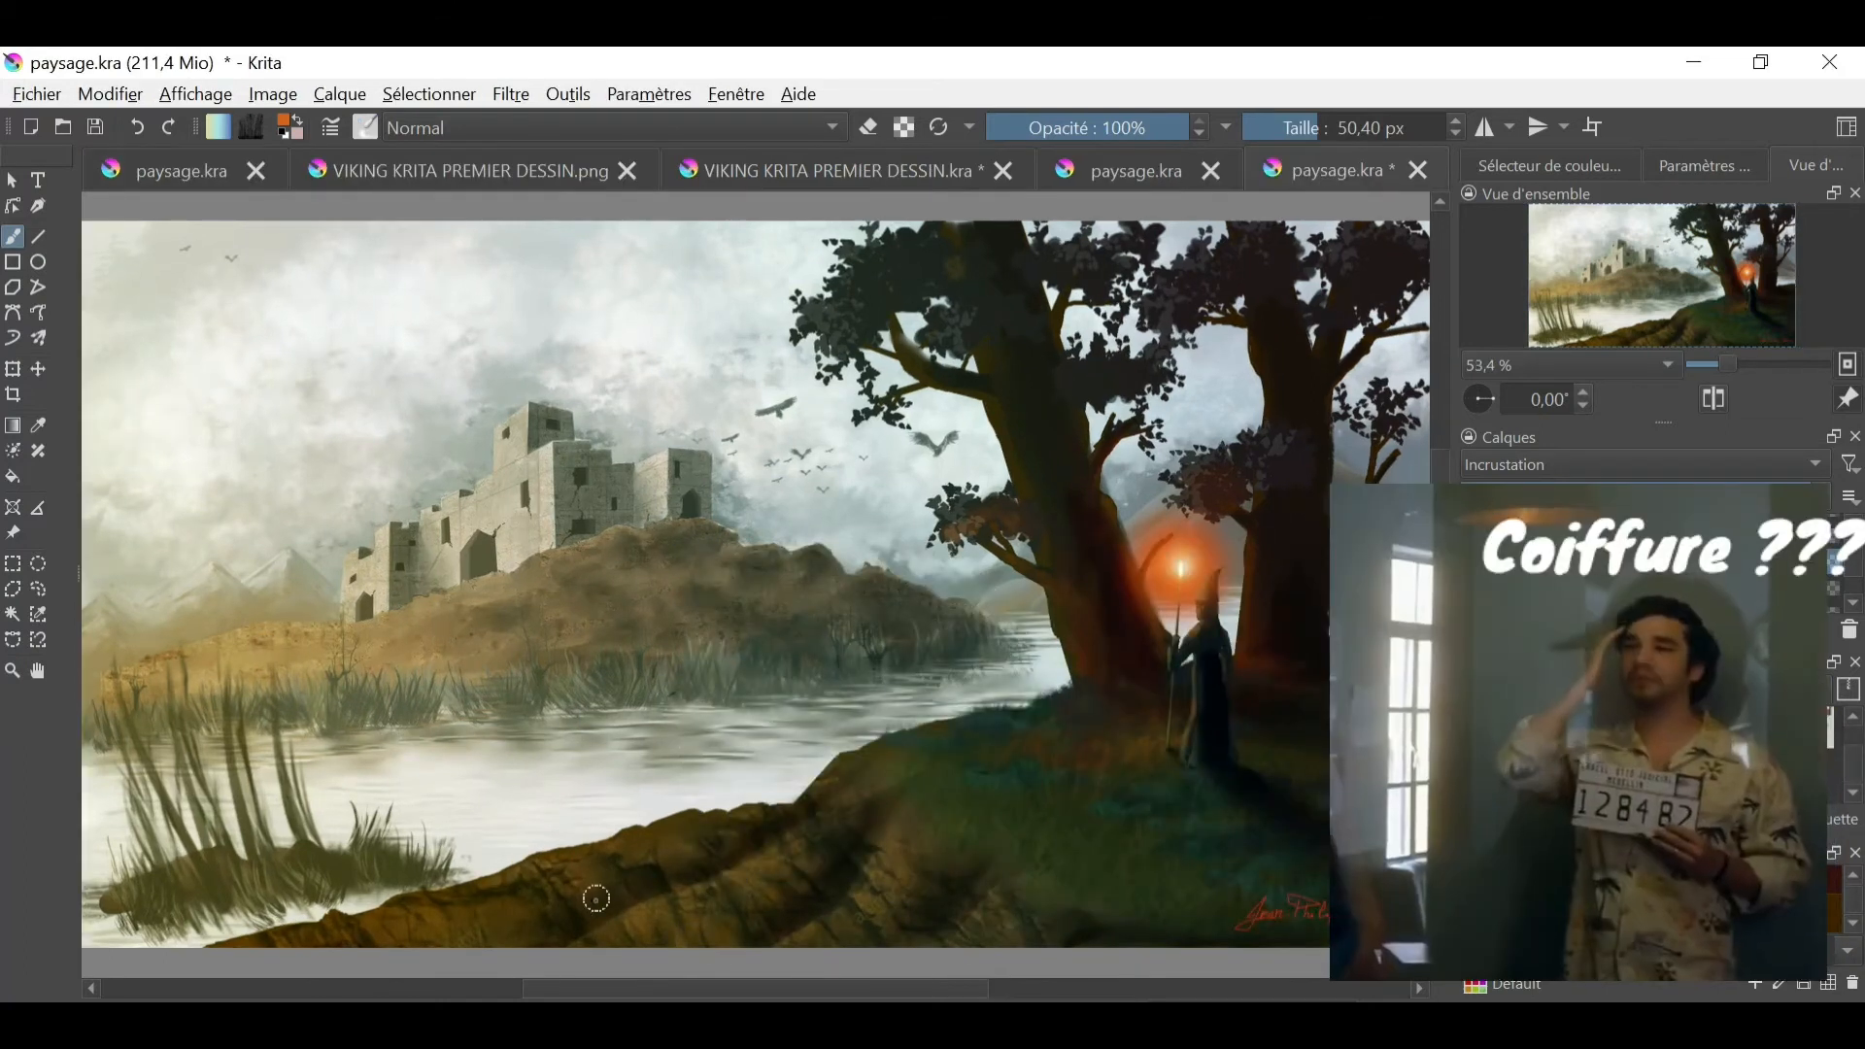
- Paint reddish-orange staff light onto the trees' foliage on the Calque de dessin 9 layer with a 22.76 px brush
click(1853, 604)
click(1472, 544)
click(1472, 544)
click(1606, 539)
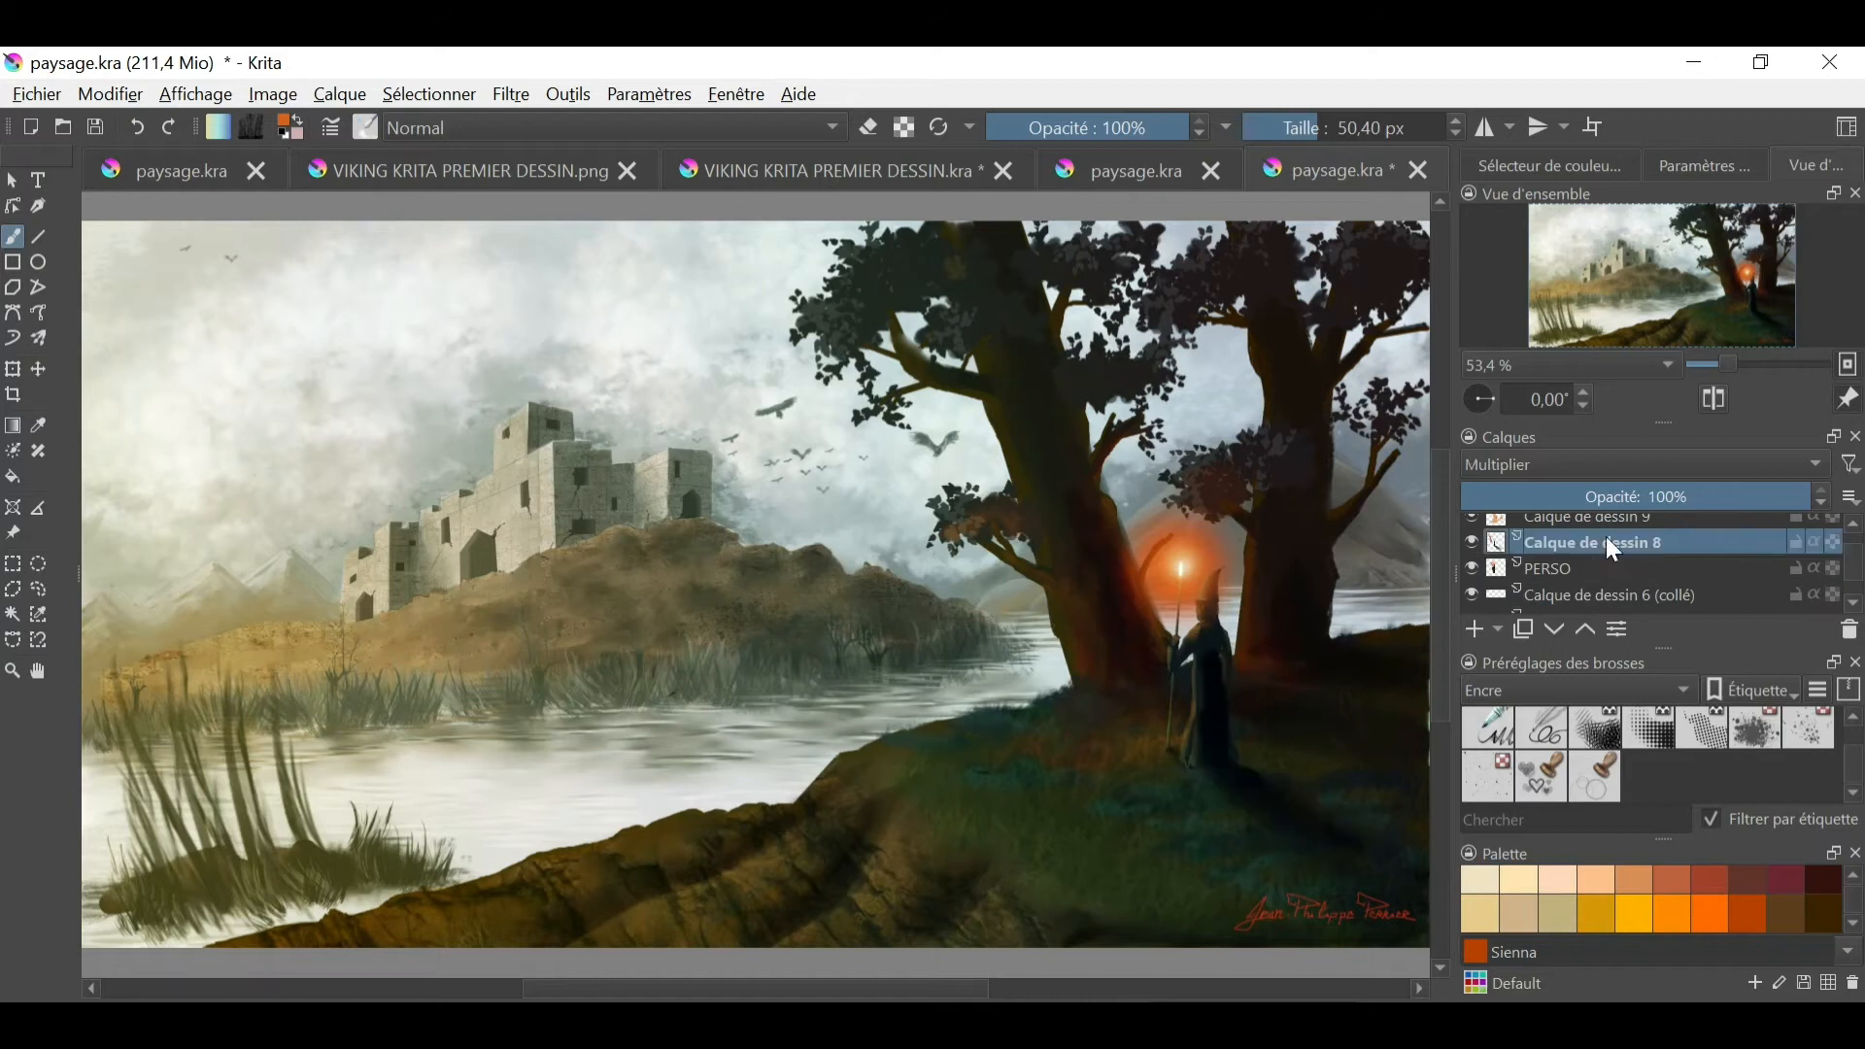
click(1472, 543)
click(1471, 544)
click(1603, 540)
right_click(960, 600)
click(1040, 503)
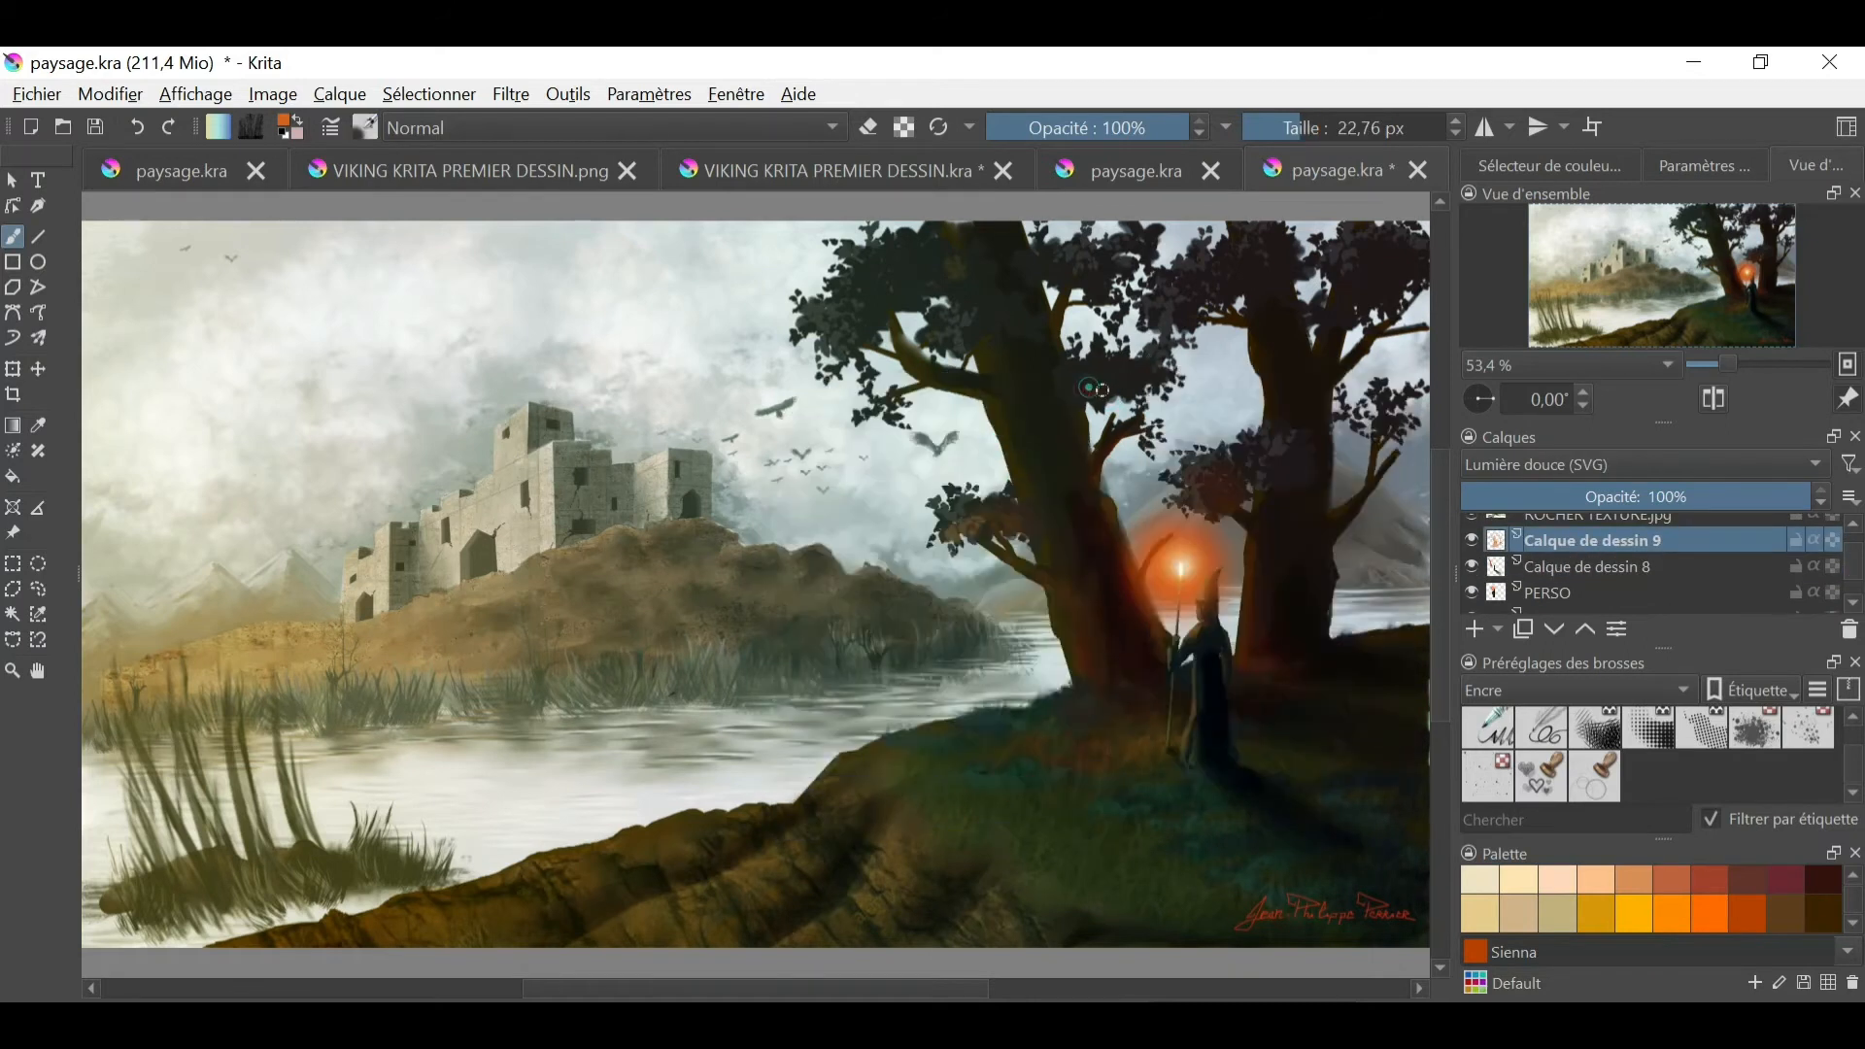
mouse_move(1183, 315)
mouse_down()
mouse_move(987, 320)
mouse_move(1117, 375)
mouse_move(1374, 258)
mouse_up()
- Erase shading on the trunk next to the glowing staff on the Calque de dessin 8 layer with a 32.95 px eraser
right_click(942, 577)
click(951, 452)
click(1602, 567)
click(1593, 592)
click(1853, 602)
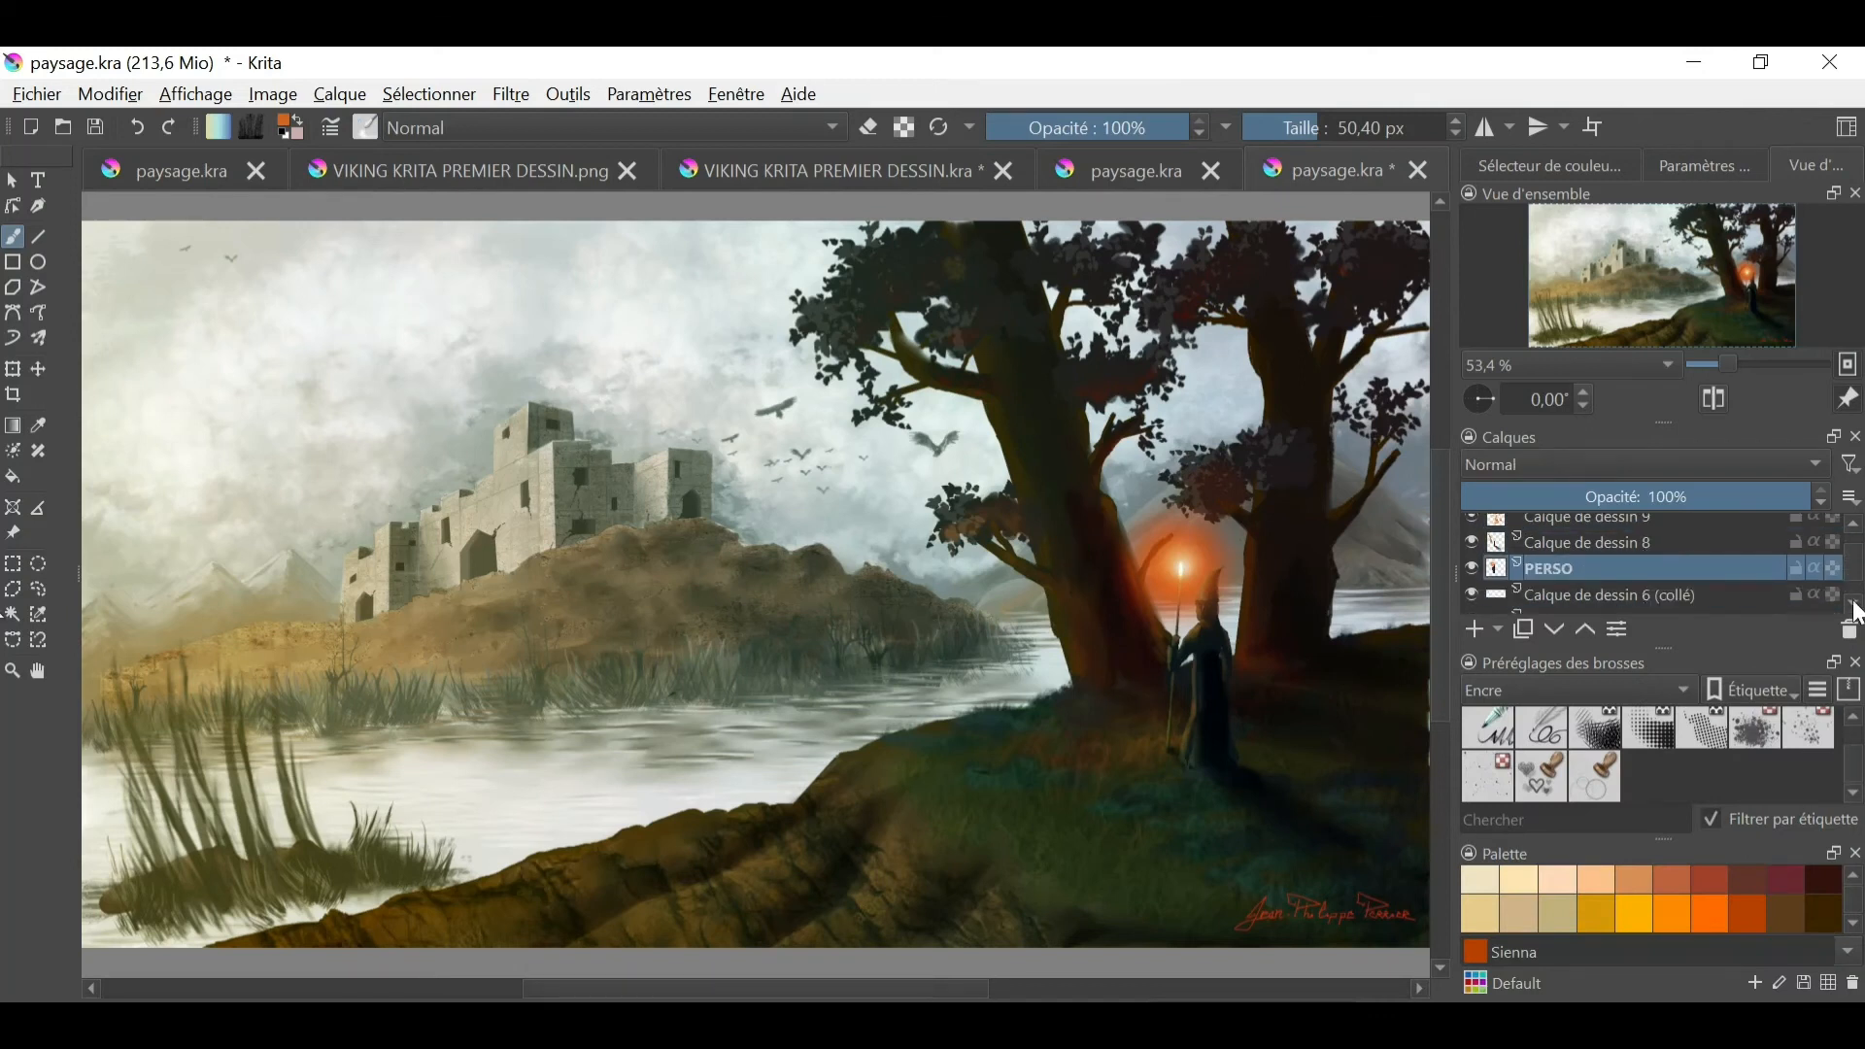
click(1534, 546)
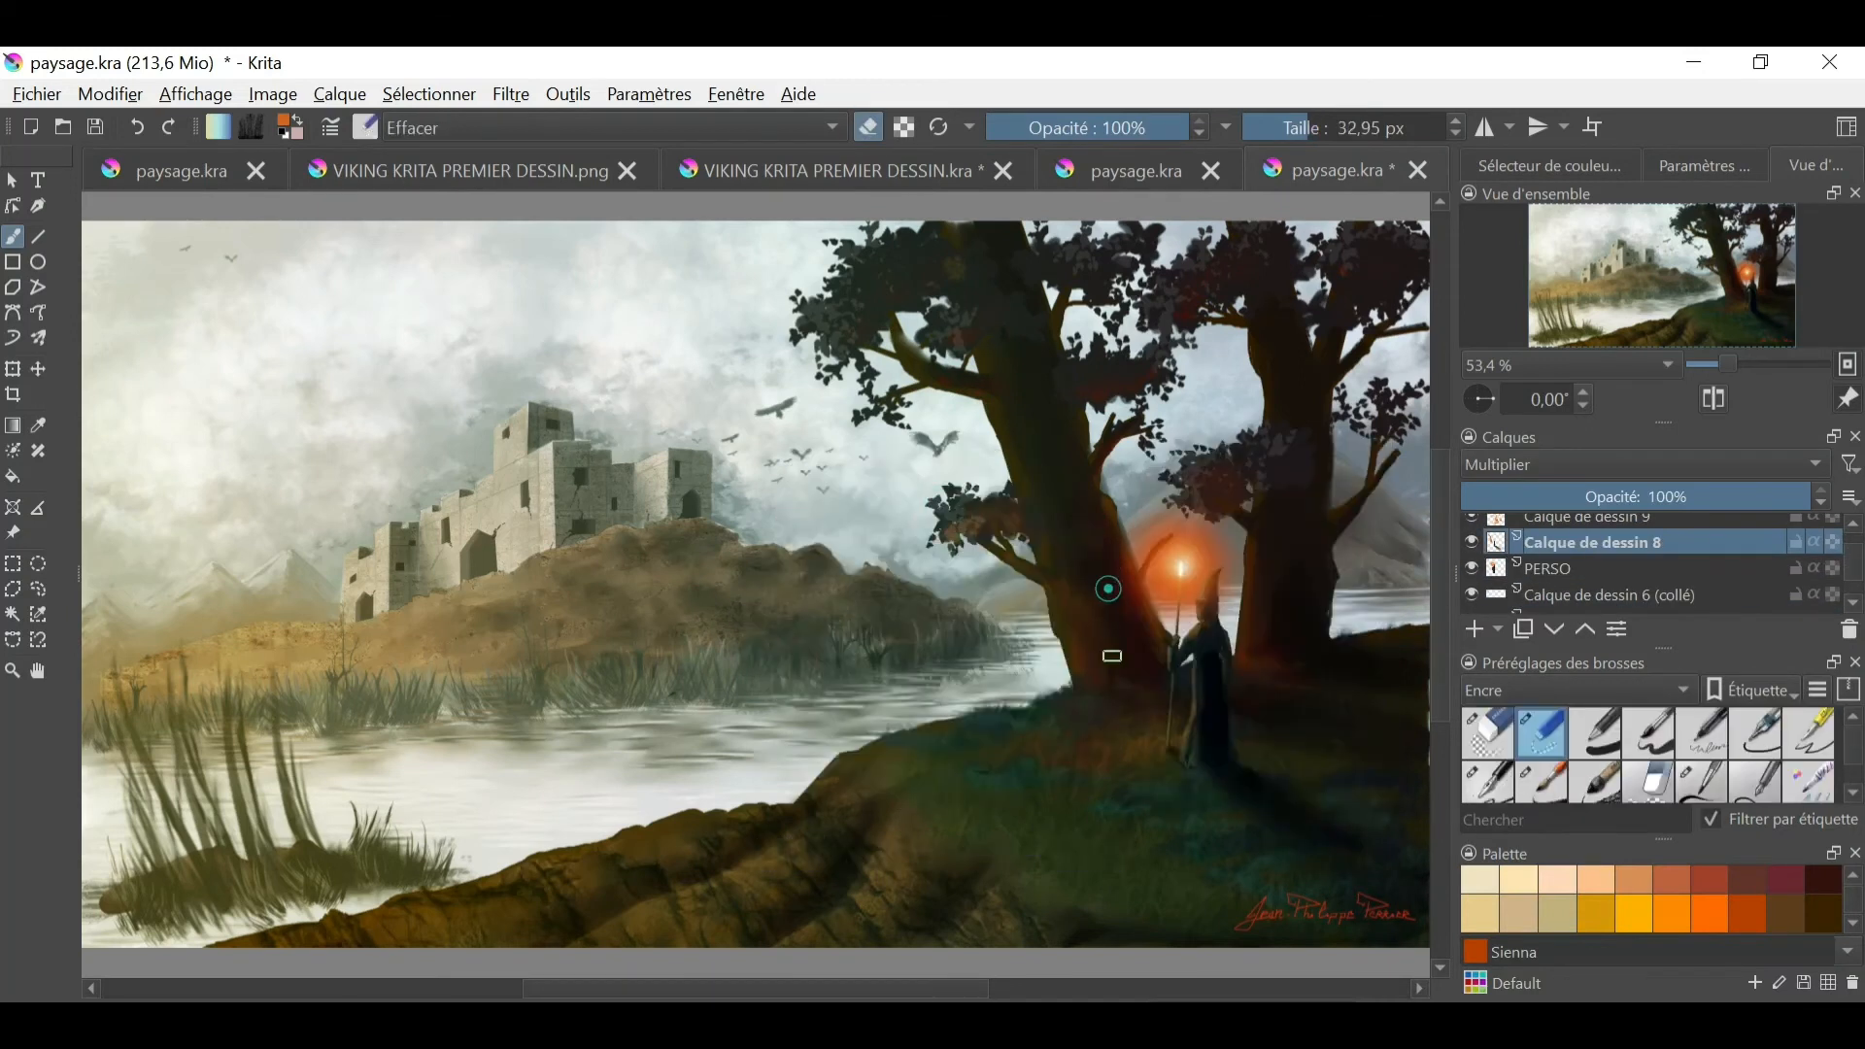
key(e)
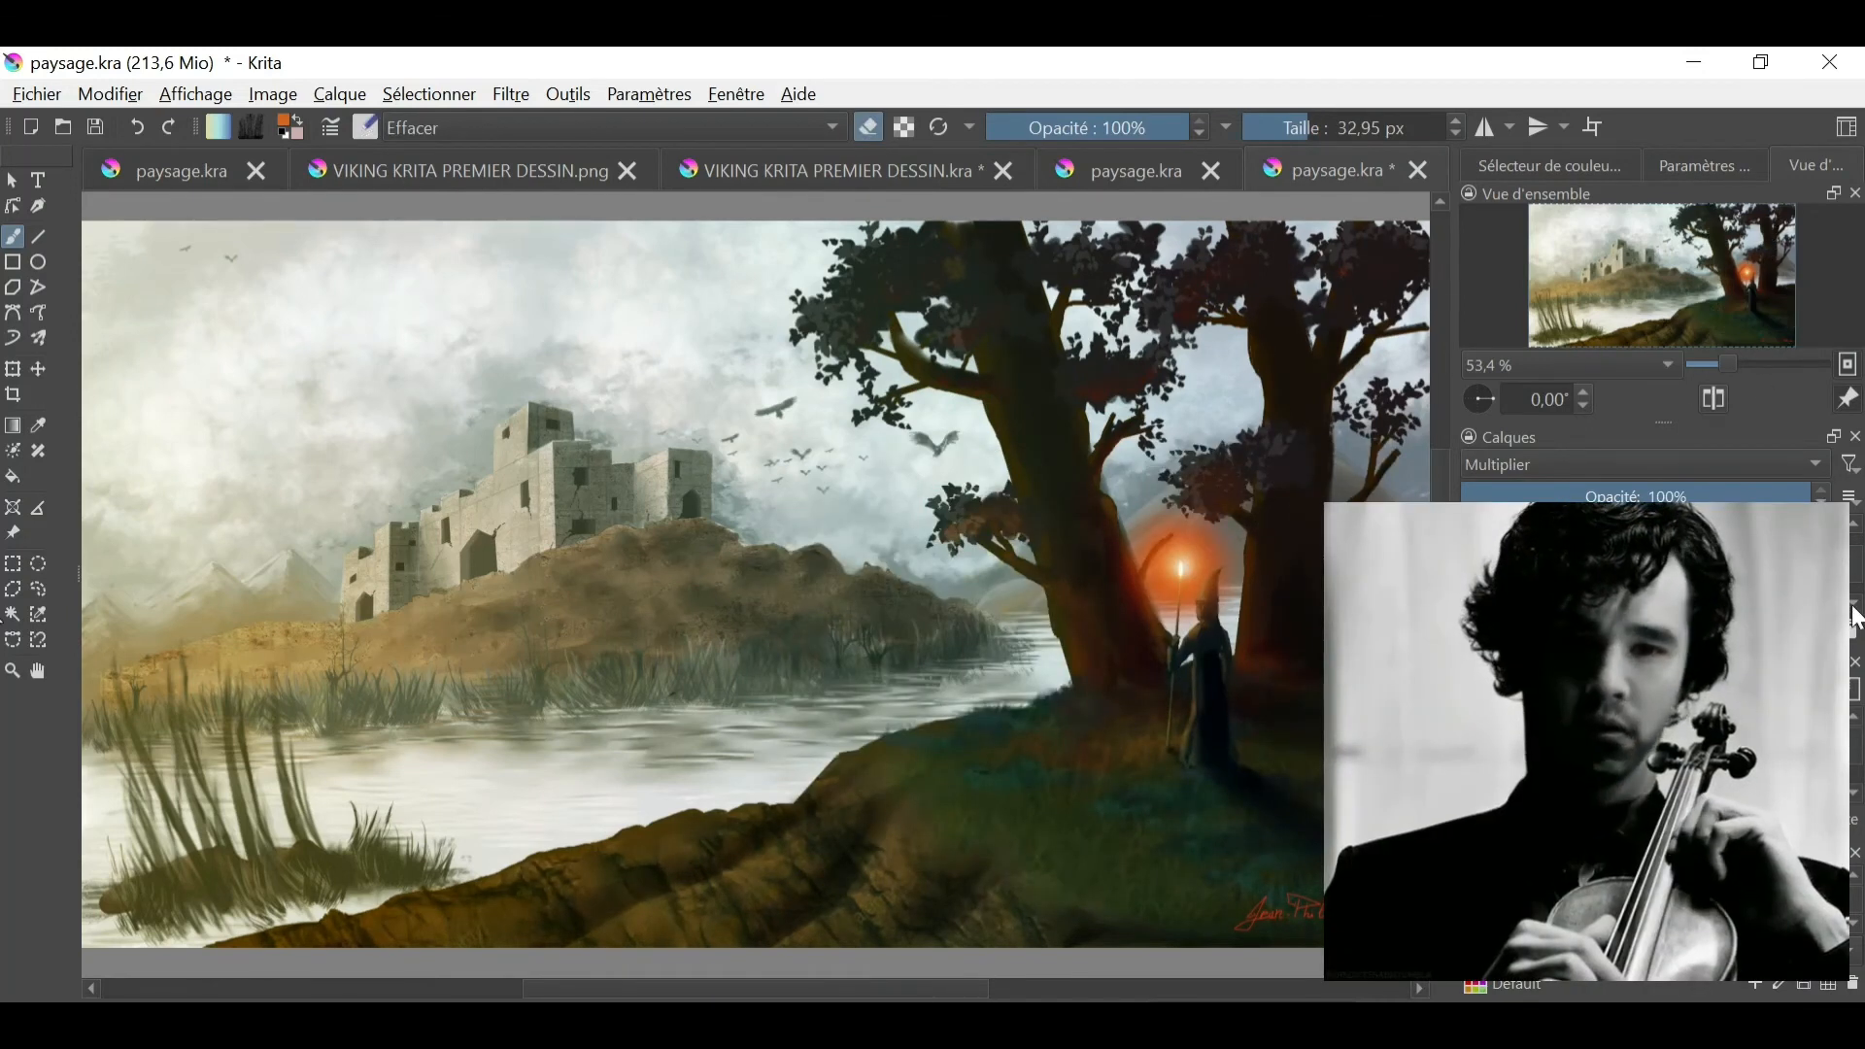
- Erase the tall reeds in the lake's left foreground on the Calque de dessin 3 layer, checking the layer's visibility
click(1470, 574)
click(1470, 574)
click(1593, 576)
mouse_move(303, 825)
mouse_down()
mouse_move(205, 718)
mouse_move(109, 844)
mouse_move(323, 806)
mouse_move(333, 777)
mouse_move(341, 853)
mouse_move(385, 896)
mouse_move(146, 932)
mouse_up()
click(1469, 576)
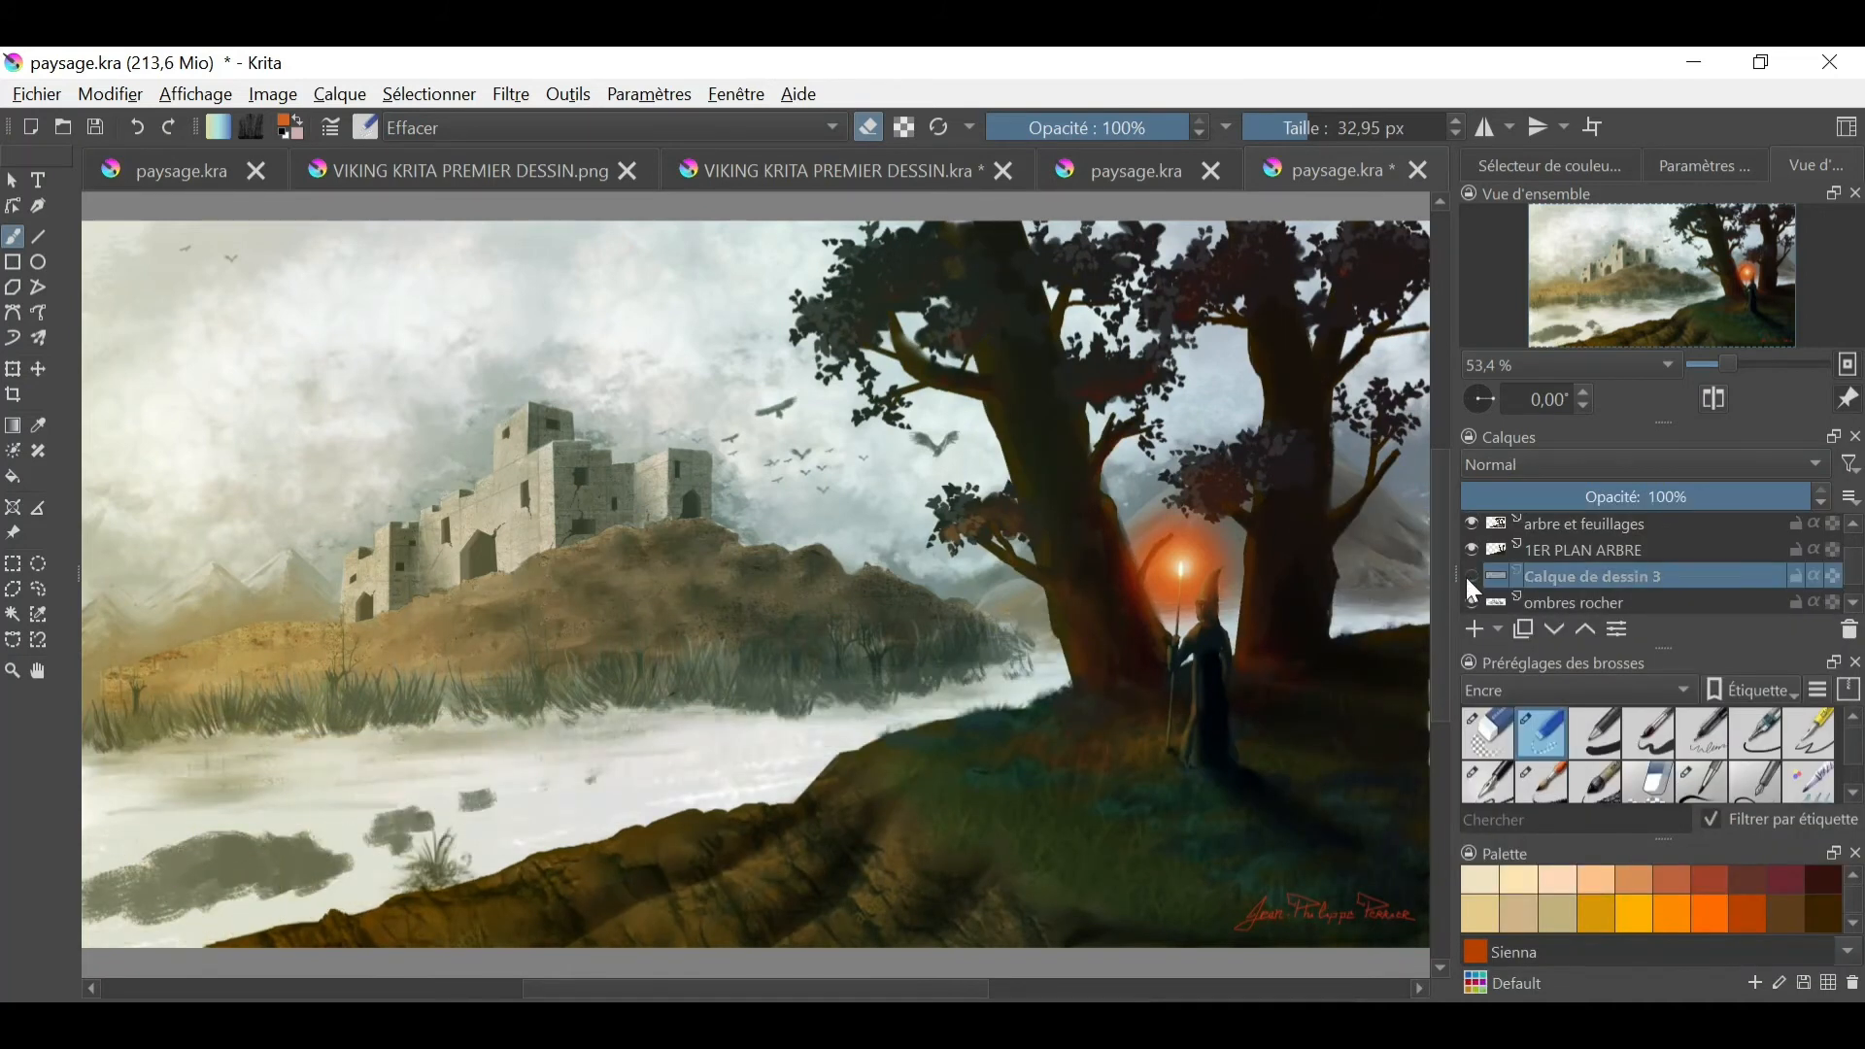
click(1470, 576)
- Paint a dark brown tree with bare branches along the painting's left edge on Calque de dessin 3 using a Peinture brush
click(1605, 701)
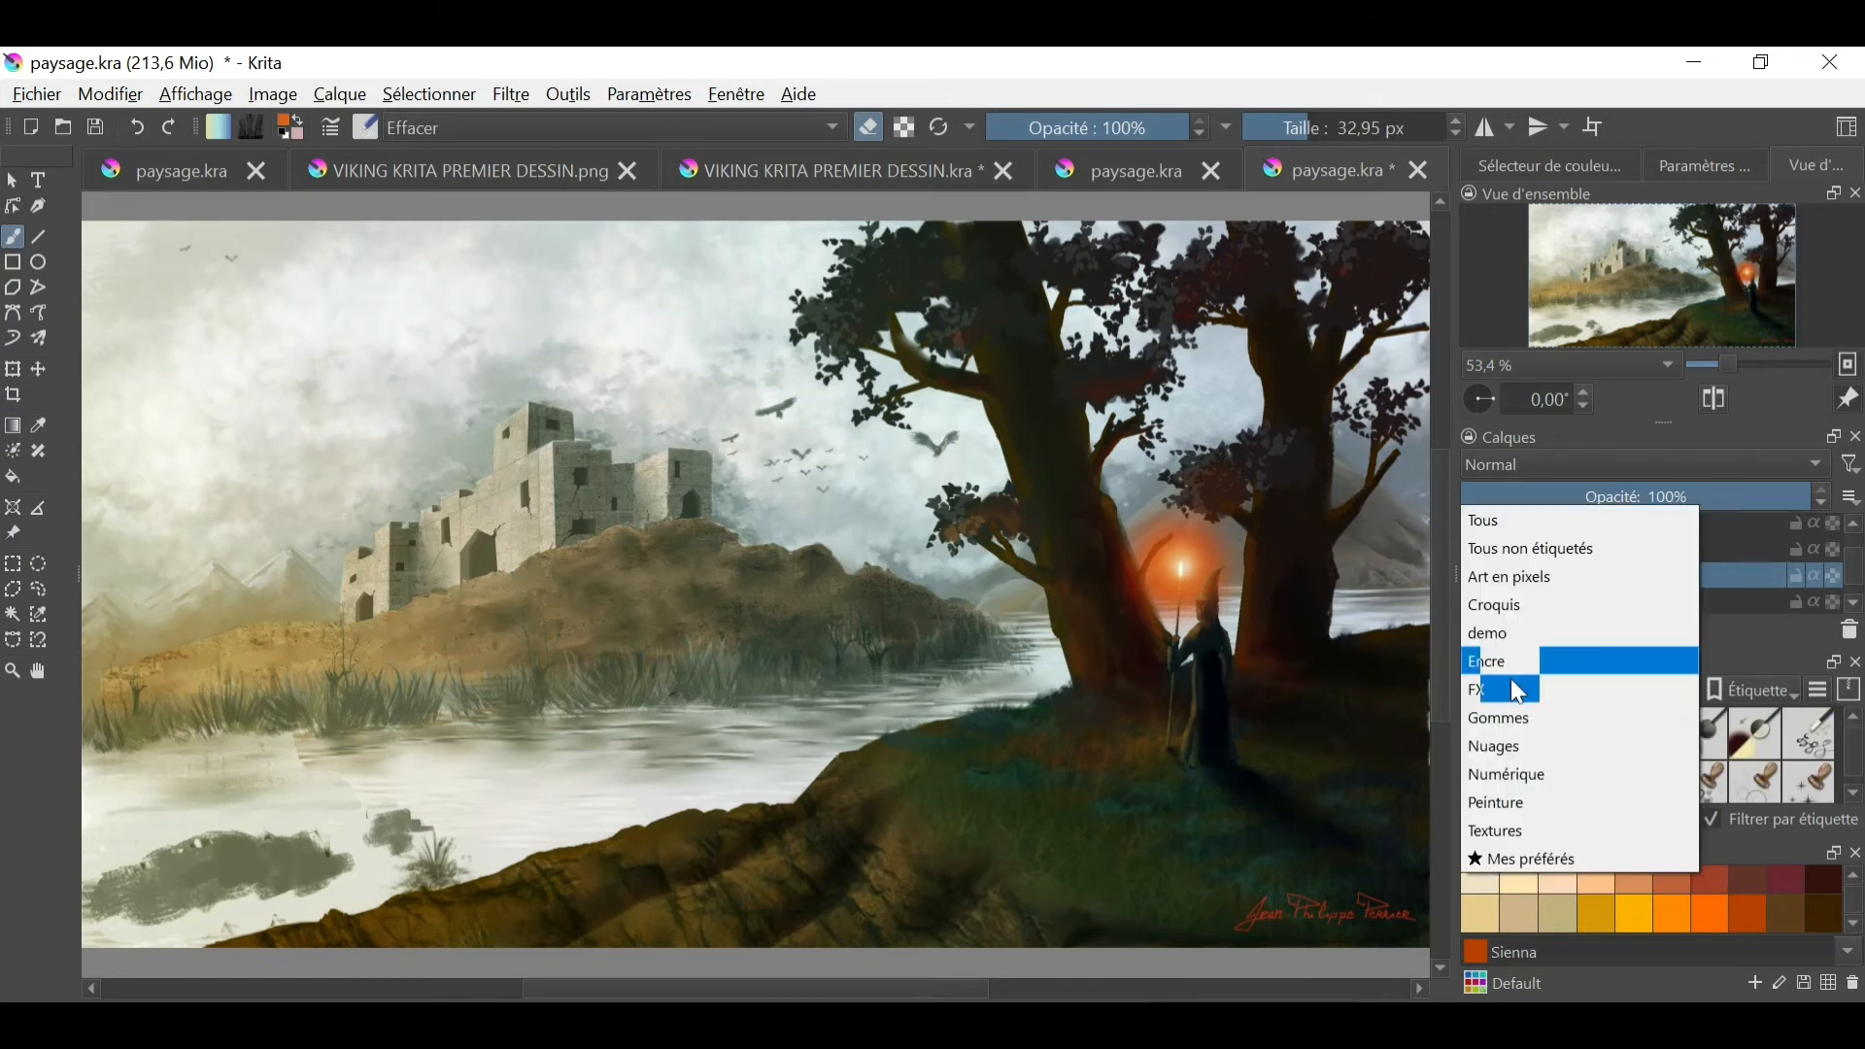
click(1551, 785)
click(1550, 748)
drag(122, 832, 142, 946)
drag(1727, 365, 1708, 366)
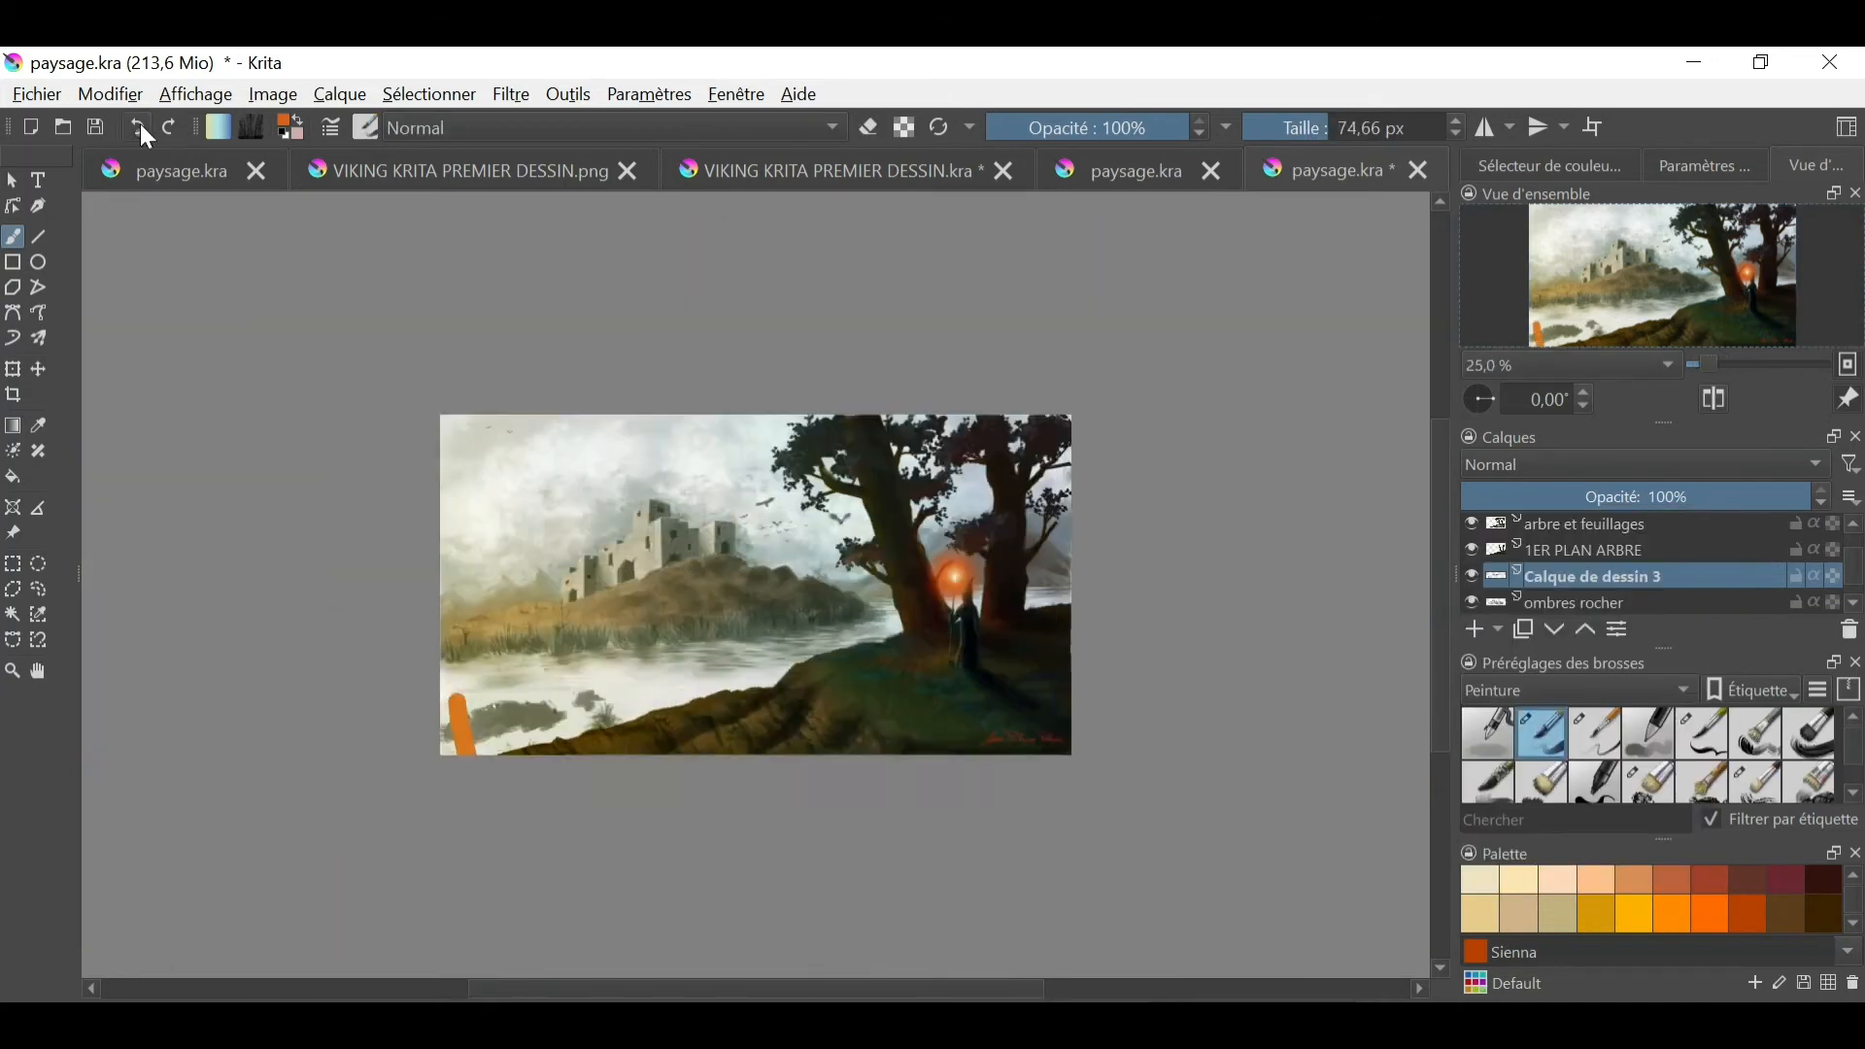
click(138, 128)
click(1823, 884)
drag(469, 662, 485, 752)
mouse_move(466, 659)
mouse_down()
mouse_move(470, 563)
mouse_move(549, 422)
mouse_up()
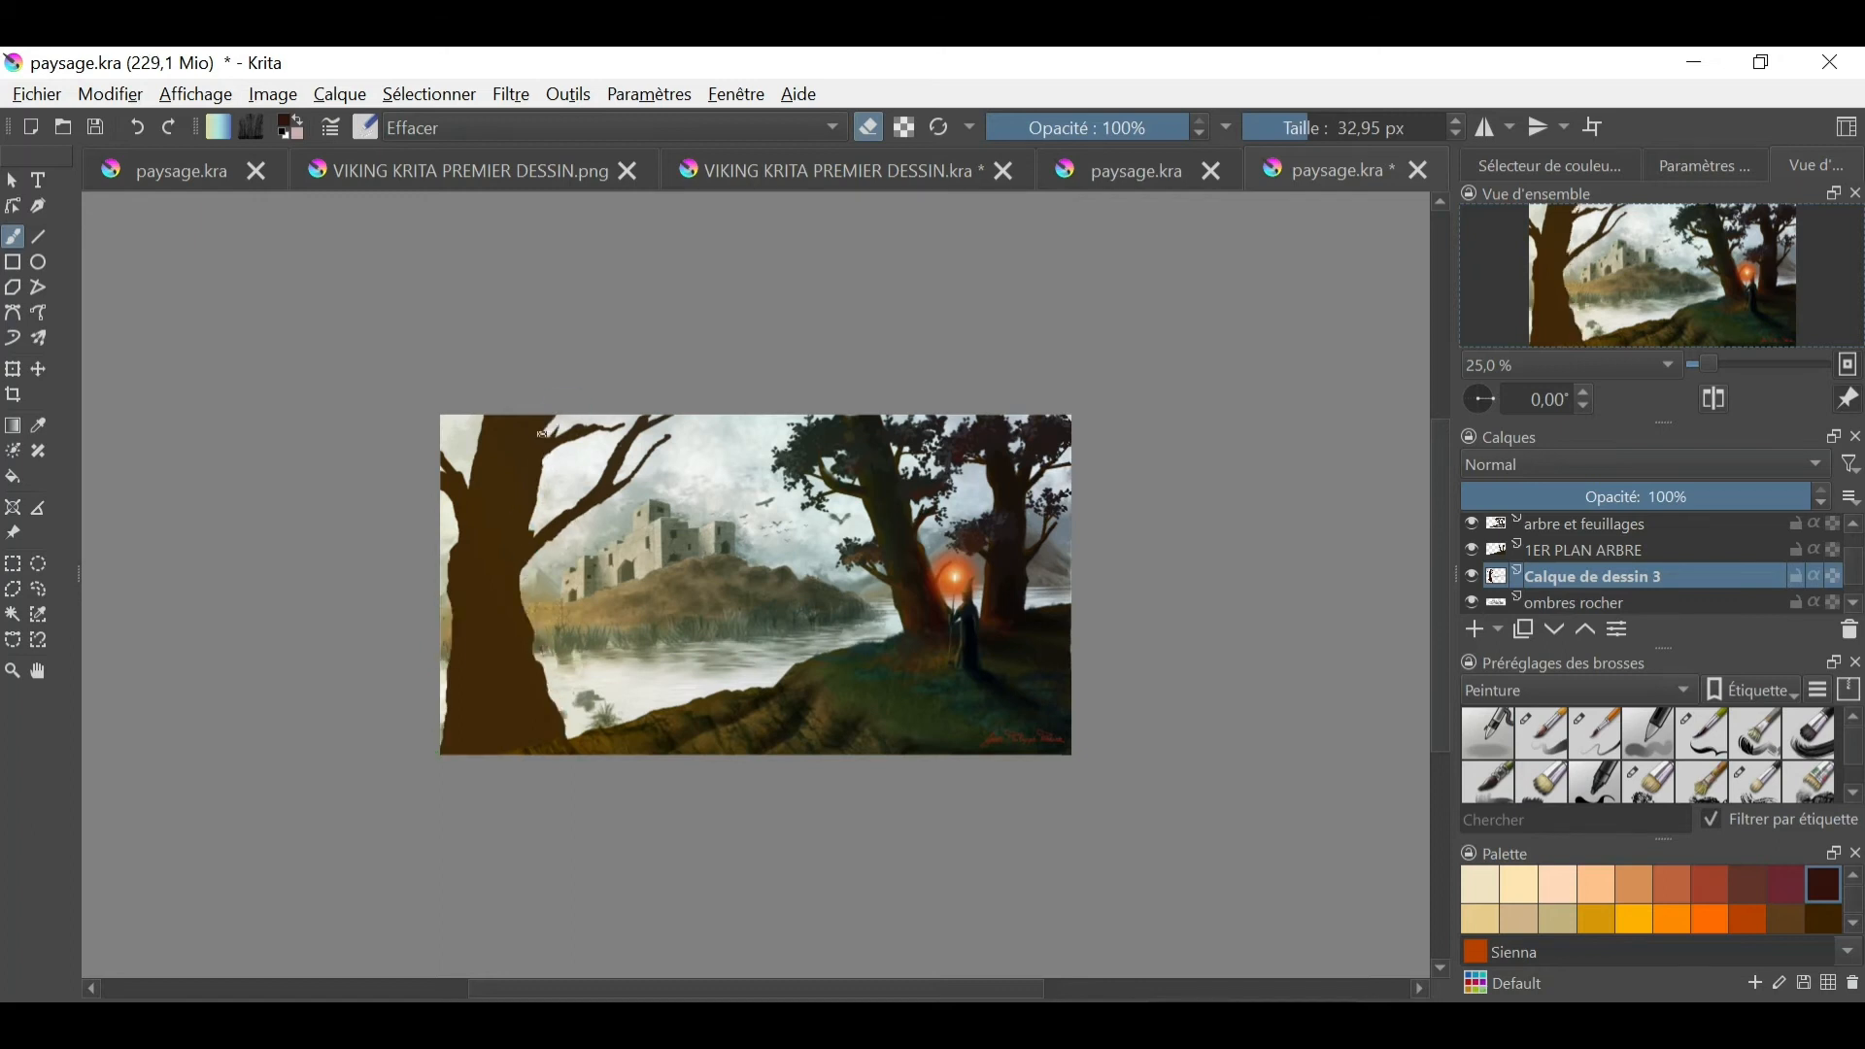
right_click(540, 468)
click(491, 491)
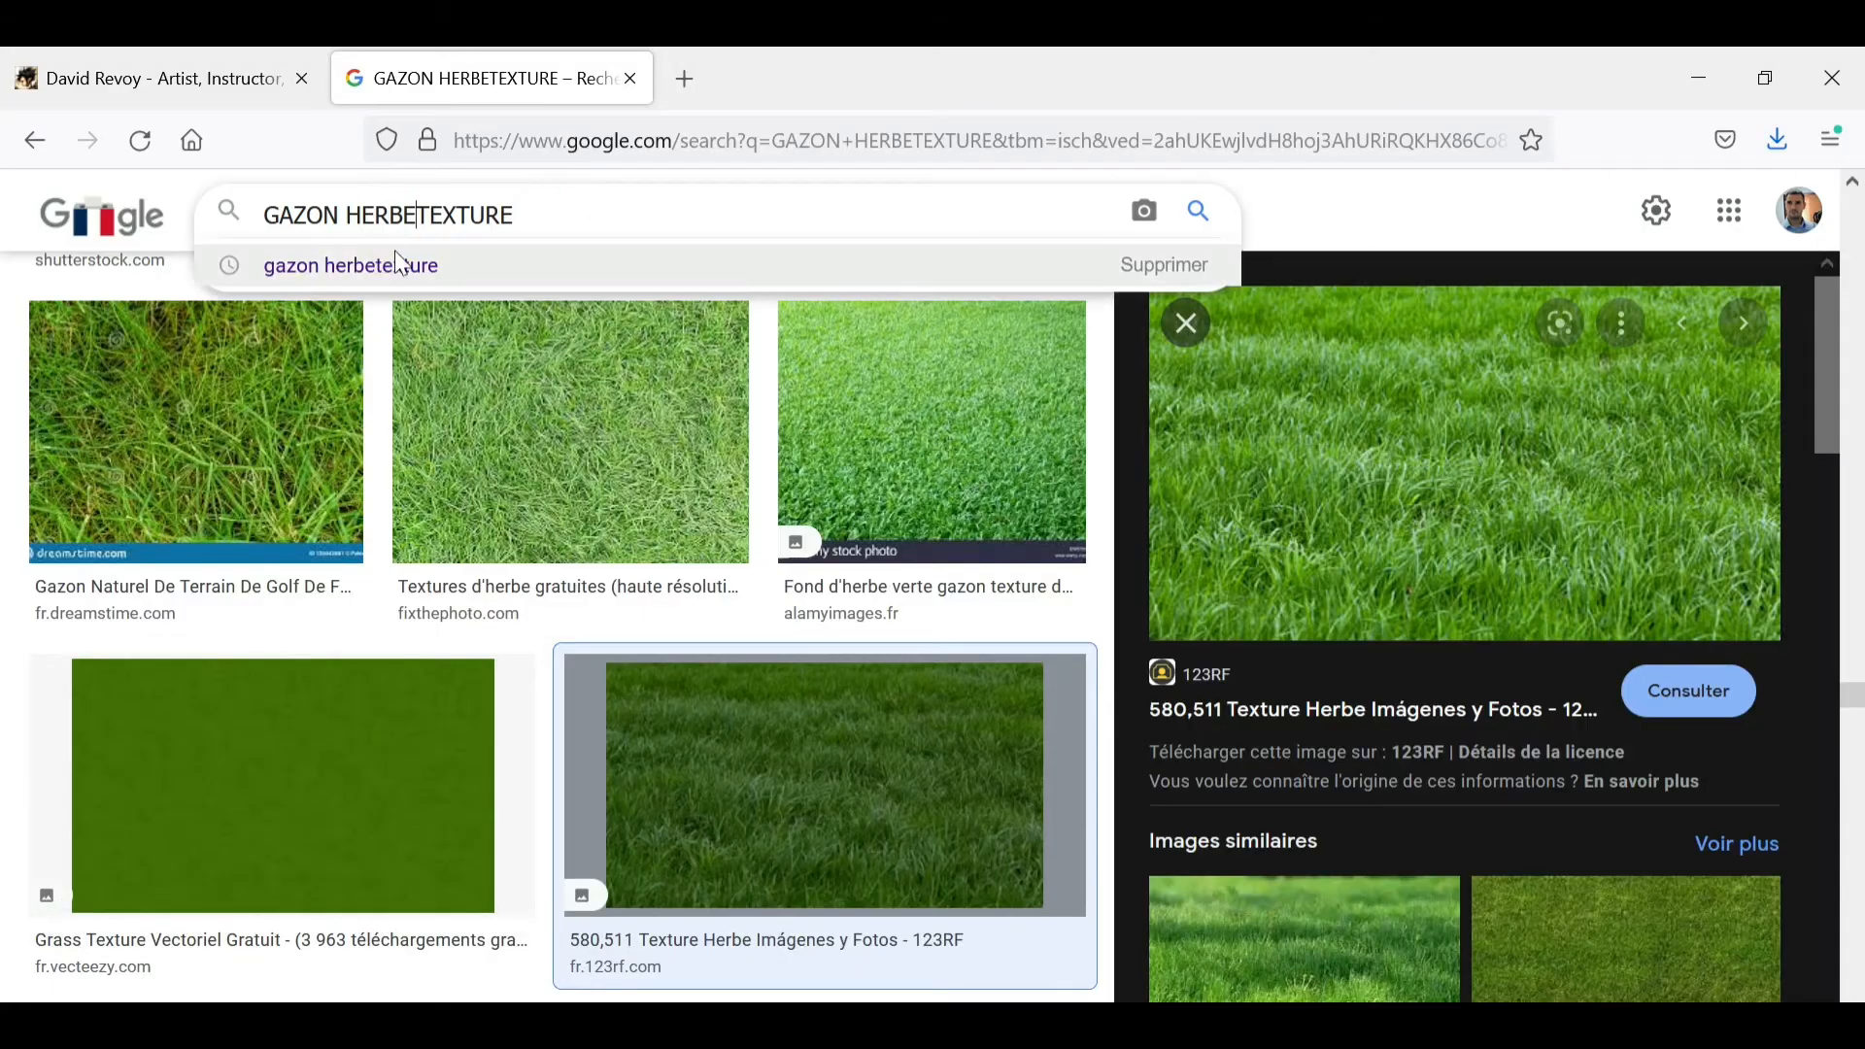
- Search Firefox for an ECORCE texture, and insert the downloaded ECORCE TEXTURE.jpg as a layer in the Krita painting
text(ECORCE TEXTURE)
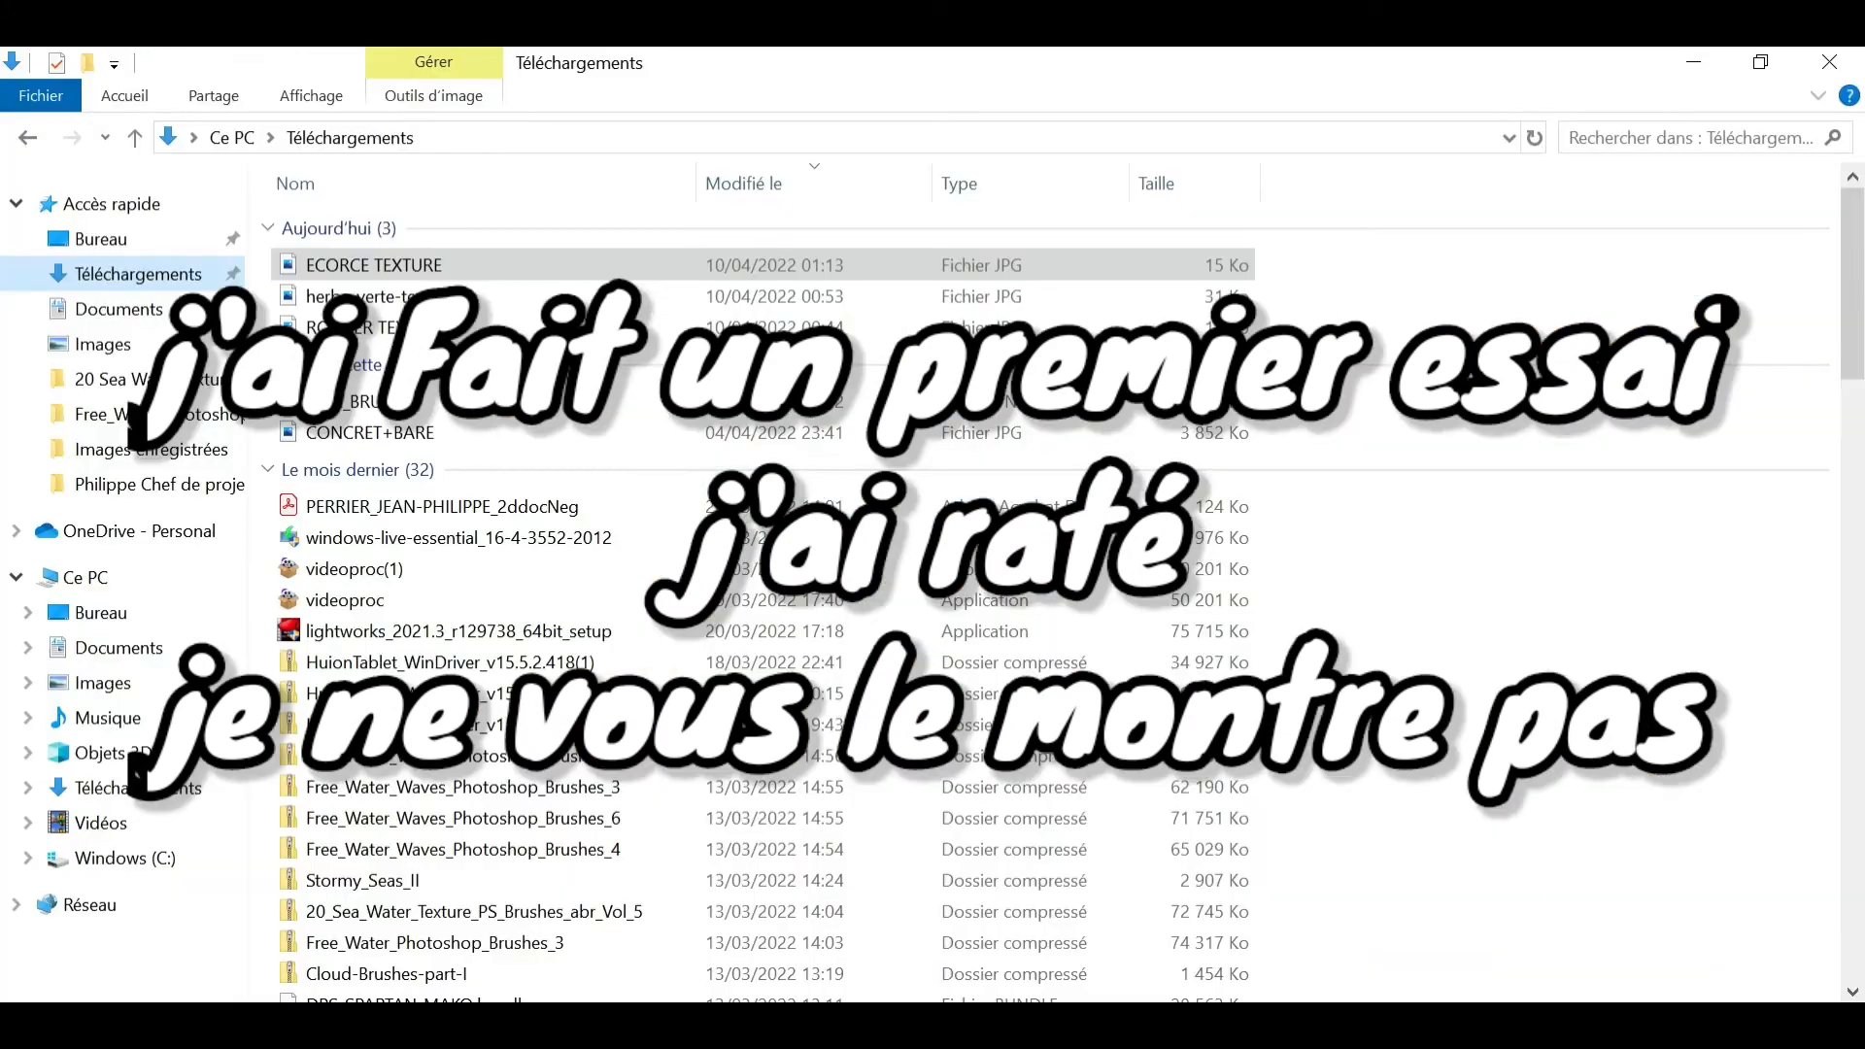
click(311, 95)
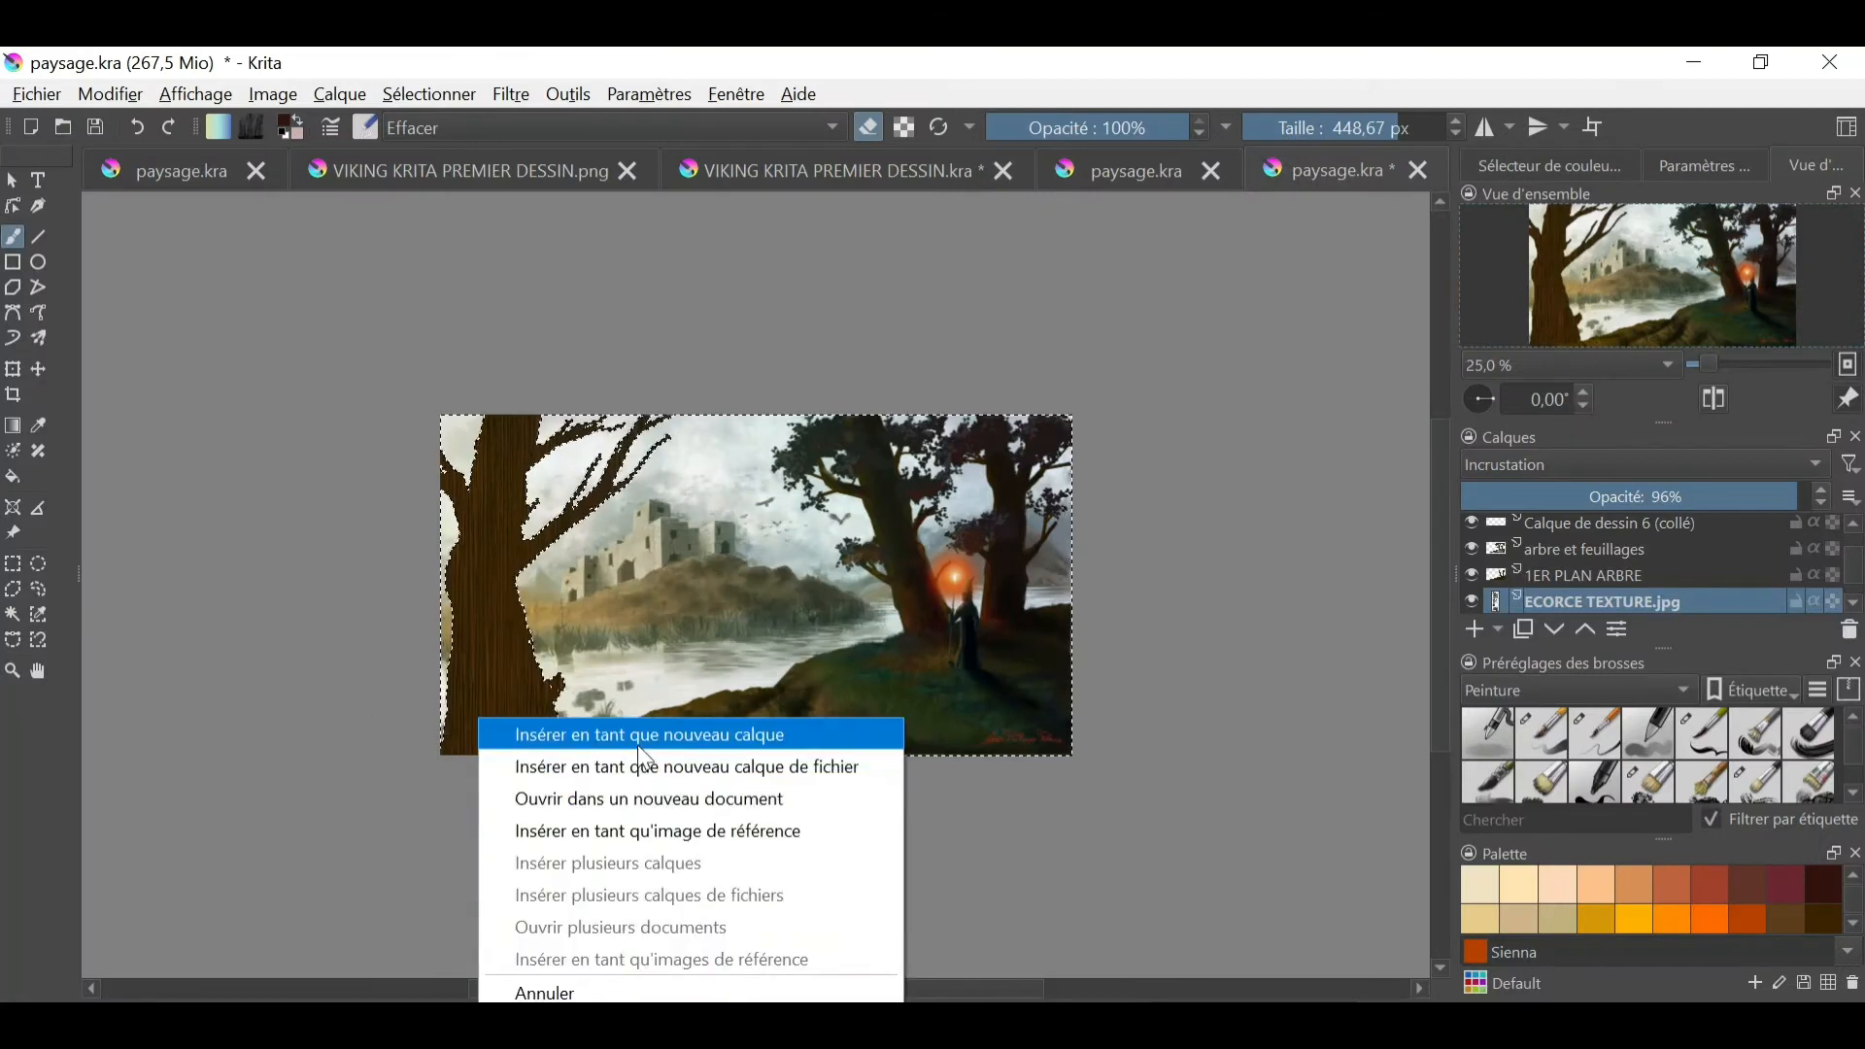
click(621, 729)
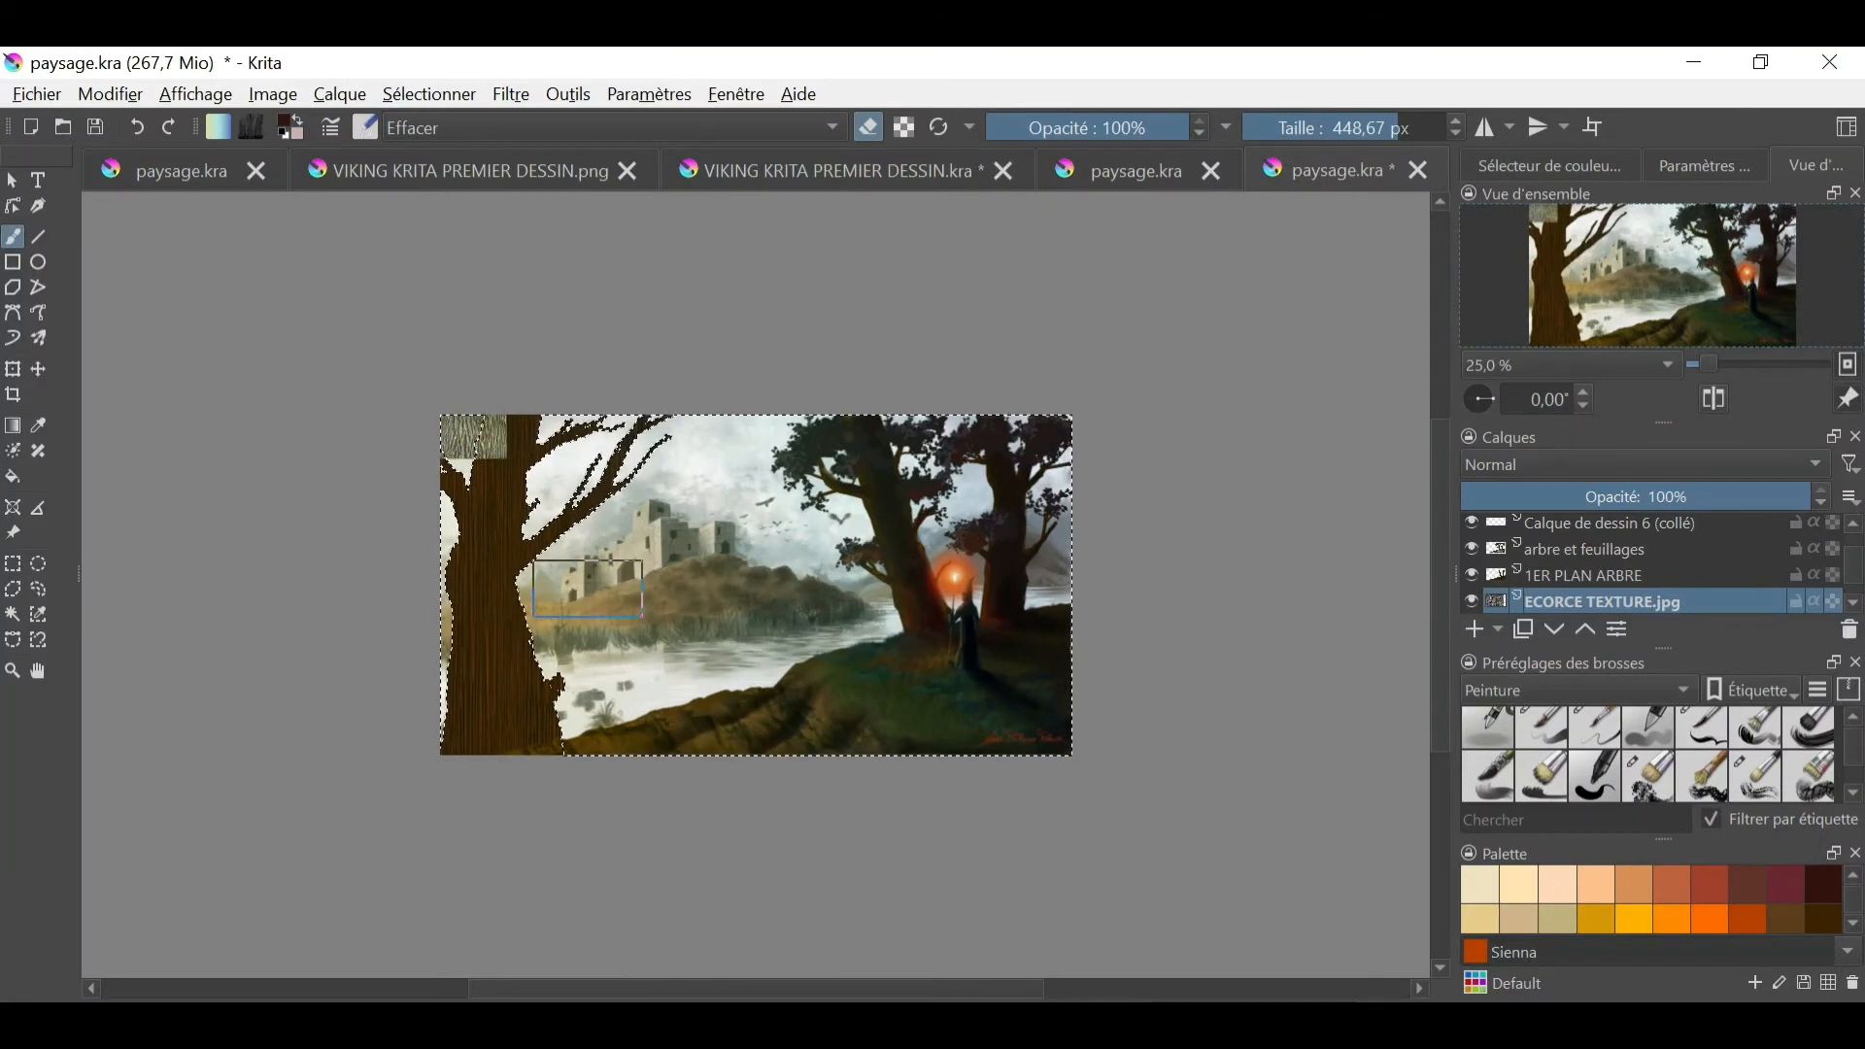
- Select the whole ECORCE TEXTURE.jpg layer and move the bark texture onto the base of the left tree trunk
click(39, 370)
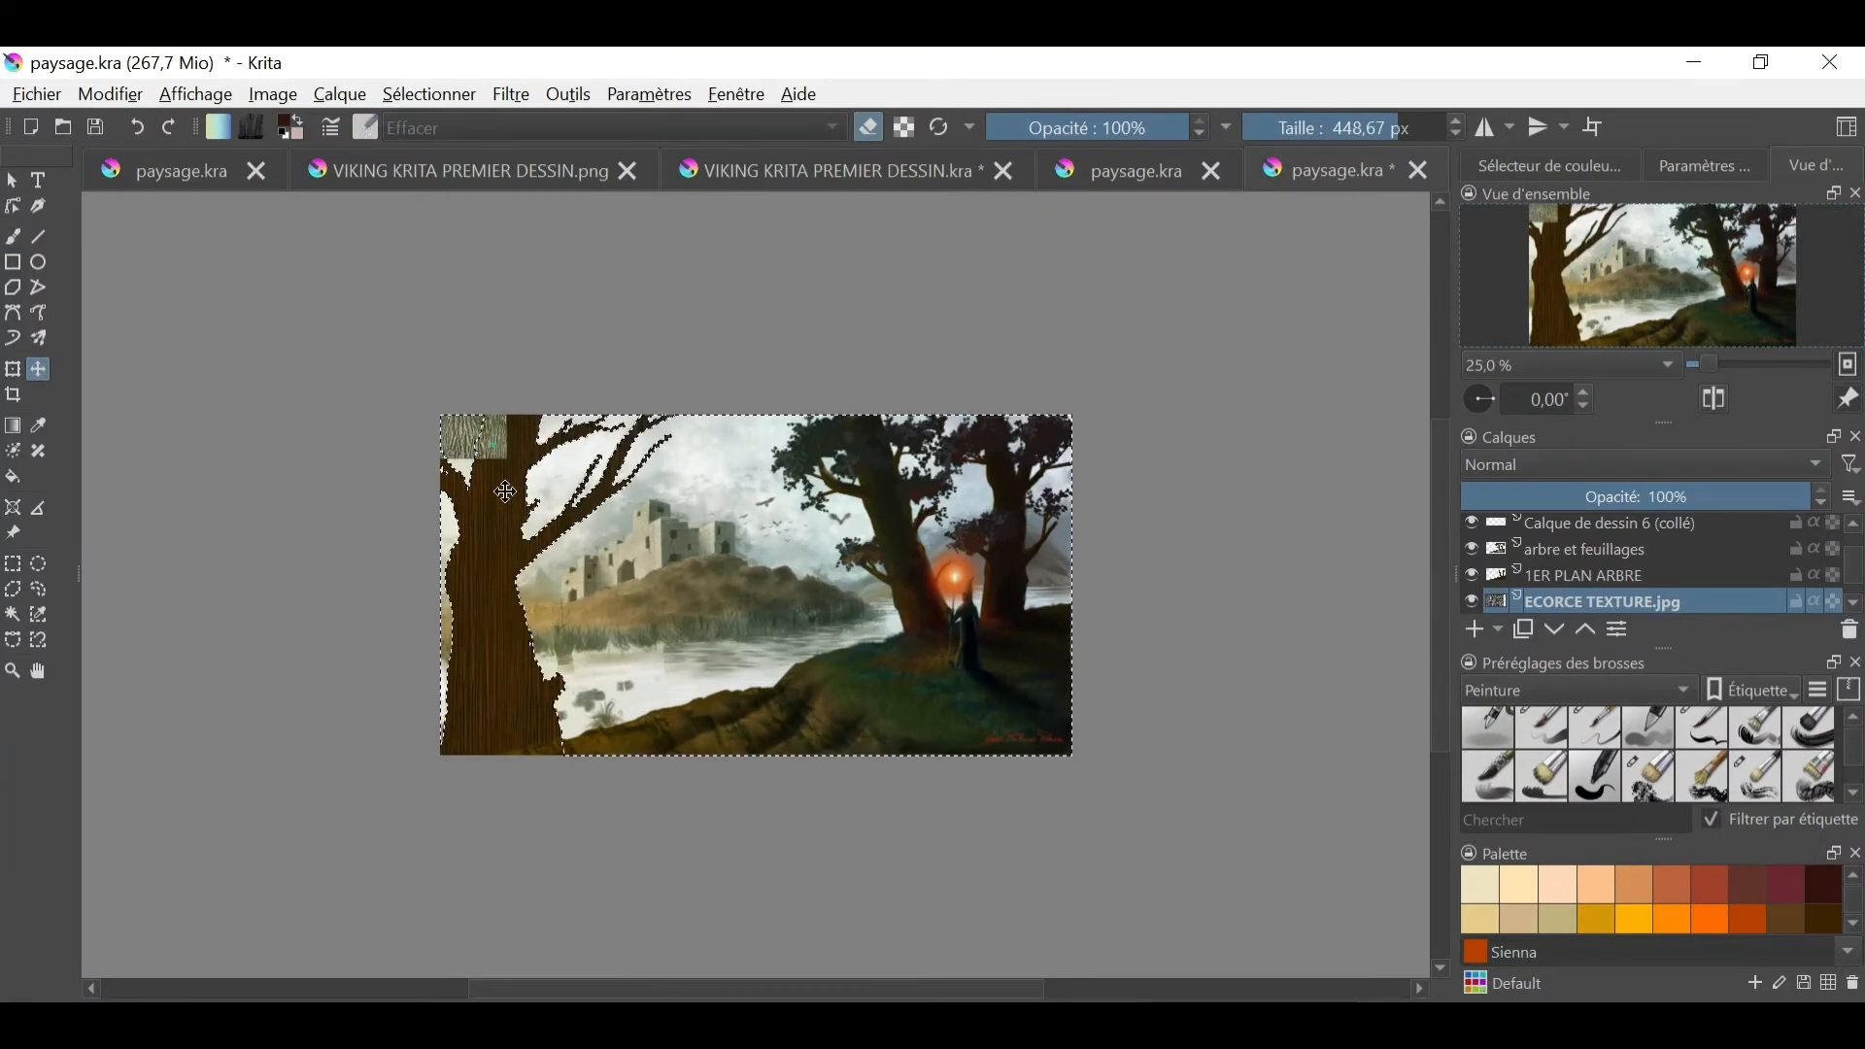
drag(506, 493, 542, 801)
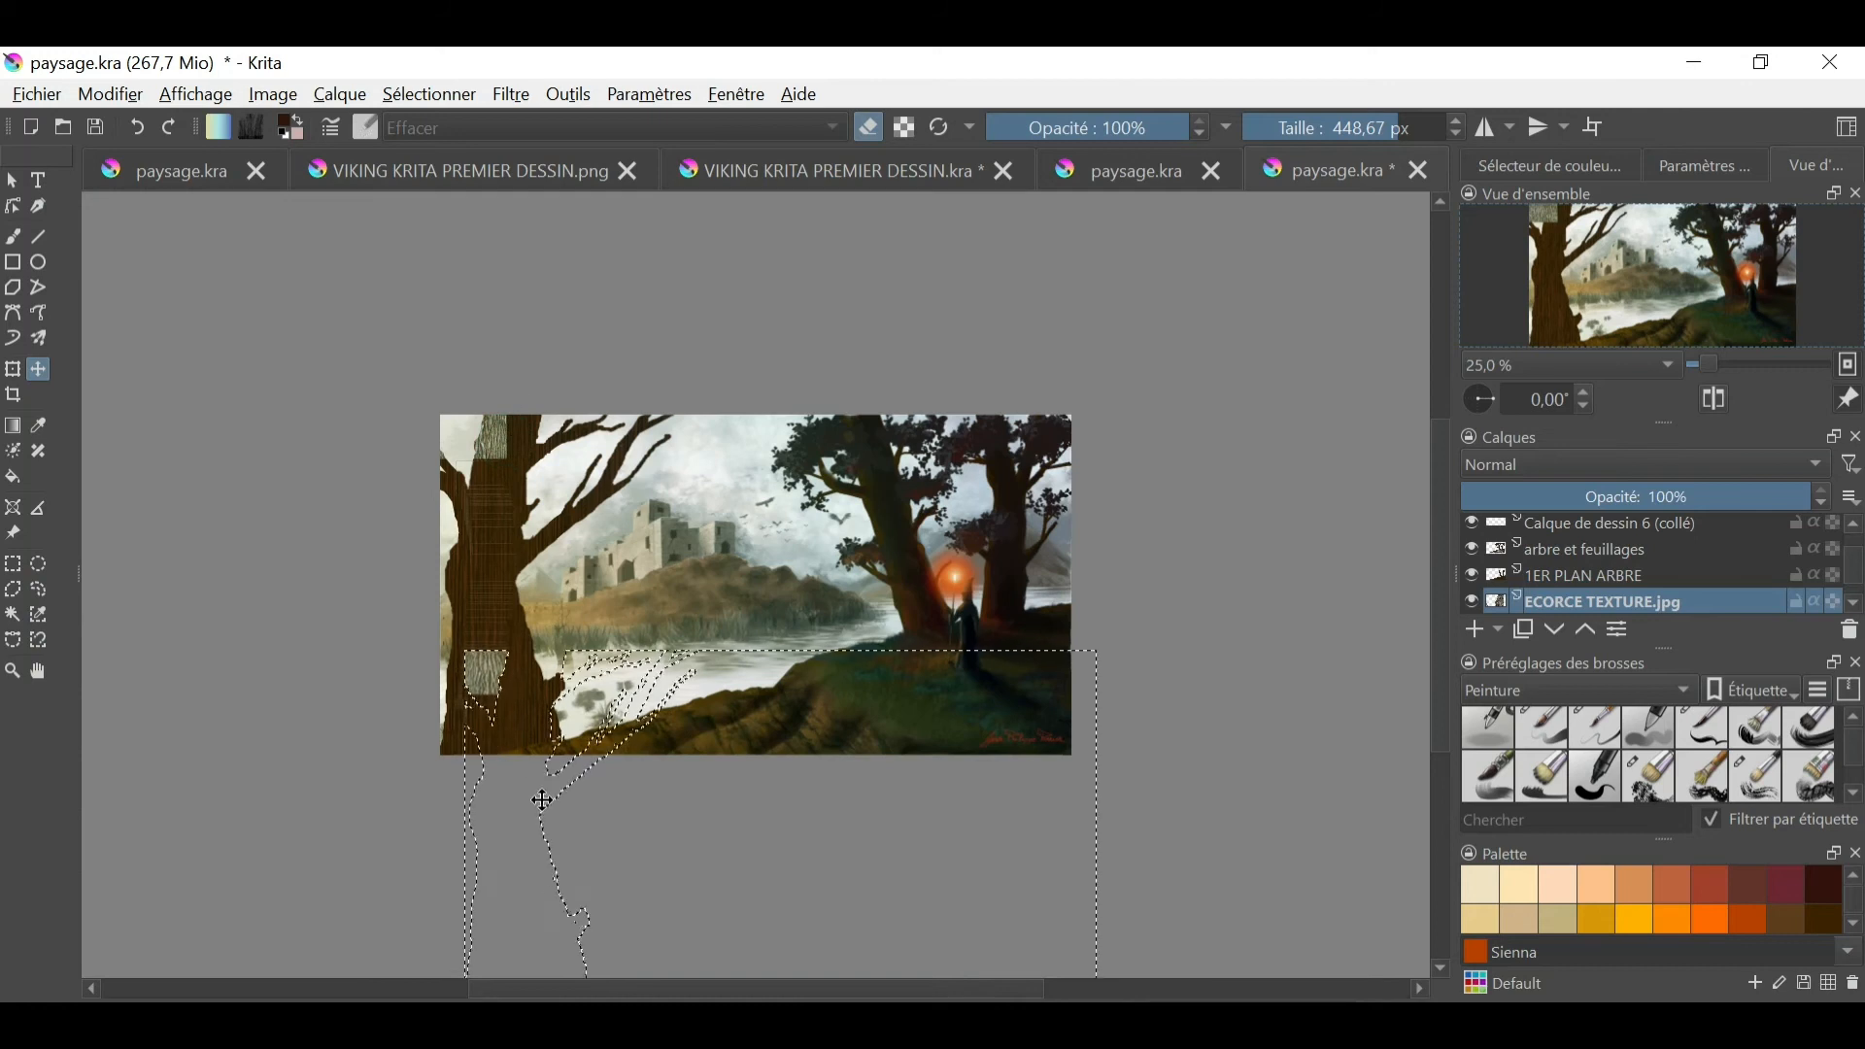
click(137, 127)
click(437, 95)
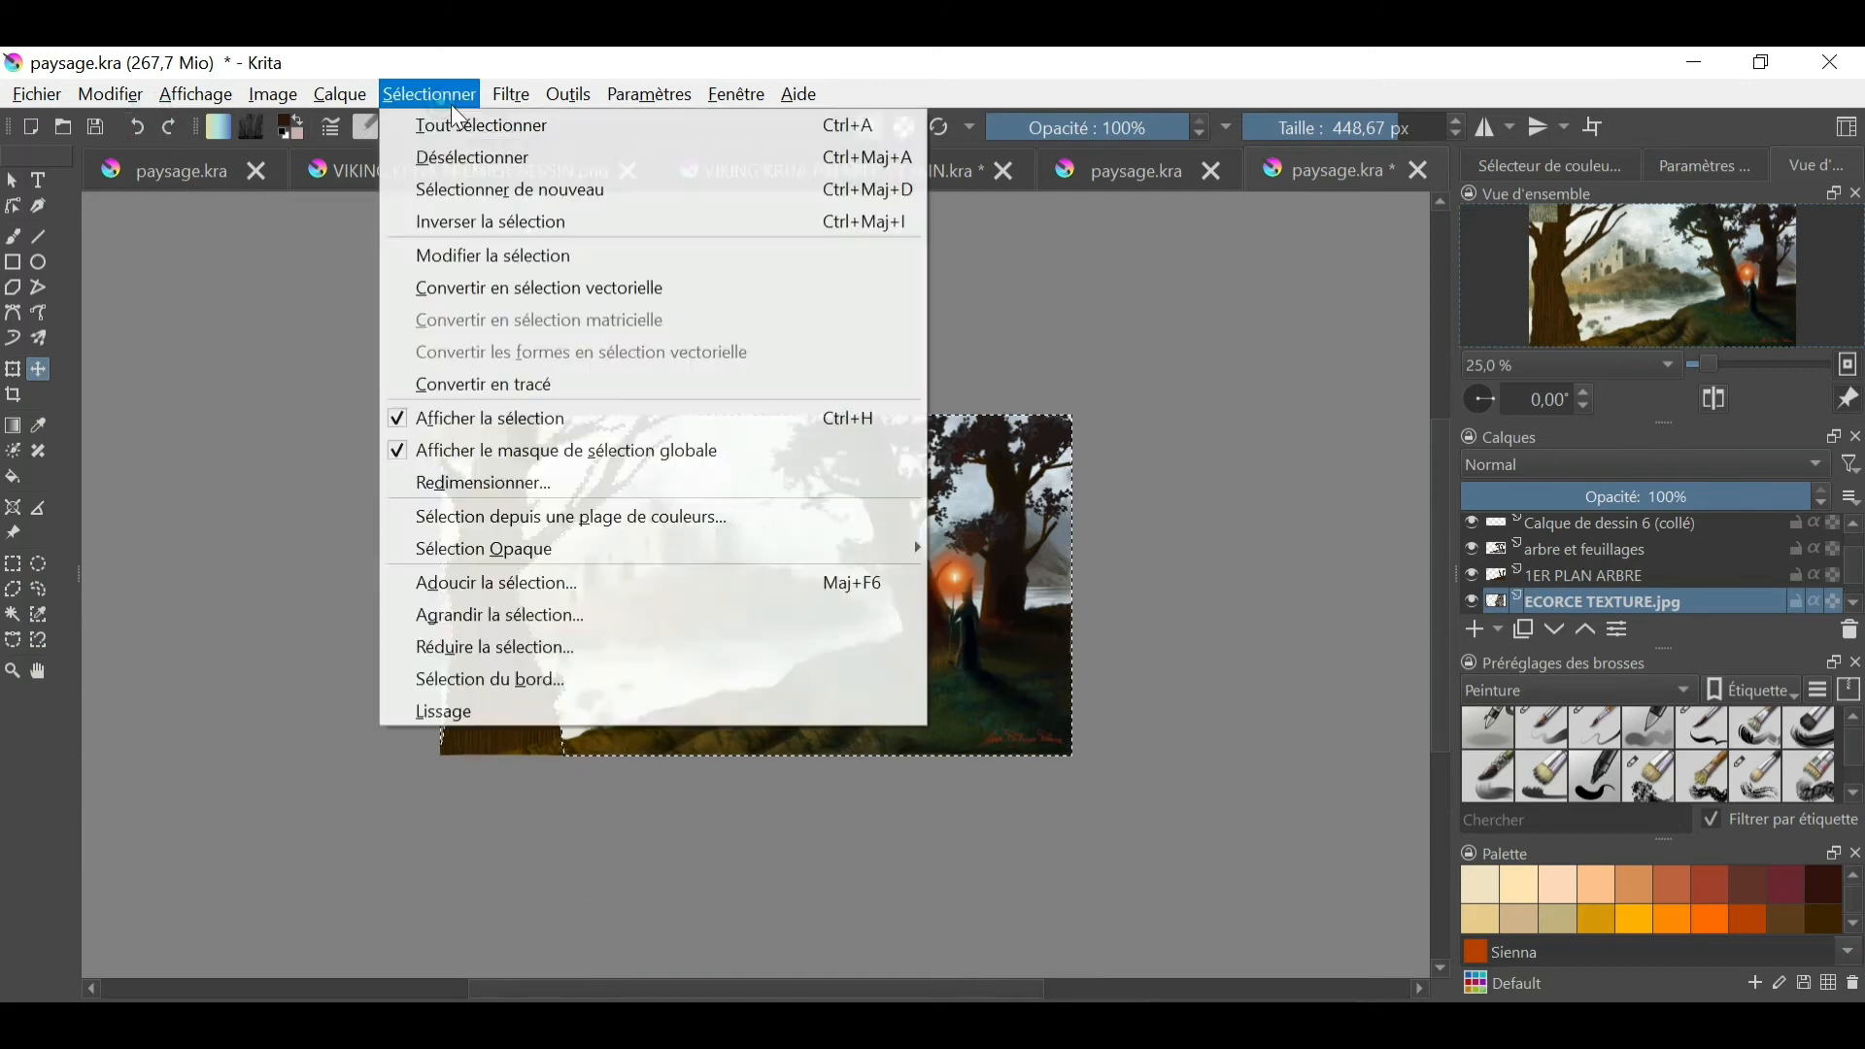
click(510, 130)
drag(479, 451, 496, 711)
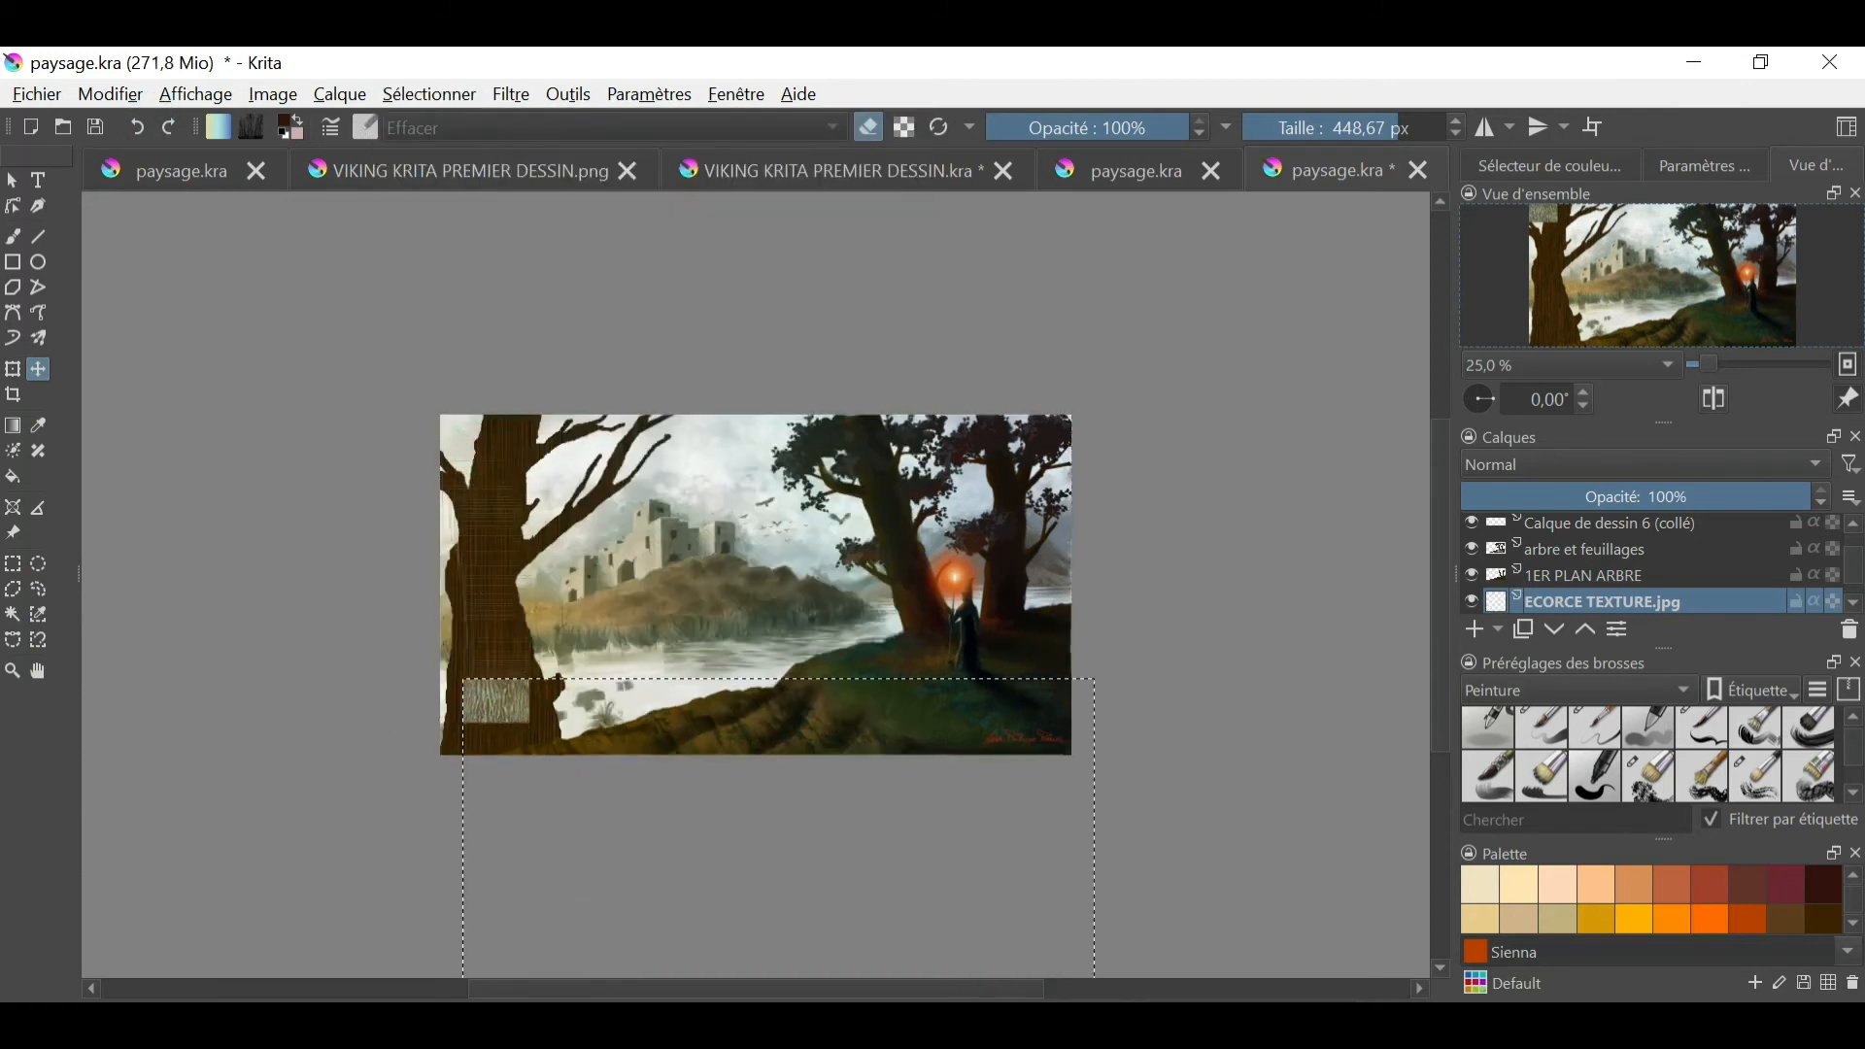
click(1737, 365)
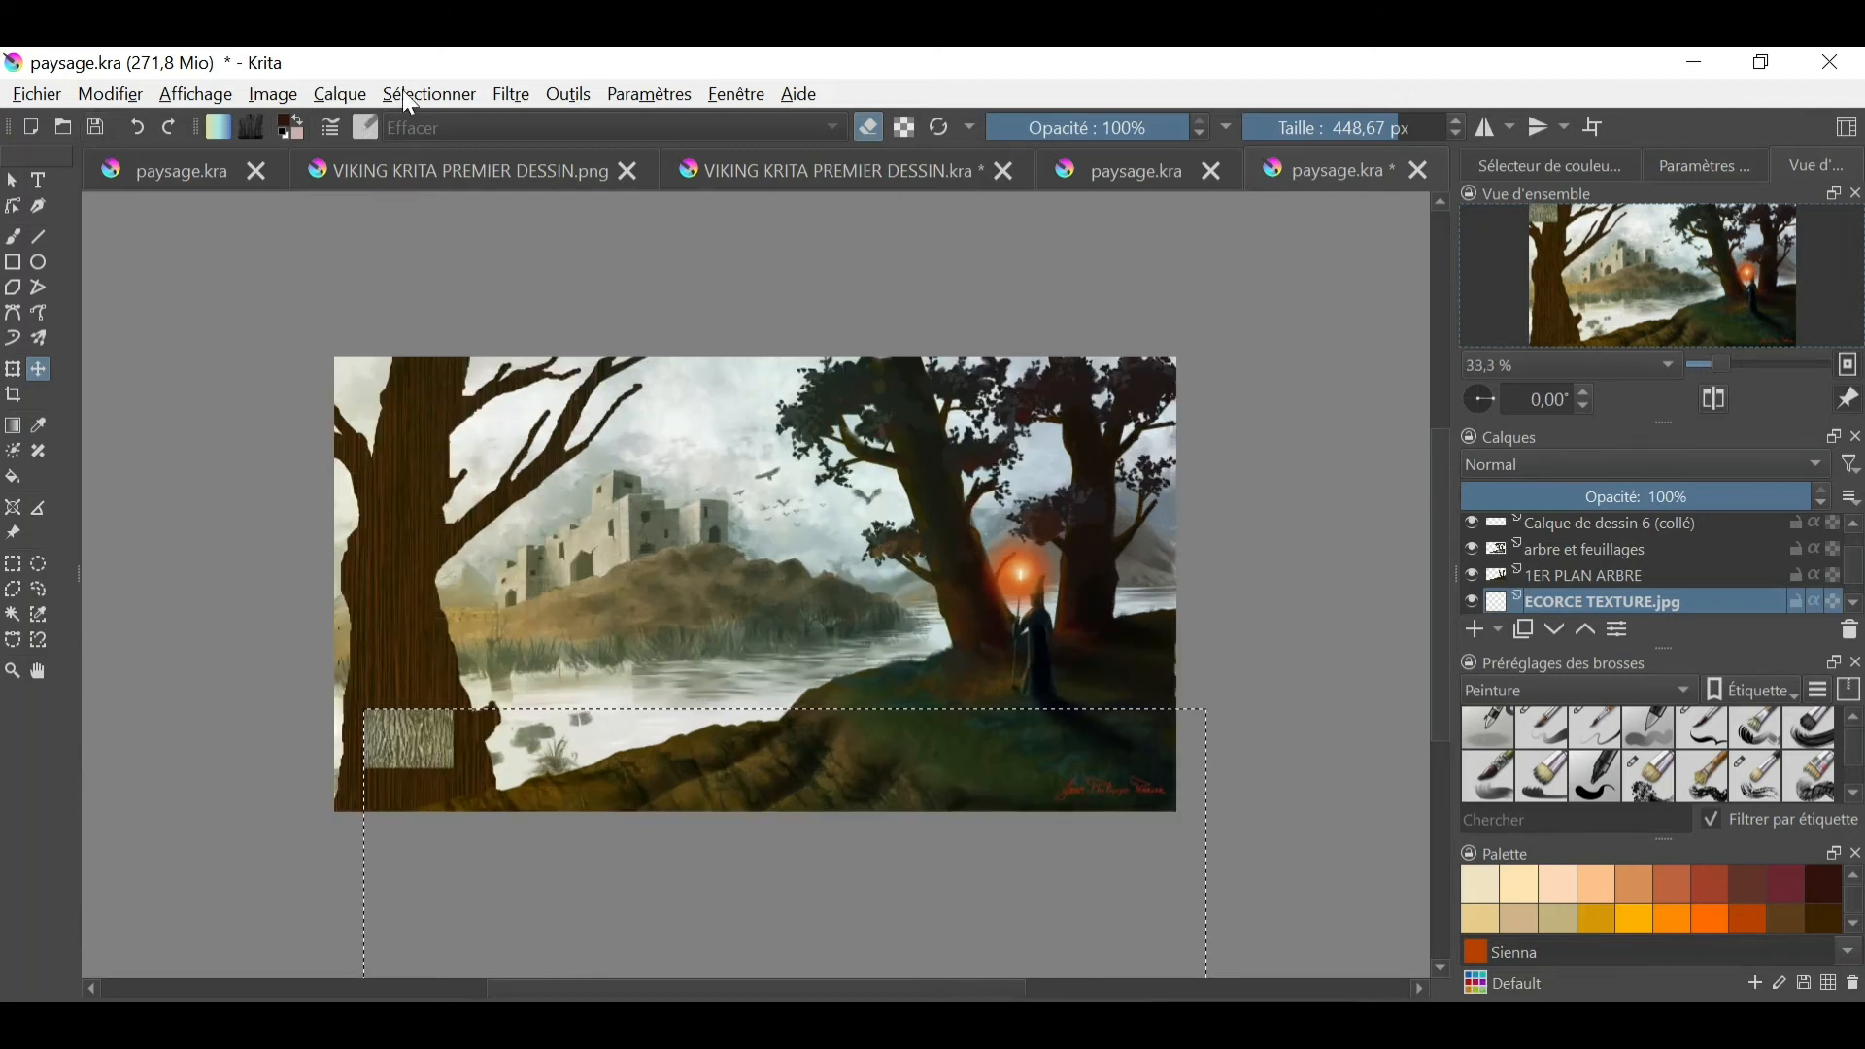
- Enlarge the width of the ECORCE TEXTURE.jpg layer and place the bark in the painting's lower-left corner, over the trunk base
click(340, 95)
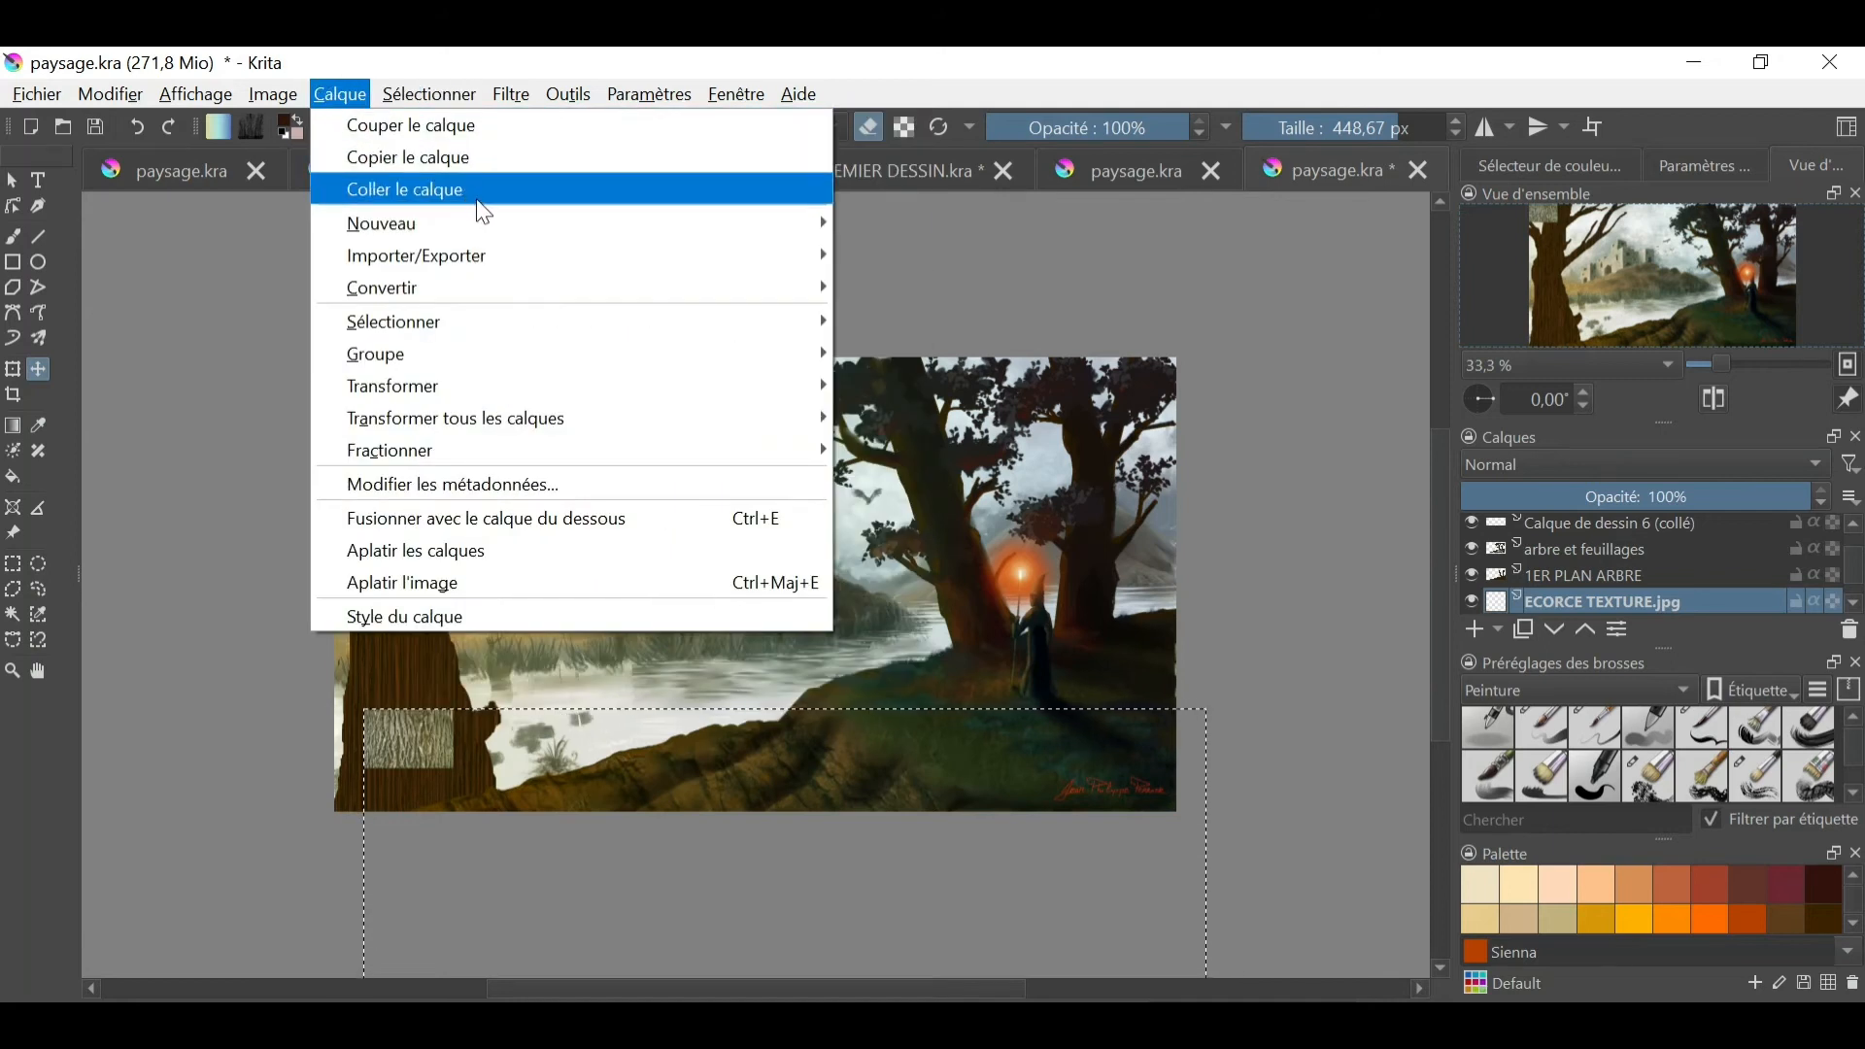
mouse_move(597, 388)
click(1040, 457)
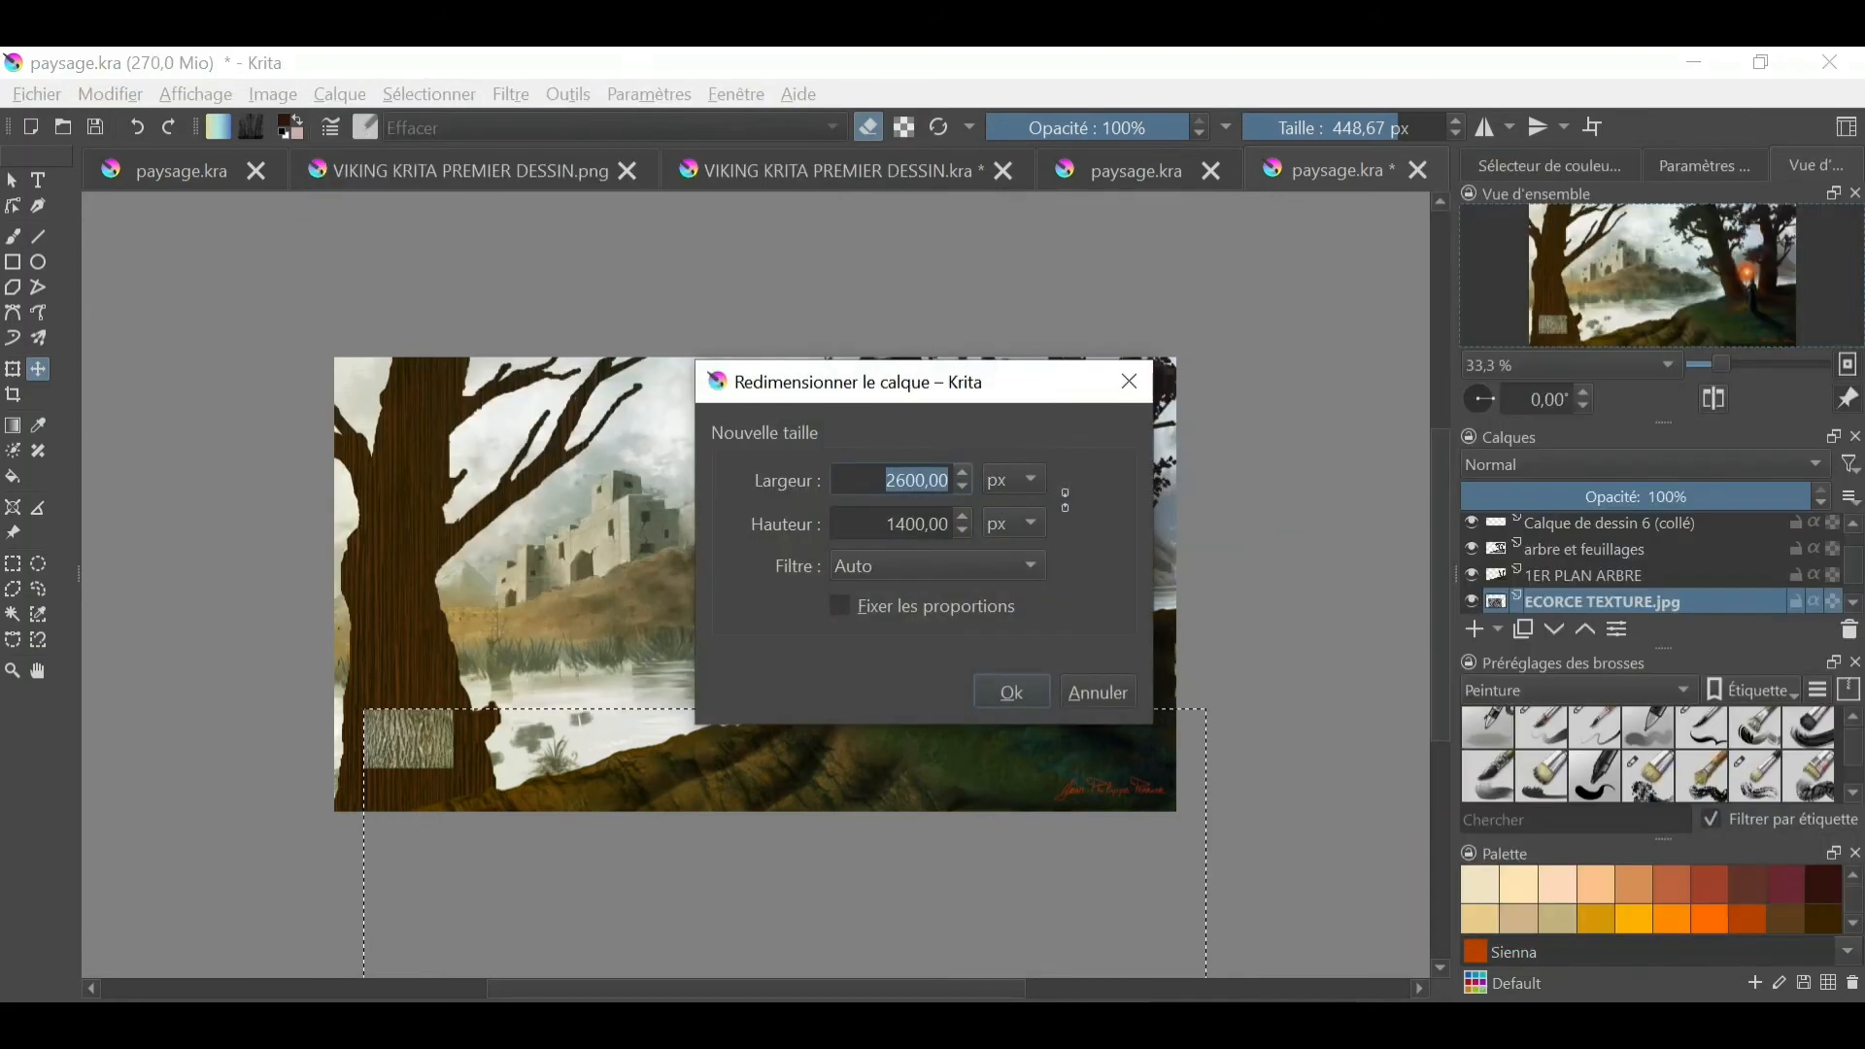
click(917, 493)
key(BackSpace)
key(BackSpace)
key(BackSpace)
key(BackSpace)
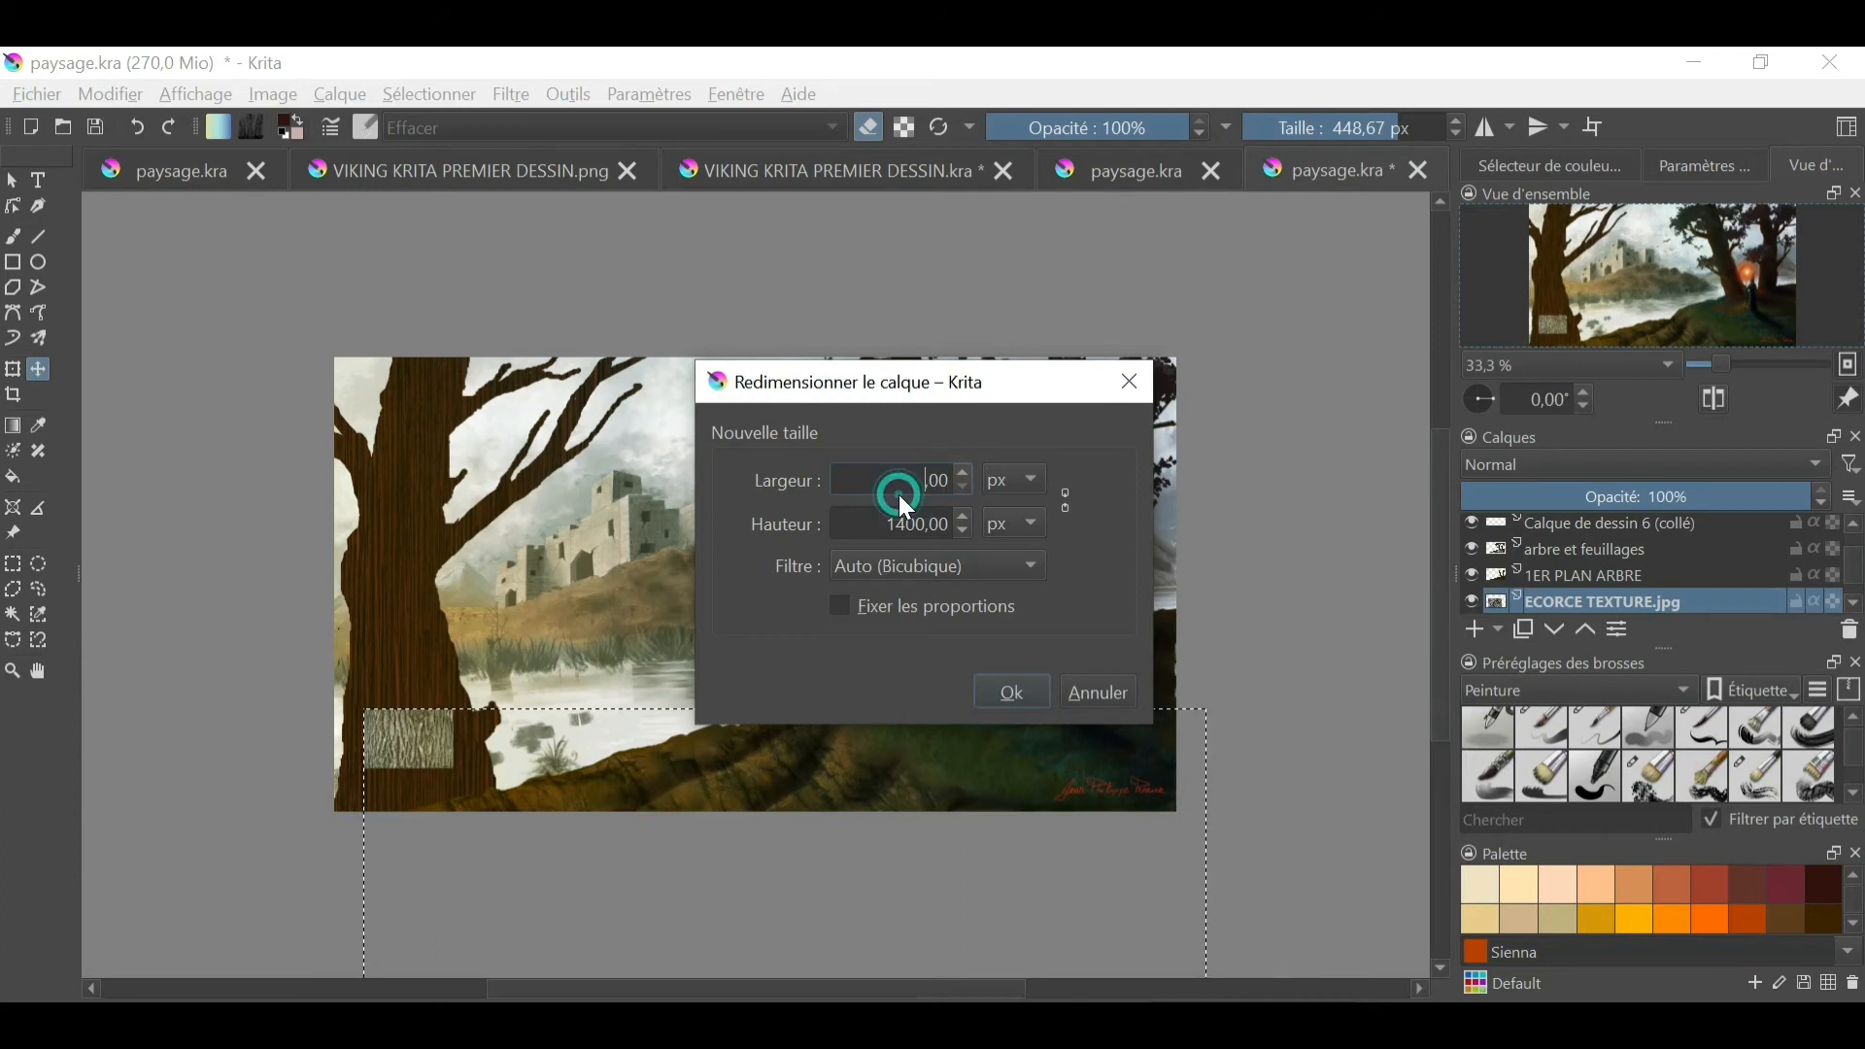
click(1006, 696)
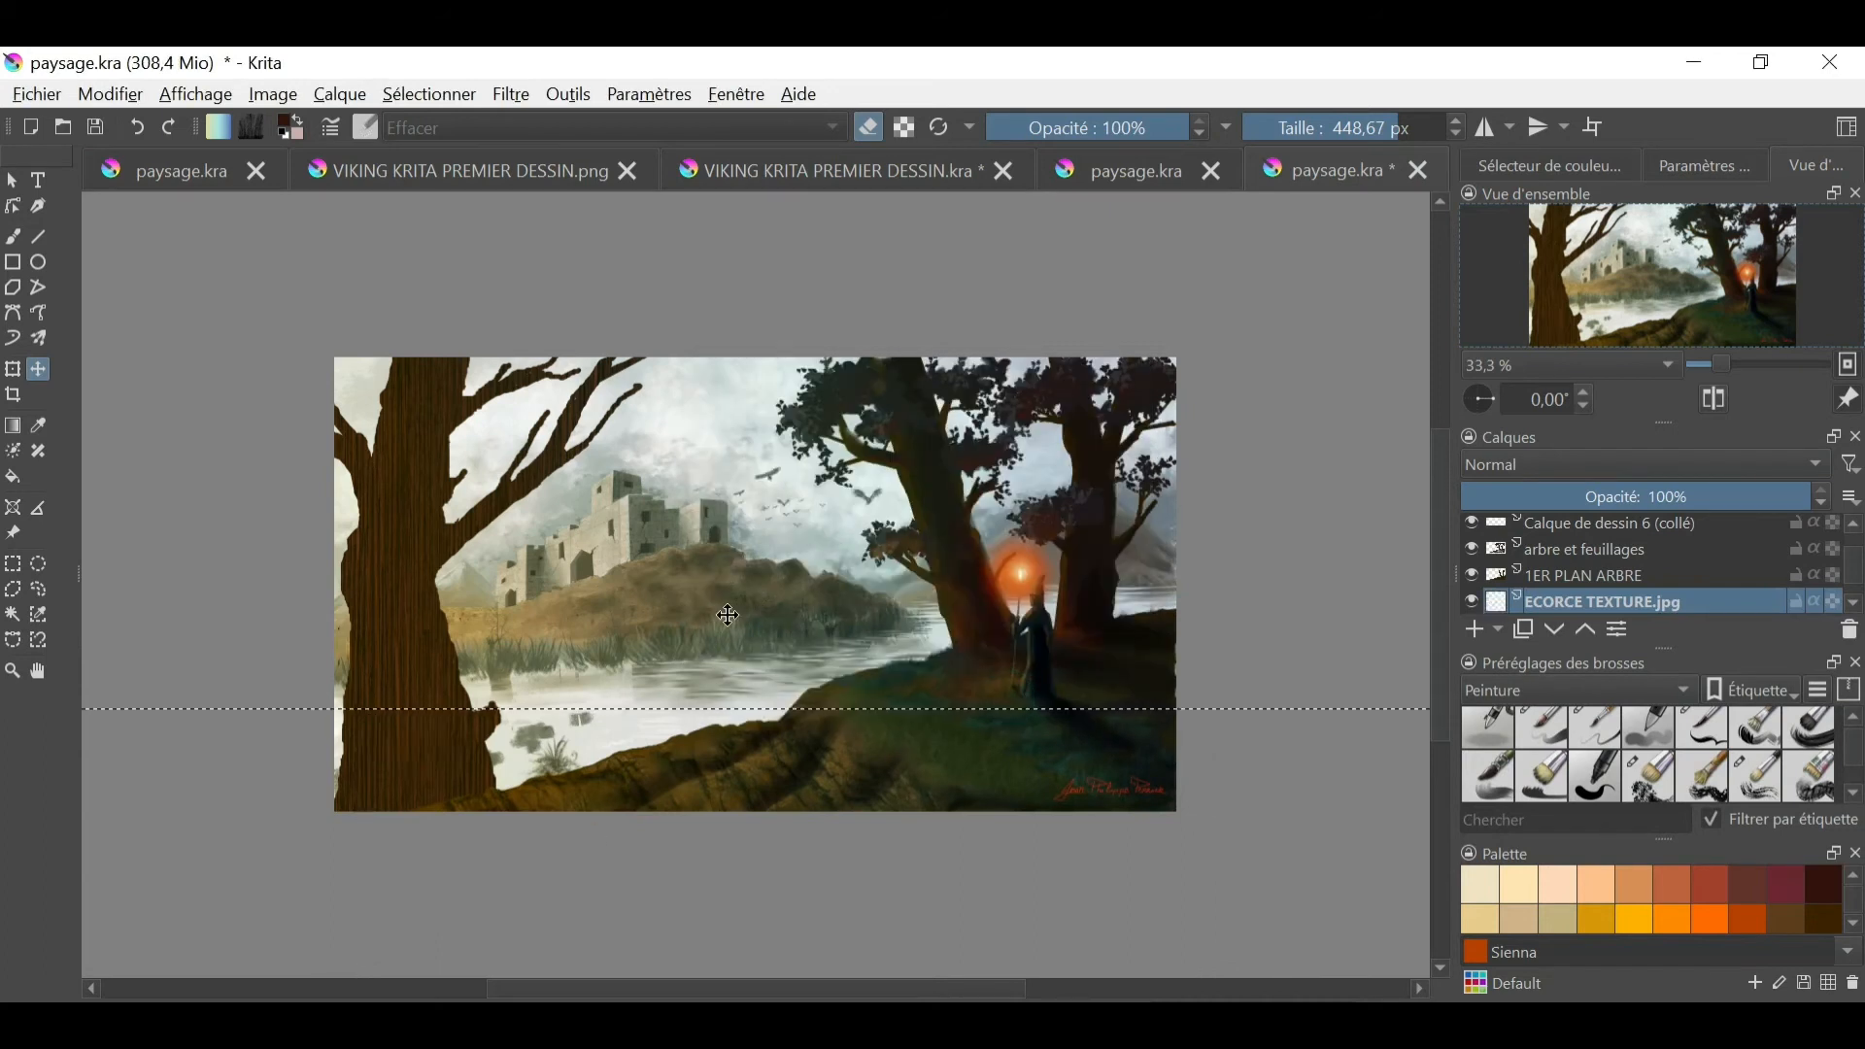
drag(1281, 670, 780, 881)
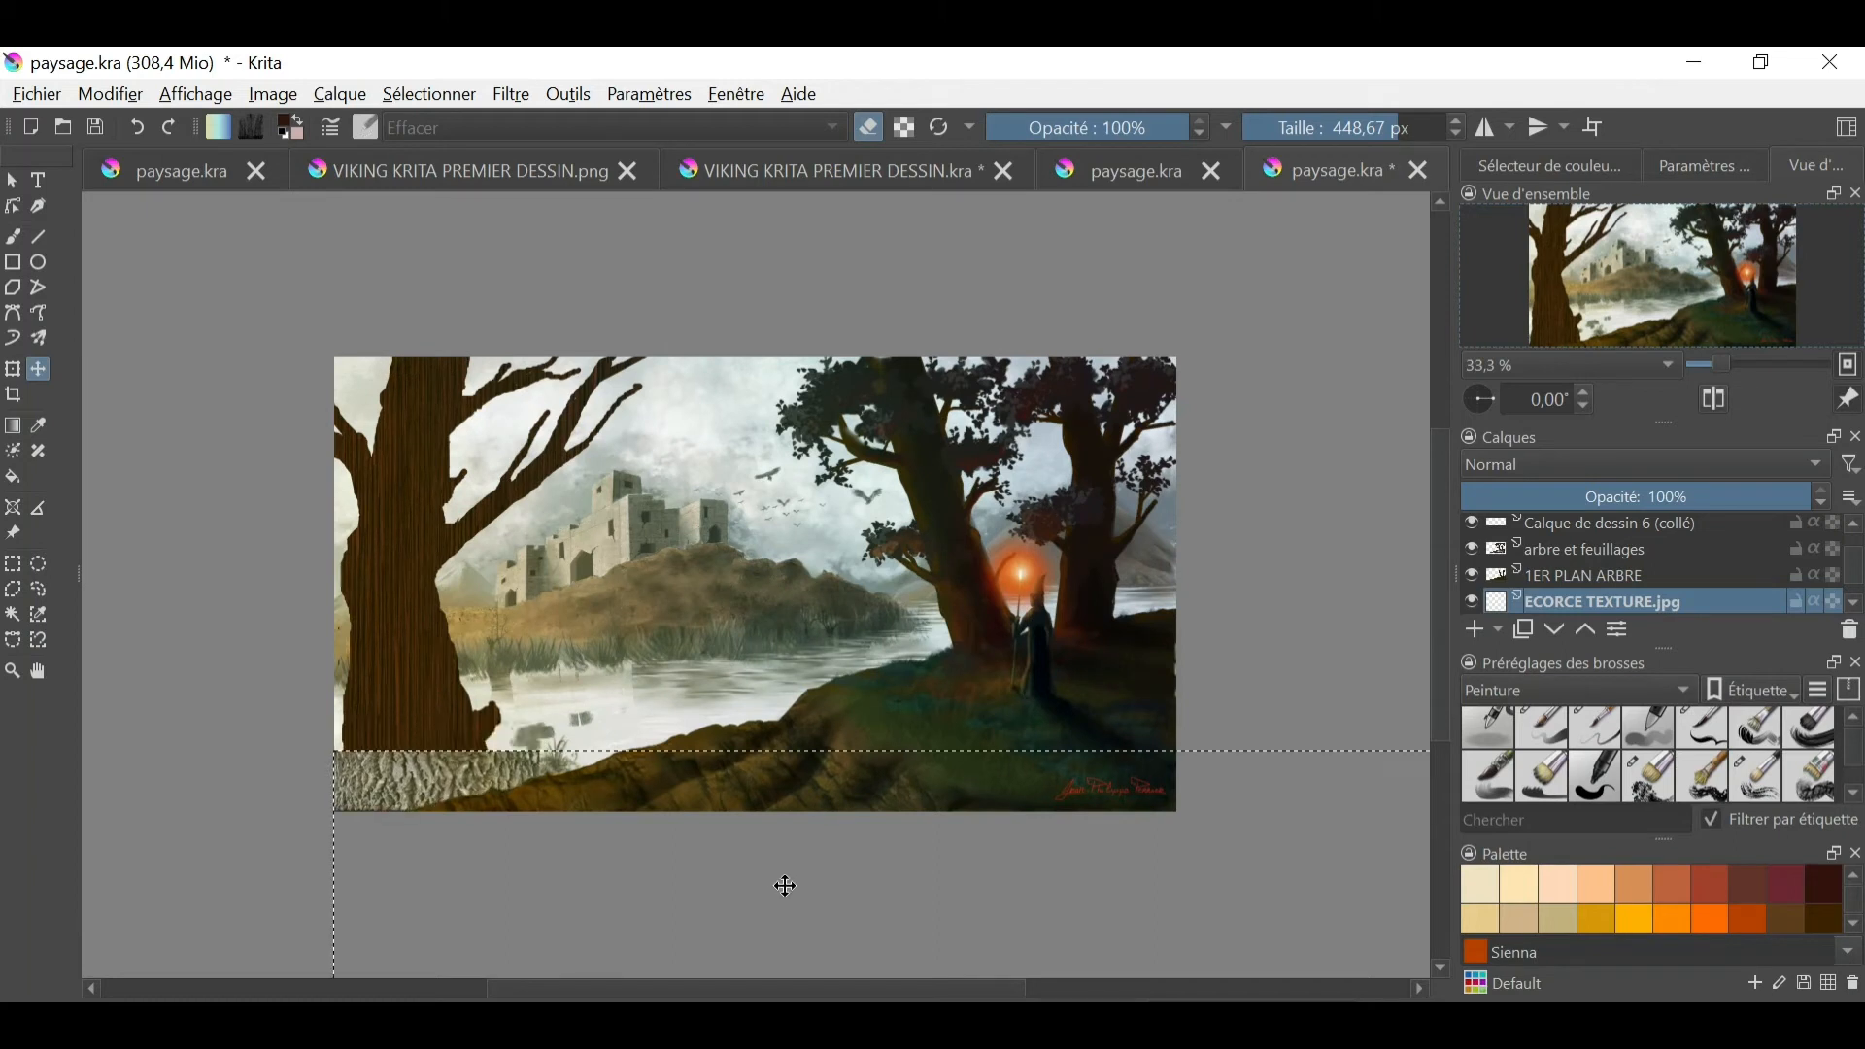
- Copy the enlarged bark texture, paste it as a new layer and move the copy up the left trunk
click(110, 94)
click(342, 95)
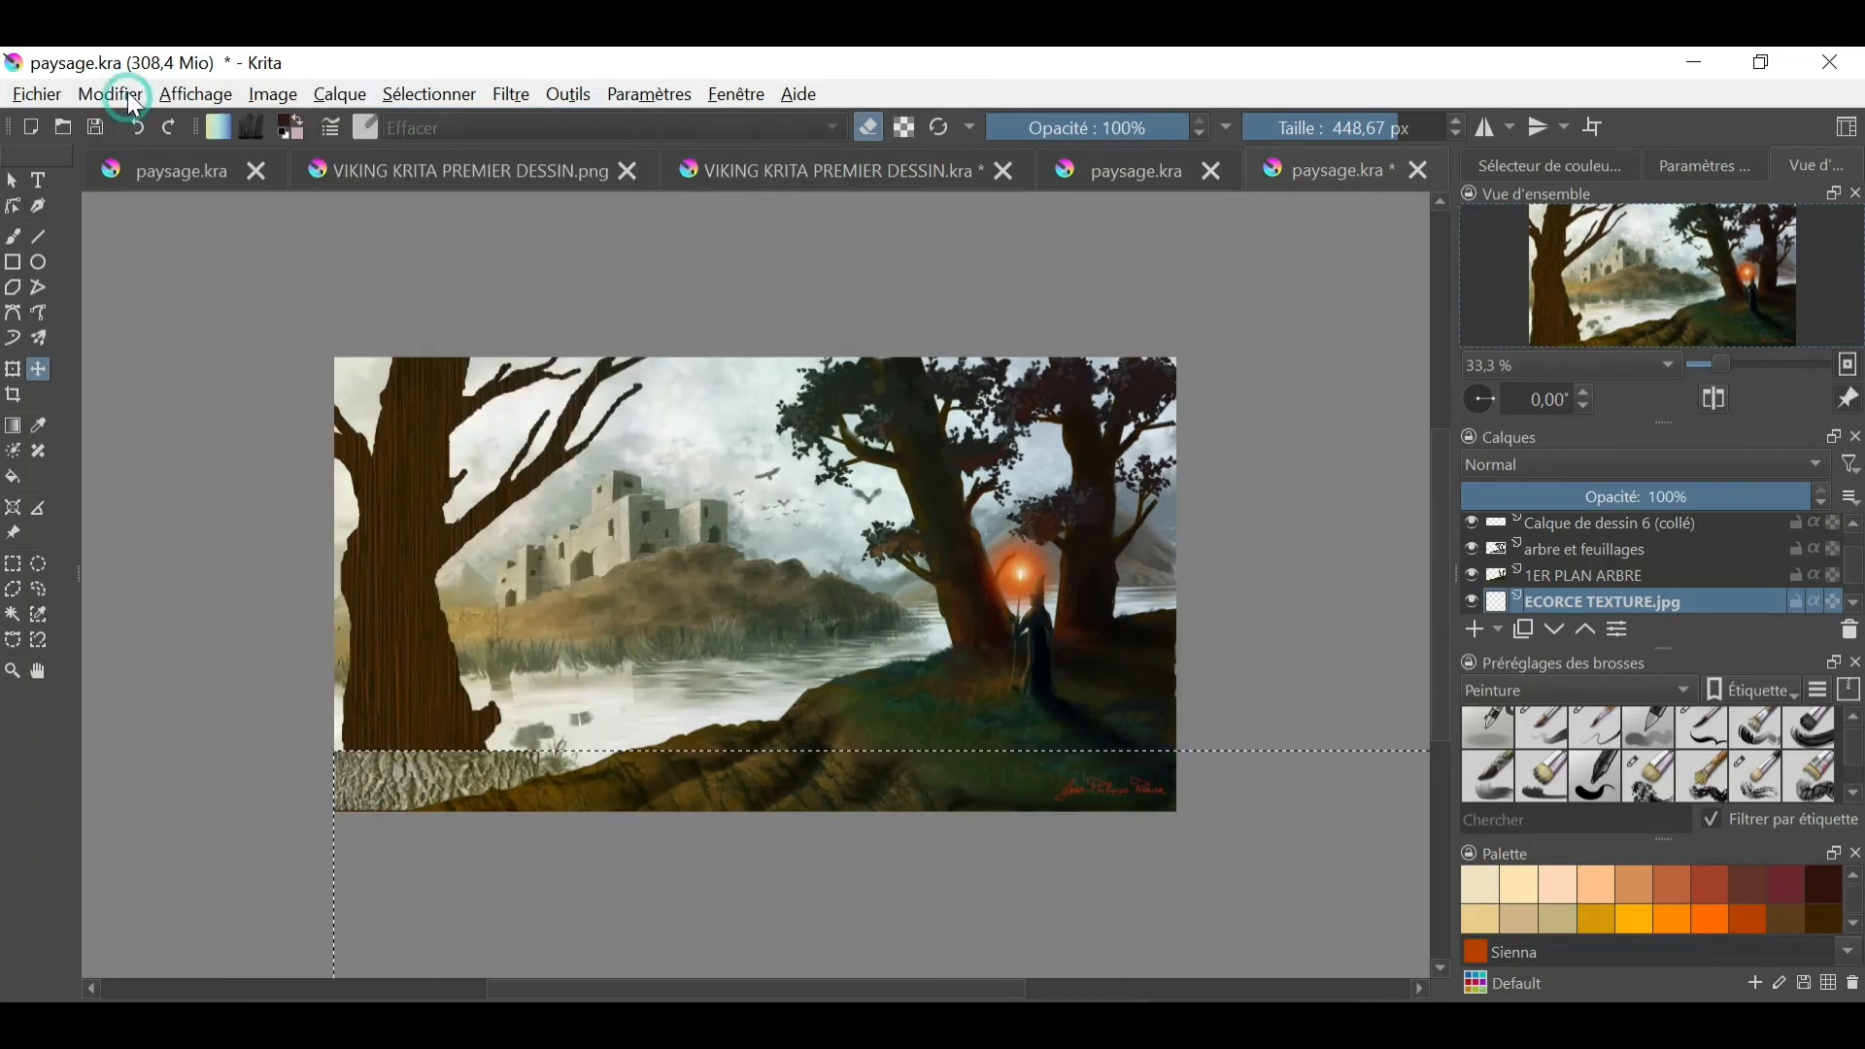
click(110, 94)
click(163, 223)
click(110, 94)
click(167, 352)
drag(495, 795, 445, 640)
- Paste further bark texture copies and stack them to cover the left trunk up to about mid-height
click(110, 94)
click(164, 347)
click(125, 97)
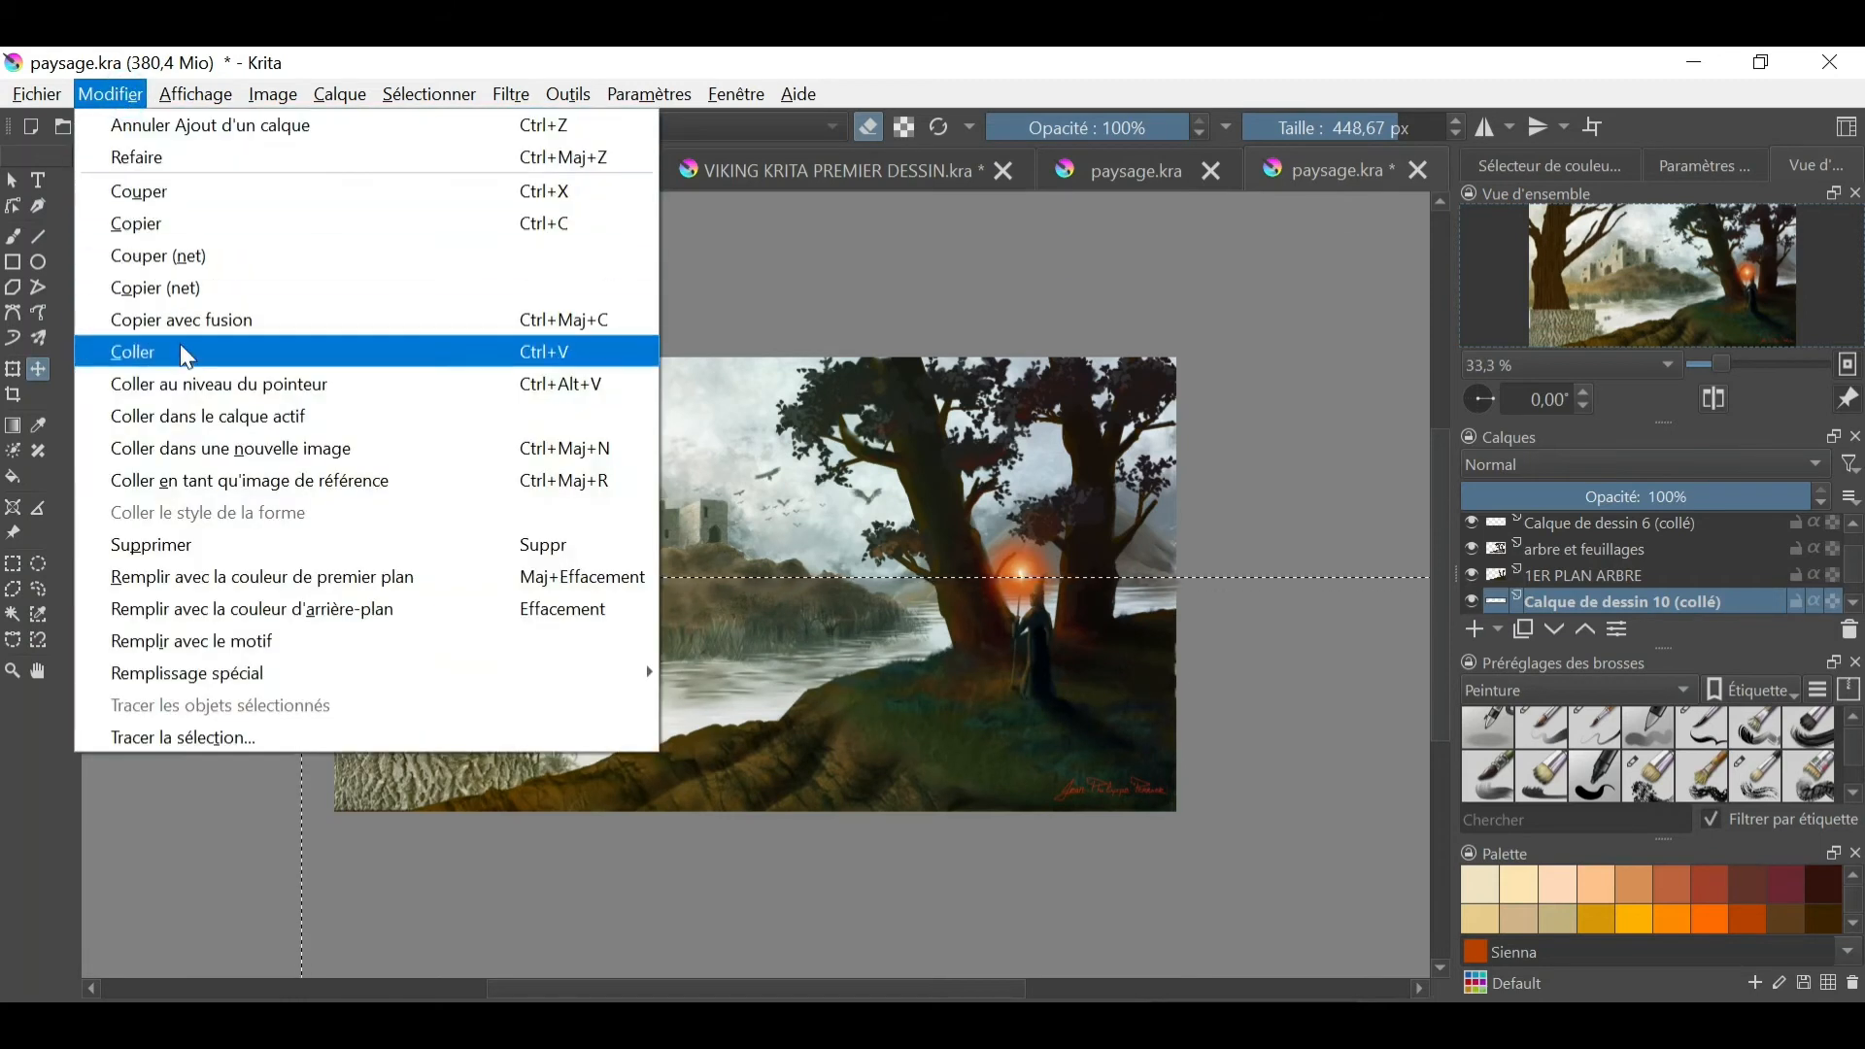
click(167, 287)
drag(442, 449, 393, 474)
click(123, 102)
click(187, 367)
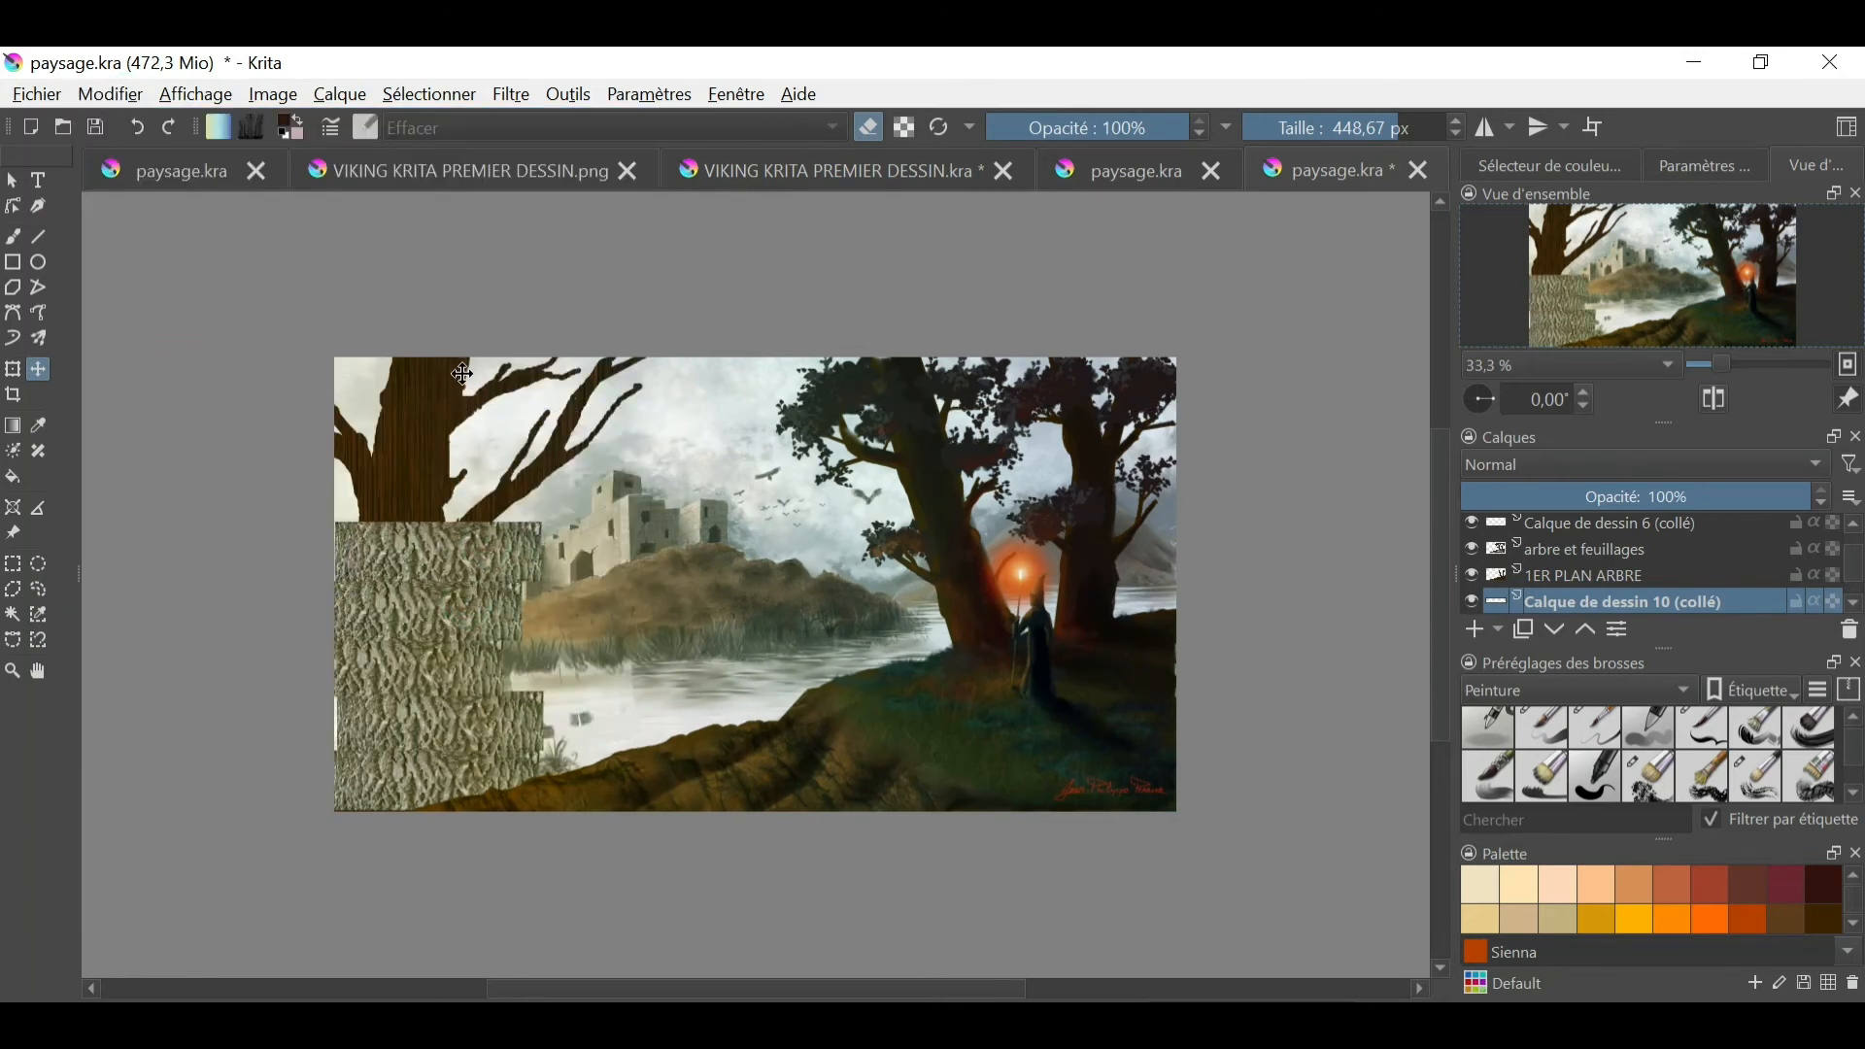
click(110, 94)
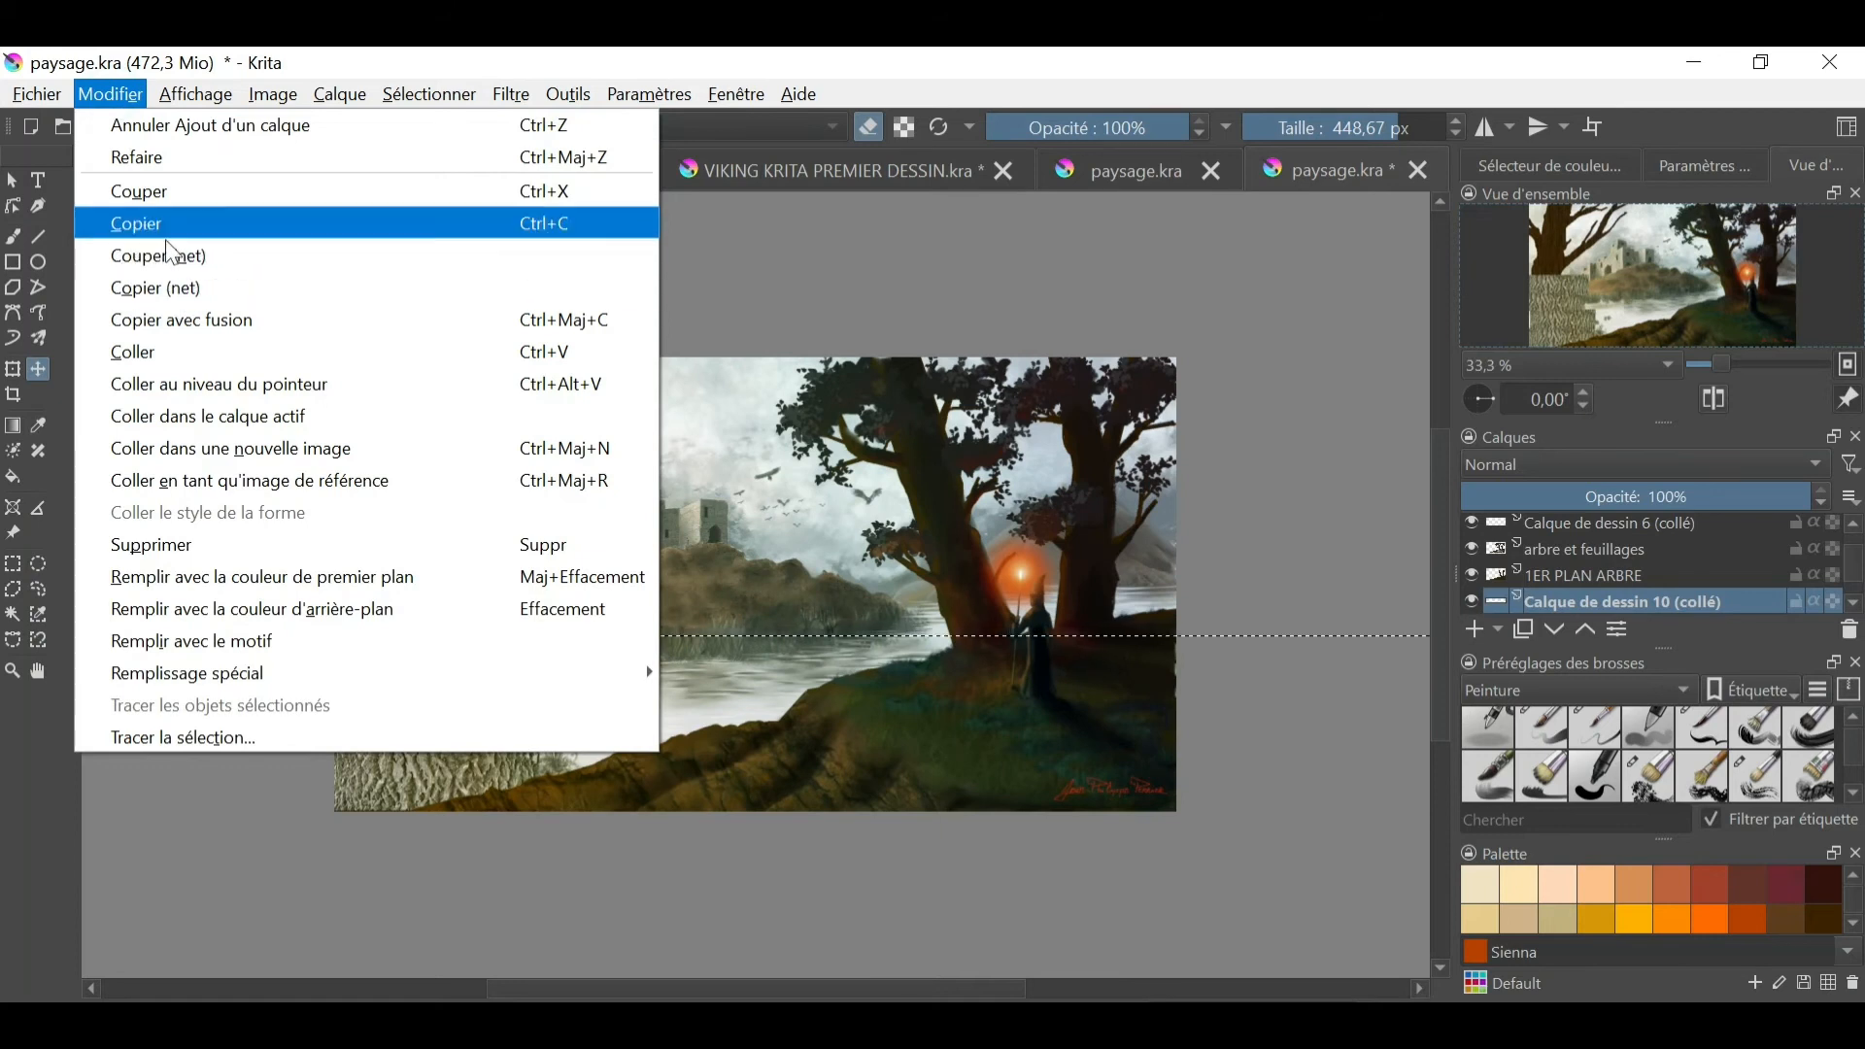
click(185, 322)
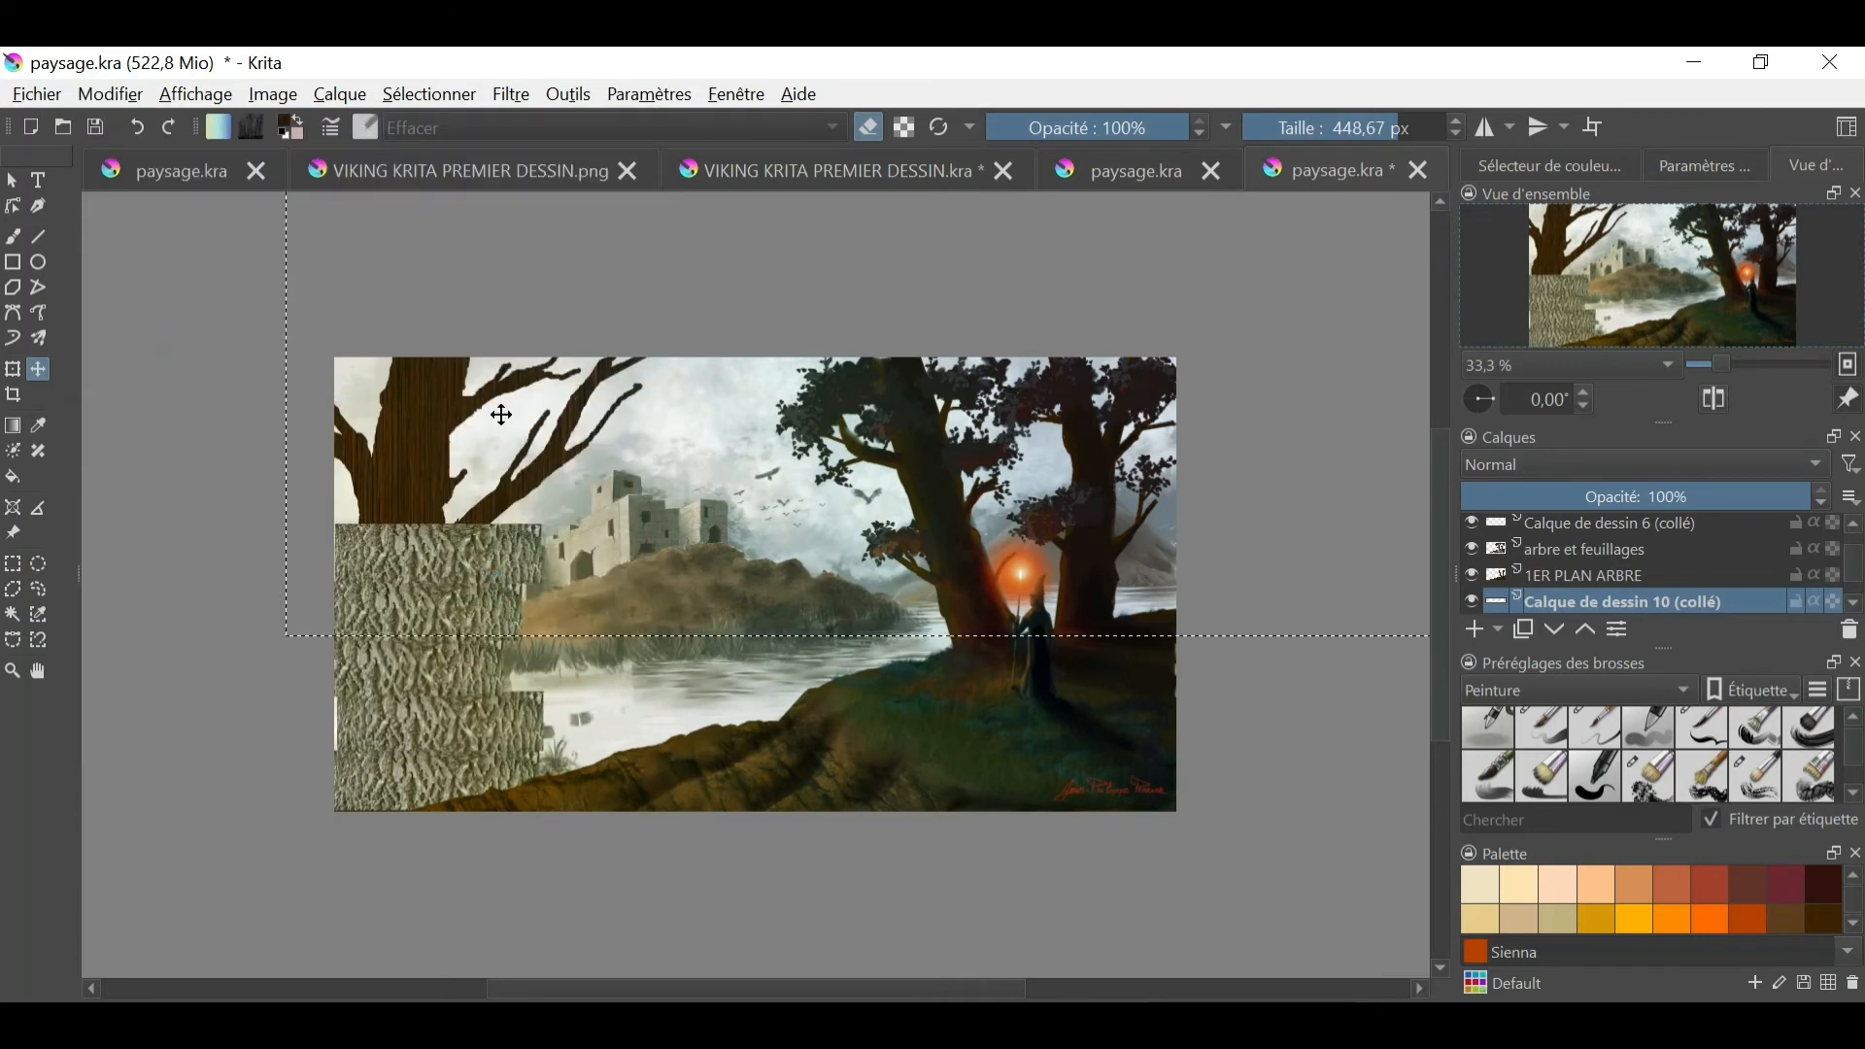
click(110, 94)
click(167, 288)
- Merge the pasted Calque de dessin 10 bark copies down into the ECORCE TEXTURE.jpg layer, checking the layer's visibility
right_click(1681, 597)
click(1646, 651)
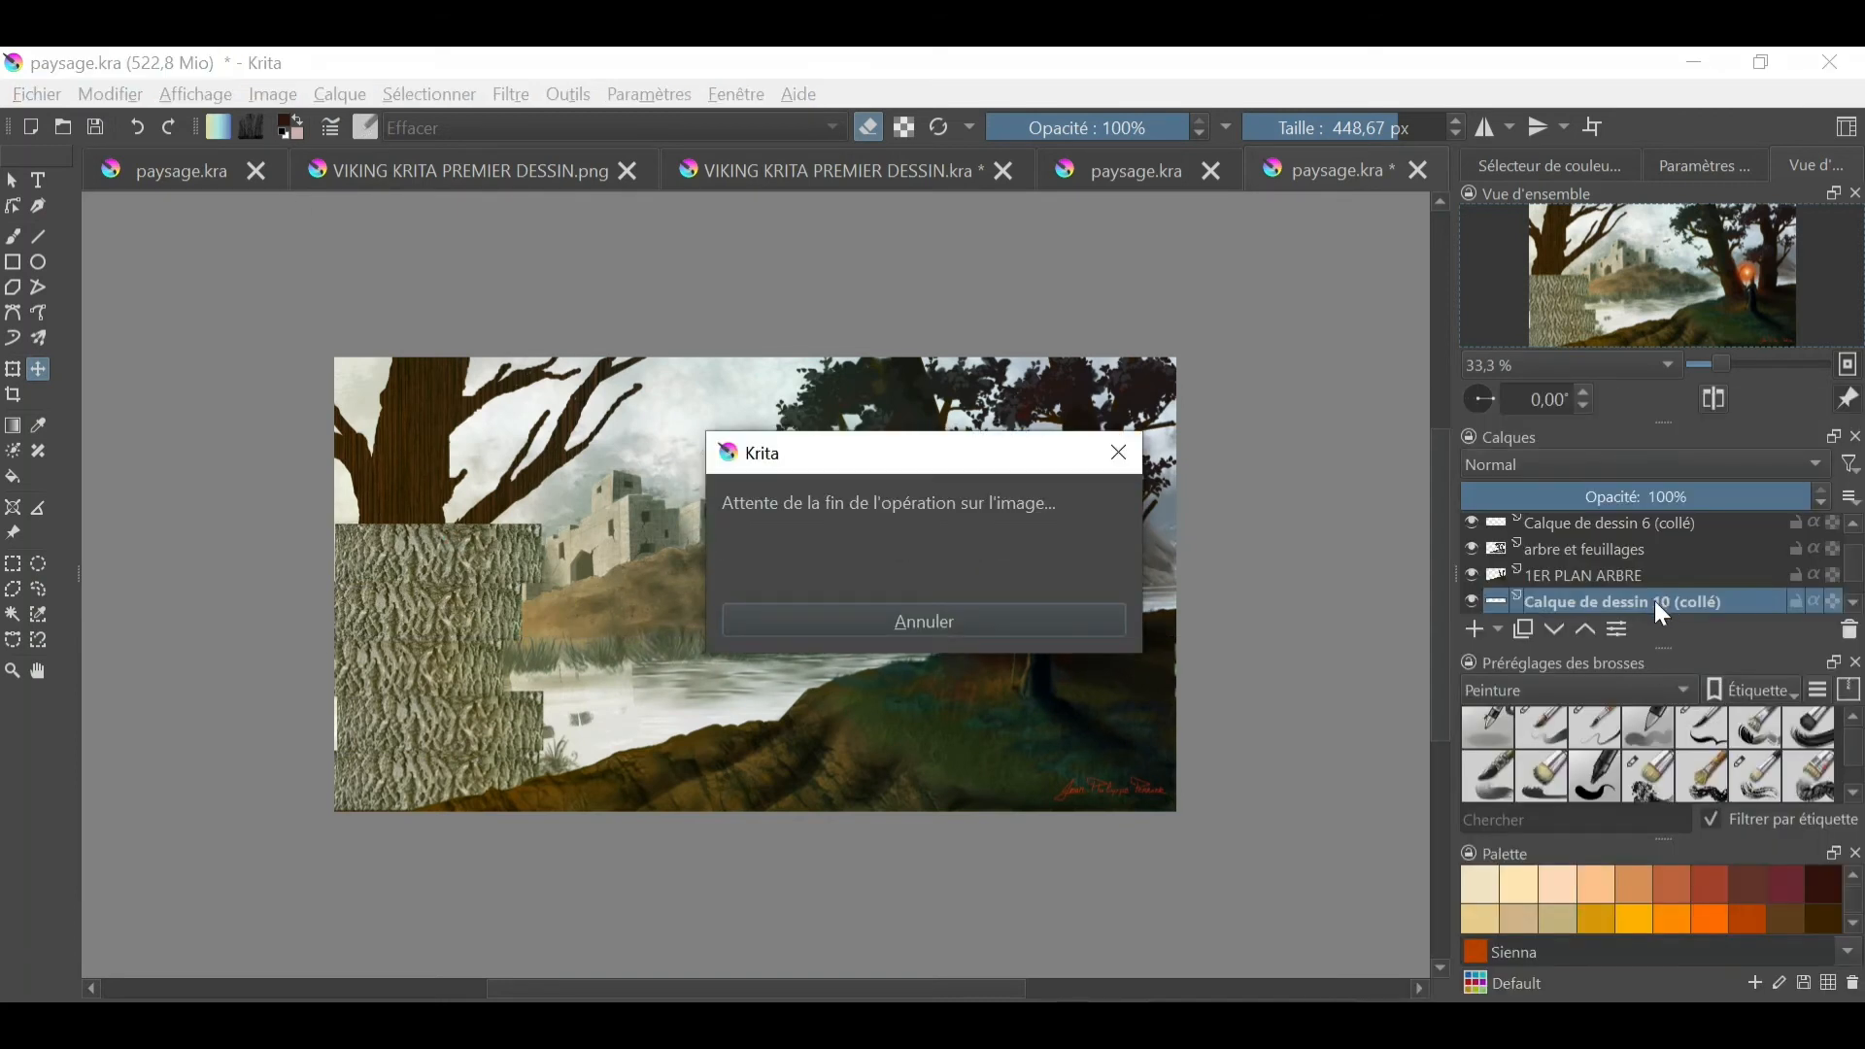
right_click(1663, 602)
click(1366, 848)
right_click(1657, 602)
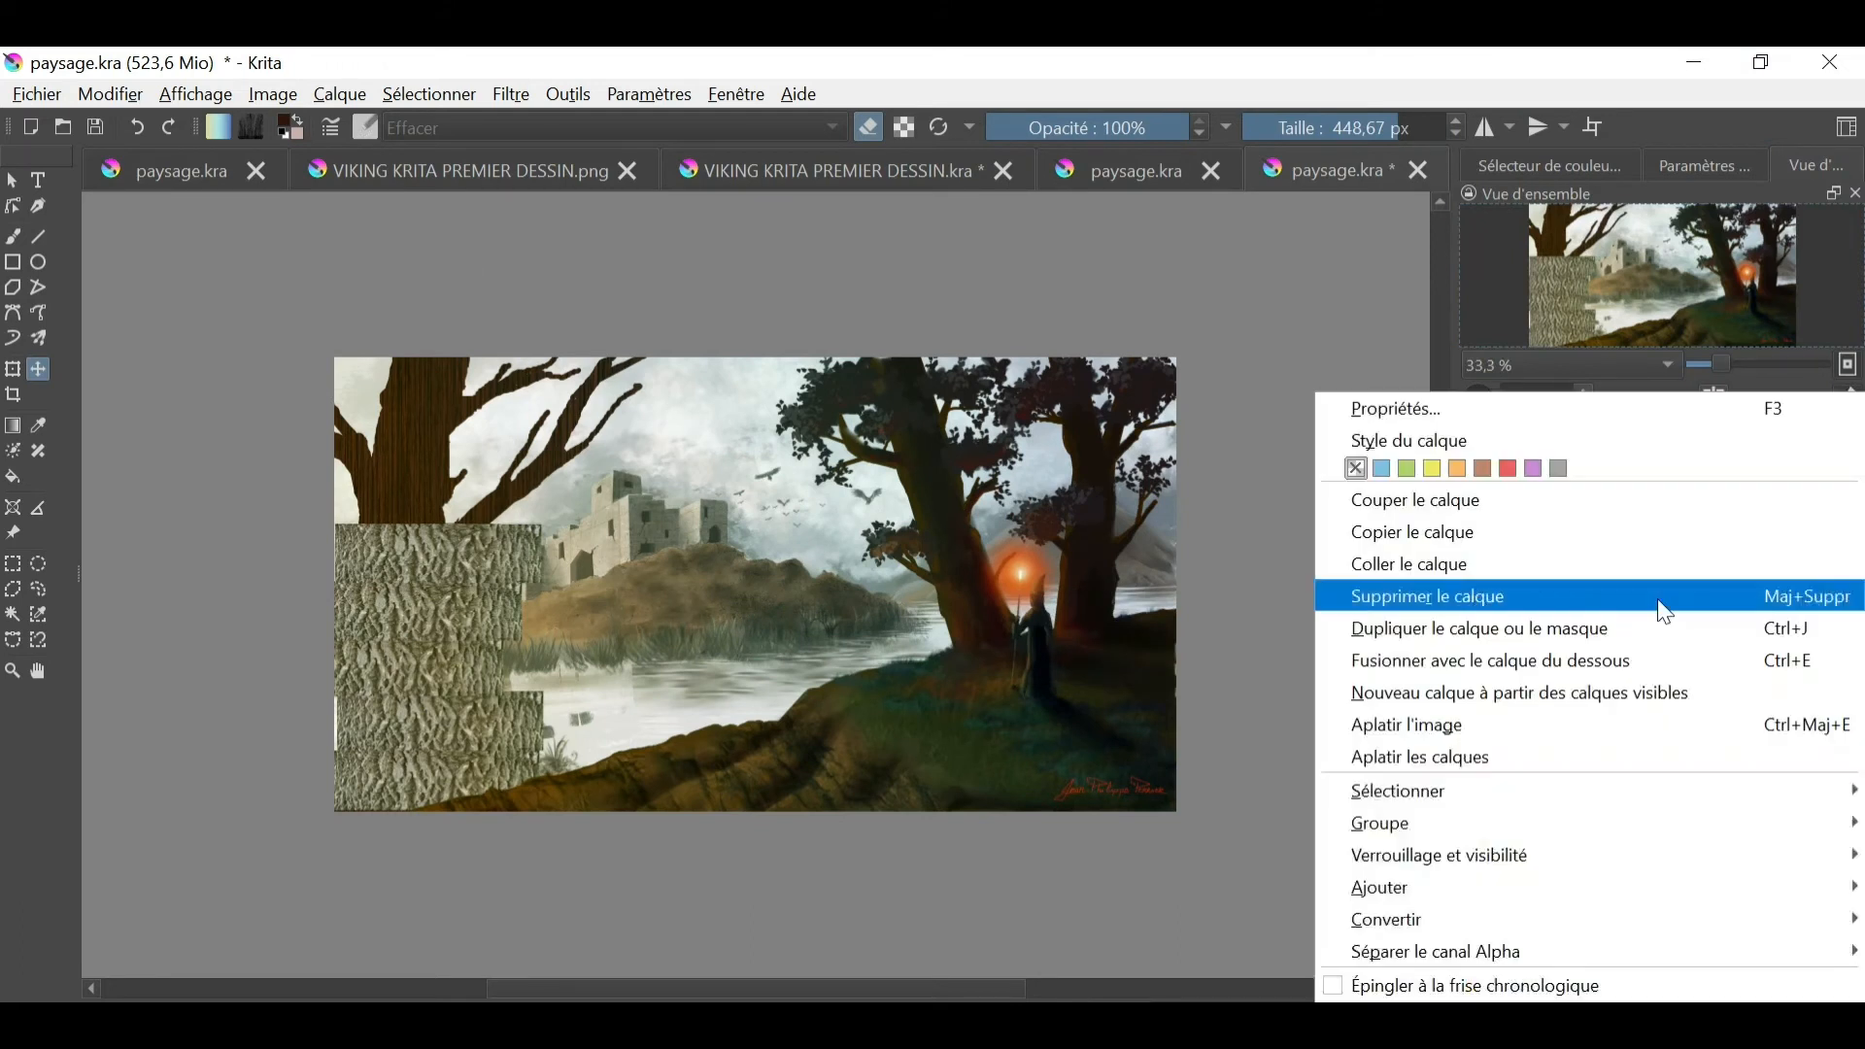
click(1584, 660)
right_click(1710, 597)
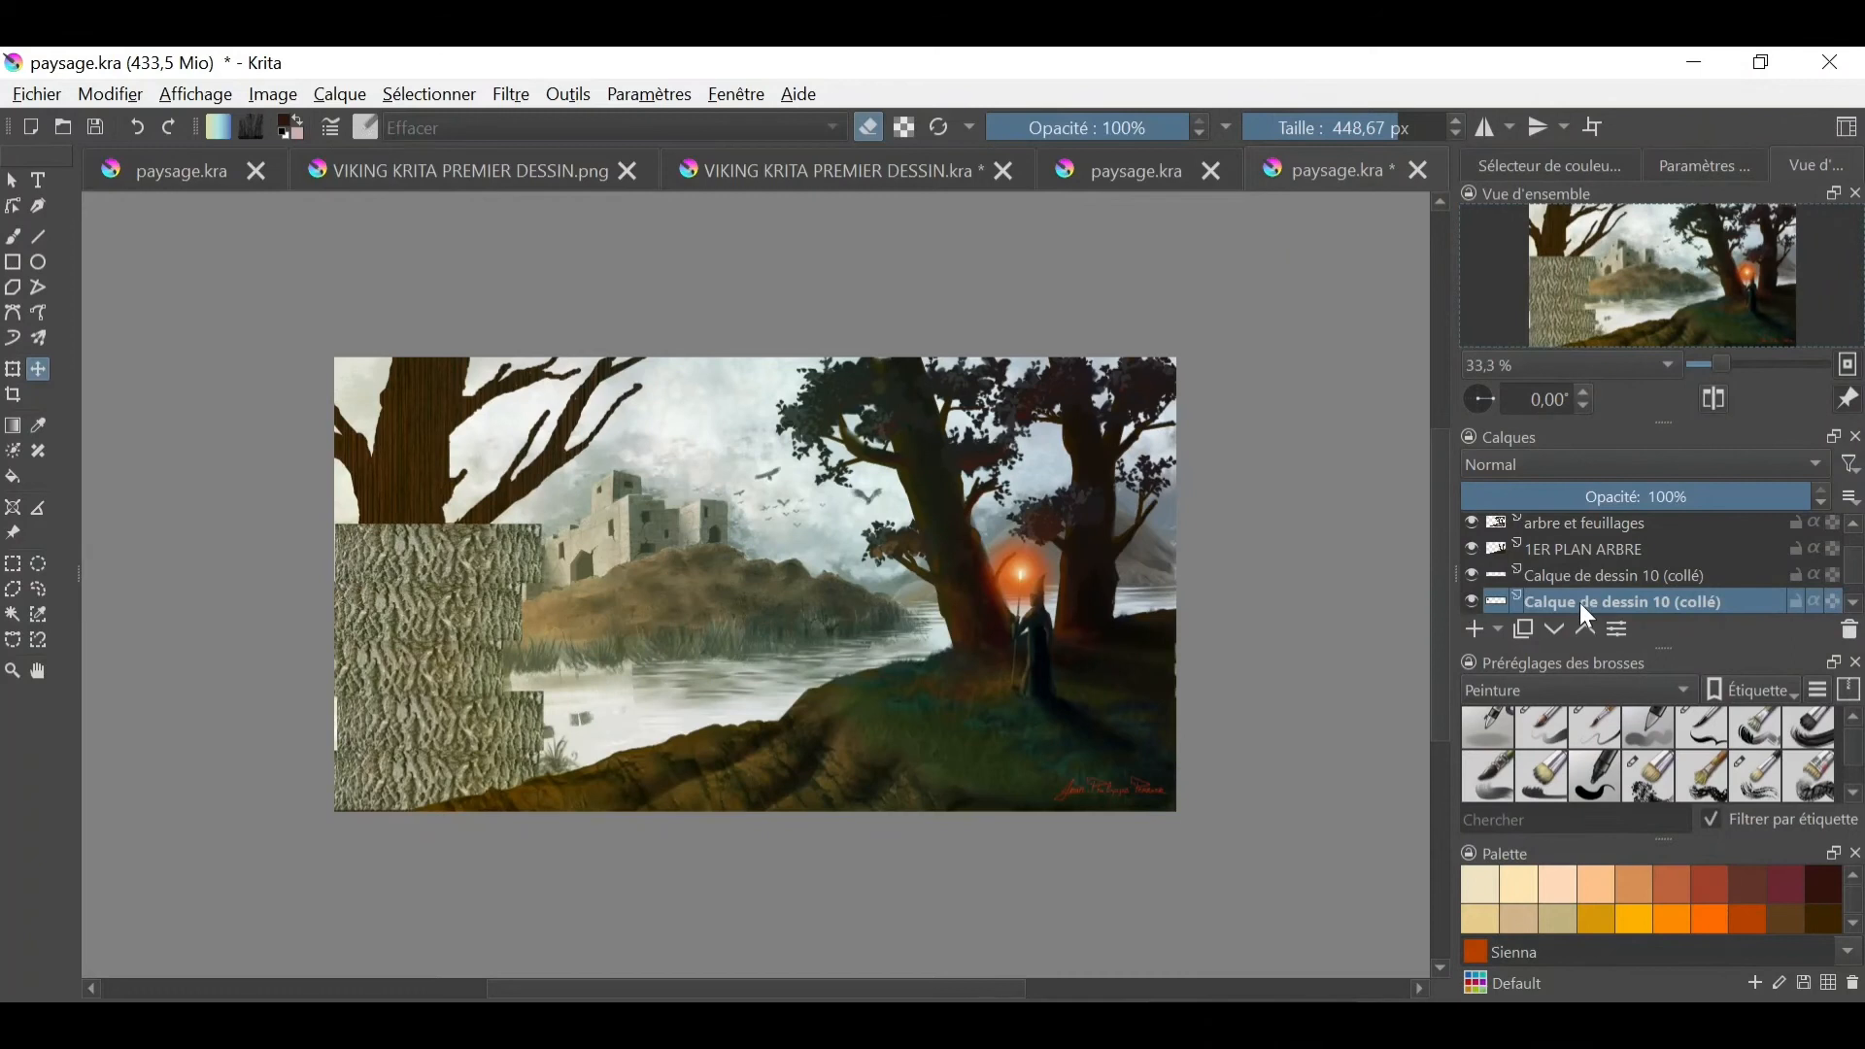
right_click(1579, 602)
click(1592, 661)
click(1470, 600)
click(1471, 600)
right_click(1659, 578)
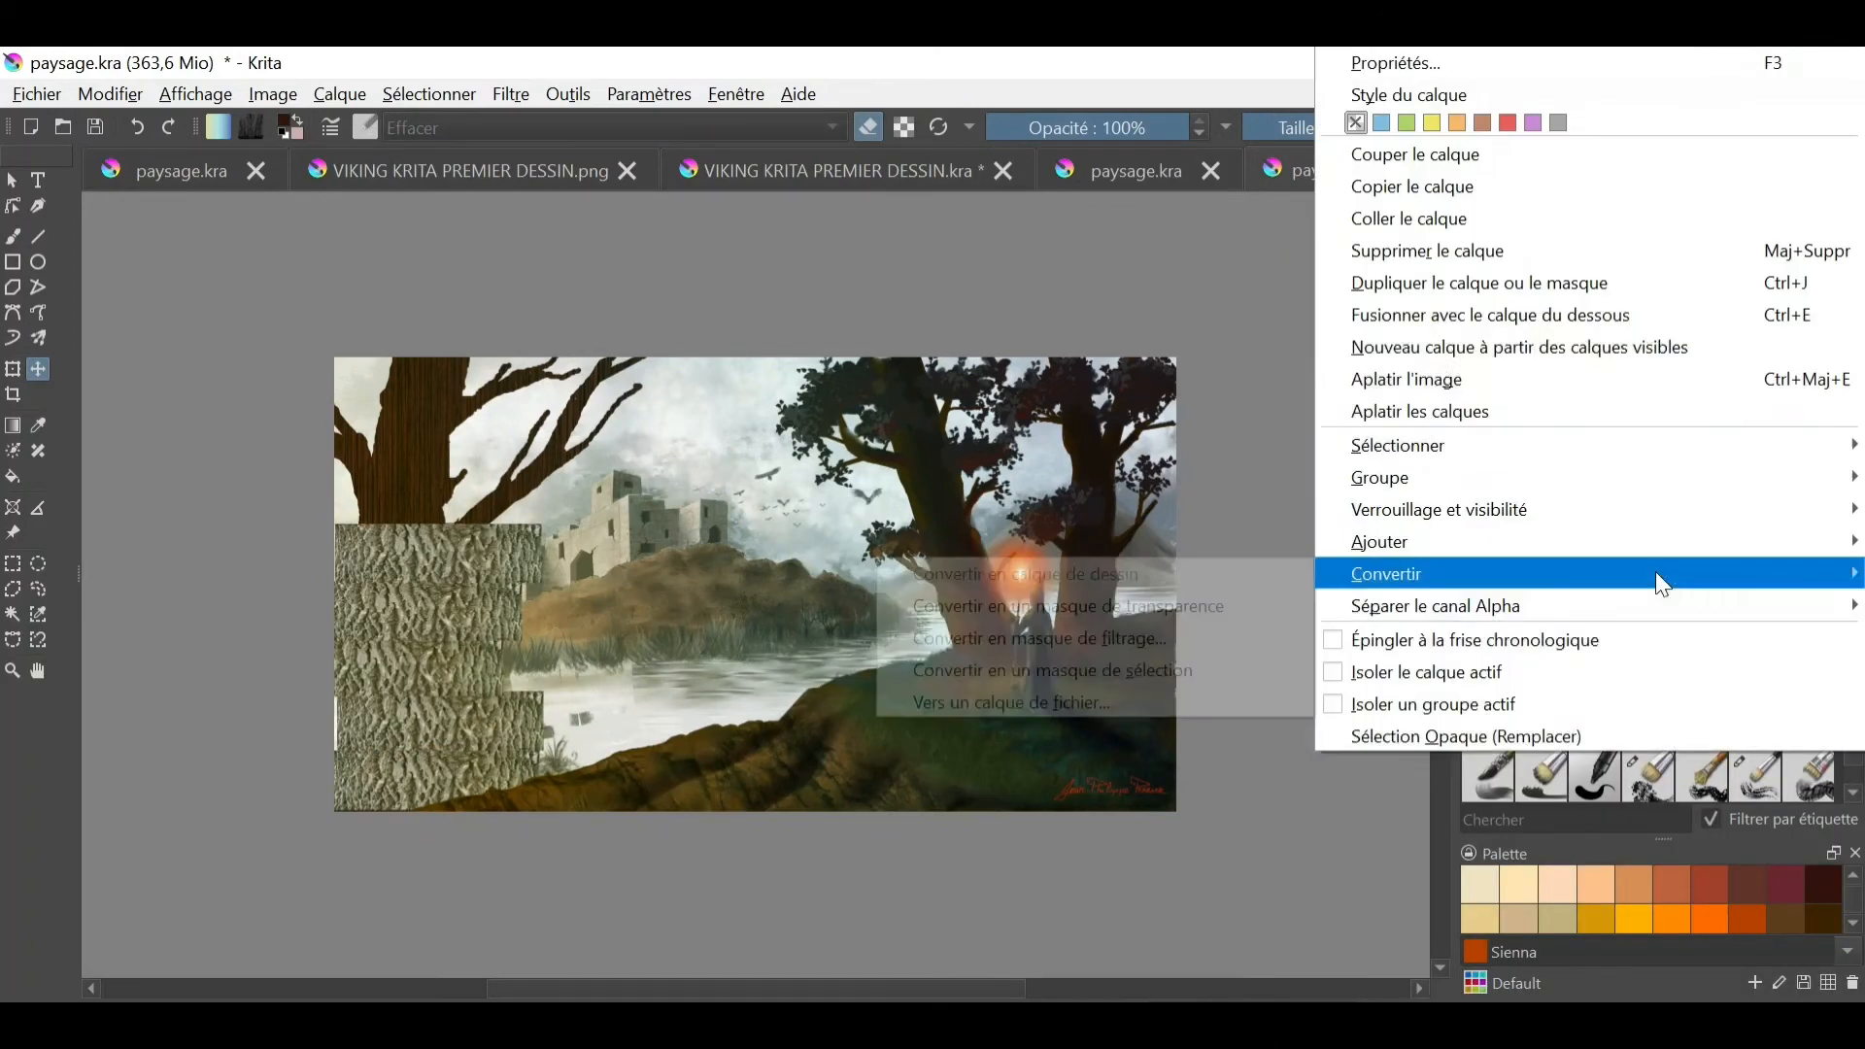
click(1543, 315)
- Copy the merged bark texture and paste two copies over the left tree's upper trunk and its branches
click(110, 94)
click(144, 224)
click(111, 94)
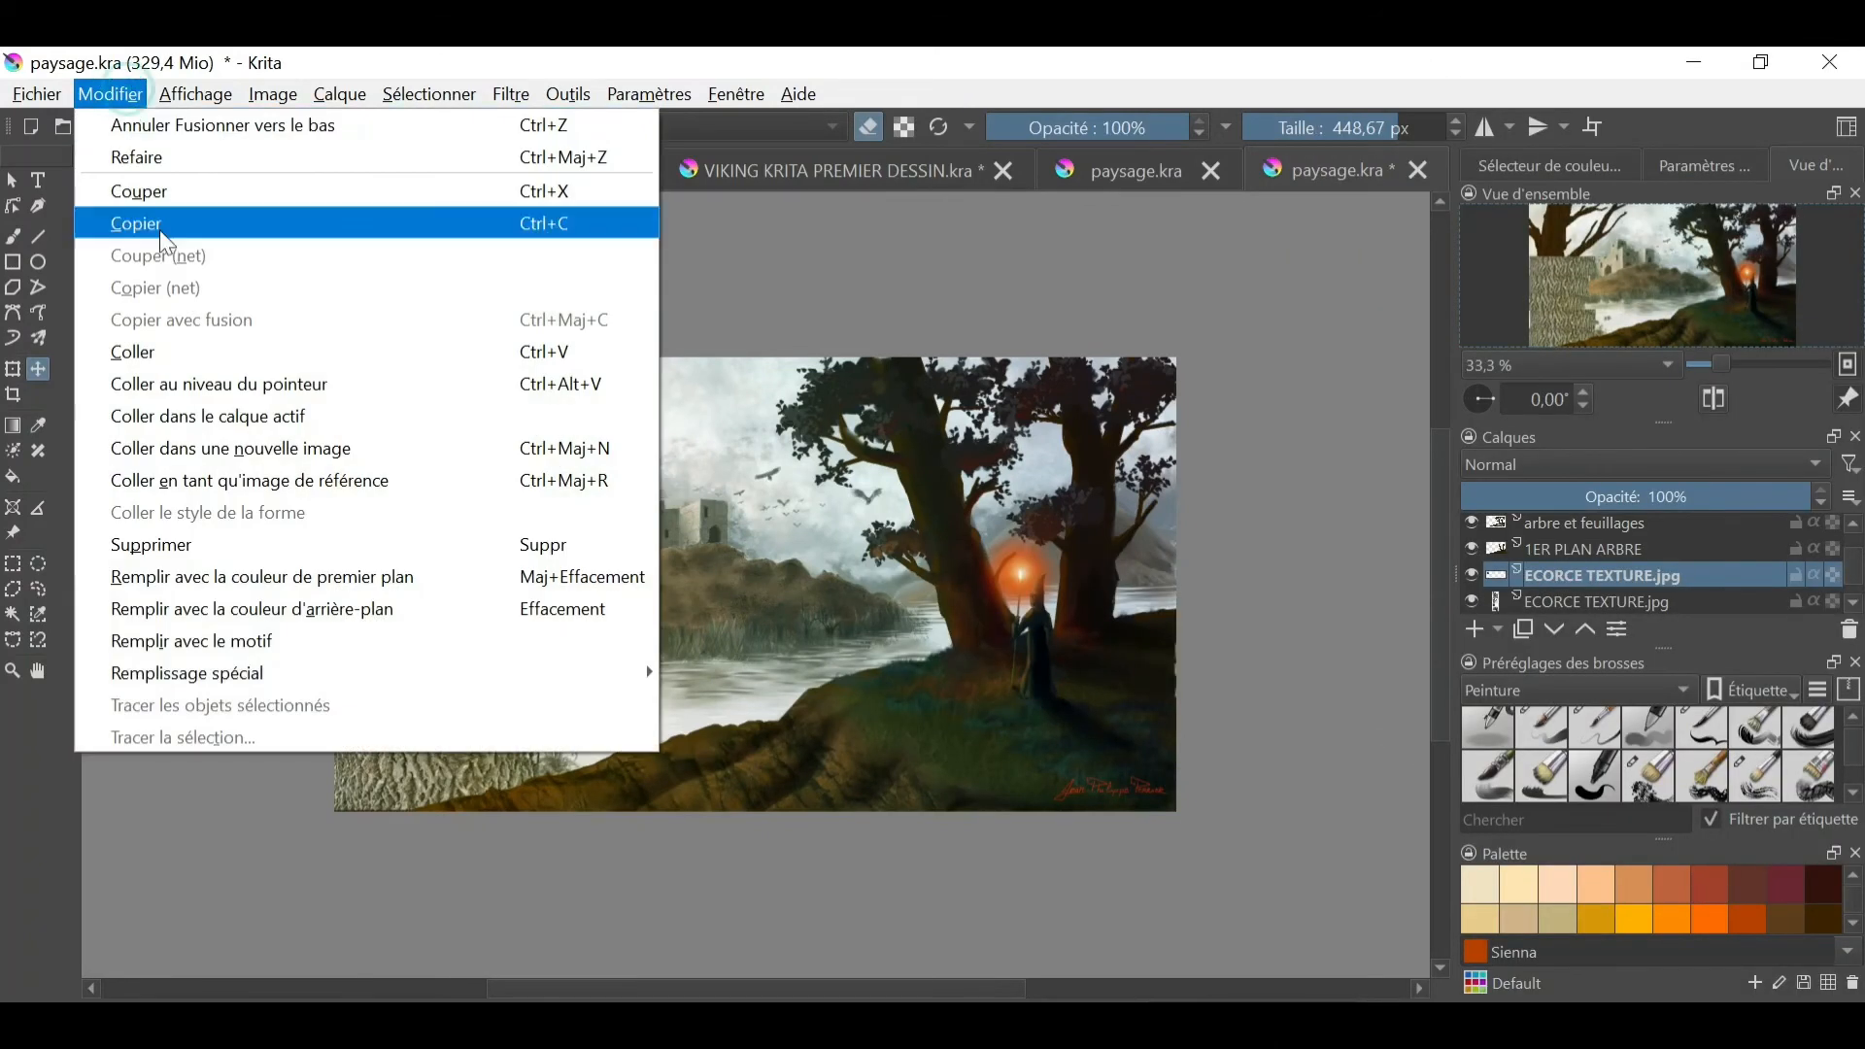
click(158, 352)
drag(502, 731, 502, 456)
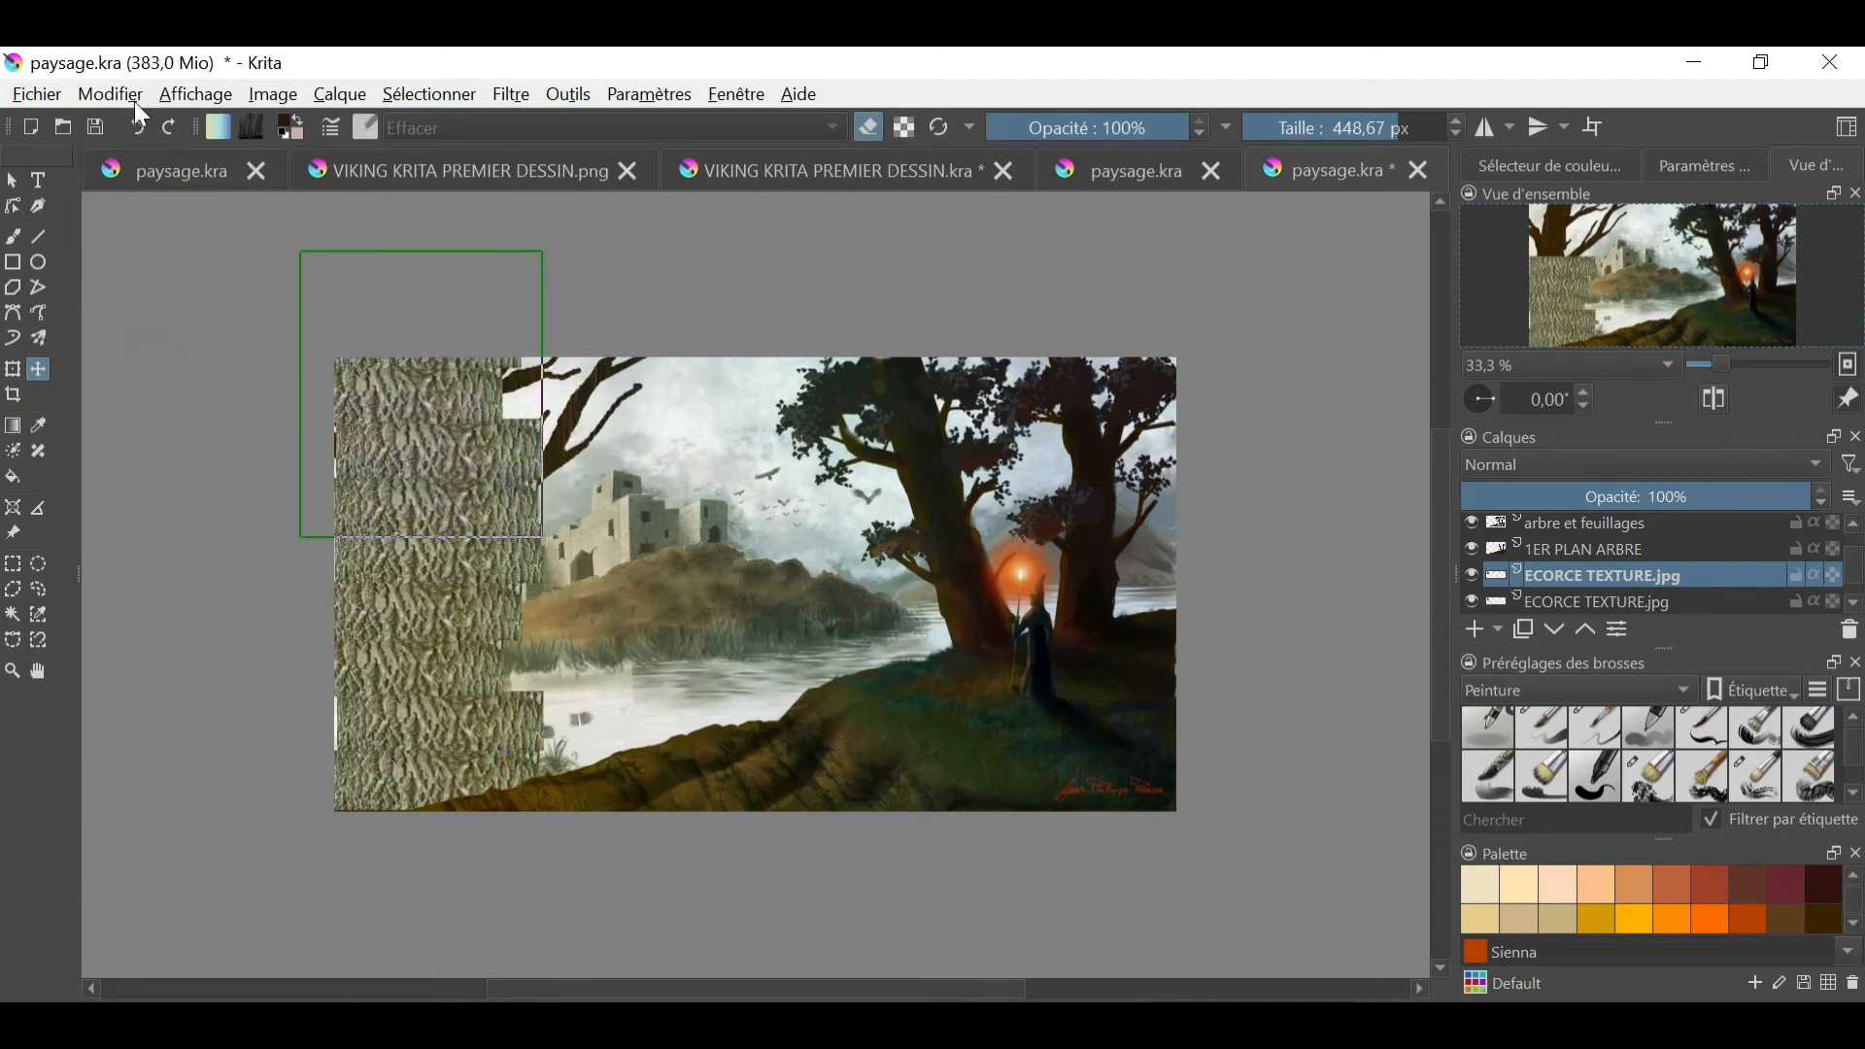
click(109, 94)
click(158, 353)
drag(492, 561, 667, 289)
- Merge the upper bark copies down into a single ECORCE TEXTURE.jpg layer
right_click(1661, 583)
click(1593, 315)
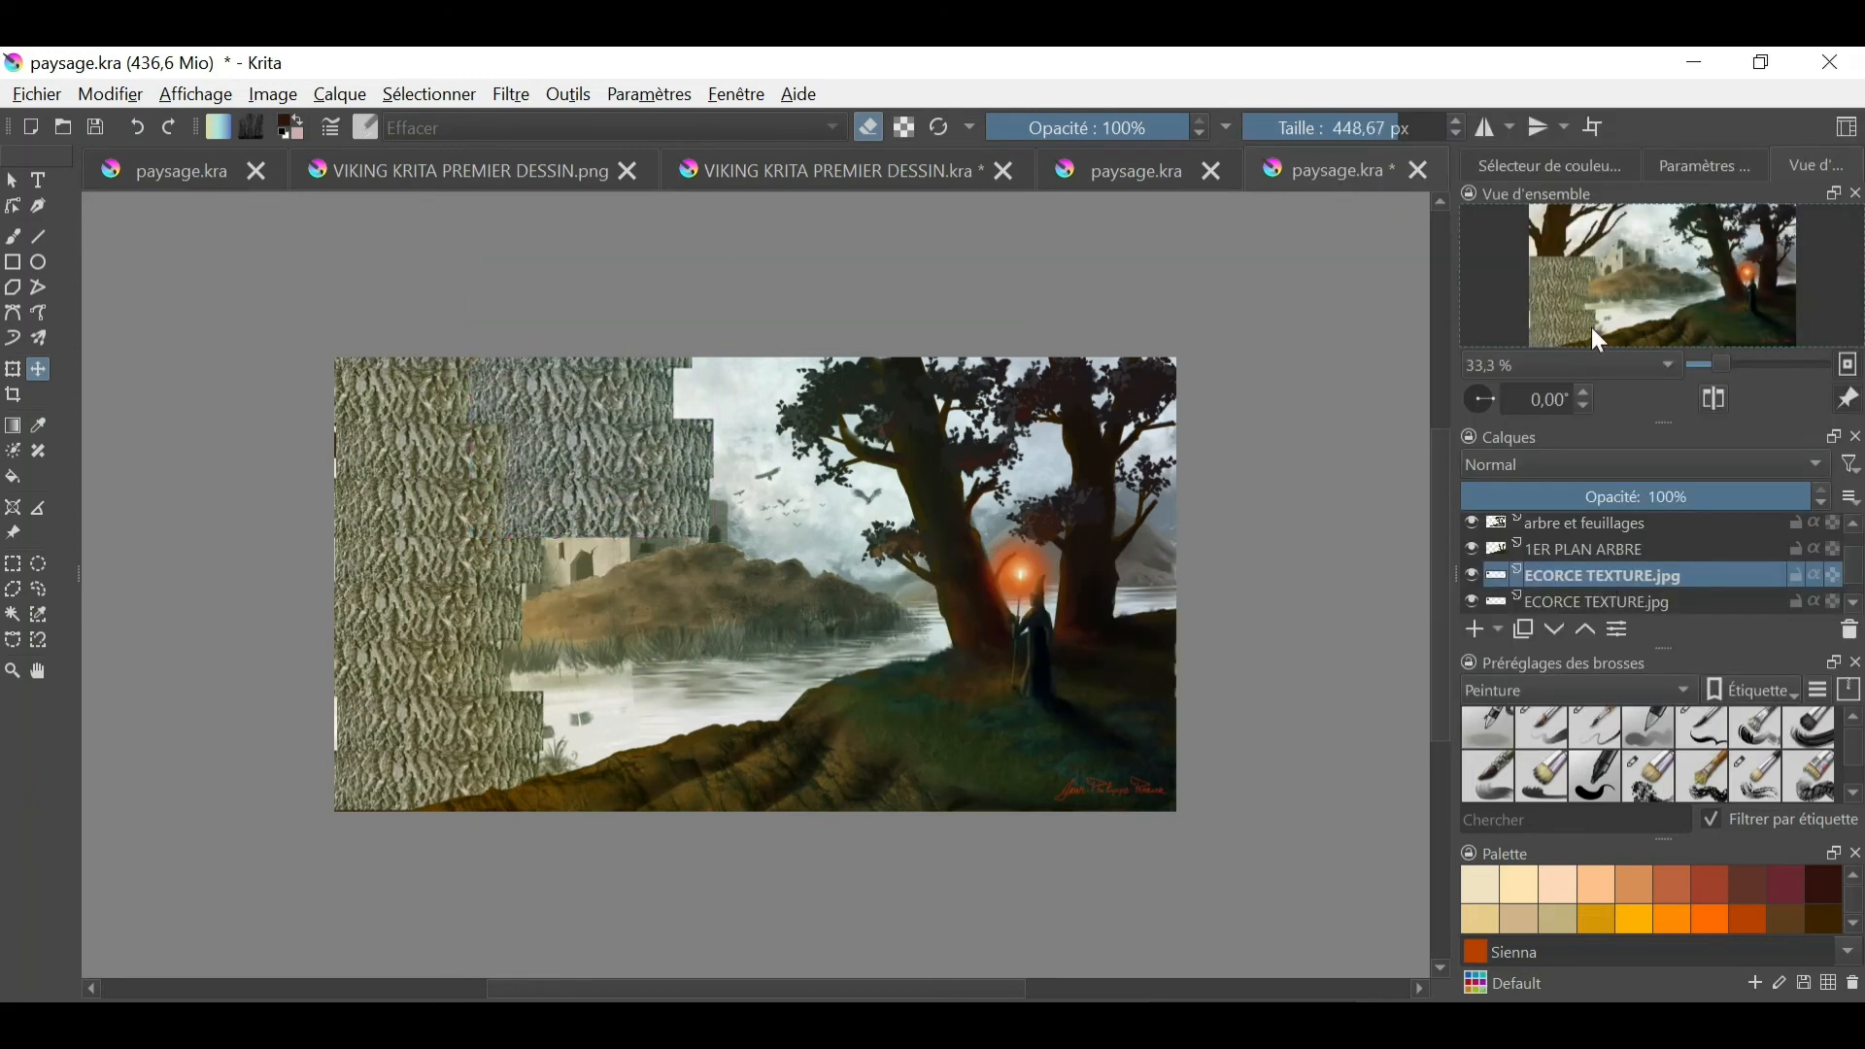
right_click(1600, 569)
click(1514, 315)
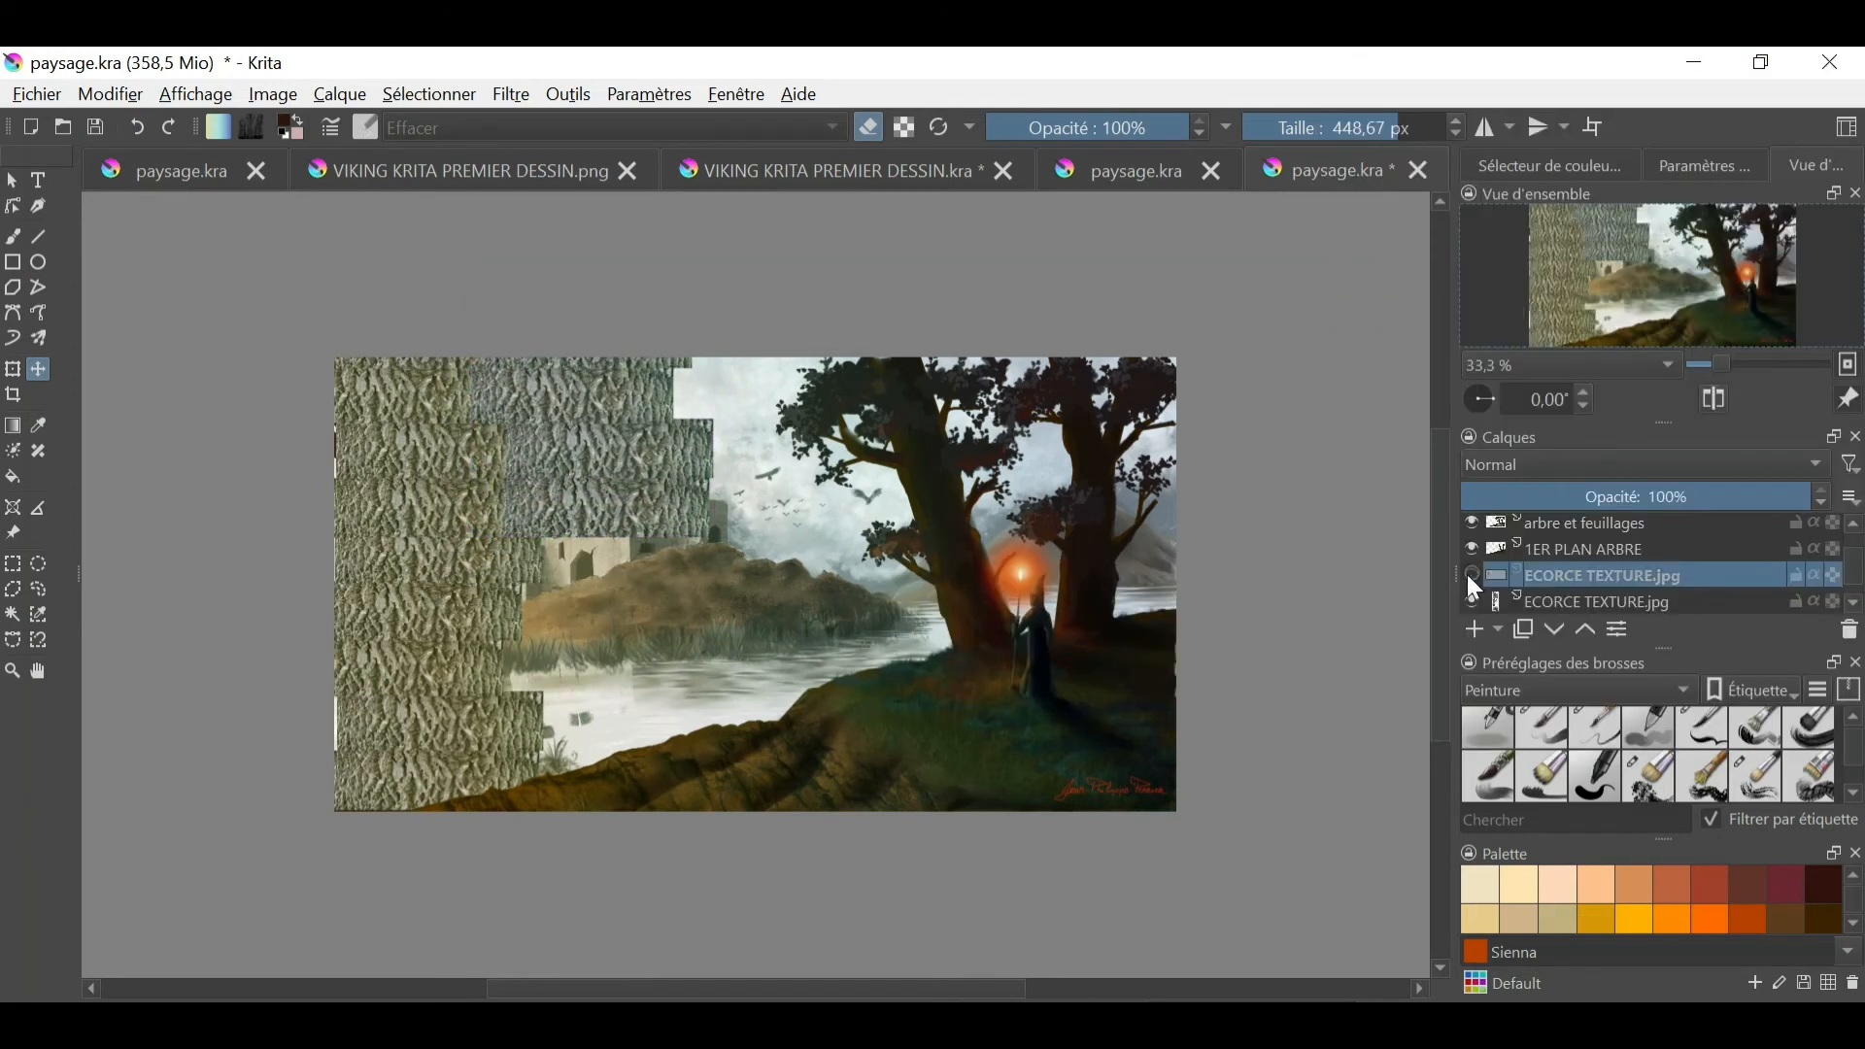
- Hide both ECORCE TEXTURE.jpg layers and toggle Calque de dessin 3's visibility to check that it holds the left tree
click(1472, 576)
click(1853, 606)
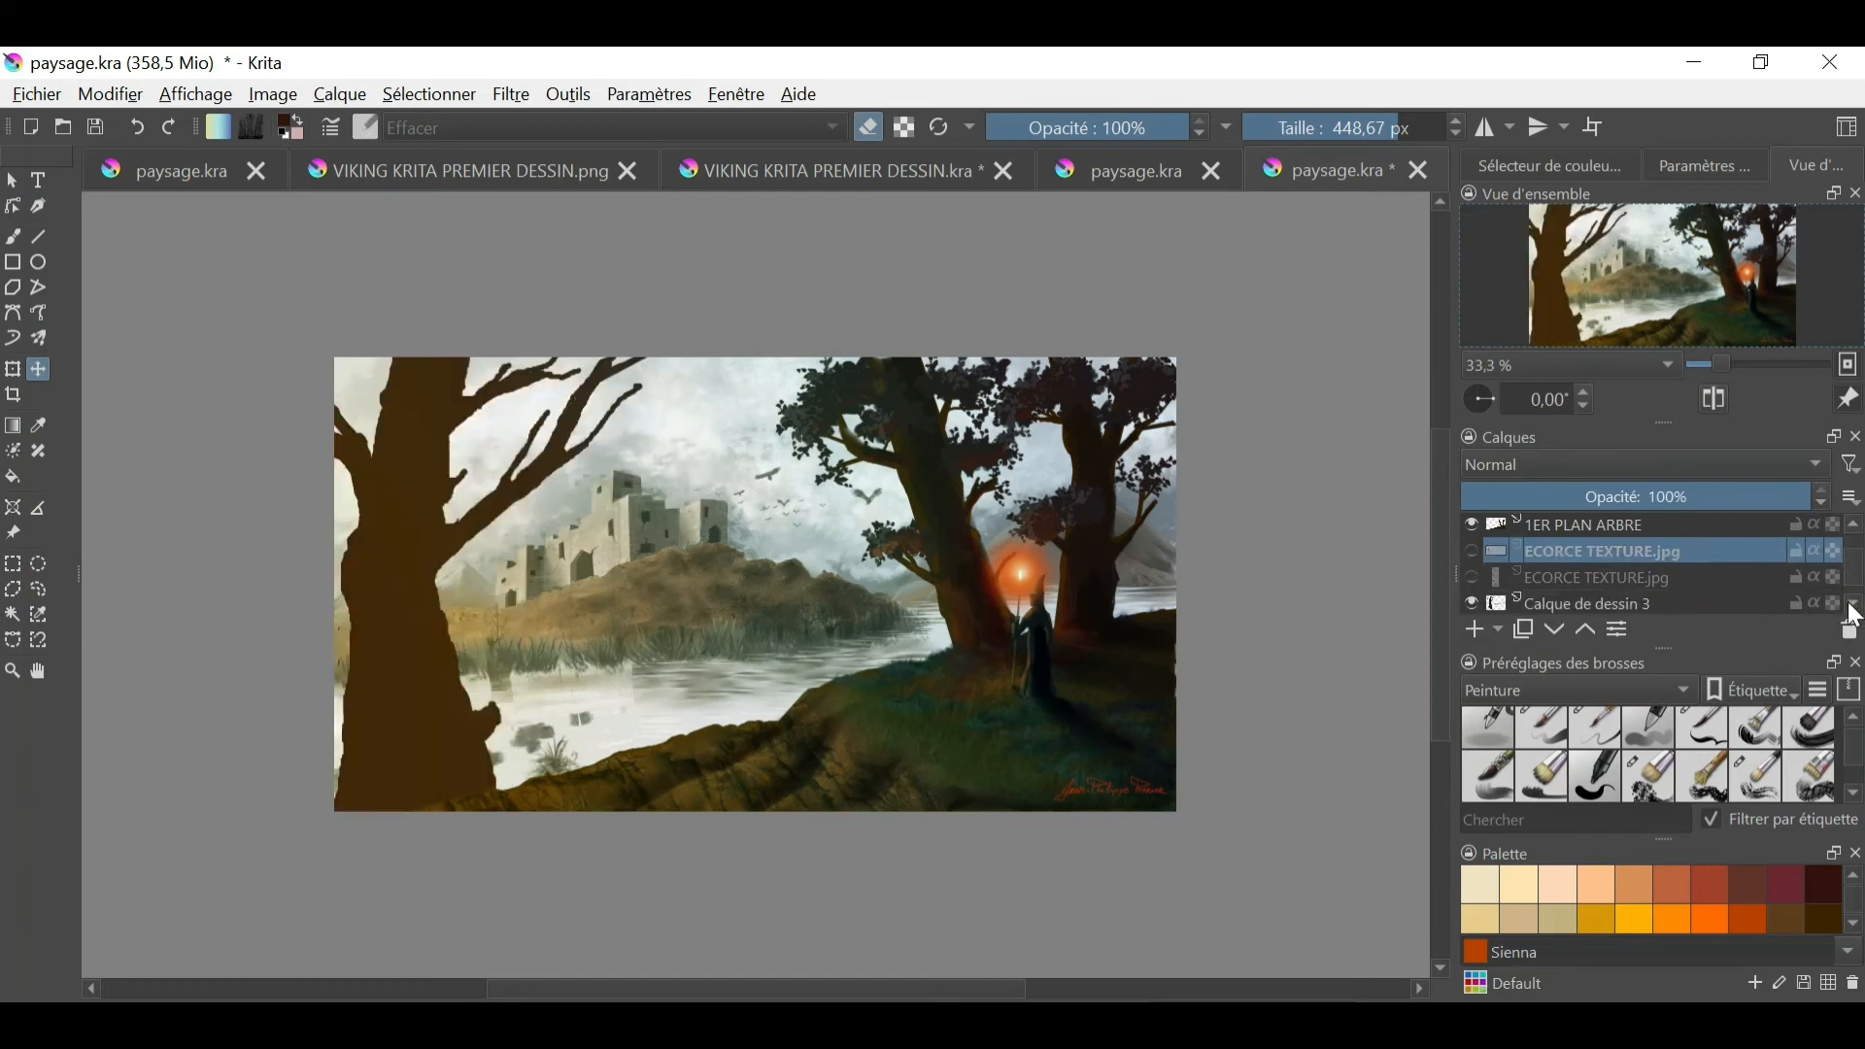
click(1484, 602)
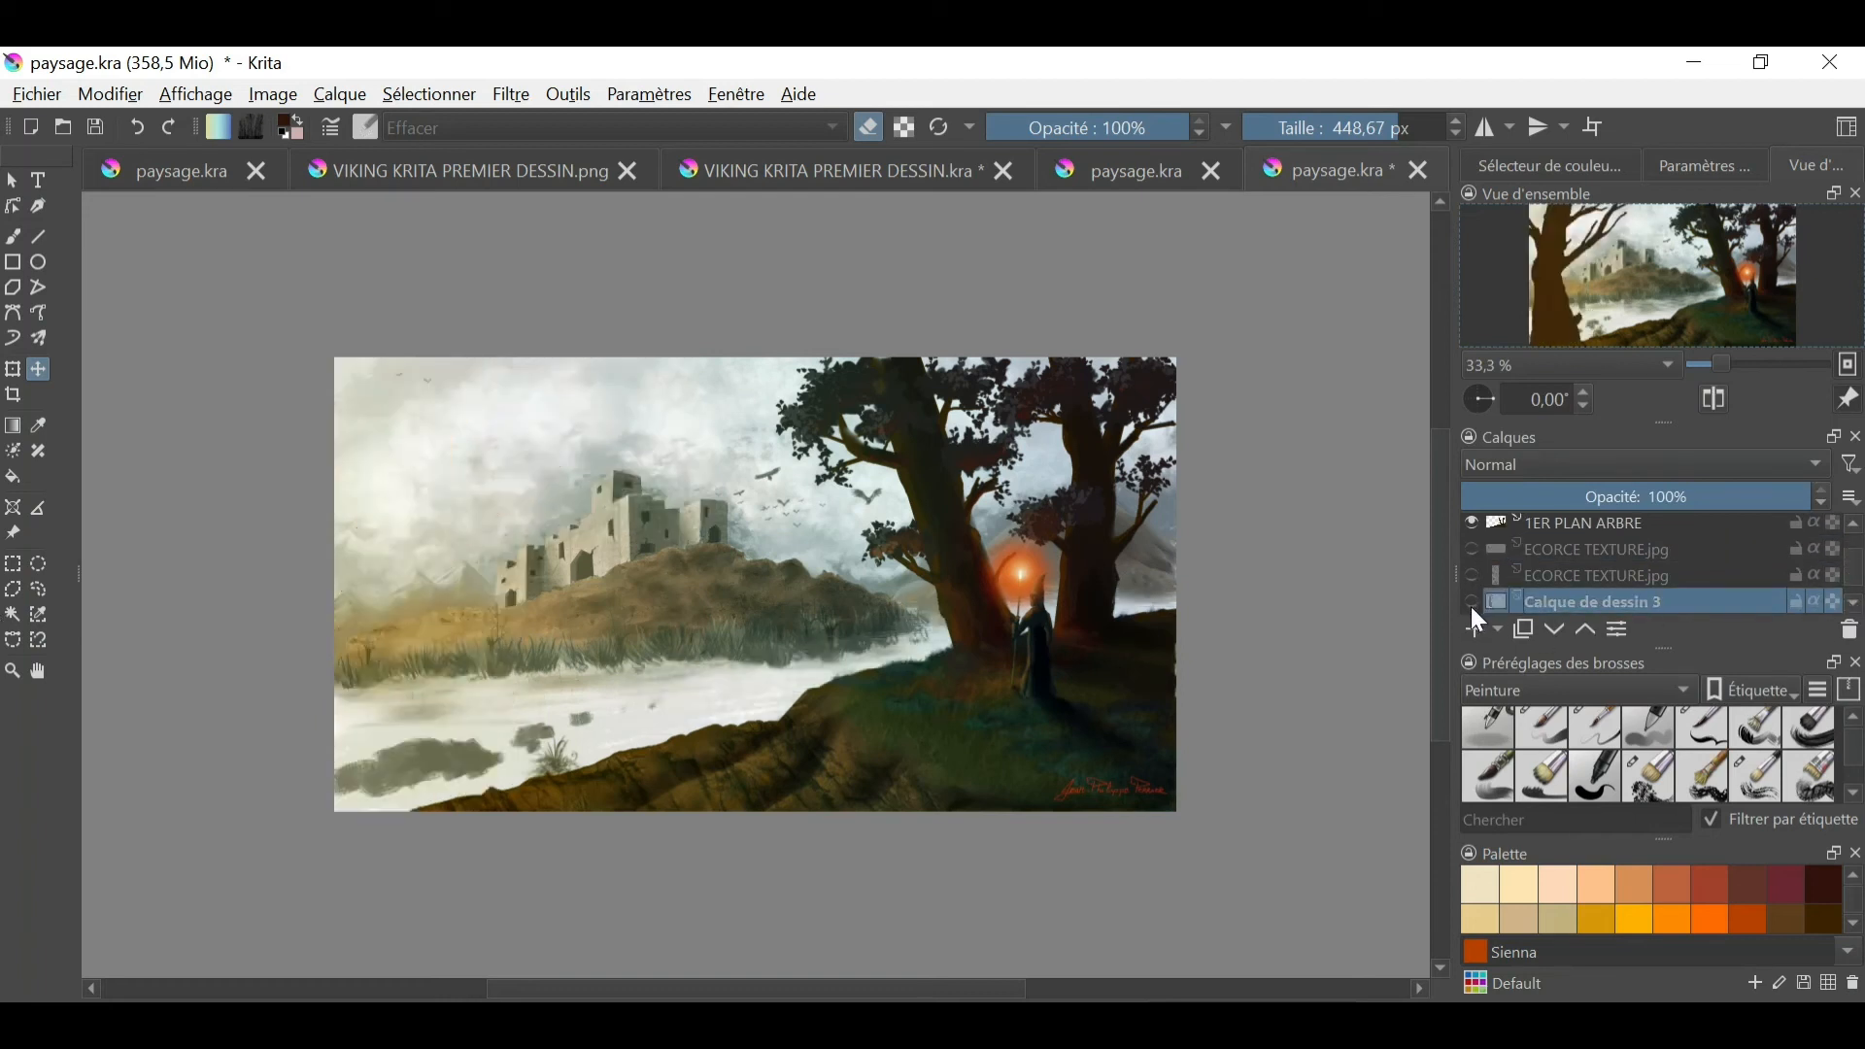
click(1476, 604)
click(1473, 608)
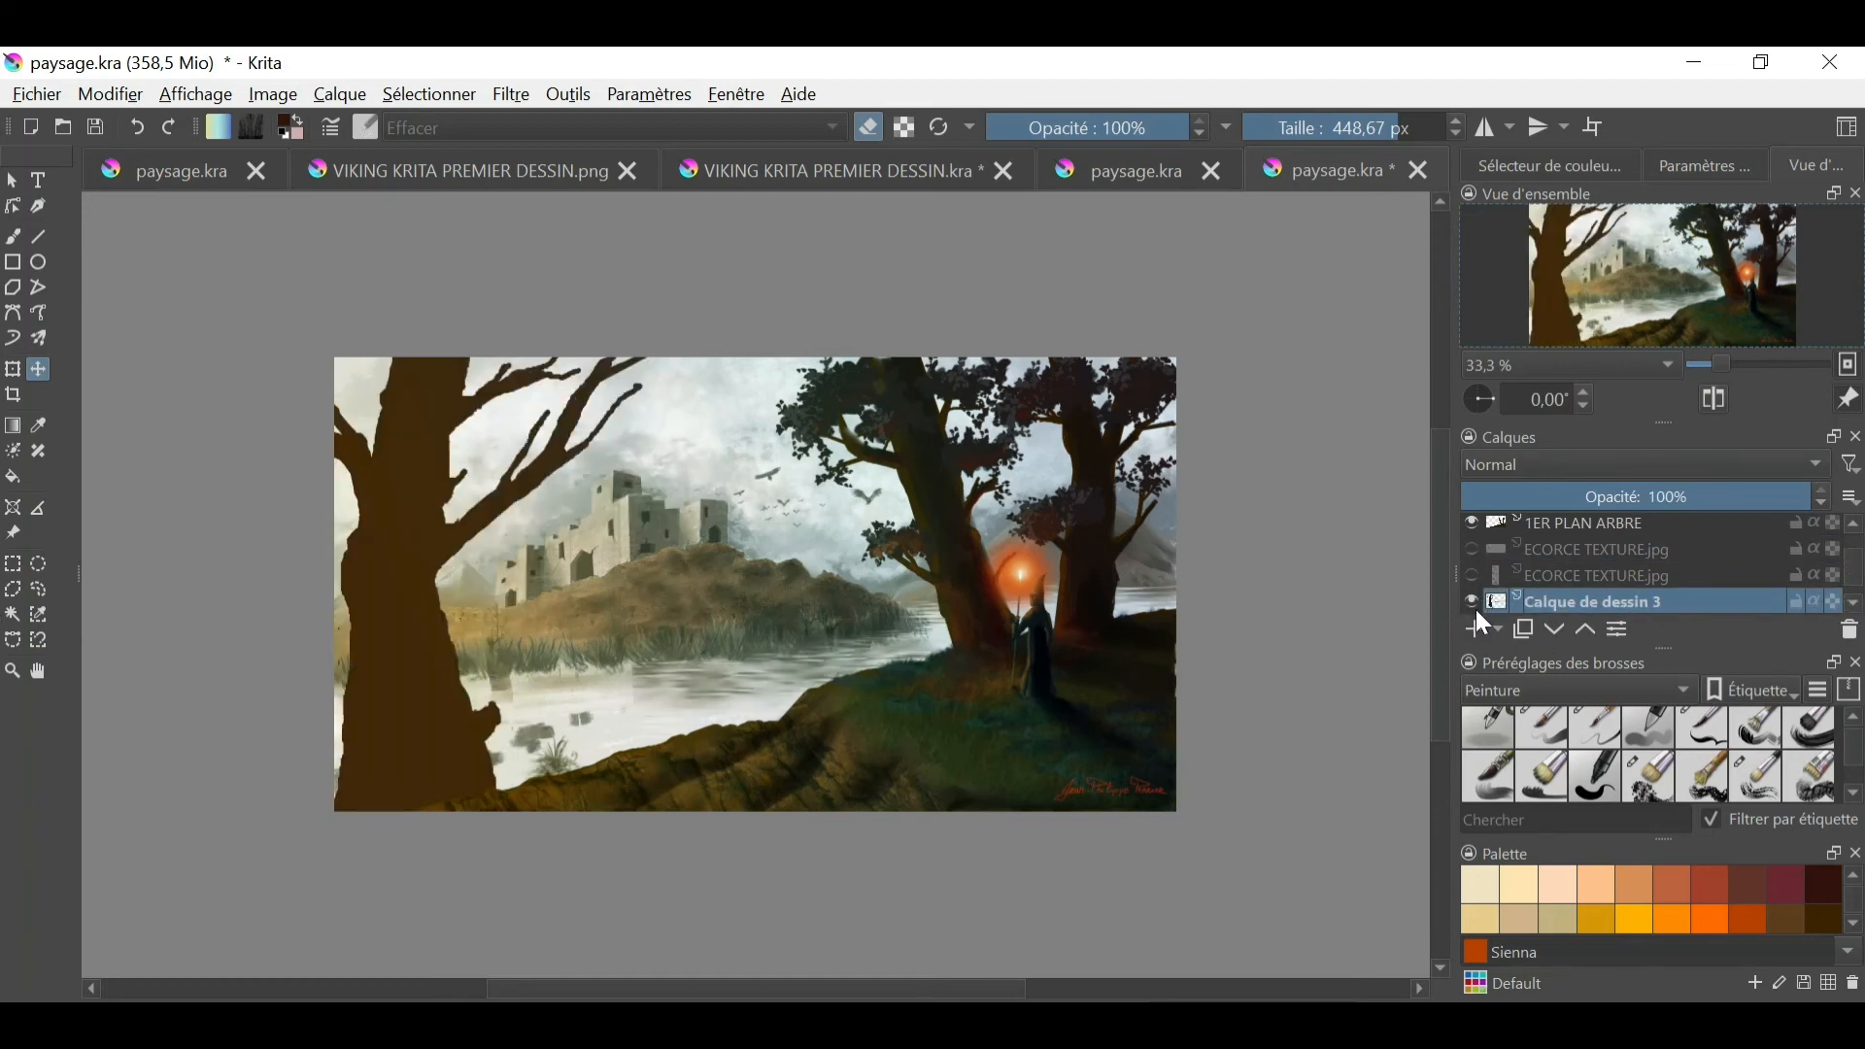
click(1472, 609)
click(1472, 609)
click(1474, 610)
click(1477, 609)
- Select the left tree's silhouette by color on Calque de dessin 3 and invert the selection
click(415, 699)
click(431, 94)
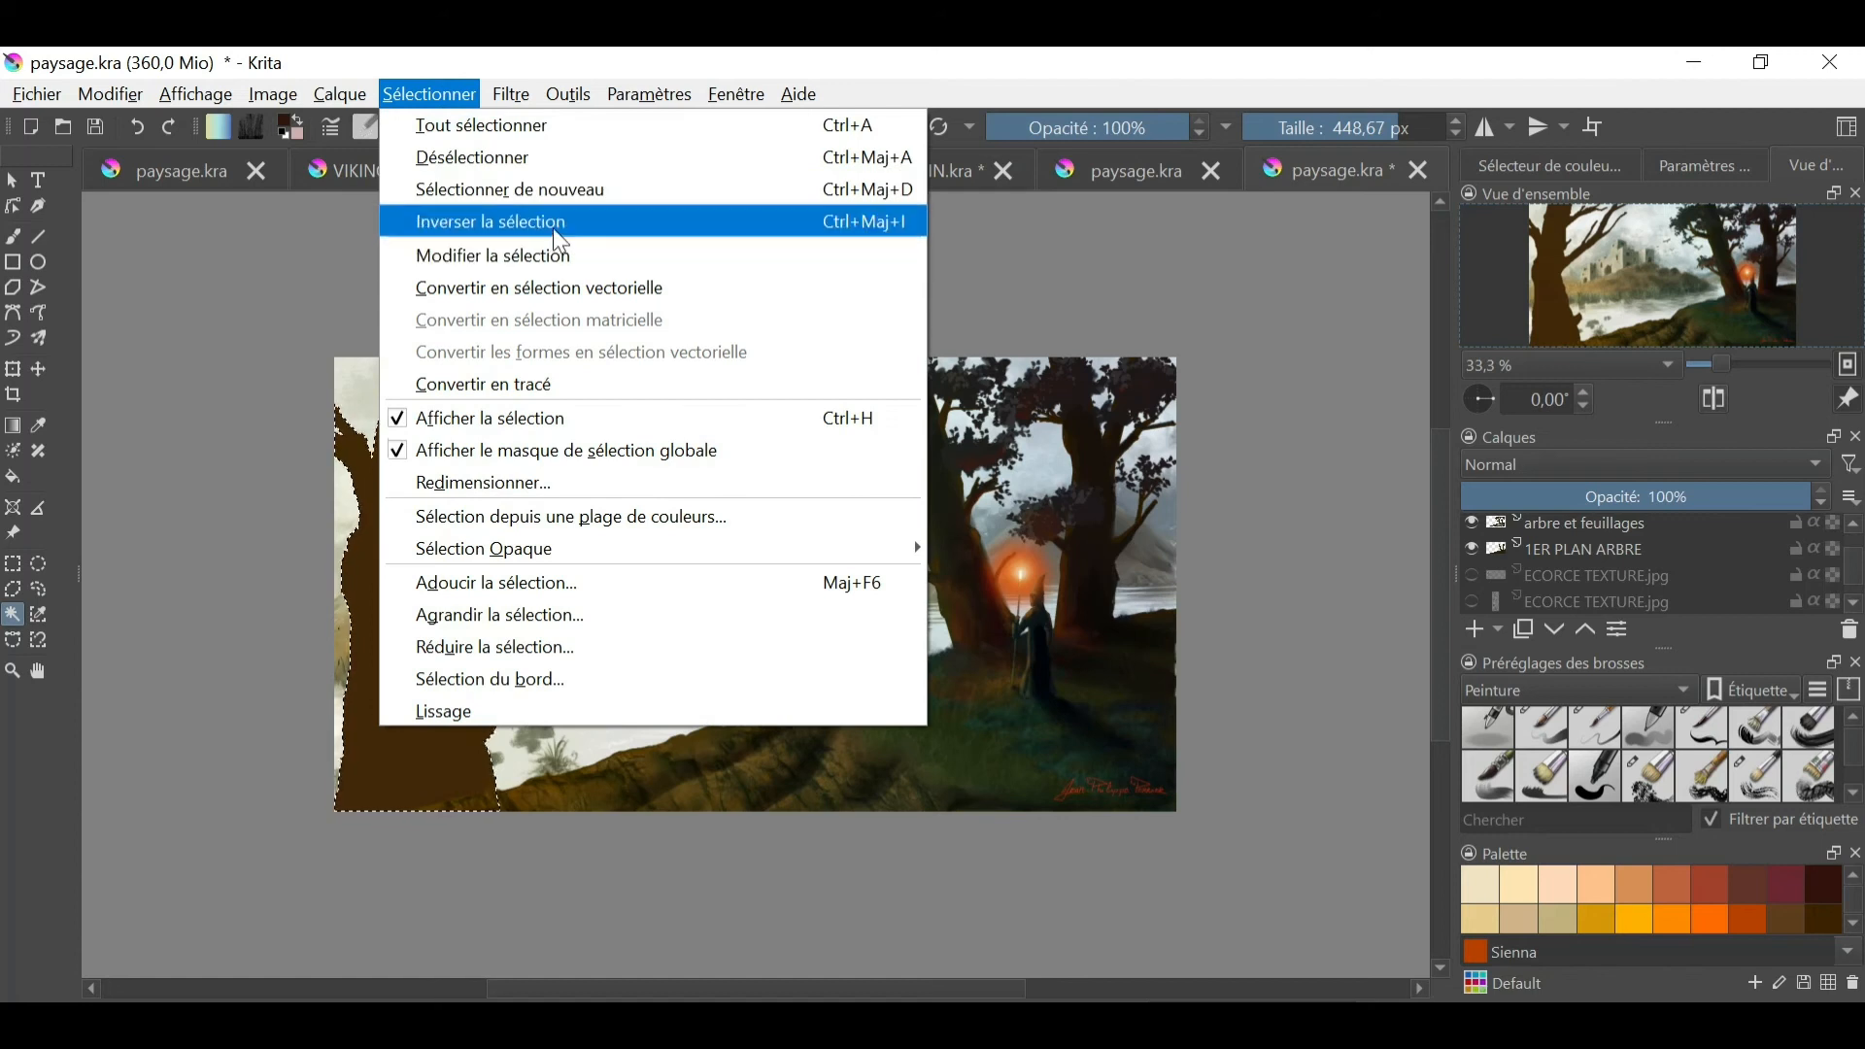
click(466, 221)
scroll(1692, 524, up, 2)
scroll(1814, 563, down, 3)
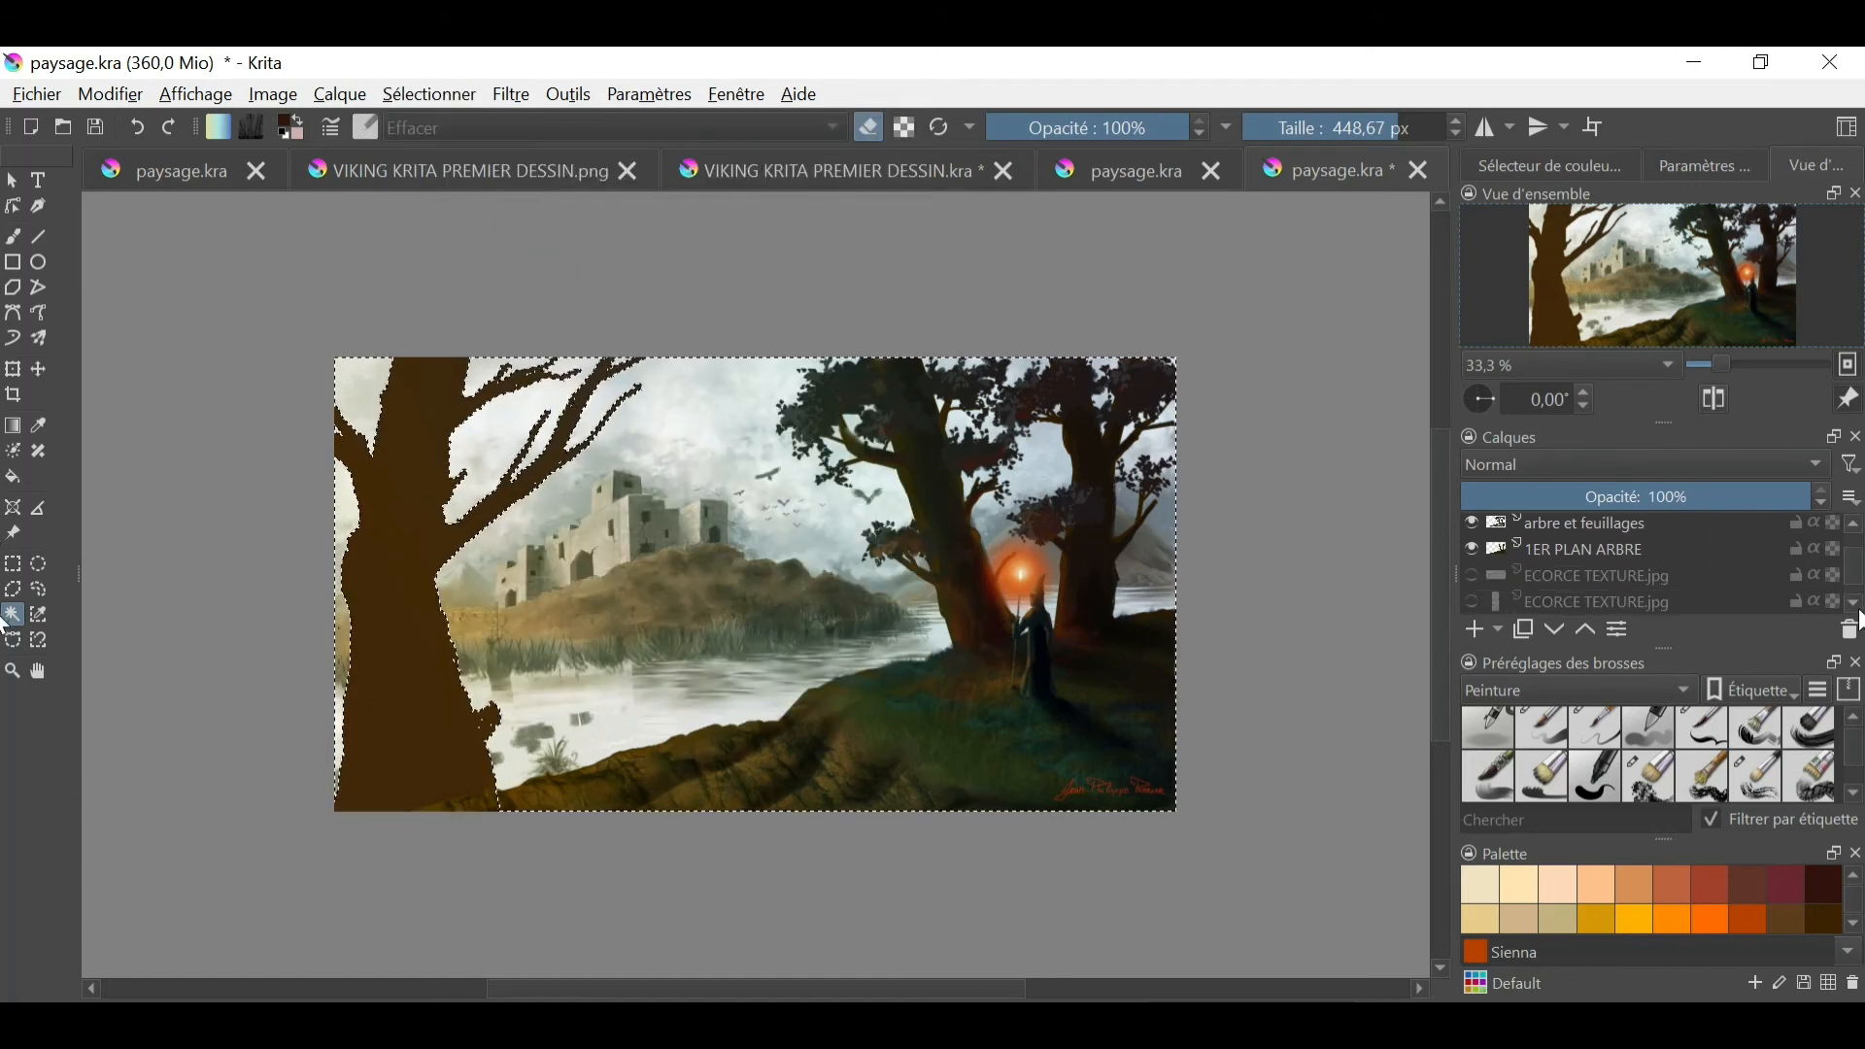
- Show the merged ECORCE TEXTURE.jpg layer at 45% opacity over Calque de dessin 3 at 36%, keeping the lower bark layer hidden
click(1474, 552)
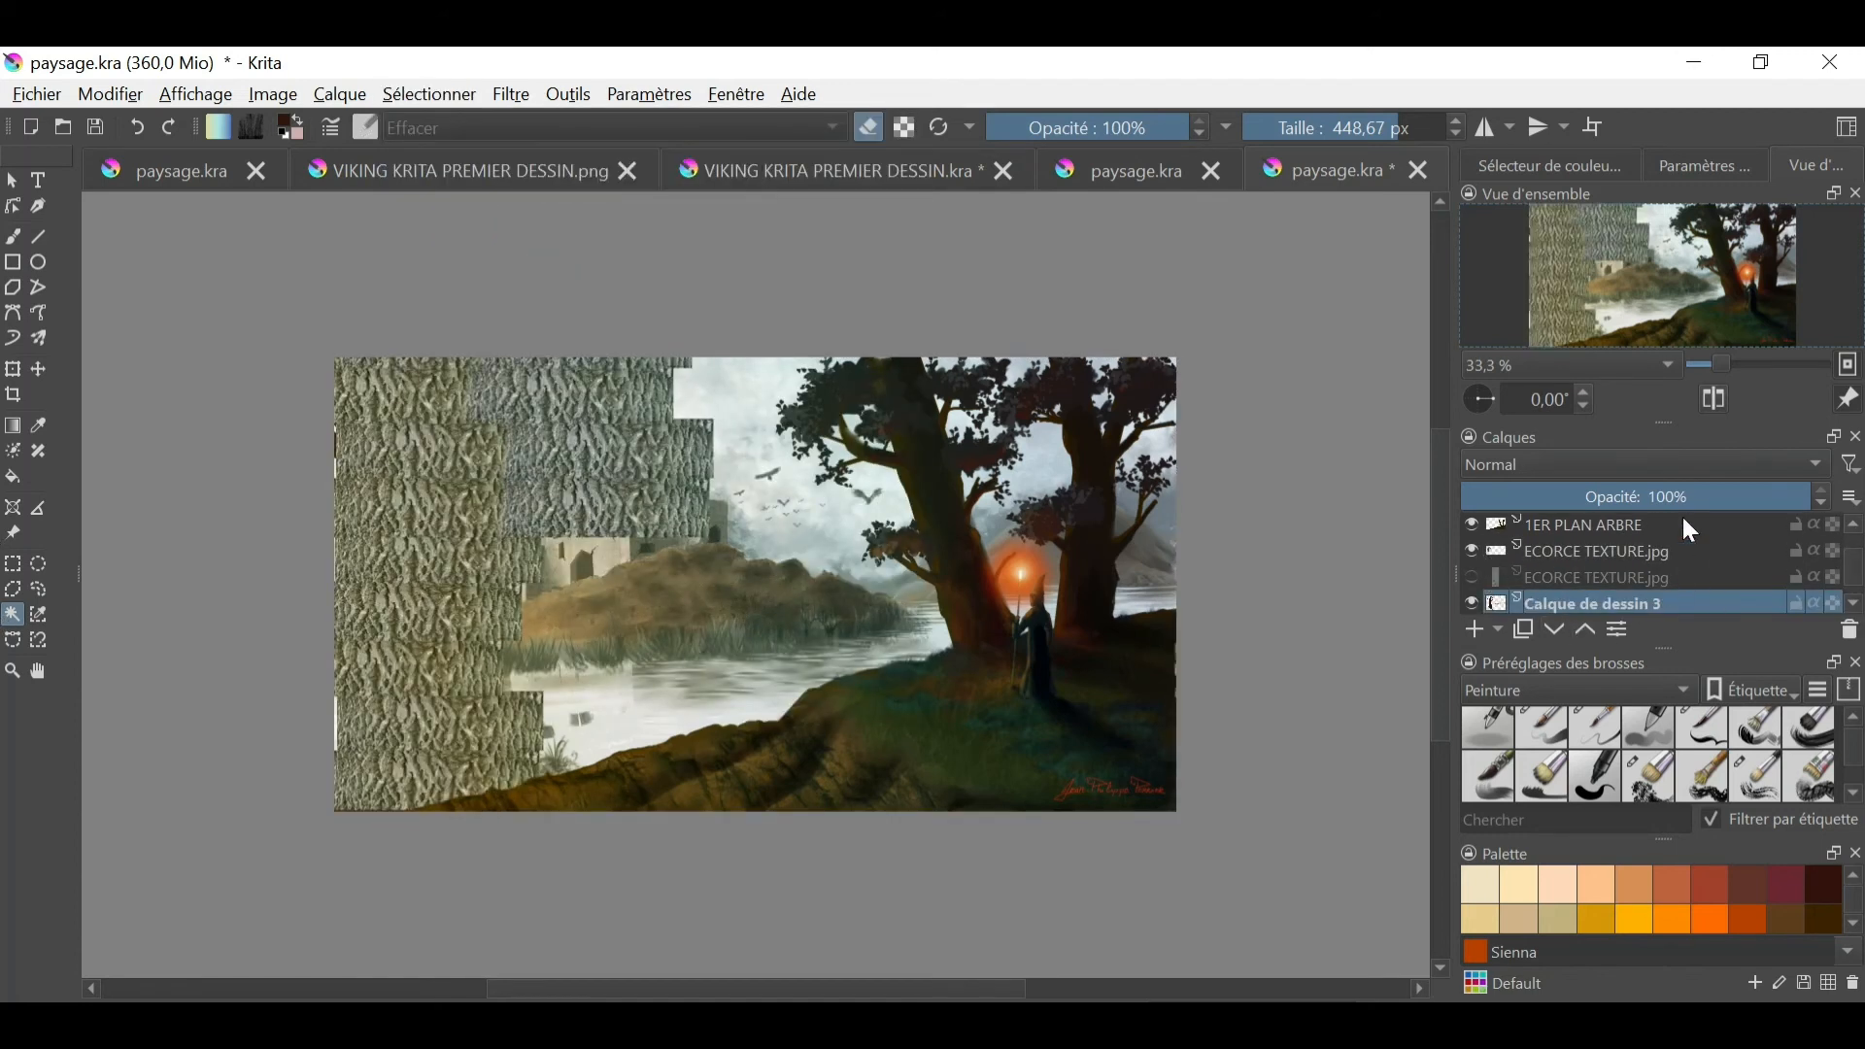
drag(1684, 497, 1593, 497)
click(1473, 604)
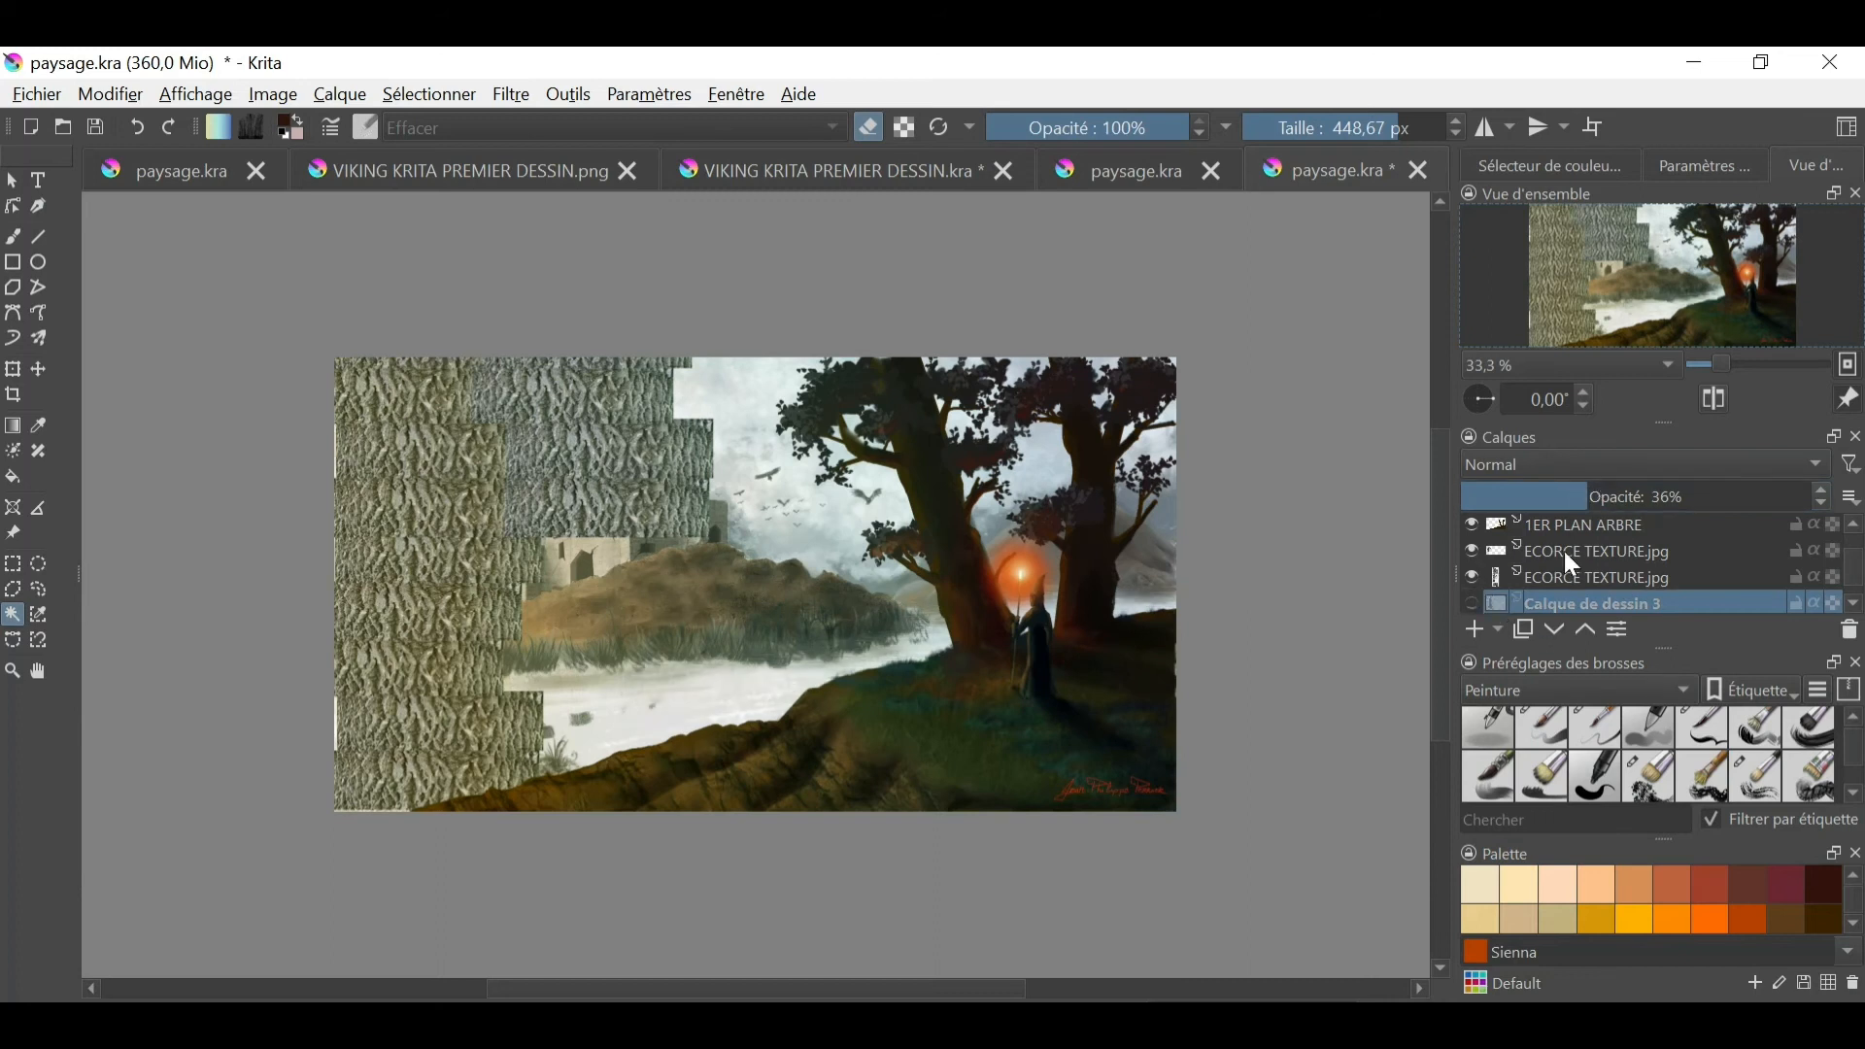
click(1597, 573)
click(1575, 550)
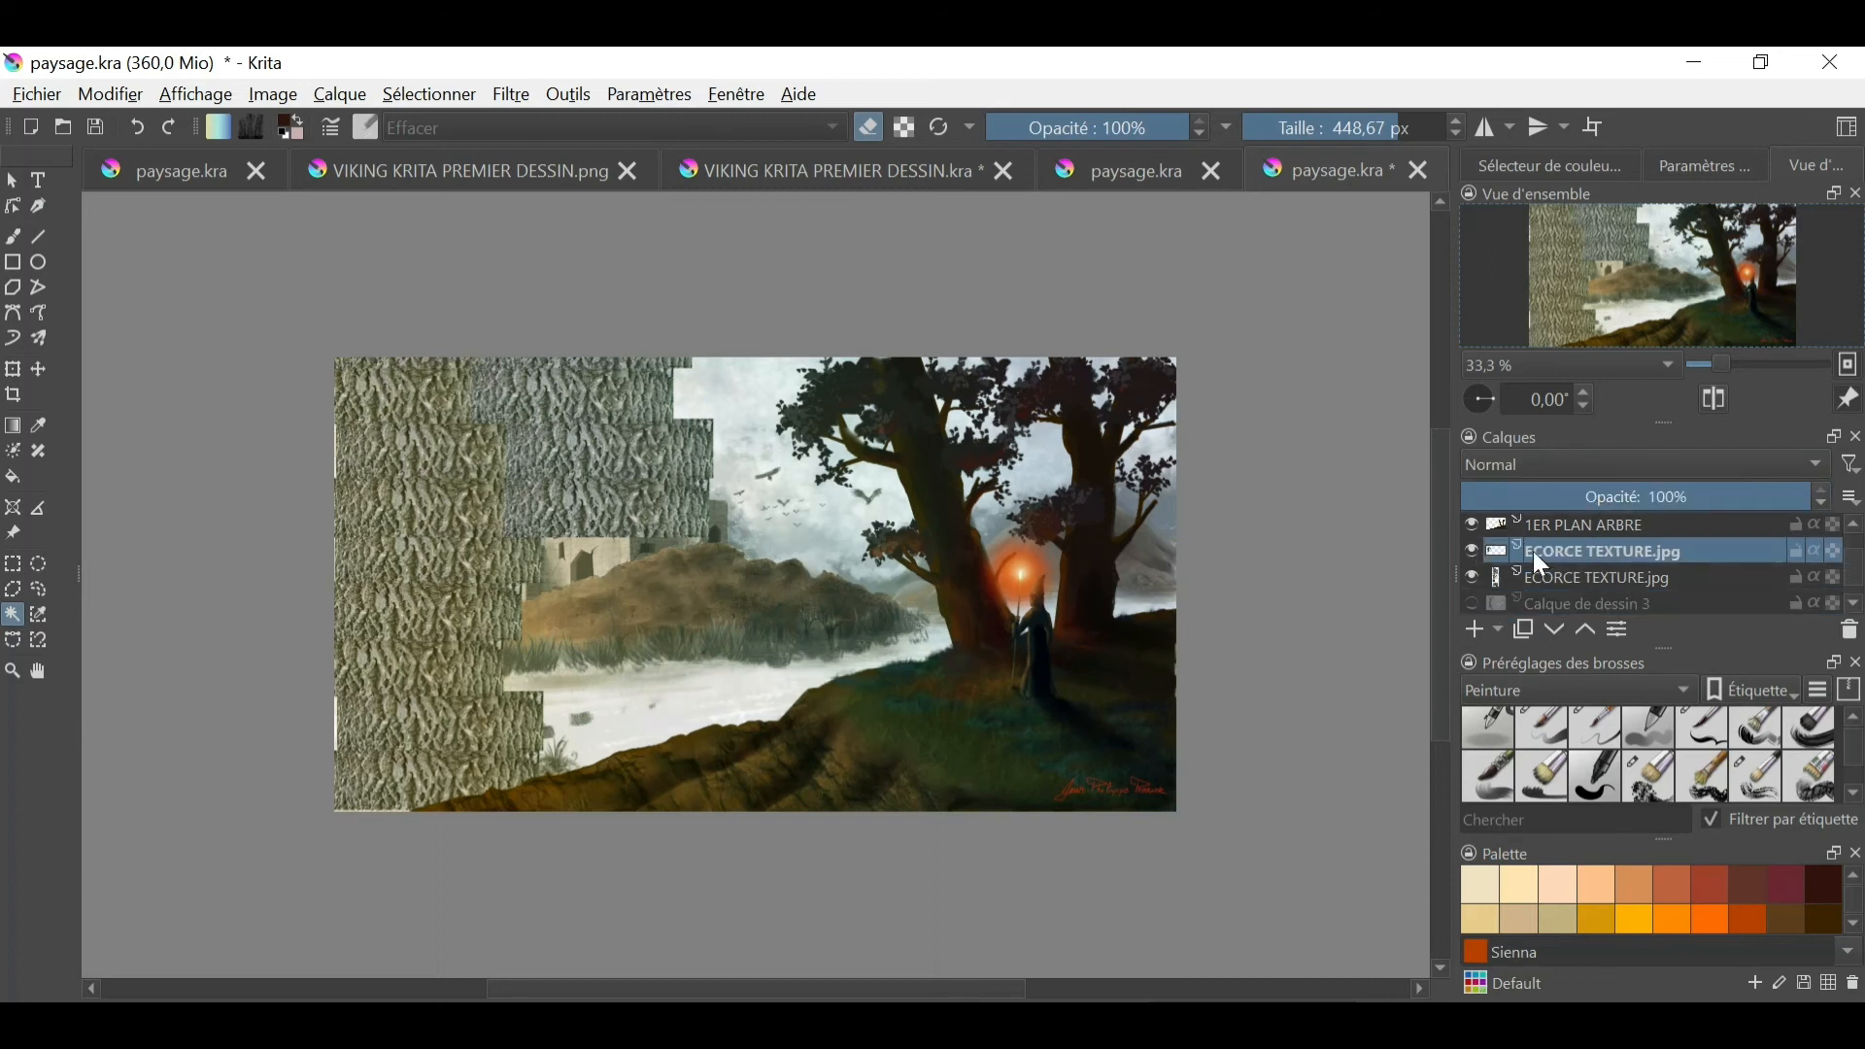
click(1474, 578)
click(1473, 603)
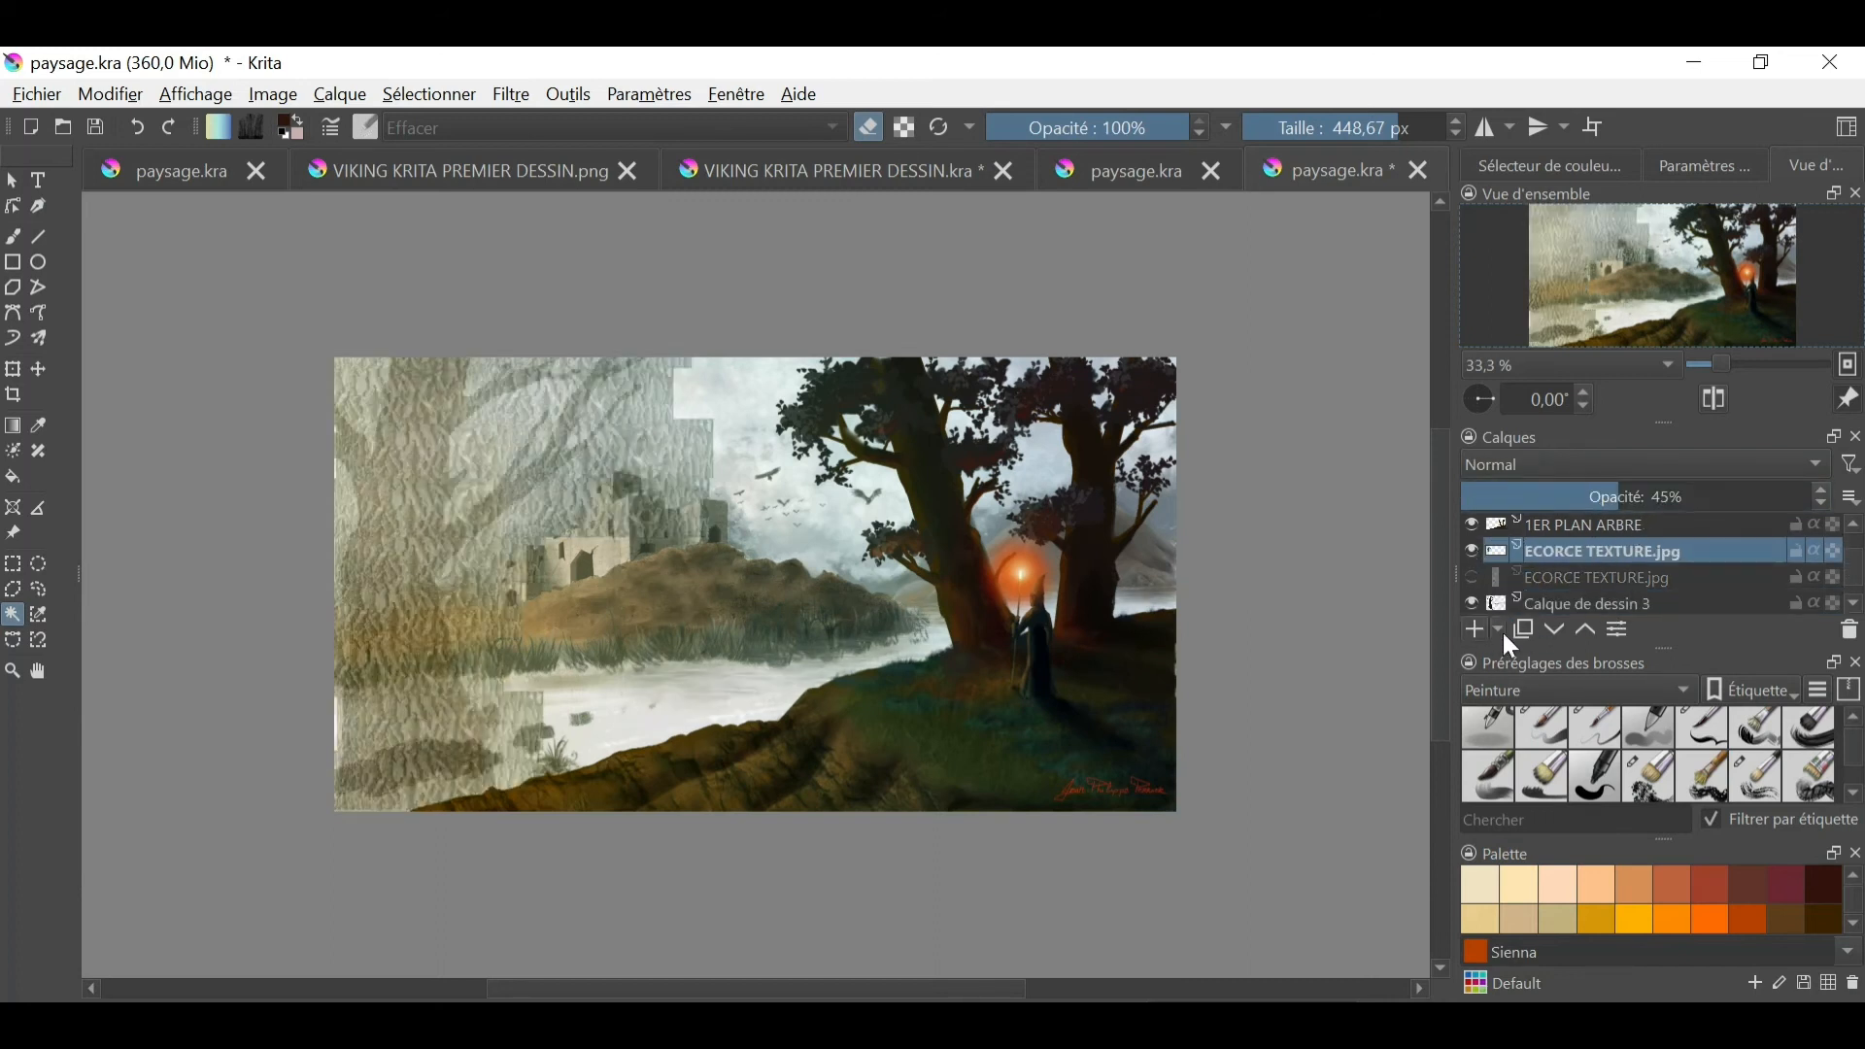
- Select everything outside the left tree using Calque de dessin 3, and switch to the Effacer brush
click(1595, 603)
click(412, 495)
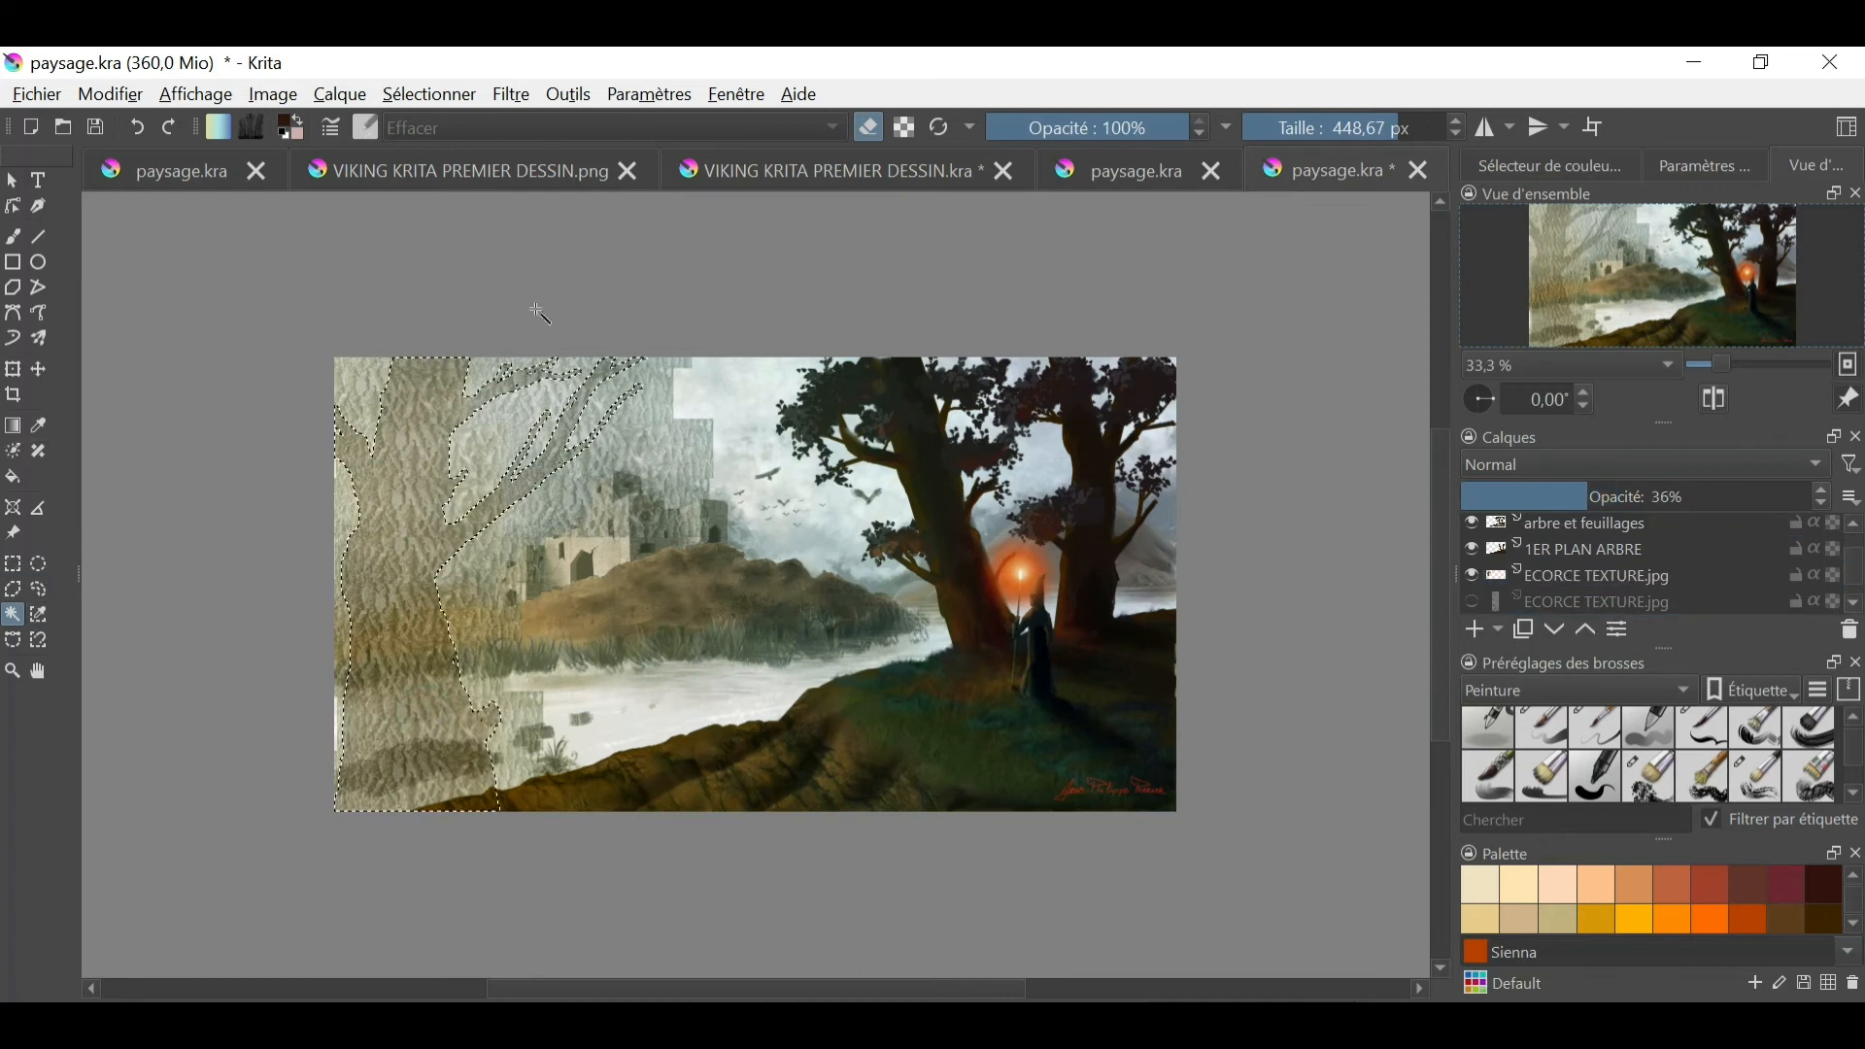
click(429, 94)
click(518, 218)
click(13, 236)
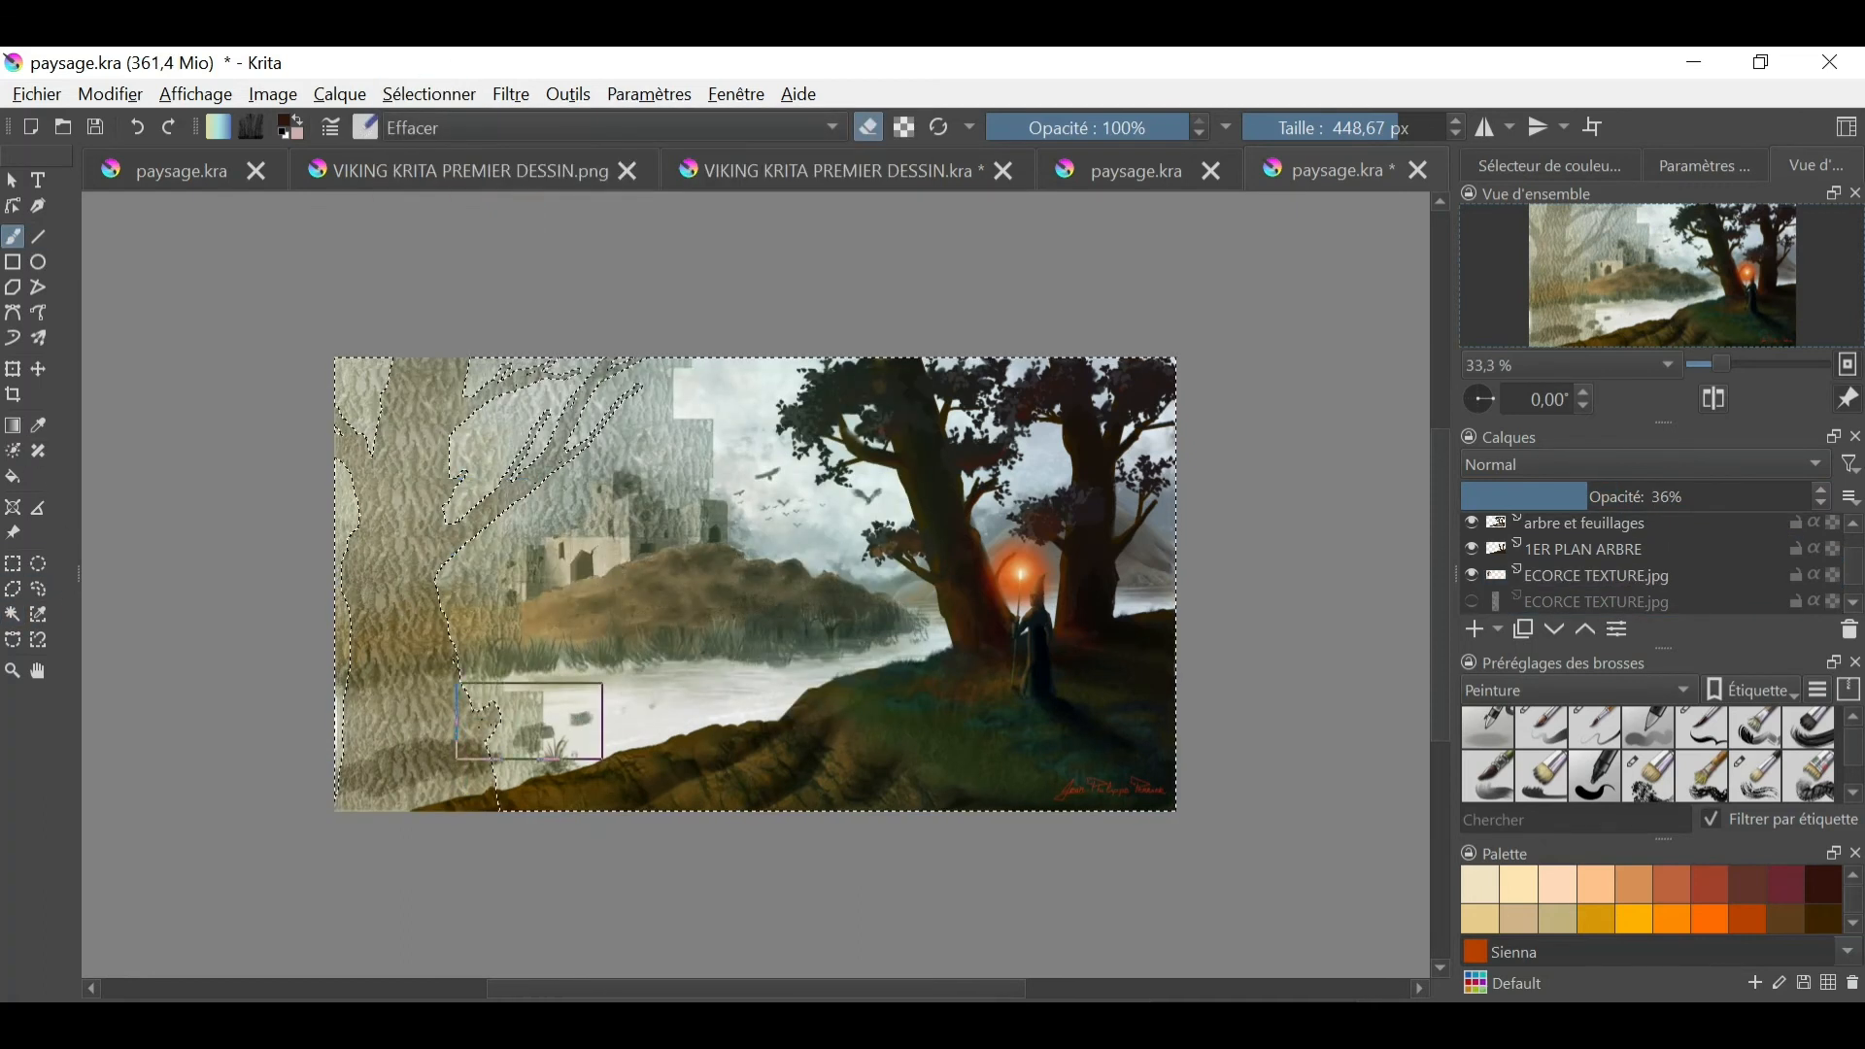
- Erase the bark texture outside the left tree's silhouette on the visible ECORCE TEXTURE.jpg layer
click(1554, 577)
mouse_move(1180, 573)
mouse_down()
mouse_move(515, 525)
mouse_move(311, 752)
mouse_up()
- Rename the layer Calque de dessin 3 as arbre dessin
scroll(1859, 620, down, 2)
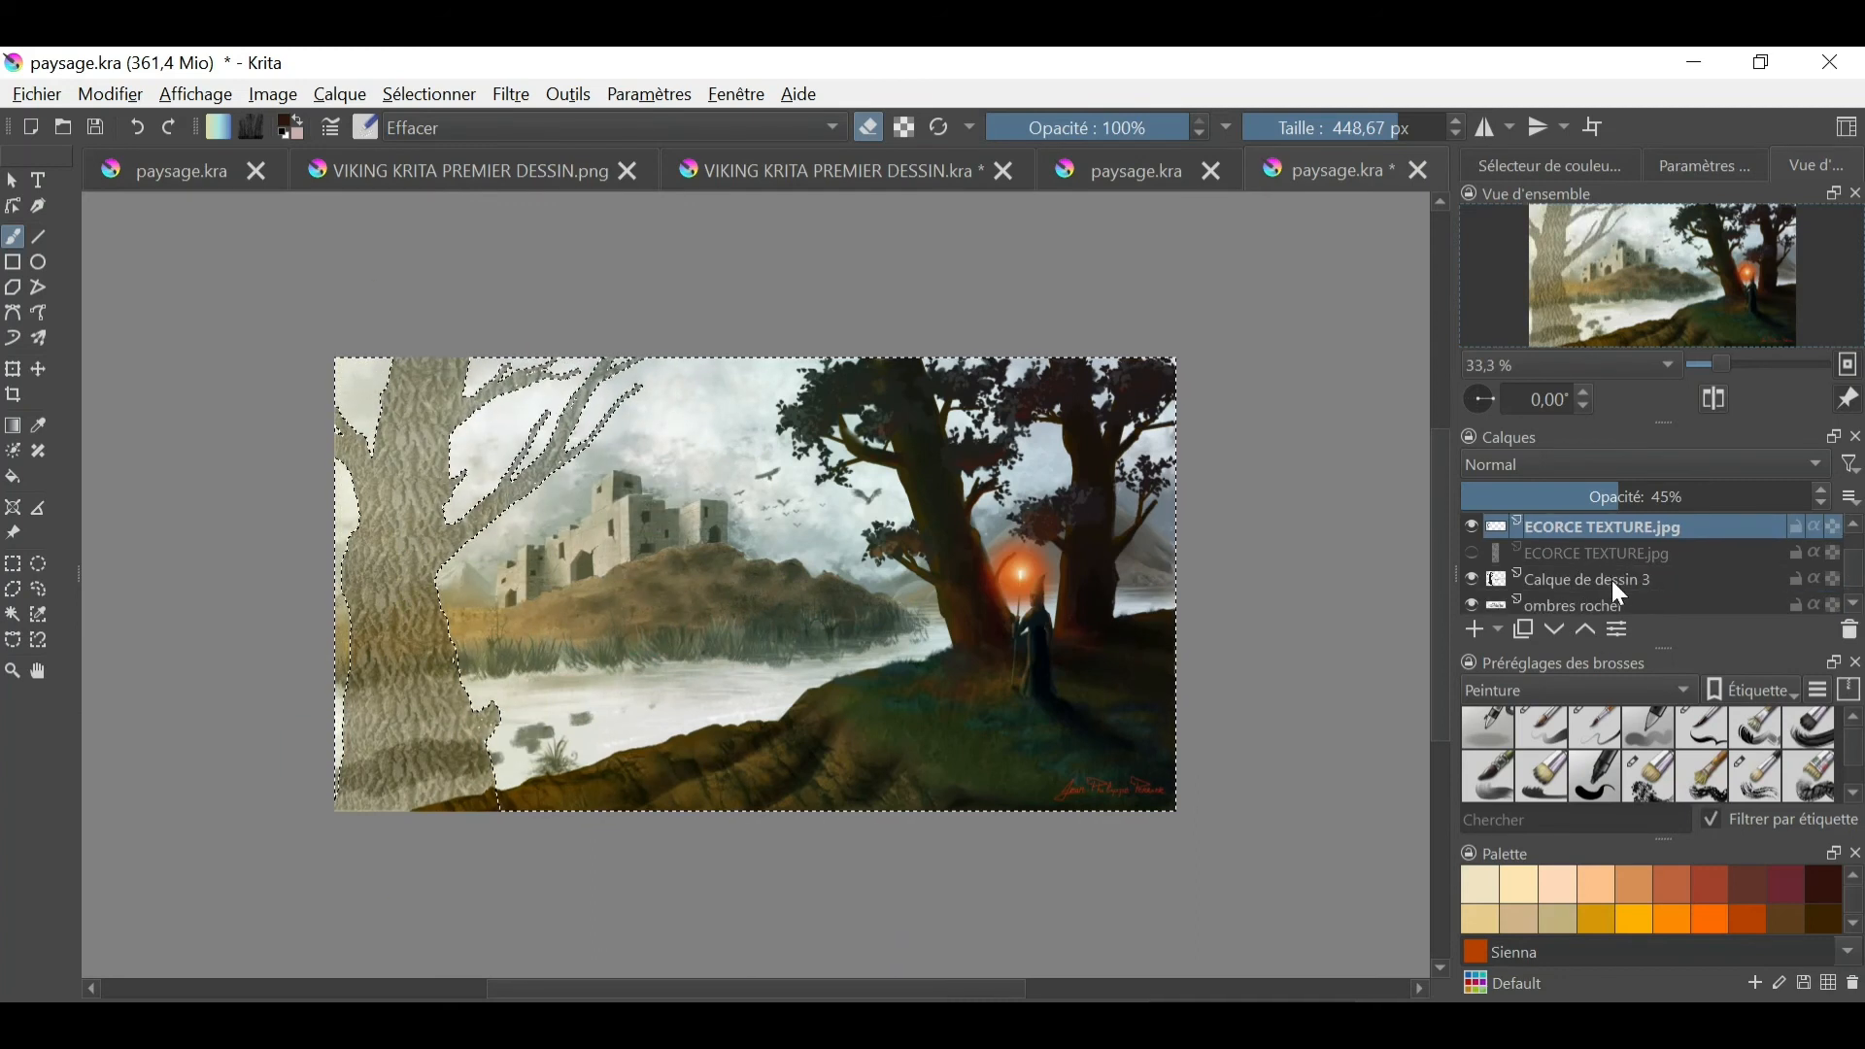
click(1601, 579)
double_click(1552, 583)
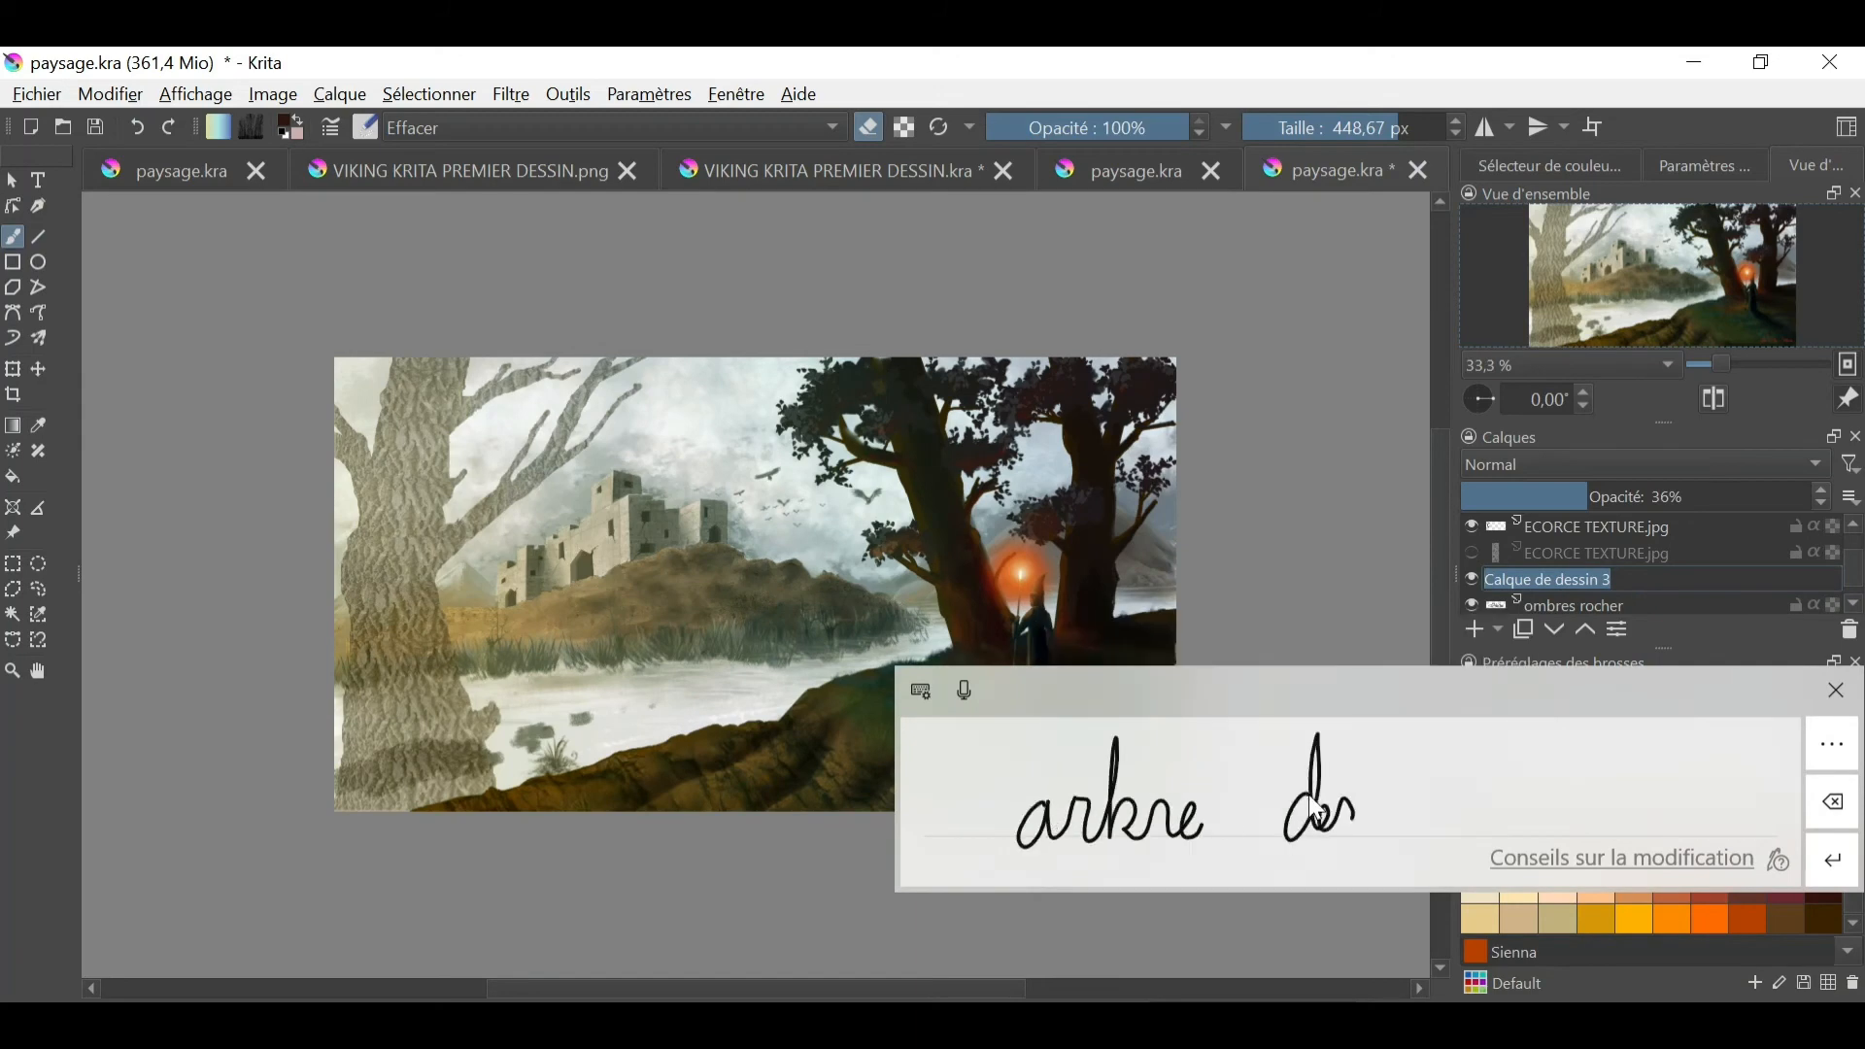
drag(1316, 811, 1516, 816)
click(1834, 861)
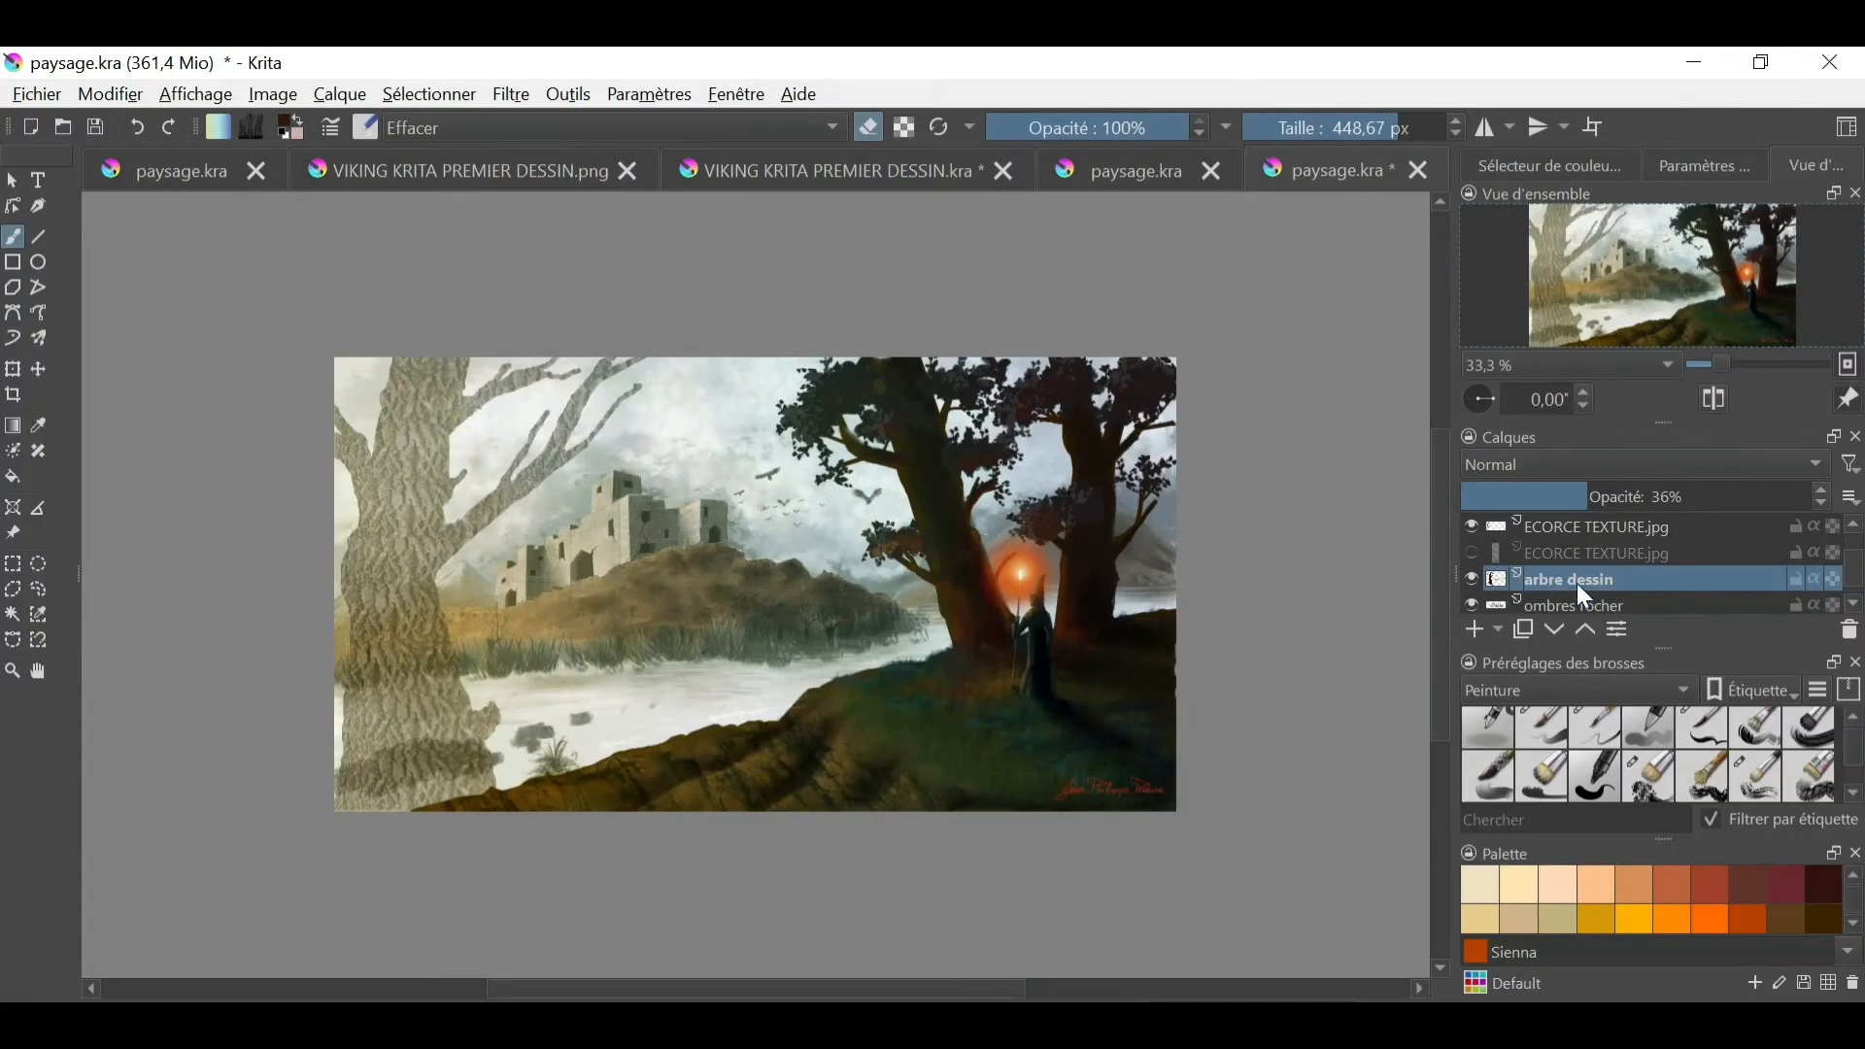
- Set the visible ECORCE TEXTURE.jpg layer to 100% opacity with the Incrustation blending mode
click(1583, 529)
drag(1687, 496, 1788, 494)
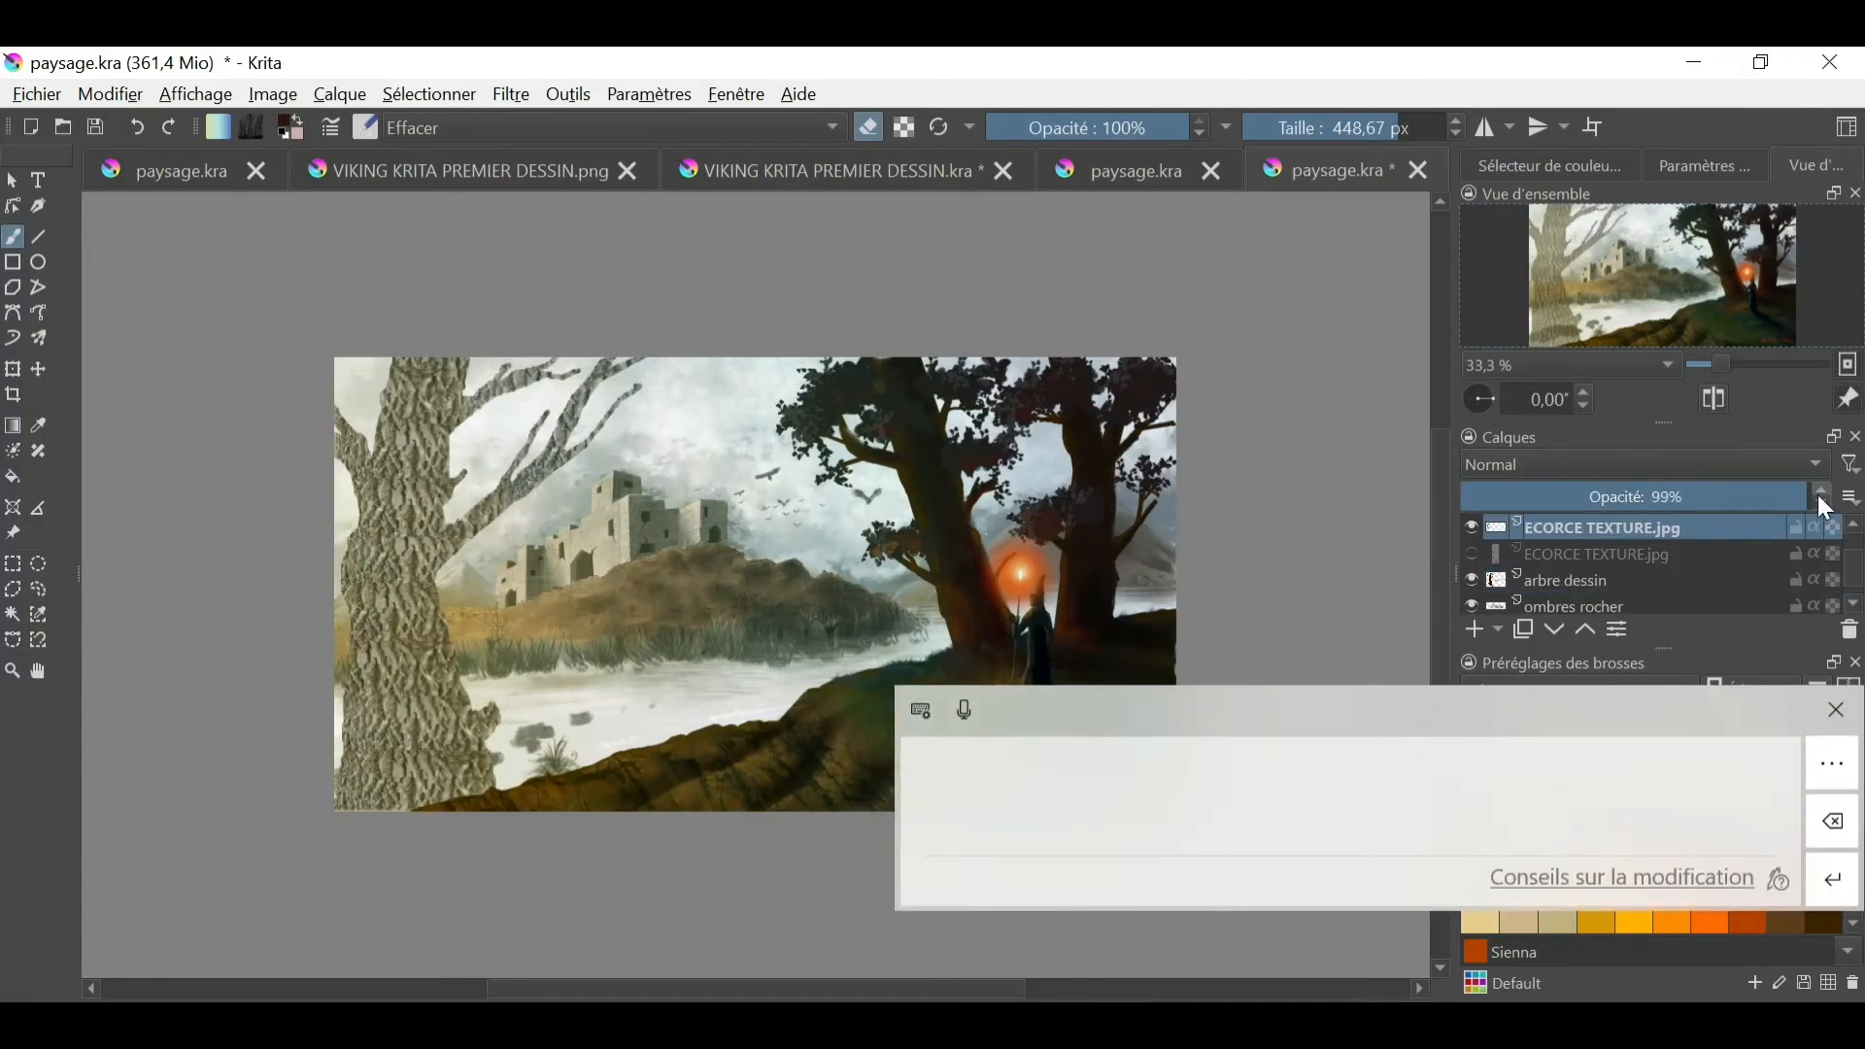
click(1835, 710)
click(1593, 465)
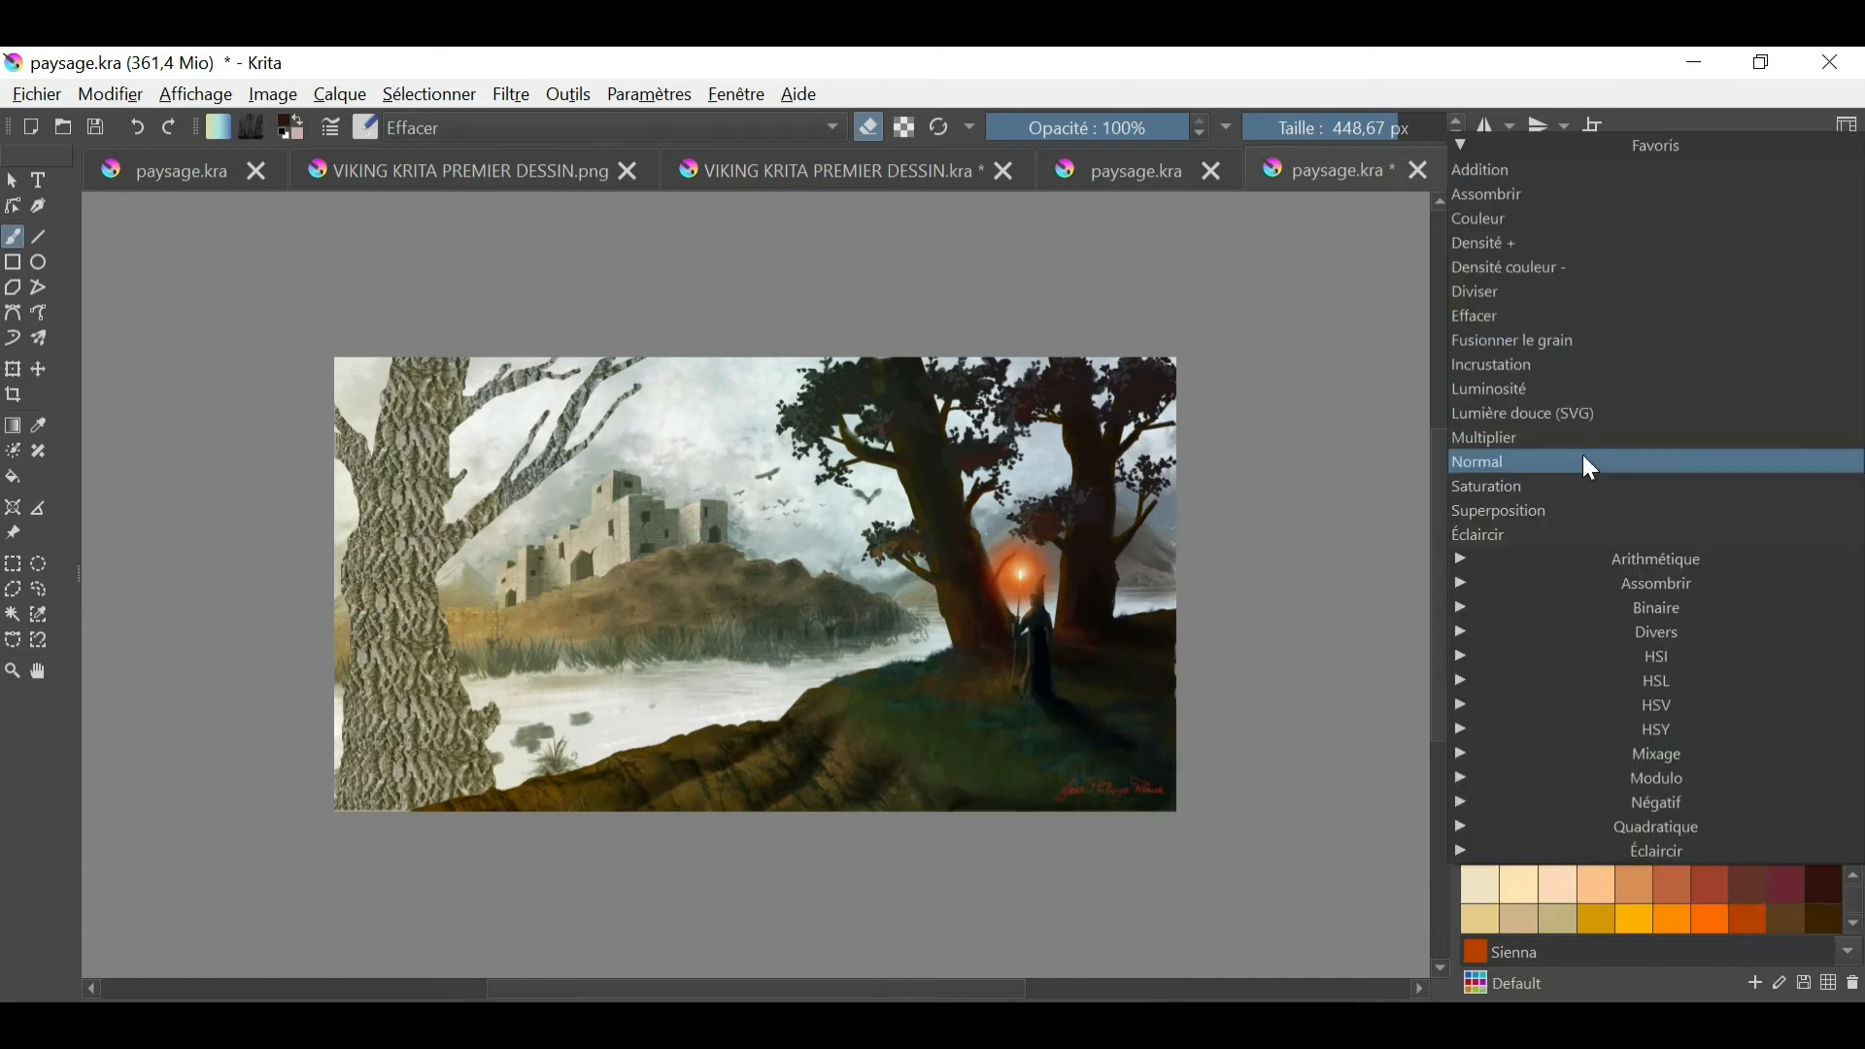
click(1535, 358)
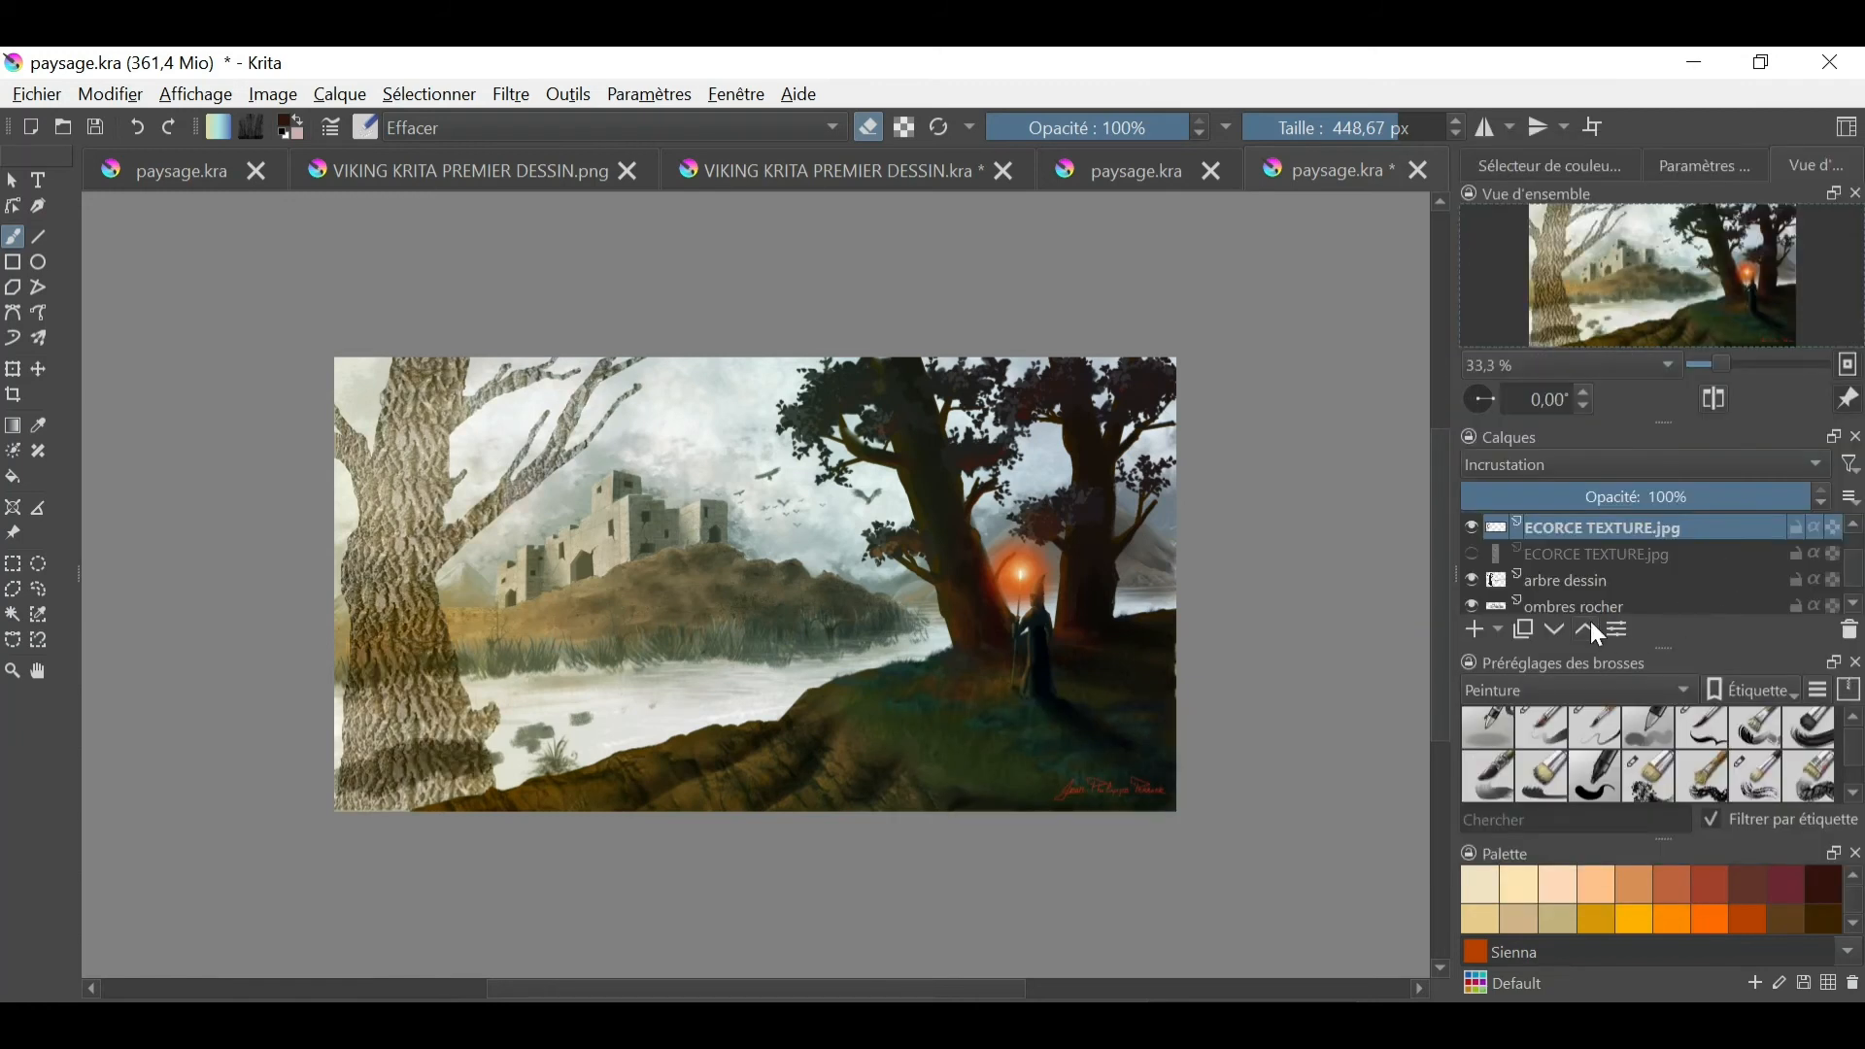
- Set the arbre dessin layer's opacity to 100% and select the left tree's silhouette on it
click(1593, 590)
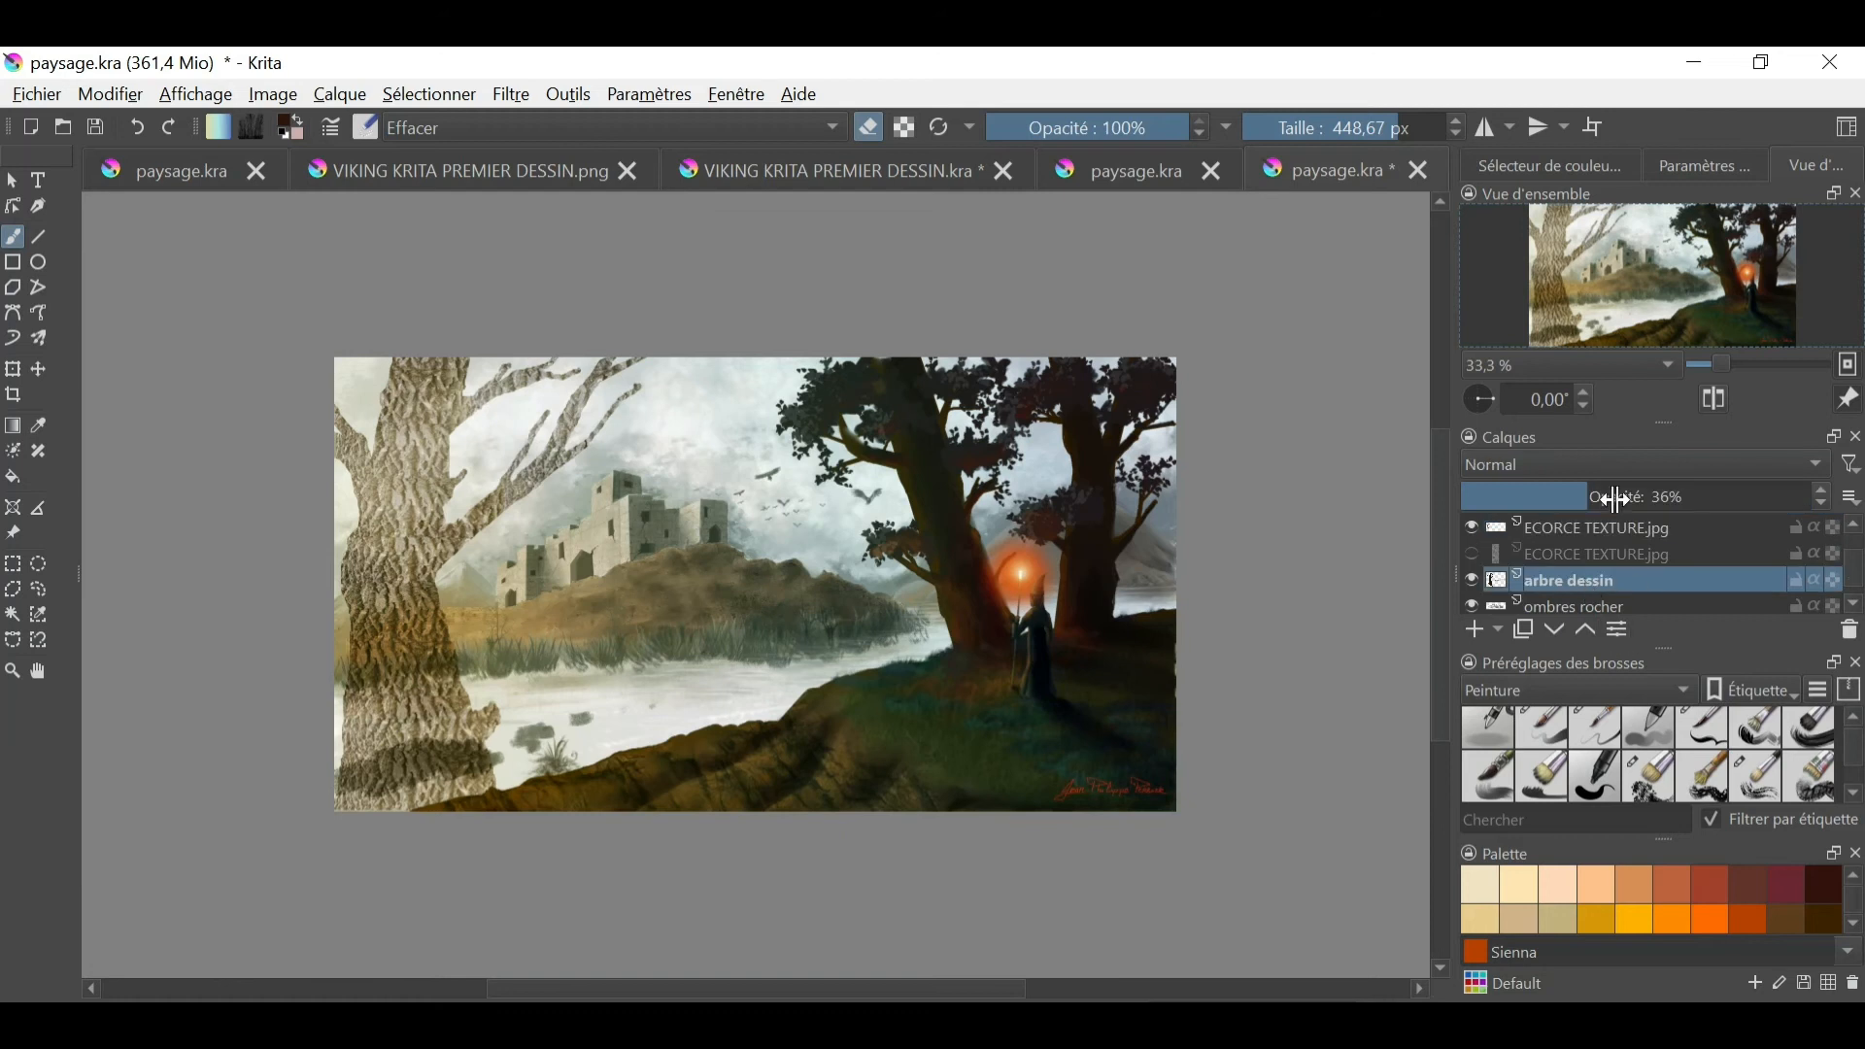
drag(1608, 493, 1831, 492)
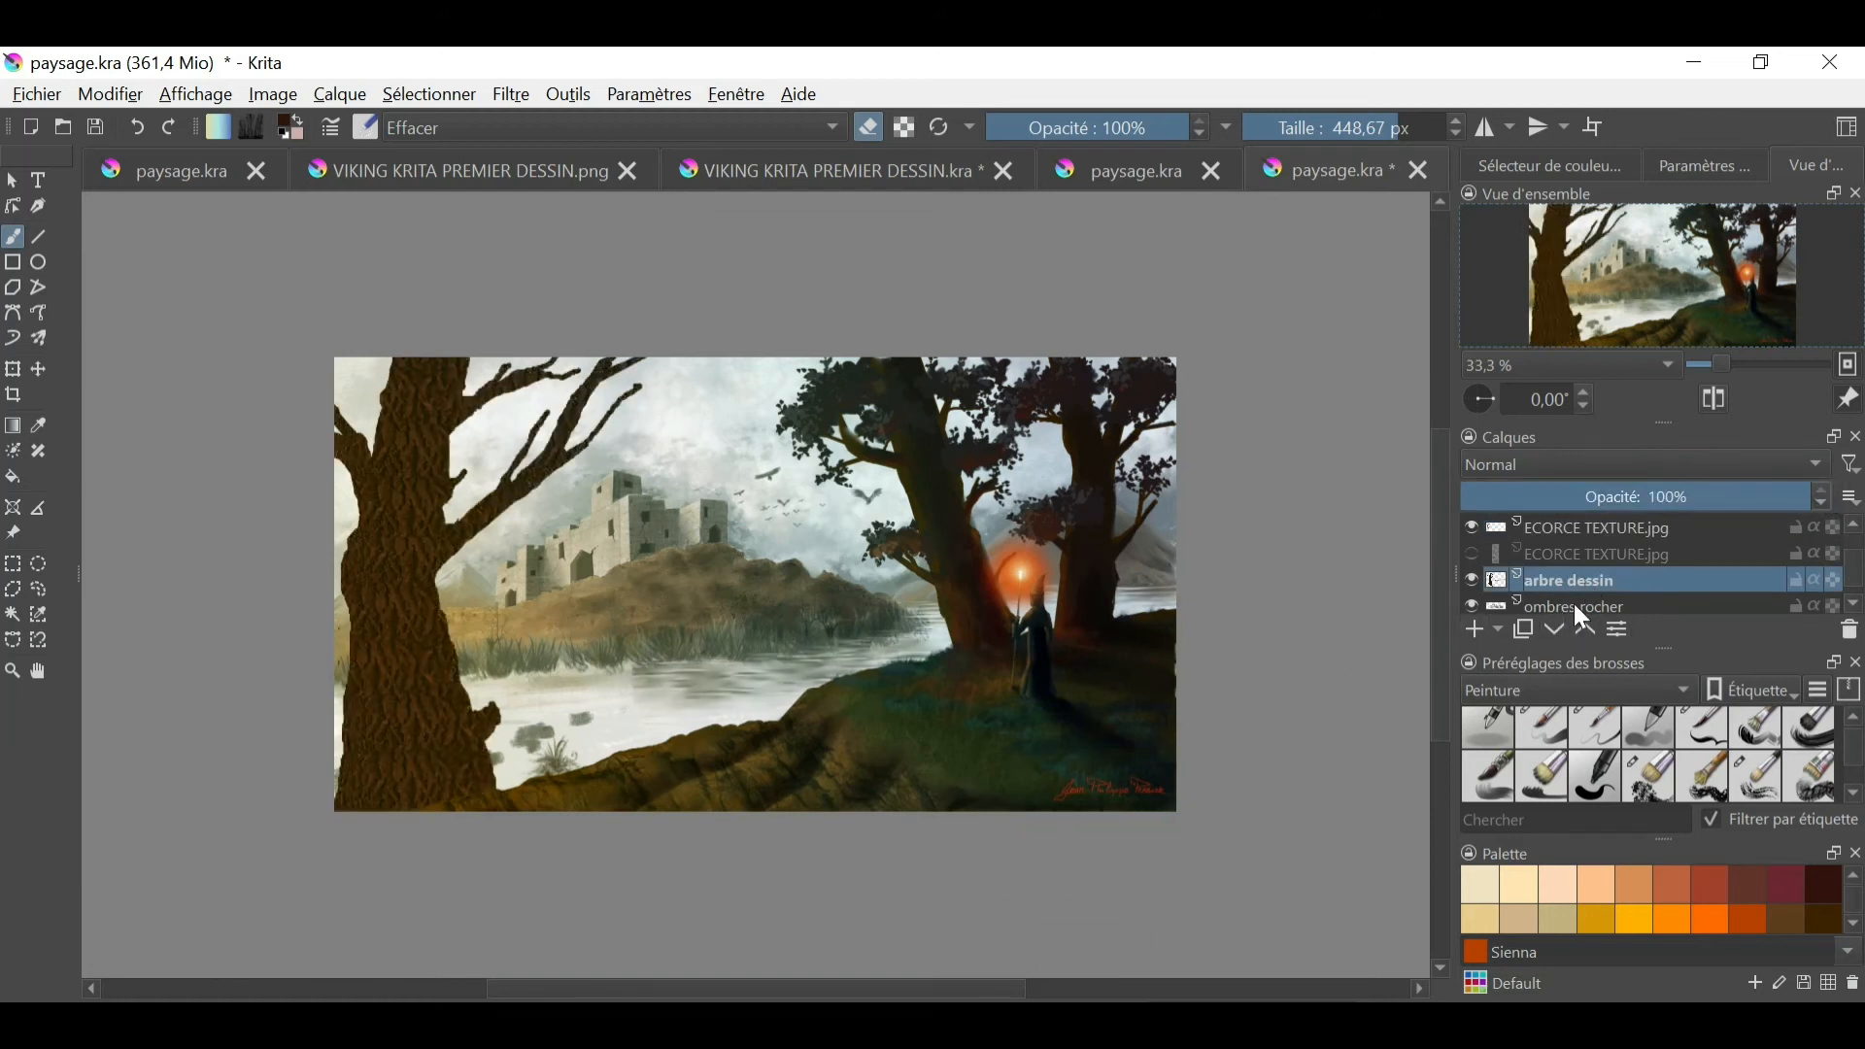
click(11, 615)
click(379, 659)
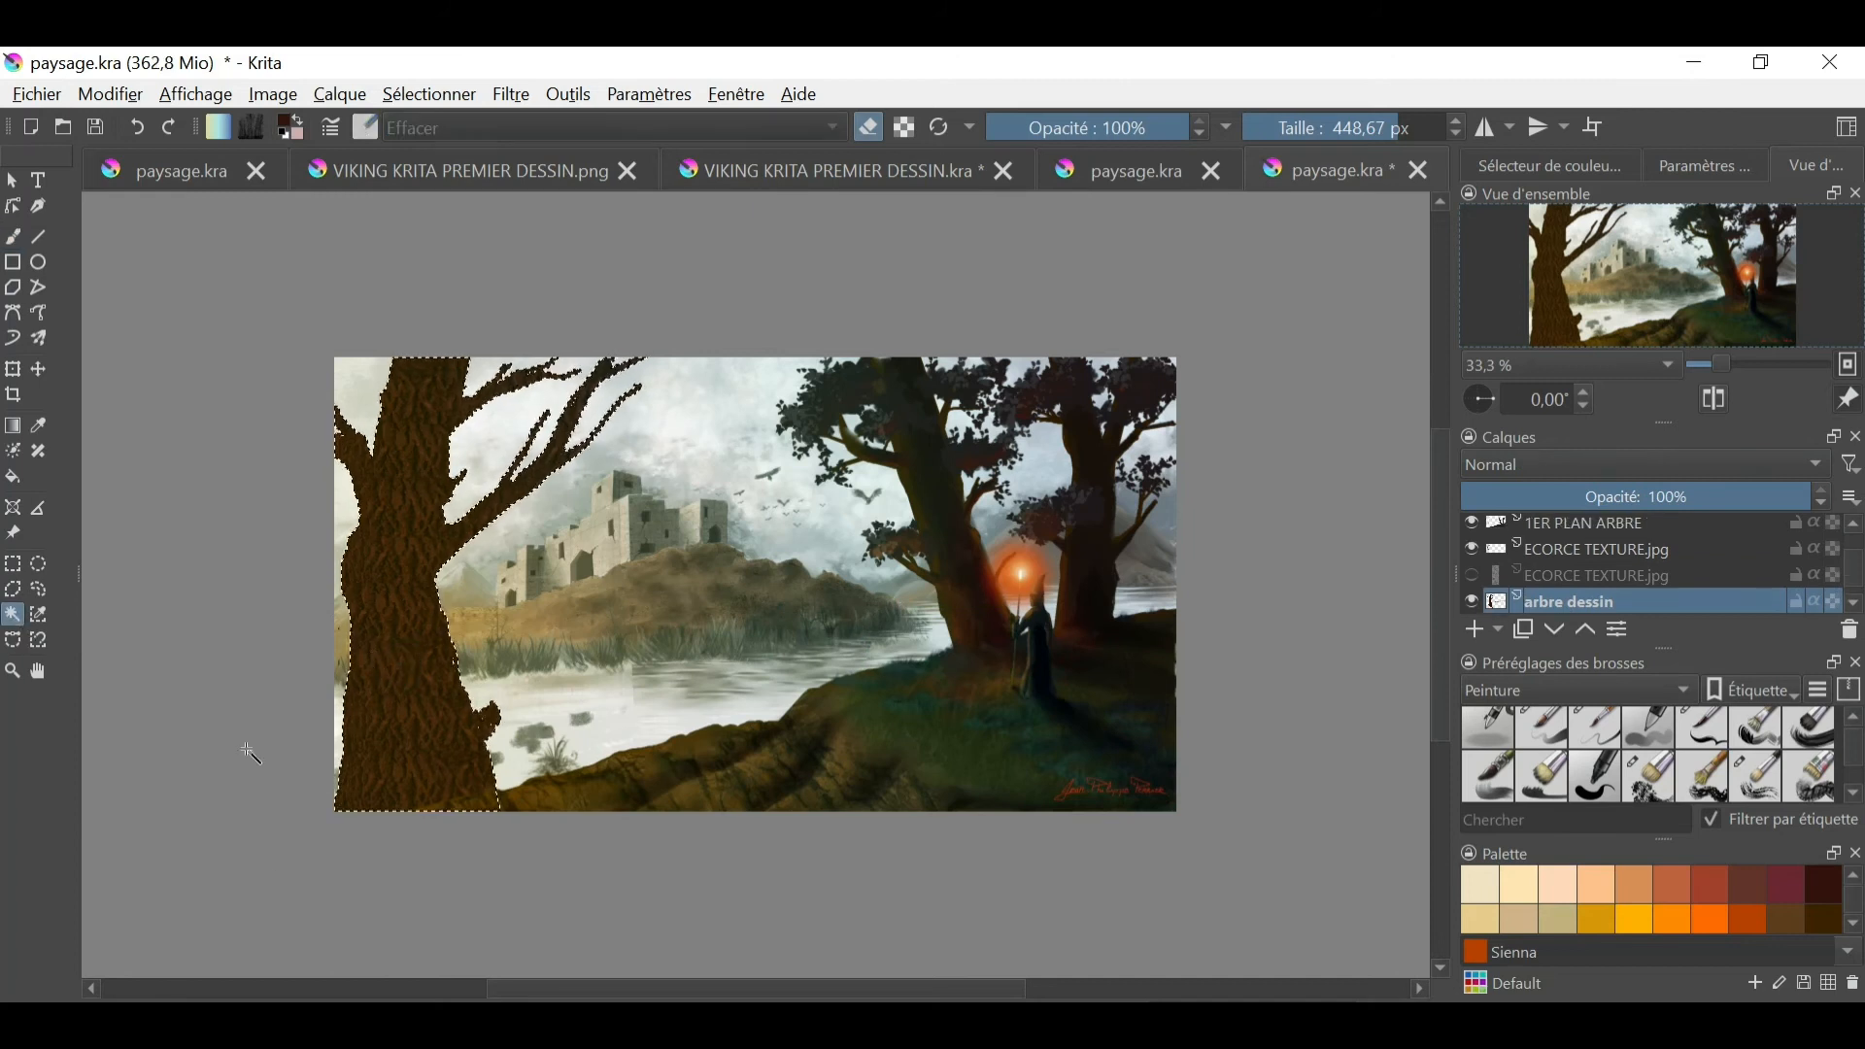
- Paint dark shading over the selected left trunk with a 54,03 px textured brush, using a color sampled from the middle tree's trunk
click(12, 237)
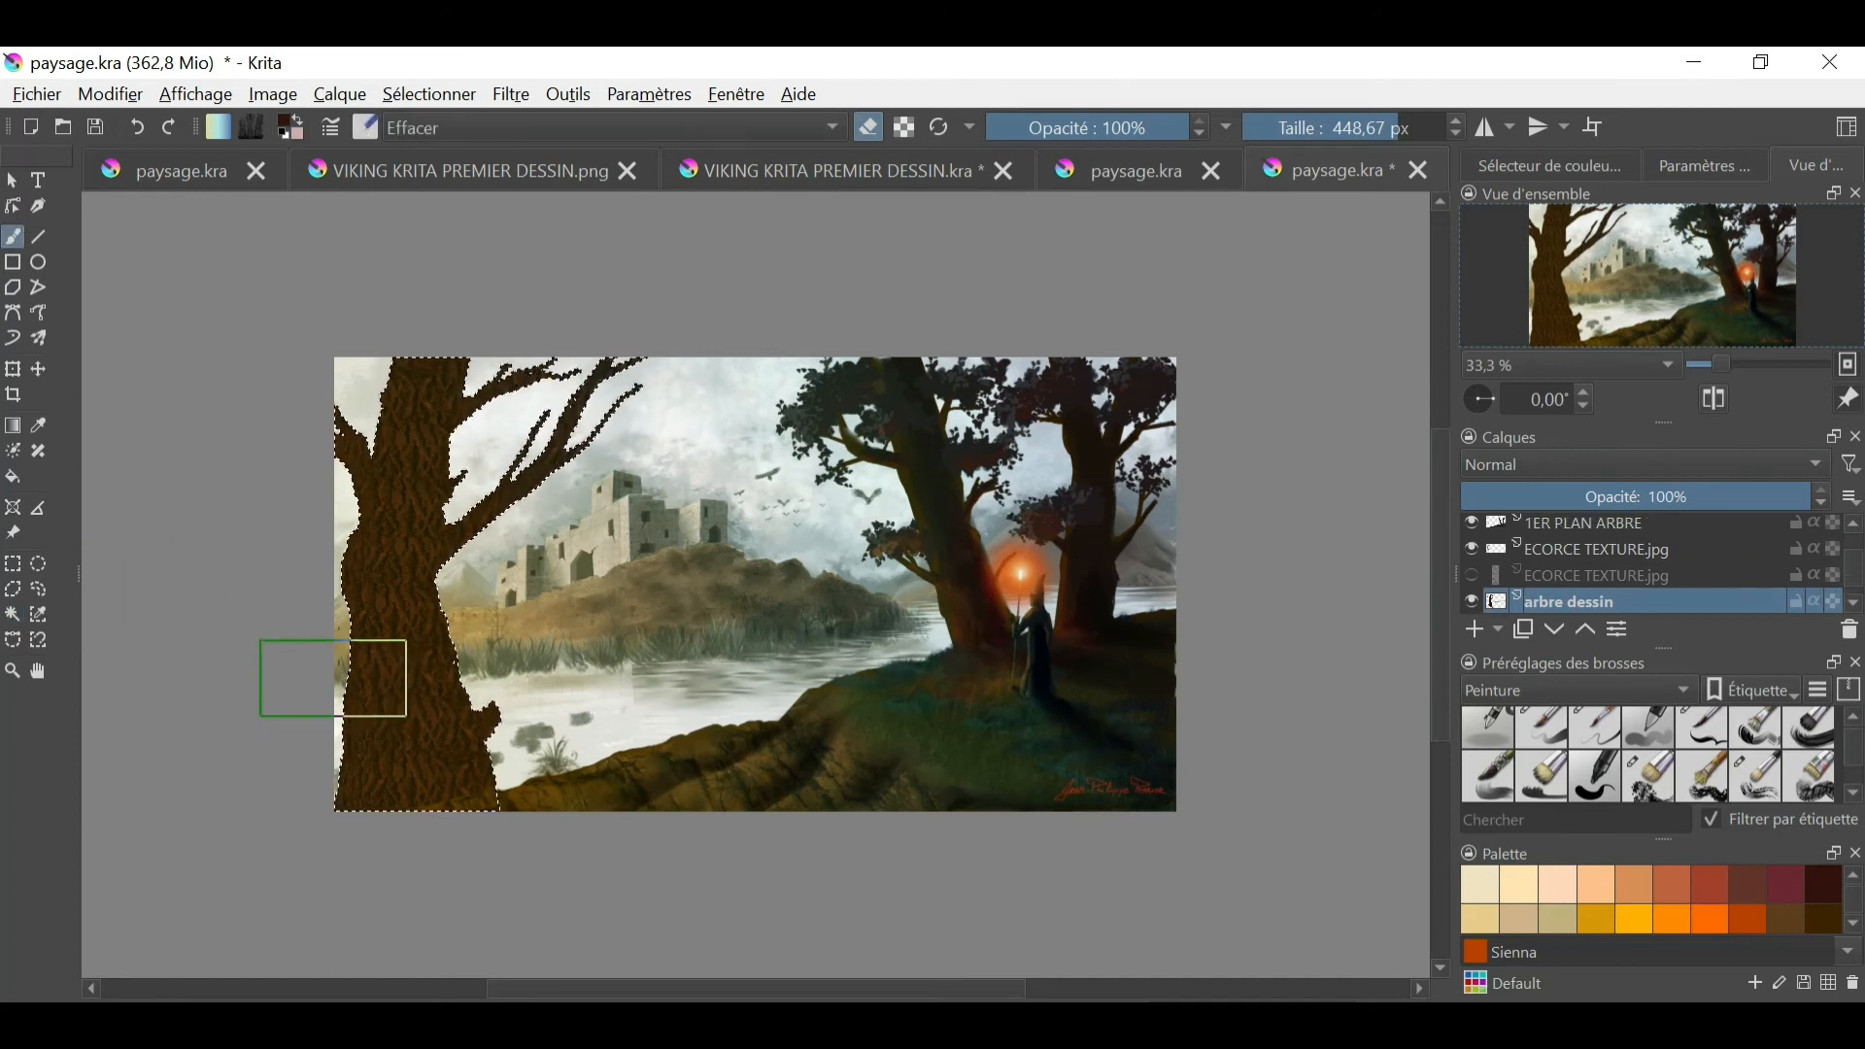
scroll(1787, 781, down, 1)
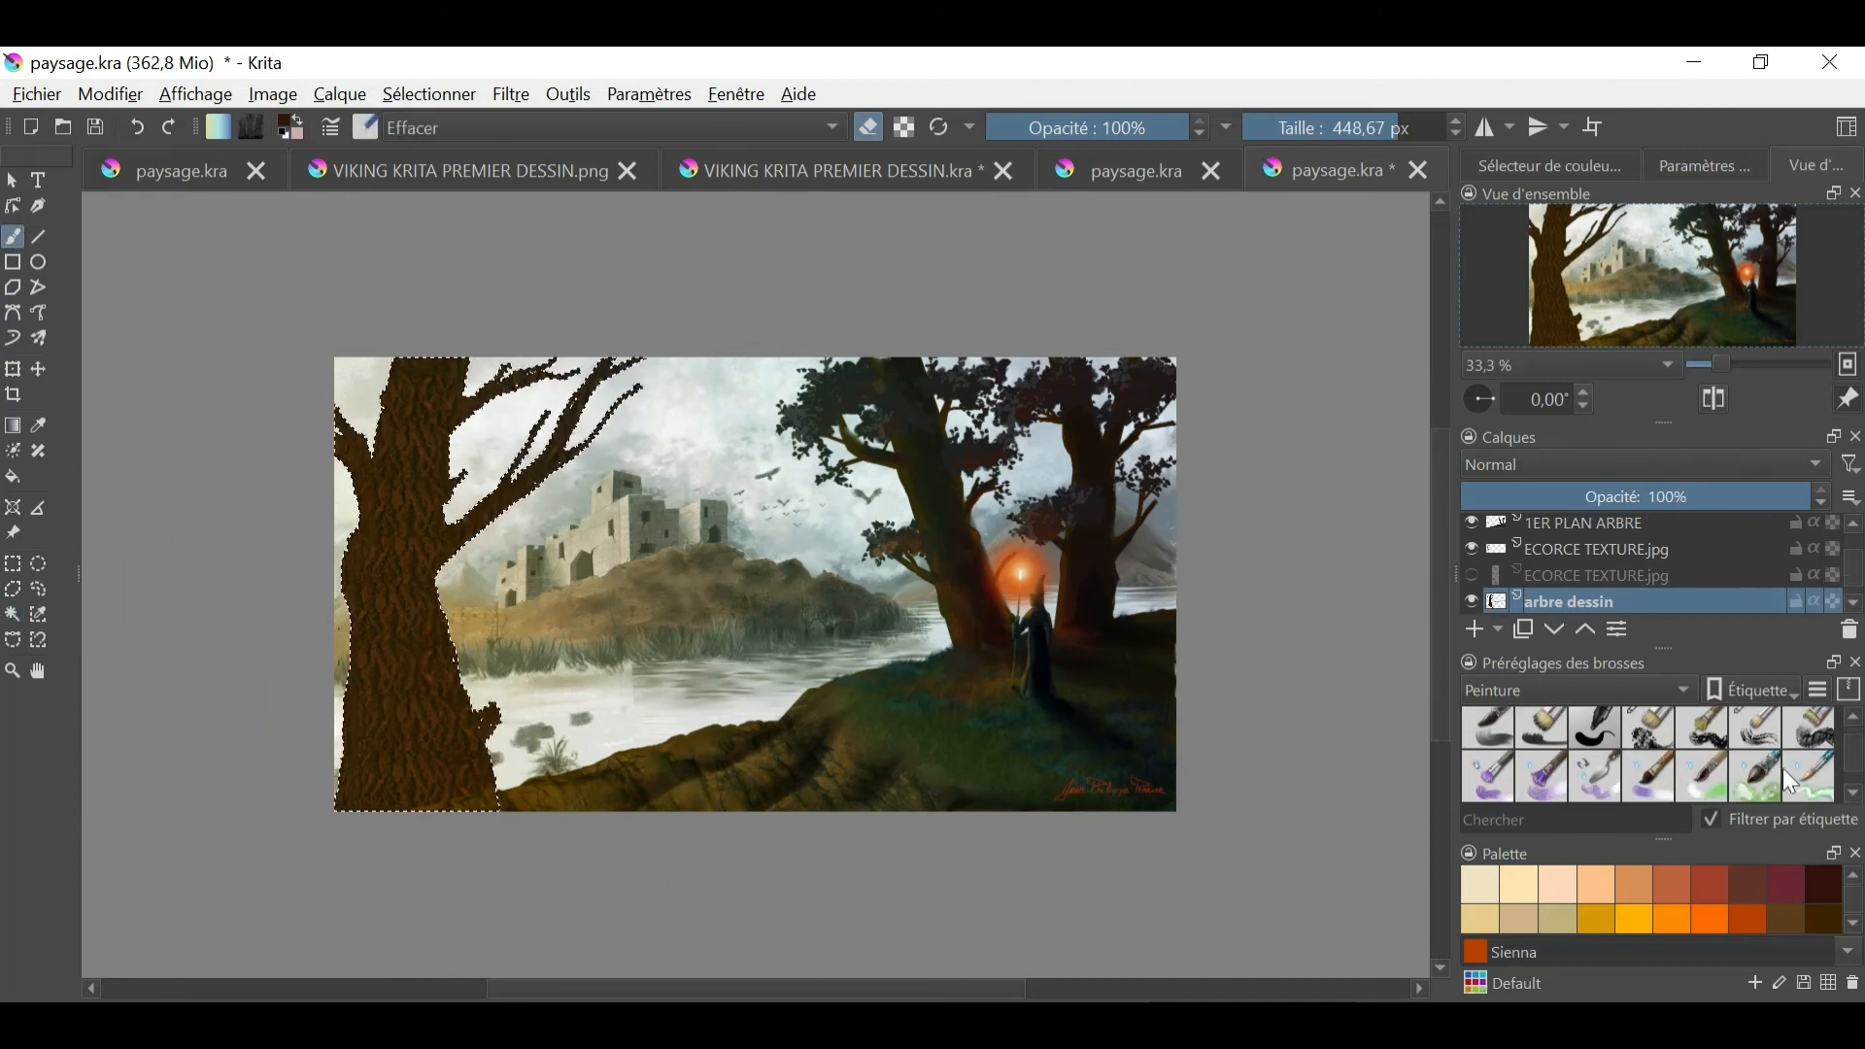
click(1653, 737)
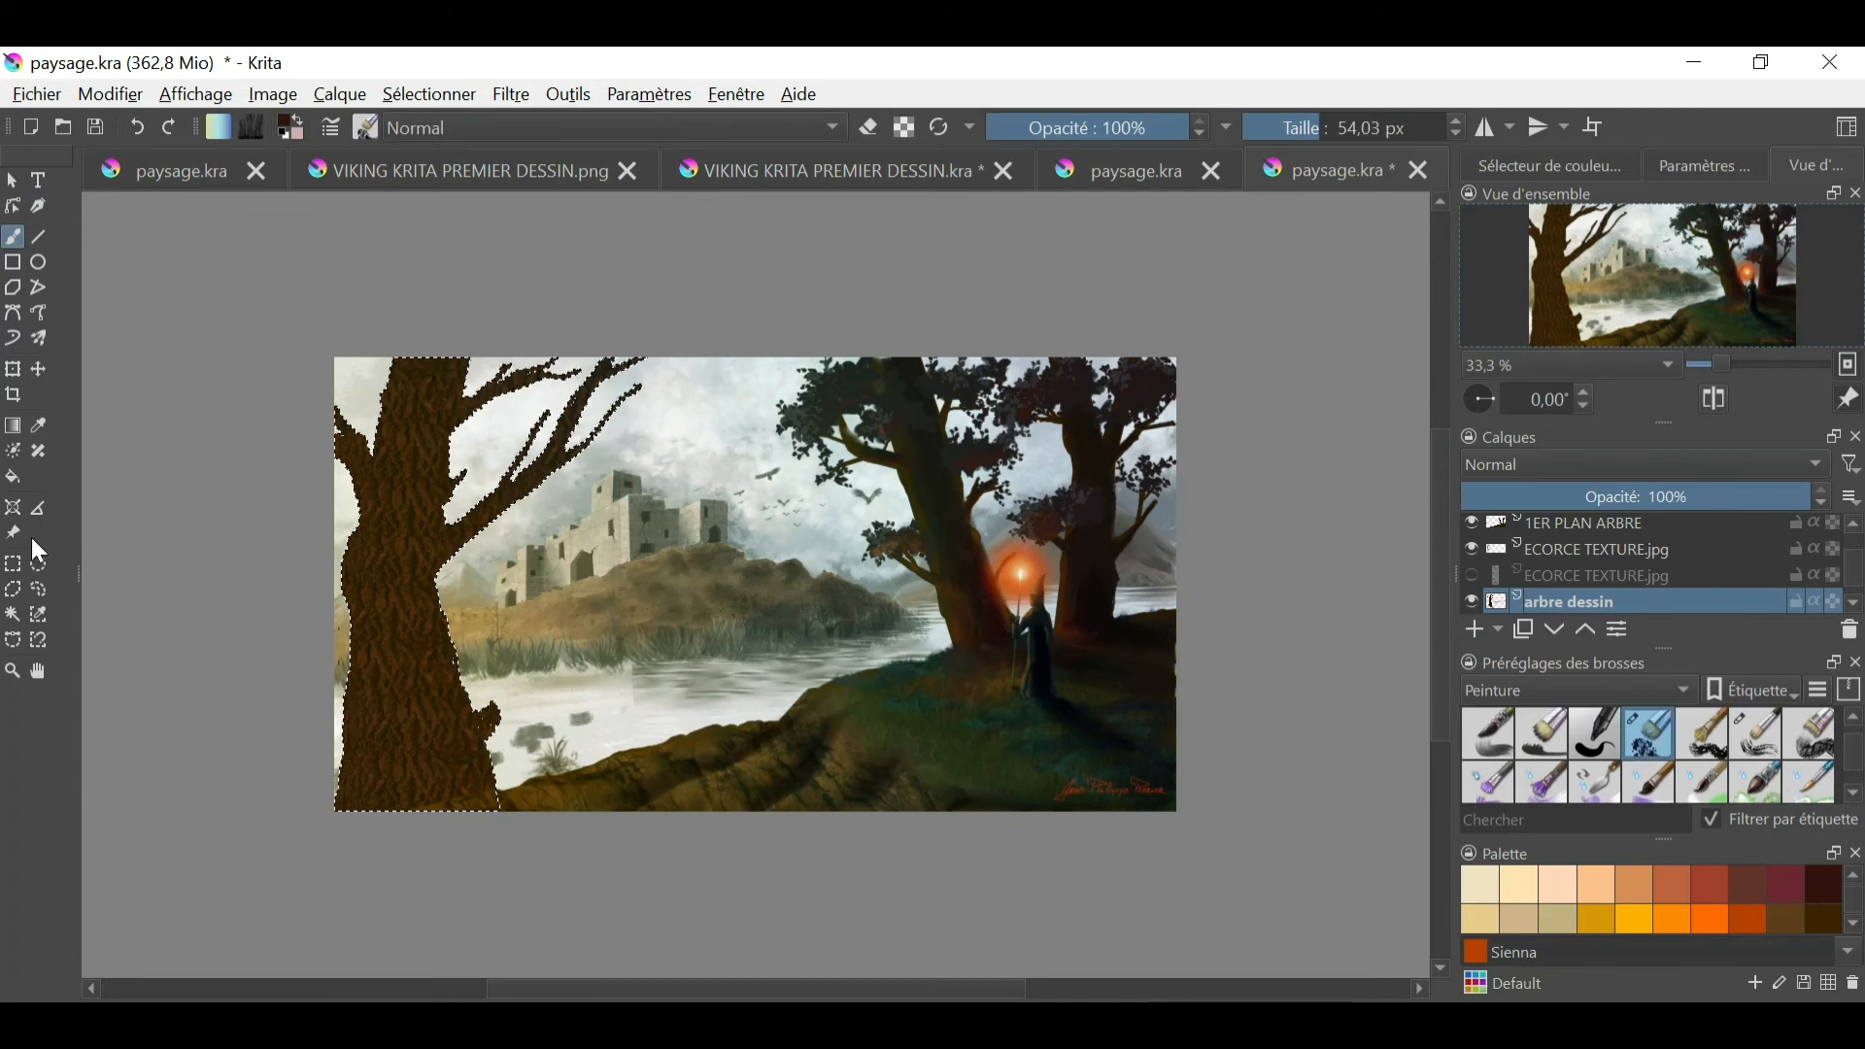
click(38, 425)
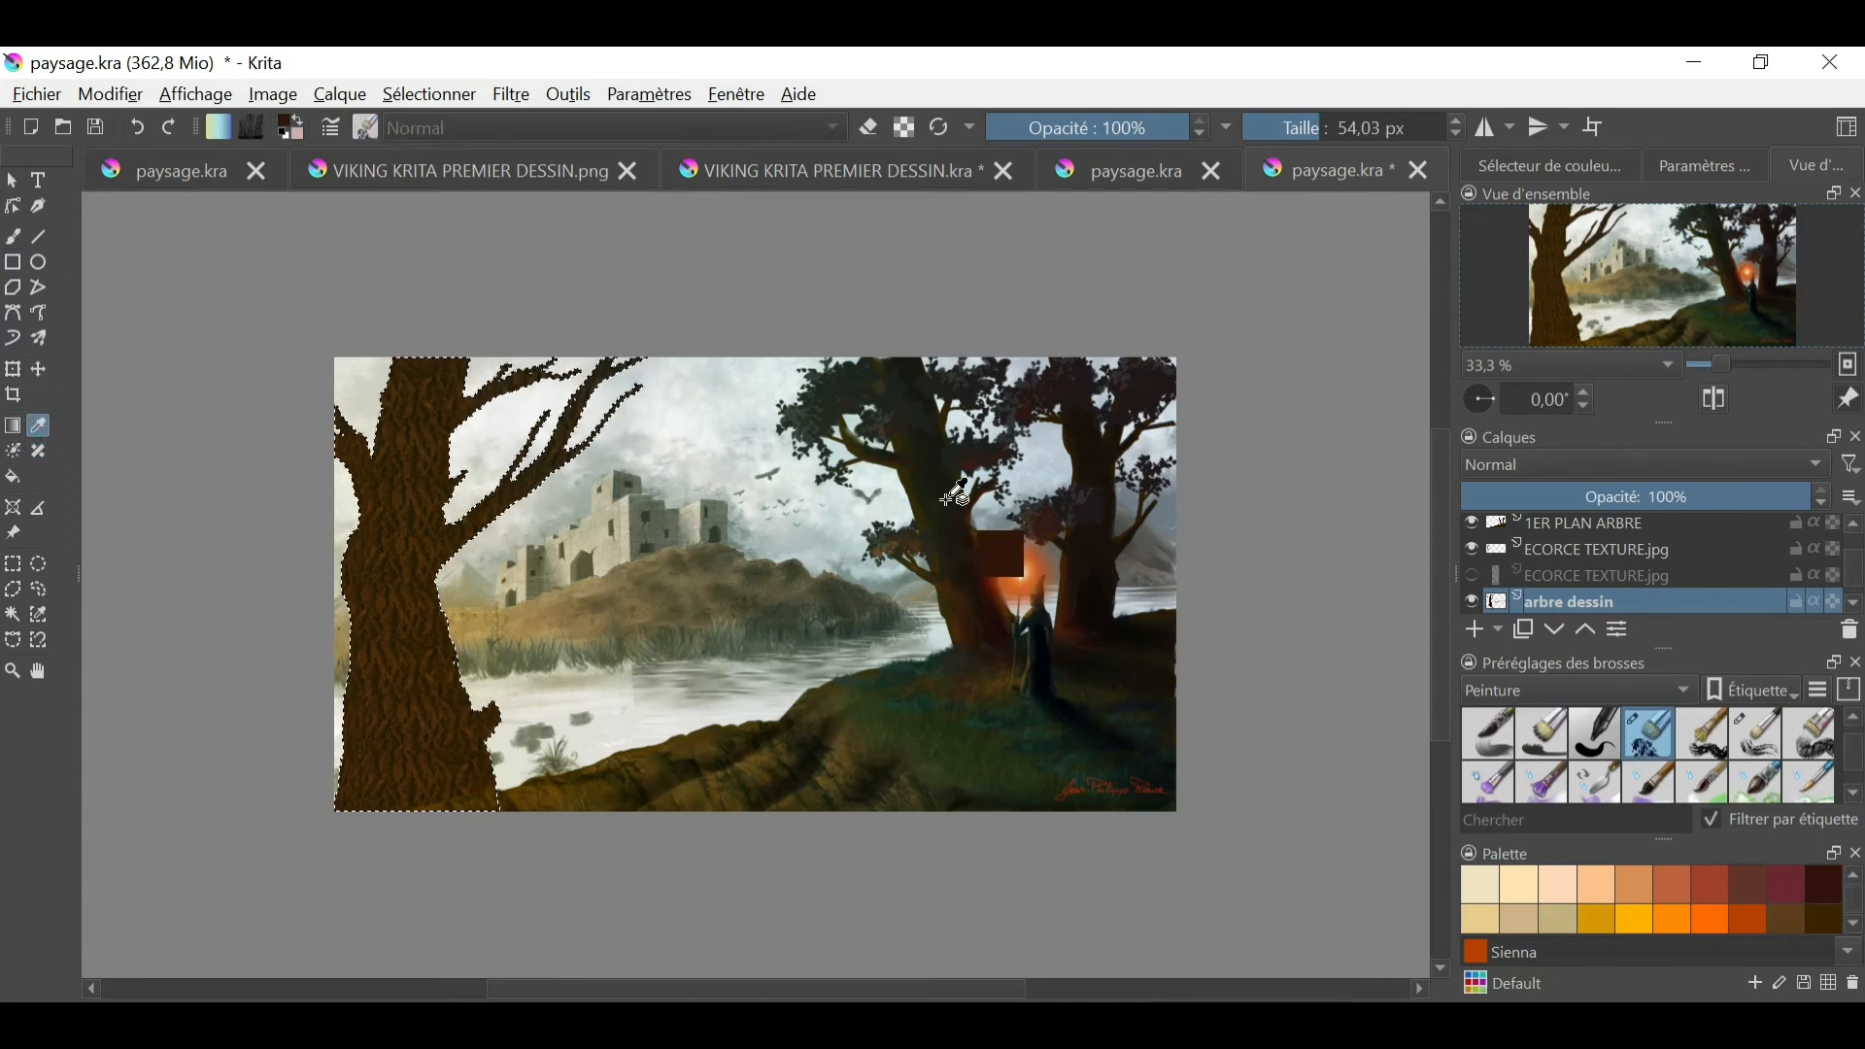
click(947, 498)
click(13, 237)
drag(366, 799, 381, 691)
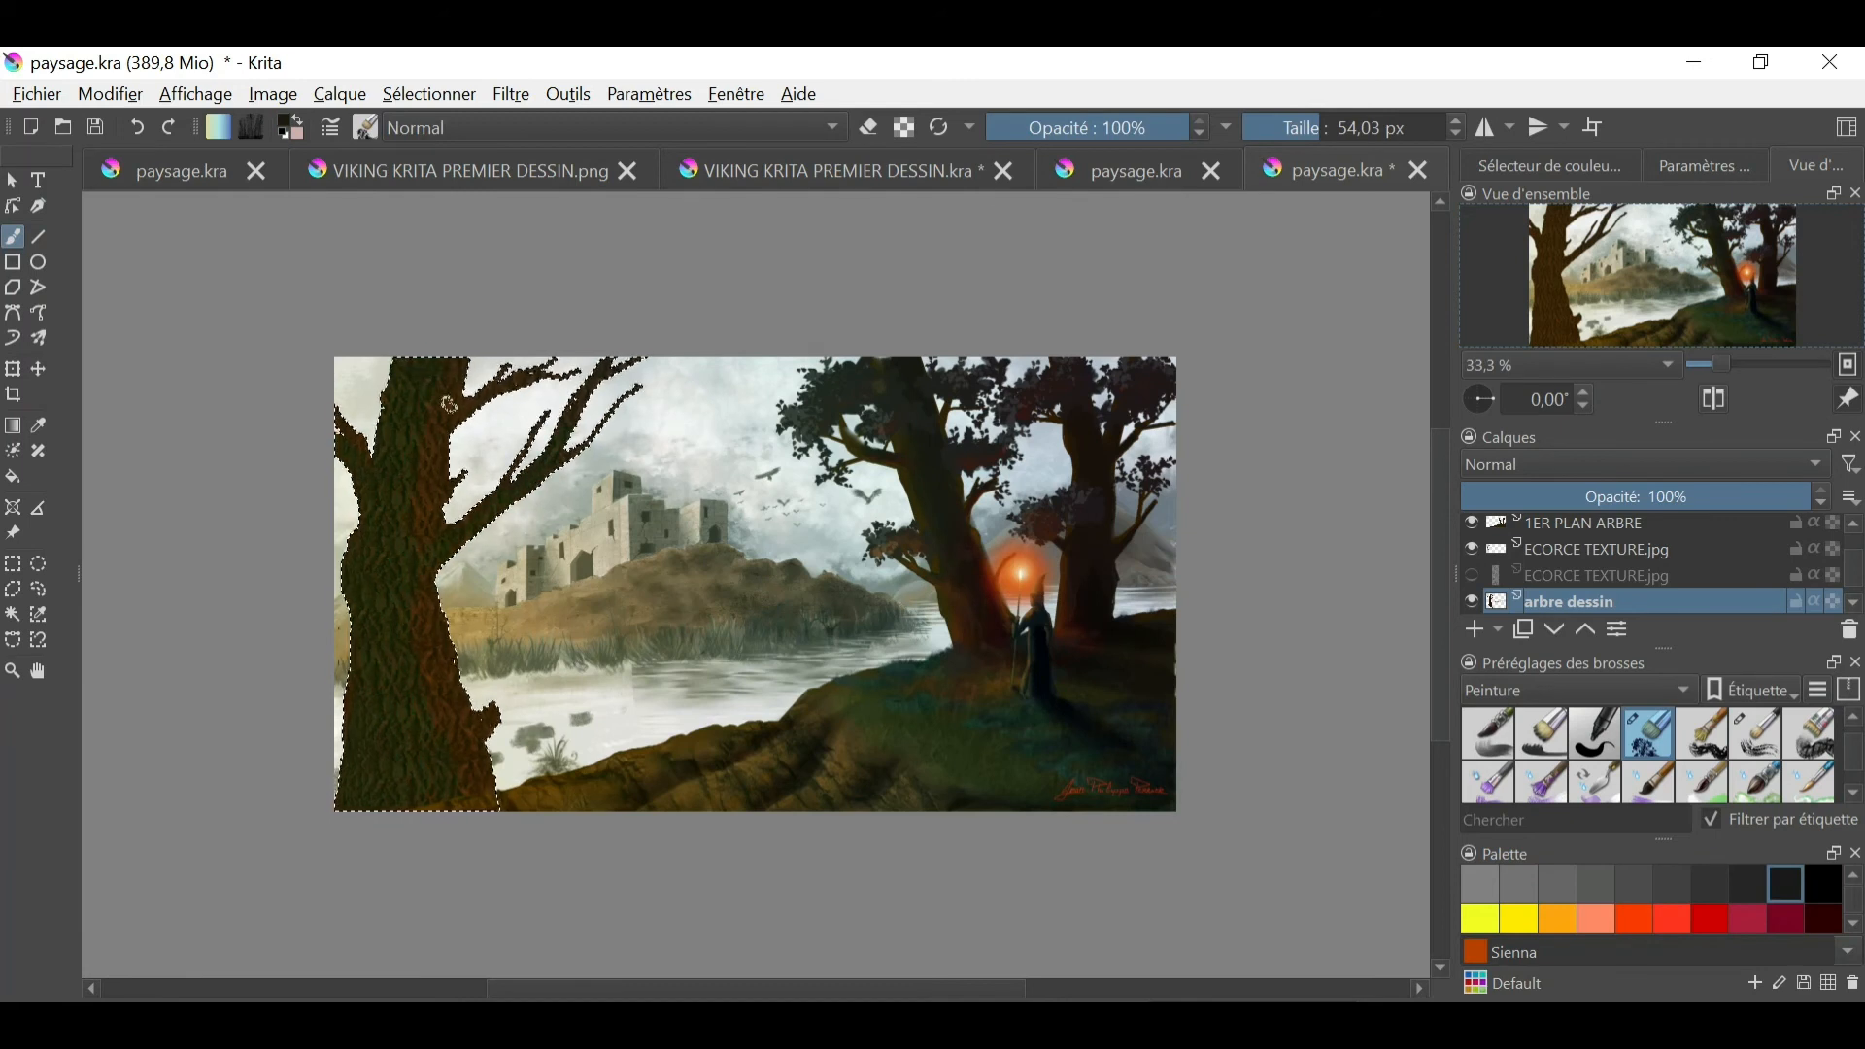
- Reduce the brush size to 10,67 px and show the advanced color selector
drag(1292, 124, 1284, 125)
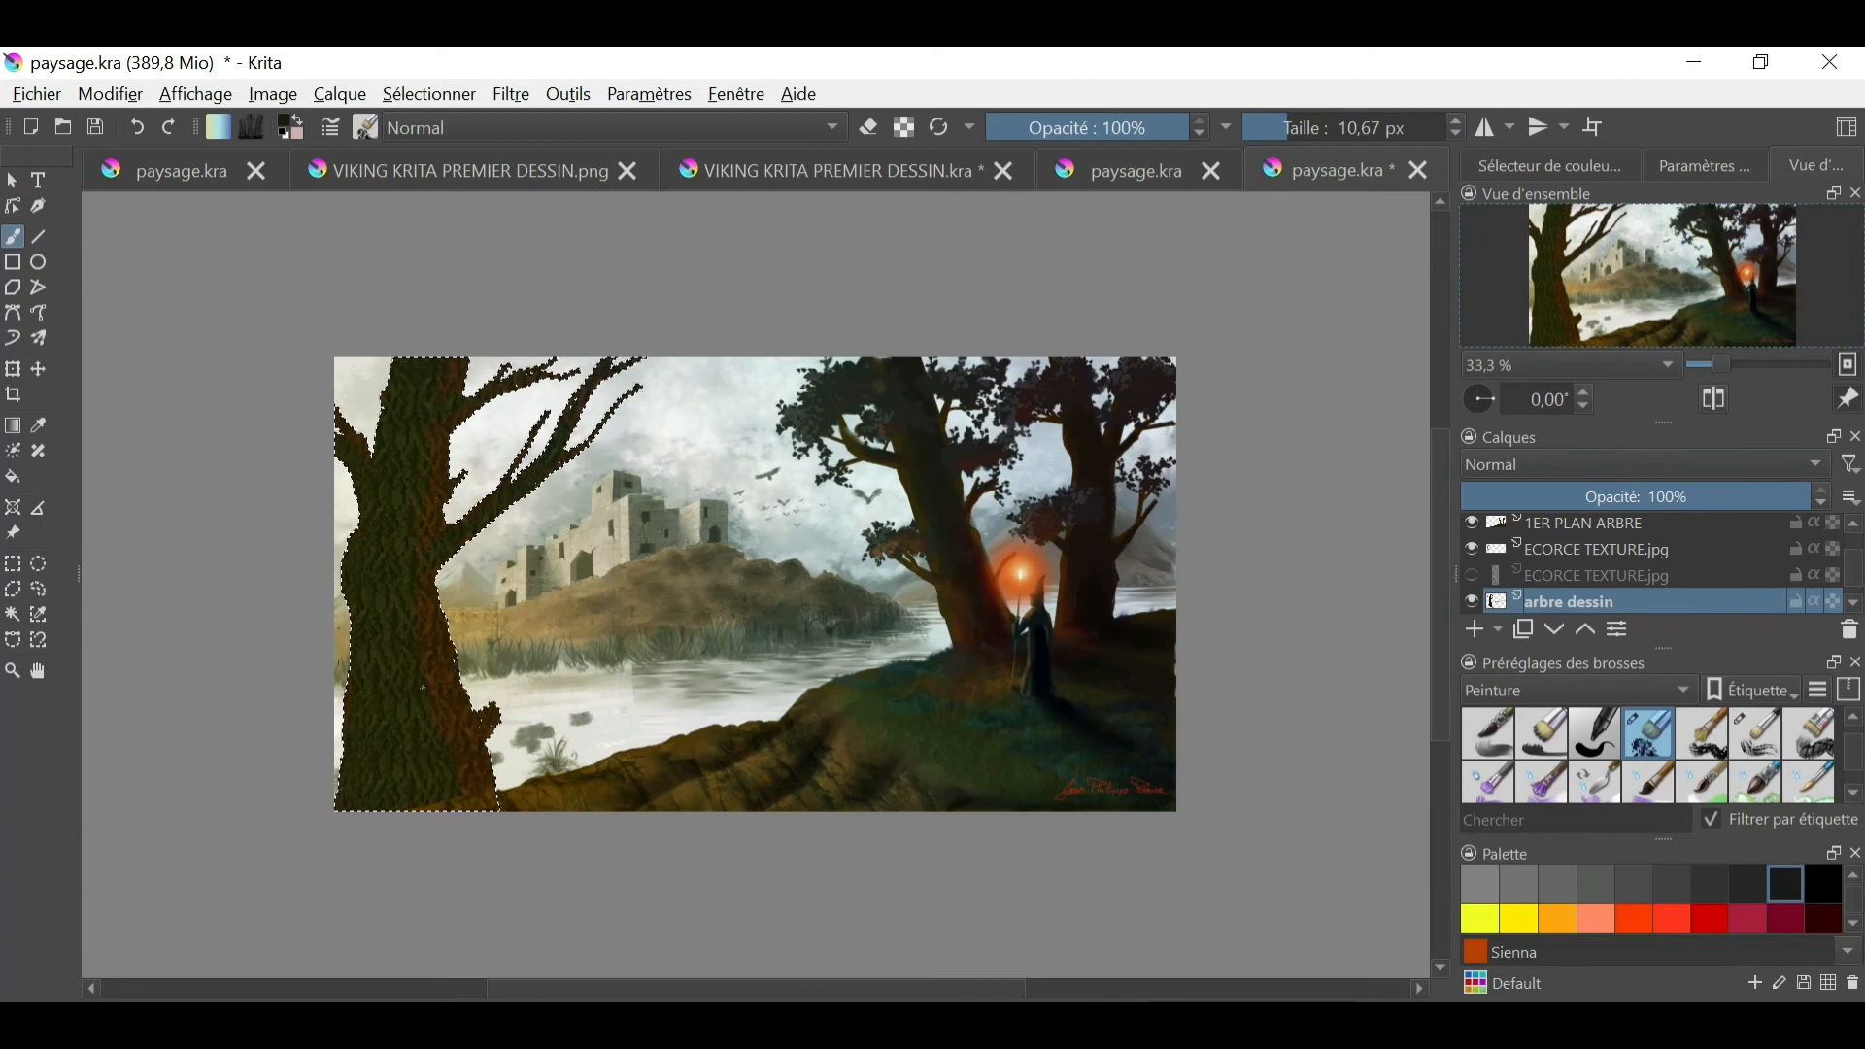
click(1566, 169)
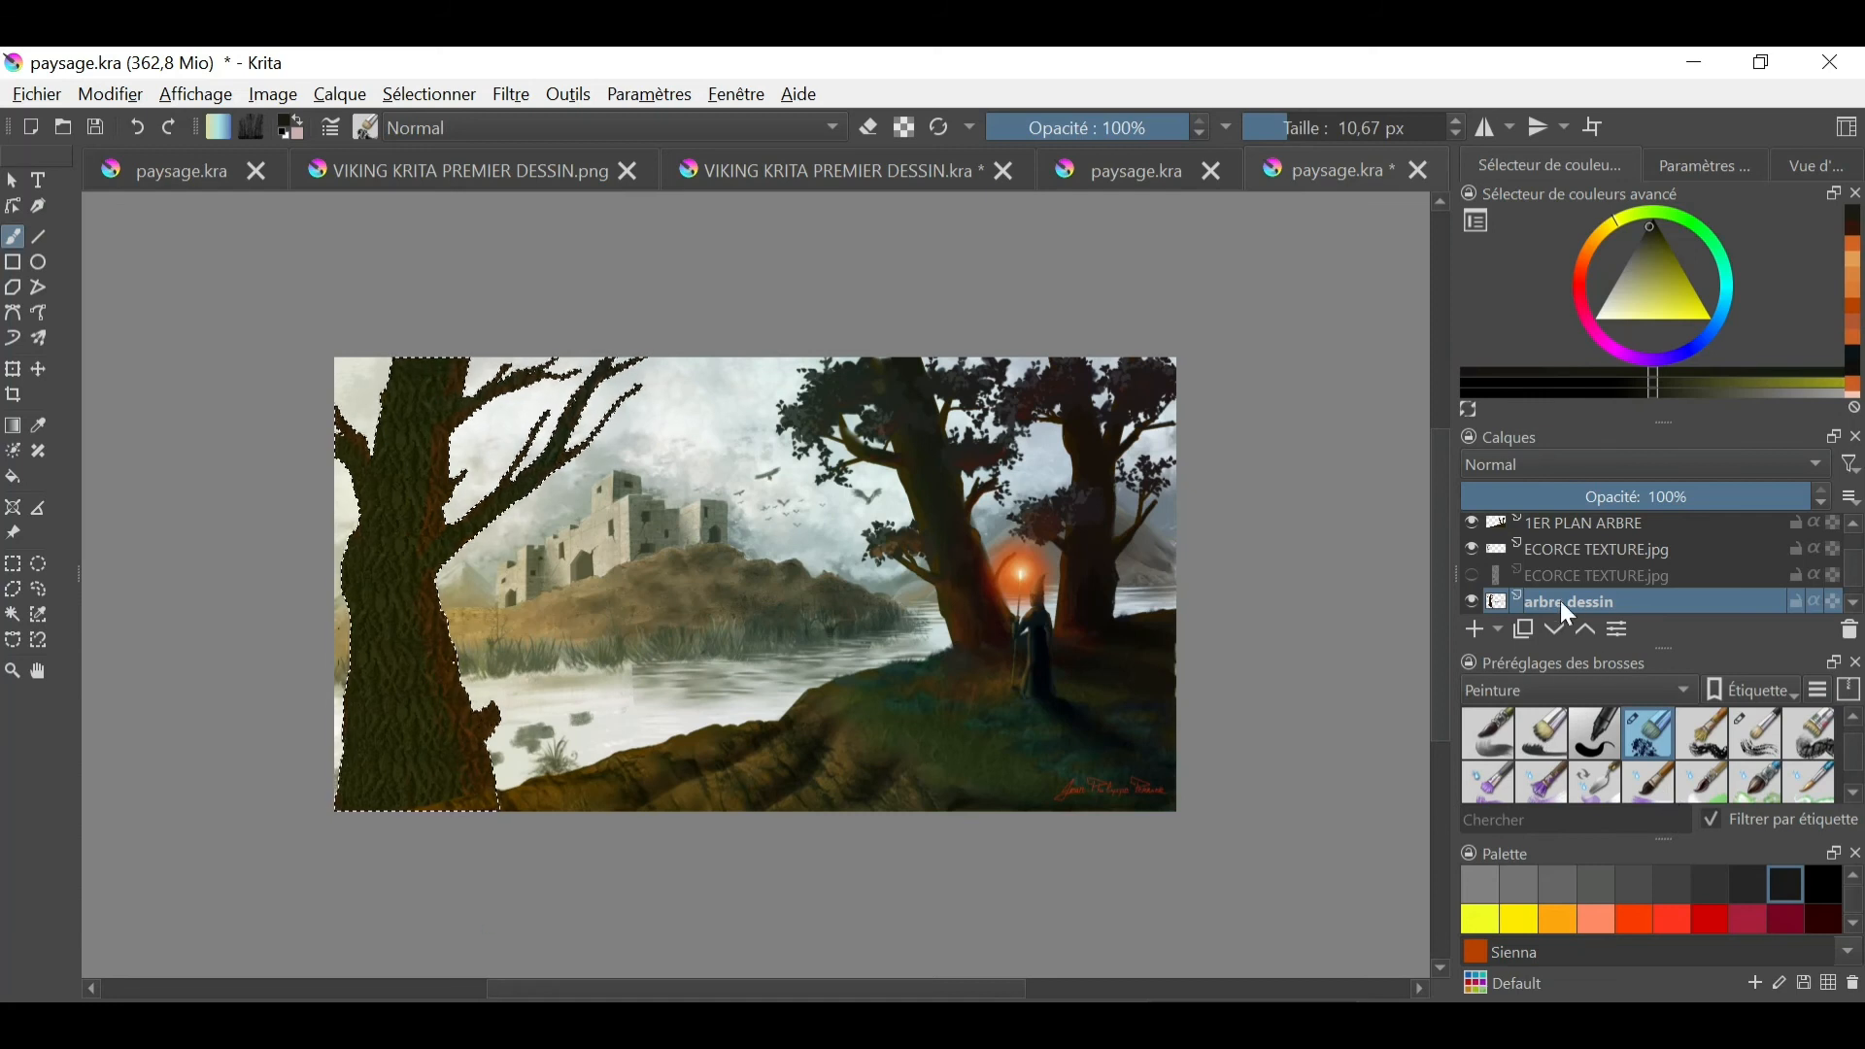
- Clear the trunk selection and set the painting color to black
key(ctrl+shift+a)
click(1469, 549)
click(1469, 549)
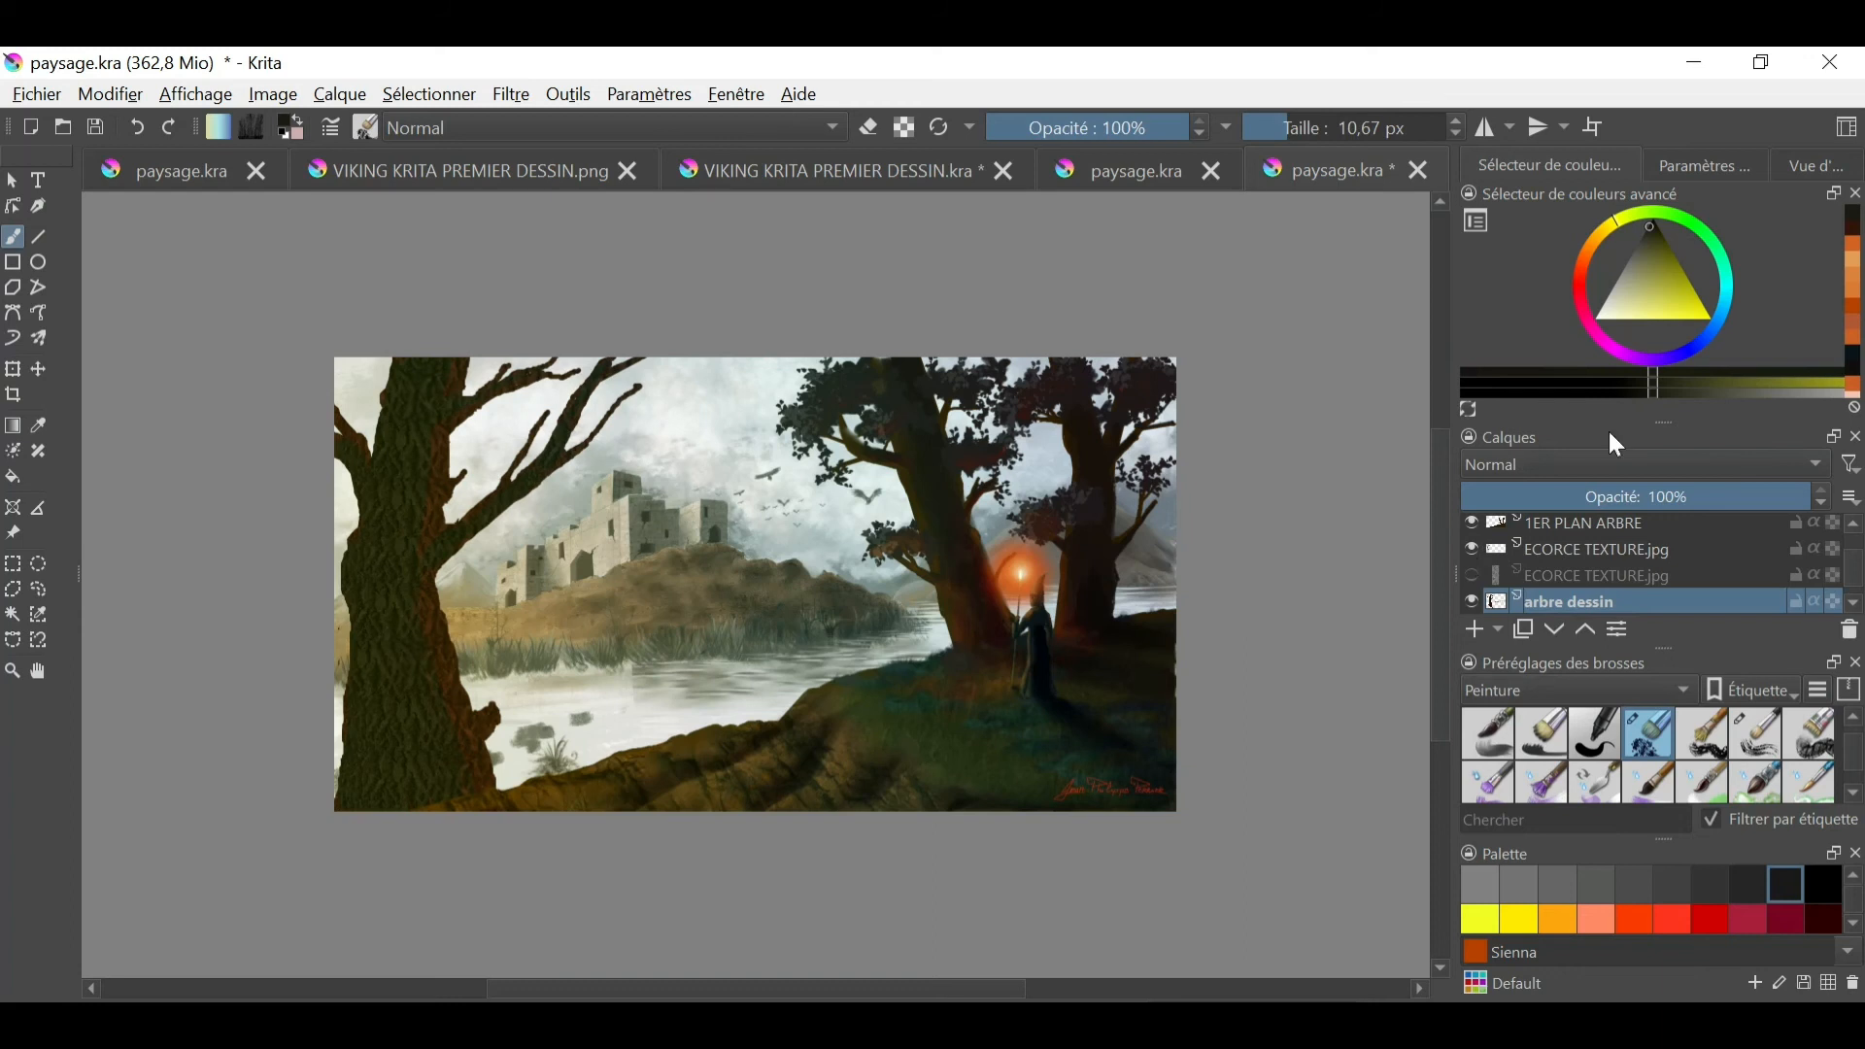
drag(1651, 219, 1649, 224)
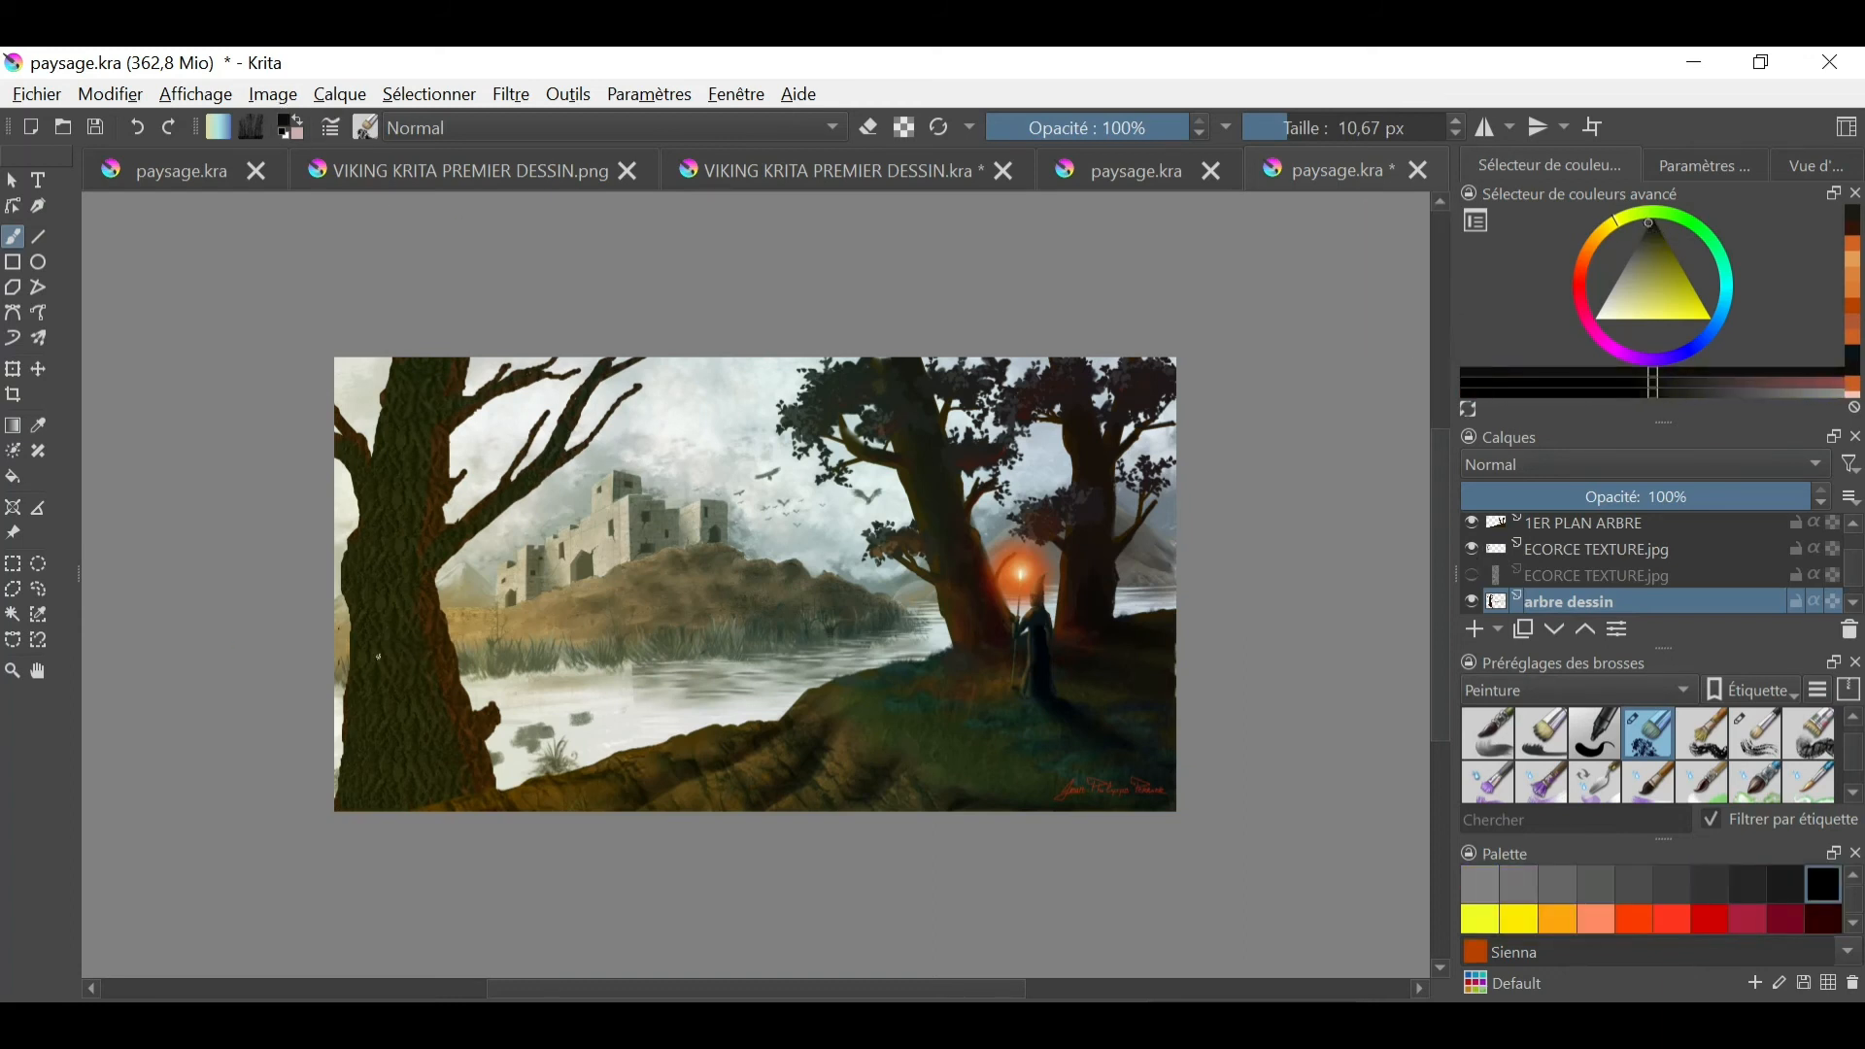
- Select the dark shaded area of the left tree's trunk and branches on the arbre dessin layer
click(431, 95)
click(593, 169)
click(436, 96)
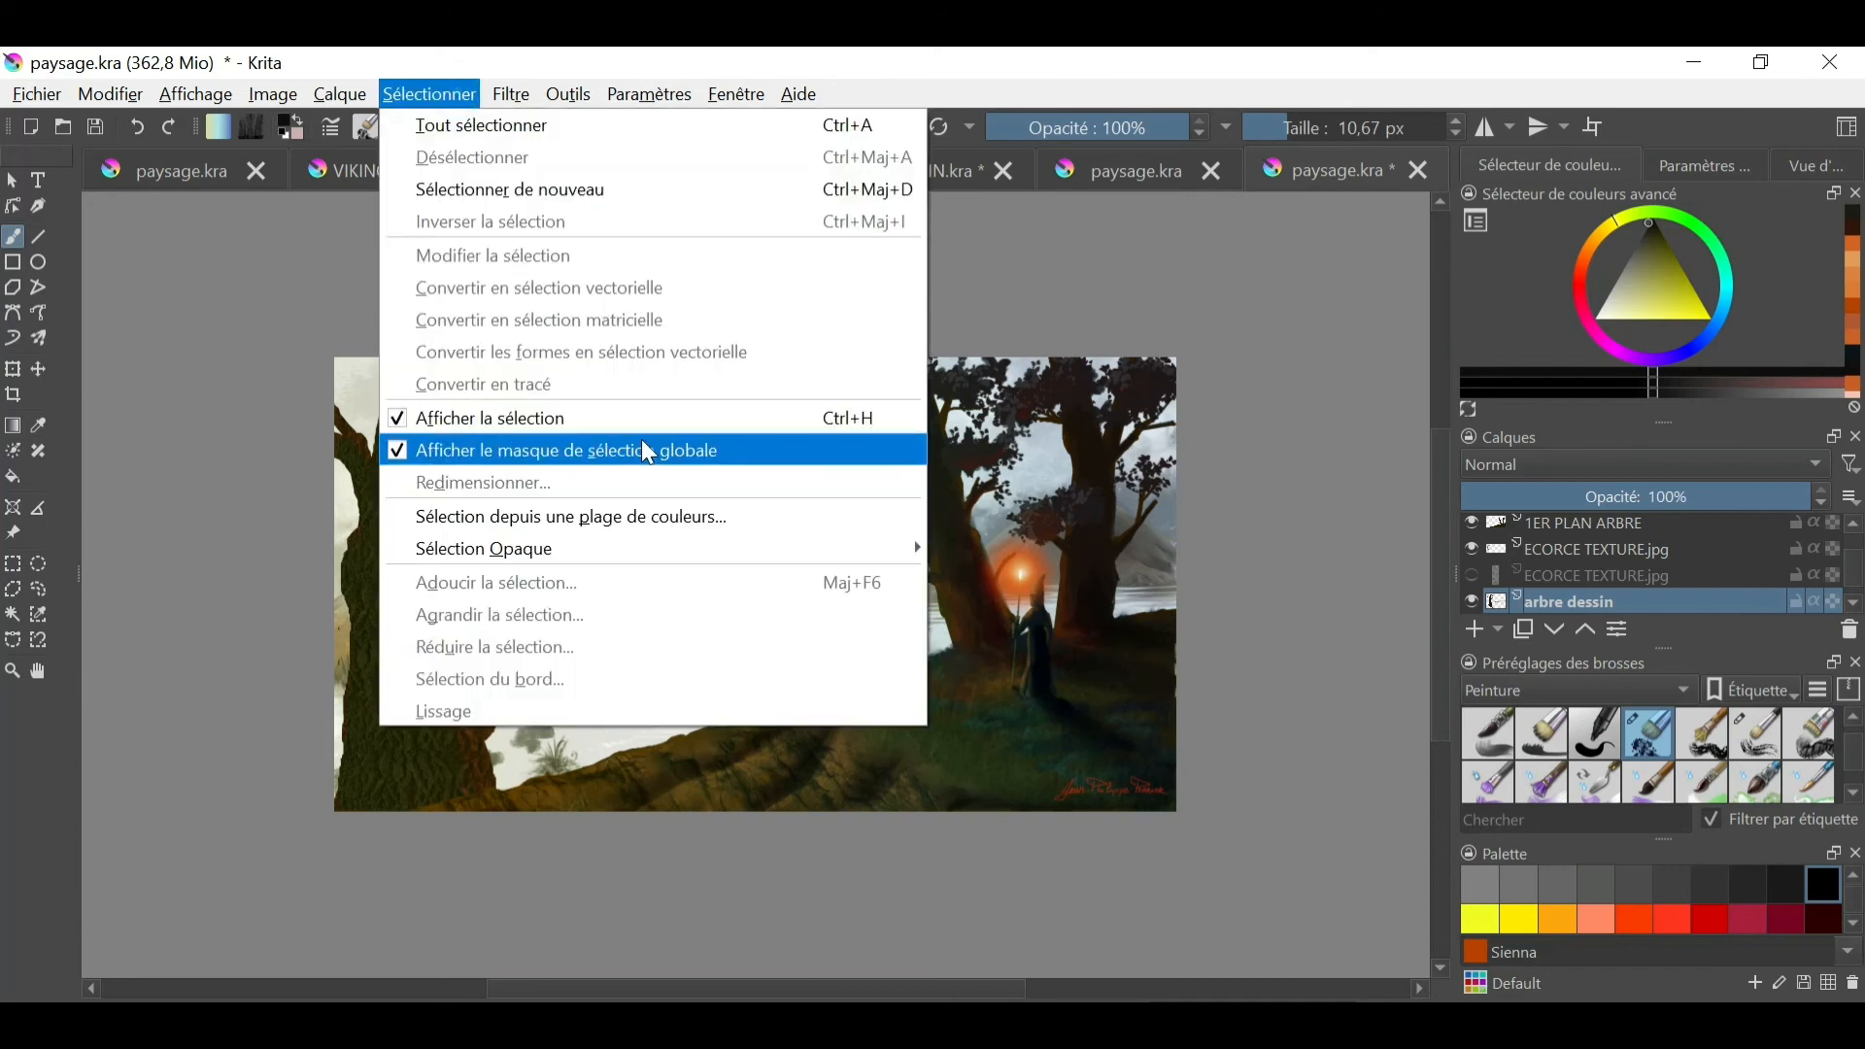
click(1550, 610)
right_click(415, 716)
click(388, 509)
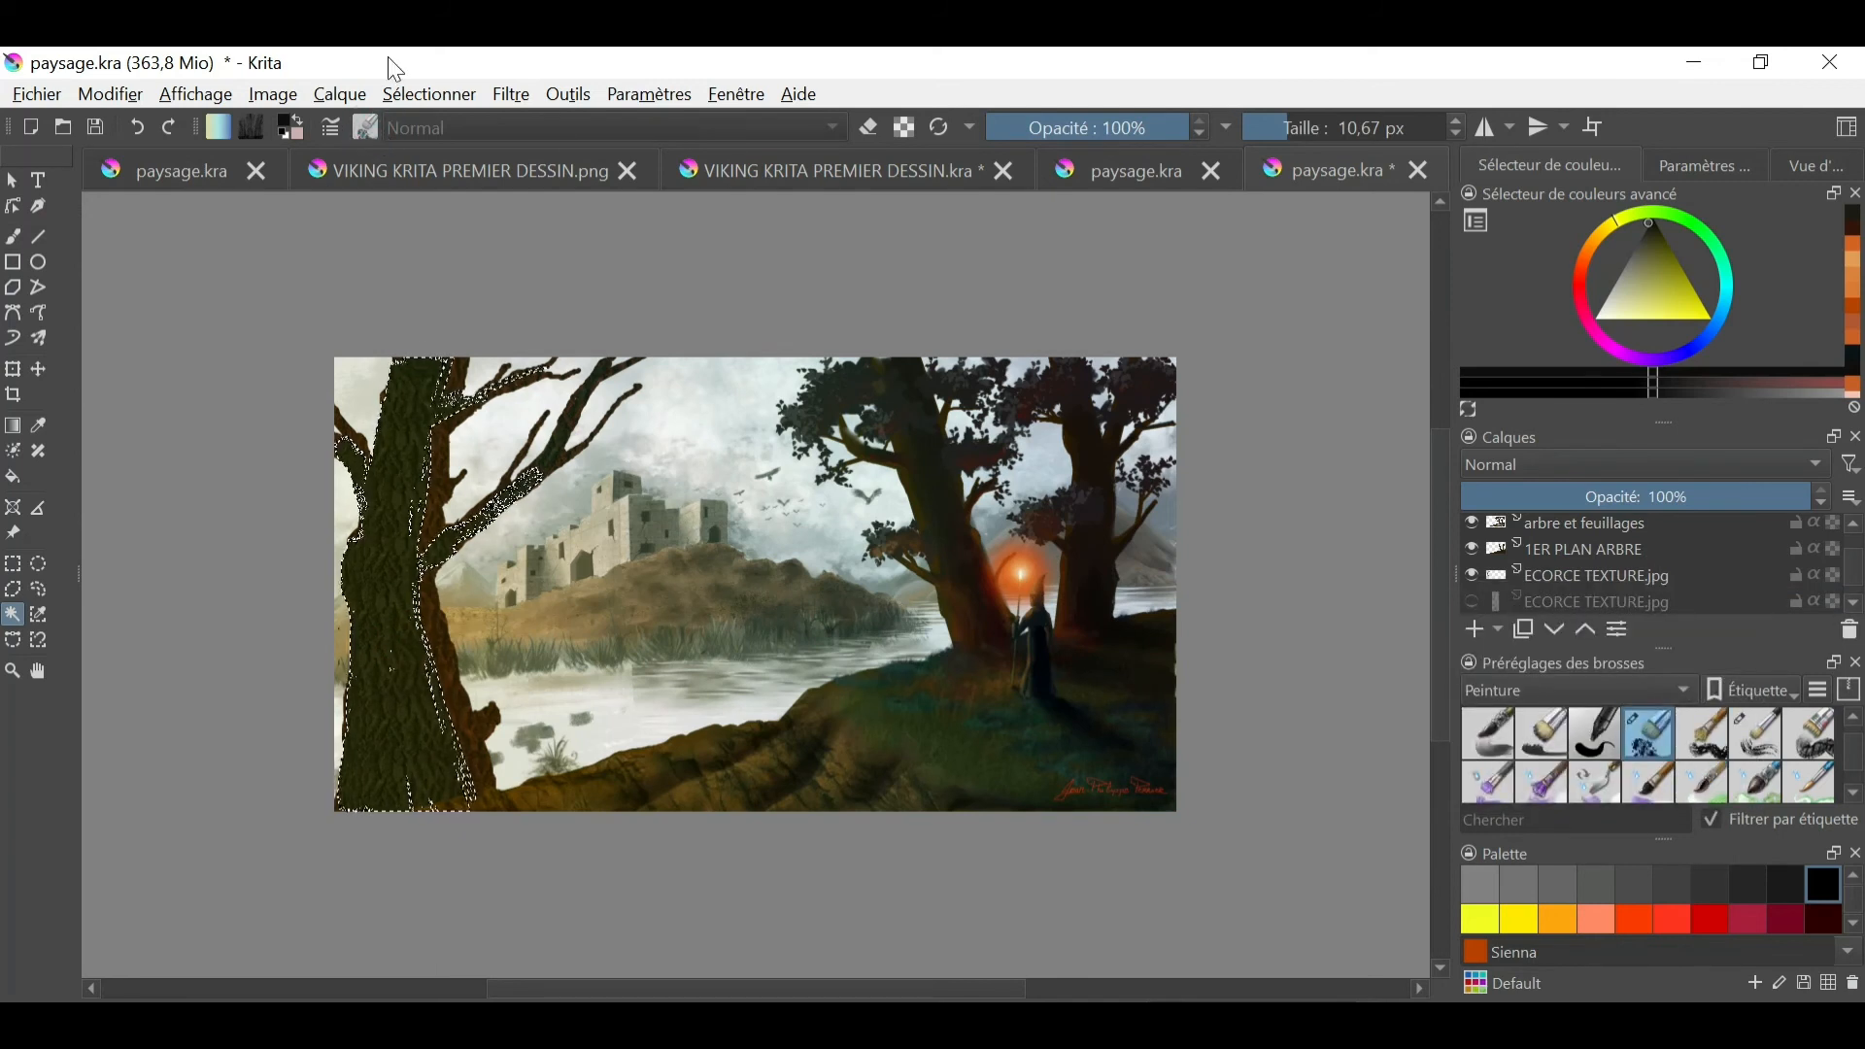
- Paint black shading over the selected trunk area with a 153,90 px brush, and select the whole canvas
key(b)
click(367, 127)
mouse_move(761, 319)
mouse_down()
mouse_move(761, 381)
mouse_move(766, 289)
mouse_move(764, 352)
mouse_up()
click(392, 323)
click(350, 706)
drag(1327, 127, 1351, 127)
drag(365, 699, 373, 659)
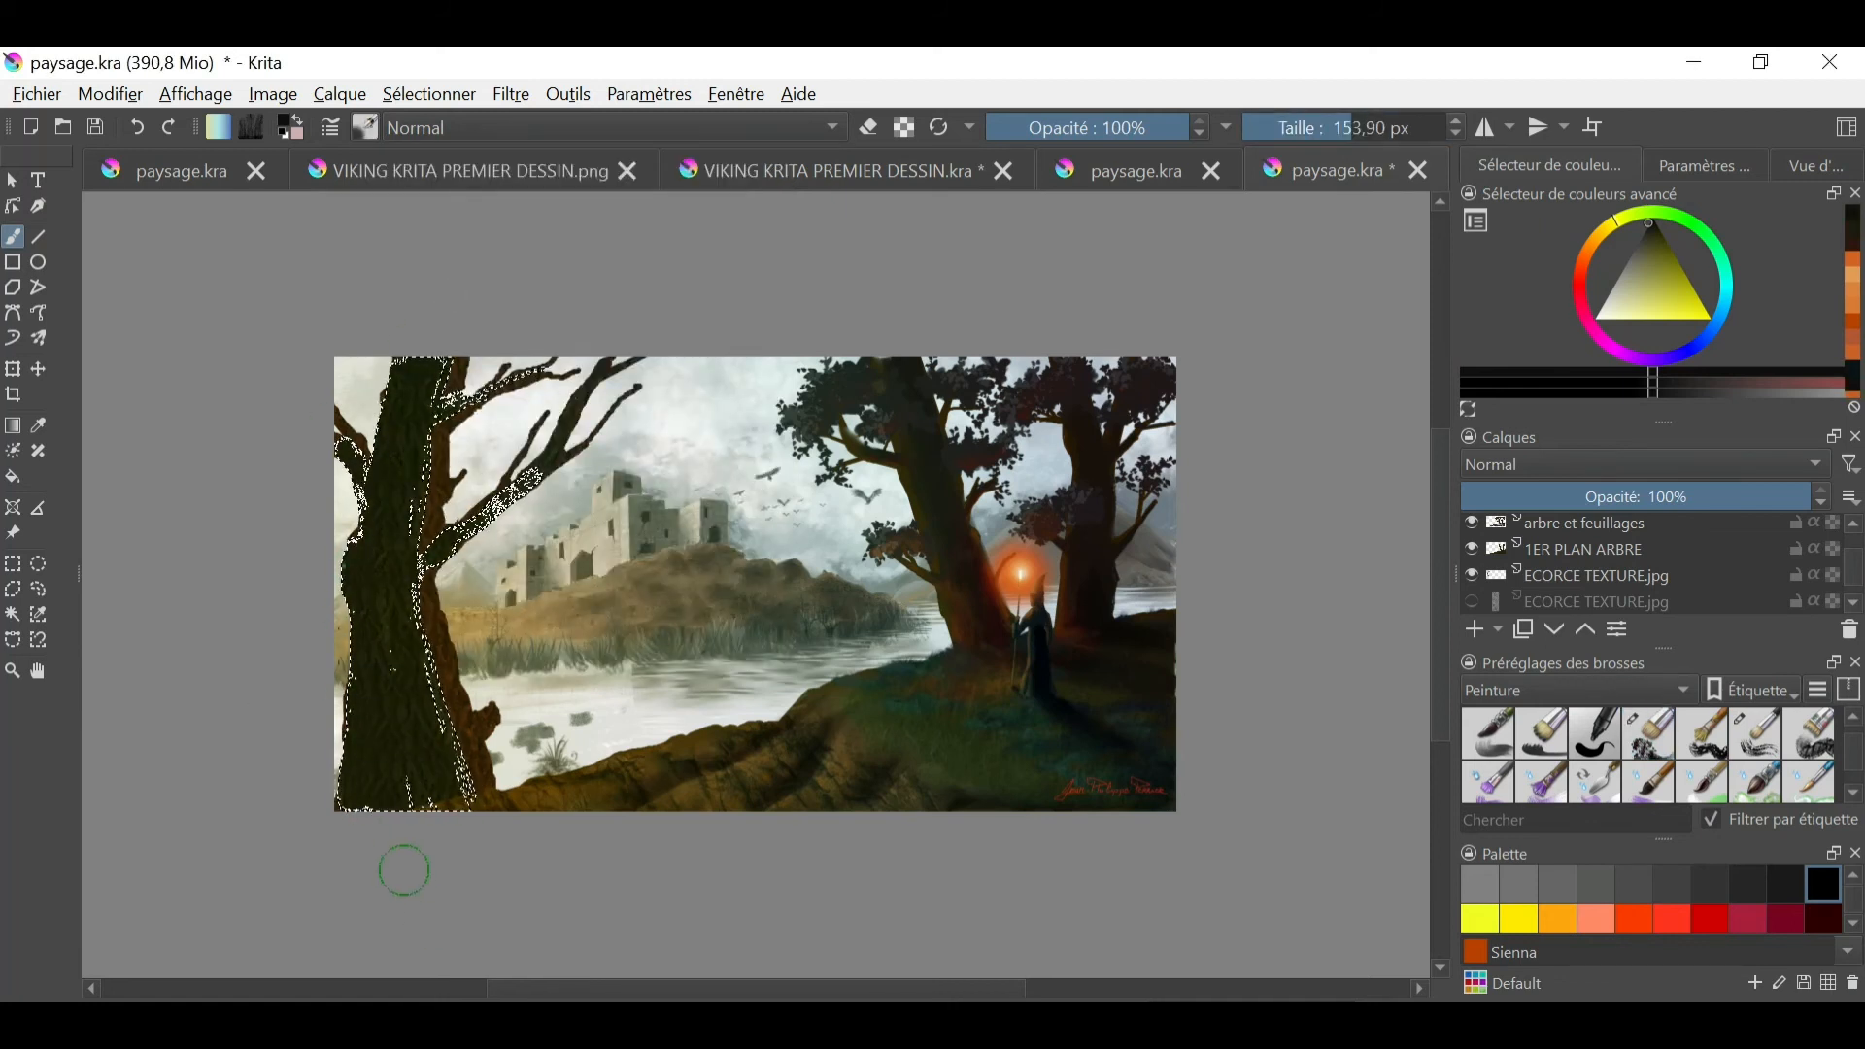
drag(404, 869, 445, 286)
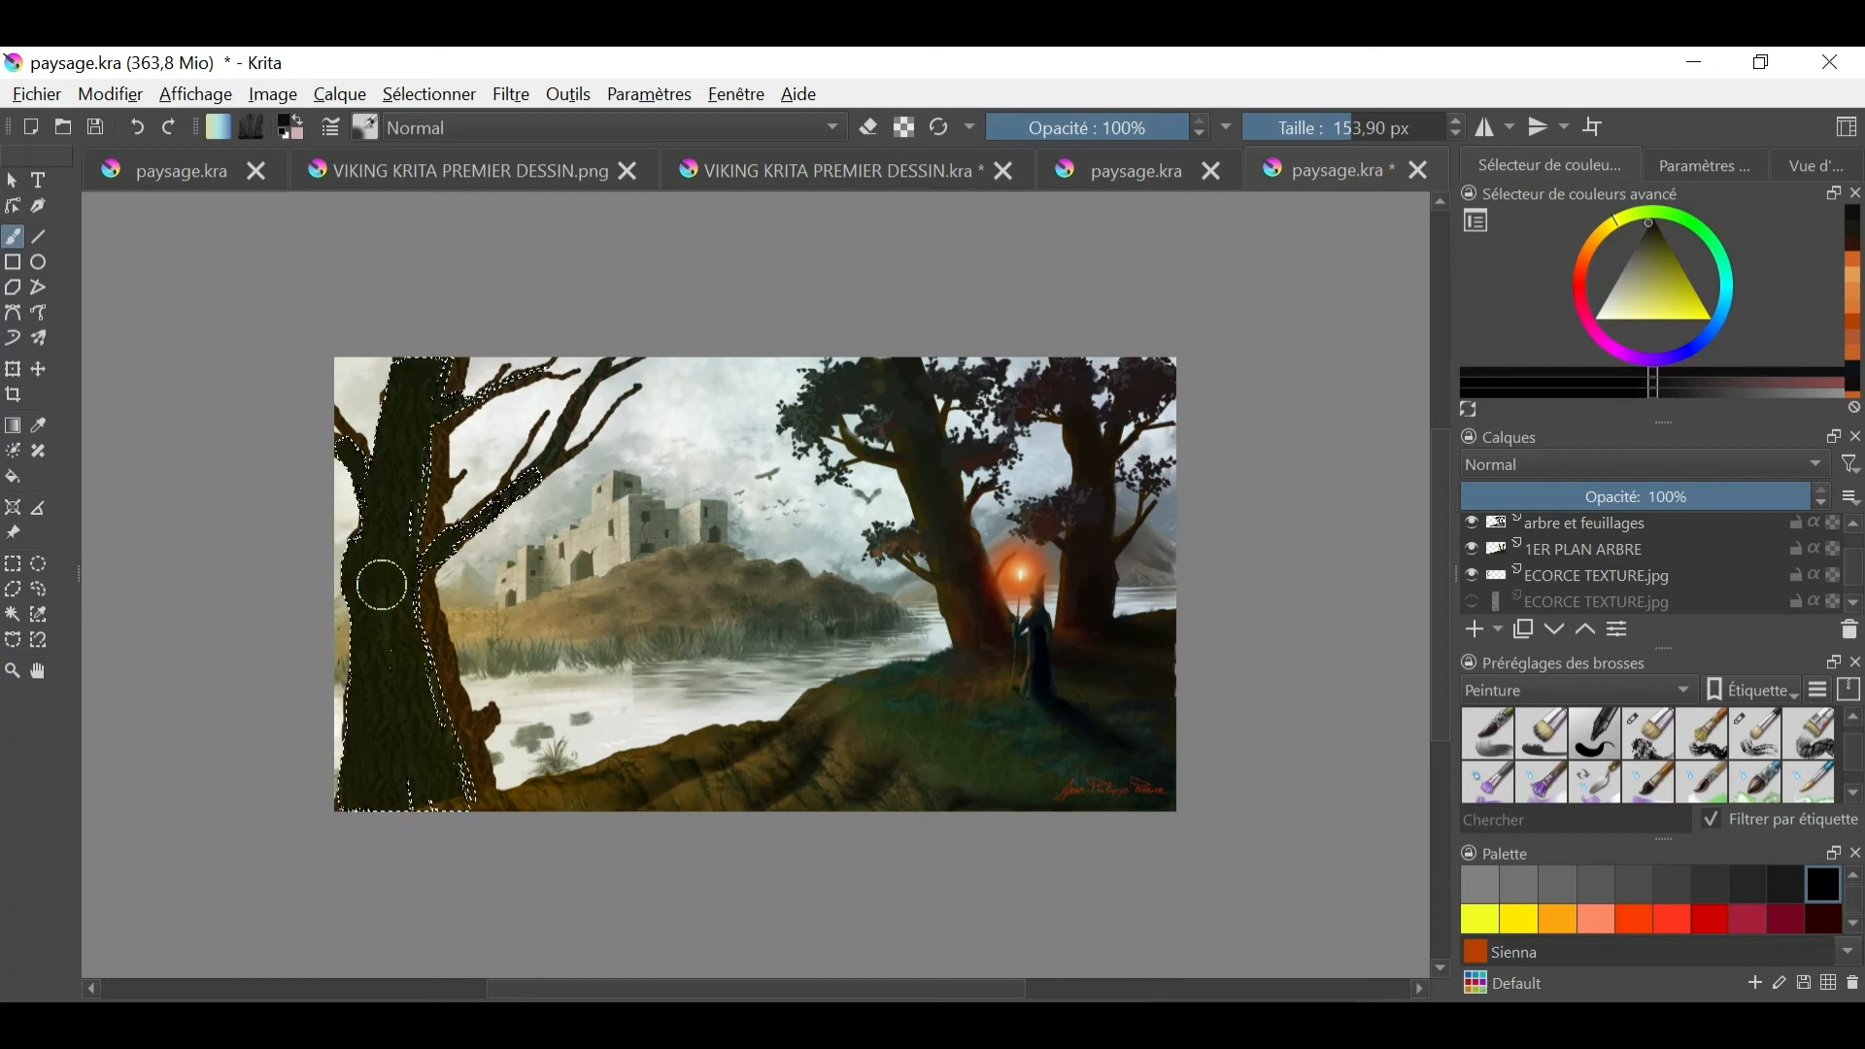
click(429, 95)
click(477, 130)
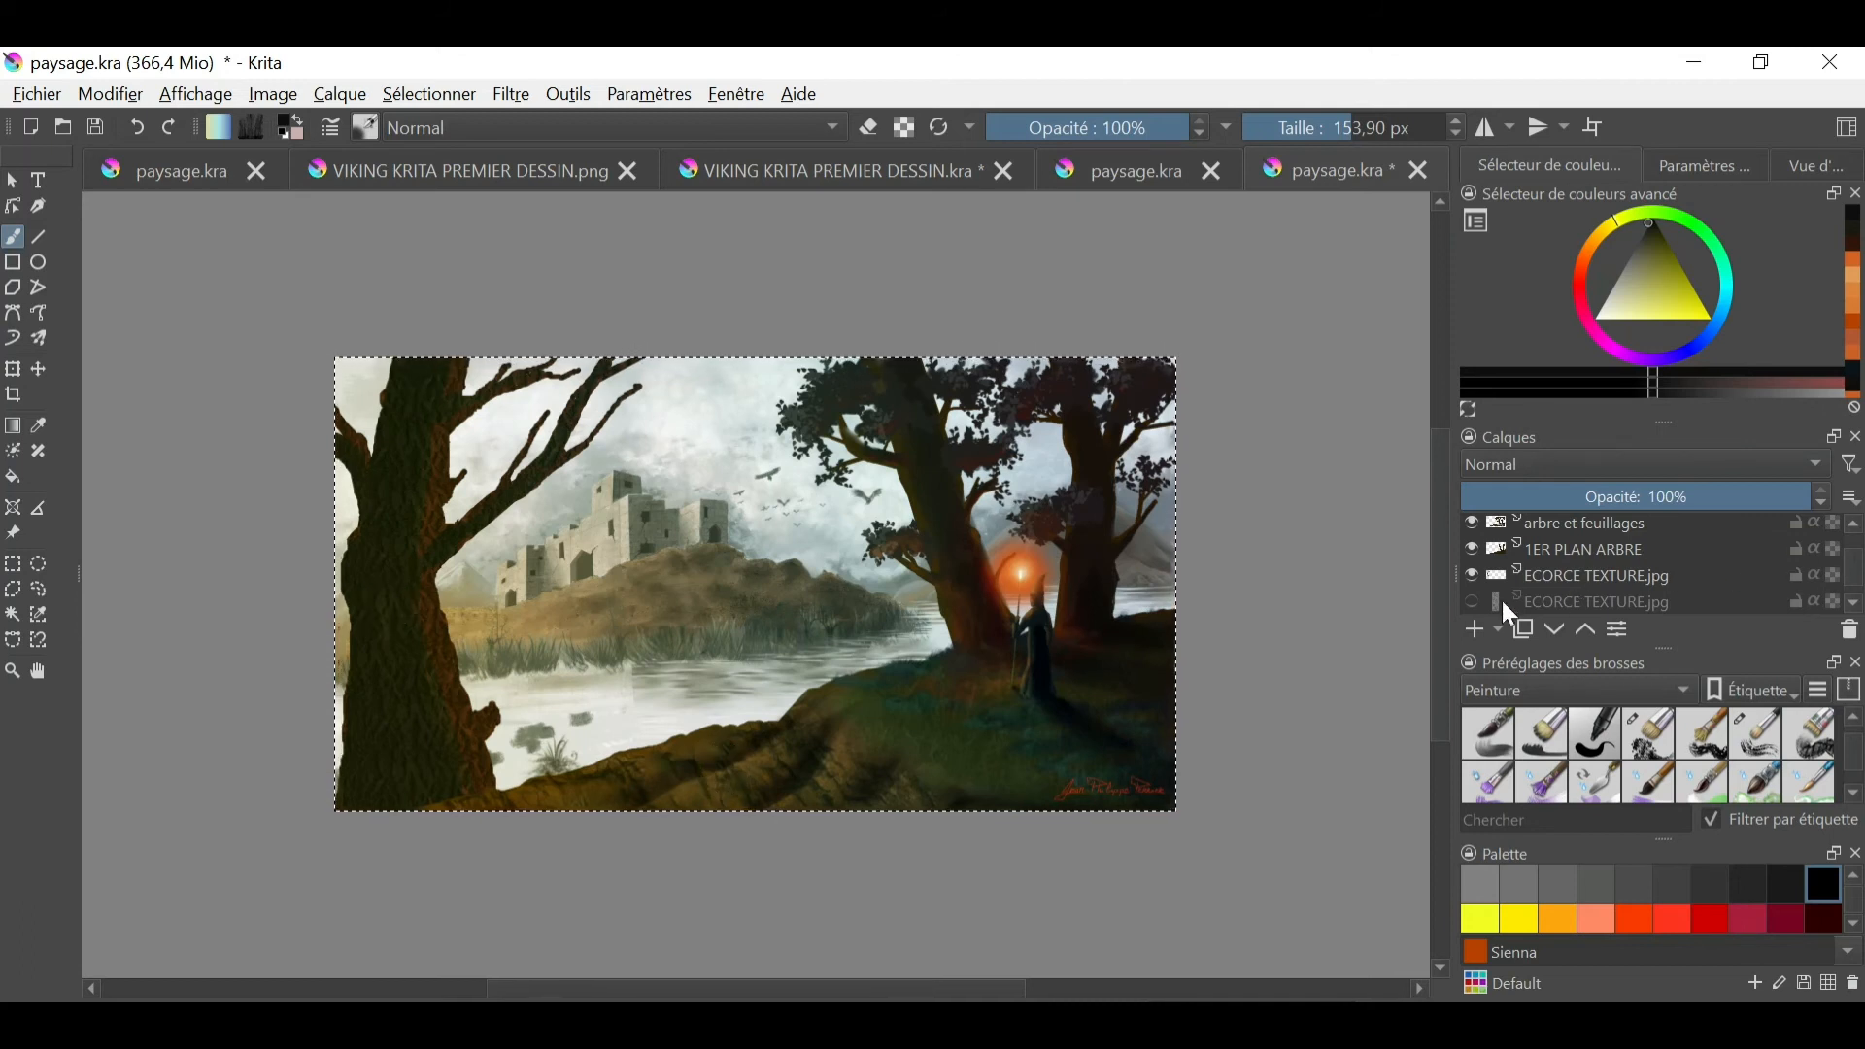
- Merge the visible ECORCE TEXTURE.jpg layer with the hidden 40% ECORCE TEXTURE.jpg layer beneath it
click(1471, 602)
click(1472, 602)
click(1568, 603)
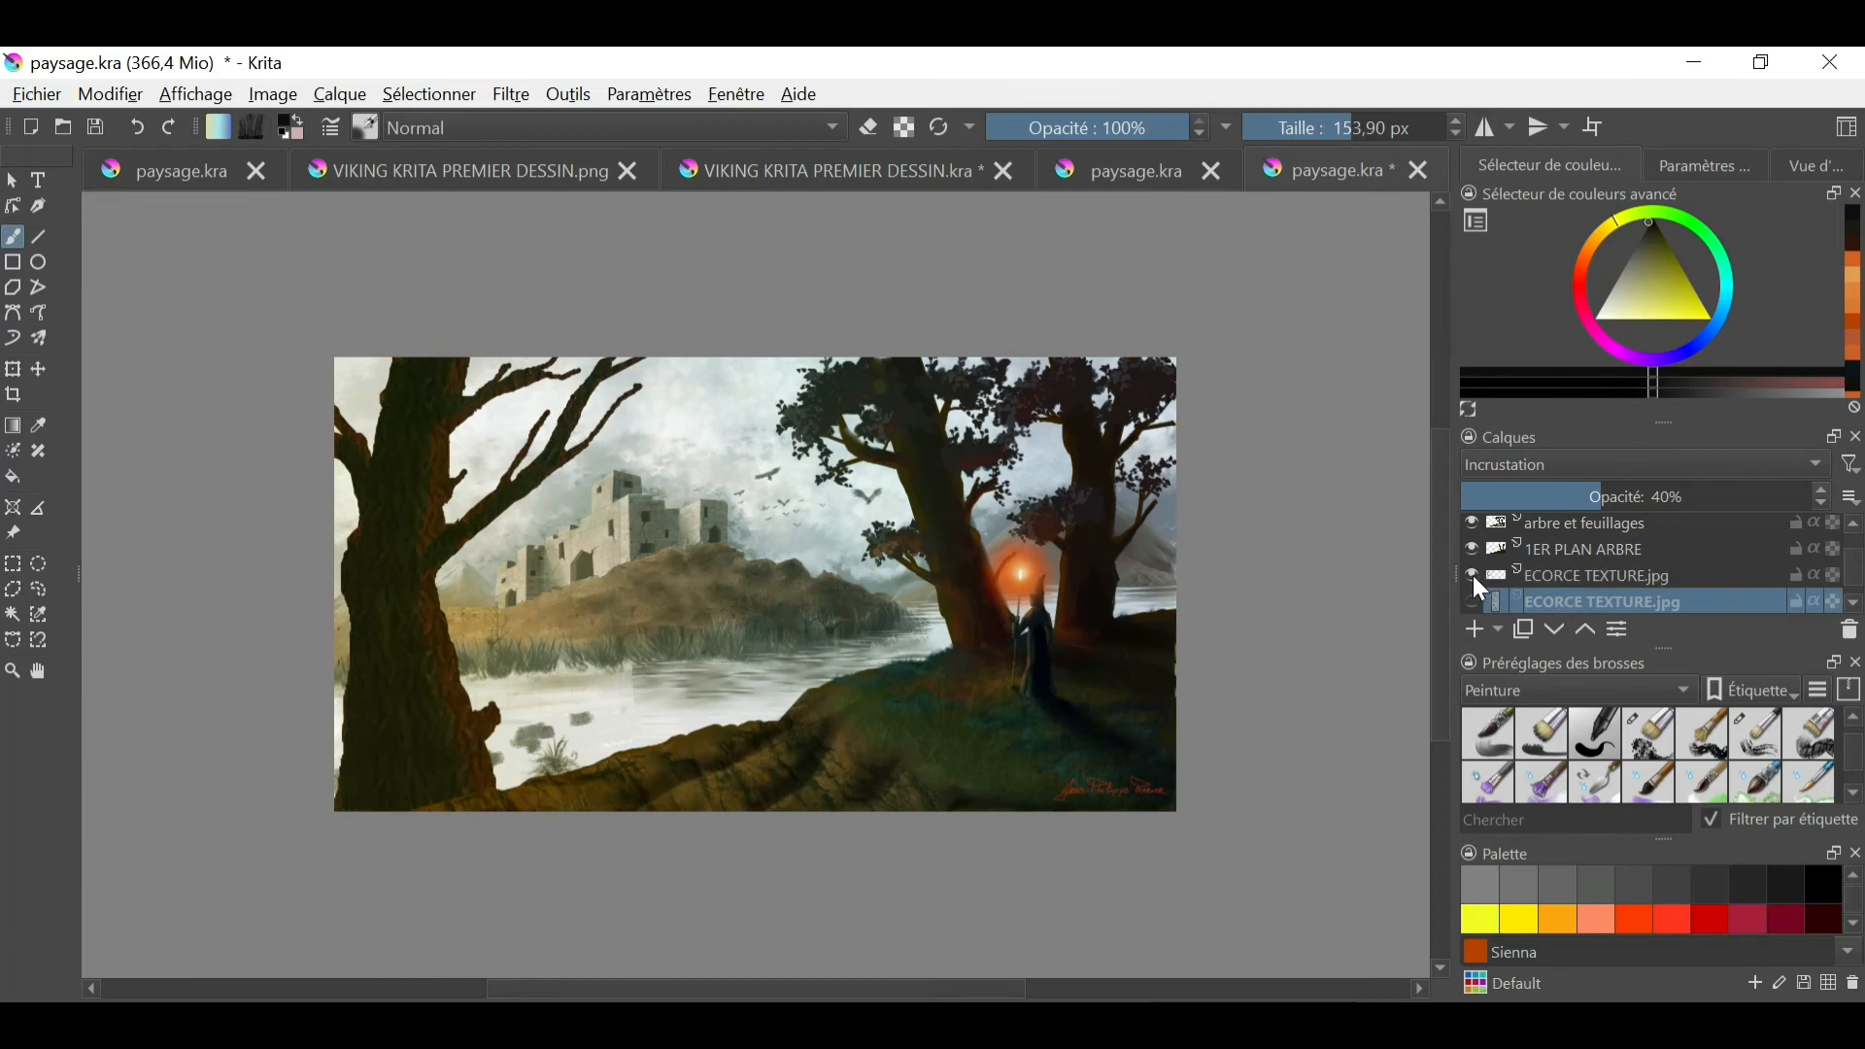
click(1589, 575)
right_click(1589, 575)
click(1457, 654)
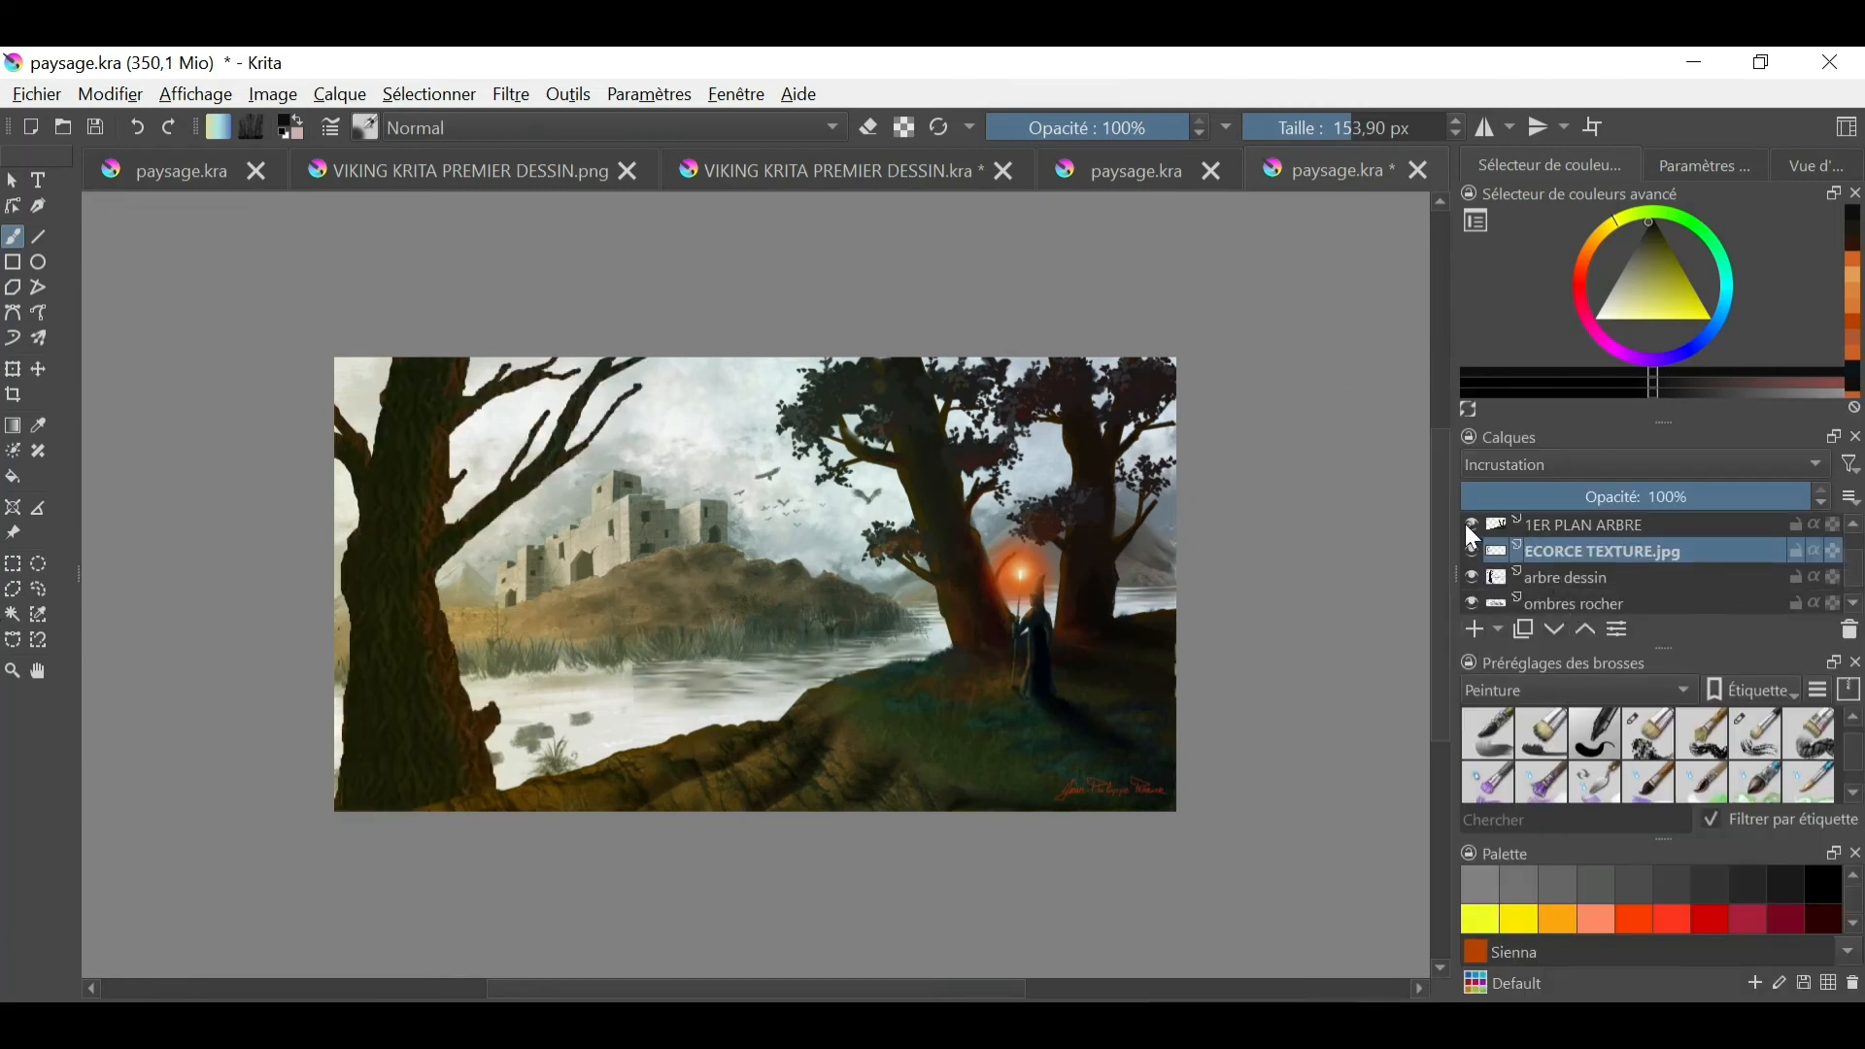
- Check the tree layers' visibility and try to merge the ECORCE TEXTURE.jpg layer into the arbre dessin layer
click(1467, 525)
click(1467, 525)
click(1468, 579)
click(1467, 579)
right_click(1579, 551)
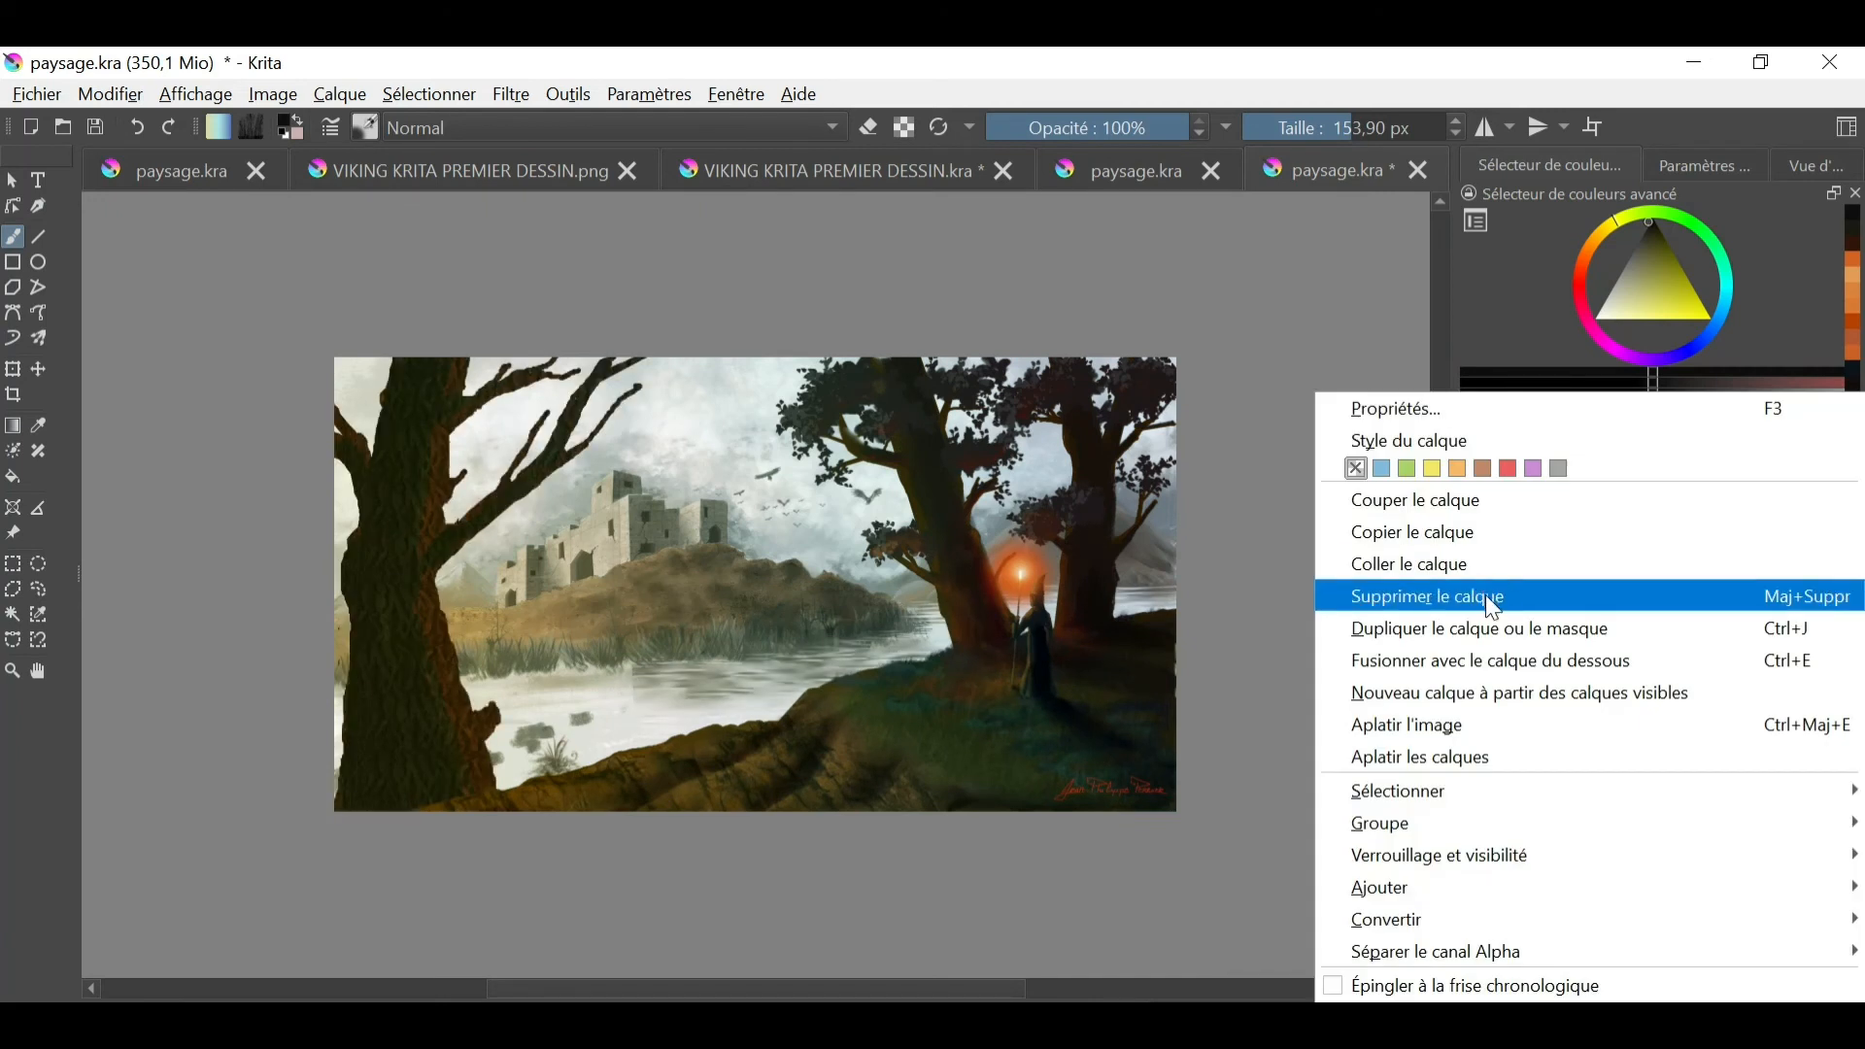
click(1465, 657)
drag(1615, 568, 1599, 609)
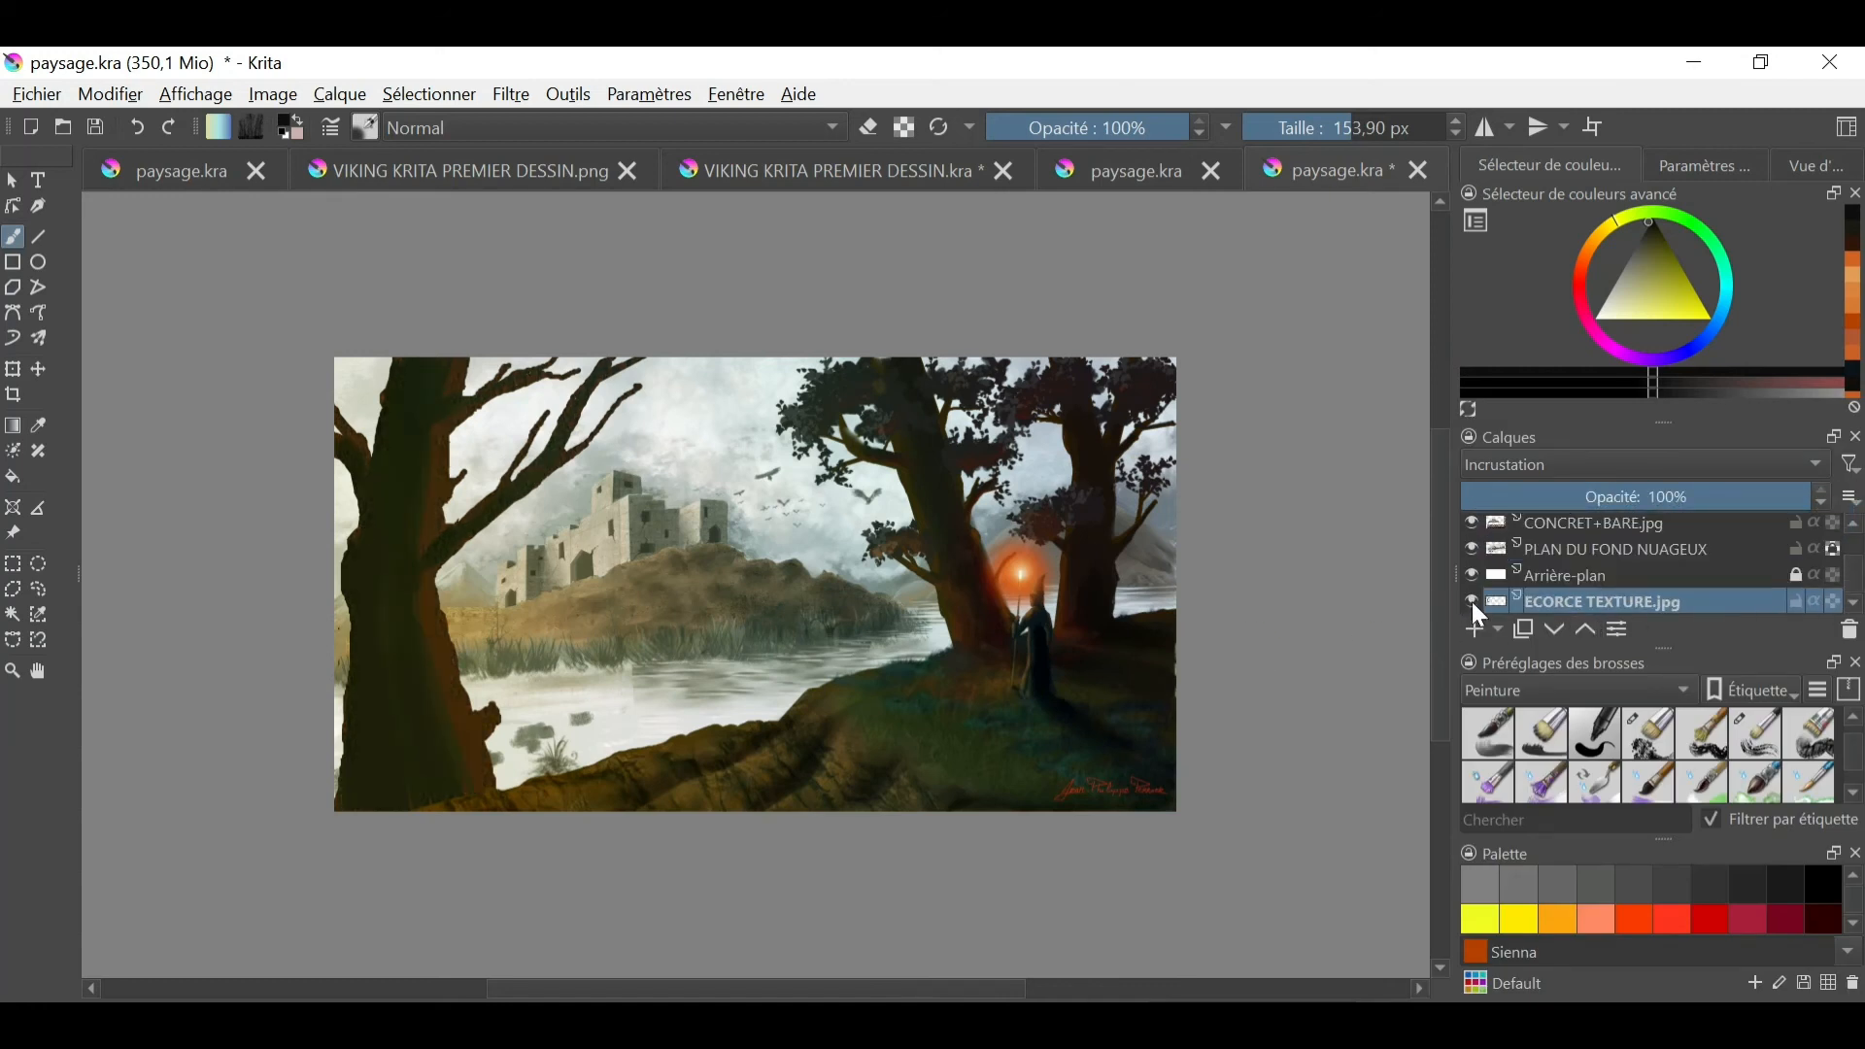
- Enlarge the layer list and look through the layer stack above the background layers
click(1853, 526)
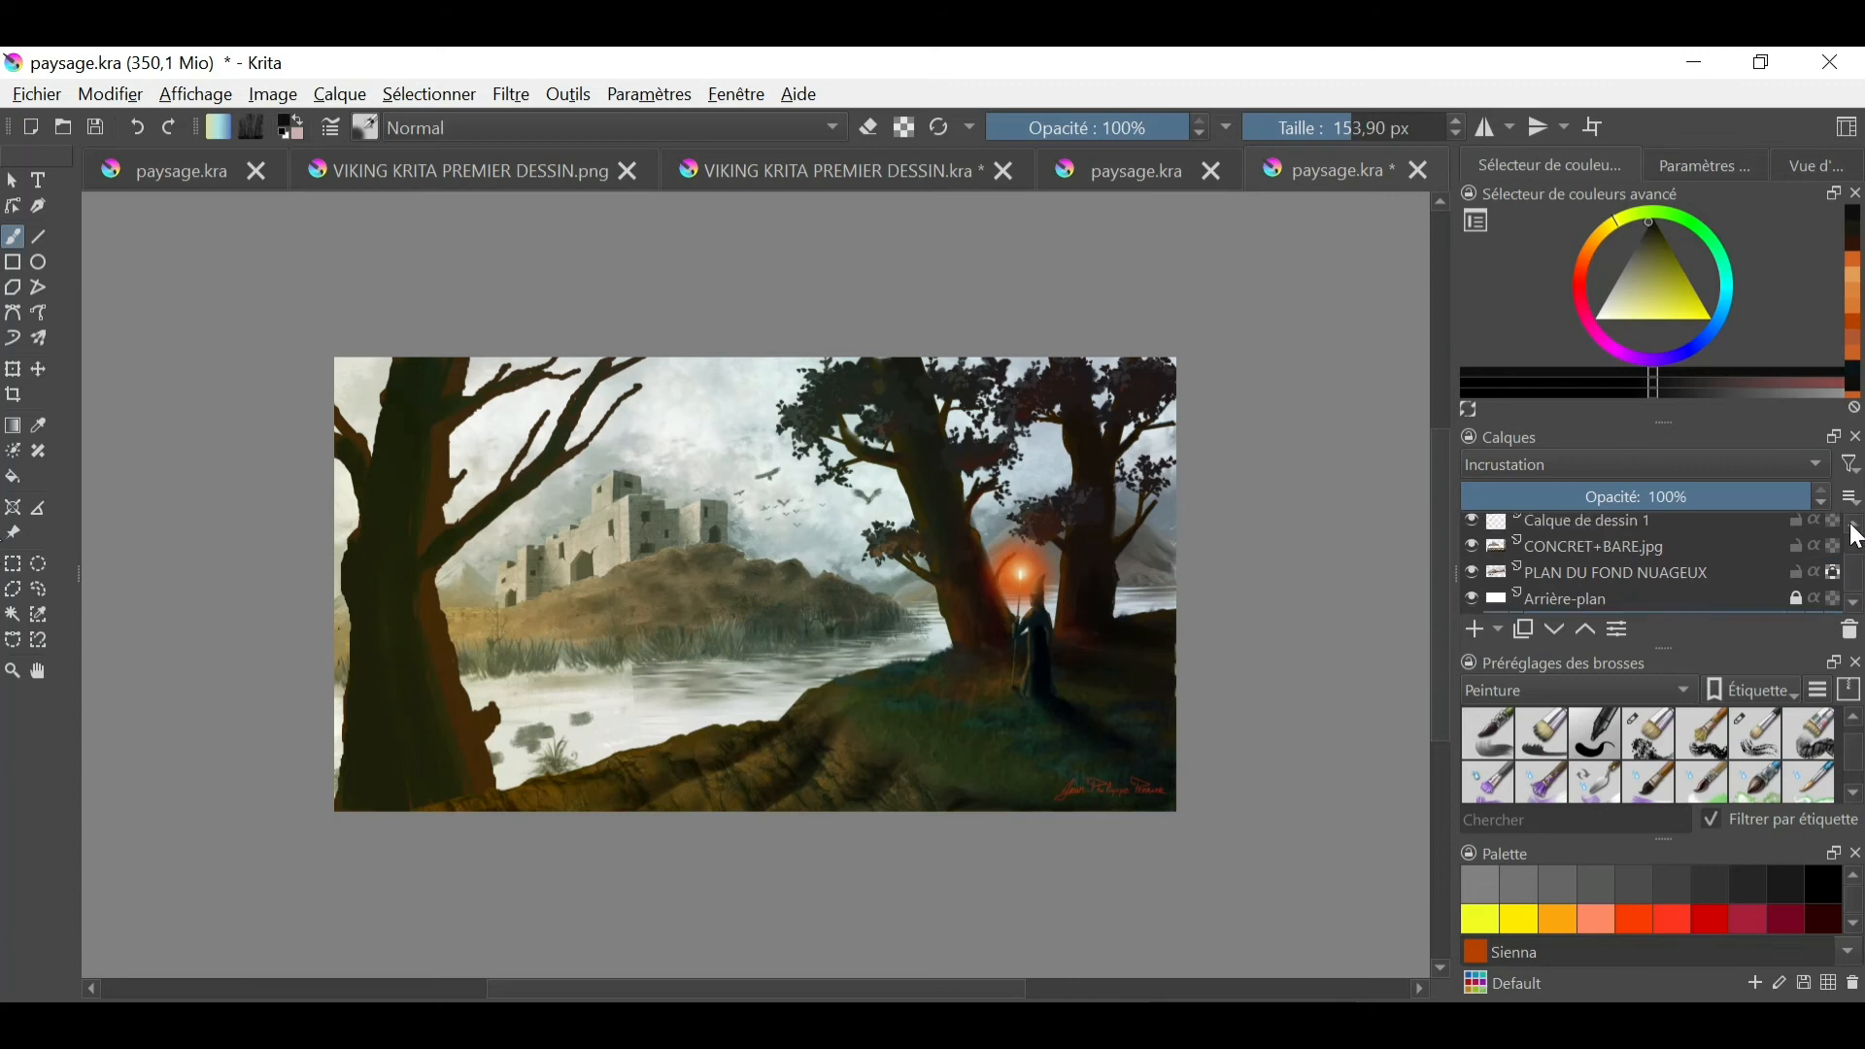
click(1859, 532)
click(1858, 533)
click(1858, 532)
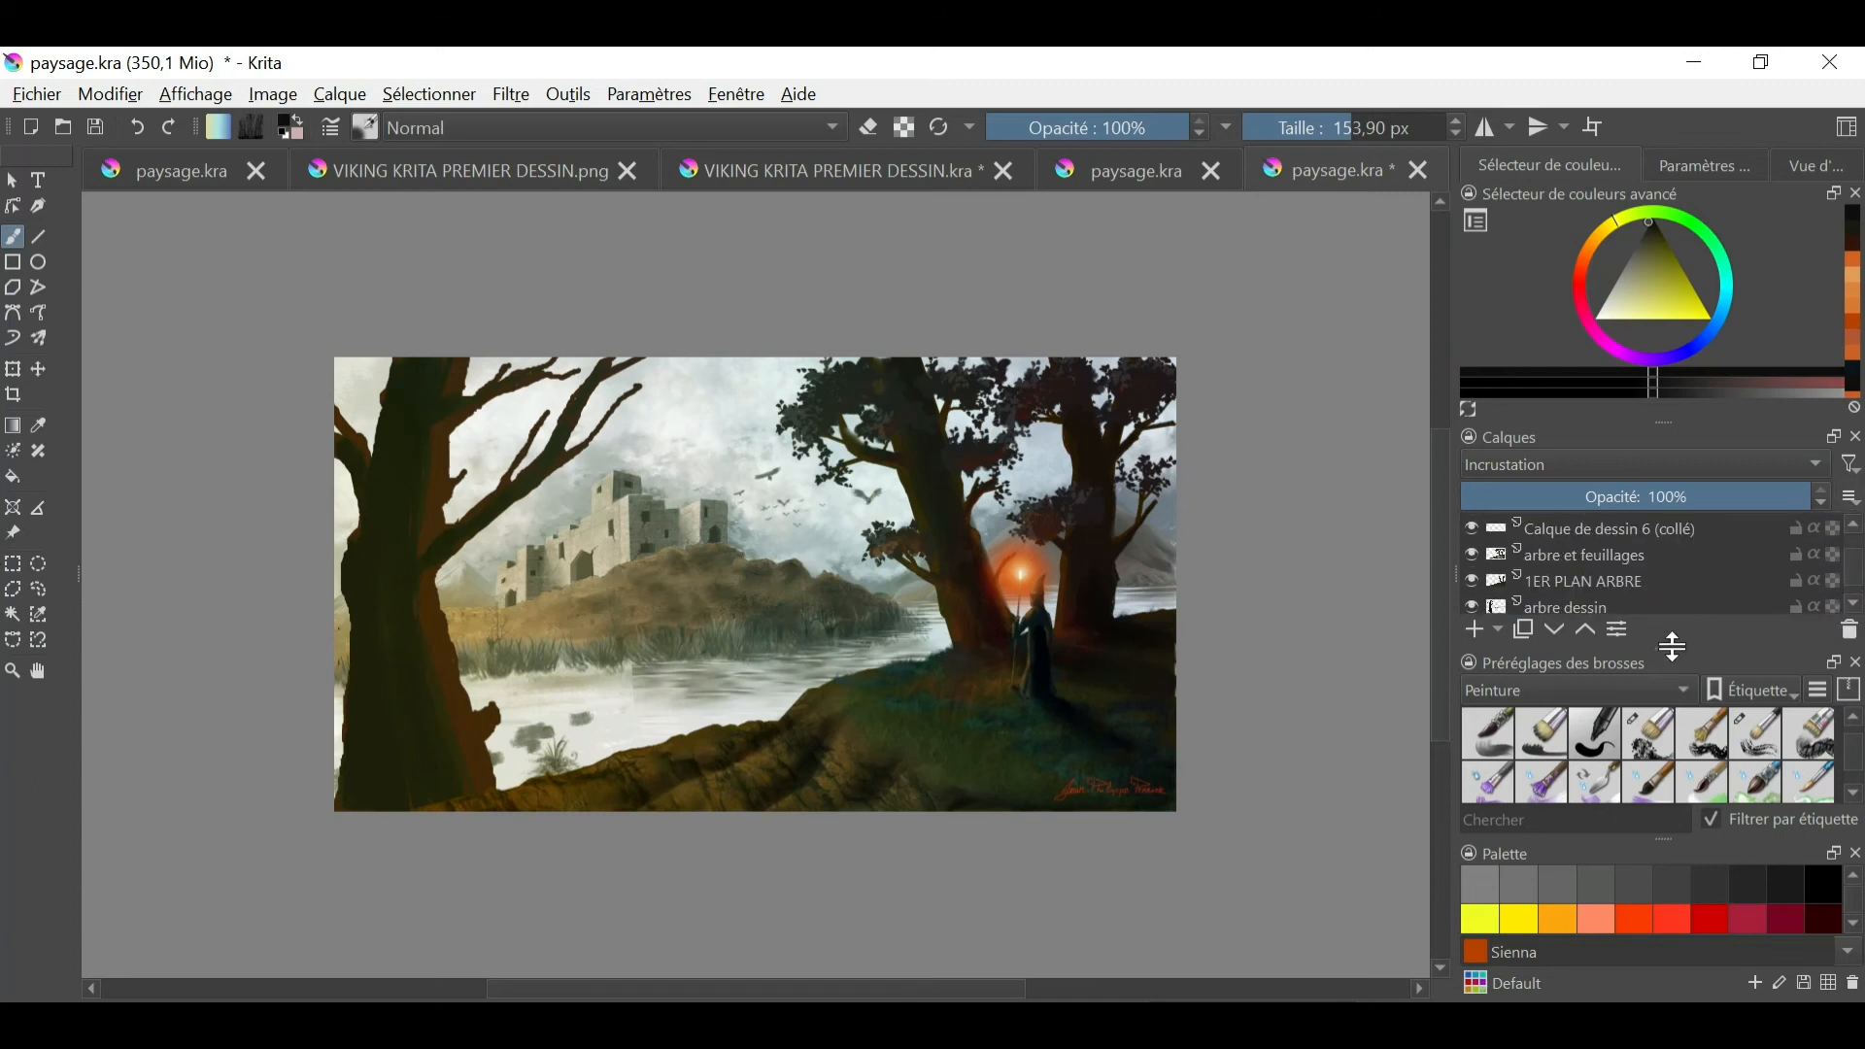
drag(1669, 645, 1668, 751)
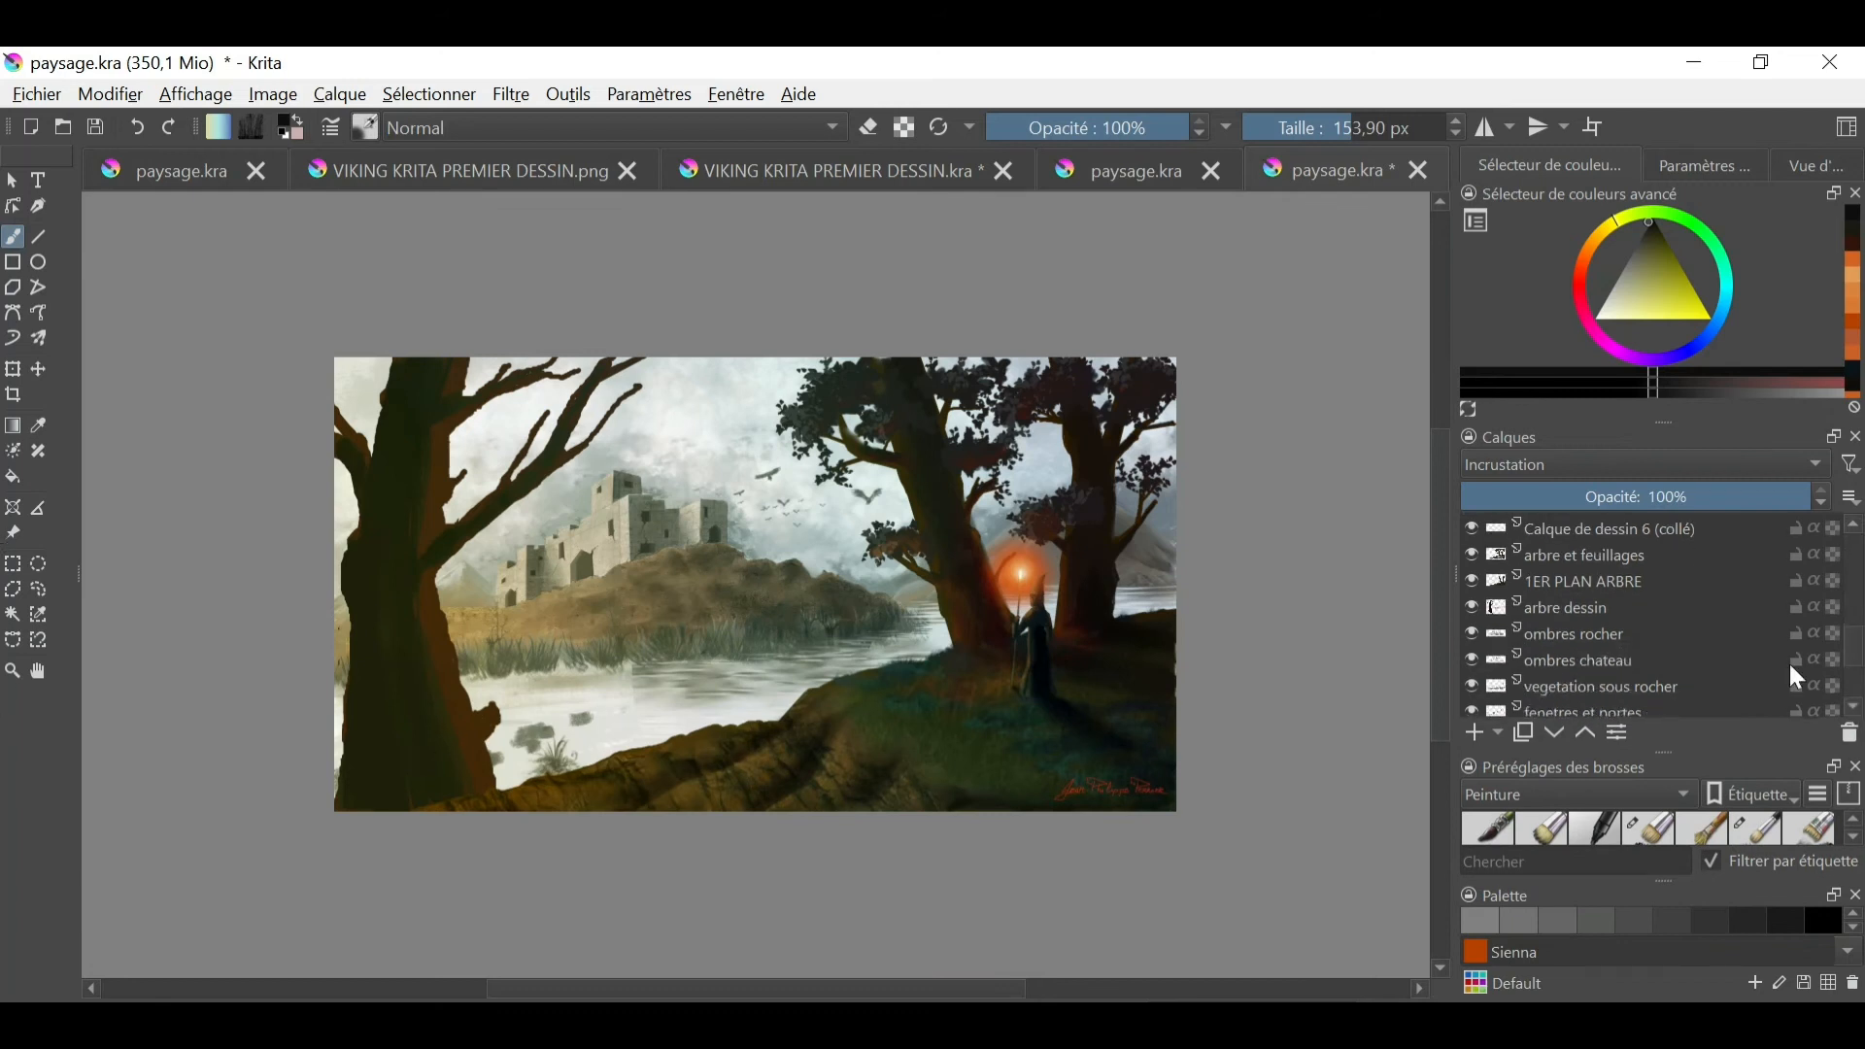
click(1473, 582)
click(1470, 582)
click(1854, 707)
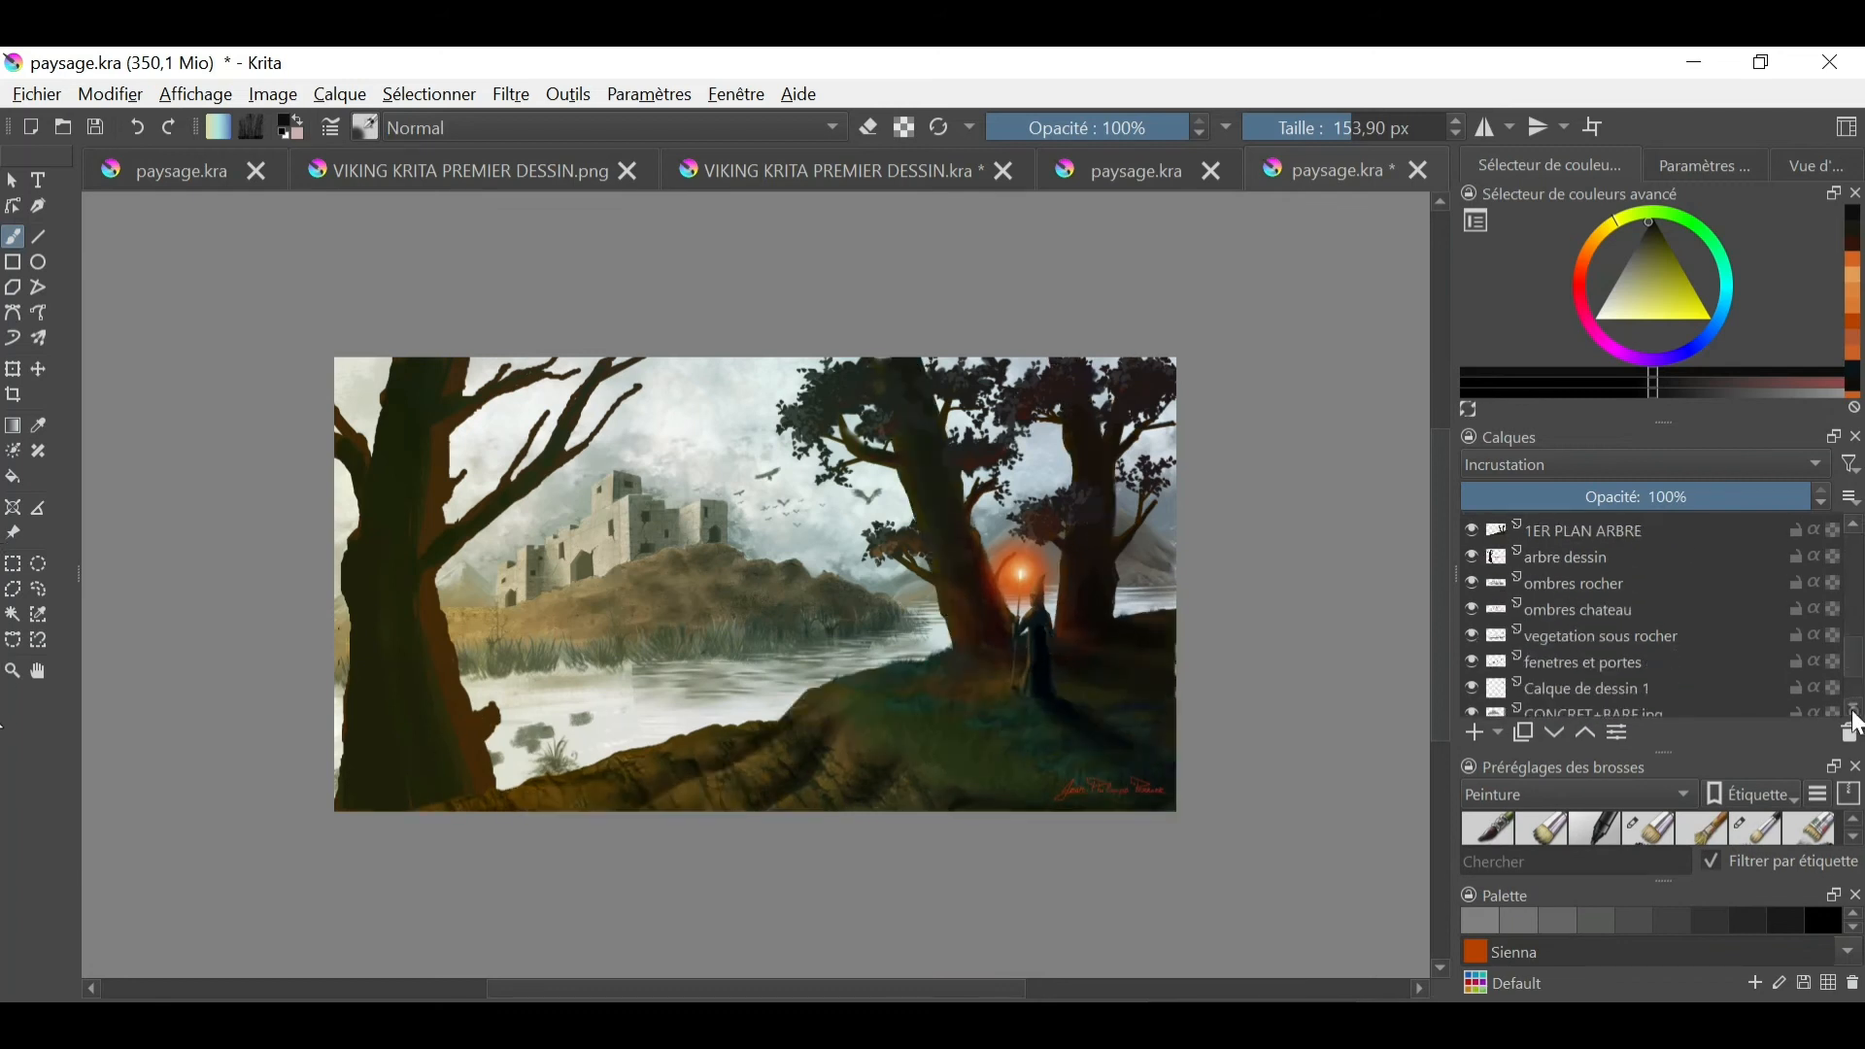
click(1855, 529)
scroll(1858, 540, up, 10)
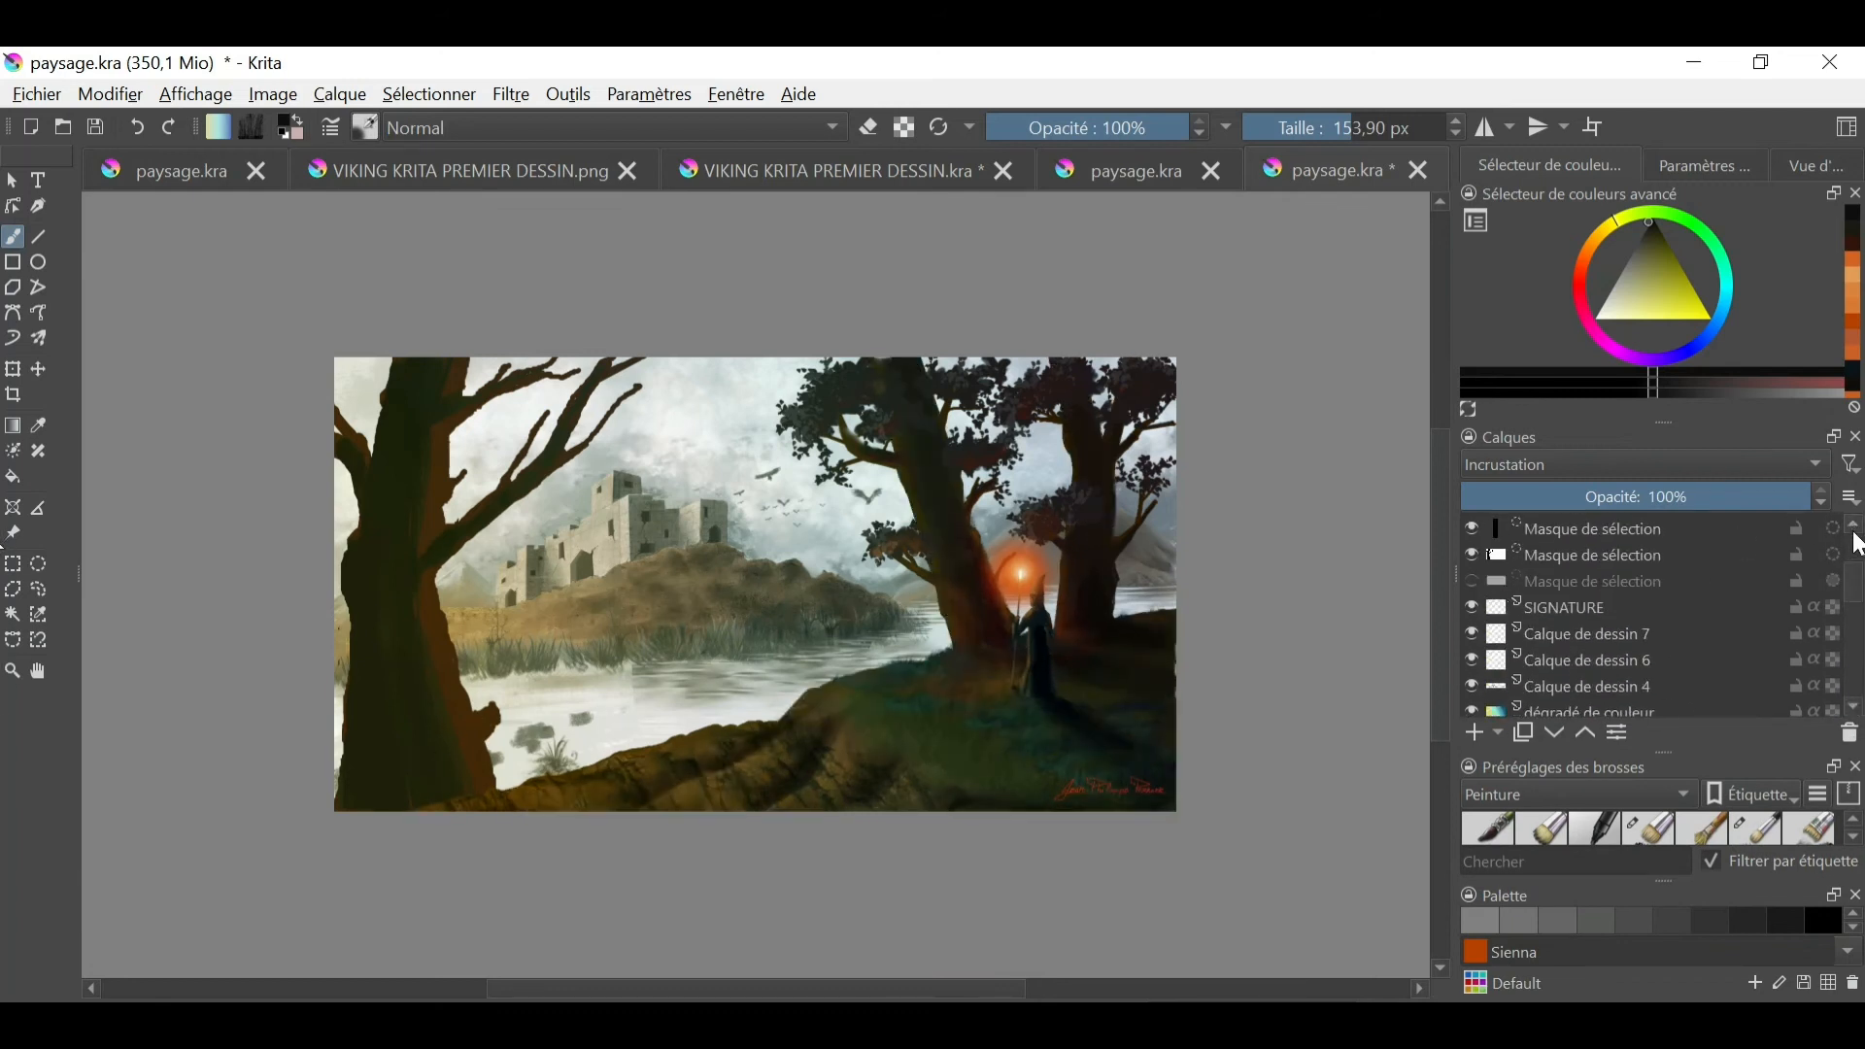
scroll(1853, 689, down, 8)
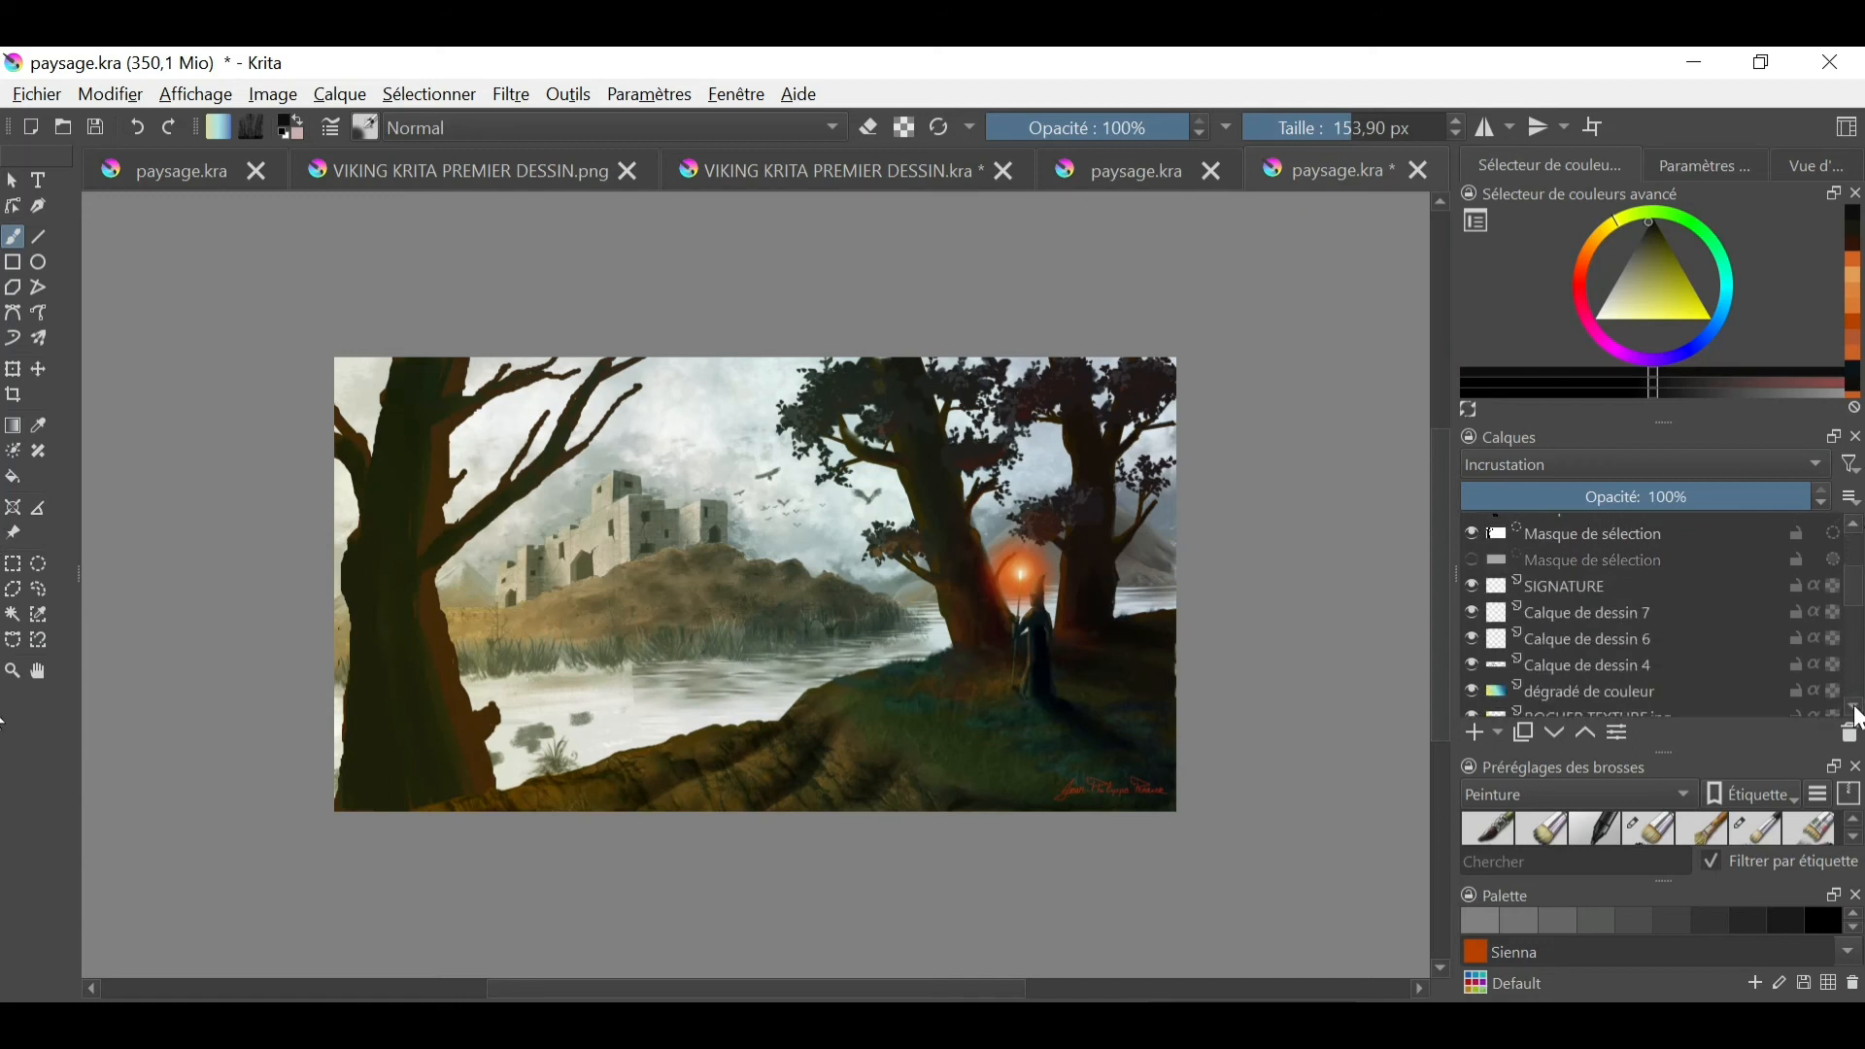
- Undo the ECORCE TEXTURE.jpg layer's move and compare the painting with the arbre dessin layer hidden and shown
click(137, 127)
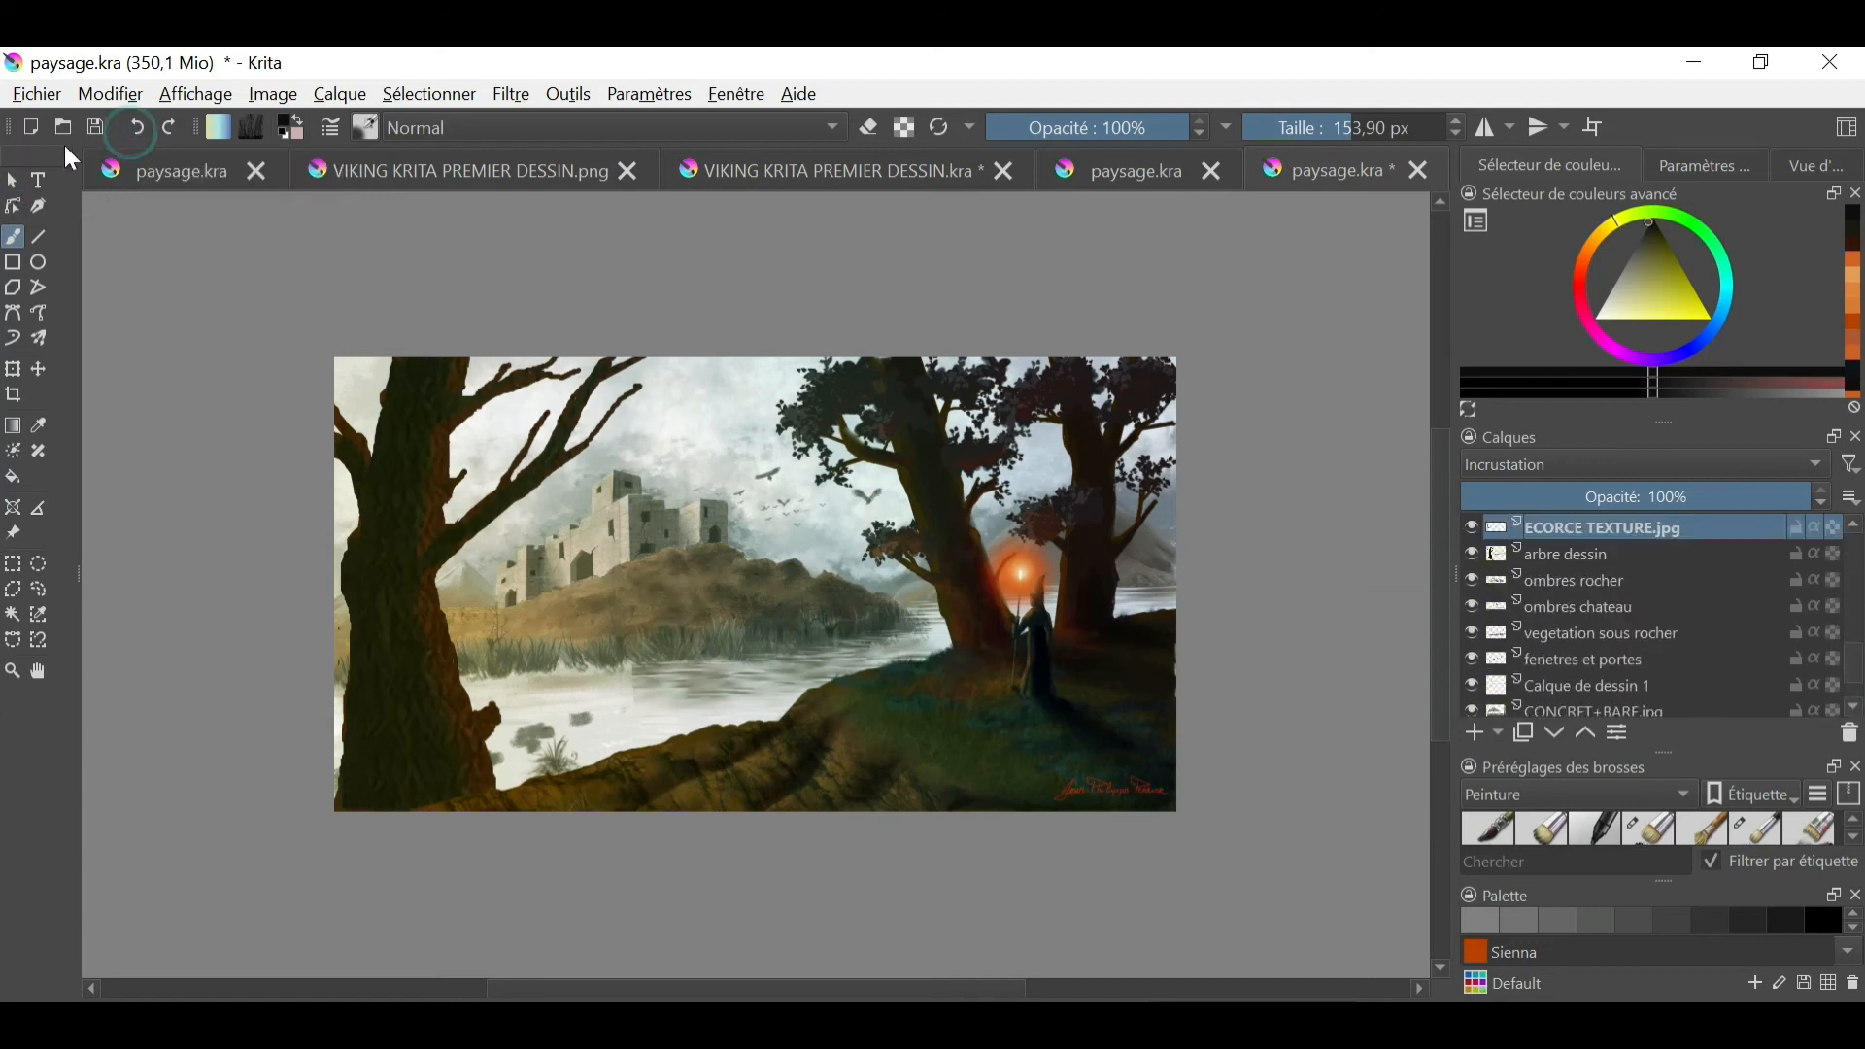
scroll(1859, 706, down, 2)
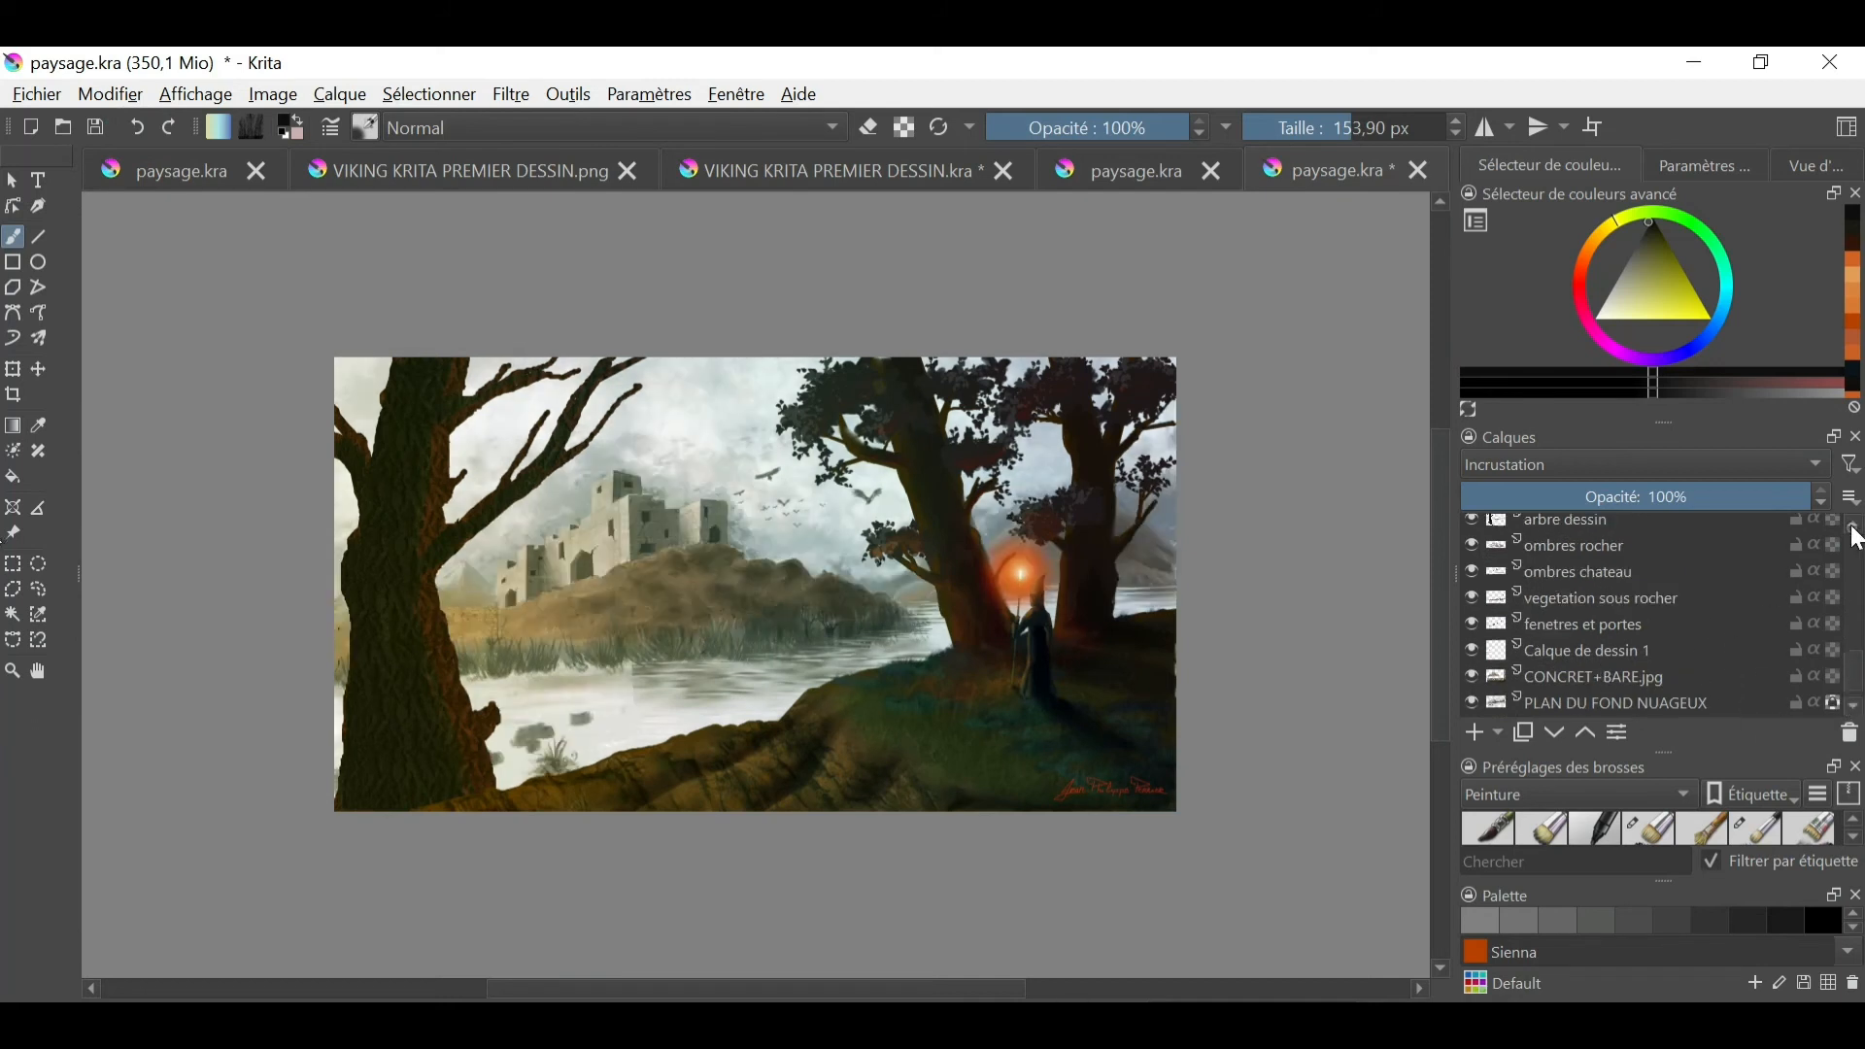
scroll(1475, 680, up, 3)
click(1479, 595)
click(1472, 596)
click(1472, 597)
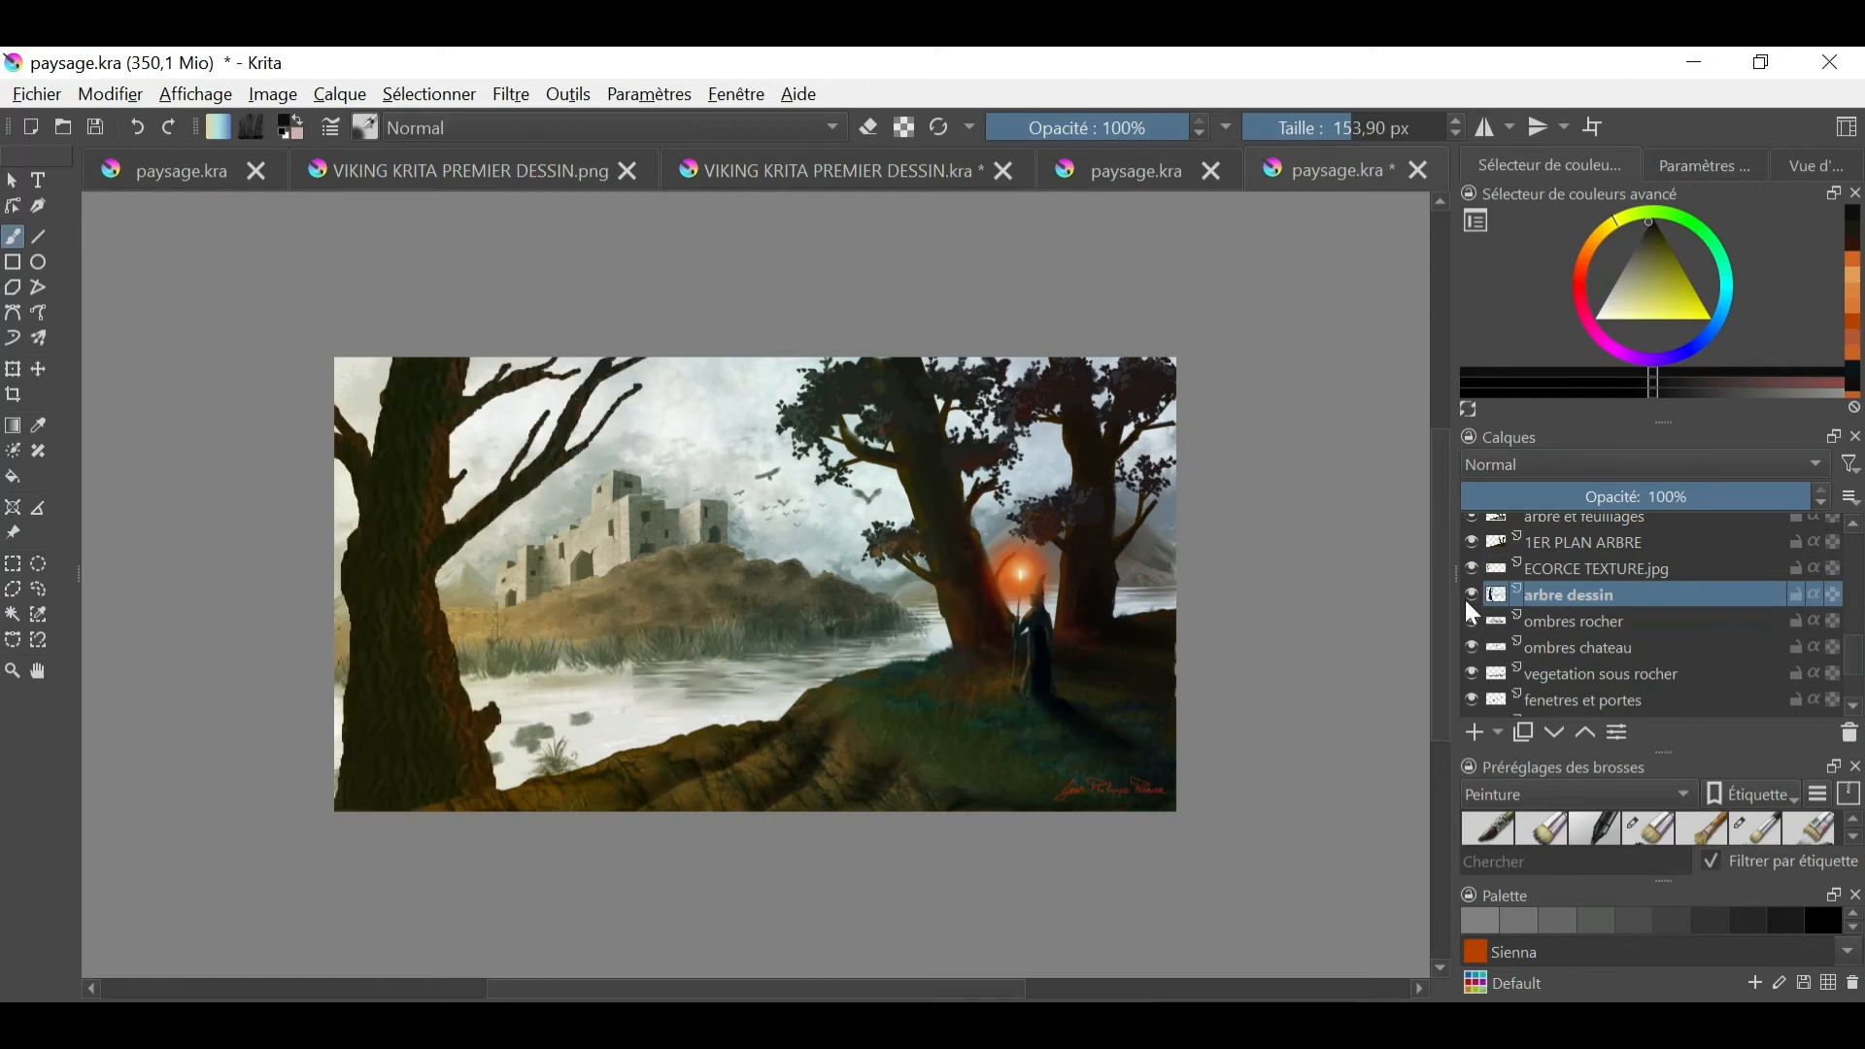
click(1471, 596)
click(1472, 597)
click(1472, 597)
click(1472, 597)
- Merge the ECORCE TEXTURE.jpg layer down into arbre dessin and check the merged layer by toggling its visibility
click(1535, 573)
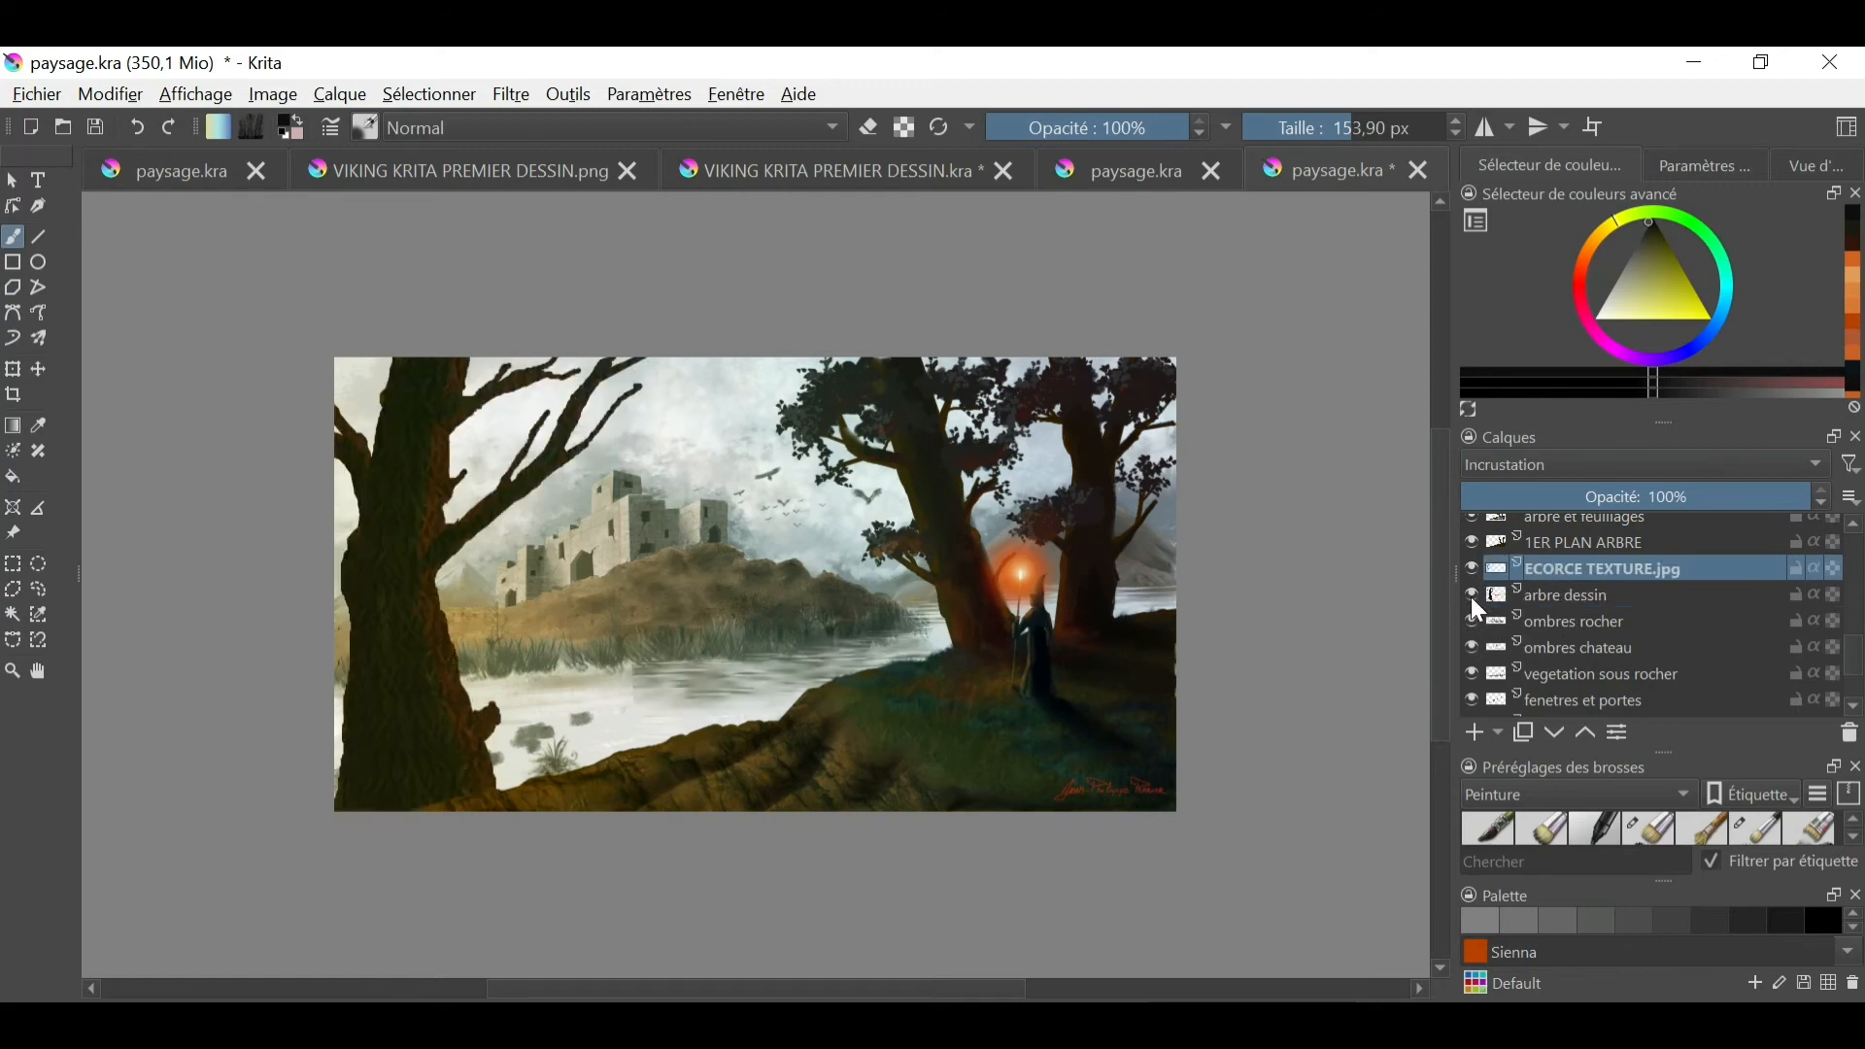
right_click(1584, 587)
click(1582, 308)
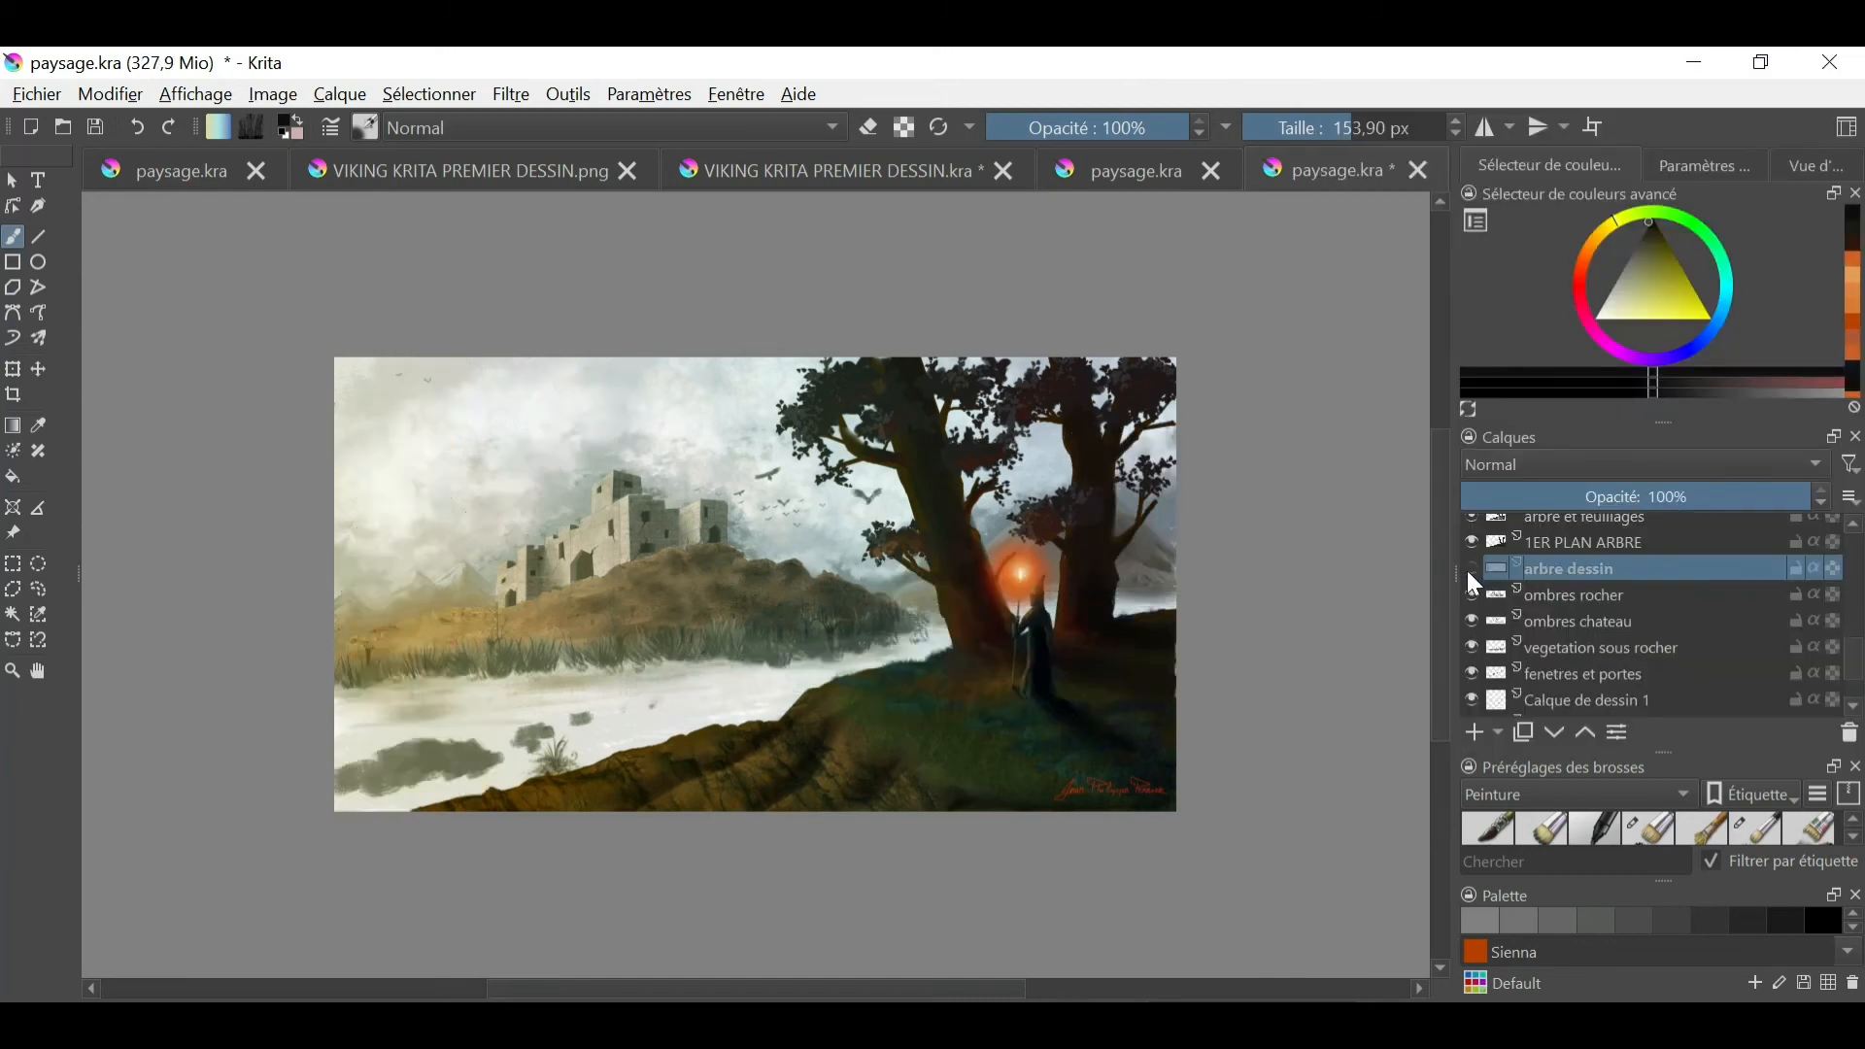
click(1473, 575)
click(1473, 575)
click(1474, 577)
click(1474, 576)
click(1475, 576)
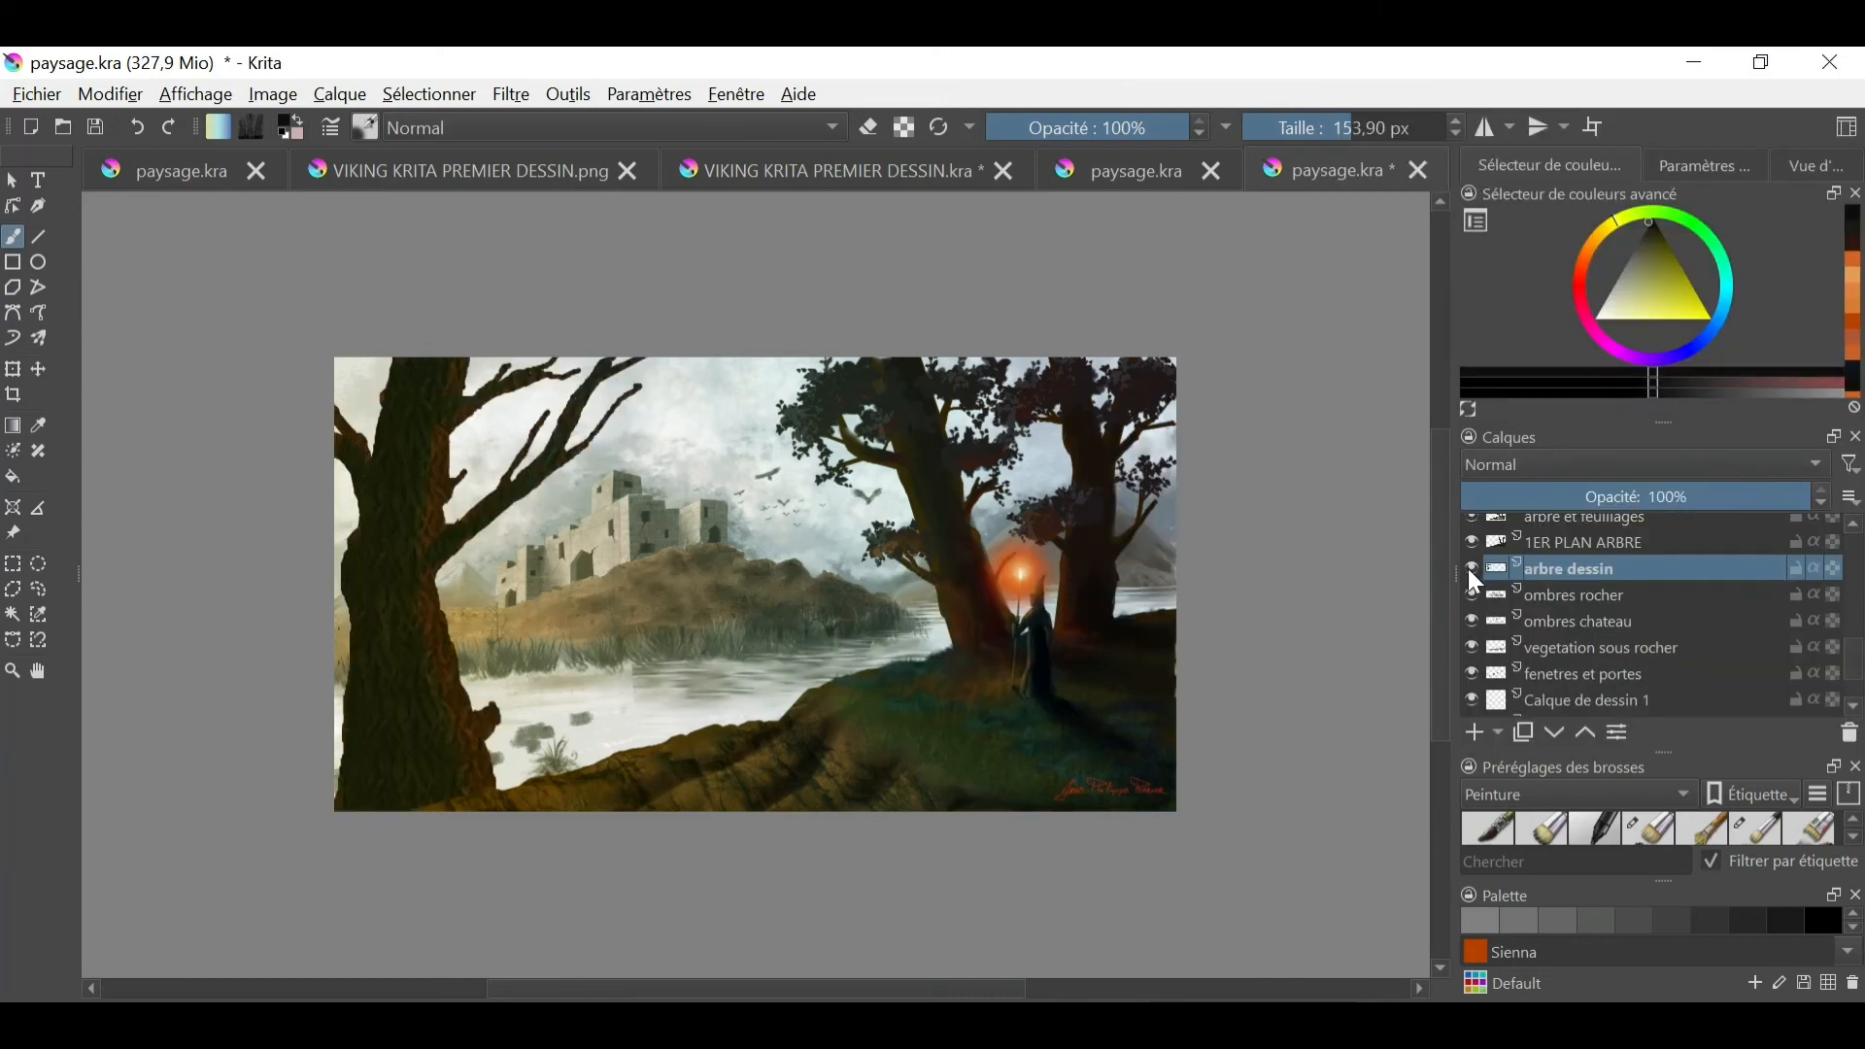
- Draw a freehand selection around the whole left tree and cut it from the arbre dessin layer
click(39, 589)
drag(648, 339, 652, 425)
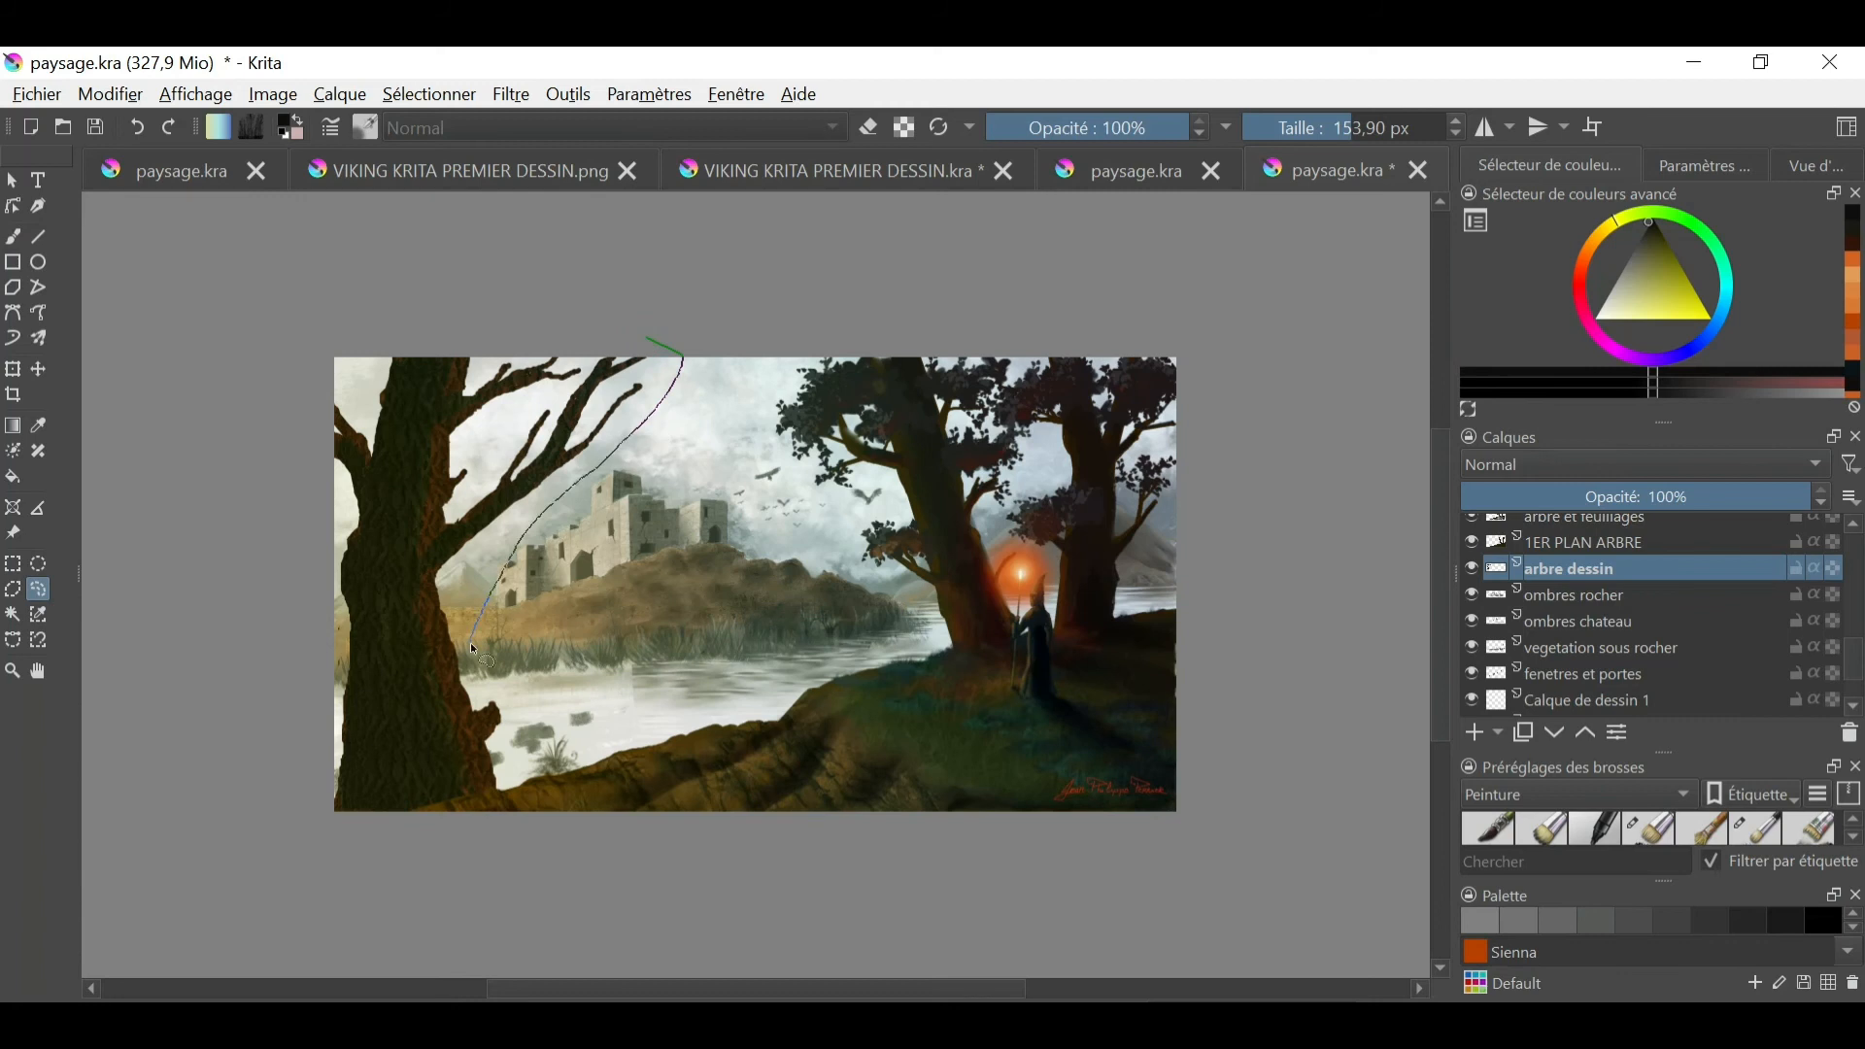
drag(369, 319, 670, 339)
click(111, 95)
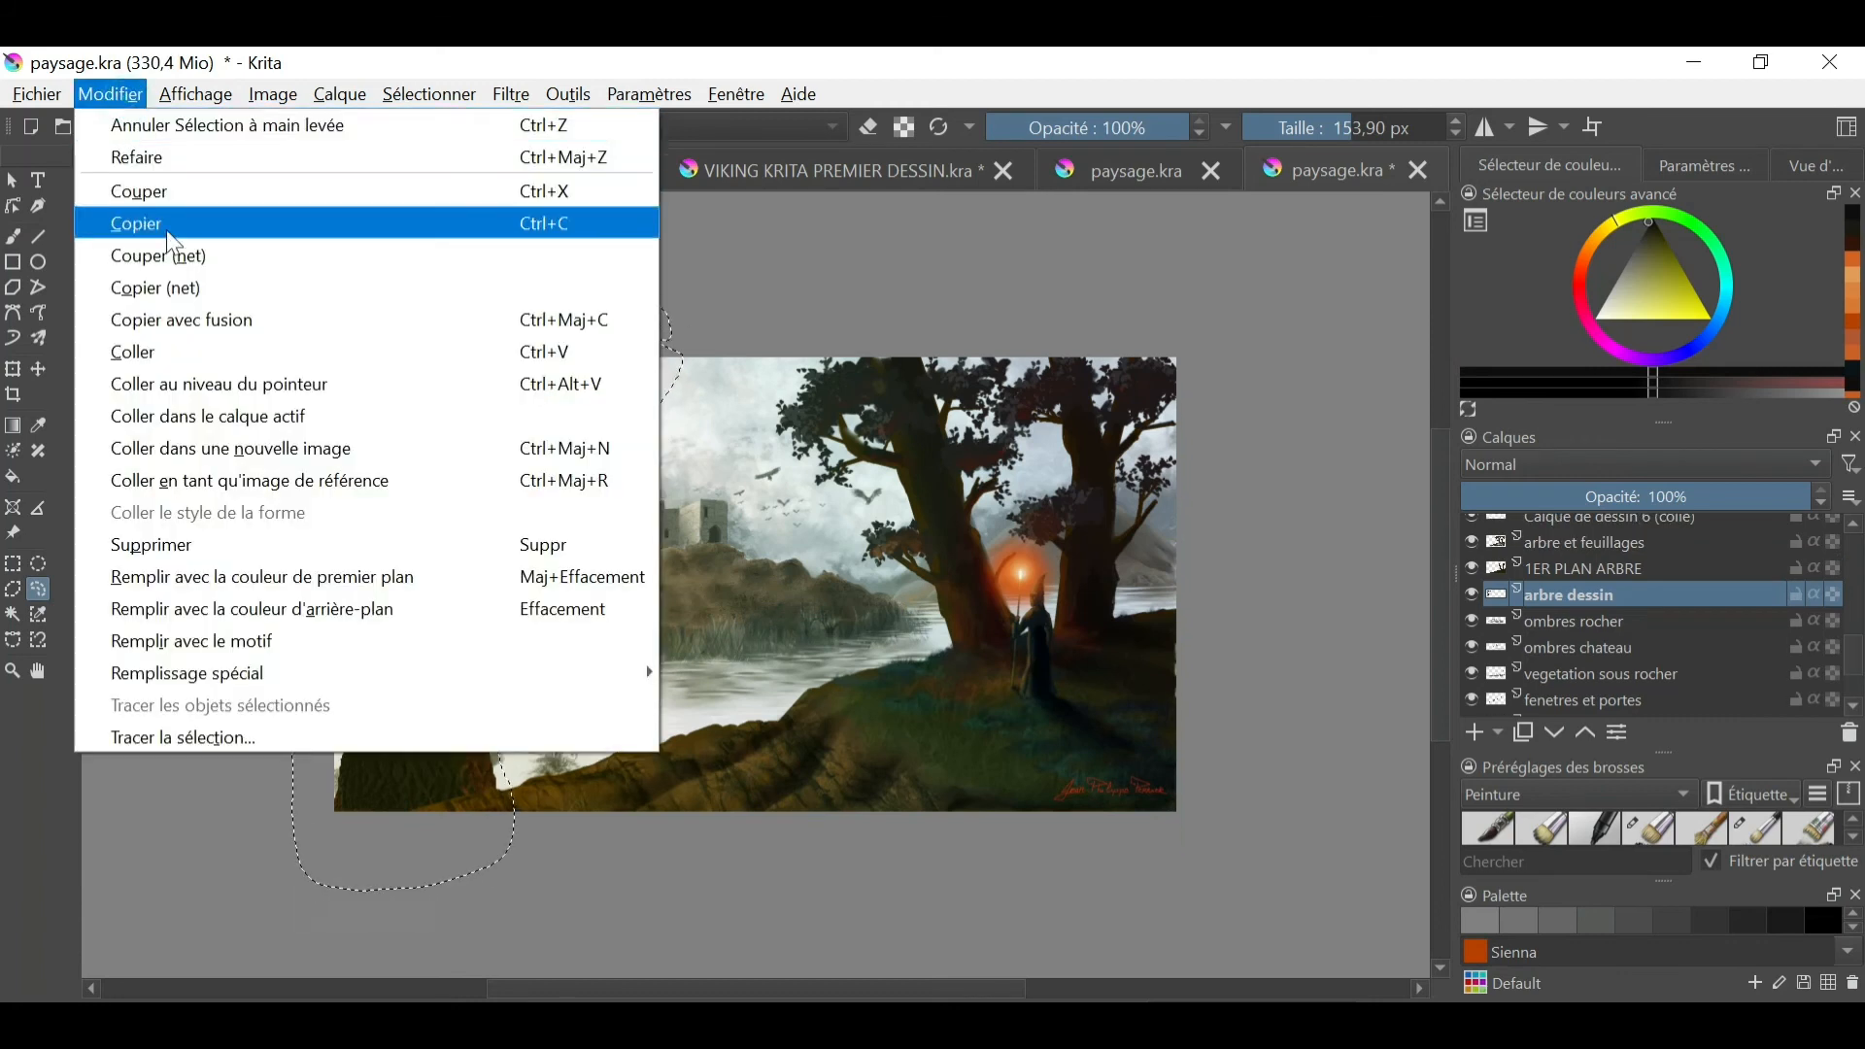
click(166, 191)
- Try pasting the cut tree above a new layer placed over 1ER PLAN ARBRE, and undo the attempt
click(1576, 567)
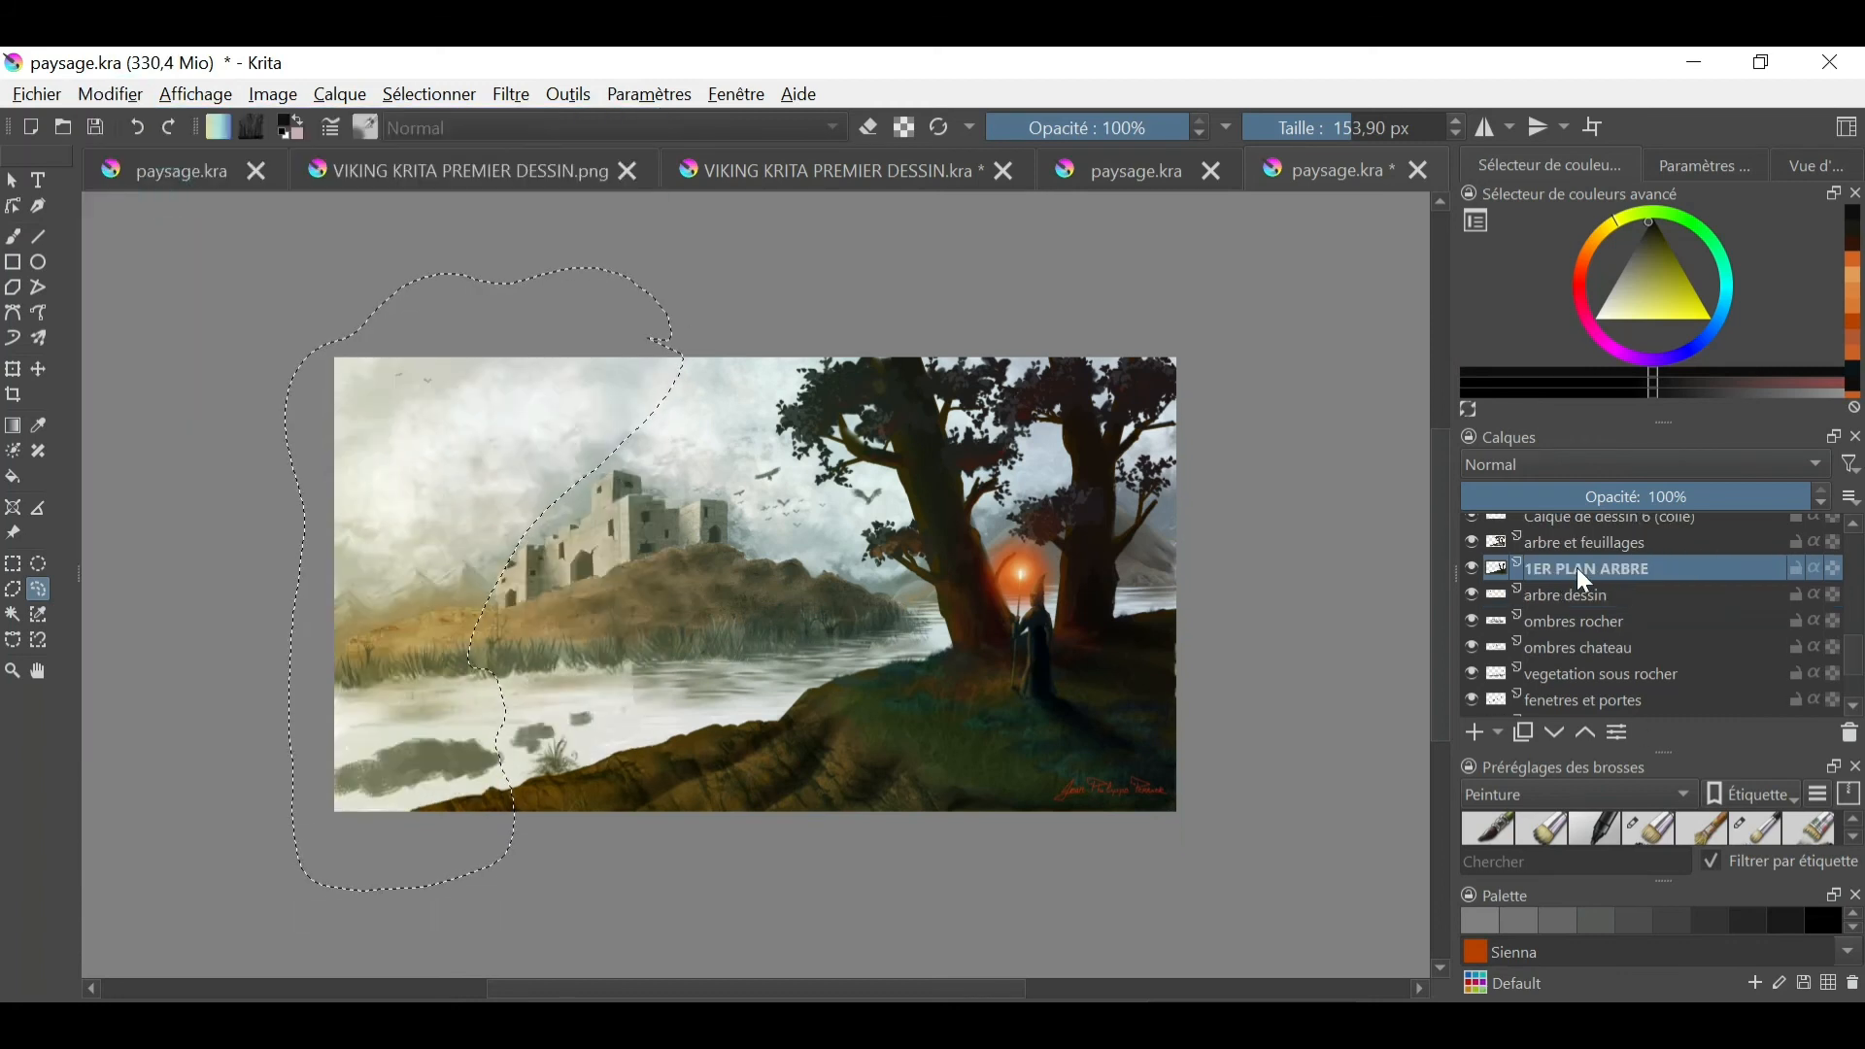
click(1474, 733)
click(110, 95)
click(154, 357)
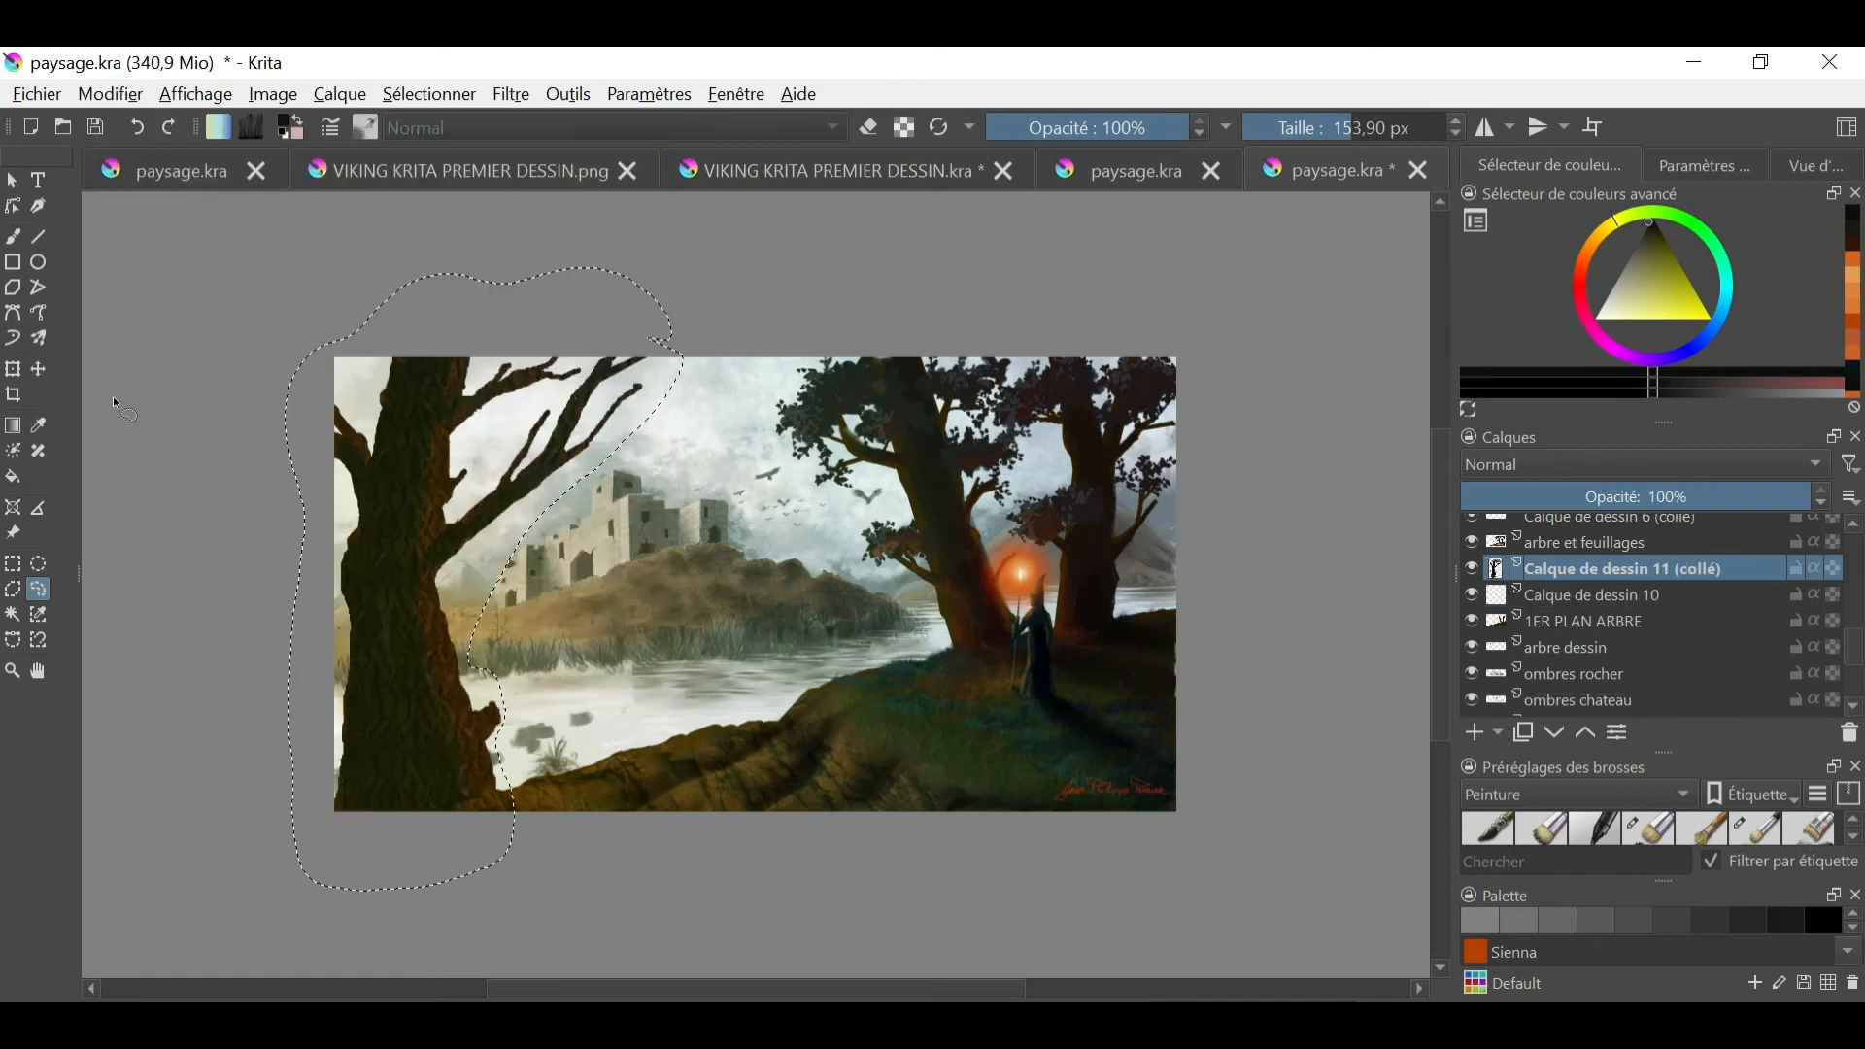
click(139, 132)
- Add a new layer above ROCHER TEXTURE.jpg and paste the cut tree there, beneath the dégradé de couleur layer
scroll(1857, 548, up, 5)
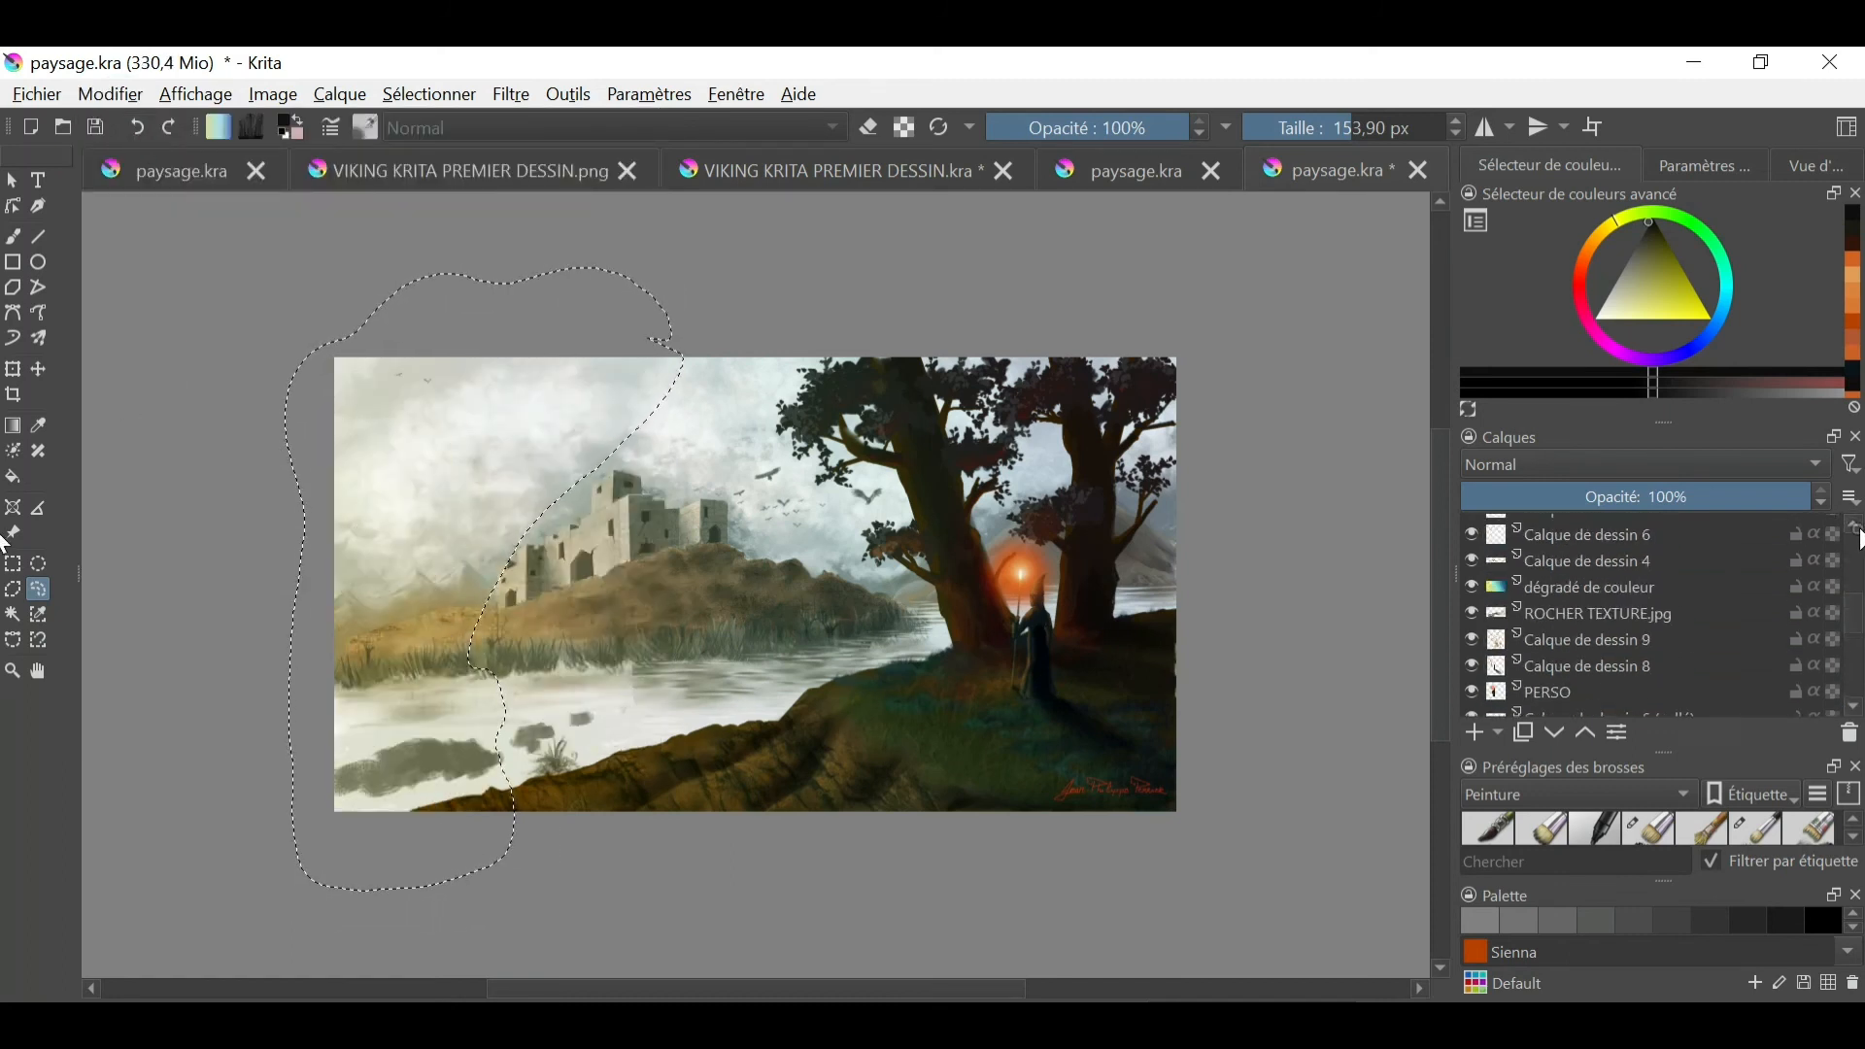
click(1589, 667)
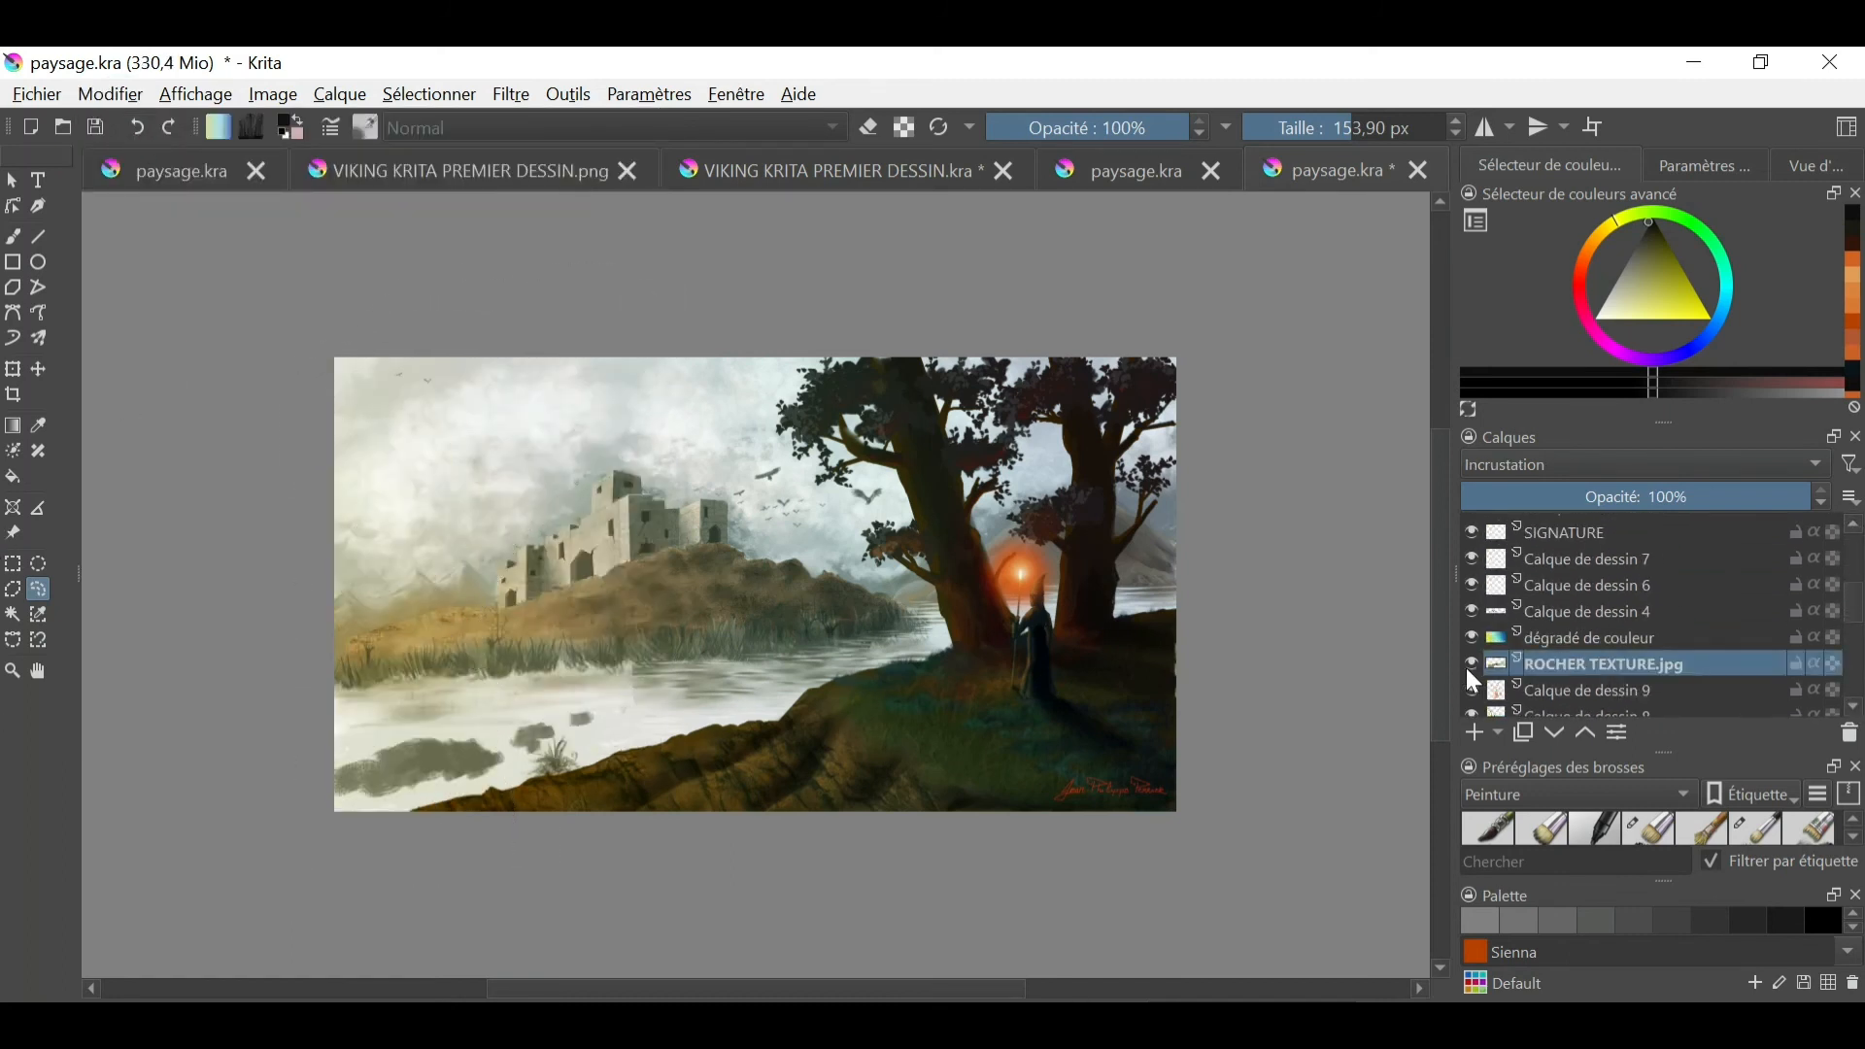
click(129, 98)
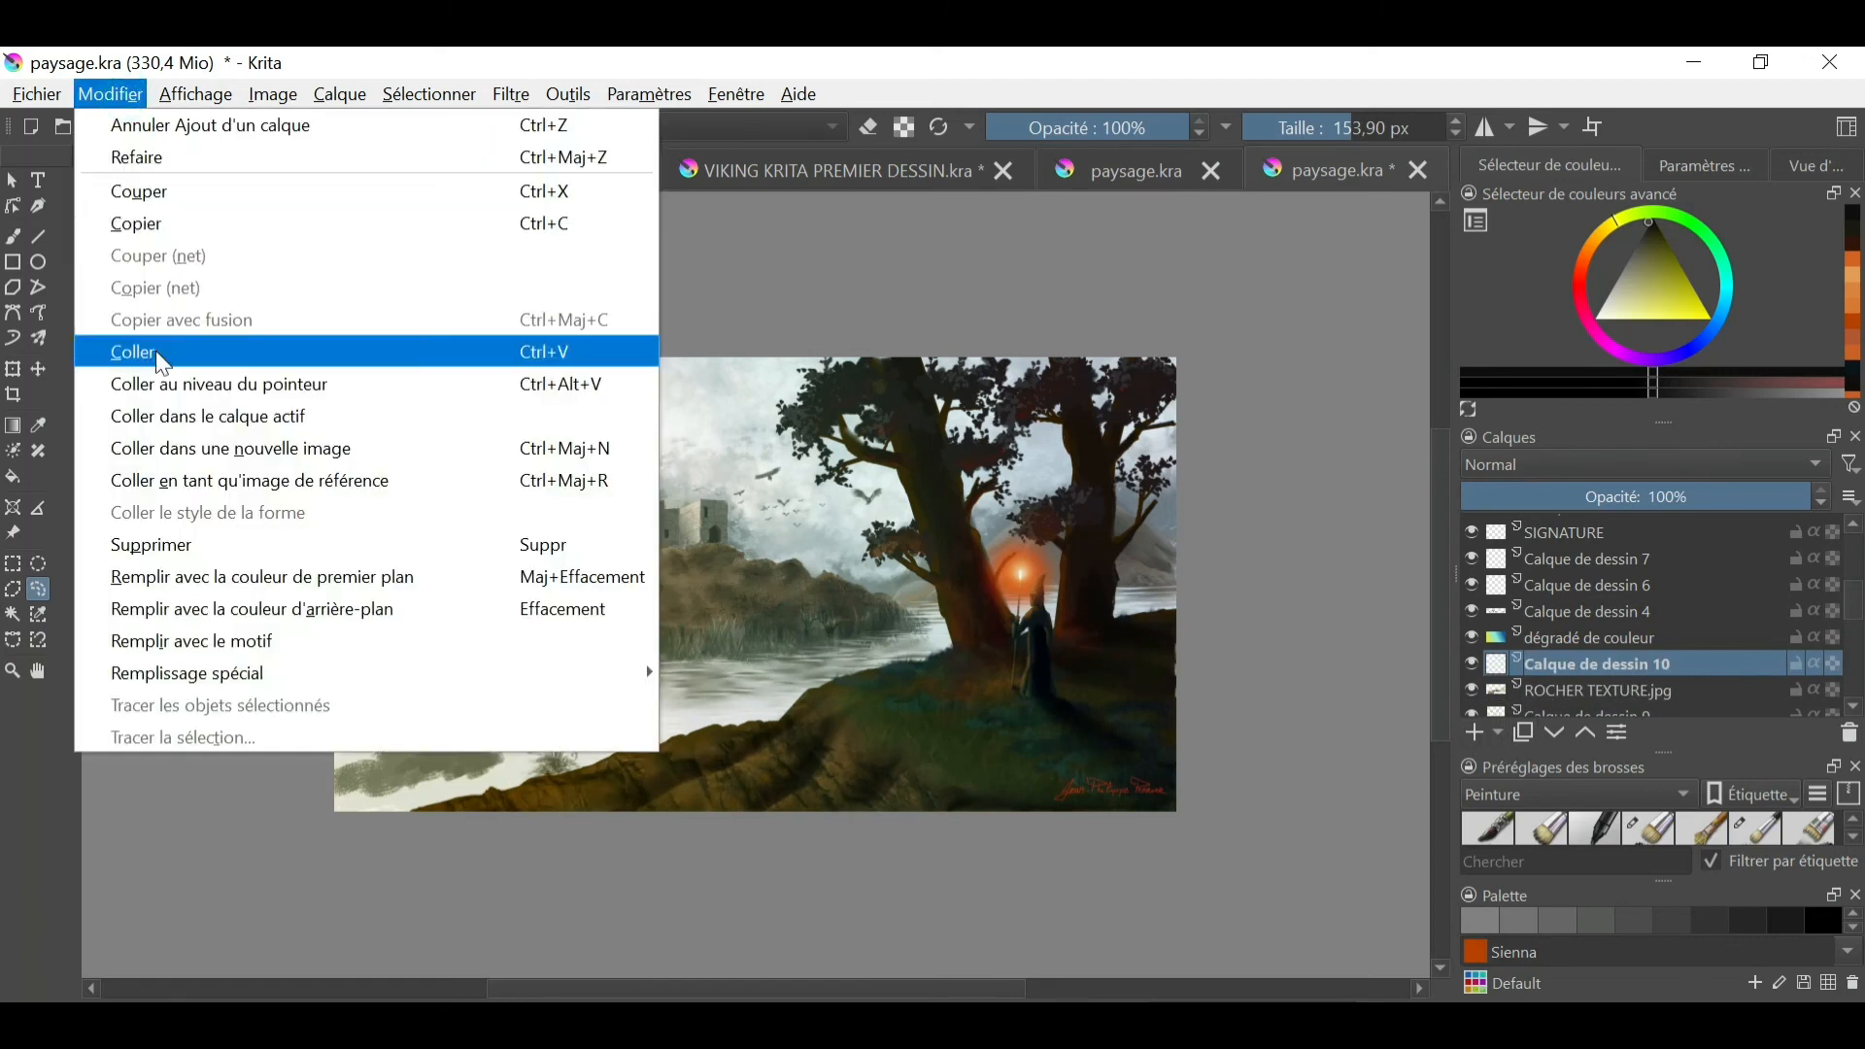
click(145, 355)
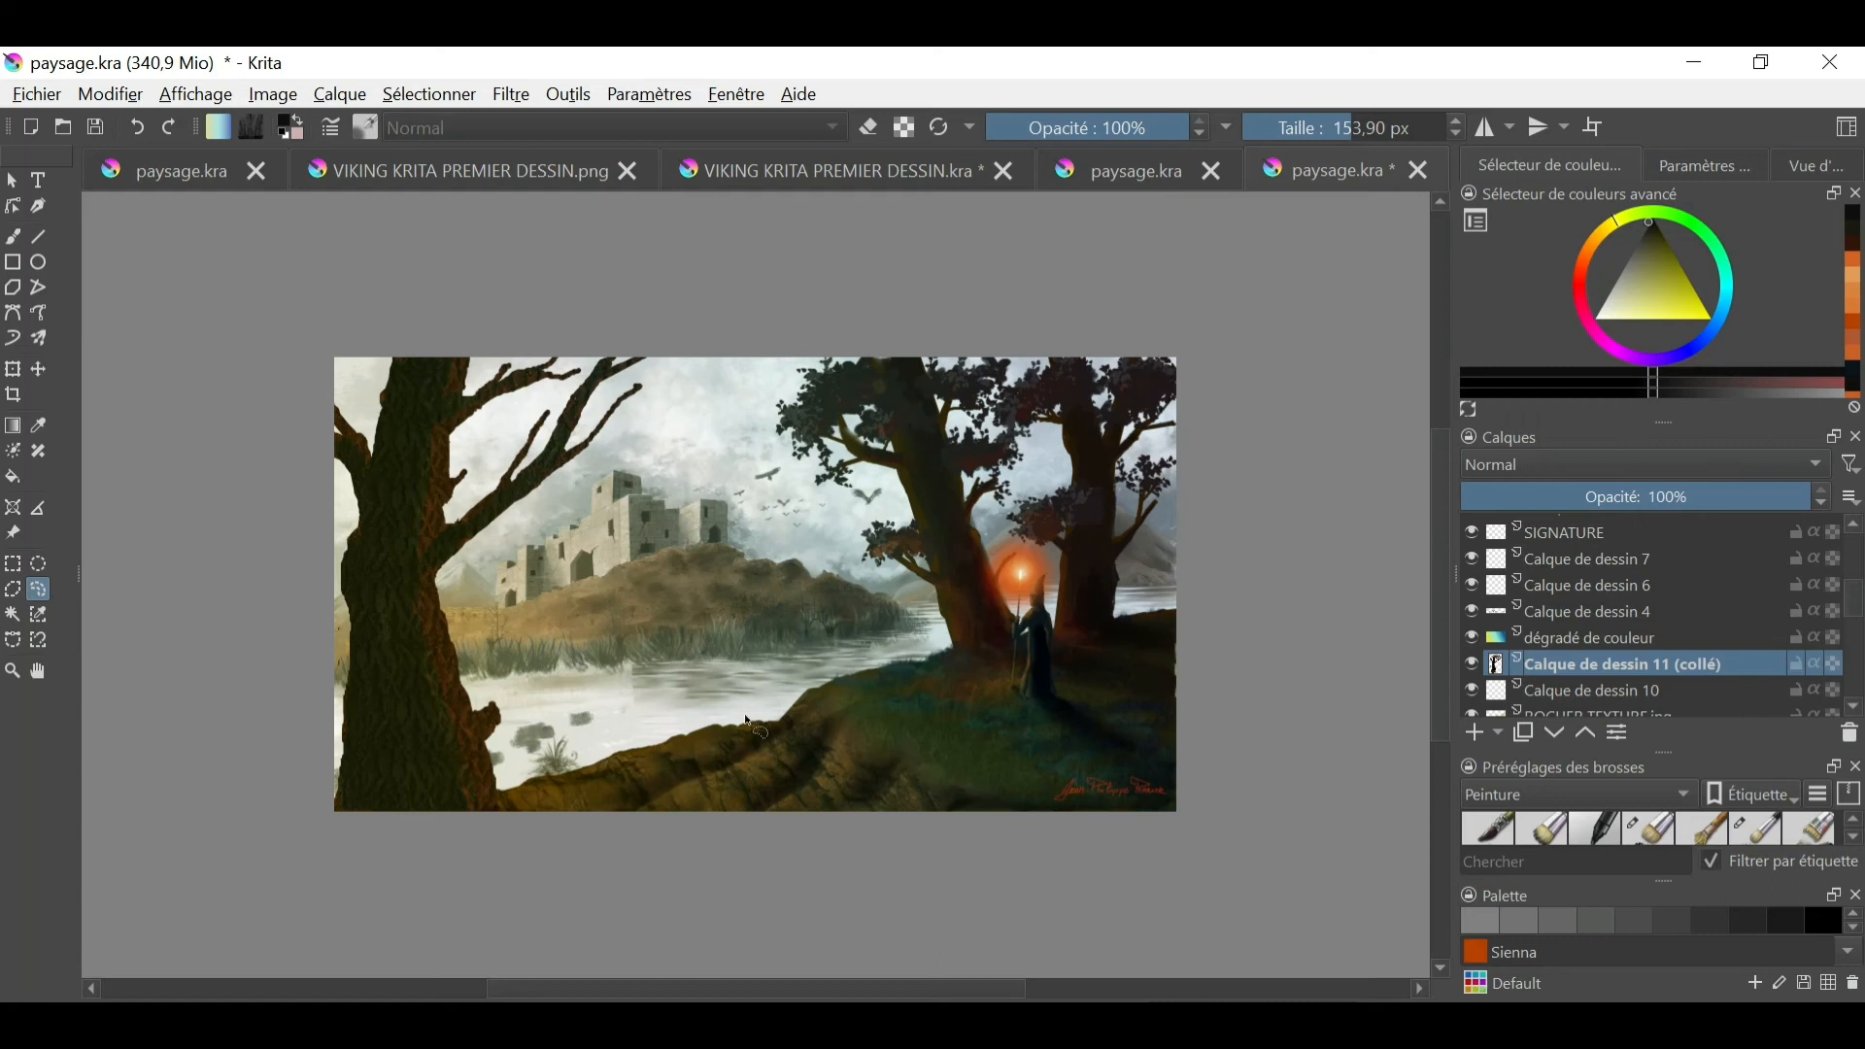
- Select the PERSO layer and toggle the arbre et feuillages, 1ER PLAN ARBRE and arbre dessin layers to examine their contents
scroll(1583, 670, down, 5)
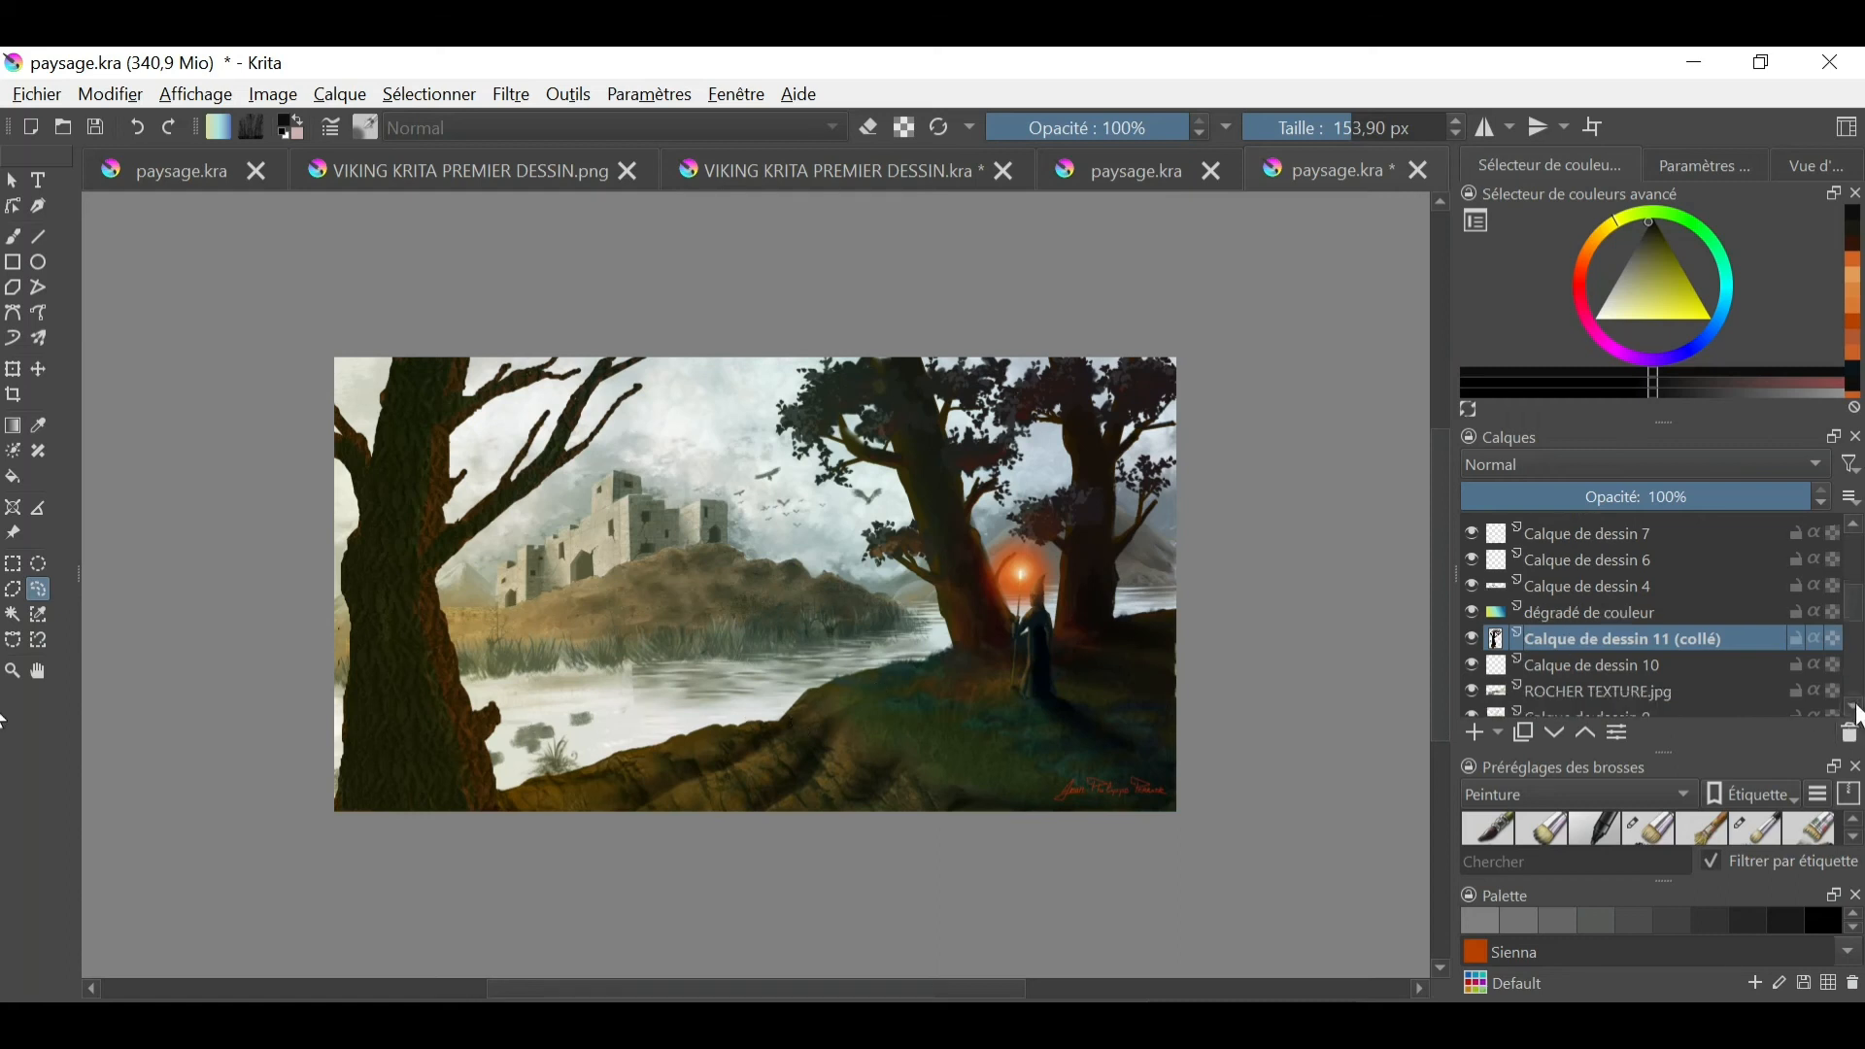
click(1559, 664)
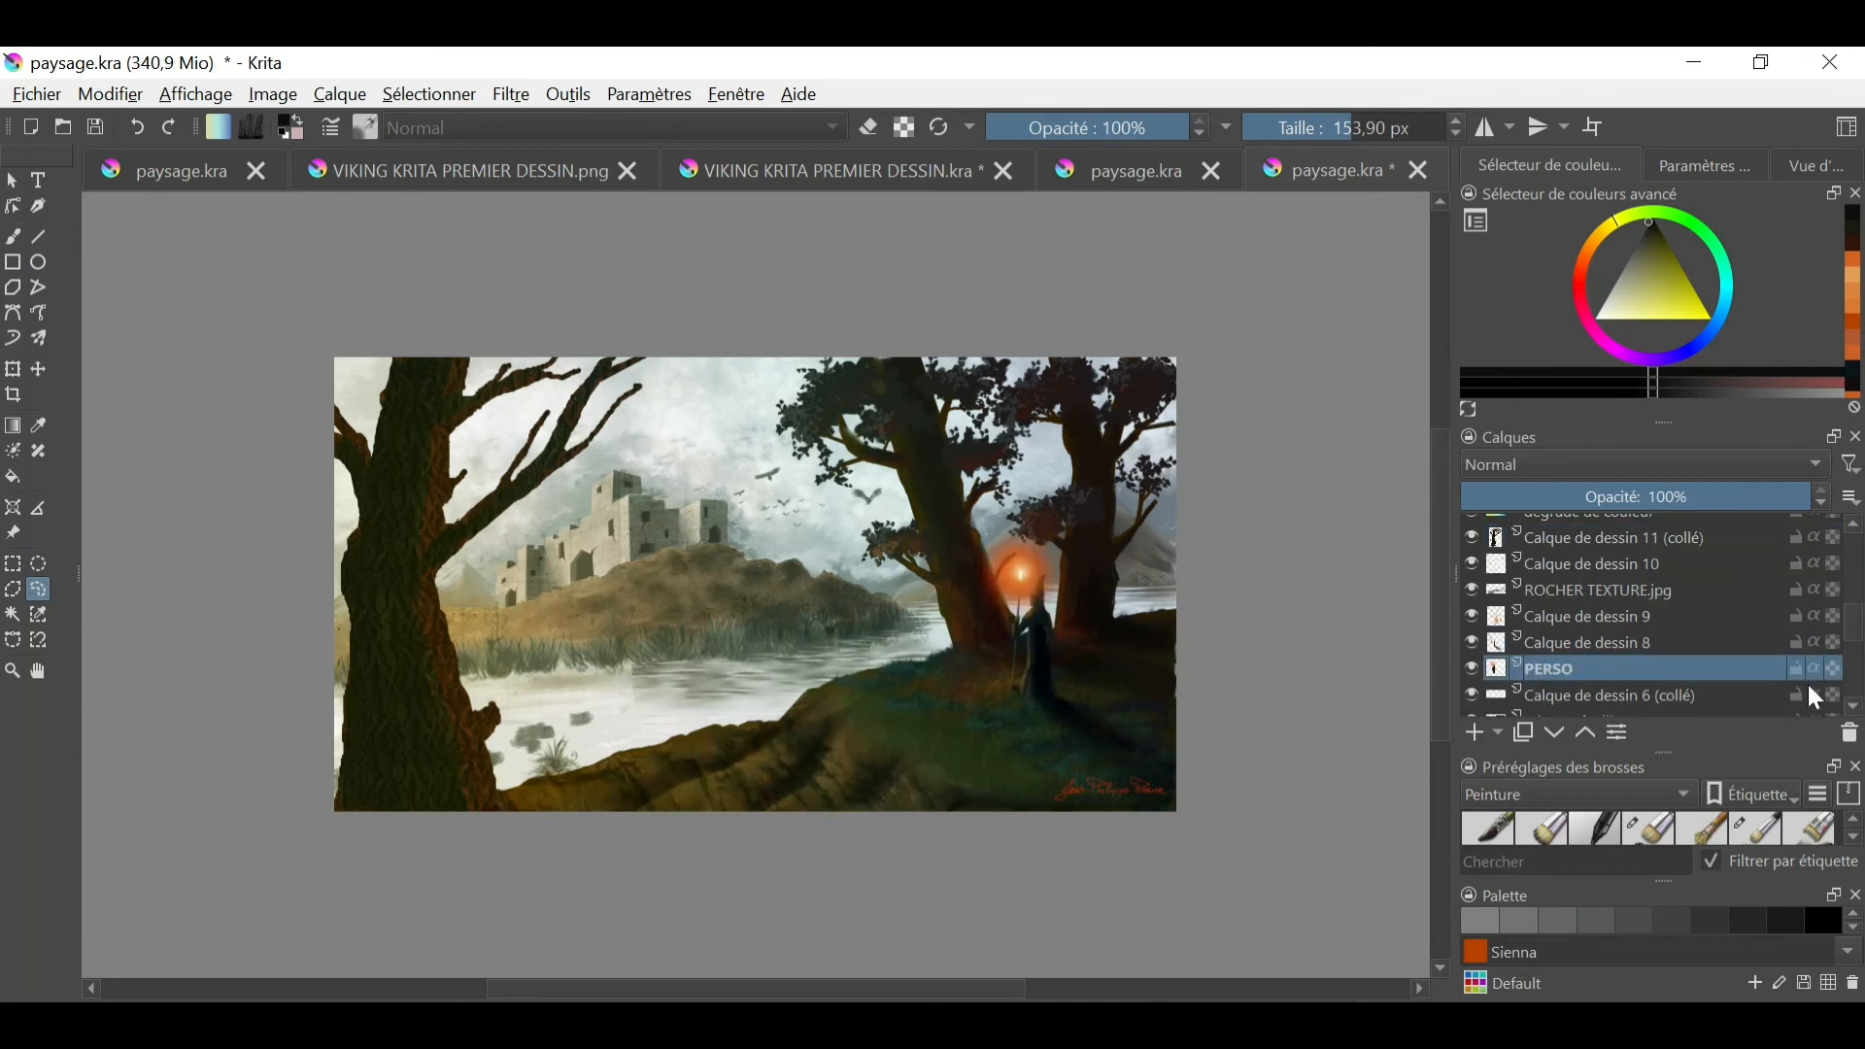
scroll(1807, 691, down, 3)
click(1470, 643)
click(1470, 643)
click(1469, 670)
click(1469, 670)
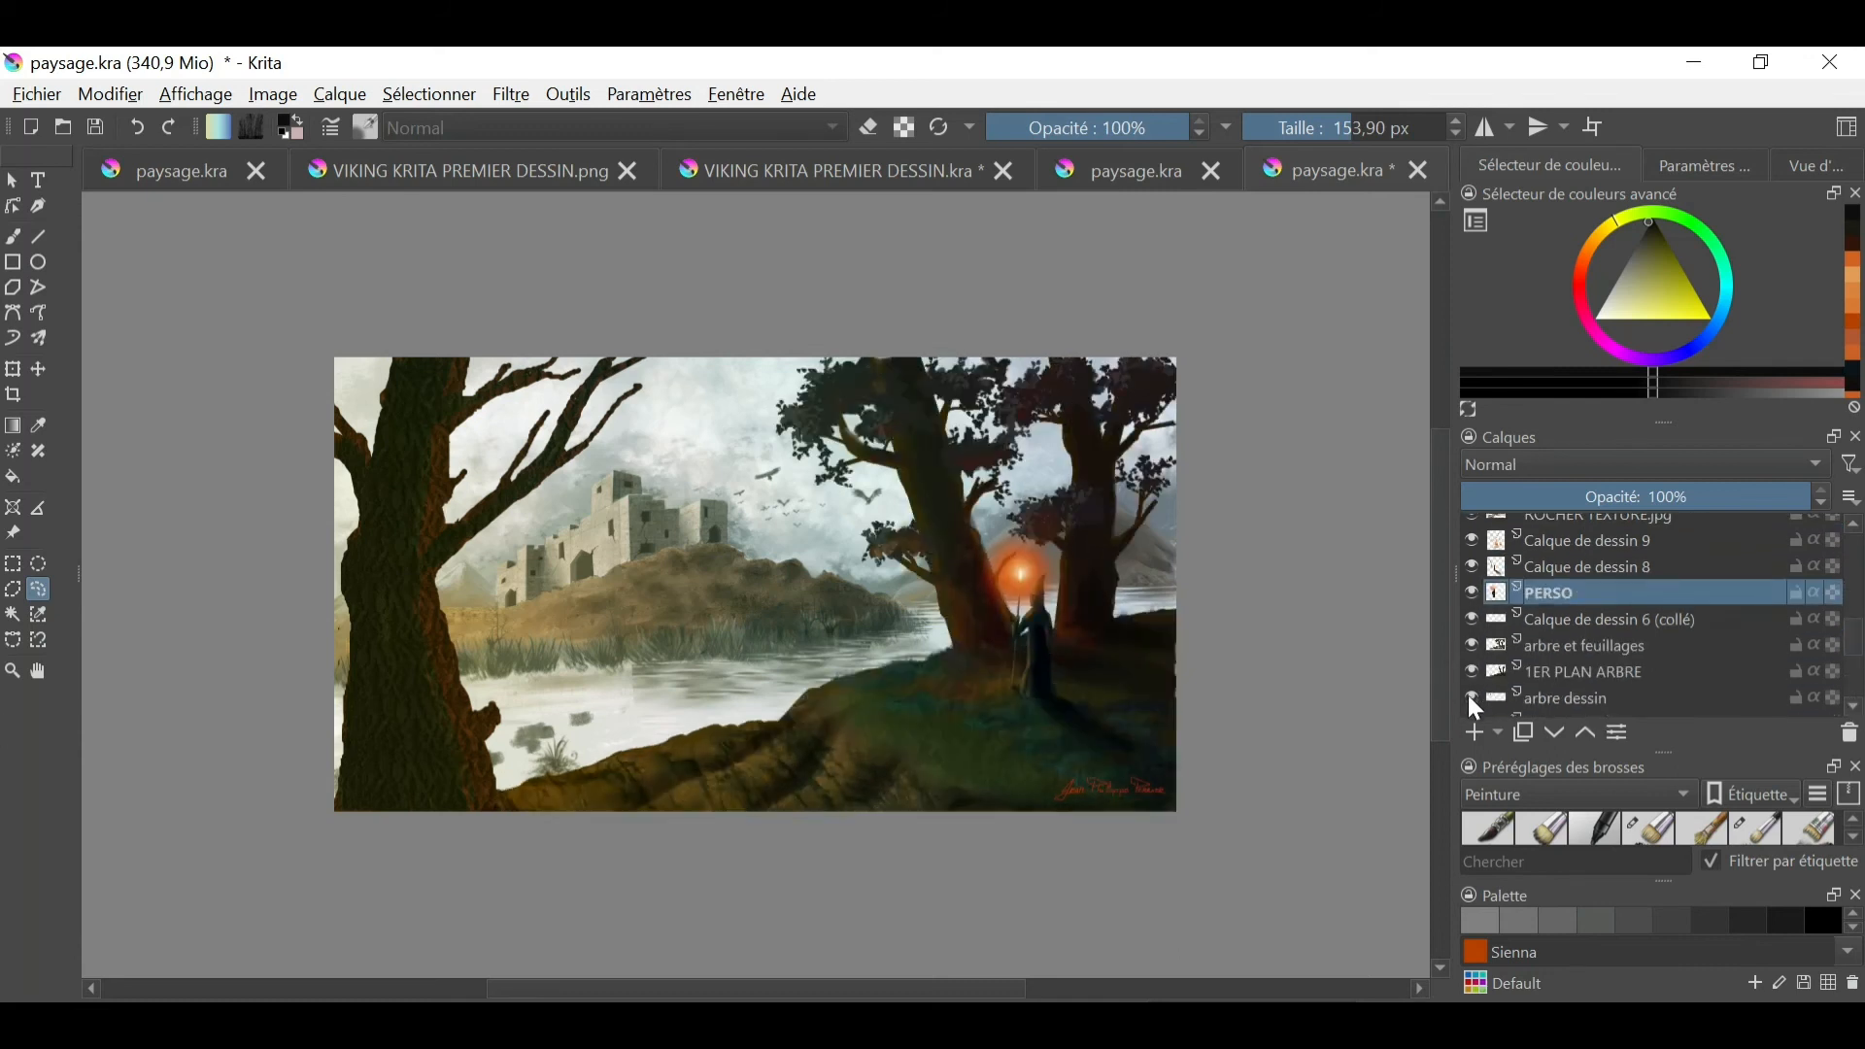
click(1471, 697)
click(1470, 697)
click(1470, 672)
click(1470, 672)
click(1471, 672)
click(1471, 672)
click(1471, 645)
click(1470, 644)
click(1471, 619)
click(1471, 619)
click(1471, 697)
click(1471, 697)
double_click(1854, 707)
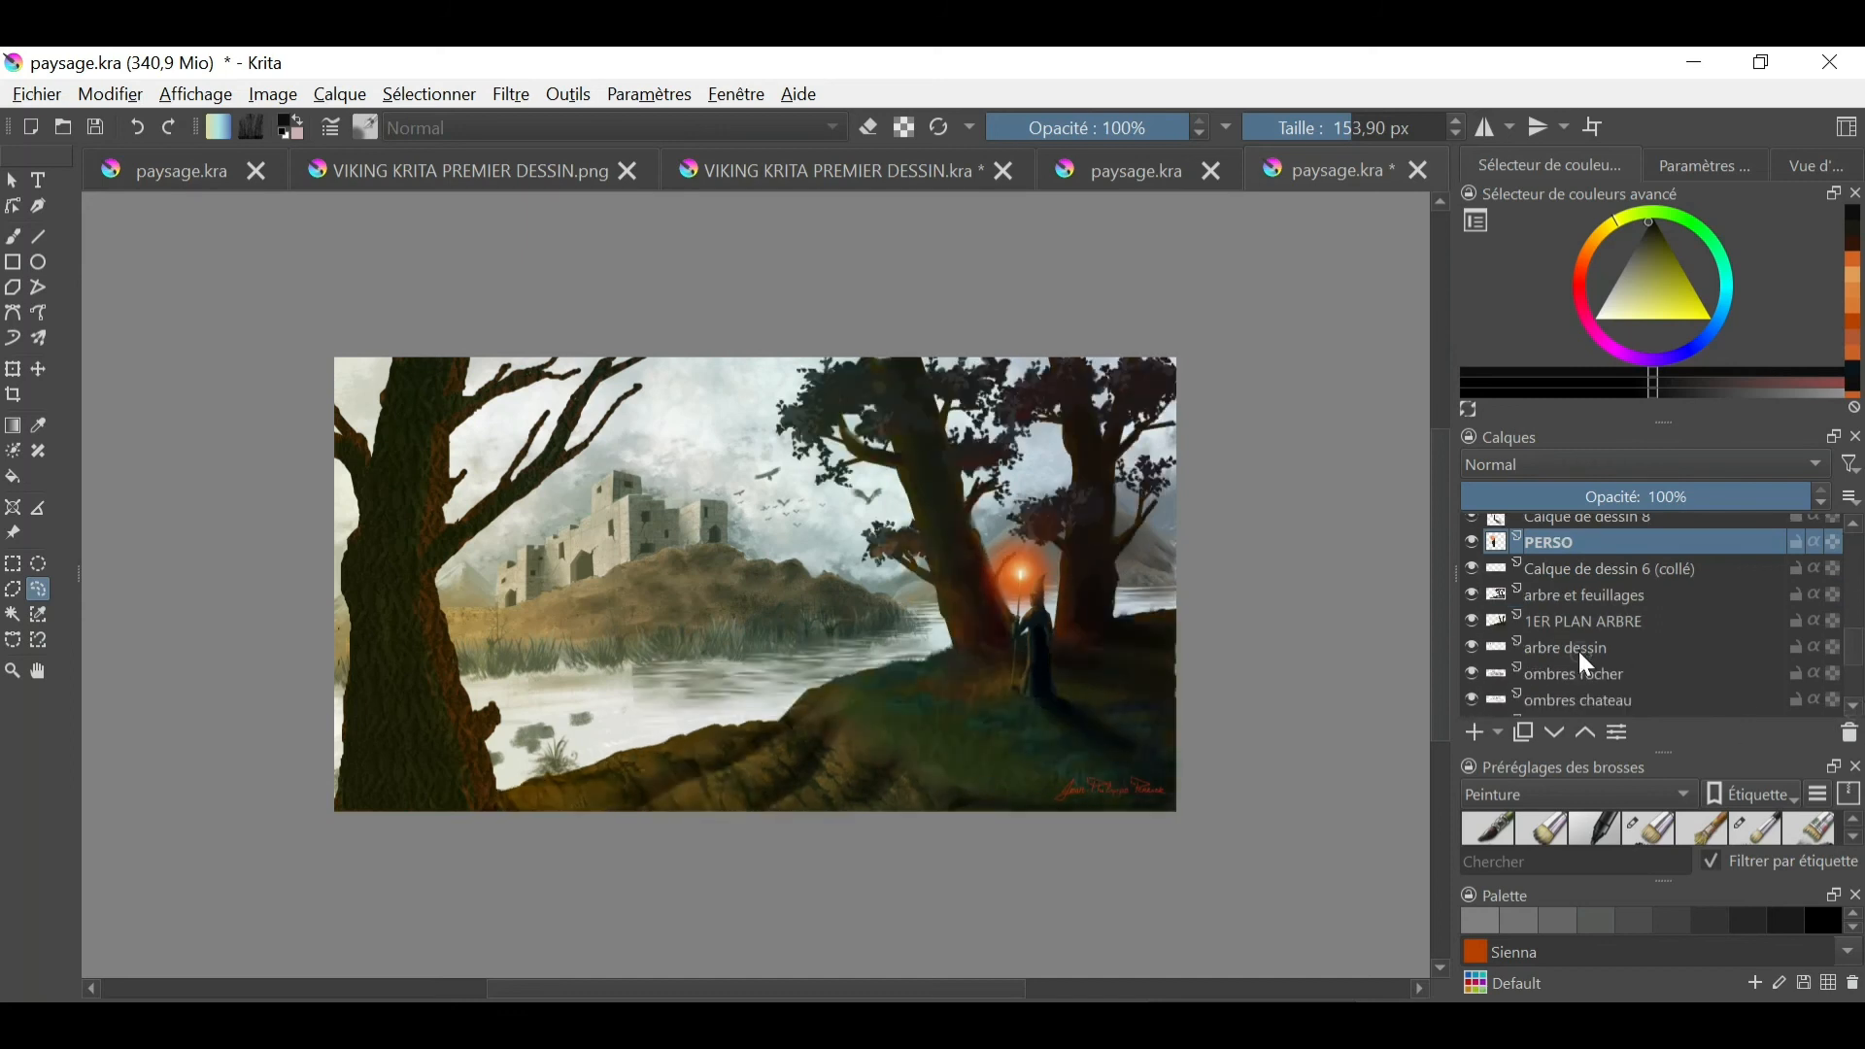
- Select the arbre dessin layer and toggle the ombres rocher and arbre dessin layers to examine their contents
click(1579, 651)
click(1470, 672)
click(1469, 672)
click(1472, 648)
click(1472, 647)
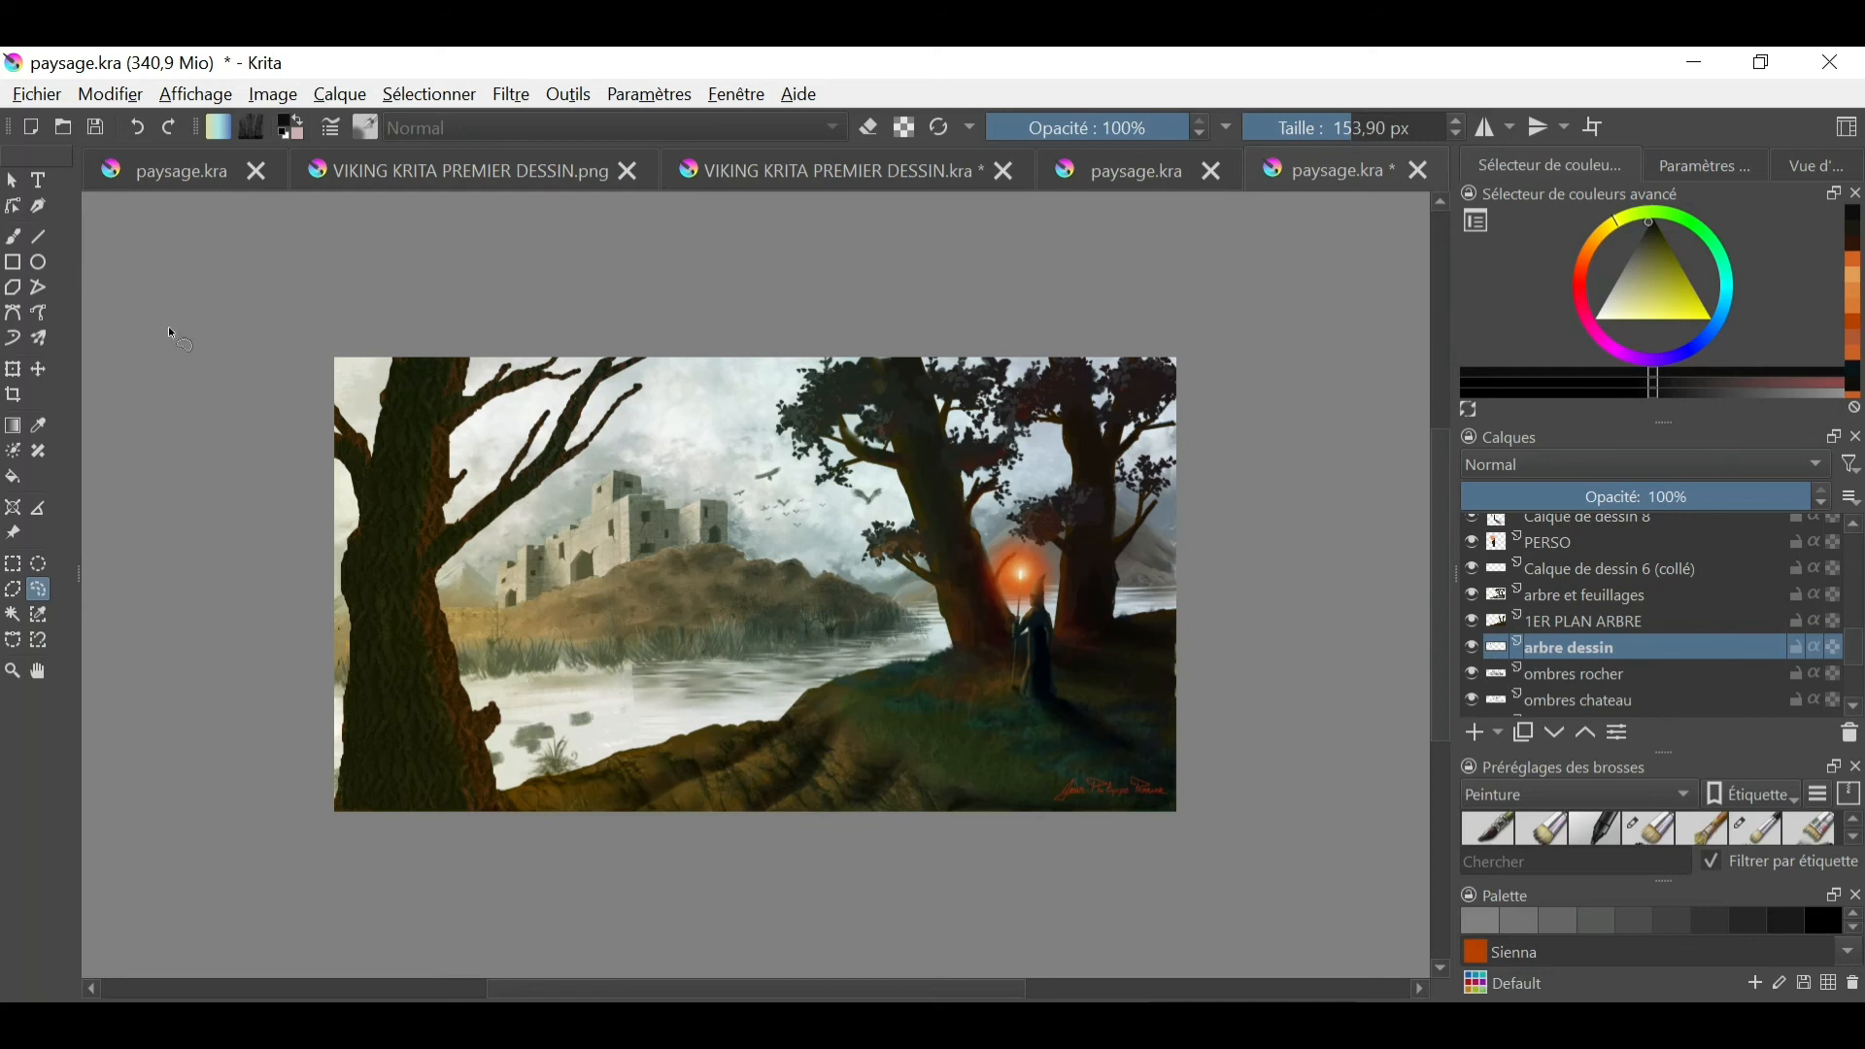
- Try painting horizontal strokes across the lake with a sampled colour and blending the dark patches on the PLAN DU FOND NUAGEUX layer
click(365, 127)
click(389, 575)
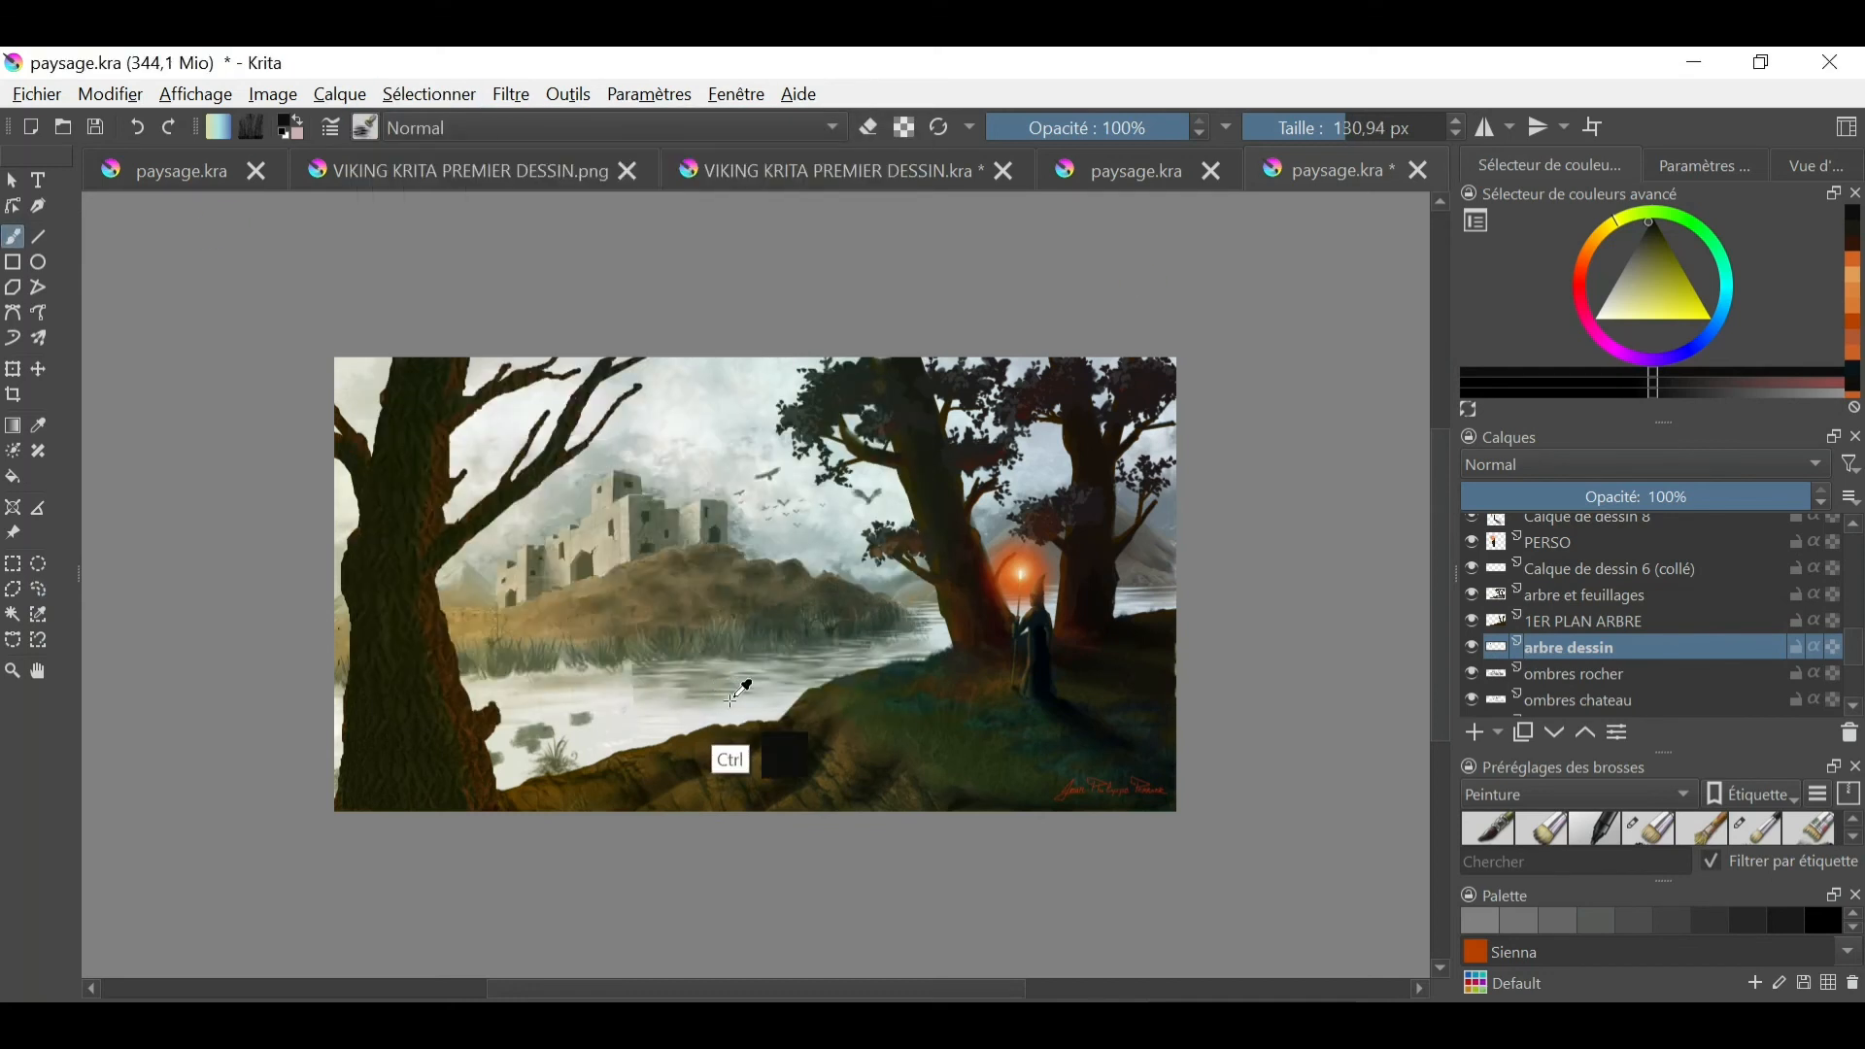
ctrl+click(730, 701)
drag(634, 693, 486, 704)
click(136, 127)
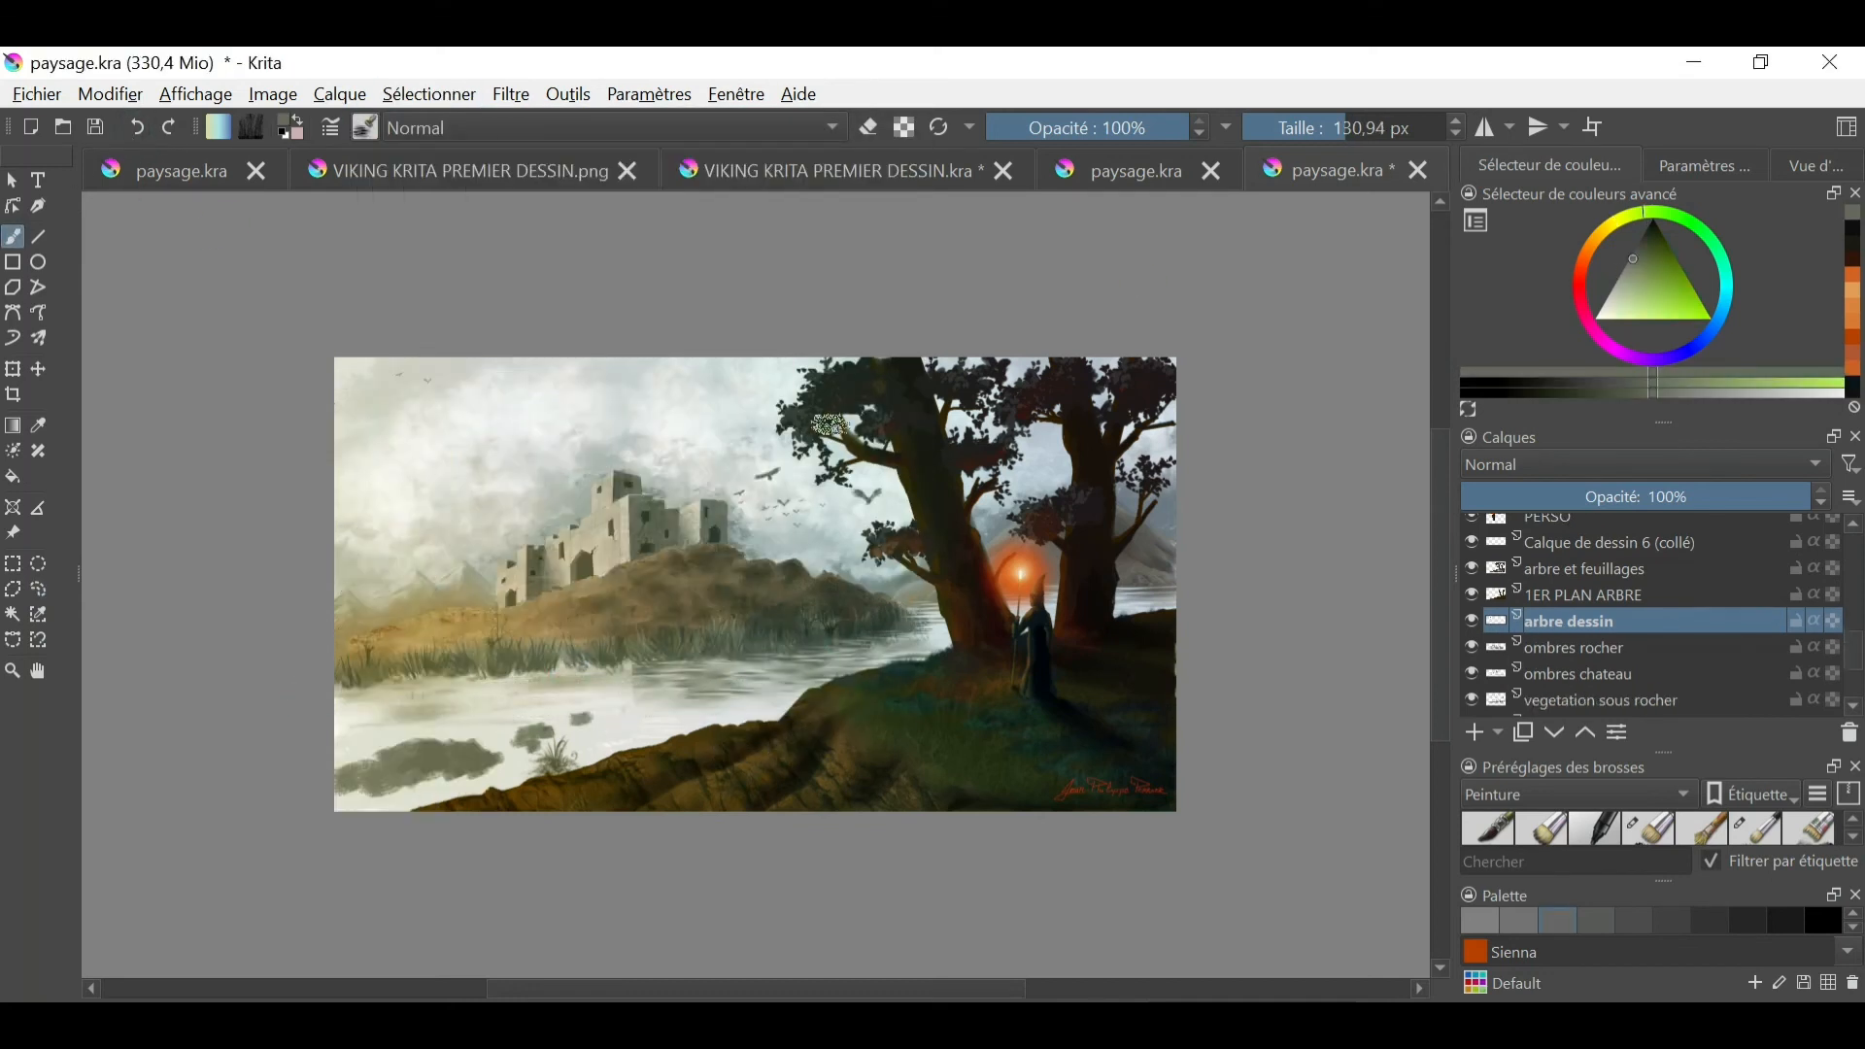
drag(627, 691, 317, 708)
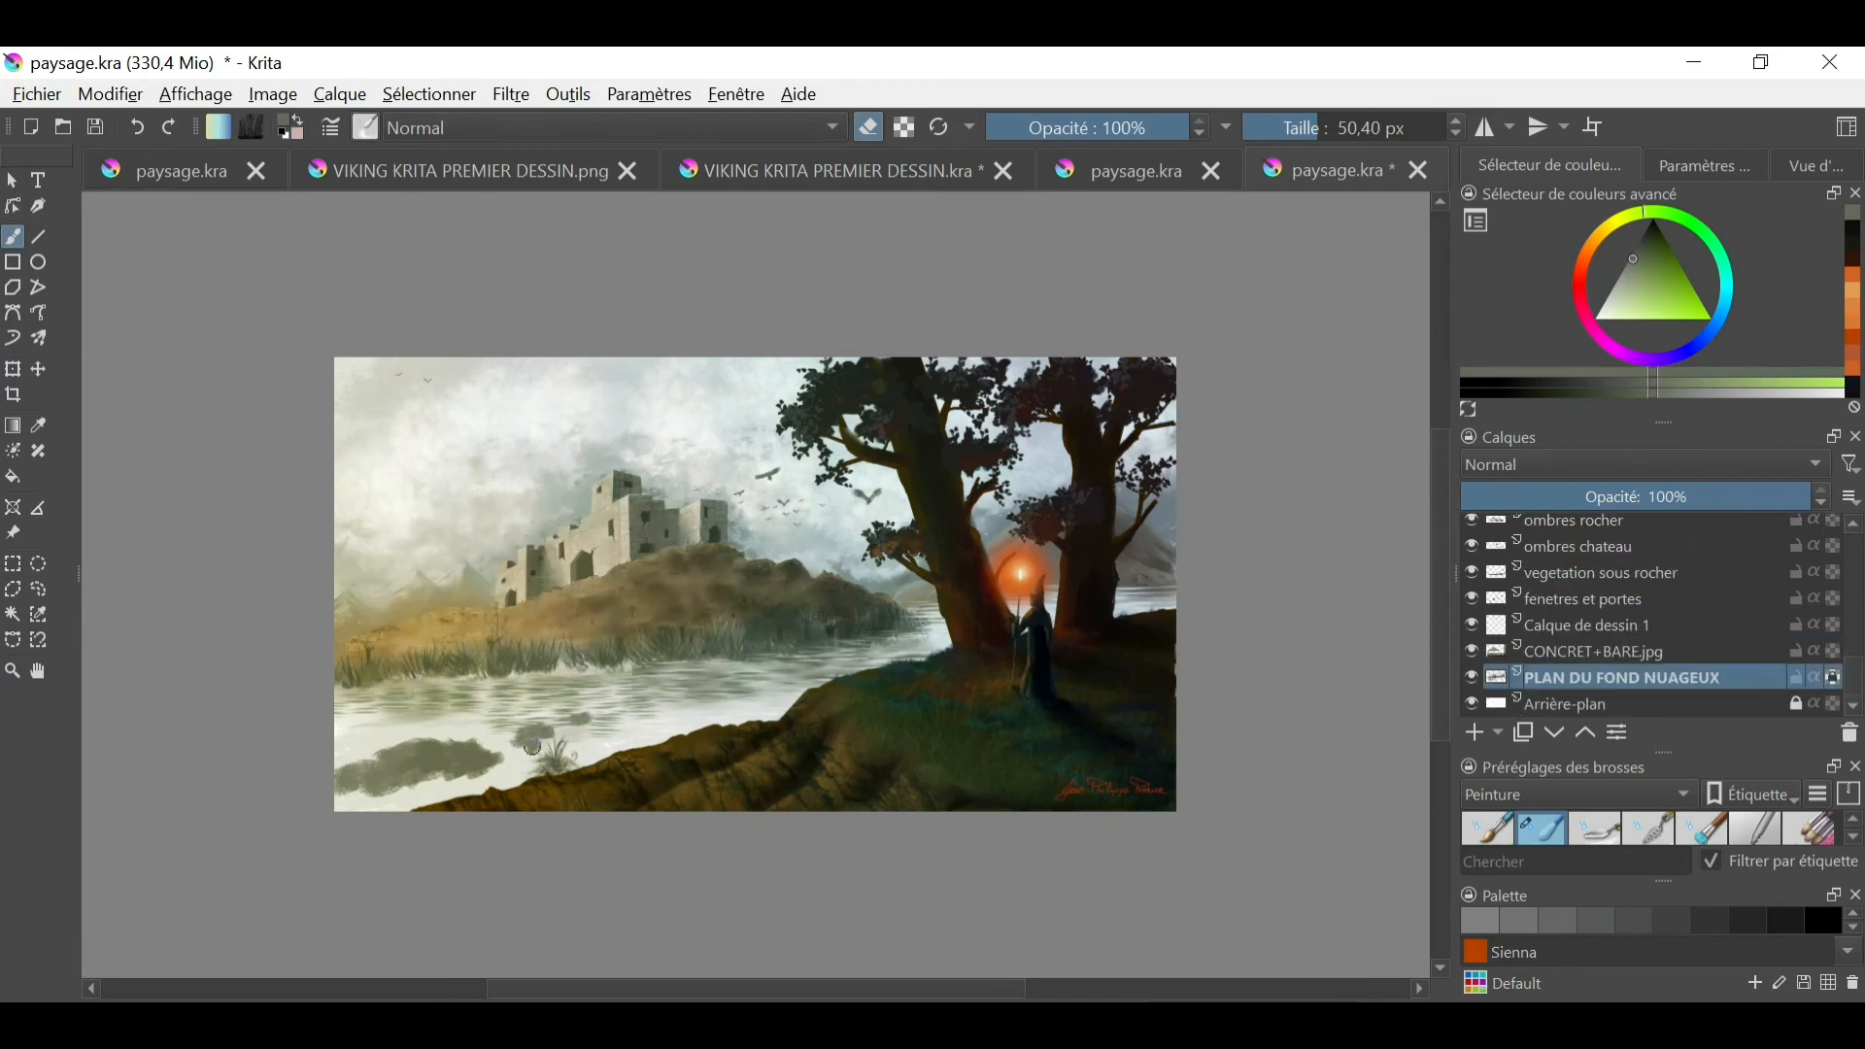
drag(413, 753, 455, 744)
- Search the layer stack between PERSO and Arrière-plan for the missing foreground tree, selecting and toggling individual layers
drag(1856, 672, 1821, 645)
click(1470, 694)
click(1471, 695)
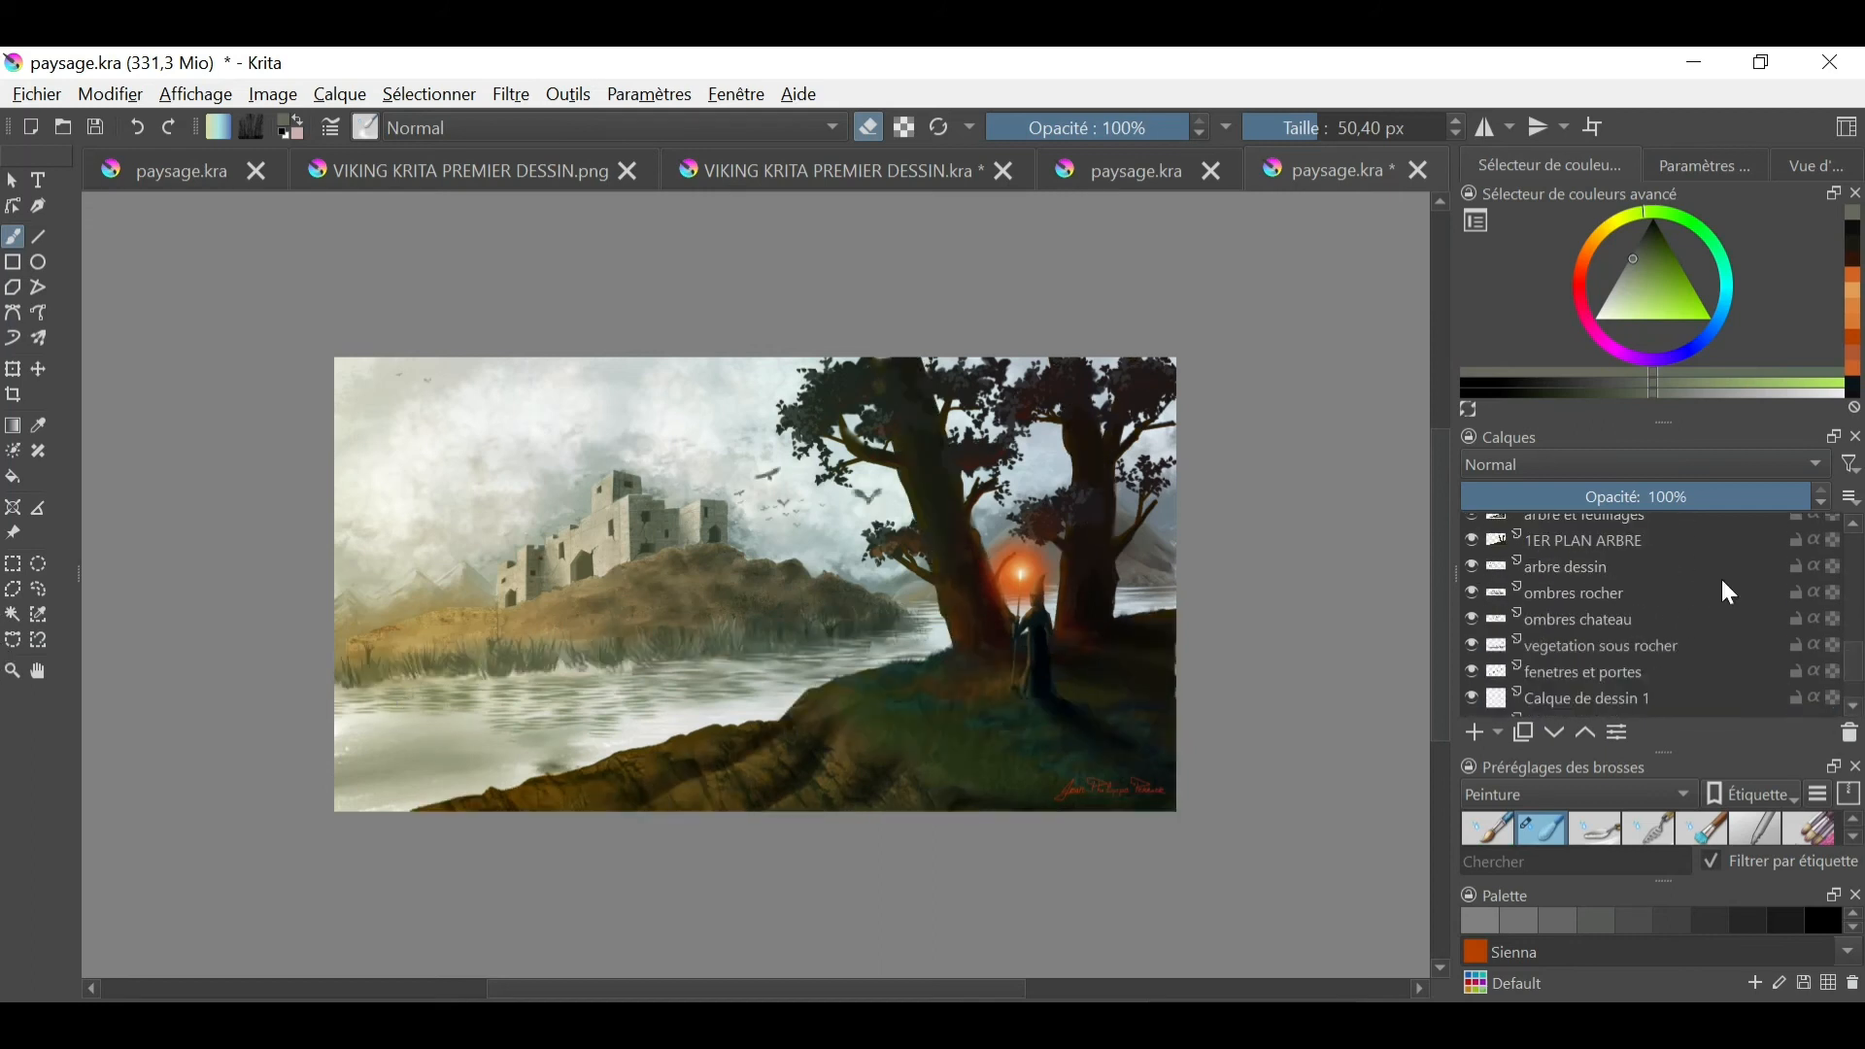
click(1852, 525)
click(1561, 664)
click(1561, 689)
click(1853, 707)
click(1561, 664)
click(1852, 707)
click(1584, 690)
click(1853, 707)
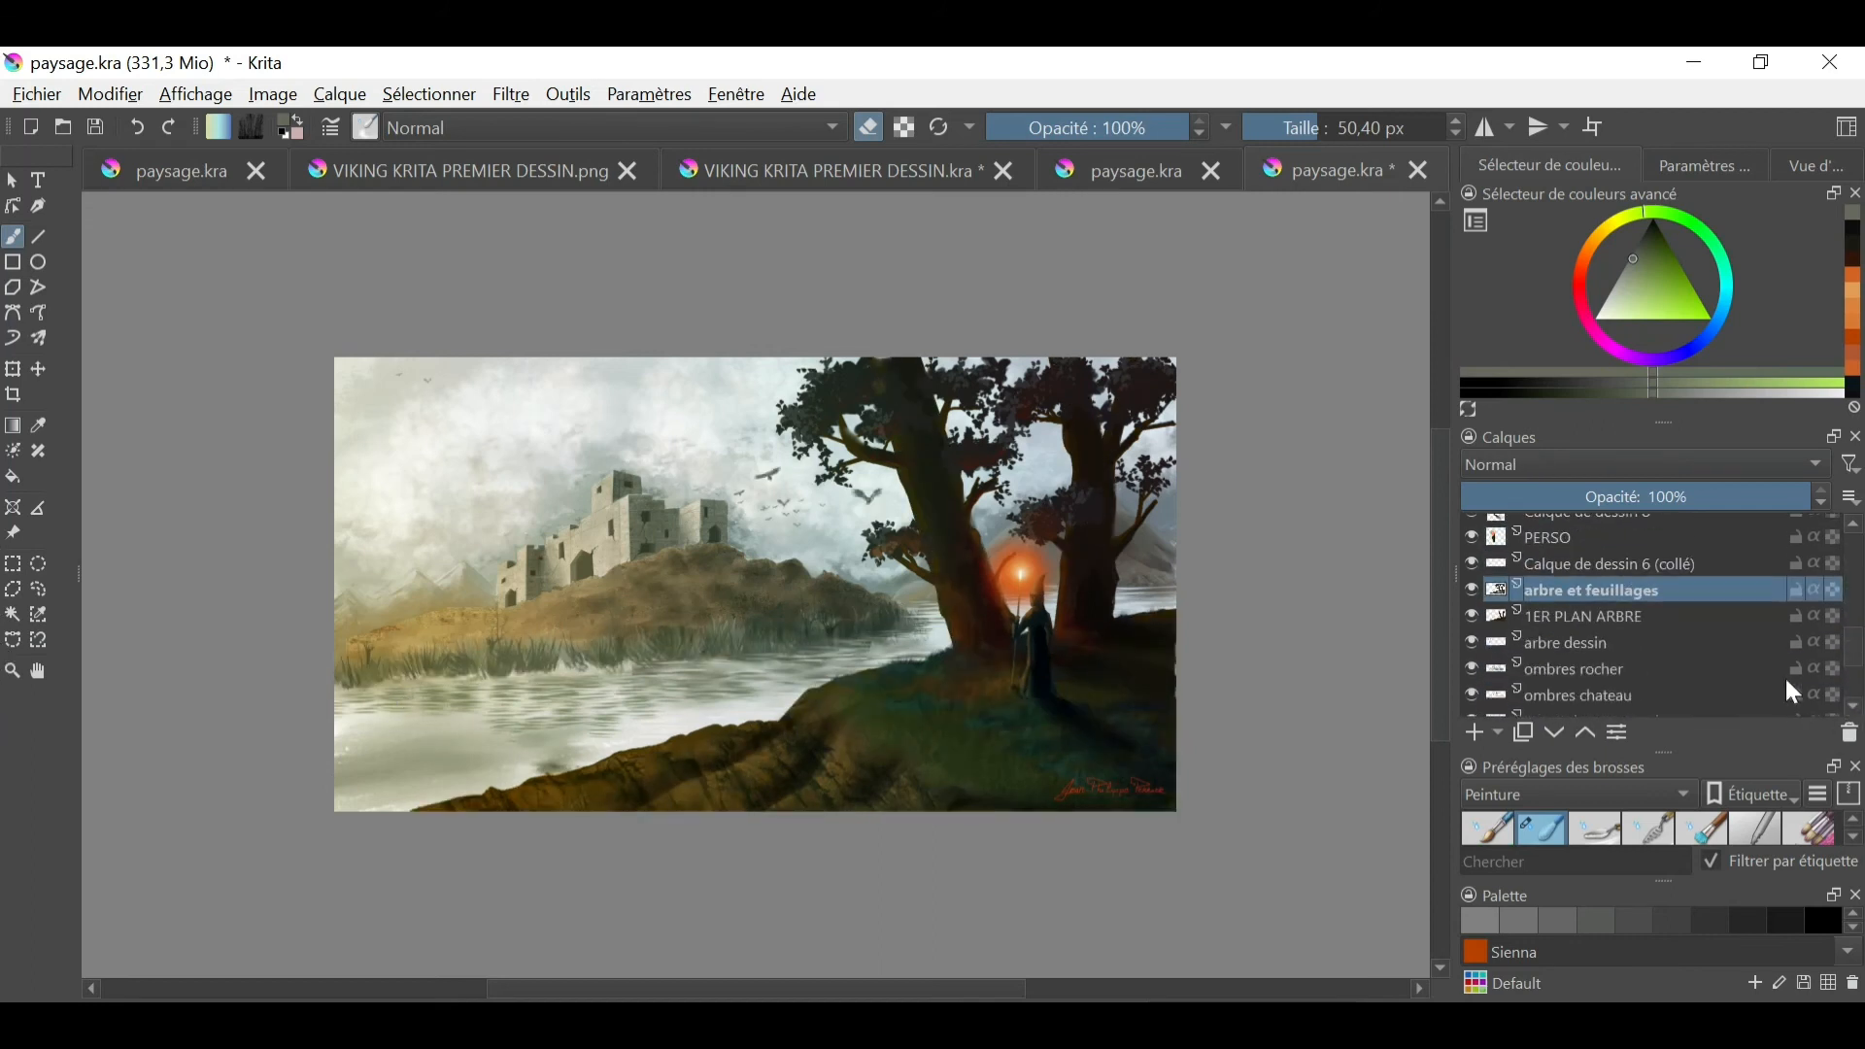
click(1471, 666)
click(1470, 666)
click(1852, 707)
- Redo the undone edits to restore the left tree, and blend the lake surface on the PLAN DU FOND NUAGEUX layer
click(171, 129)
click(172, 136)
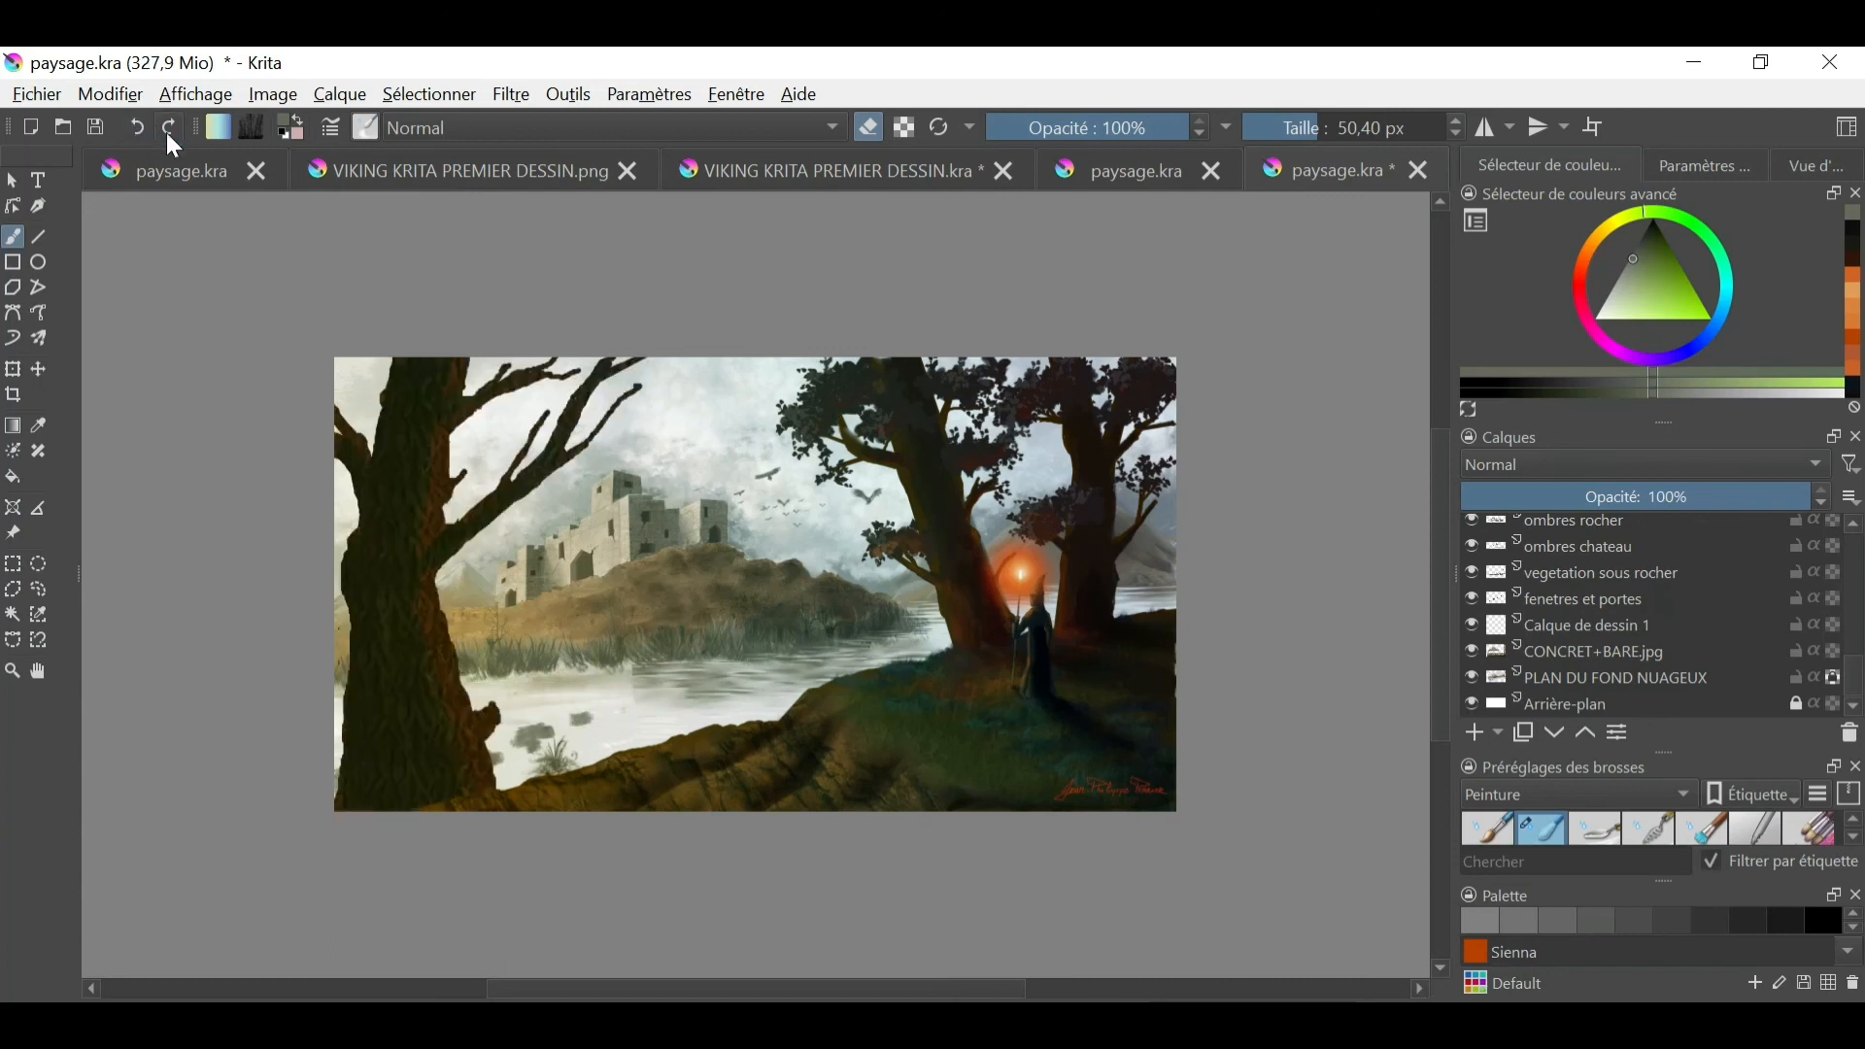
mouse_move(1854, 684)
mouse_down()
mouse_move(1768, 645)
mouse_move(1853, 631)
mouse_move(1854, 686)
mouse_up()
click(1615, 678)
drag(573, 721, 604, 716)
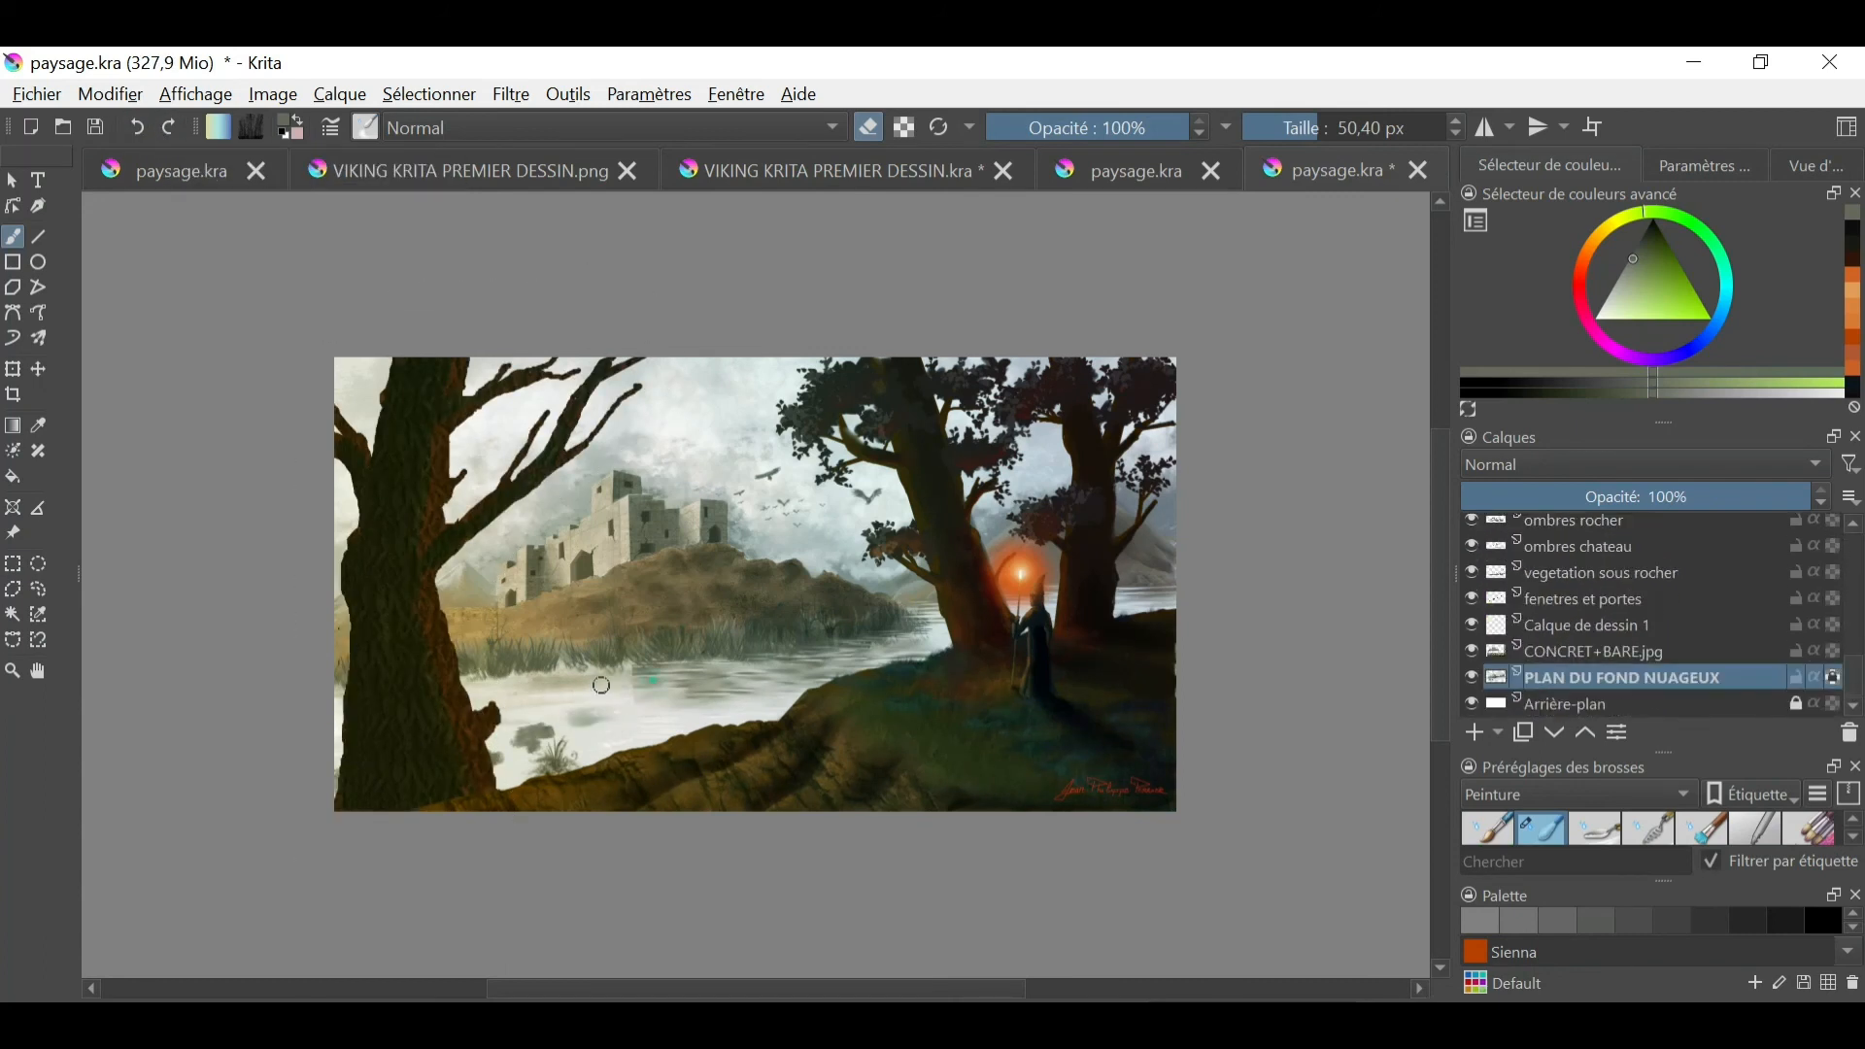
- Paint over the dark spots in the lake beside the left tree with a 196.56 px brush, and switch to the 50.40 px blender
click(365, 127)
drag(762, 546, 761, 595)
click(418, 581)
click(294, 723)
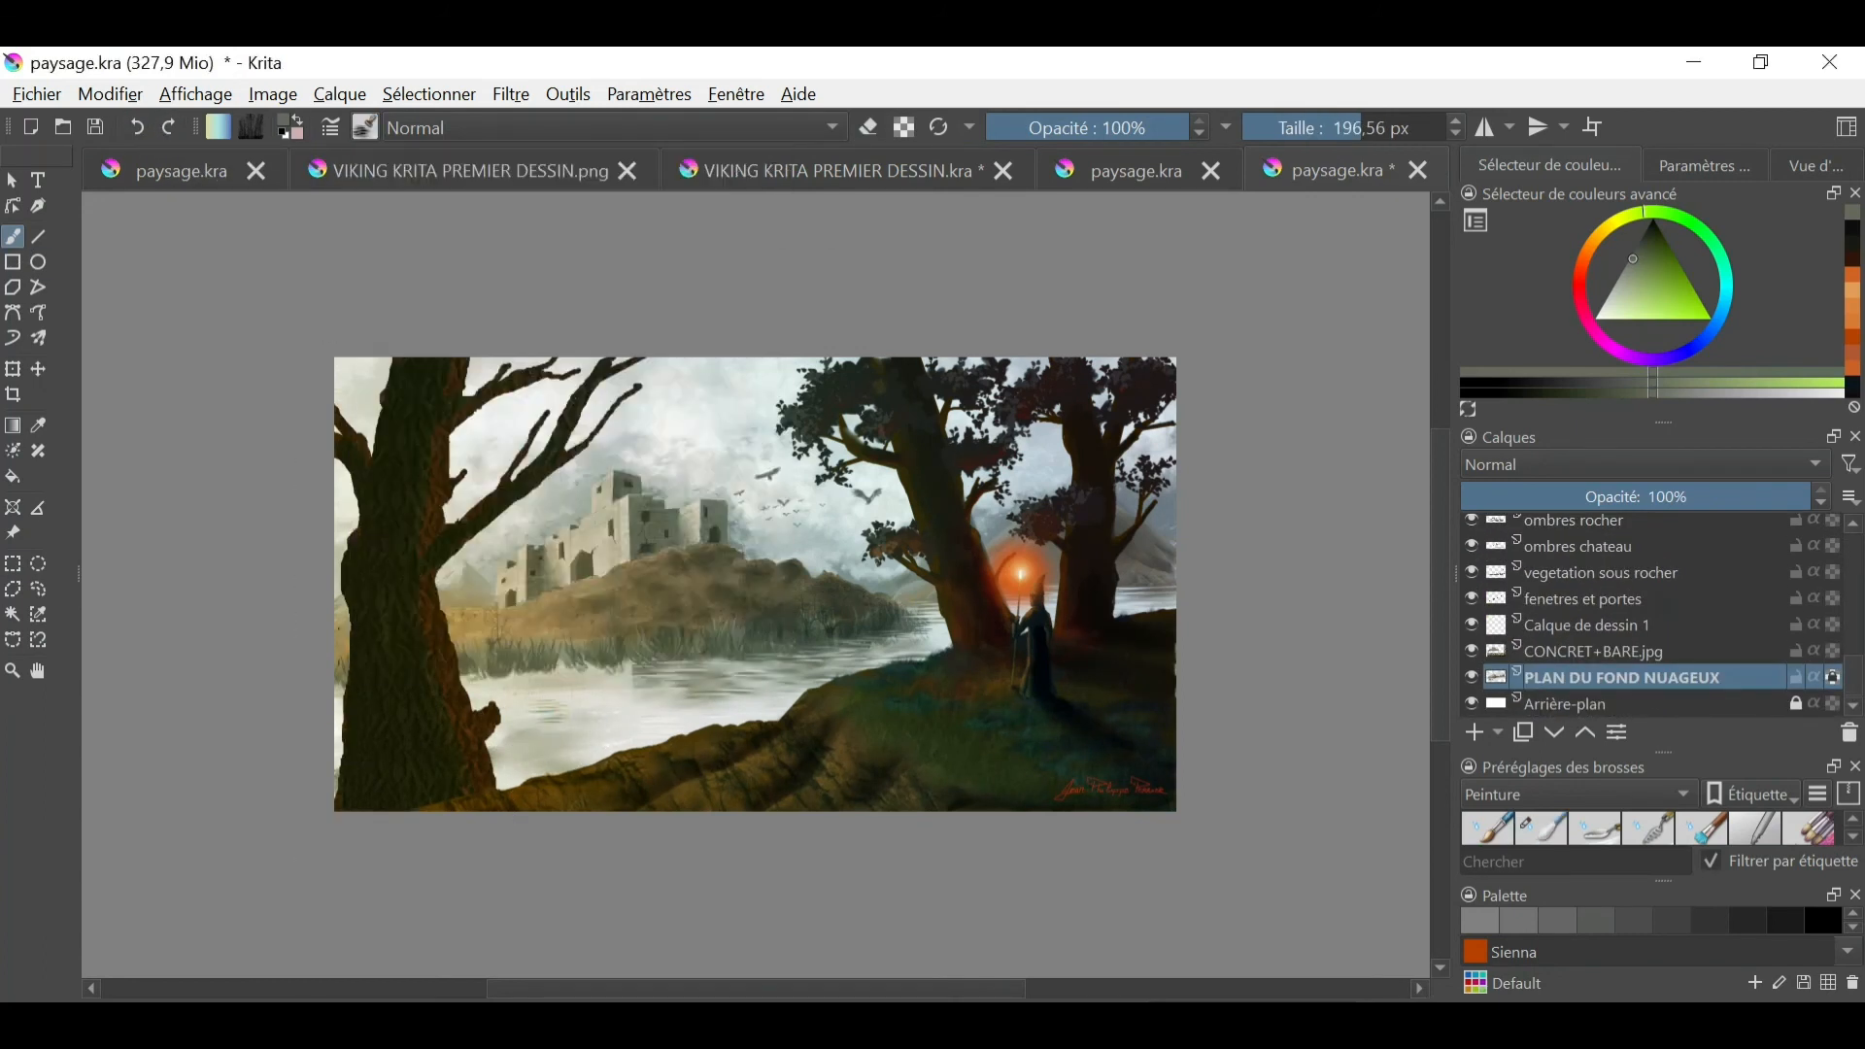
drag(490, 694, 614, 691)
right_click(790, 697)
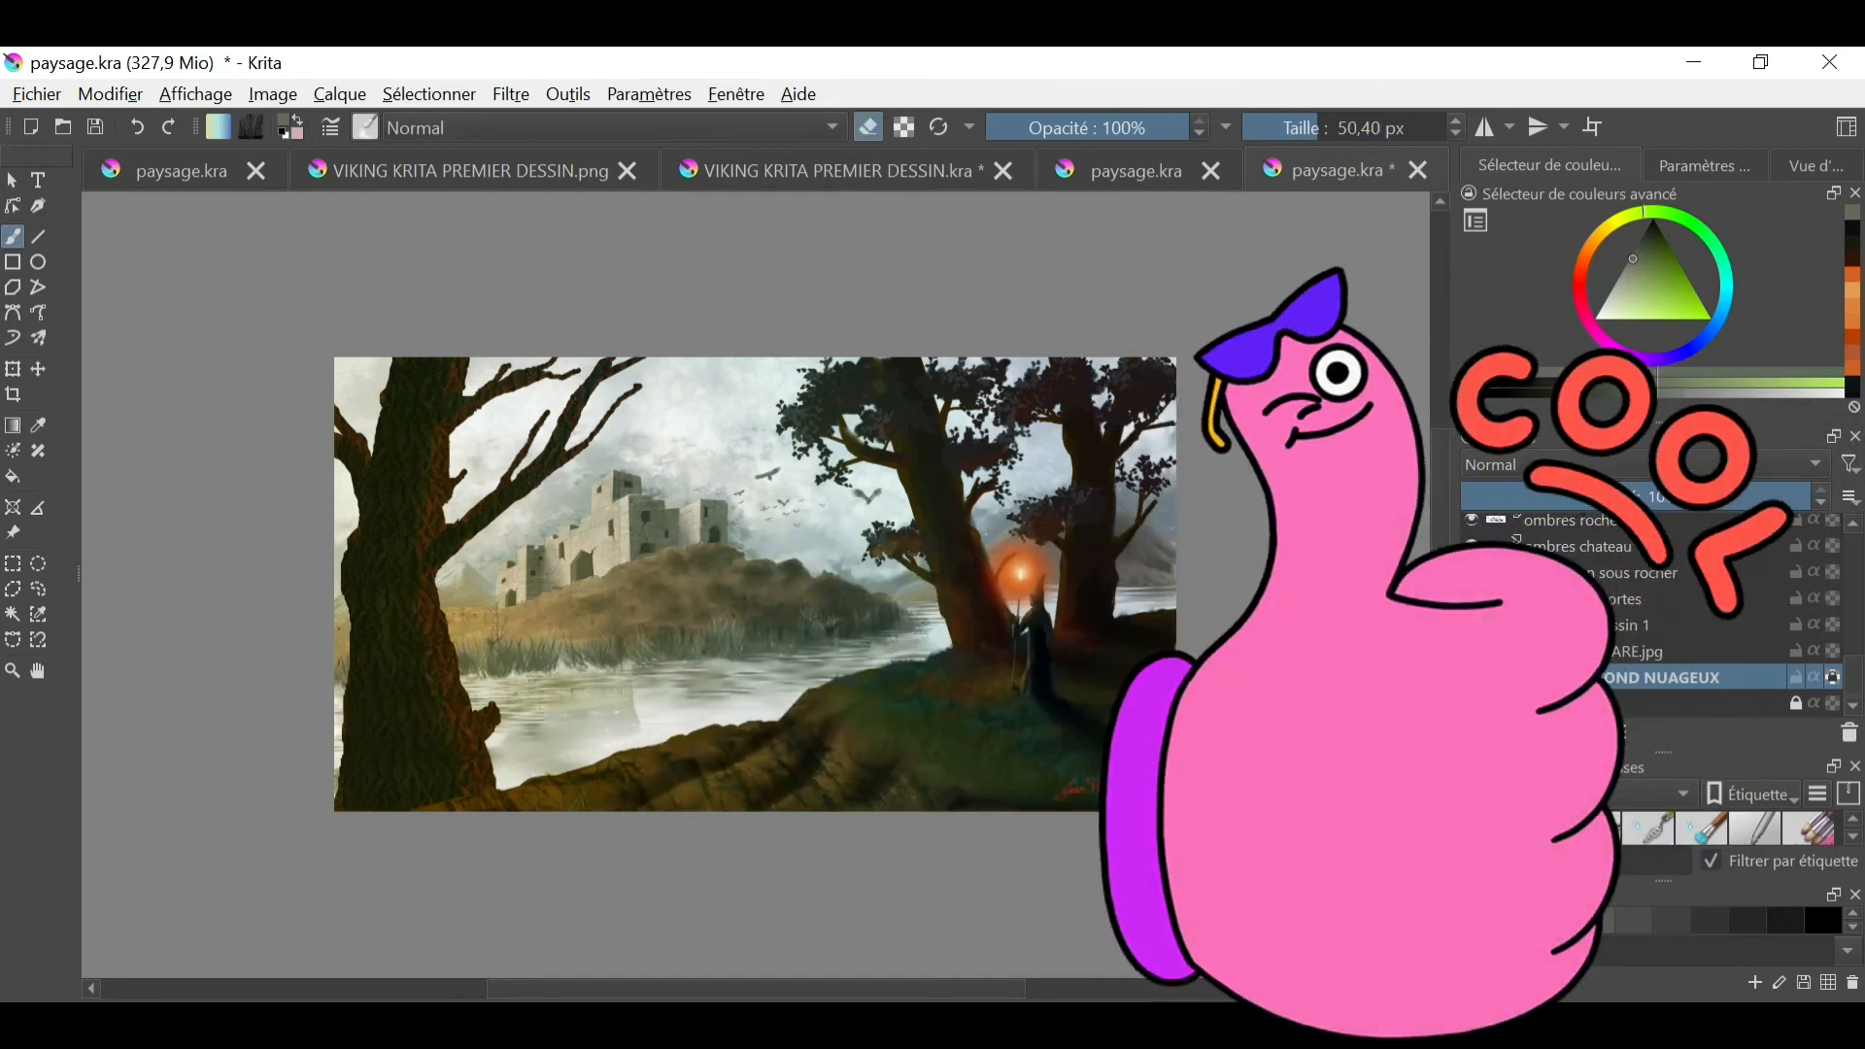
- Select the arbre dessin layer and paint light horizontal water streaks across the lake with the 196.56 px brush
scroll(1723, 595, up, 2)
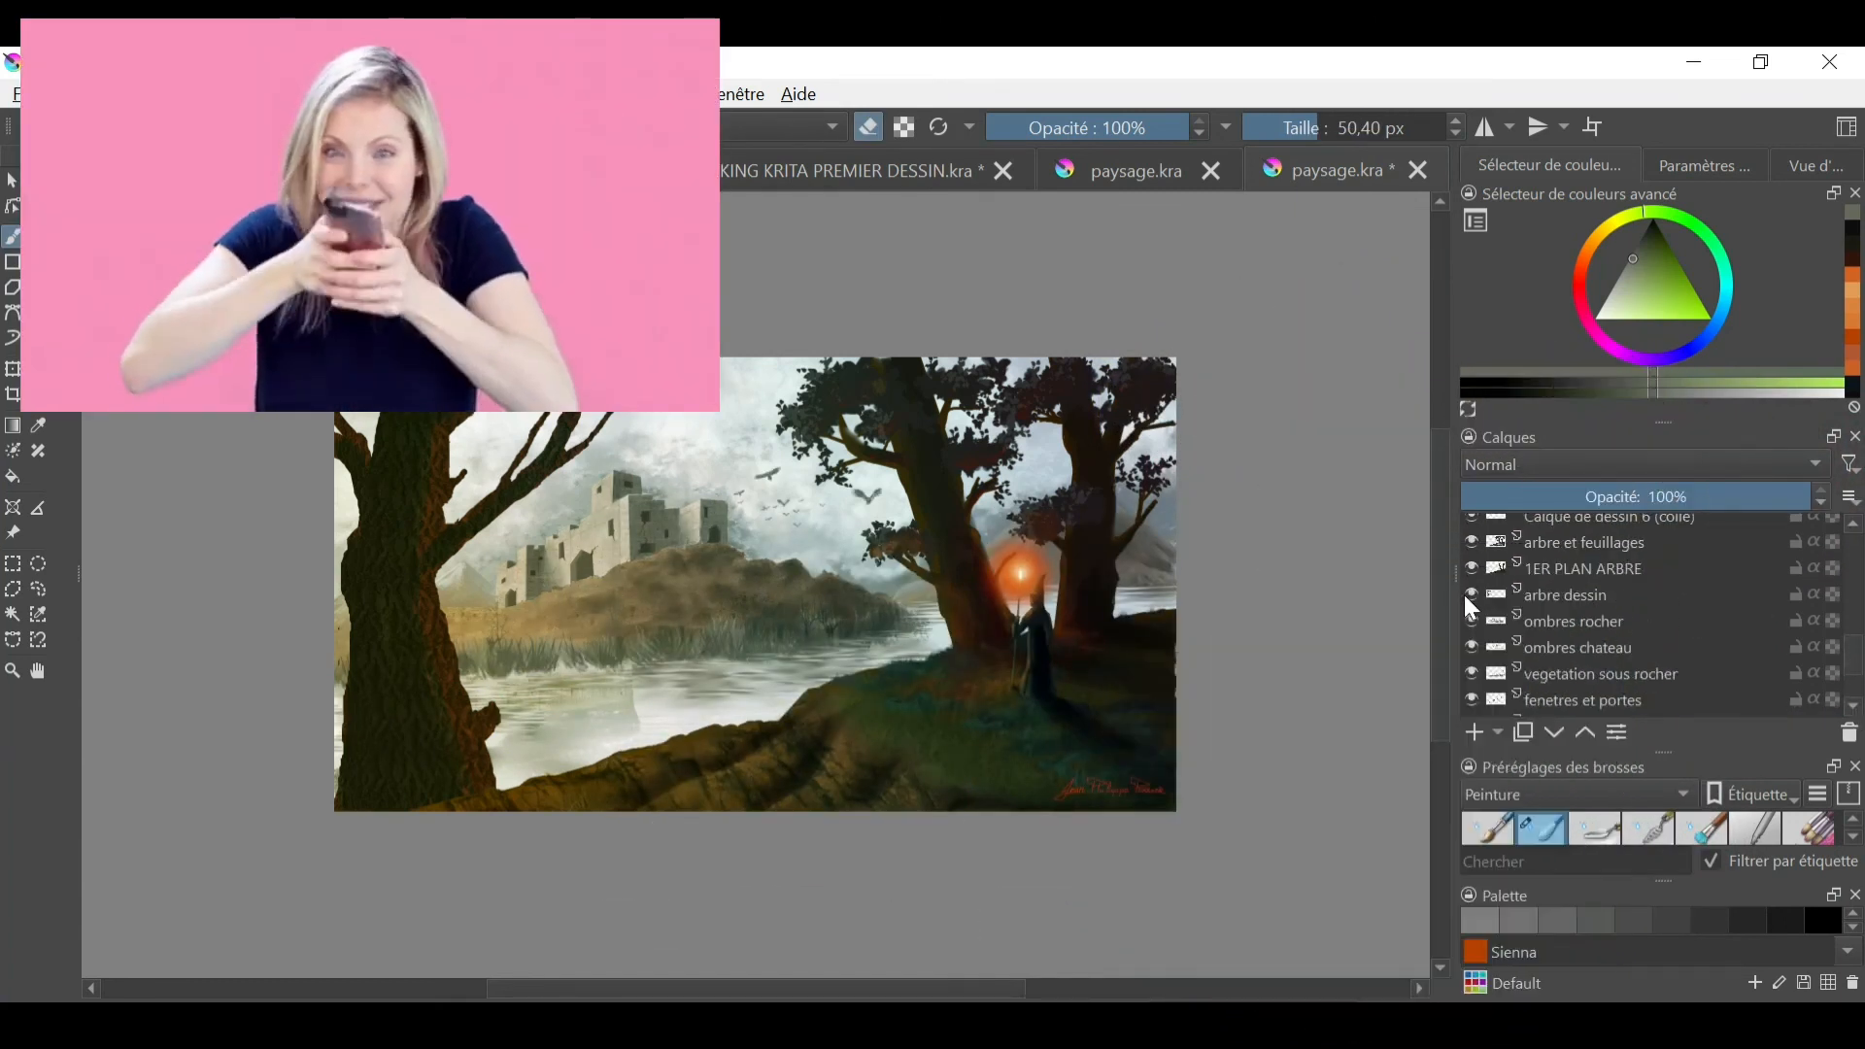
click(1652, 595)
click(365, 127)
click(418, 581)
click(694, 713)
ctrl+click(536, 744)
drag(554, 740, 855, 677)
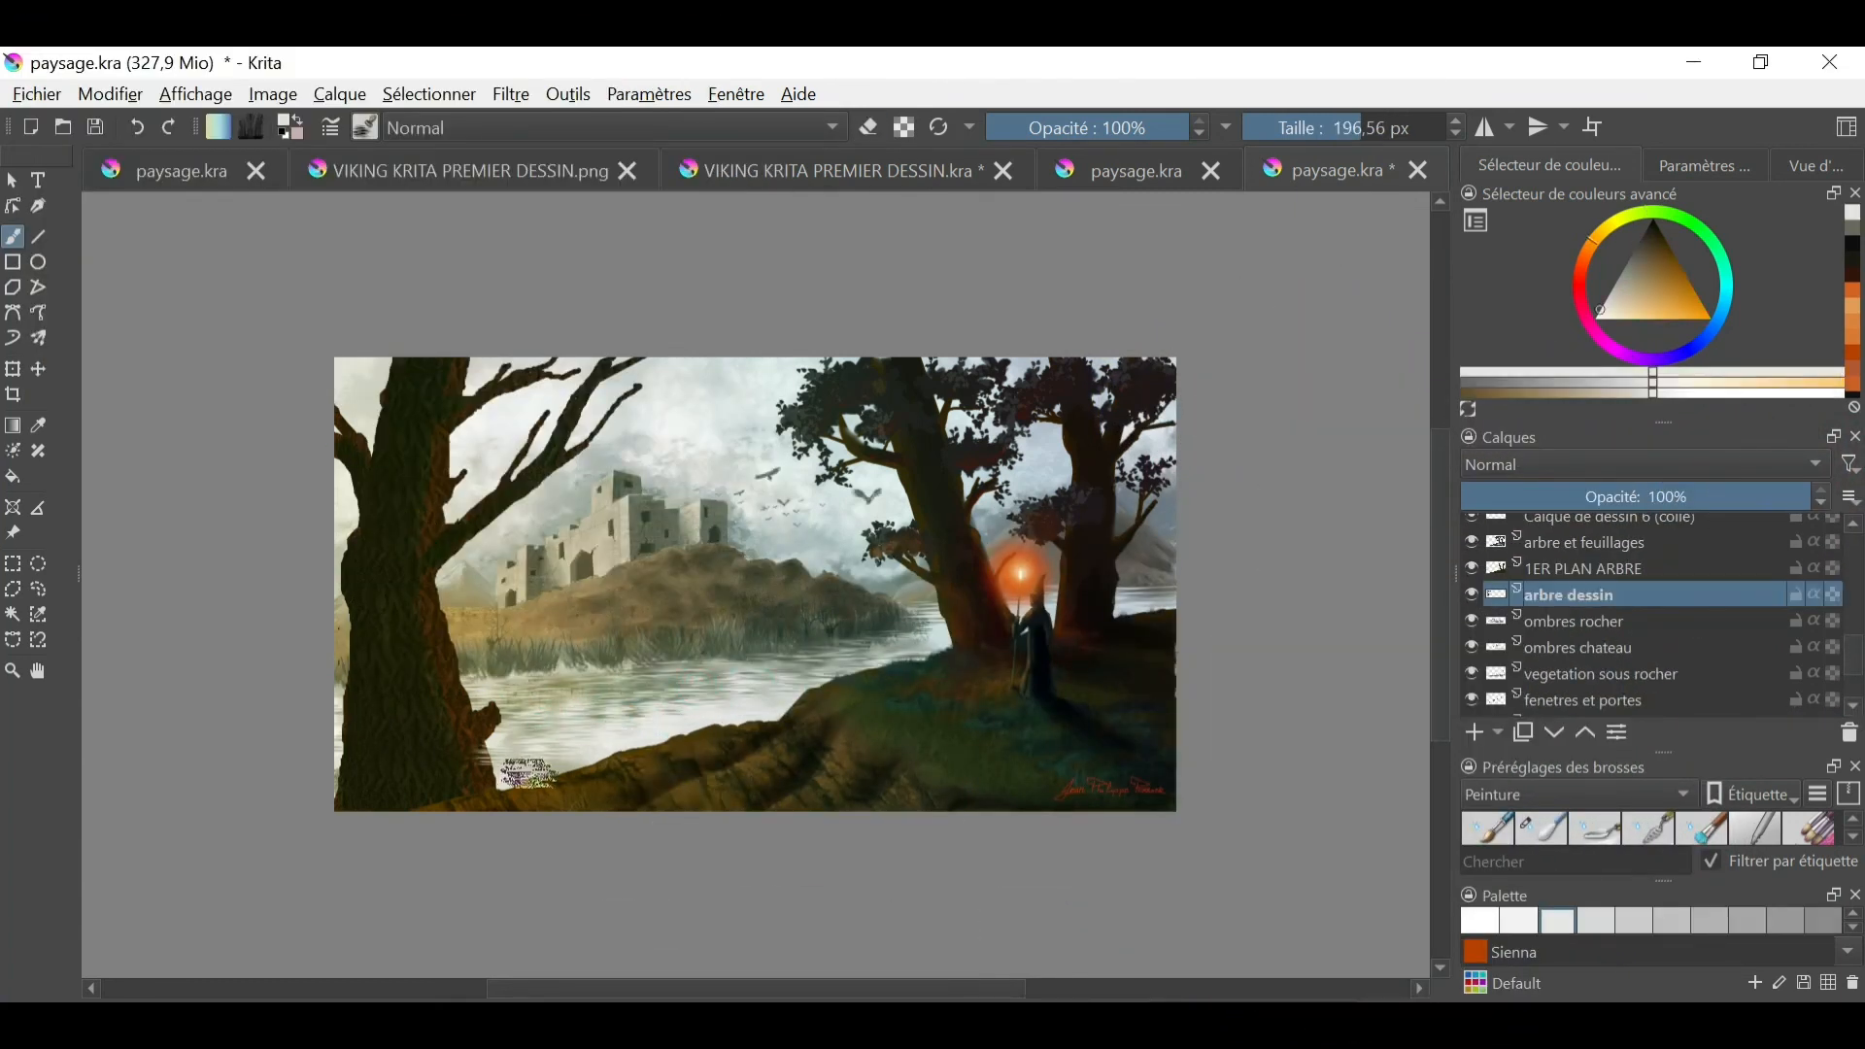
- Draw a freehand selection around the lake surface and paint more water streaks inside it
click(37, 589)
click(13, 237)
mouse_move(470, 685)
mouse_down()
mouse_move(470, 703)
mouse_move(736, 751)
mouse_up()
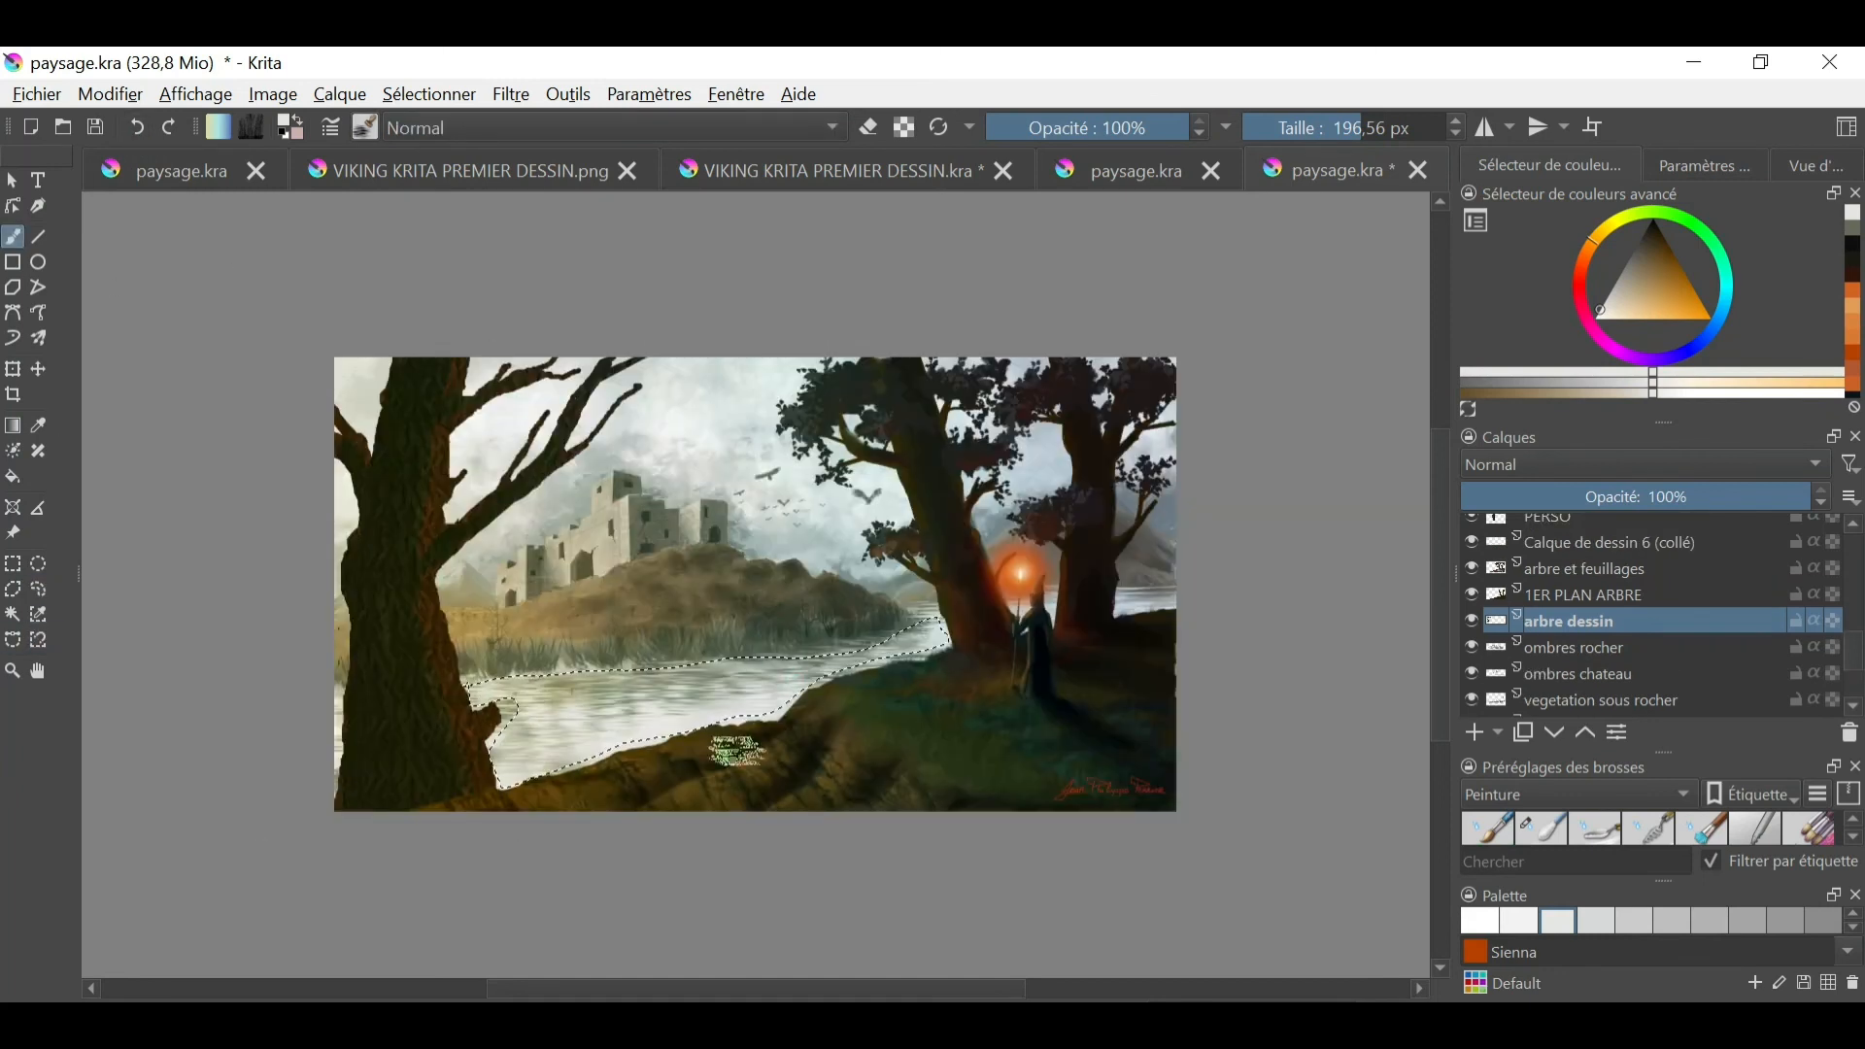
- Move the ombres rocher layer above arbre dessin, and try raising arbre dessin higher in the stack before undoing that move
drag(1479, 656, 1578, 640)
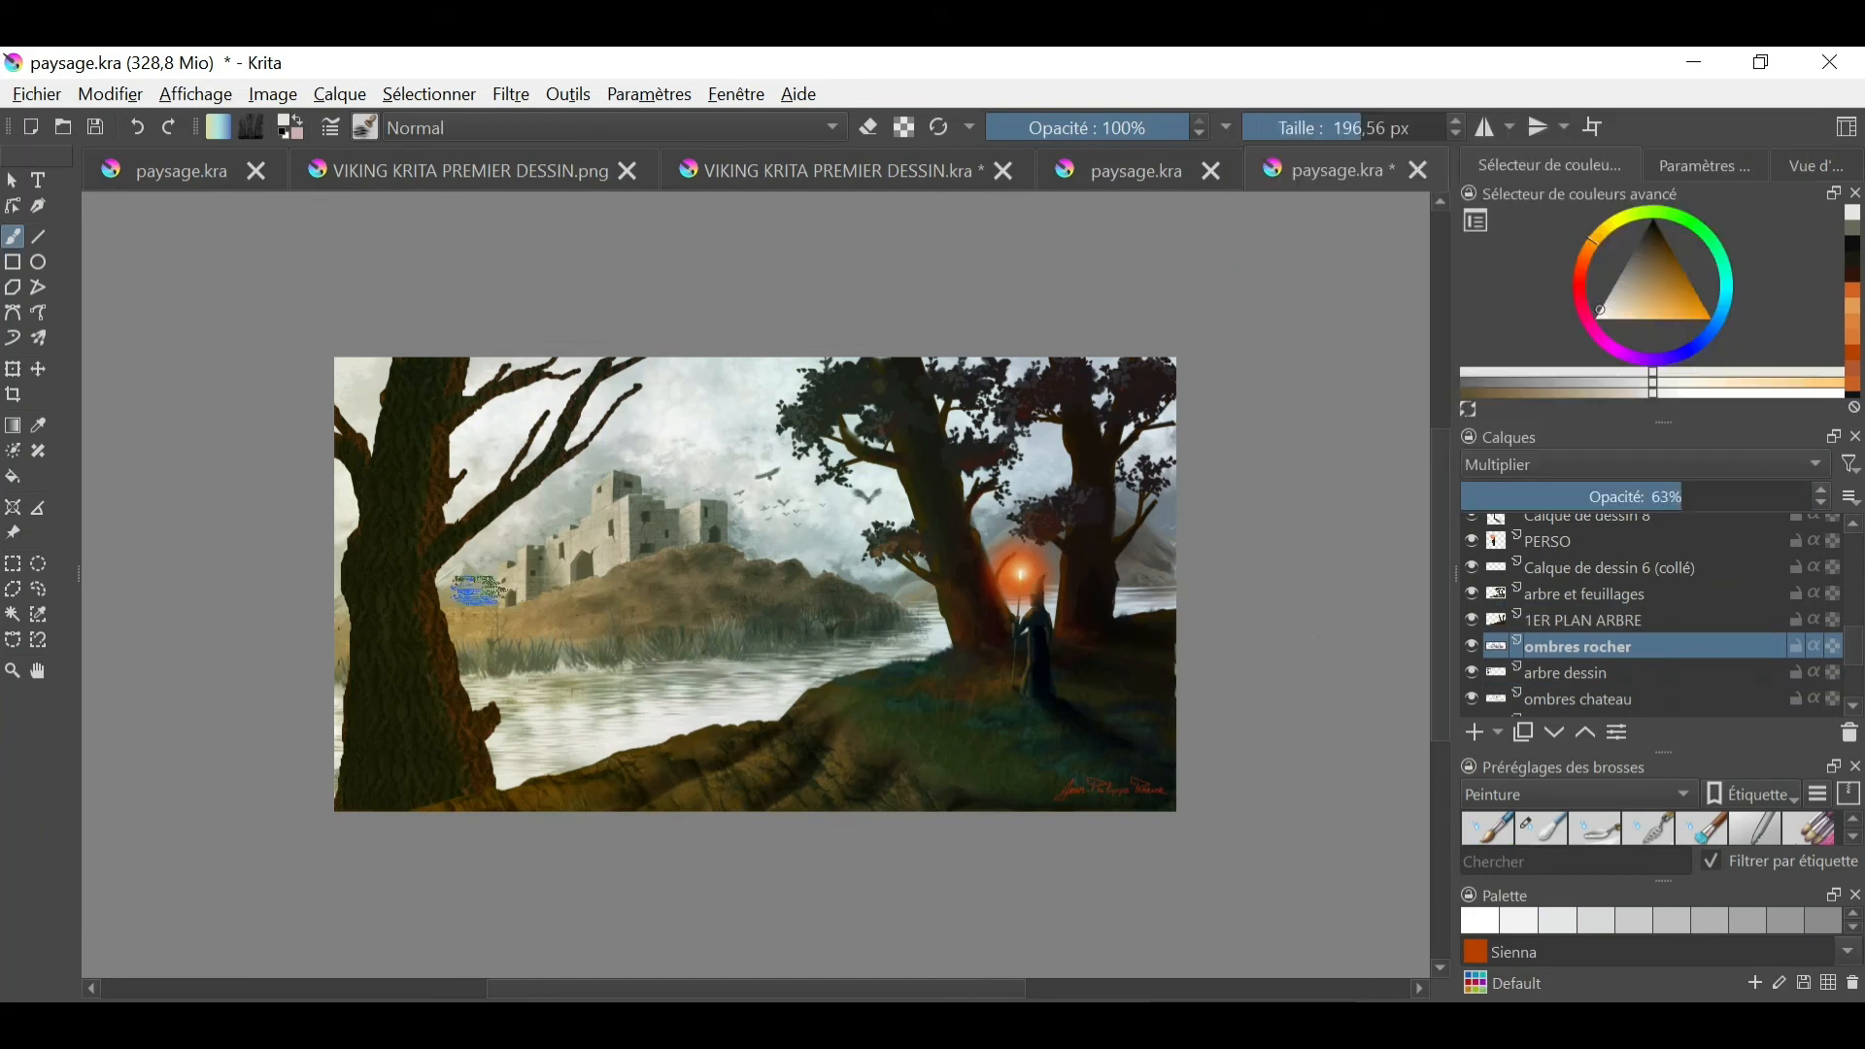
click(1500, 677)
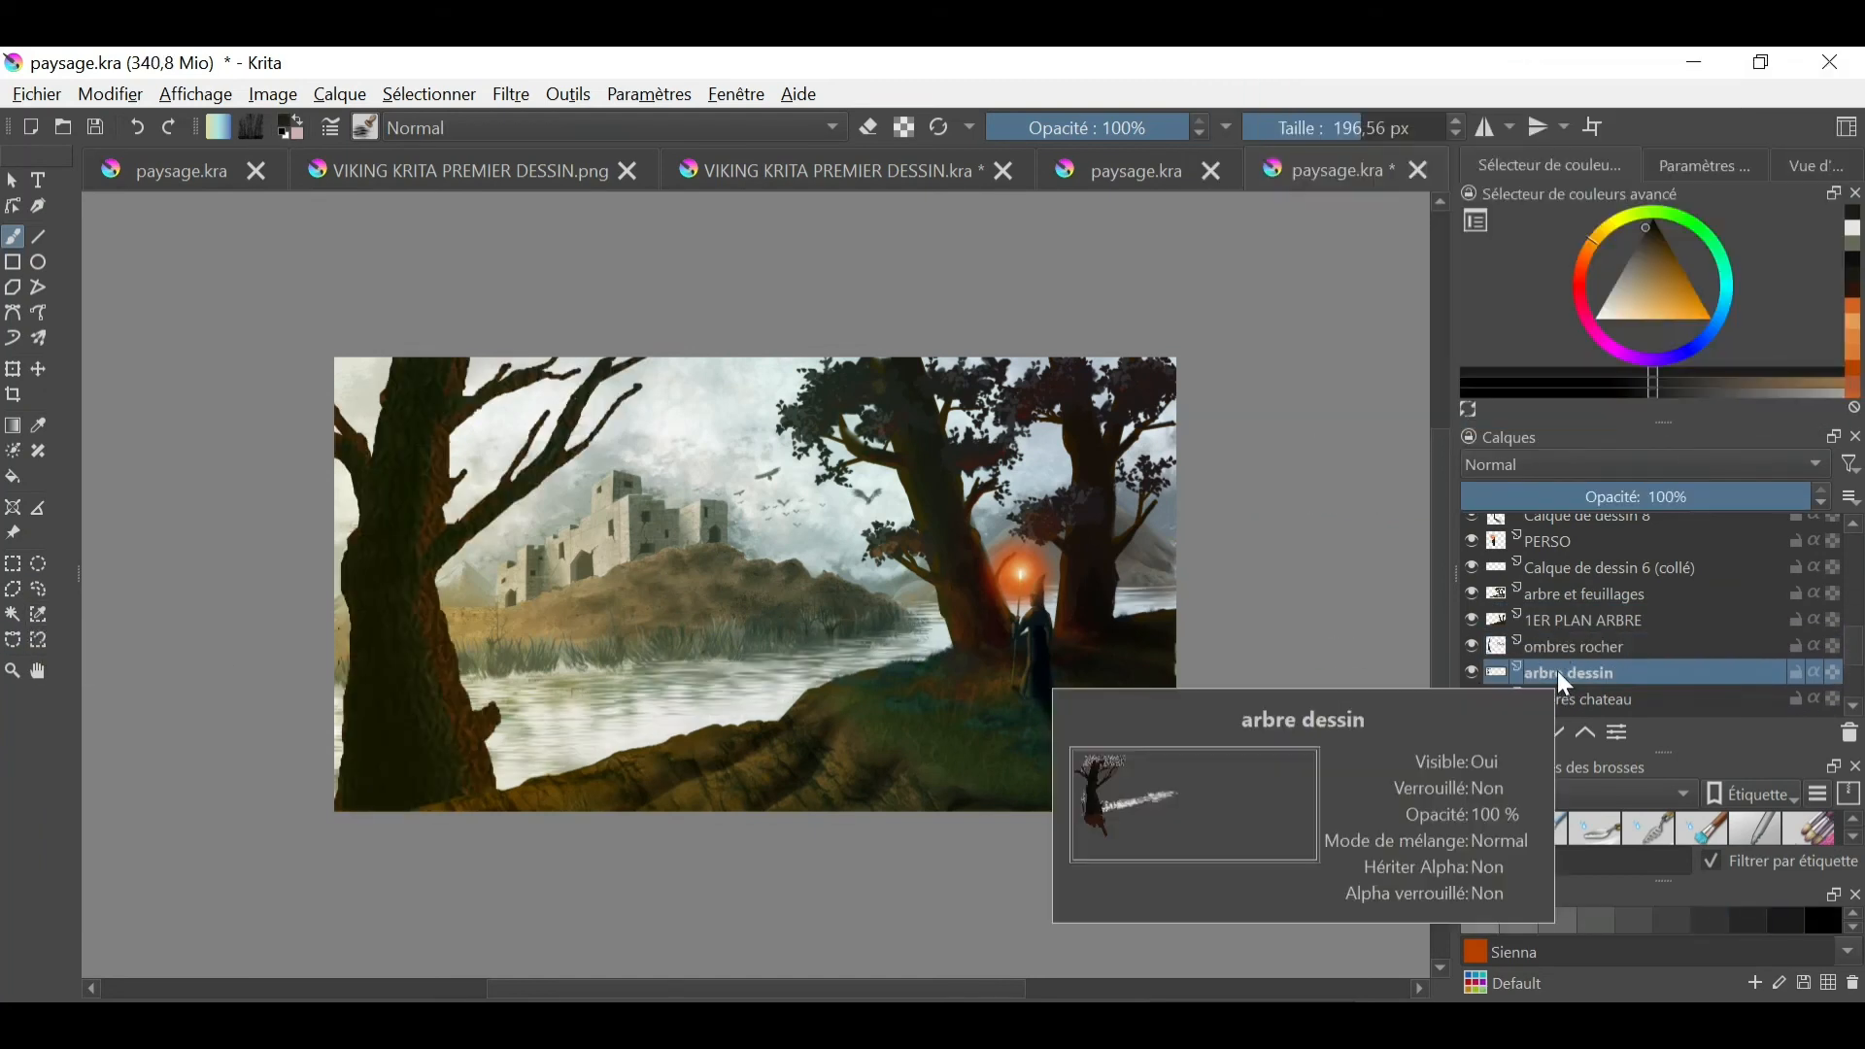
drag(1545, 675, 1590, 563)
click(137, 127)
- Draw a freehand selection around the left tree and transfer its parts from arbre dessin and ombres rocher to layers above 1ER PLAN ARBRE
drag(1853, 649, 1853, 662)
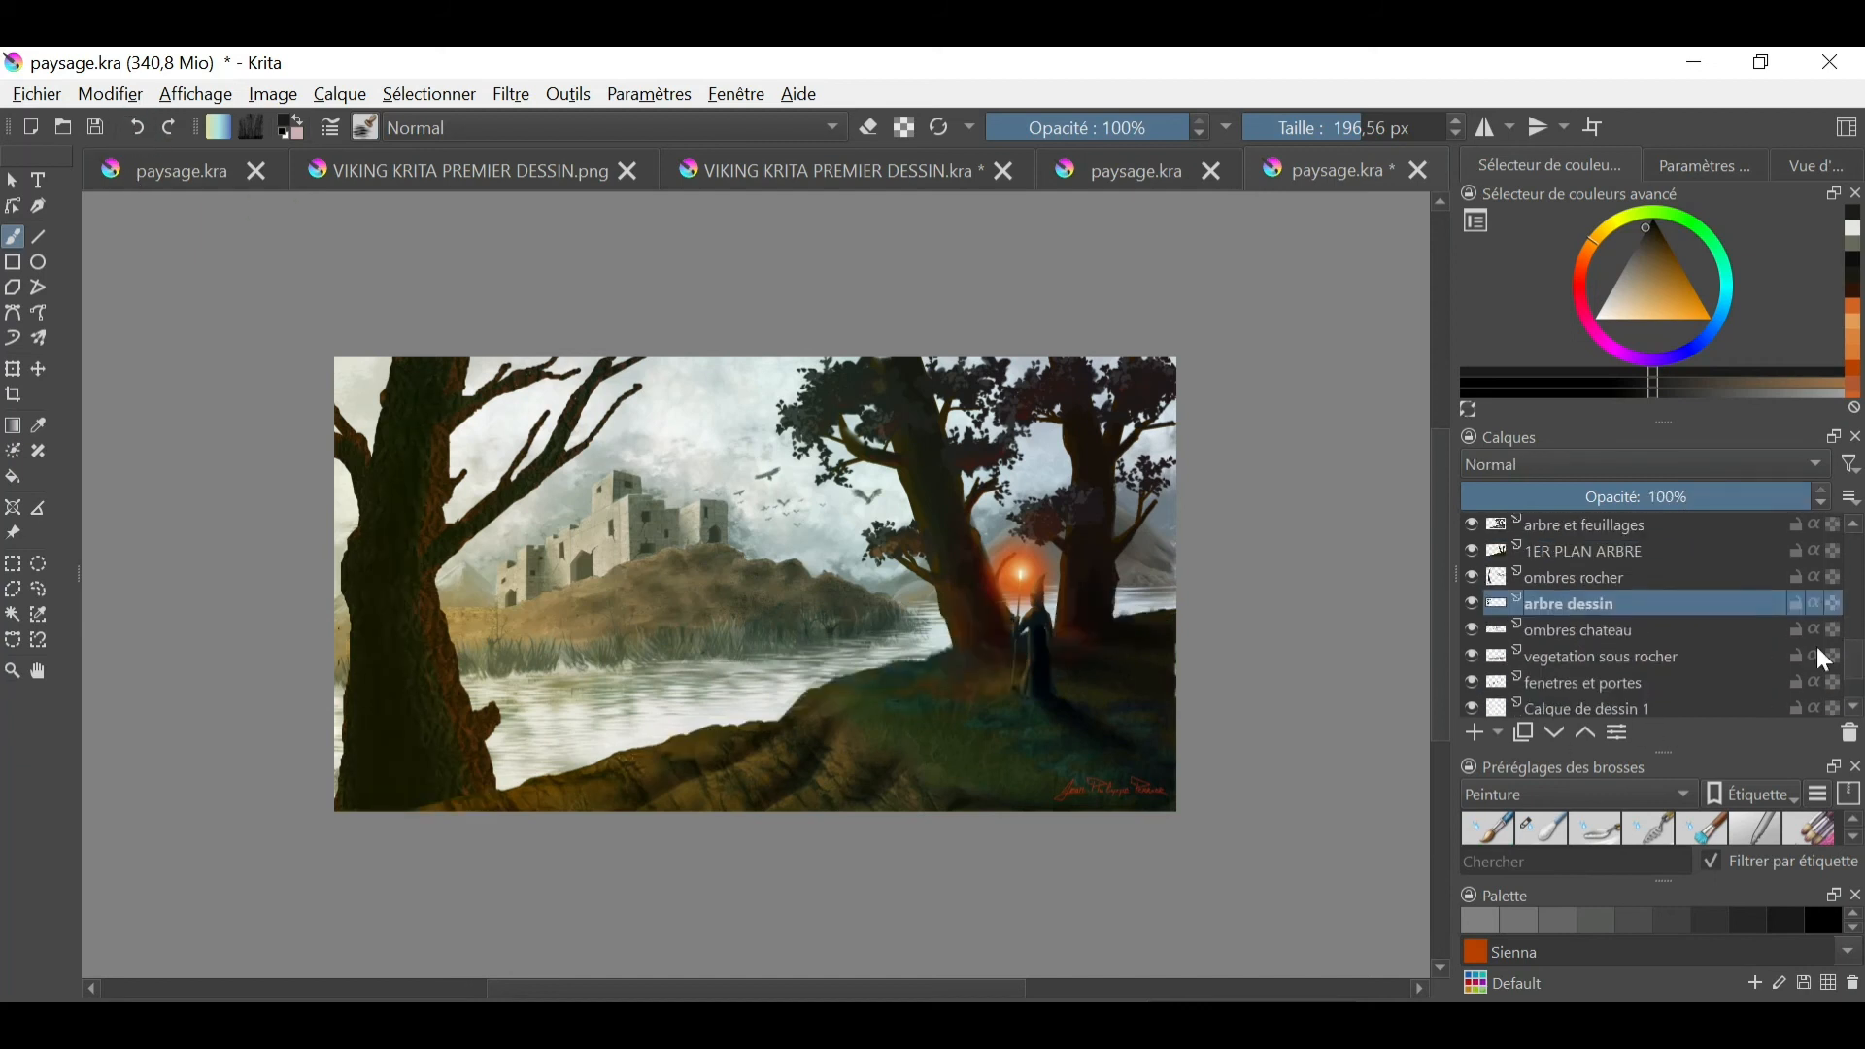
click(39, 590)
mouse_move(661, 348)
mouse_down()
mouse_move(554, 486)
mouse_move(476, 717)
mouse_up()
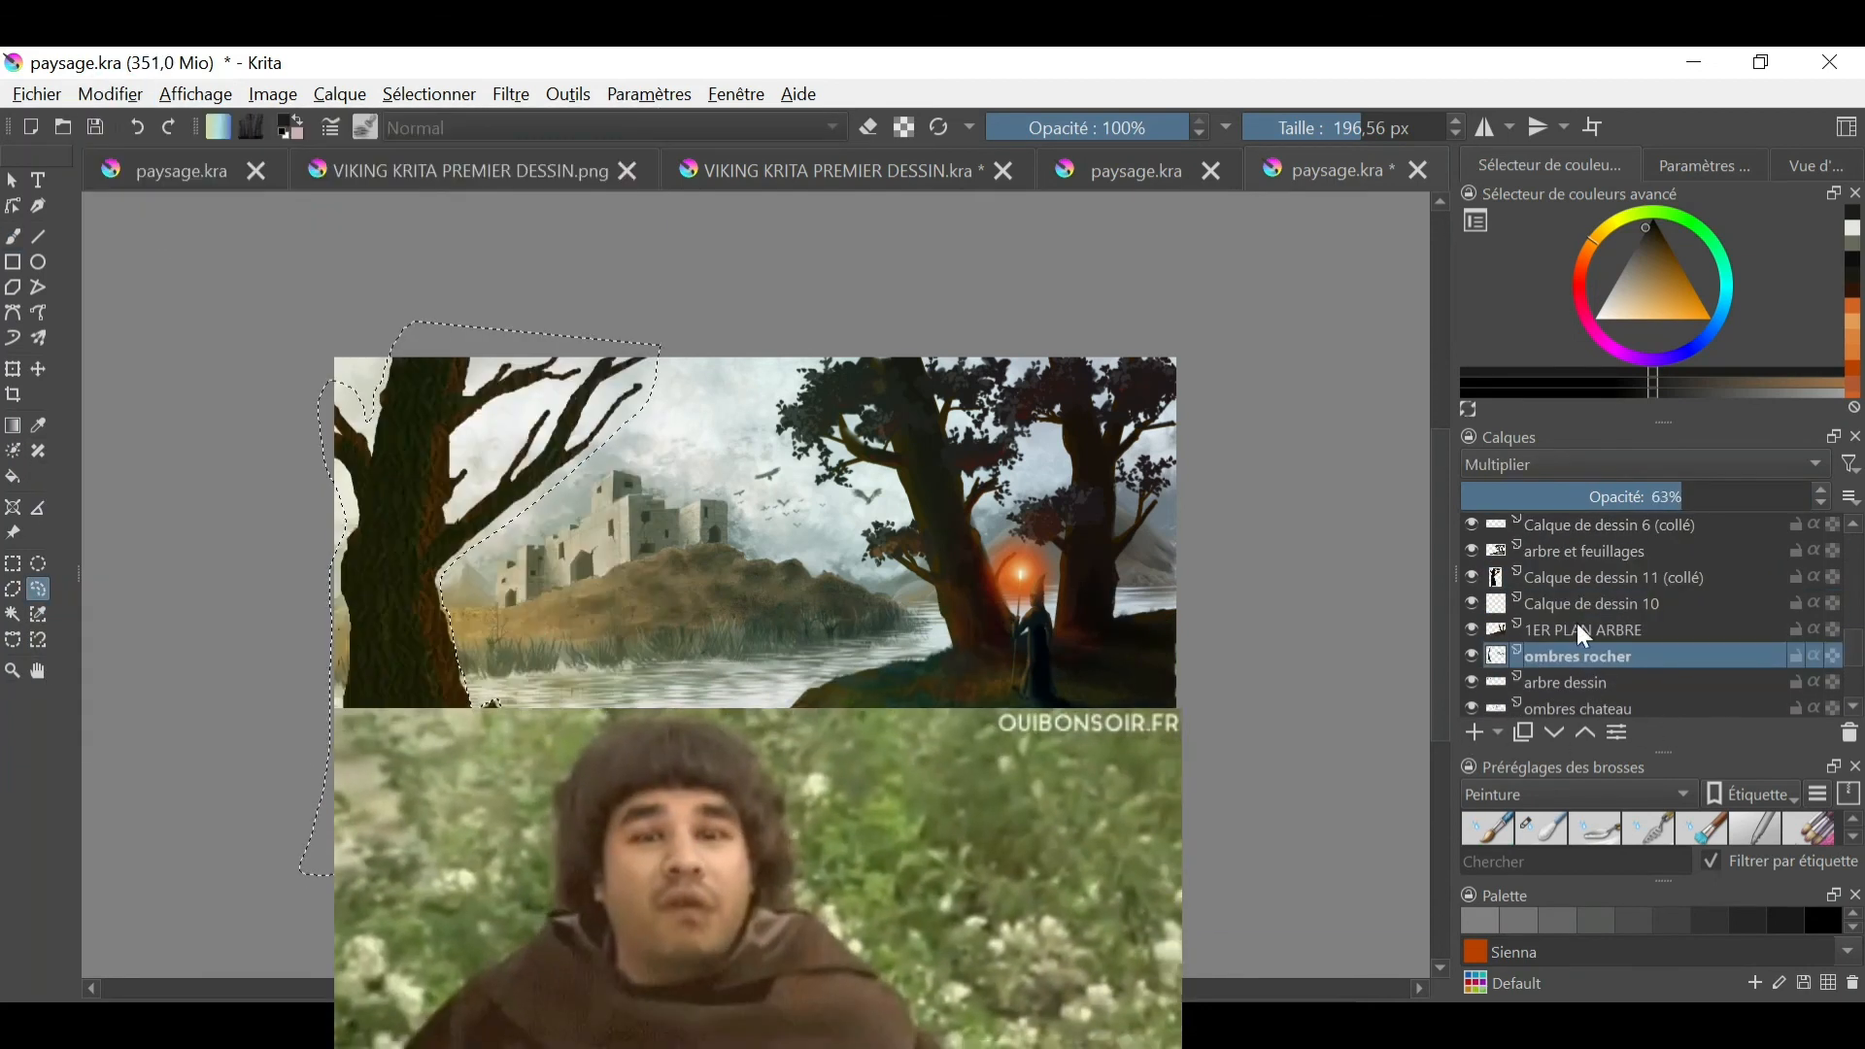
click(1578, 629)
click(1583, 605)
click(111, 95)
click(156, 352)
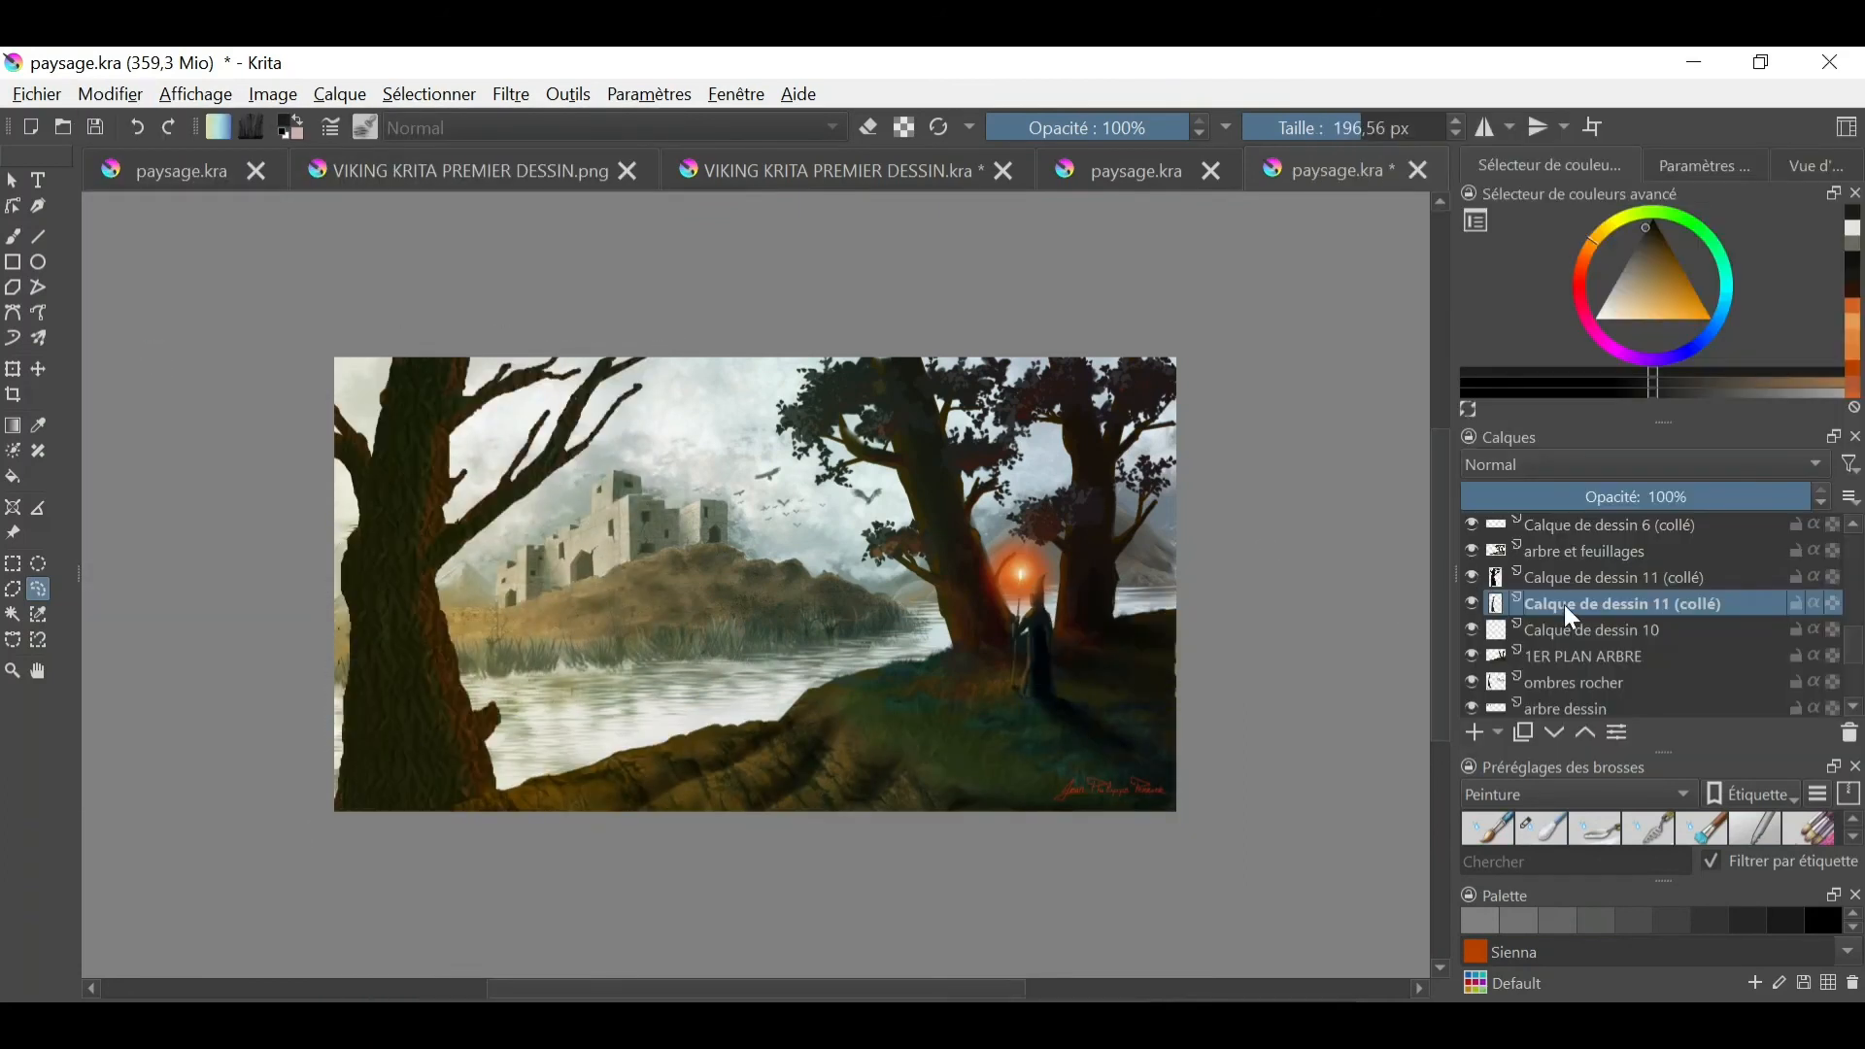
- Merge the two pasted tree layers down into Calque de dessin 10
drag(1573, 618, 1498, 600)
right_click(1584, 580)
click(1476, 345)
right_click(1583, 580)
click(1477, 345)
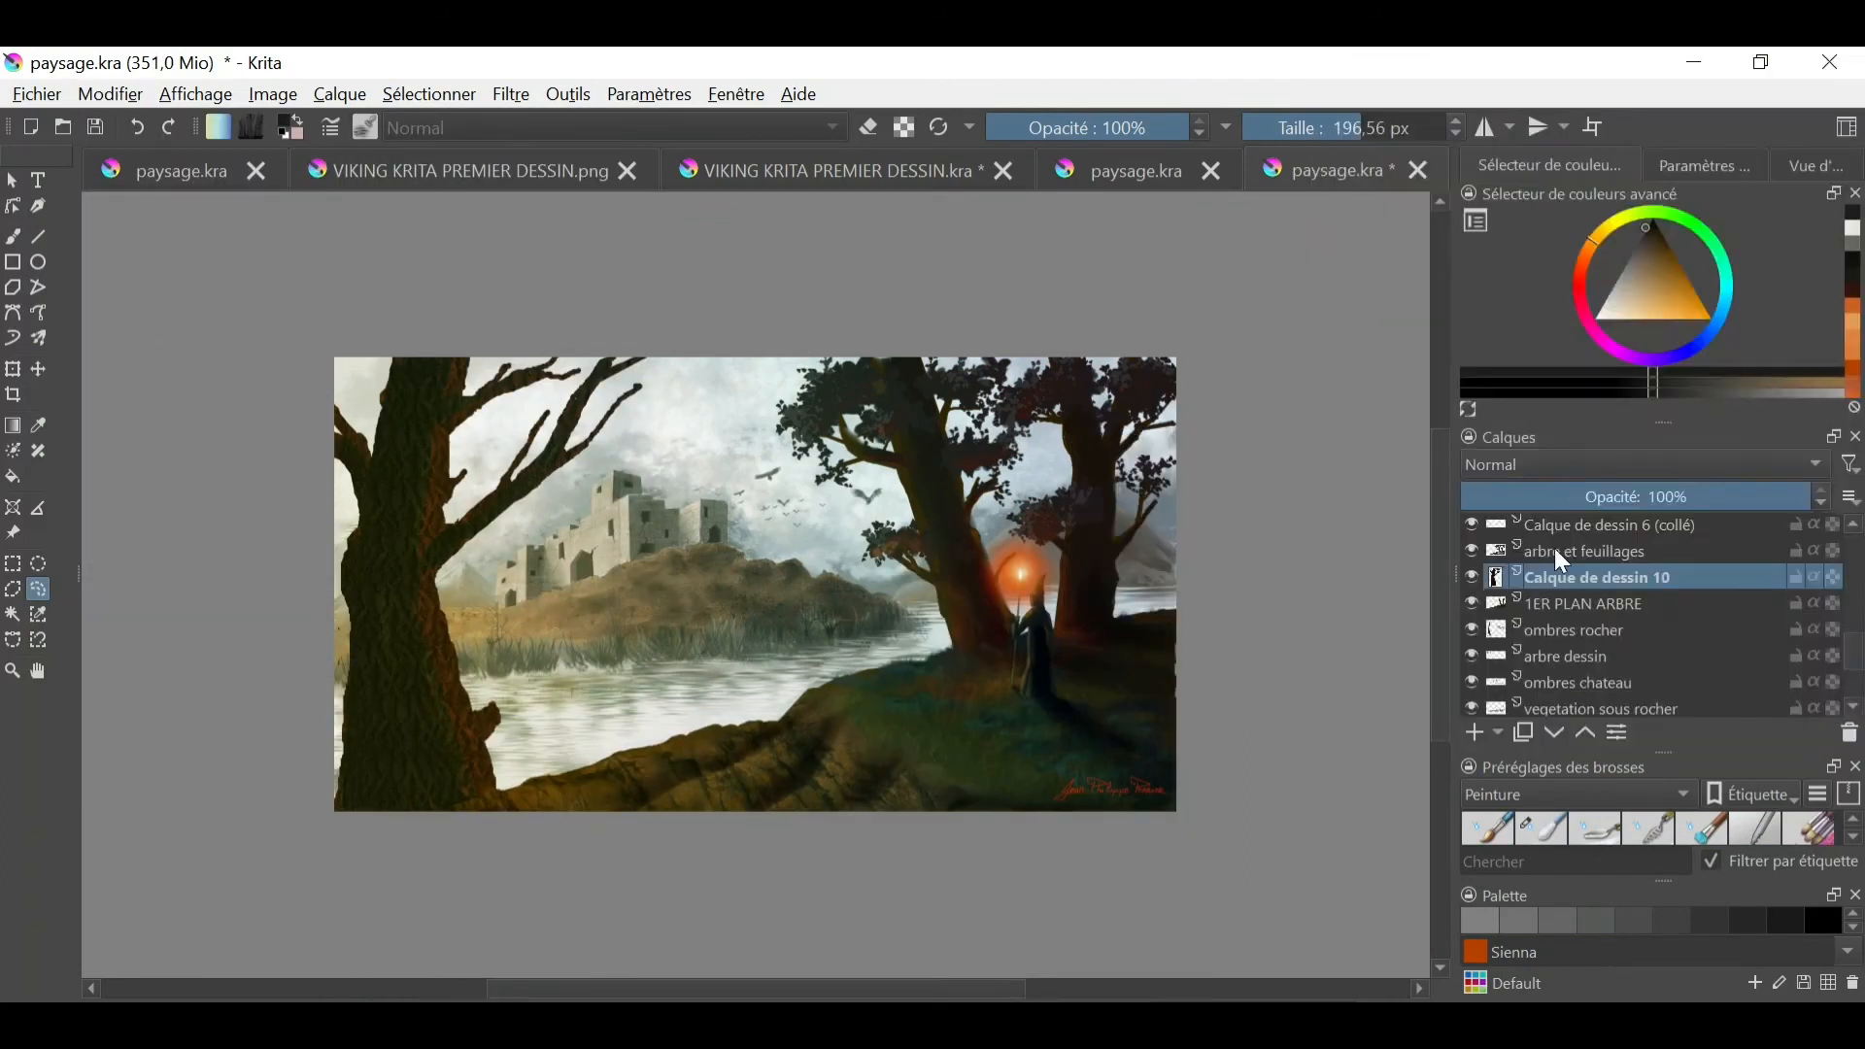
- Try merging Calque de dessin 10 into the layer below, undo it, and toggle the layer's visibility to check its contents
right_click(1561, 575)
click(1477, 345)
scroll(1747, 600, up, 1)
click(1470, 653)
key(ctrl+z)
click(1467, 652)
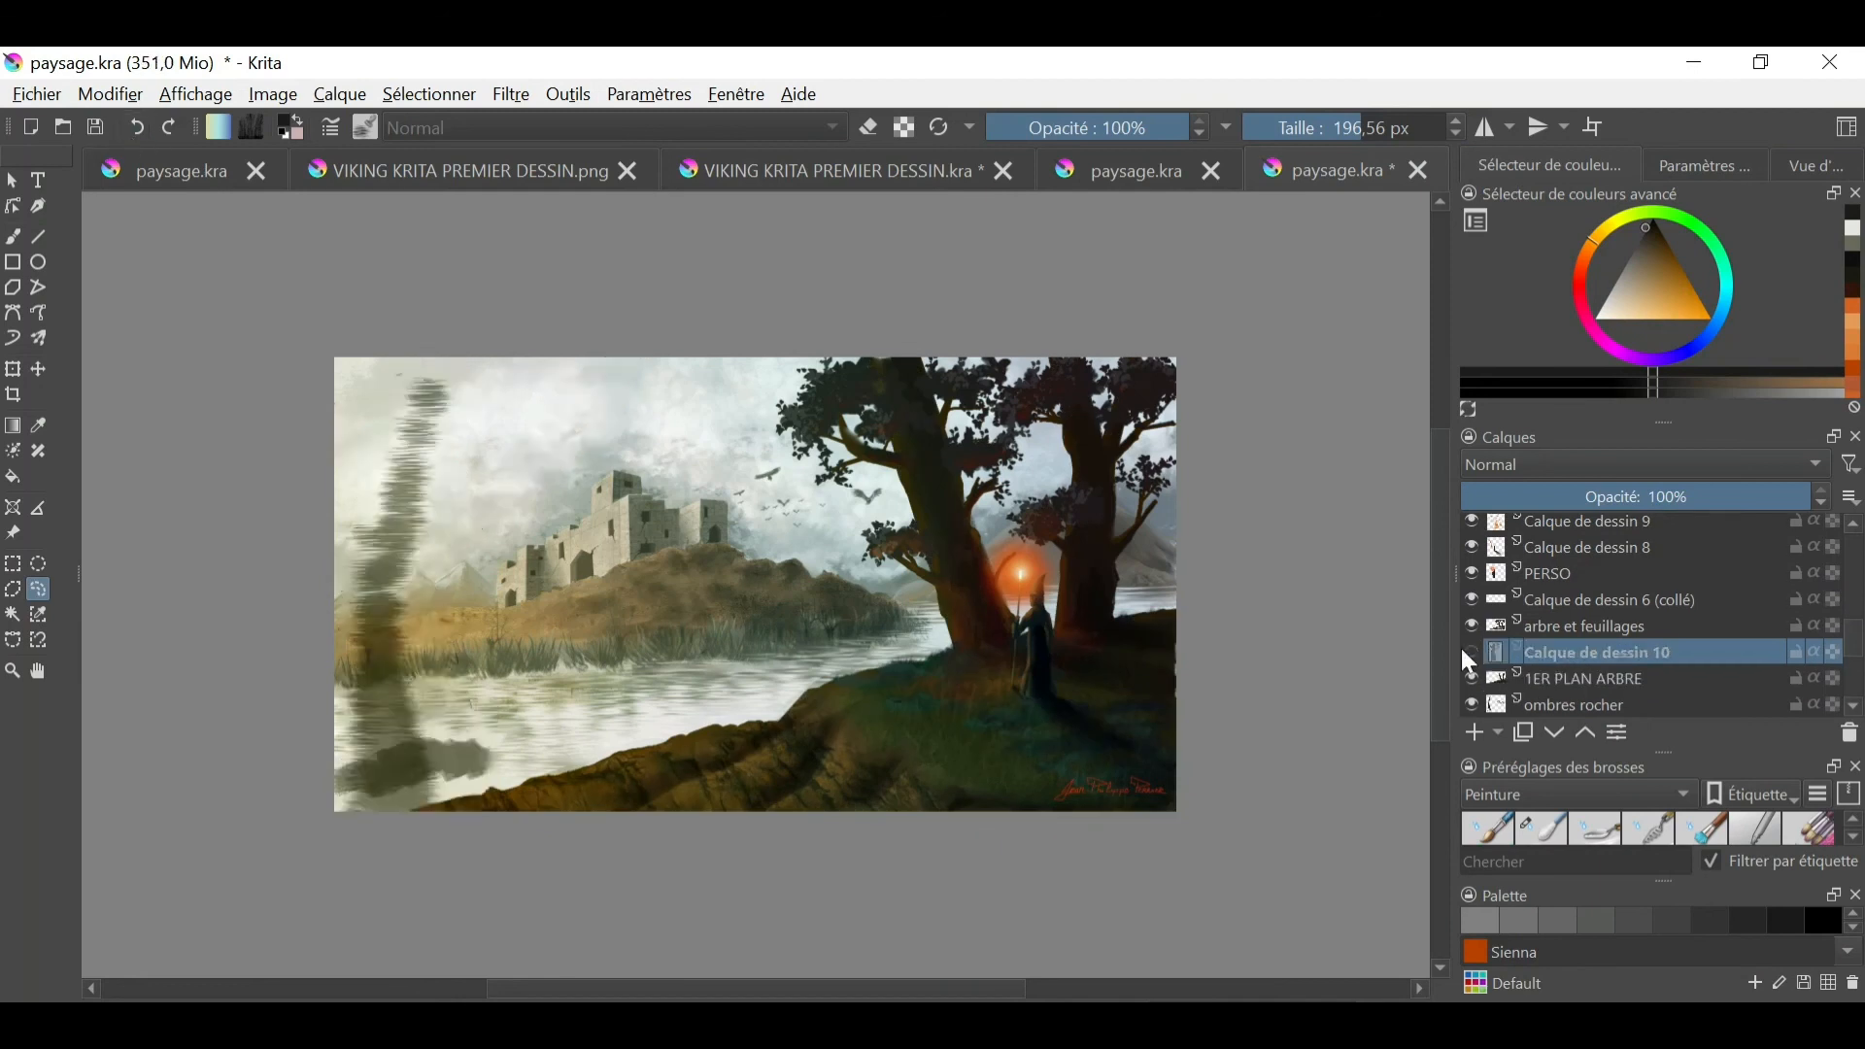
click(1468, 652)
- Move Calque de dessin 10 above Calque de dessin 6 (collé), and add a new layer above it in Lumière douce (SVG) mode
drag(1574, 652, 1557, 593)
click(1474, 732)
click(1525, 464)
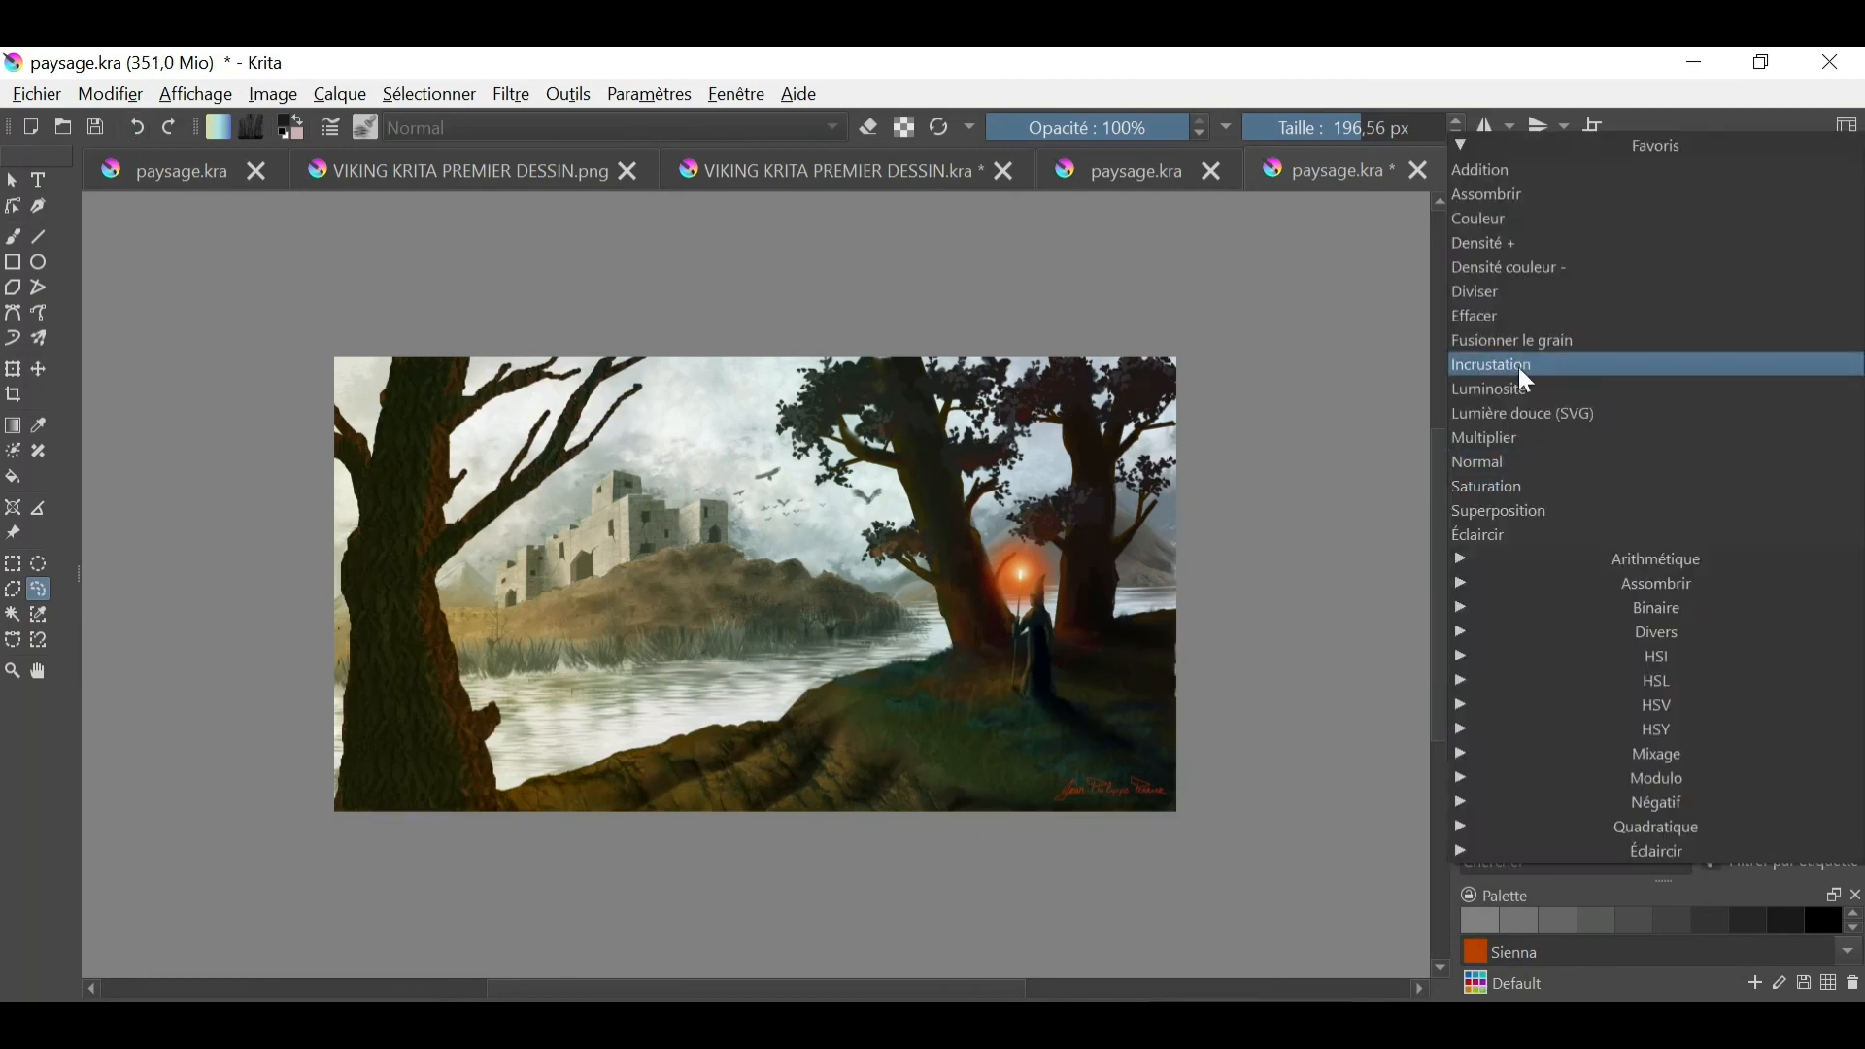
click(1525, 412)
- Paint light grey highlights on the left tree's trunk with a 22.51 px brush and soften them with a 50.40 px blender
click(13, 236)
right_click(943, 603)
click(1065, 642)
click(1611, 294)
click(1300, 127)
drag(441, 650, 454, 721)
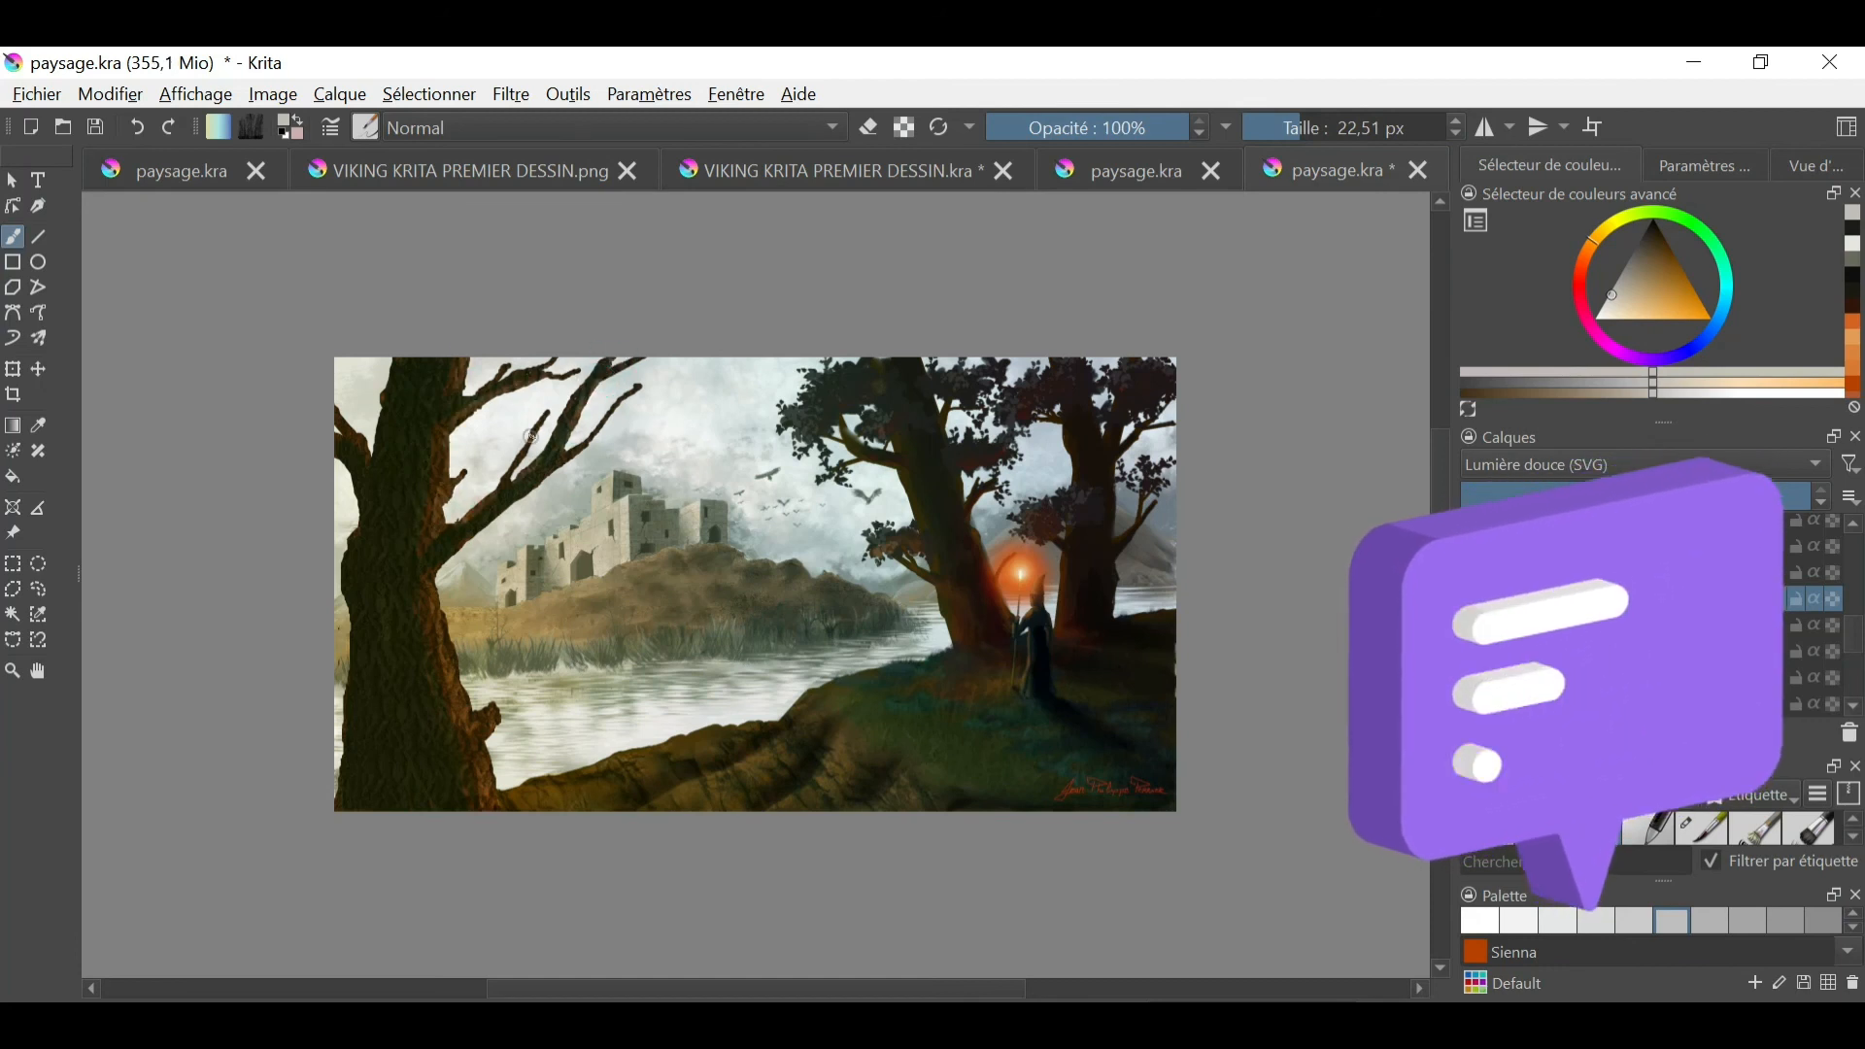
right_click(841, 657)
click(870, 646)
key(e)
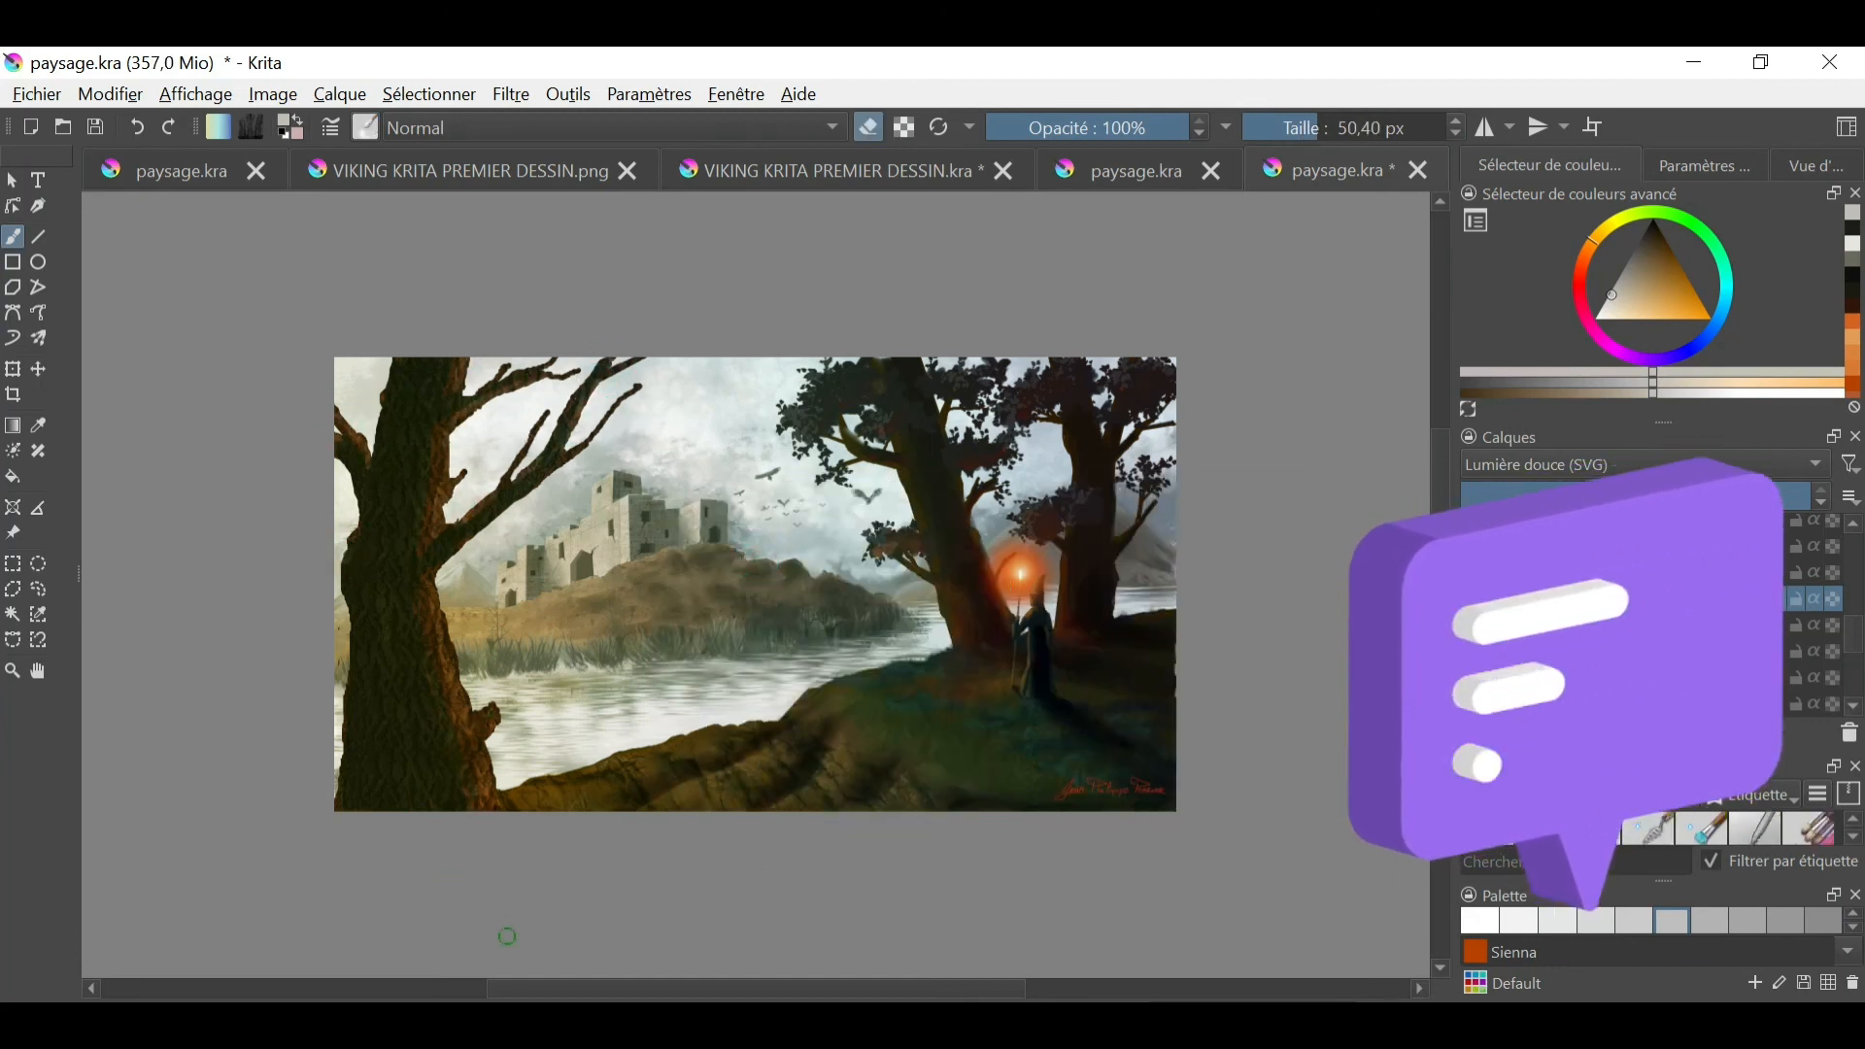
key(e)
- Refine the highlights around the left tree's knot and trunk edge, and soften them with the blender
scroll(493, 710, up, 2)
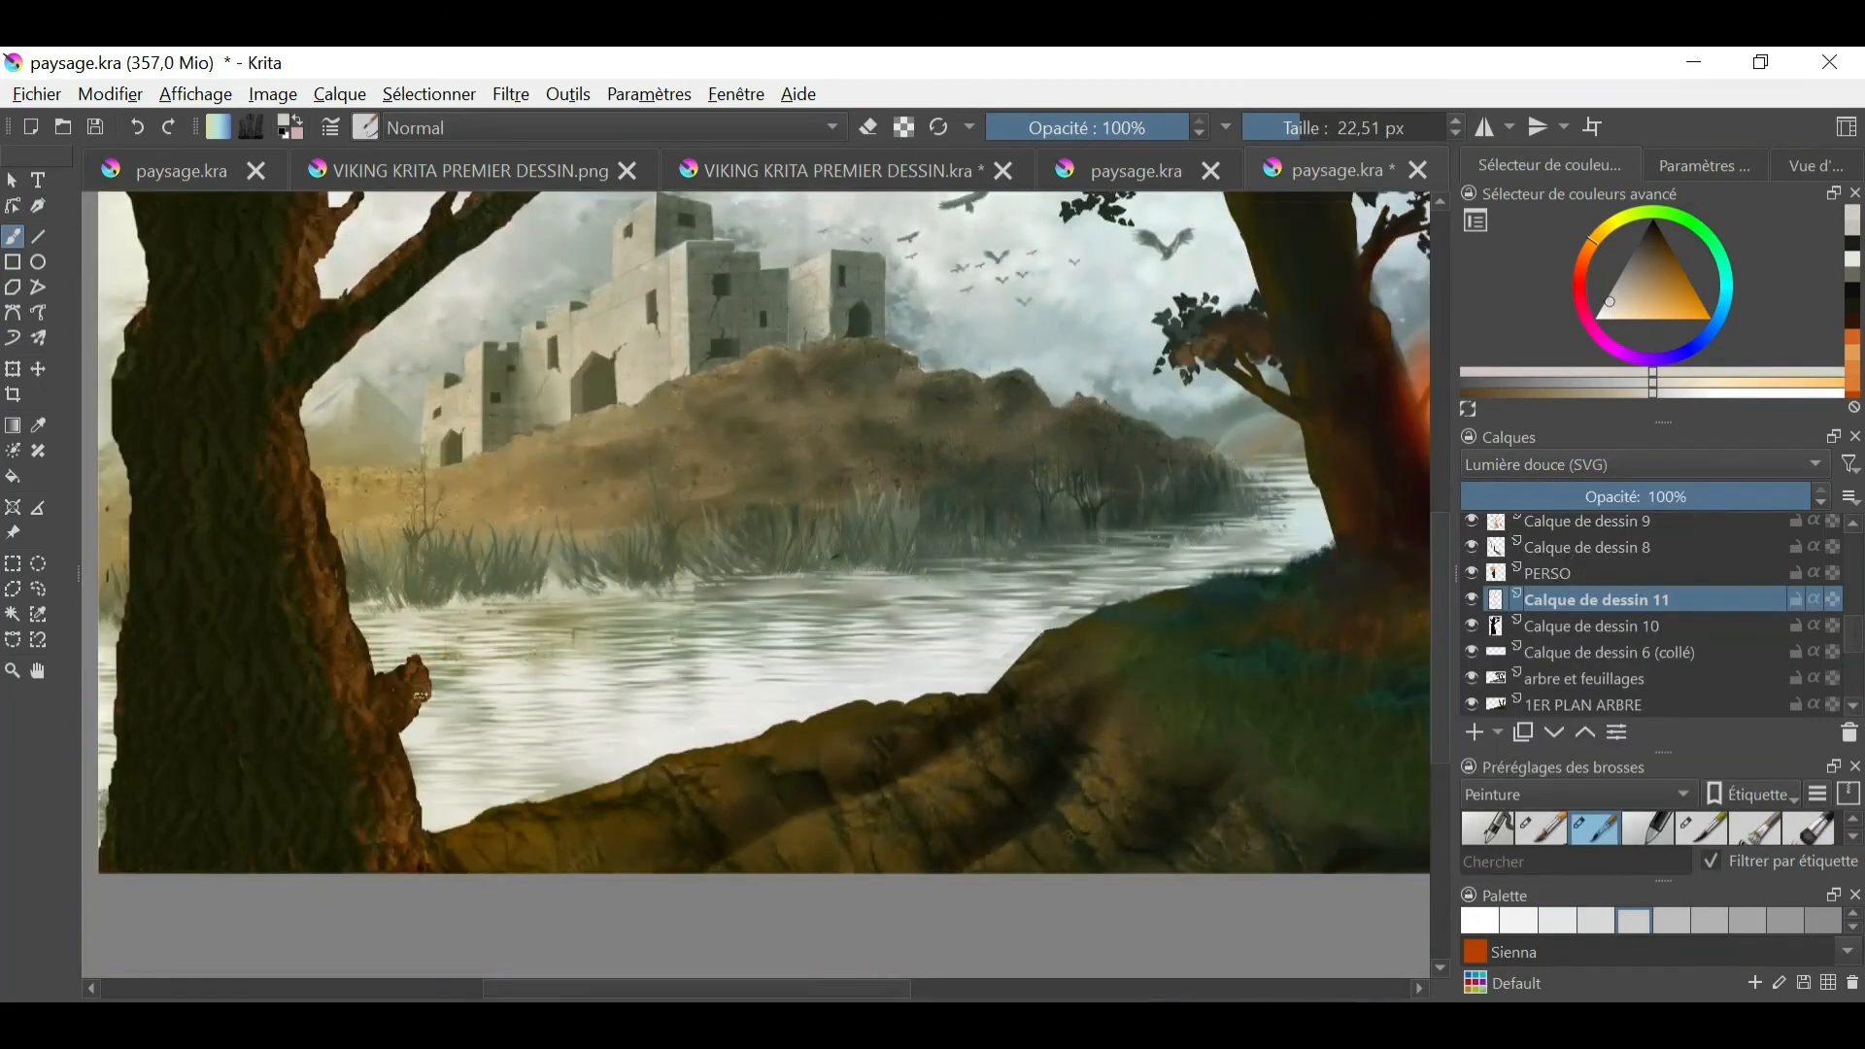
key(ctrl+minus)
key(e)
key(ctrl+minus)
key(ctrl+minus)
key(ctrl+plus)
key(ctrl+plus)
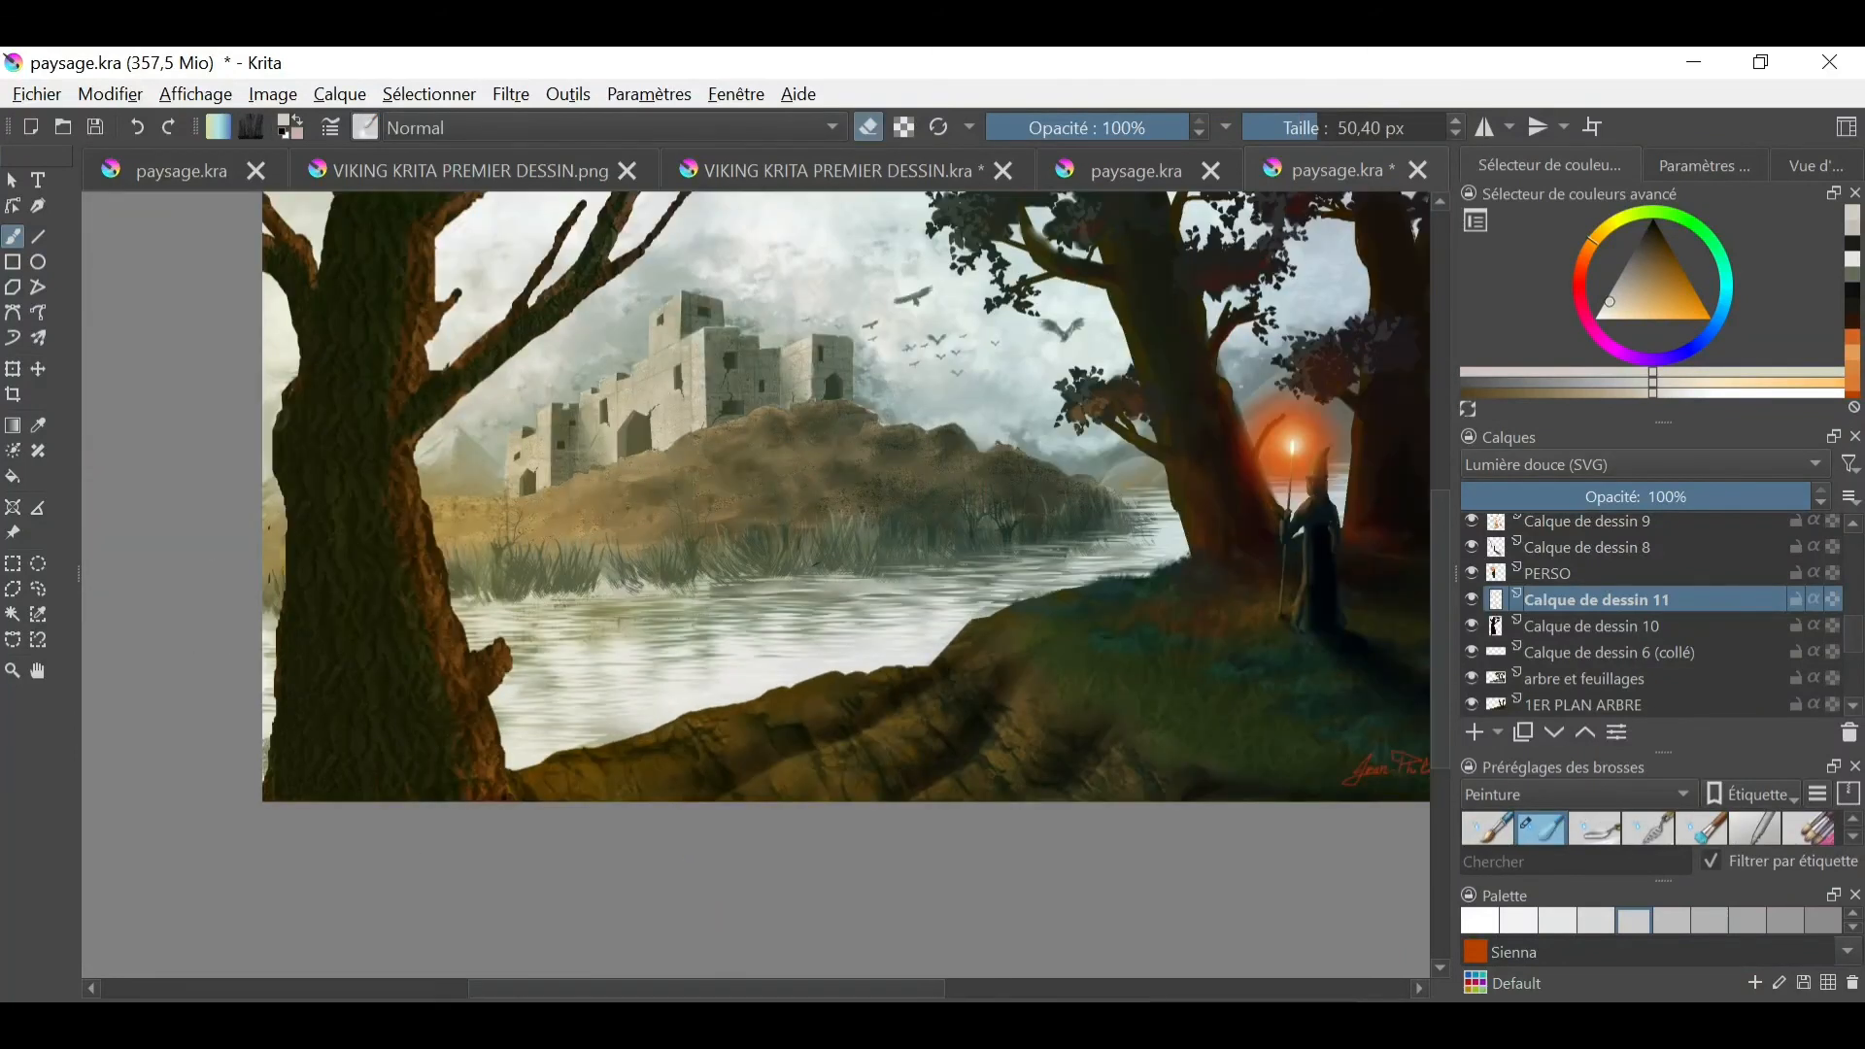
key(ctrl+minus)
- Add light touches to the right-hand trees with a 15.41 px brush and soften them with the blender at 99.98 px
drag(1399, 127, 1317, 127)
click(365, 127)
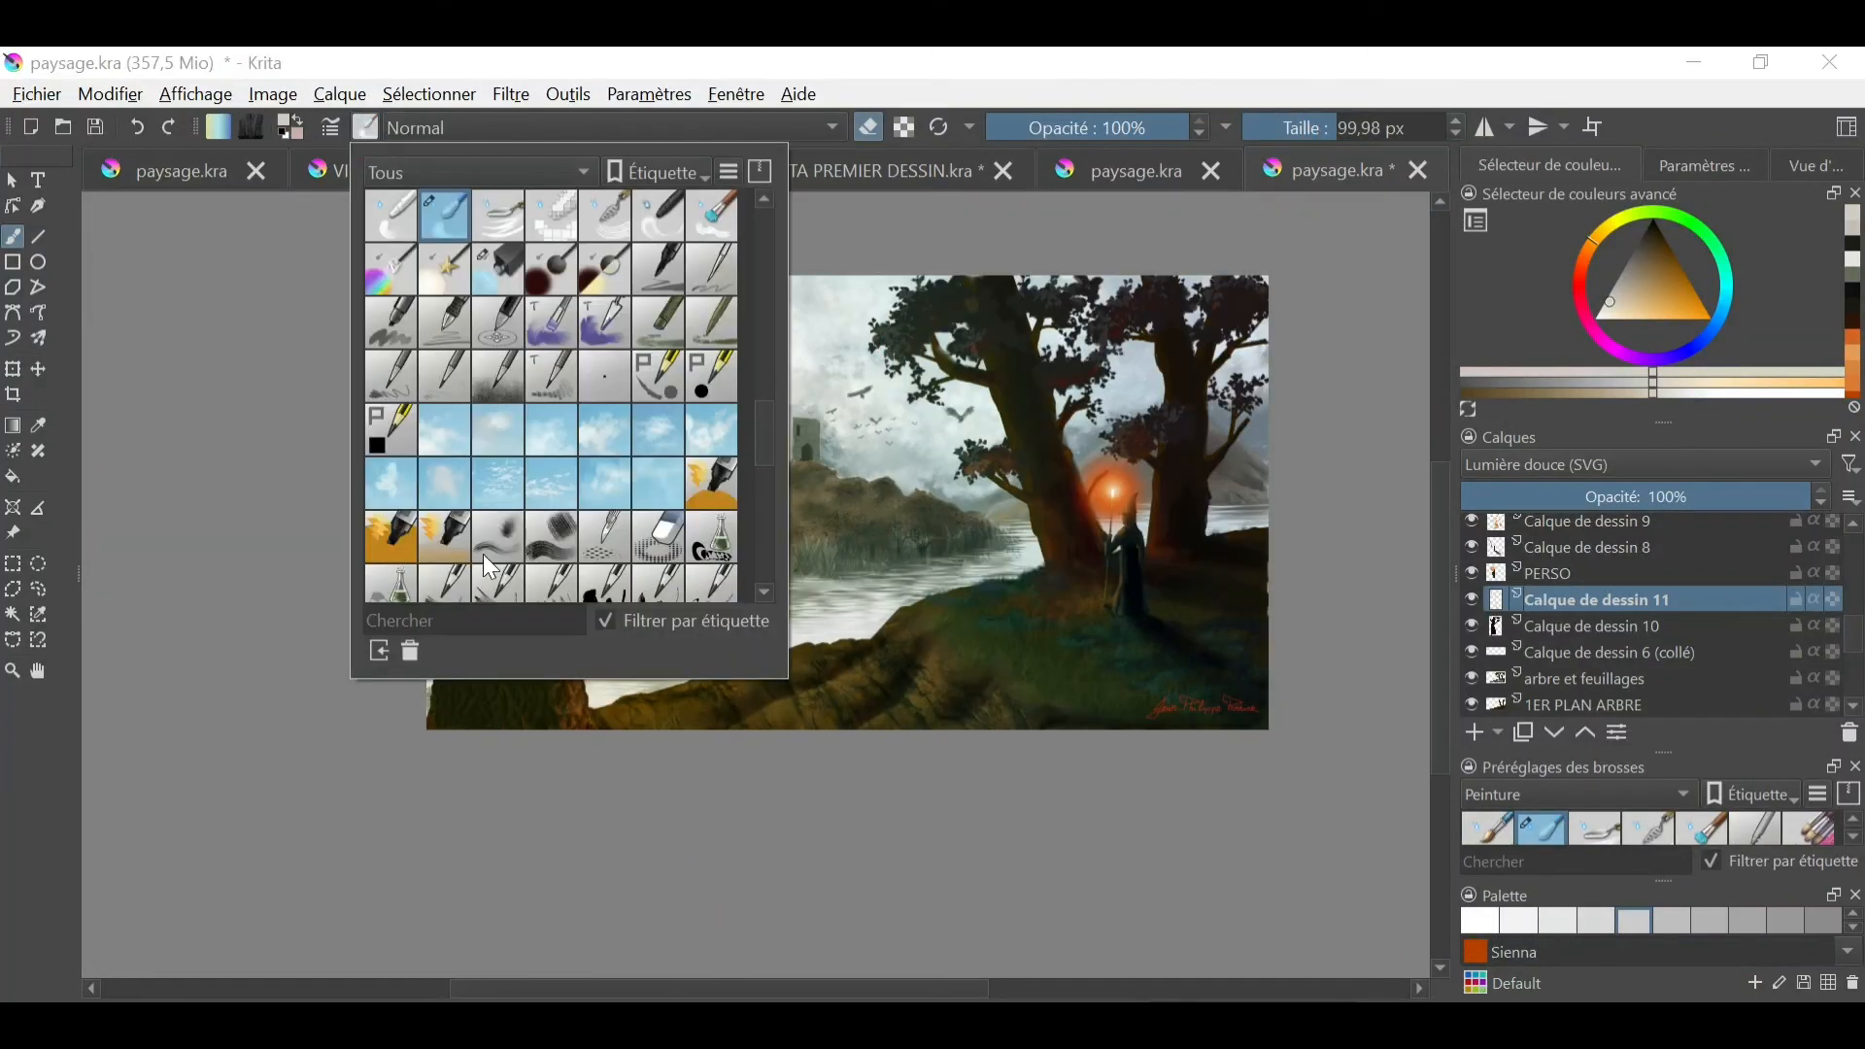
right_click(924, 478)
click(896, 351)
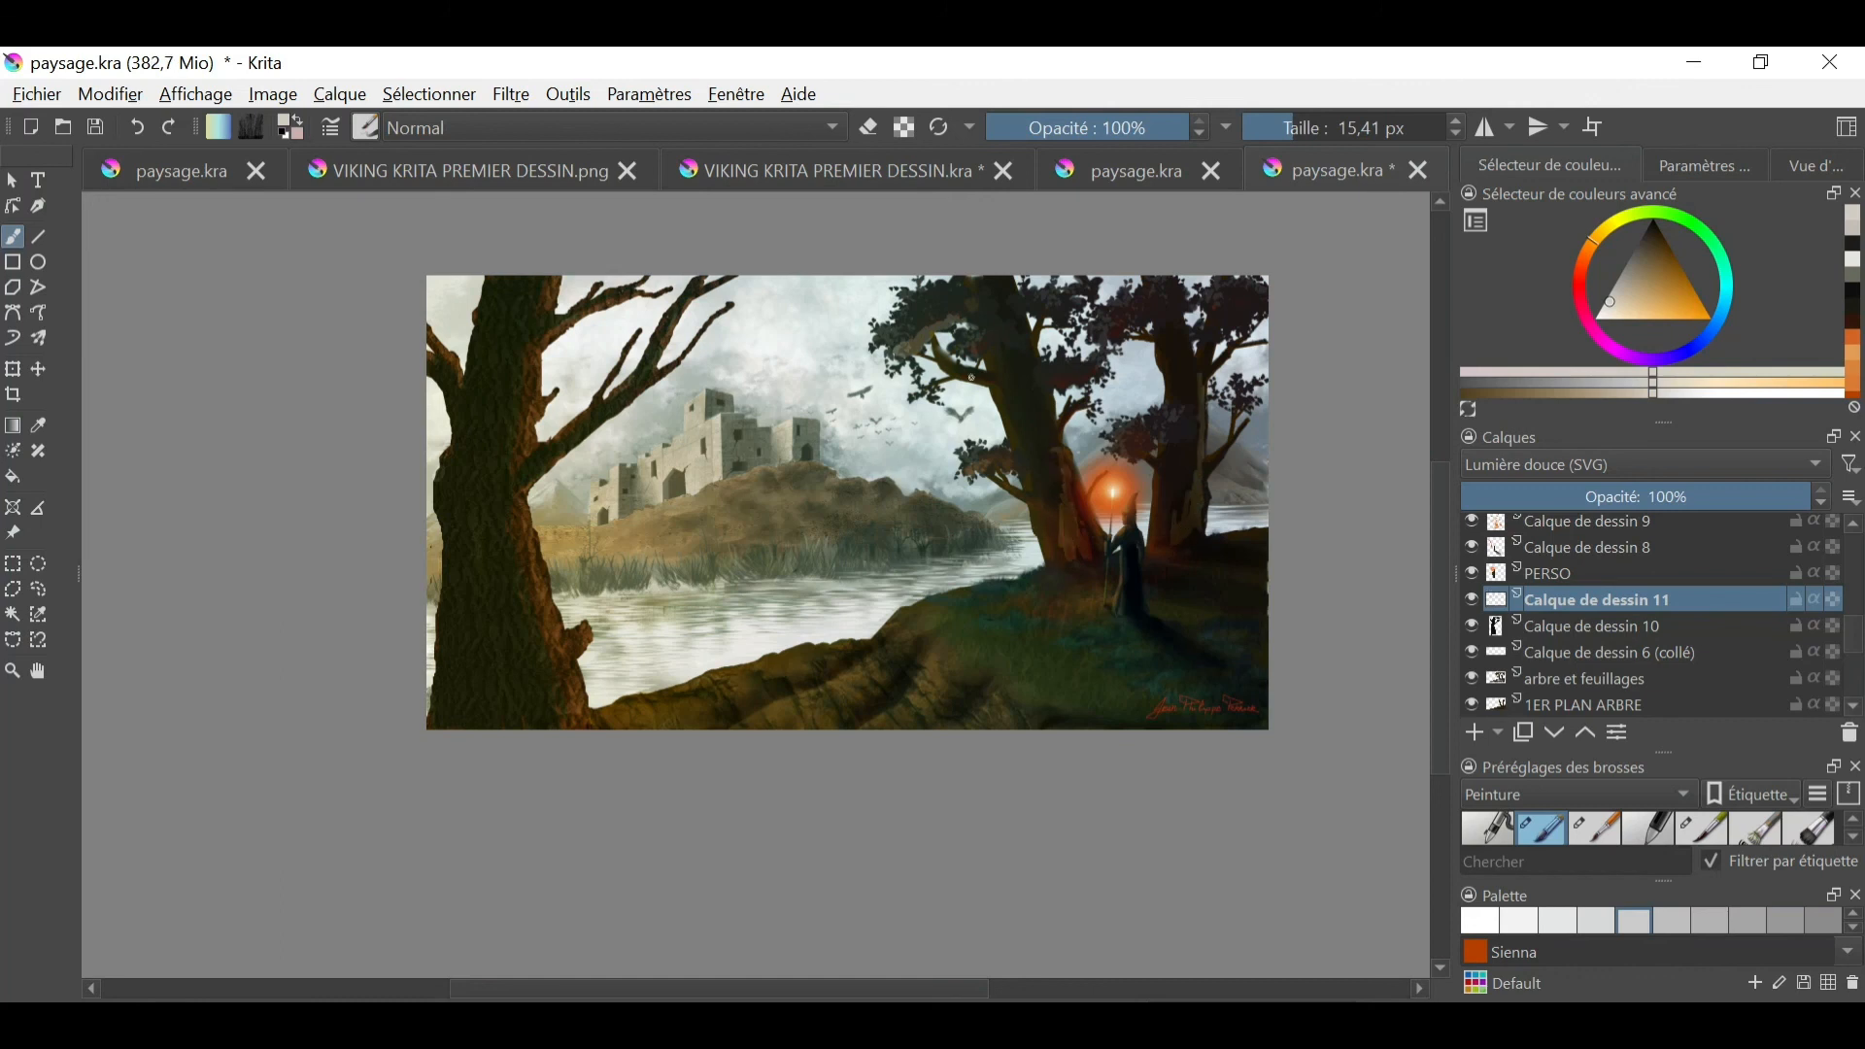
key(e)
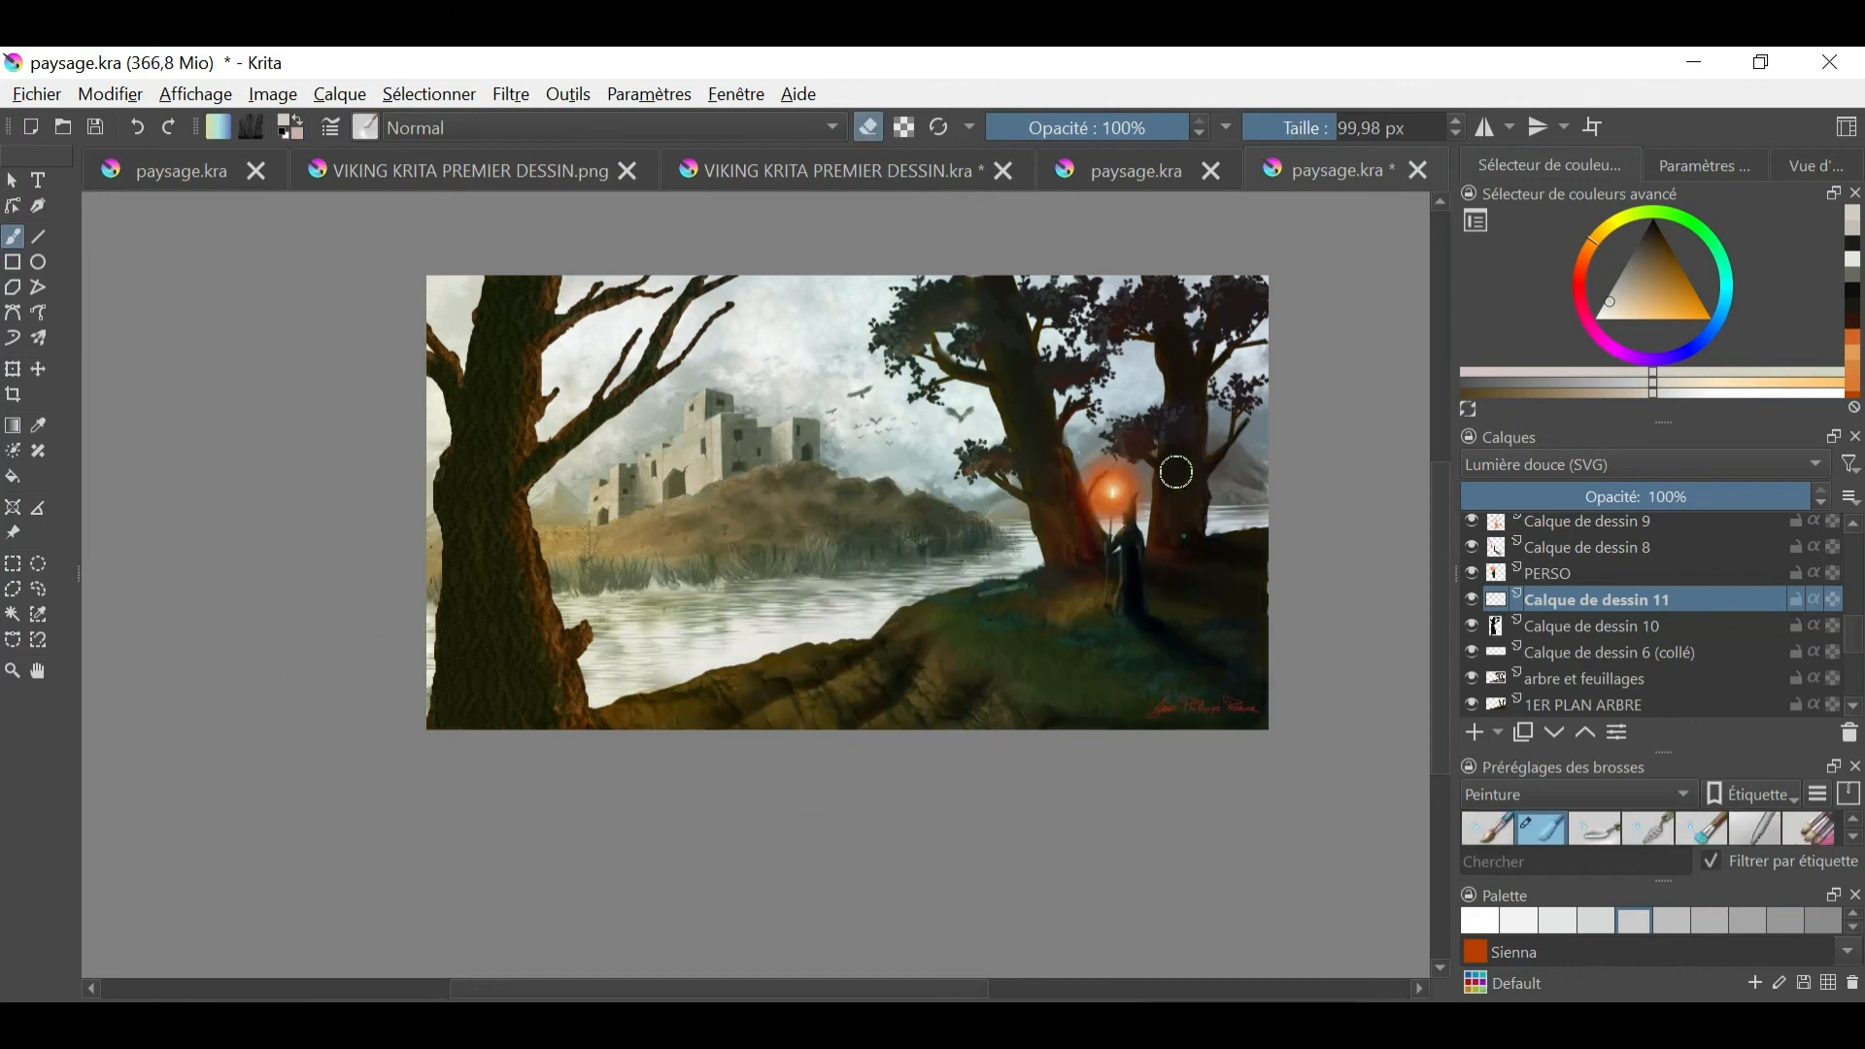
- Save the document, and save the painting again as the PNG file paysage.png
click(37, 95)
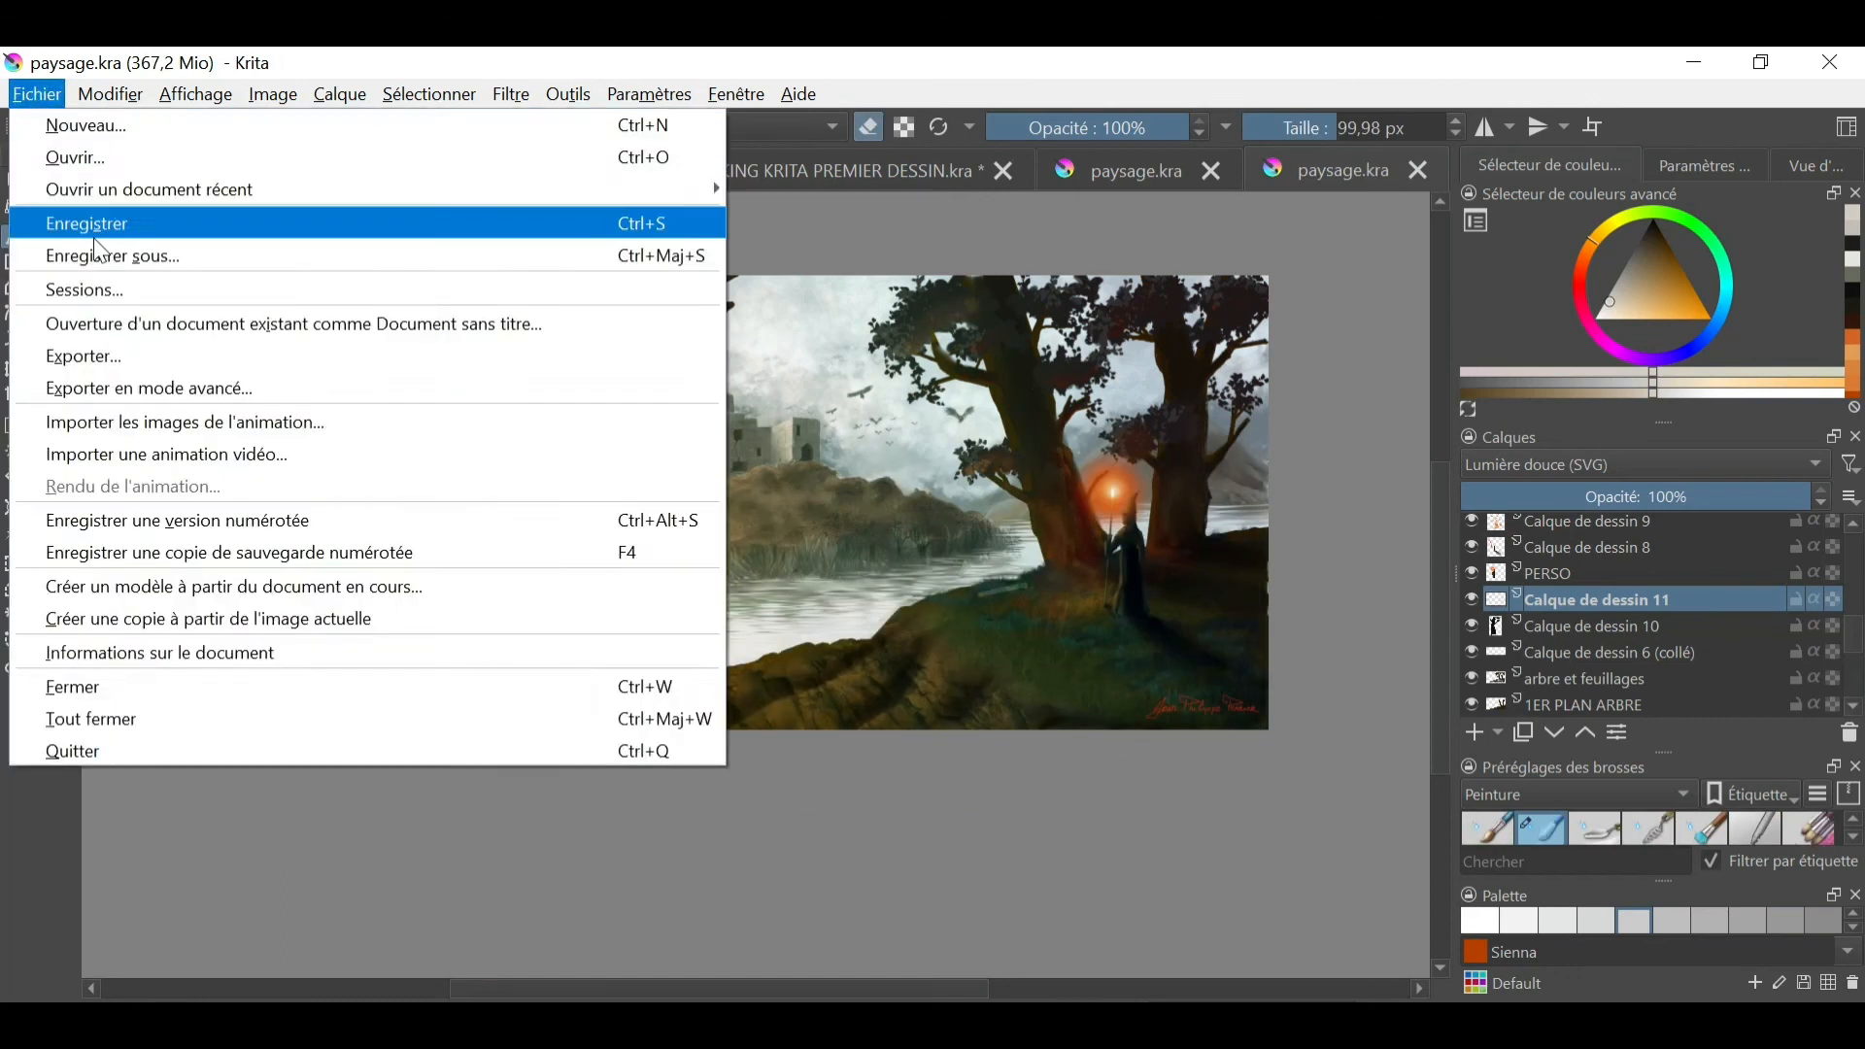
click(92, 224)
click(39, 101)
click(109, 258)
click(599, 437)
click(599, 579)
click(680, 517)
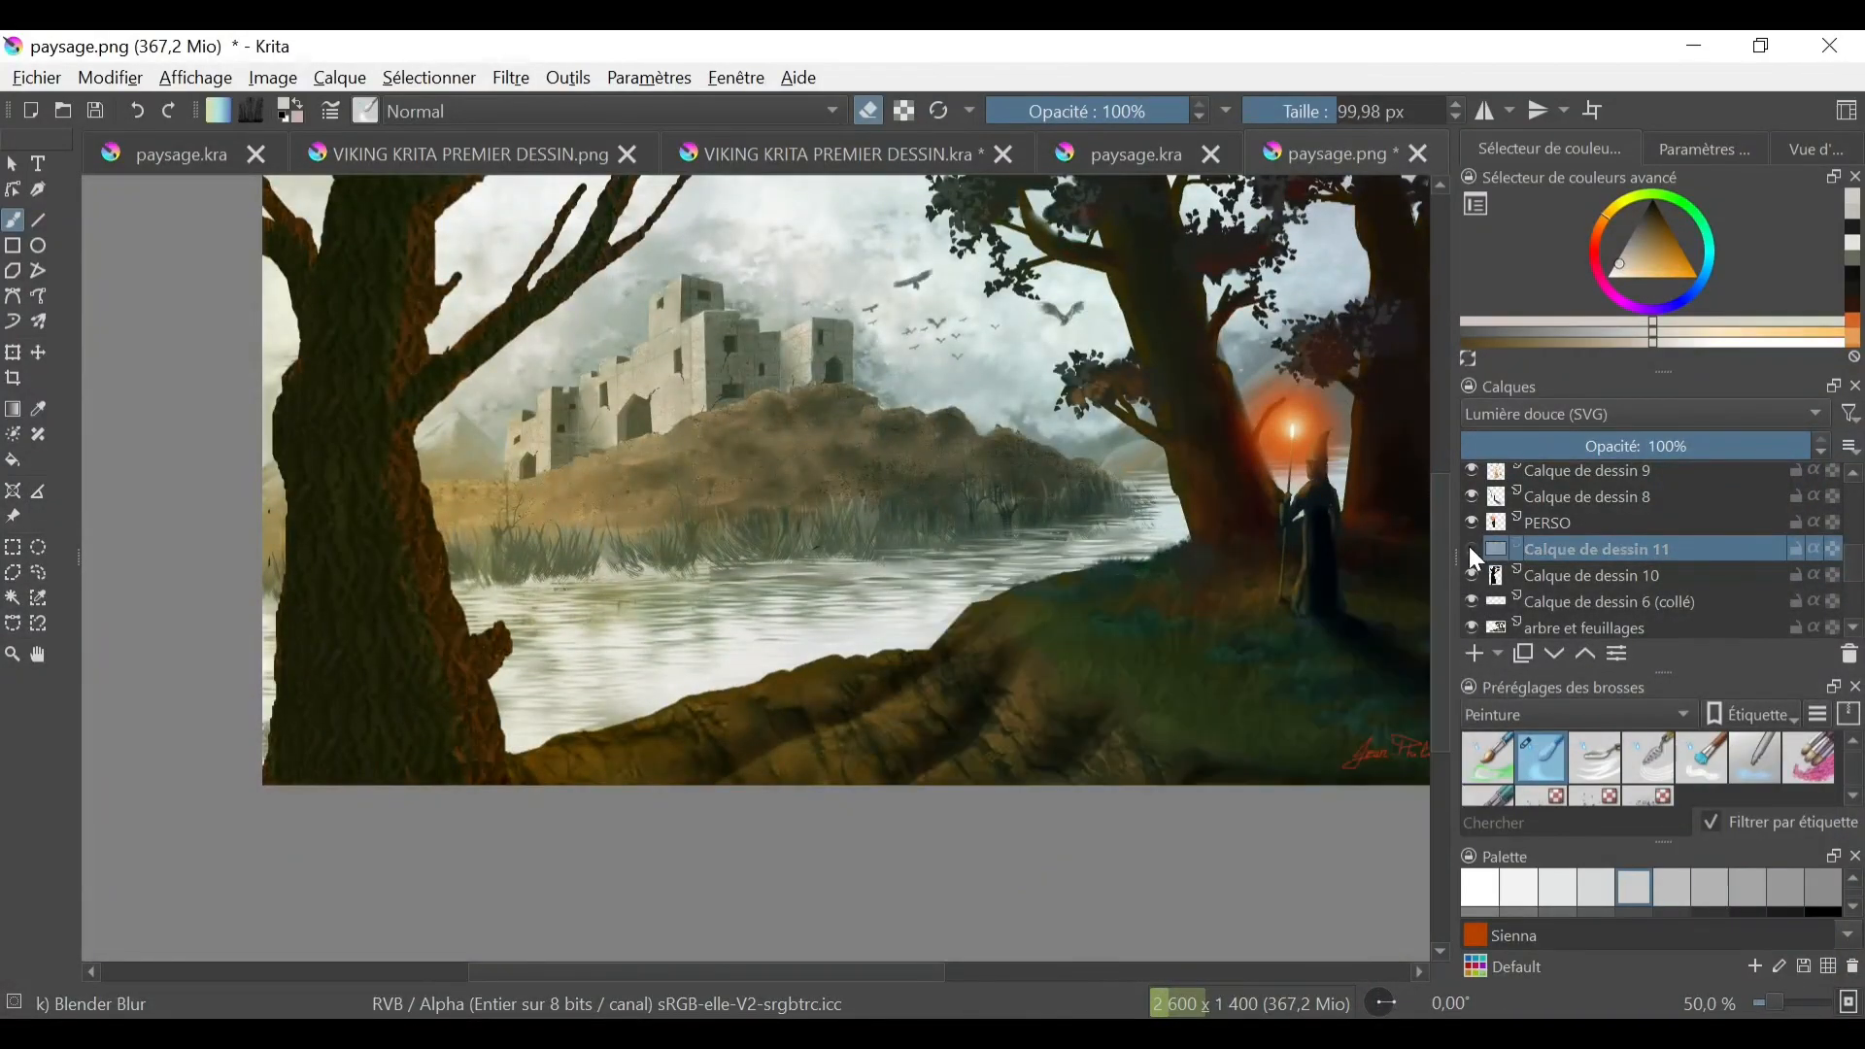
- Rename the Calque de dessin 11 layer as plus de lumière
double_click(1466, 555)
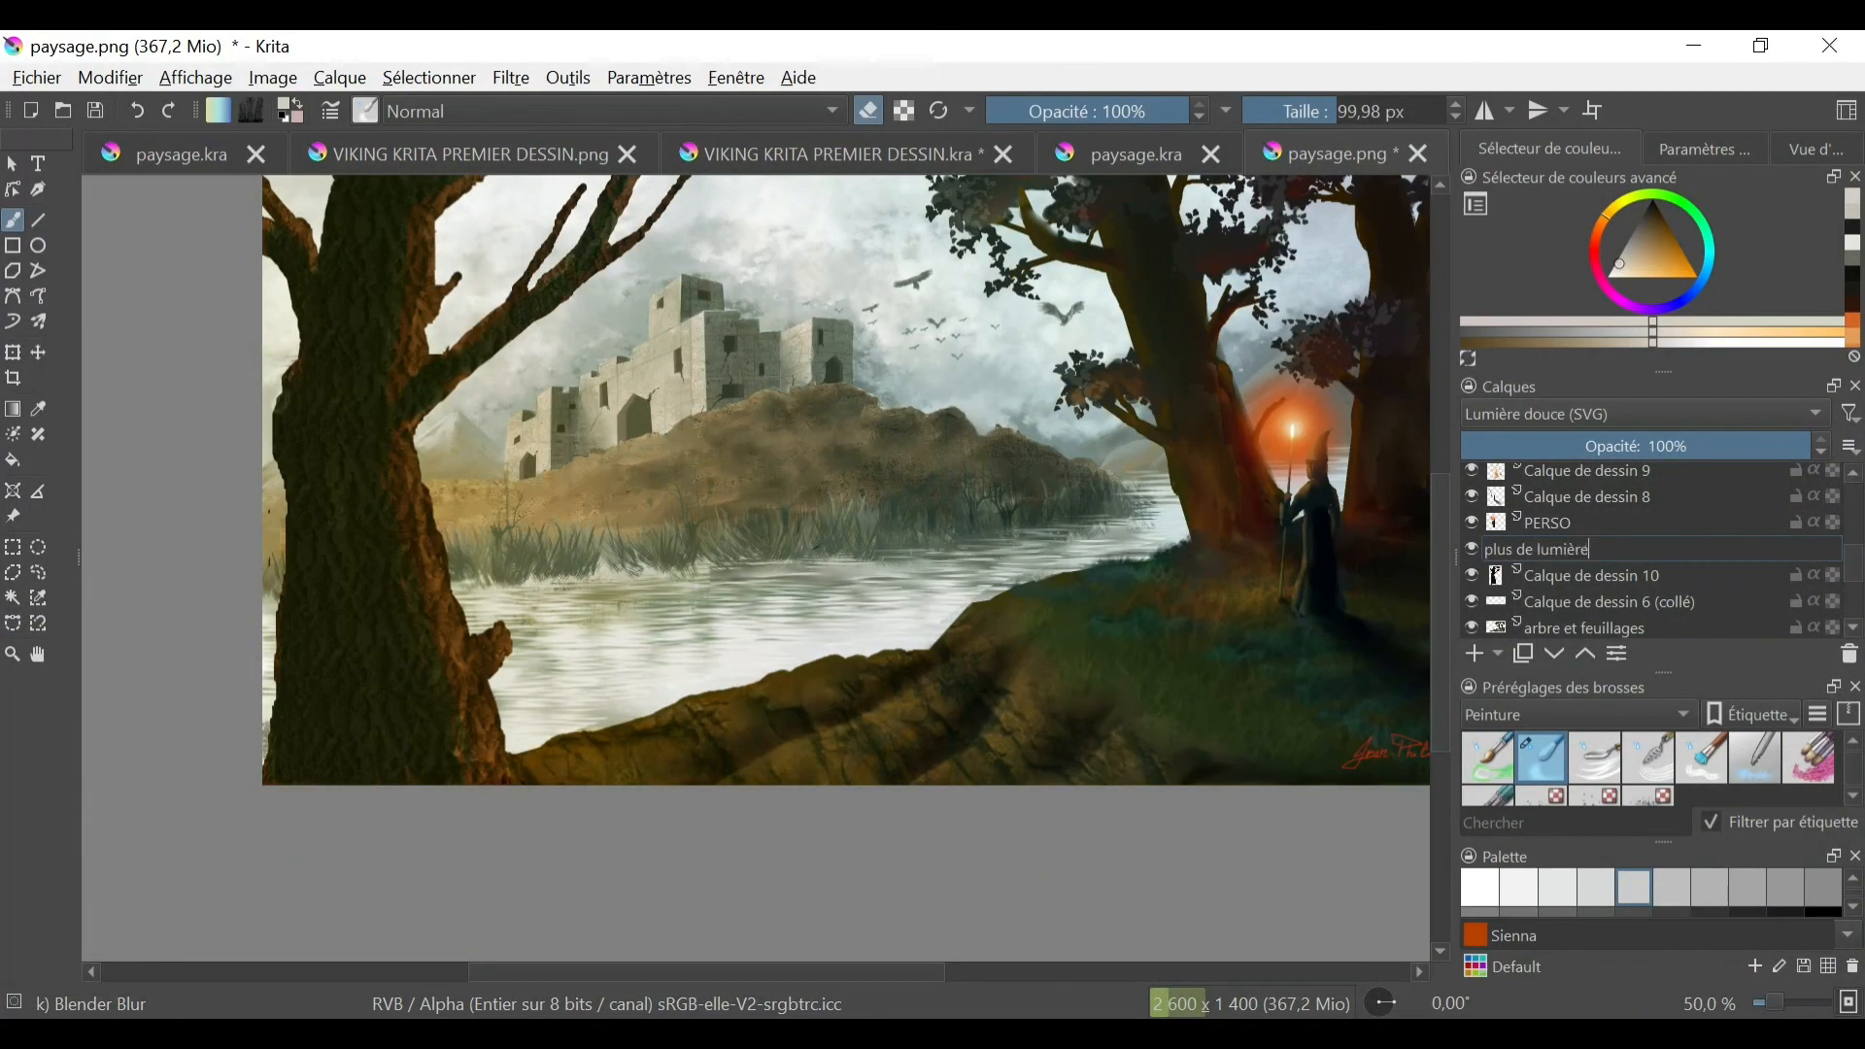
text(plus de lumière)
key(Return)
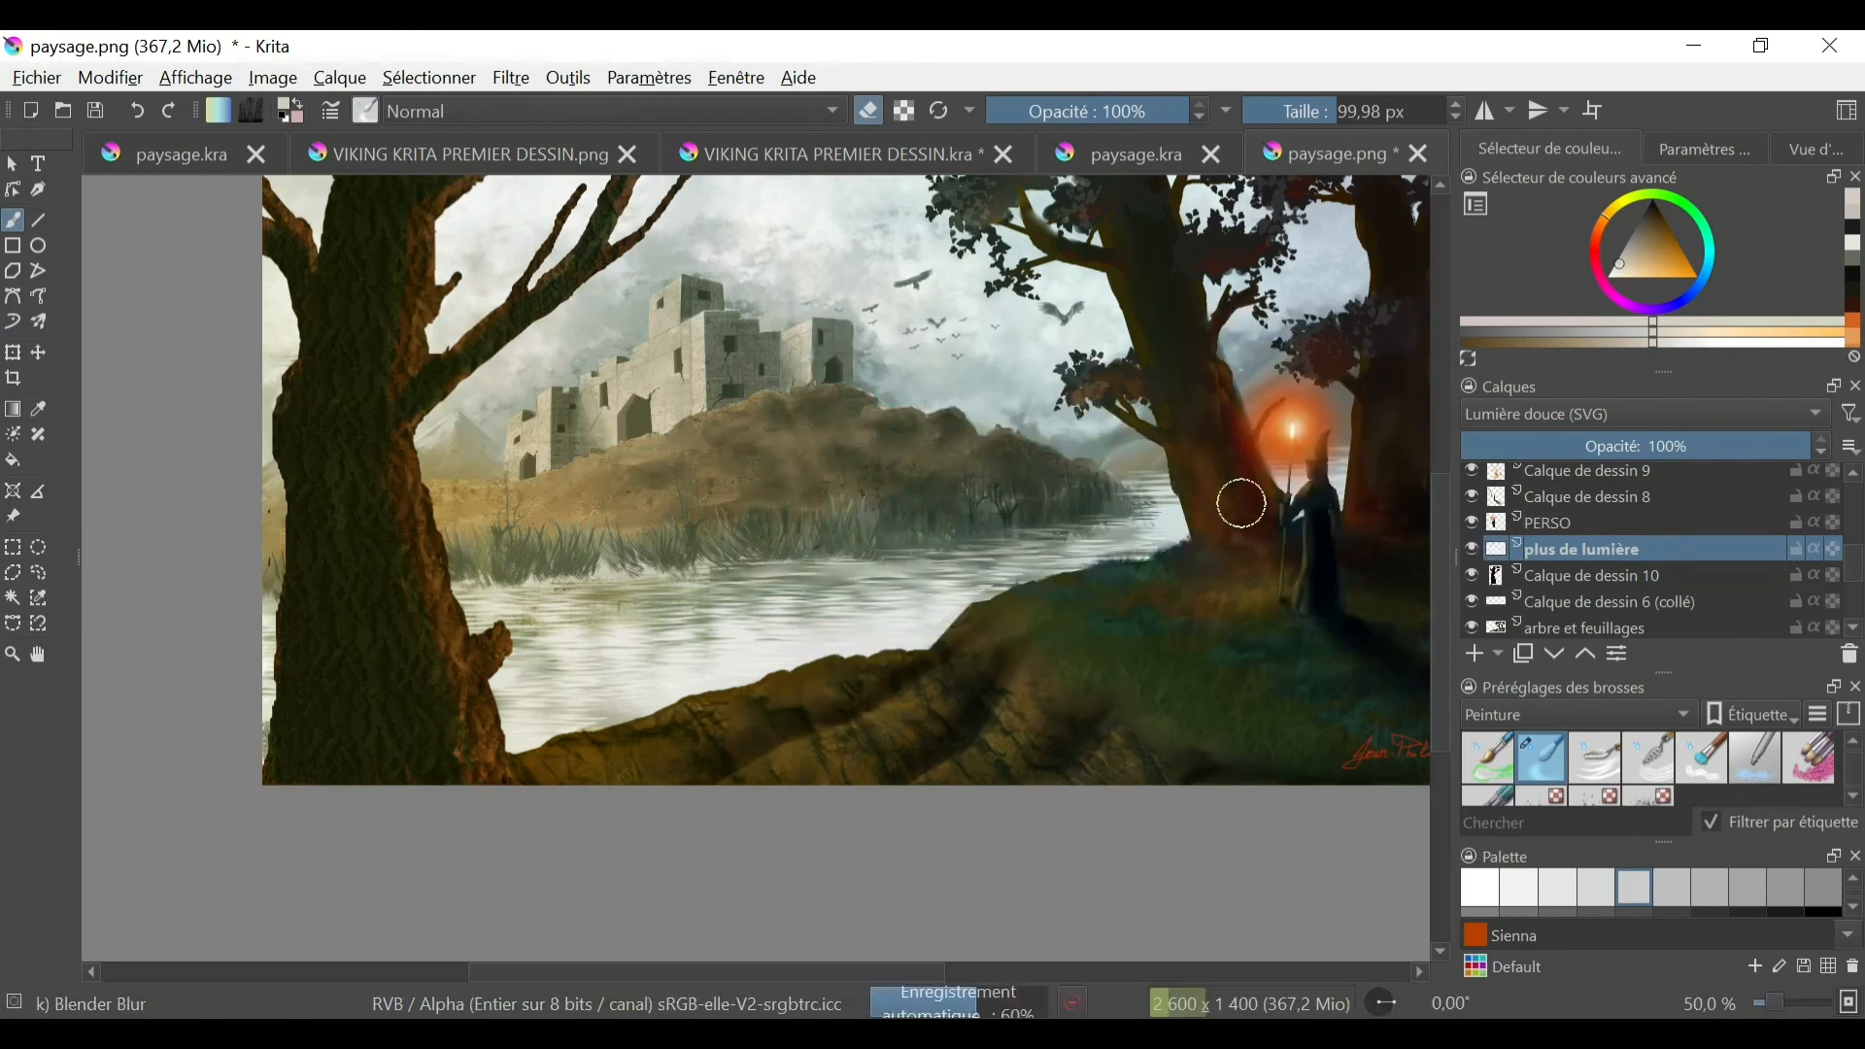
- Draw a freehand selection around the orange glow at the head of the figure's staff
scroll(1044, 605, up, 2)
drag(1044, 605, 505, 719)
scroll(900, 533, down, 1)
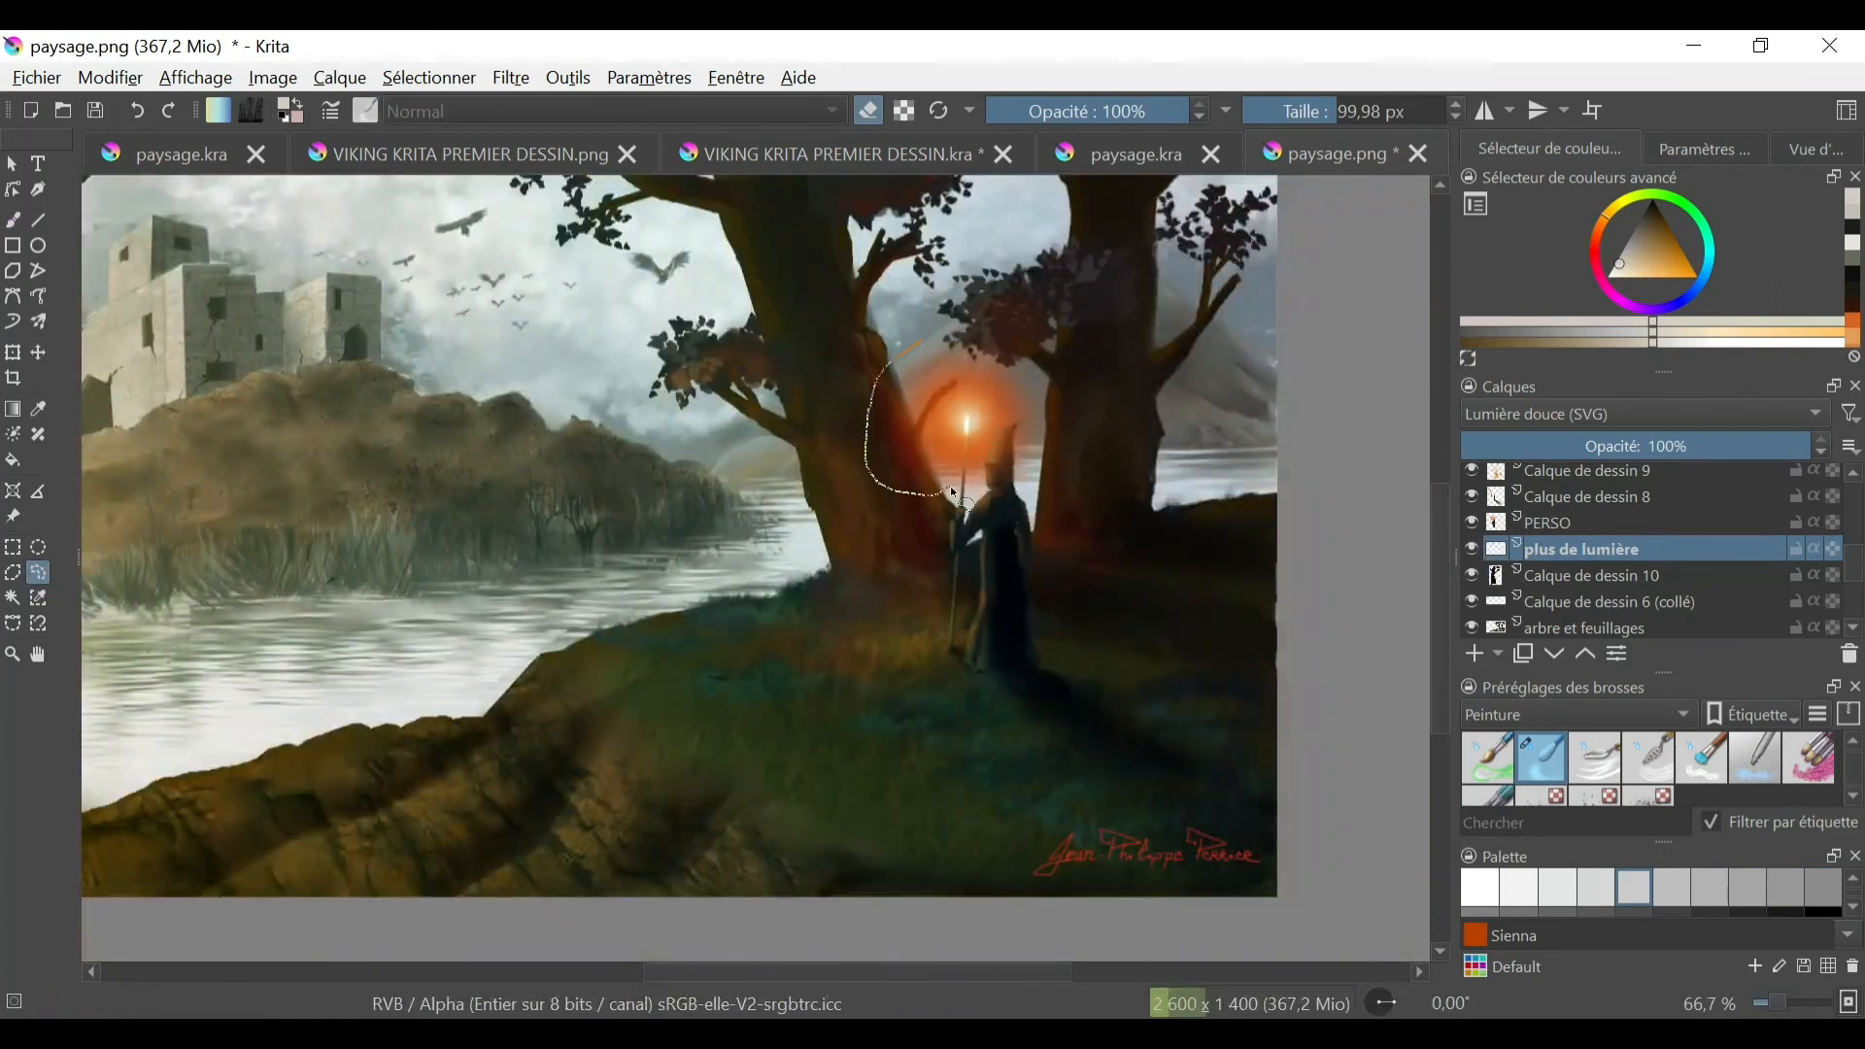
mouse_move(1030, 428)
mouse_down()
mouse_move(1010, 364)
mouse_move(937, 338)
mouse_up()
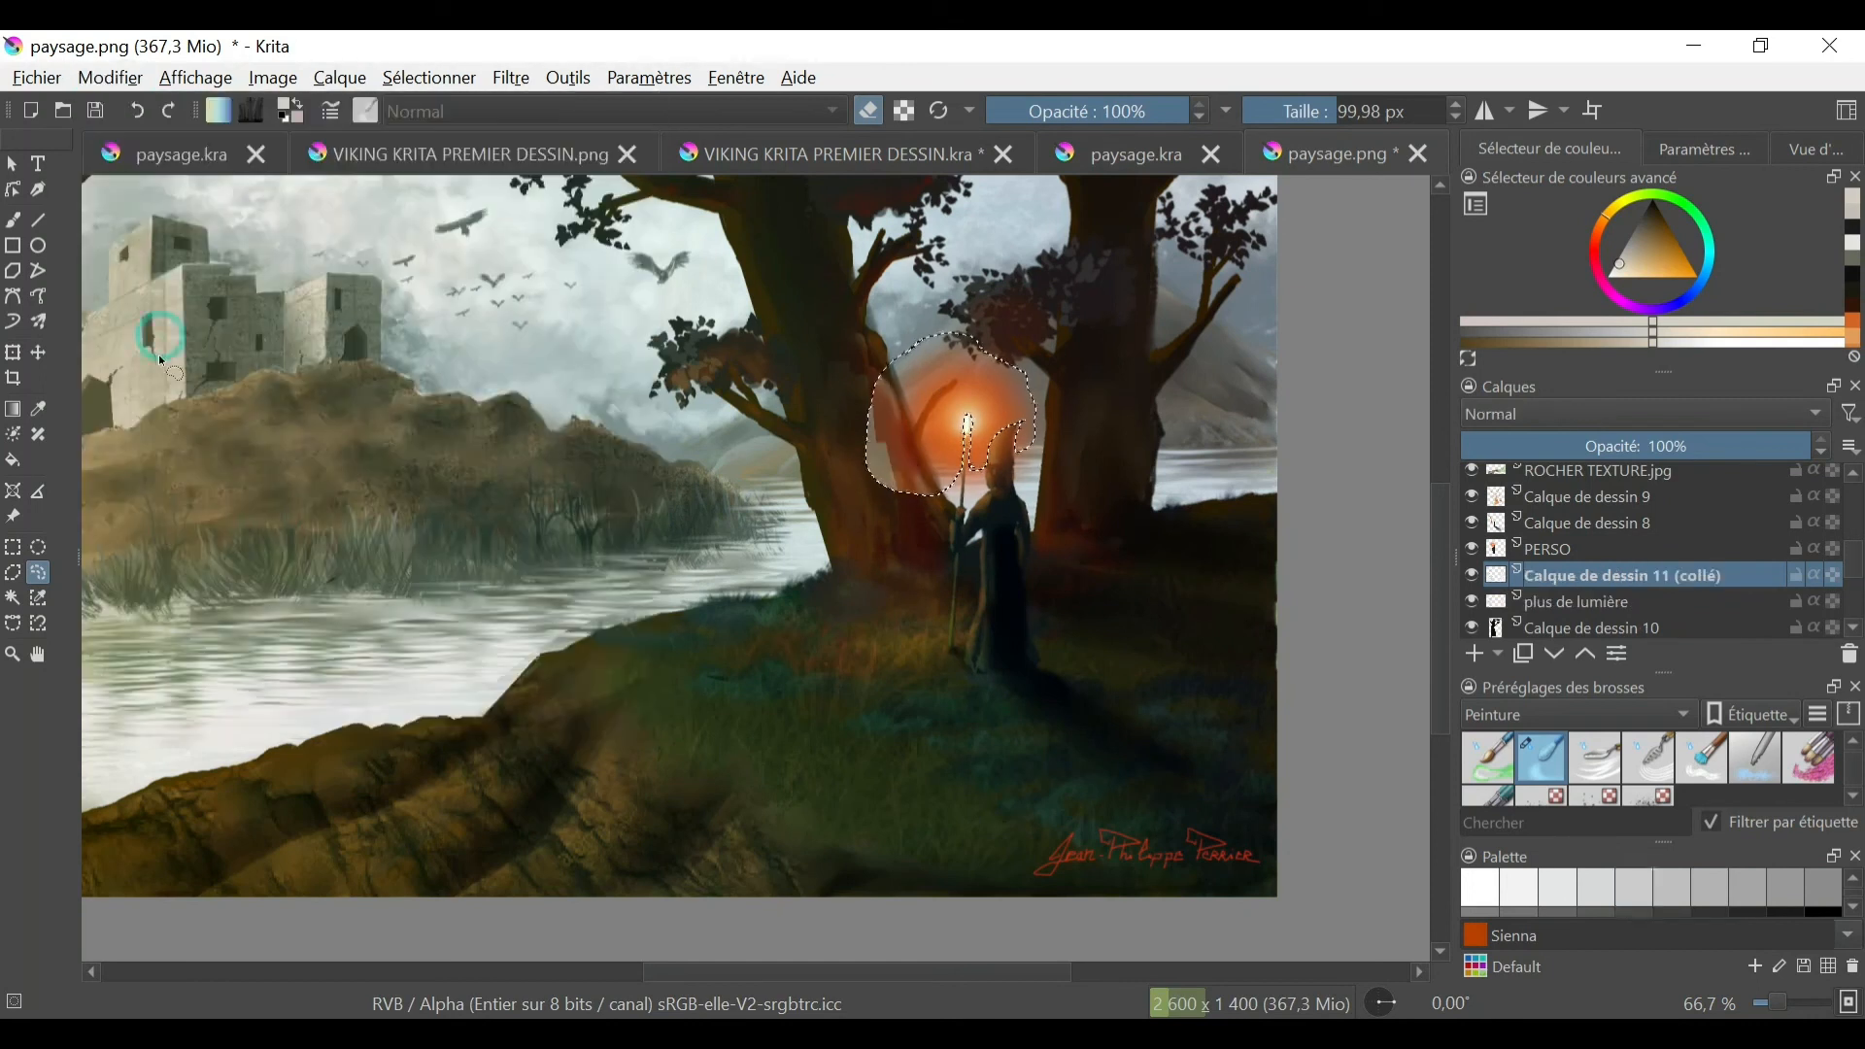
- Try the Suppression moyenne filter on the selected glow area of the plus de lumière layer, and undo it
click(511, 79)
mouse_move(562, 365)
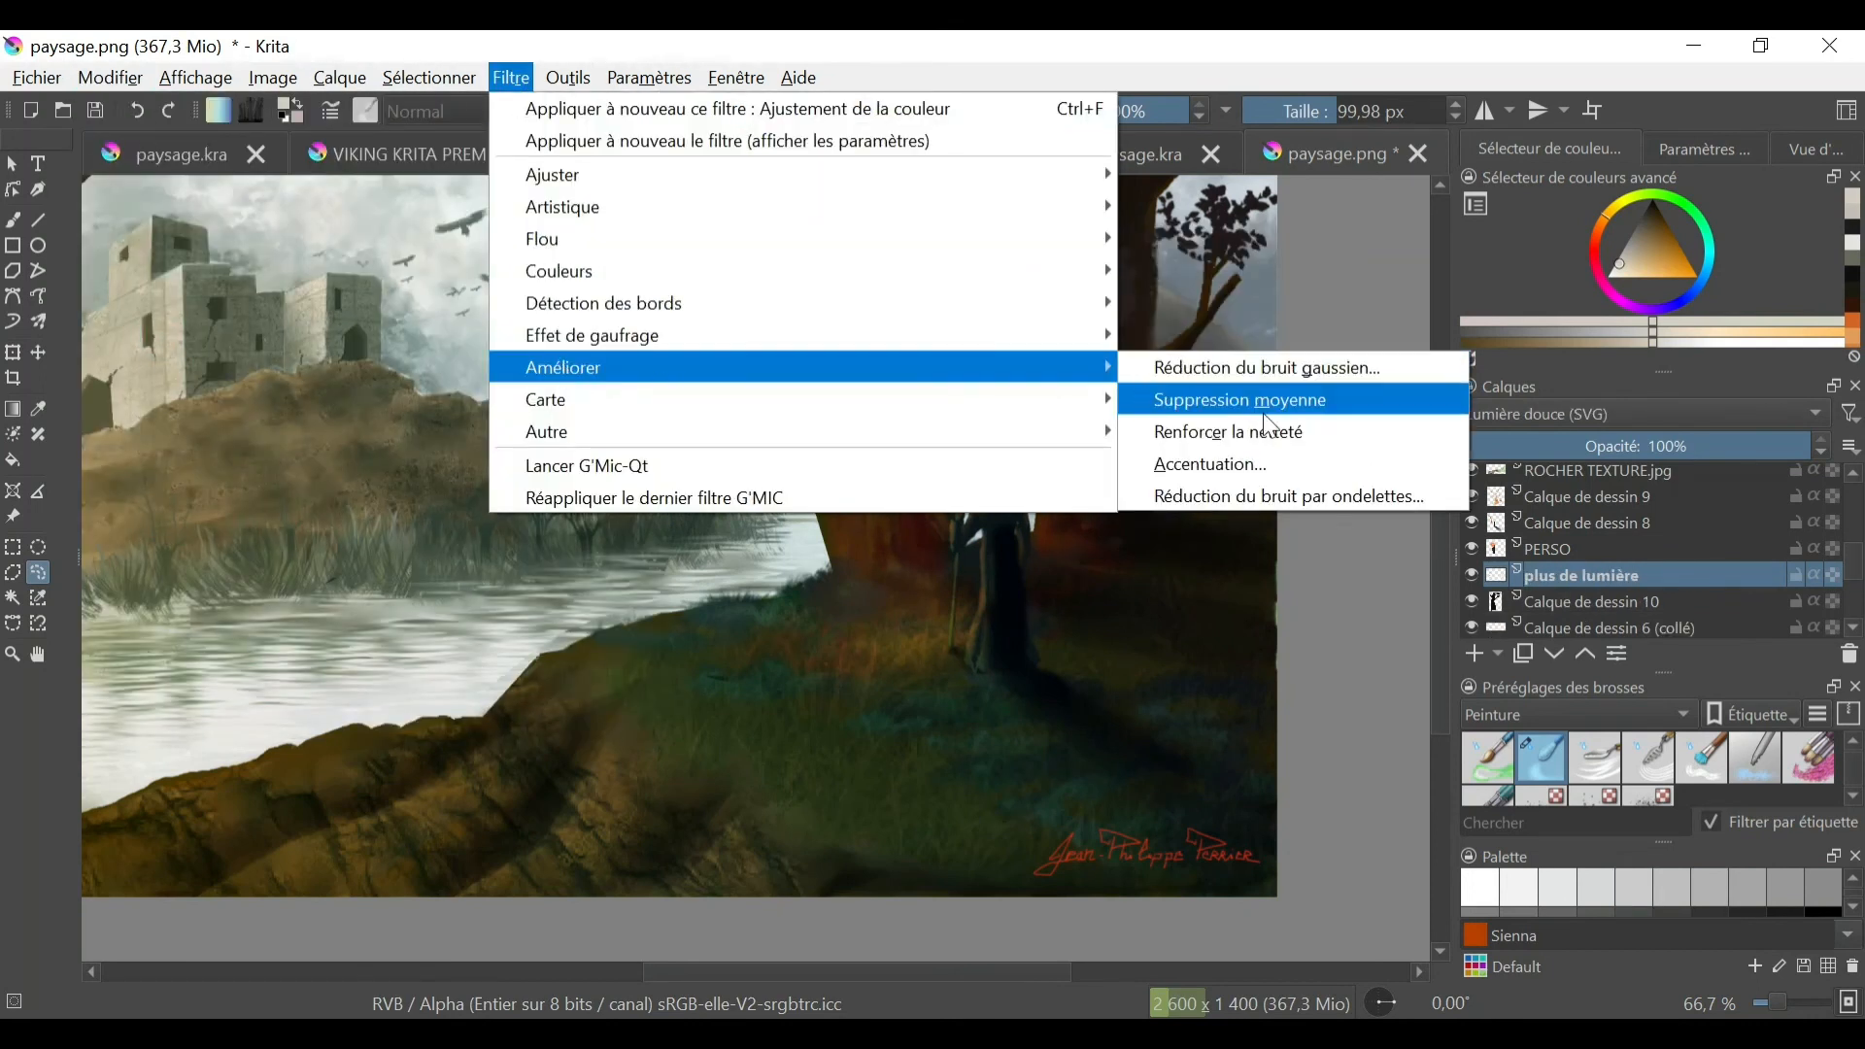
click(1255, 412)
click(135, 114)
- Apply a colour adjustment filter to the selected staff glow on the plus de lumière layer, and clear the selection
click(511, 79)
mouse_move(619, 405)
mouse_move(583, 175)
click(1229, 262)
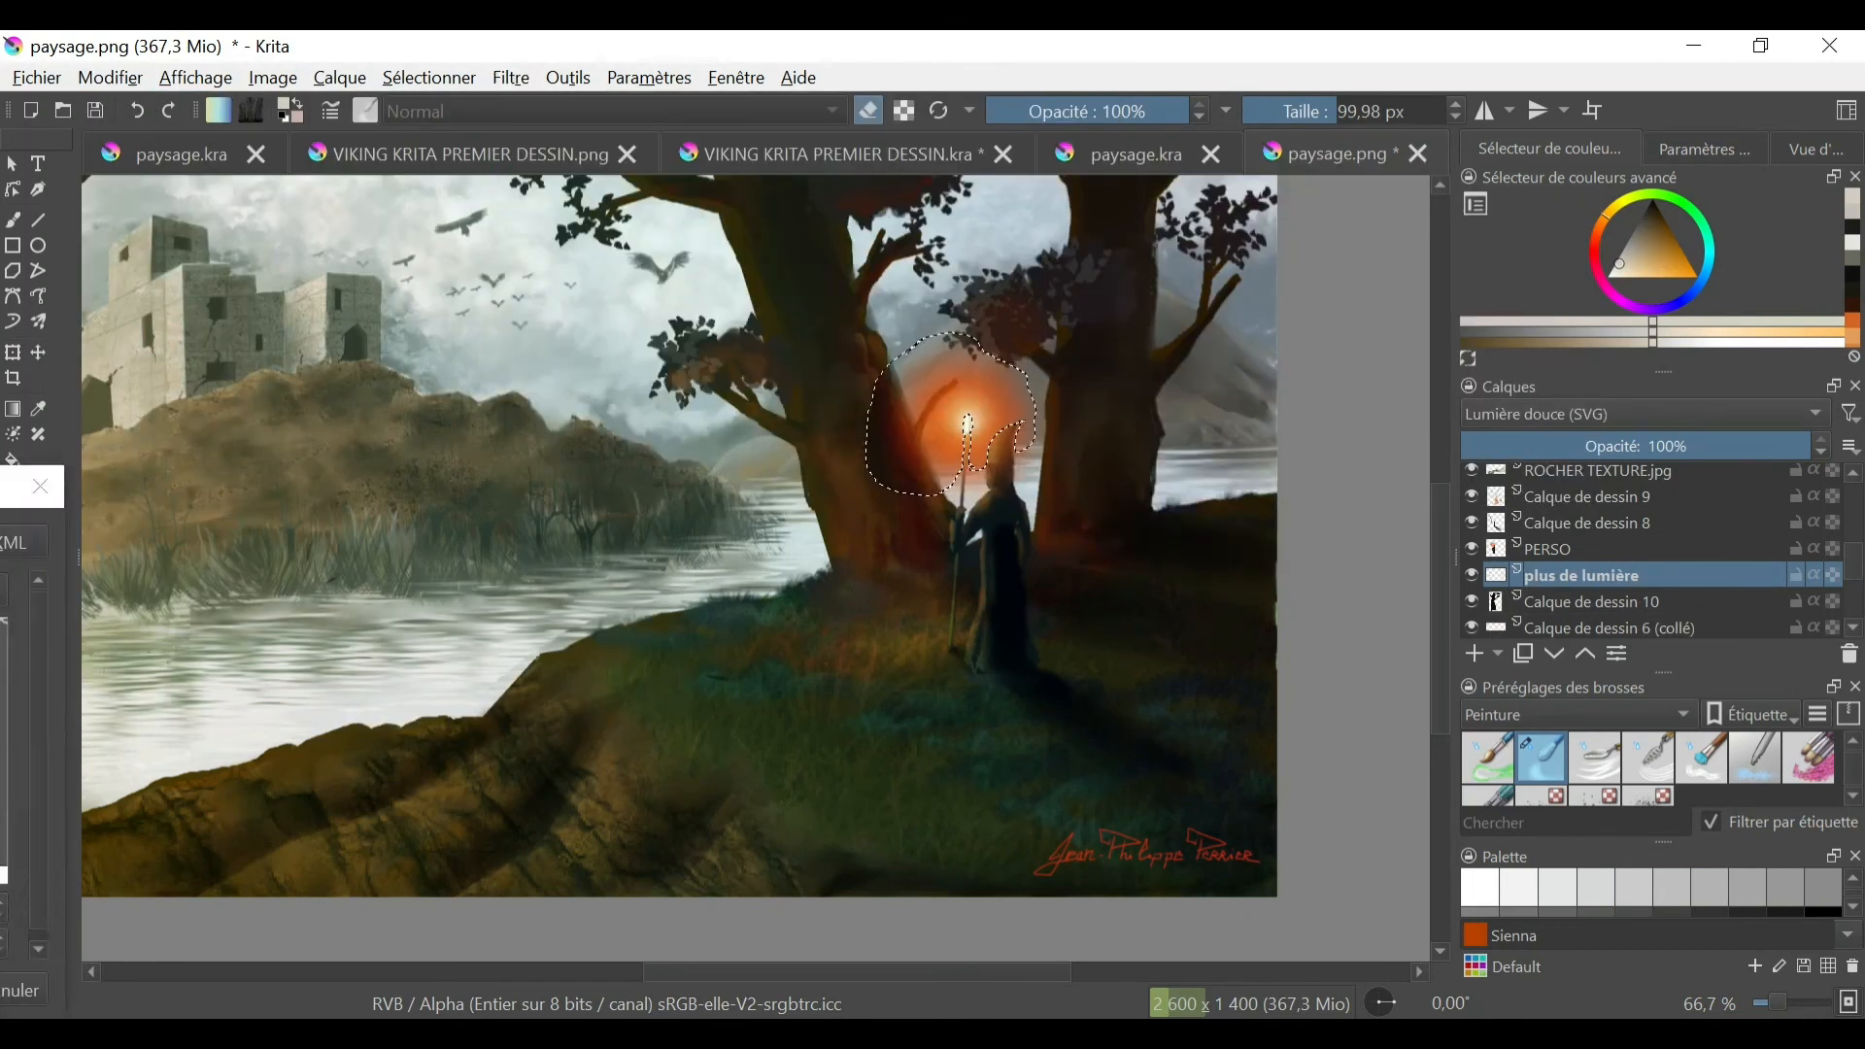
click(1209, 396)
click(1204, 397)
drag(1440, 543, 1444, 513)
click(1275, 394)
drag(1344, 592, 1356, 435)
click(1216, 590)
click(1270, 396)
click(1218, 621)
click(1771, 794)
click(430, 77)
click(466, 147)
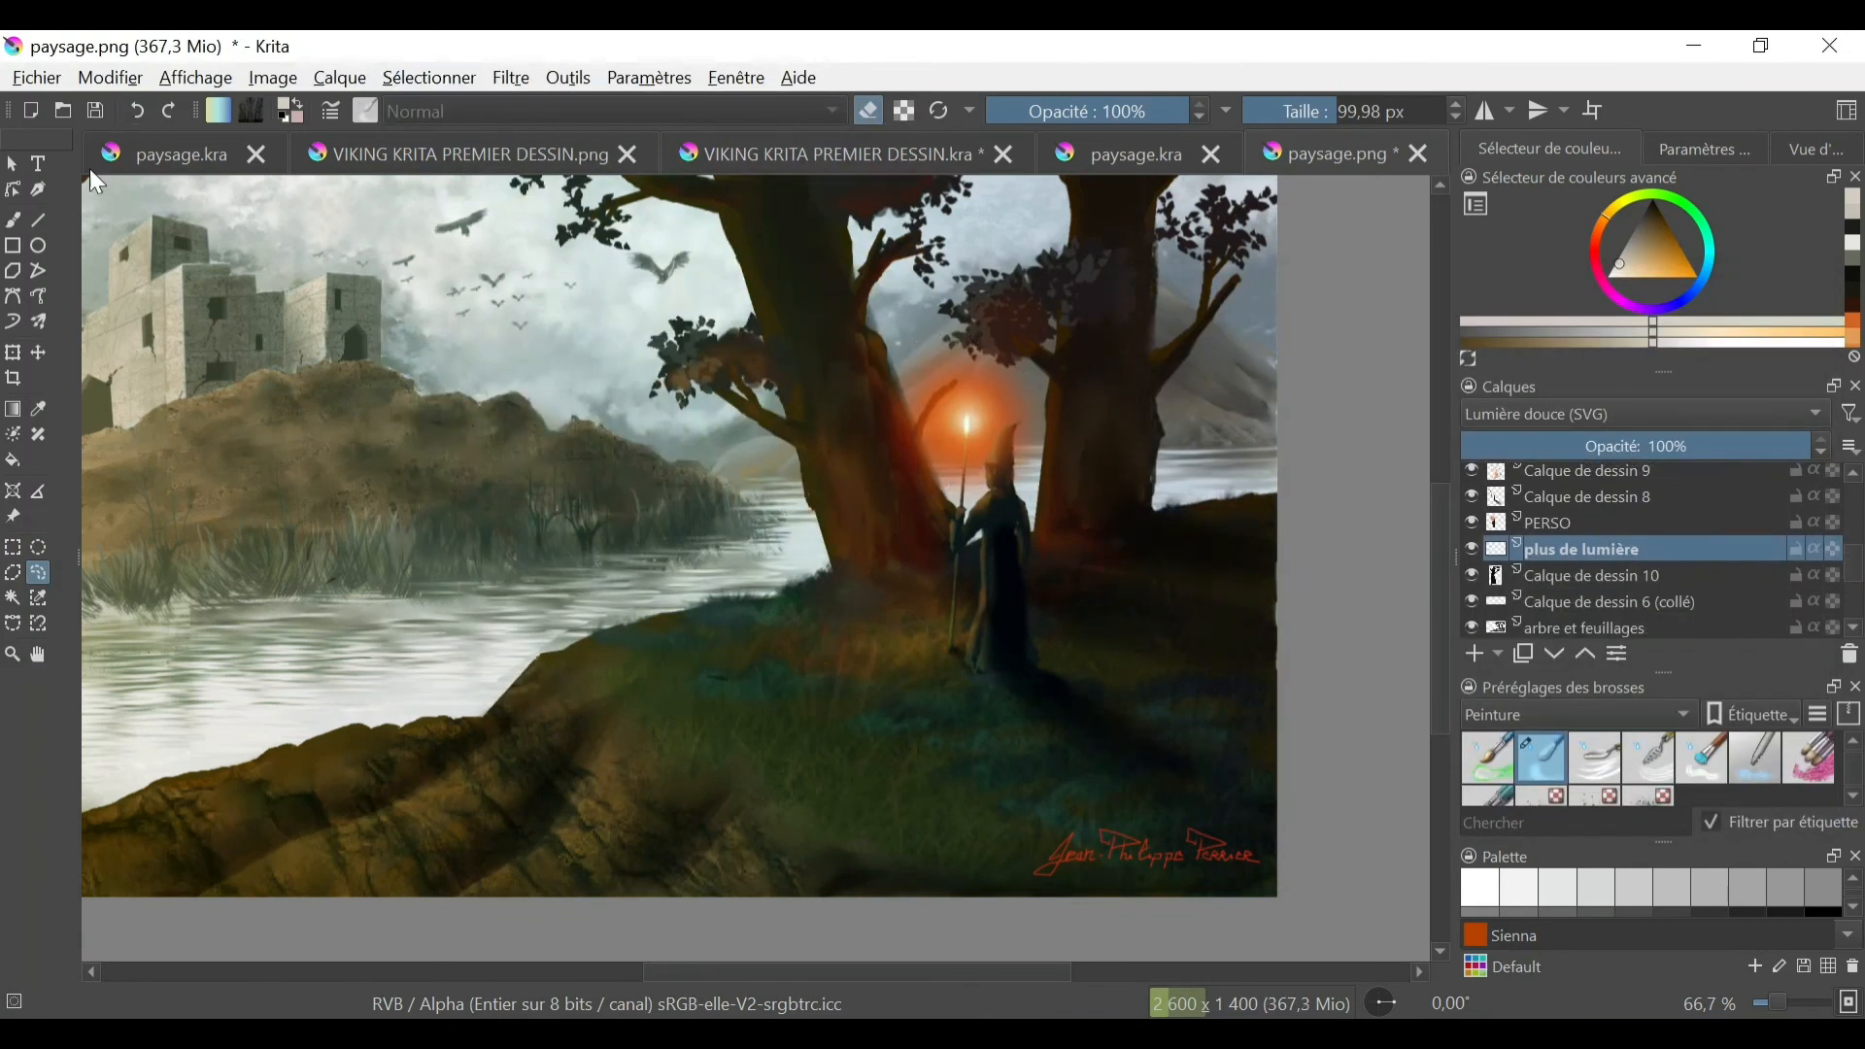
- Find the layer holding the left tree, Calque de dessin 10, and rename it as Arbre gauche
scroll(1473, 592, down, 5)
click(1501, 599)
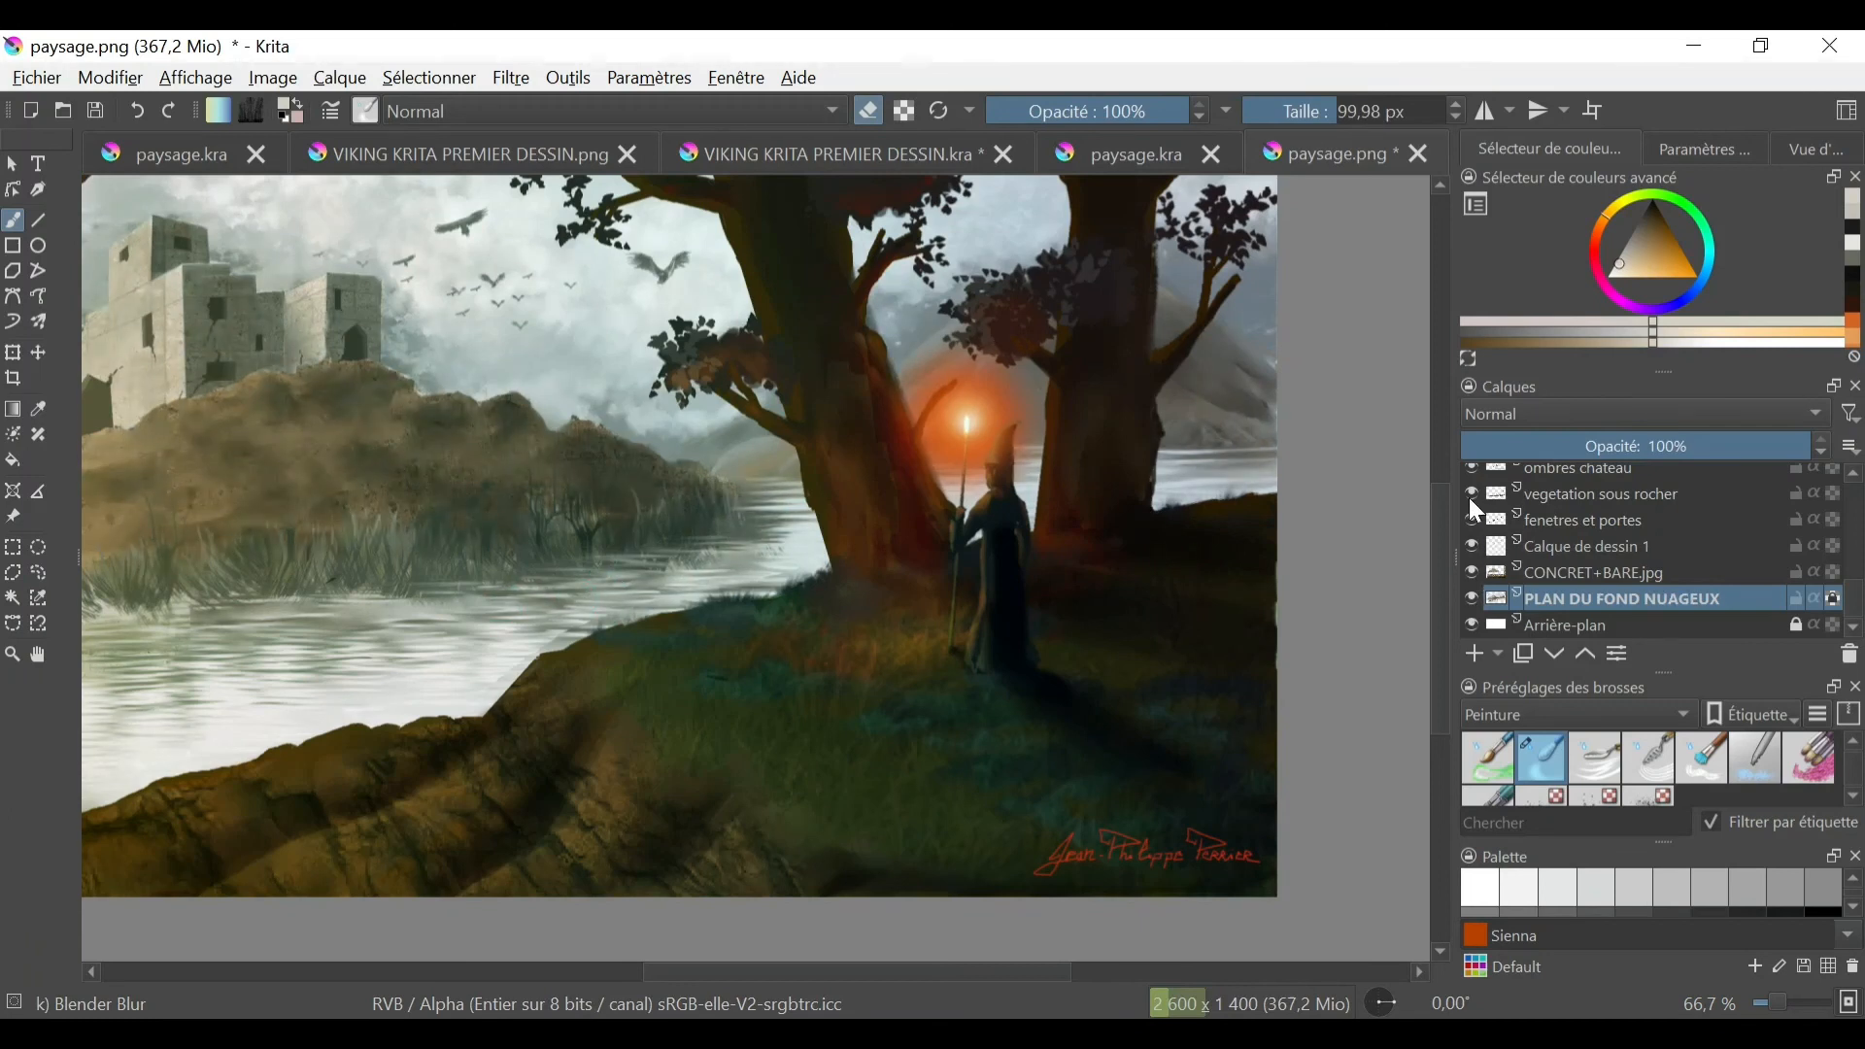
scroll(1476, 510, up, 5)
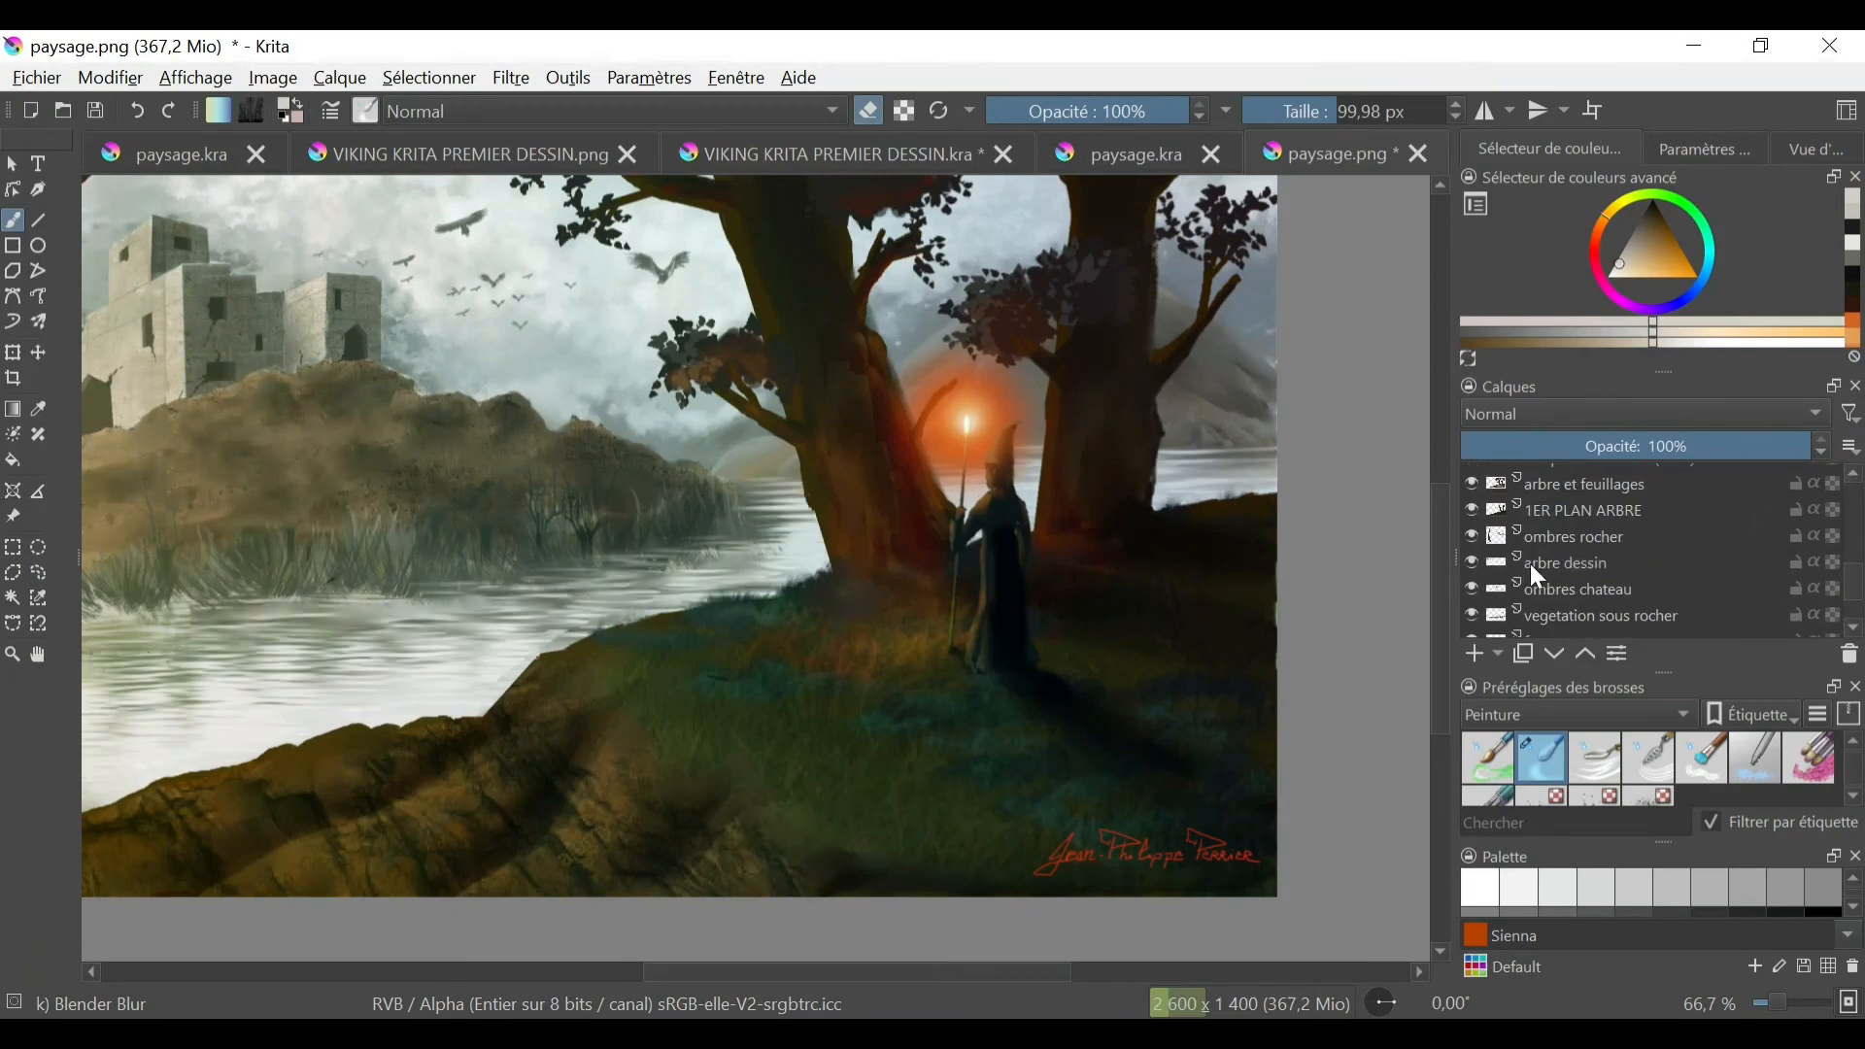
click(1539, 573)
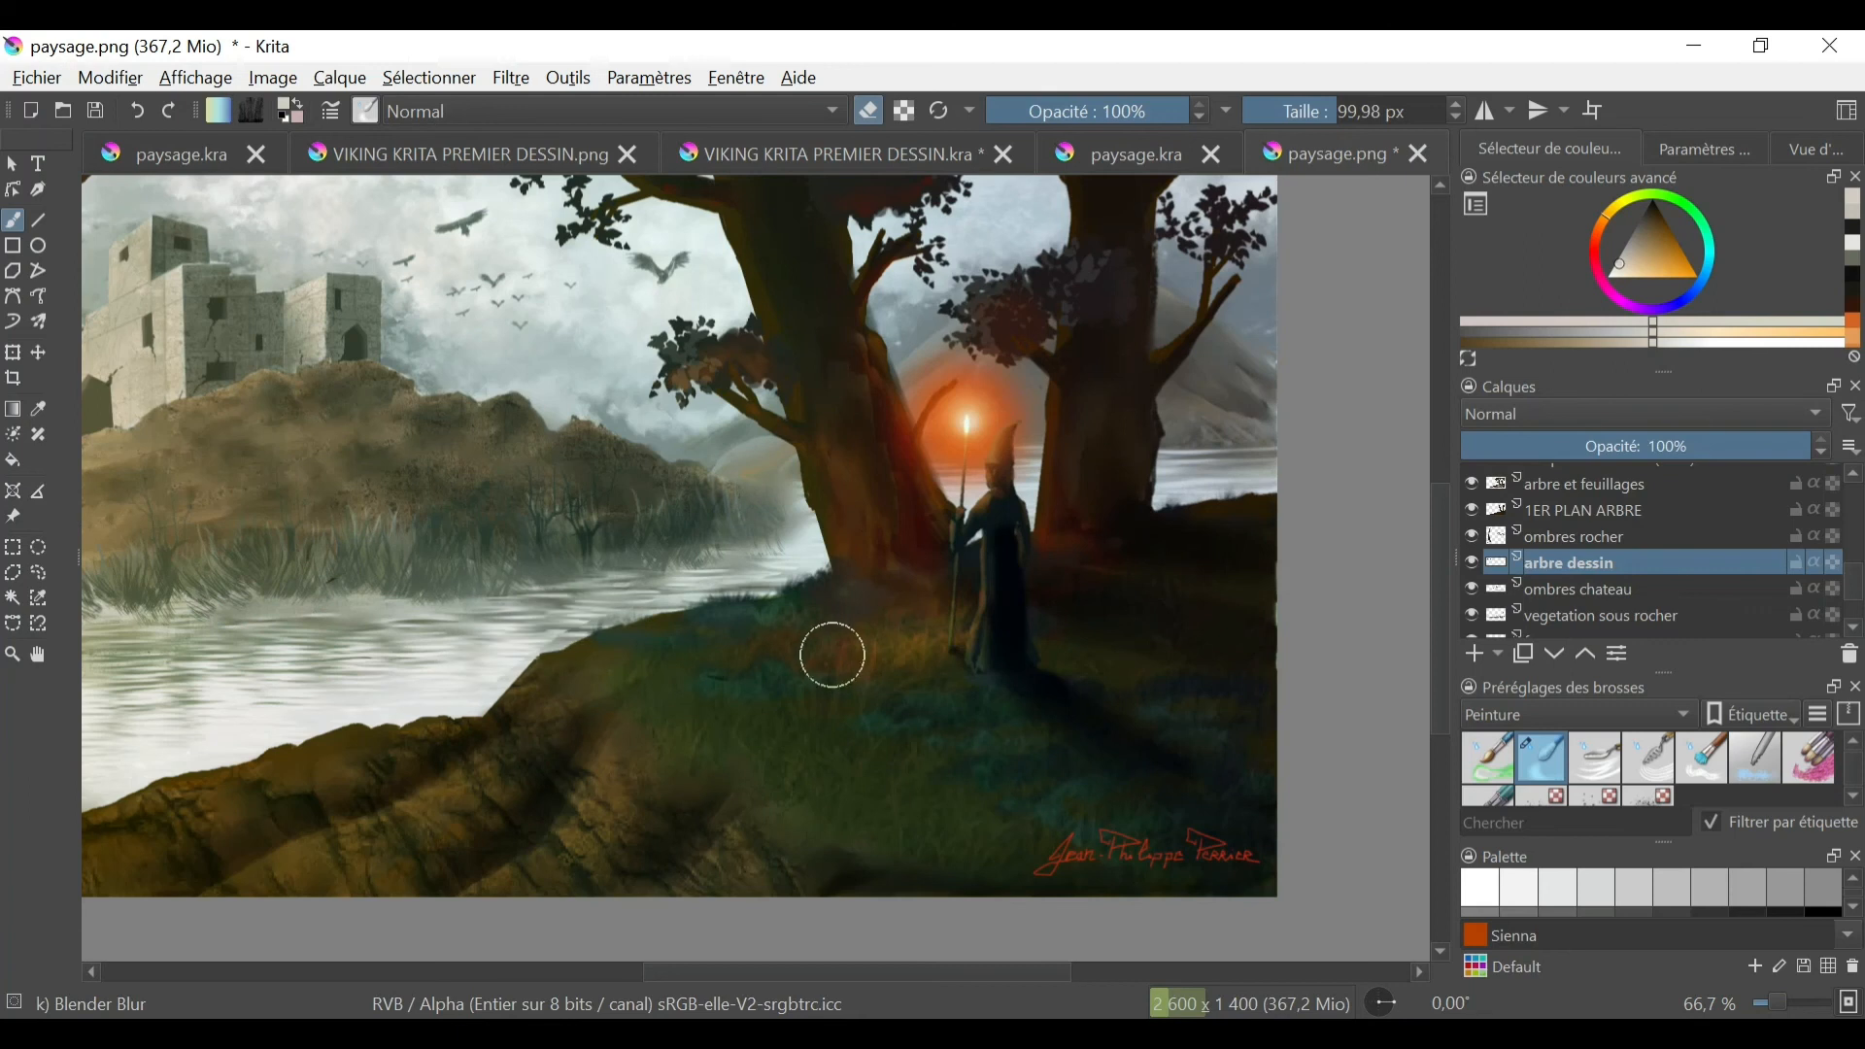
key(minus)
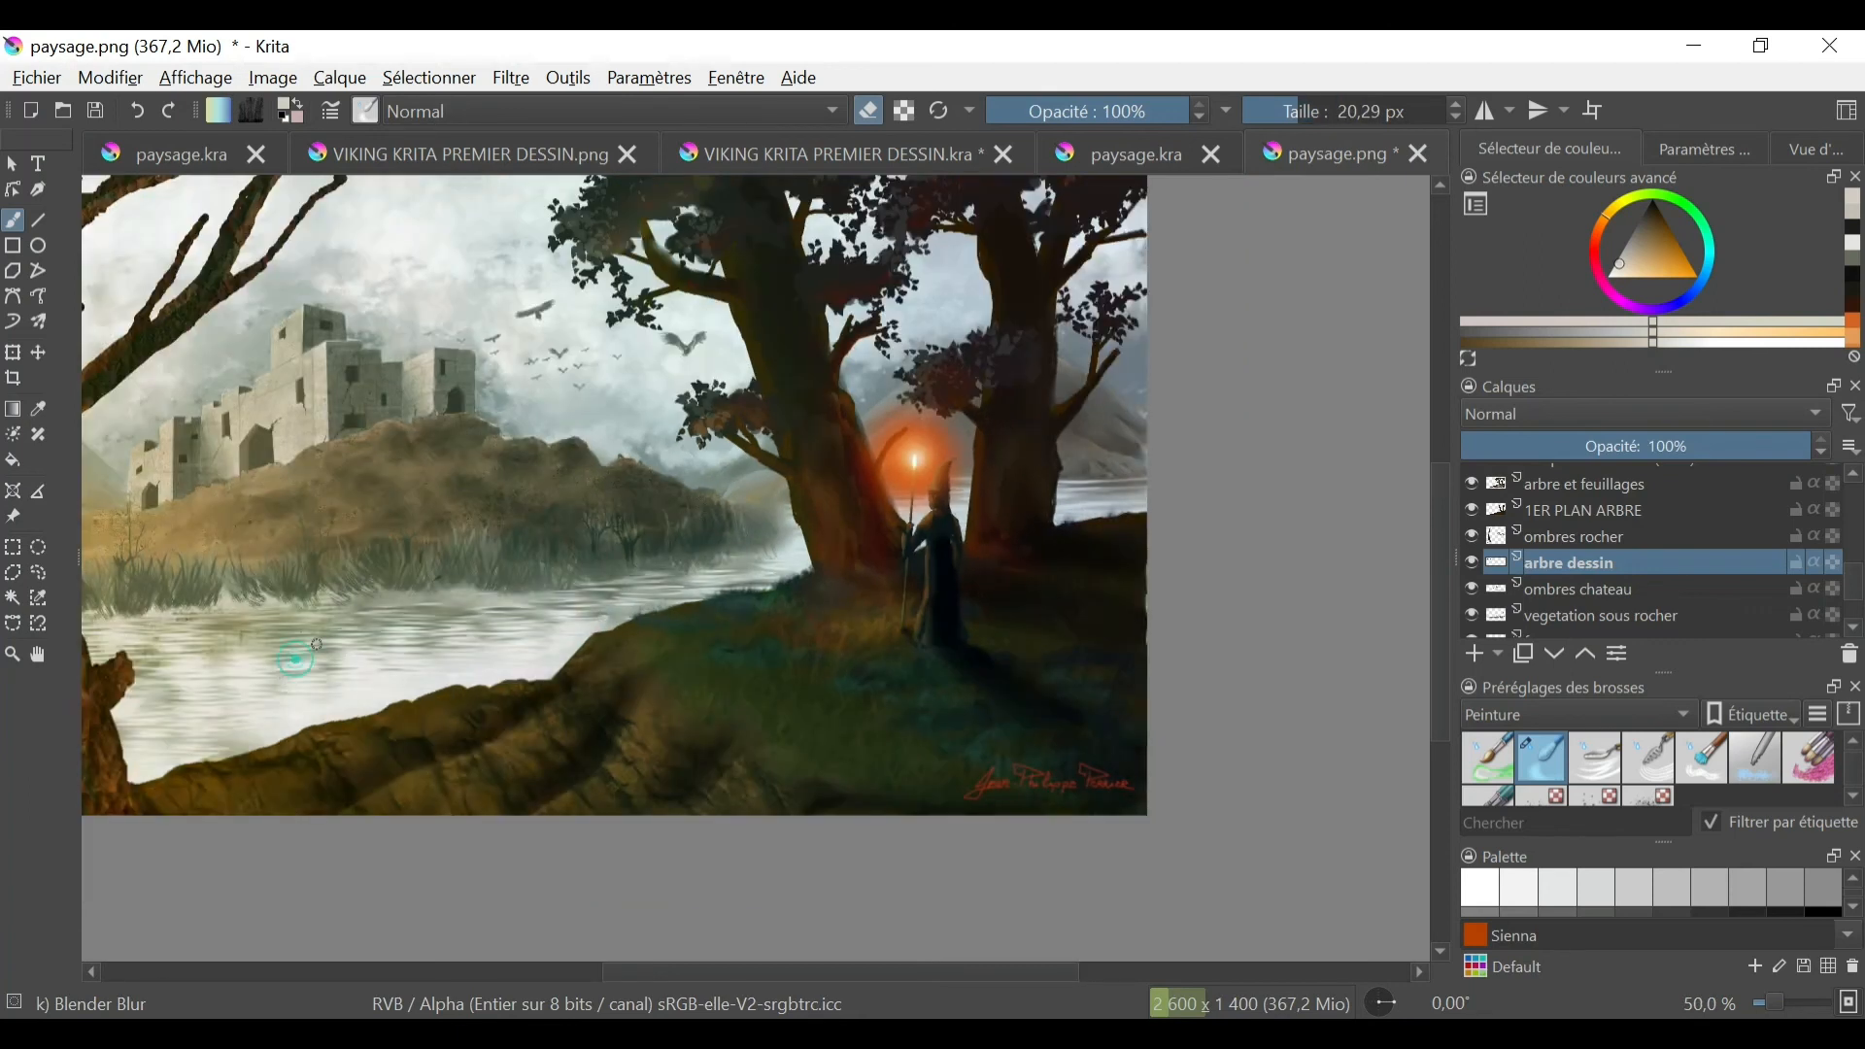
key(minus)
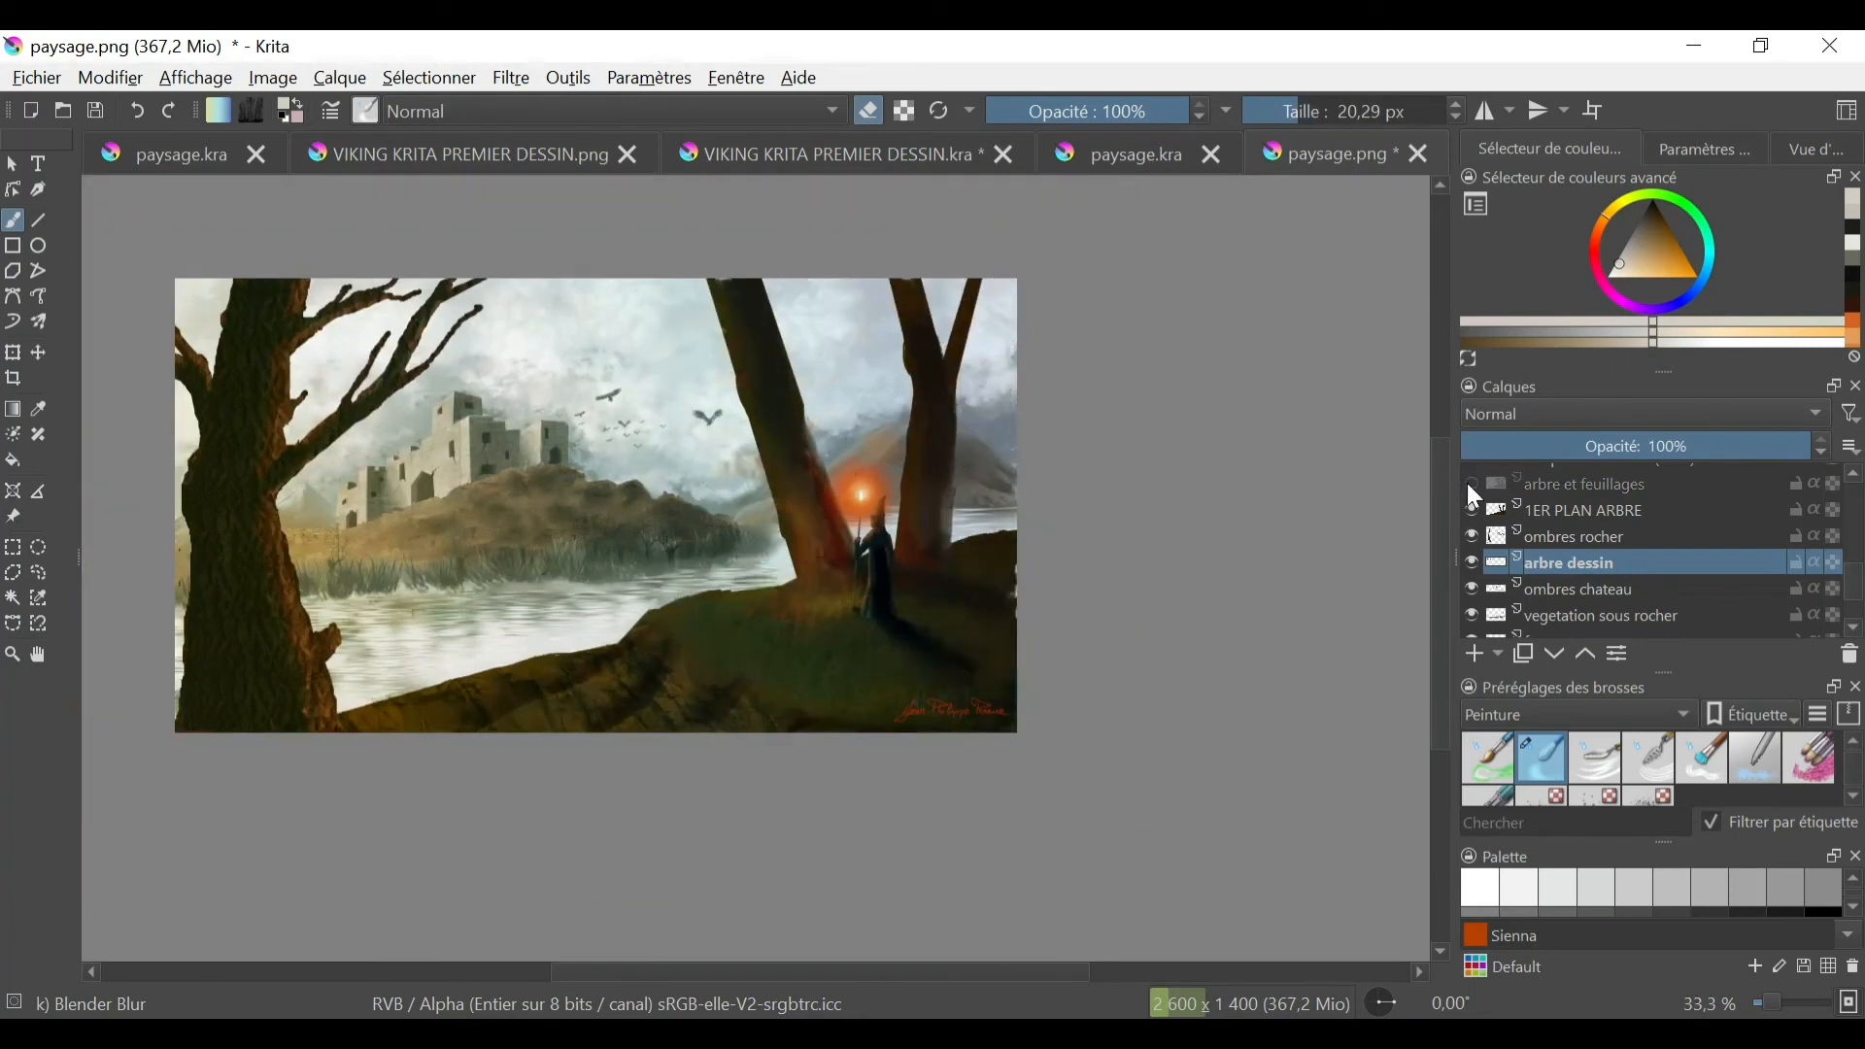
scroll(1479, 547, up, 2)
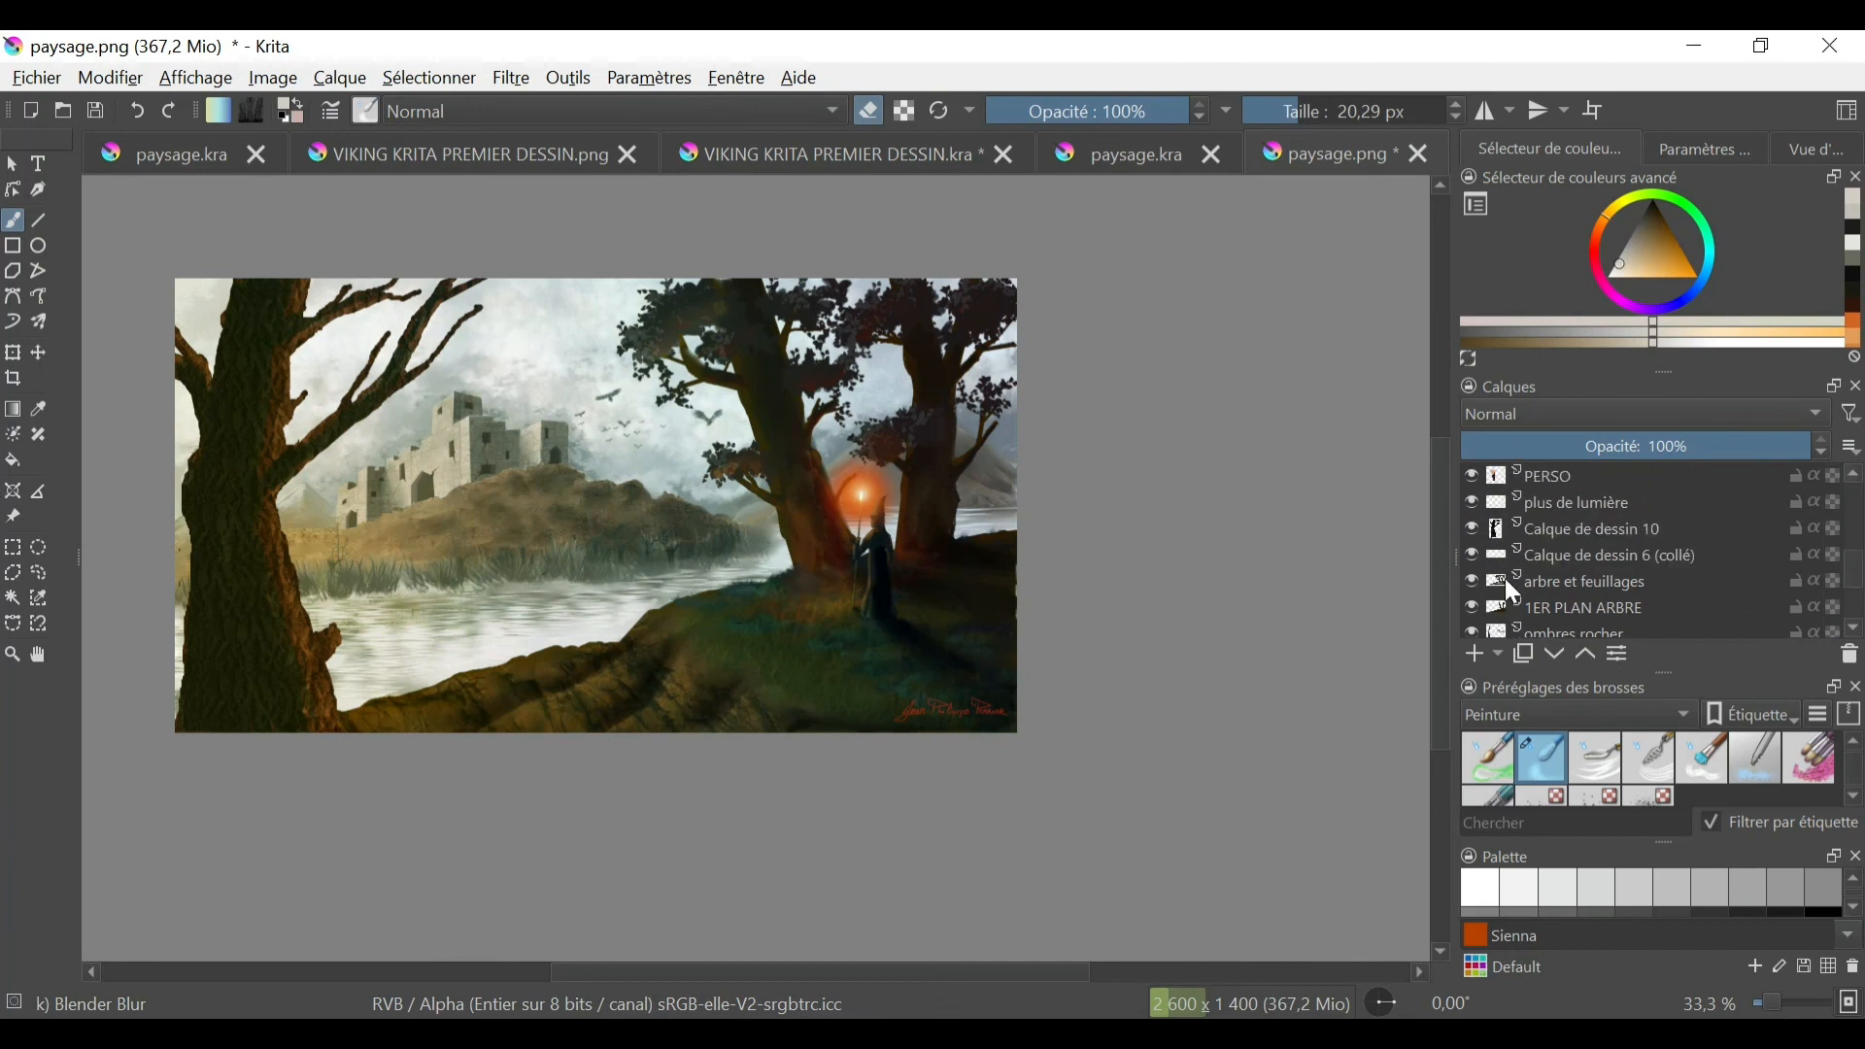
double_click(1571, 530)
text(Arbre gauche)
- Clean up the branches of the left tree on the Arbre gauche layer with the Eraser Small brush
key(plus)
drag(252, 346, 625, 424)
right_click(625, 425)
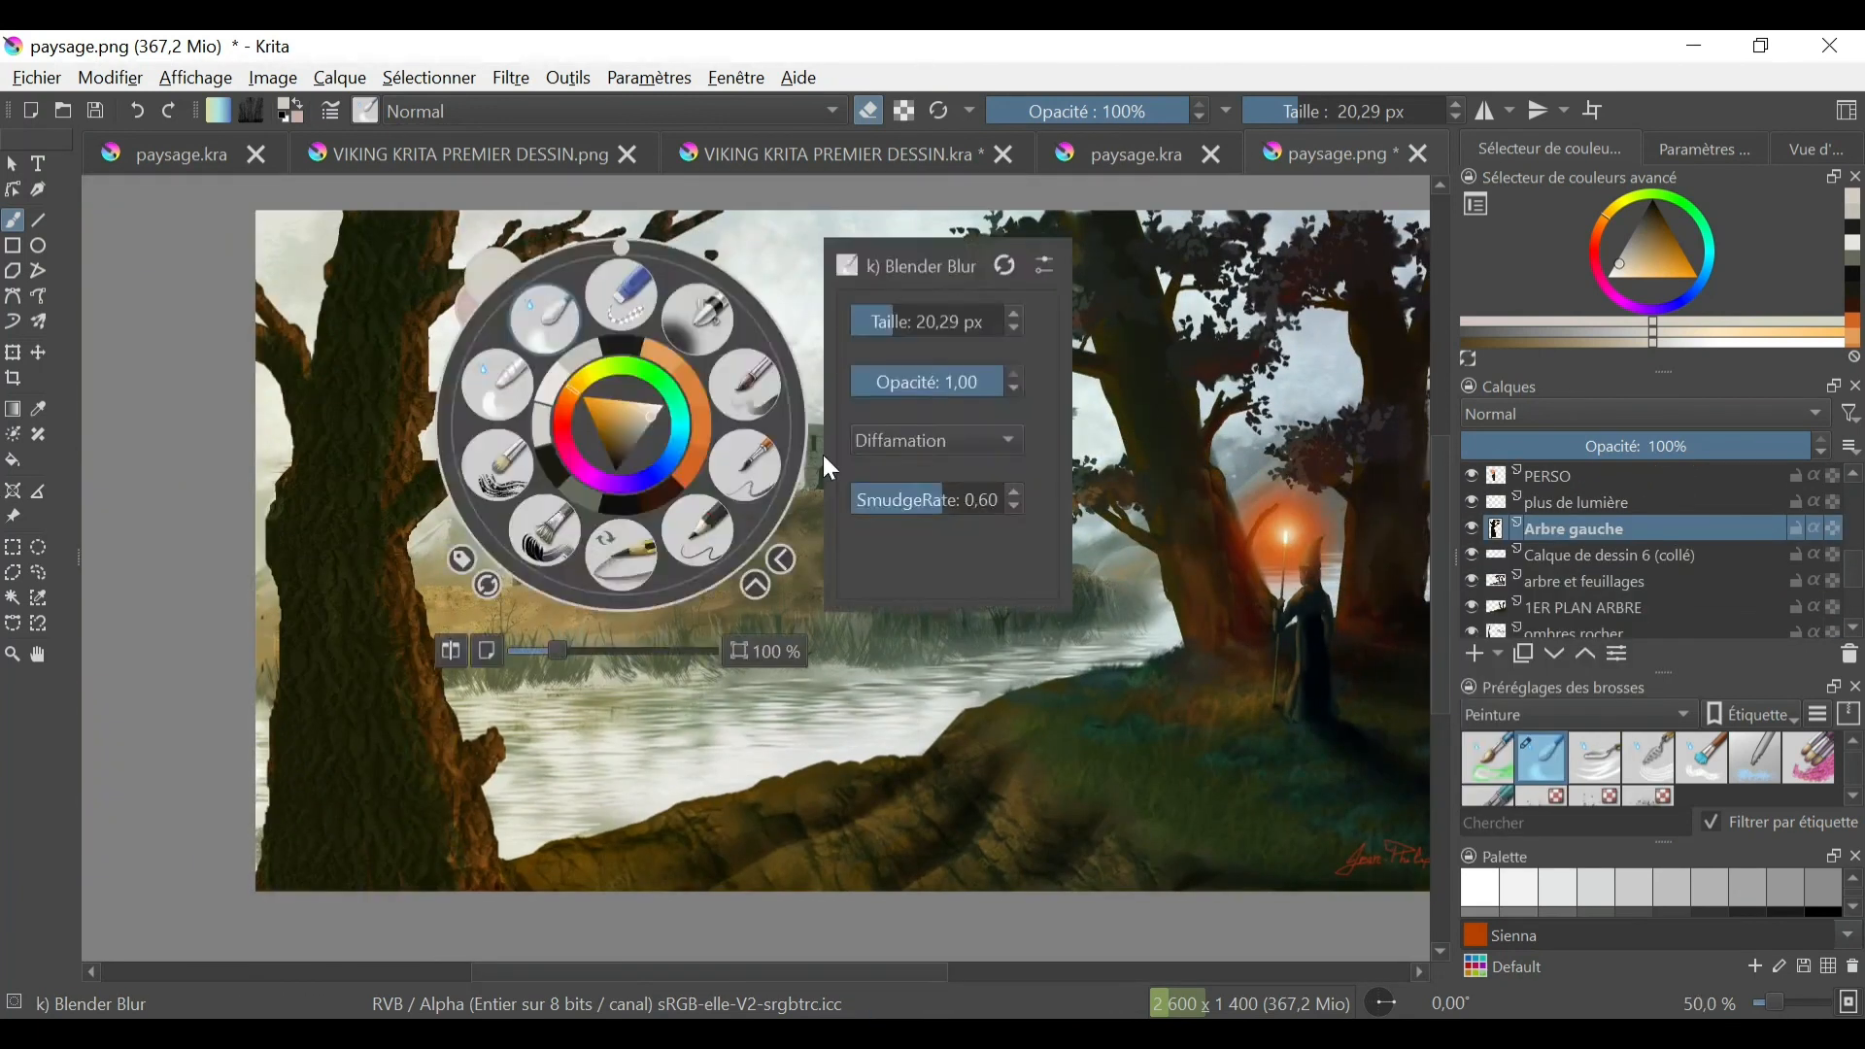
click(626, 301)
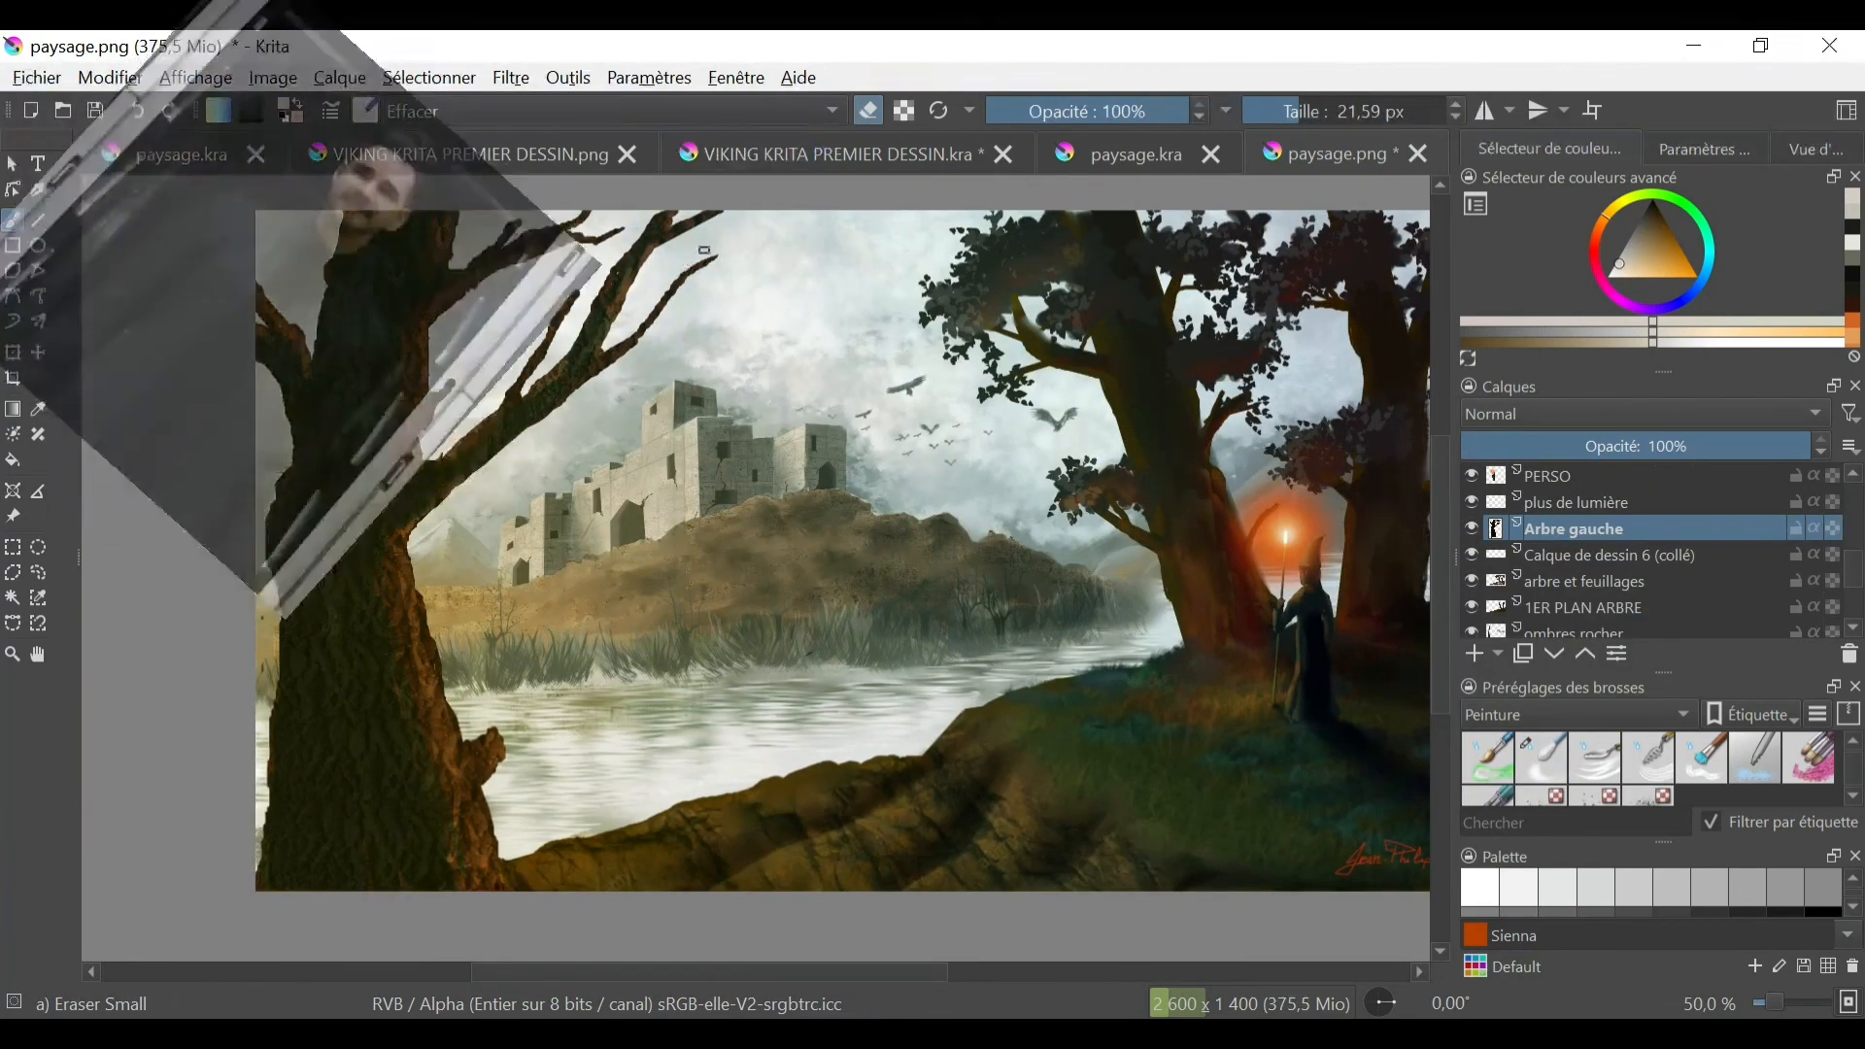
scroll(515, 291, up, 1)
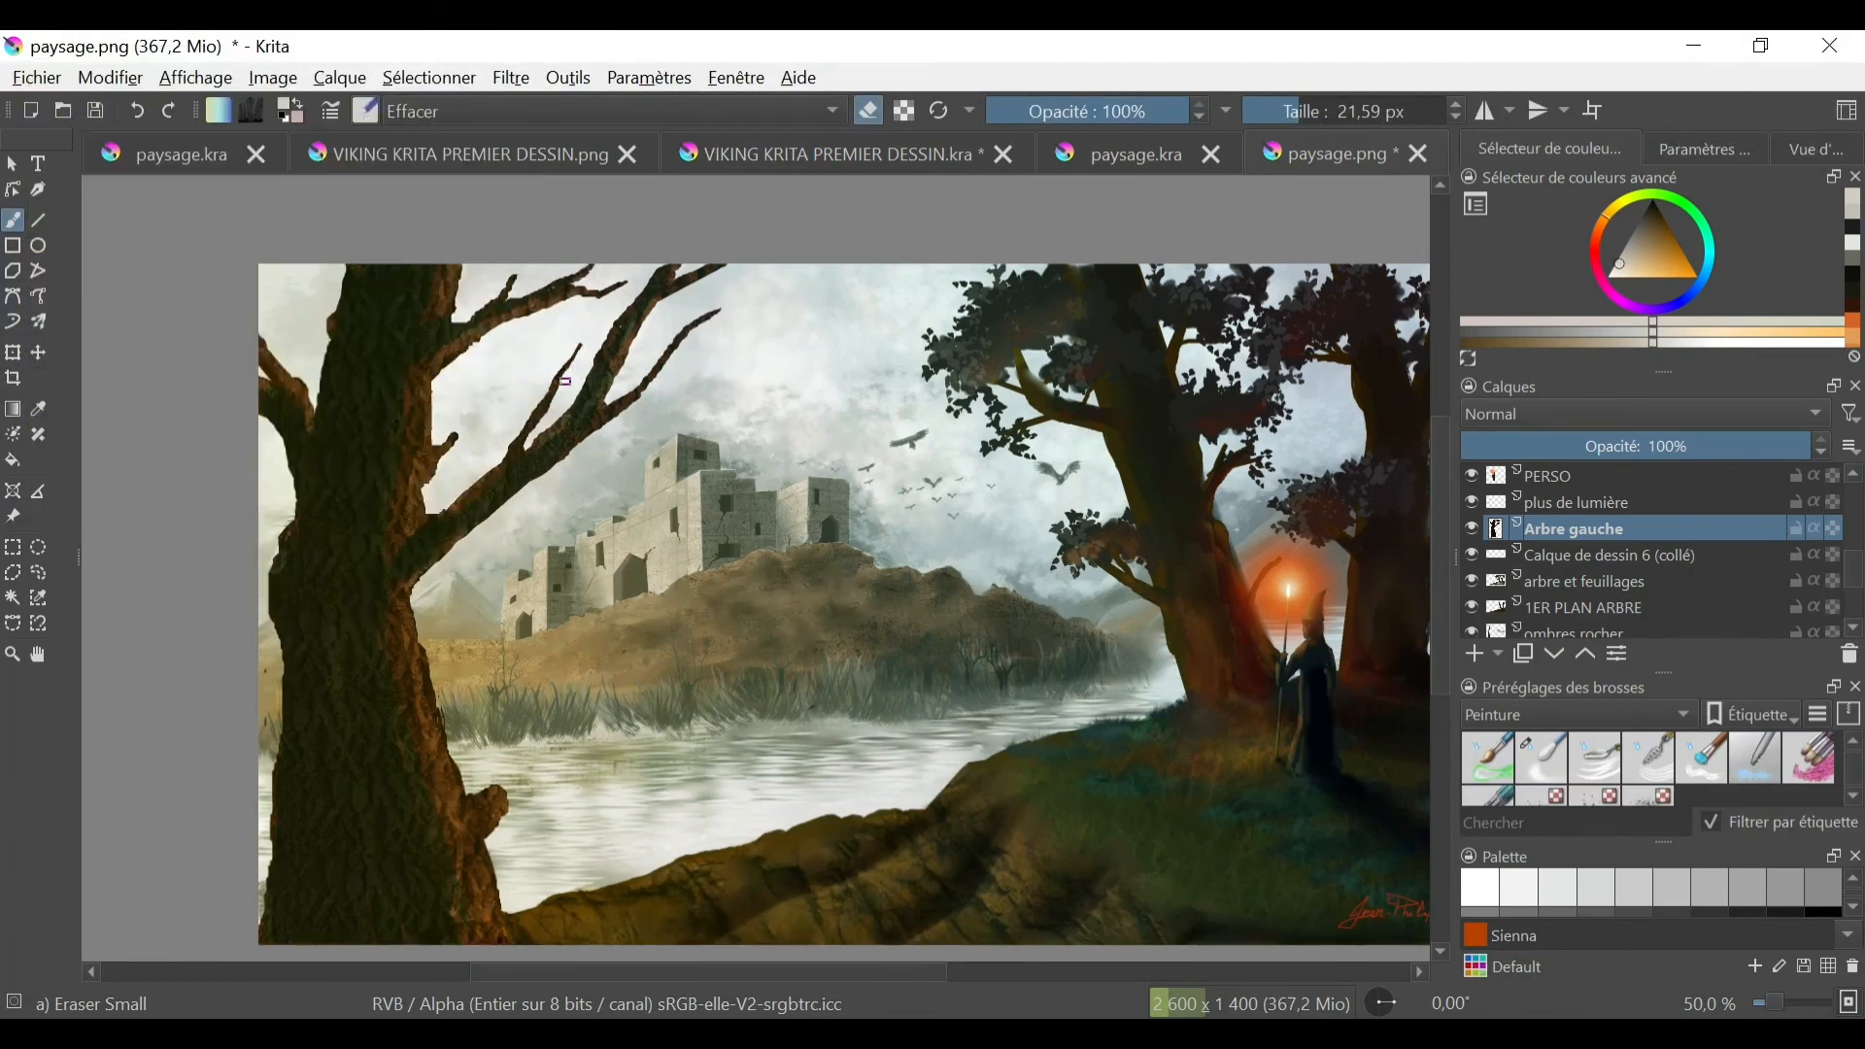
- Add a layer named fog between ombres chateau and vegetation sous rocher, and show the Nuages brush presets
key(minus)
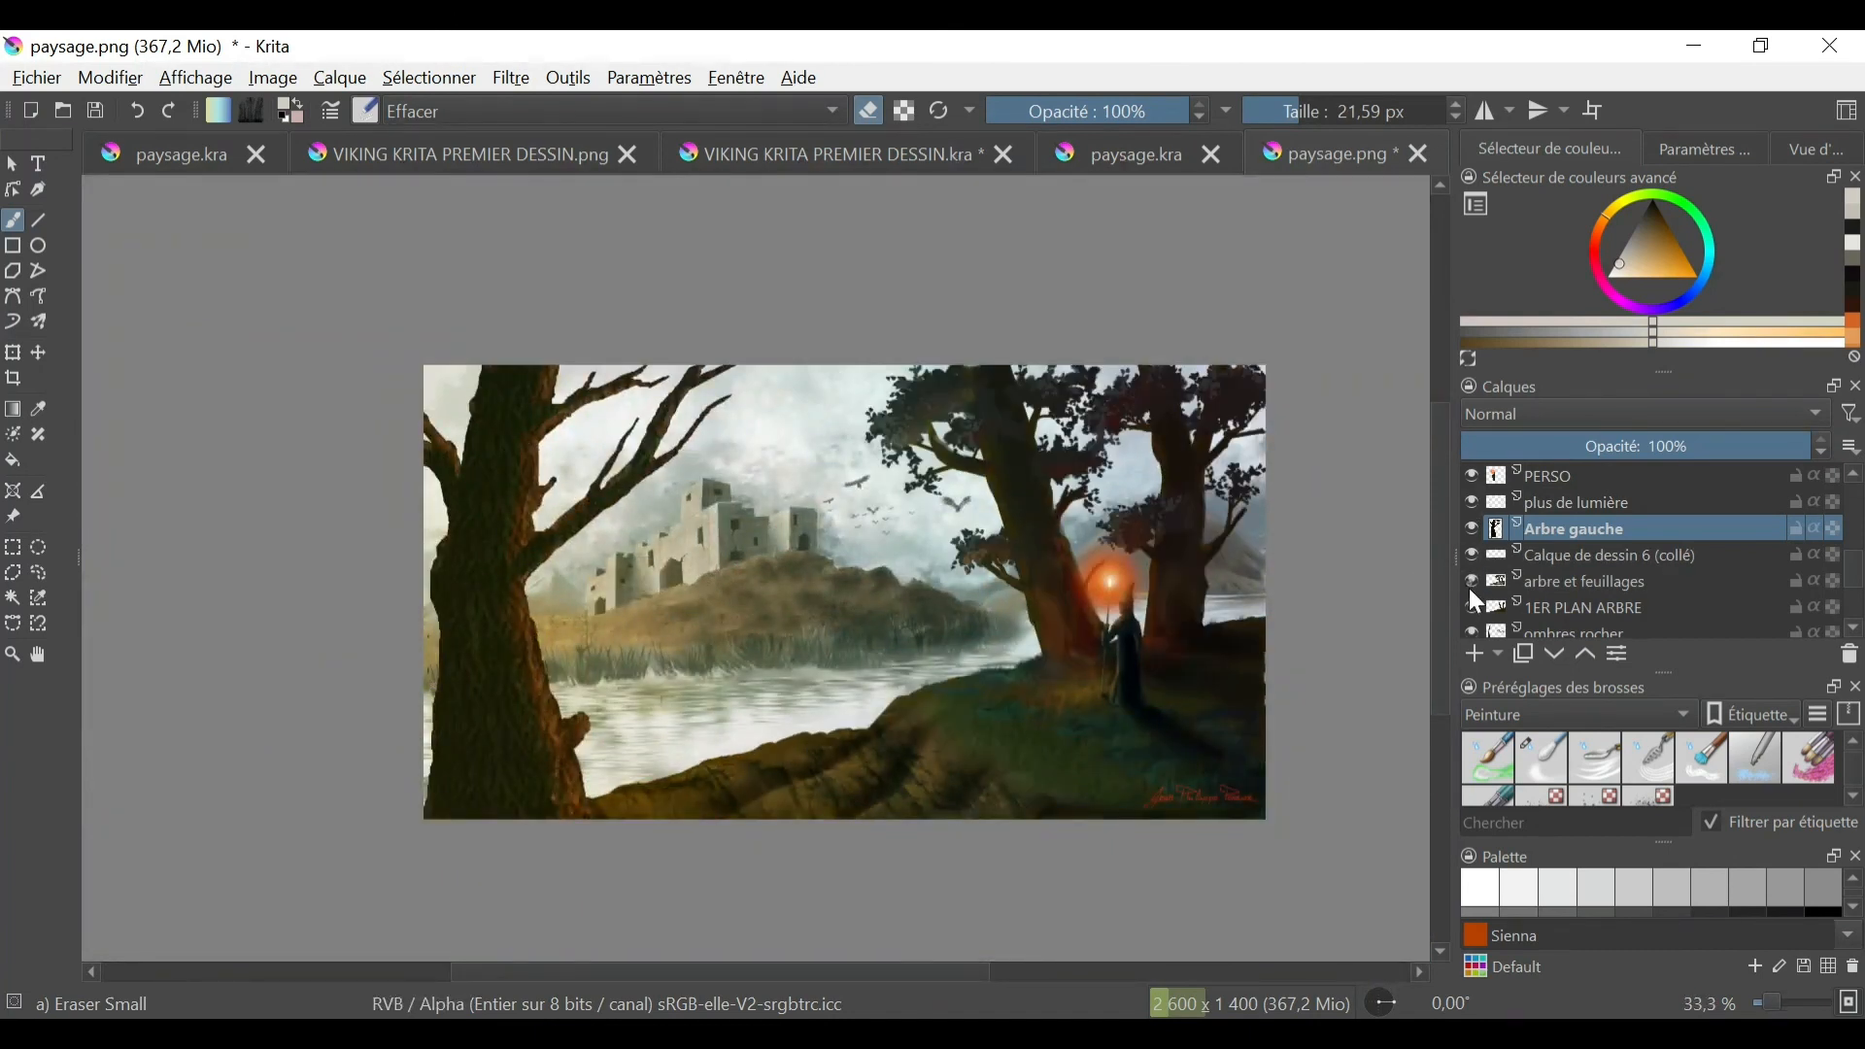
scroll(1471, 583, down, 3)
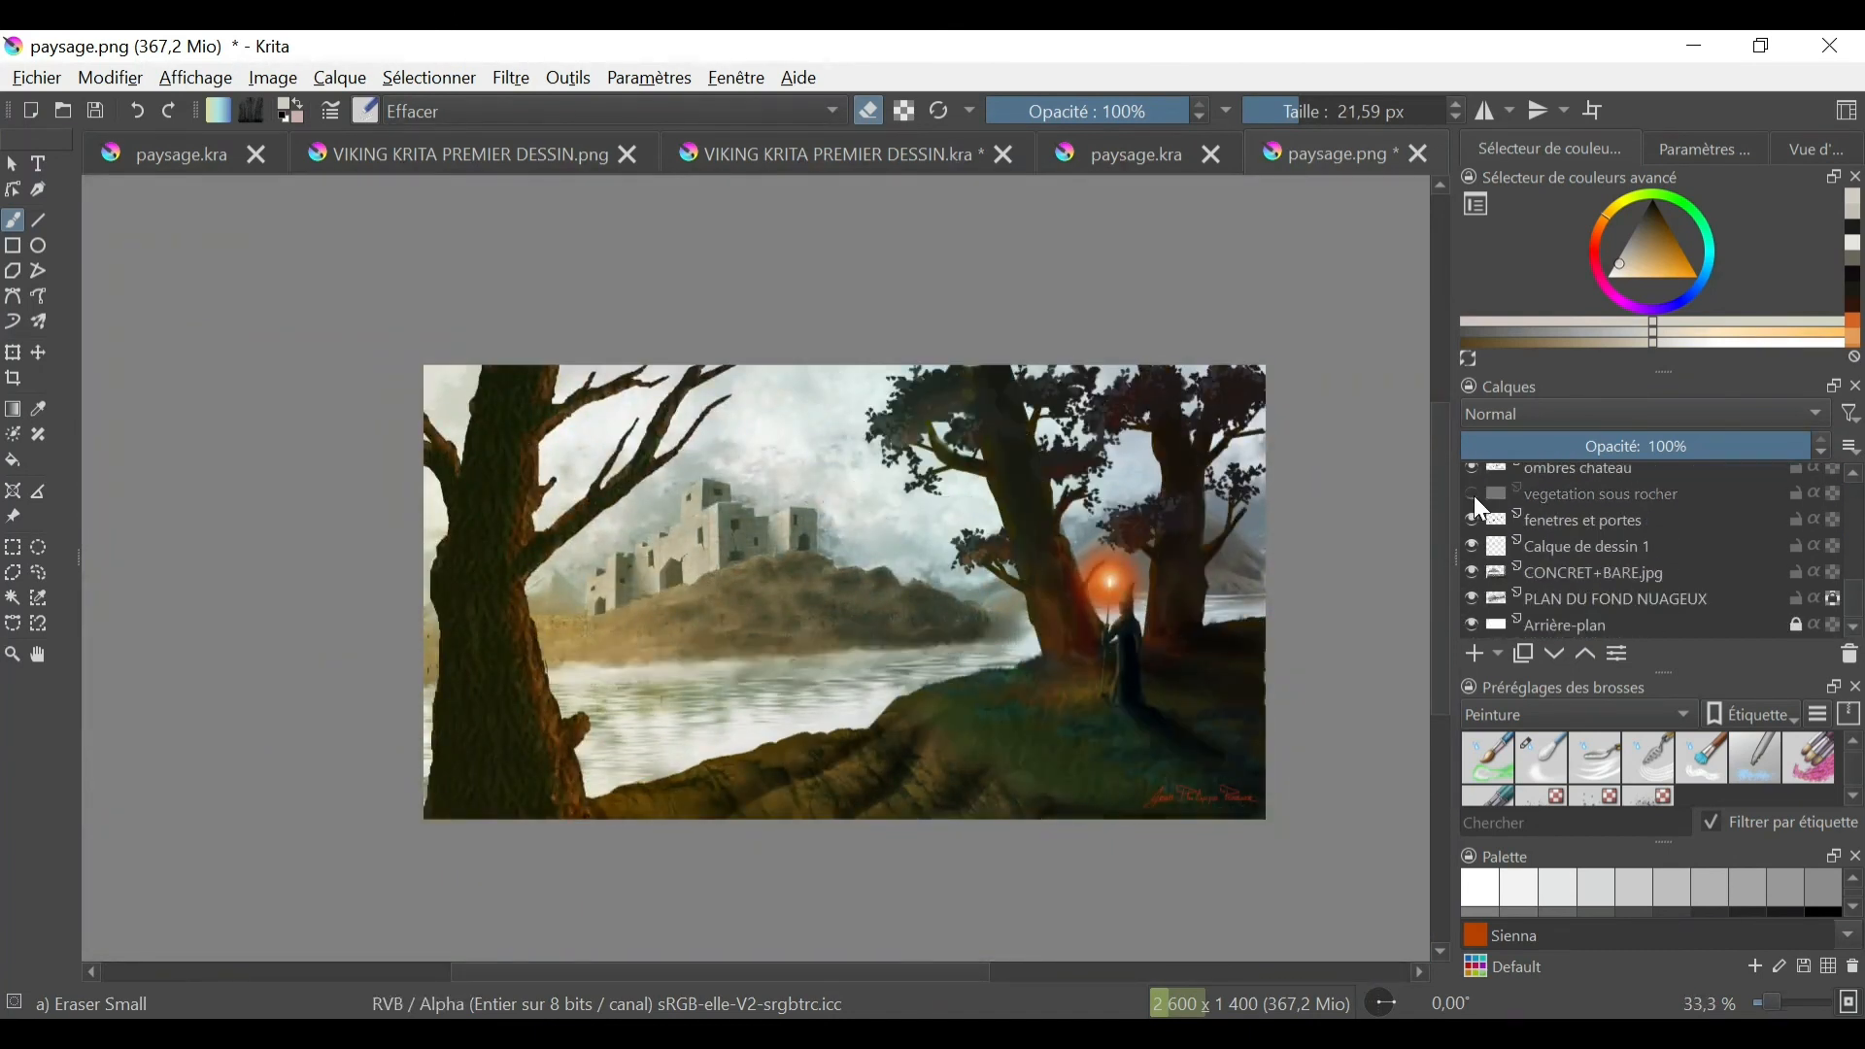
scroll(1472, 496, up, 1)
click(1554, 540)
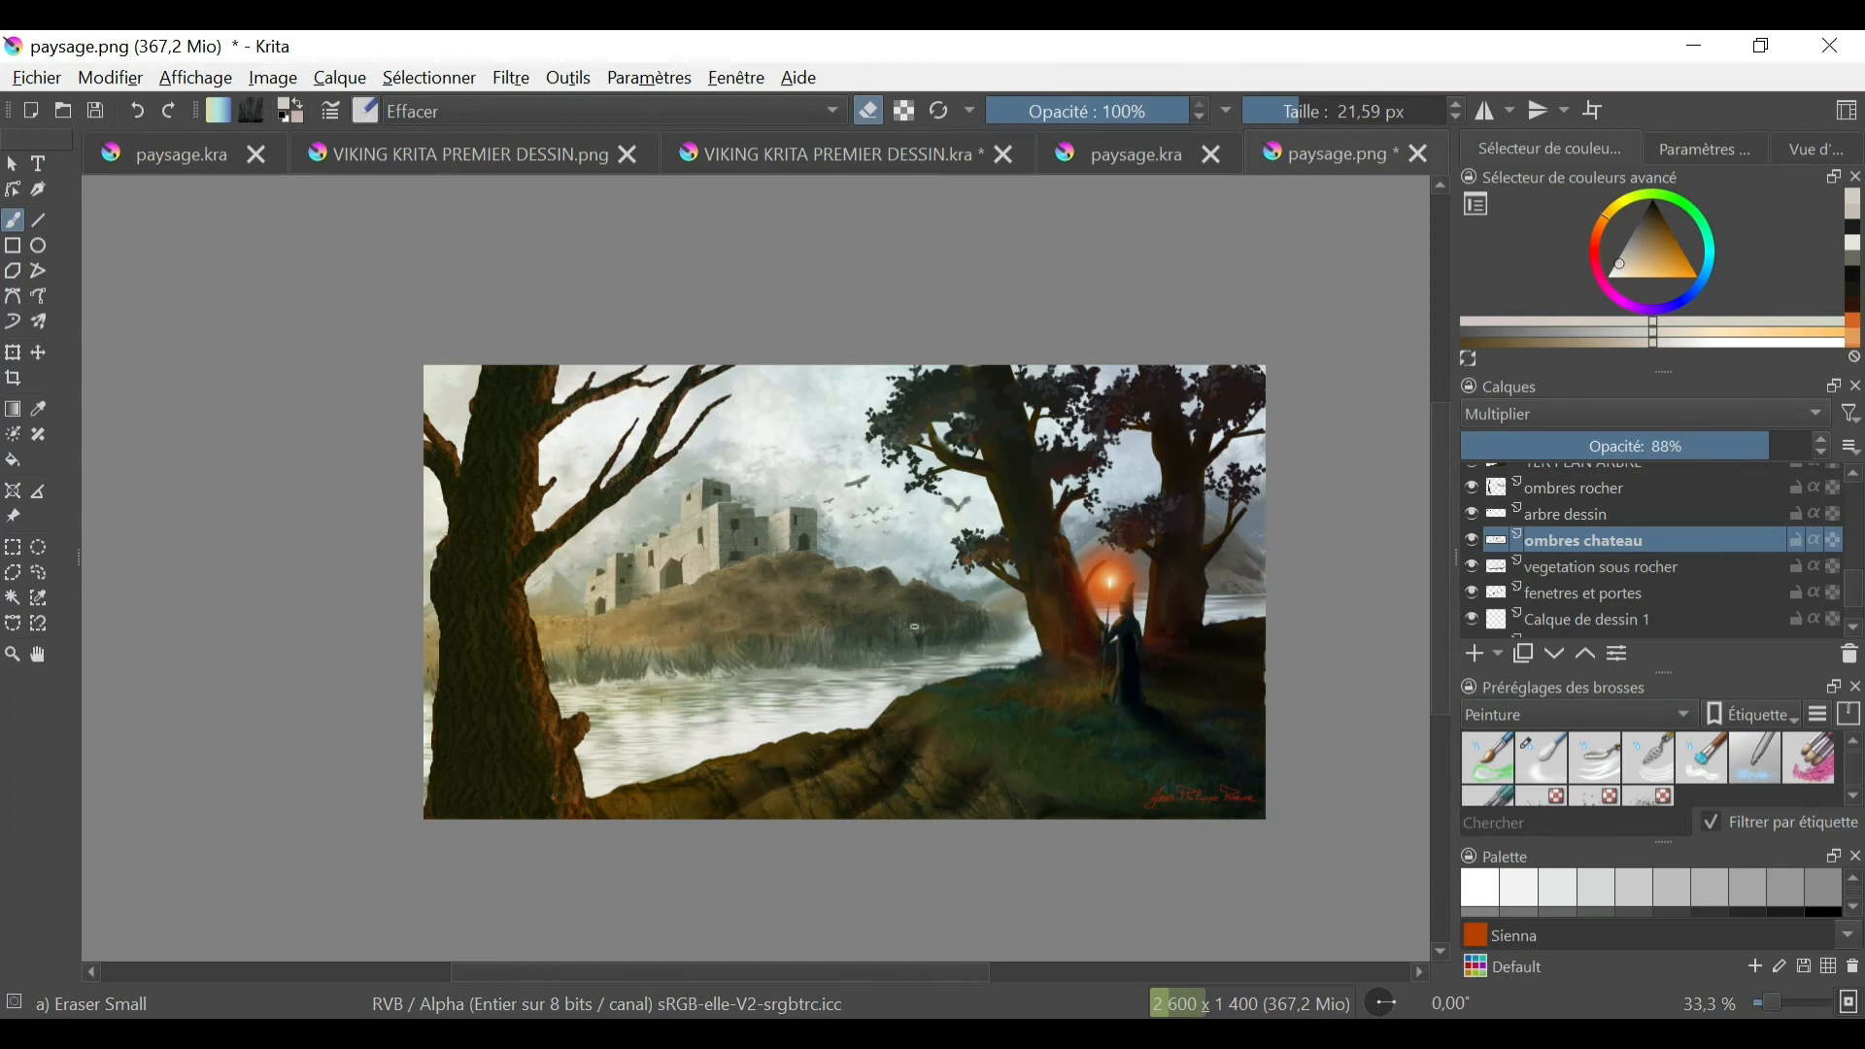
click(1686, 717)
click(1633, 670)
click(1632, 573)
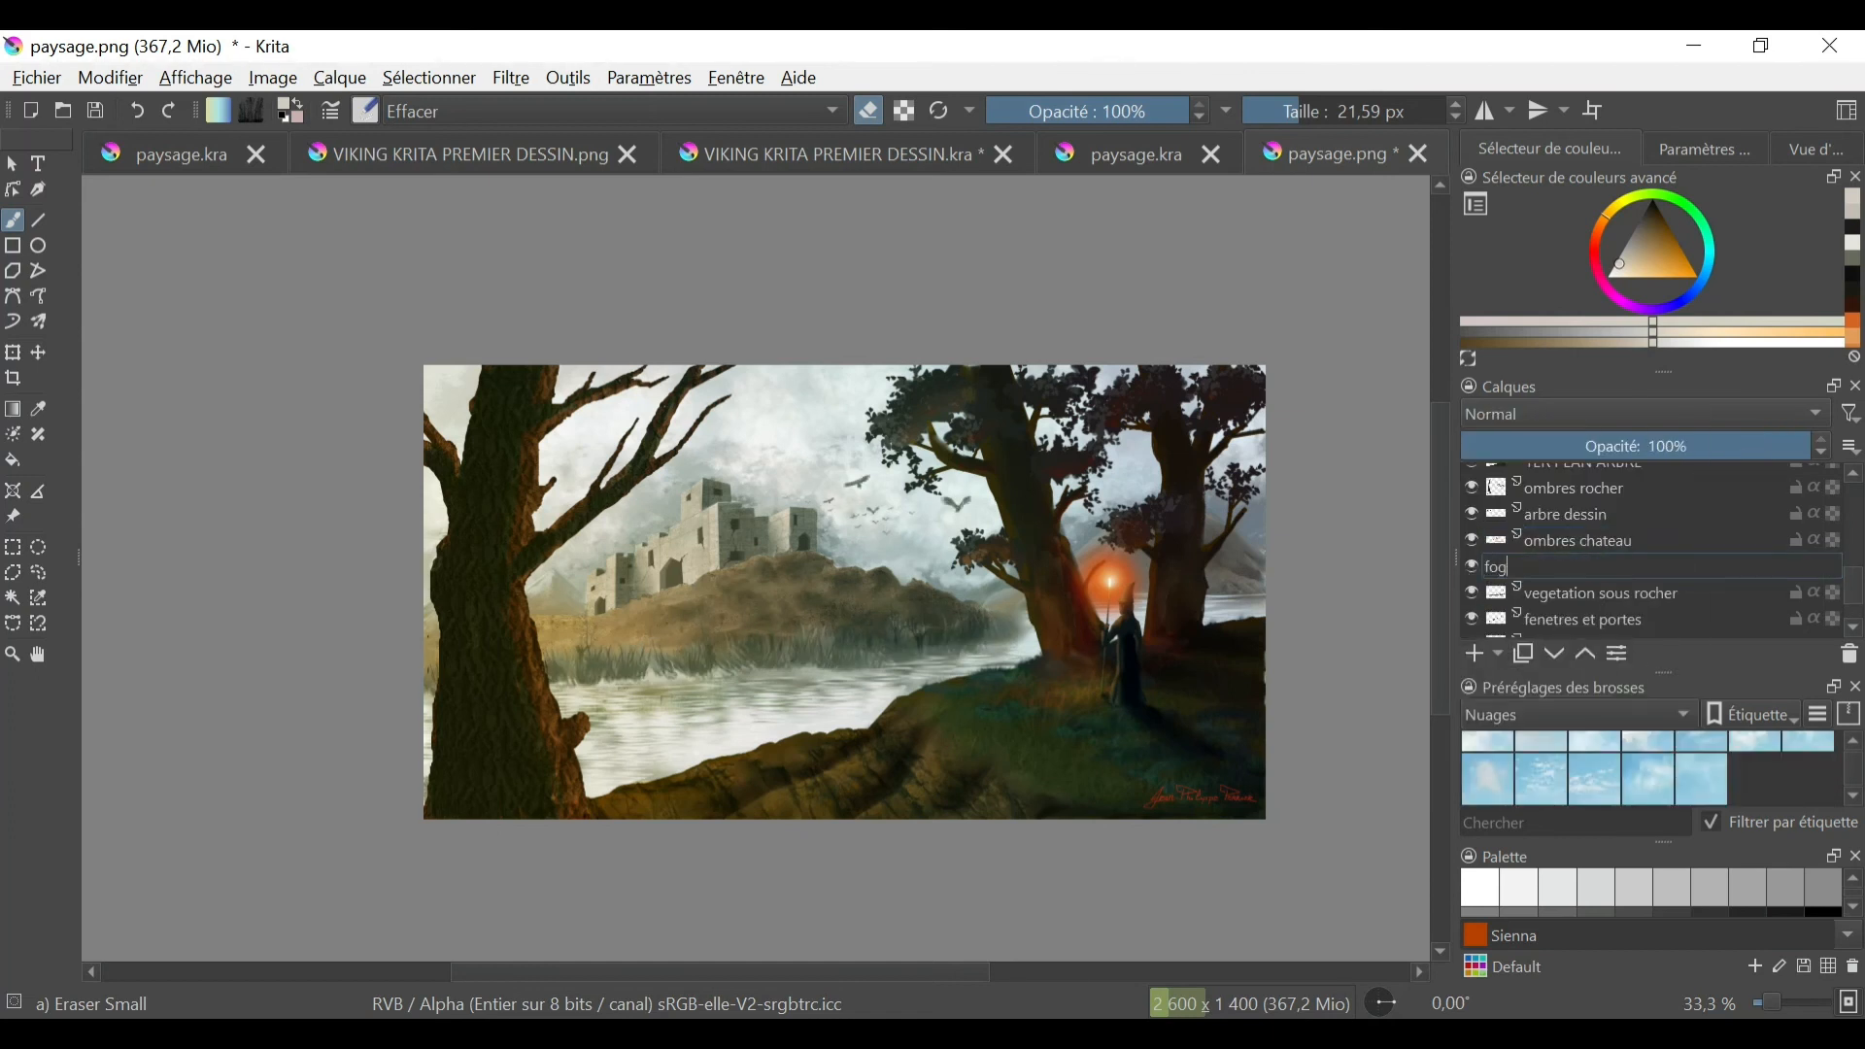
click(1554, 566)
- Paint mist over the lakeshore below the castle with puggioni-clouds02 and puggioni-clouds04, and set the fog layer's opacity to 66%
click(1542, 758)
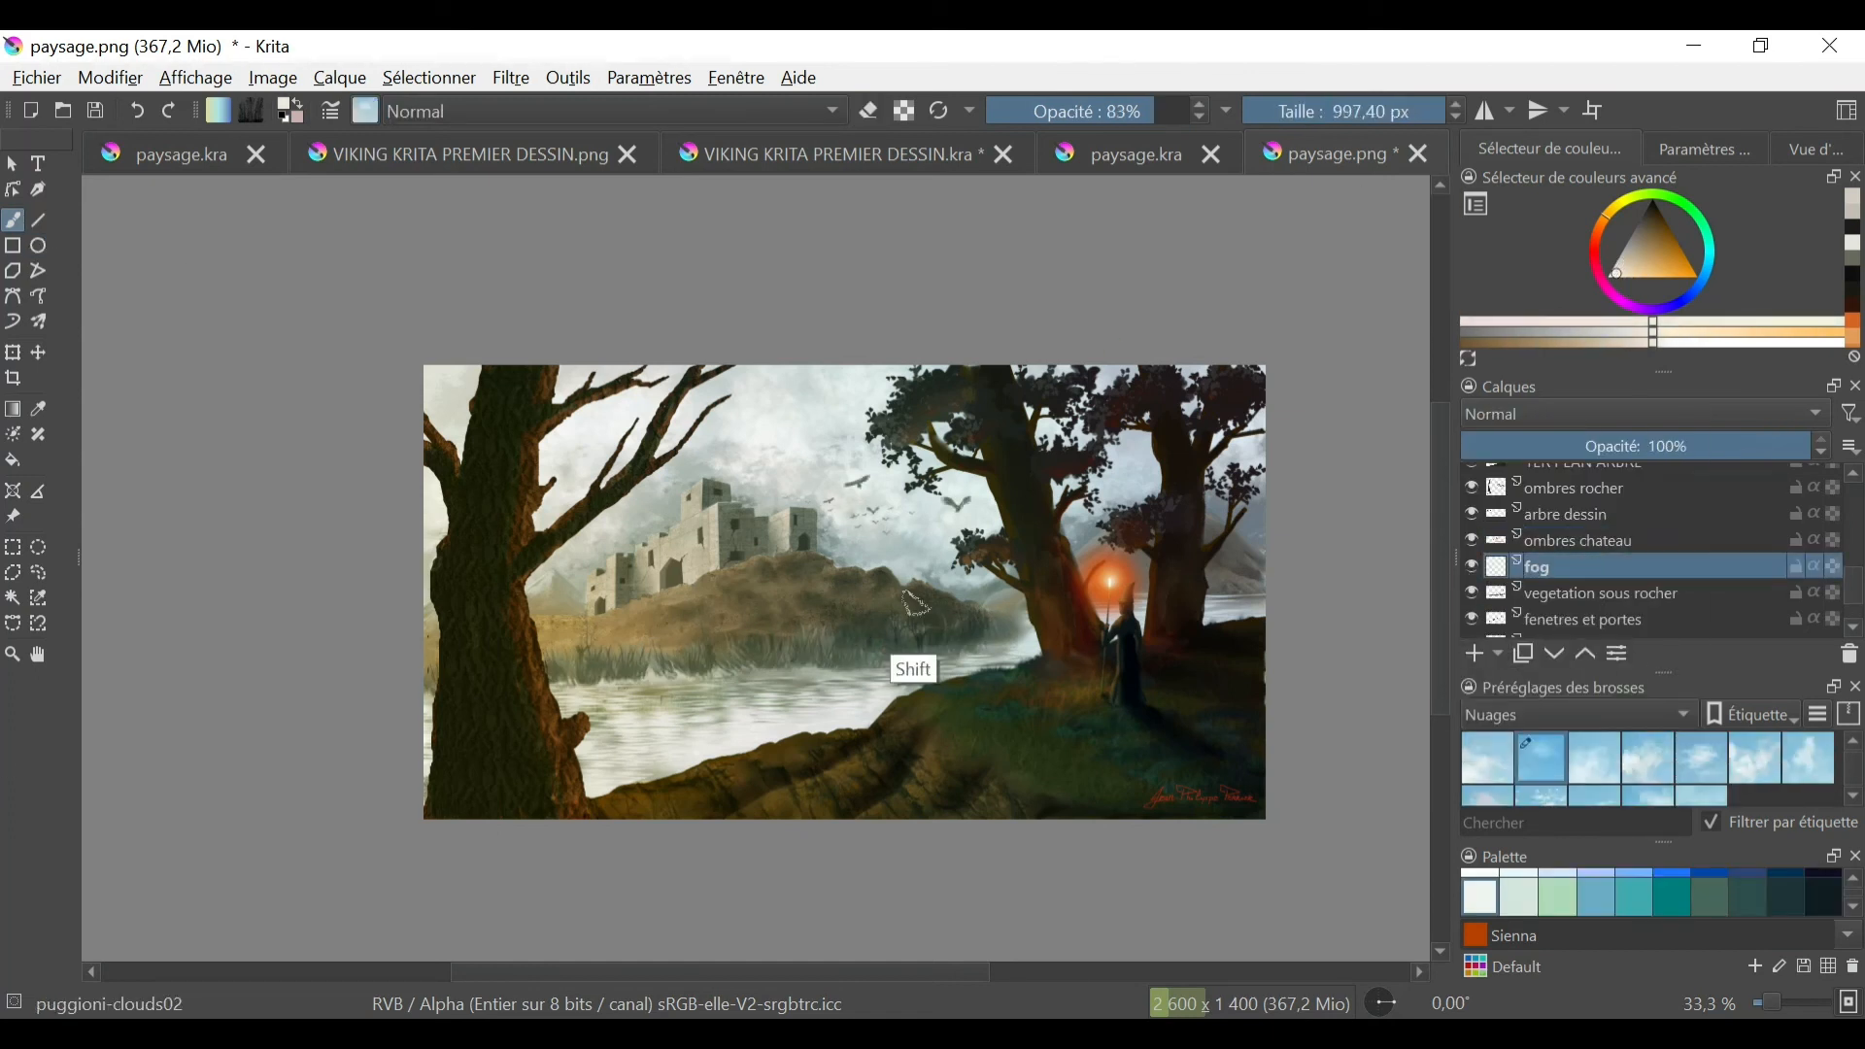
click(846, 657)
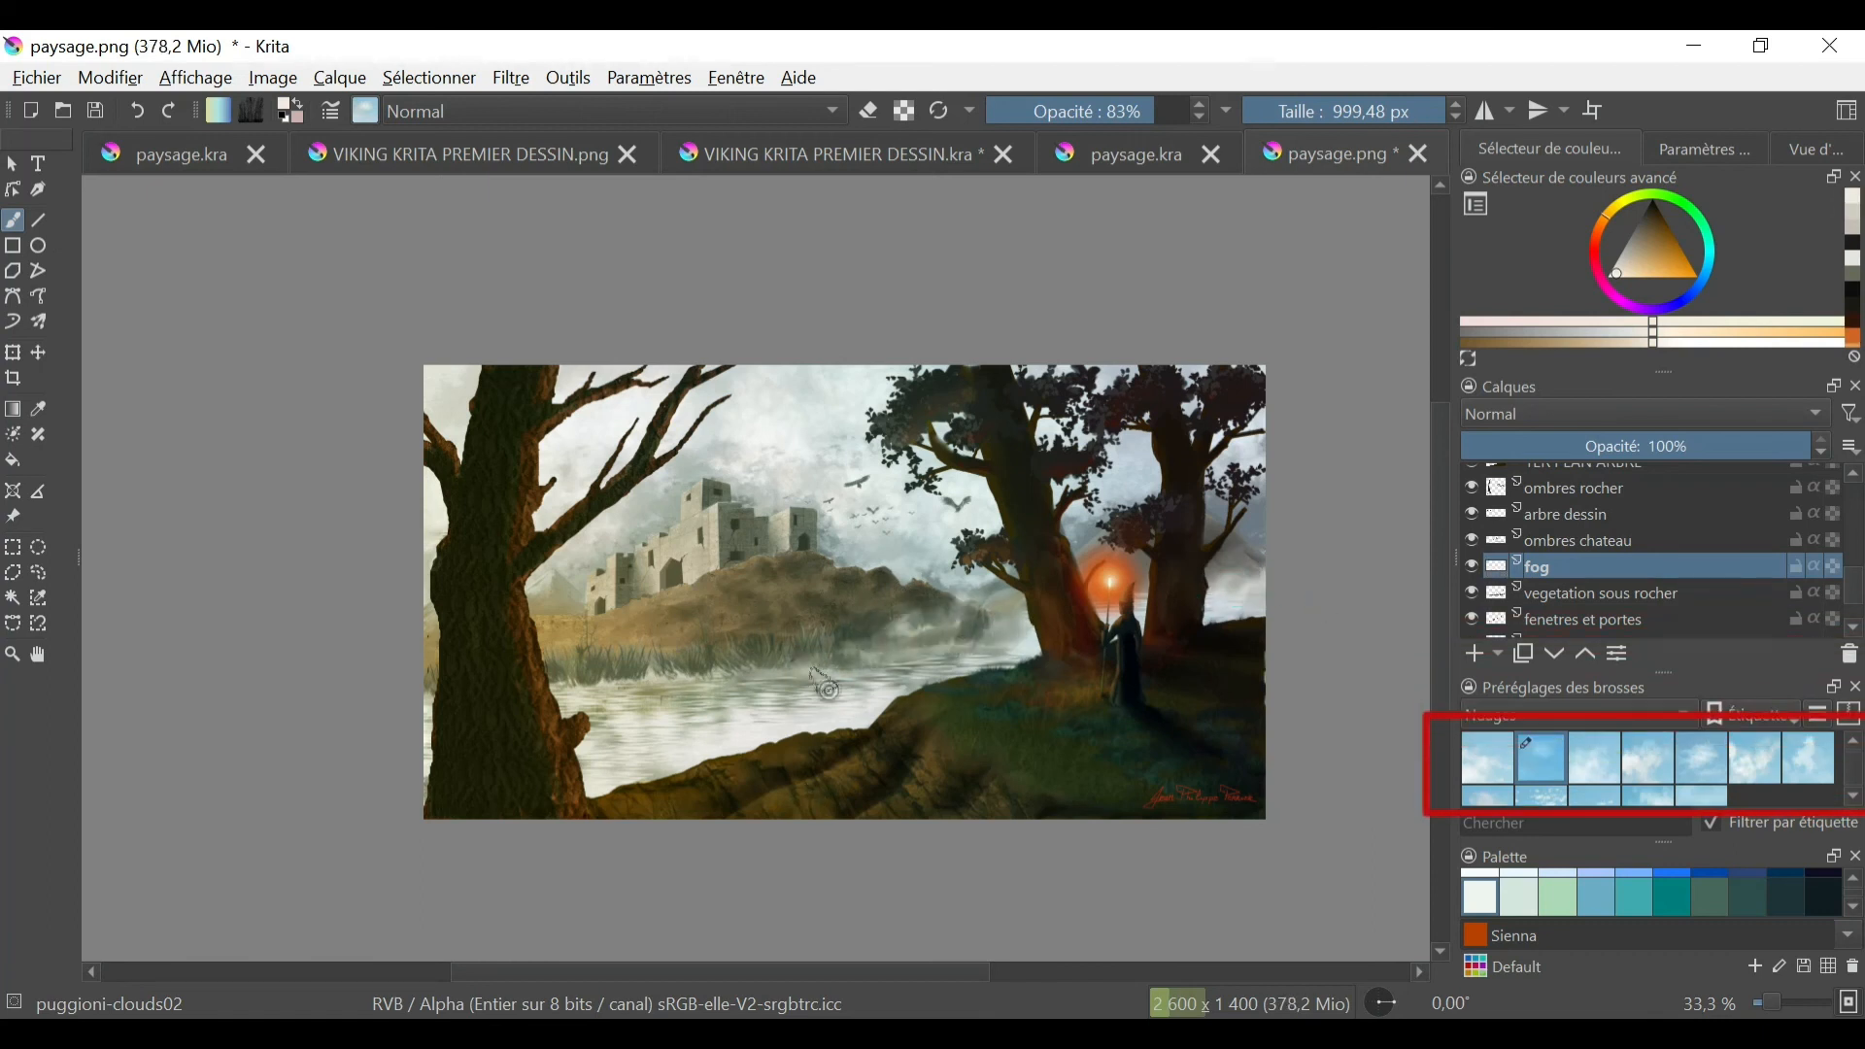
click(1648, 758)
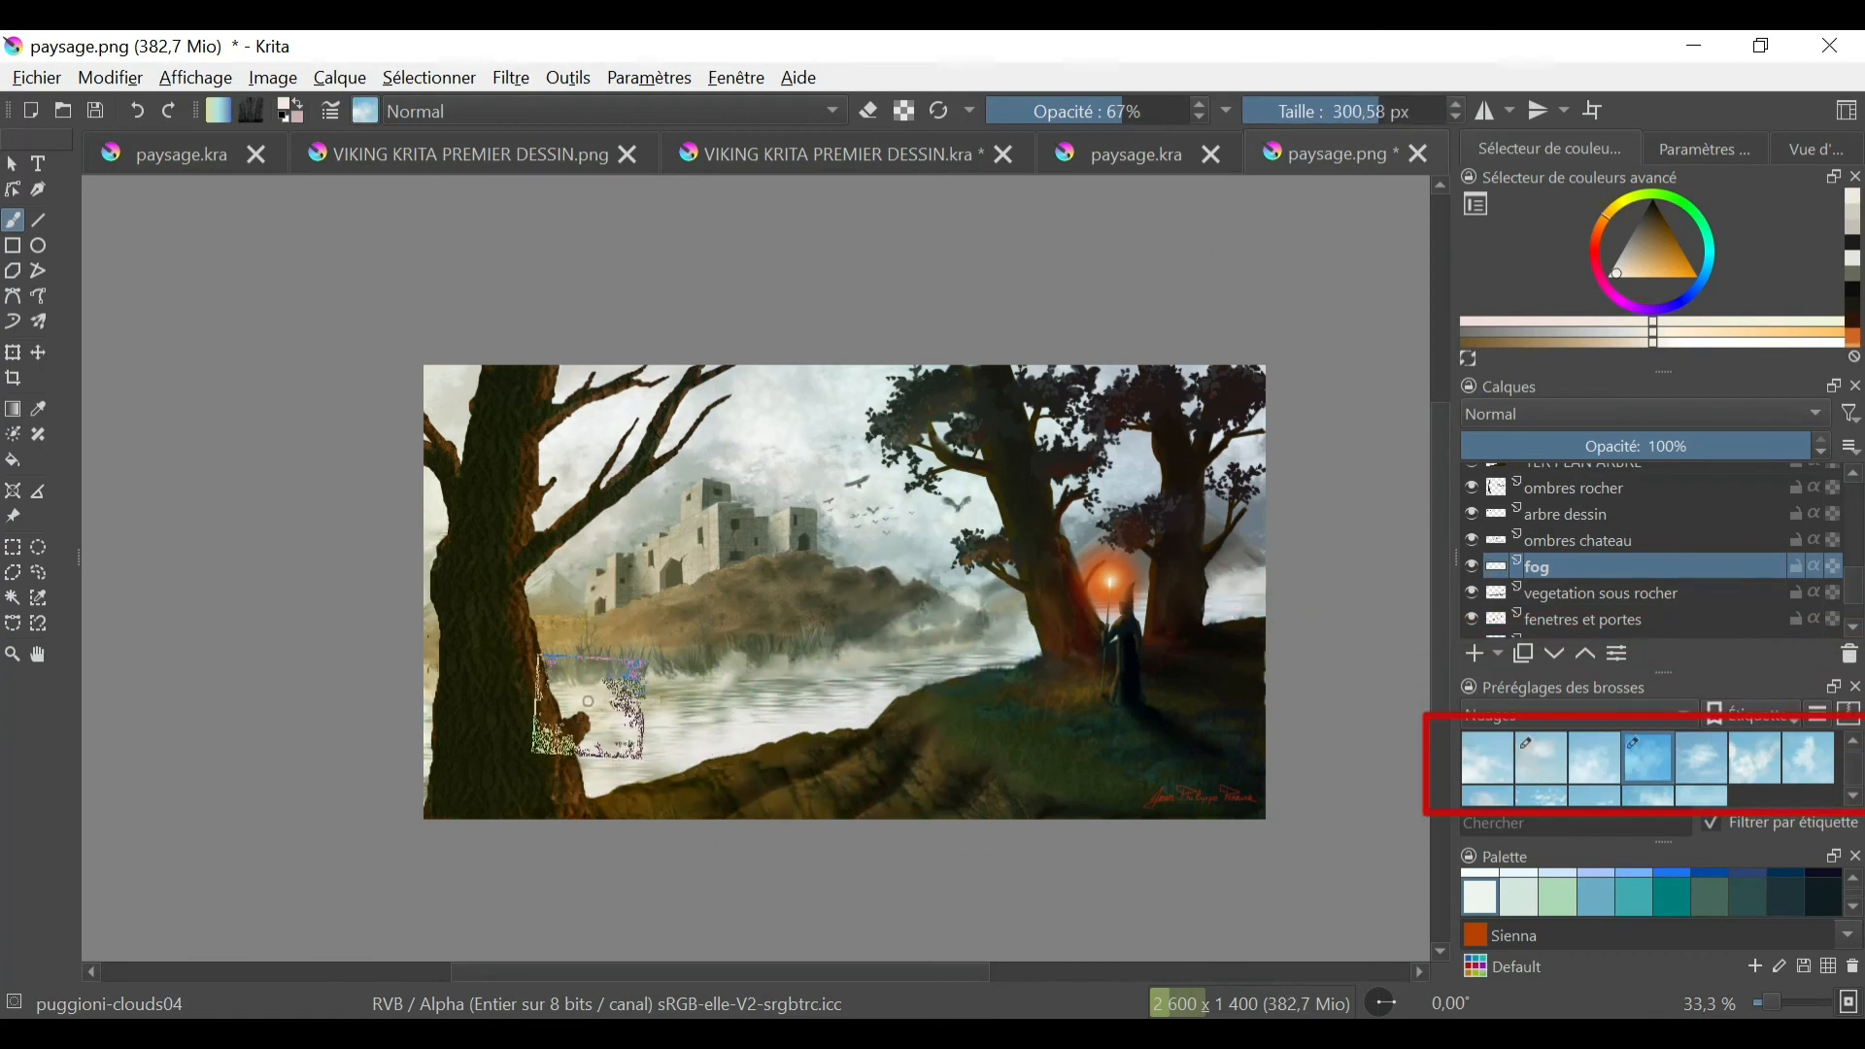
click(1690, 449)
click(1465, 568)
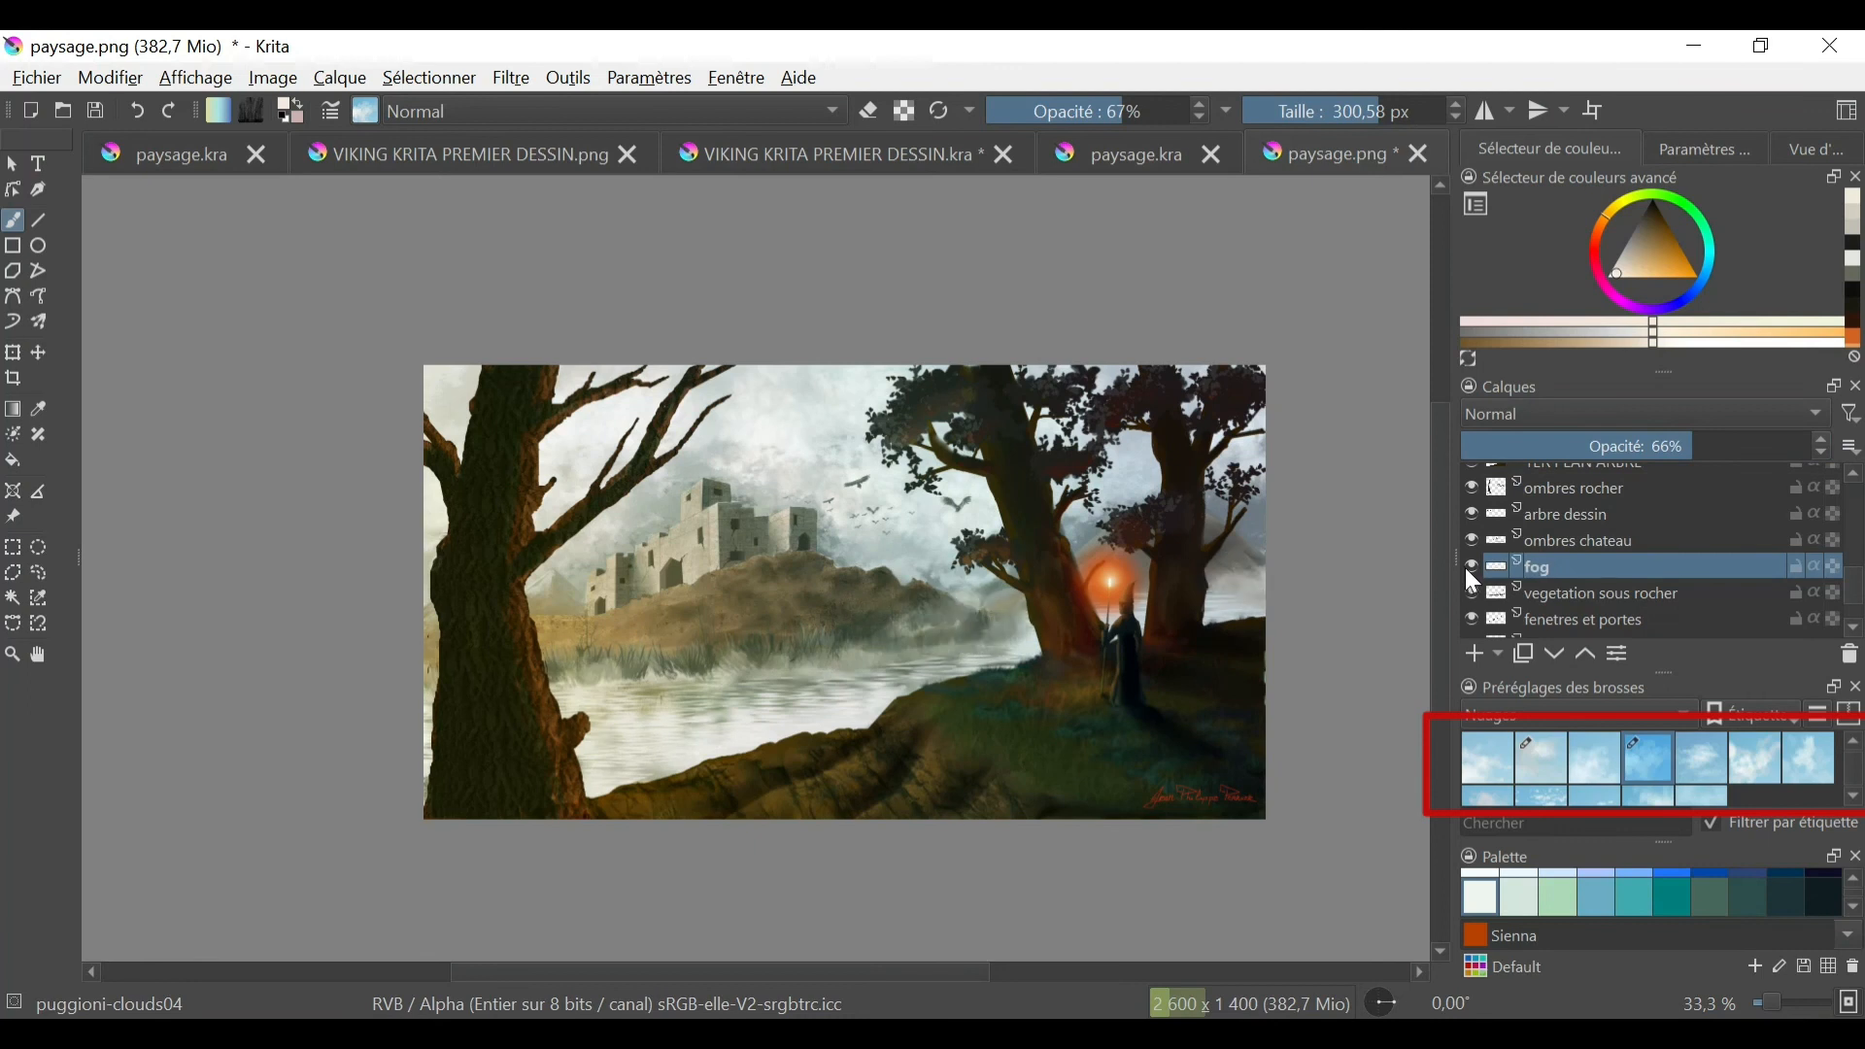
- Extend the pale fog along the reeds at the lakeshore with the puggioni-clouds05 brush at 1000 px
click(1701, 757)
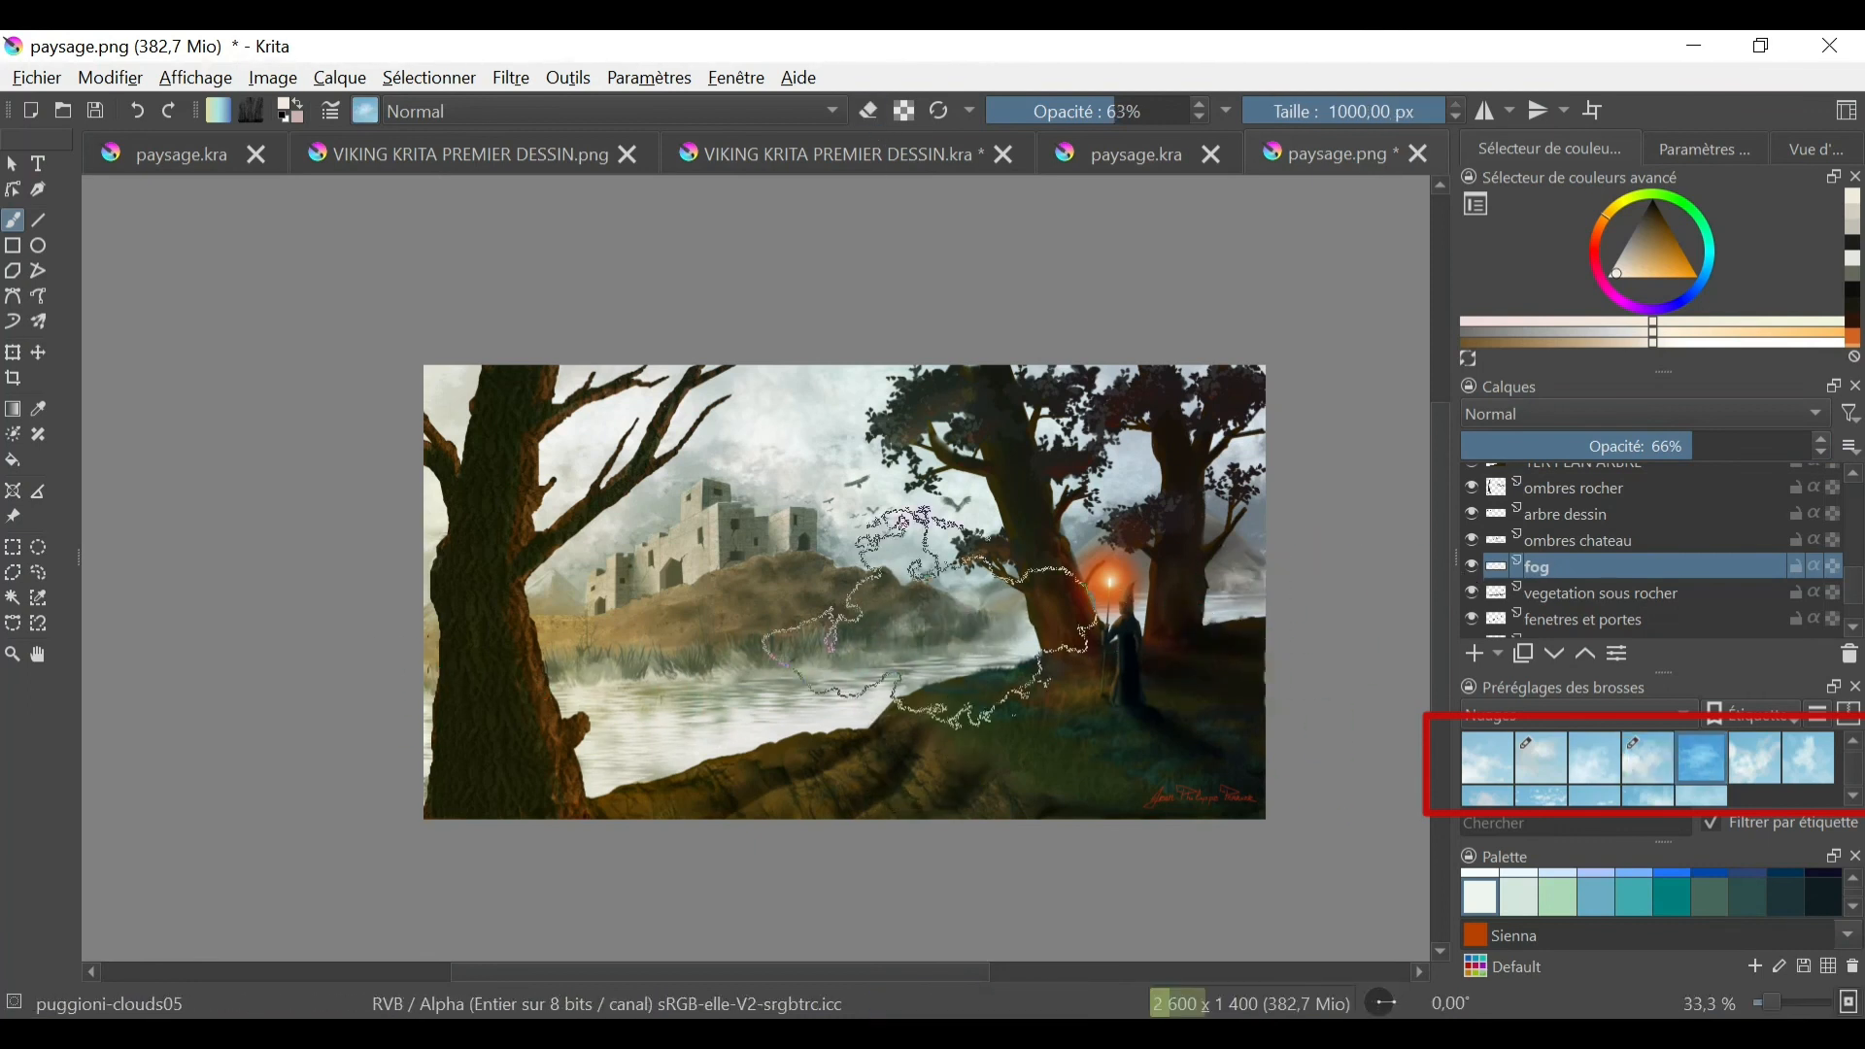
click(1624, 283)
drag(724, 677, 544, 673)
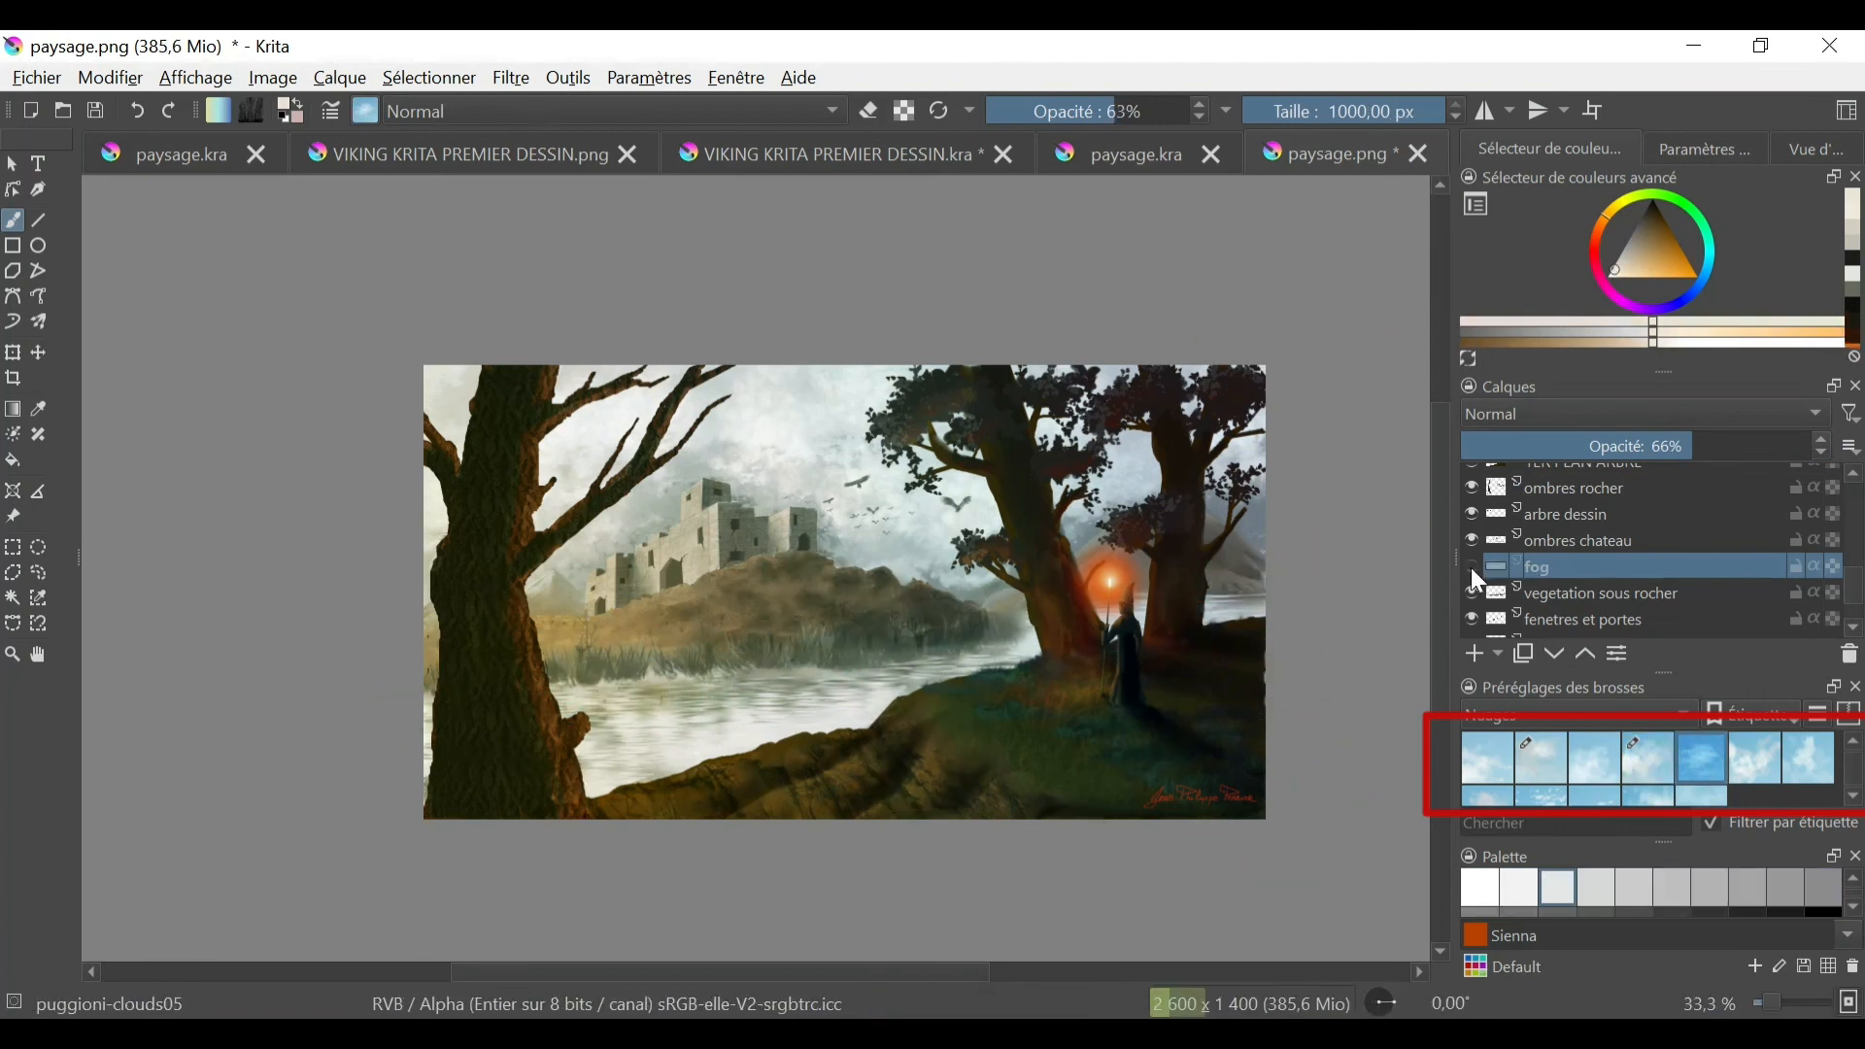
- Switch to the Blender Blur brush, select the plus de lumière layer, and check what Calque de dessin 6 (collé) contains
scroll(1858, 595, up, 3)
scroll(1857, 595, up, 5)
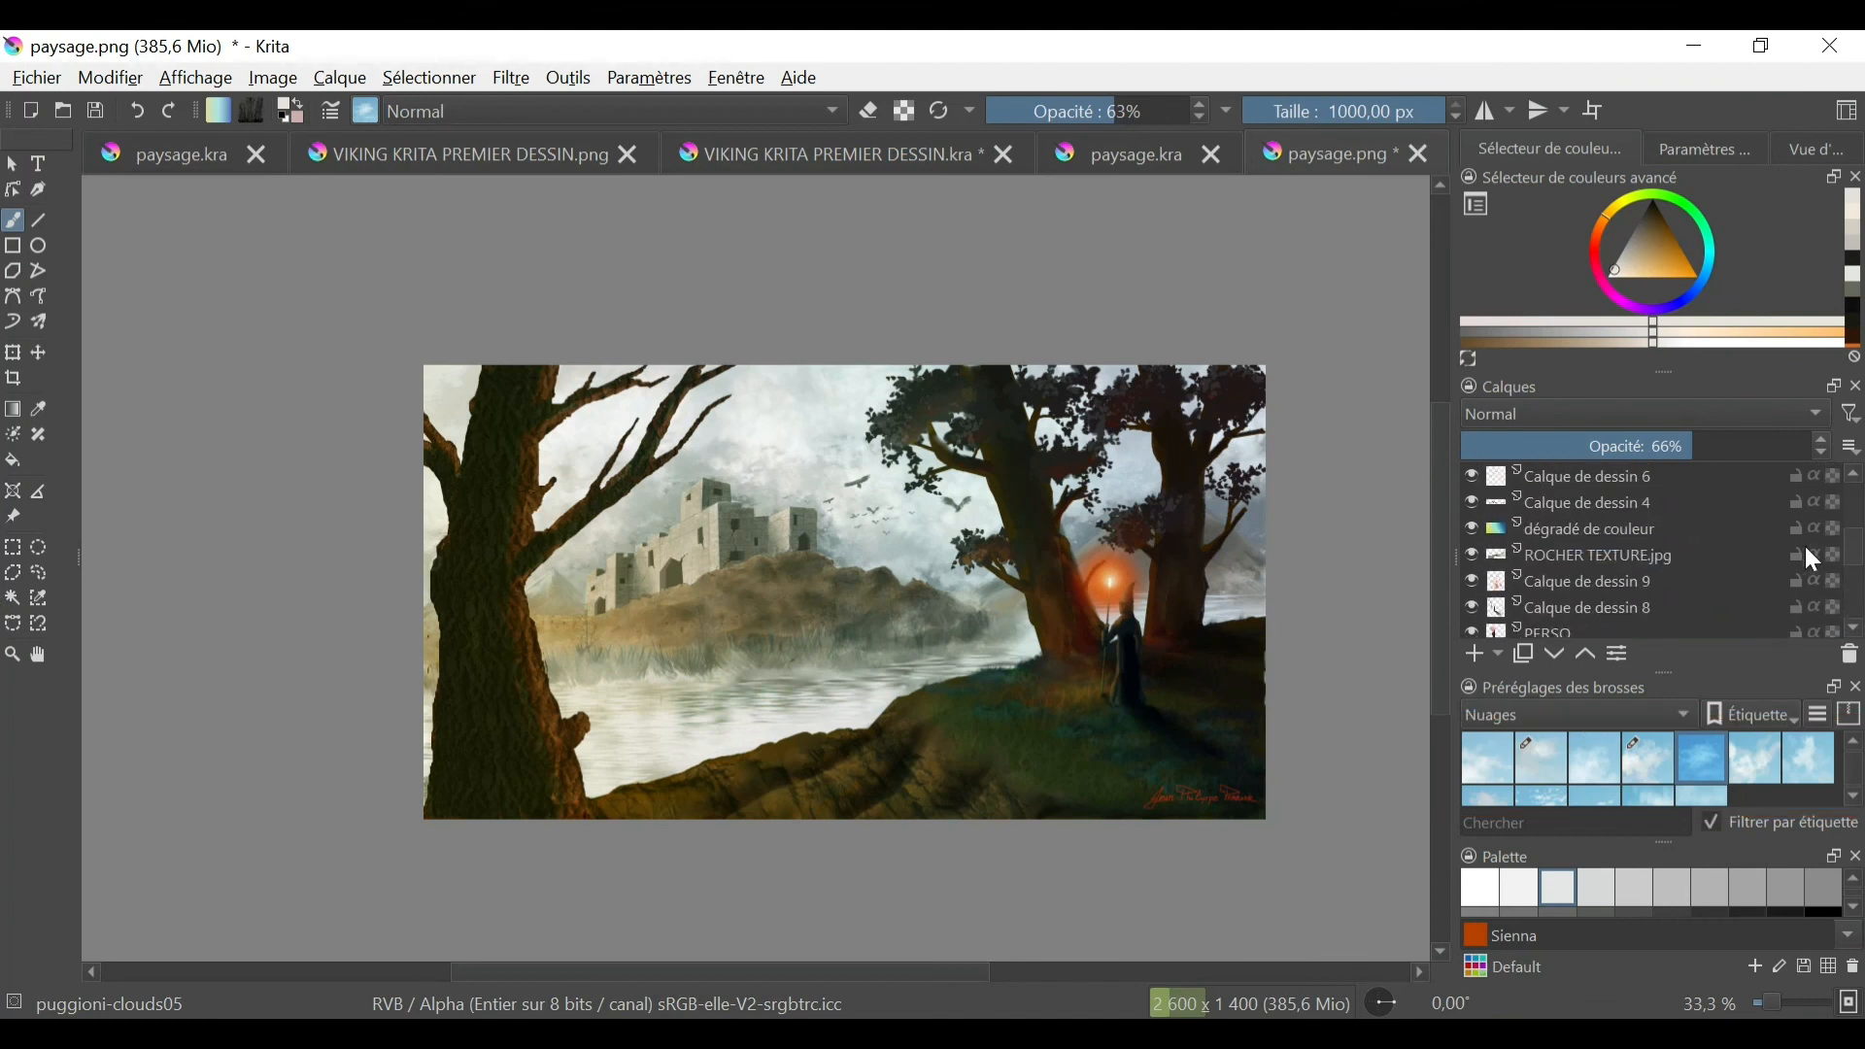
key(slash)
key(plus)
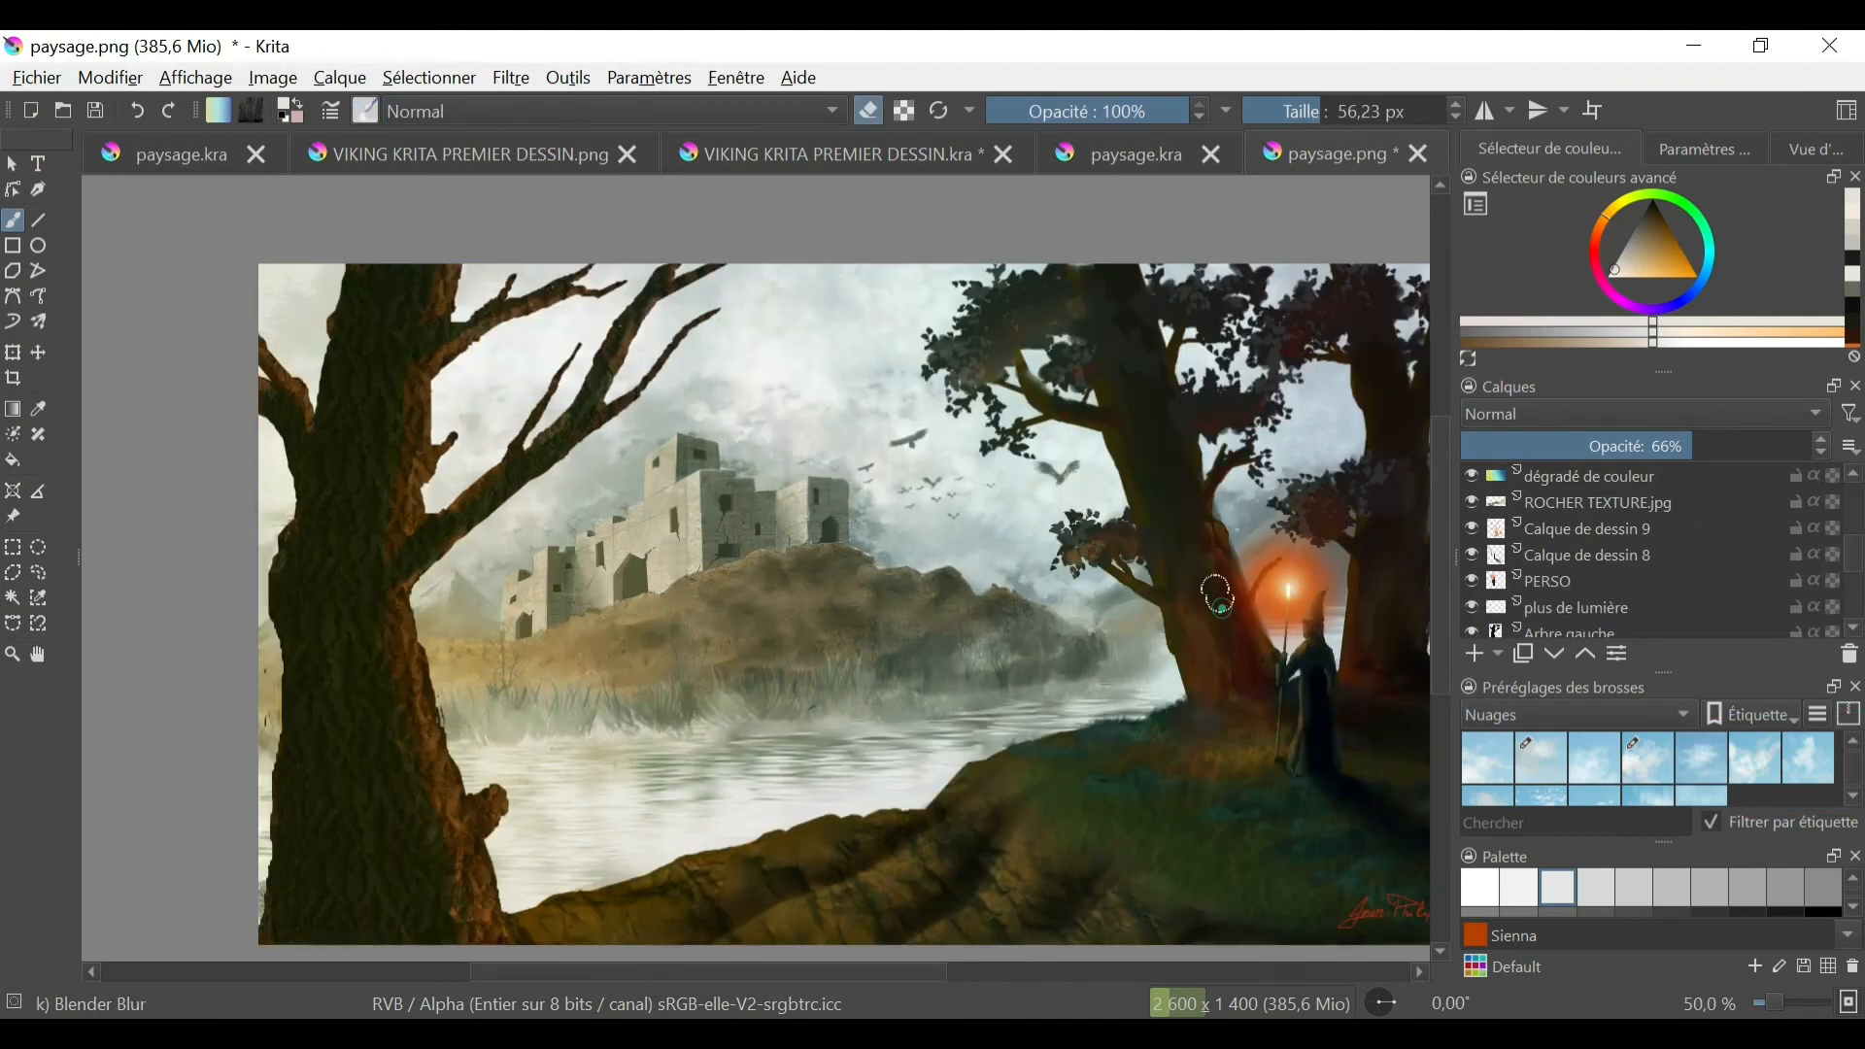
scroll(1555, 553, down, 3)
click(1488, 540)
key(minus)
click(1470, 590)
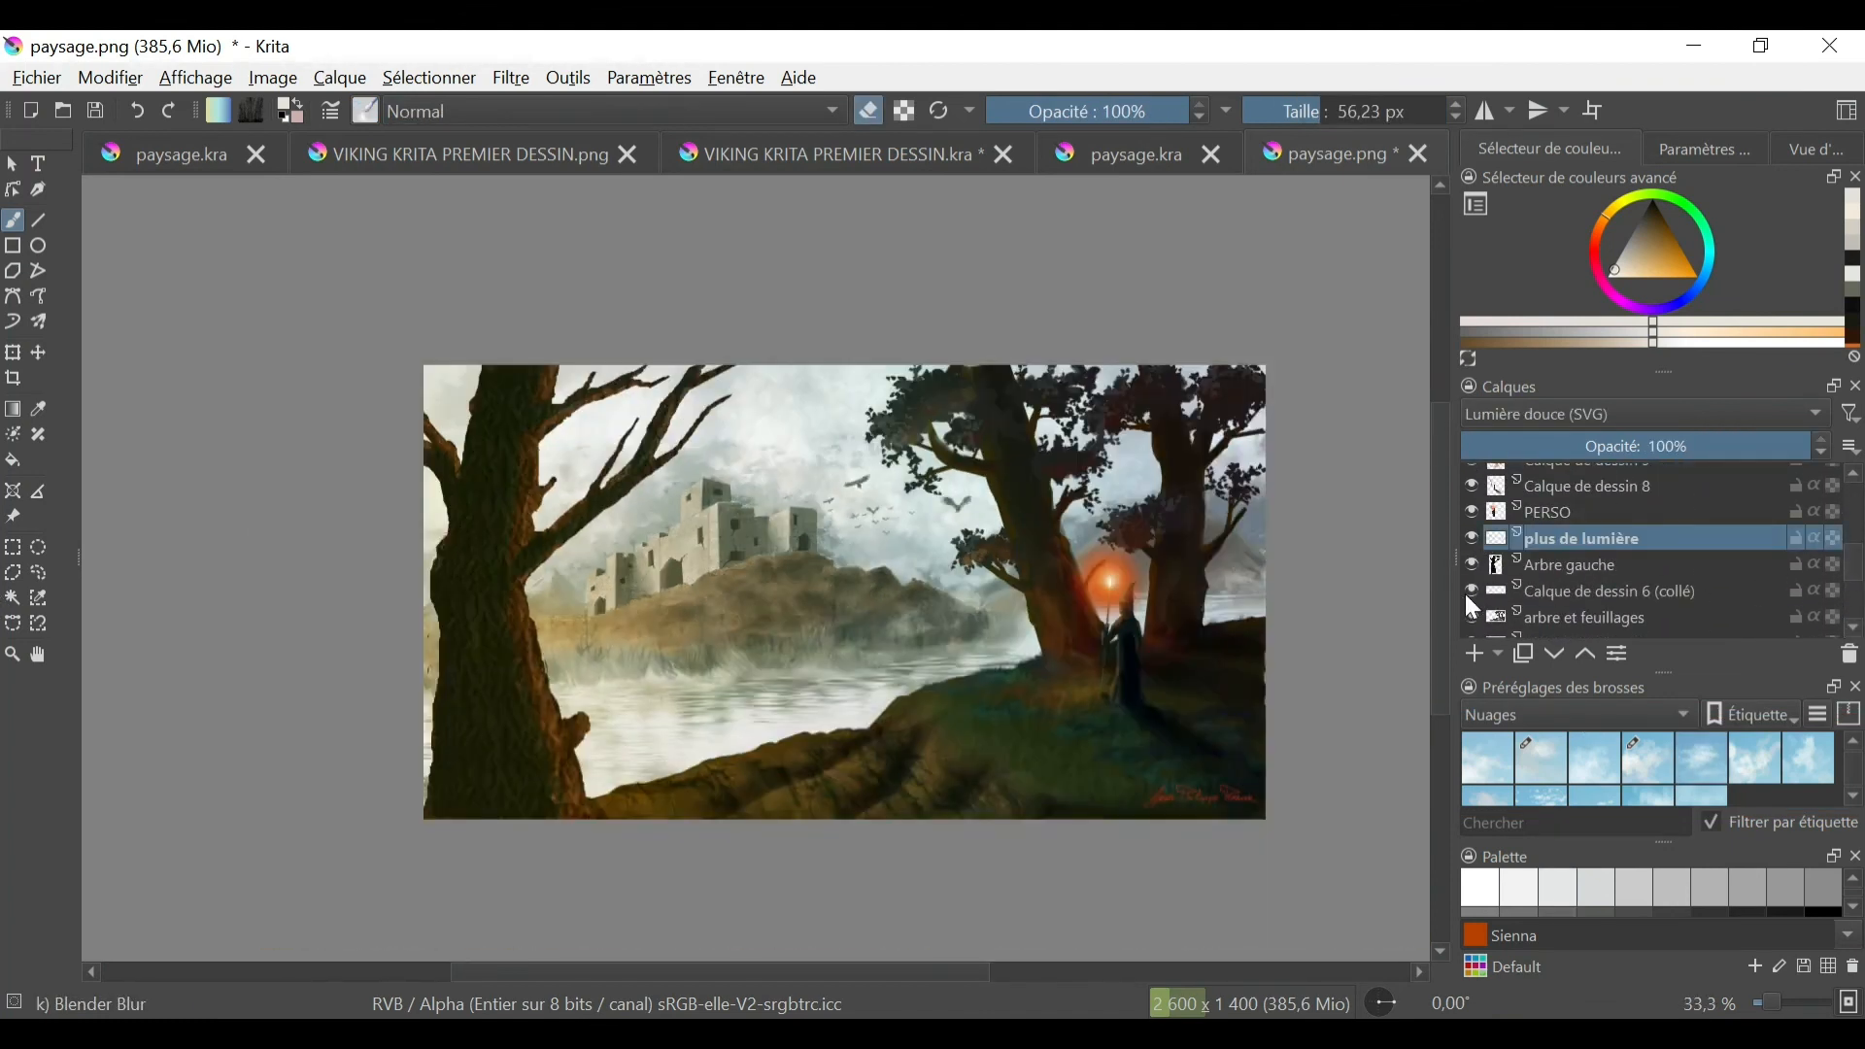
- Merge the Arbre gauche layer with the Calque de dessin 6 (collé) layer below it, and rename the result as arbre gauche
right_click(1566, 565)
click(1515, 644)
double_click(1584, 565)
text(arbre gauche)
key(Return)
- Check what the arbre et feuillages and PLAN DU FOND NUAGEUX layers contribute by toggling their visibility
click(1472, 591)
click(1472, 590)
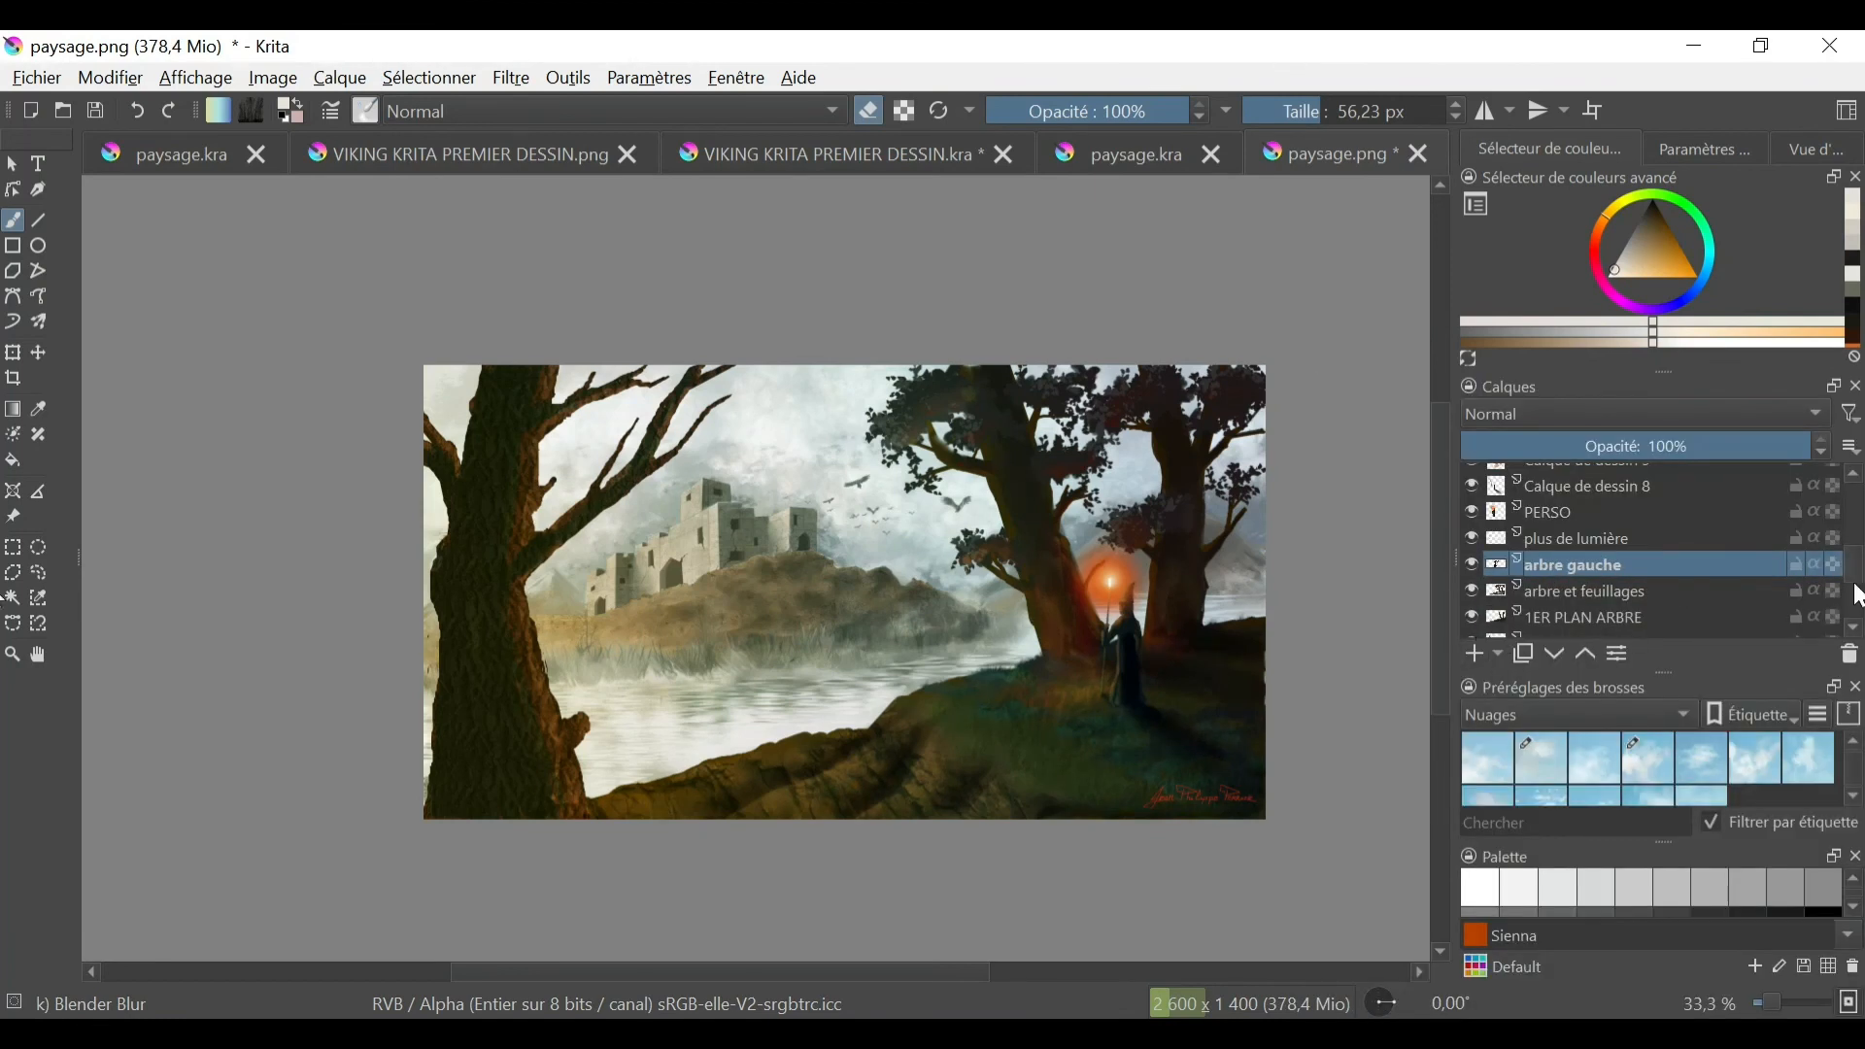
scroll(1494, 616, down, 5)
click(1472, 598)
click(1473, 599)
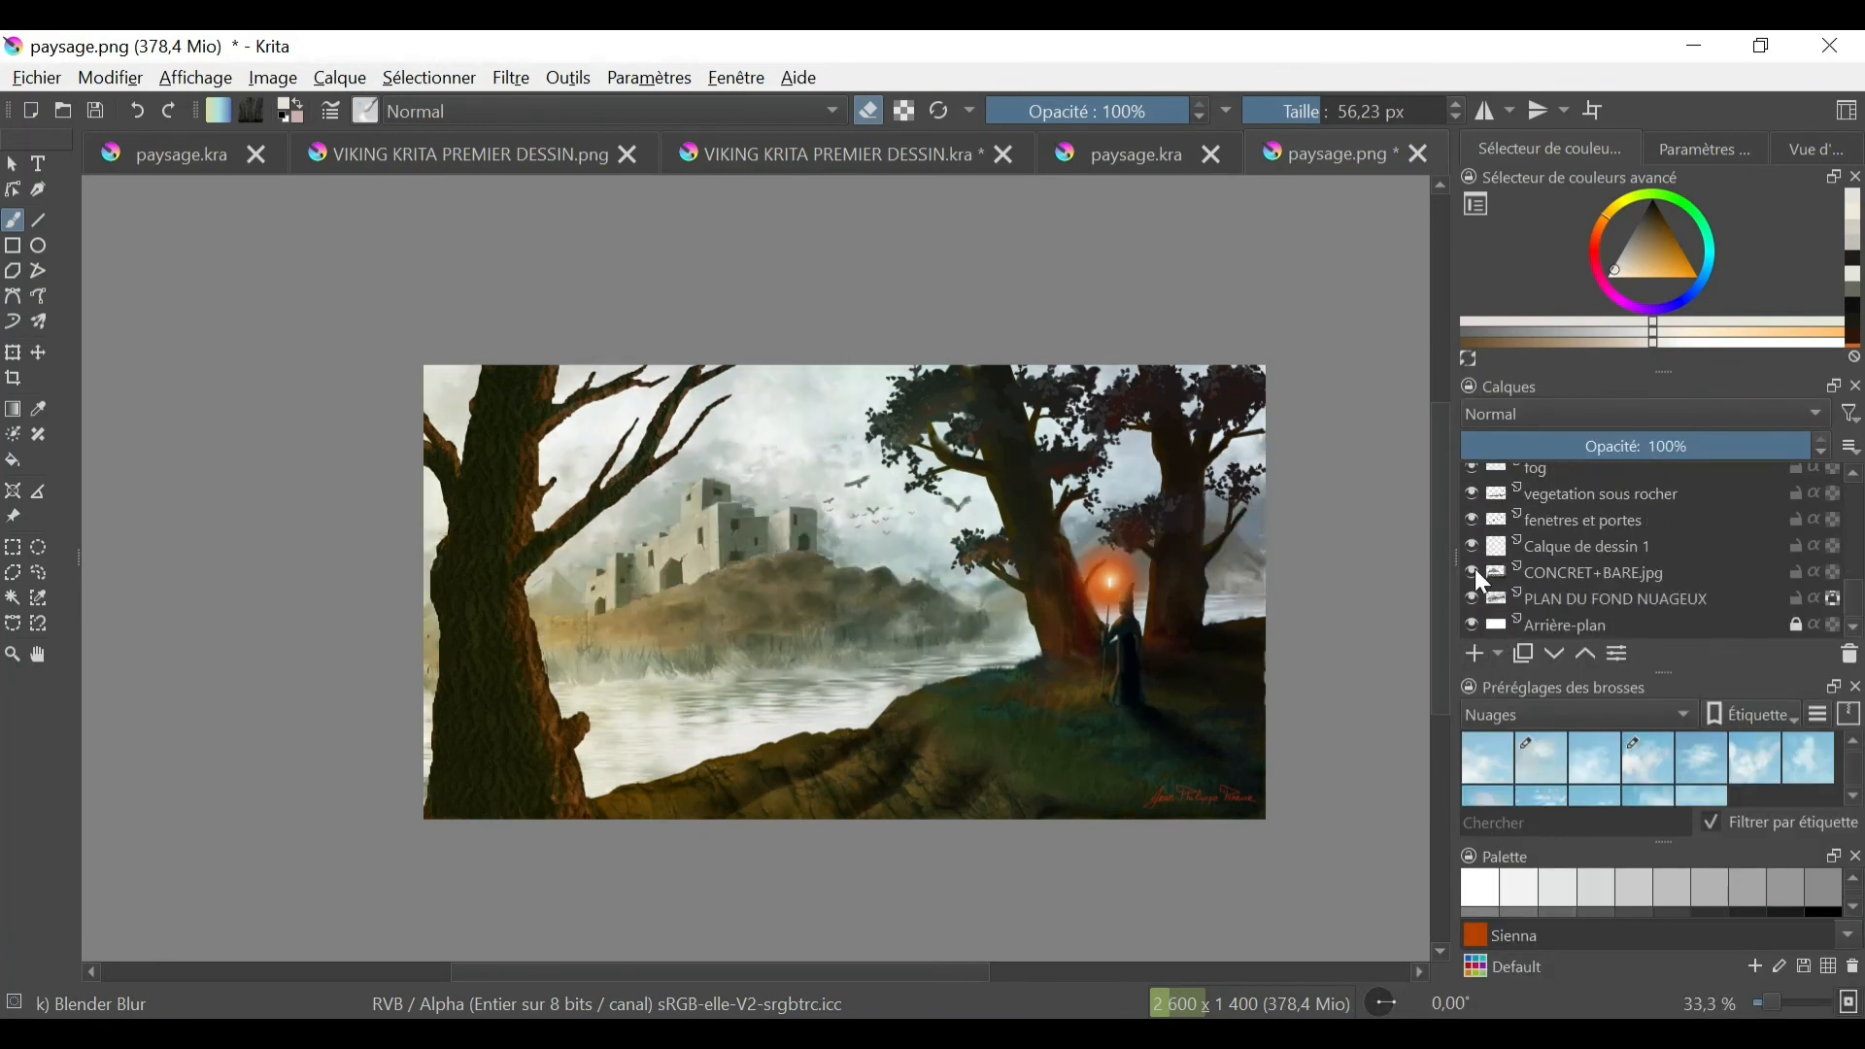
scroll(1857, 490, up, 7)
click(1472, 609)
click(1472, 608)
scroll(1761, 515, down, 2)
scroll(1761, 515, down, 2)
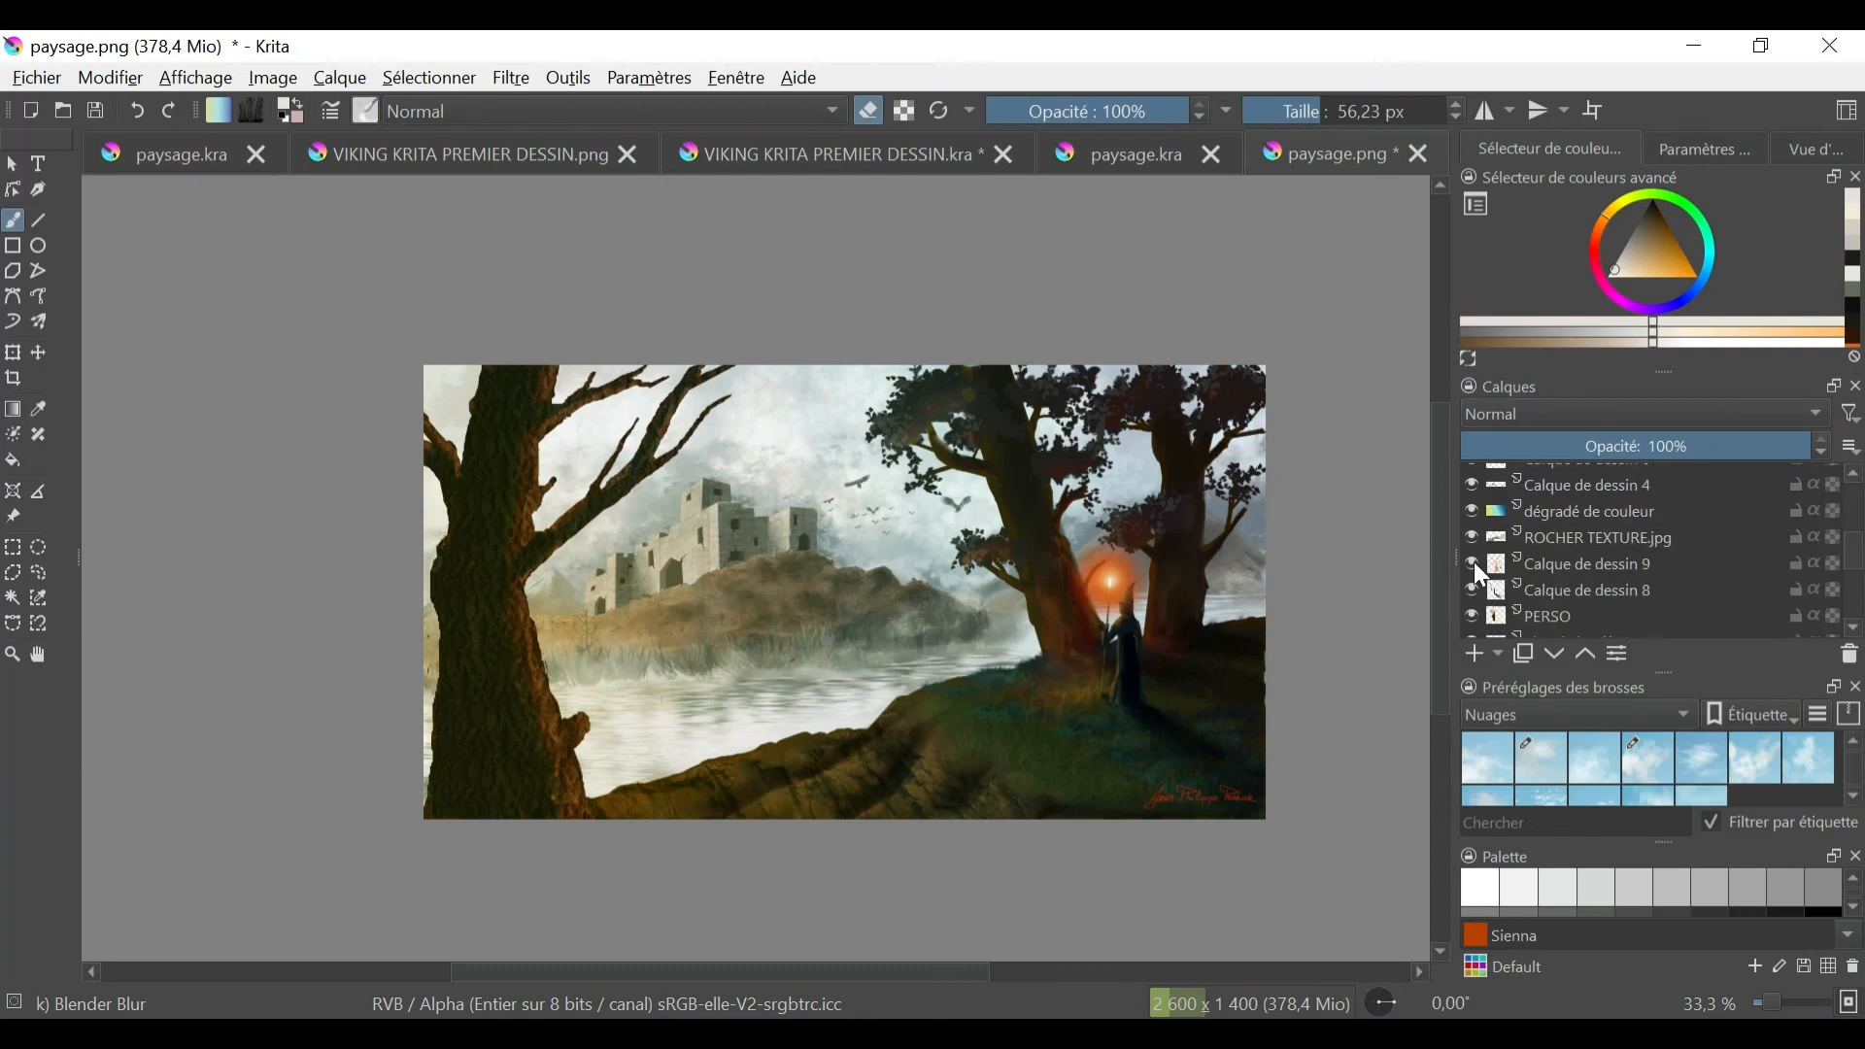
- Rename the Calque de dessin 9 layer as plus de rougeur
double_click(1574, 565)
text(plus de rougeur)
key(Return)
- Set the Calque de dessin 8 layer's opacity to 75% and rename it as ombre derrier perso
click(1527, 591)
click(1723, 446)
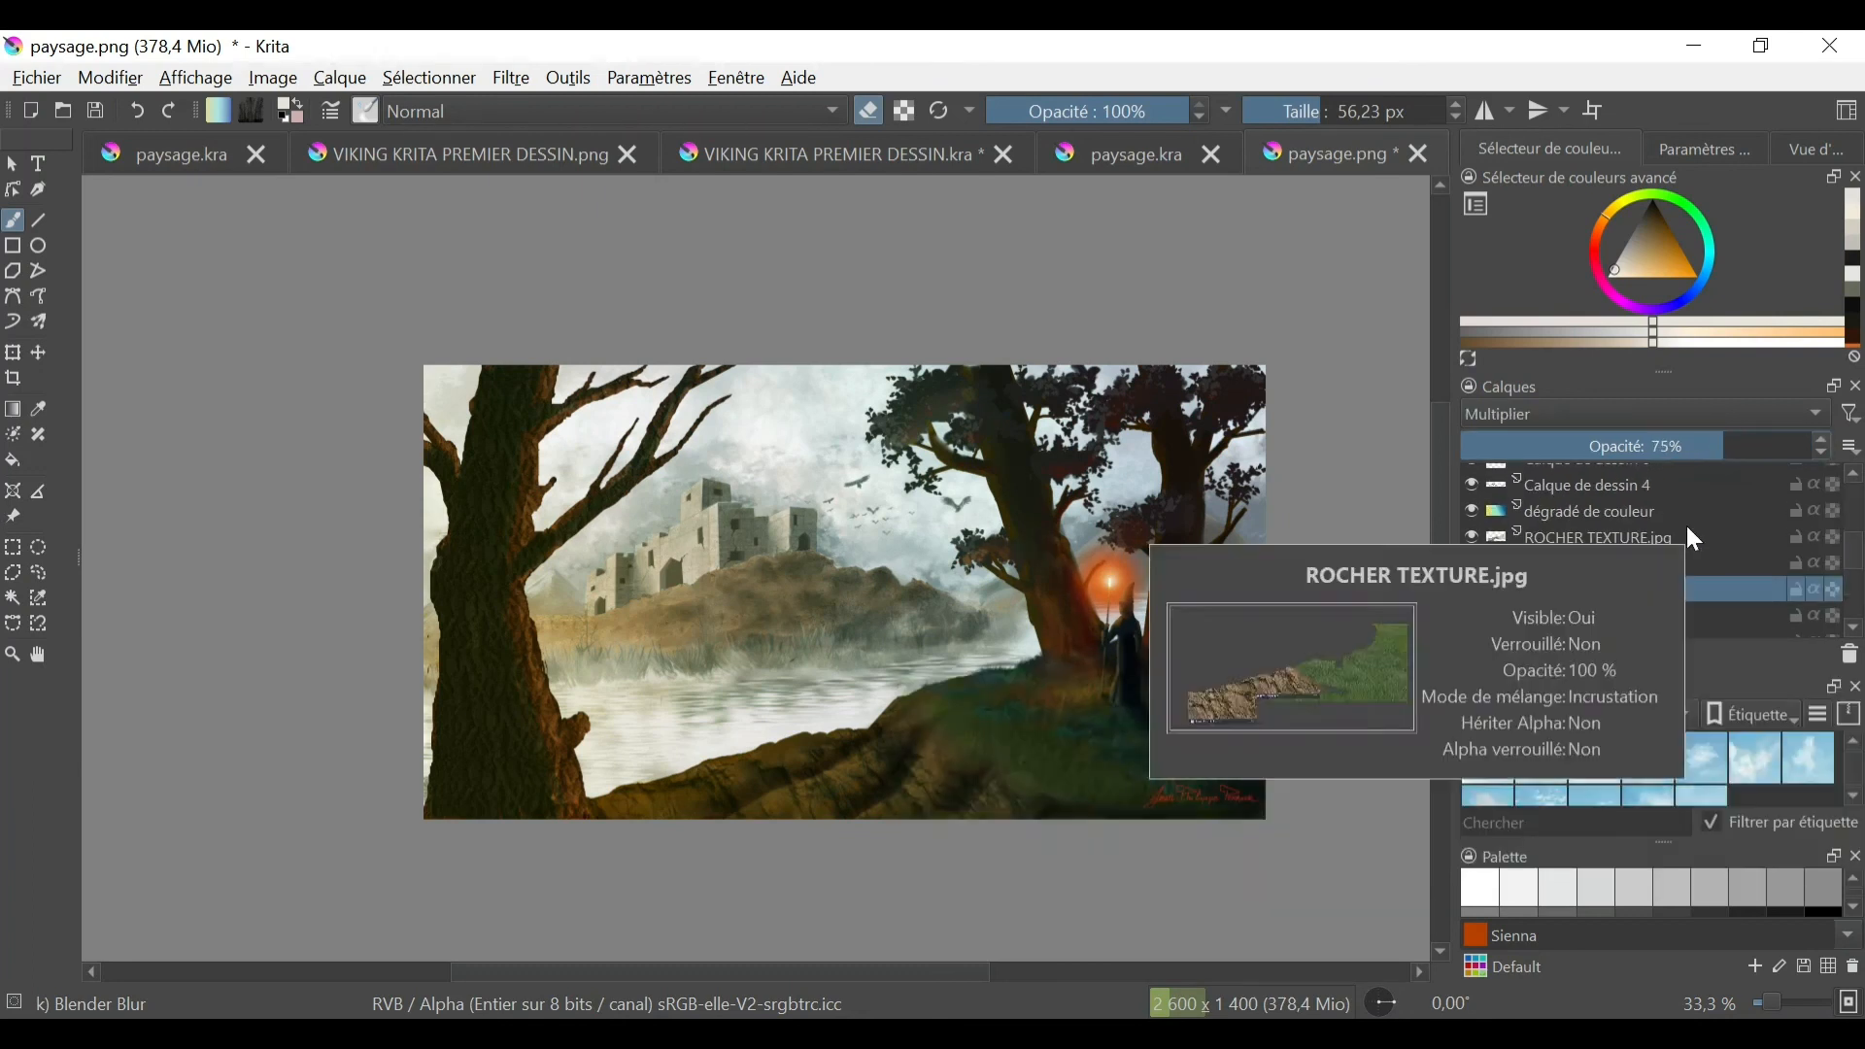
double_click(1585, 590)
text(ombre derrier perso)
key(Return)
- Select the ROCHER TEXTURE.jpg layer, and check the contents of Calque de dessin 4 and PLAN DU FOND NUAGEUX by toggling their visibility
click(1621, 562)
click(1618, 541)
click(1471, 485)
click(1471, 485)
scroll(1852, 491, up, 3)
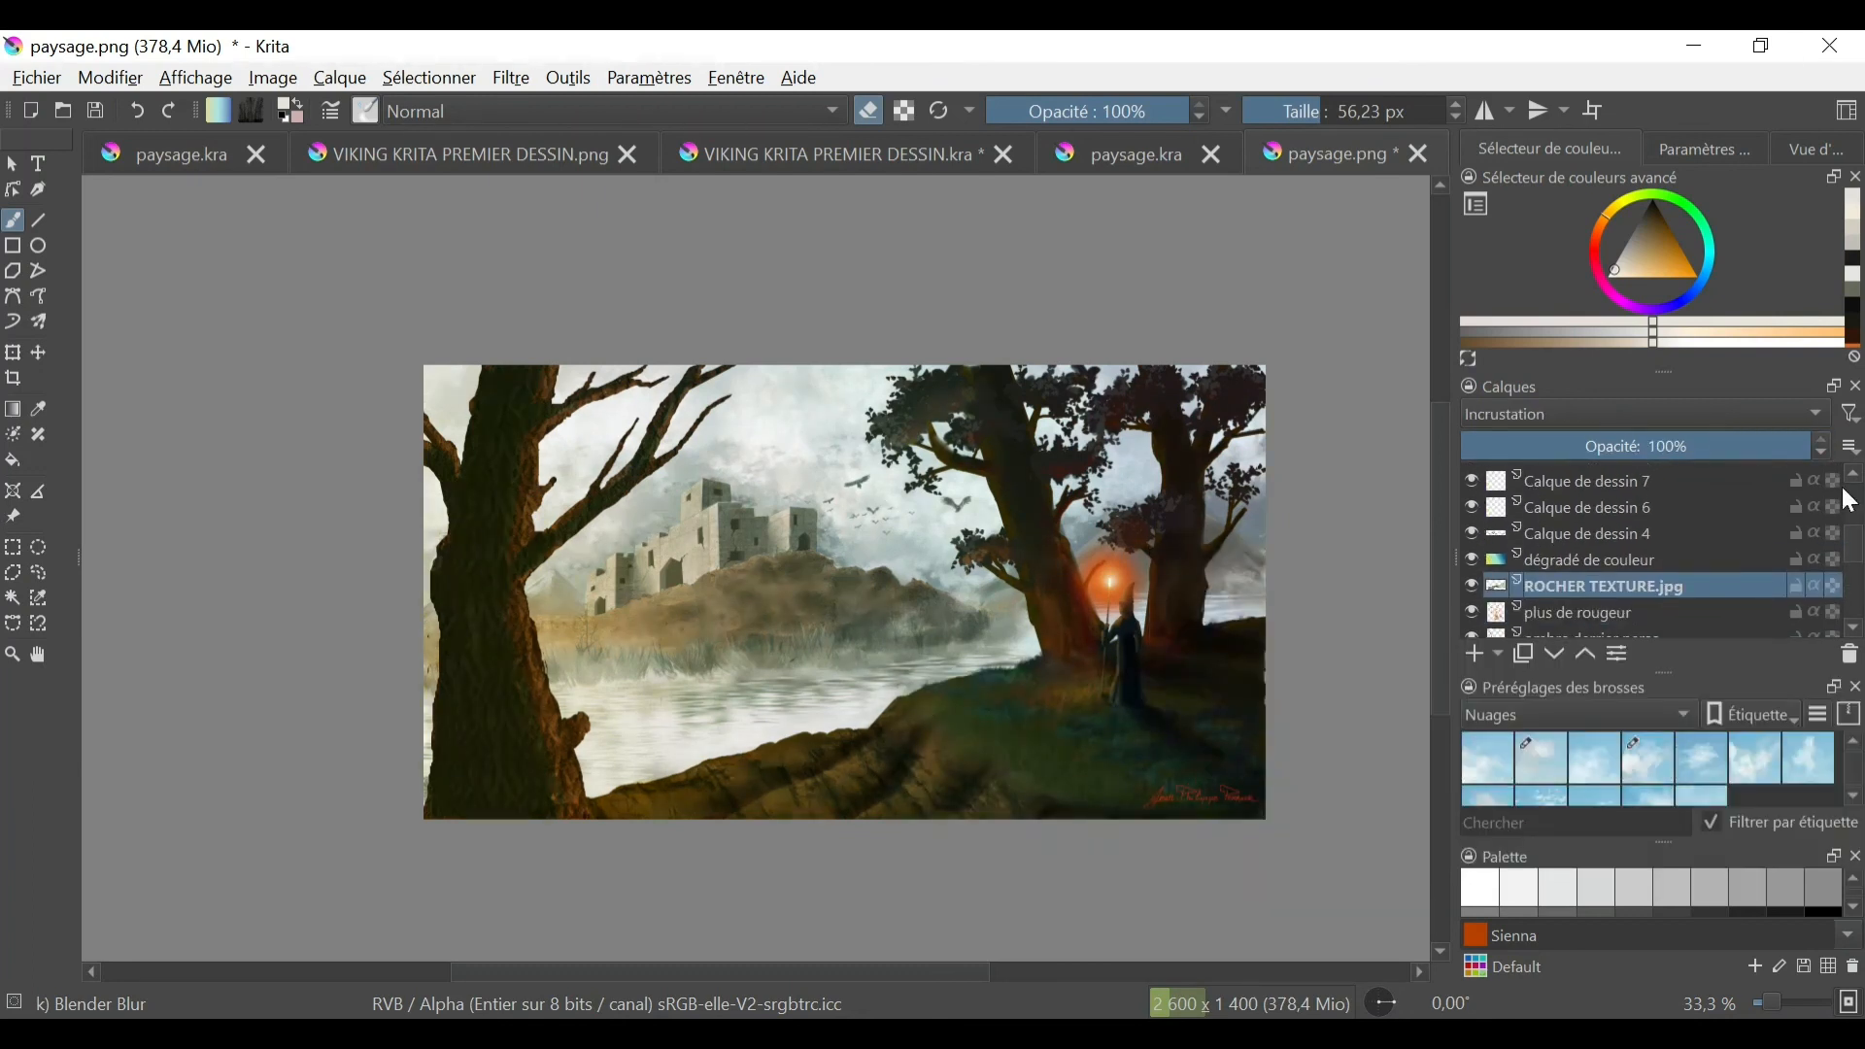
scroll(1477, 544, down, 10)
click(1470, 597)
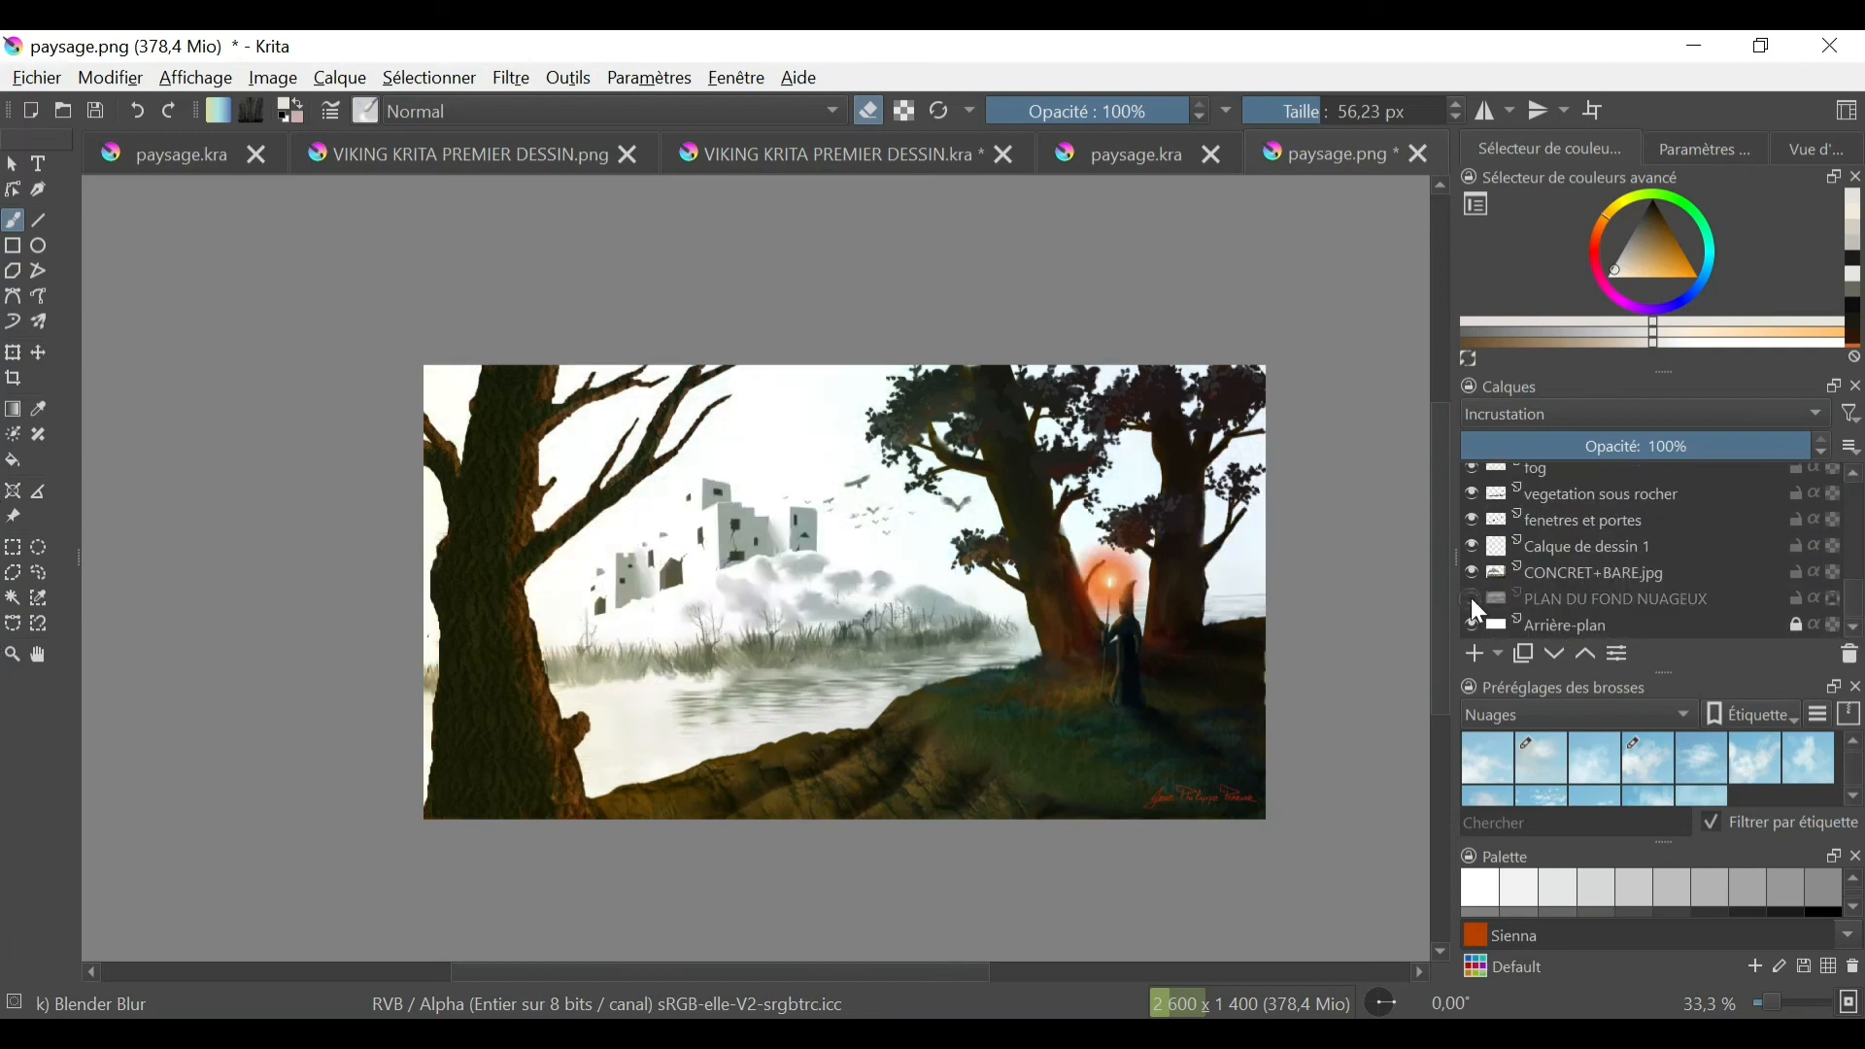
click(1471, 597)
- Draw a thin vertical mast on top of the castle's right tower with the Line tool and the Basic-6 Details brush
key(1)
key(v)
right_click(943, 584)
click(1022, 697)
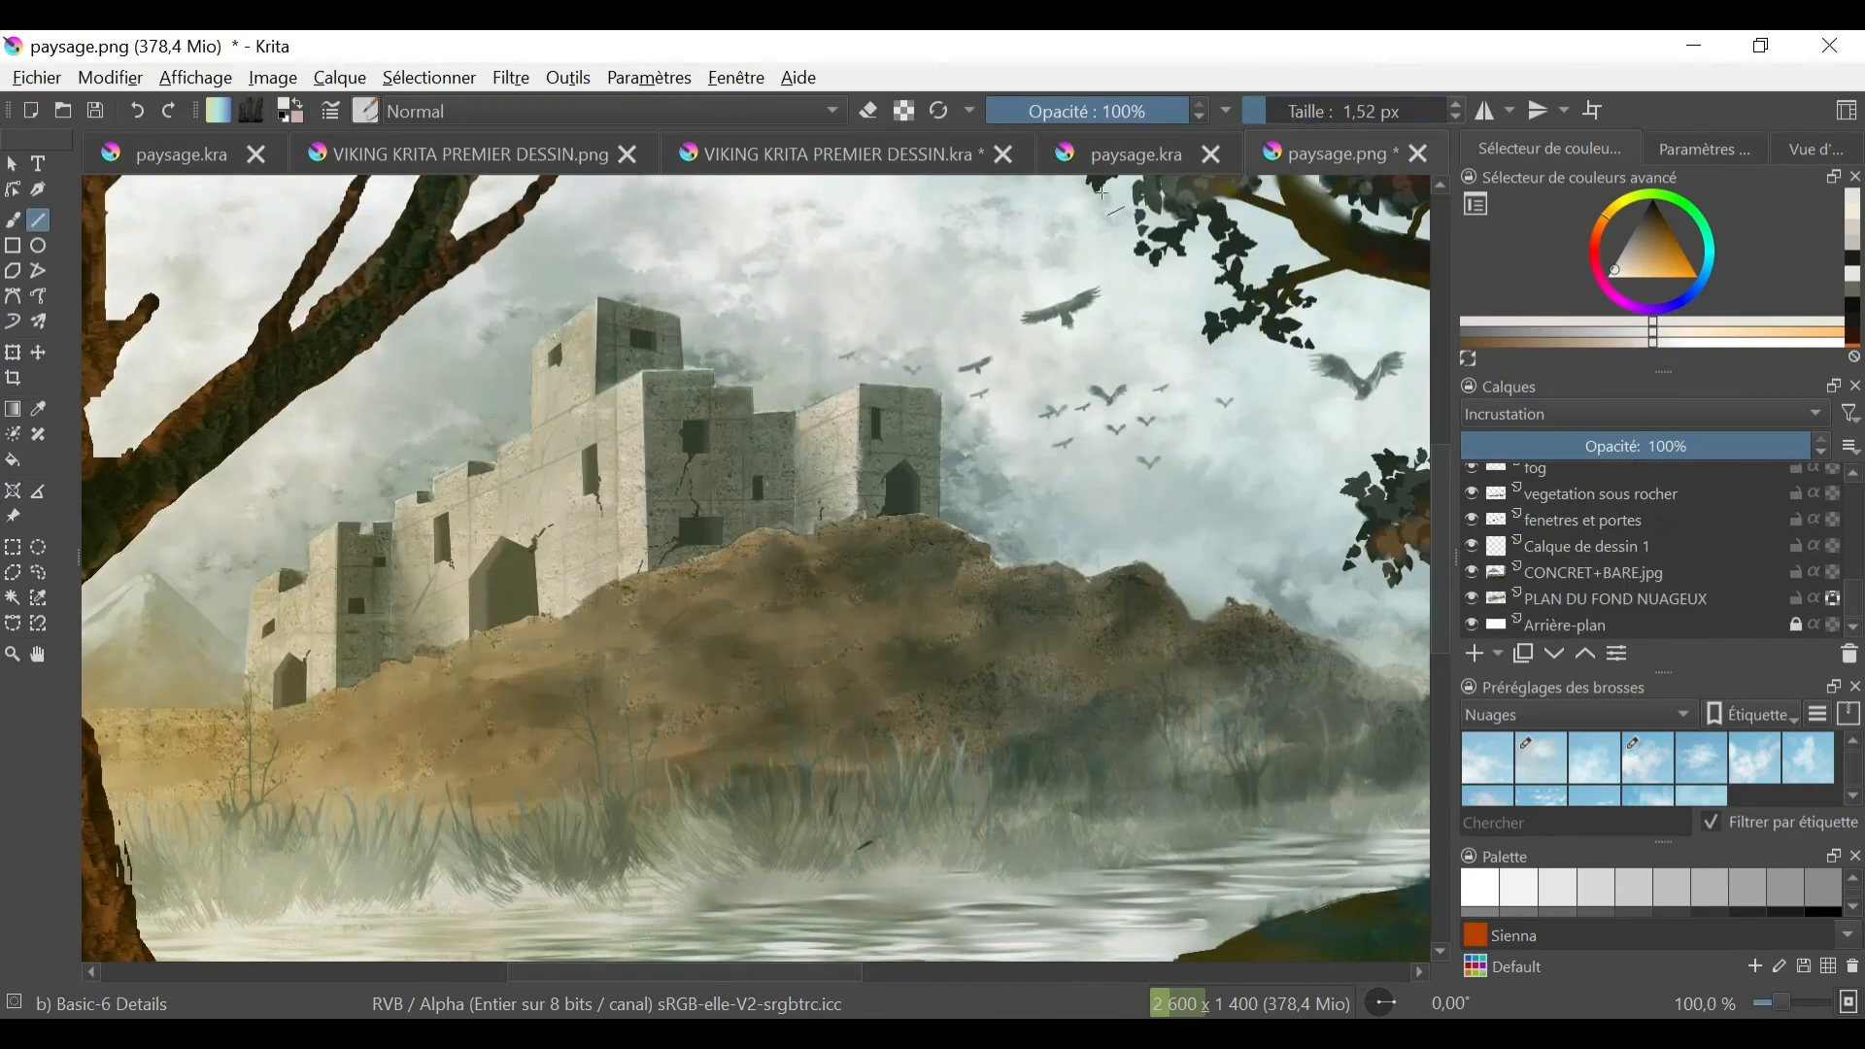
click(1634, 240)
mouse_move(938, 392)
mouse_down()
mouse_move(936, 349)
mouse_move(872, 444)
mouse_up()
click(1649, 225)
click(1649, 210)
- Paint a small orange glow at the tip of the right tower's mast with the FX explode brush
right_click(944, 412)
click(366, 111)
scroll(550, 378, down, 5)
click(544, 307)
click(889, 347)
ctrl+click(1375, 258)
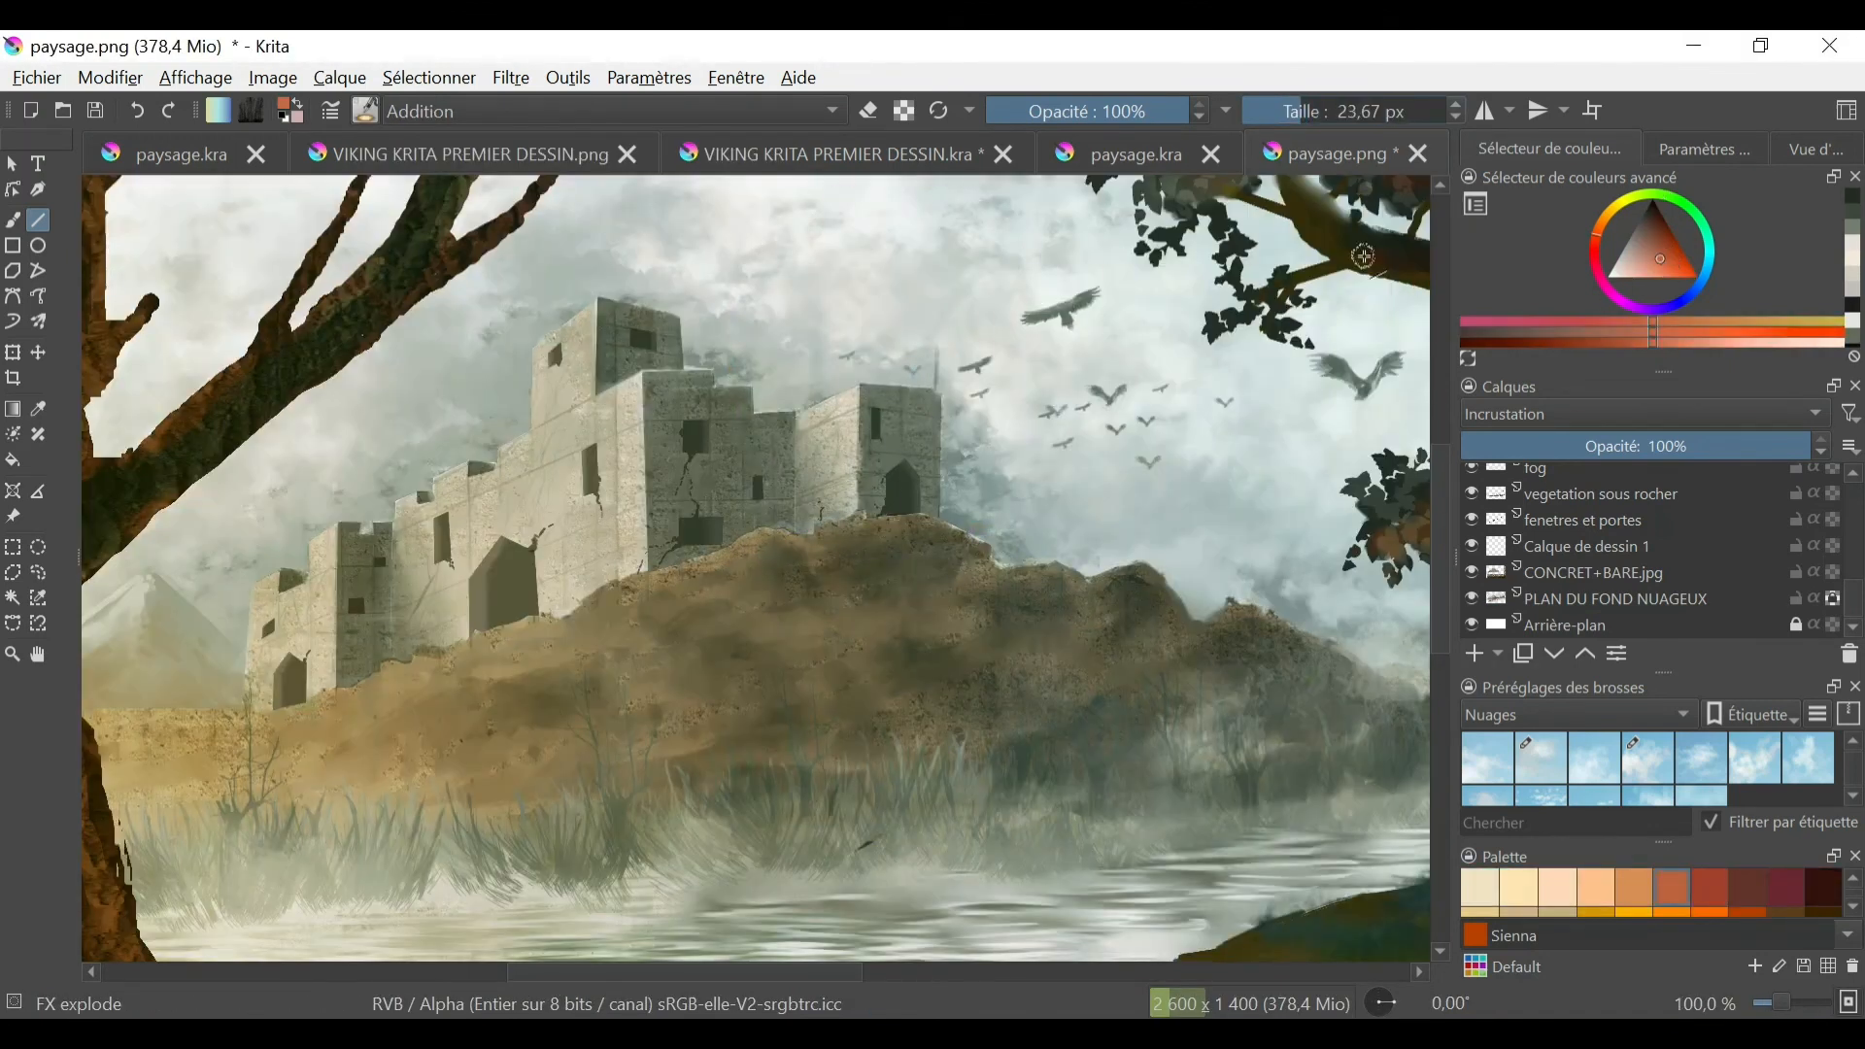
click(937, 347)
drag(1854, 612, 1854, 560)
drag(859, 843, 878, 857)
drag(1103, 787, 1008, 780)
- Draw a second thin mast on top of the castle's tallest tower with the Basic-6 Details brush
click(365, 111)
click(863, 297)
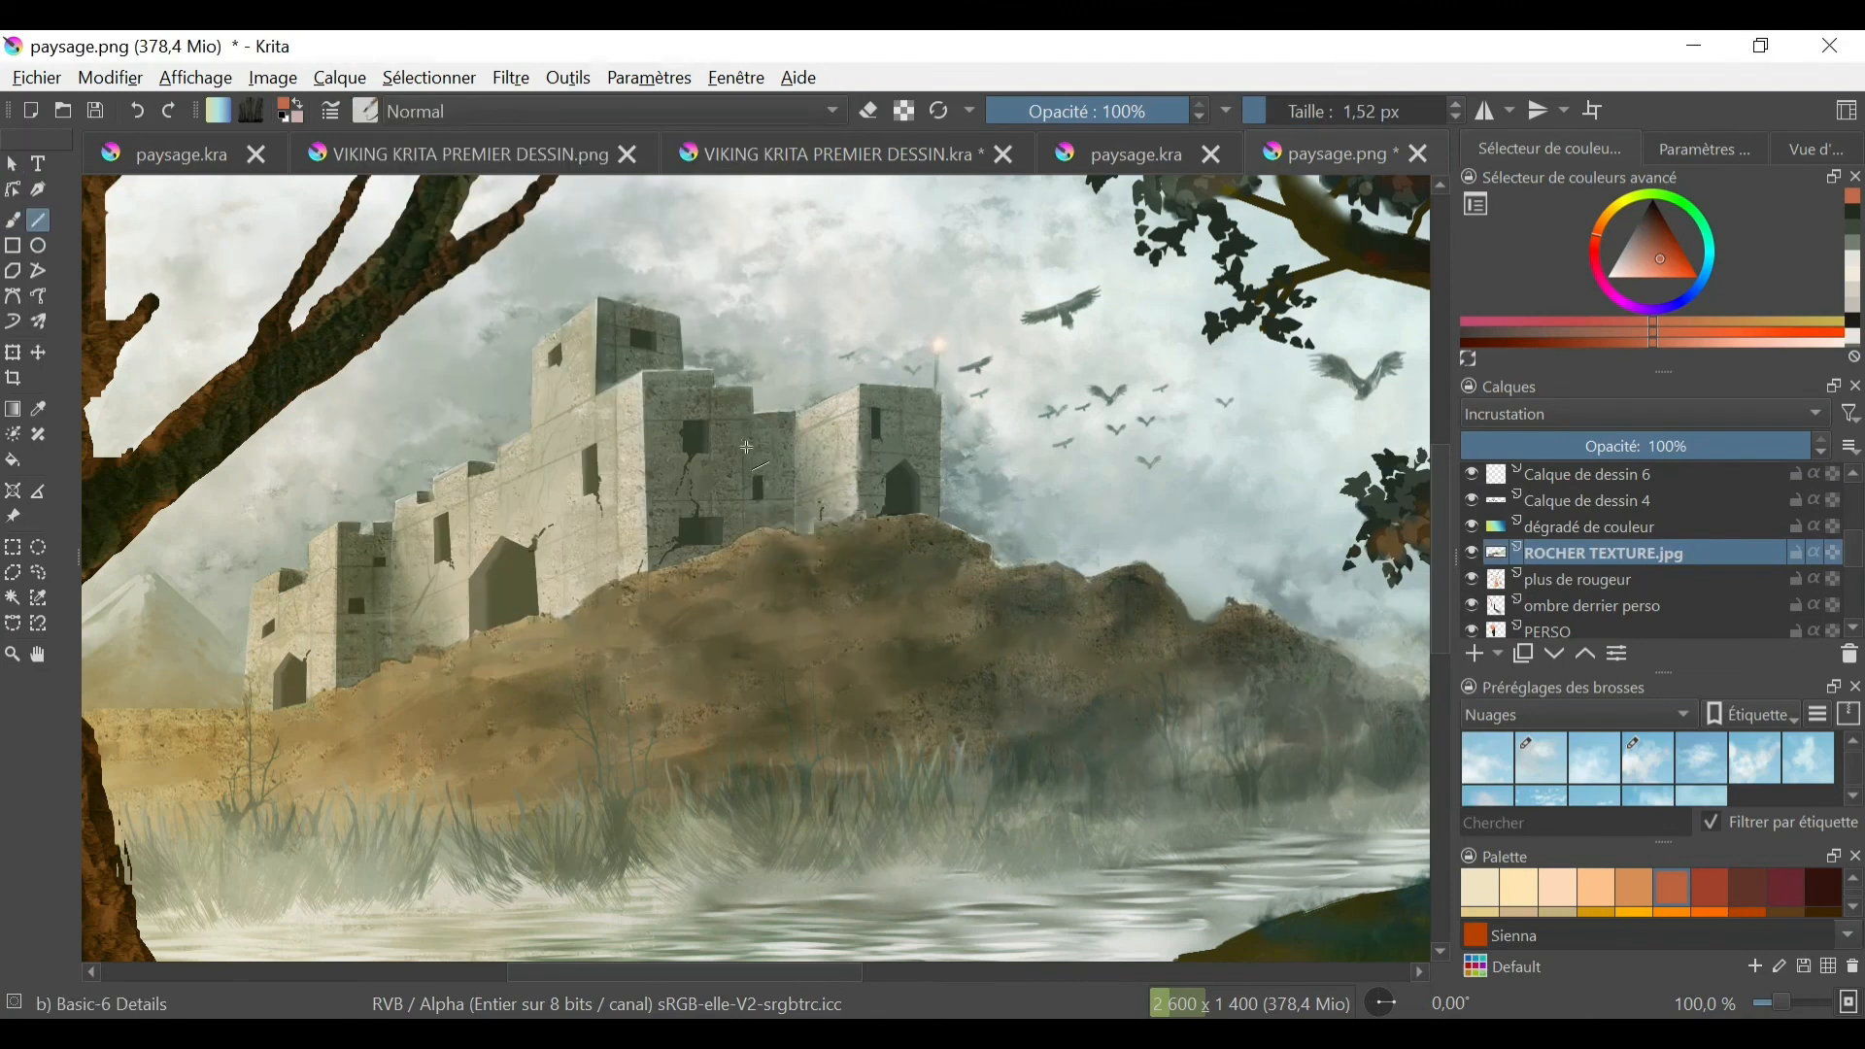
ctrl+click(642, 339)
drag(600, 298, 614, 257)
- Paint a small orange glow at the tip of the tallest tower's mast with the FX explode brush at about 28 px
click(365, 111)
click(714, 300)
click(1594, 241)
click(1661, 253)
click(1600, 223)
click(602, 254)
key(b)
click(604, 253)
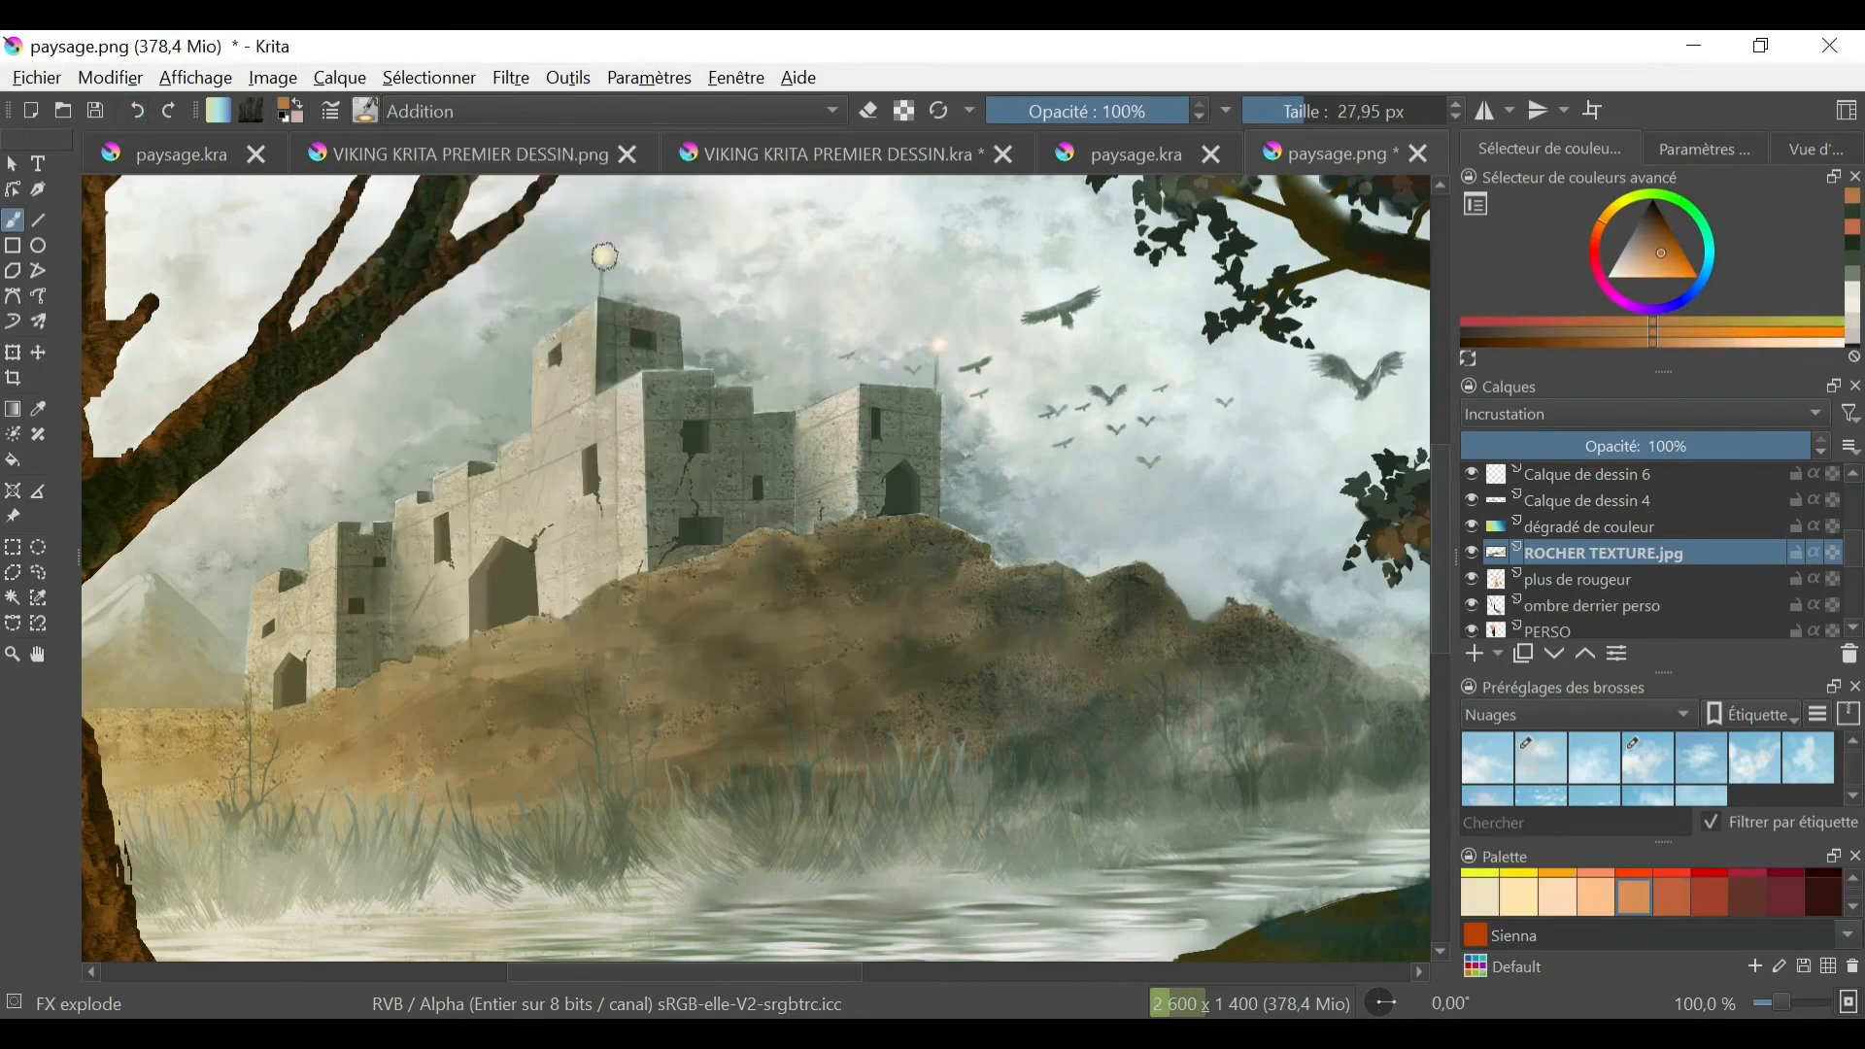
key(ctrl+minus)
key(ctrl+minus)
key(ctrl+minus)
key(ctrl+plus)
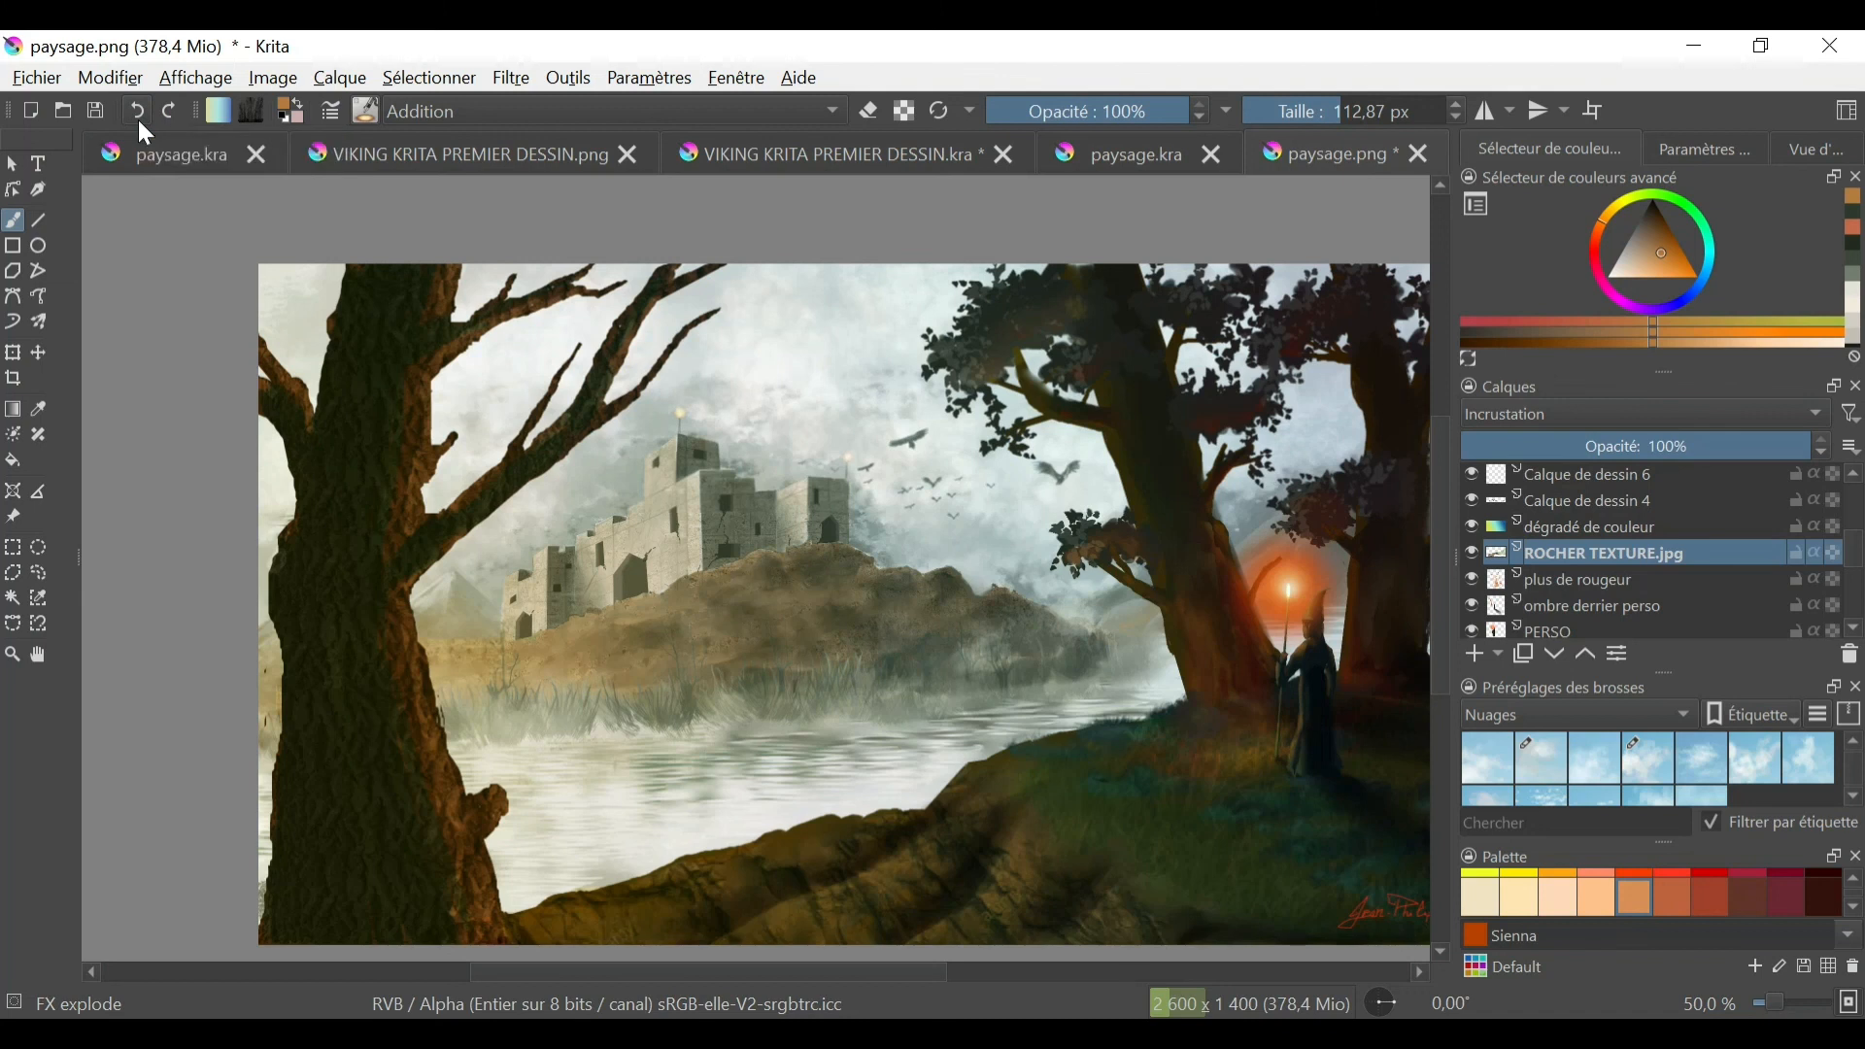
- Try painting light-grey fog over the foreground bank on a new layer above ROCHER TEXTURE.jpg with the puggioni-clouds03 brush
key(minus)
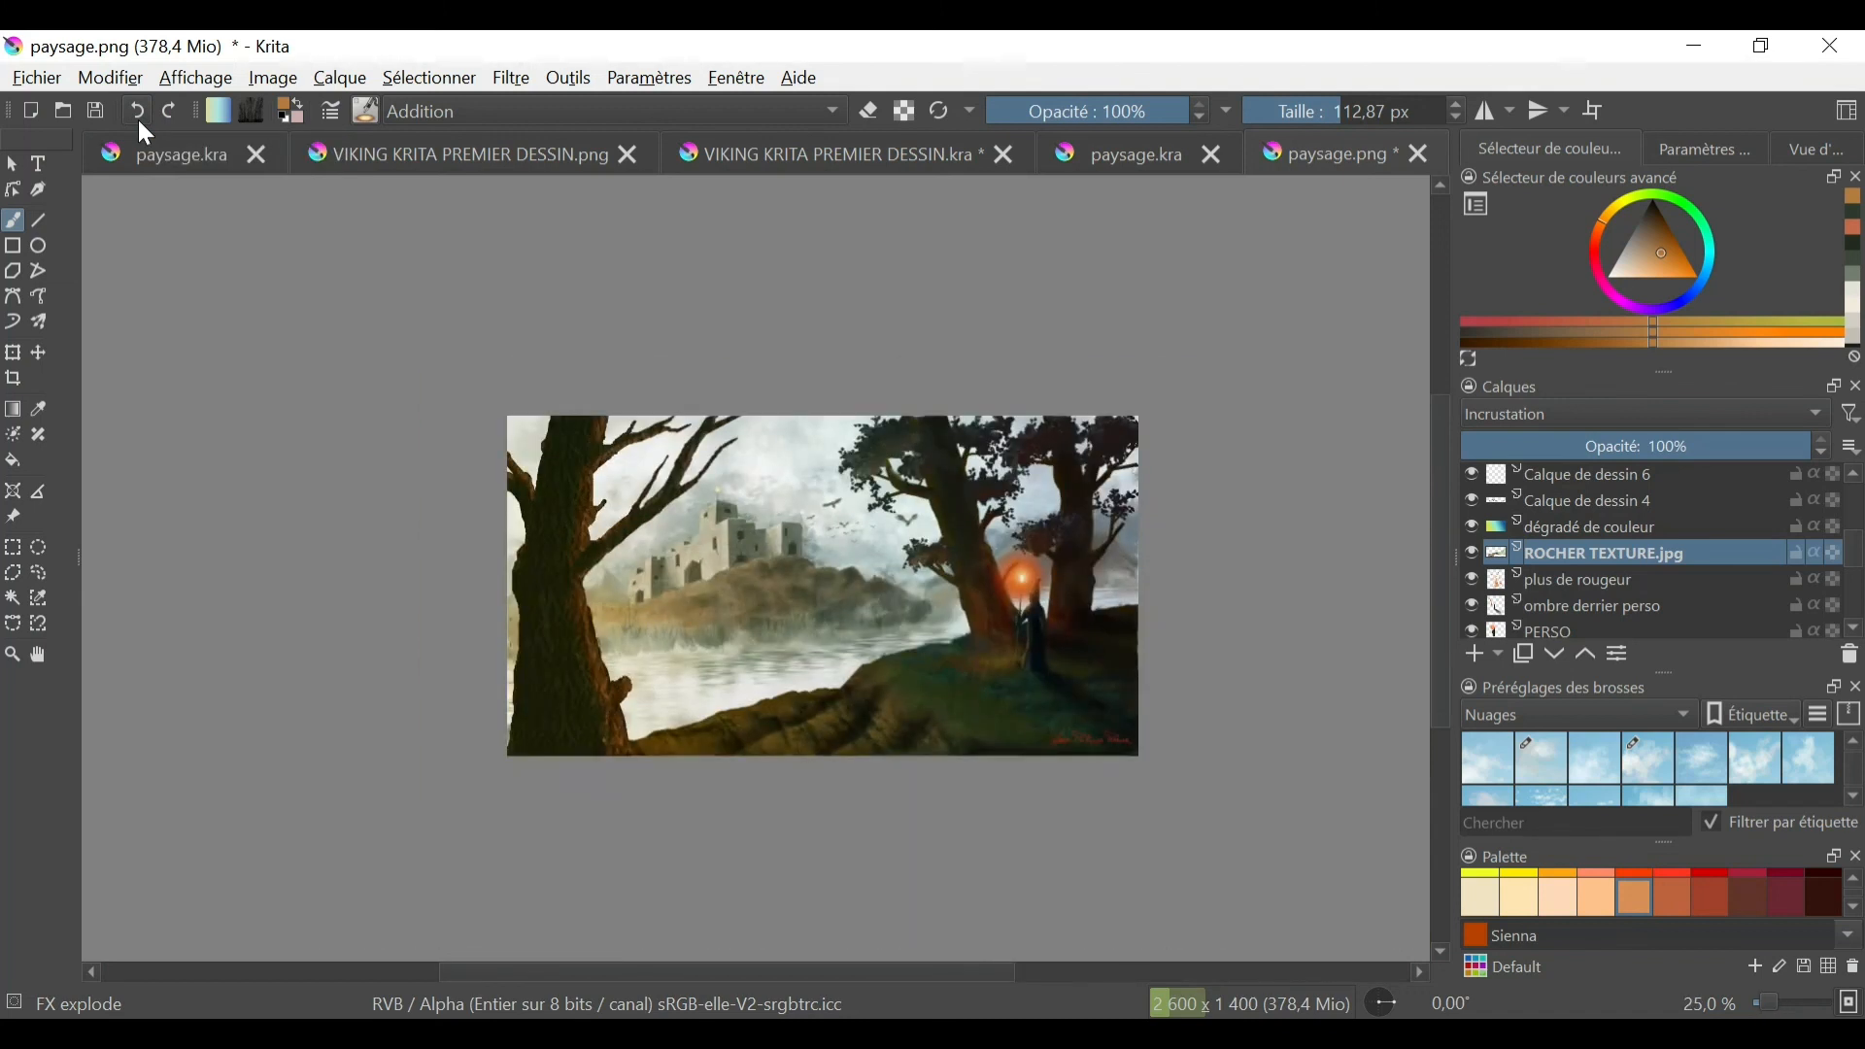
click(1471, 552)
click(1471, 553)
click(1474, 654)
click(1594, 758)
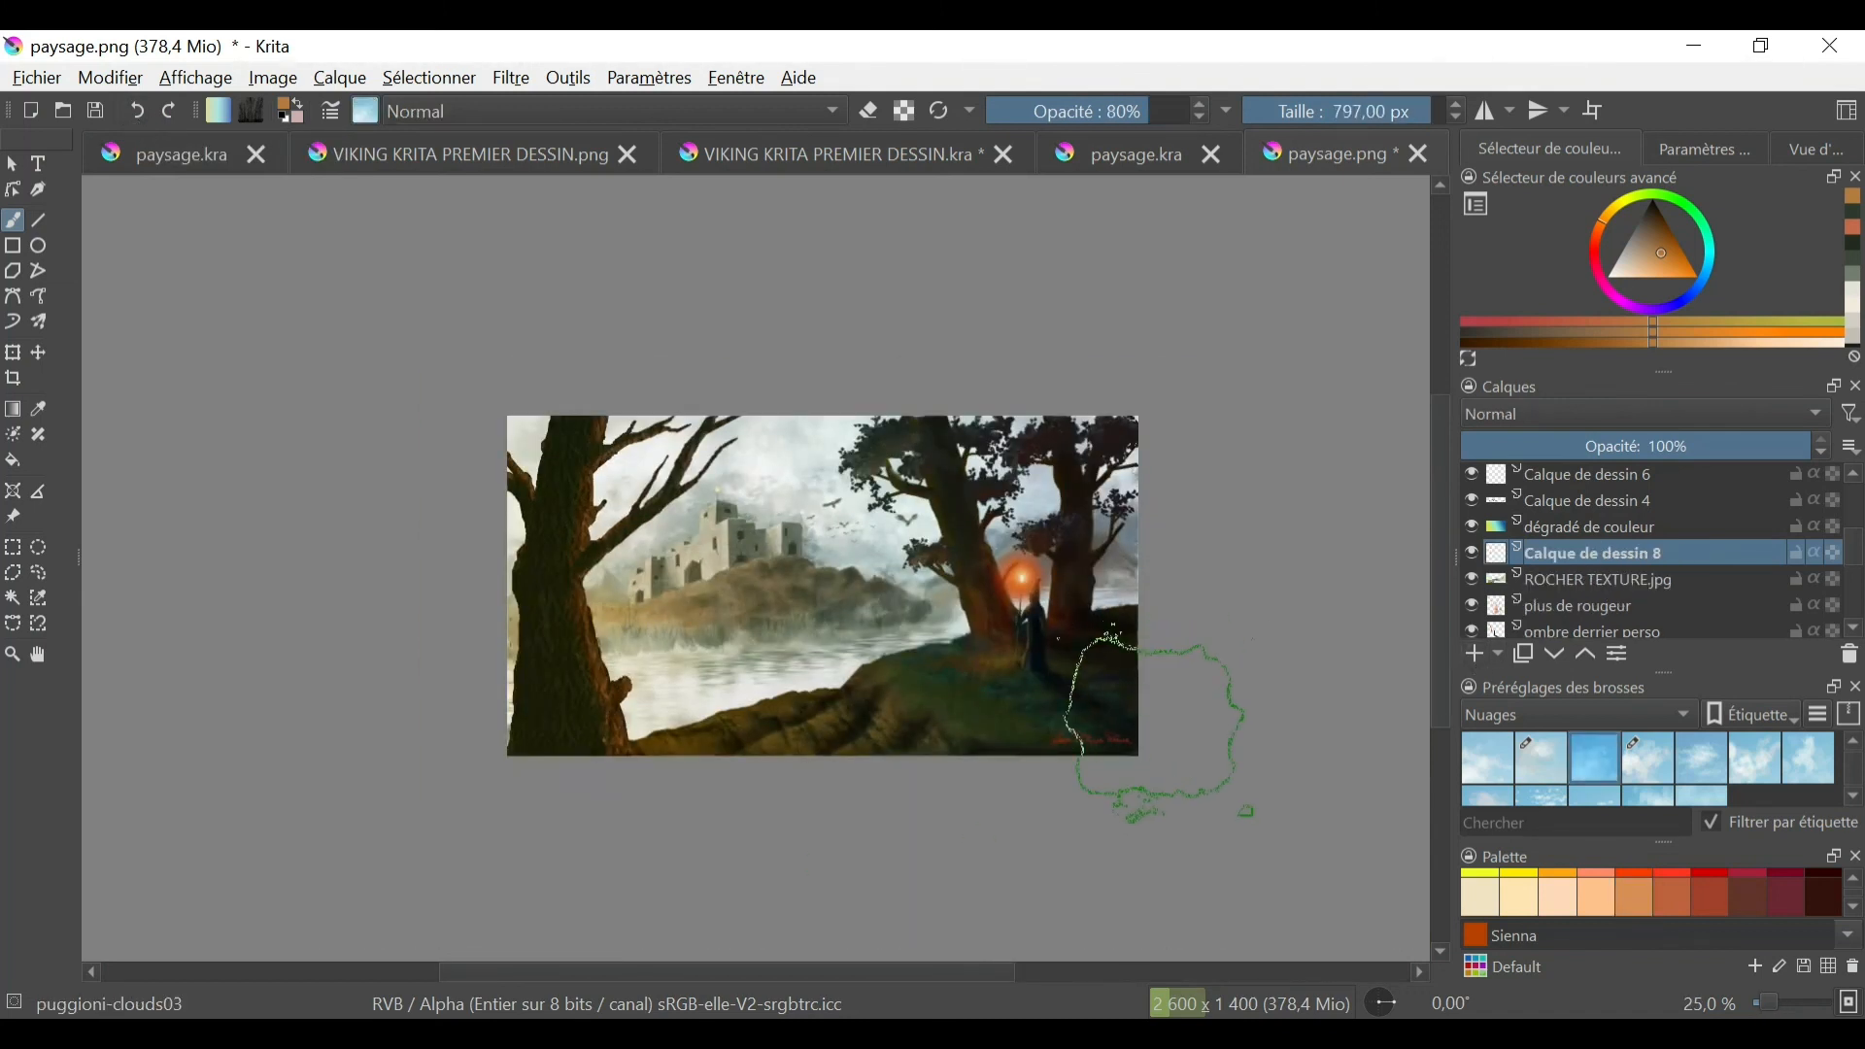
scroll(1596, 892, up, 3)
click(1596, 888)
drag(1134, 723, 1005, 768)
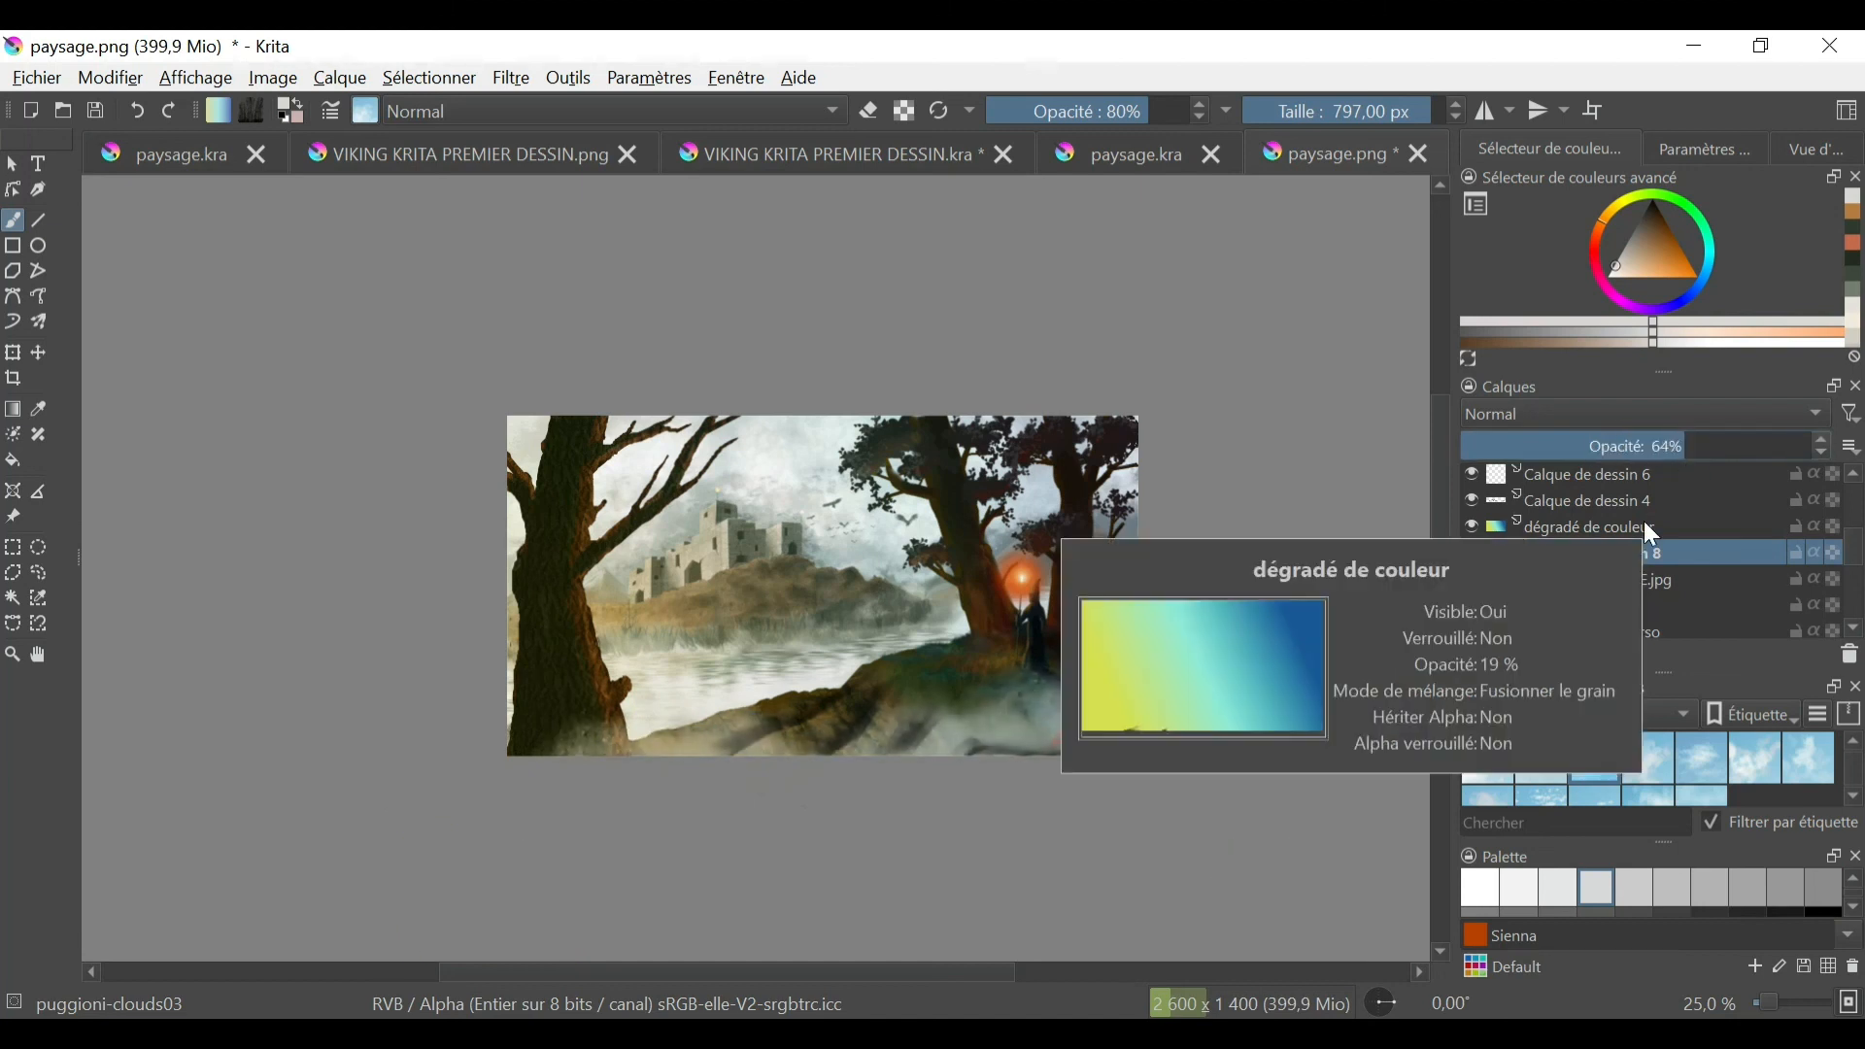
click(137, 110)
- Try fog over the foreground with the puggioni-clouds05 brush at 24% layer opacity, and delete that fog layer
click(1702, 758)
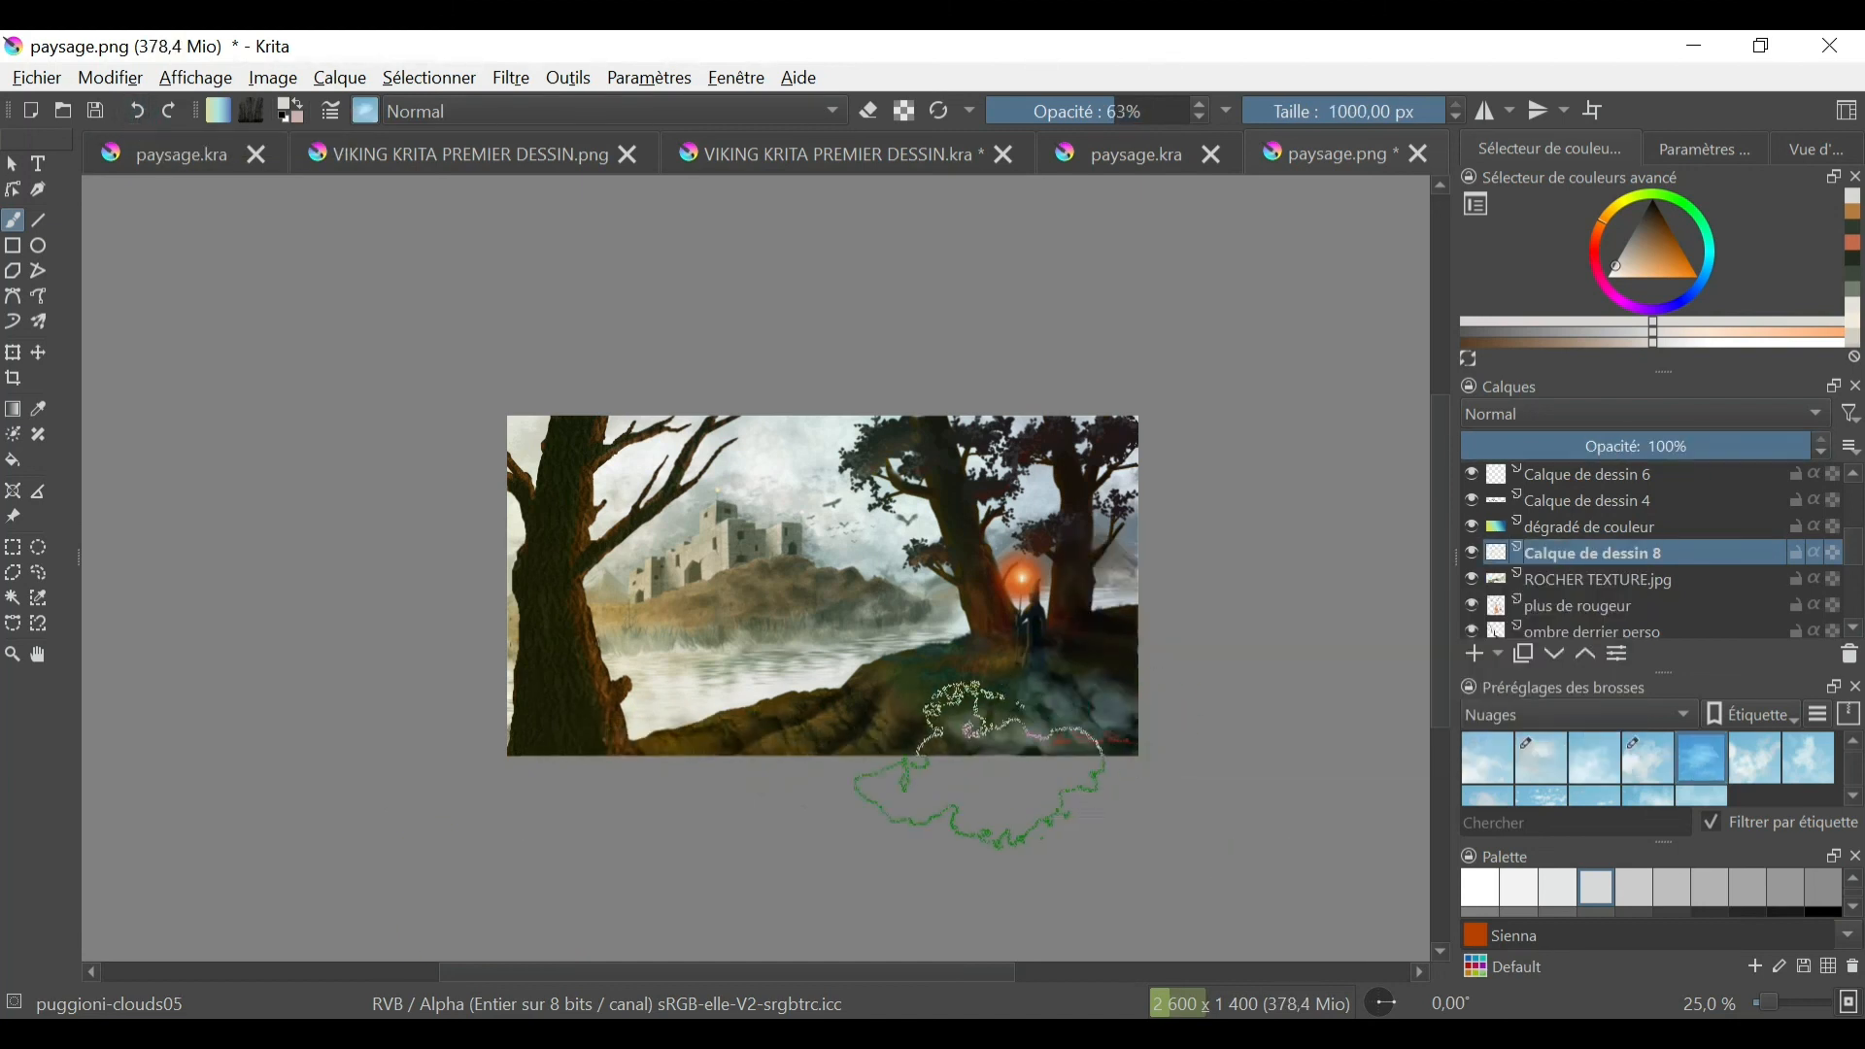
drag(1691, 448, 1544, 450)
click(1471, 553)
click(1471, 553)
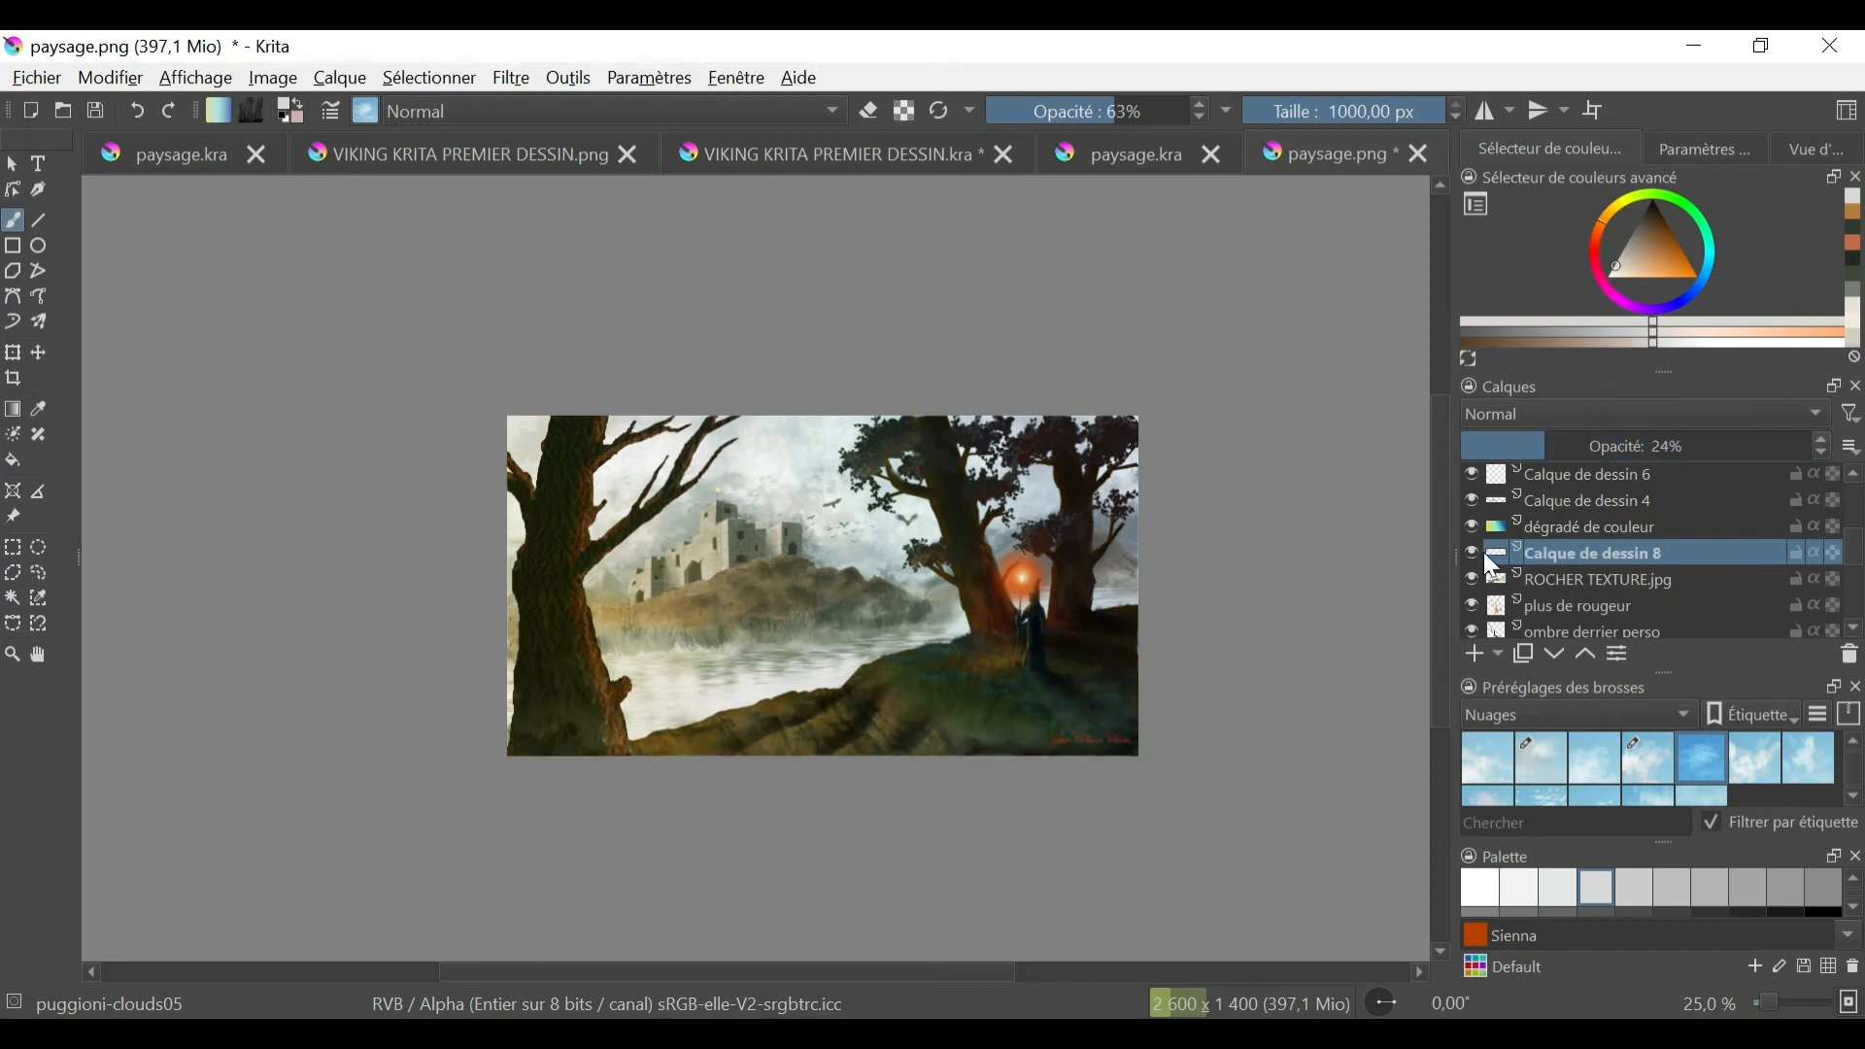
right_click(1490, 555)
click(1476, 236)
- Add a new paint layer above ROCHER TEXTURE.jpg and try a stamp brush on the foreground bank
click(1475, 654)
click(365, 111)
drag(762, 408, 763, 559)
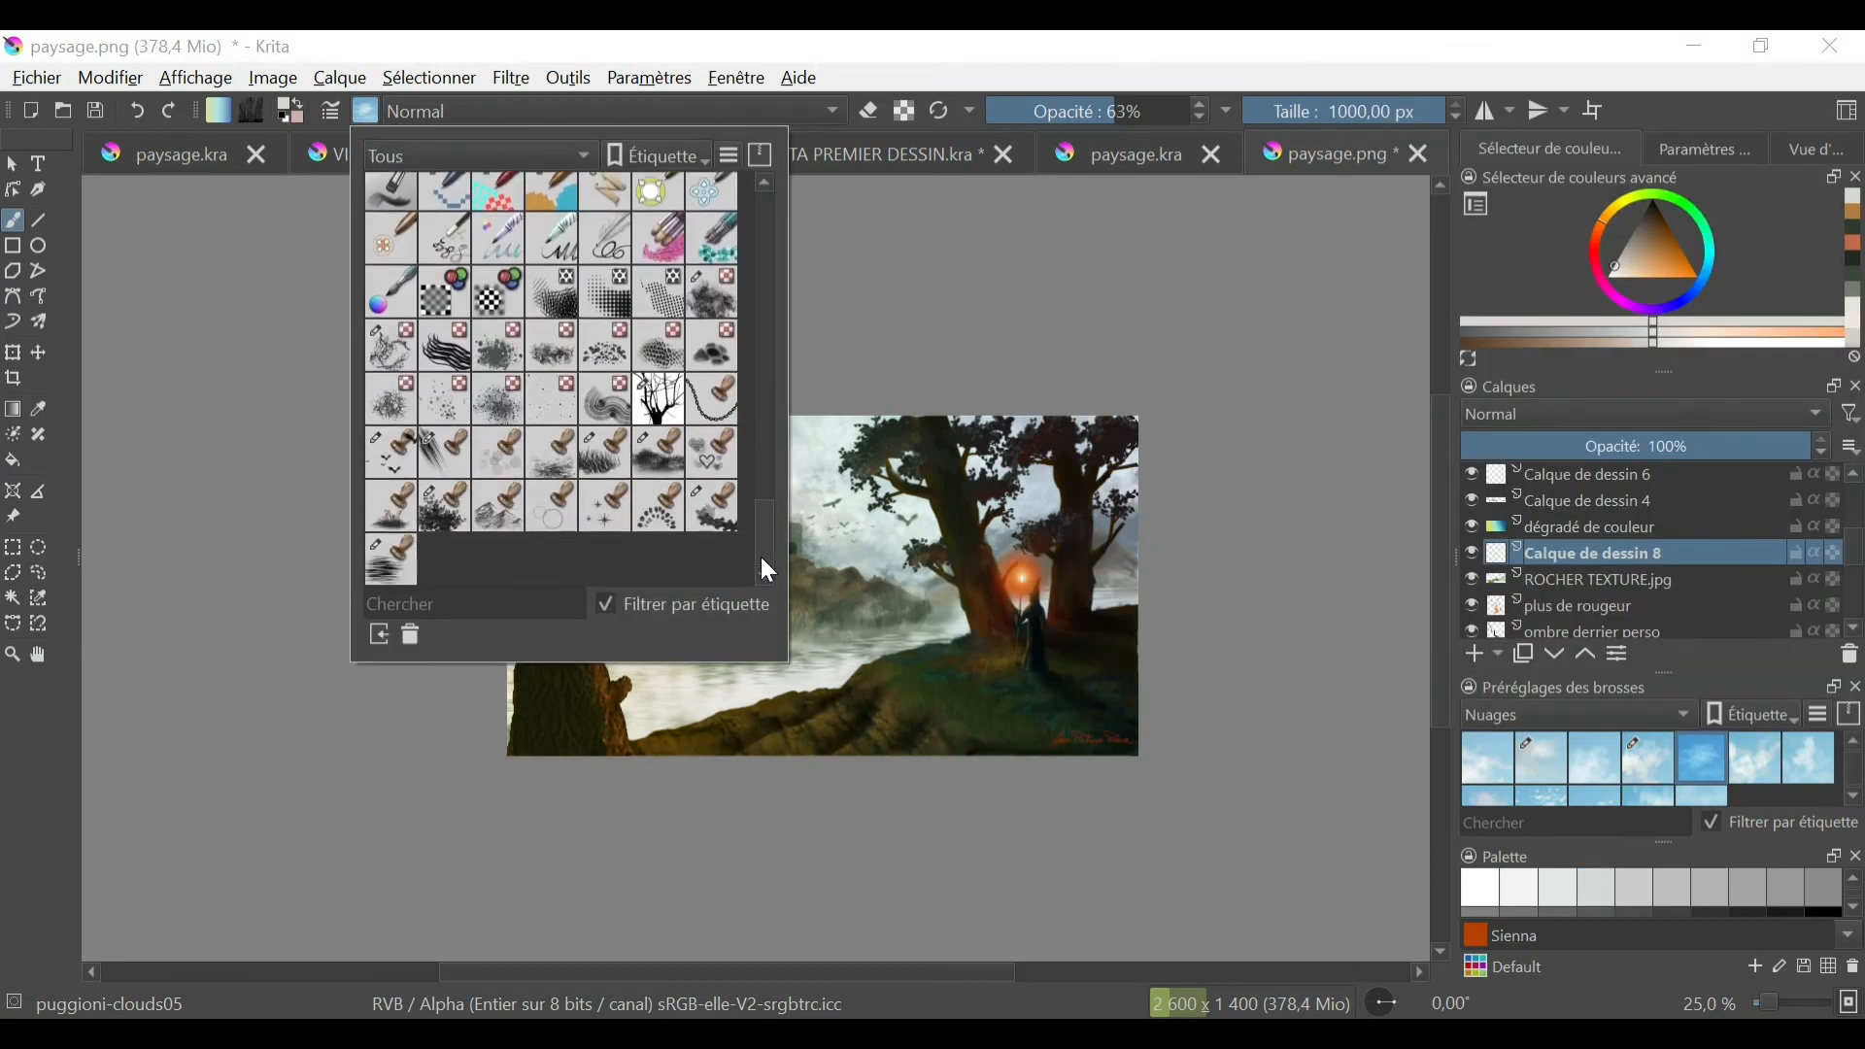
click(497, 453)
ctrl+click(855, 641)
click(875, 706)
key(ctrl+z)
- Scatter light particles around the staff's glow with the Texture Splat brush at 135 px and set the layer's opacity to 45%
click(364, 111)
click(497, 399)
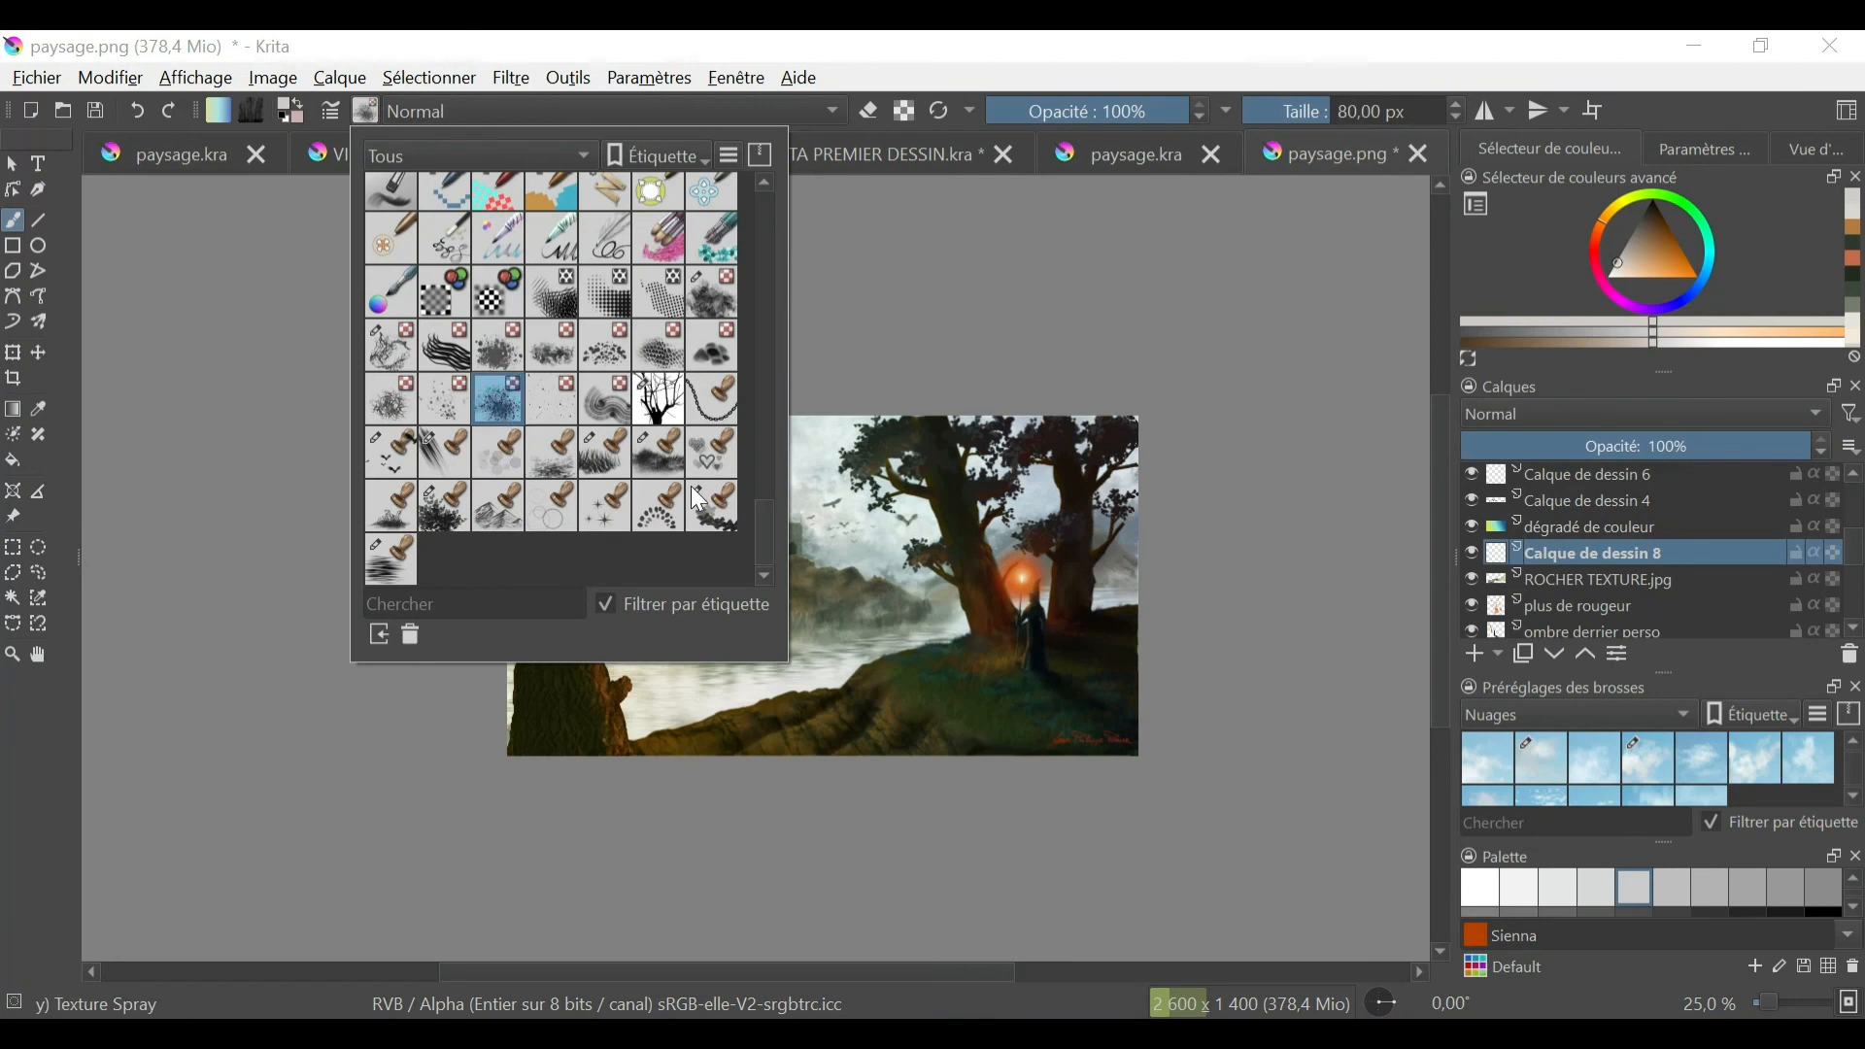
click(445, 400)
click(1191, 408)
scroll(758, 597, up, 3)
drag(1239, 764, 724, 773)
drag(879, 604, 989, 651)
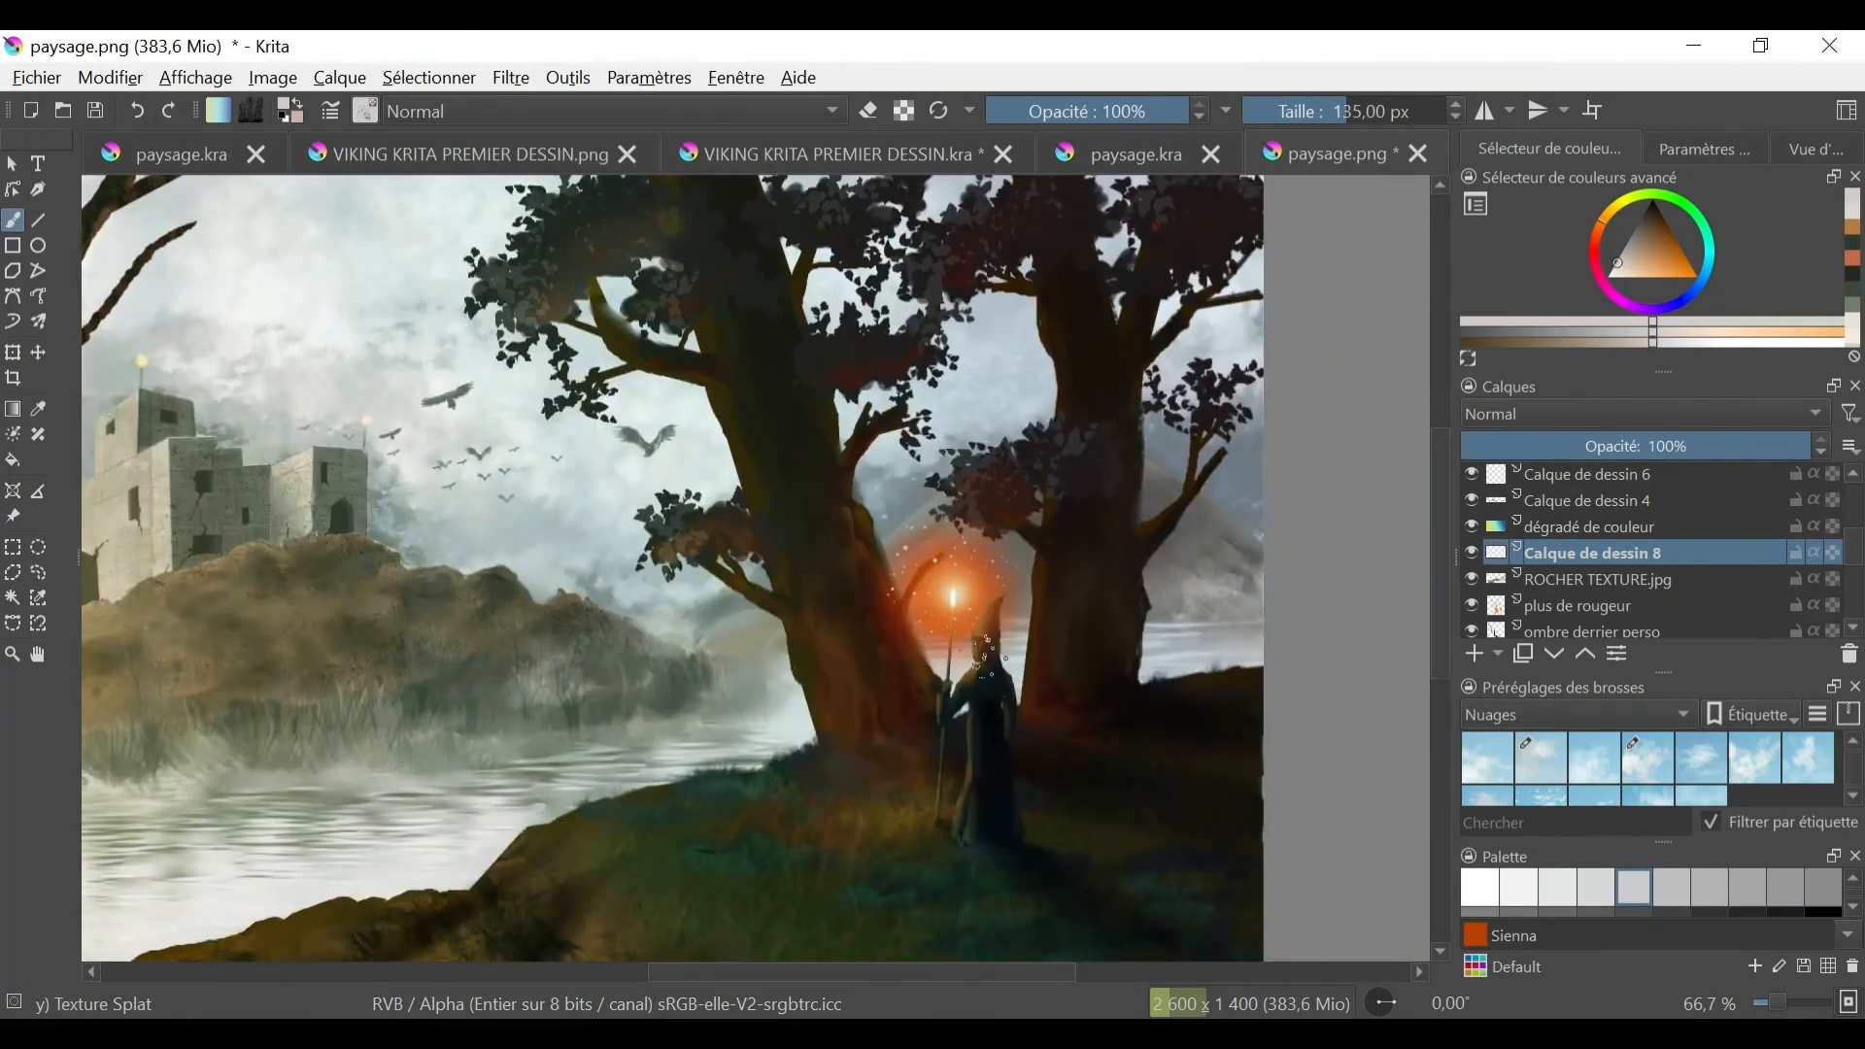
click(1711, 446)
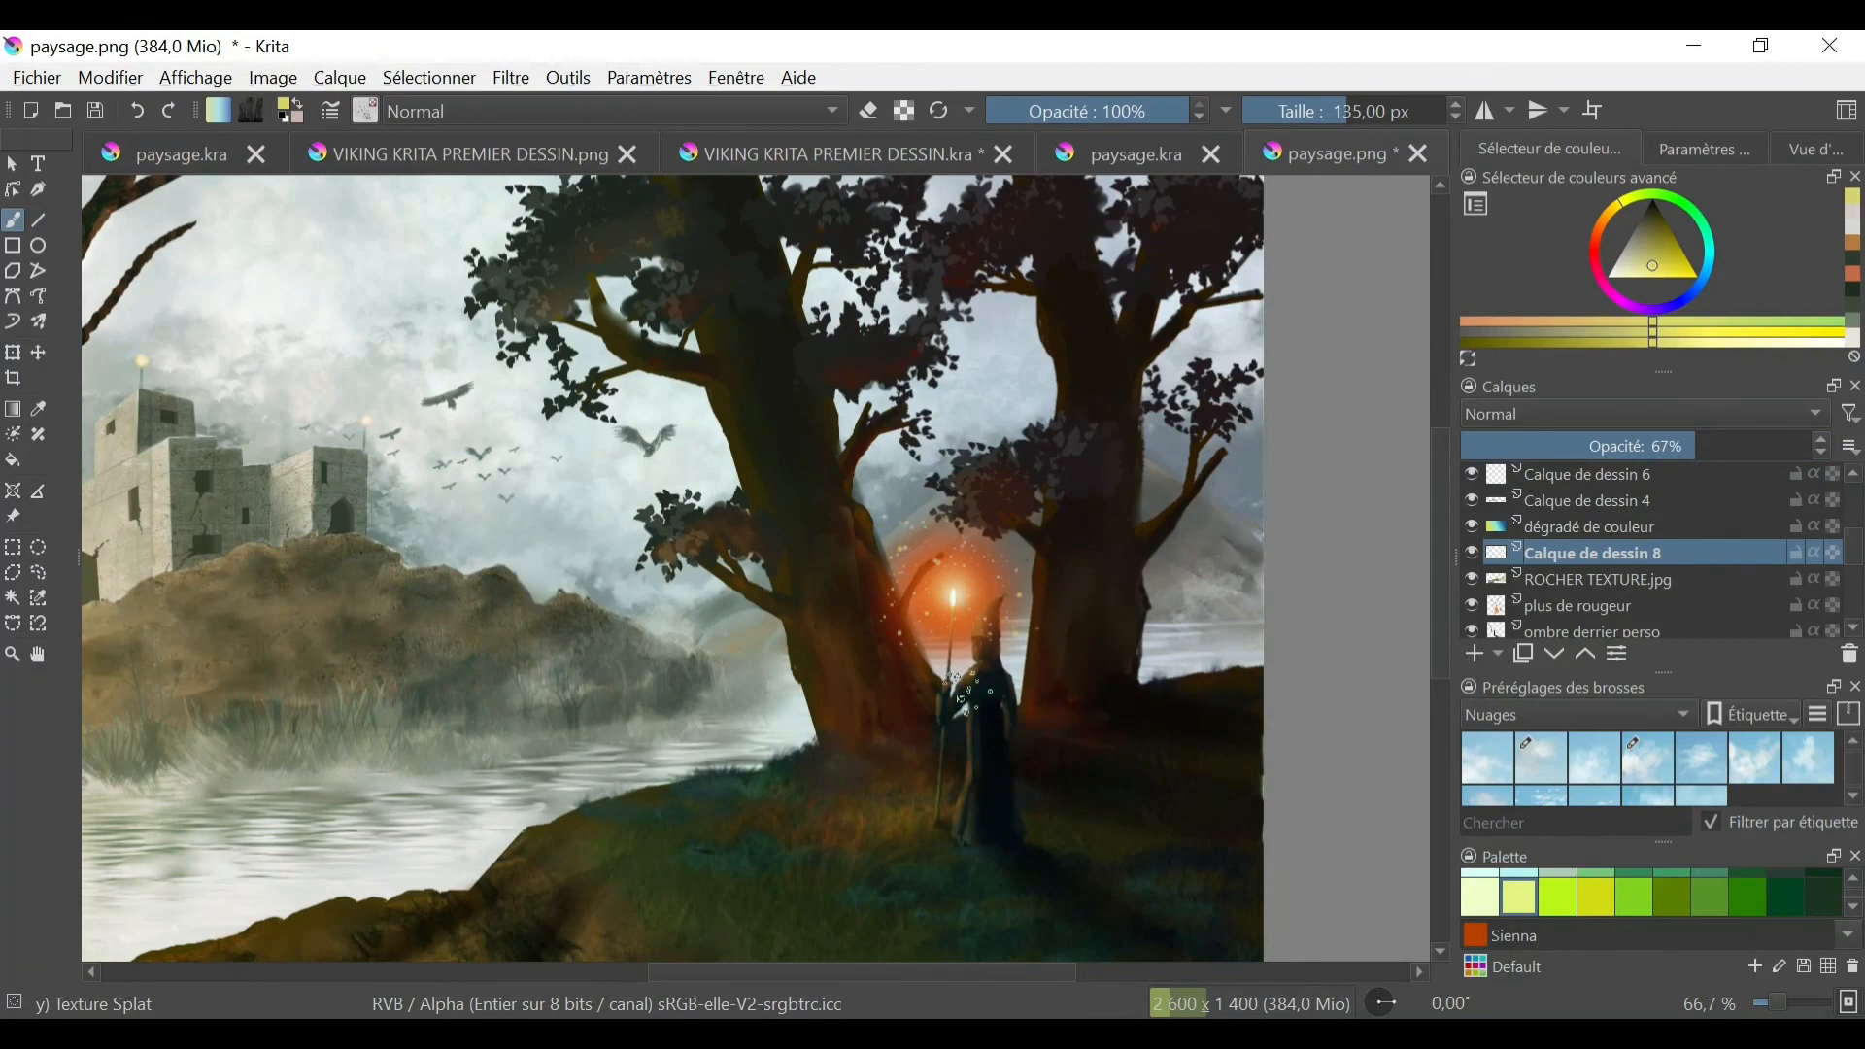
click(1628, 446)
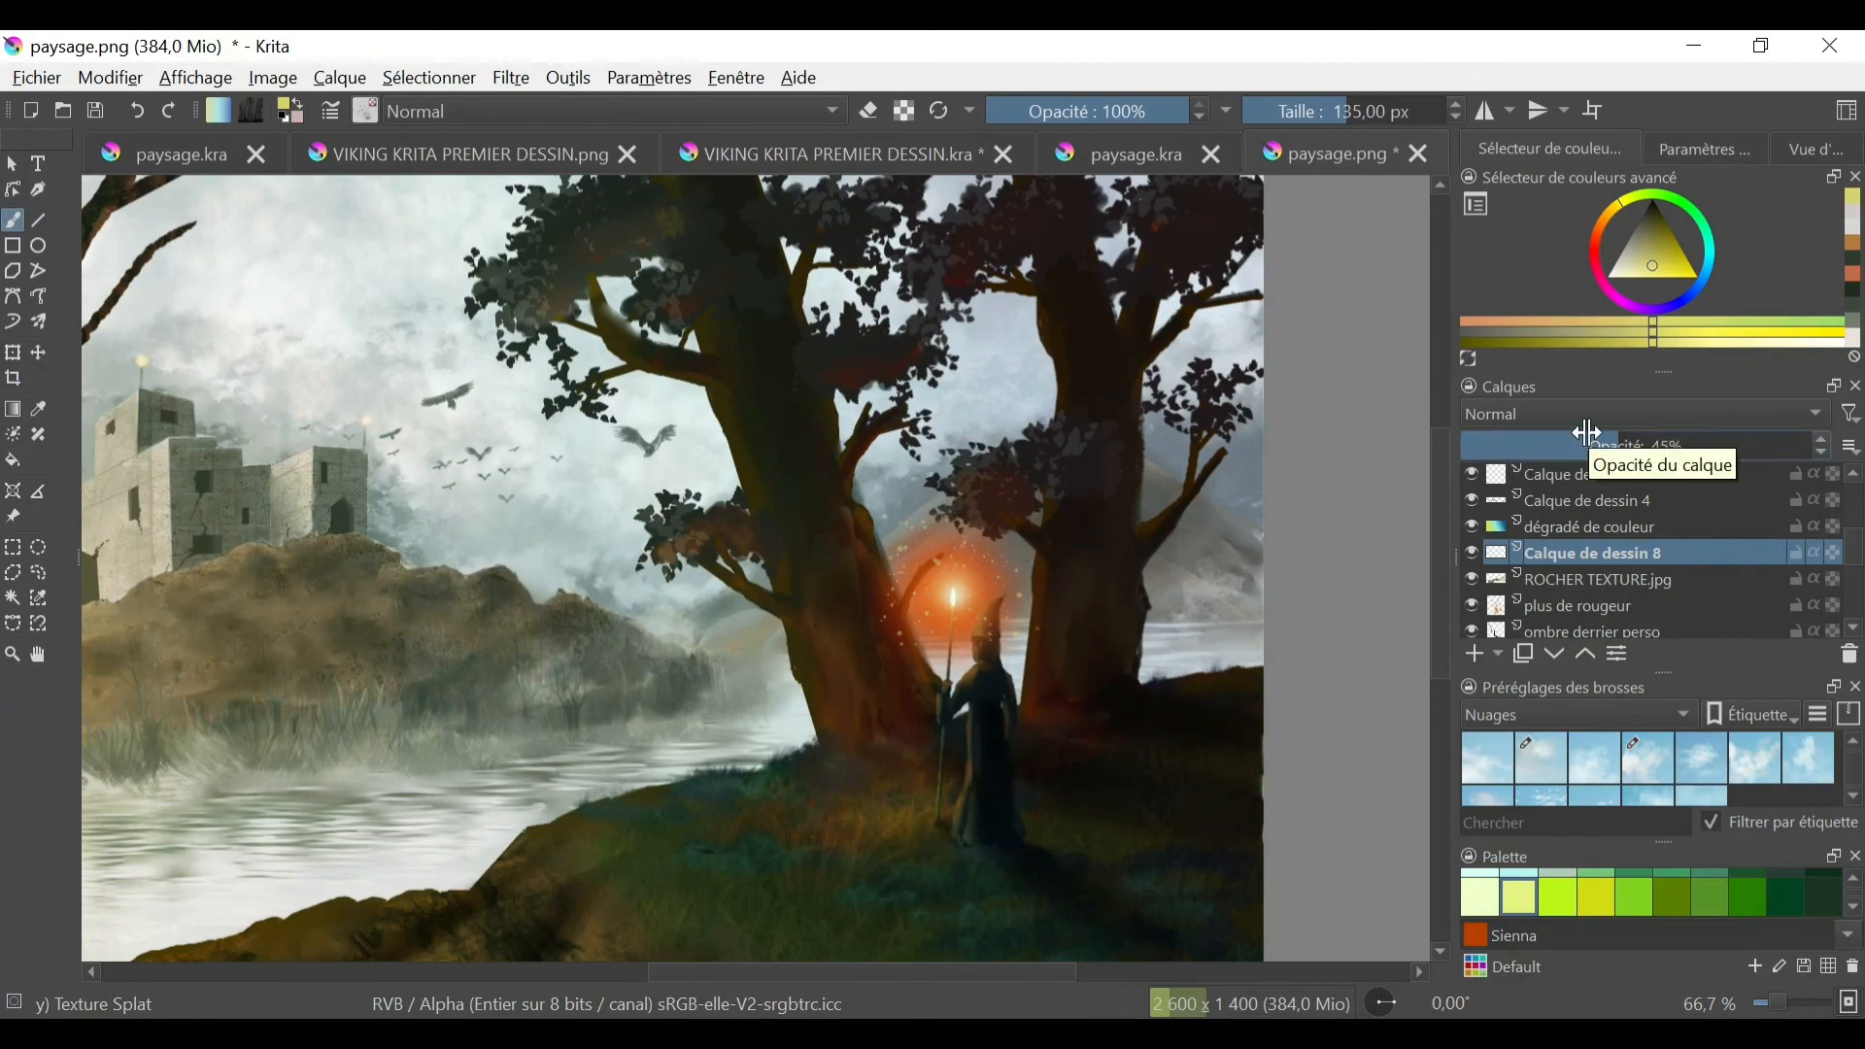
- Use the Eraser Small brush at about 22 px to clean up the scattered particles
key(minus)
key(minus)
key(e)
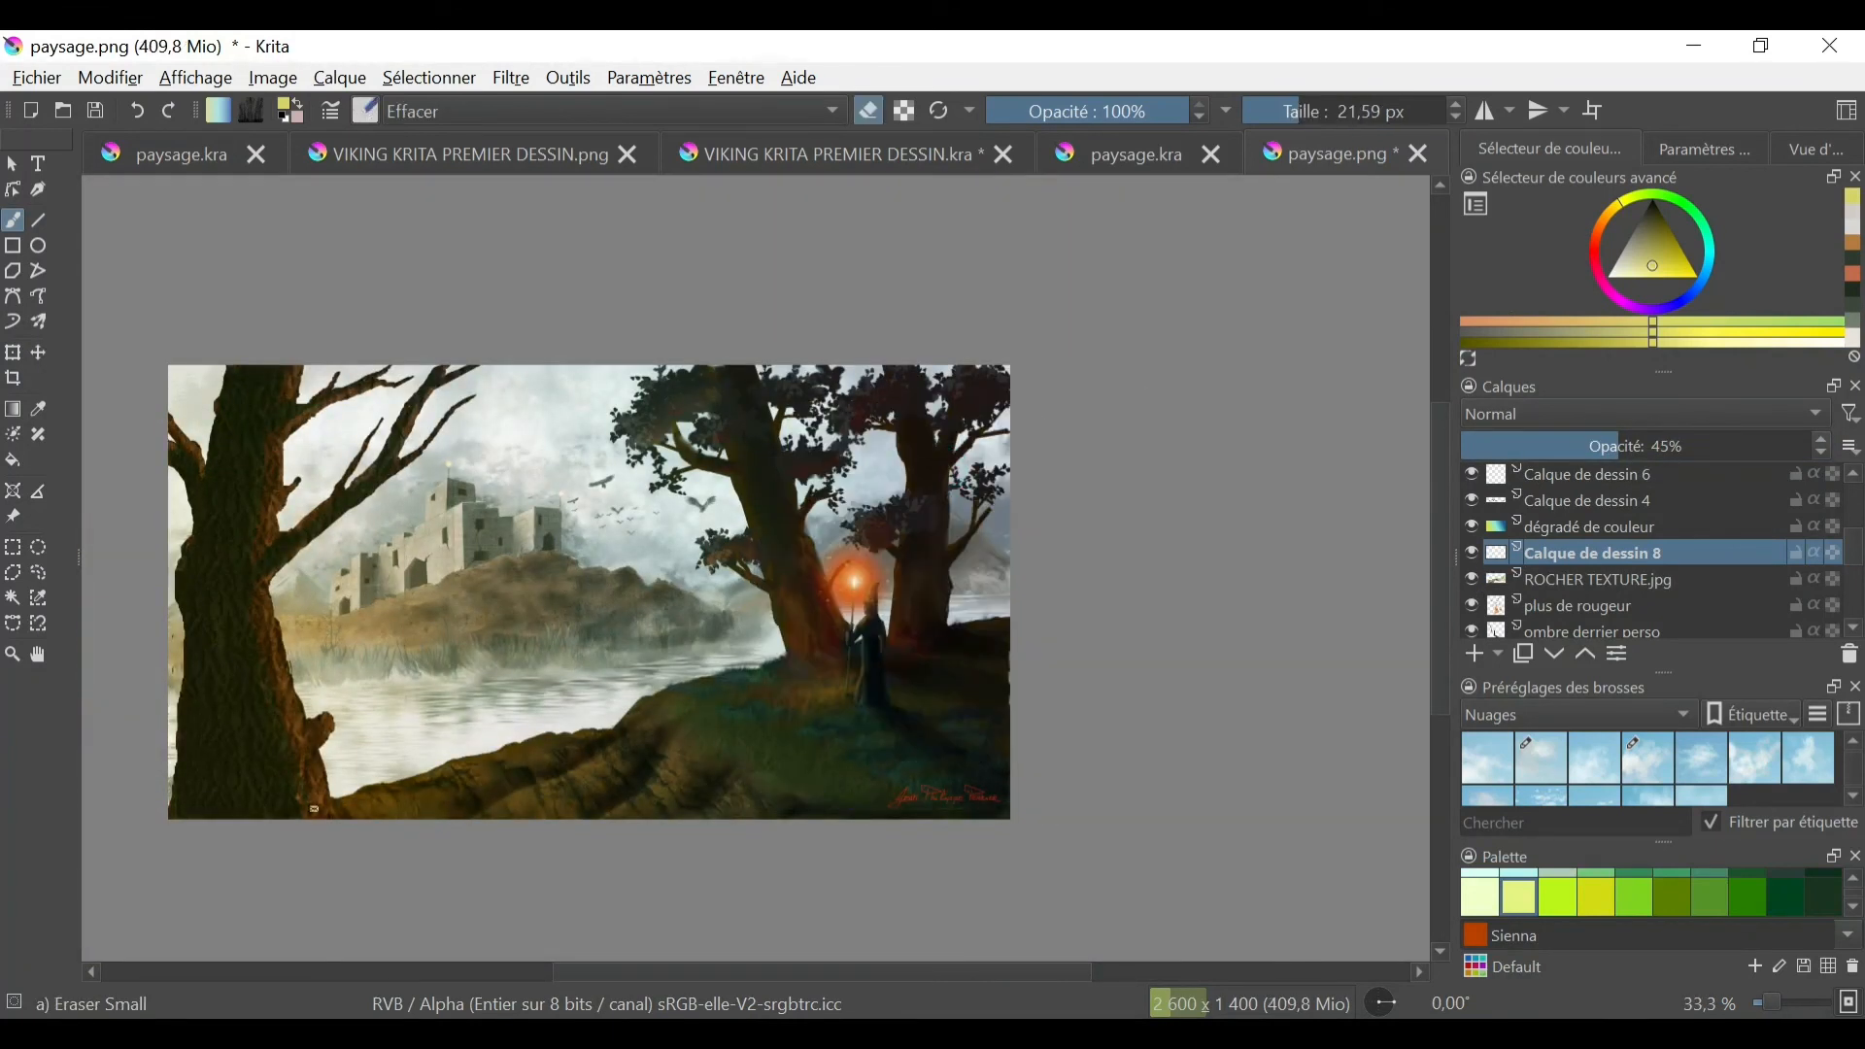
key(plus)
key(plus)
key(minus)
key(minus)
key(plus)
key(plus)
- Draw a thin green flower stem in the grass beside the staff with the Basic-6 Details brush at 1.52 px
right_click(796, 700)
click(913, 680)
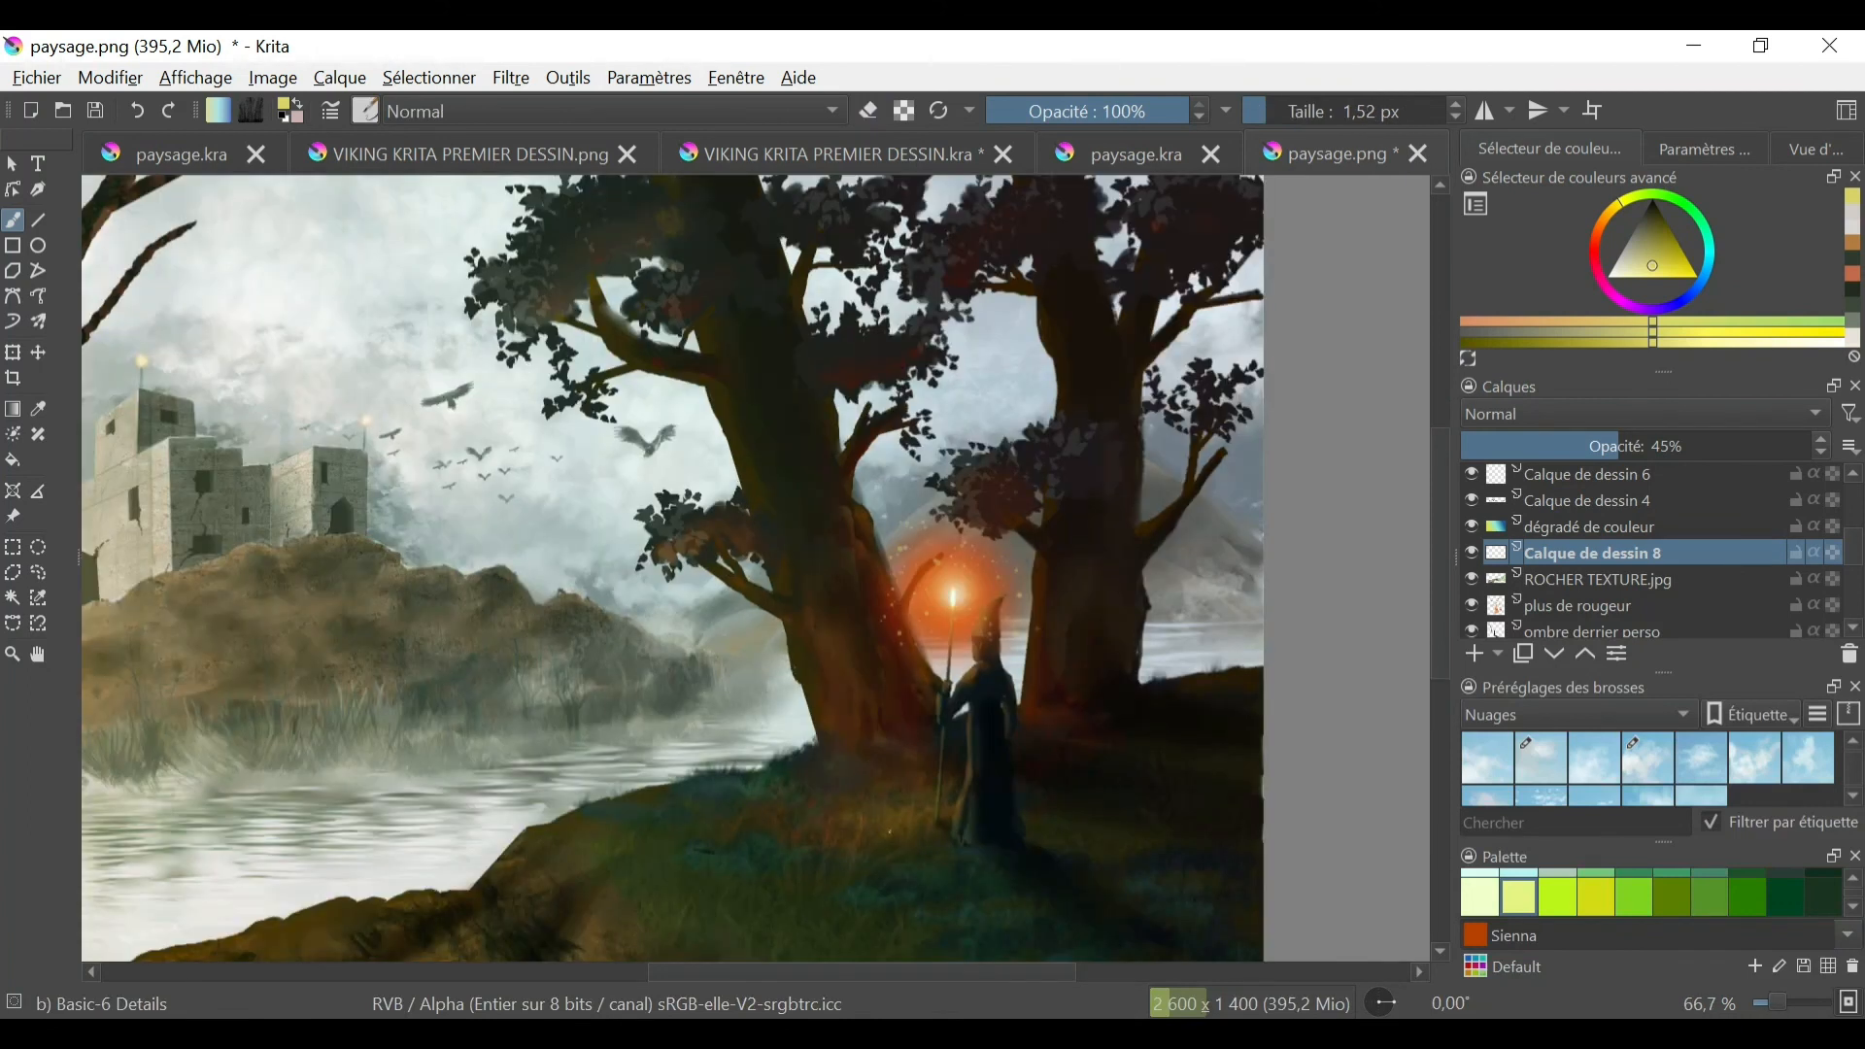
scroll(1554, 583, down, 3)
click(1471, 589)
click(1470, 589)
click(1676, 201)
click(1661, 241)
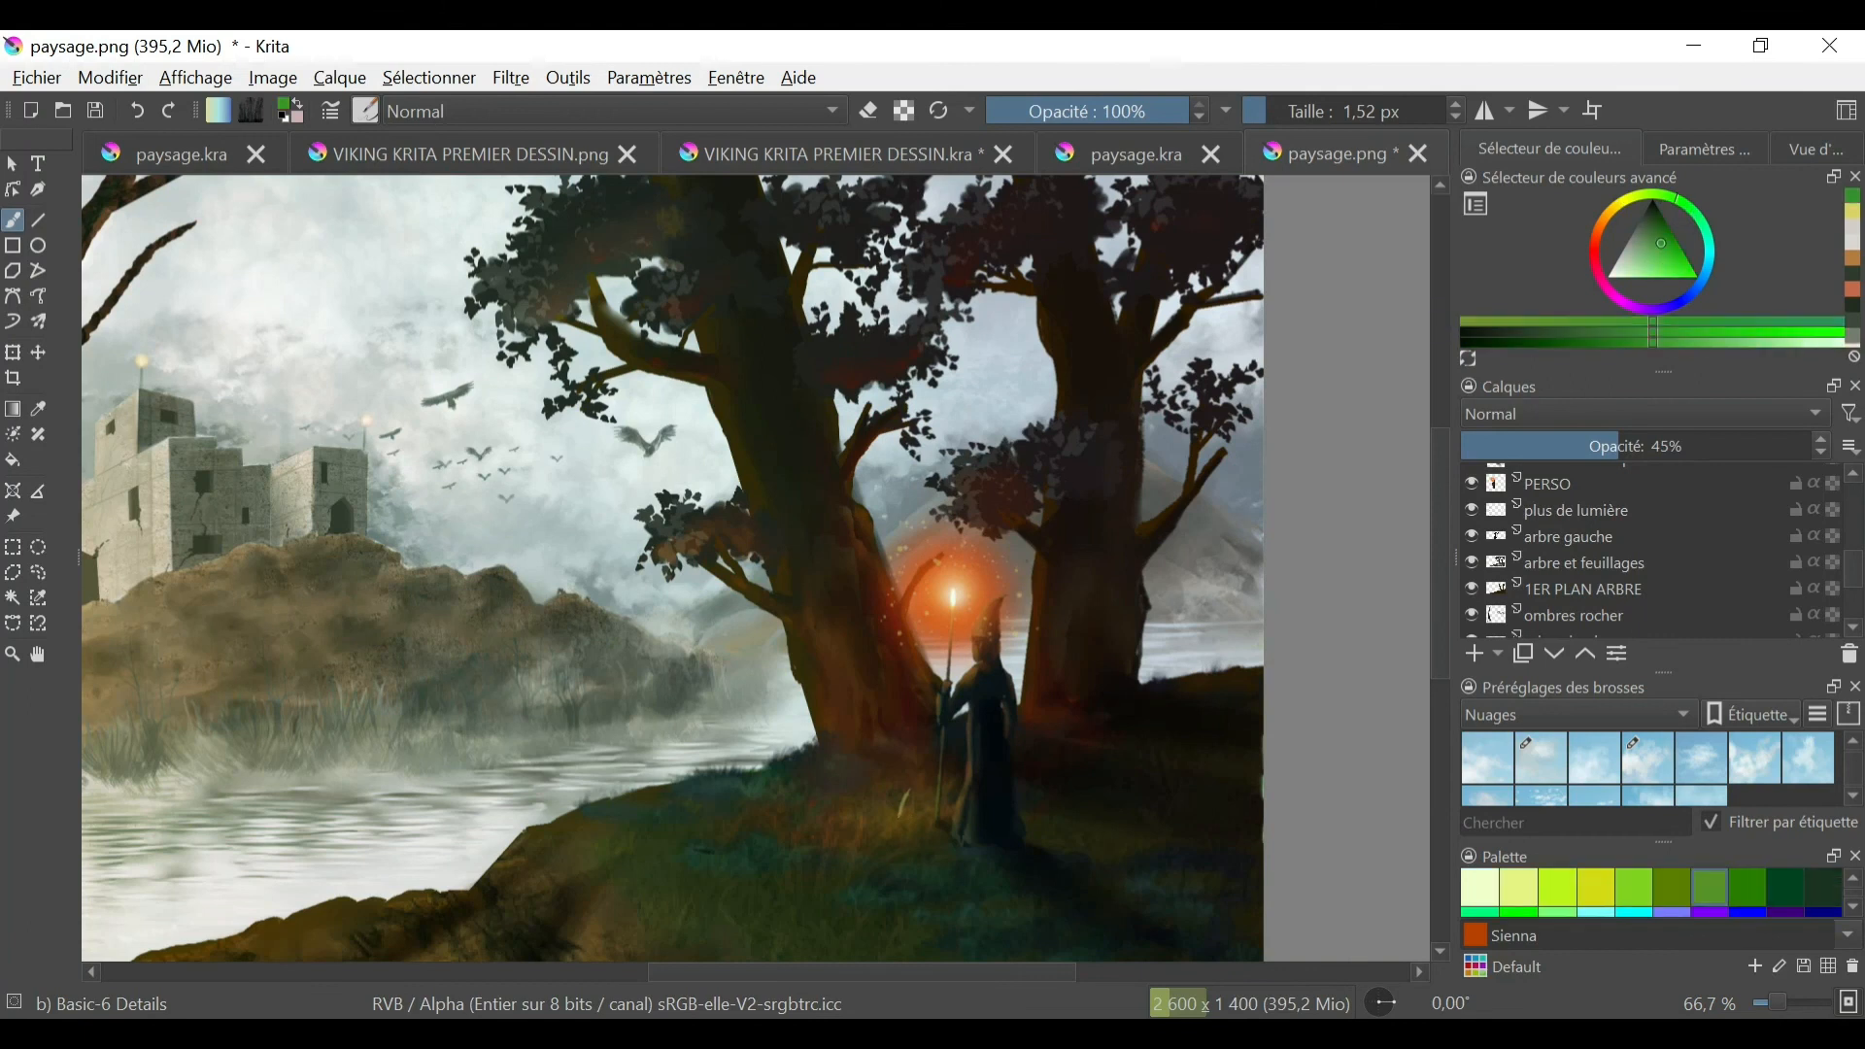
click(137, 111)
scroll(877, 900, up, 1)
drag(916, 774, 925, 731)
- Dab a yellow flower centre at the top of the stem
click(1664, 226)
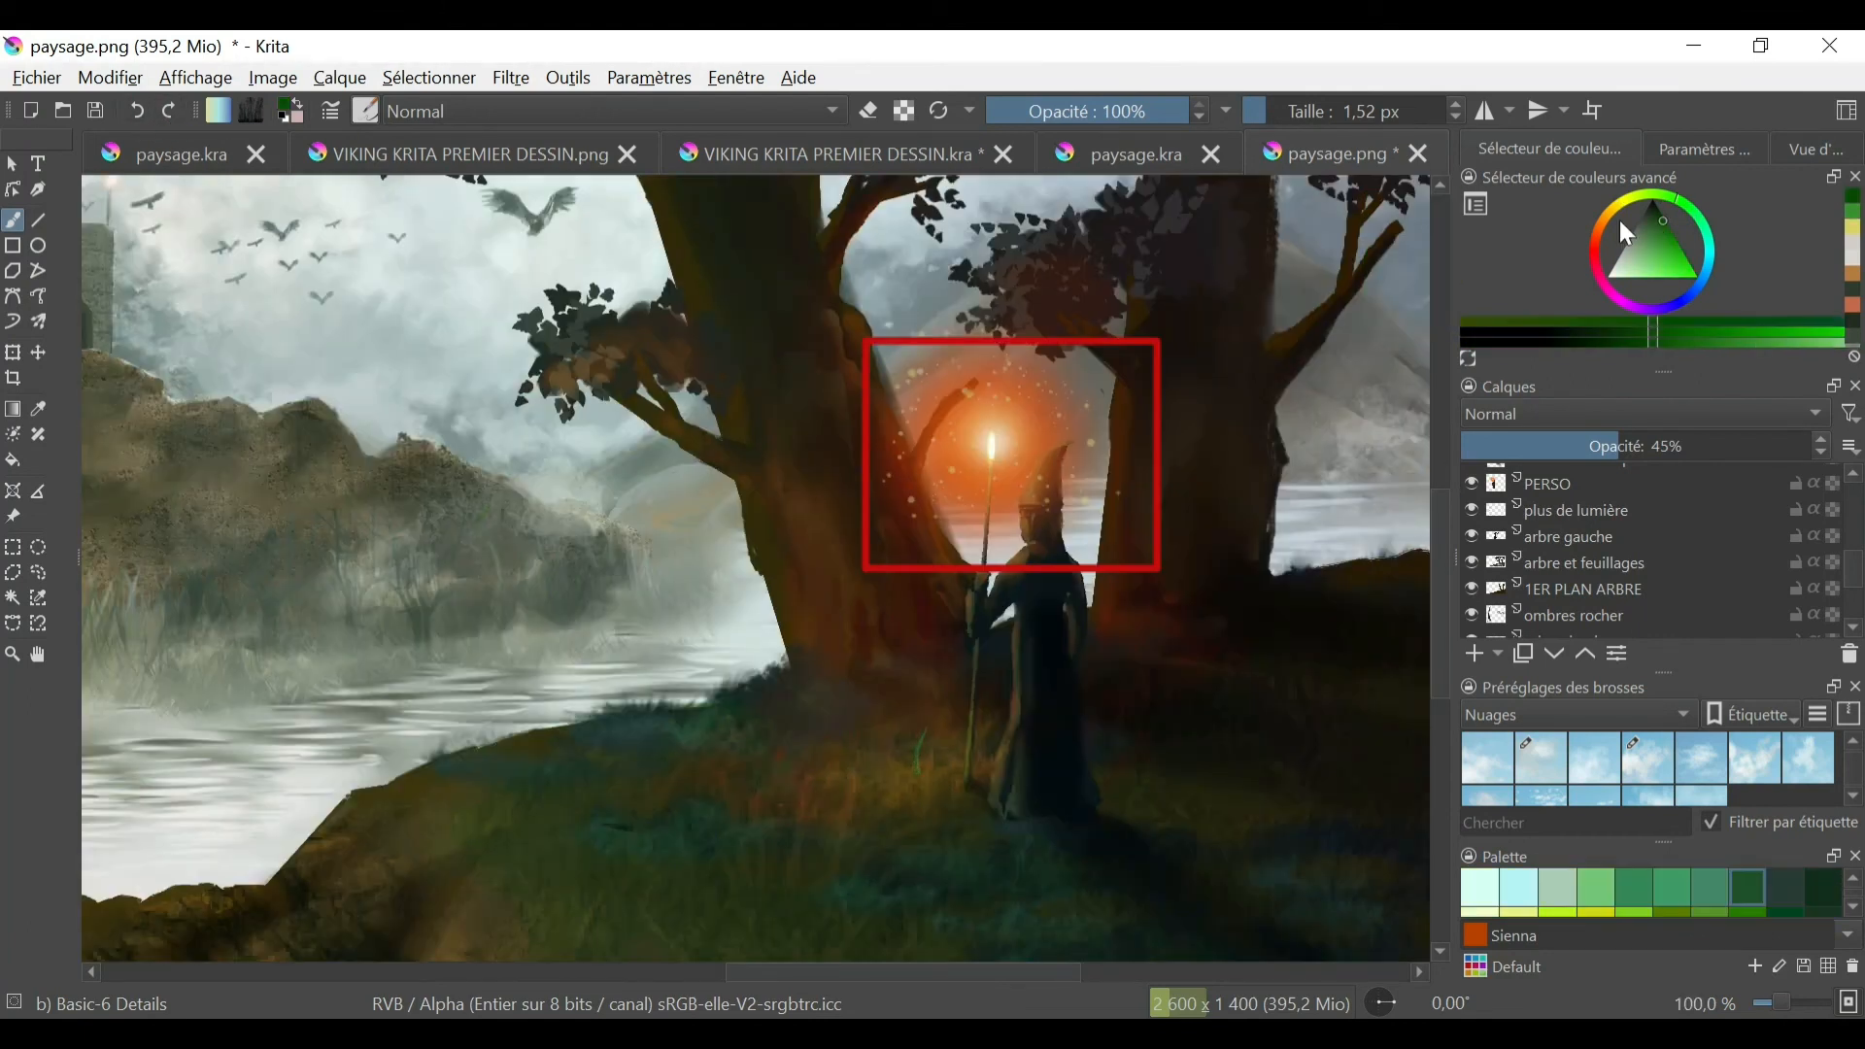
click(1621, 201)
click(1670, 245)
click(1676, 261)
click(930, 714)
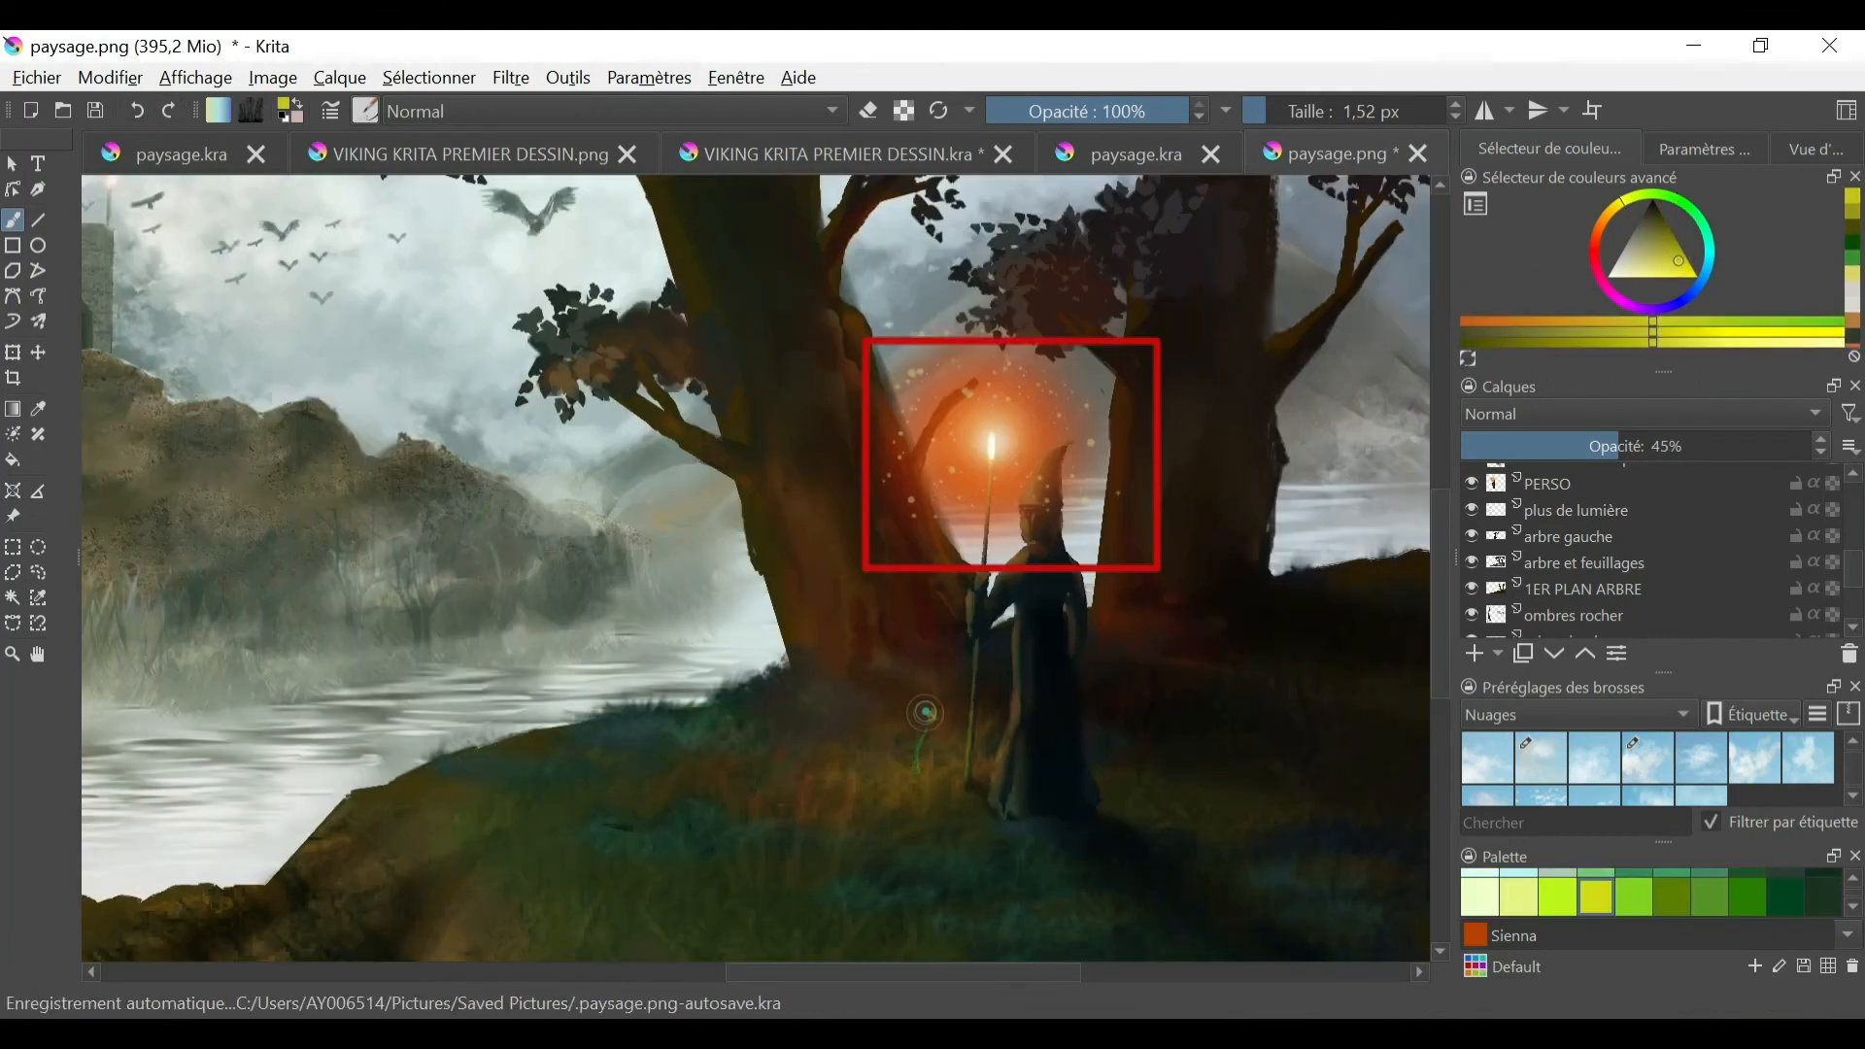
click(932, 717)
- Paint pale cream petals around the flower's centre with the Basic-6 Details brush at 2.97 px
click(1625, 272)
click(929, 710)
click(1272, 111)
click(934, 707)
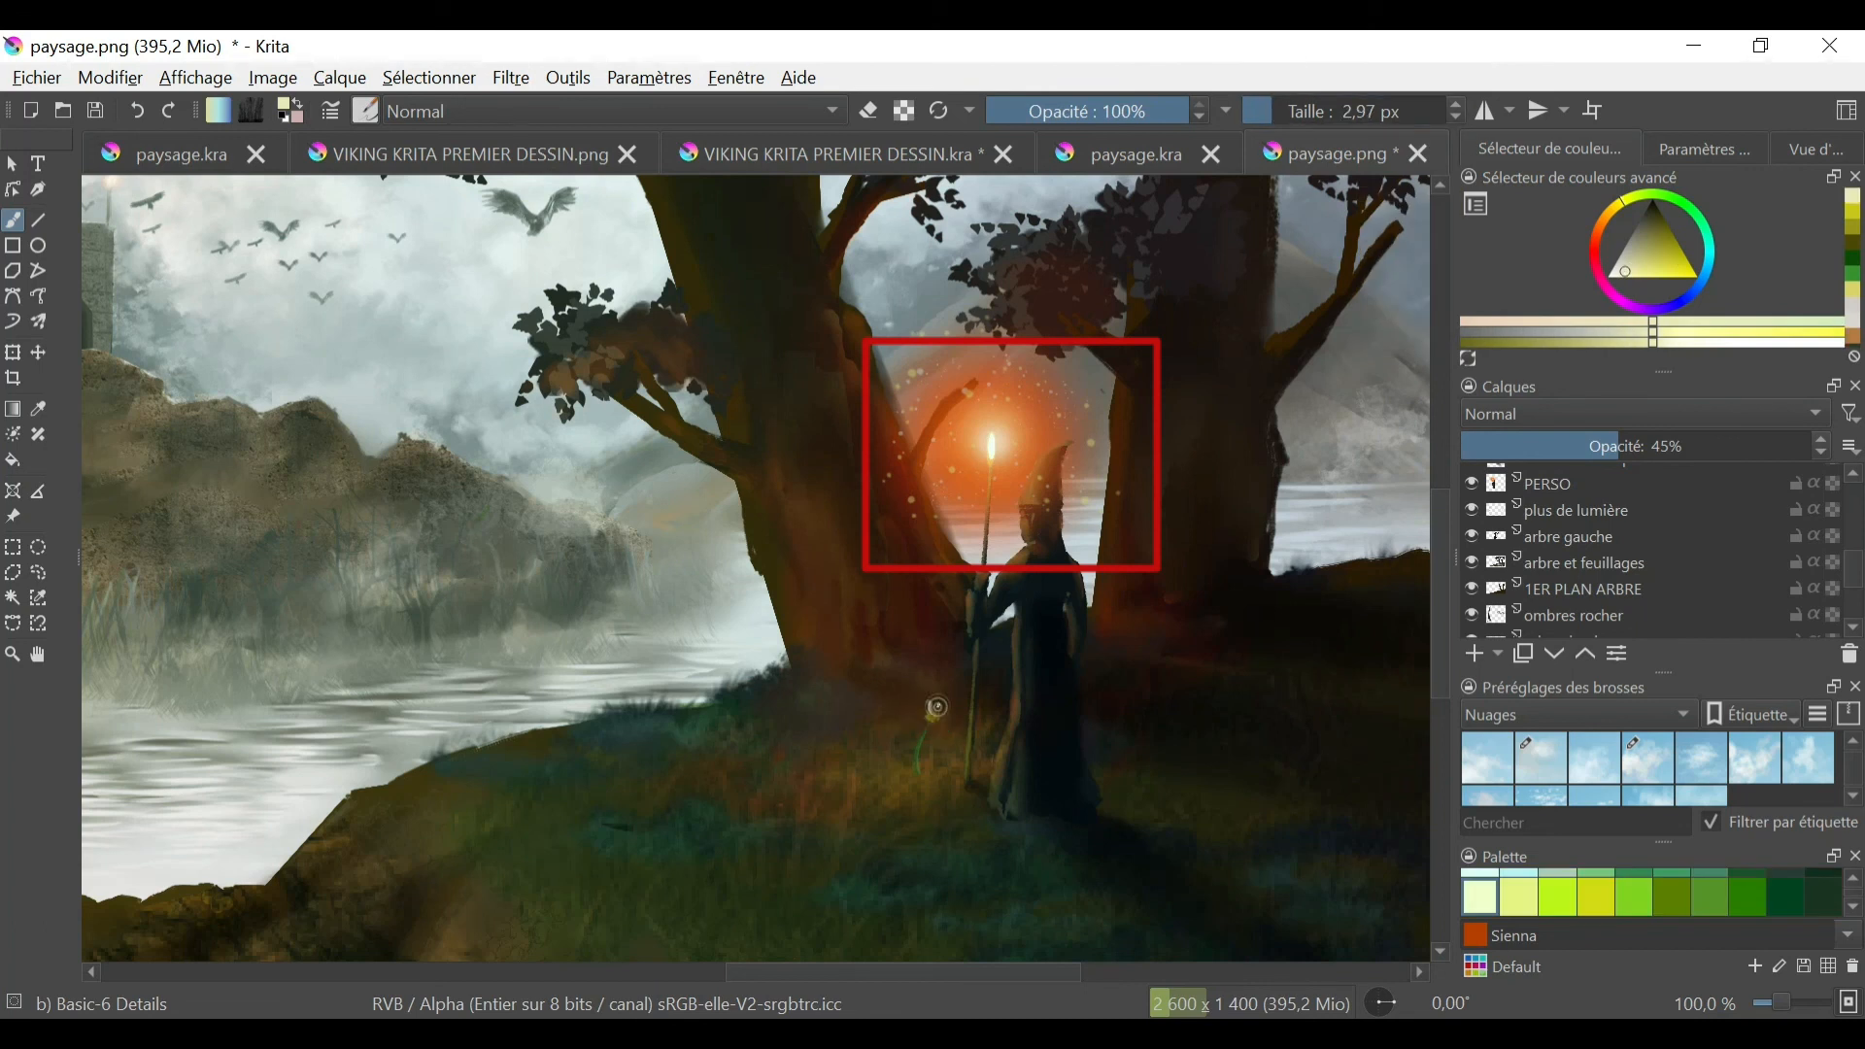
click(138, 111)
click(1618, 271)
click(923, 718)
click(939, 722)
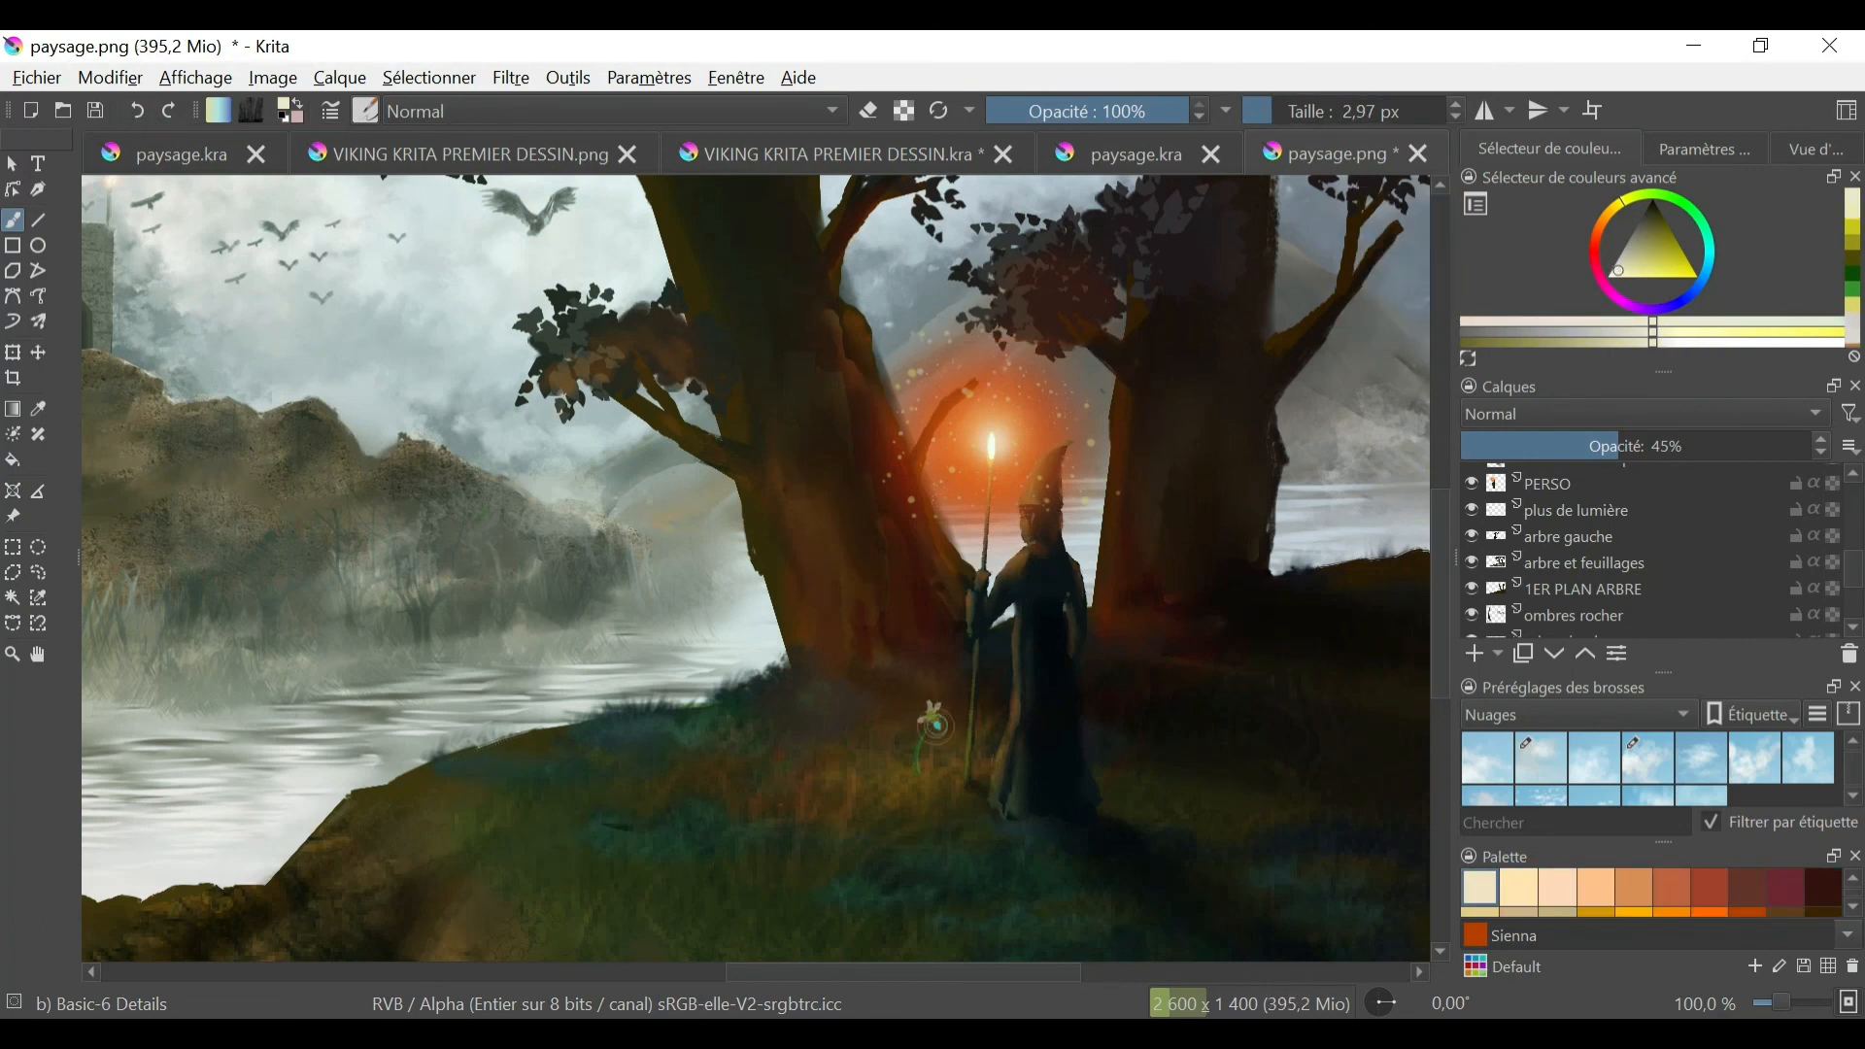
click(927, 726)
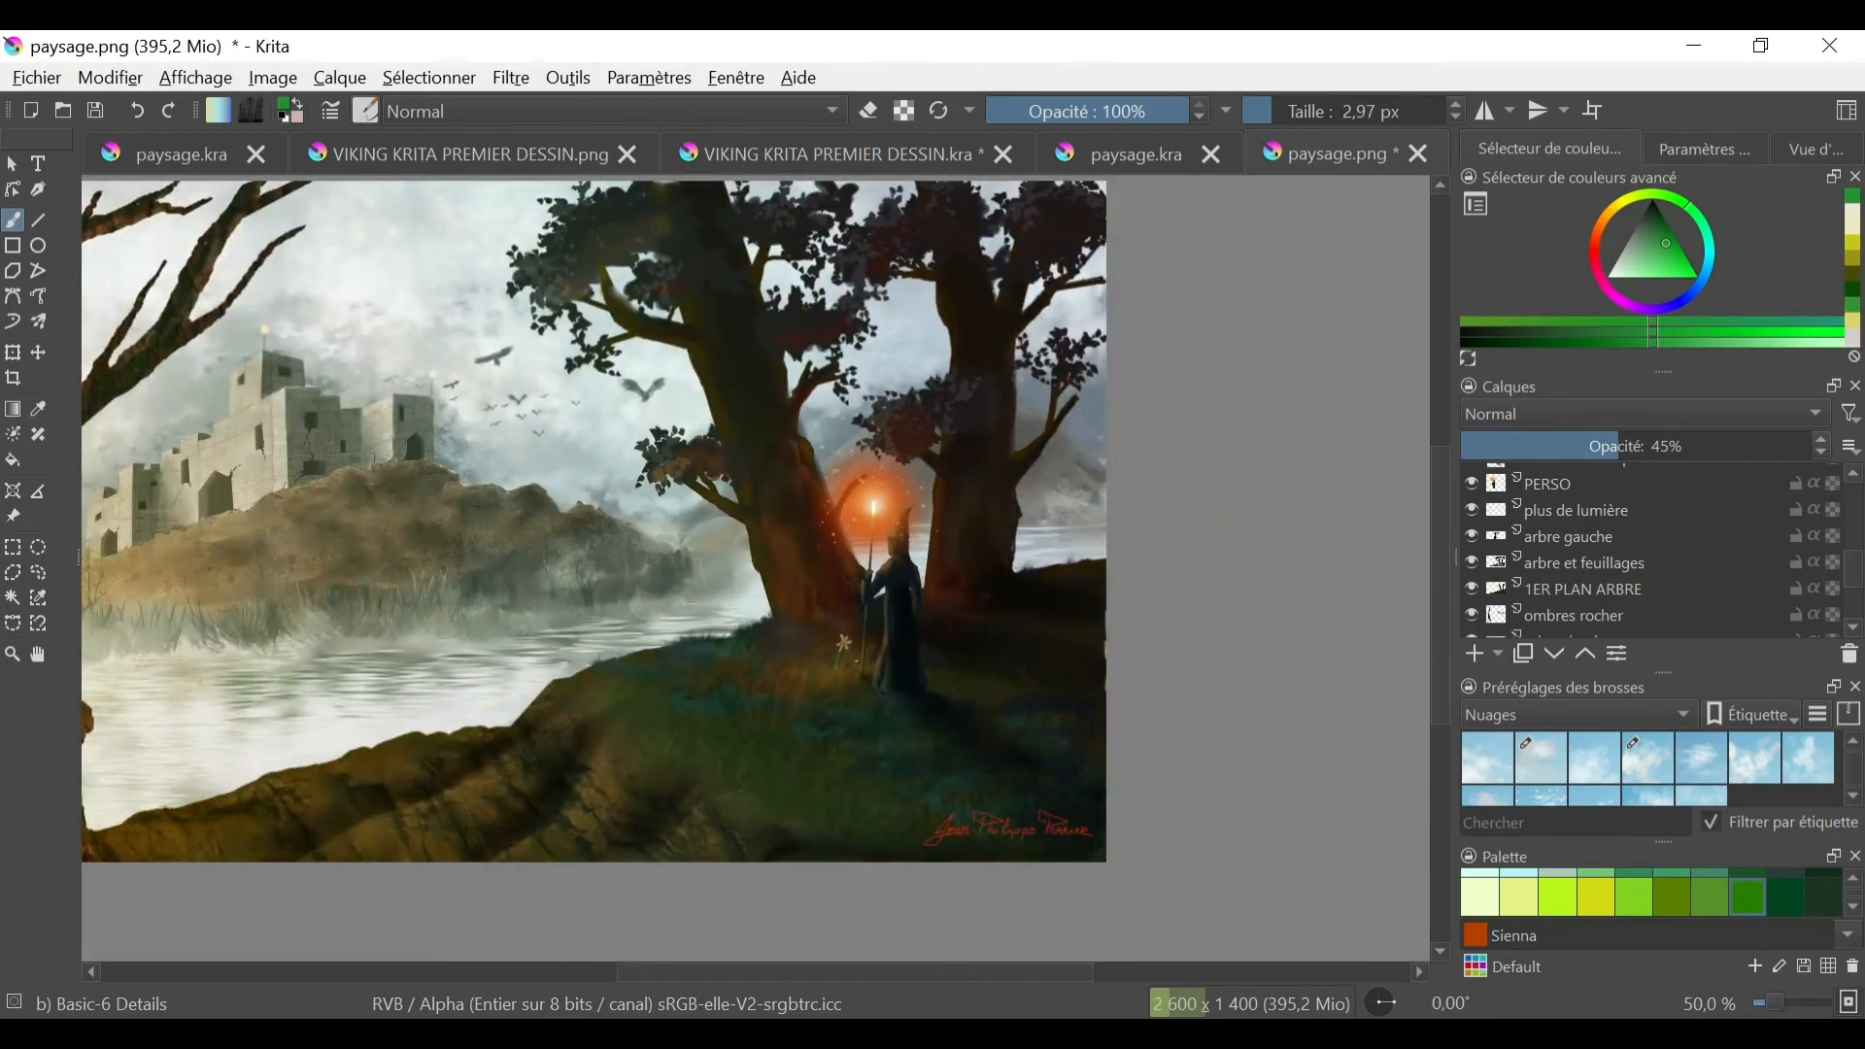
- Rename the layer holding the particles and flower as "particule et fleur et vie"
scroll(1469, 583, up, 3)
click(1469, 570)
click(1470, 570)
click(1470, 544)
click(1469, 544)
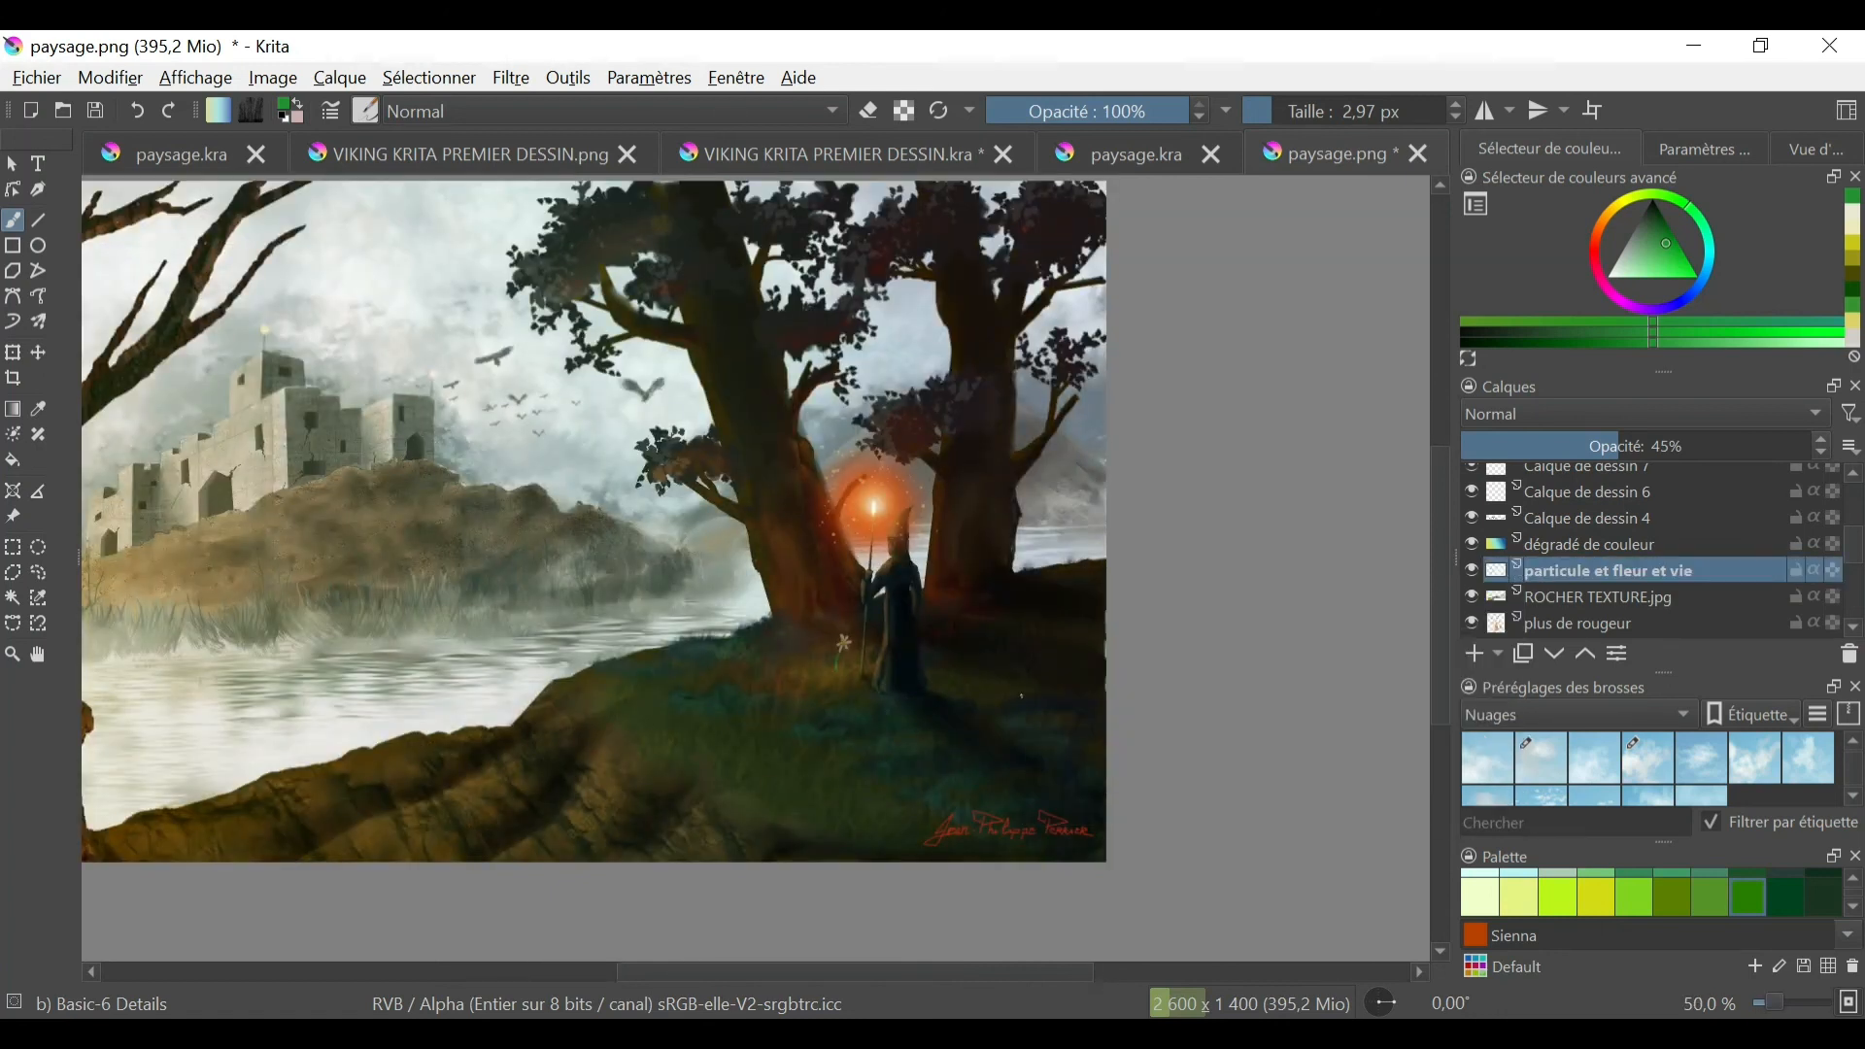
- Try adding small dark-green plant strokes on the grassy slope below the wizard
drag(1660, 245, 1664, 230)
click(137, 113)
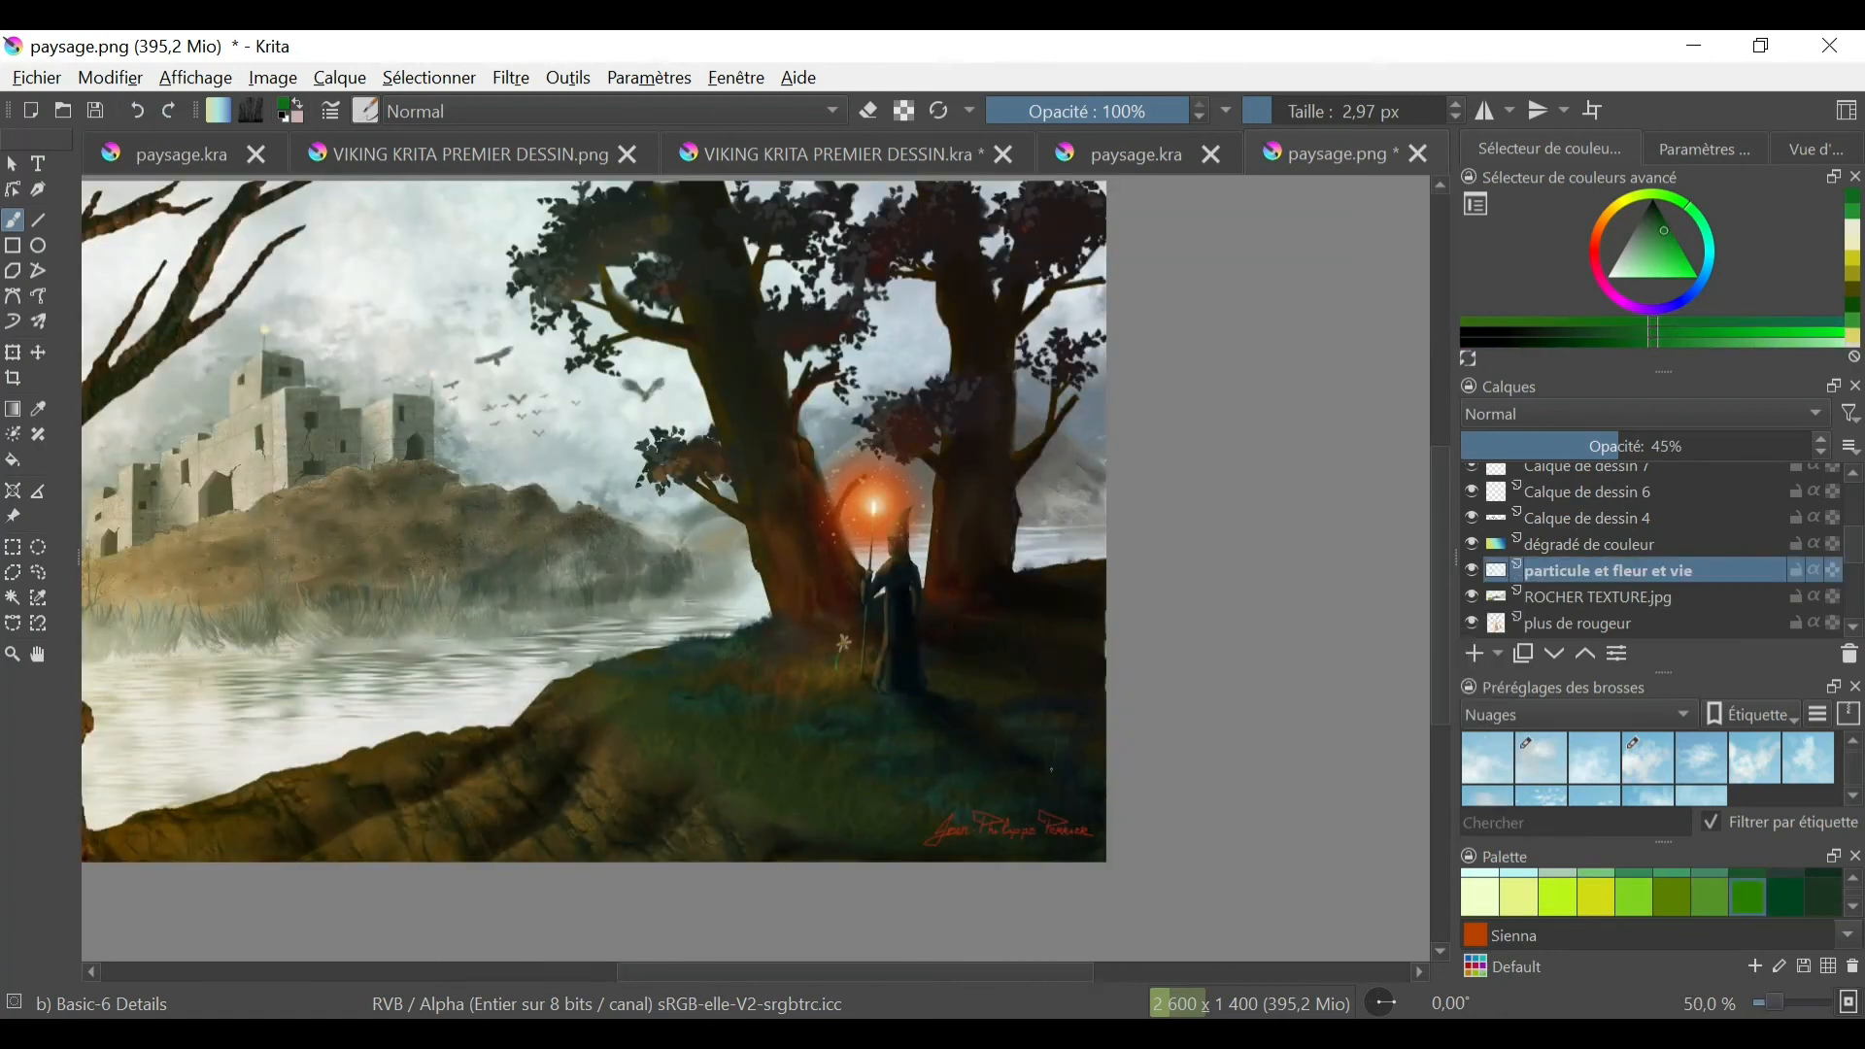
click(1652, 229)
click(137, 119)
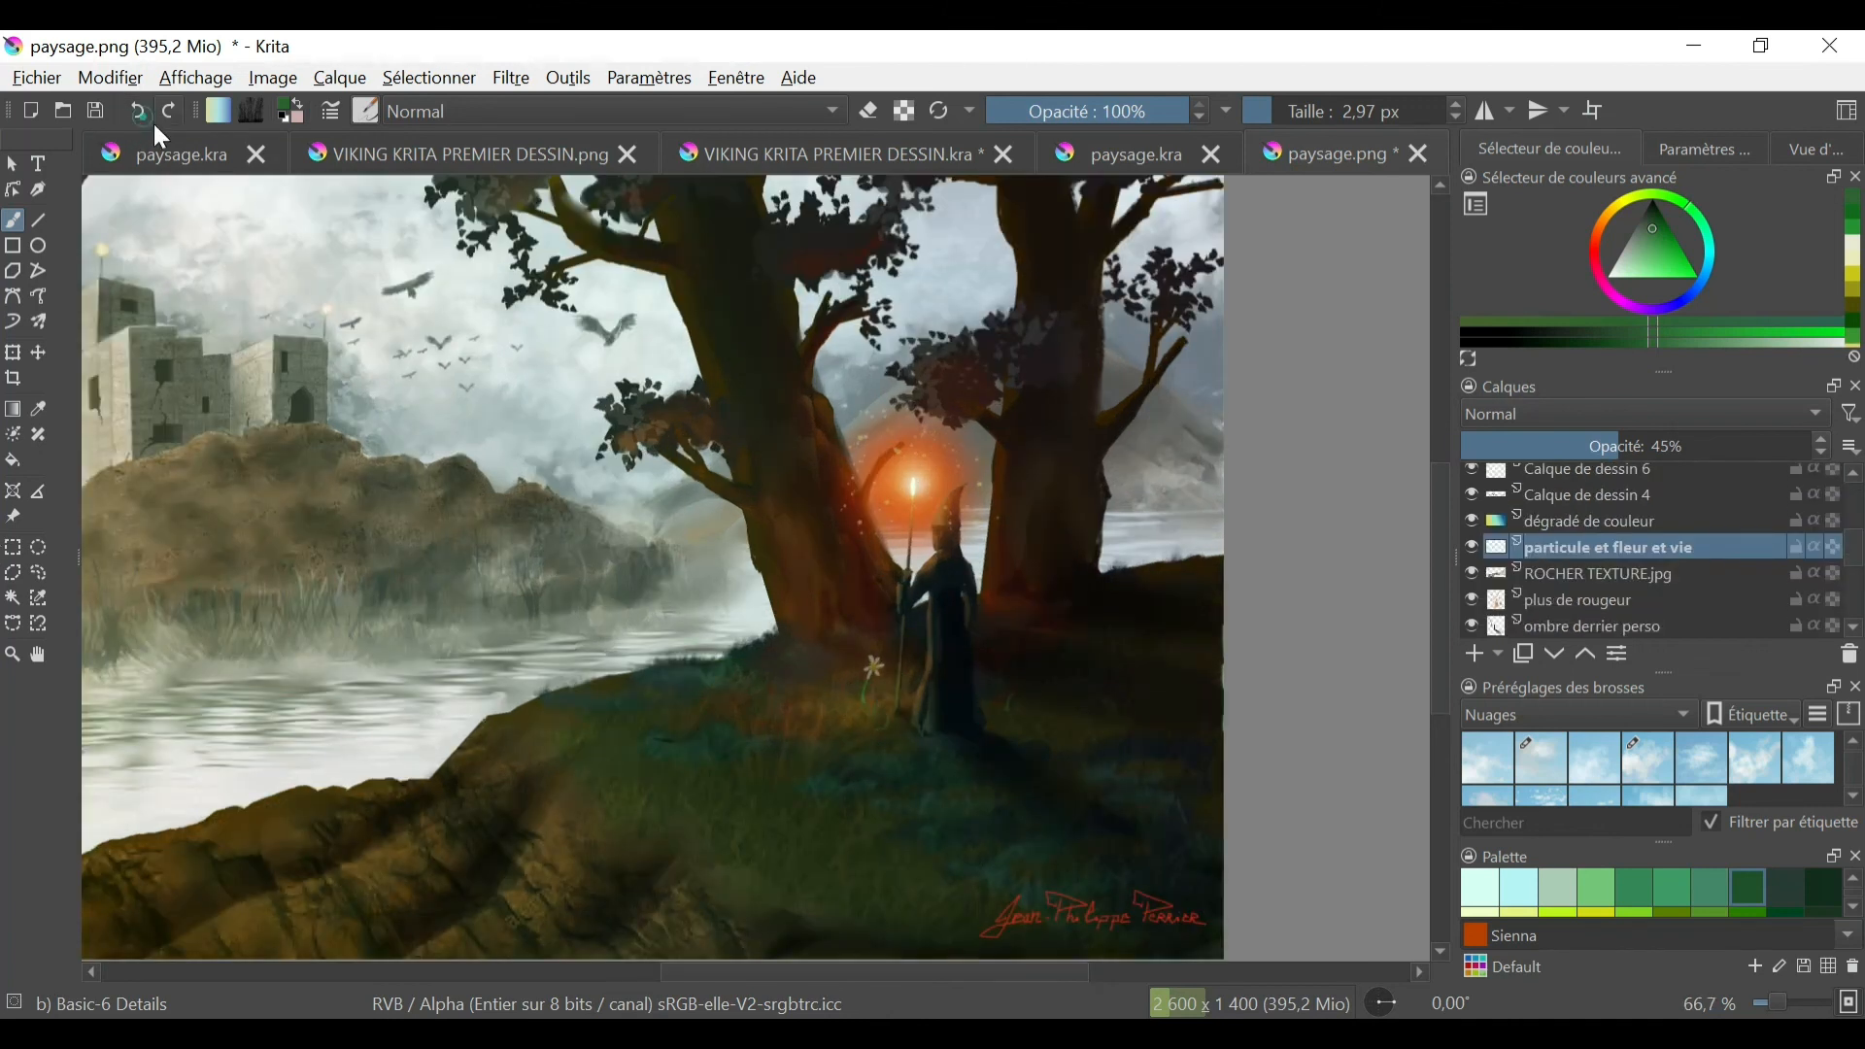
- Save the painting as paysage.kra, replacing the existing file, and view the whole canvas
click(37, 78)
click(158, 241)
click(701, 500)
click(1024, 554)
key(minus)
key(minus)
key(minus)
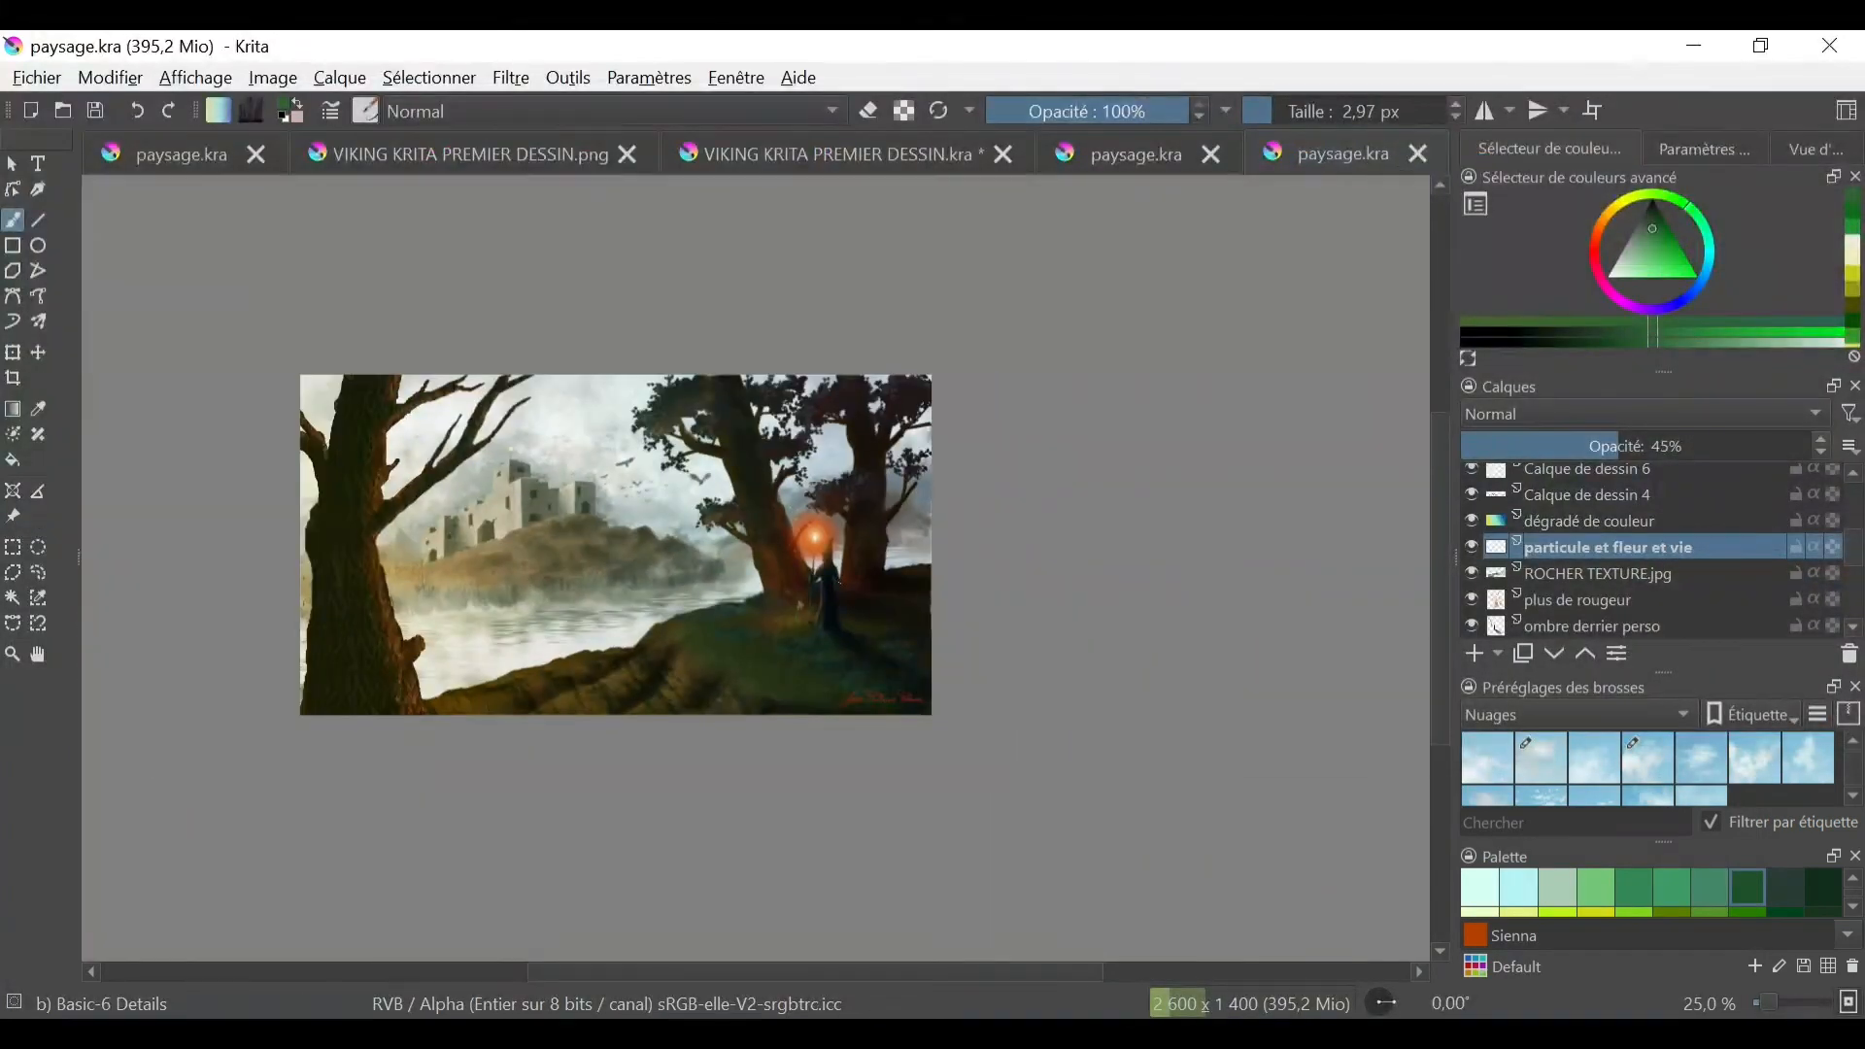